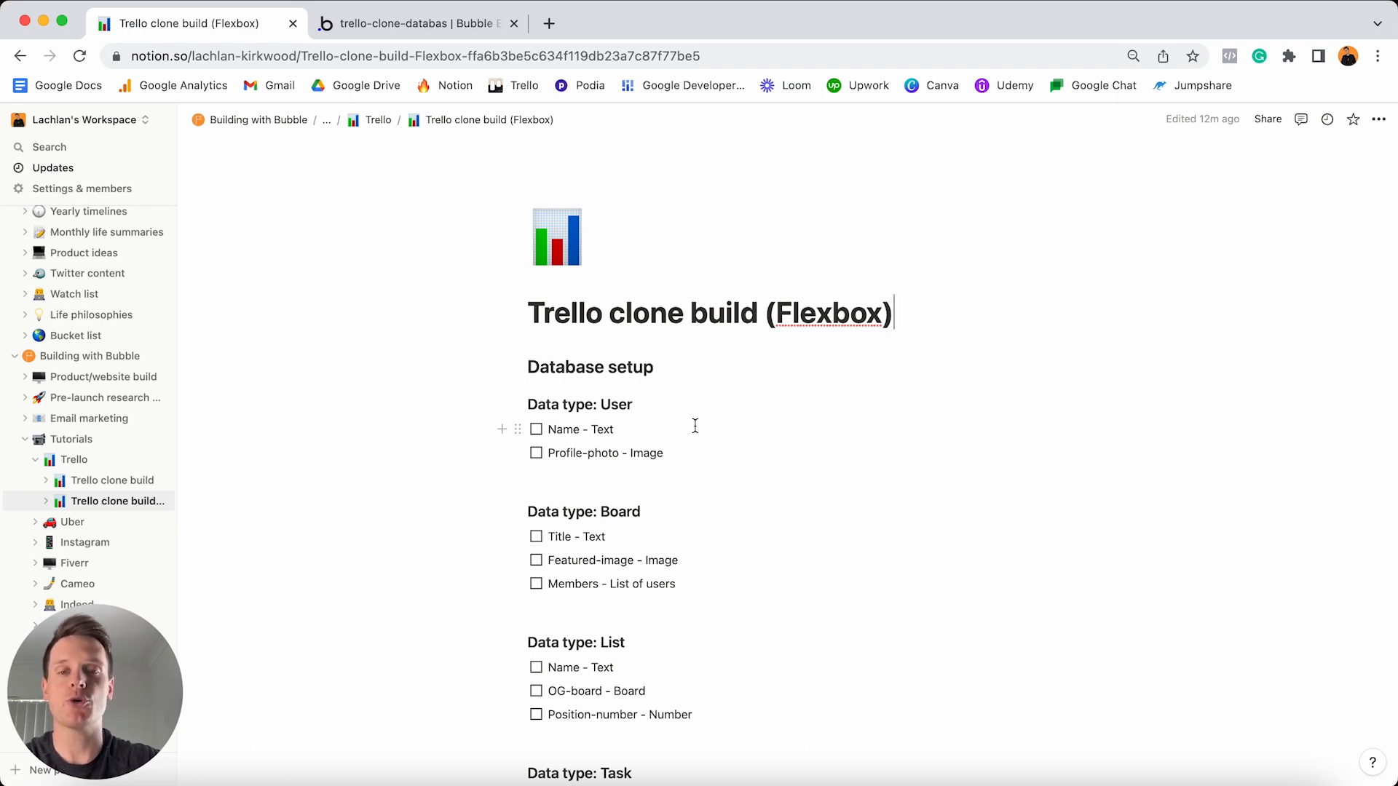
- Tick and then untick the Name and Profile-photo items in the Notion plan
left_click(539, 431)
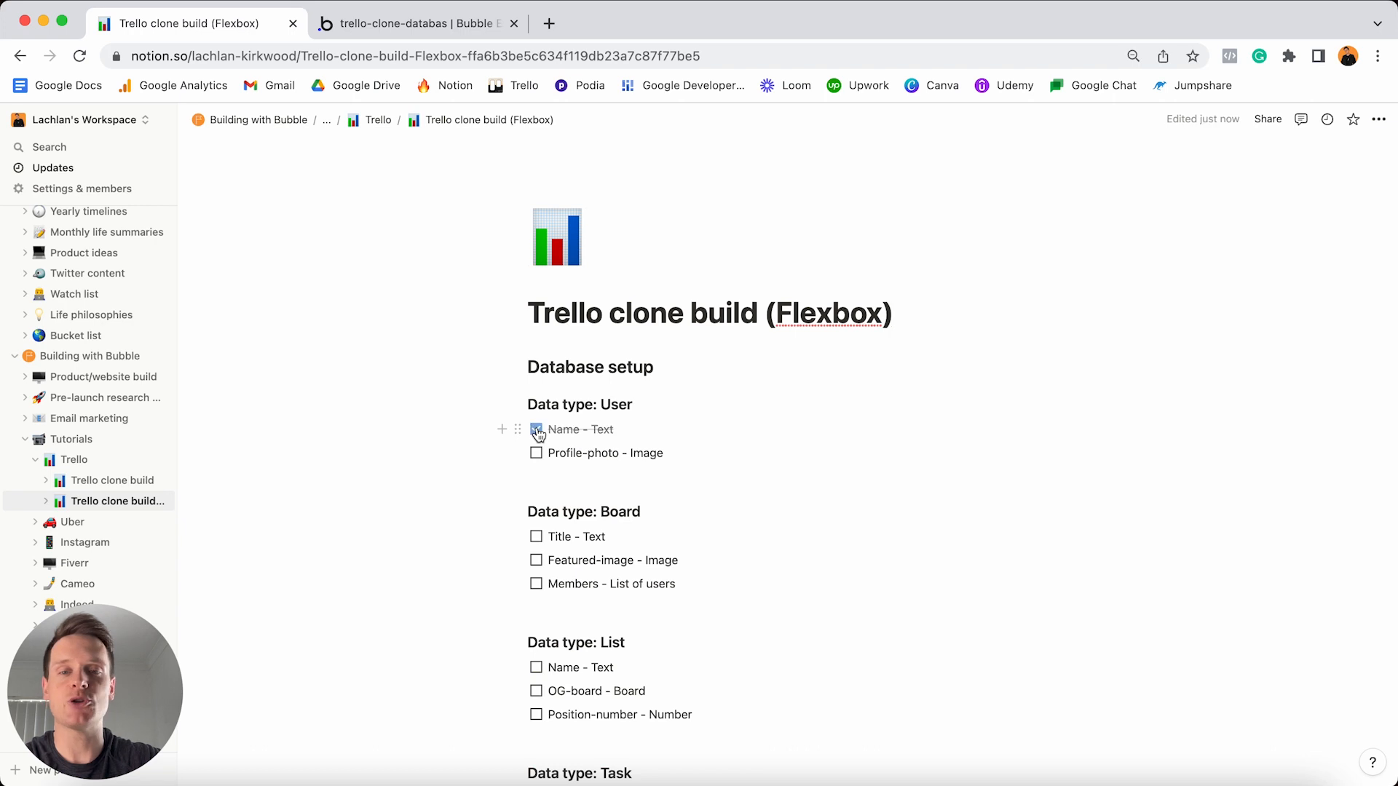
left_click(537, 455)
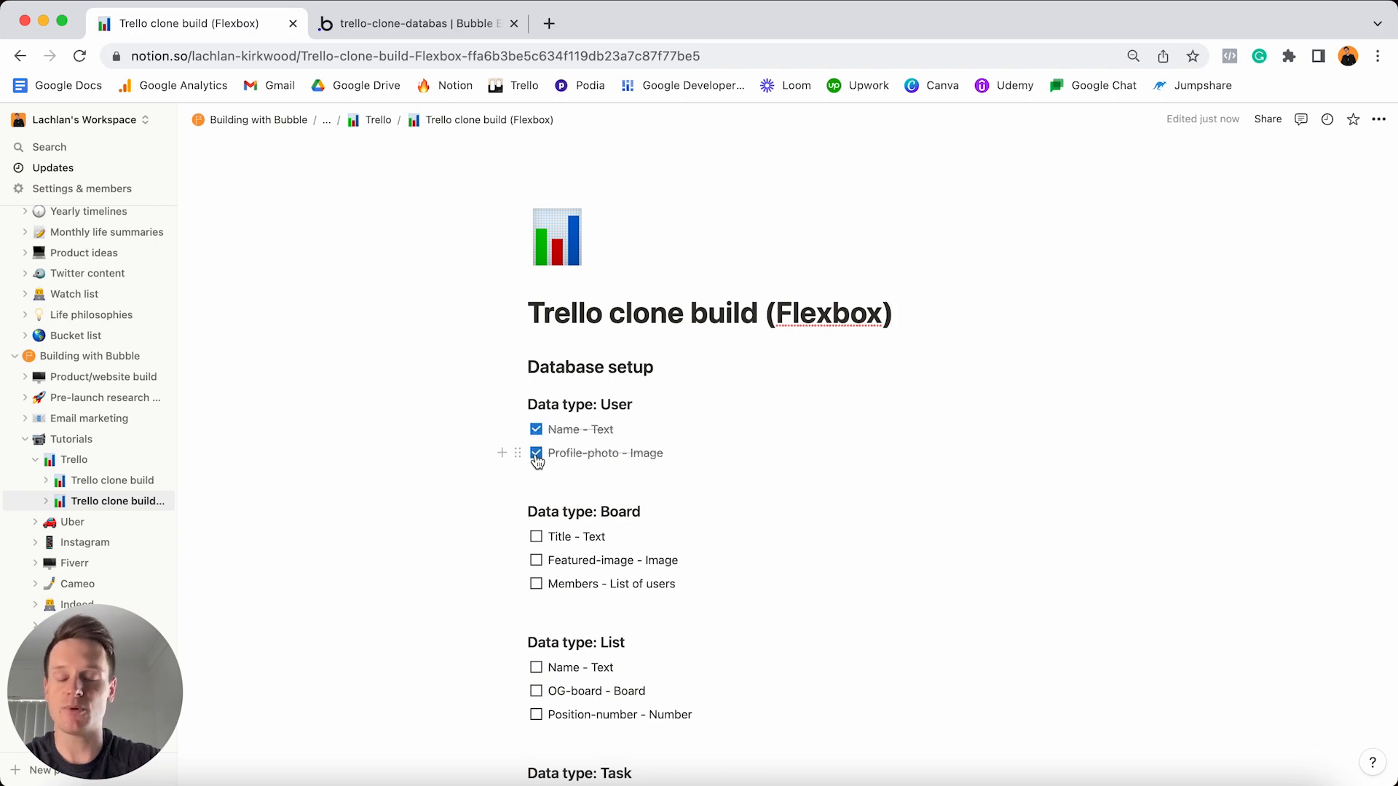
left_click(536, 454)
left_click(536, 430)
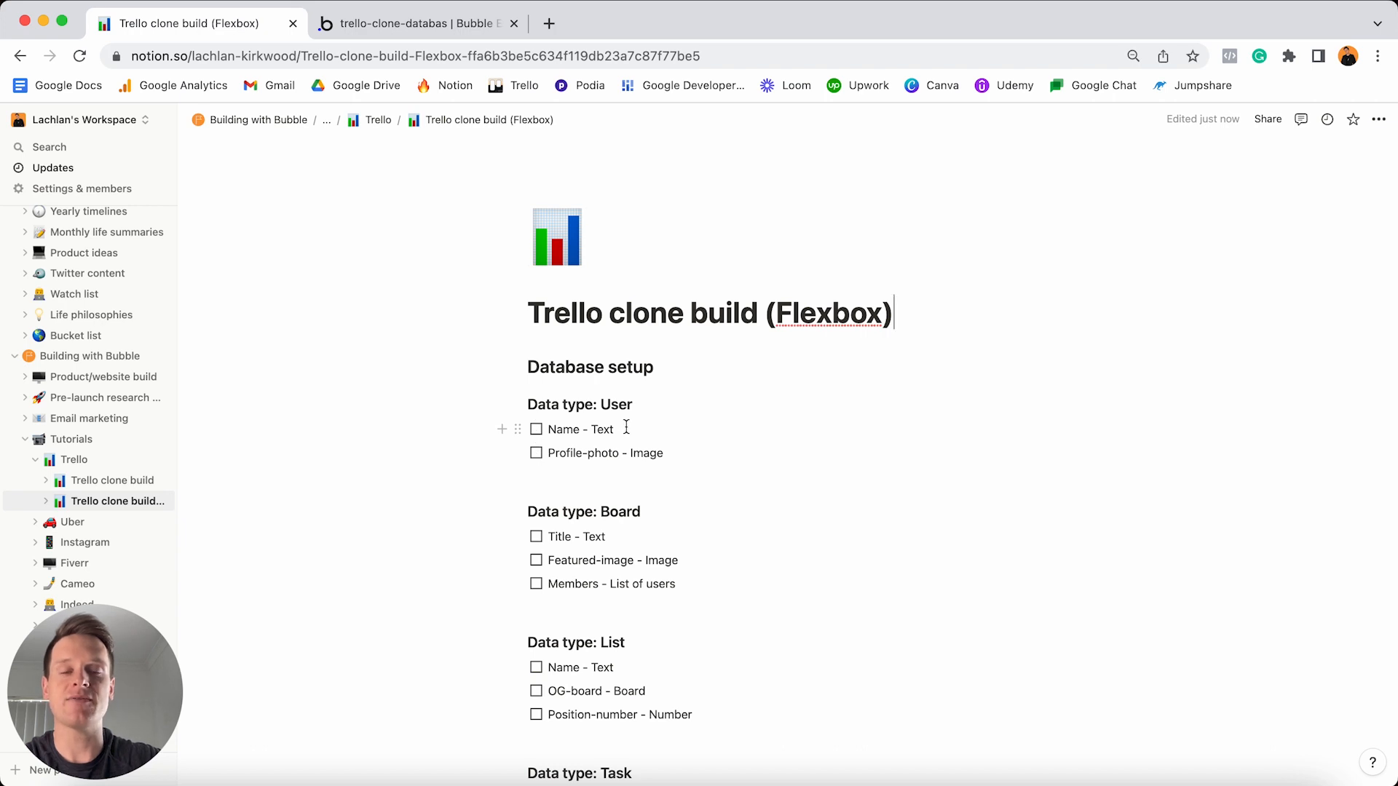
- Scroll through the Notion build plan, then switch to the trello-clone-databas app in Bubble
scroll(626, 427, "down", 5)
scroll(626, 428, "down", 3)
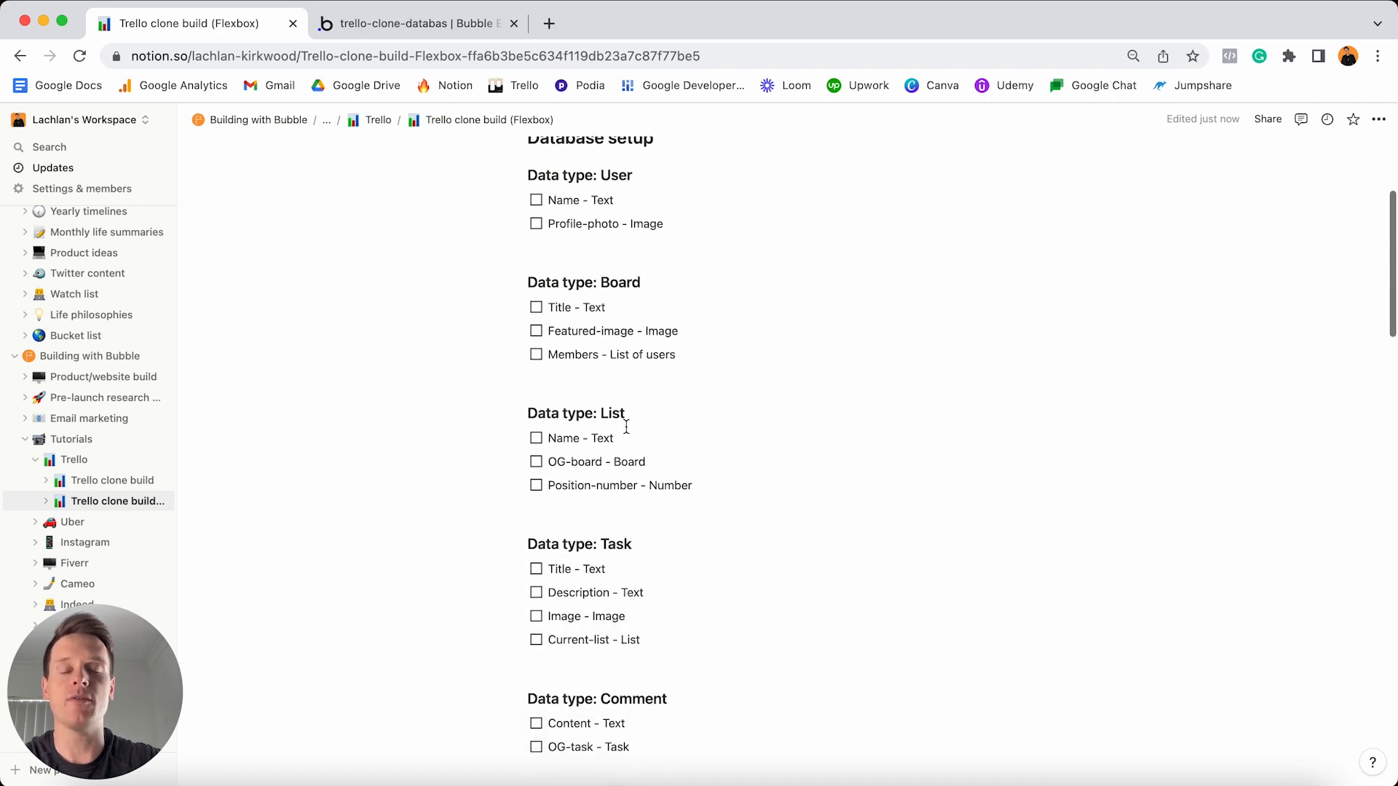
scroll(626, 428, "down", 1)
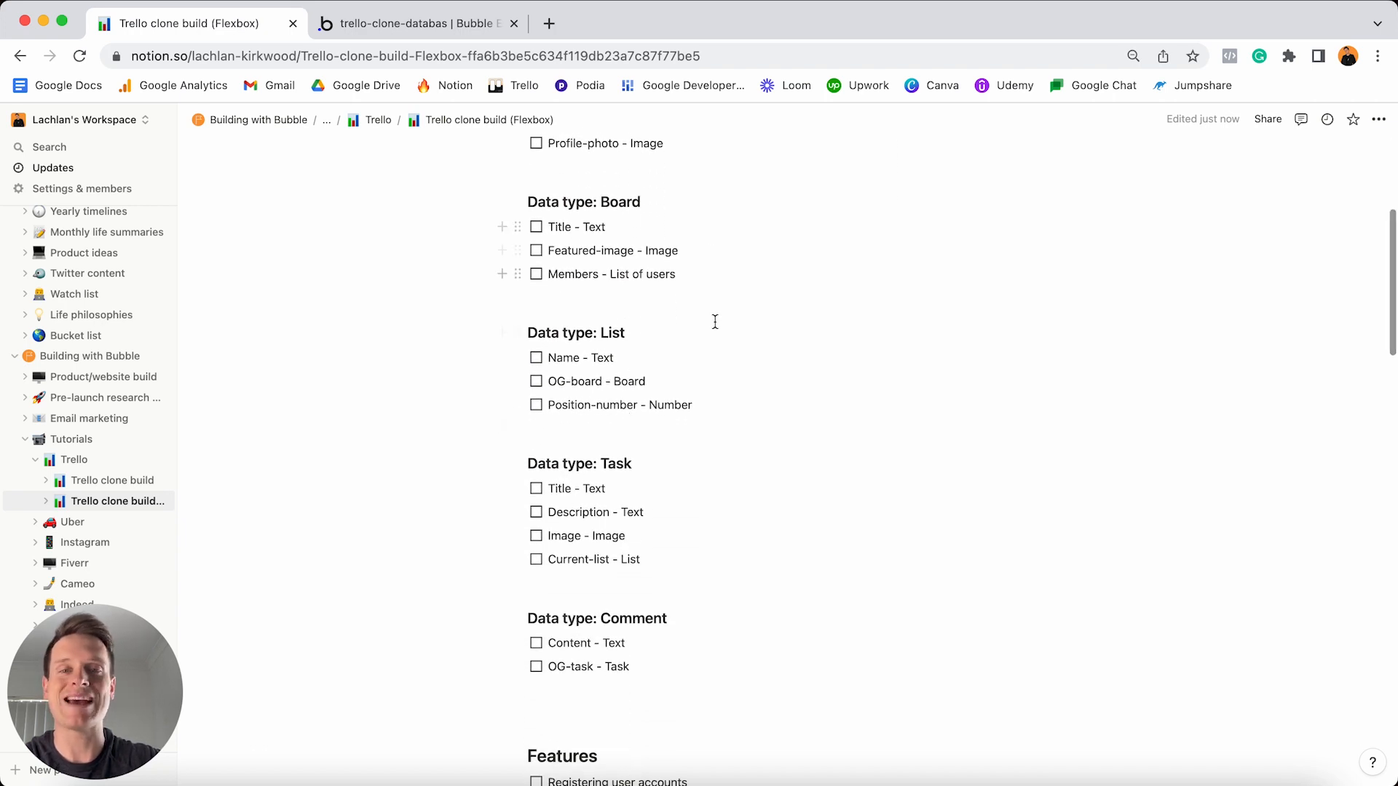
scroll(672, 372, "down", 20)
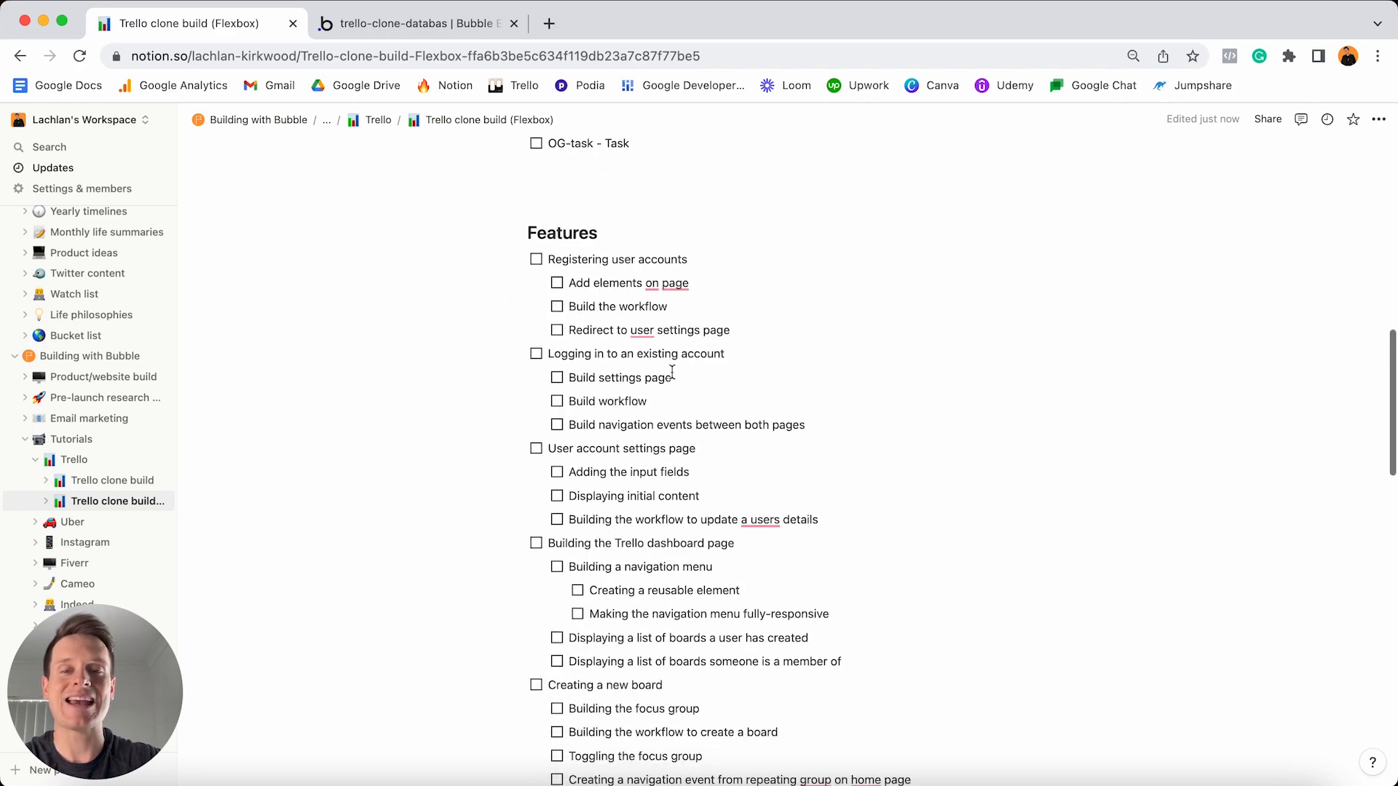
scroll(672, 372, "down", 15)
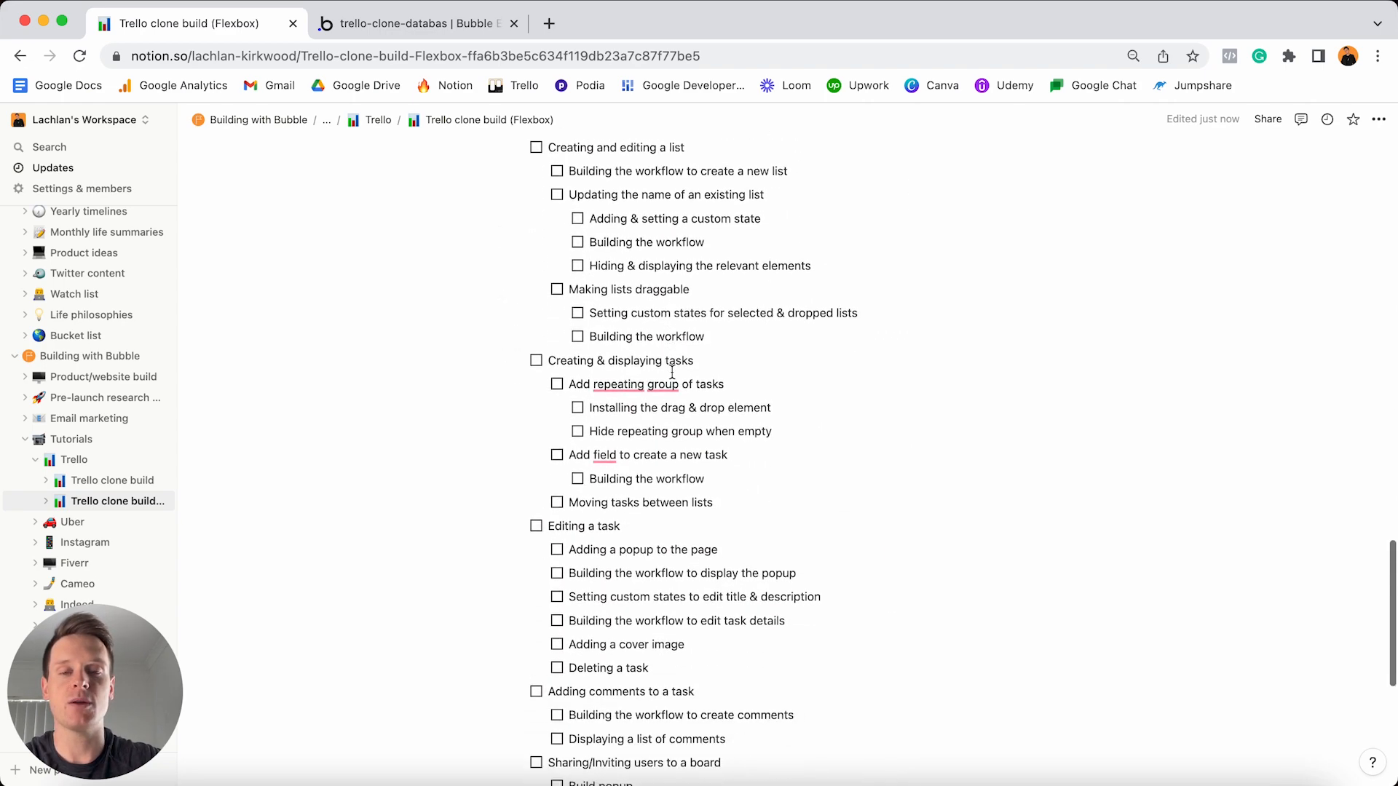
scroll(672, 372, "down", 2)
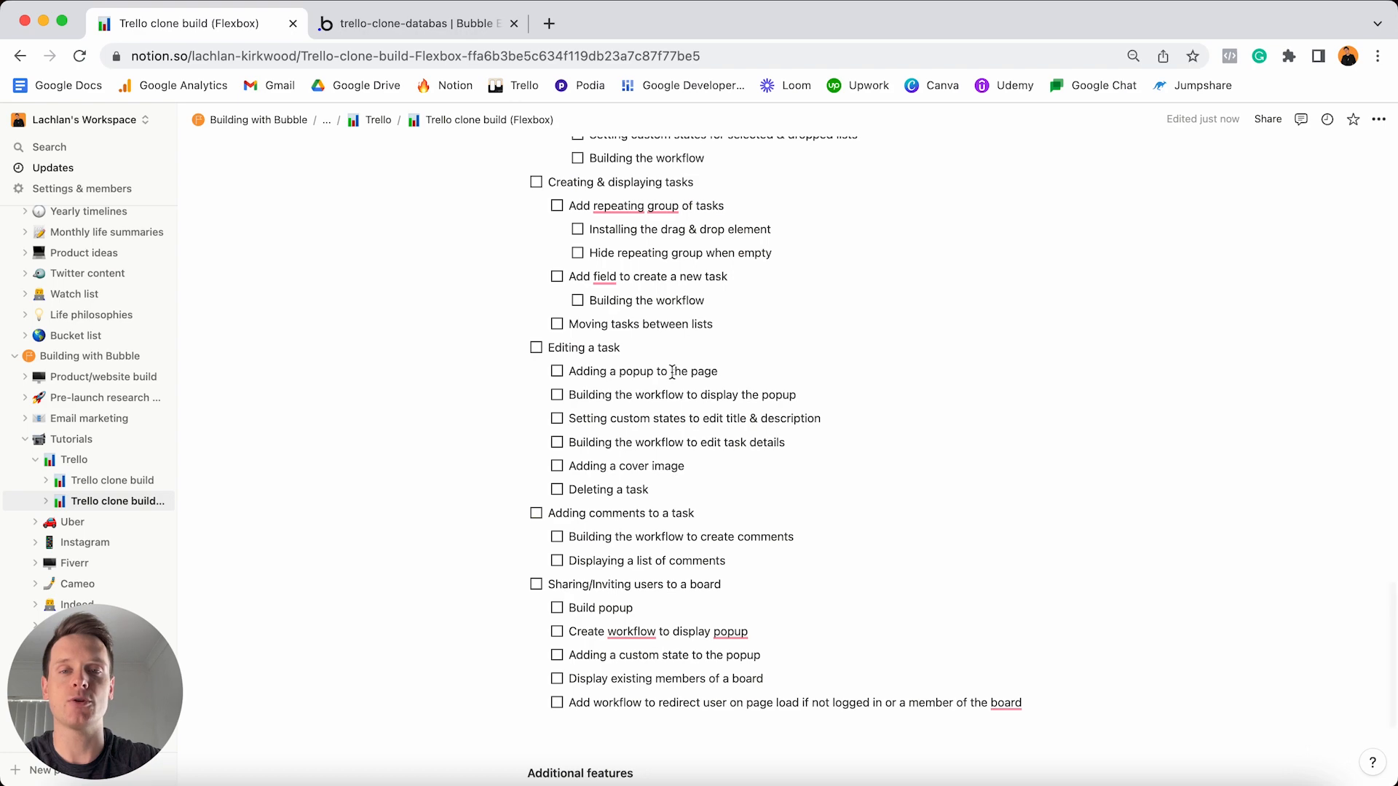
scroll(672, 372, "up", 18)
scroll(672, 372, "up", 20)
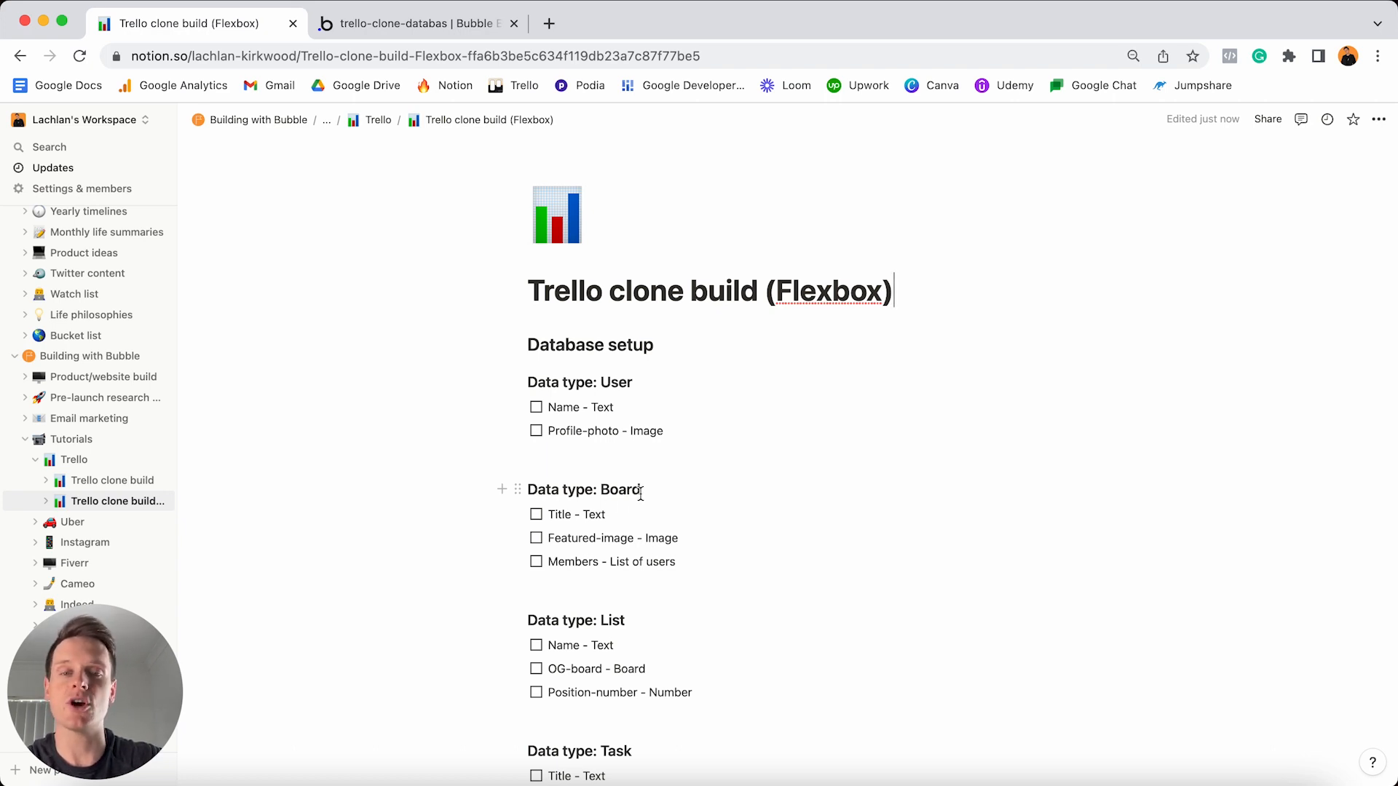
scroll(642, 492, "down", 3)
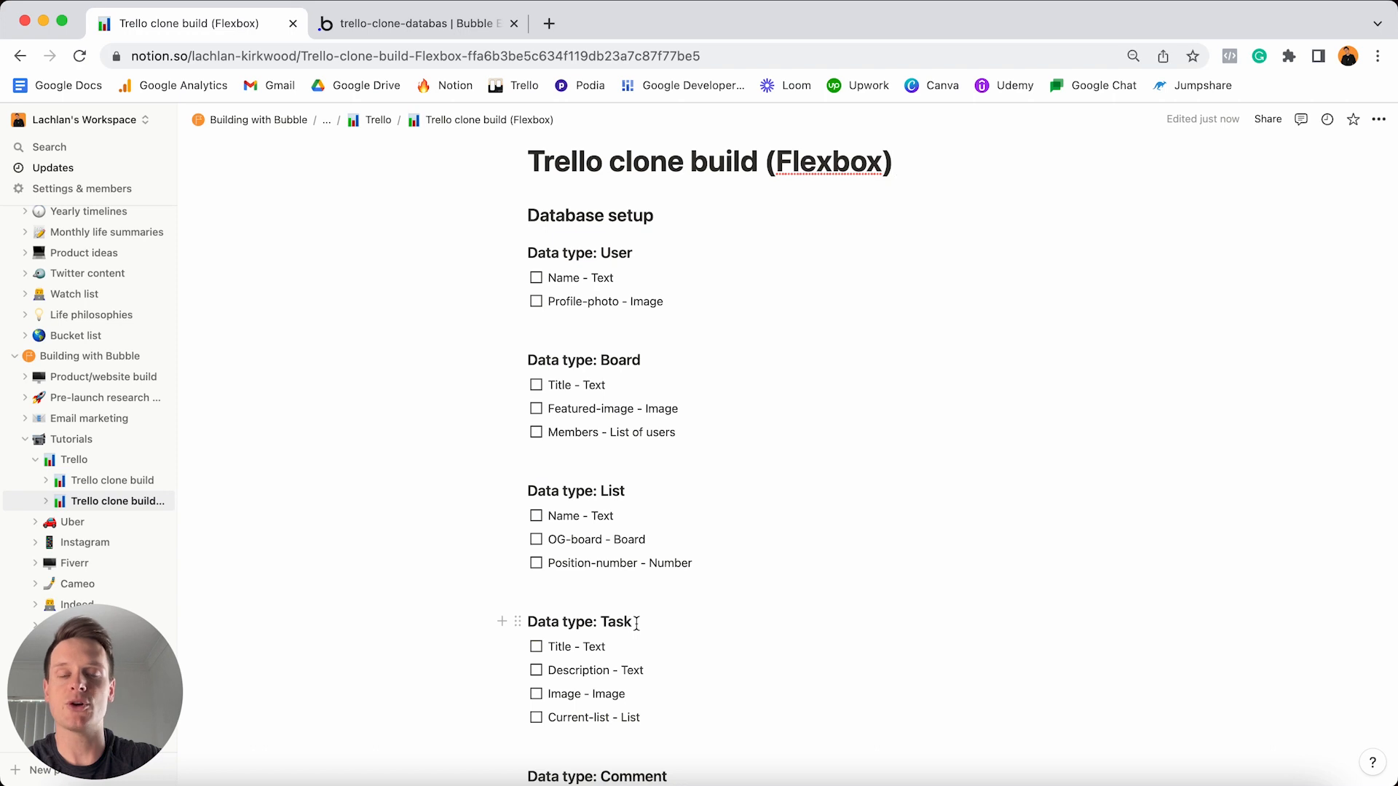
scroll(637, 623, "down", 3)
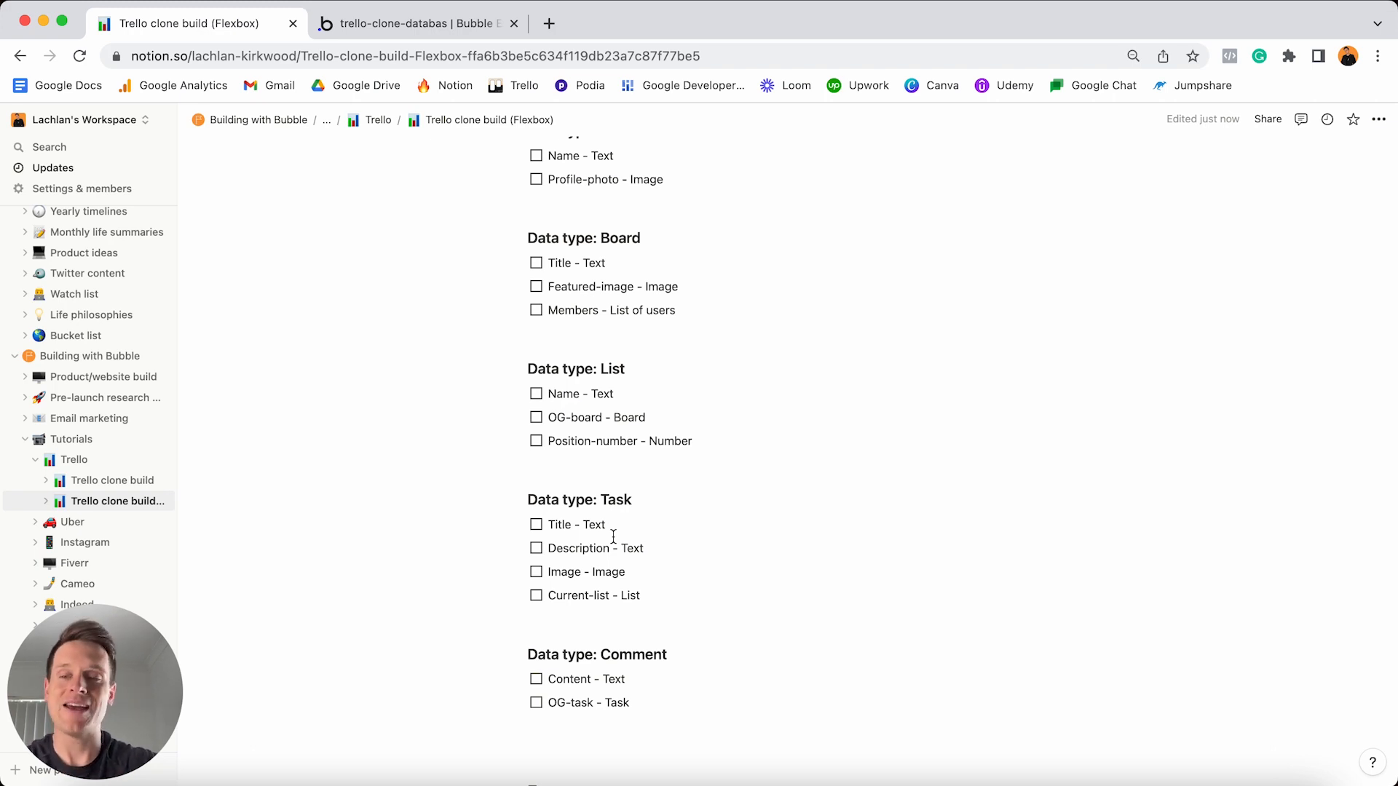
scroll(614, 537, "up", 5)
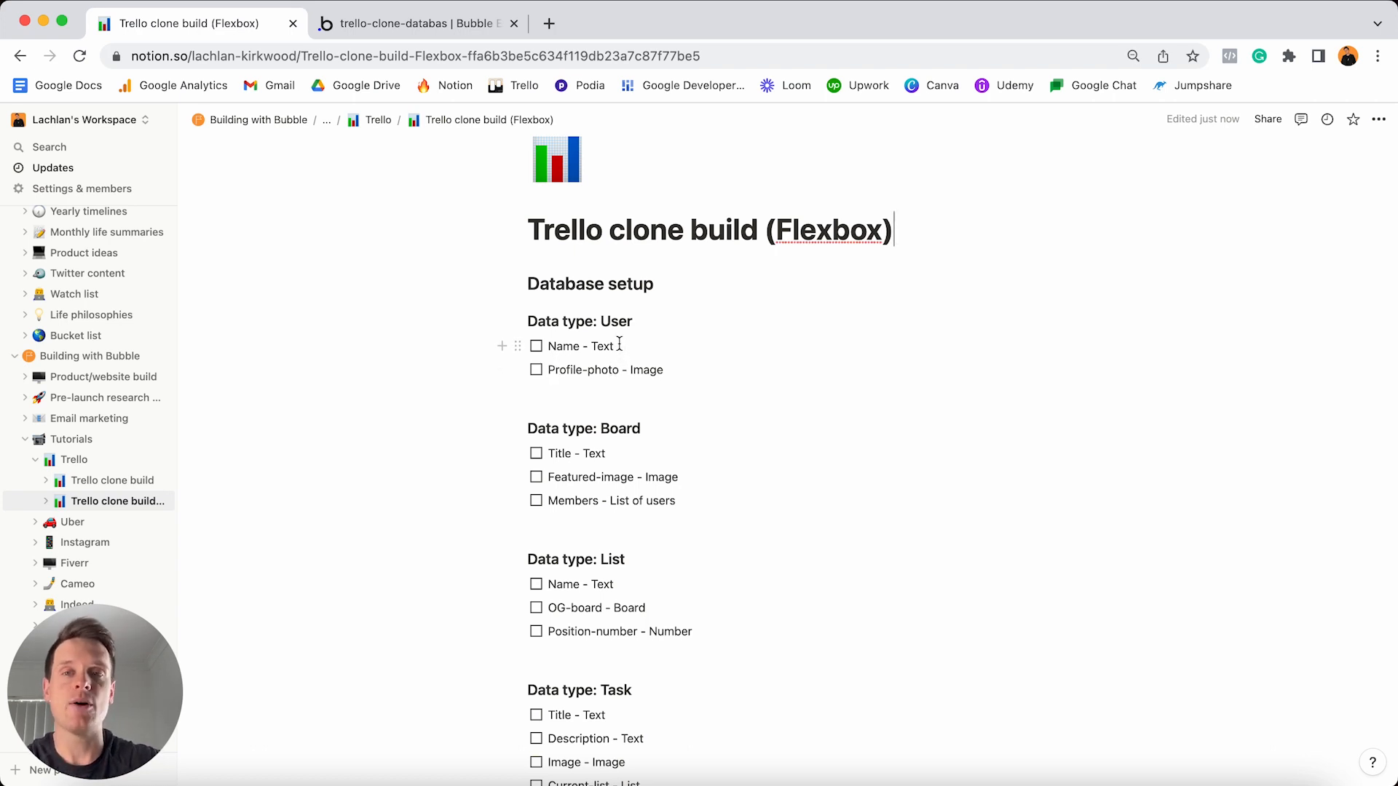
left_click(458, 28)
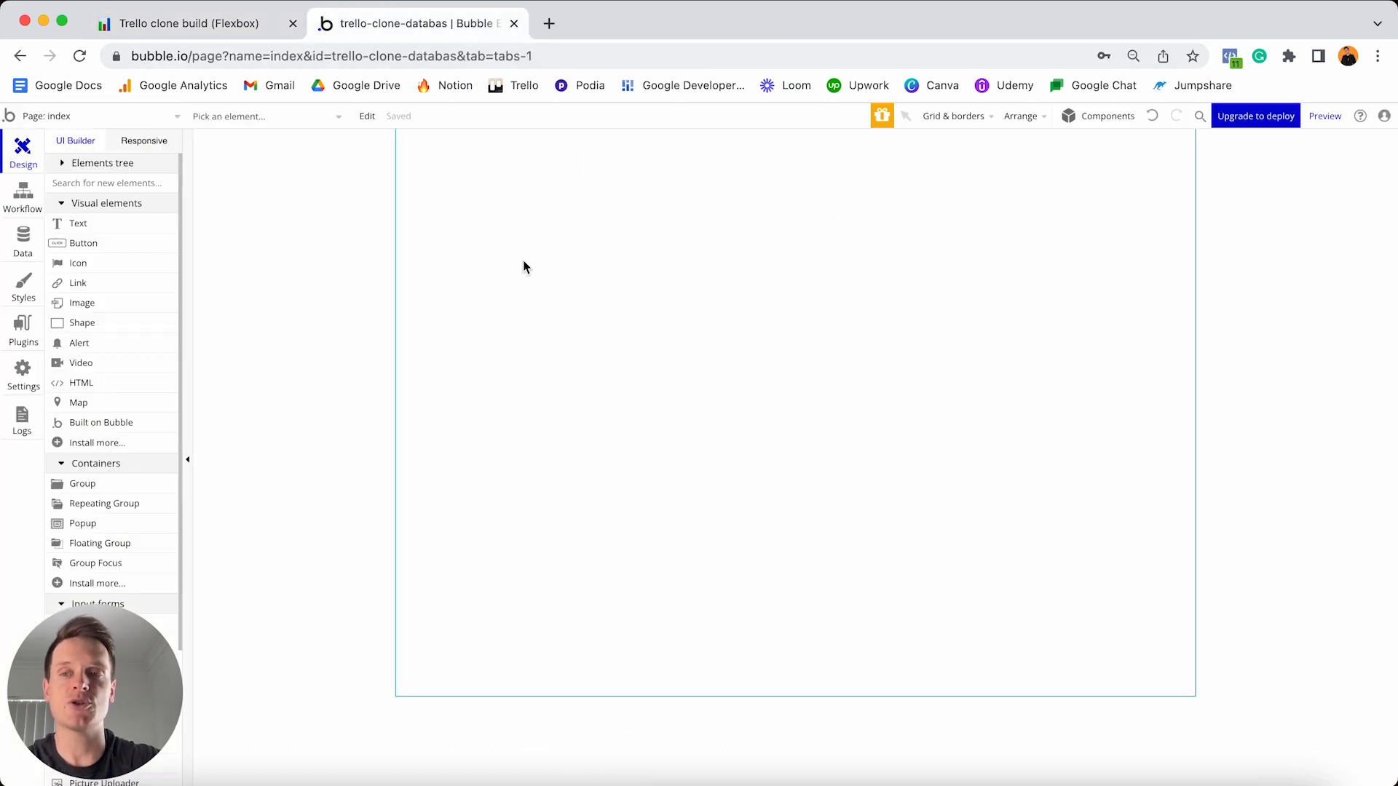
- Check the User type's built-in fields in Bubble's Data tab, then go back to the Notion plan
left_click(27, 247)
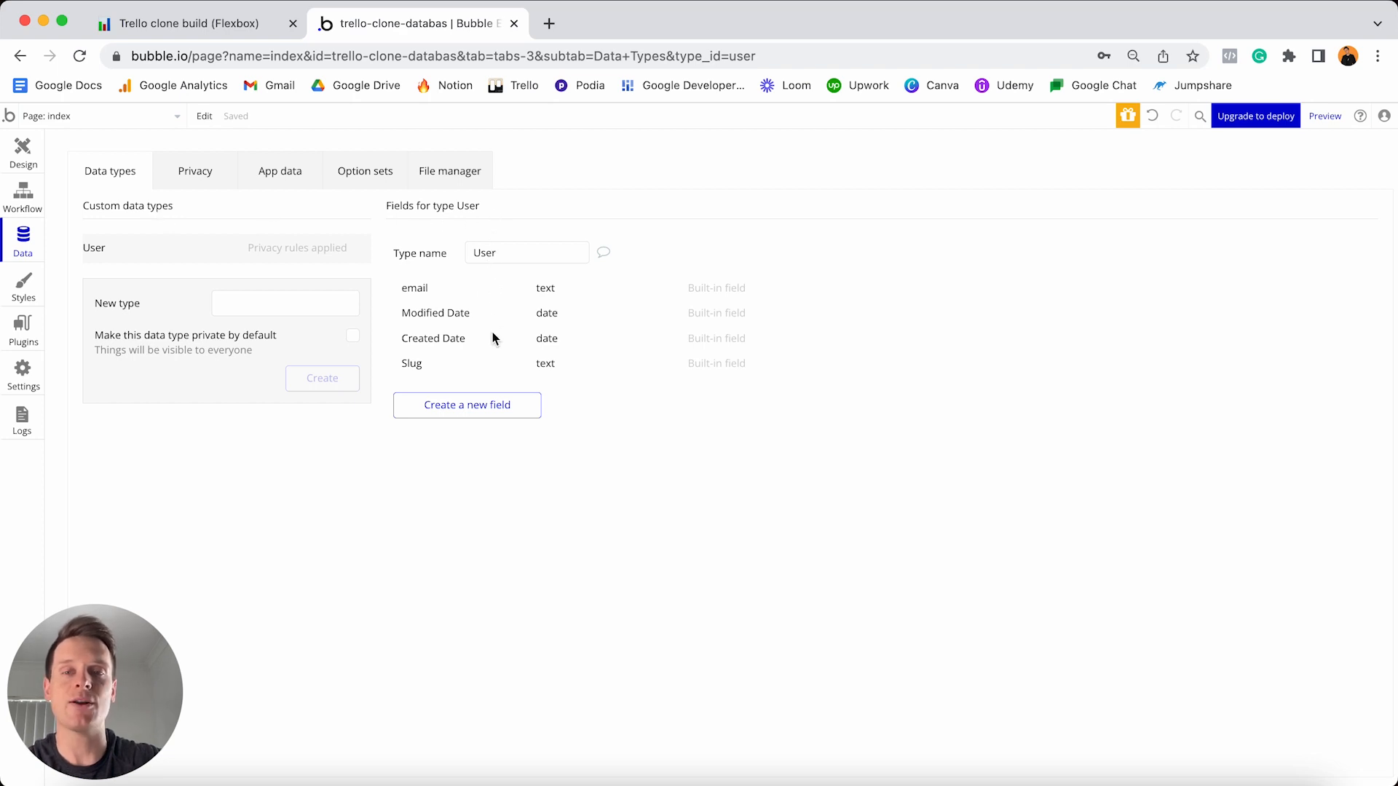
mouse_move(472, 295)
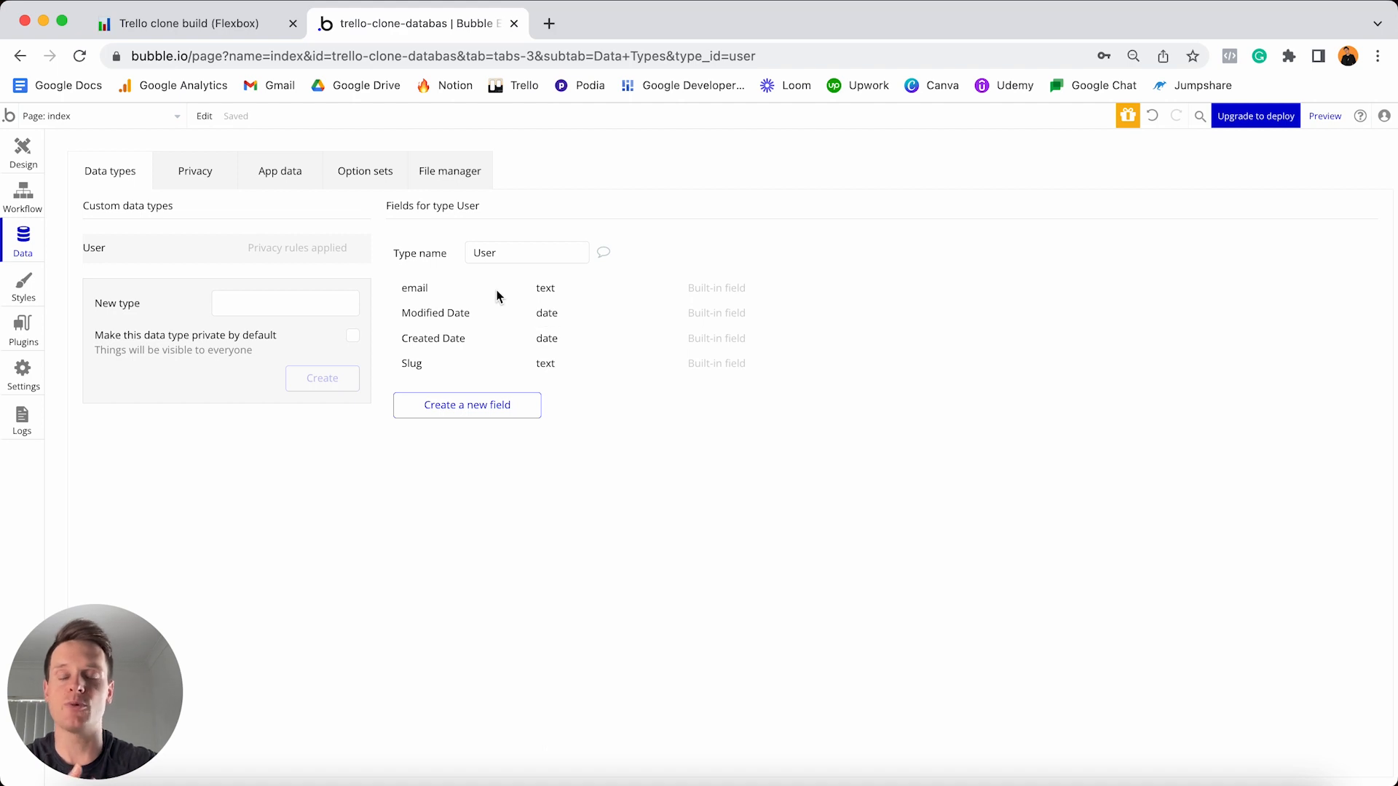
mouse_move(497, 295)
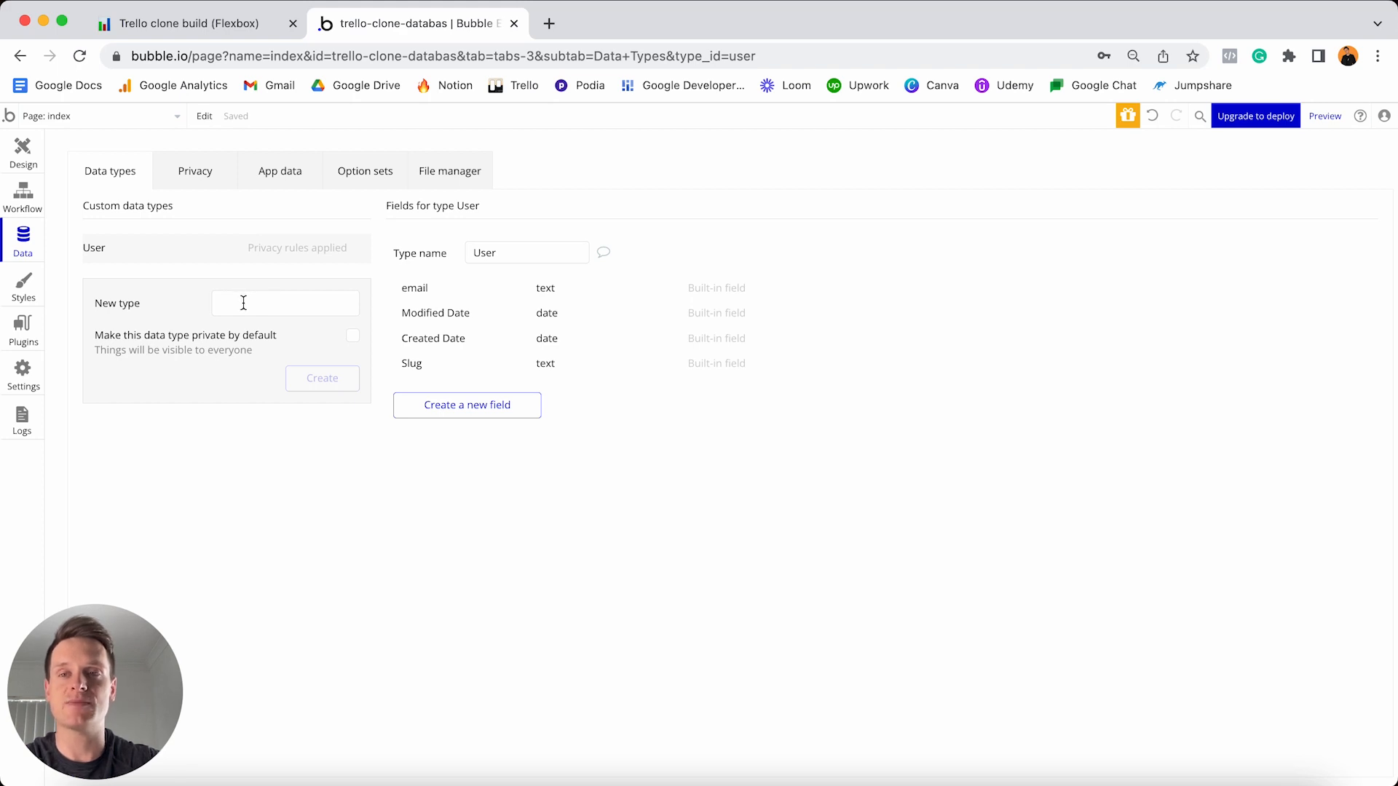
left_click(240, 36)
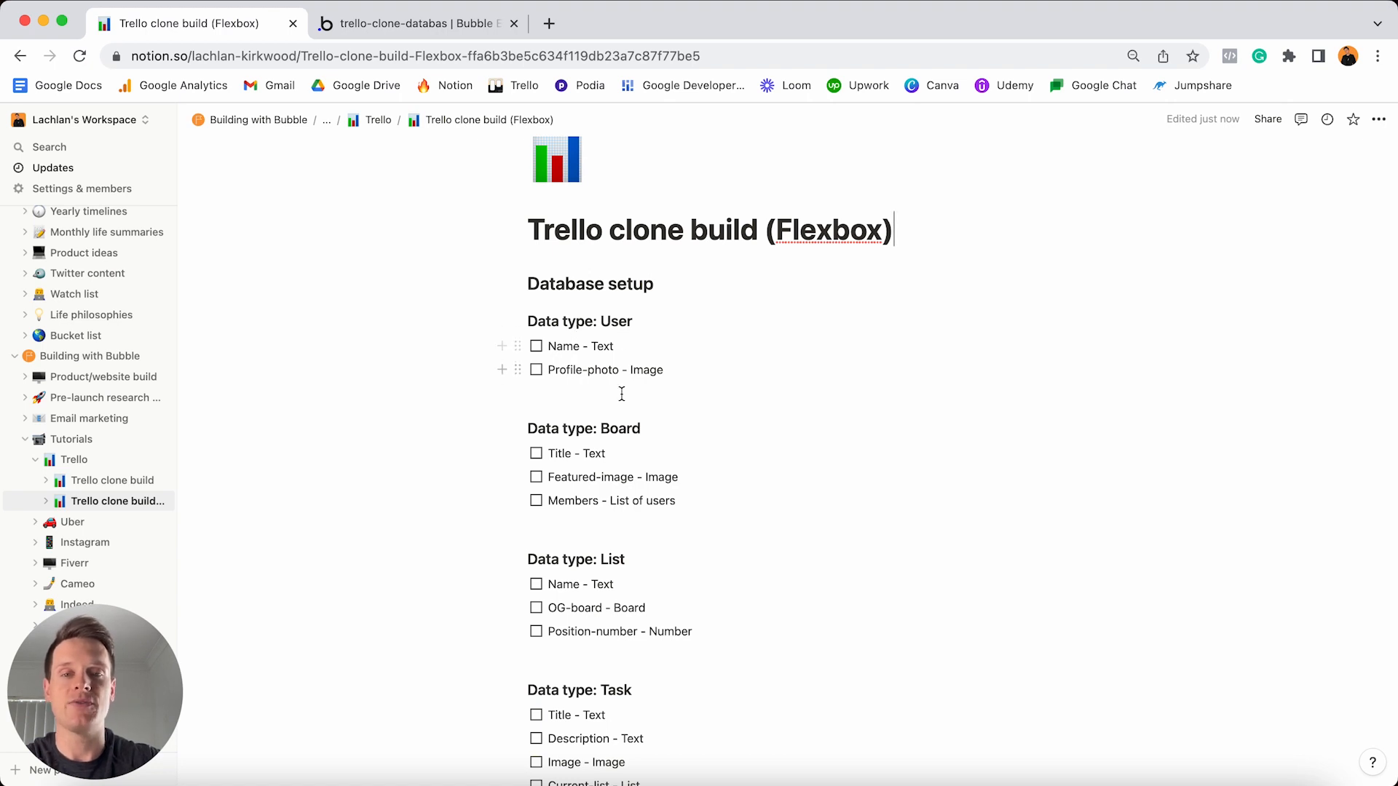
- Create the Board and List data types in Bubble's Data tab
left_click(401, 35)
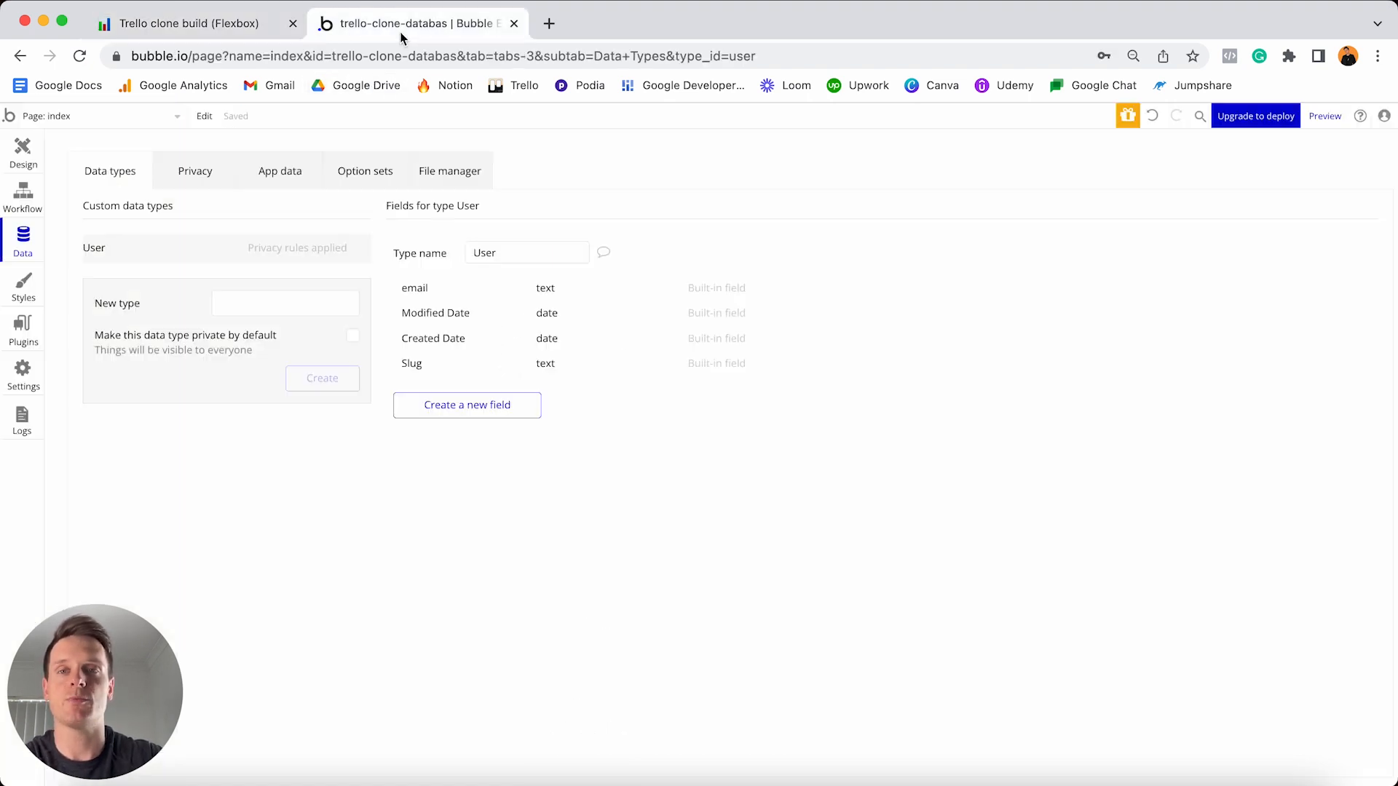
left_click(306, 303)
type("Boa")
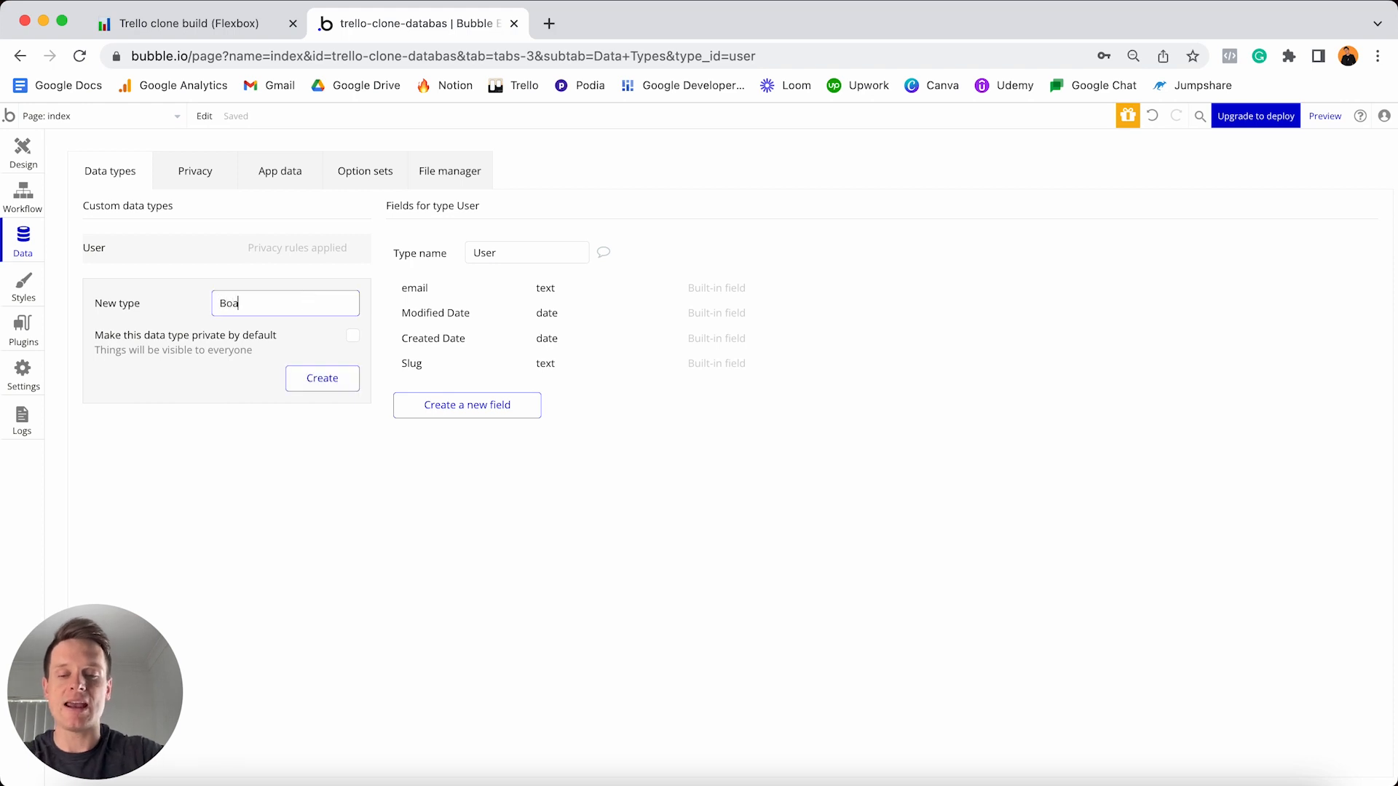
type("rd")
left_click(337, 379)
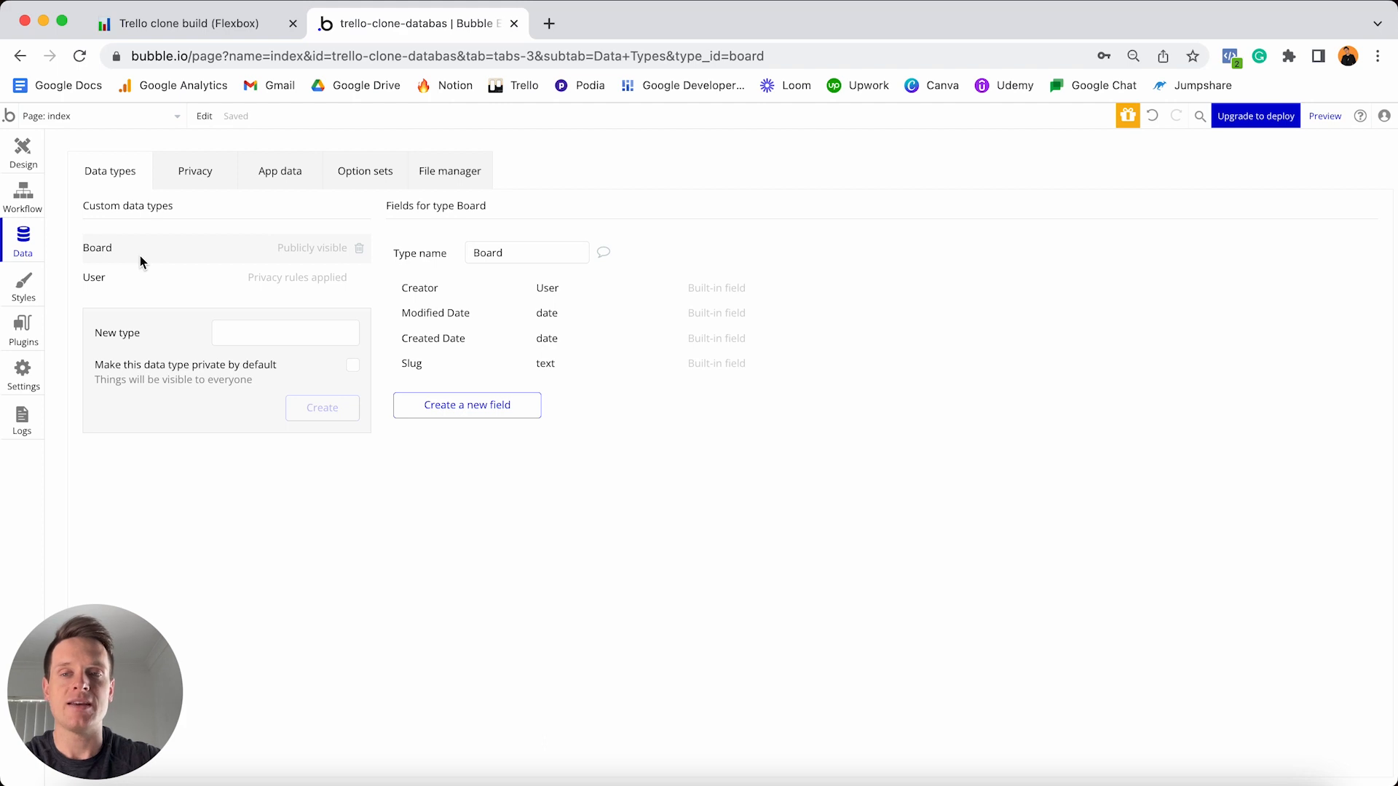
left_click(249, 332)
type("List")
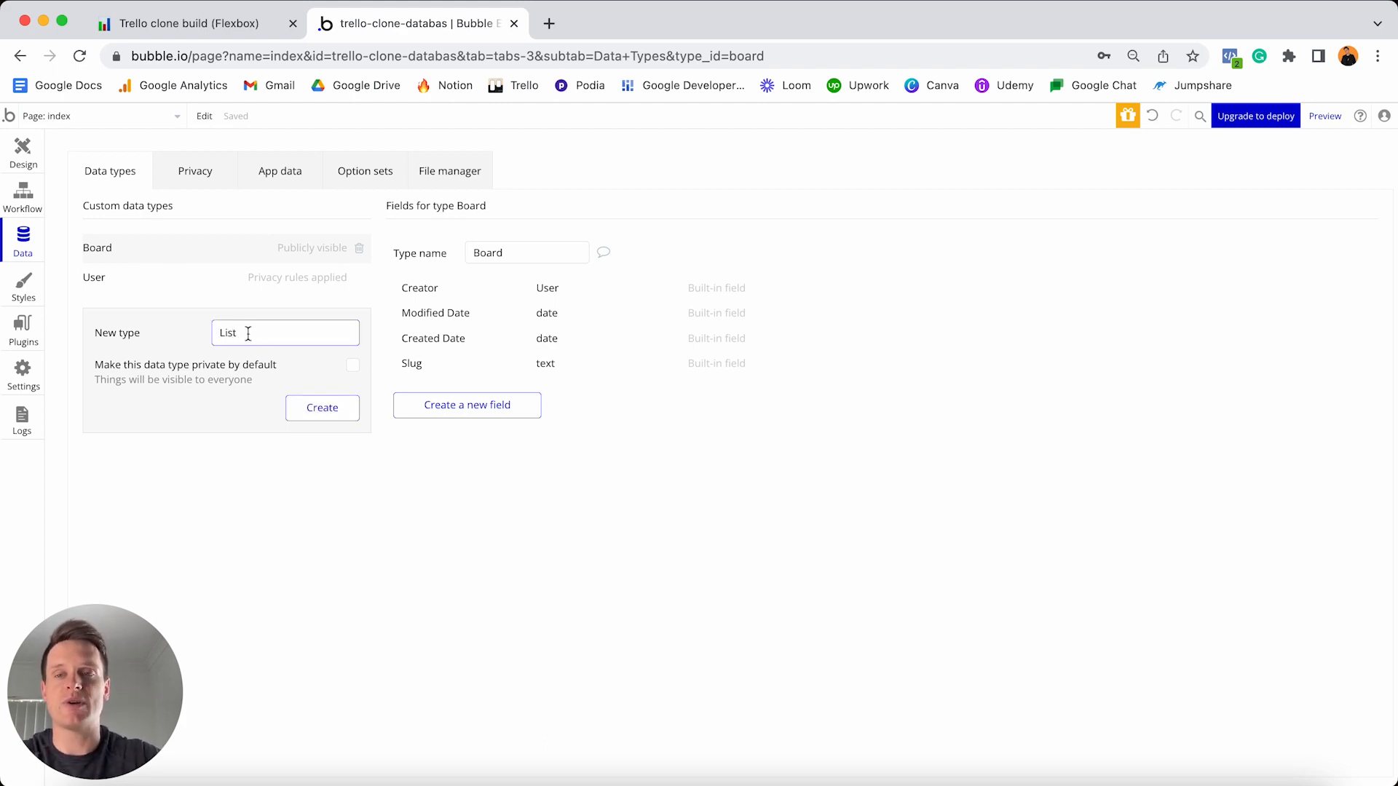
left_click(339, 412)
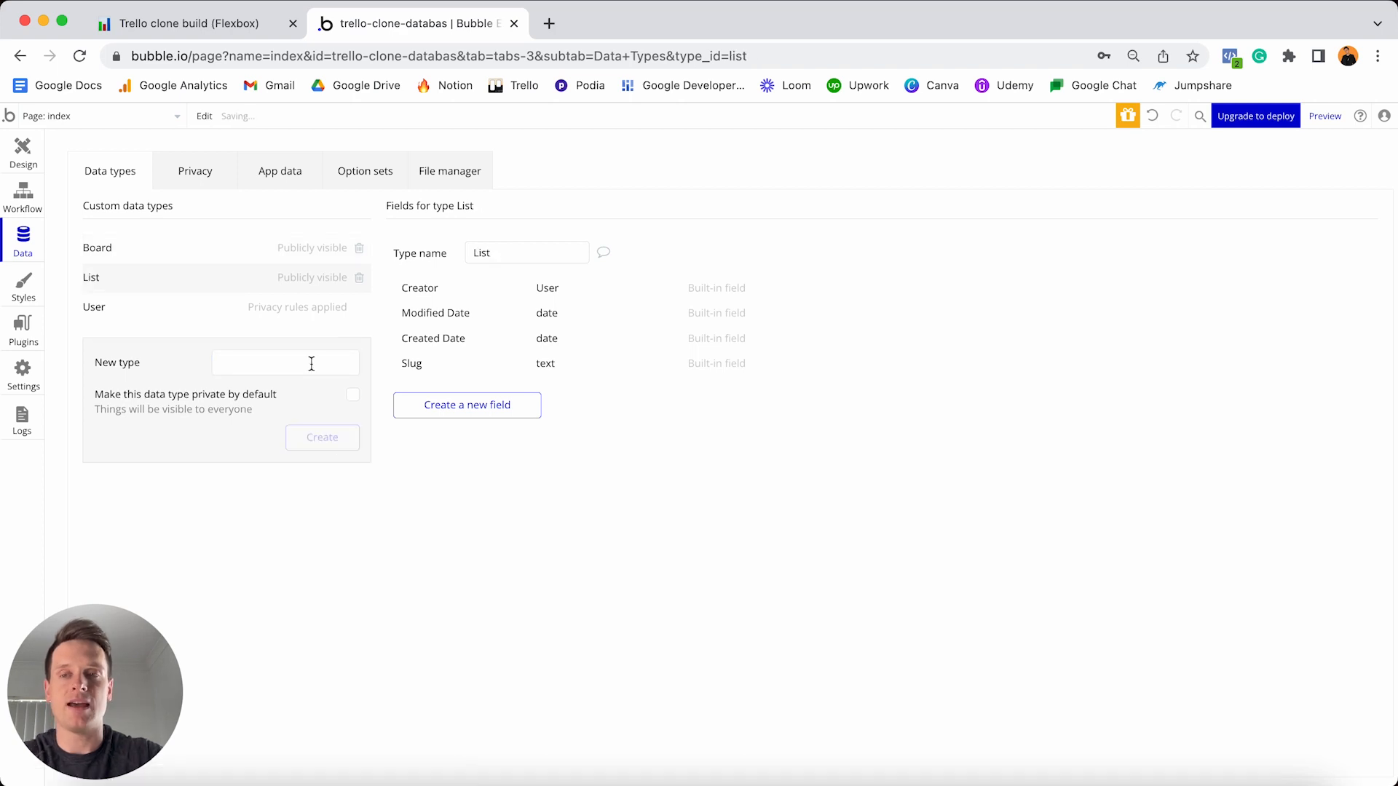
- Create the Task and Comment data types, then show the User type's fields
left_click(312, 362)
type("Task")
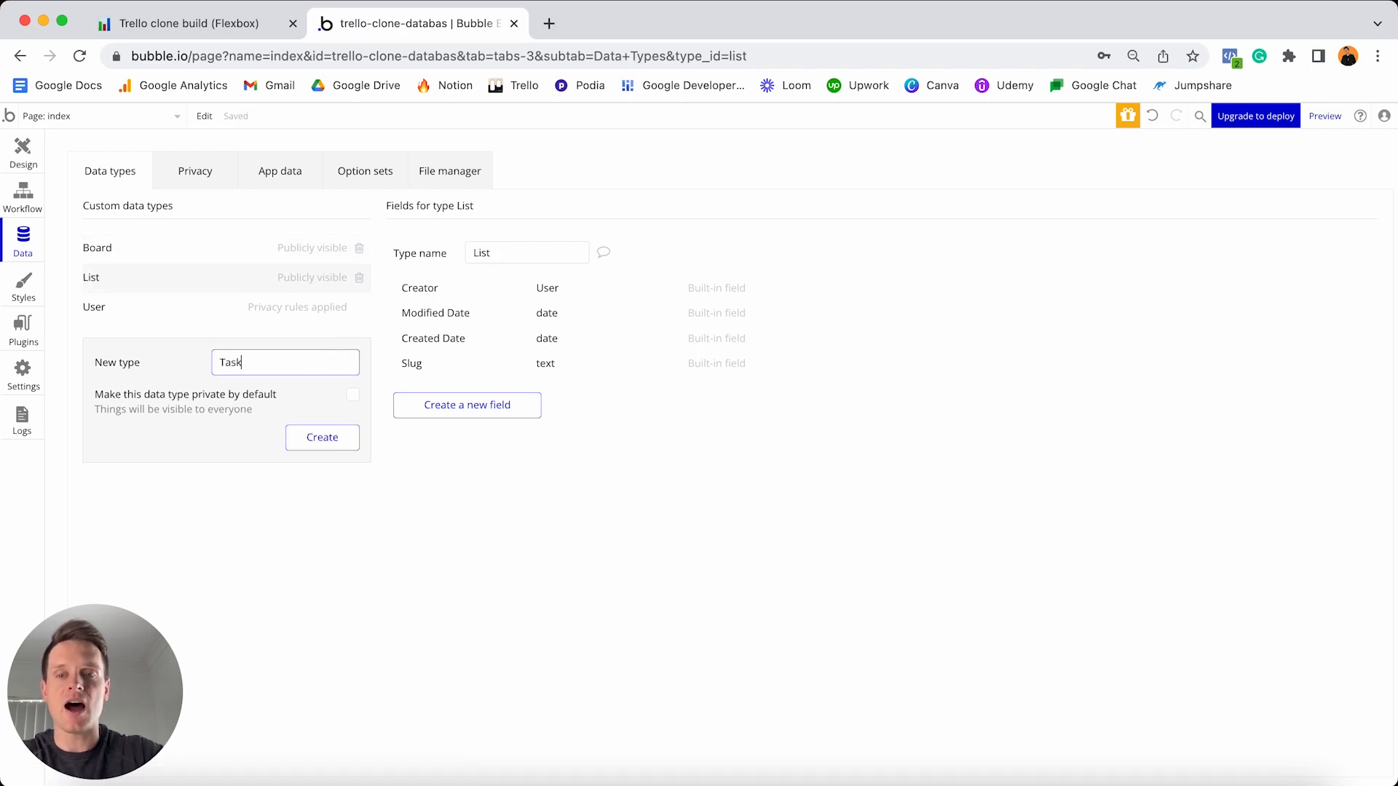
left_click(337, 437)
left_click(312, 386)
type("Comment")
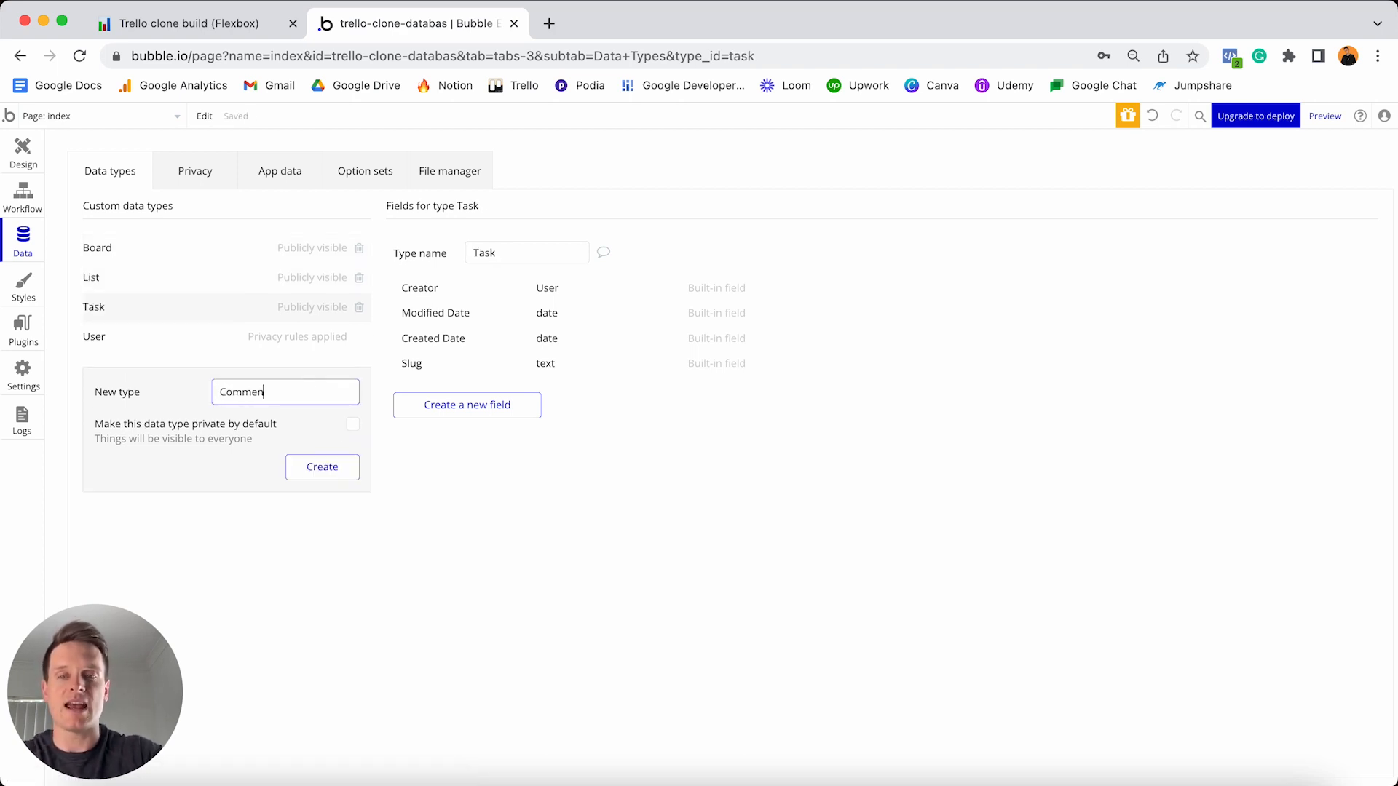
left_click(351, 469)
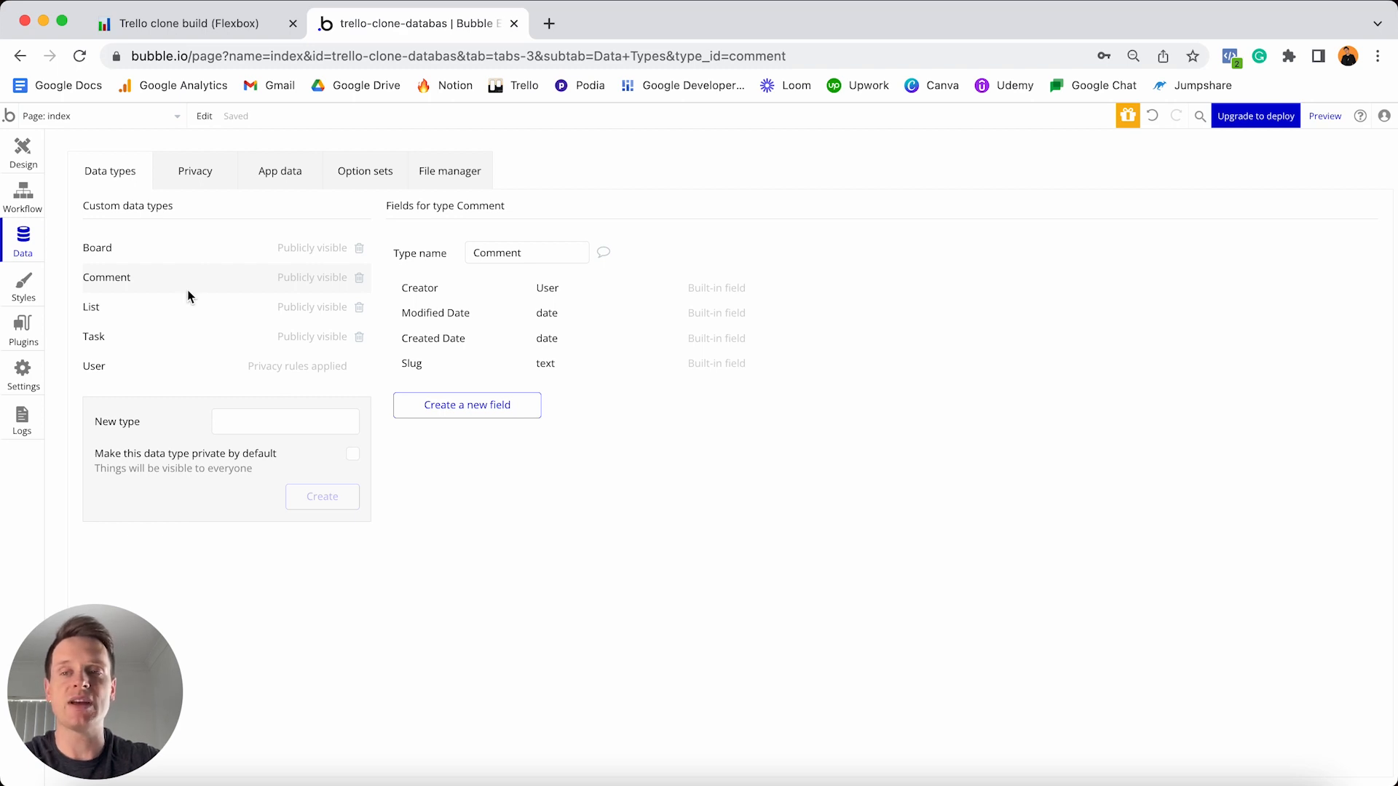
left_click(138, 370)
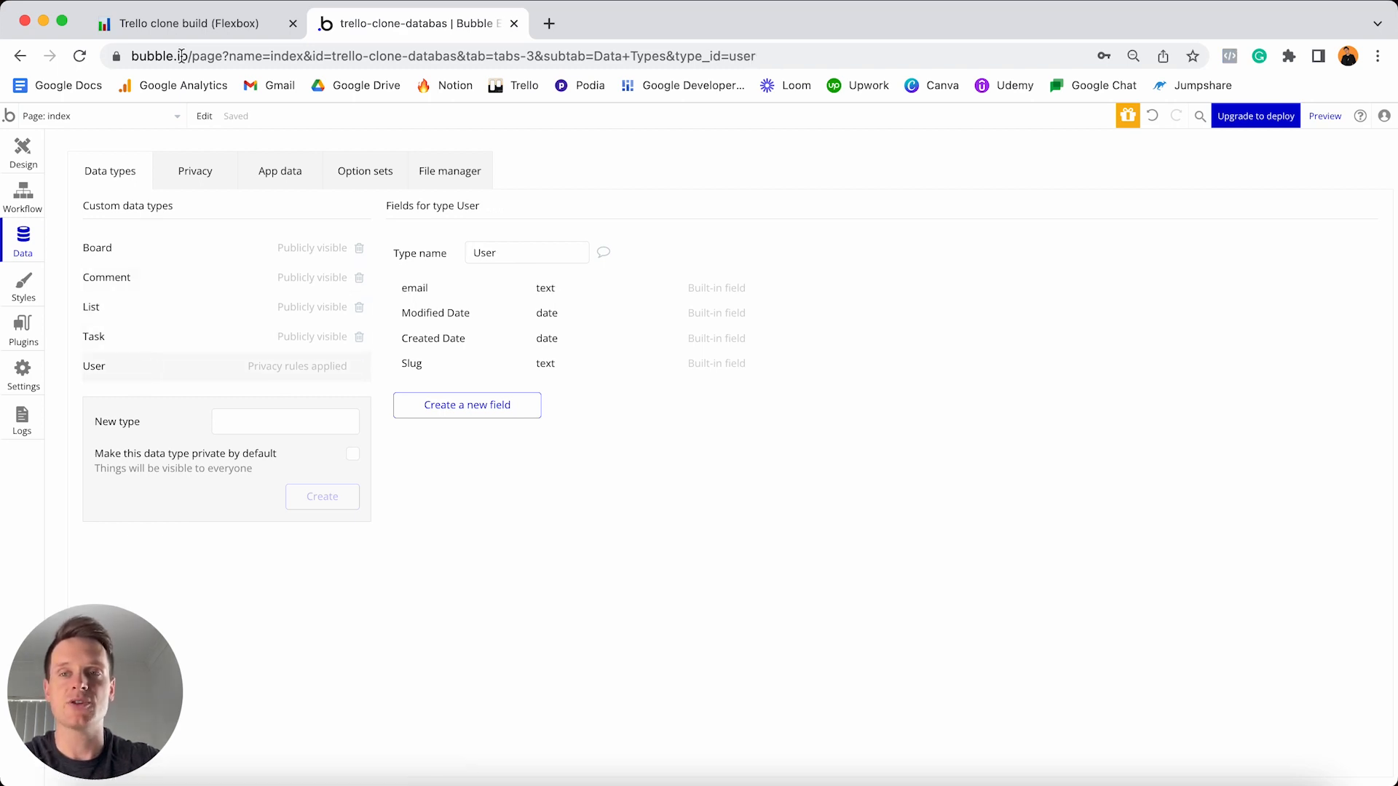
left_click(191, 24)
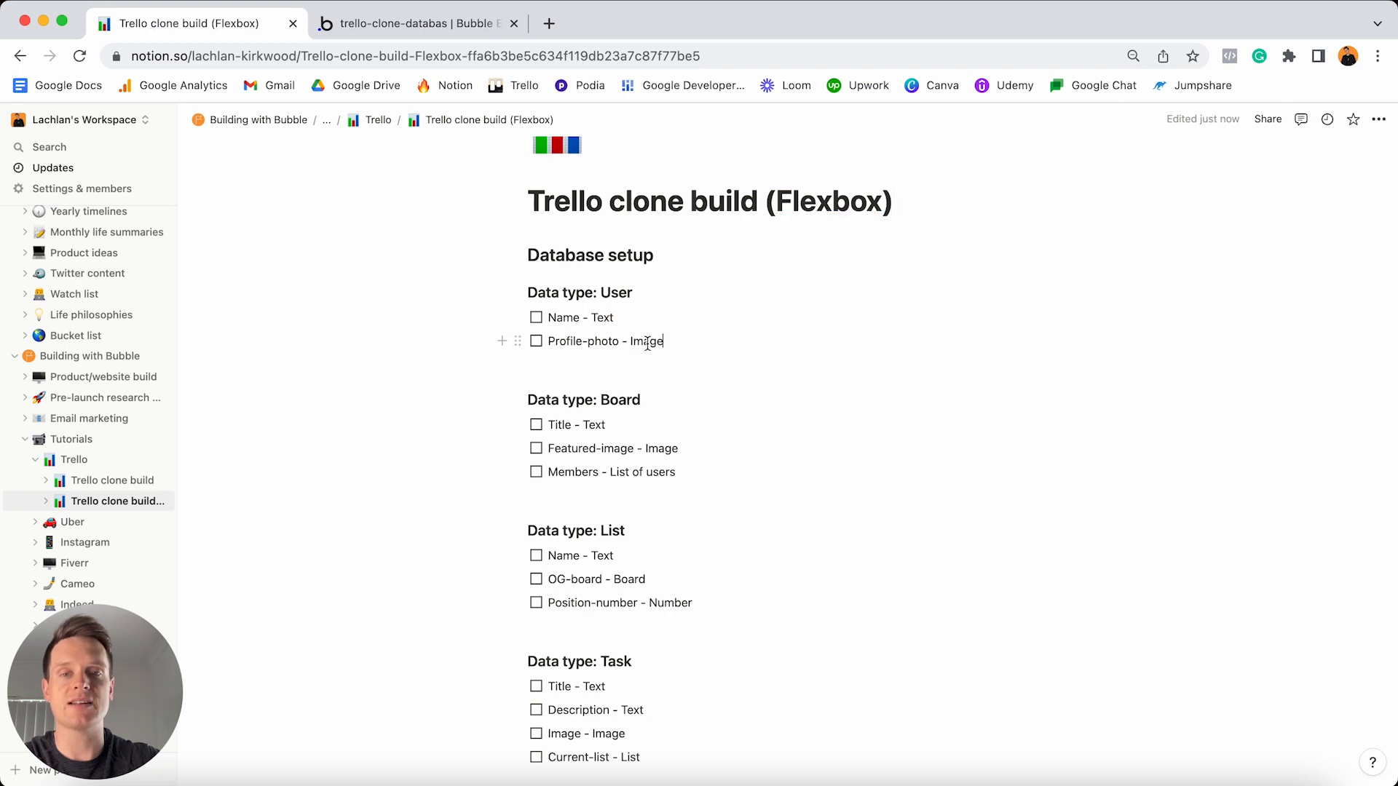
left_click_drag(658, 342, 548, 318)
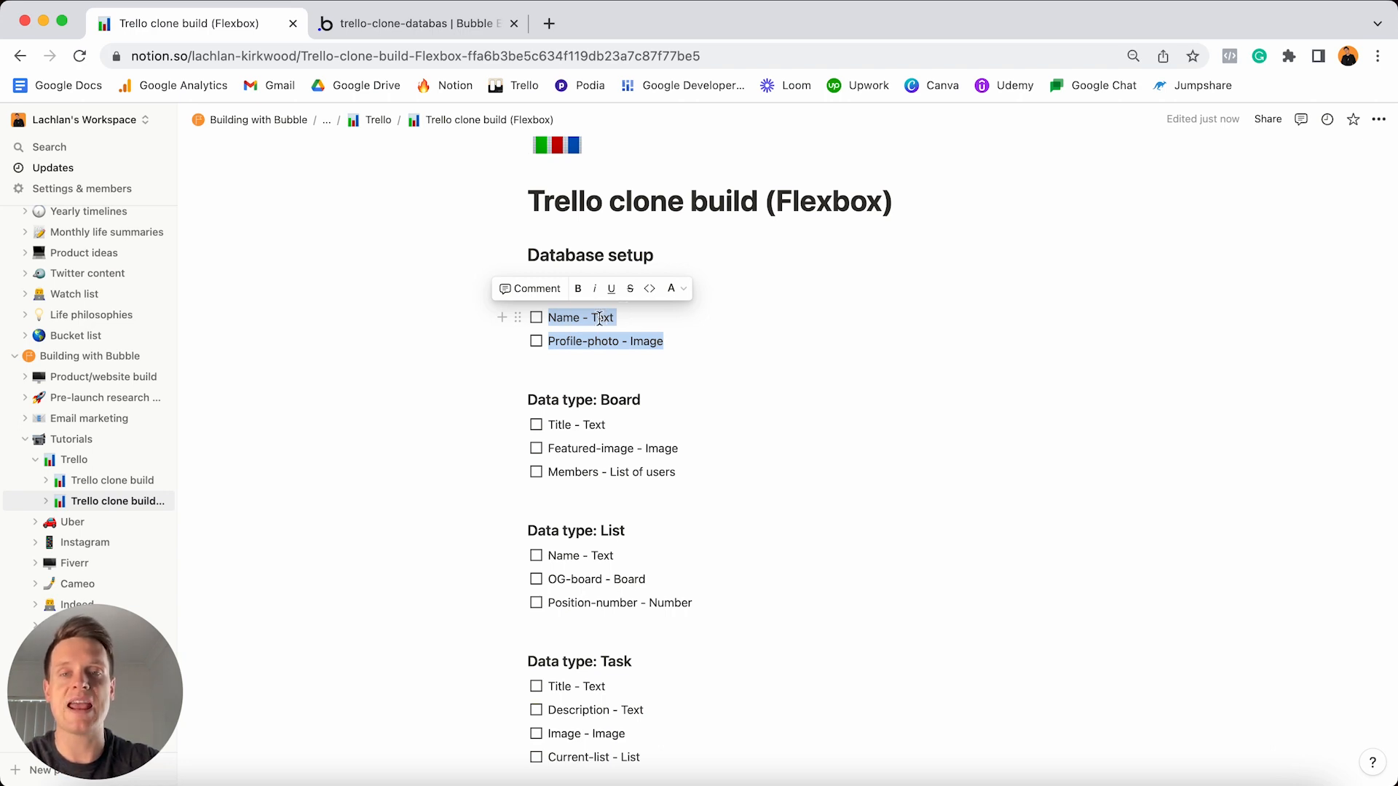
left_click(454, 30)
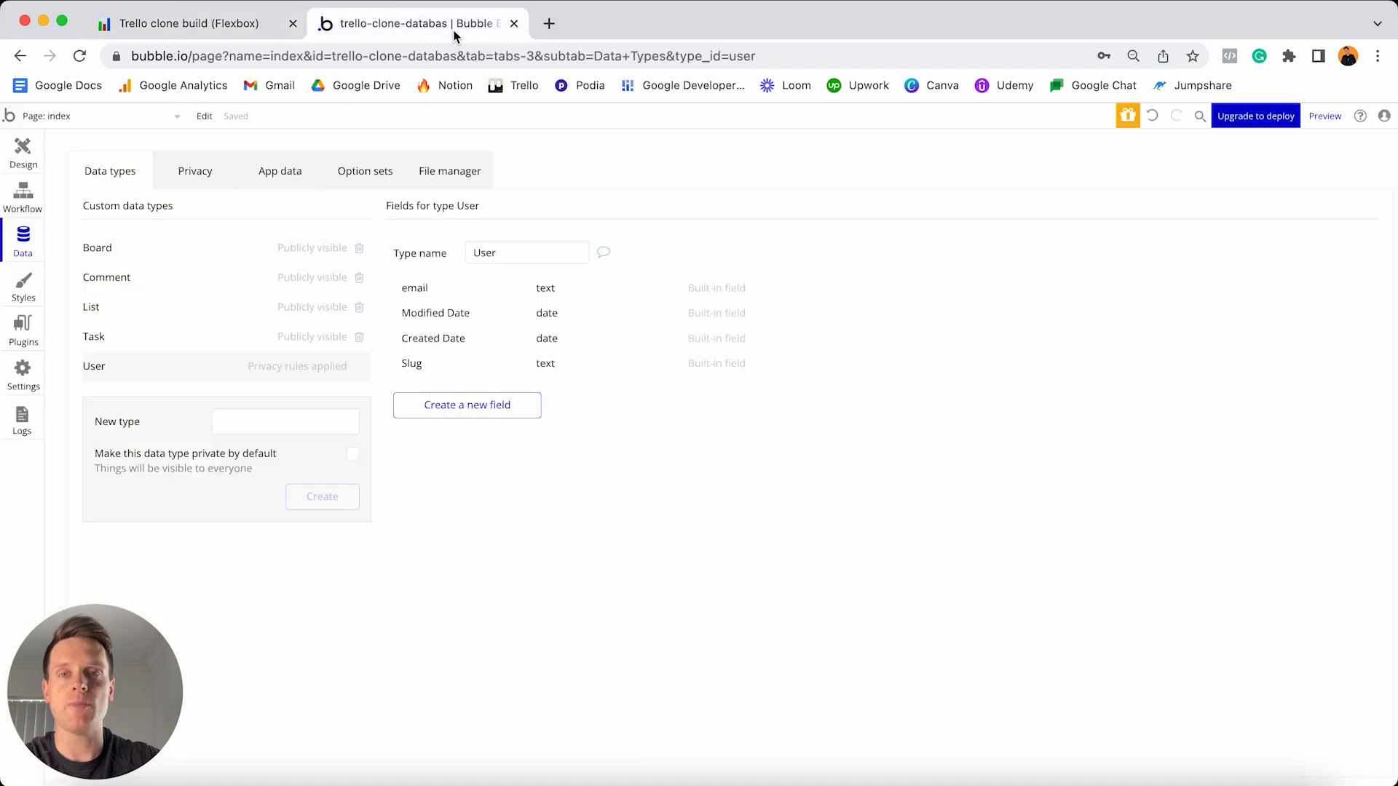
- Add a Name field of type text to the User data type
left_click(480, 411)
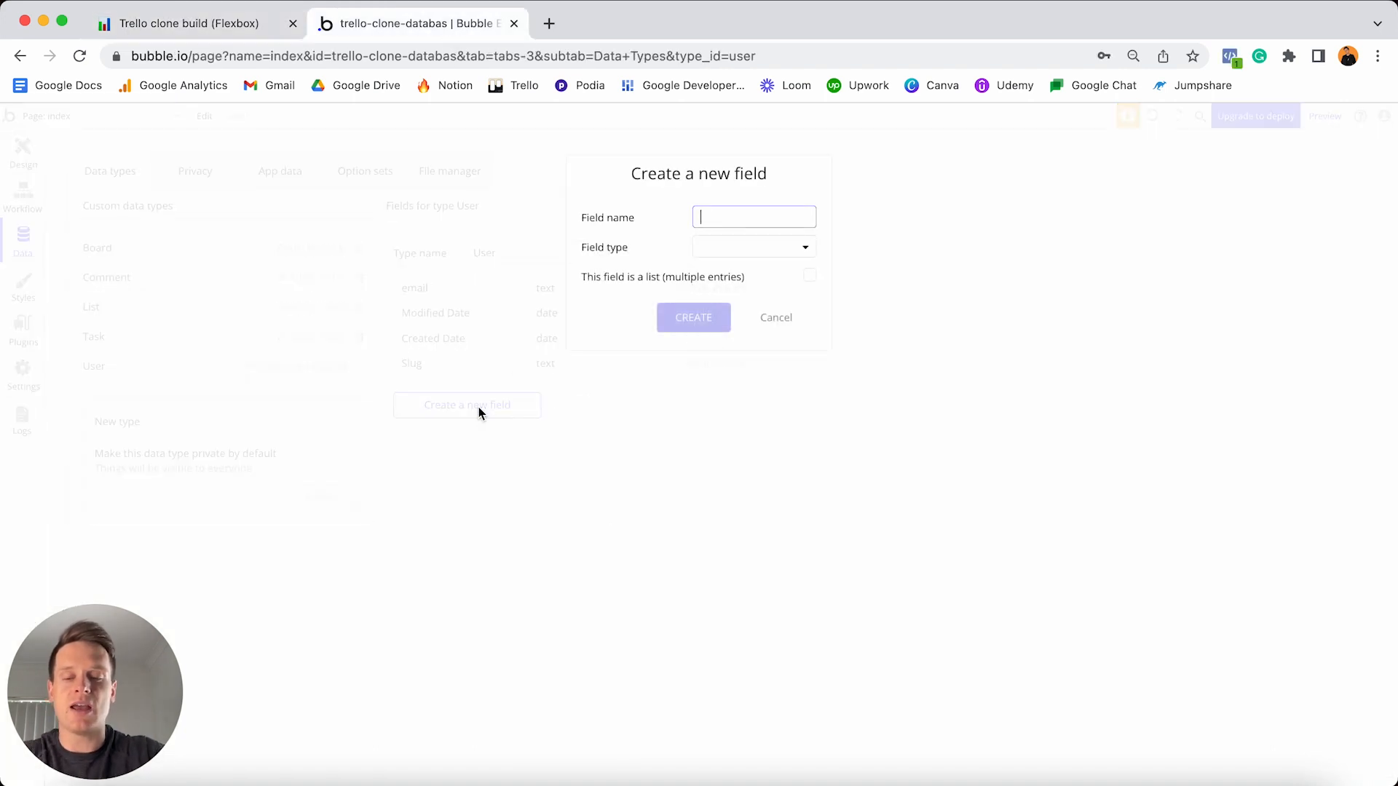
type("Name")
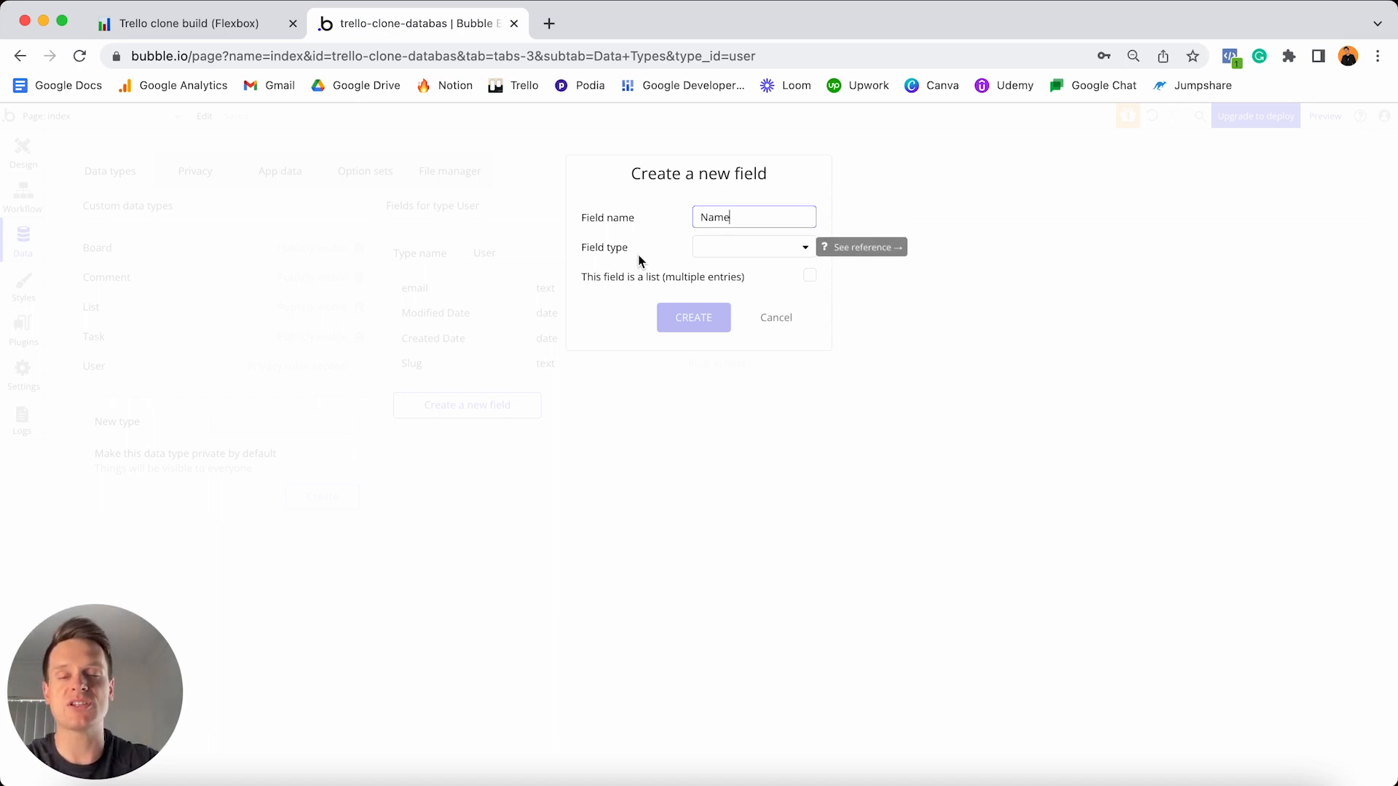
left_click(714, 249)
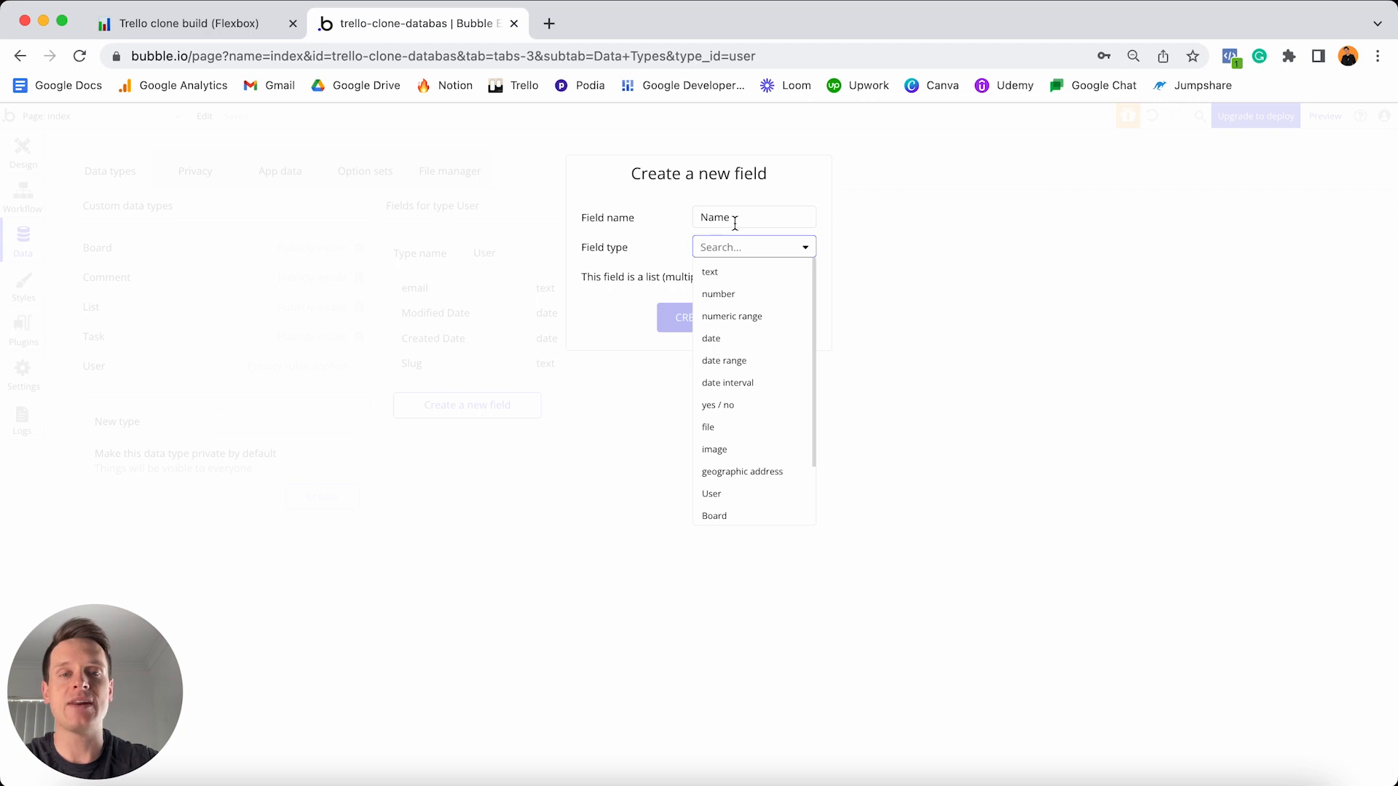
left_click(725, 277)
left_click(701, 318)
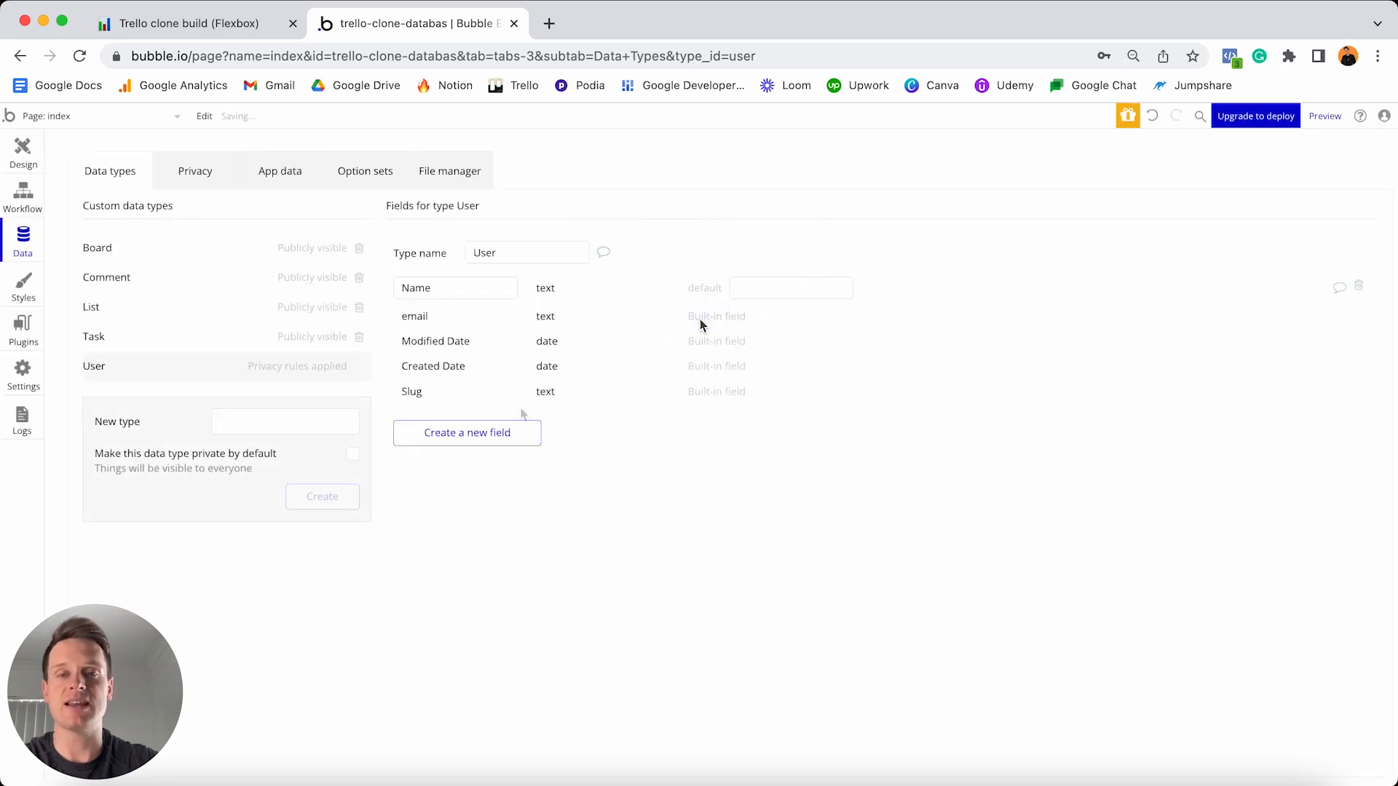
- Add a Profile-photo field of type image to the User data type
left_click(495, 431)
type("Profile")
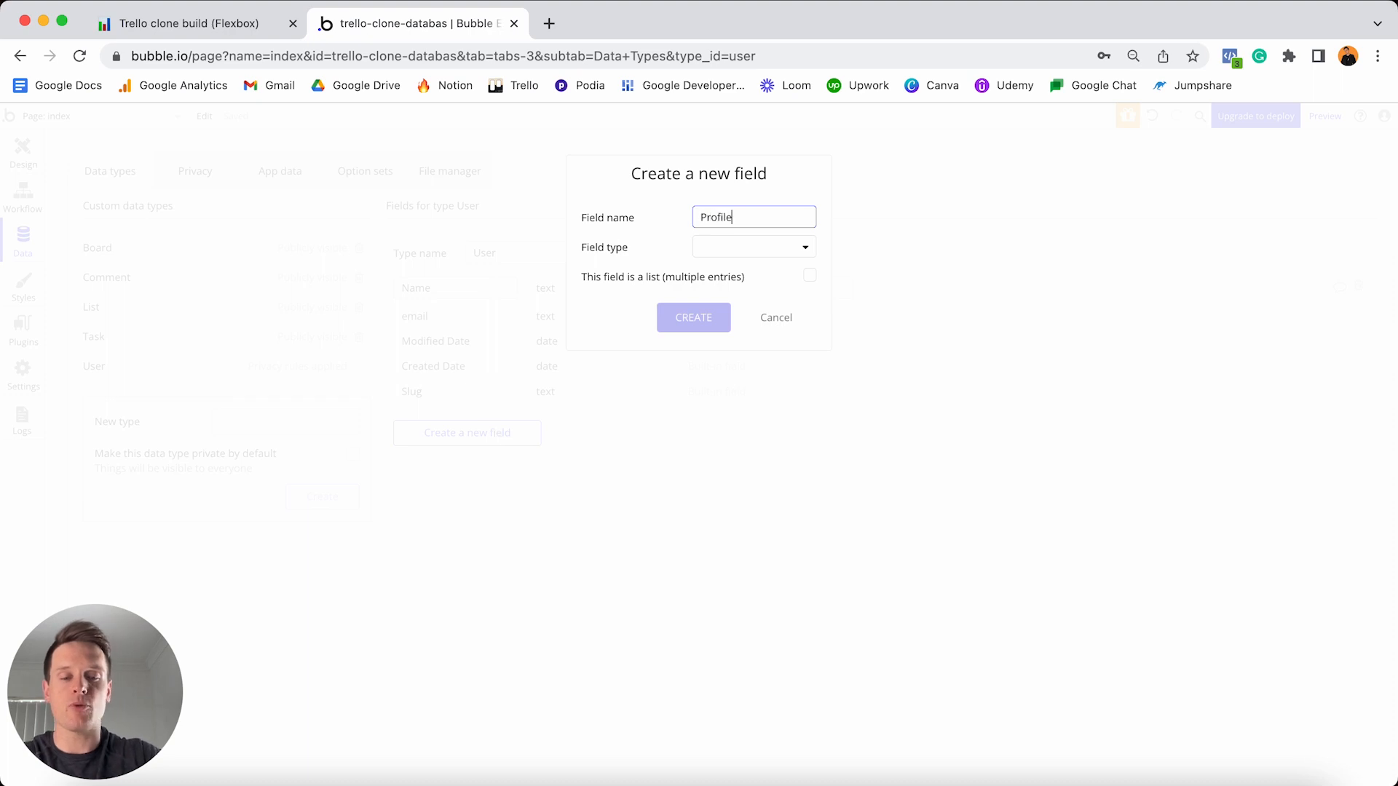
type("-photo")
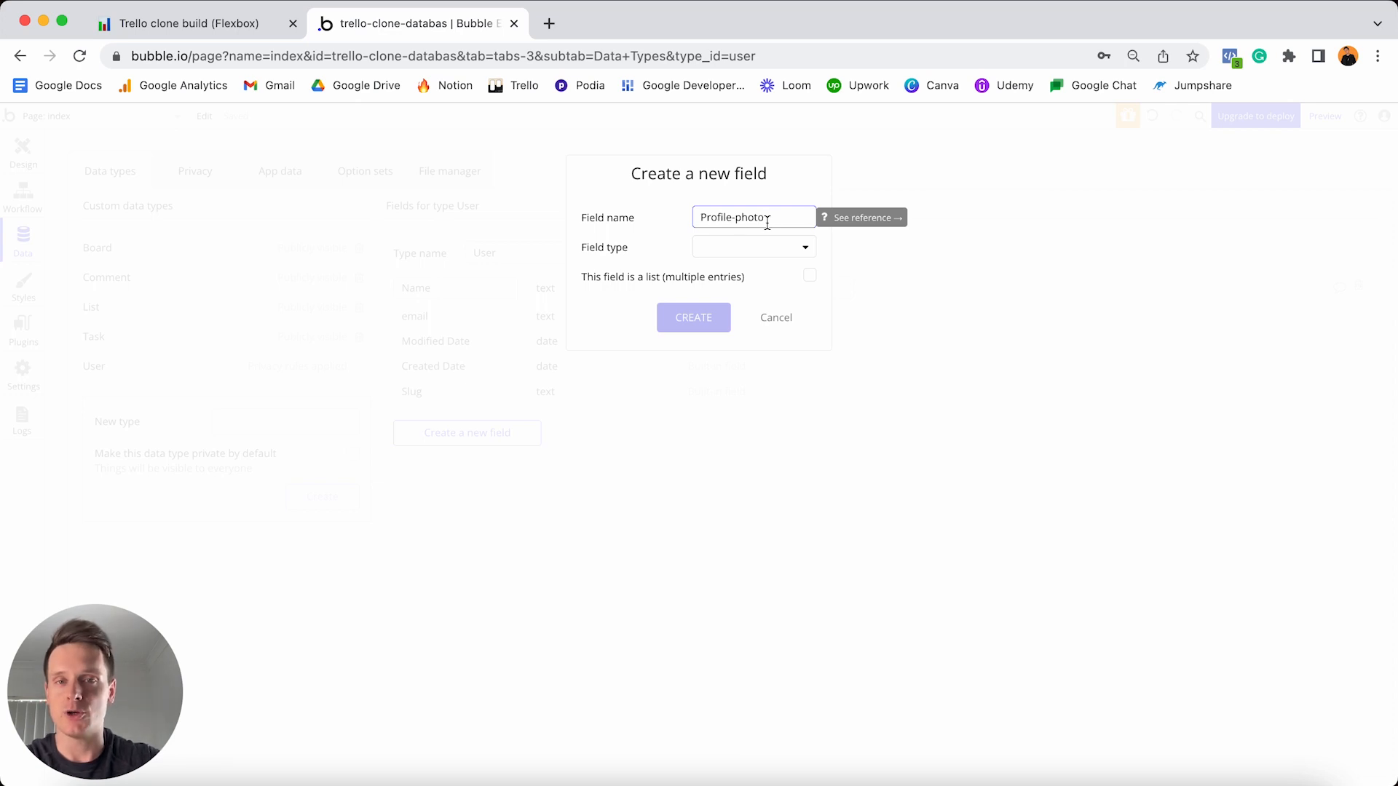
left_click(731, 249)
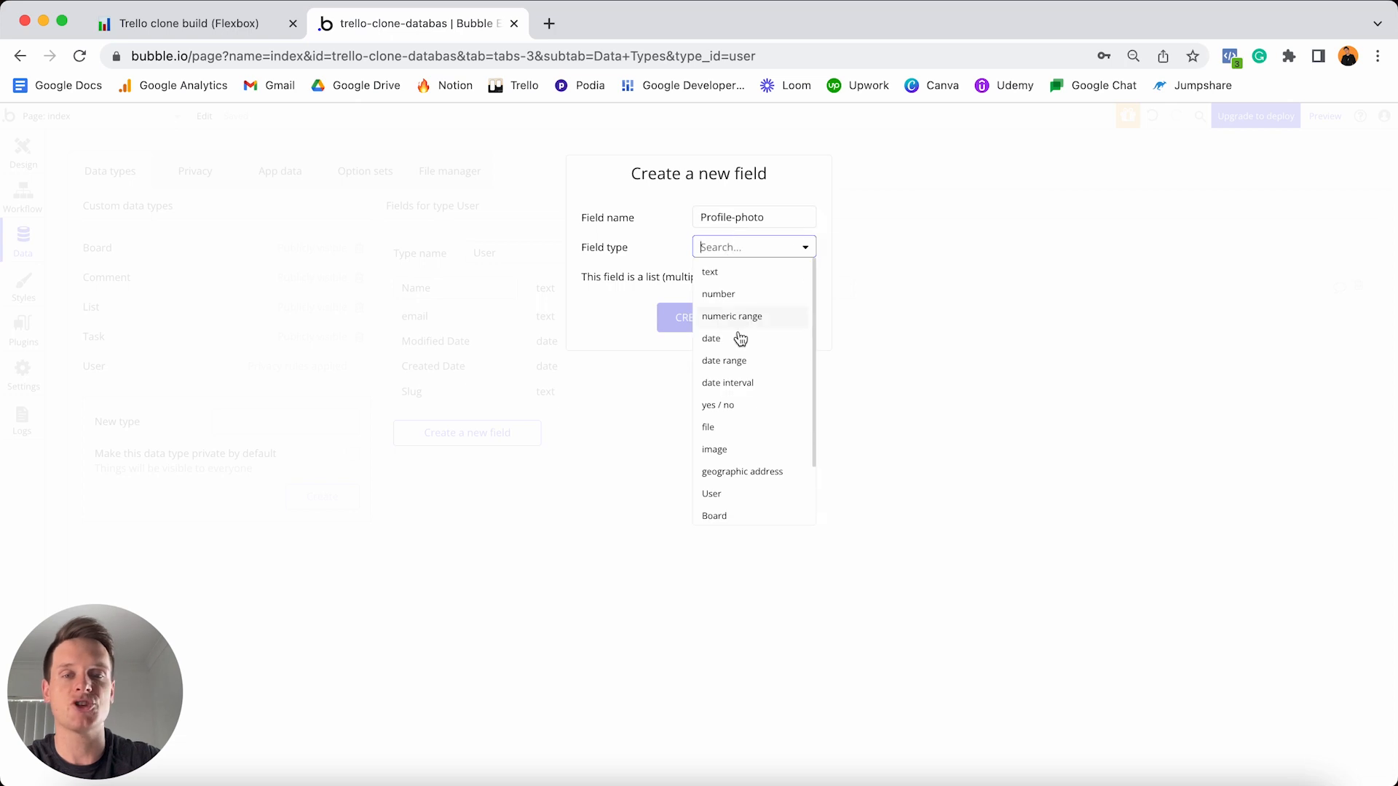
left_click(718, 451)
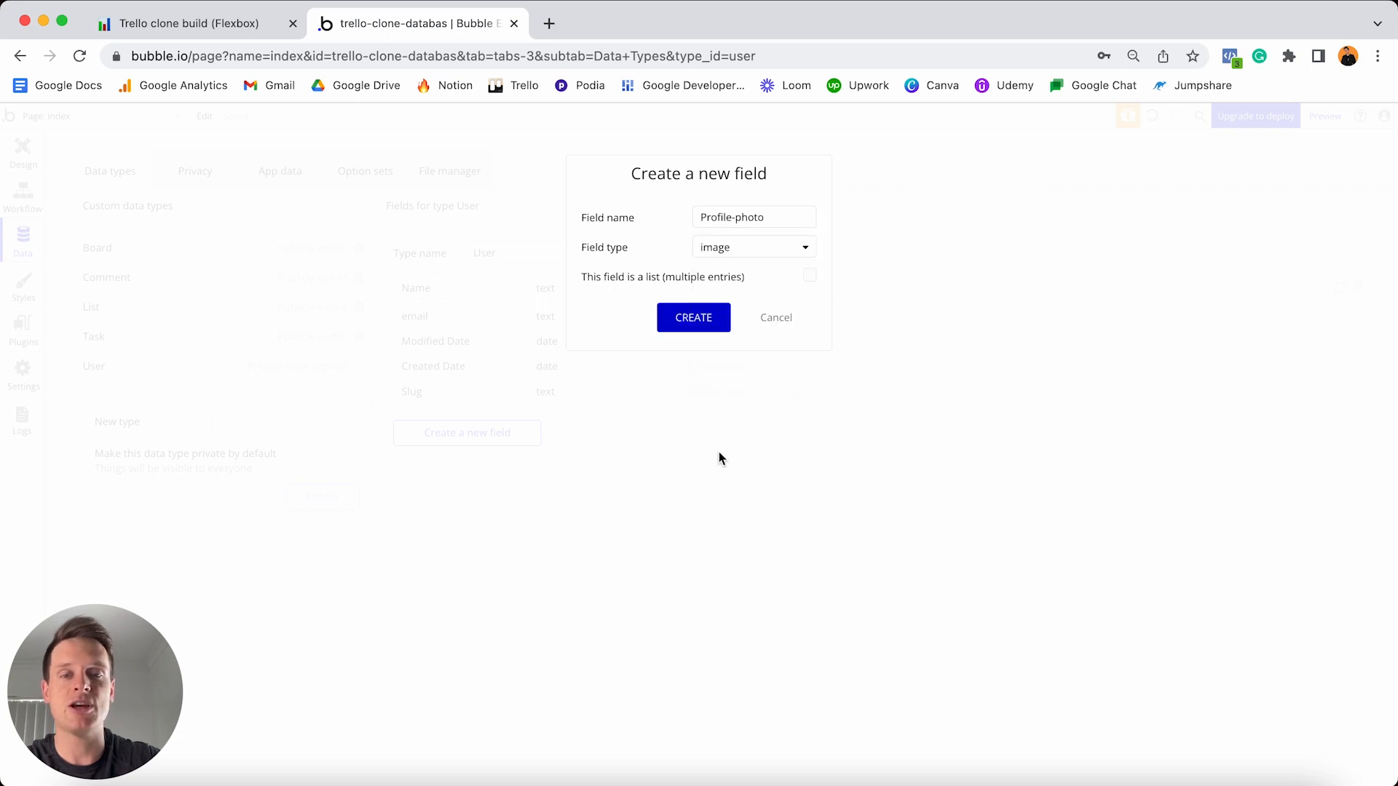
left_click(693, 320)
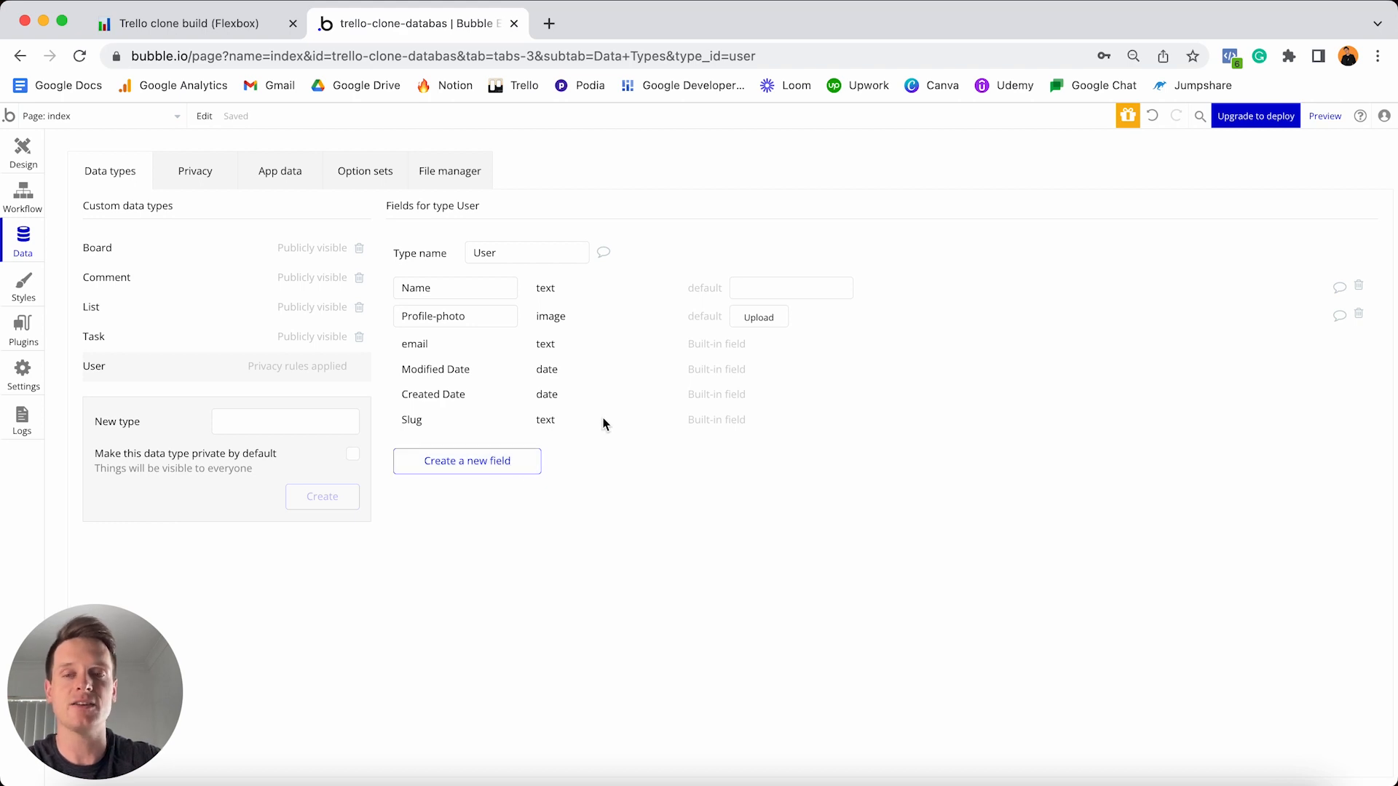
- Select the three Board to-dos in Notion, then show the Board type's fields in Bubble
left_click(232, 27)
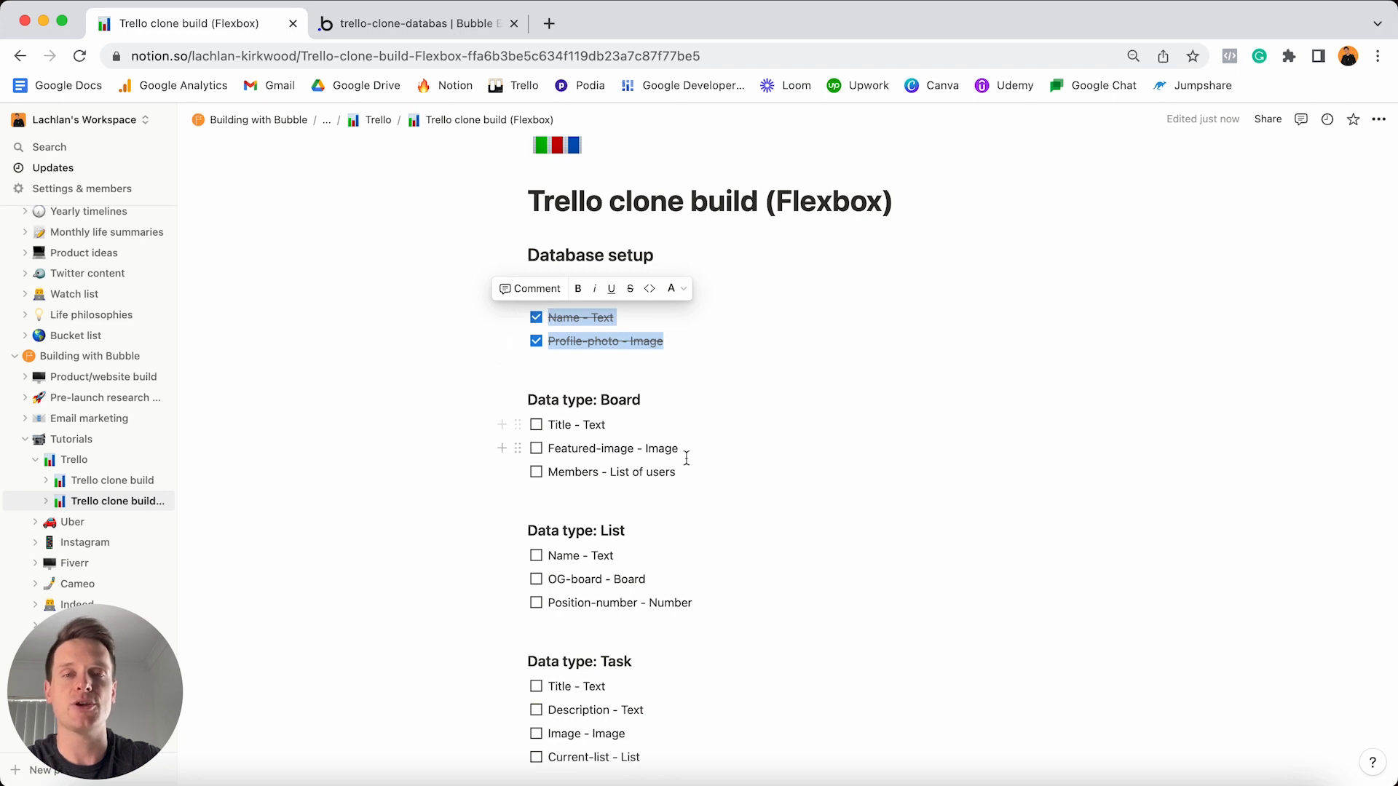
left_click_drag(692, 475, 549, 424)
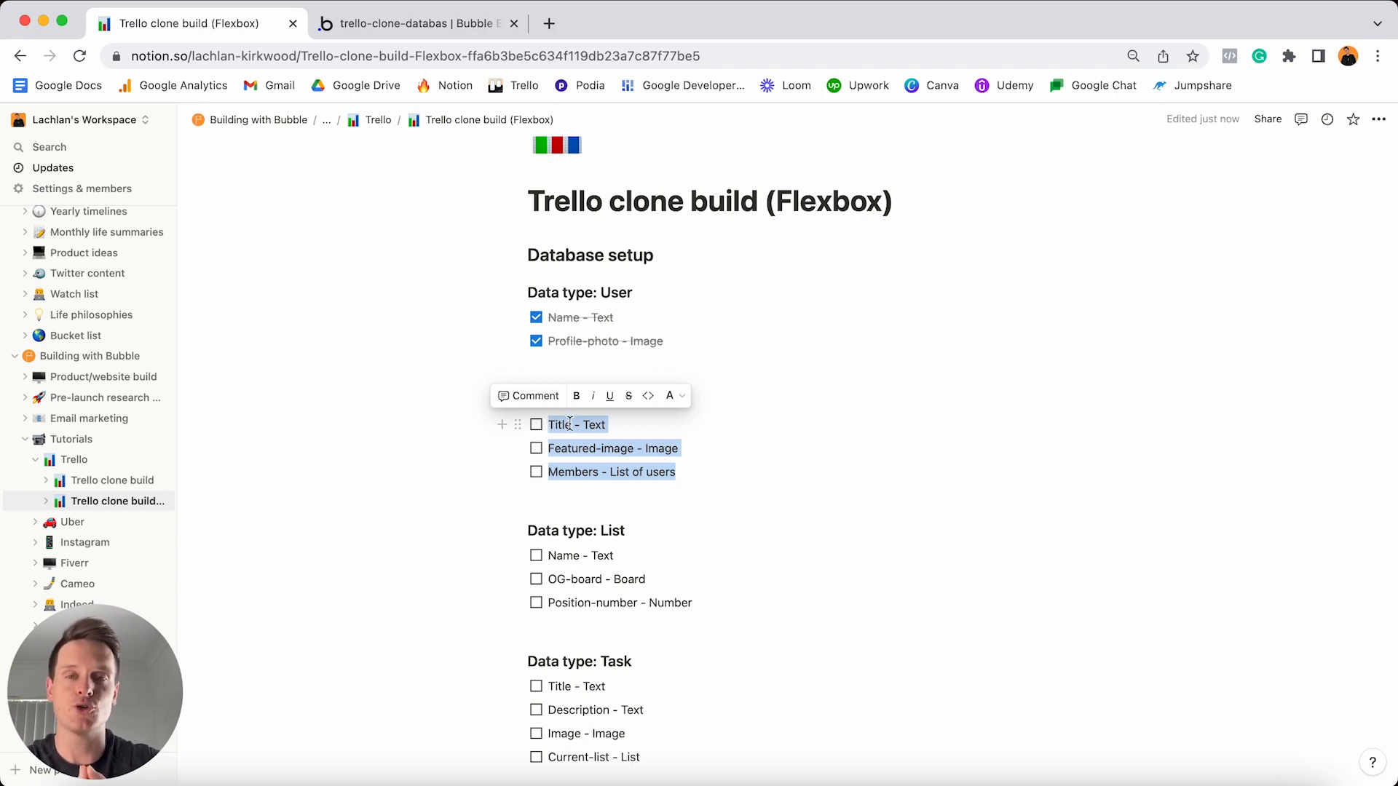
left_click(451, 27)
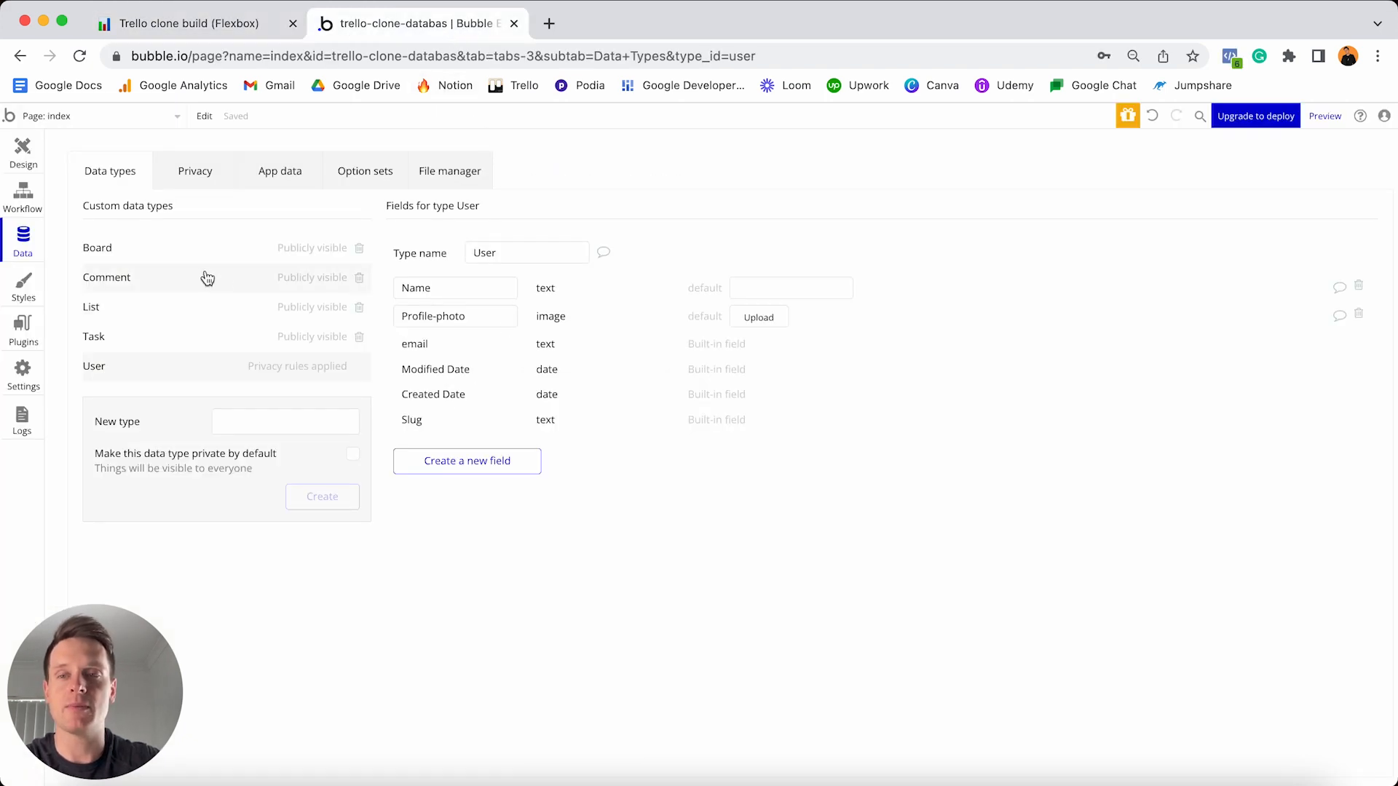
left_click(185, 251)
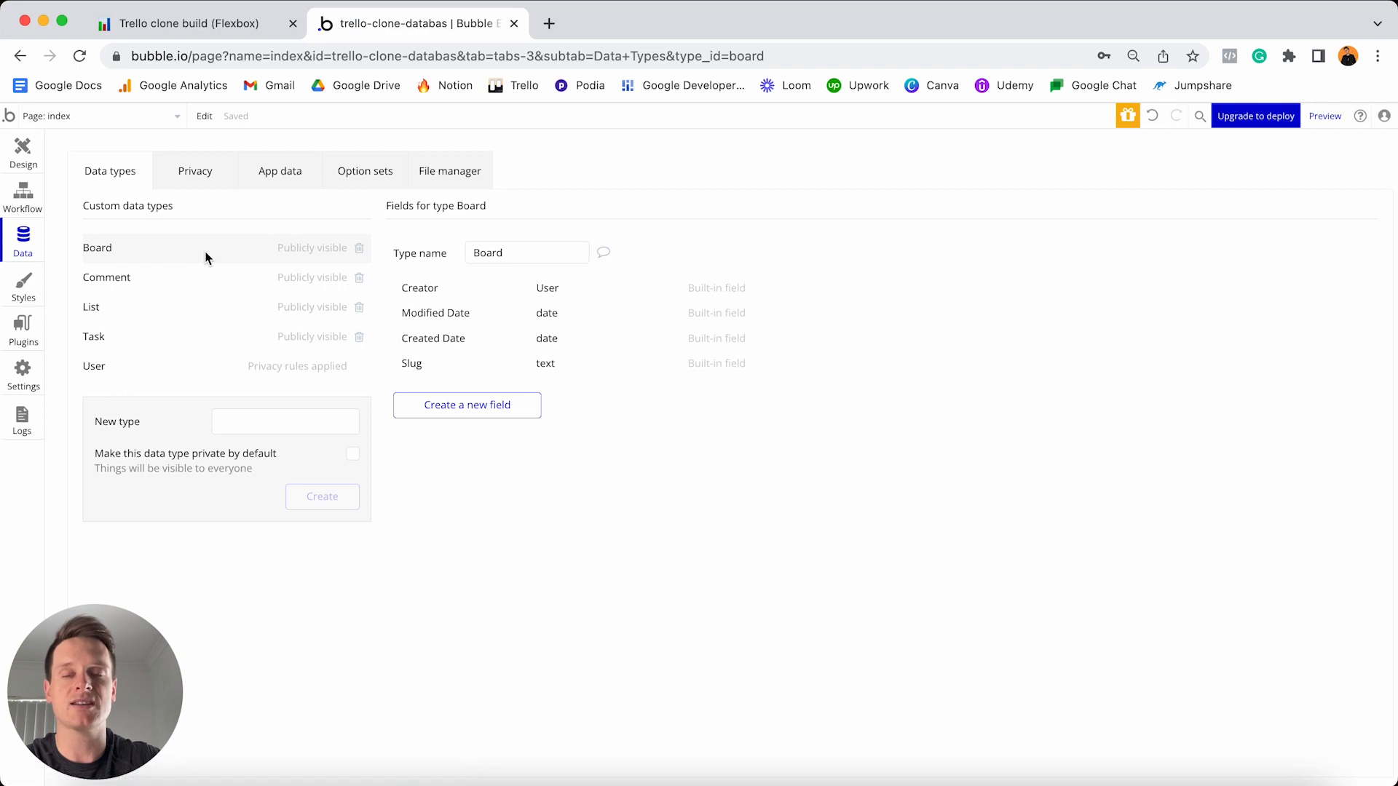
- Add a Title field of type text to the Board data type
left_click(461, 413)
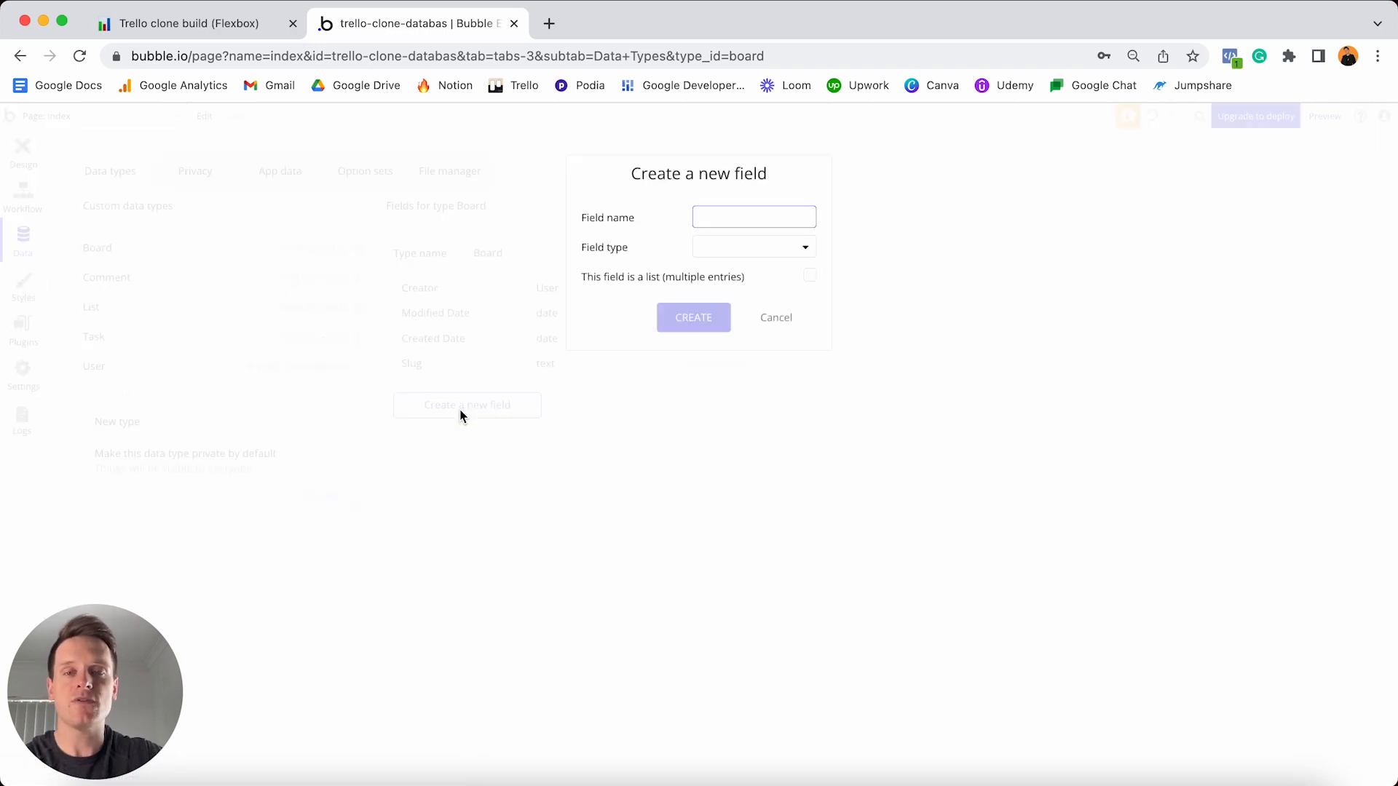
type("Title")
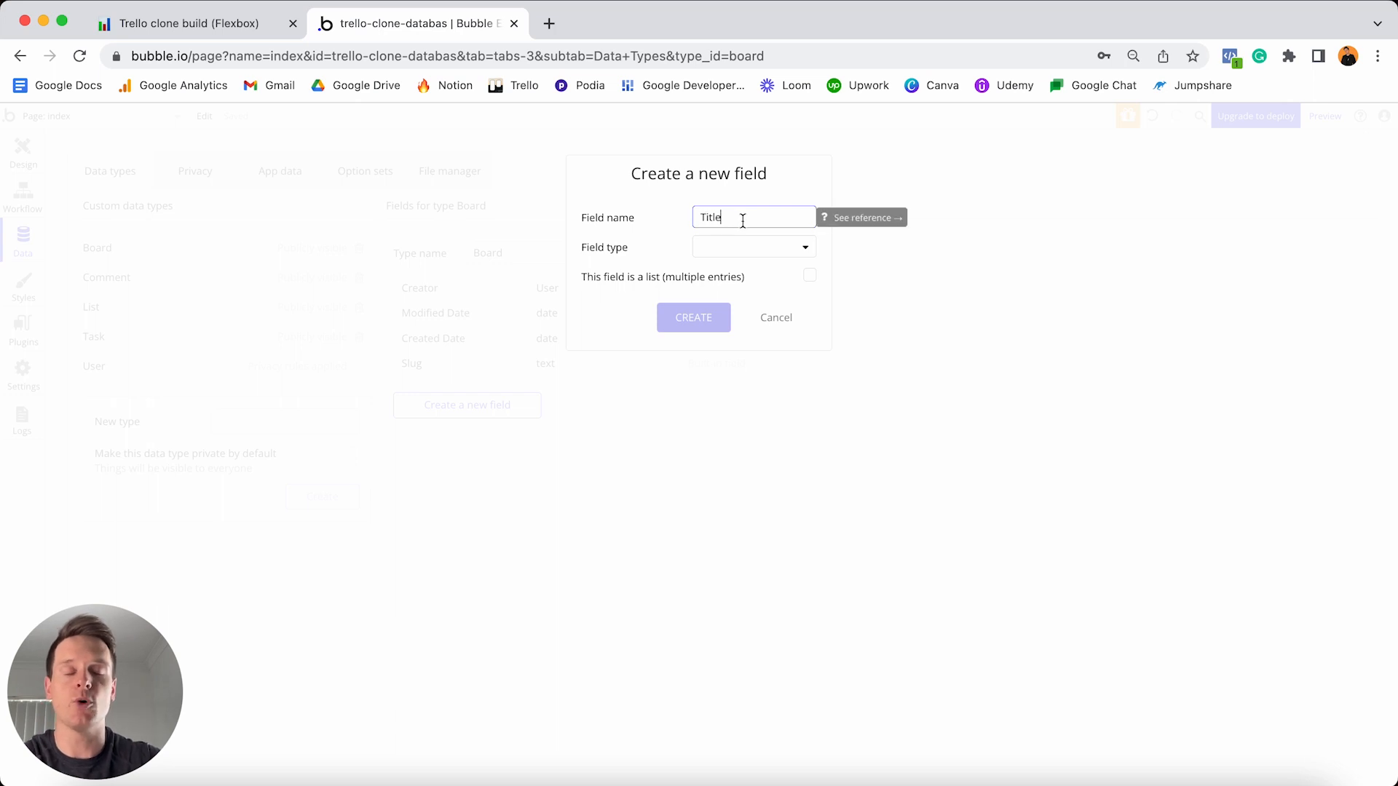
left_click(736, 255)
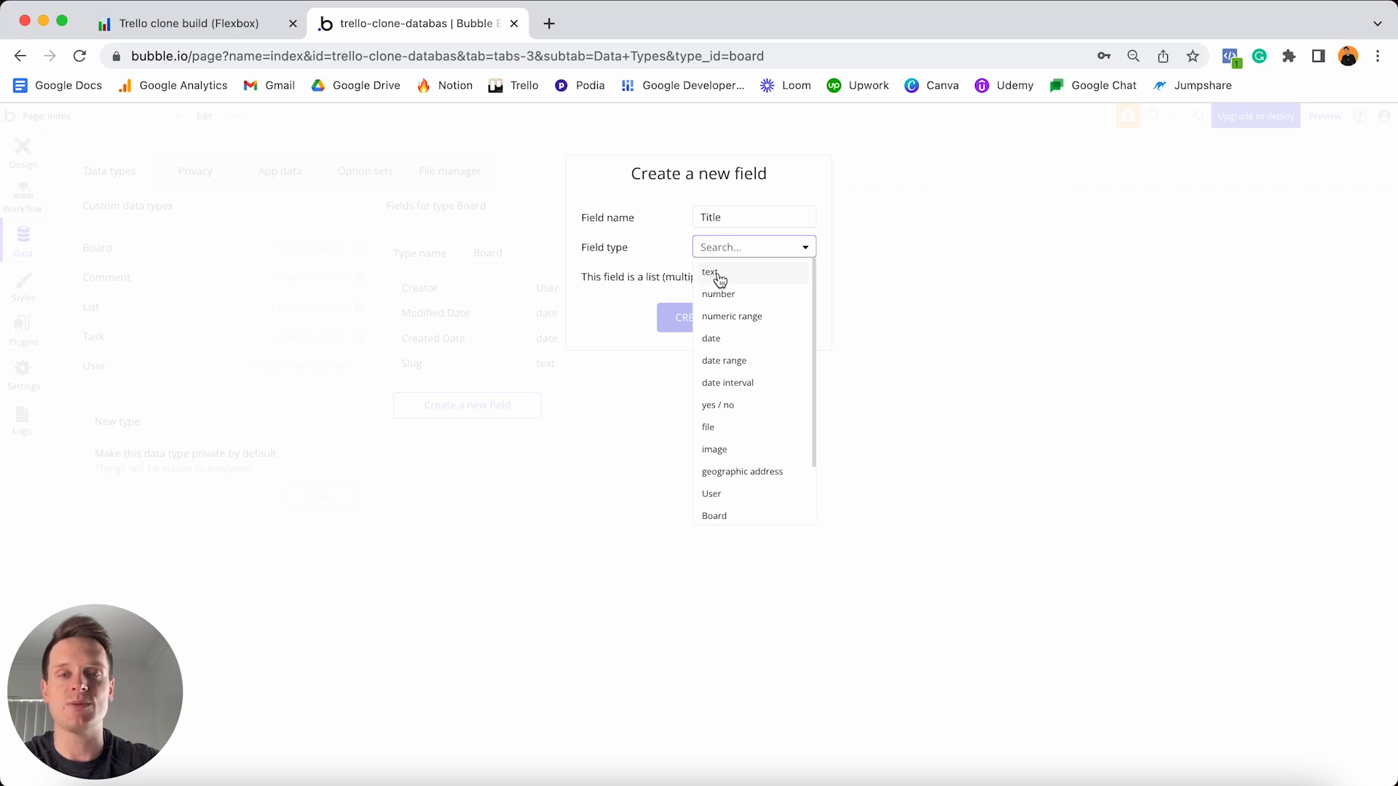
left_click(713, 274)
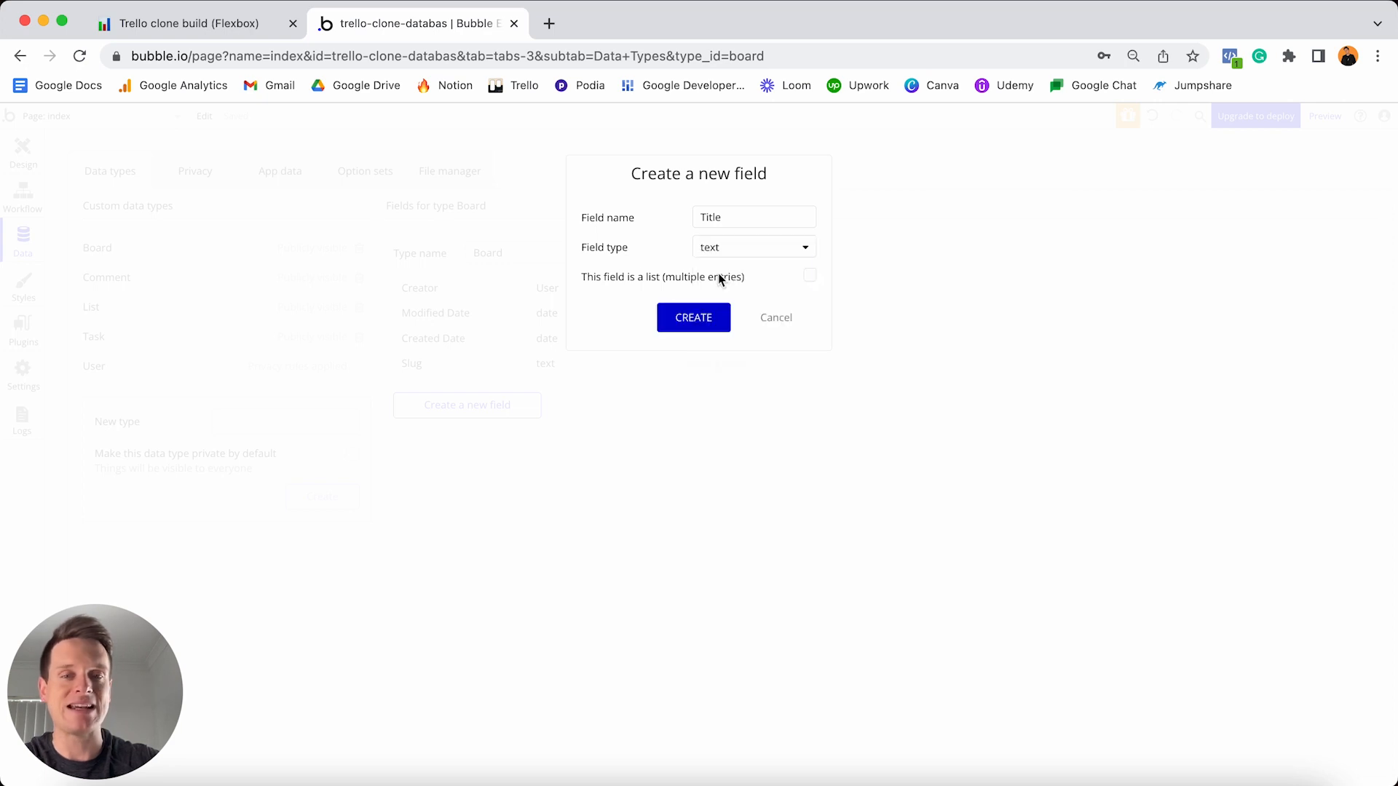
left_click(685, 320)
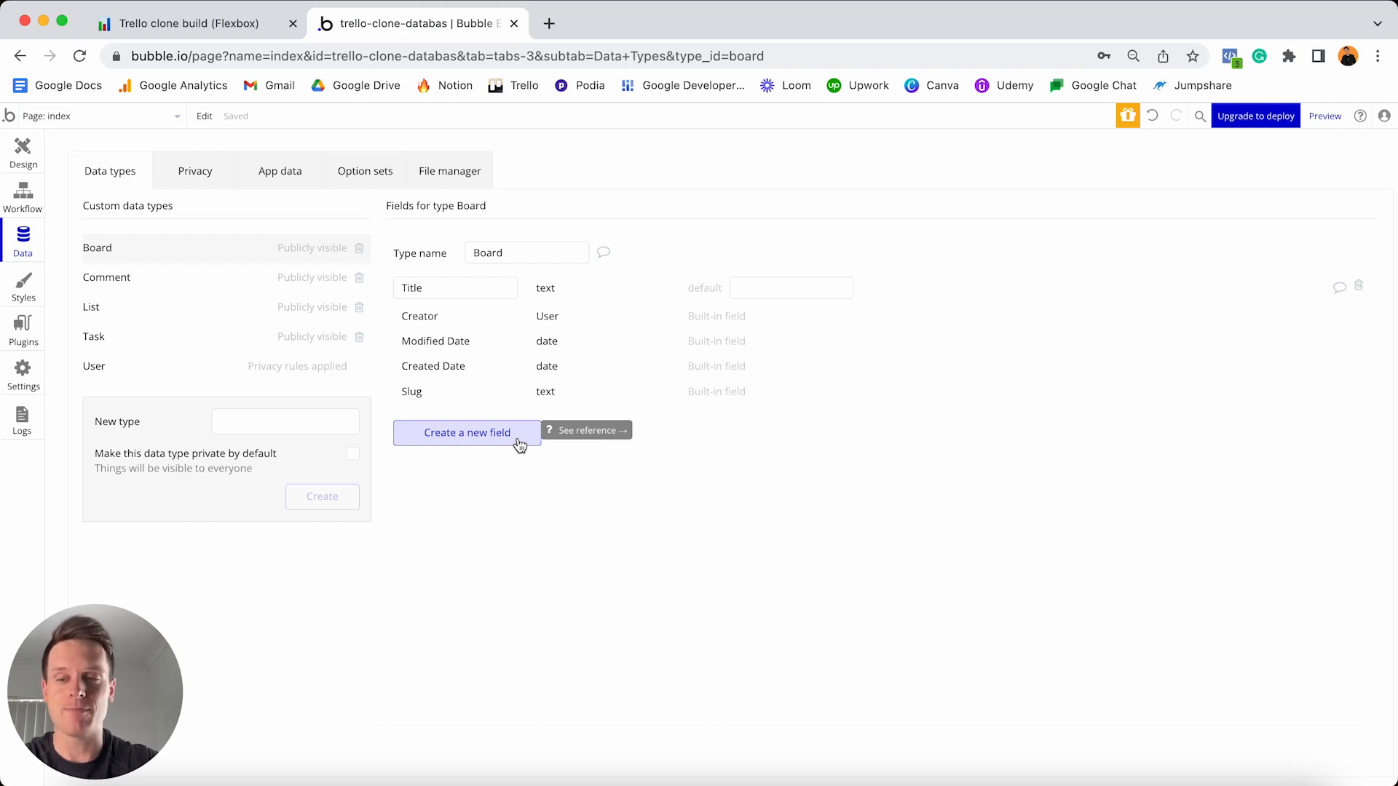
- Add a Featured-image field of type image to the Board data type
left_click(489, 436)
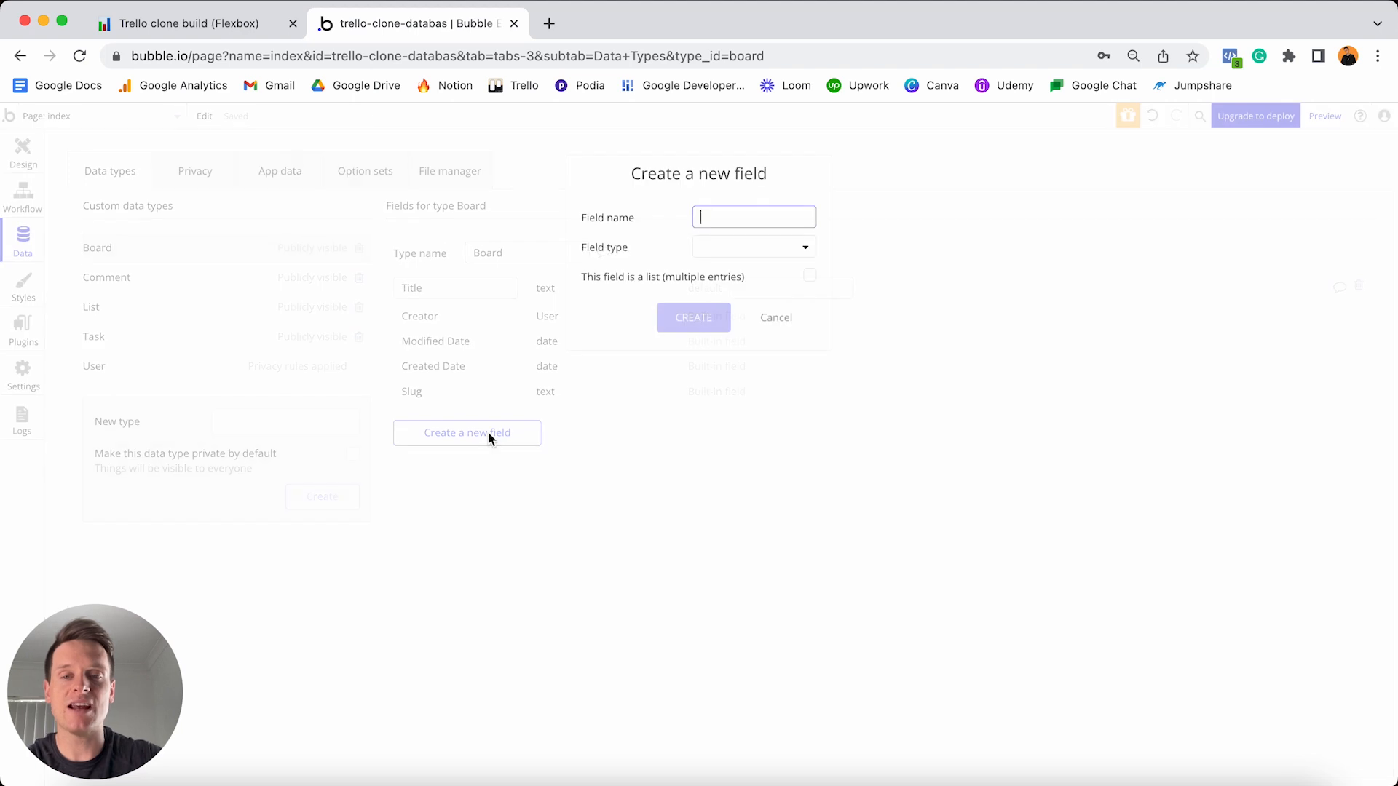
type("Featur")
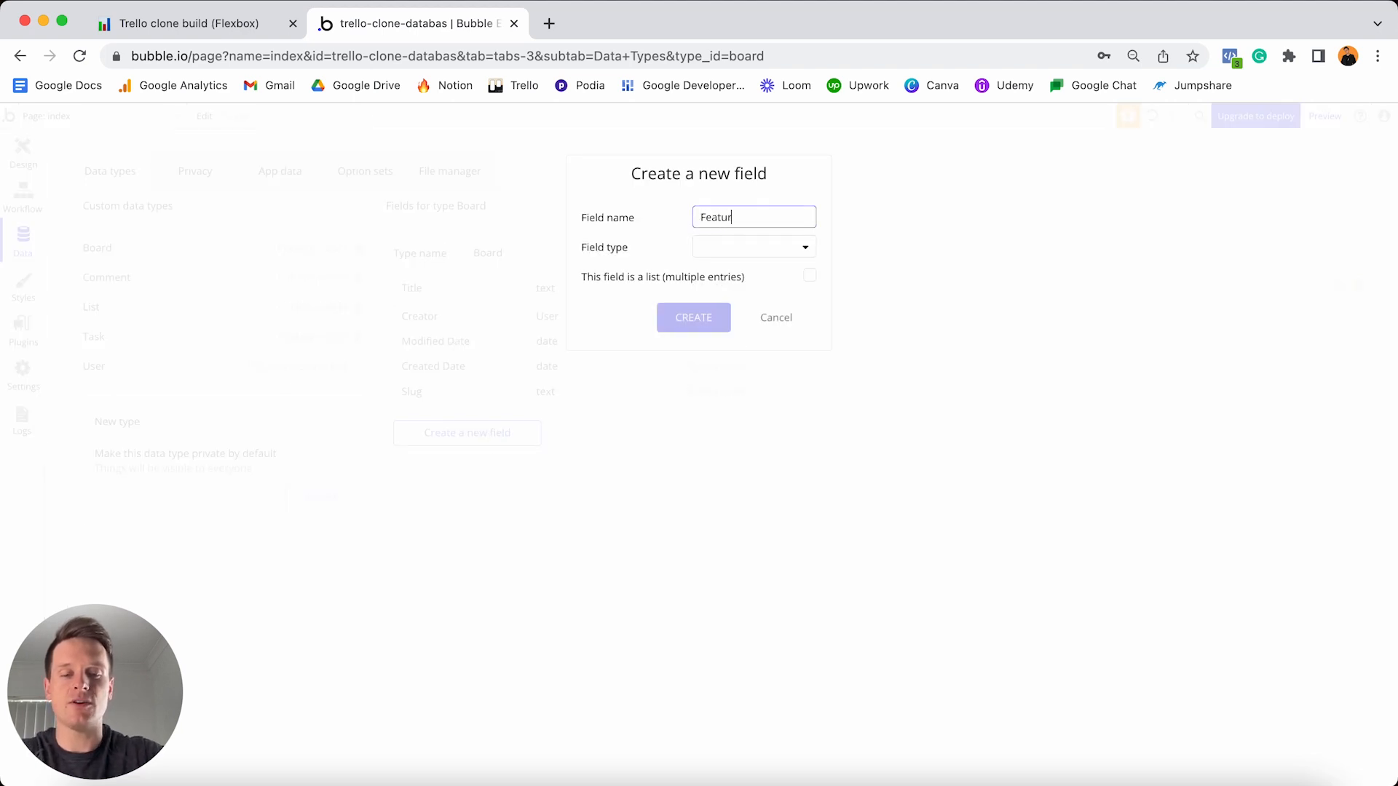
type("ed-image")
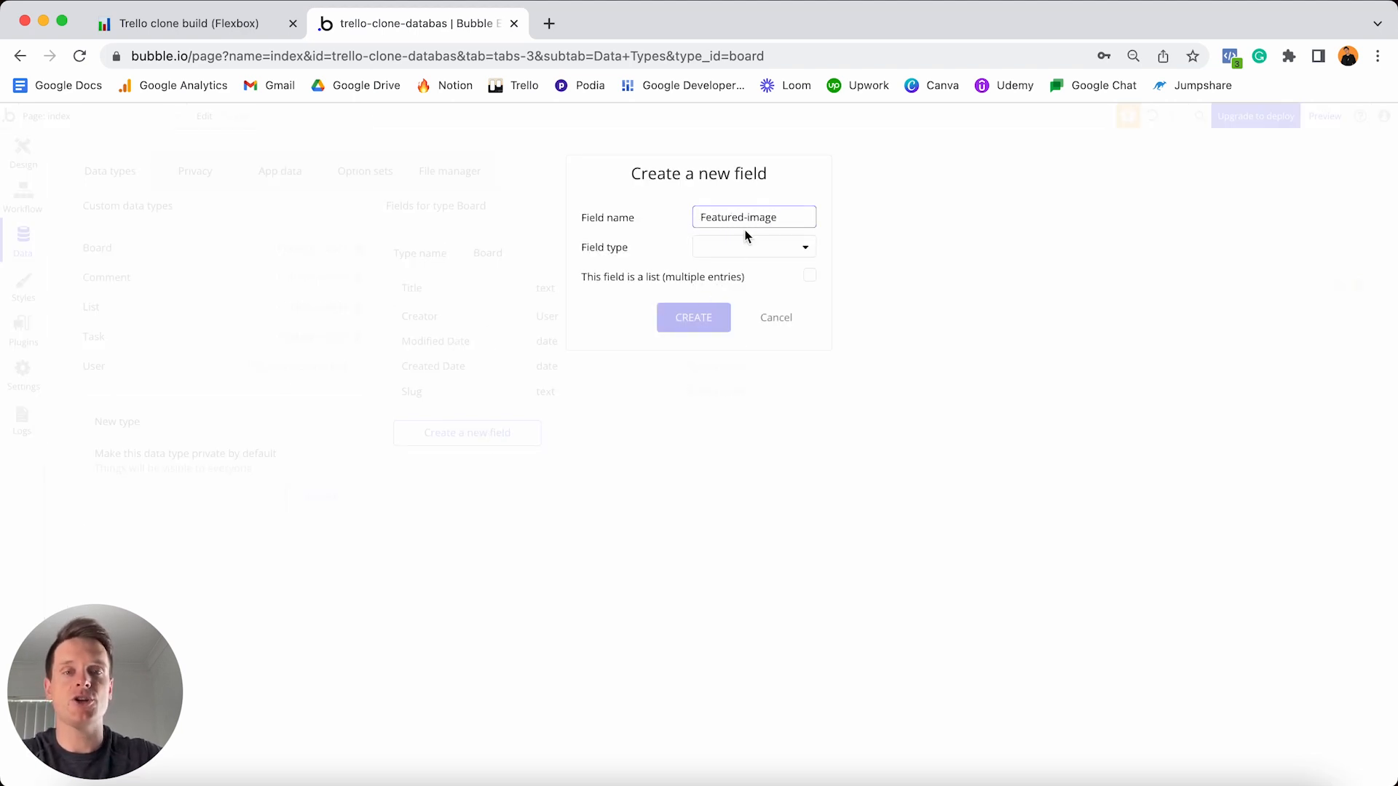
left_click(755, 250)
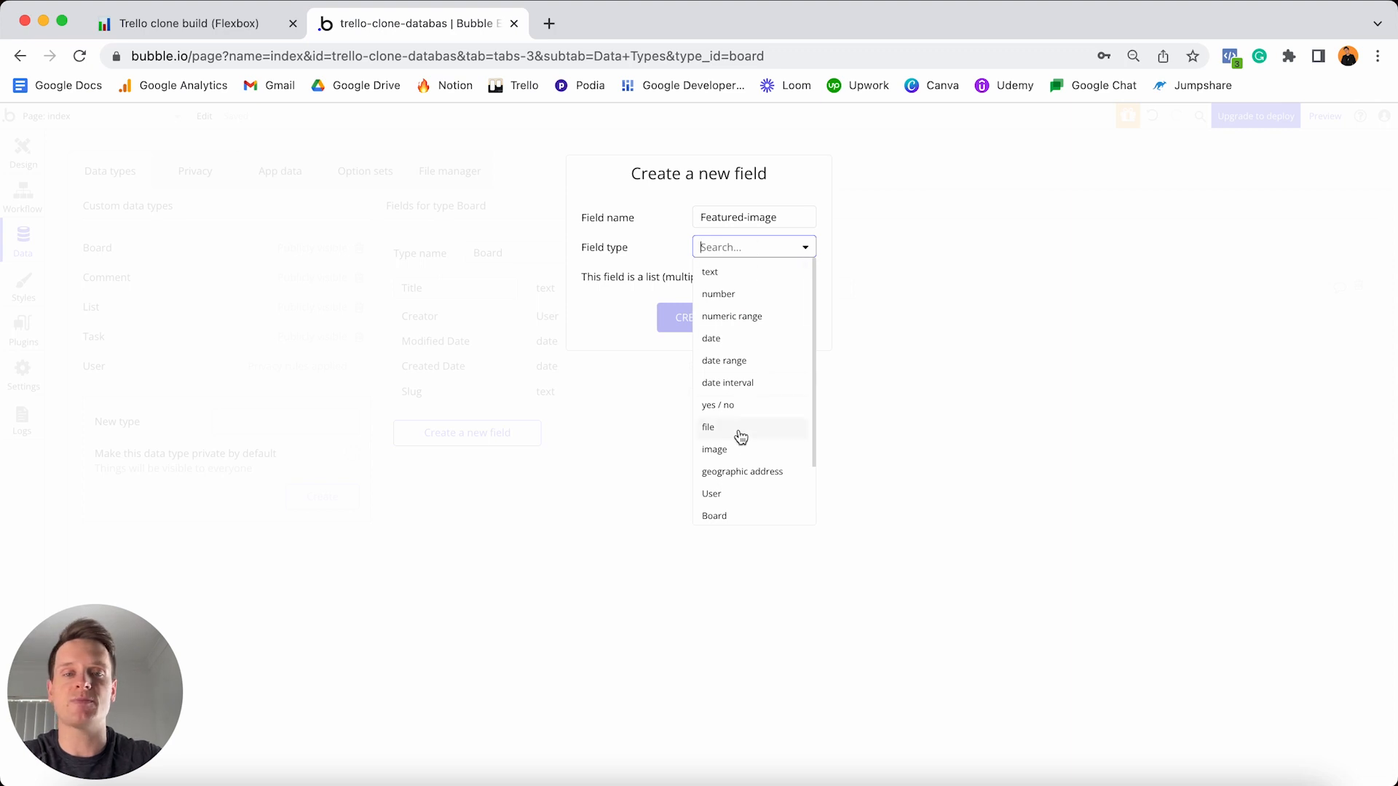
left_click(722, 451)
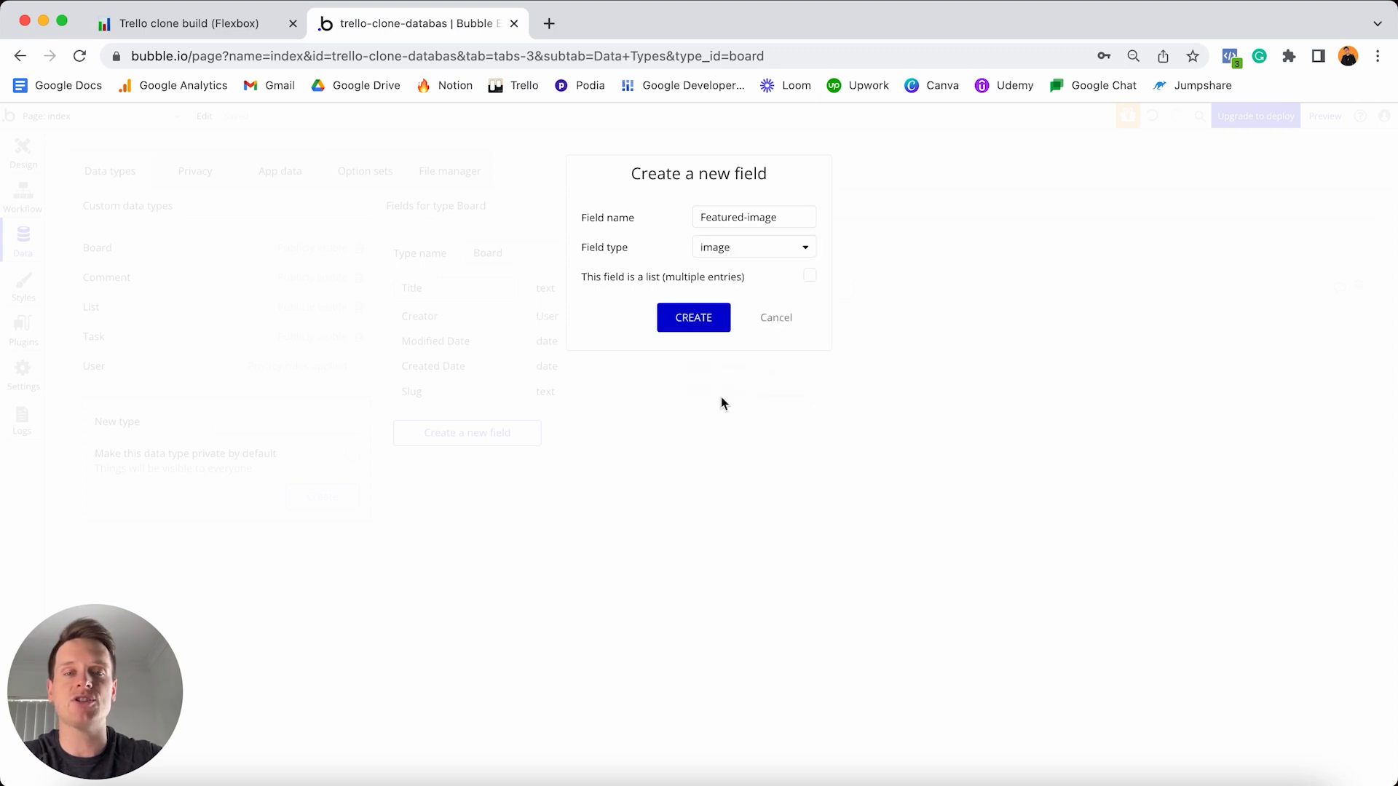
left_click(699, 320)
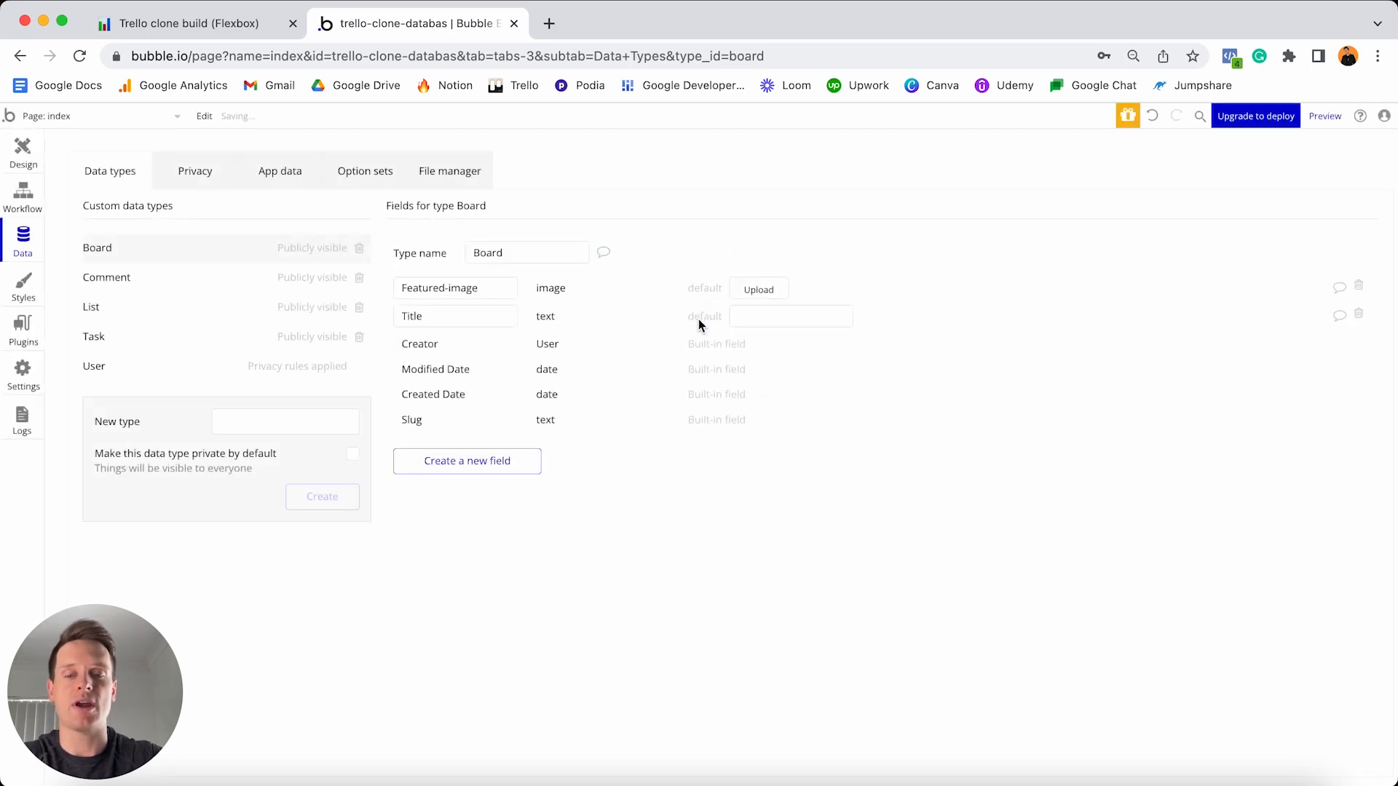
left_click(534, 459)
- Create a Members field on Board with type User and 'This field is a list' ticked
type("Members")
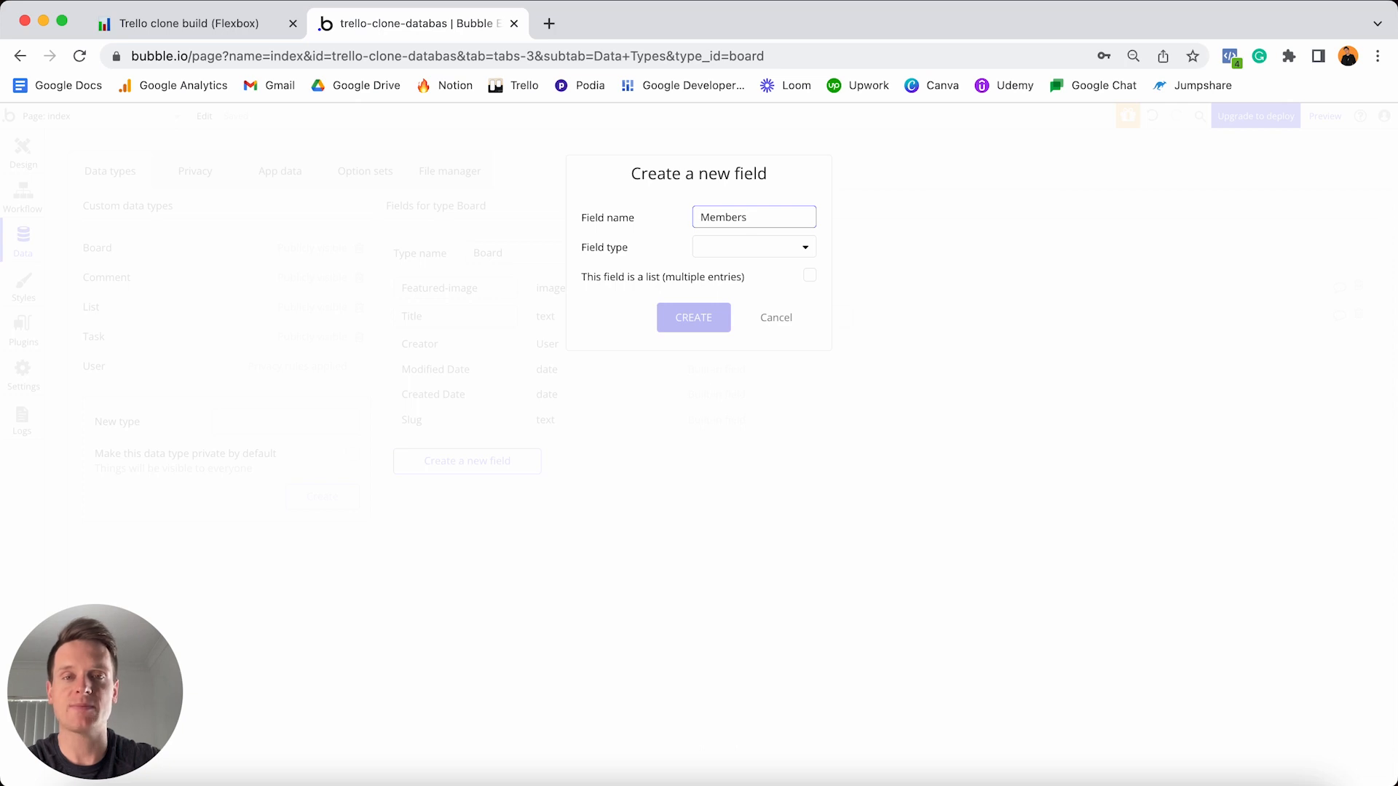
left_click(736, 247)
scroll(753, 335, "down", 2)
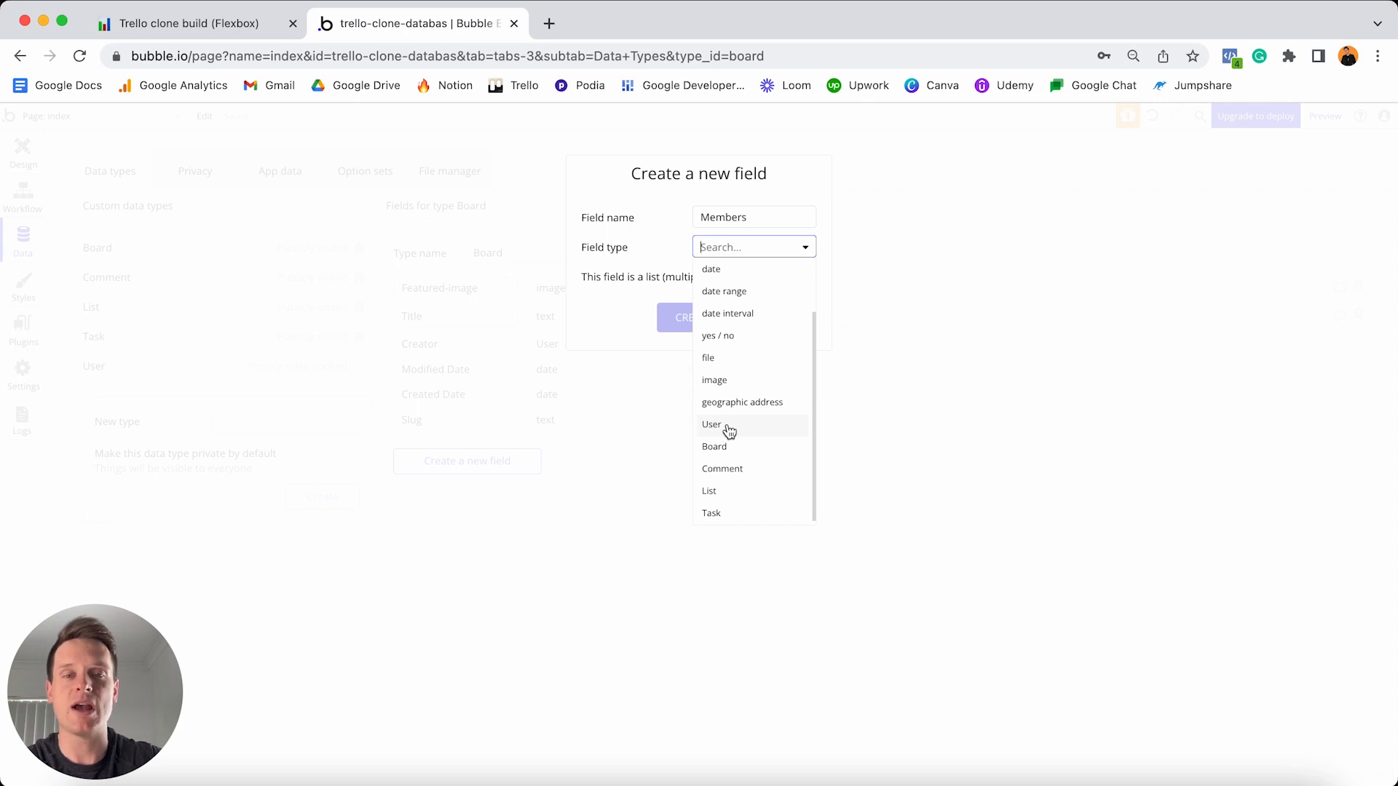
left_click(728, 426)
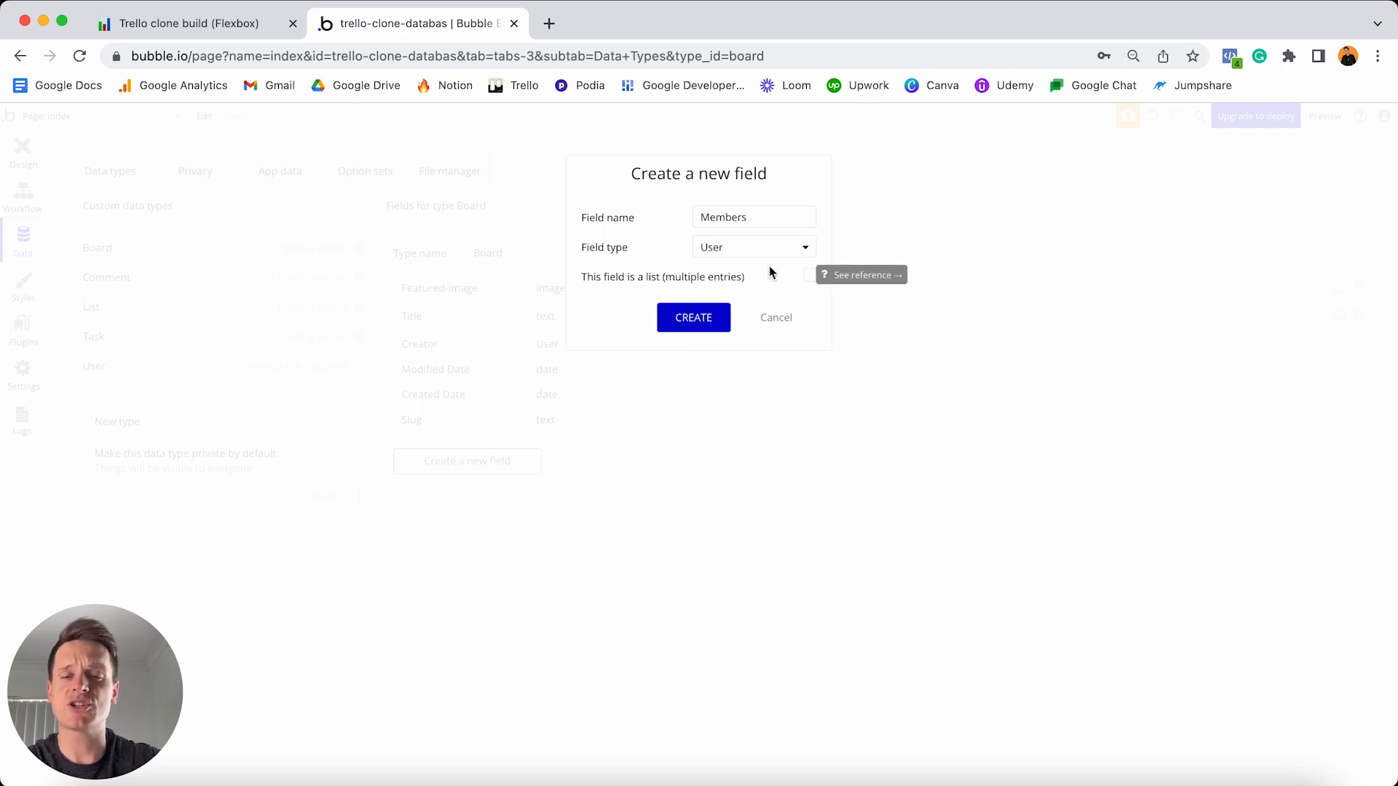
left_click(810, 277)
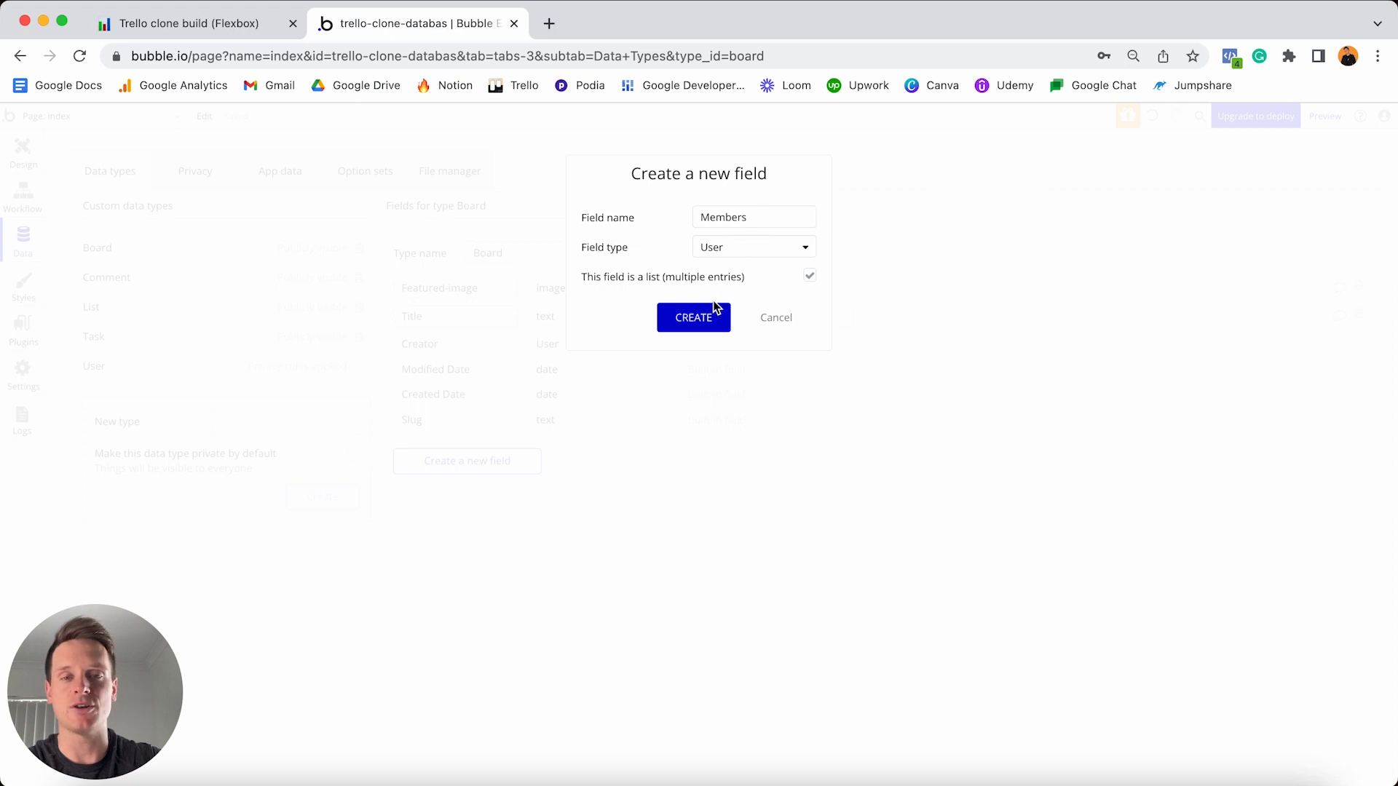
left_click(694, 321)
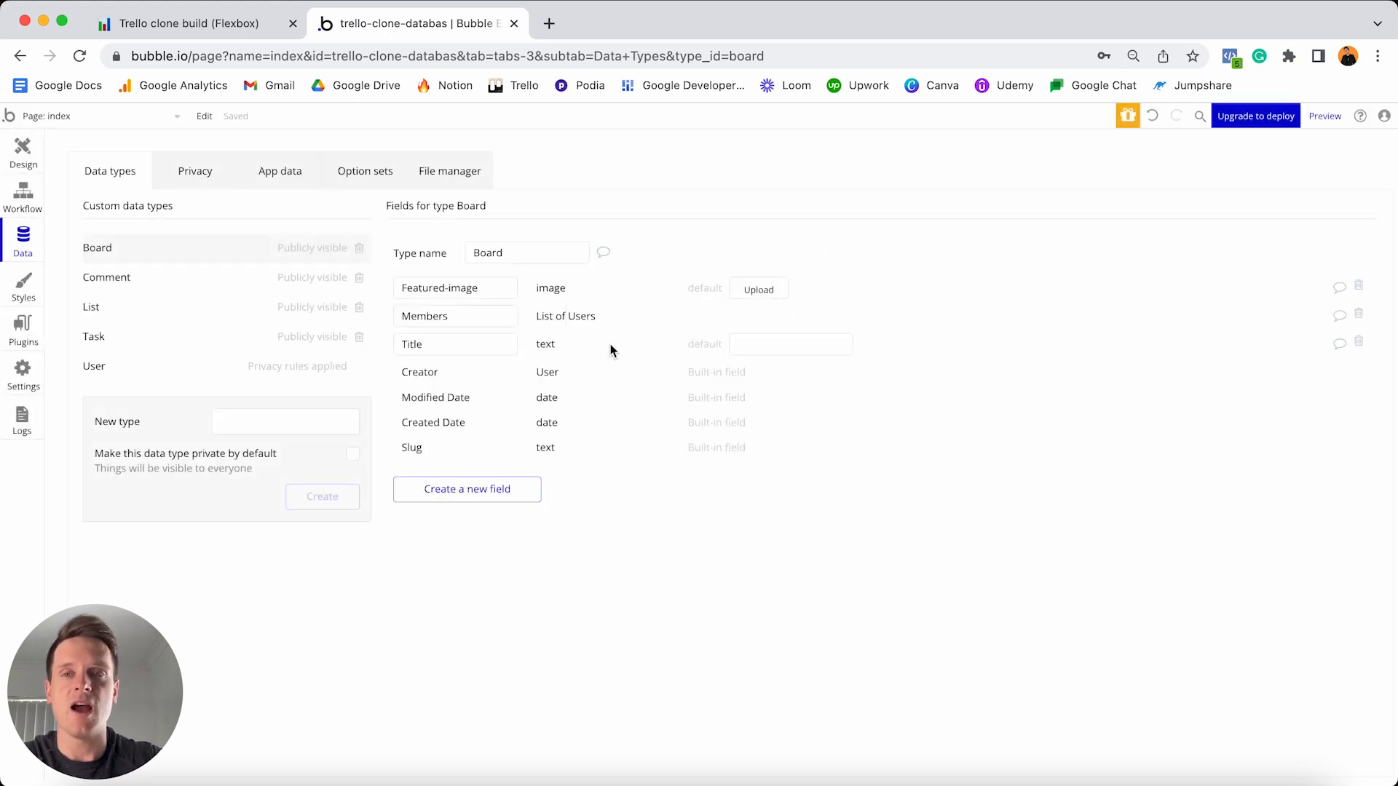
- Check off Title, Featured-image and Members in Notion, select the List to-dos, and return to Bubble
left_click(229, 29)
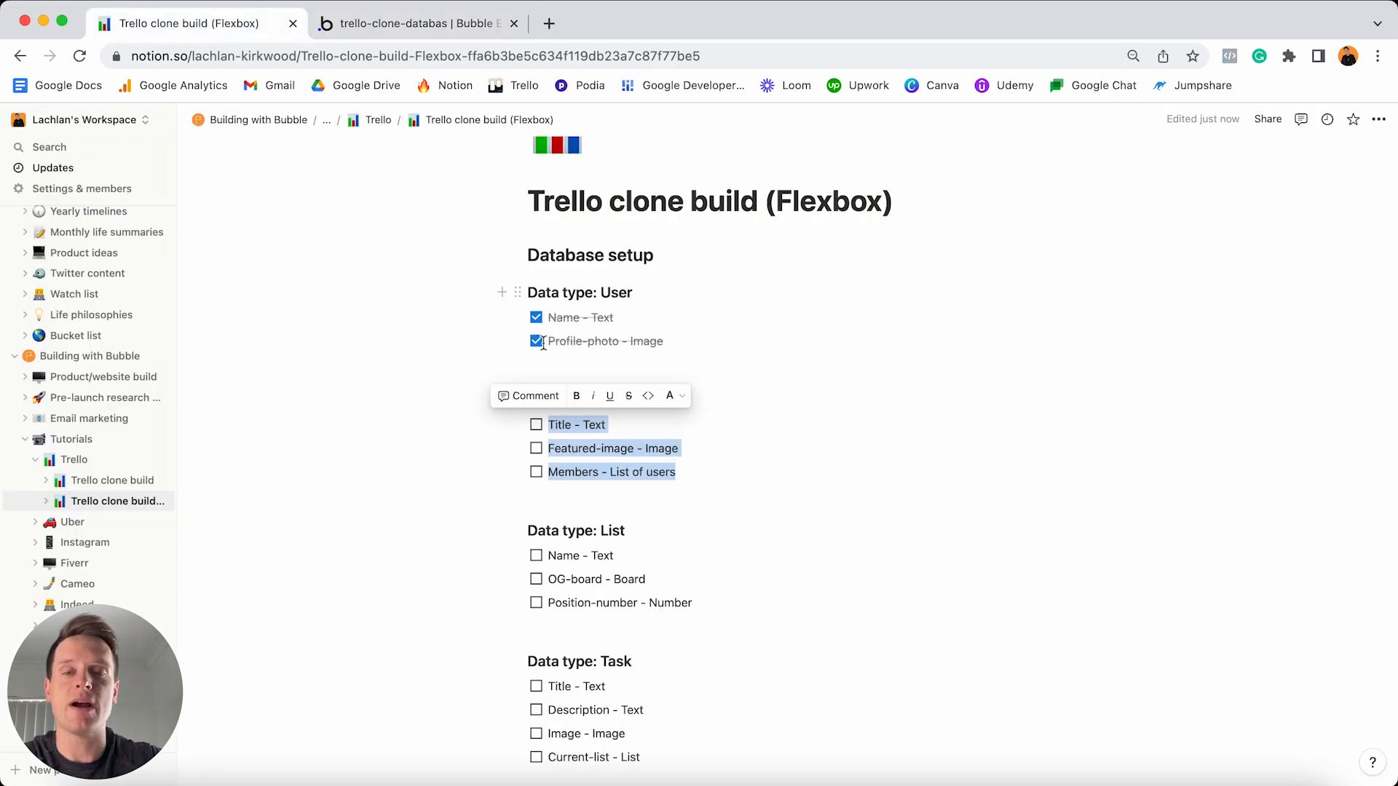
left_click(537, 424)
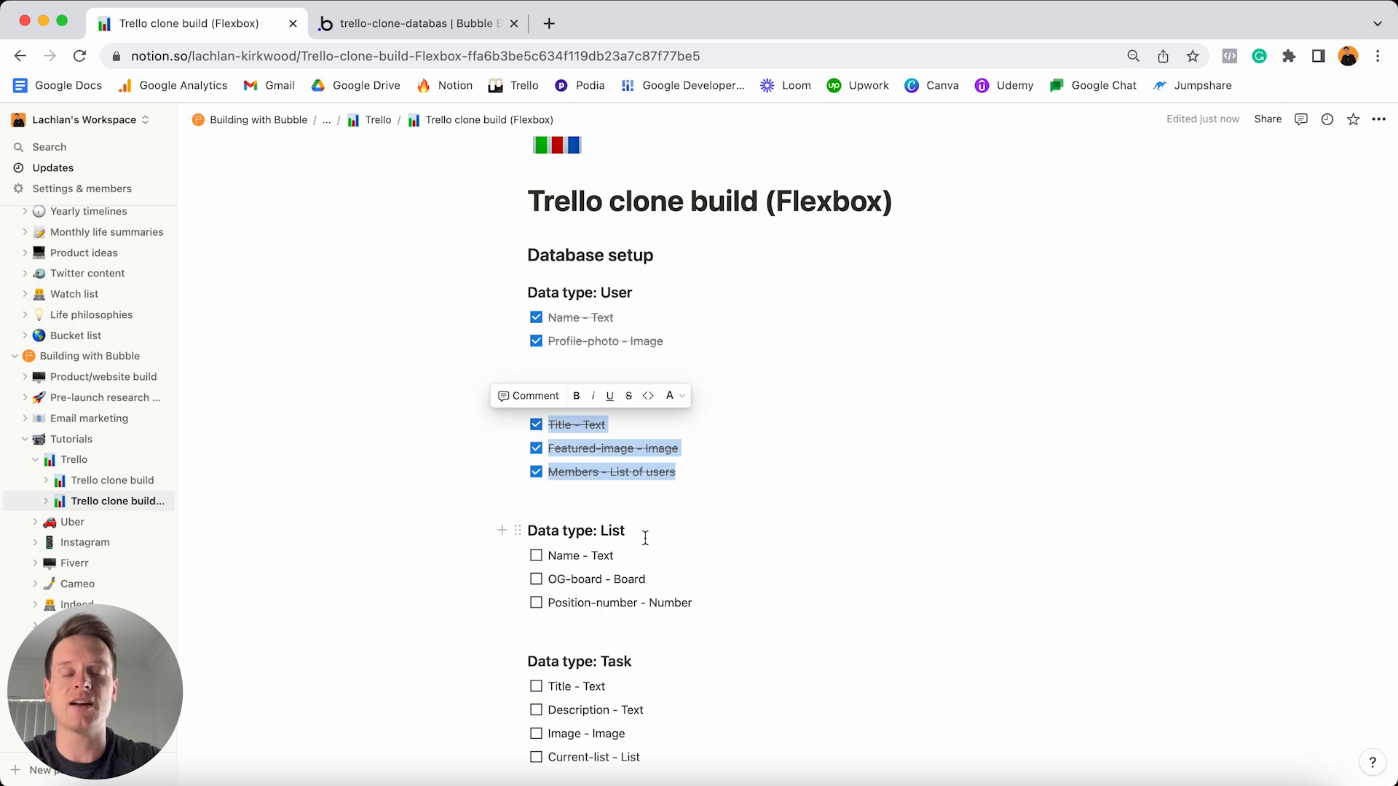
left_click(710, 605)
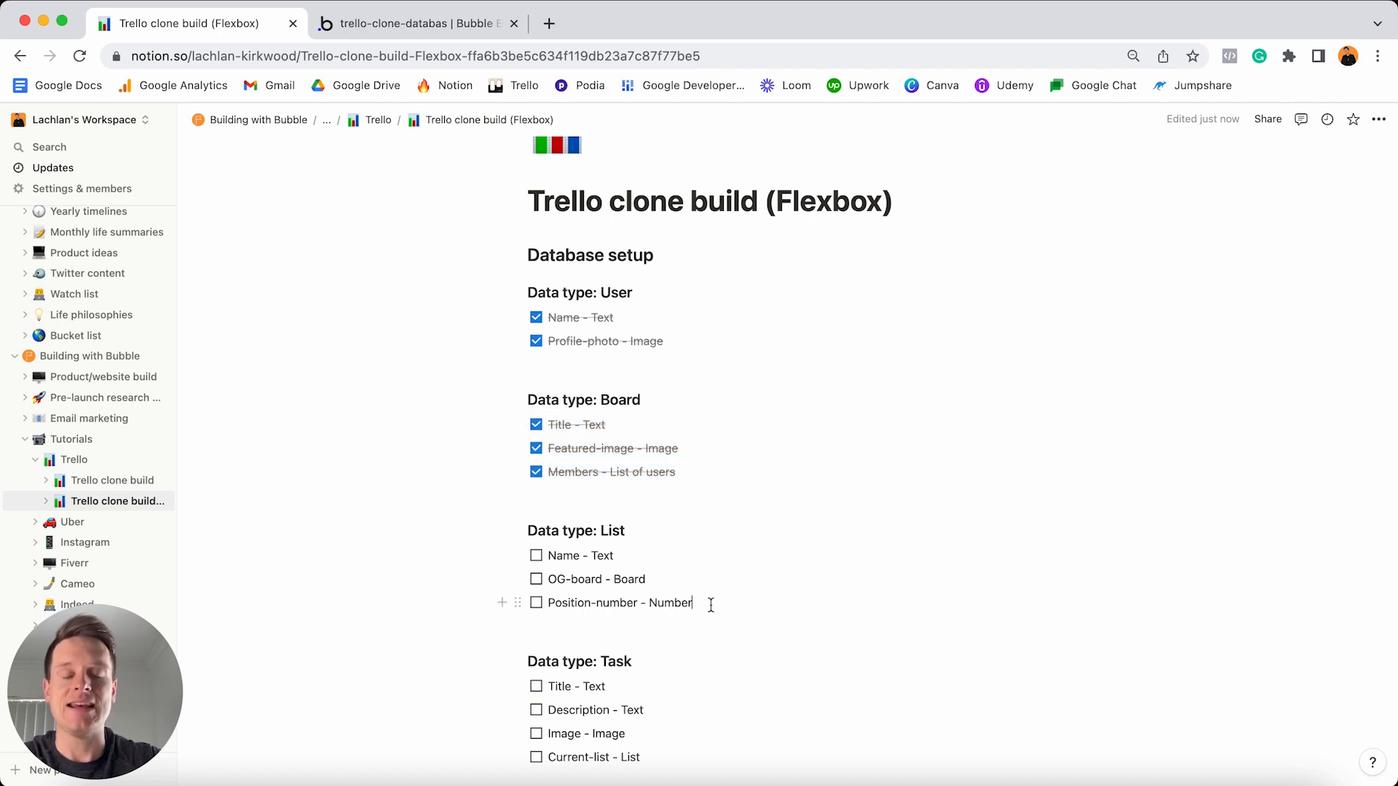
left_click_drag(711, 605, 546, 557)
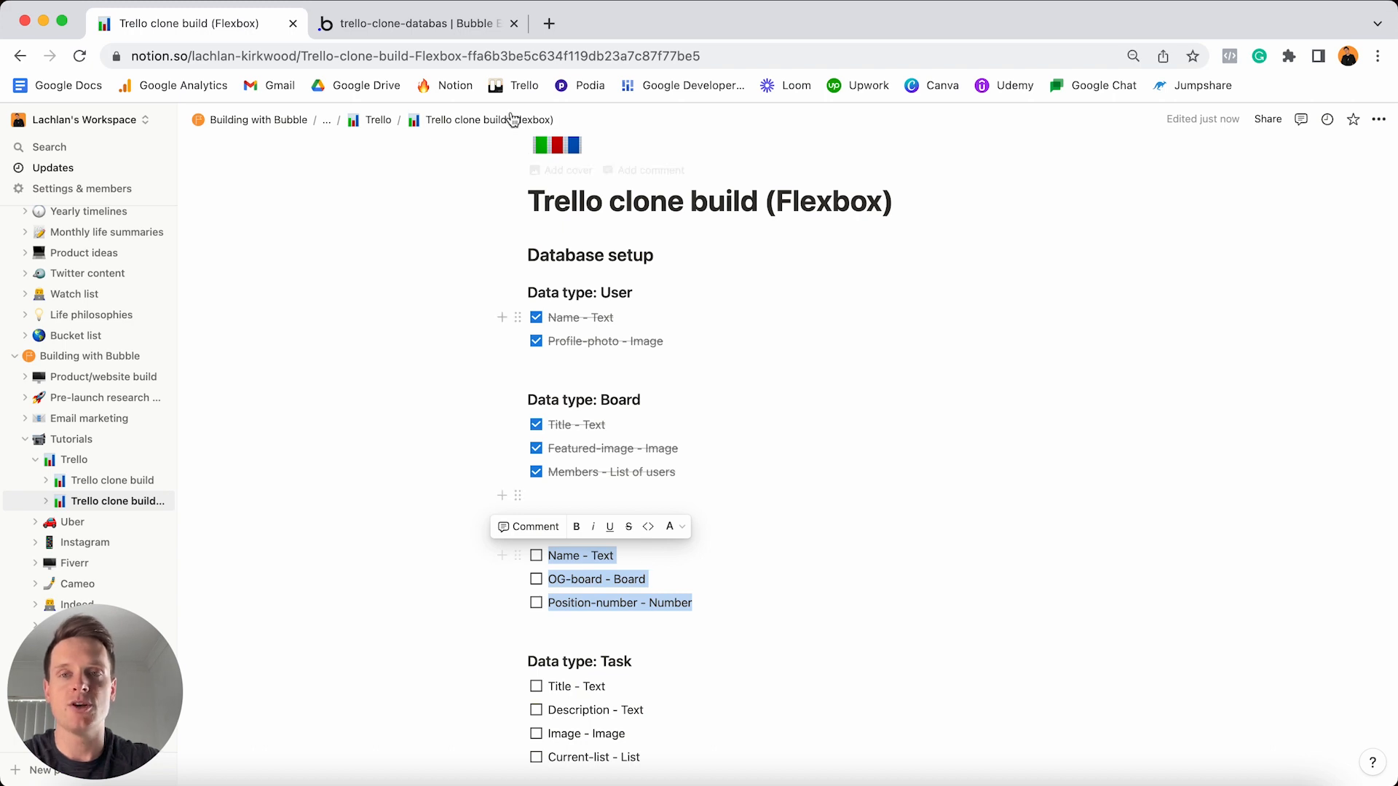
left_click(451, 29)
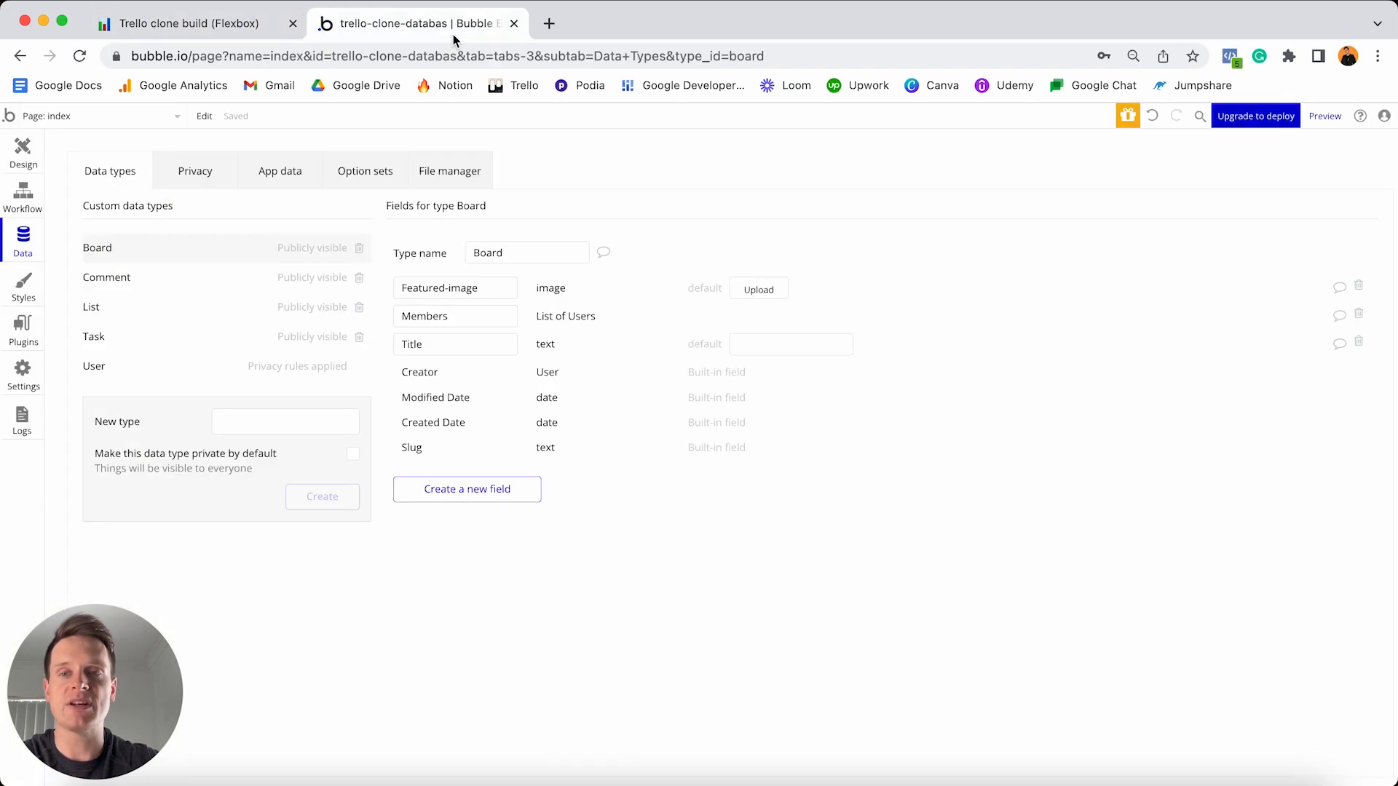
- Add a Name field of type text to the List data type, then open a new browser tab
left_click(182, 319)
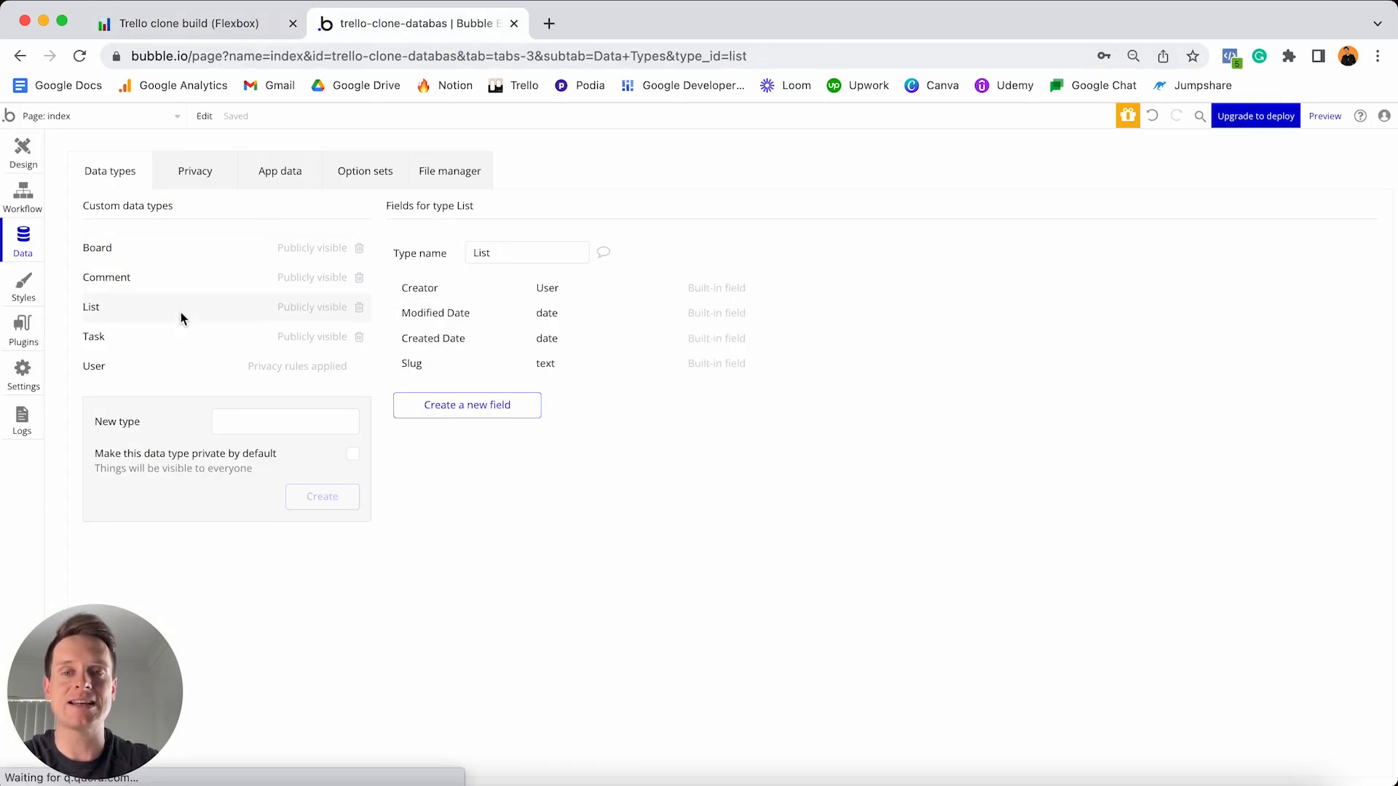
left_click(453, 408)
type("Name")
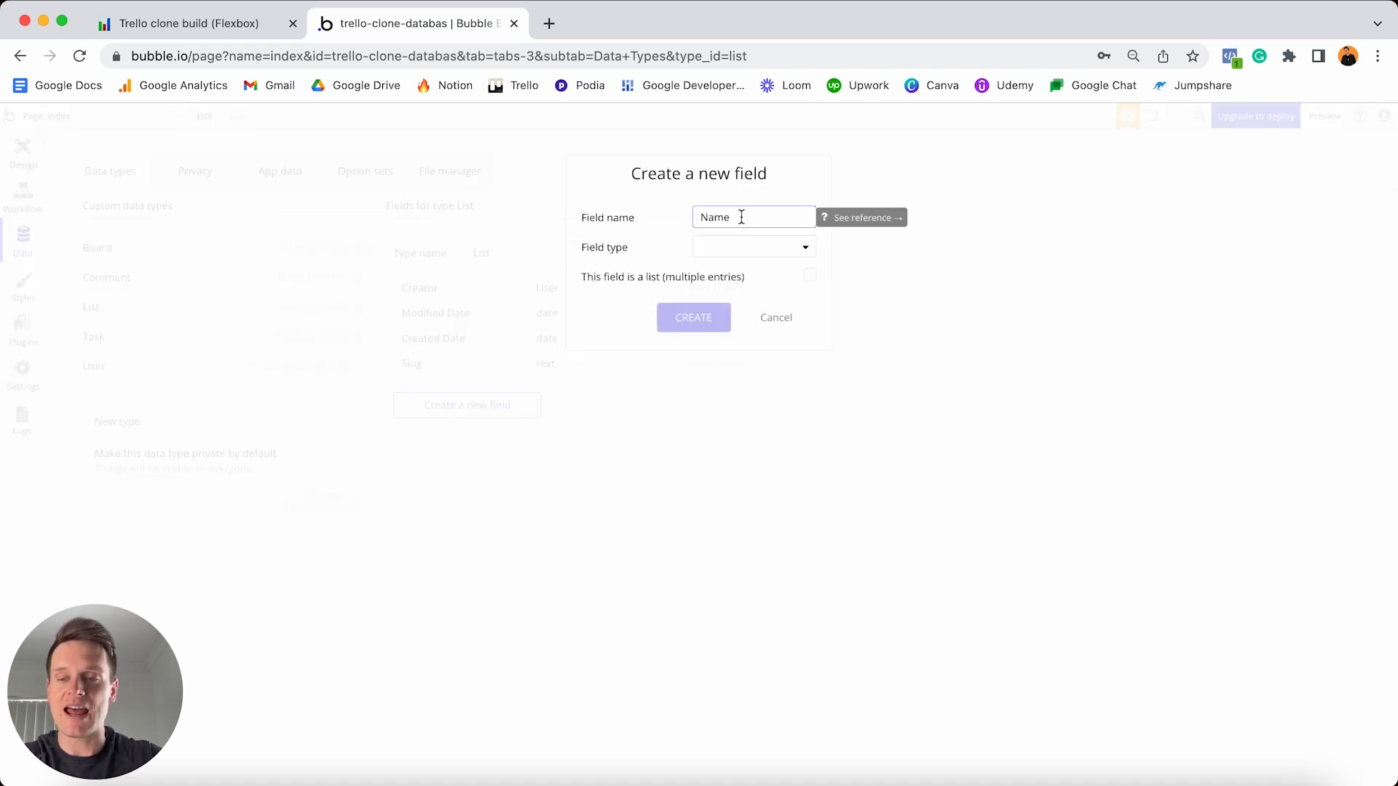
left_click(732, 248)
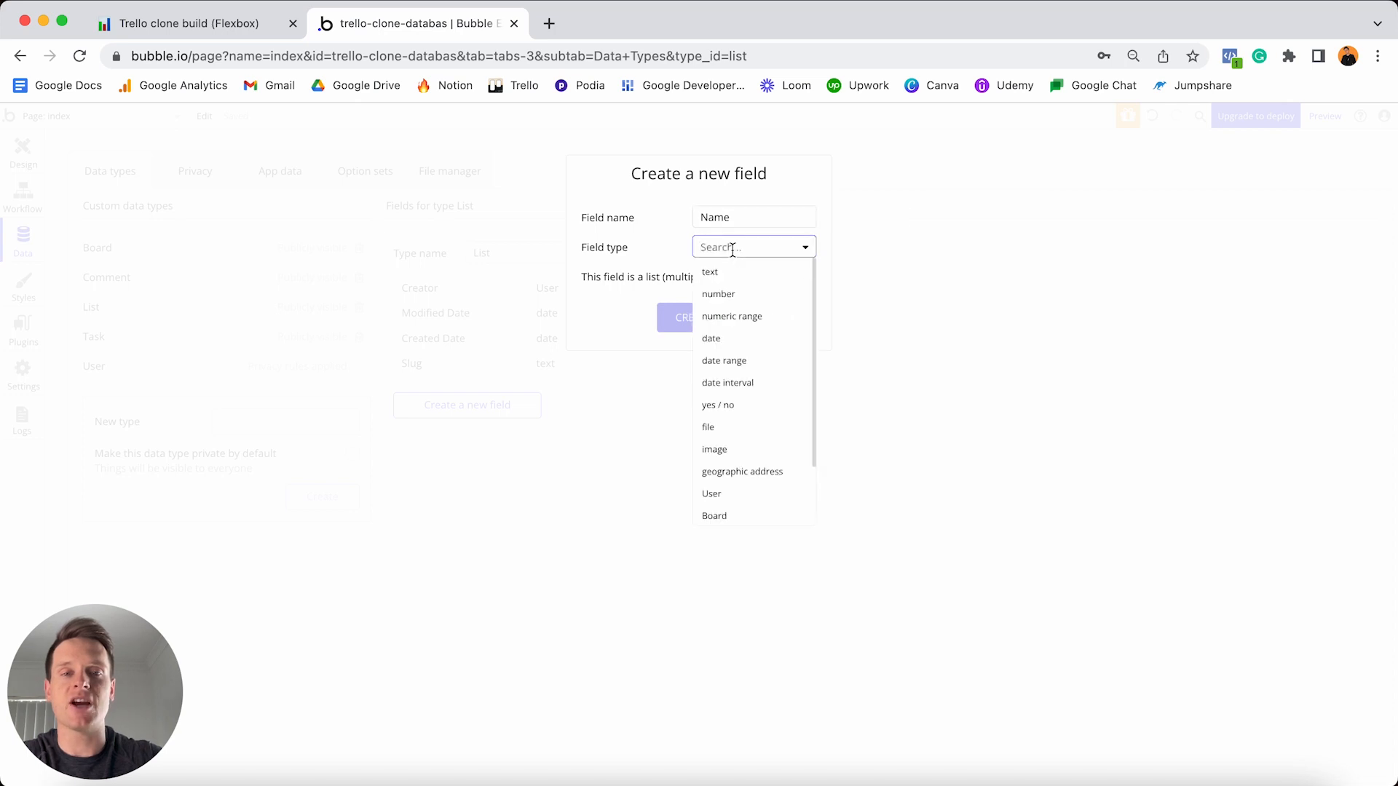
left_click(732, 276)
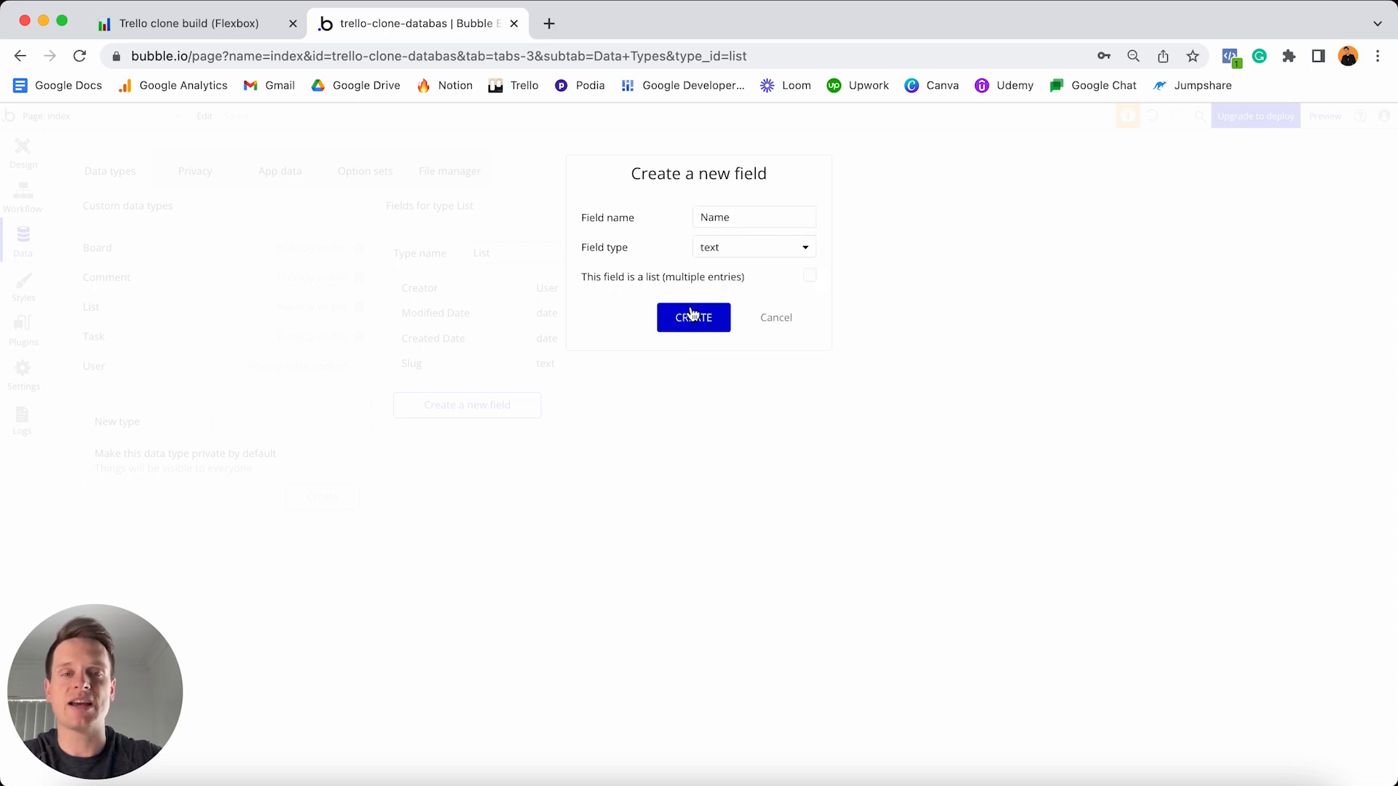
left_click(687, 319)
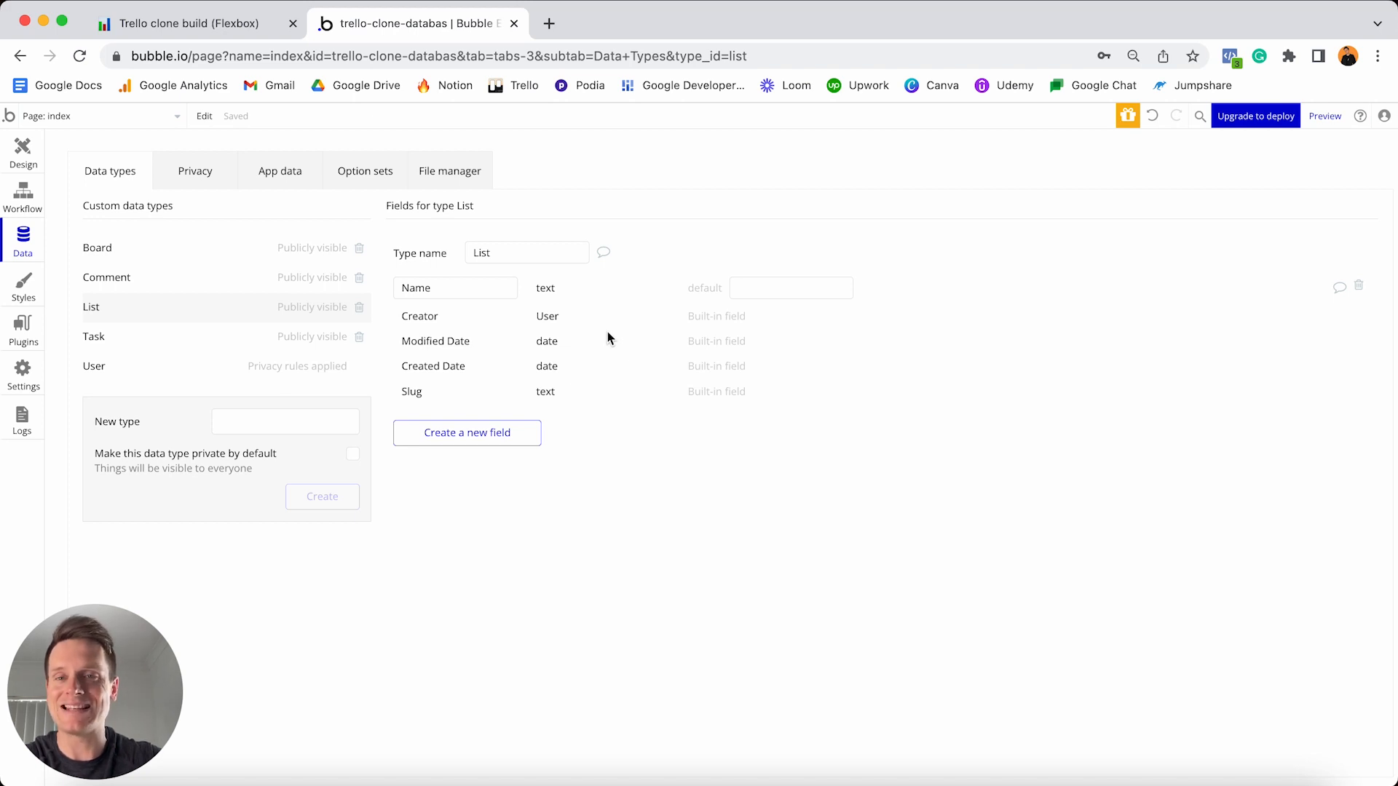
left_click(548, 24)
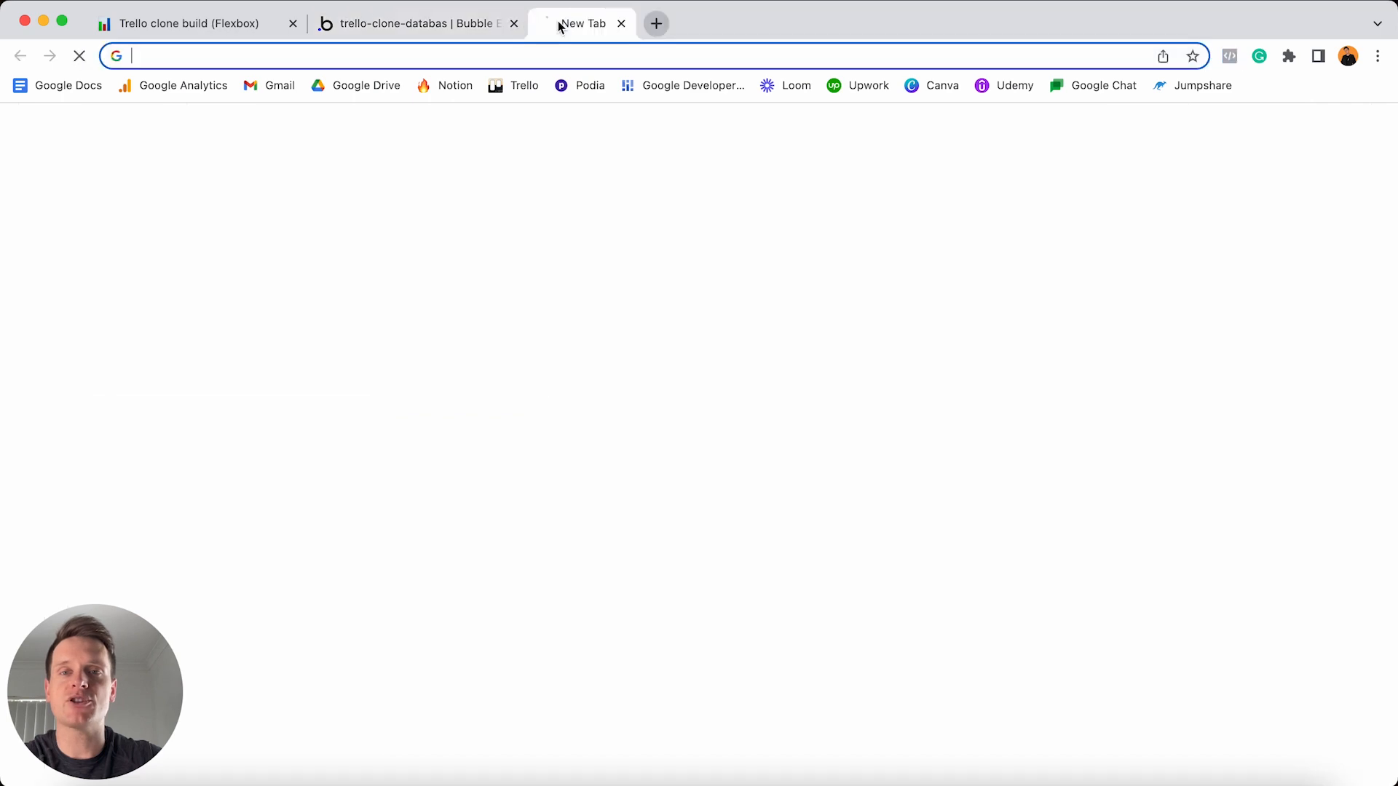
- Load the ClickThrough 3.0 Trello board for reference, then start another new field on List in Bubble
left_click(517, 87)
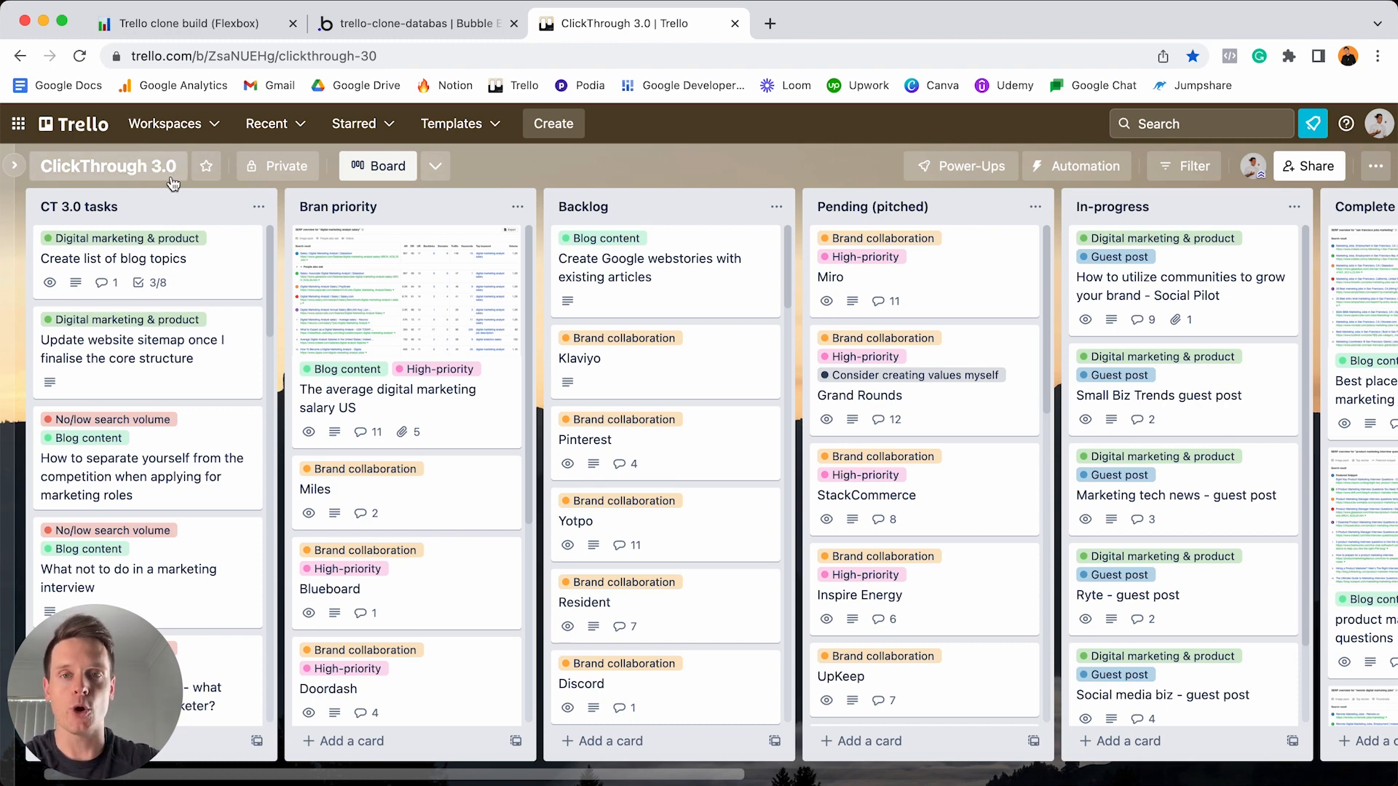
left_click(409, 23)
left_click(492, 432)
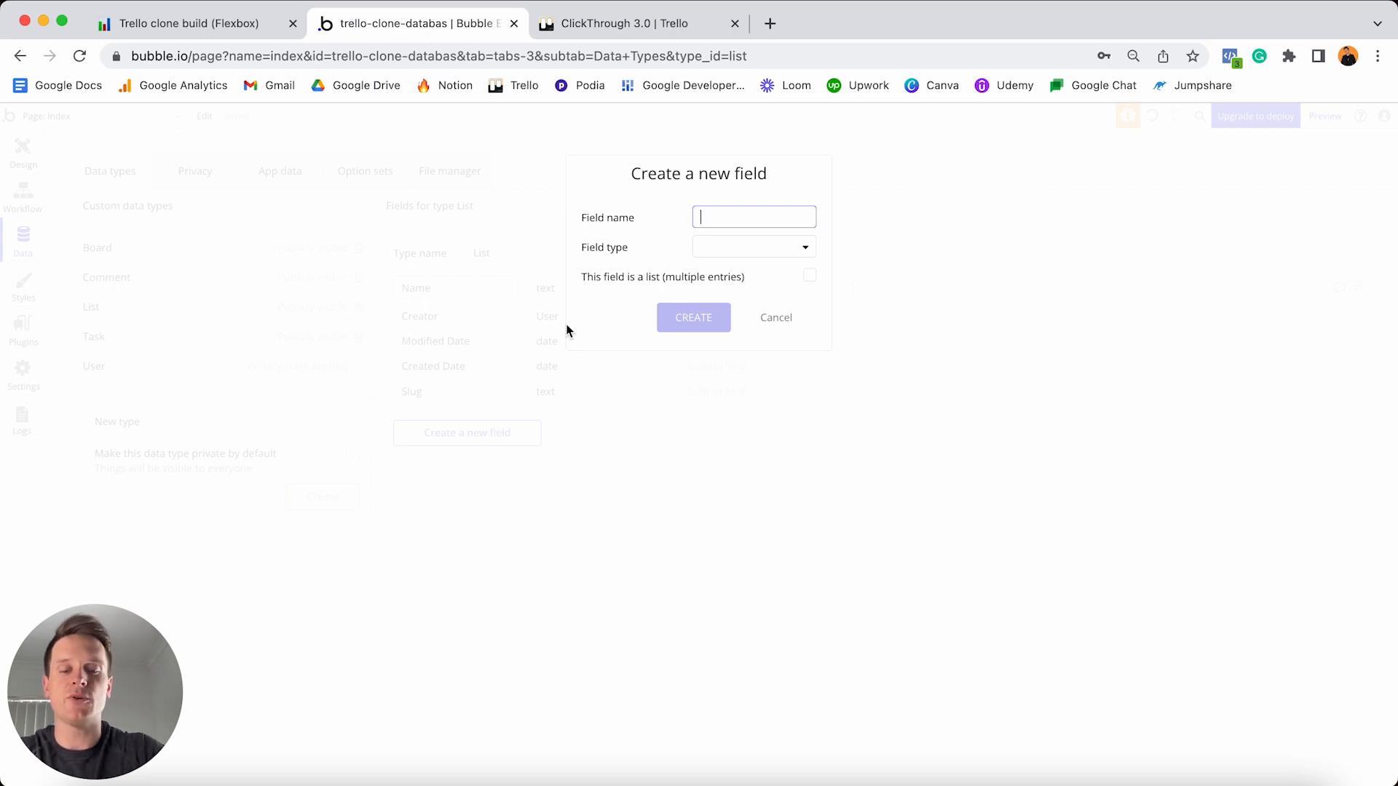
- Create a List field named OG-board with field type Board
type("O")
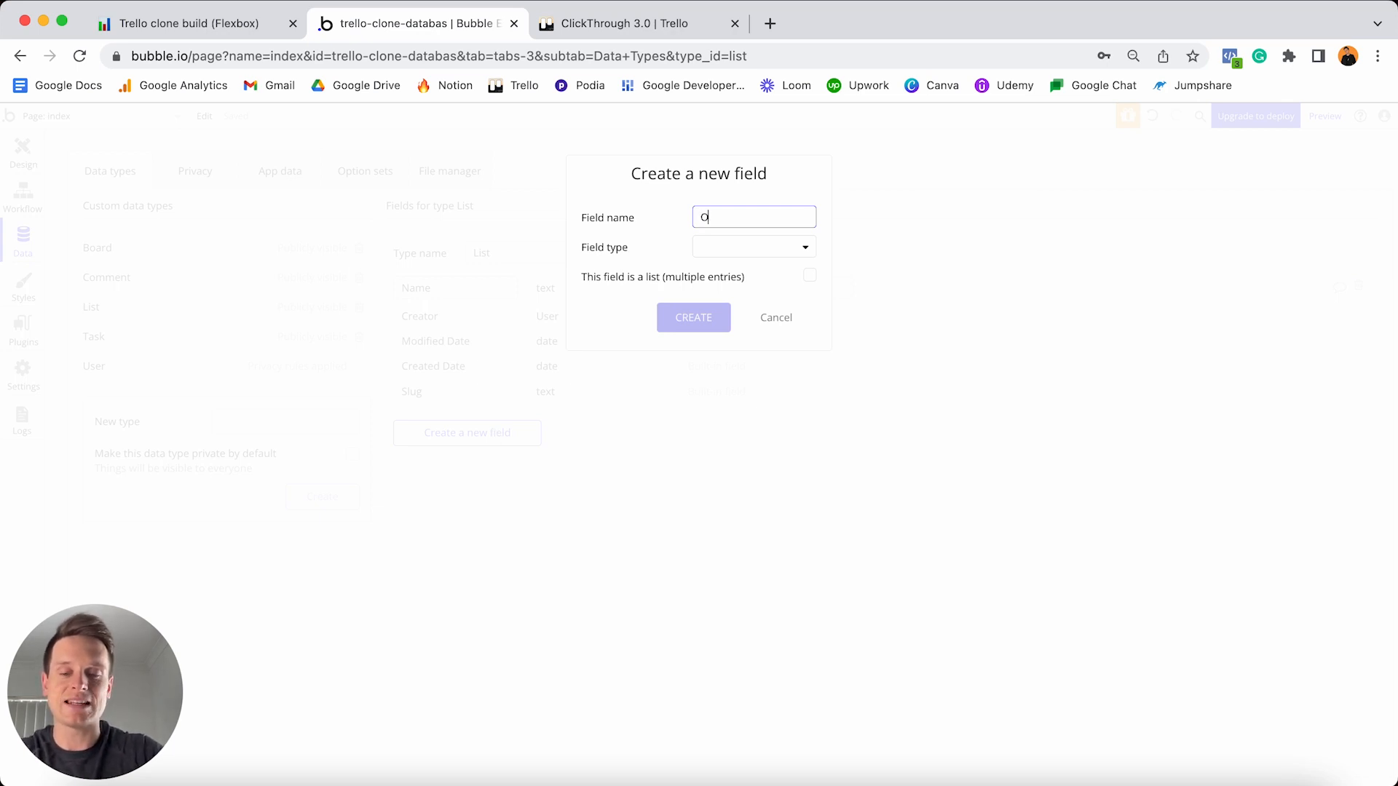
type("G-board")
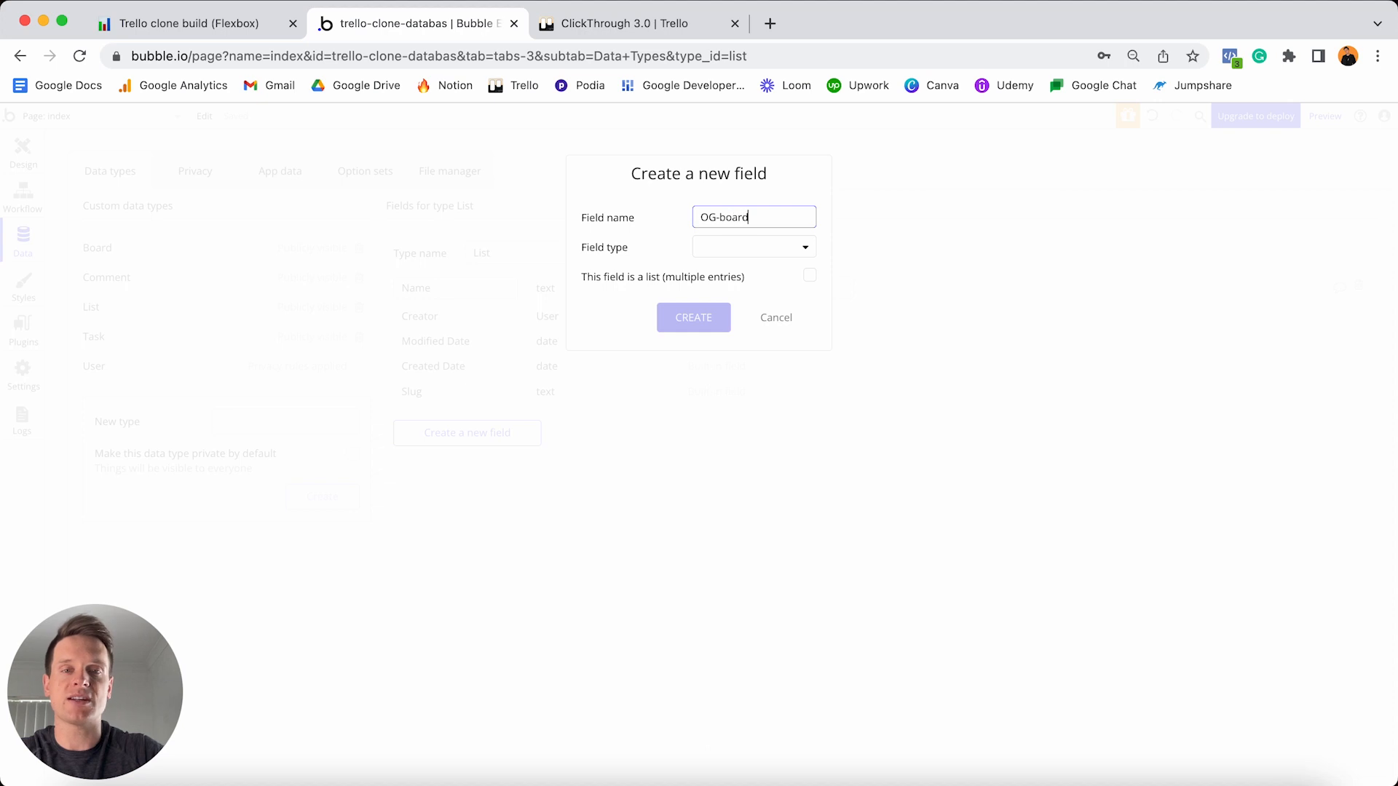
left_click(719, 248)
scroll(724, 324, "down", 2)
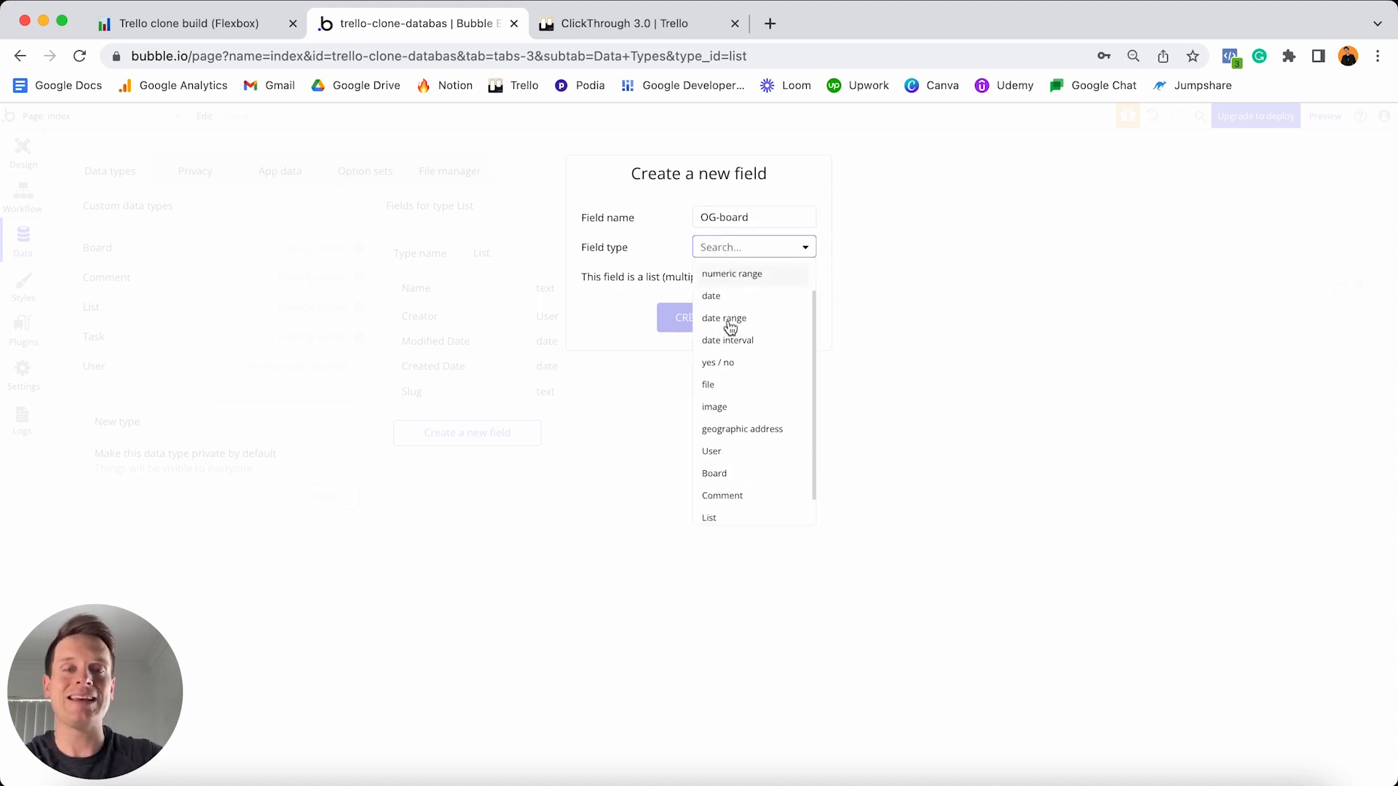
left_click(727, 469)
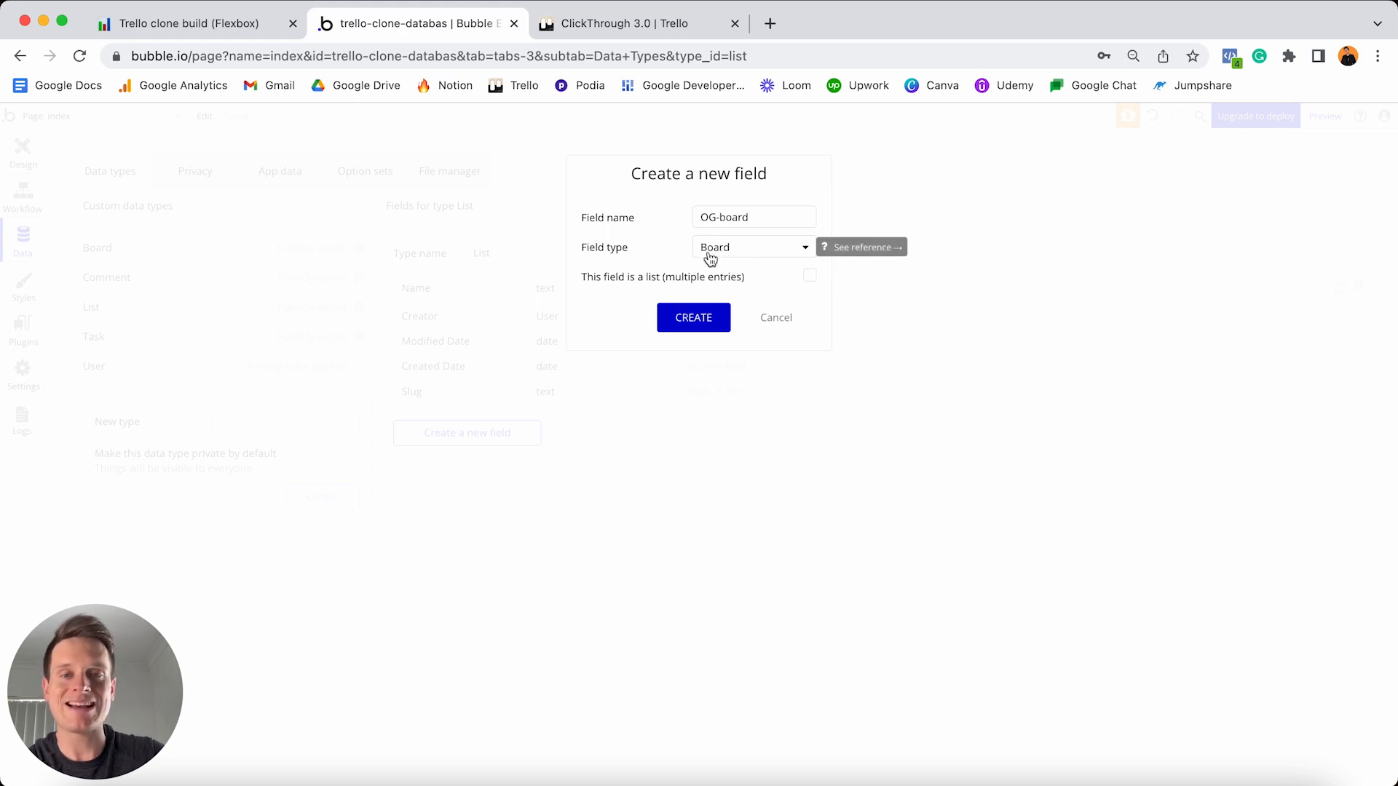
left_click(693, 318)
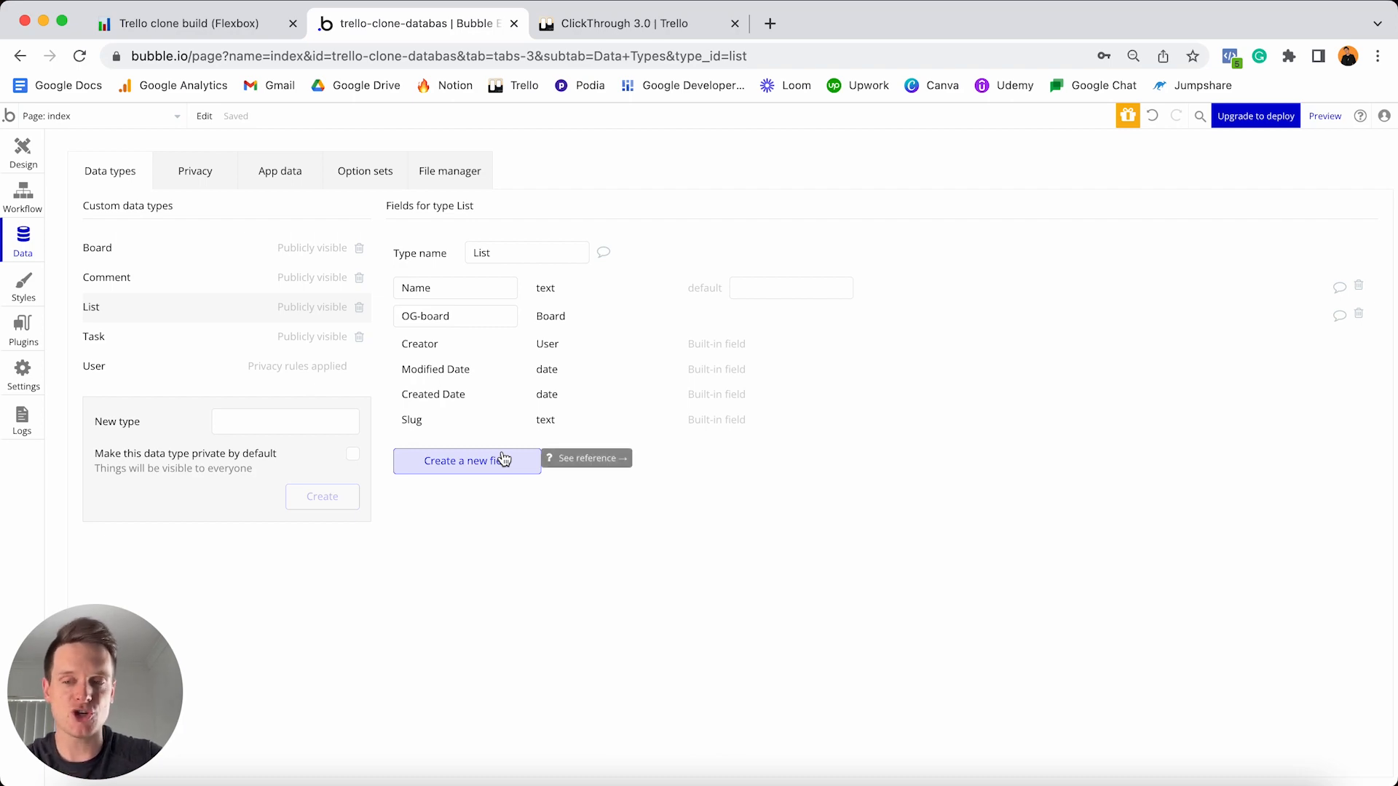
left_click(617, 24)
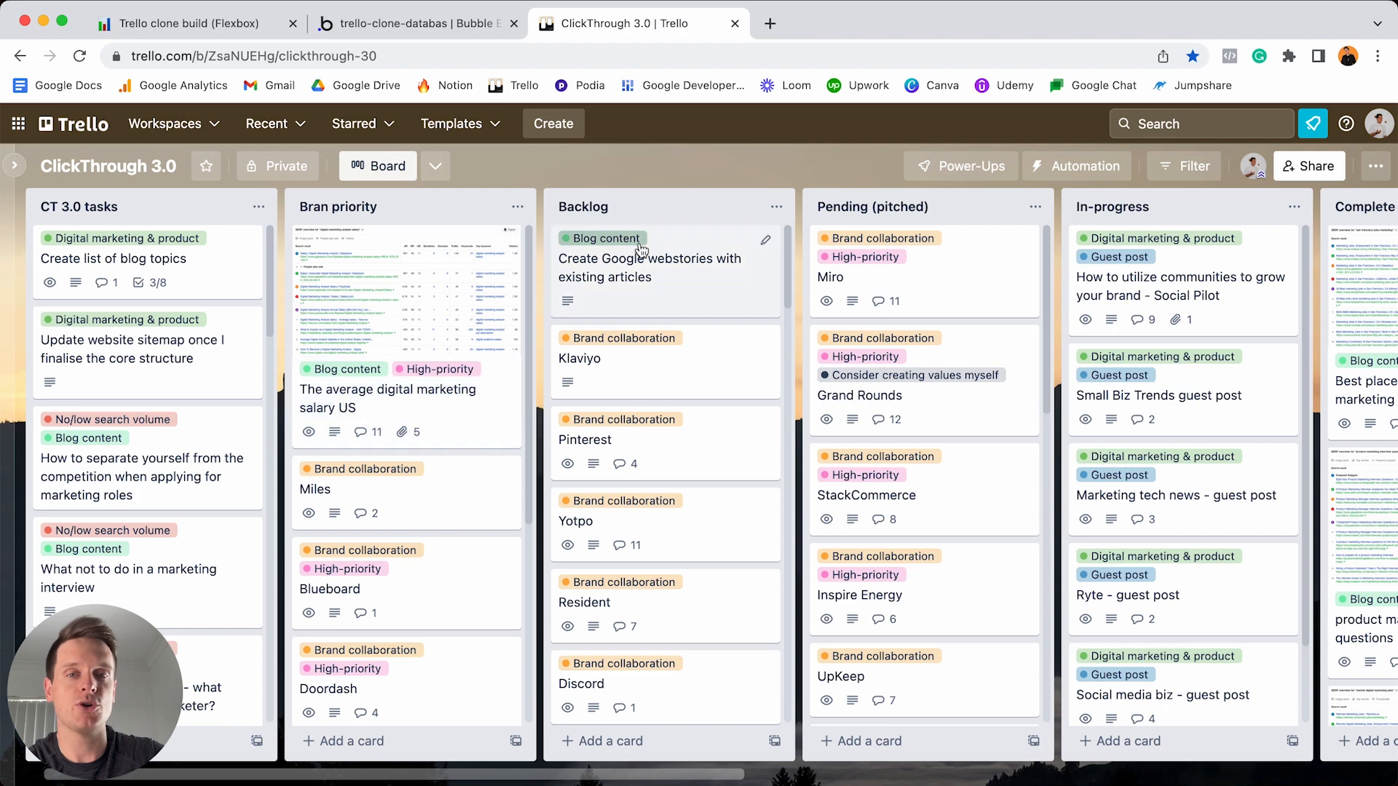
left_click_drag(874, 210, 695, 212)
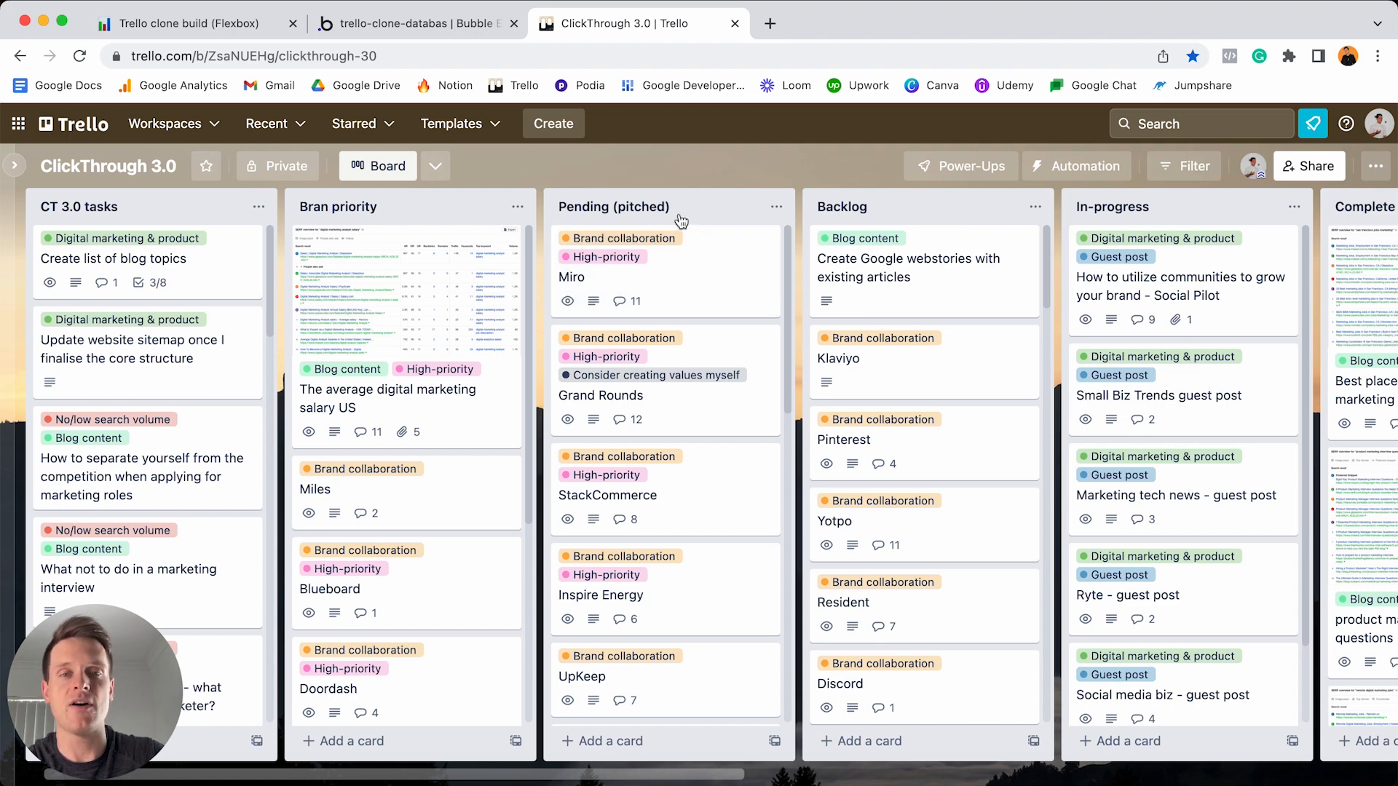
left_click_drag(680, 217, 874, 215)
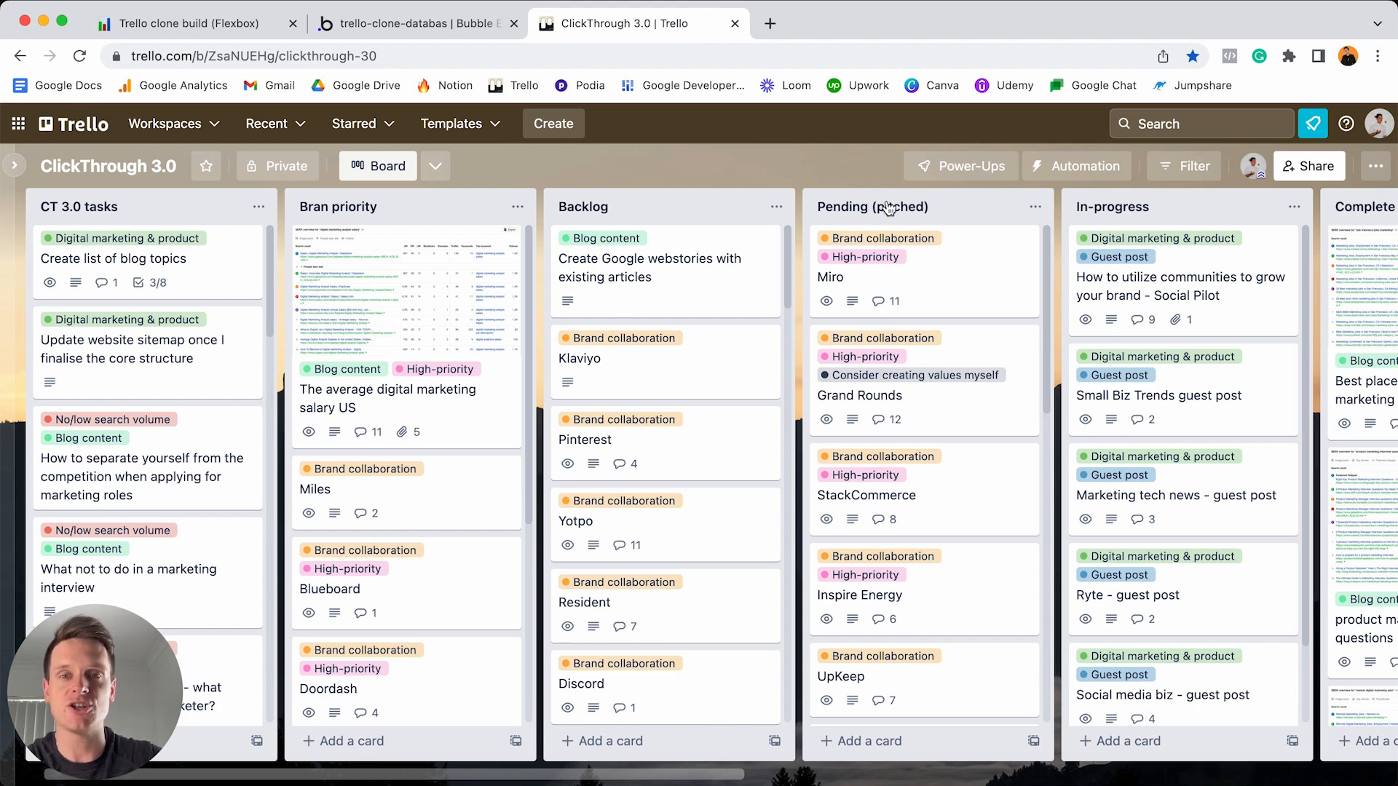
left_click(457, 21)
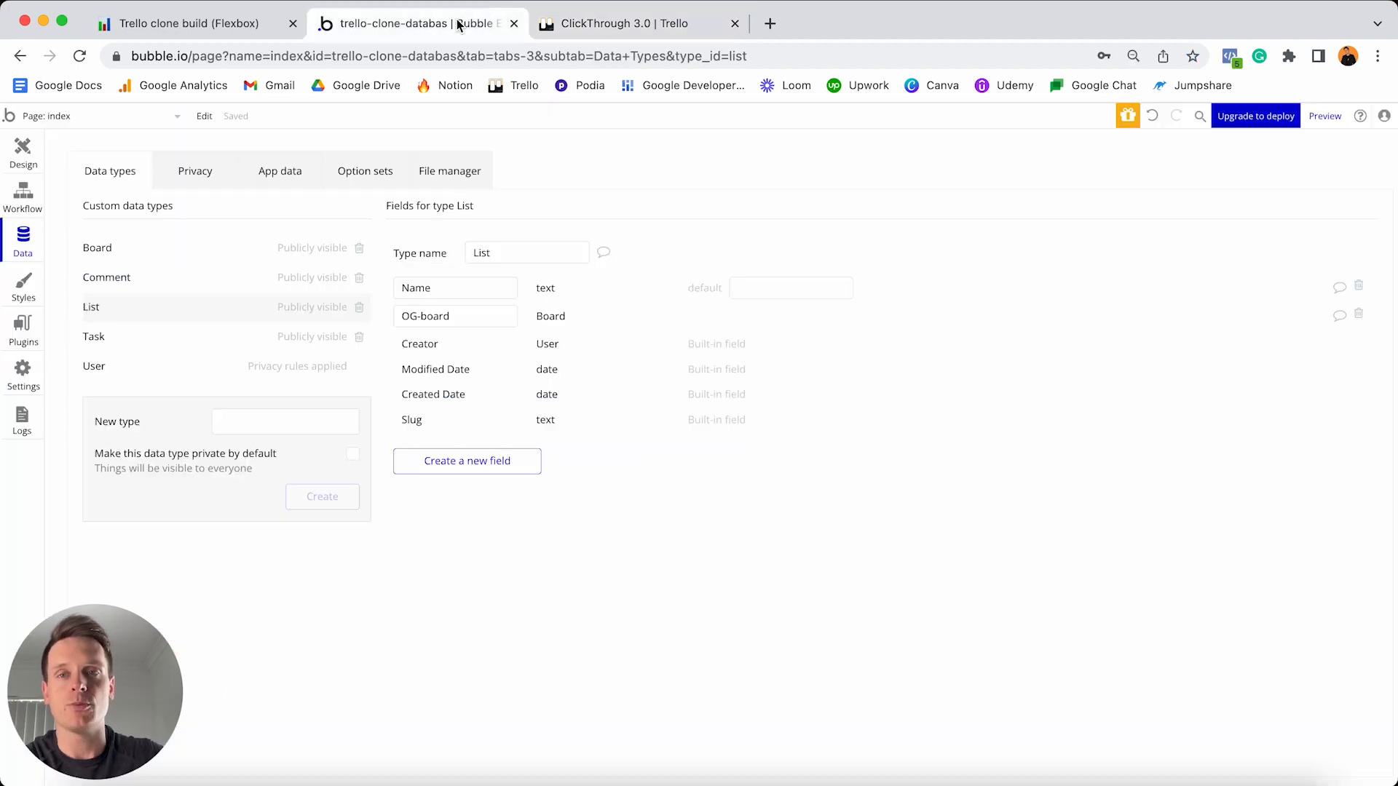
- Create a List field named Position-number with field type number
left_click(486, 466)
type("P")
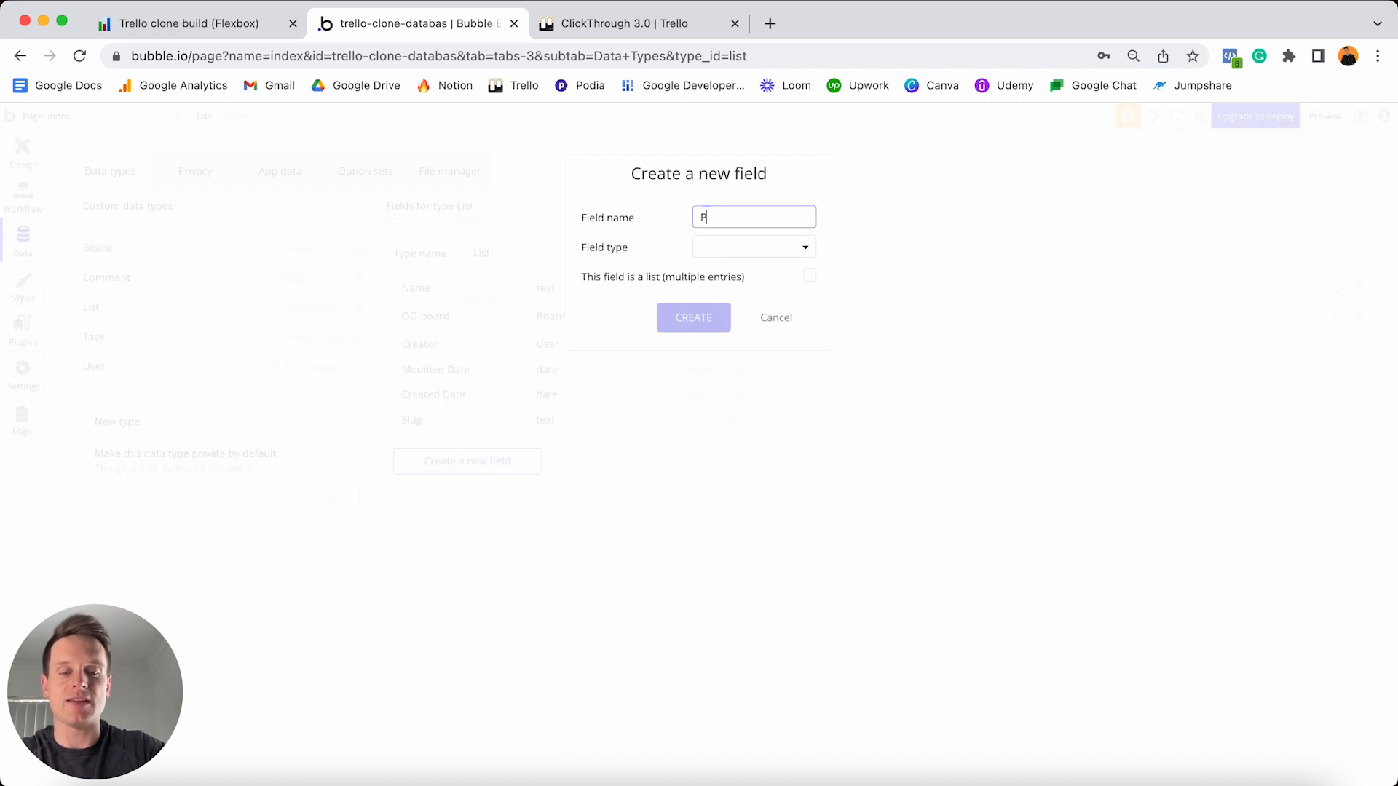
type("osition-number")
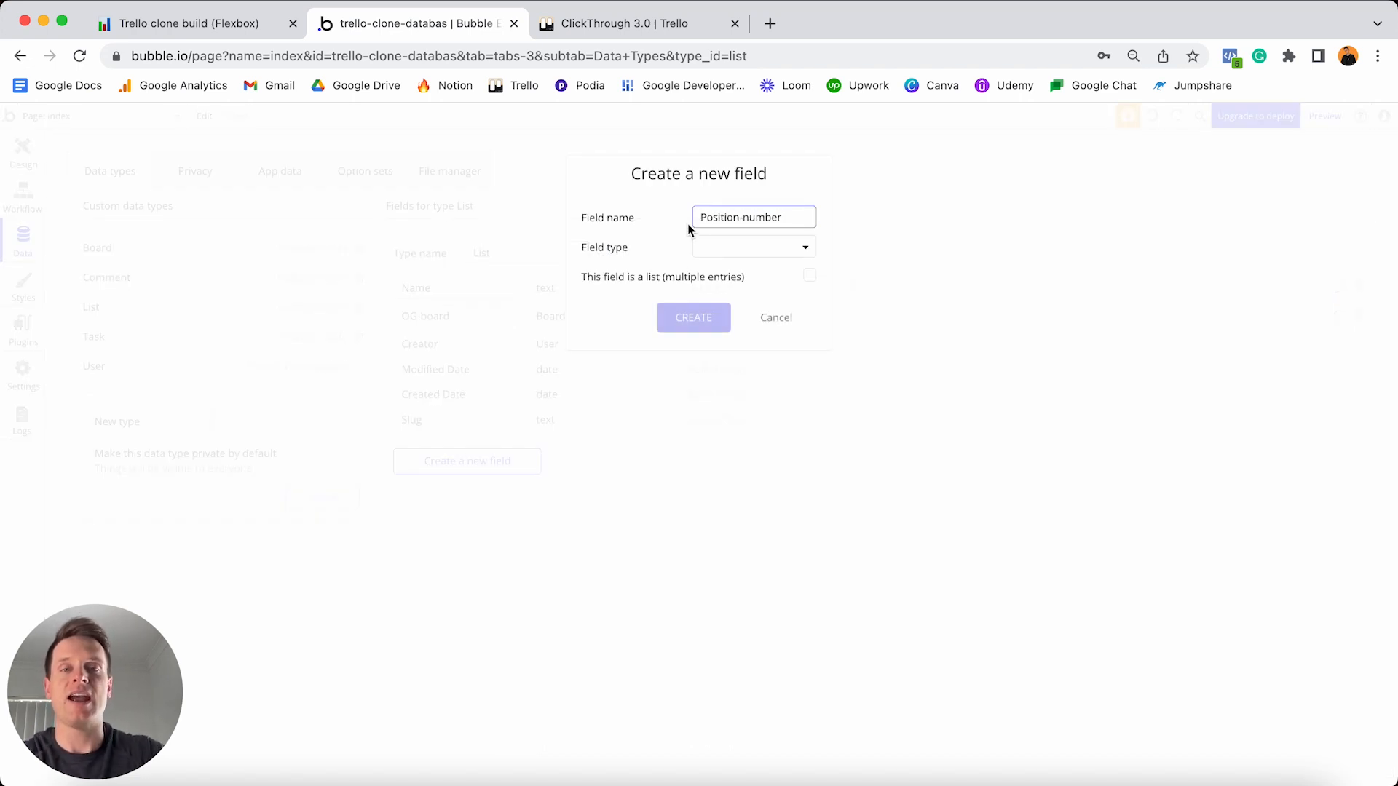
left_click(728, 247)
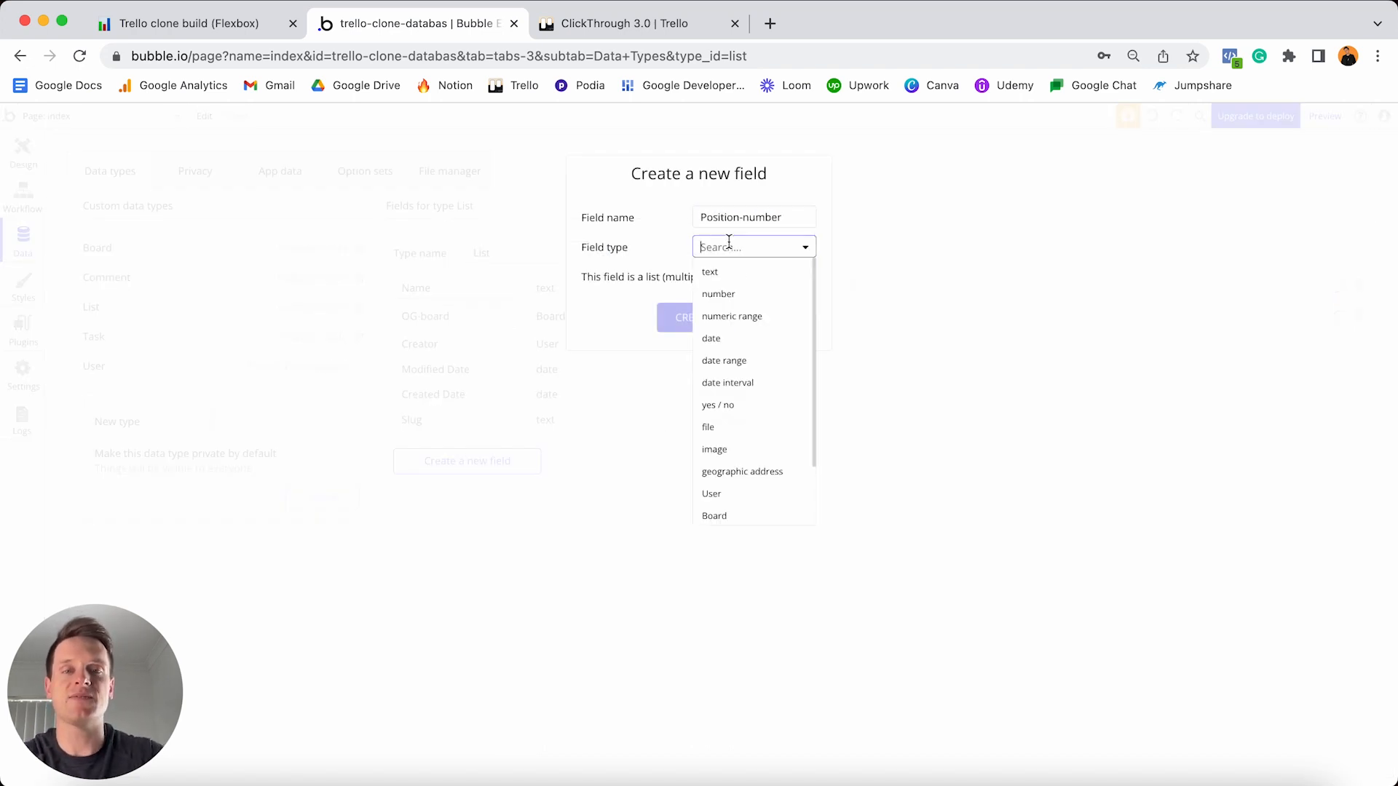
left_click(729, 302)
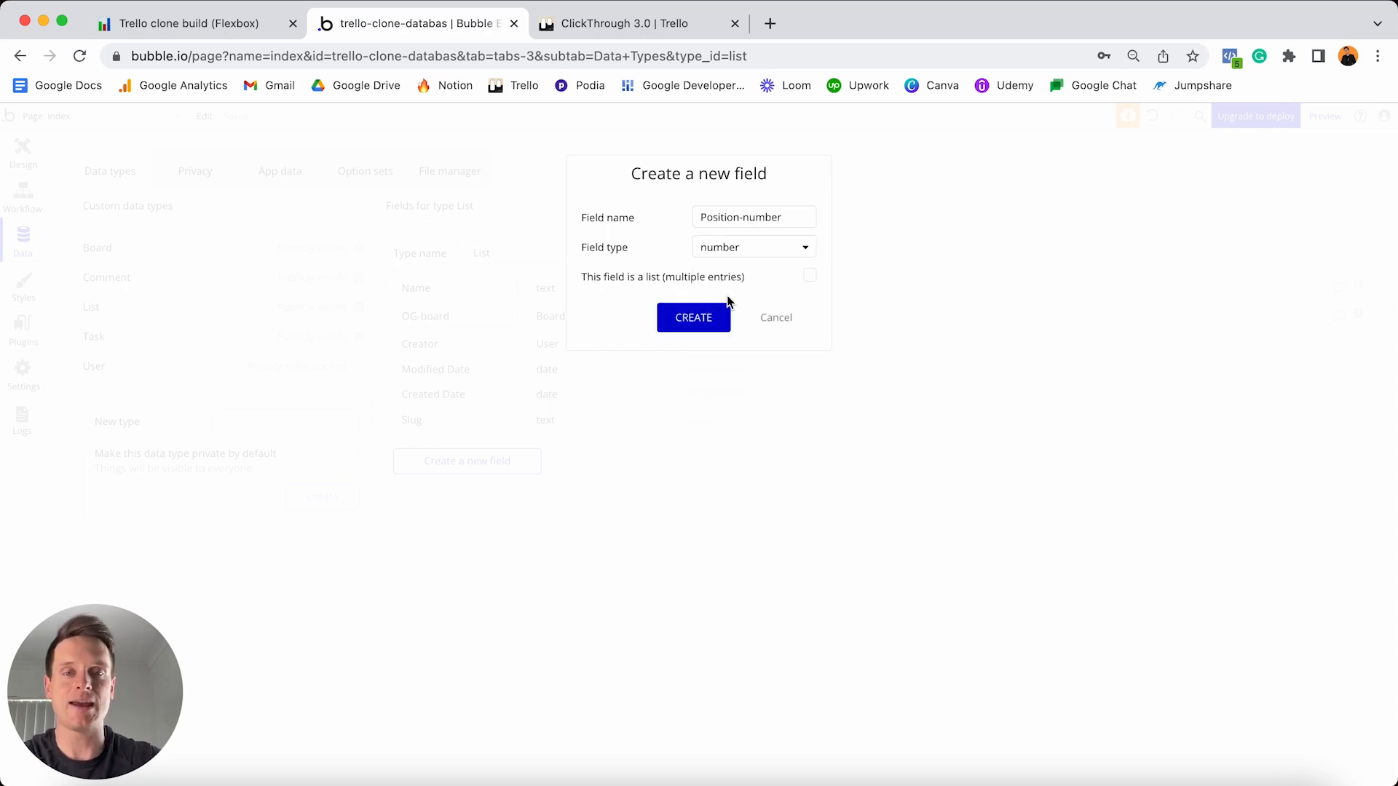
left_click(693, 320)
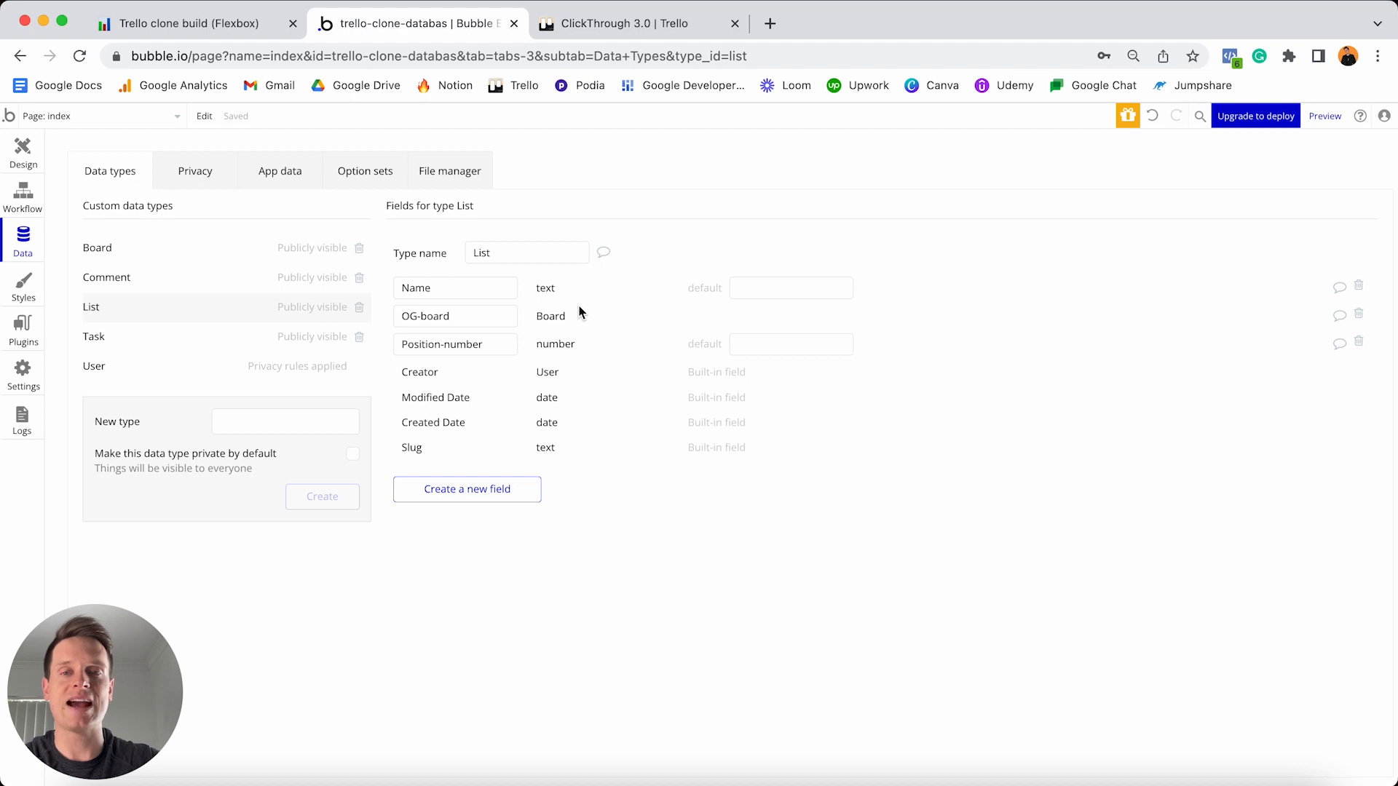
left_click(269, 31)
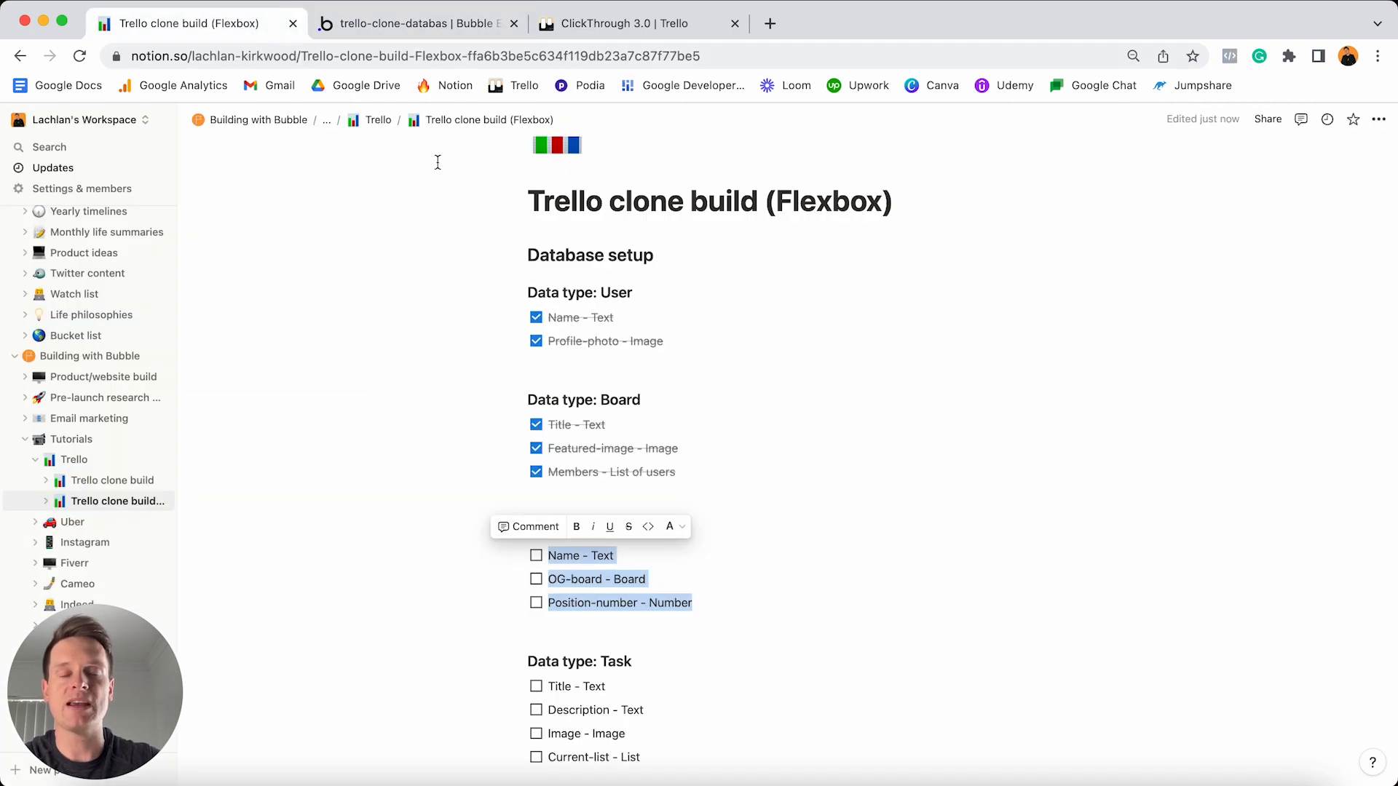
- Tick the Name, OG-board and Position-number items as done and select the four Task field lines
left_click(536, 555)
scroll(640, 611, "down", 4)
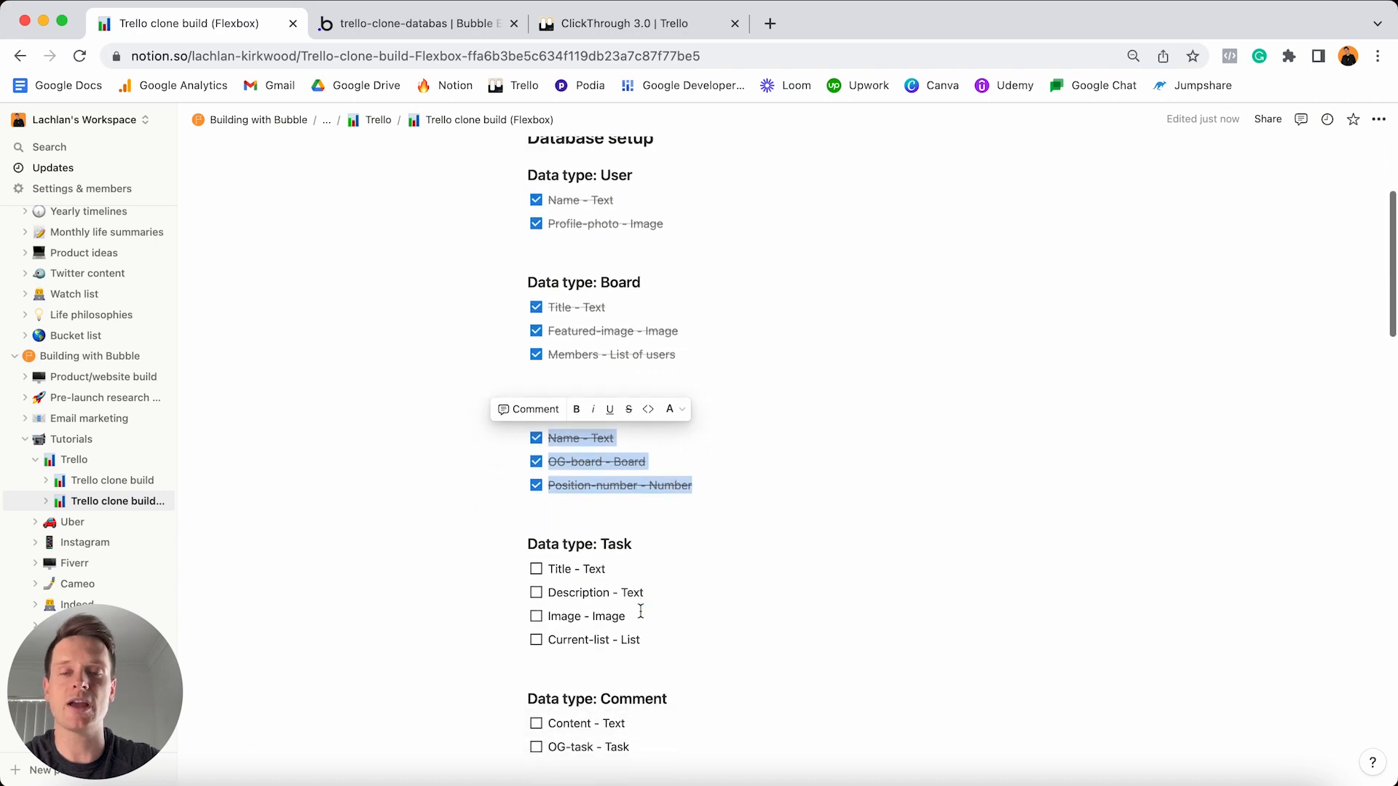
triple_click(662, 623)
left_click_drag(622, 605, 545, 552)
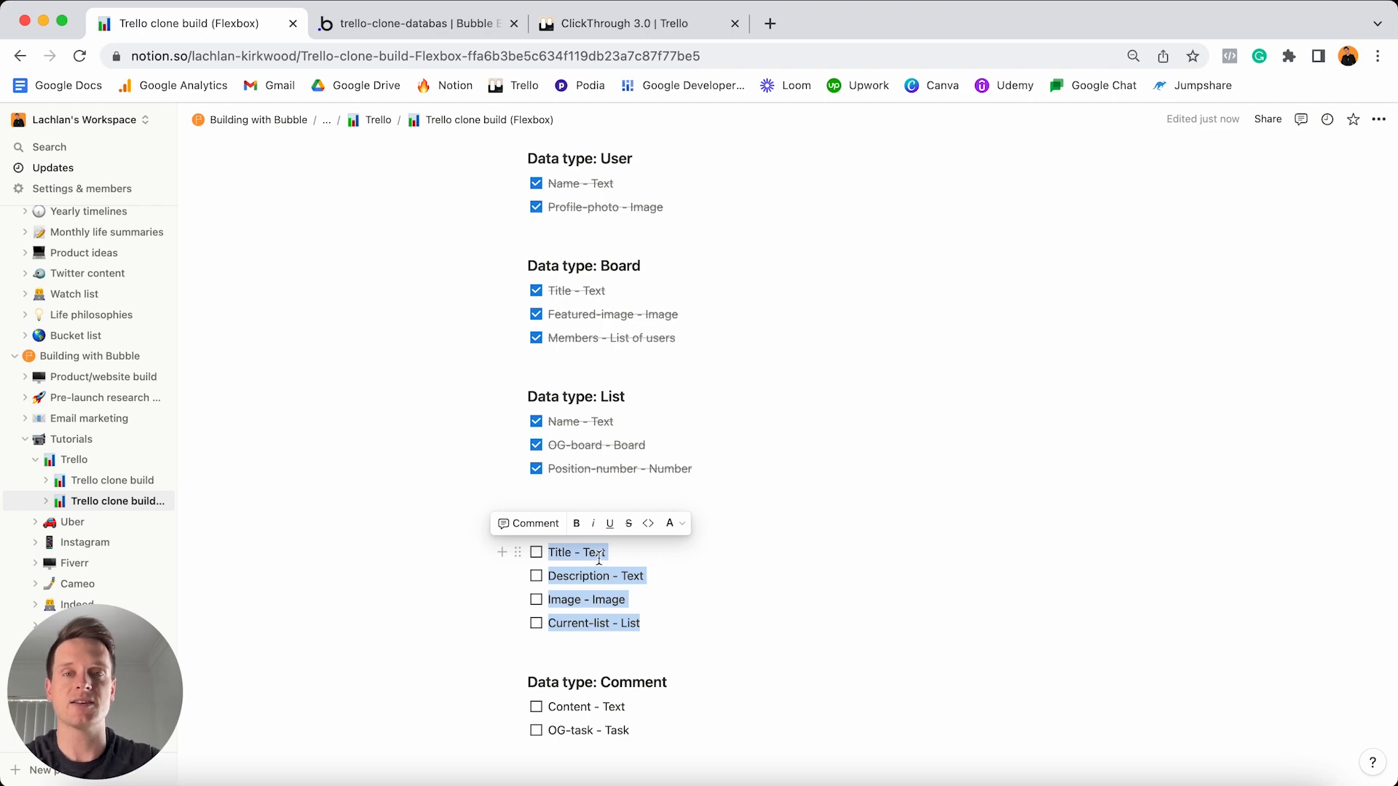
- On the Trello board, demonstrate dragging the Create Google webstories card, then return to Bubble
left_click(648, 26)
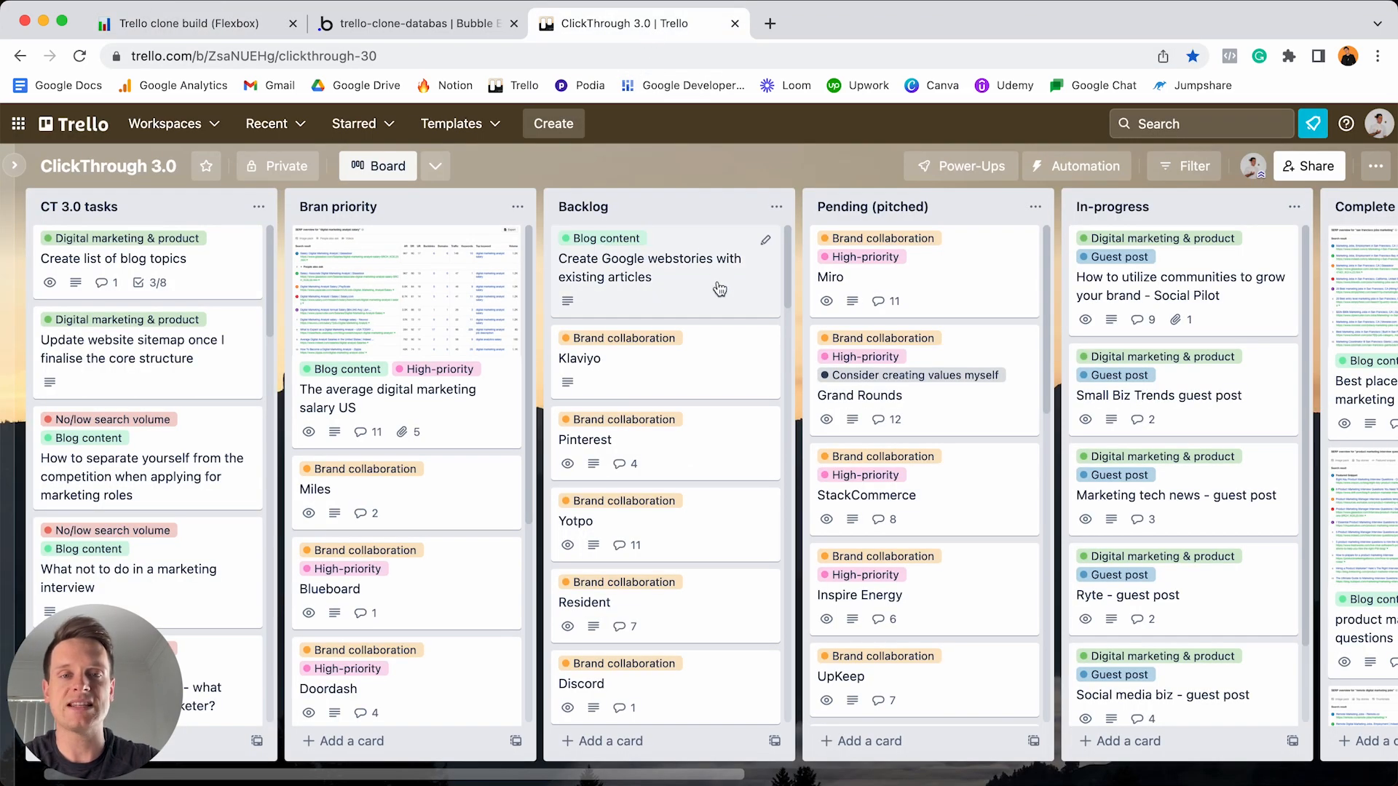
mouse_move(719, 289)
left_mouse_down()
mouse_move(698, 264)
mouse_move(717, 226)
mouse_move(716, 279)
left_mouse_up()
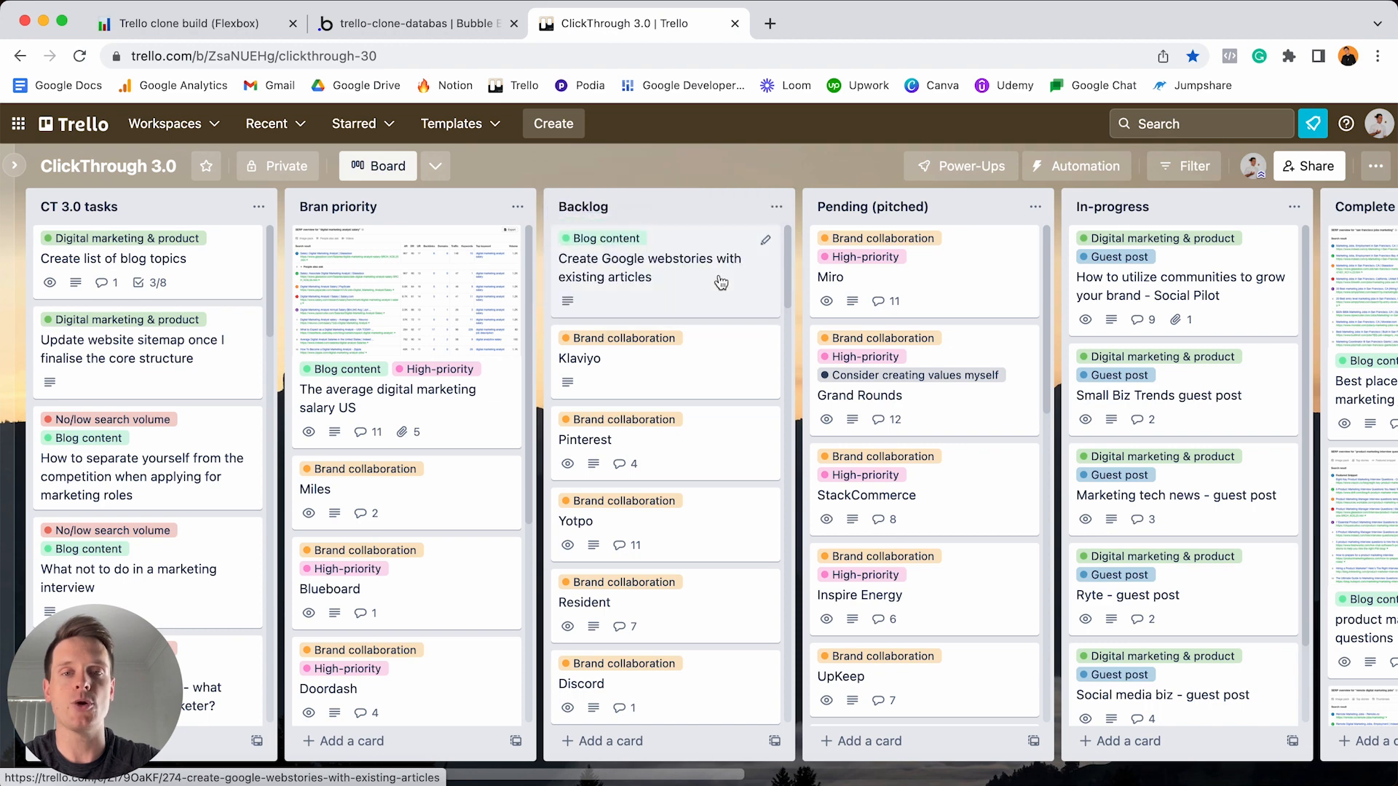
left_click(457, 24)
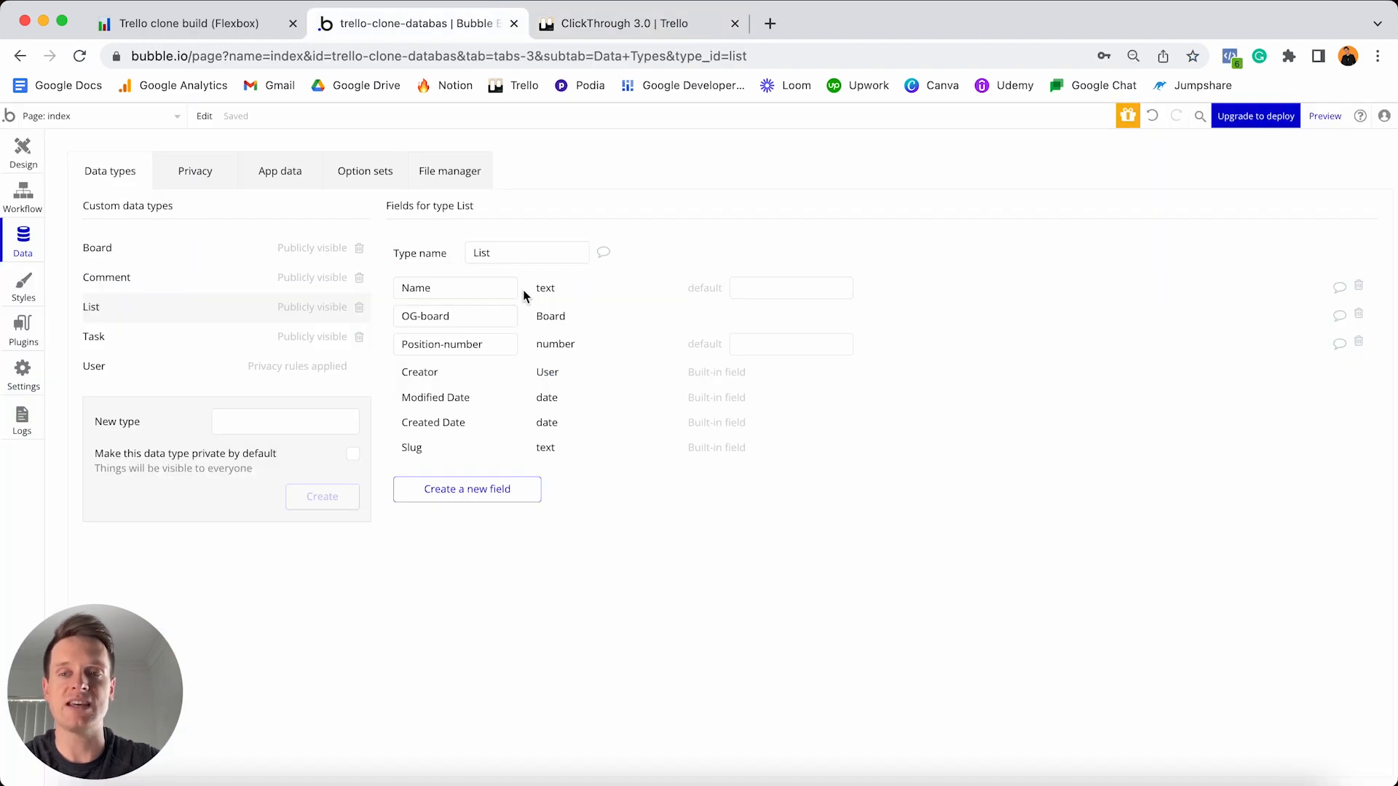
- Add a Title field of type text to the Task data type
left_click(235, 339)
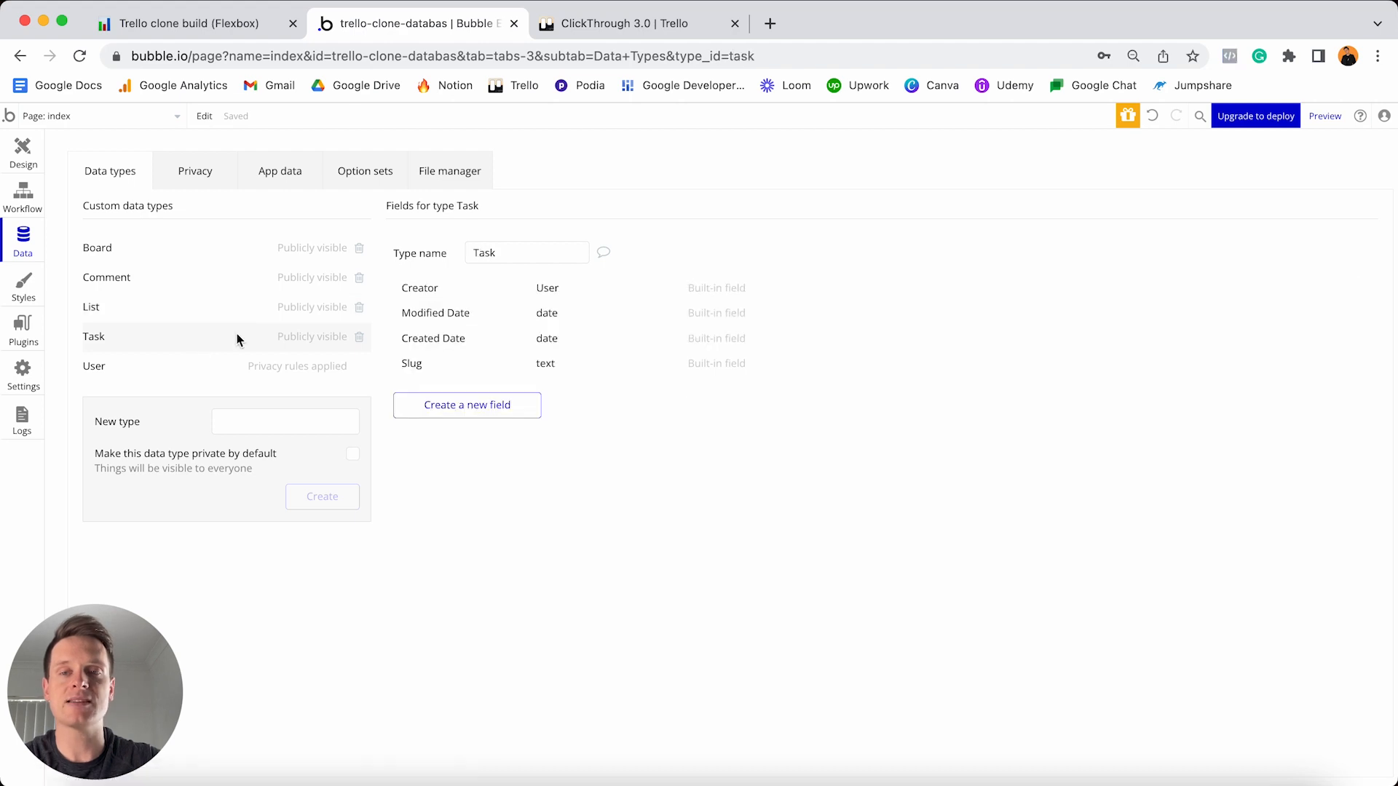
left_click(487, 408)
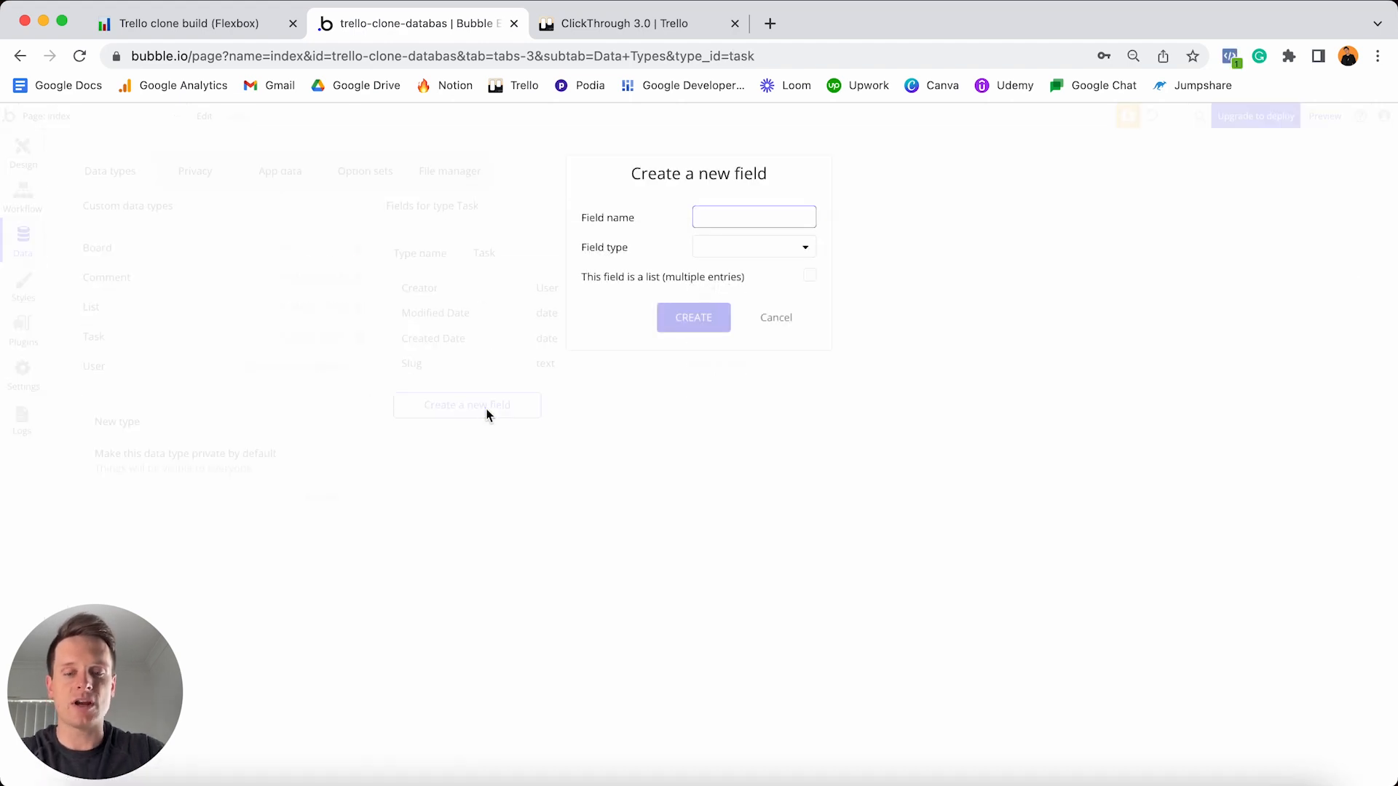
type("Title")
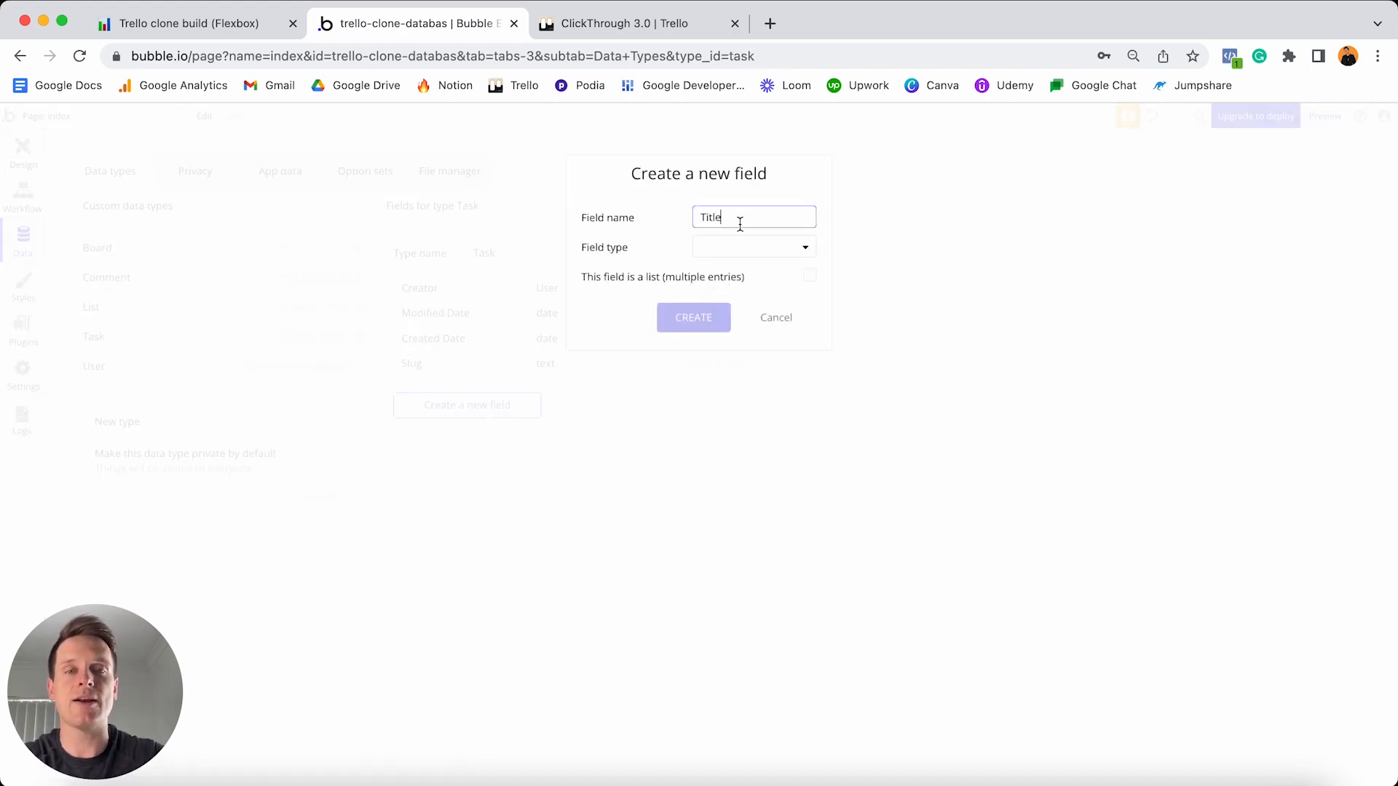
left_click(735, 246)
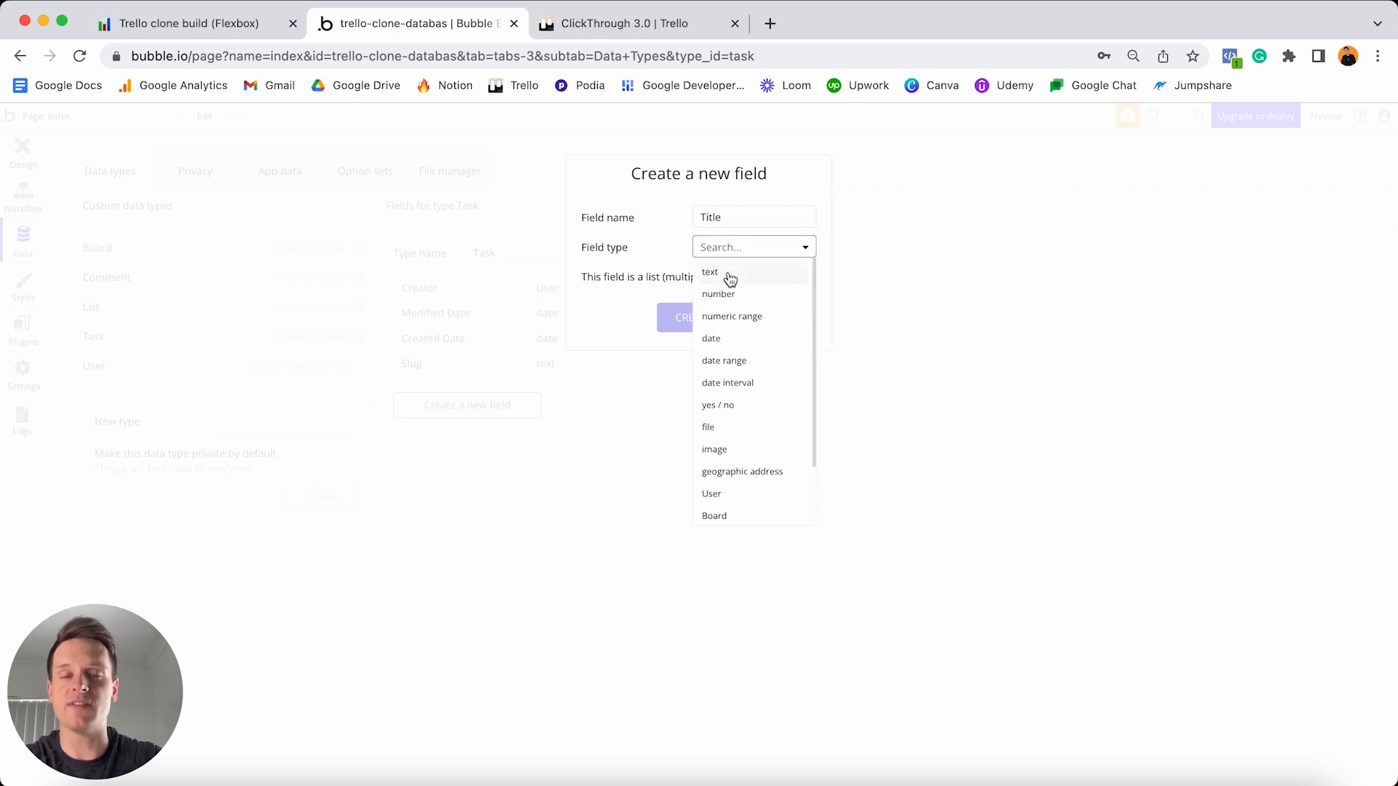
left_click(730, 273)
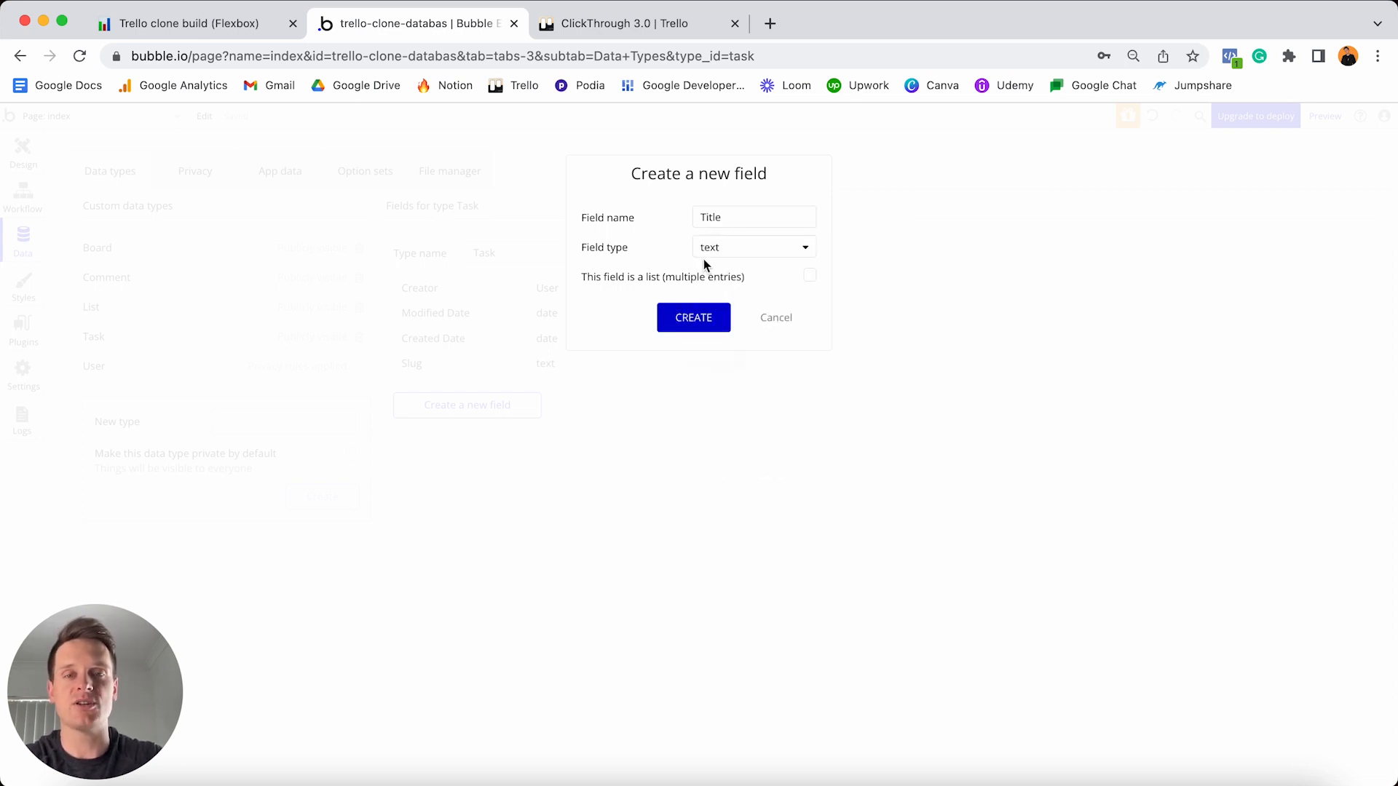
left_click(694, 318)
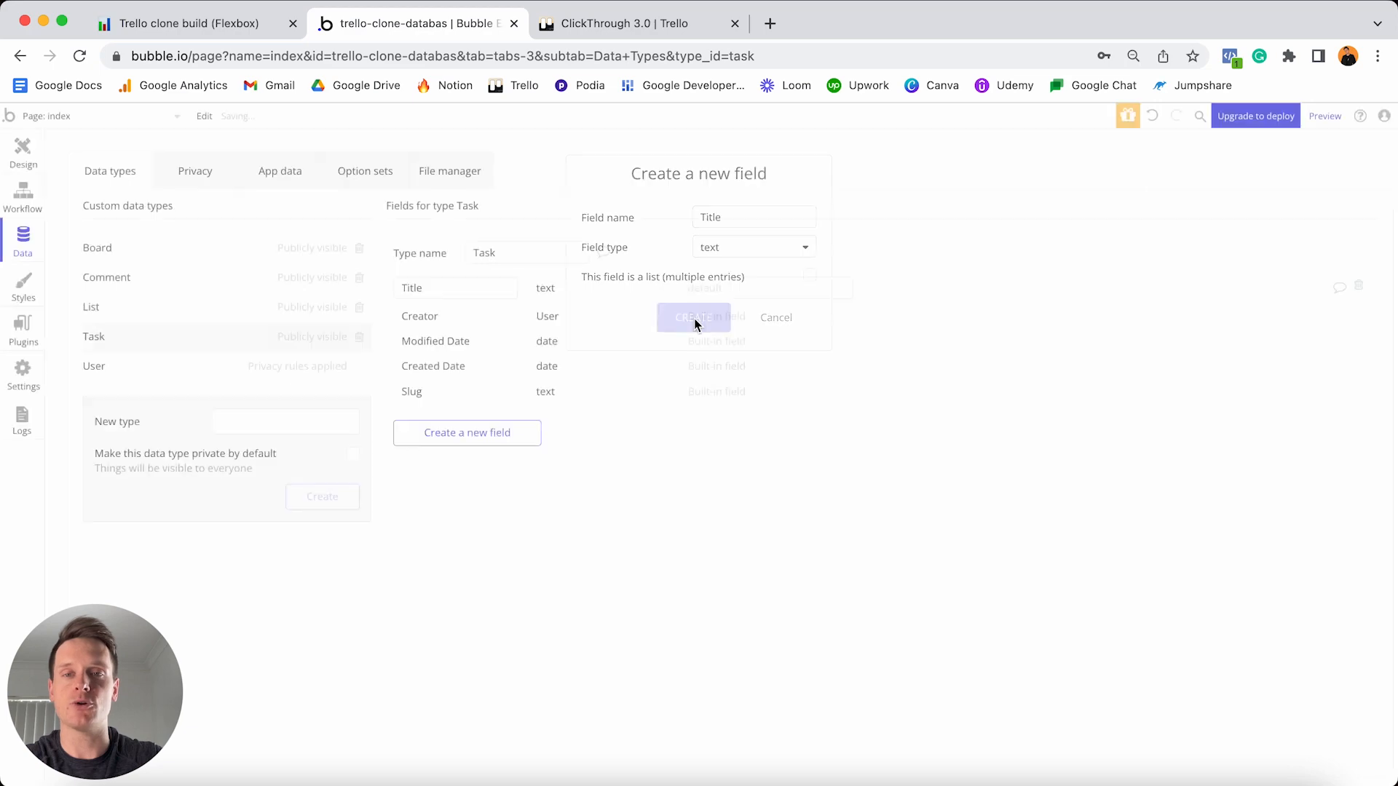
- Add an Image field of type image to Task, checking the Trello board midway
left_click(486, 433)
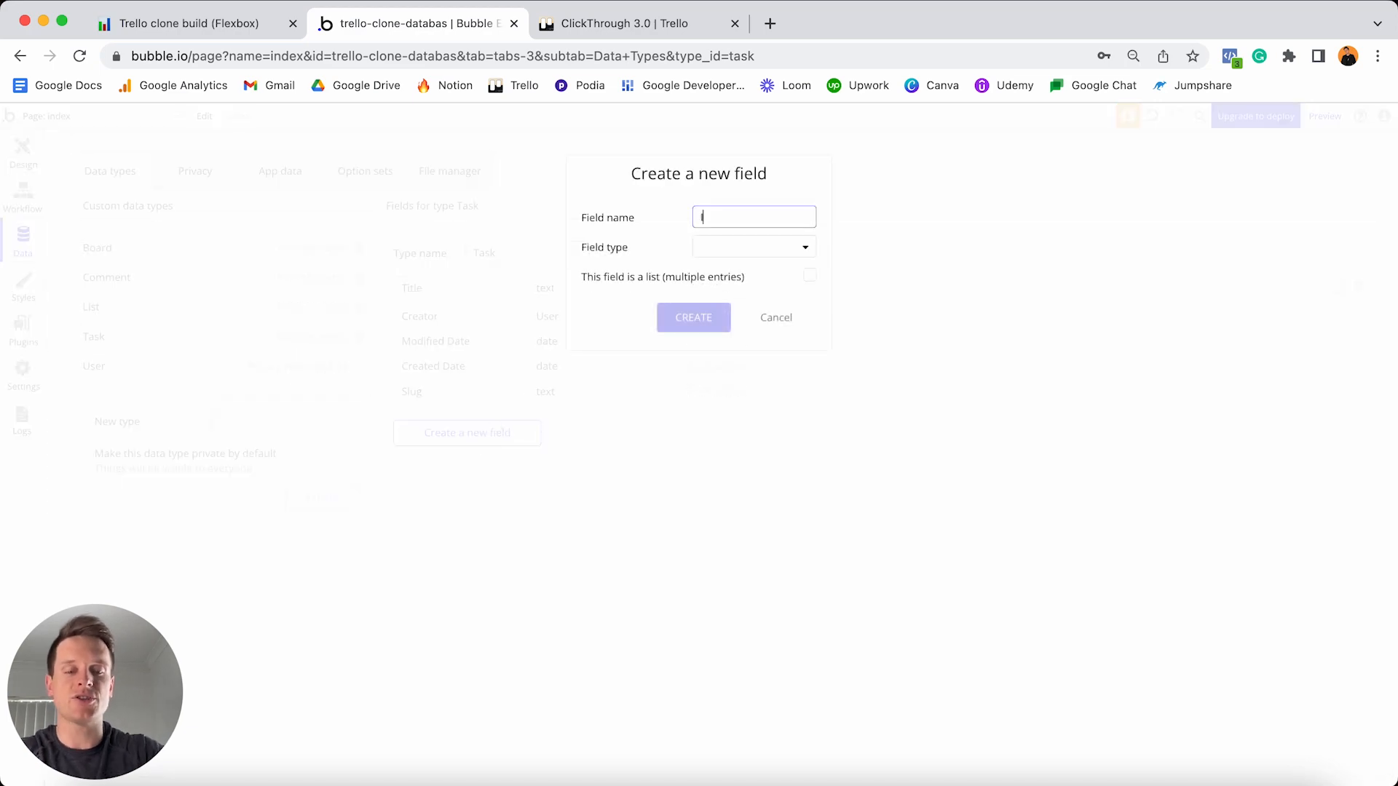
type("Image")
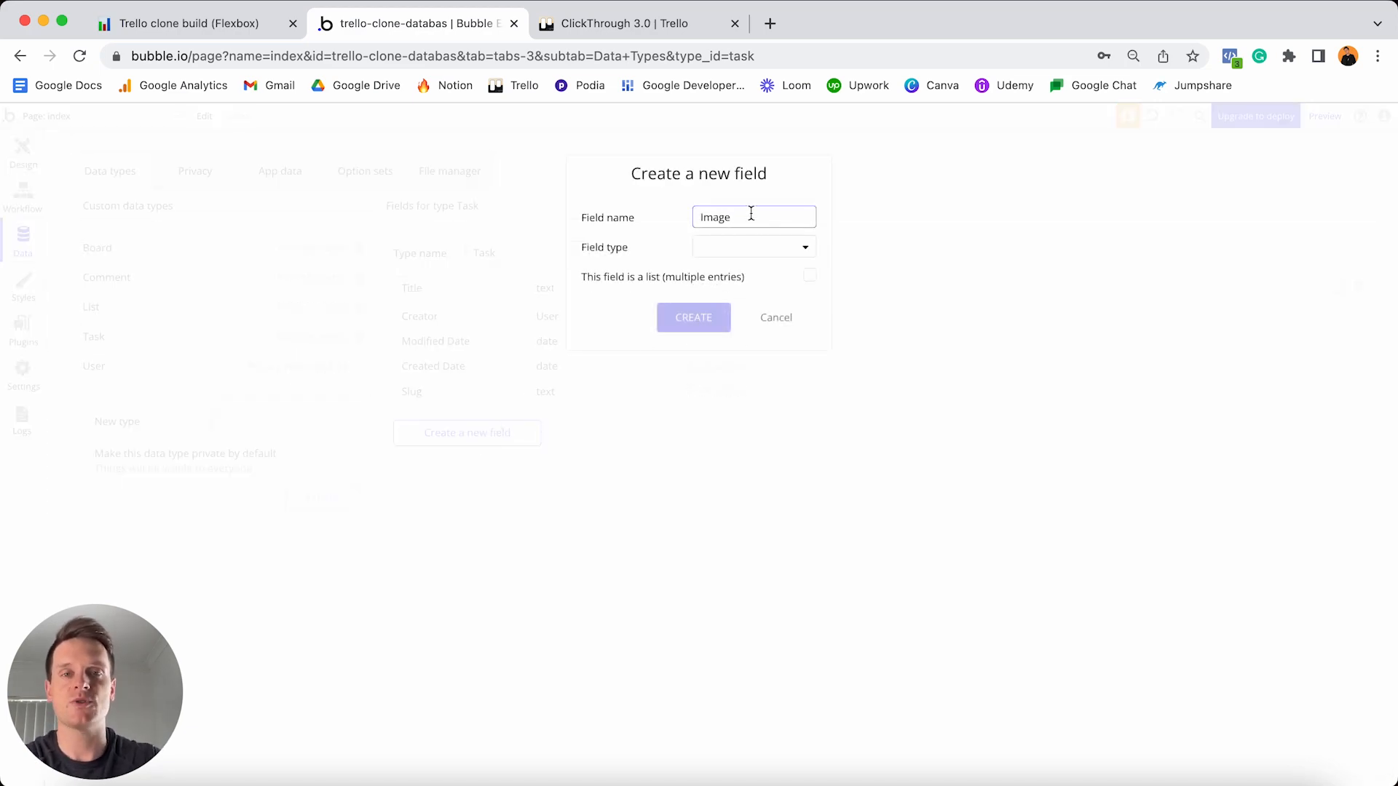
left_click(659, 23)
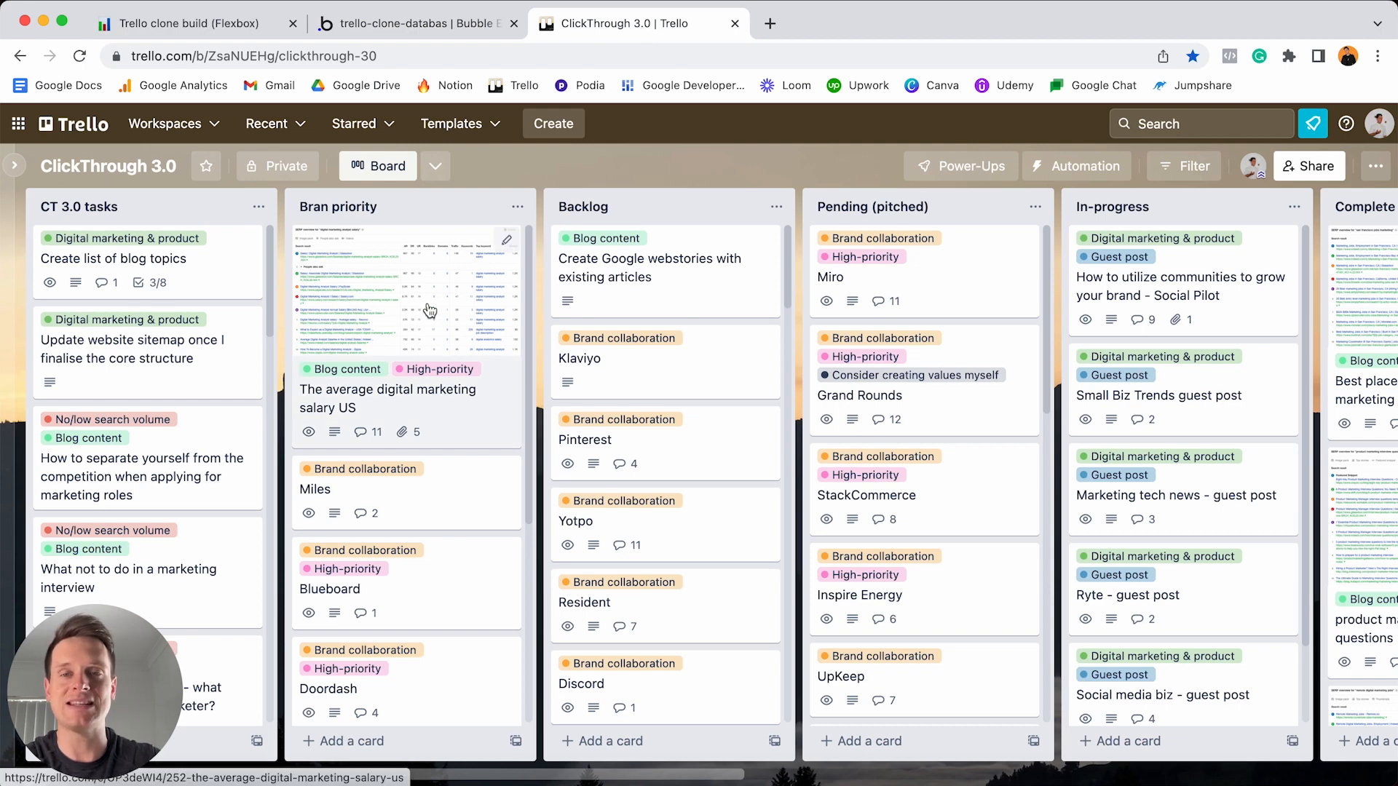
left_click(452, 25)
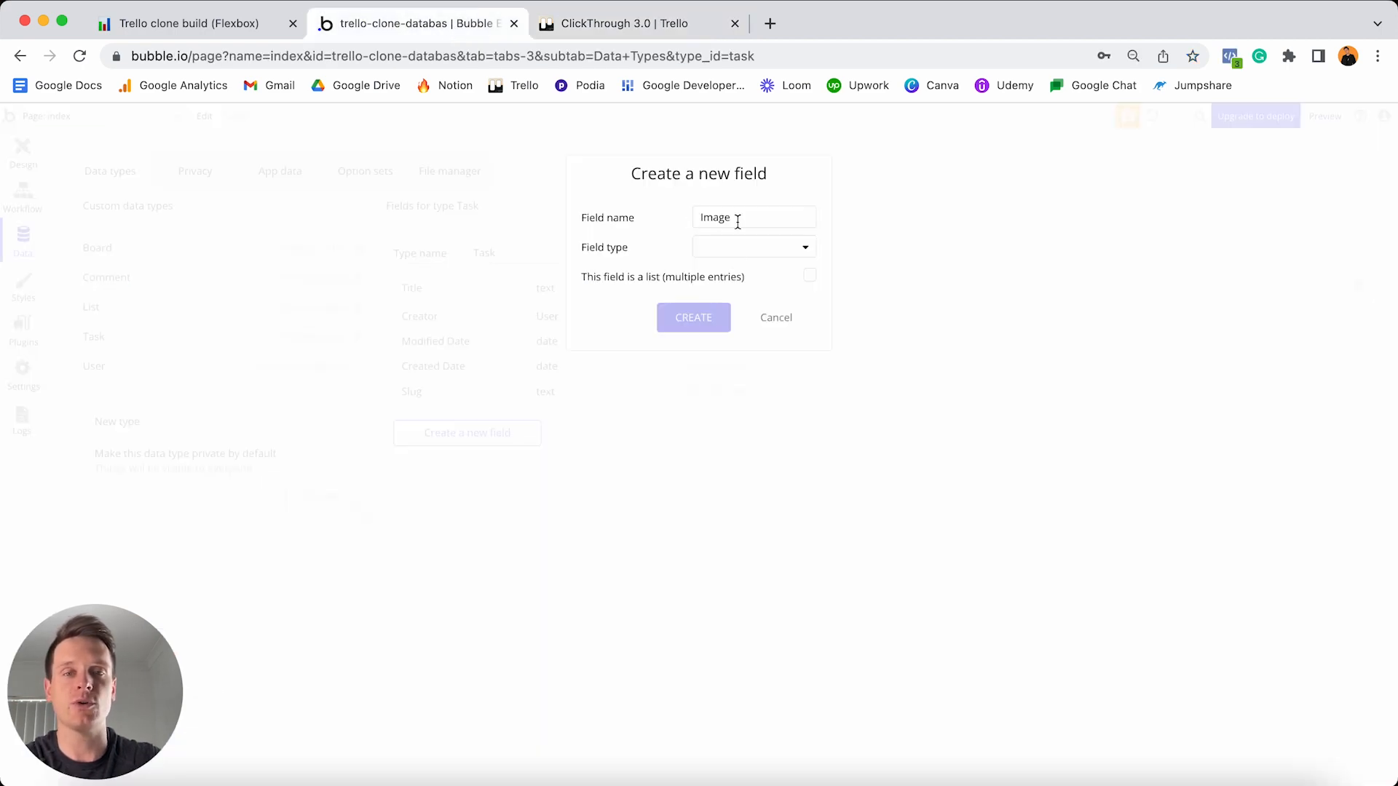
left_click(727, 257)
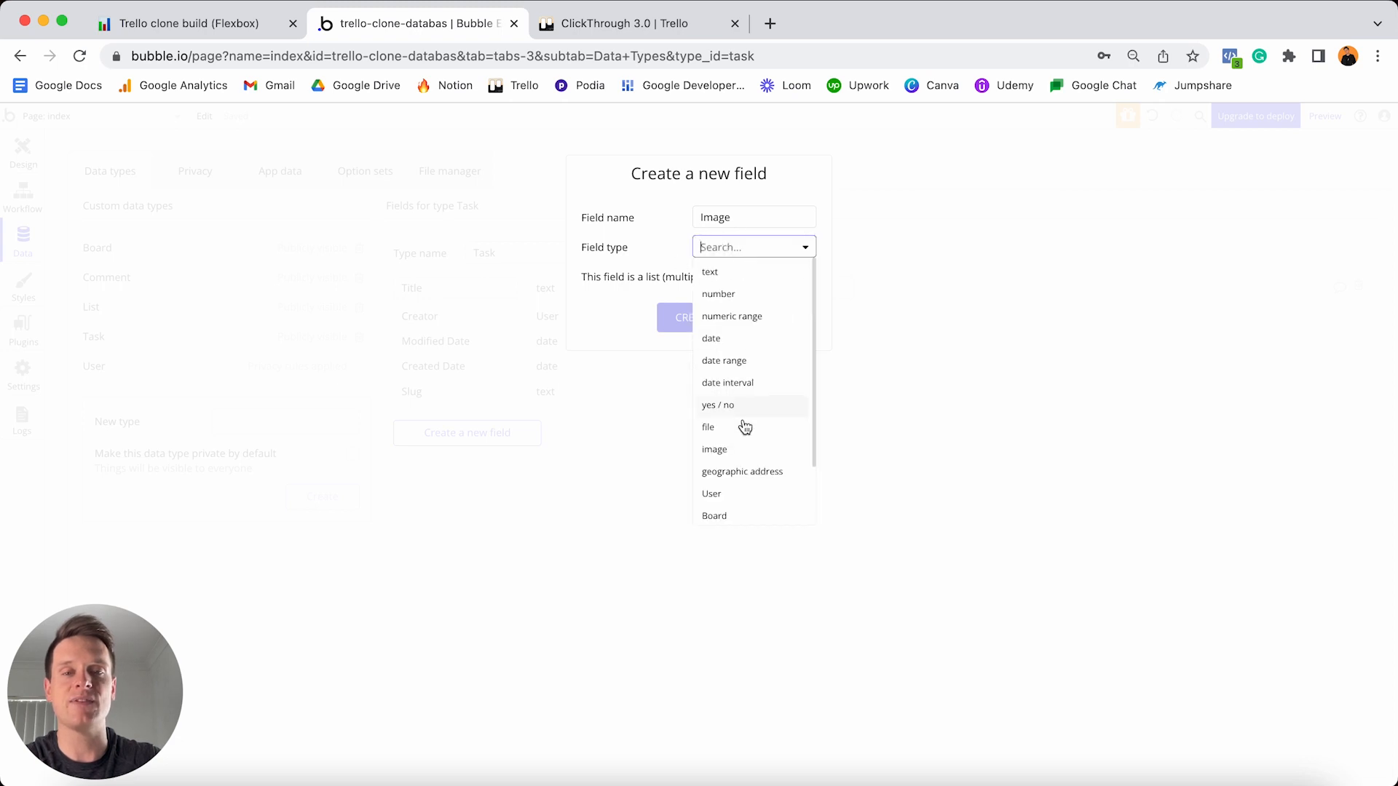
left_click(739, 451)
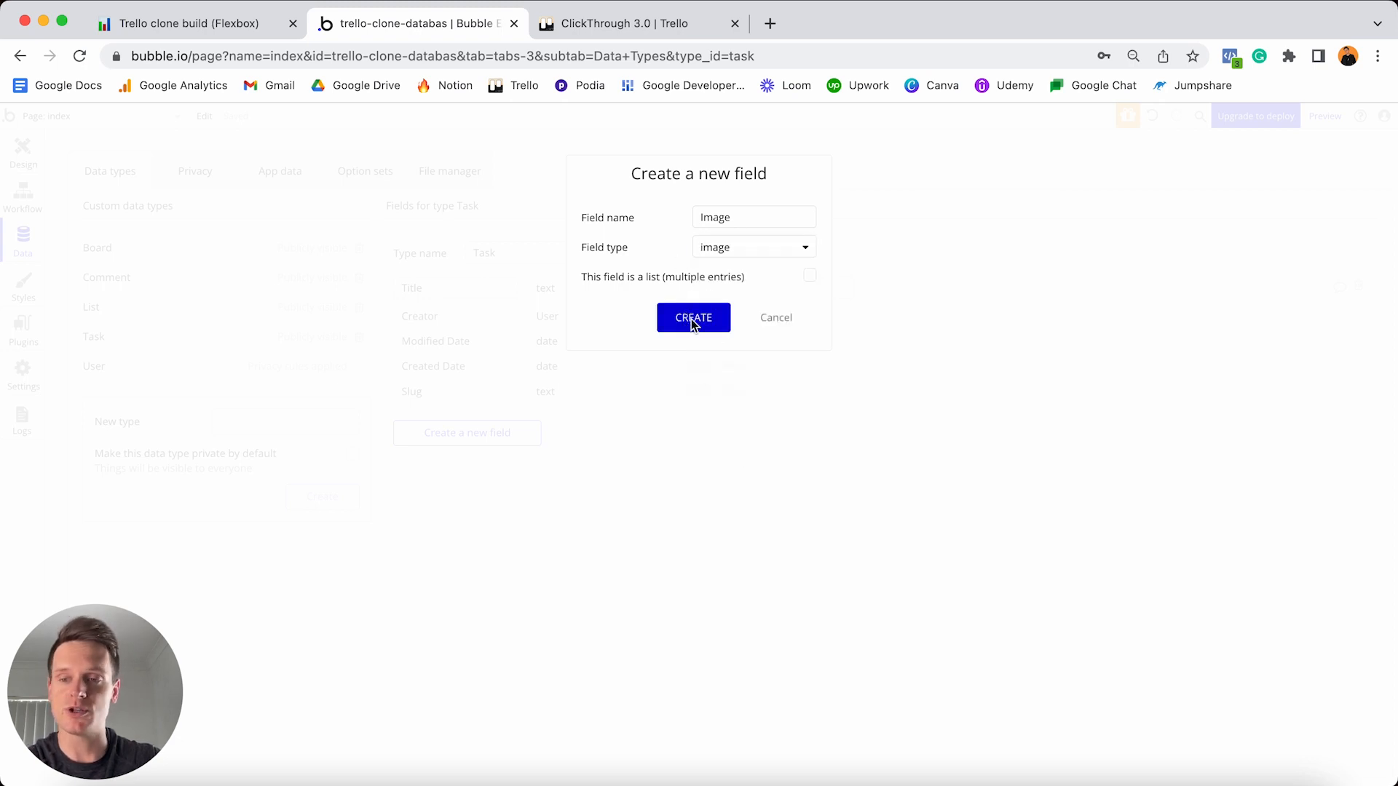
left_click(690, 318)
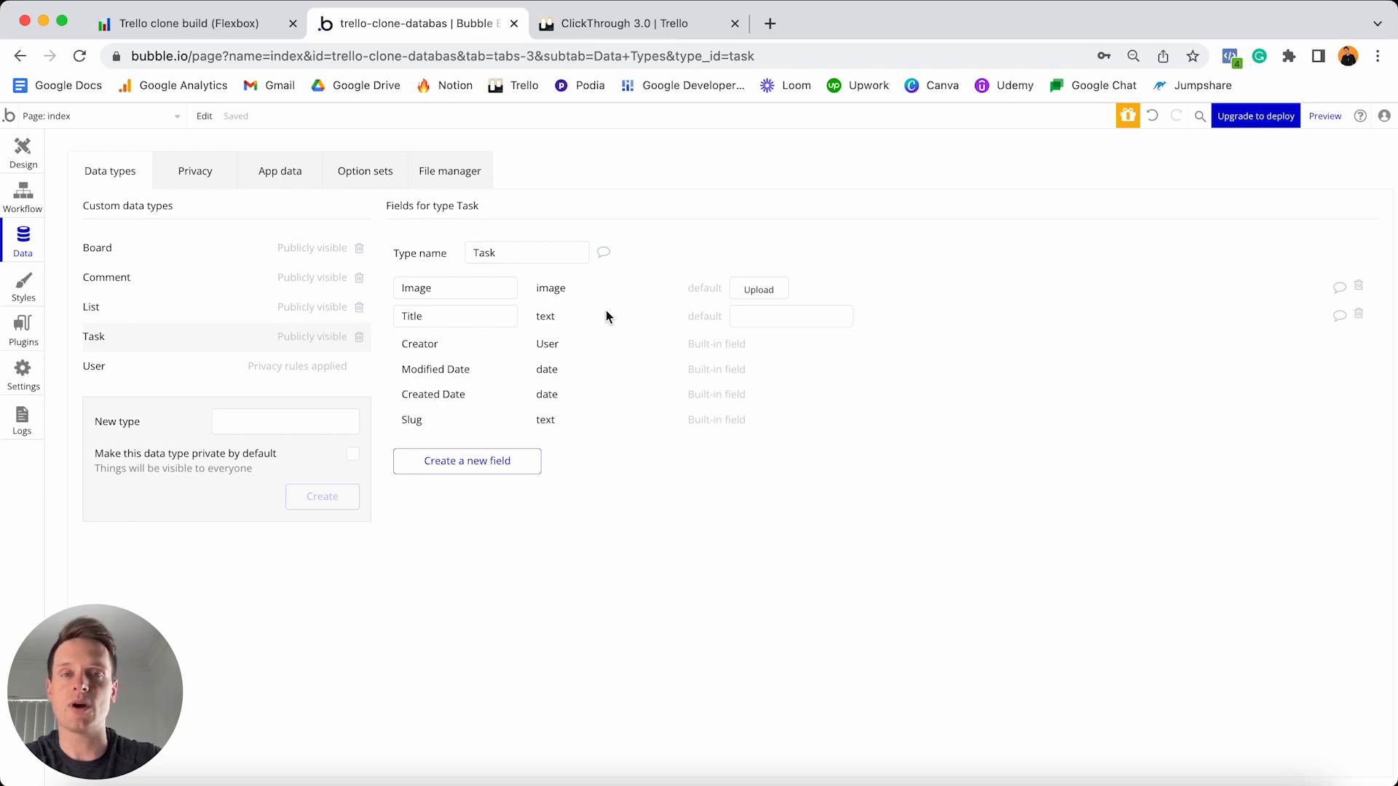
- Open a Backlog card on the Trello board for reference, then return to Bubble
left_click(645, 28)
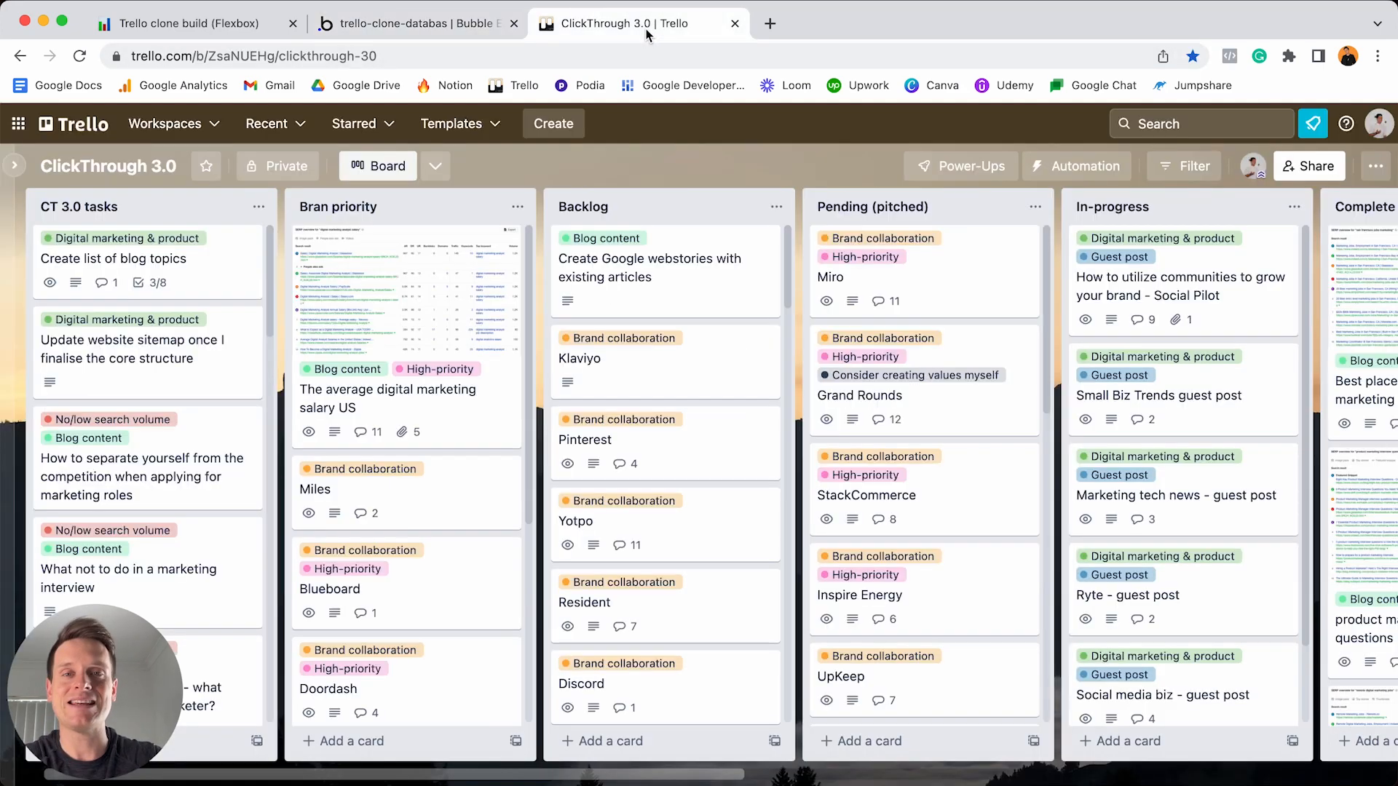
left_click(677, 280)
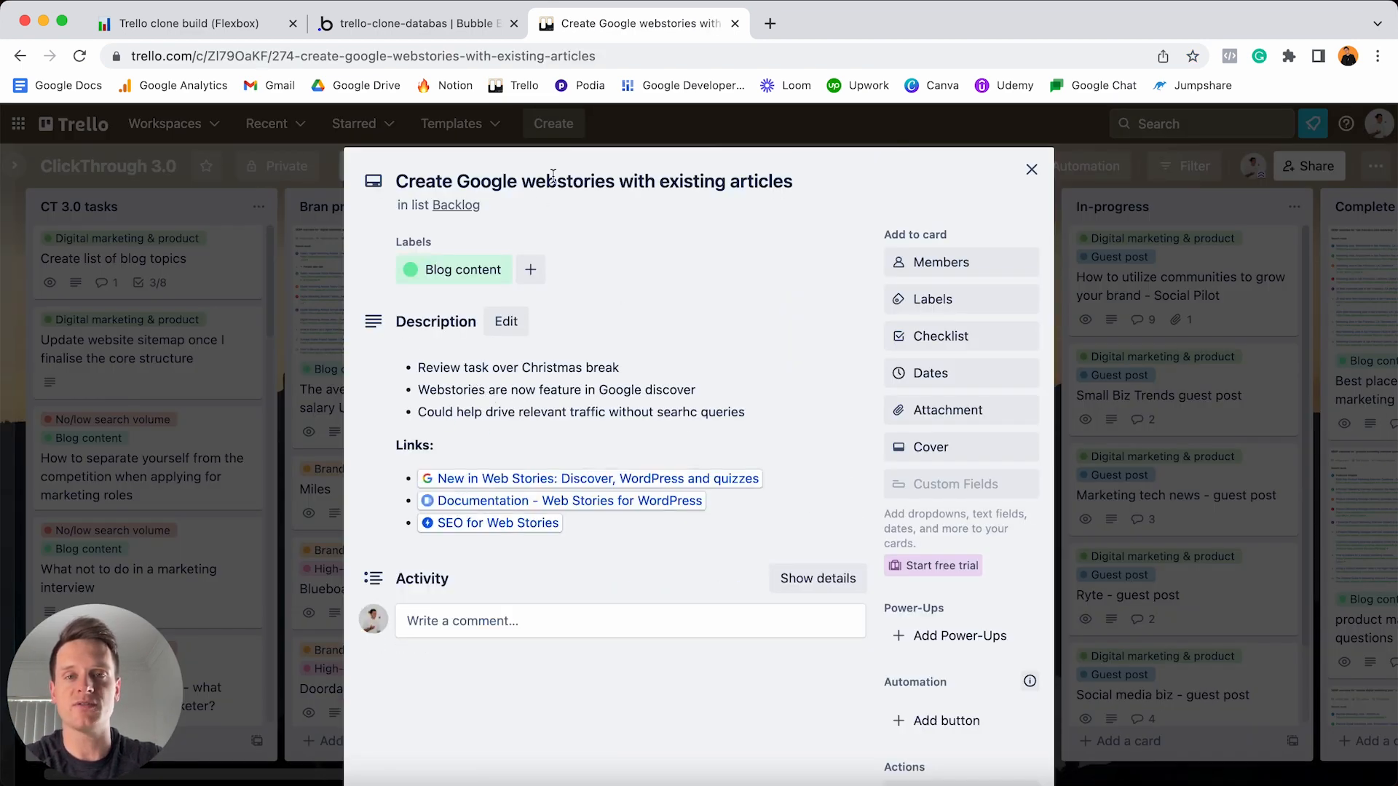
left_click(469, 29)
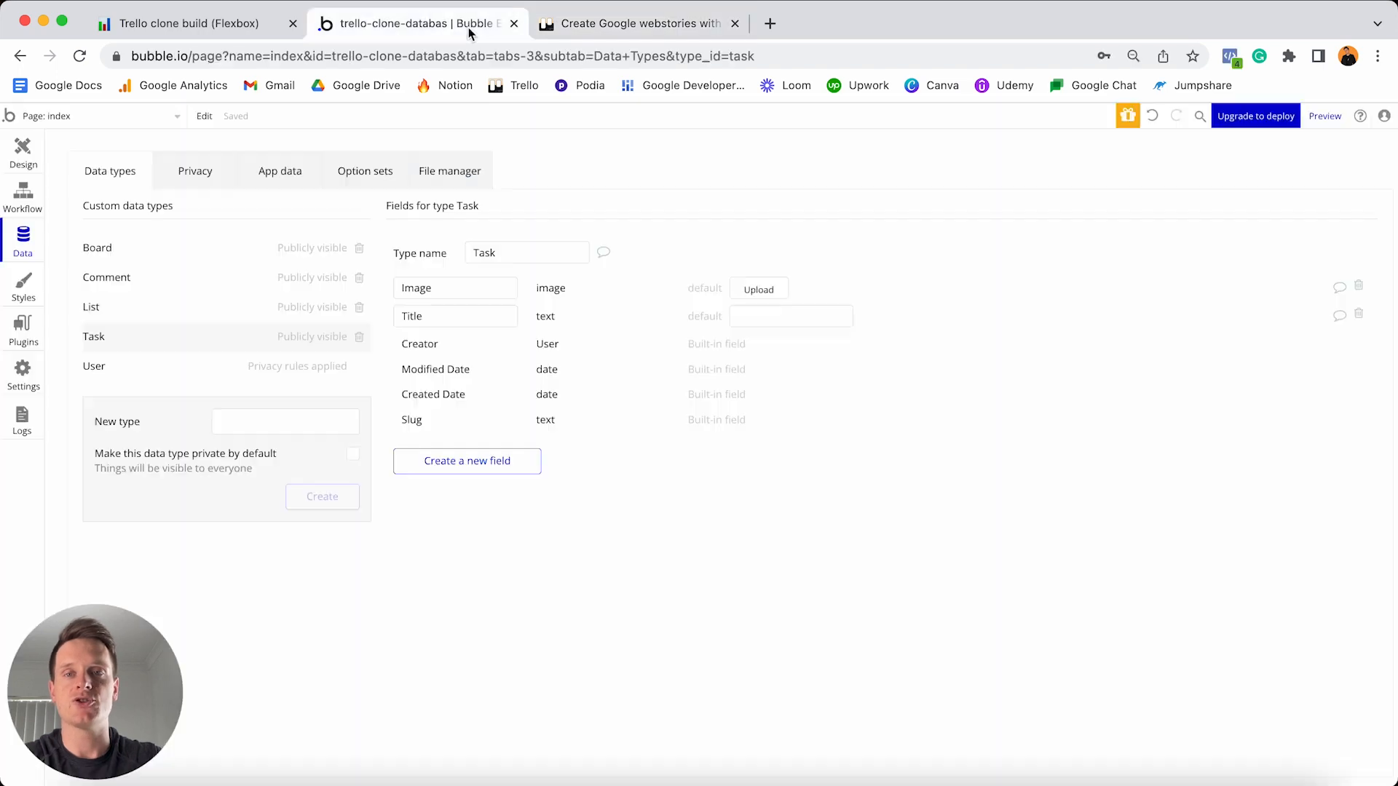
- Add a Description field of type text to the Task data type
left_click(483, 463)
type("Description")
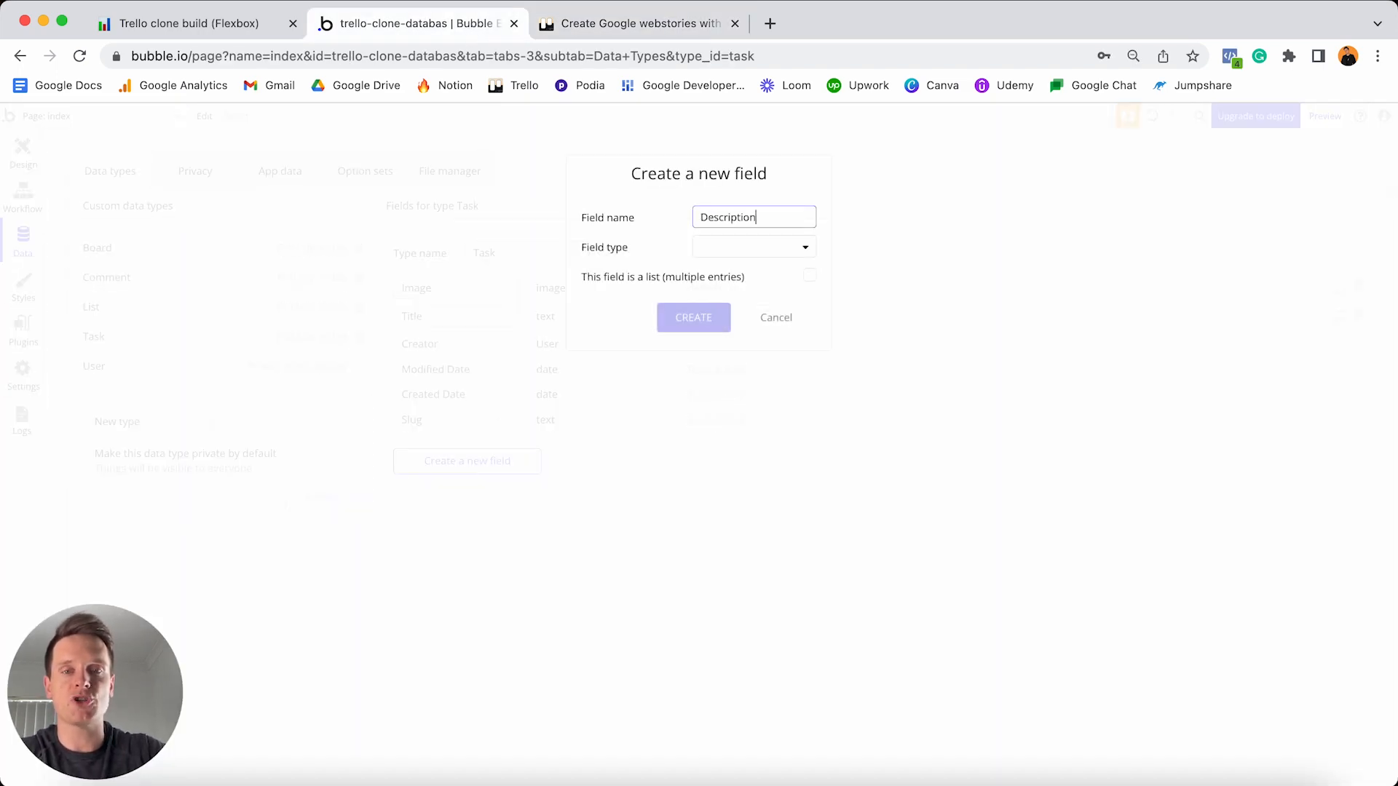
left_click(750, 245)
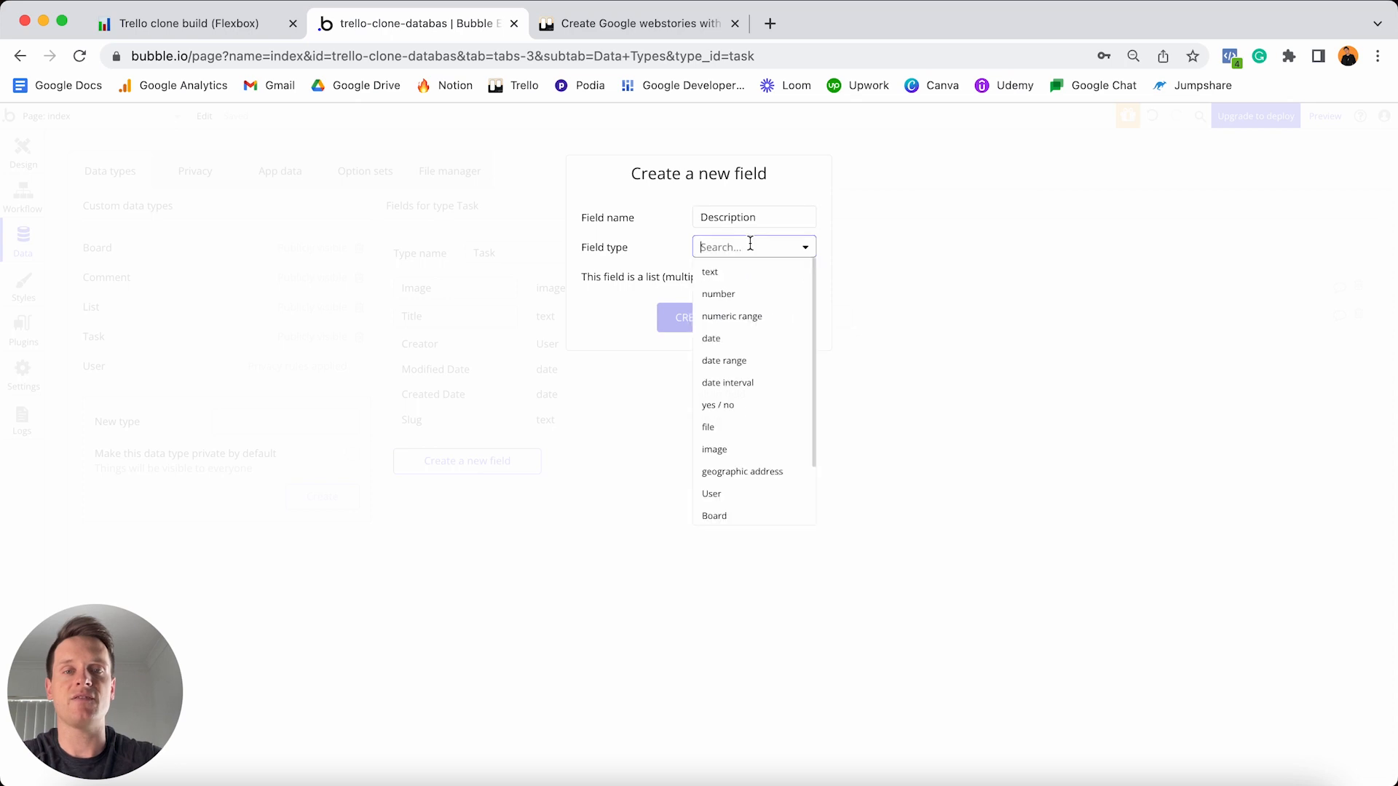
left_click(735, 279)
left_click(693, 317)
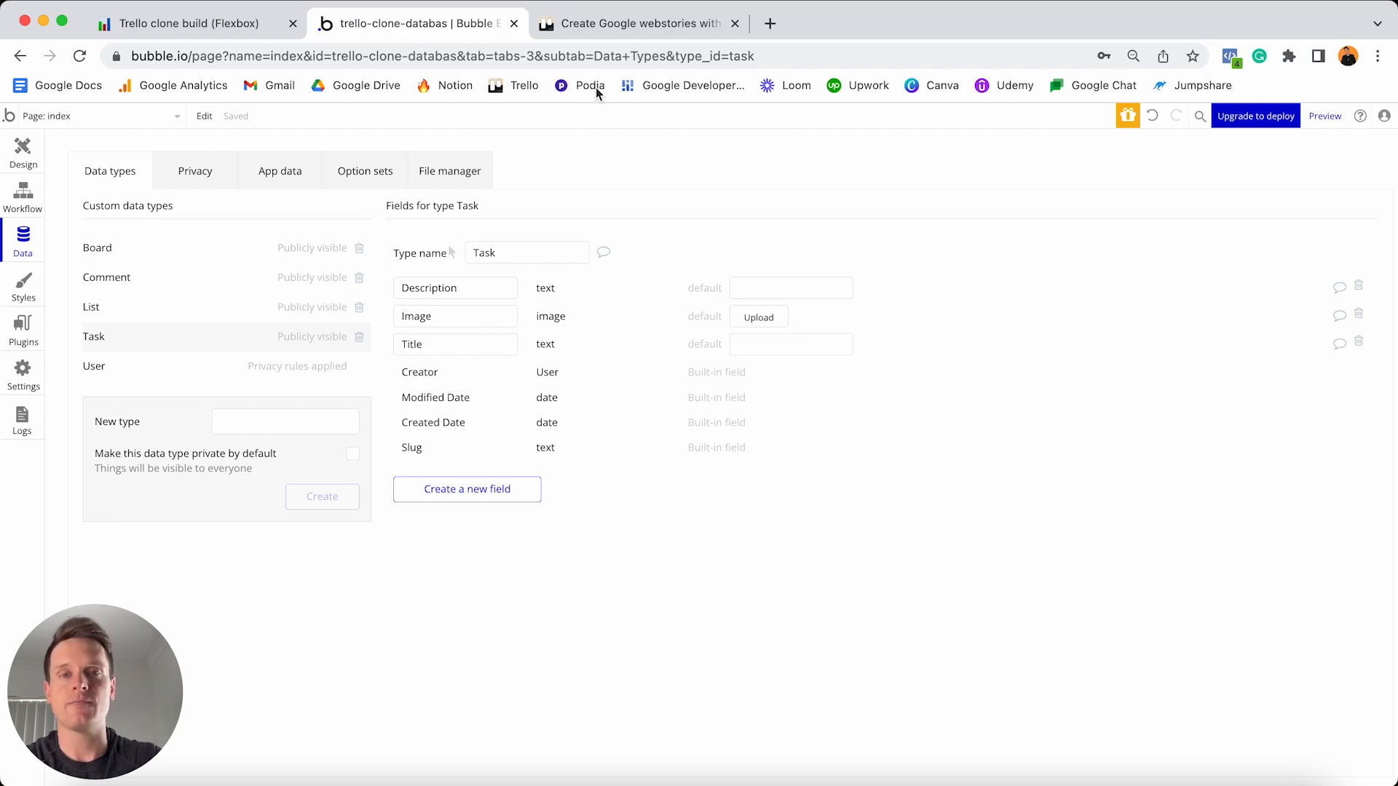
- On the Trello board, close the open card and drag a Backlog card within its list
left_click(608, 29)
left_click(614, 131)
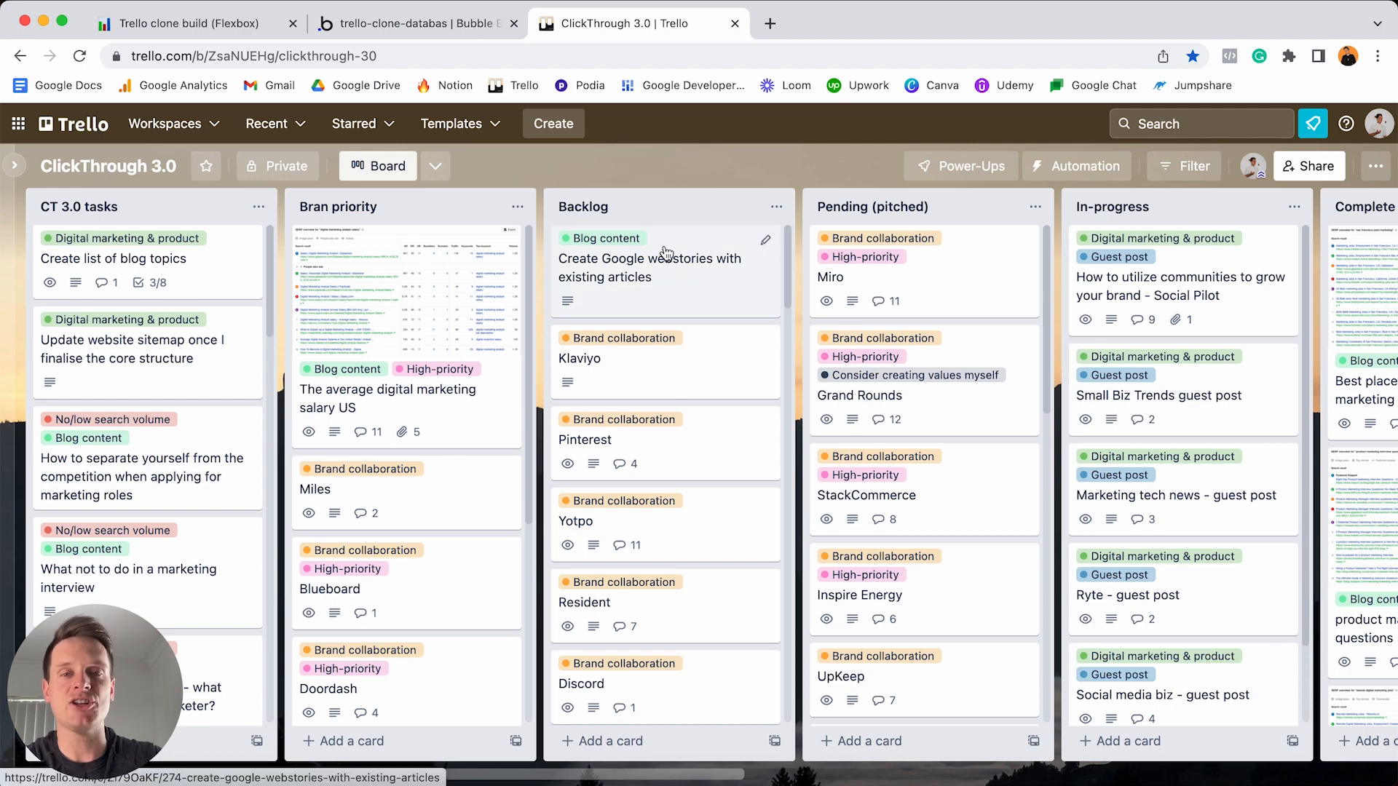
left_click_drag(669, 254, 617, 244)
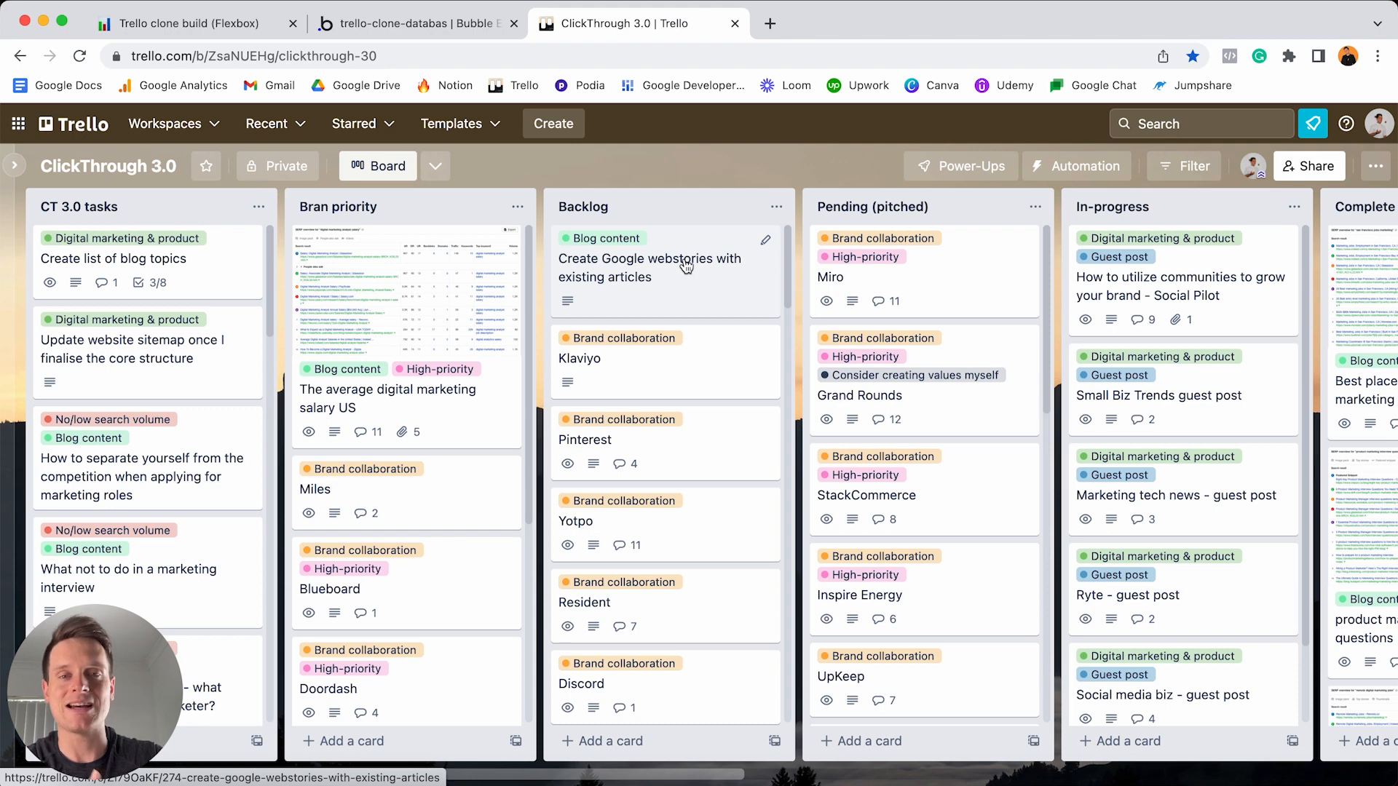
left_click(477, 33)
- Add a Current-list field of type List to the Task data type
left_click(501, 488)
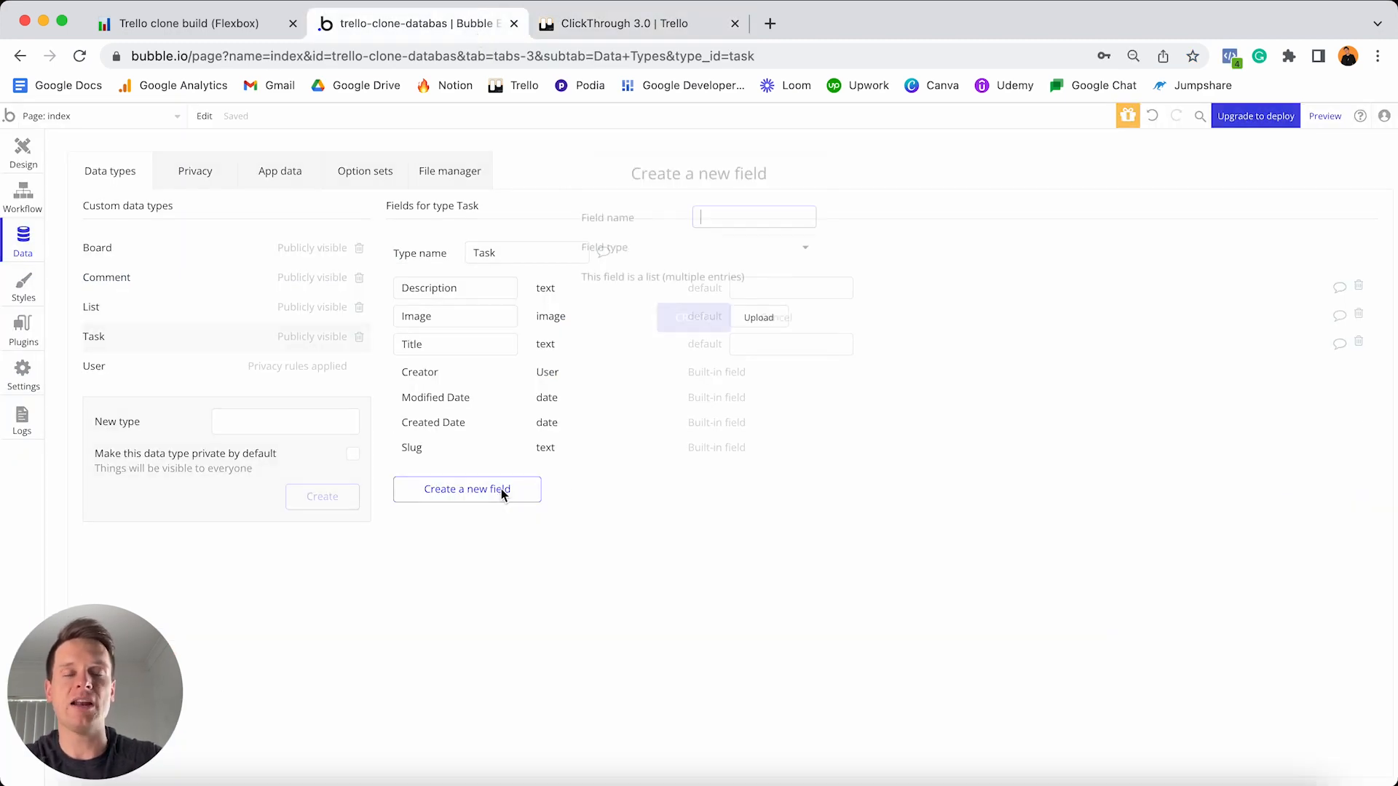
type("Cu")
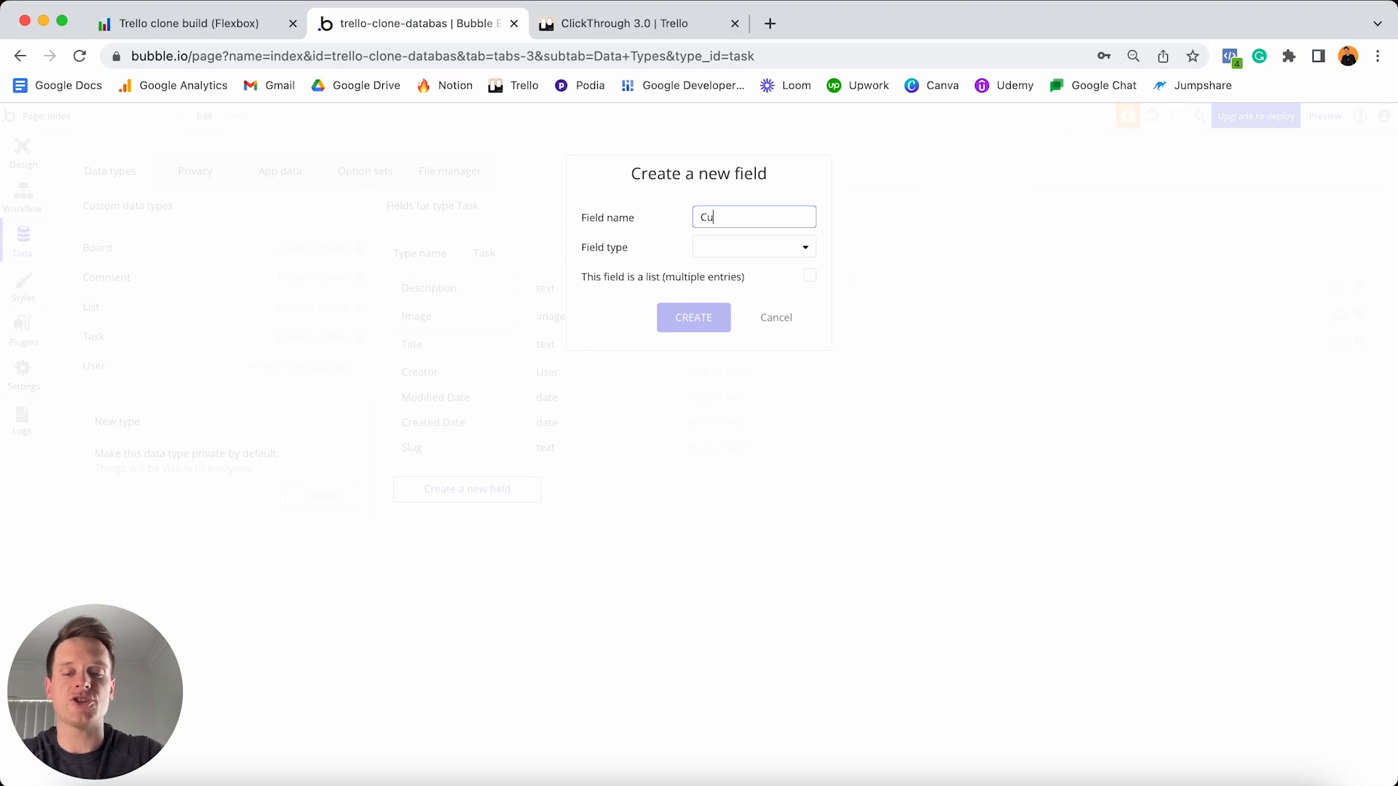
type("rrent-list")
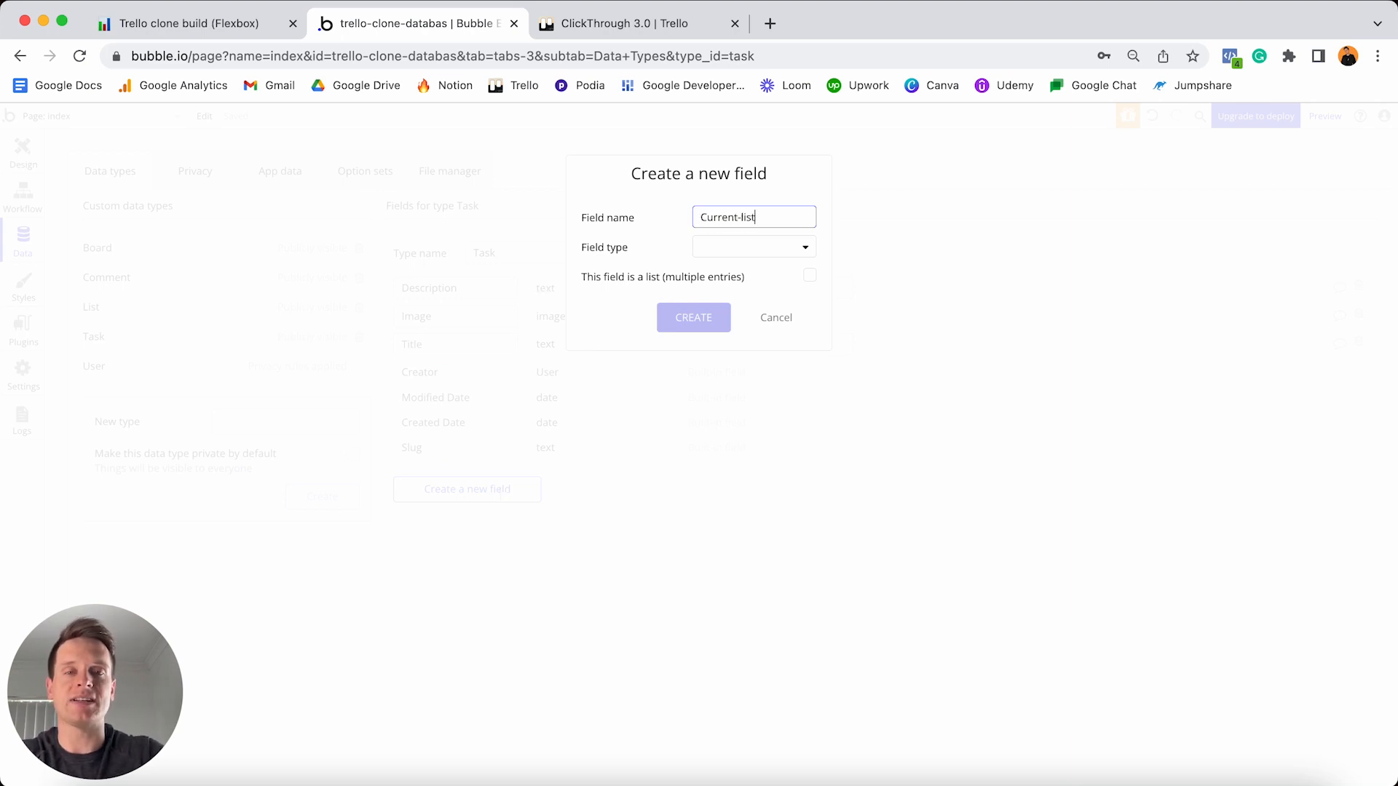
left_click(736, 253)
scroll(744, 358, "down", 3)
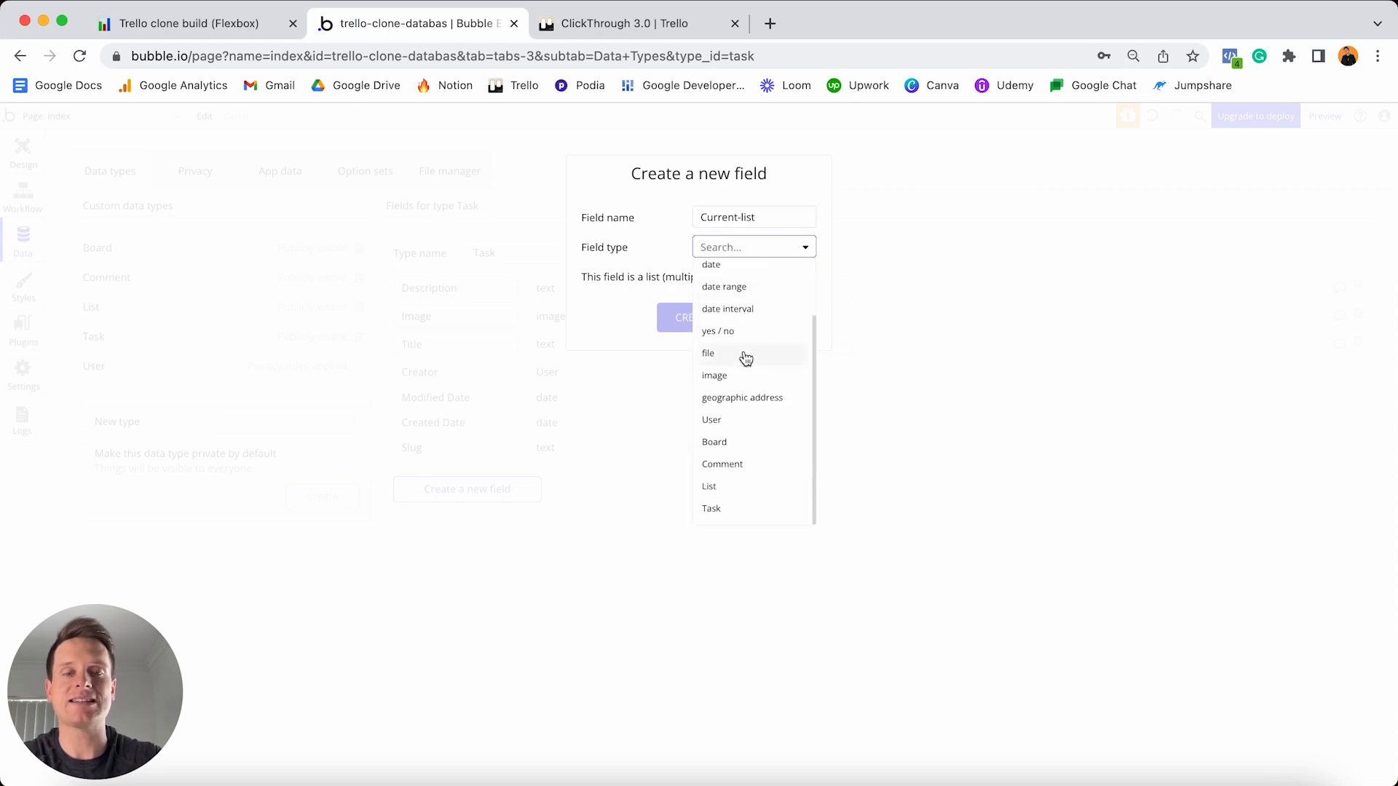
left_click(714, 488)
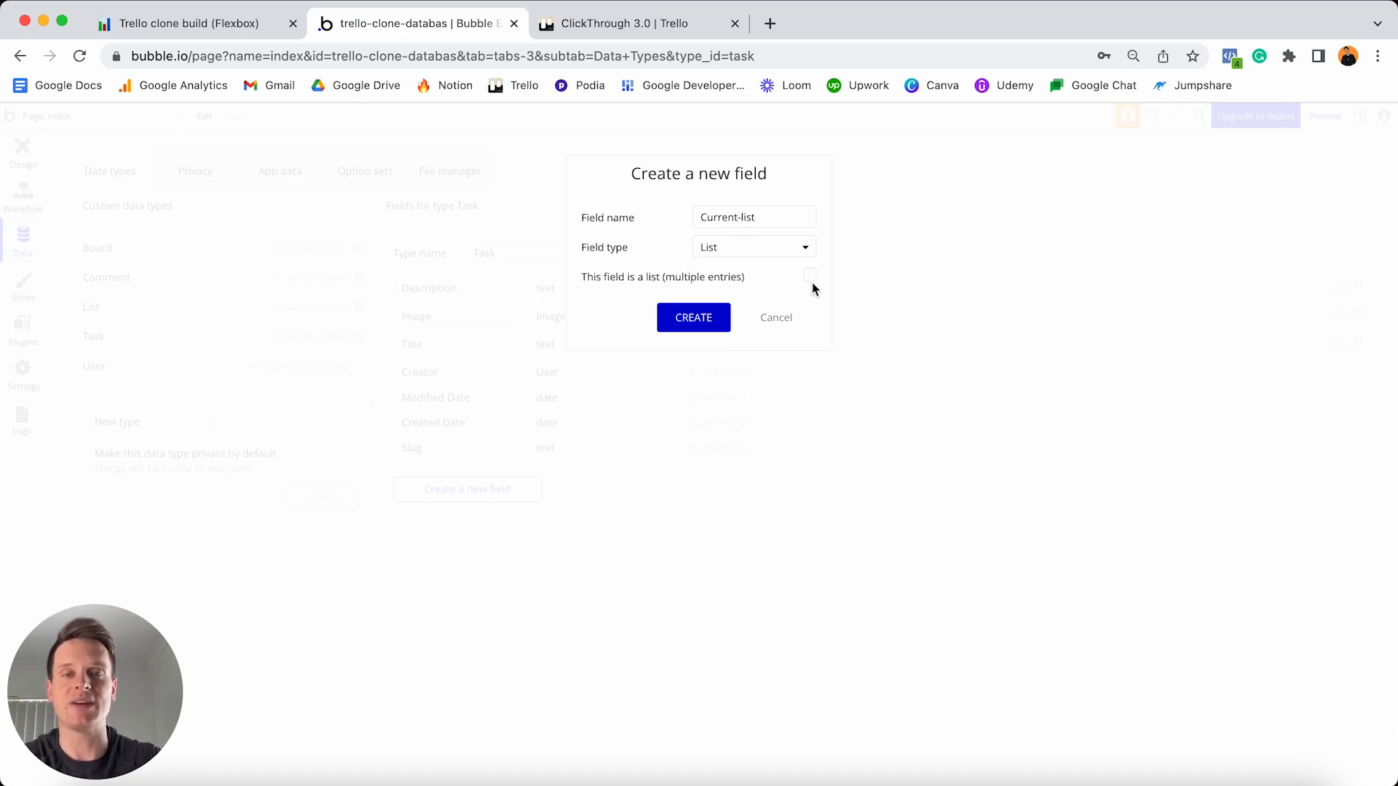
left_click(688, 321)
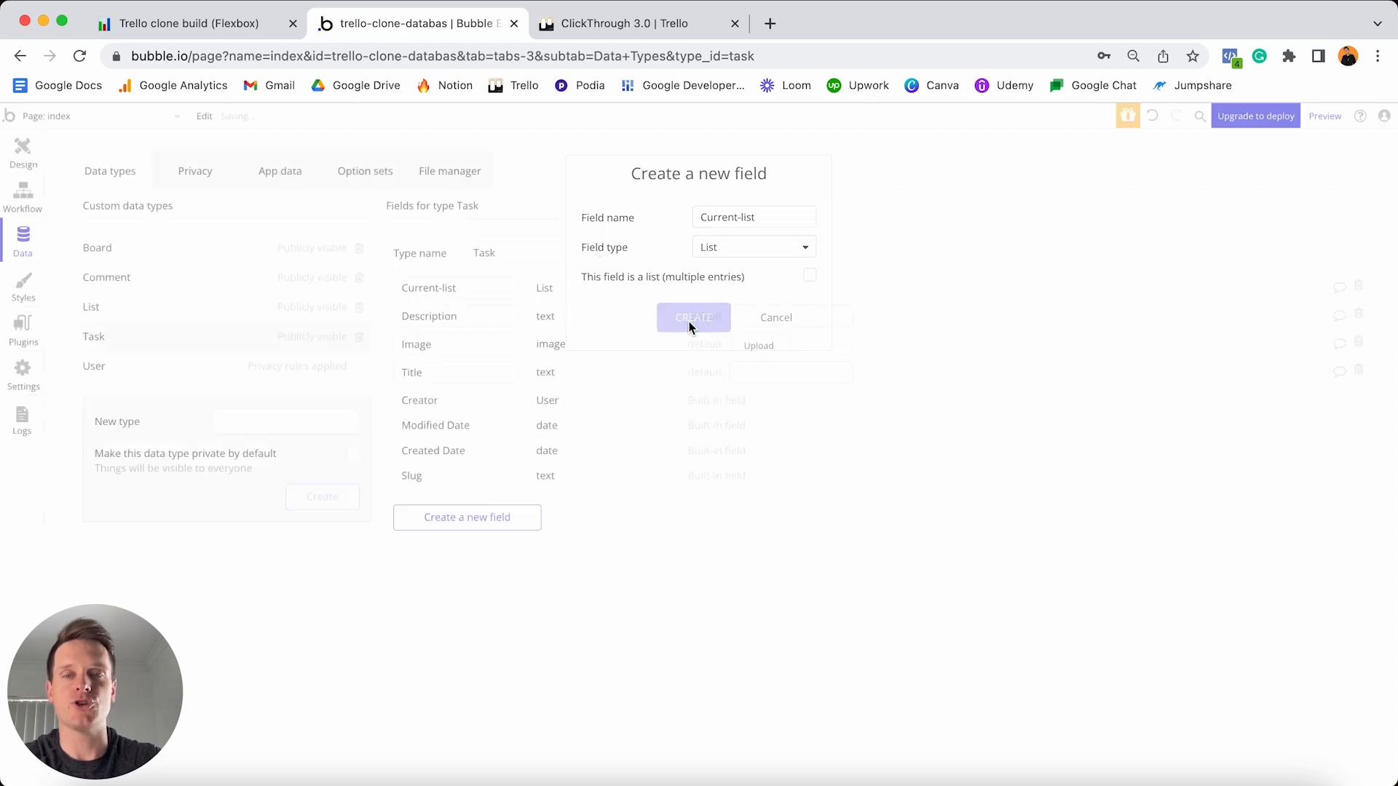
left_click(235, 28)
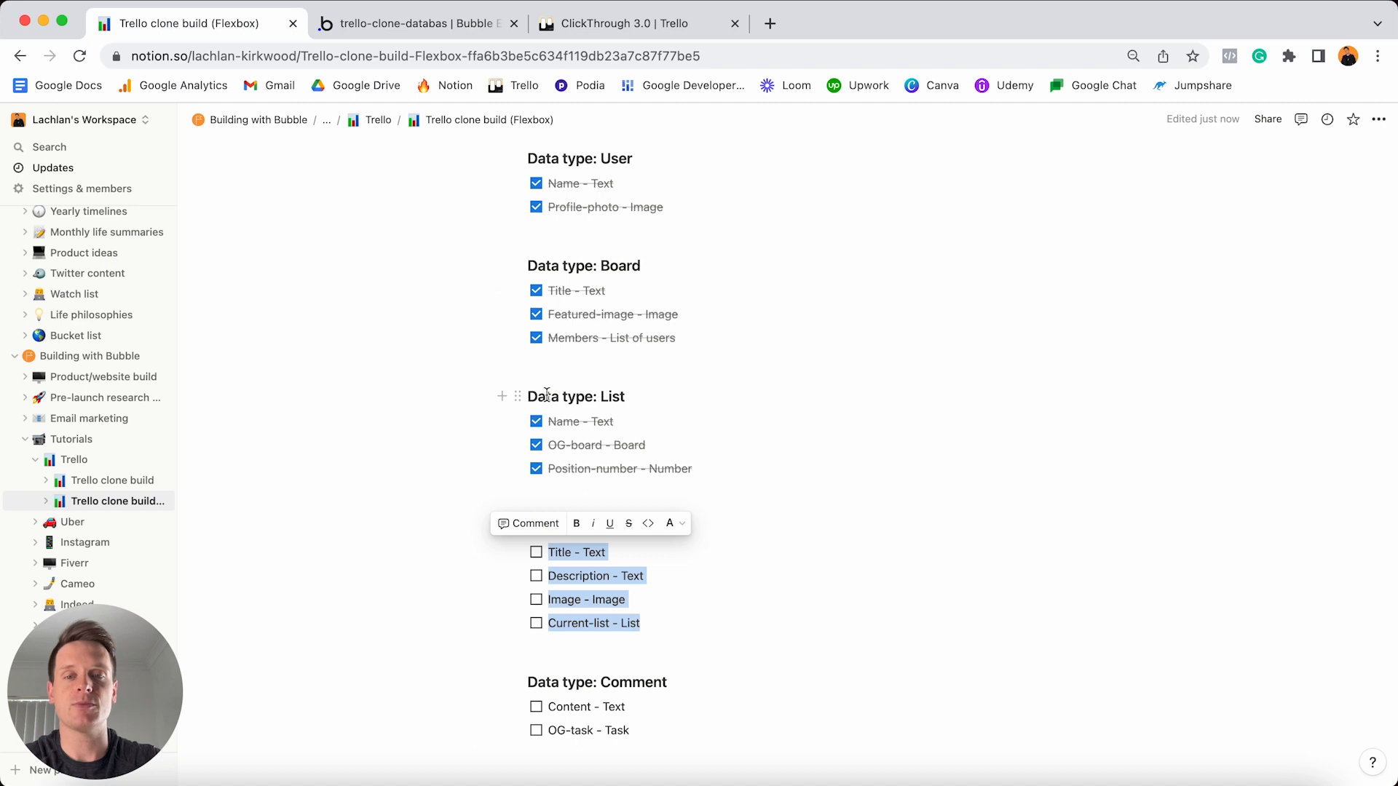
- Tick the four Task items done and select the two Comment data type items
scroll(547, 394, "down", 3)
left_click(536, 460)
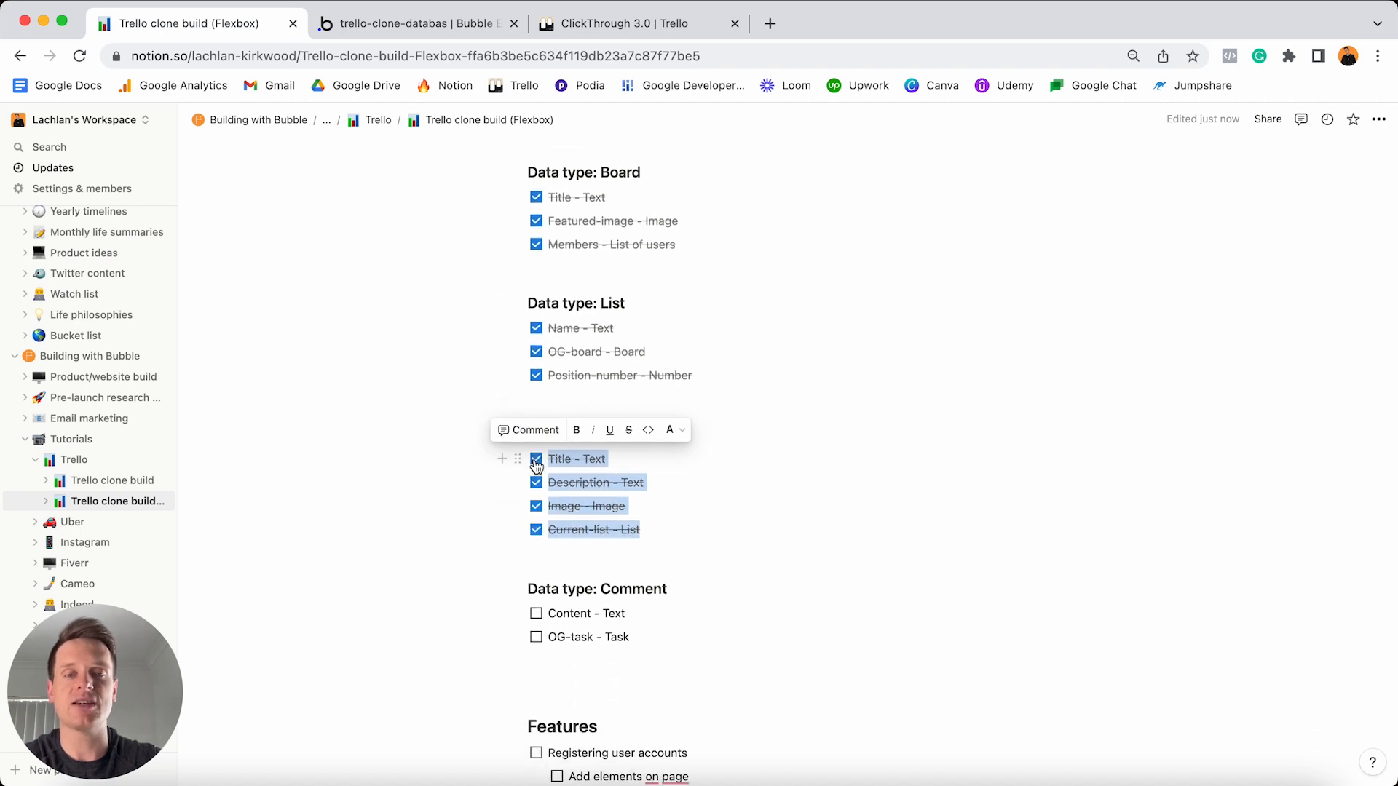
left_click_drag(651, 638, 540, 619)
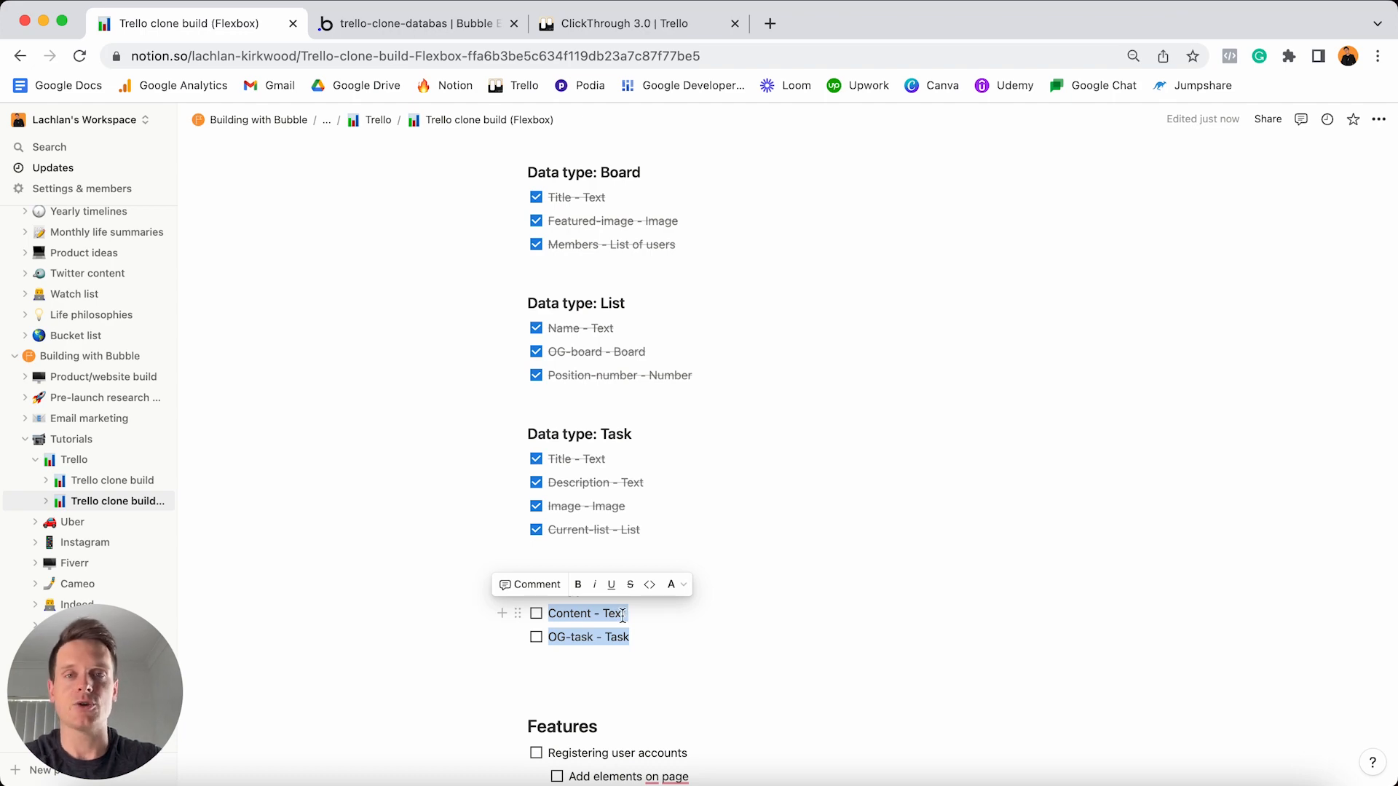
- Open the Pinterest card on the Trello board for reference, then return to Bubble
left_click(630, 24)
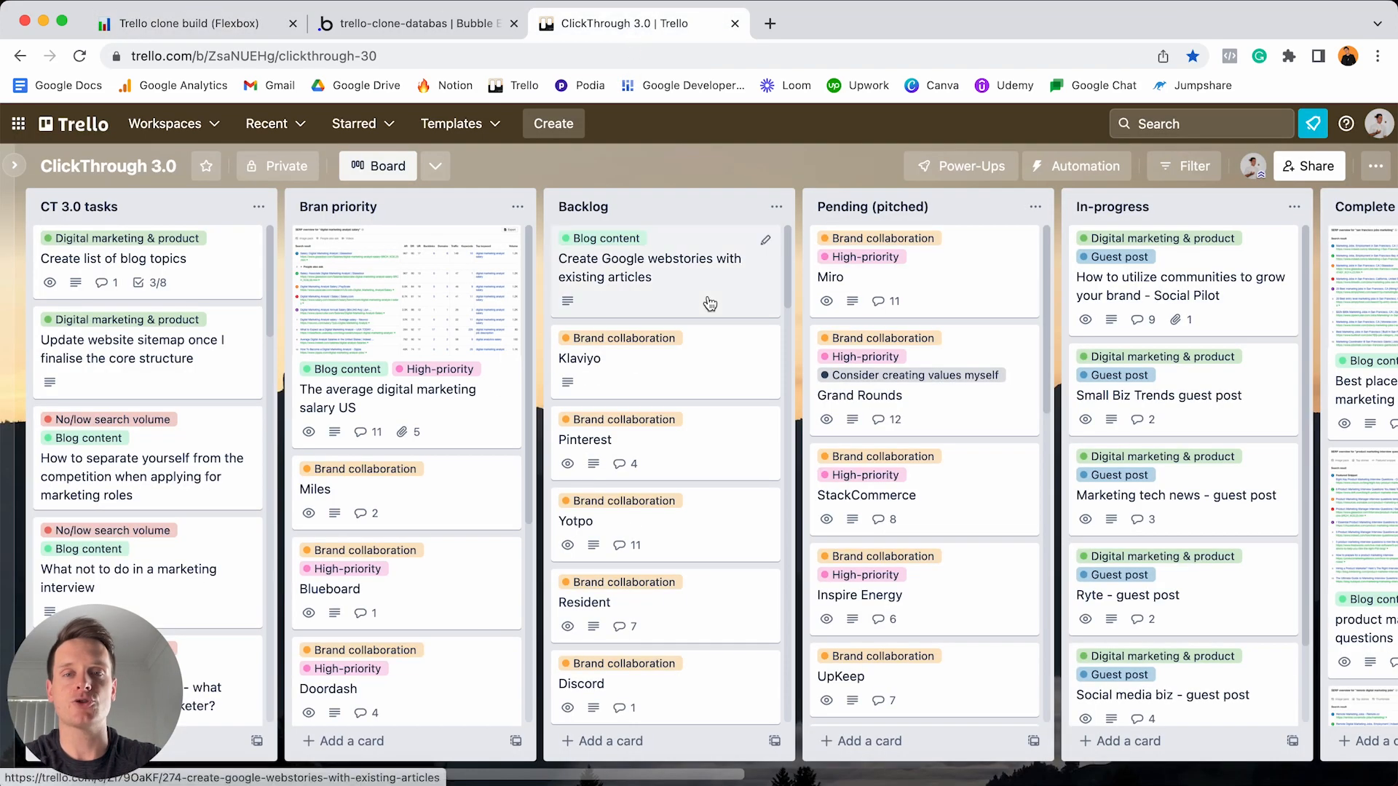
left_click(683, 453)
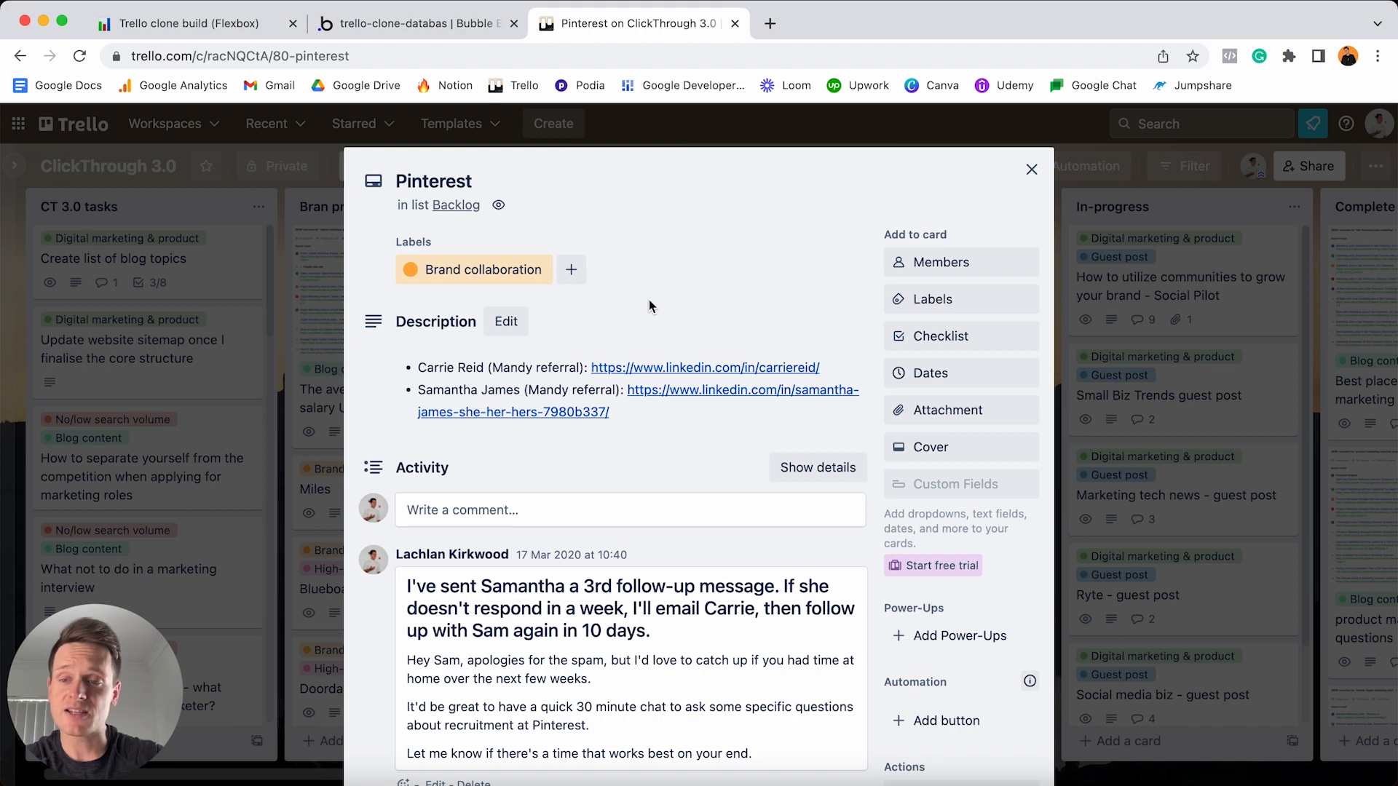
left_click(461, 30)
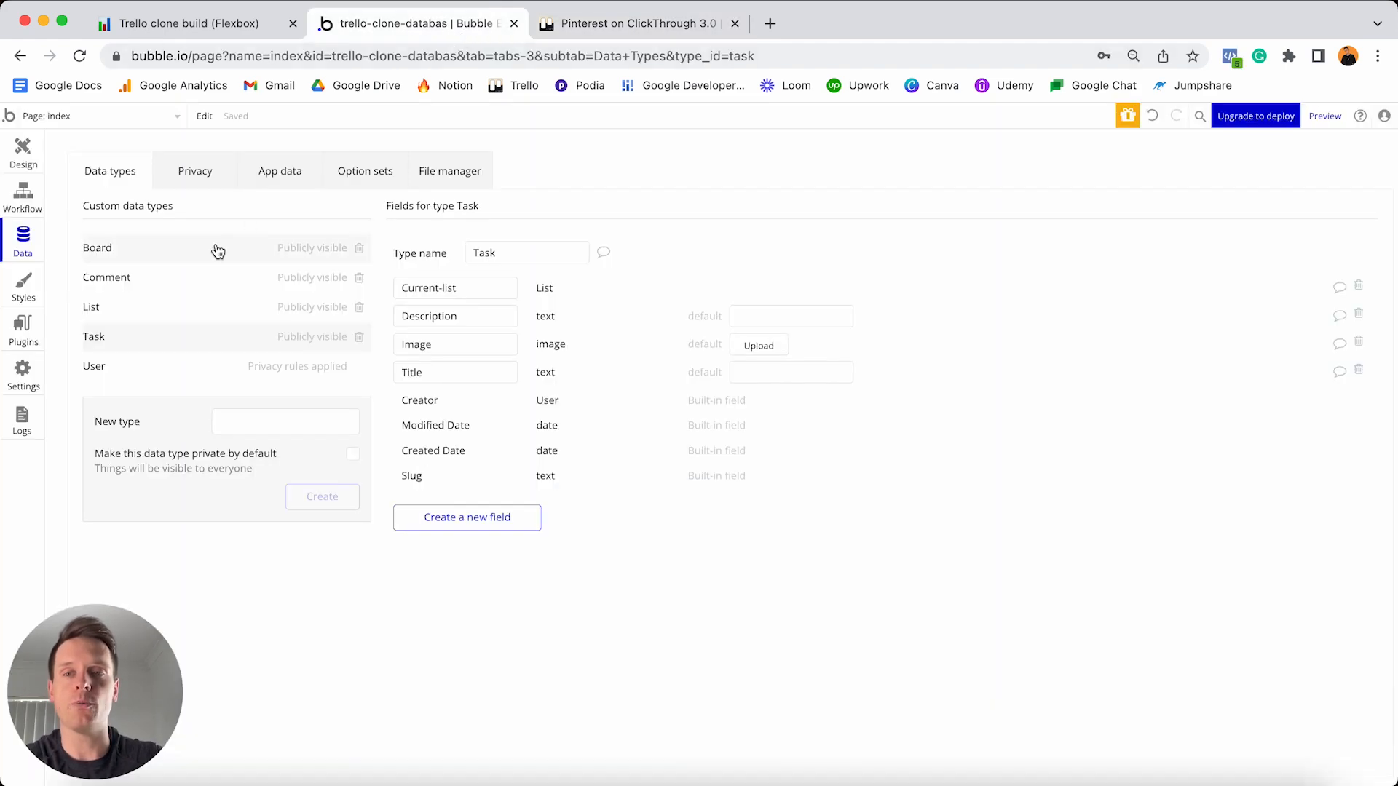
- Create a Comment field named Content with field type text
left_click(198, 281)
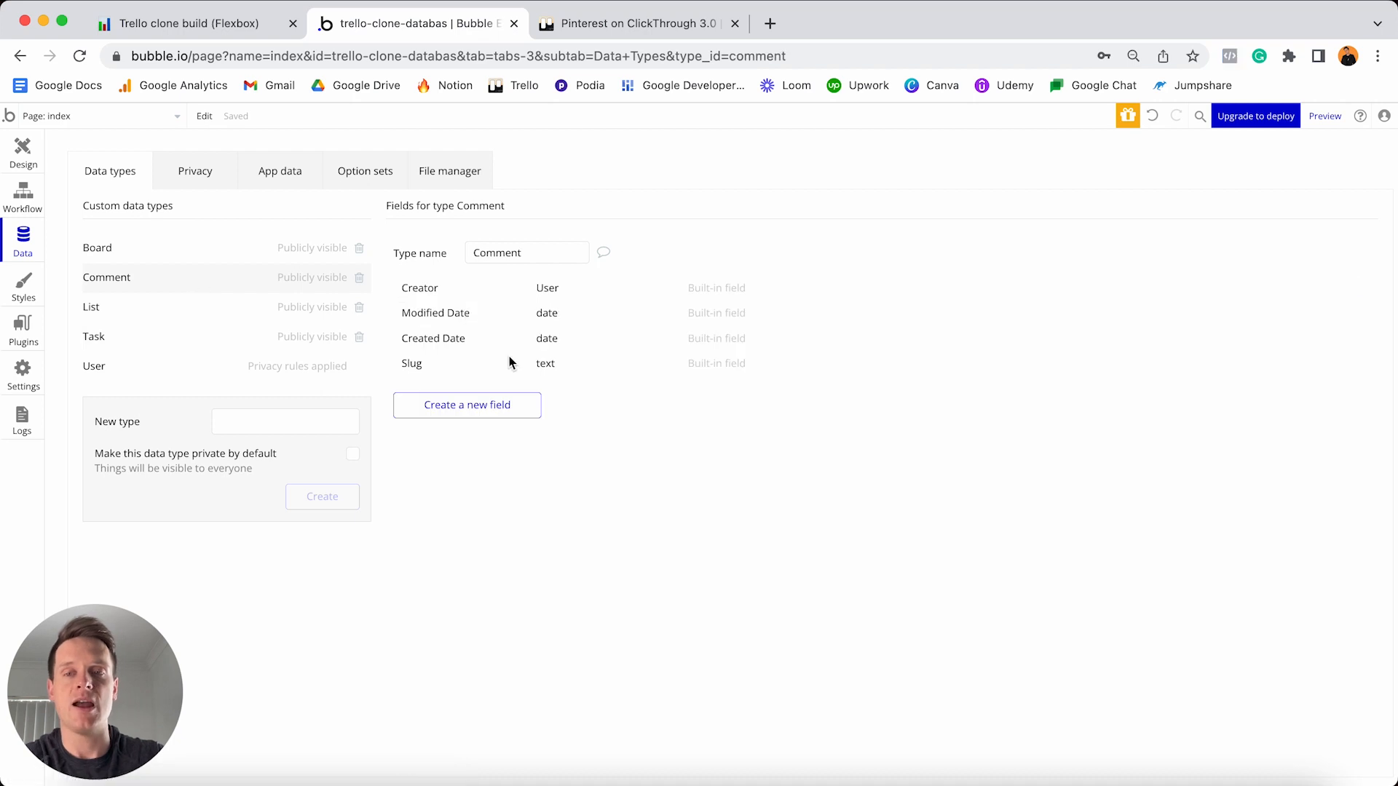
left_click(492, 412)
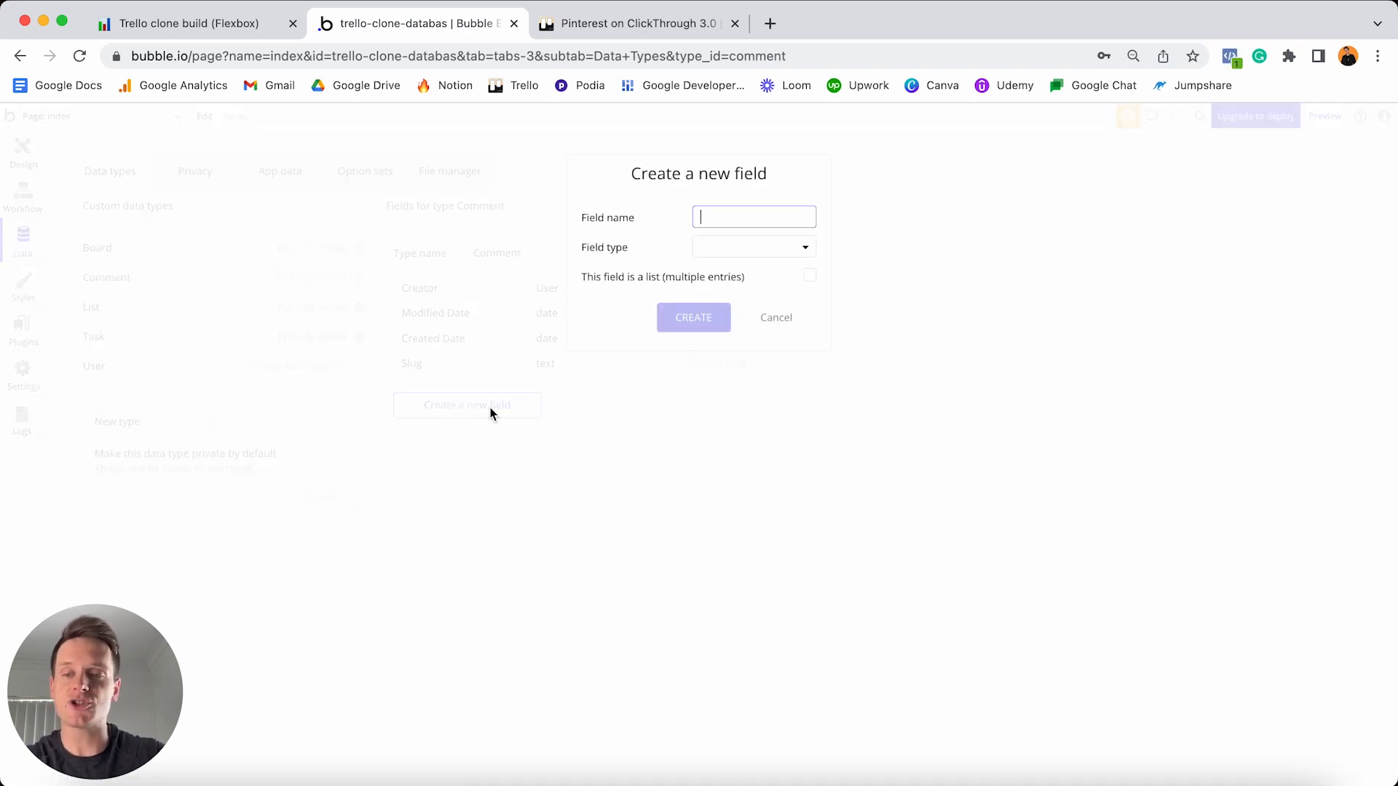
type("Co")
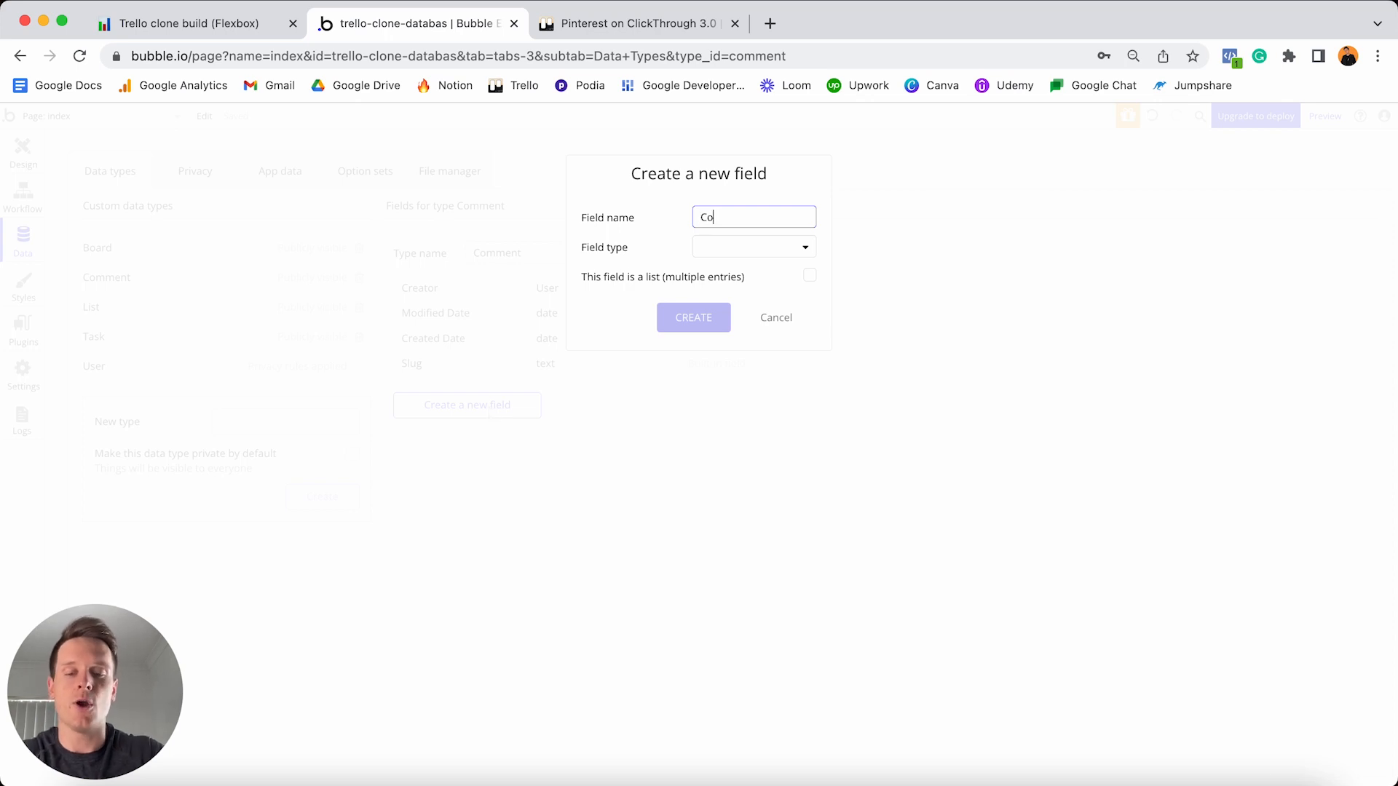
type("ntent")
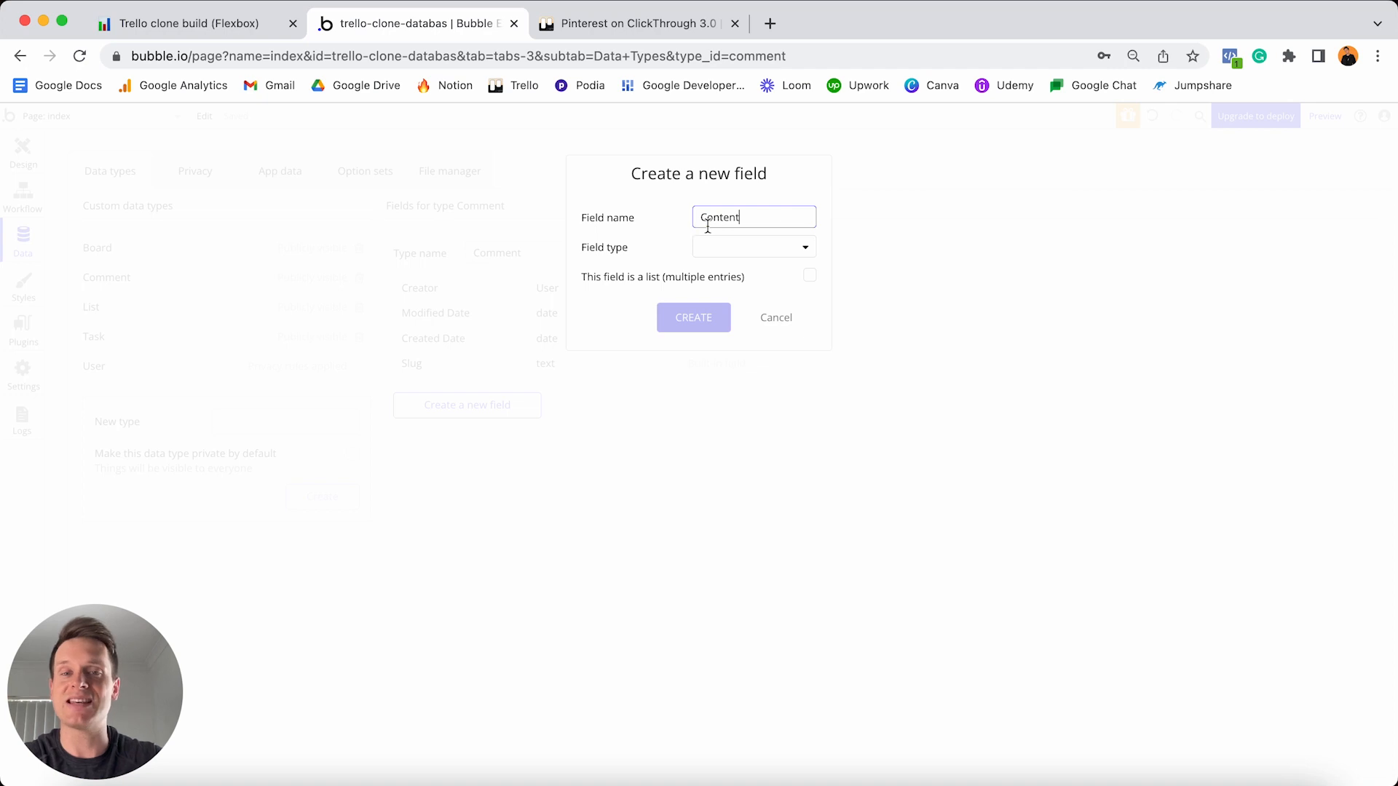
left_click(740, 249)
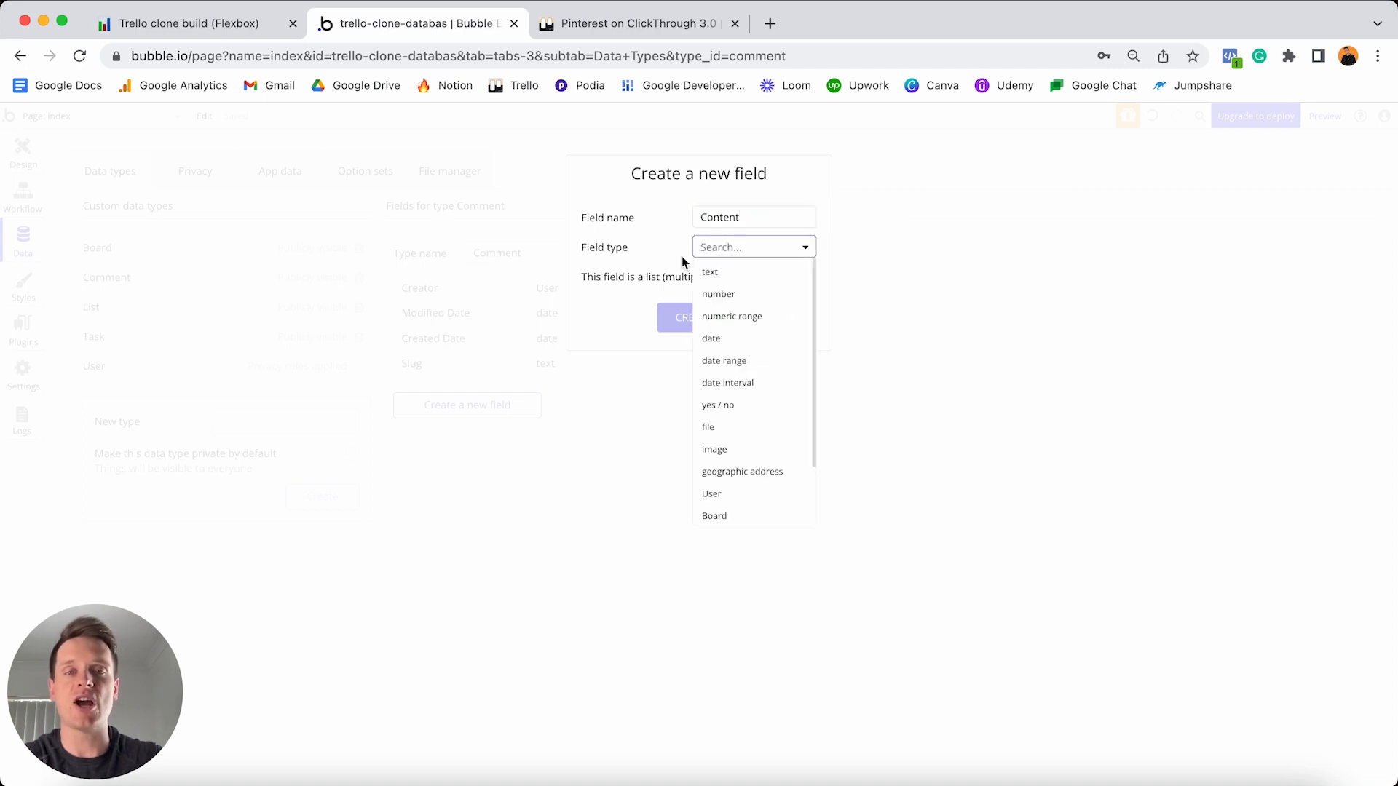
left_click(727, 273)
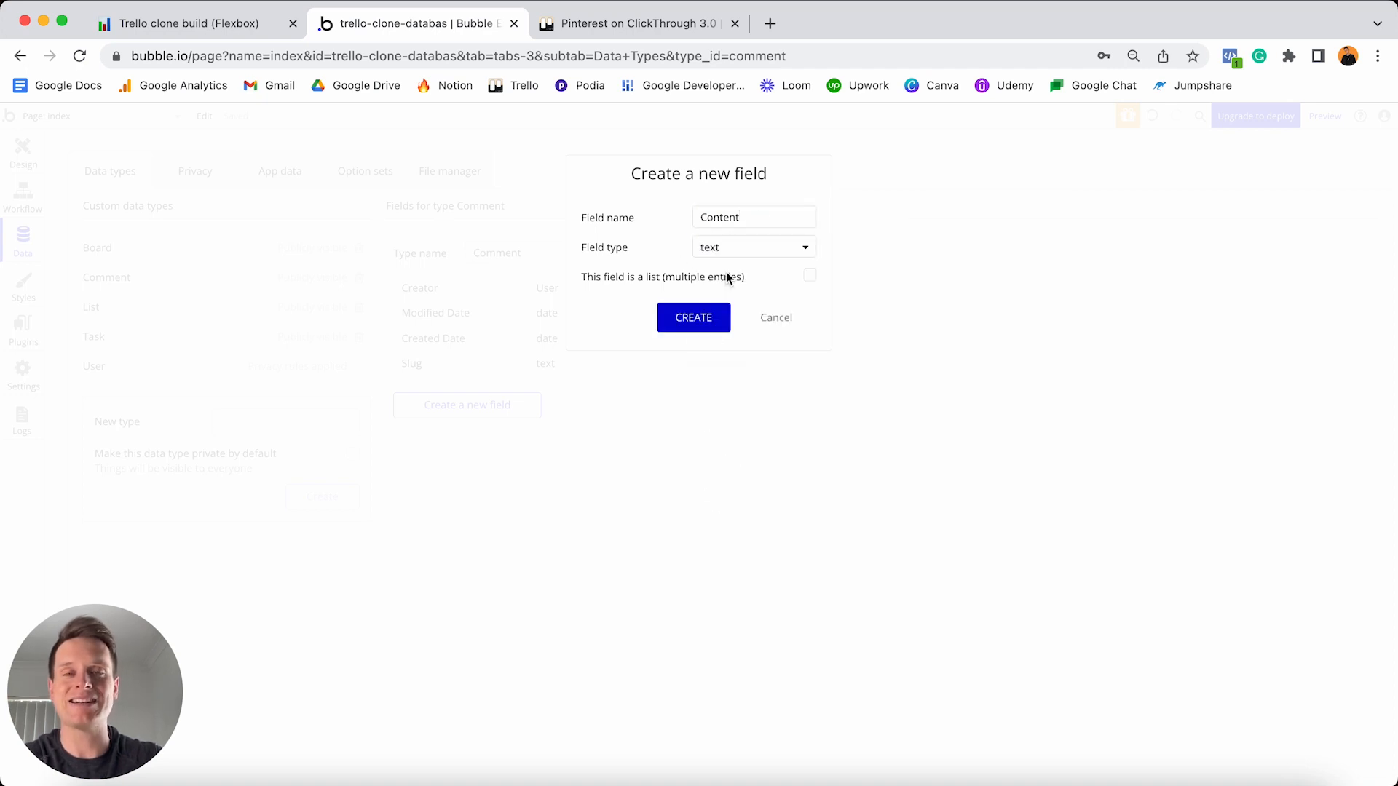
left_click(680, 319)
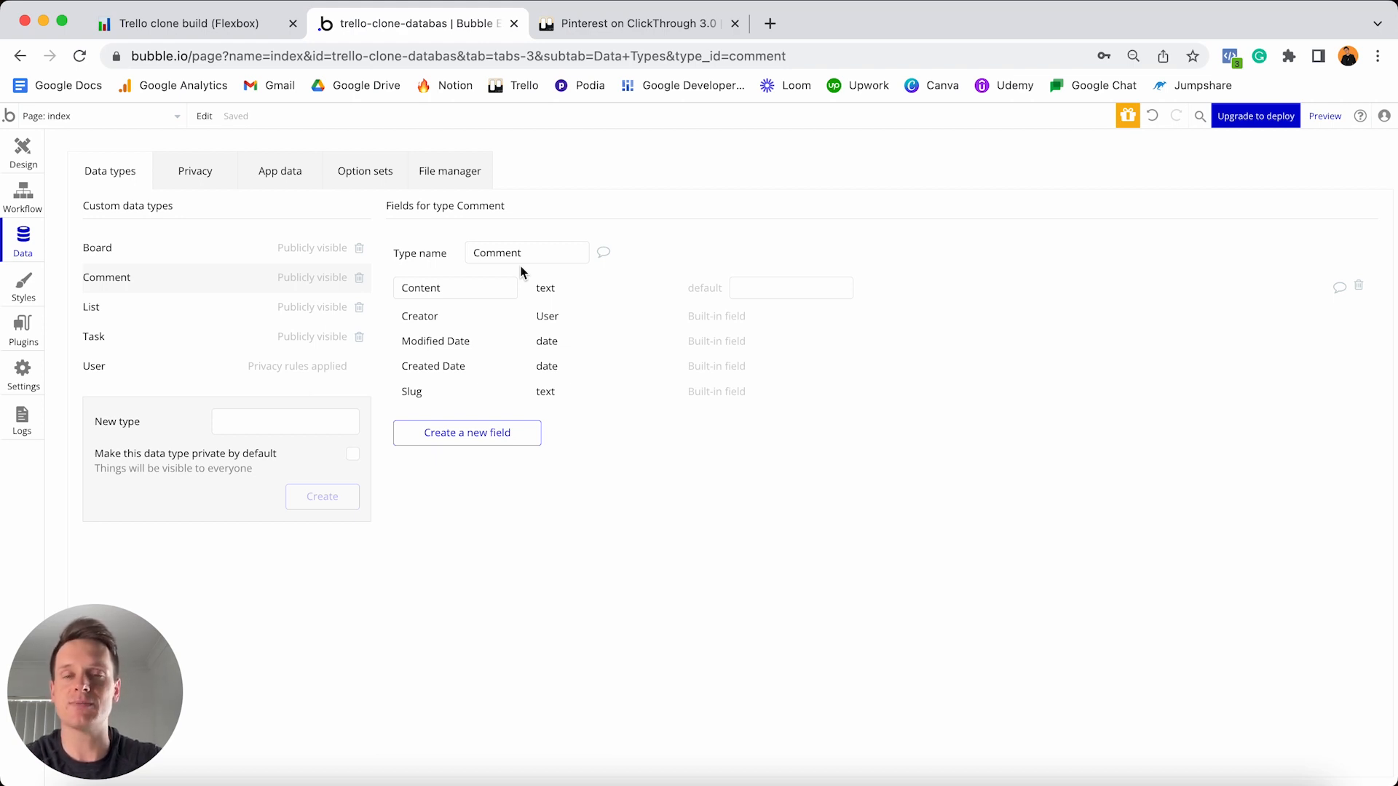
- Create a Comment field named OG-task with field type Task
left_click(476, 437)
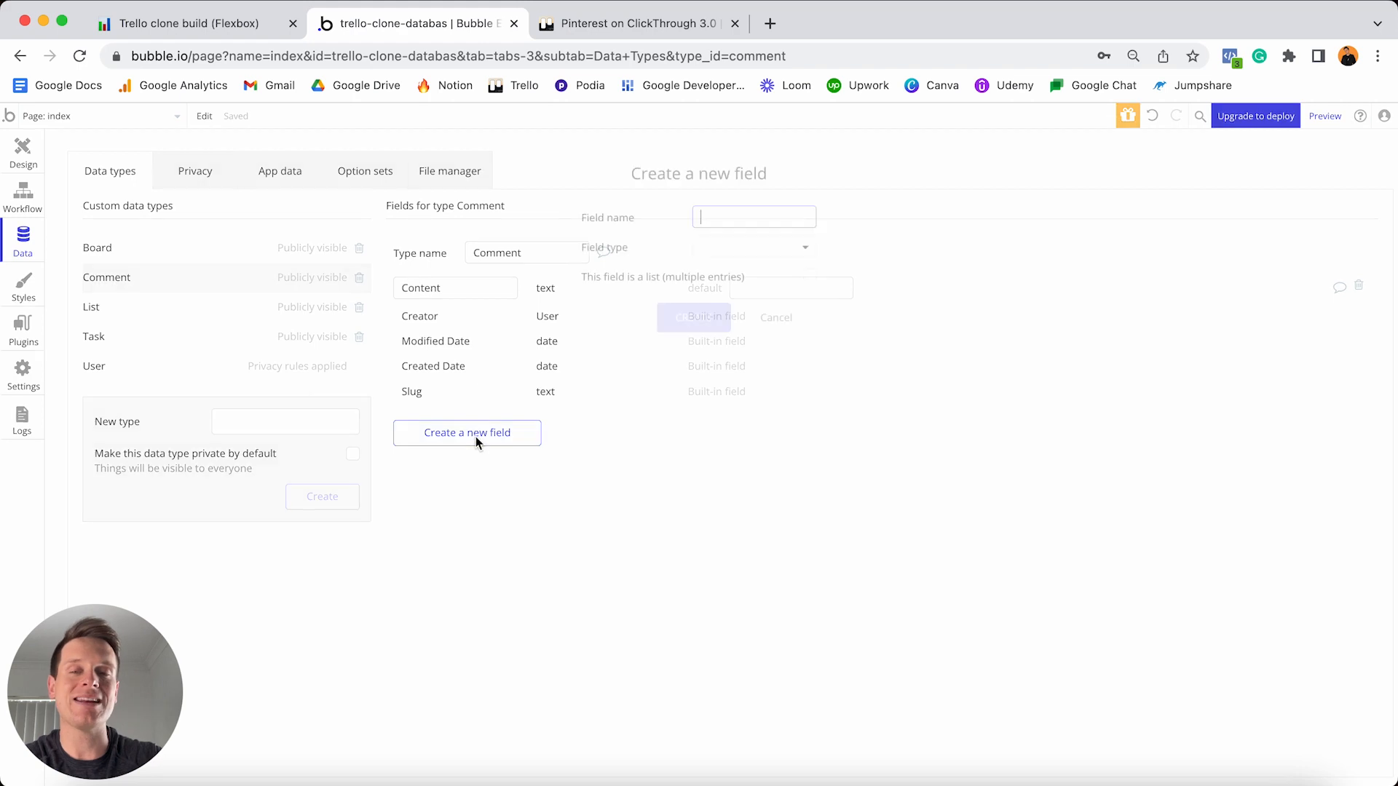
type("OG-task")
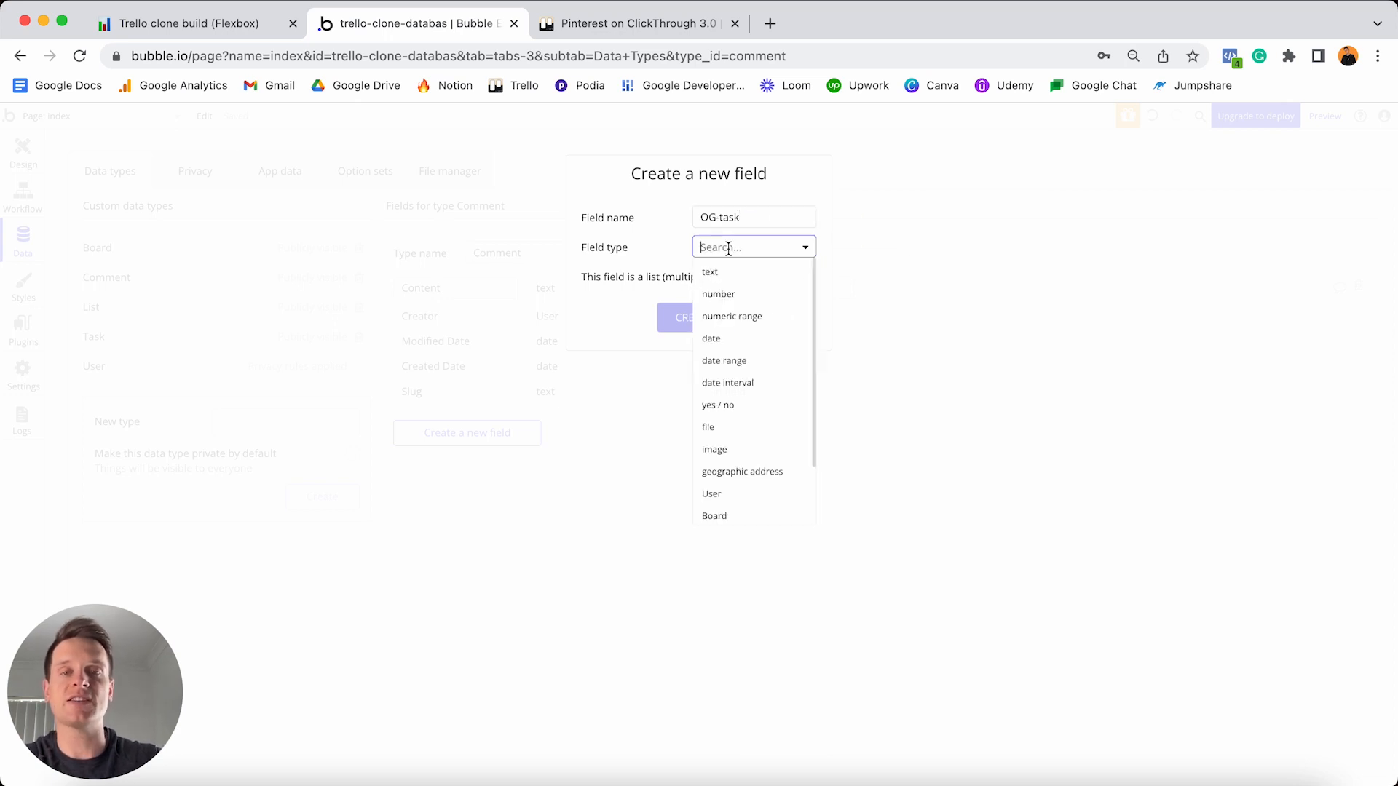
left_click(724, 249)
scroll(734, 355, "down", 3)
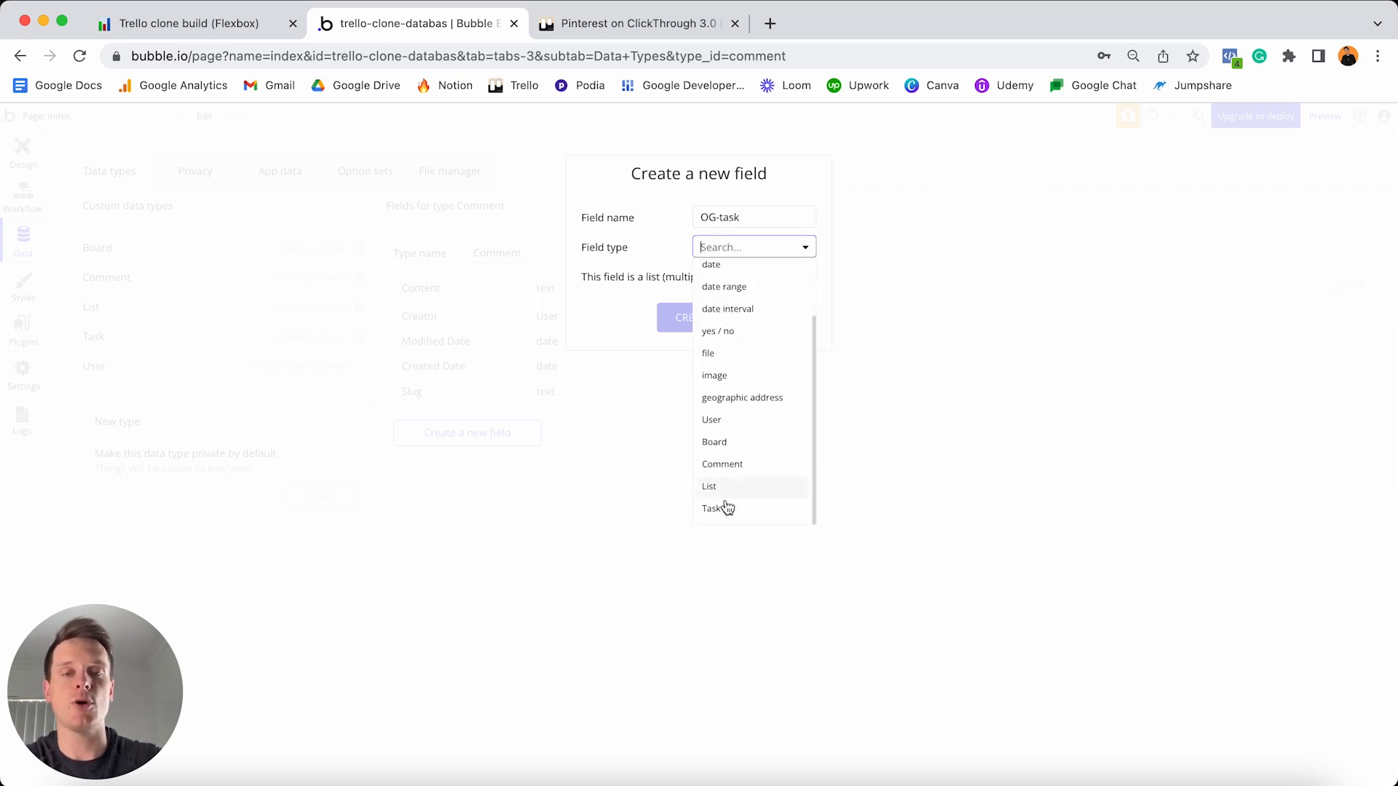
left_click(725, 509)
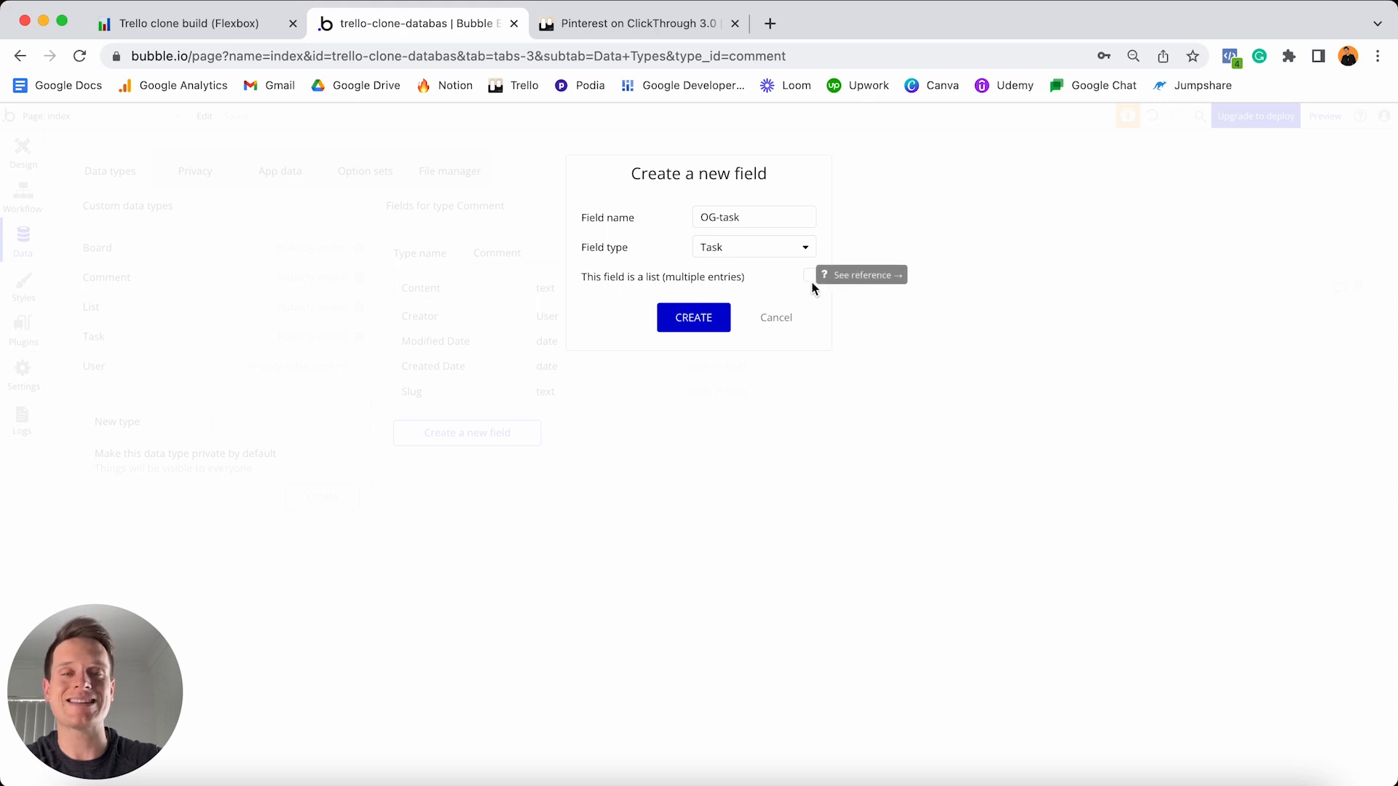
left_click(684, 320)
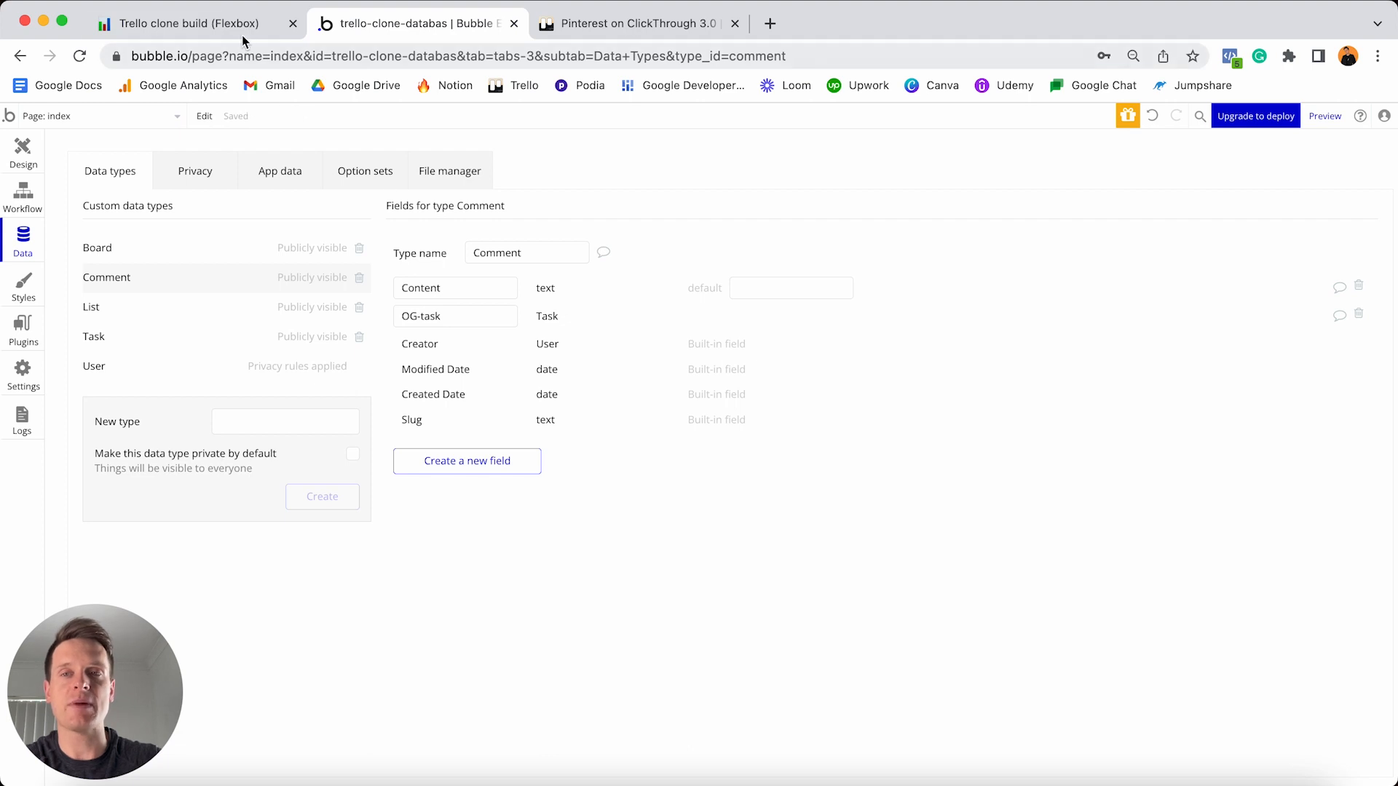
- Check off the Content - Text and OG-task - Task to-dos in Notion, then return to Bubble
left_click(242, 35)
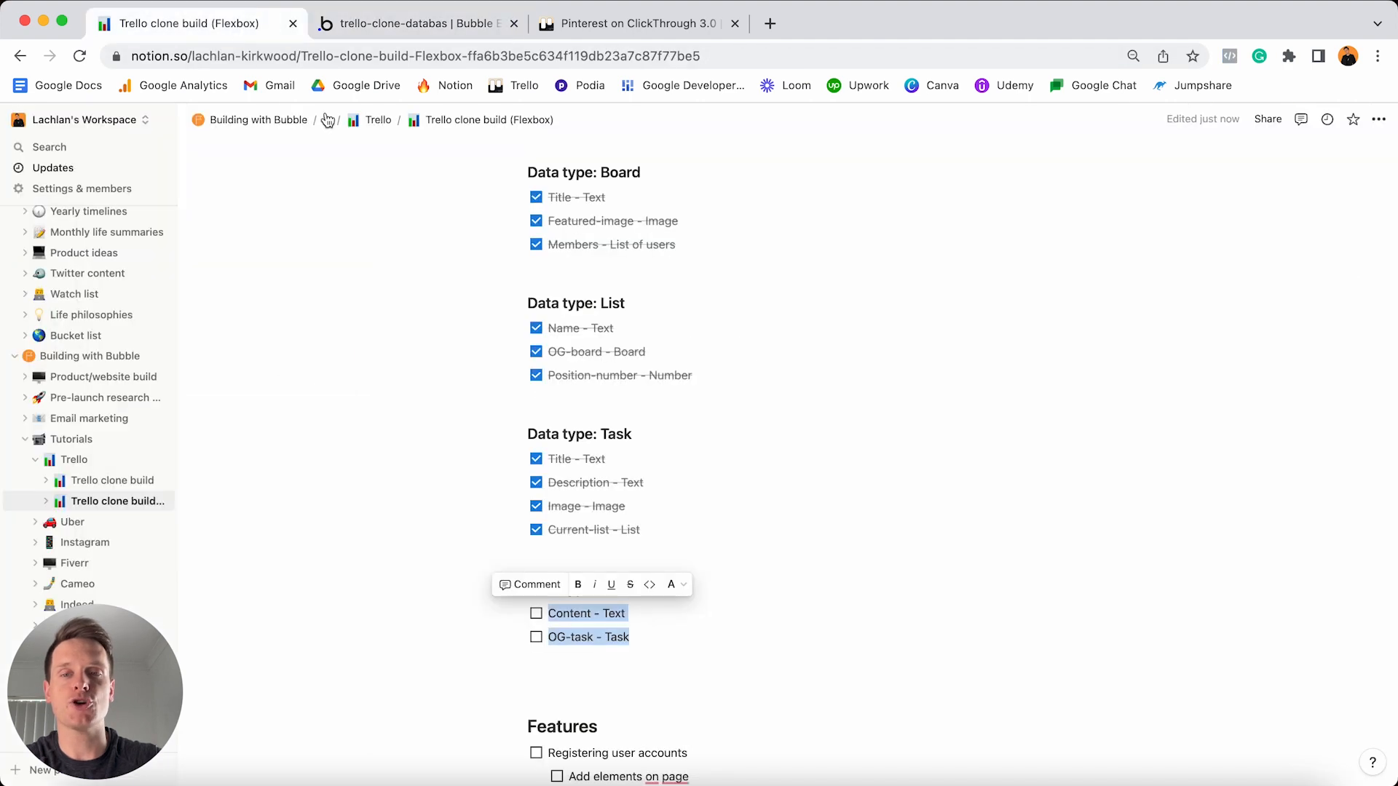
left_click(536, 637)
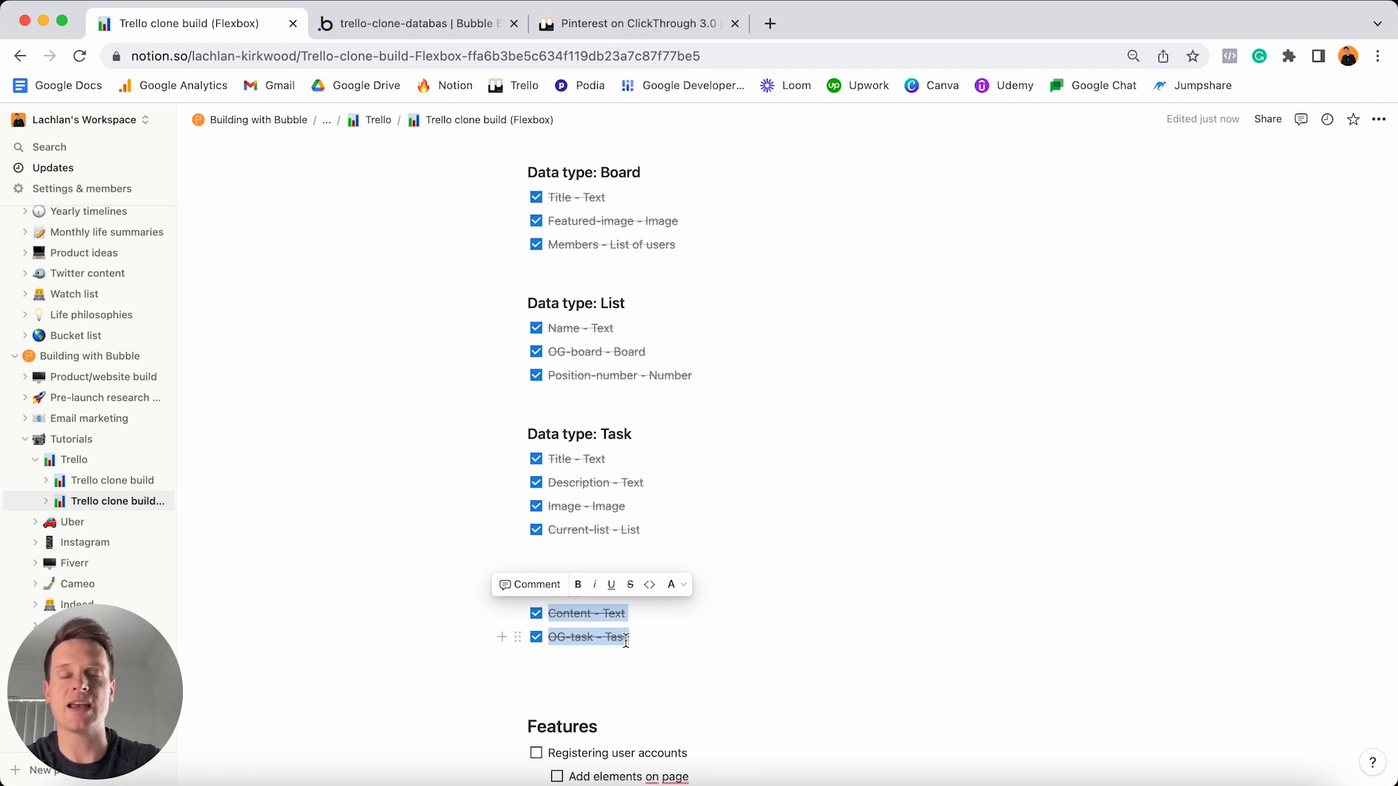
left_click(401, 23)
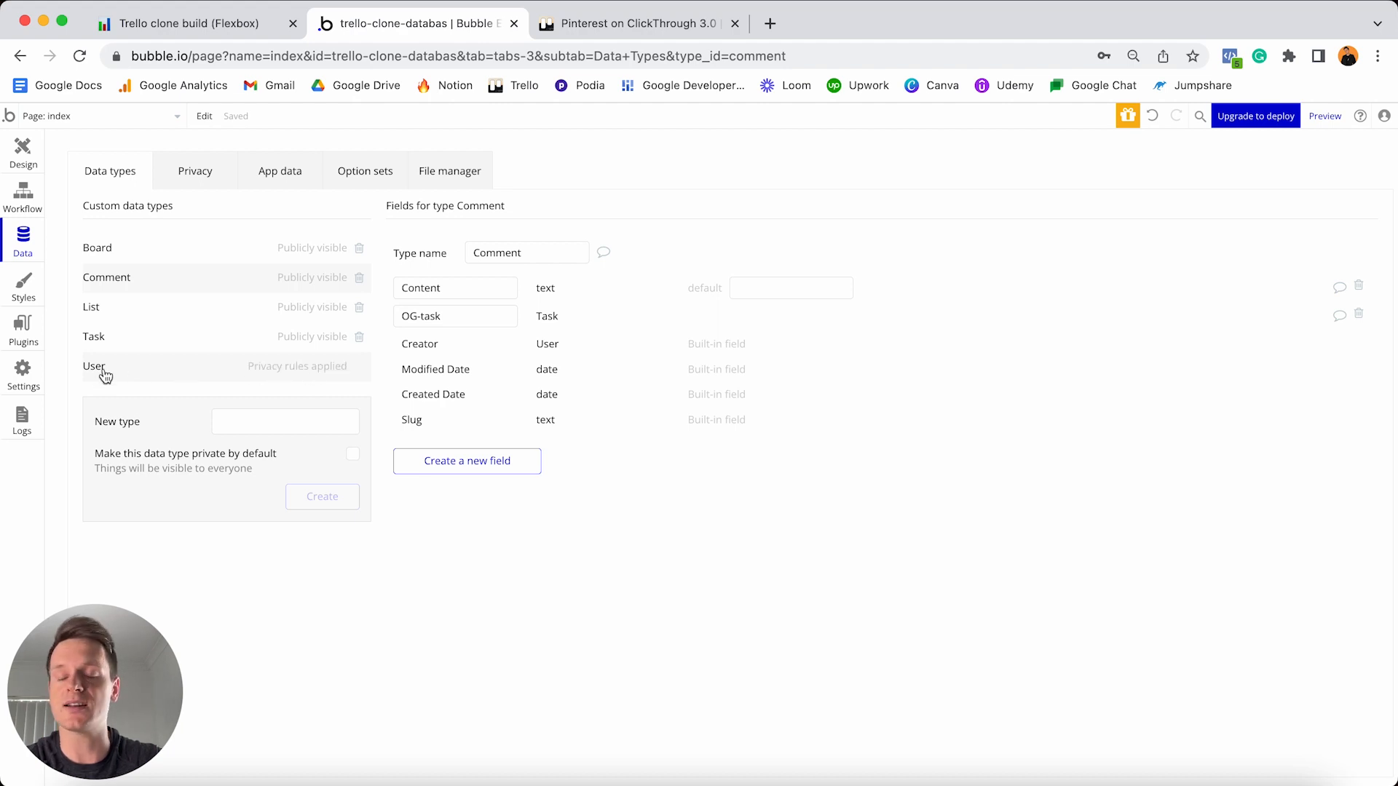
- Delete the User type's 'User's own data' privacy rule, making users publicly visible
left_click(269, 372)
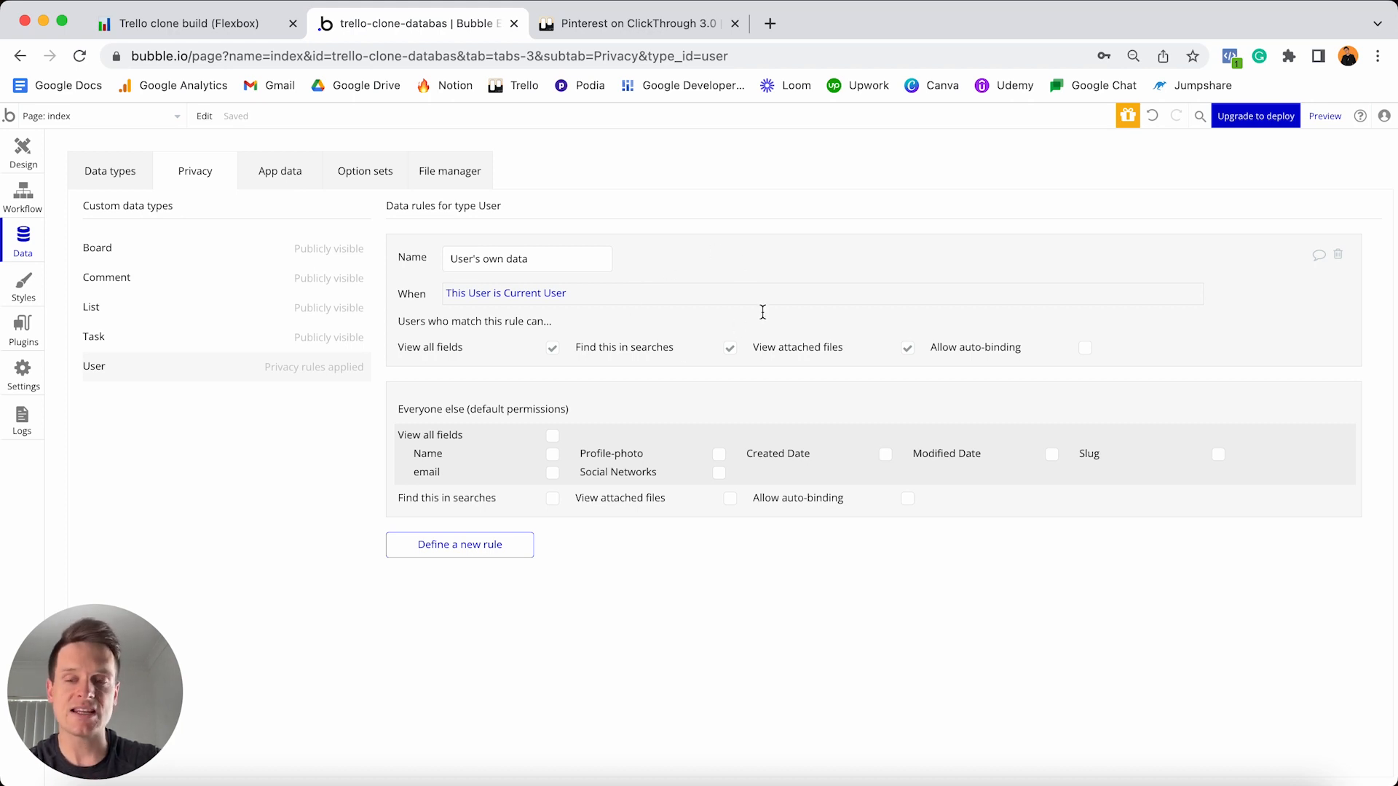
left_click(1341, 258)
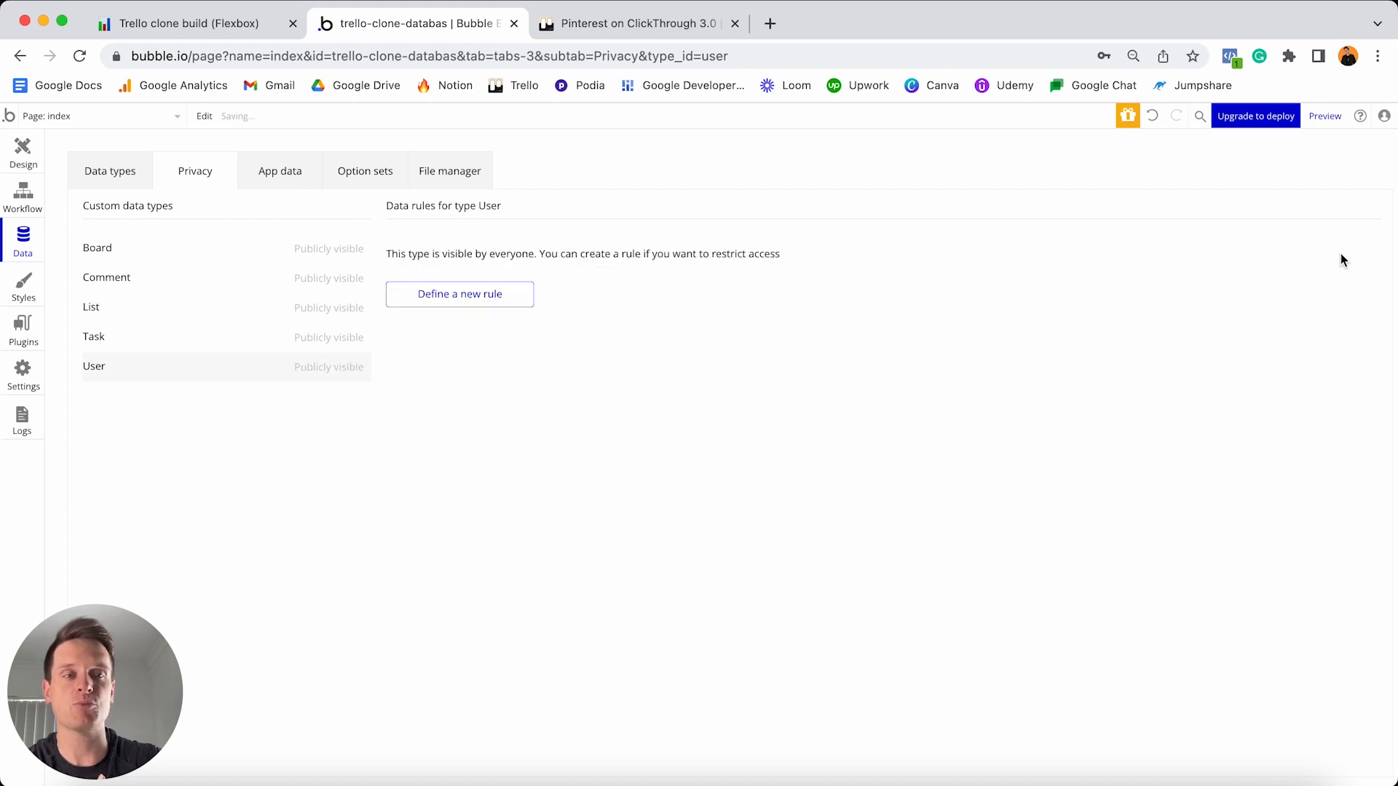
- Return to the Data types list showing the User type's fields
left_click(116, 175)
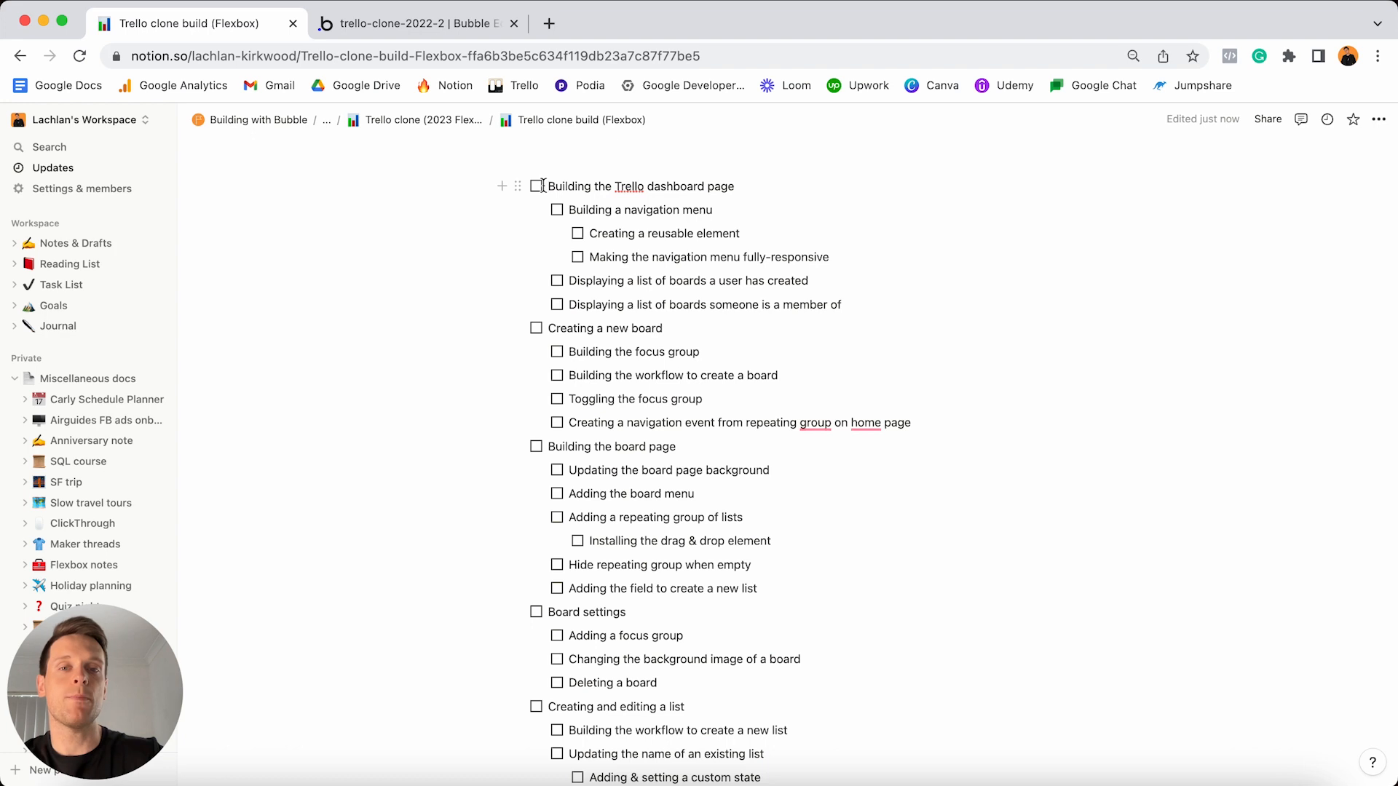
- Switch to the trello-clone-2022-2 Bubble editor to work on the index page
left_click(430, 29)
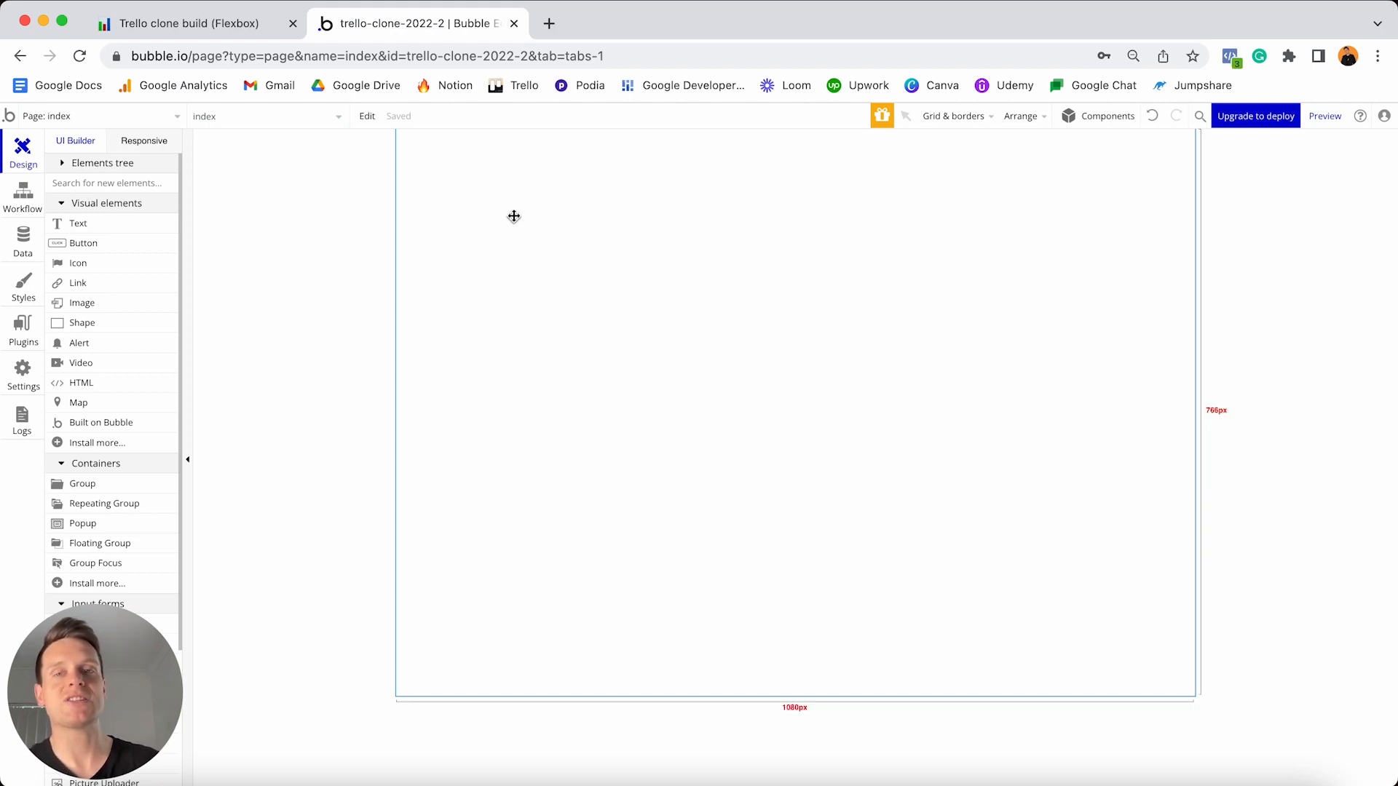
- Change the index page background colour from white to light grey #F8F8F8
double_click(567, 232)
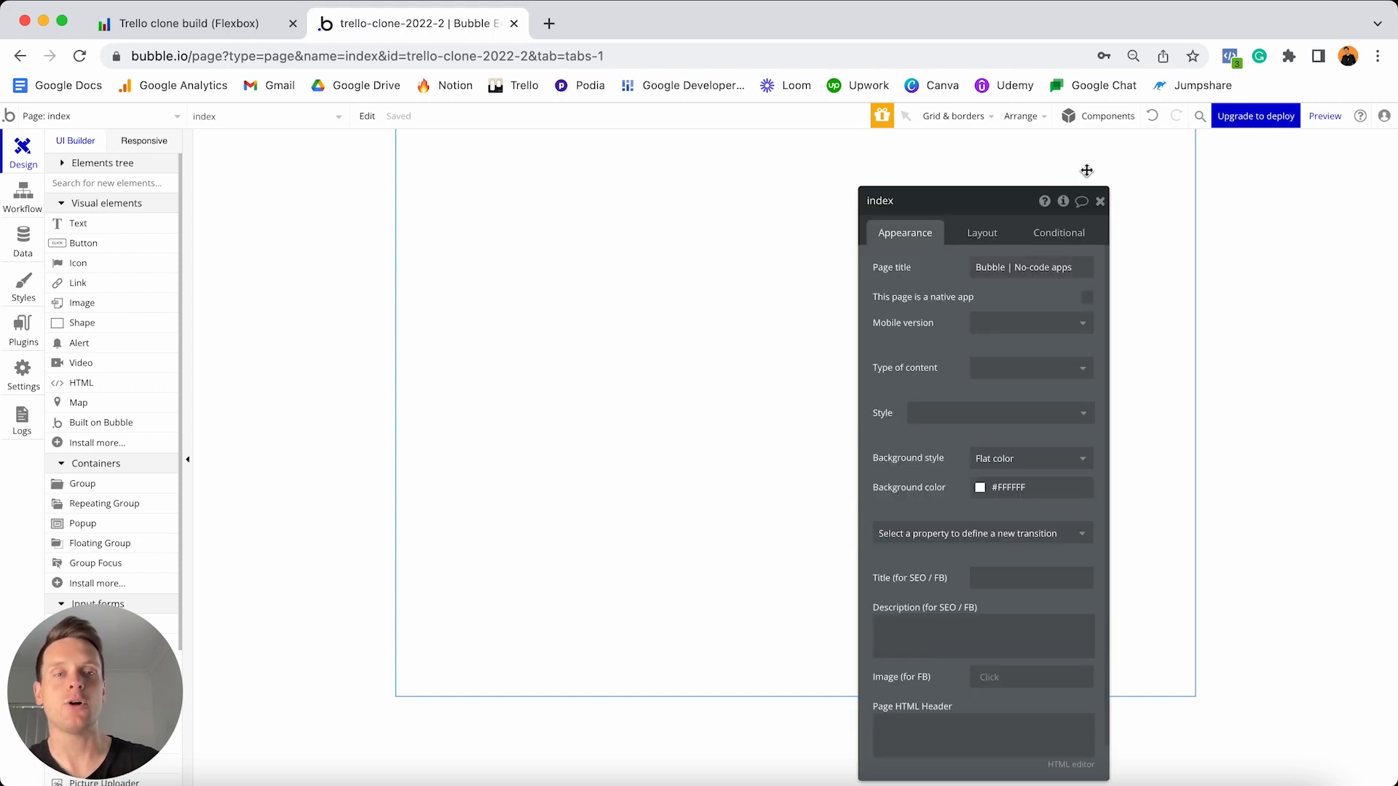
left_click_drag(979, 202, 1187, 201)
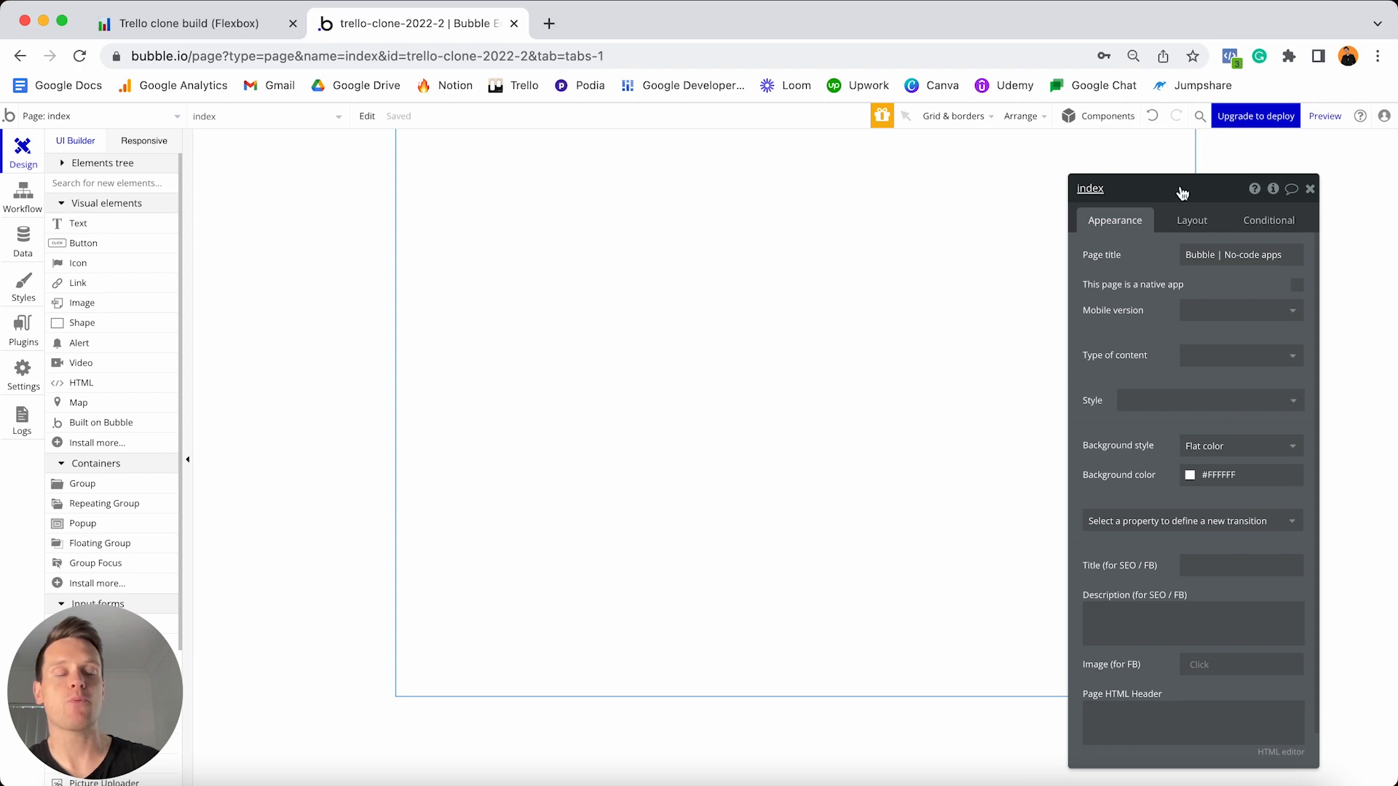
left_click(1228, 476)
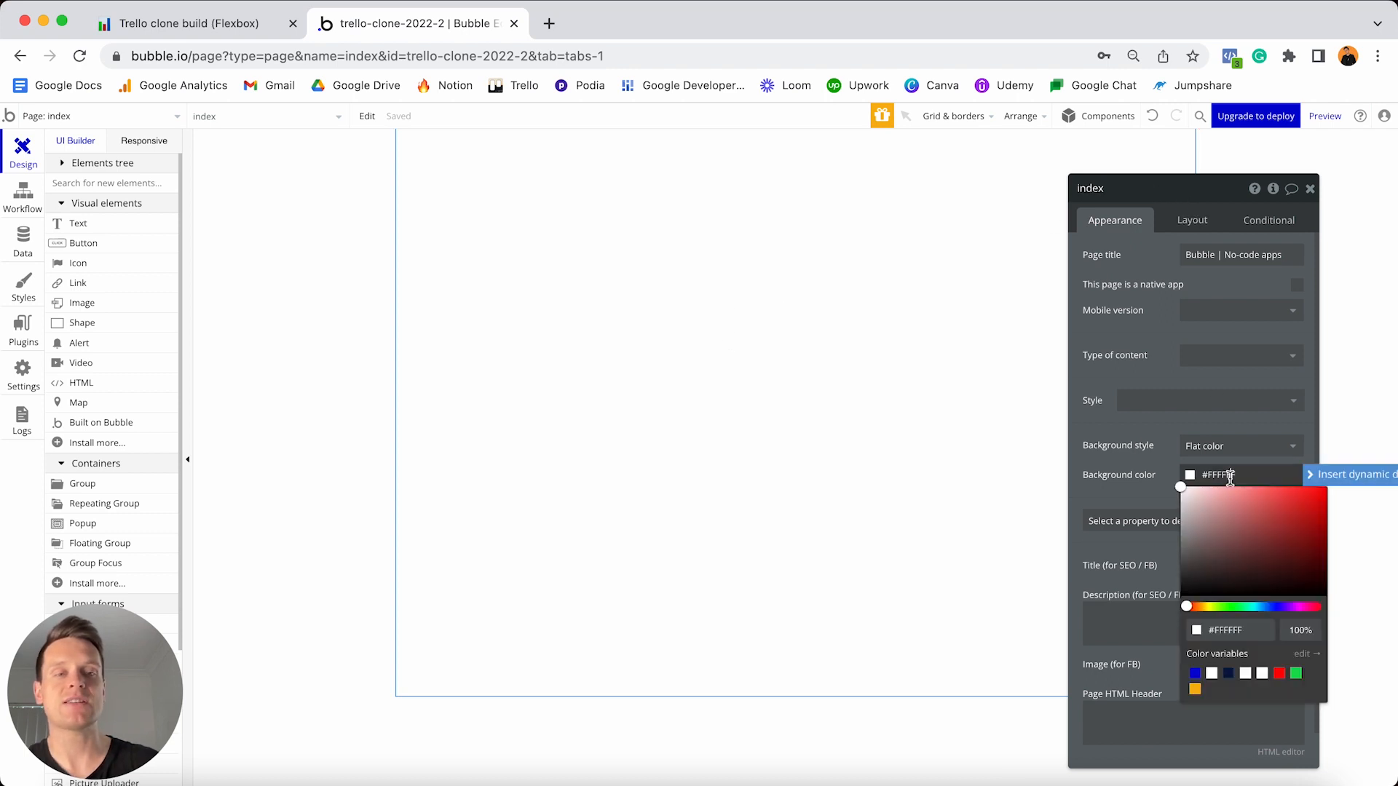
left_click(1181, 493)
left_click_drag(1181, 493, 1178, 492)
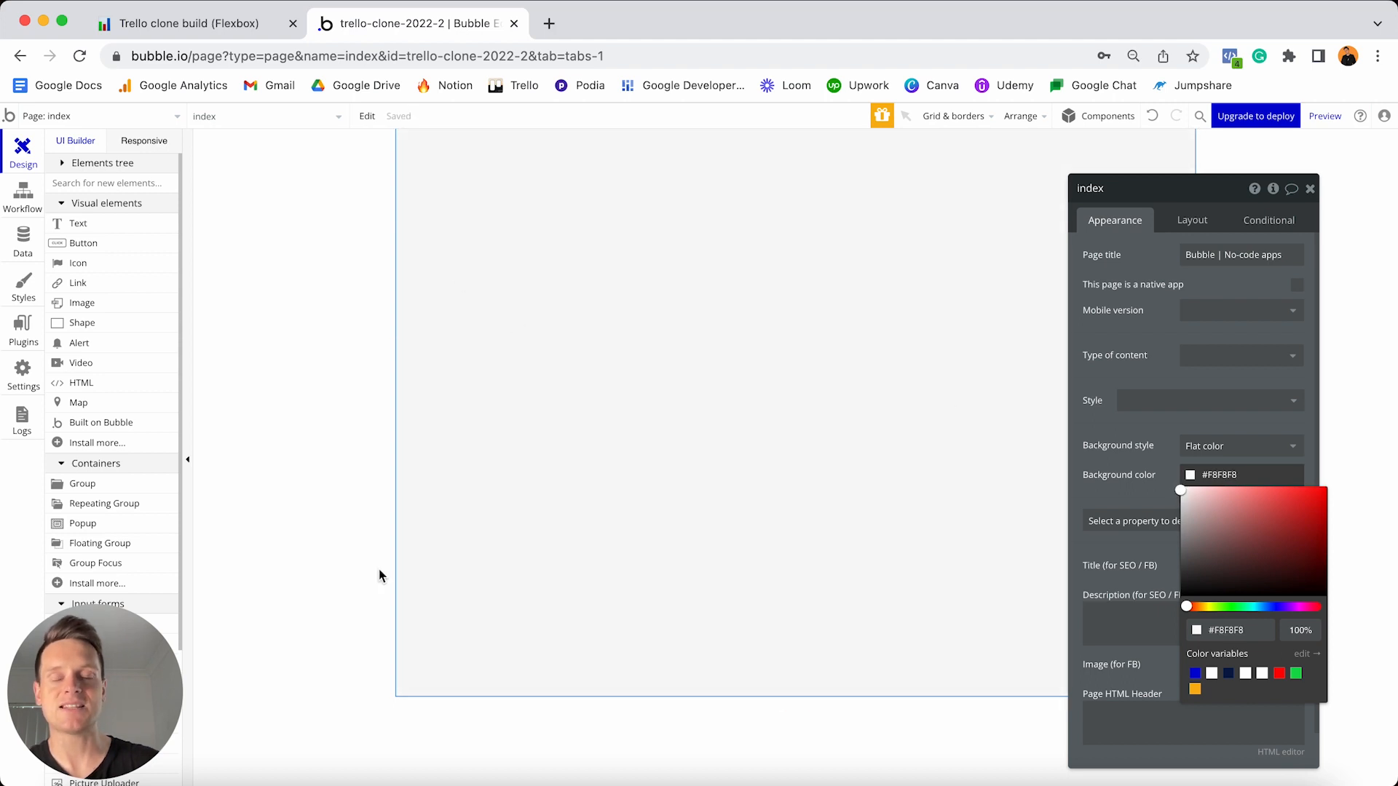
left_click(1189, 215)
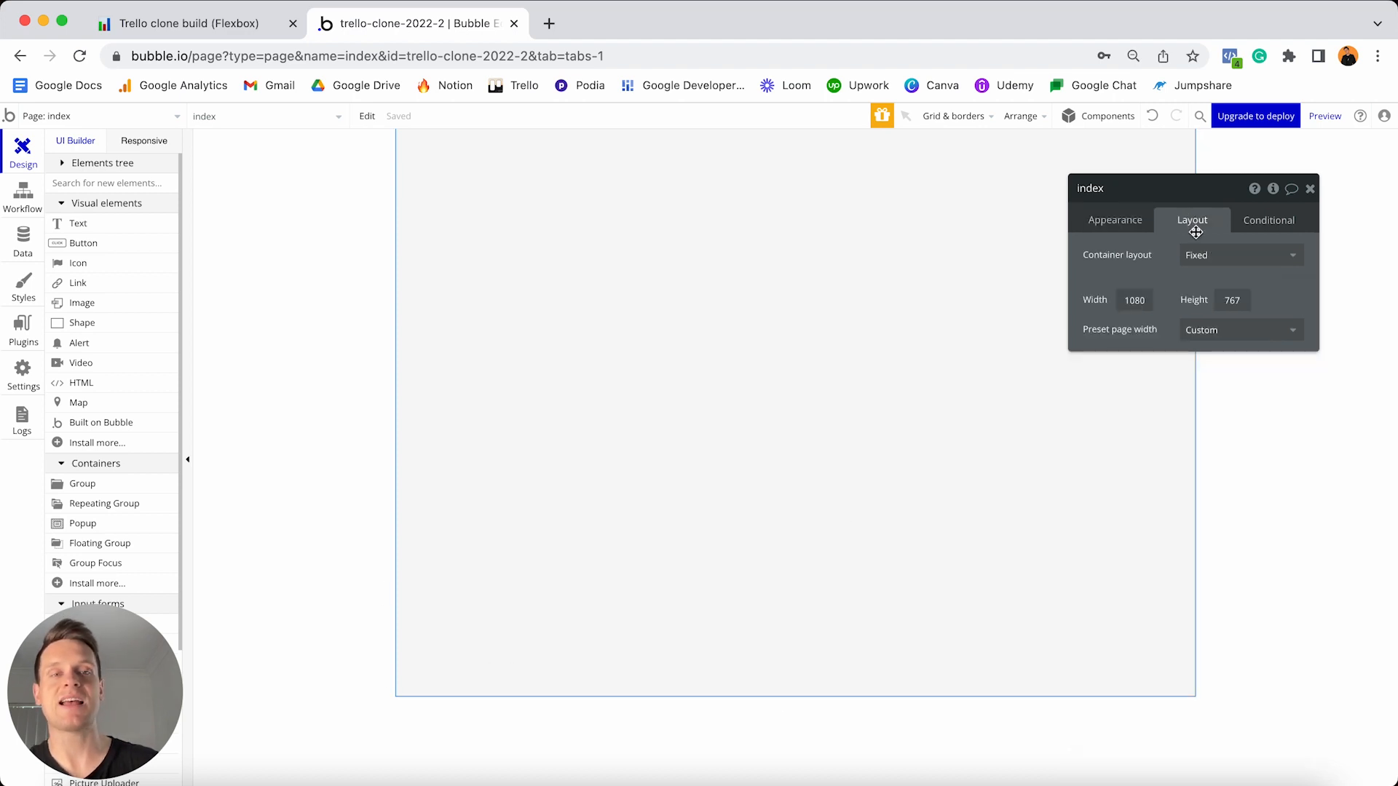
- Set the index page's container layout to Column
left_click(1226, 268)
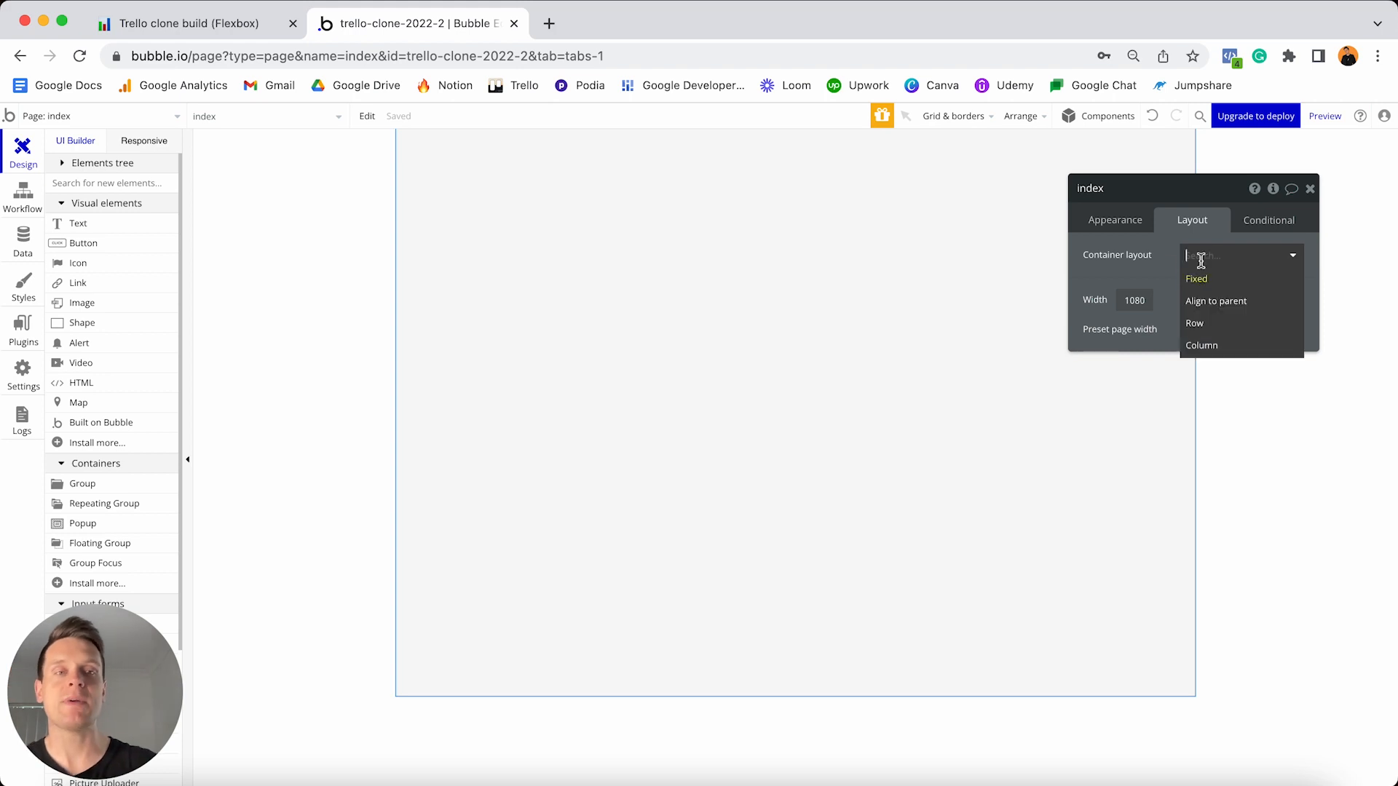
left_click(1209, 348)
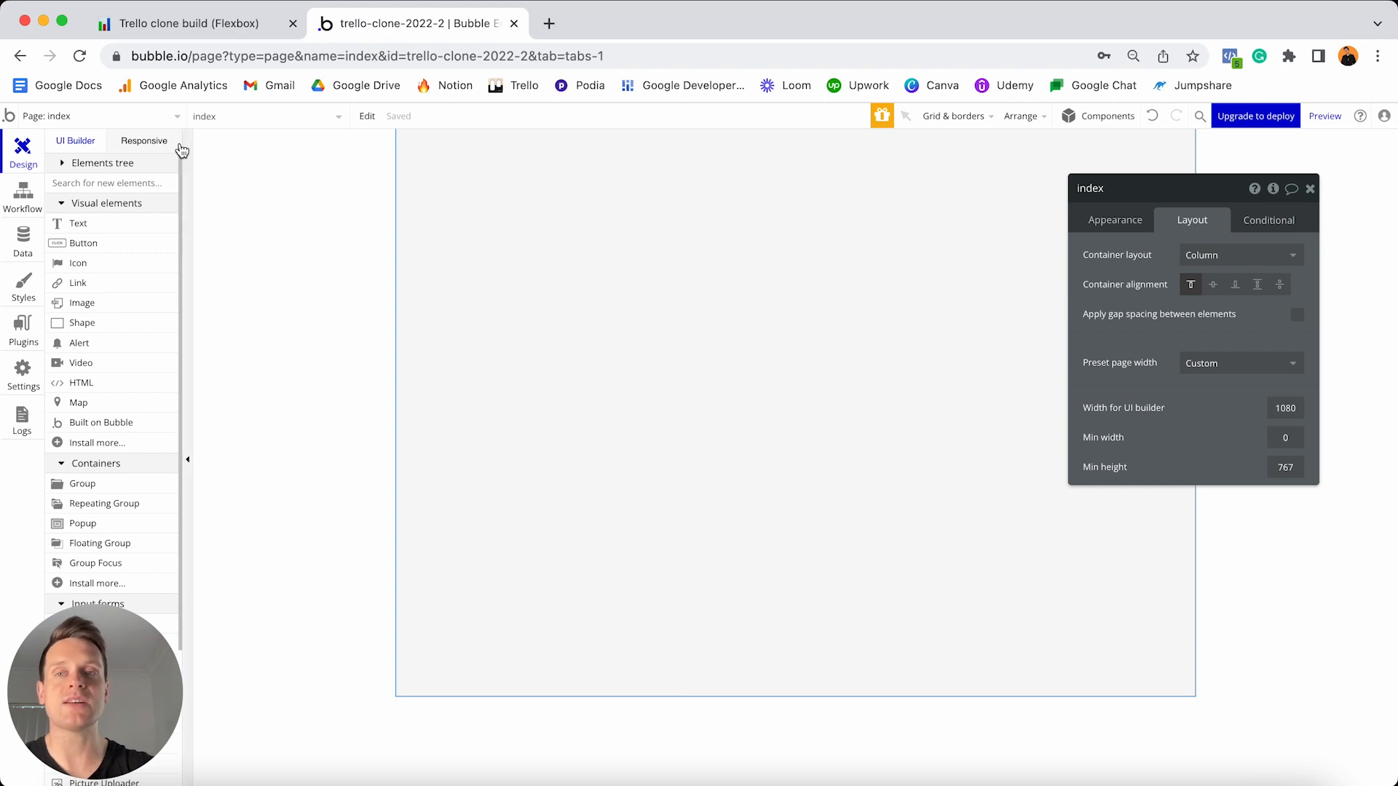
left_click(141, 119)
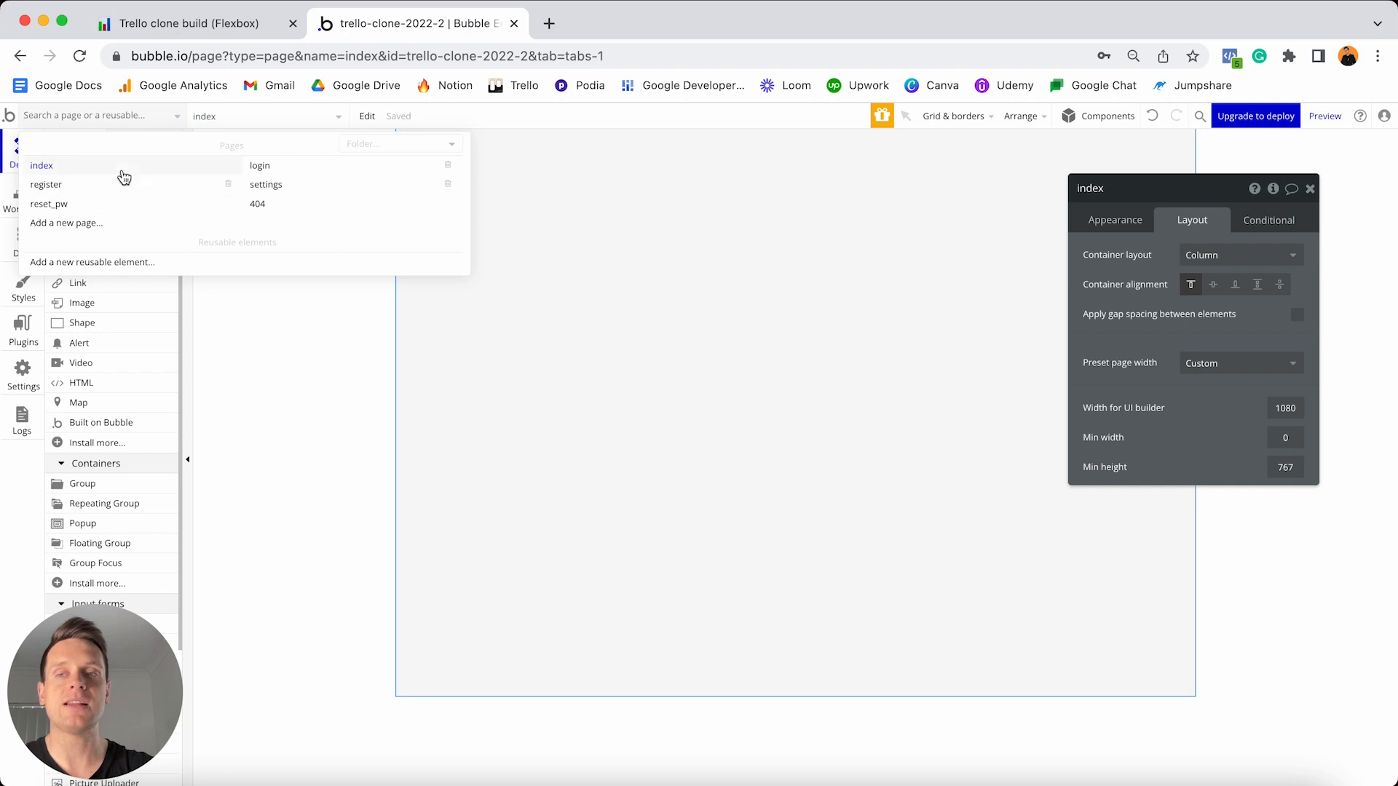
- Create a reusable element called header-menu and open its appearance properties
left_click(109, 264)
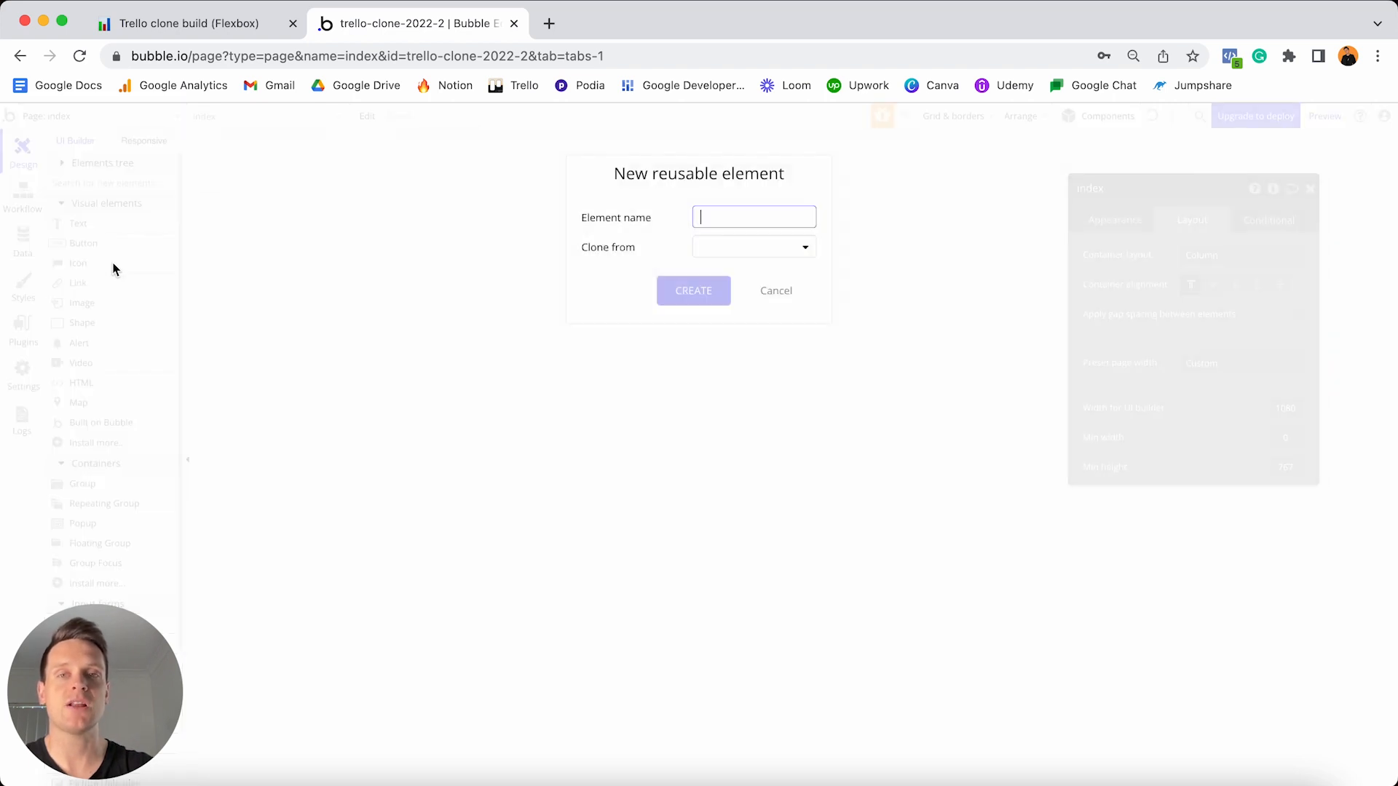
type("header-")
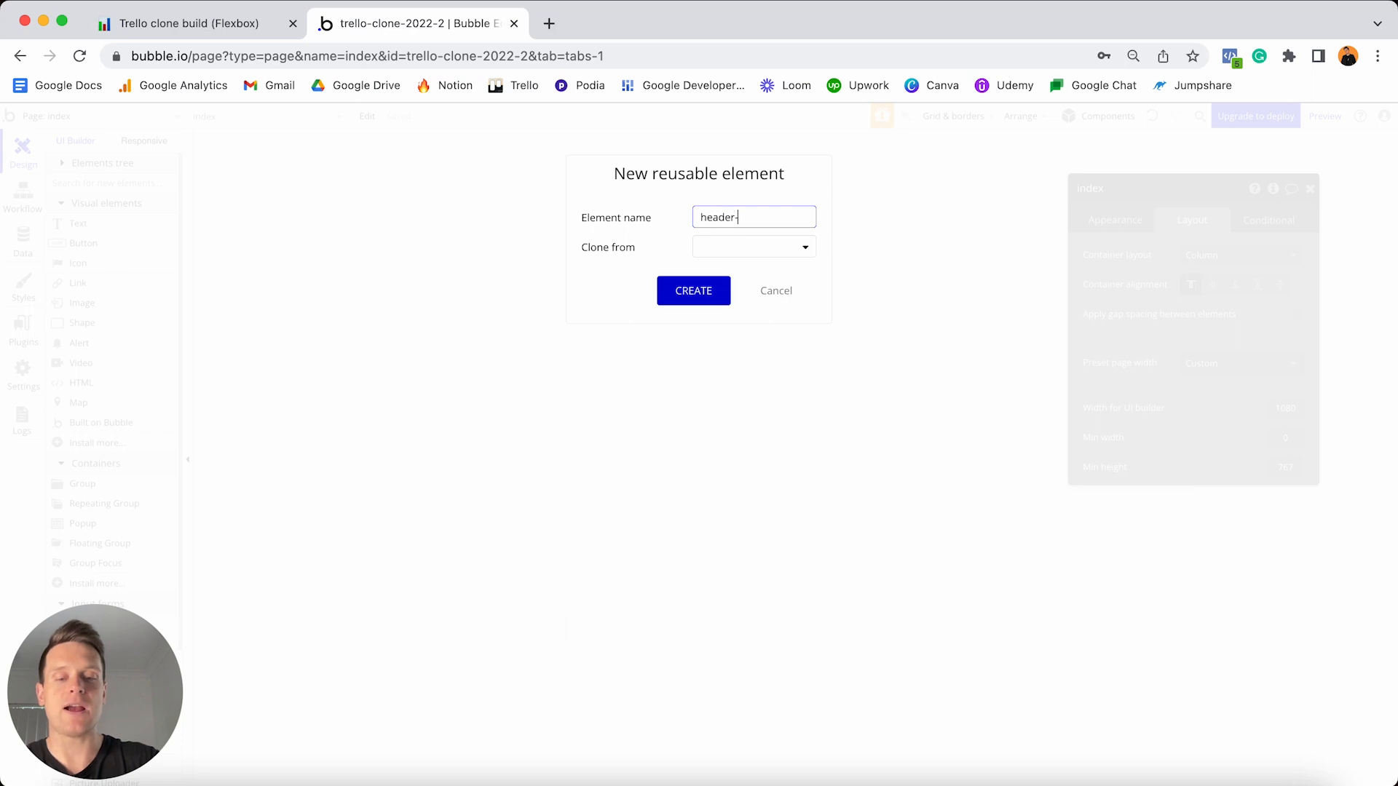
type("menu")
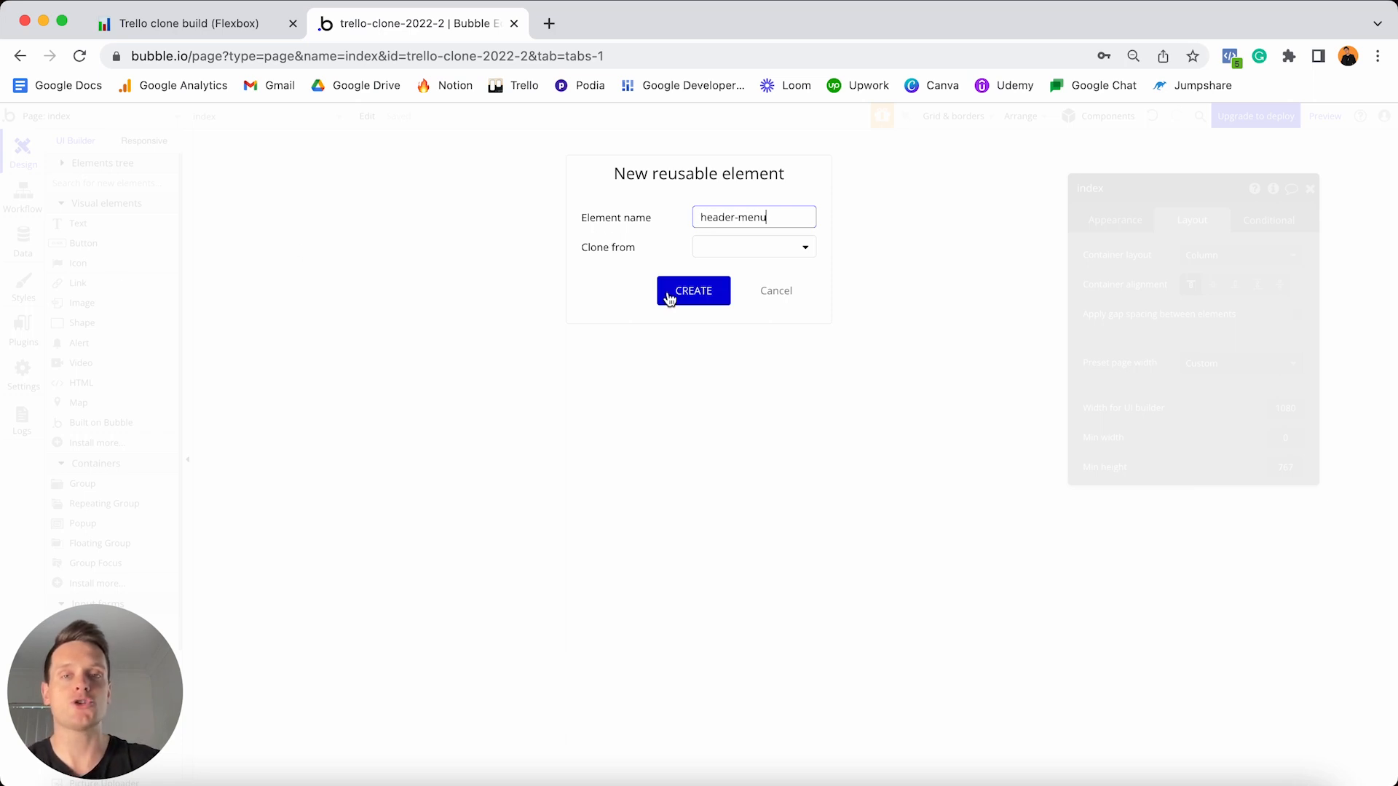
left_click(669, 294)
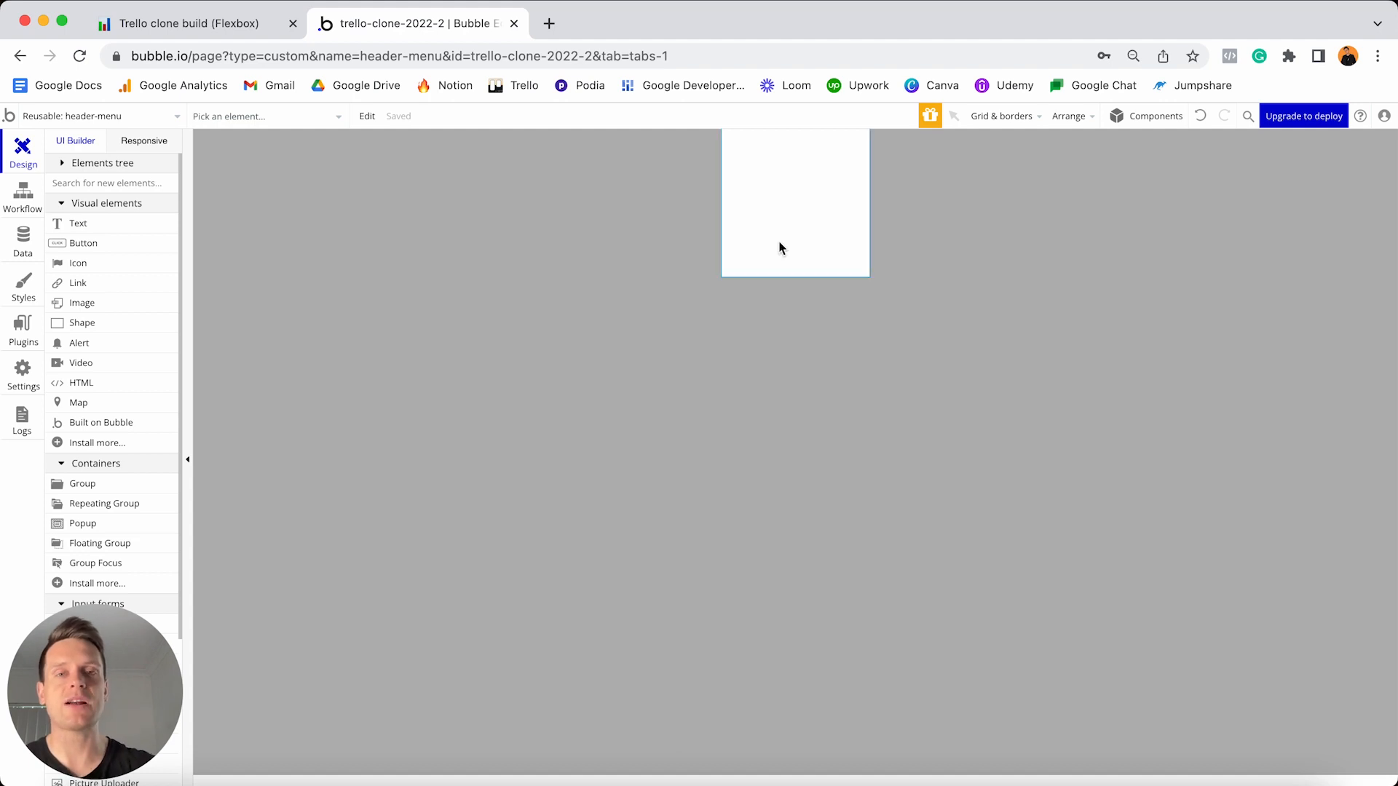
double_click(830, 229)
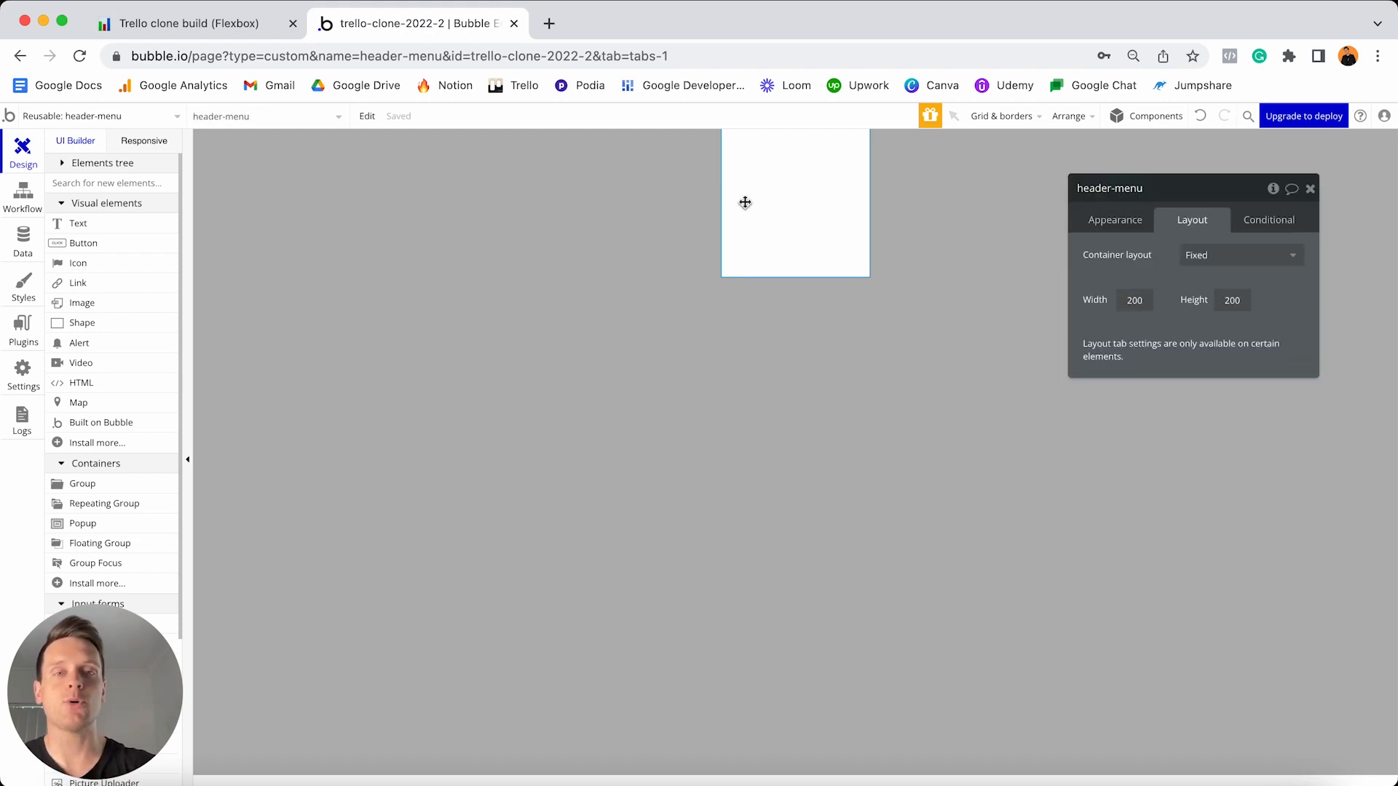
left_click(1110, 222)
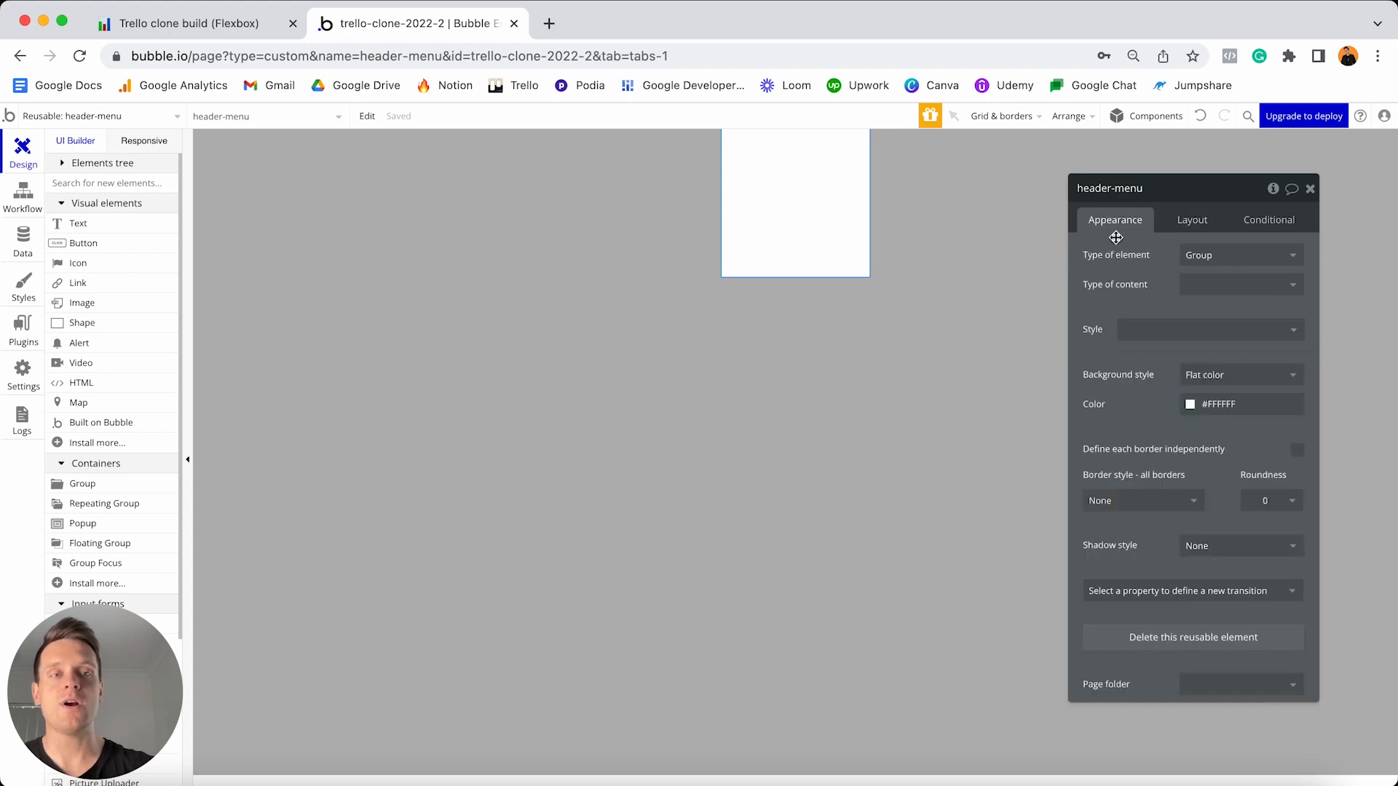
- Keep header-menu's element type as Group
left_click(1205, 254)
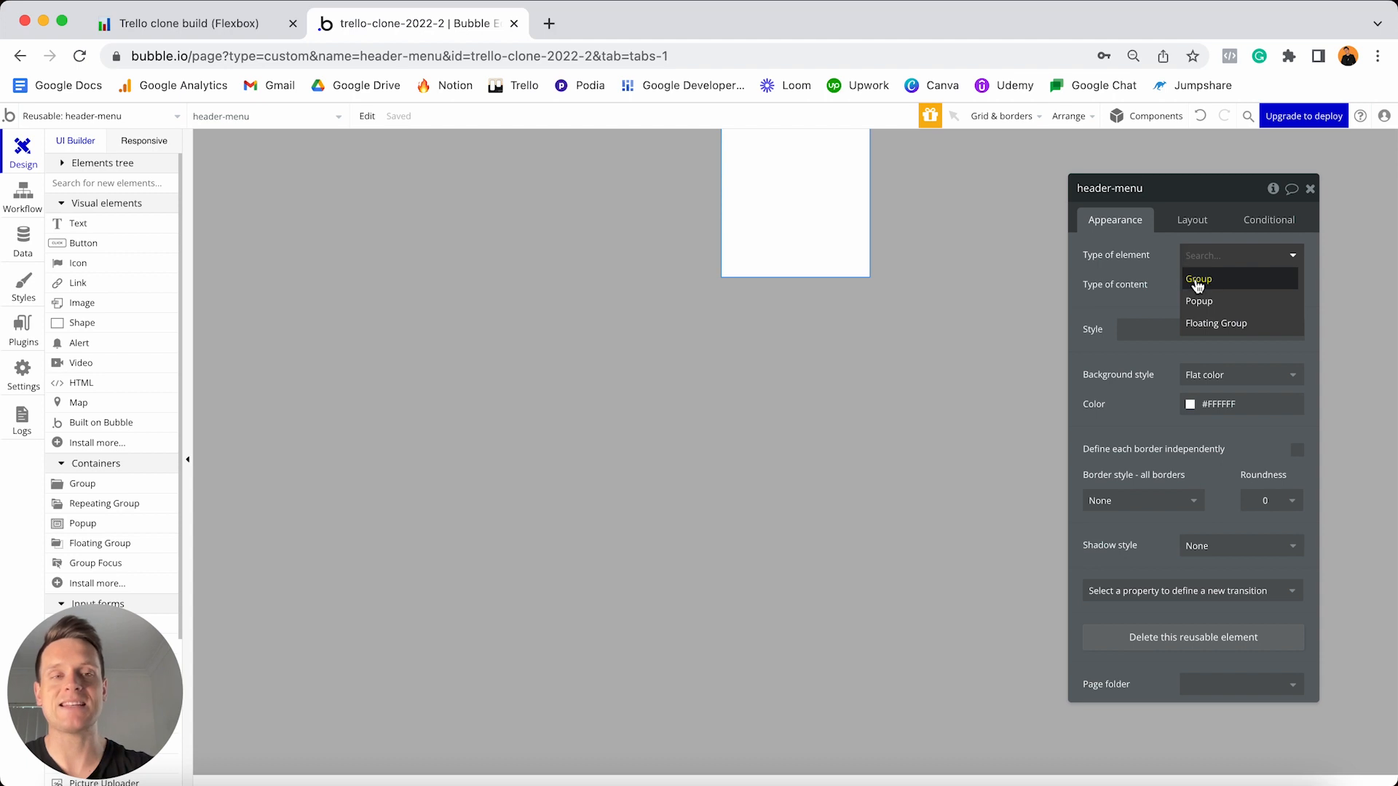
left_click(1198, 284)
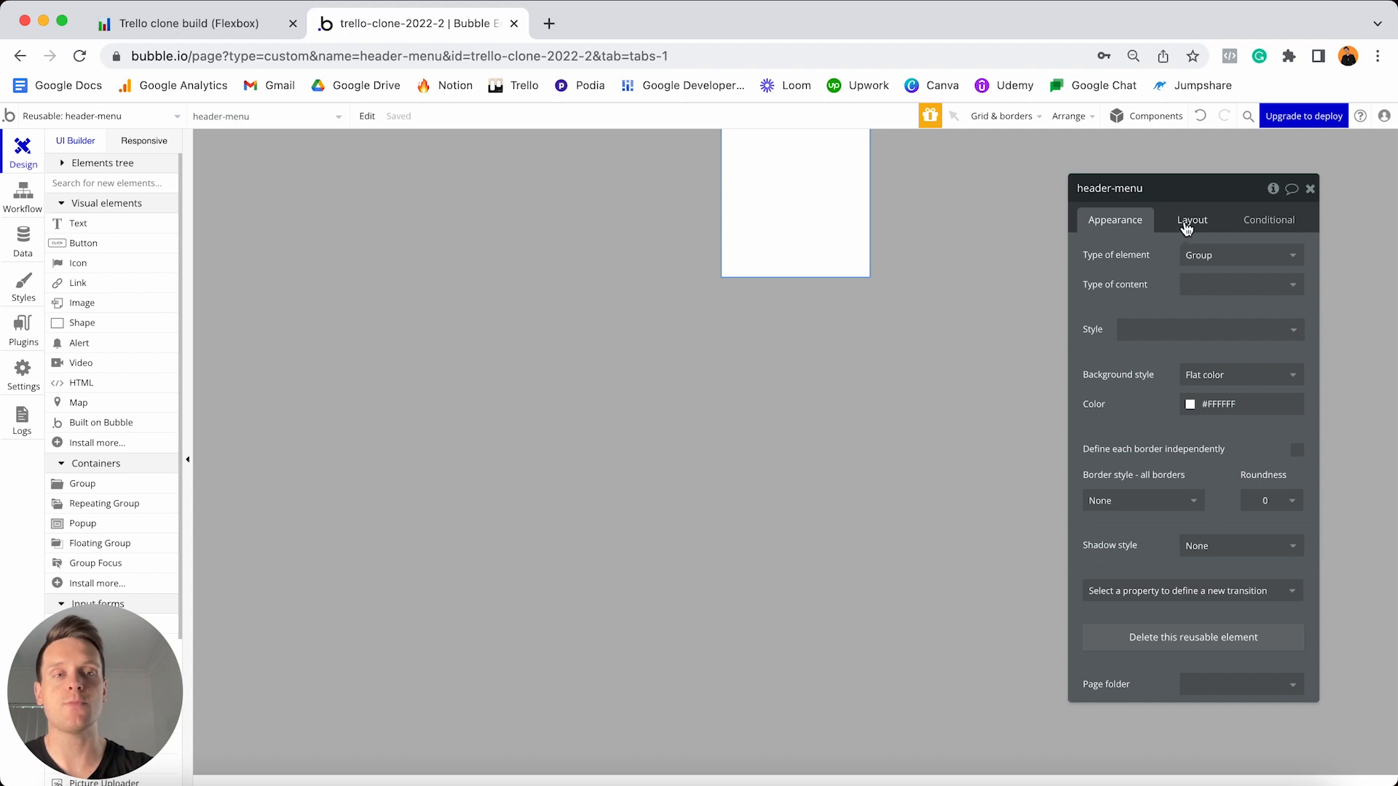
left_click(1185, 222)
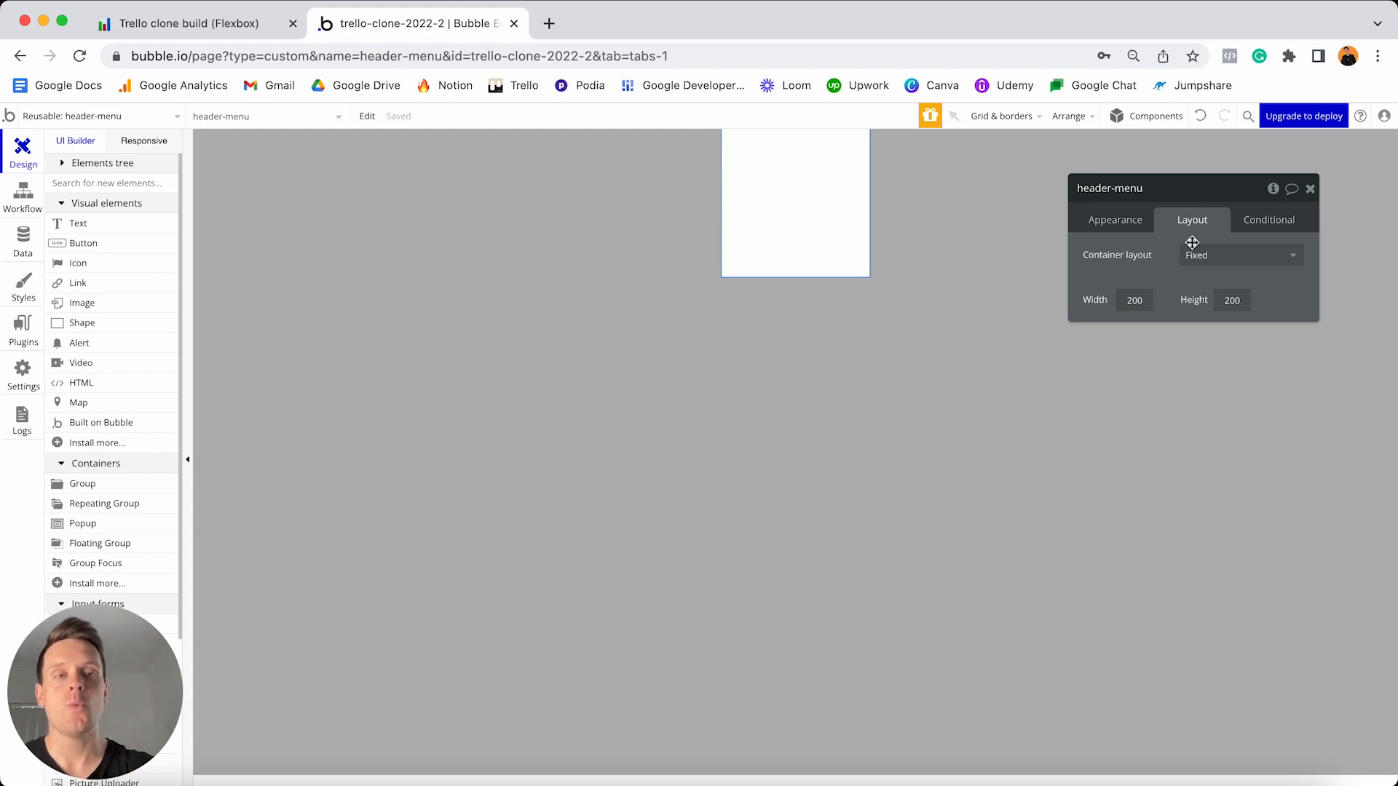
- Give header-menu a Row container layout and a 960 px builder width
left_click(1217, 256)
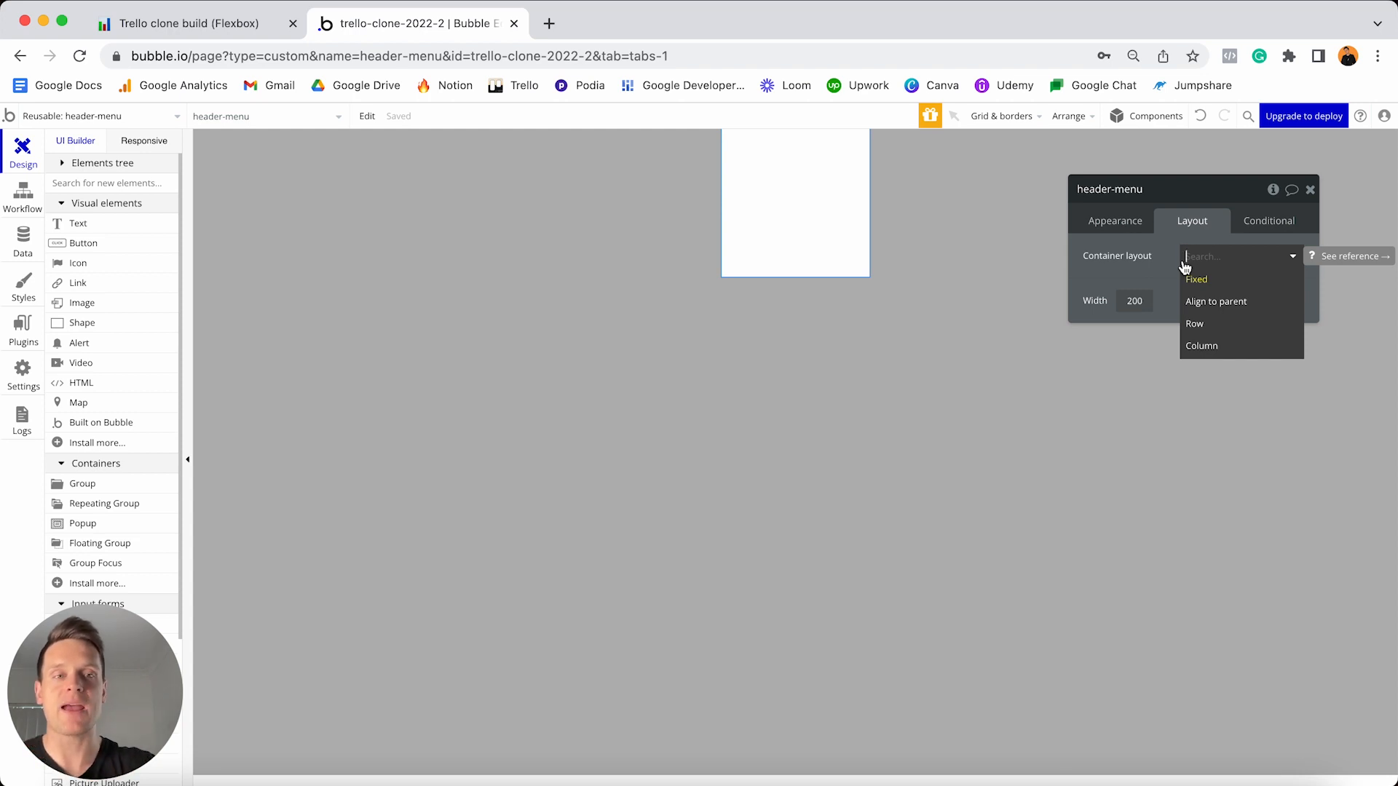
left_click(1218, 332)
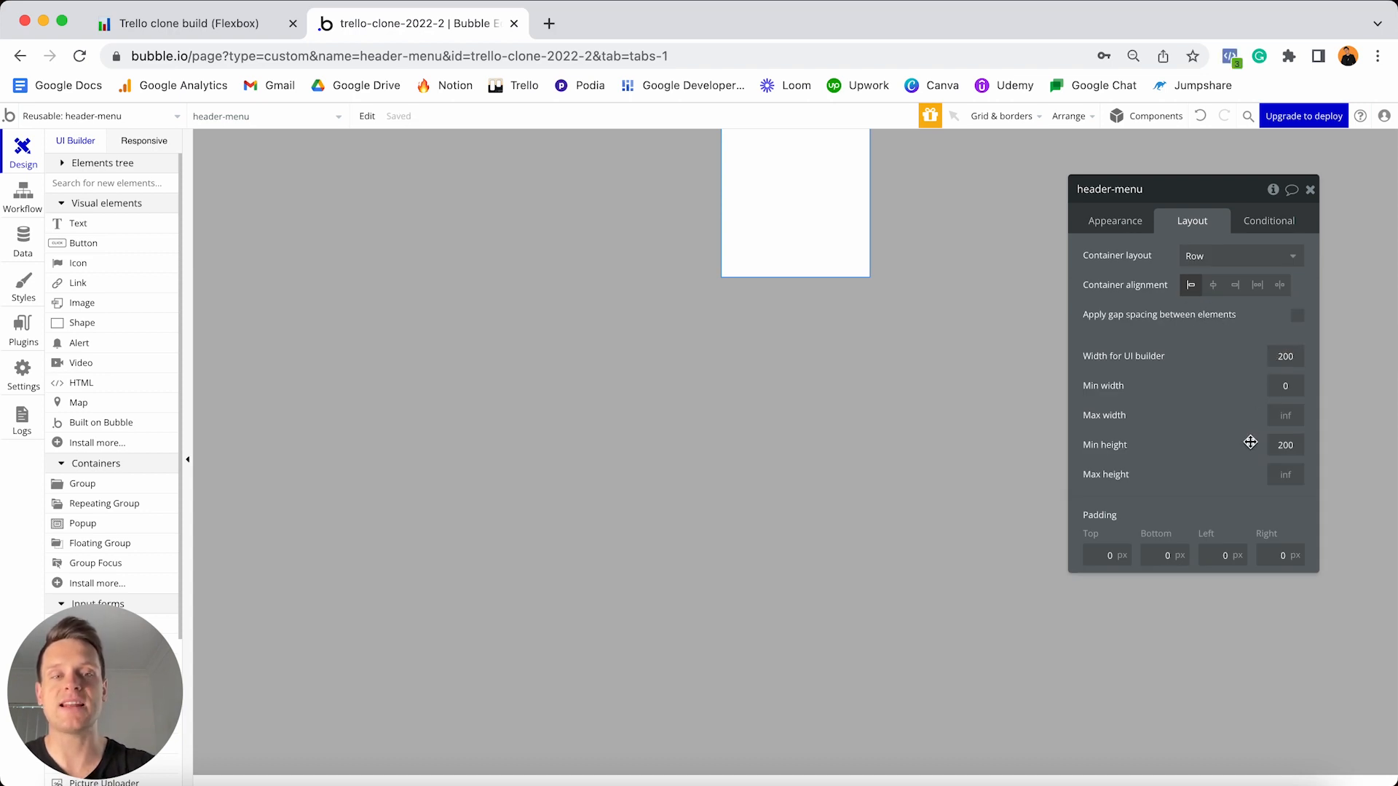
left_click(1286, 356)
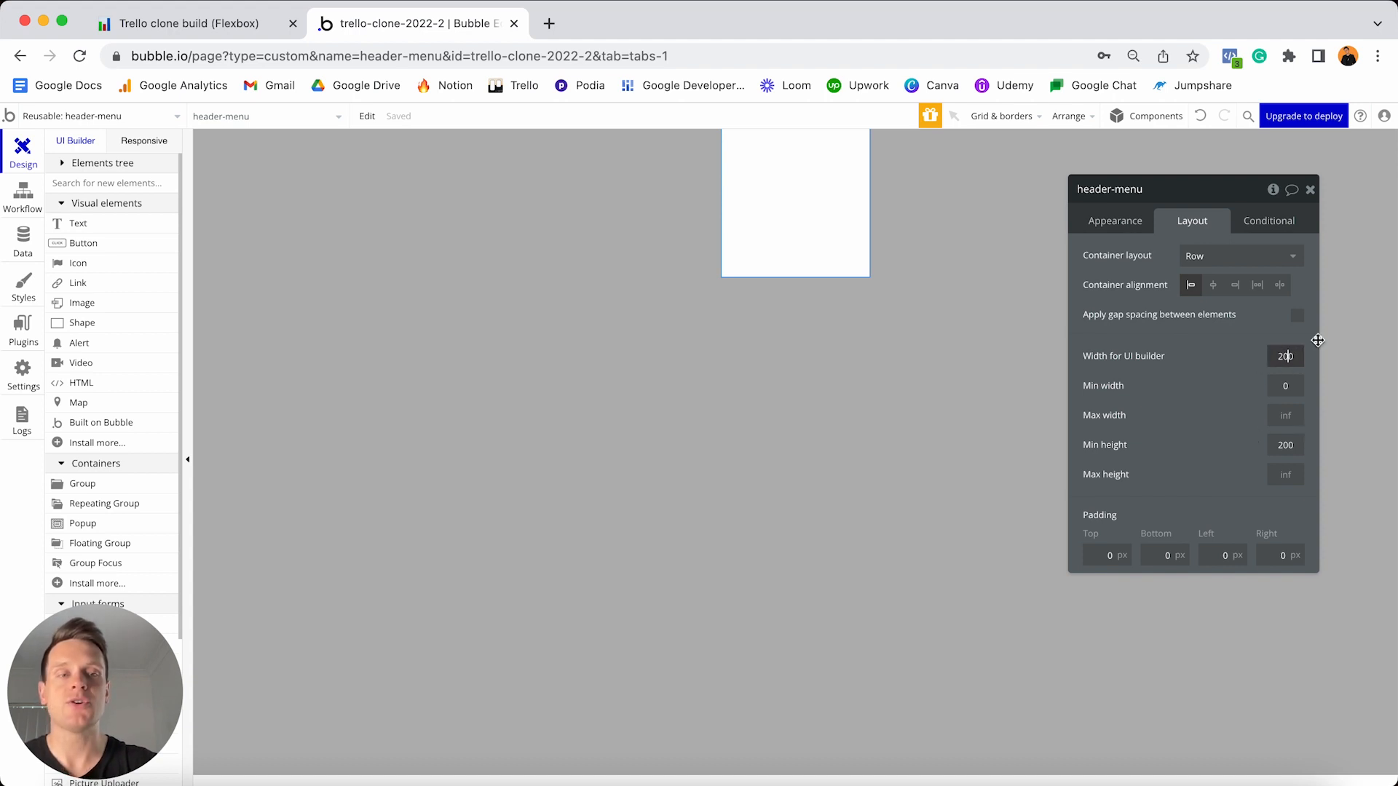
key("super+a")
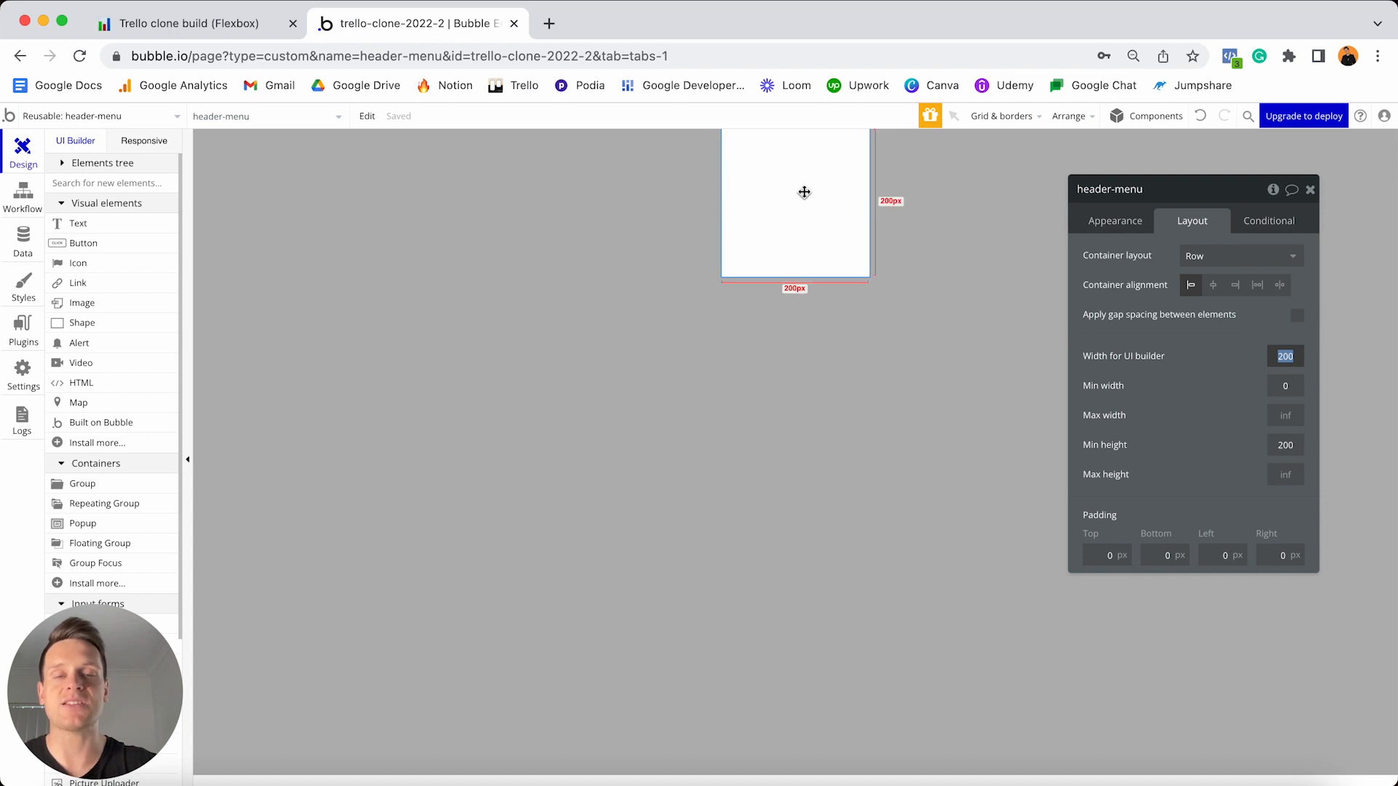
type("960")
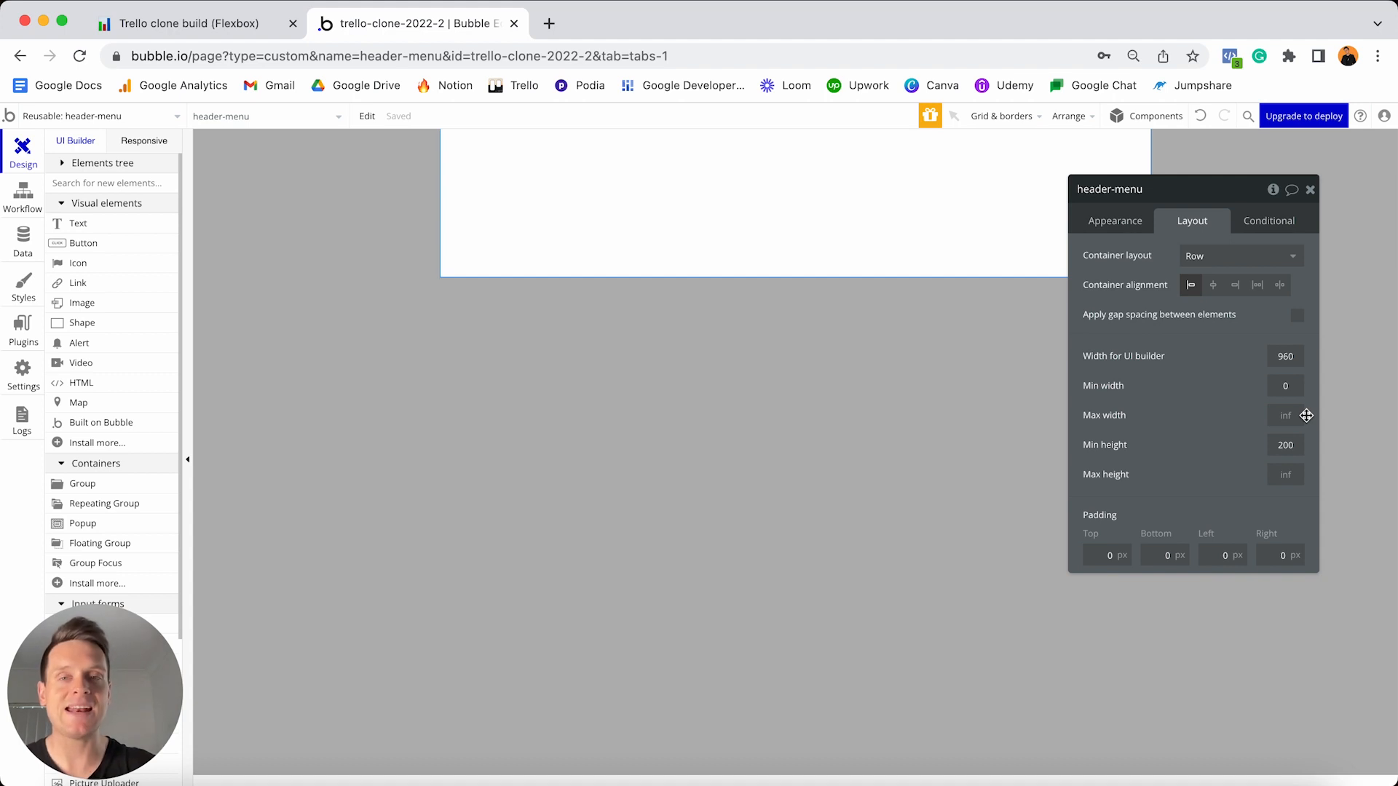
left_click(142, 141)
left_click_drag(814, 163, 655, 178)
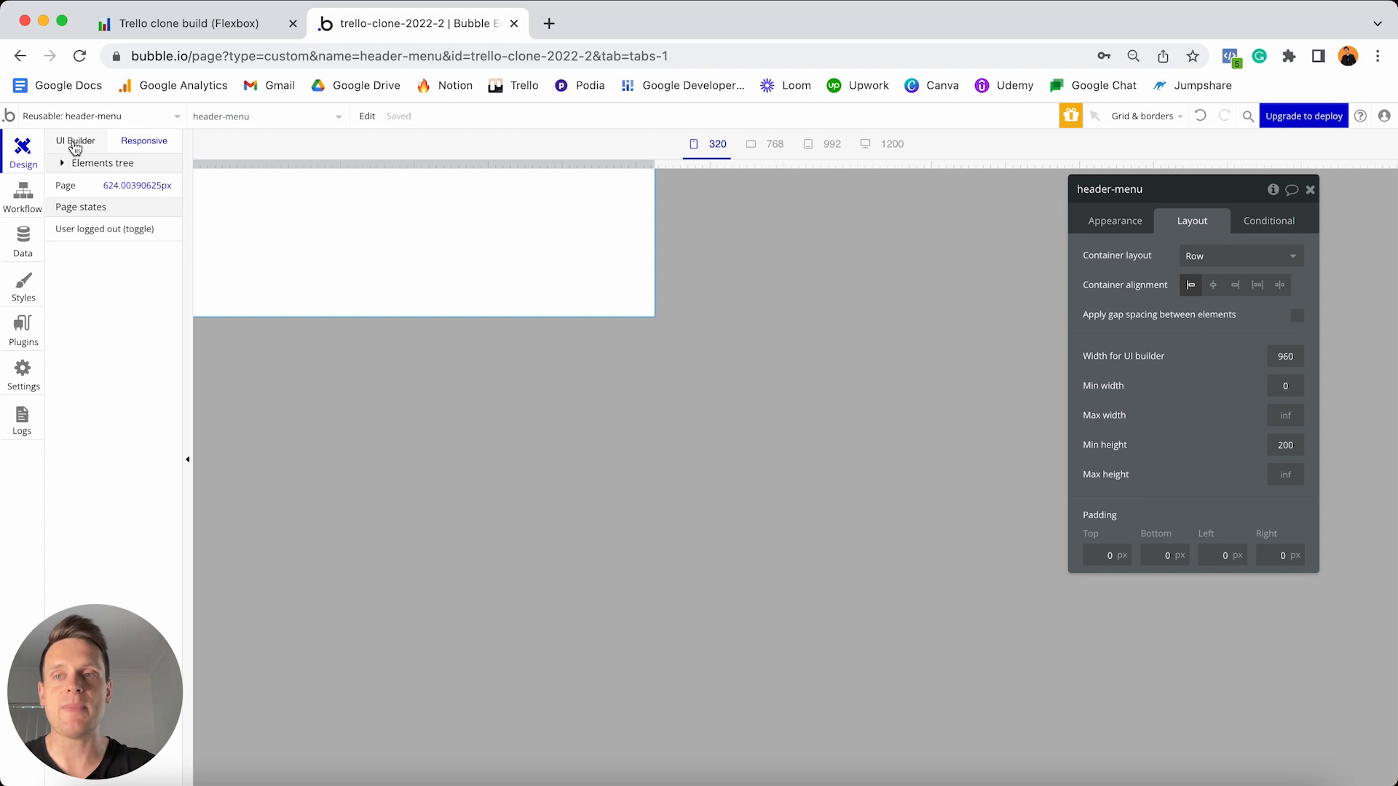
left_click(75, 142)
left_click(525, 173)
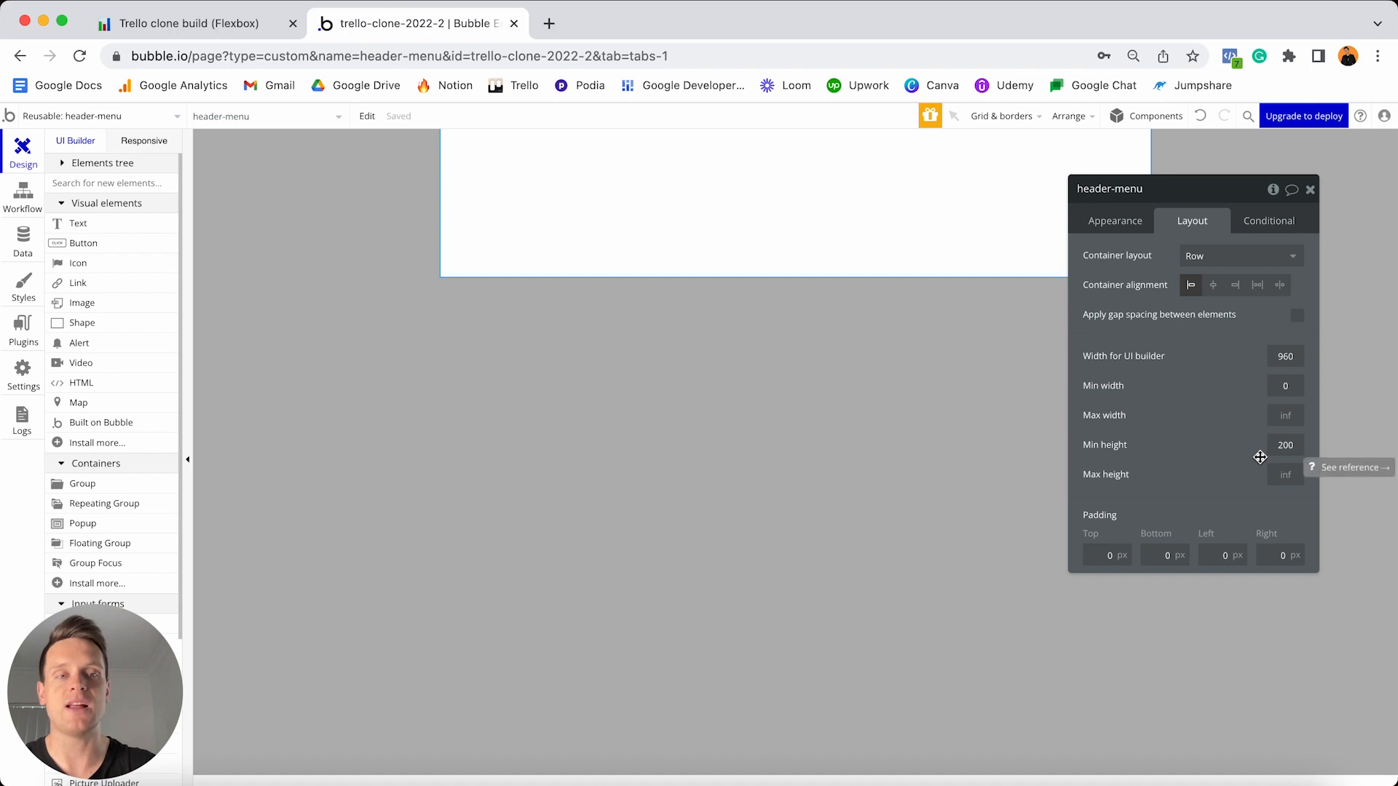
- Paste #007AC0 as header-menu's flat background colour
left_click(1110, 222)
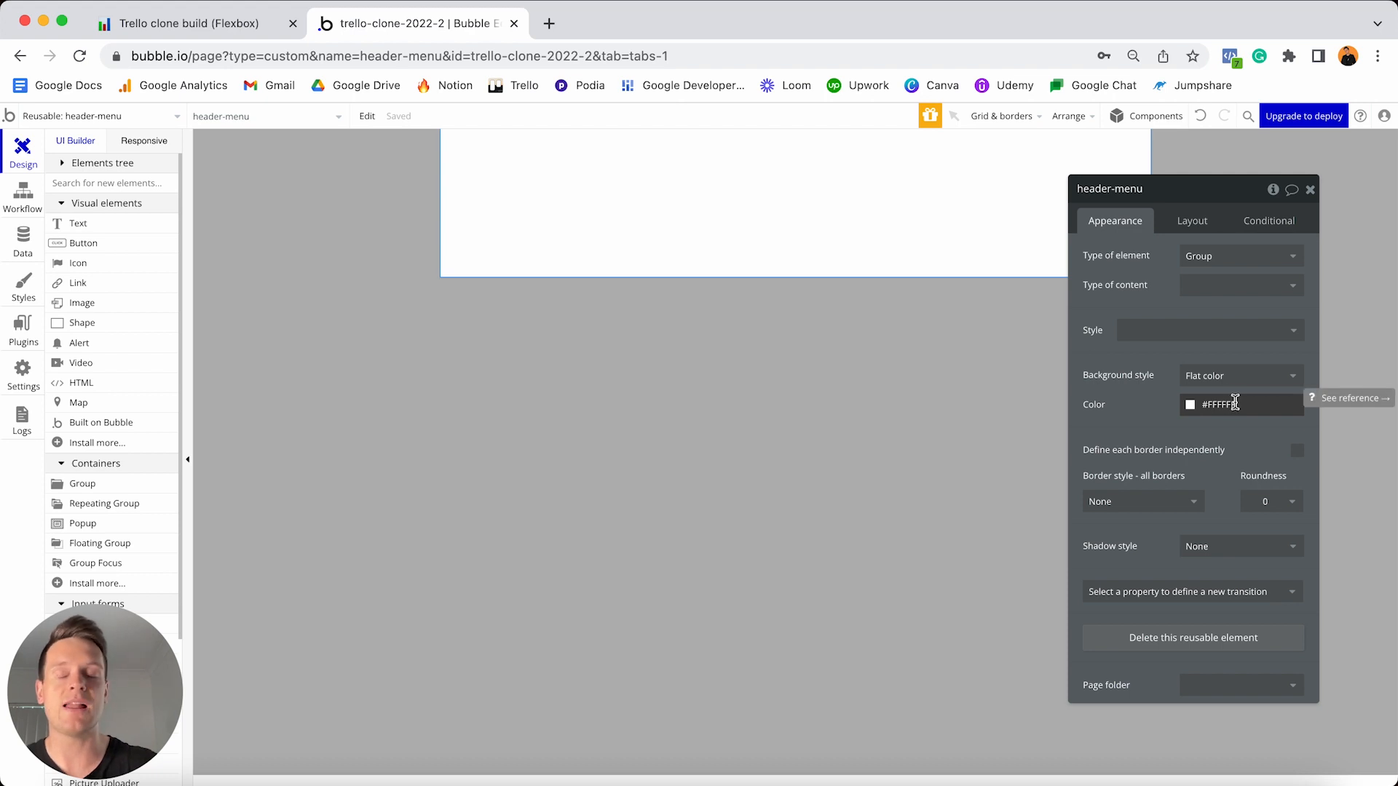
left_click(1243, 409)
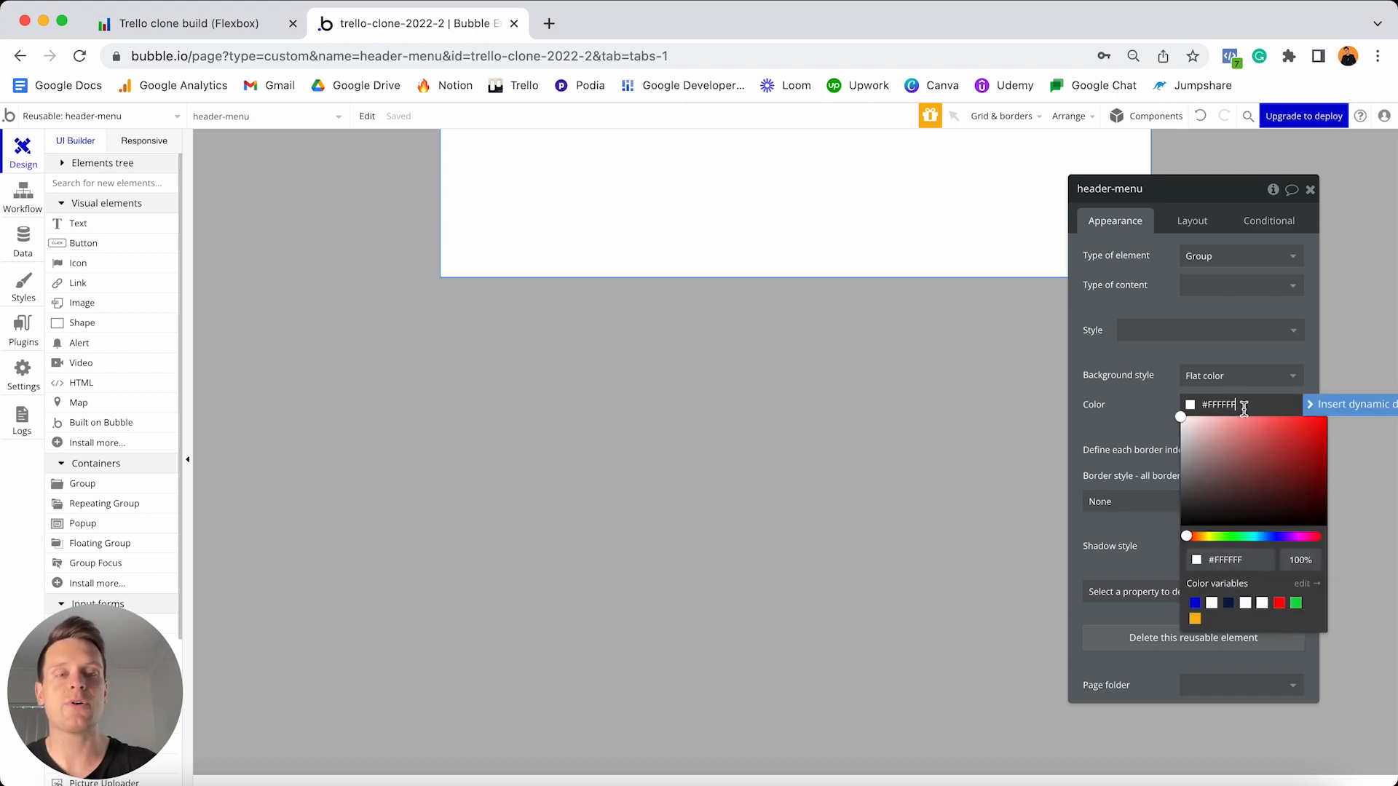
key("super+a")
type("#007AC0")
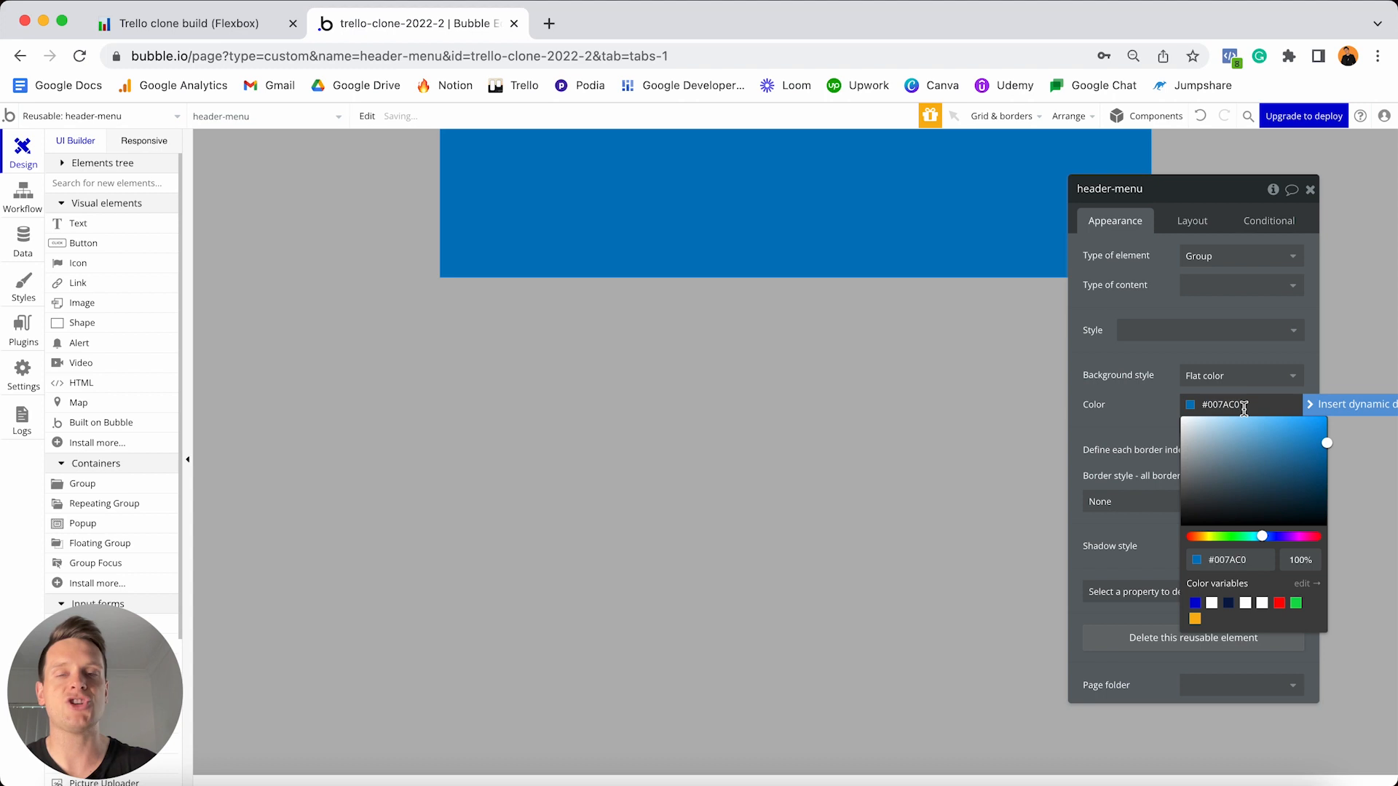
left_click(1157, 408)
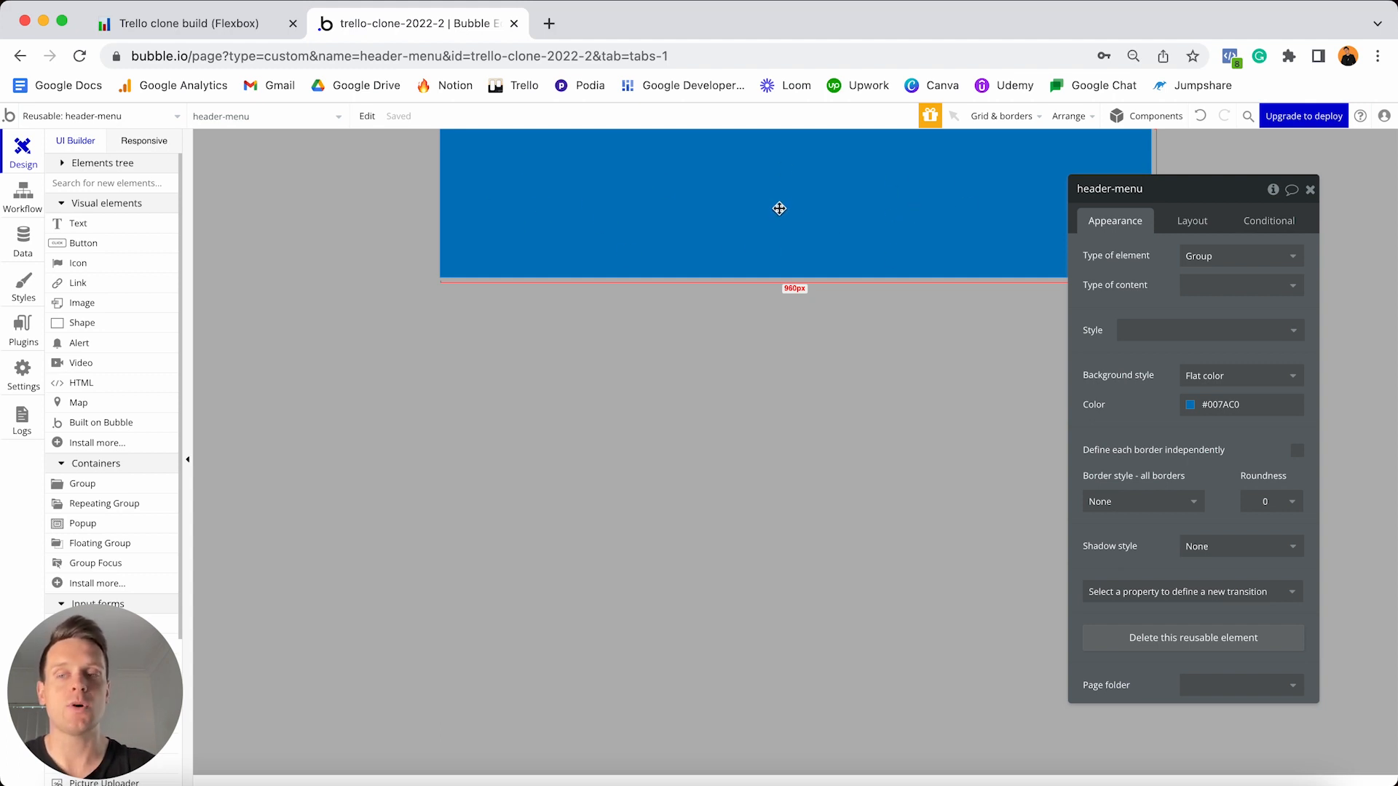
scroll(125, 302, "down", 2)
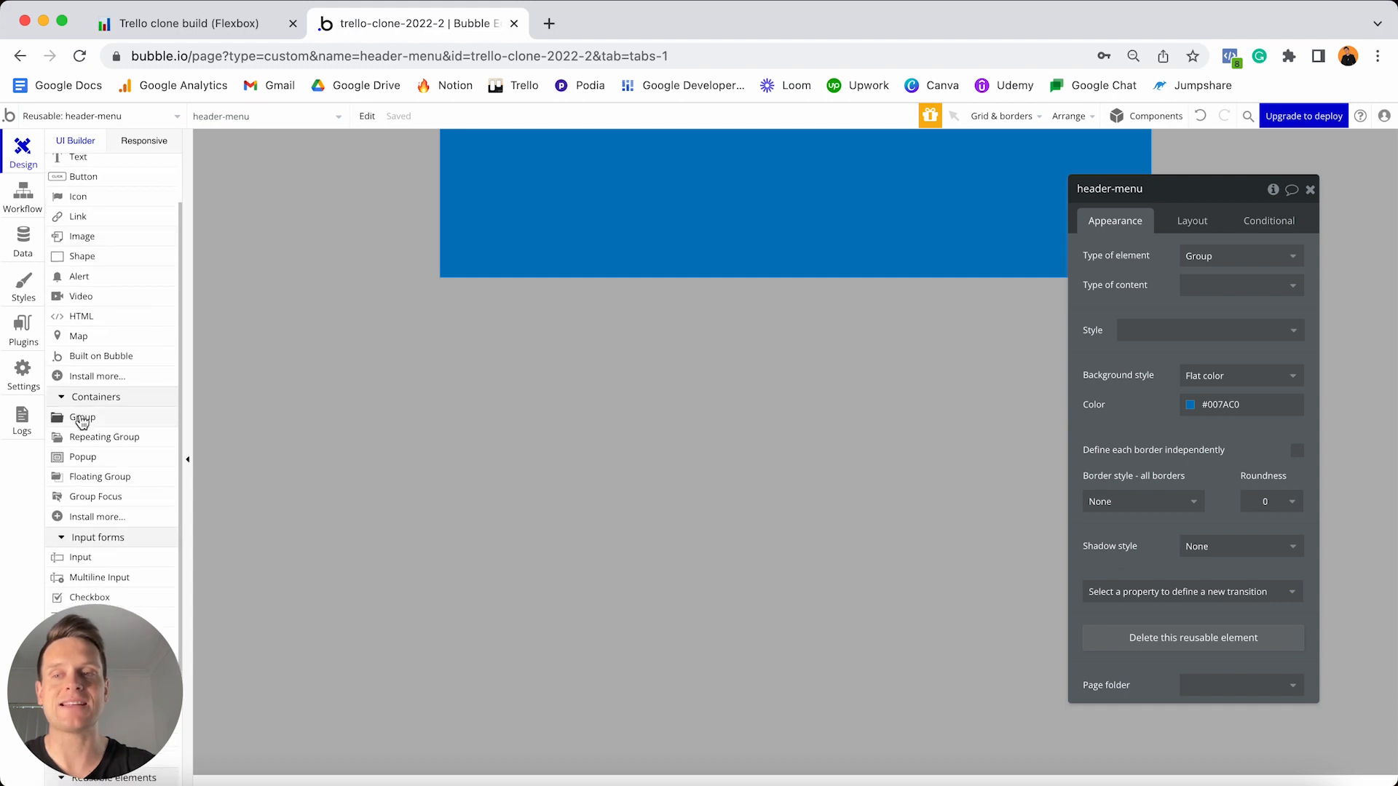
- Add a Group inside header-menu and name it Group - Left
left_click(83, 417)
left_click(495, 184)
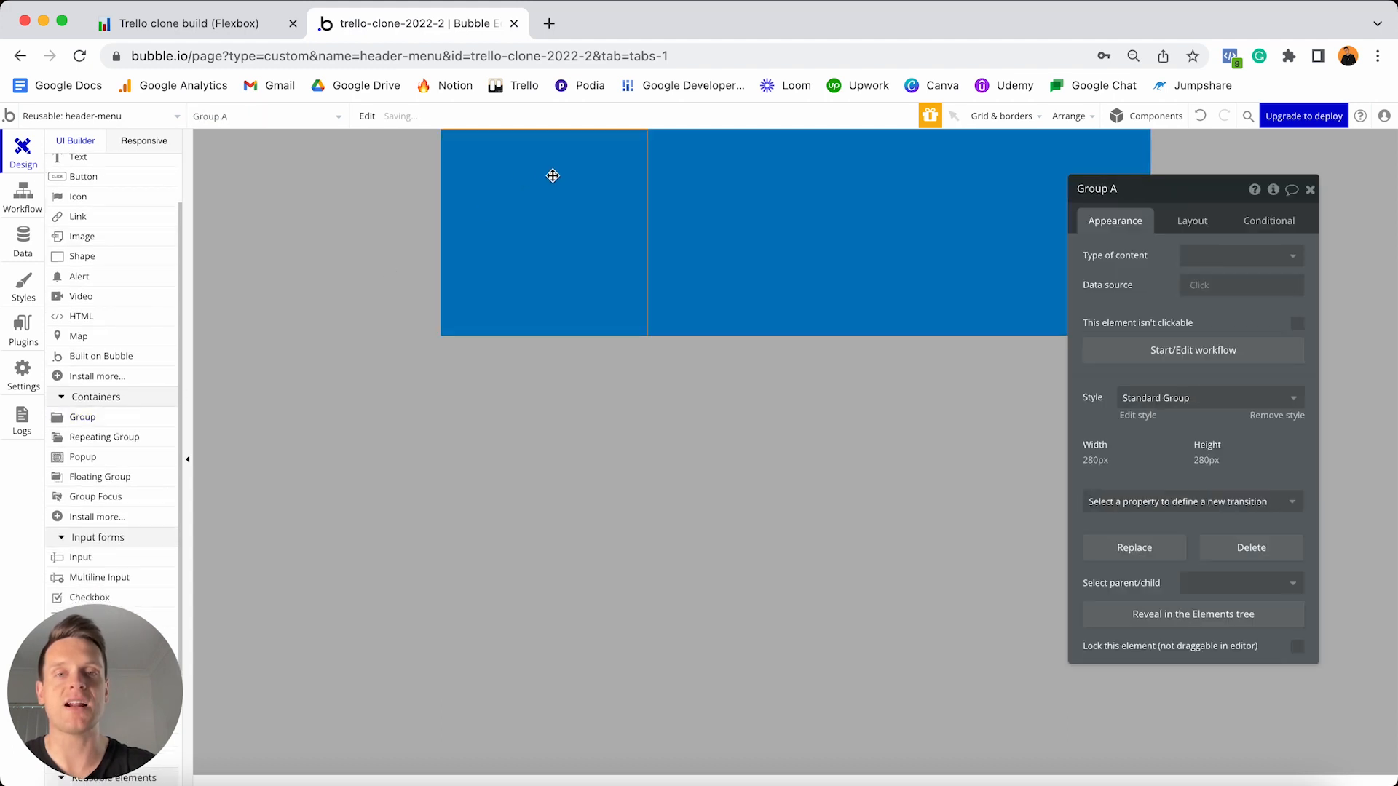
left_click(1141, 188)
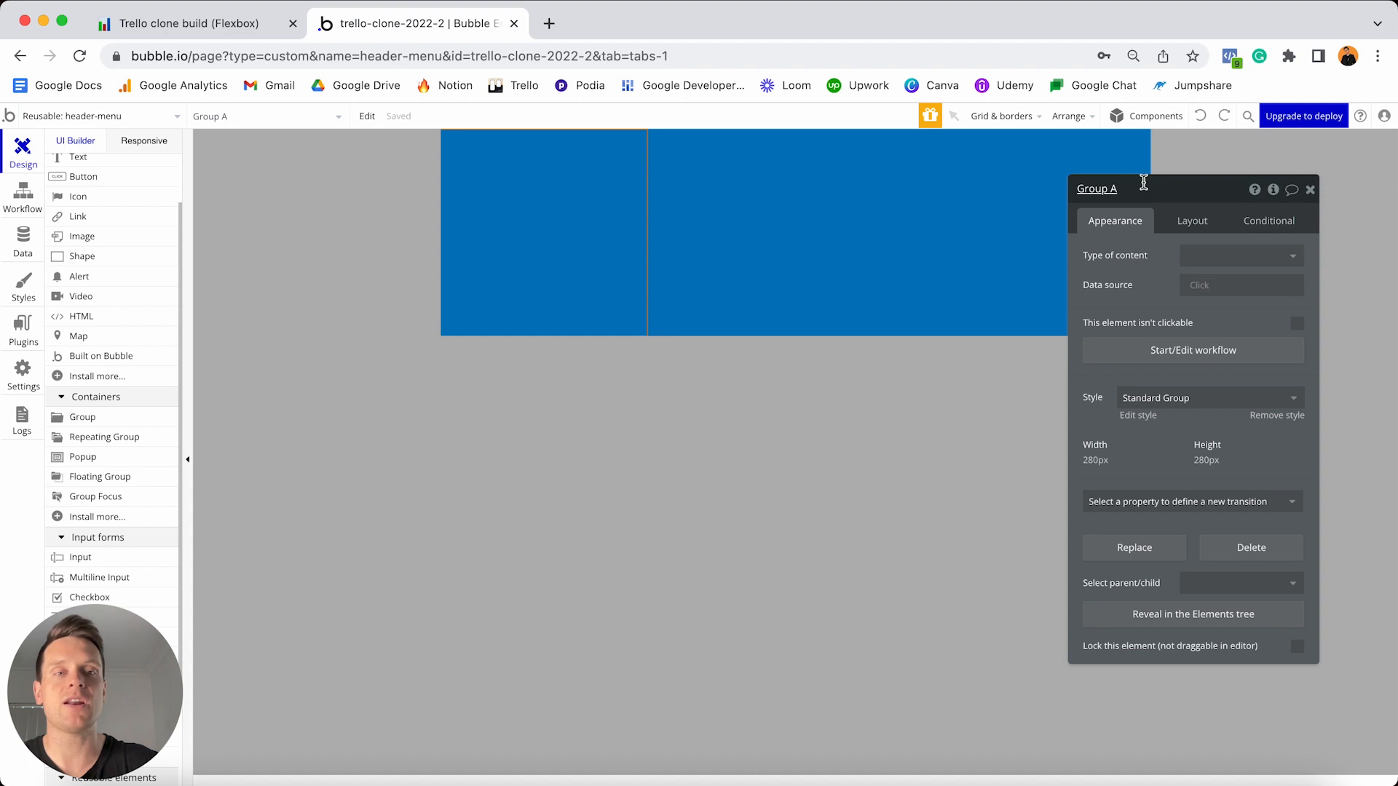
key("BackSpace")
type("- Left")
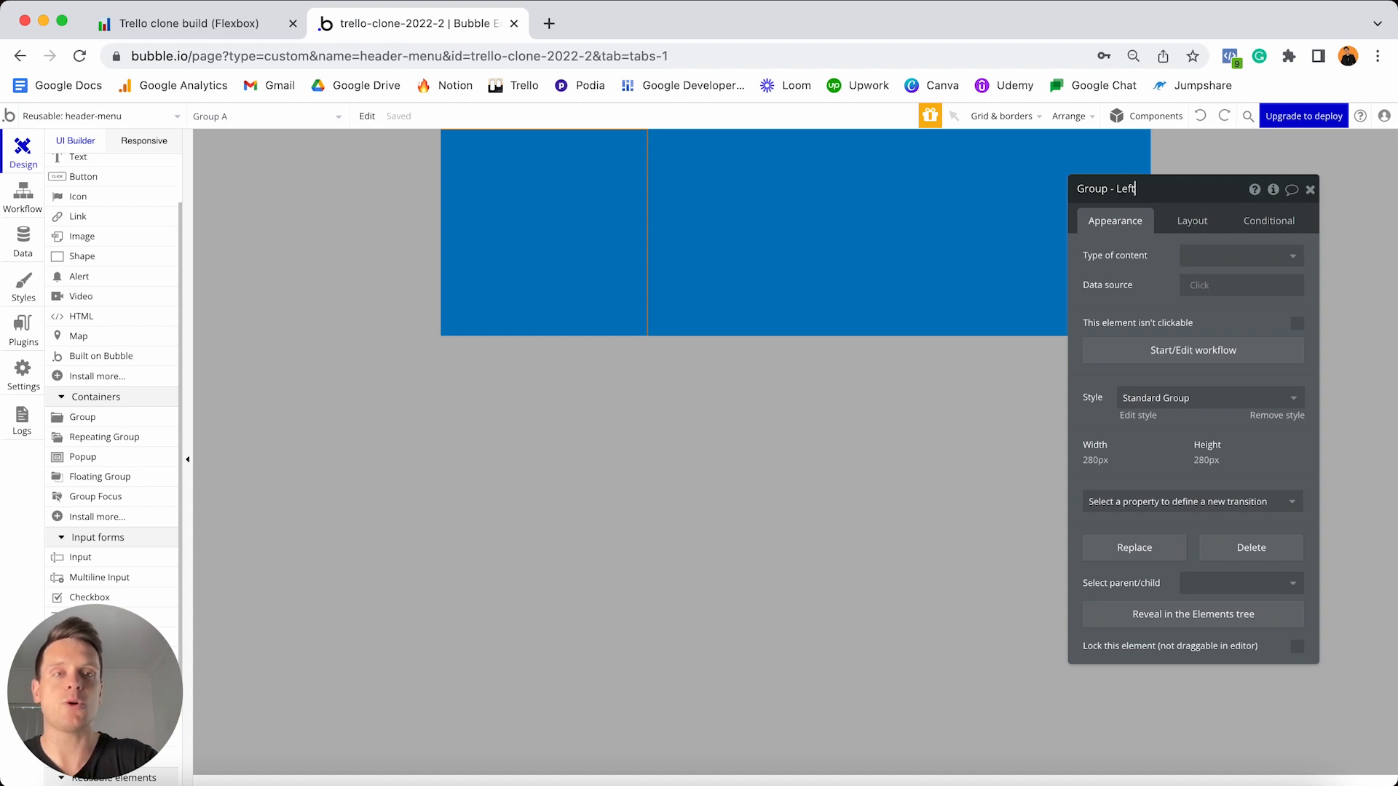
left_click(502, 185)
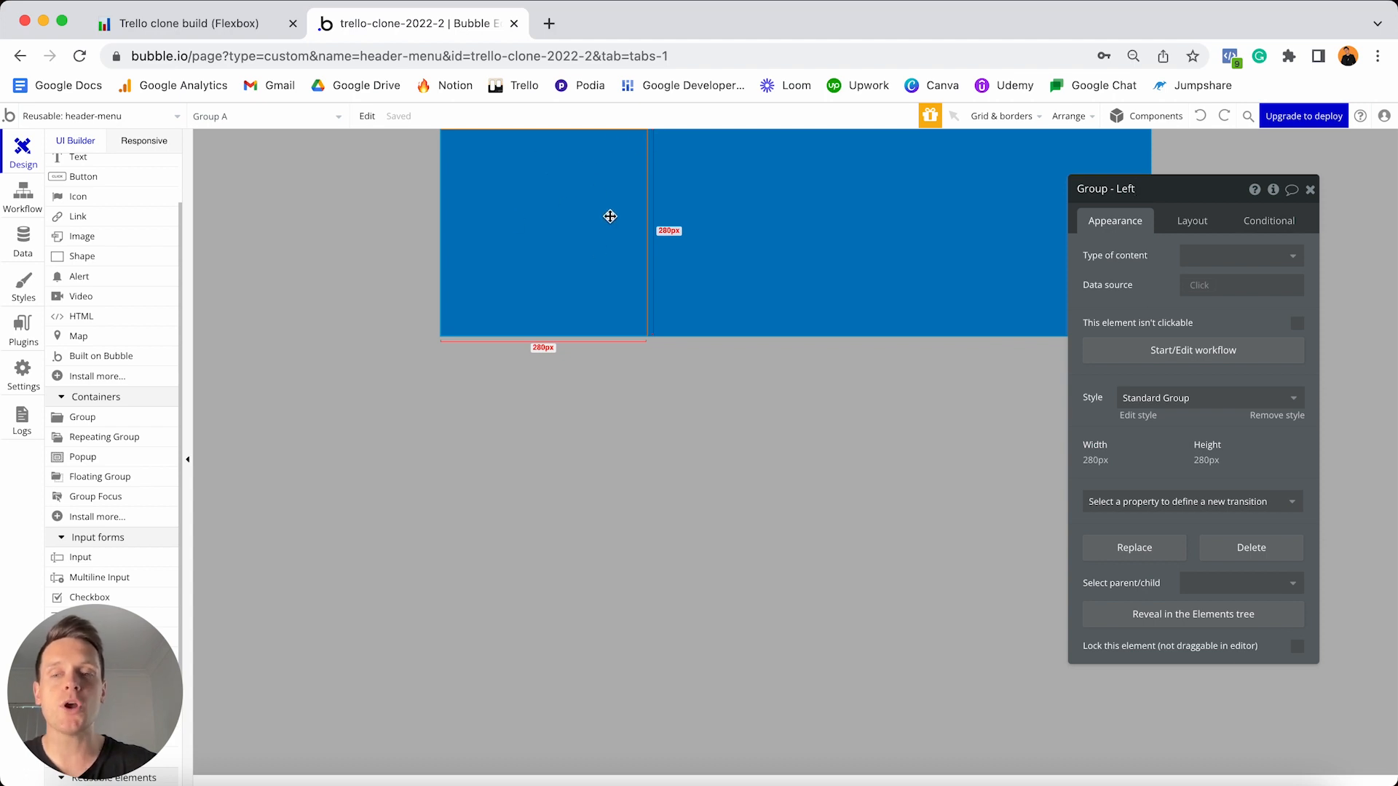
- Remove Group - Left's preset style and give it a flat pink #FFD5D5 background
left_click(1293, 417)
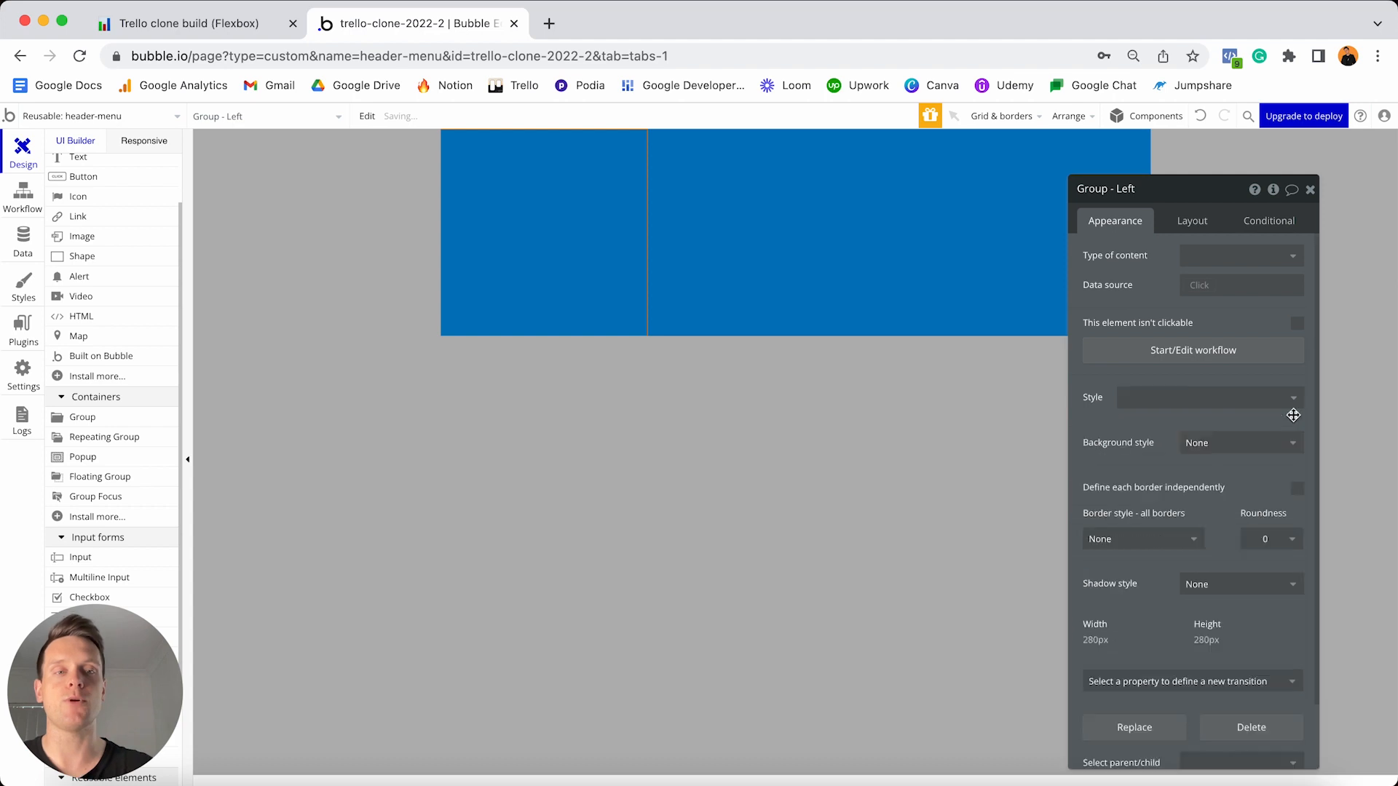
left_click(1248, 448)
left_click(1224, 489)
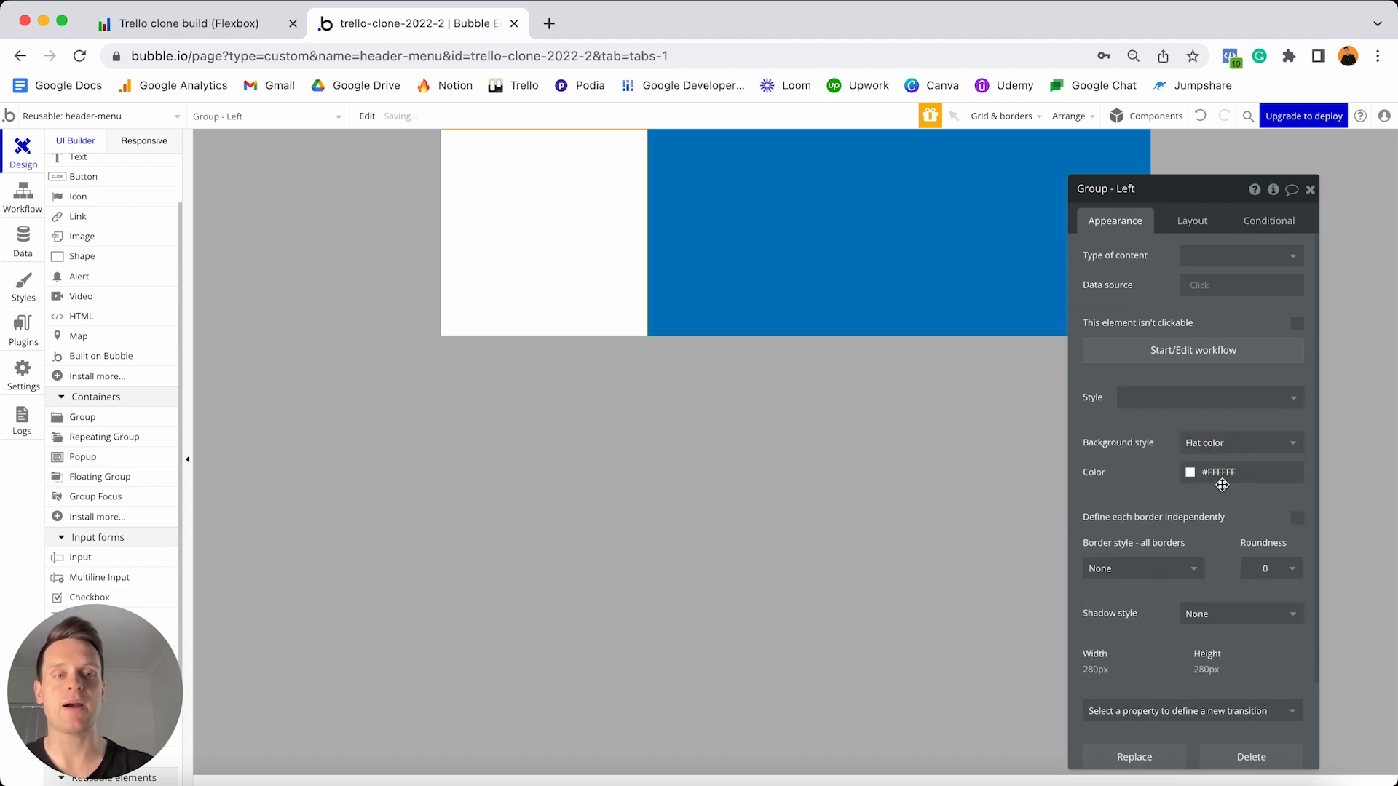
left_click(1214, 472)
left_click(1206, 489)
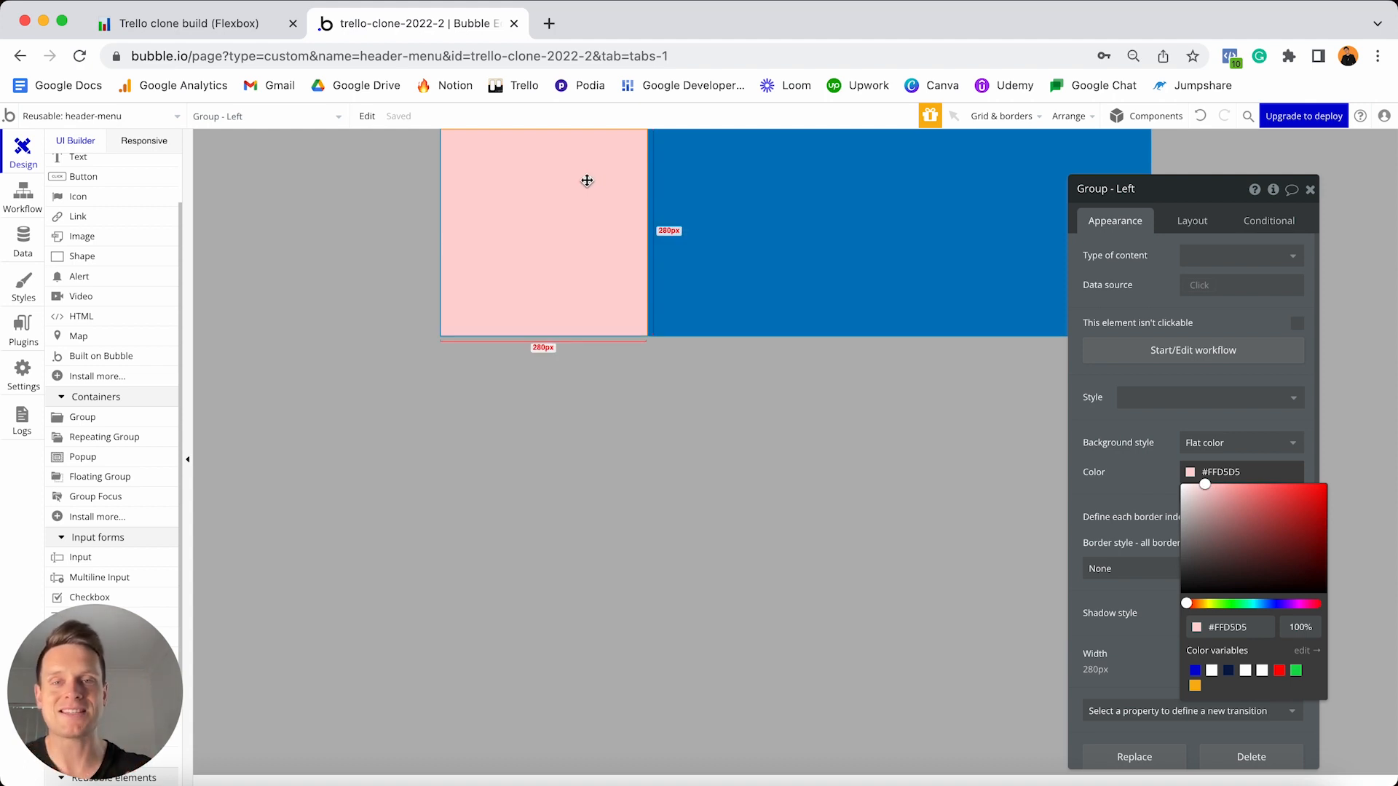
left_click(1230, 443)
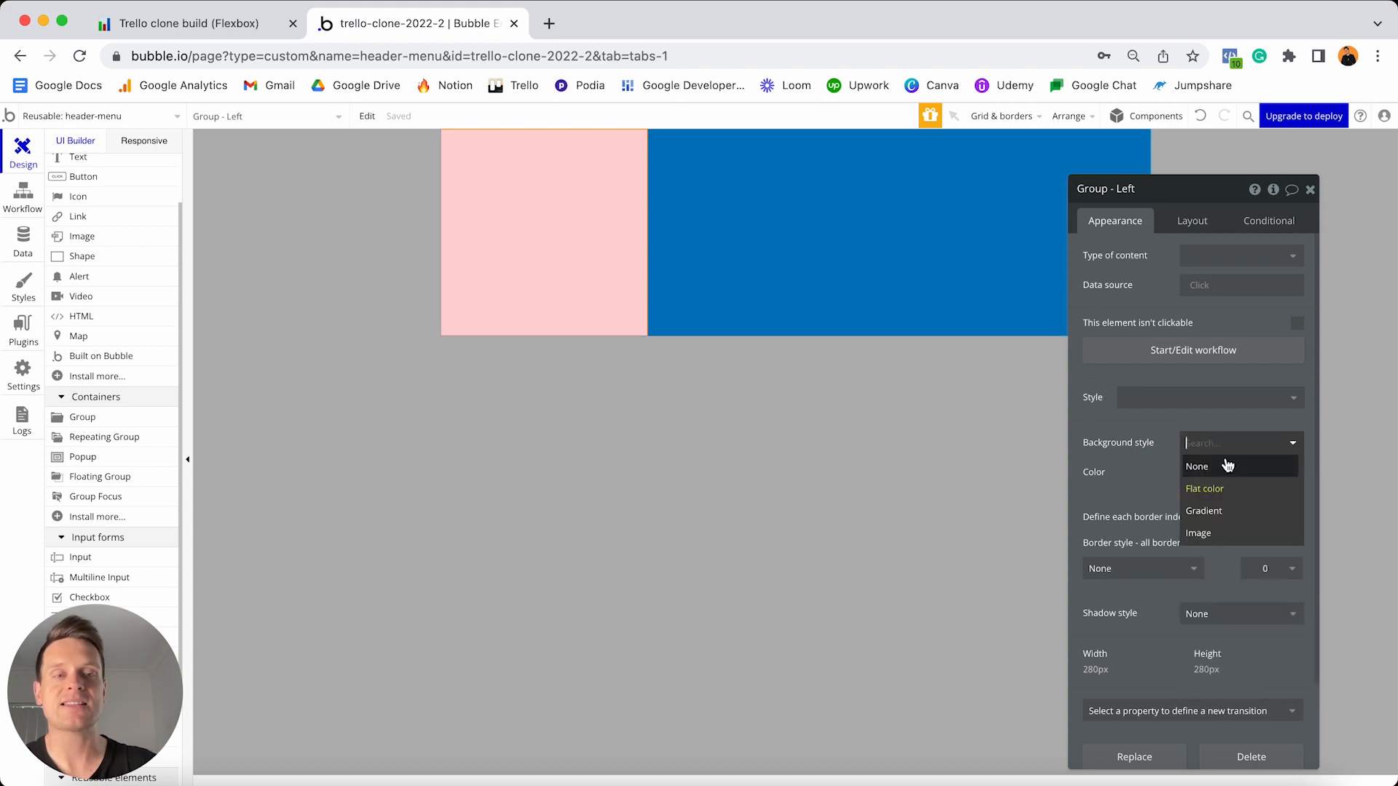
left_click(1212, 467)
left_click(873, 263)
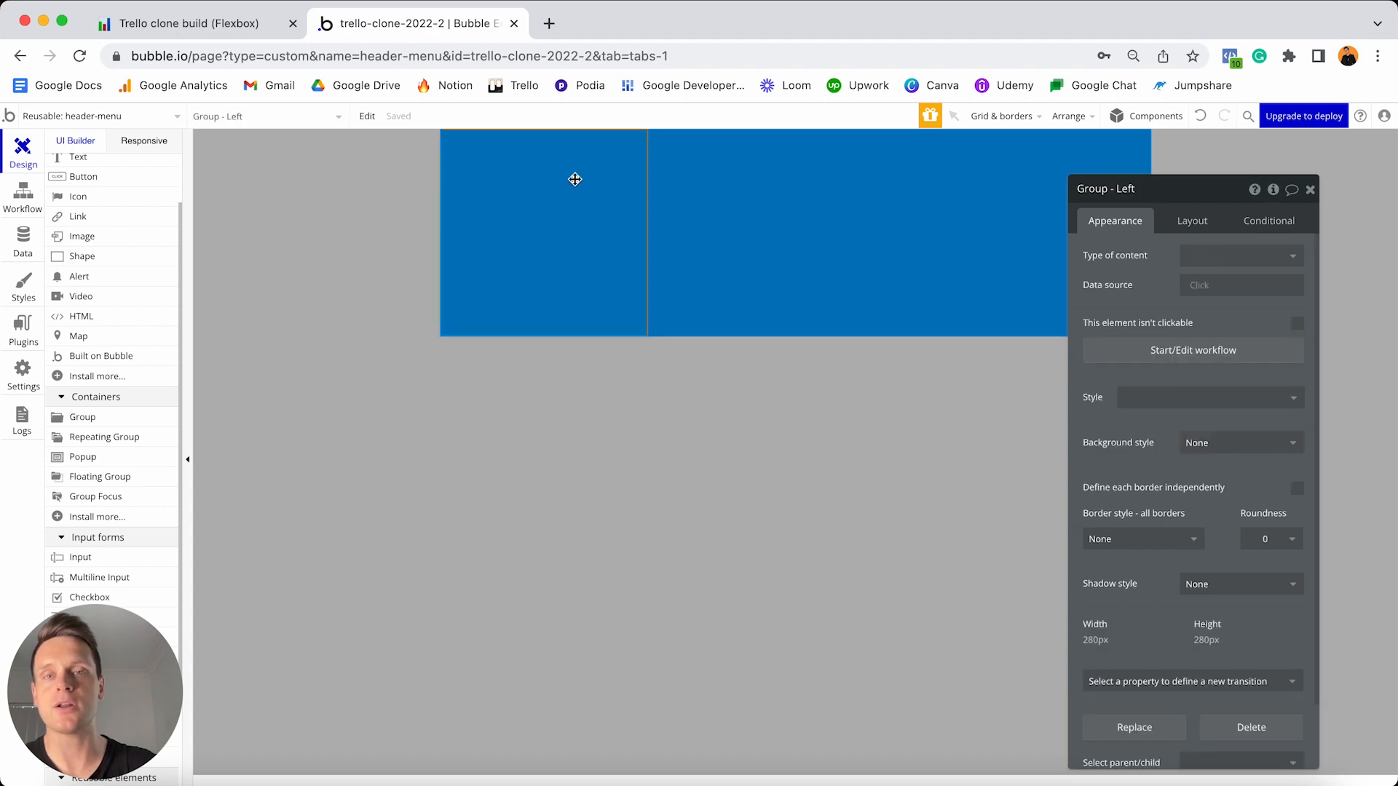
left_click(558, 219)
left_click(1206, 442)
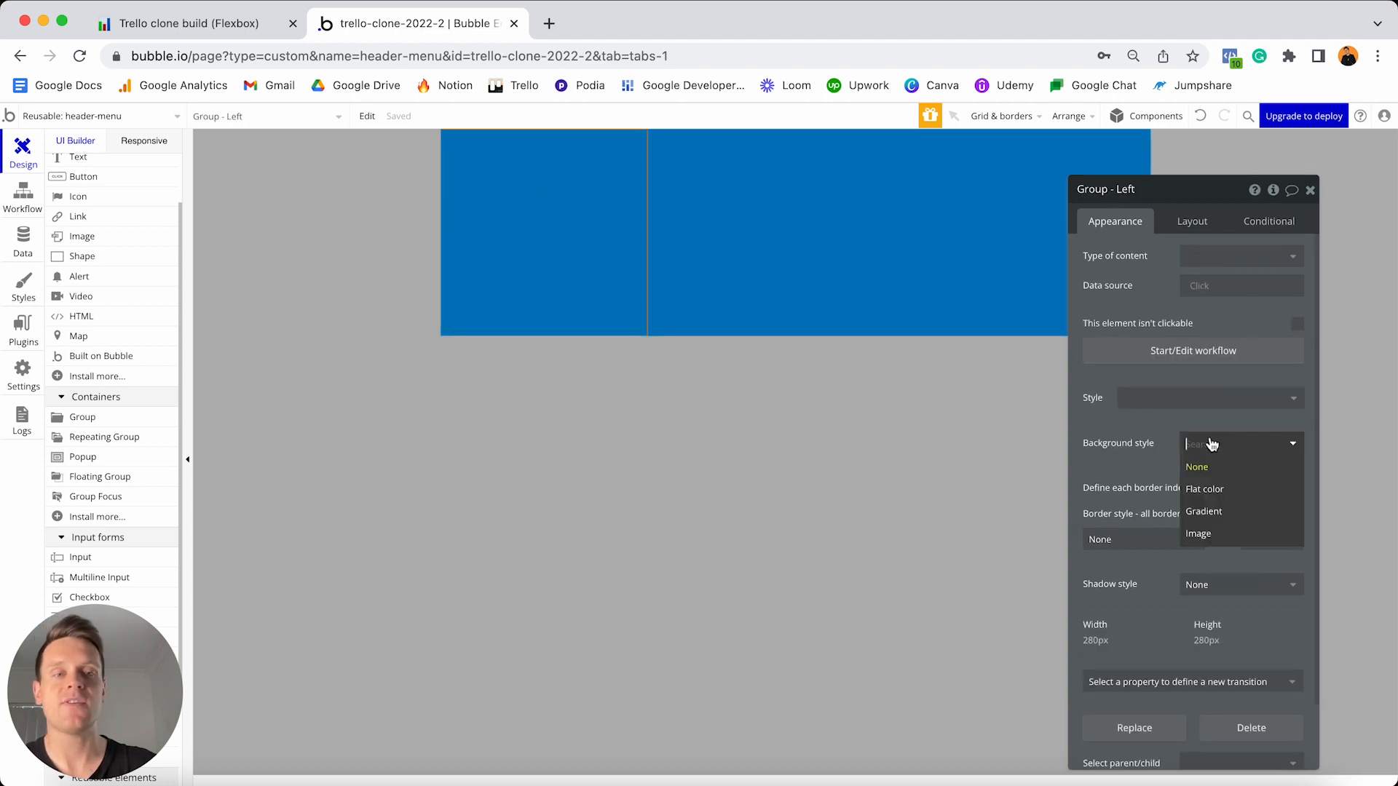
left_click(1219, 492)
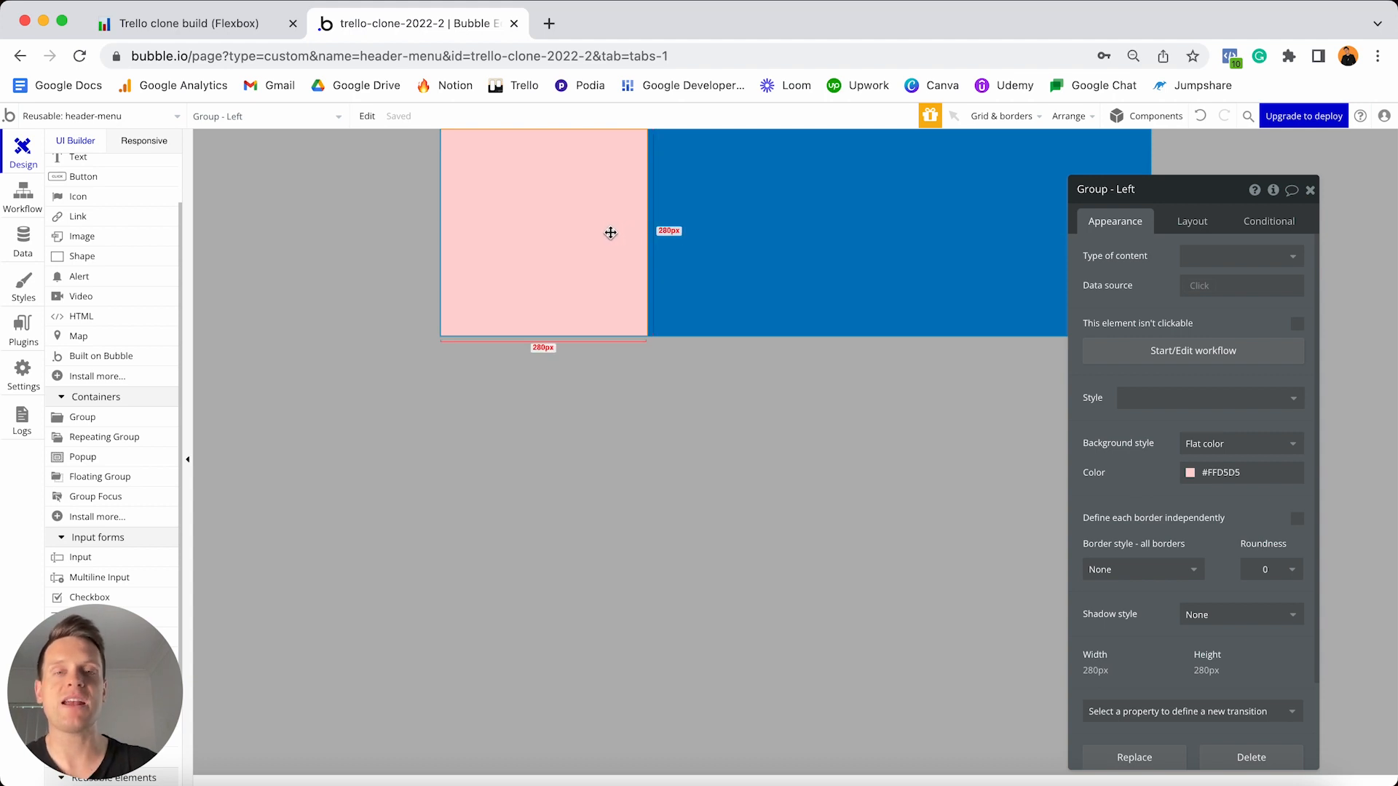
left_click(731, 222)
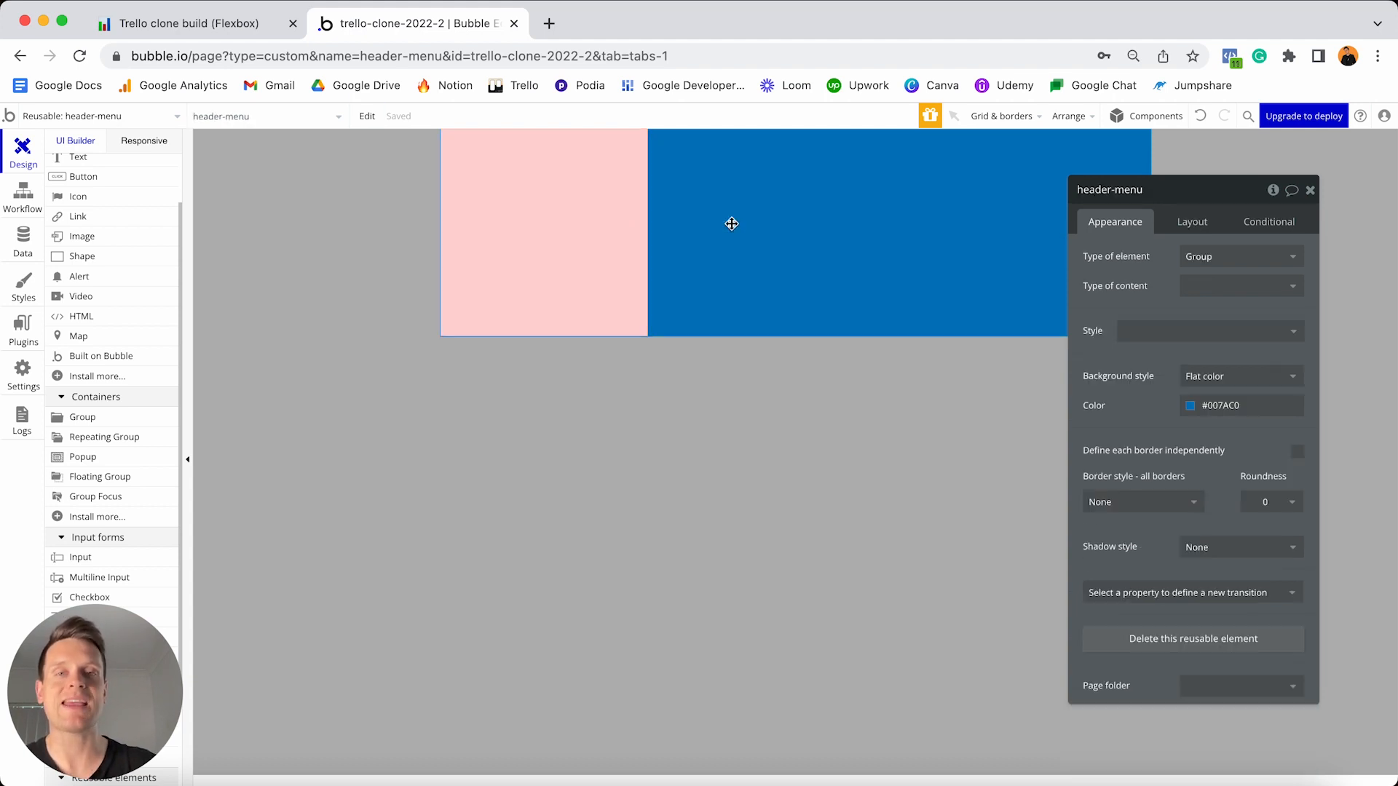
- Paste a copy of Group - Left, recolour it #EBFFD6 green and rename it Group - Right
key("ctrl+v")
left_click(1215, 472)
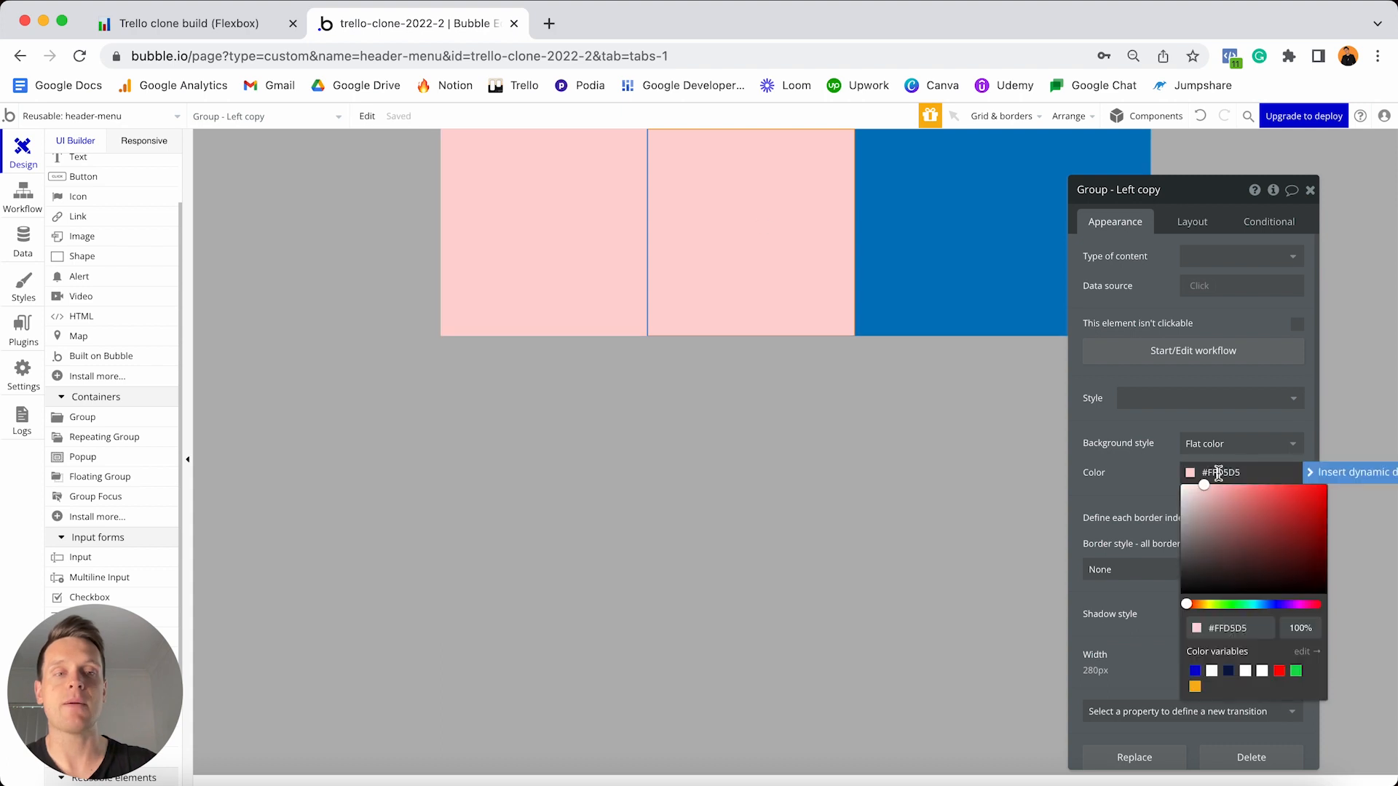
left_click_drag(1207, 605, 1220, 605)
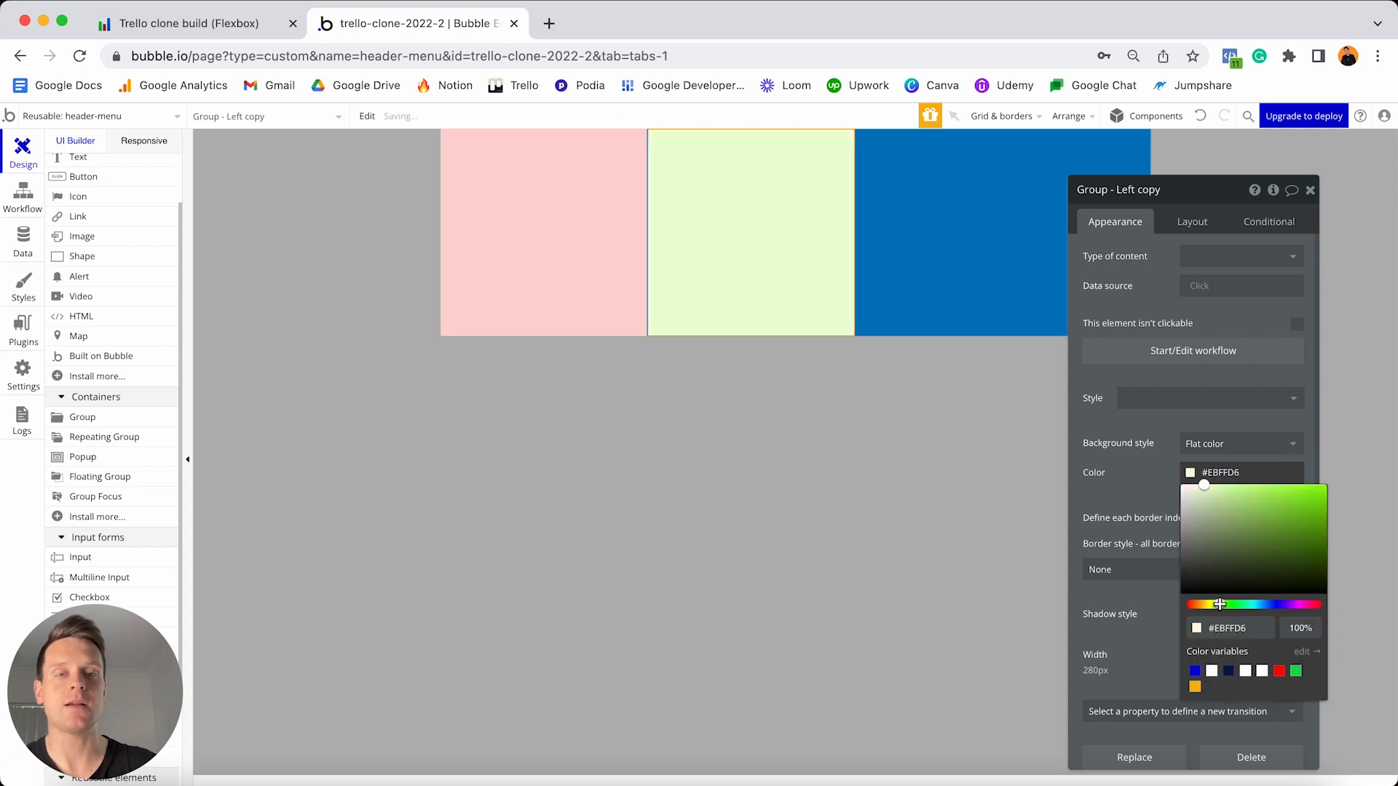
left_click(1121, 191)
left_click(1118, 193)
key("super+shift+Right")
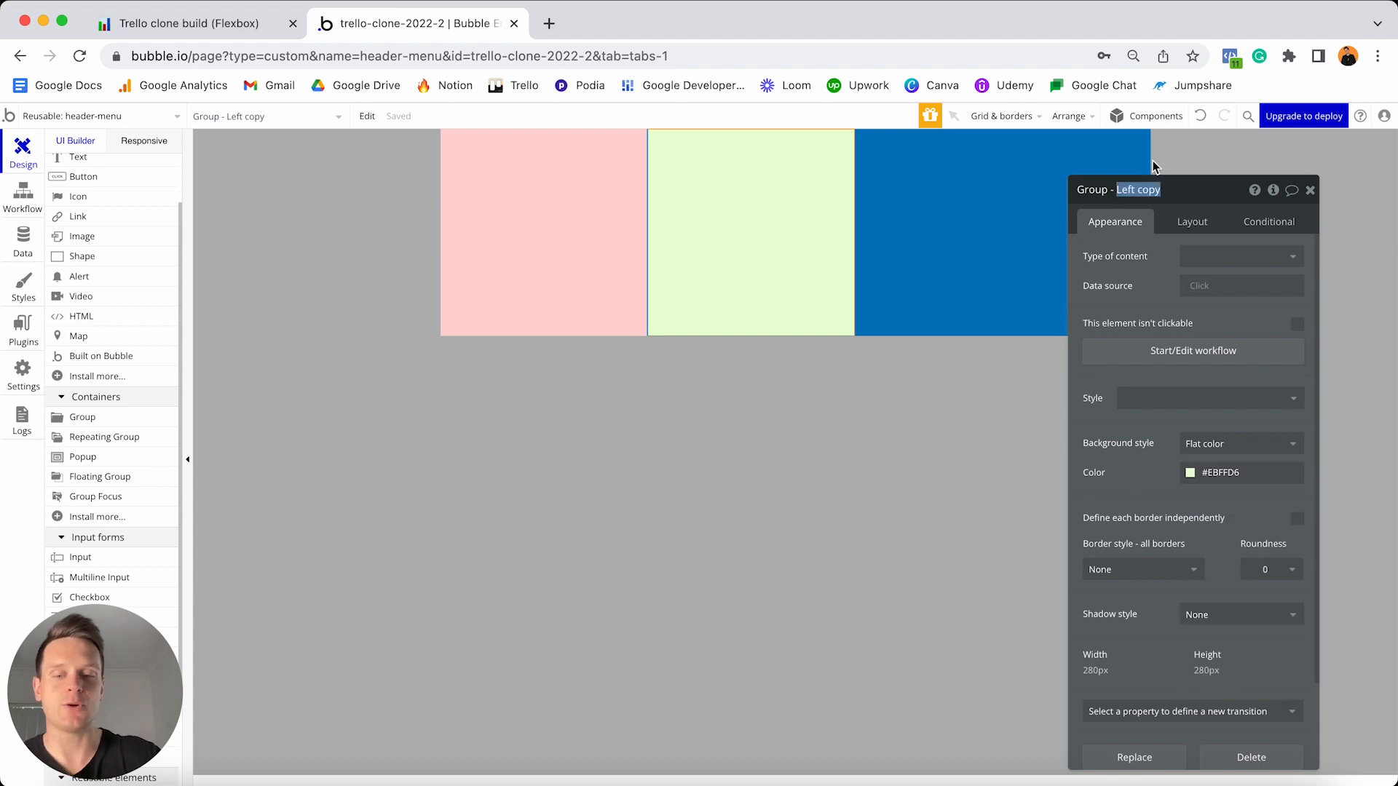
type("Right")
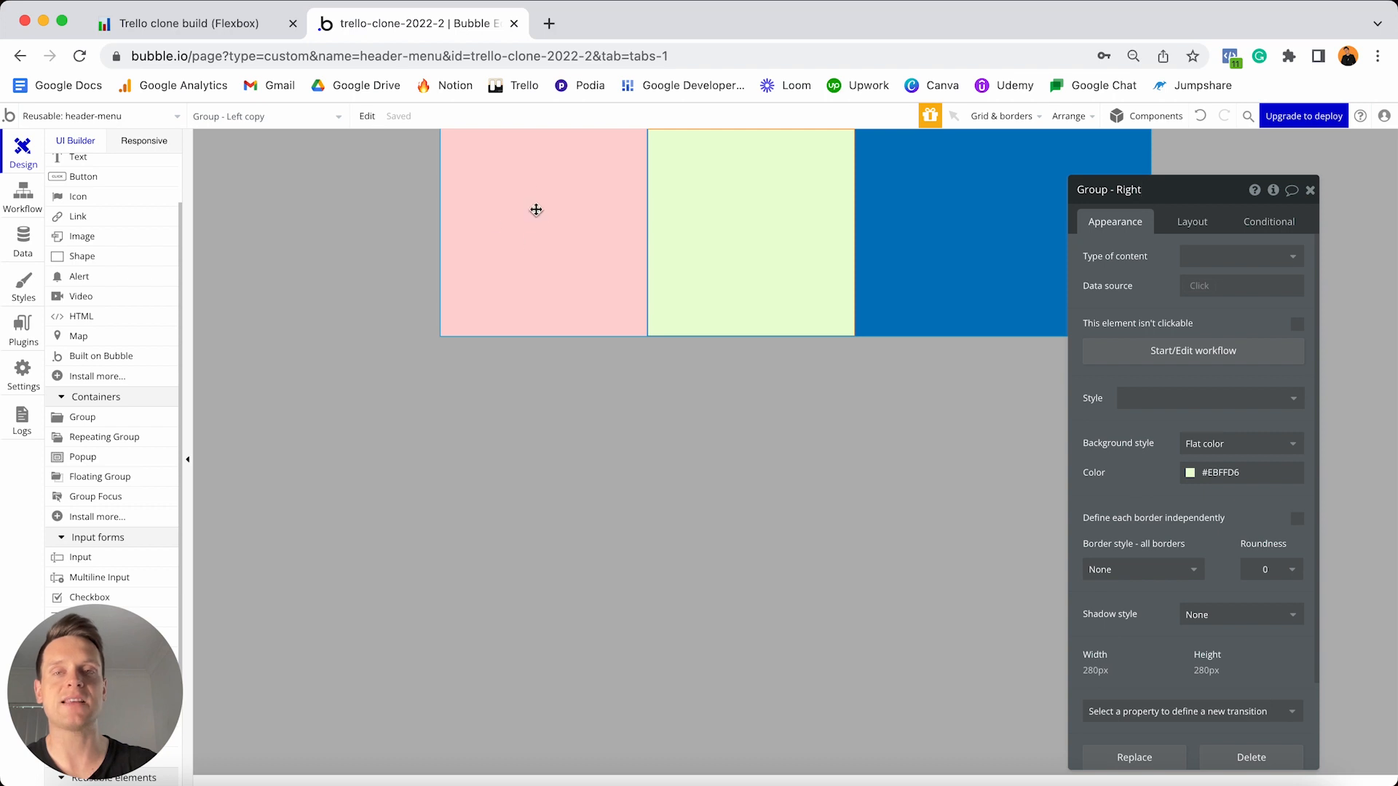
left_click(537, 210)
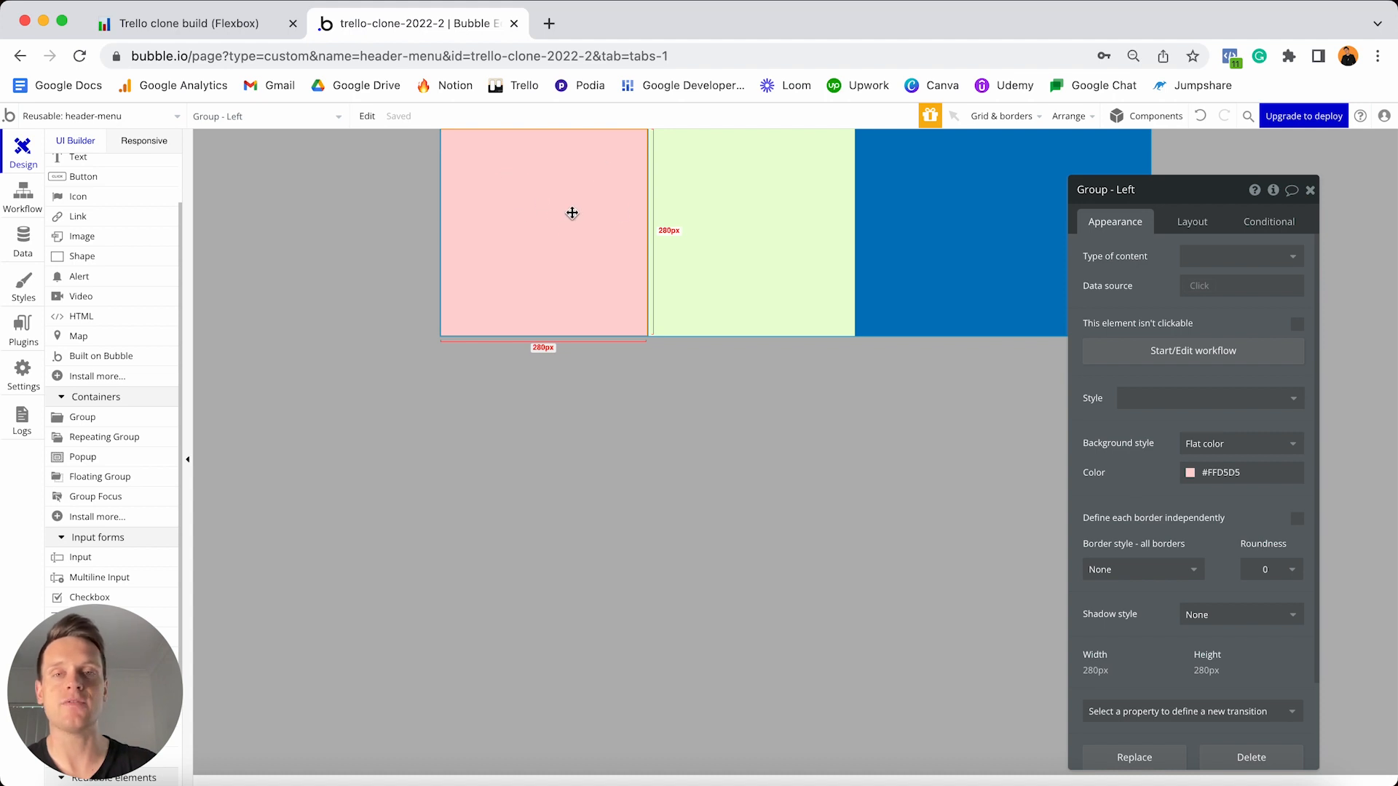
- Set Group - Left's container layout to Row
left_click(1186, 226)
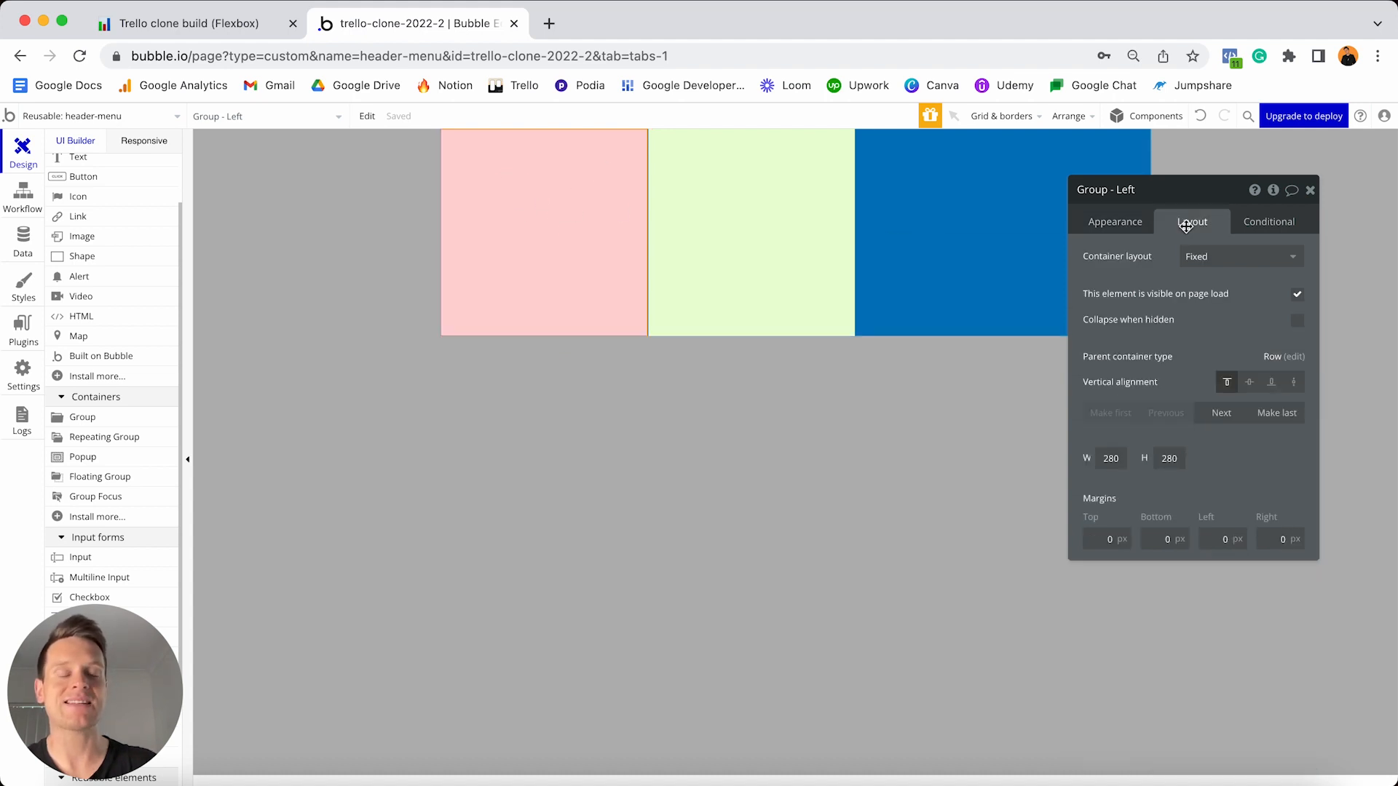
left_click(1206, 258)
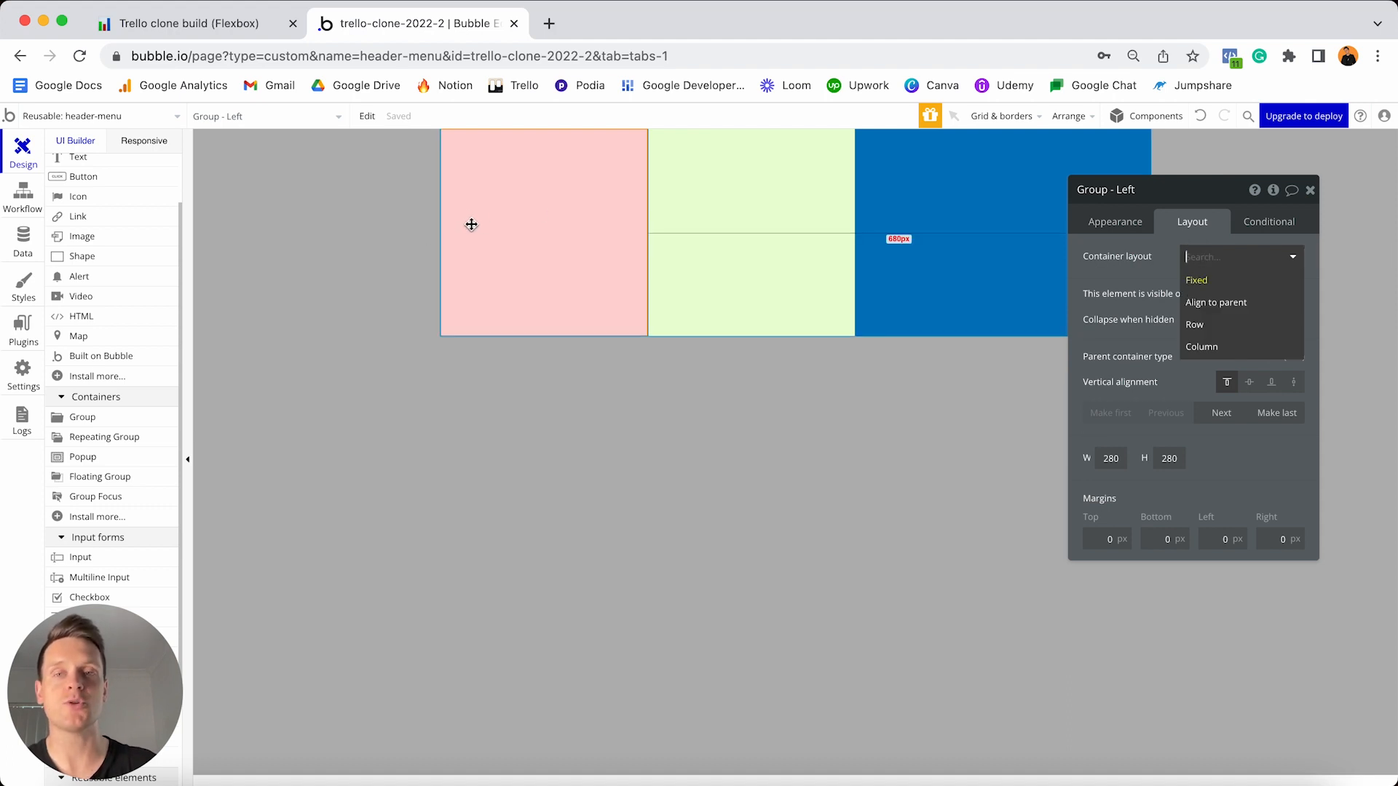
left_click(1205, 330)
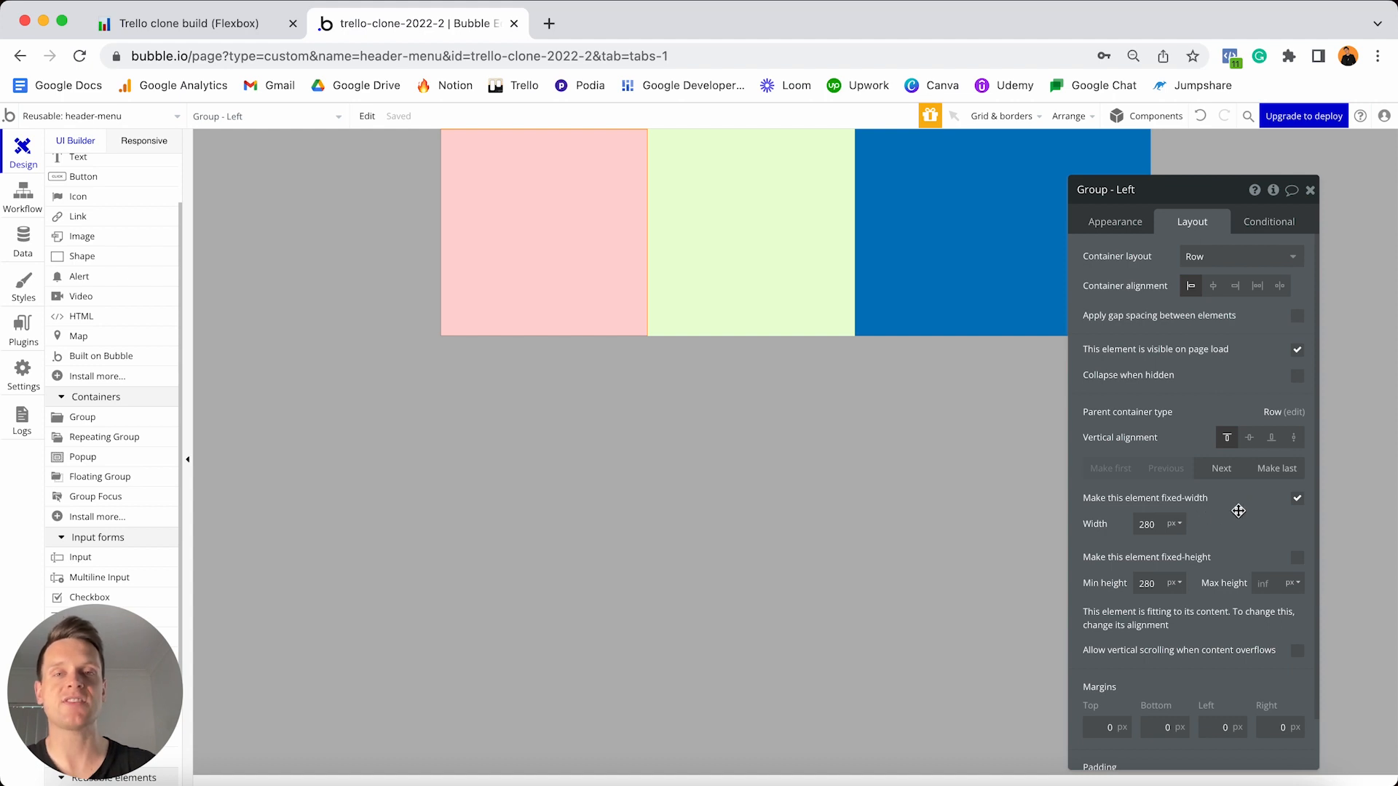
- Make Group - Left flexible-width instead of fixed 280 px, with a minimum width of 0
left_click(1297, 500)
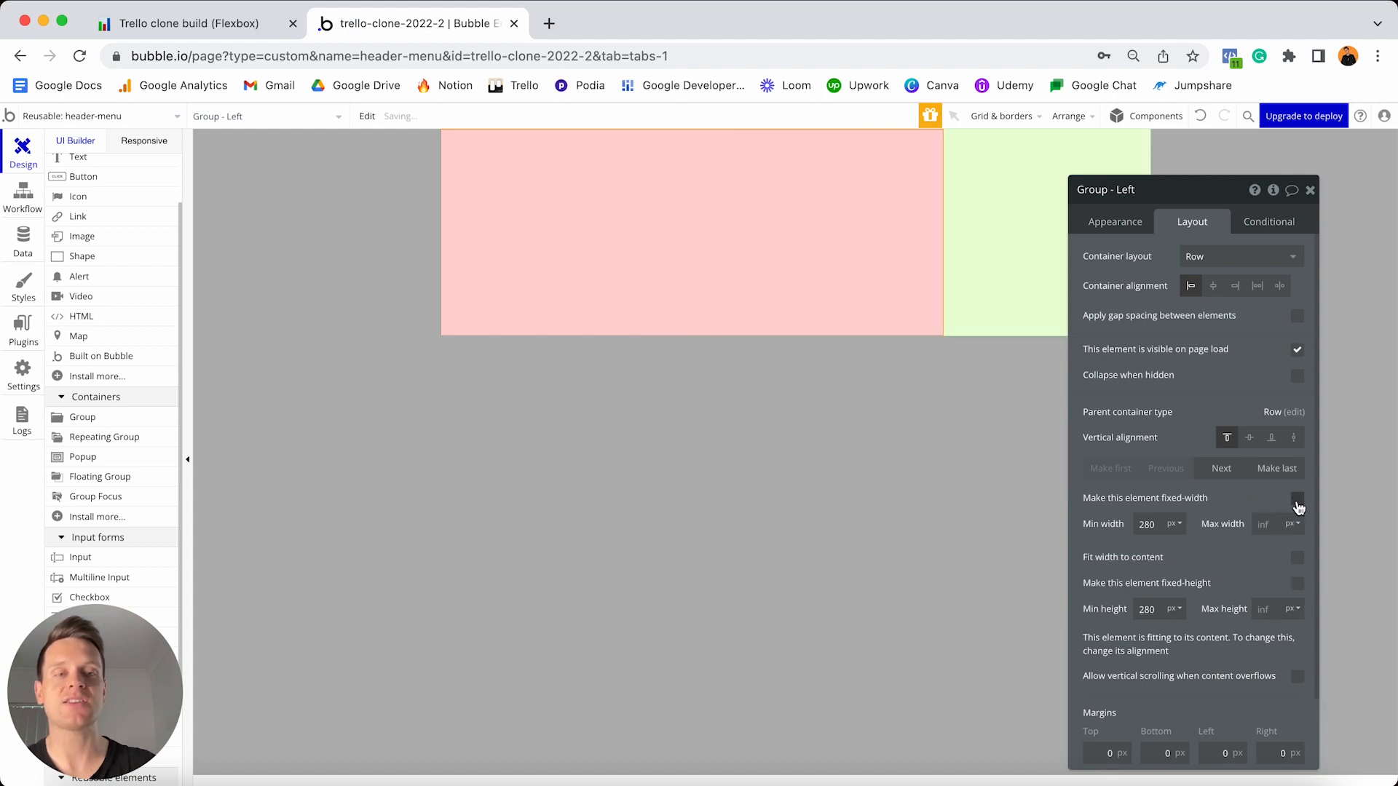
left_click(1167, 522)
key("super+a")
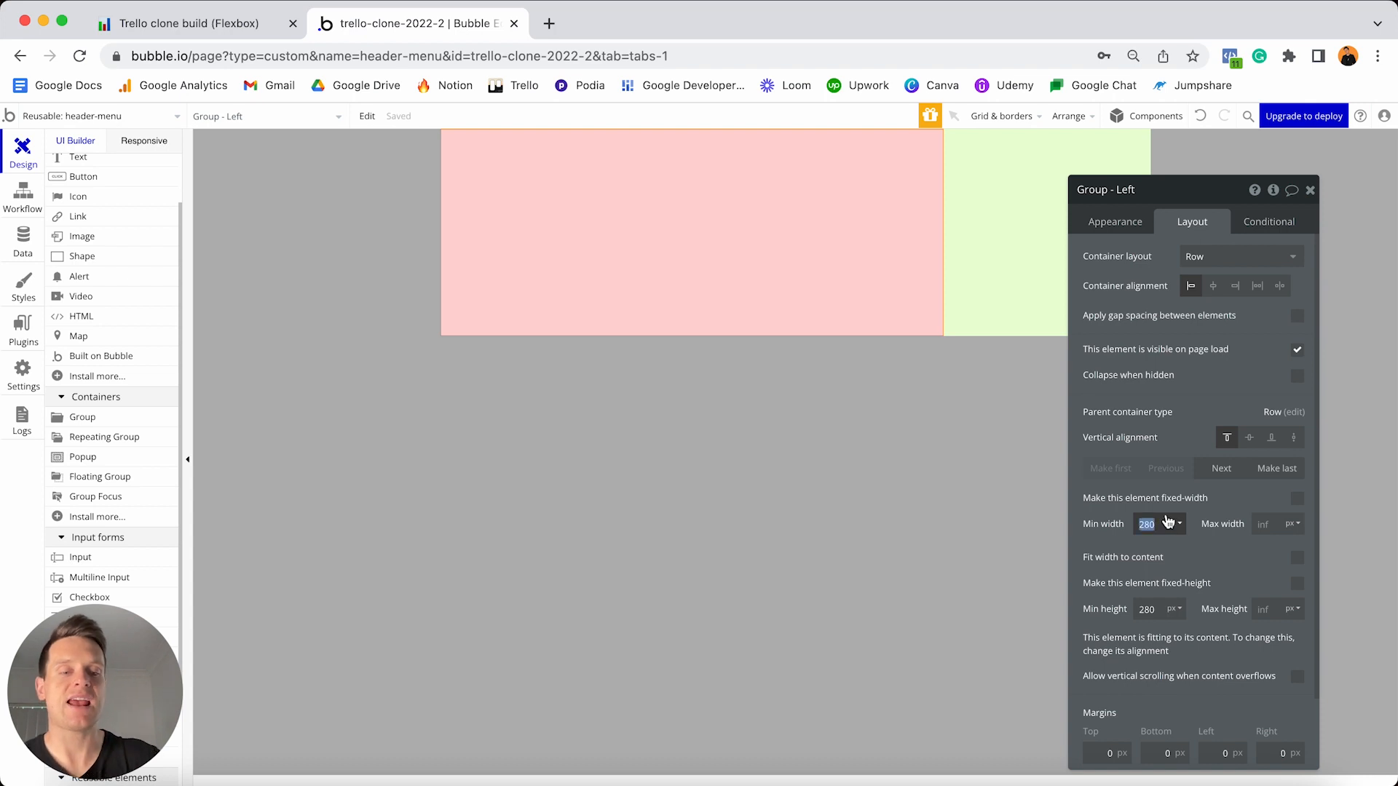
type("0")
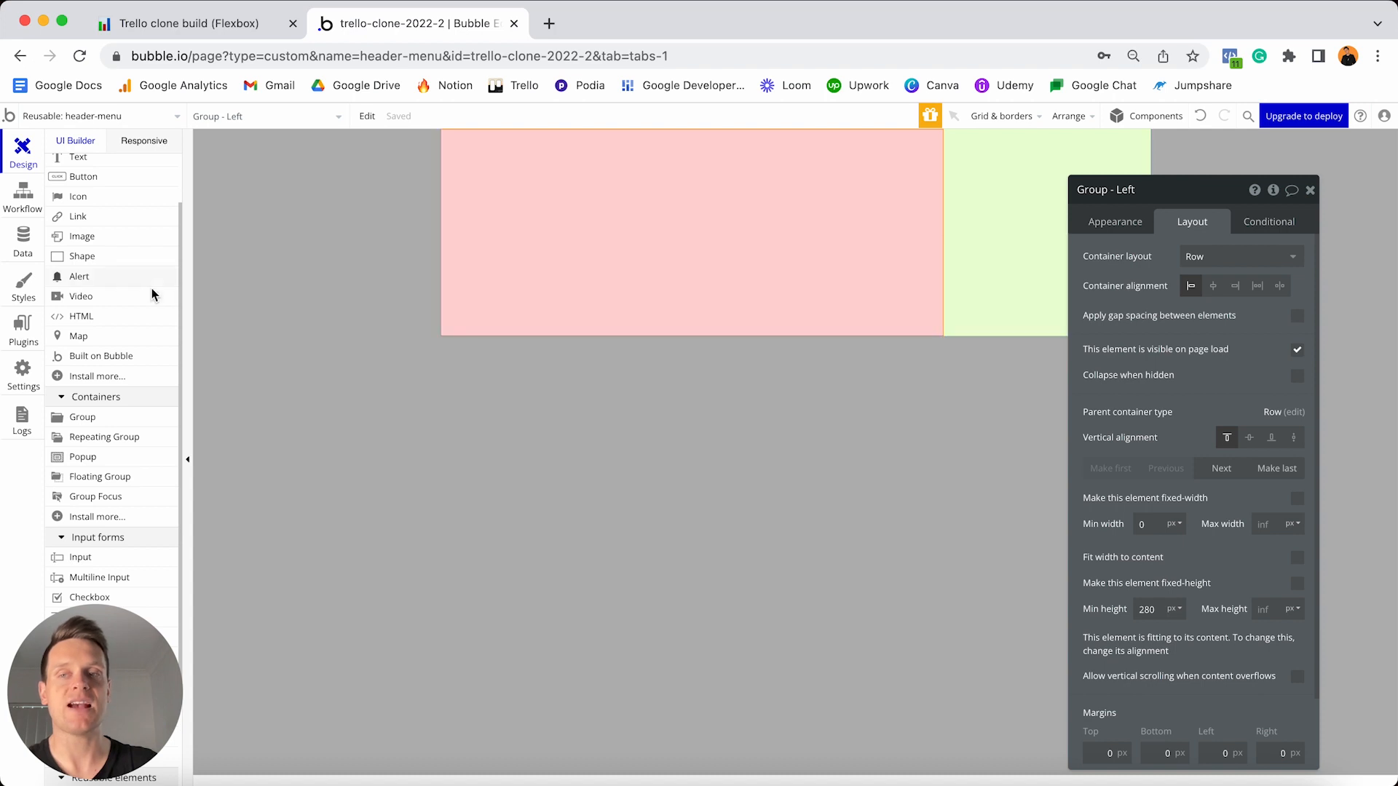
scroll(153, 295, "up", 2)
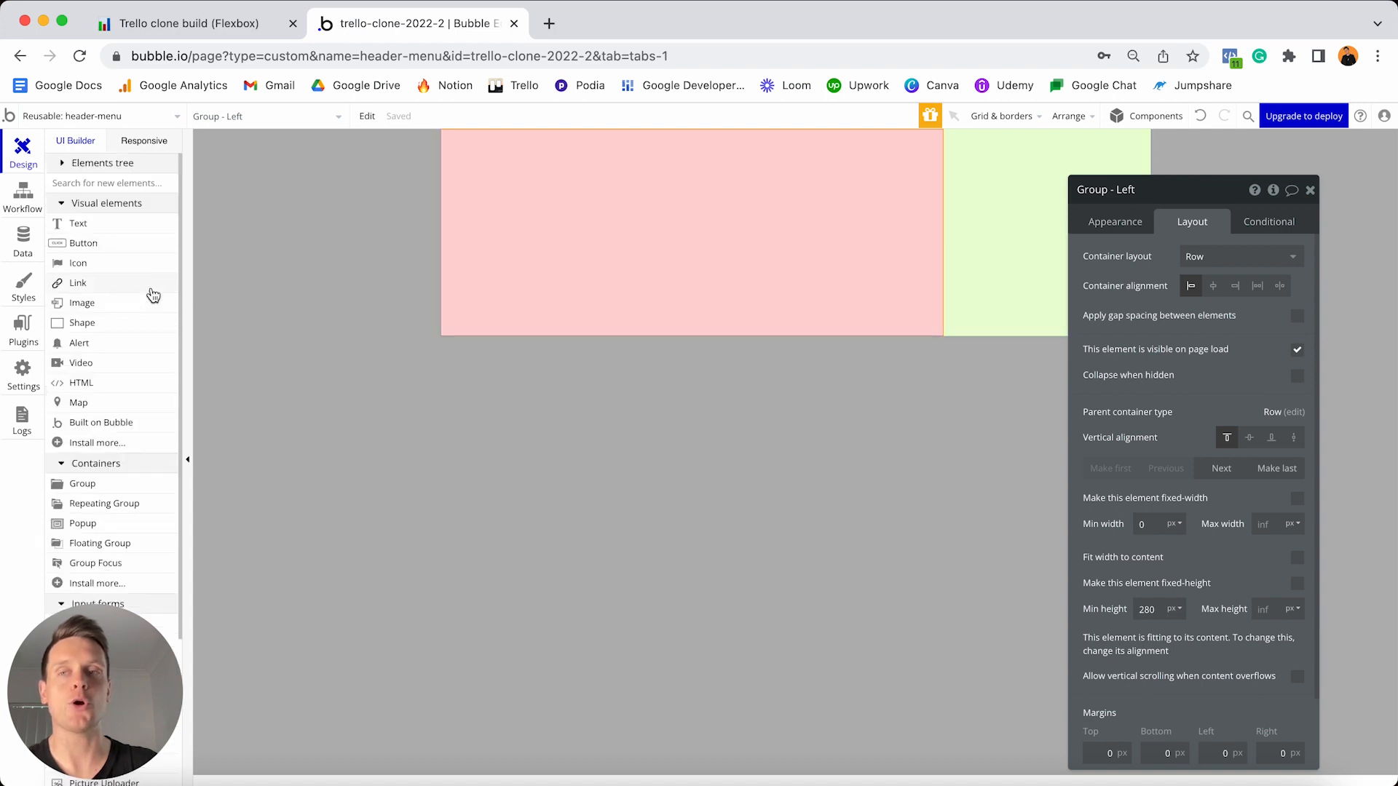
- Add an image to Group - Left, 80 px wide with its aspect ratio locked at 2:1
left_click(102, 301)
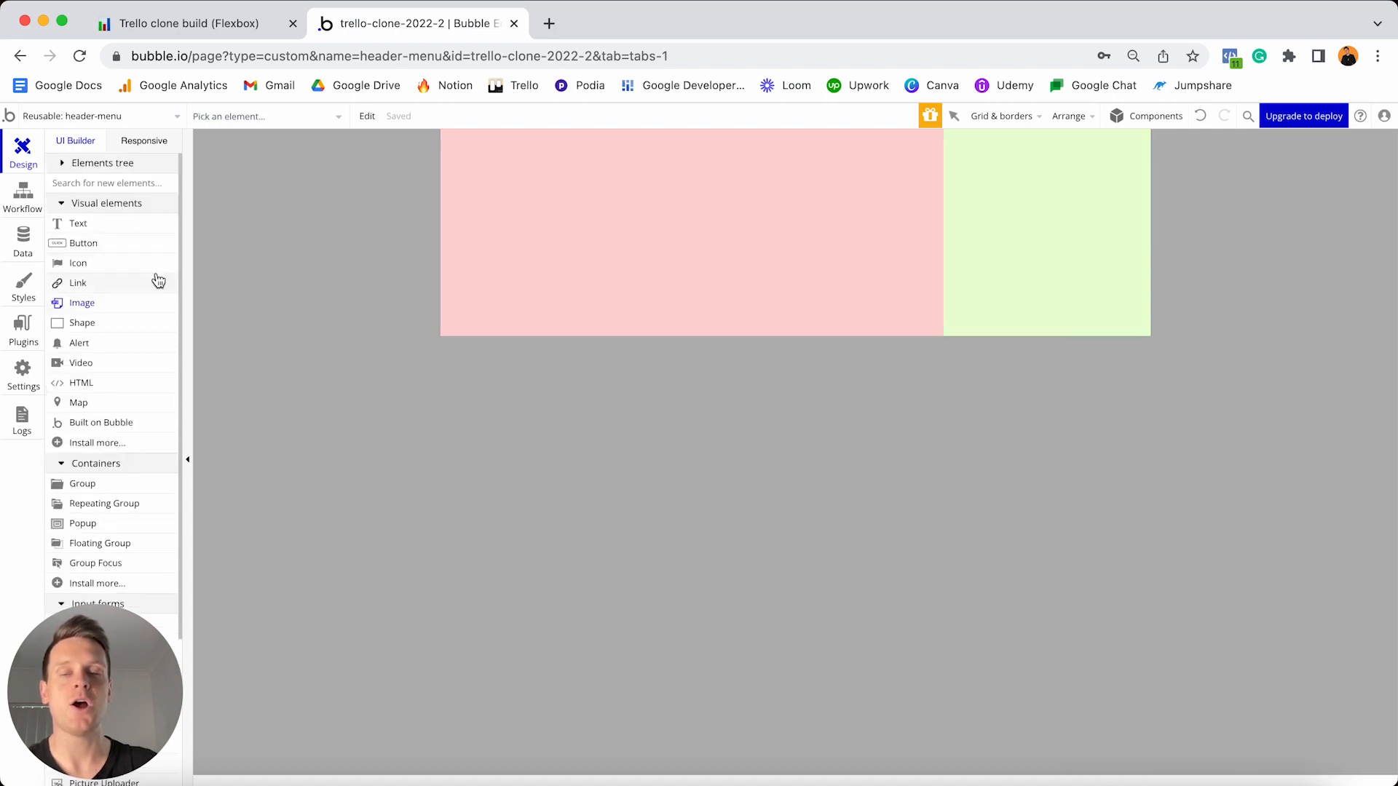
left_click(574, 194)
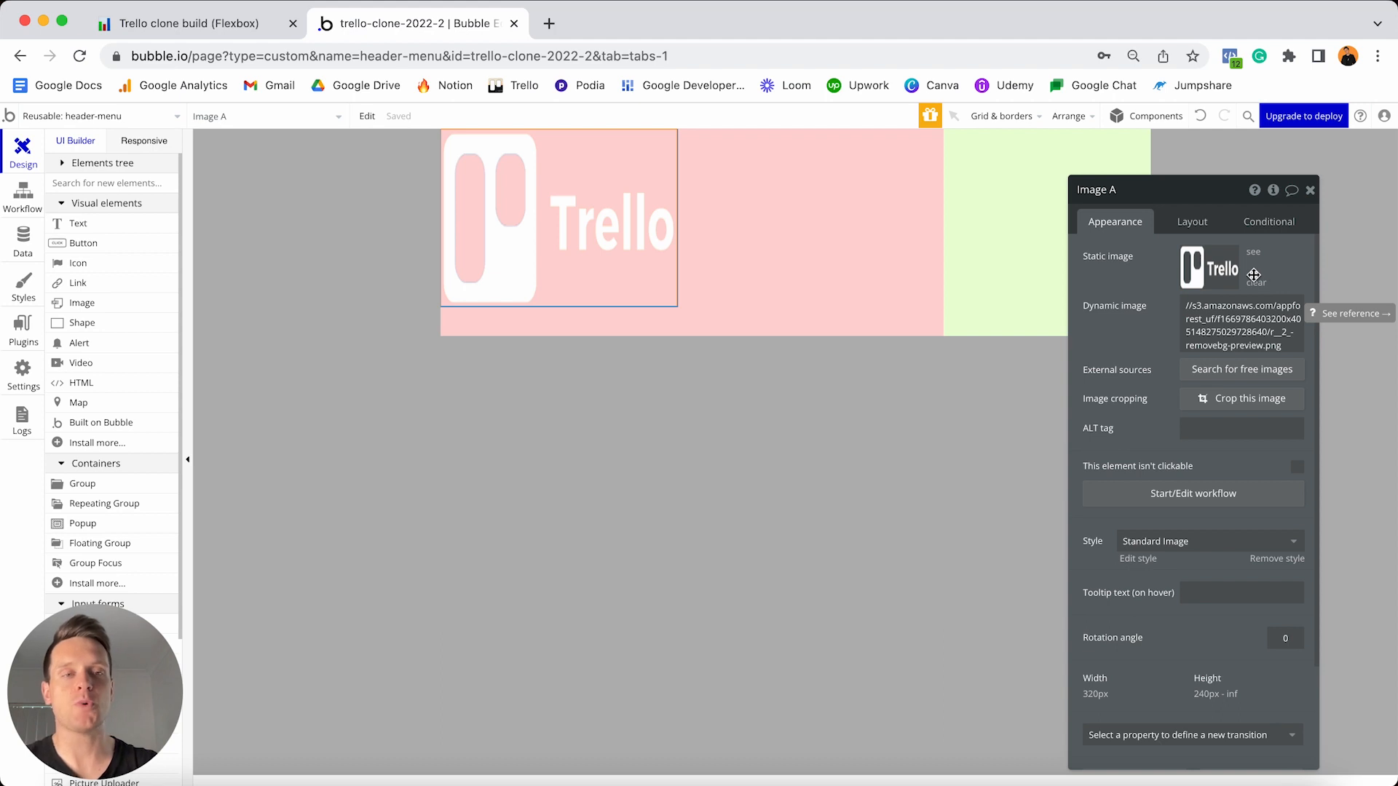
left_click(1191, 227)
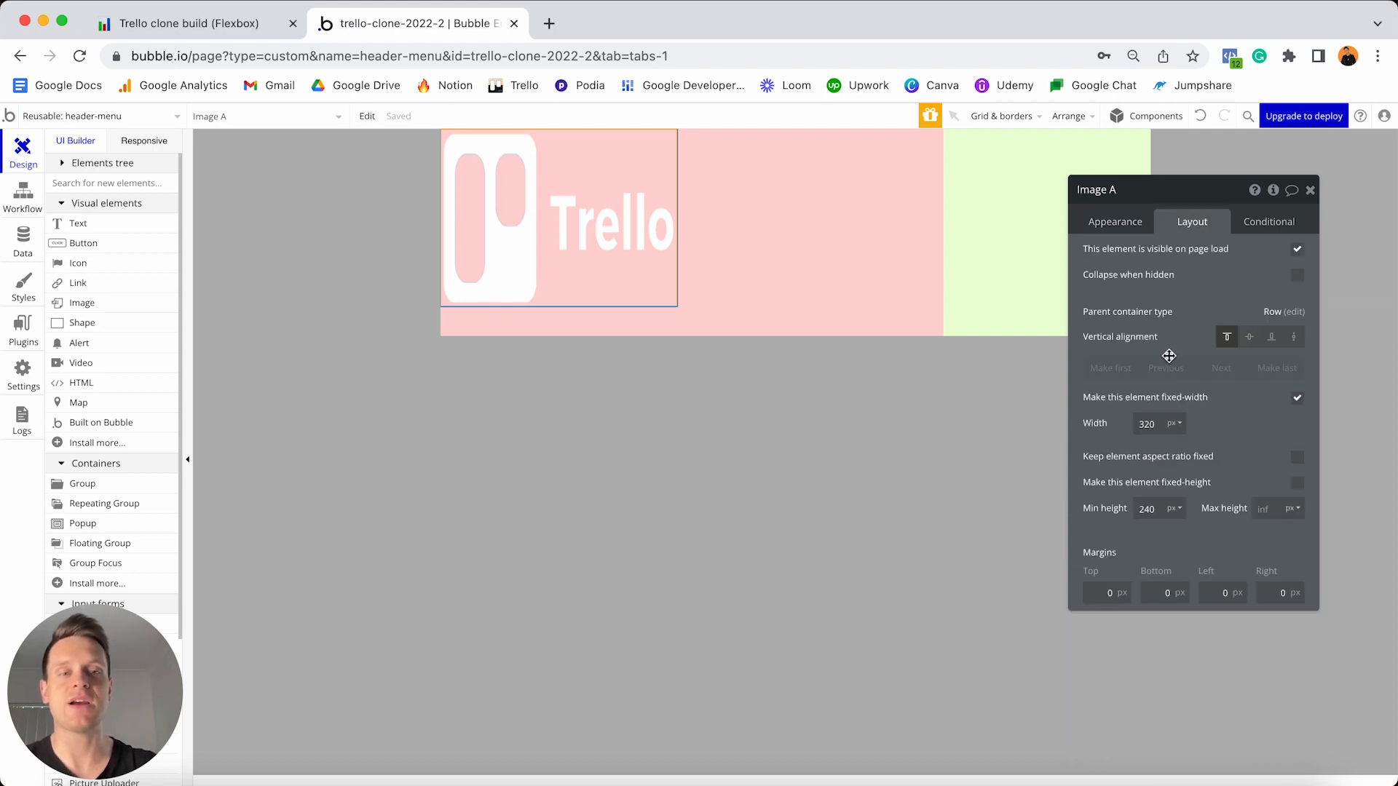
left_click(1157, 423)
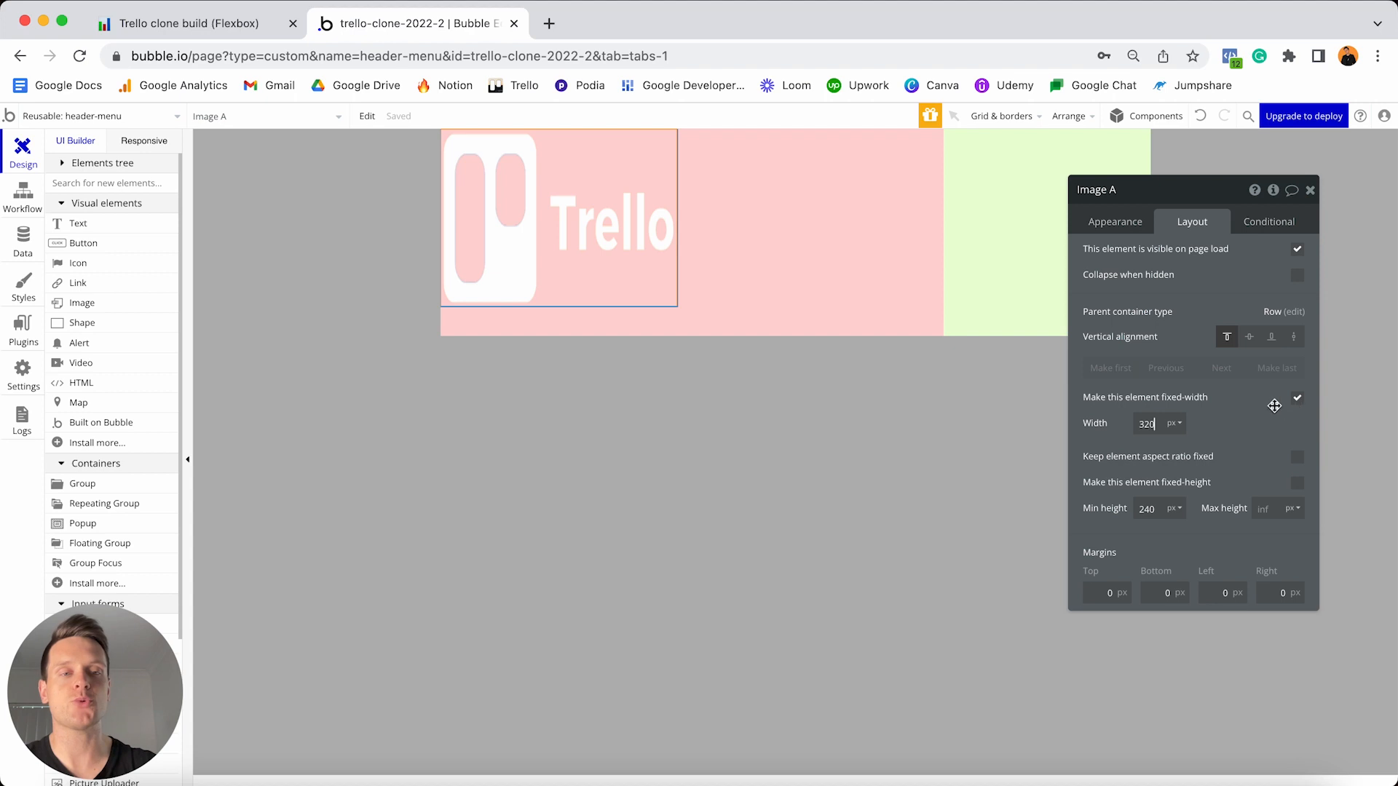
key("super+a")
type("80")
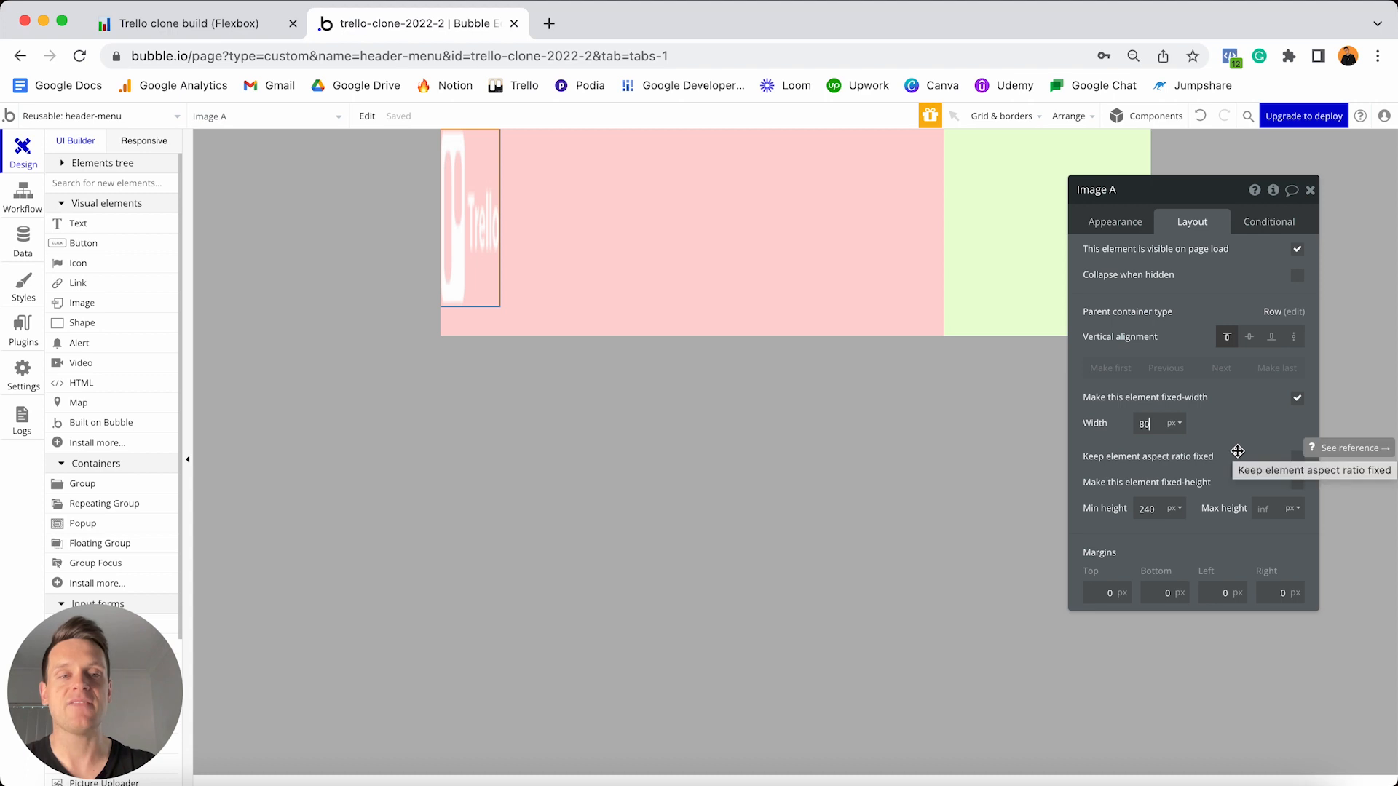
left_click(1298, 459)
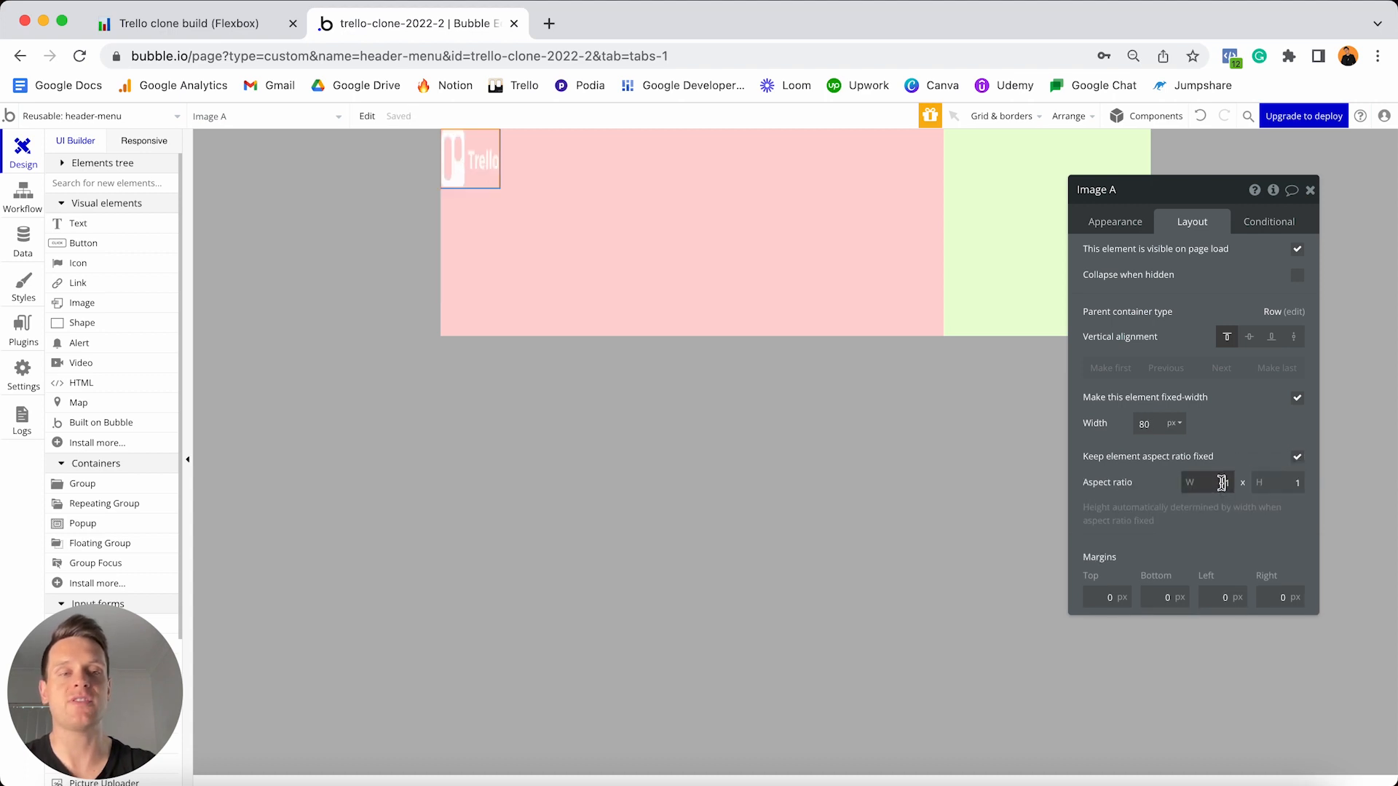
type("2")
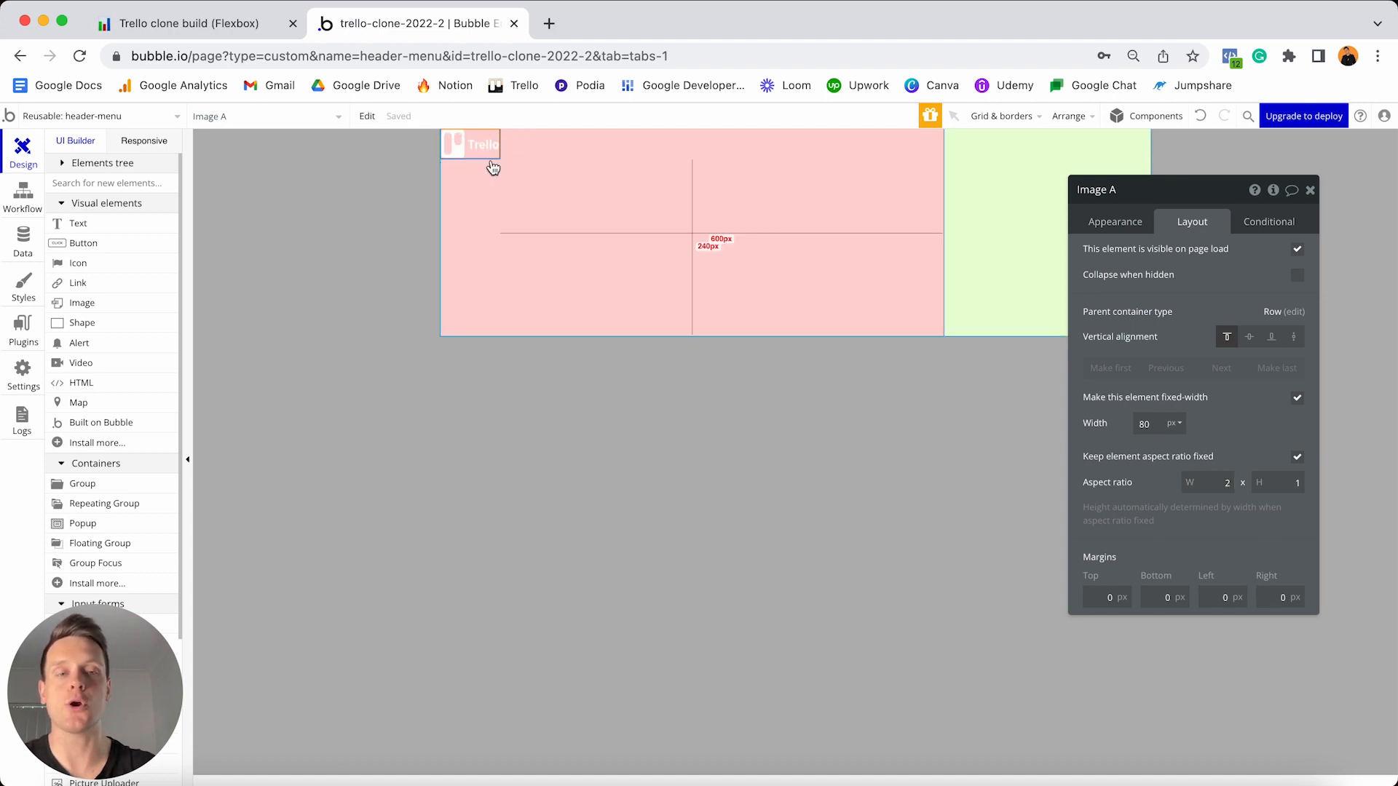
- Centre the logo vertically with 10 px top and bottom margins and a 30 px left margin
left_click(1249, 338)
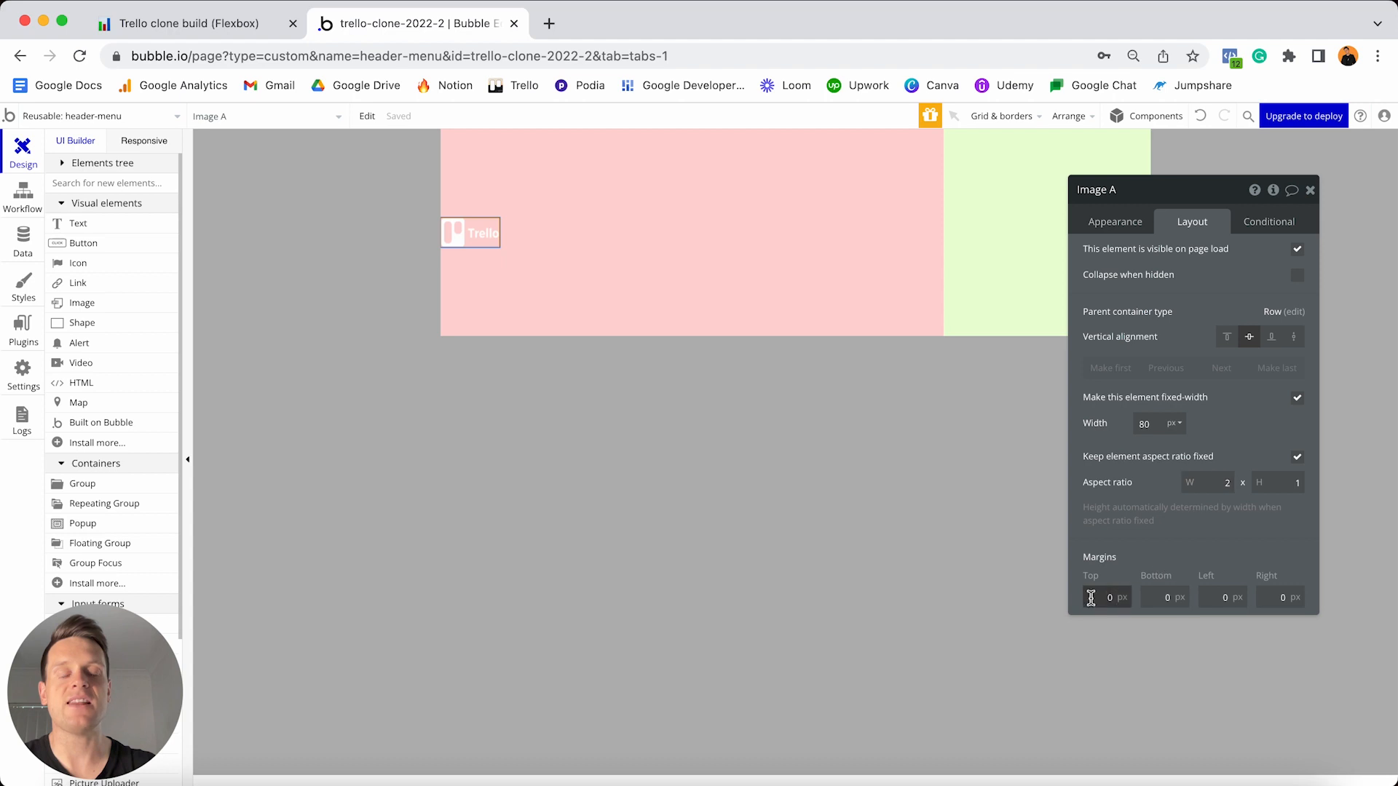
type("1")
left_click(1152, 597)
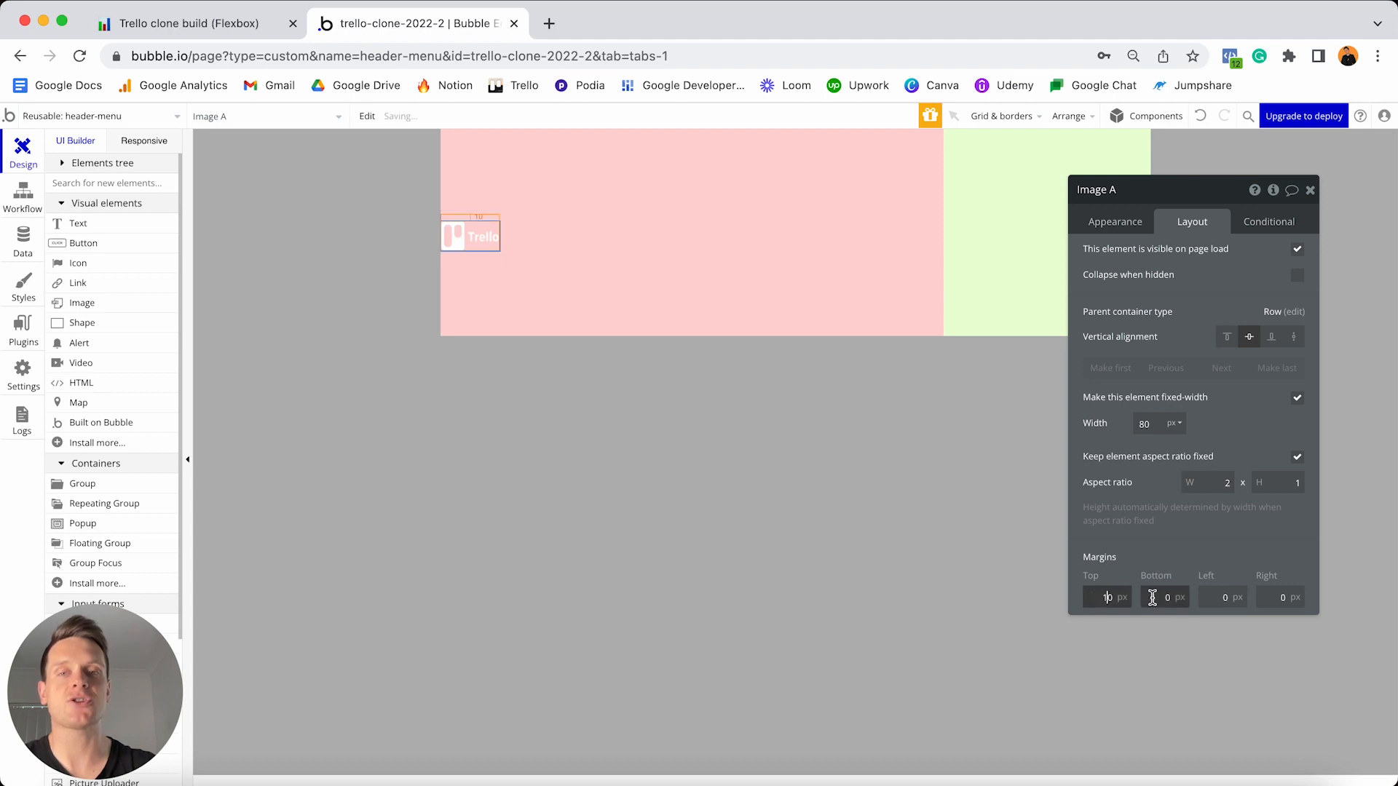
type("1")
left_click(1209, 597)
type("3")
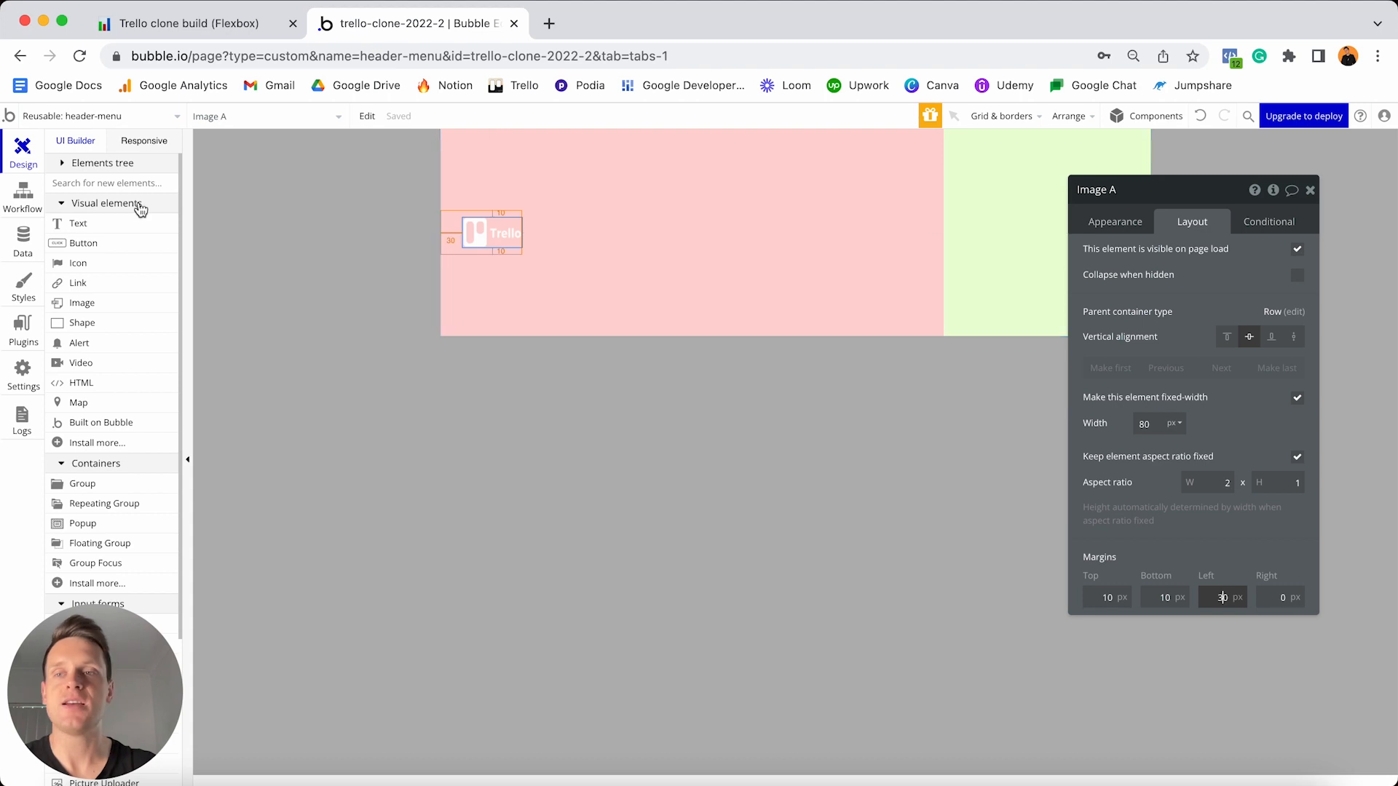
left_click(80, 224)
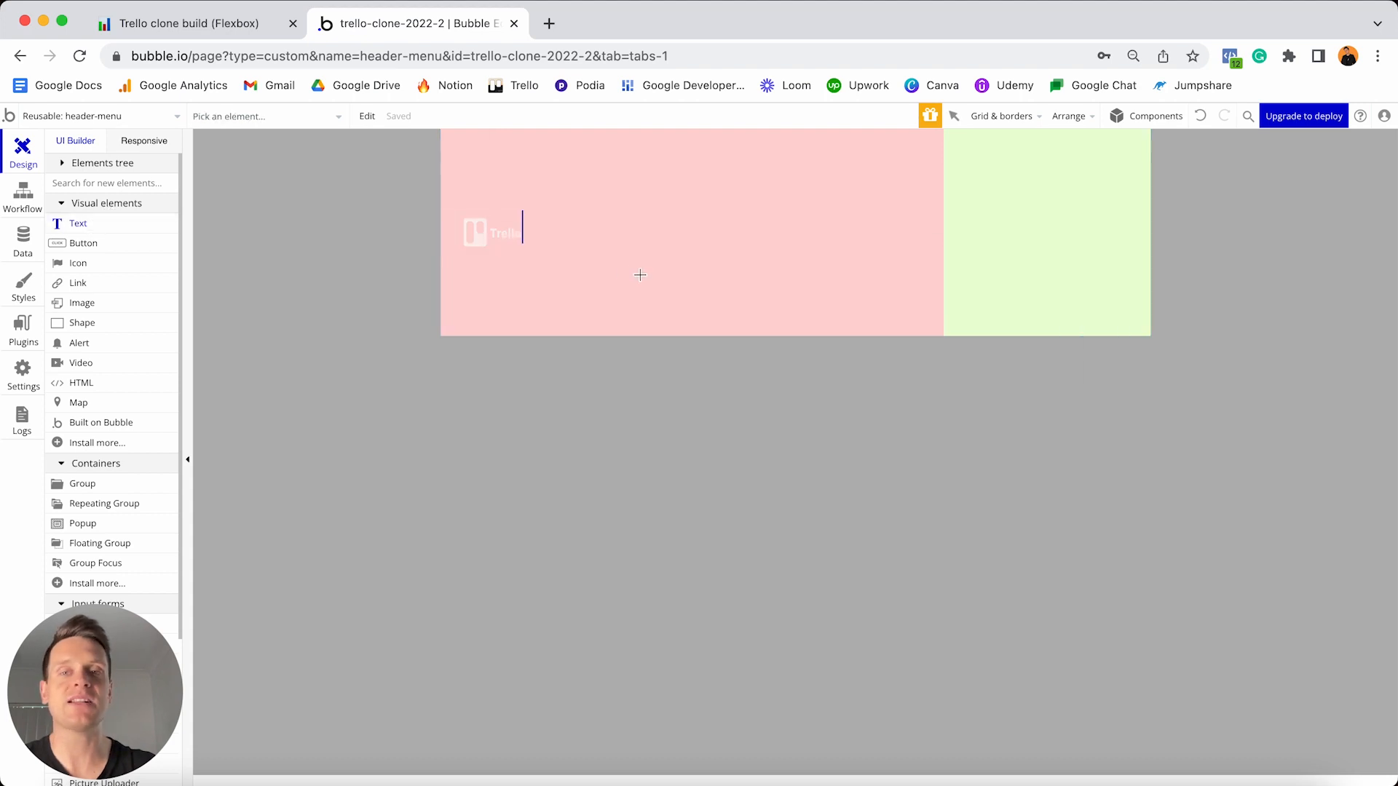
- Add a 'Workspaces' text element to the header and remove its preset style
left_click(607, 241)
type("Workspace")
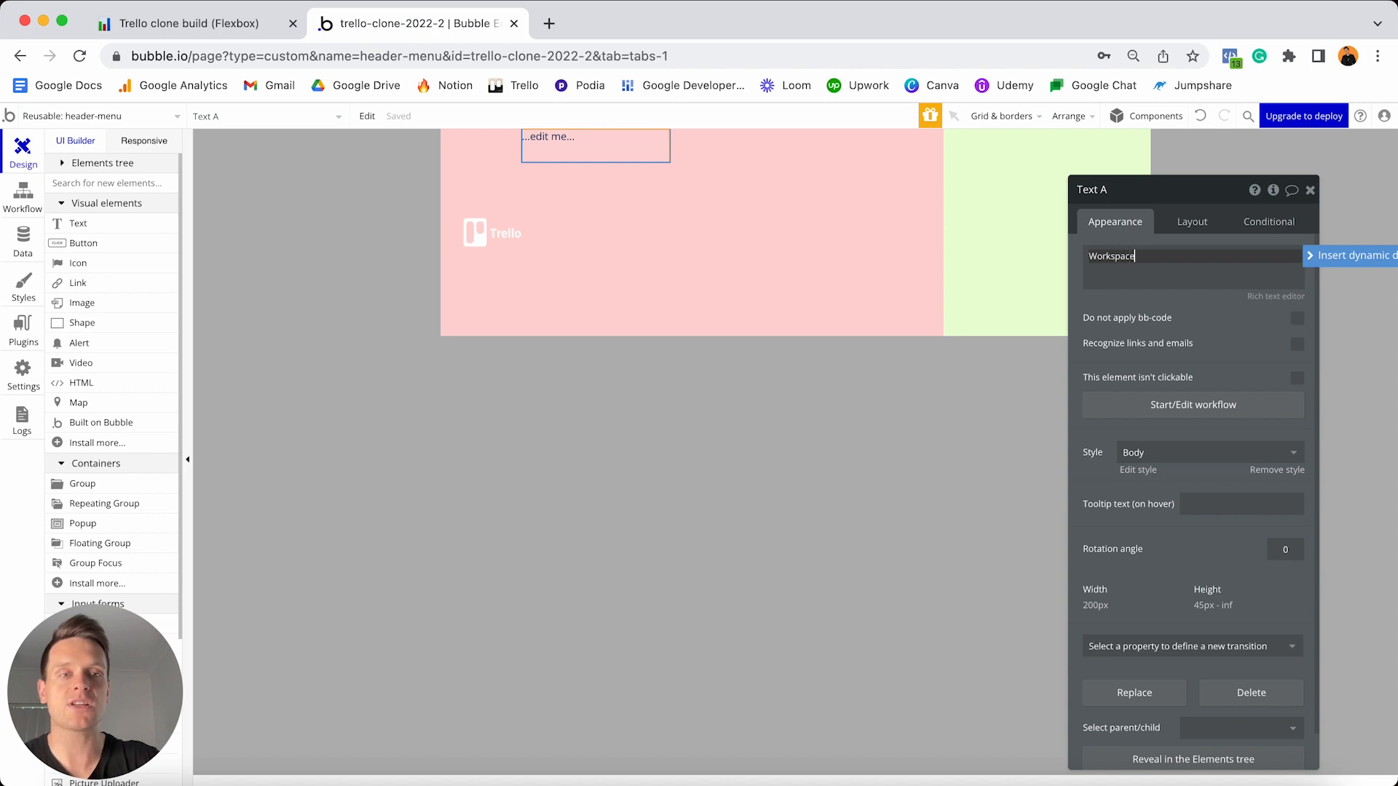
type("s")
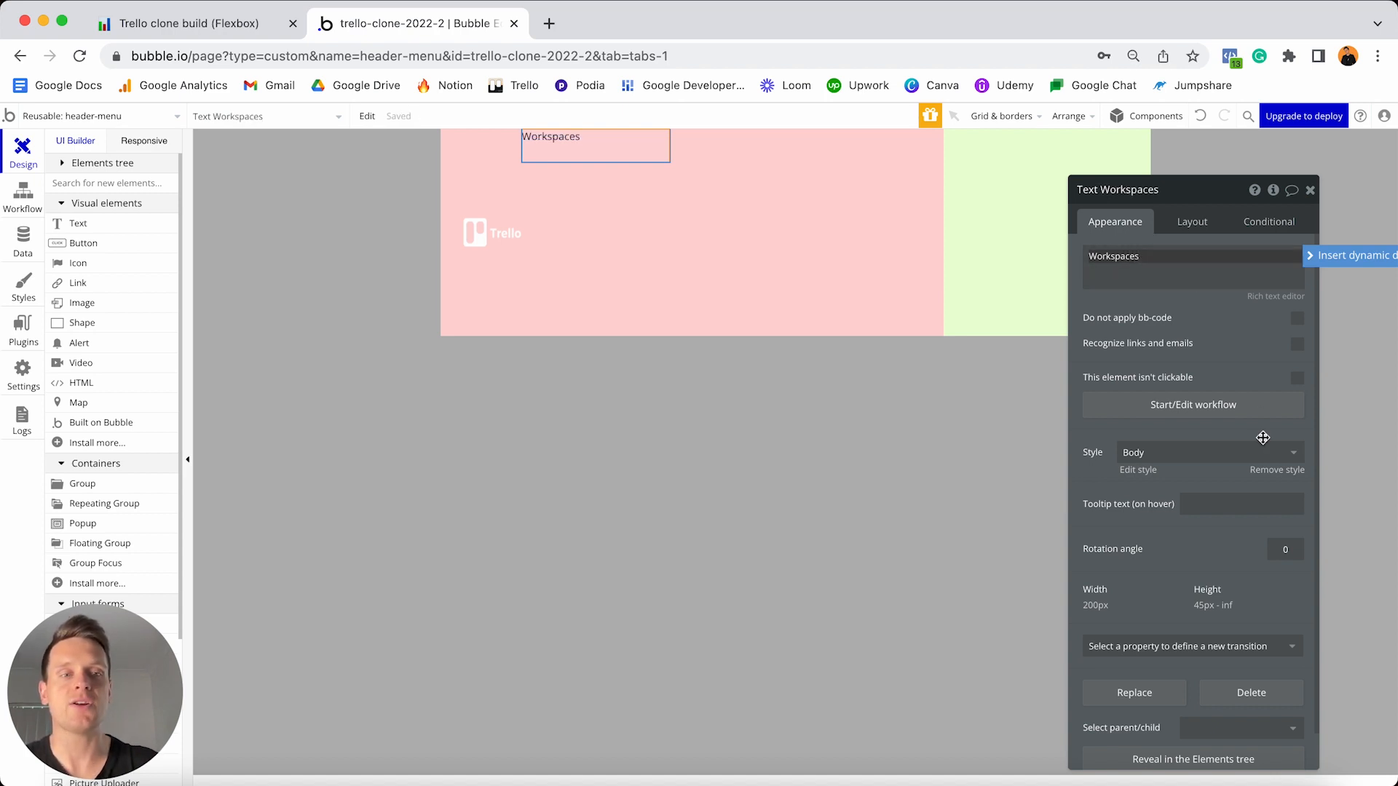
left_click(1278, 471)
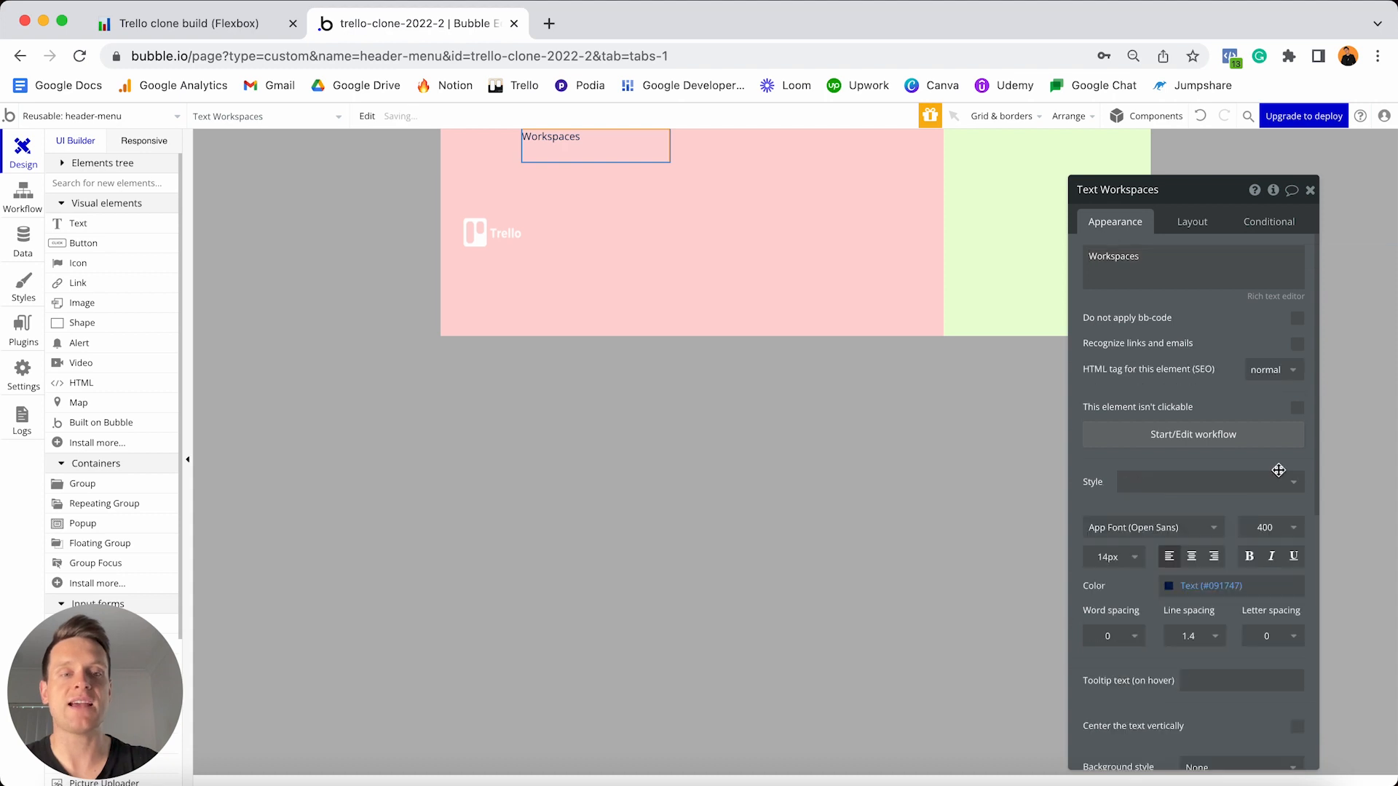
- Style the Workspaces text at 16 px, centre-aligned, bold and white (#FFFFFF)
left_click(1099, 557)
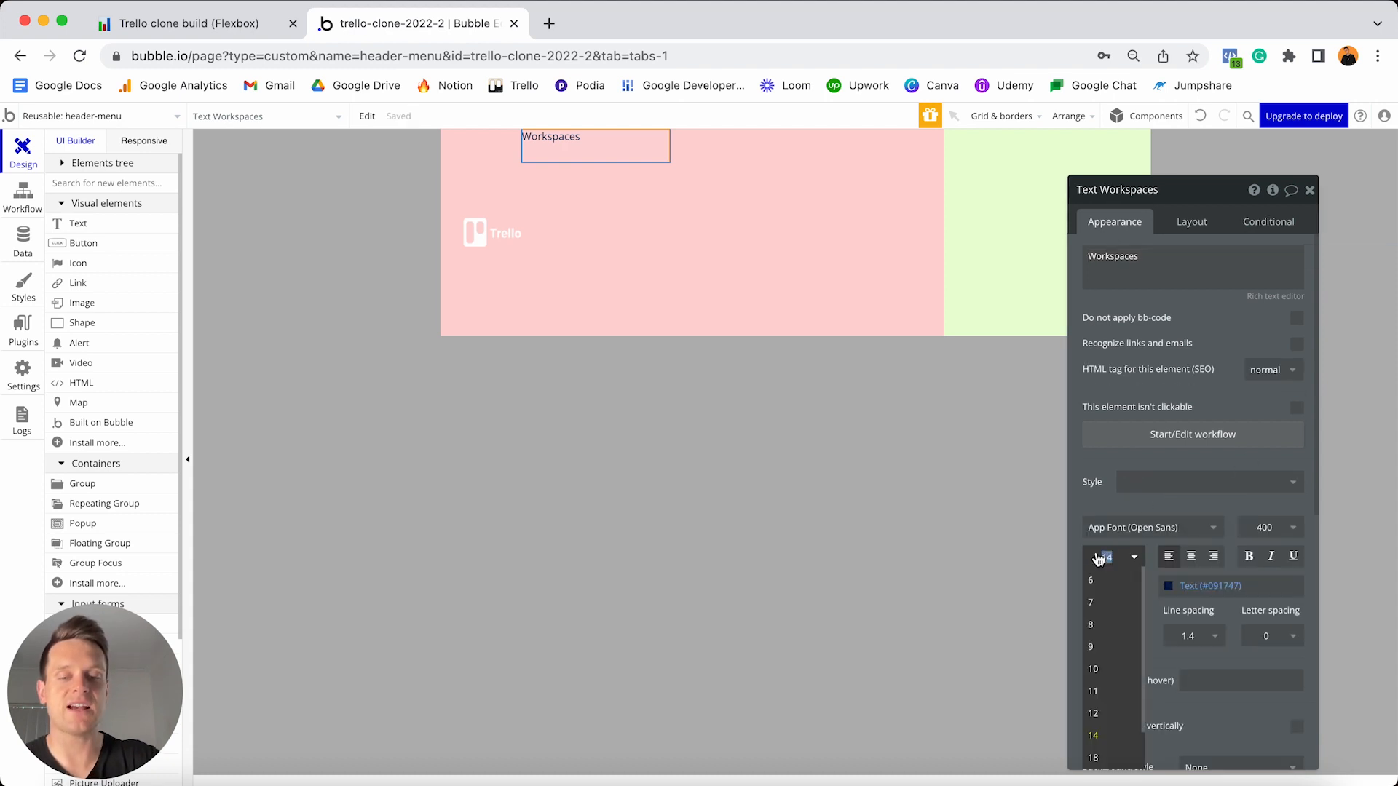
type("16")
key("Return")
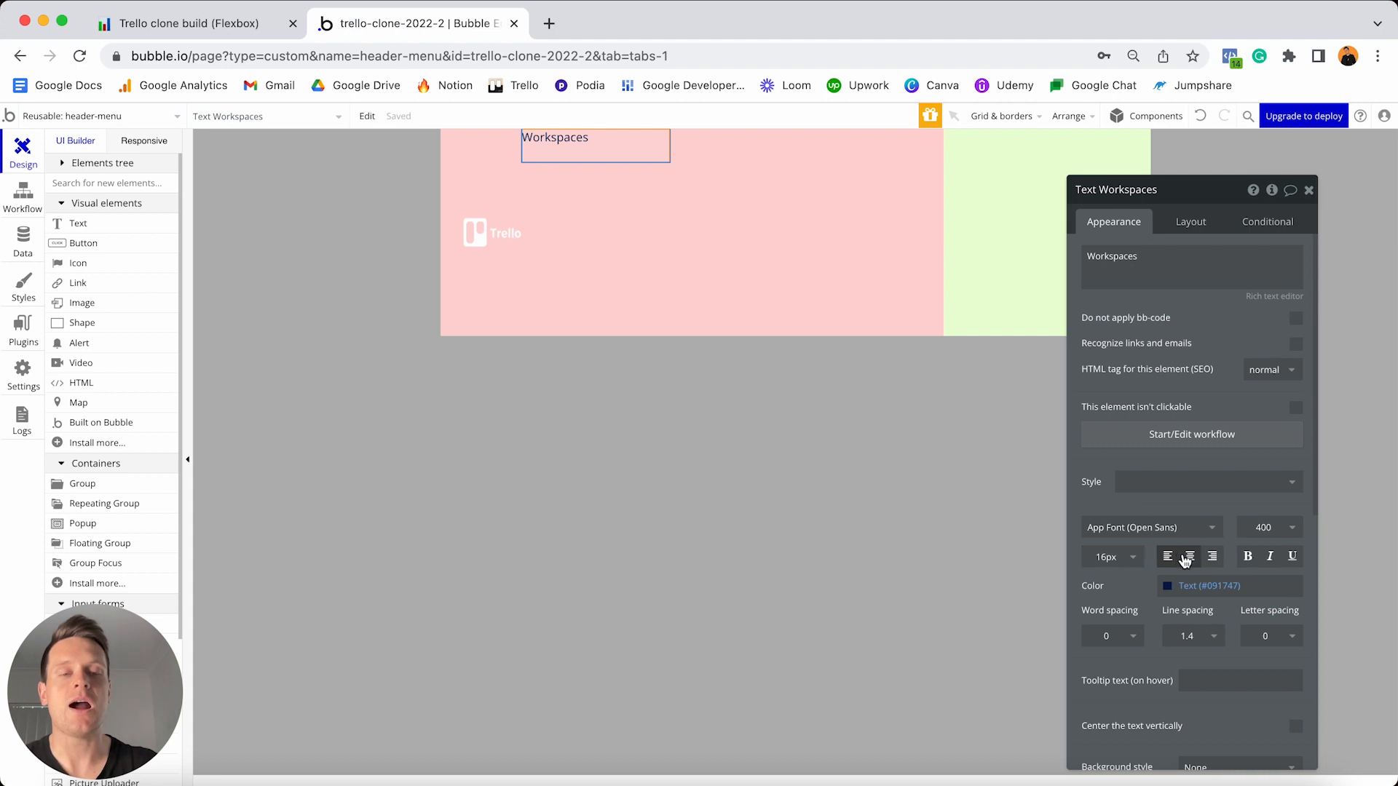
left_click(1189, 557)
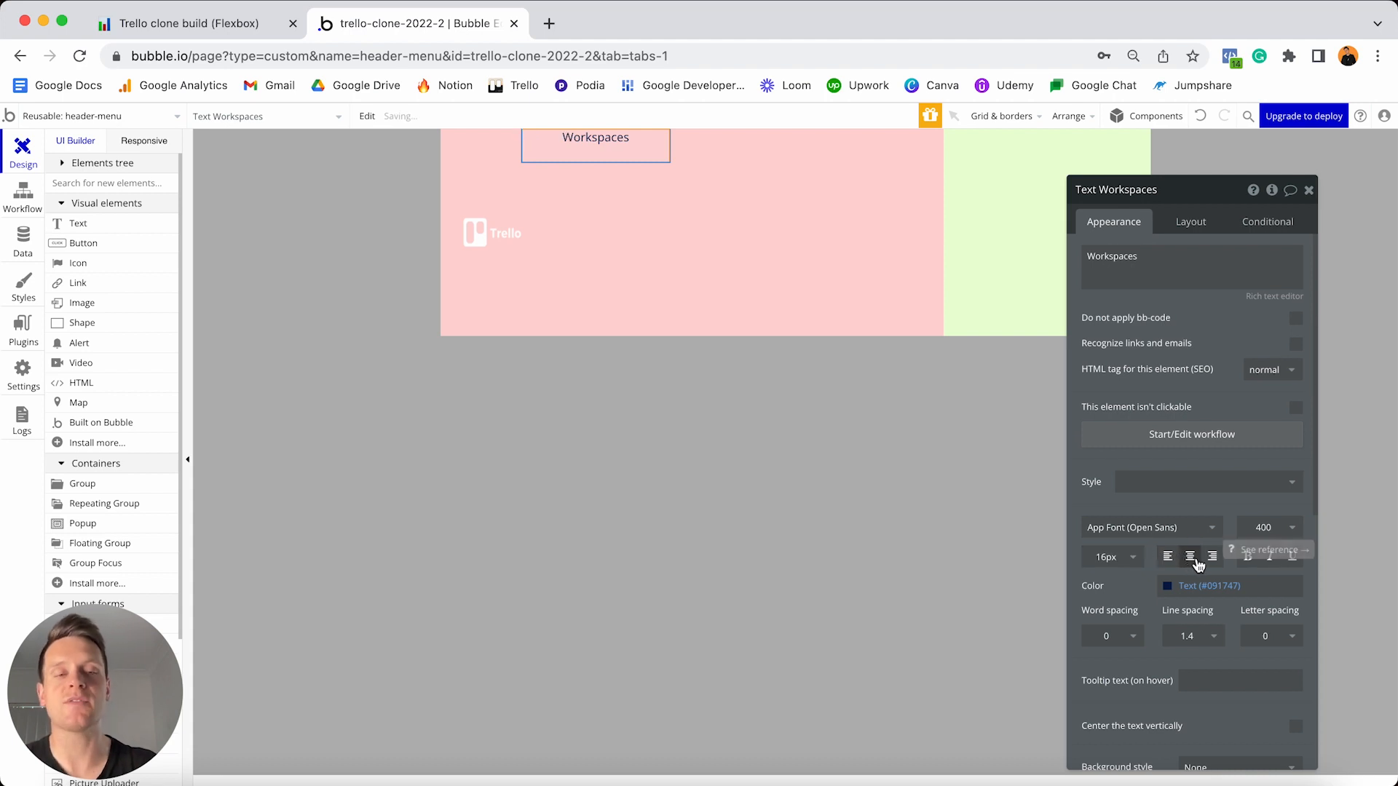
left_click(1247, 557)
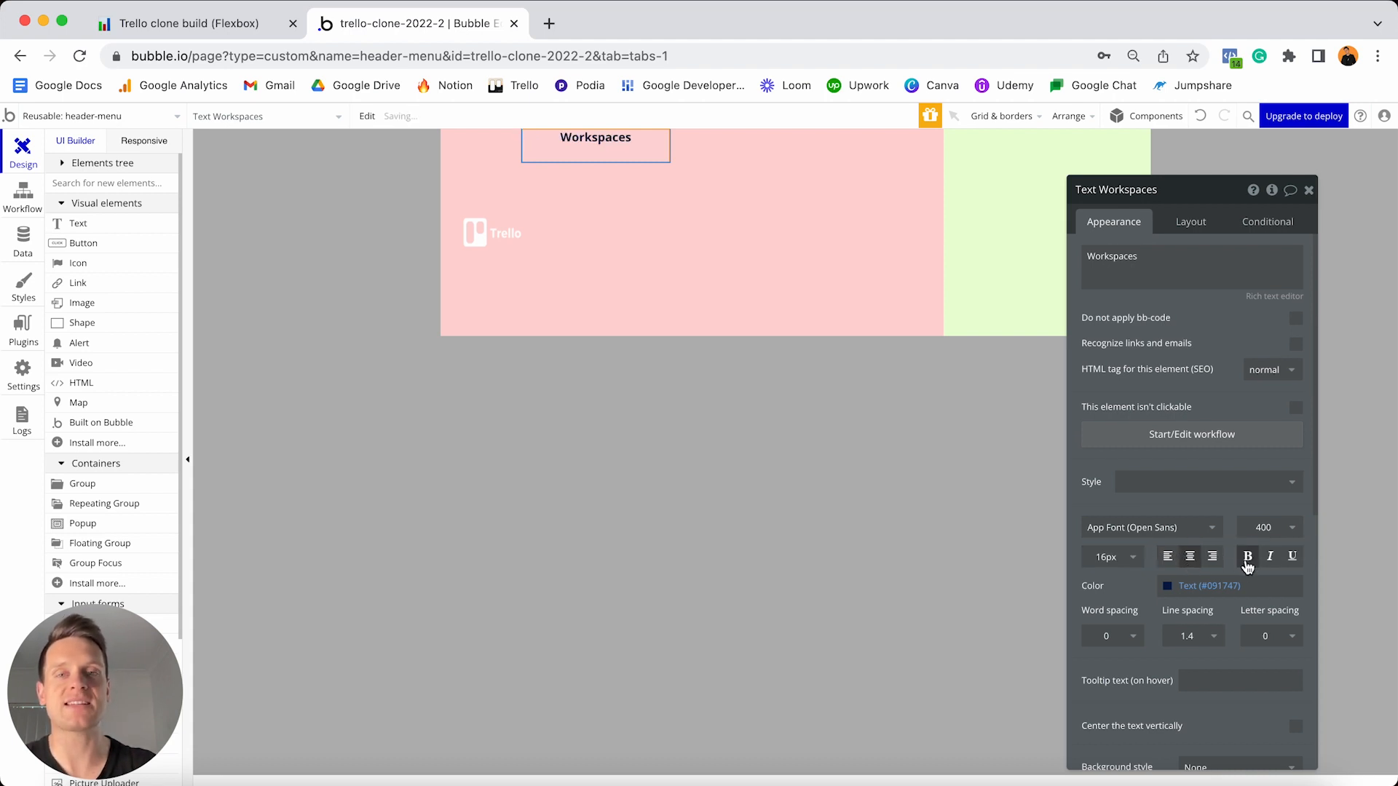
left_click(1230, 585)
left_click_drag(1210, 585, 1134, 561)
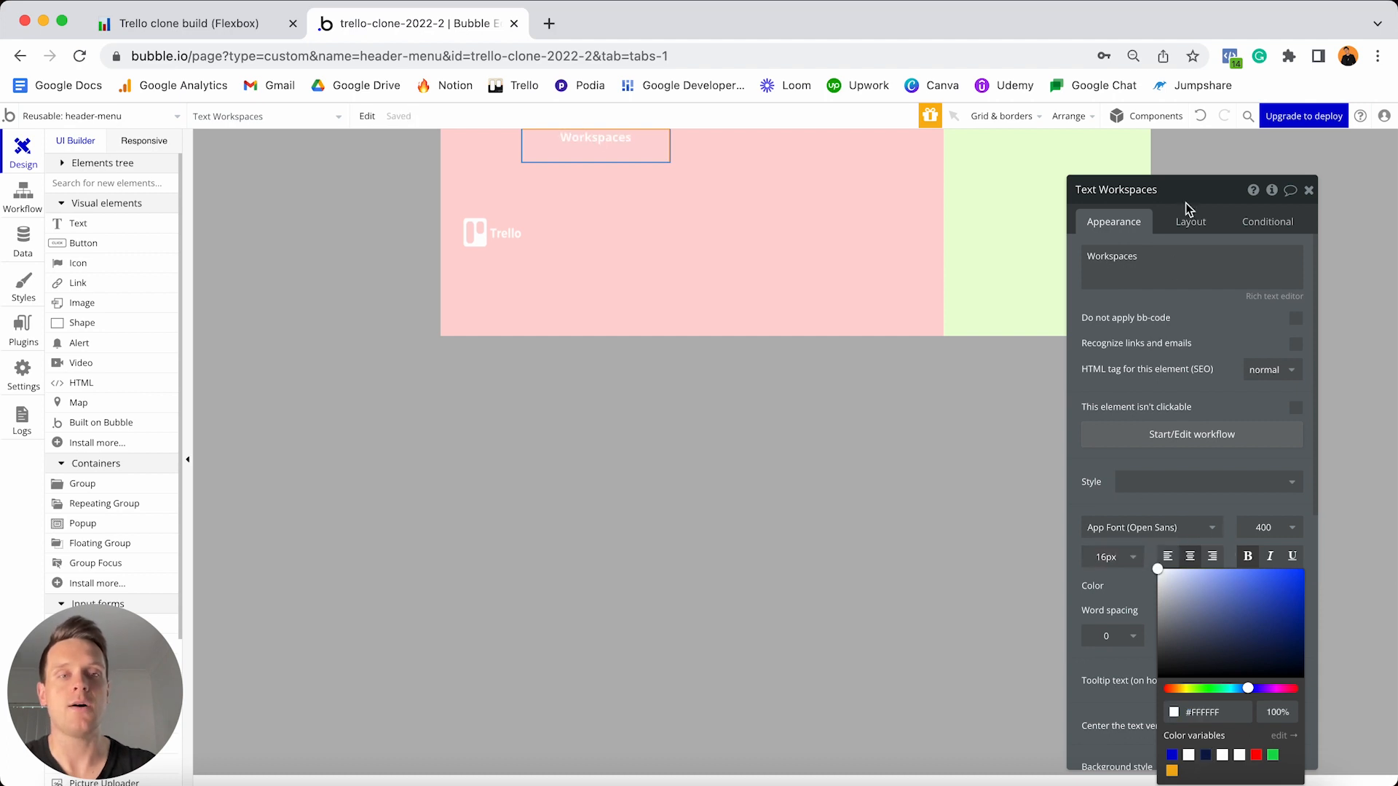
left_click(1189, 224)
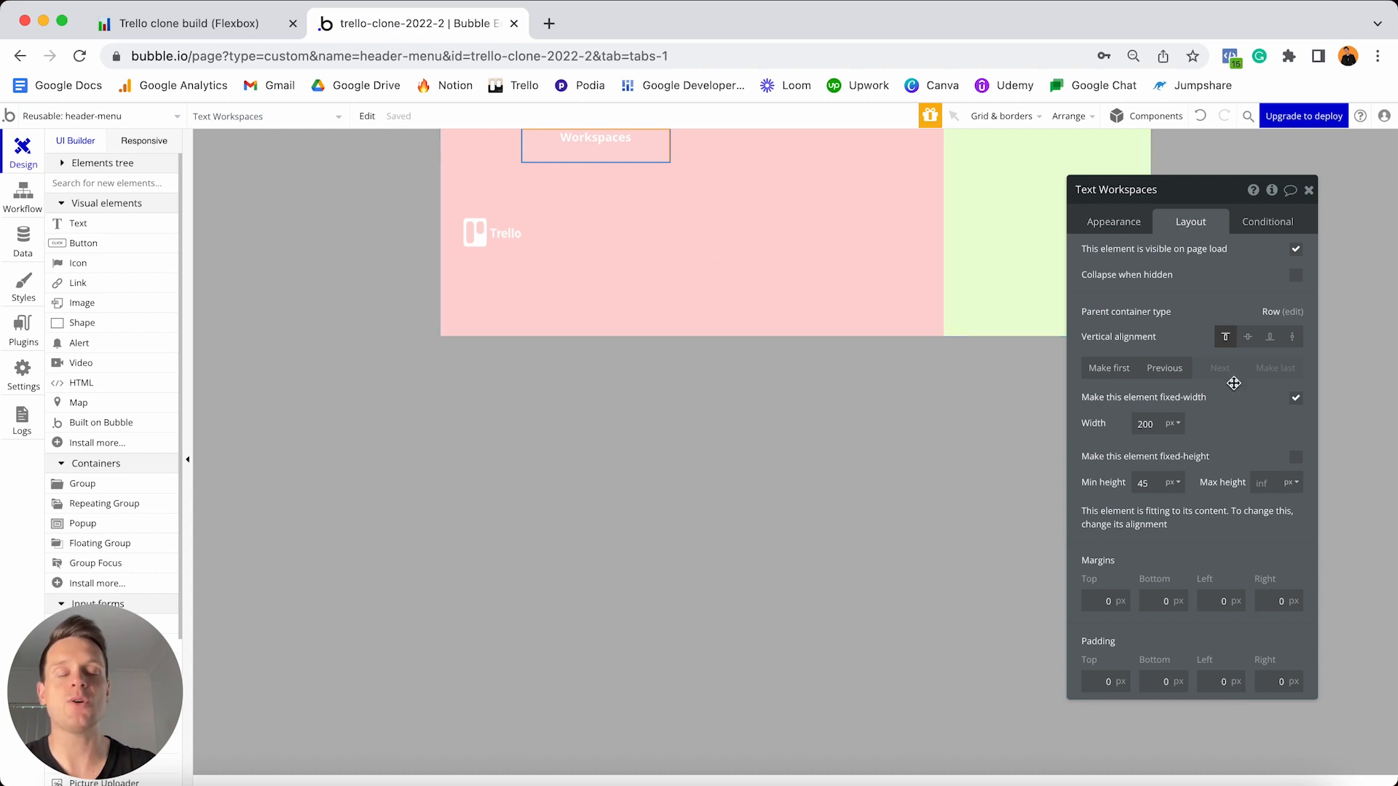
- Make the Workspaces text flexible-width with min width 0, fit to content, and vertically centred
left_click(1298, 404)
double_click(1150, 422)
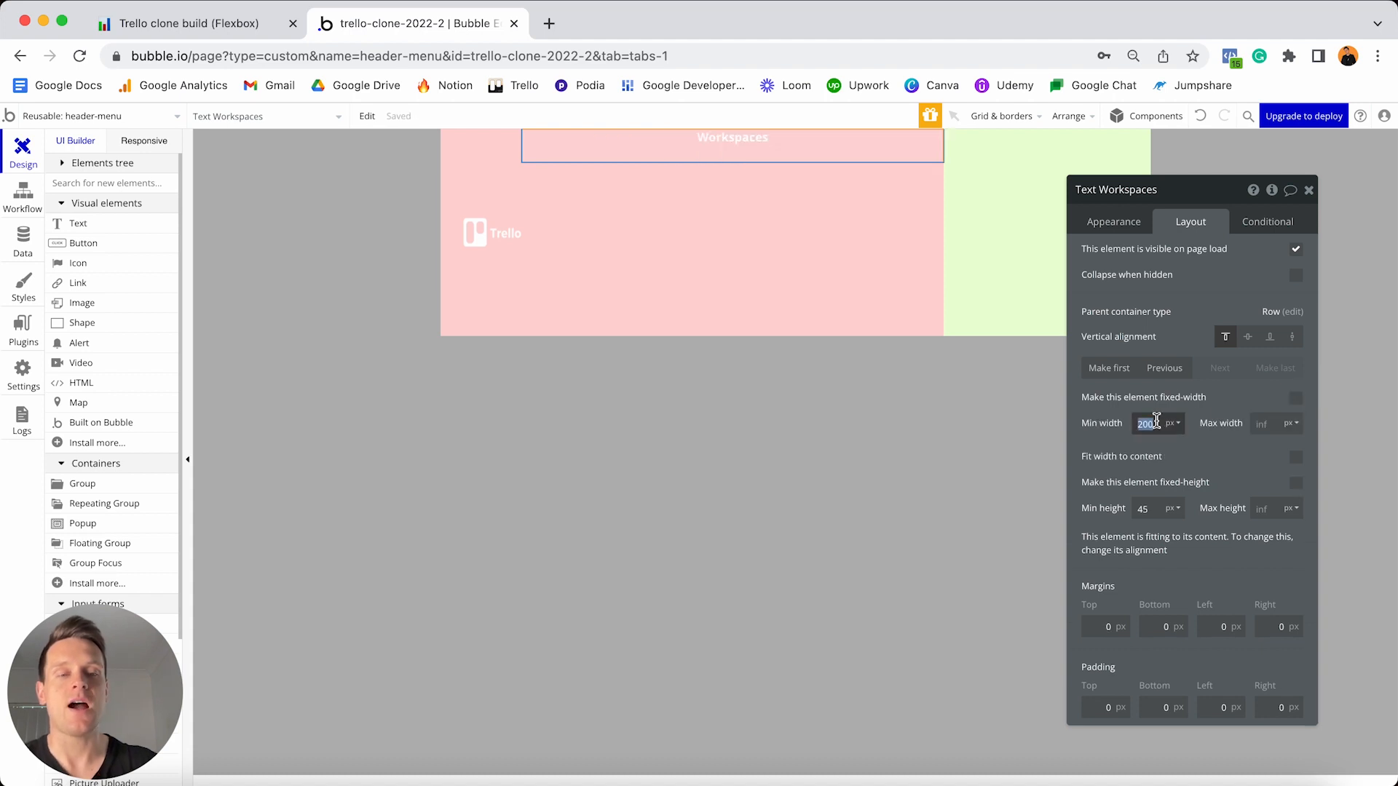
type("0")
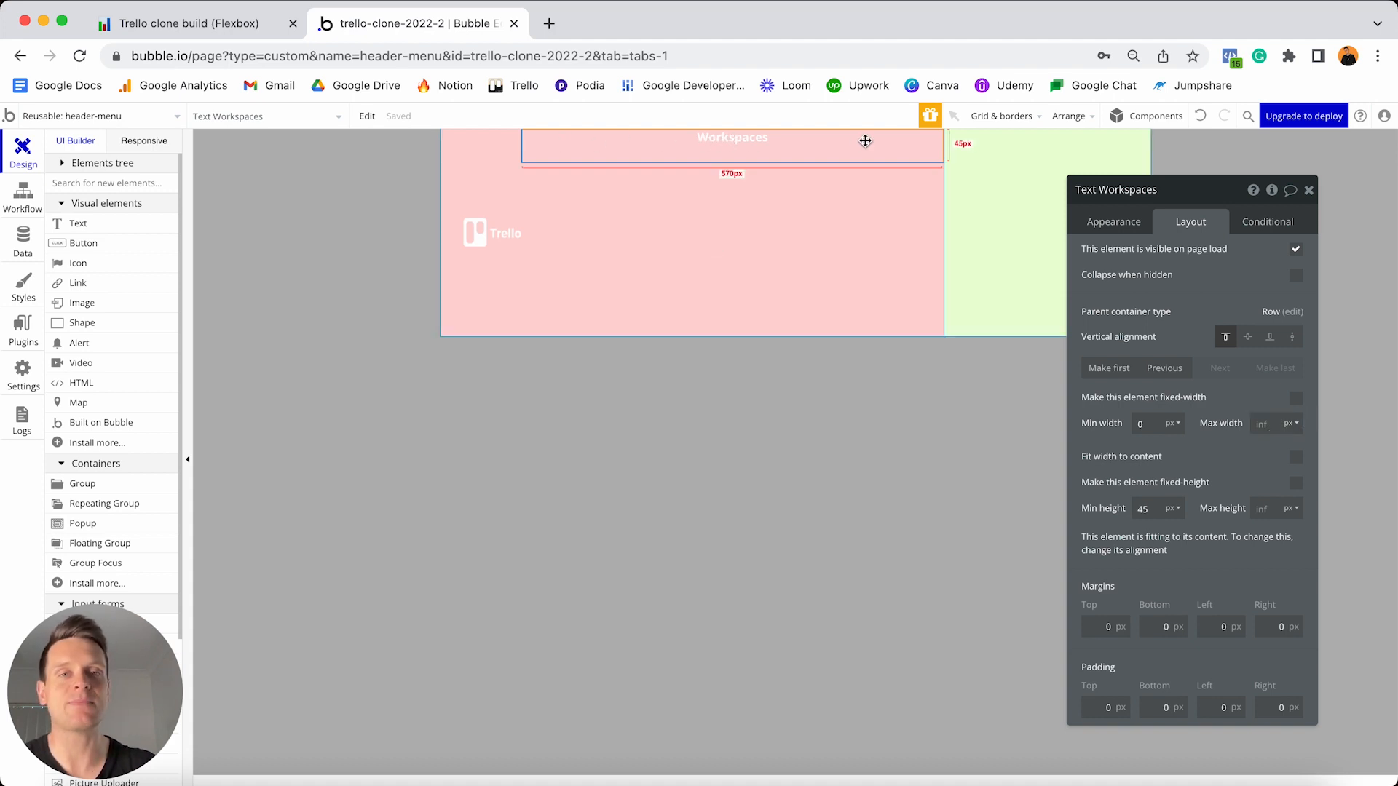
left_click(1296, 459)
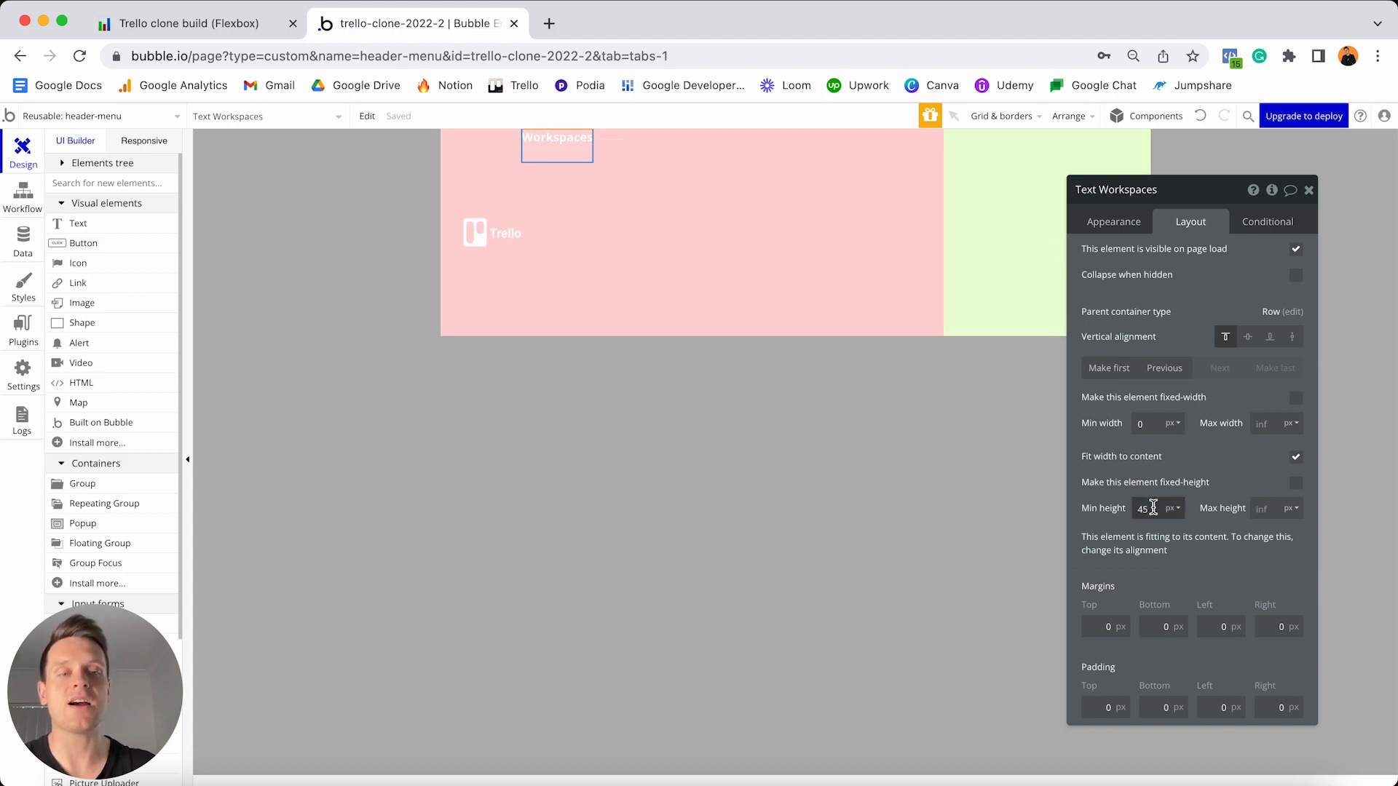
type("0")
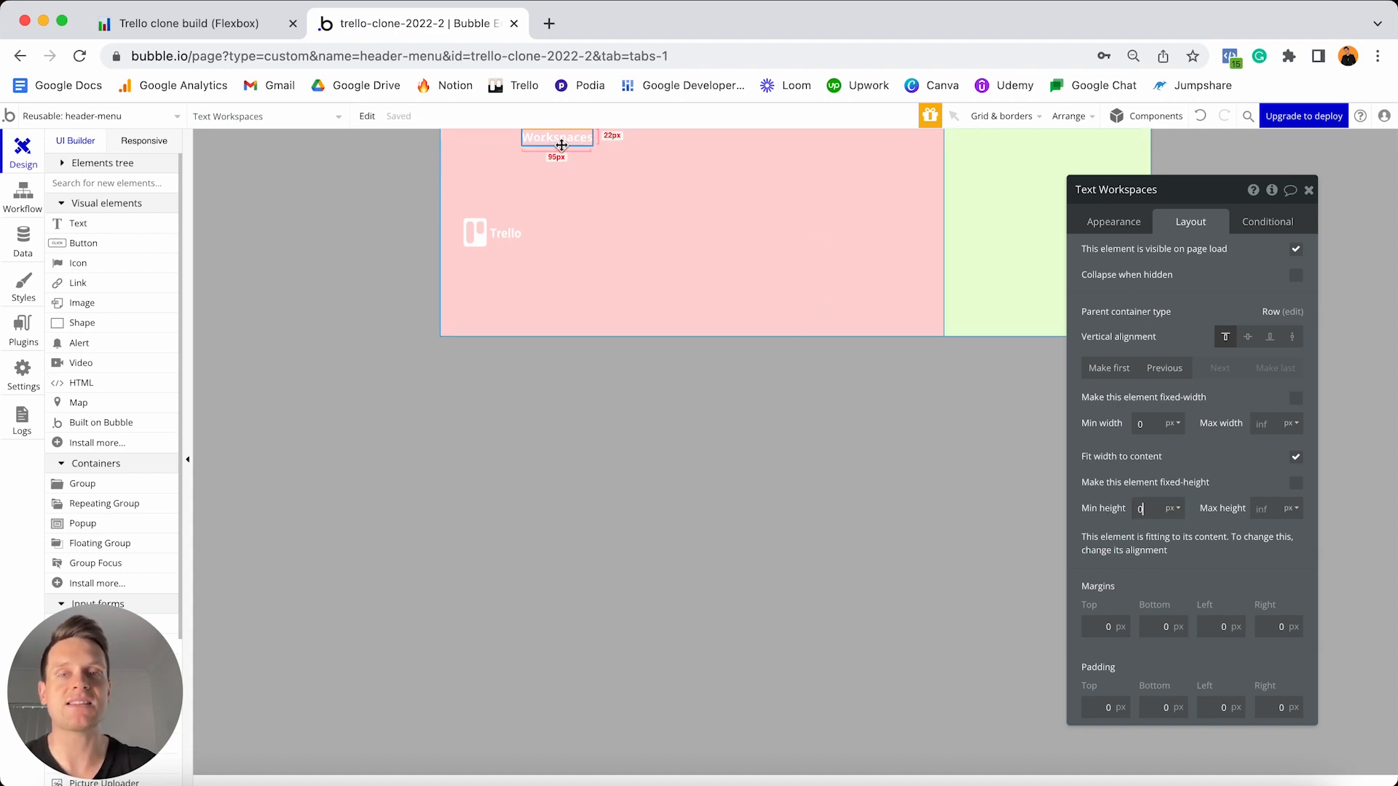
left_click(1247, 338)
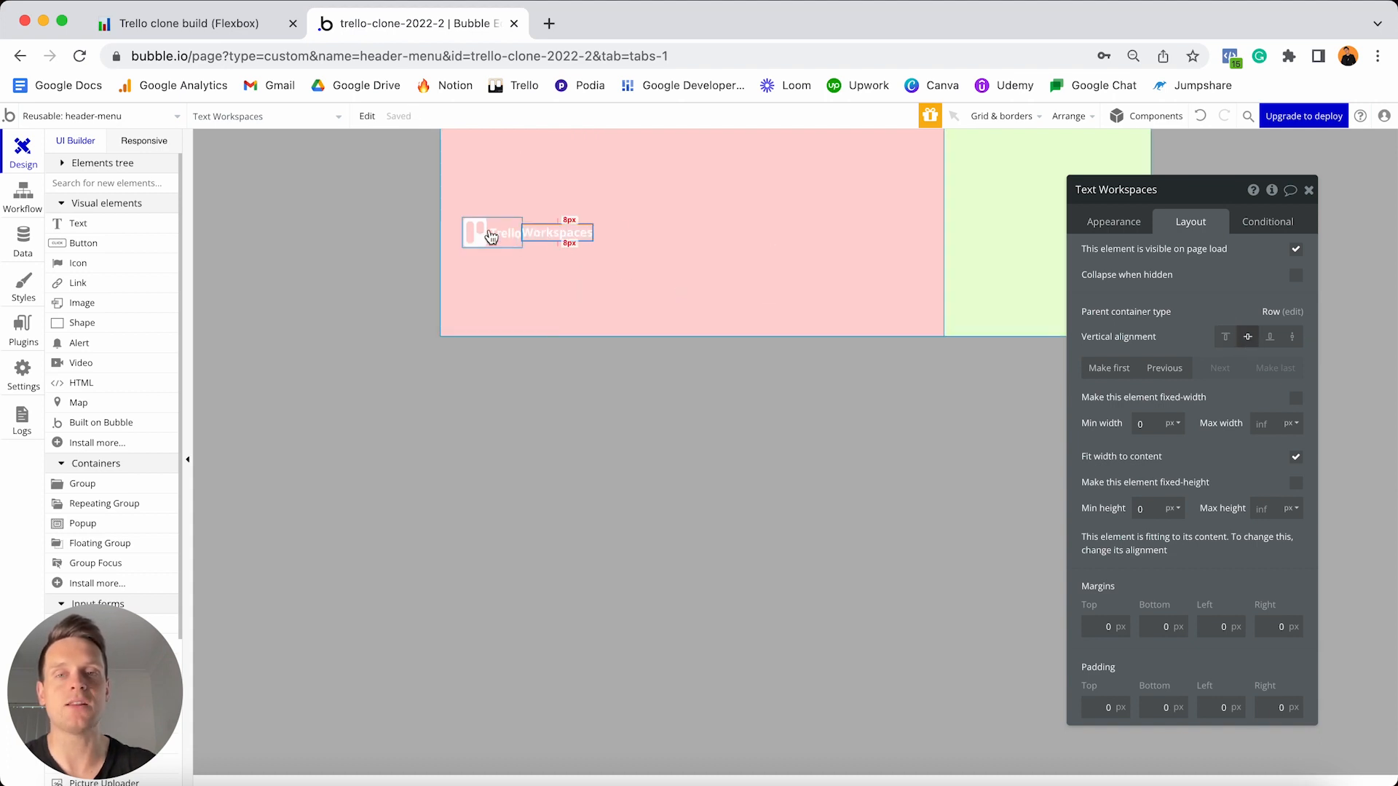
- Give the Workspaces text 10 px top and bottom margins and a 15 px left margin
left_click(1095, 624)
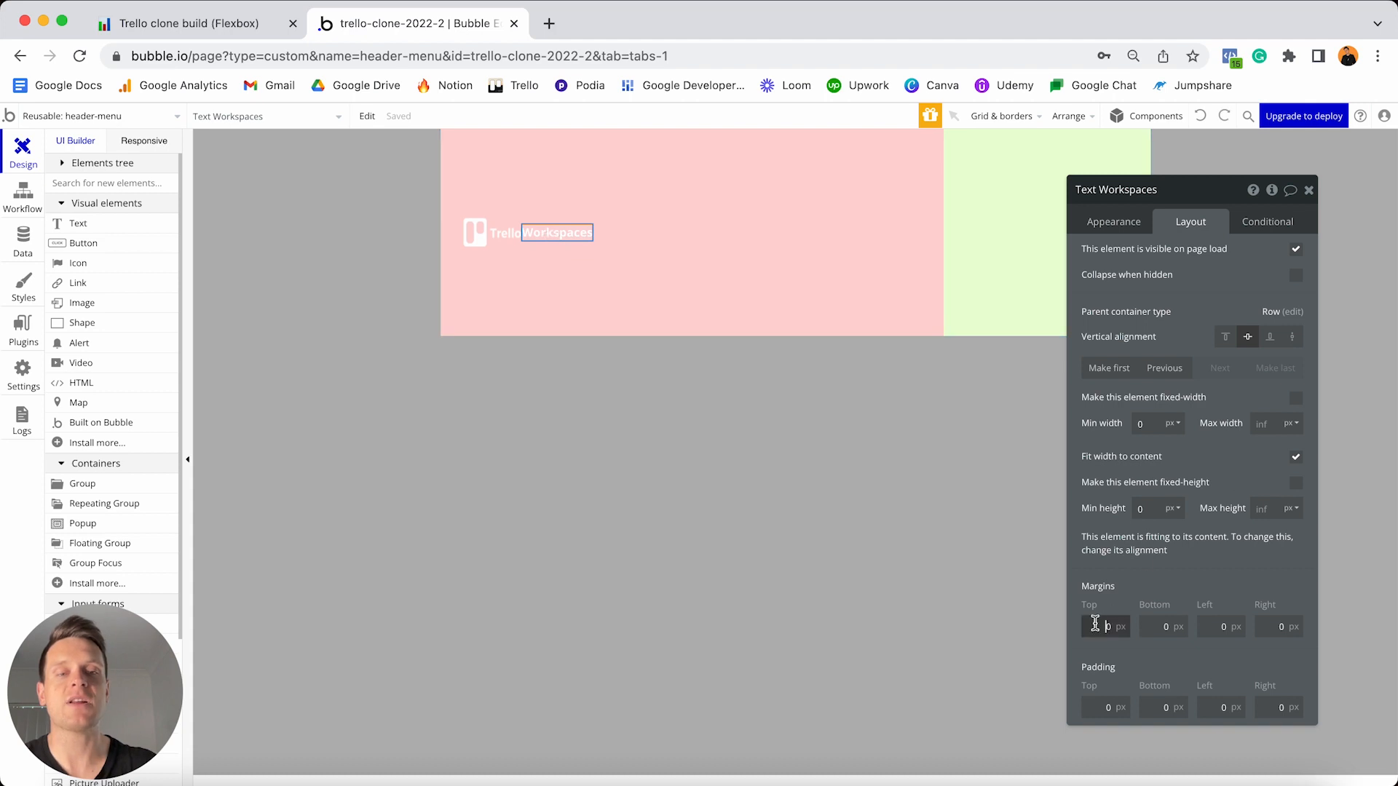
type("10")
left_click(1157, 627)
type("10")
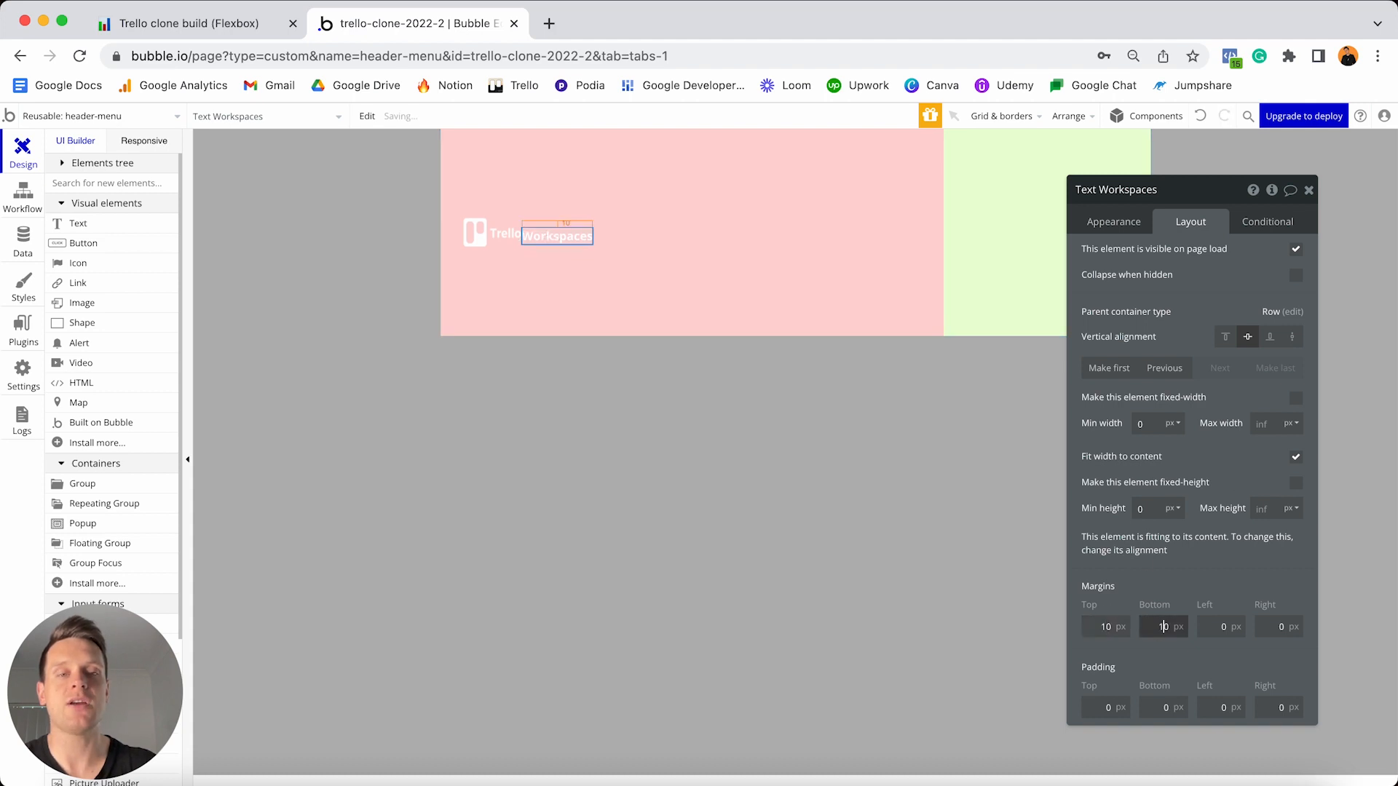
left_click(1209, 627)
type("15")
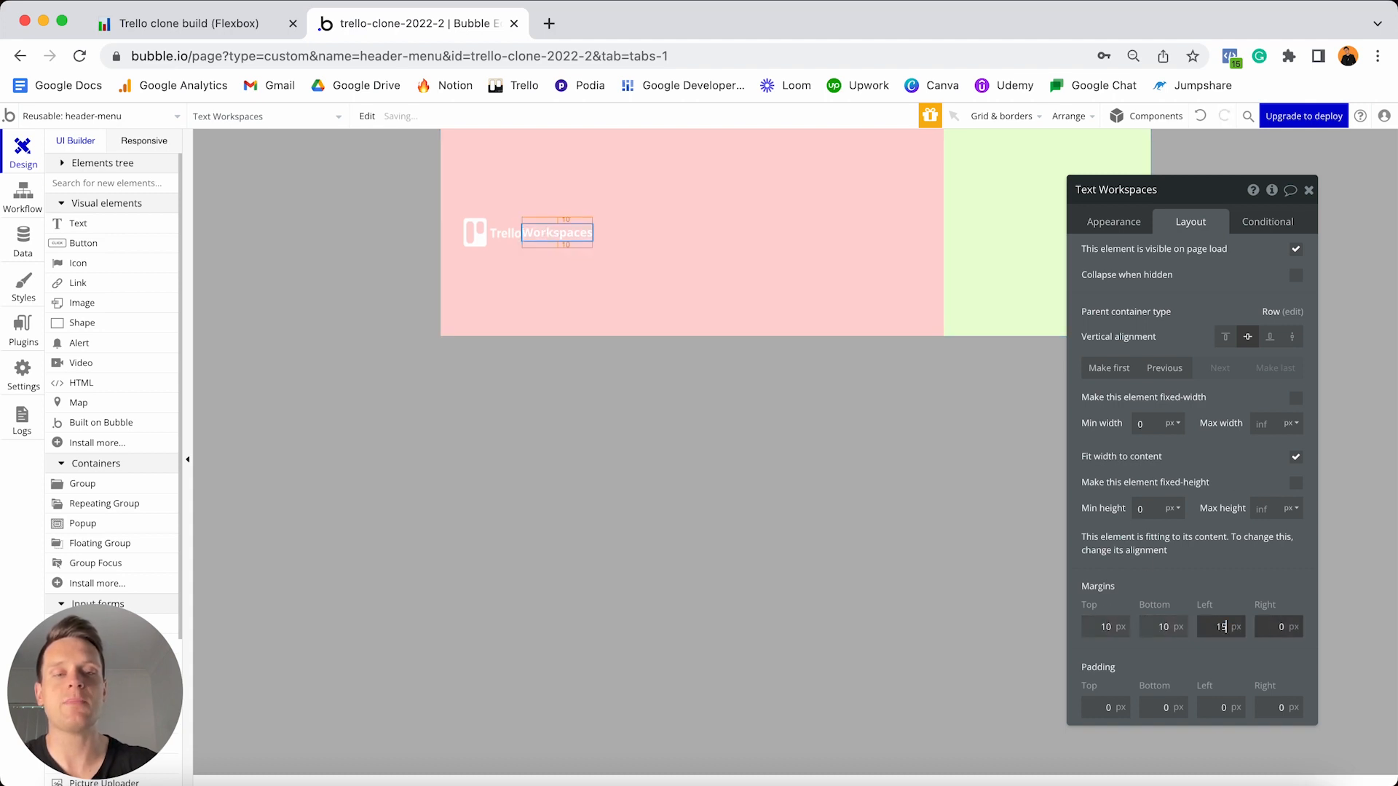
left_click(1244, 603)
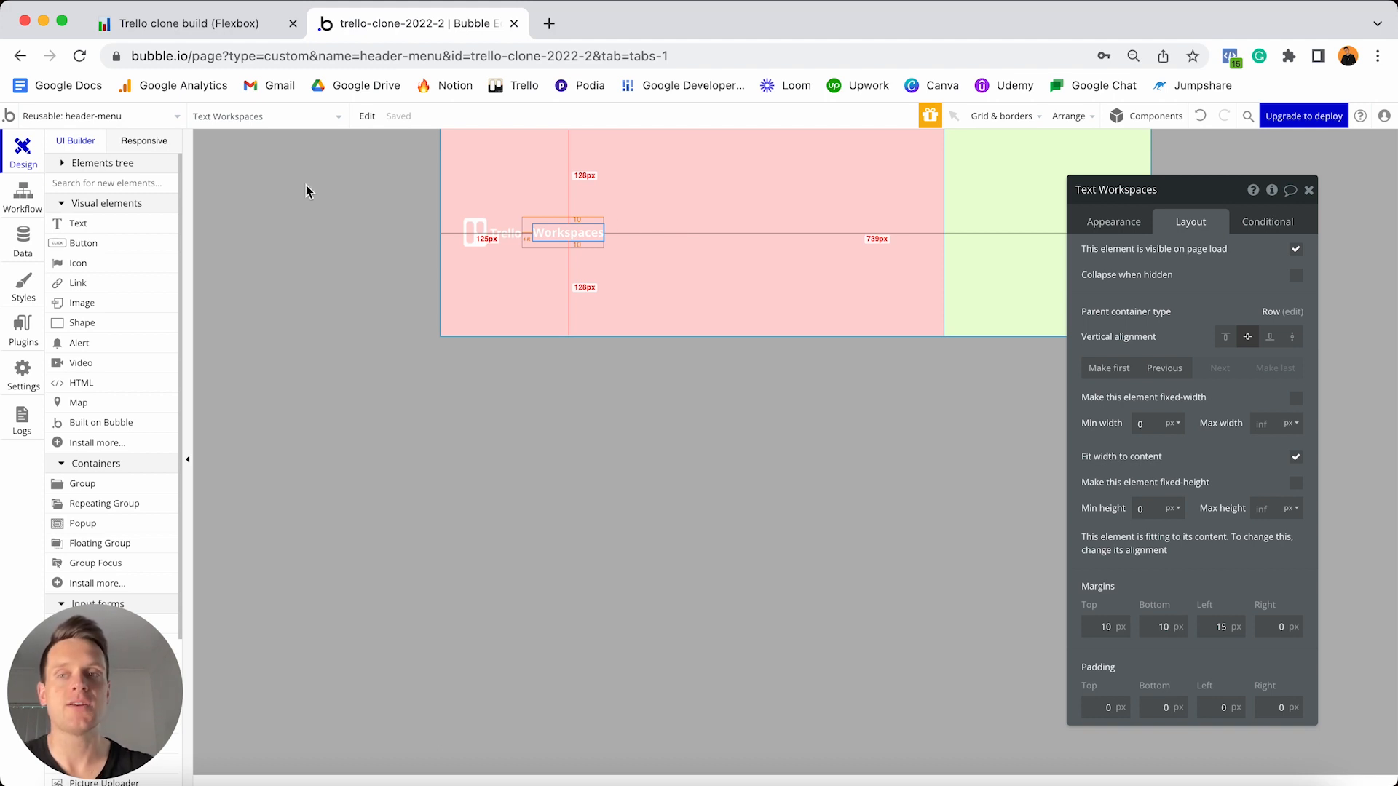
left_click(87, 243)
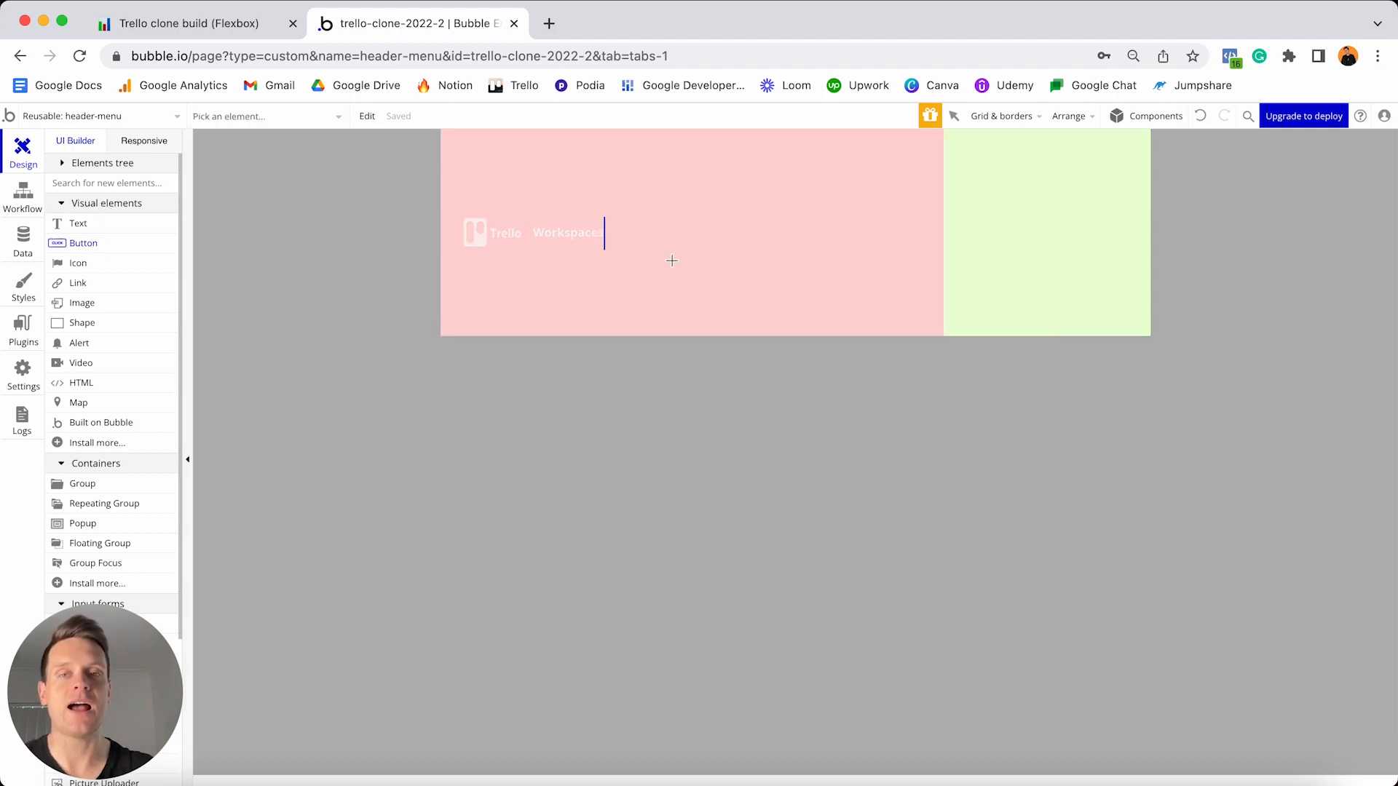
- Drop a 'Create' button into the pink header group, remove its style and bold its label
left_click(690, 248)
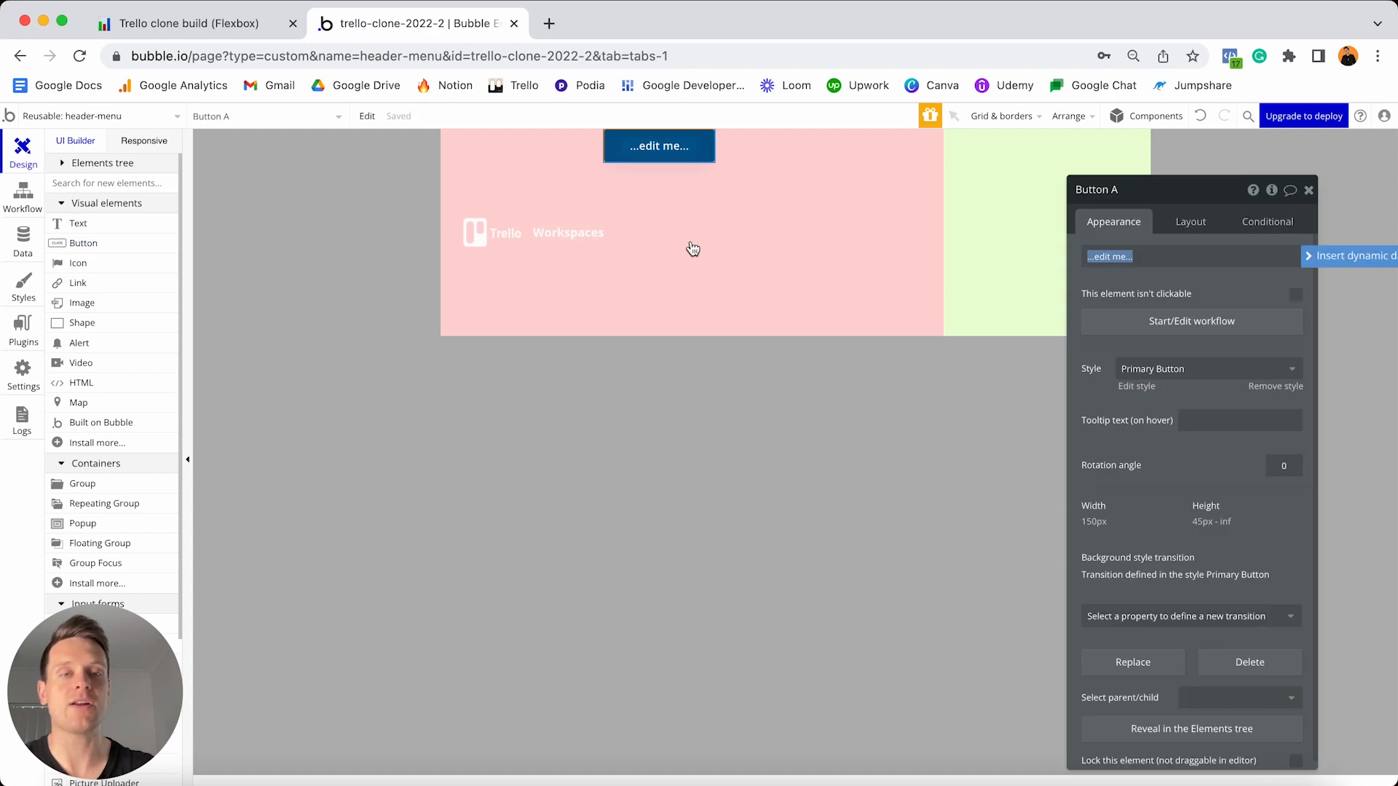
type("Create")
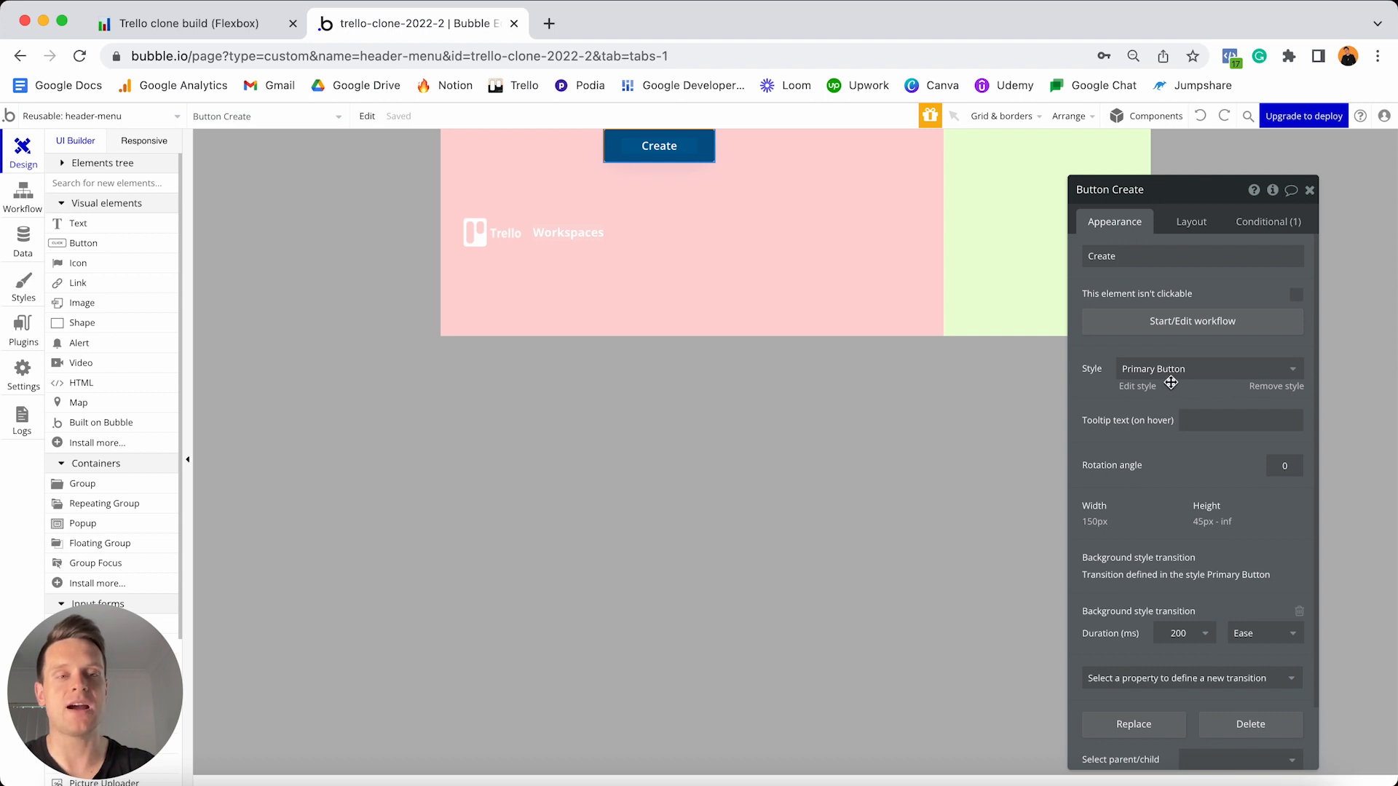
left_click(1264, 390)
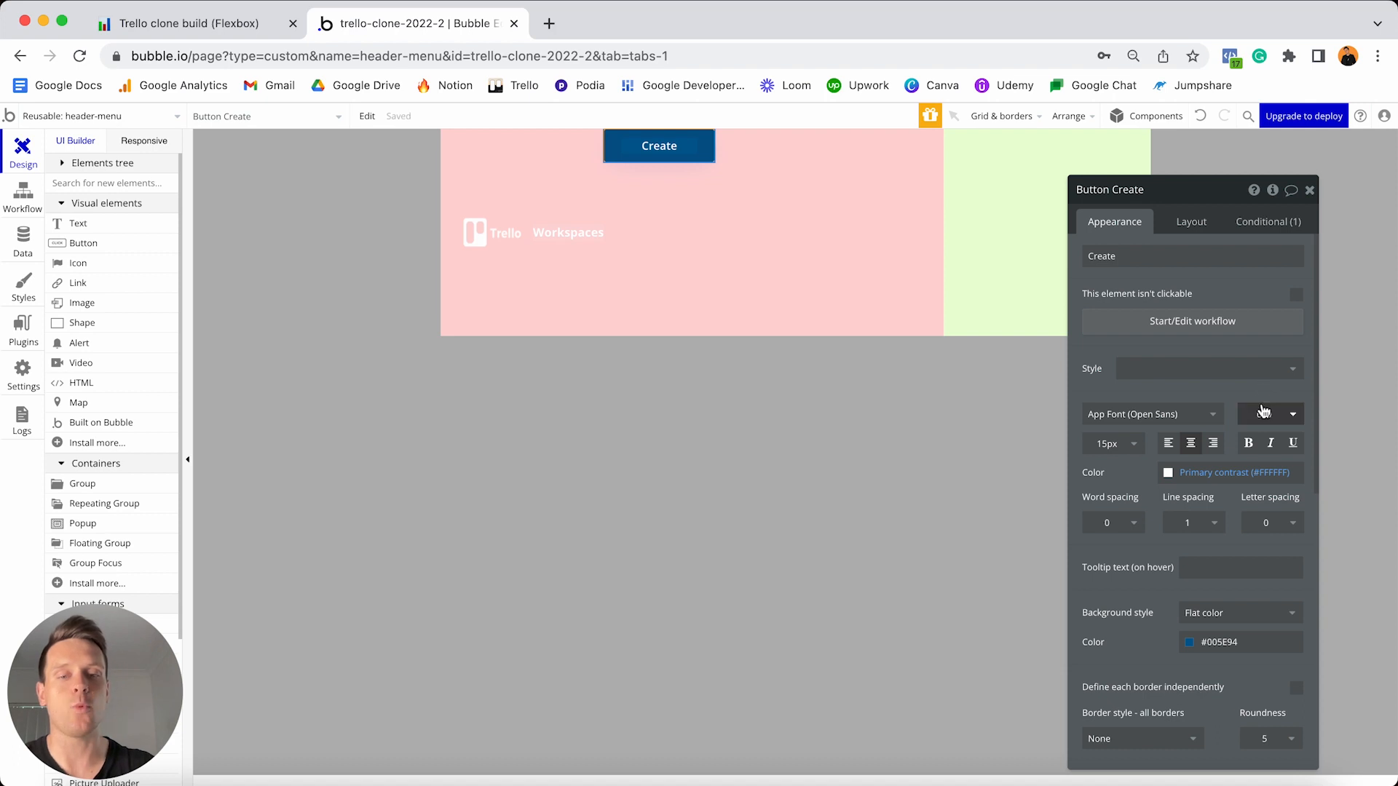
left_click(1250, 450)
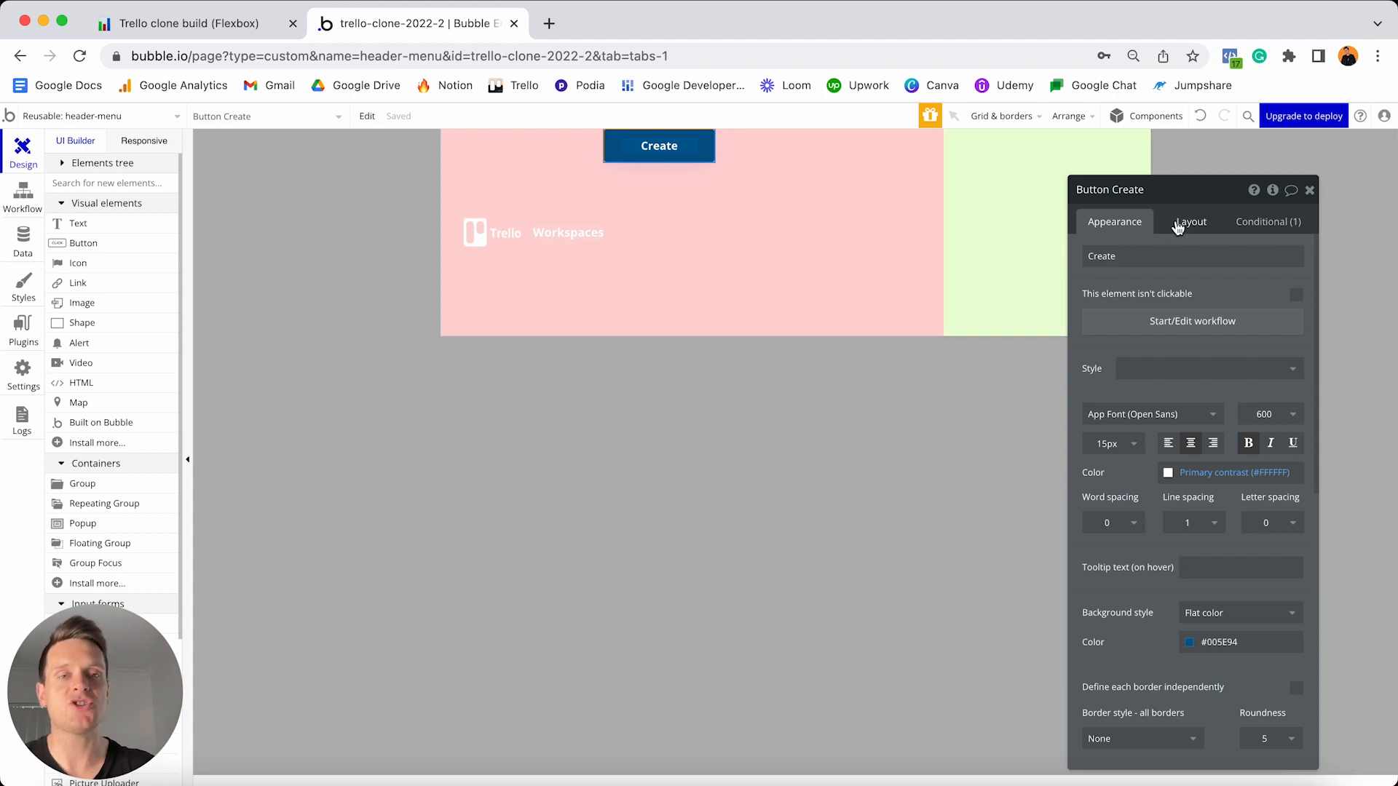
left_click(1182, 222)
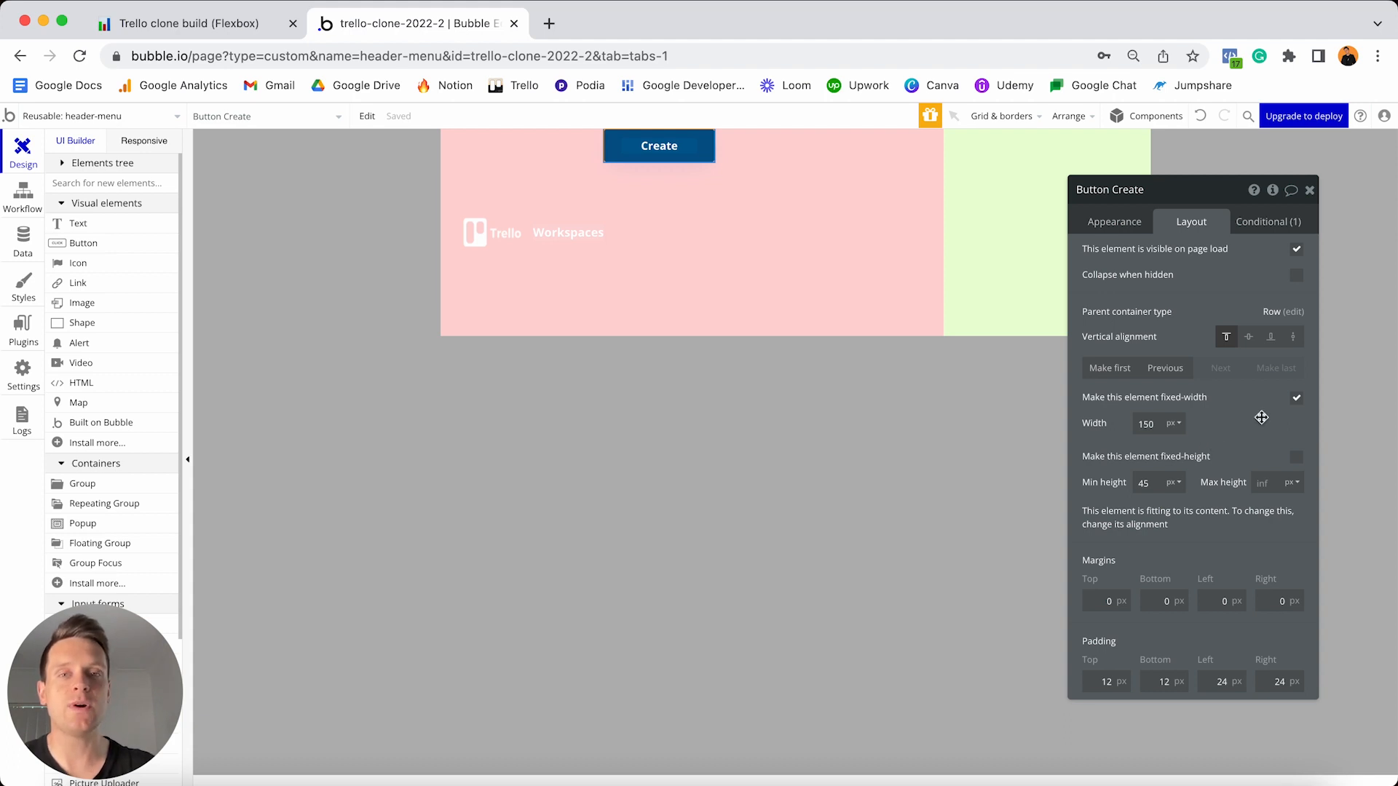
- Make the Create button flexible-width with min width 0 and max width 100 px
left_click(1296, 399)
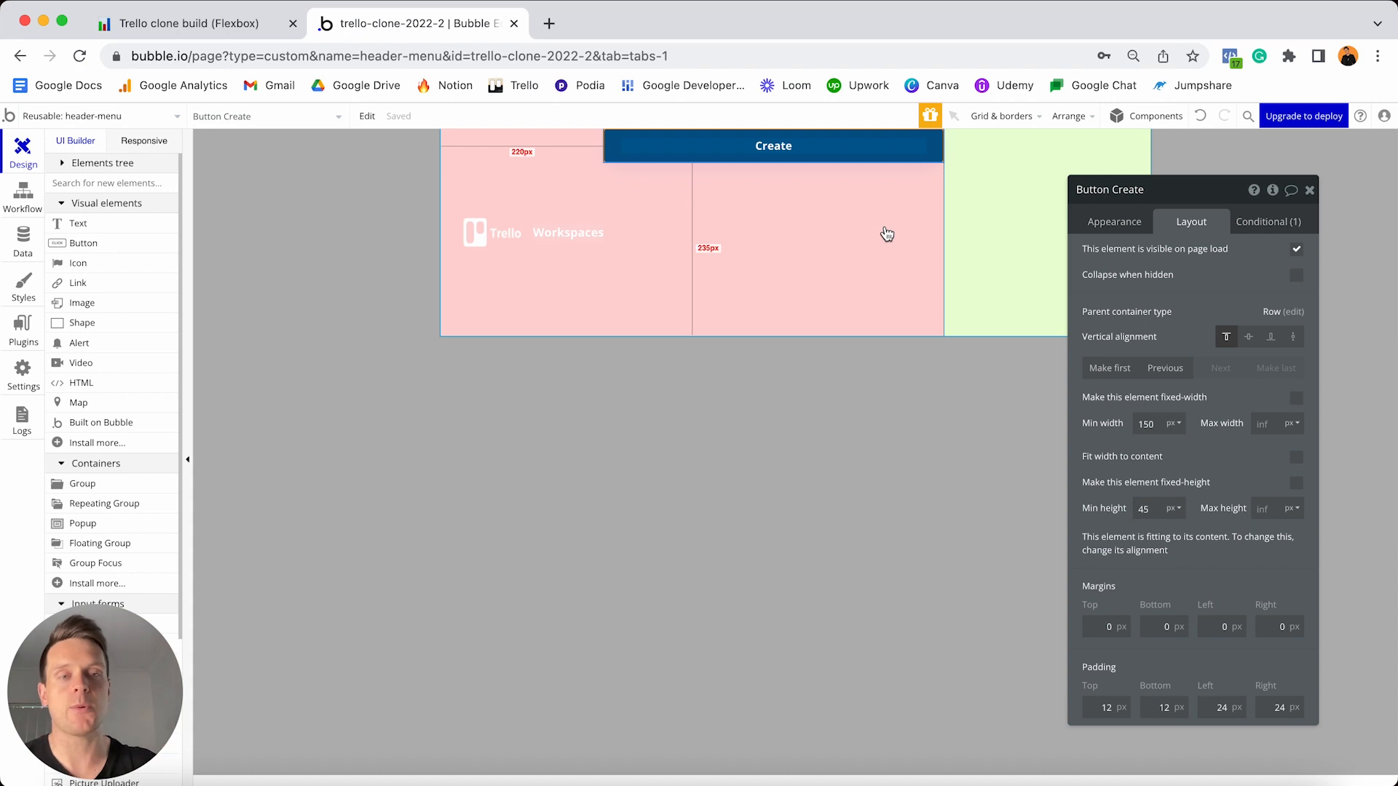
double_click(1157, 428)
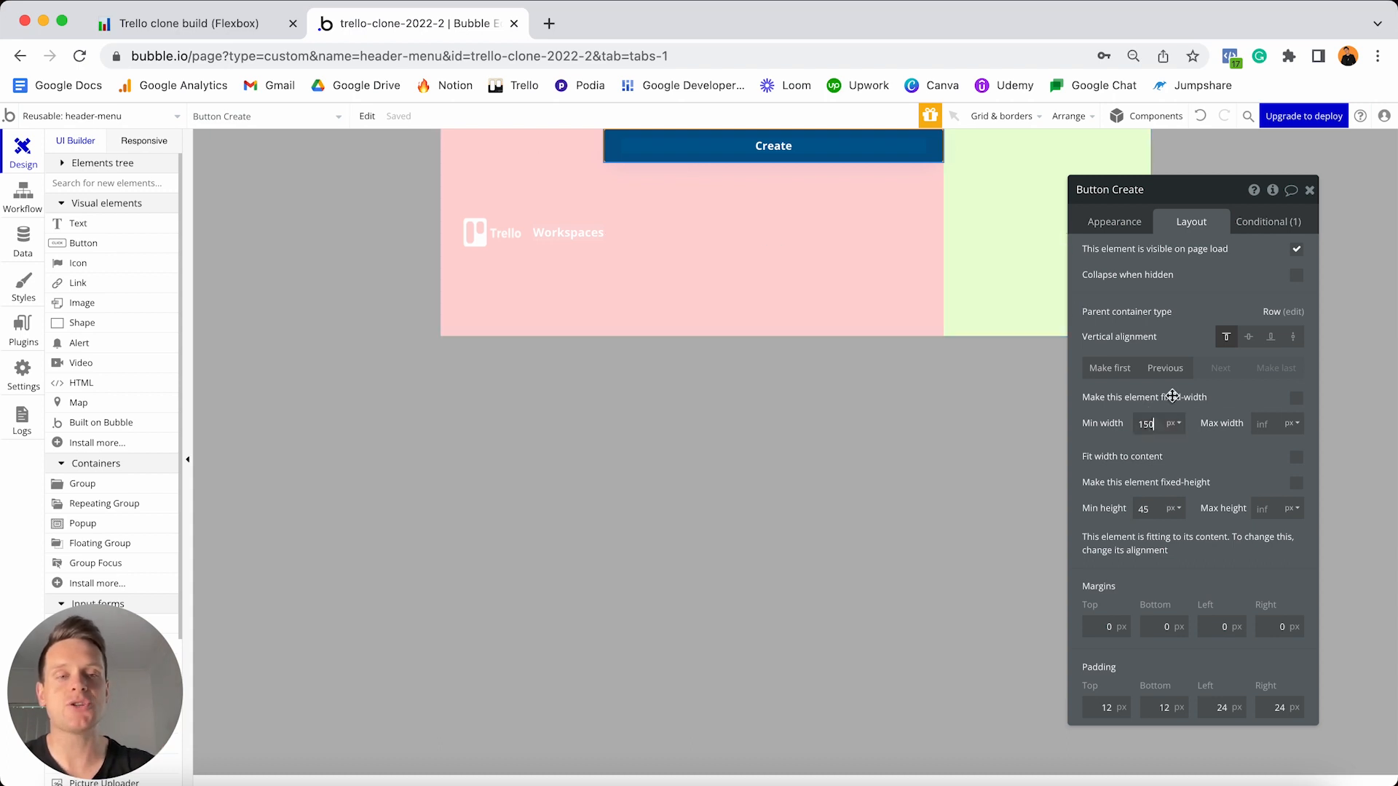
type("0")
left_click(1263, 424)
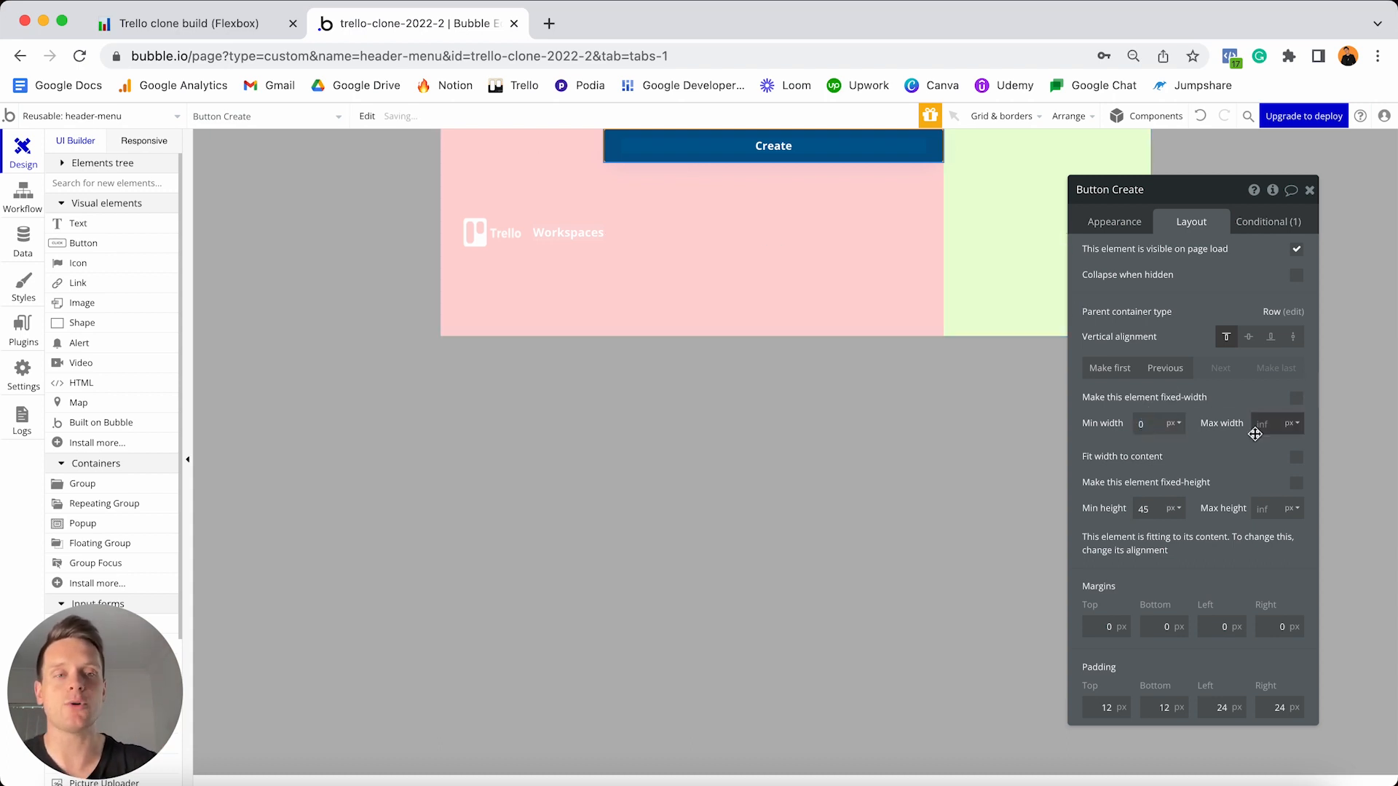
type("100")
left_click(1227, 460)
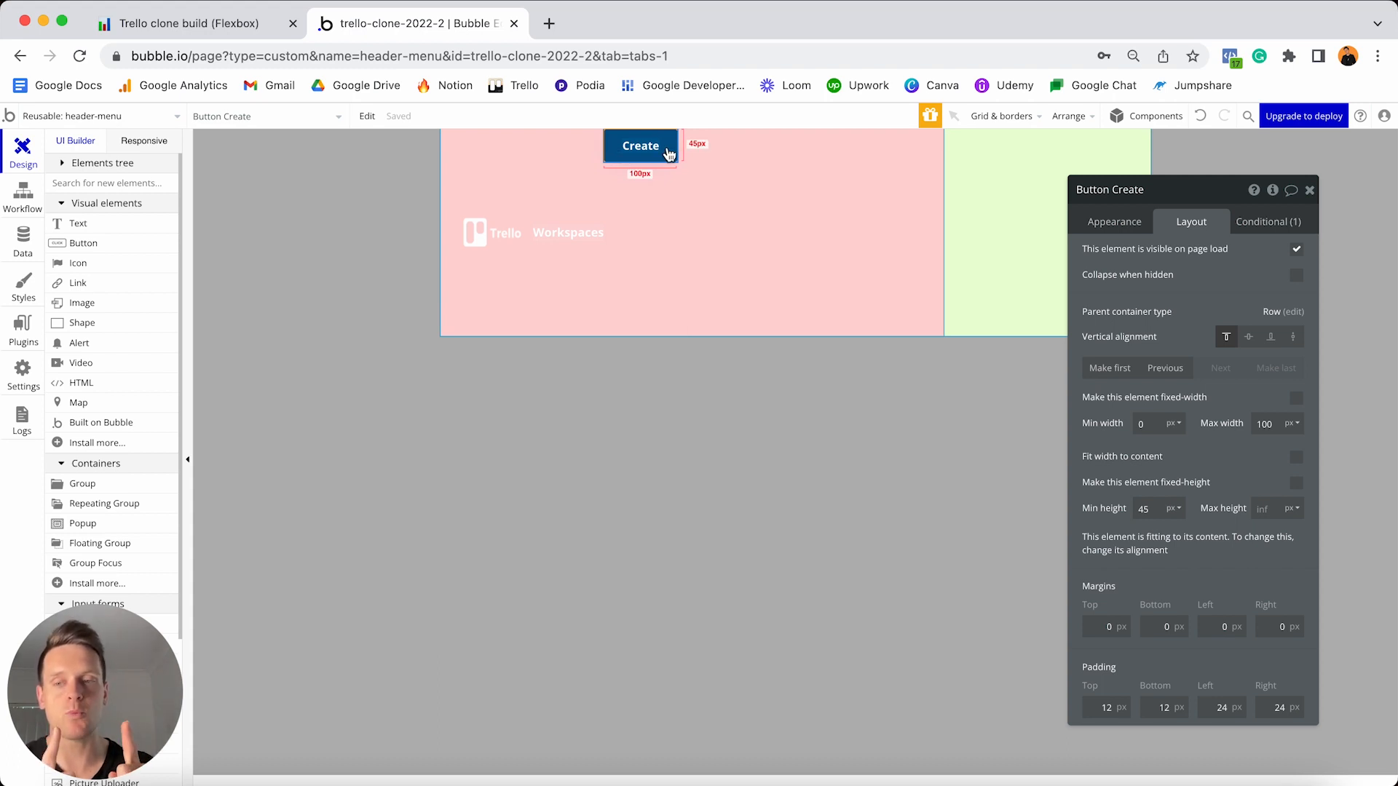
- Test the header by narrowing the page in the Responsive preview, then reselect the Create button
left_click(132, 143)
left_click_drag(690, 164, 631, 162)
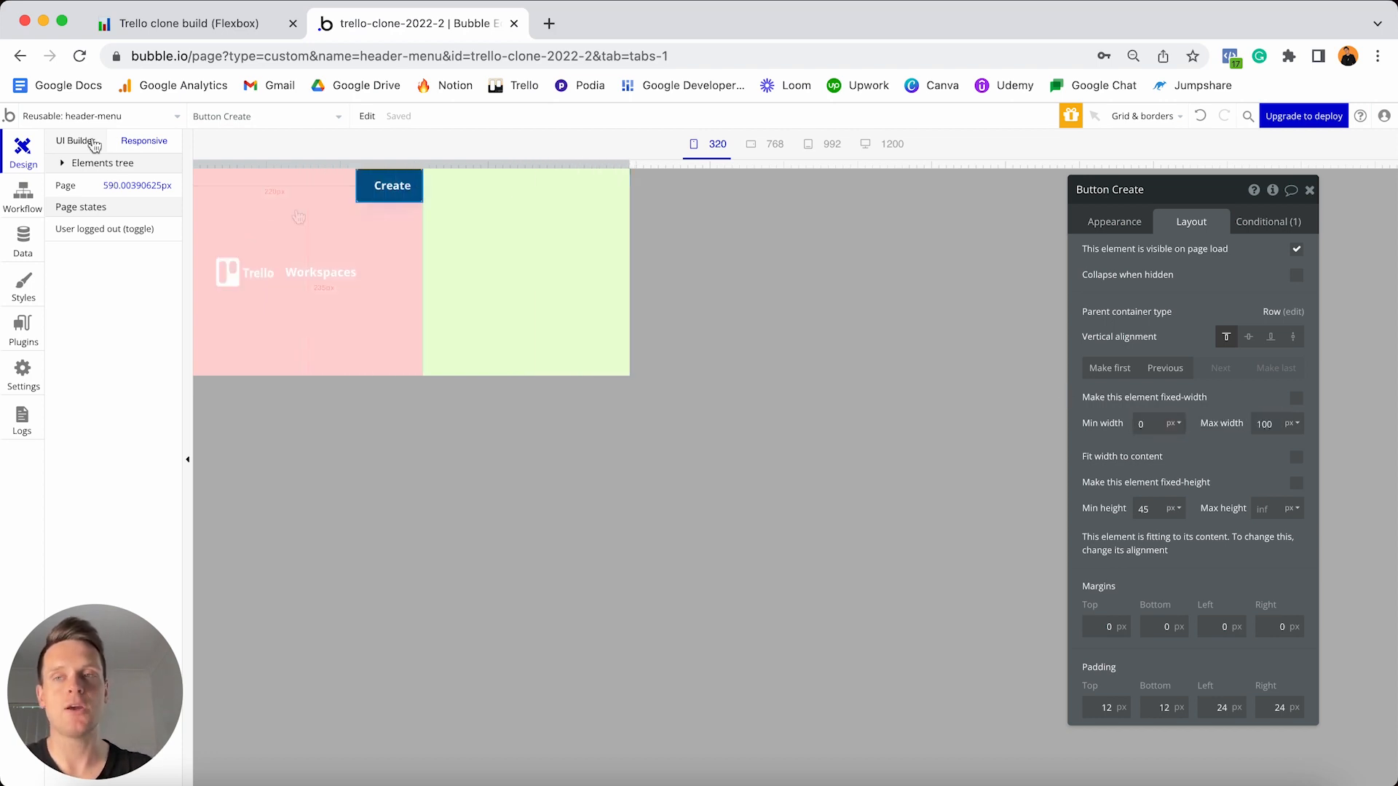
left_click(73, 147)
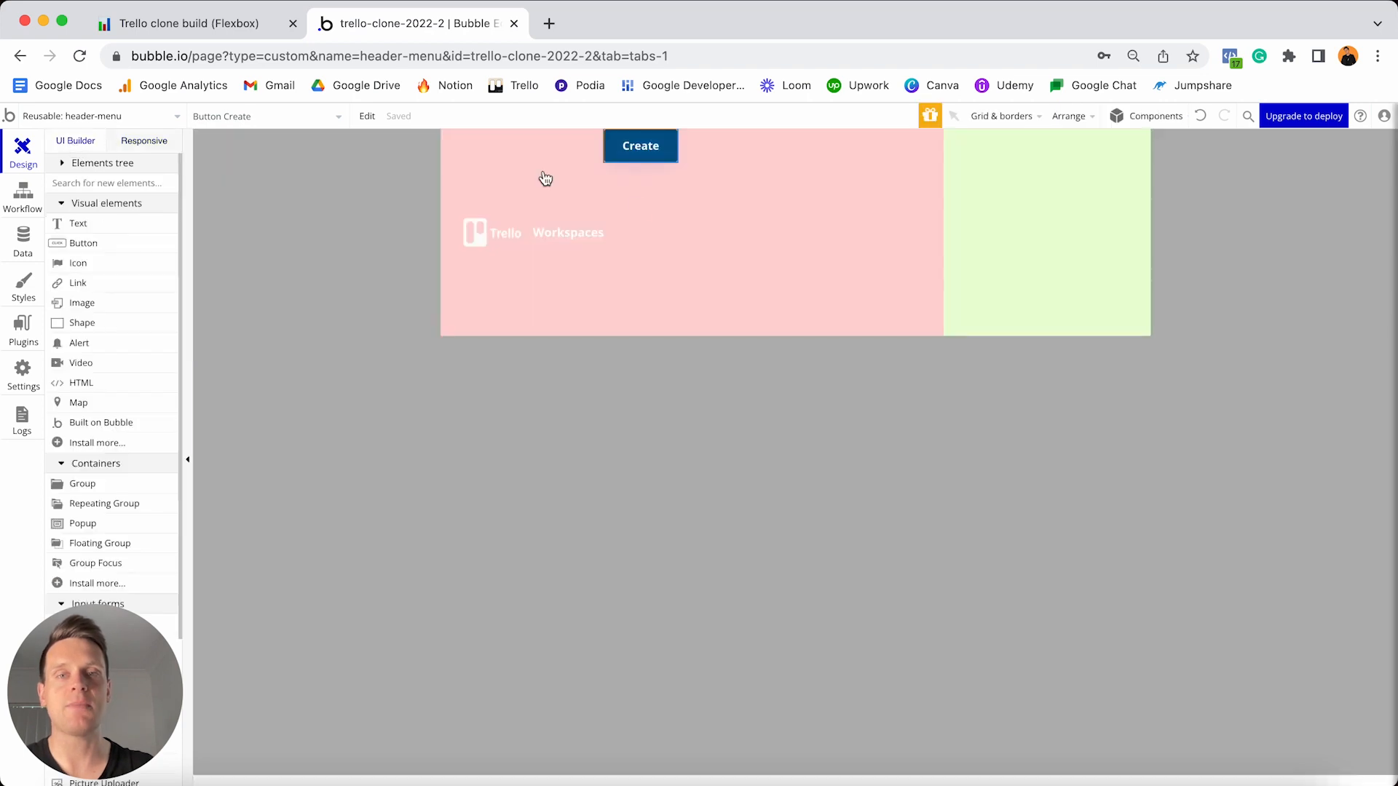
double_click(632, 160)
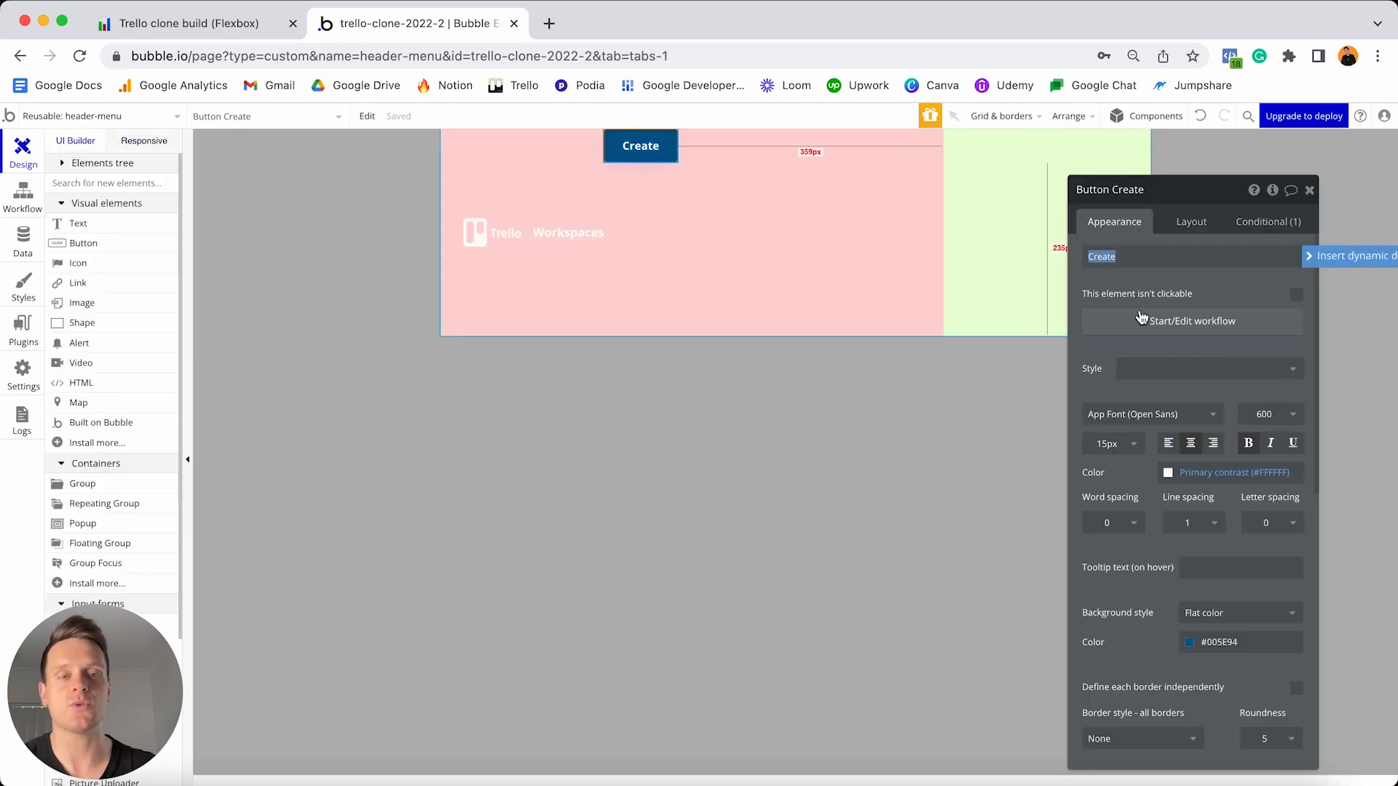
left_click(1191, 222)
- Give the Create button a 40 px min height, vertical centring, 10 px top/bottom and 20 px side margins
left_click(1159, 508)
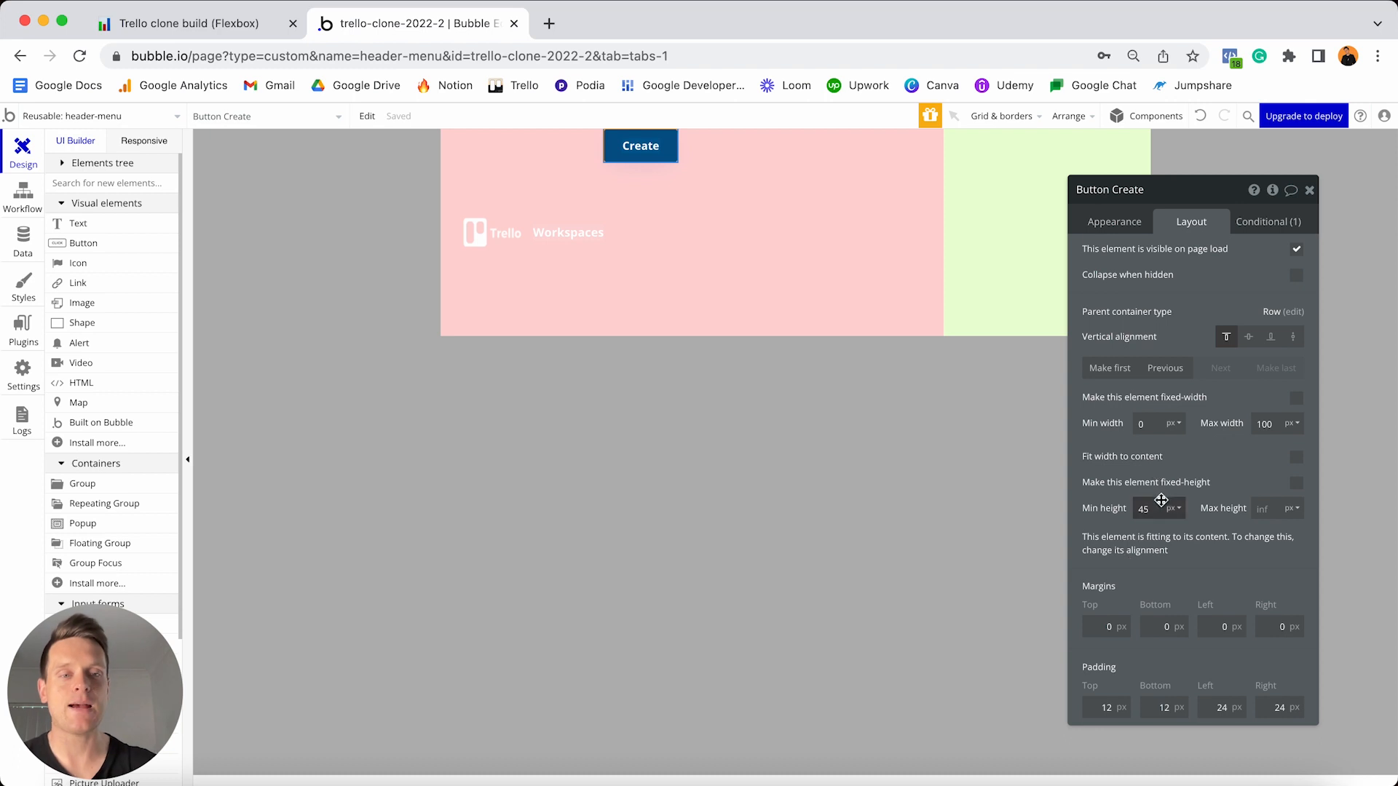
type("40")
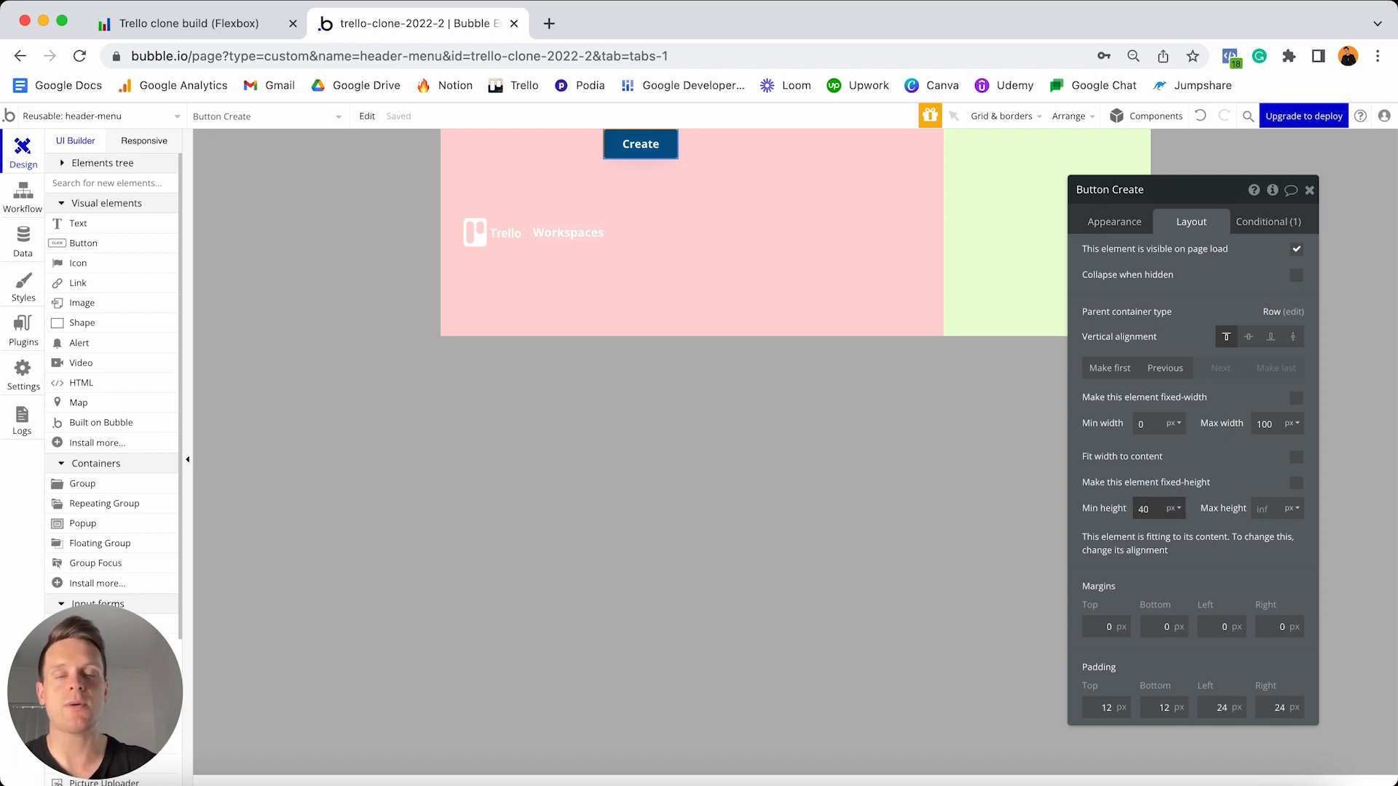
left_click(1248, 339)
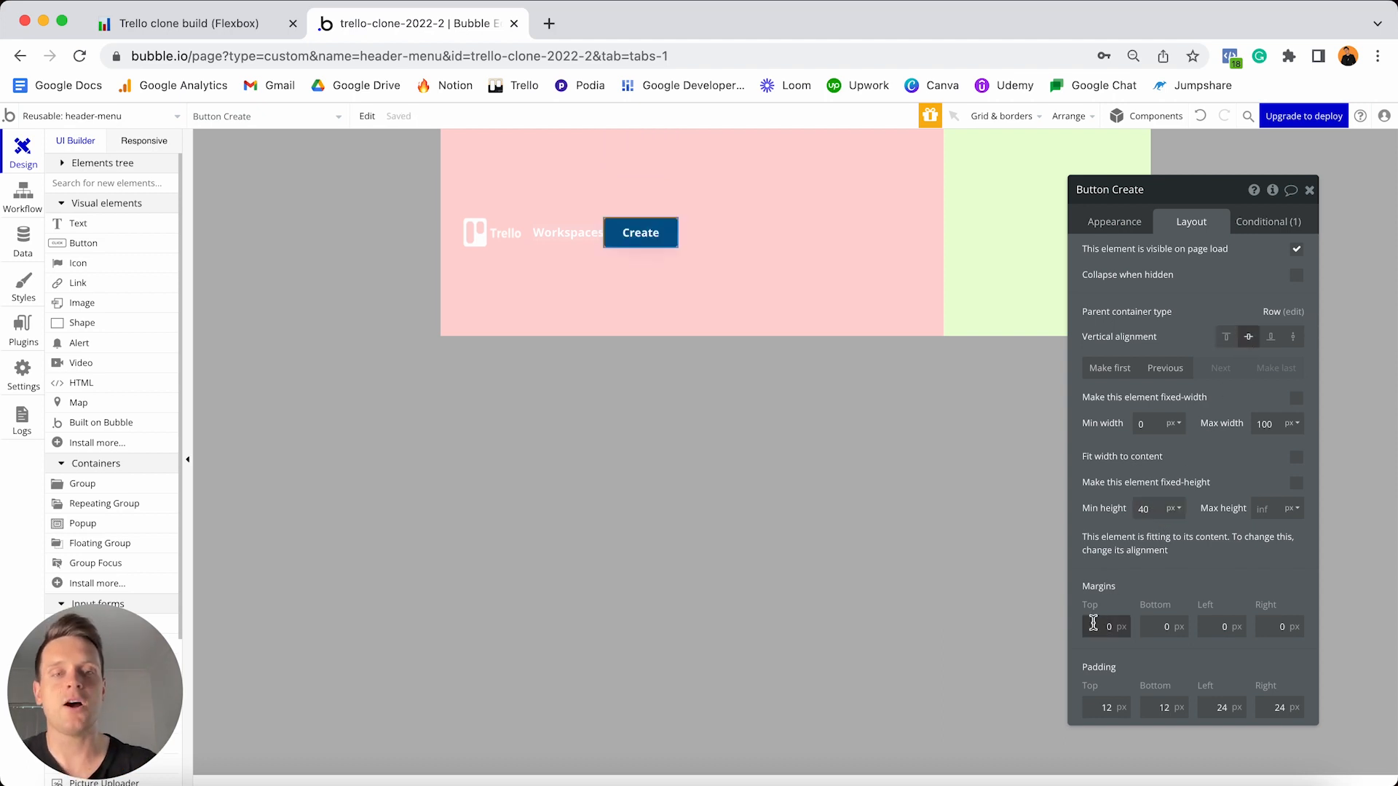
left_click(1159, 626)
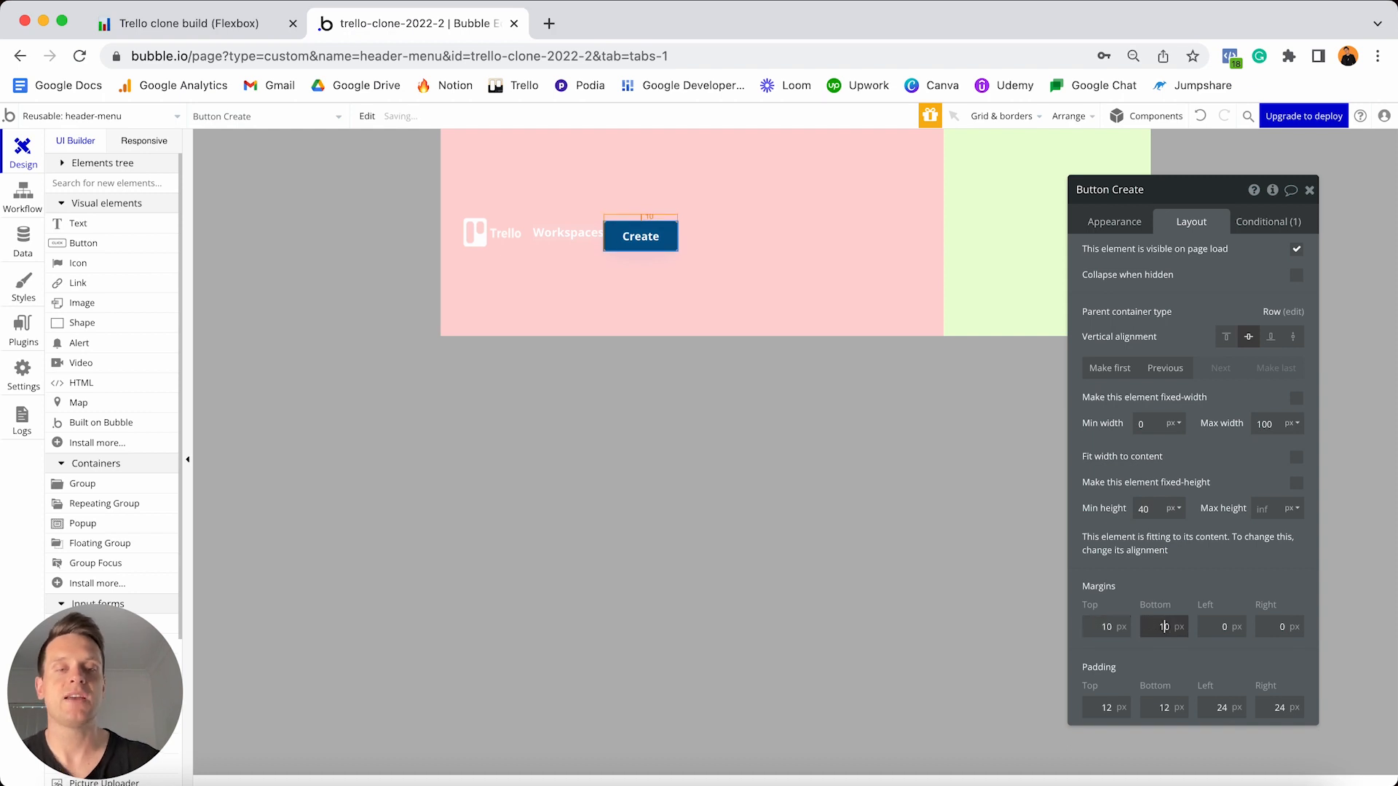
type("1")
left_click(1212, 626)
type("2")
left_click(1274, 626)
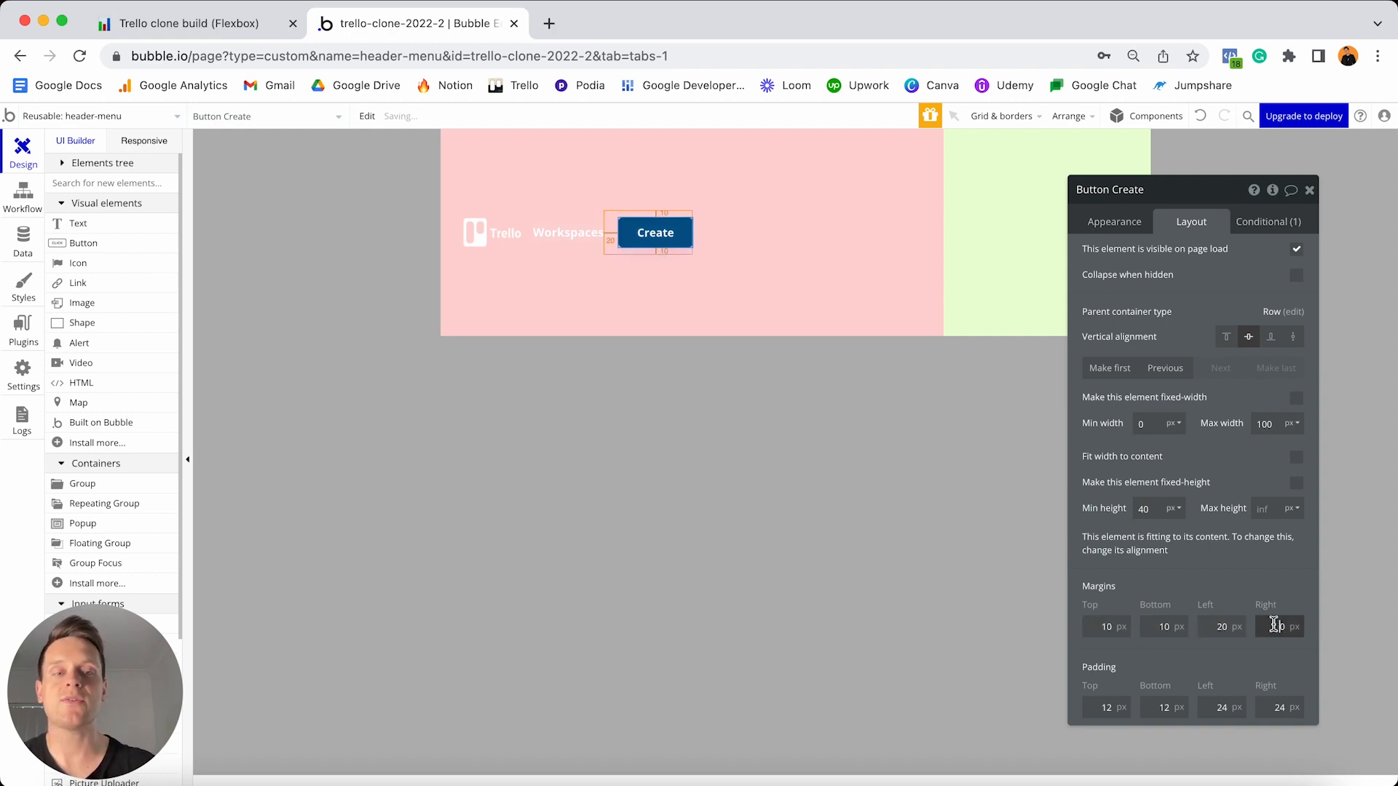
type("2")
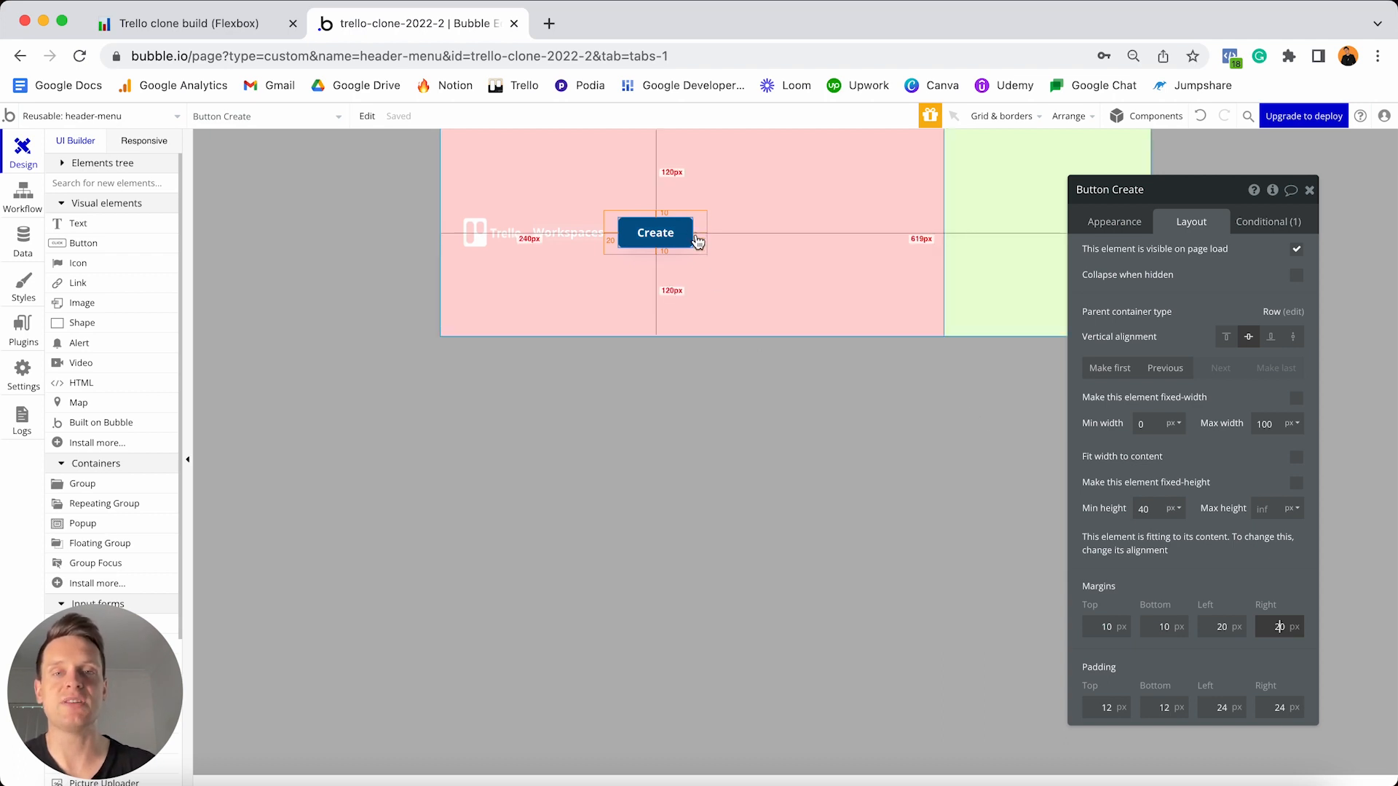
- Set Group - Left's min height to 0 and centre it vertically, then select Group - Right
left_click(804, 224)
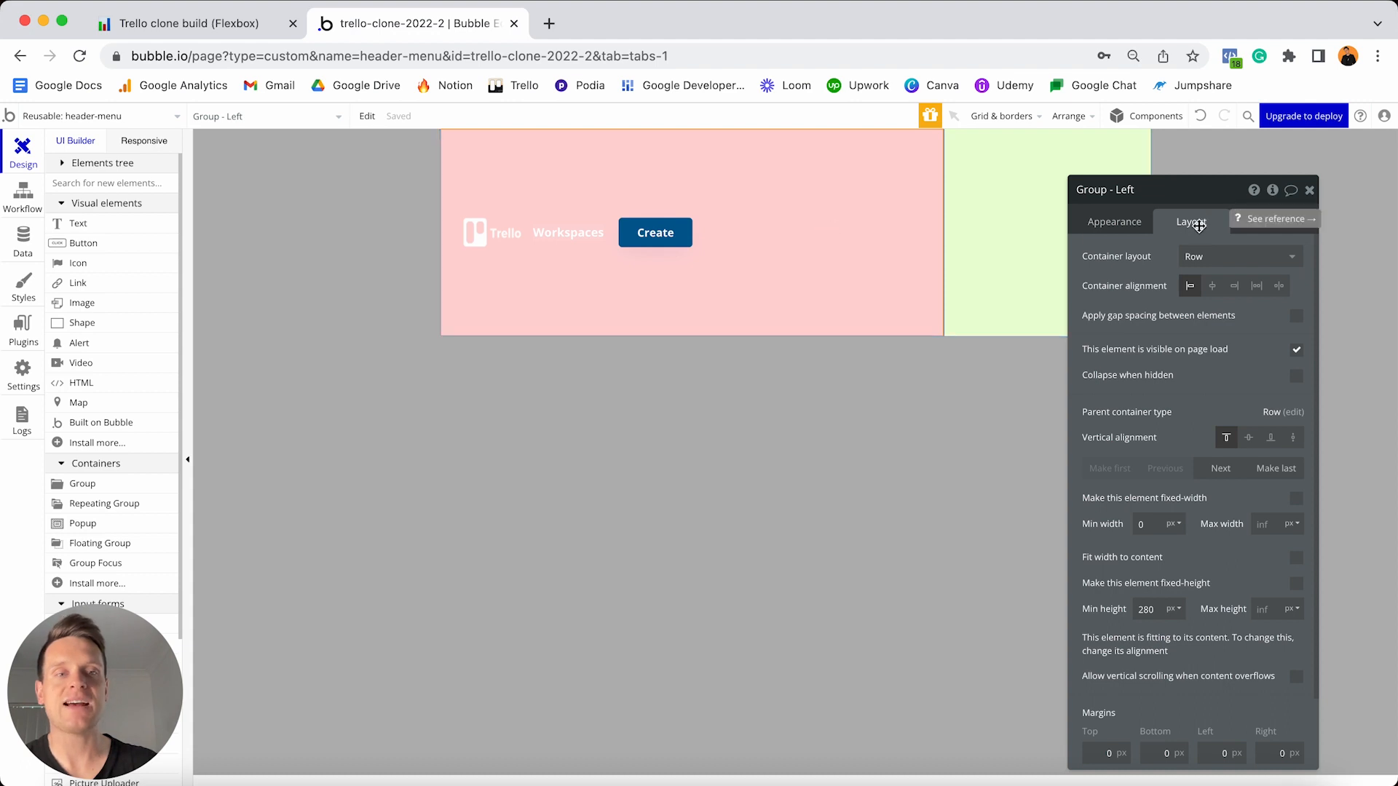
double_click(1149, 609)
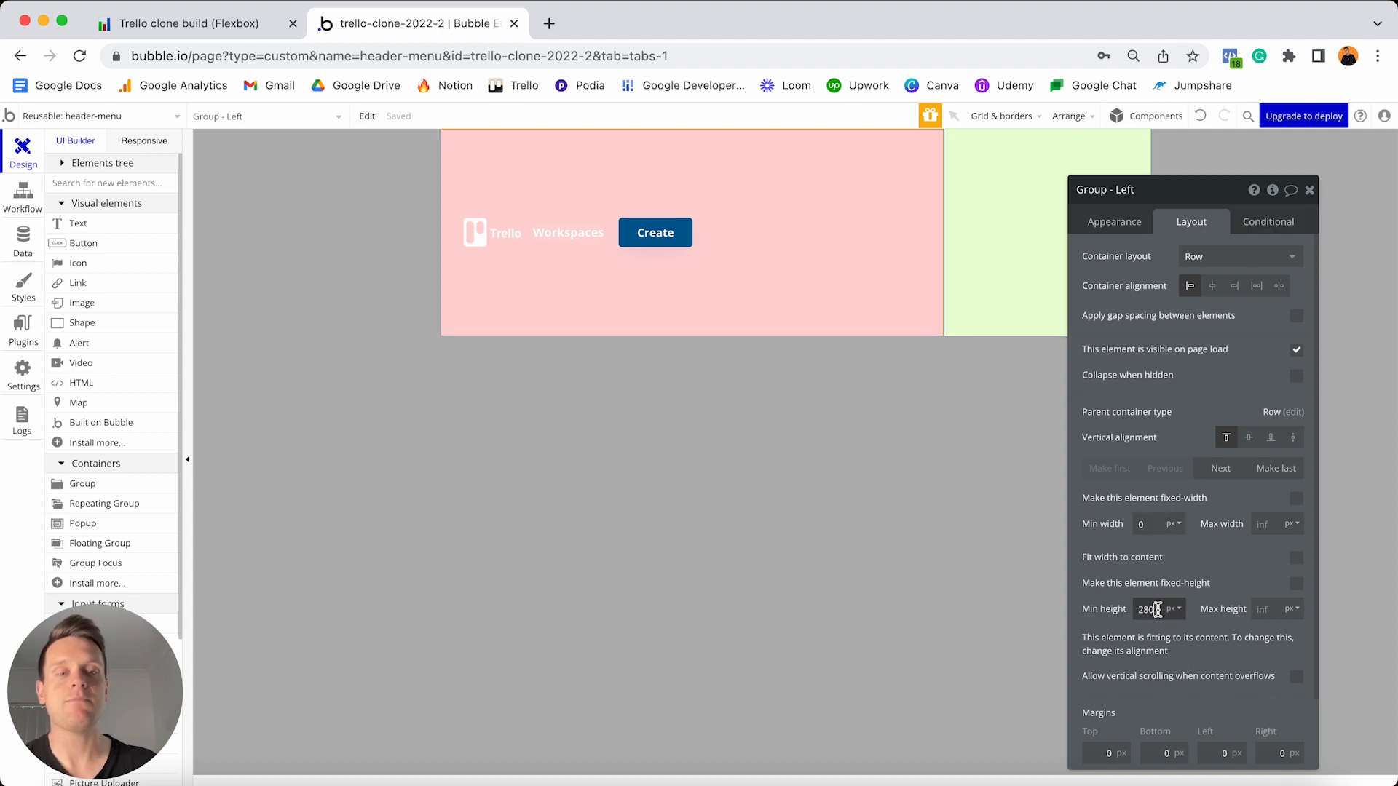
type("0")
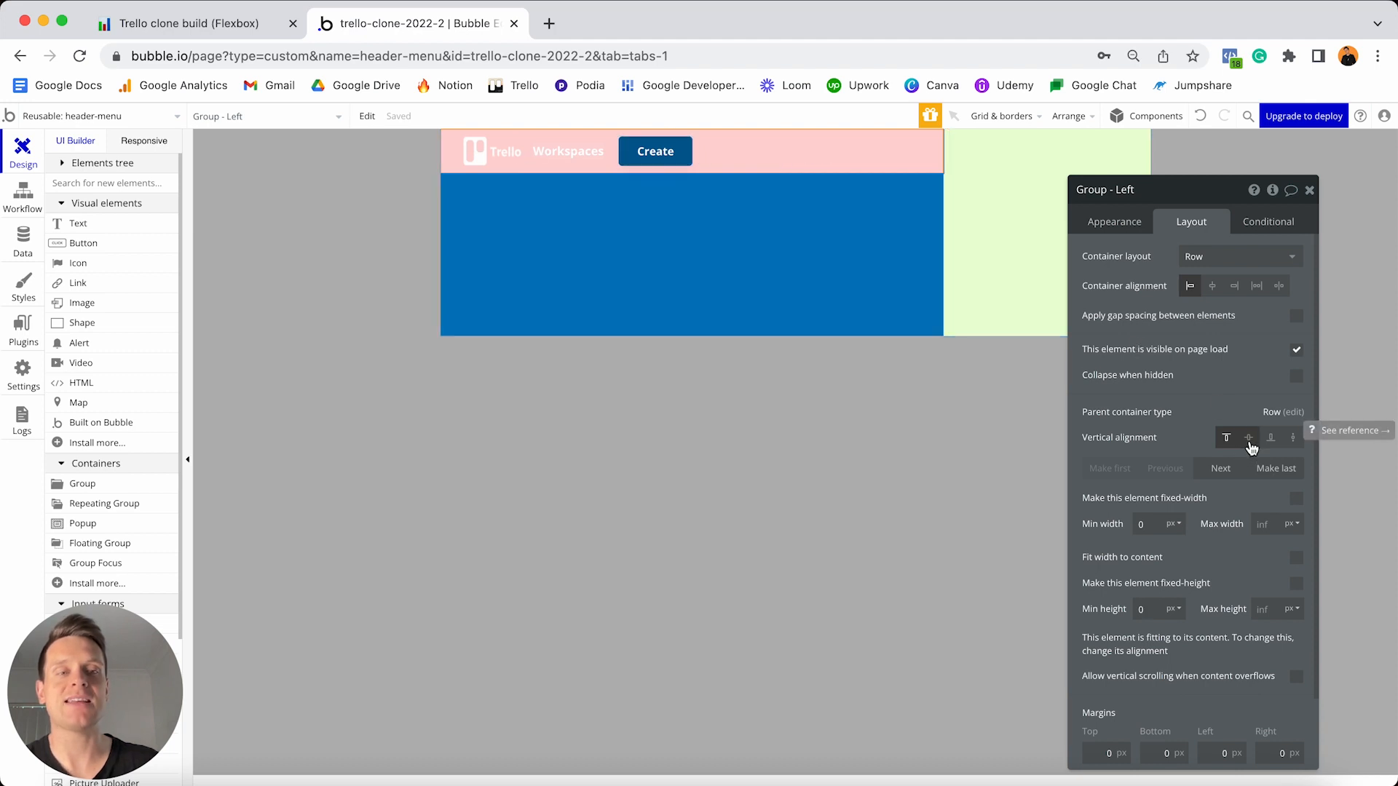
left_click(1249, 440)
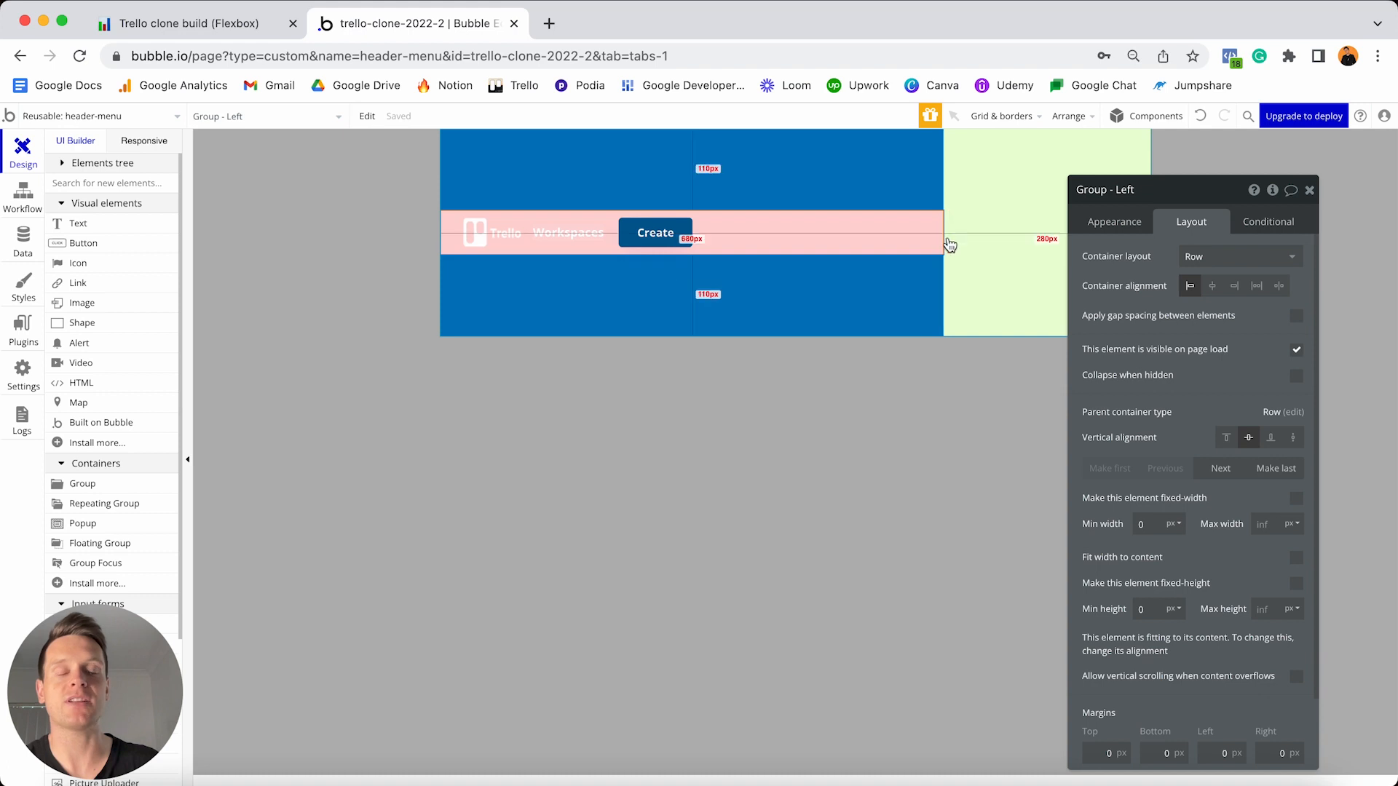
left_click_drag(1159, 211, 617, 196)
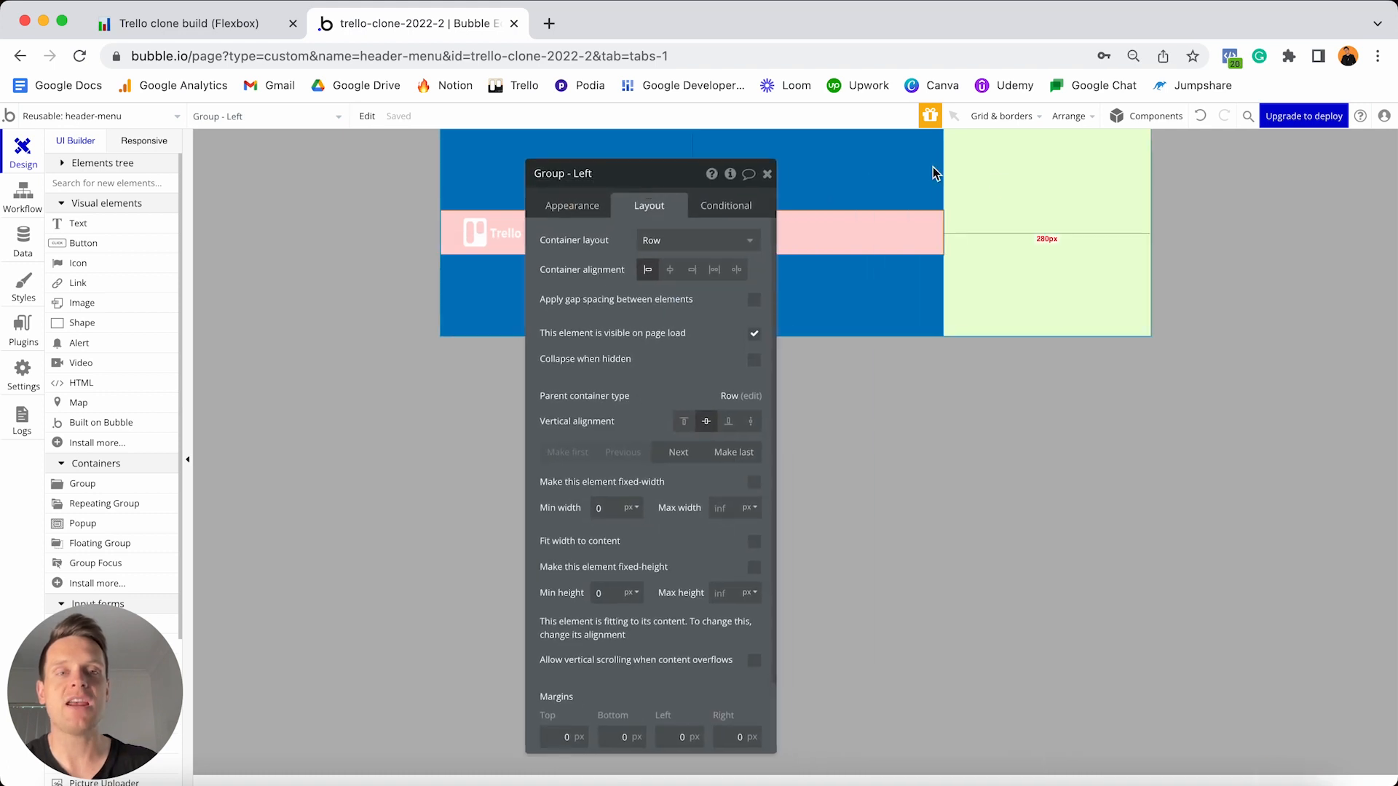
left_click(1024, 191)
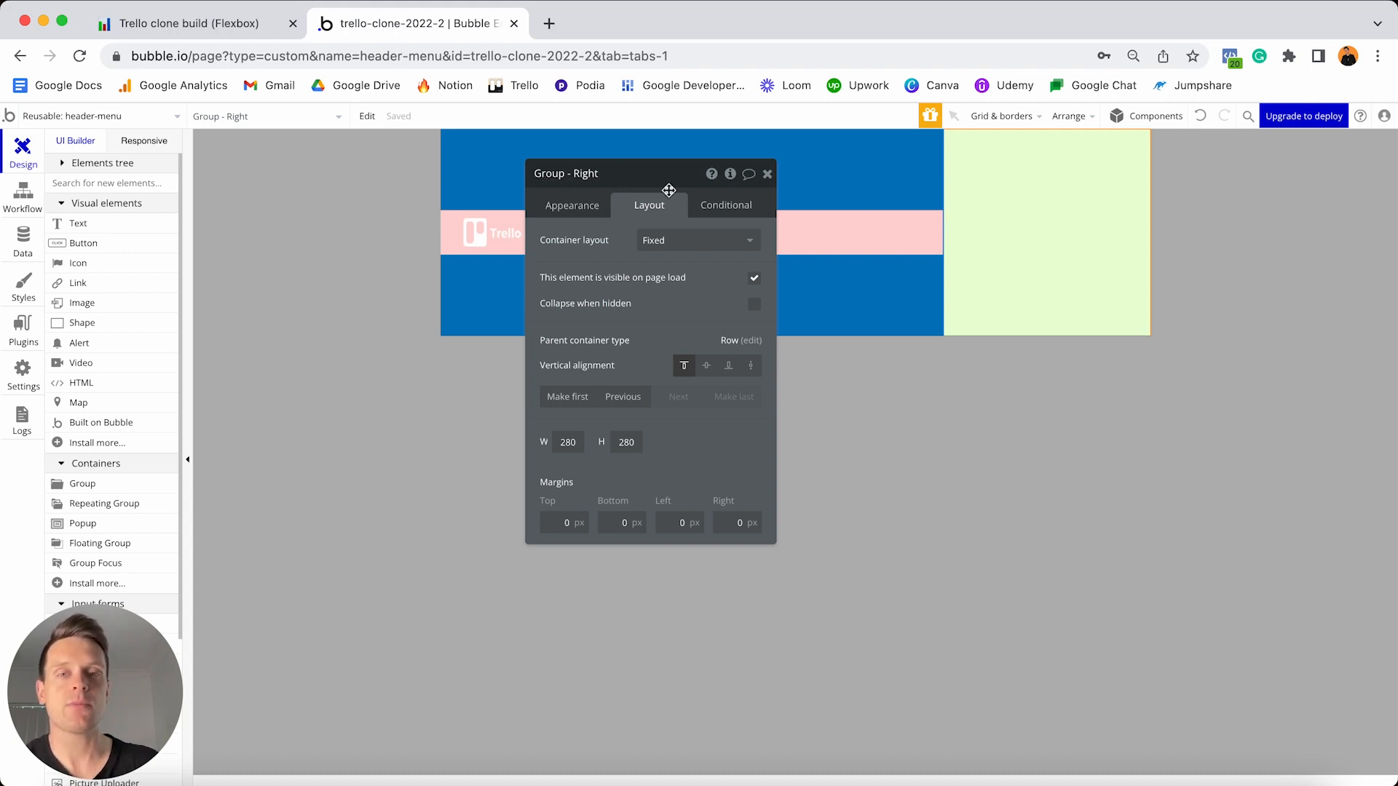
- Set Group - Right to a Row layout and make it flexible-width with min width 0
left_click(657, 240)
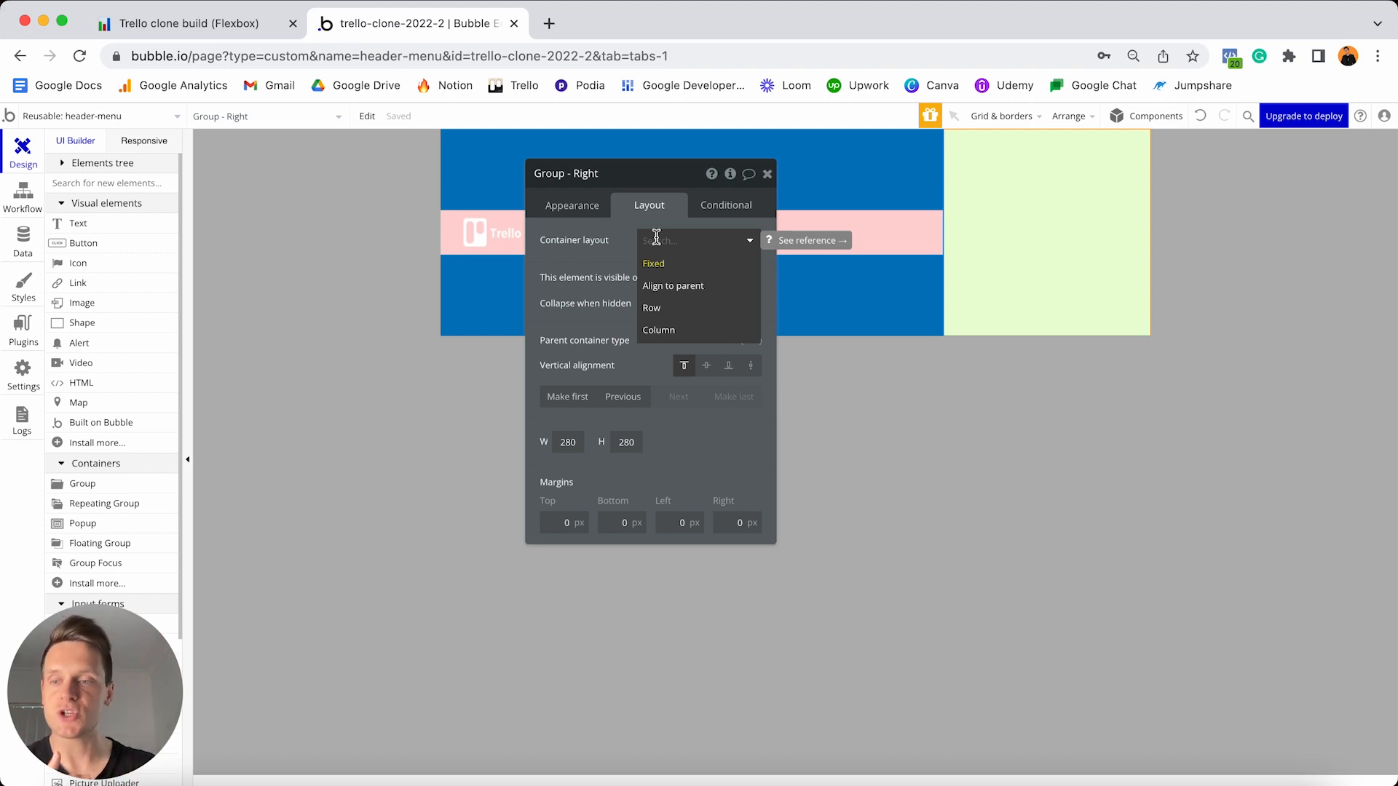
left_click(662, 311)
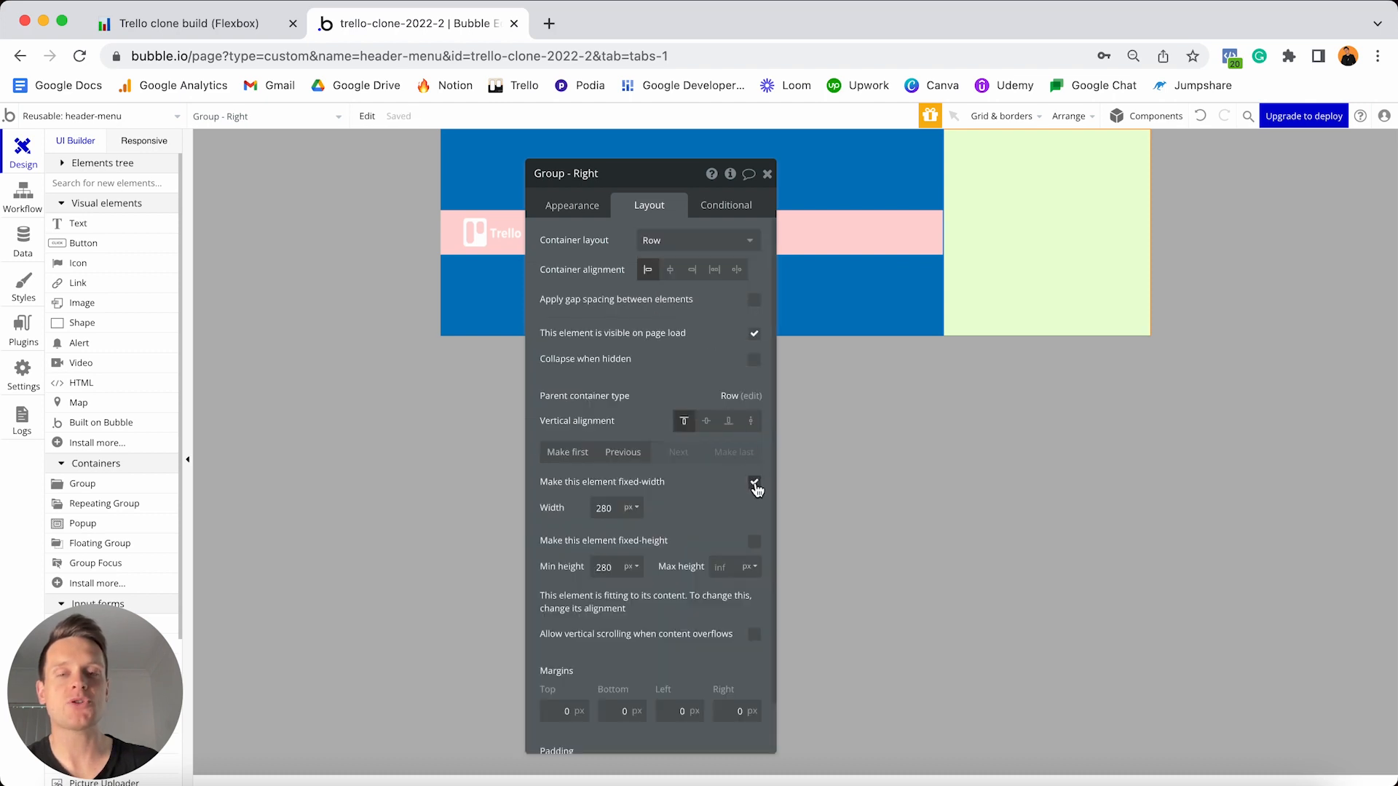
left_click(755, 484)
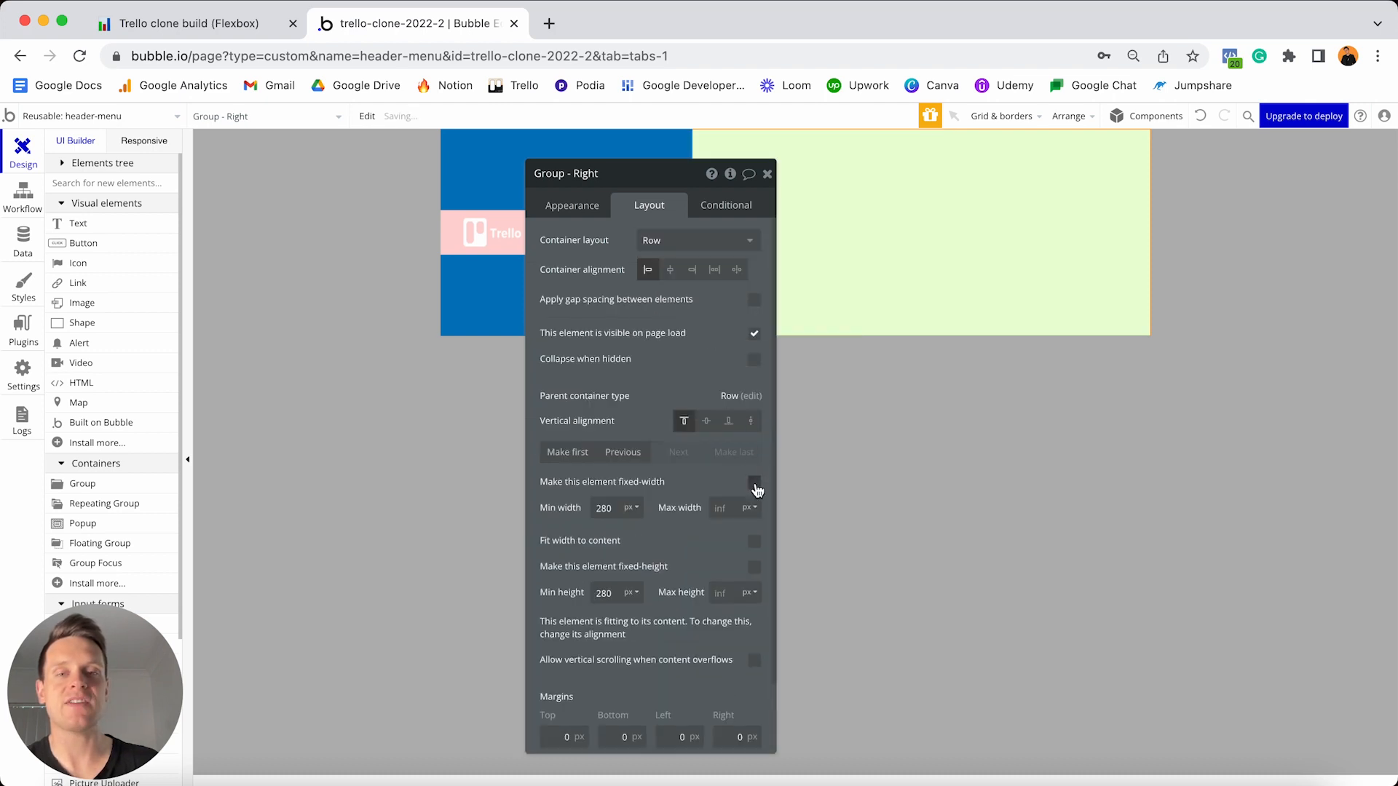
double_click(618, 503)
type("0")
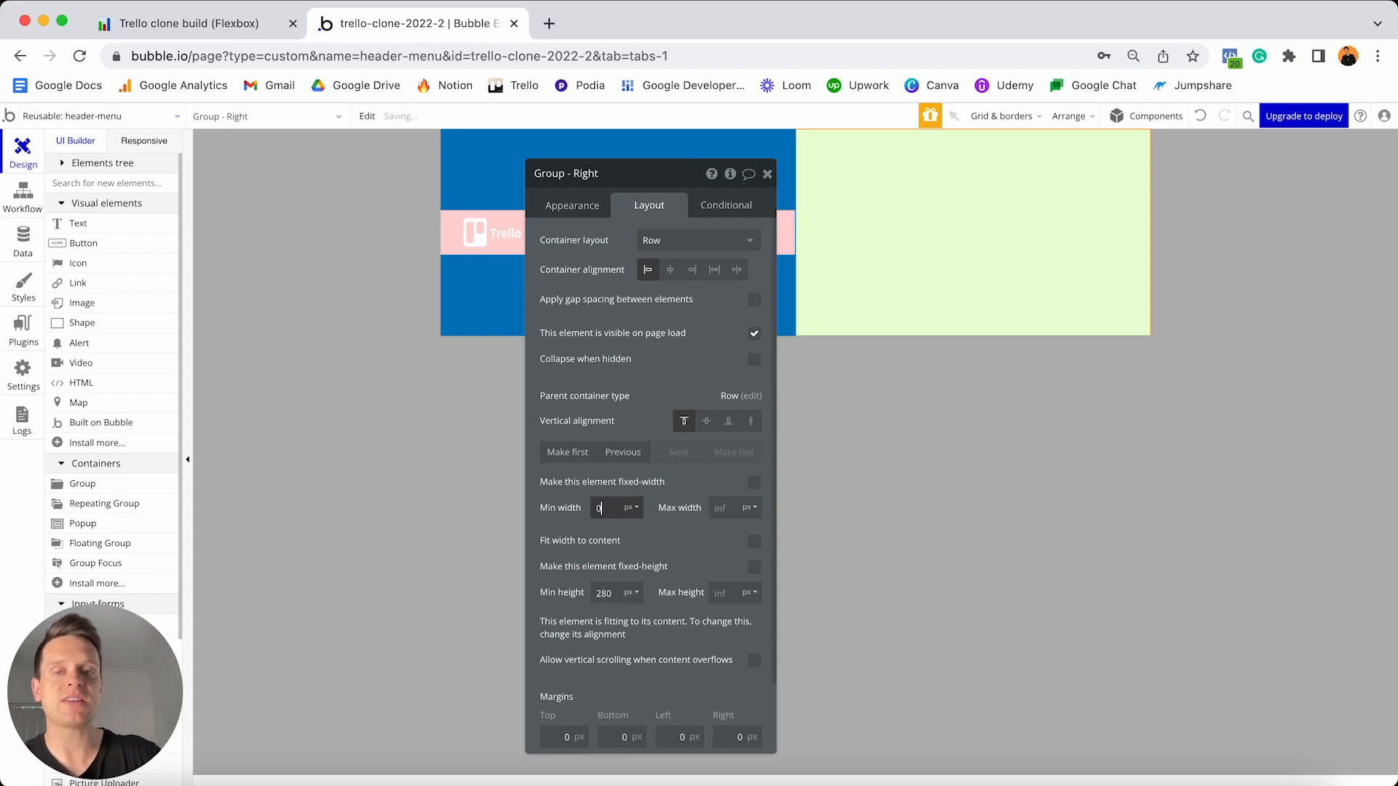
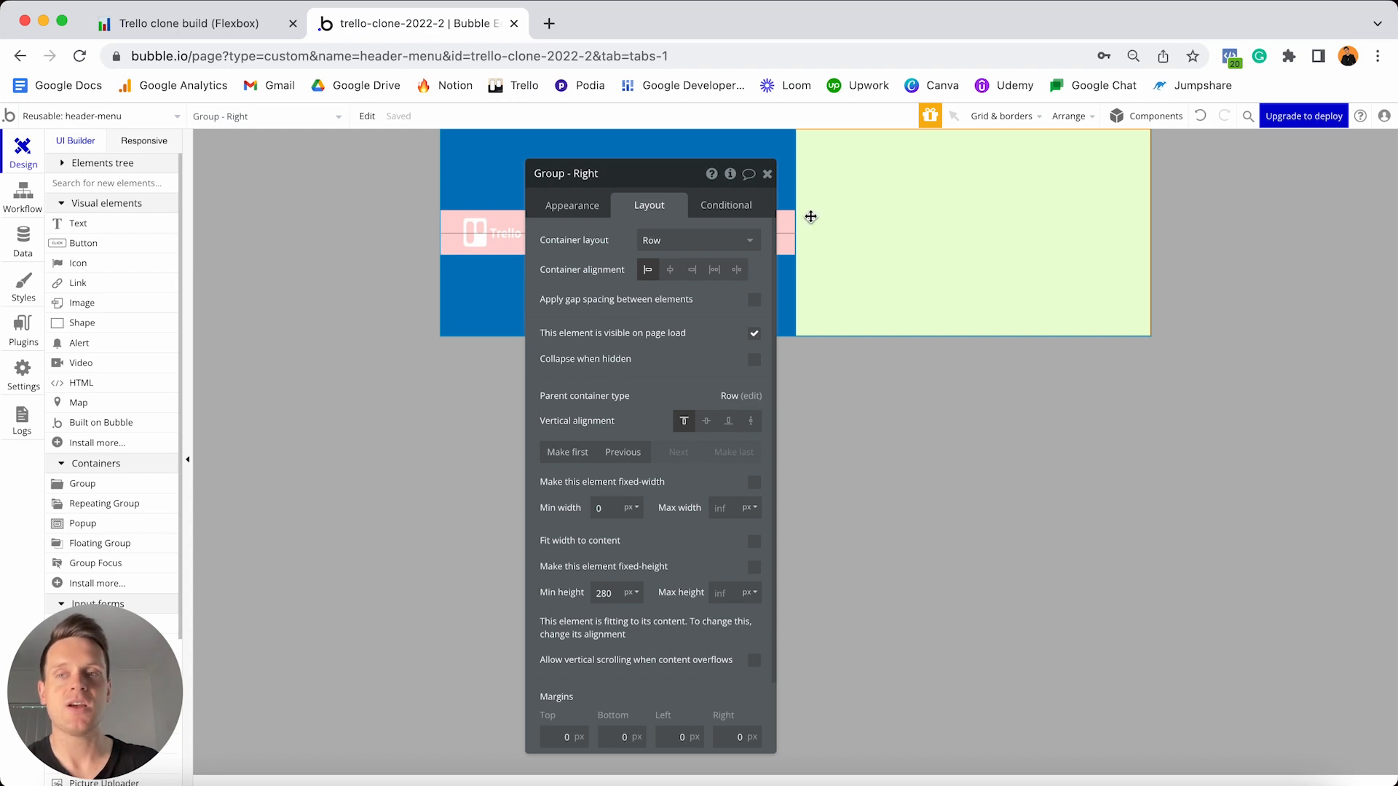
- Add a white fa-cog icon with no preset style to Group - Right
left_click(93, 264)
left_click(919, 201)
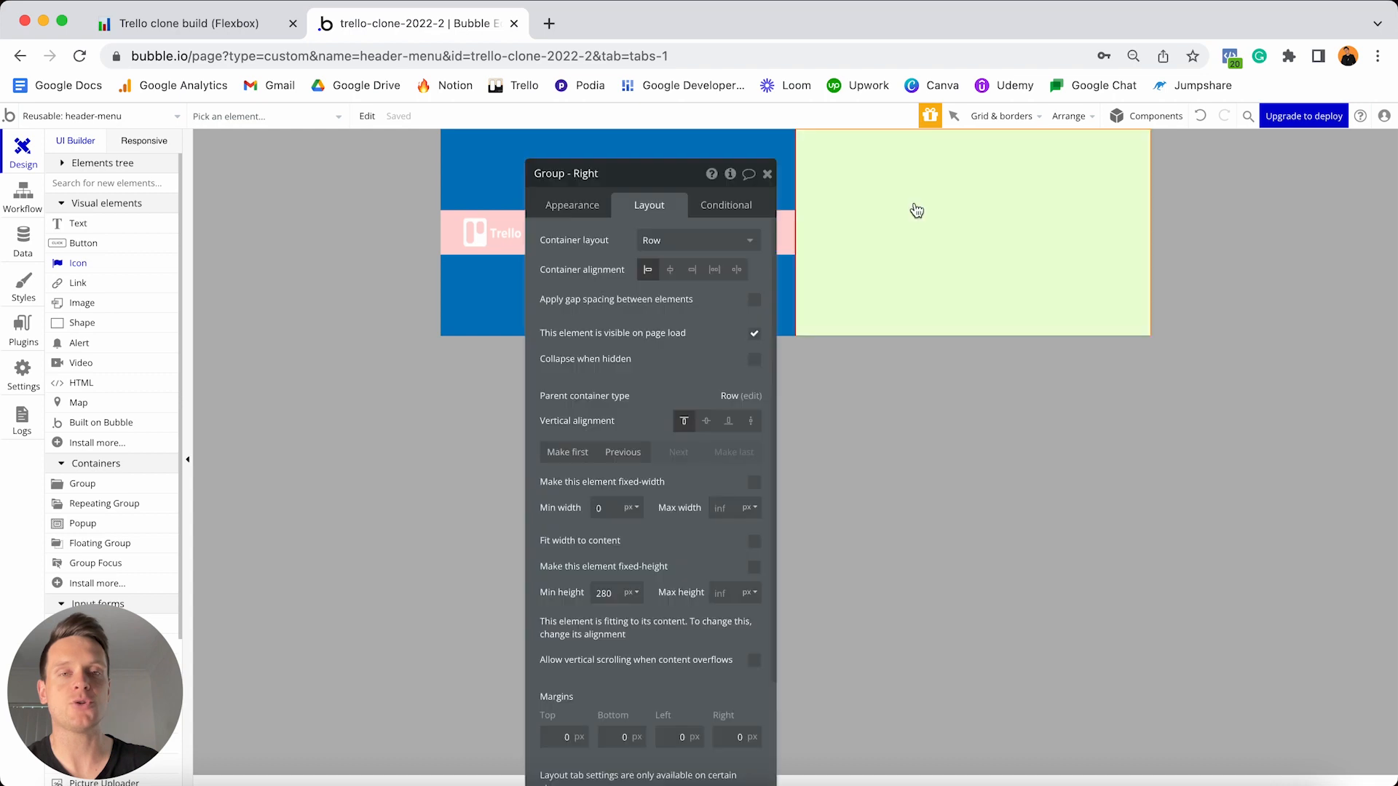
type("cog")
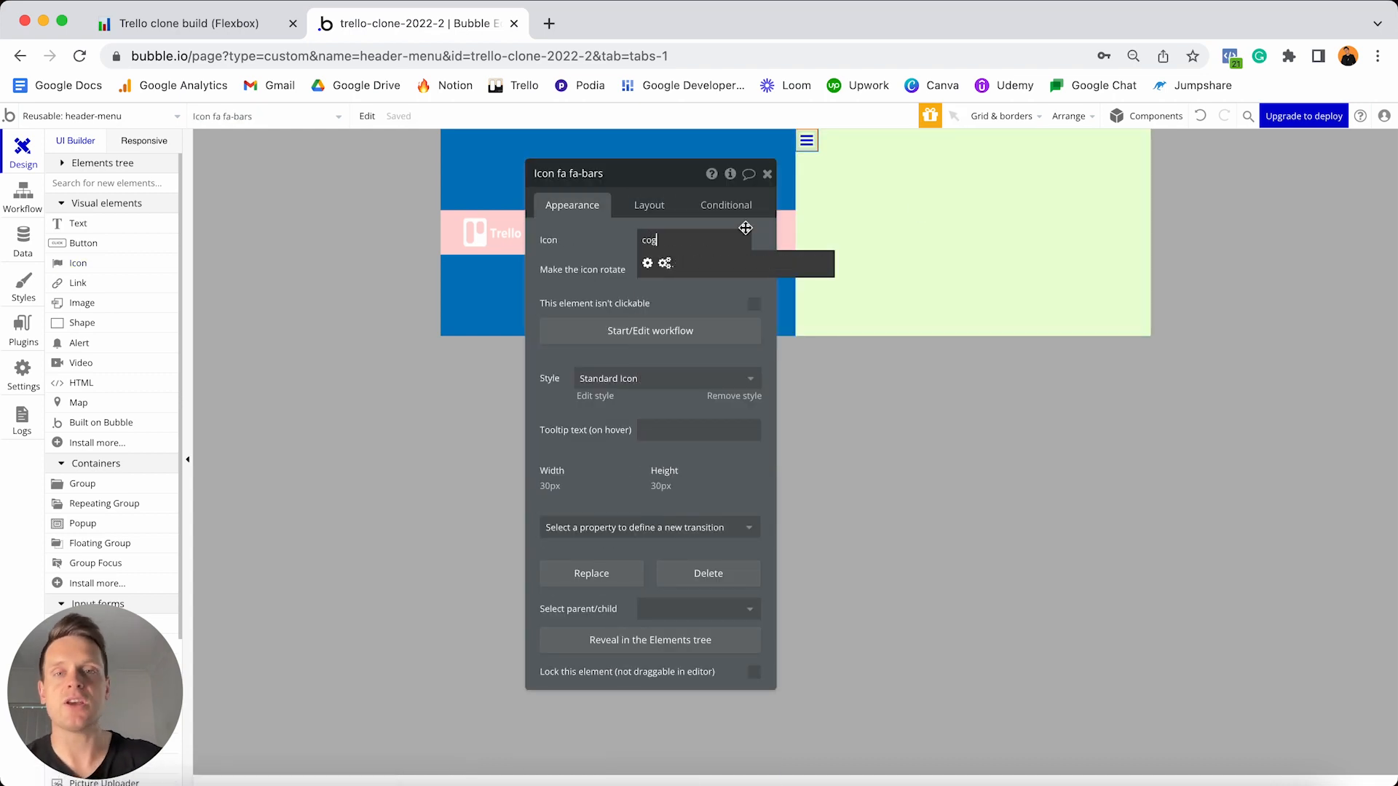
left_click(646, 265)
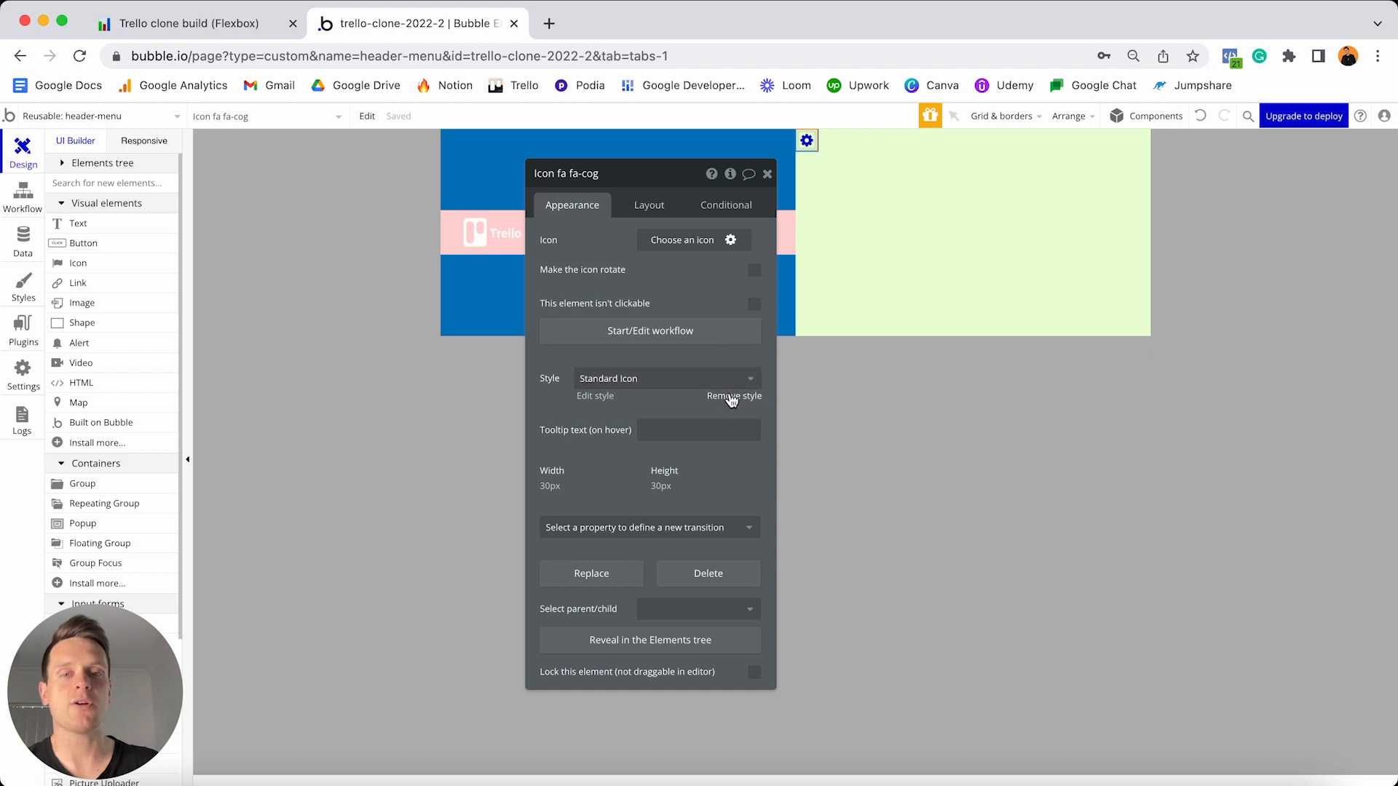
left_click(734, 395)
left_click(663, 268)
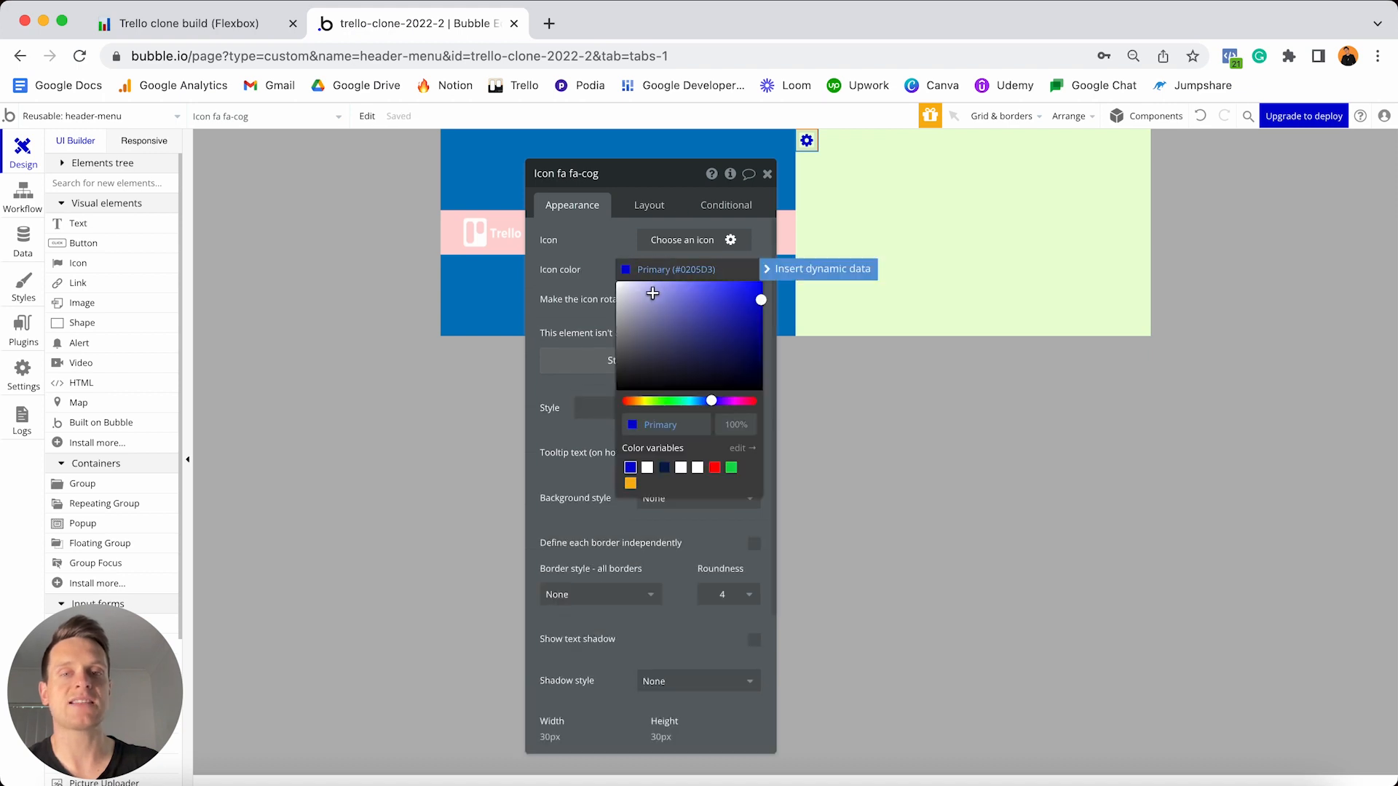
left_click_drag(652, 292, 586, 262)
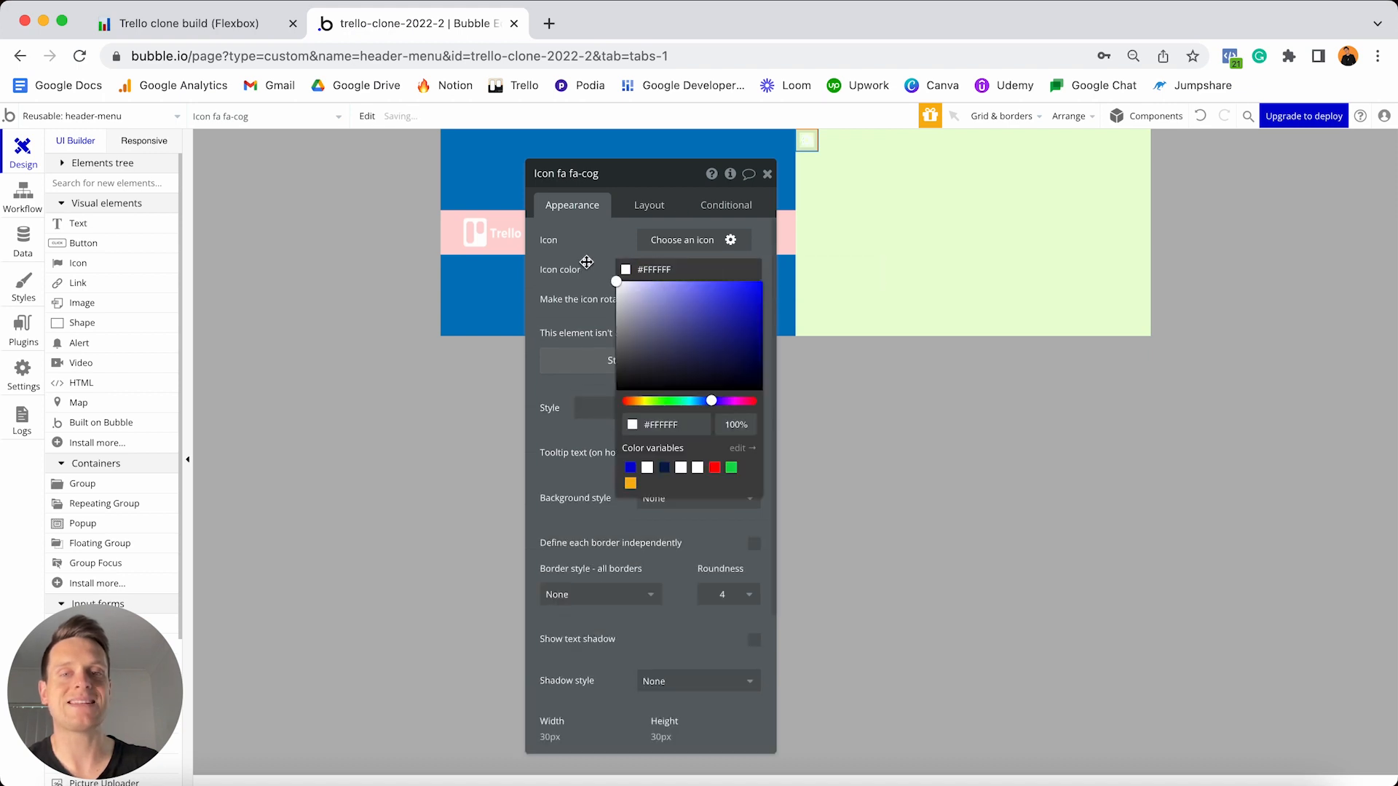
- Size the cog 40×40, centre it vertically, and give it 10 px top and bottom margins
left_click(645, 208)
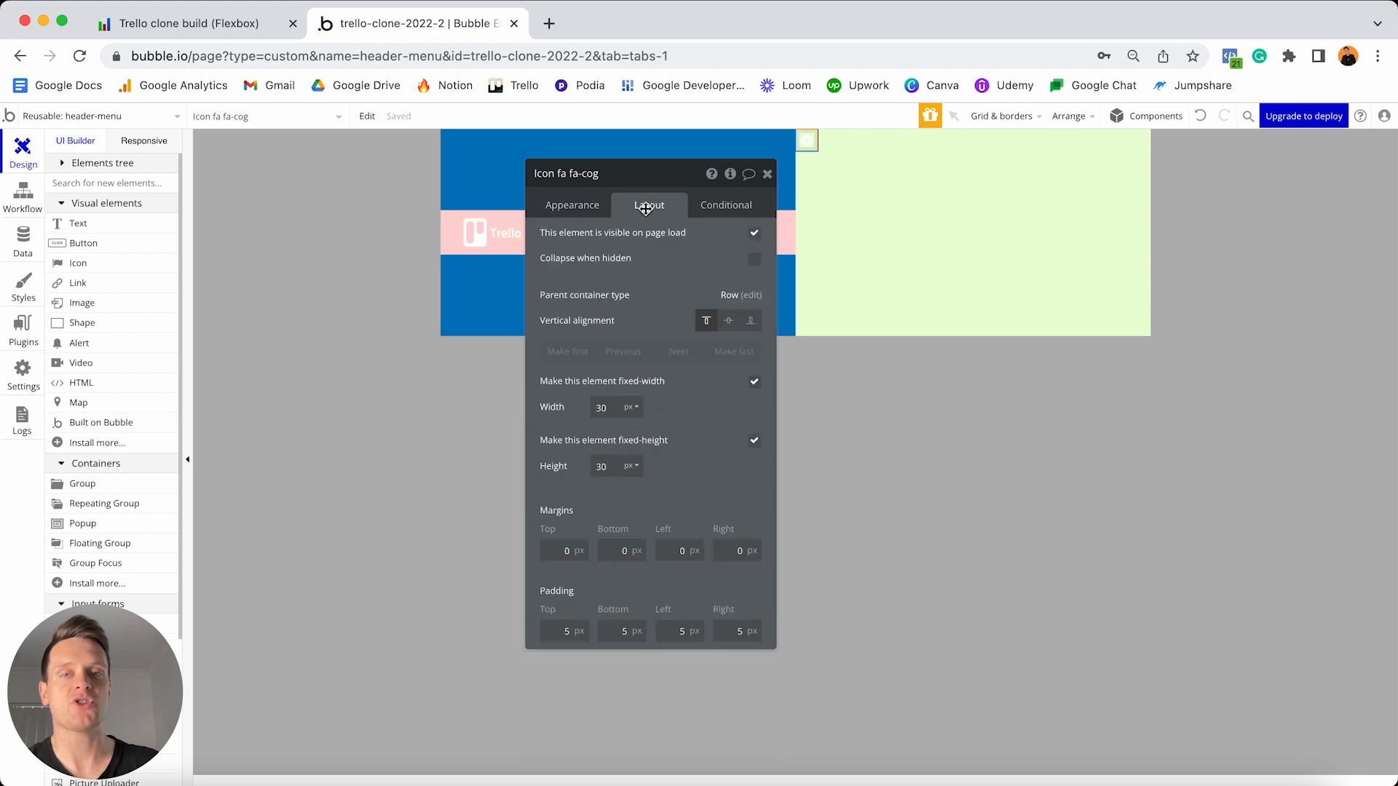
left_click(613, 409)
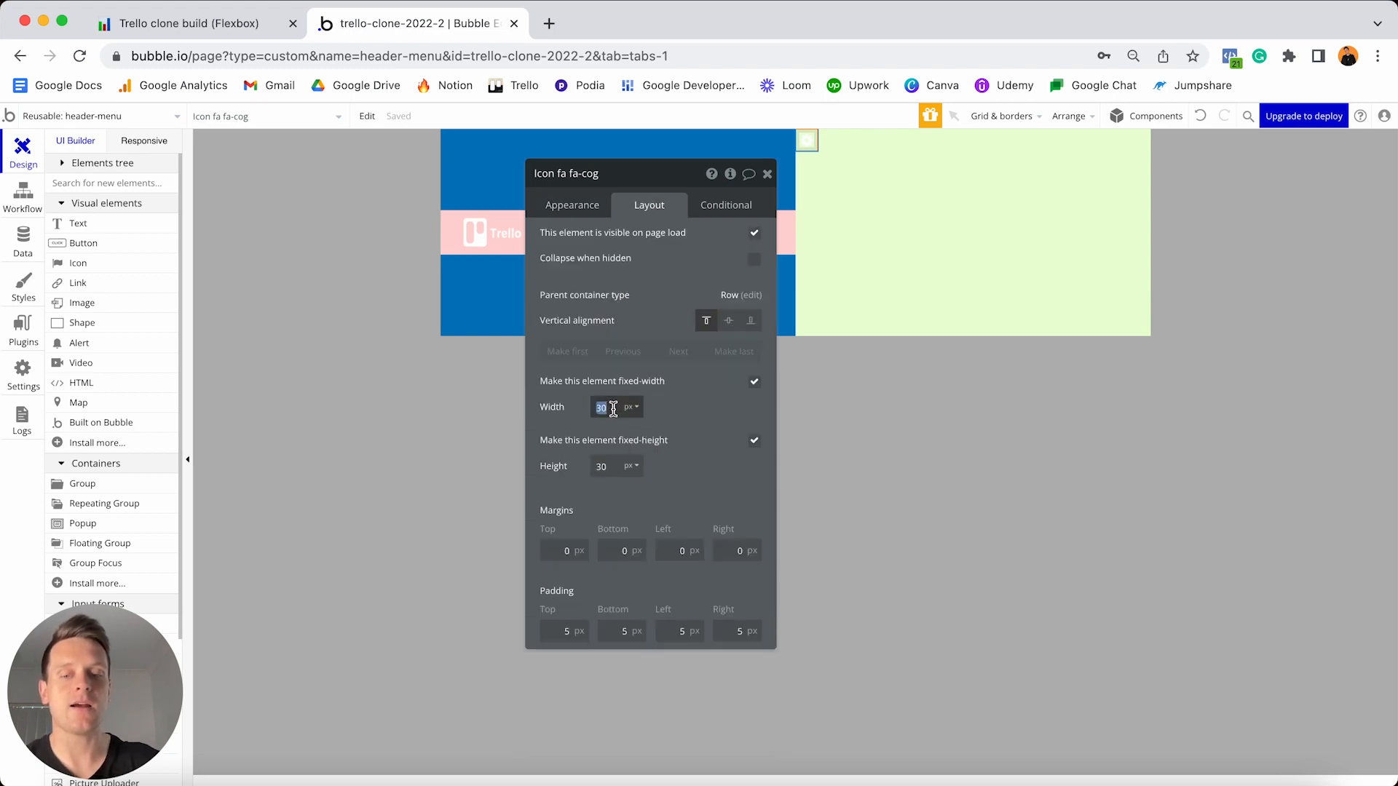
type("40")
double_click(609, 470)
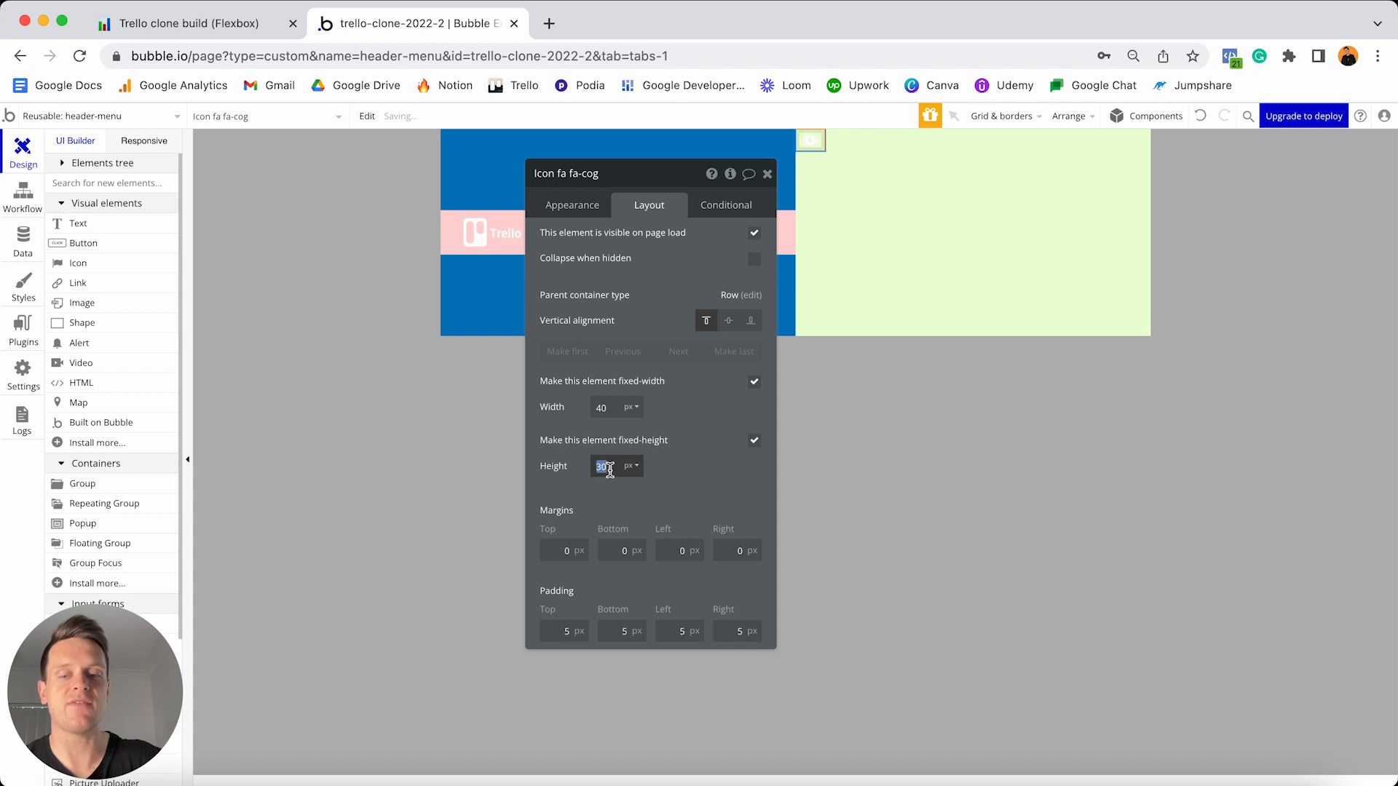
type("40")
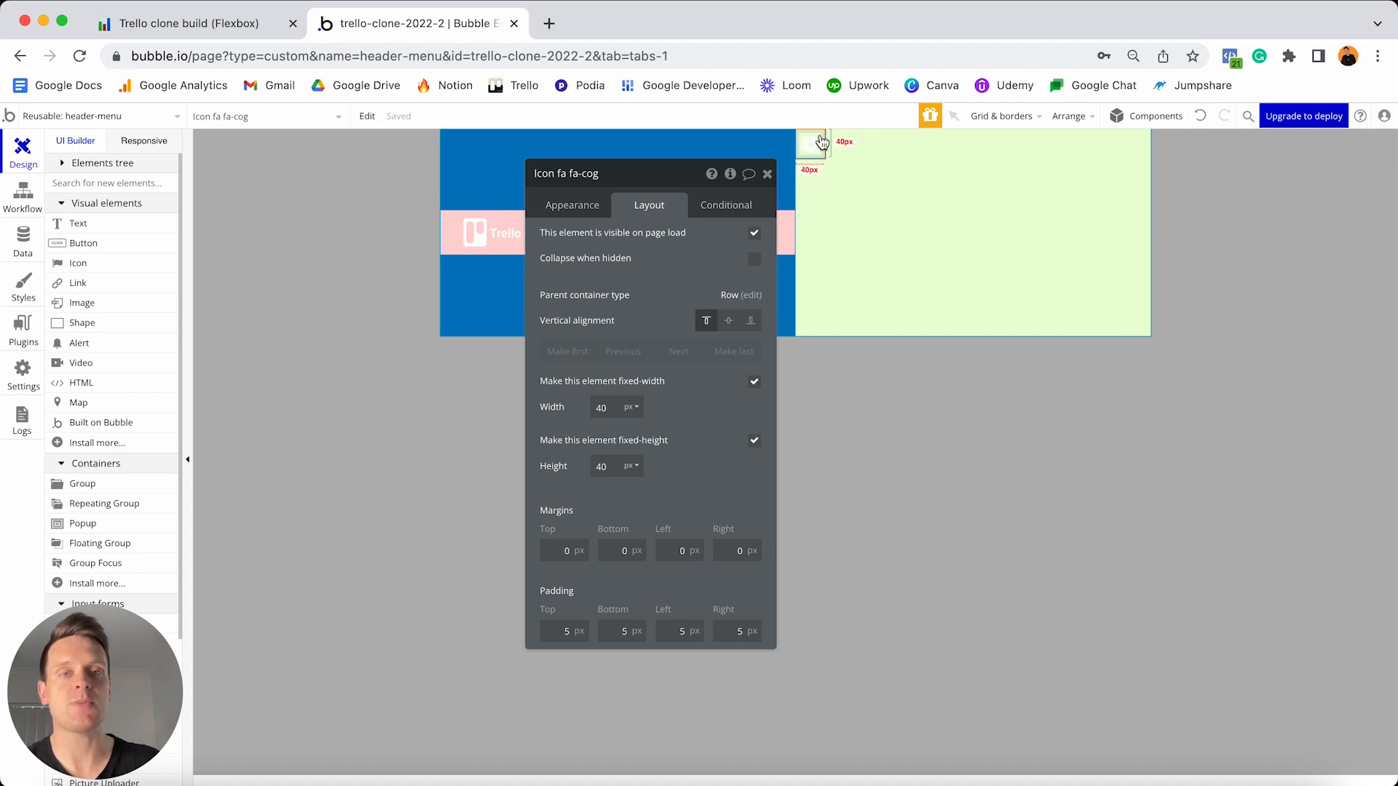
left_click(728, 321)
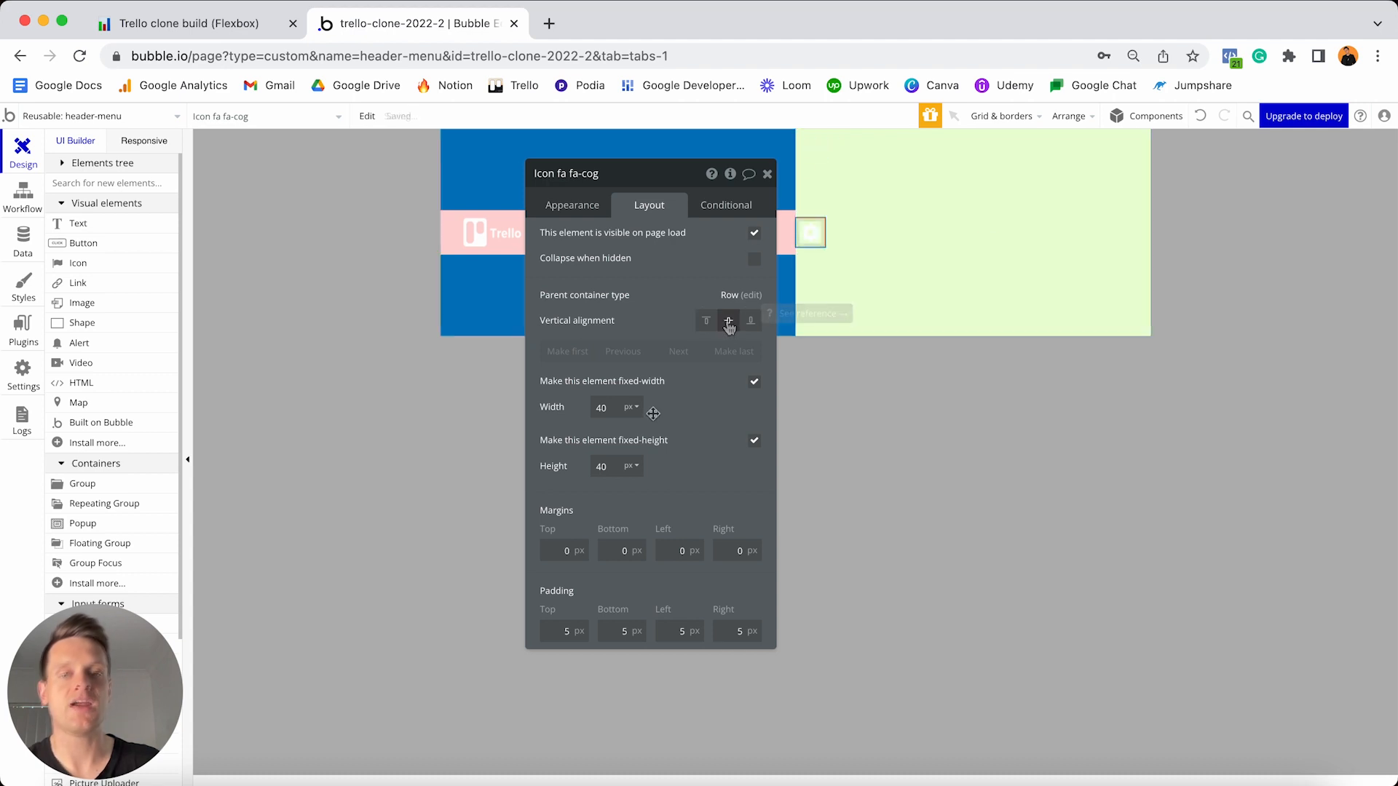
left_click(605, 552)
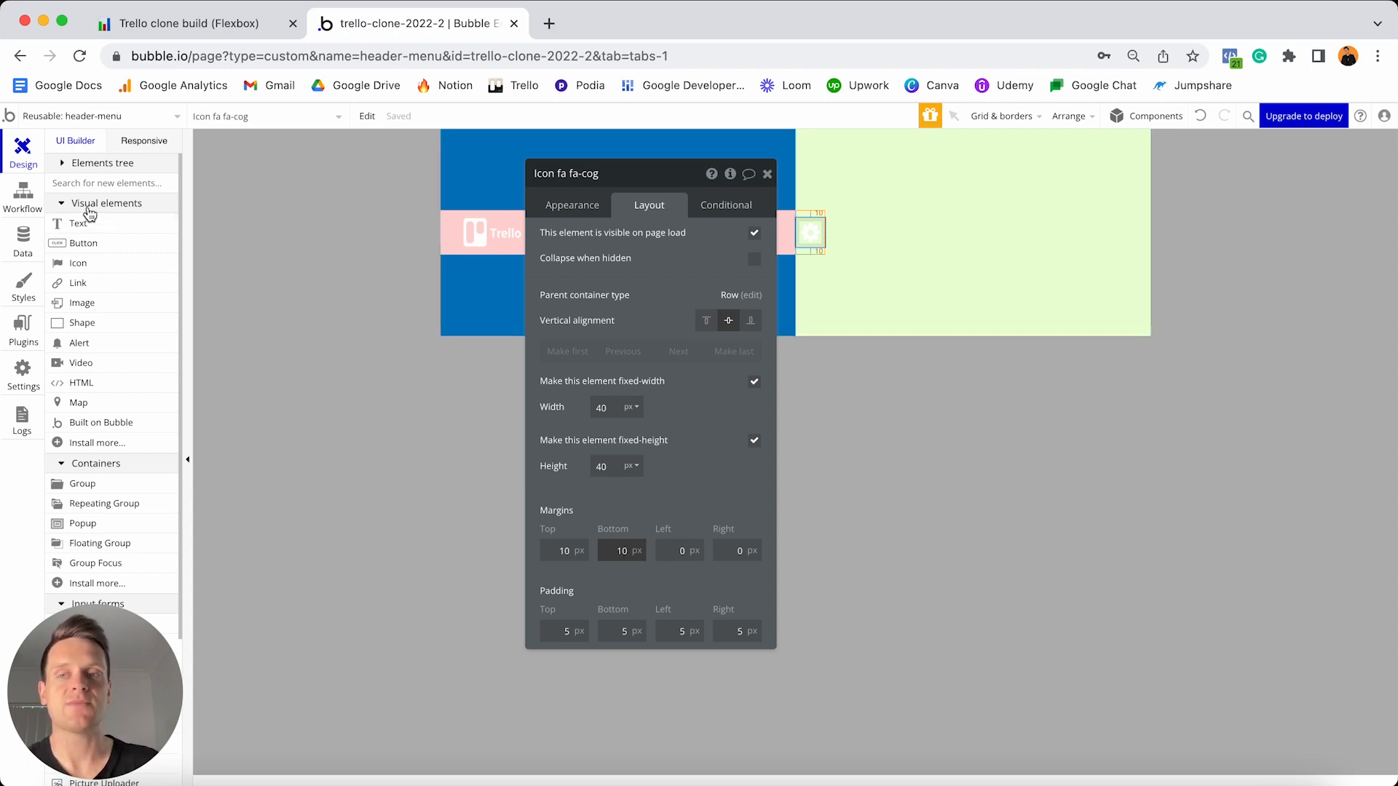
- Add an image showing the Current User's Profile photo, processed with Imgix and cropped to fit
left_click(82, 303)
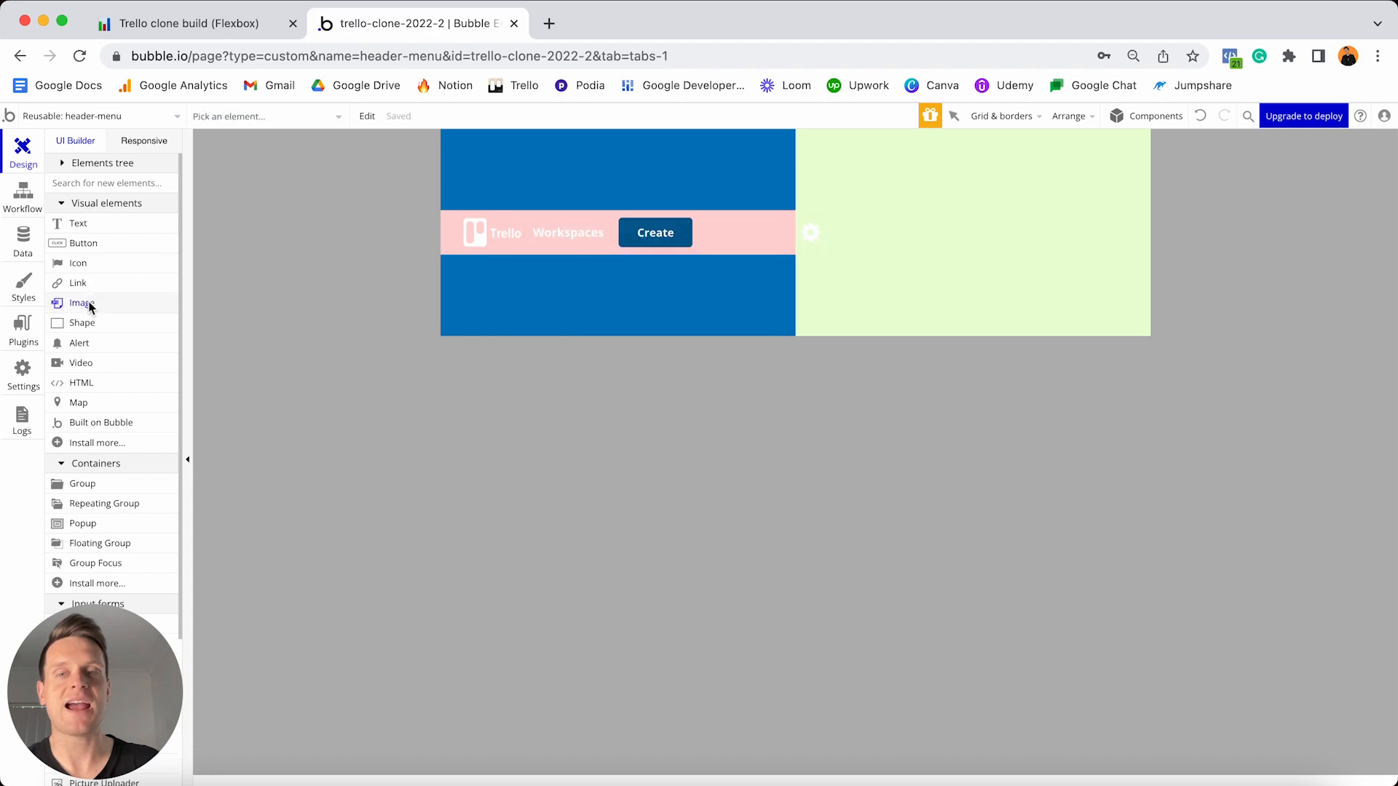
left_click(937, 243)
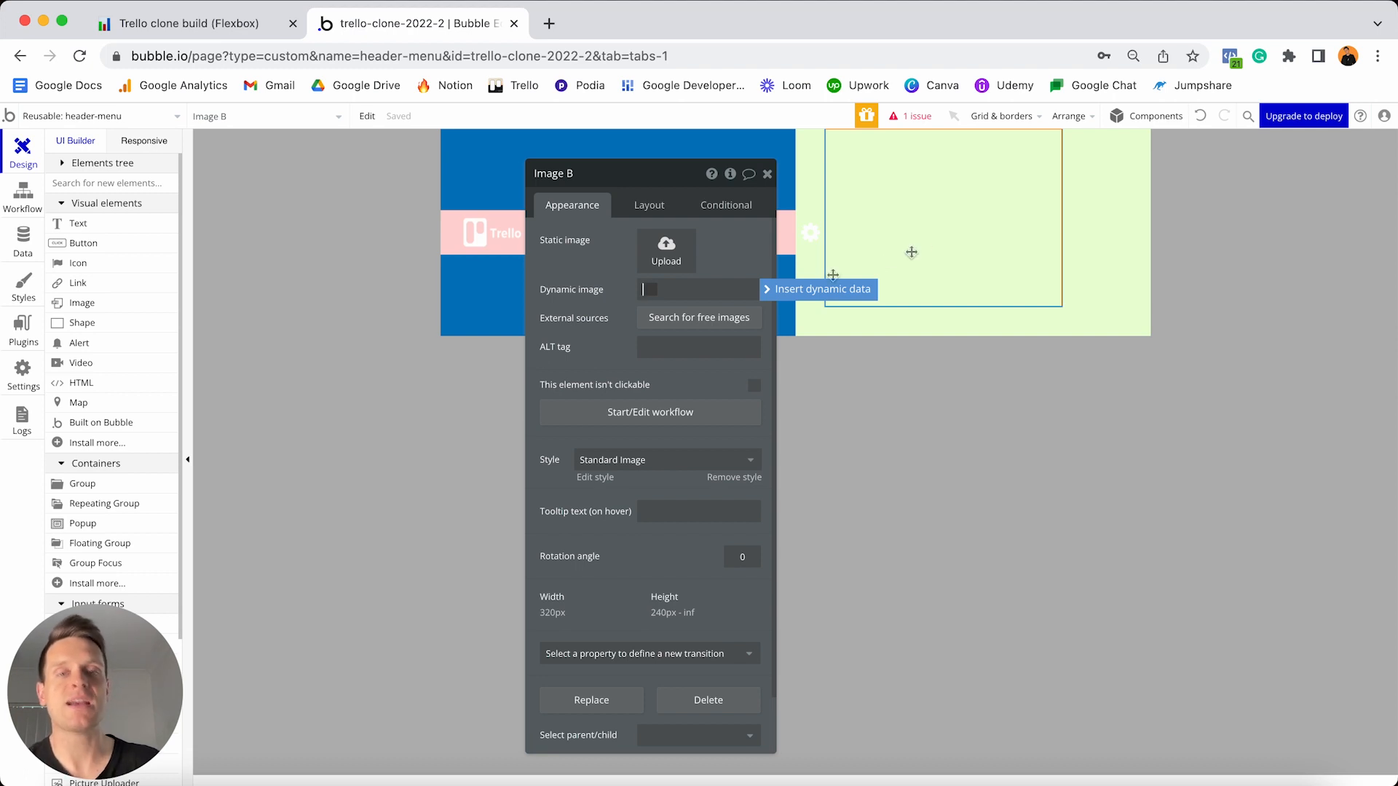
left_click(772, 291)
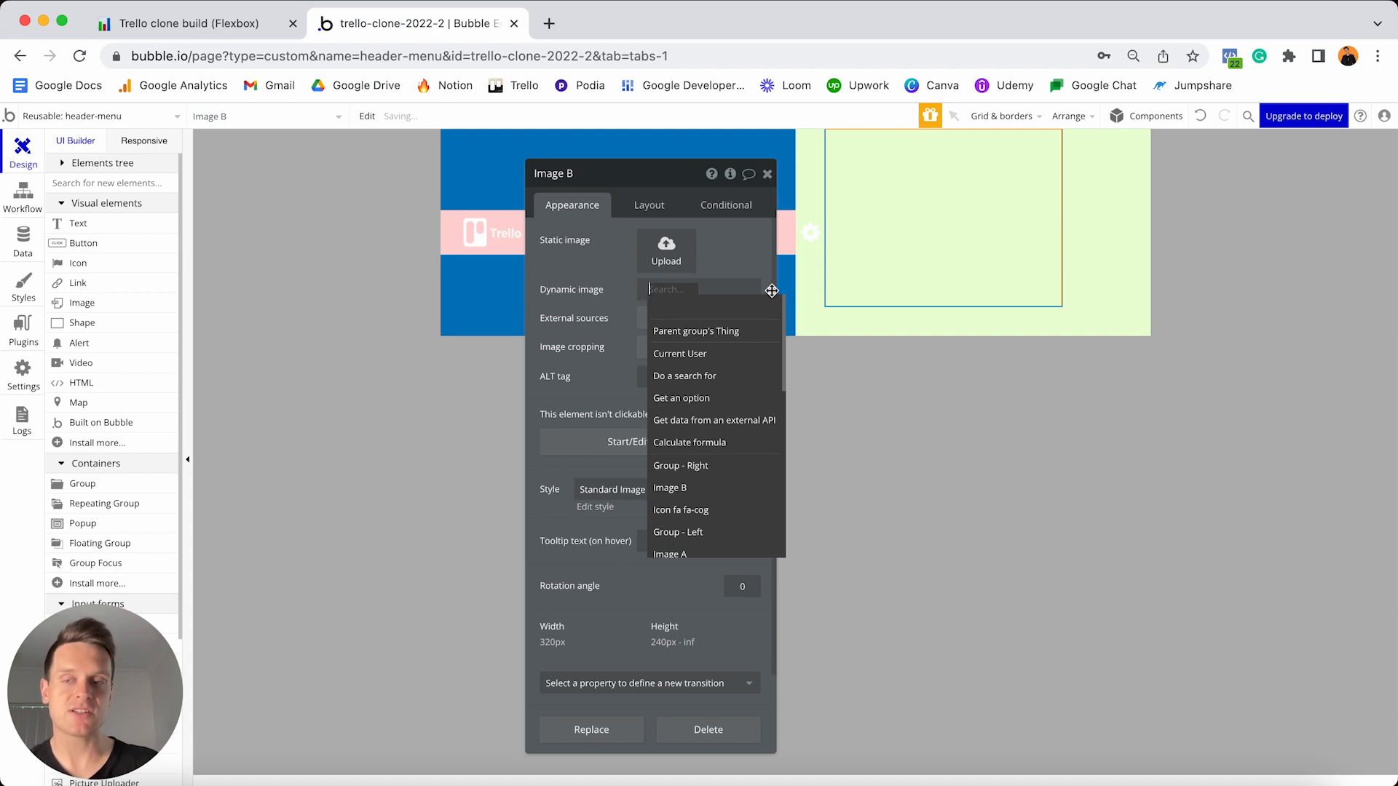
left_click(710, 355)
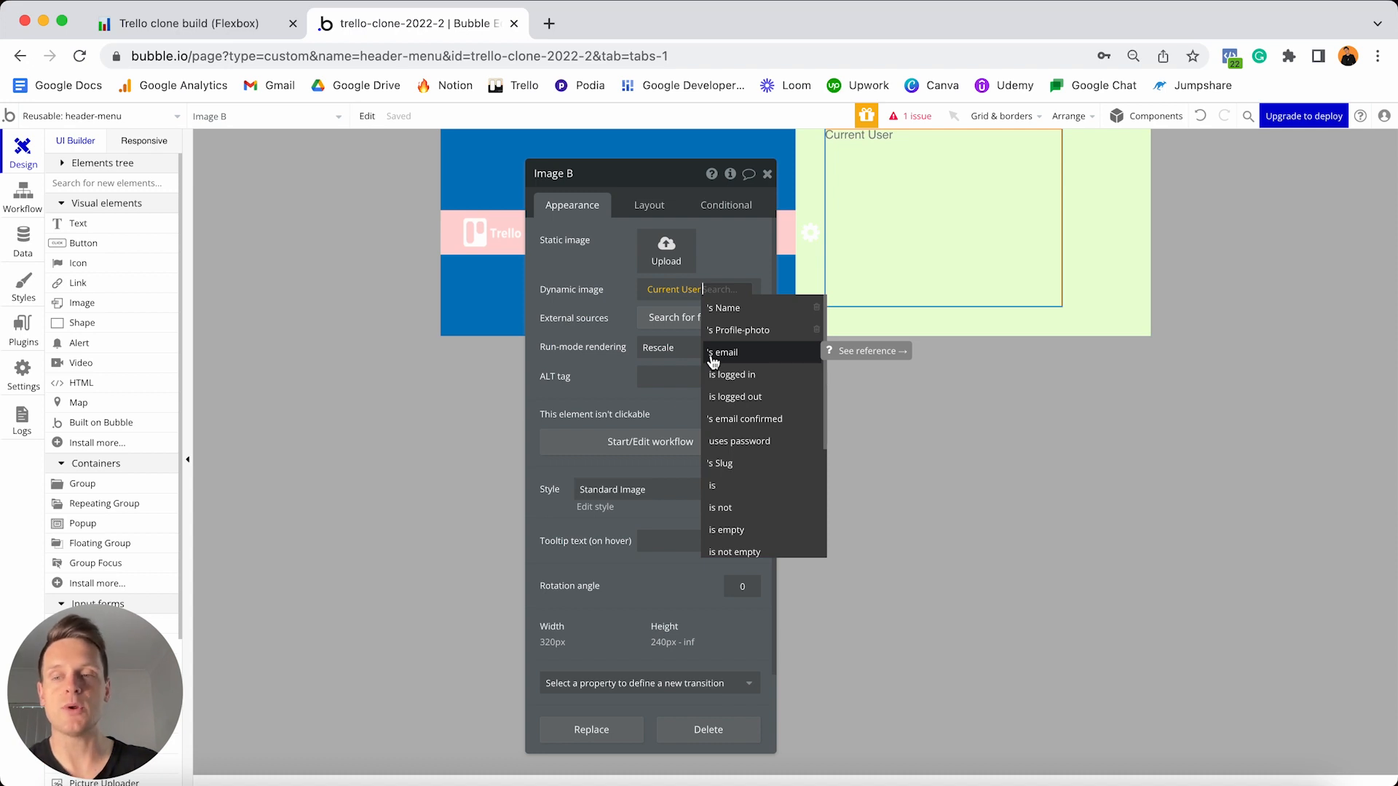
left_click(732, 332)
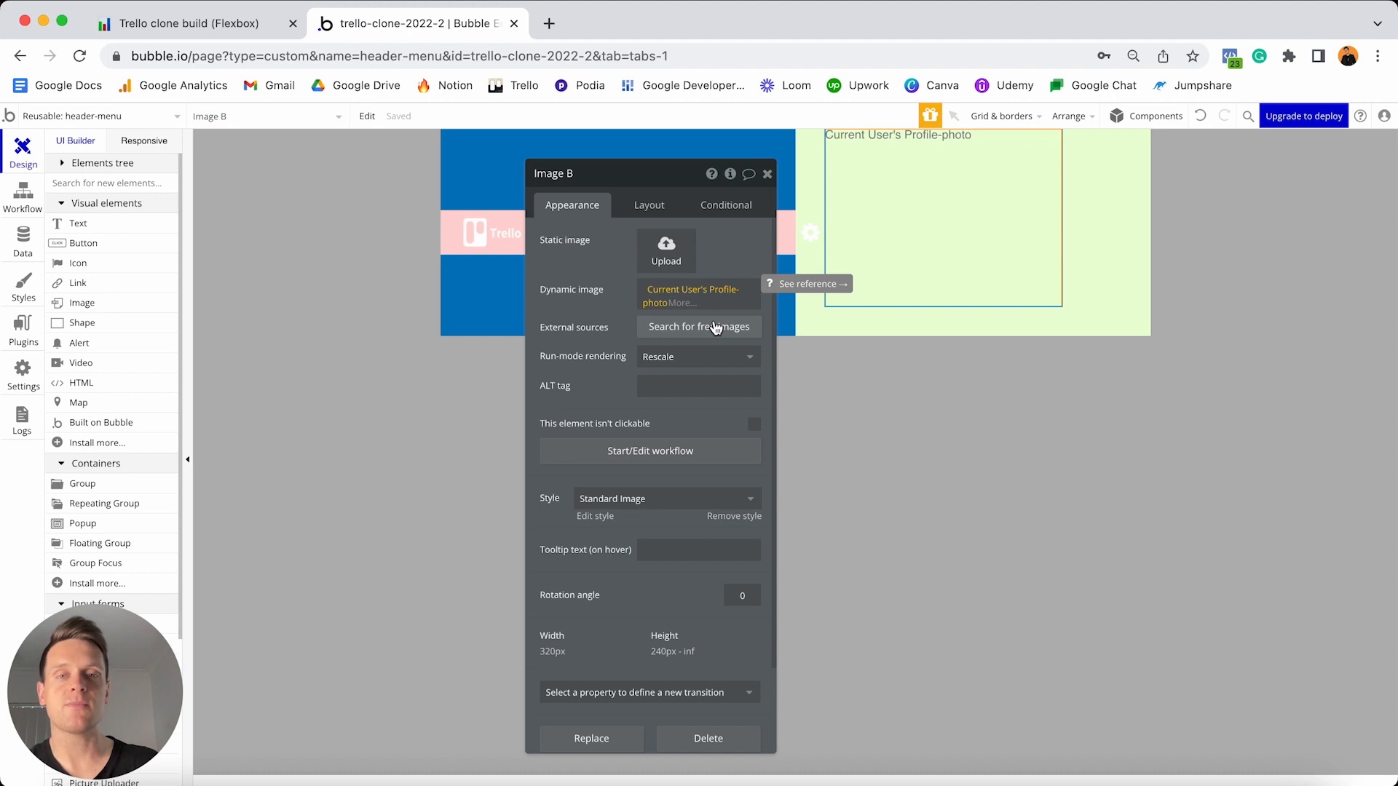
left_click(681, 304)
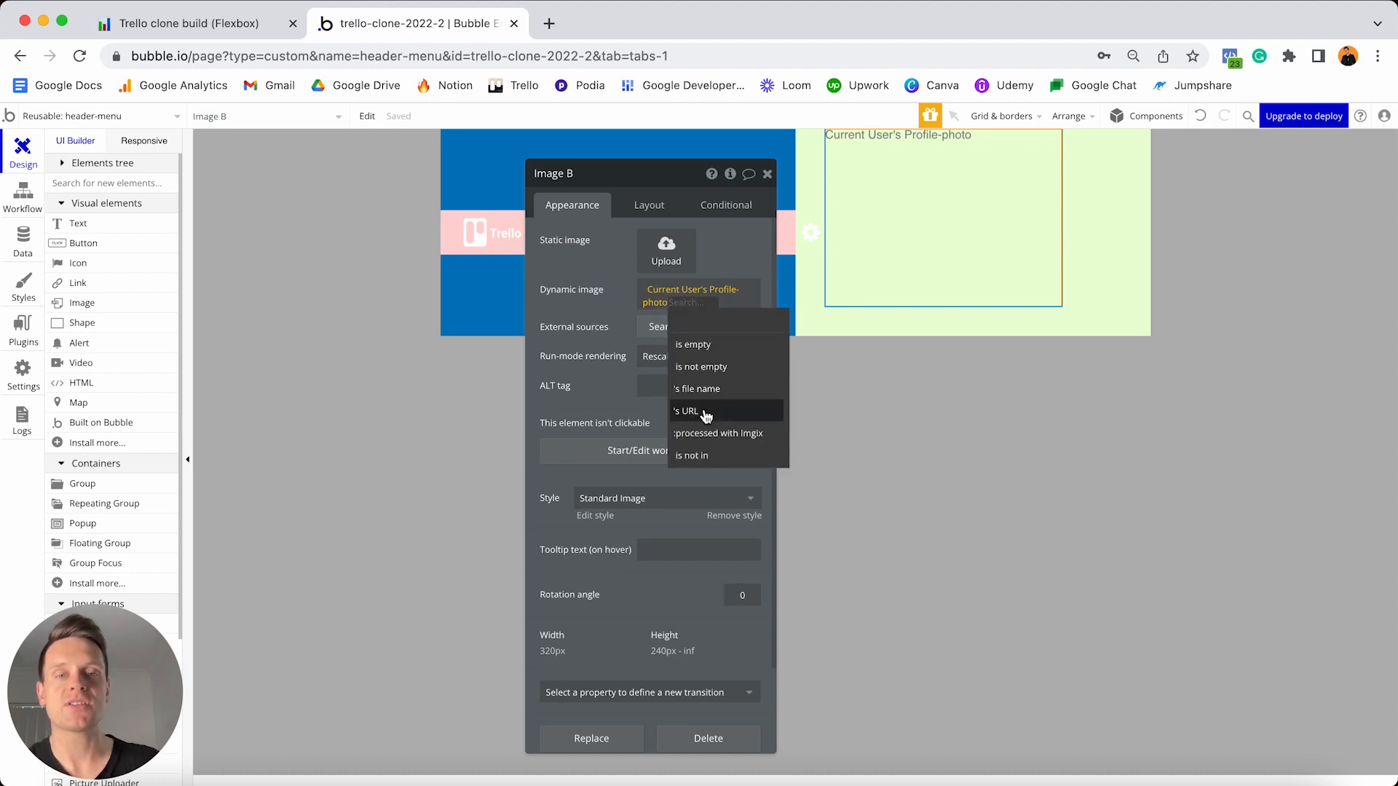
left_click(706, 434)
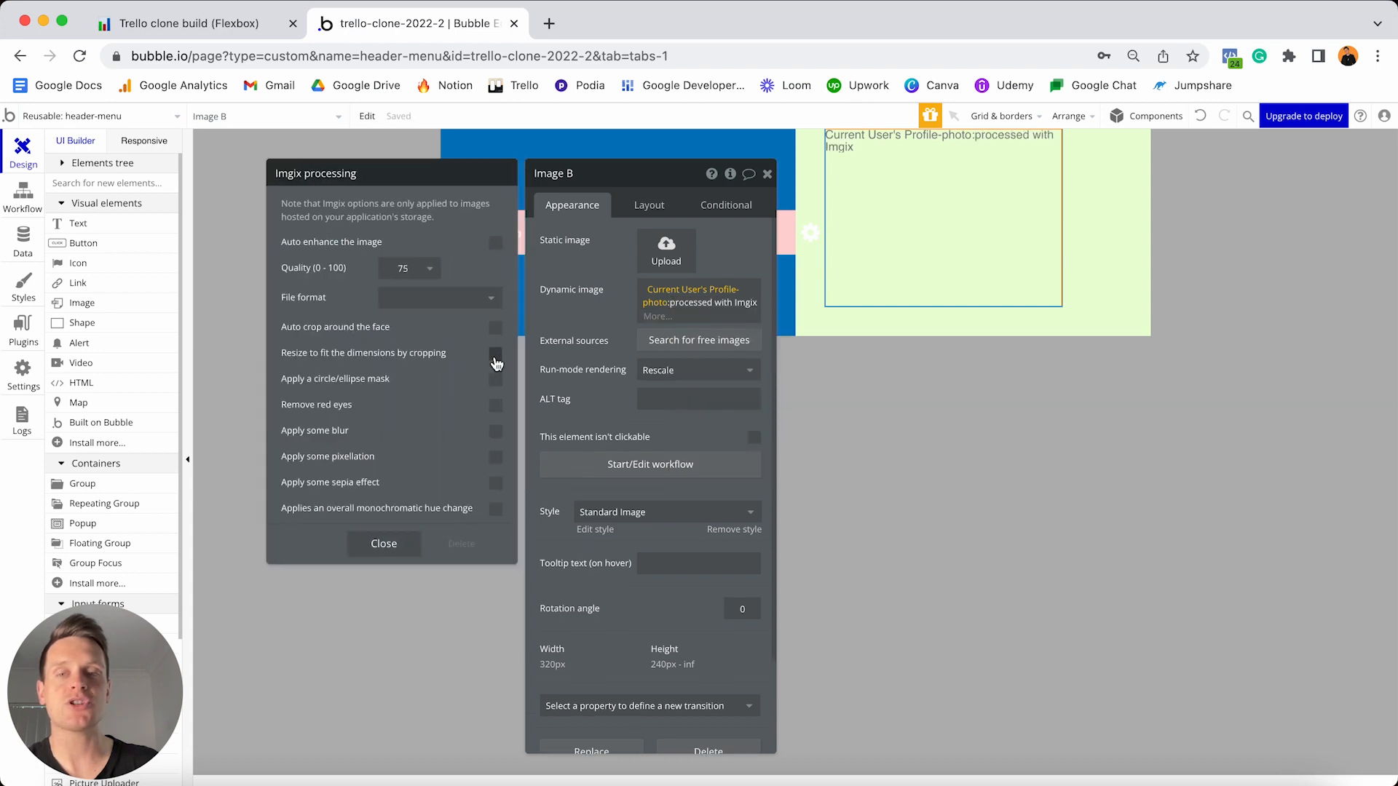
left_click(495, 357)
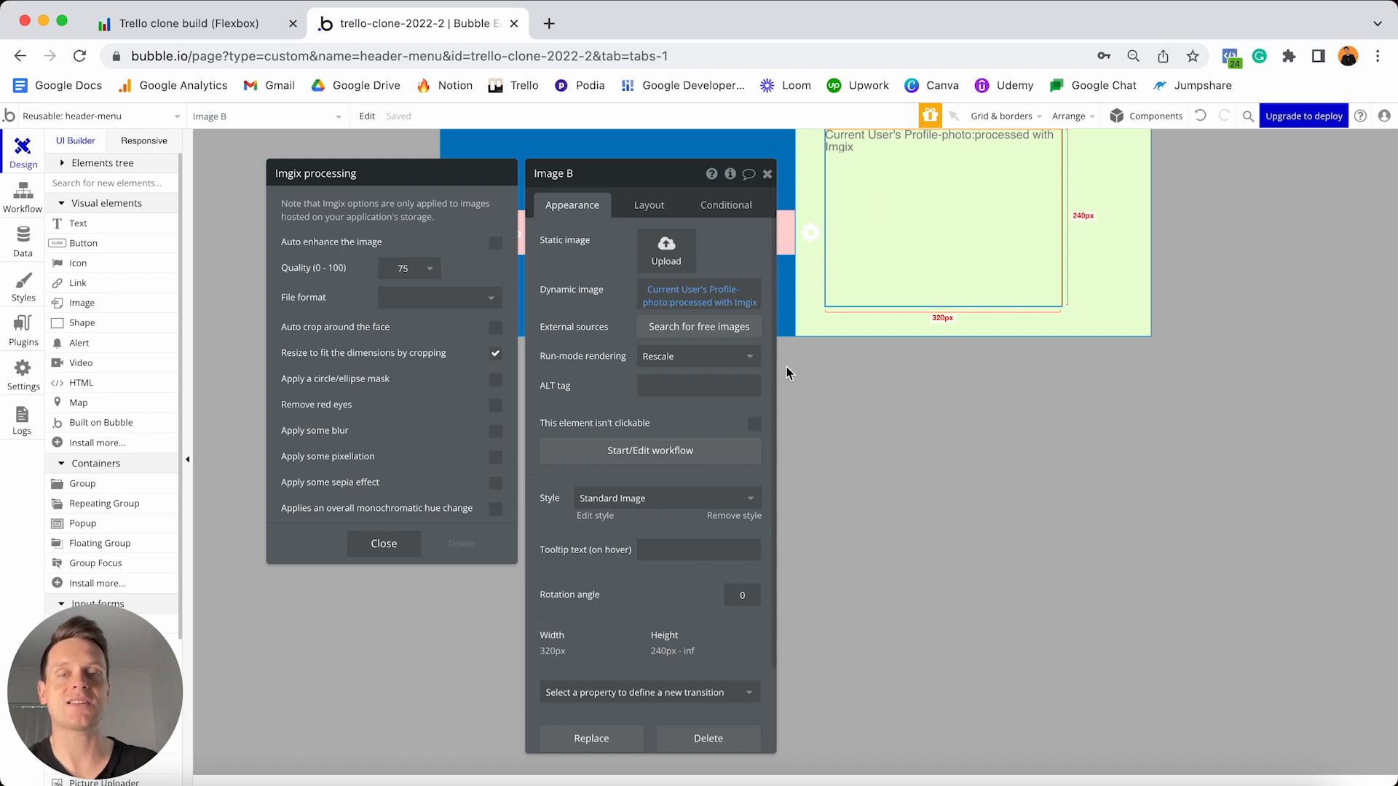
- Remove the profile image's preset style and give it a solid border
left_click(726, 517)
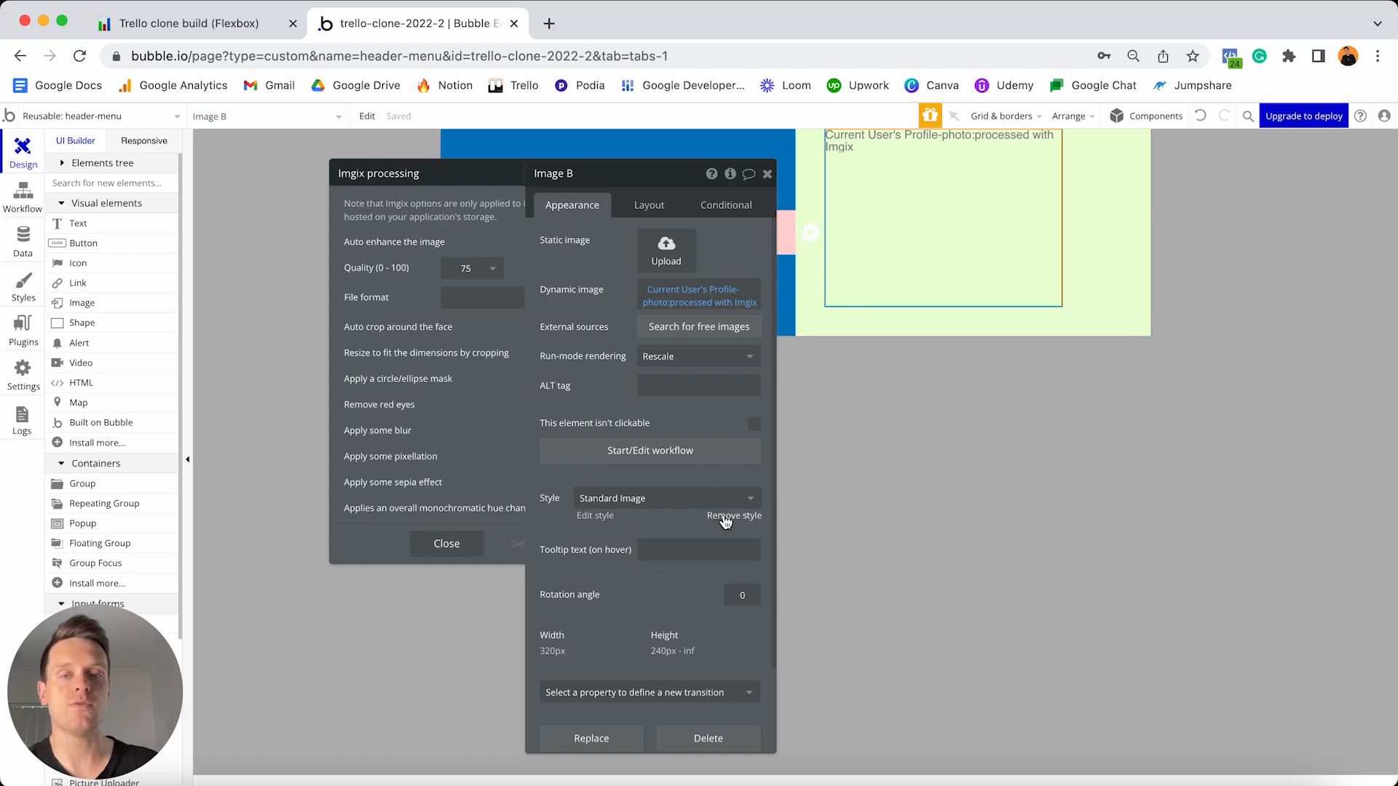
scroll(725, 515, "down", 3)
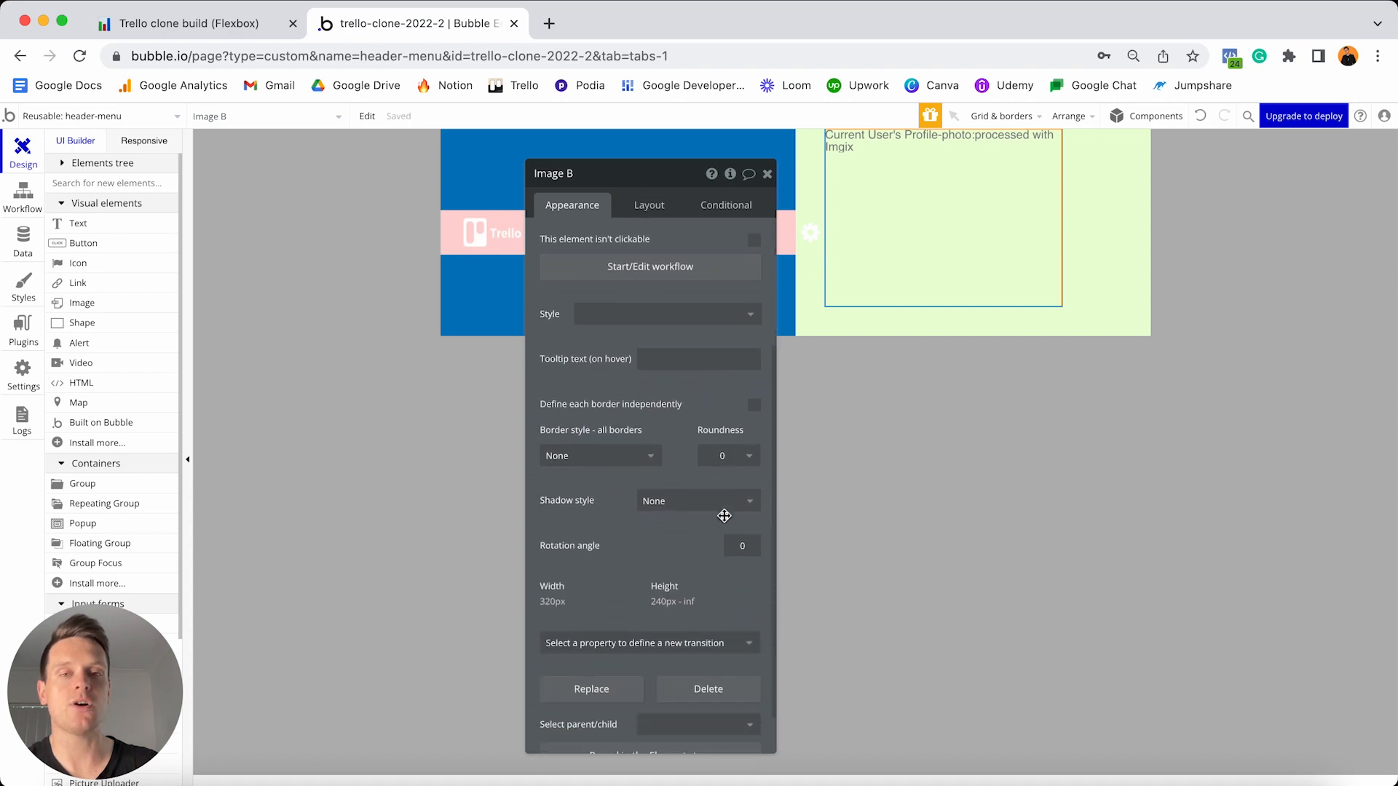
left_click(637, 457)
left_click(595, 502)
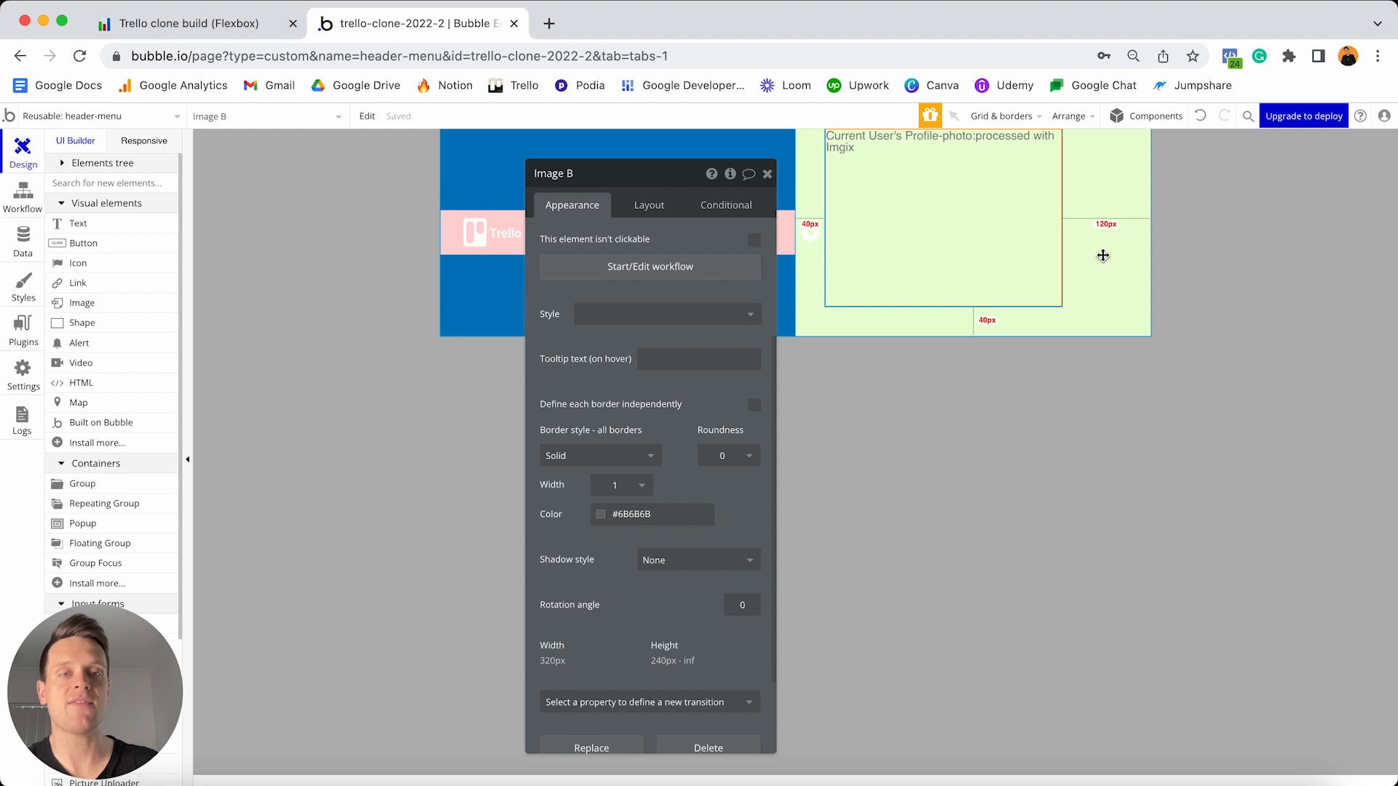
- Set the profile image's corner roundness to 100
left_click(1103, 259)
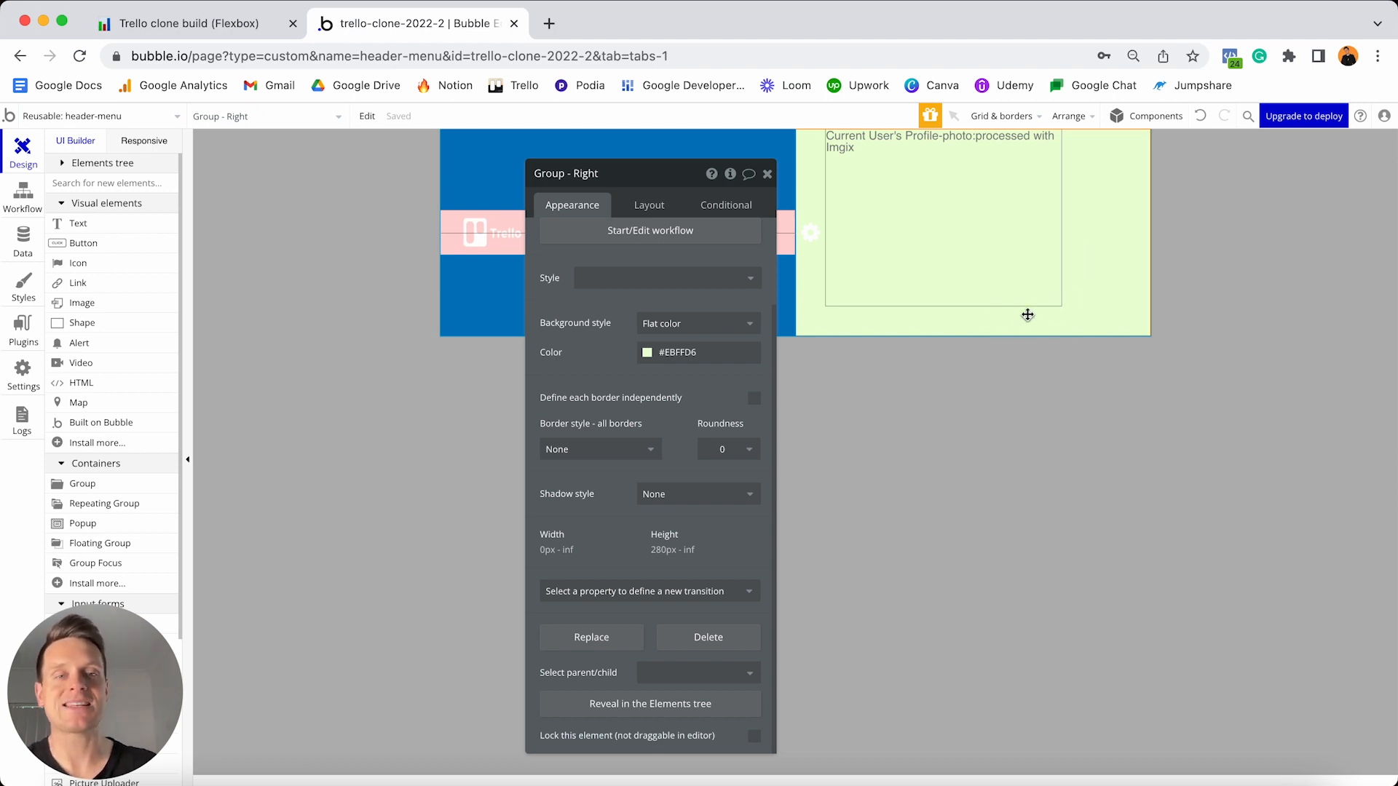
left_click(1001, 255)
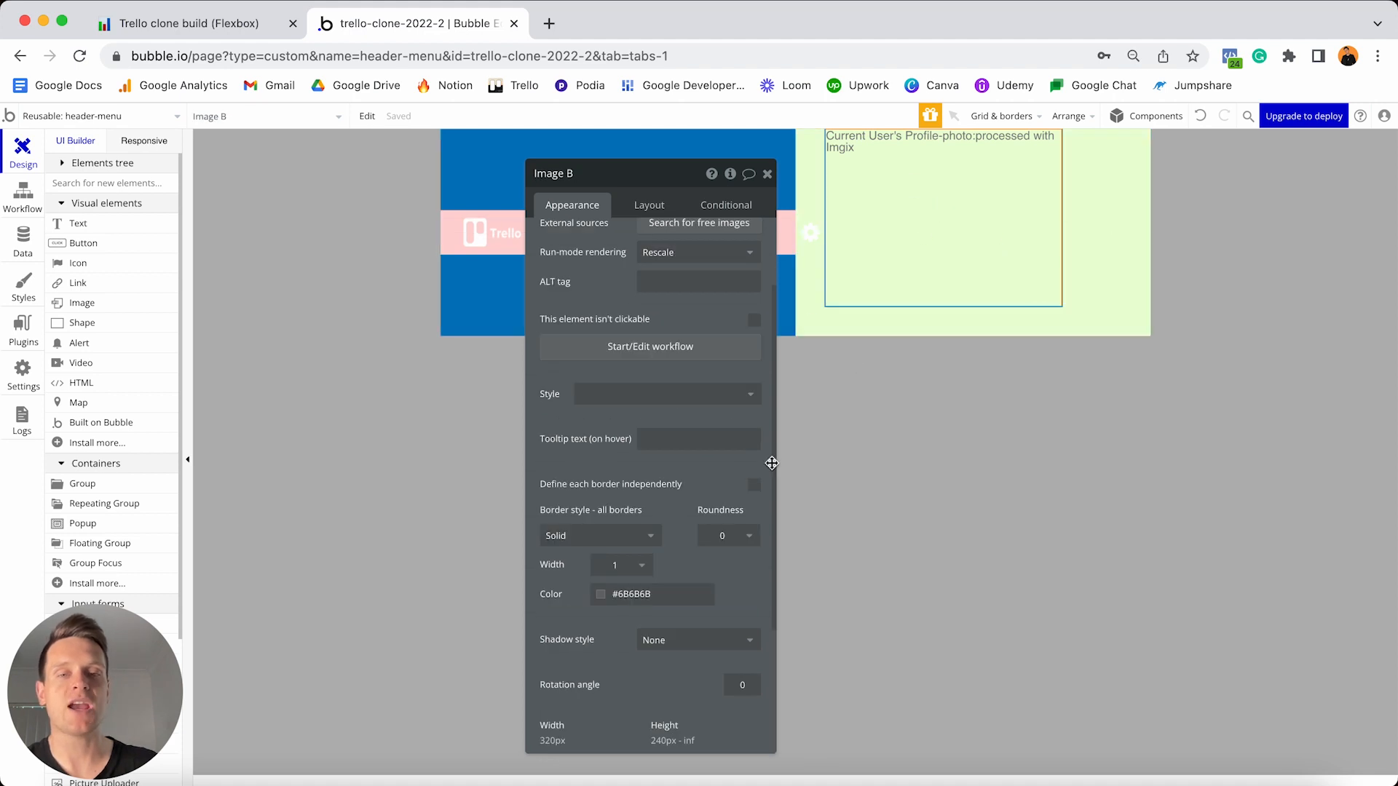
left_click(730, 536)
type("100")
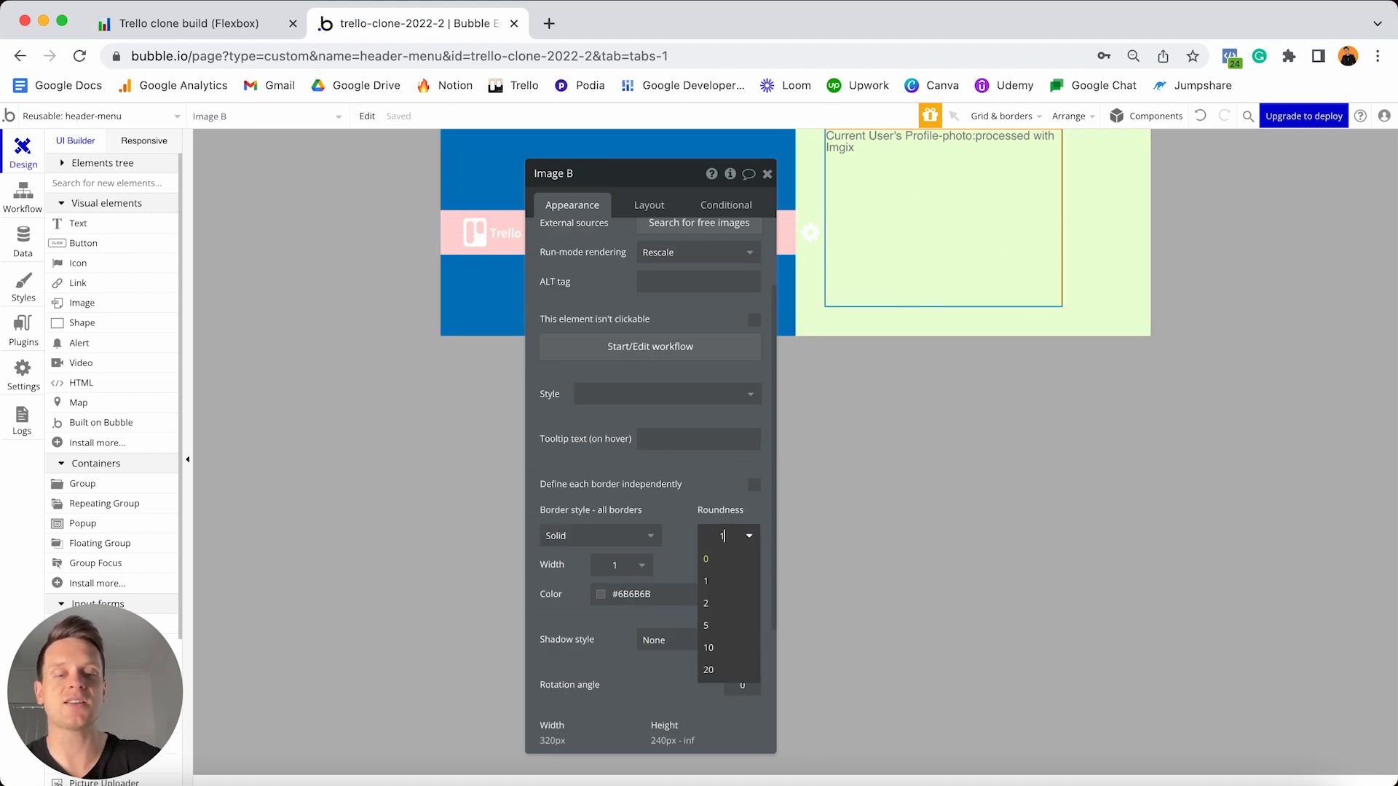
key("Return")
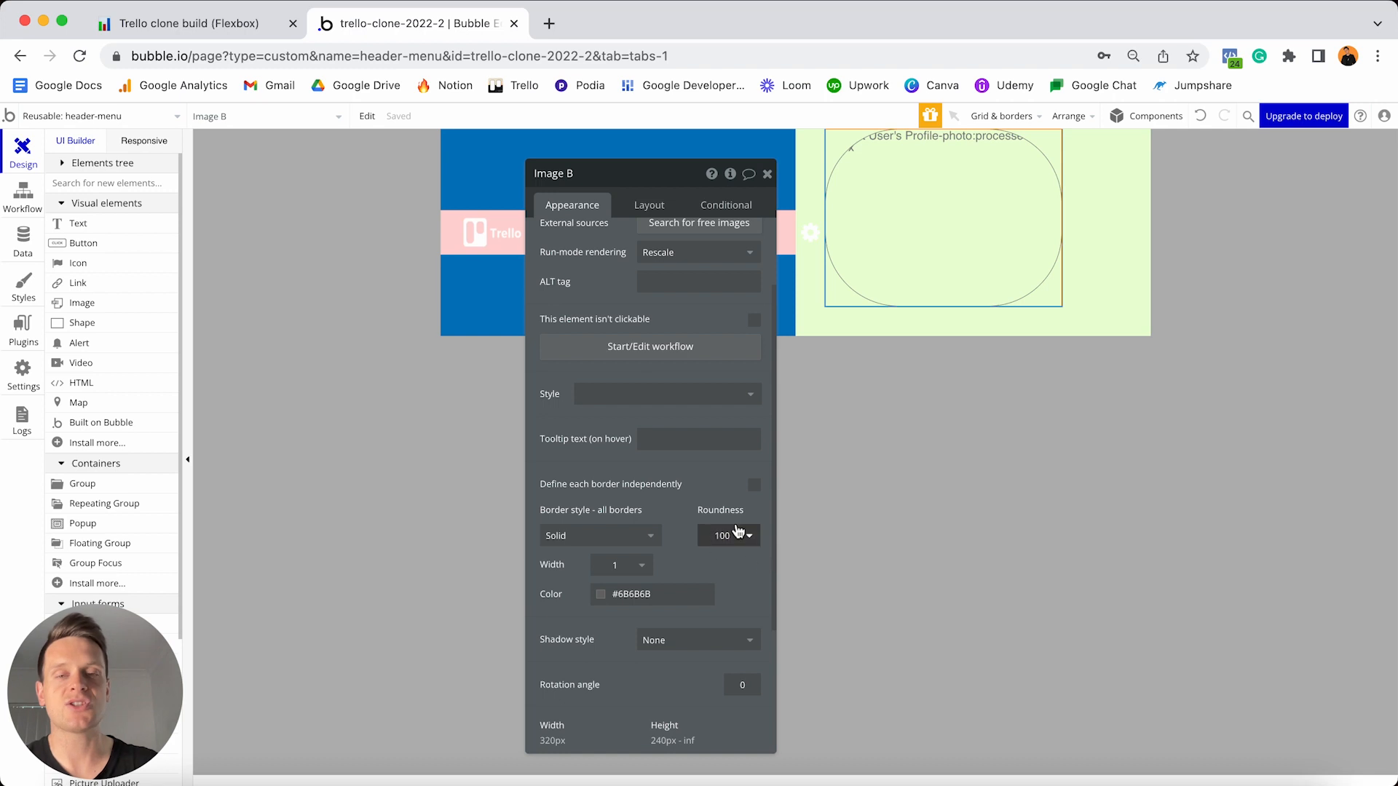
left_click(650, 206)
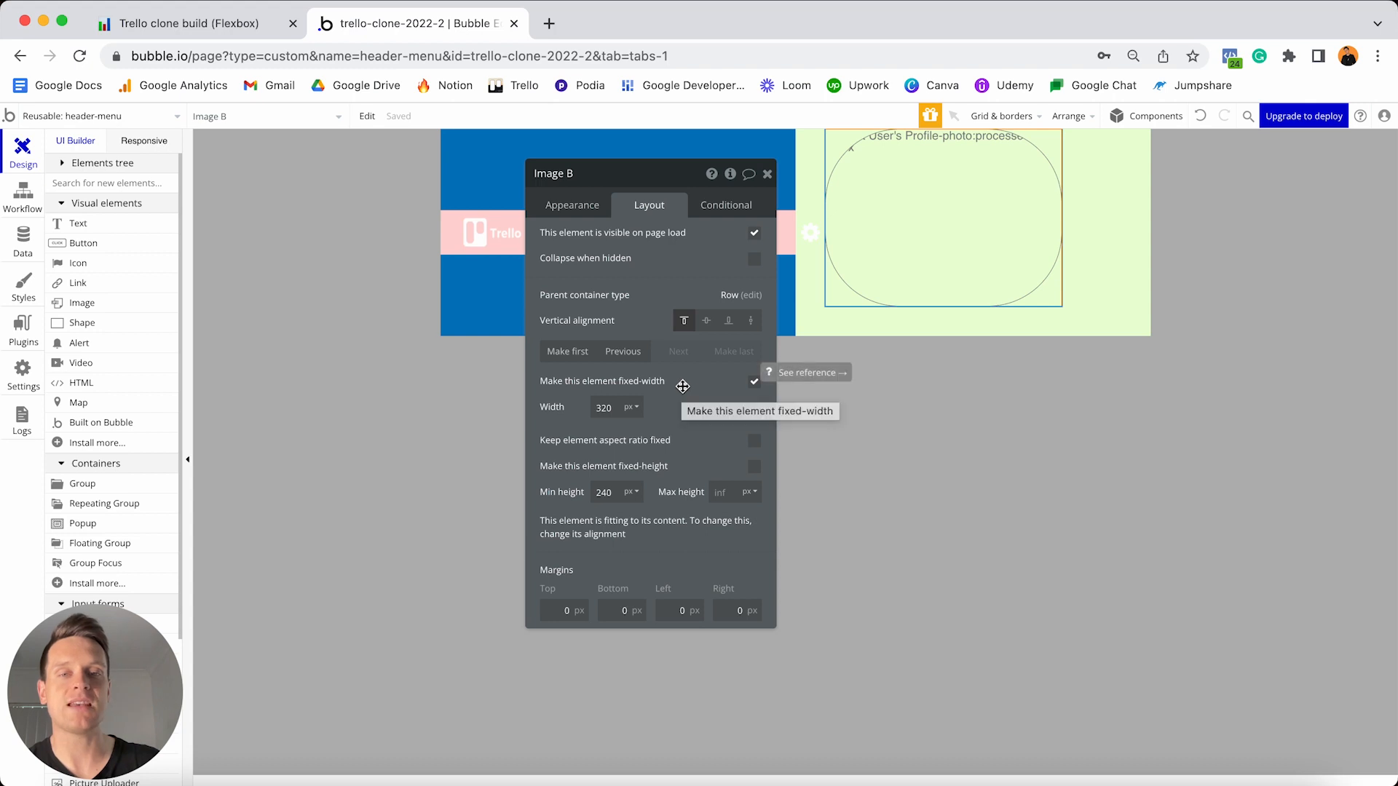
- Make the profile image 40 px wide with a fixed aspect ratio, centred vertically
double_click(613, 410)
type("40")
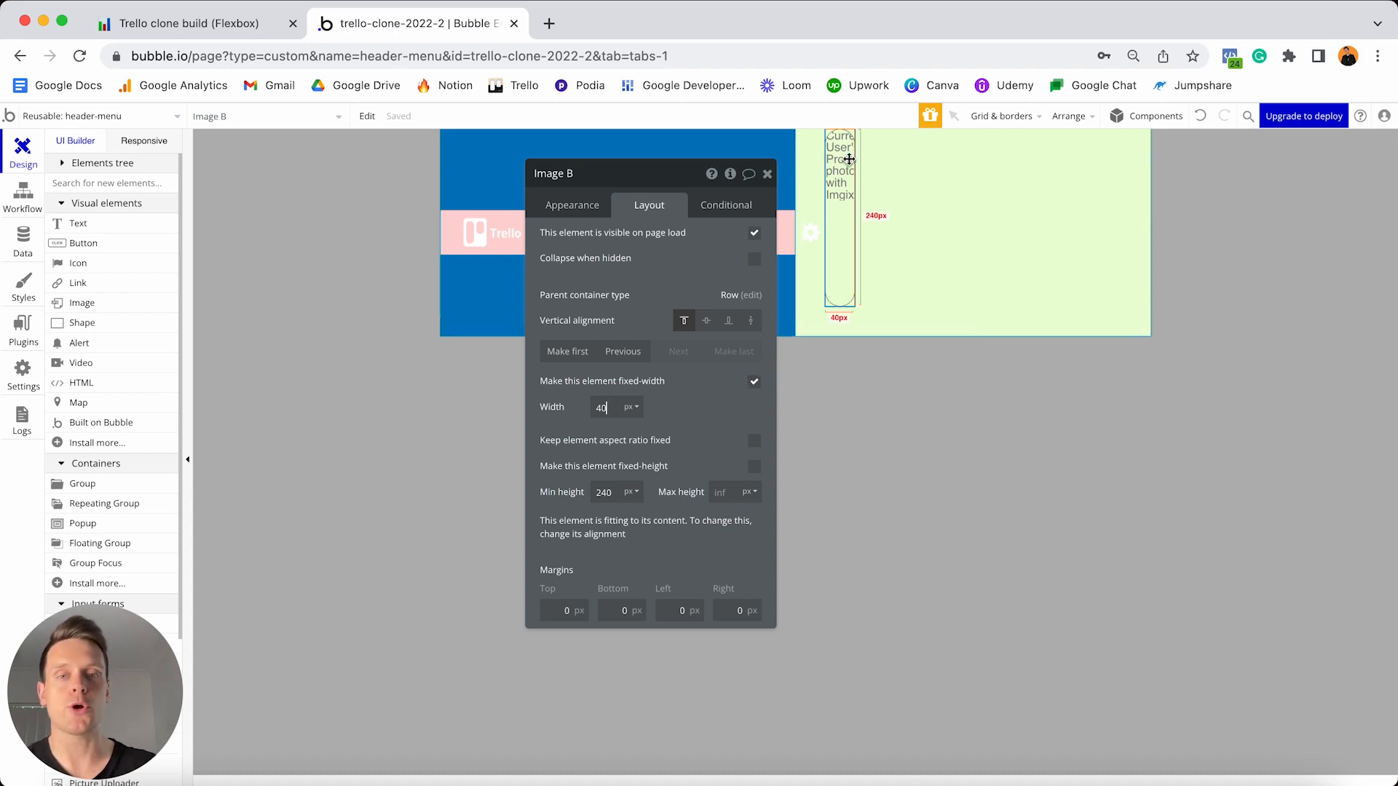
left_click(754, 442)
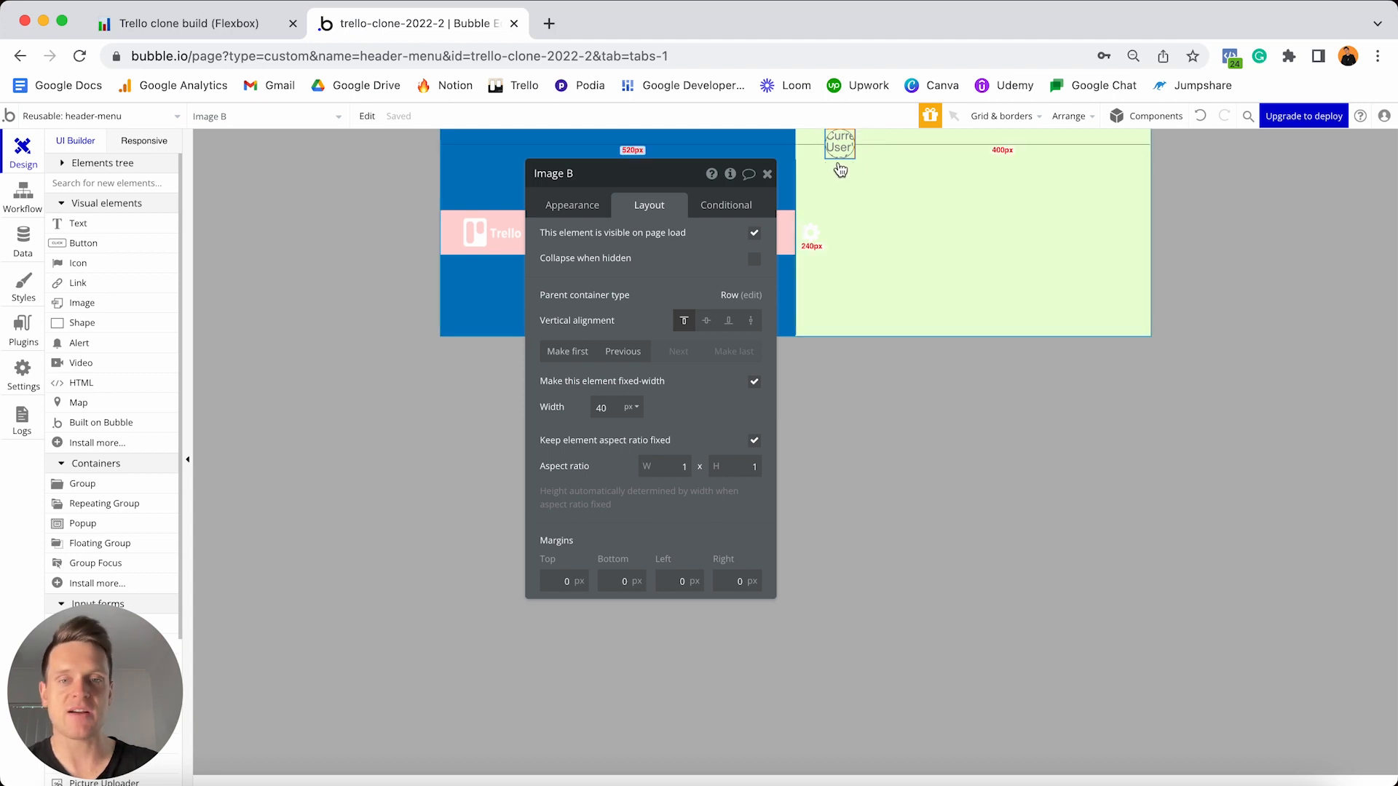
left_click(706, 323)
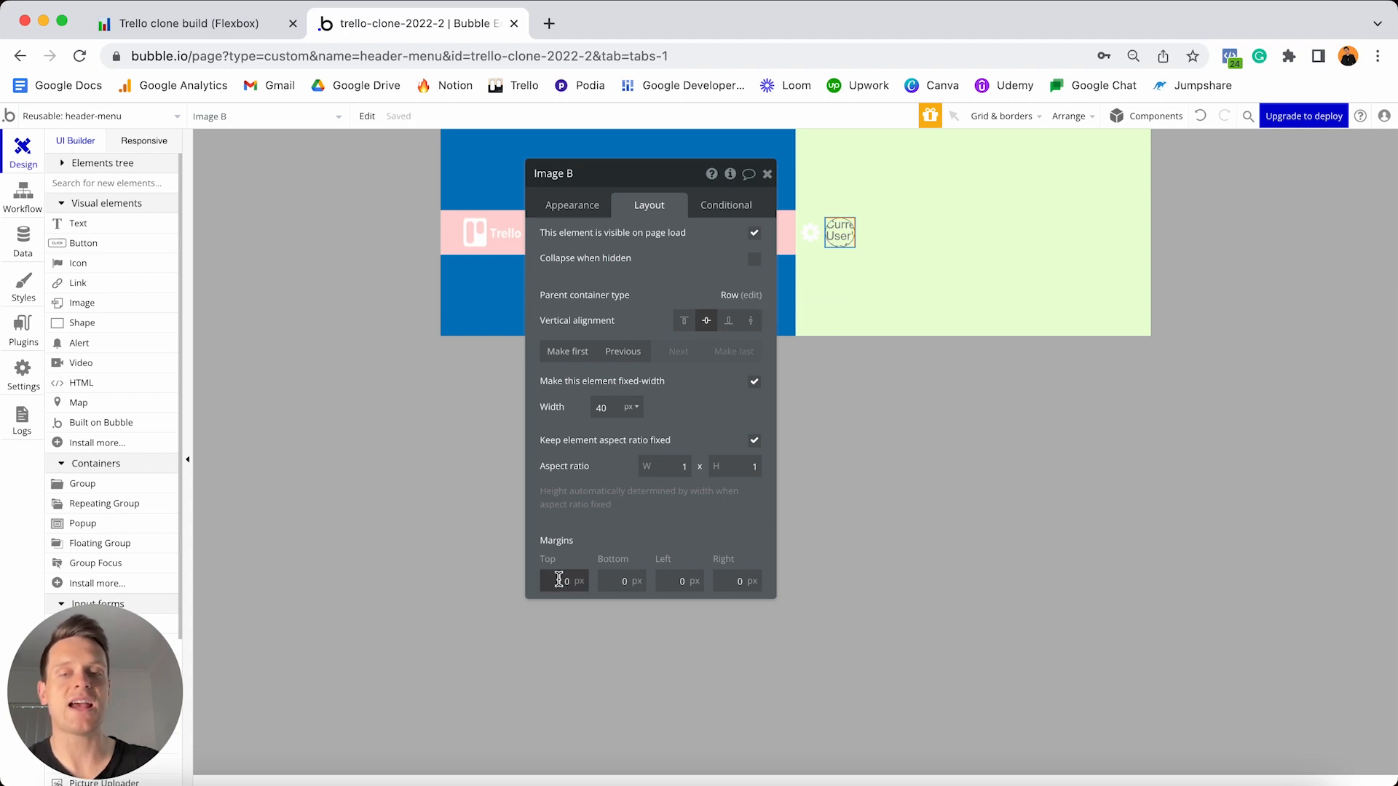
- Give the image 10 px top, bottom and left margins and a 30 px right margin
type("1")
left_click(619, 580)
type("1")
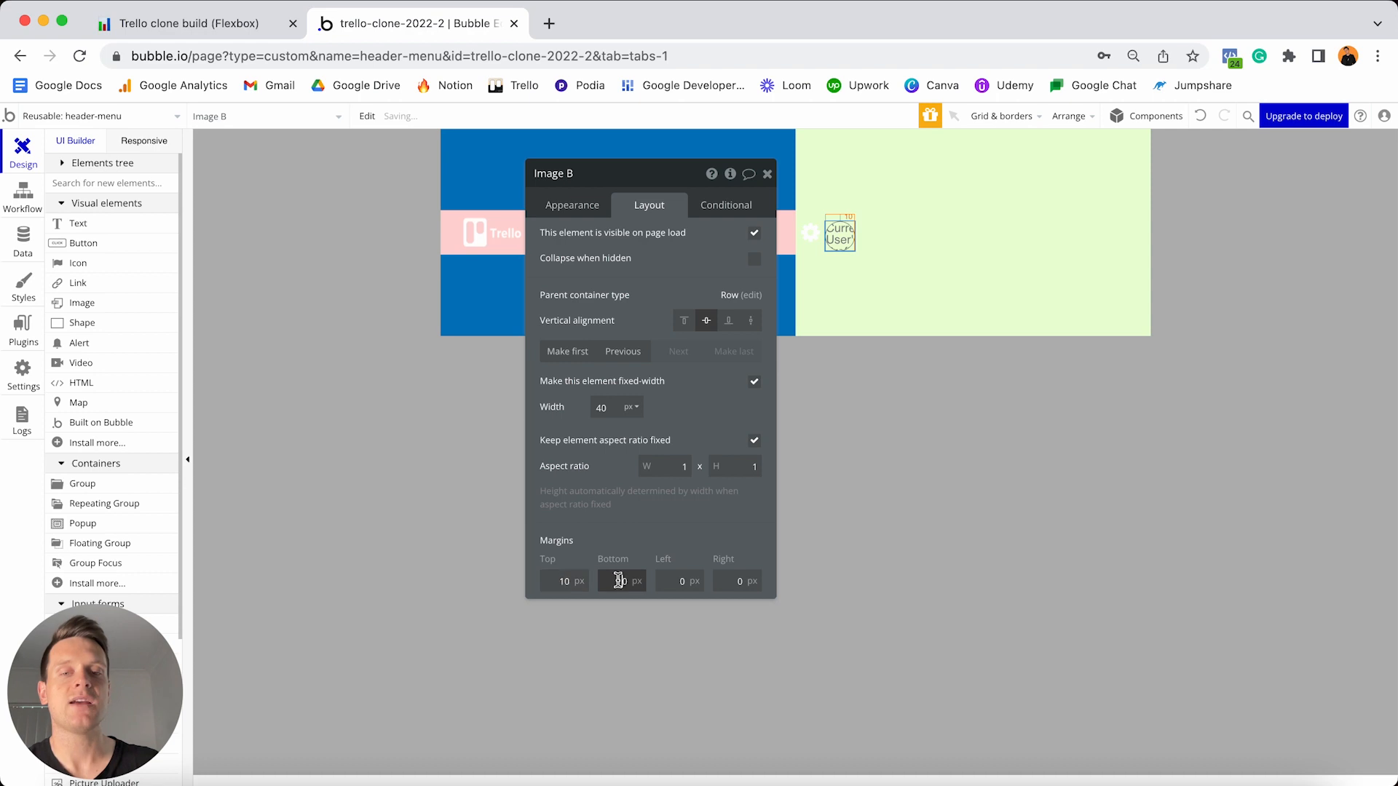
left_click(671, 580)
type("1")
left_click(720, 580)
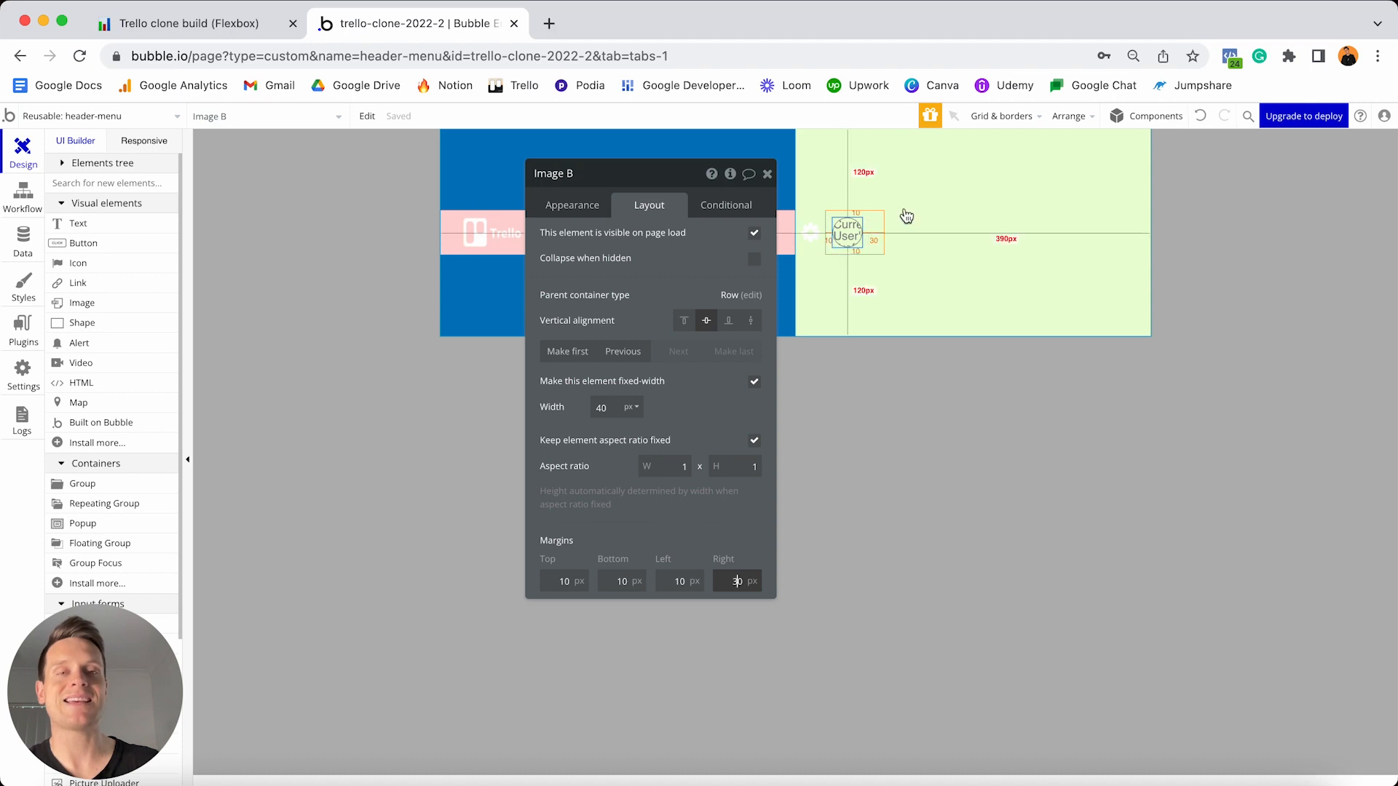
- Set Group - Right's min height from 280 to 0 and centre it vertically
left_click(1042, 169)
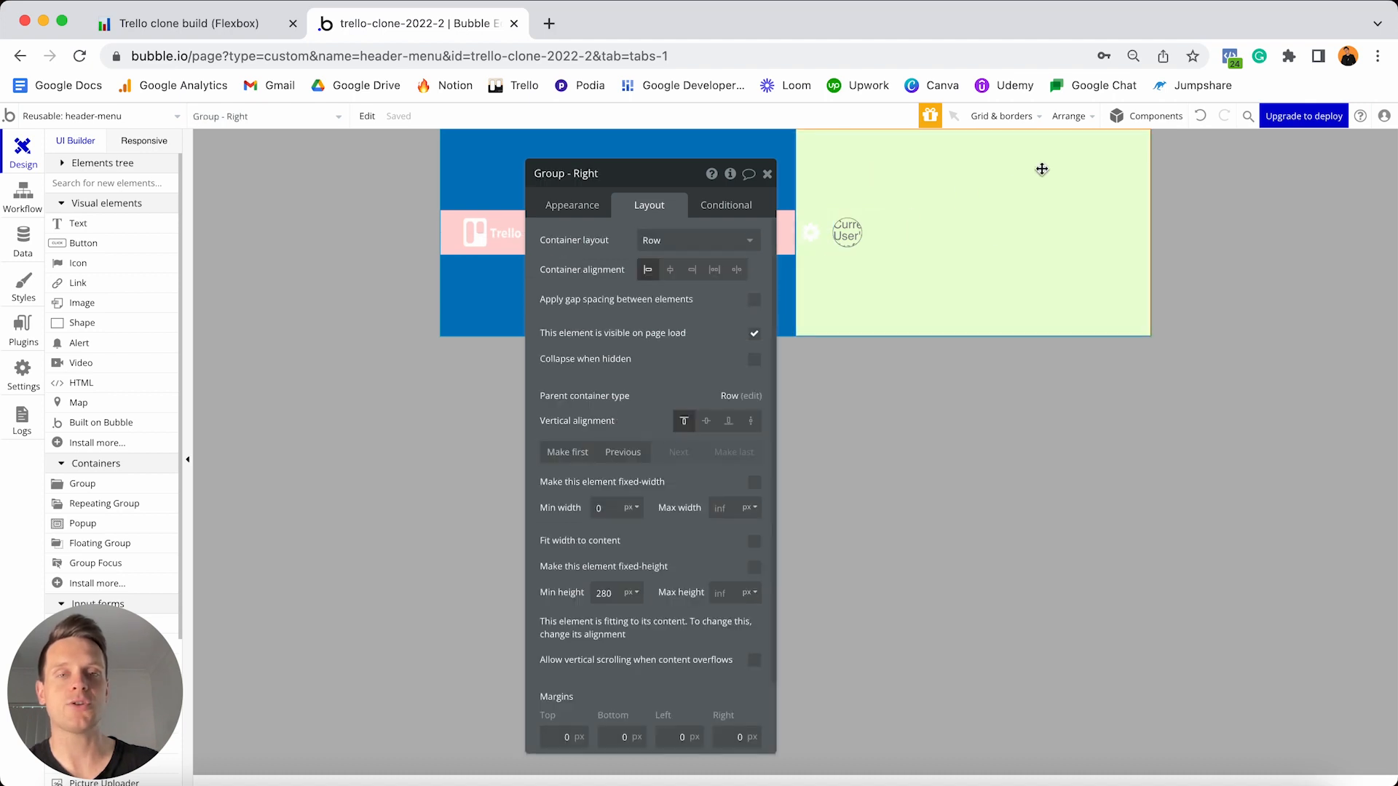
left_click(617, 594)
double_click(617, 594)
type("0")
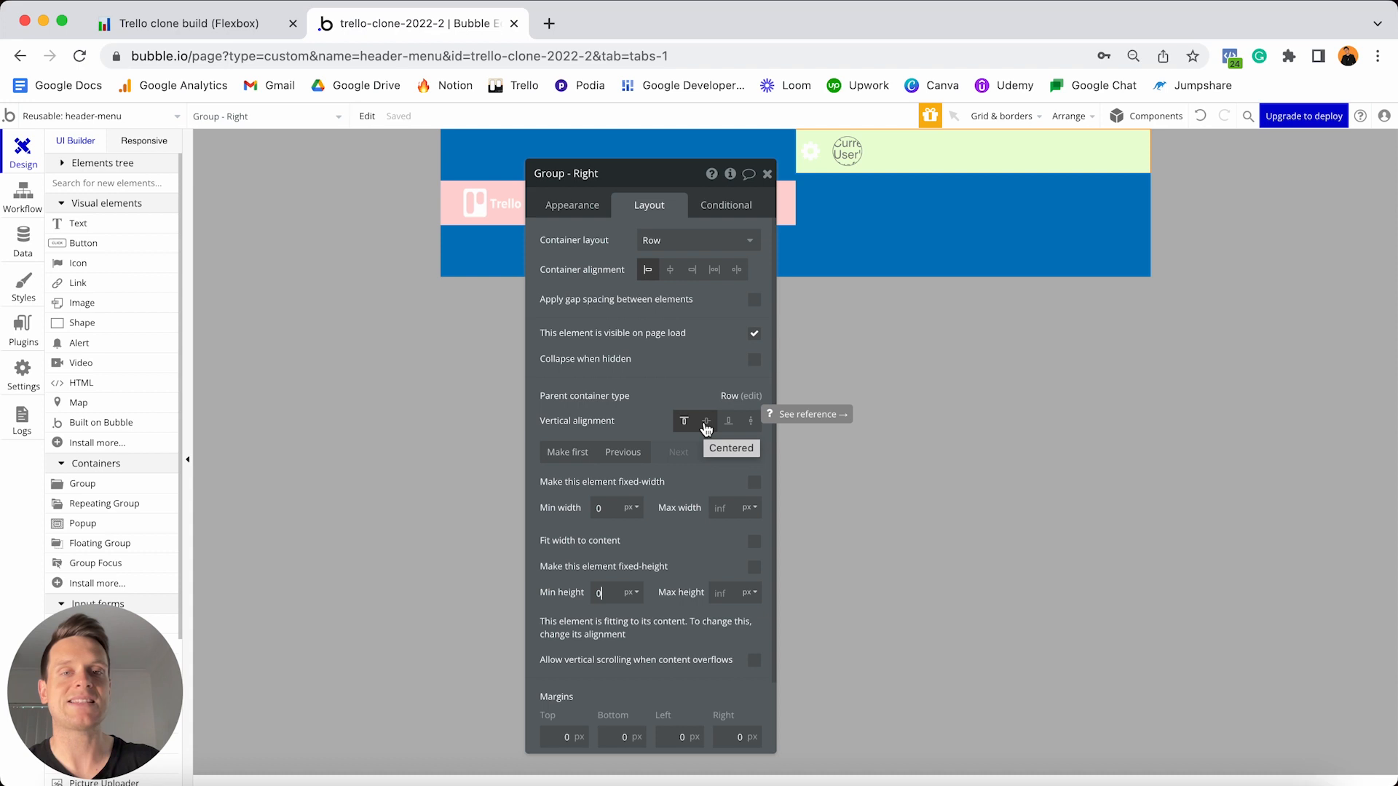
left_click(706, 422)
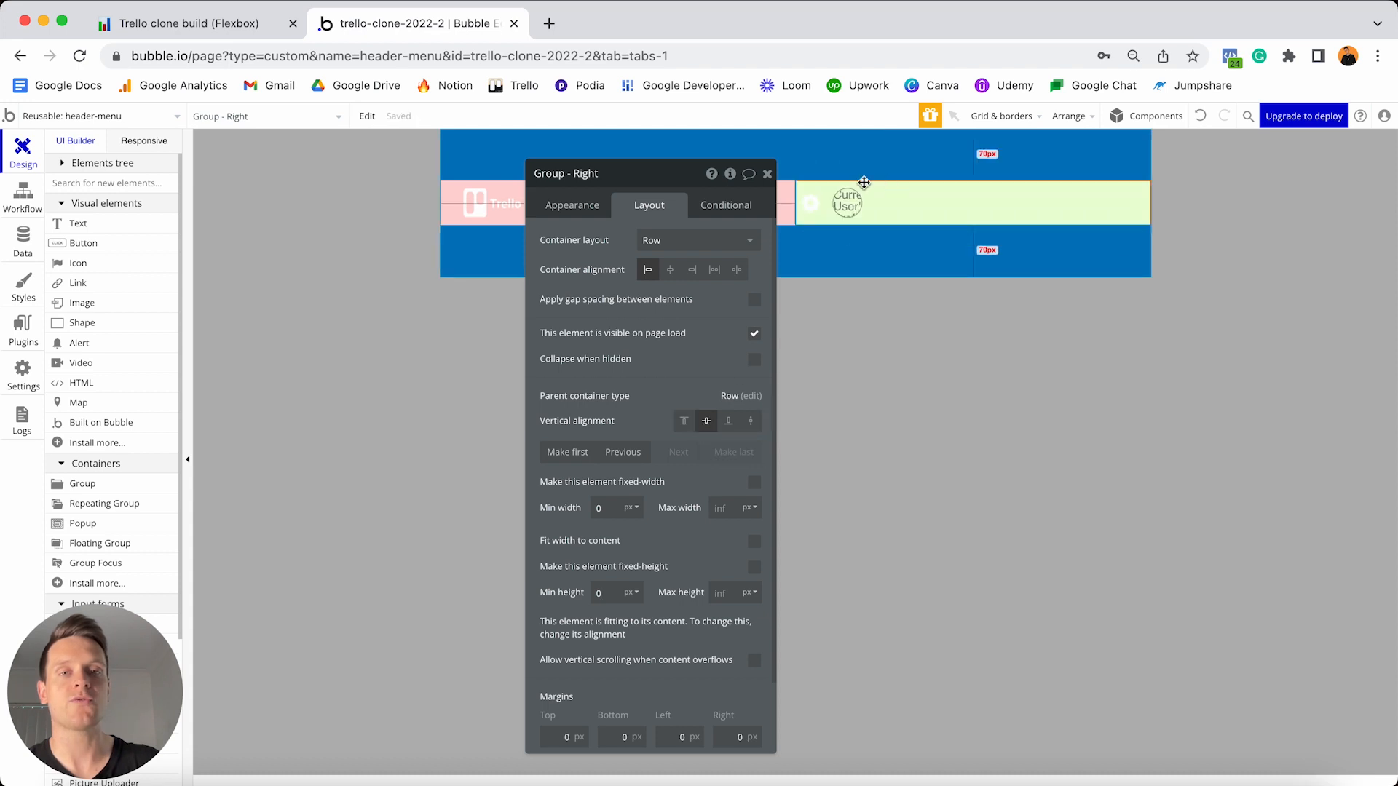
- Make Group - Right fit its width to content
left_click_drag(664, 182, 664, 291)
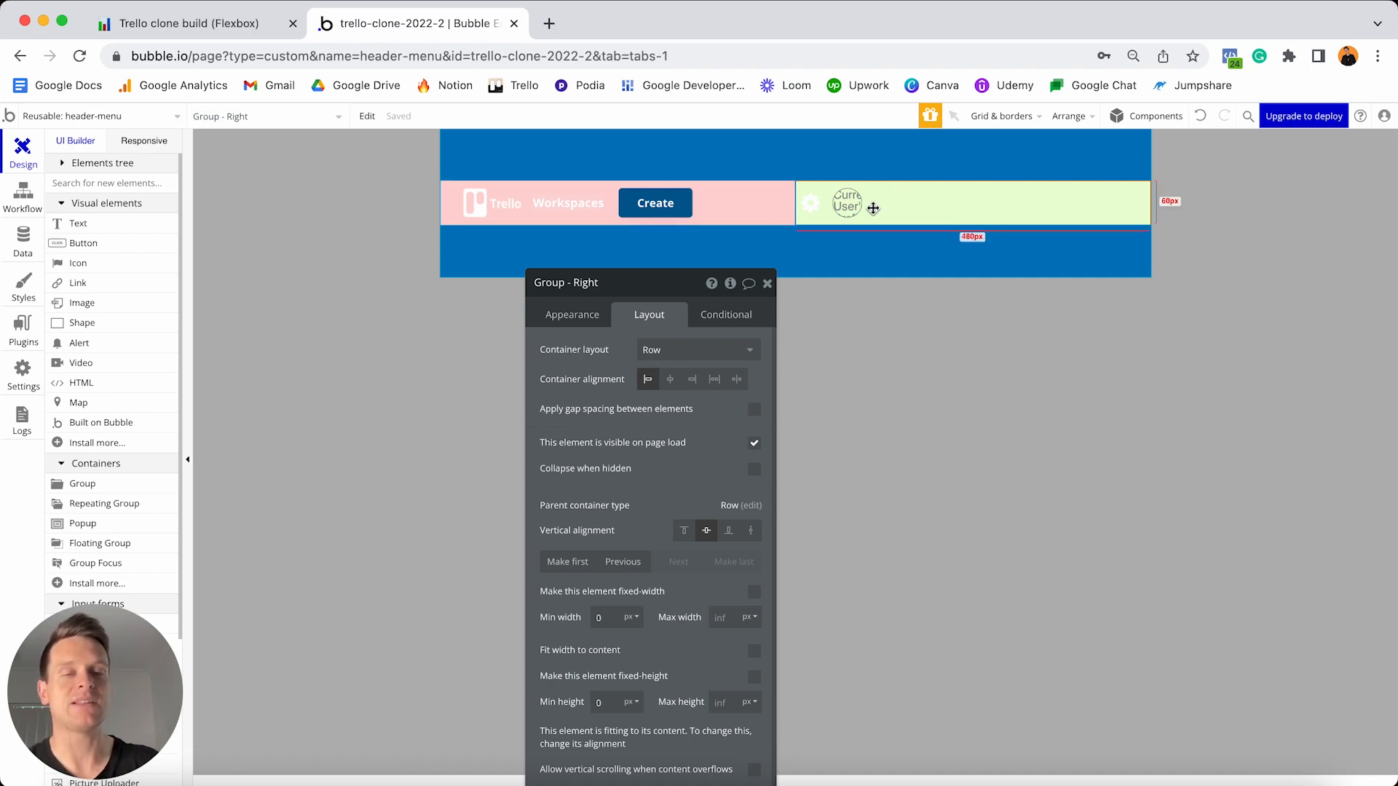
left_click_drag(677, 289, 648, 151)
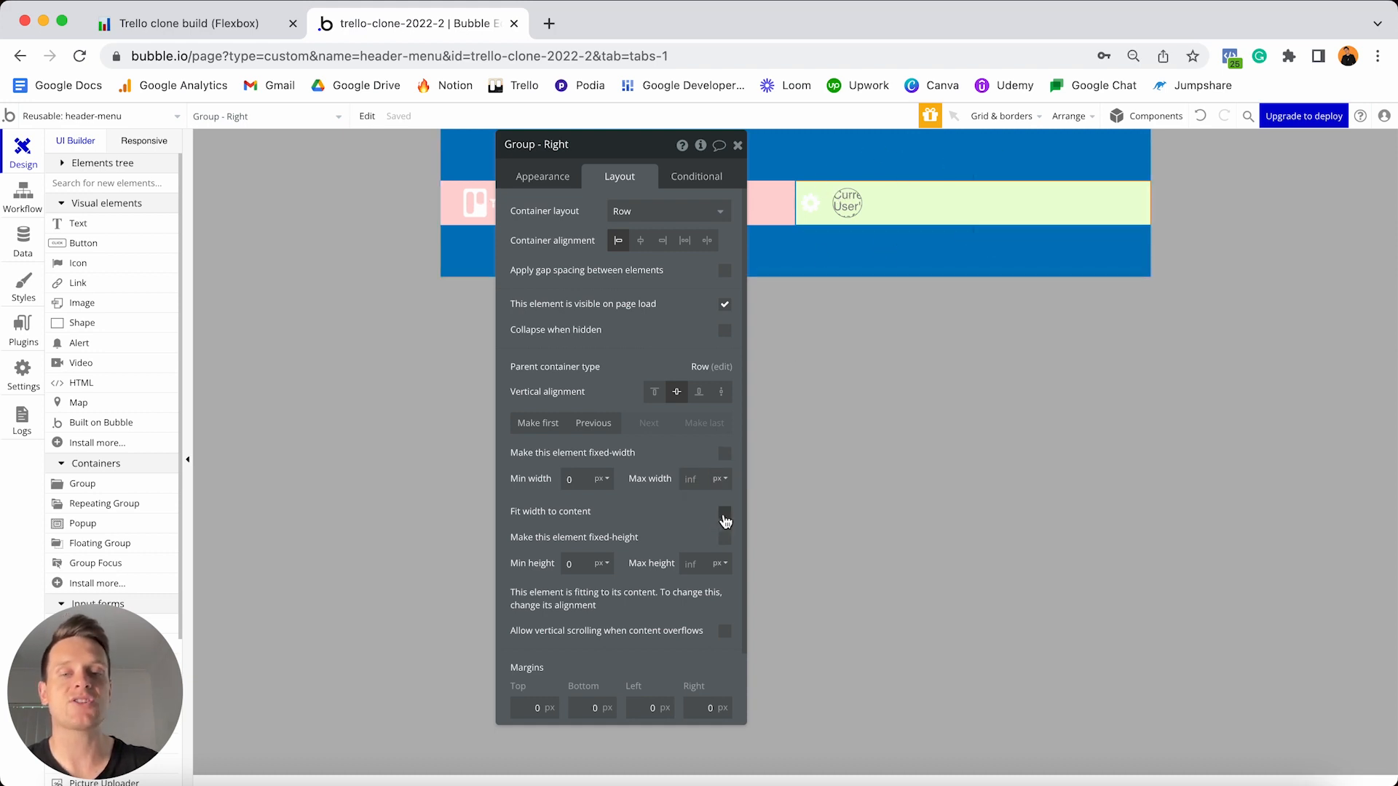
left_click(725, 515)
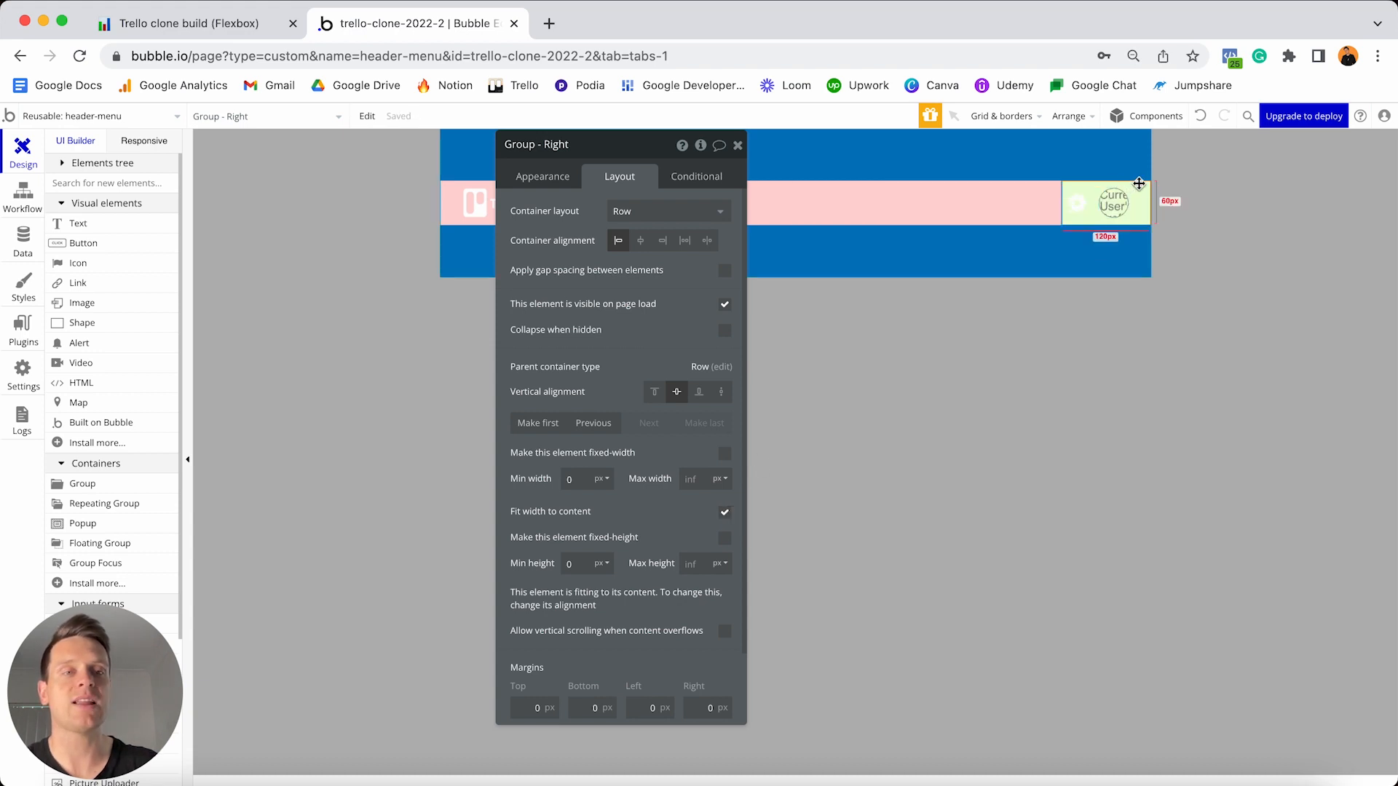
left_click(1110, 208)
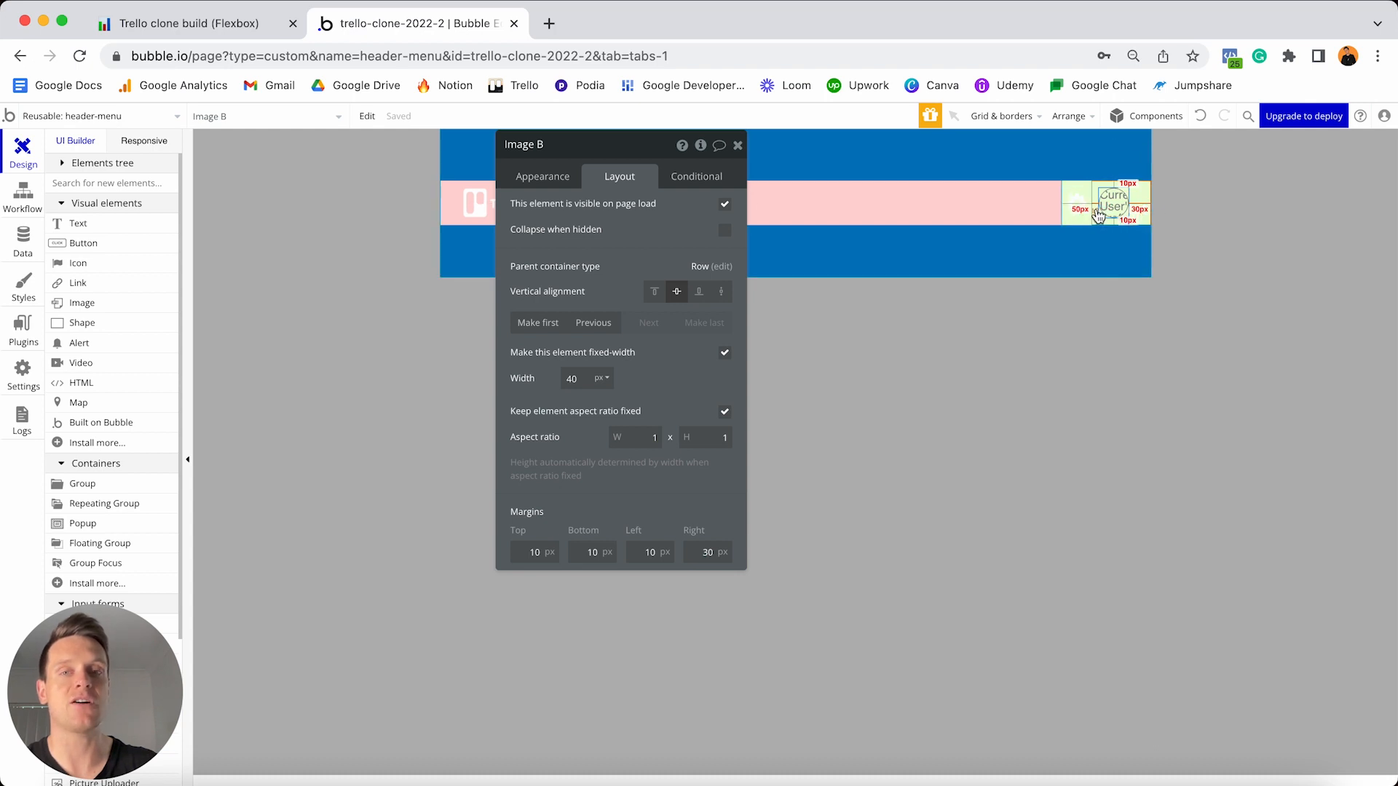
left_click_drag(619, 144, 657, 306)
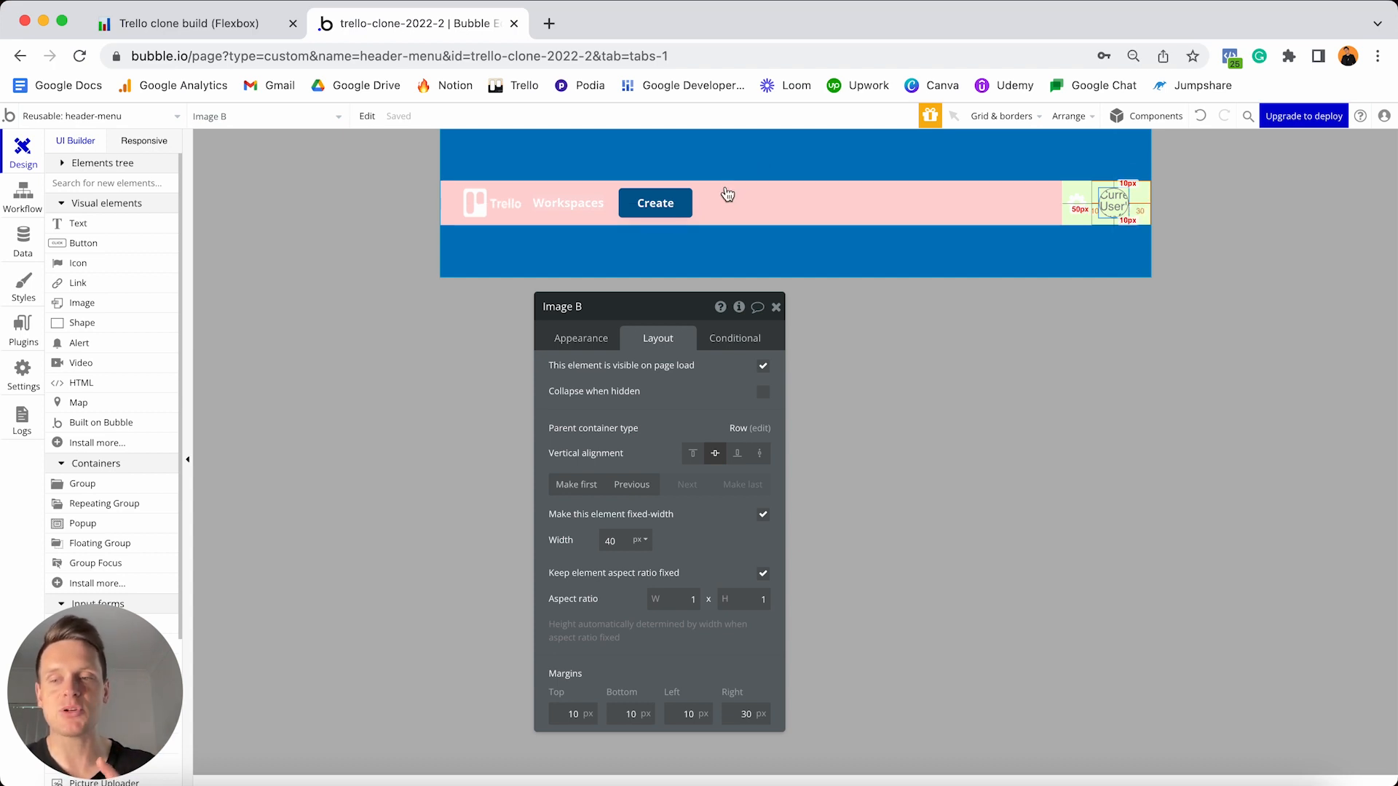
- Add a workflow so clicking the Workspaces text goes to the index page
left_click(570, 212)
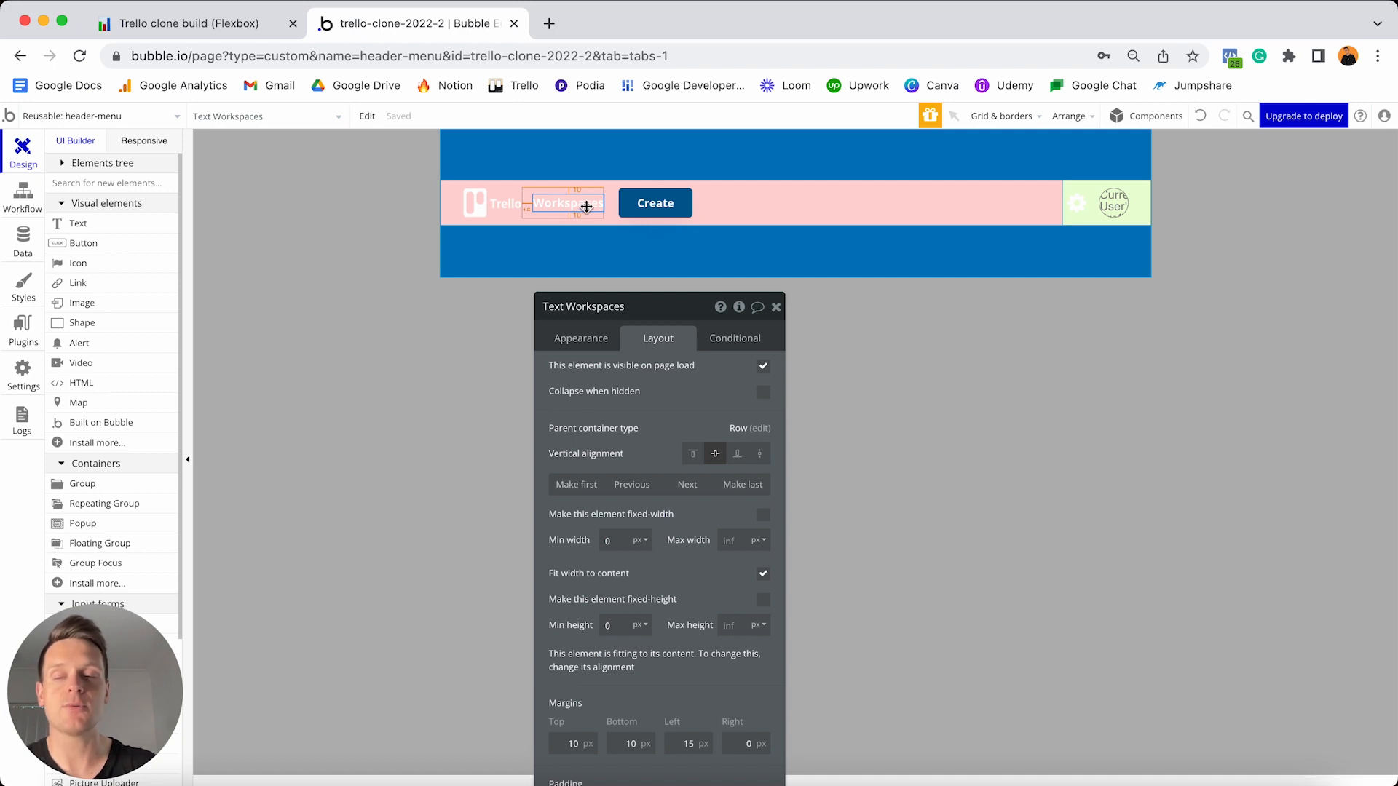
left_click(582, 339)
left_click_drag(644, 308, 910, 197)
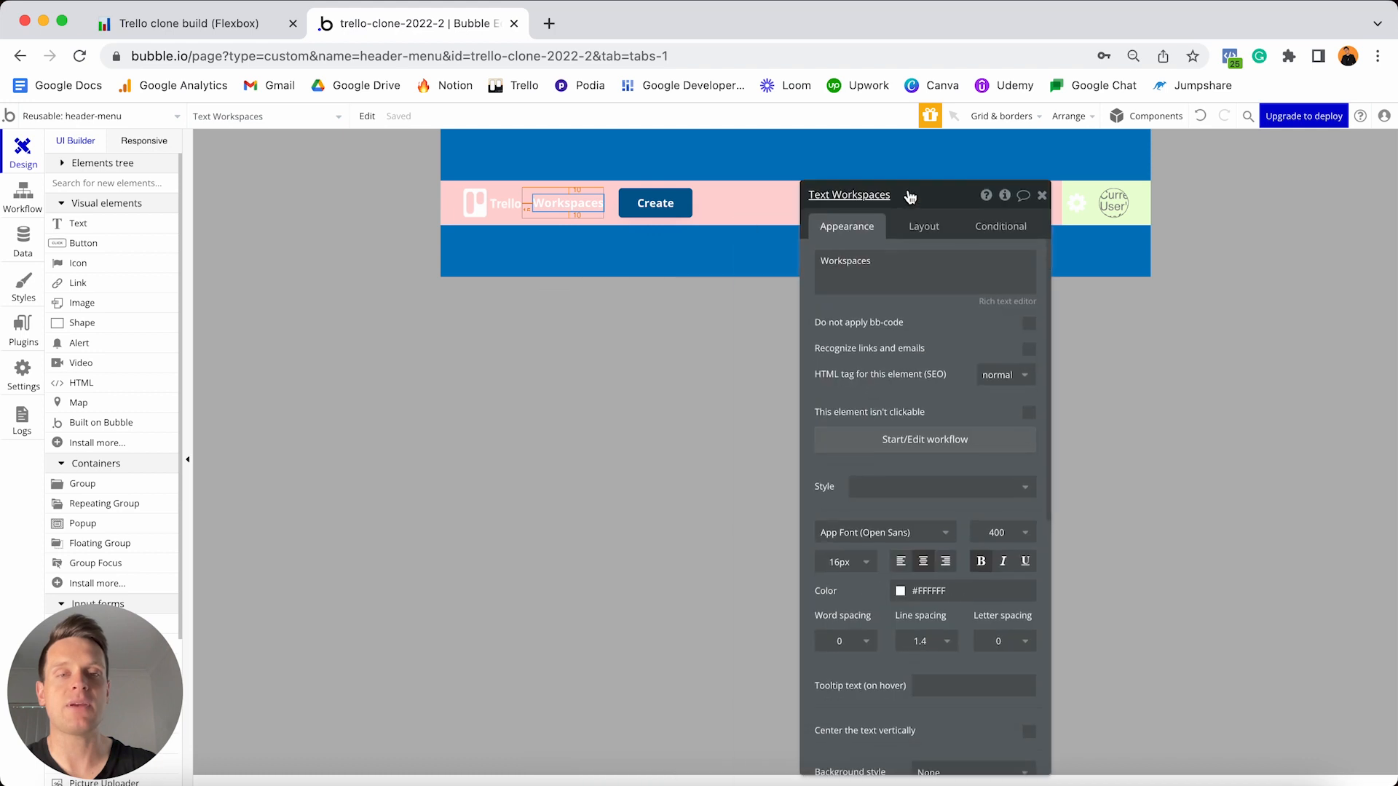
left_click(905, 440)
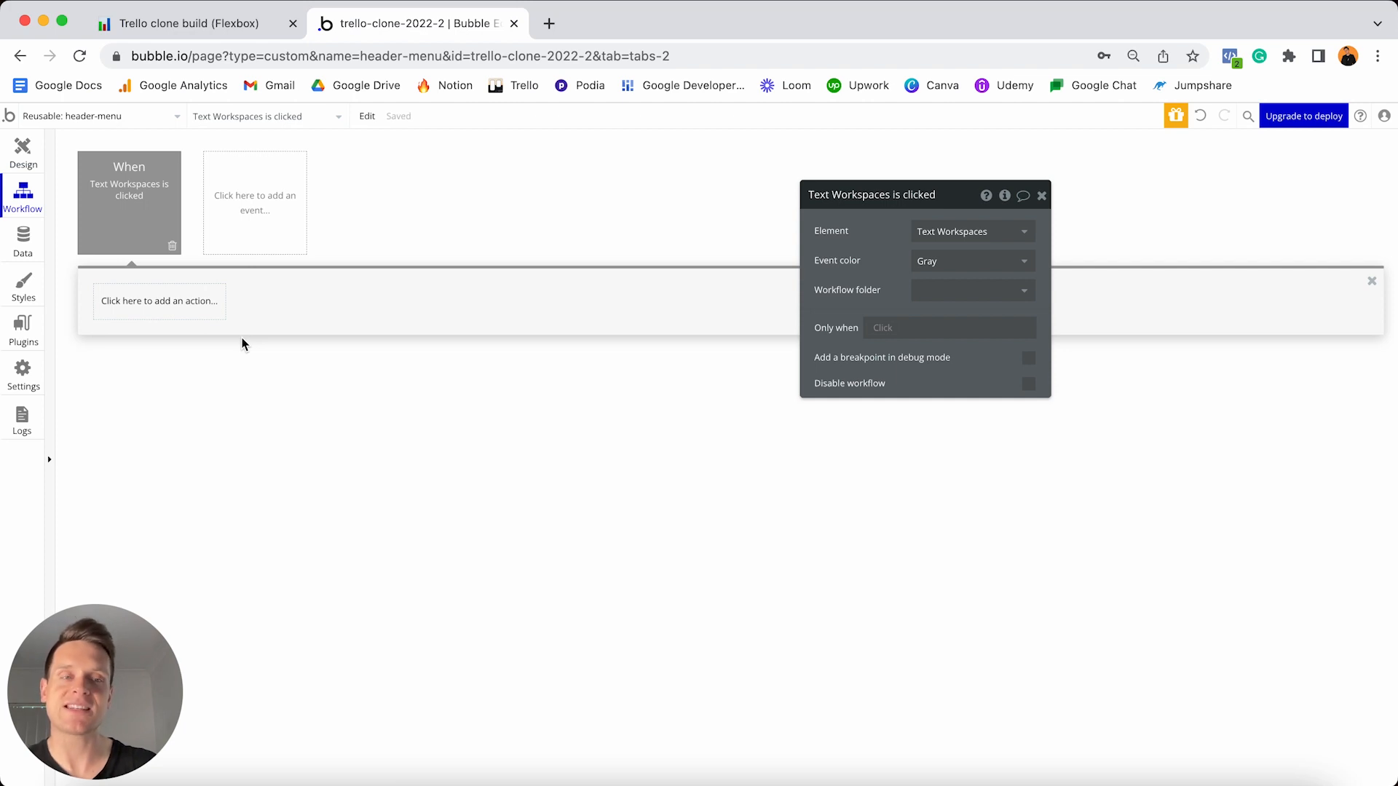
left_click(164, 305)
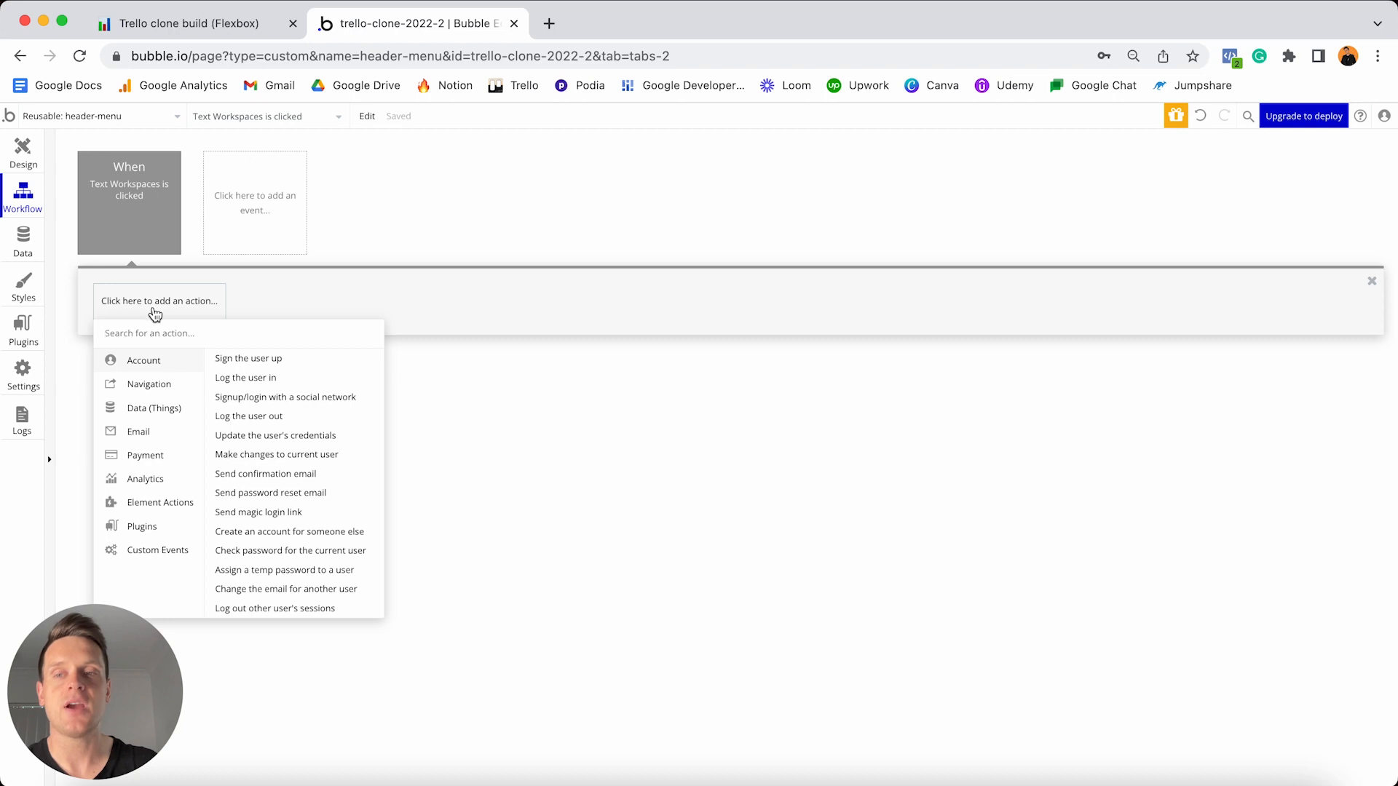
mouse_move(150, 386)
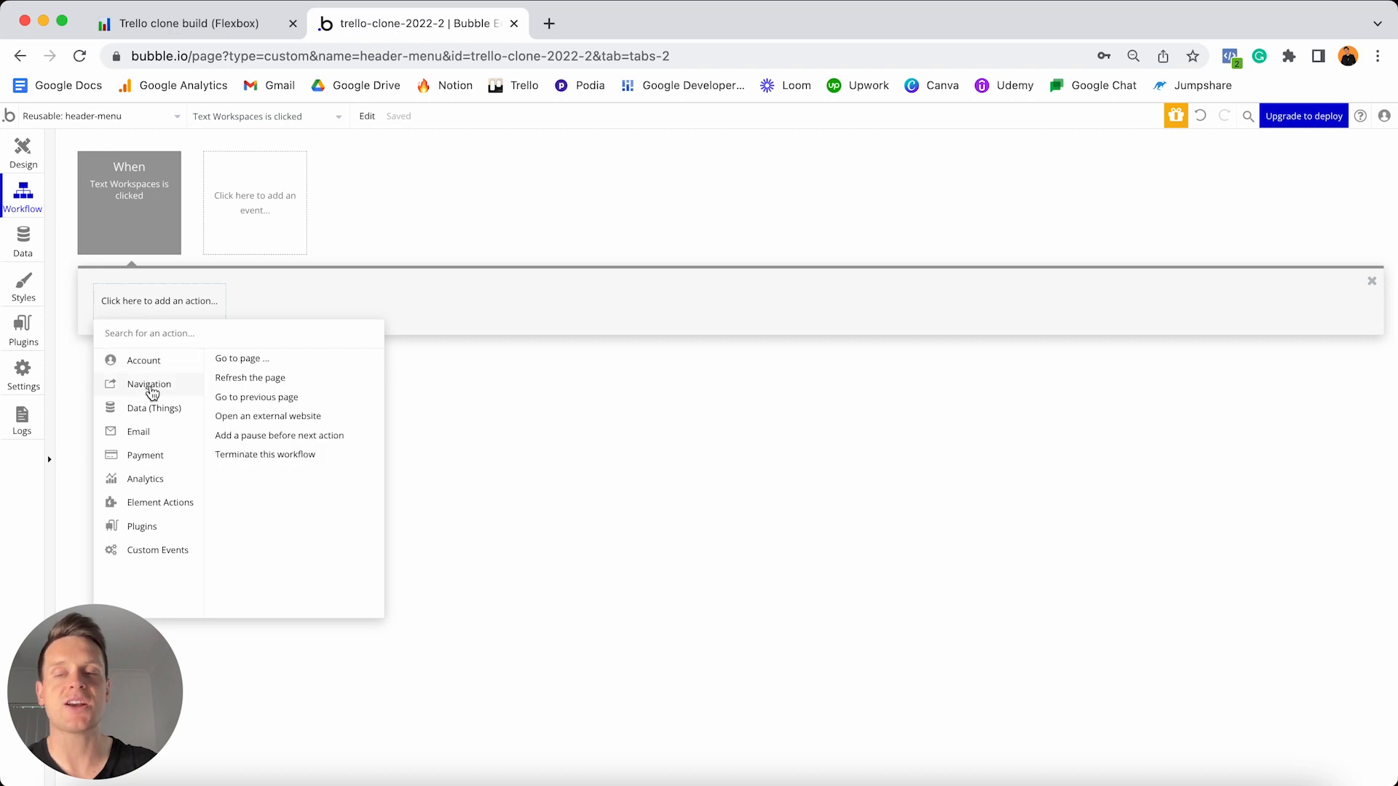
left_click(265, 359)
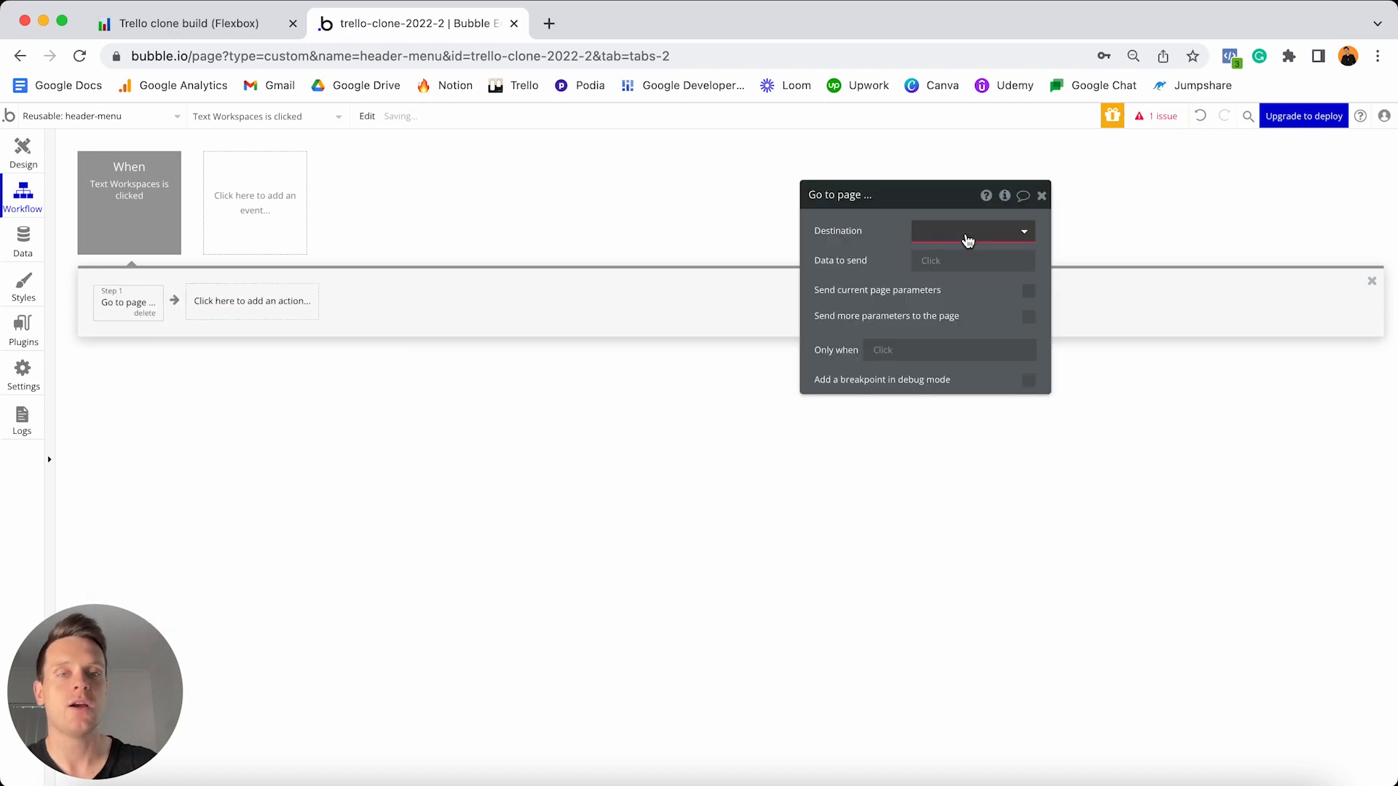
left_click(968, 233)
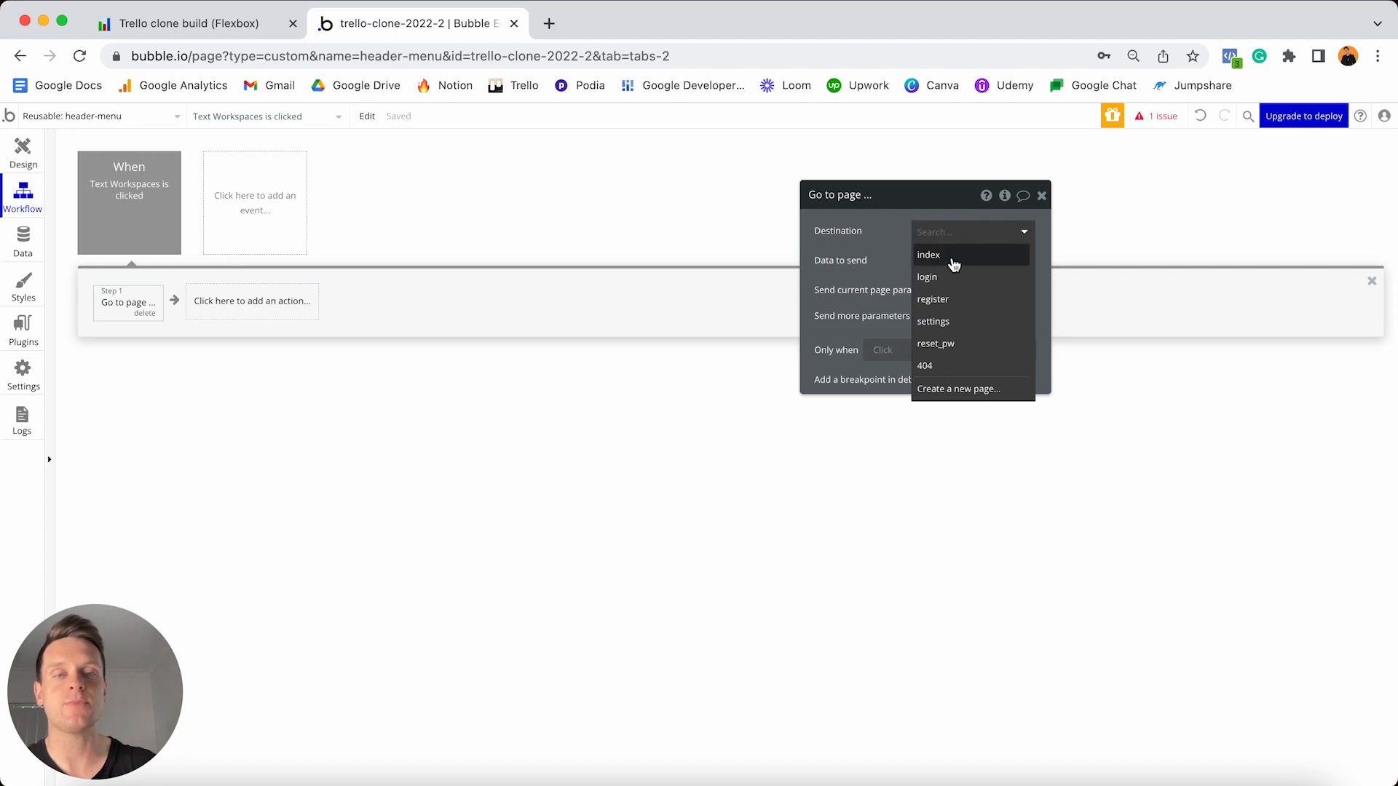
left_click(951, 260)
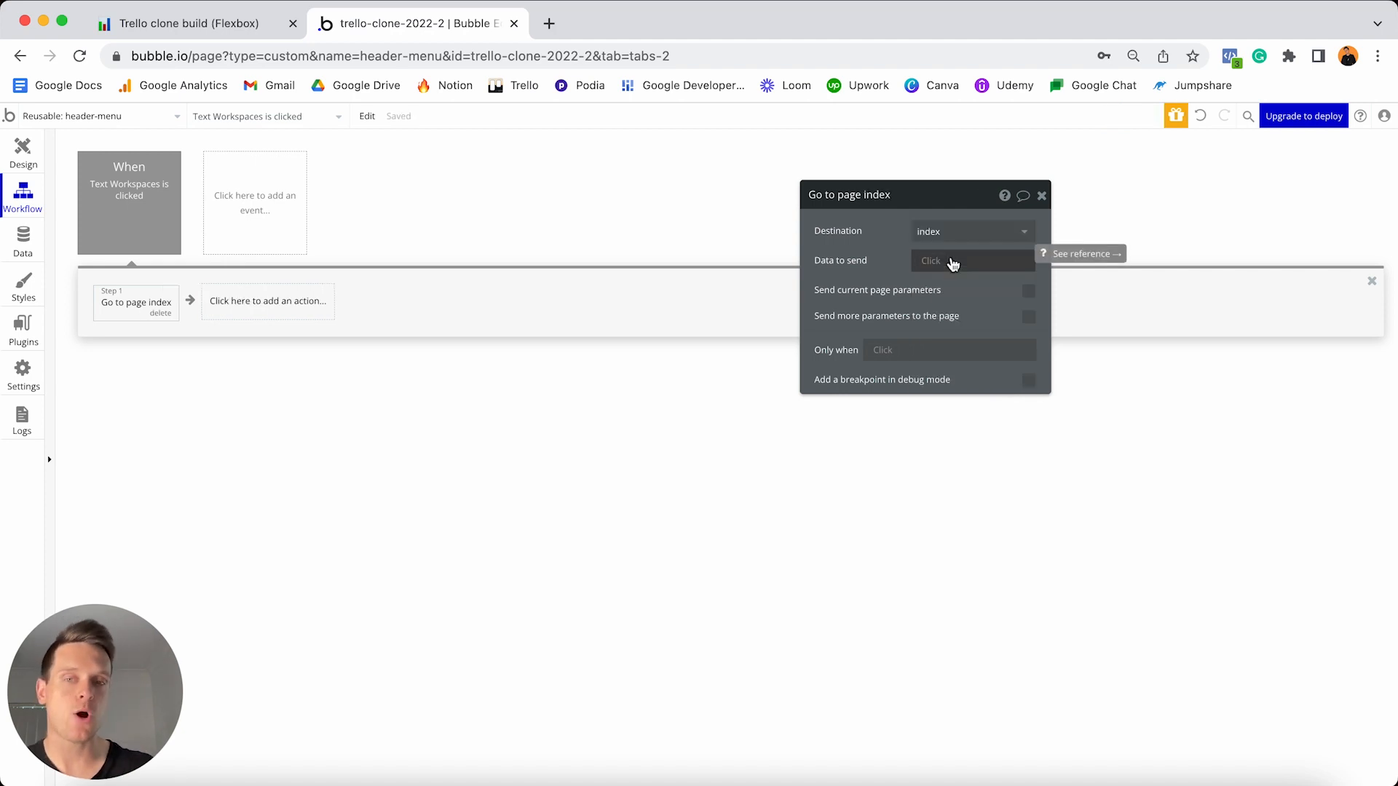
left_click(23, 162)
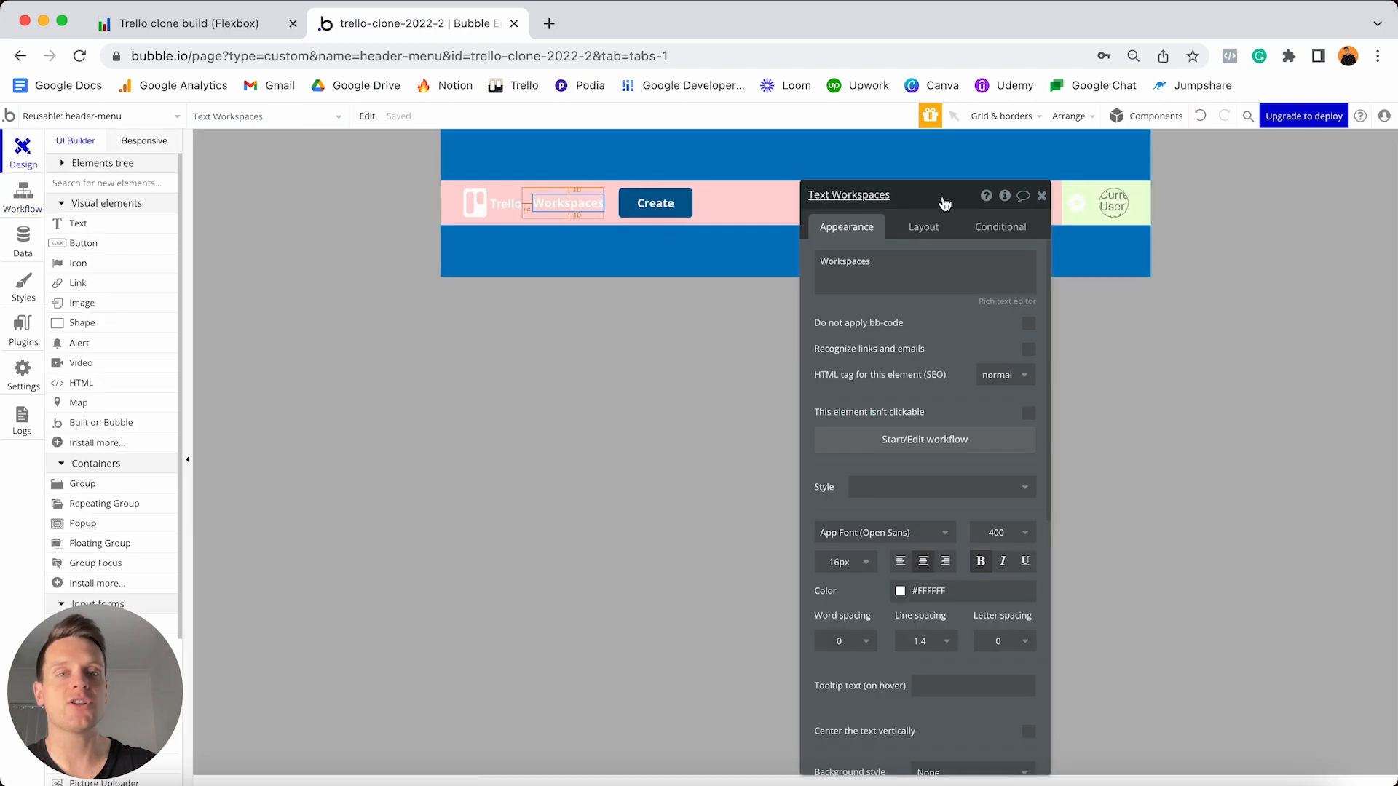
- Add a workflow so clicking the cog icon goes to the settings page
left_click(1081, 211)
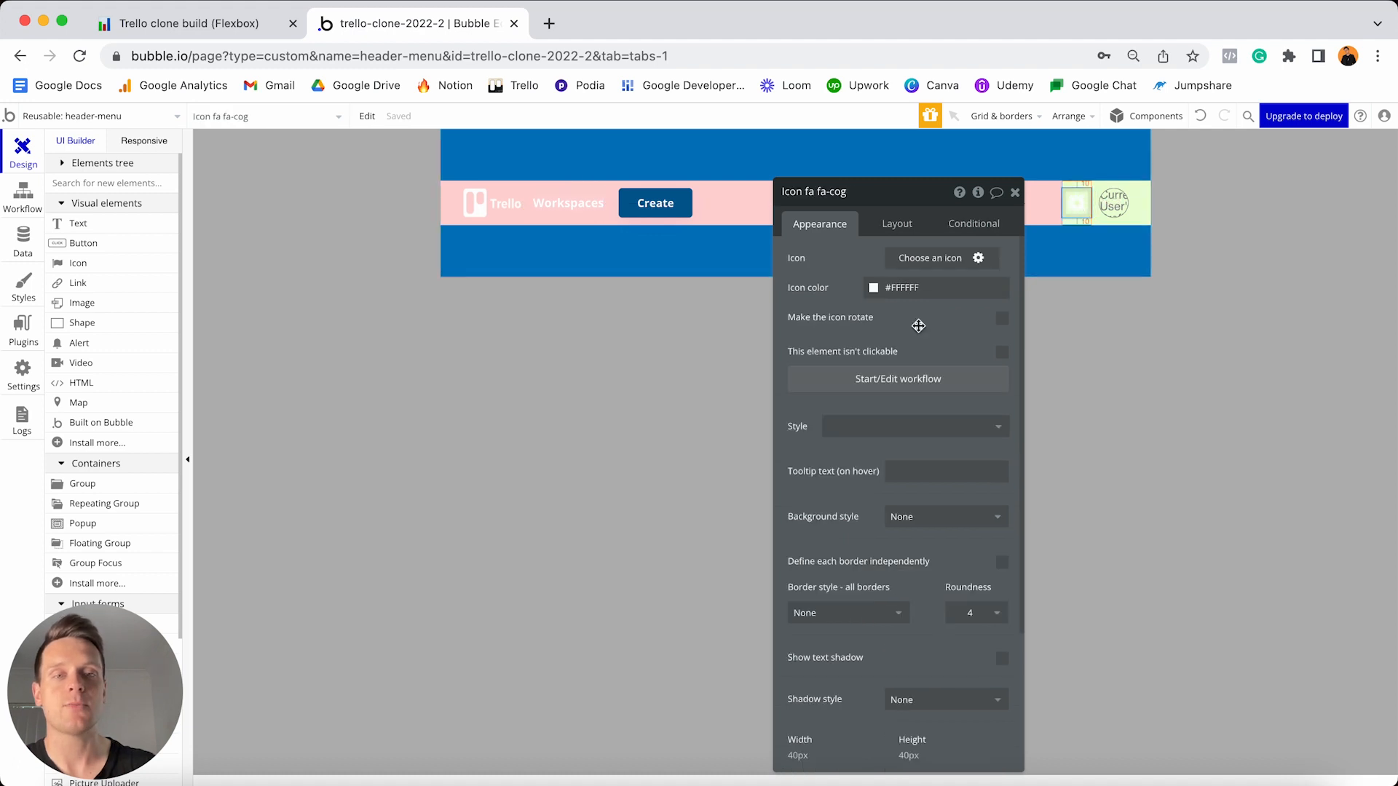
left_click(872, 381)
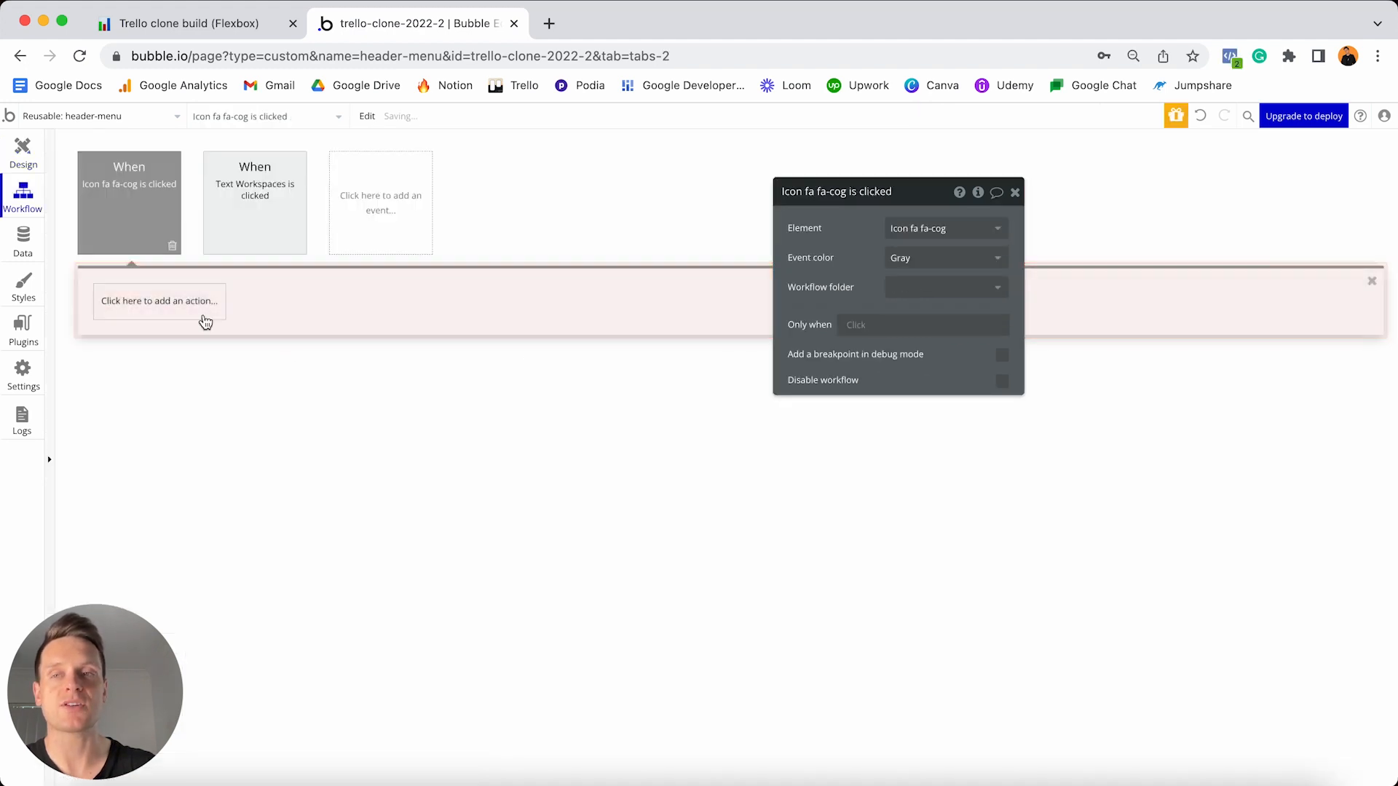
left_click(161, 302)
mouse_move(135, 383)
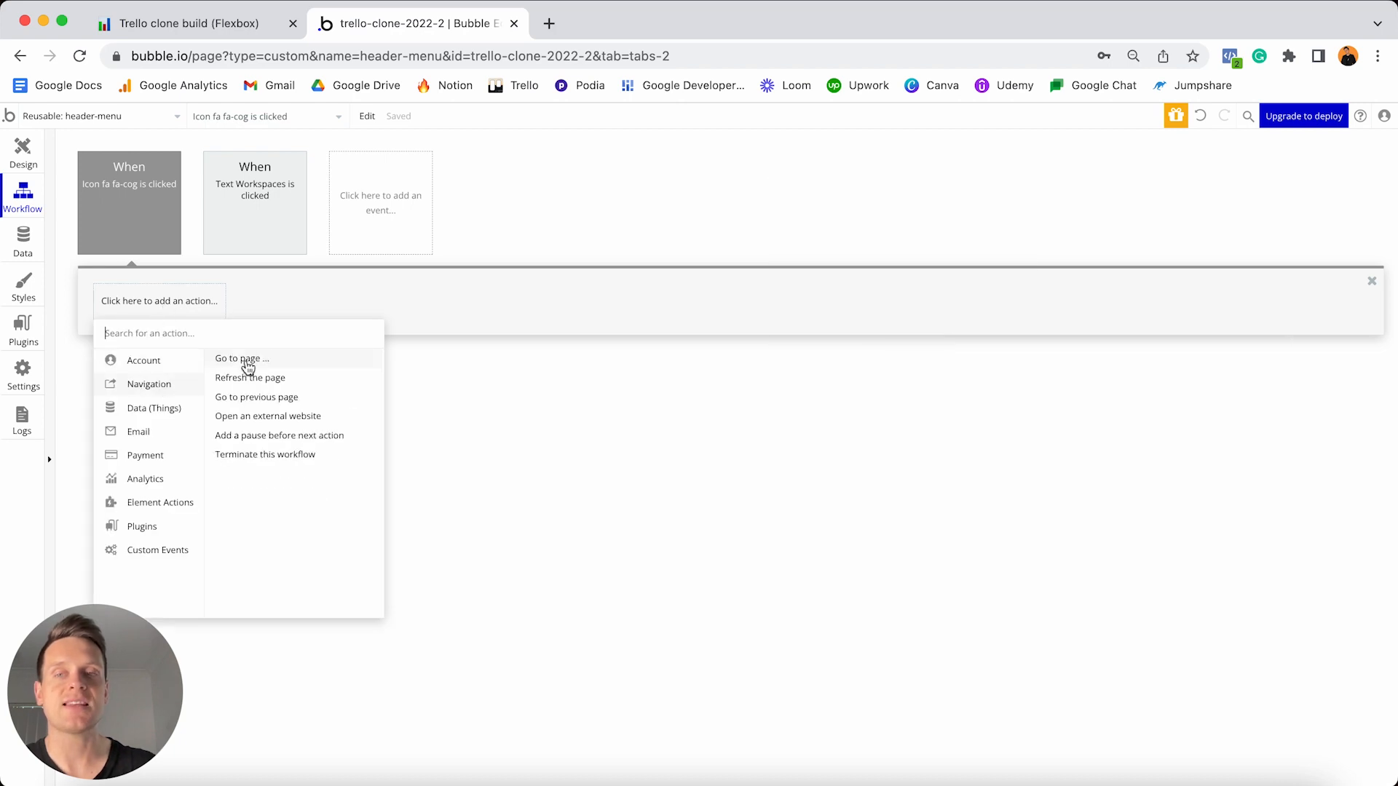
left_click(246, 361)
left_click(911, 228)
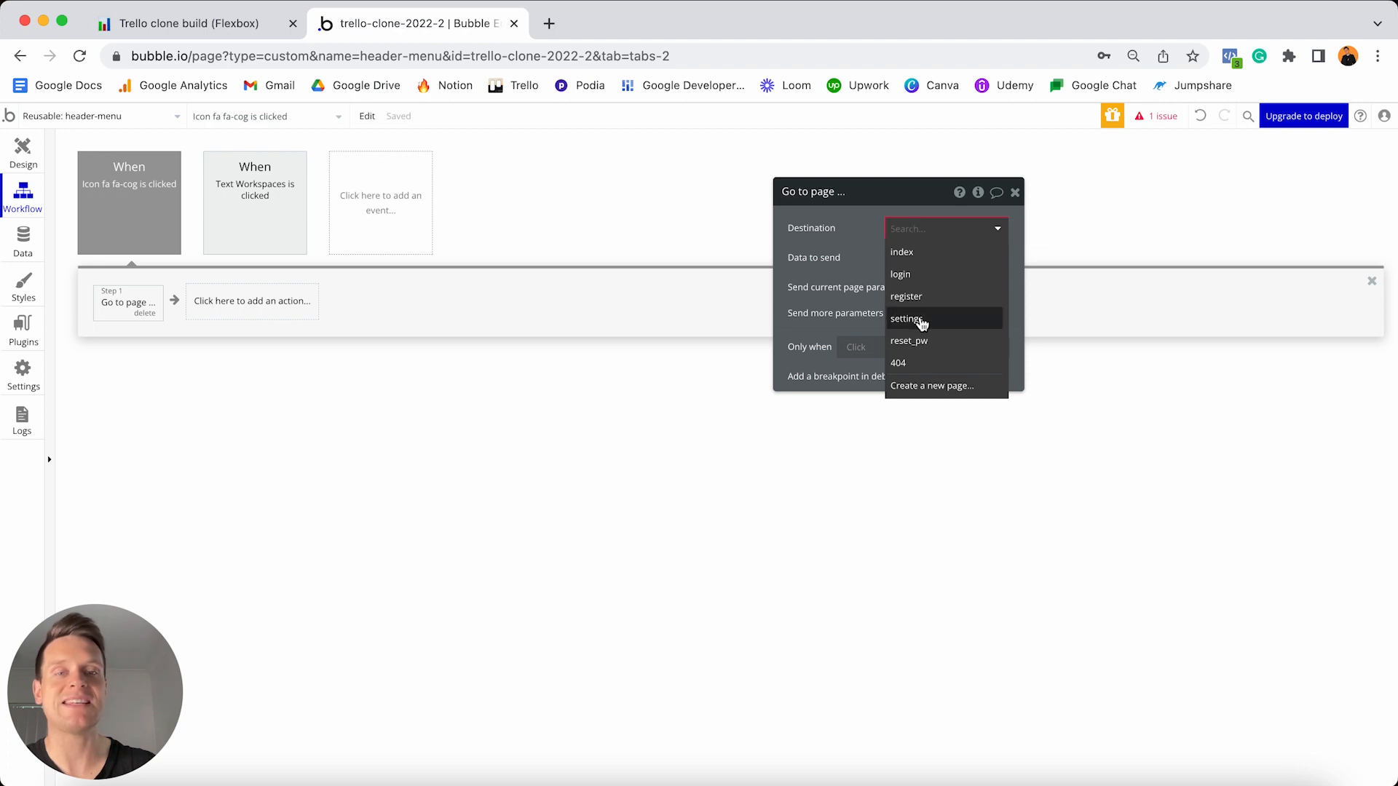
left_click(922, 323)
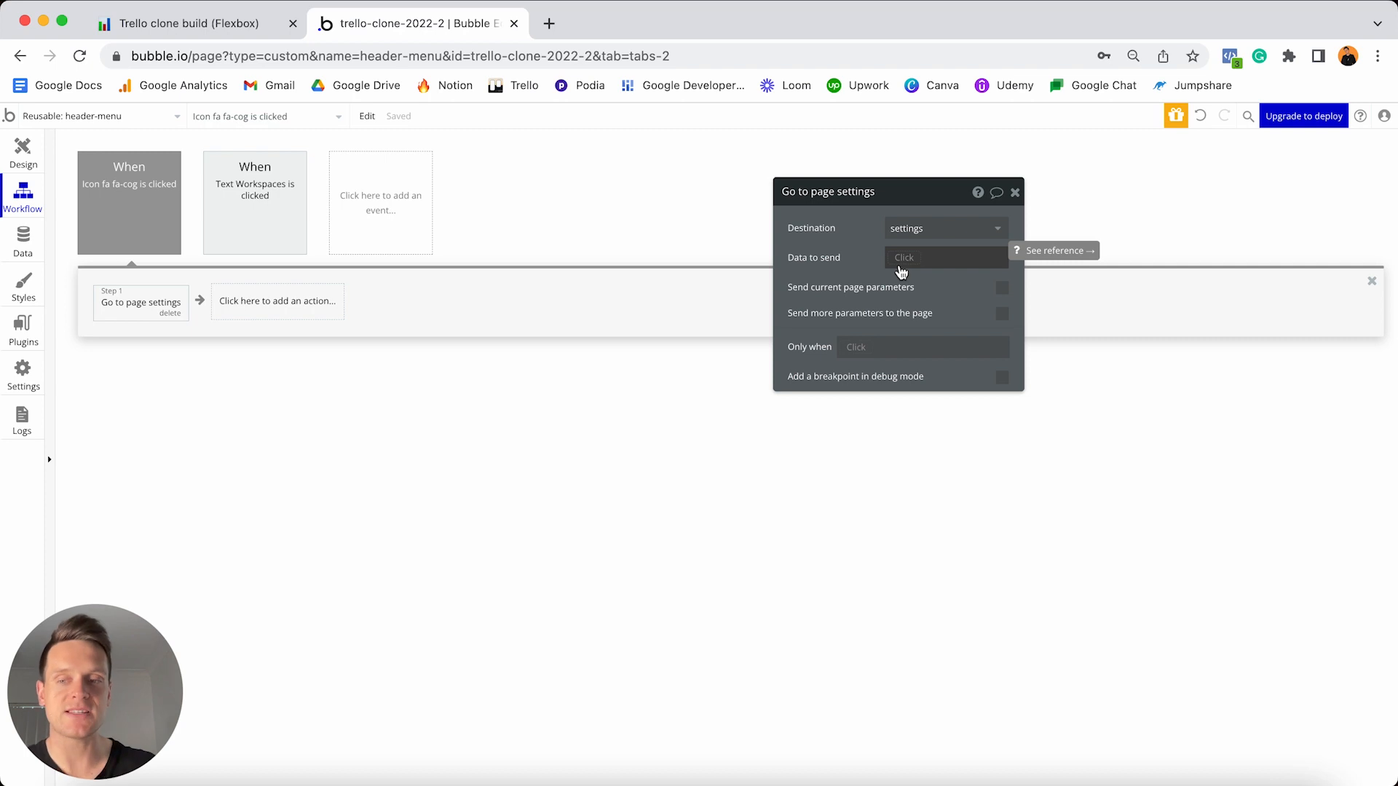
left_click(22, 150)
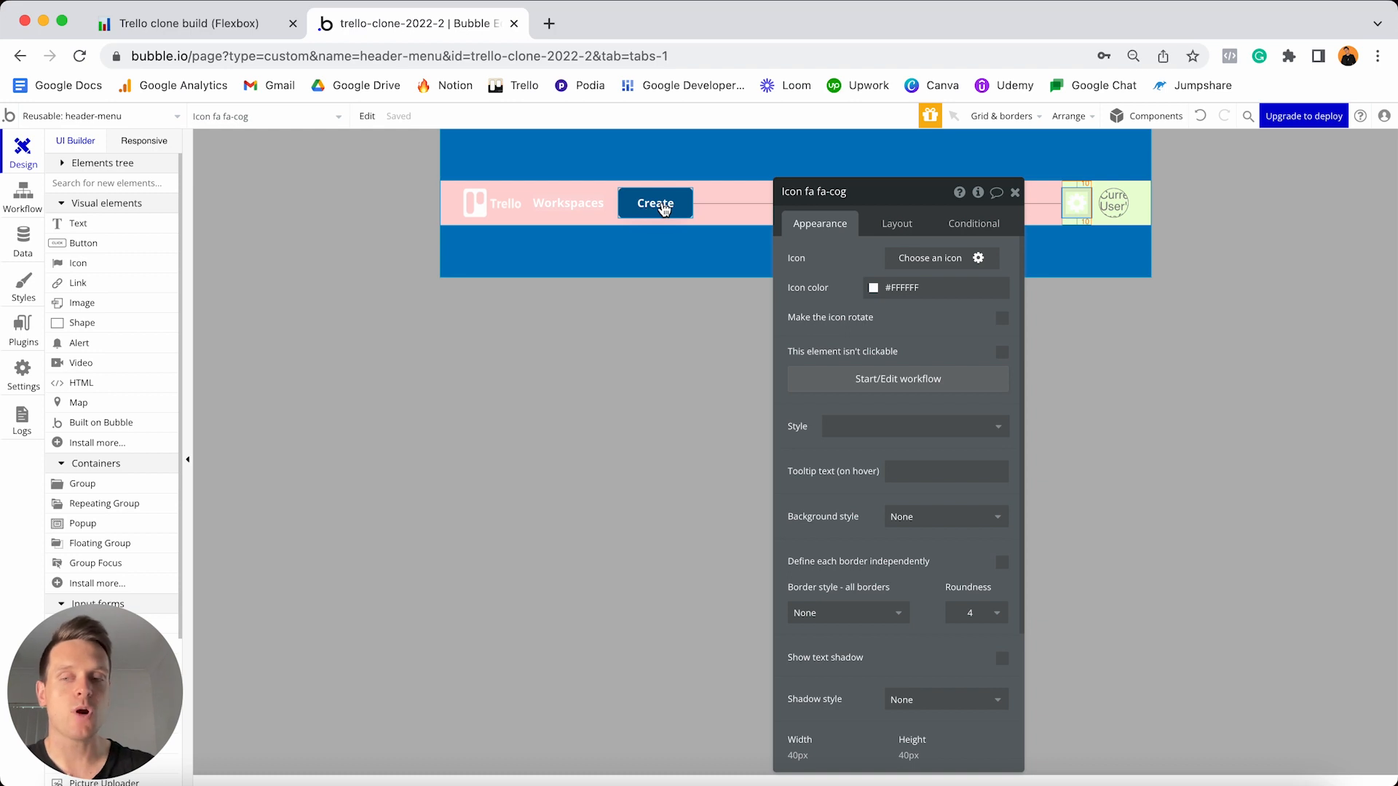
- Move the property editor to the right edge and select the header-menu element
left_click_drag(890, 195, 1204, 198)
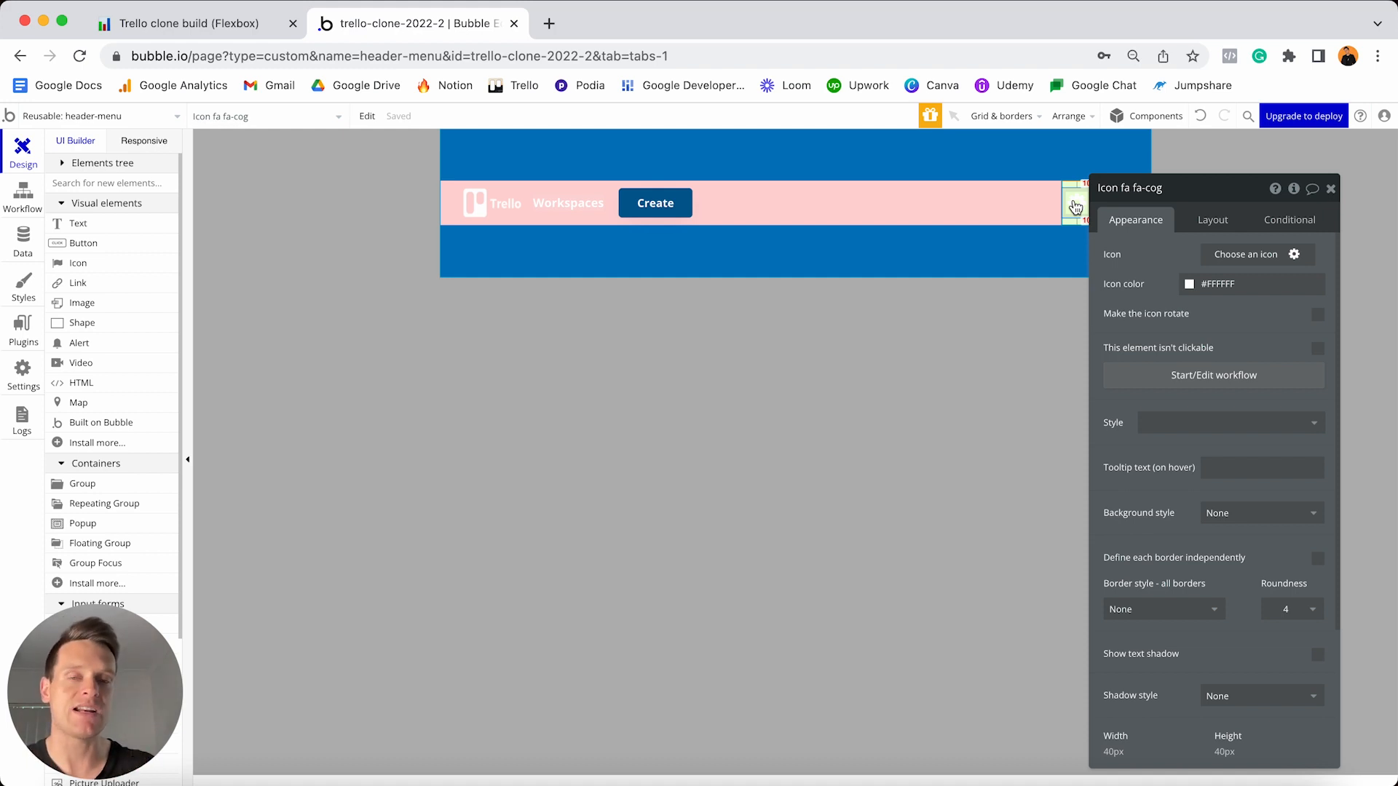
left_click(937, 259)
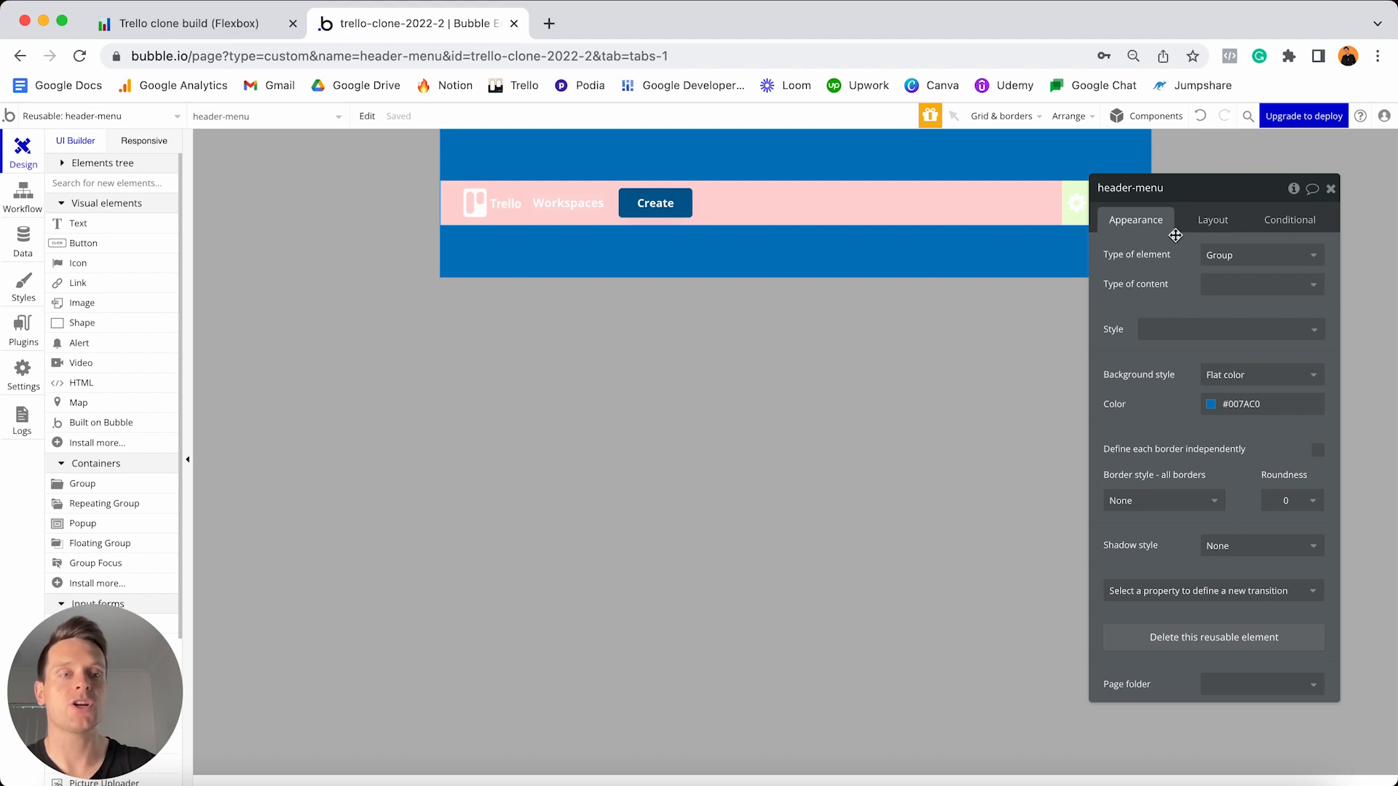
- Change header-menu's min height from 200 to 0 and open the Responsive preview
left_click(1206, 221)
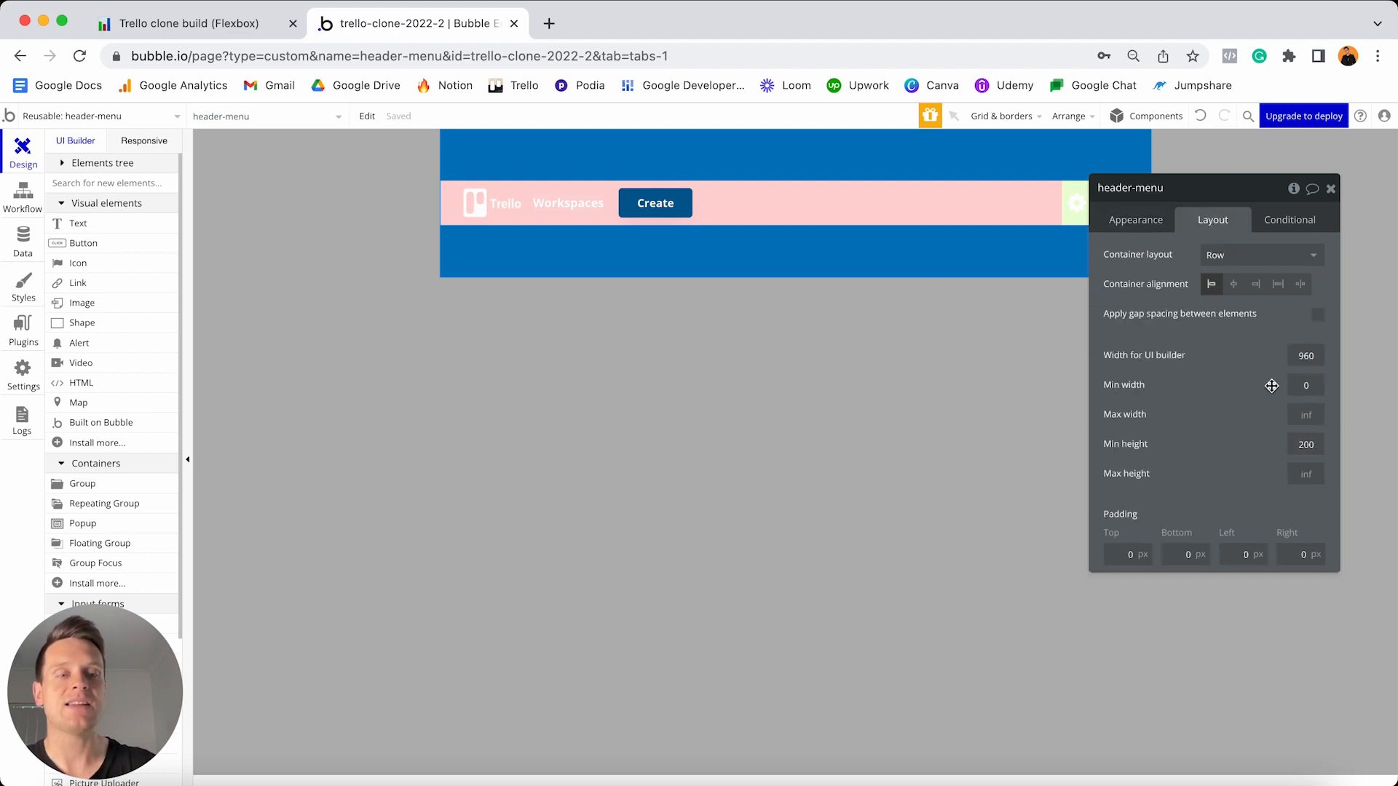
double_click(1310, 443)
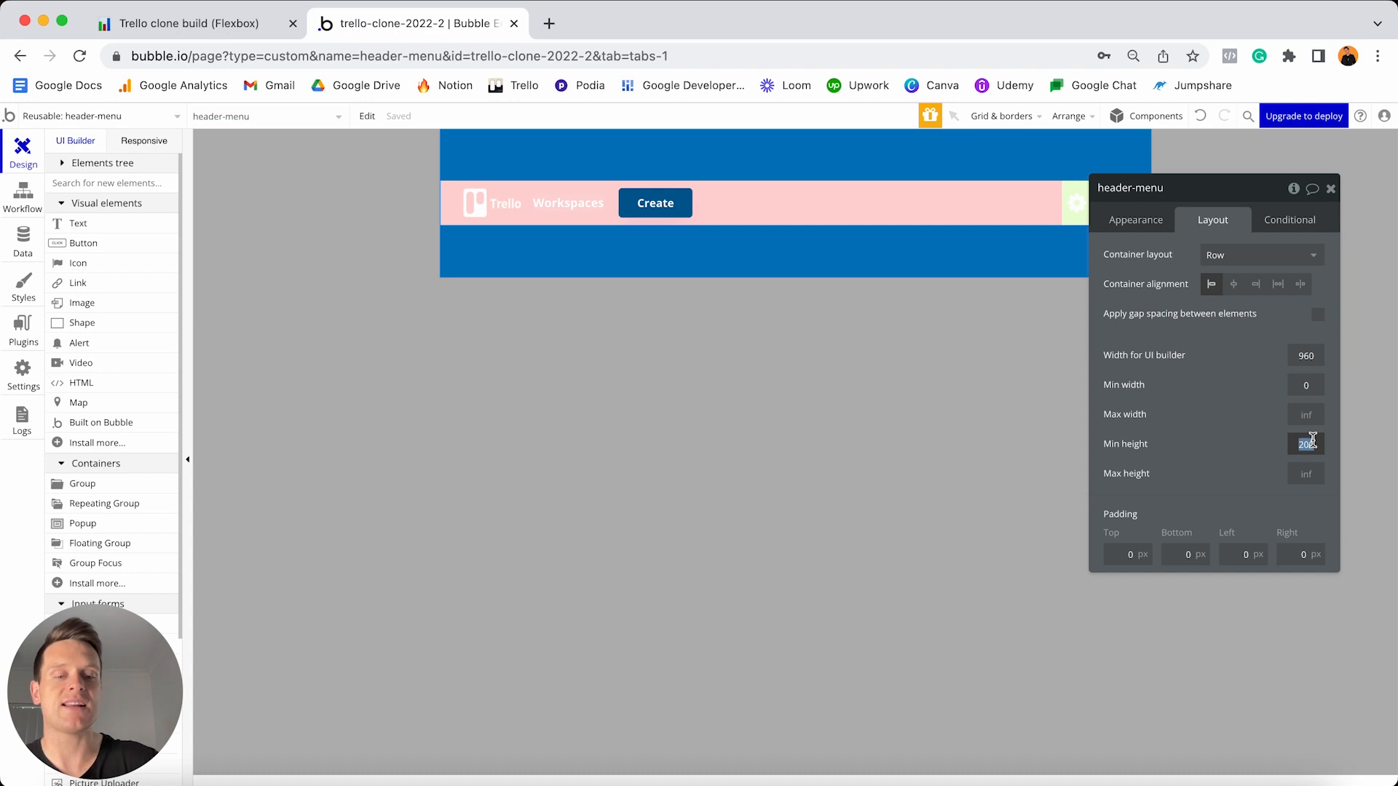
type("0")
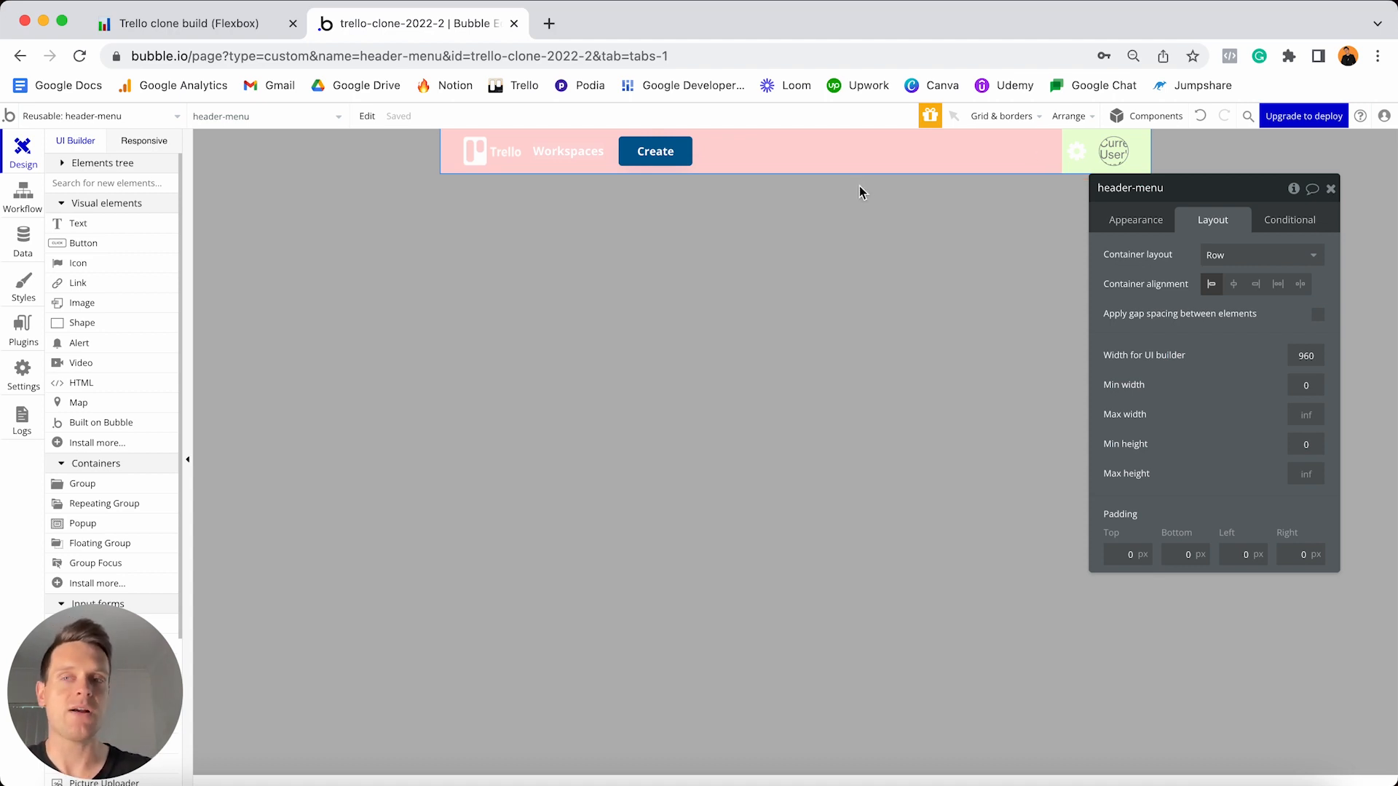
left_click(143, 141)
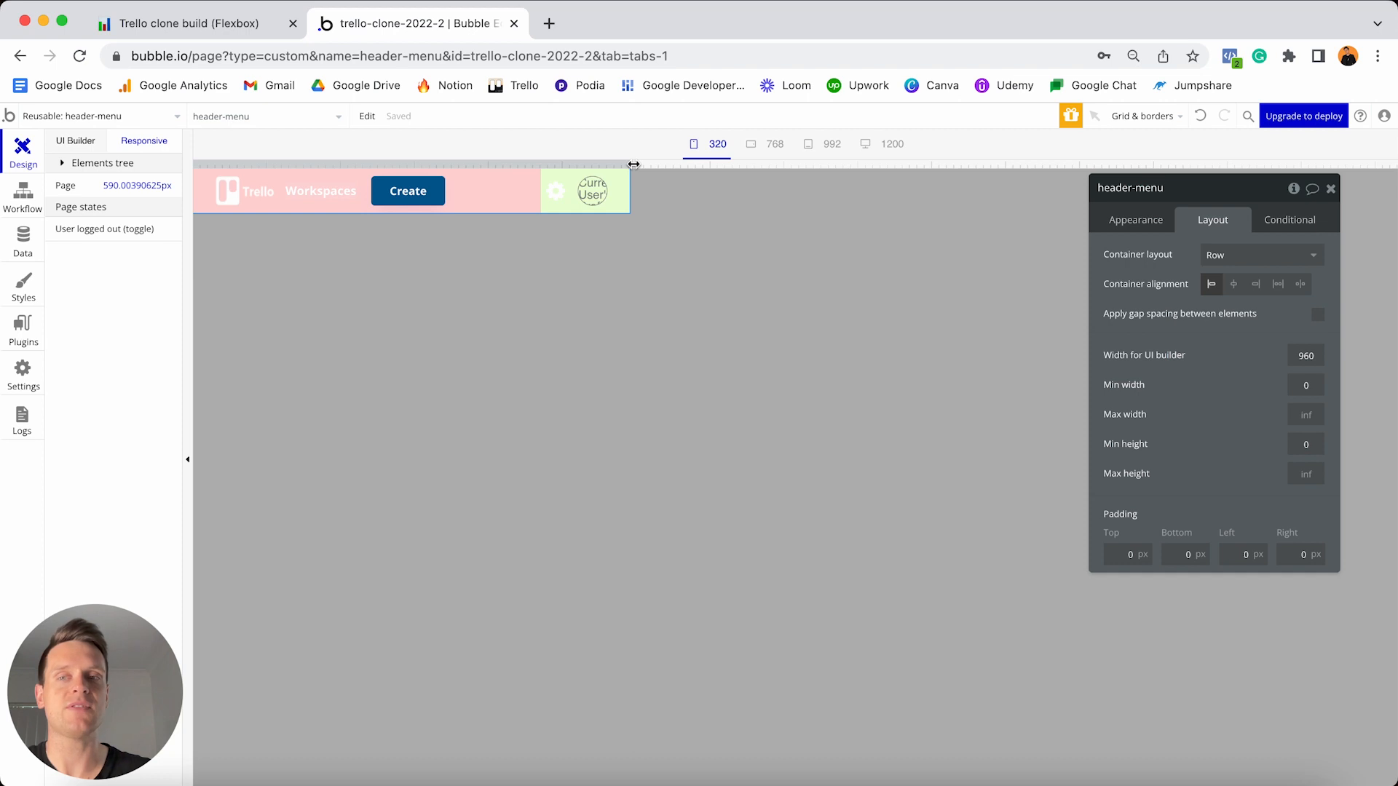
- Preview the header at desktop and phone widths, then open the Workspaces text's Conditional tab
left_click_drag(633, 165, 1046, 163)
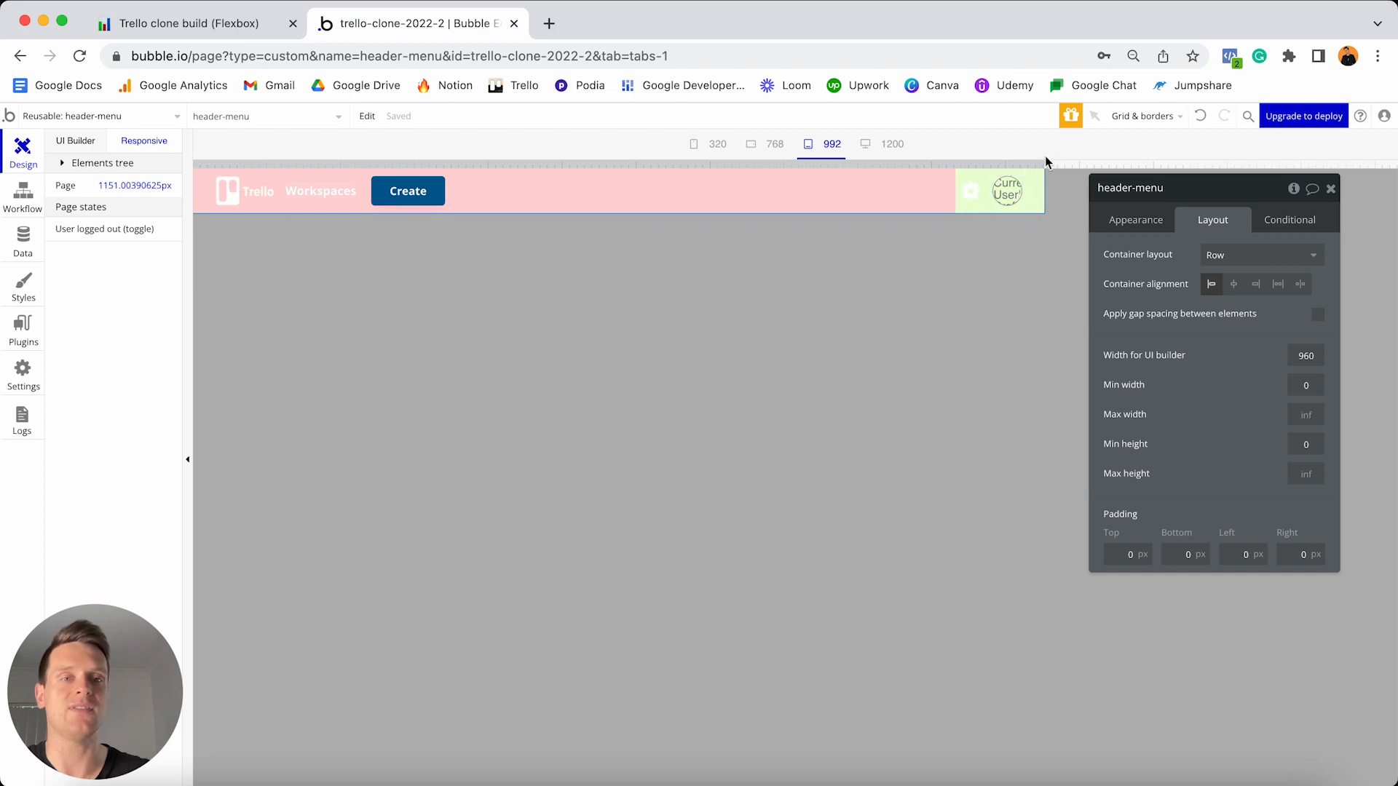
left_click_drag(1045, 163, 549, 156)
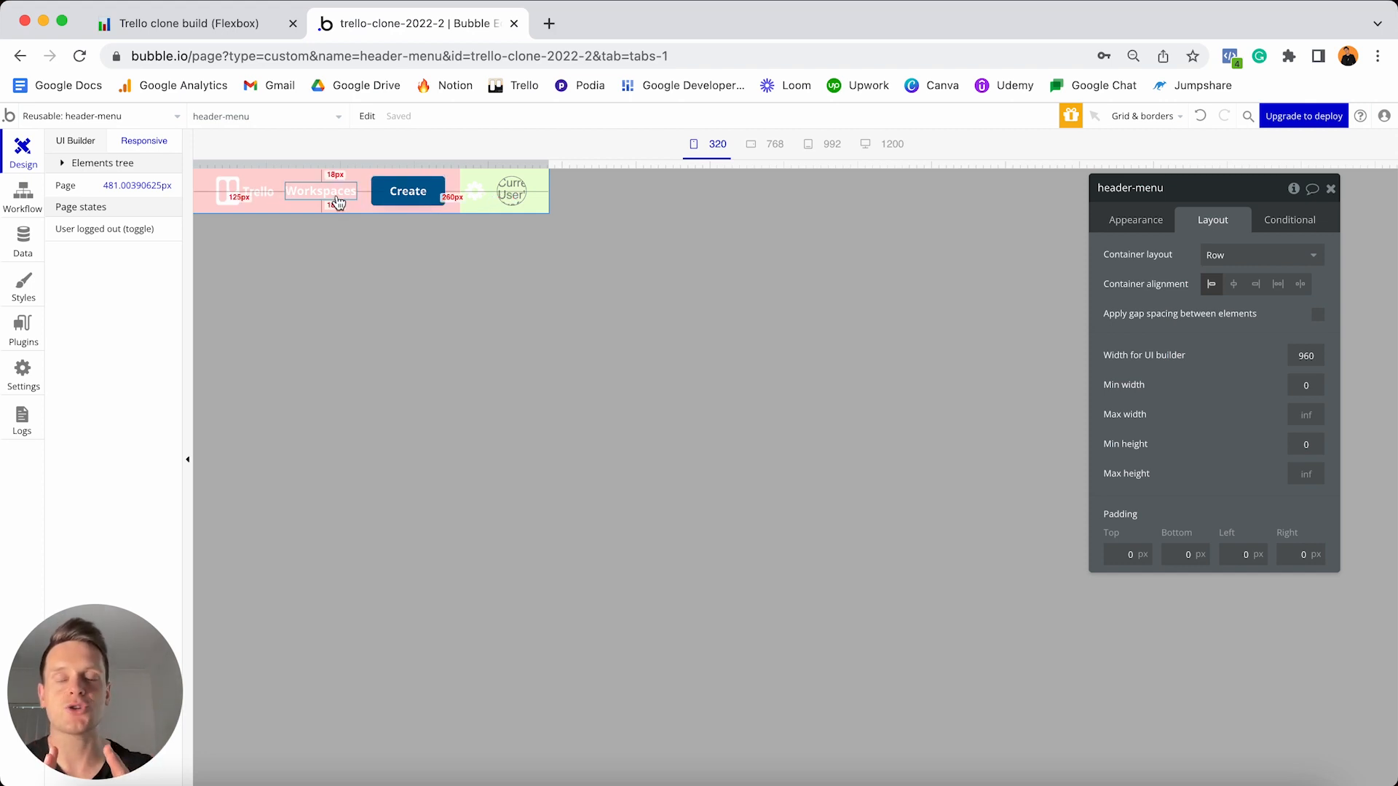
left_click(333, 201)
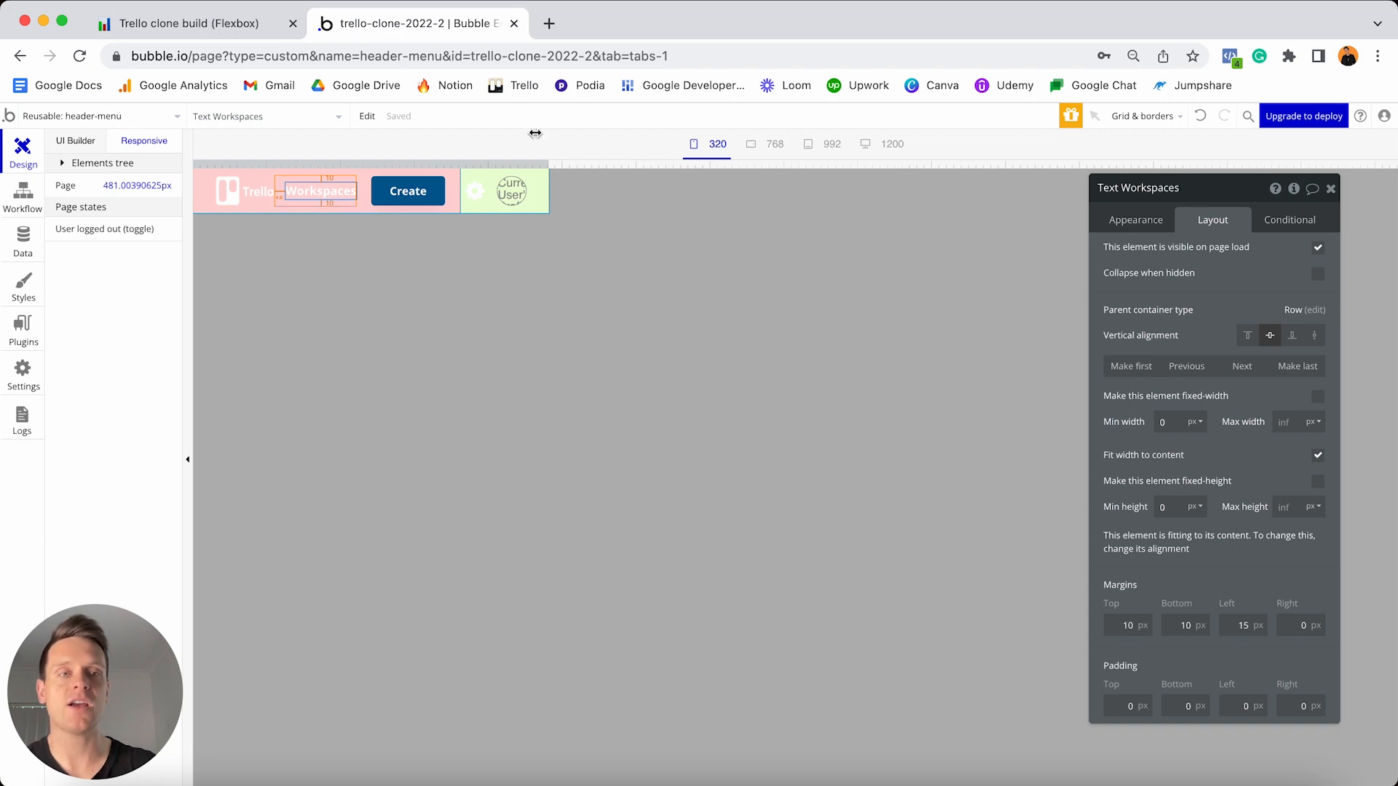
left_click(1290, 221)
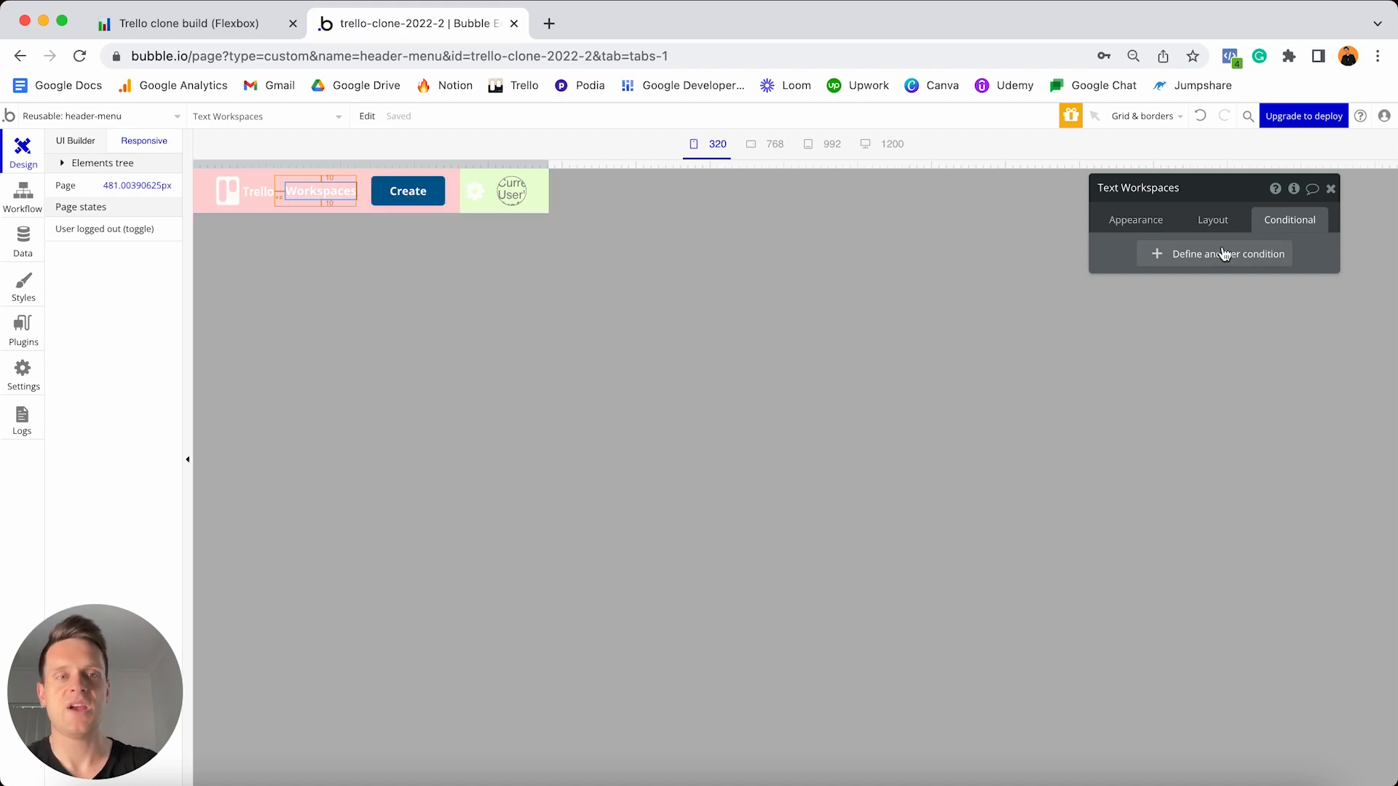
- Add a condition to the Workspaces text that hides it when the page width is below 480
left_click(1198, 258)
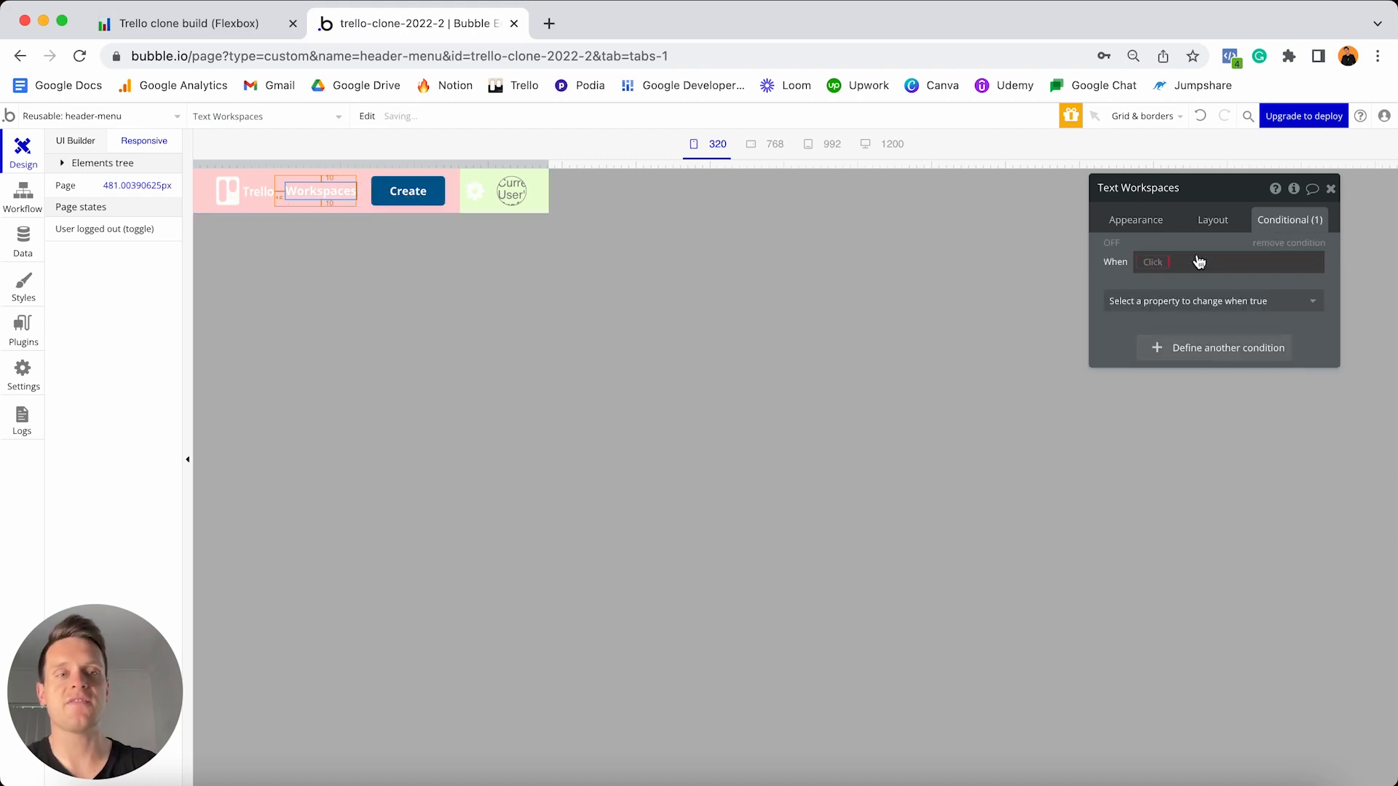
left_click(1158, 262)
type("width")
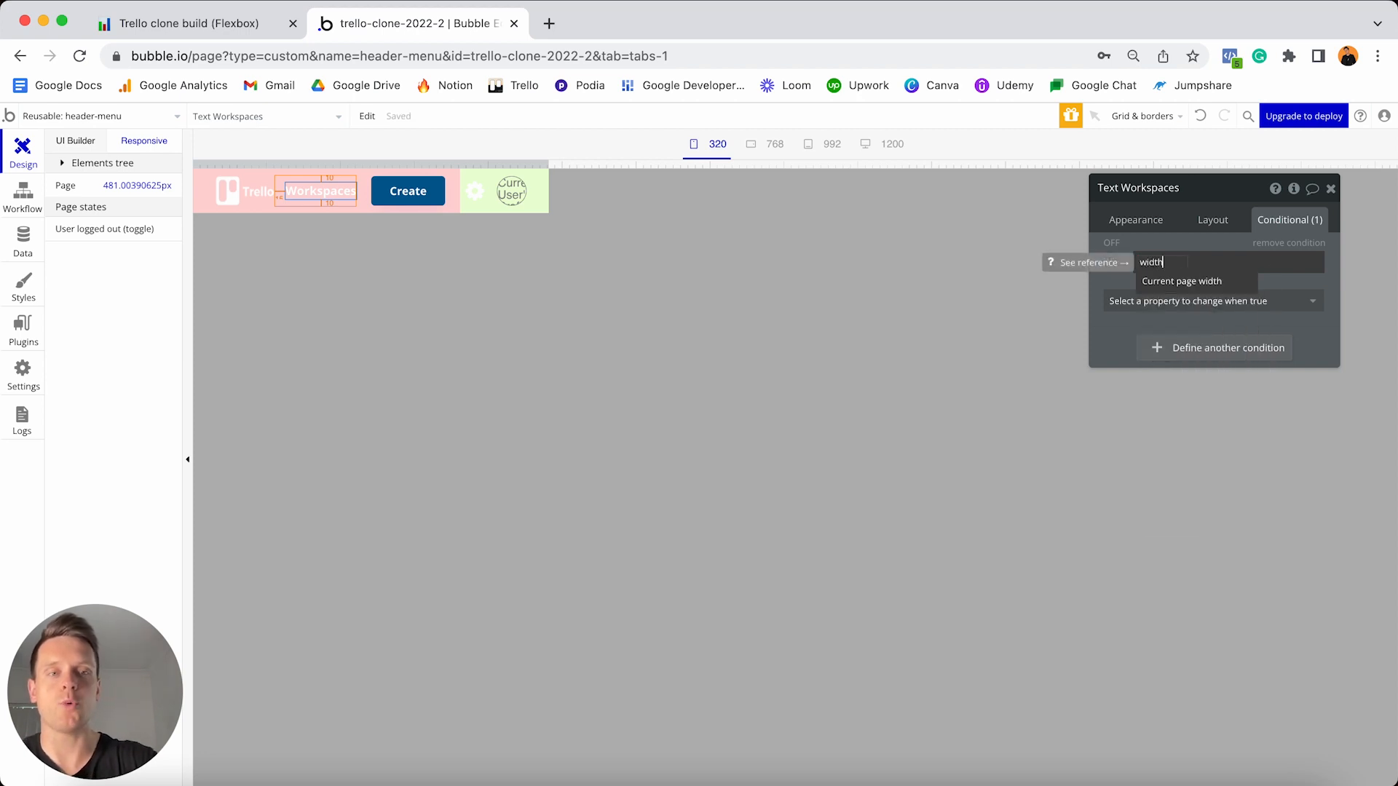
left_click(1167, 285)
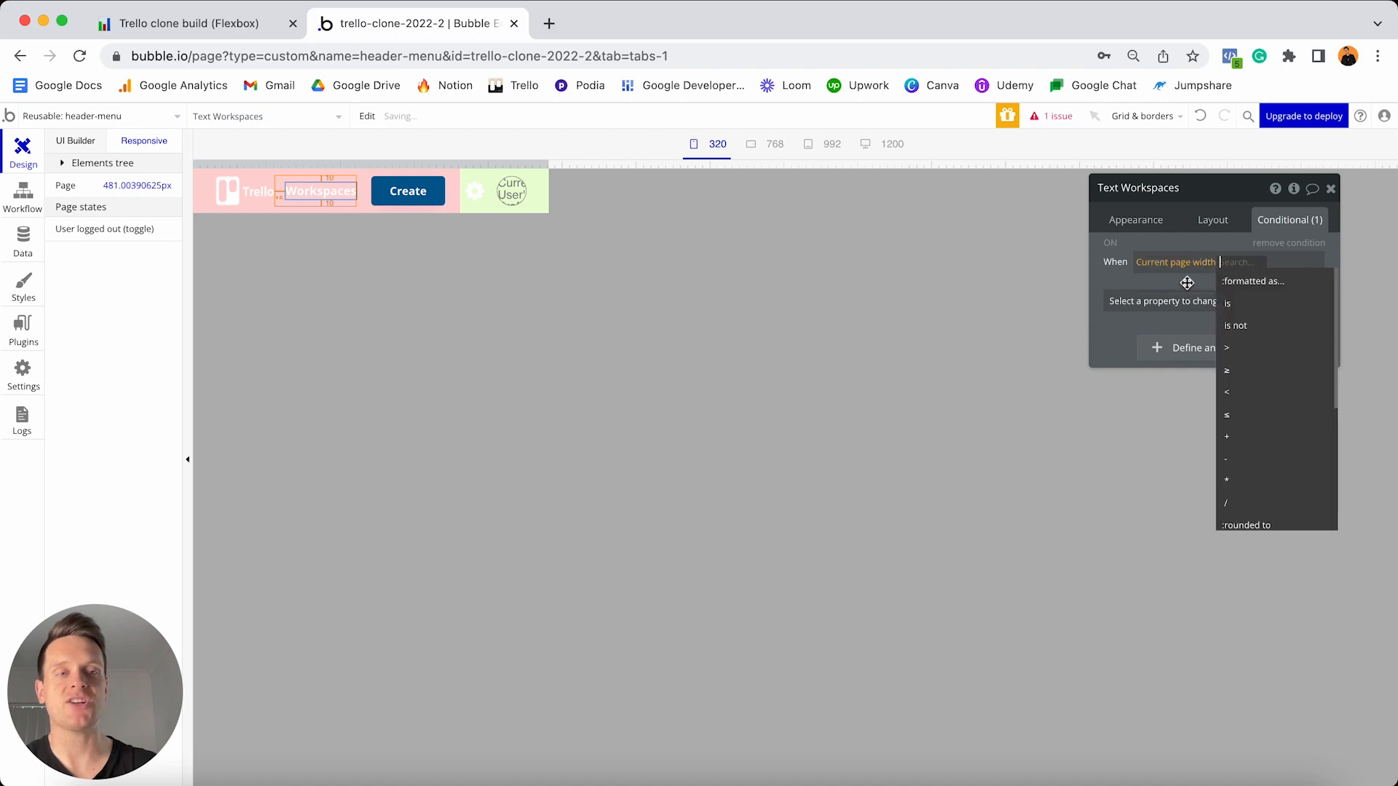
left_click(1243, 394)
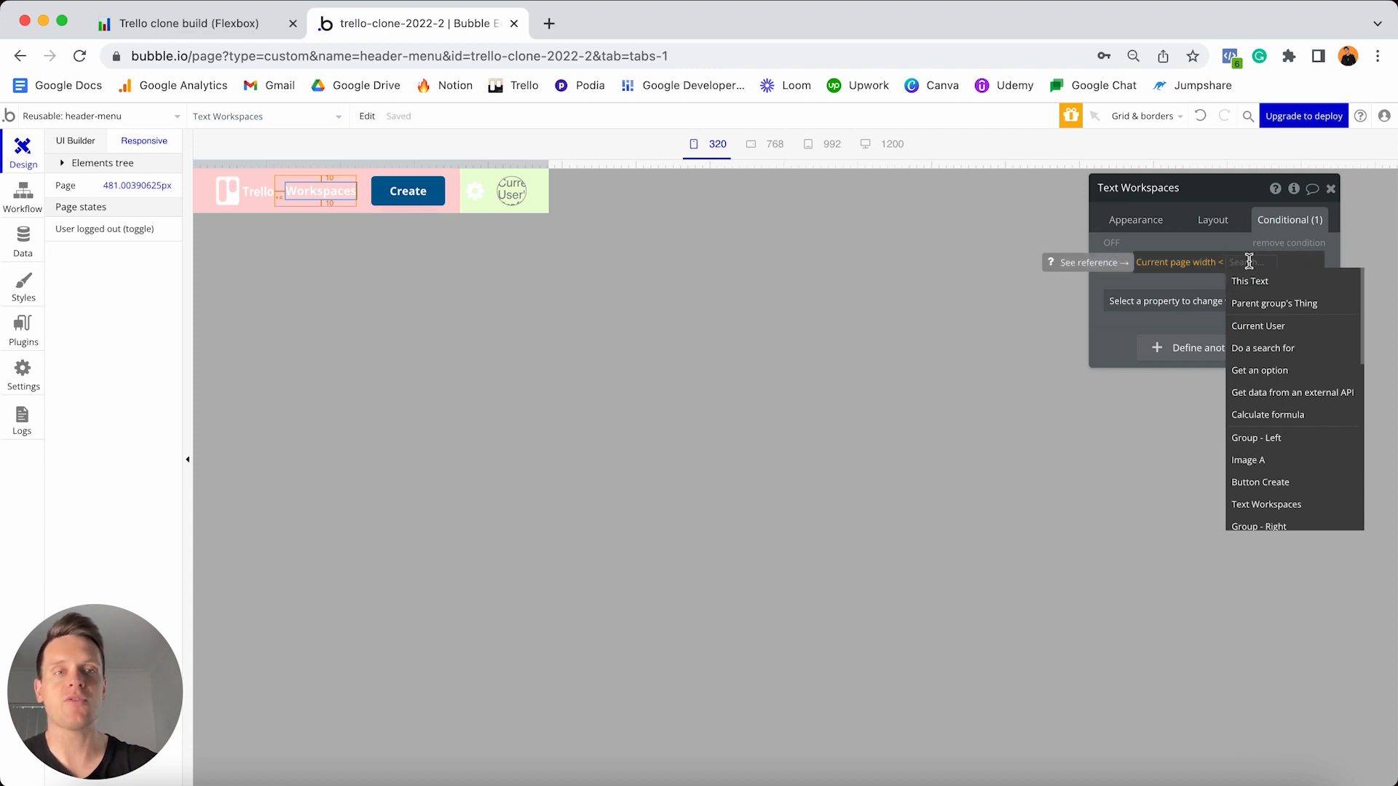
type("480")
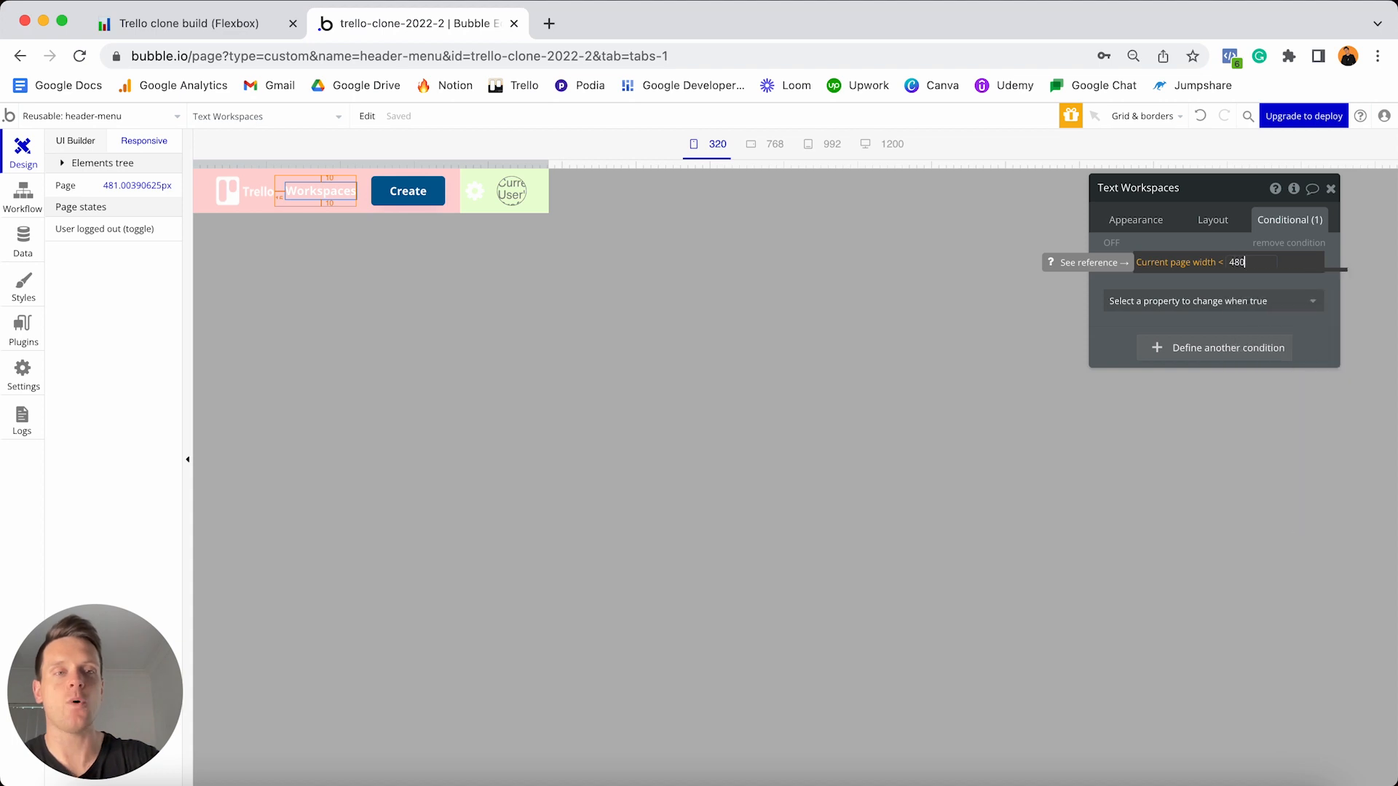
key("Return")
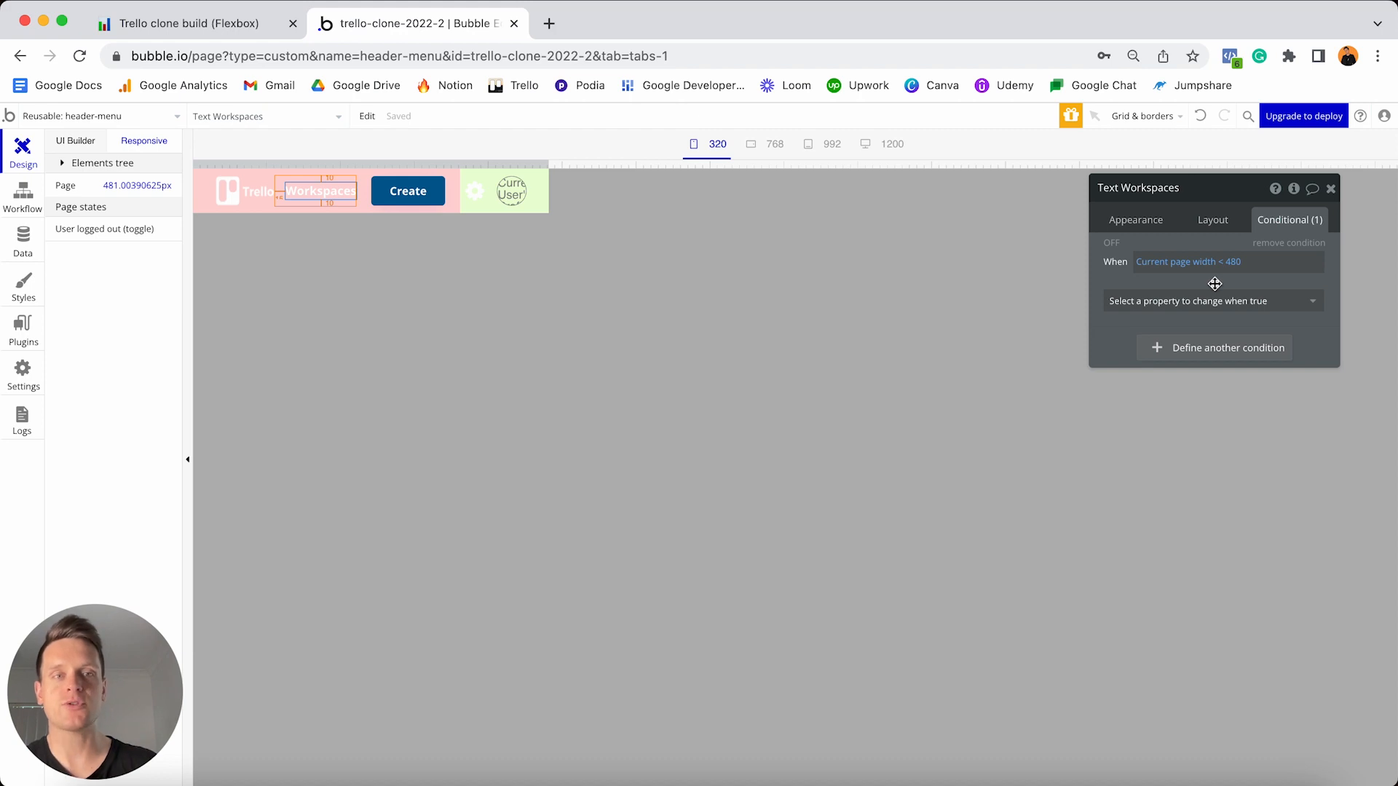
left_click(1209, 301)
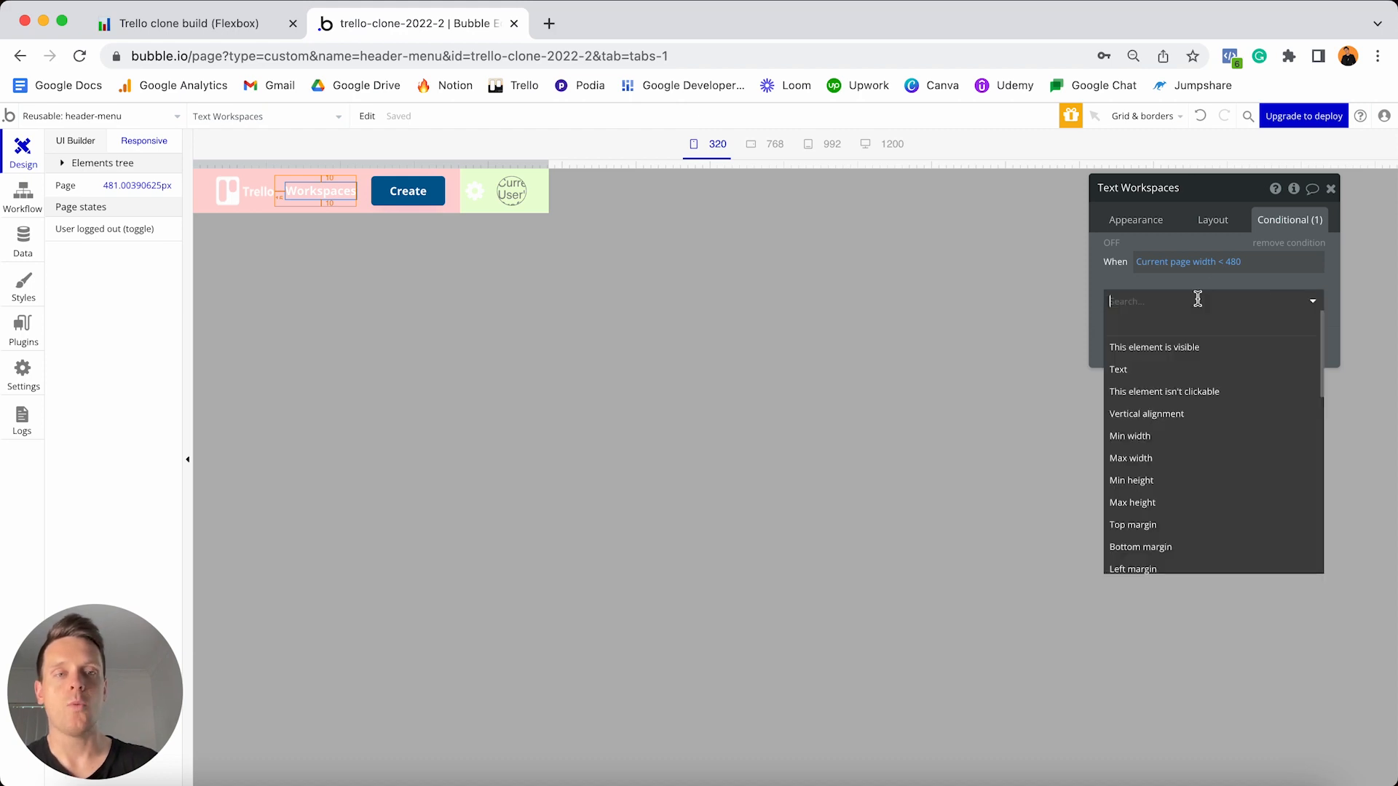
left_click(1172, 348)
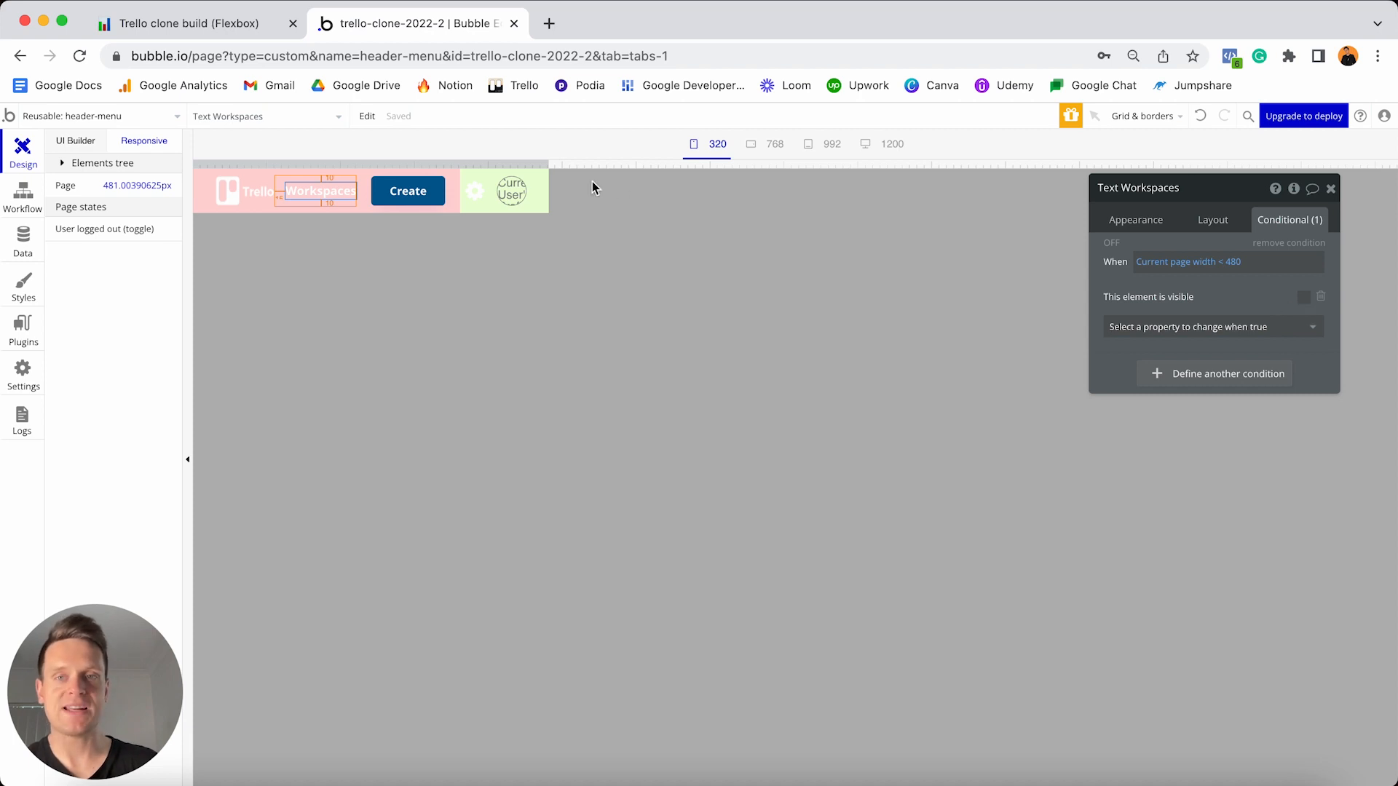
- Make the Workspaces text collapse when hidden, then check the header at 320 and 376 px widths
left_click_drag(555, 164, 535, 164)
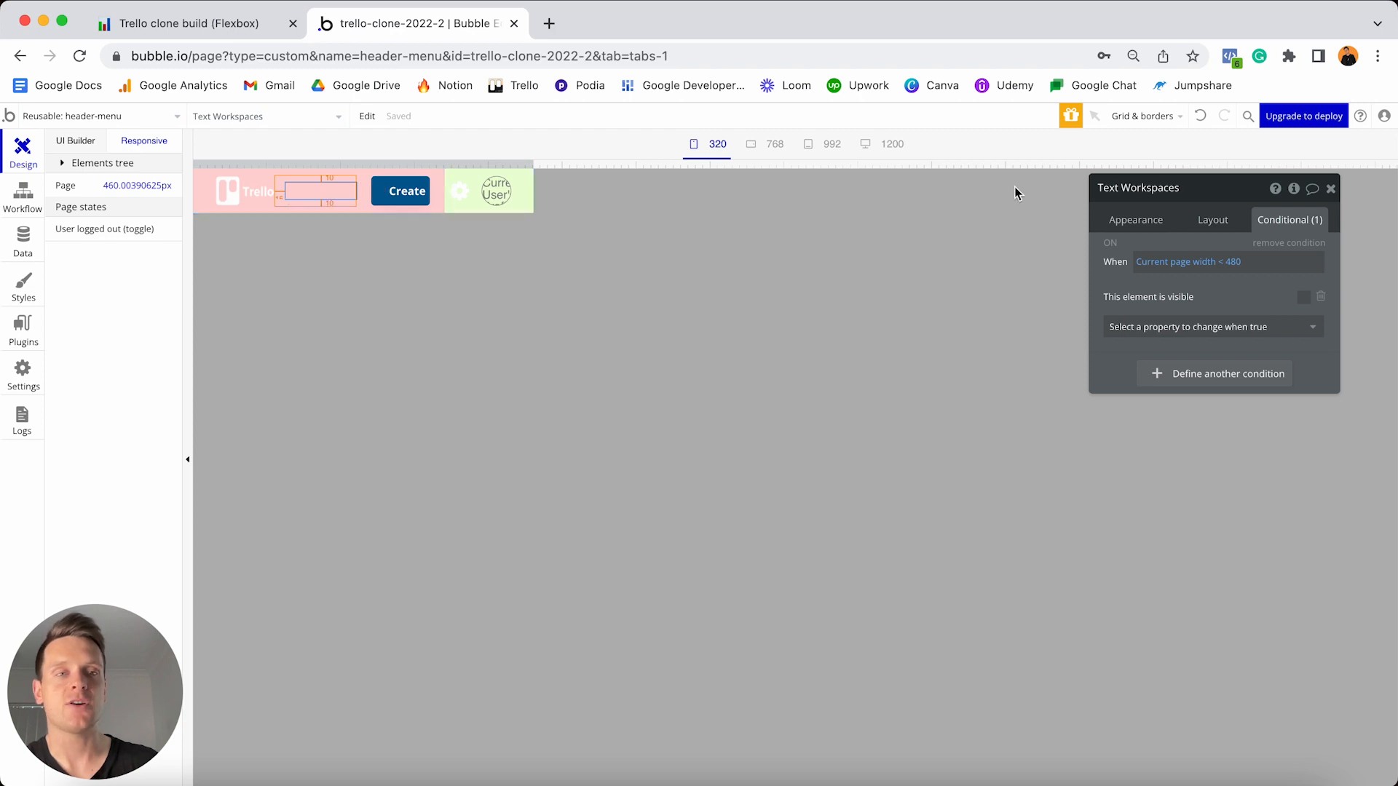
left_click(1211, 221)
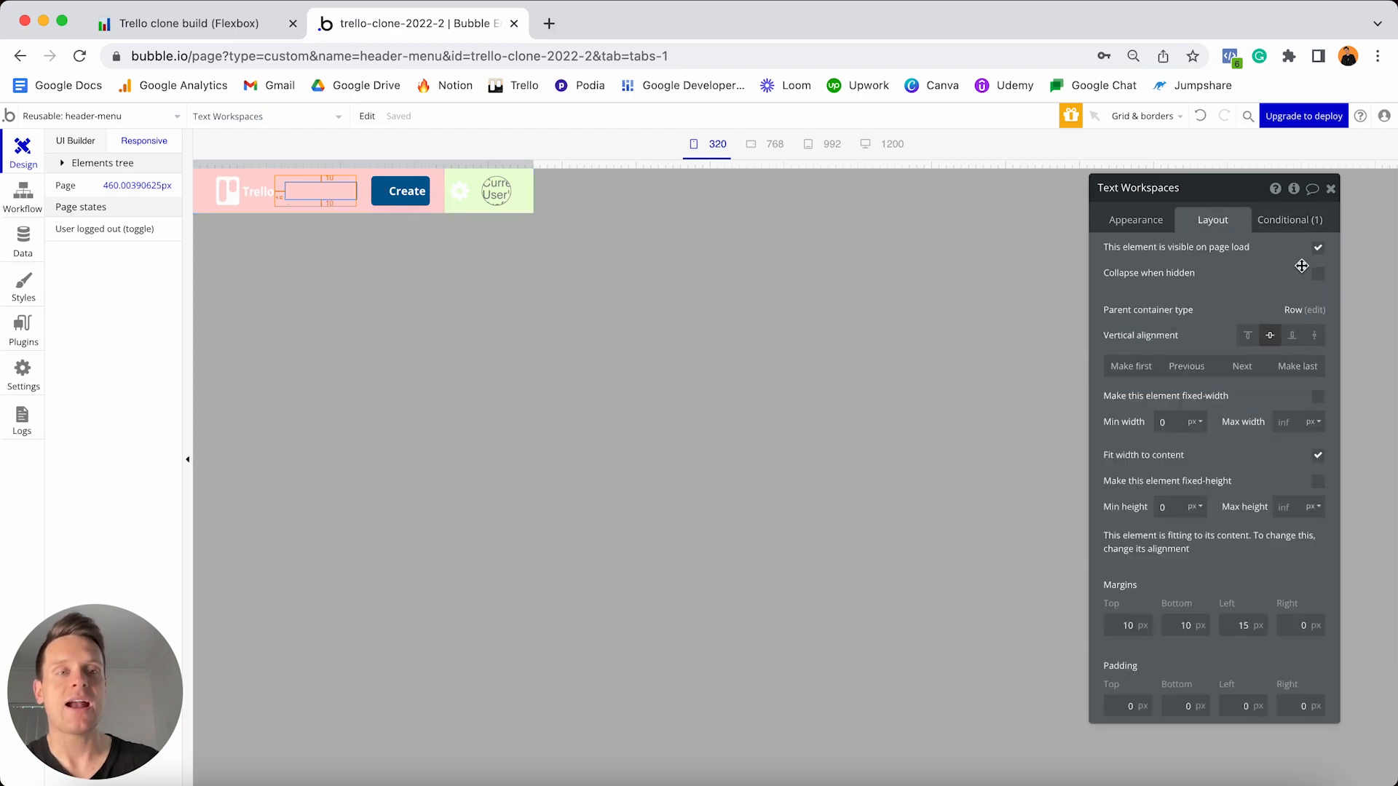
left_click(1320, 280)
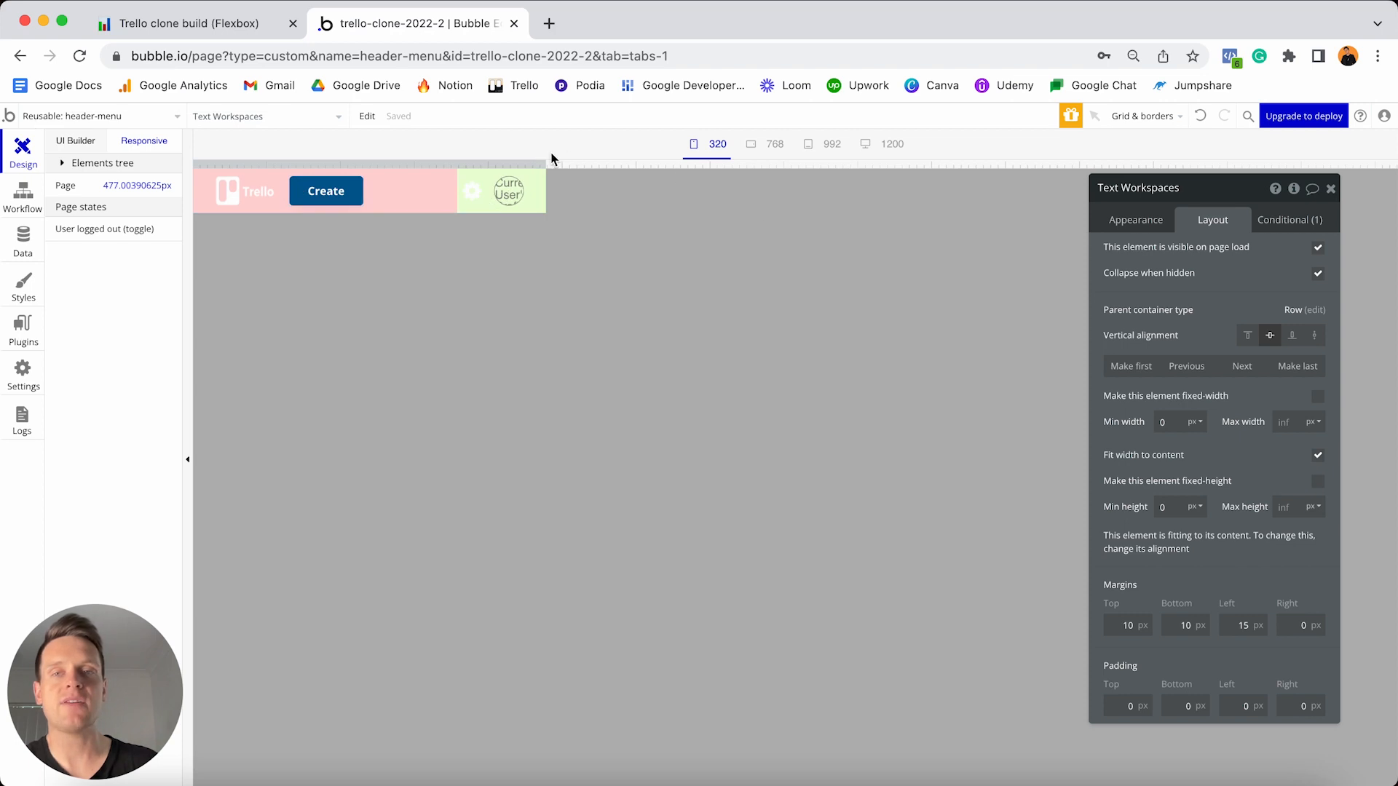
left_click_drag(548, 162, 550, 163)
left_click_drag(504, 162, 440, 166)
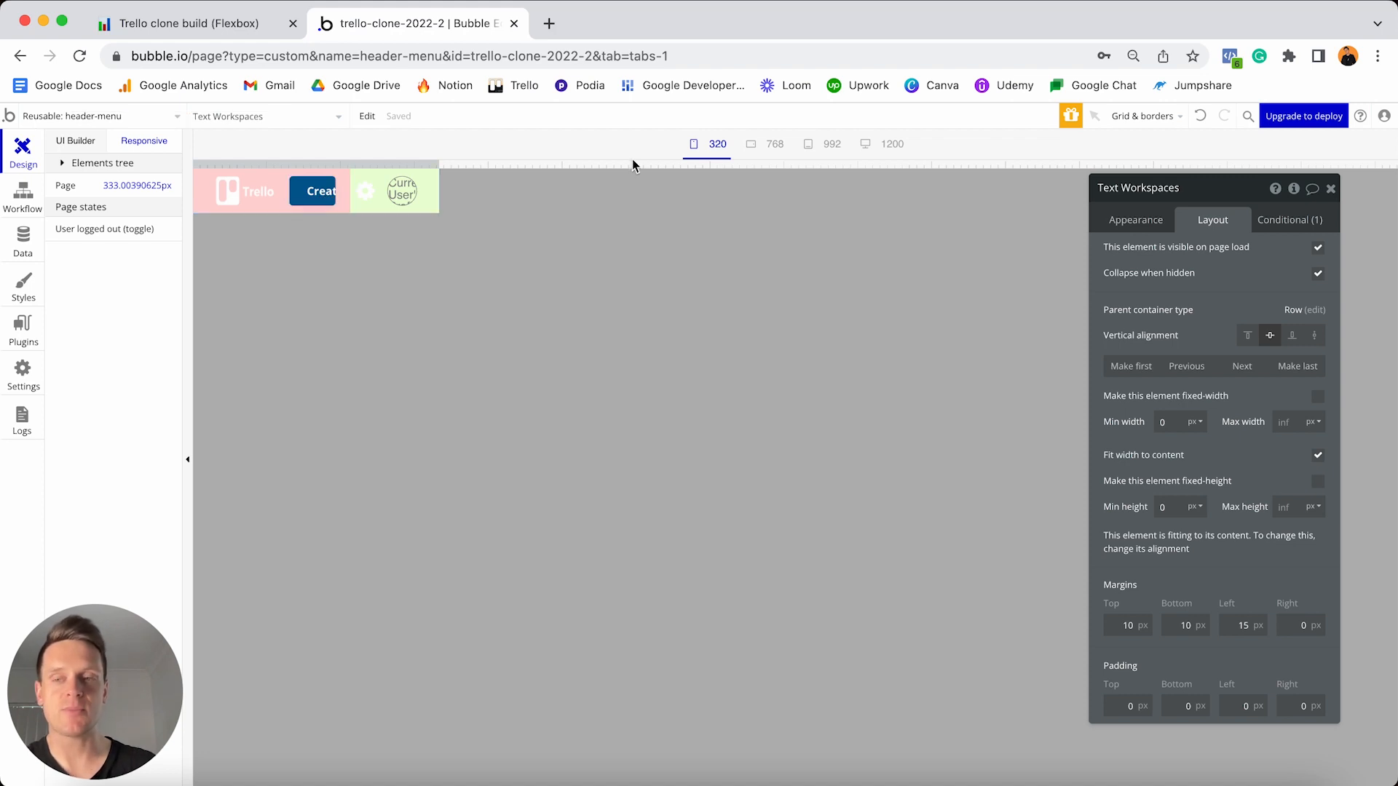
left_click(715, 147)
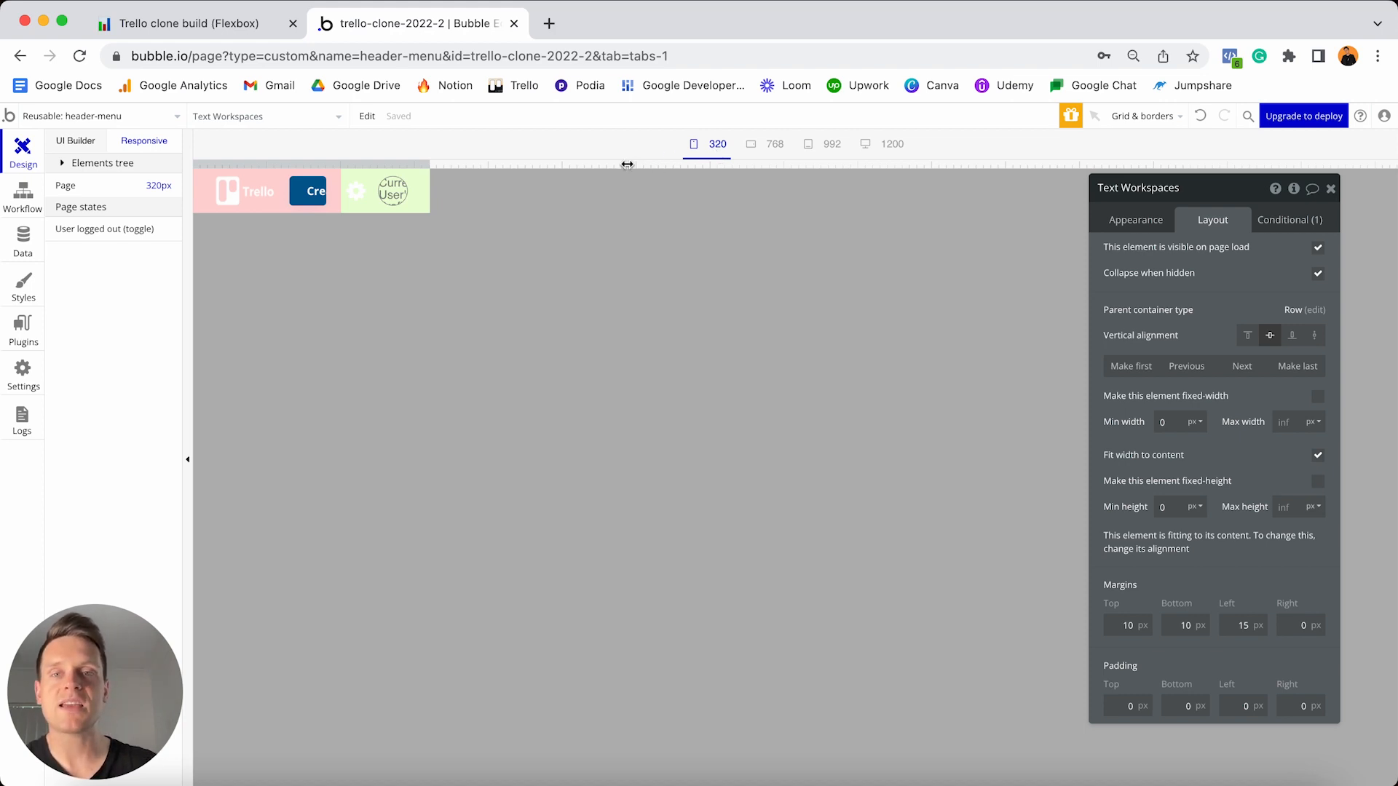
left_click_drag(596, 165, 478, 157)
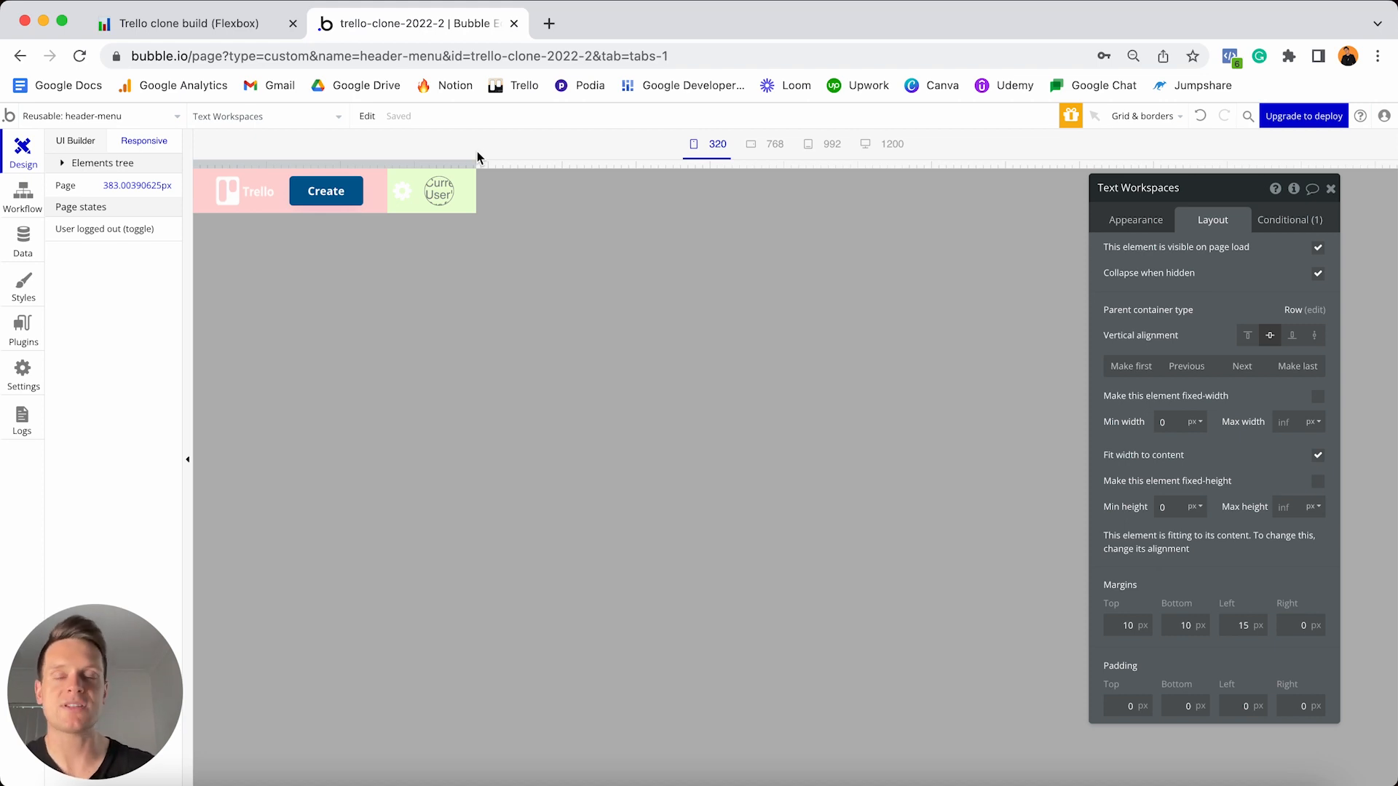
left_click(321, 196)
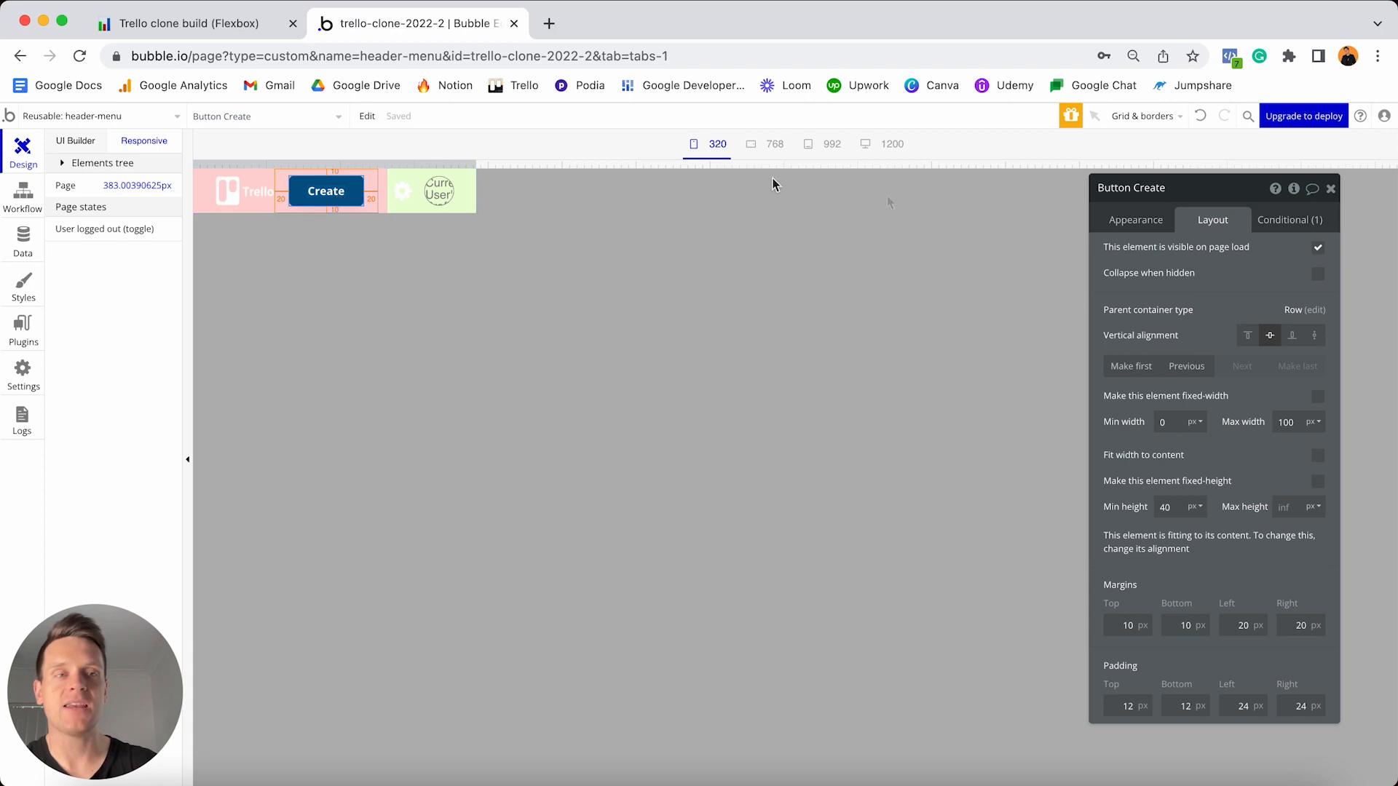
- Add a second Create button condition that applies when the page width is below 370
left_click(1286, 226)
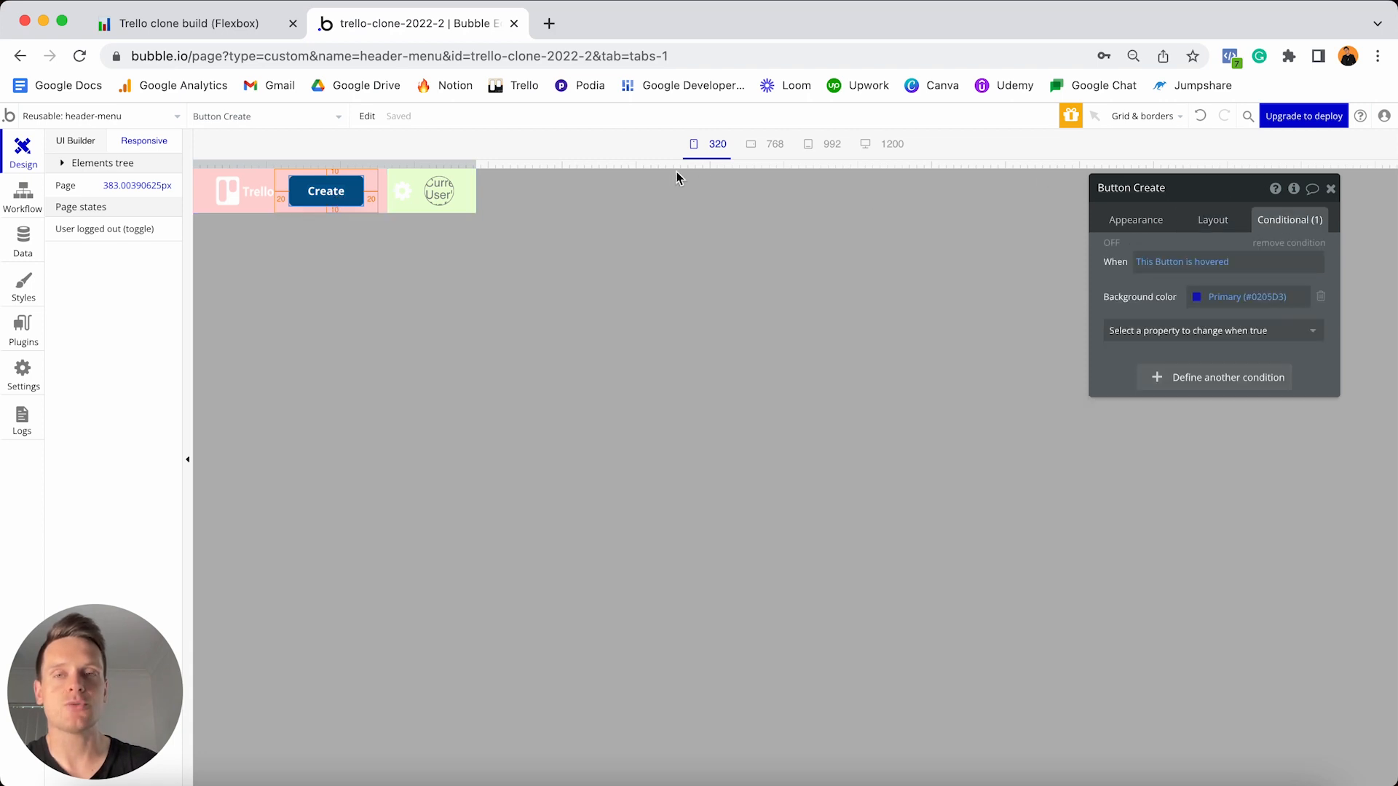
left_click(1186, 383)
left_click(1155, 378)
type("width")
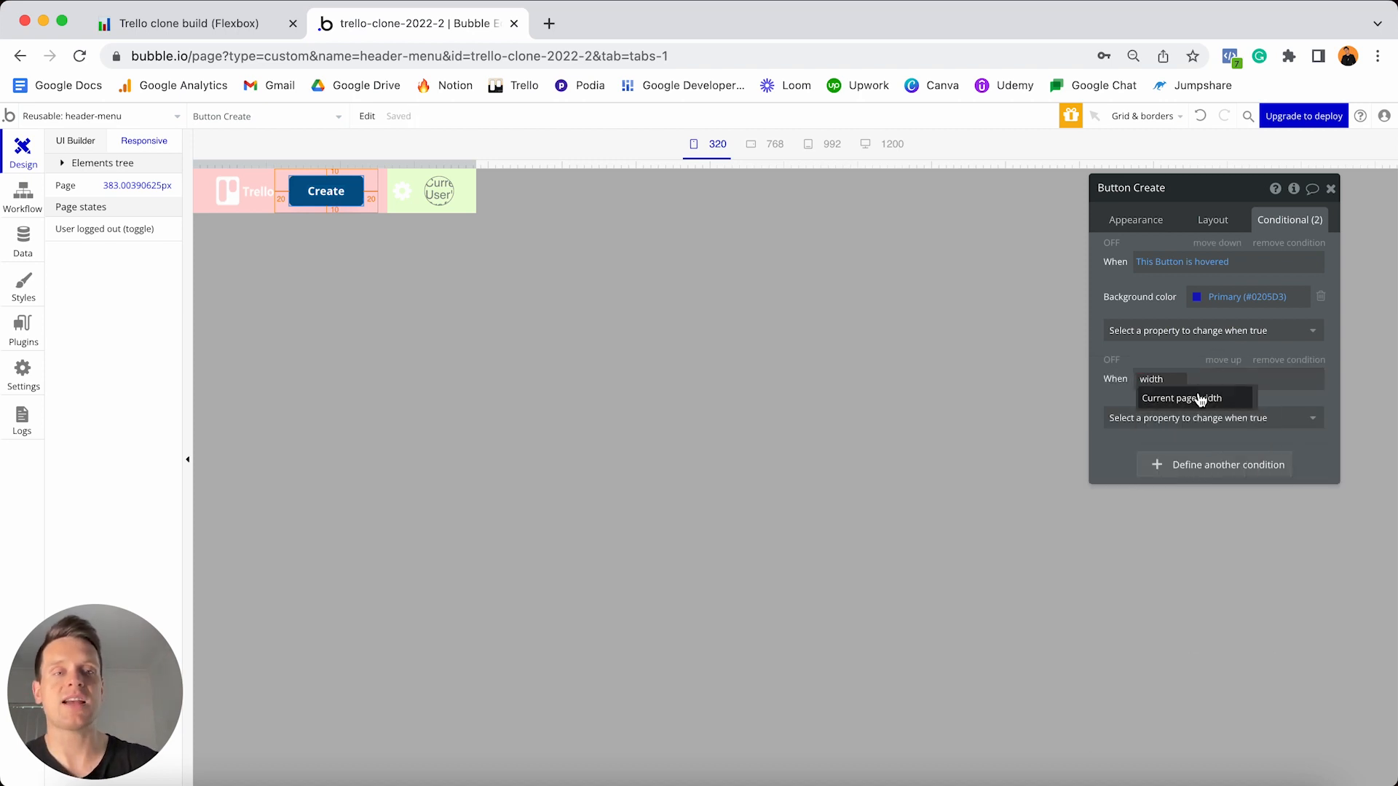
left_click(1180, 403)
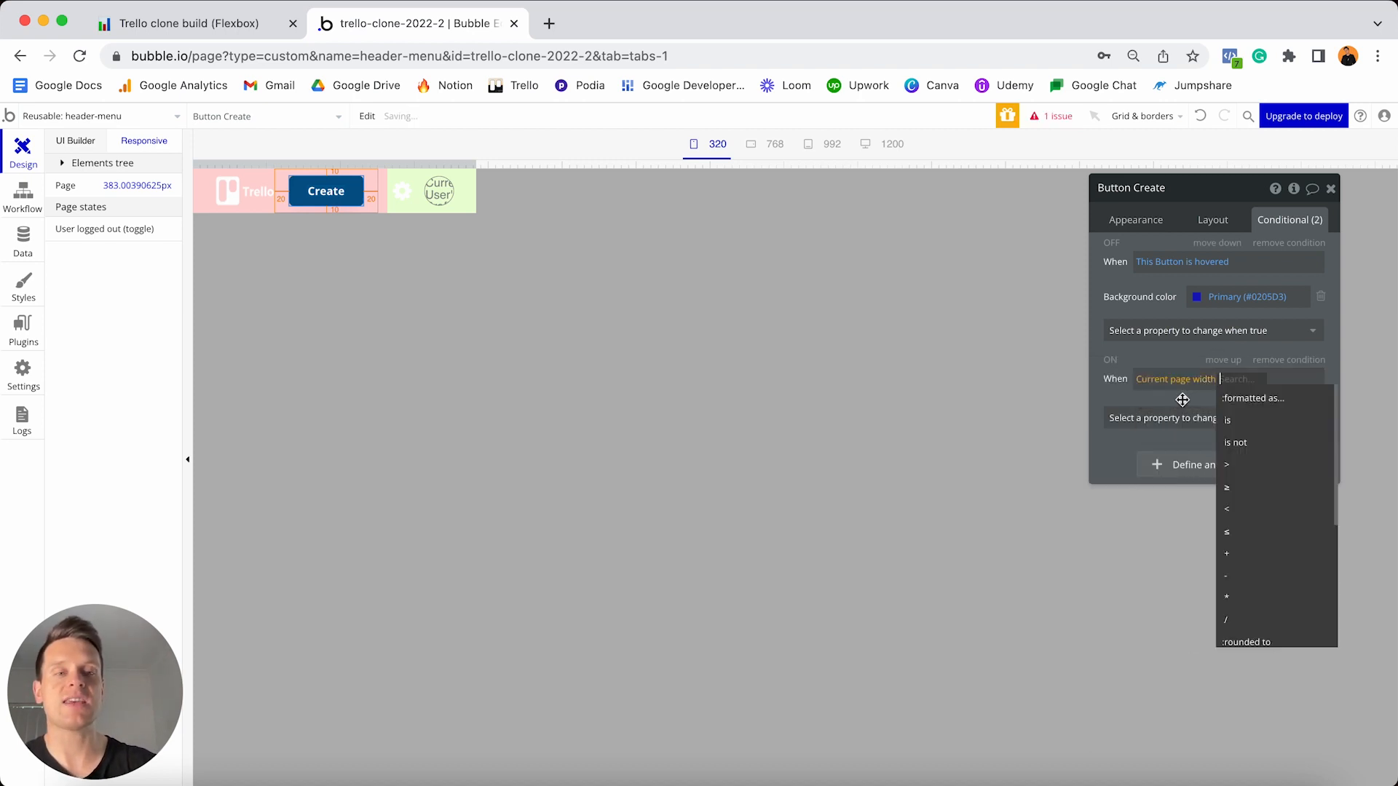
left_click(1237, 515)
type("370")
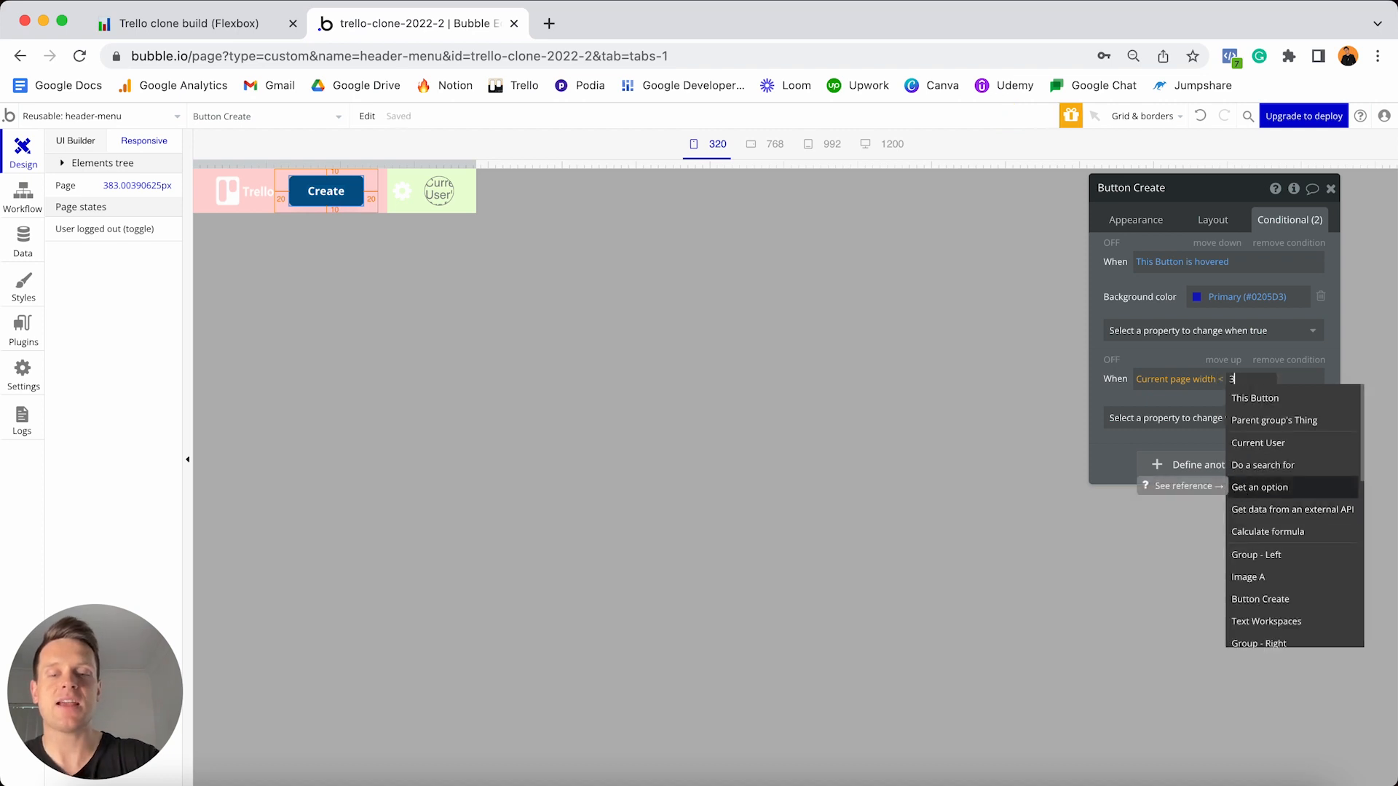
left_click(1192, 399)
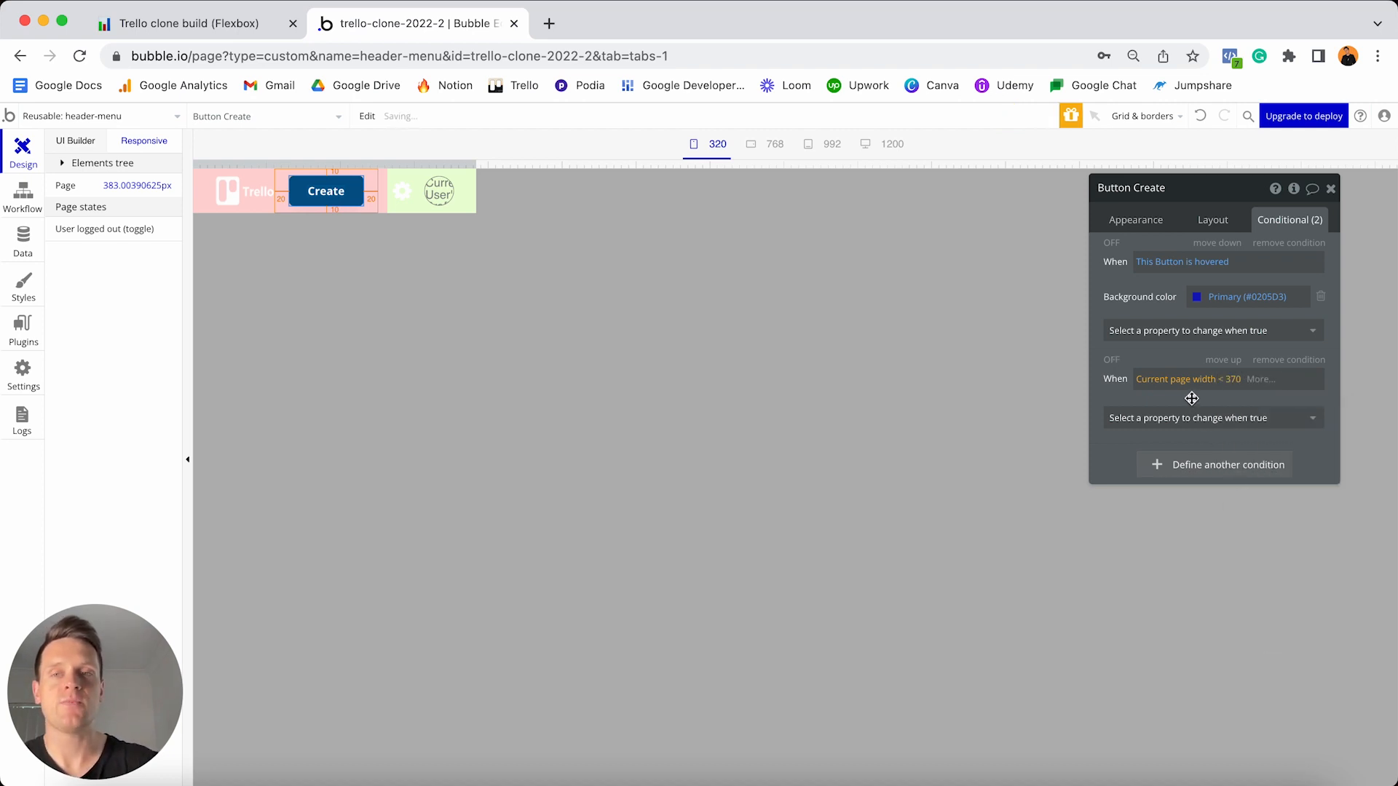
left_click_drag(475, 166, 467, 166)
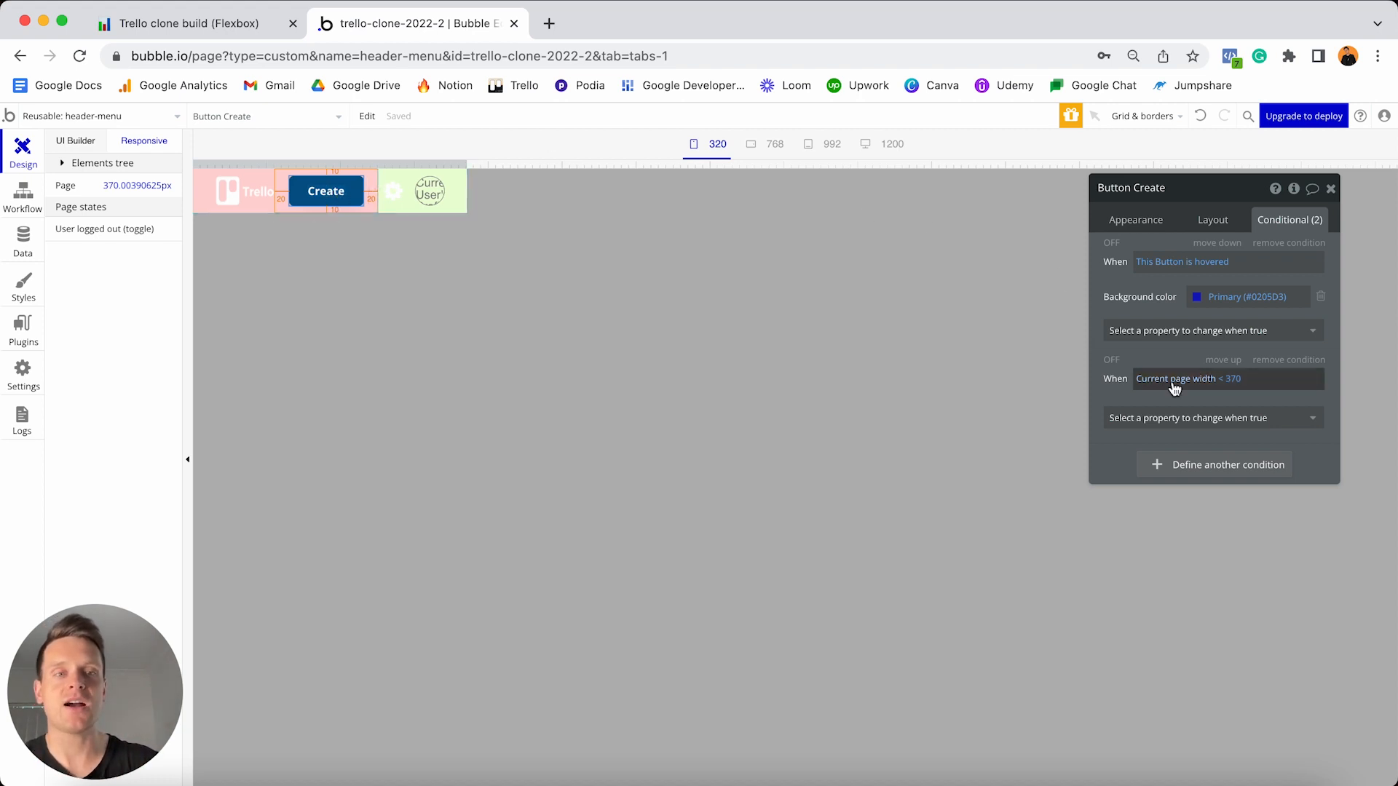
- Make that condition change the button label to '+', then test it at narrow and wide widths
left_click(1232, 425)
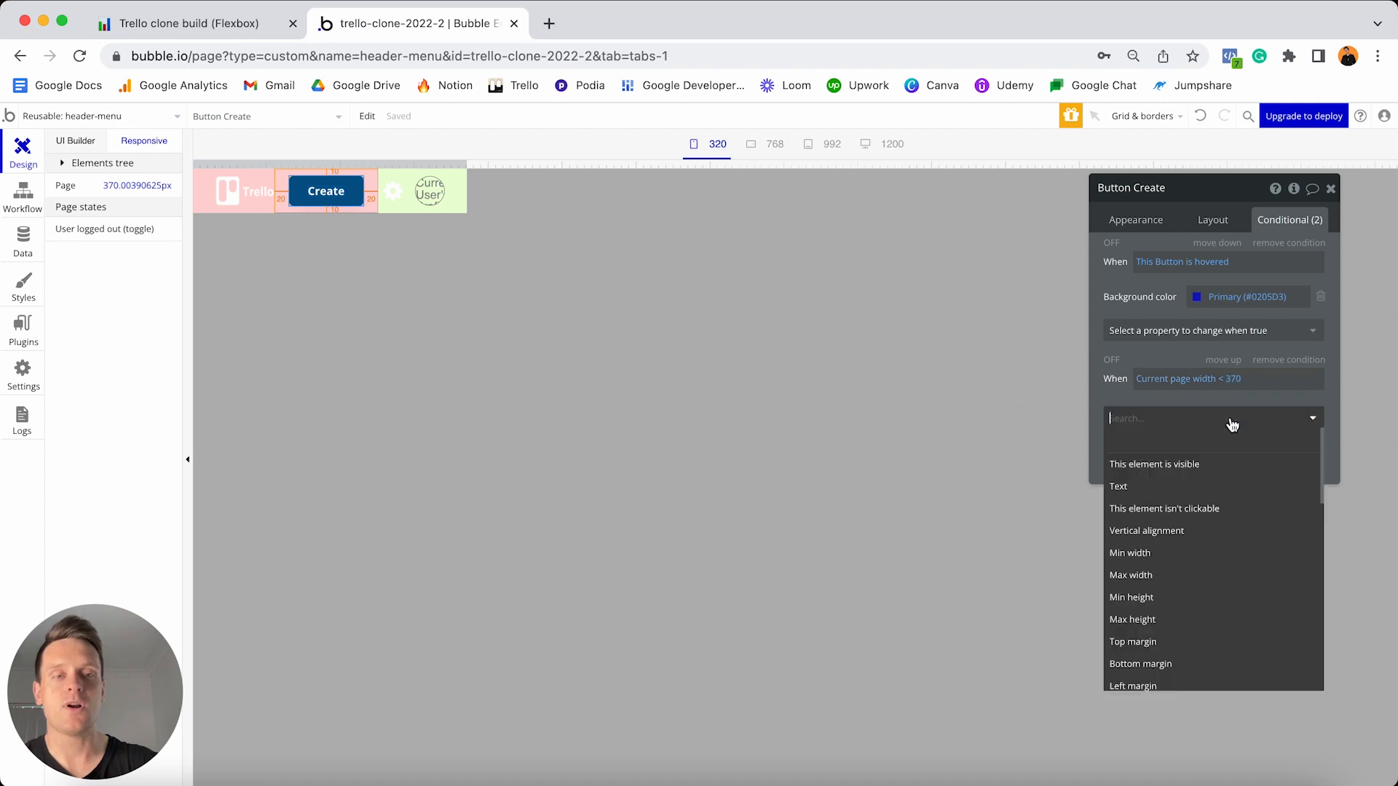
left_click(1182, 487)
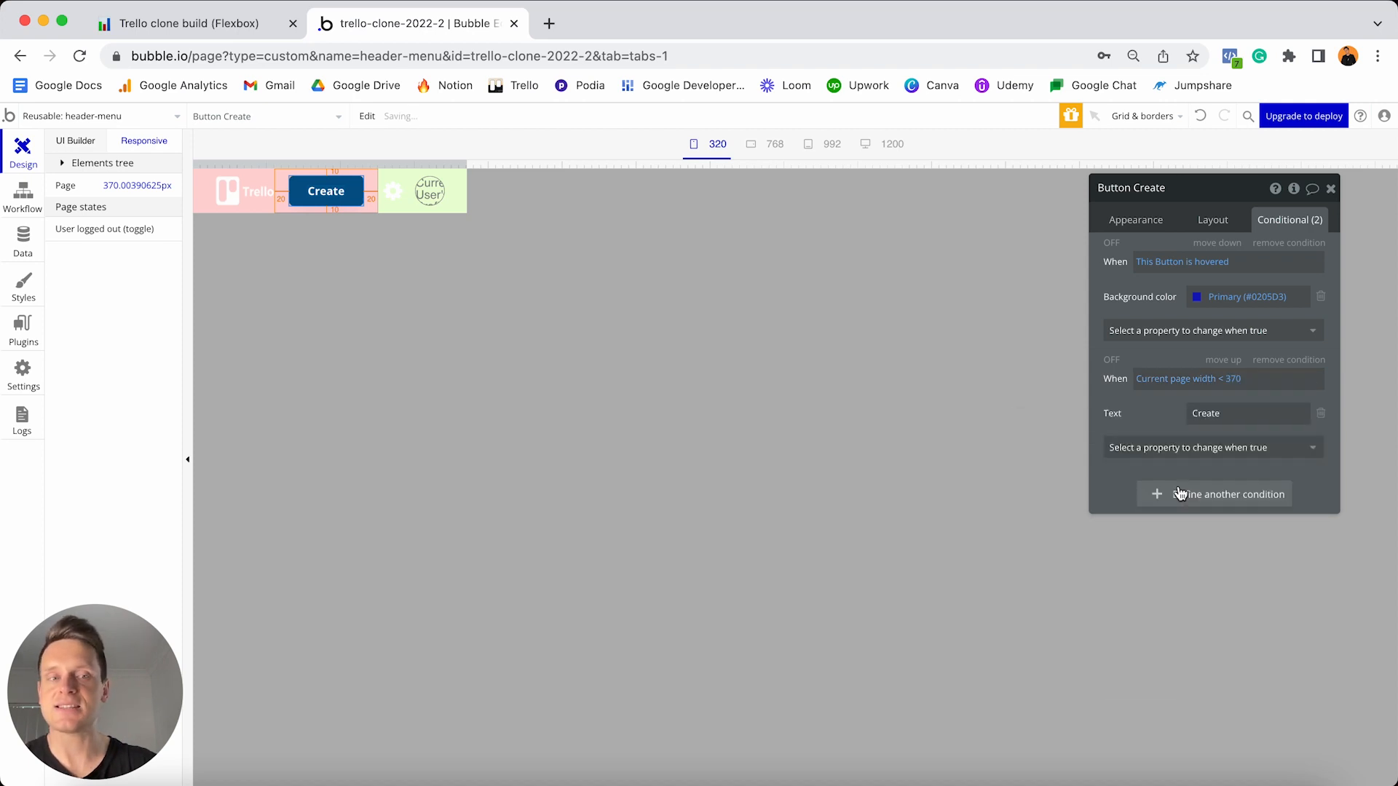
left_click(1245, 411)
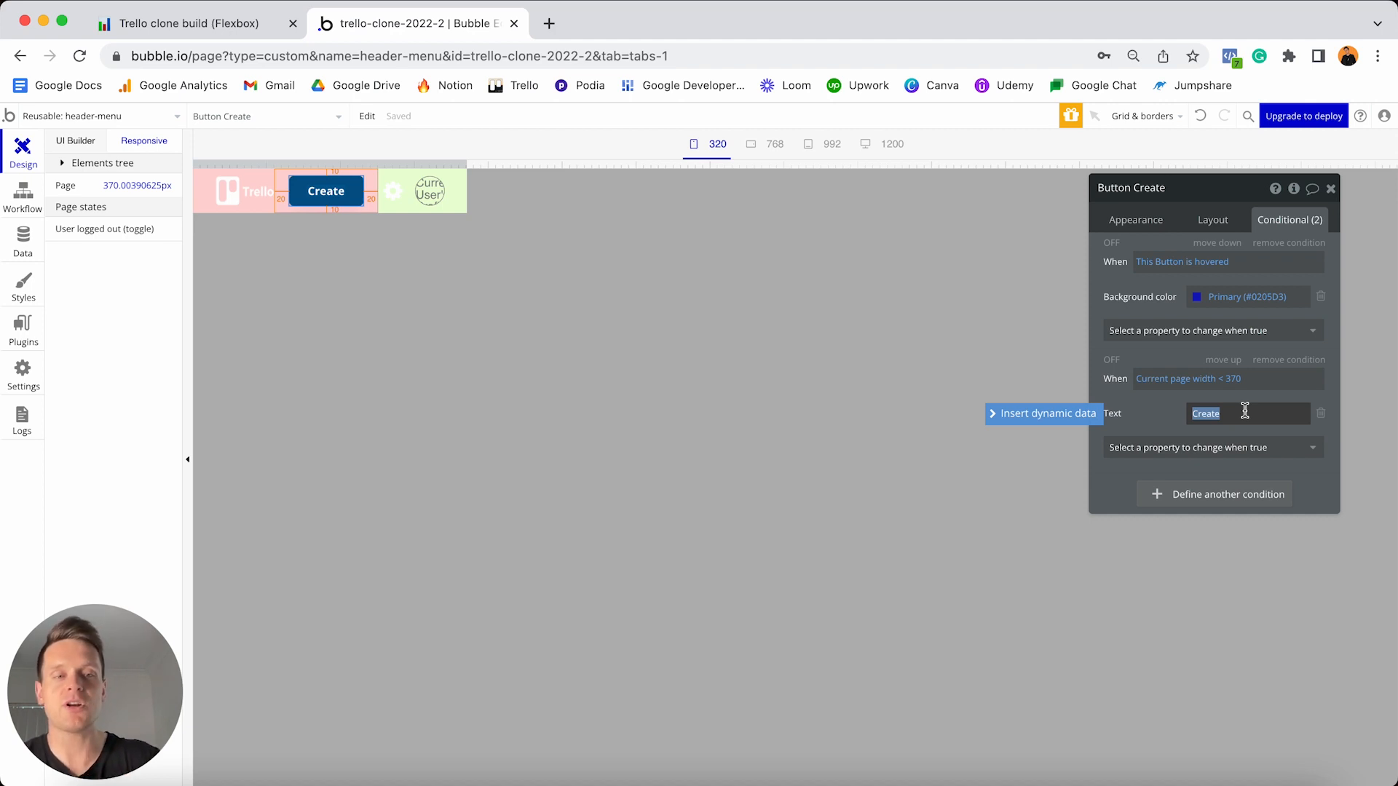
type("+")
left_click(1155, 417)
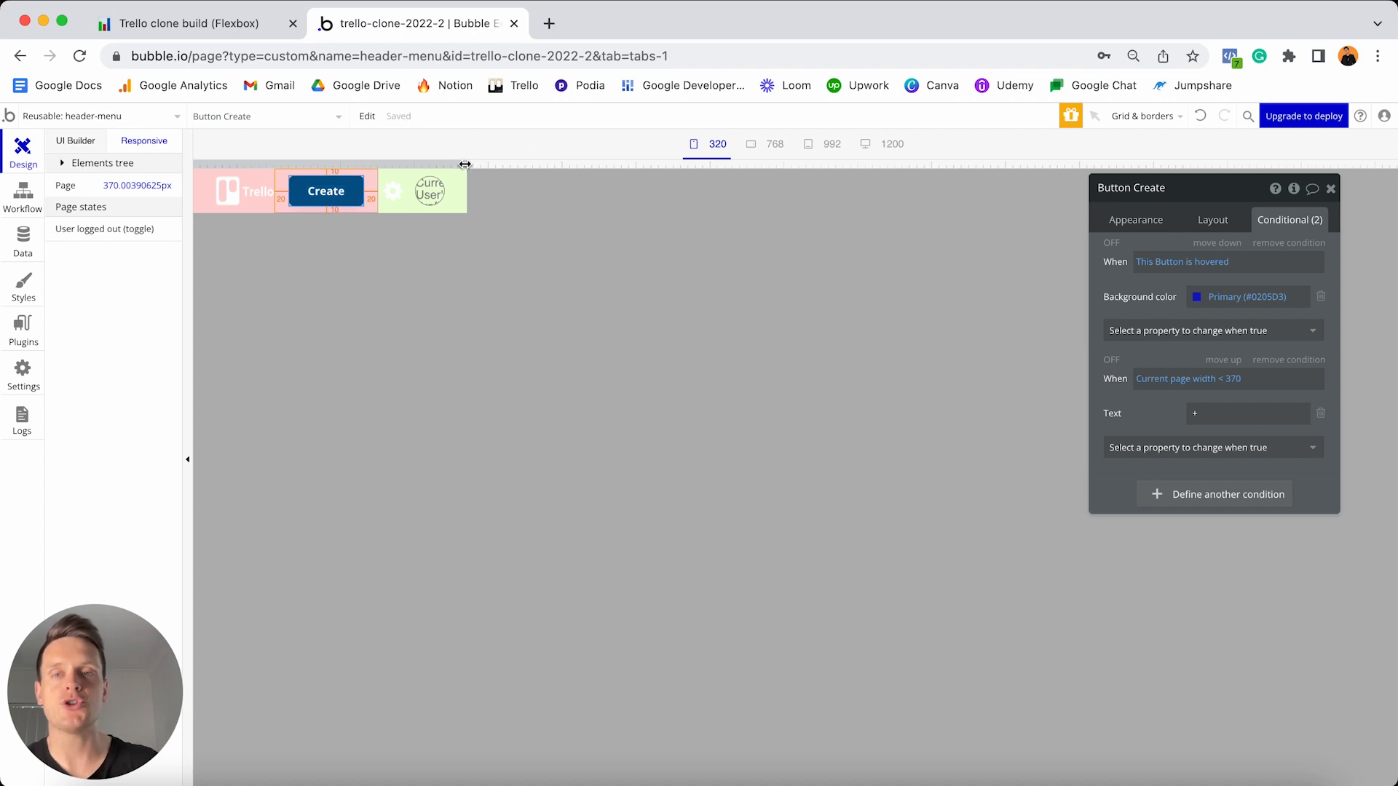
left_click_drag(465, 164, 433, 163)
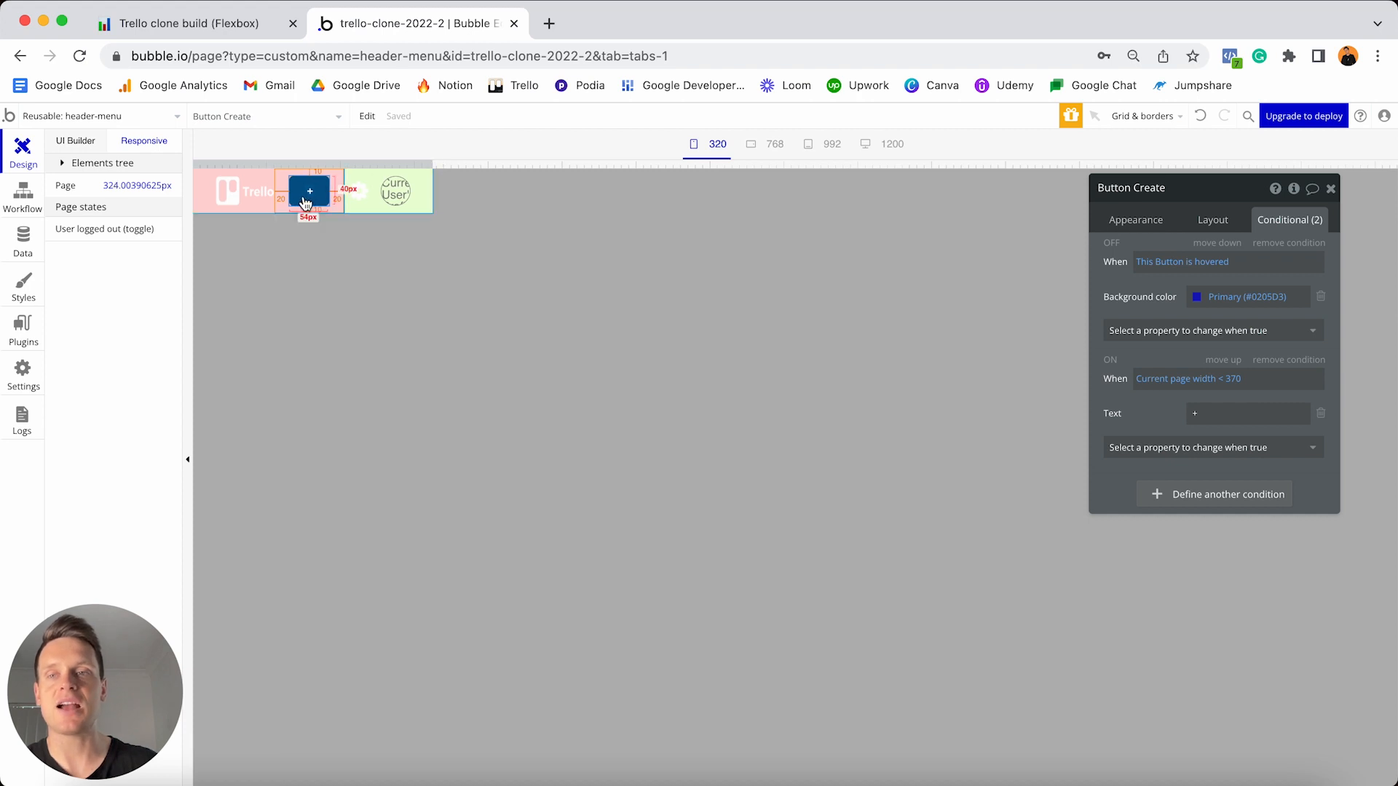
left_click_drag(430, 165, 427, 165)
left_click(702, 152)
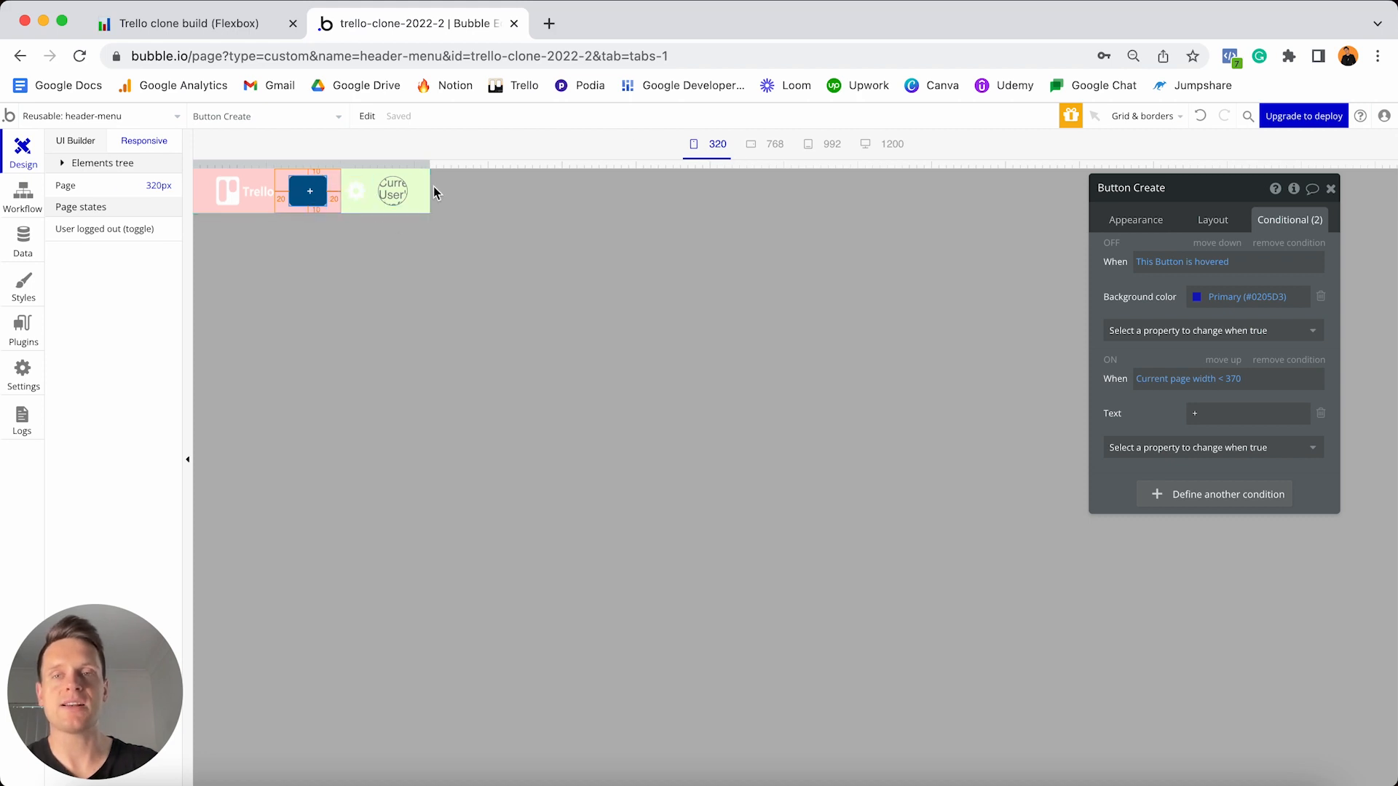
left_click_drag(429, 166, 881, 163)
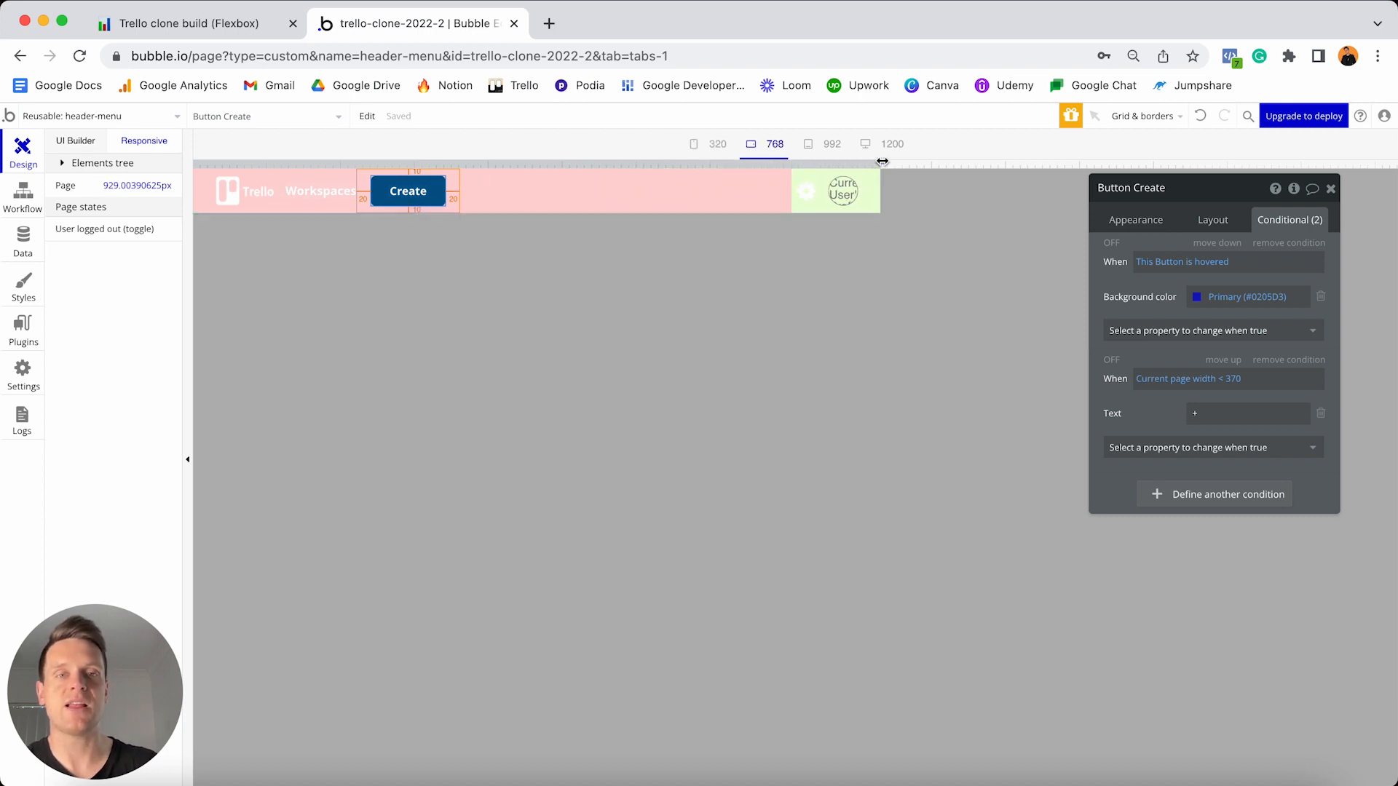
left_click_drag(882, 160, 581, 161)
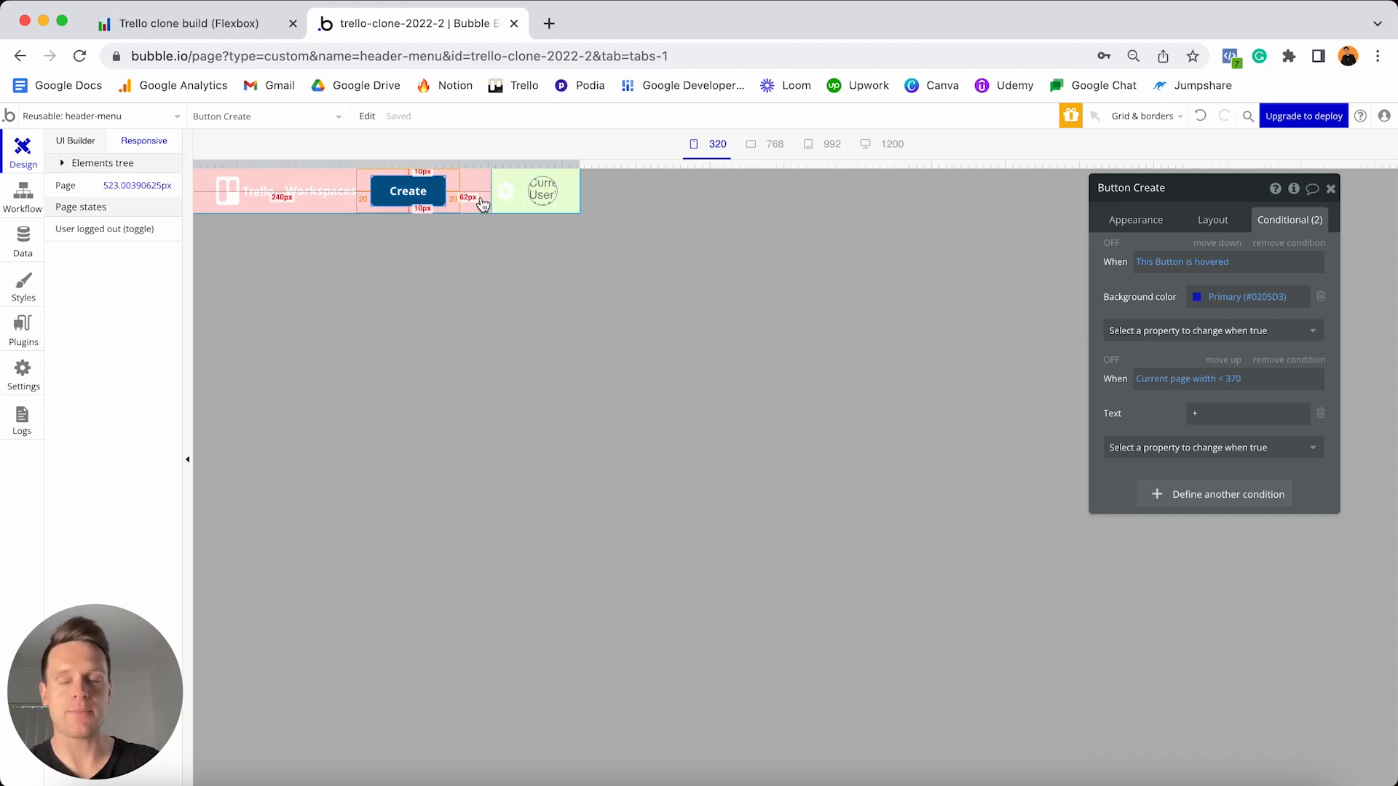
- Switch to the index page and place the header-menu reusable element at its top
left_click(162, 117)
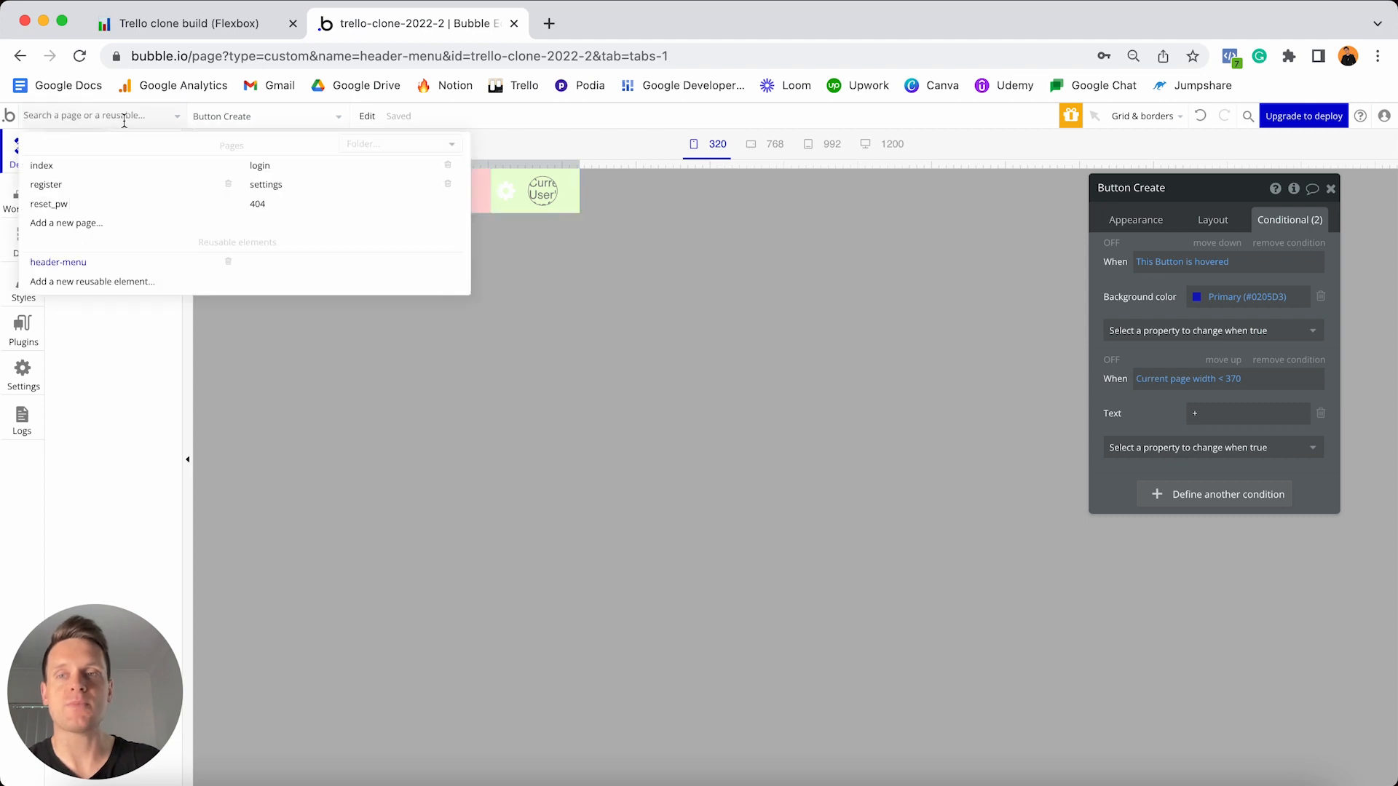
left_click(92, 173)
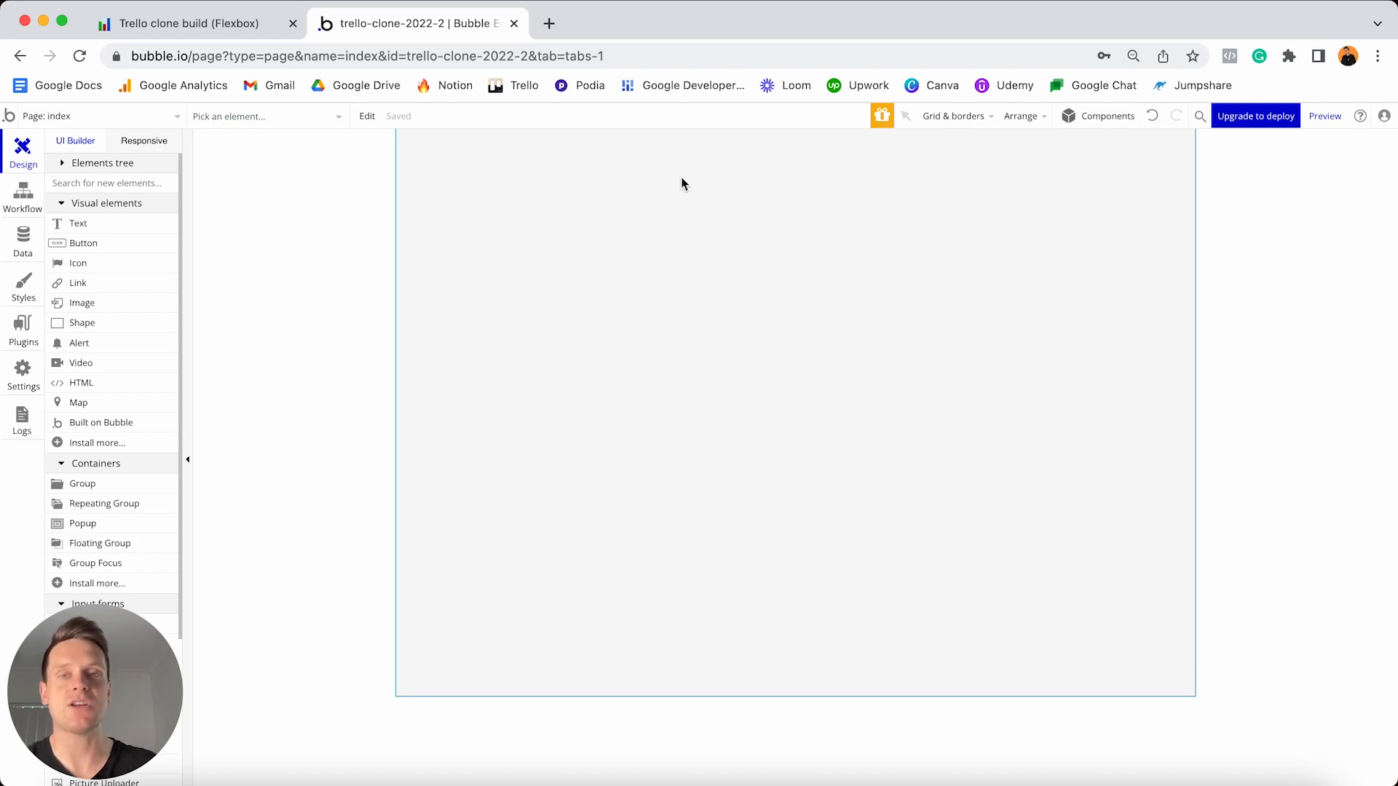
left_click_drag(116, 647, 354, 592)
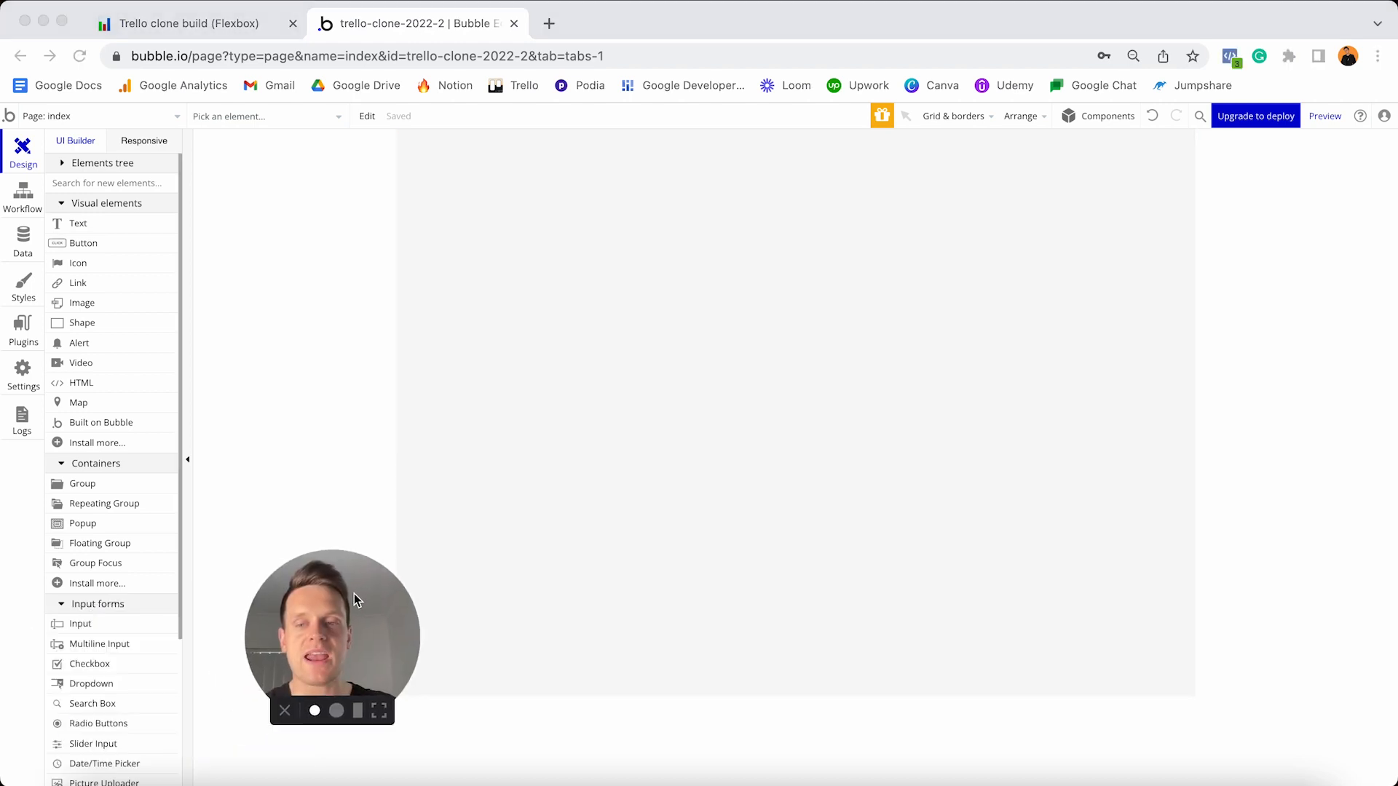
scroll(132, 405, "down", 5)
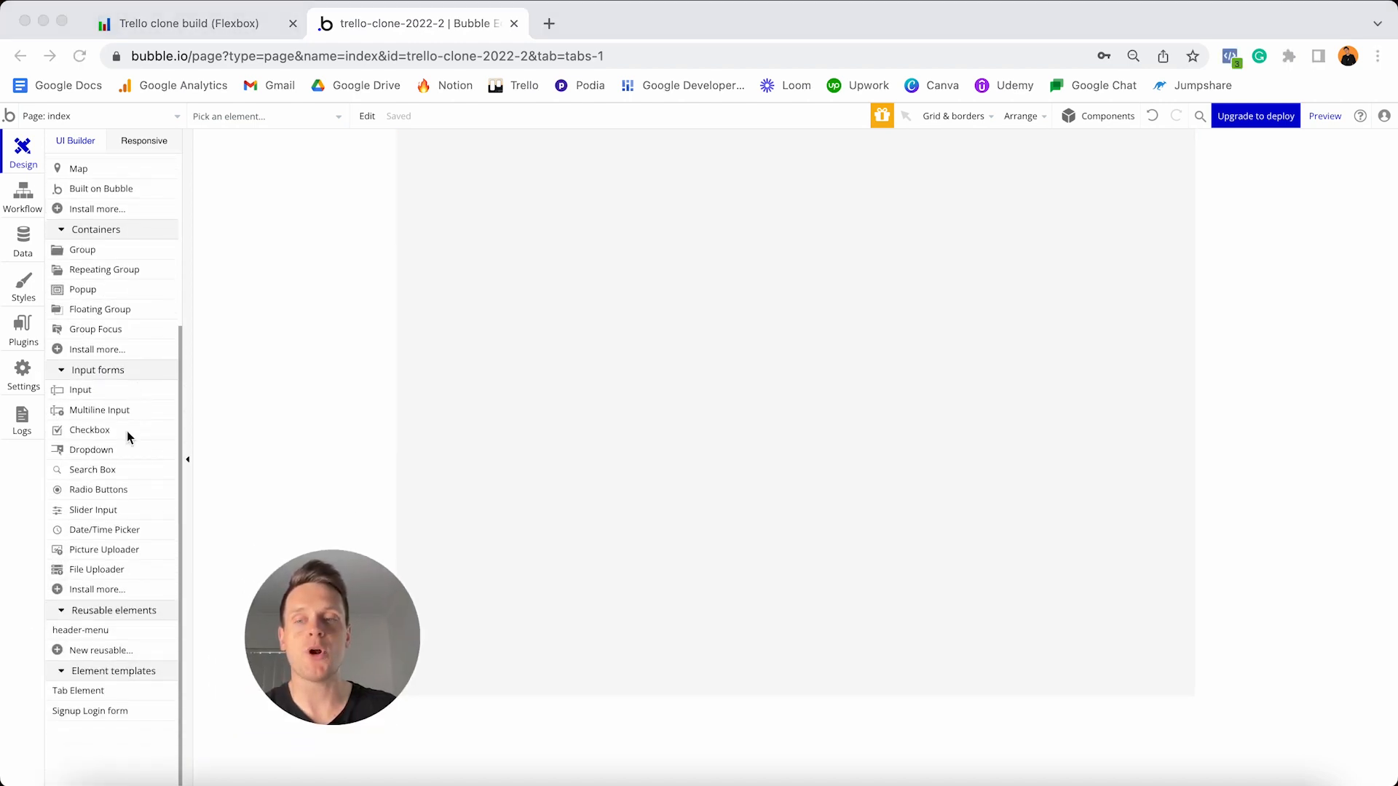
left_click(109, 613)
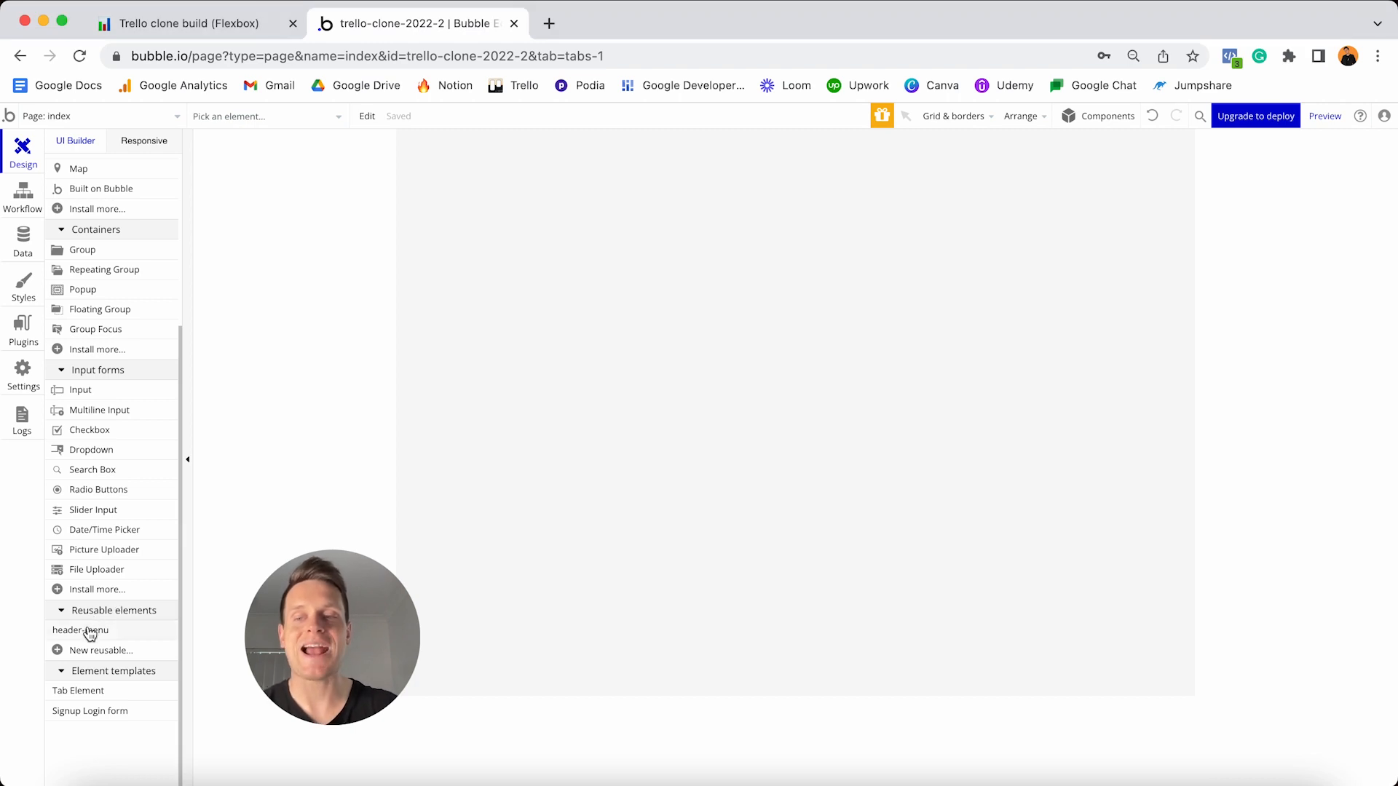
mouse_move(82, 635)
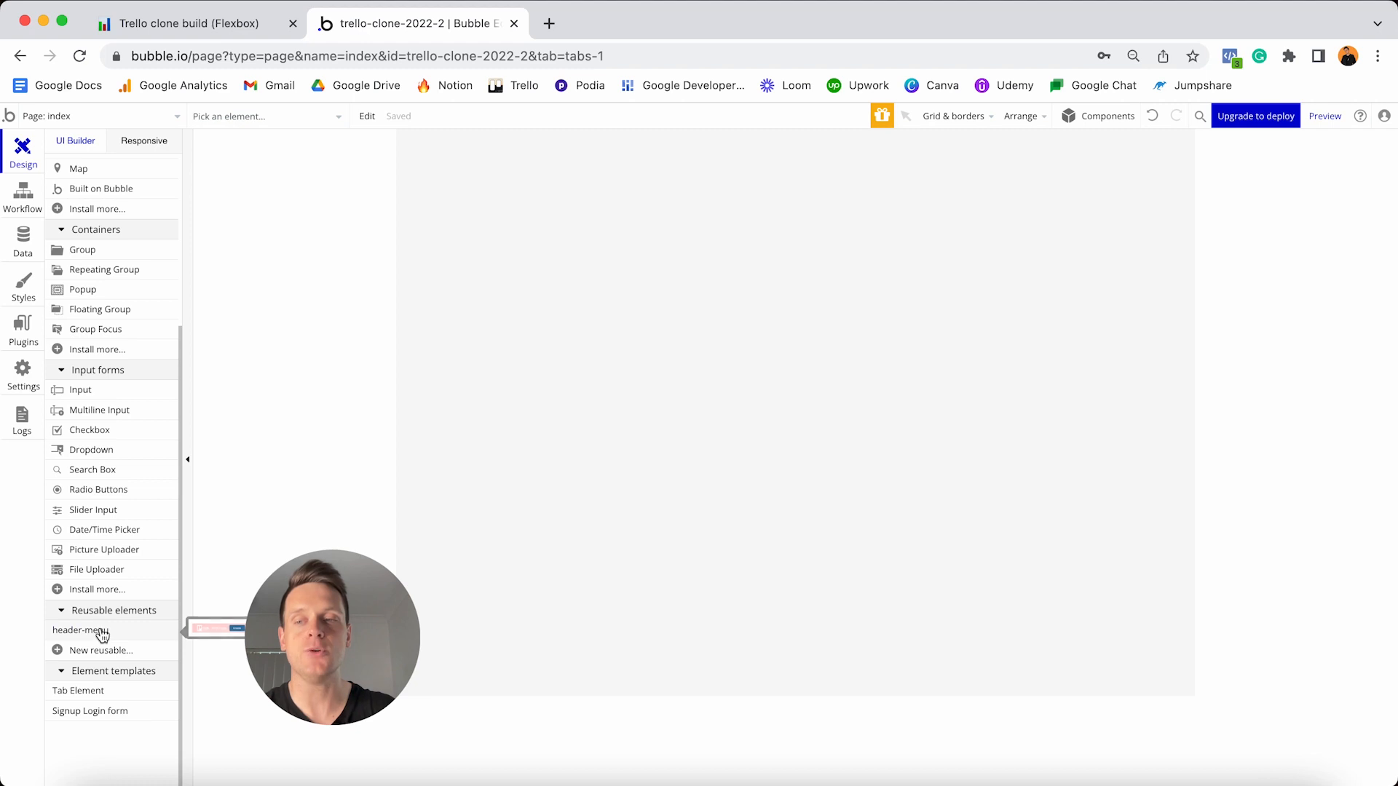
left_click(96, 632)
left_click(507, 279)
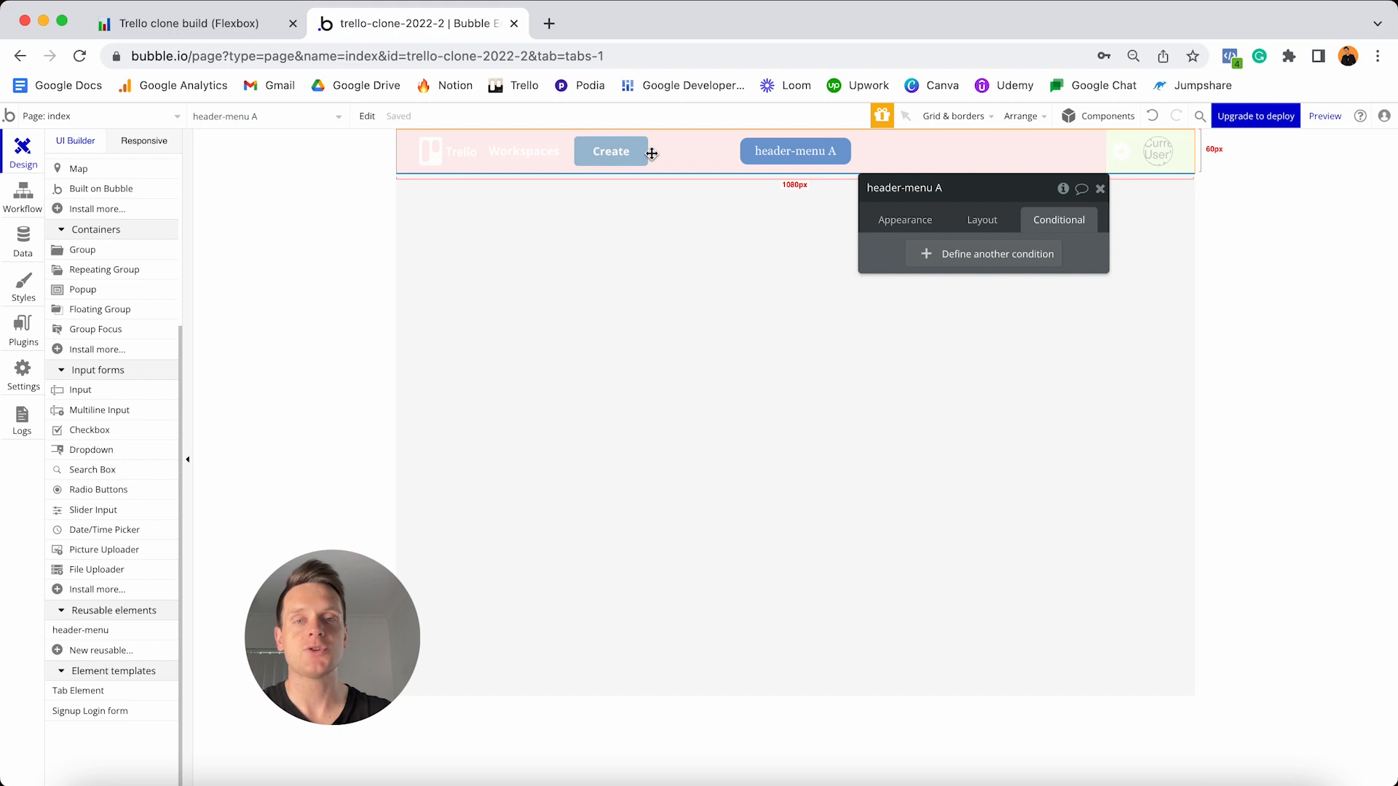
- Reselect the index page from the page dropdown to view it with the header
left_click(102, 115)
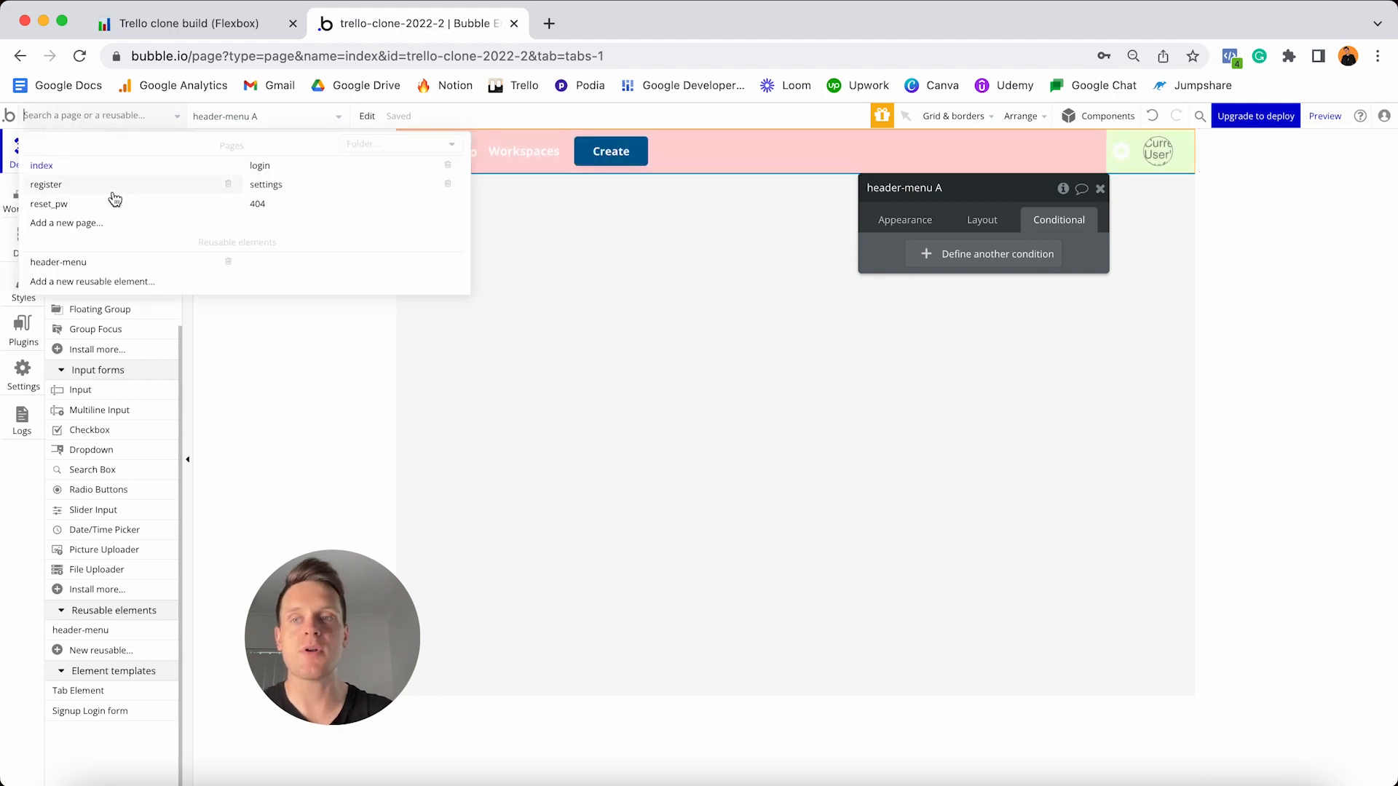
mouse_move(86, 266)
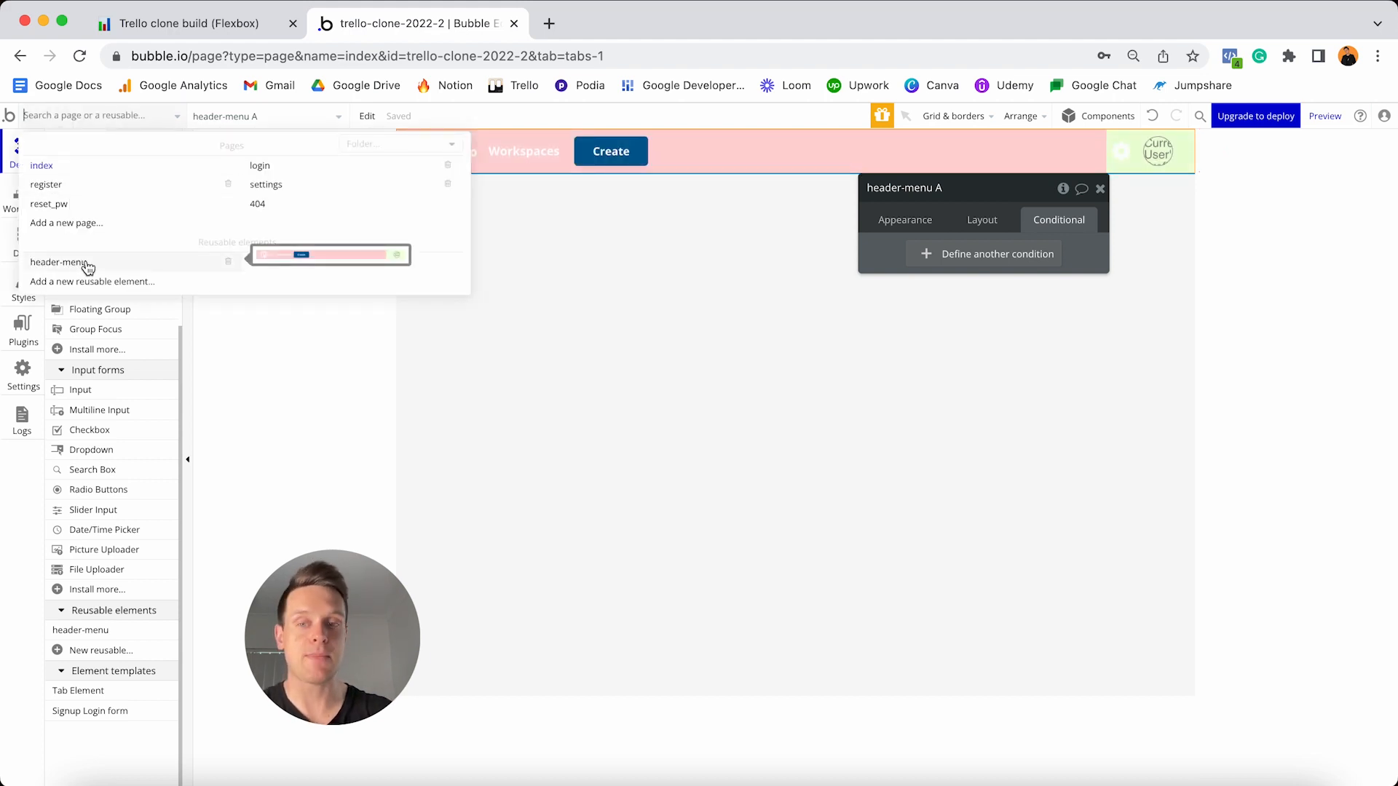
left_click(623, 207)
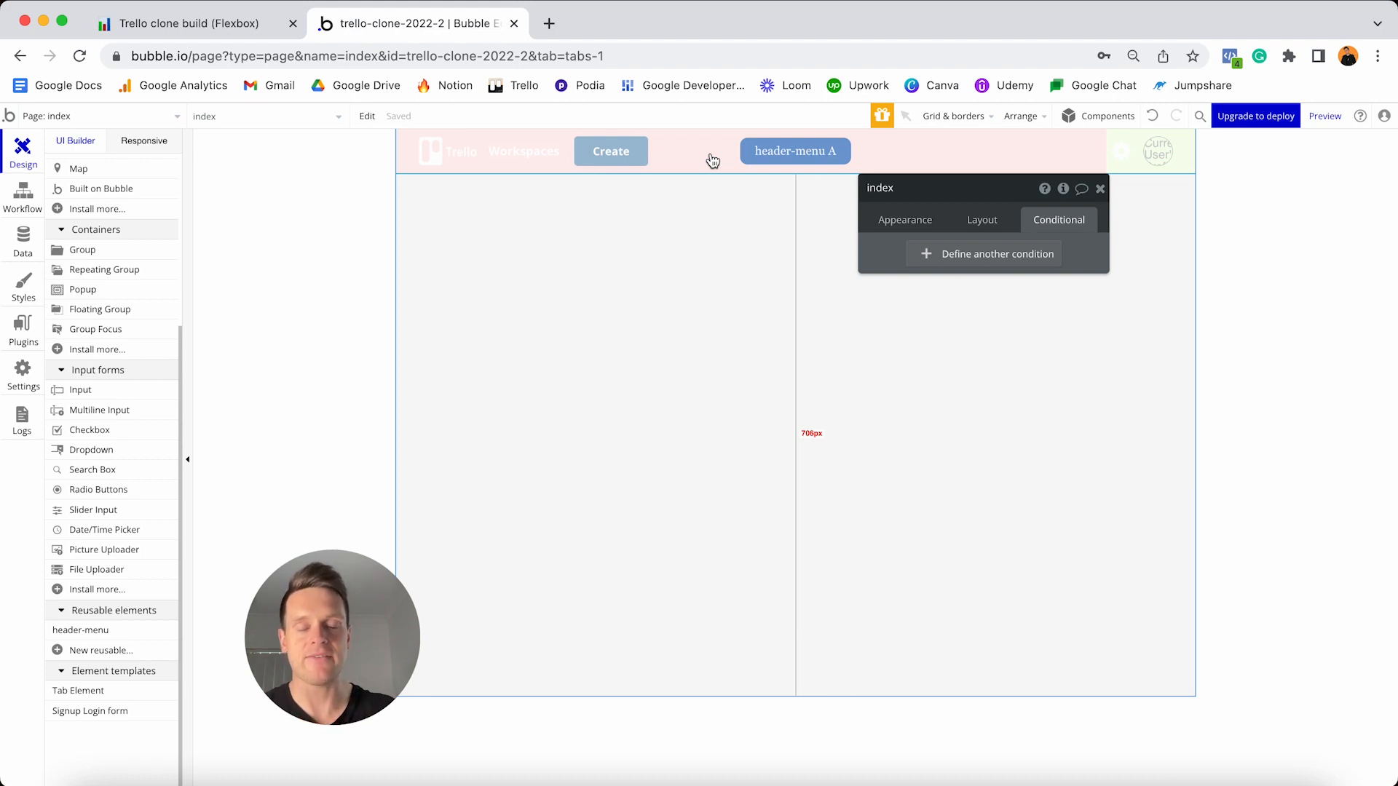
left_click_drag(342, 574, 124, 615)
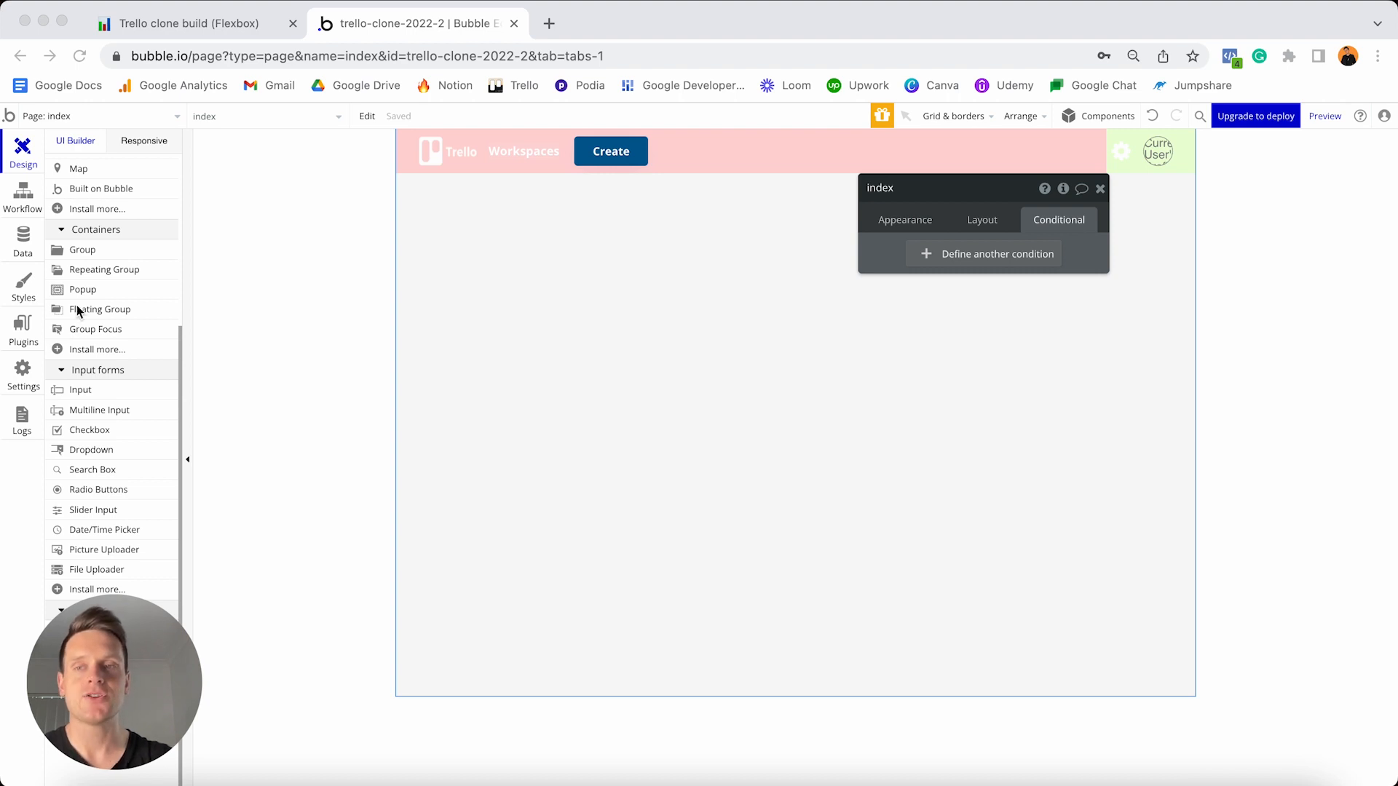
scroll(76, 305, "up", 5)
- Add a 'YOUR BOARDS' text below the header, with the Body style removed, 20px and bold
left_click(77, 223)
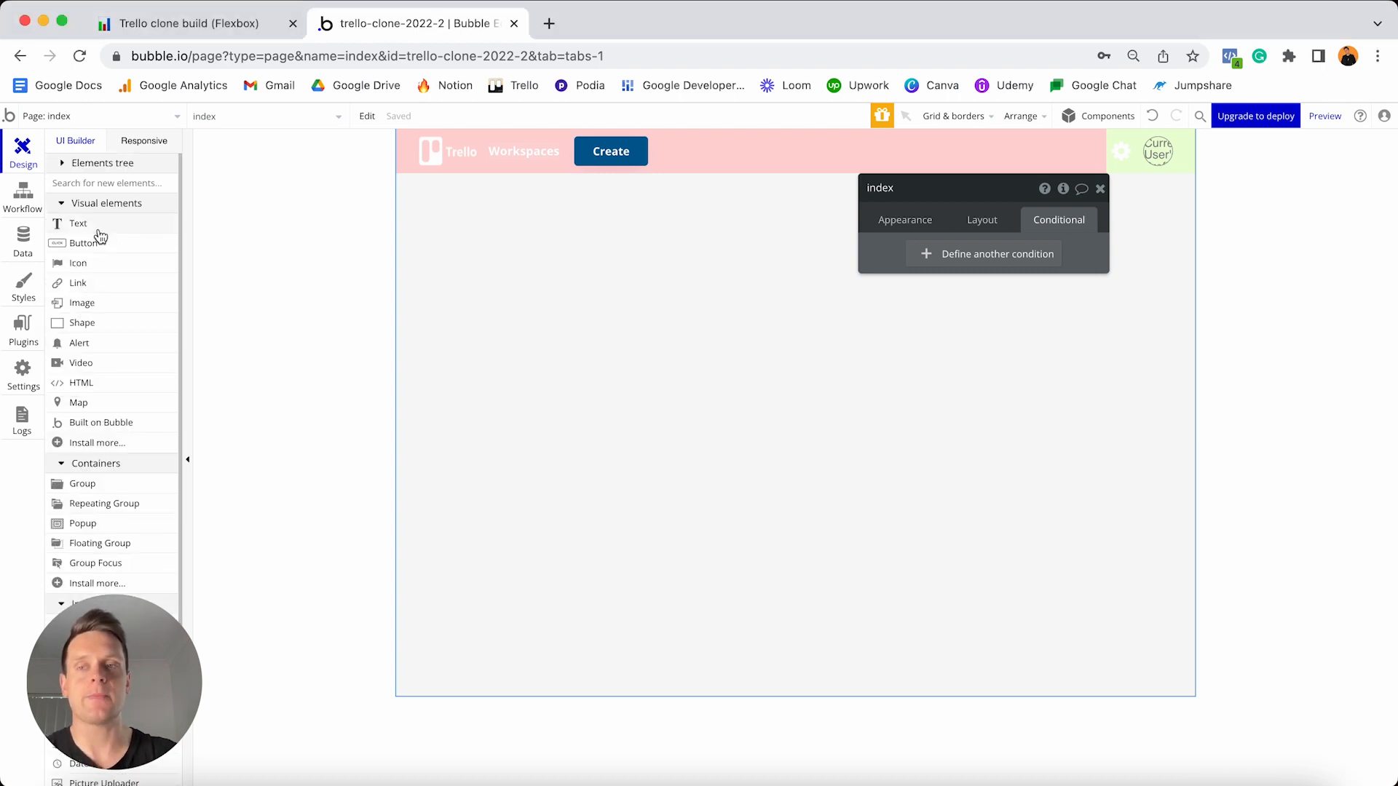
left_click(493, 280)
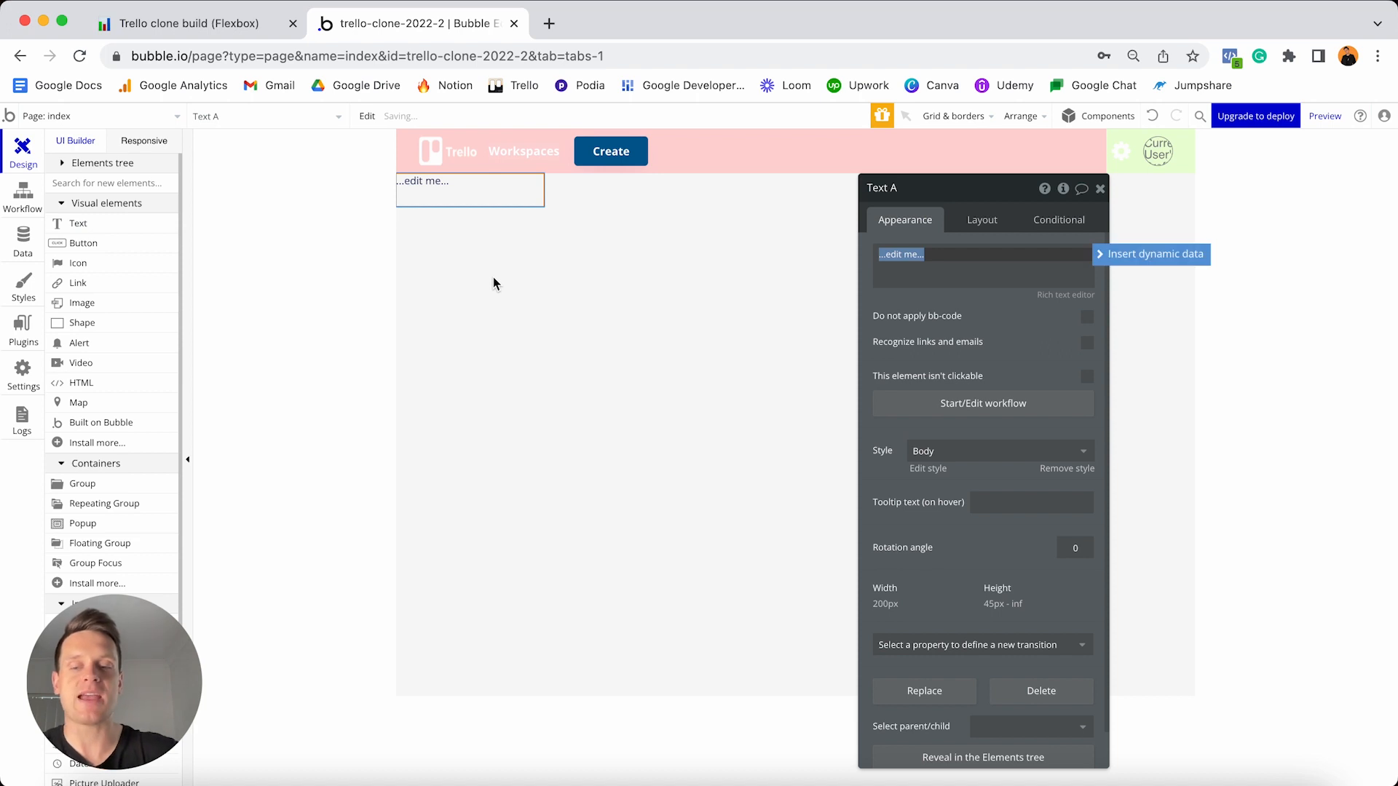
type("YOU")
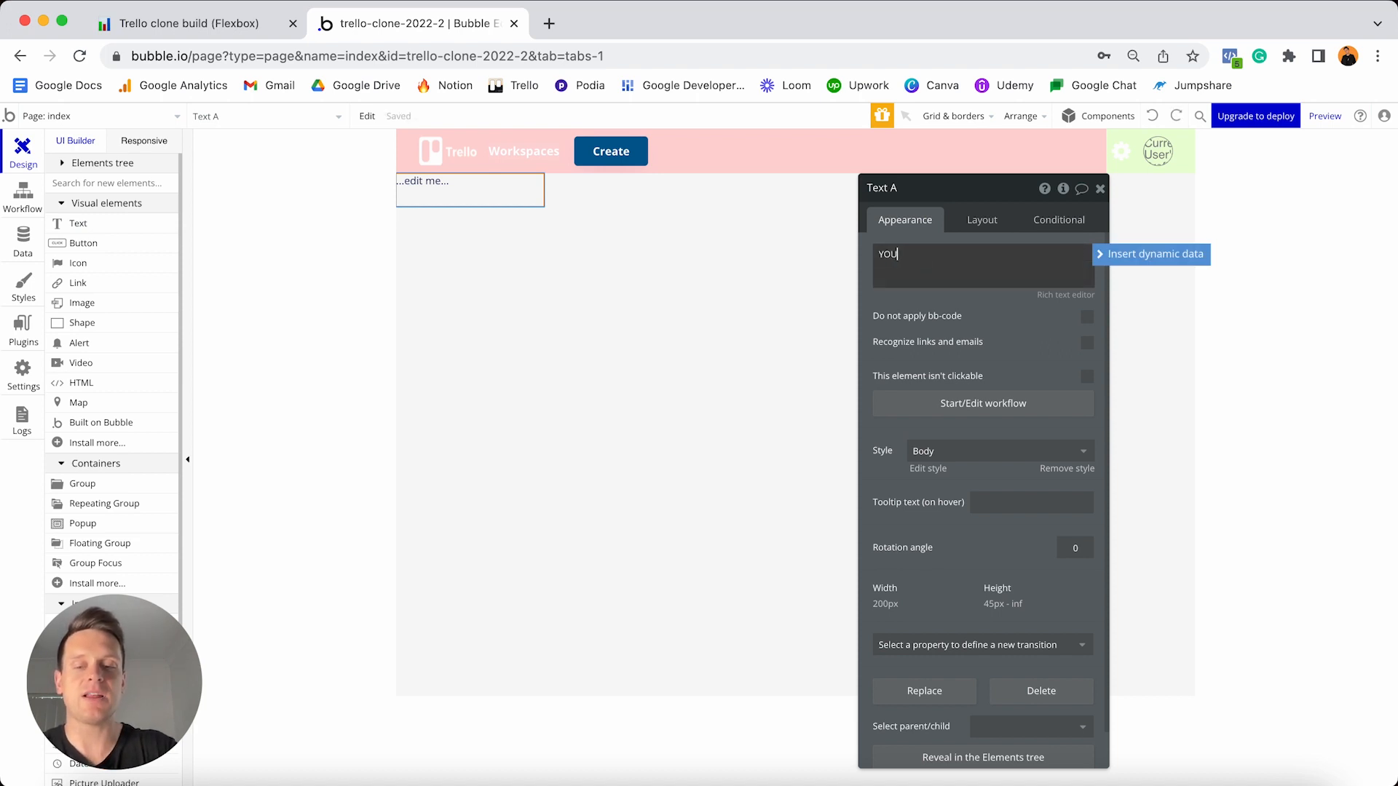
type("R BOARDS")
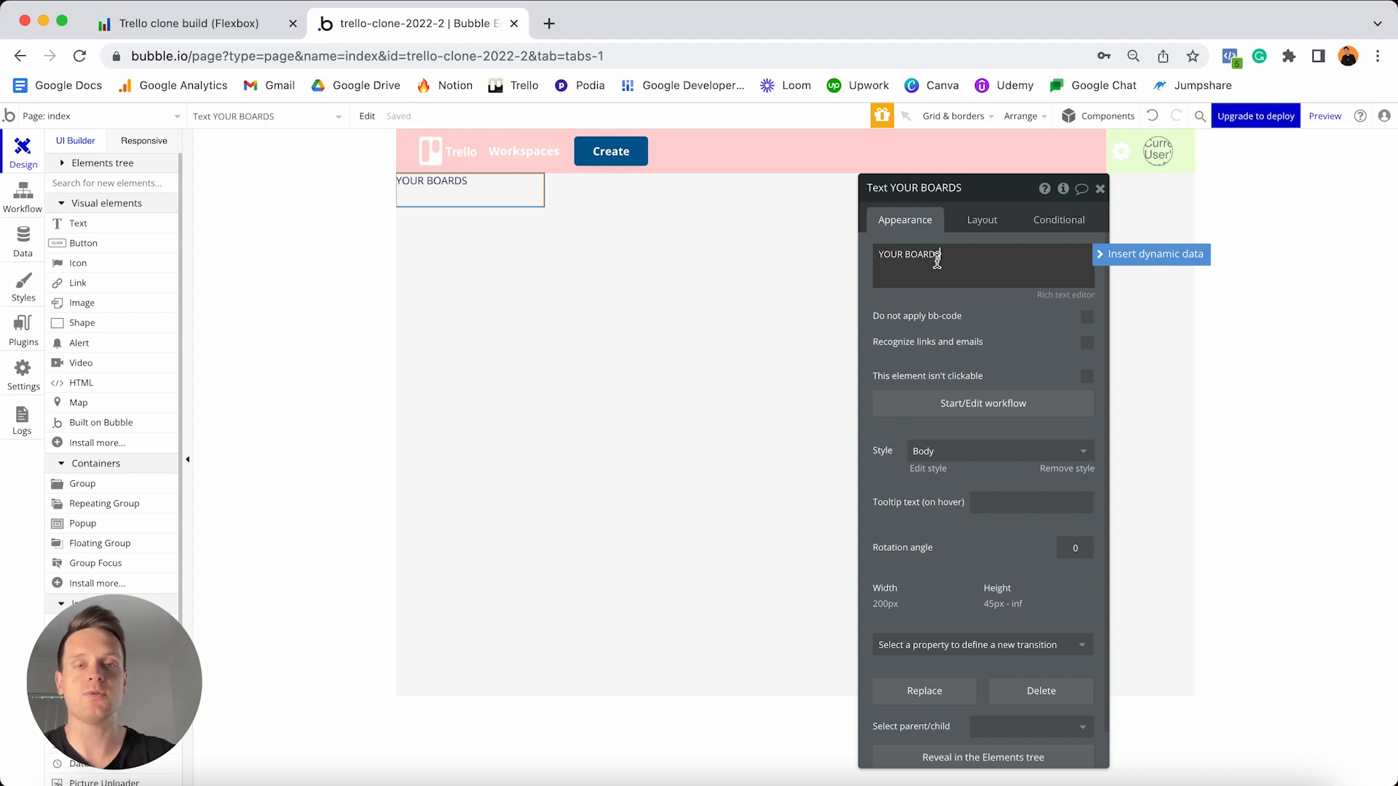
left_click(1059, 471)
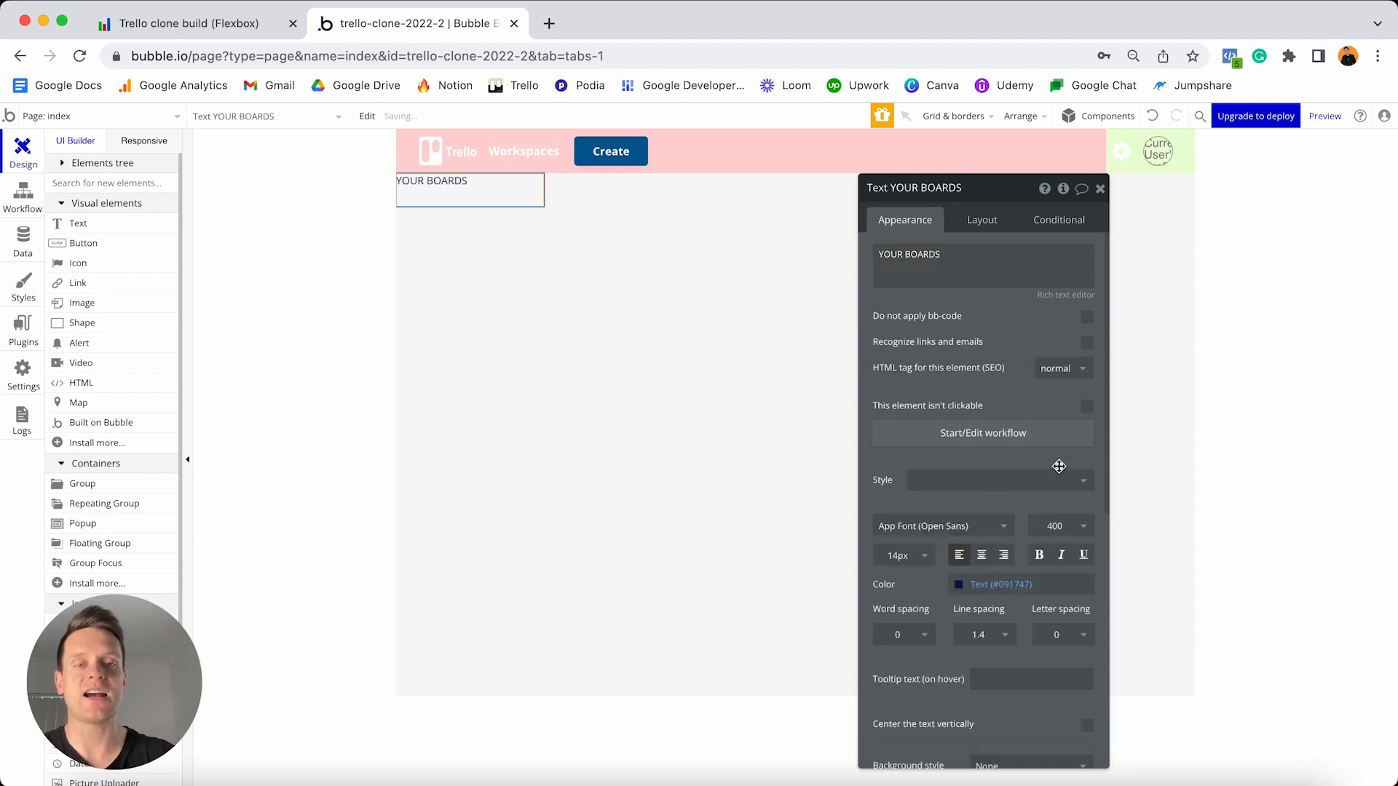
left_click(889, 563)
double_click(890, 563)
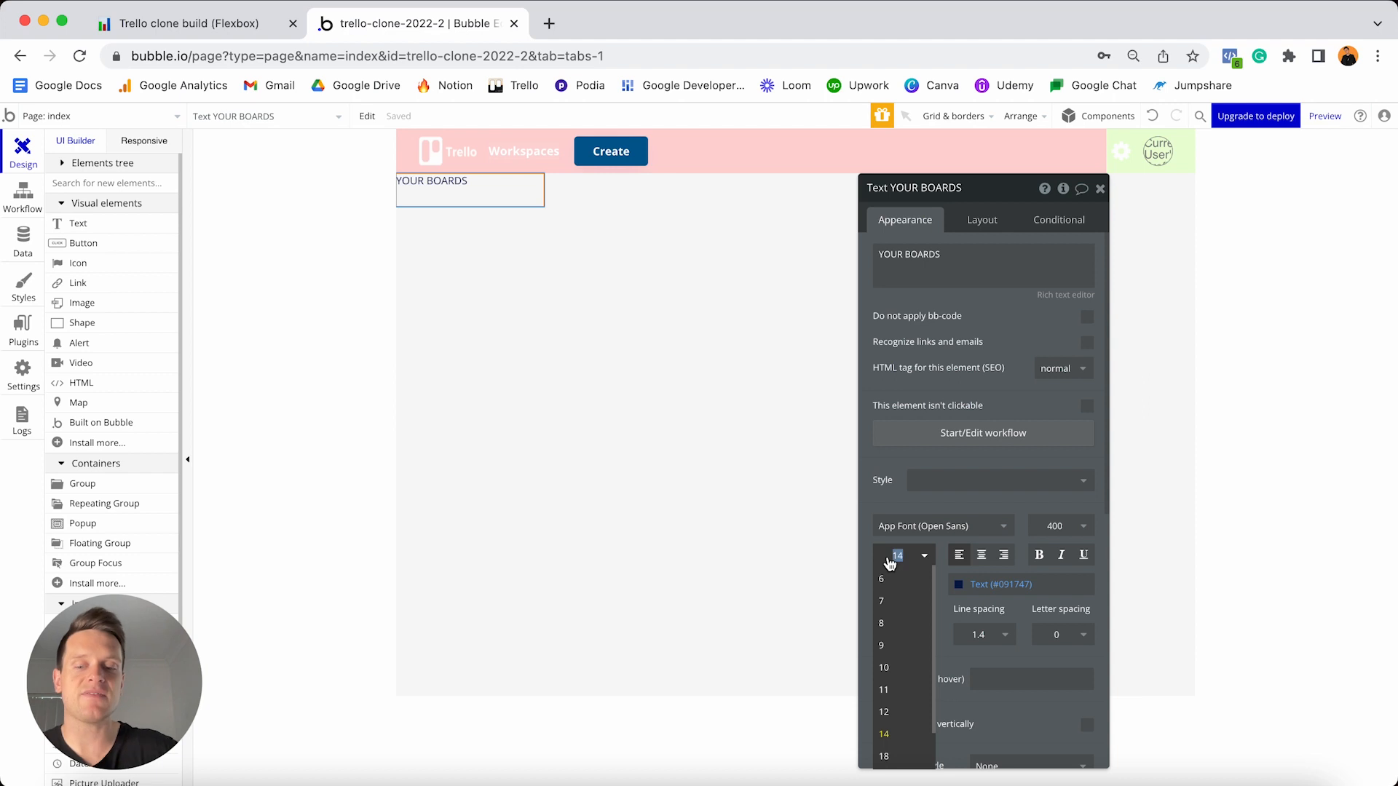
type("20")
key("Return")
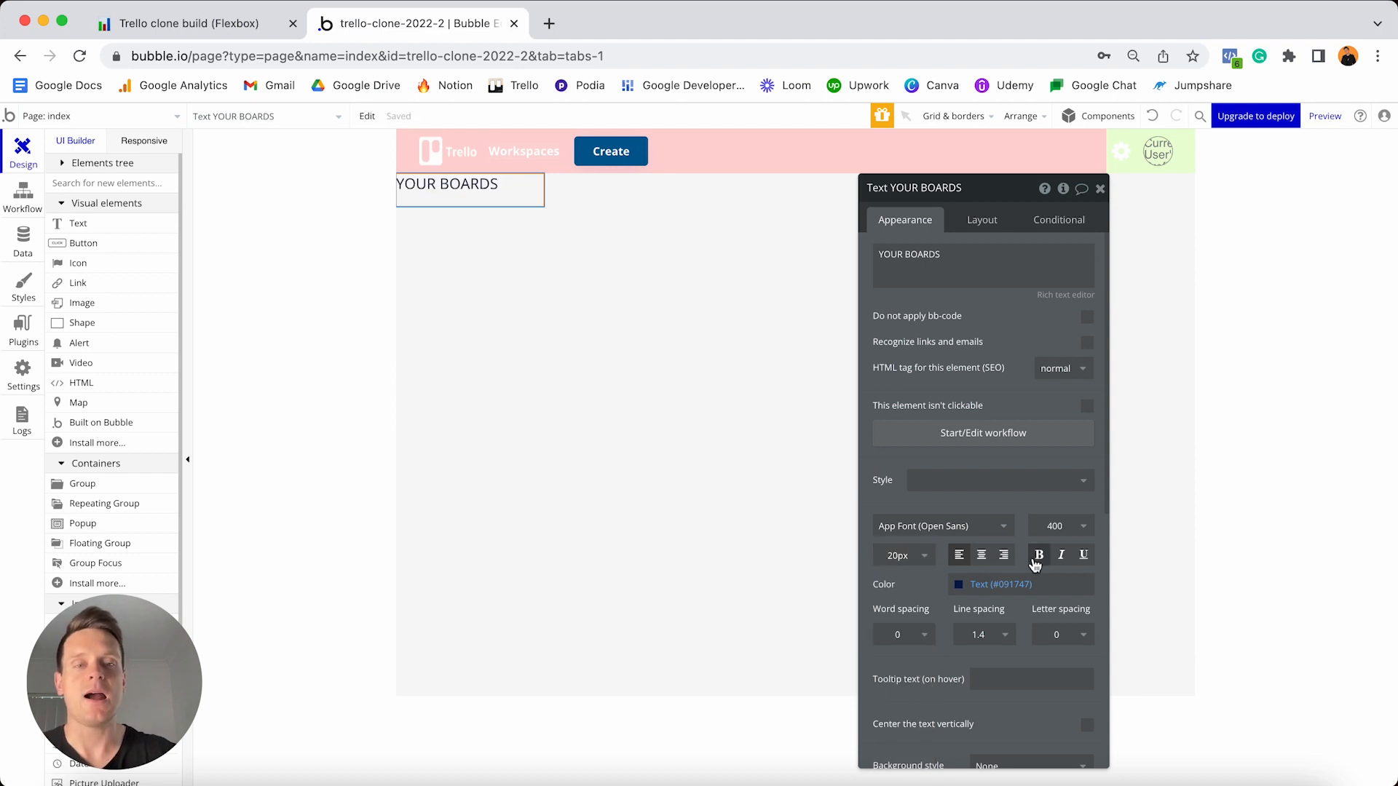
left_click(1039, 559)
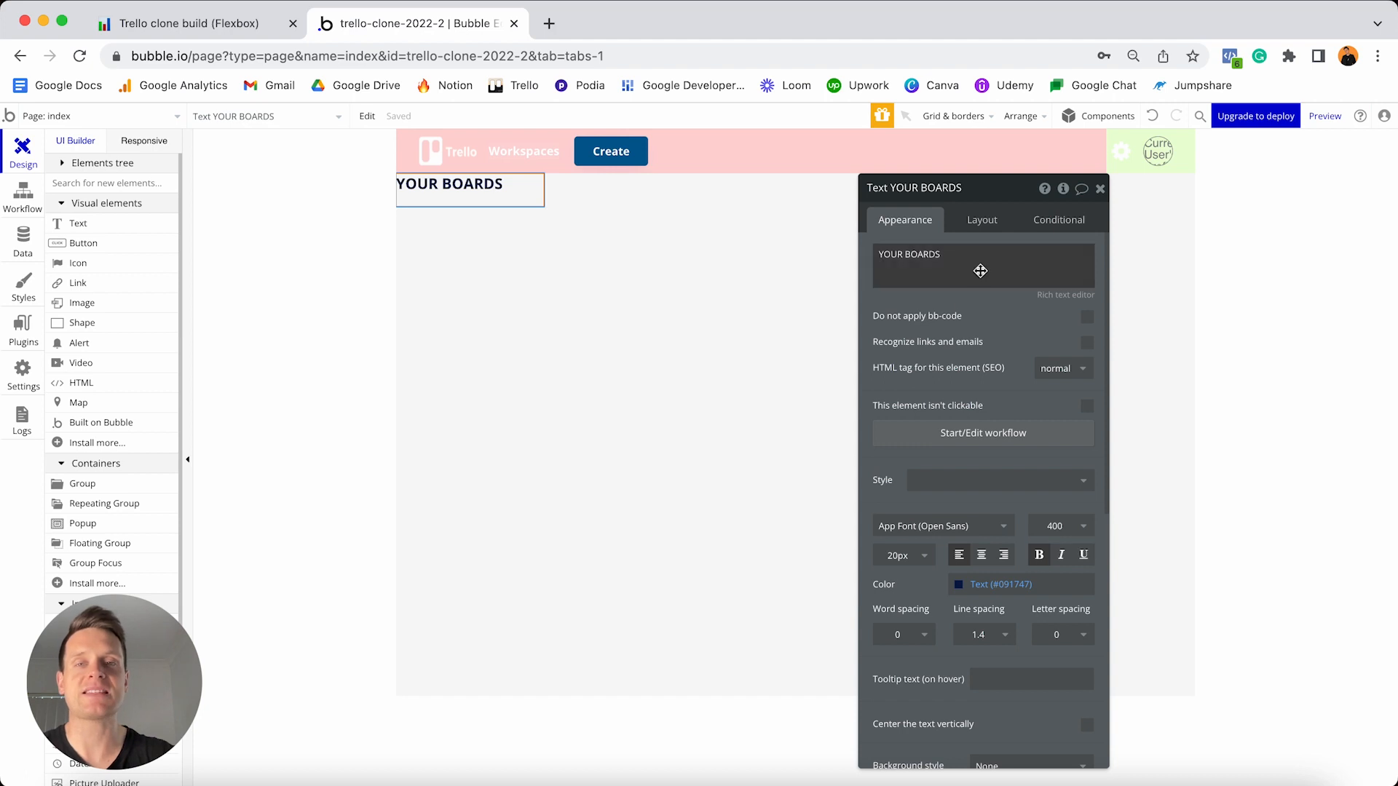
- Make the heading non-fixed-width with min width and height 0, 40 top and 20 side margins
left_click(975, 220)
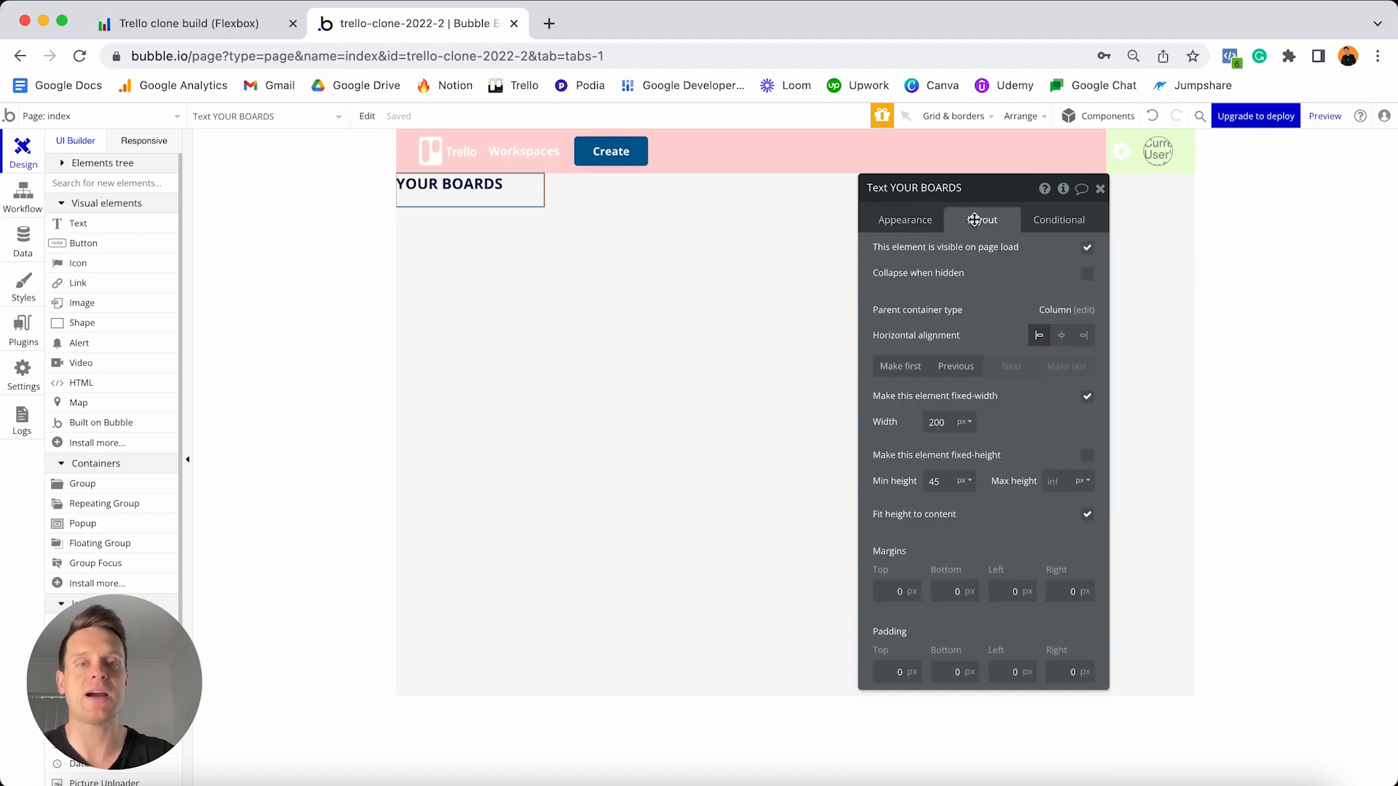
left_click(1086, 397)
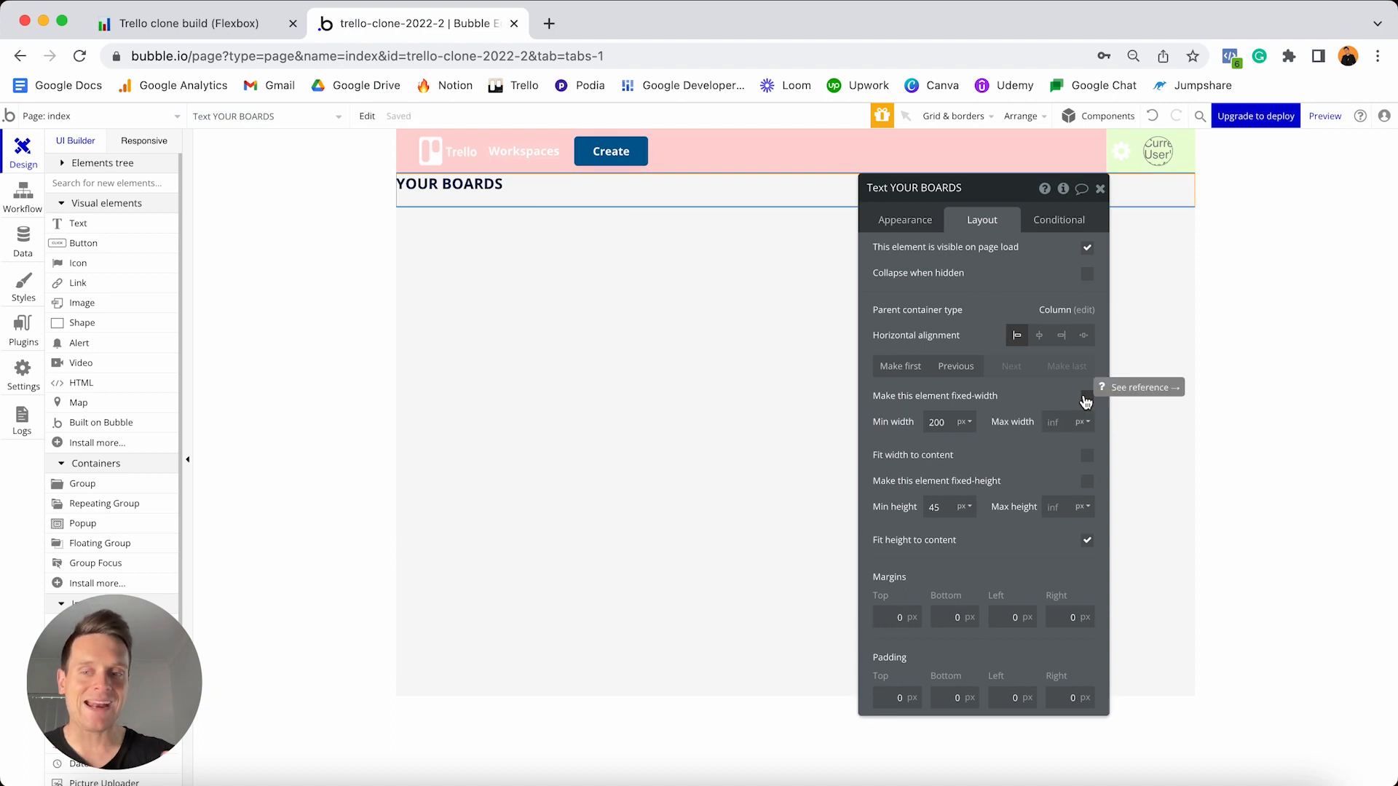
double_click(937, 423)
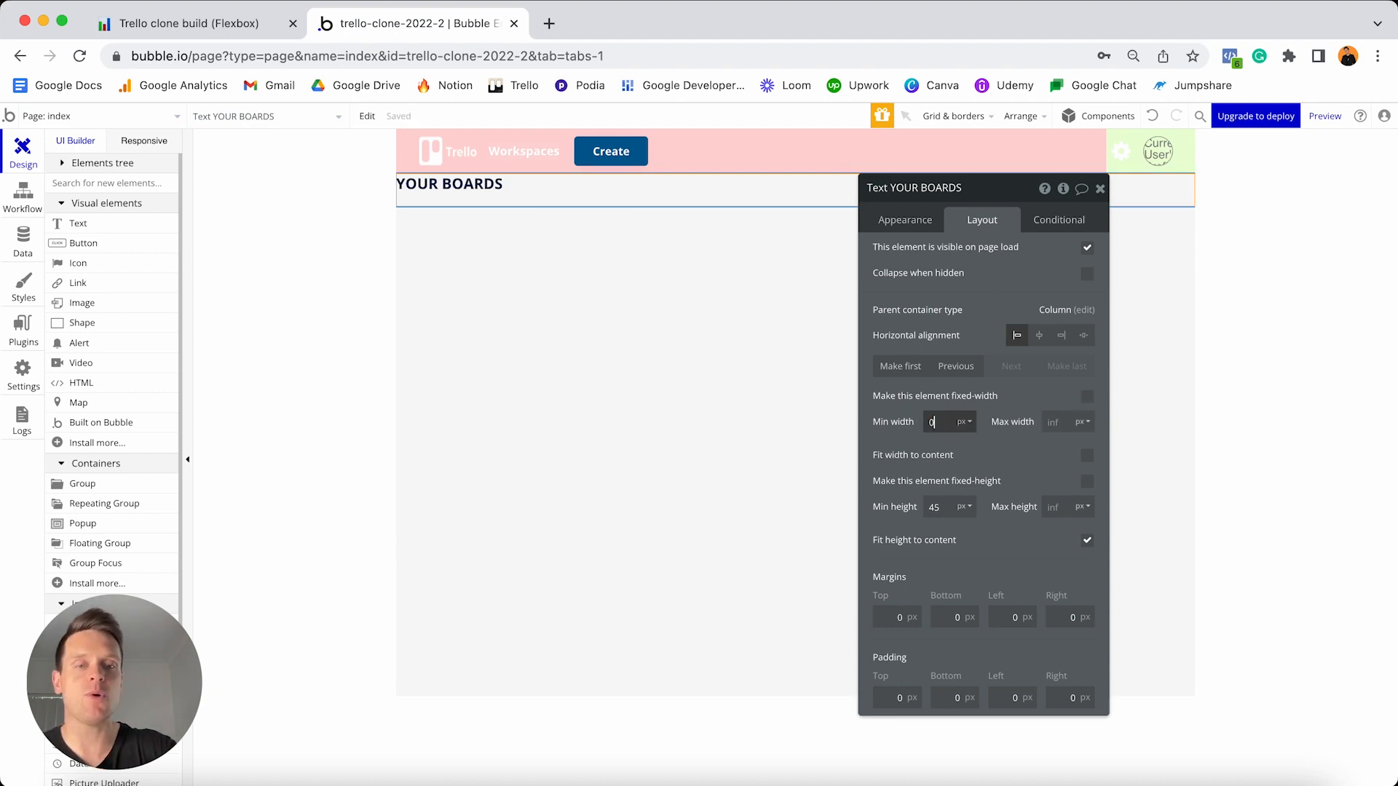
type("0")
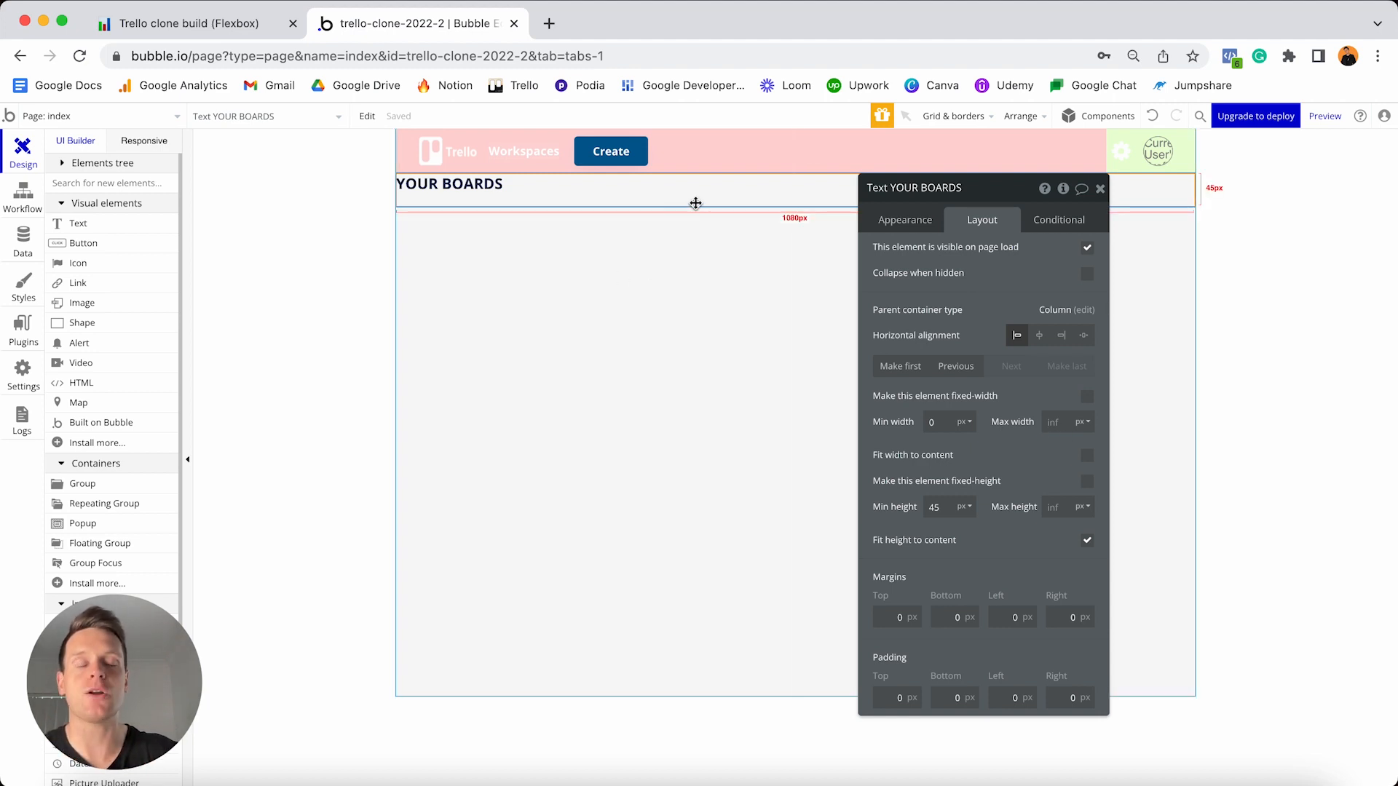
double_click(936, 507)
type("0")
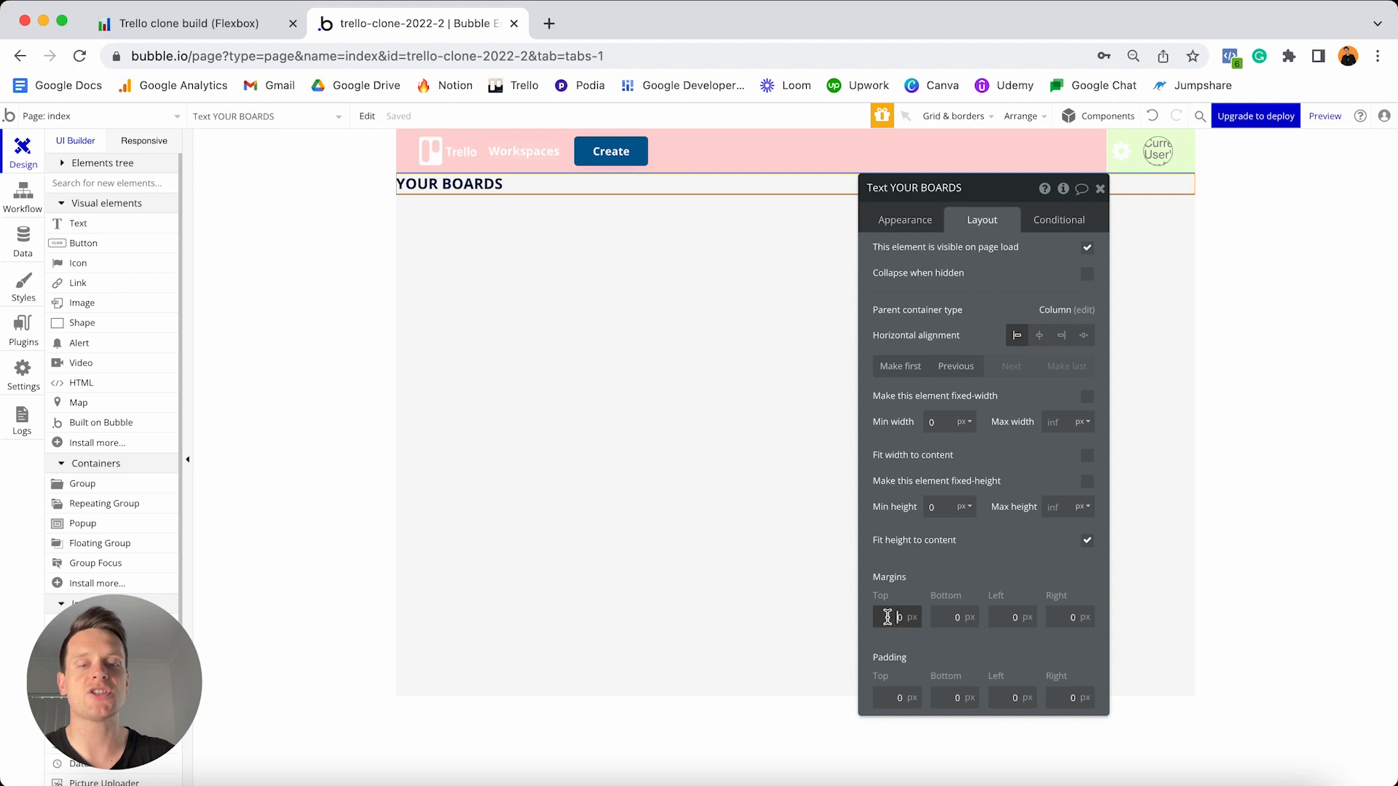
type("4")
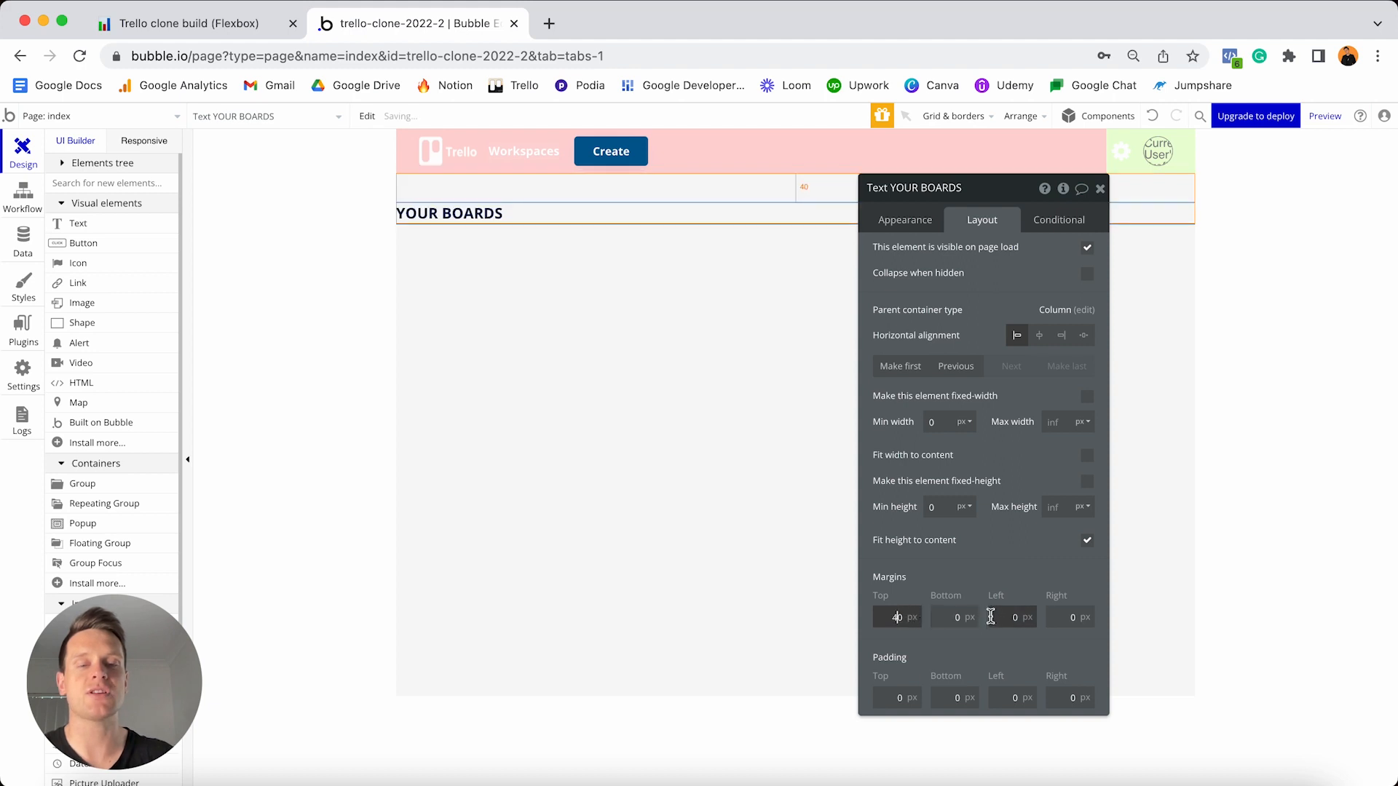
left_click(990, 616)
type("2")
left_click(1060, 616)
type("2")
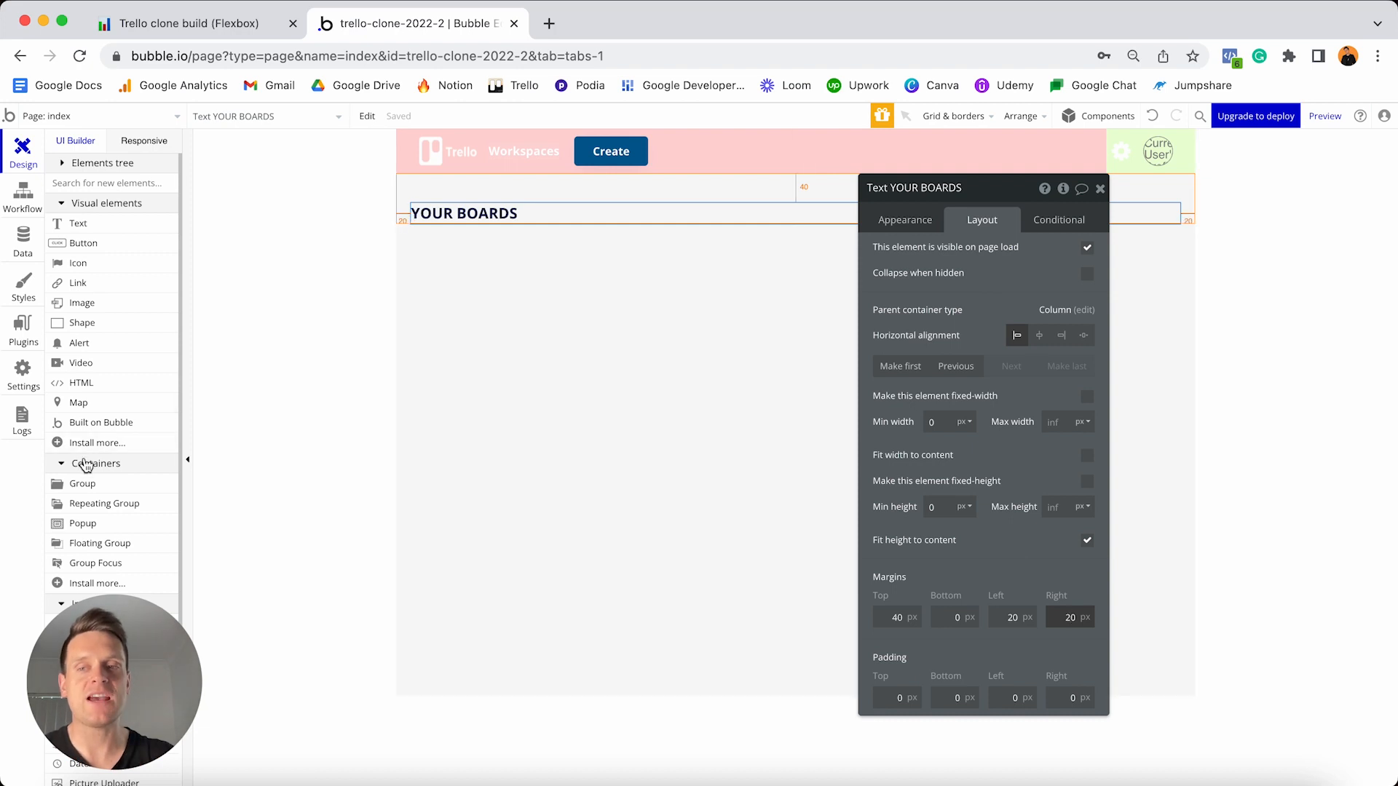
- Drag a 280 px-wide Repeating Group from Containers under the YOUR BOARDS heading
scroll(104, 447, "down", 3)
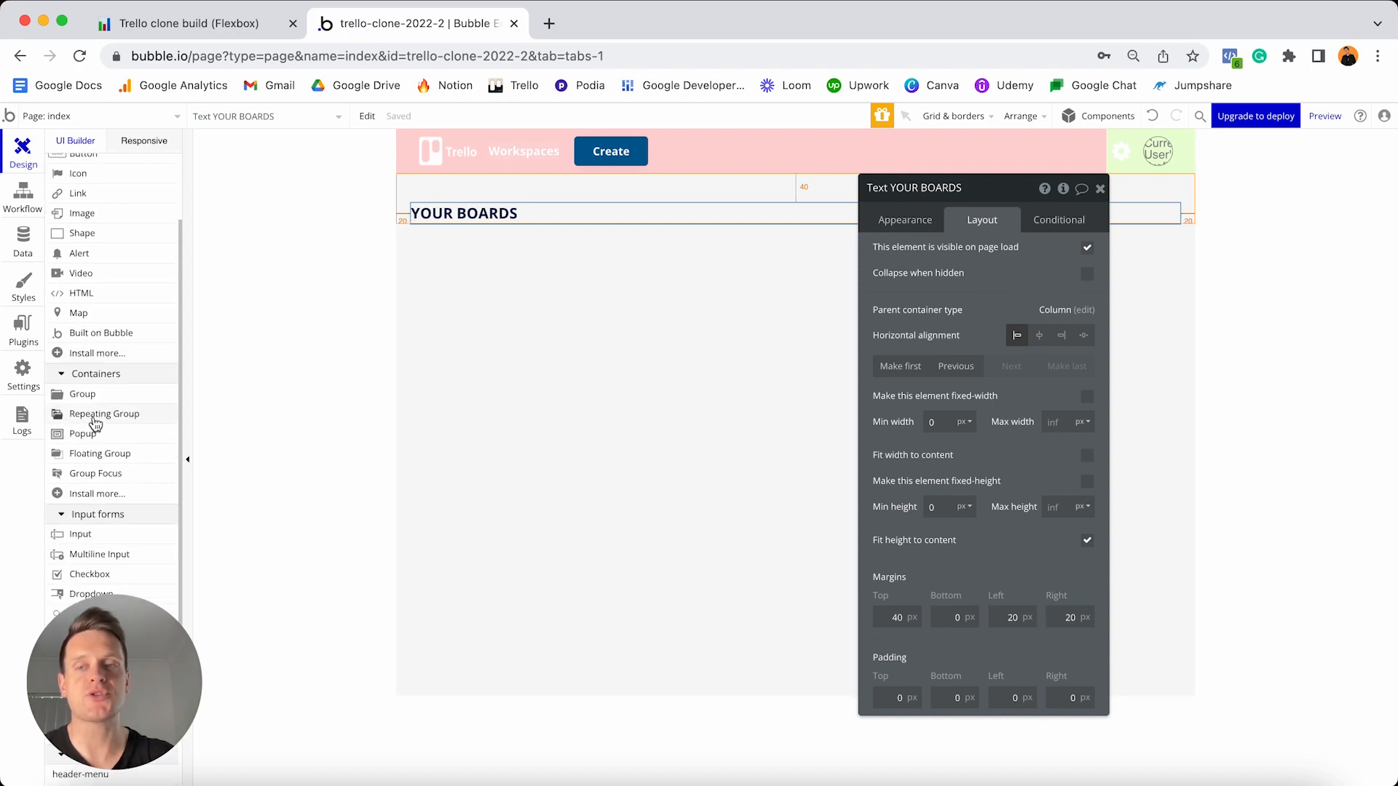
left_click_drag(88, 413, 526, 303)
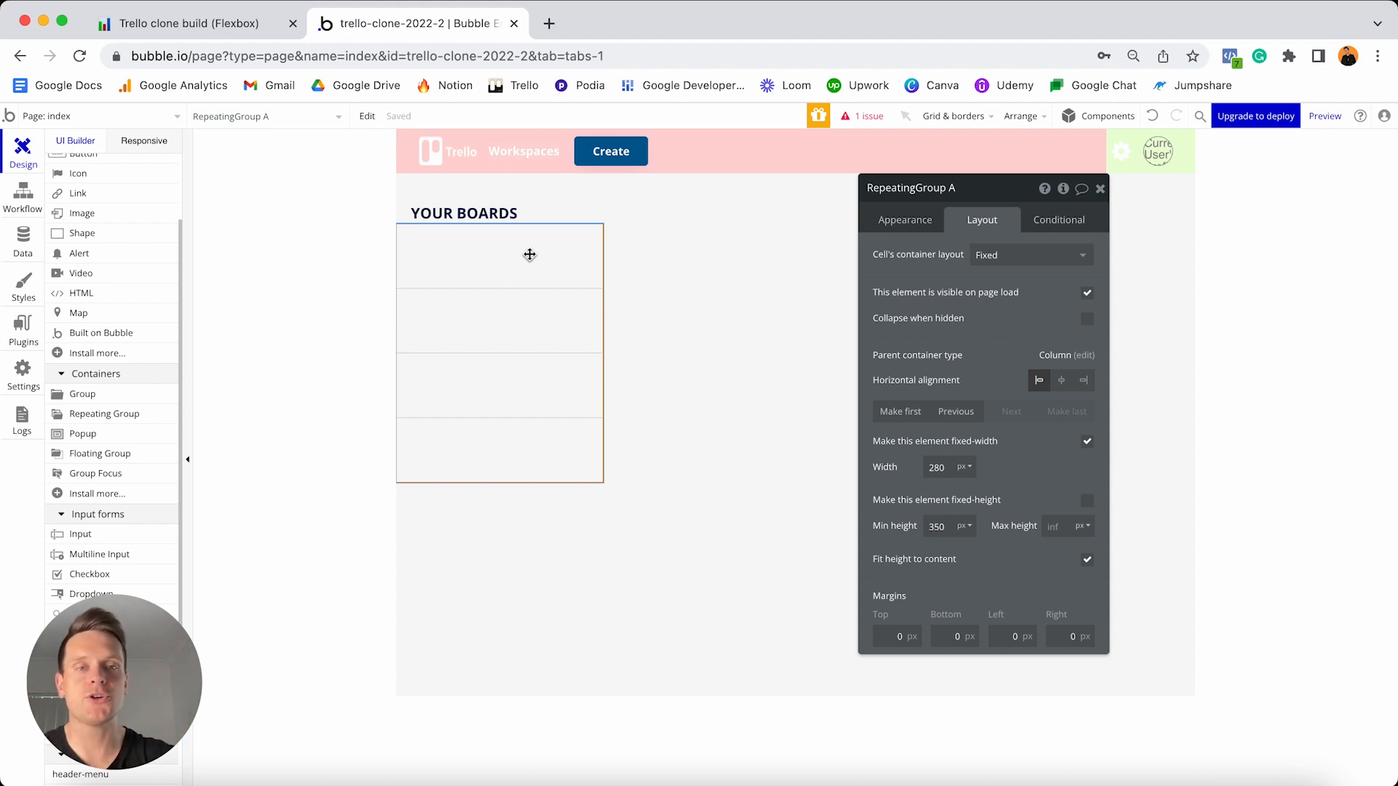
left_click(900, 223)
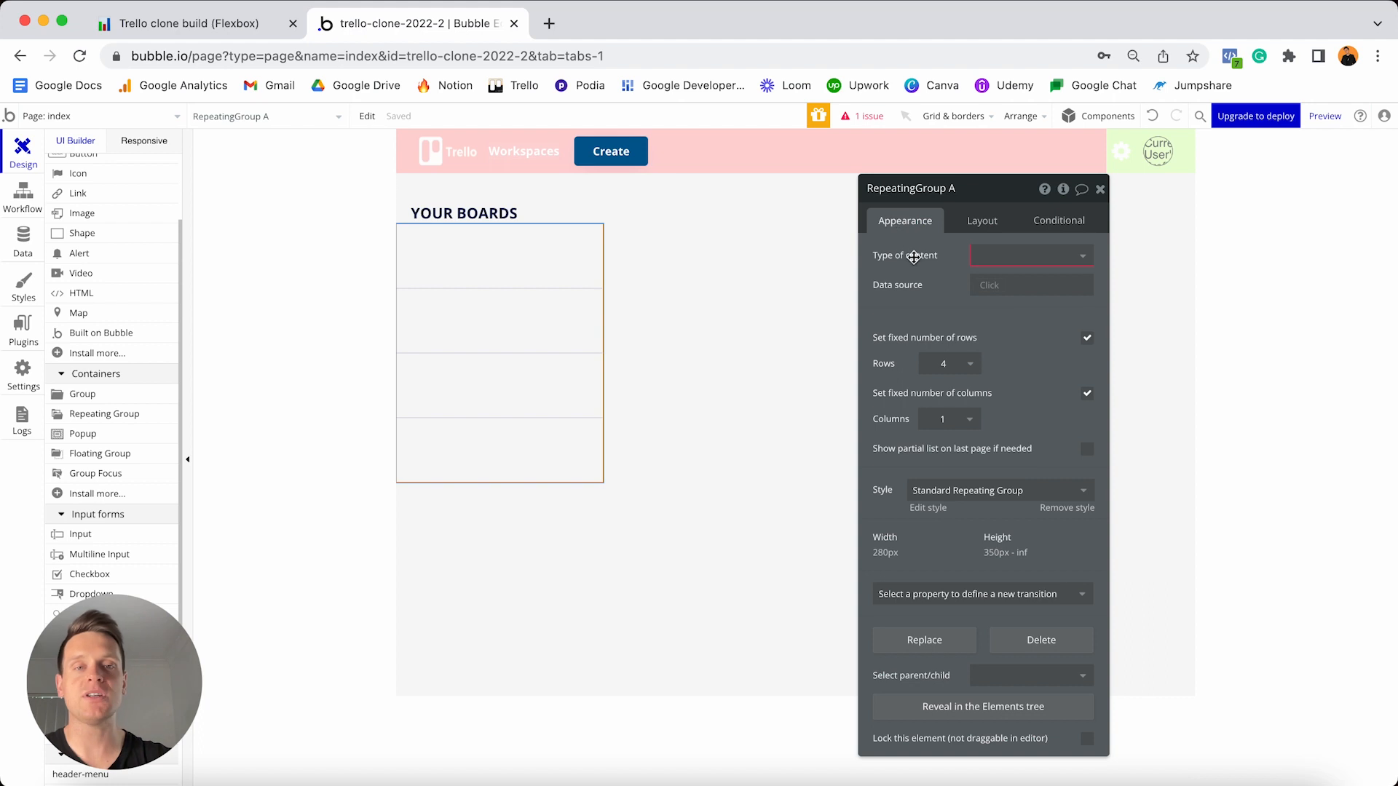
- Set the repeating group's content type to Board with a Search for Boards data source
left_click(990, 270)
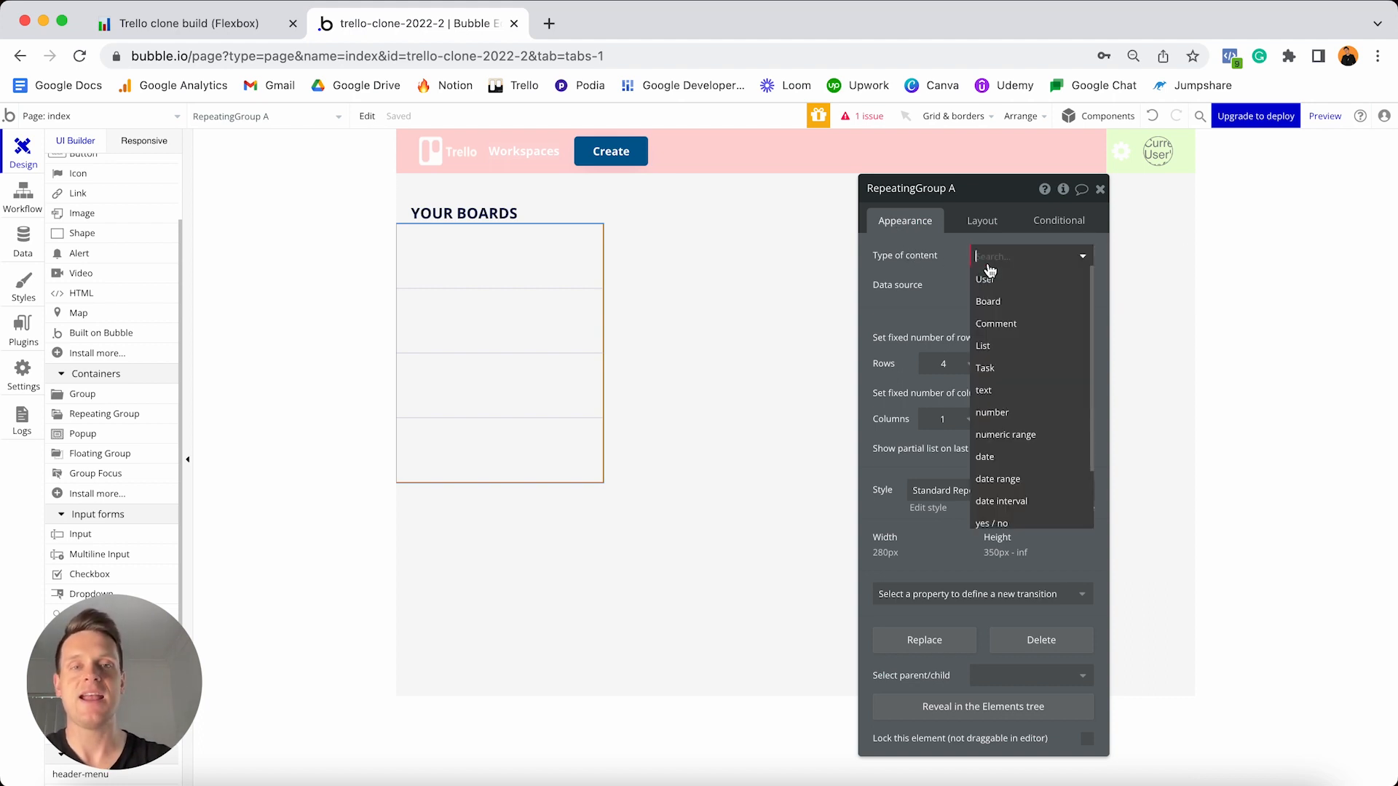
left_click(1001, 311)
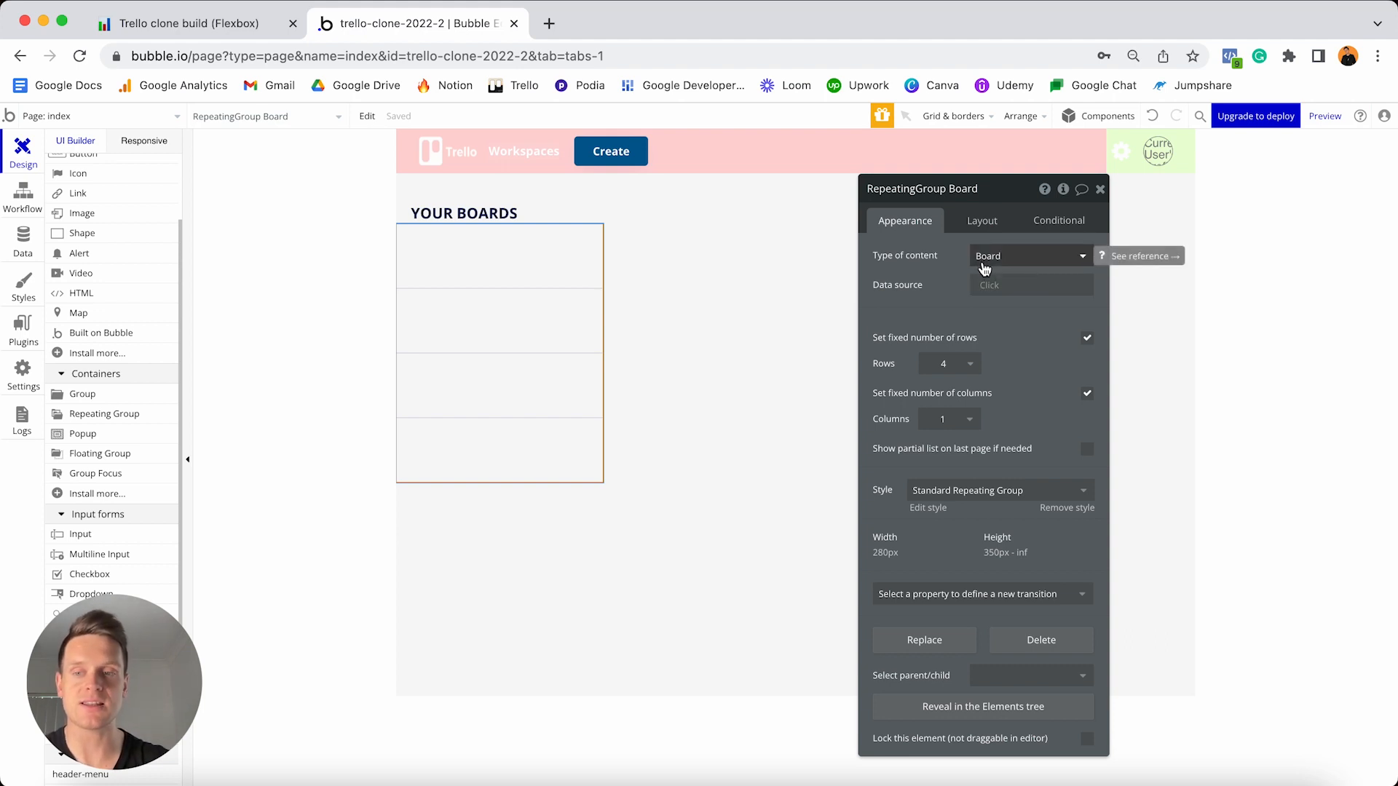
left_click(985, 285)
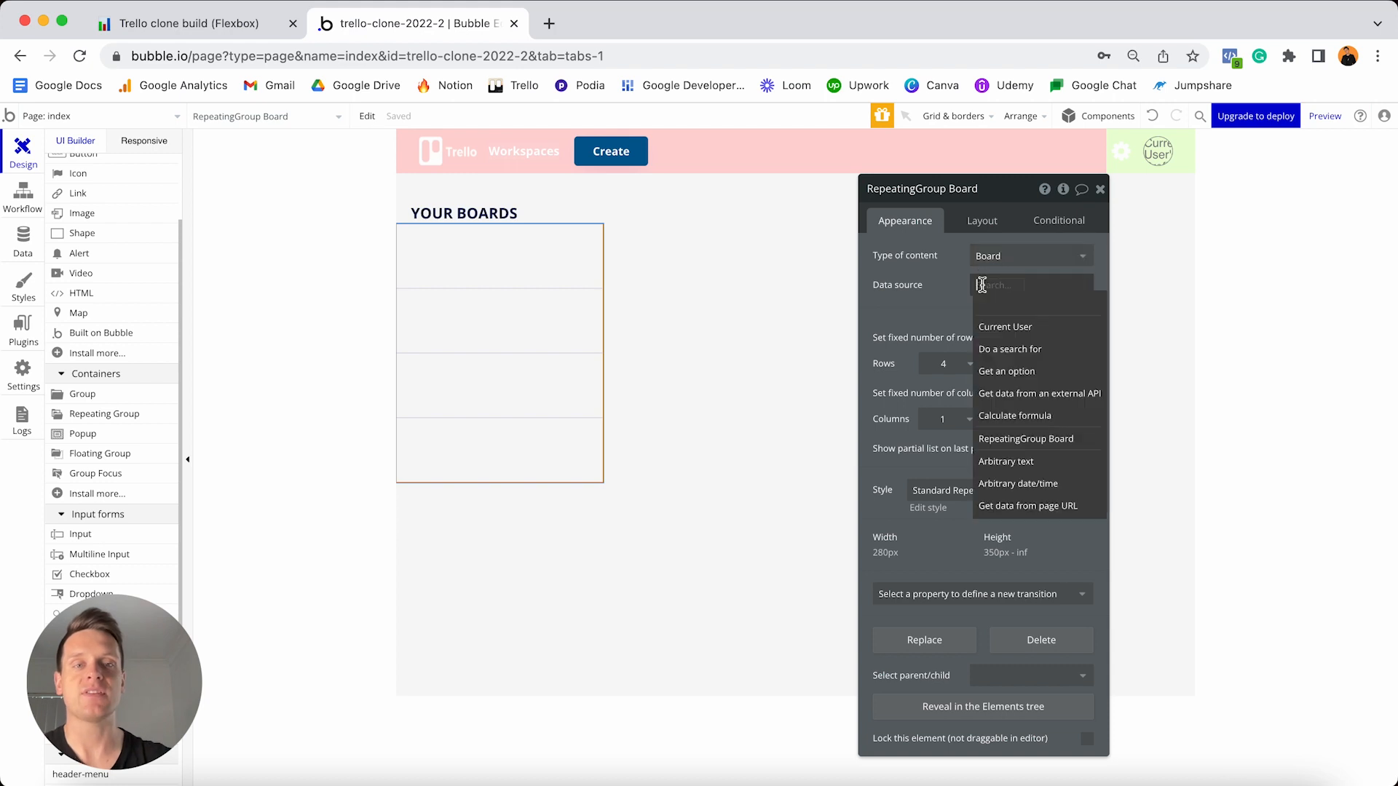
left_click(1012, 350)
left_click(770, 224)
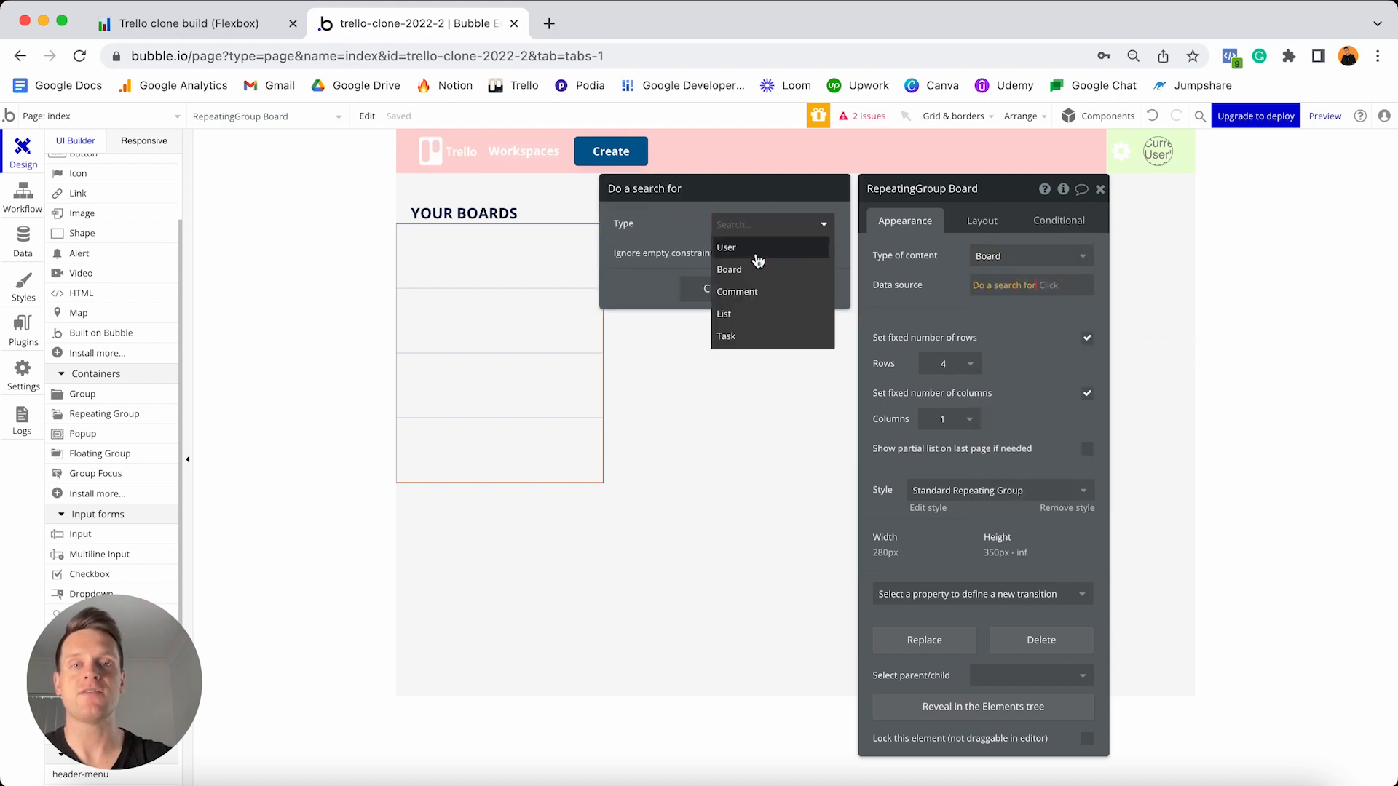
left_click(729, 270)
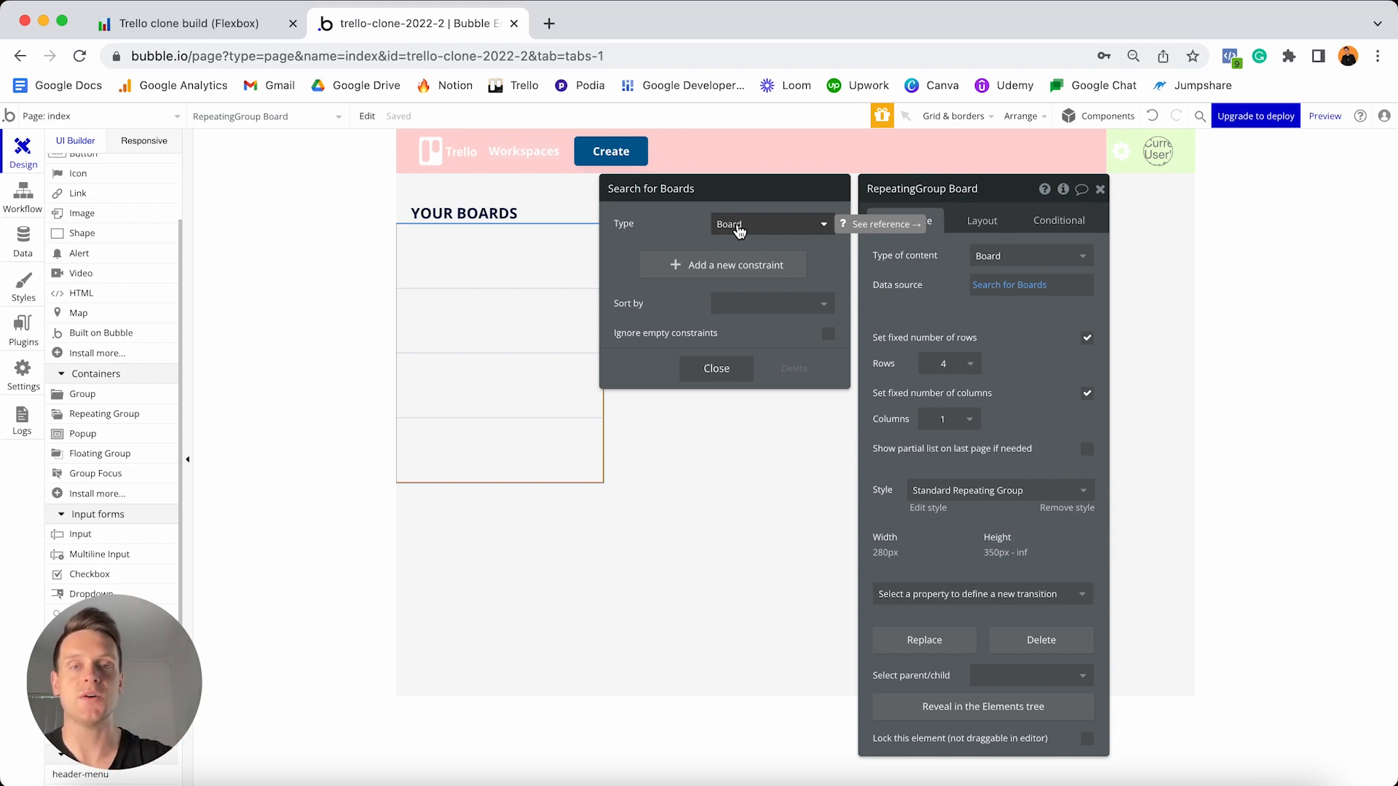
- Add a Created By = Current User constraint to the board search and close it
left_click(683, 267)
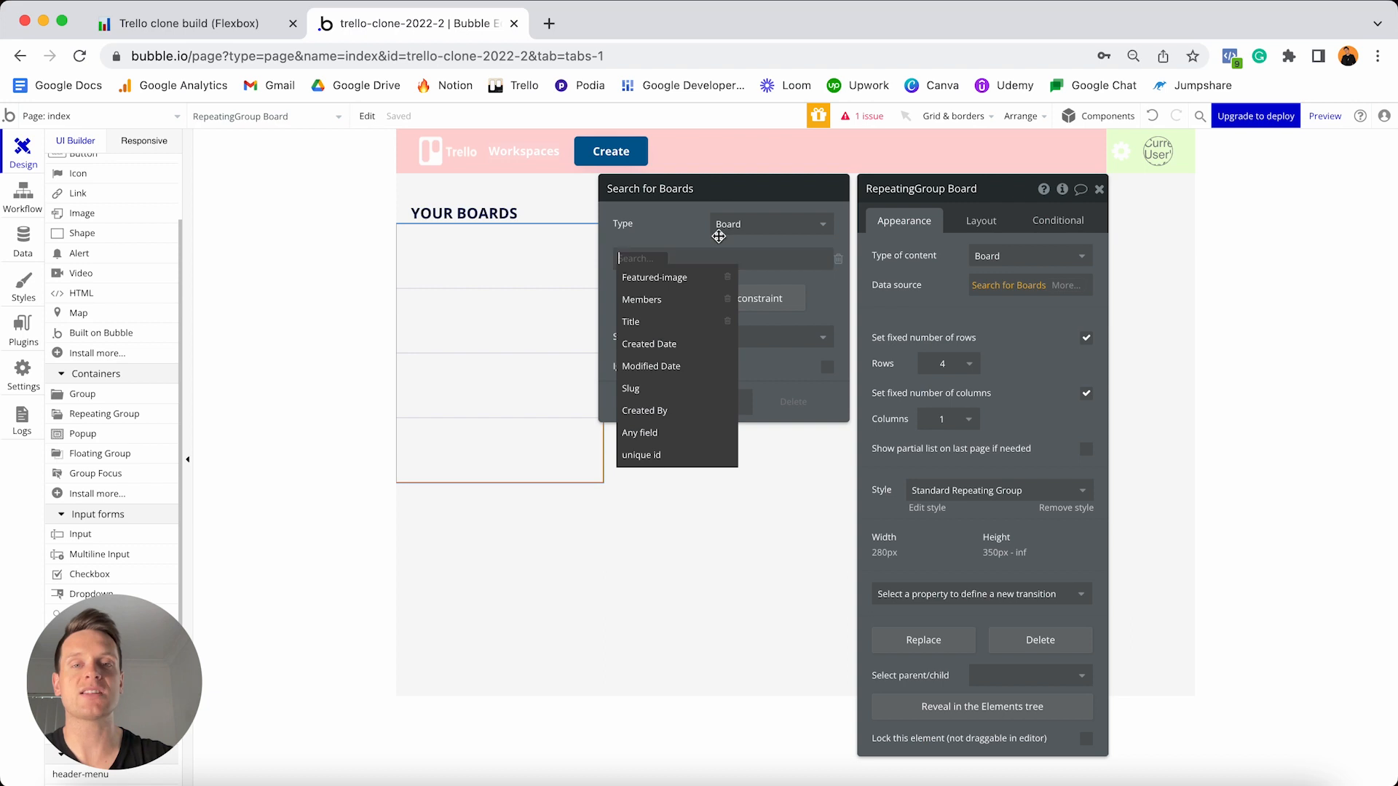
left_click(680, 411)
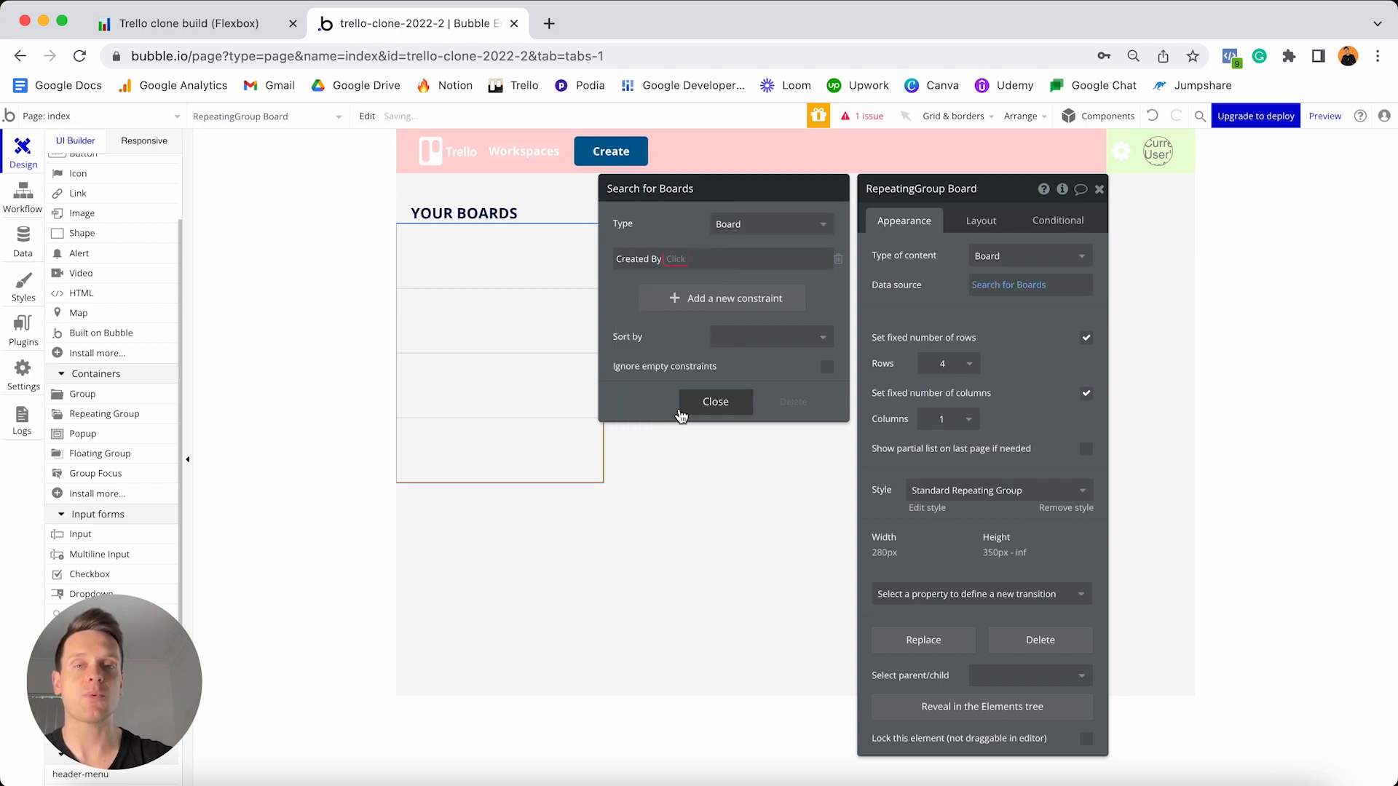
left_click(680, 262)
left_click(679, 276)
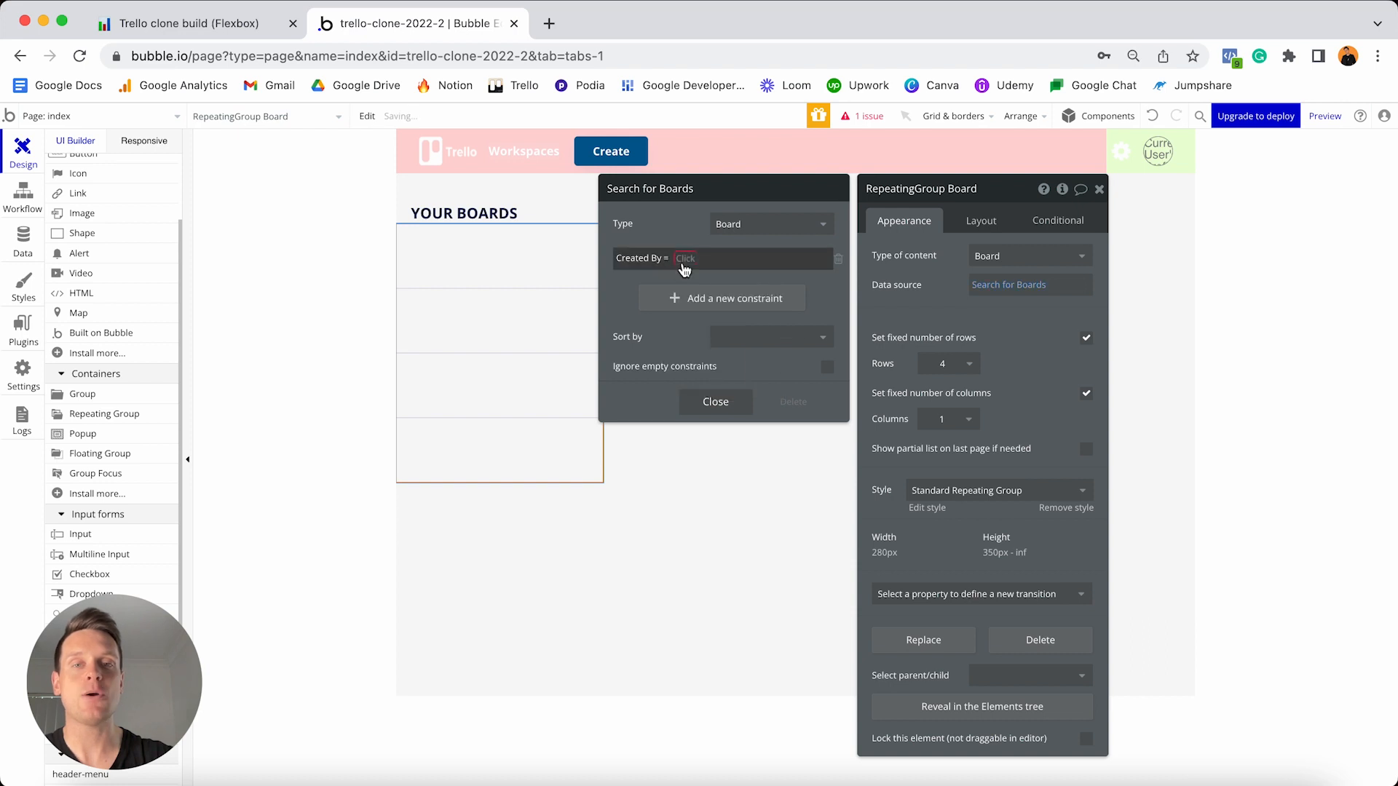
left_click(684, 259)
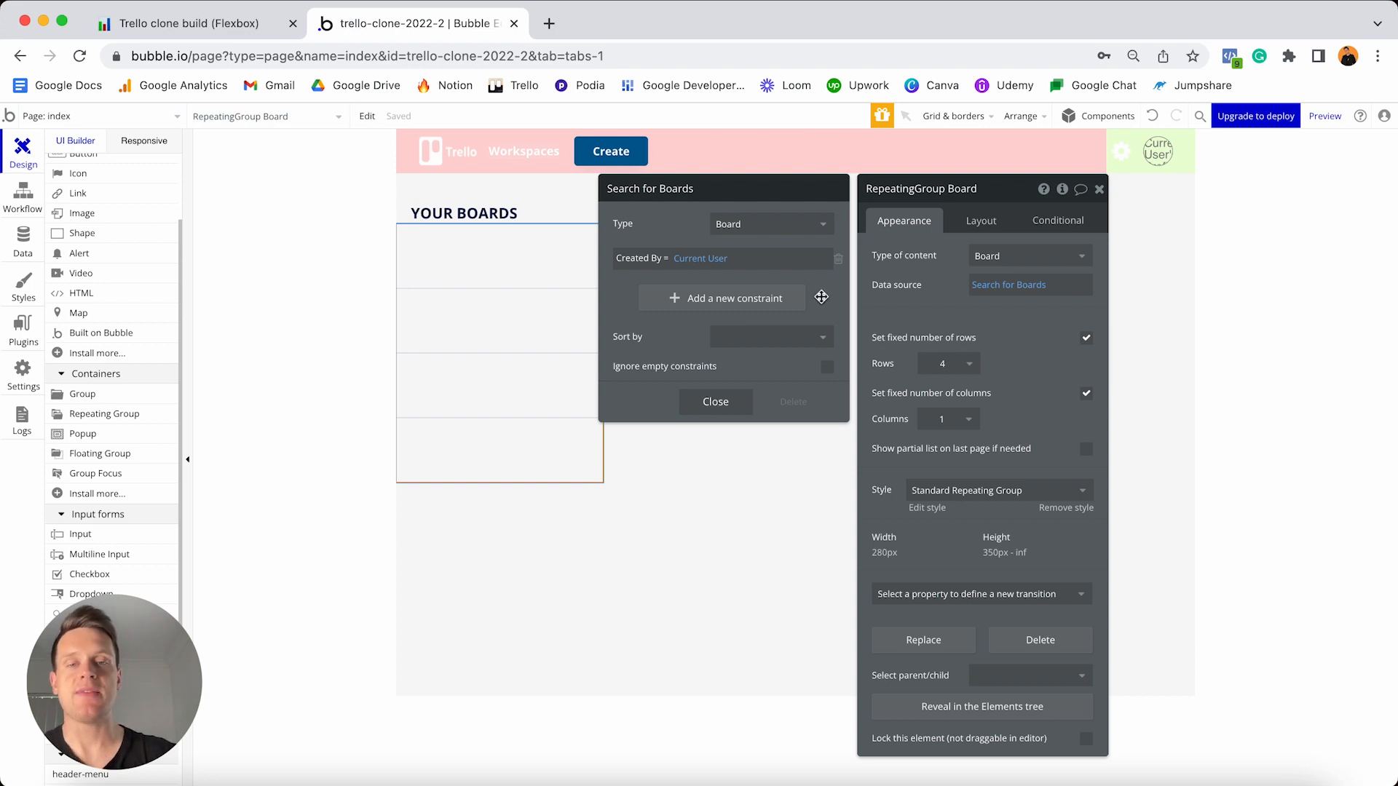
left_click(716, 402)
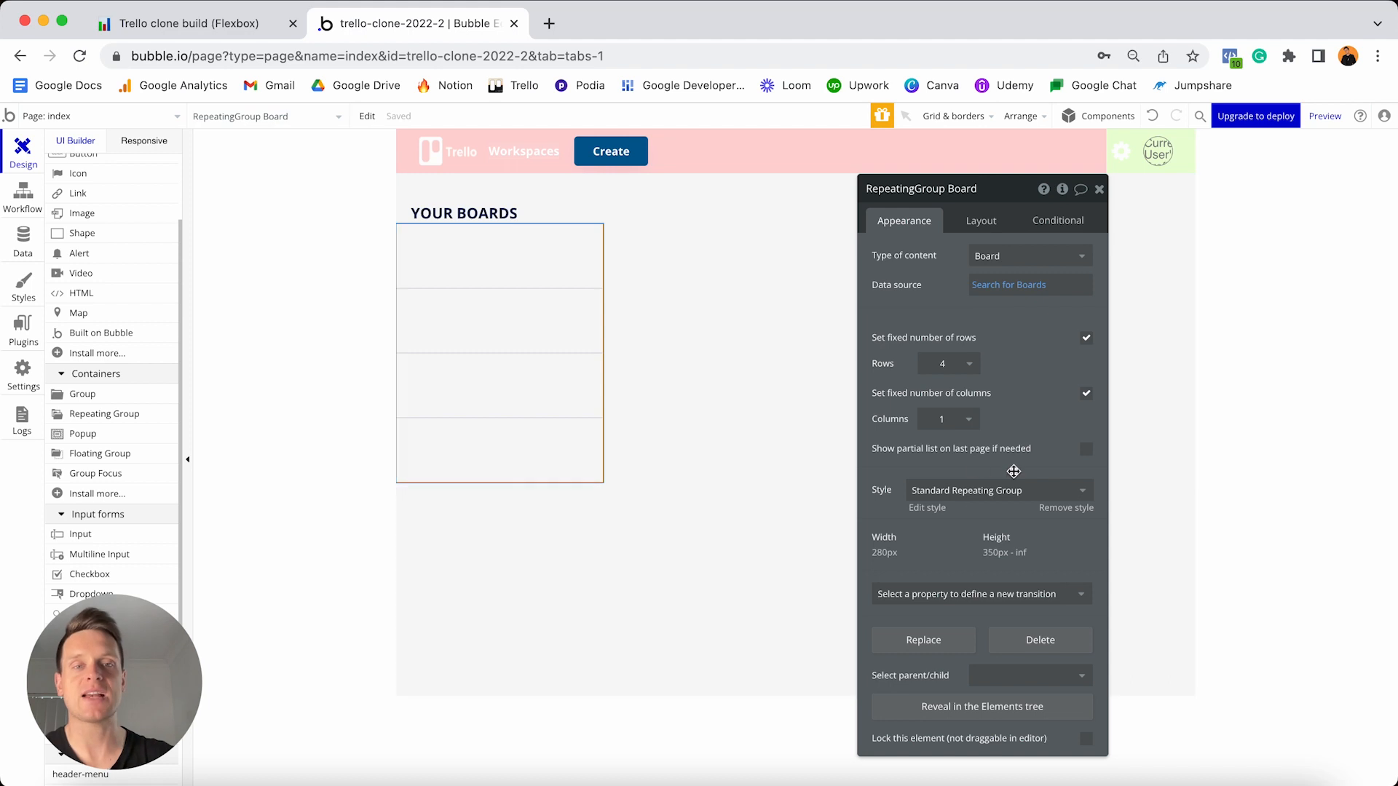
- Untick the fixed number of rows and fixed number of columns for the board repeating group
left_click(1086, 339)
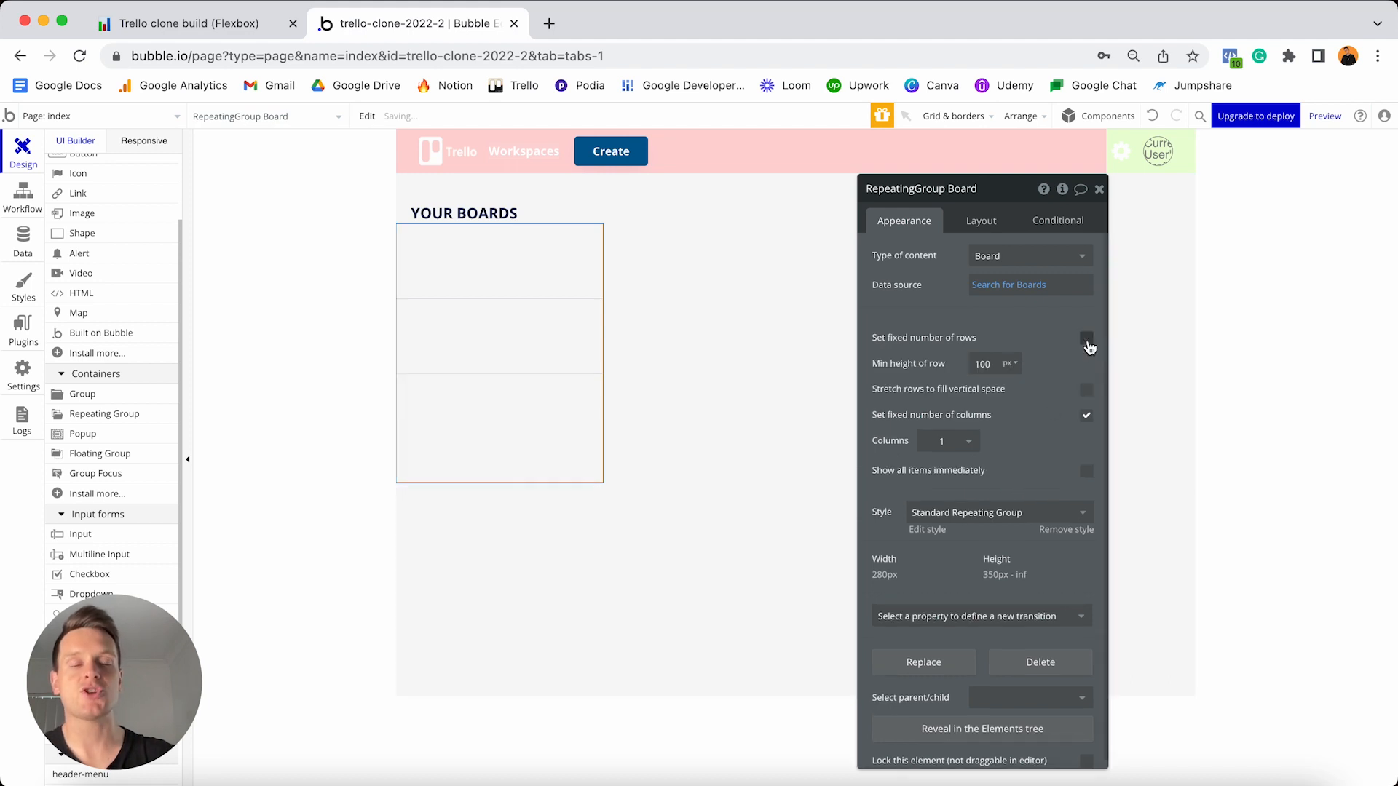
left_click(1086, 417)
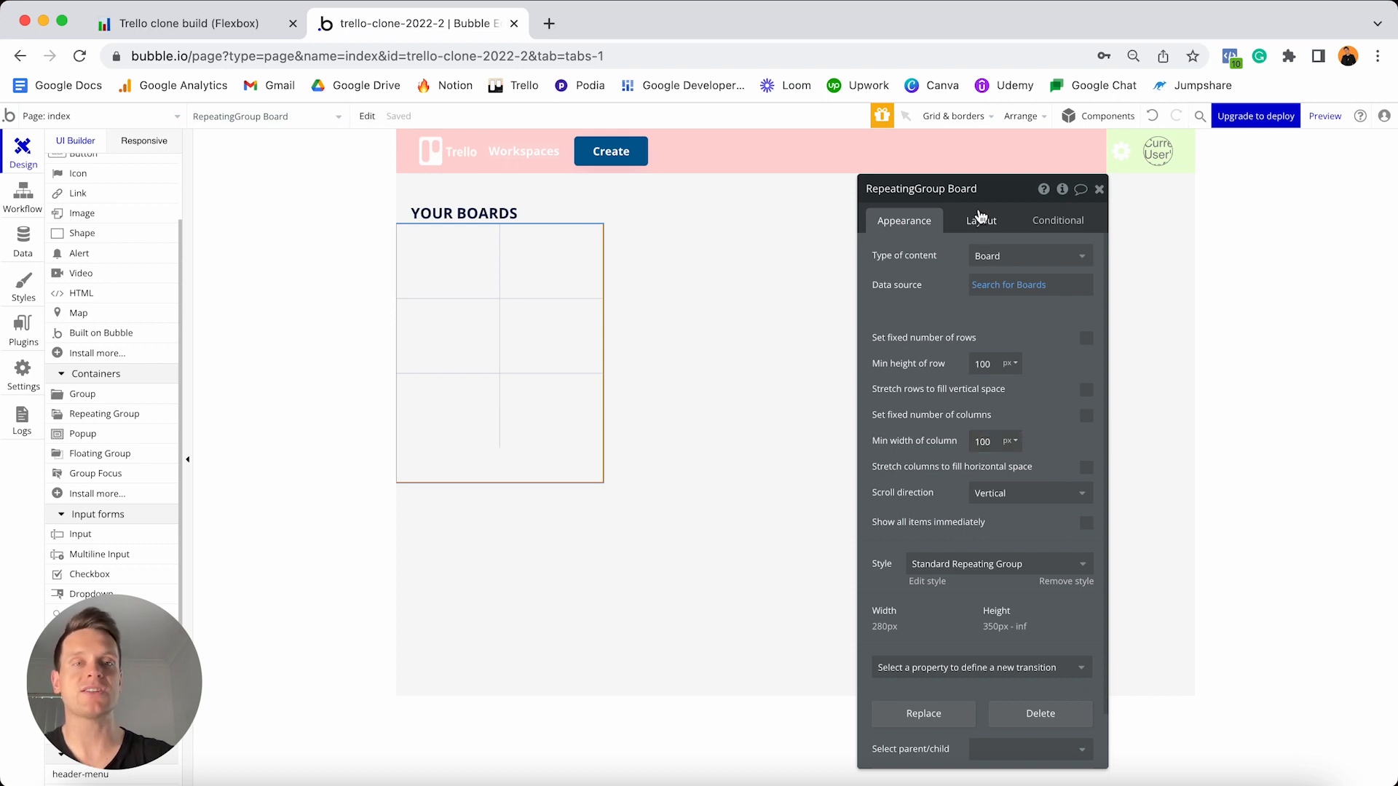
left_click(980, 221)
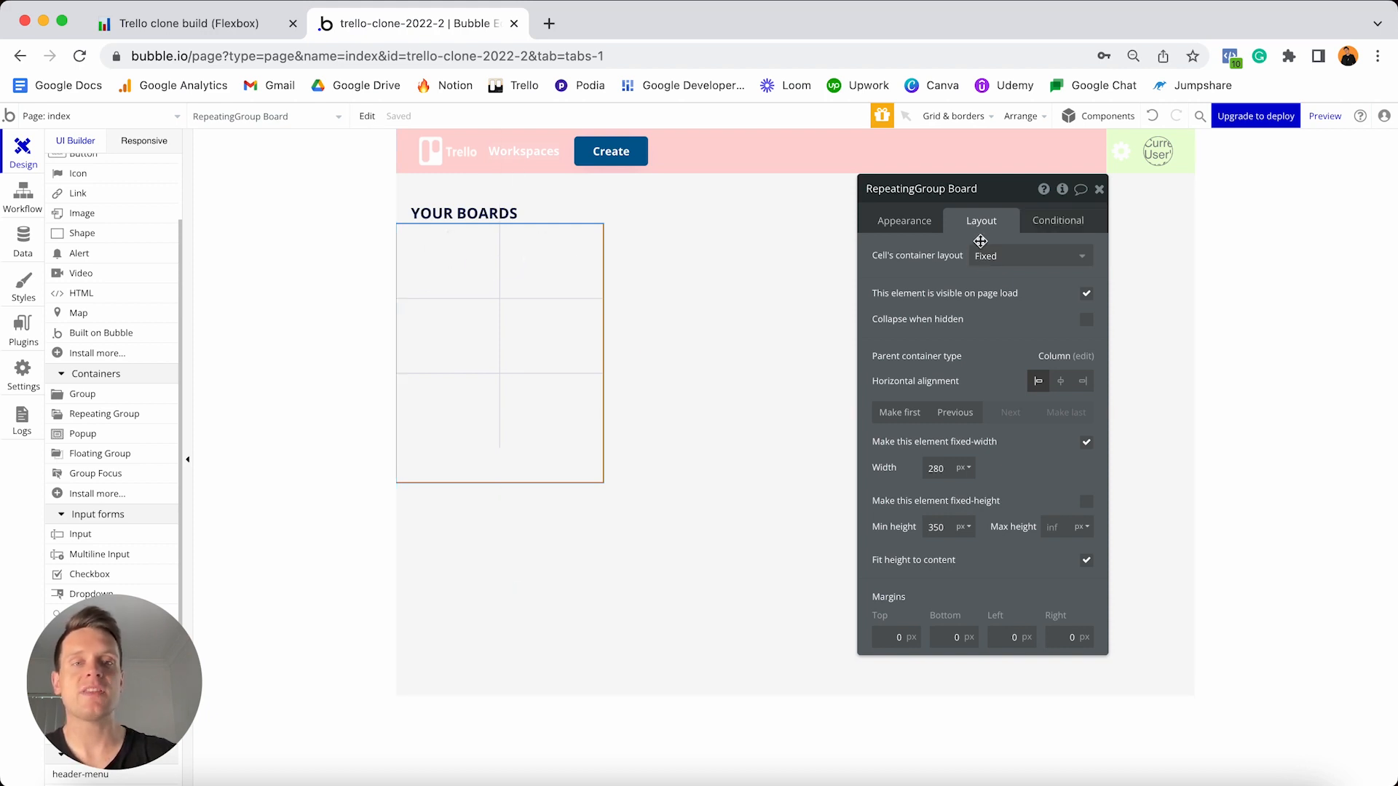
- Arrange the cells in a Row, untick fixed-width and set the minimum width to 0
left_click(1005, 256)
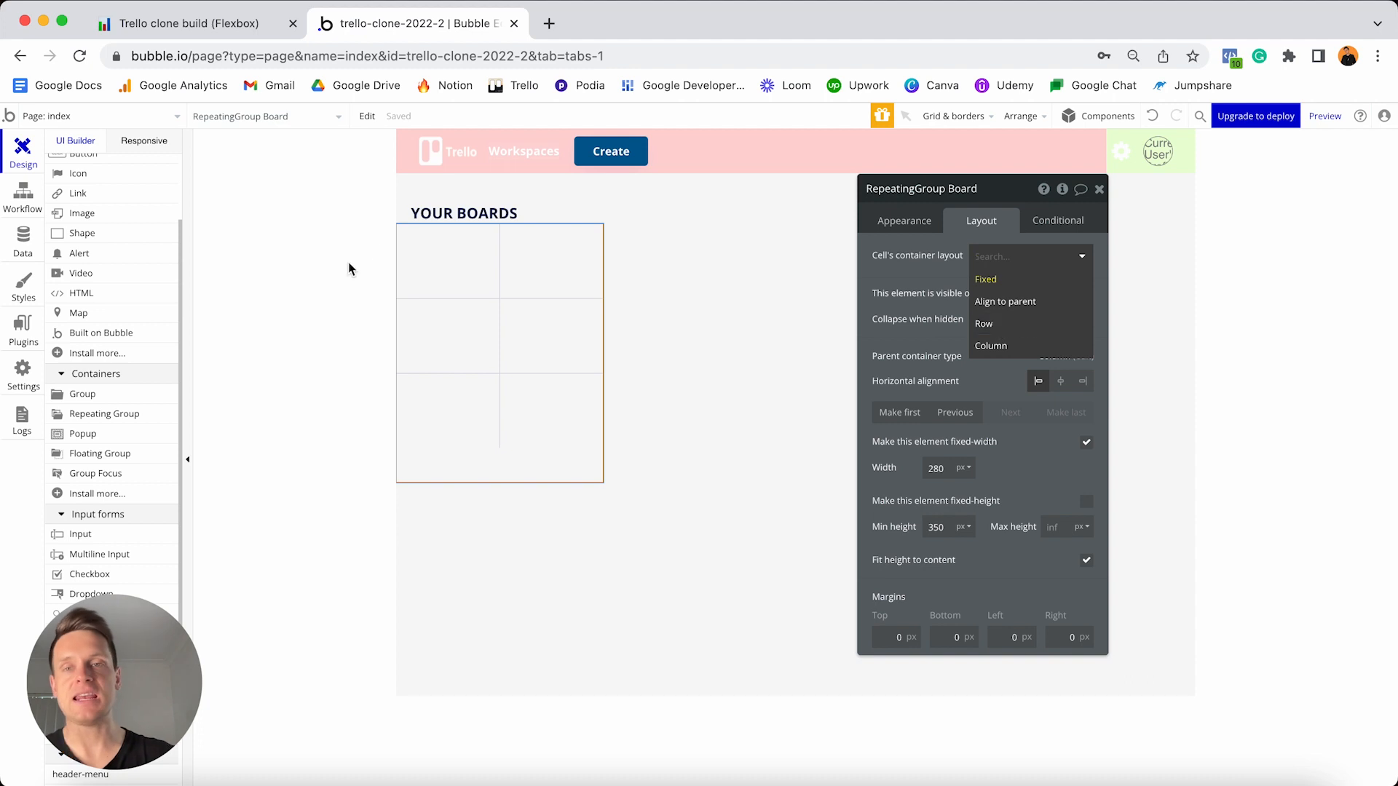
left_click(985, 326)
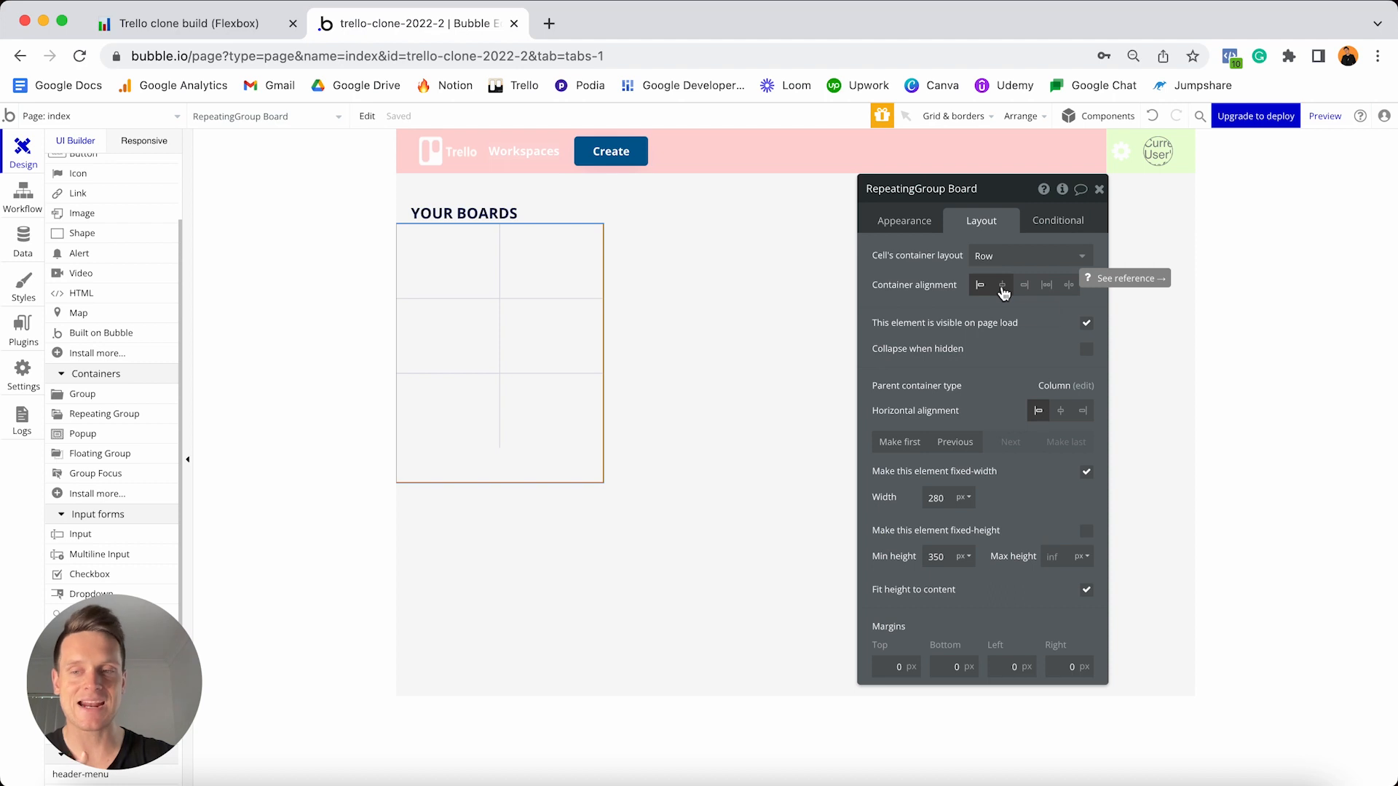
left_click(1086, 473)
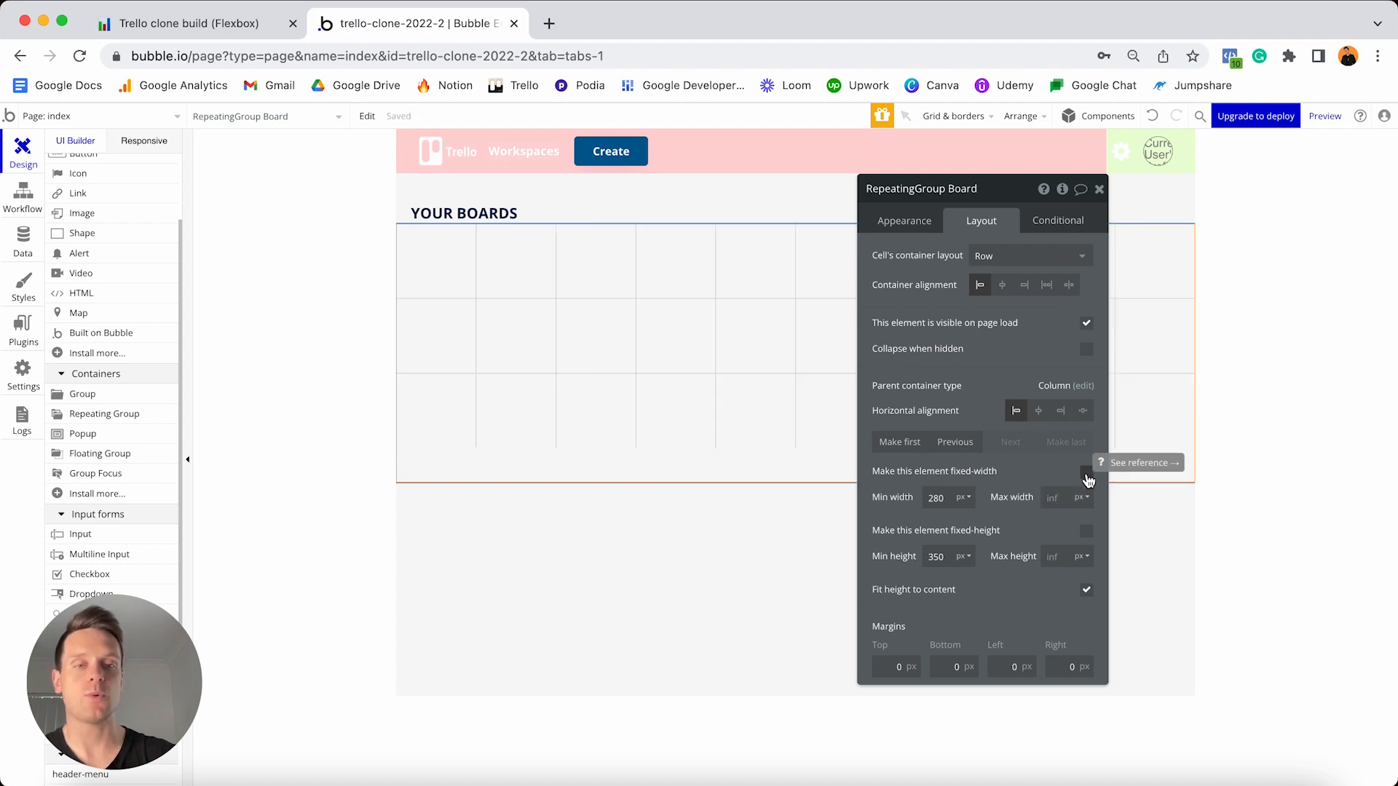
double_click(948, 497)
type("0")
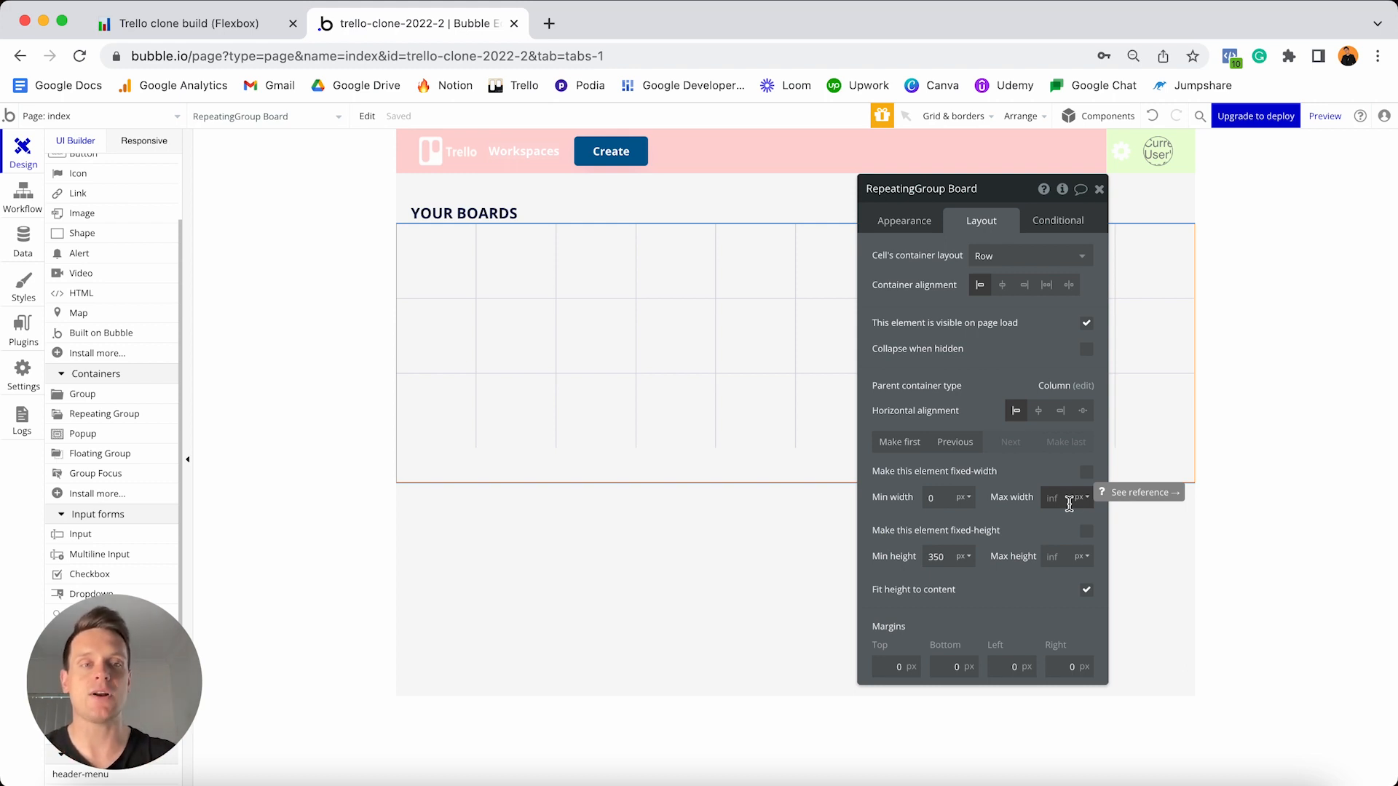
left_click(145, 143)
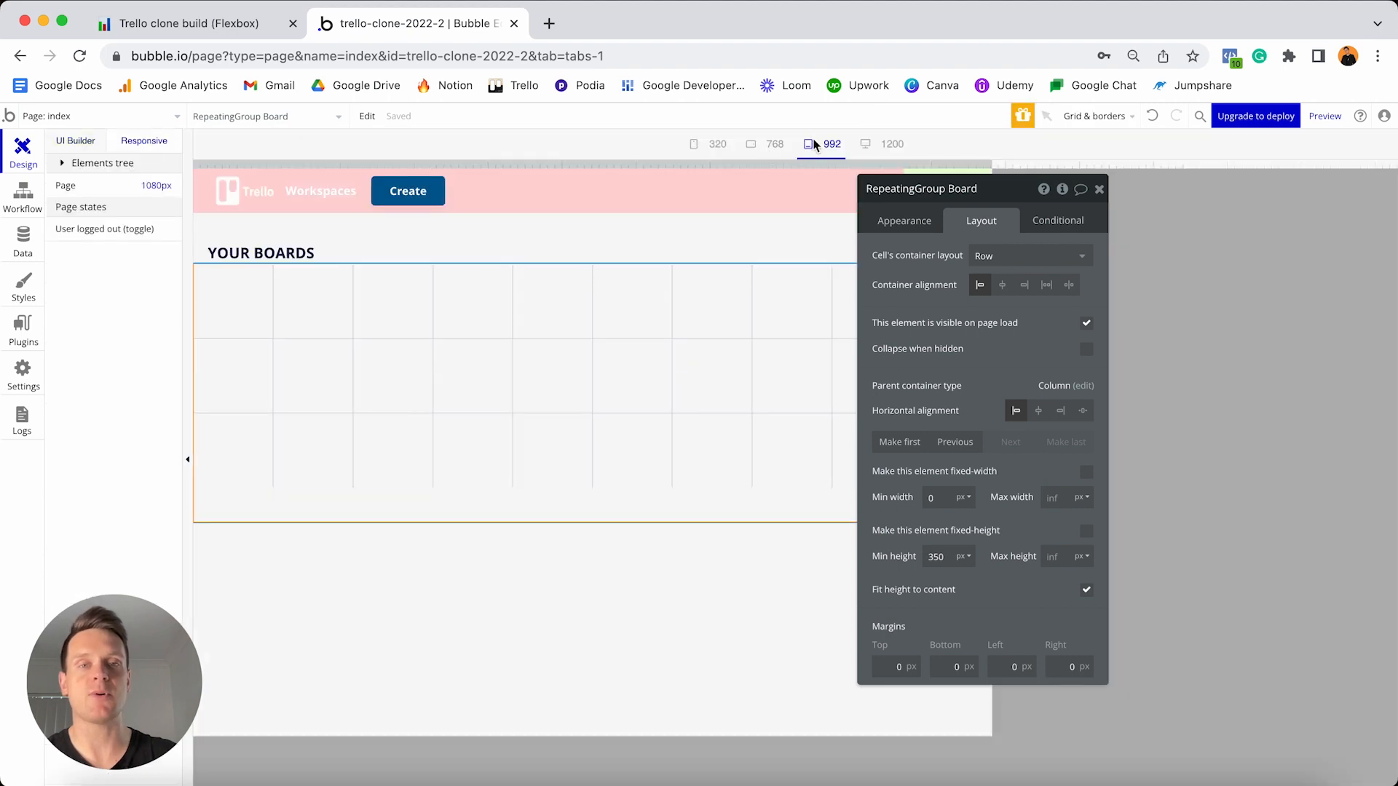
left_click(1099, 189)
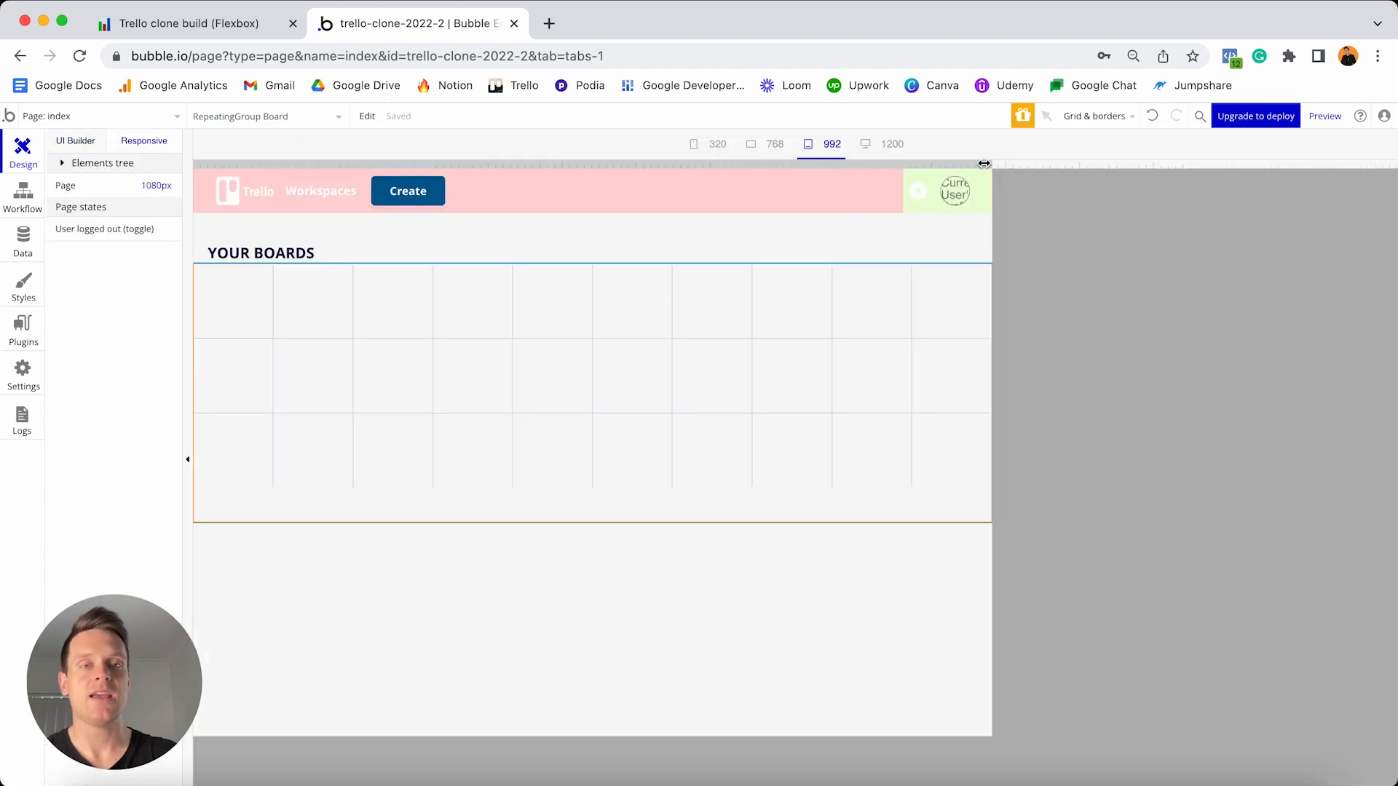
left_click_drag(984, 163, 1372, 120)
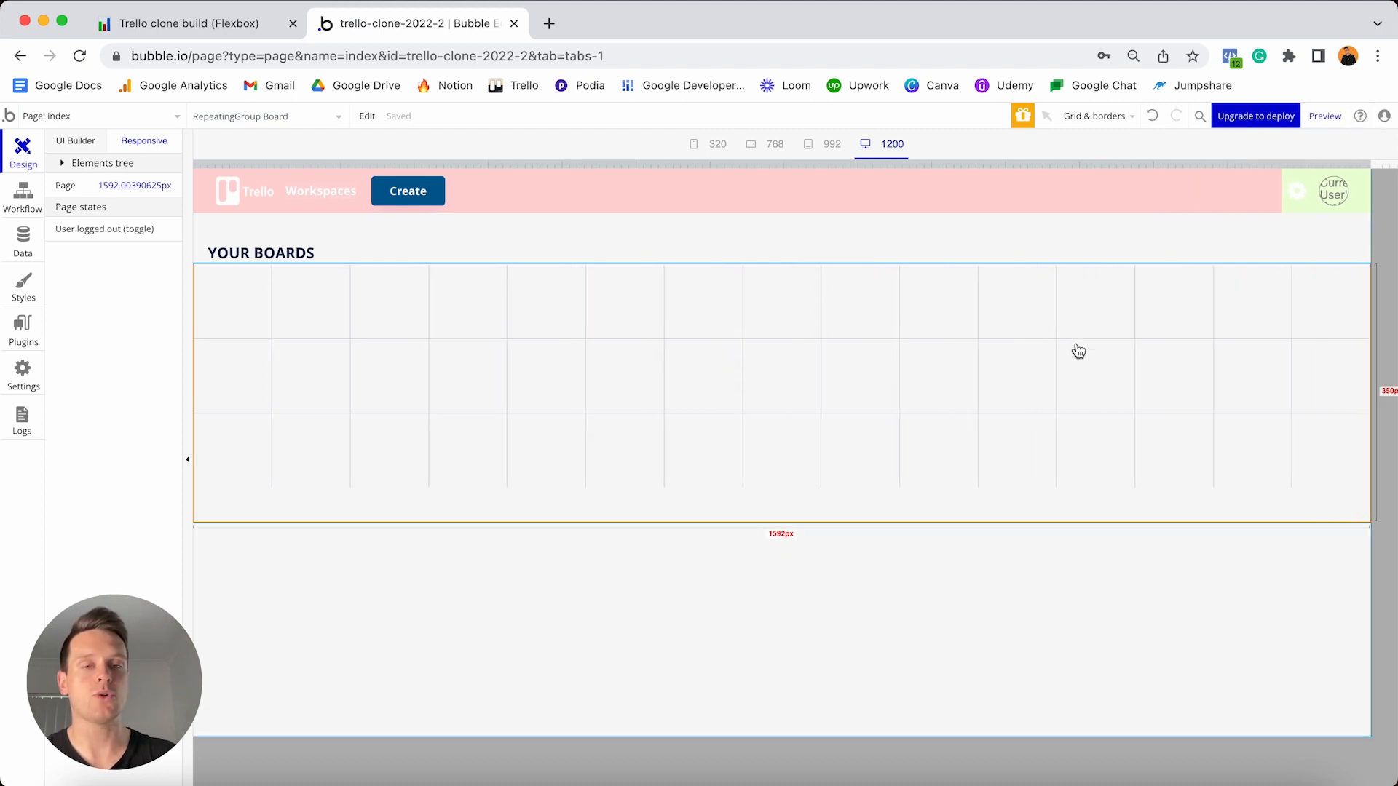
left_click_drag(1370, 164, 661, 178)
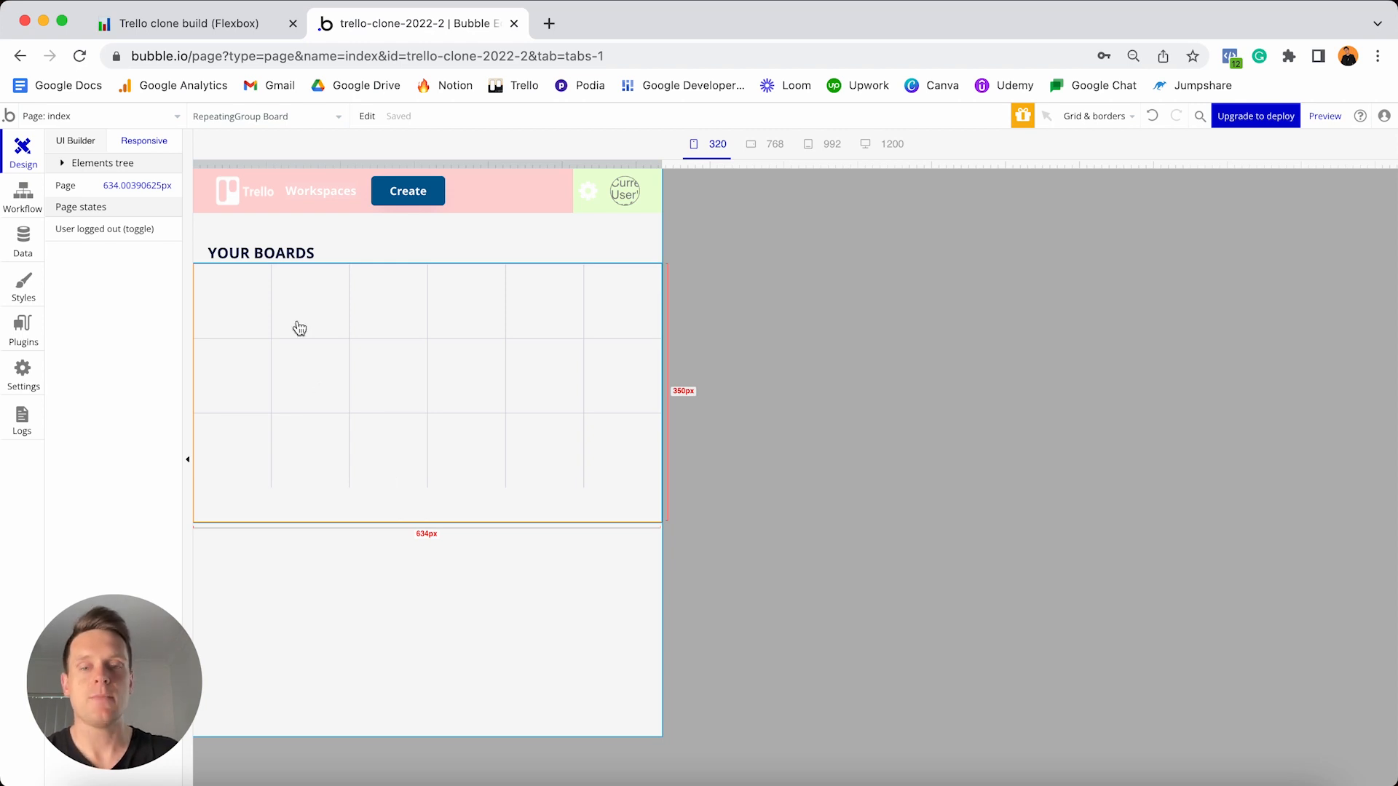
left_click(71, 144)
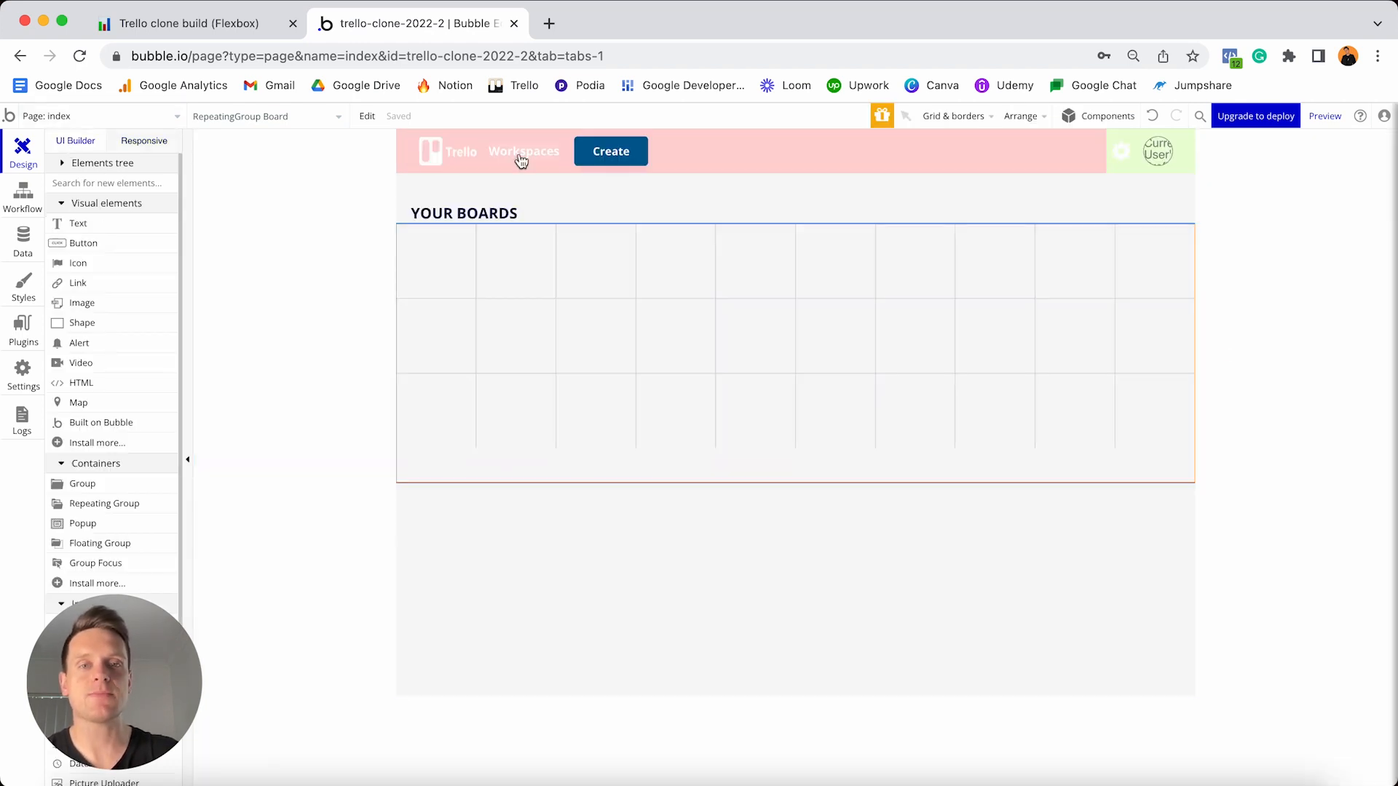
double_click(747, 294)
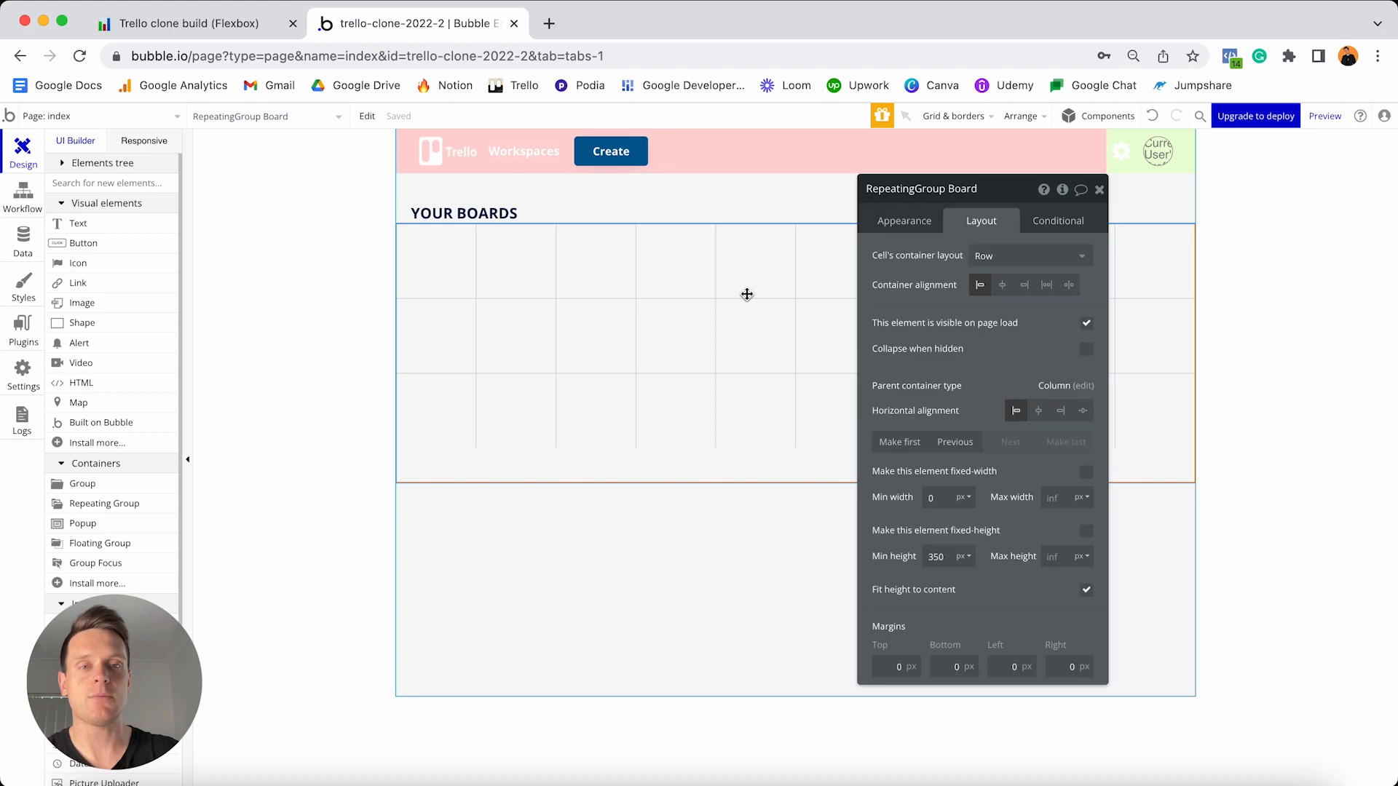
- Set the minimum column width to 320 and check the layout at the 320 px phone width
left_click(902, 222)
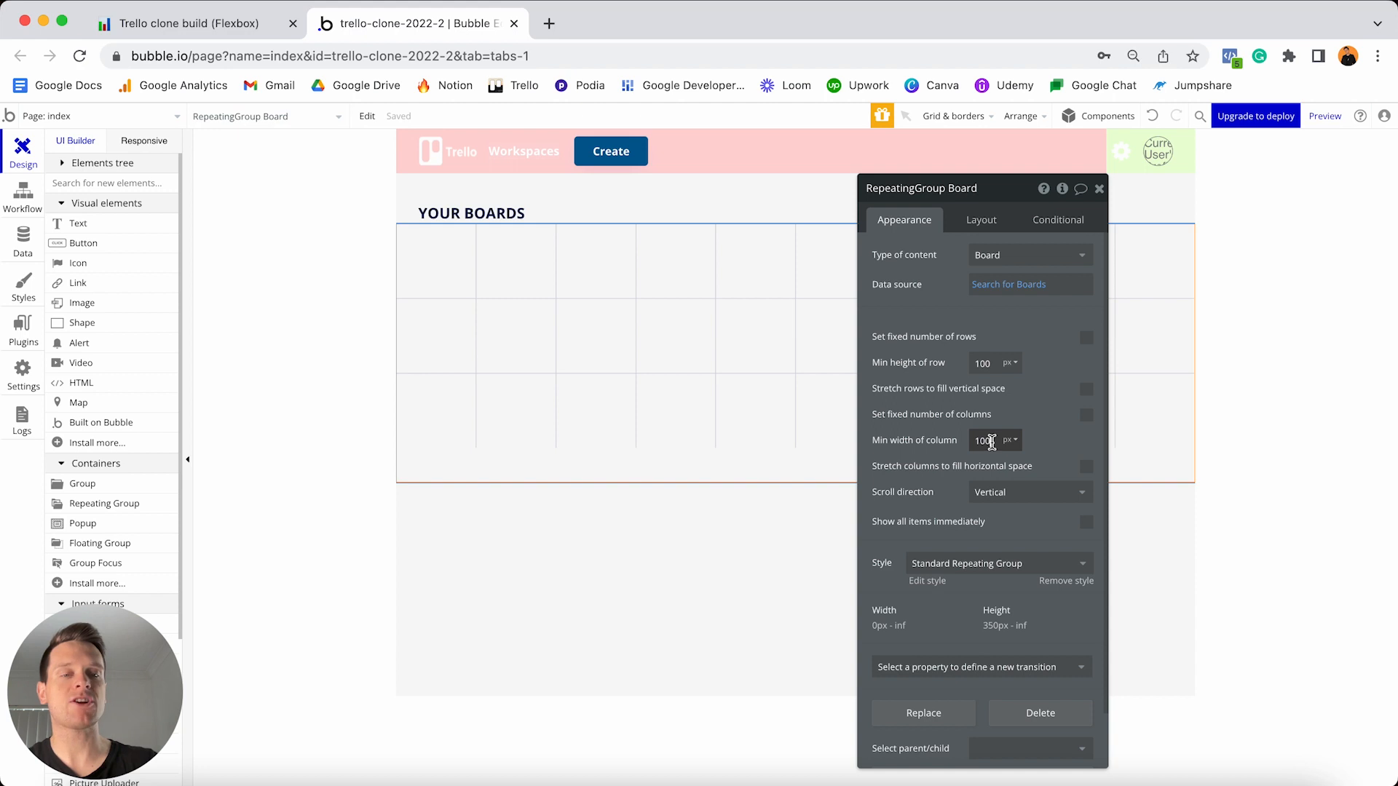
left_click(1020, 443)
type("320")
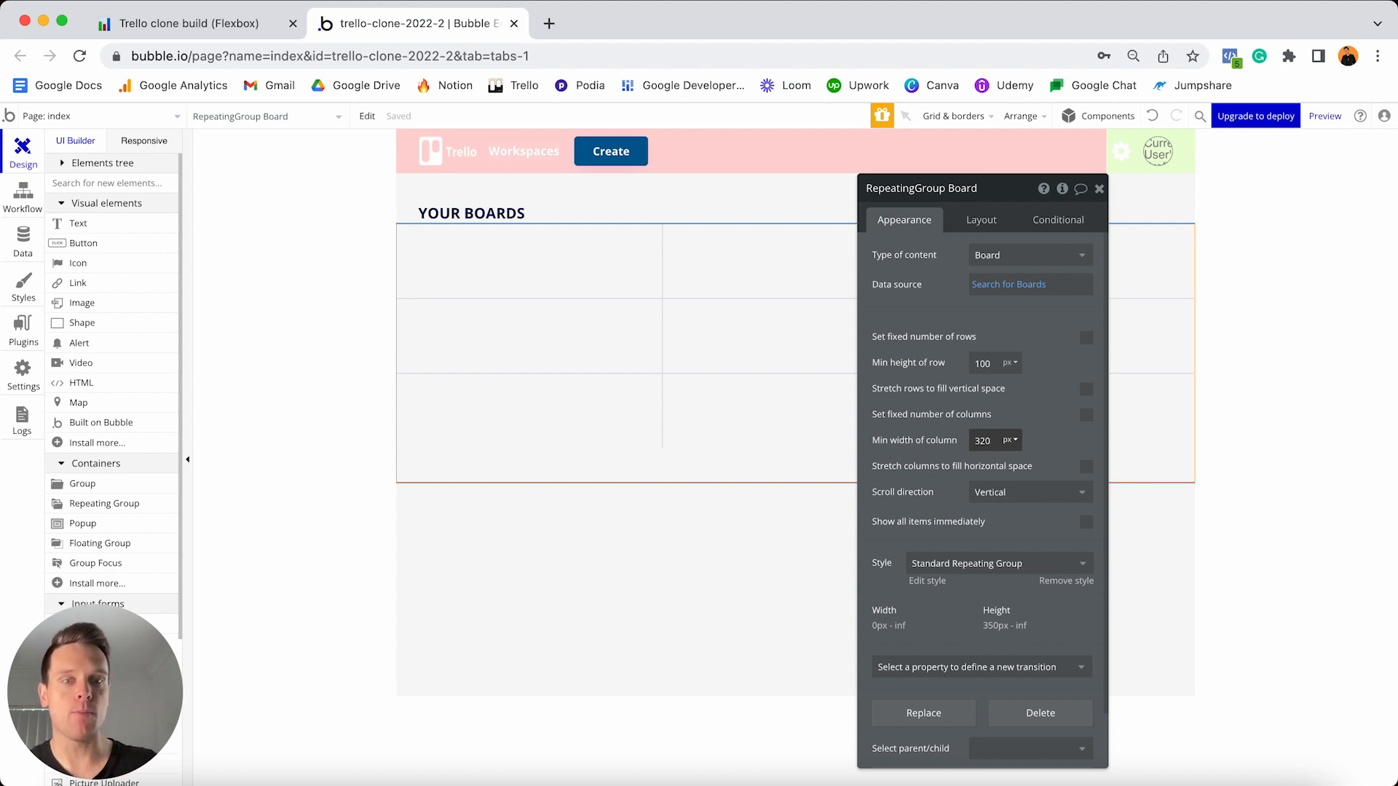
left_click(142, 142)
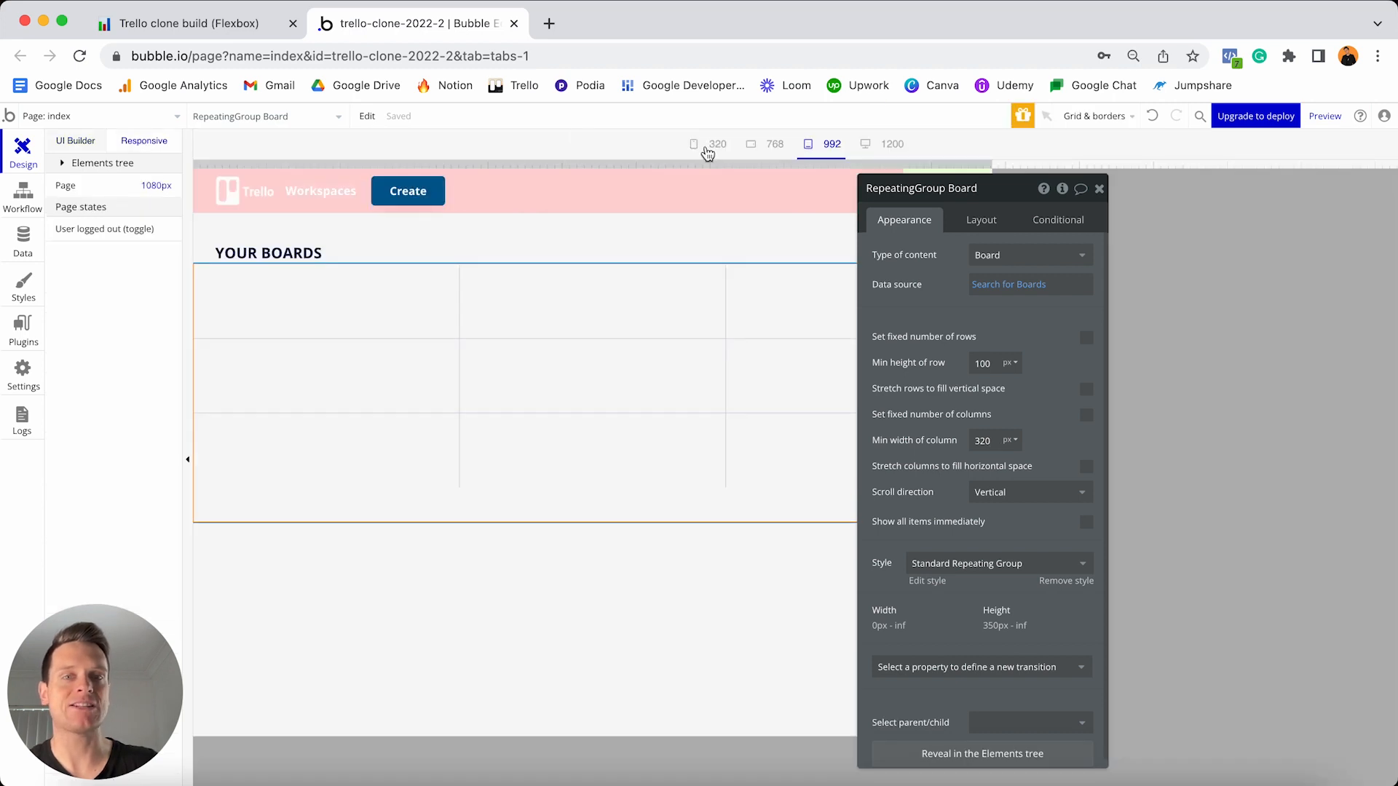
left_click(713, 148)
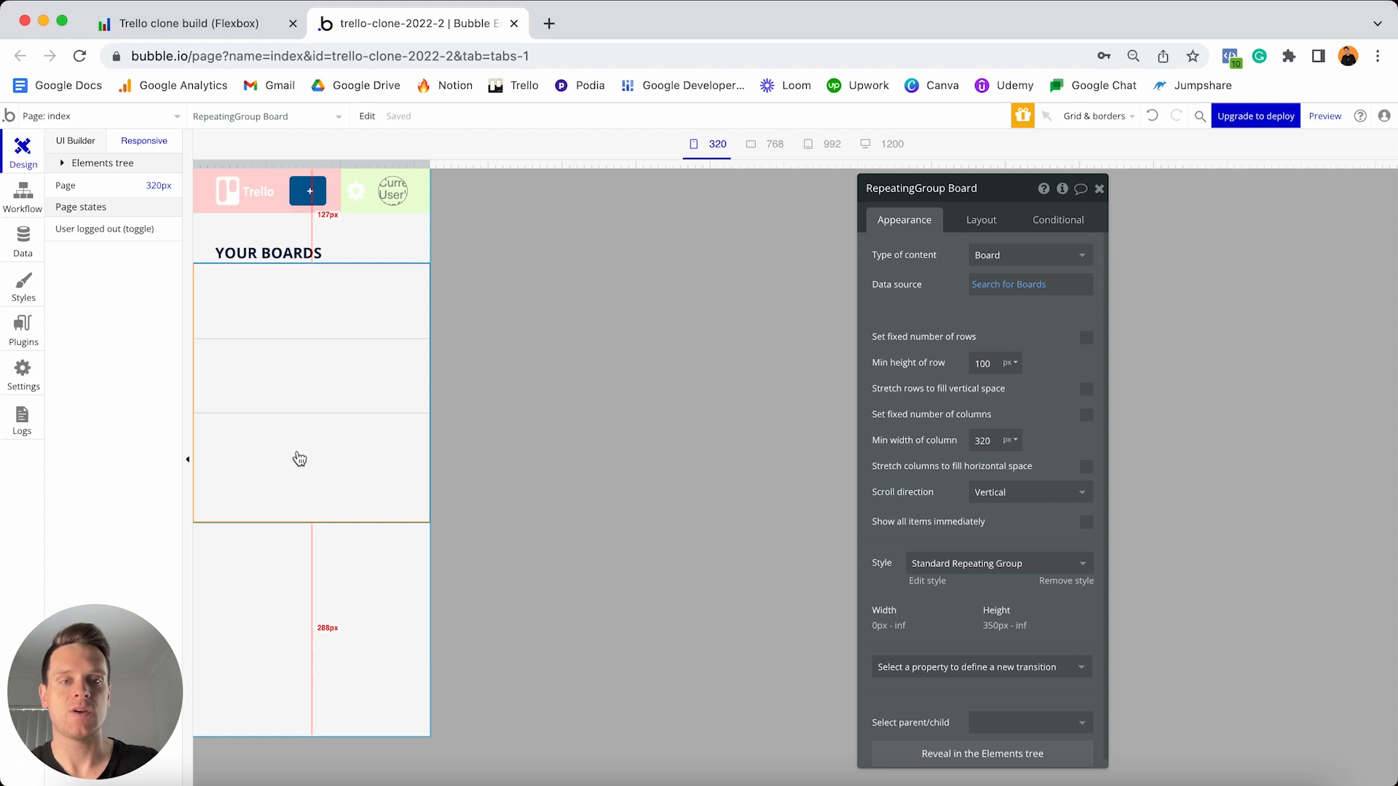
left_click(85, 146)
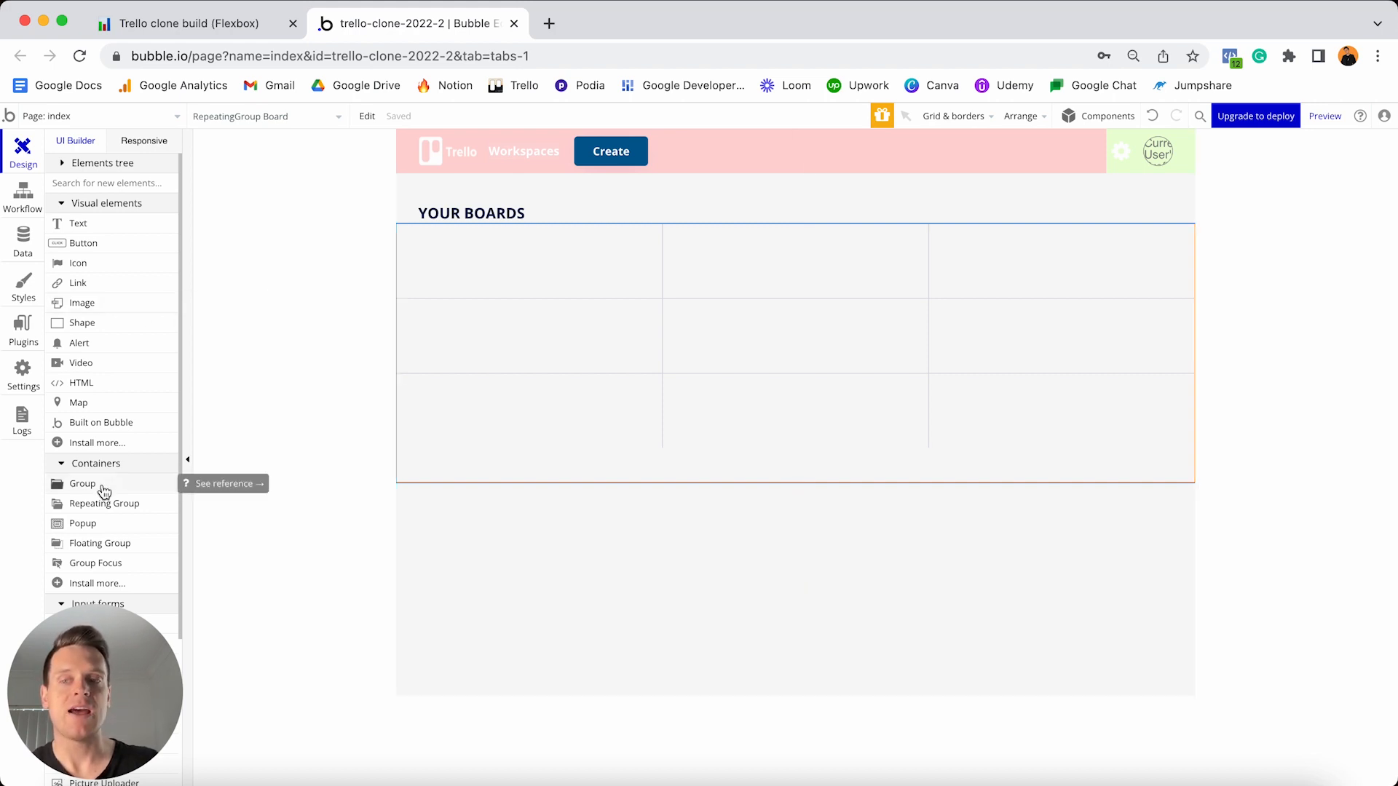
- Drag a Group from Containers into the board repeating group's first cell
left_click_drag(104, 492, 517, 239)
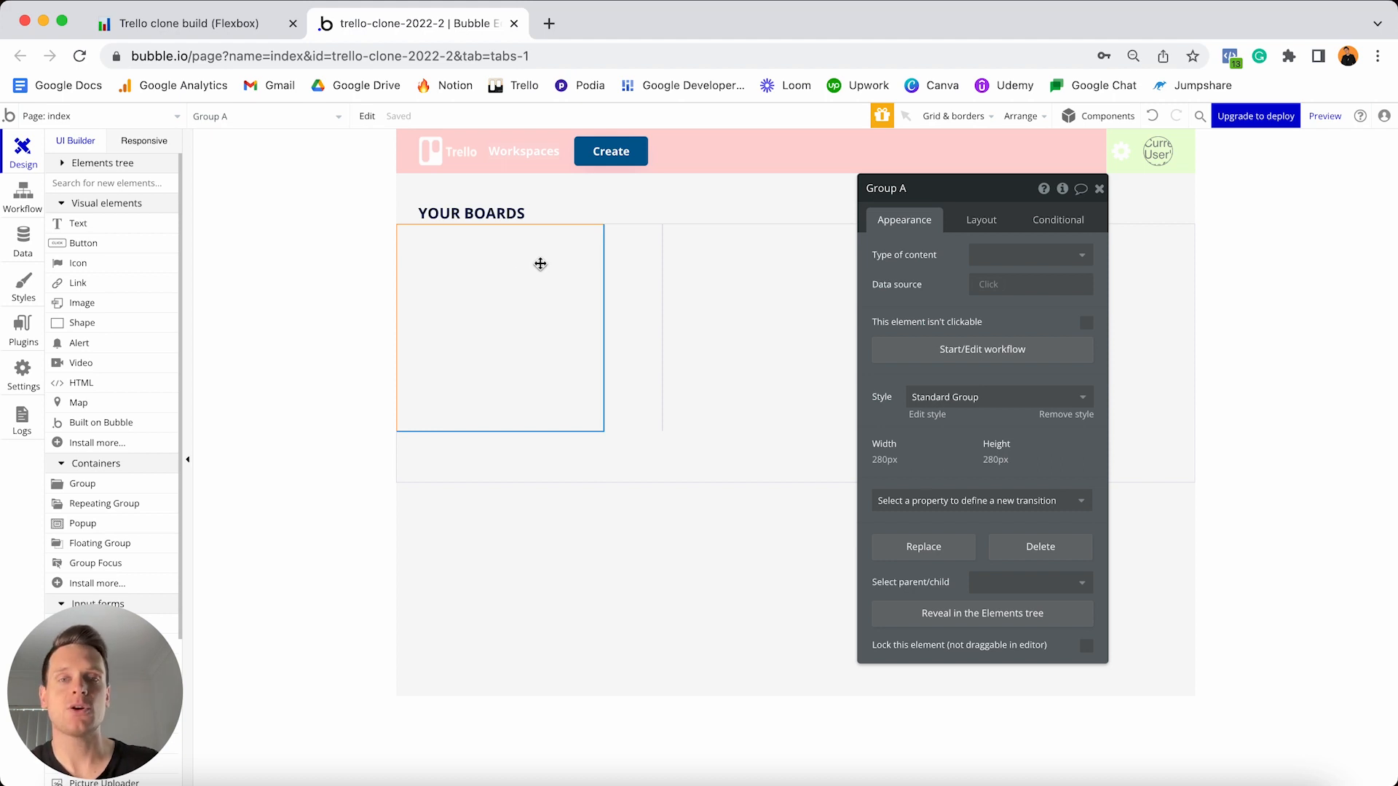
- Remove Group A's Standard Group style and switch its background style to Image
left_click(1049, 415)
left_click(1015, 442)
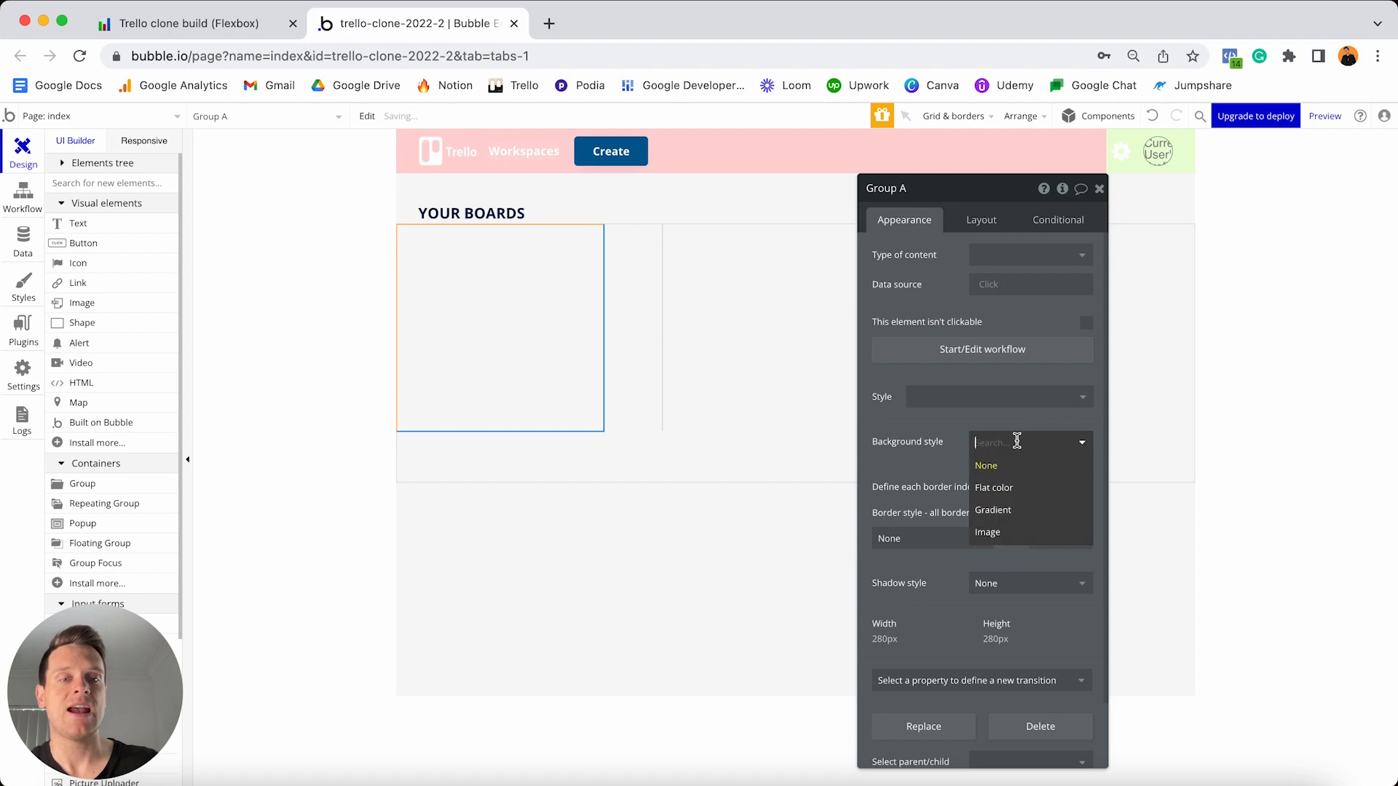
left_click(1001, 532)
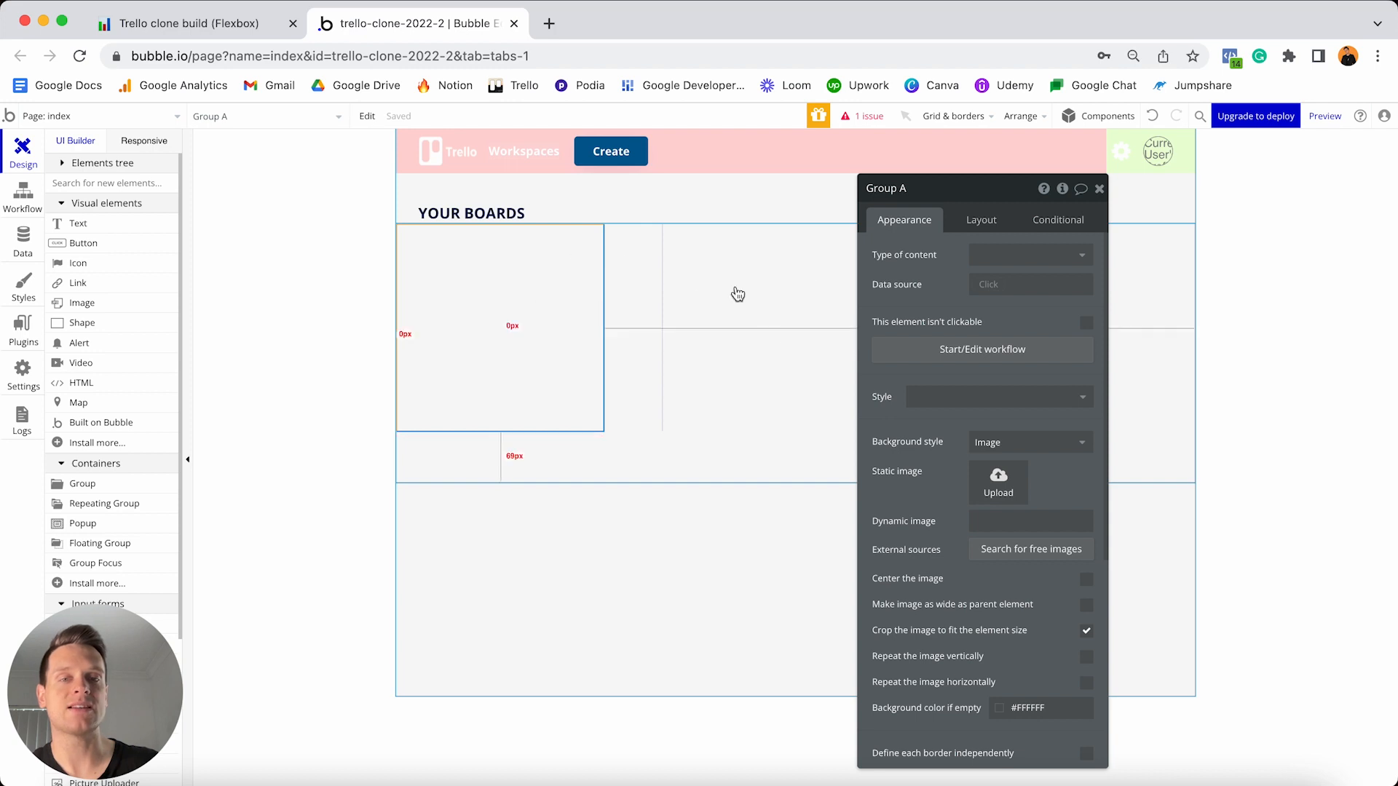
- Bind Group A's dynamic image to Current cell's Board's Featured-image:processed with Imgix
left_click(1086, 521)
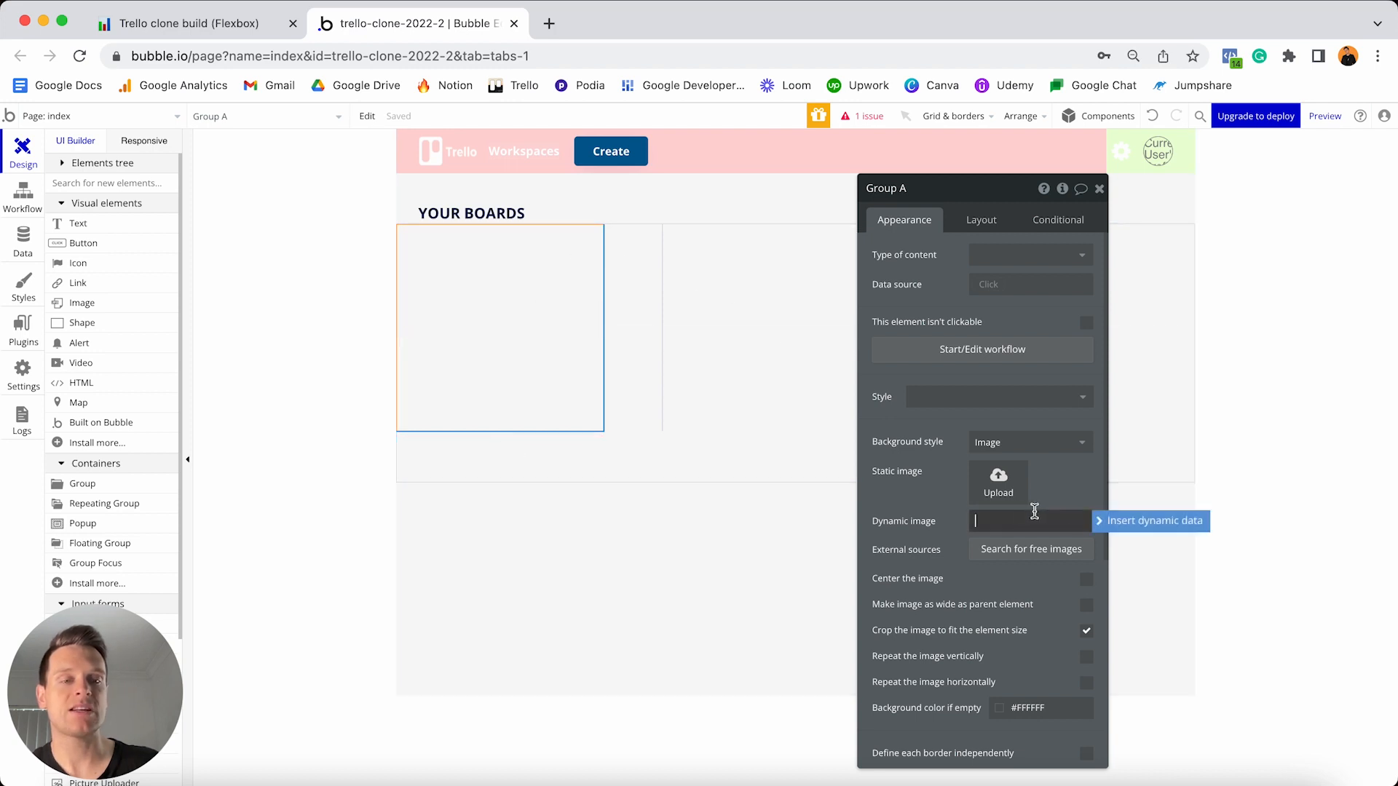
left_click(1099, 524)
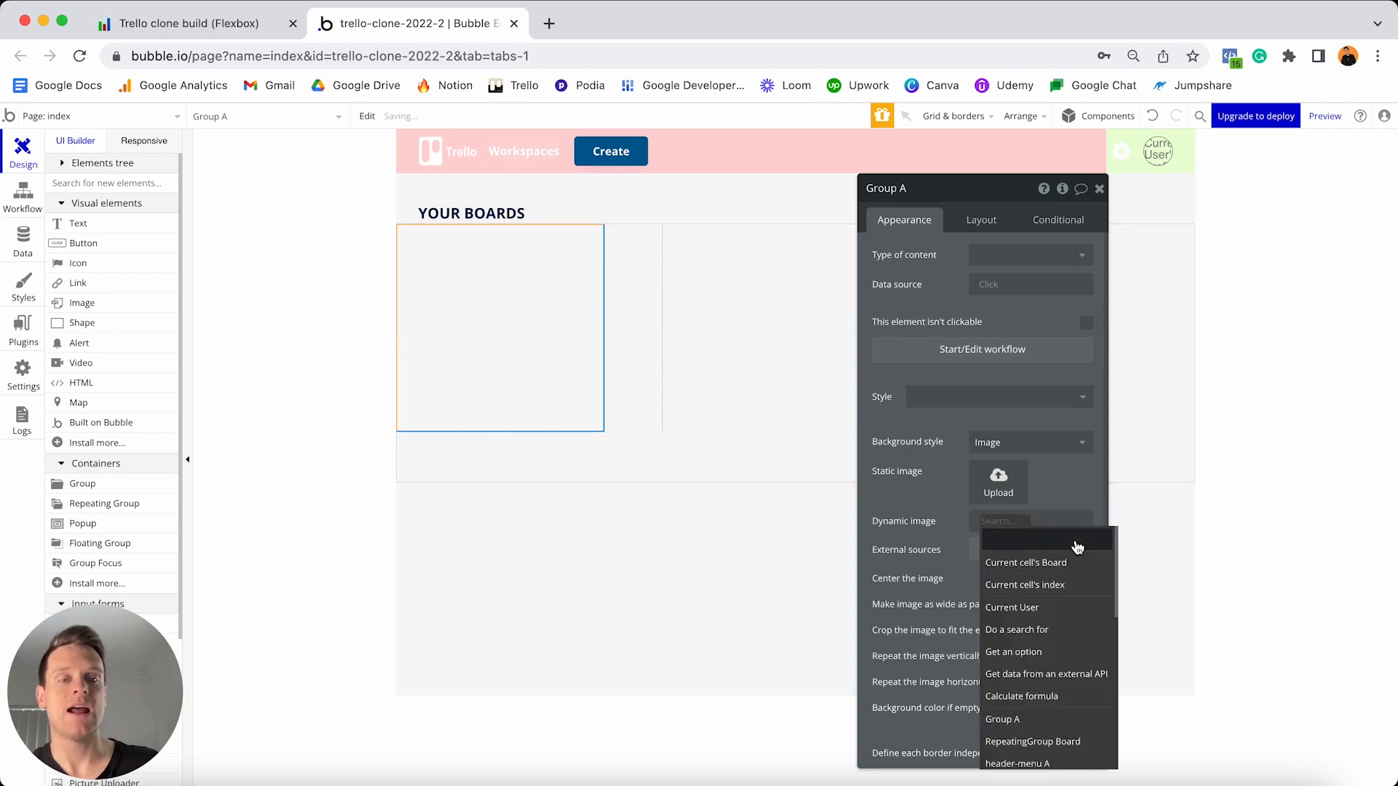
left_click(1038, 572)
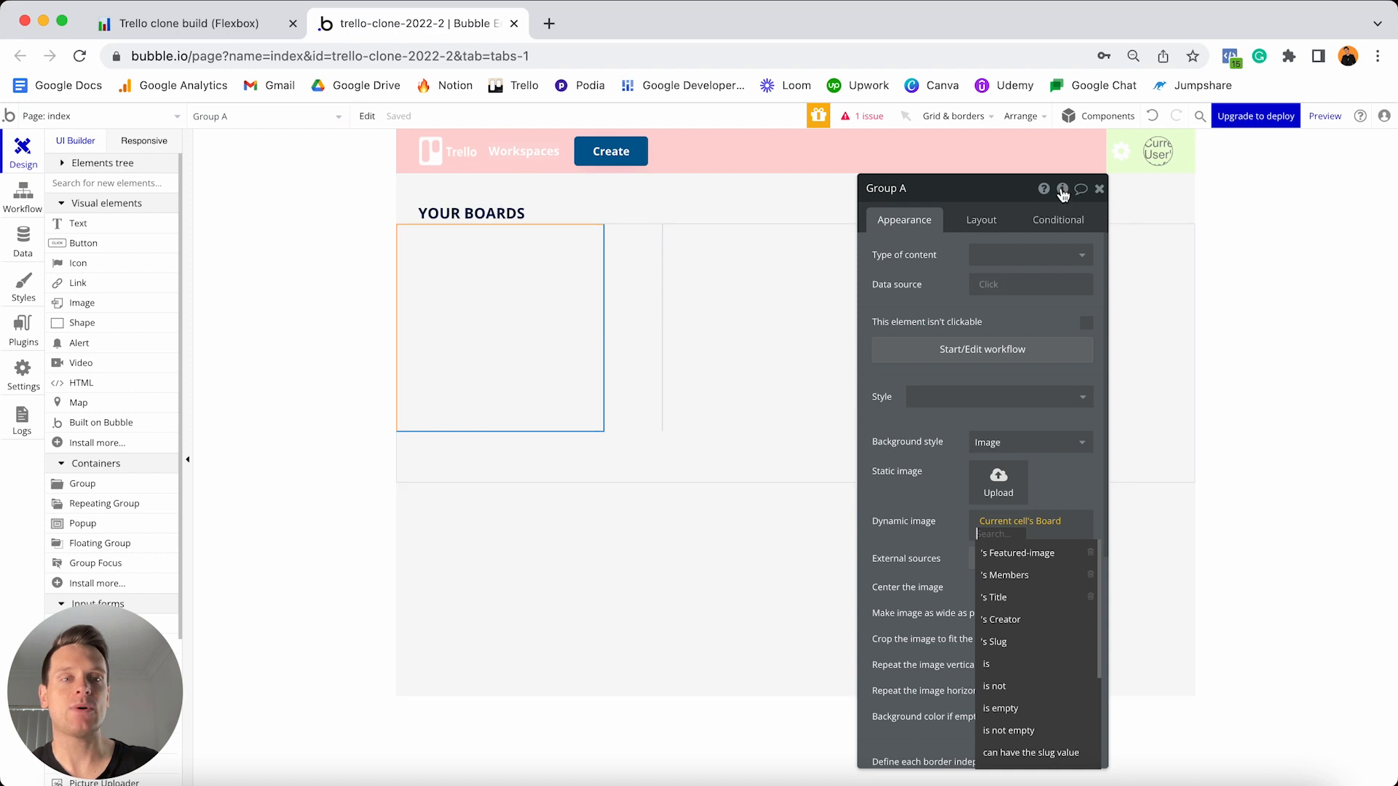
left_click(1100, 189)
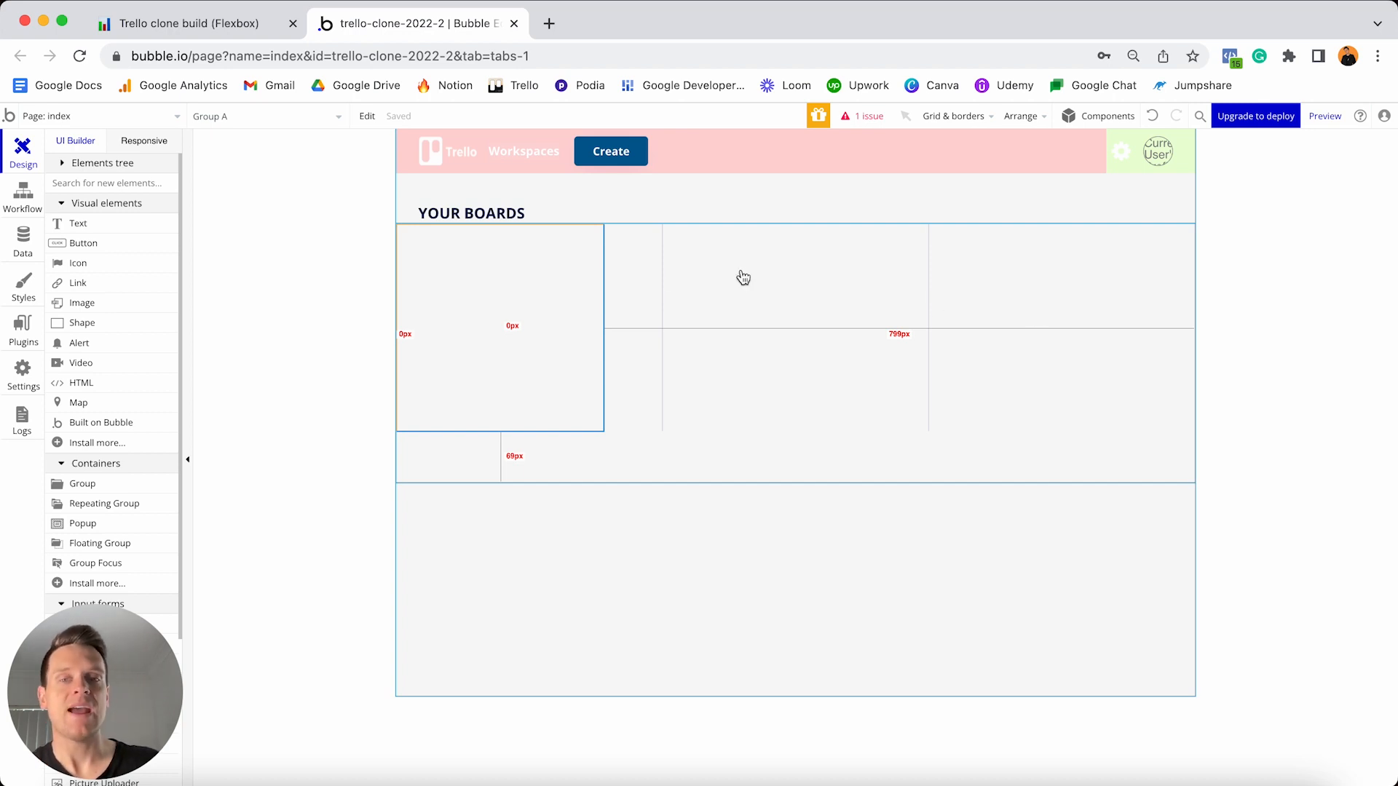
double_click(583, 304)
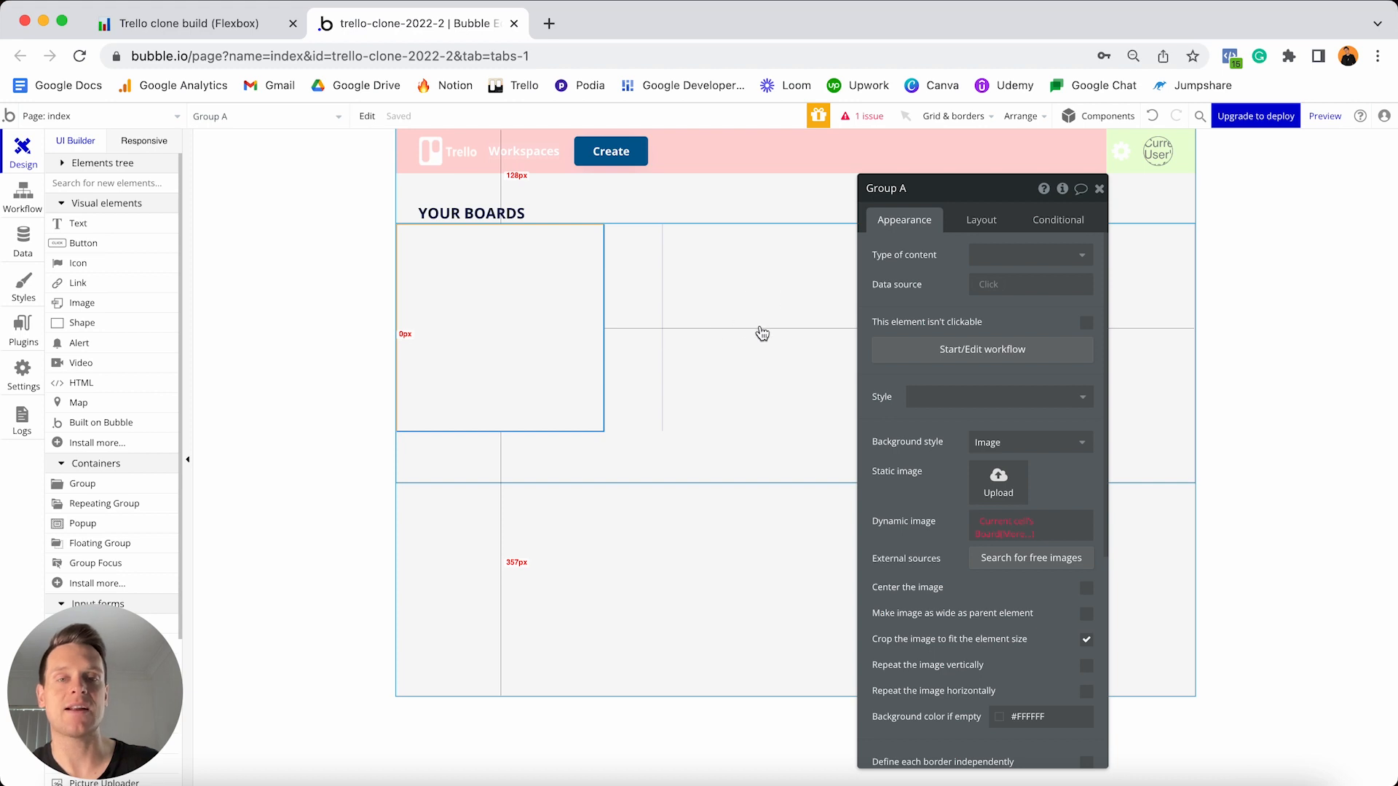
left_click(1013, 531)
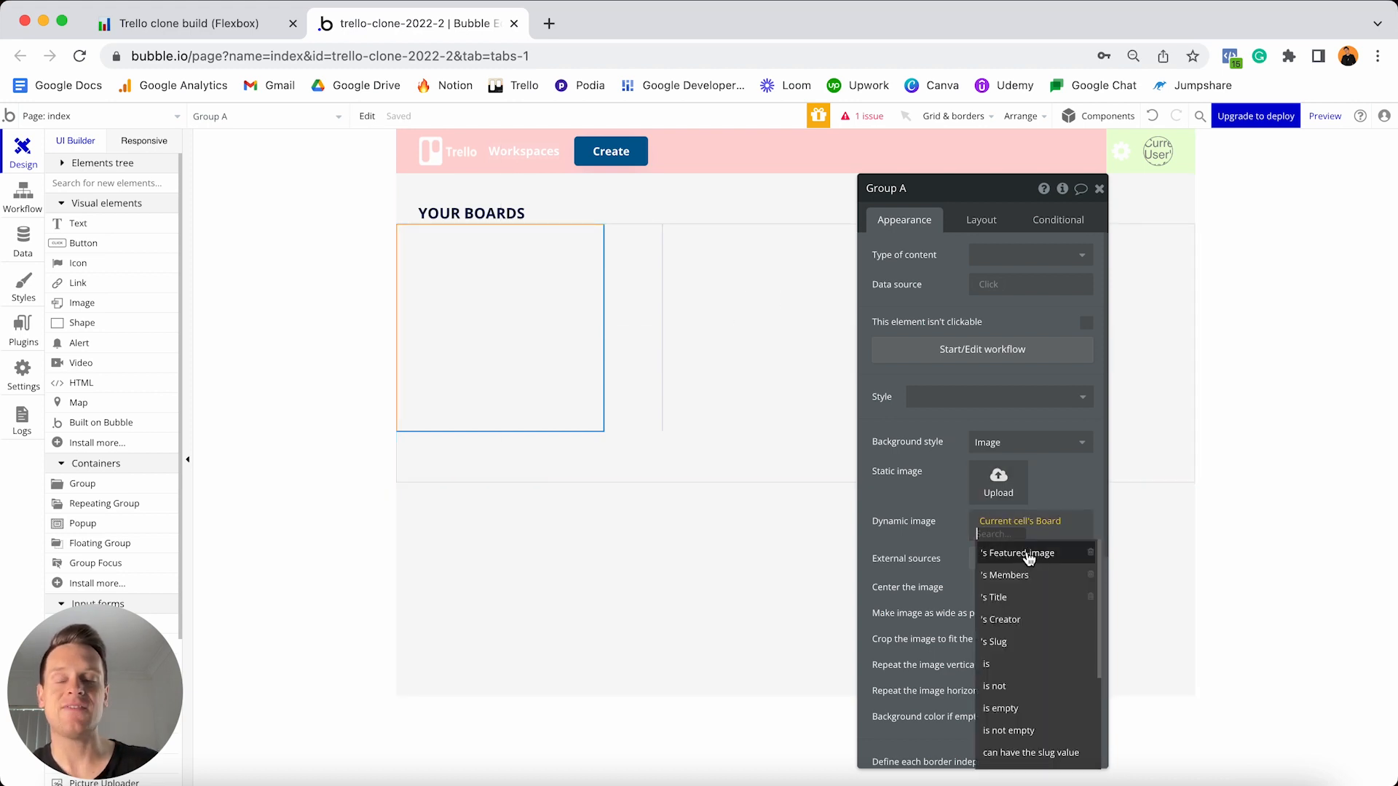
left_click(1028, 555)
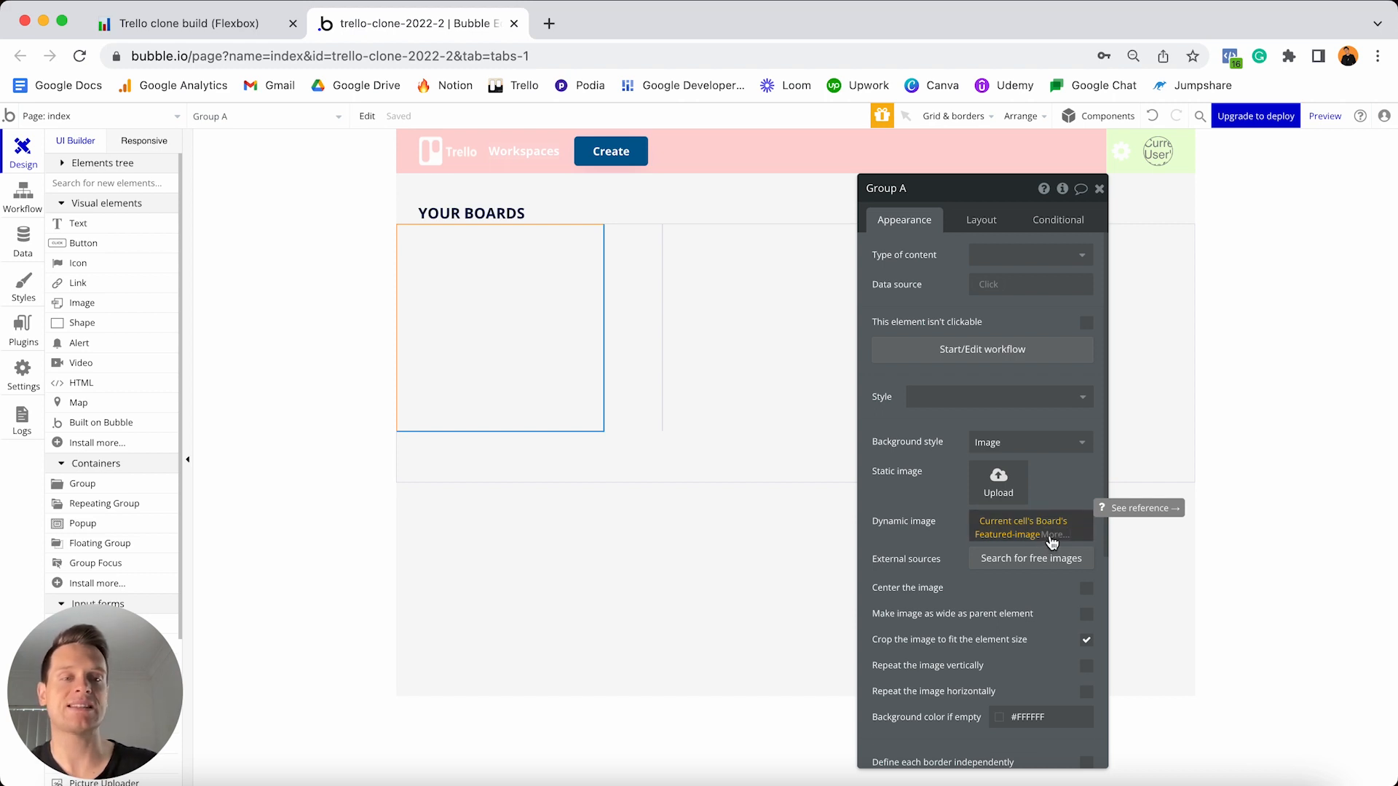
left_click(1052, 543)
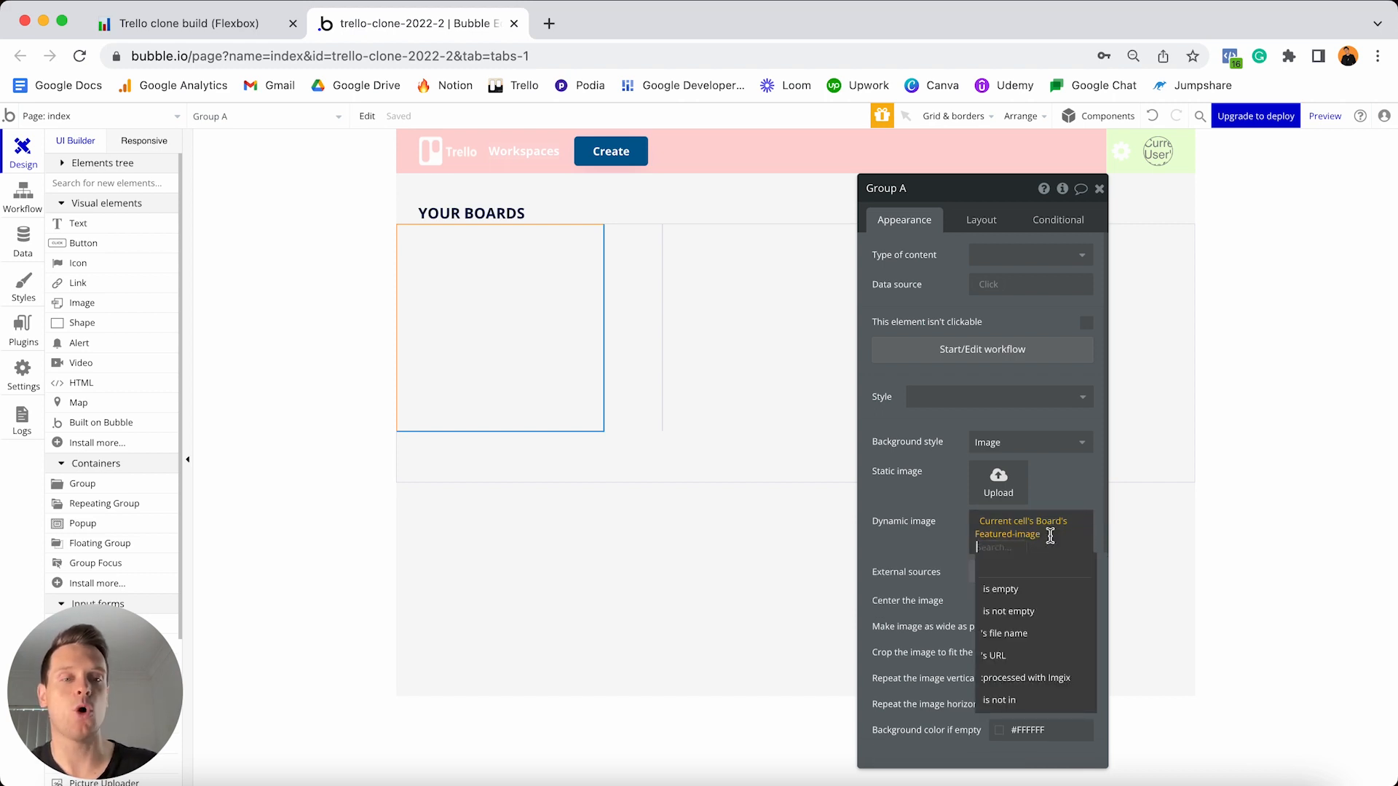
left_click(1029, 681)
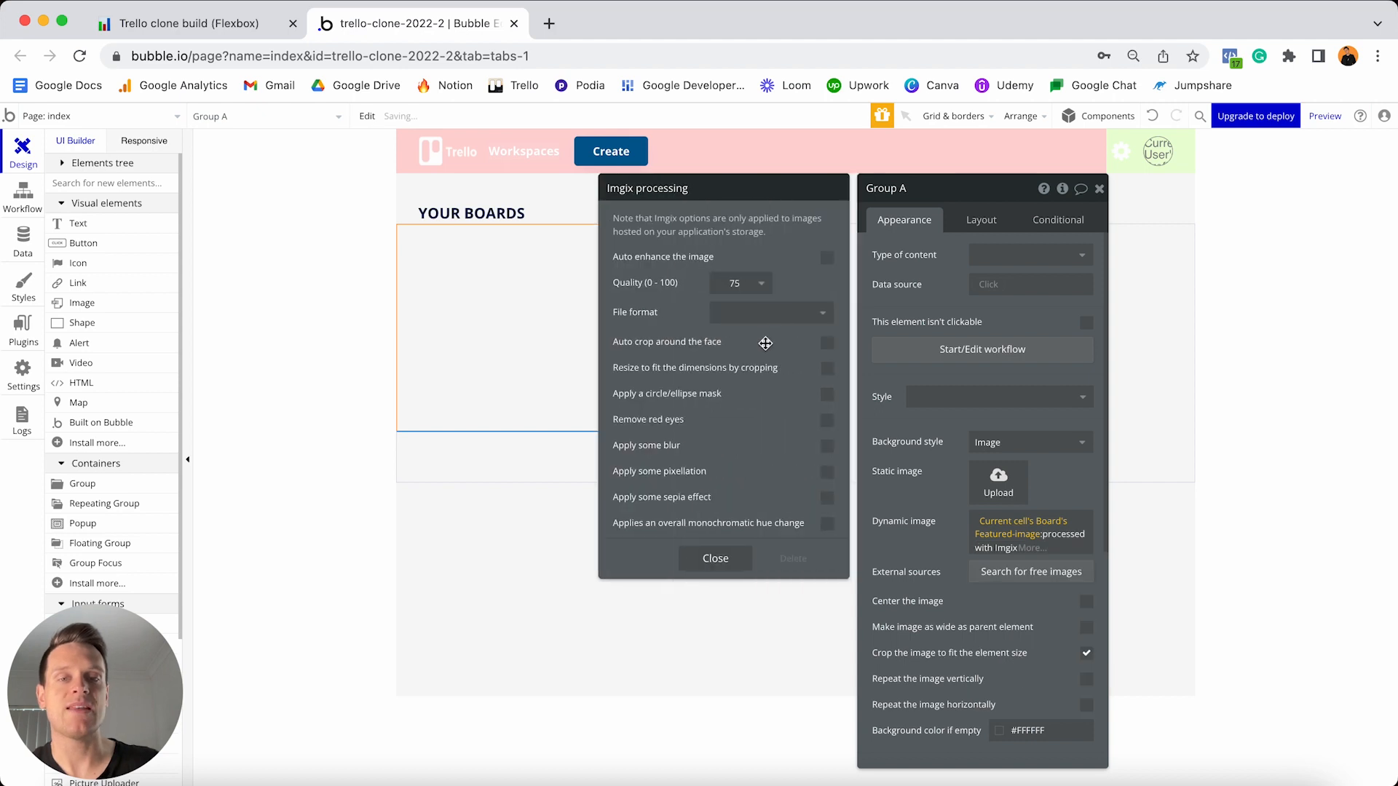
- Enable Imgix's 'Resize to fit the dimensions by cropping' option and close the panel
left_click(827, 368)
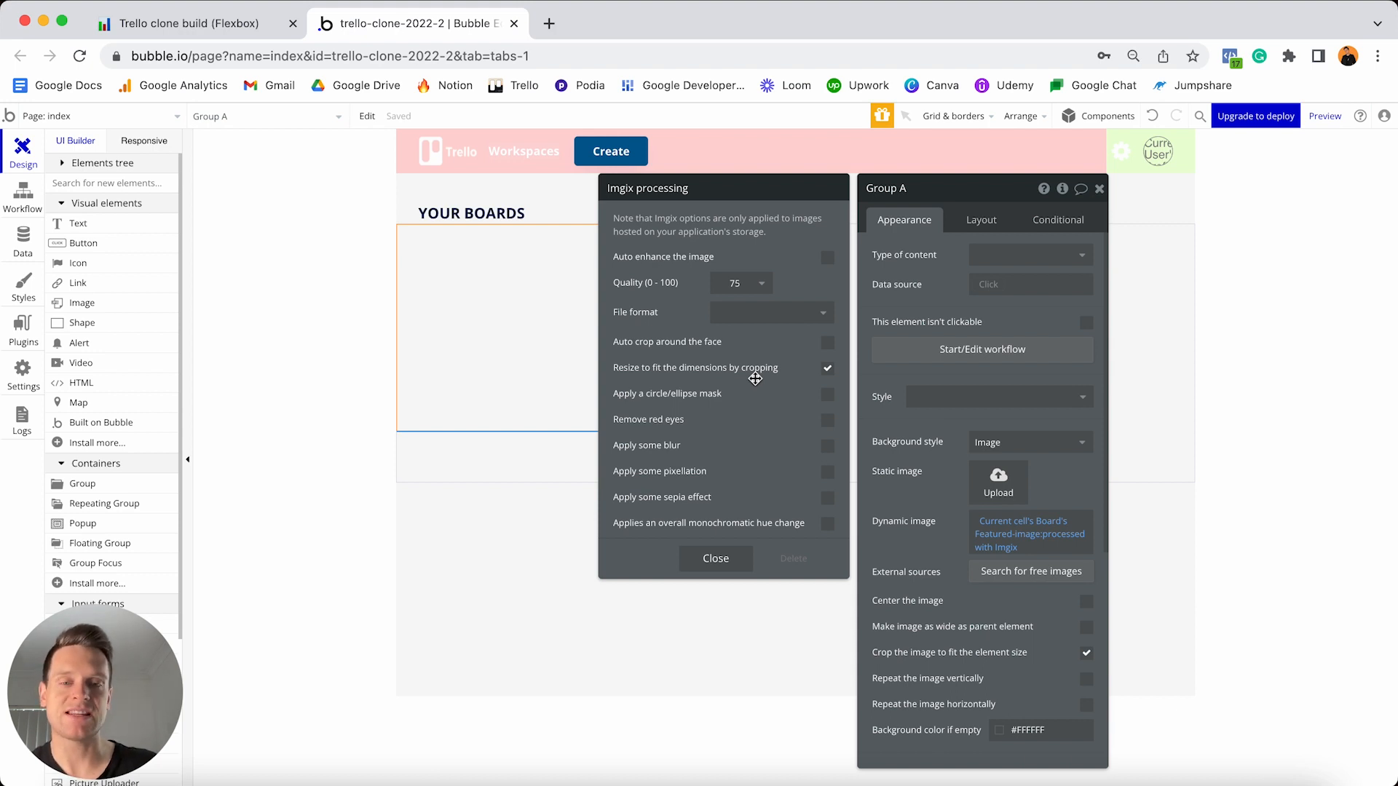
left_click(711, 561)
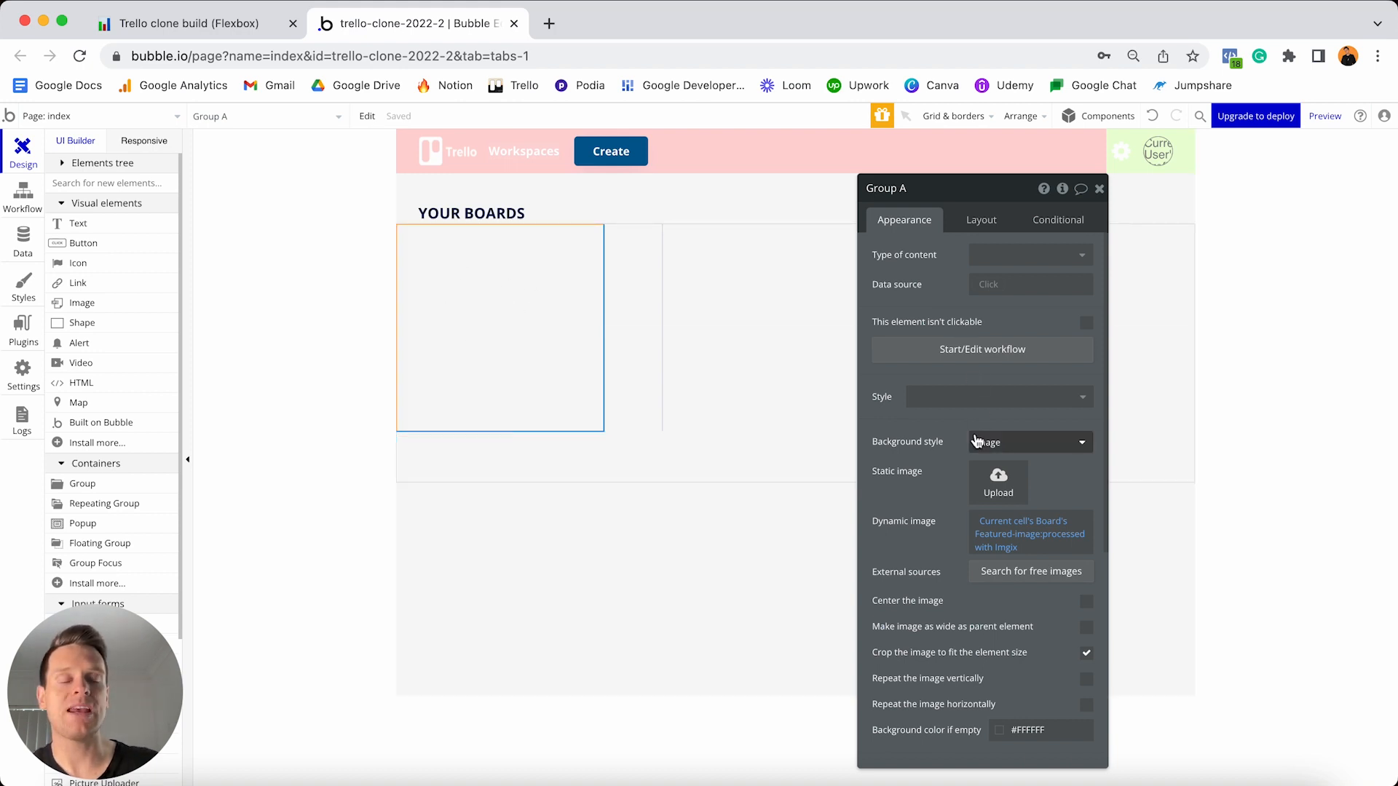
- Set Group A's 'Background color if empty' to #007AC0
scroll(976, 444, "down", 2)
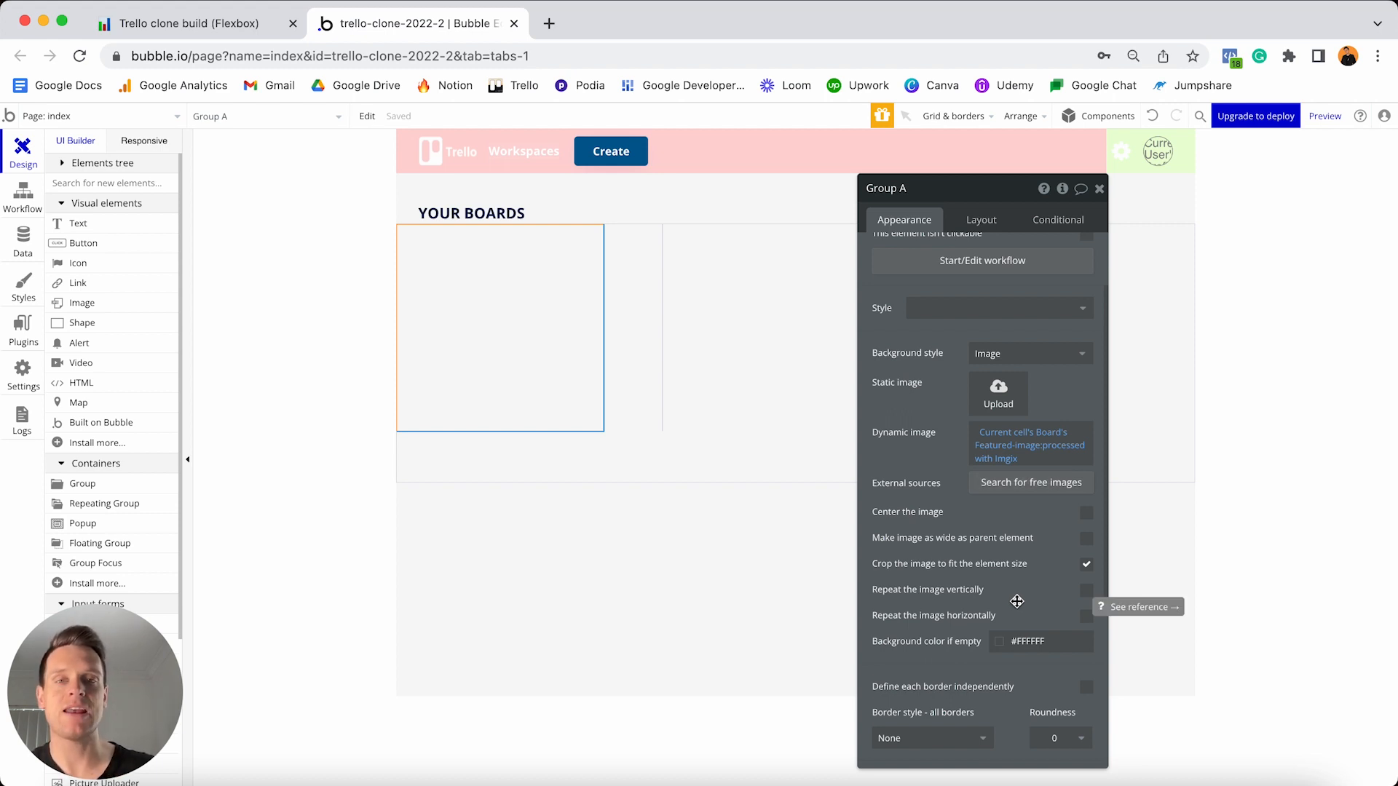
left_click(1048, 643)
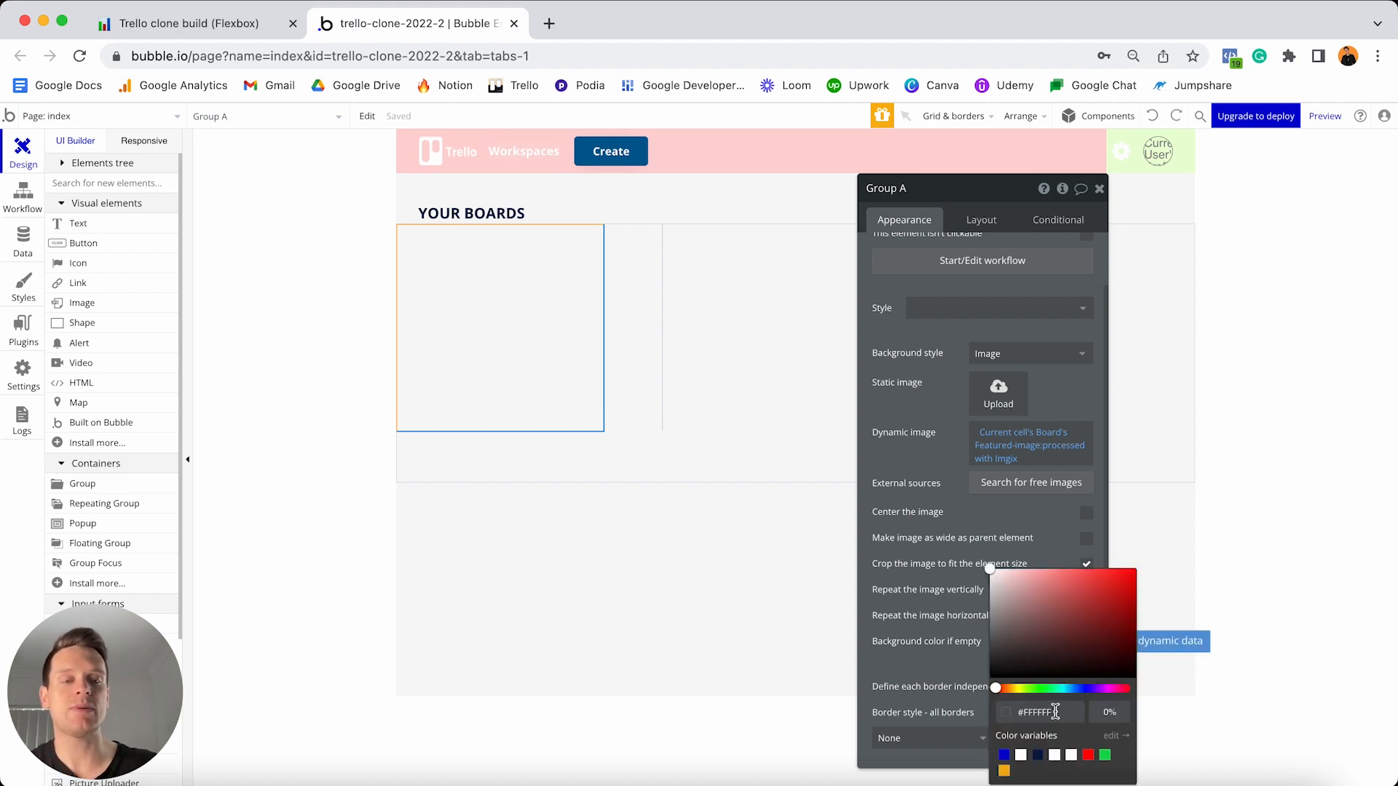
left_click(1054, 712)
type("#007AC0")
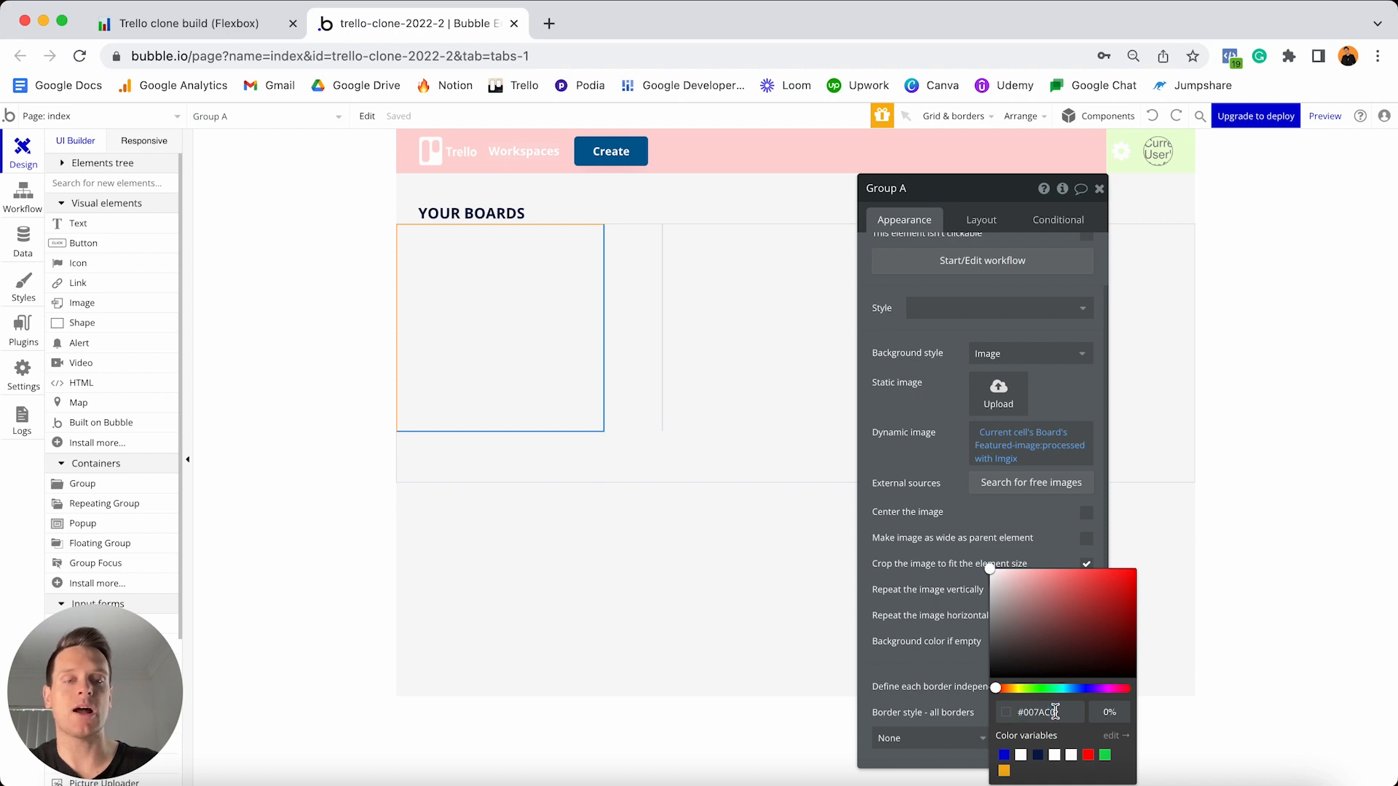
key("Return")
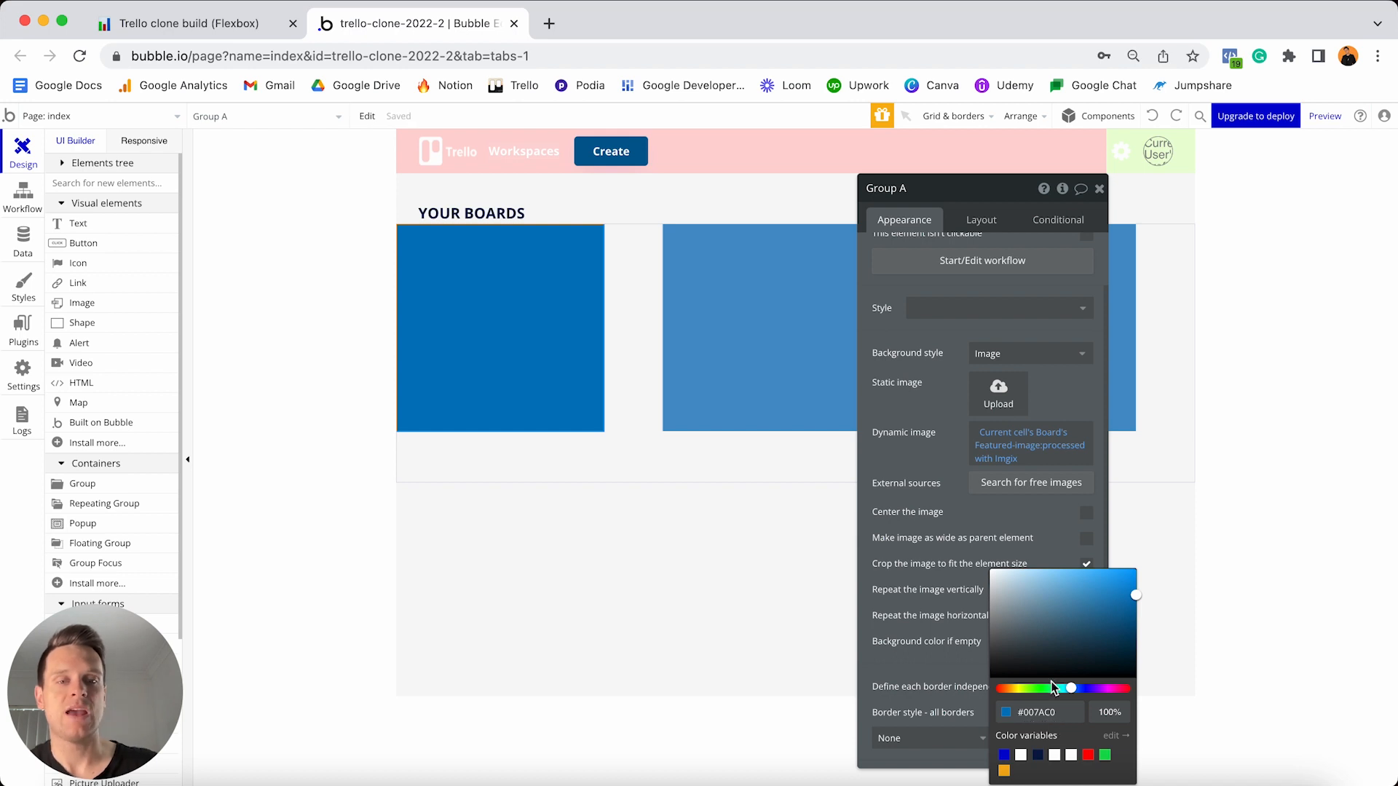
left_click(1048, 517)
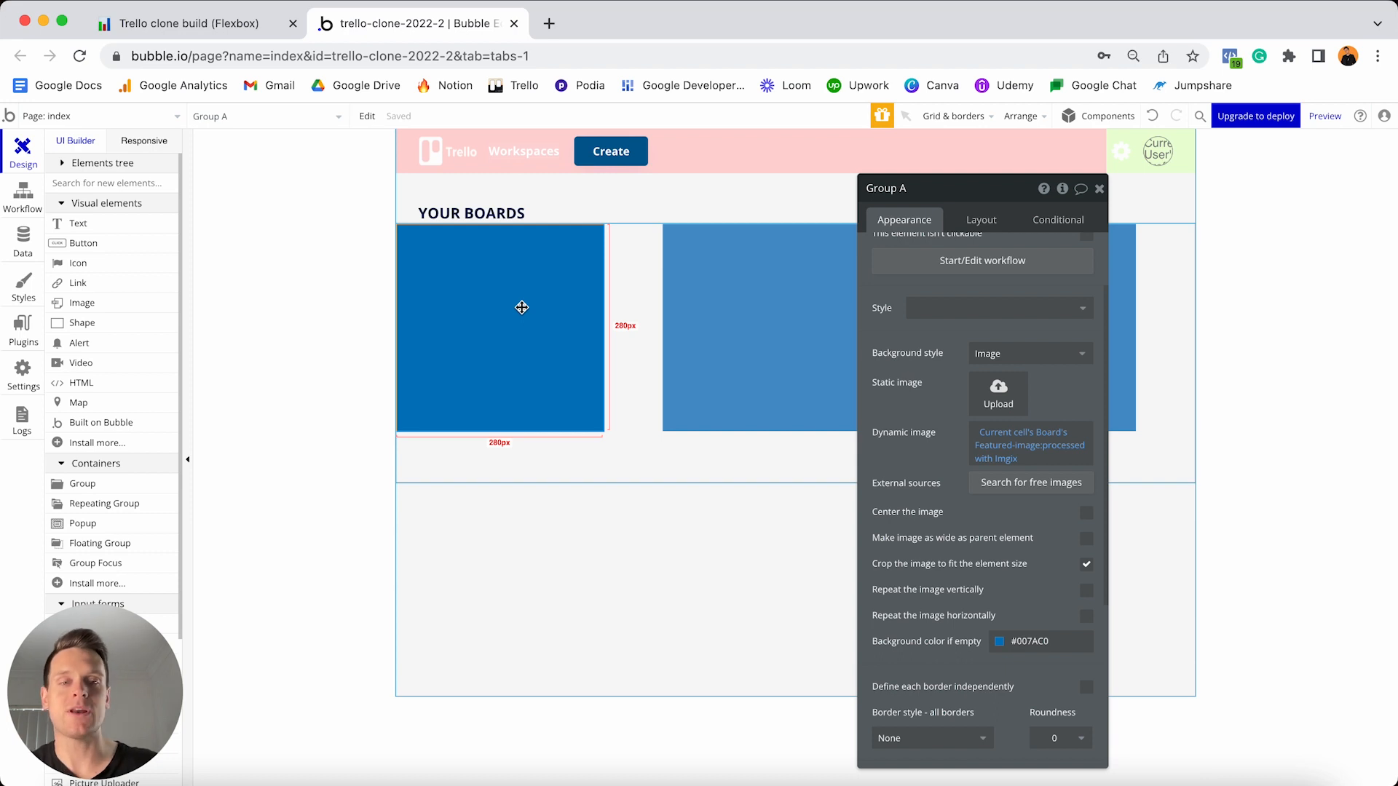
- Set Group A's corner roundness to 10
scroll(1001, 543, "down", 3)
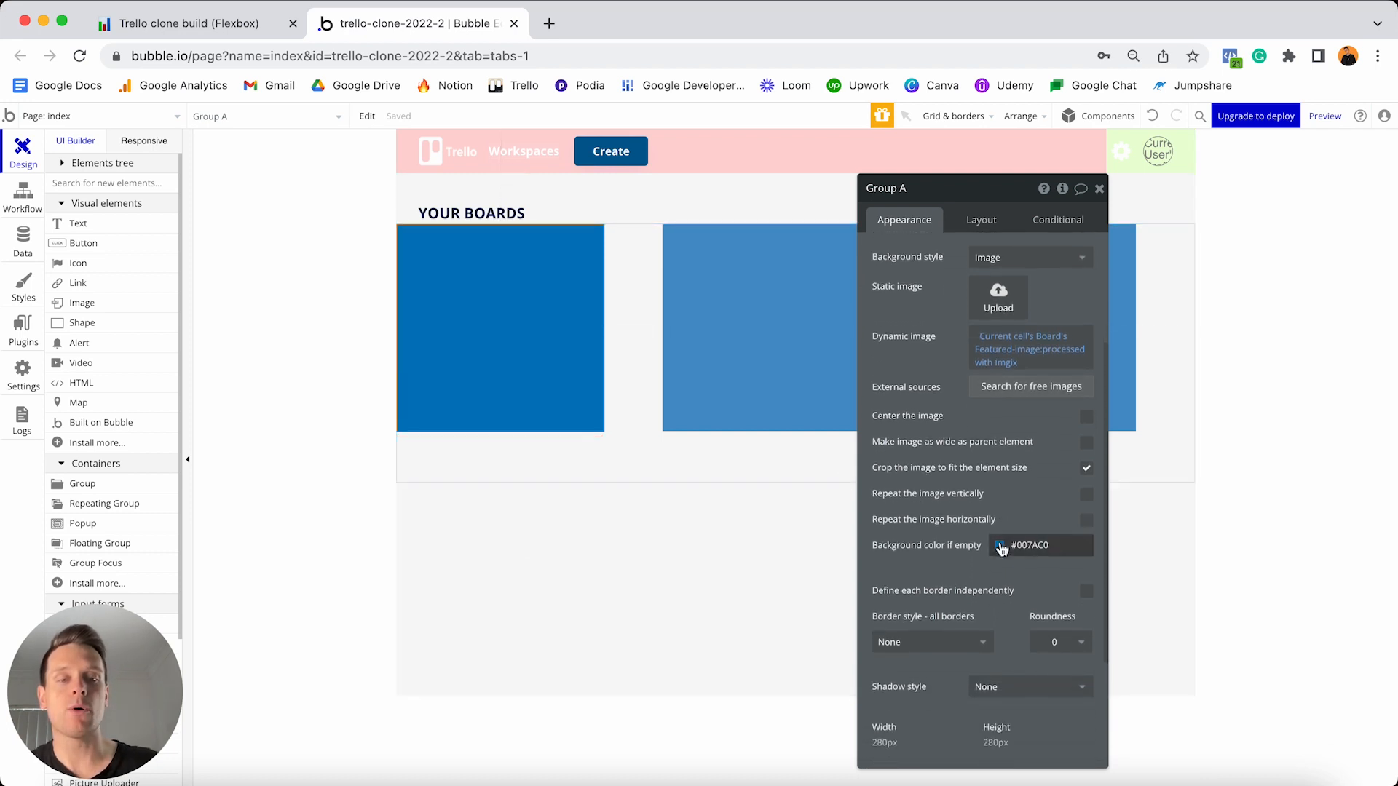
left_click(1056, 602)
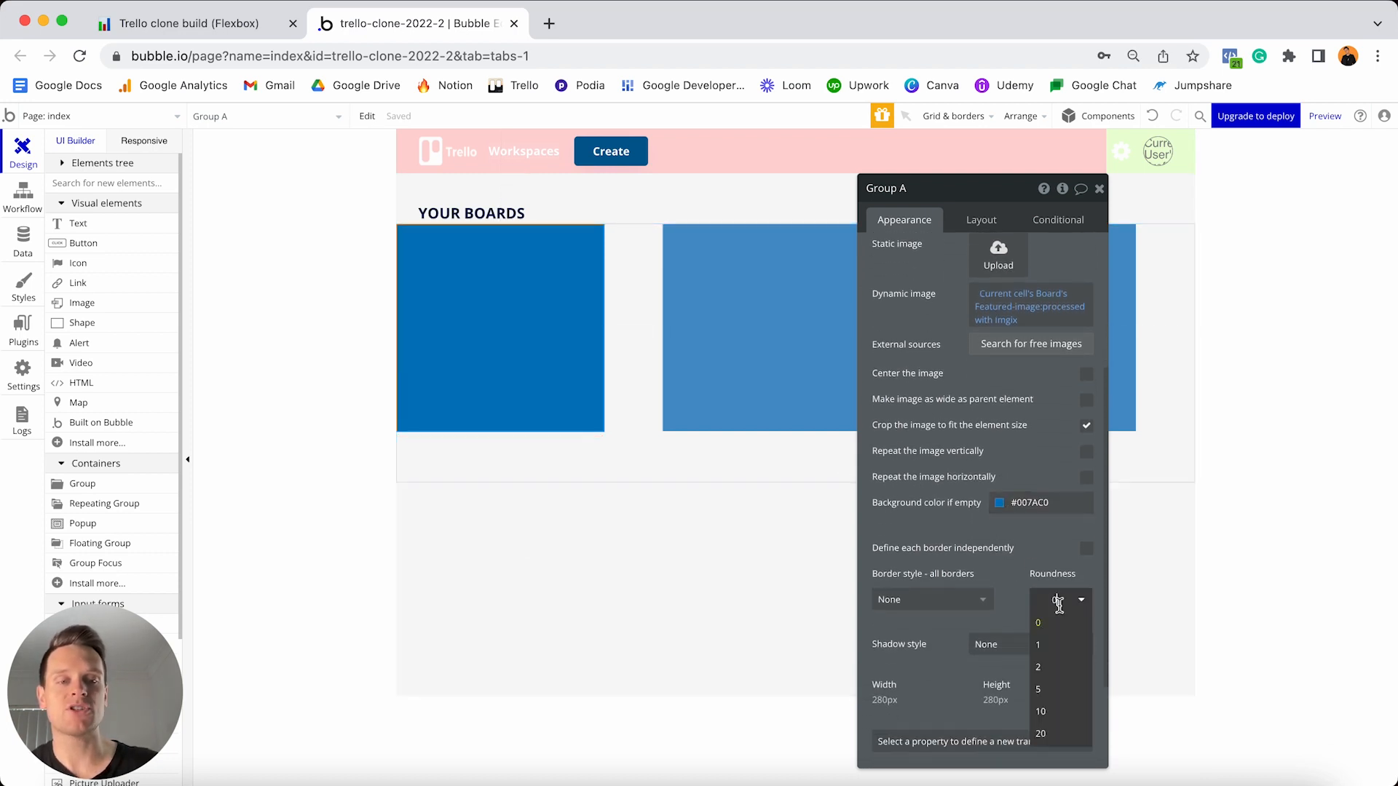
left_click(1048, 713)
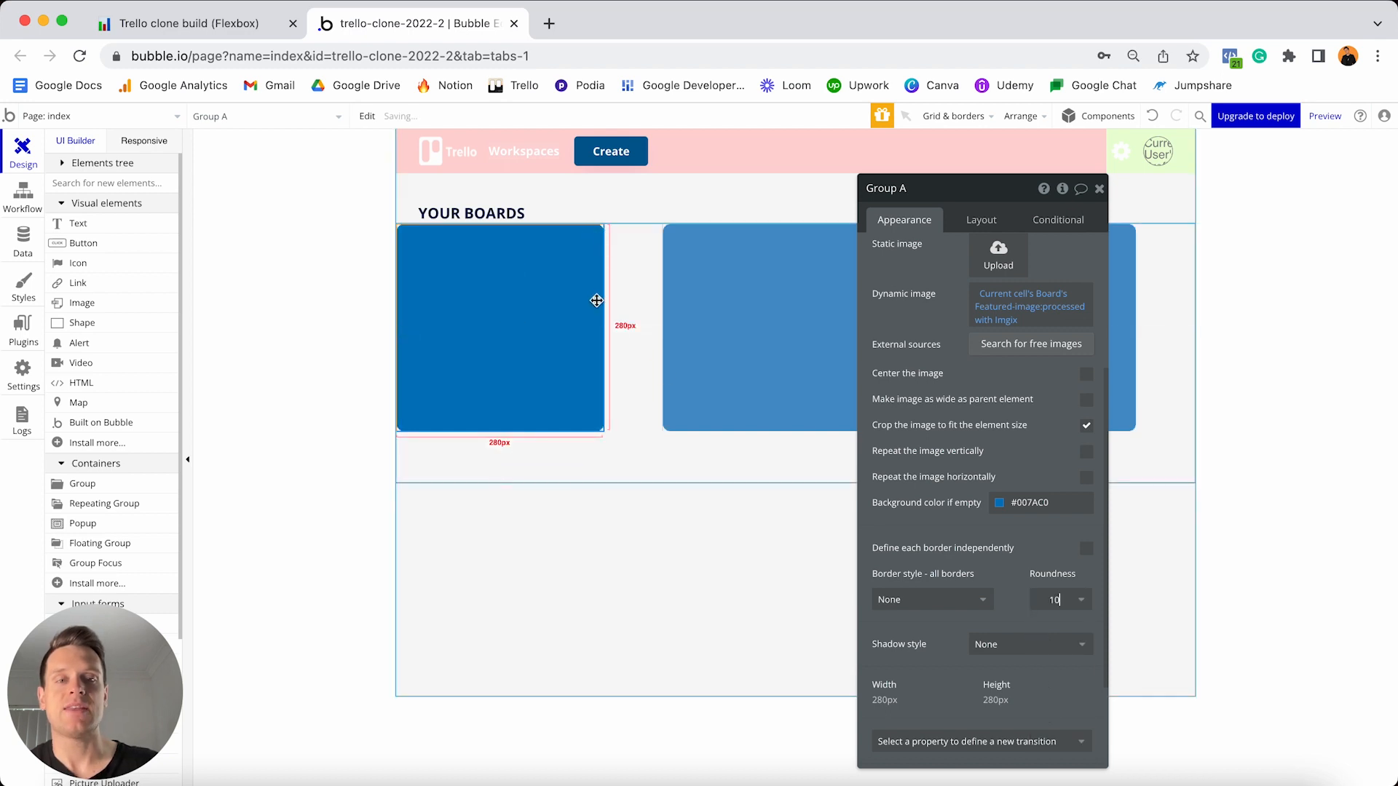
left_click(982, 220)
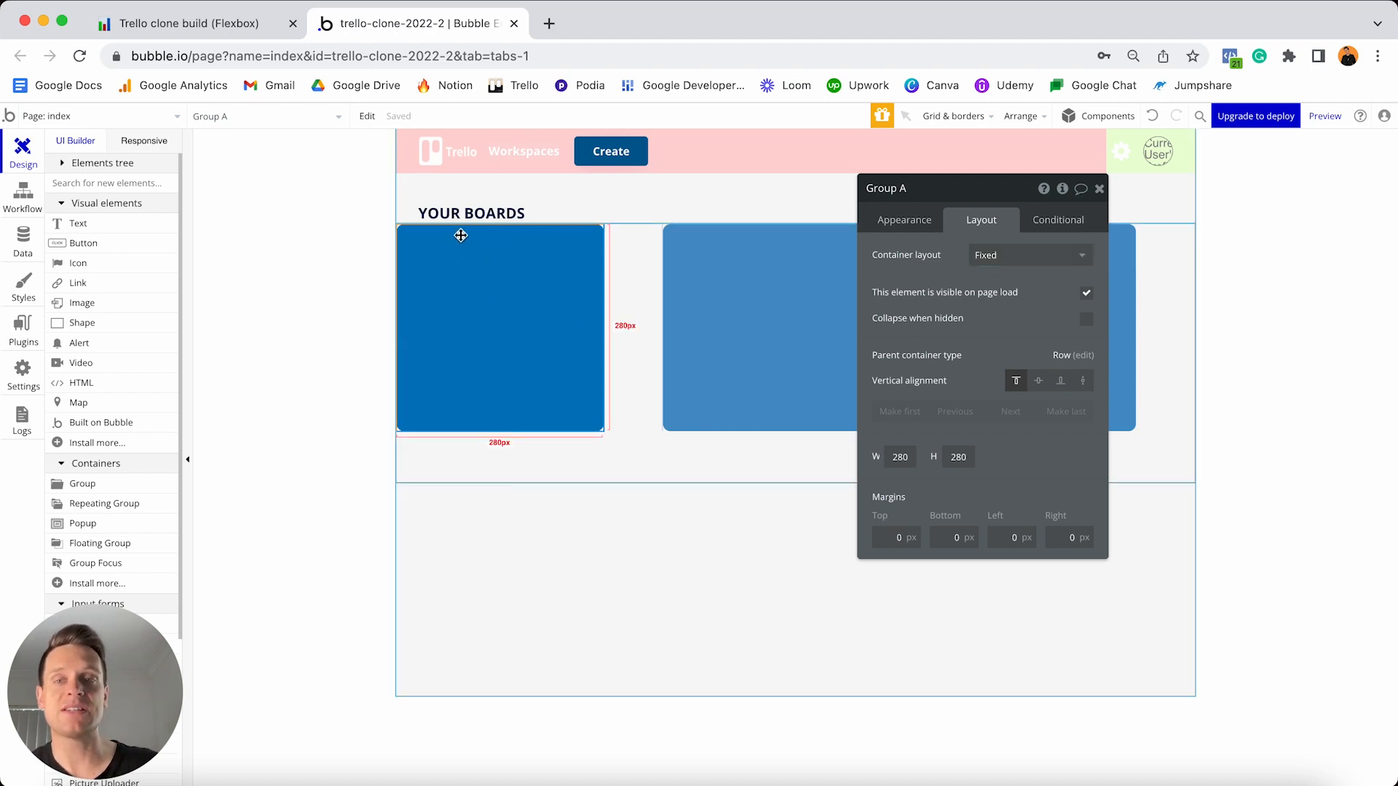
- Set Group A to Column layout, untick fixed-width, and give it a 300 px minimum width
left_click(1000, 269)
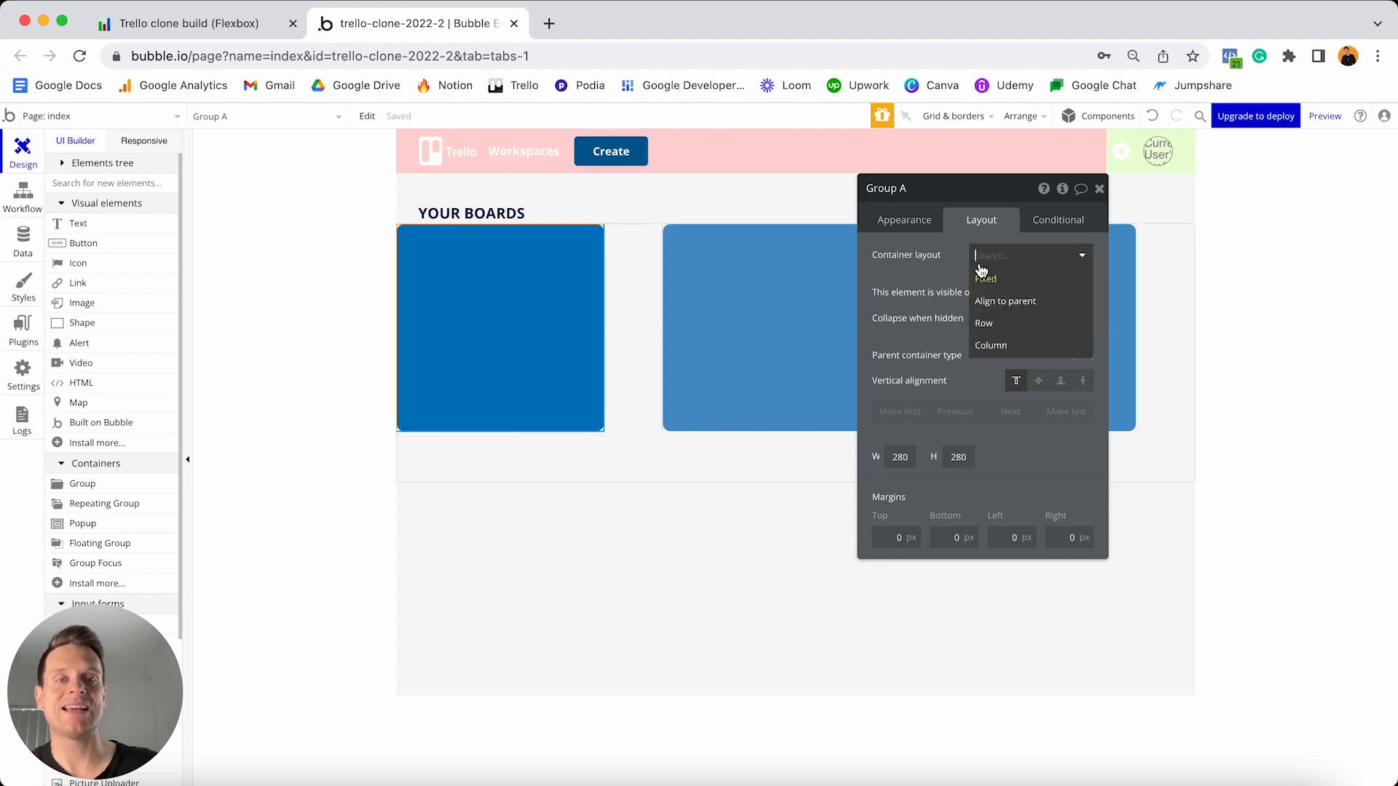
left_click(1001, 349)
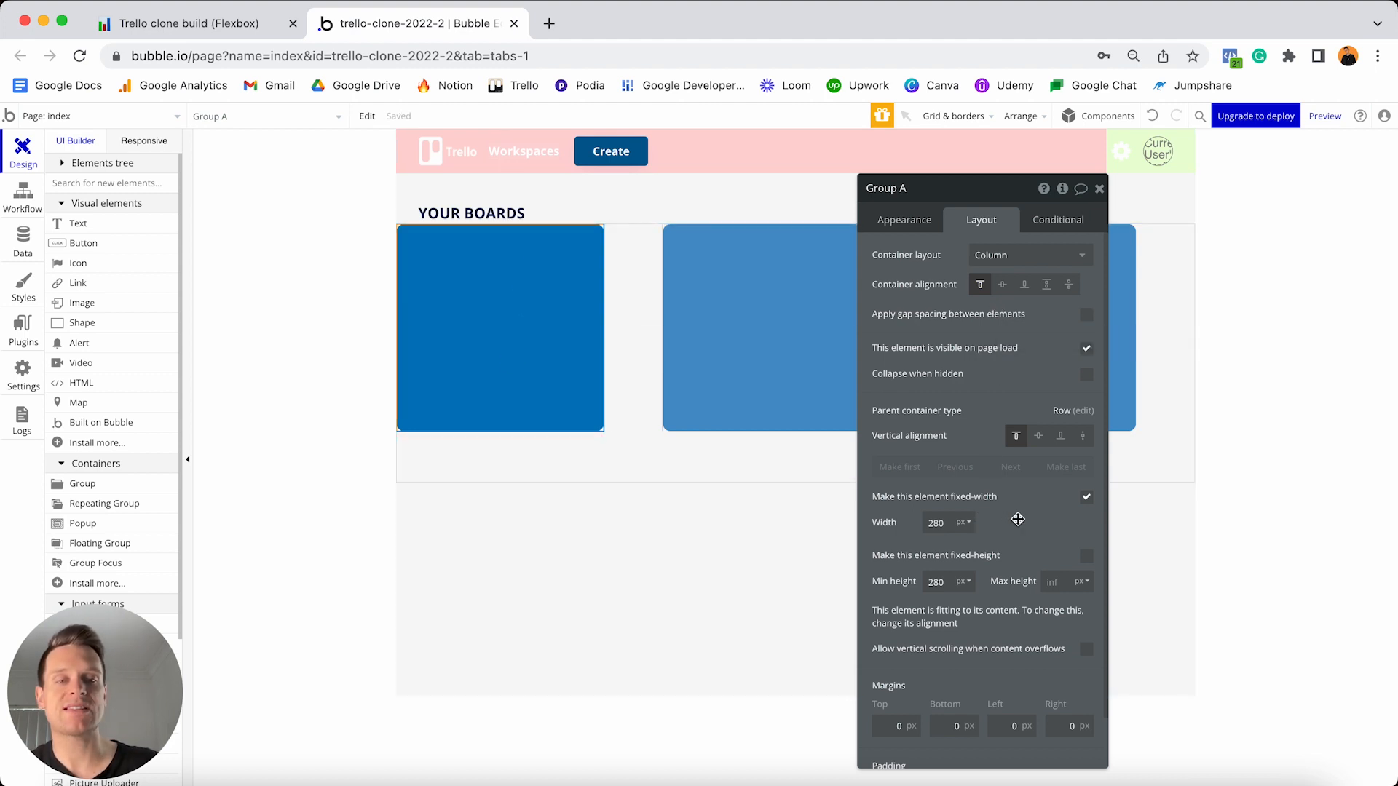
left_click(1086, 500)
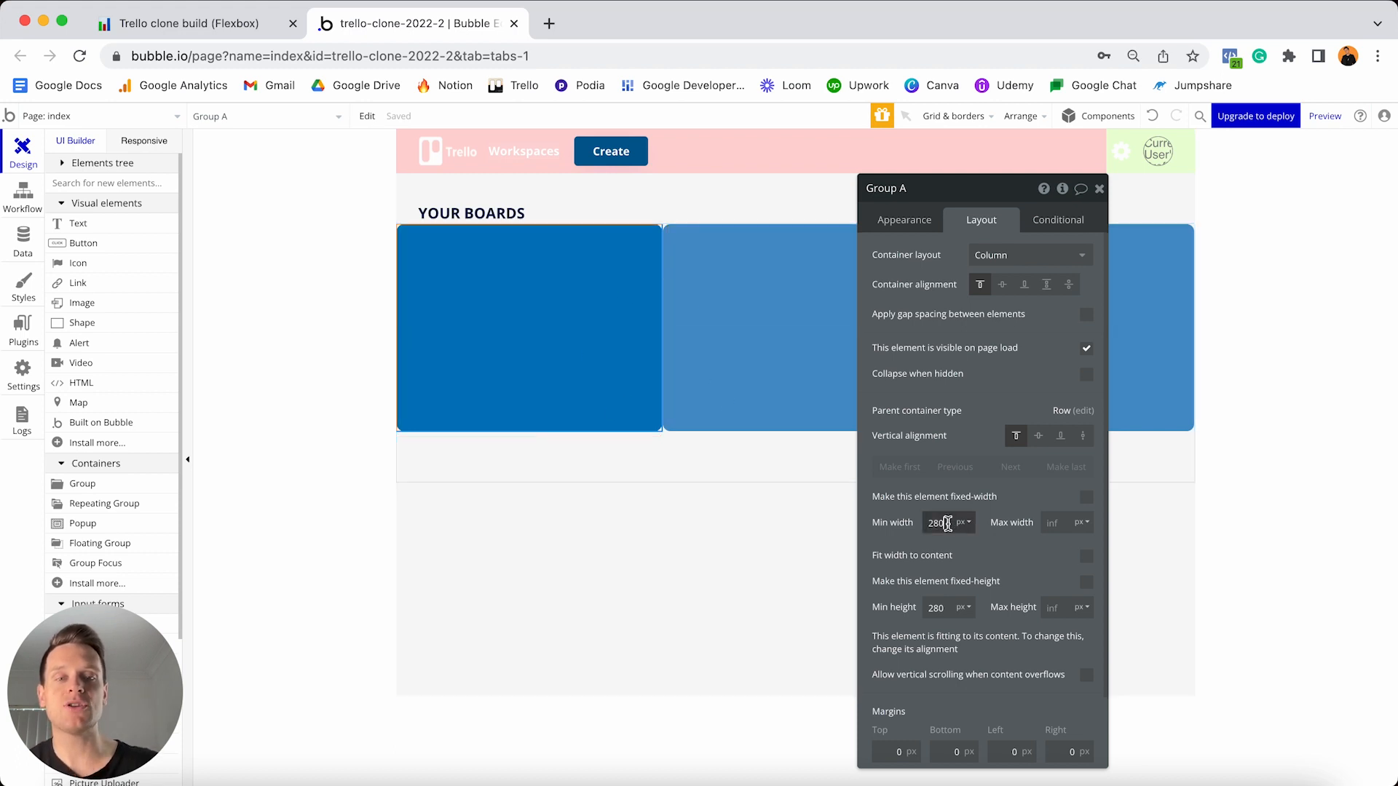
type("00")
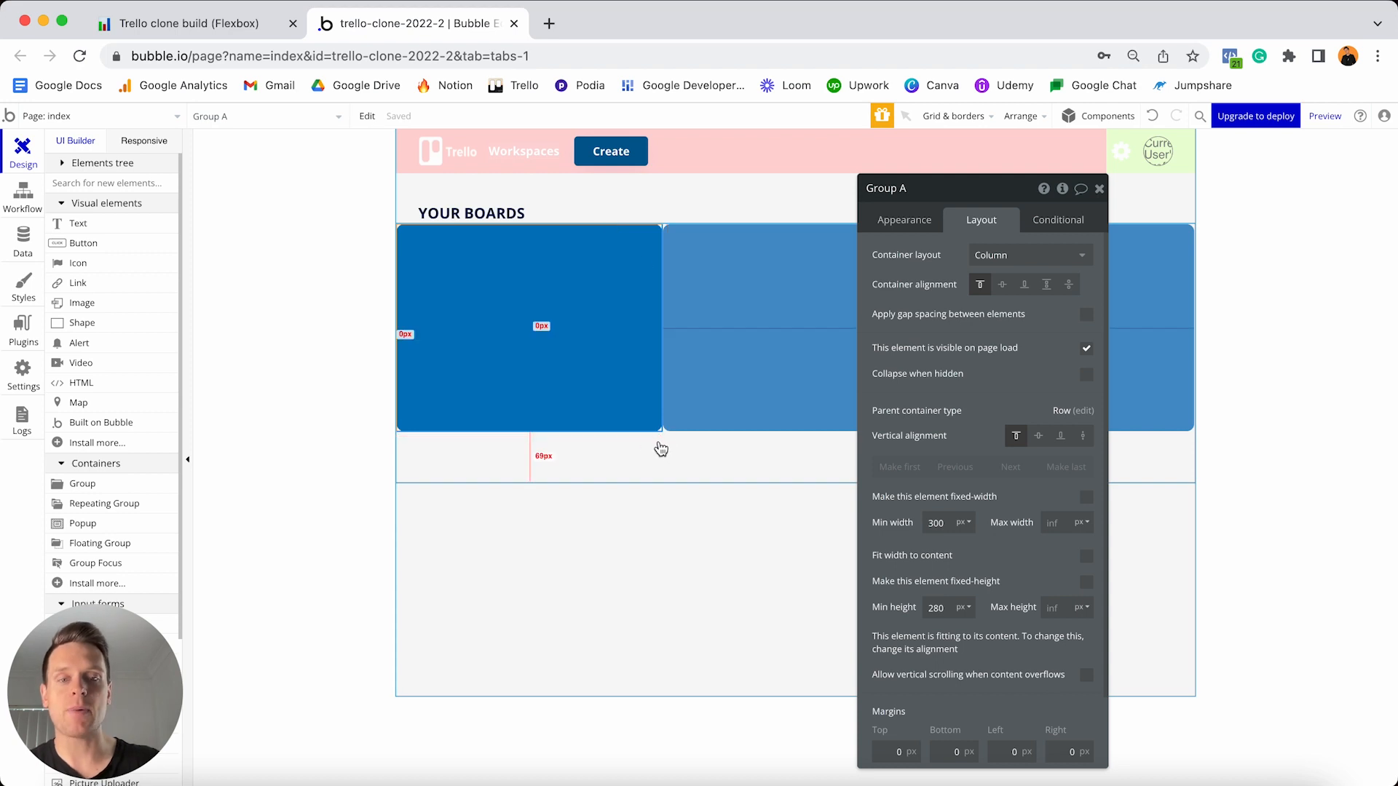
- Enter 10 px margins for Group A's top, bottom, left and right
type("1")
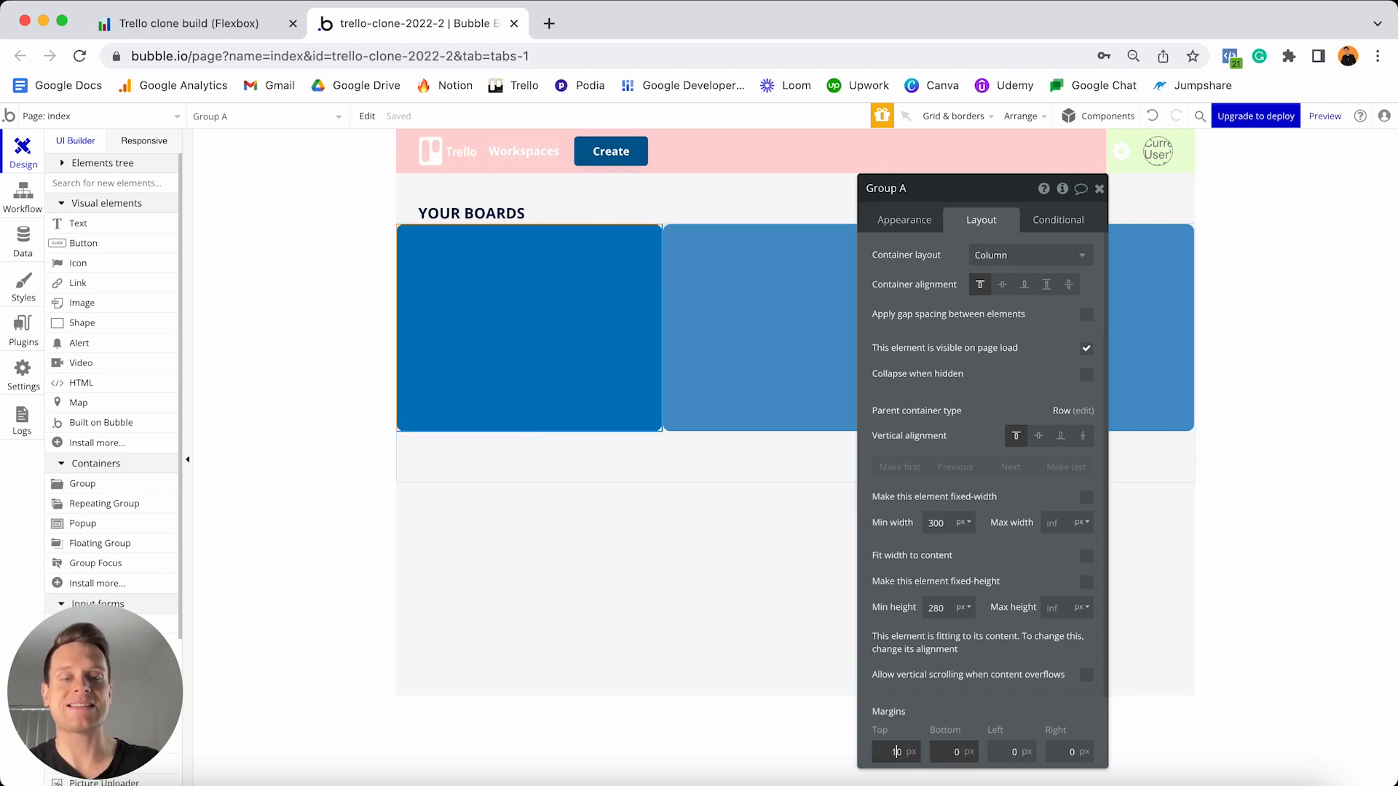
left_click(950, 752)
type("1")
left_click(1001, 753)
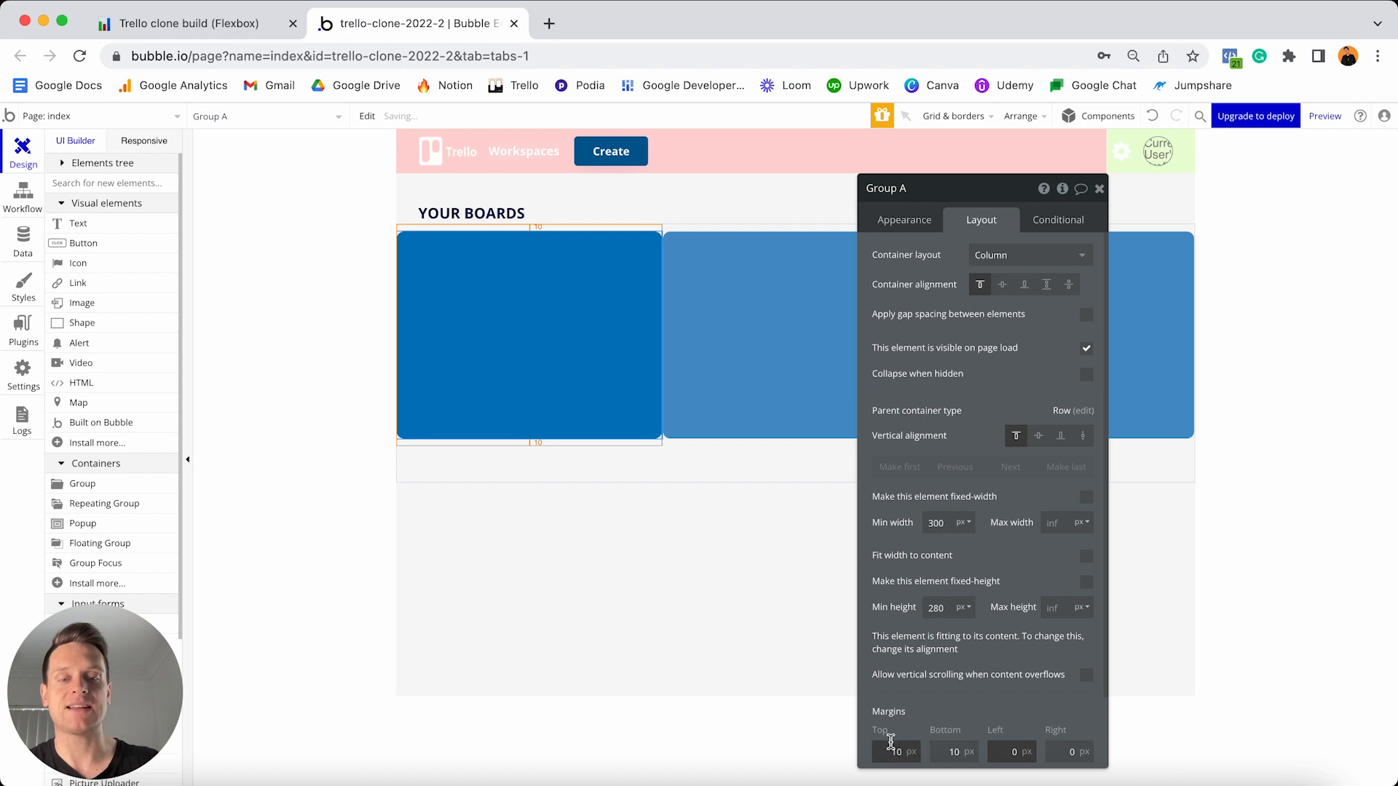
type("1")
left_click(1063, 752)
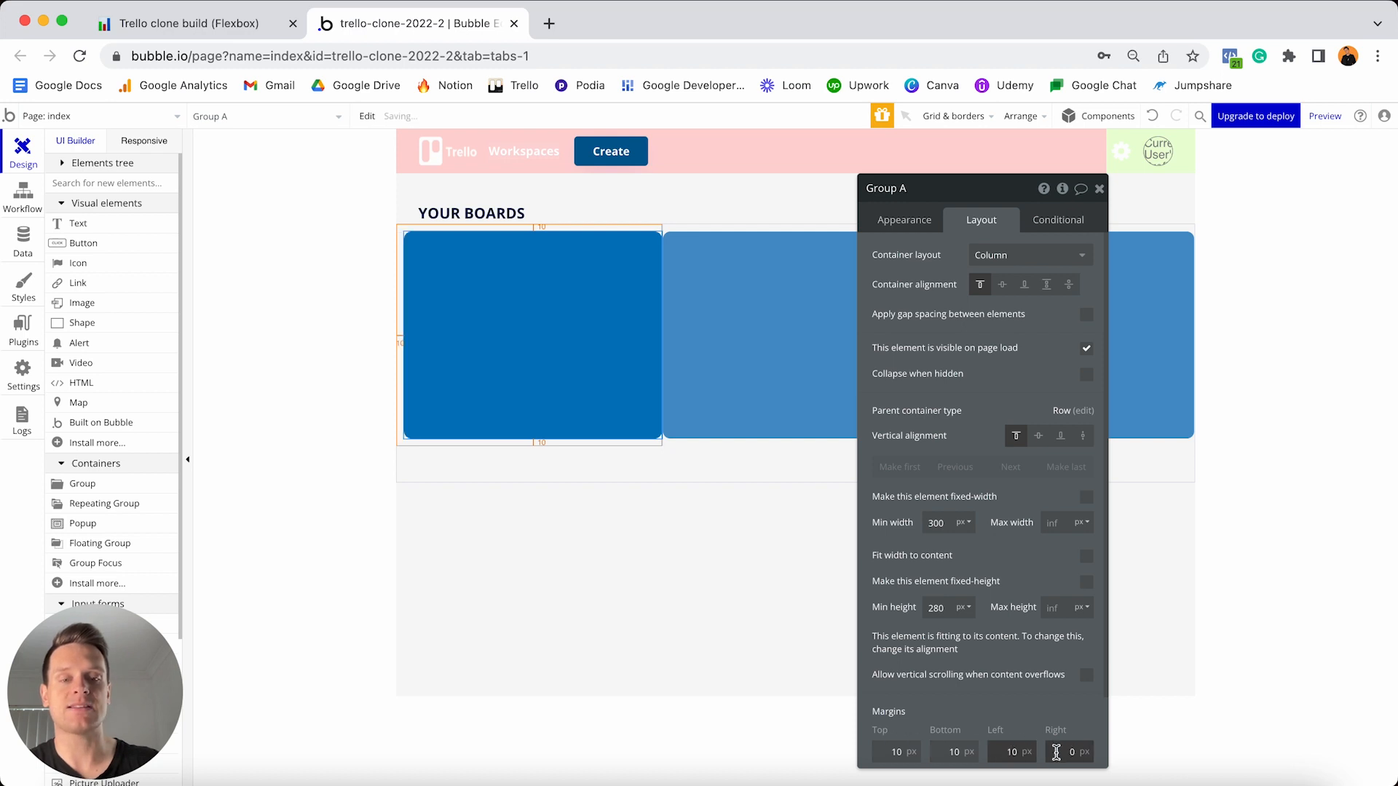
type("1")
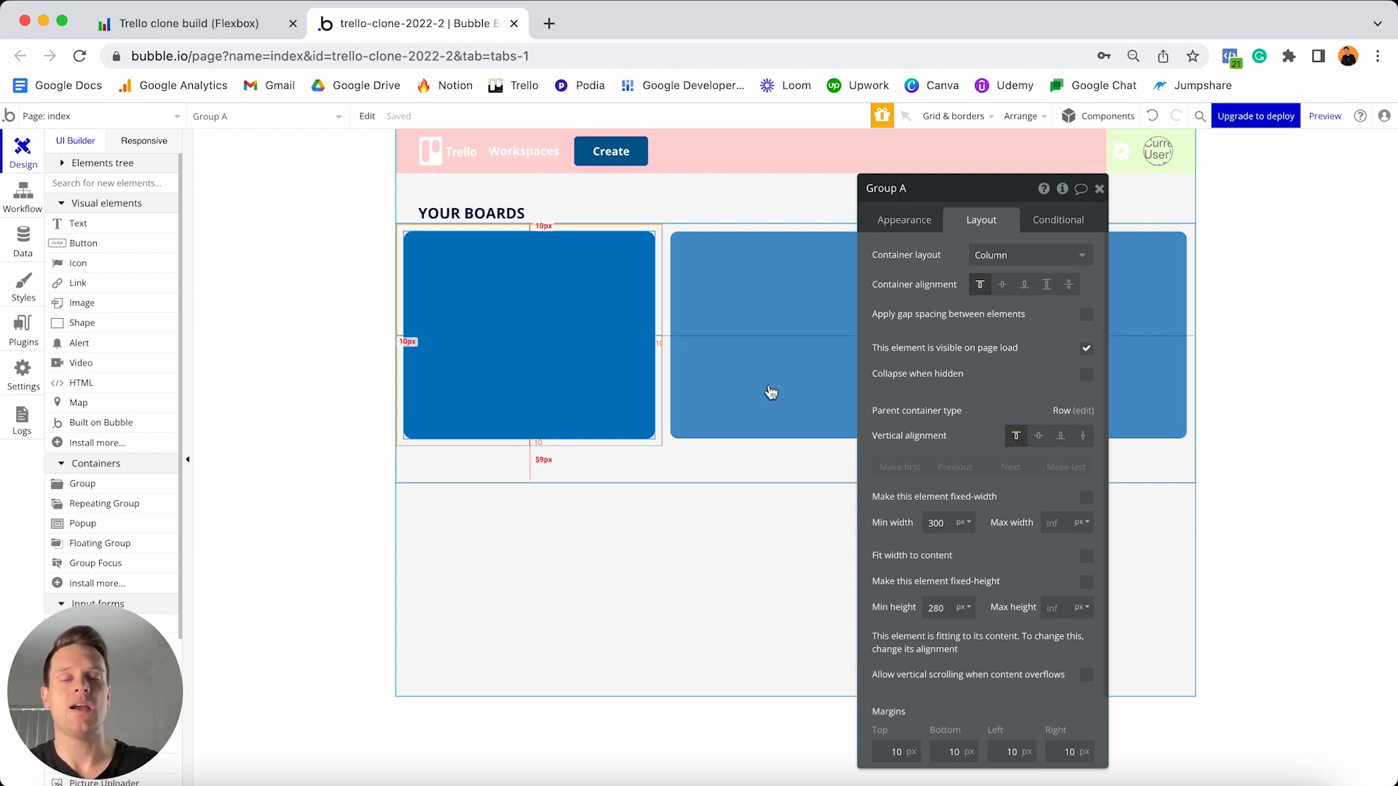
- Set Group A's minimum height to 200 px
left_click(949, 605)
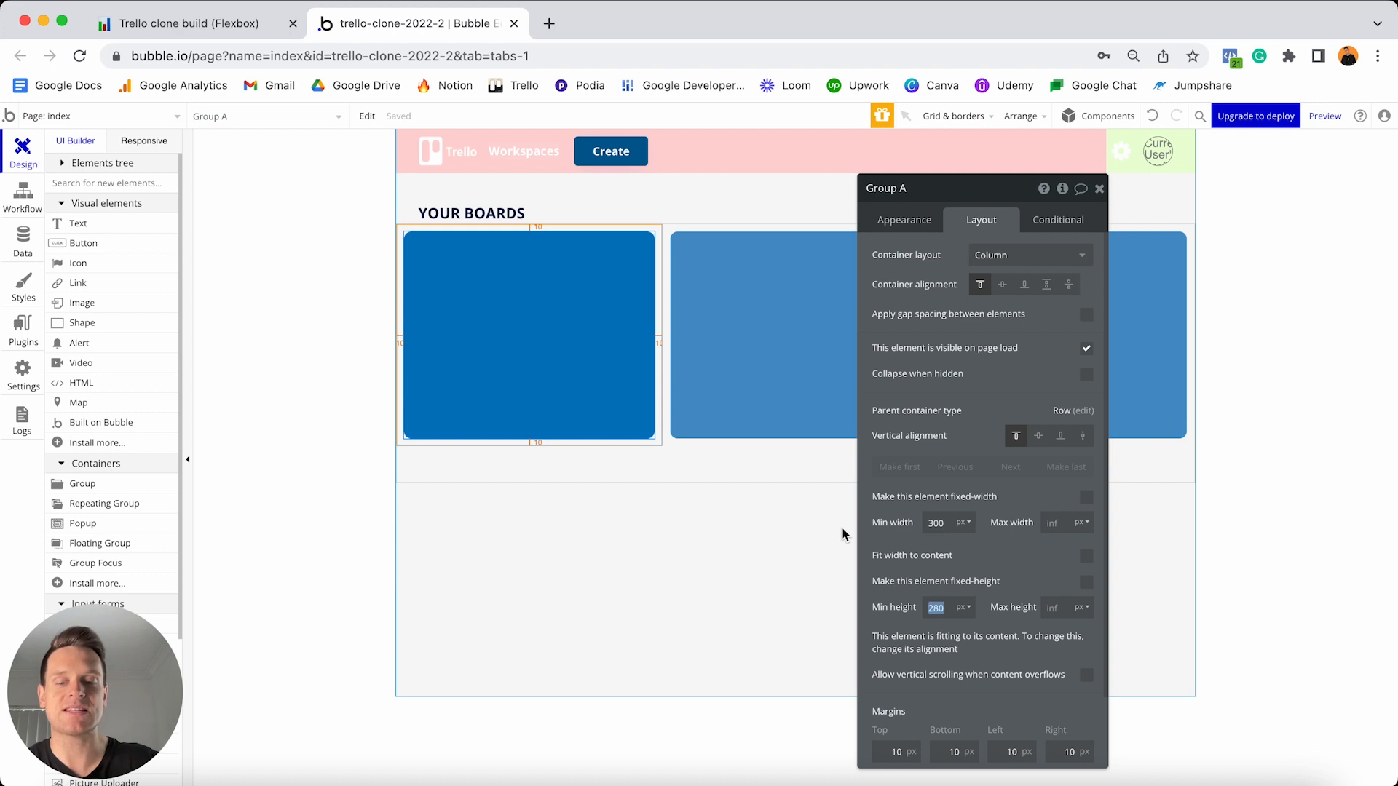
type("0")
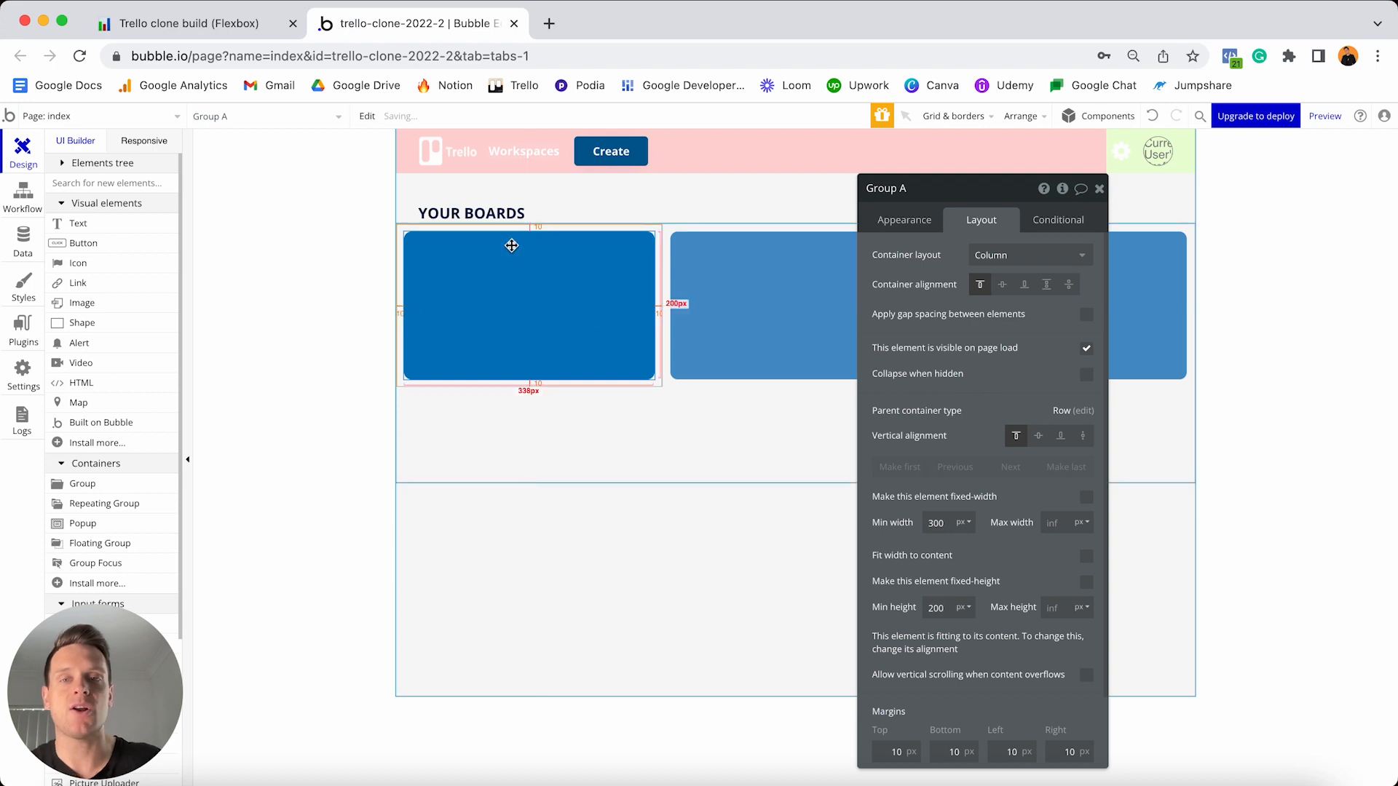
key("BackSpace")
key("BackSpace")
key("BackSpace")
type("25")
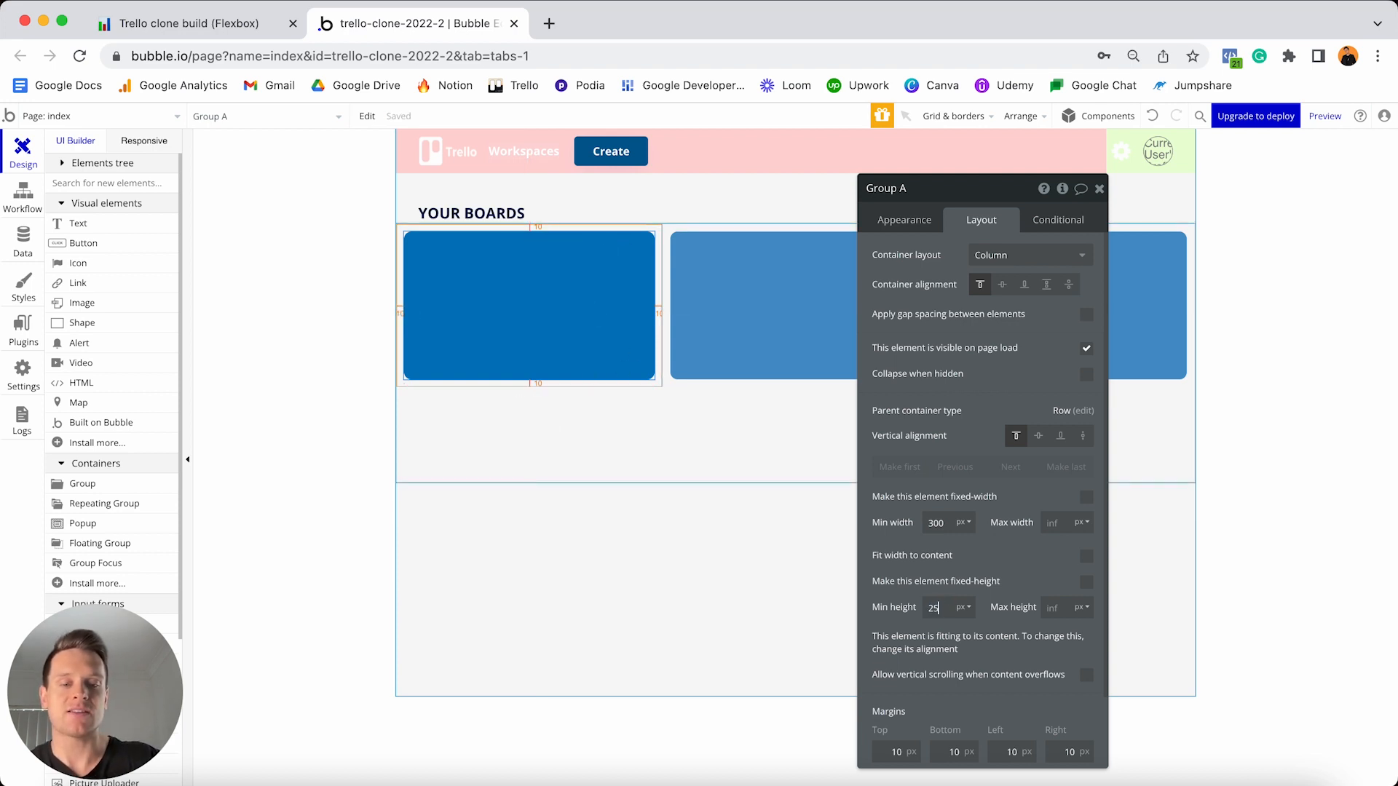
type("0")
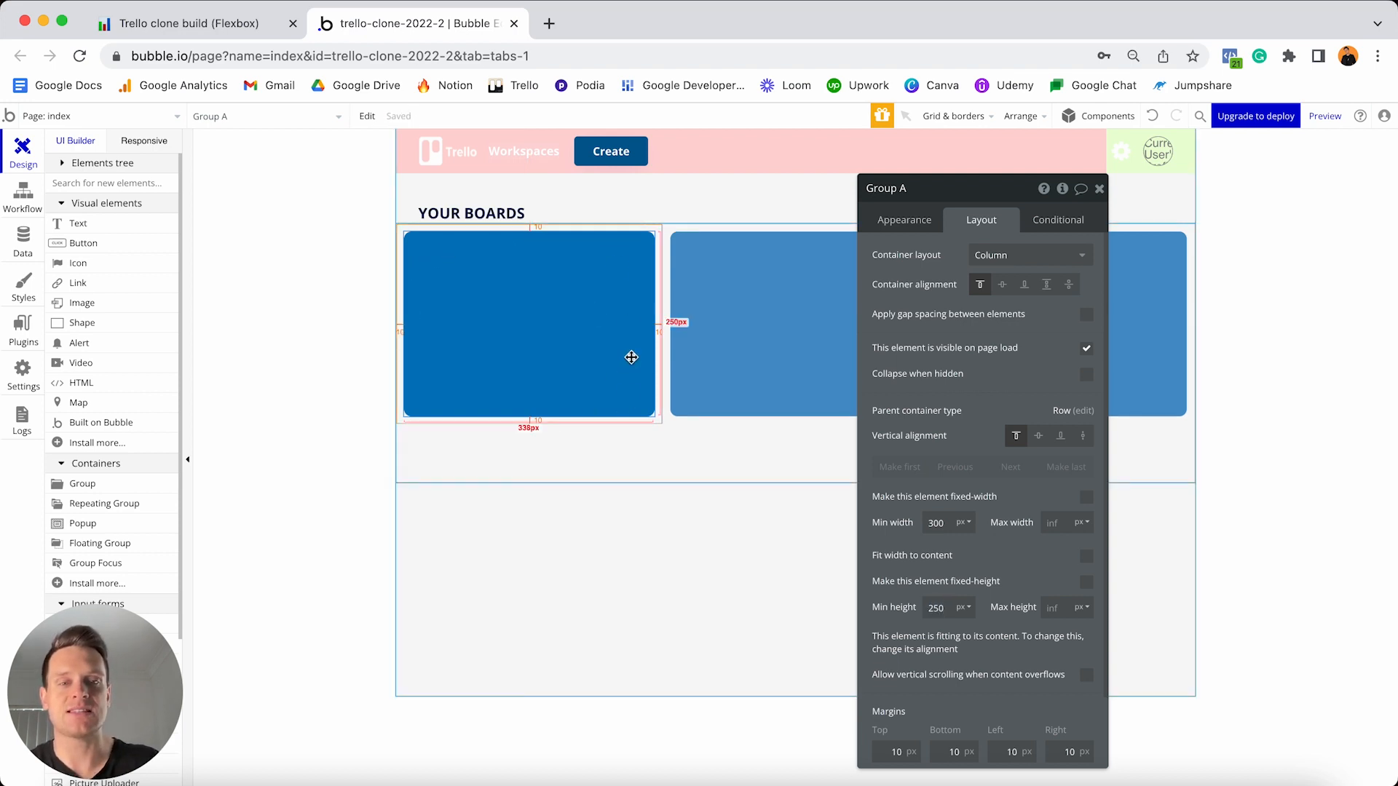
key("BackSpace")
key("BackSpace")
type("00")
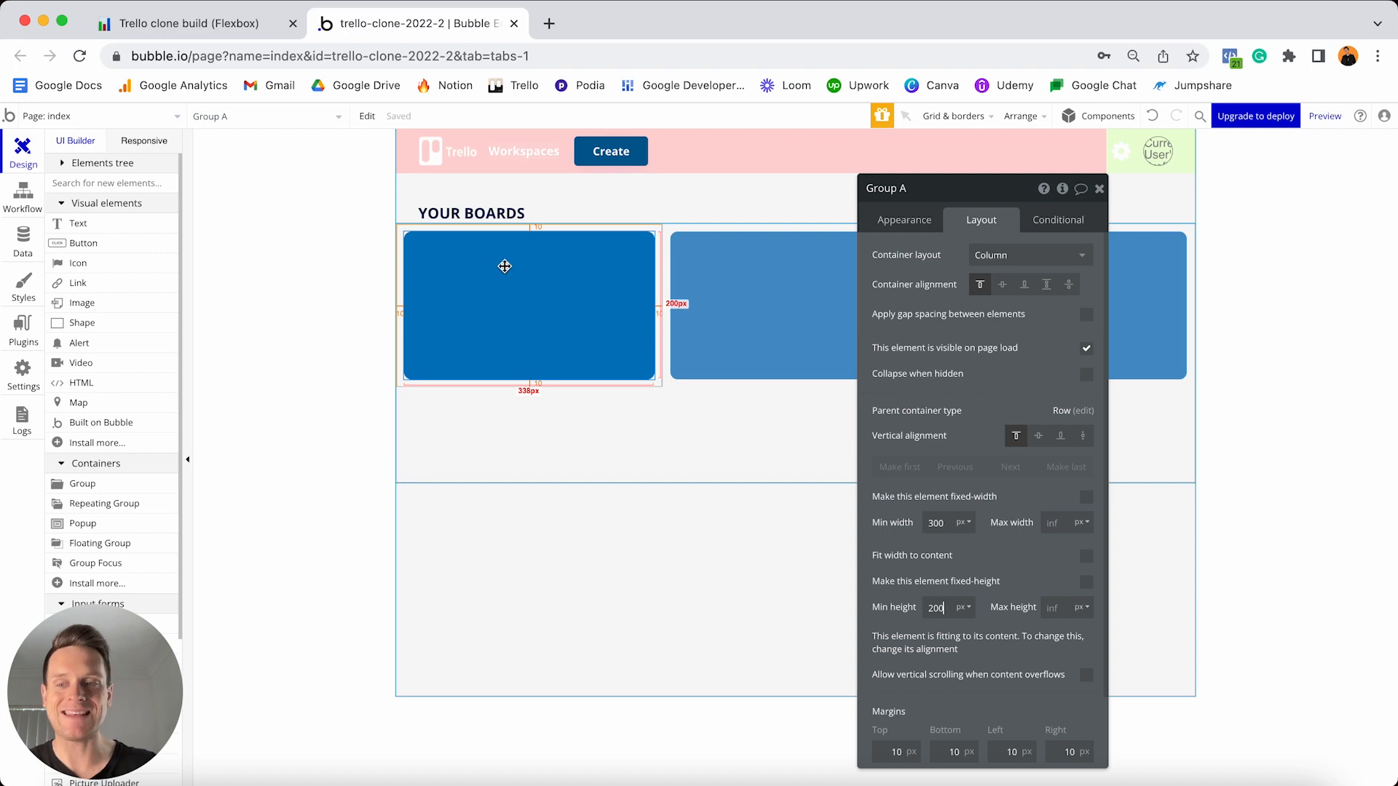
- Drop a Text element into the top-left corner of Group A
left_click(129, 222)
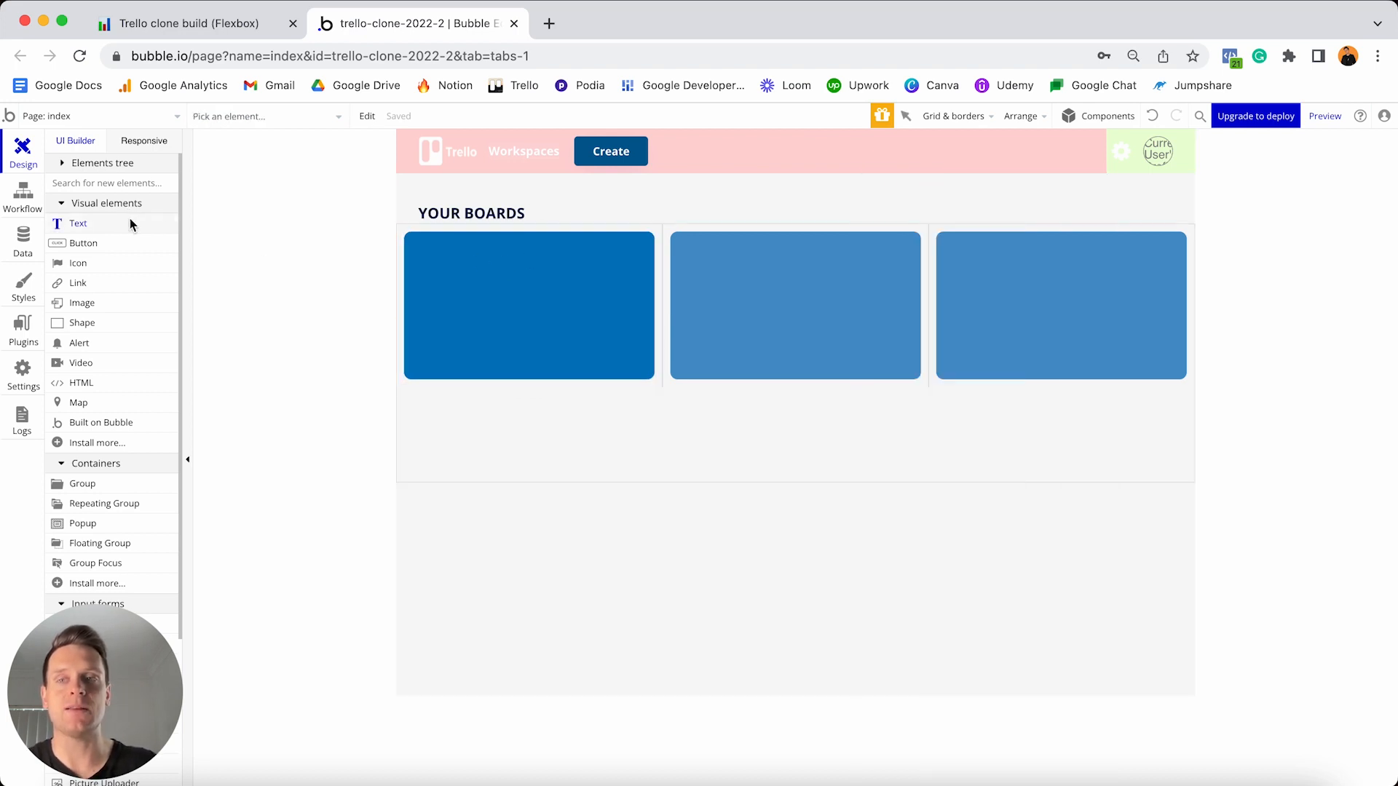
left_click(467, 265)
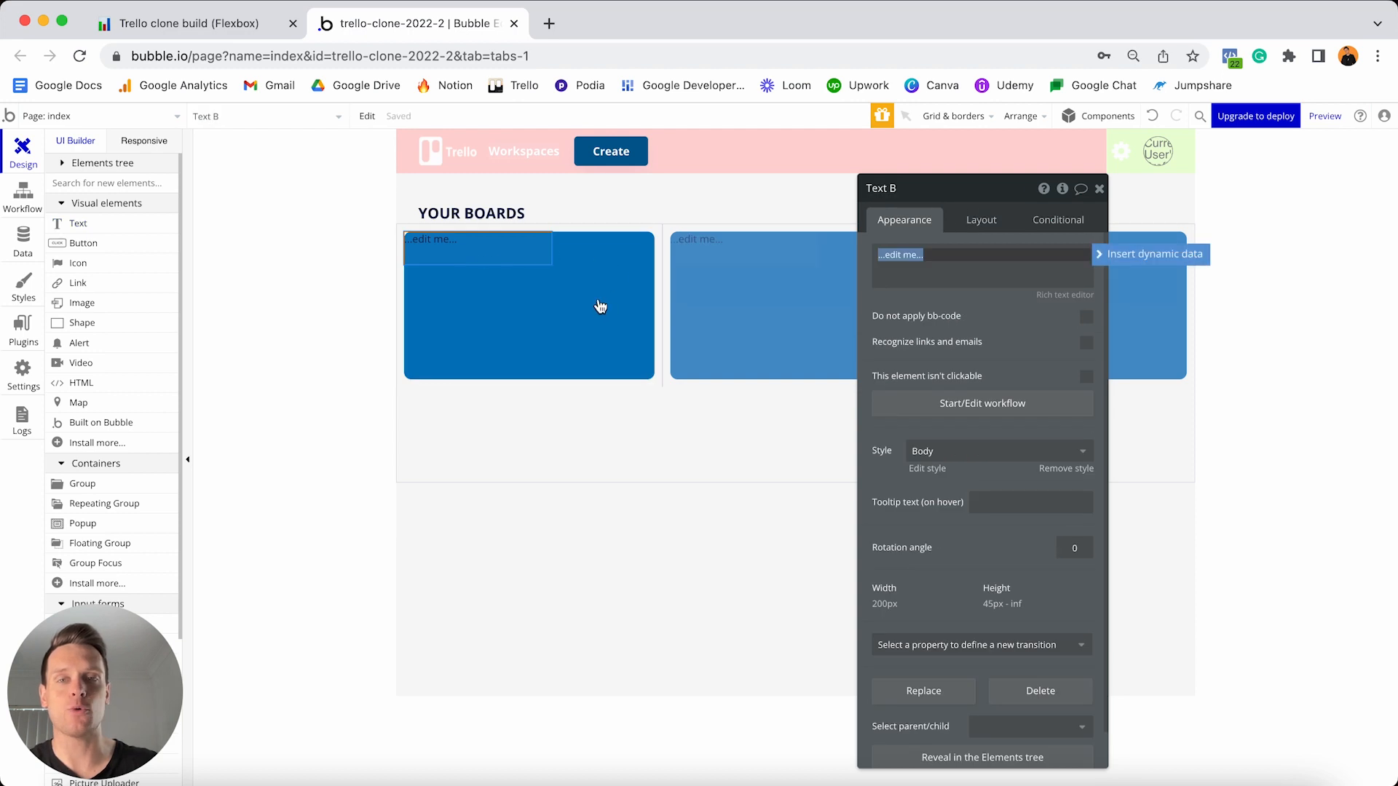
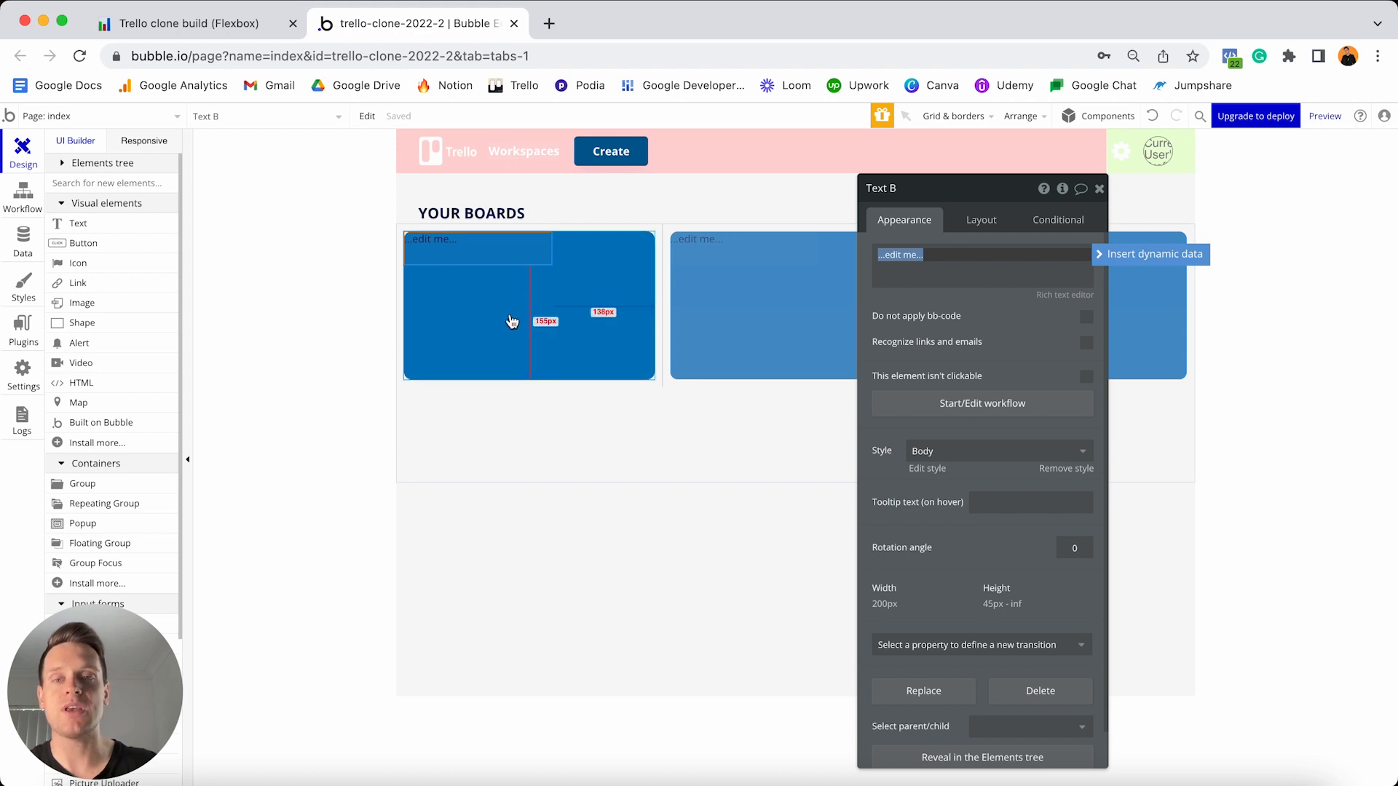
- Give Group A content type Board and data source Current cell's Board
left_click(564, 301)
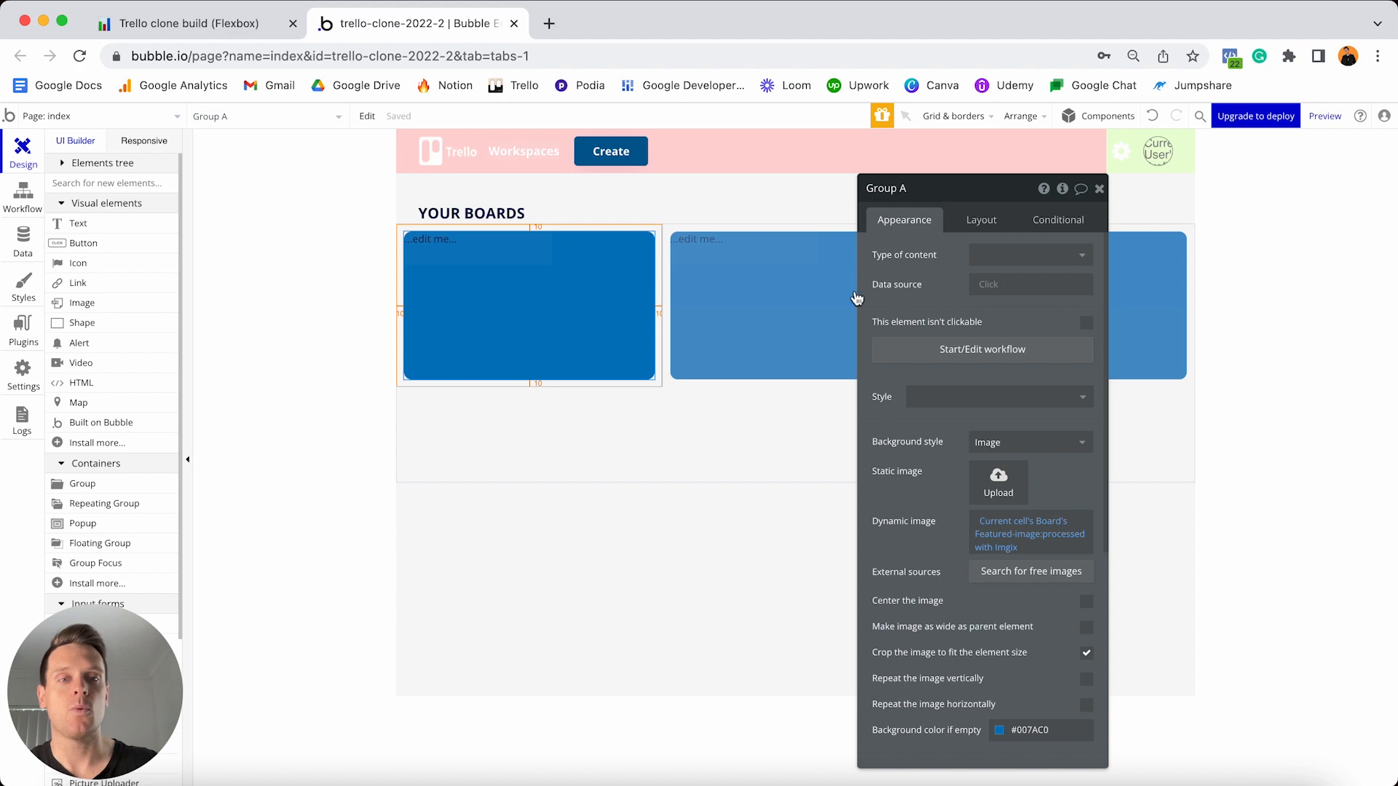
left_click(990, 254)
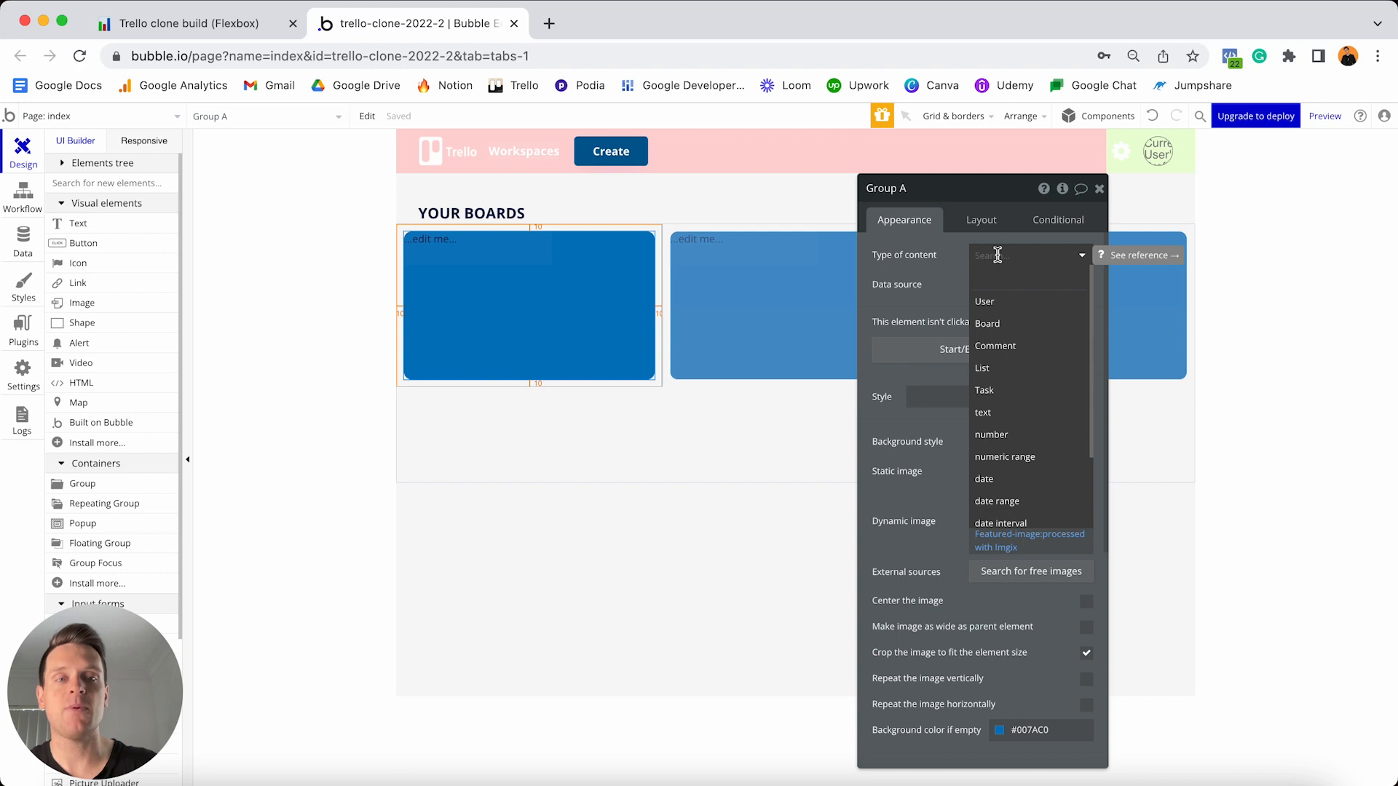
left_click(1007, 331)
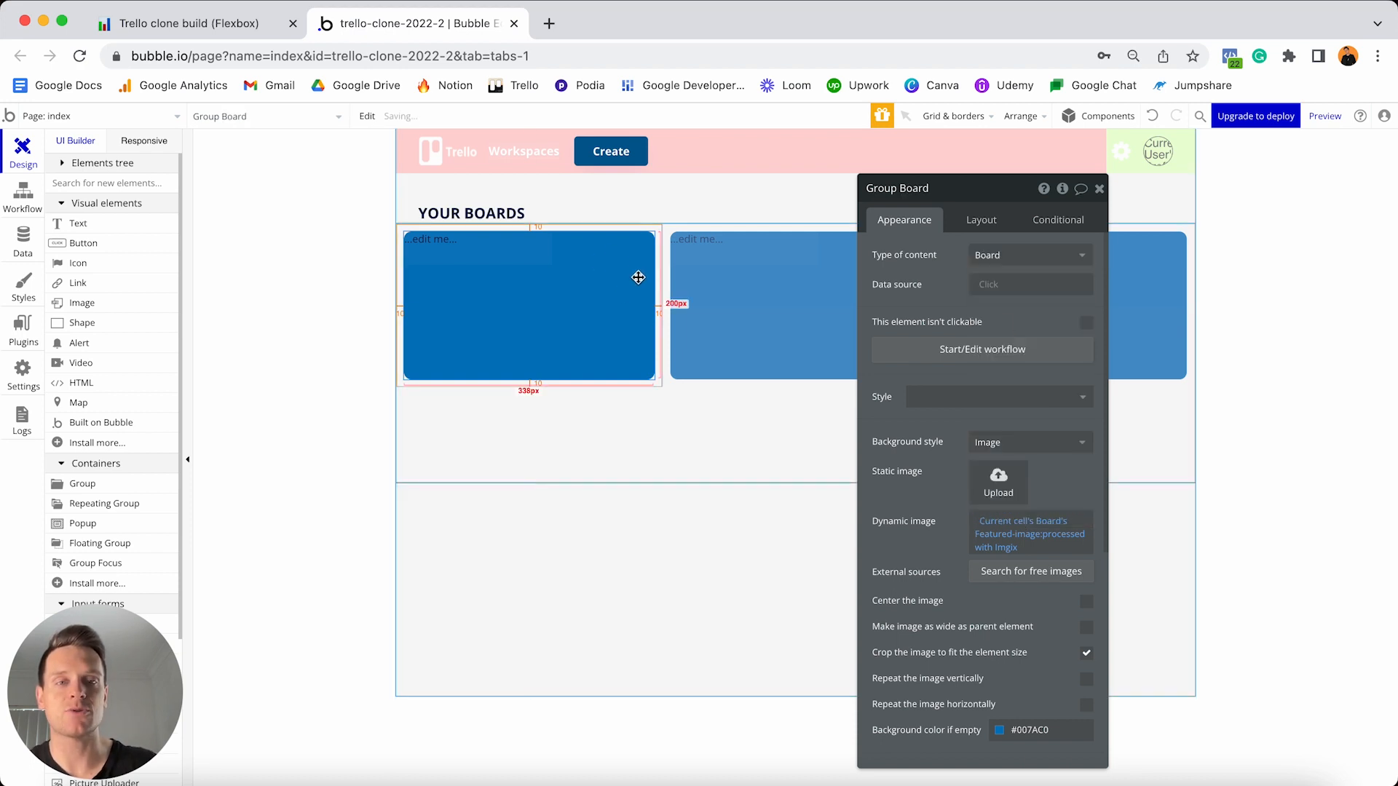
left_click(991, 287)
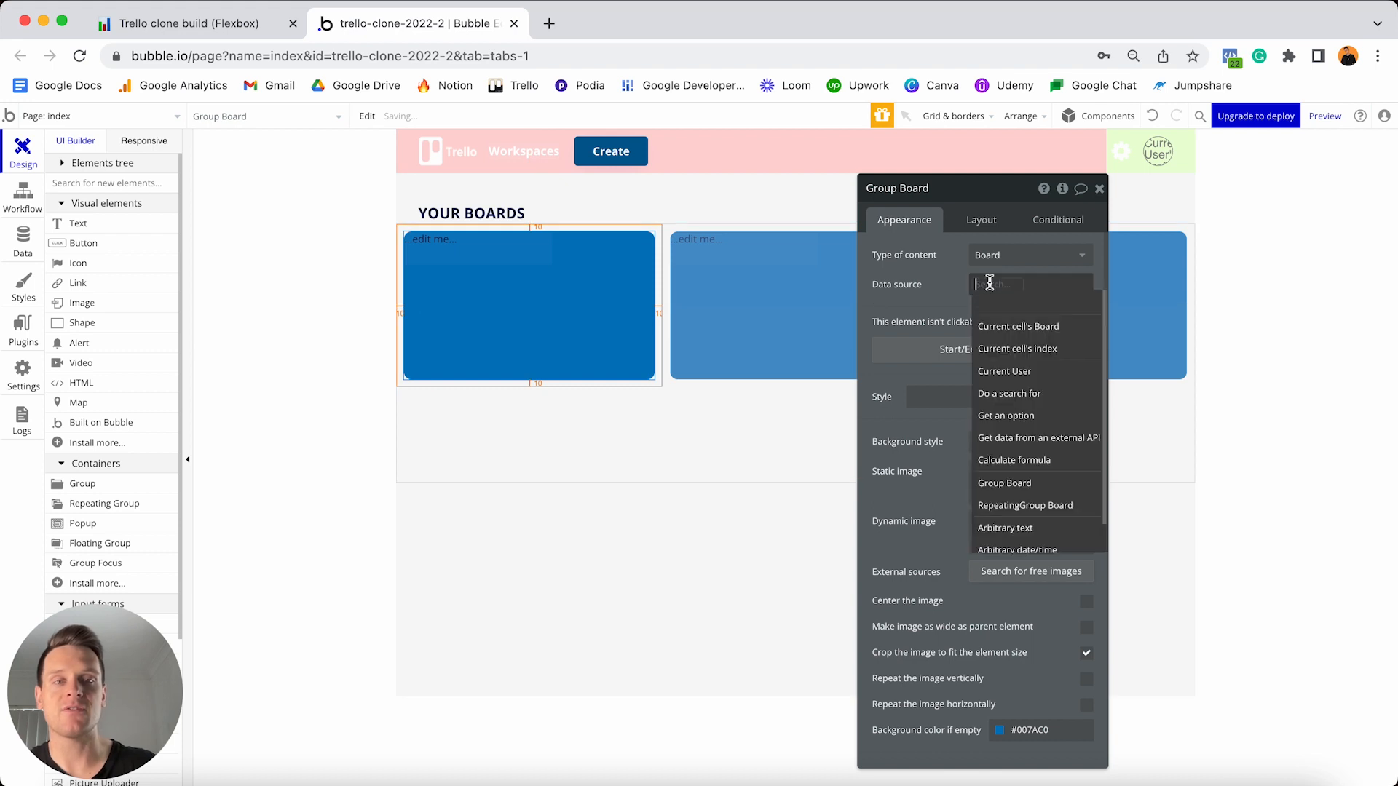
left_click(1018, 334)
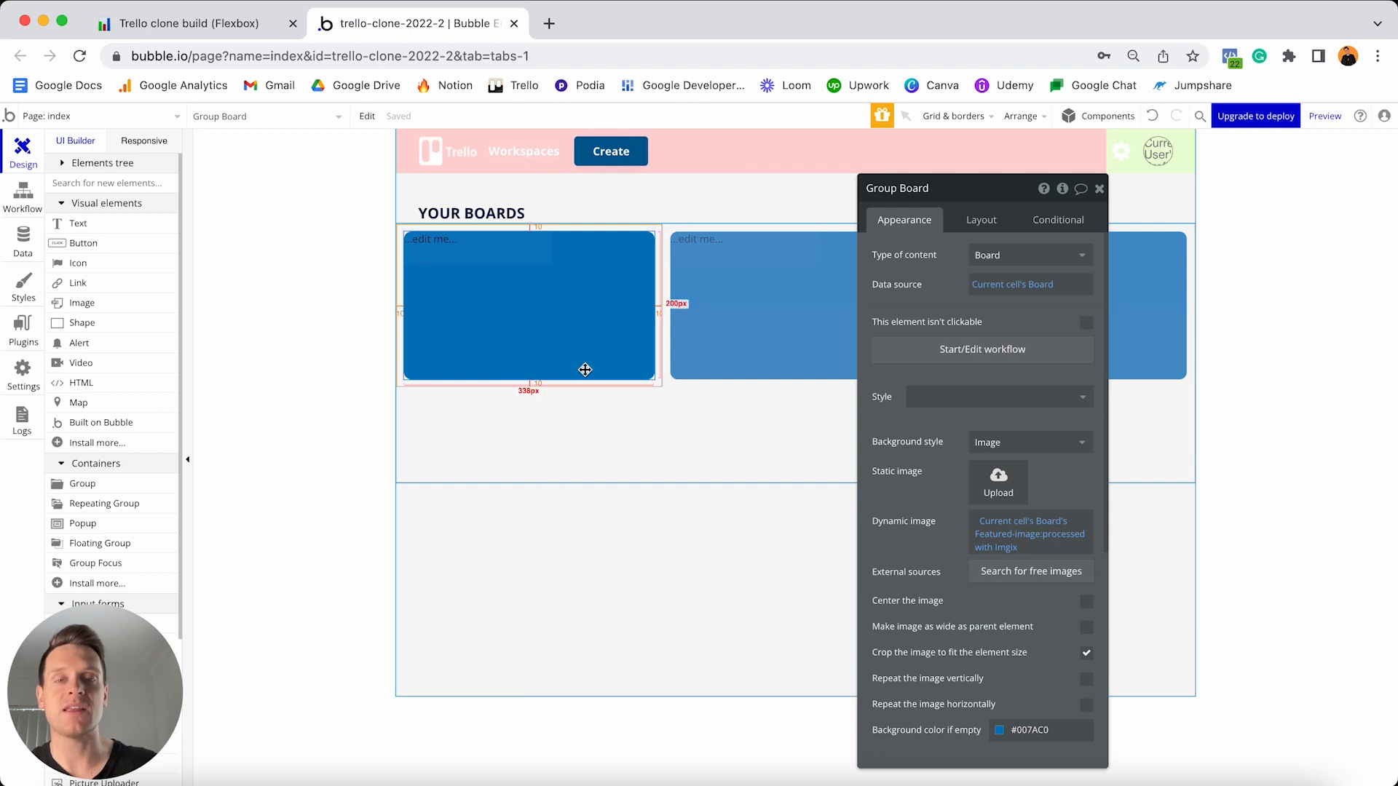
left_click(466, 253)
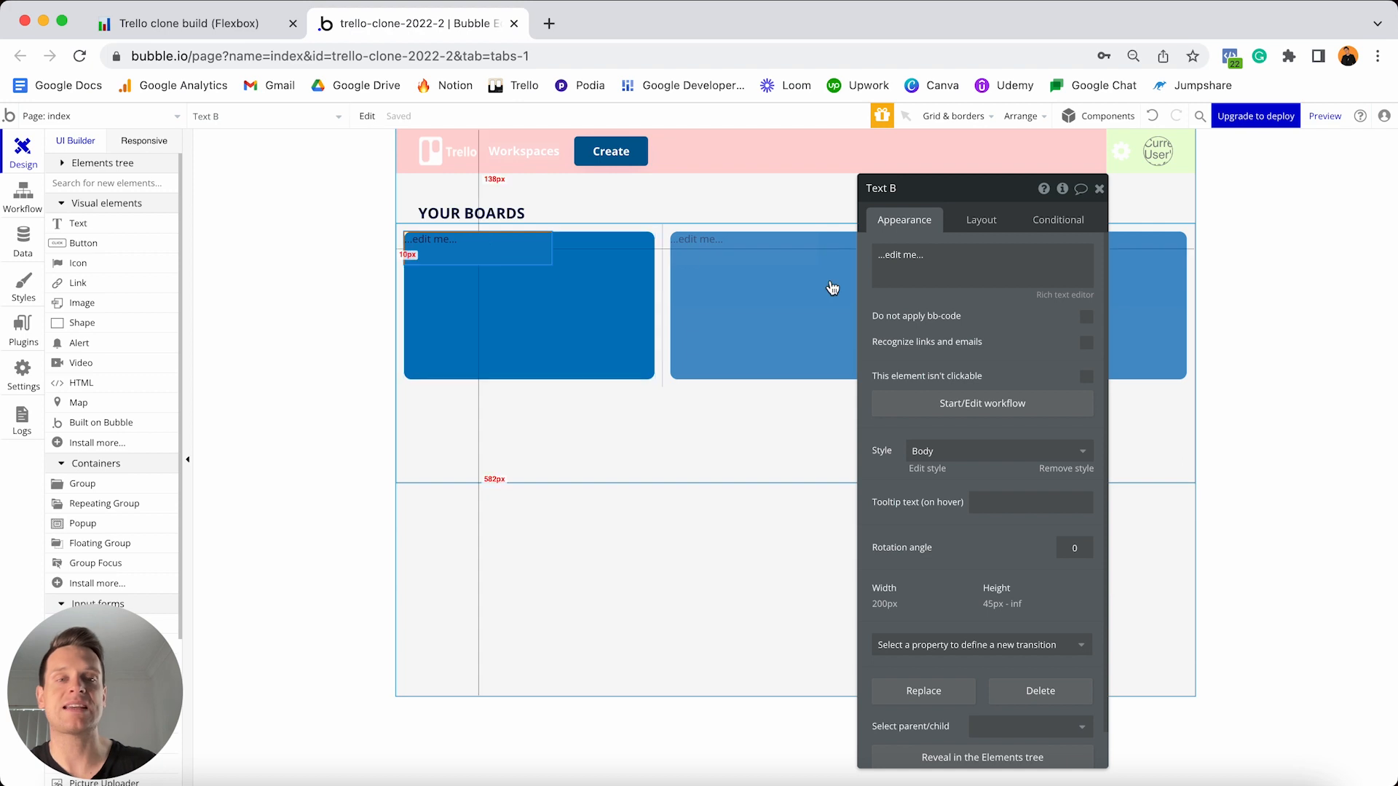
- Replace the card's placeholder text with dynamic data Parent group's Board's Title
left_click(899, 266)
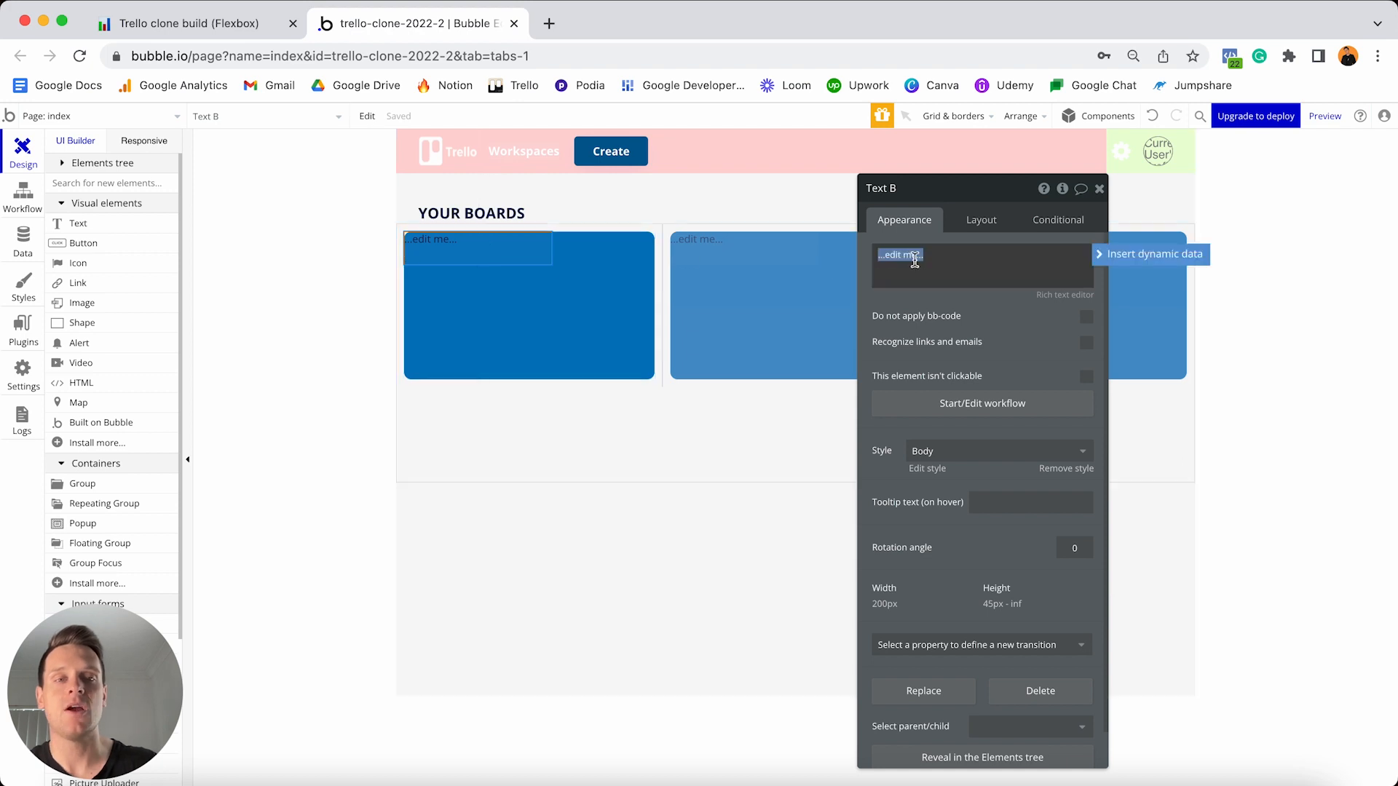
left_click(1111, 255)
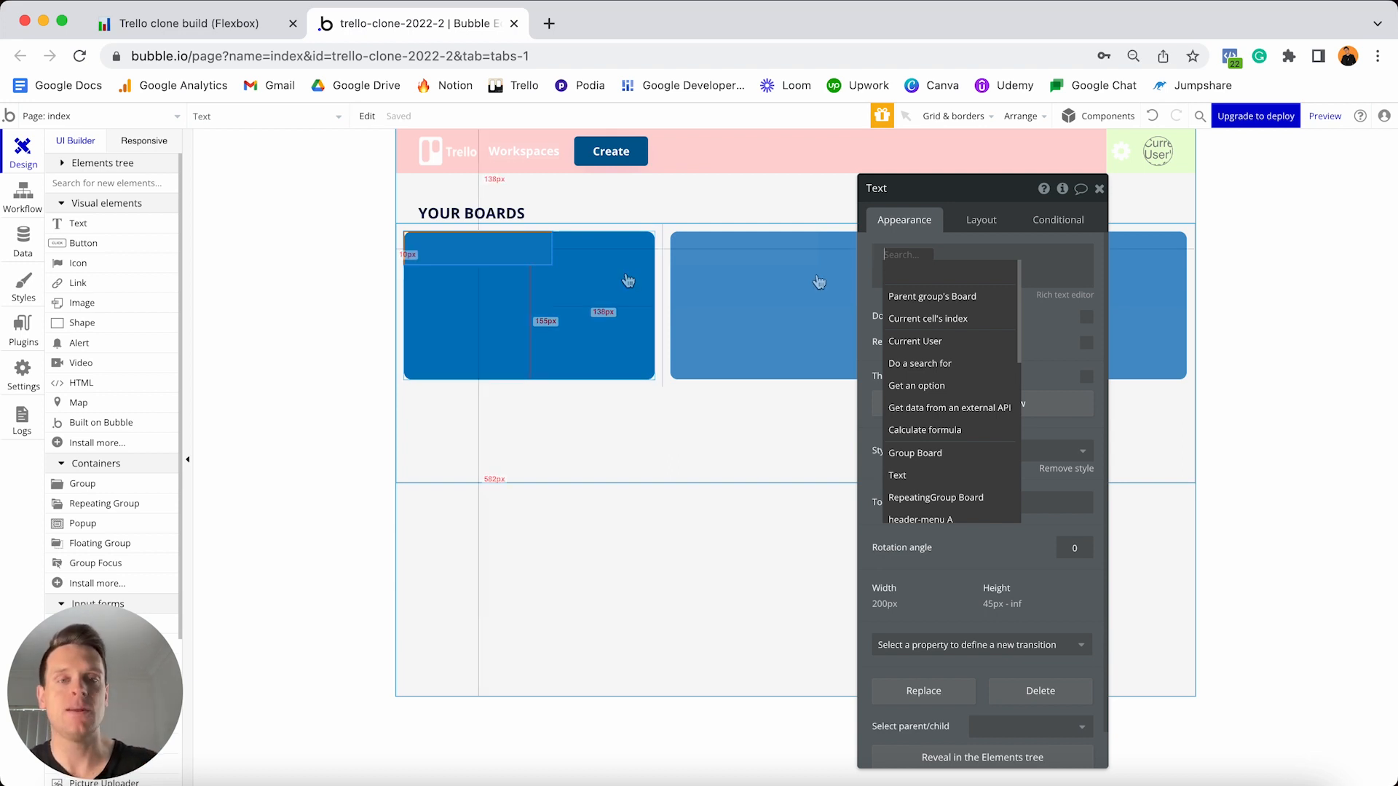
left_click(915, 297)
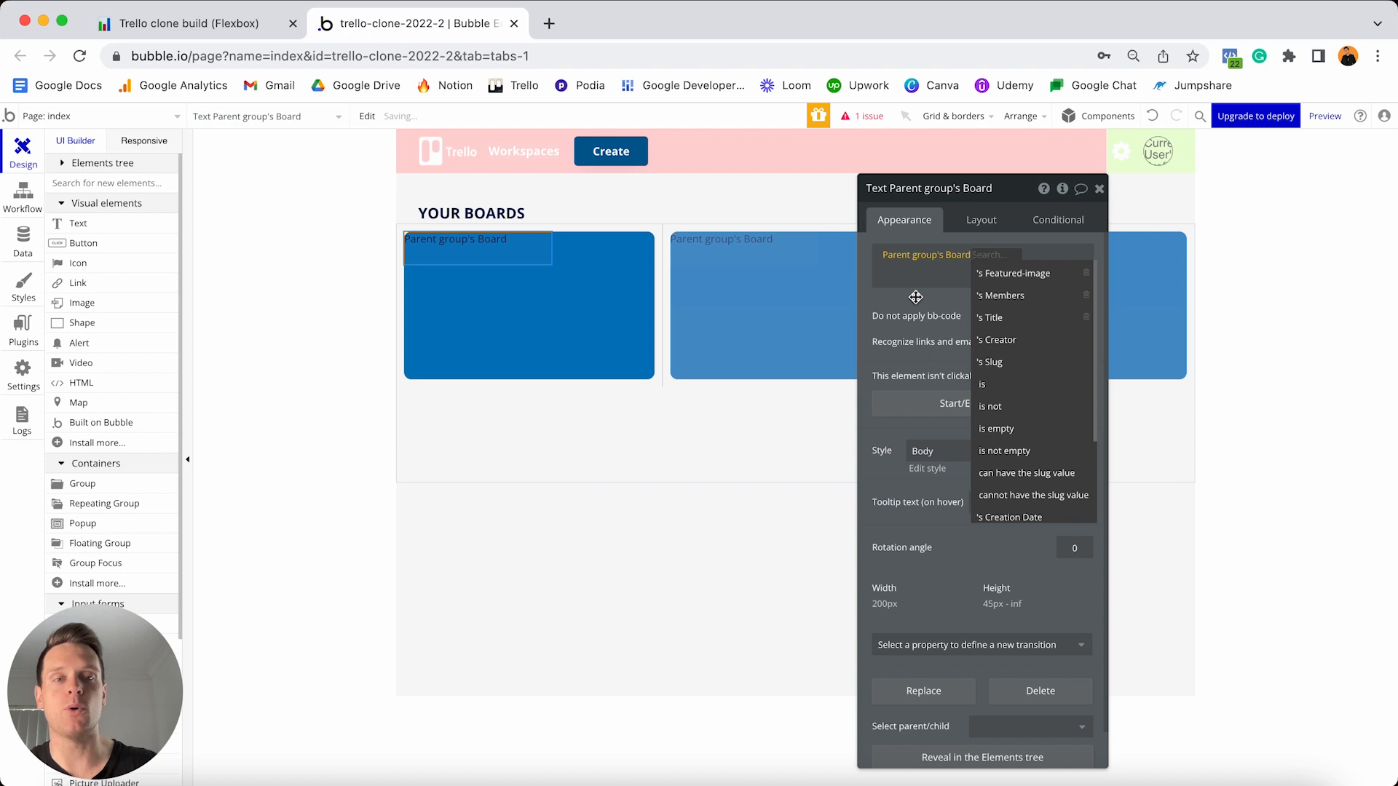
left_click(1013, 319)
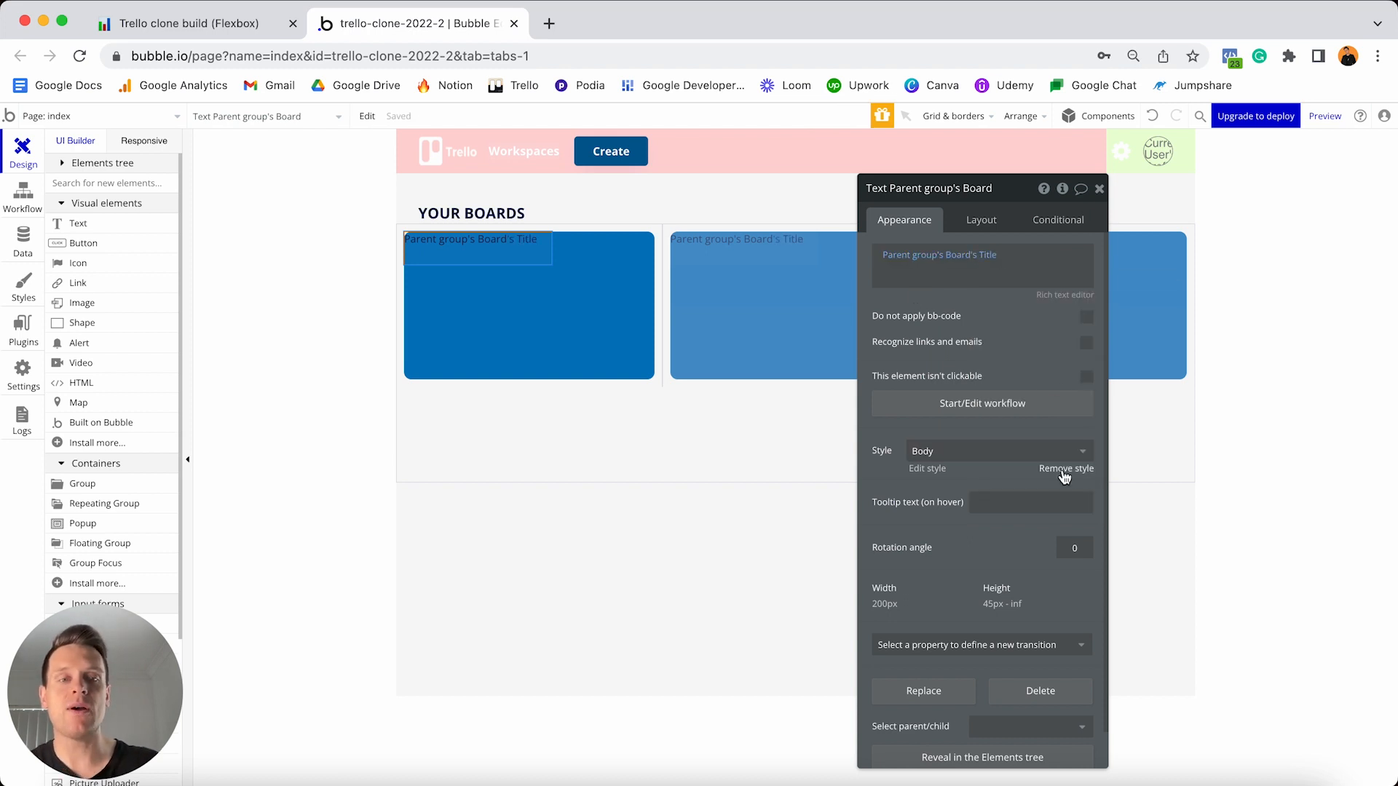
- Remove the text's preset style and make it 18px, bold and white (#FFFFFF)
left_click(1064, 472)
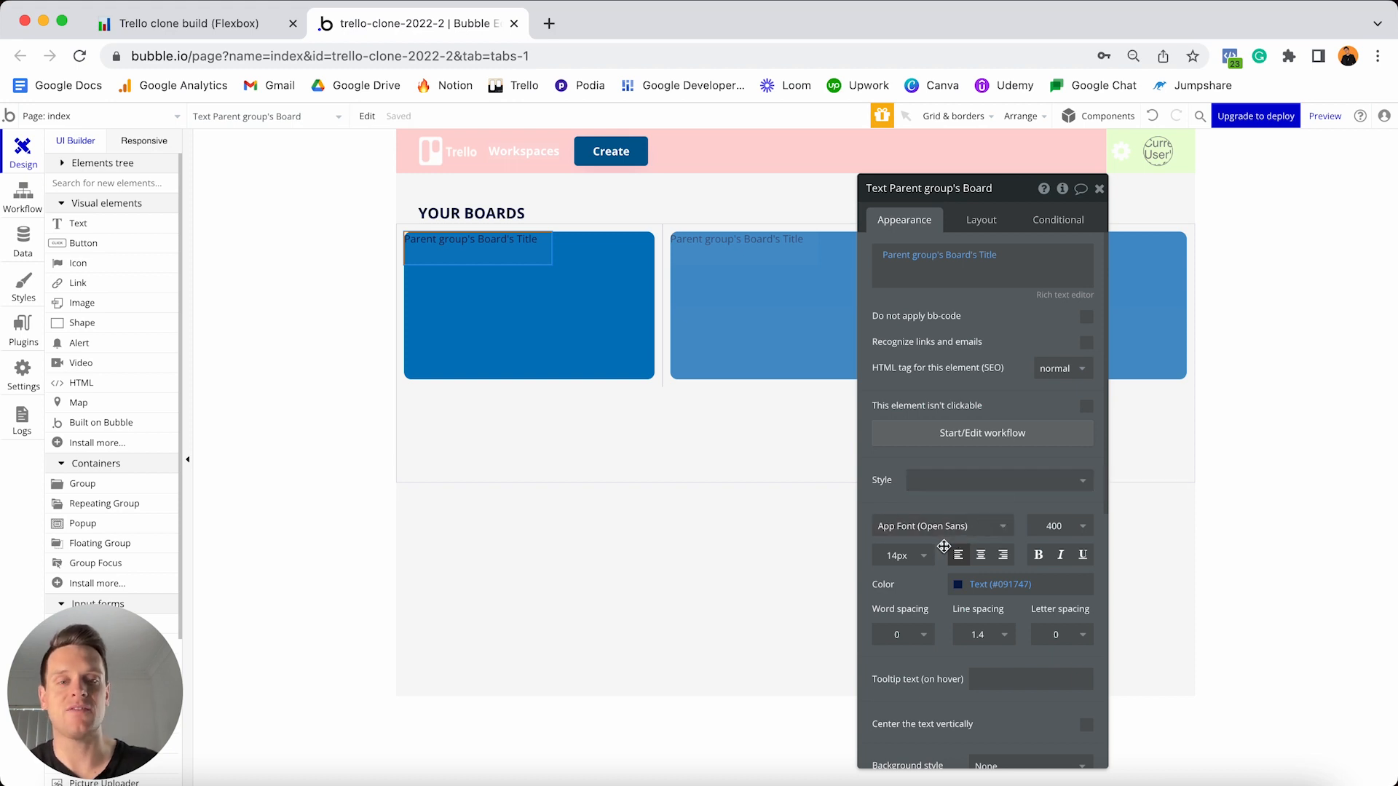
left_click(897, 555)
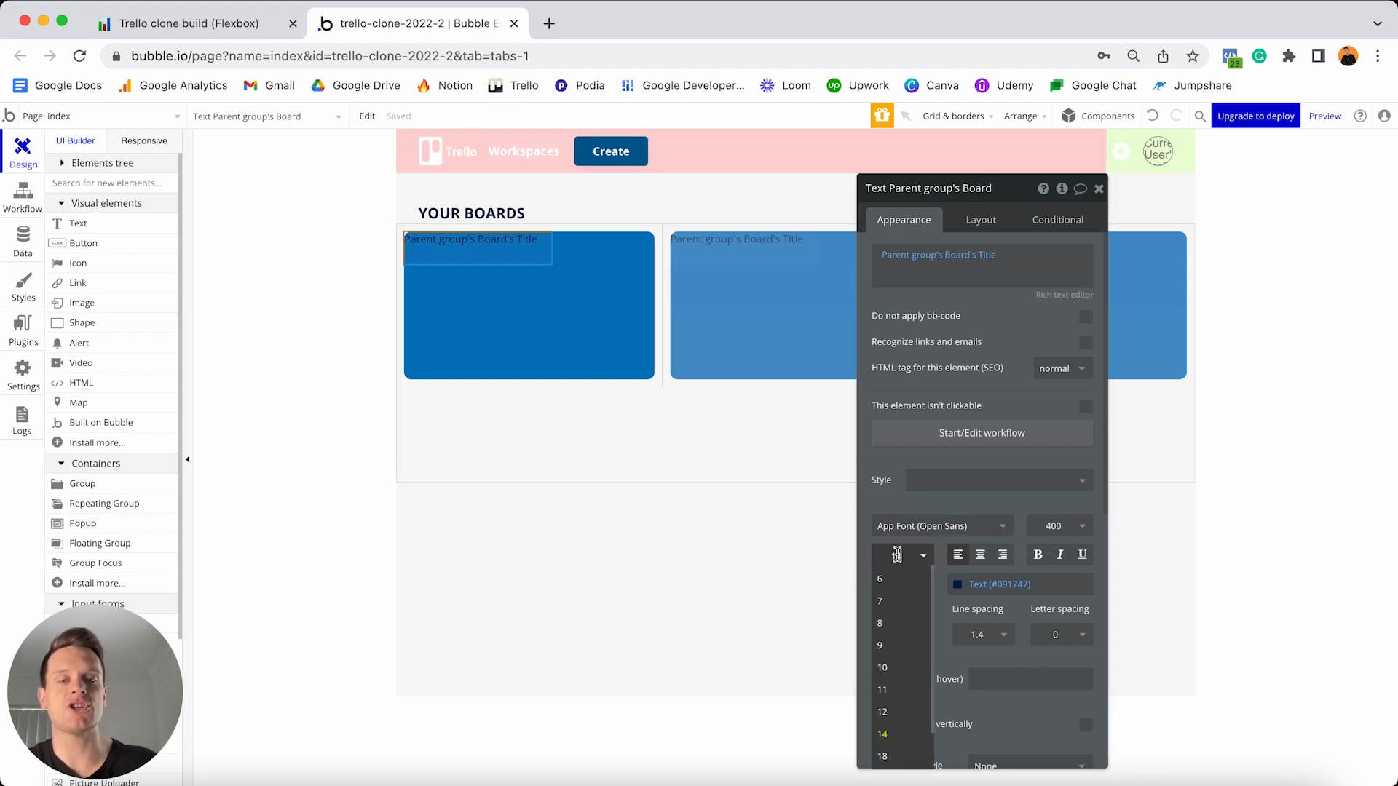
type("18")
key("Return")
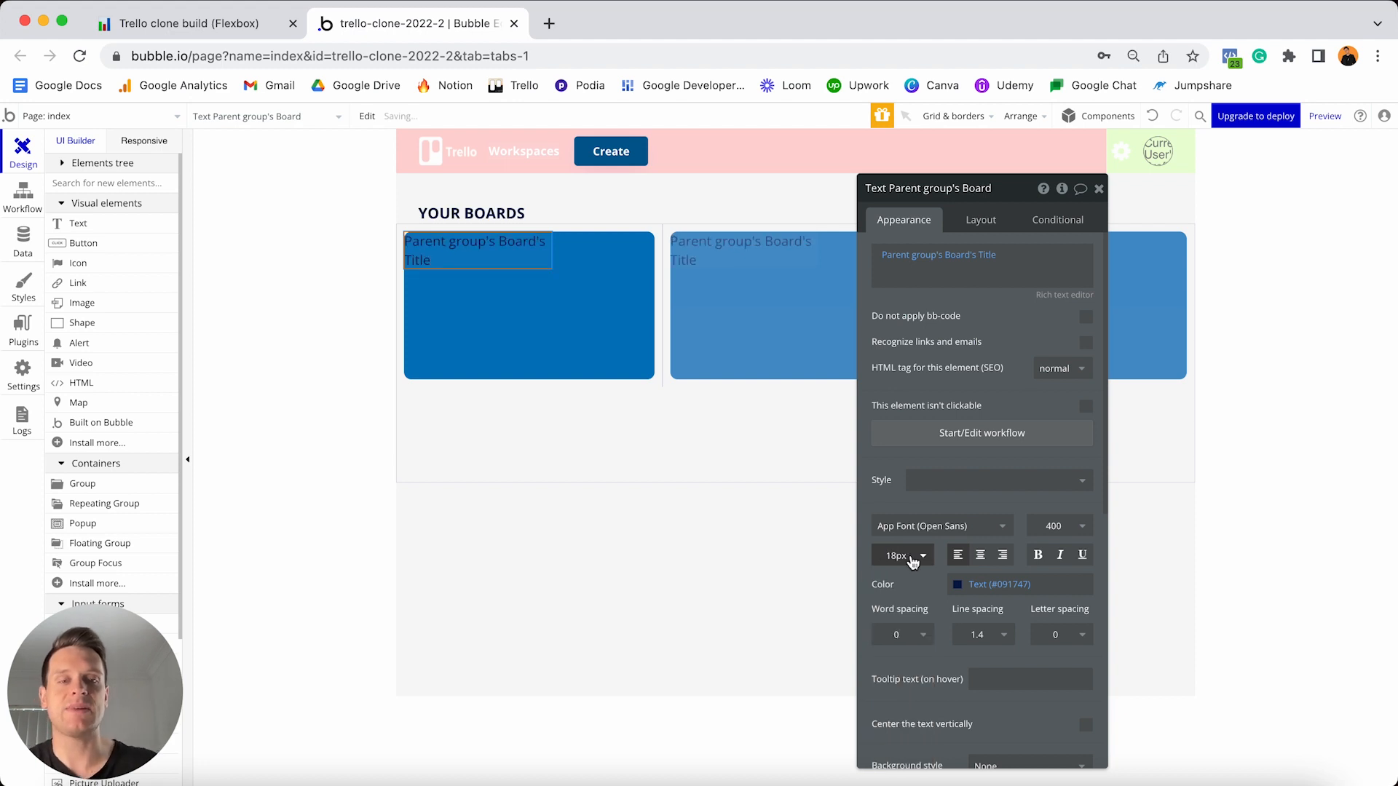
left_click(1038, 555)
left_click(998, 584)
left_click_drag(992, 582, 930, 568)
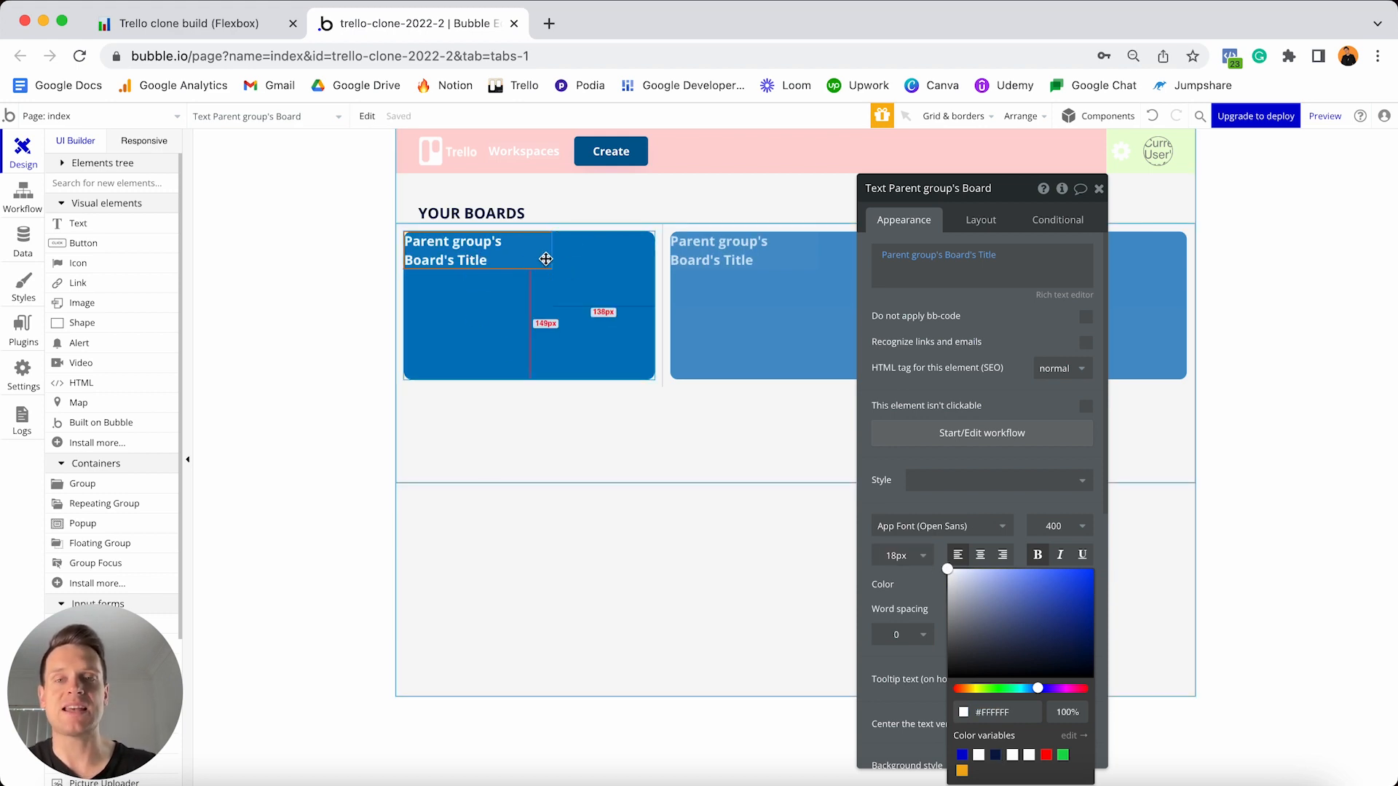
left_click(981, 219)
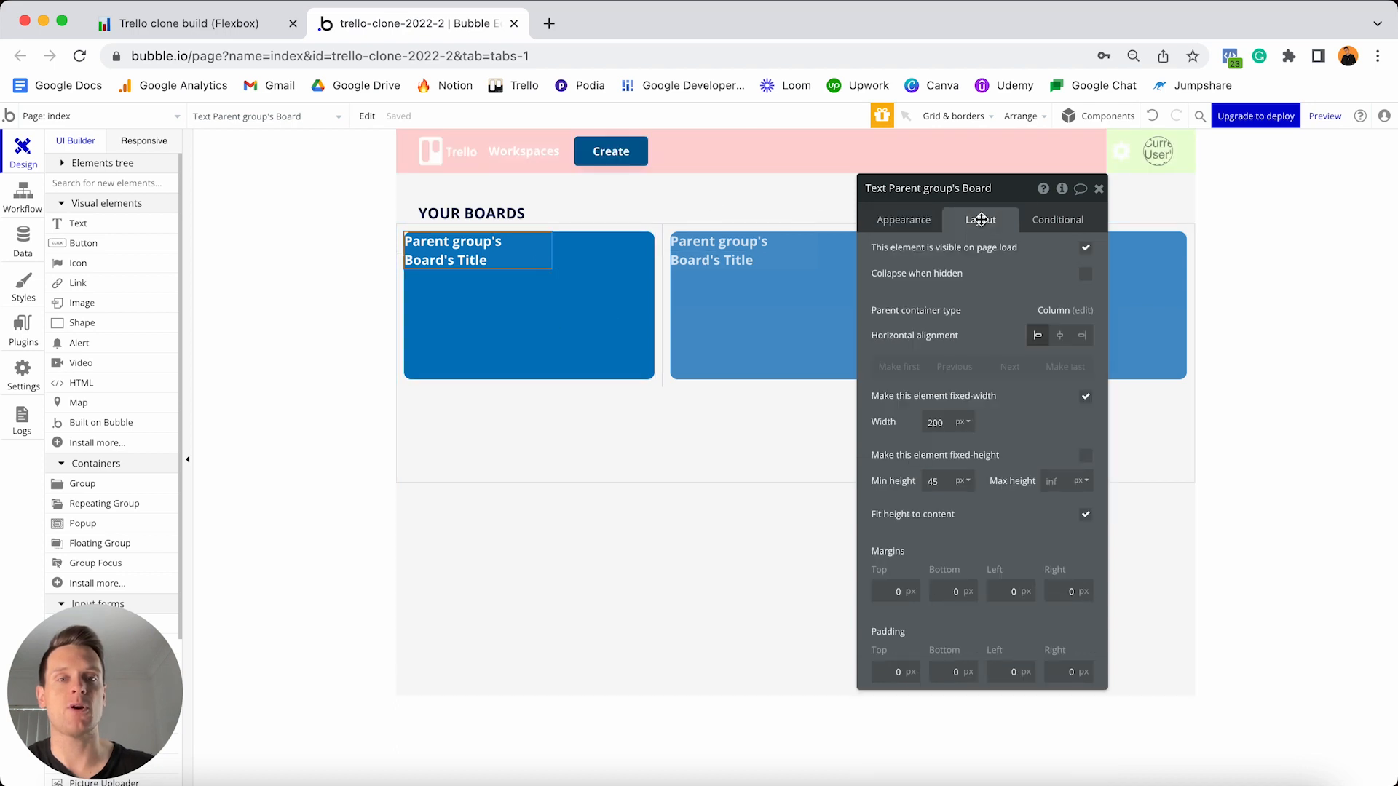
- Turn off the title's fixed width and set its minimum width and height to 0
left_click(1085, 398)
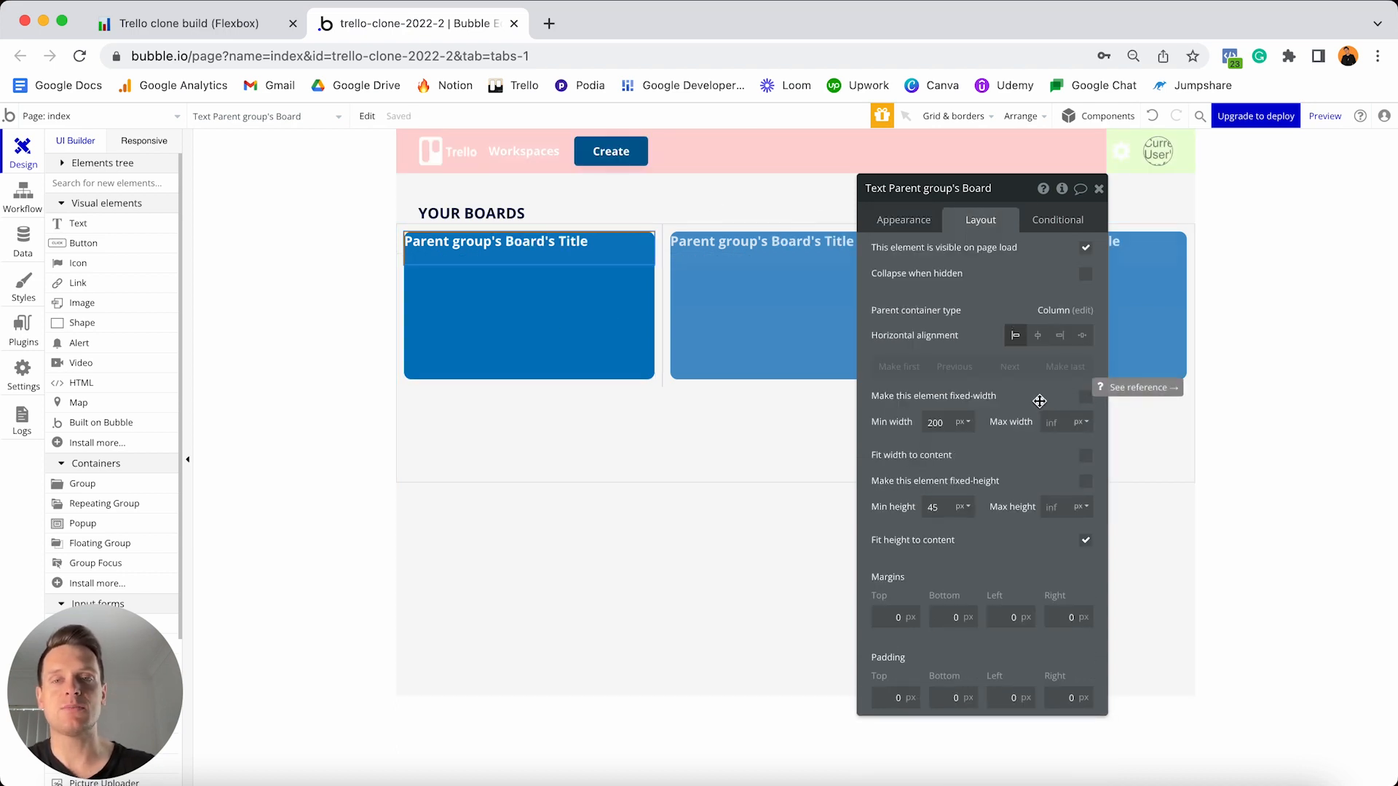
double_click(948, 421)
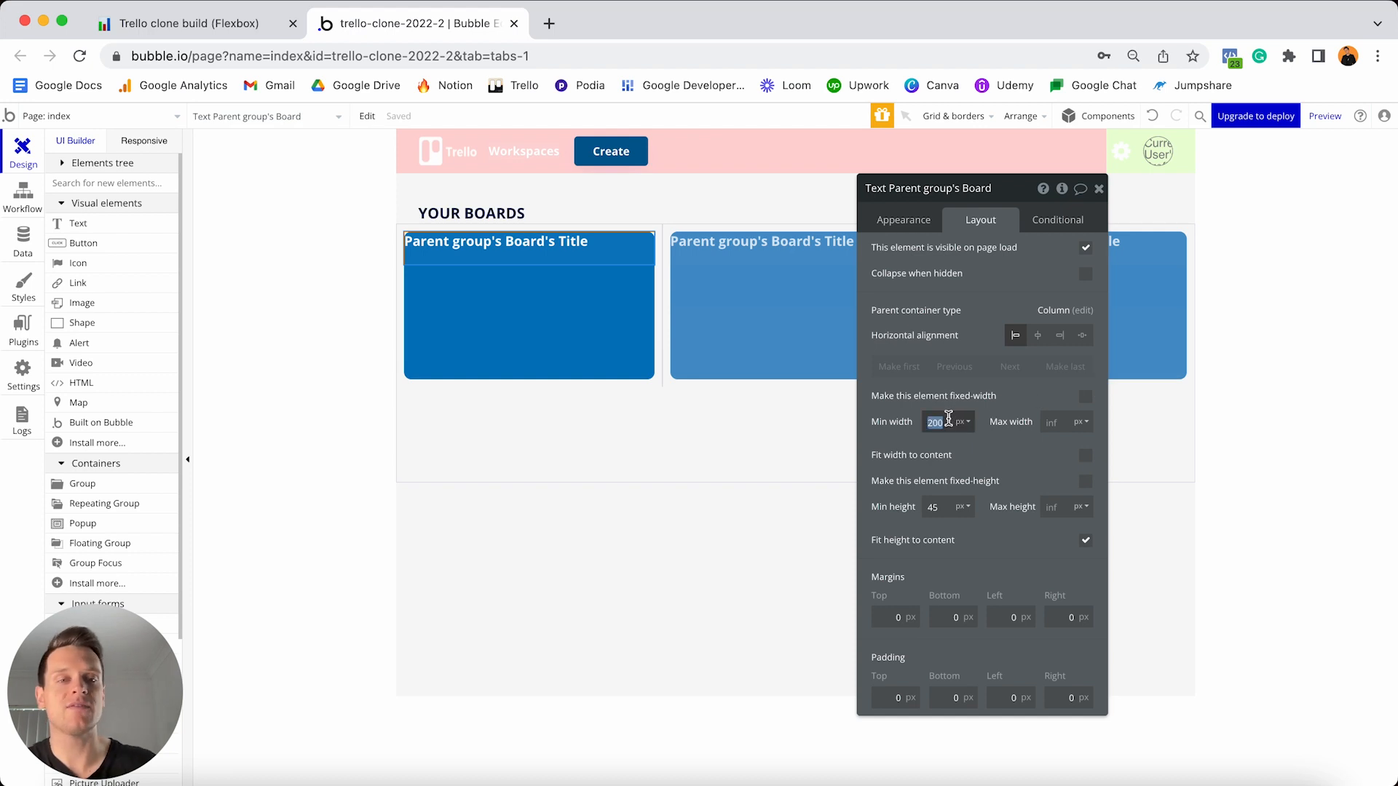
type("0")
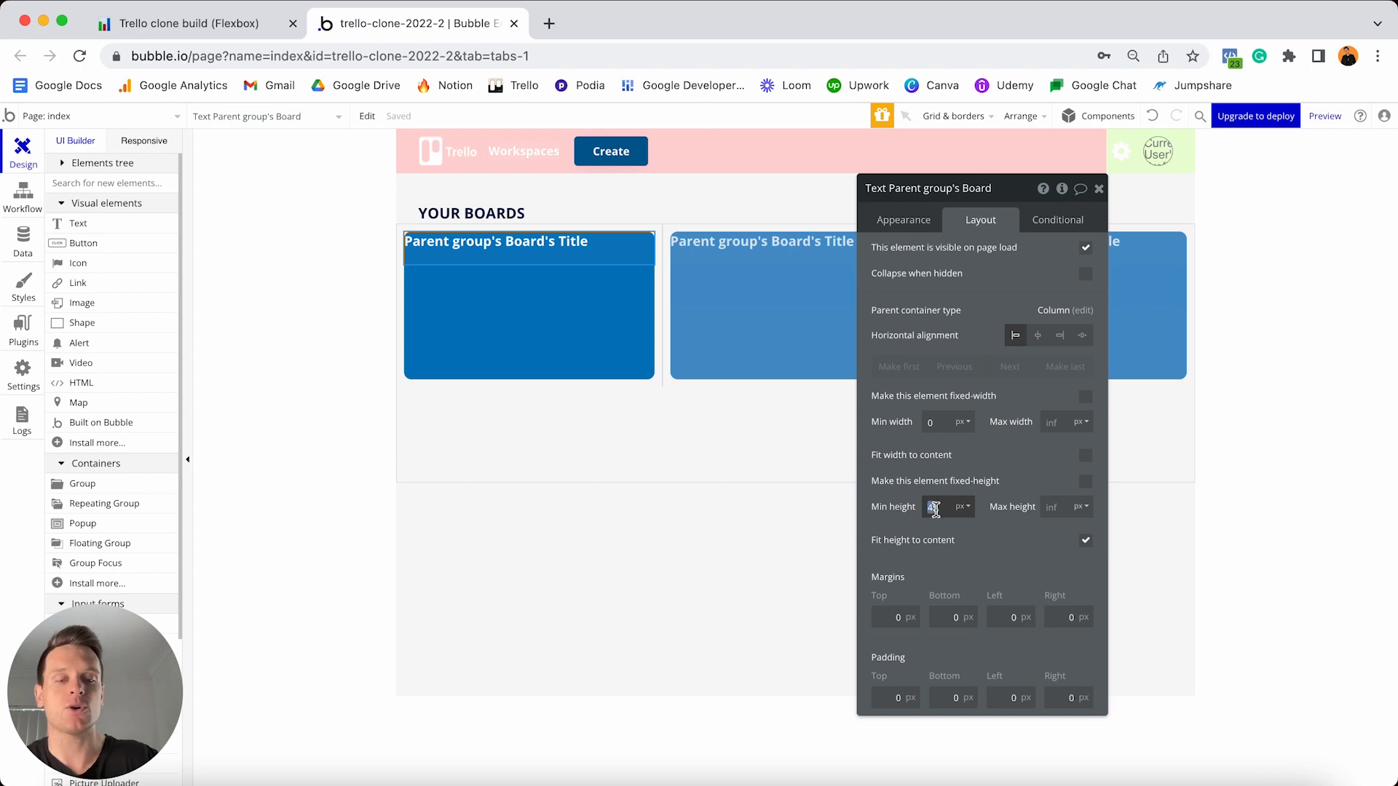
type("0")
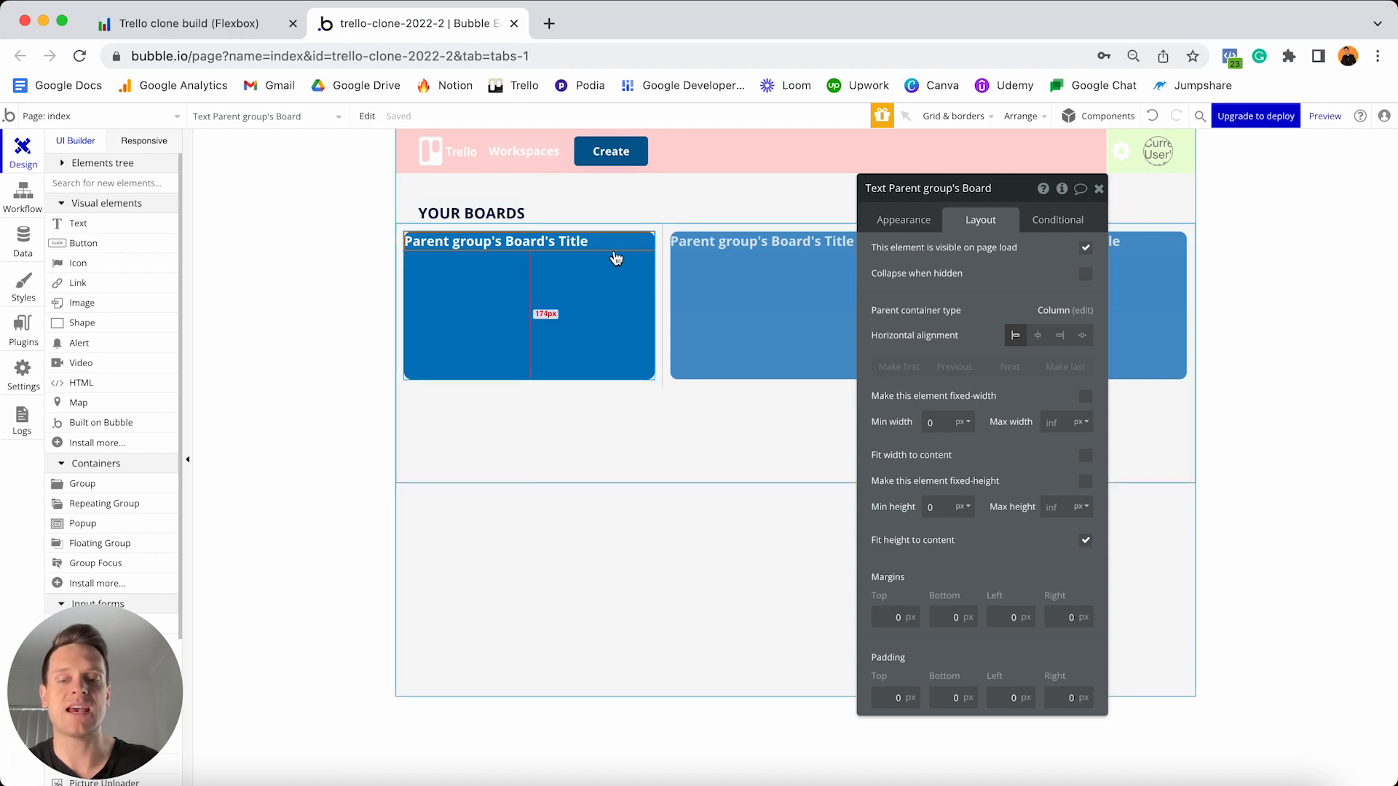
- Give the title margins of 20 top and bottom and 10 left and right
left_click(885, 618)
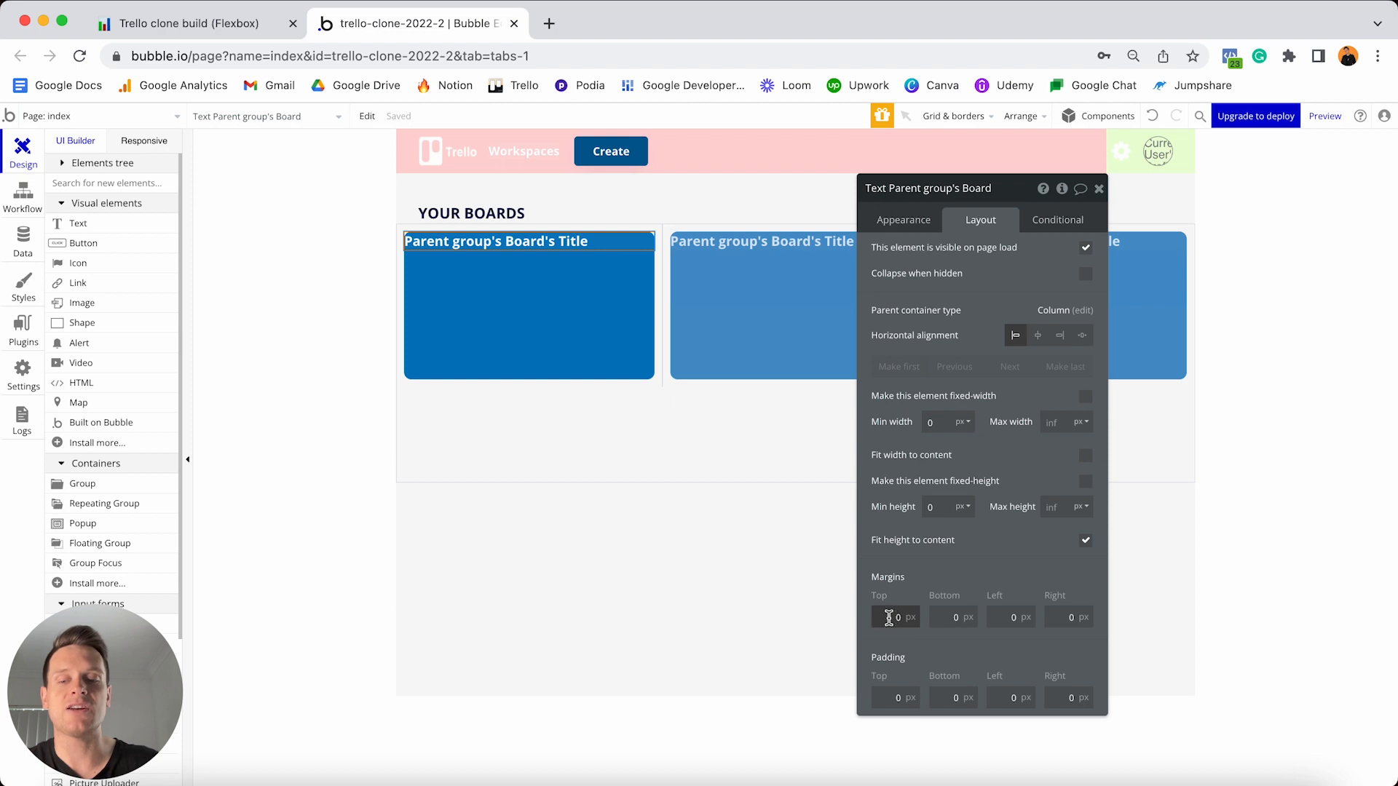
type("20")
key("Tab")
type("20")
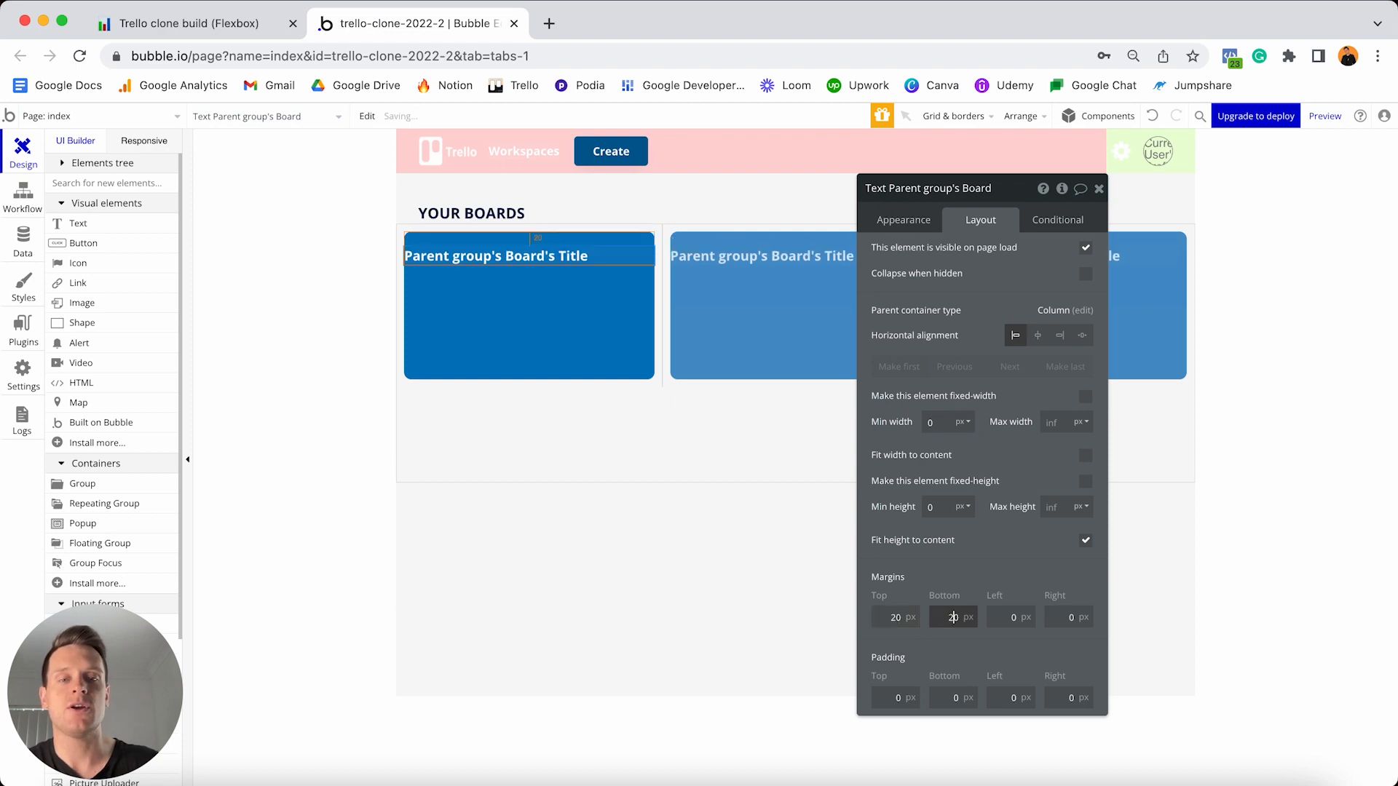
left_click(996, 618)
type("10")
left_click(1068, 618)
type("10")
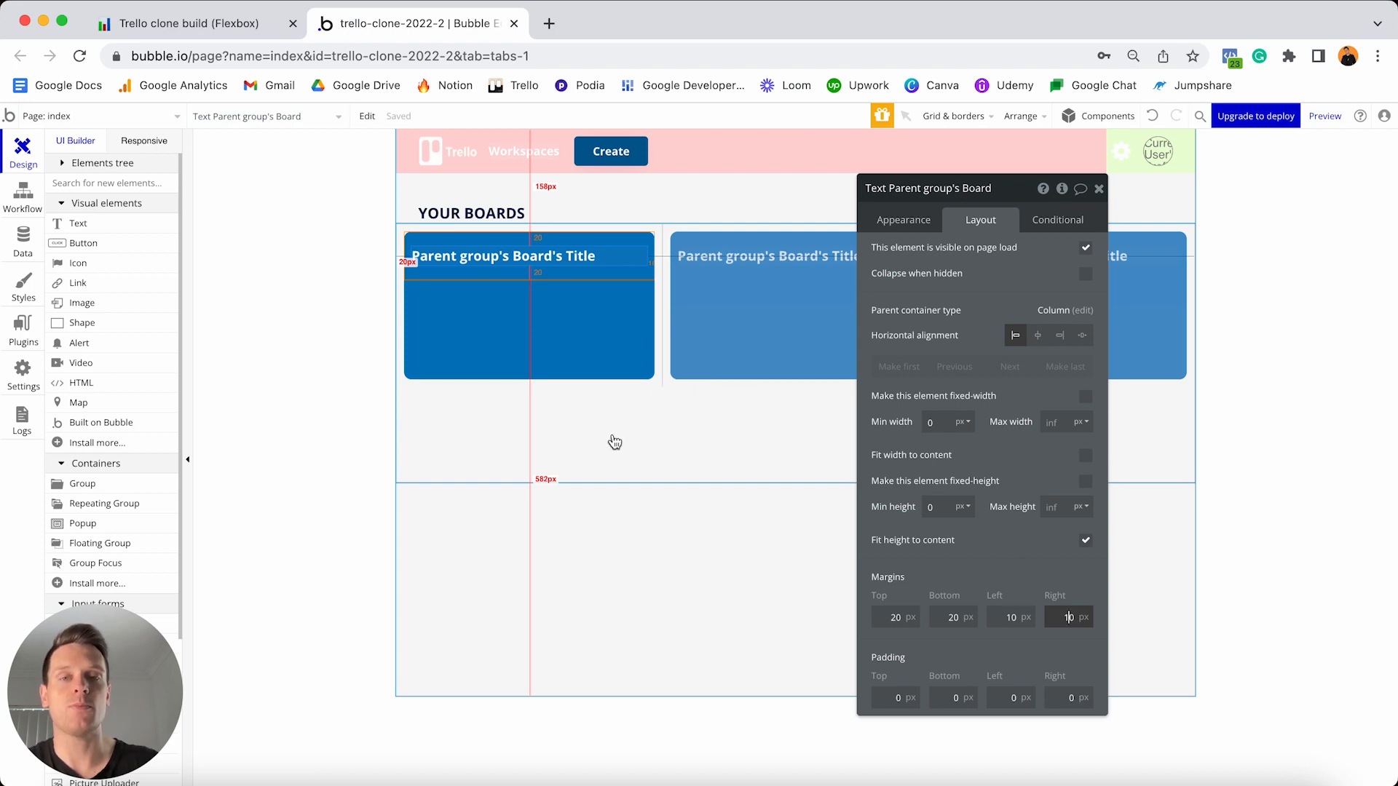
left_click(728, 345)
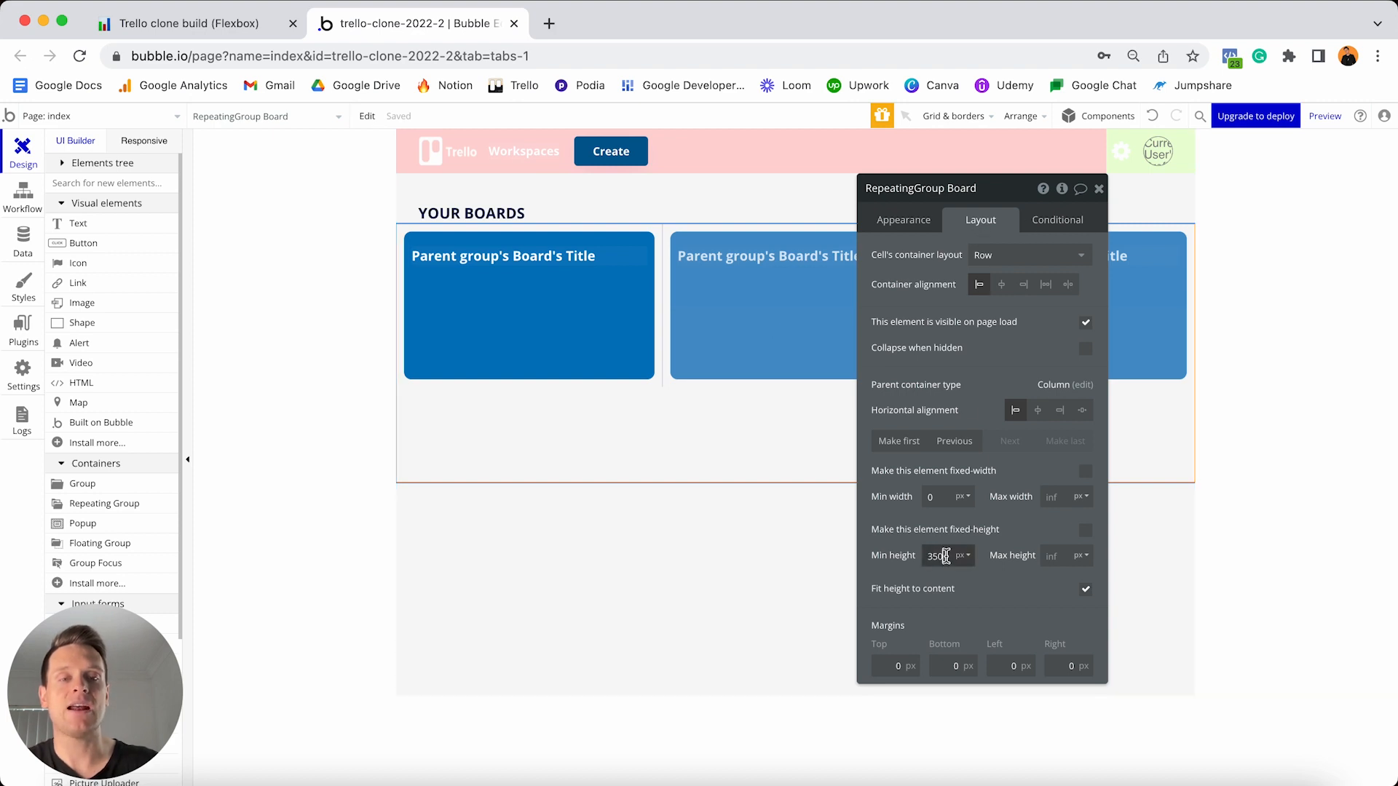
- Change RepeatingGroup Board's minimum height from 350 to 0
double_click(945, 556)
type("0")
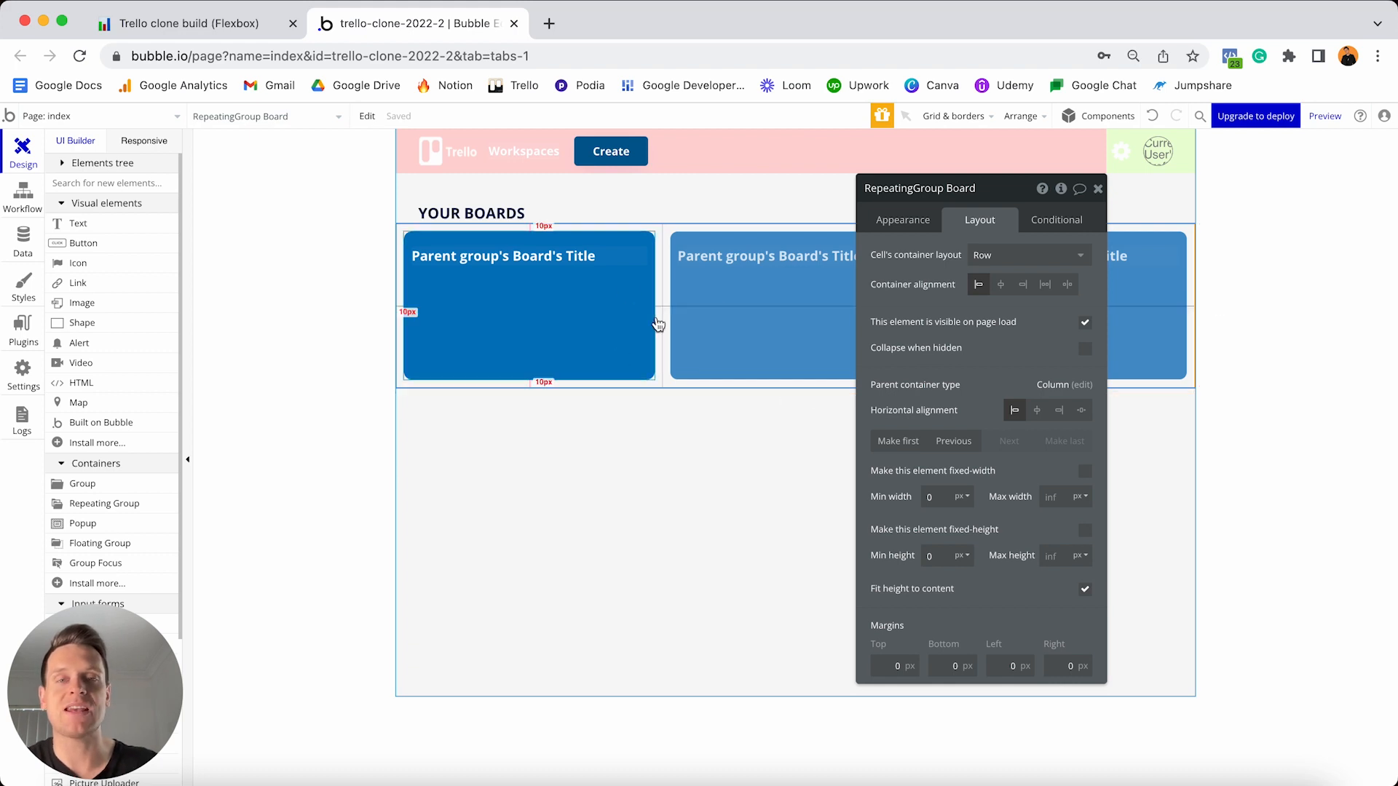
left_click(504, 215)
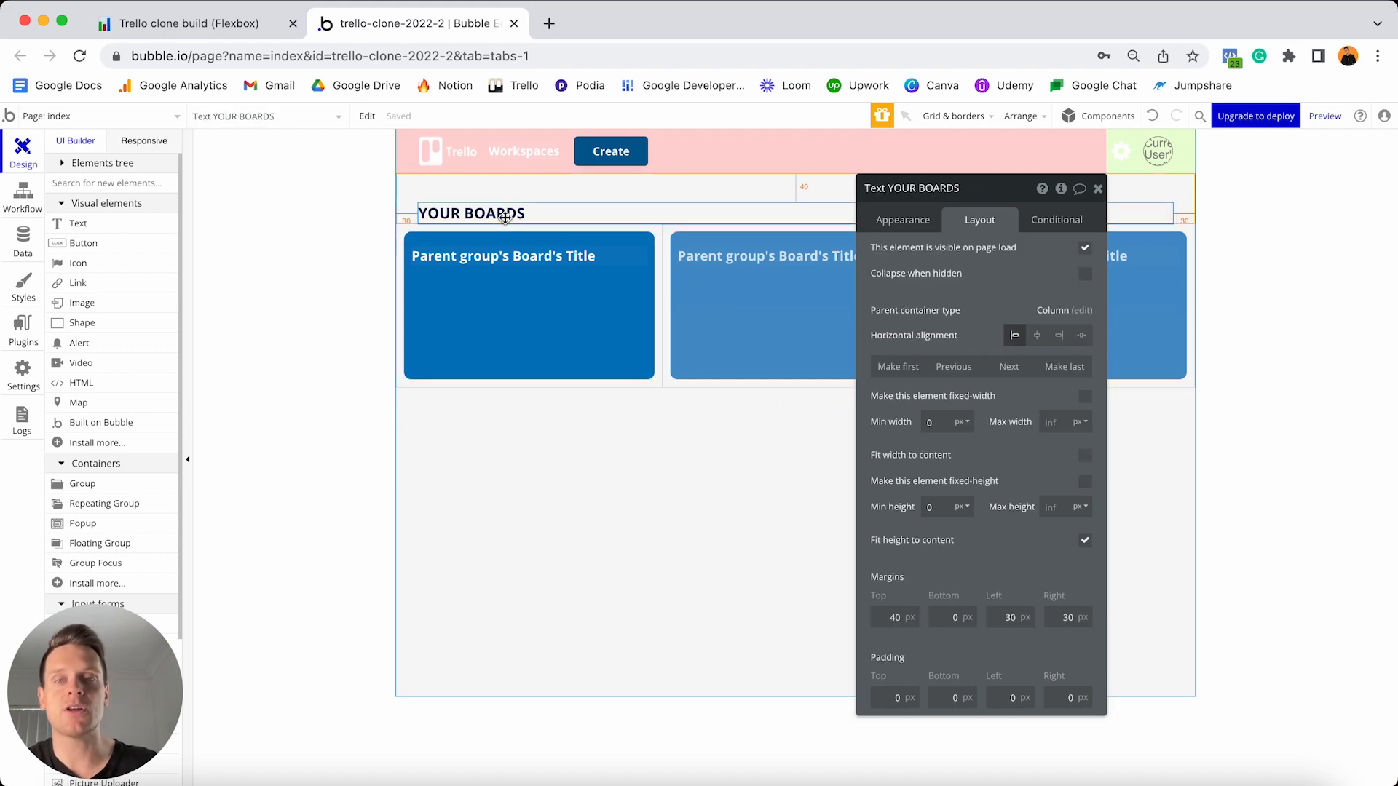
- Duplicate the YOUR BOARDS heading below the boards row and rename it GUEST BOARDS
key("super+c")
key("super+v")
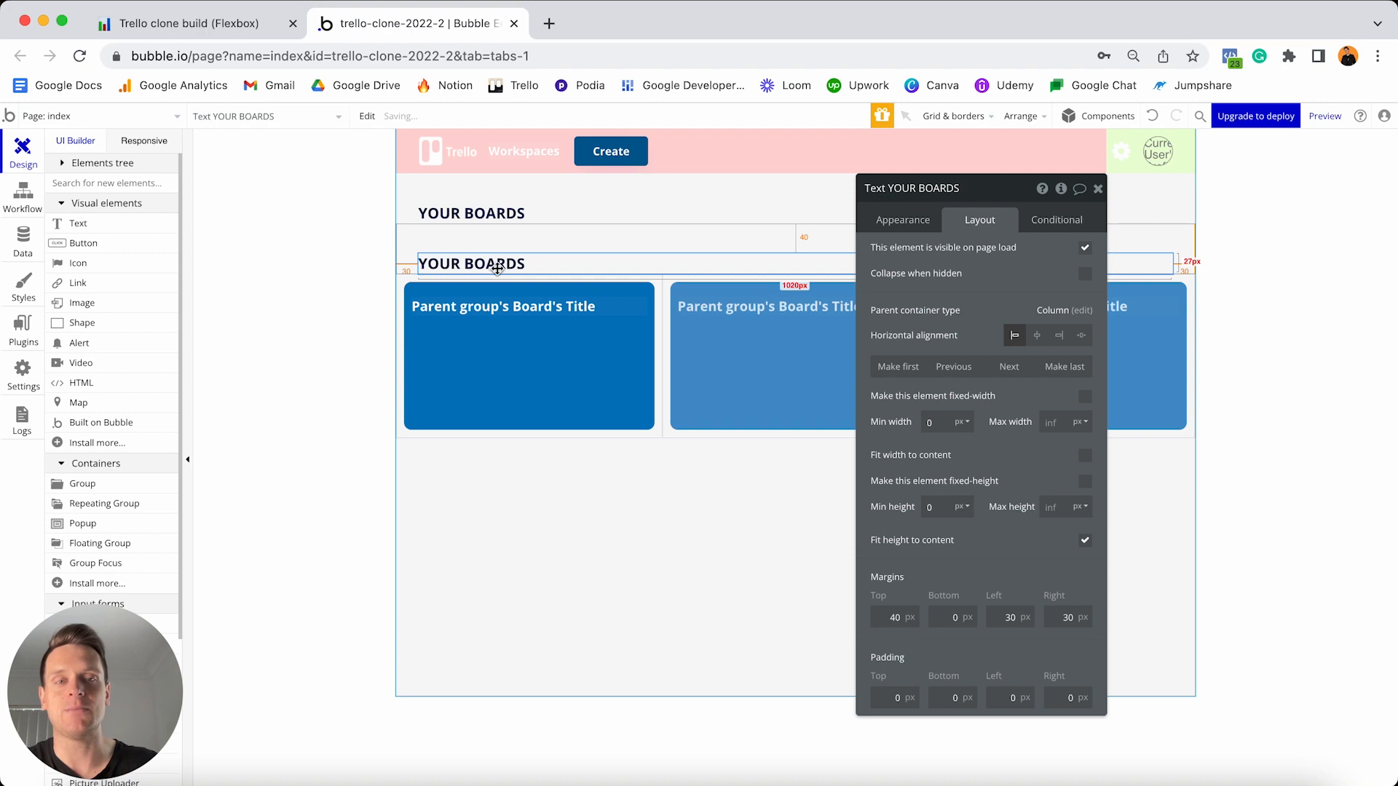
left_click(1008, 367)
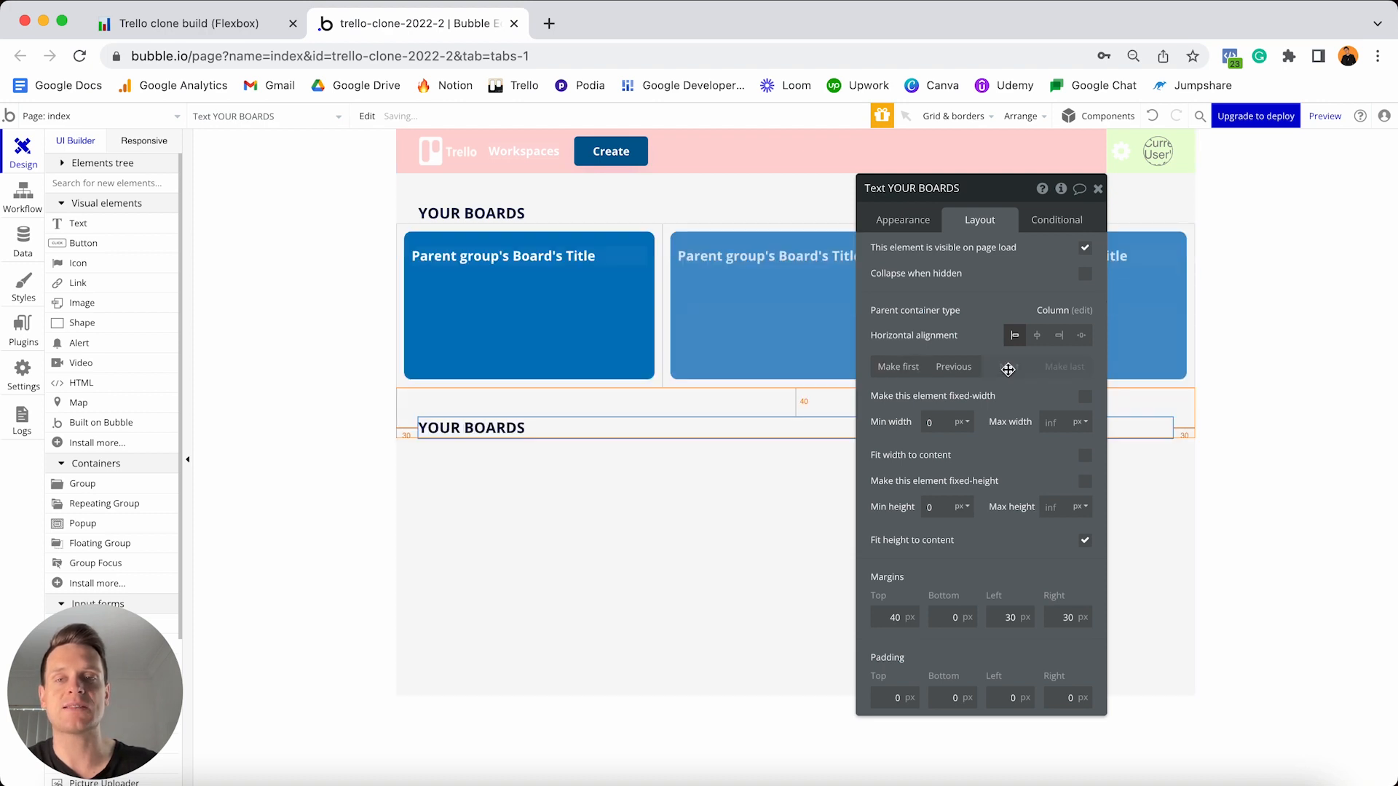
left_click(907, 220)
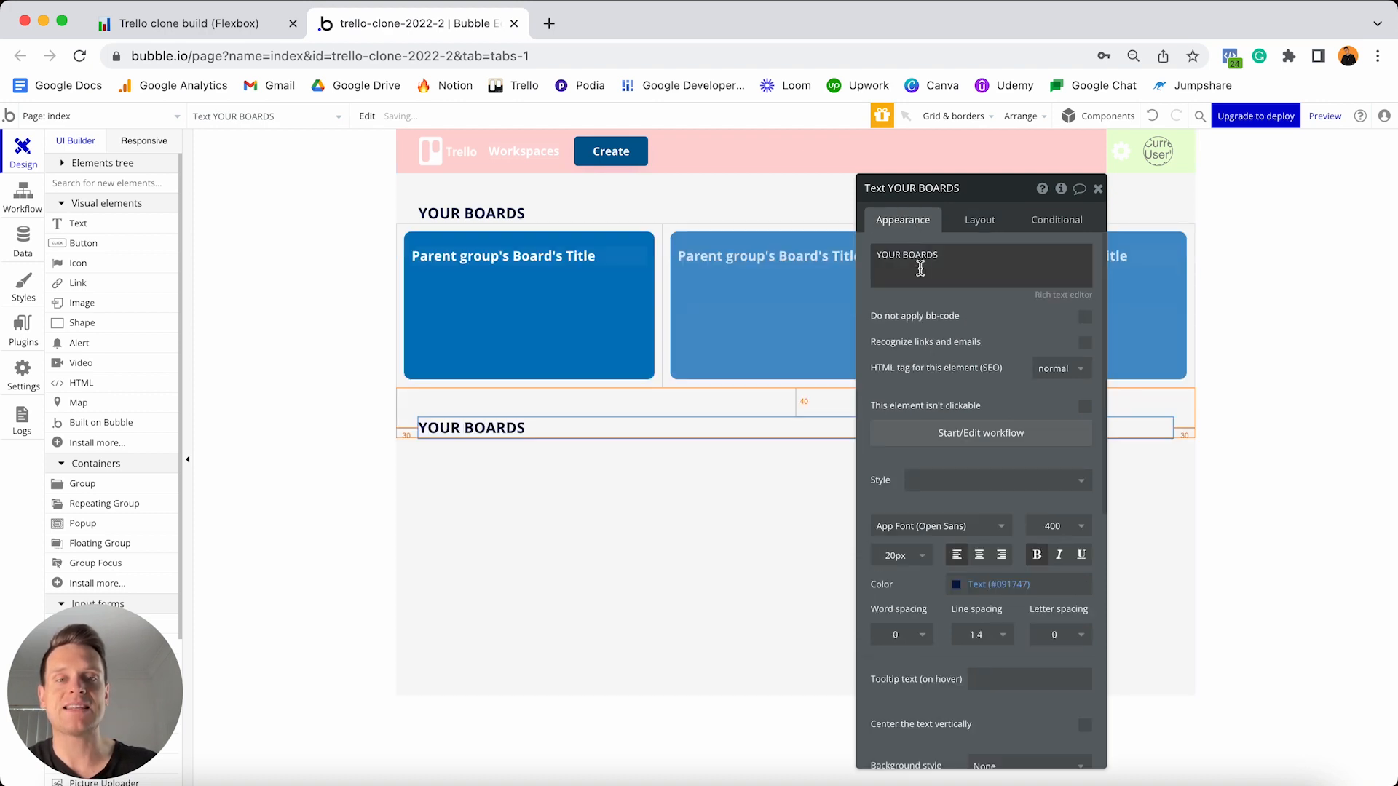
left_click(912, 257)
left_click(901, 256)
key("alt+shift+Left")
type("GUEST")
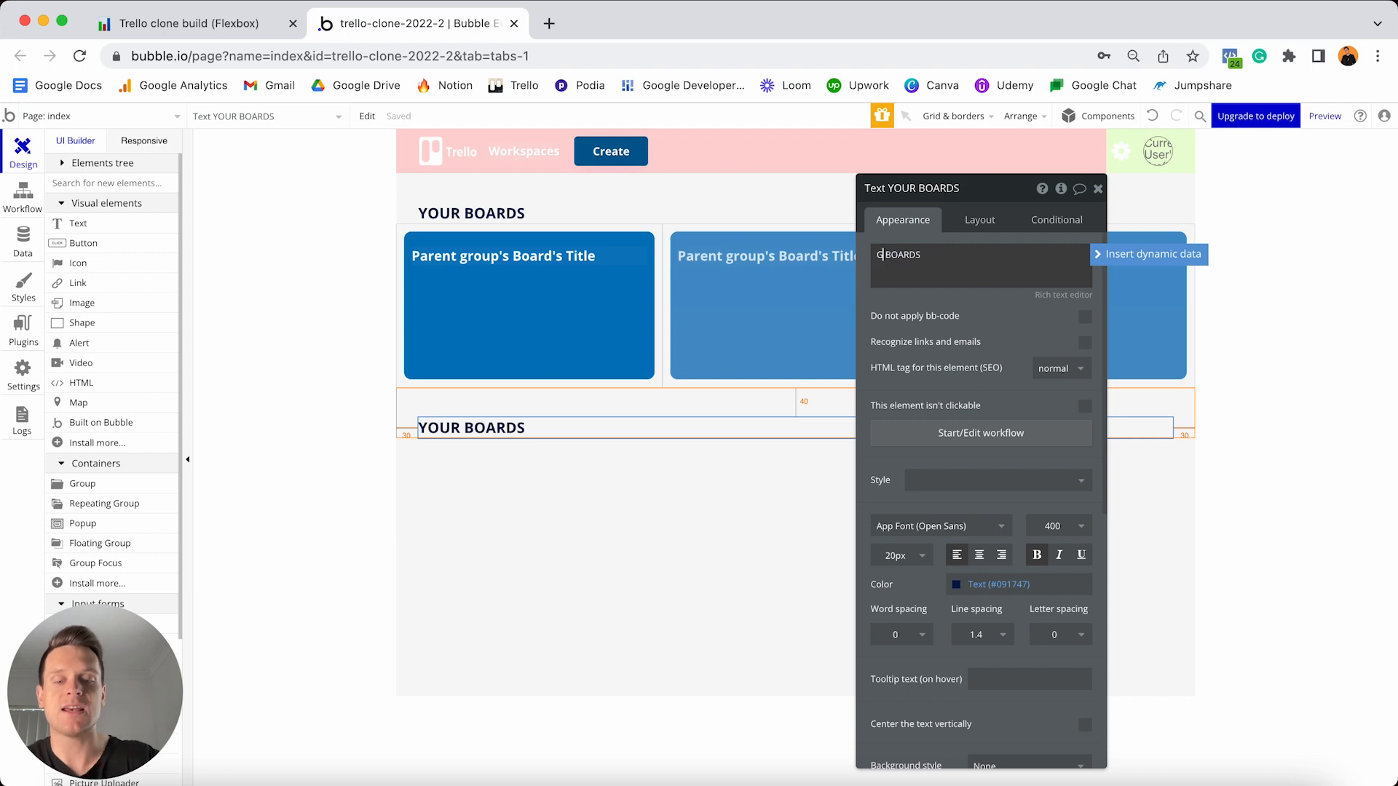
- Move the boards repeating group below the GUEST BOARDS heading
left_click(704, 315)
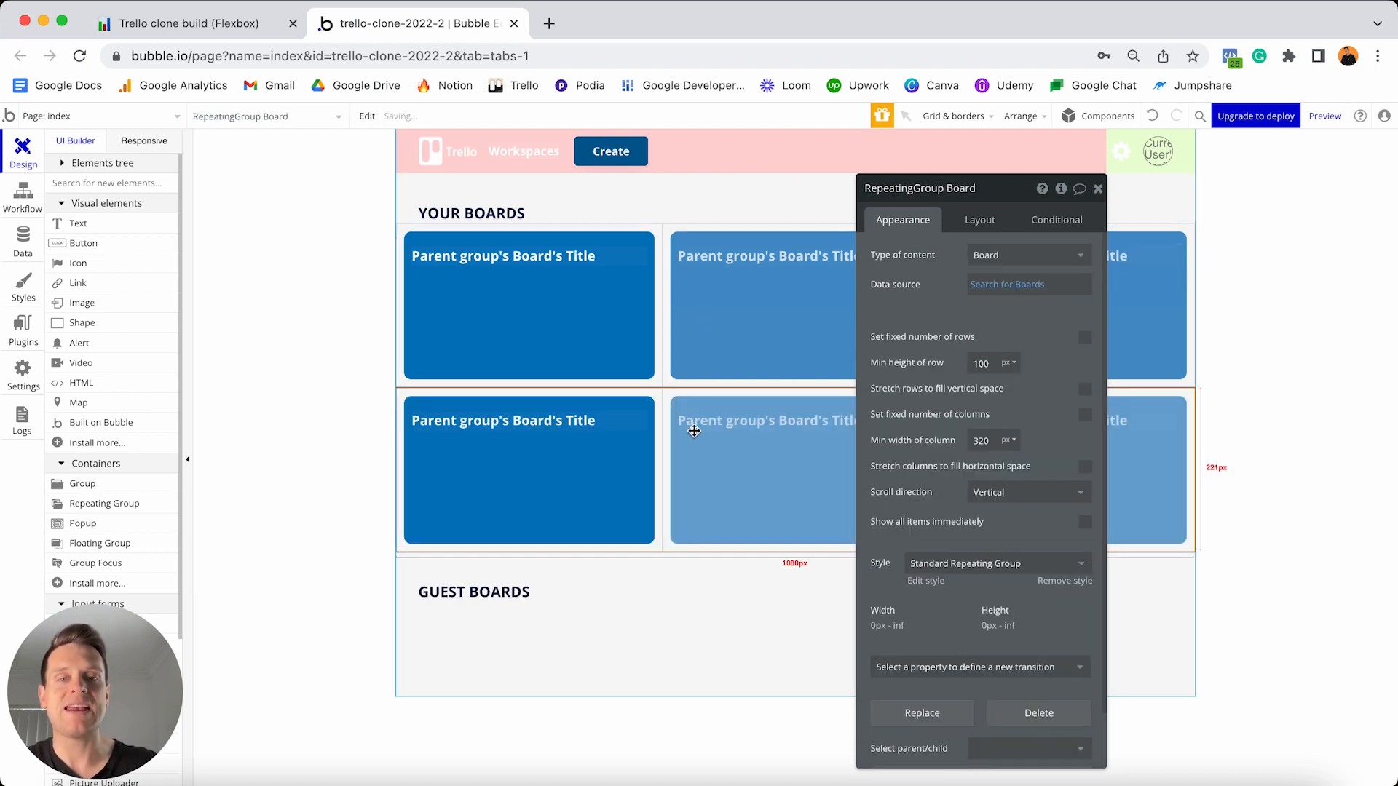
left_click(976, 220)
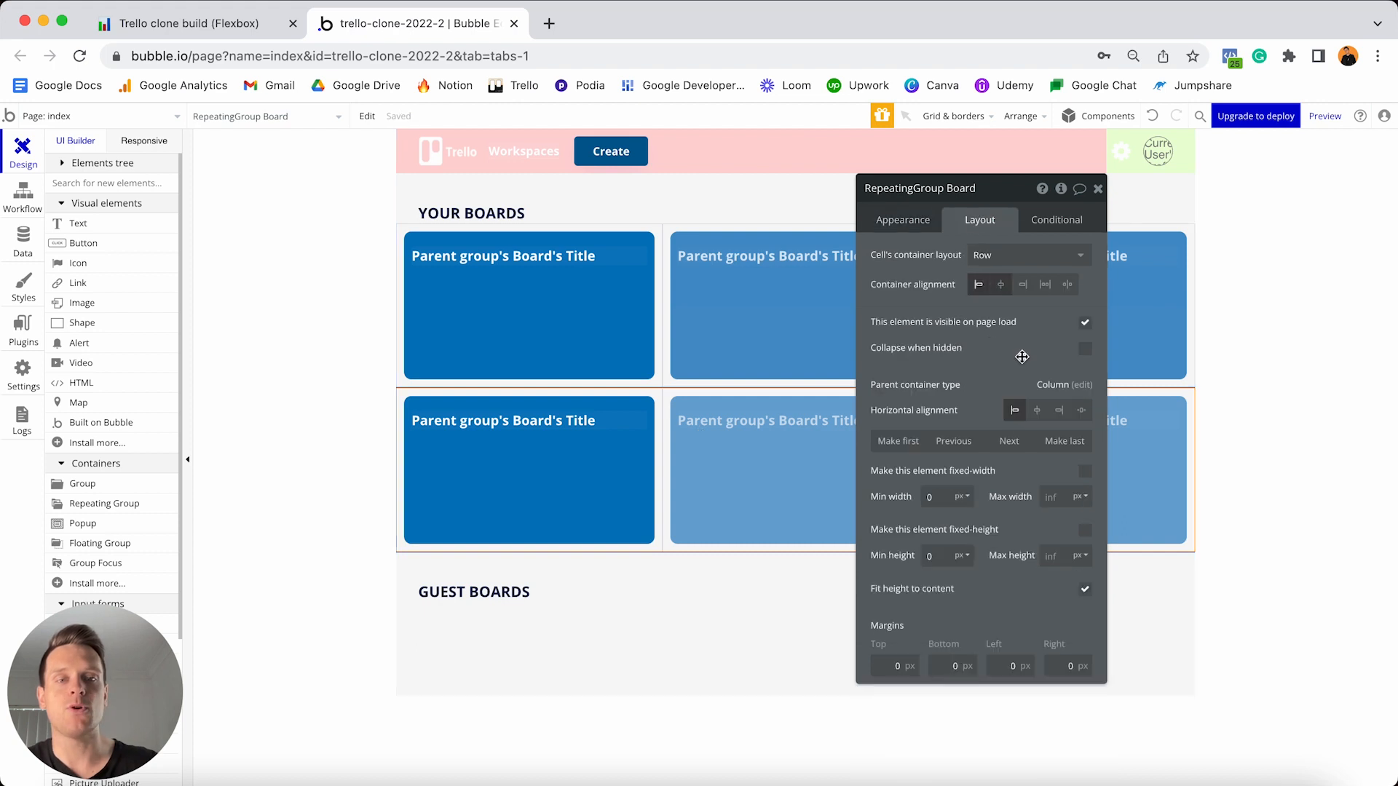
left_click(1009, 440)
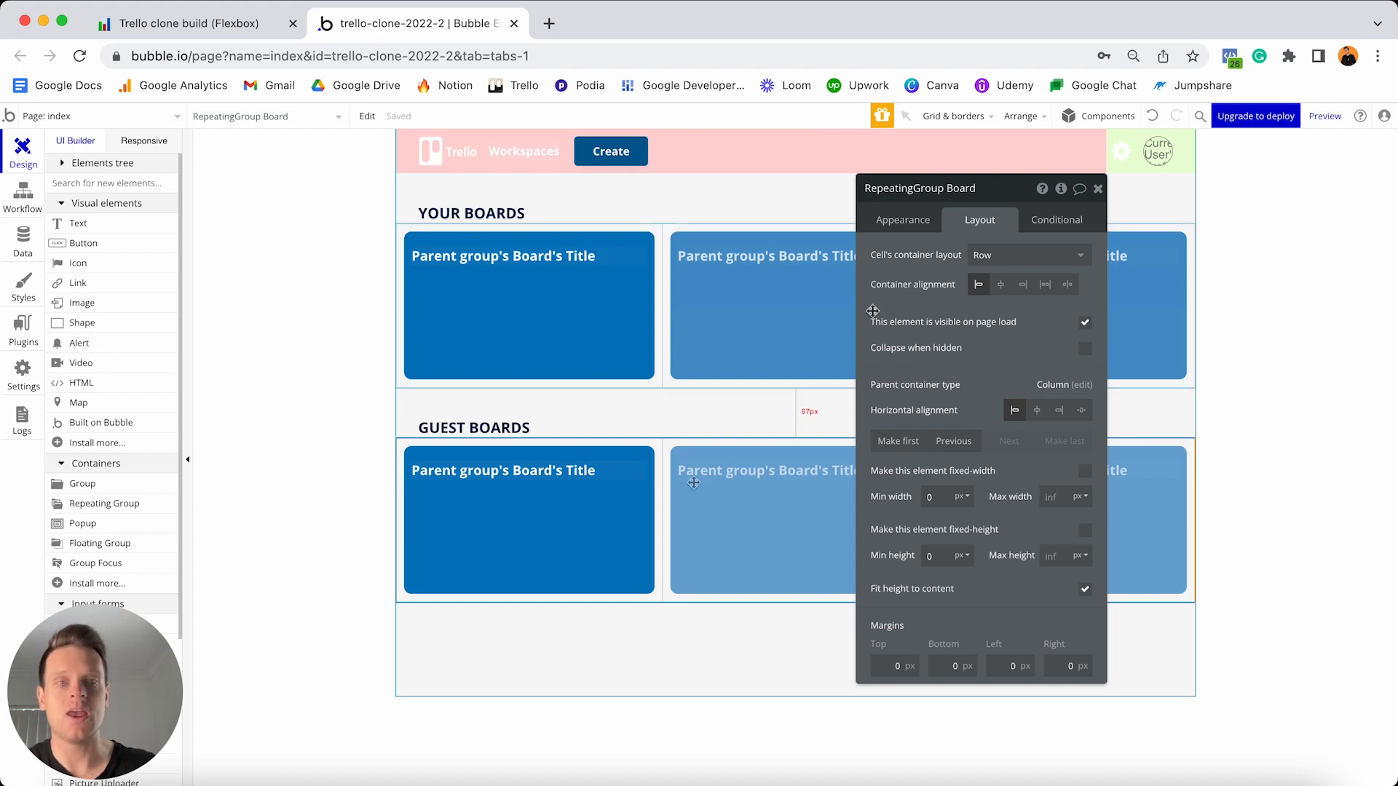
left_click(898, 232)
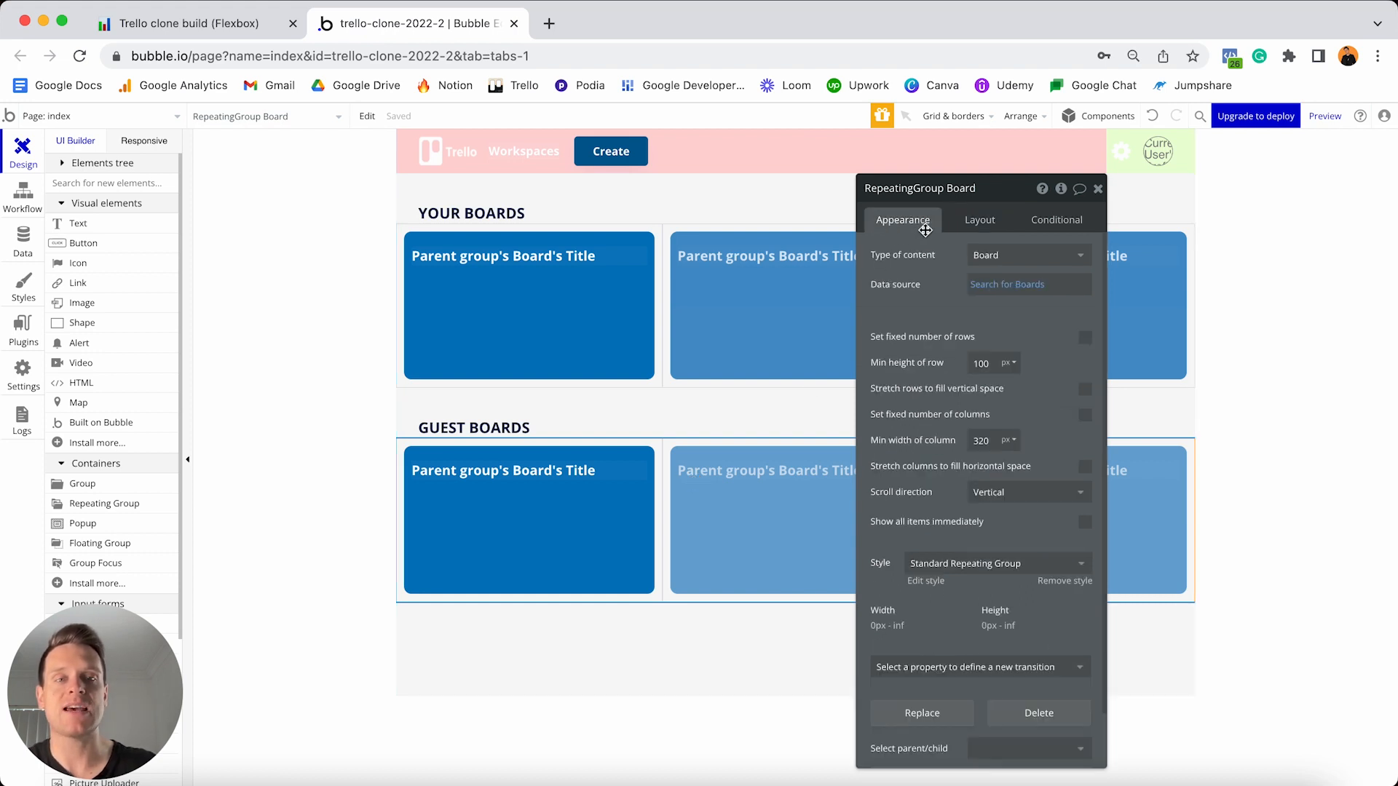
- Change the Search for Boards filter to Created By <> Current User and add Members contains Current User
left_click(1005, 285)
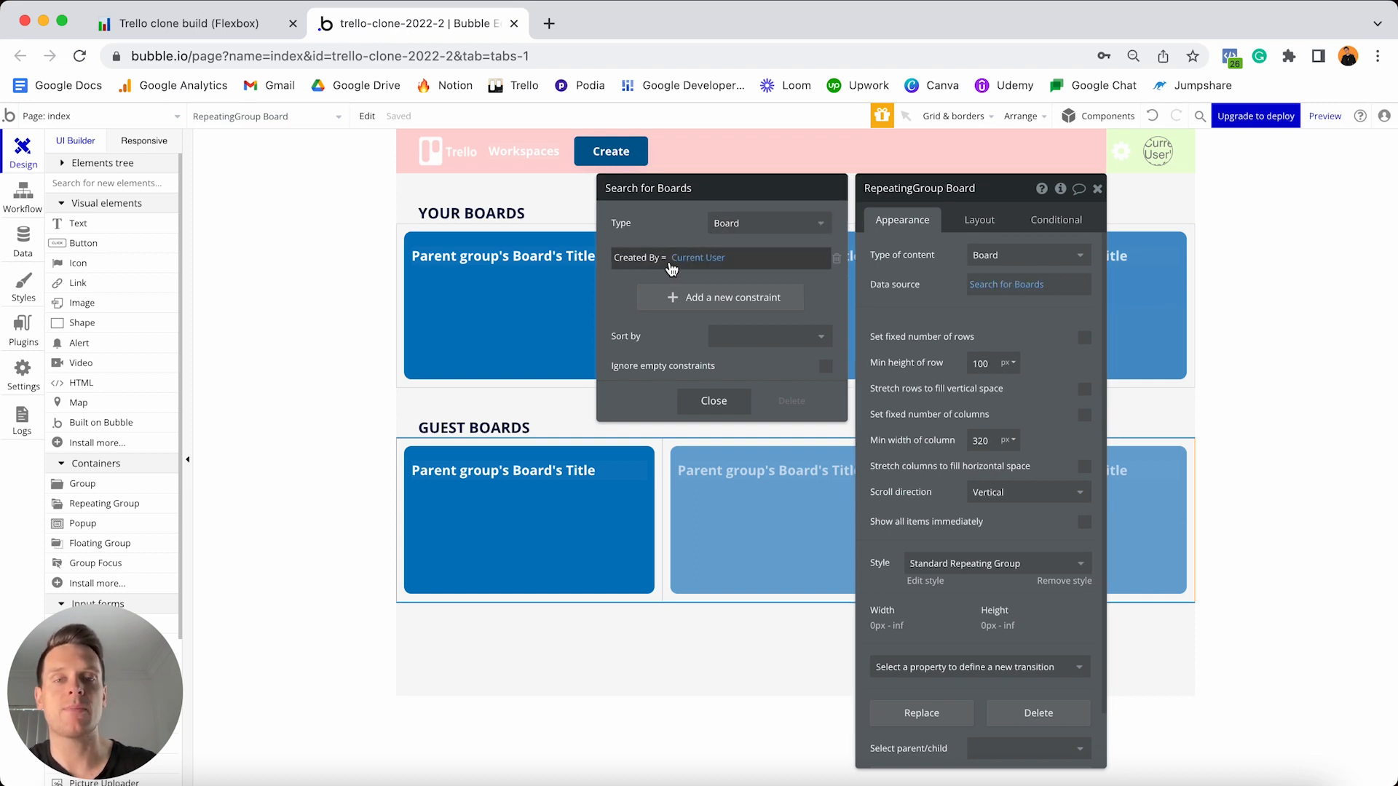
left_click(663, 258)
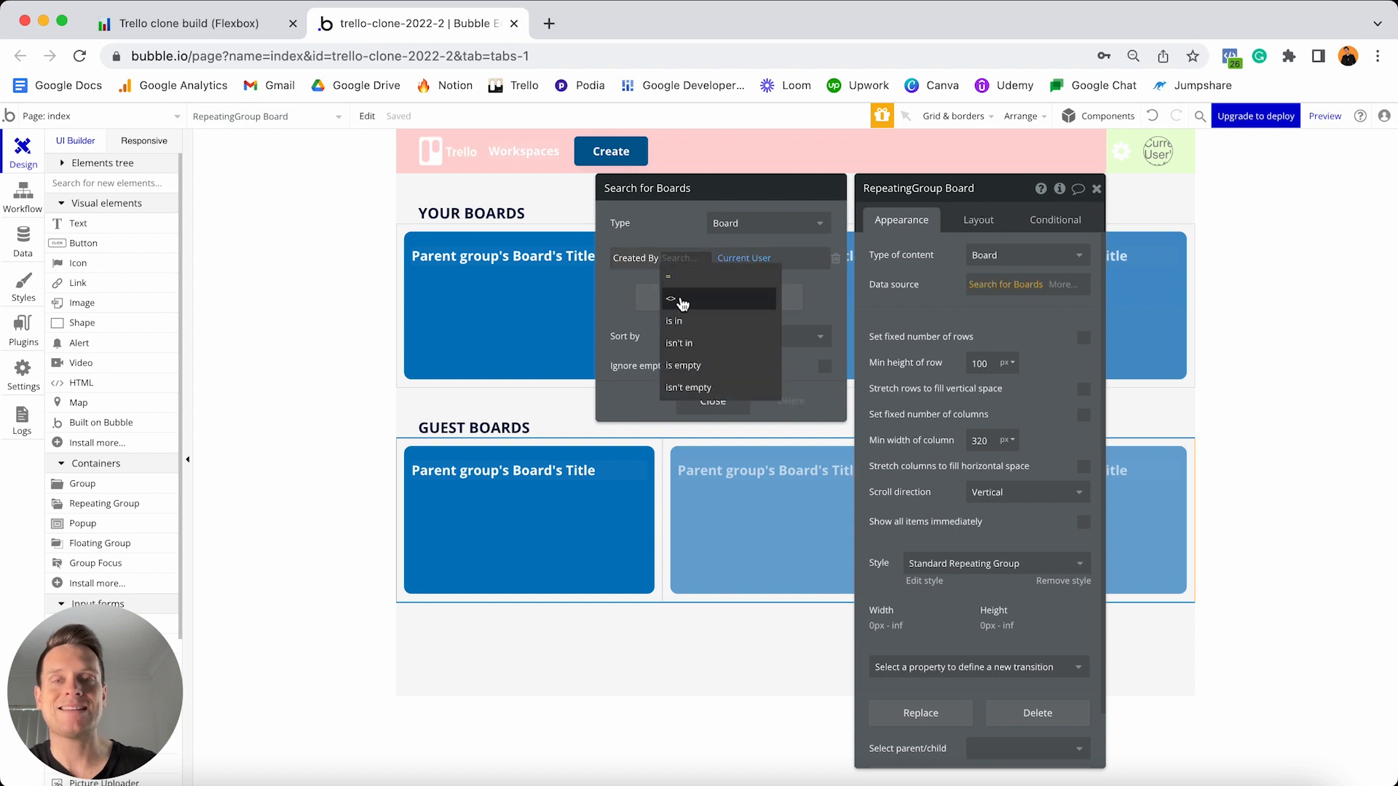
left_click(671, 298)
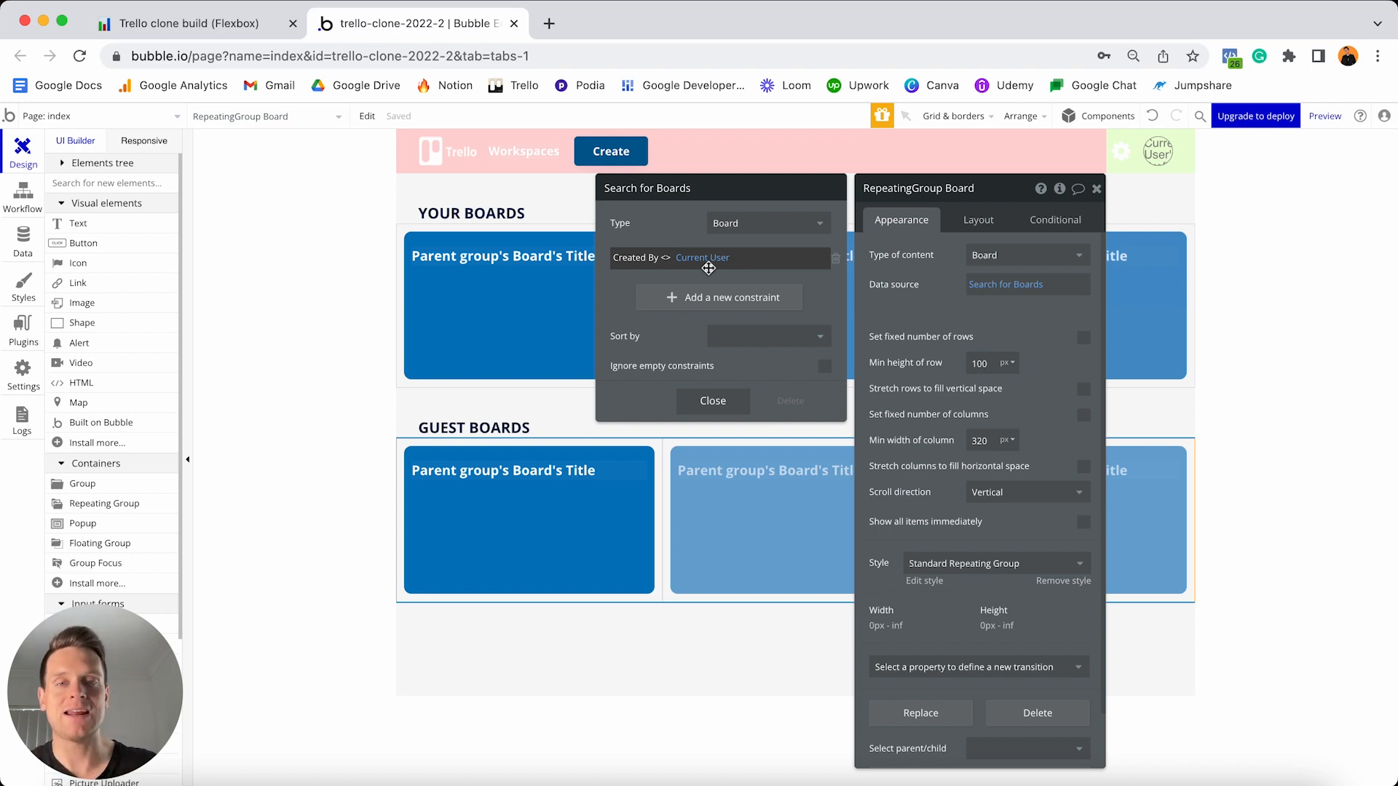
left_click(722, 298)
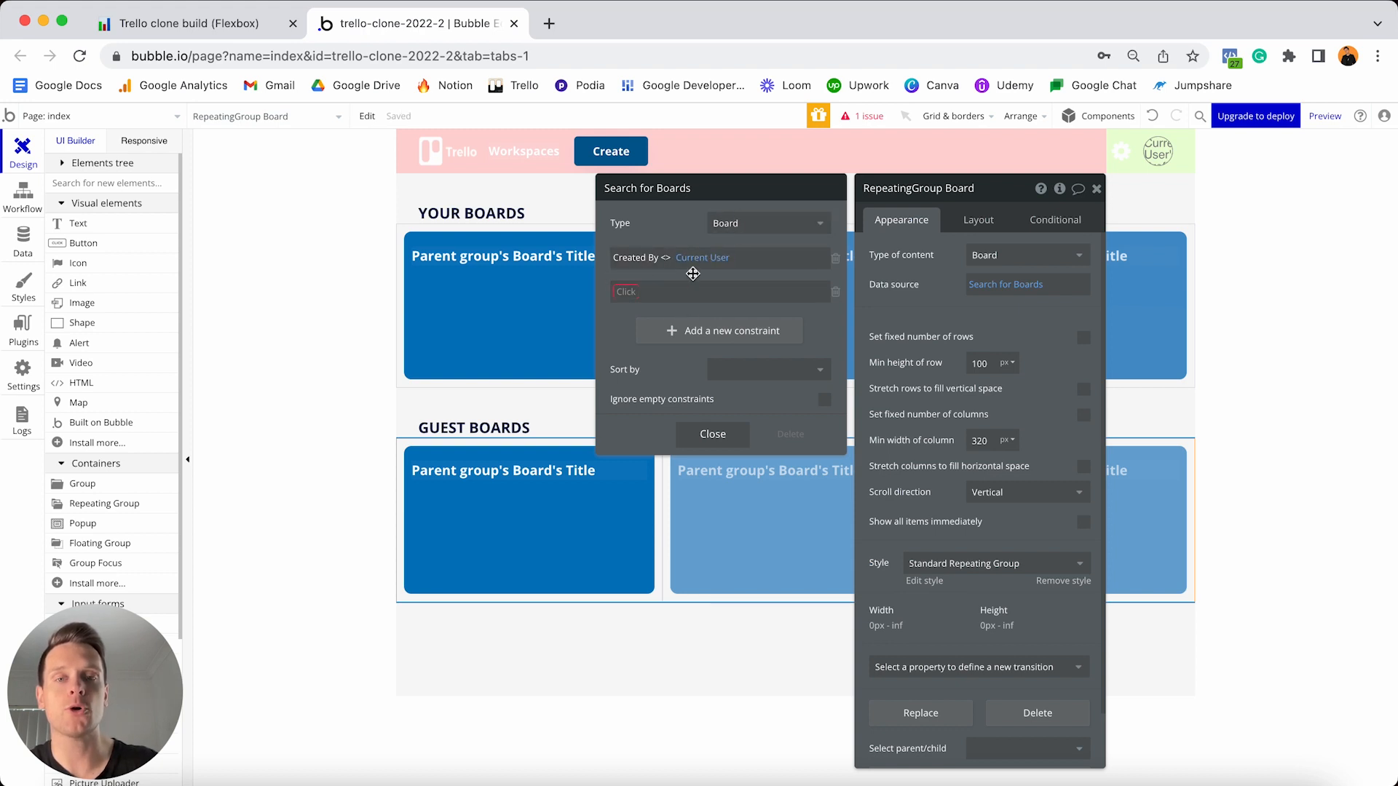
left_click(625, 291)
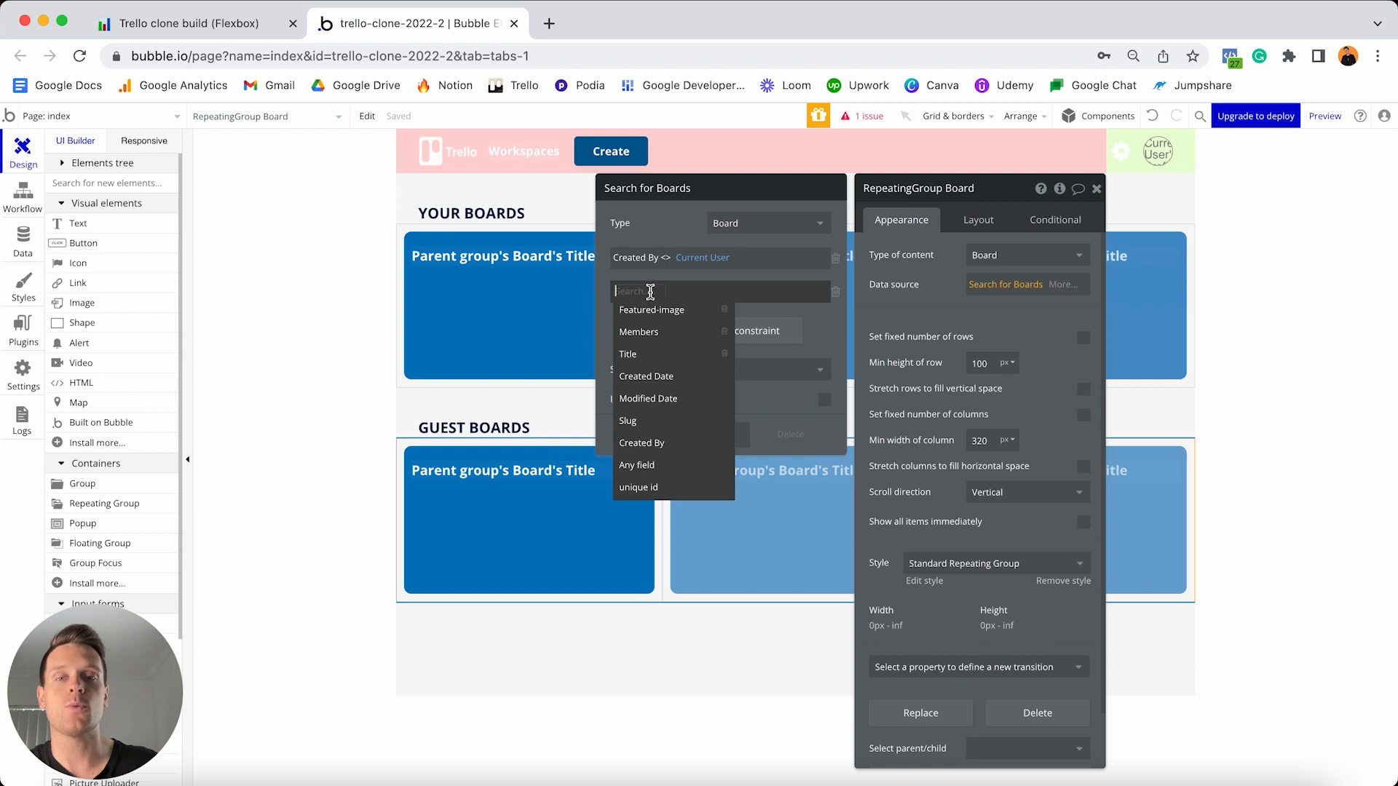
left_click(659, 331)
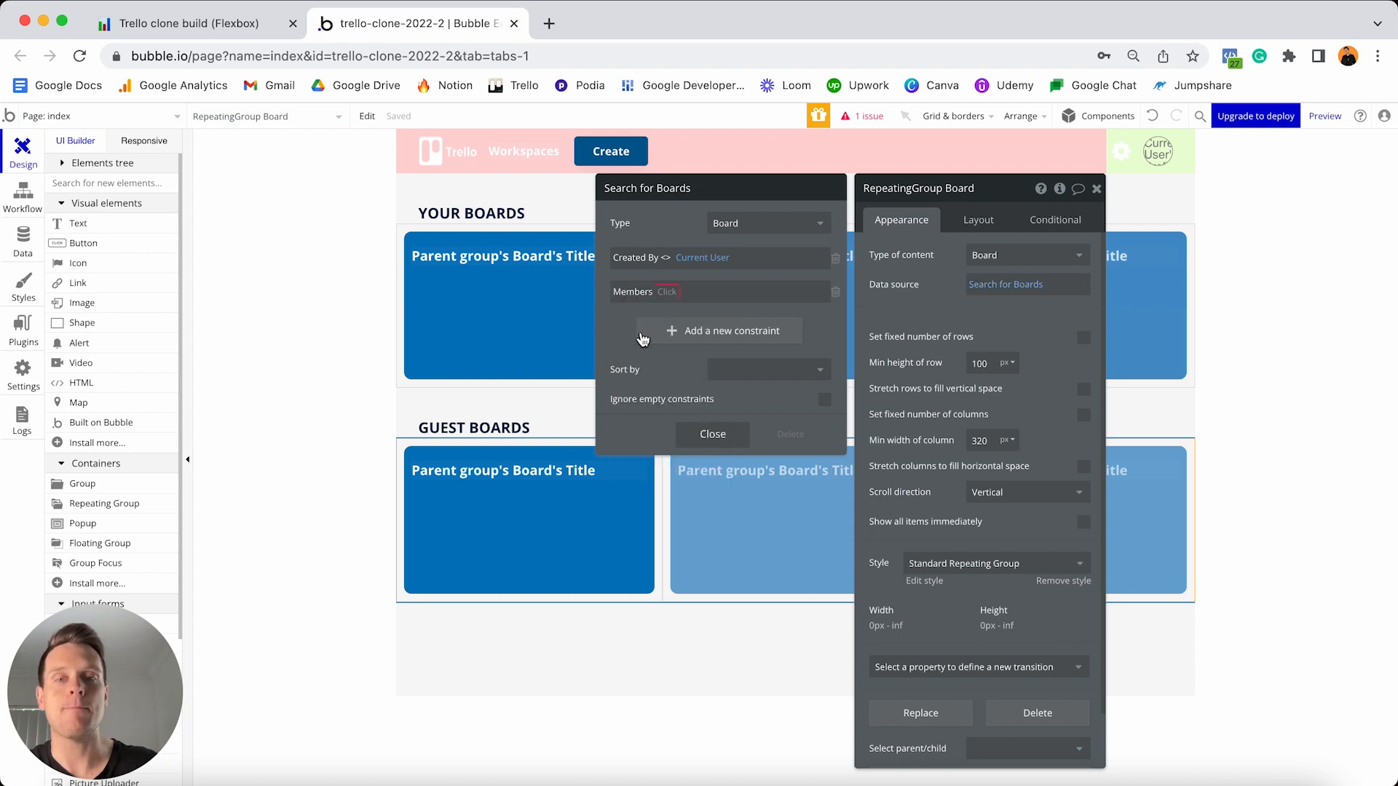
left_click(666, 308)
left_click(703, 291)
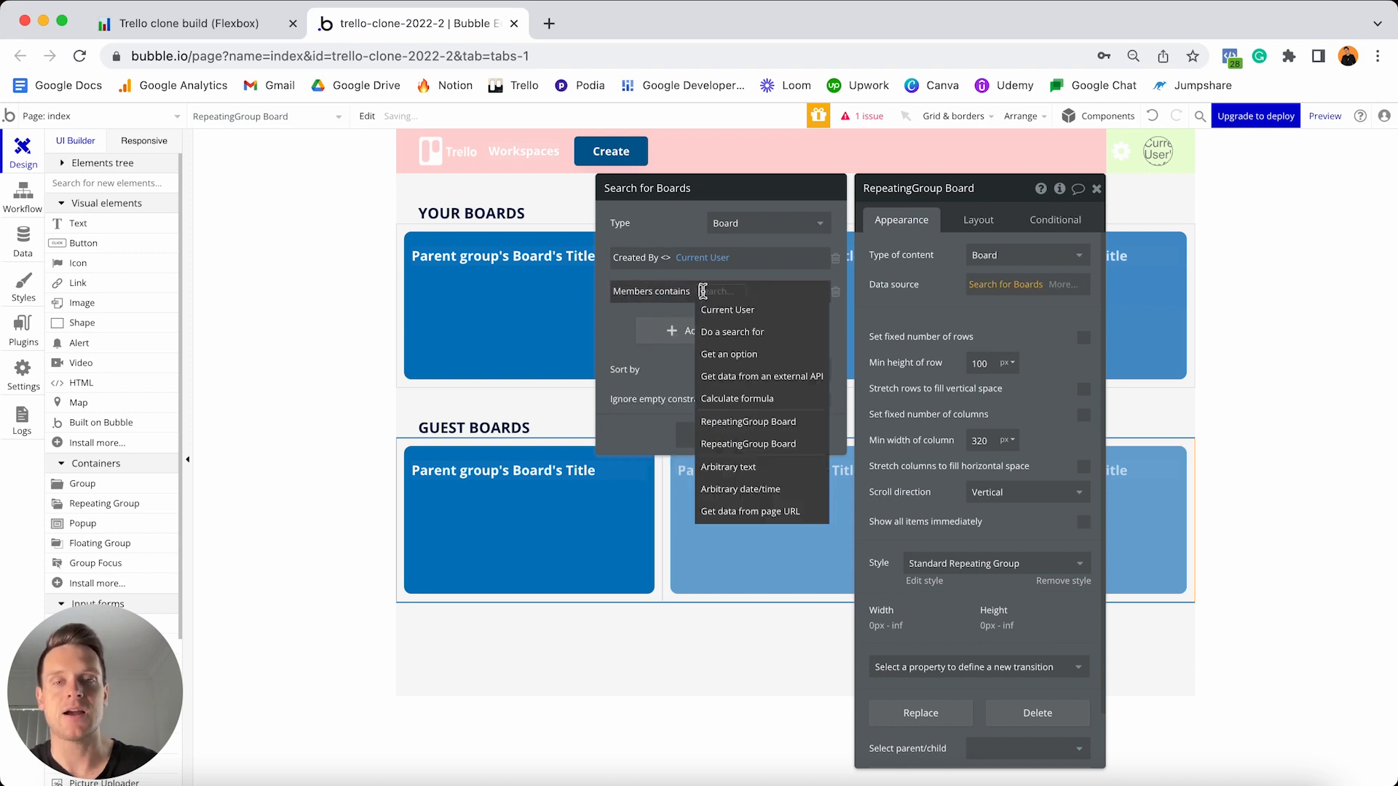
left_click(717, 309)
left_click(698, 278)
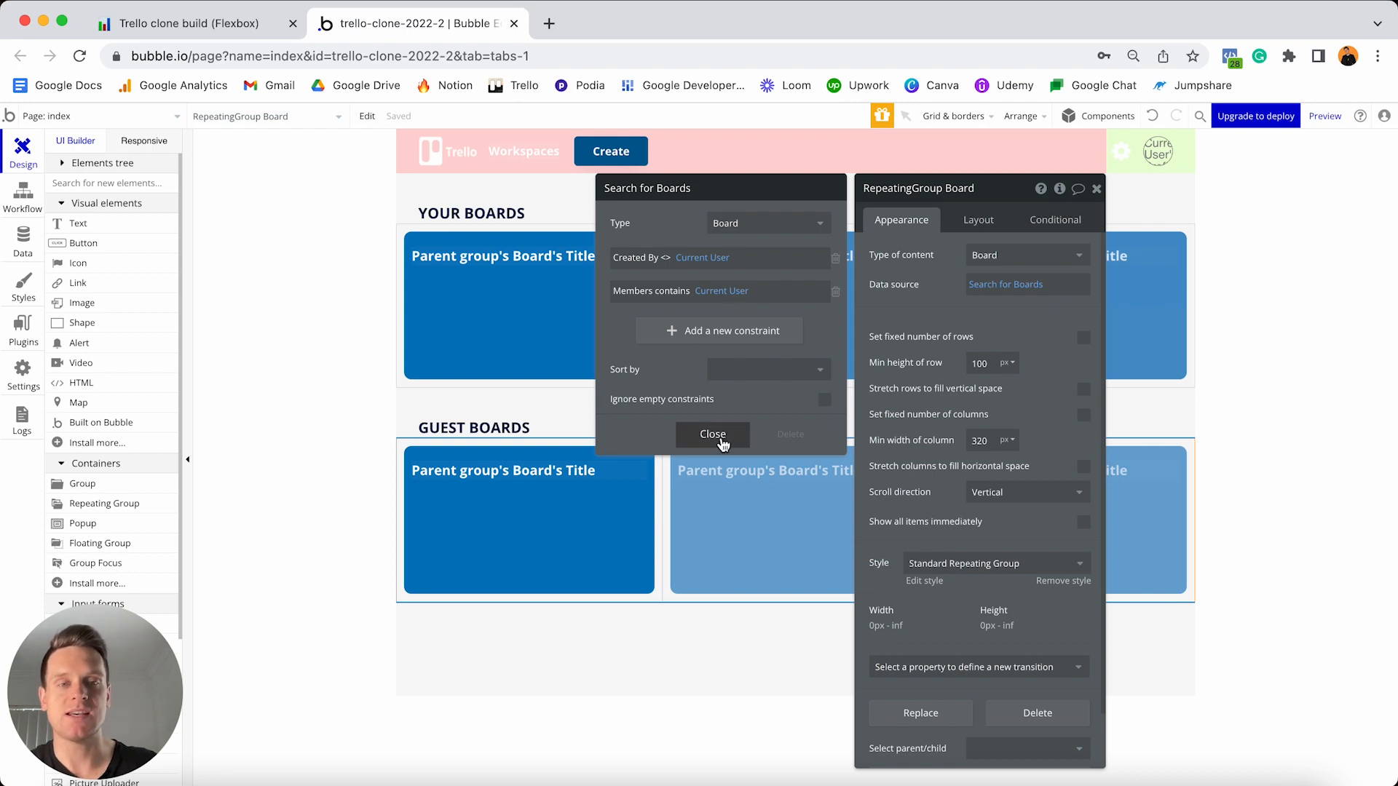
left_click(712, 435)
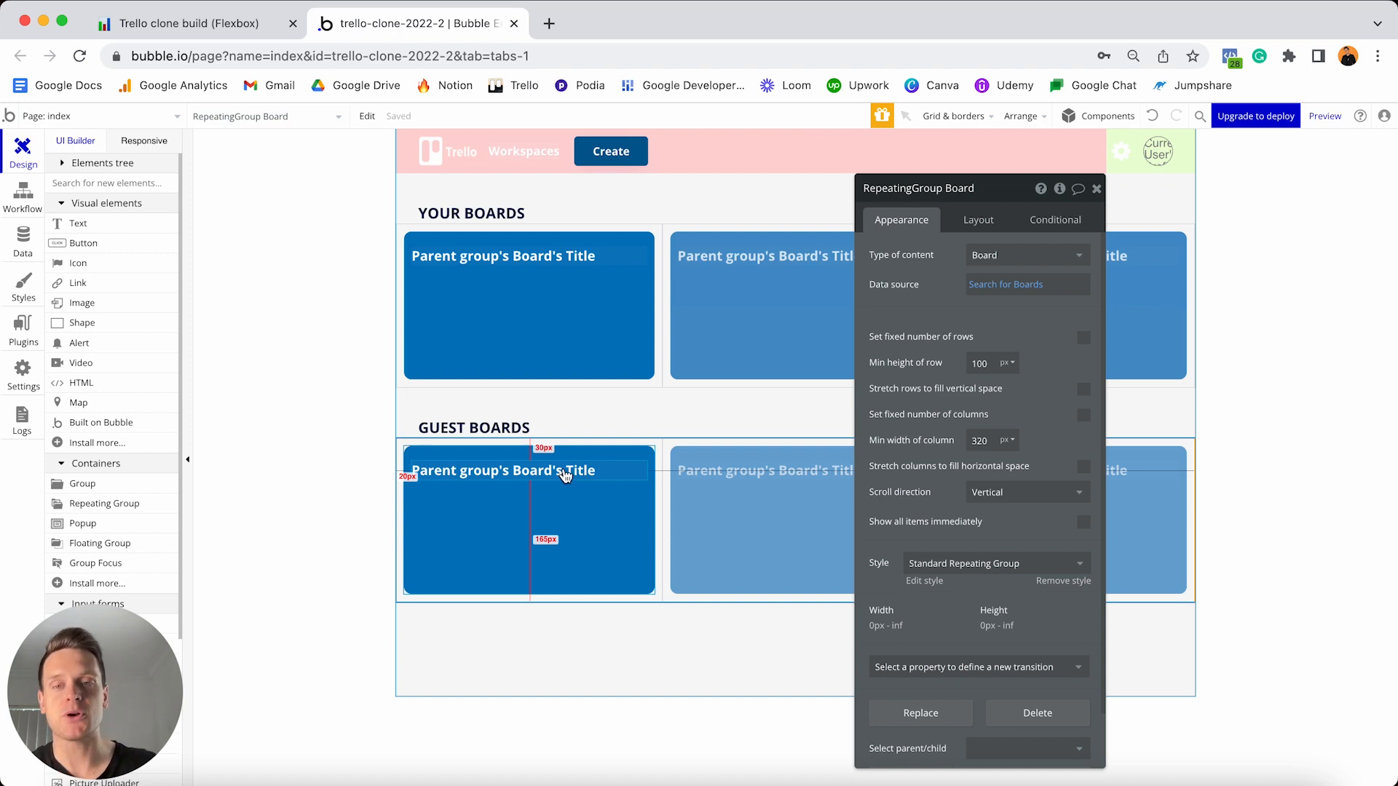
- Paste a copy of the title into the guest card and change it to Parent group's Board's Creator's Name
left_click(565, 474)
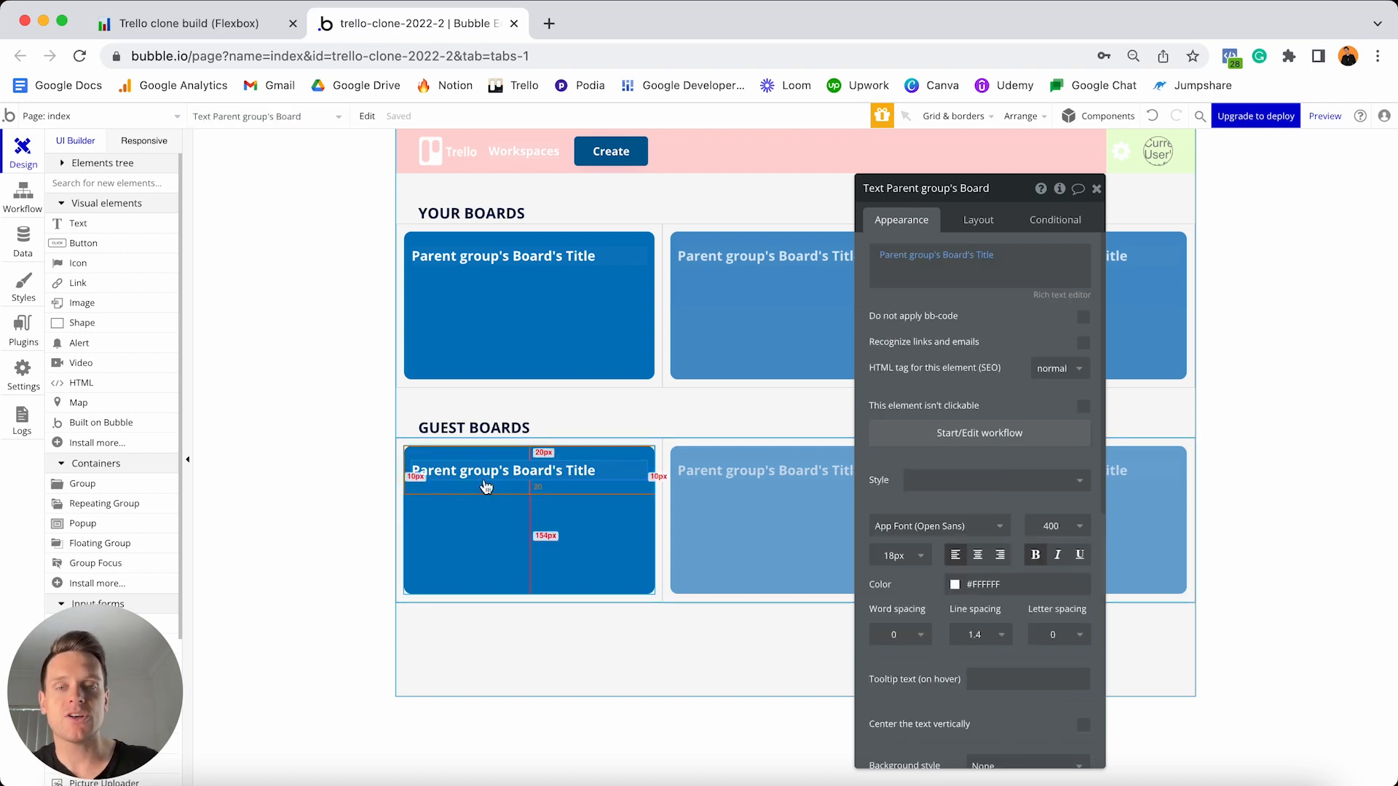
left_click(522, 532)
key("ctrl+v")
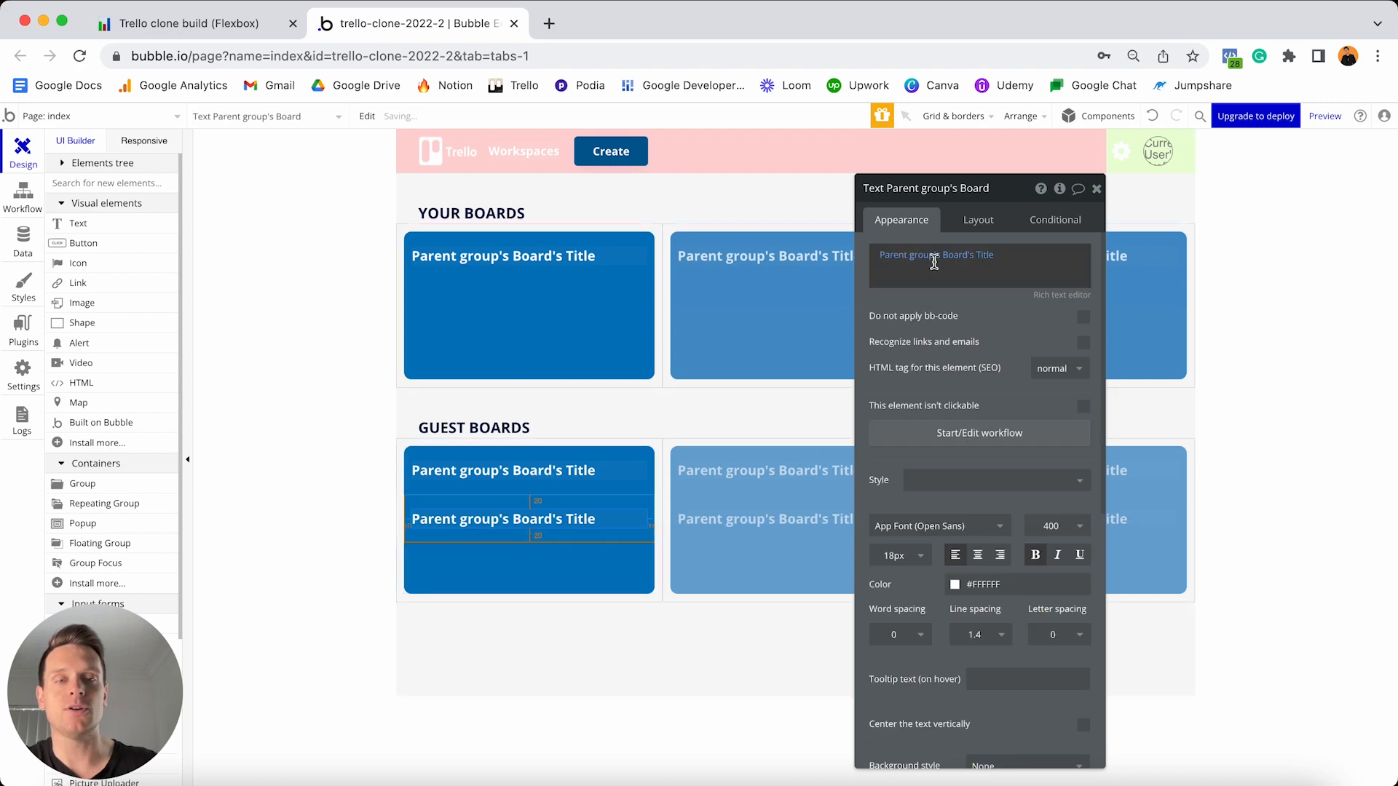
left_click(984, 257)
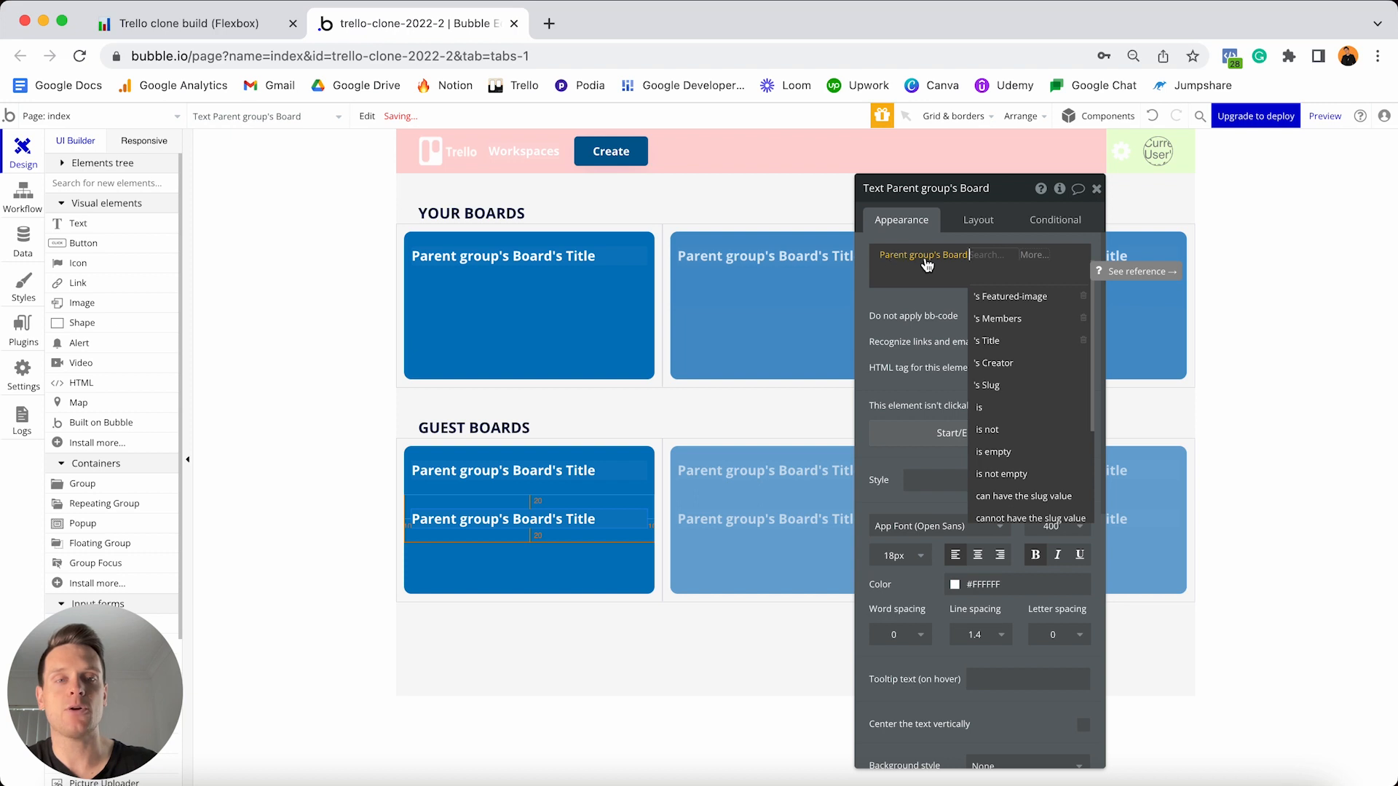
left_click(1015, 368)
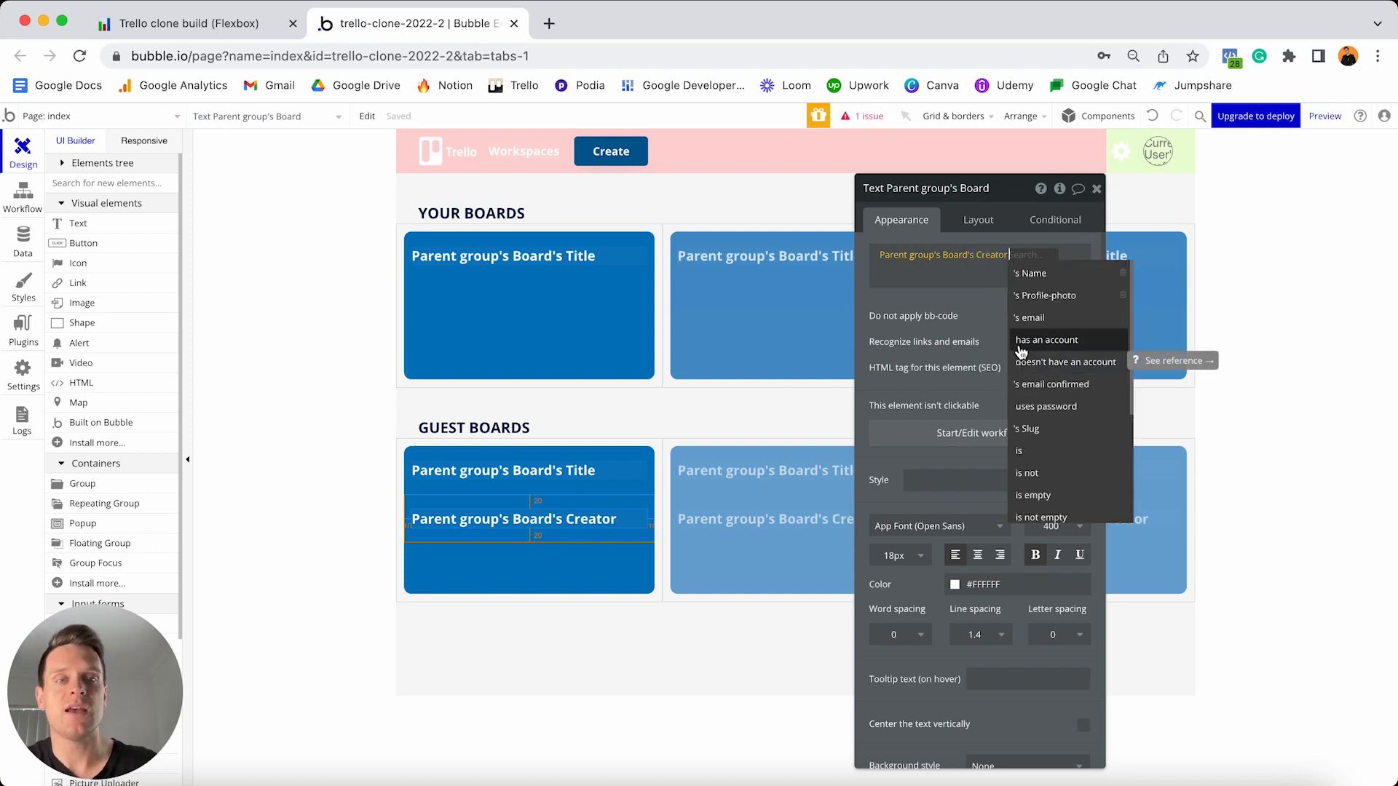
left_click(1033, 275)
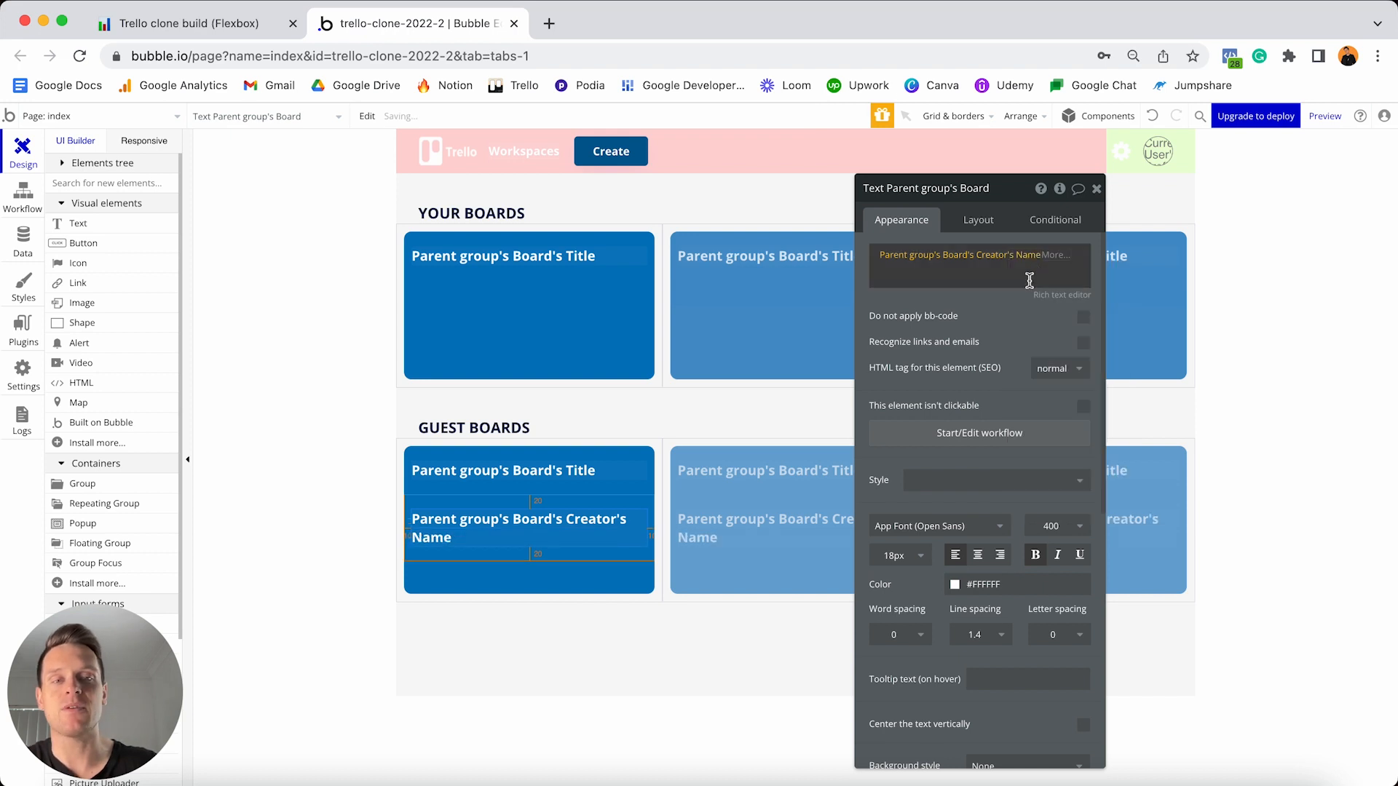
- Set the creator-name text to 12px font with a 10px top margin
left_click(888, 558)
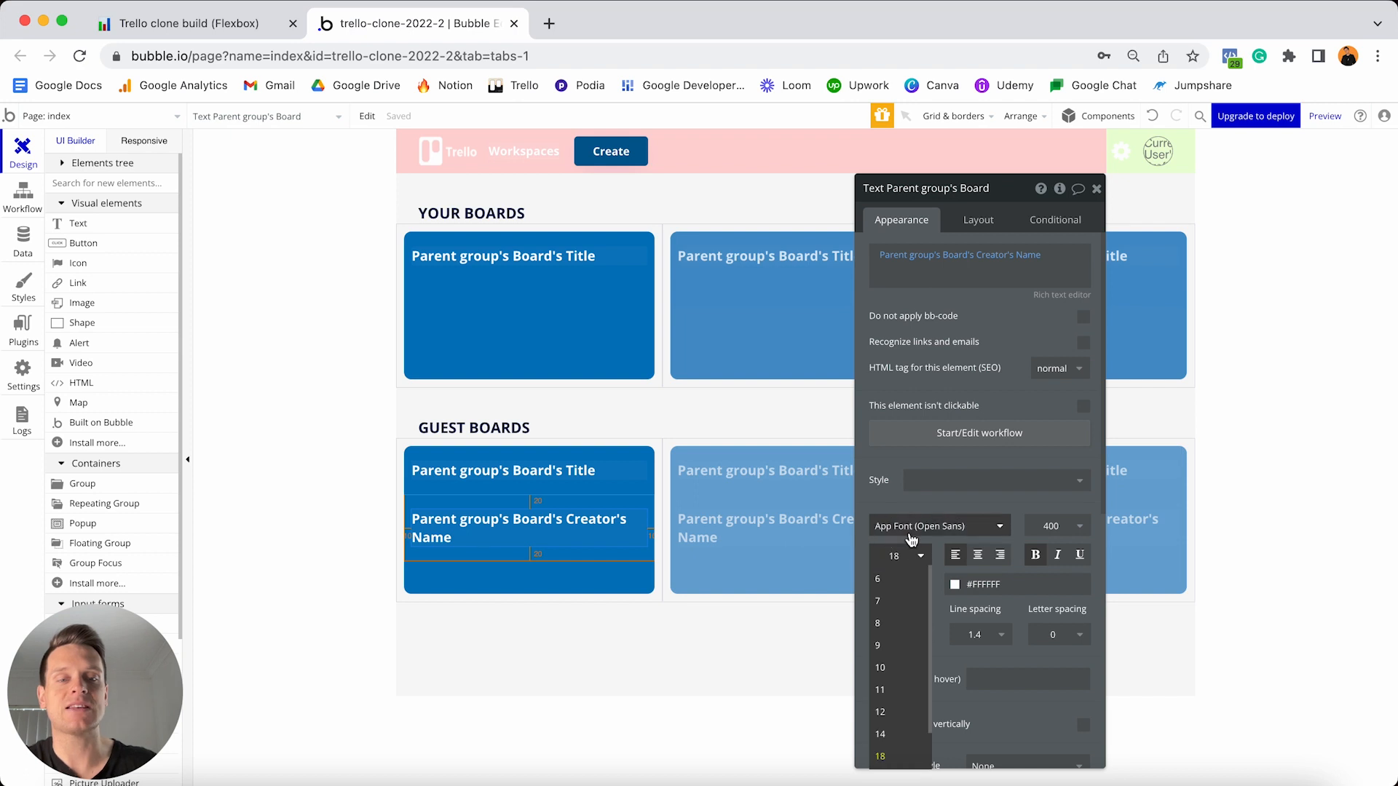
type("12")
key("Return")
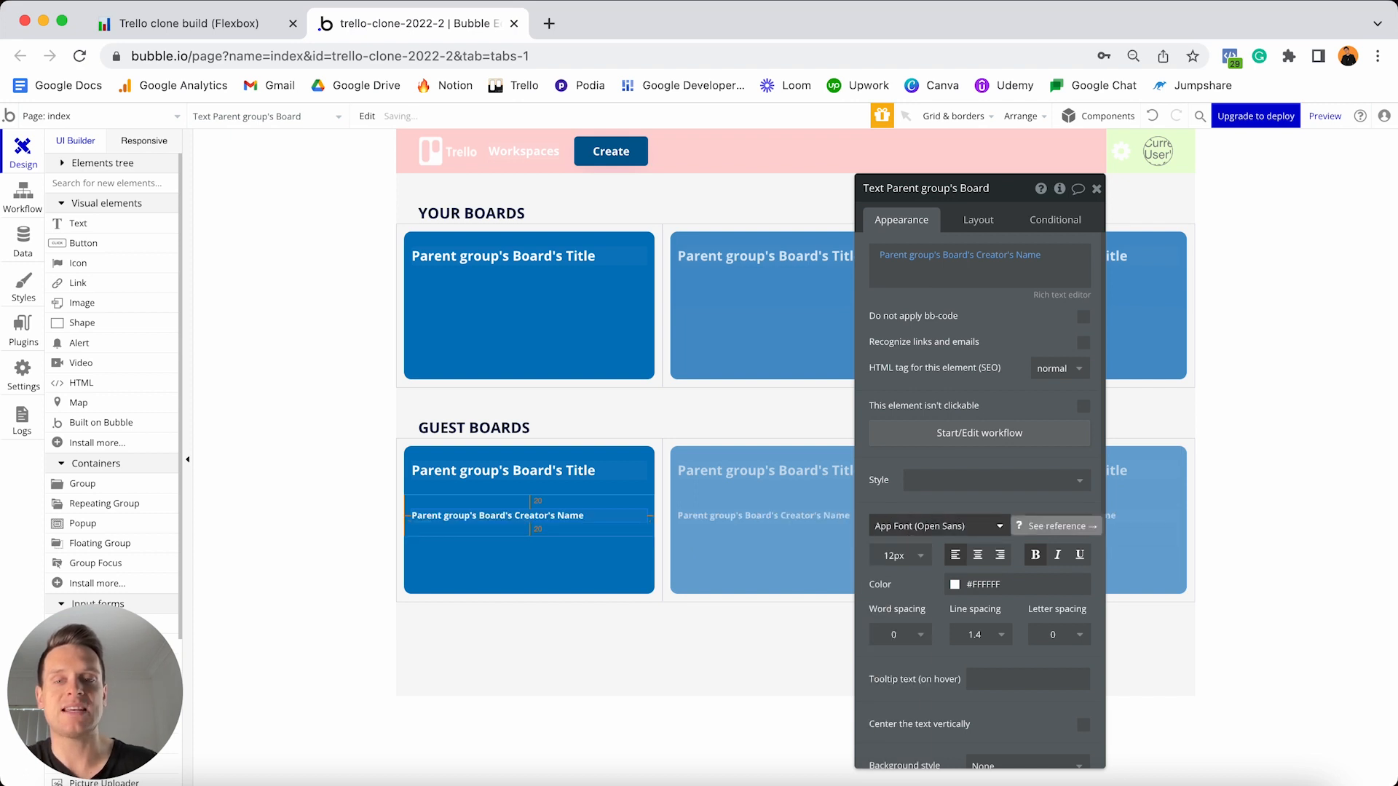
left_click(969, 222)
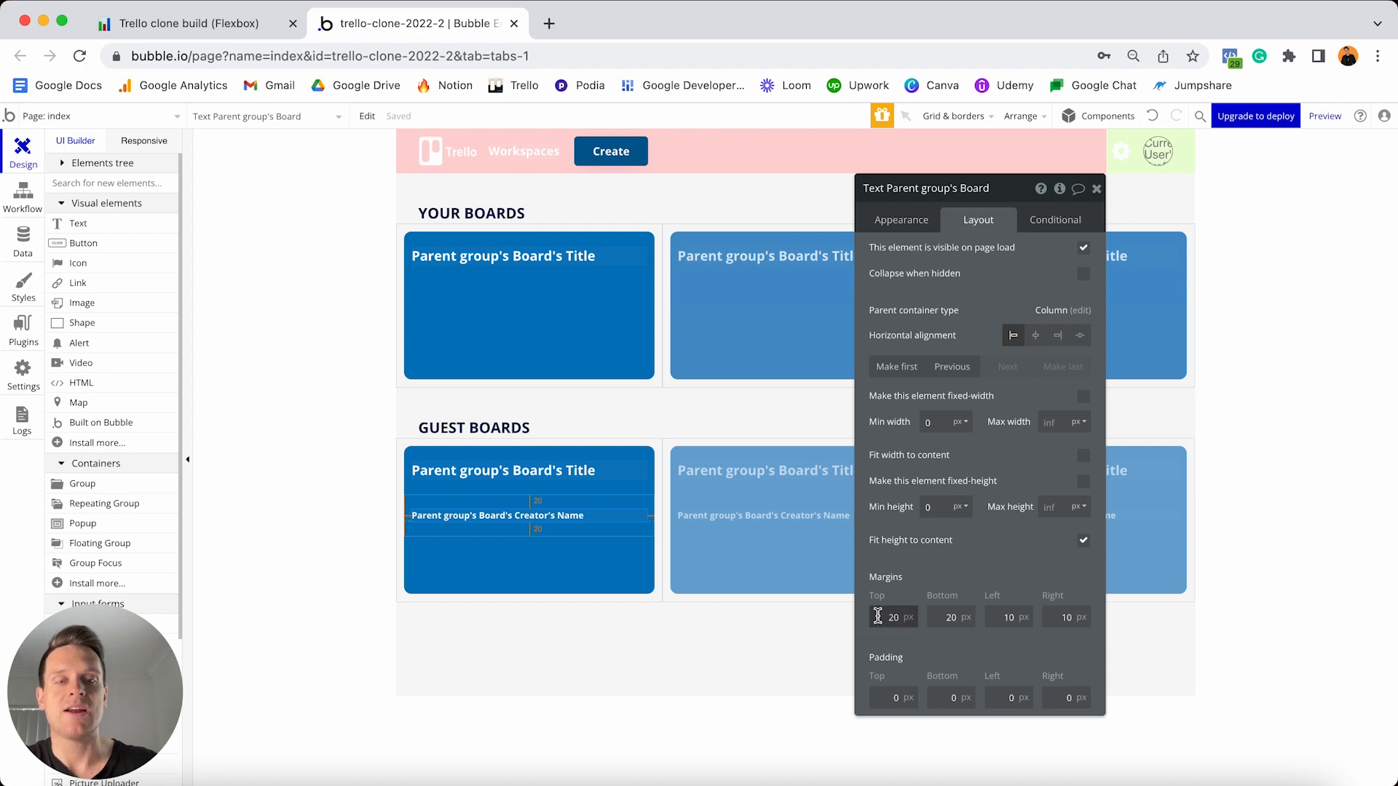
double_click(877, 617)
key("BackSpace")
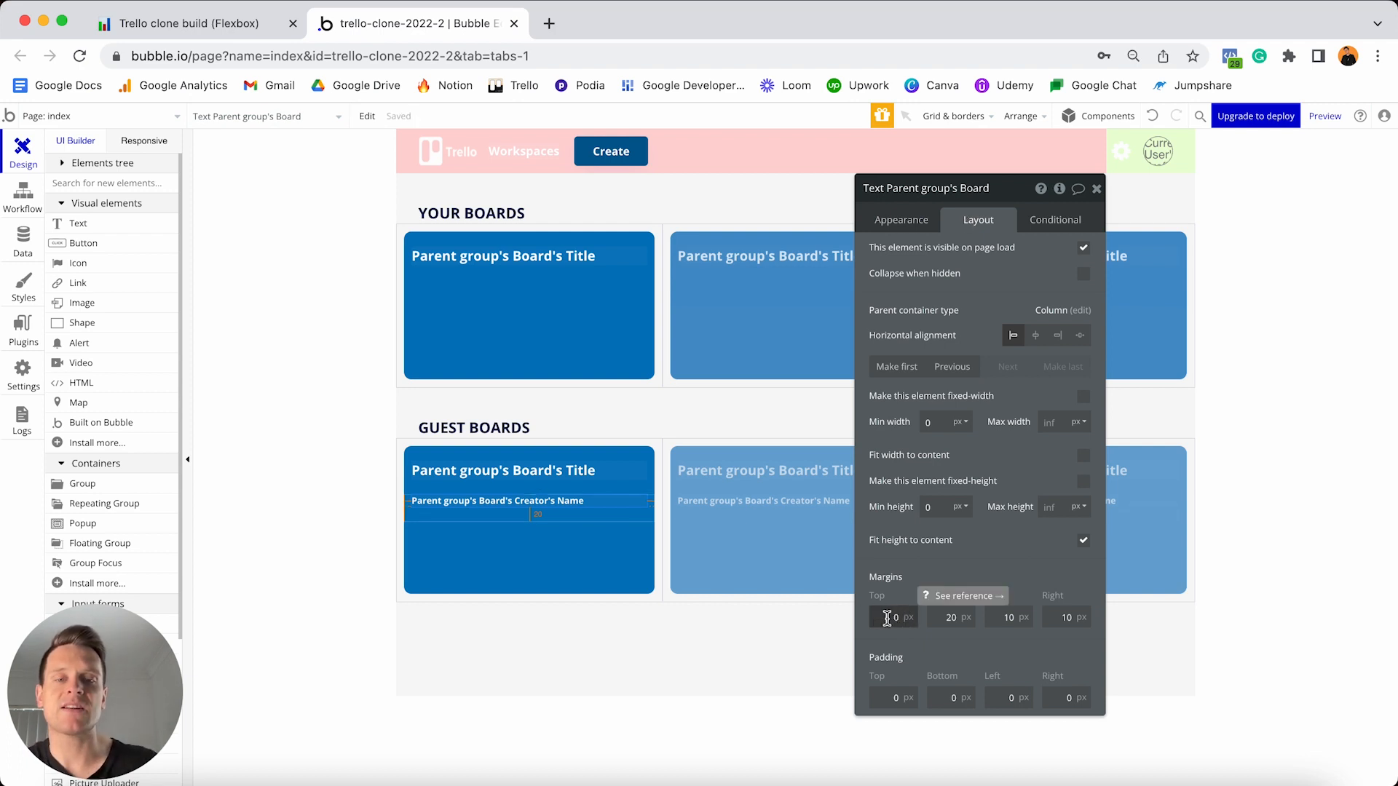
type("0")
type("1")
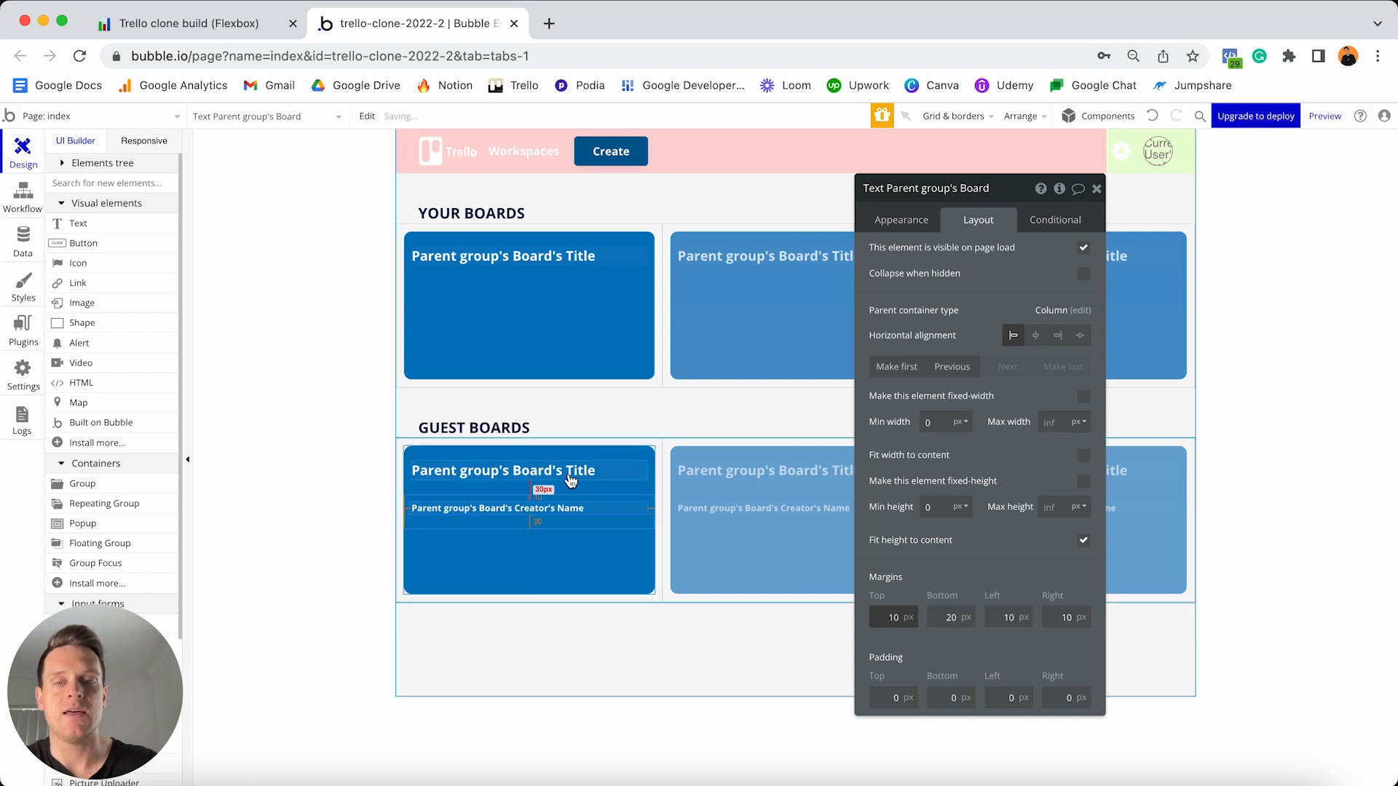
- Set the board title's bottom margin to 0
left_click(568, 474)
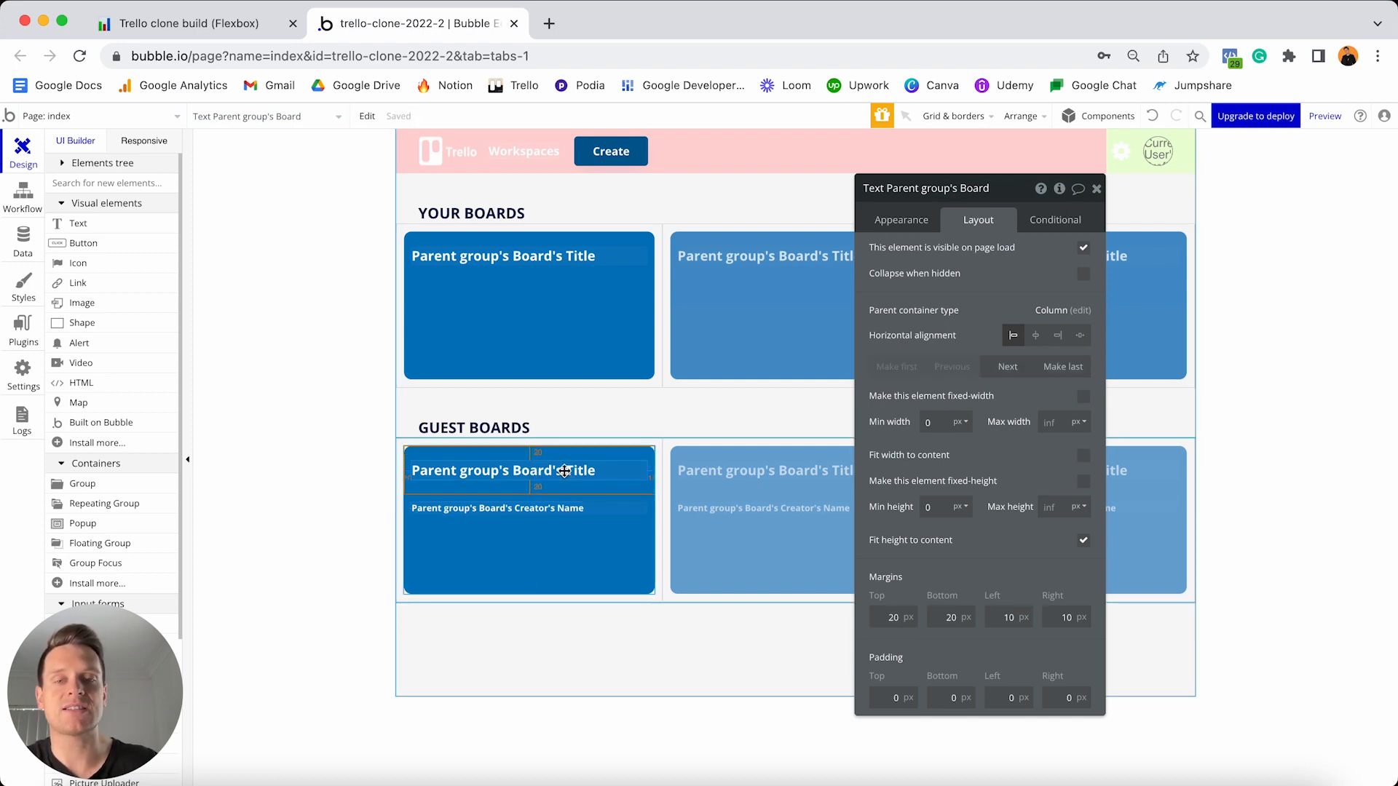
double_click(951, 618)
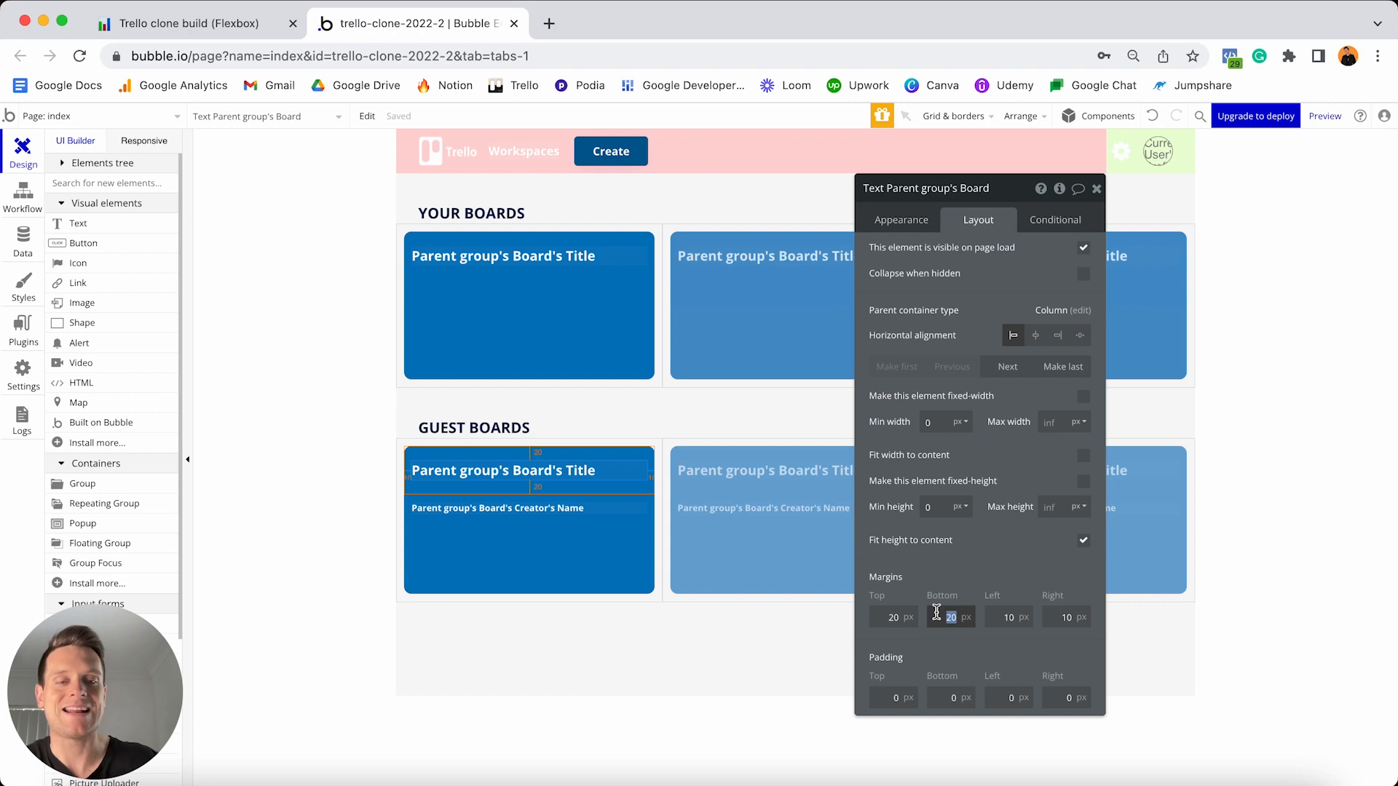
type("0")
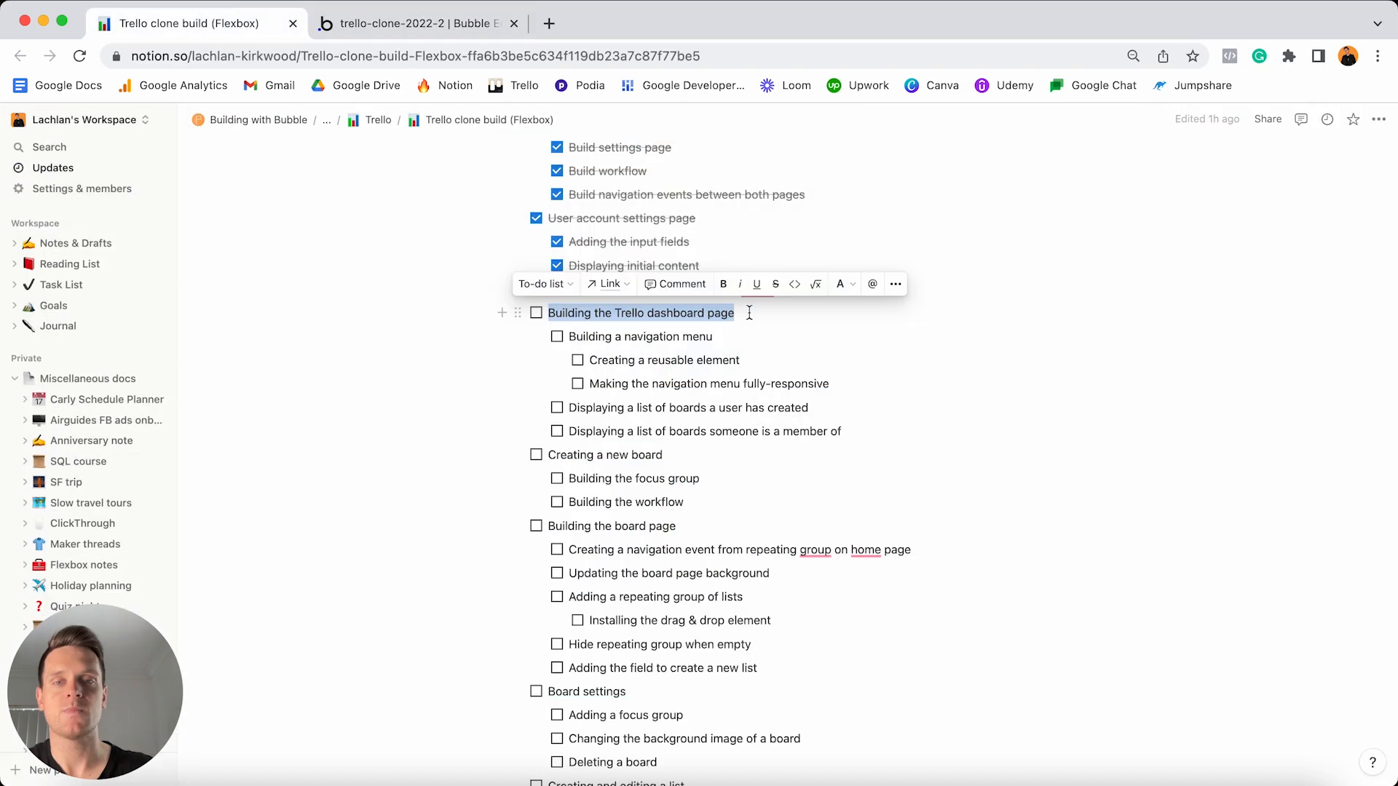
- Tick off the six completed tasks in the Notion checklist, from the dashboard page to the member-boards list
left_click(537, 314)
left_click(557, 338)
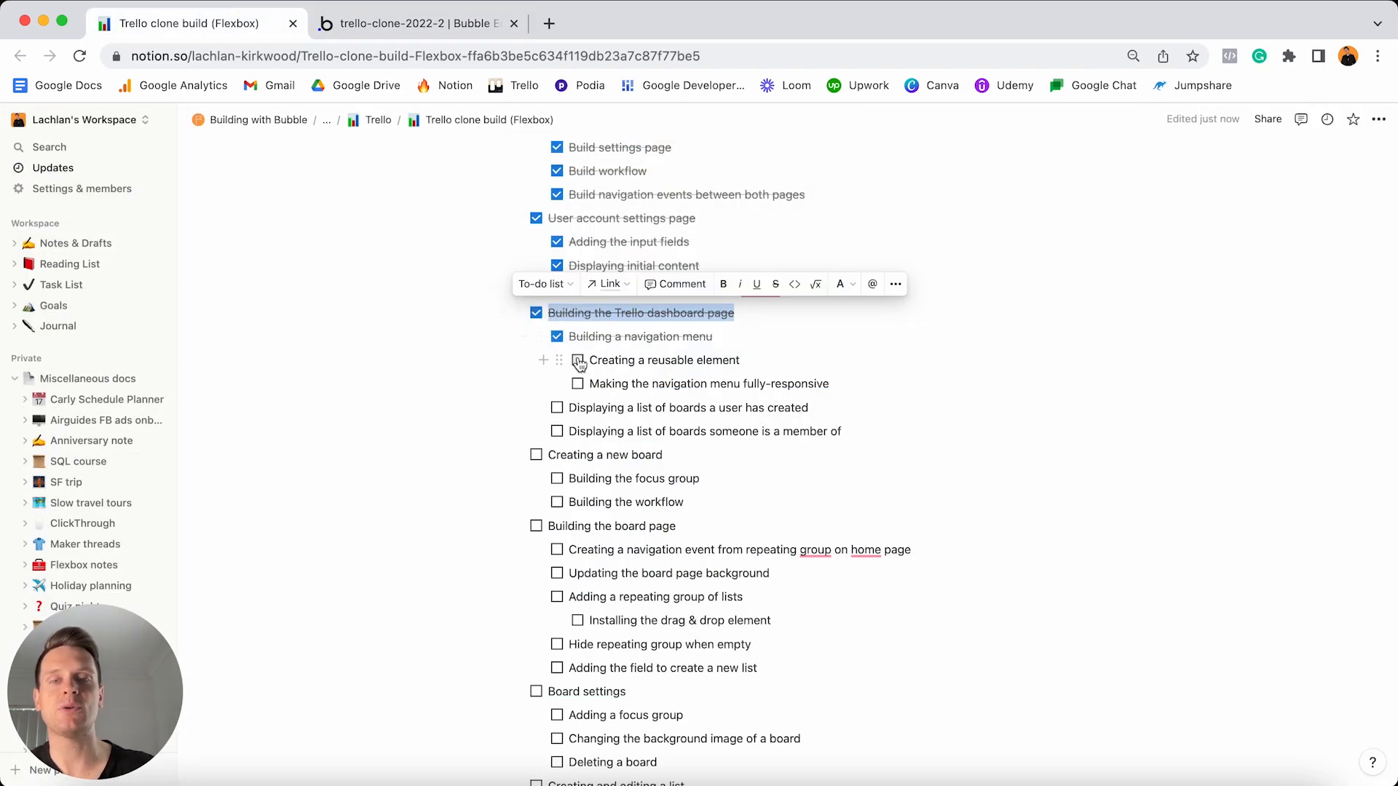
left_click(578, 361)
left_click(577, 384)
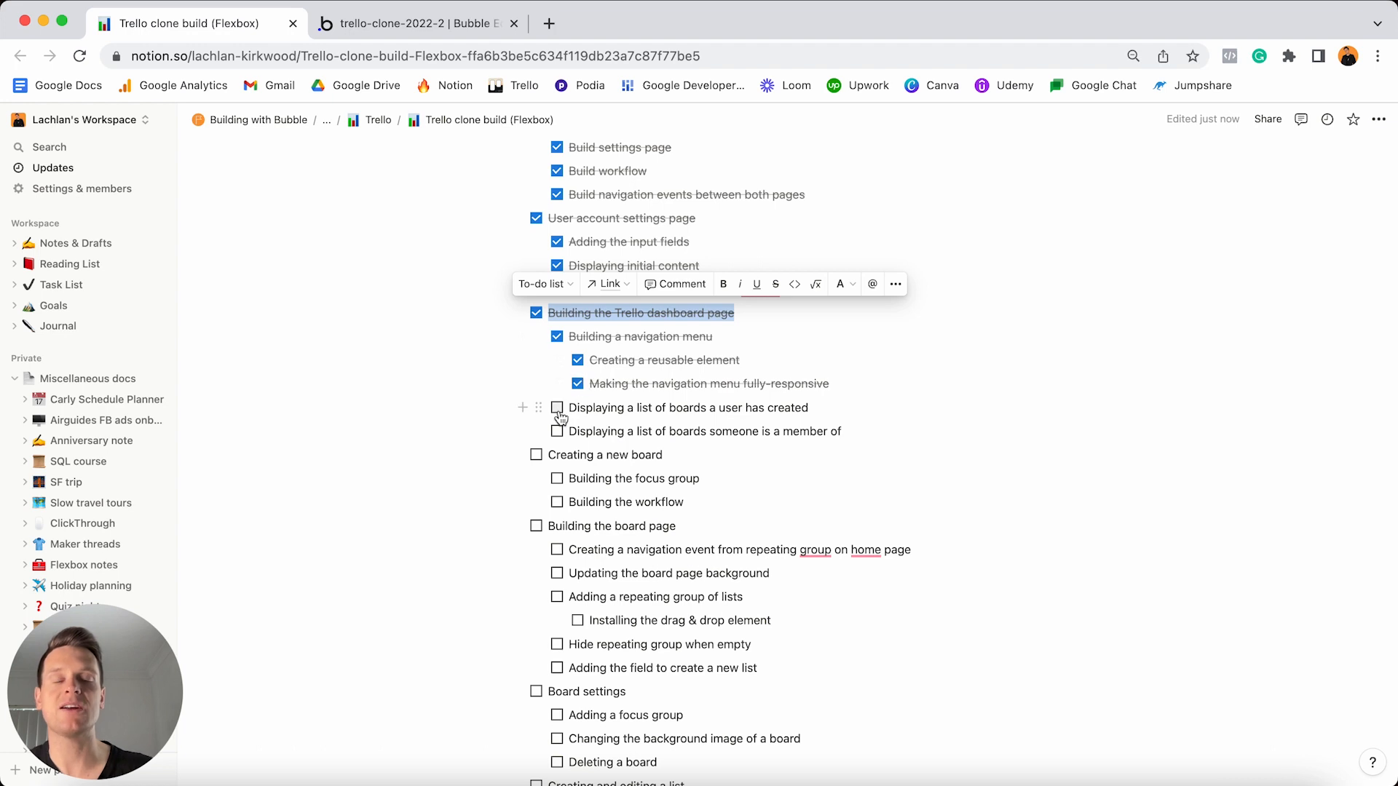
left_click(556, 408)
left_click(558, 433)
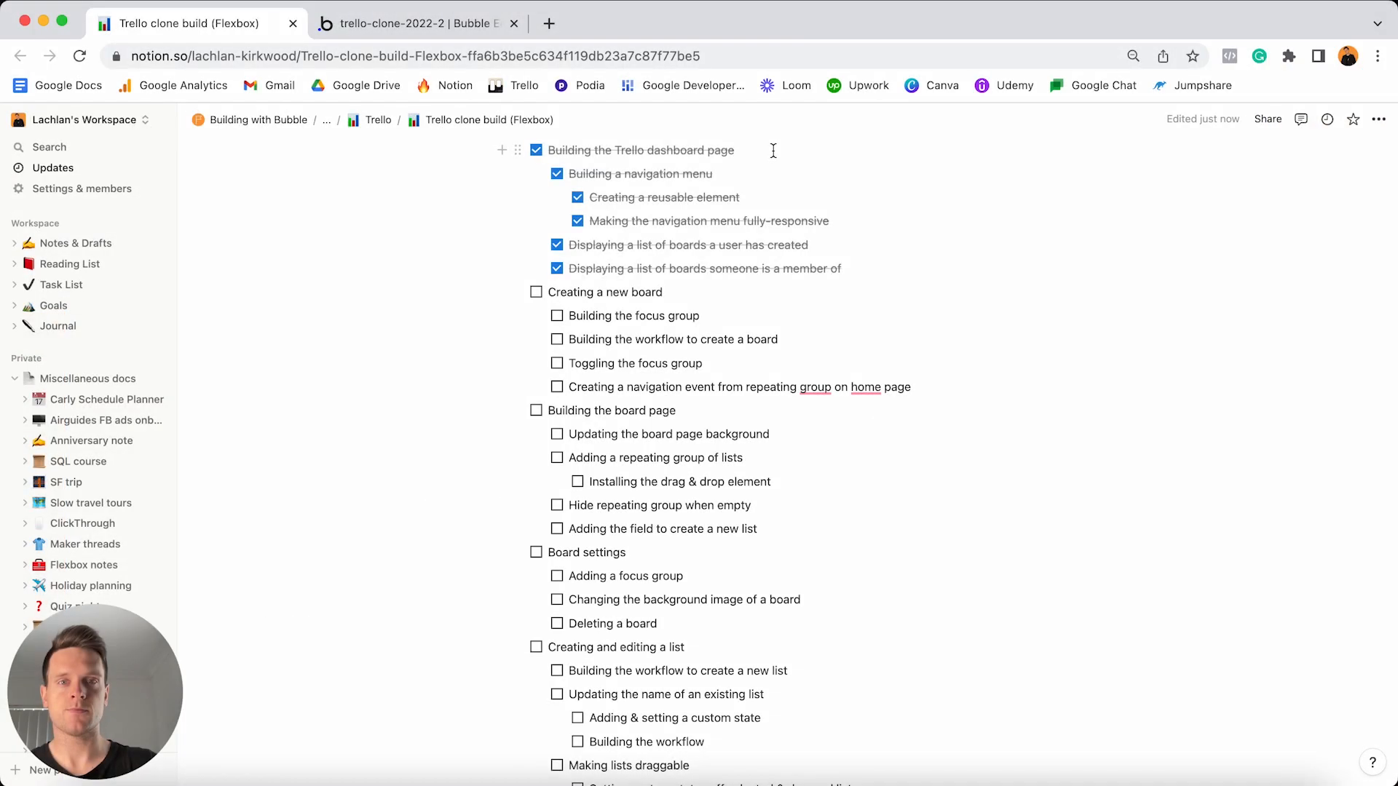
- Highlight the 'Creating a new board' task and return to the Bubble editor
left_click(706, 299)
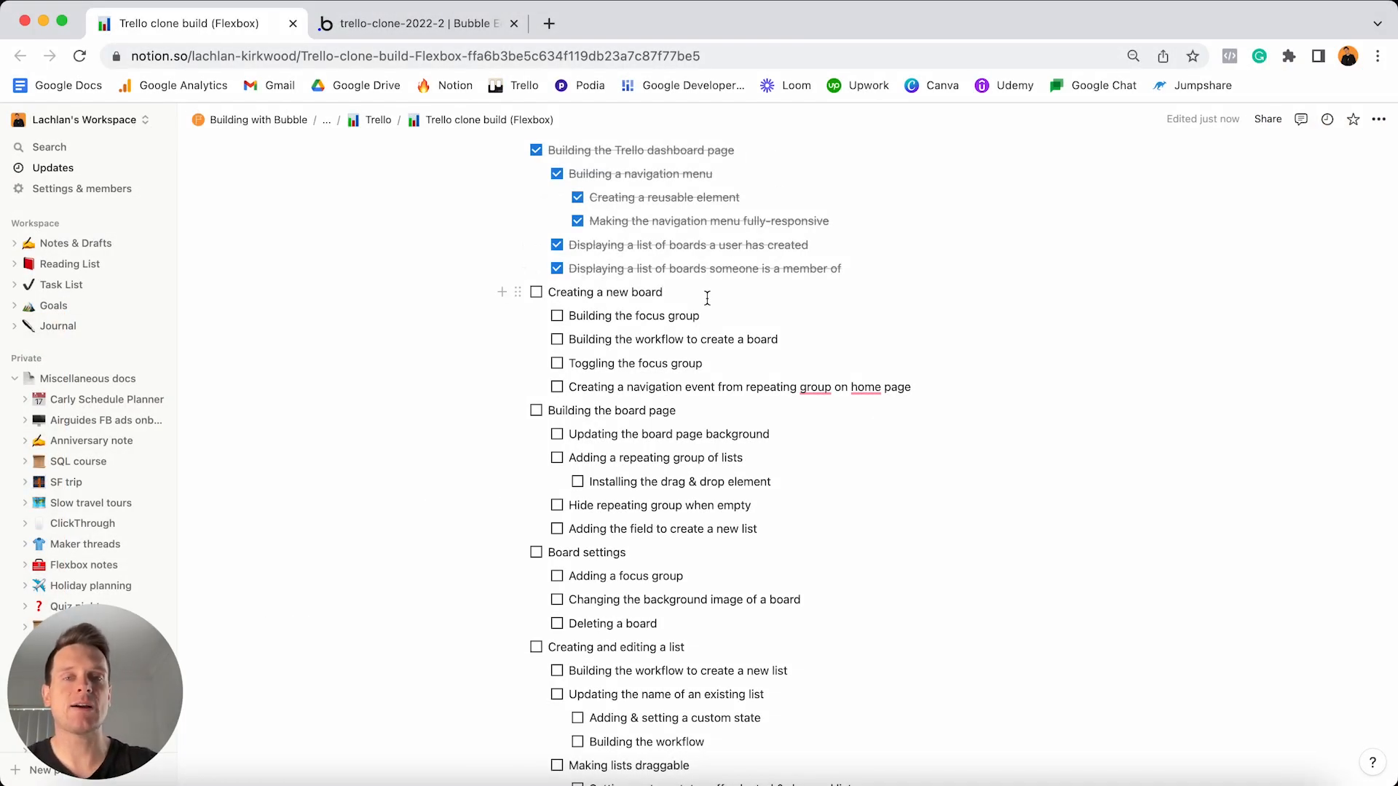
triple_click(707, 299)
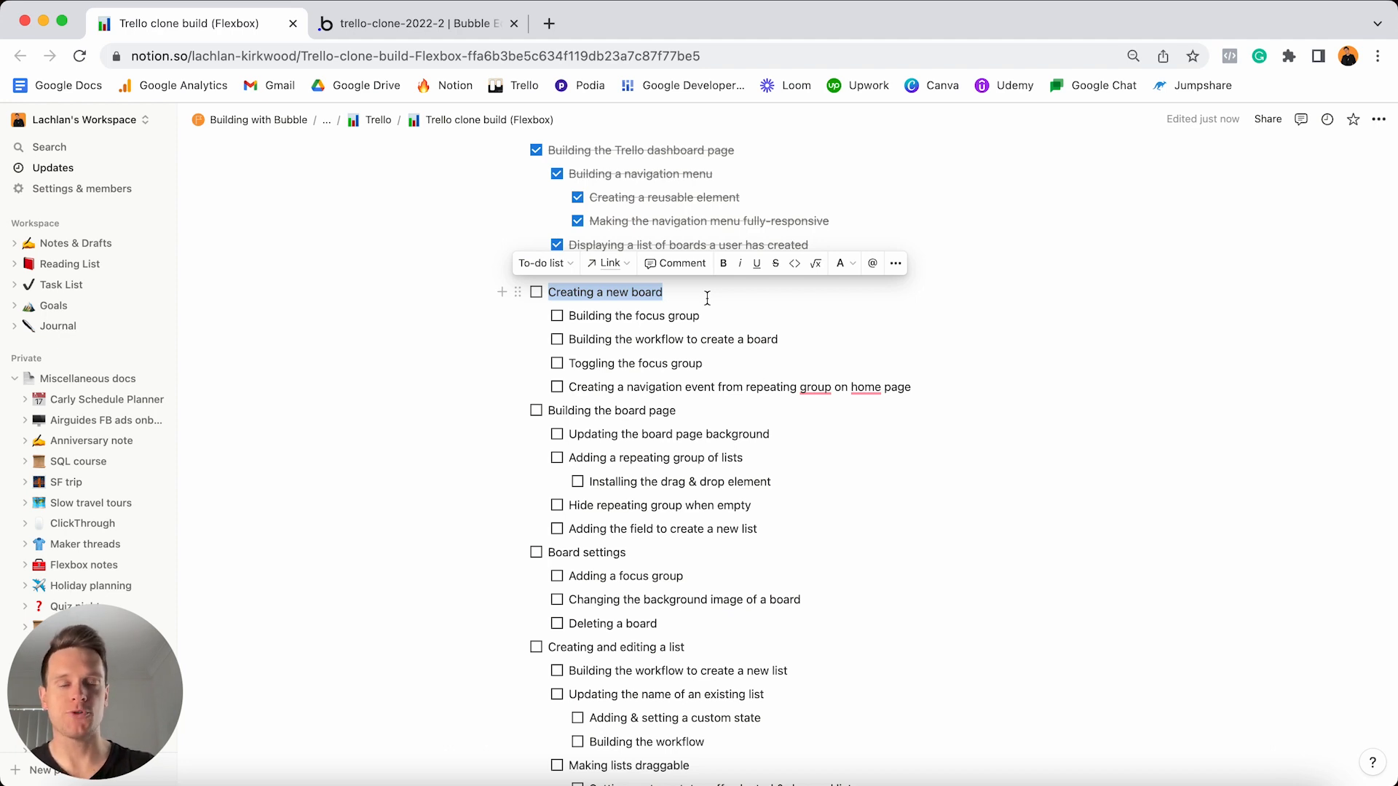
left_click(440, 29)
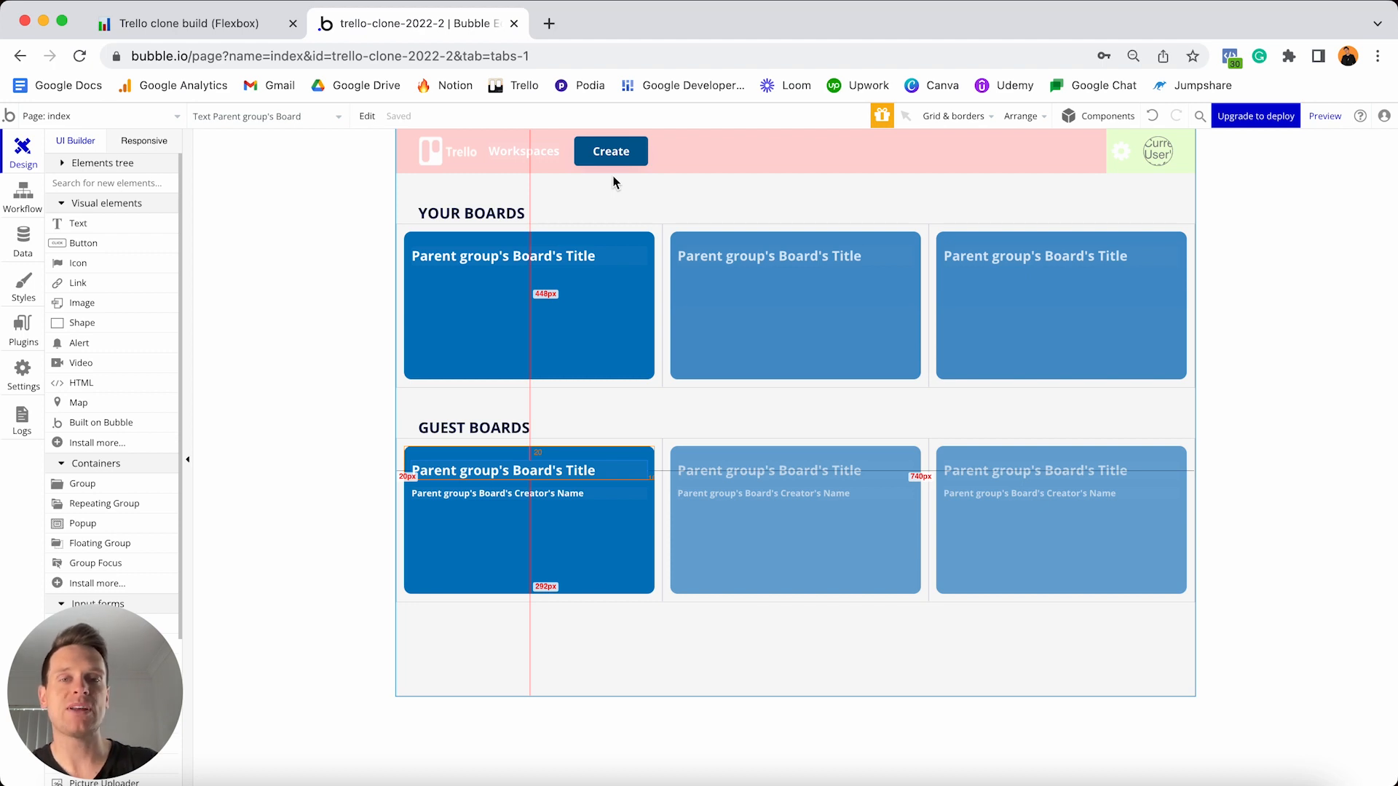
- Open the header-menu reusable element and draw a new Group Focus on its canvas
left_click(168, 124)
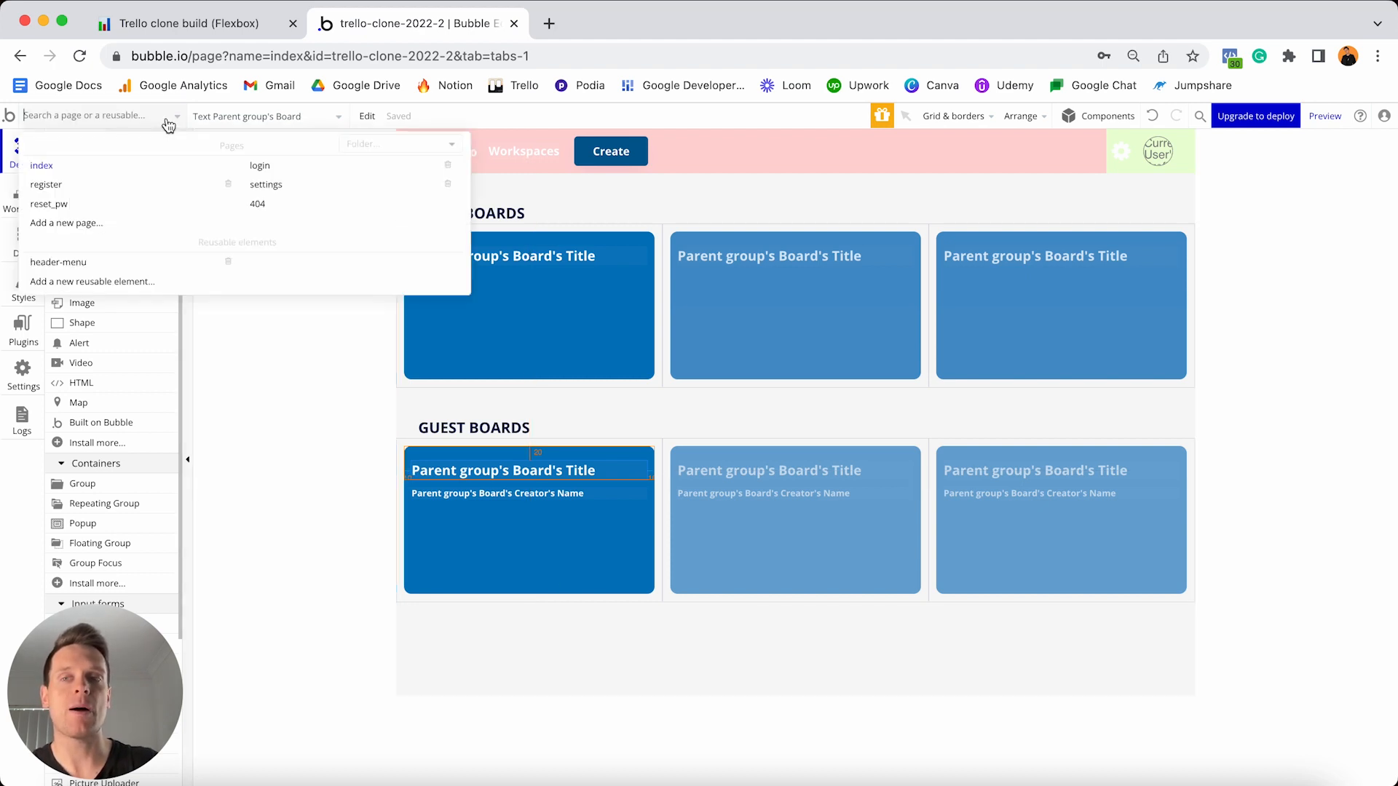
left_click(90, 266)
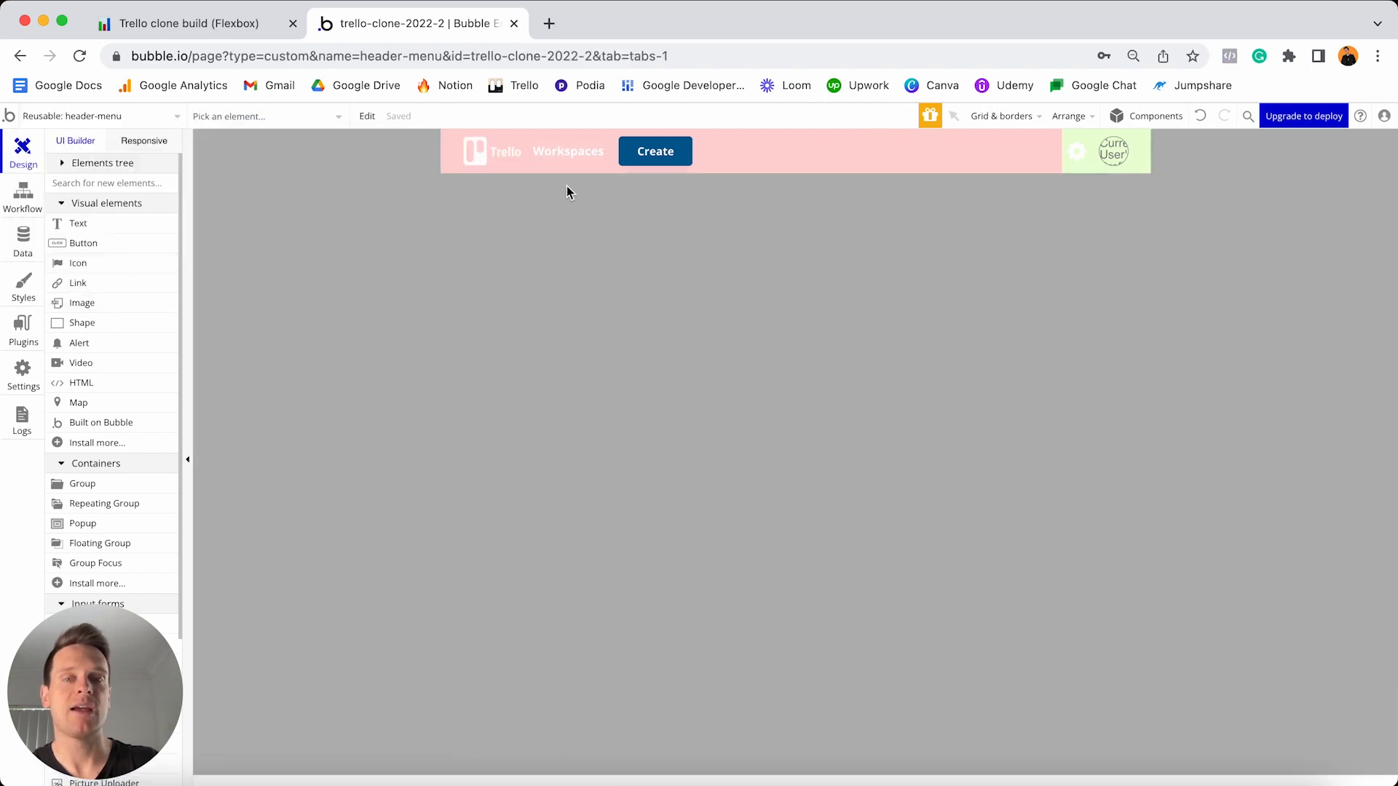
left_click(658, 158)
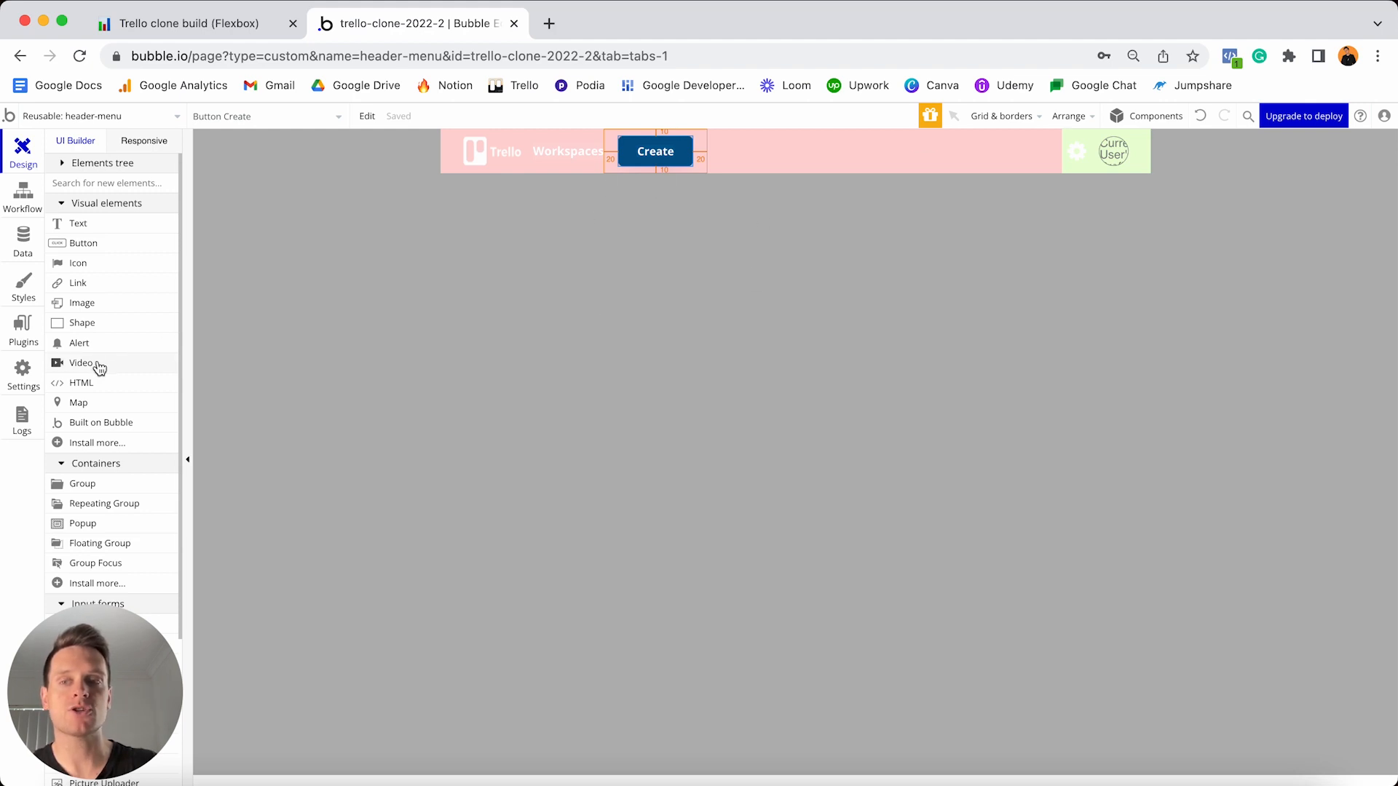
scroll(142, 374, "down", 3)
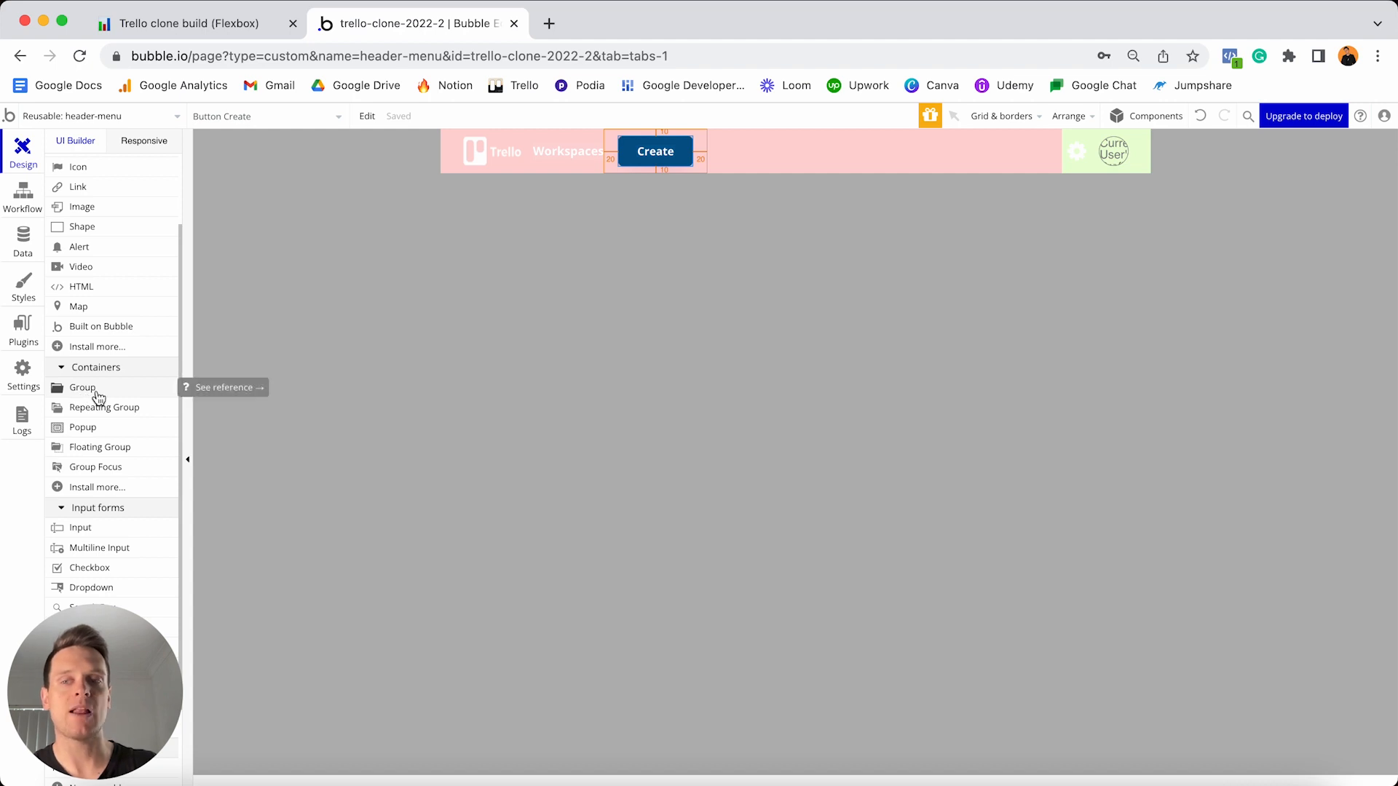
left_click(102, 470)
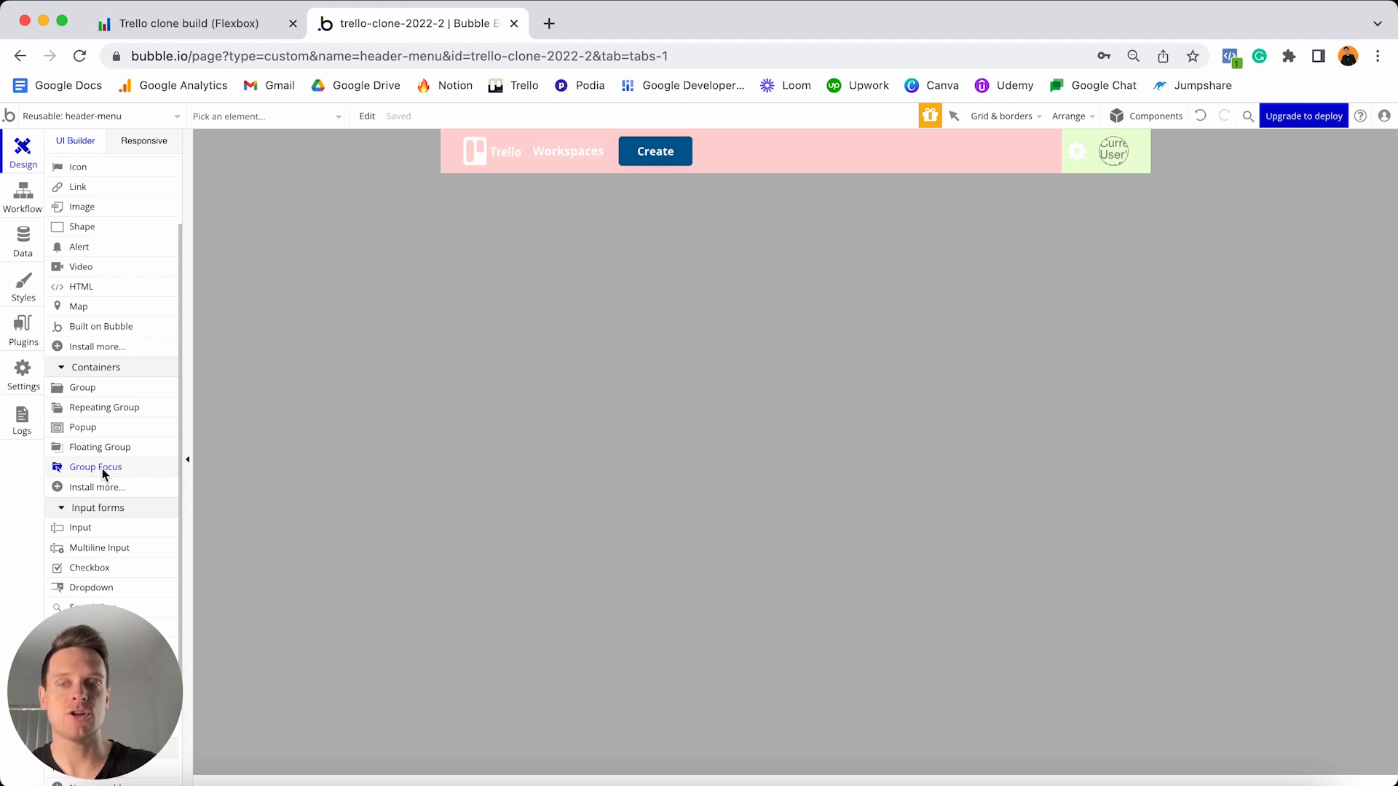
left_click(657, 228)
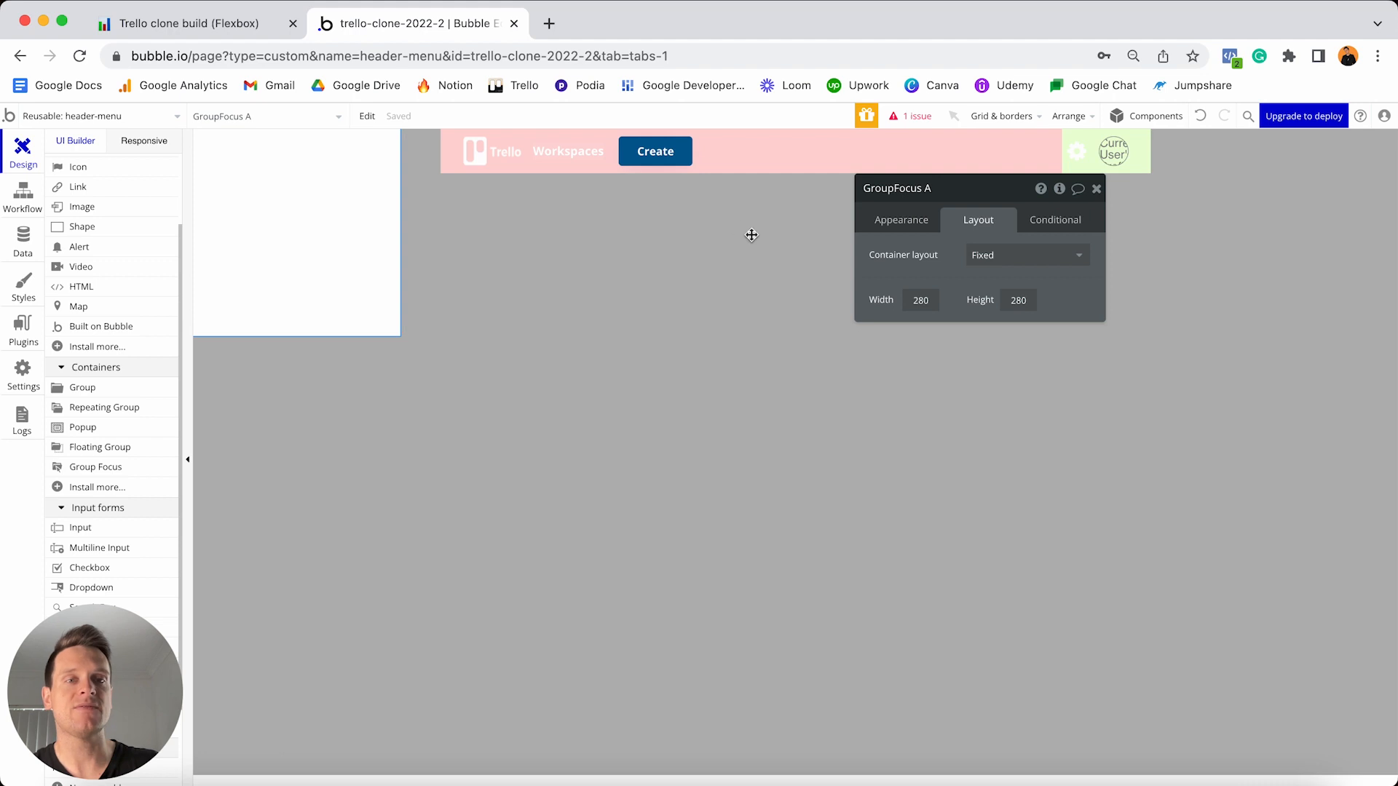
- Attach the focus group to Button Create and rename it GroupFocus - Create-board
left_click(914, 226)
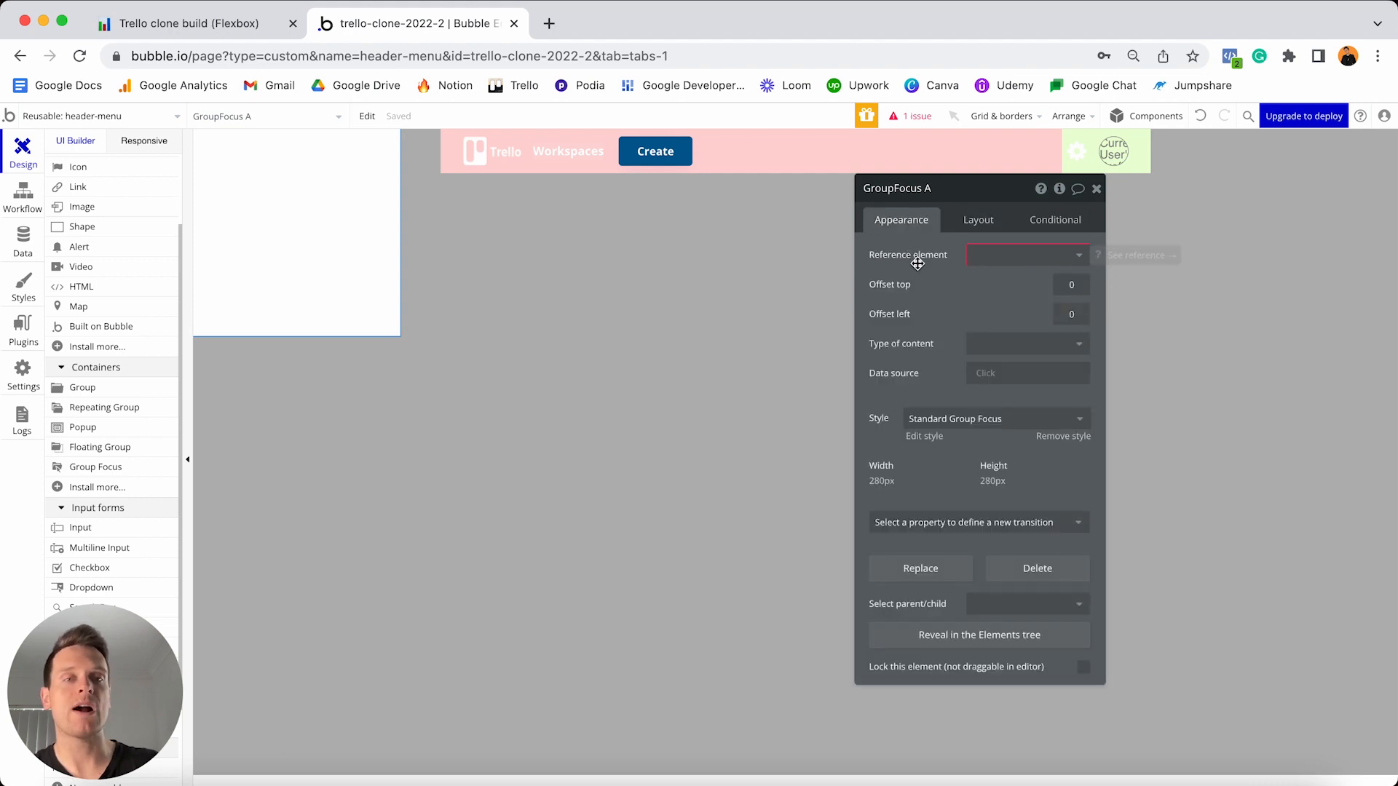
left_click(972, 256)
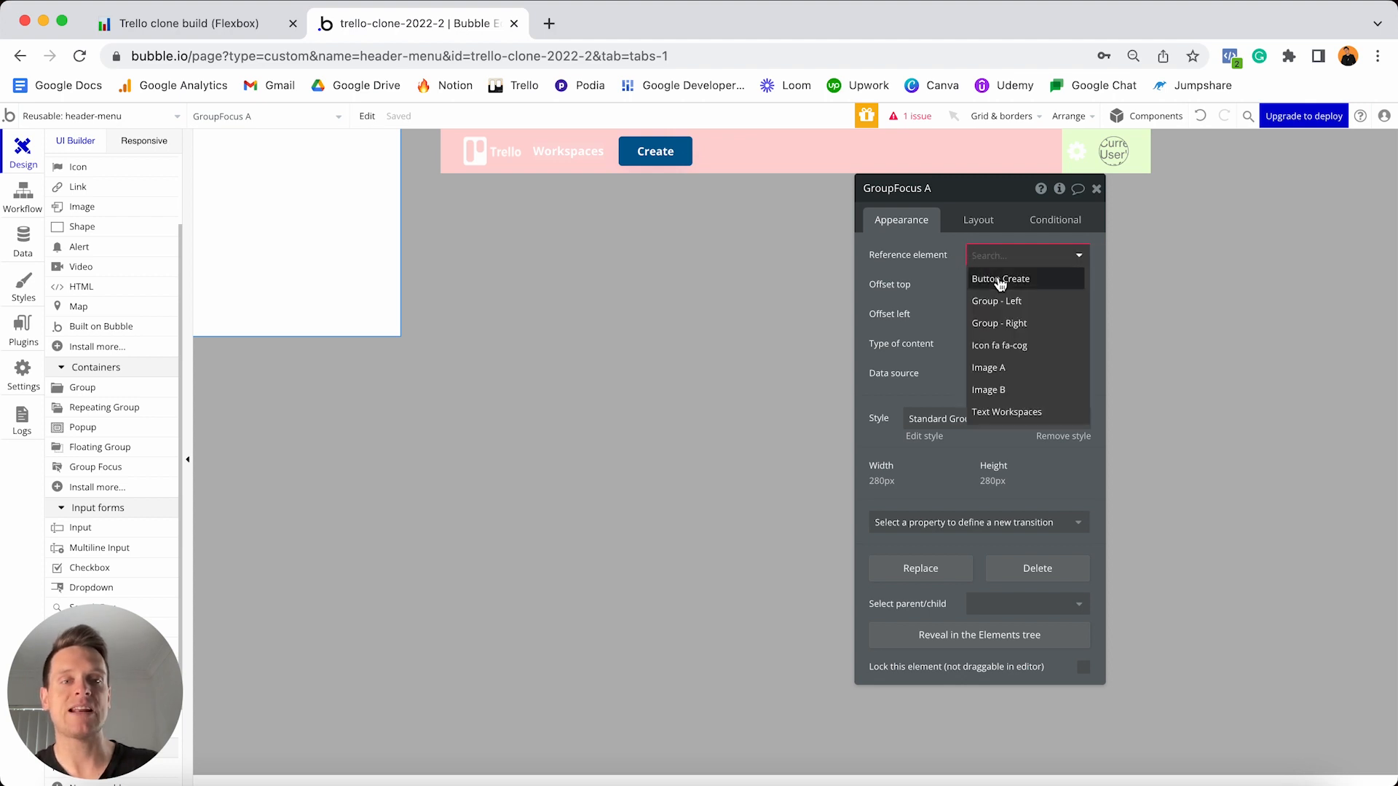
left_click(1000, 281)
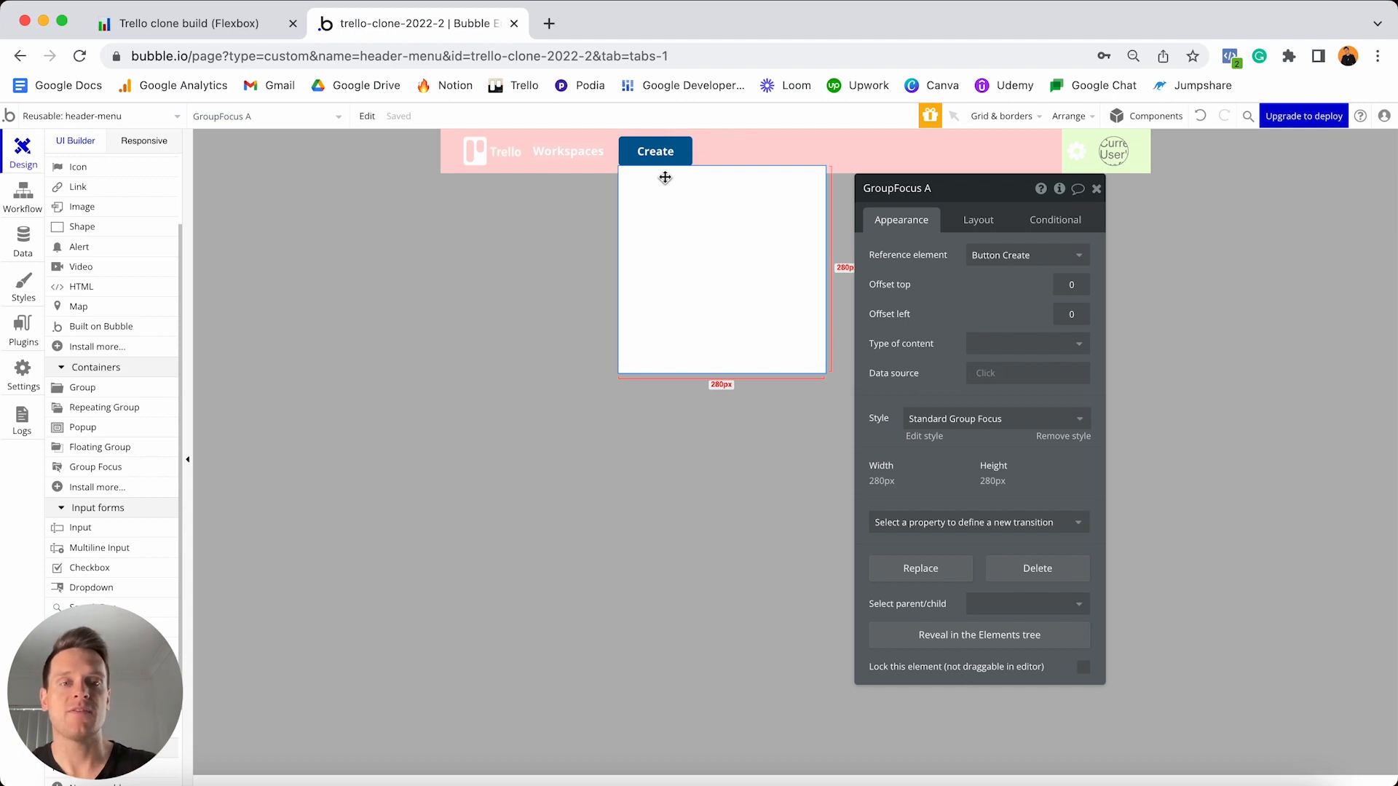
left_click(939, 188)
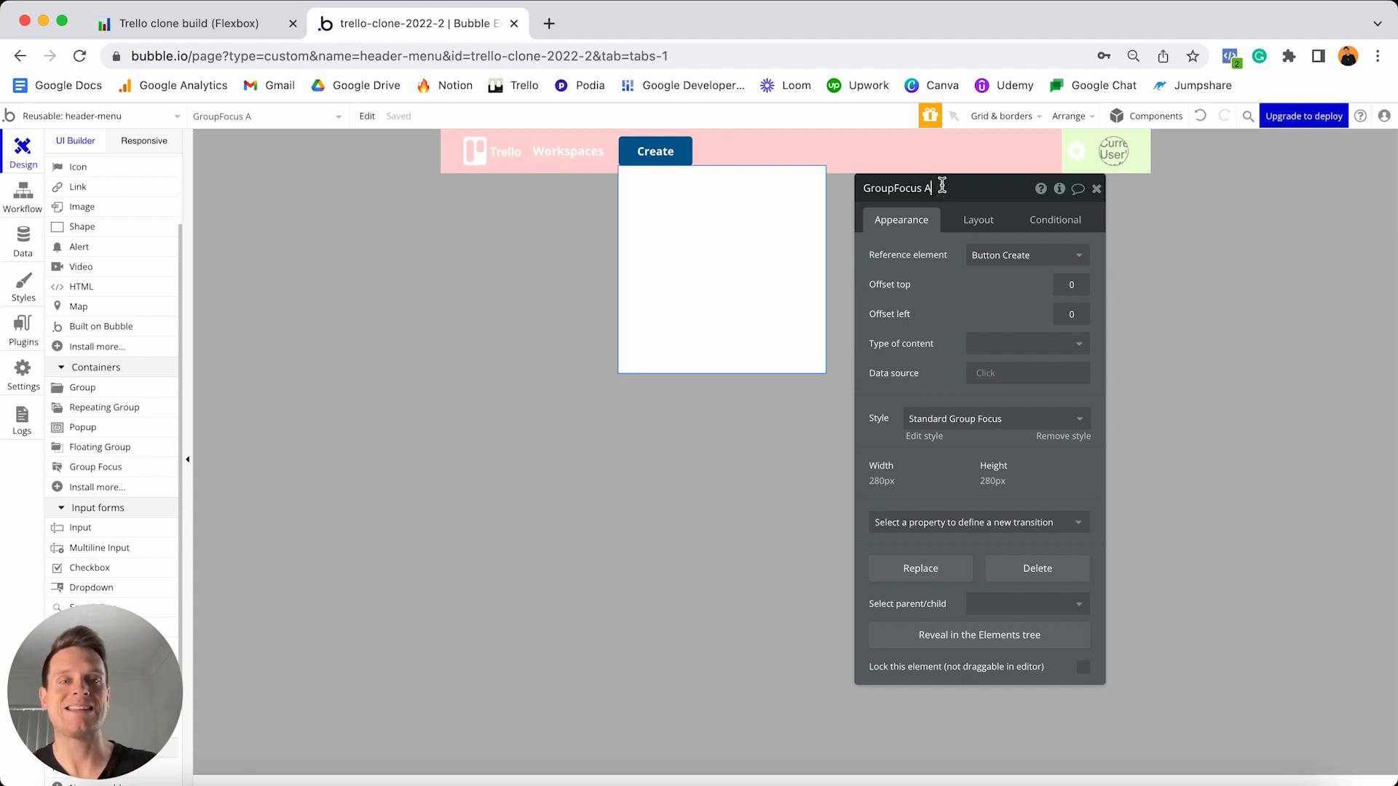
key("BackSpace")
type("-")
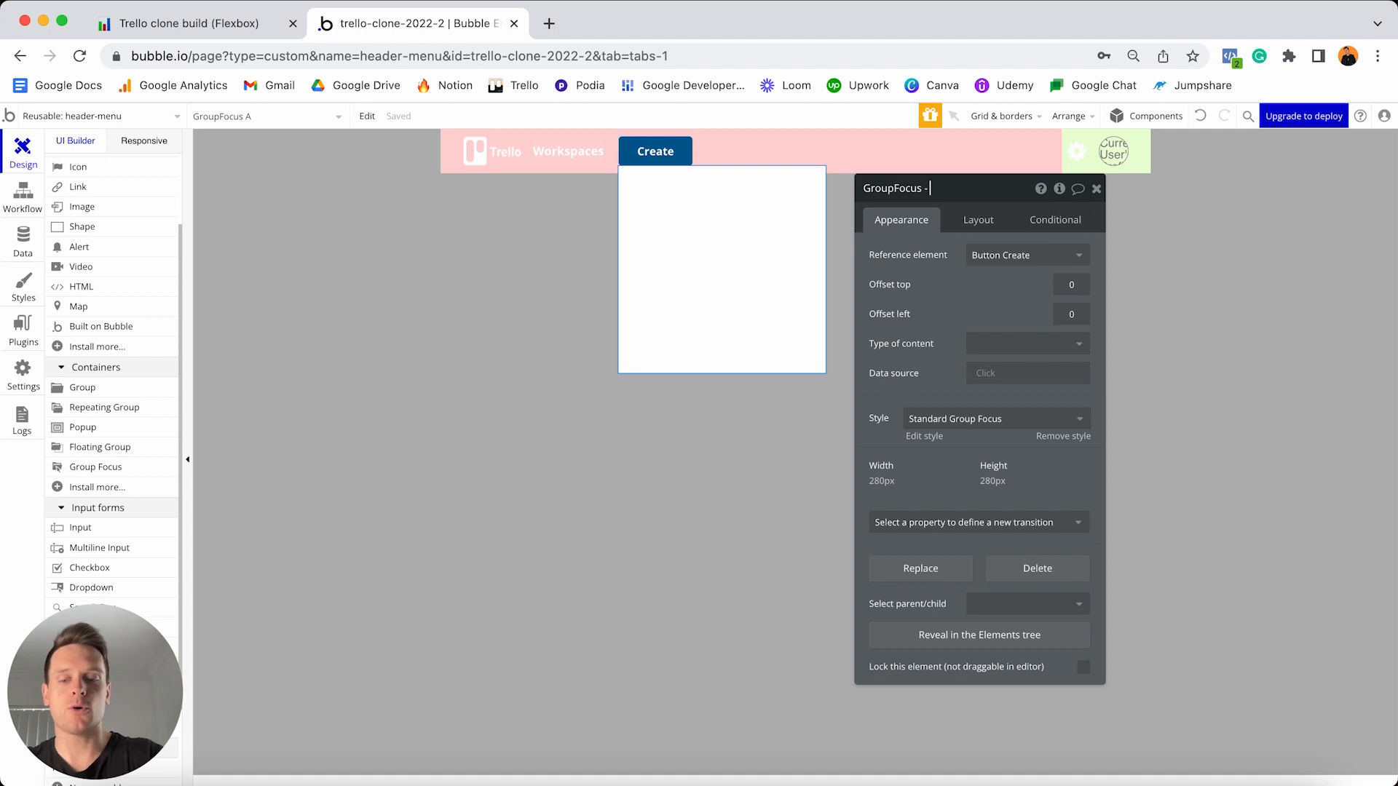
type(" Create-bo")
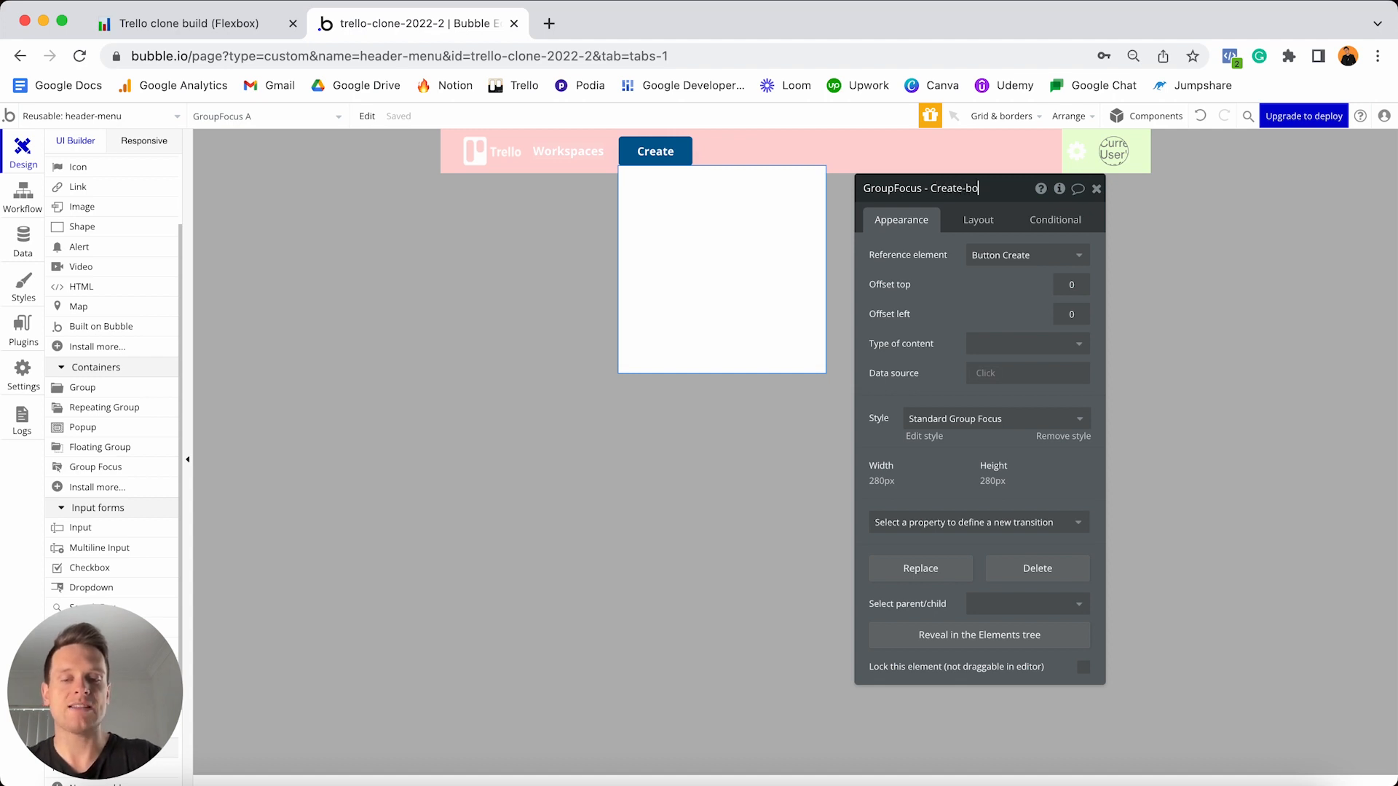
type("ard")
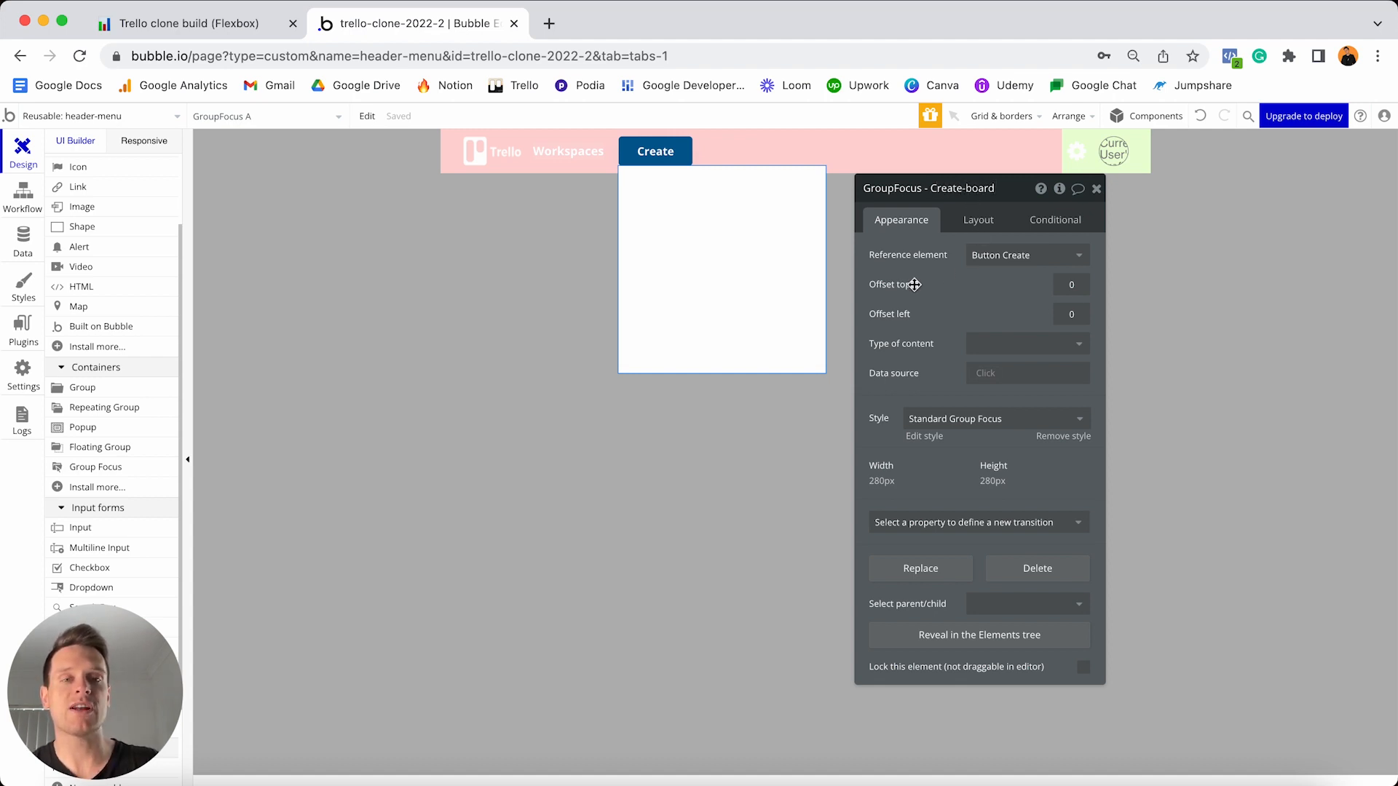
- Give the focus group a top offset of 10, remove its style, and set roundness 10
left_click(1055, 286)
type("1")
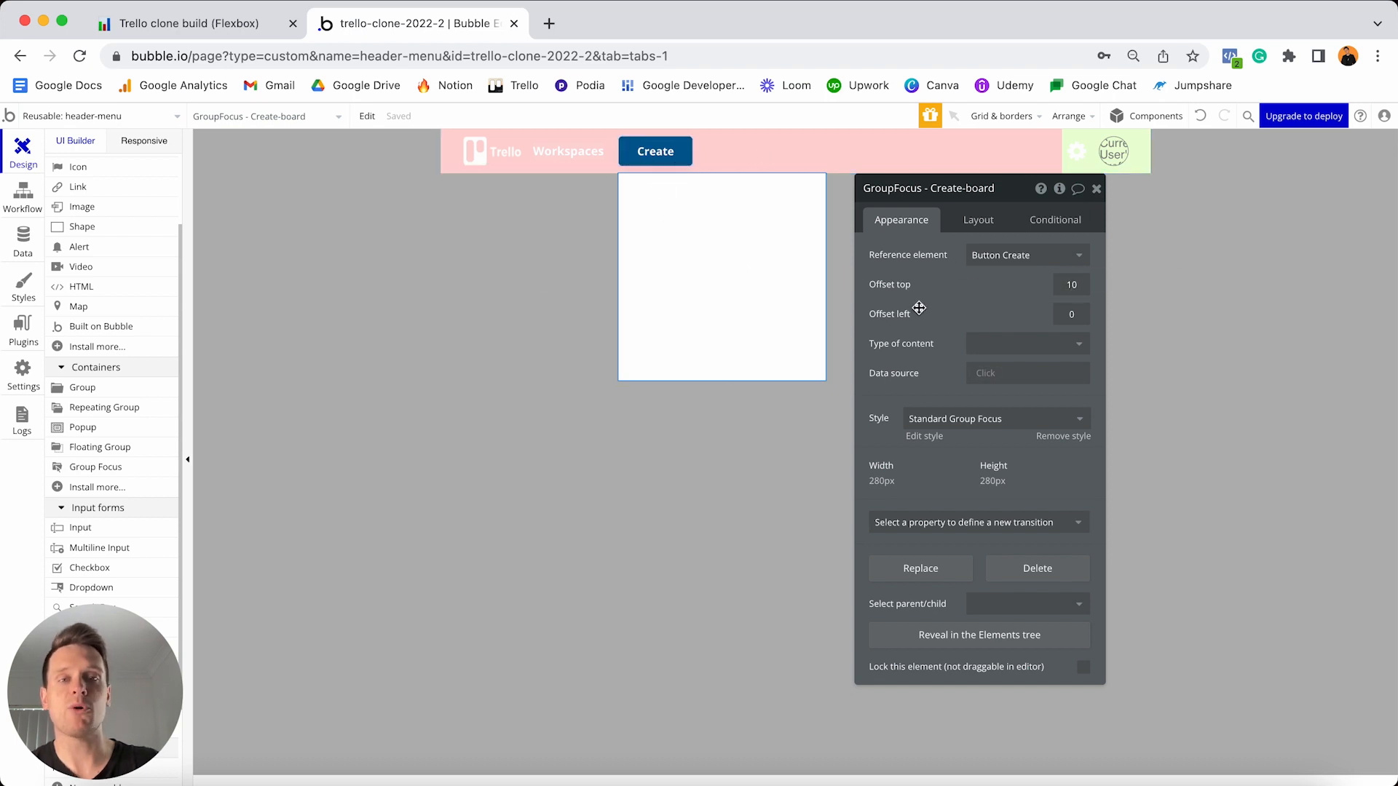
left_click(1048, 439)
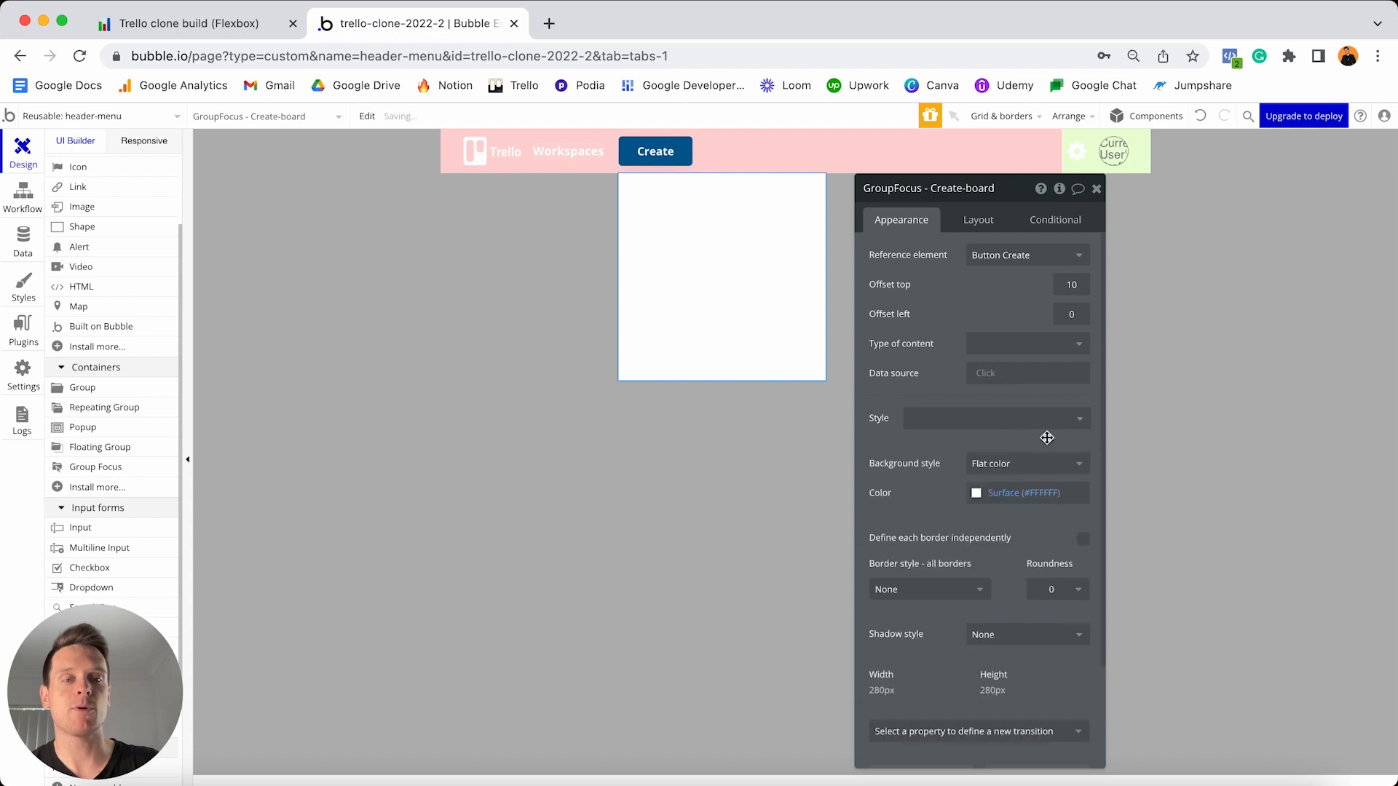
left_click(1057, 589)
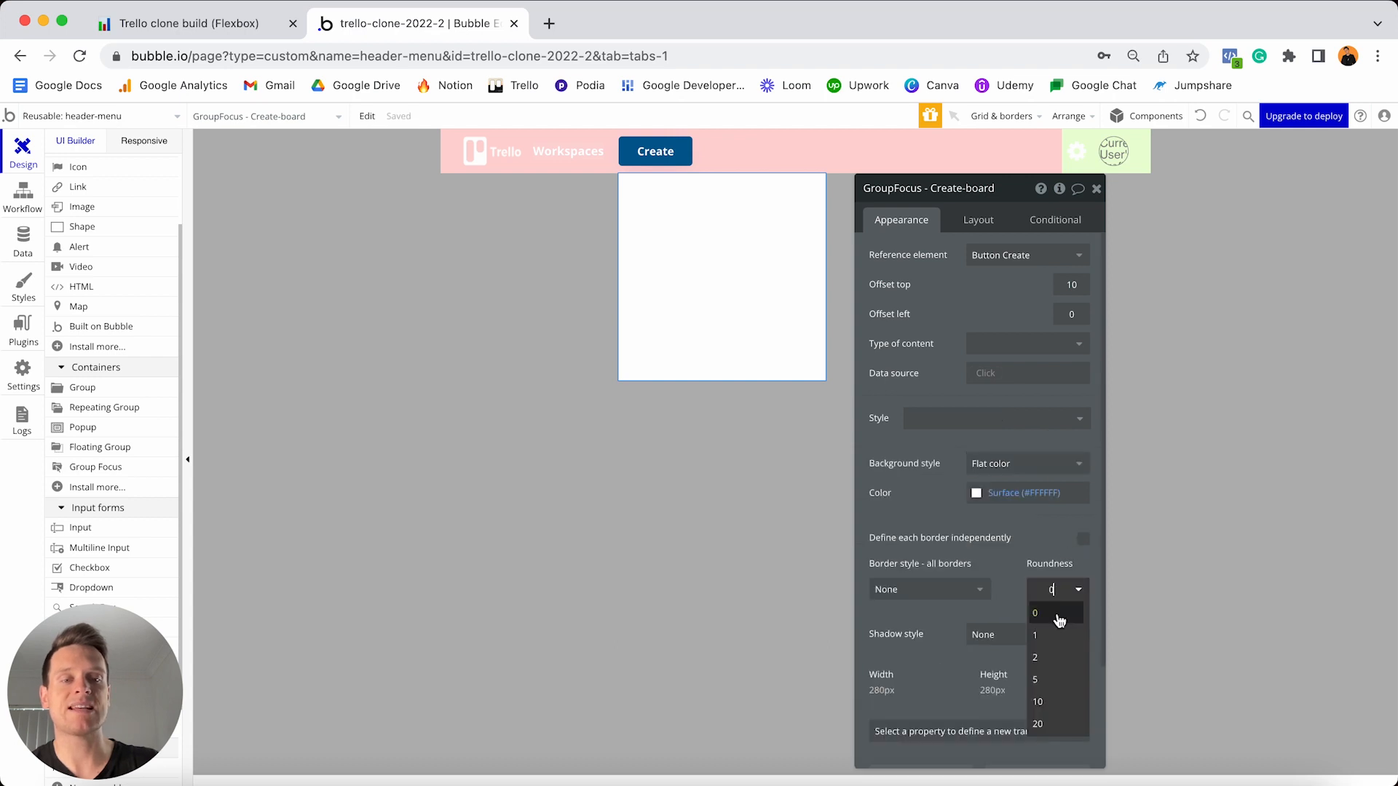
left_click(1058, 702)
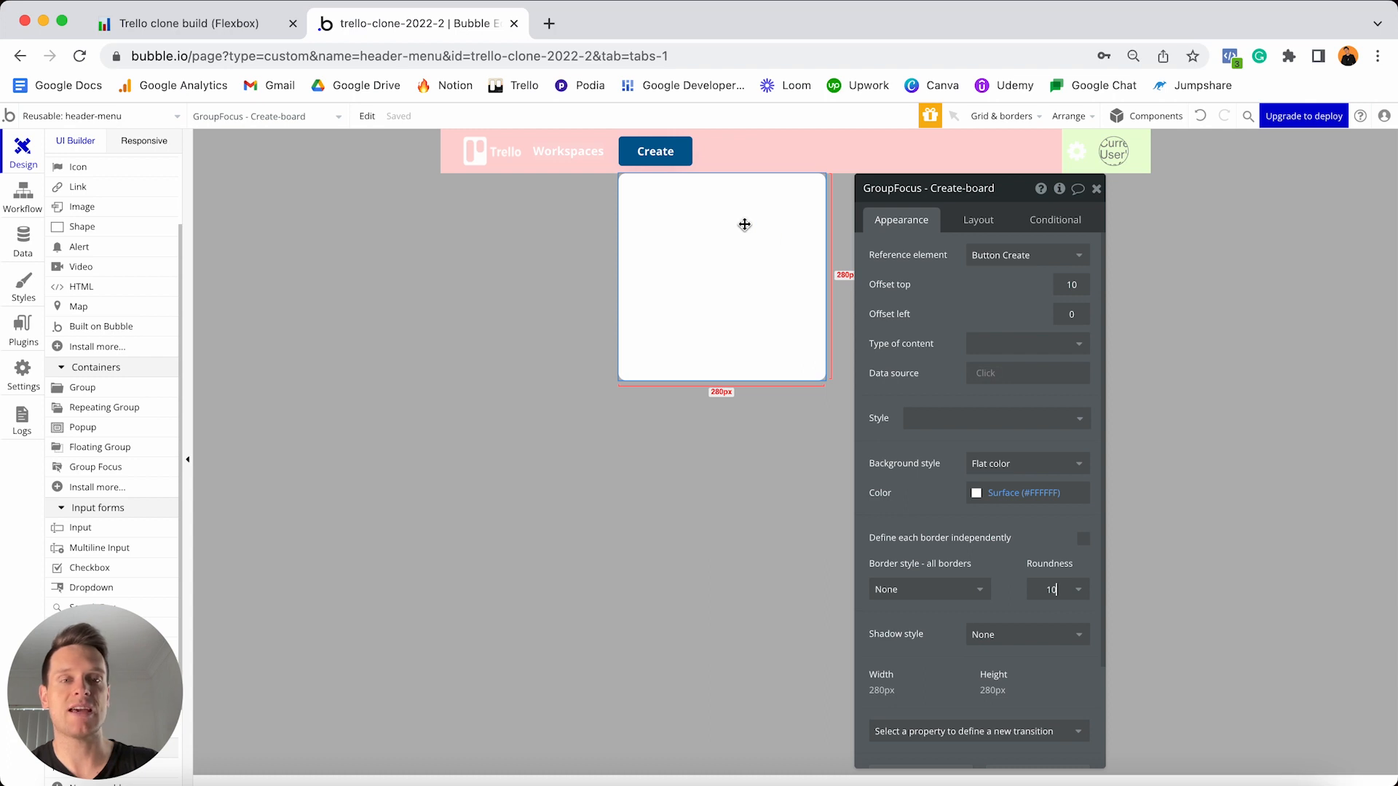
left_click(967, 226)
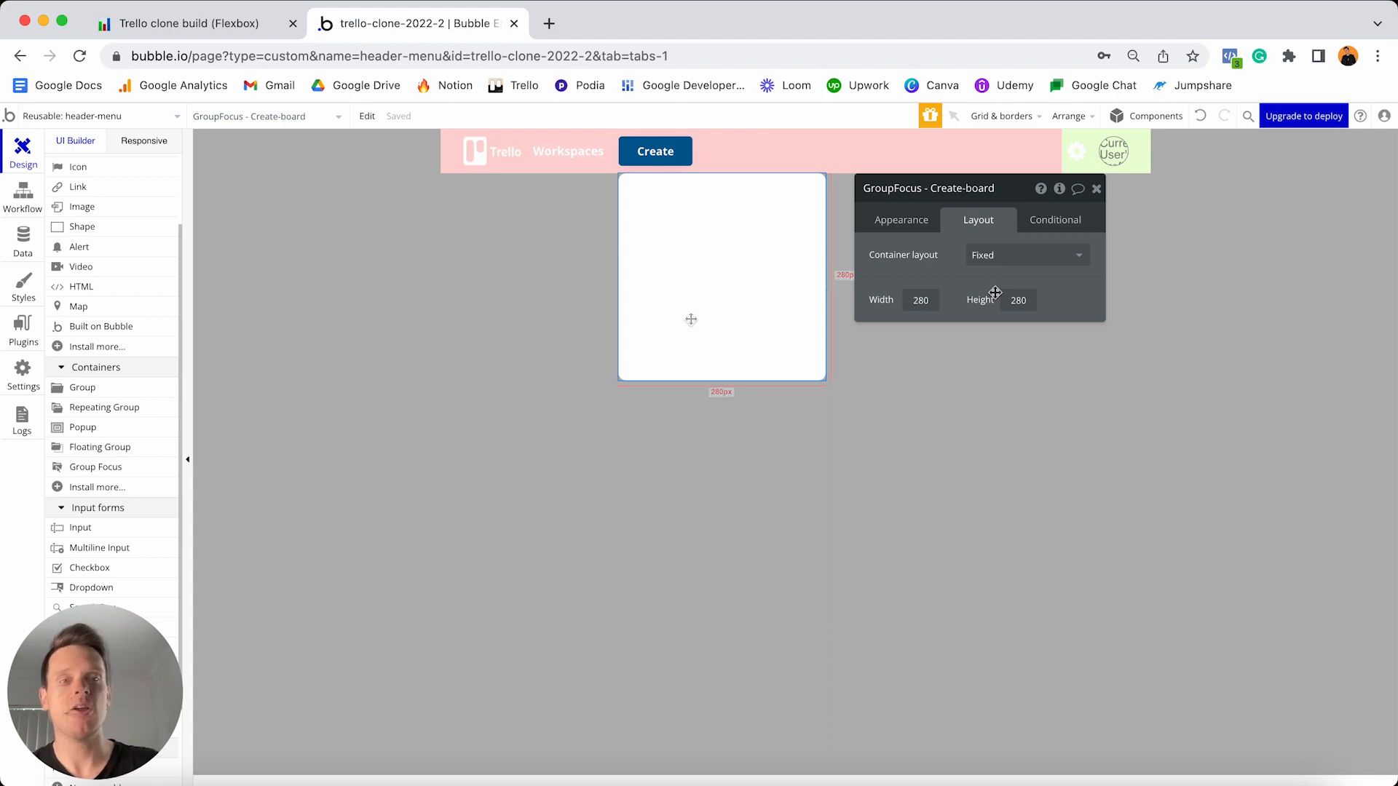
- Set the focus group to a Column layout, not fixed-width, with min width 0 and max width 280
left_click(990, 261)
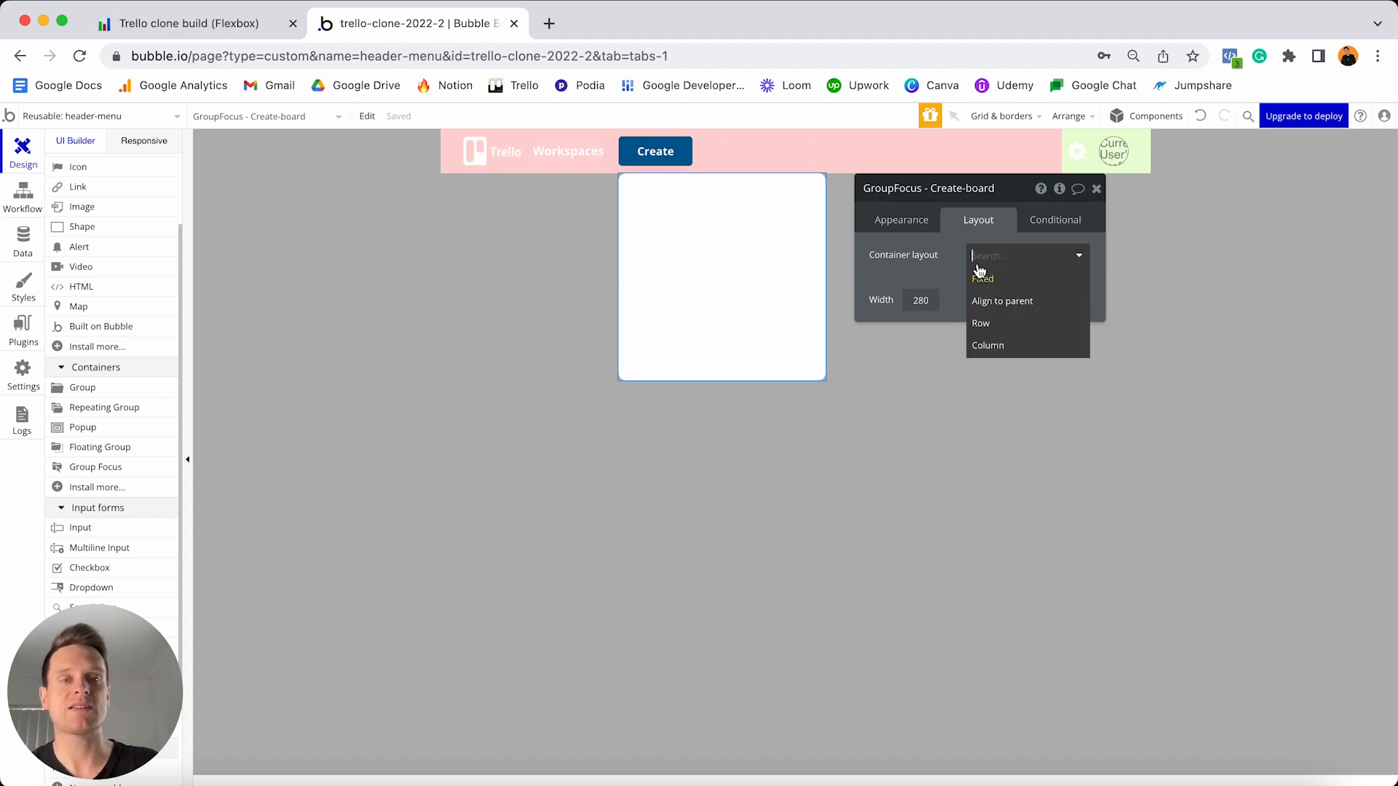
left_click(1002, 346)
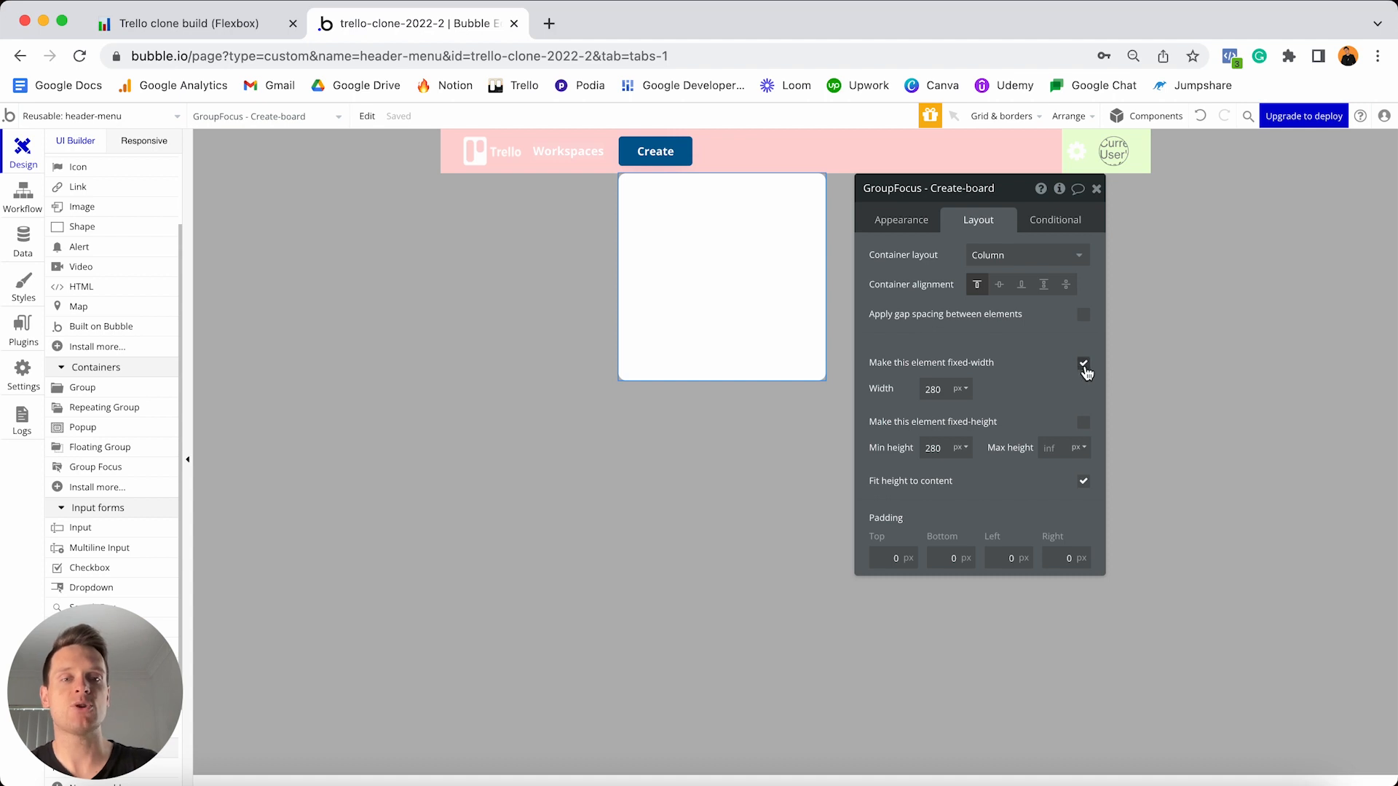
left_click(1084, 366)
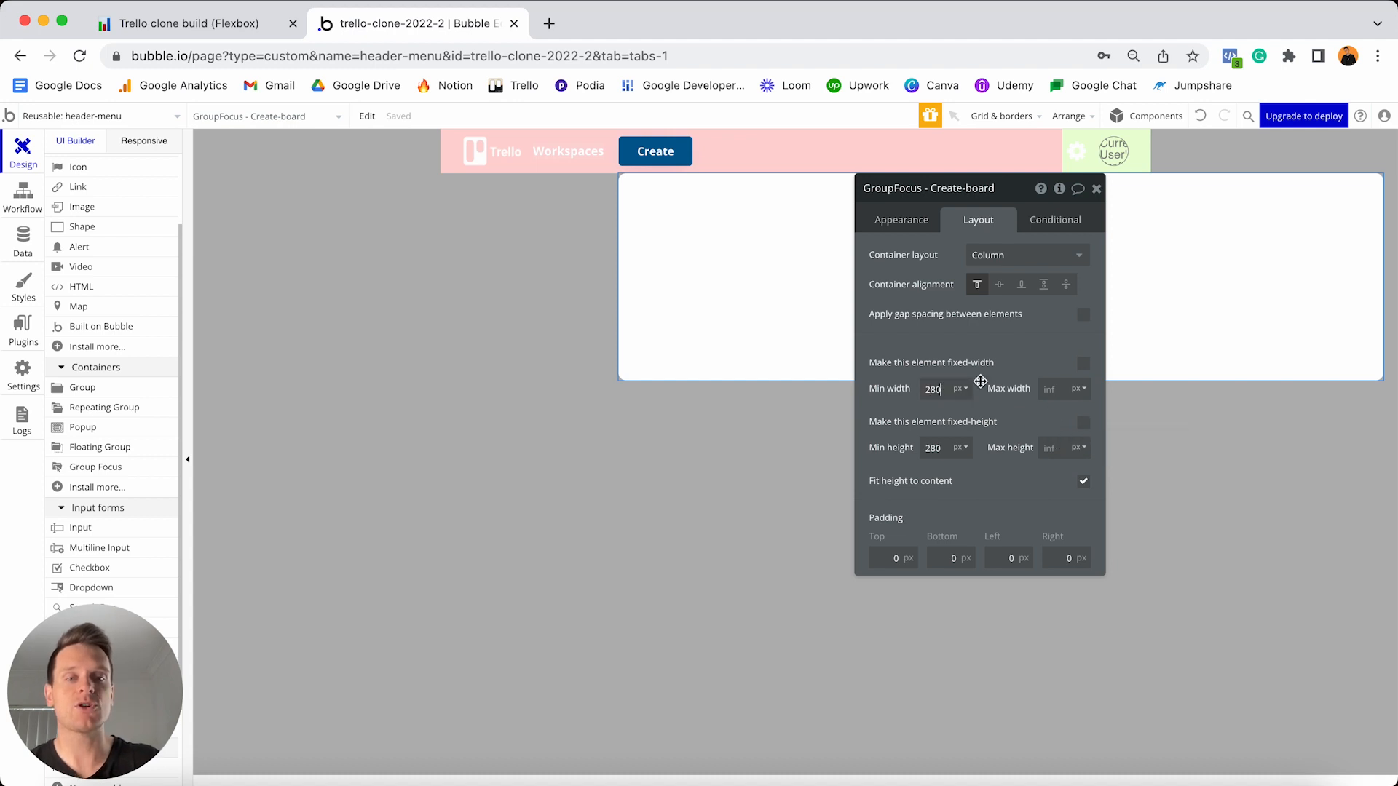
key("BackSpace")
key("BackSpace")
key("BackSpace")
type("0")
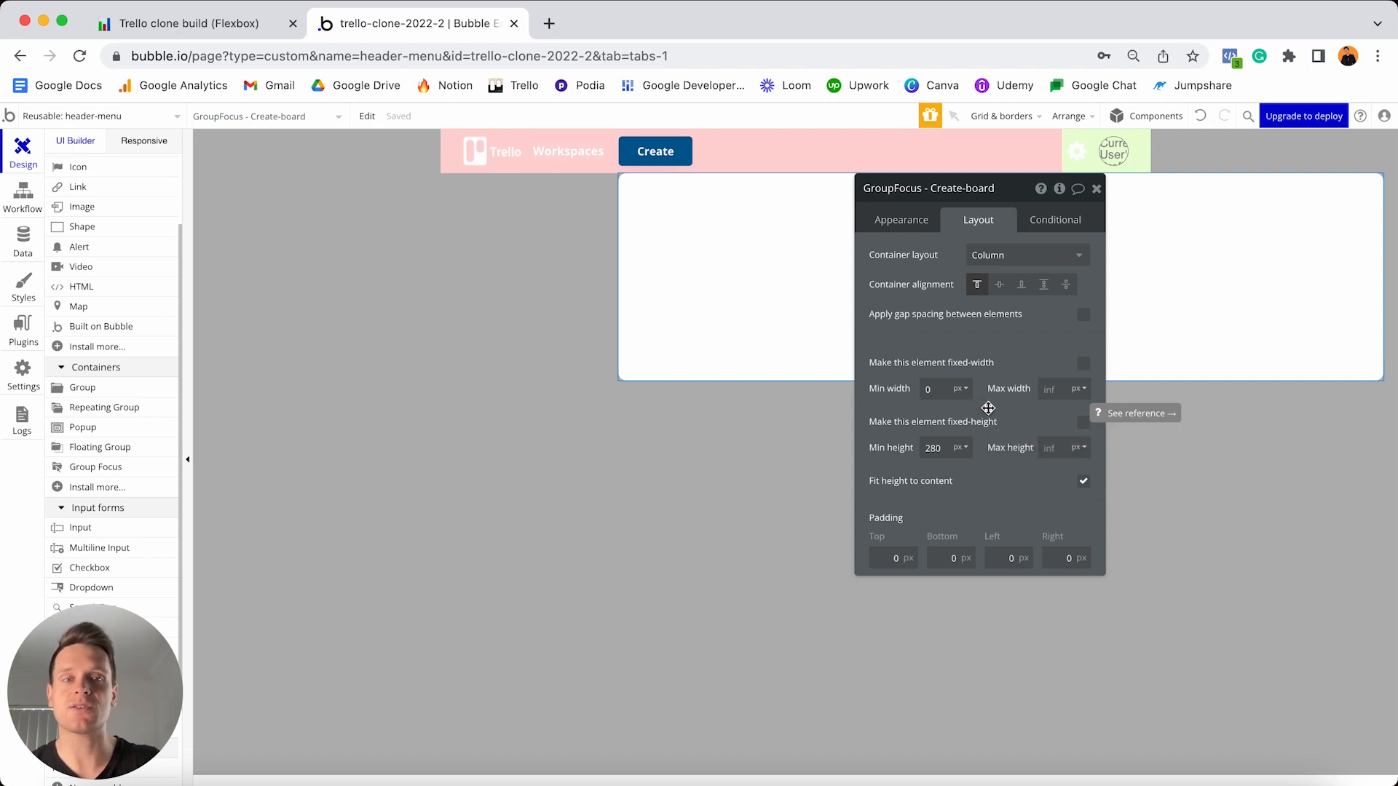
left_click(1052, 390)
type("280")
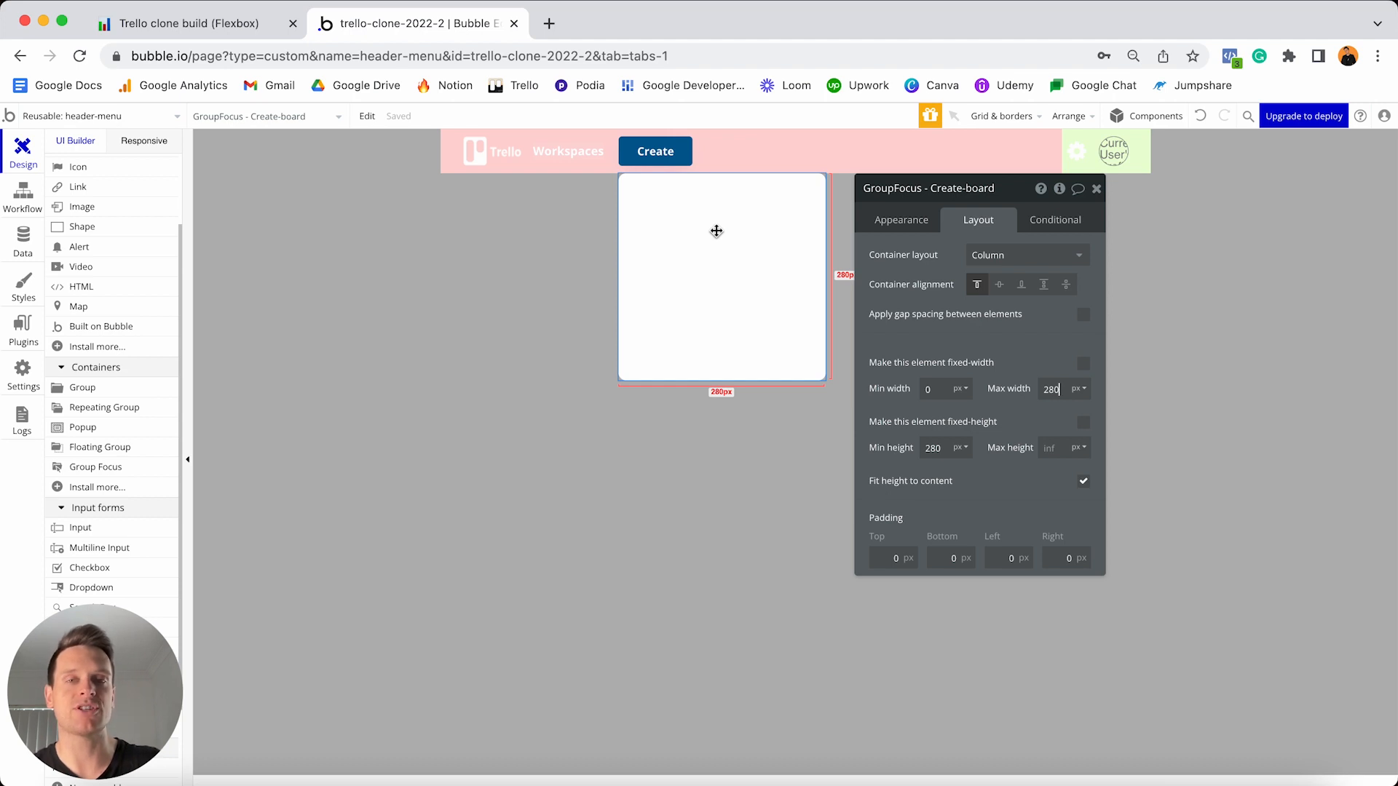
scroll(111, 277, "up", 3)
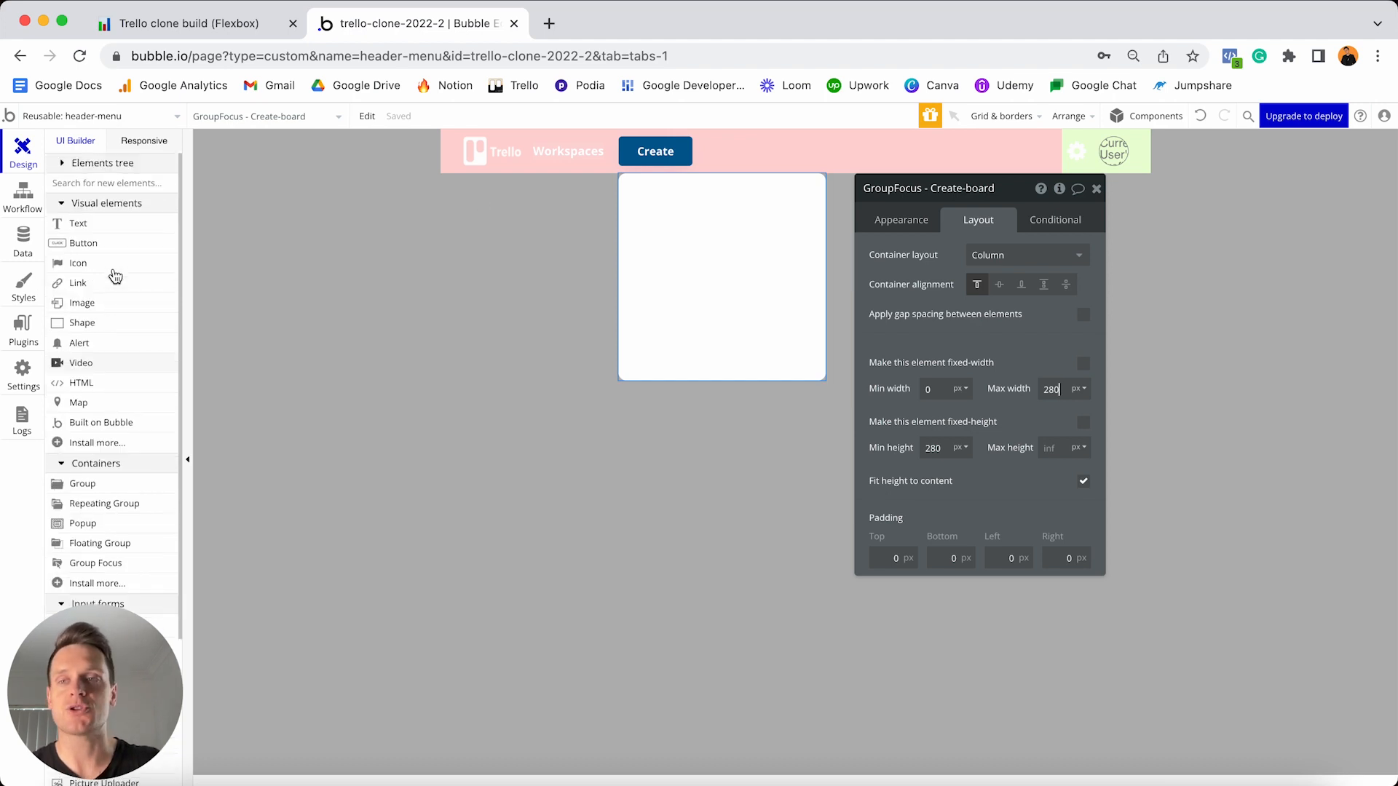
- Add a text element reading 'Create a board' inside the focus group
left_click(99, 225)
left_click(668, 200)
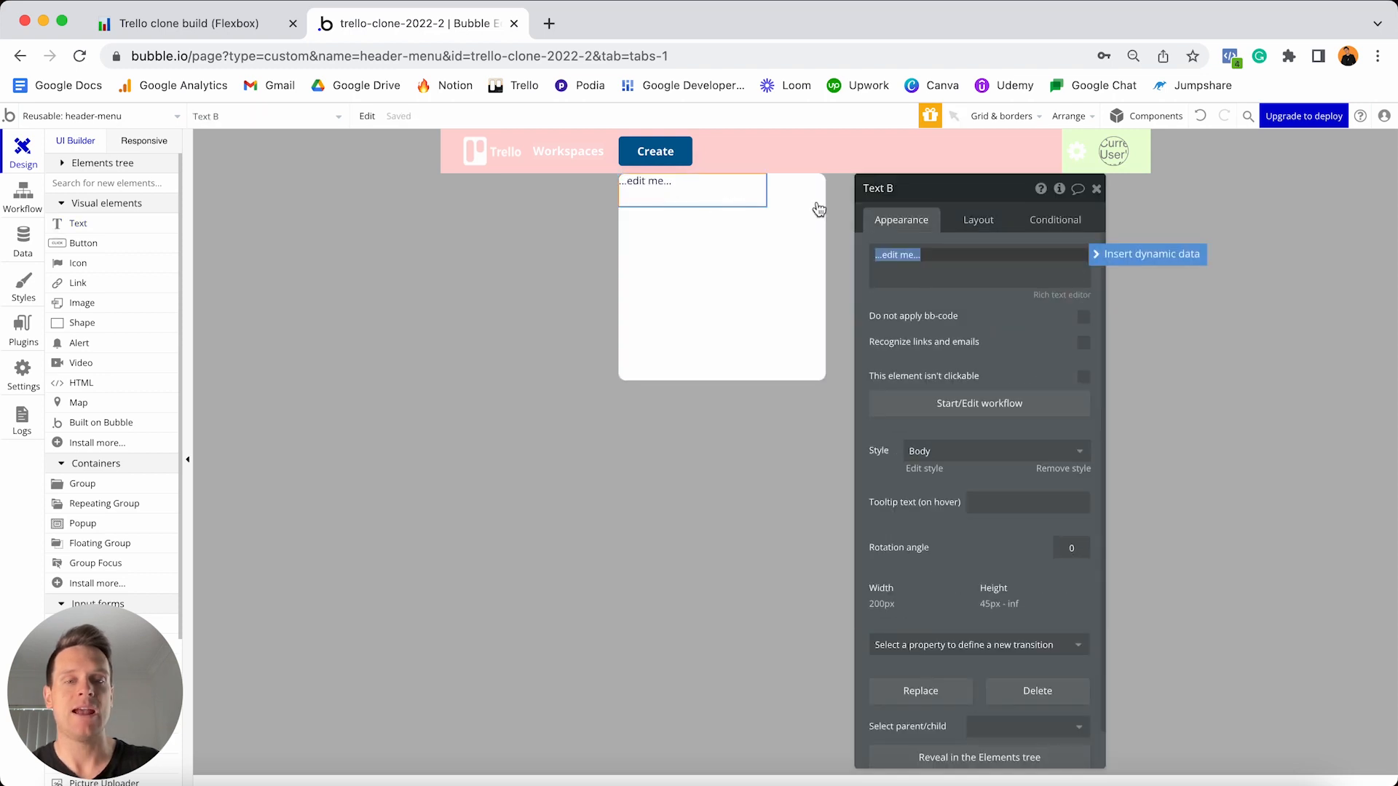
type("Create ")
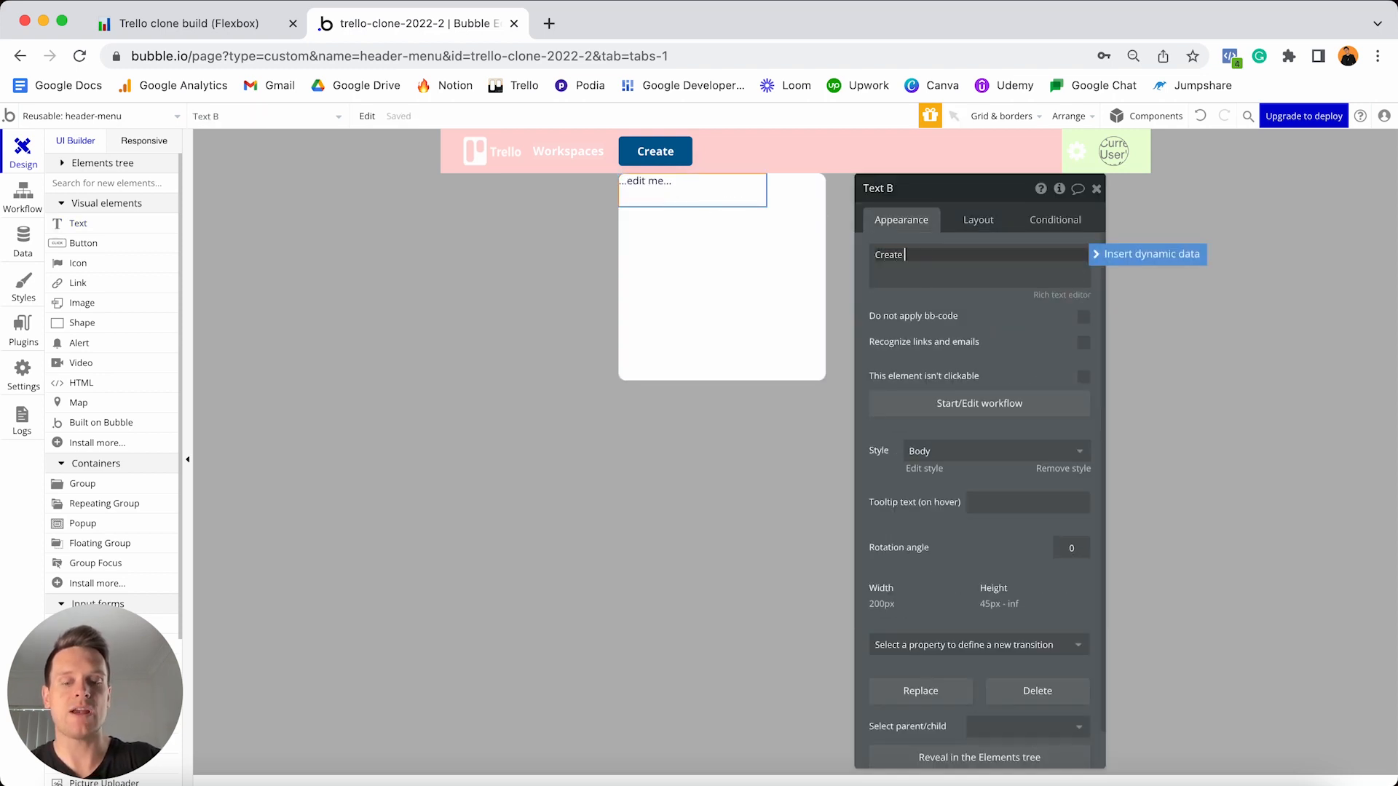
type("a board")
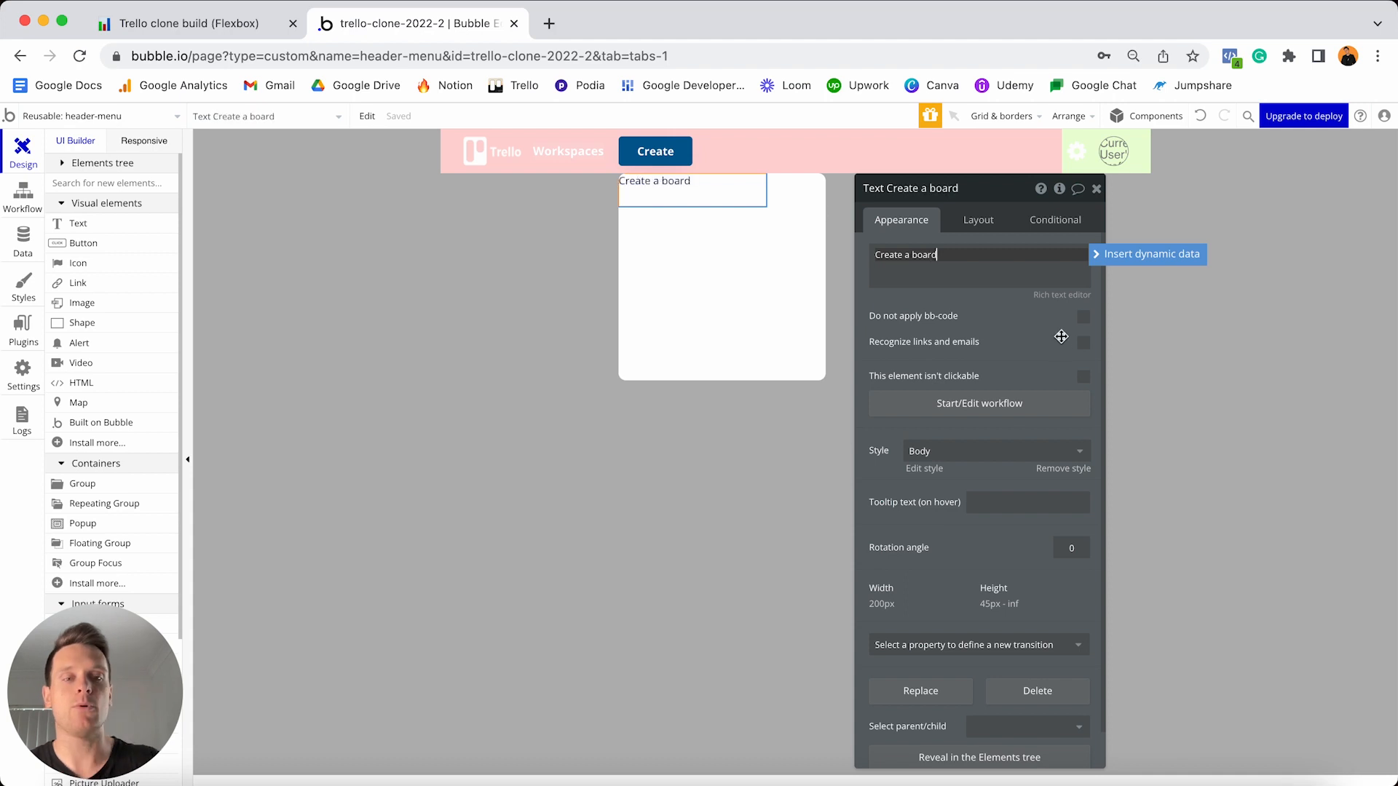
- Remove the heading's preset style and make it 16px, centred, colour #565B6A
left_click(1055, 471)
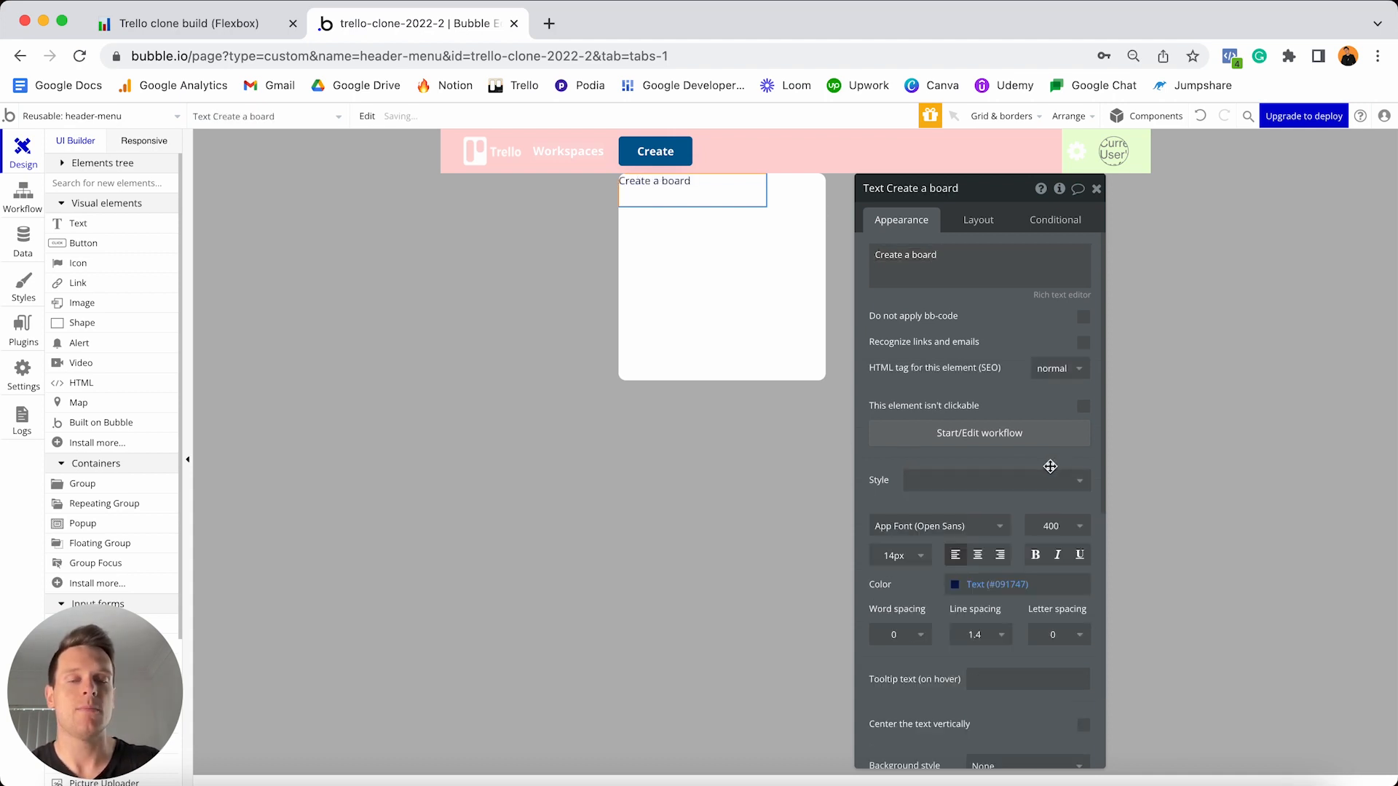
left_click(897, 560)
double_click(897, 557)
type("16")
key("Return")
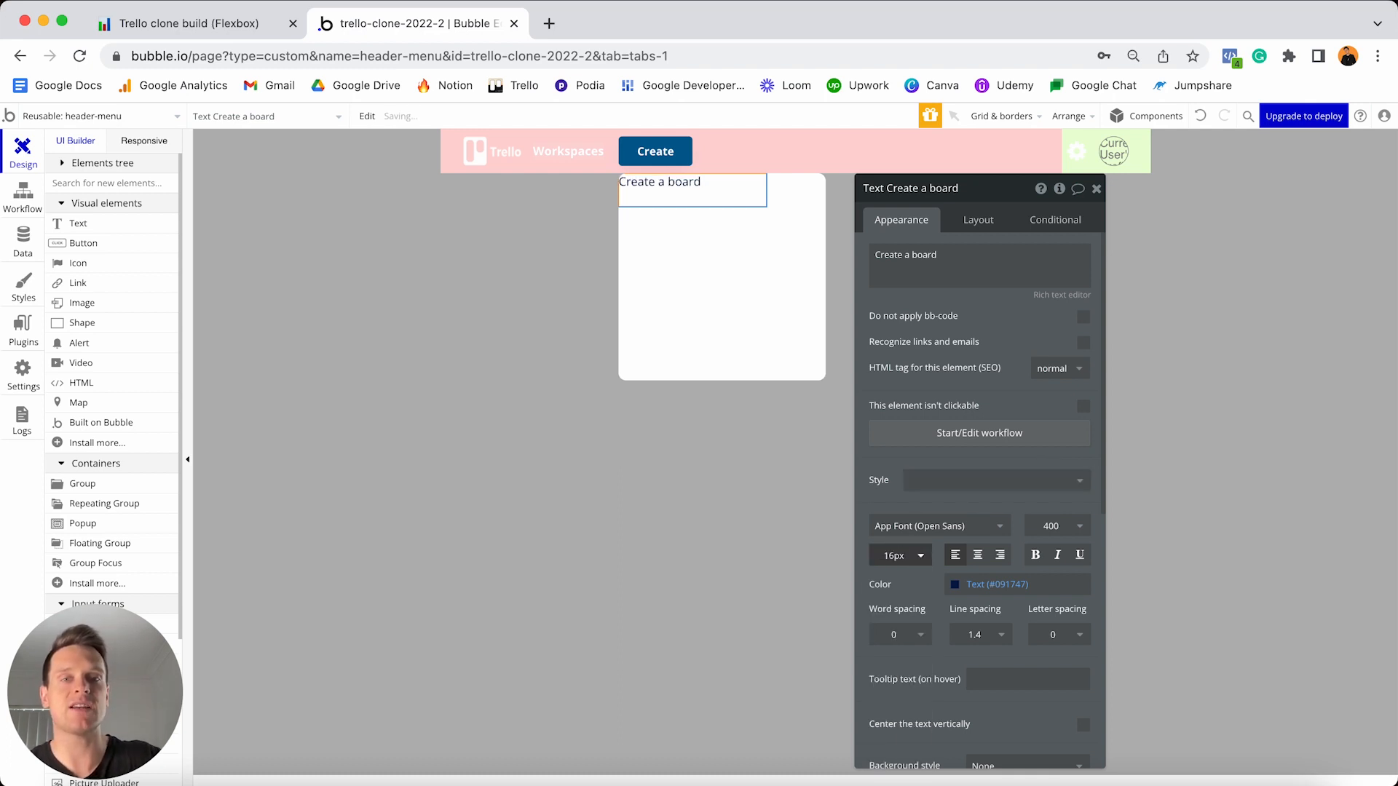
left_click(979, 560)
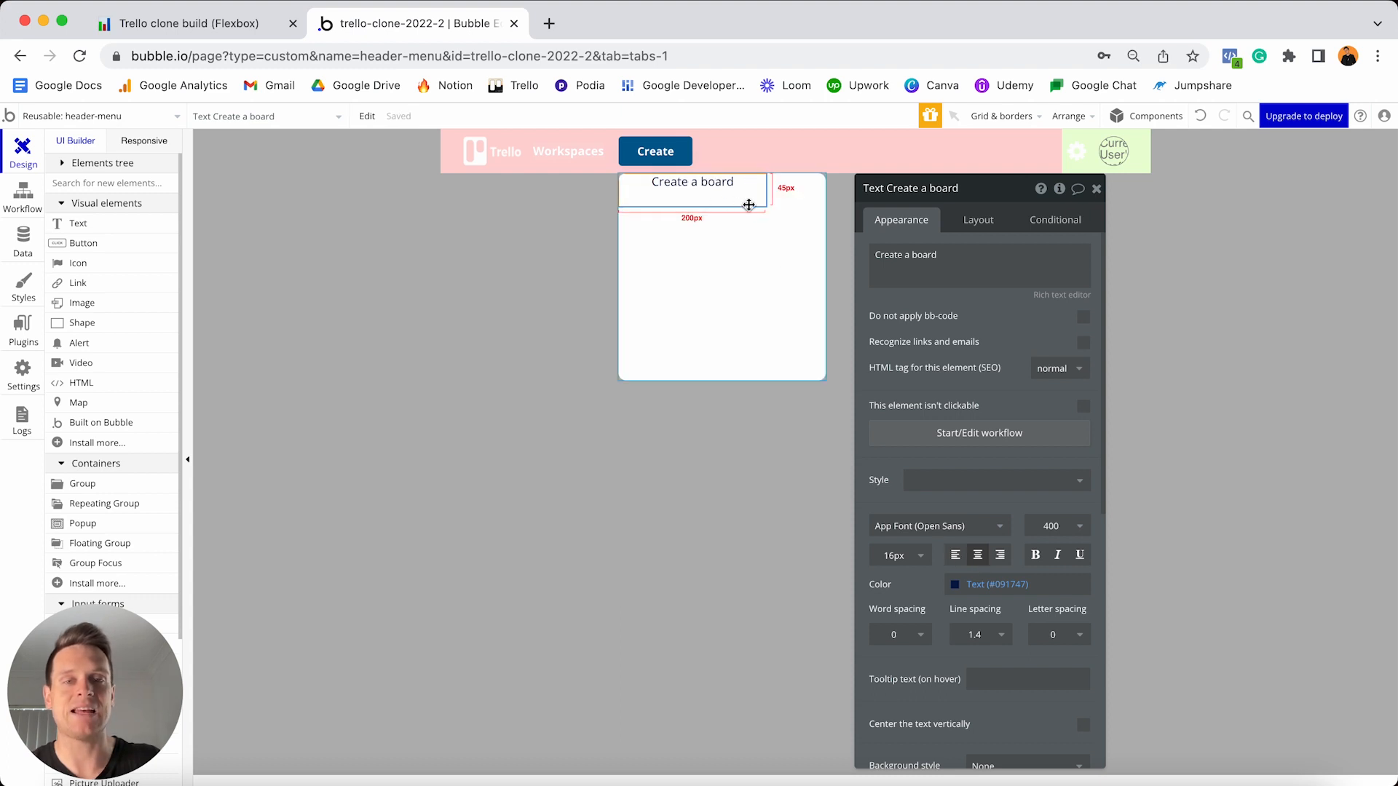
left_click(1029, 583)
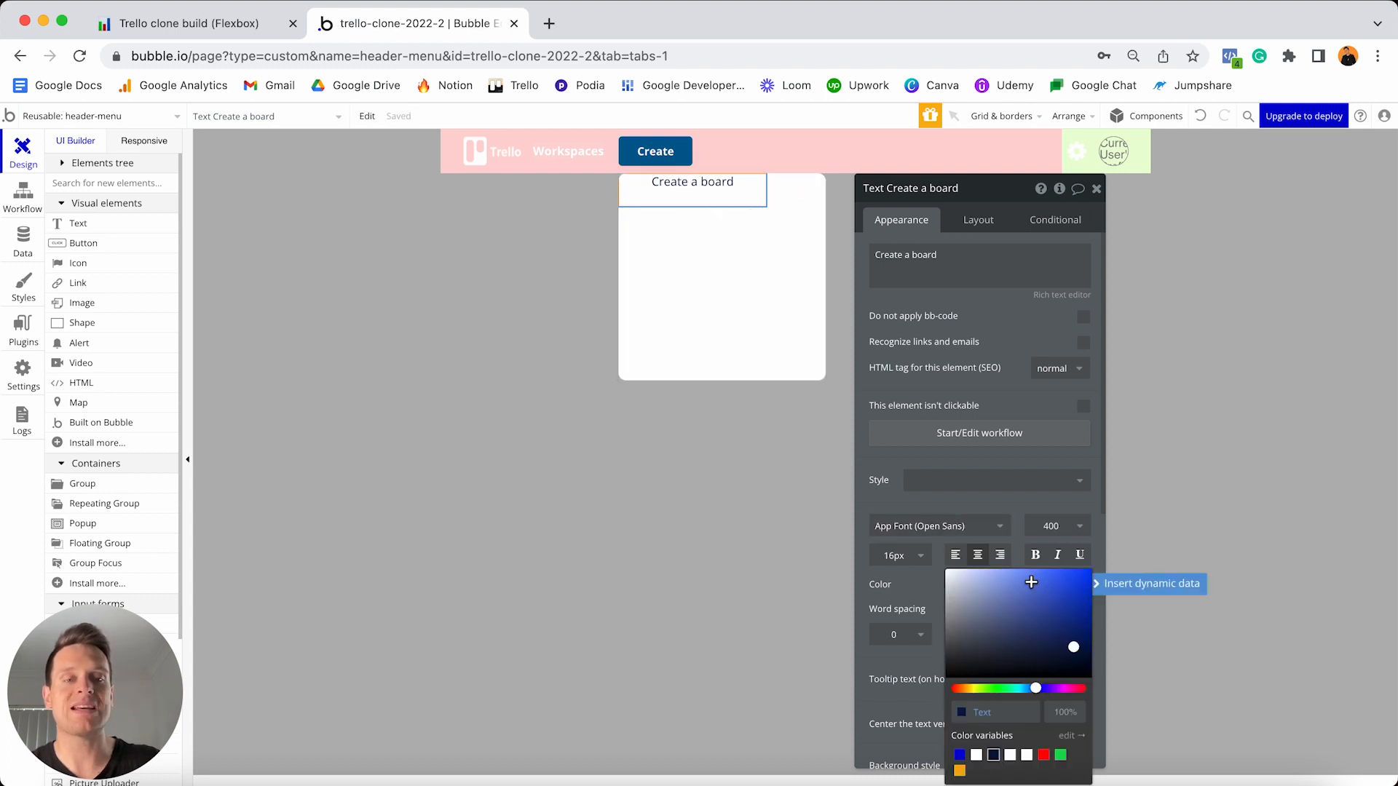
double_click(1000, 713)
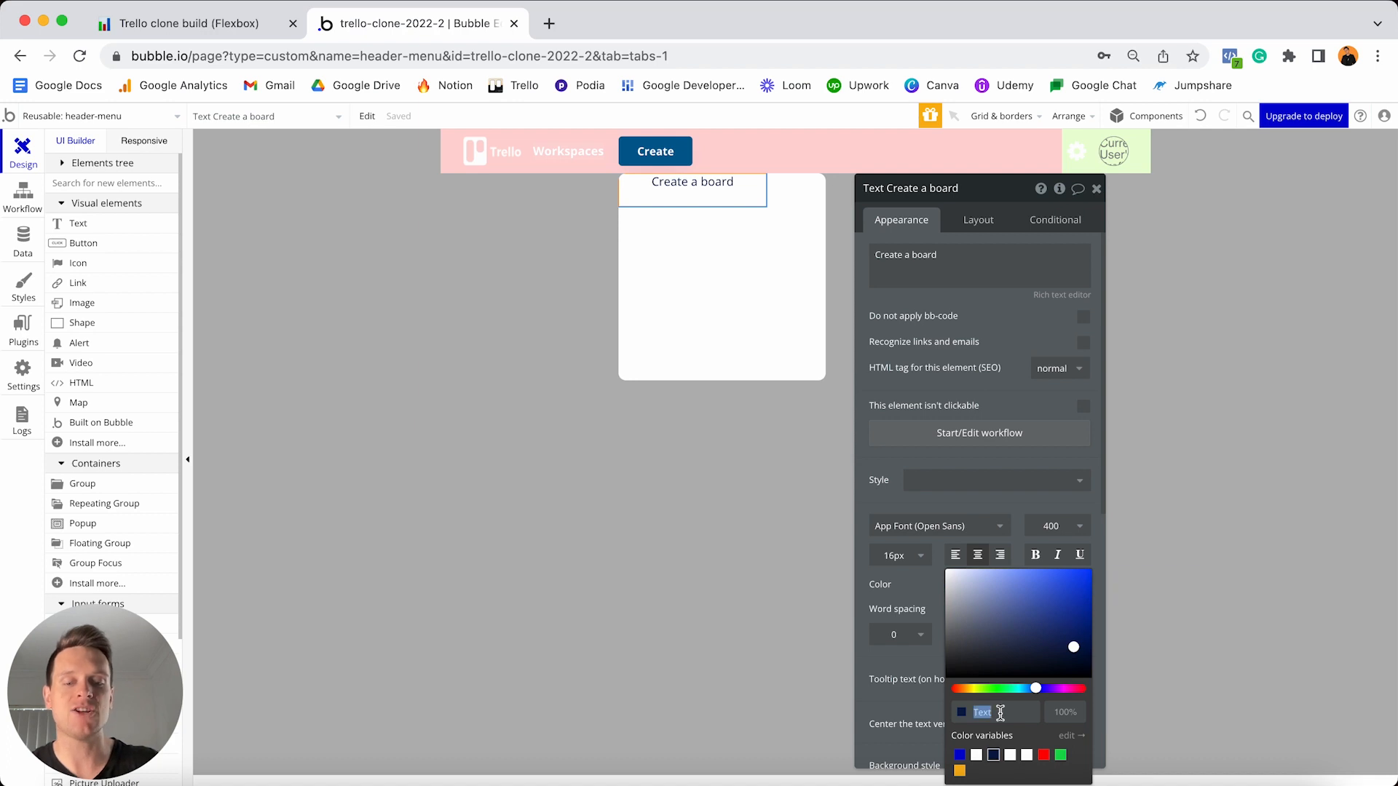
type("#565B6A")
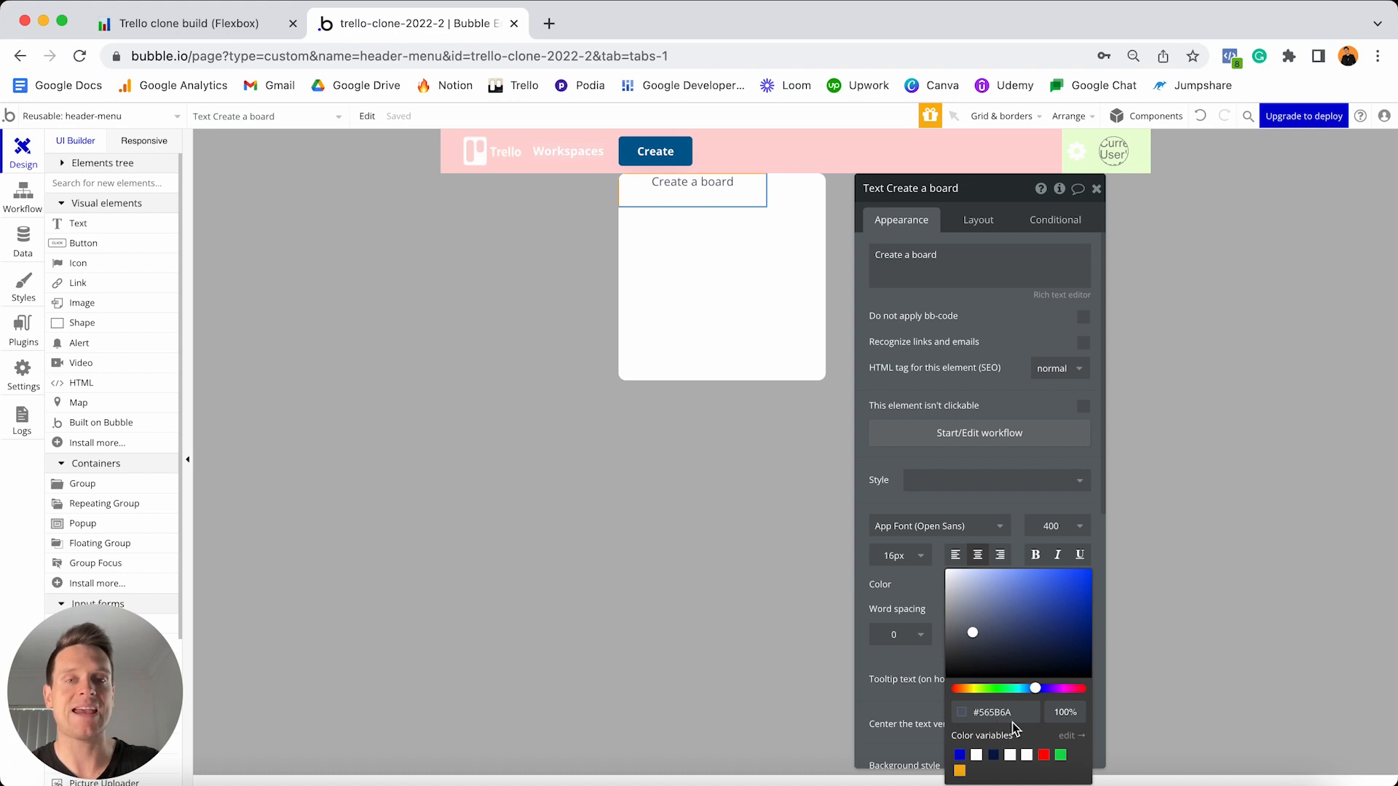
- Make the heading stretch full width, min width and height 0, with 10px top, left and right margins
left_click(981, 230)
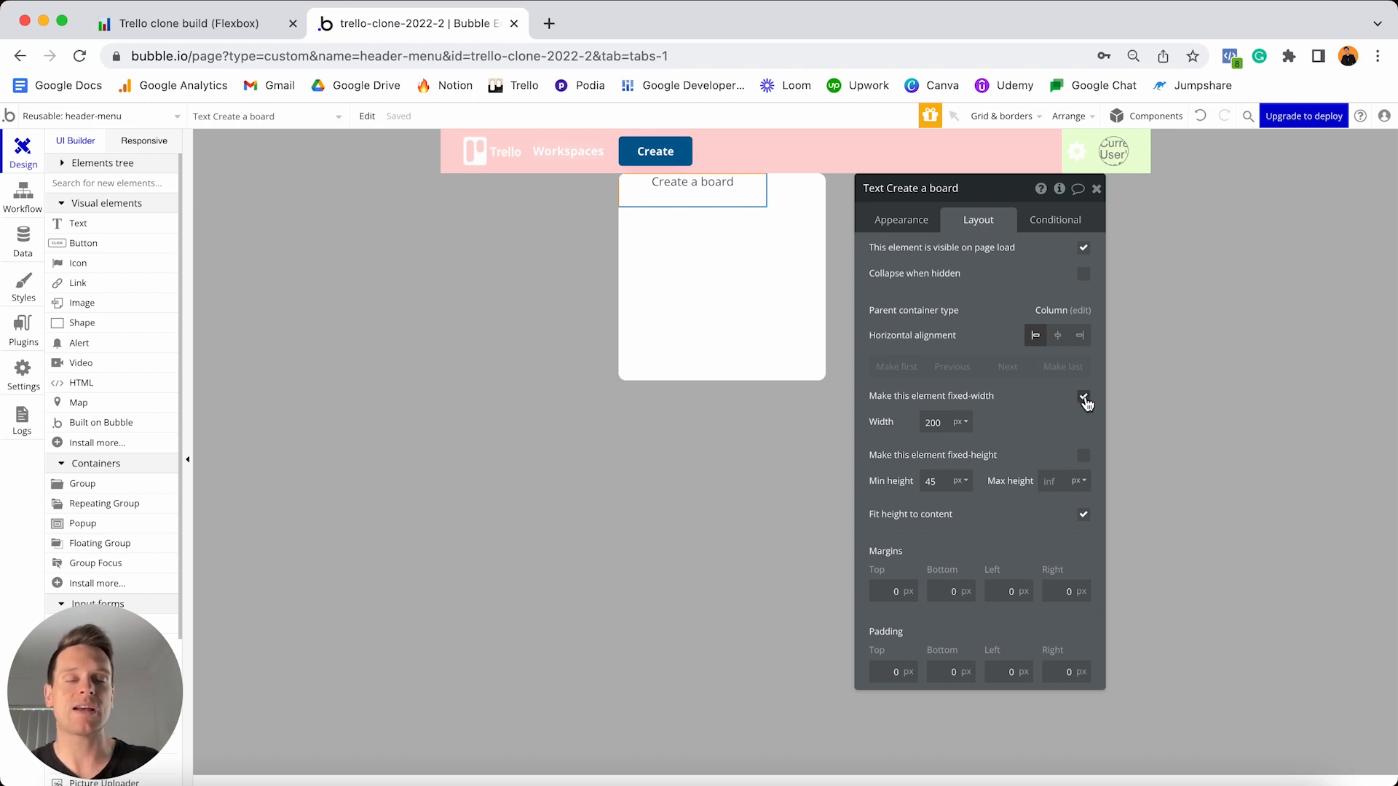
left_click(1084, 399)
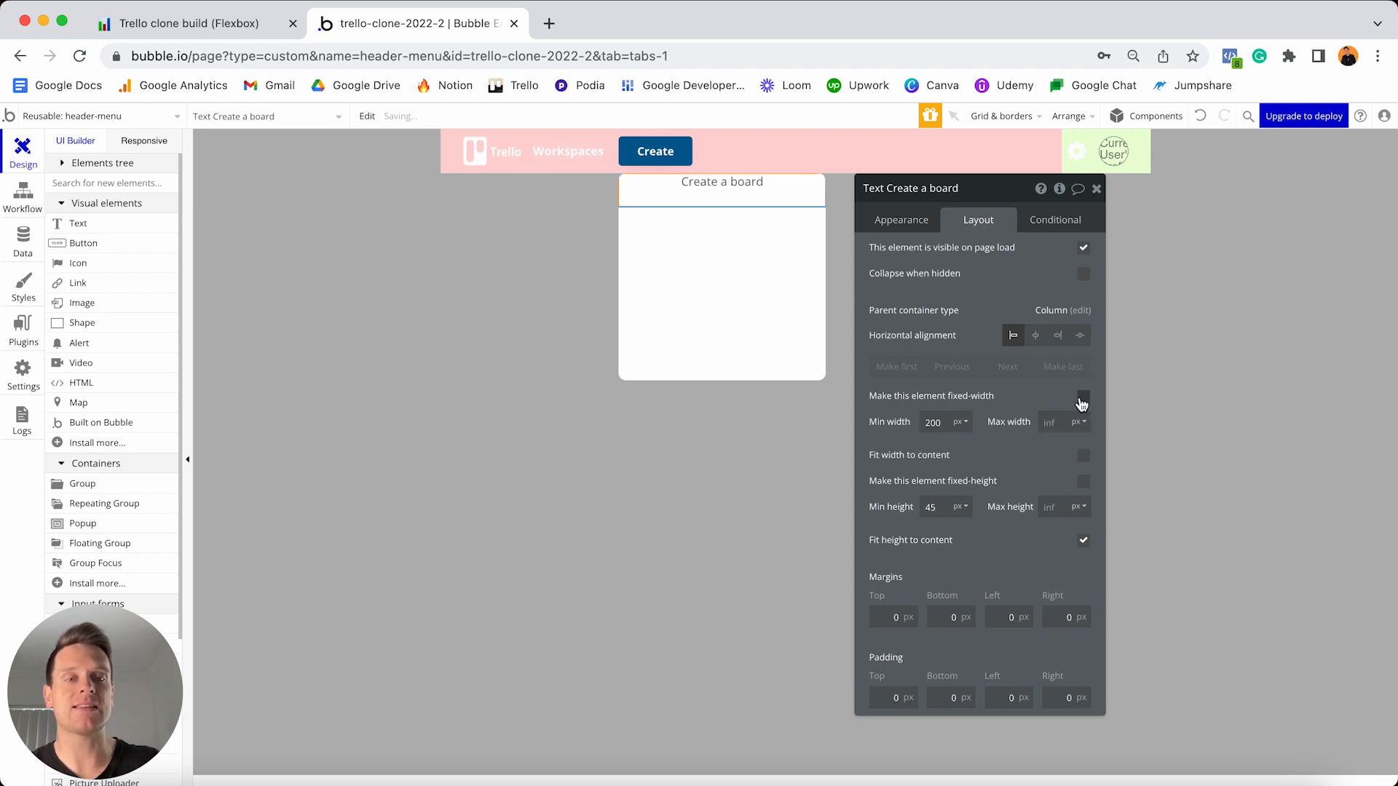
left_click(939, 423)
type("0")
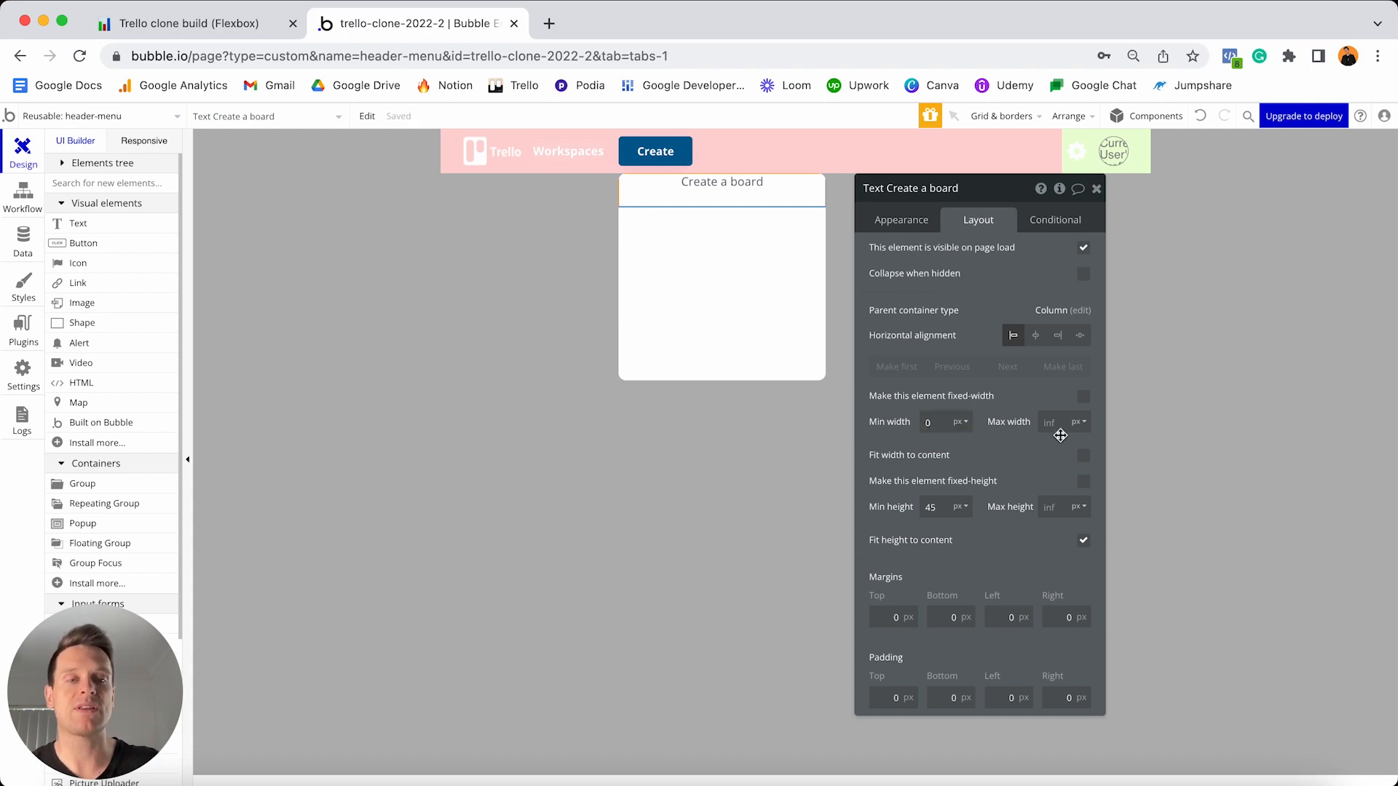
type("0")
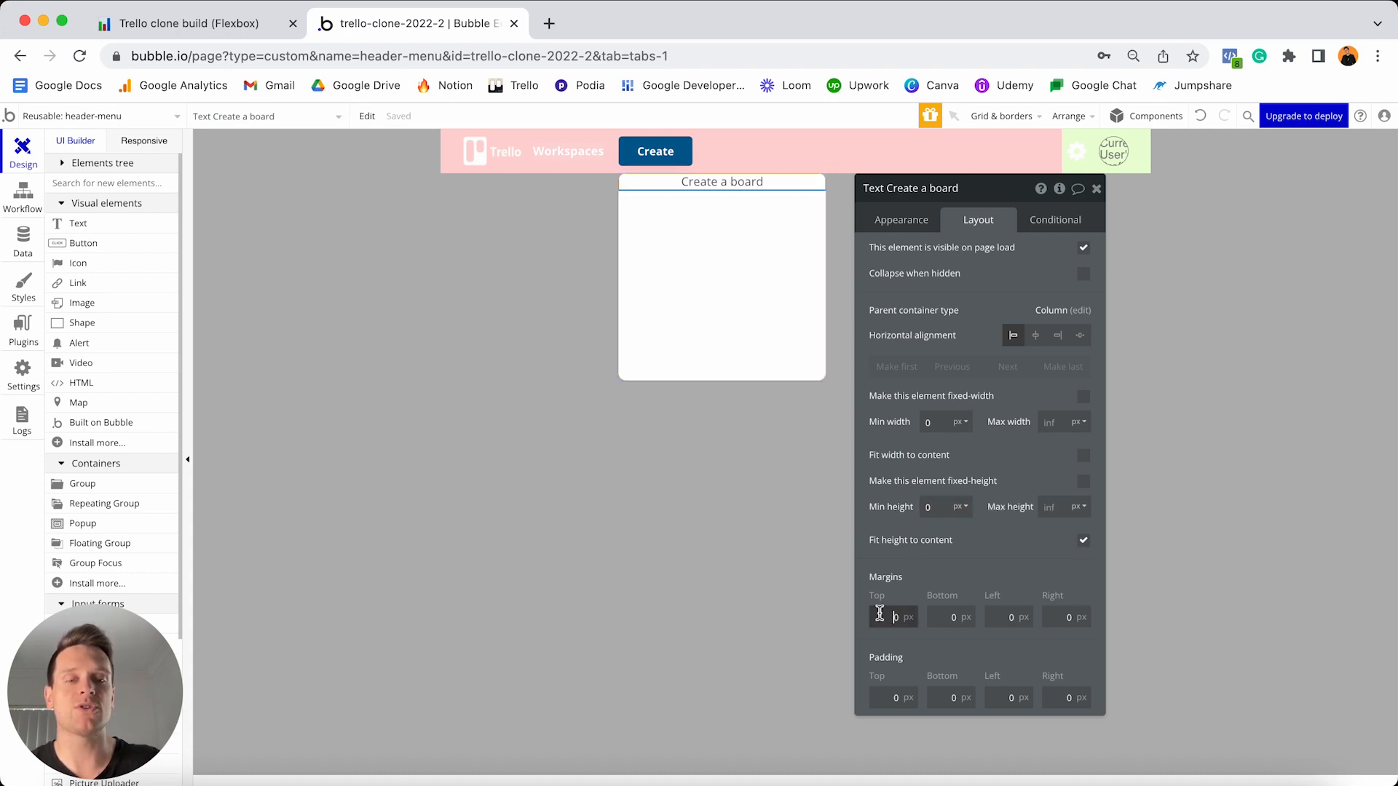
left_click(989, 617)
type("1")
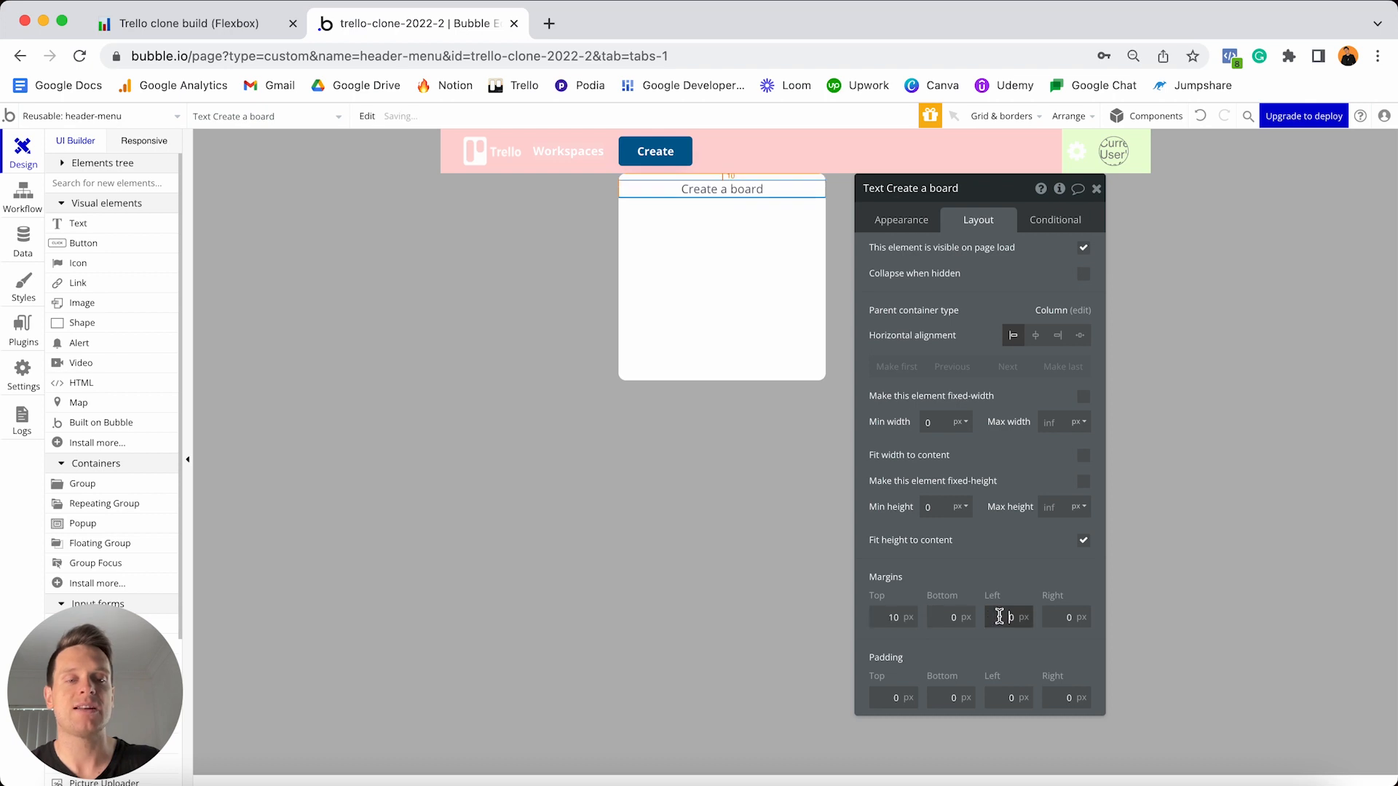
left_click(1055, 617)
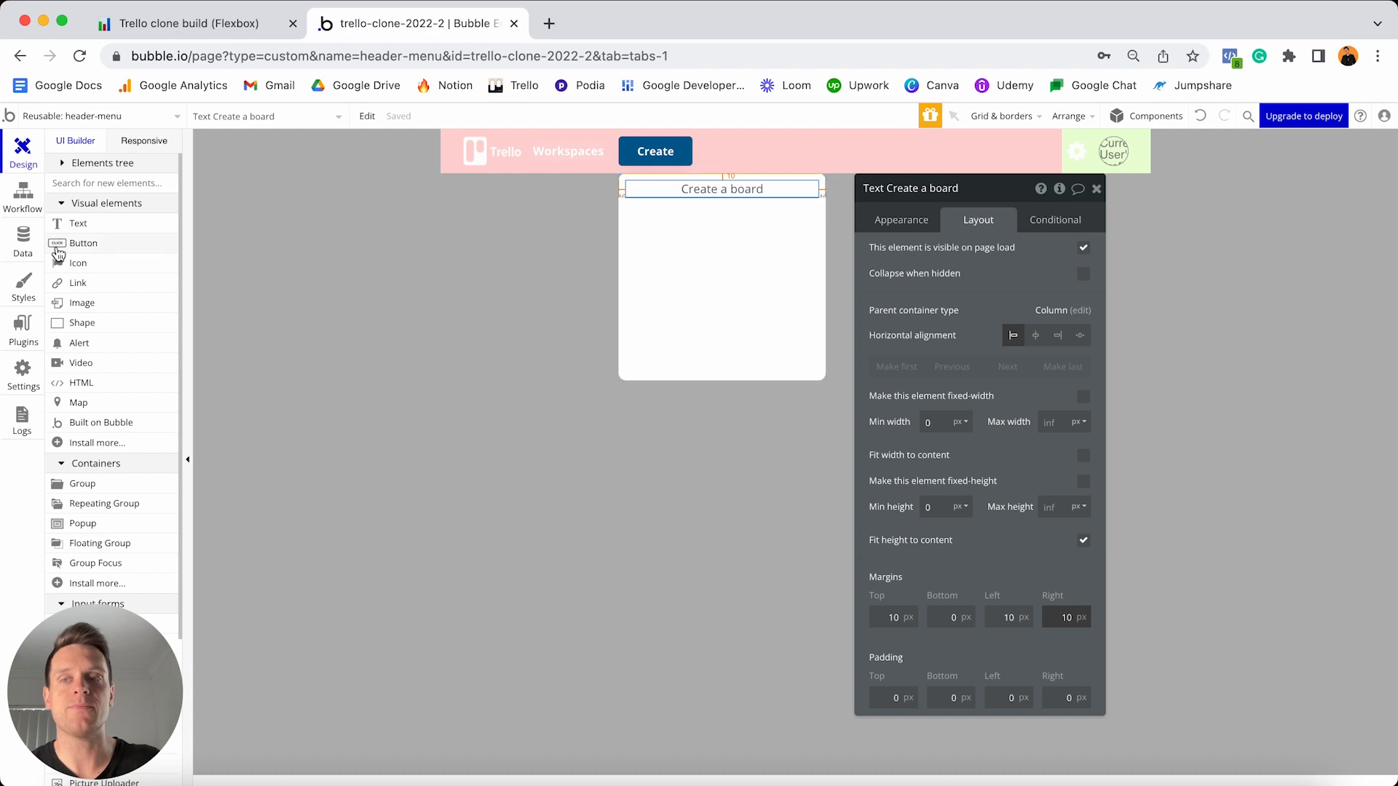
left_click(88, 227)
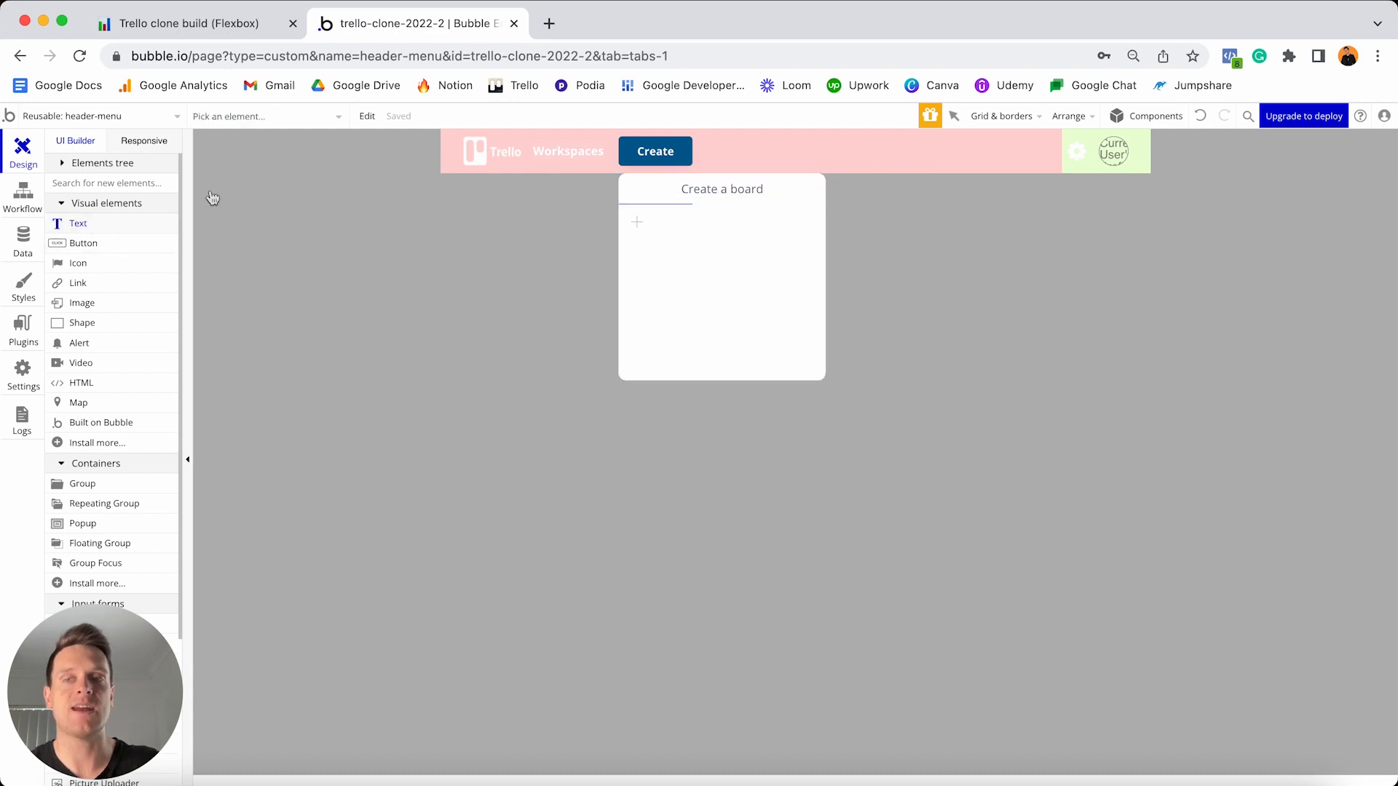
- Add a 'Background' text label without preset style, bold, colour #353942
left_click(655, 219)
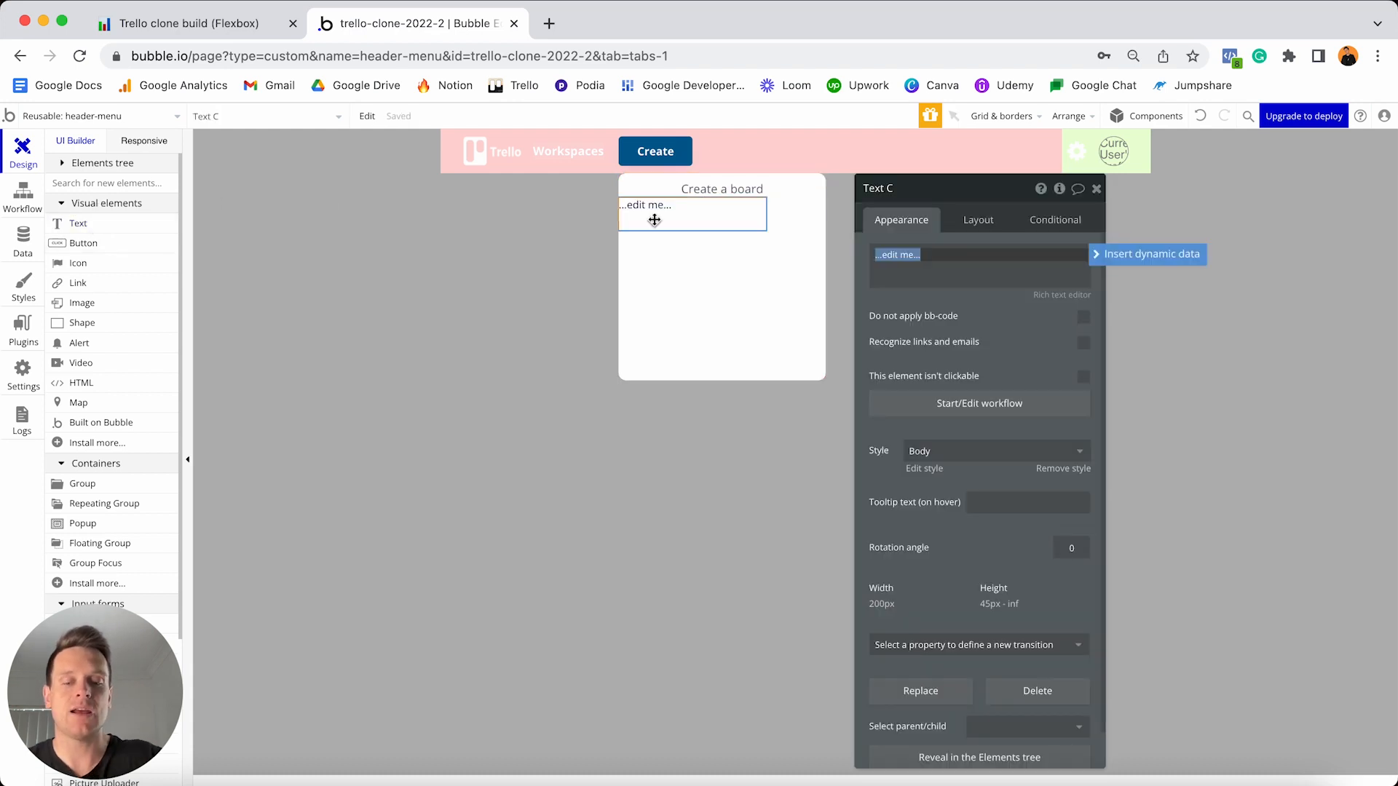
type("Background")
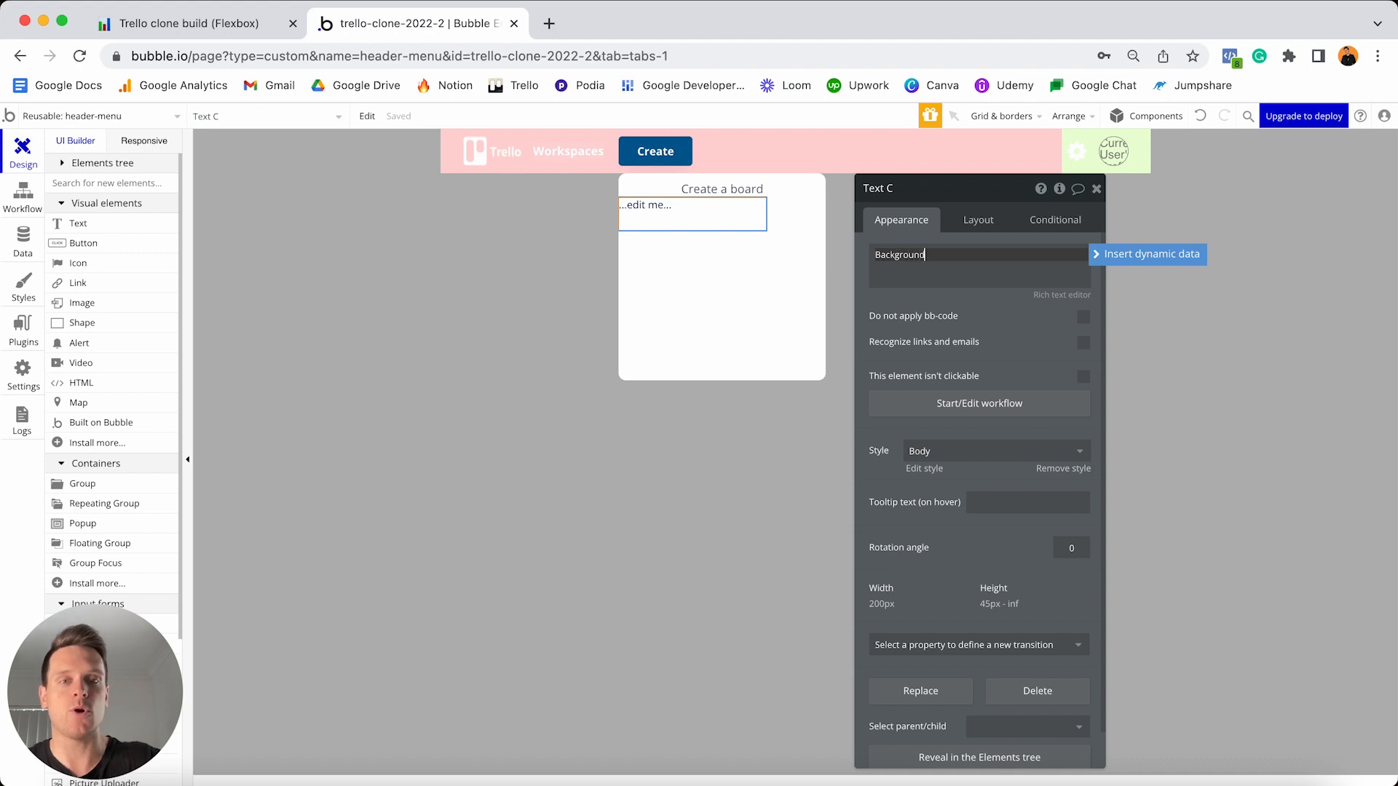
left_click(1060, 468)
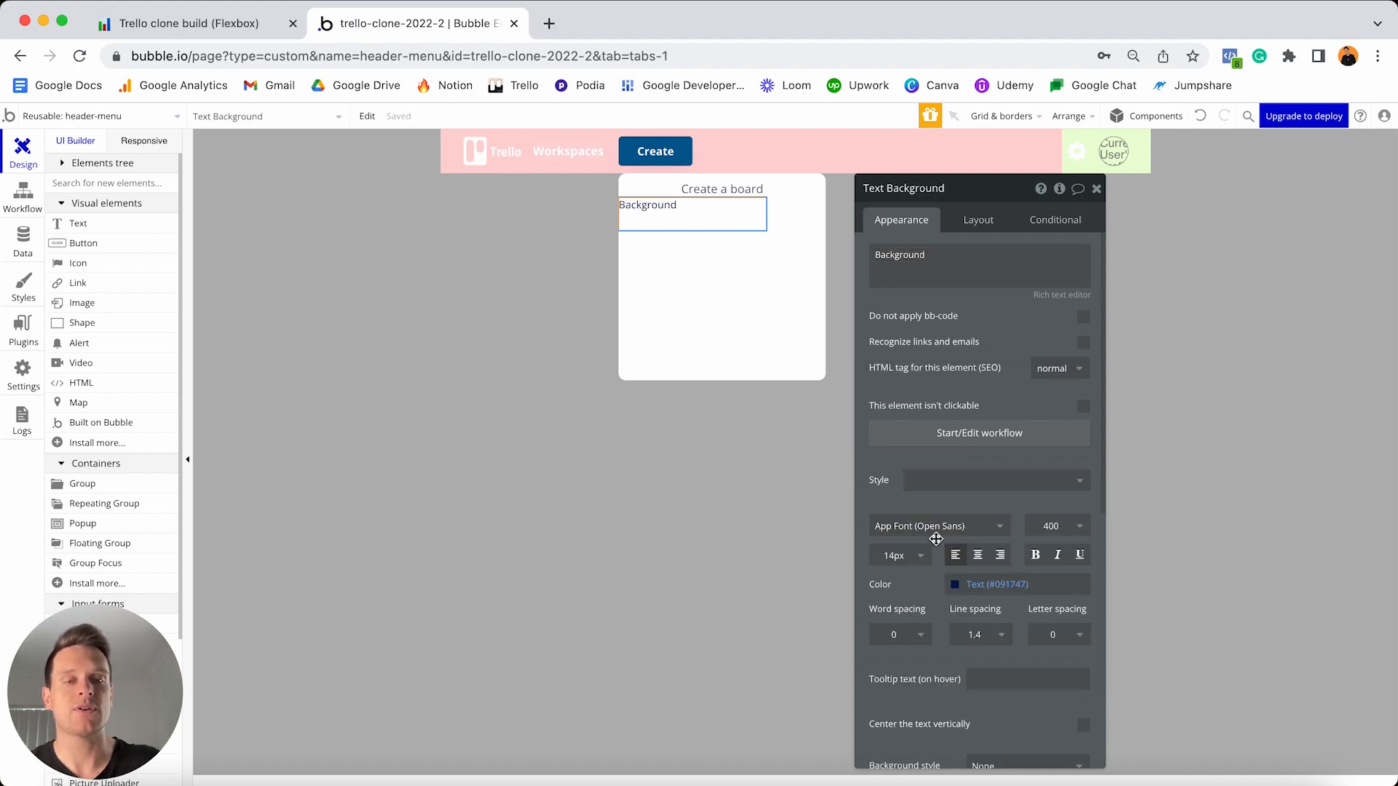
left_click(1037, 555)
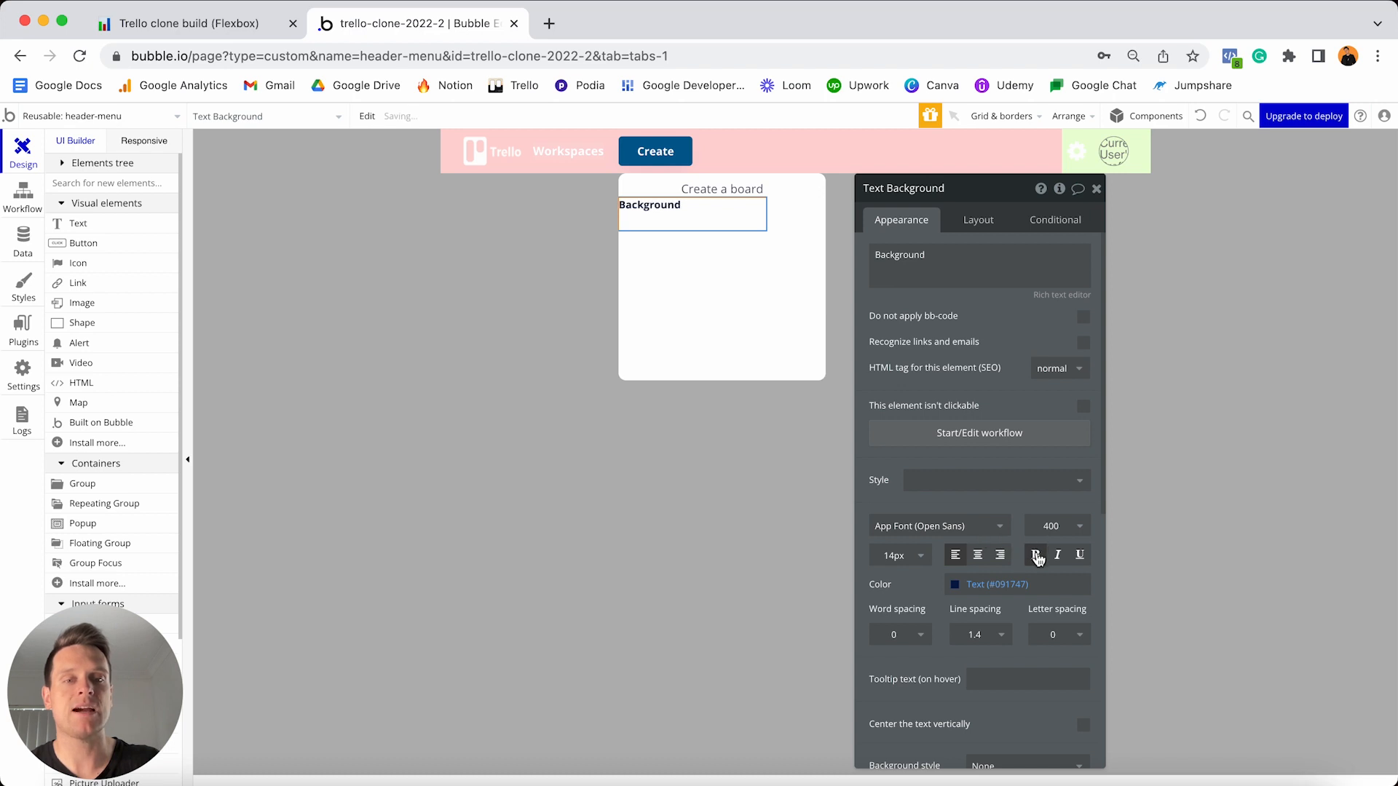
left_click(1036, 583)
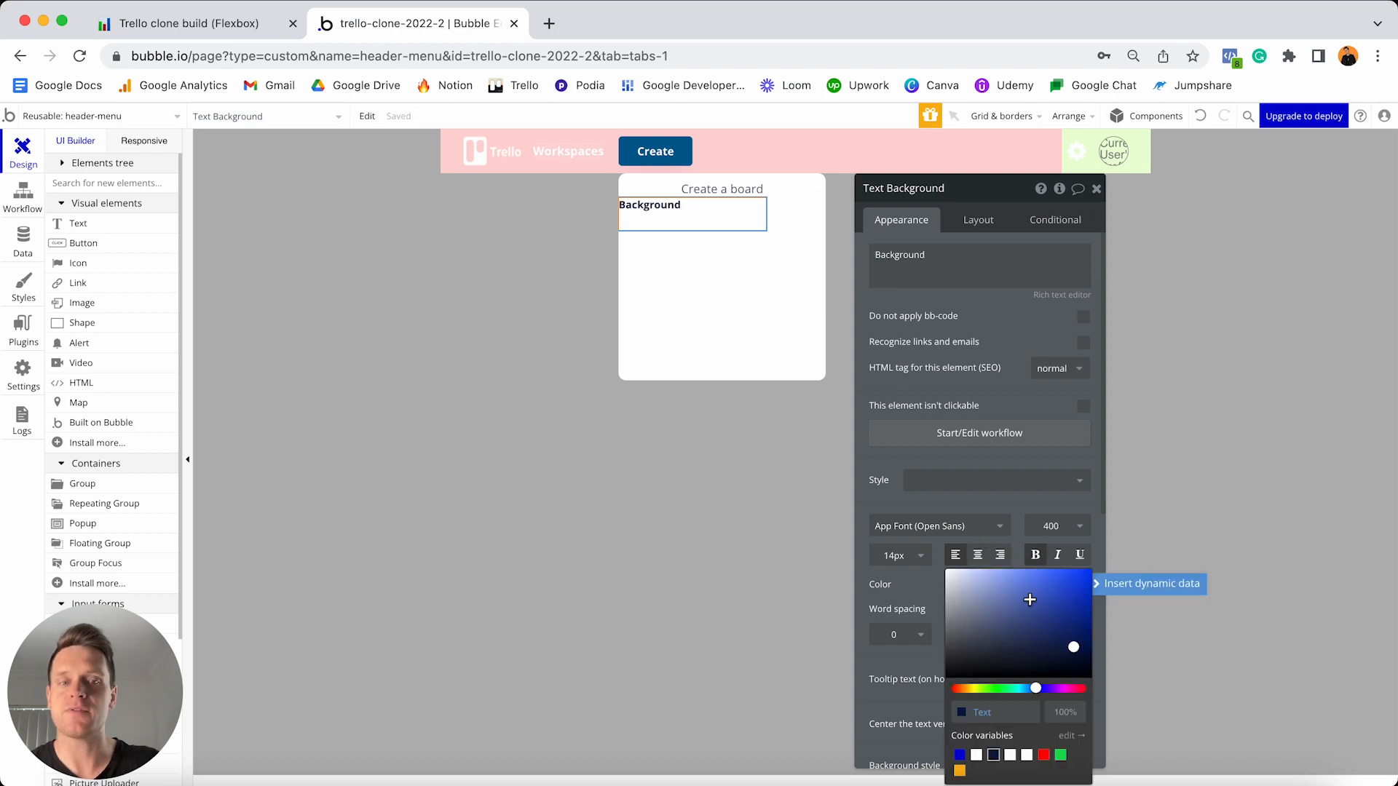
left_click(1006, 712)
type("#353942")
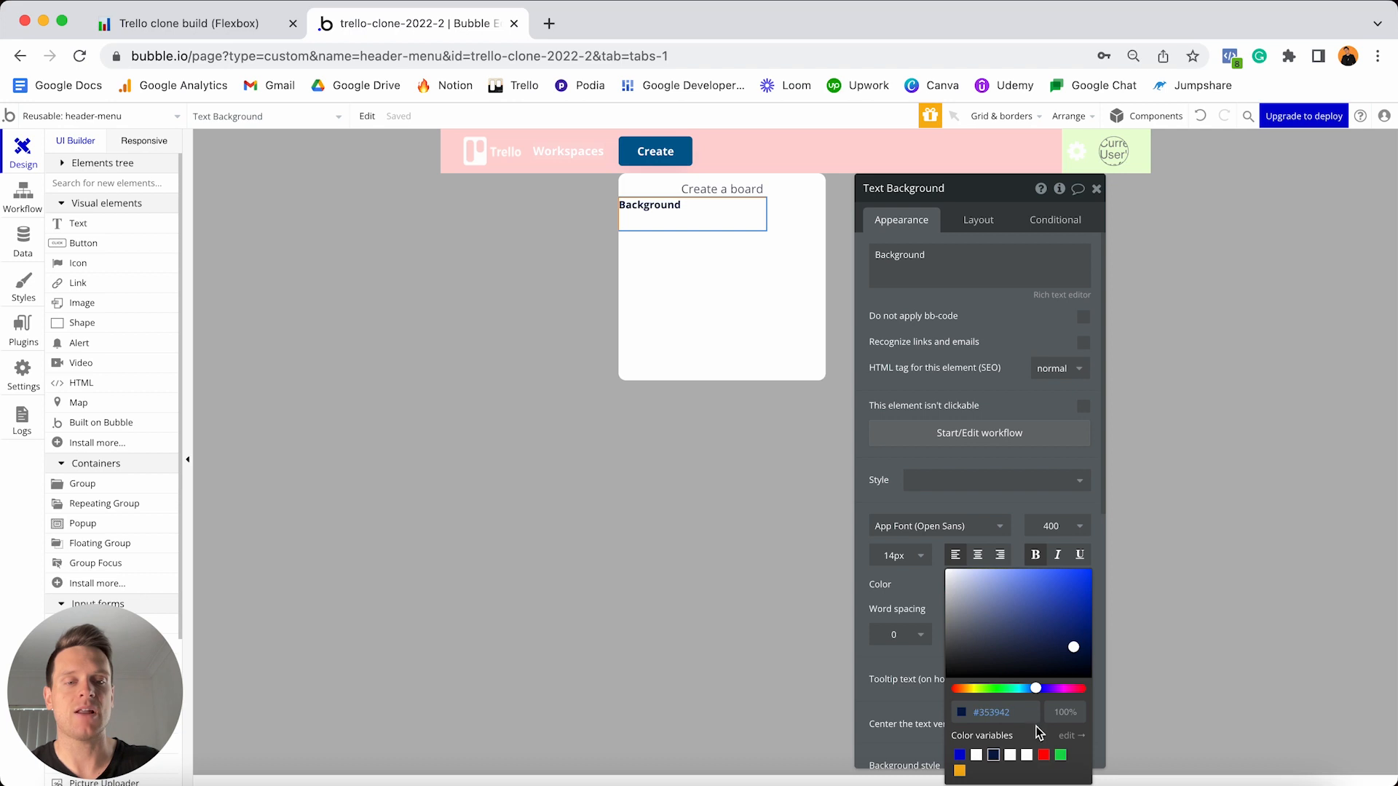
key("Return")
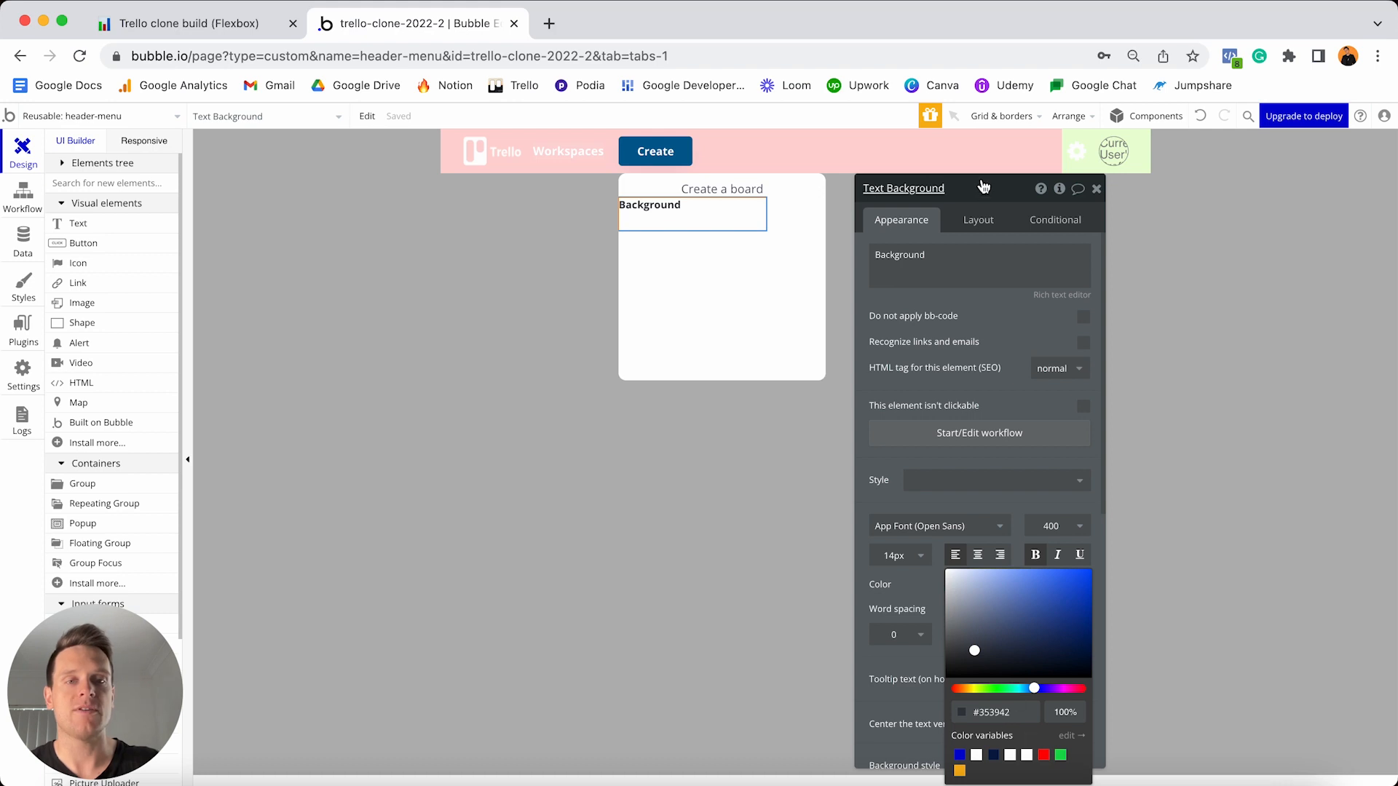
- Make the Background label stretch full width, min width and height 0, with 20px top, left and right margins
left_click(984, 220)
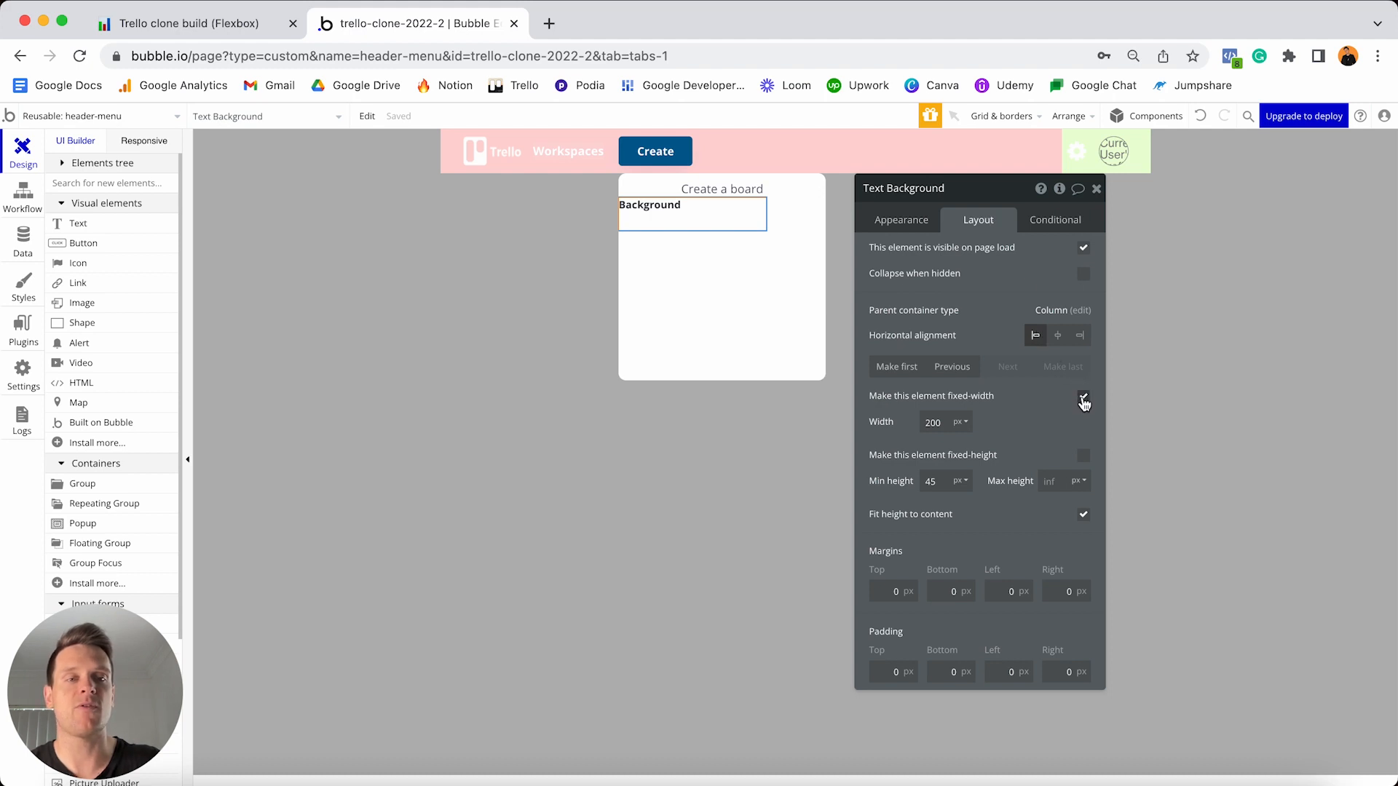
left_click(1084, 397)
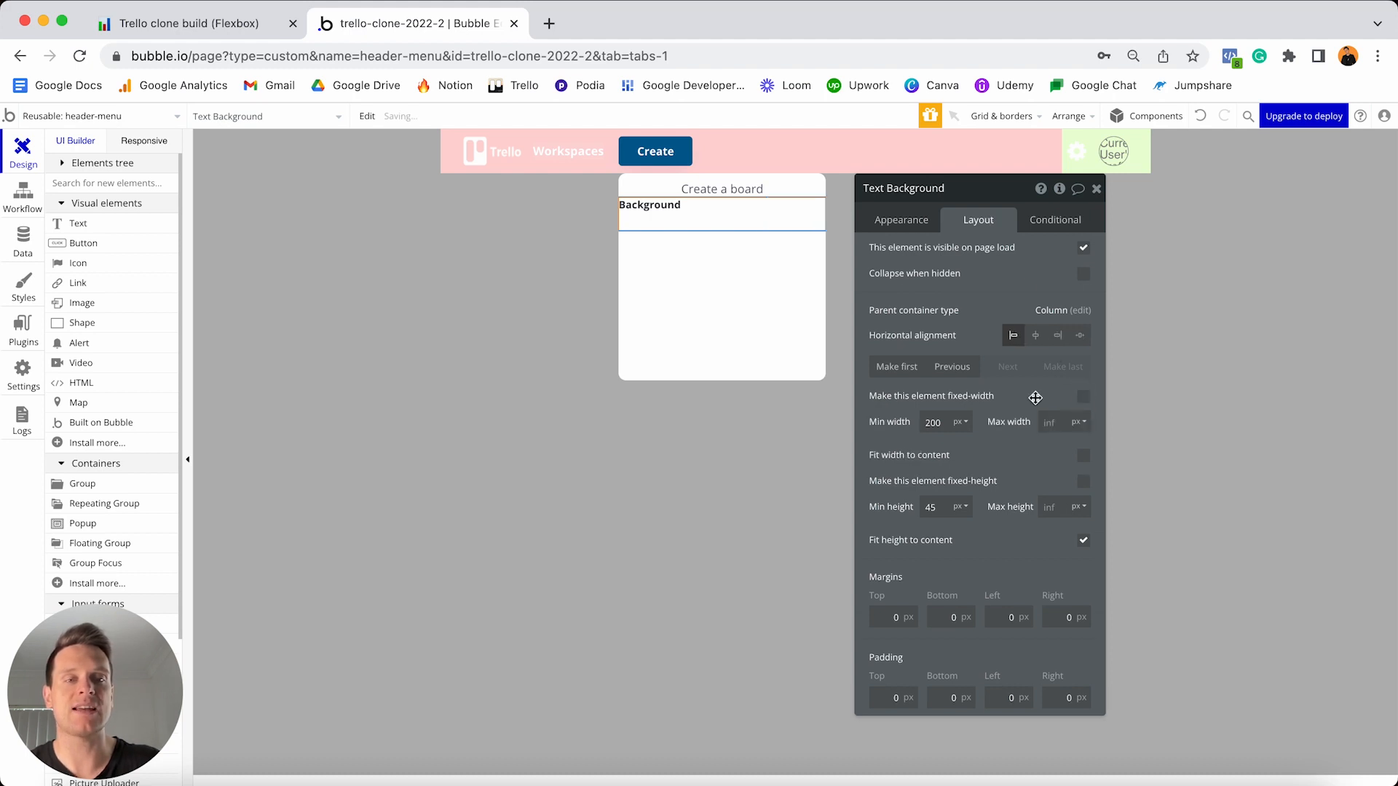
double_click(946, 420)
type("0")
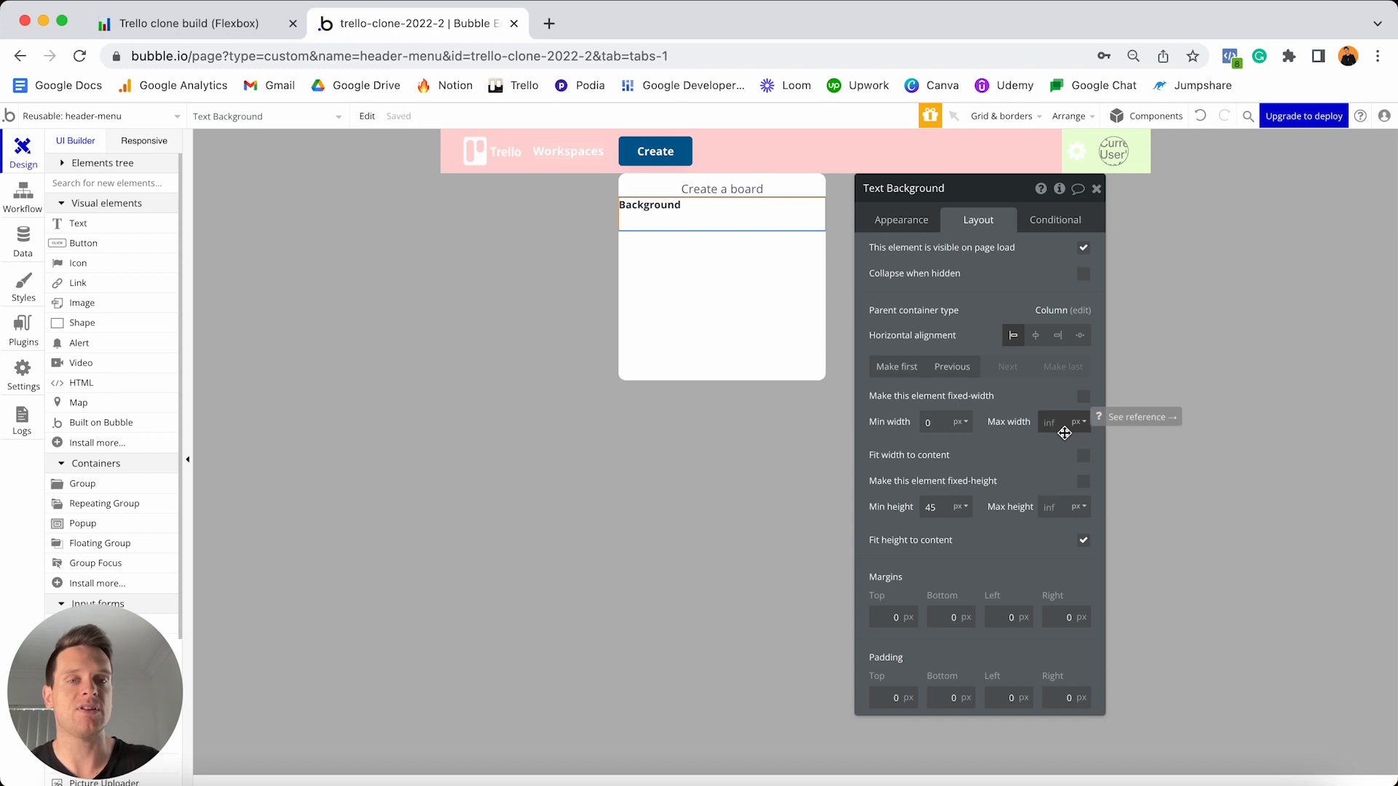
left_click(947, 503)
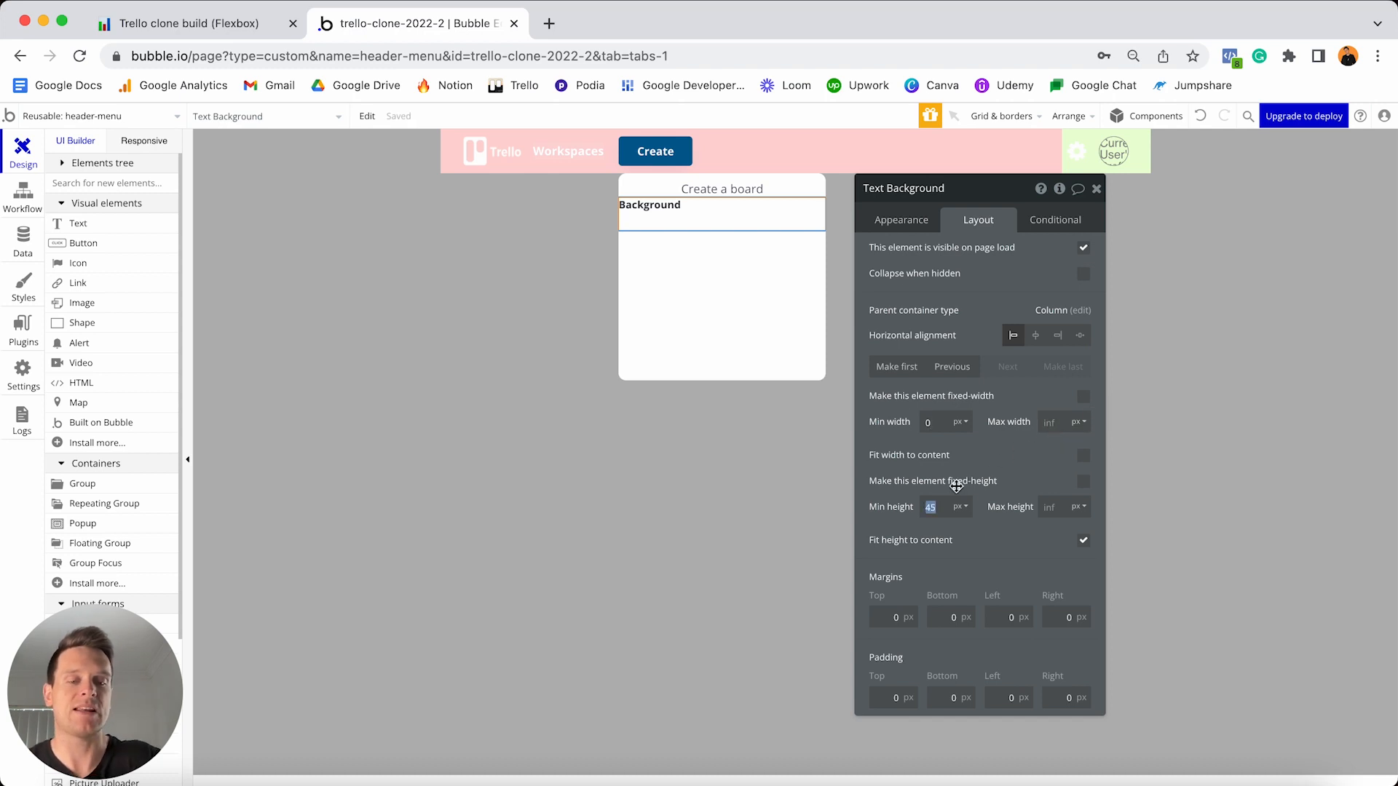
type("0")
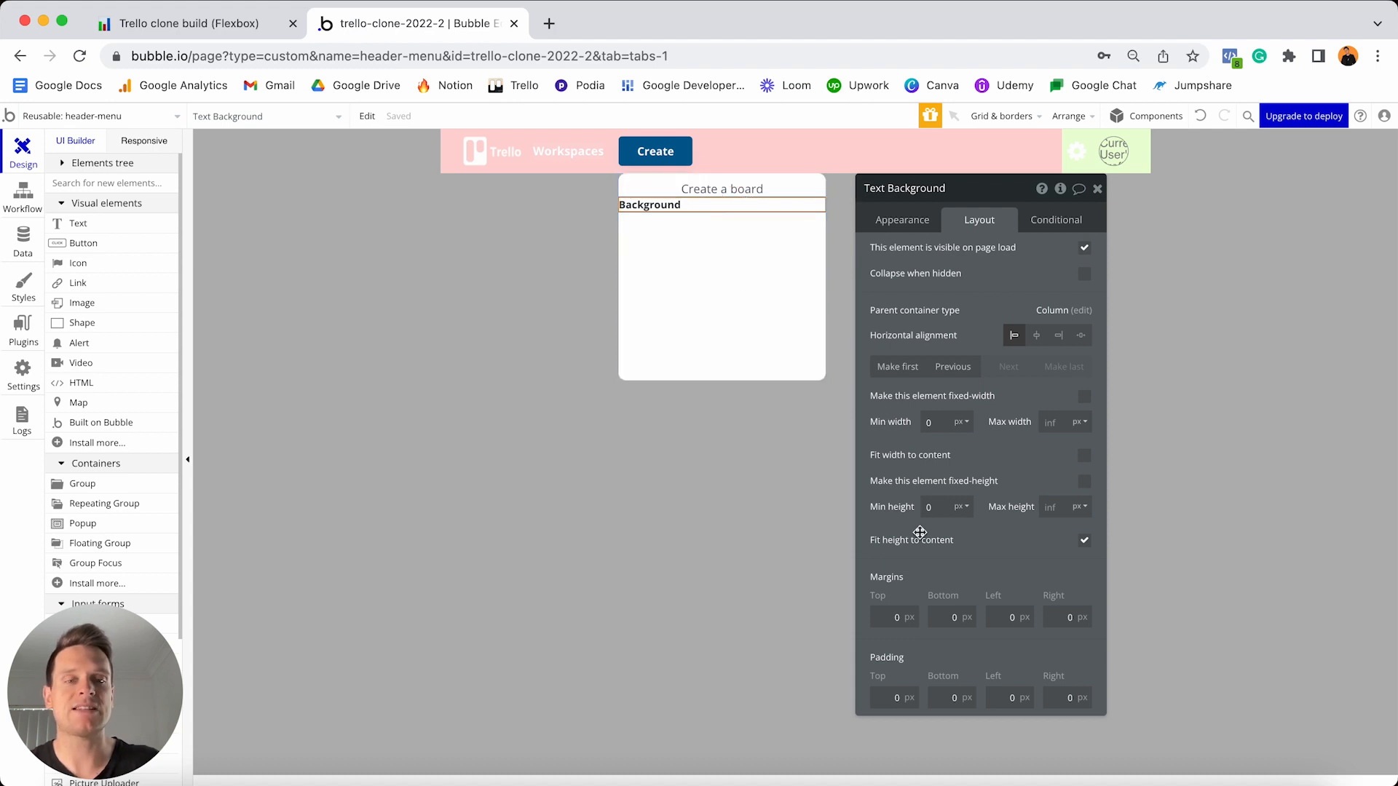
left_click(886, 616)
type("20")
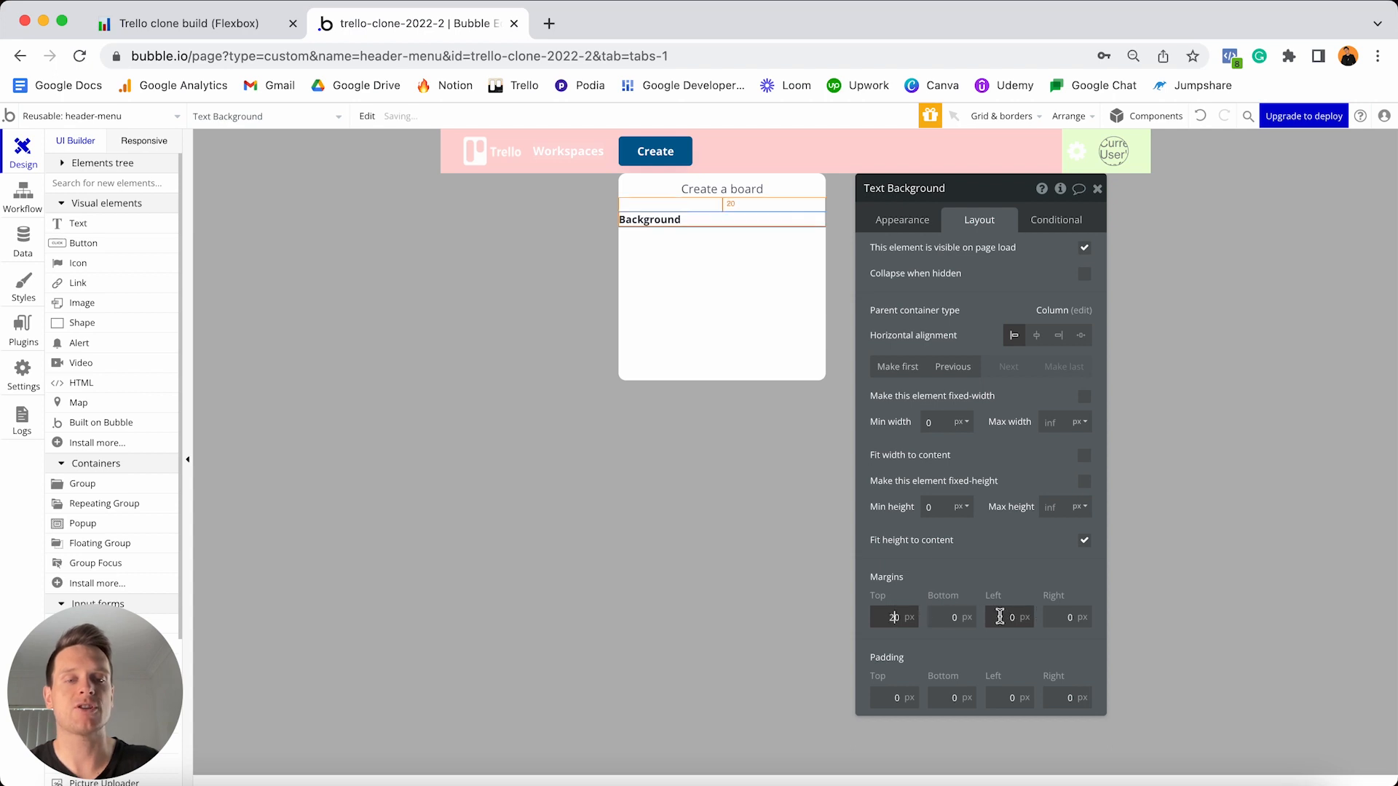
left_click(1005, 617)
type("20")
left_click(1057, 617)
type("20")
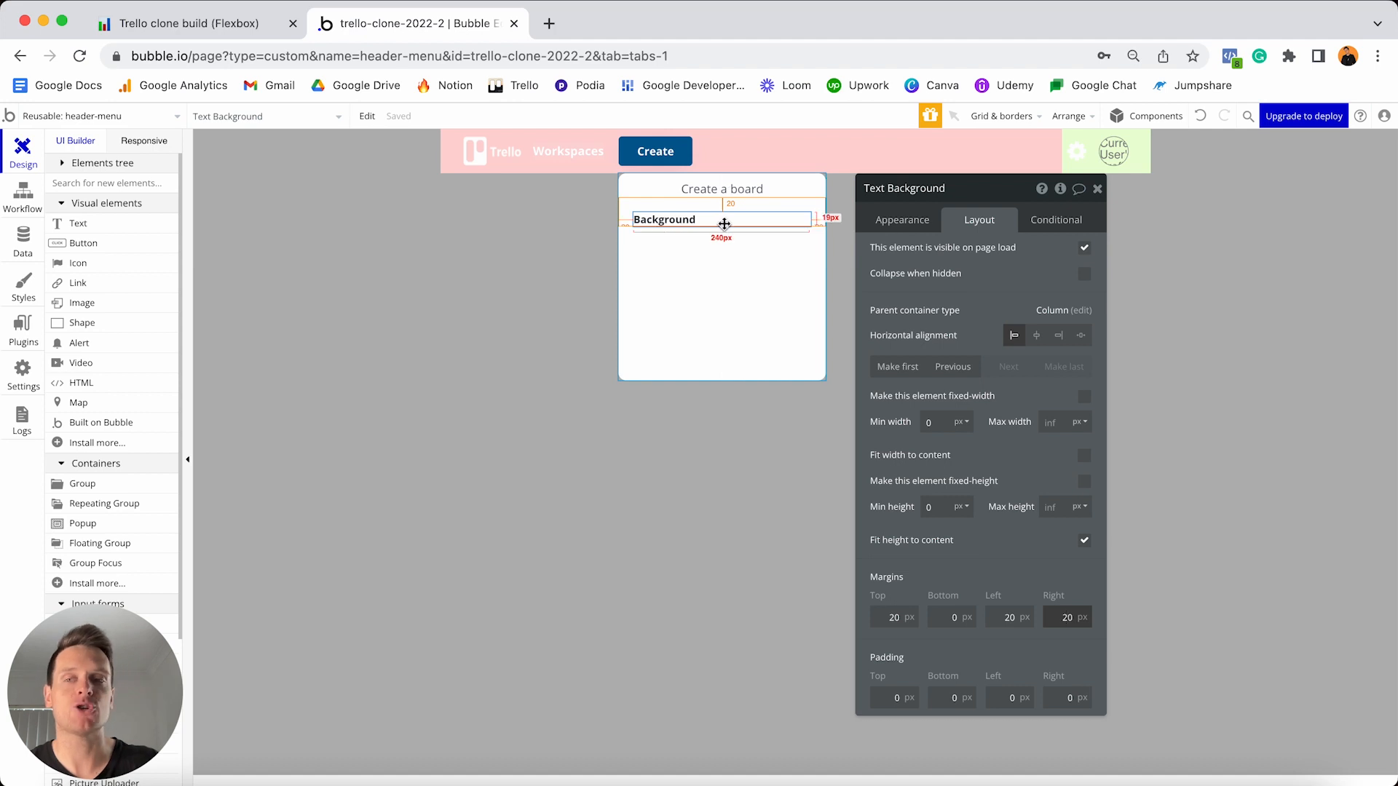
scroll(145, 343, "down", 3)
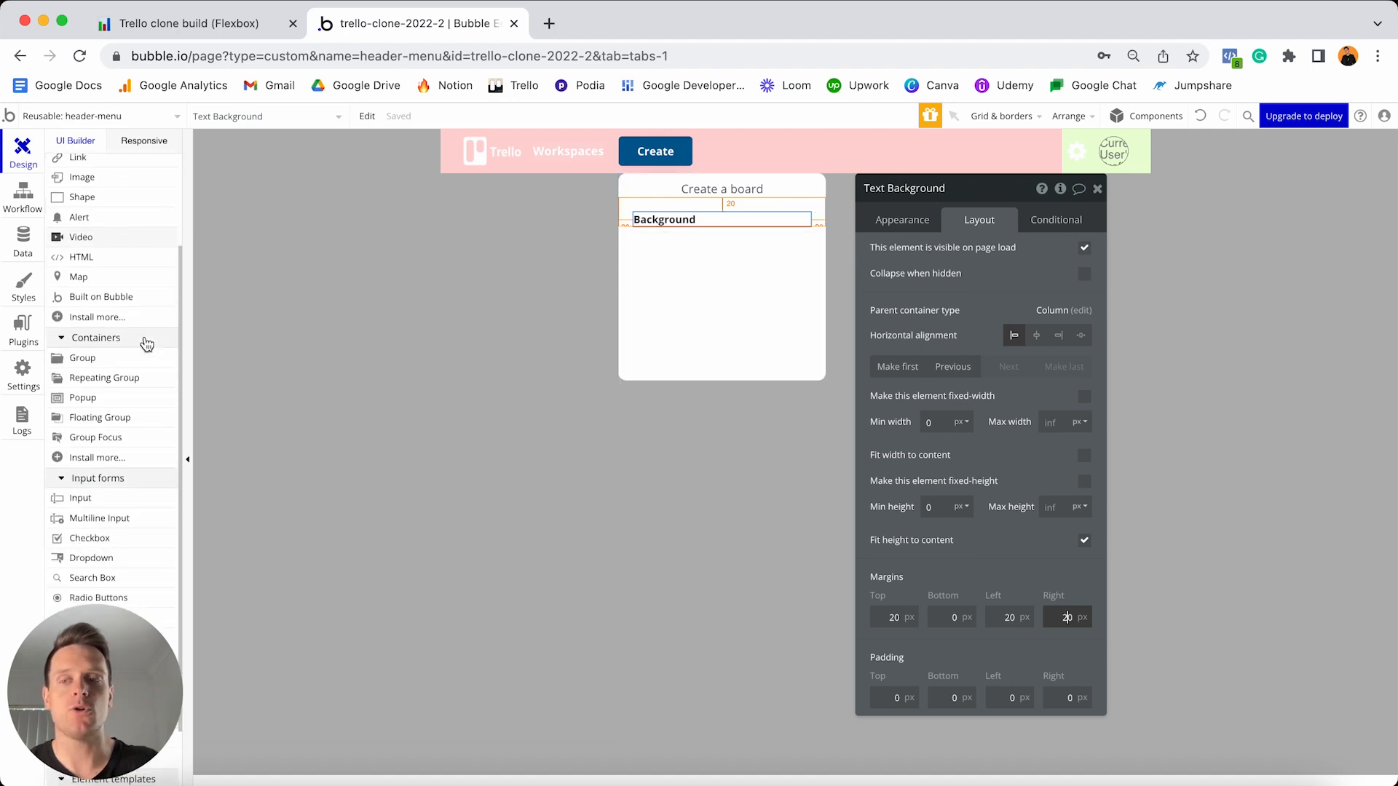
scroll(146, 344, "down", 3)
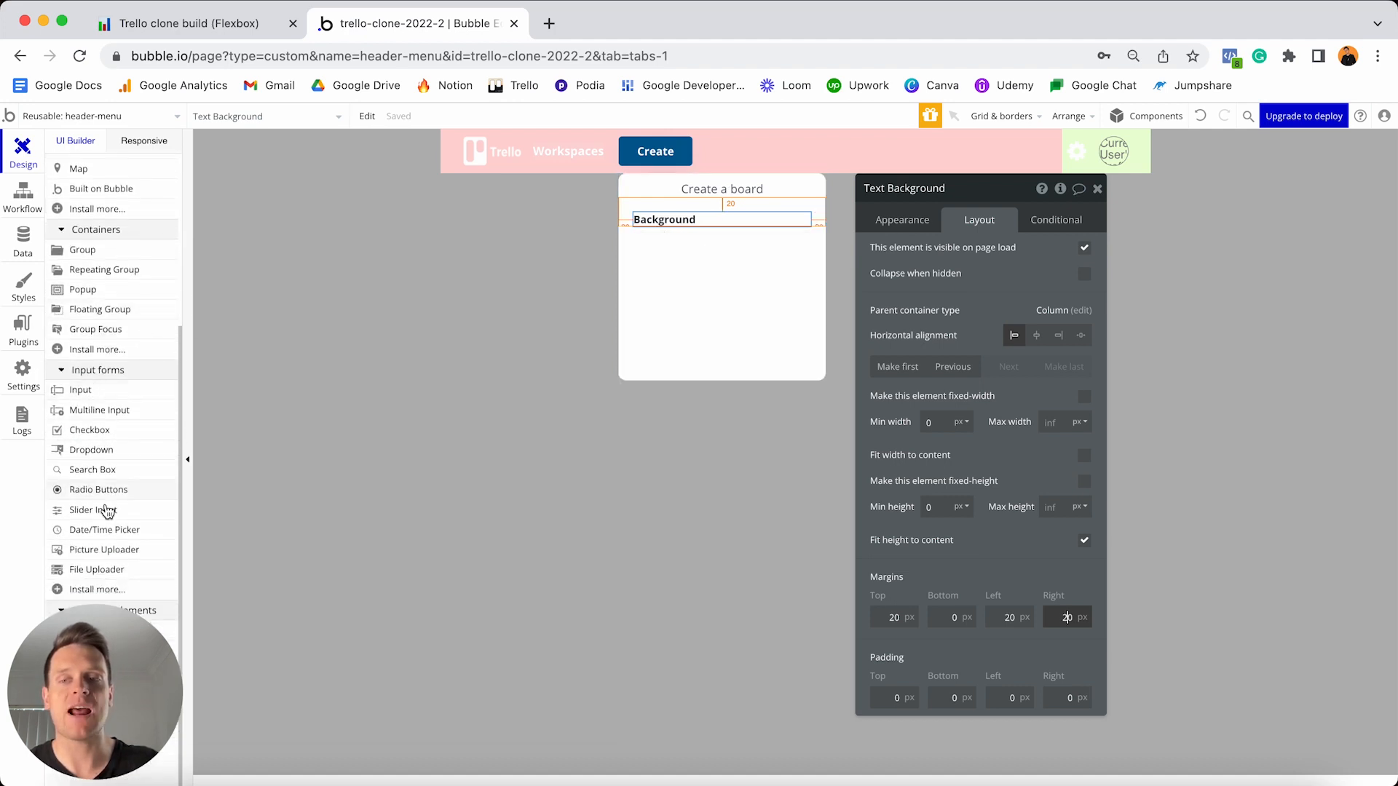
left_click(104, 550)
- Add a picture uploader below the Background label and rename it Board-background
left_click(693, 281)
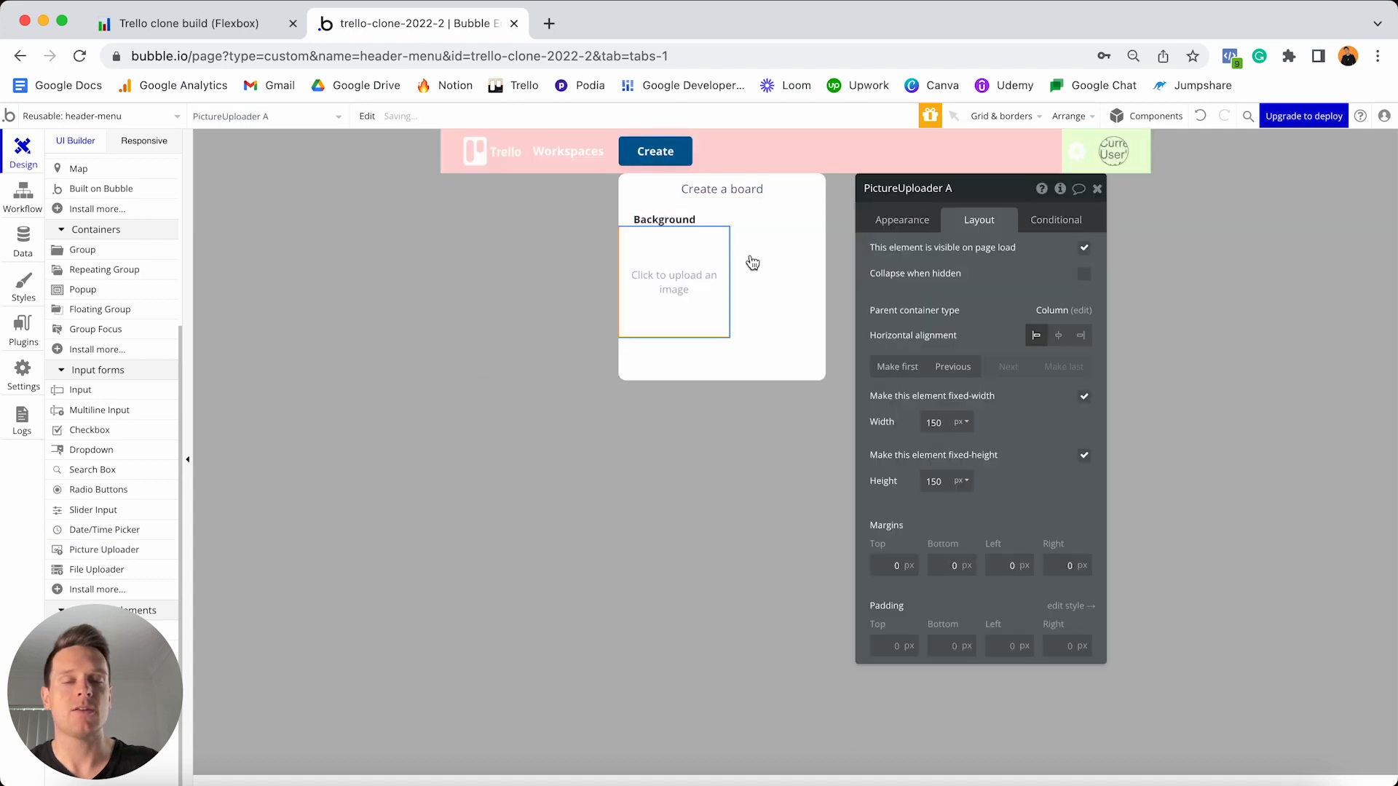
left_click(974, 182)
key("BackSpace")
type("-")
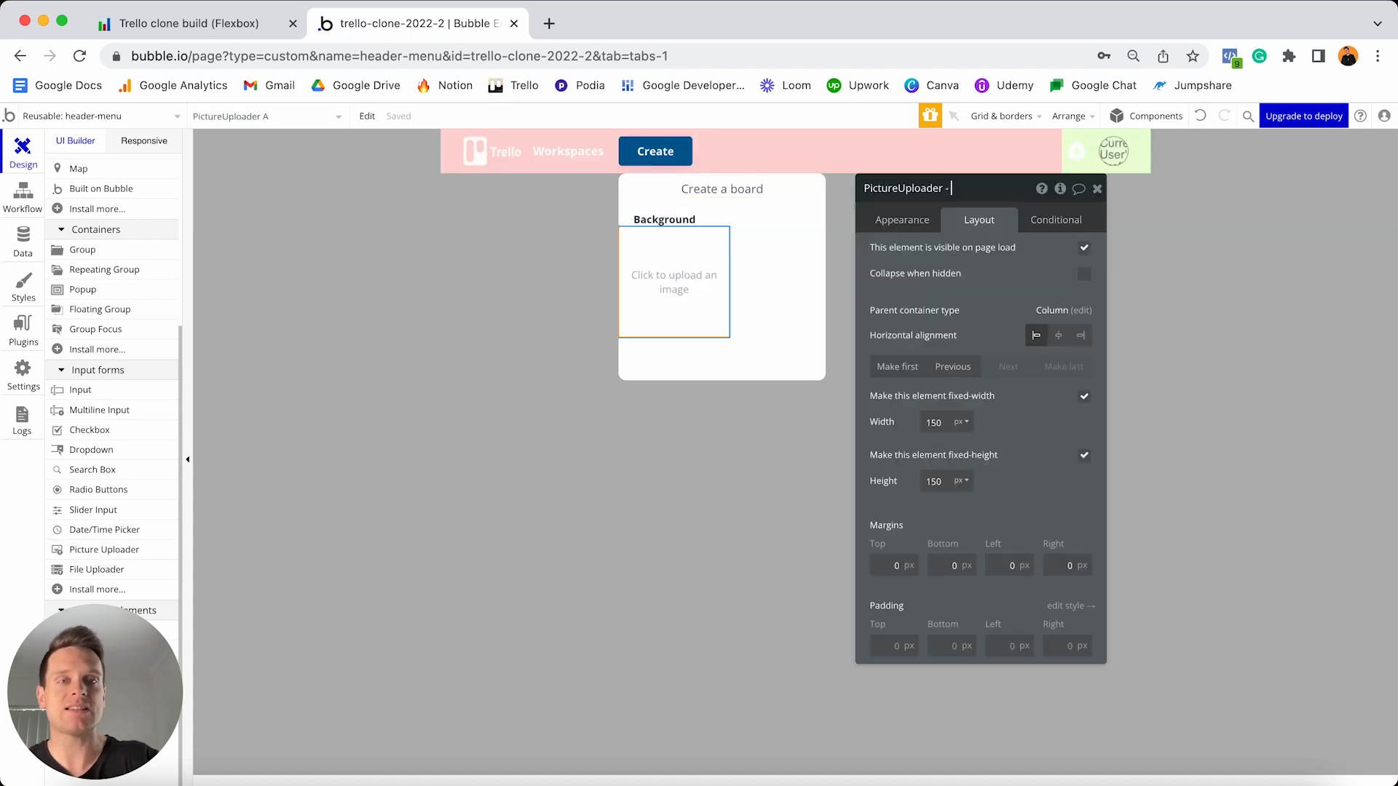
type(" Boar")
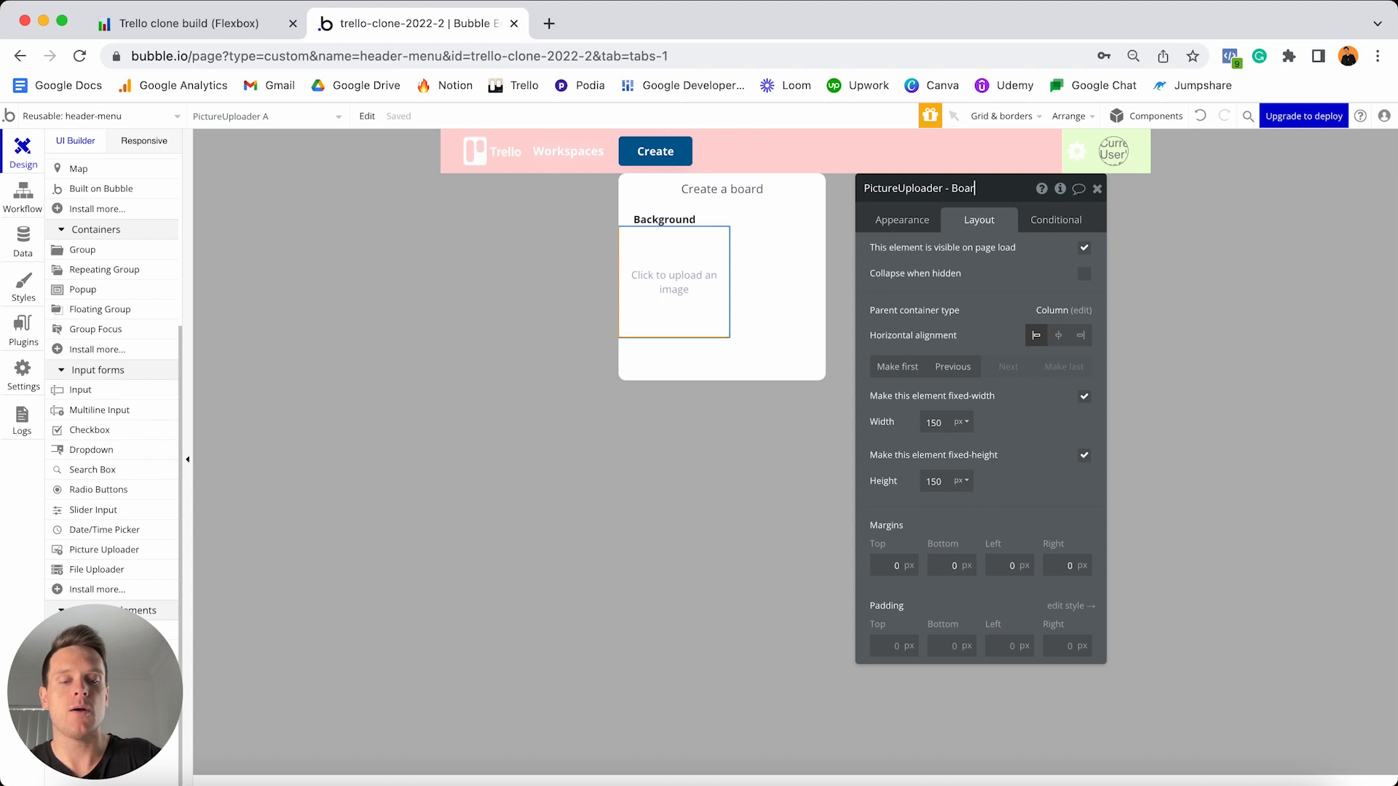
type("d-background")
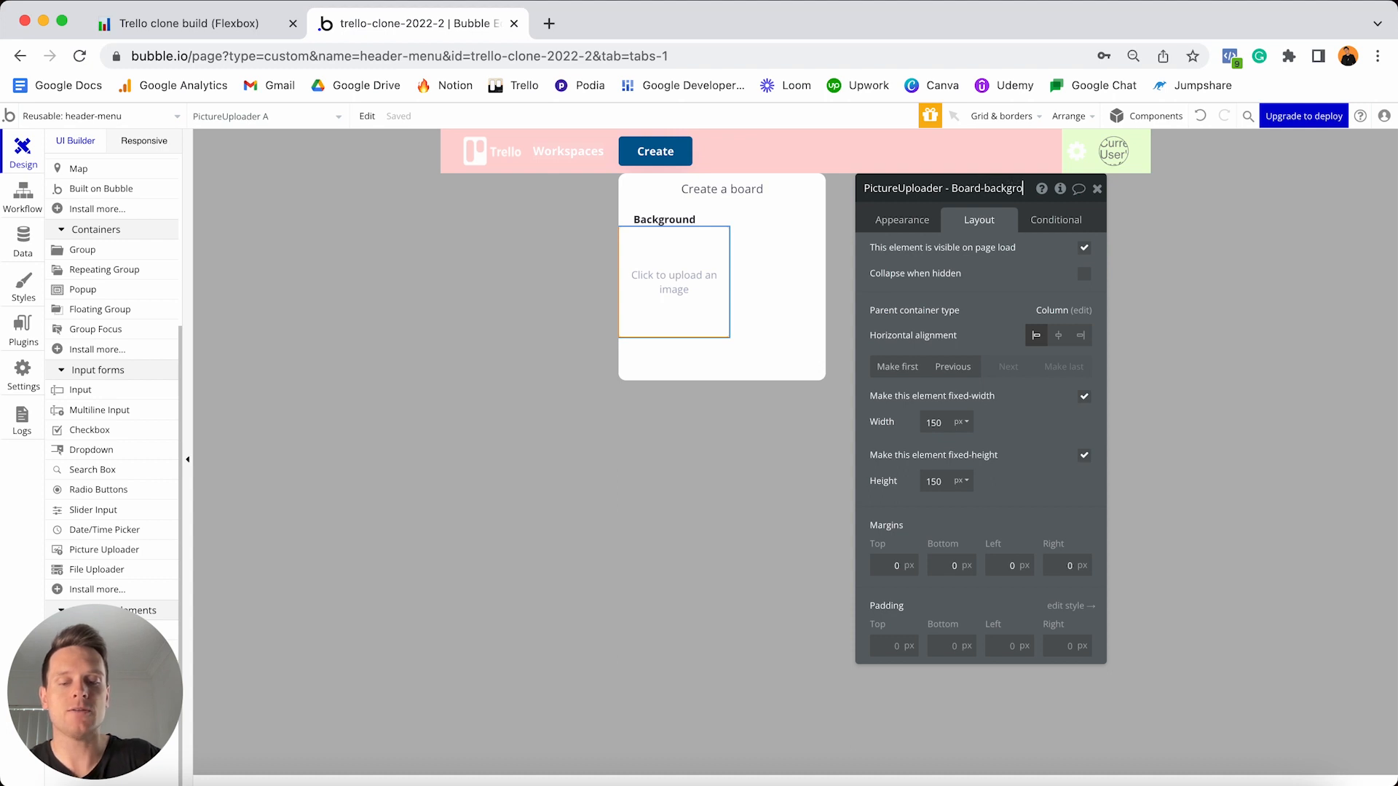
key("Return")
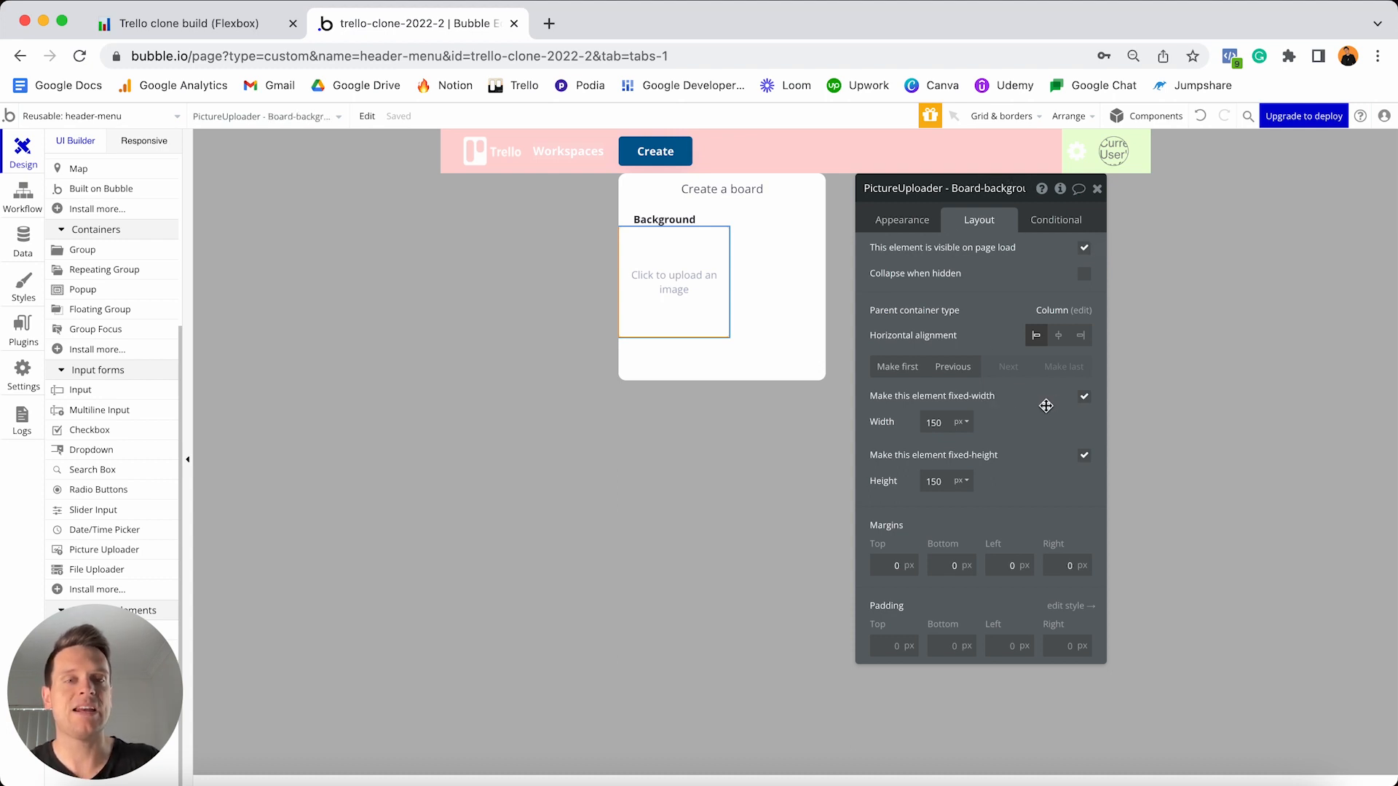
- Remove the uploader's preset style and set its corner roundness to 10
left_click(902, 220)
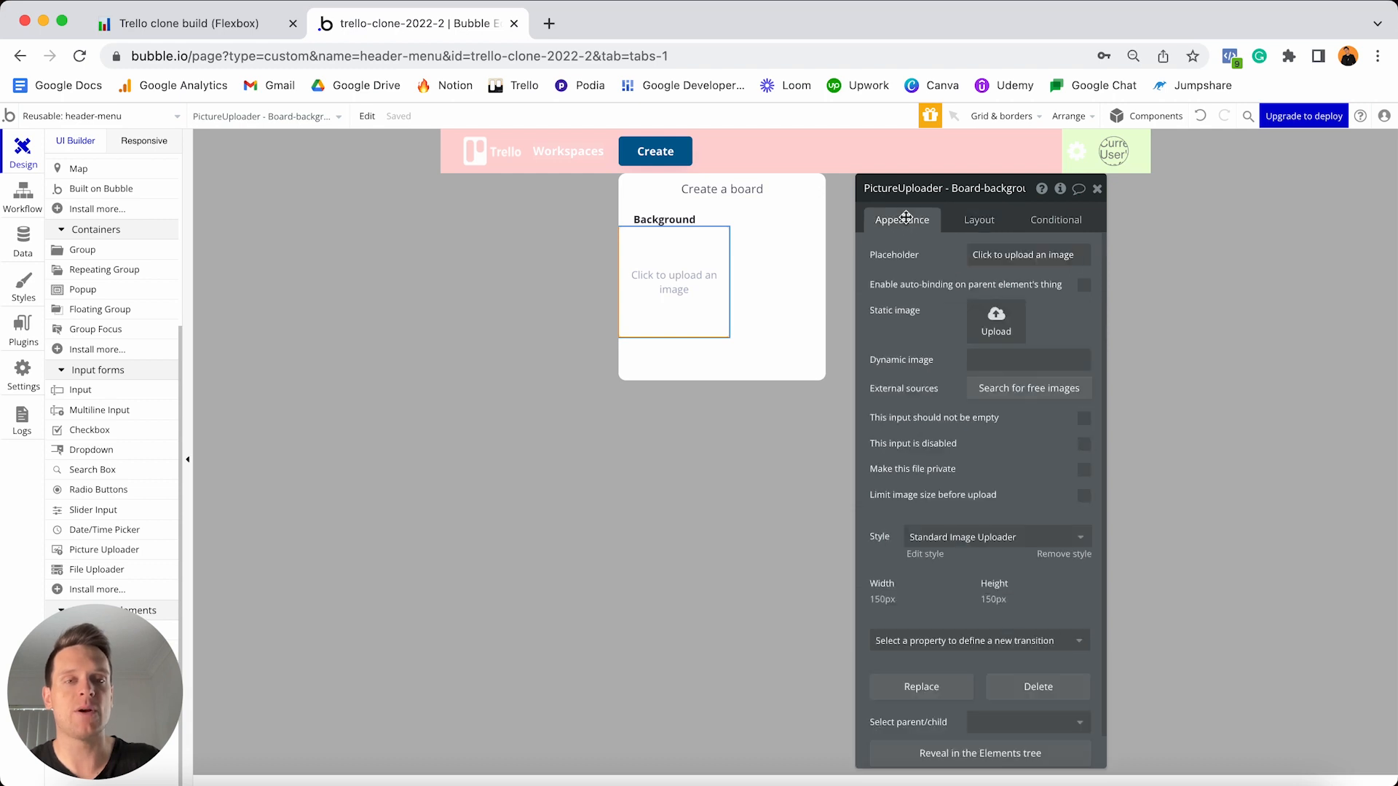
left_click(1064, 554)
scroll(1025, 495, "down", 3)
scroll(1025, 494, "down", 1)
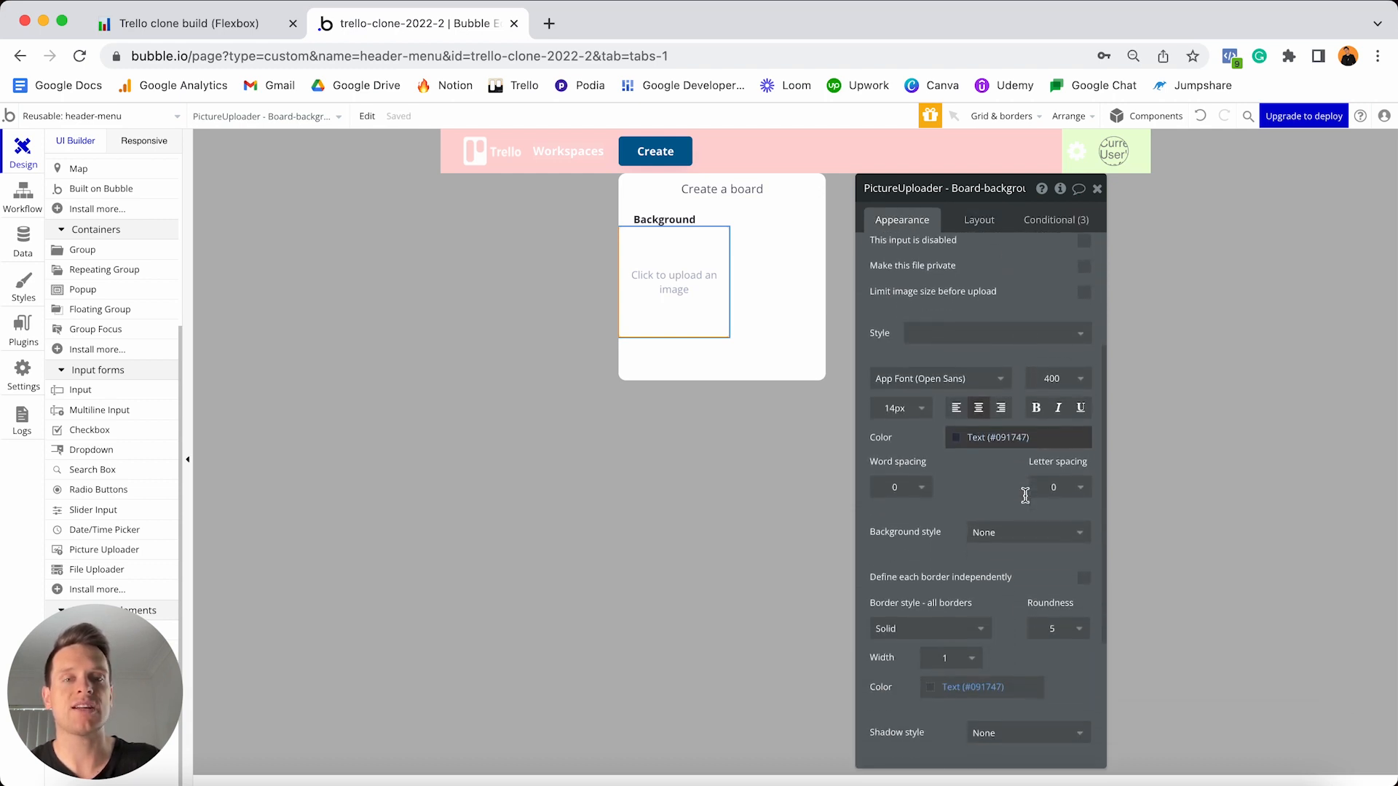
left_click(1052, 638)
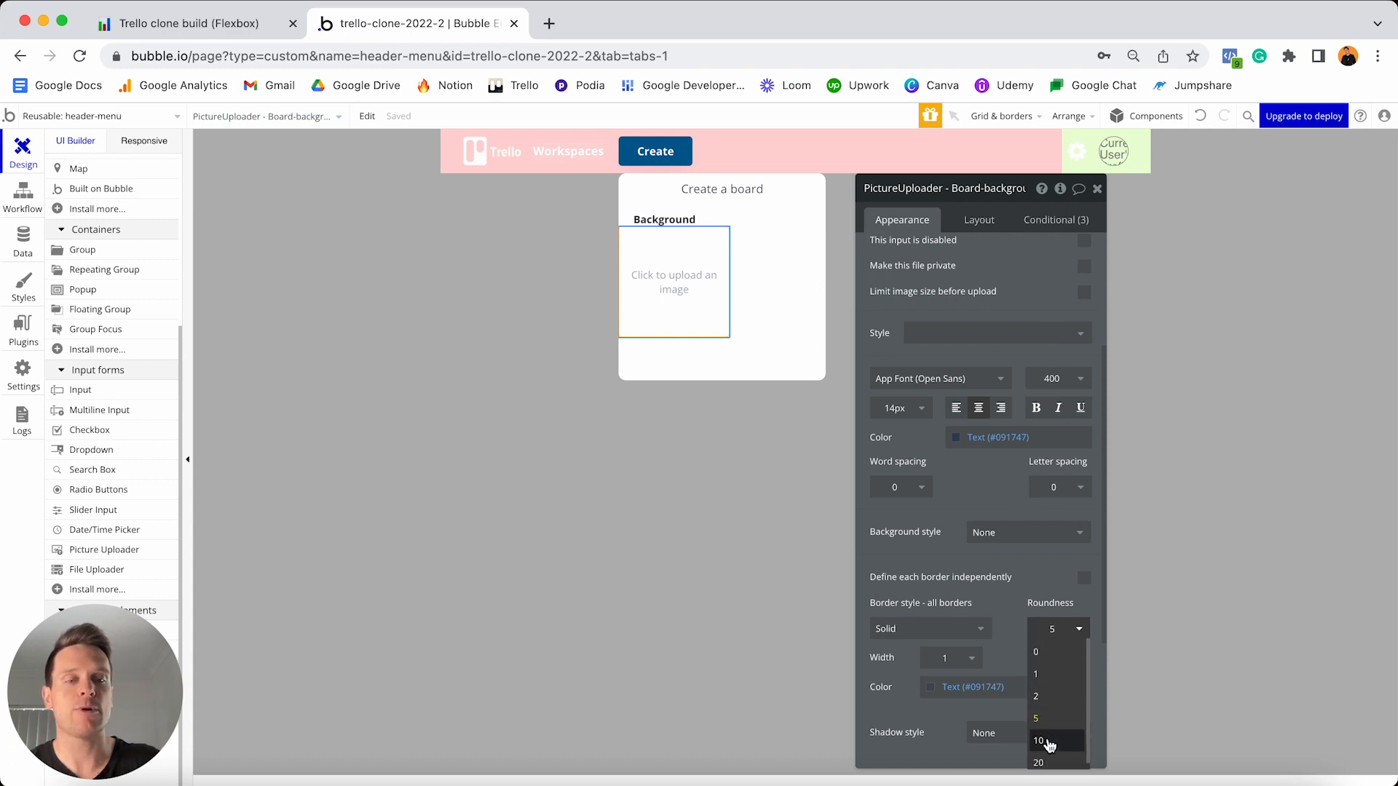
left_click(1049, 739)
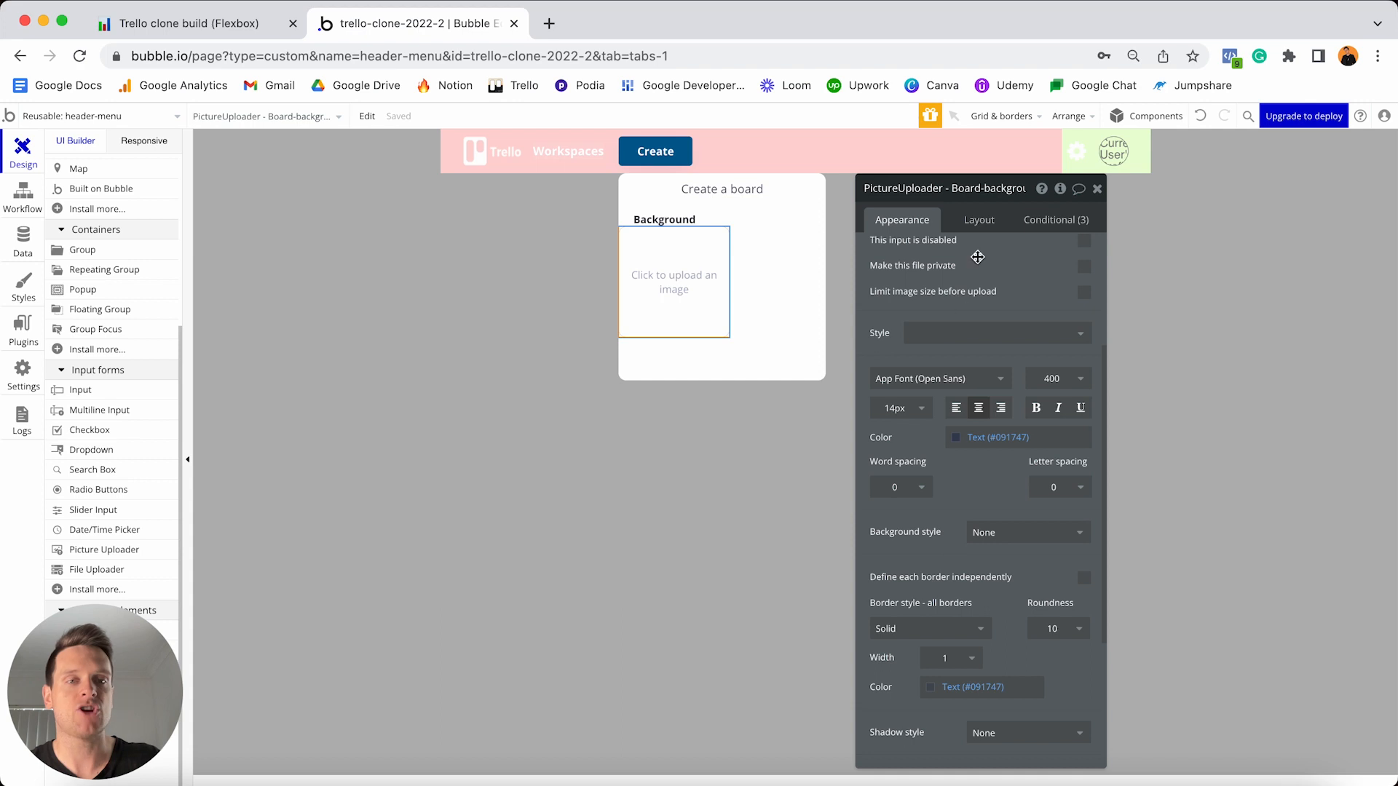
- Make the uploader stretch full width, min width 0, 20px side margins, height 120
left_click(979, 222)
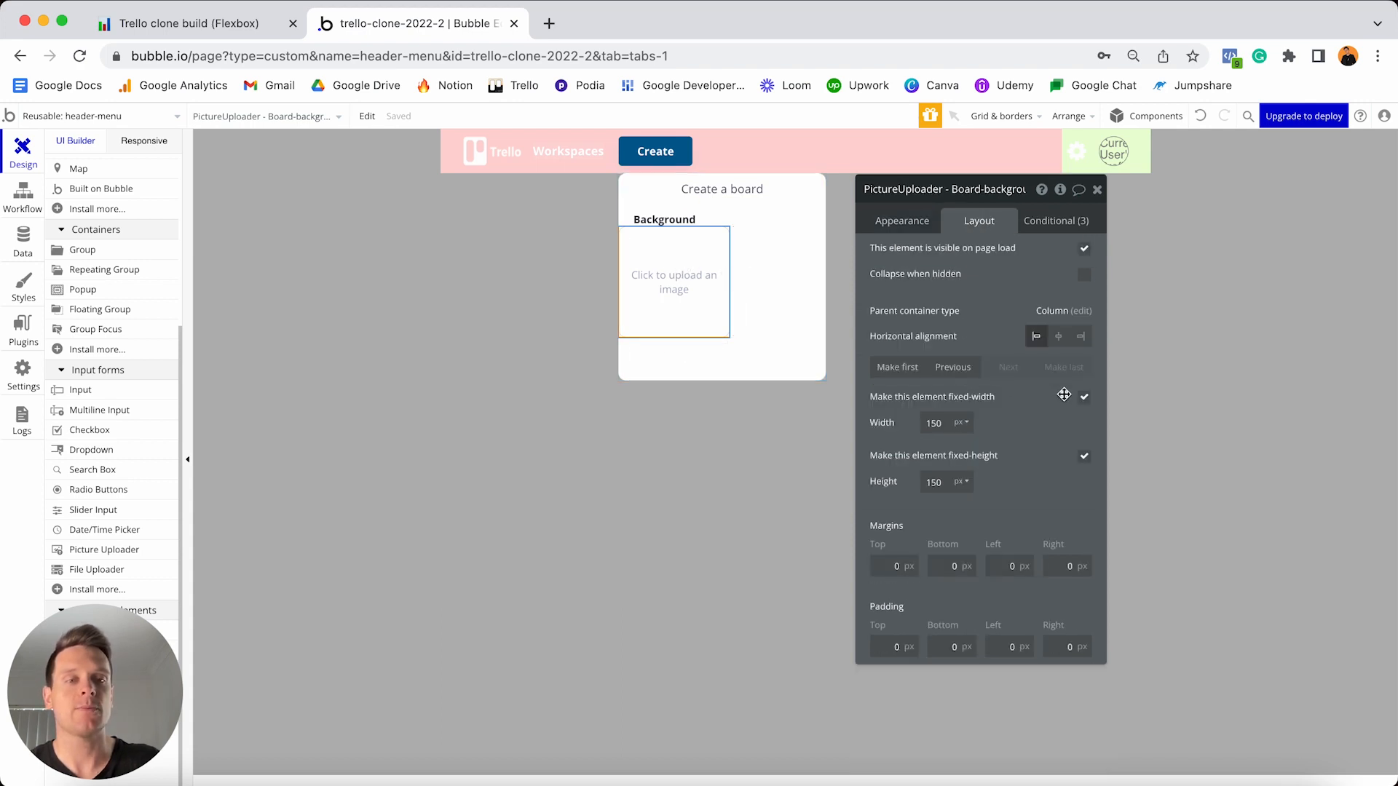
left_click(1084, 398)
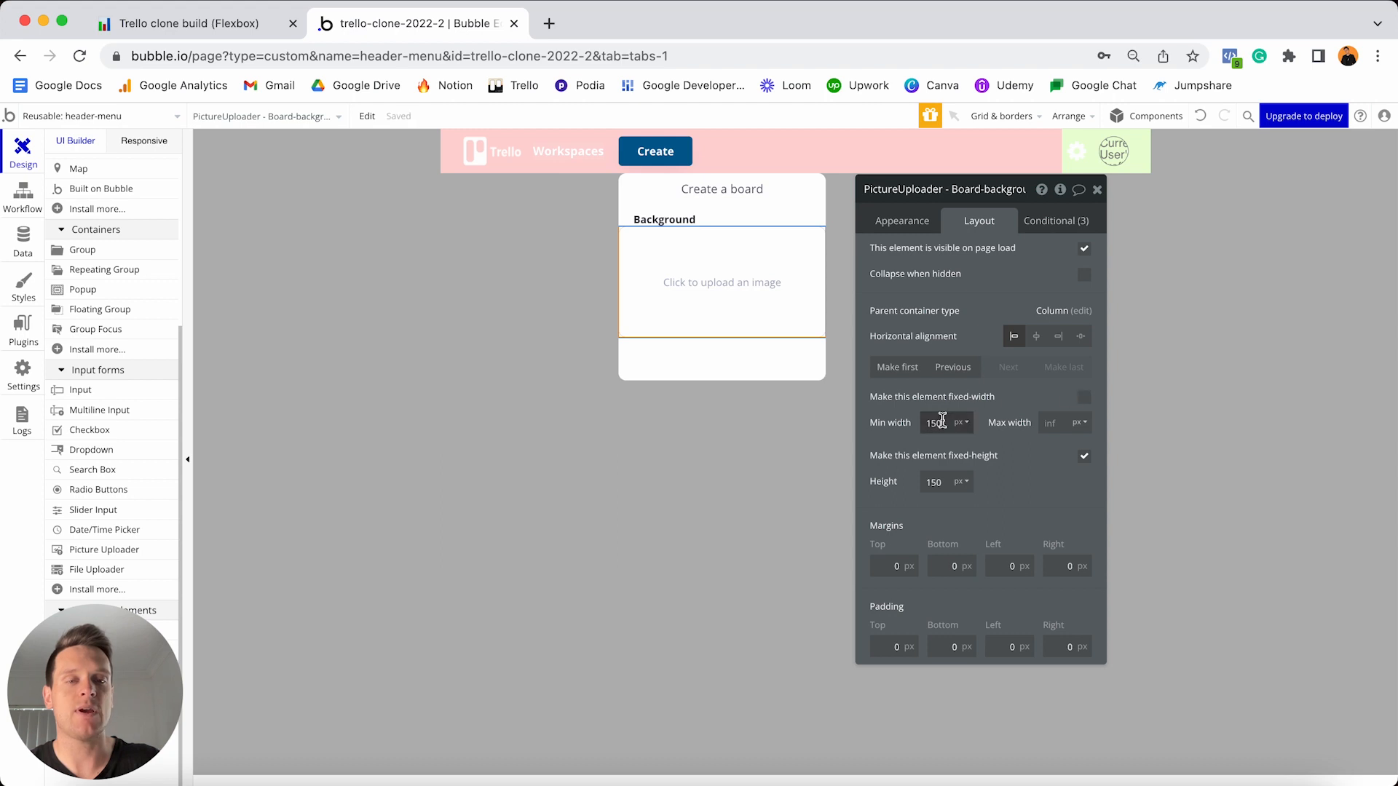
type("0")
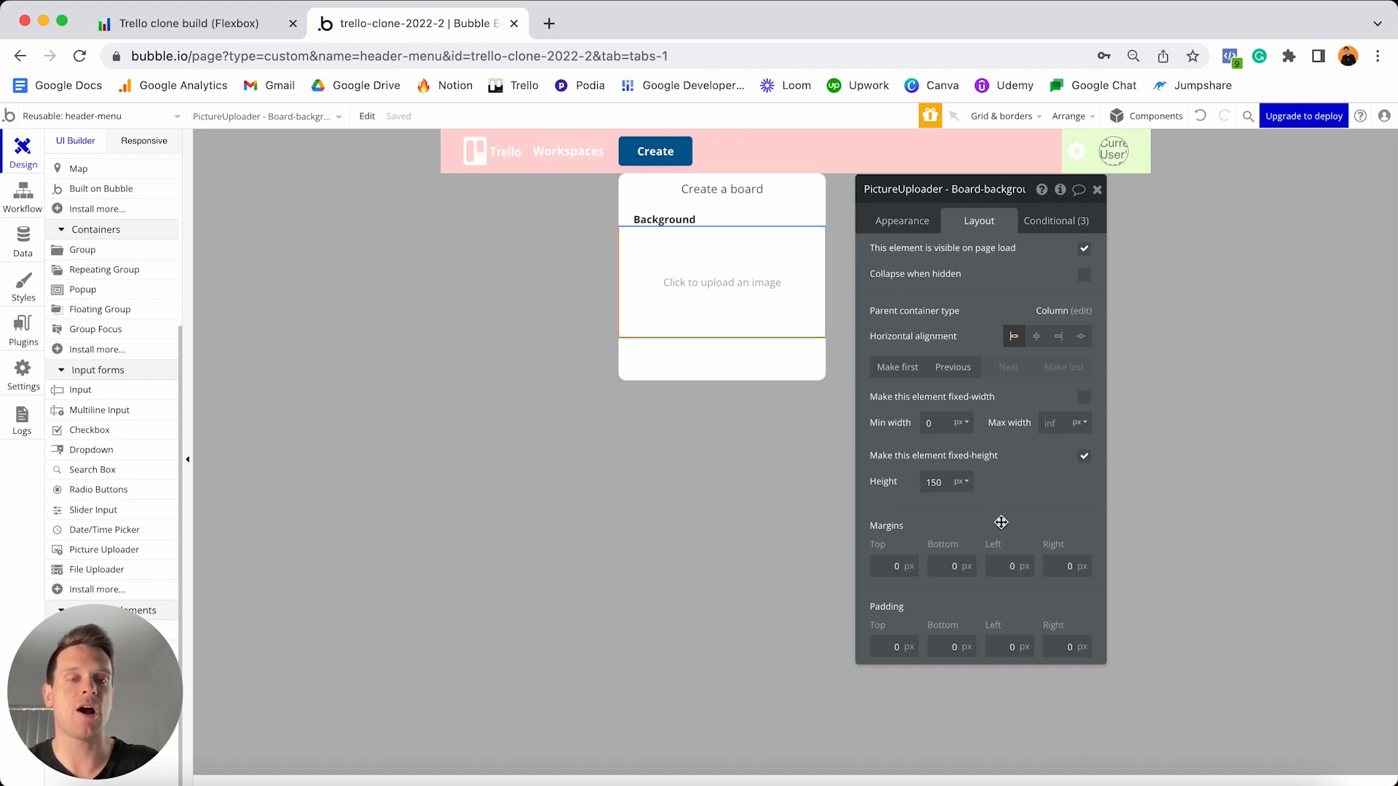
type("2")
left_click(1048, 565)
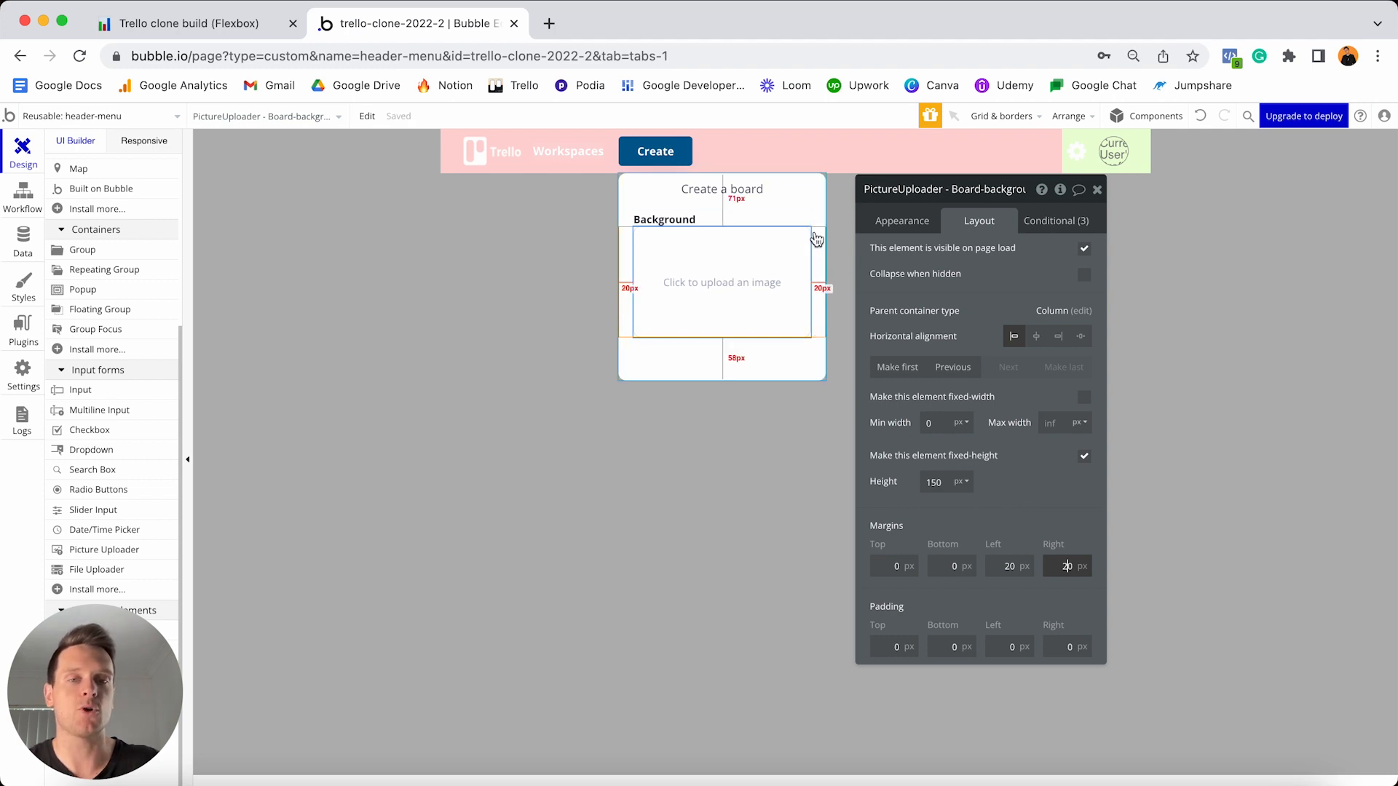
left_click(967, 483)
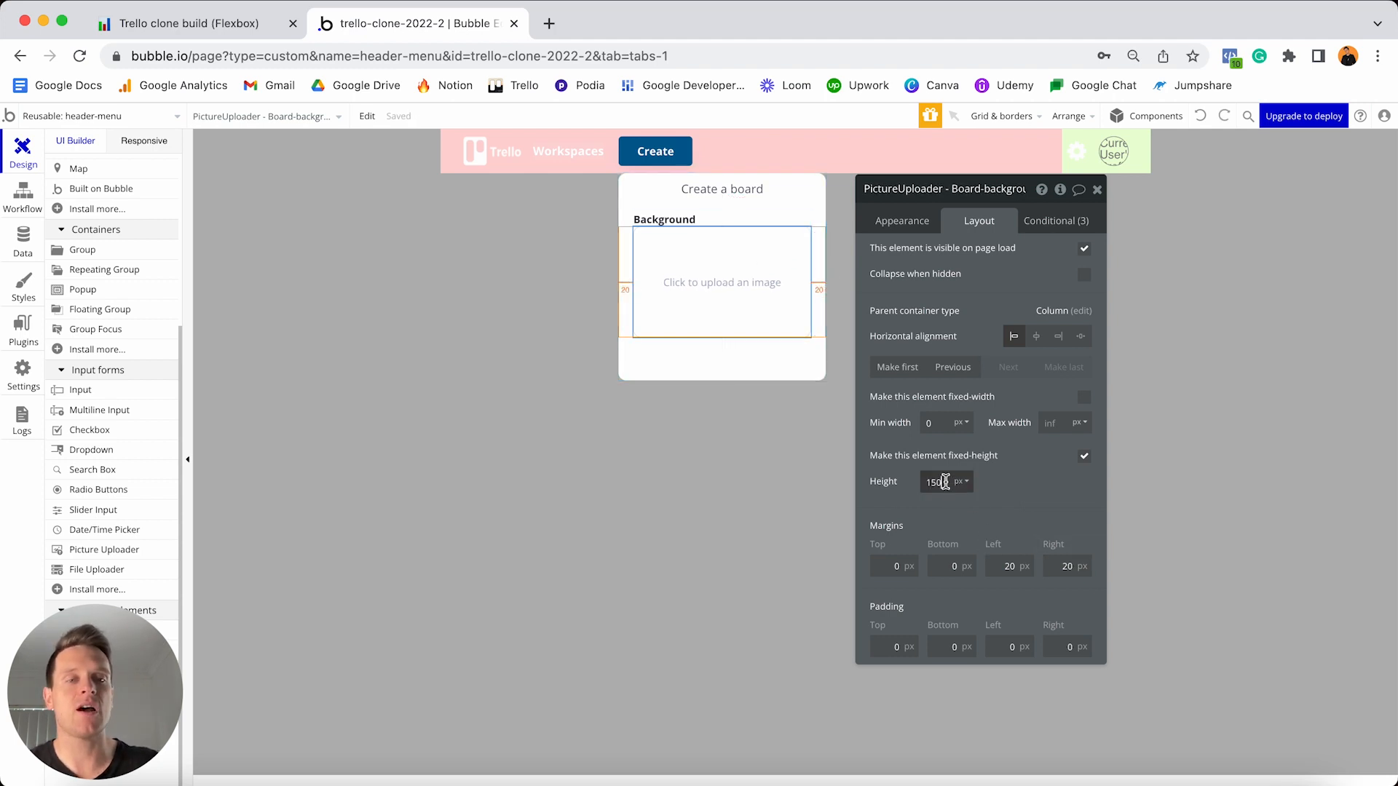
type("120")
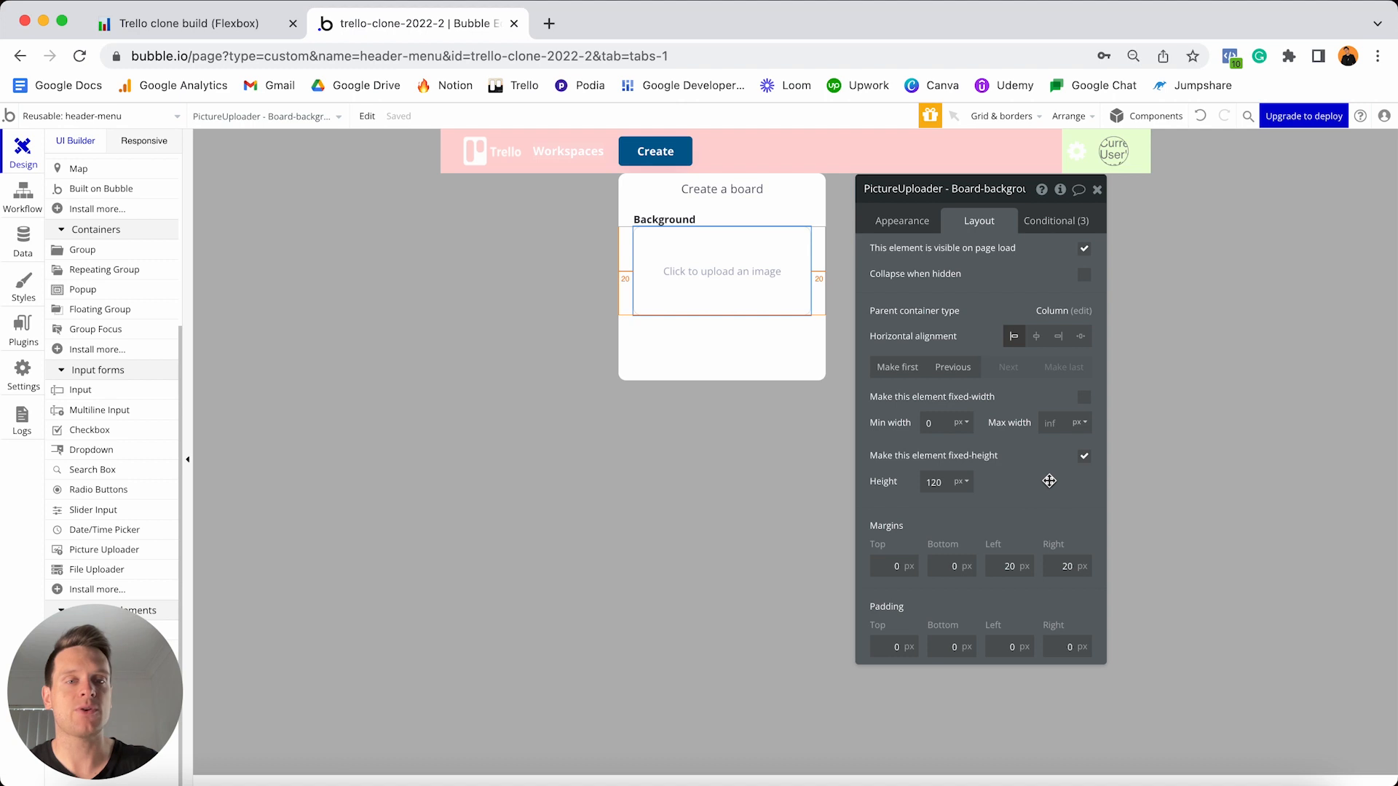
- Copy and paste the Background label to duplicate it
left_click(763, 356)
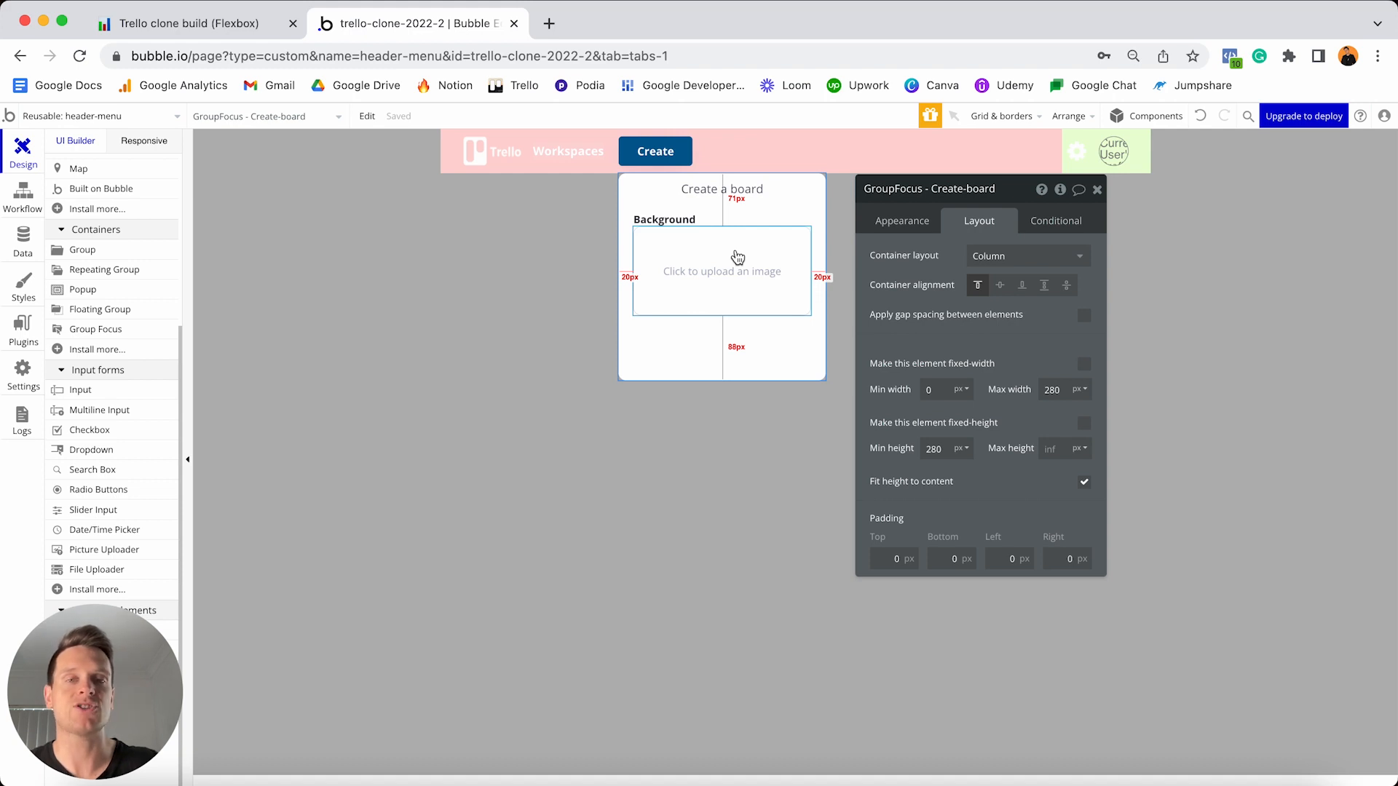
left_click(673, 219)
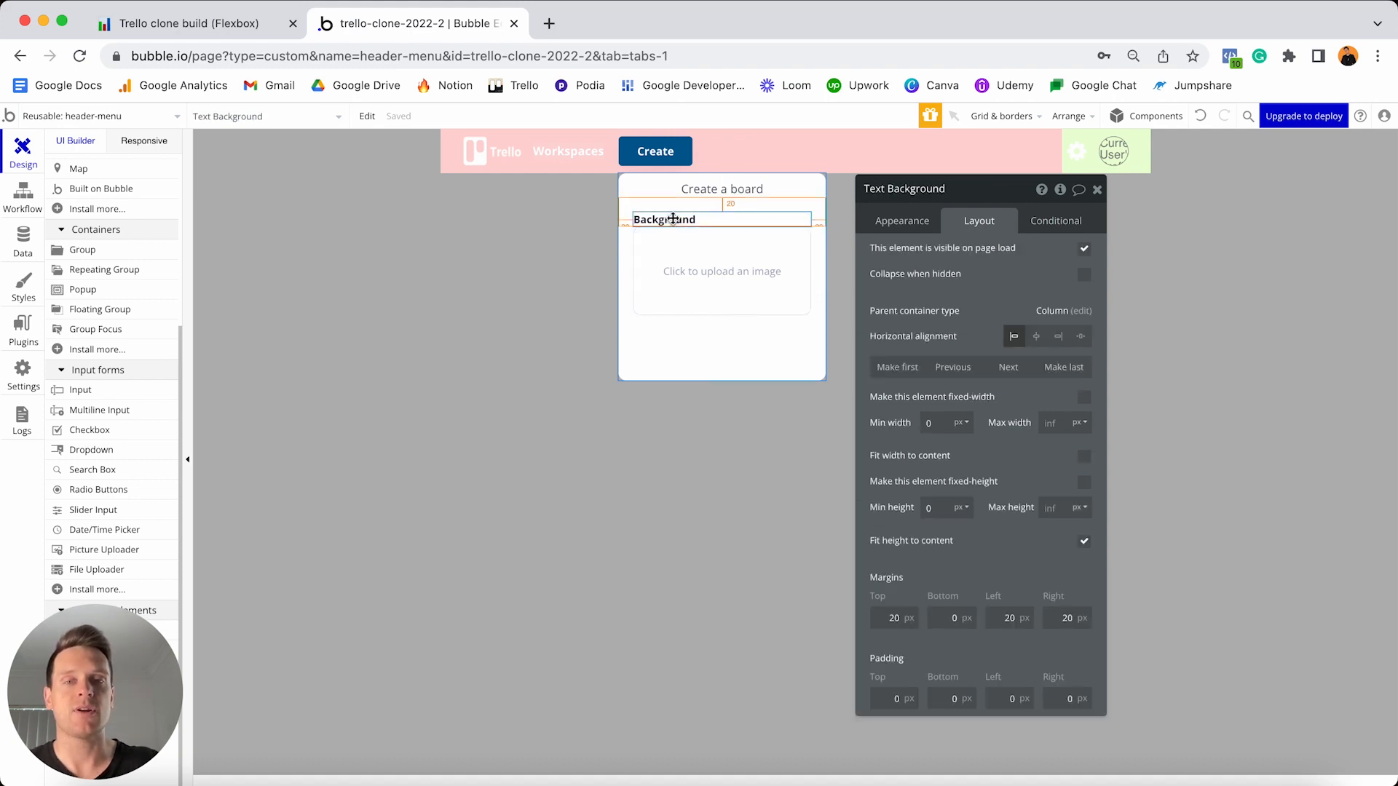
key("ctrl+c")
key("ctrl+v")
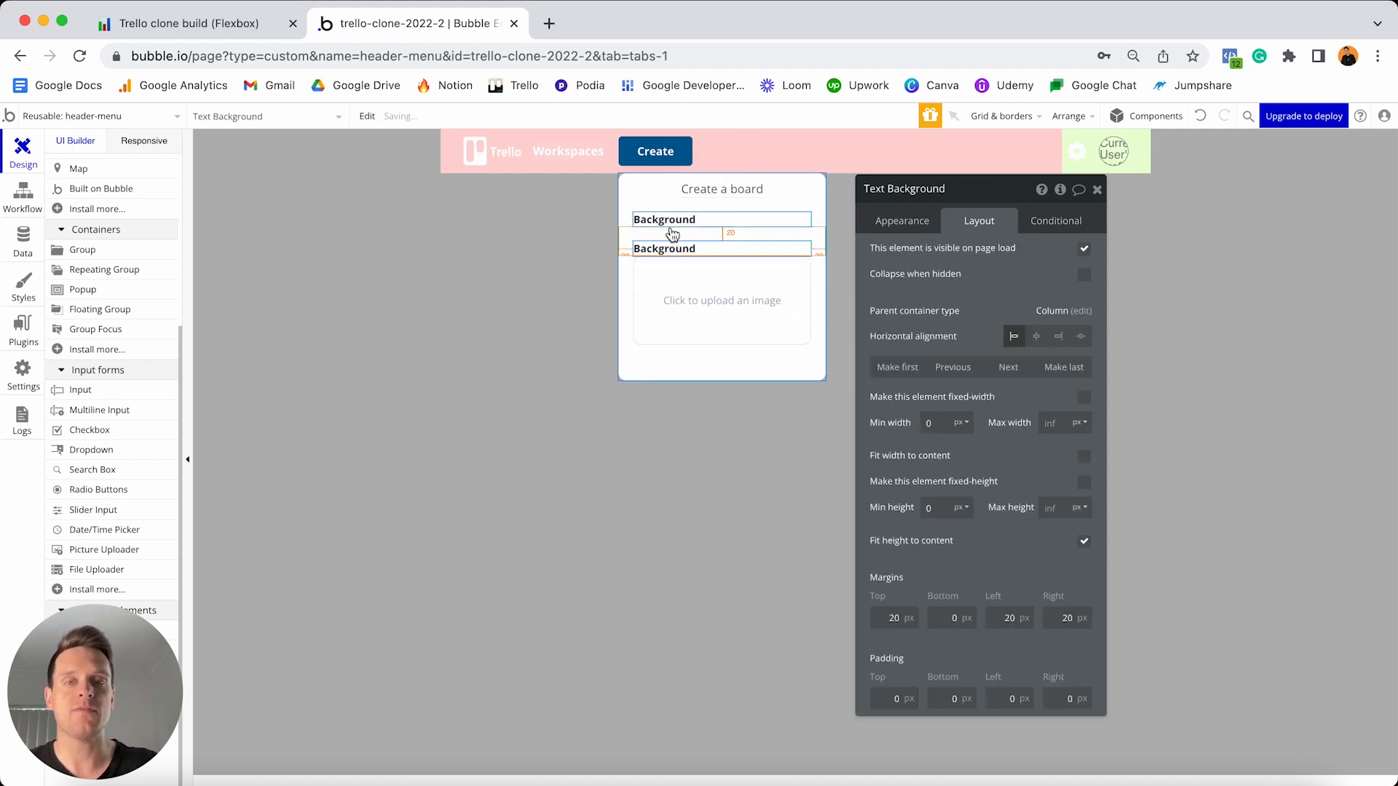
- Move the copied label below the uploader and change its text to 'Board title'
left_click(1008, 372)
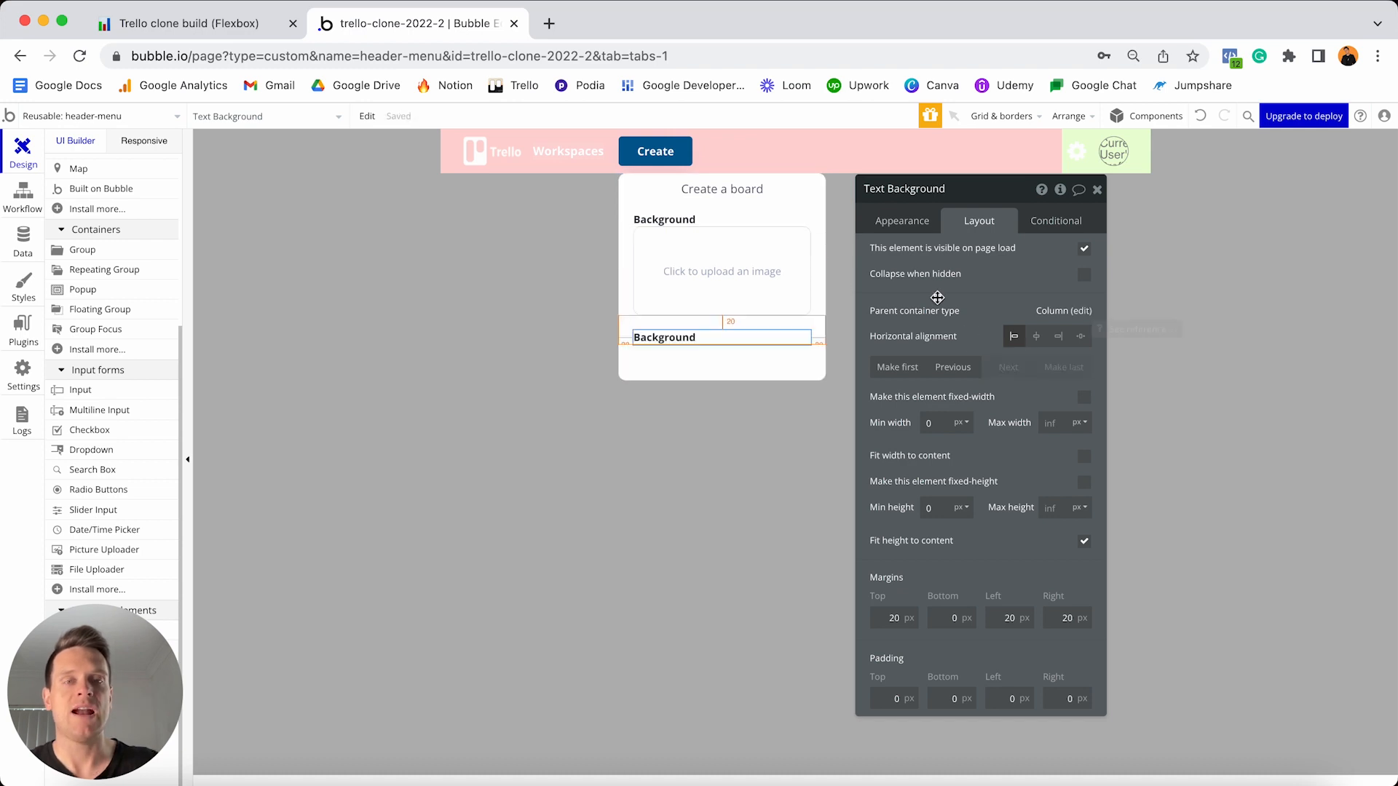
left_click(901, 221)
triple_click(949, 252)
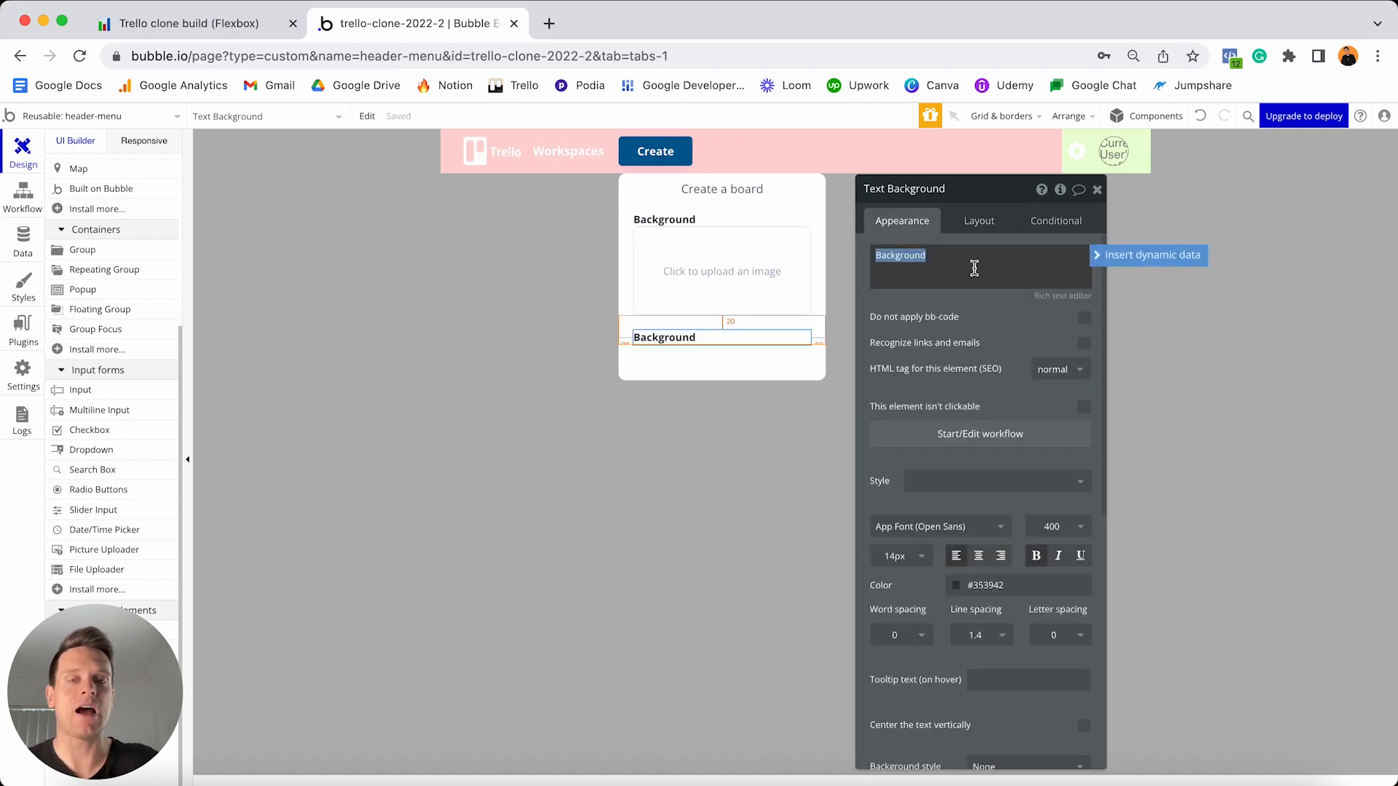
type("Board title")
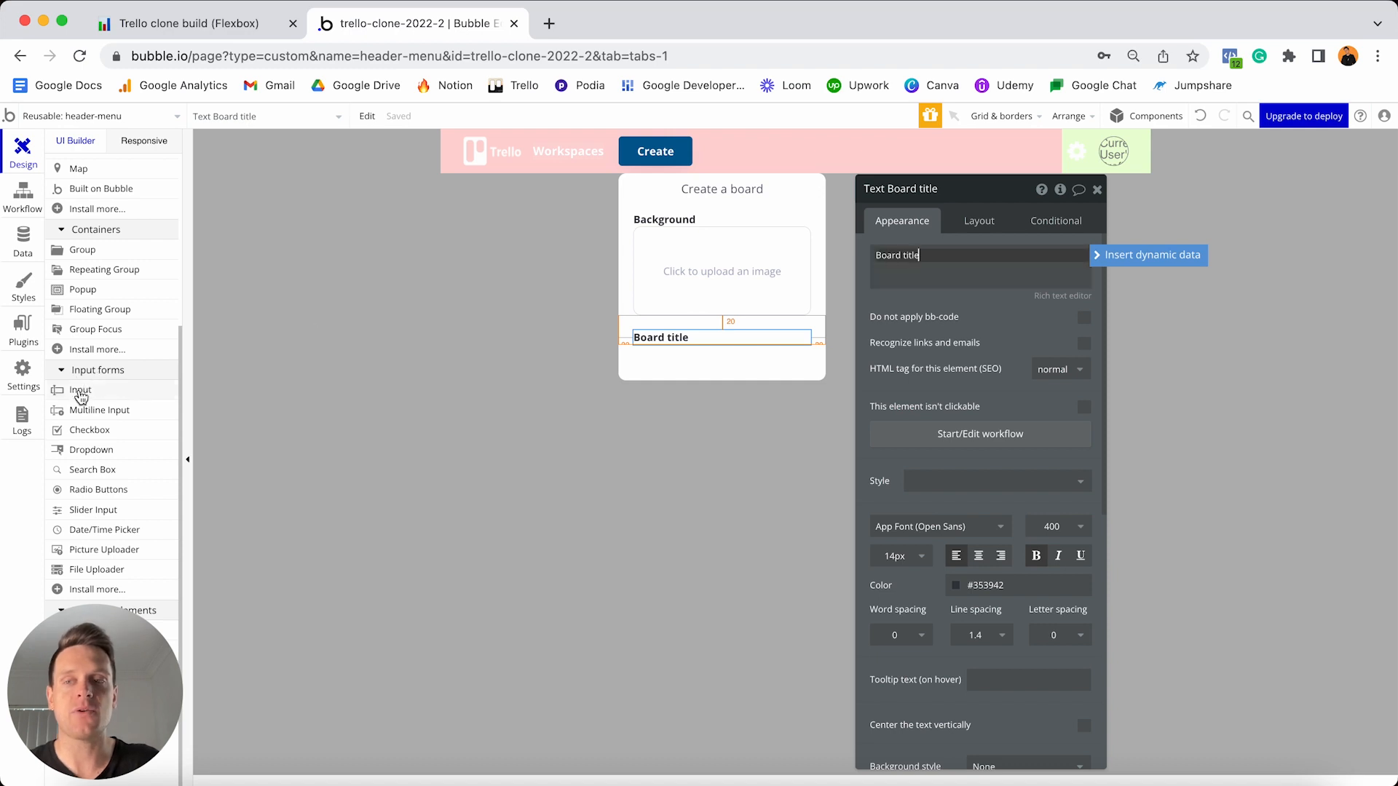
- Add a text input named Input - Board-name, remove its preset style, roundness 10
left_click_drag(78, 396, 678, 354)
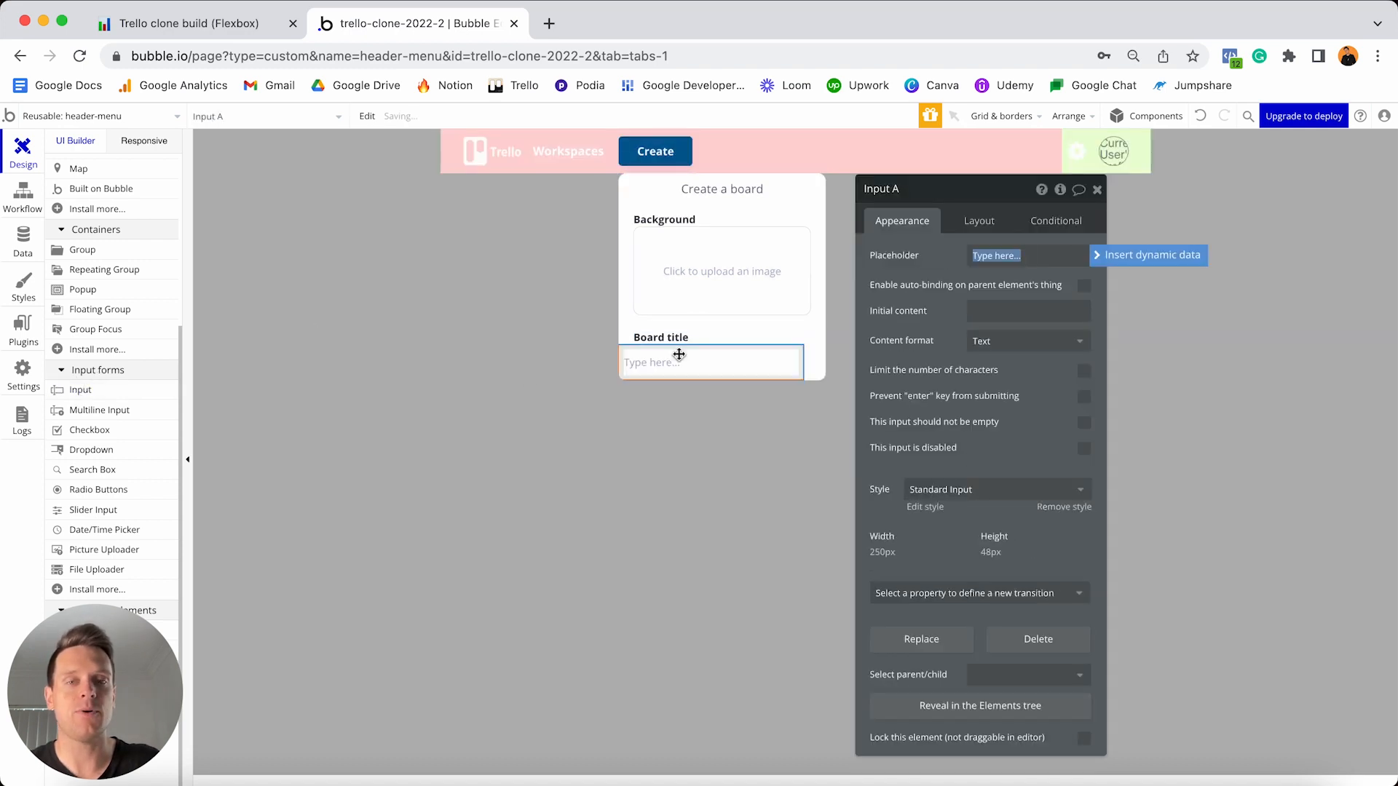
left_click(907, 188)
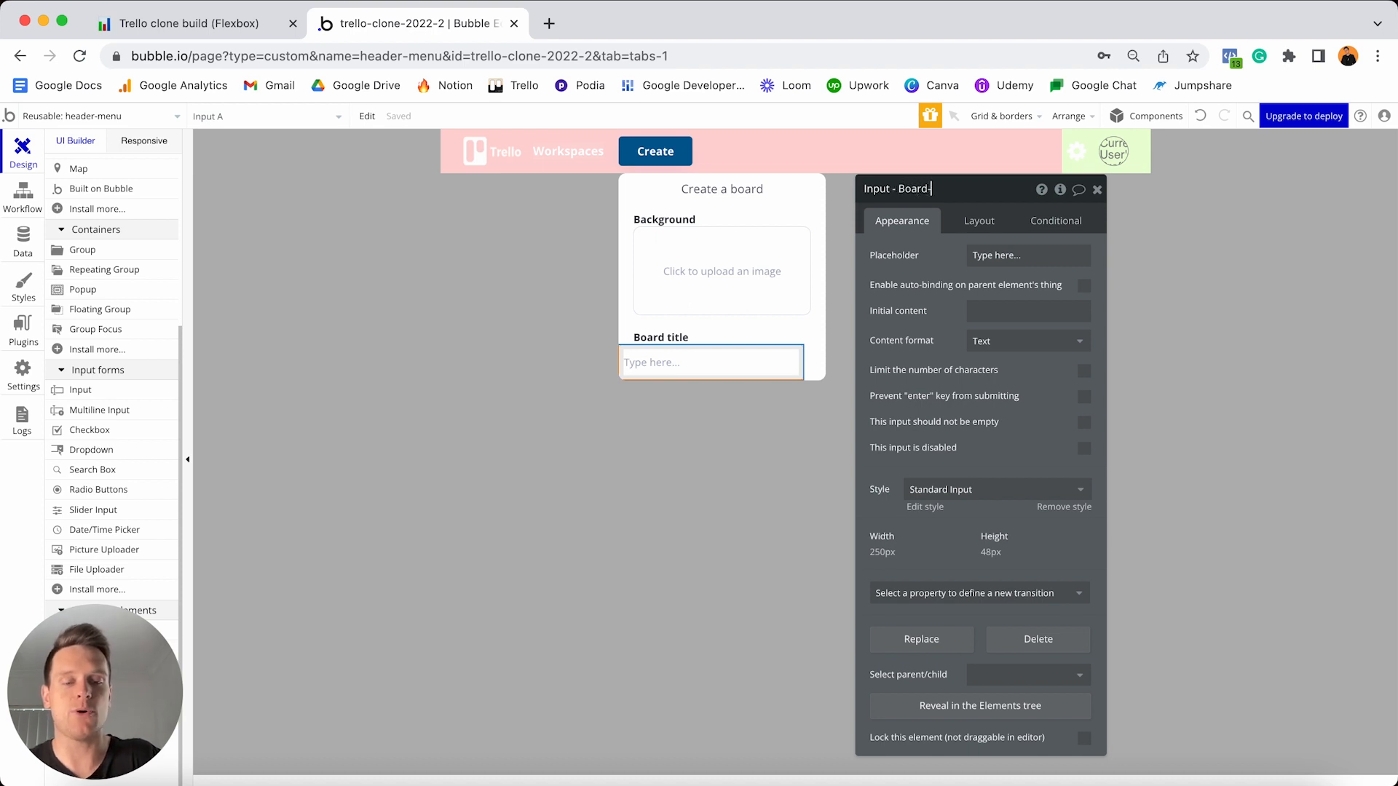
key("Return")
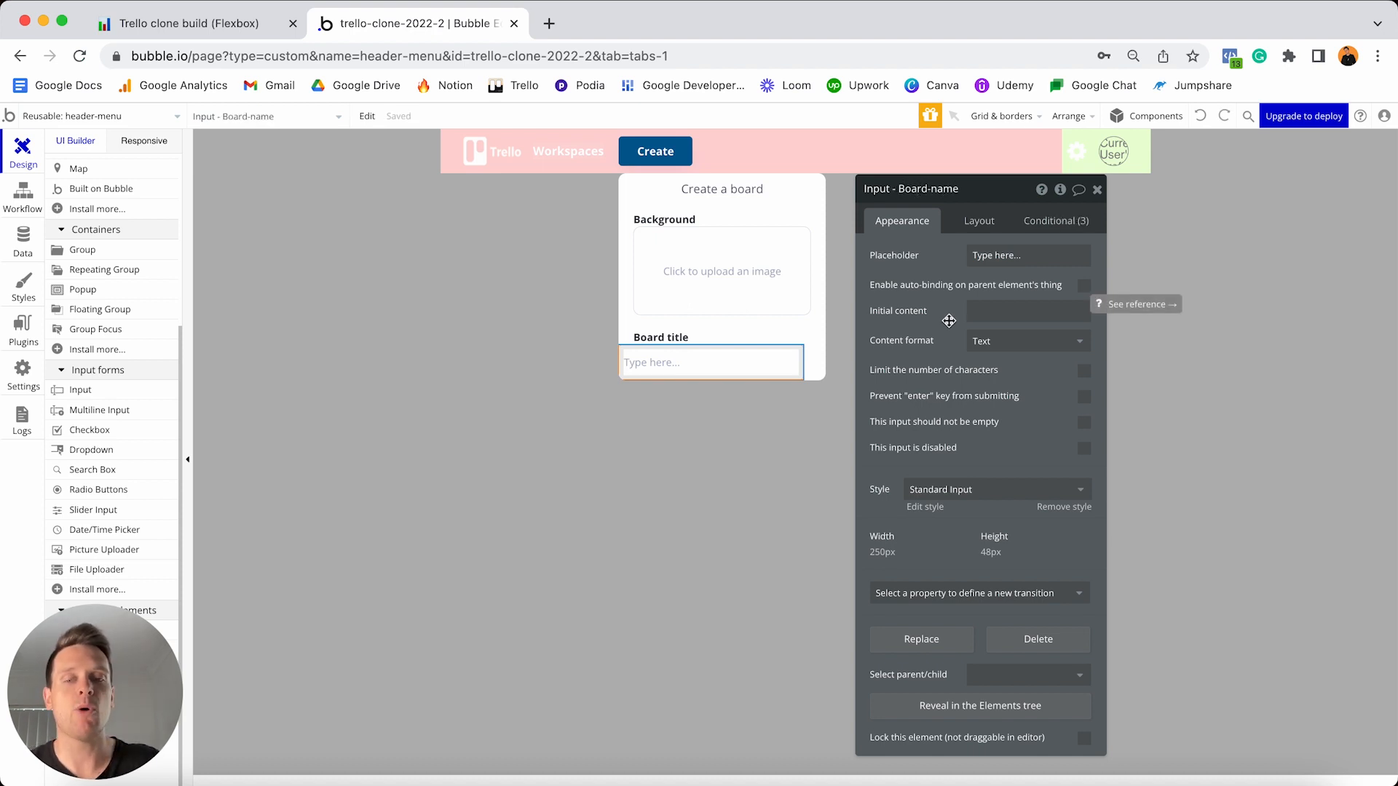
left_click(1052, 506)
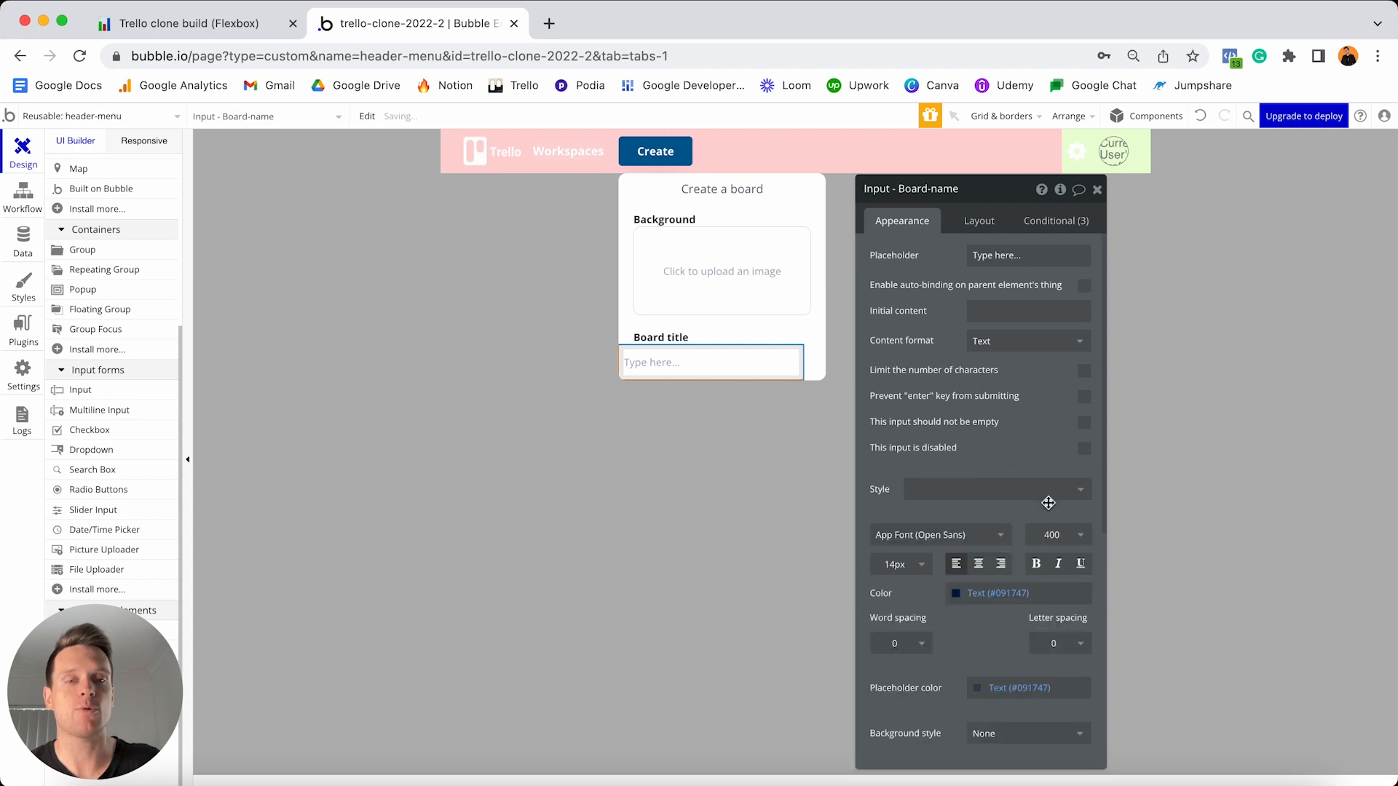
scroll(1028, 473, "down", 1)
scroll(1029, 474, "down", 5)
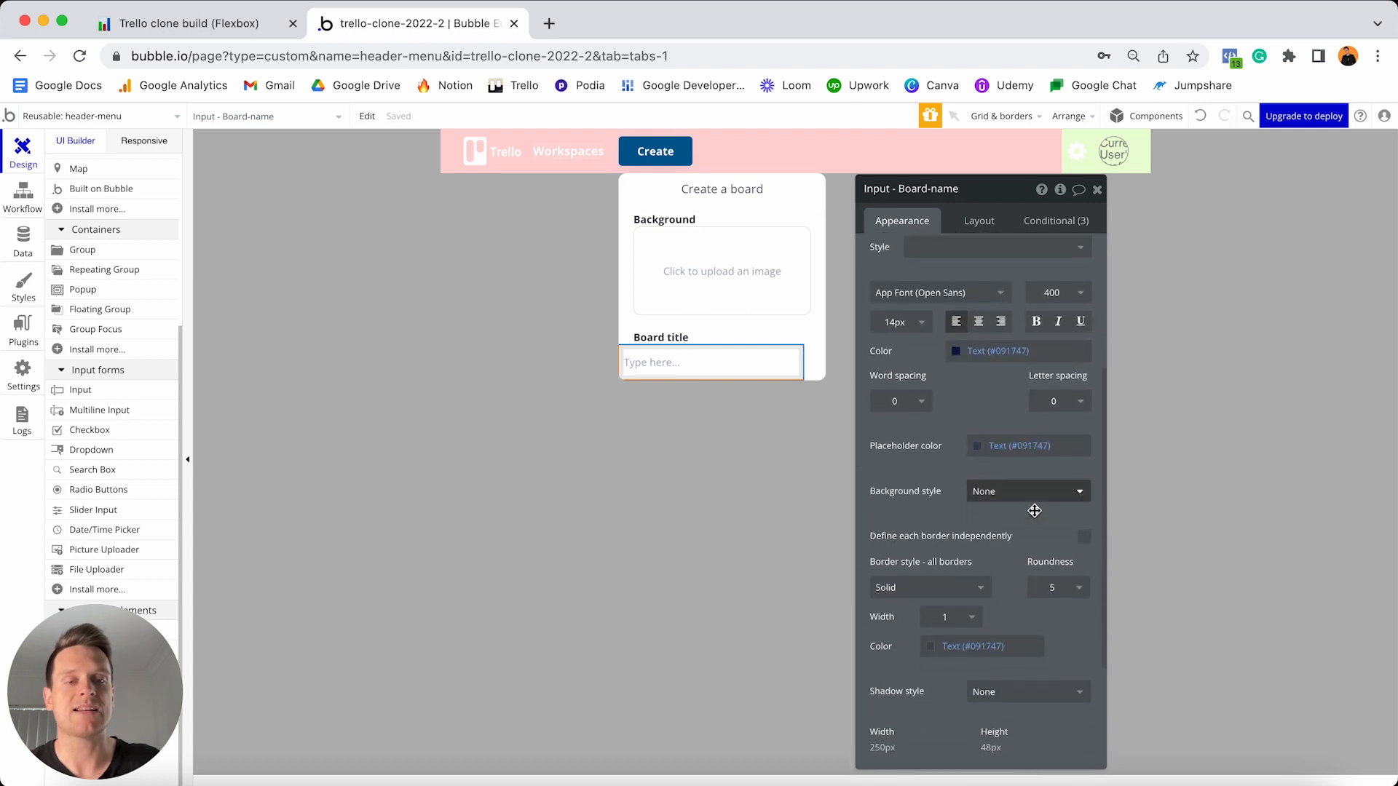
left_click(1055, 590)
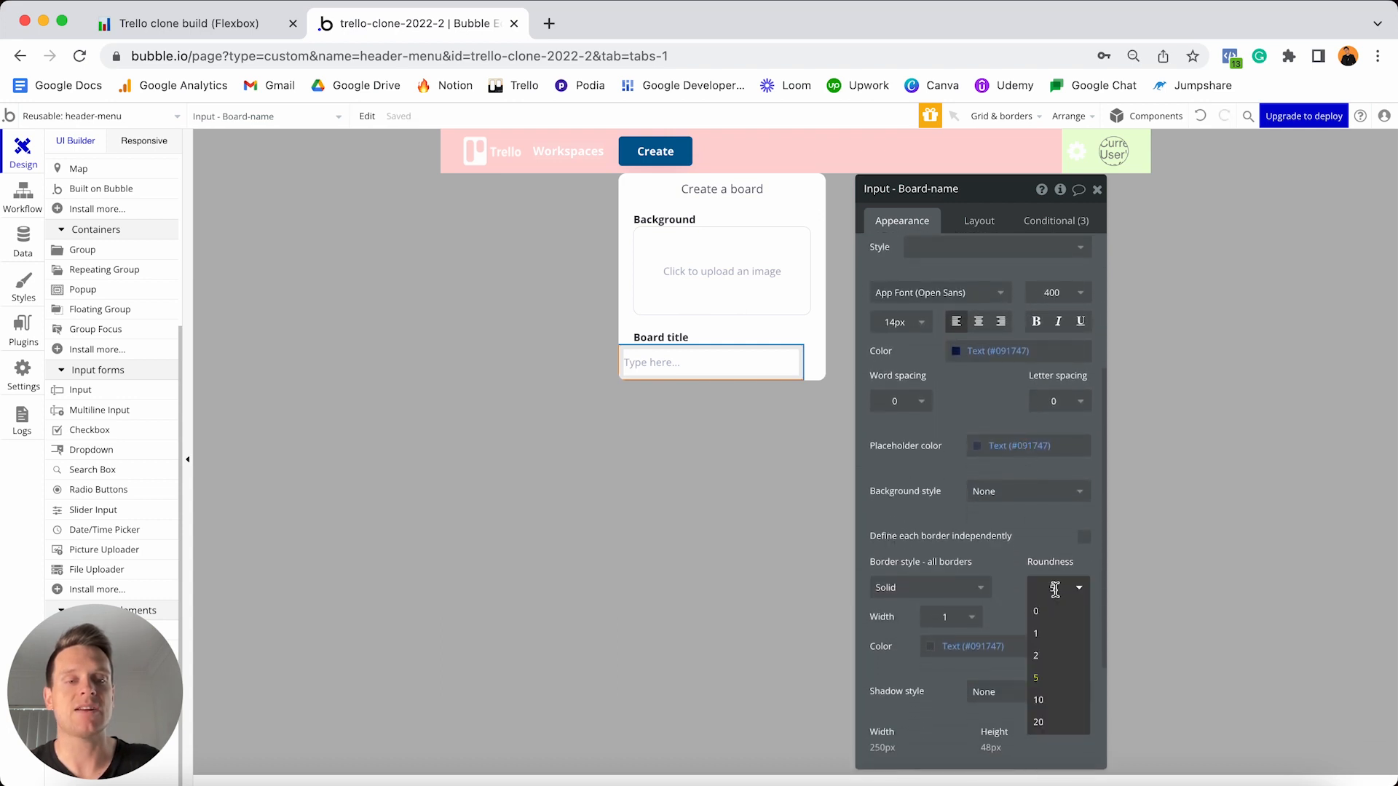
left_click(1052, 703)
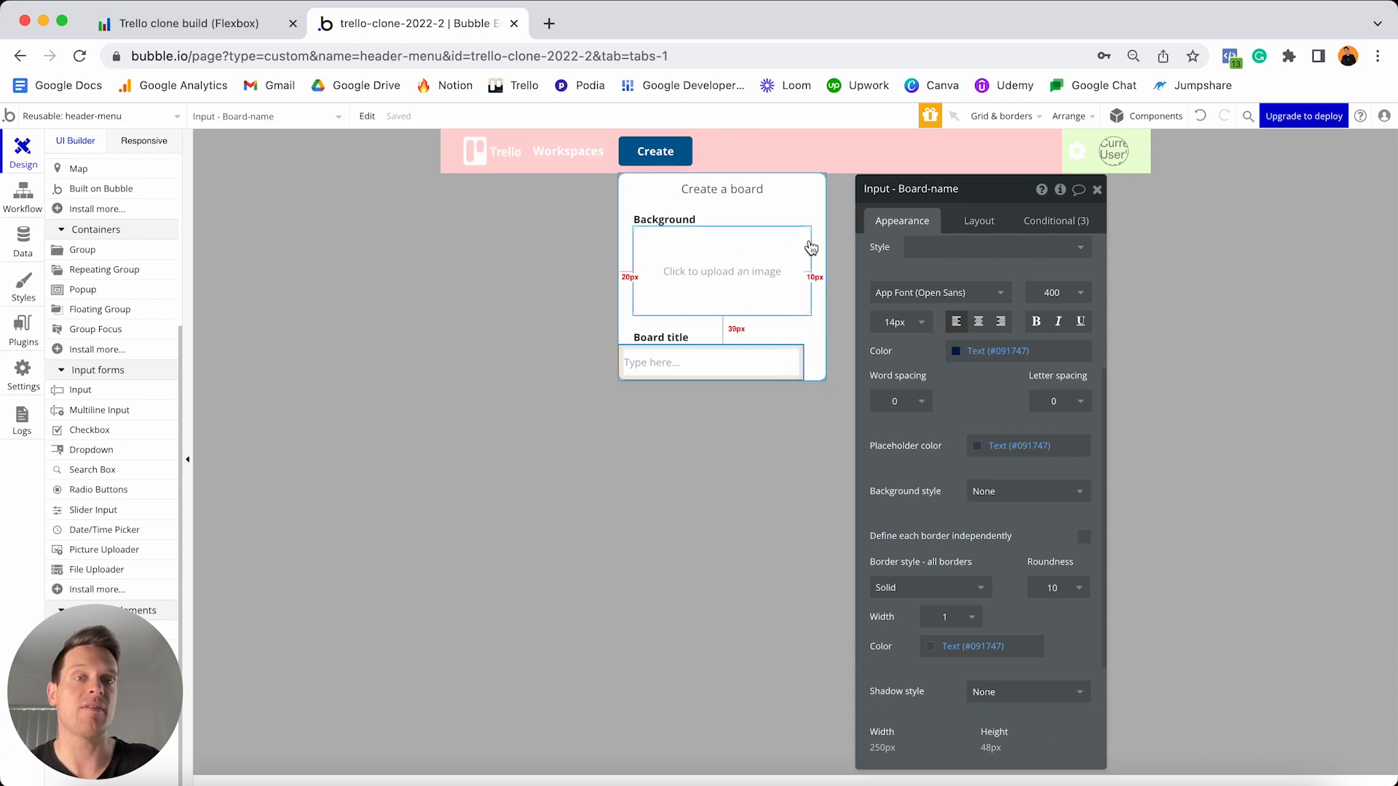
- Make the input stretch full width, min width 0, height 45, with 20px left and right margins
left_click(977, 220)
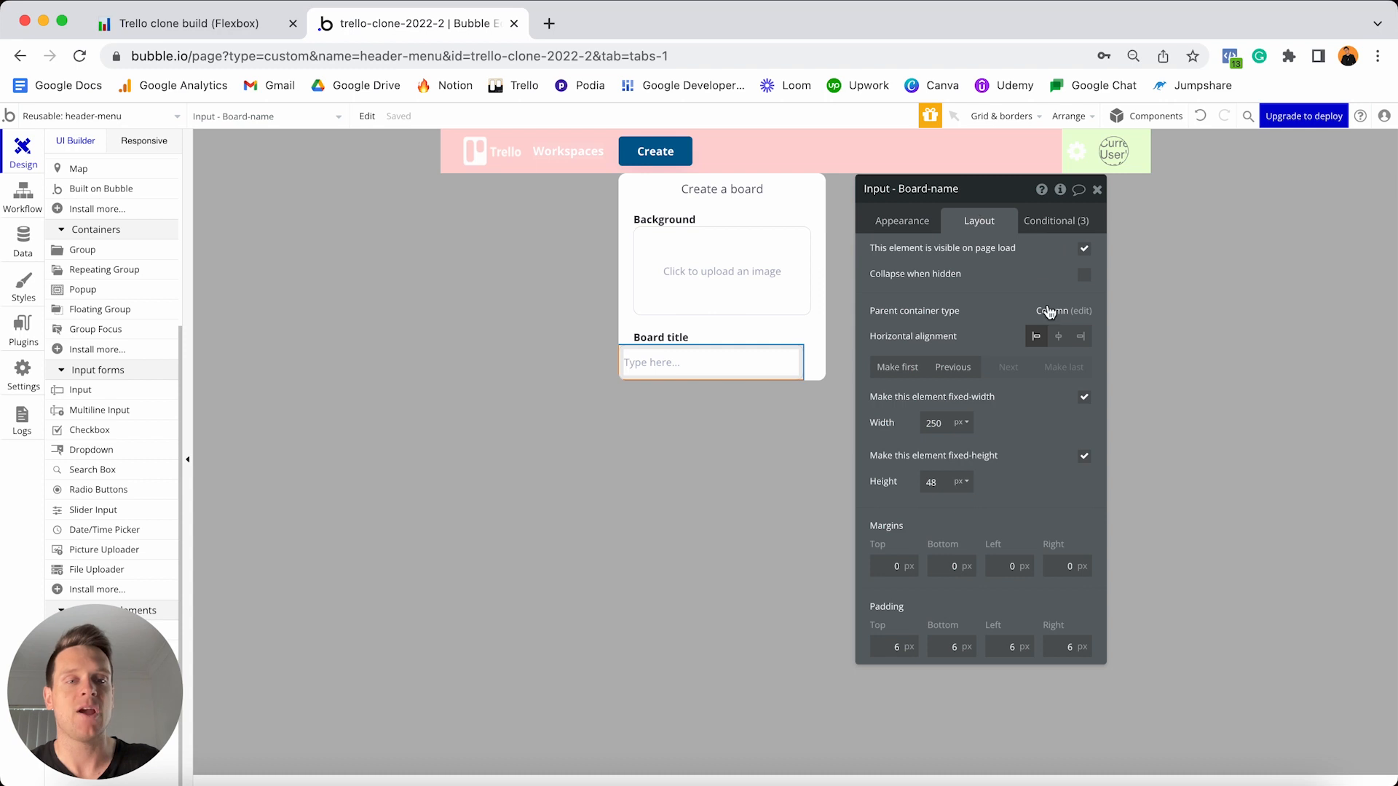
left_click(1085, 400)
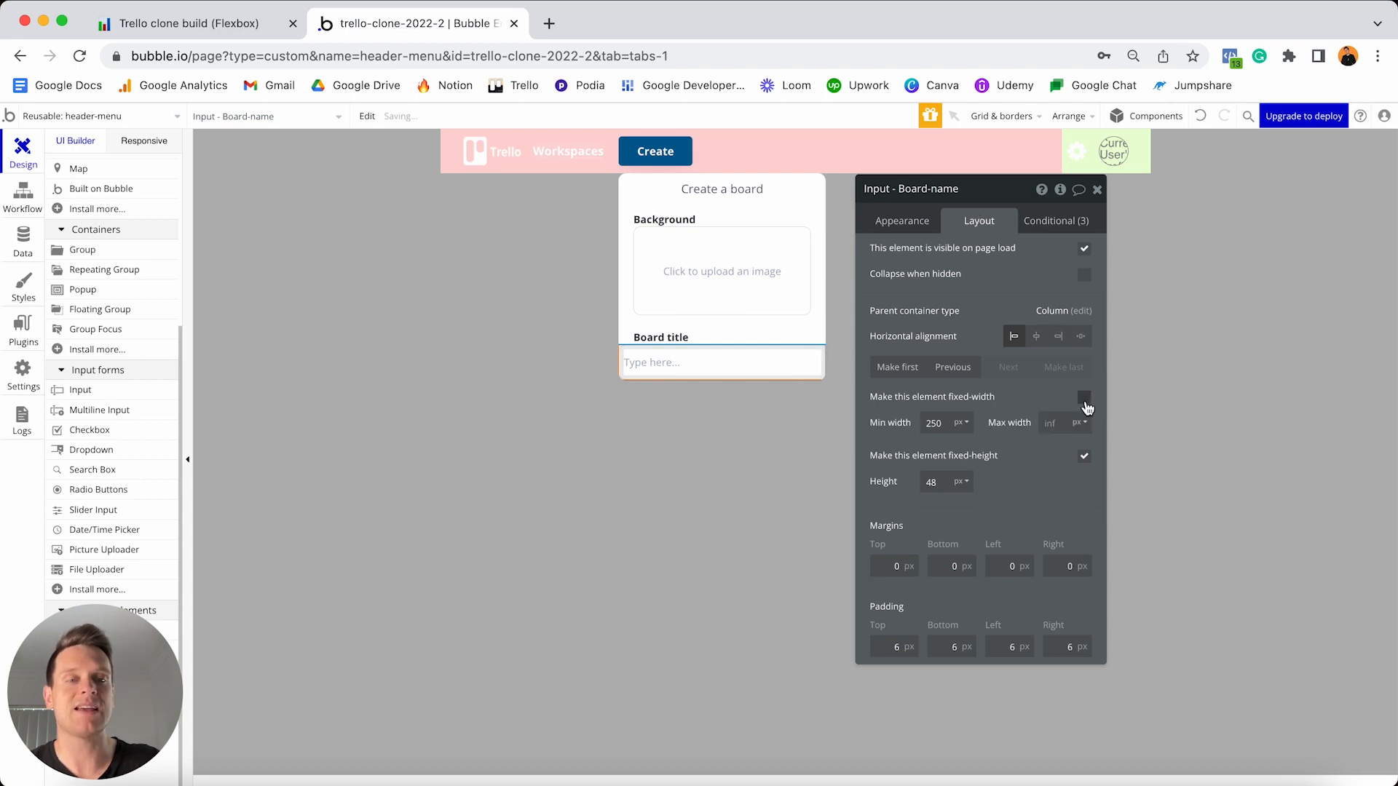
double_click(935, 423)
type("0")
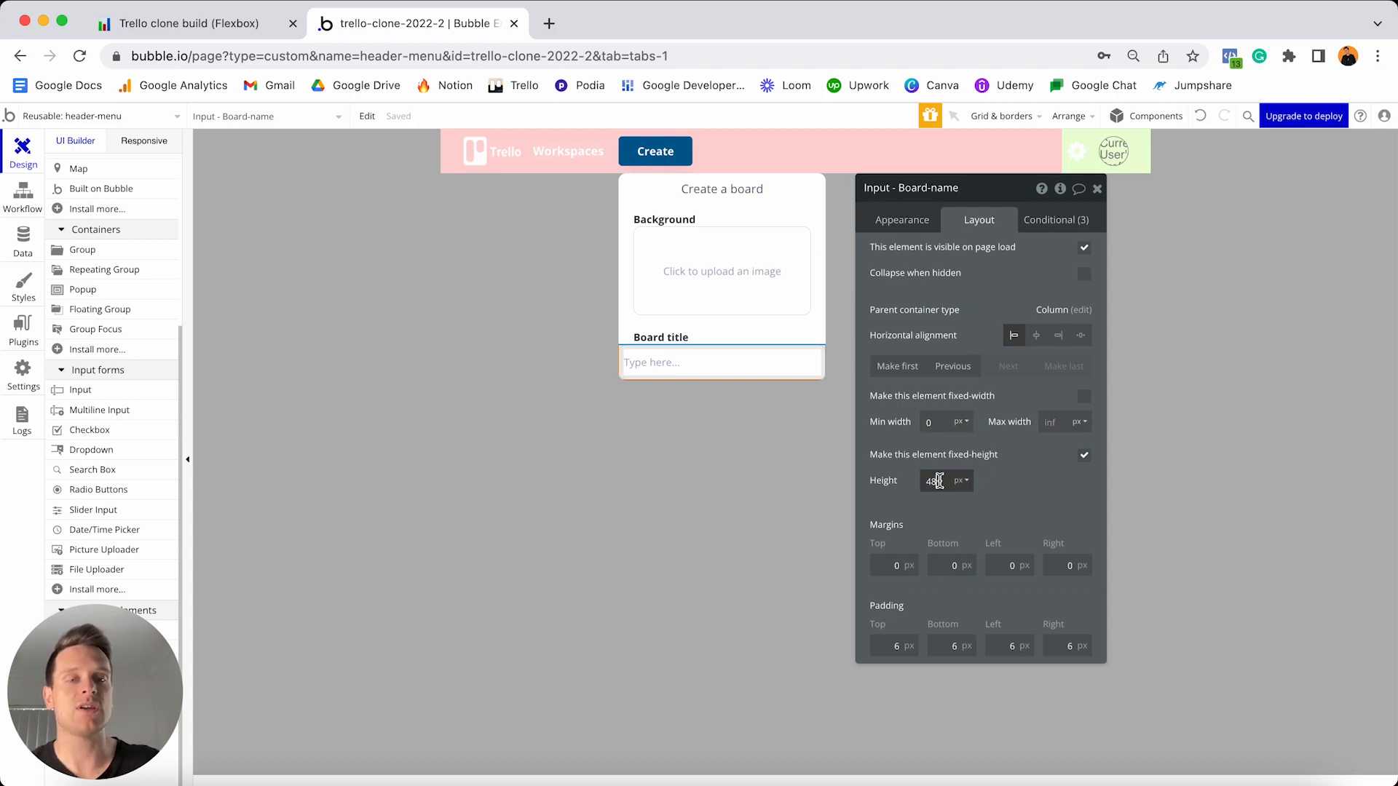
type("45")
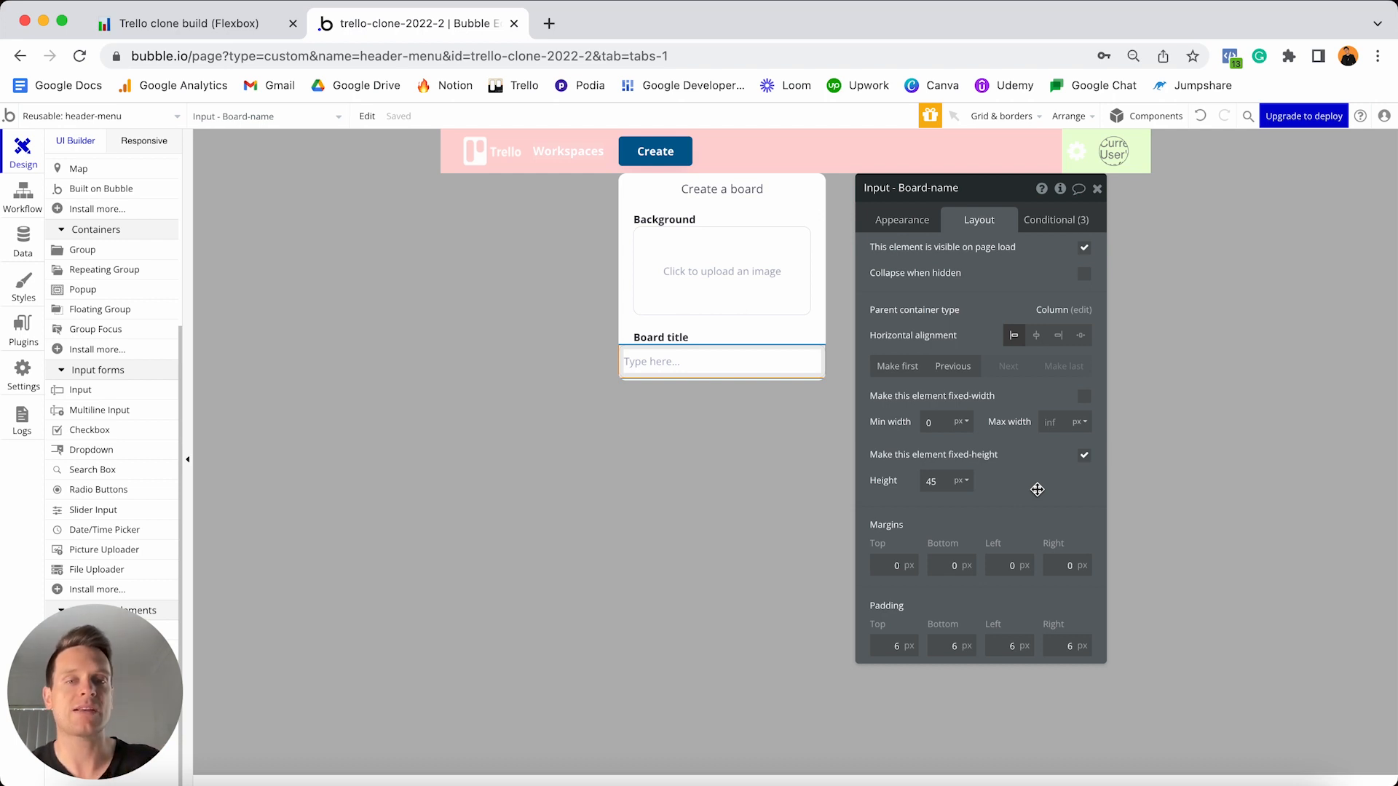
left_click(1009, 565)
type("20")
left_click(1058, 566)
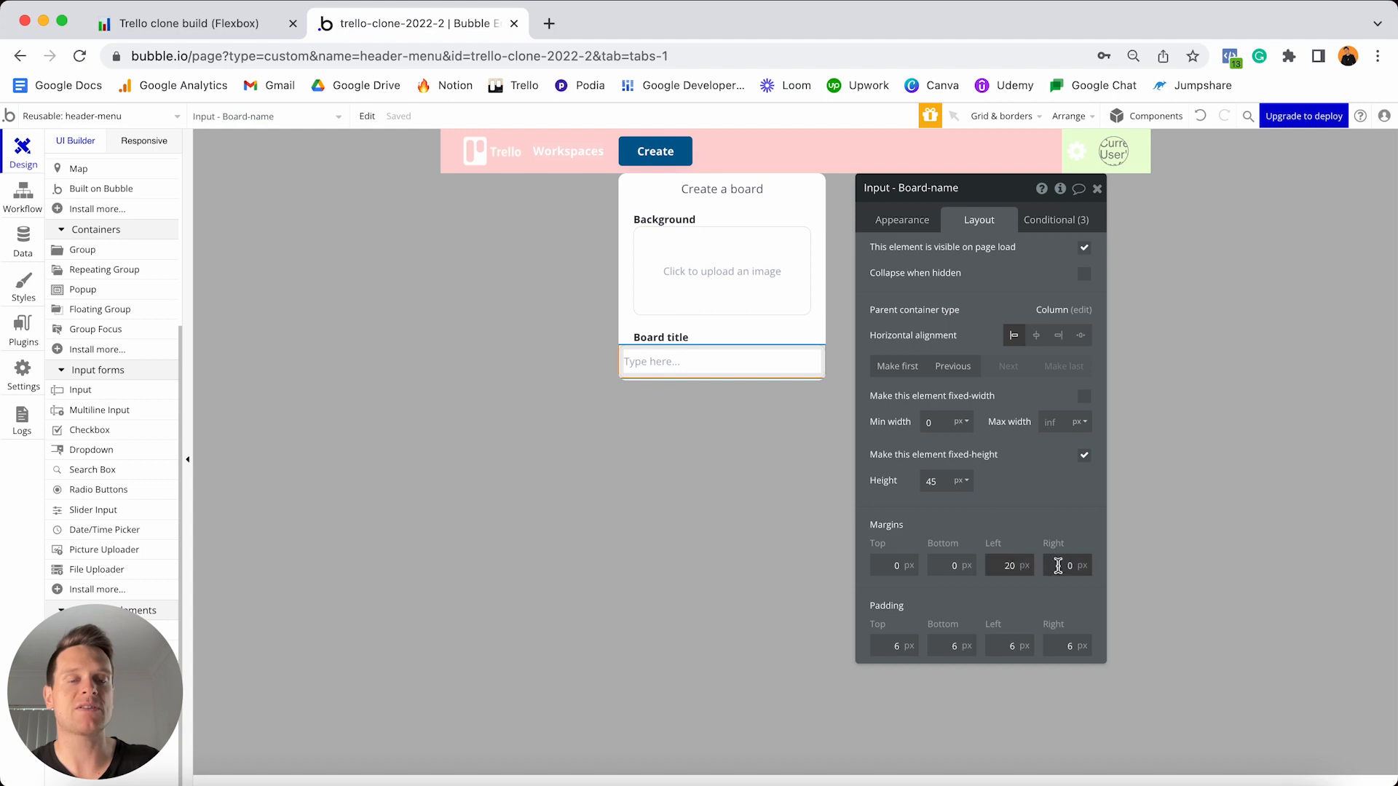
type("20")
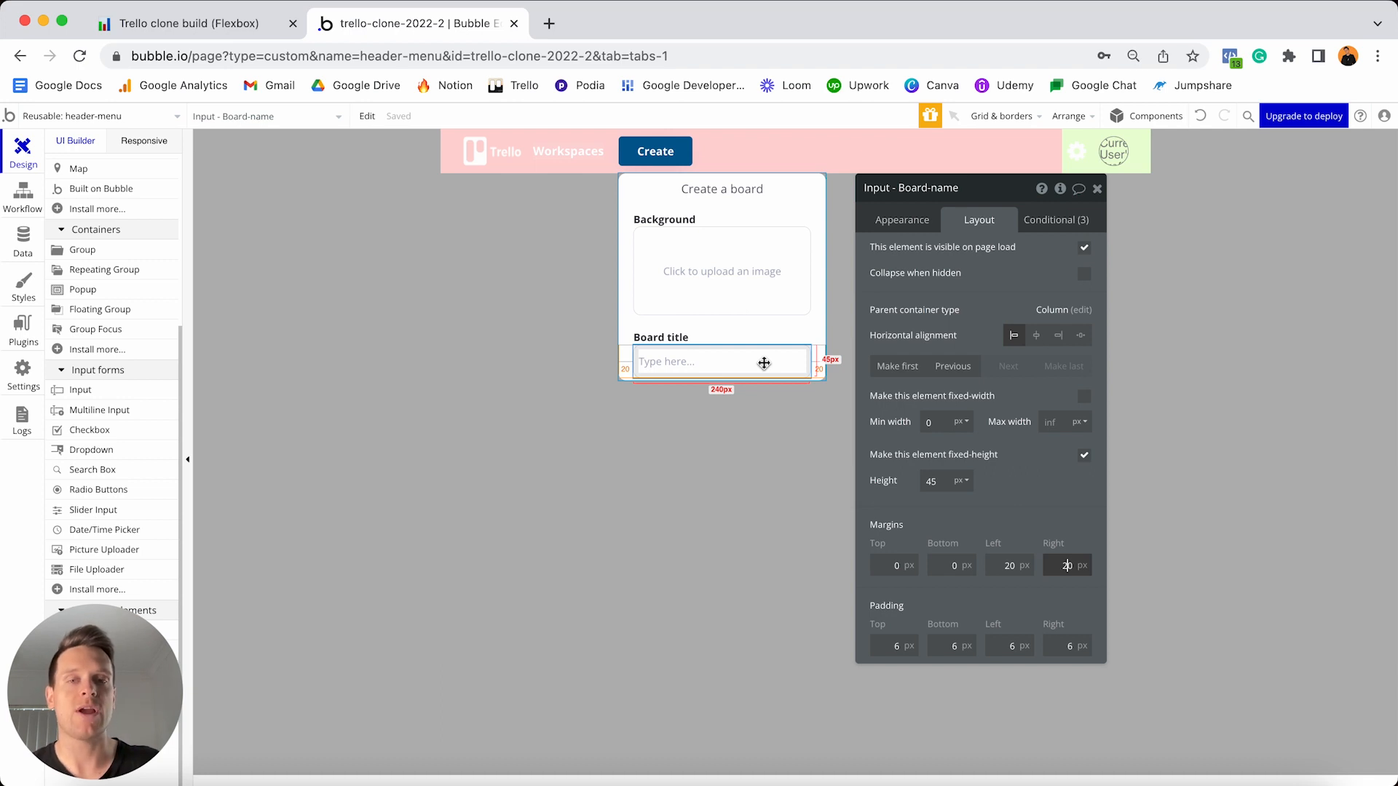
scroll(117, 364, "up", 6)
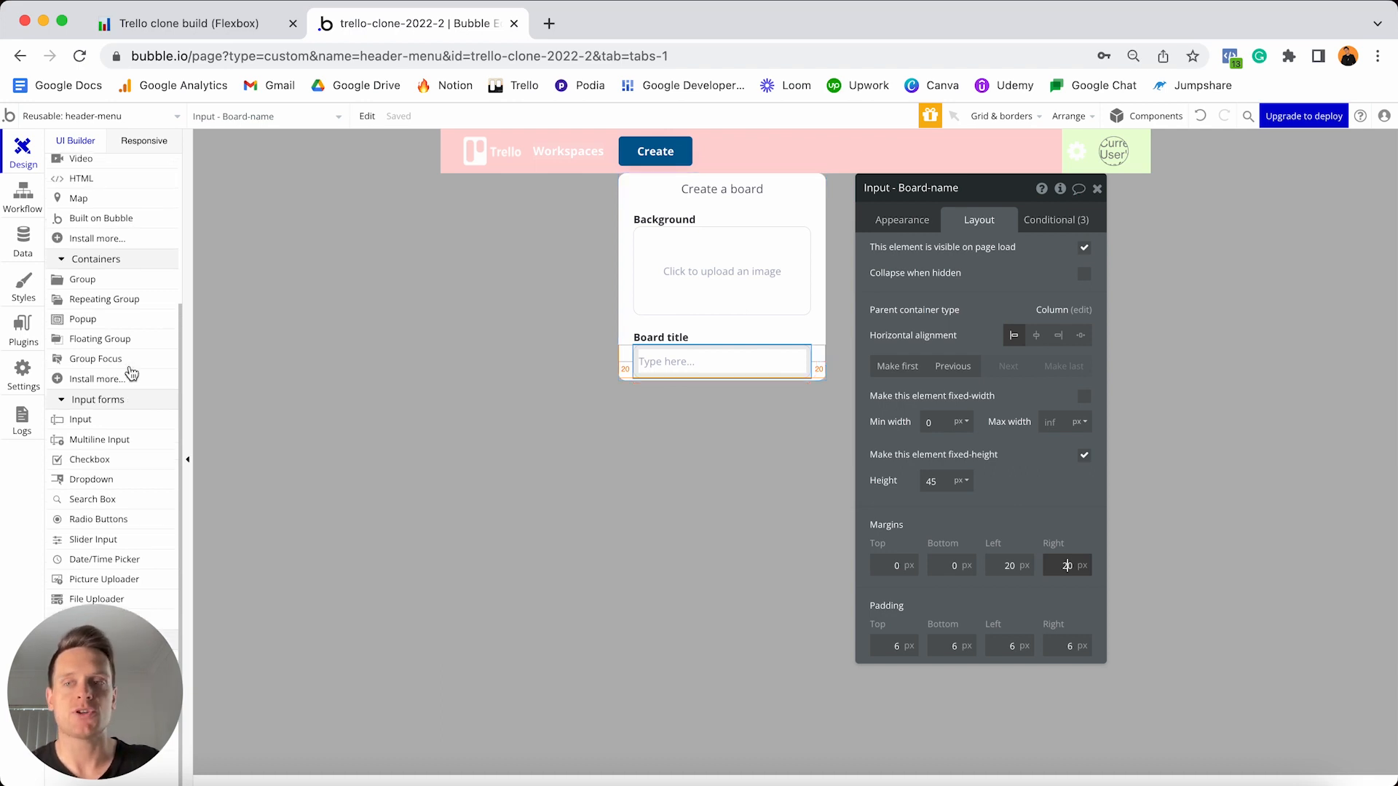
- Add a 'Create' button as the popup's last element, full width with min width 0 and min height 40
left_click(117, 243)
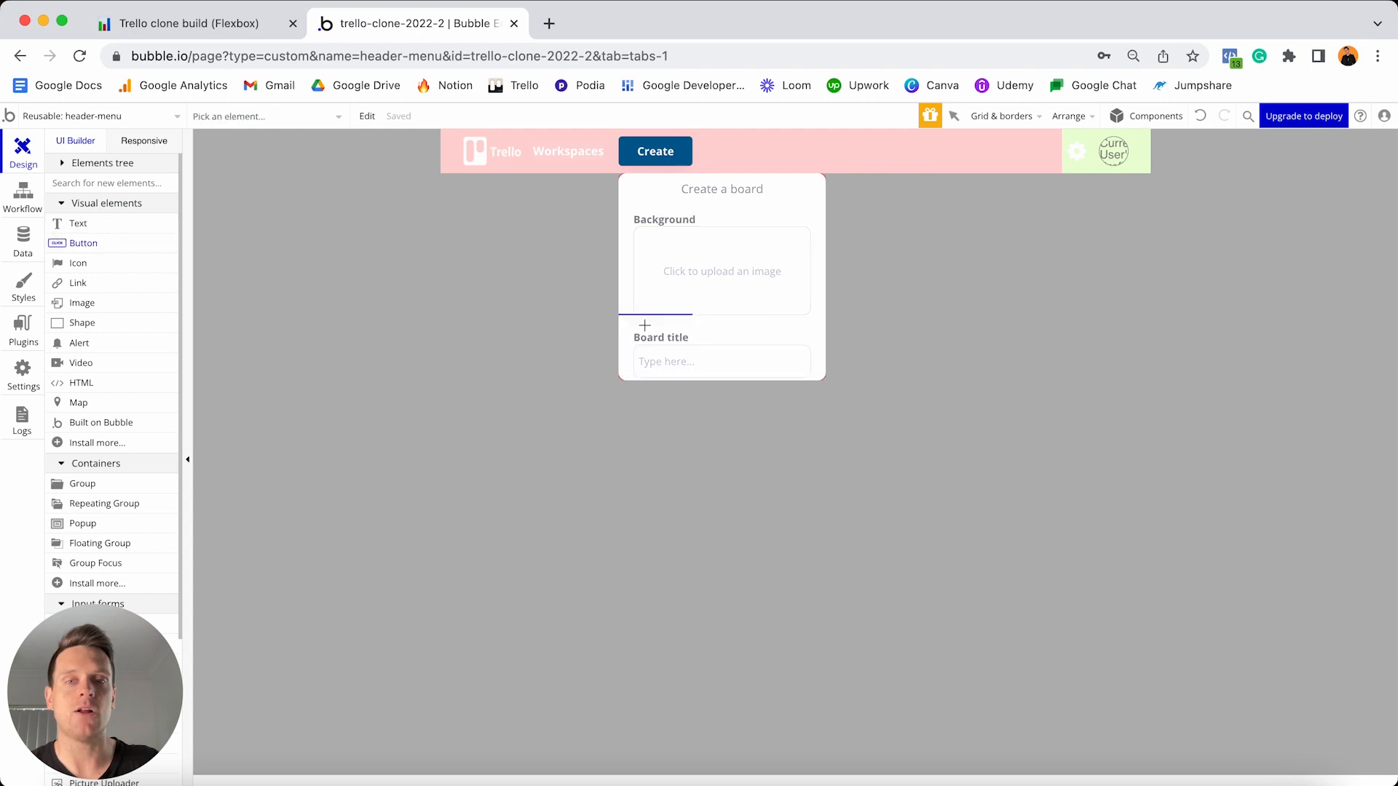
left_click(645, 326)
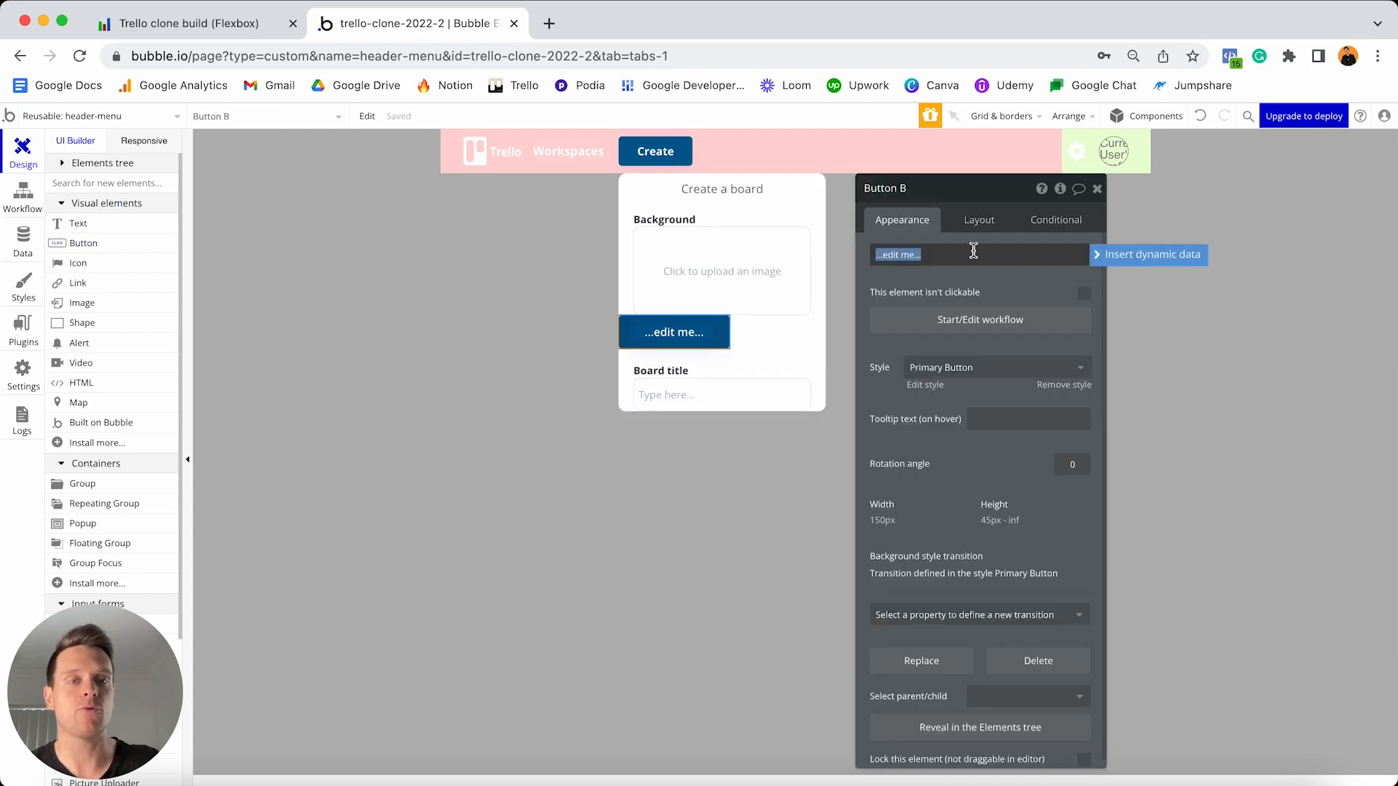
type("Create")
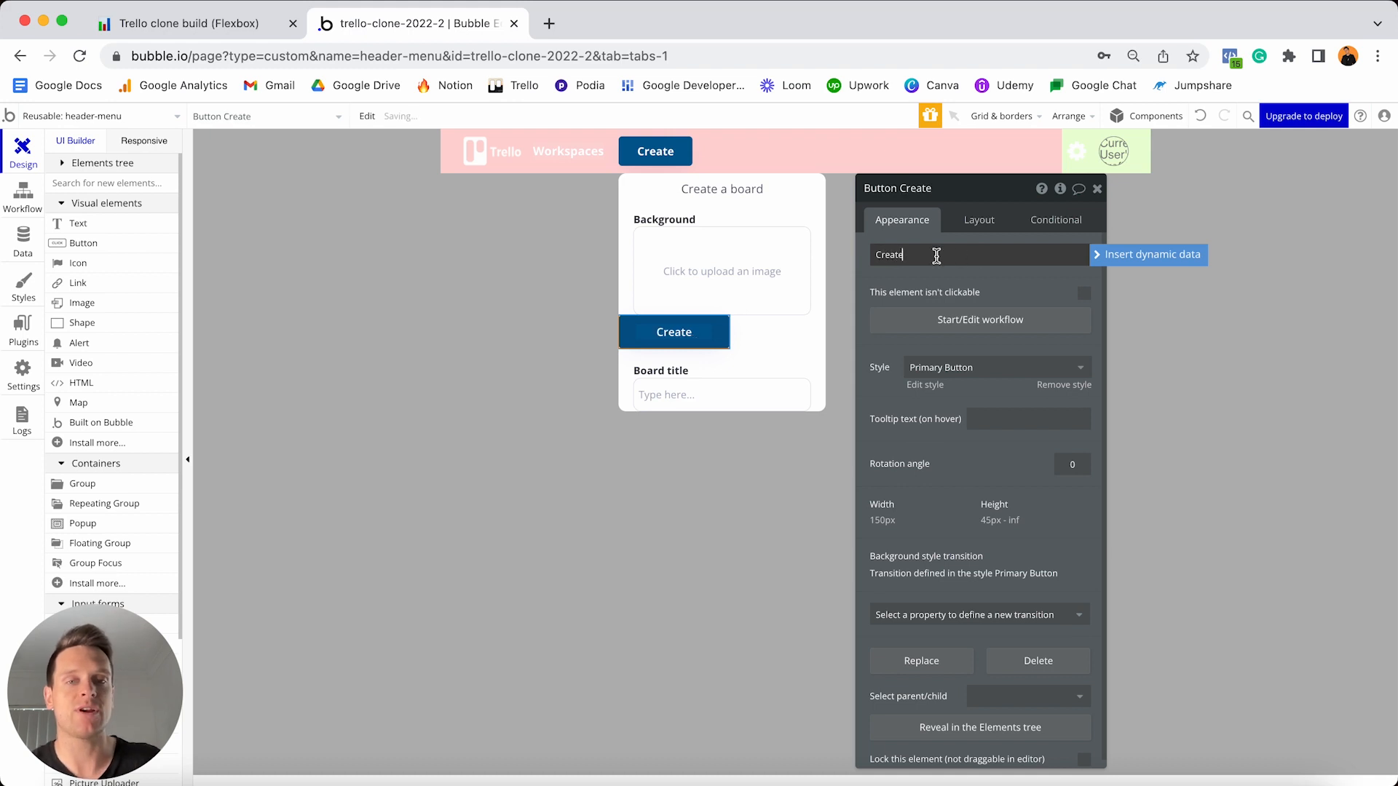
left_click(979, 222)
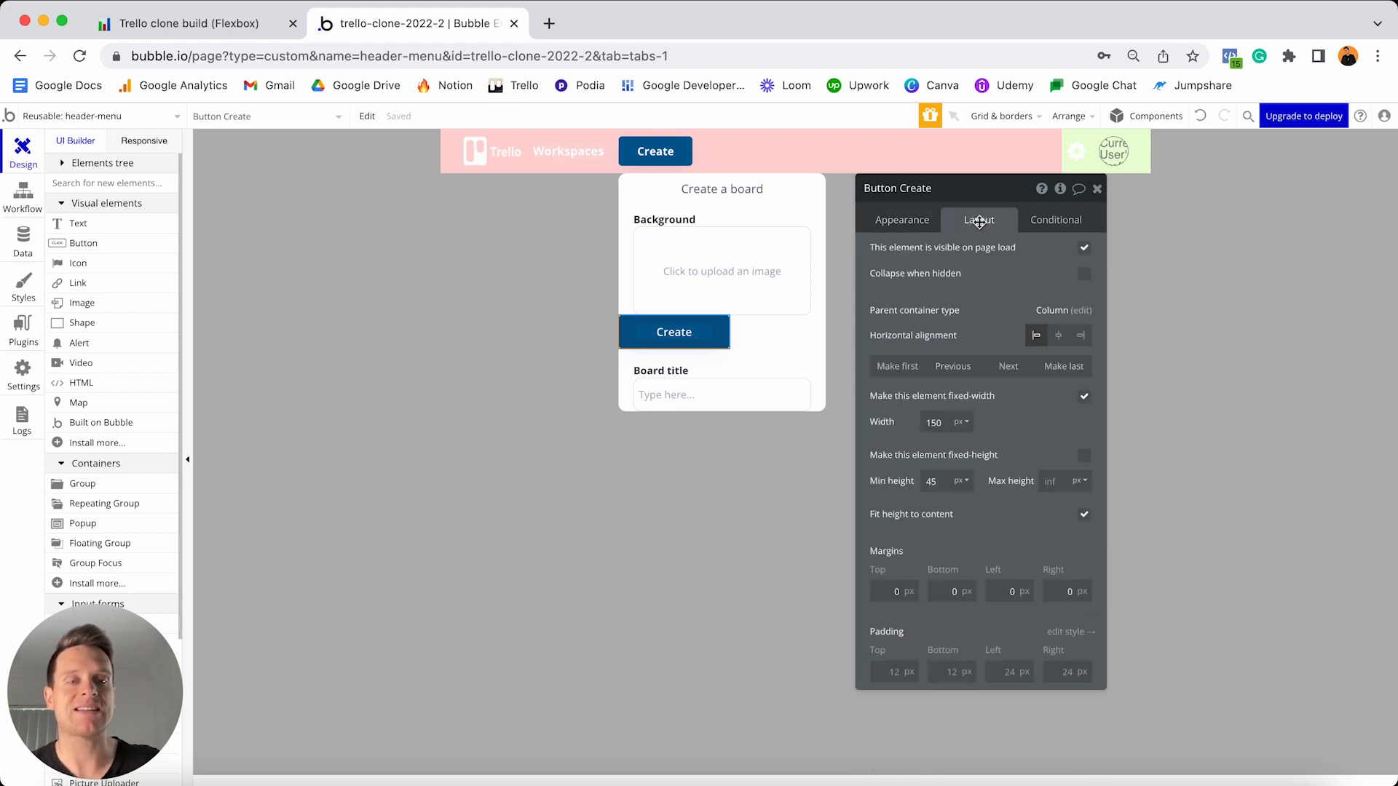
left_click(1063, 370)
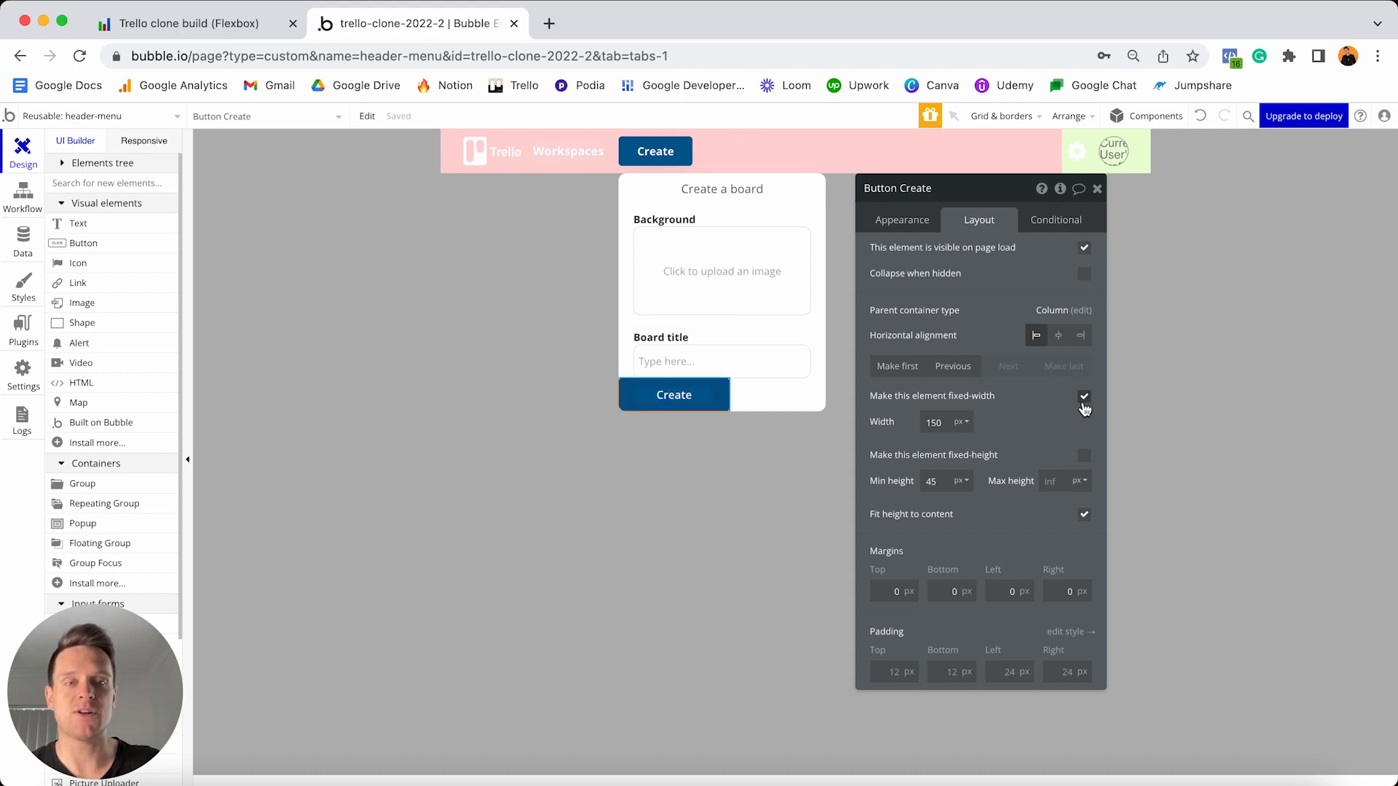
left_click(1084, 398)
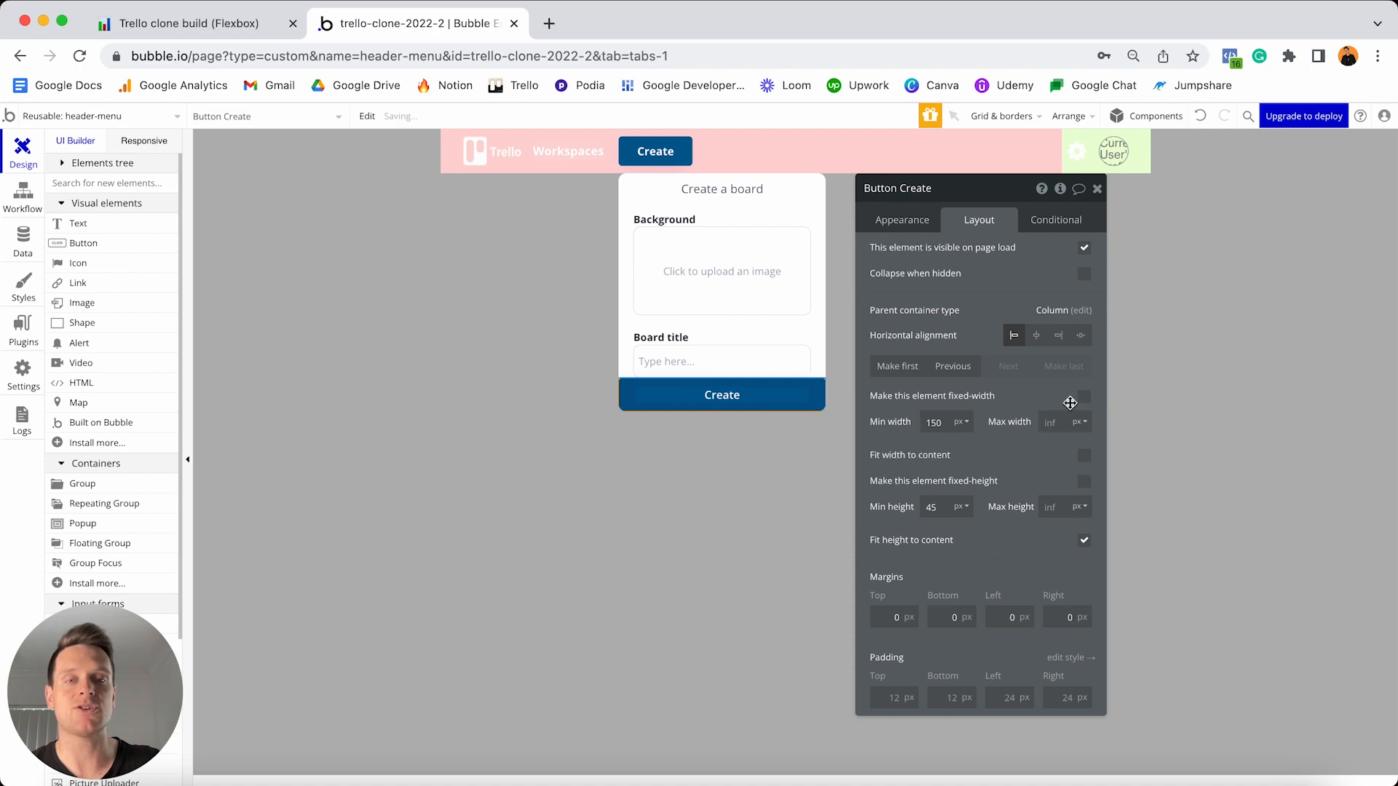
double_click(955, 423)
type("0")
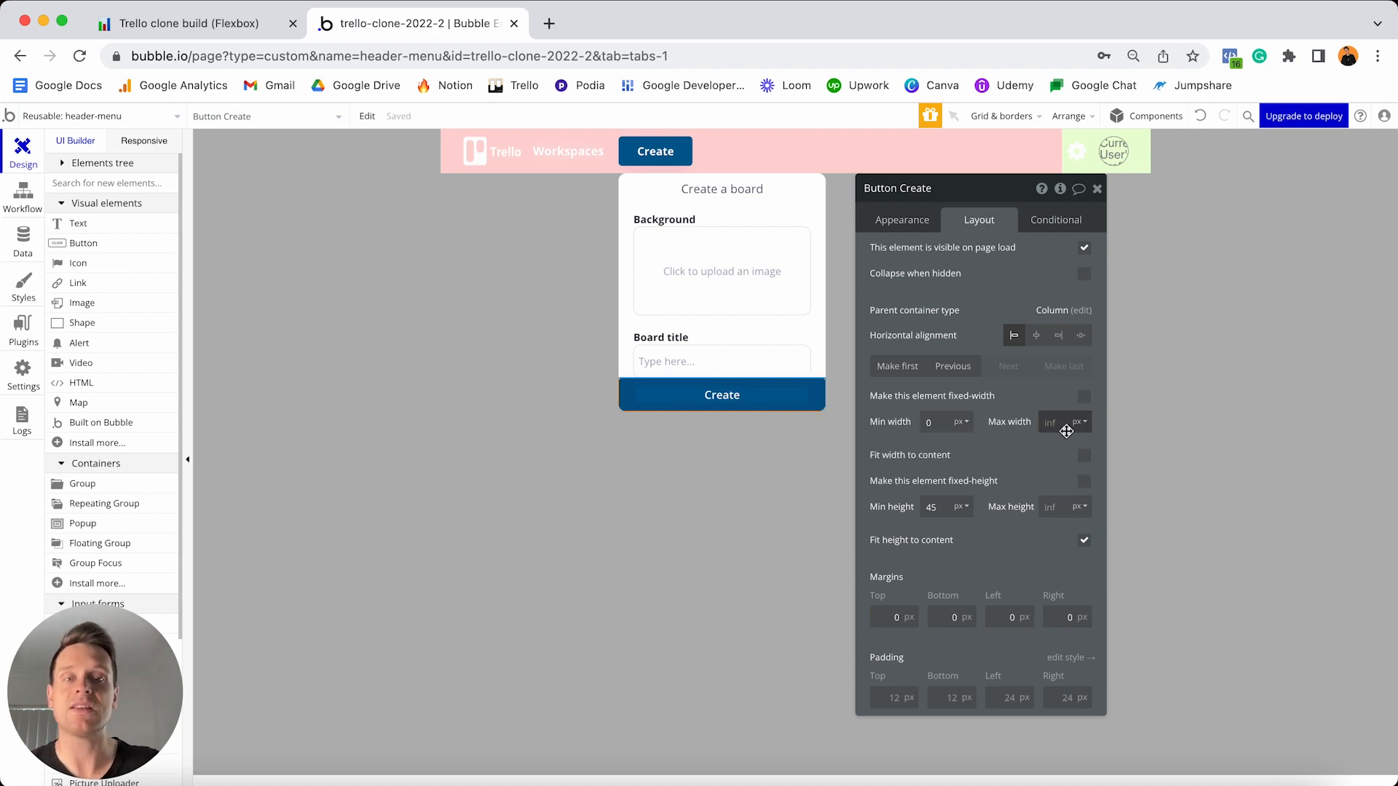
left_click(945, 506)
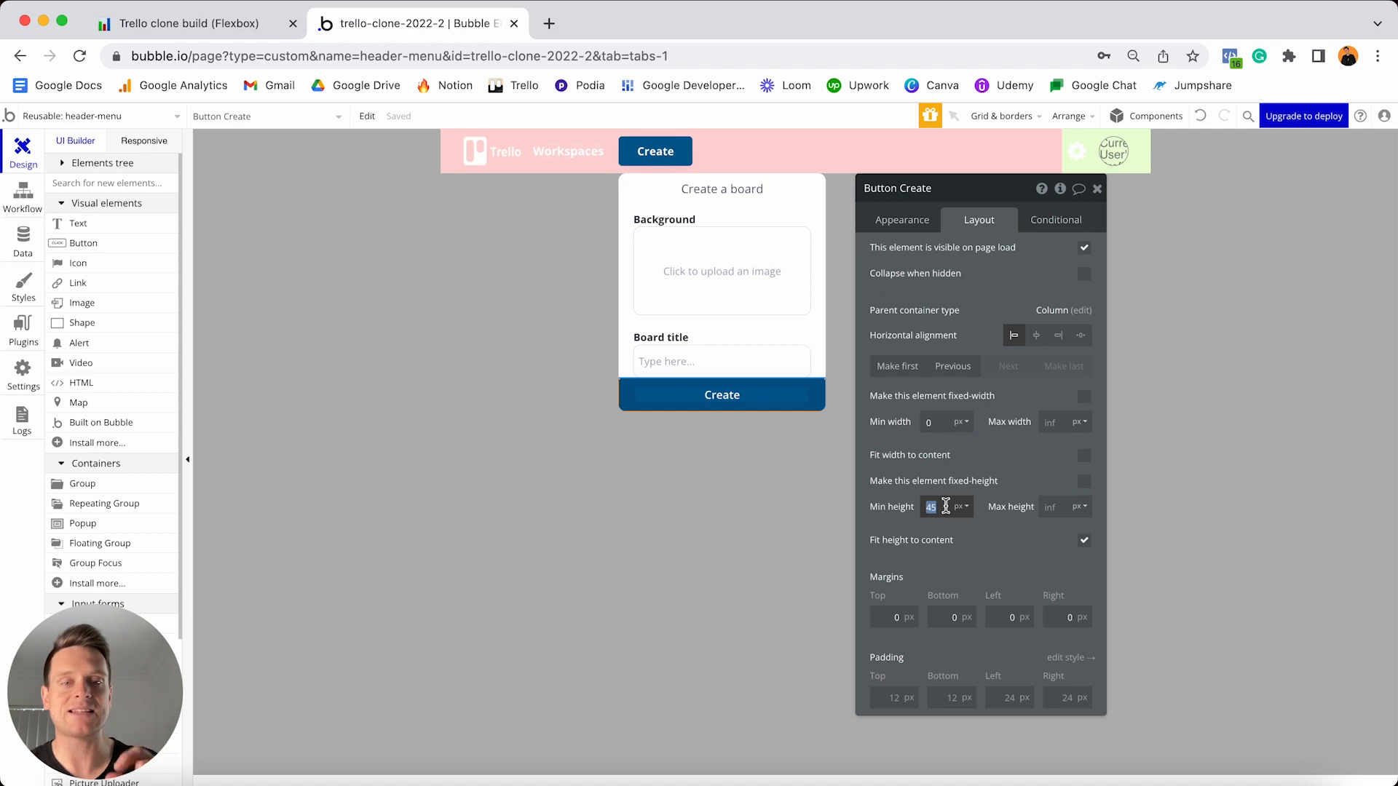
type("40")
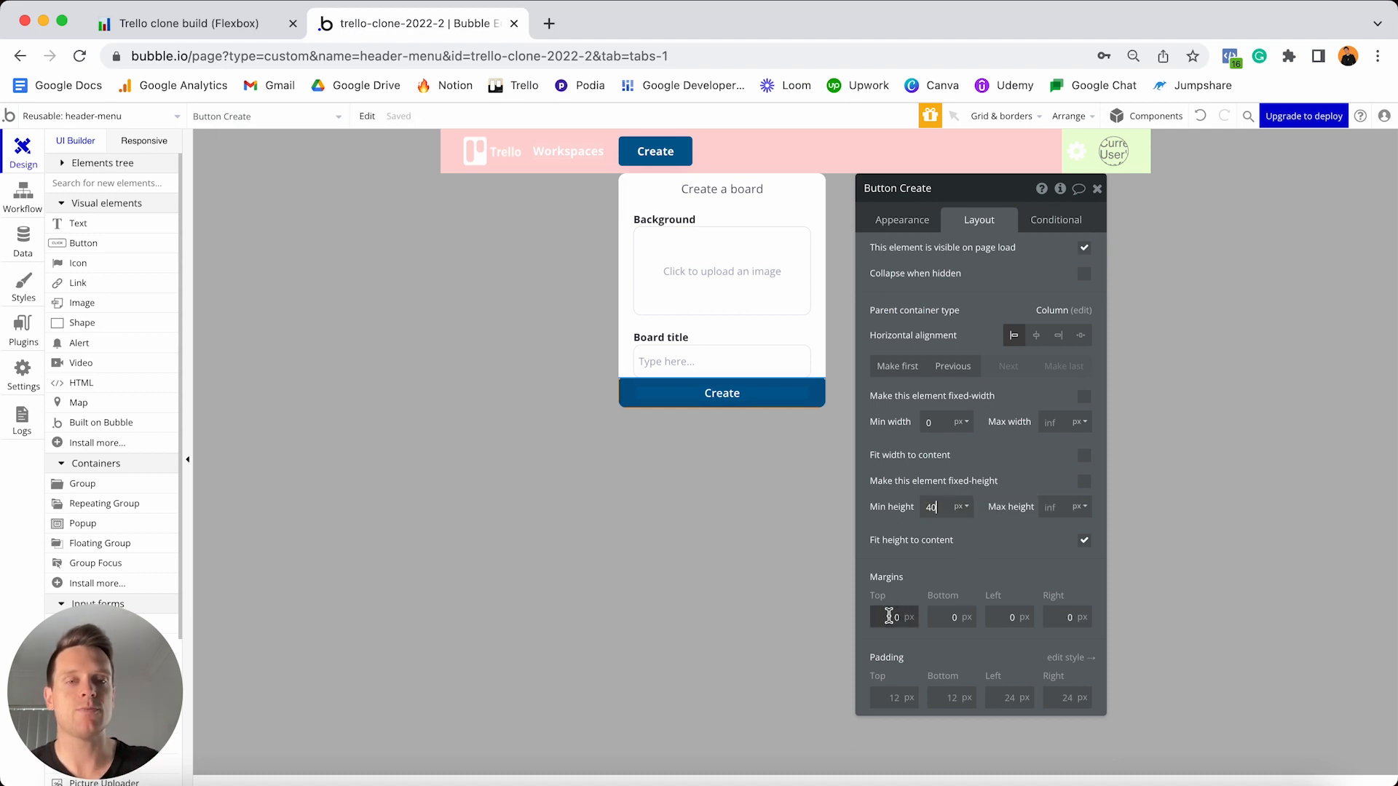
- Give the Create button 20px margins on top, bottom, left and right
left_click(888, 617)
type("2")
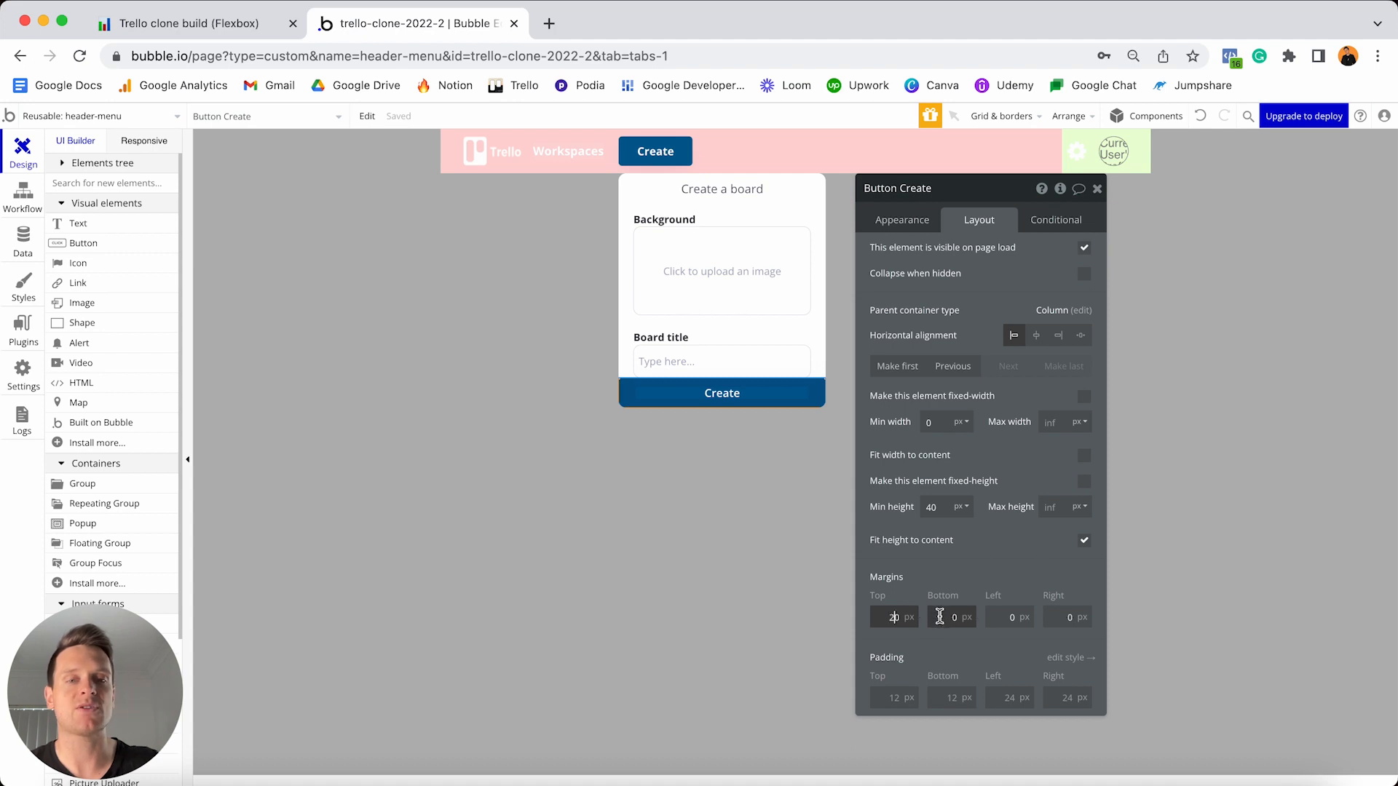
left_click(940, 616)
type("2")
left_click(1004, 616)
type("2")
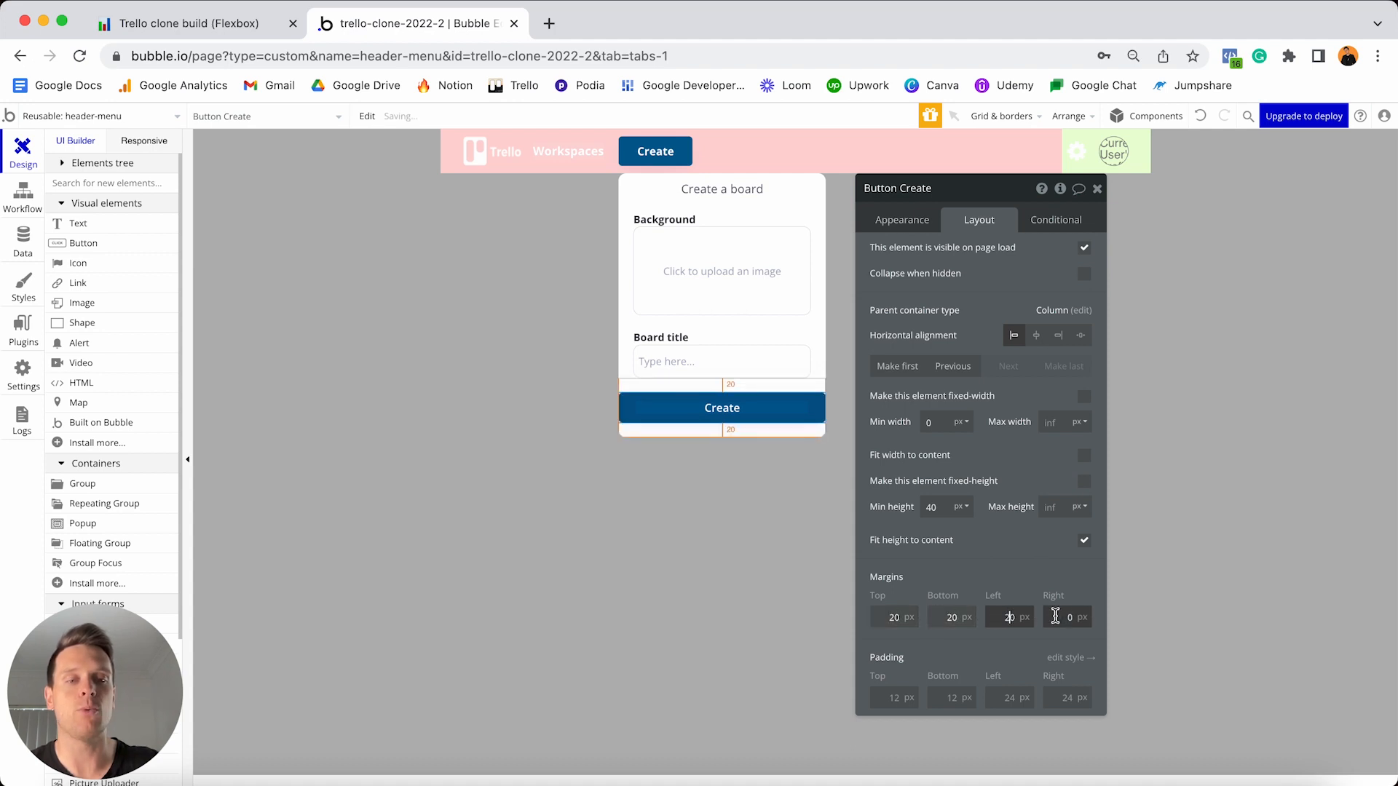
left_click(1055, 617)
type("2")
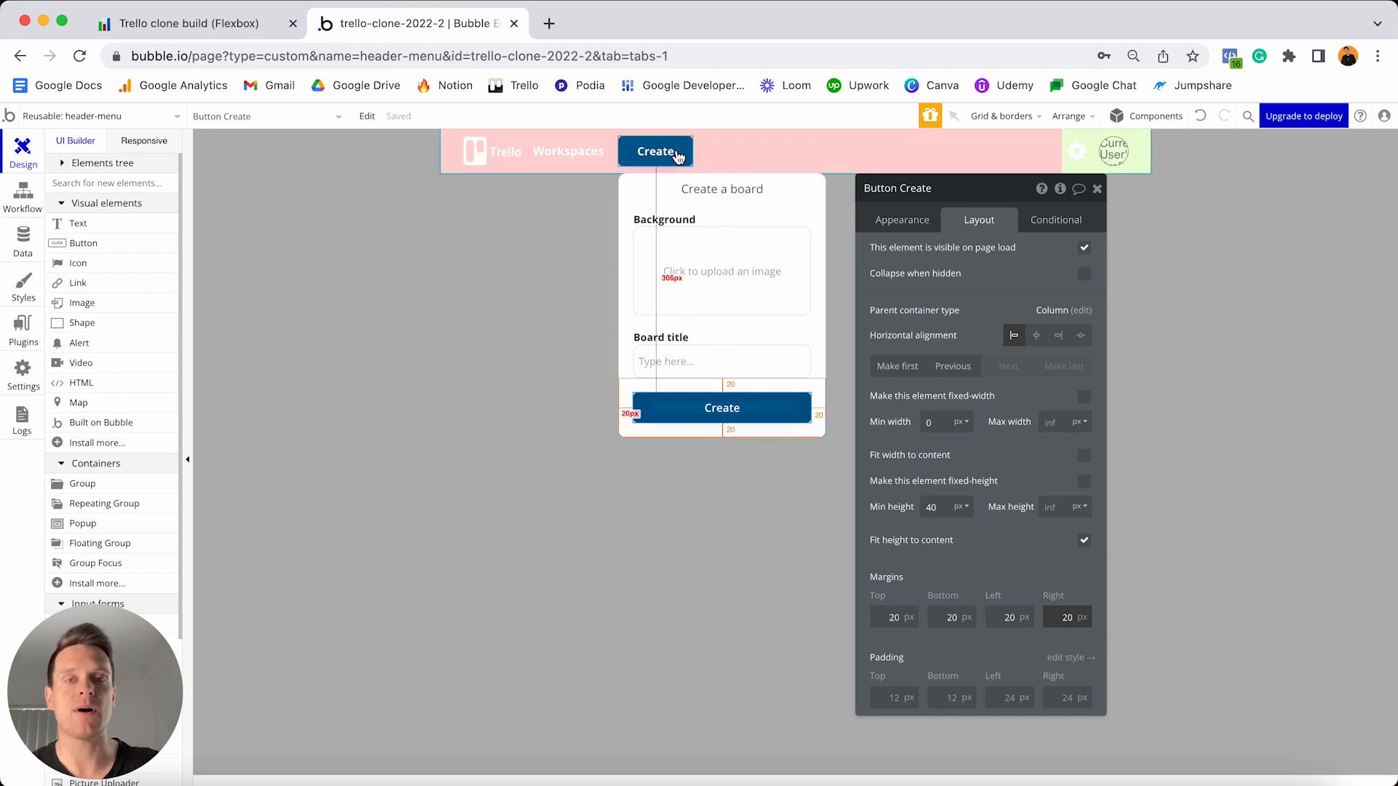
left_click(677, 158)
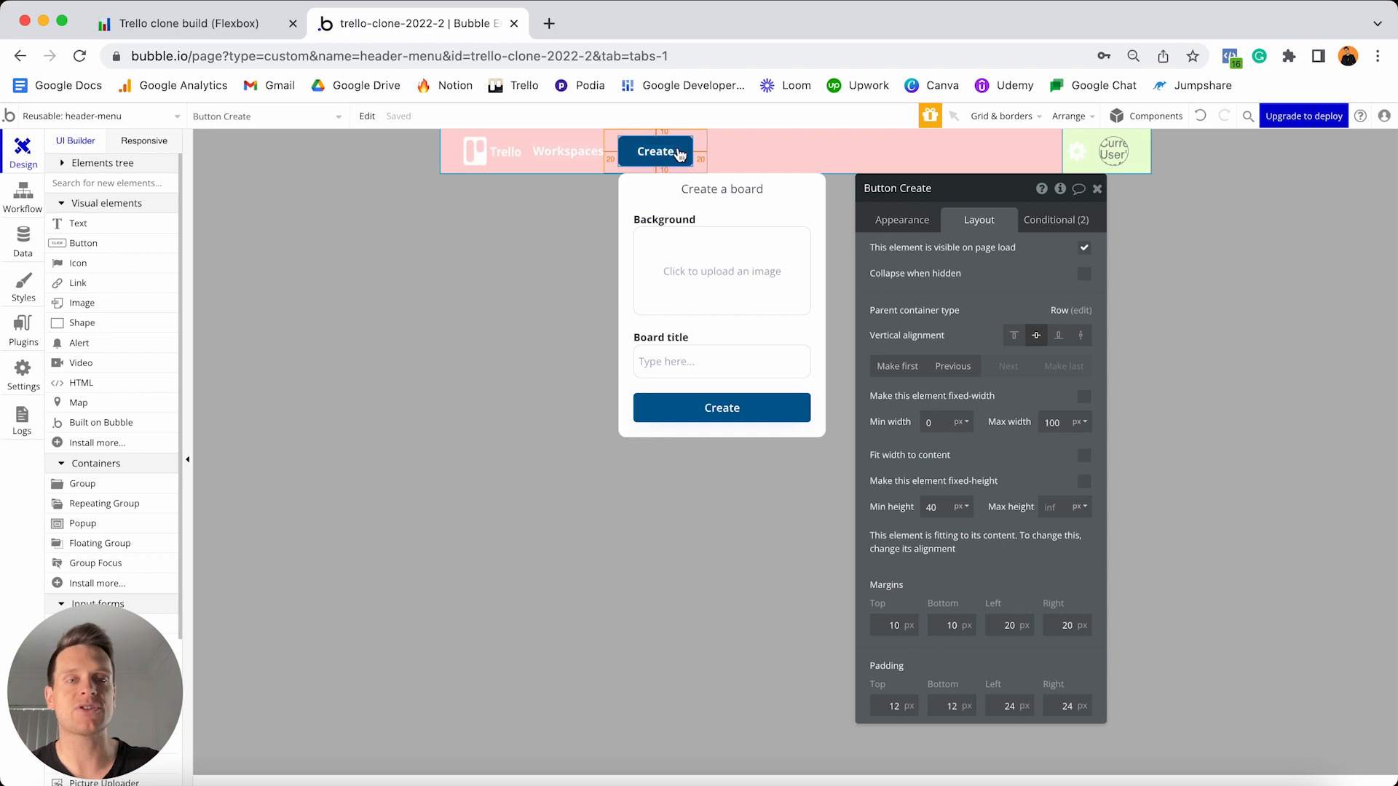
left_click(902, 221)
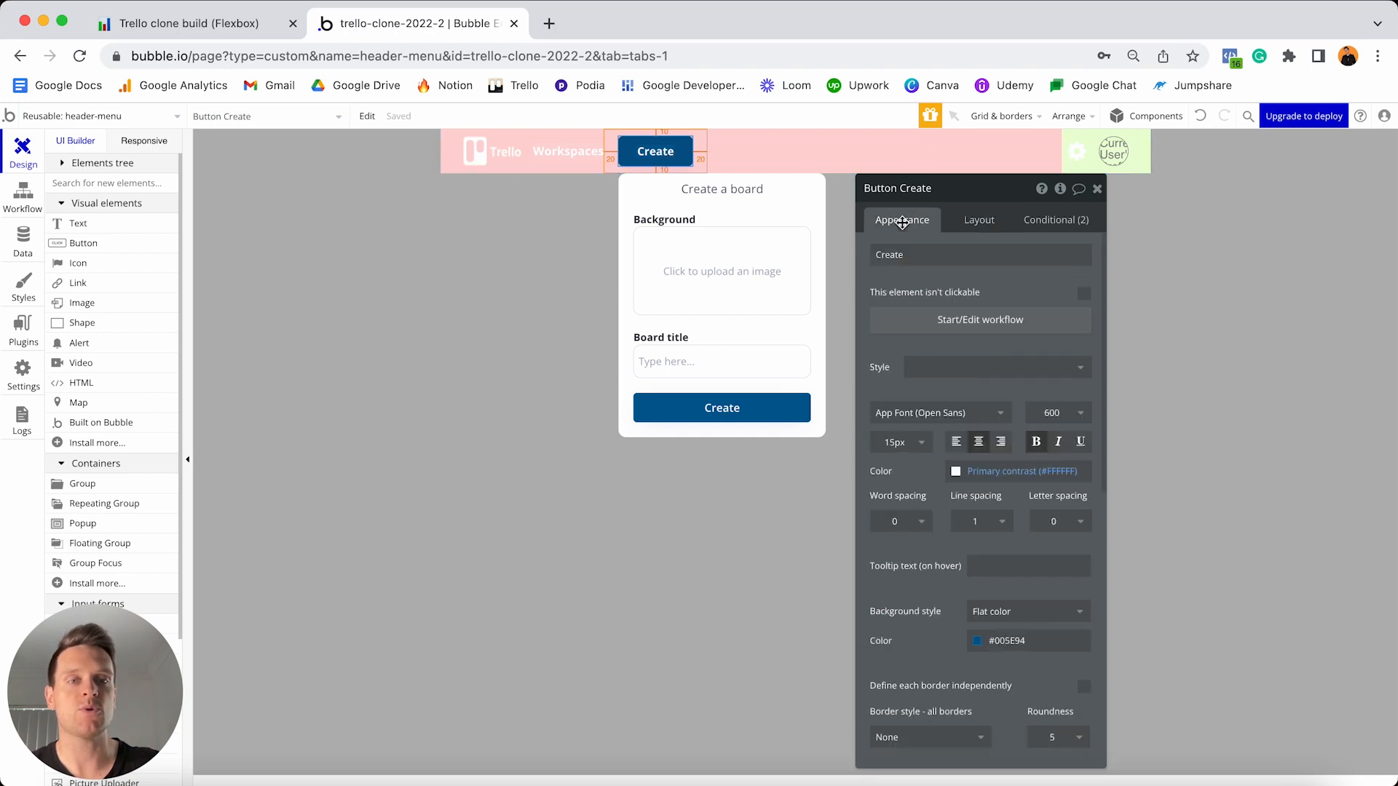
- Add a 'Toggle an element' action on GroupFocus - Create-board to the header Create button's click workflow
left_click(938, 331)
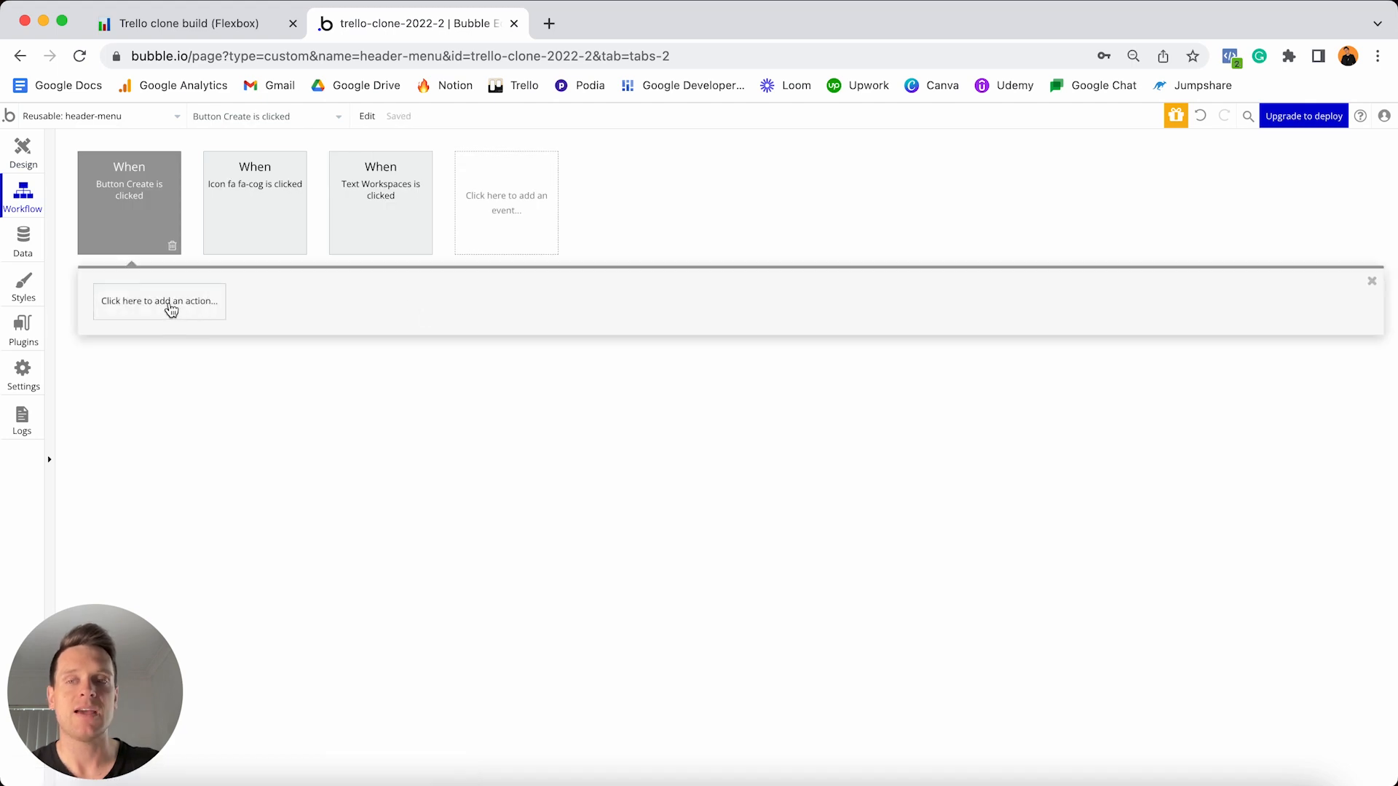
left_click(172, 308)
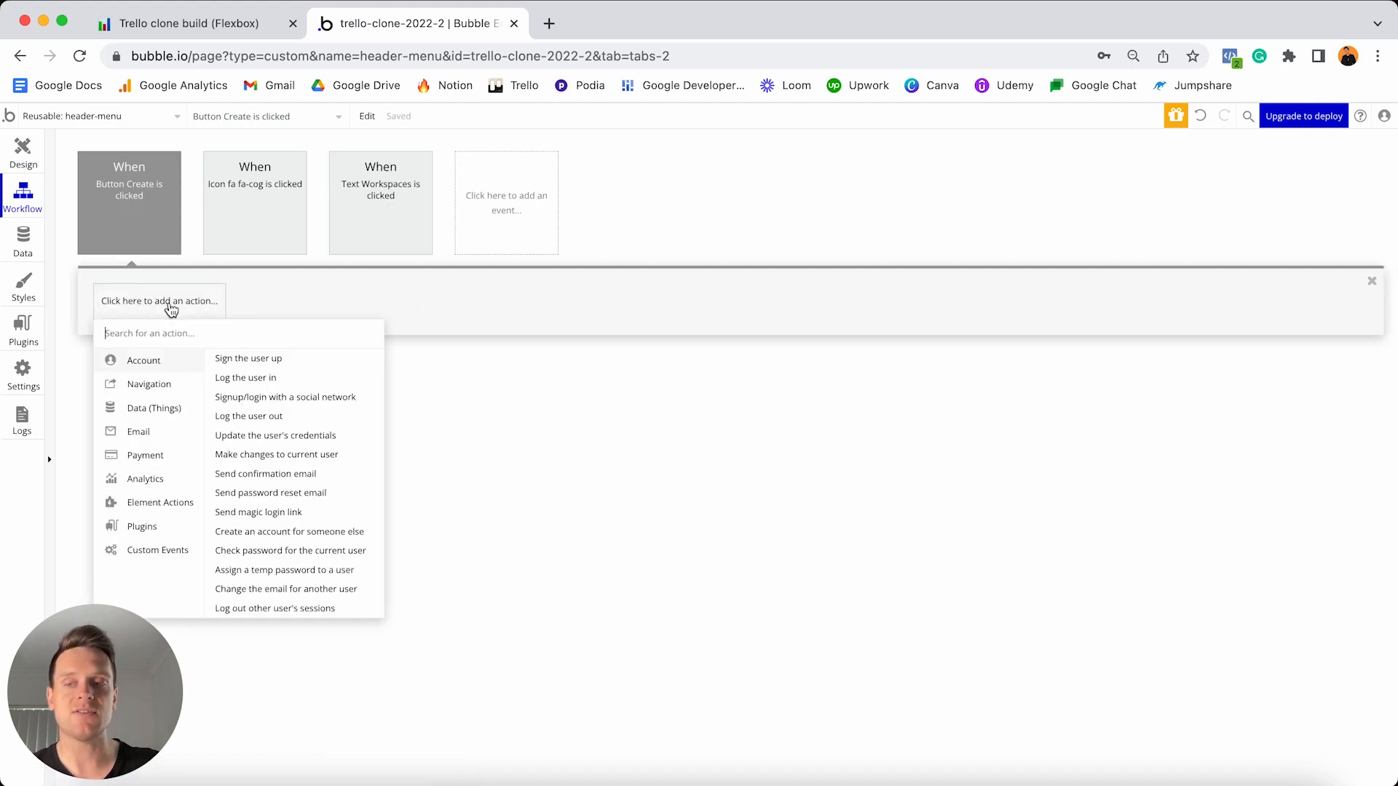
type("toggle")
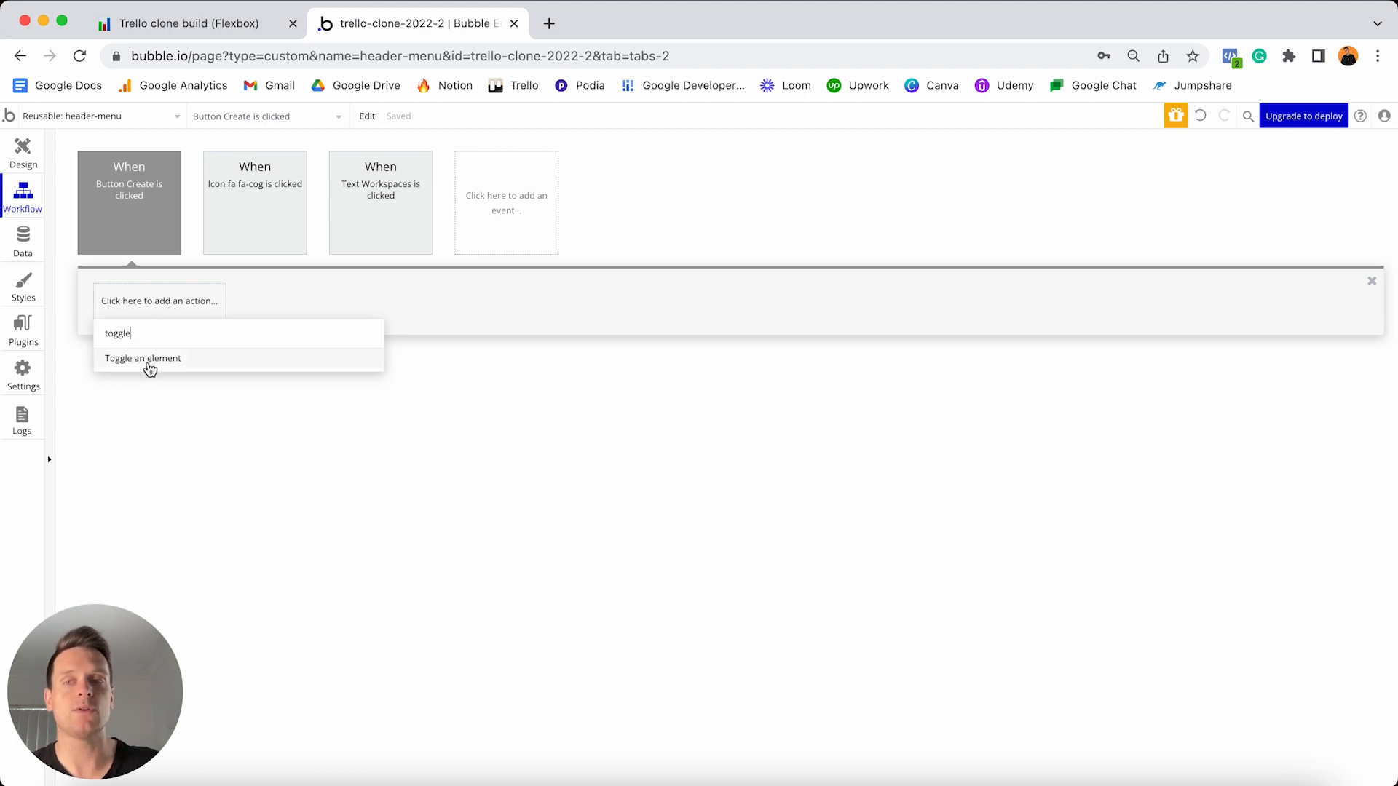
left_click(150, 361)
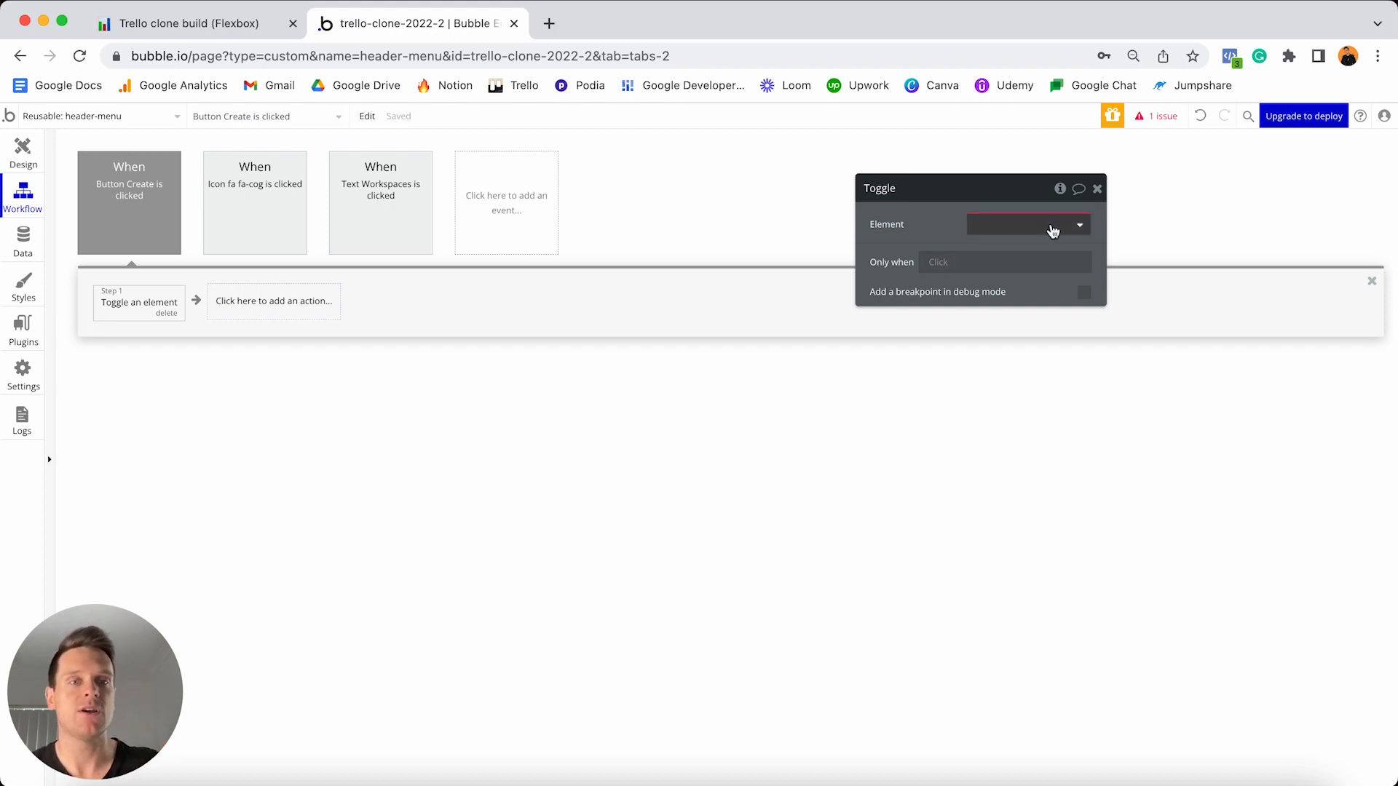
left_click(1051, 224)
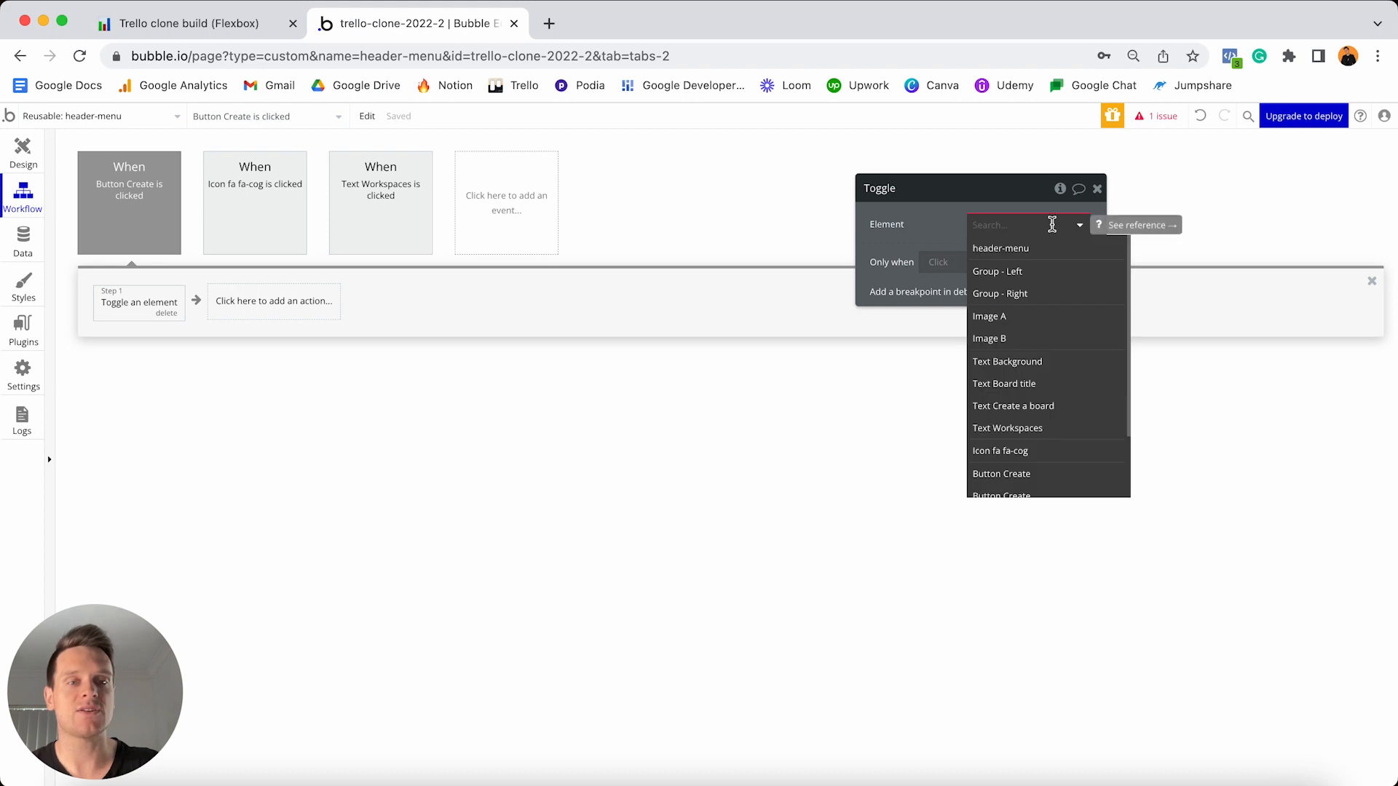
type("focus")
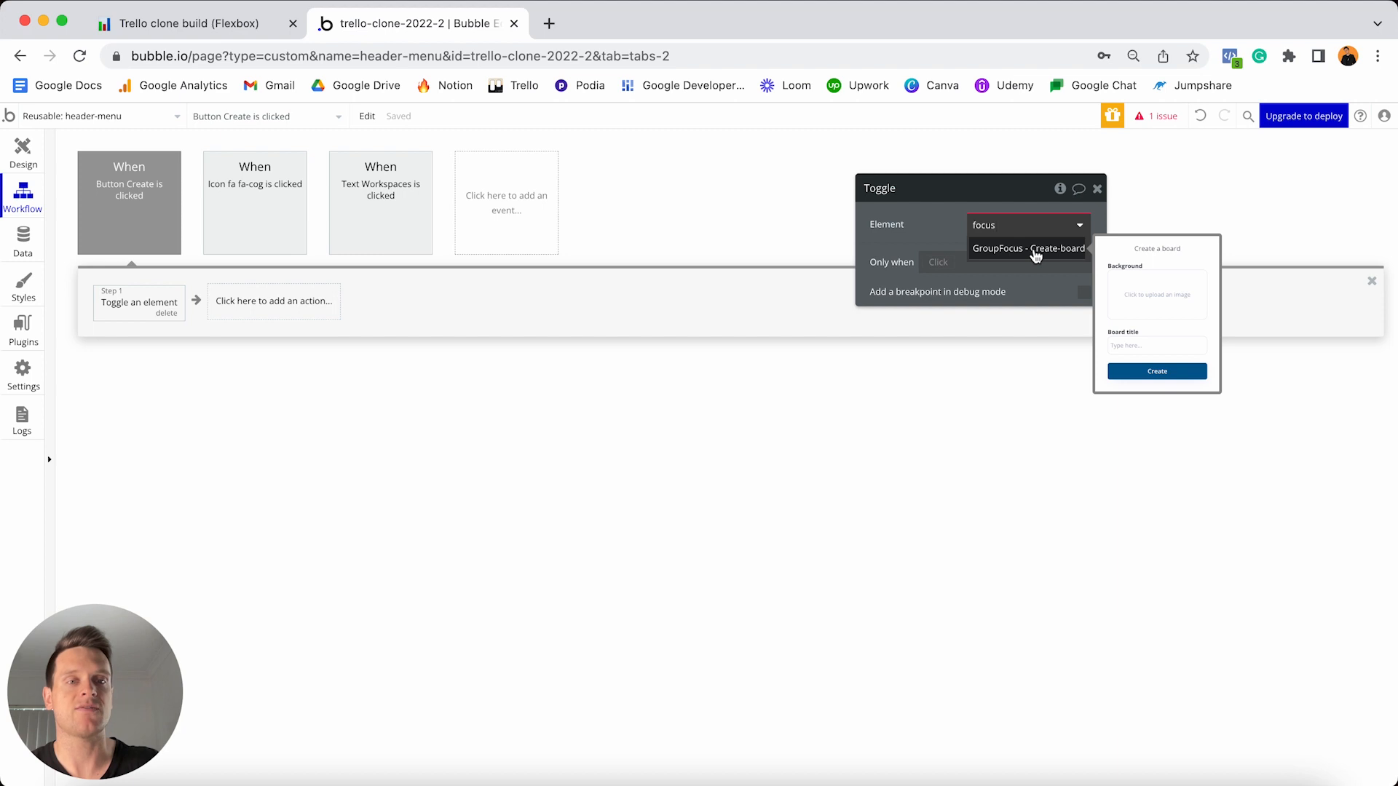
left_click(1035, 249)
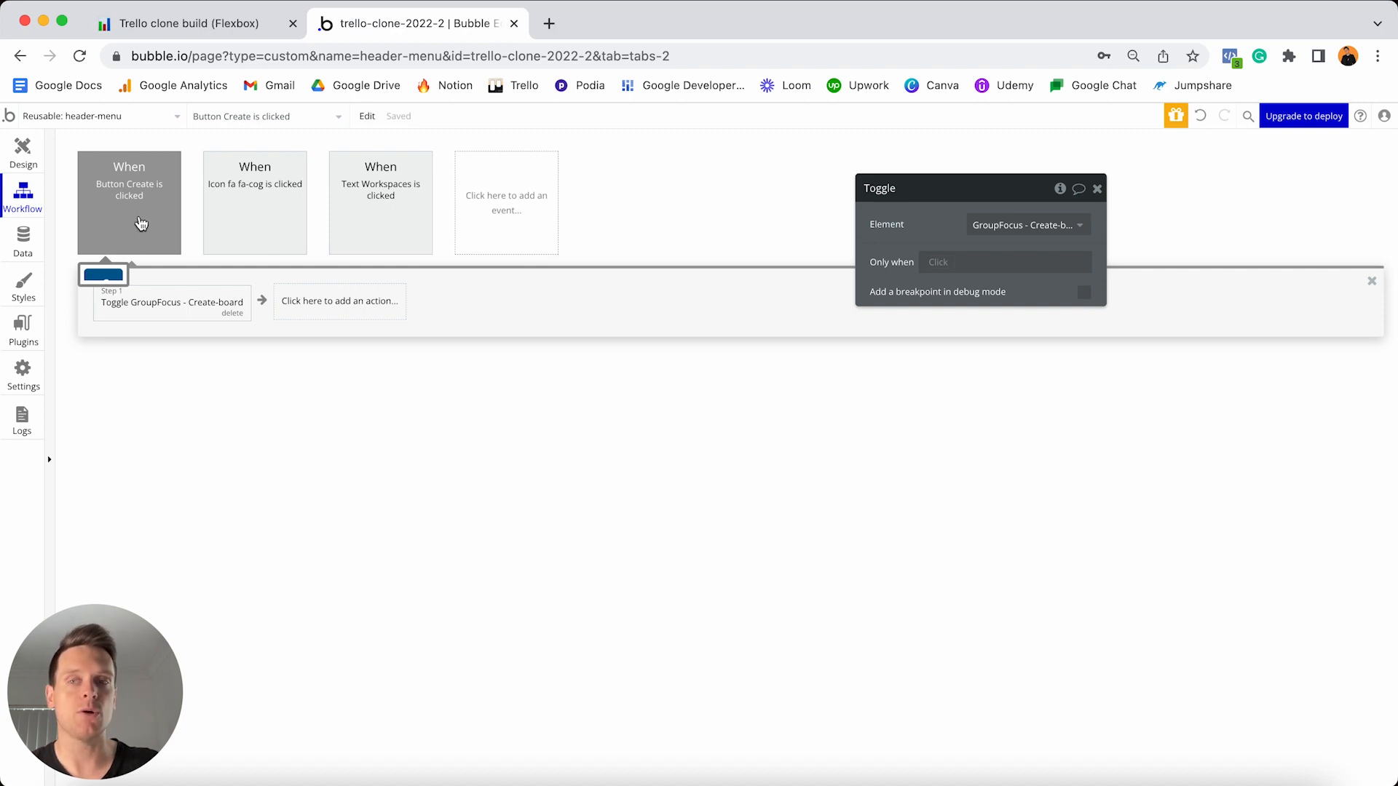
- Set the click event's colour to Blue and return to the Design view
left_click(141, 223)
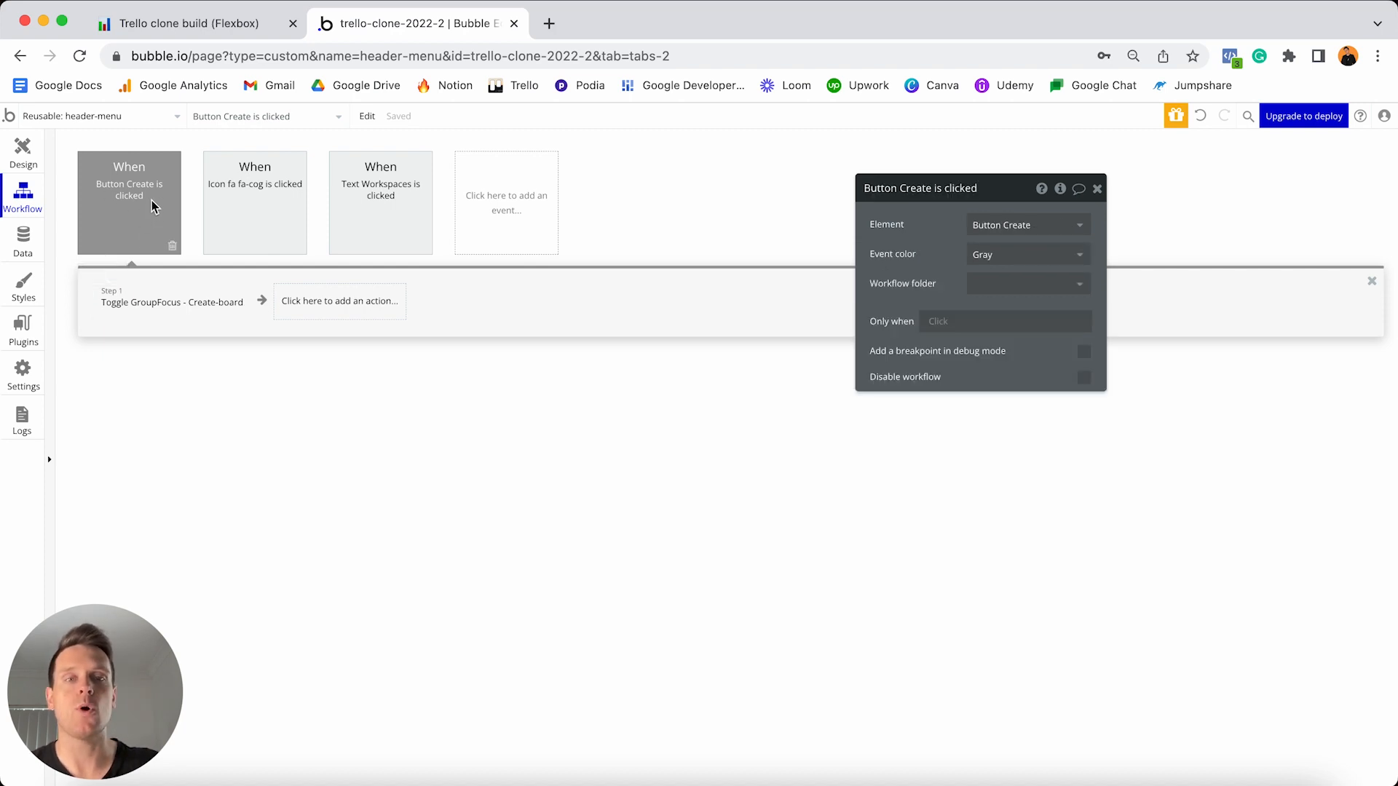
left_click(997, 254)
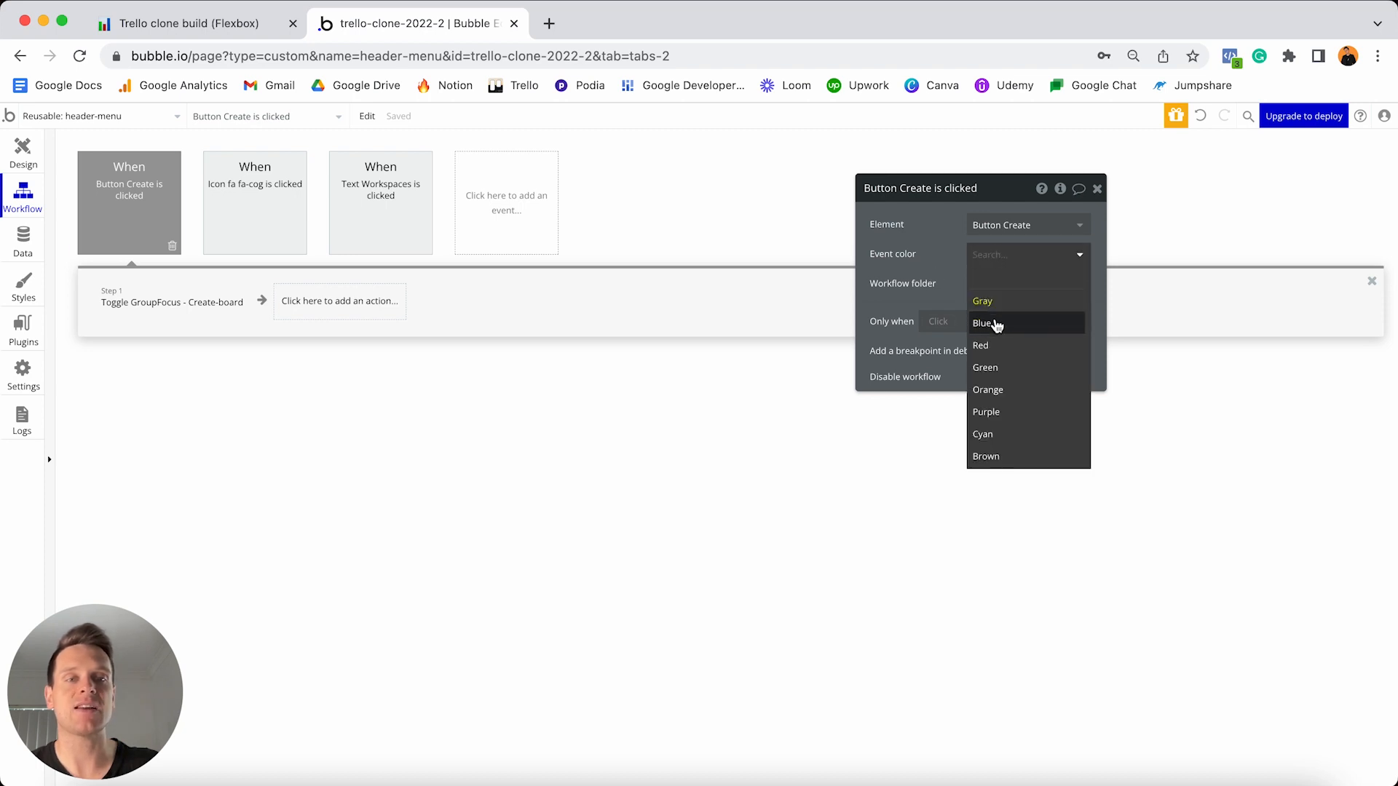
left_click(997, 324)
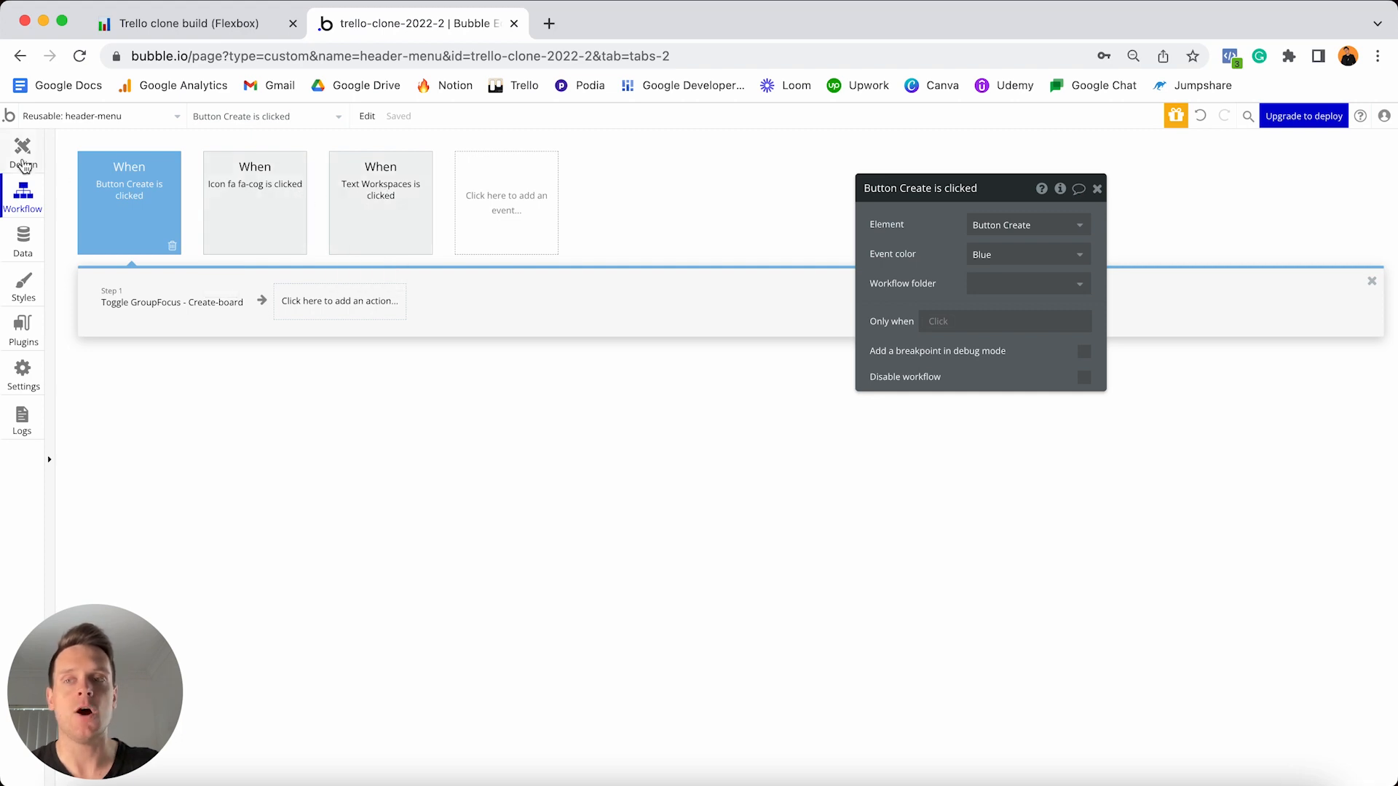
left_click(23, 155)
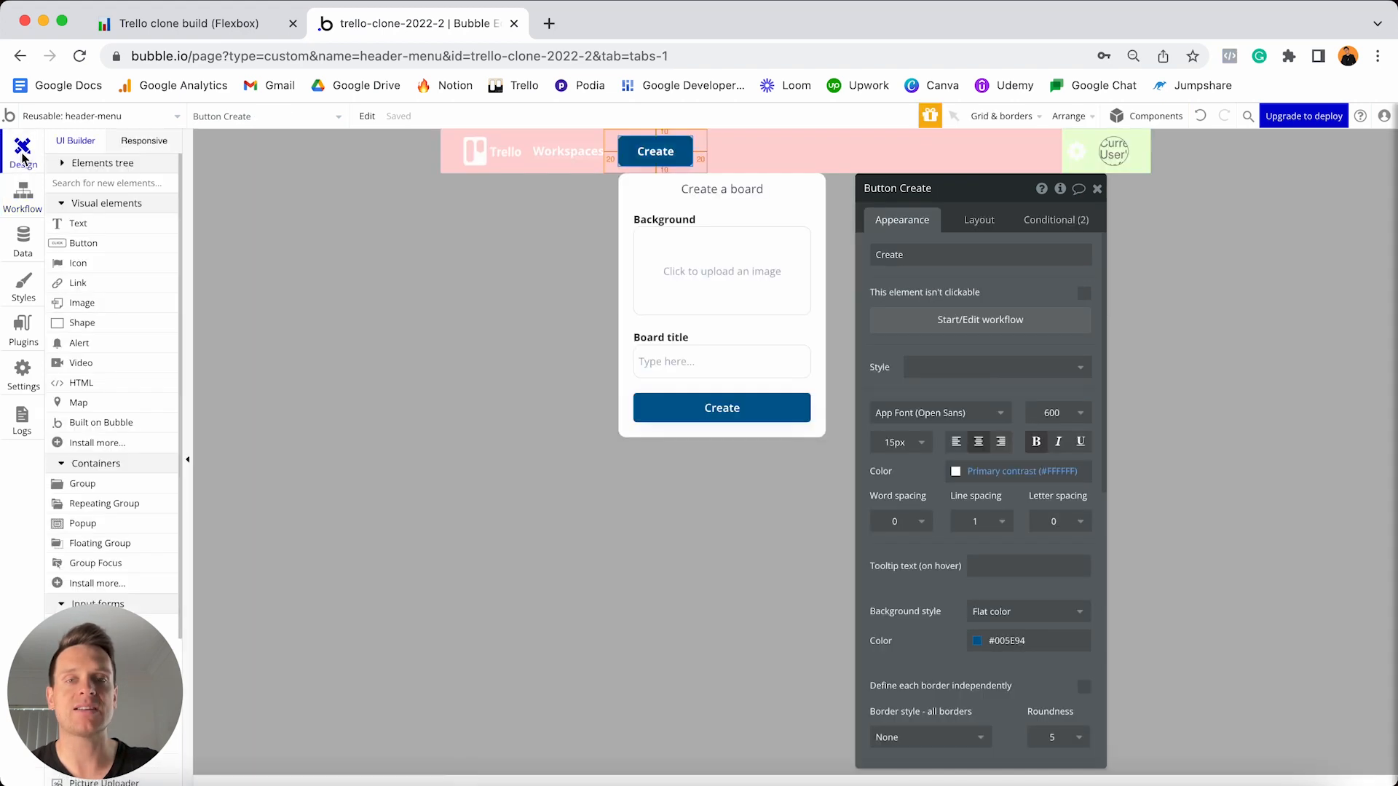
- Create a click workflow for the popup's Create button and begin adding an action
left_click(726, 410)
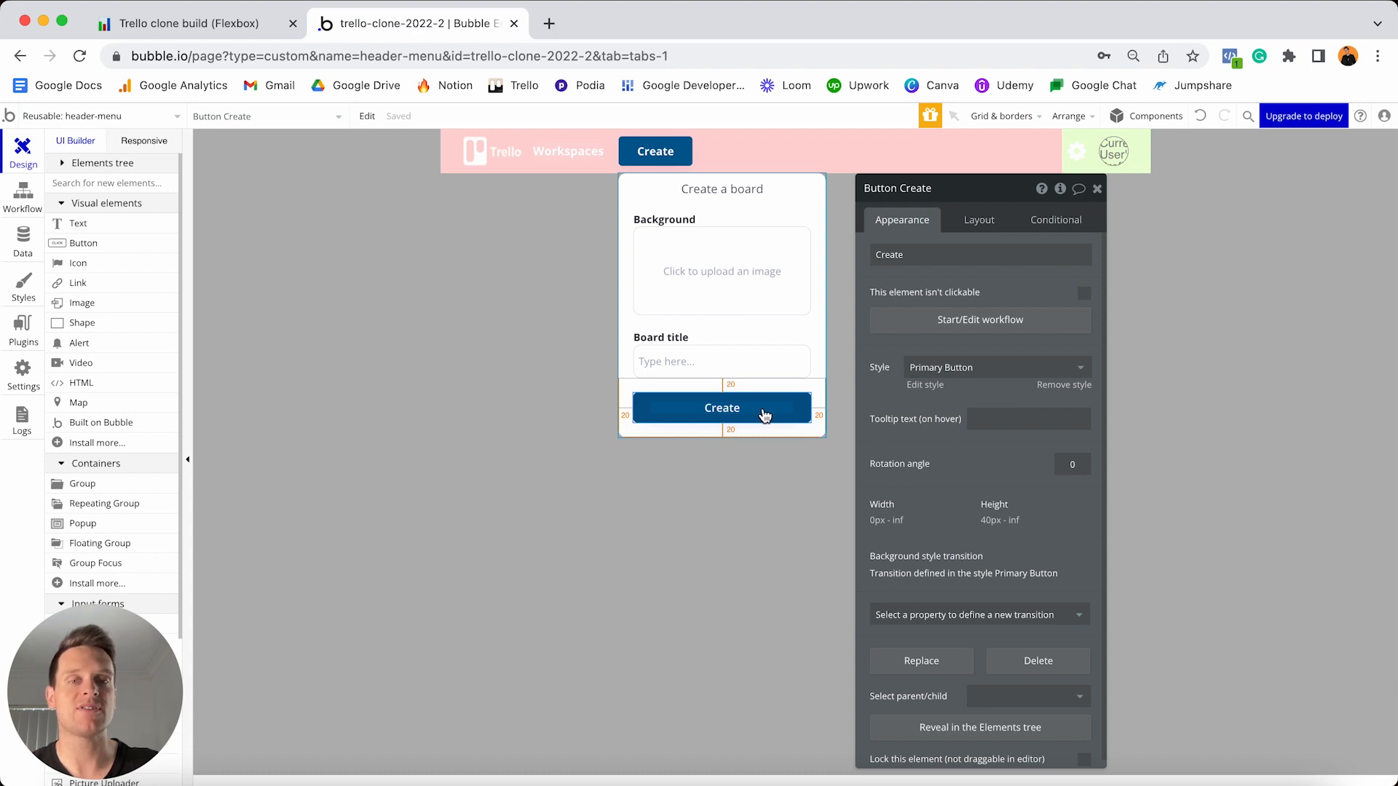
left_click(948, 325)
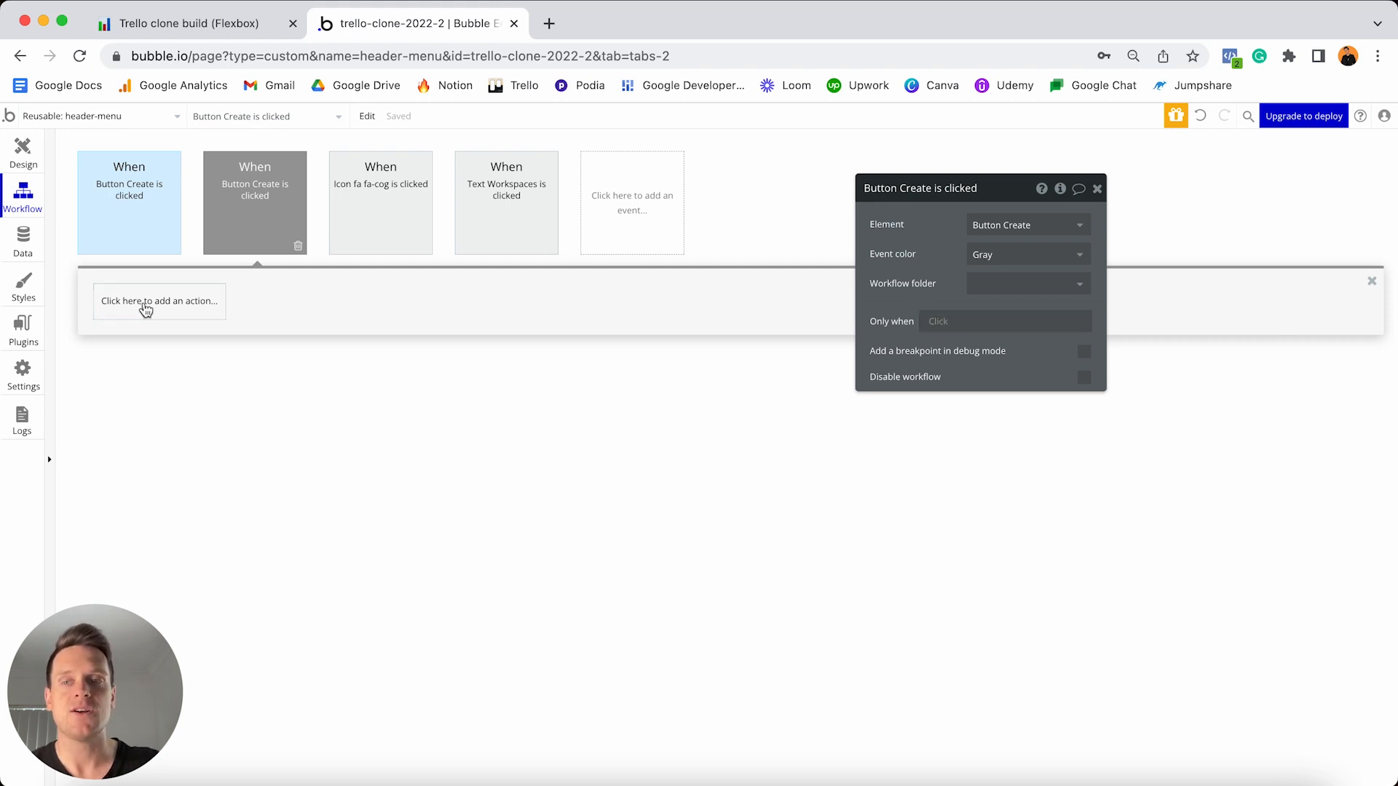
left_click(145, 308)
- Add a Create a new Board action with Featured-image taken from the Board-background uploader's value
mouse_move(133, 409)
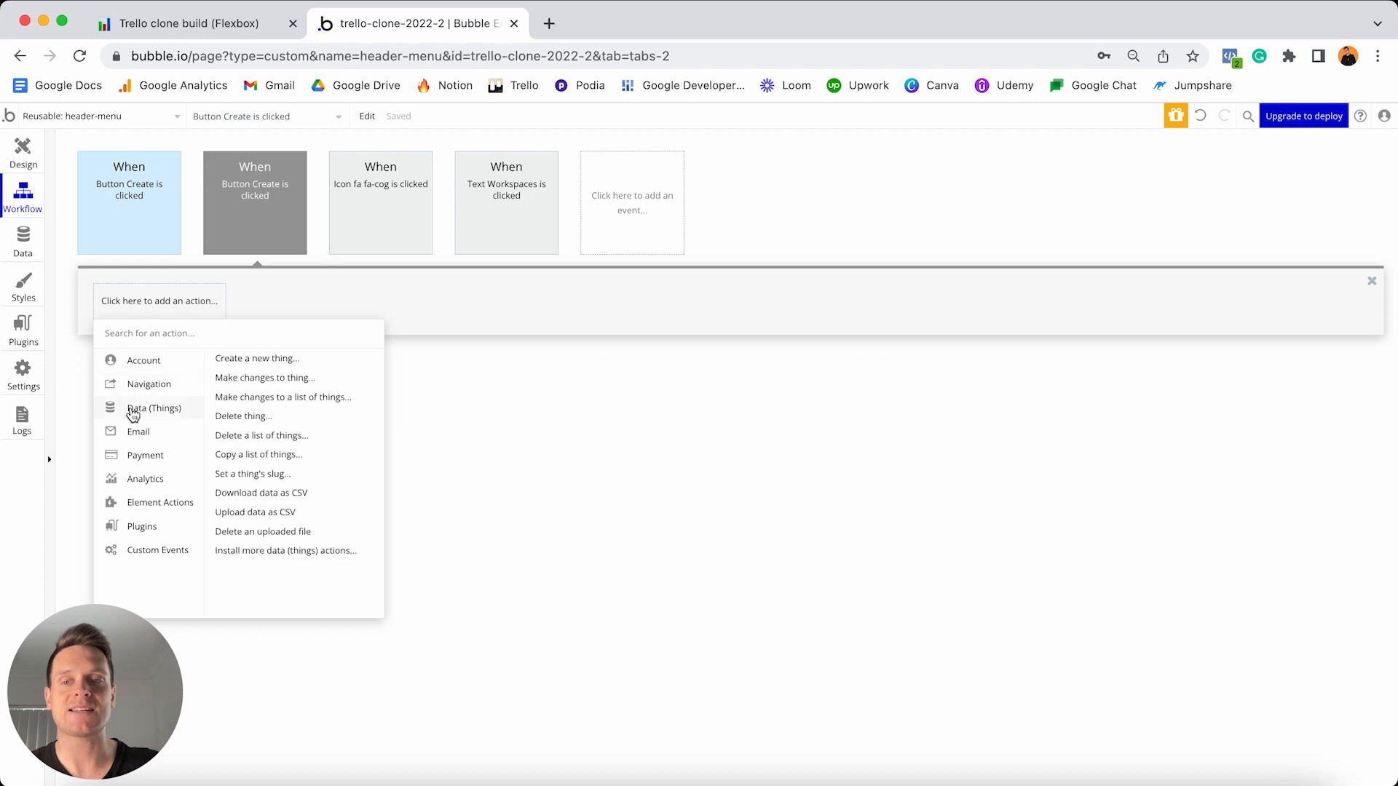
left_click(256, 358)
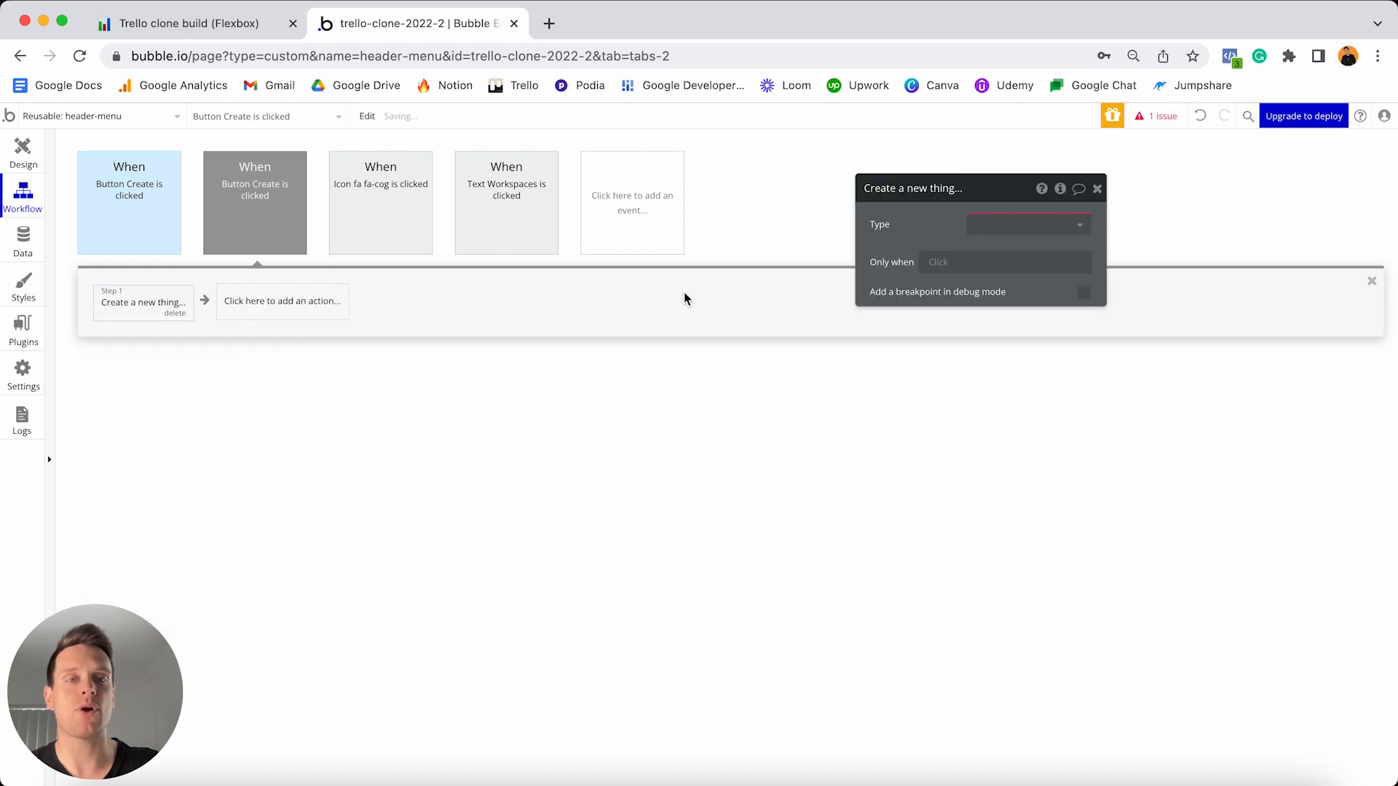
left_click(1028, 224)
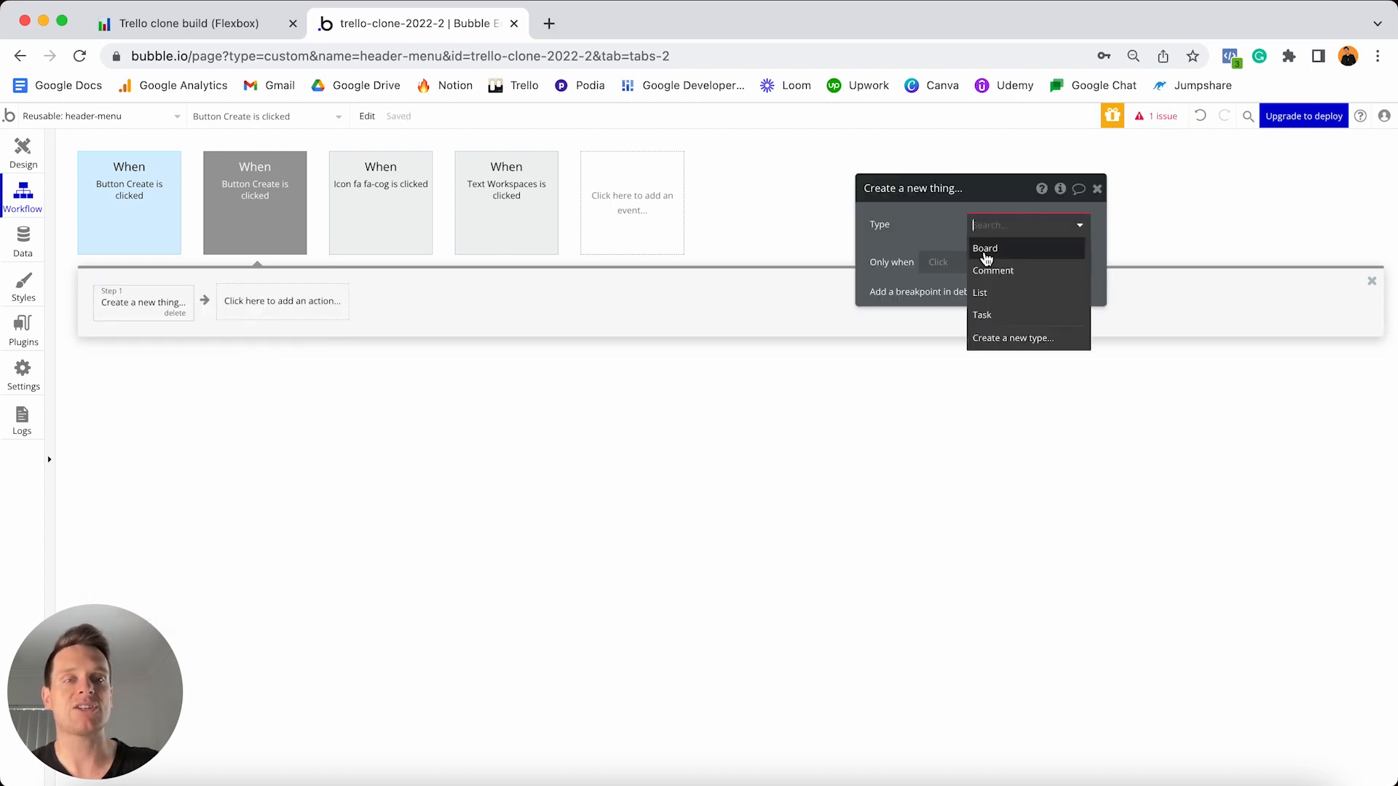
left_click(1005, 250)
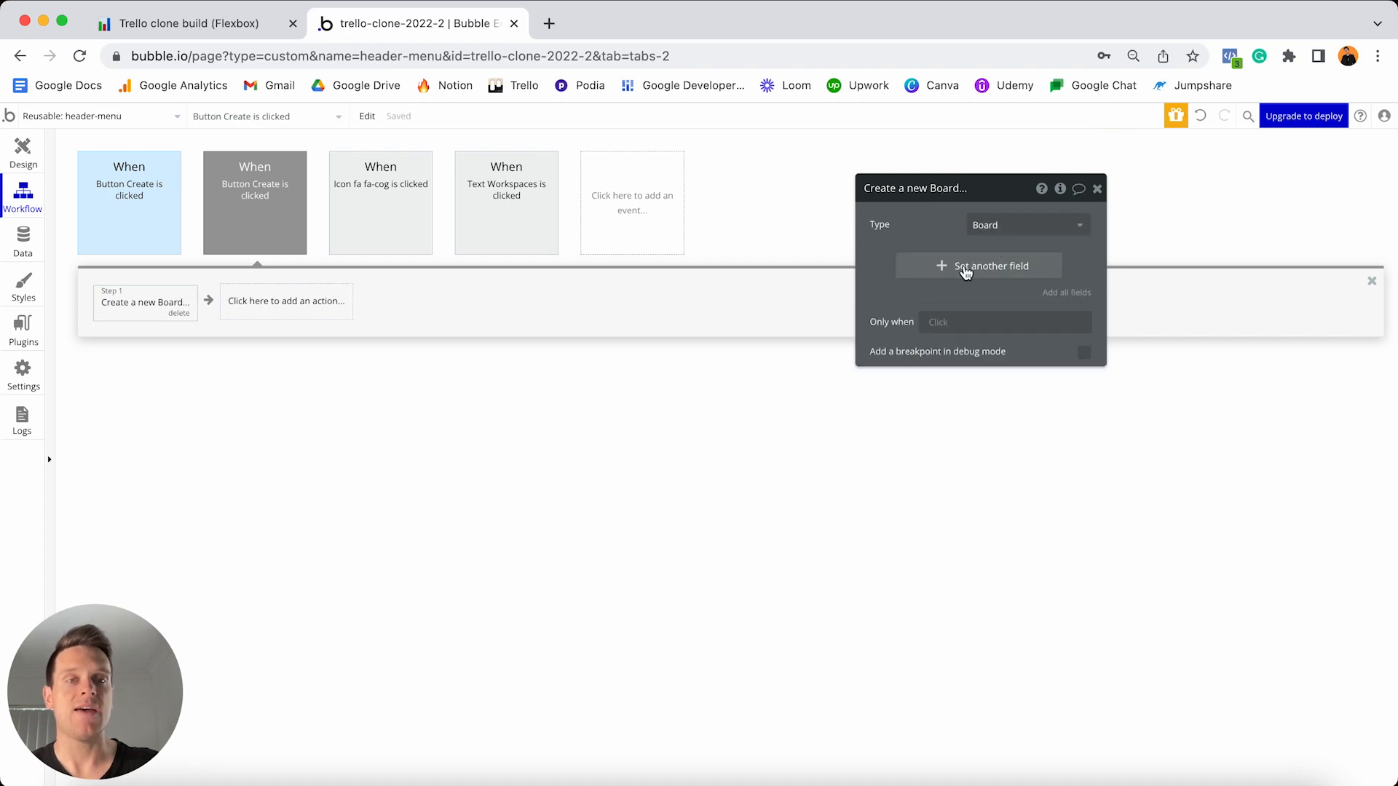
left_click(975, 266)
left_click(883, 266)
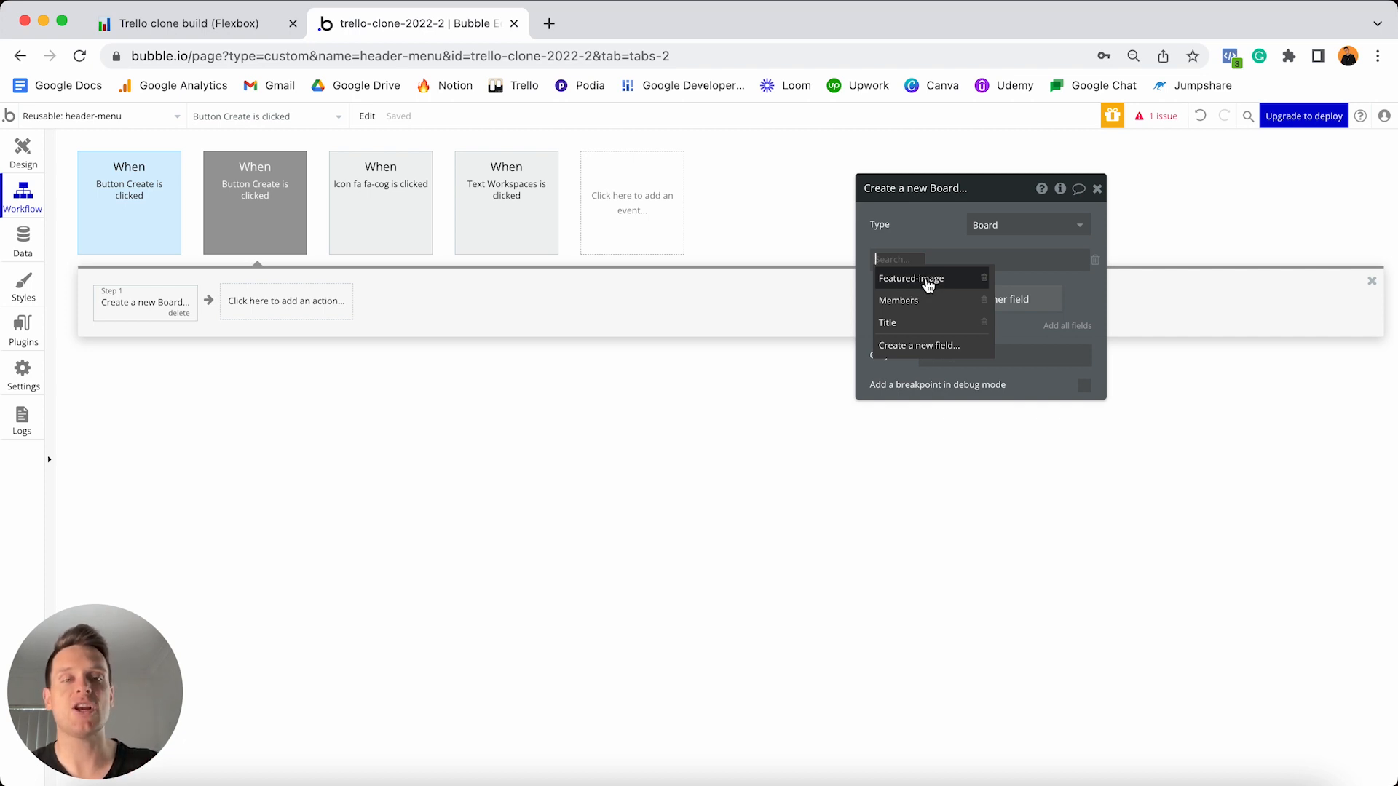
left_click(928, 281)
left_click(974, 261)
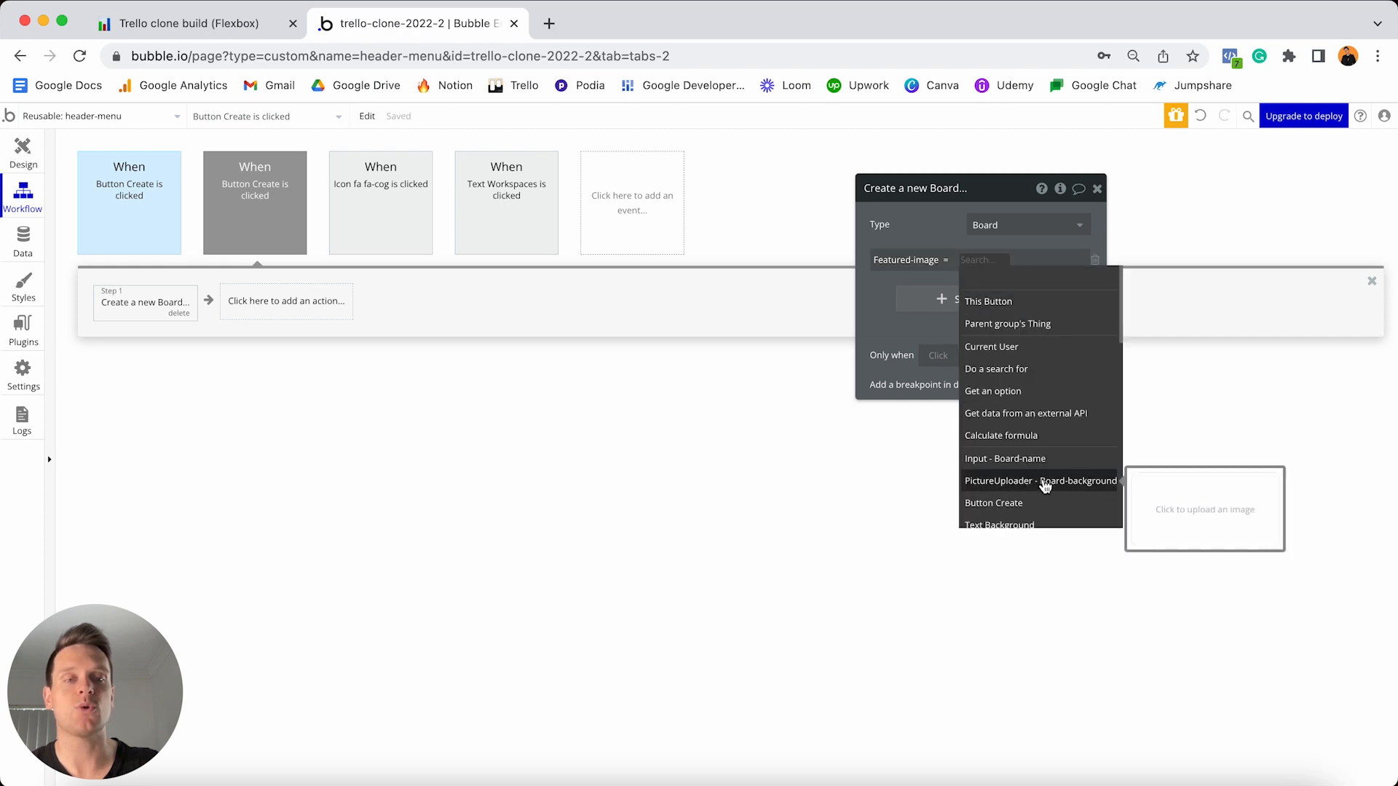
left_click(1045, 482)
left_click(983, 295)
- Set the new Board's Title from the Board-name input and add Current User to Members
left_click(903, 312)
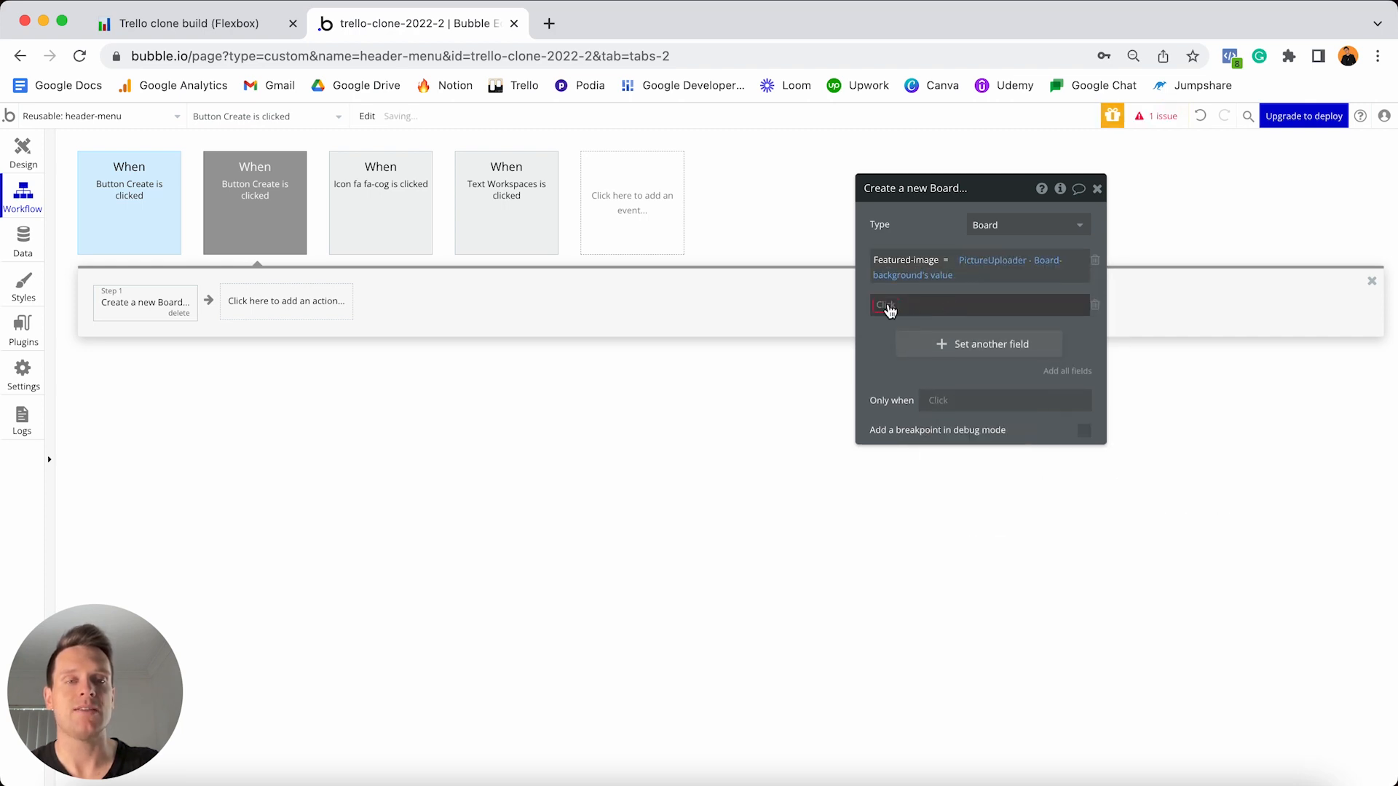
left_click(899, 367)
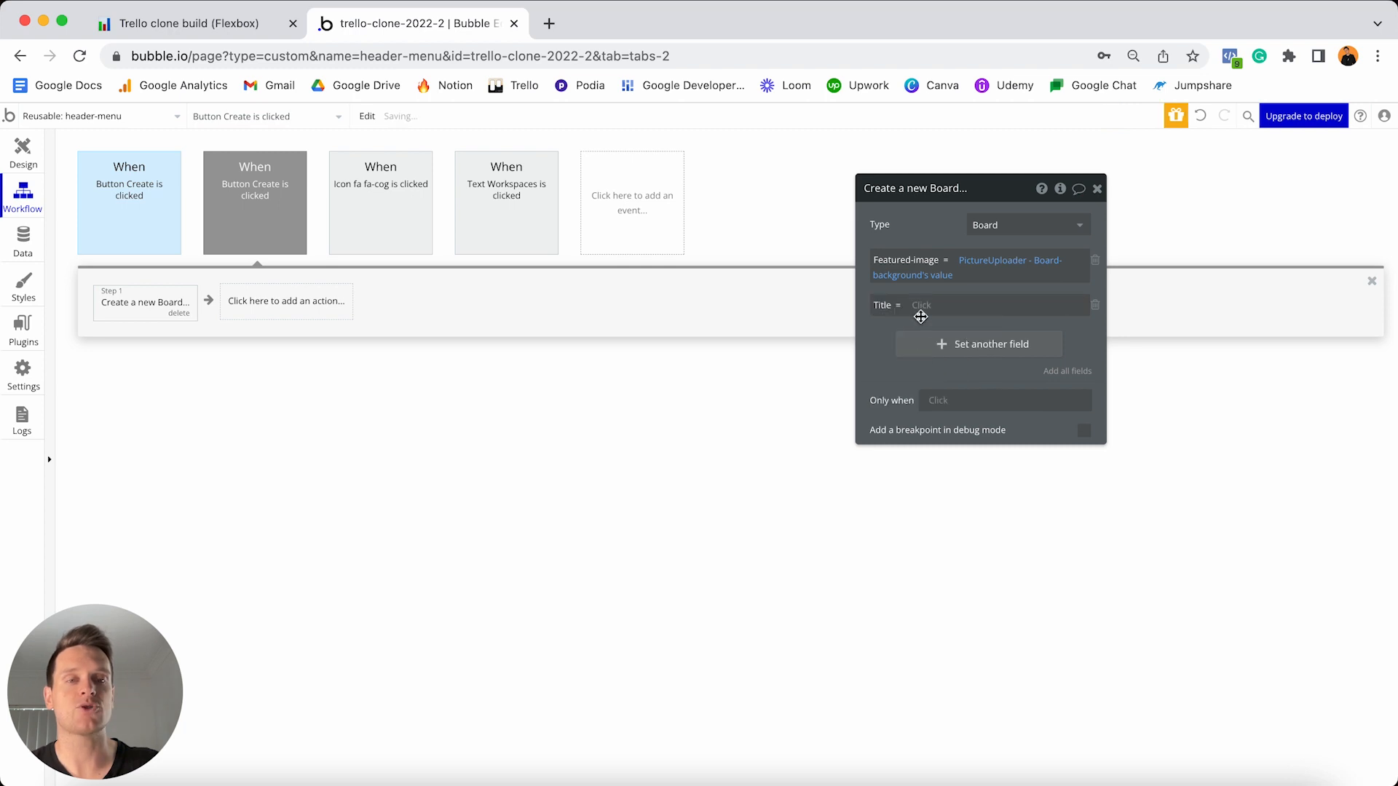
left_click(921, 313)
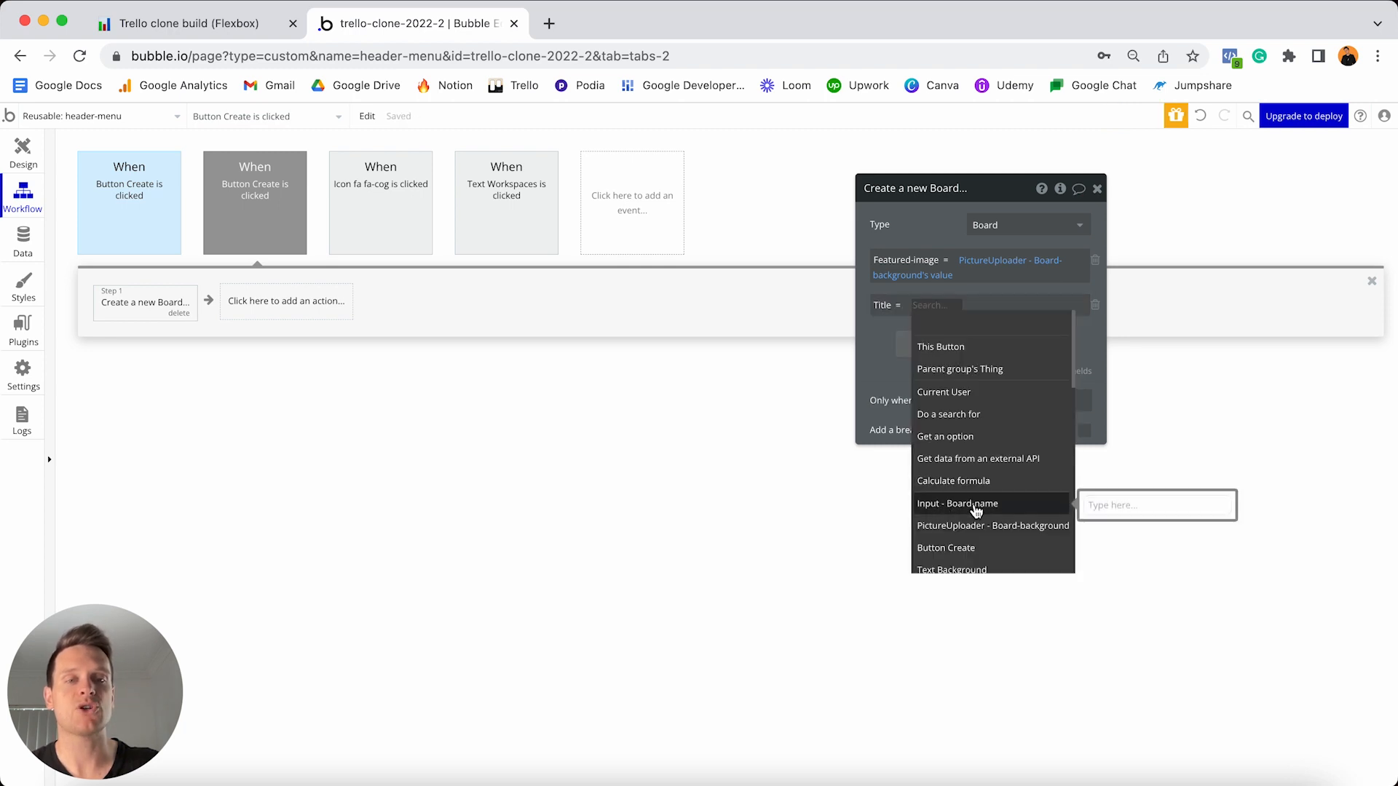
left_click(999, 510)
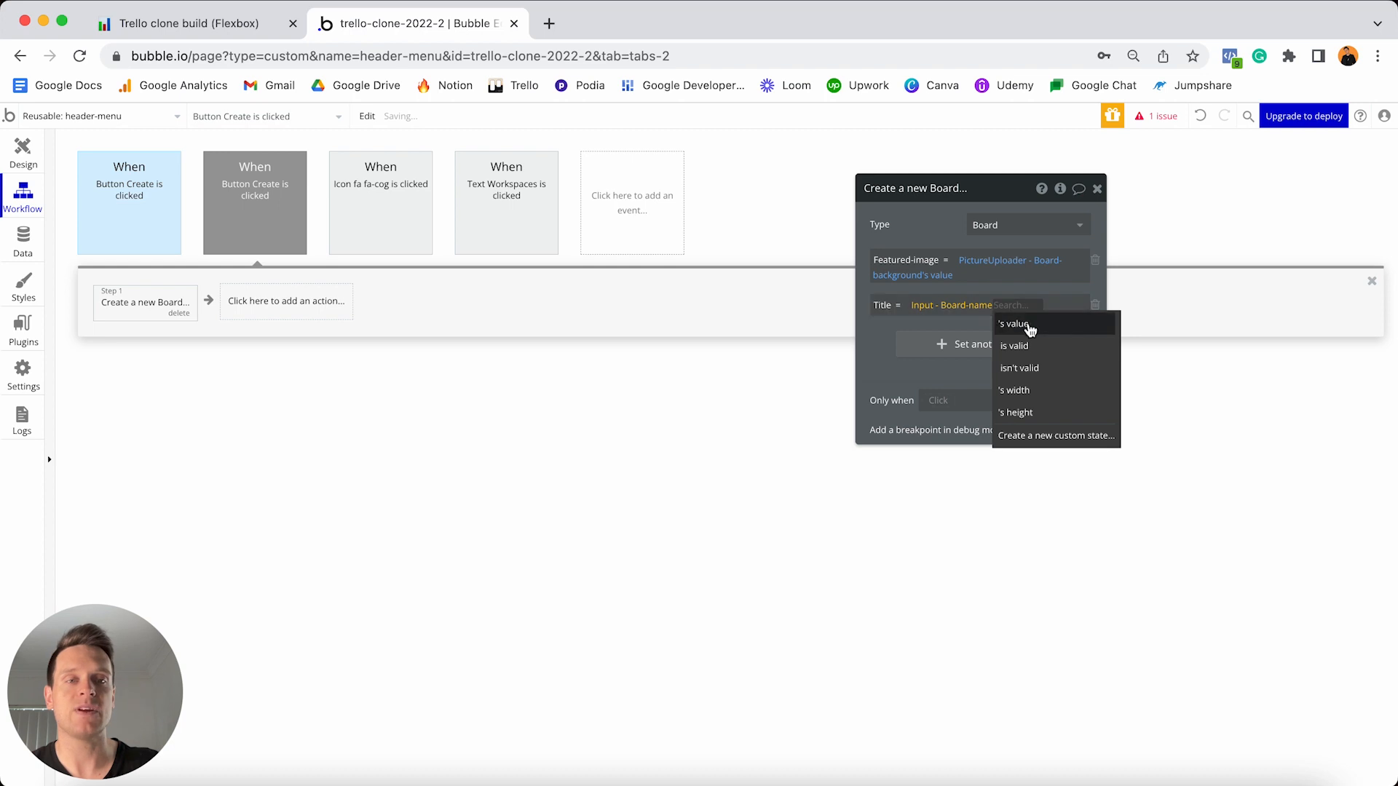
left_click(1028, 326)
left_click(935, 345)
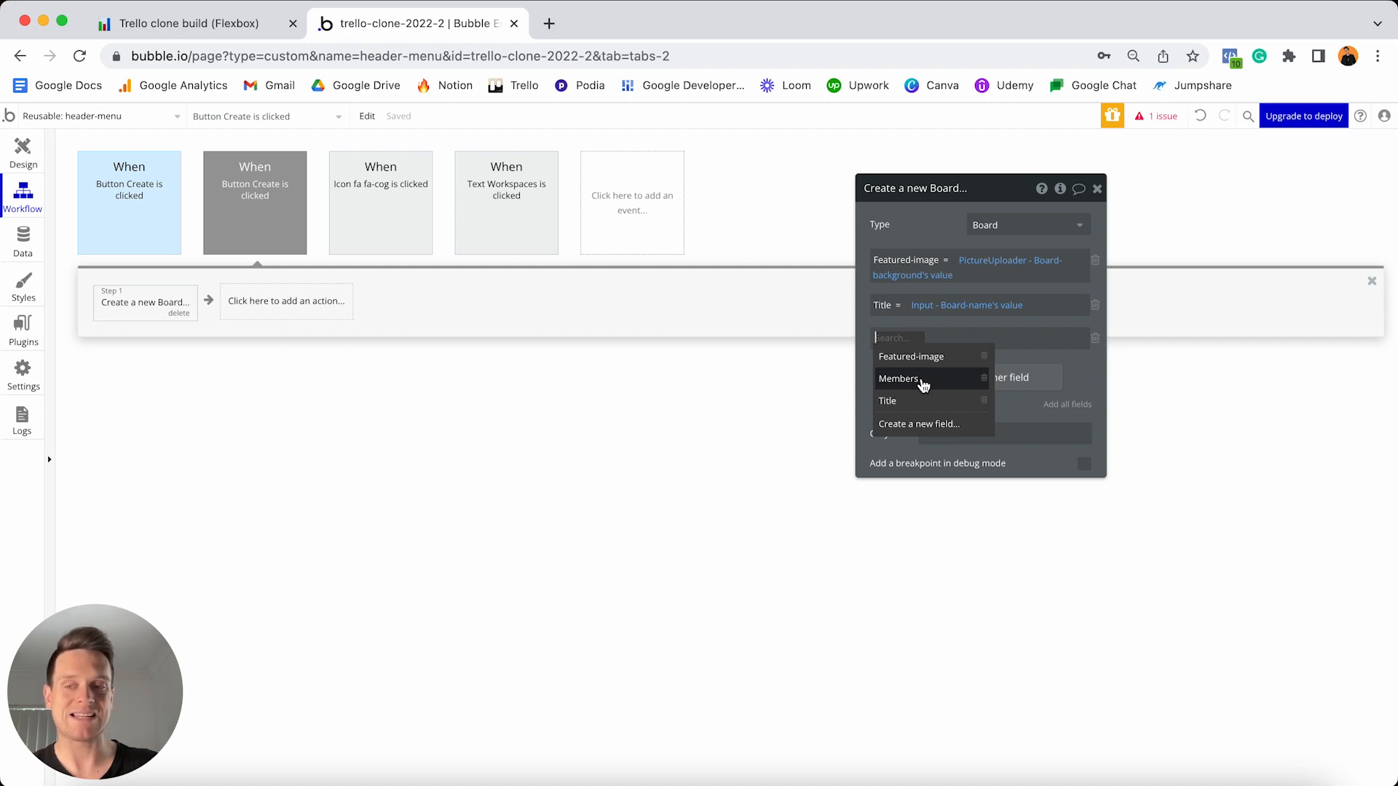
left_click(922, 380)
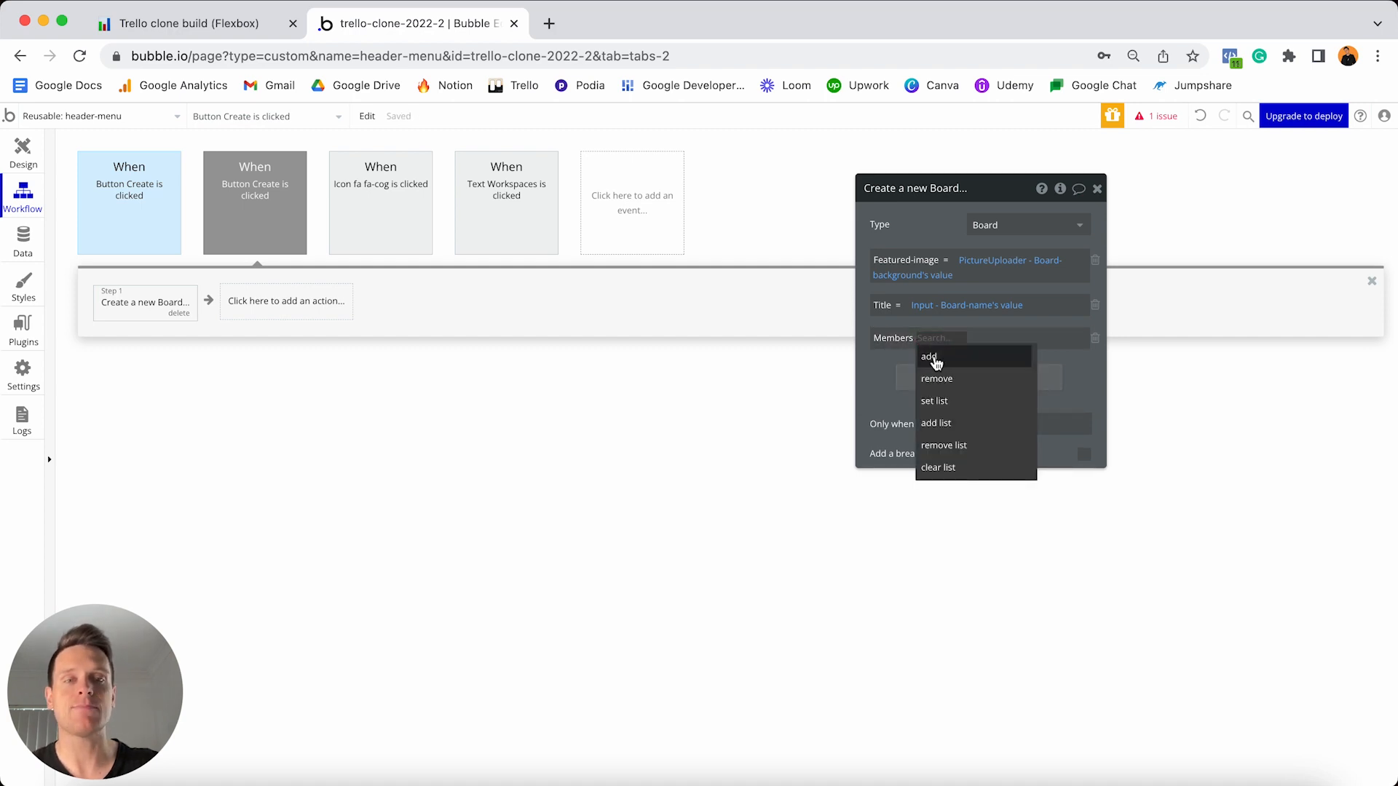
left_click(937, 359)
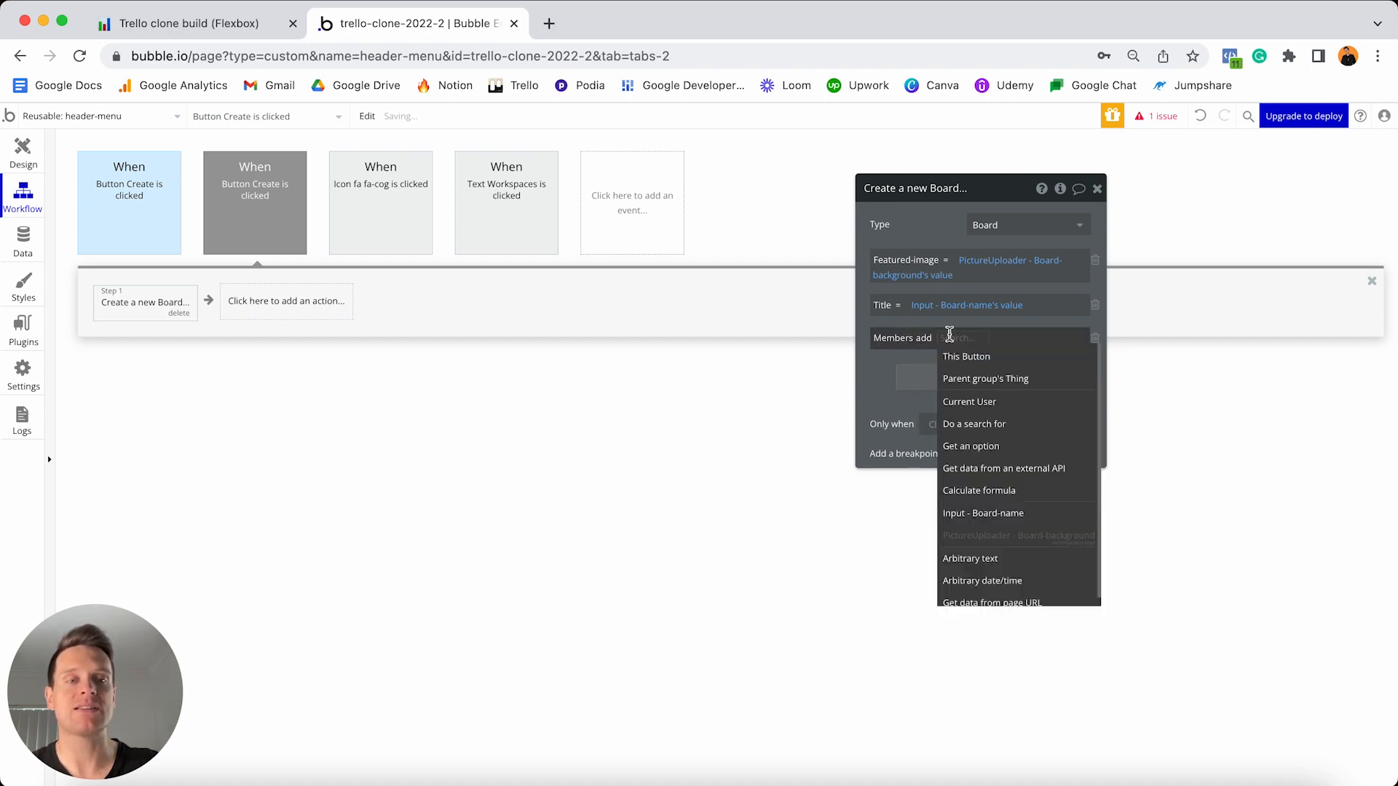
left_click(970, 402)
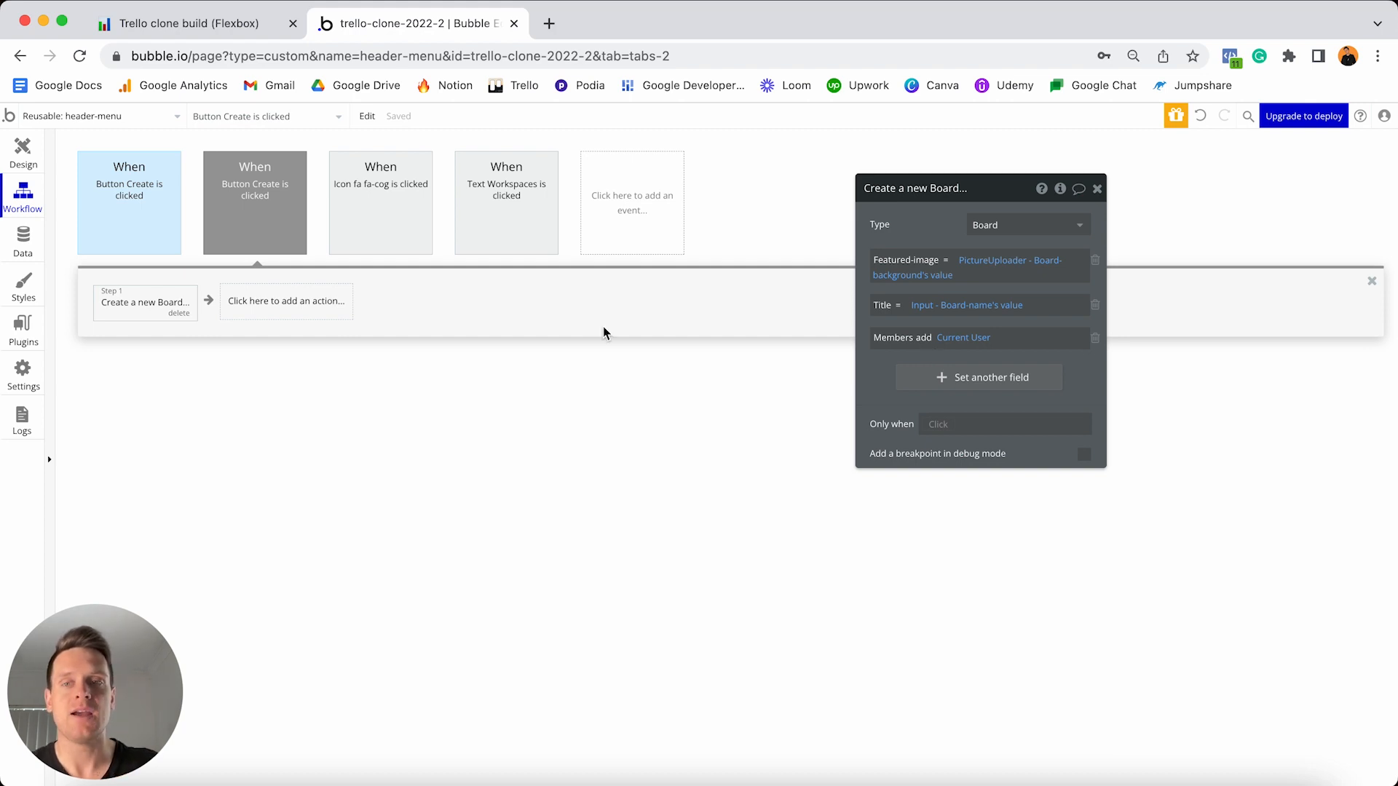
left_click(284, 311)
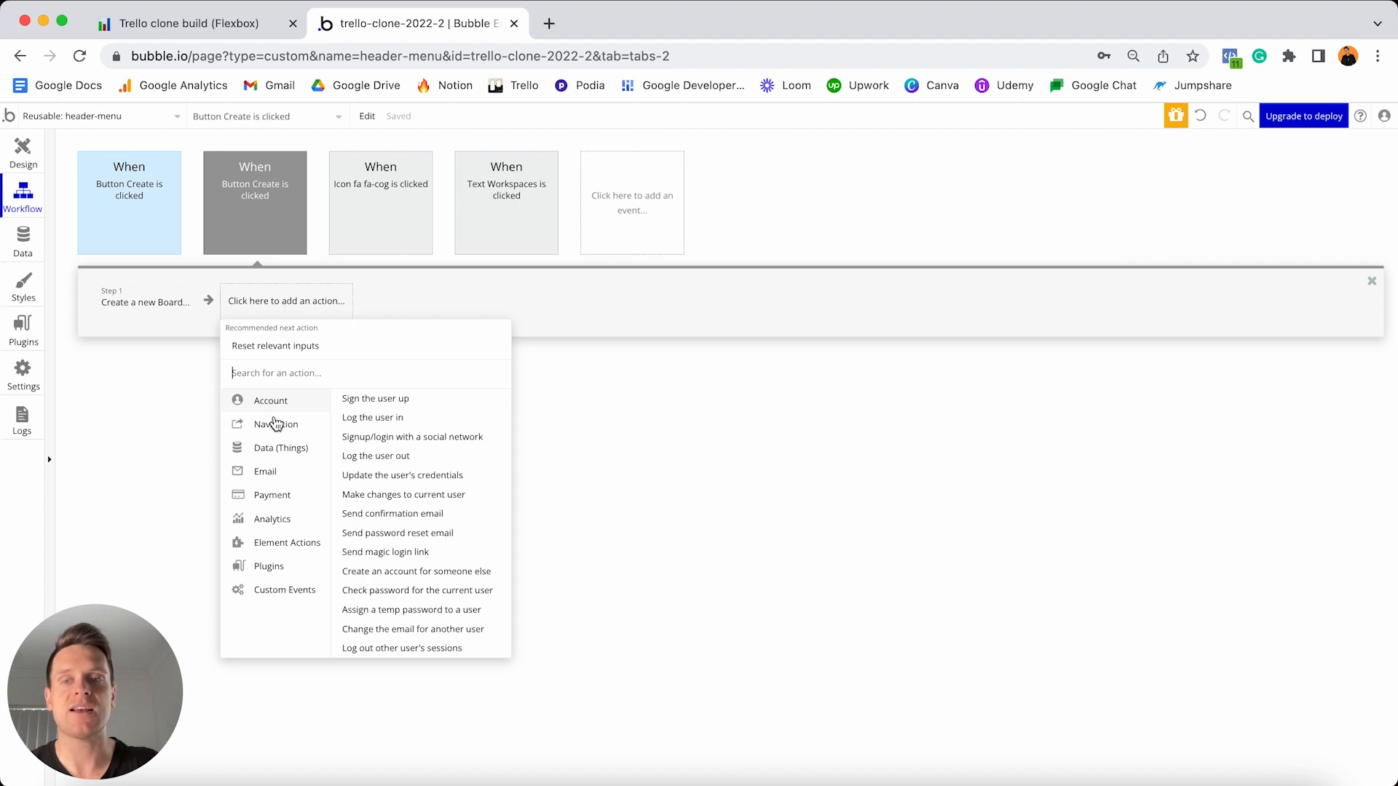
- Add a Go to page step and create a new destination page named 'board'
mouse_move(279, 431)
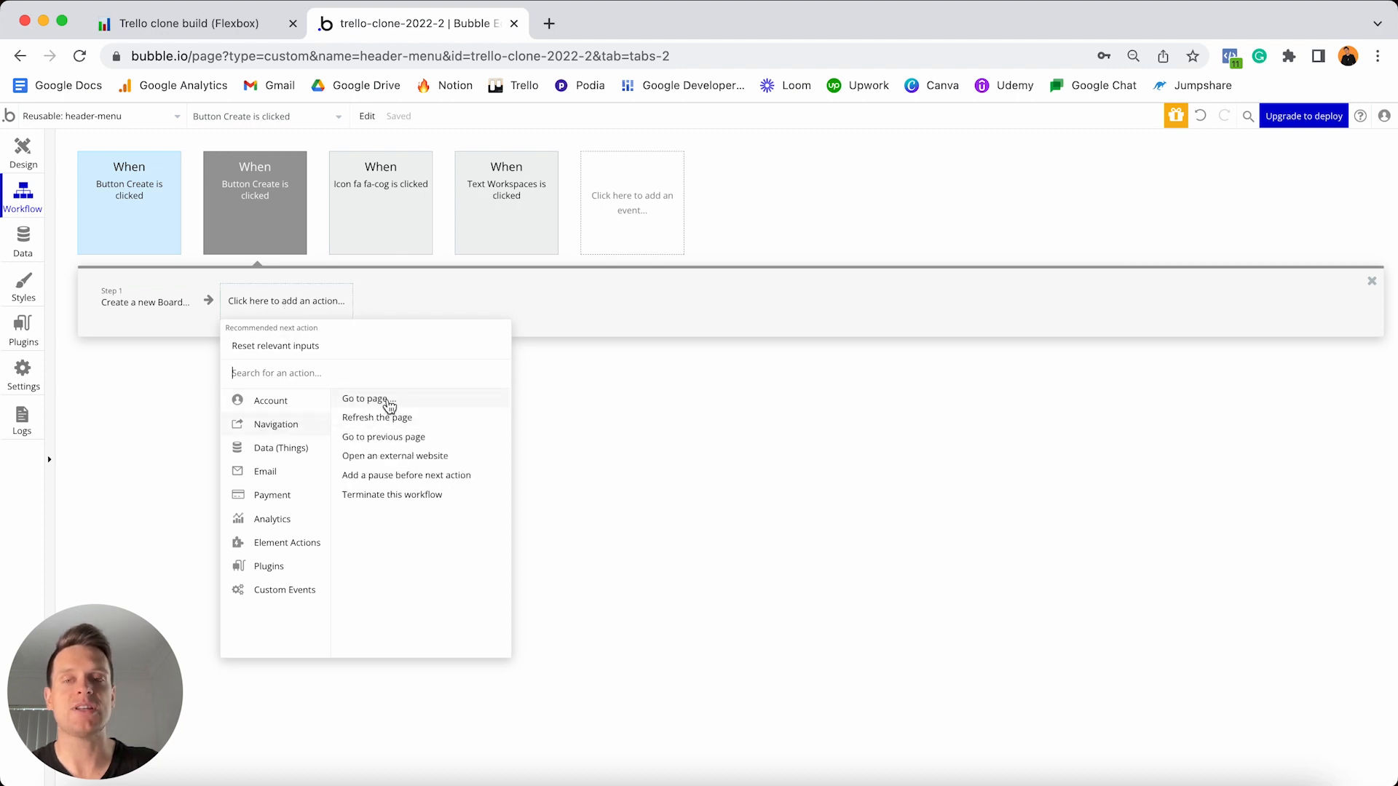
left_click(388, 402)
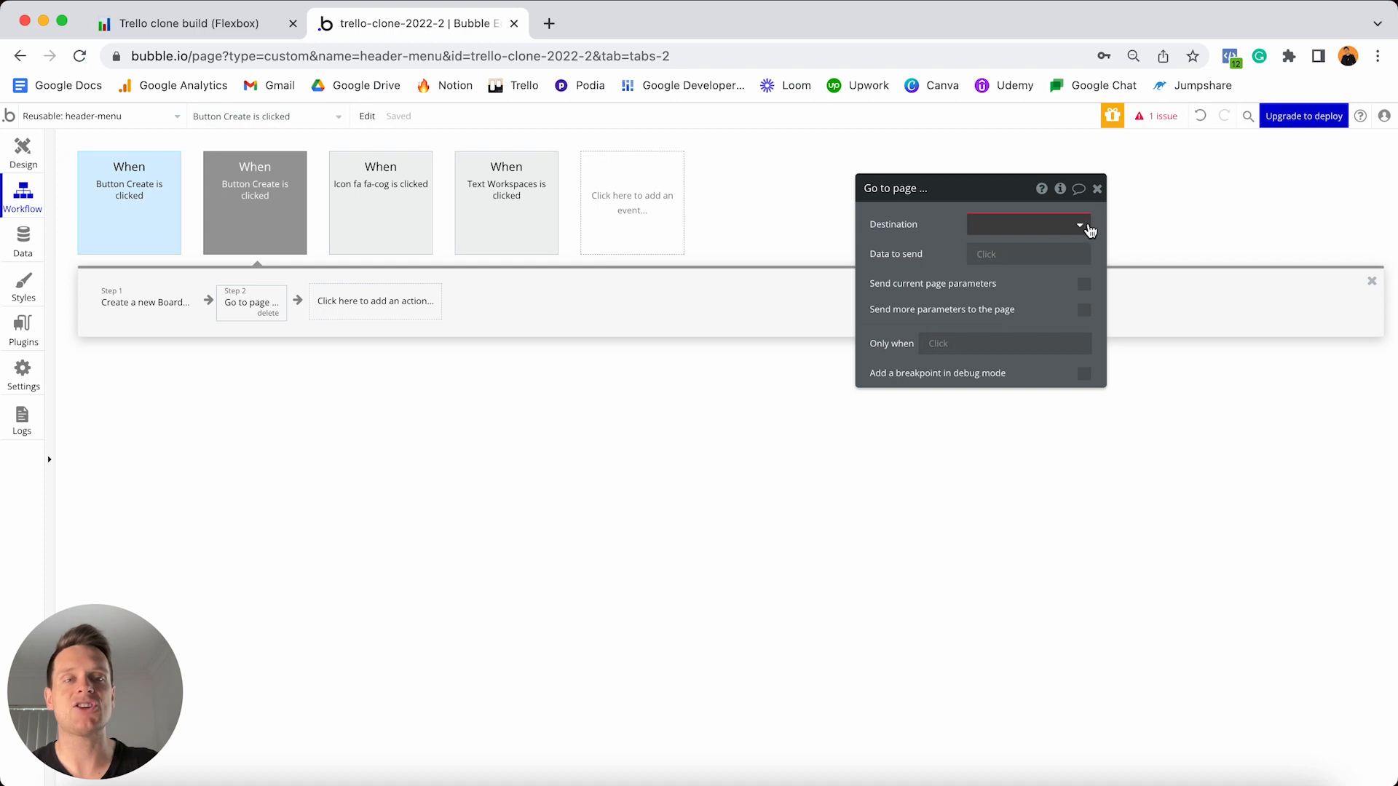
left_click(1082, 229)
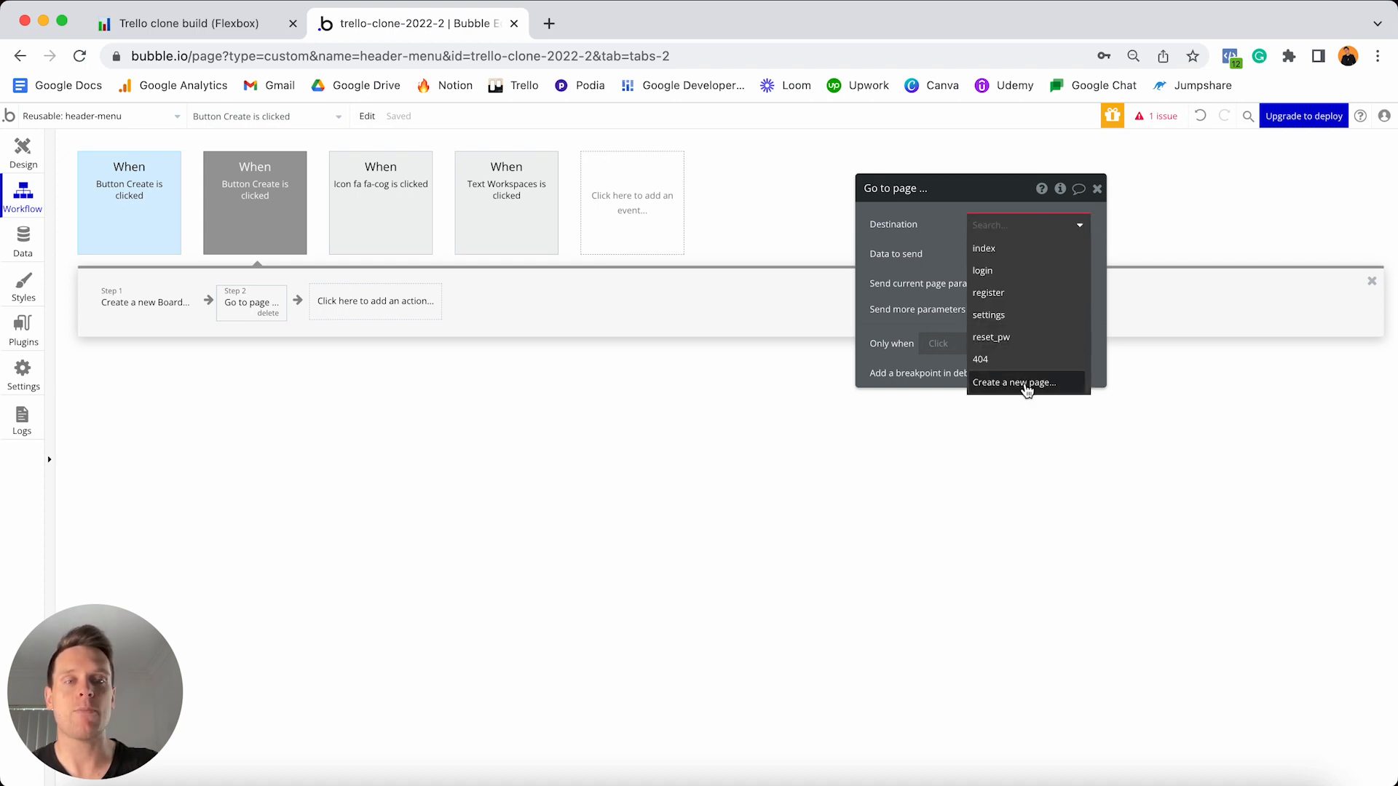
left_click(1025, 384)
type("board")
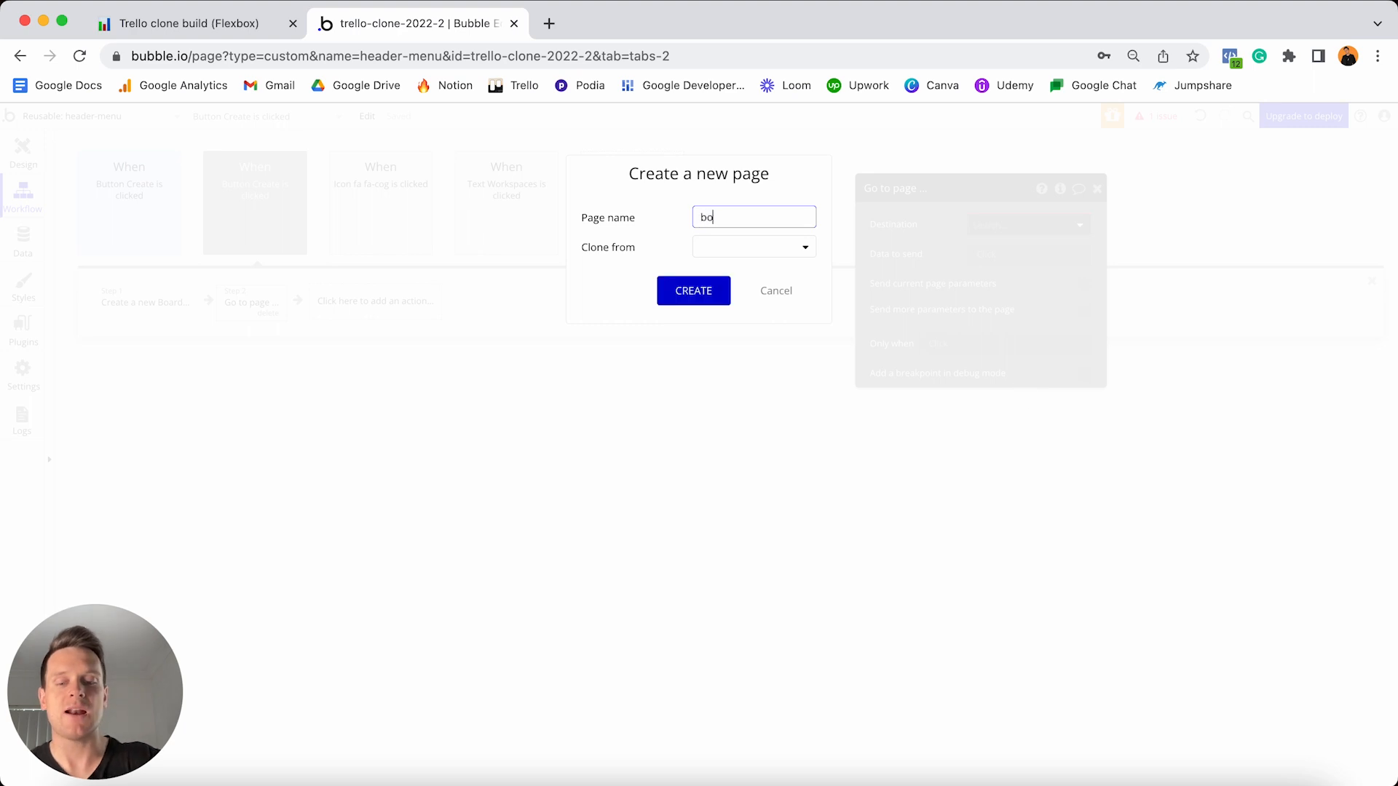
left_click(708, 292)
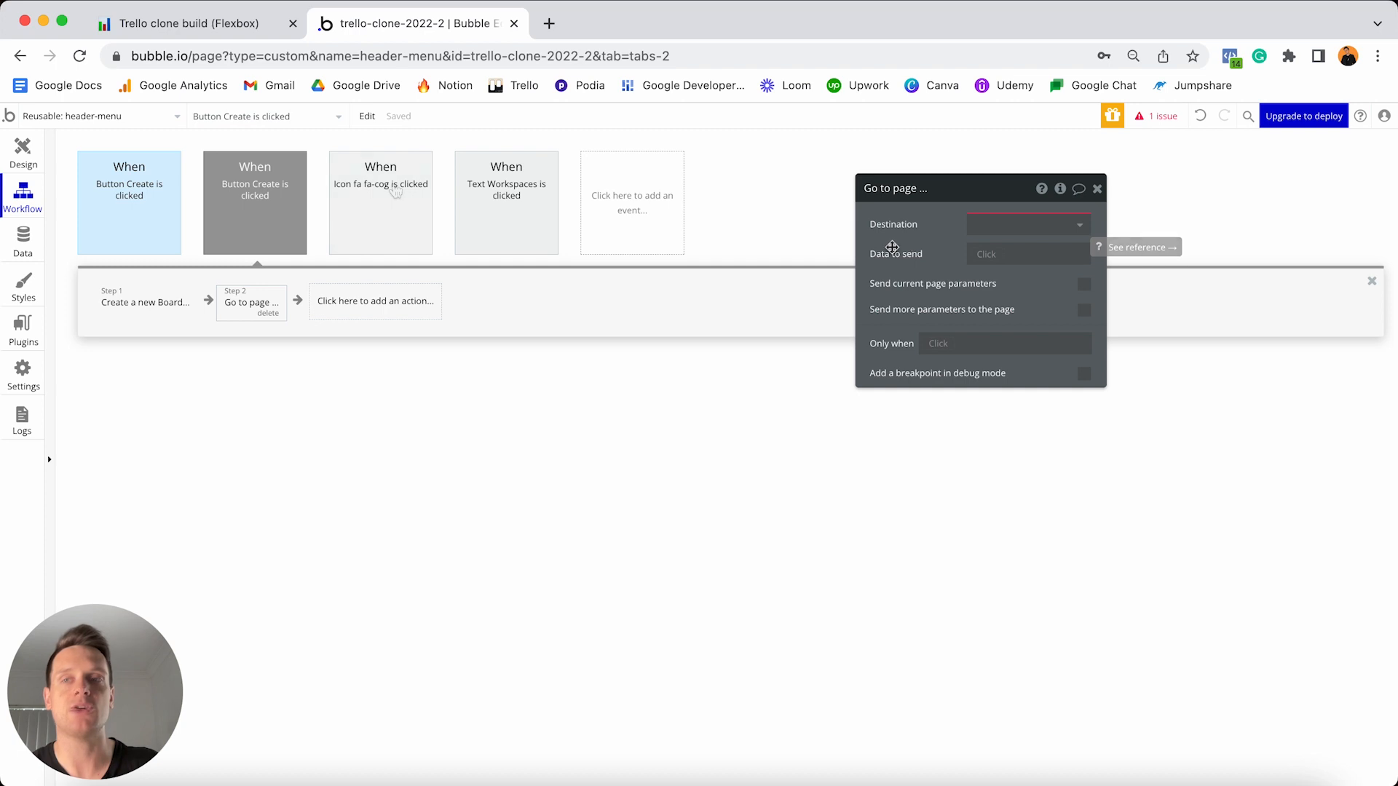
left_click(159, 117)
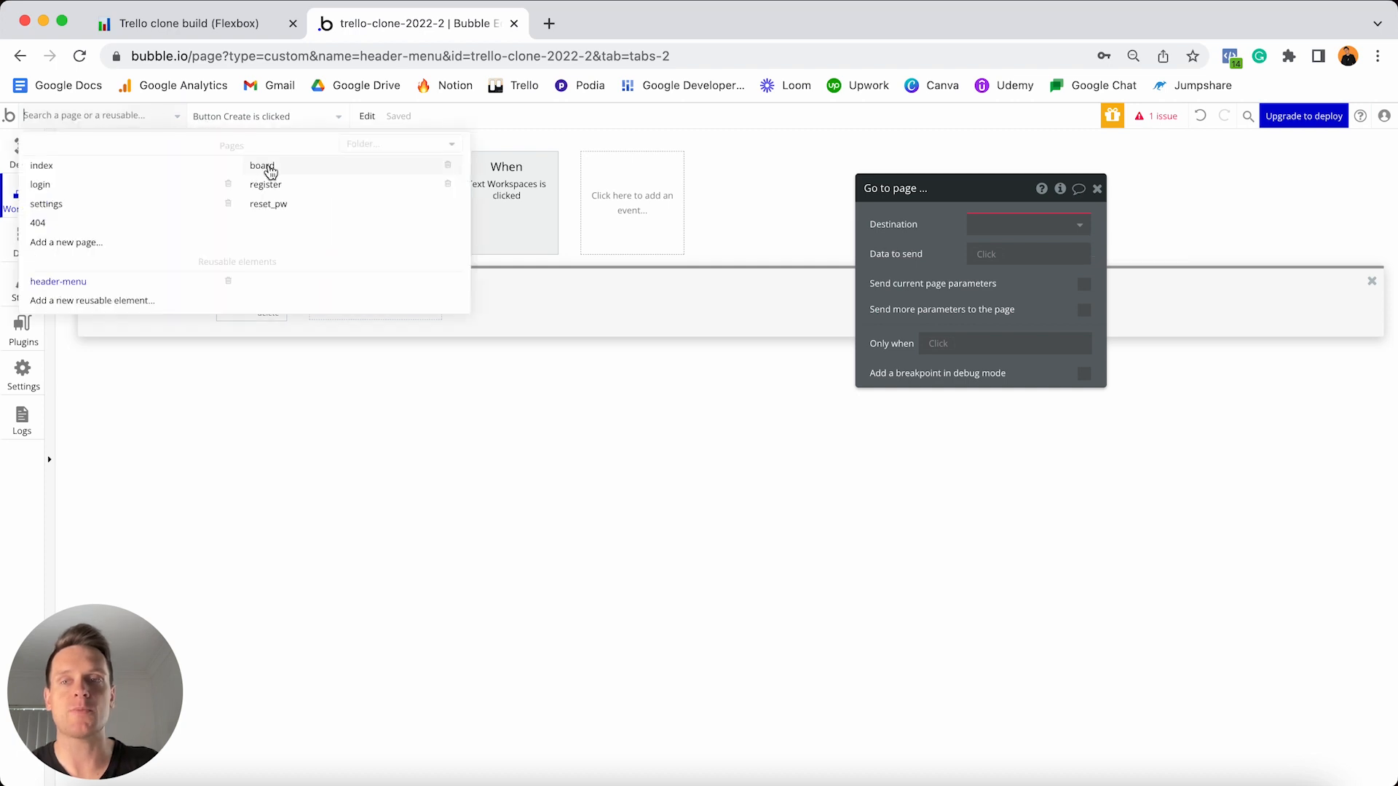
- Set the board page's Type of content to Board, then switch back to the header-menu element
left_click(283, 172)
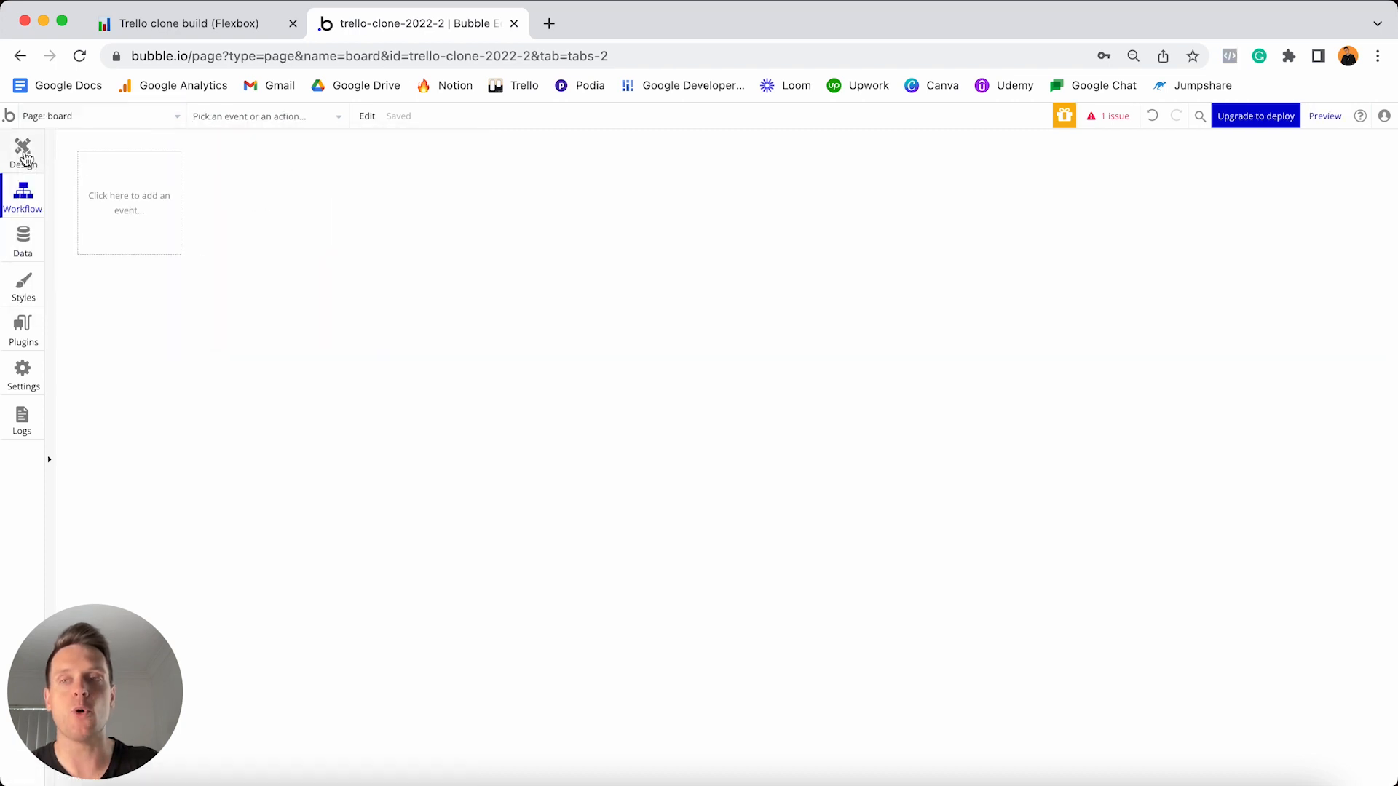
double_click(568, 220)
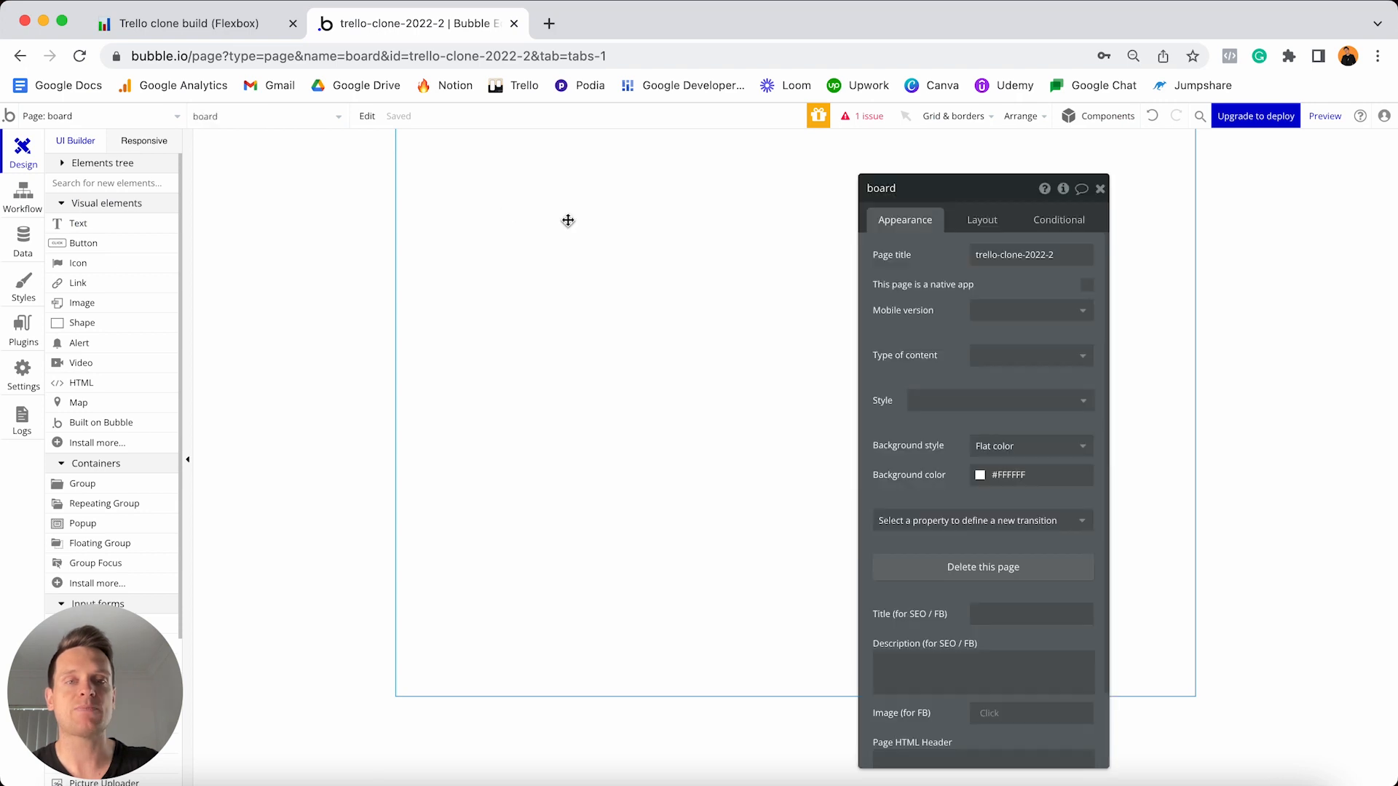
left_click_drag(1024, 191, 1276, 181)
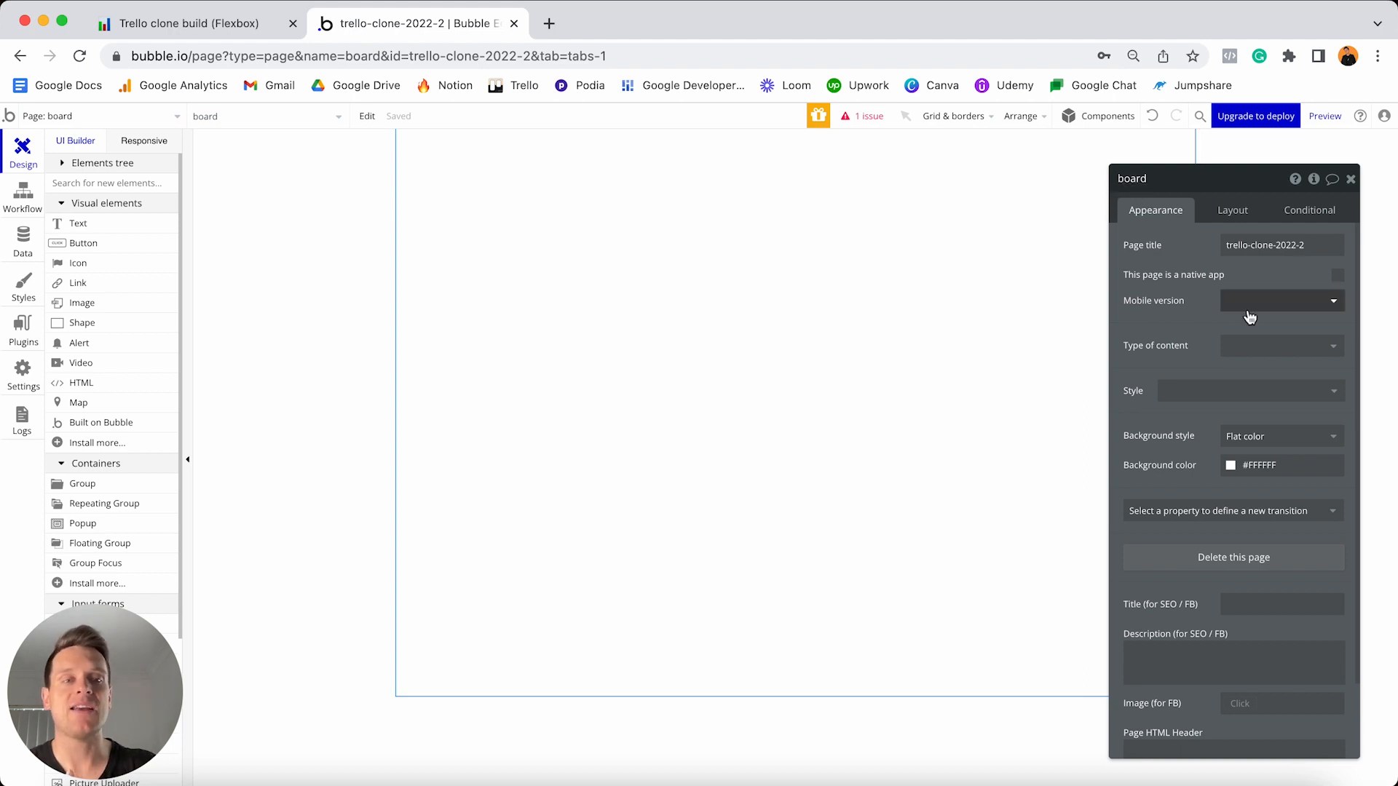
left_click(1247, 348)
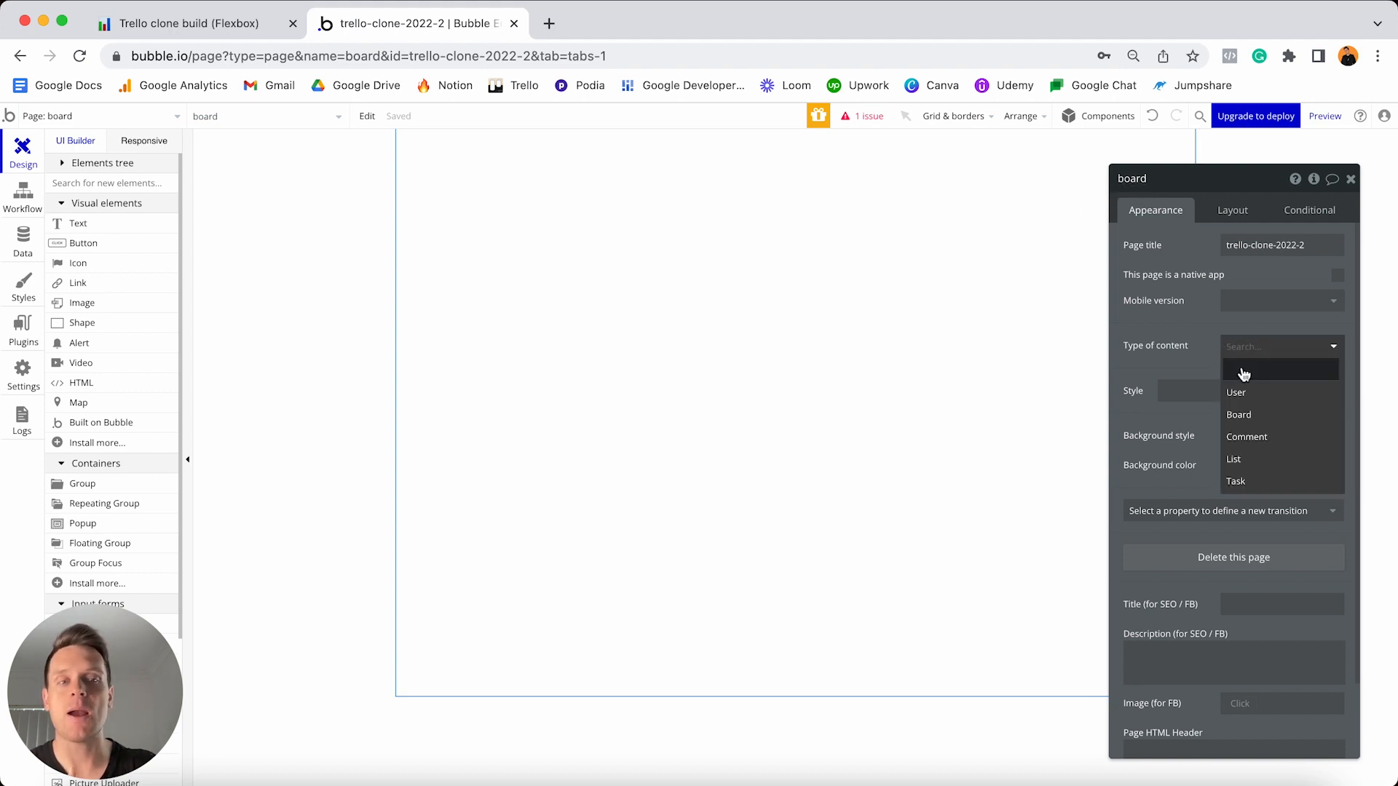
left_click(1242, 415)
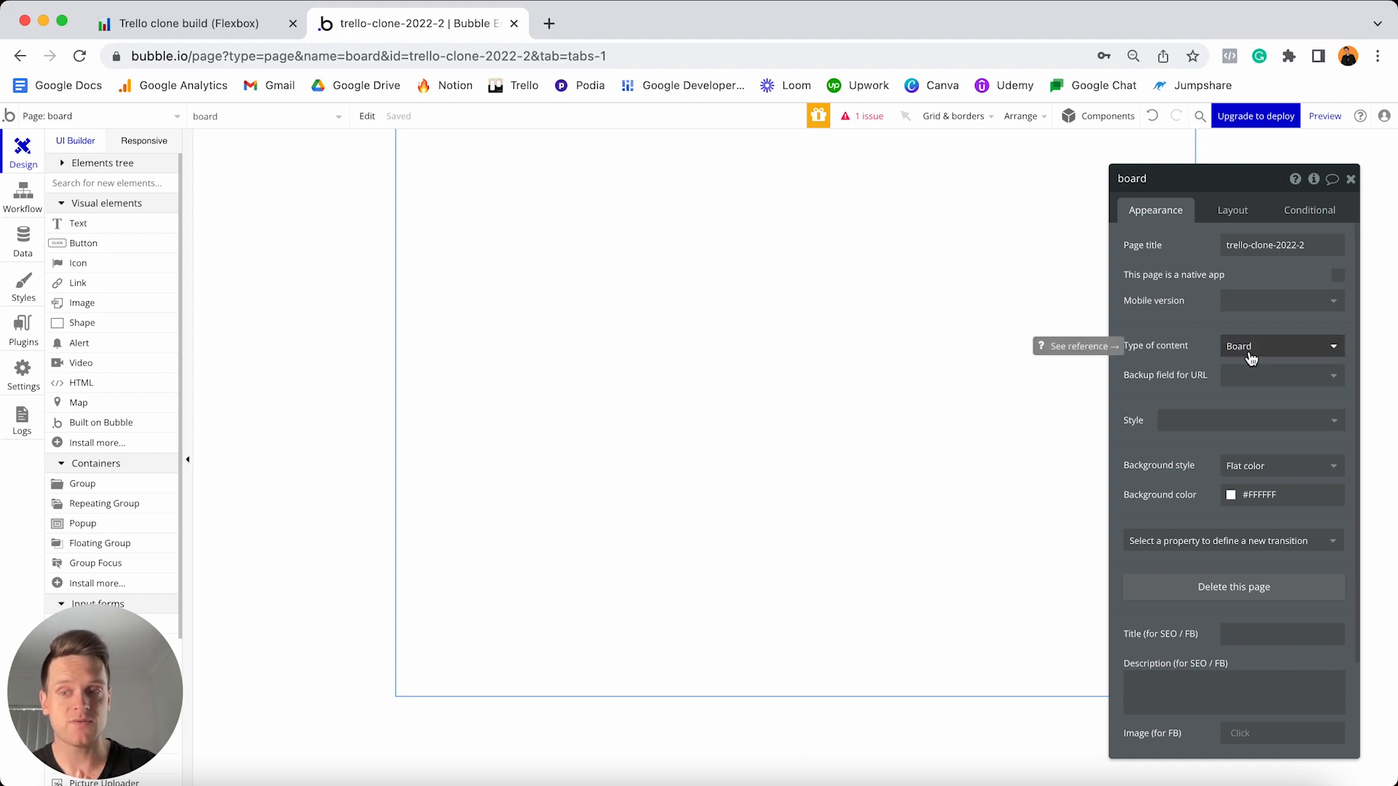
left_click(161, 115)
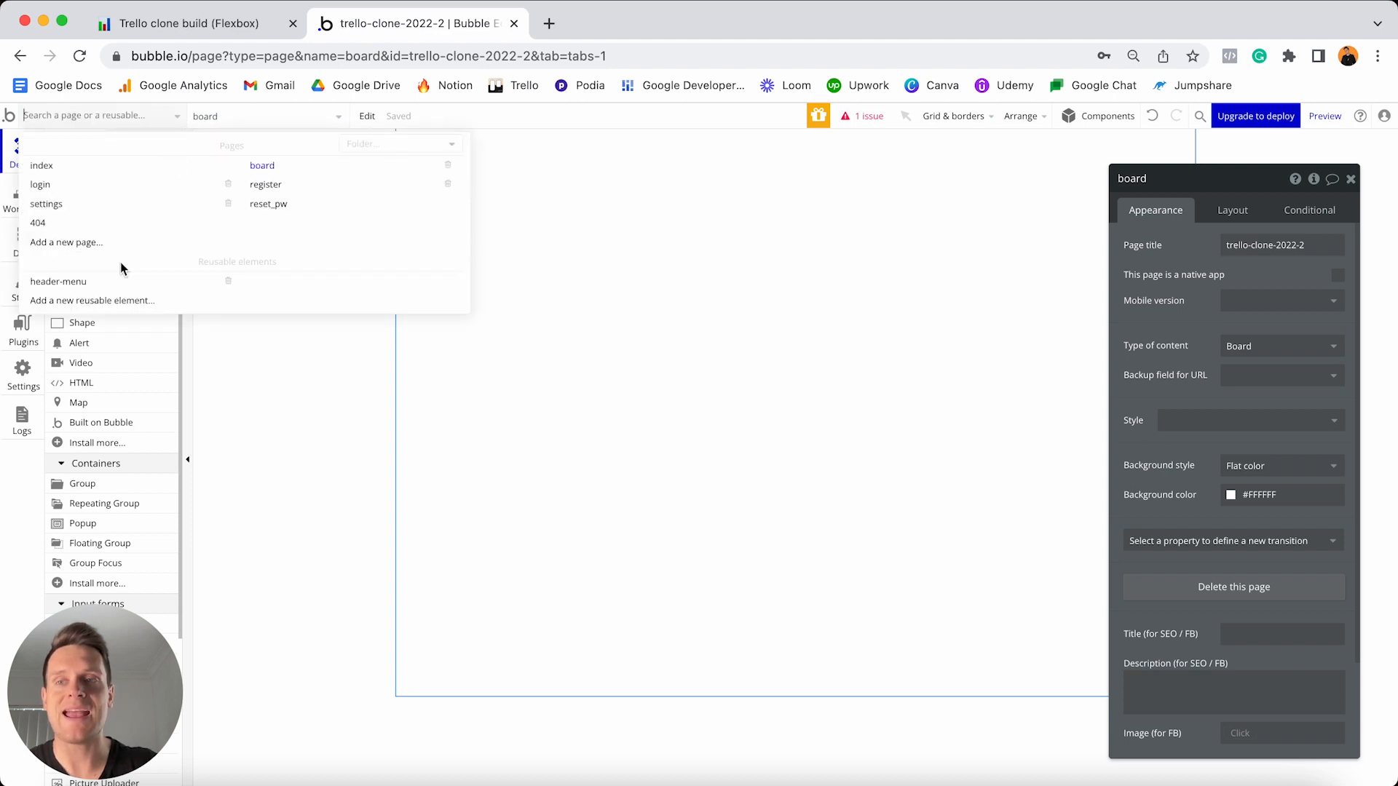
left_click(98, 285)
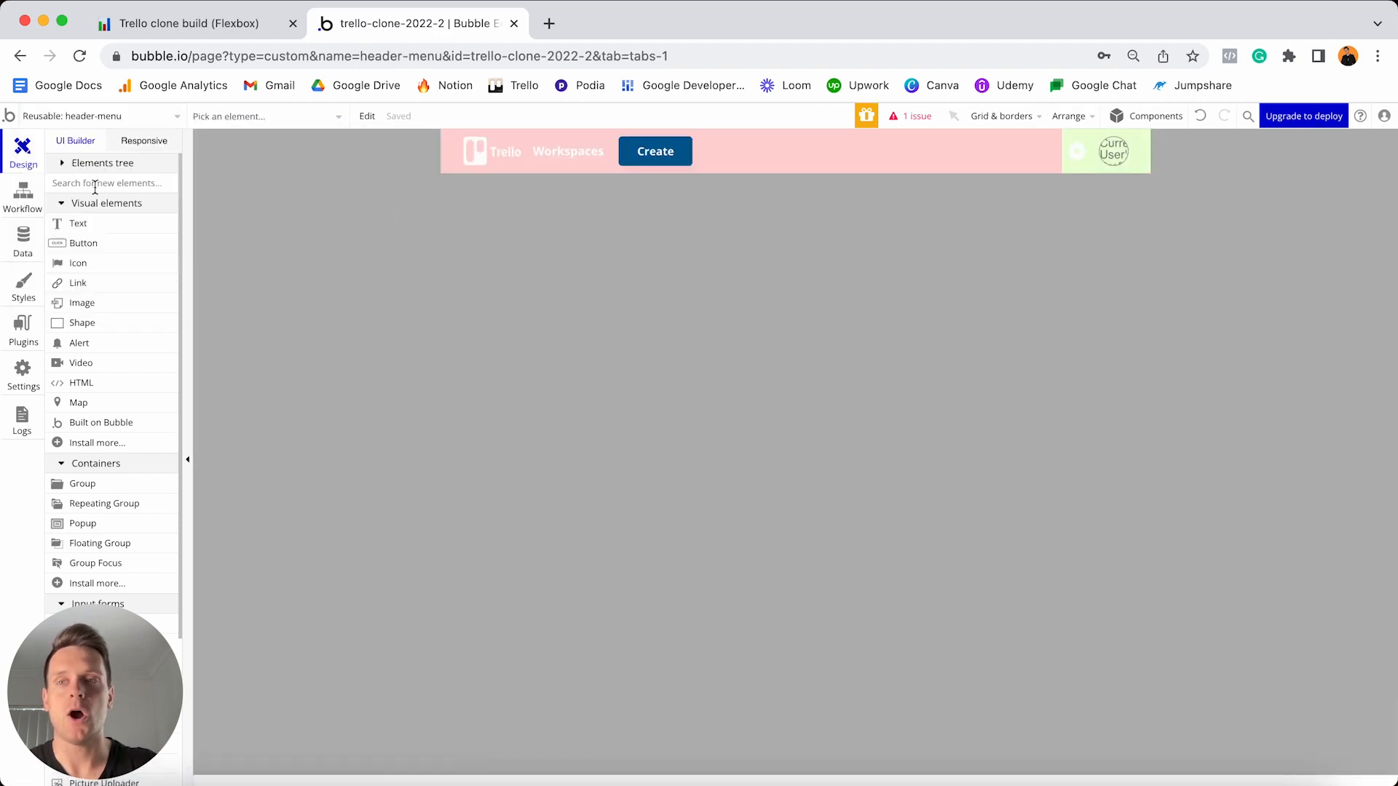
- Point the Create workflow's Go to page step at board, sending Result of step 1
left_click(24, 195)
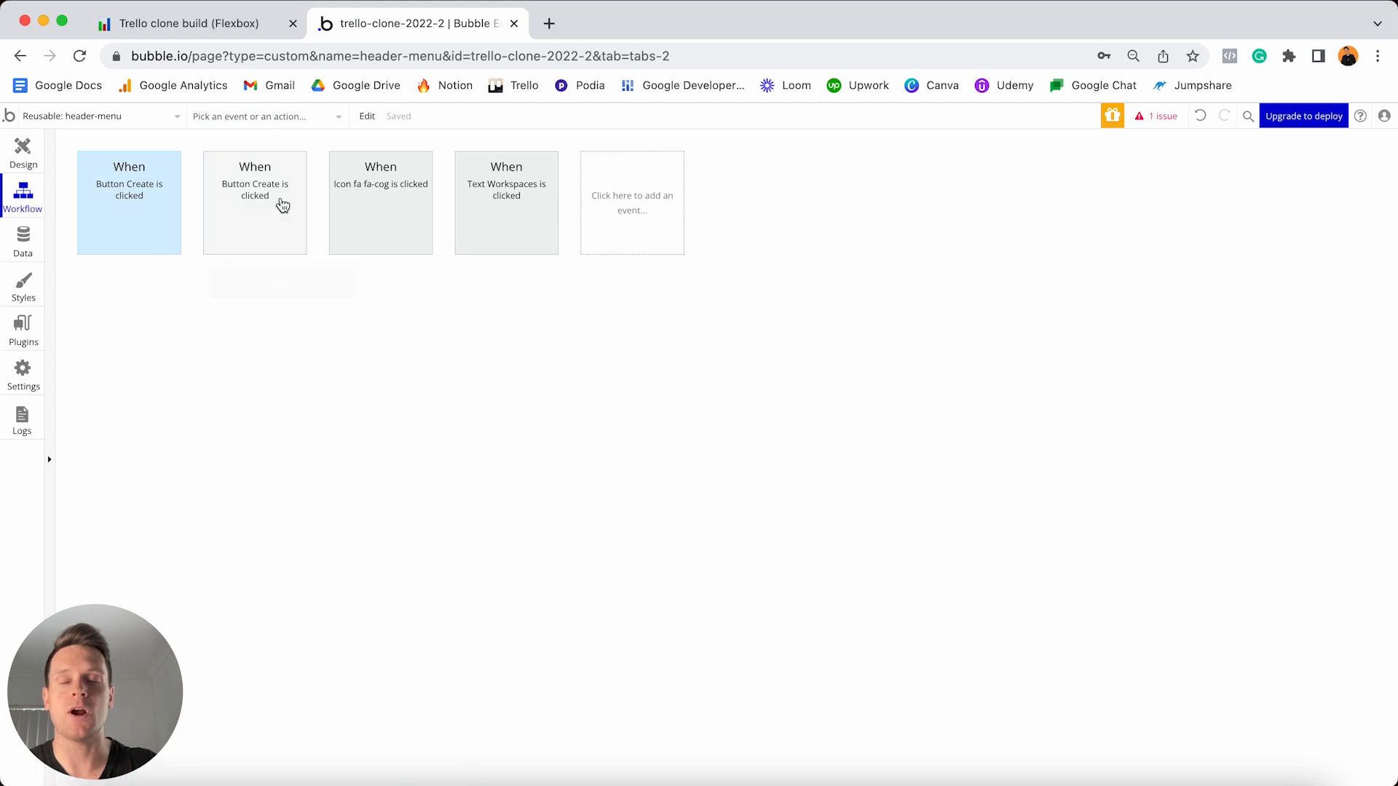
left_click(283, 203)
left_click(253, 306)
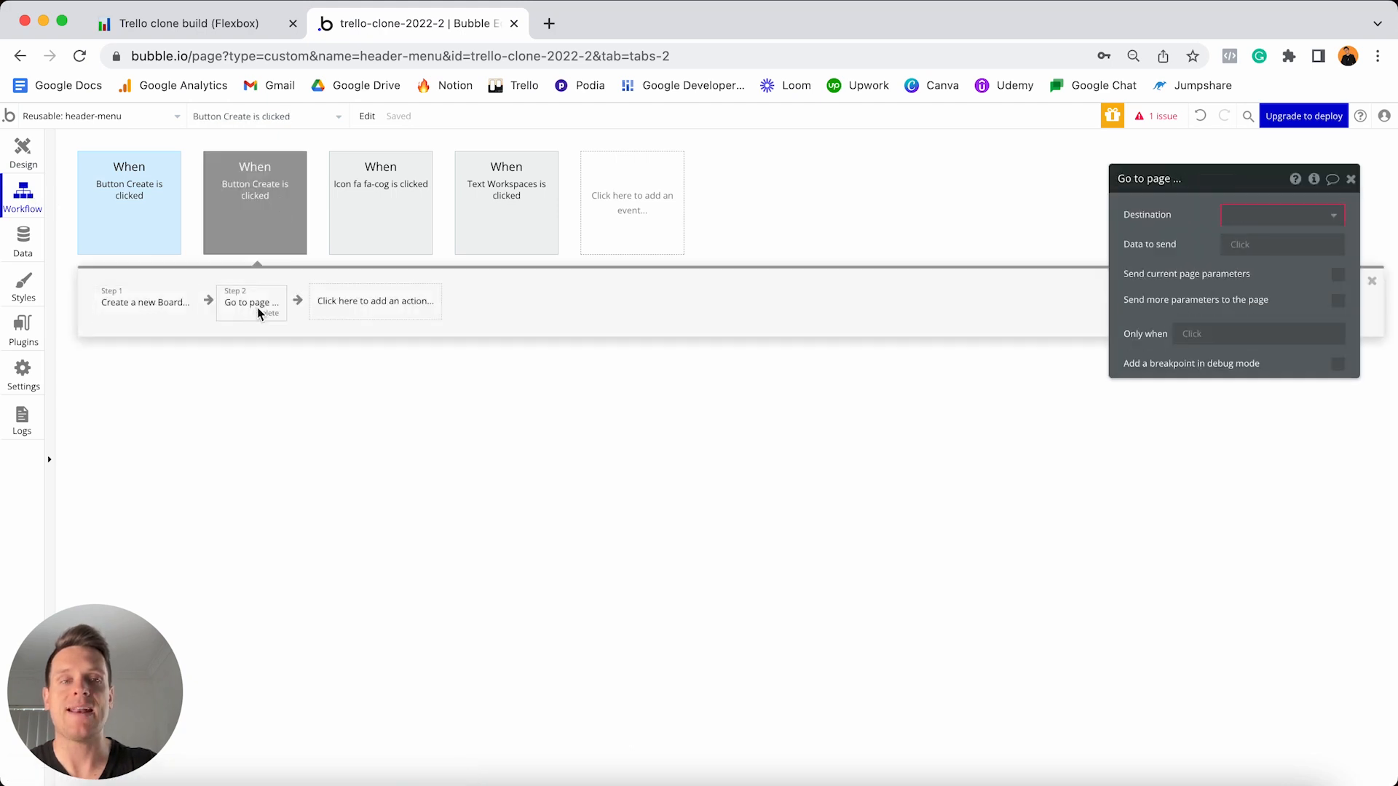
left_click_drag(1243, 188, 963, 191)
left_click(991, 221)
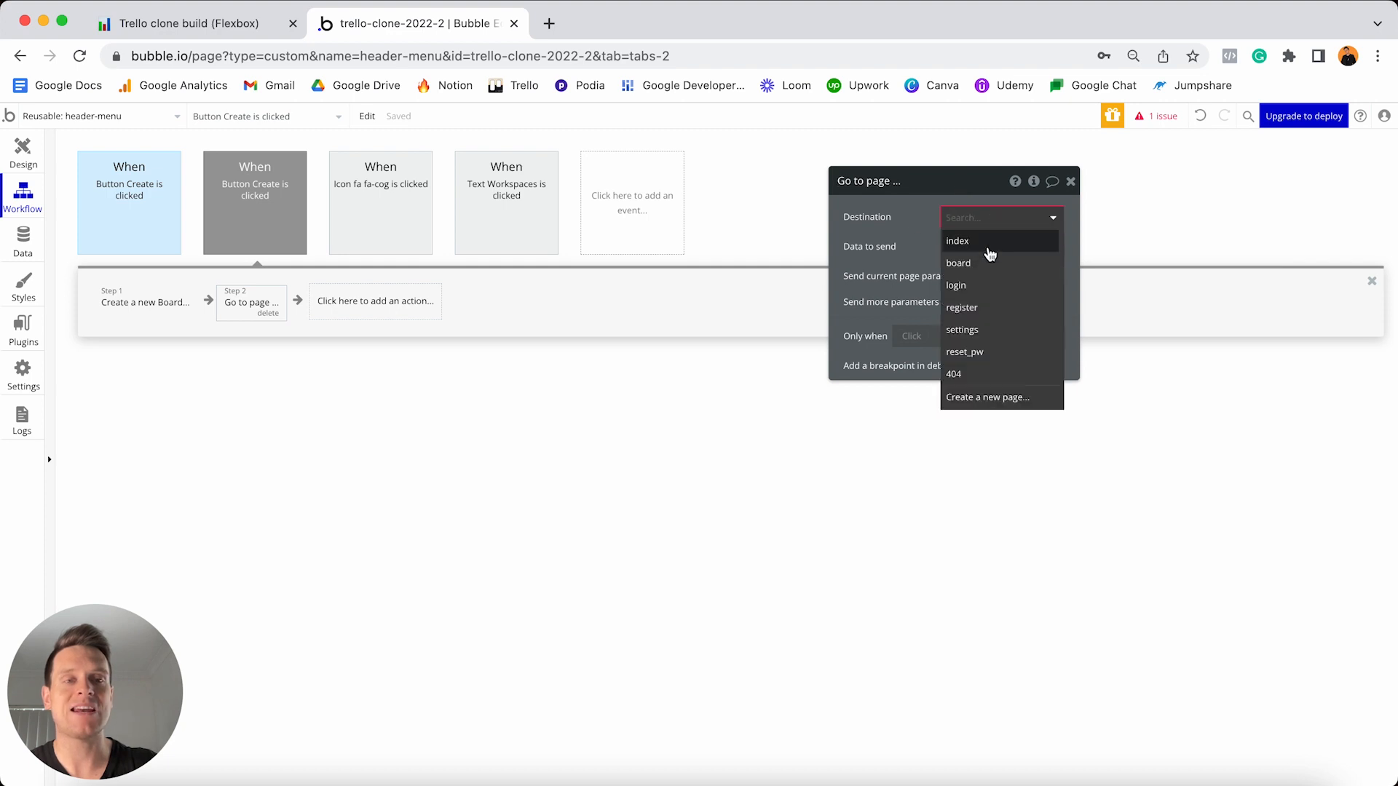
left_click(969, 268)
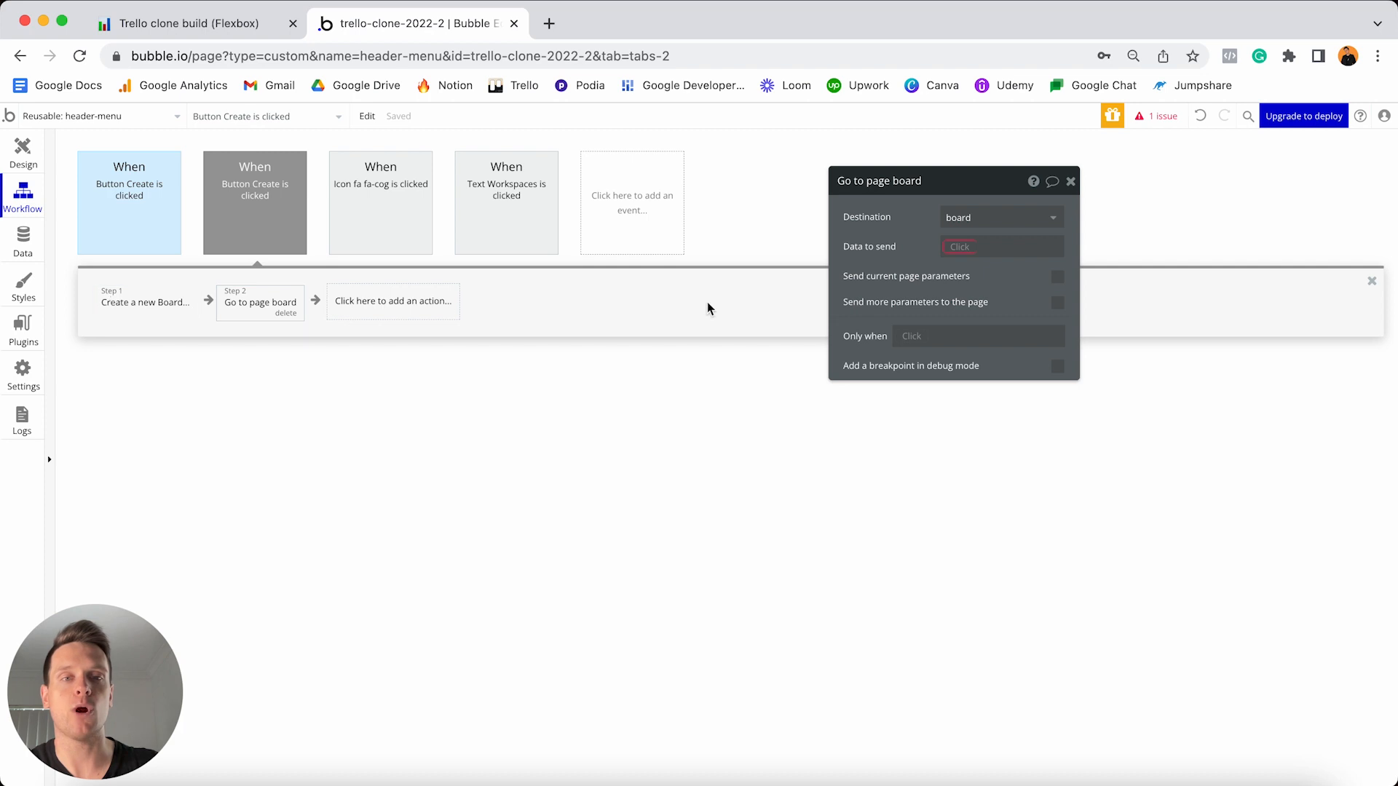
left_click(946, 249)
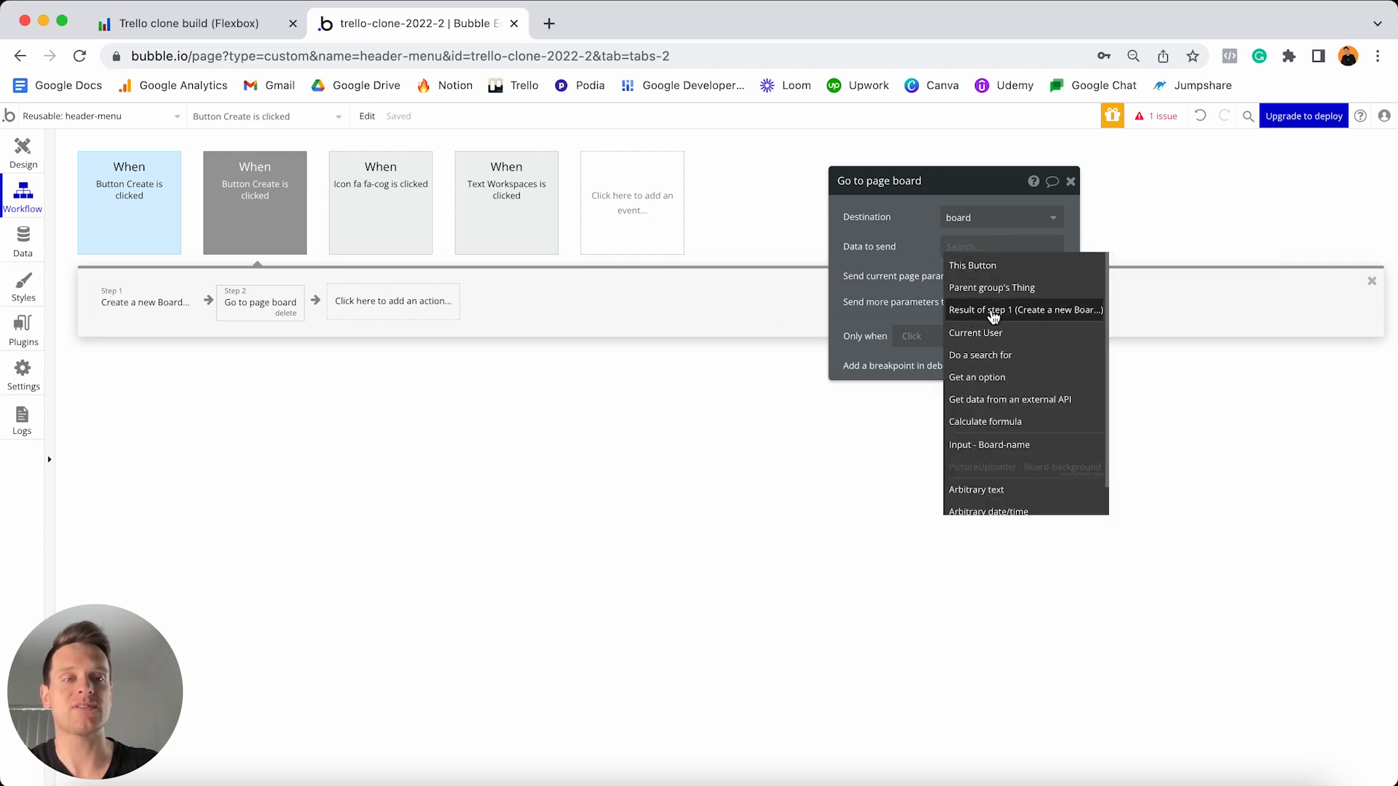
left_click(993, 312)
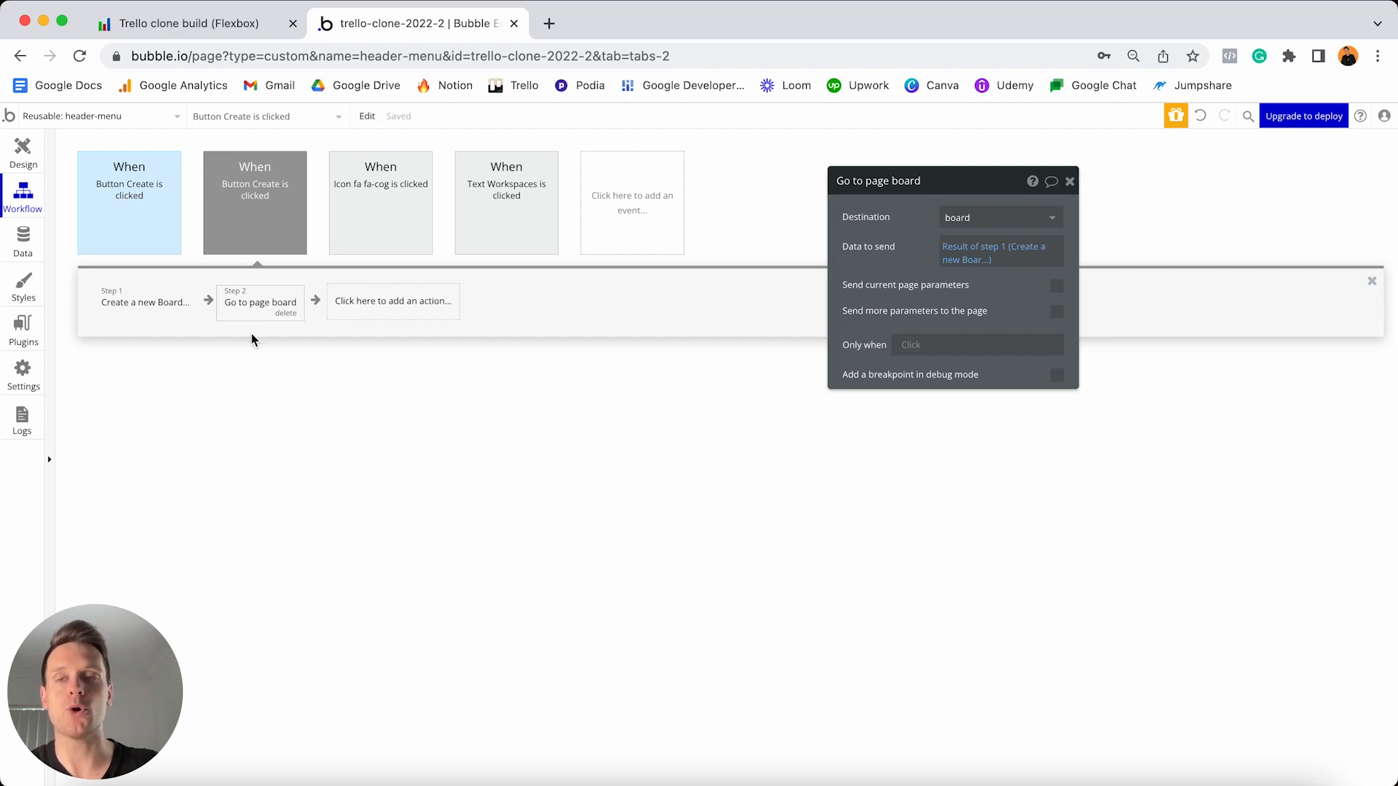
- Colour the Create button's click event Blue
left_click(263, 191)
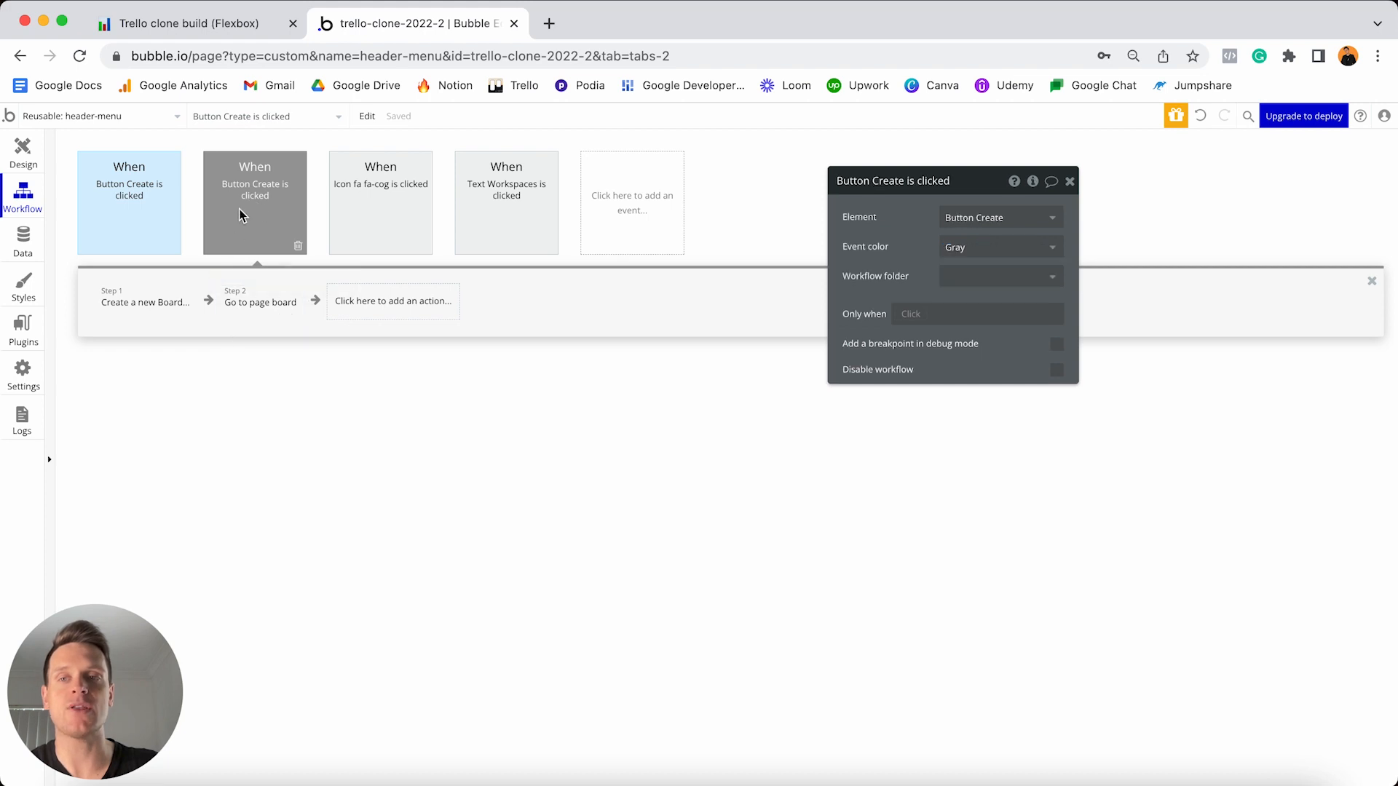
left_click(1004, 247)
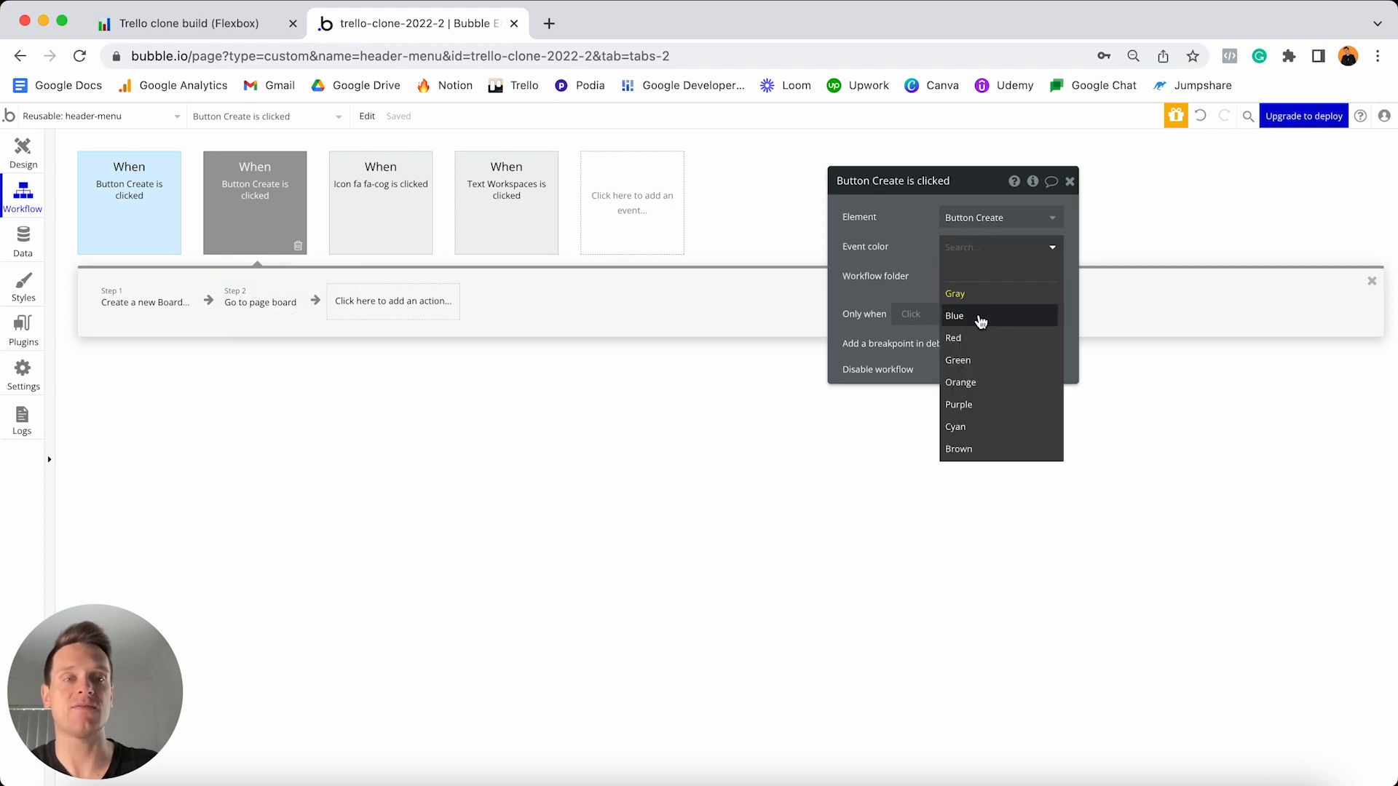
left_click(978, 315)
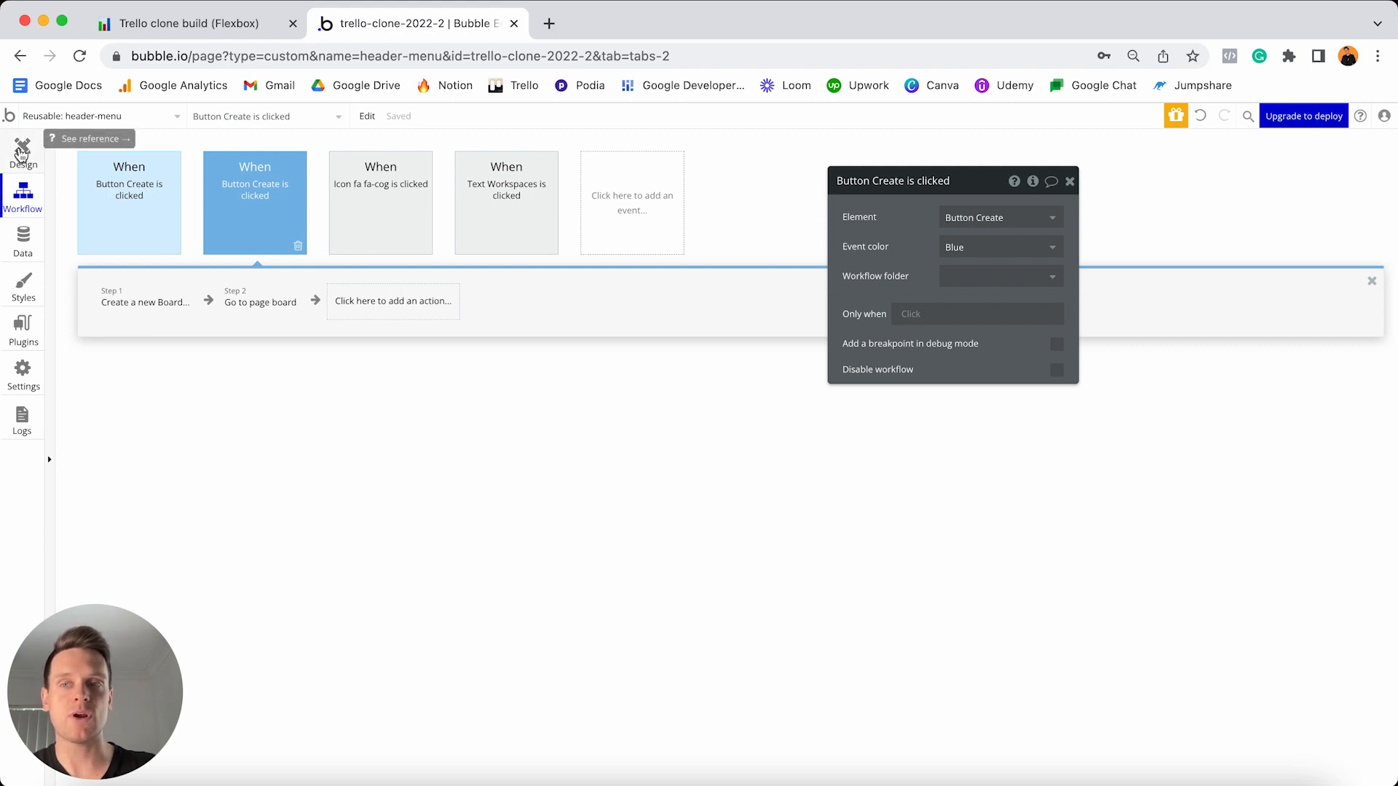
left_click(22, 151)
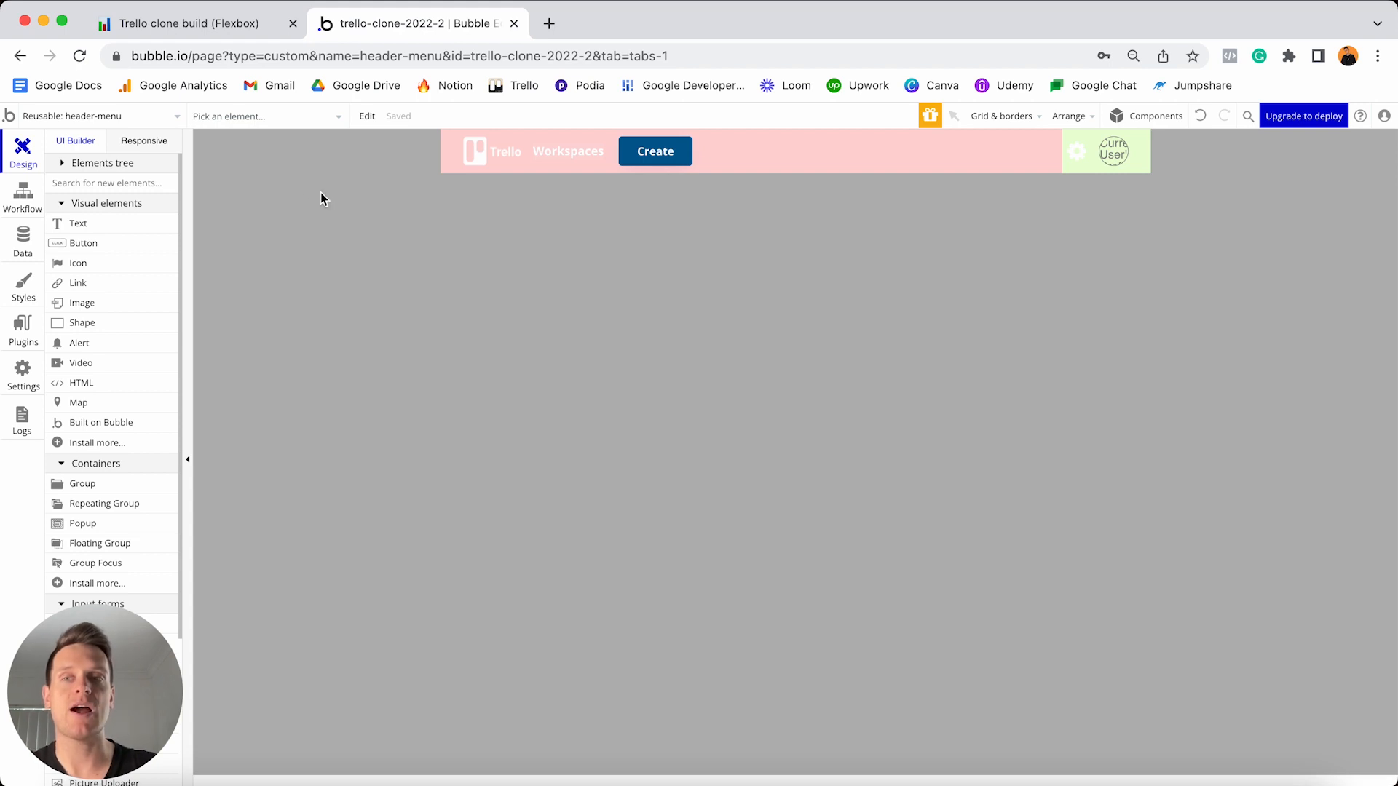
- Switch to the index page and open the first Your Boards card's properties
left_click(150, 117)
left_click(113, 166)
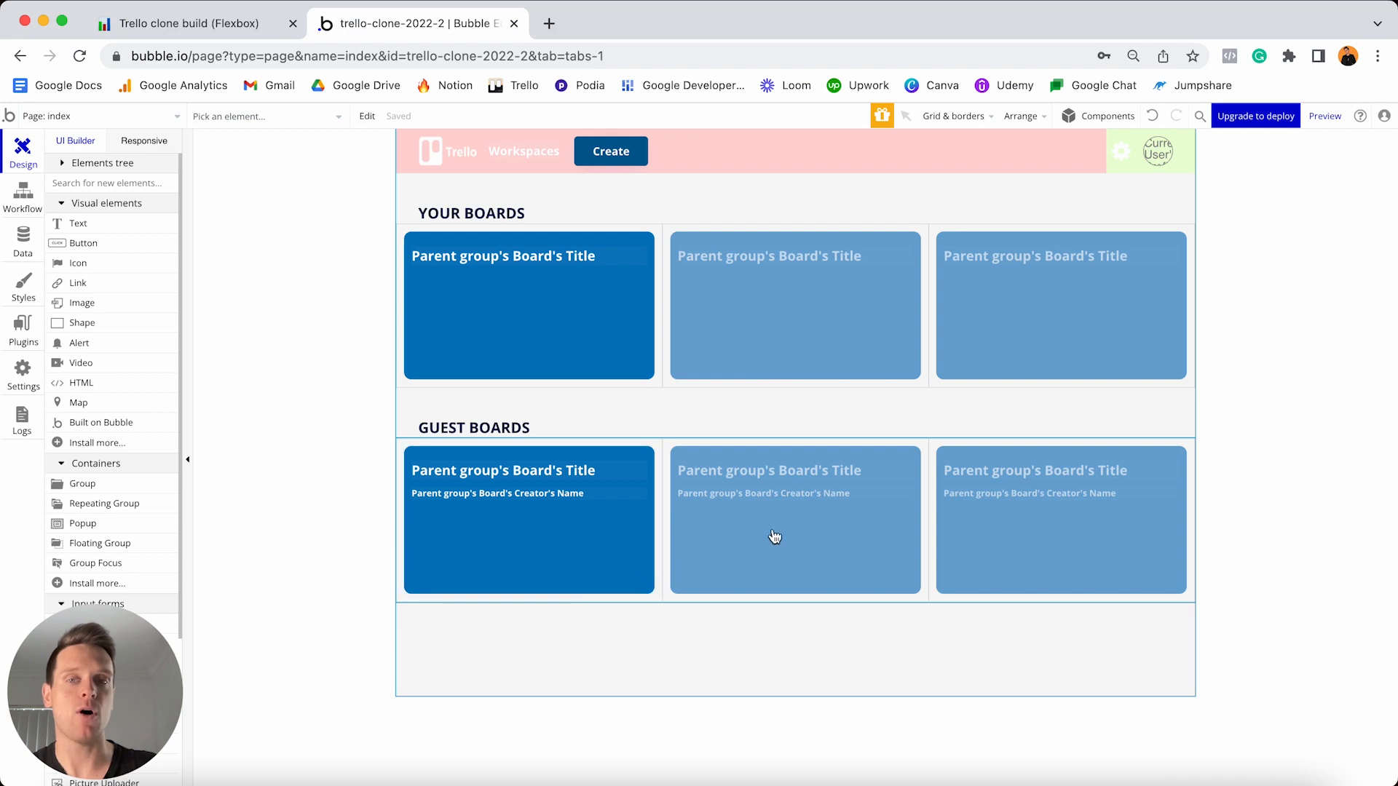
double_click(613, 357)
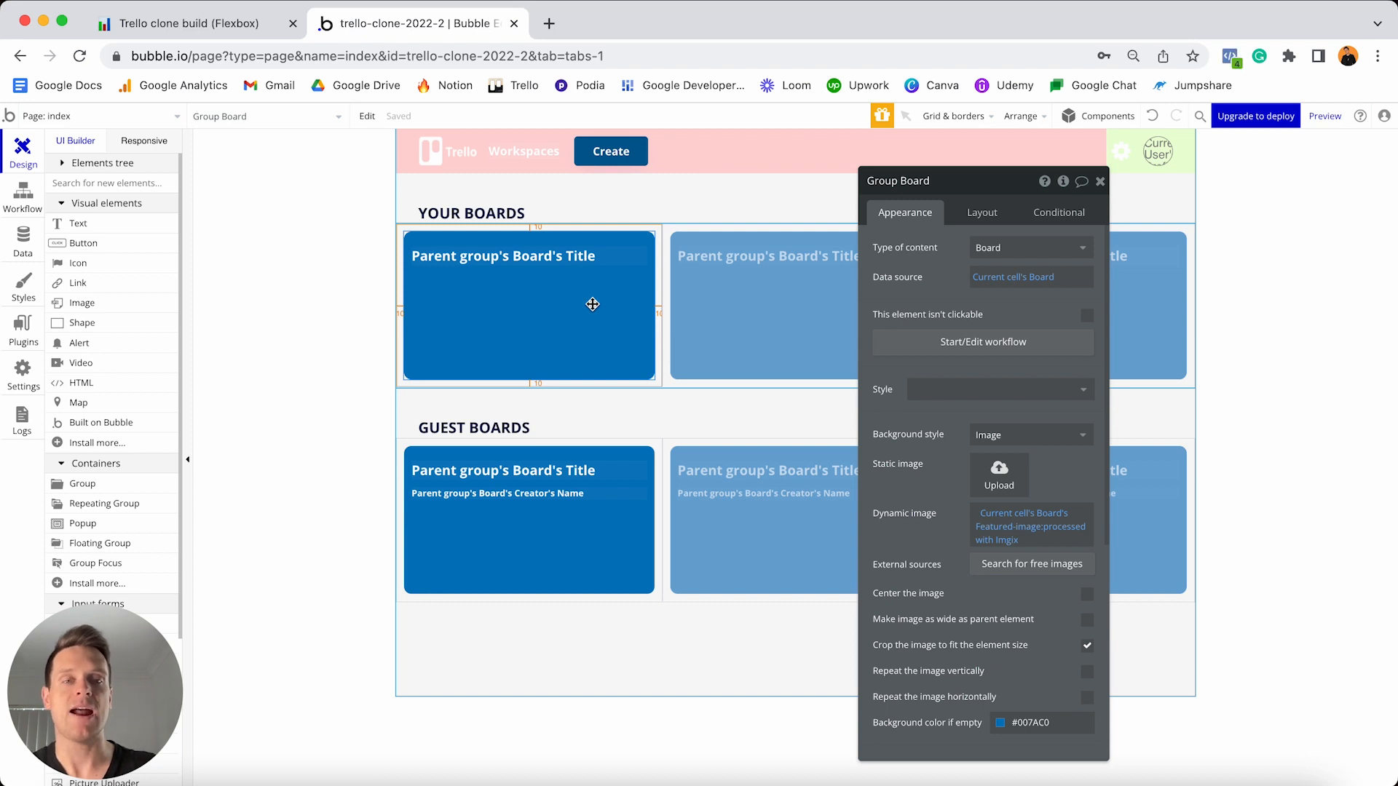
- Give the board card a click workflow going to the board page with Current cell's Board
left_click(927, 351)
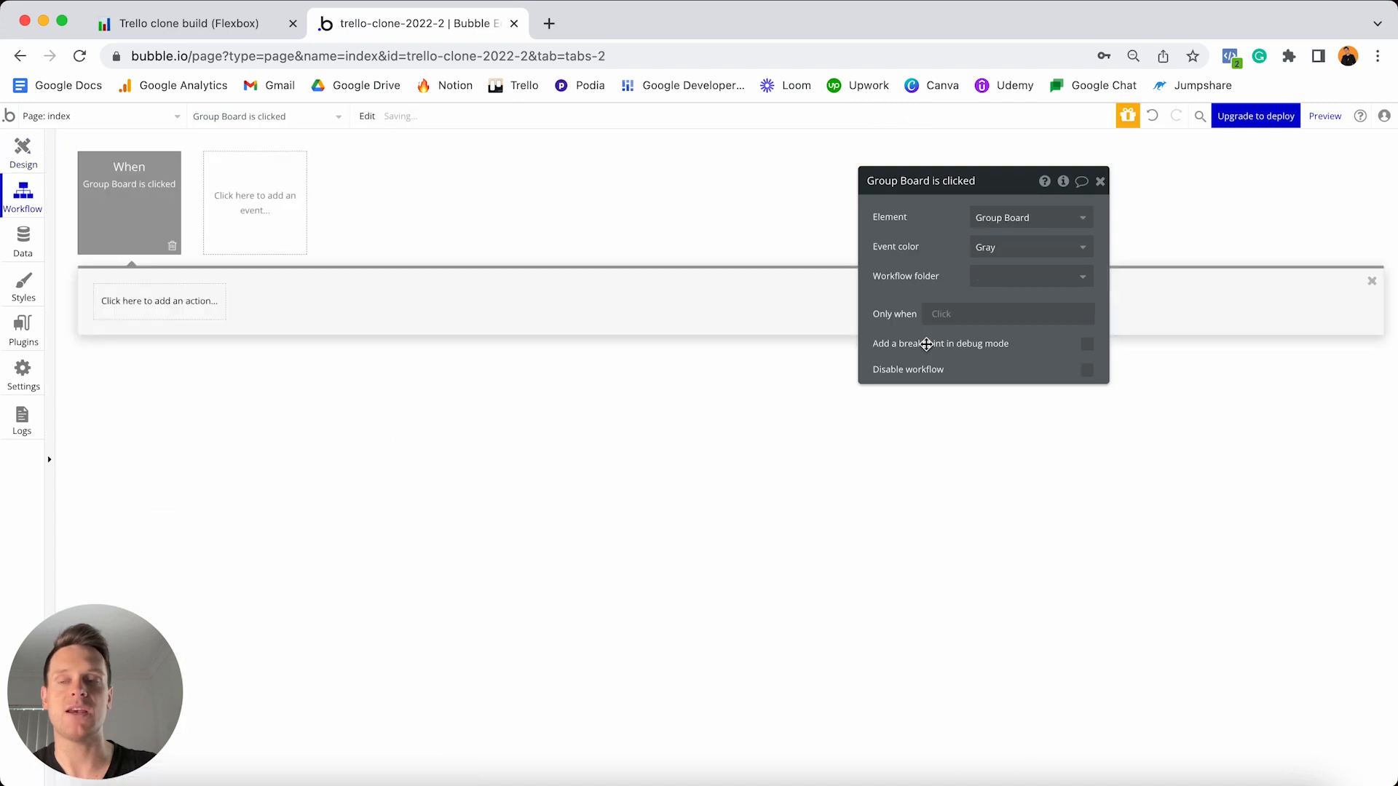
left_click(151, 307)
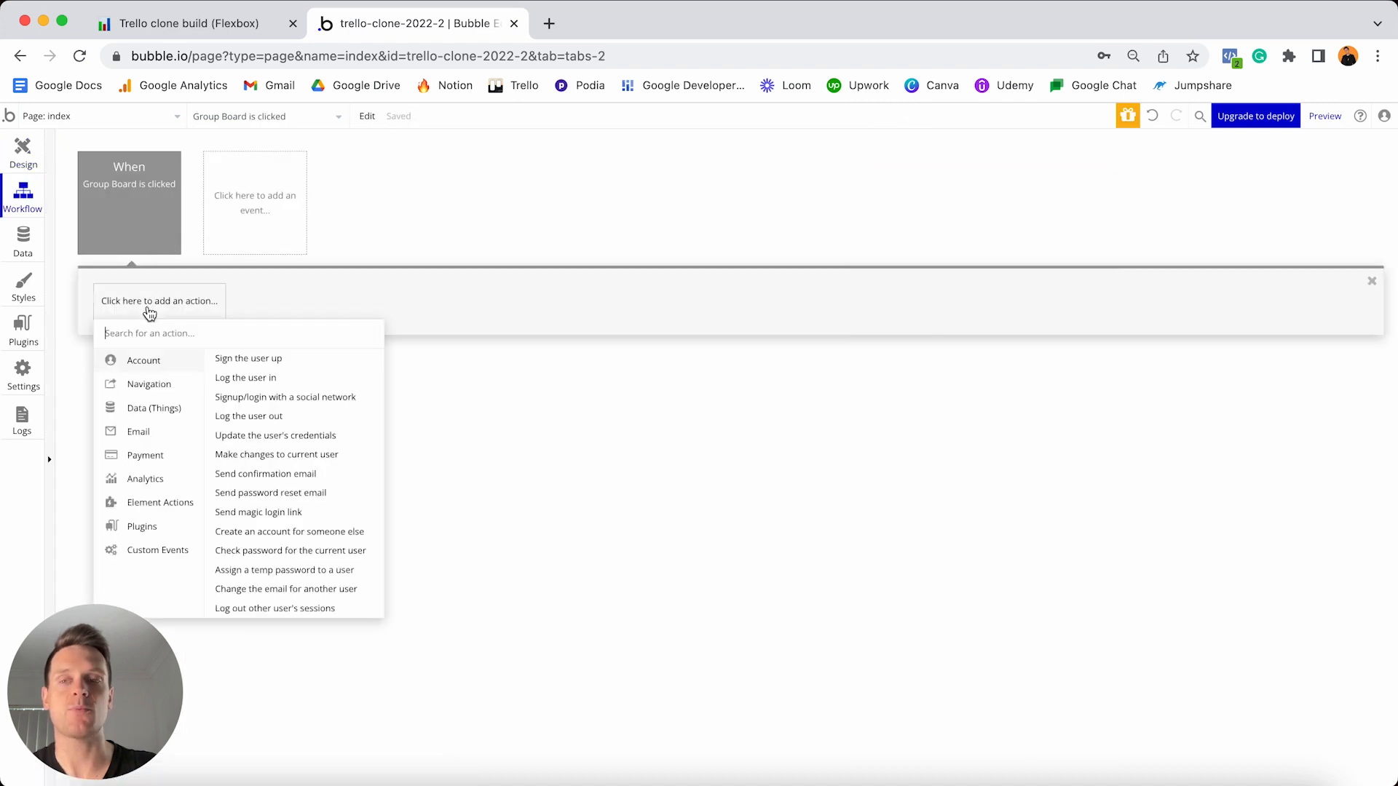
mouse_move(143, 394)
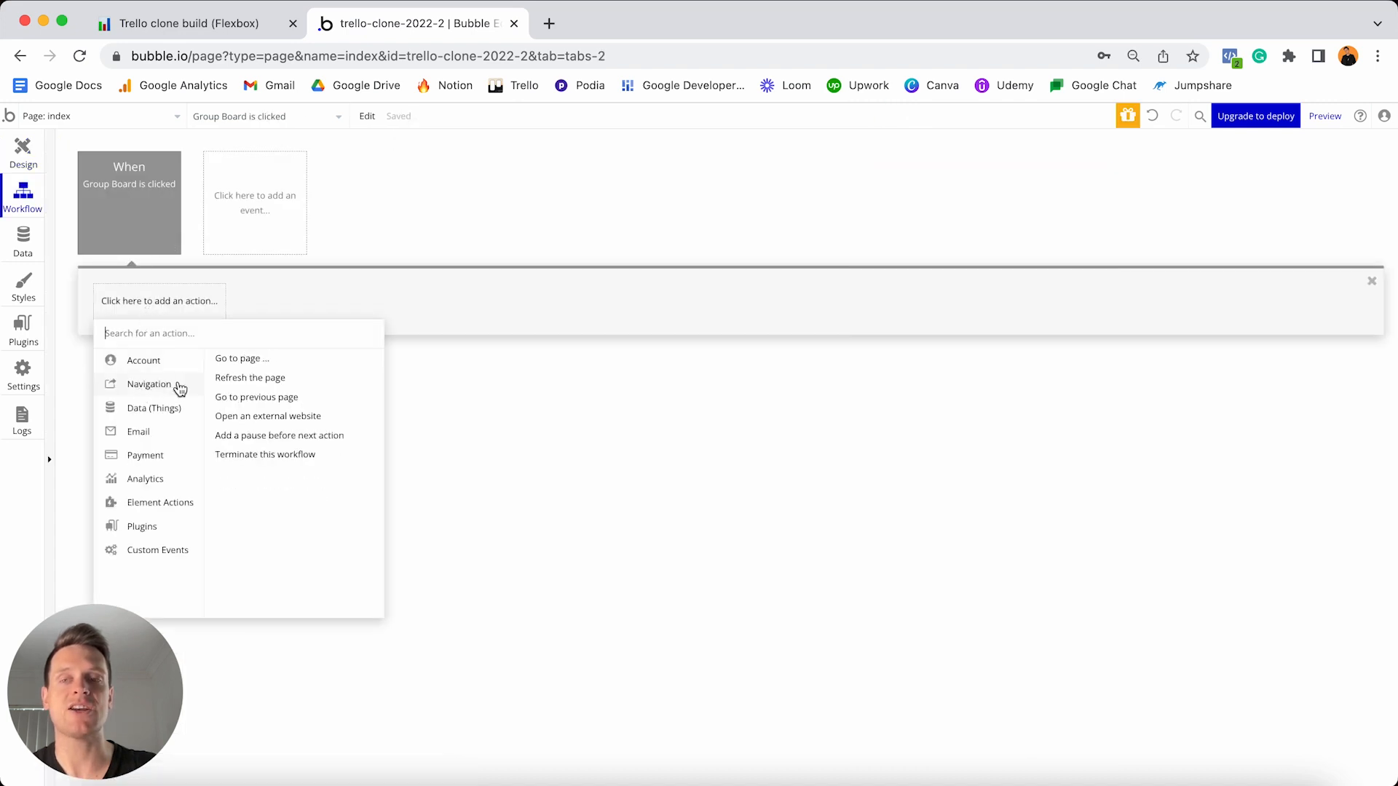
left_click(250, 362)
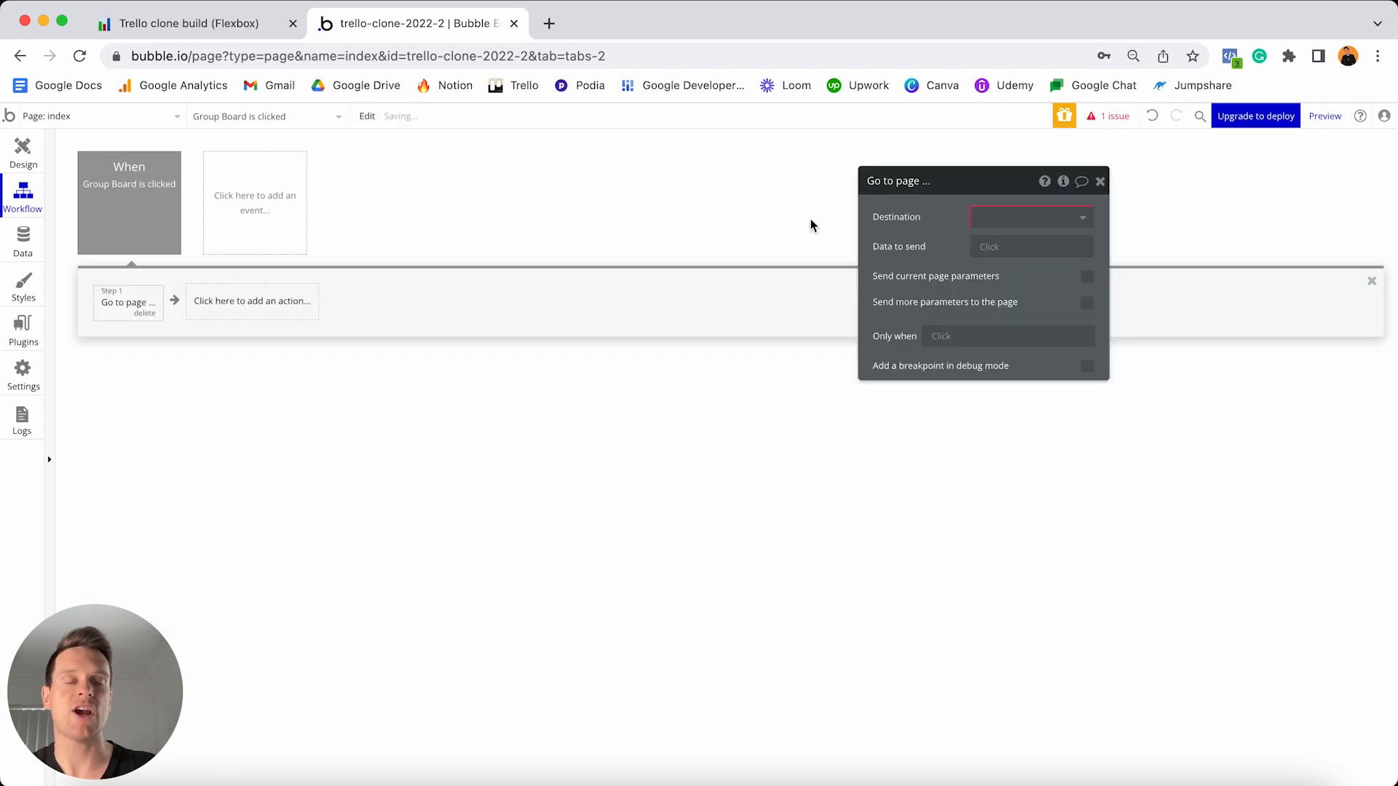
left_click(1044, 215)
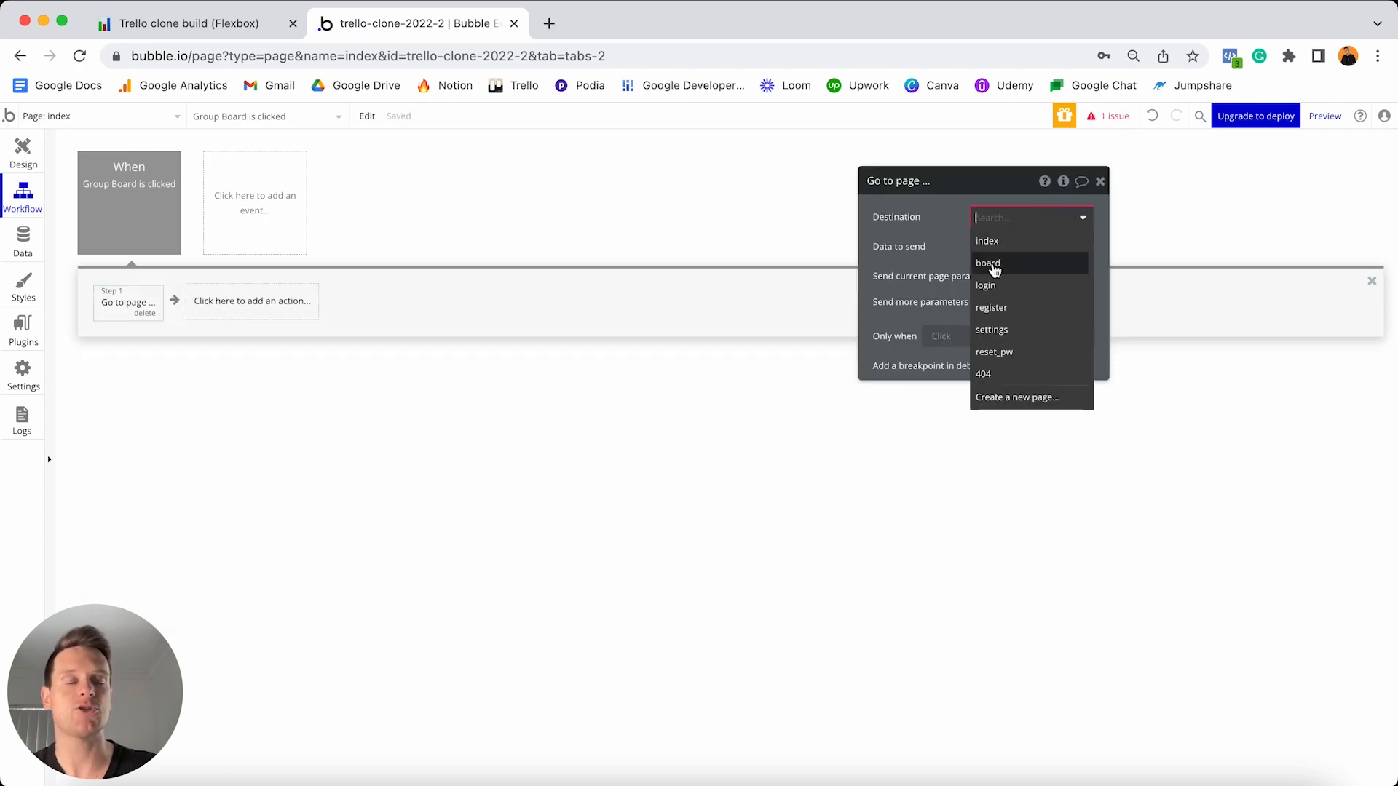
left_click(1009, 264)
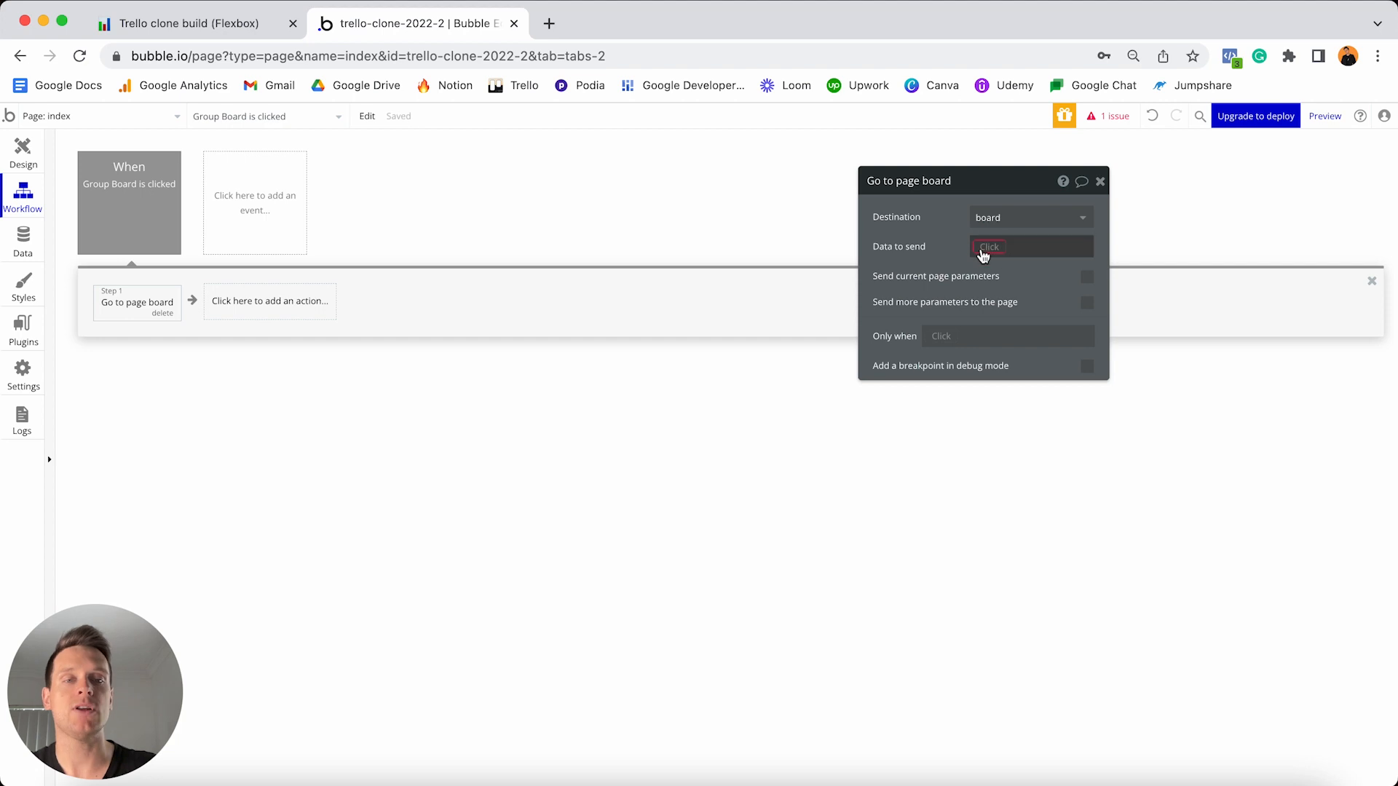
left_click(986, 249)
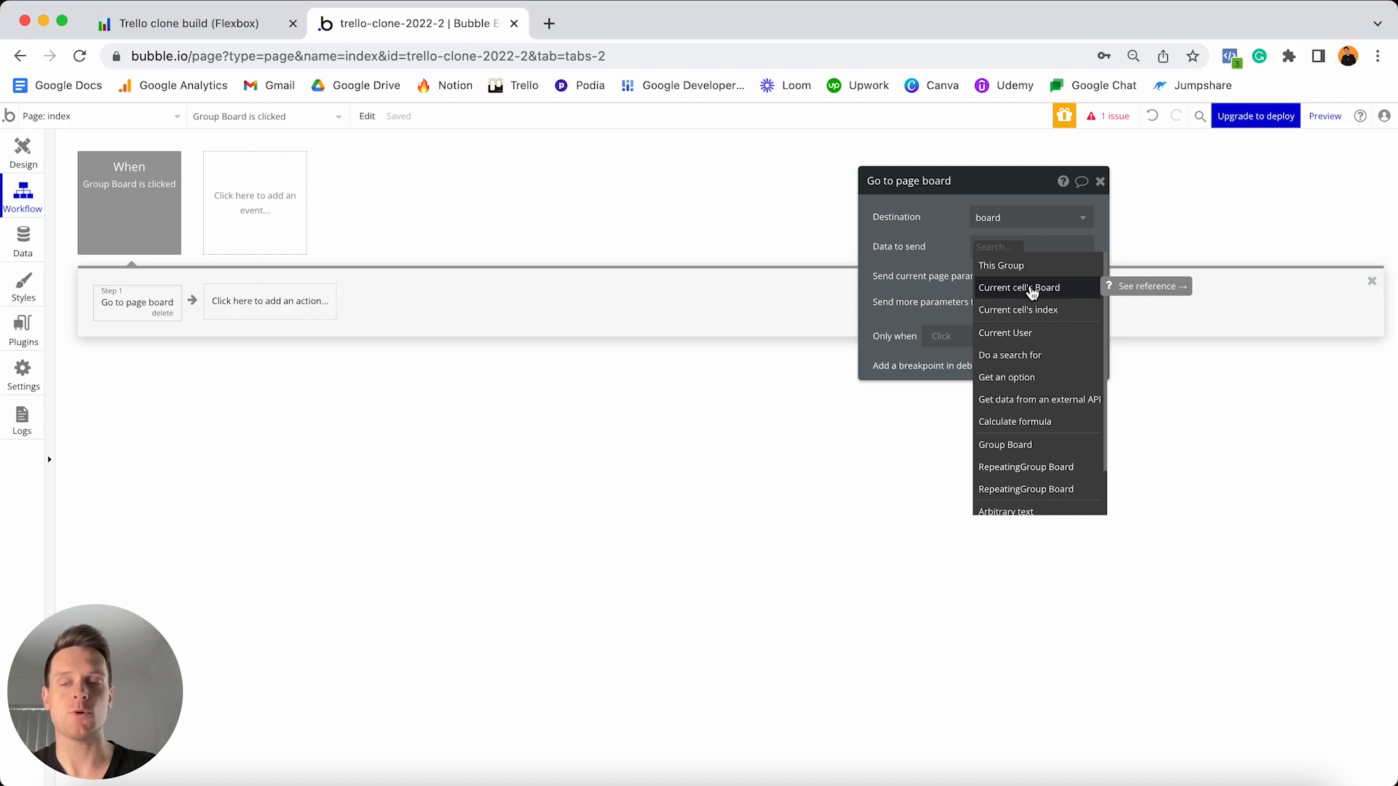
left_click(1032, 290)
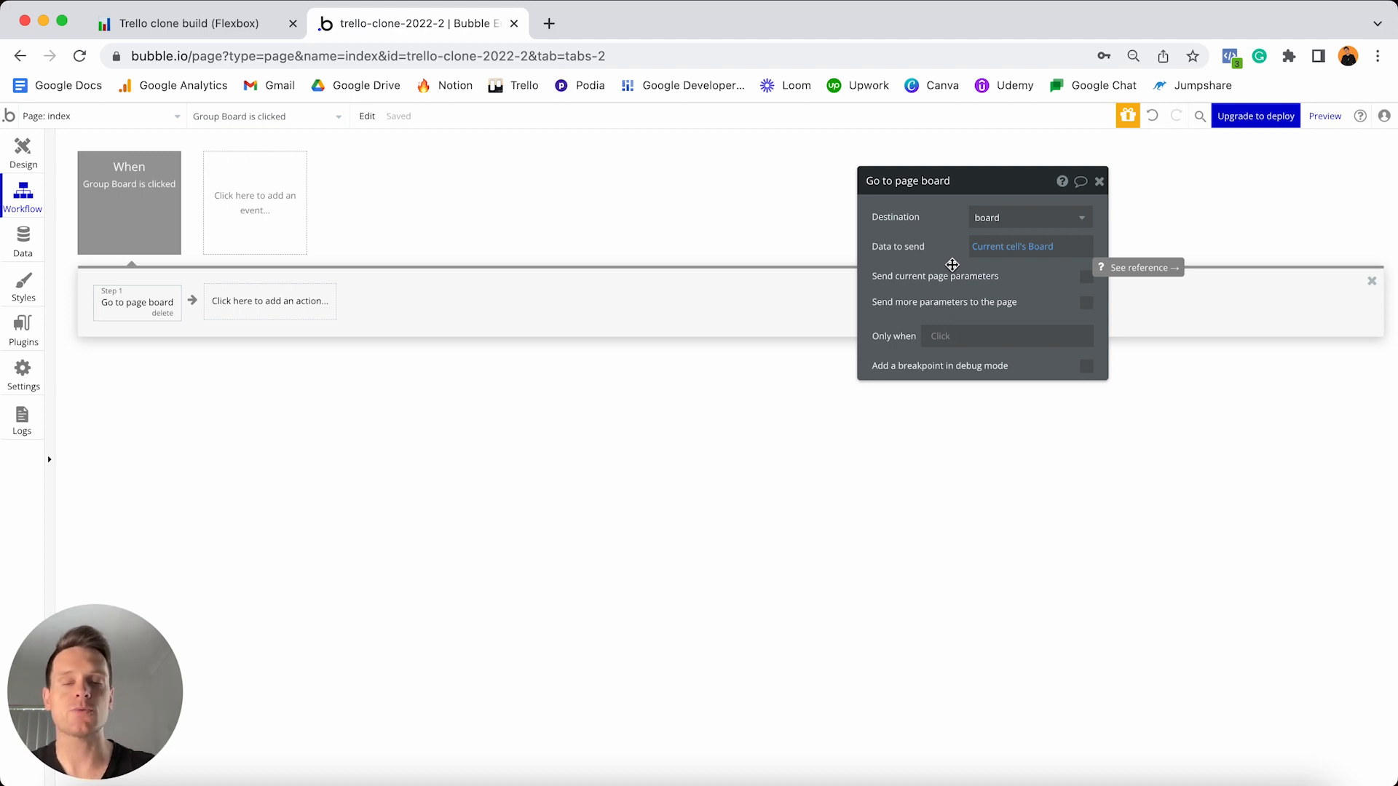
left_click(23, 152)
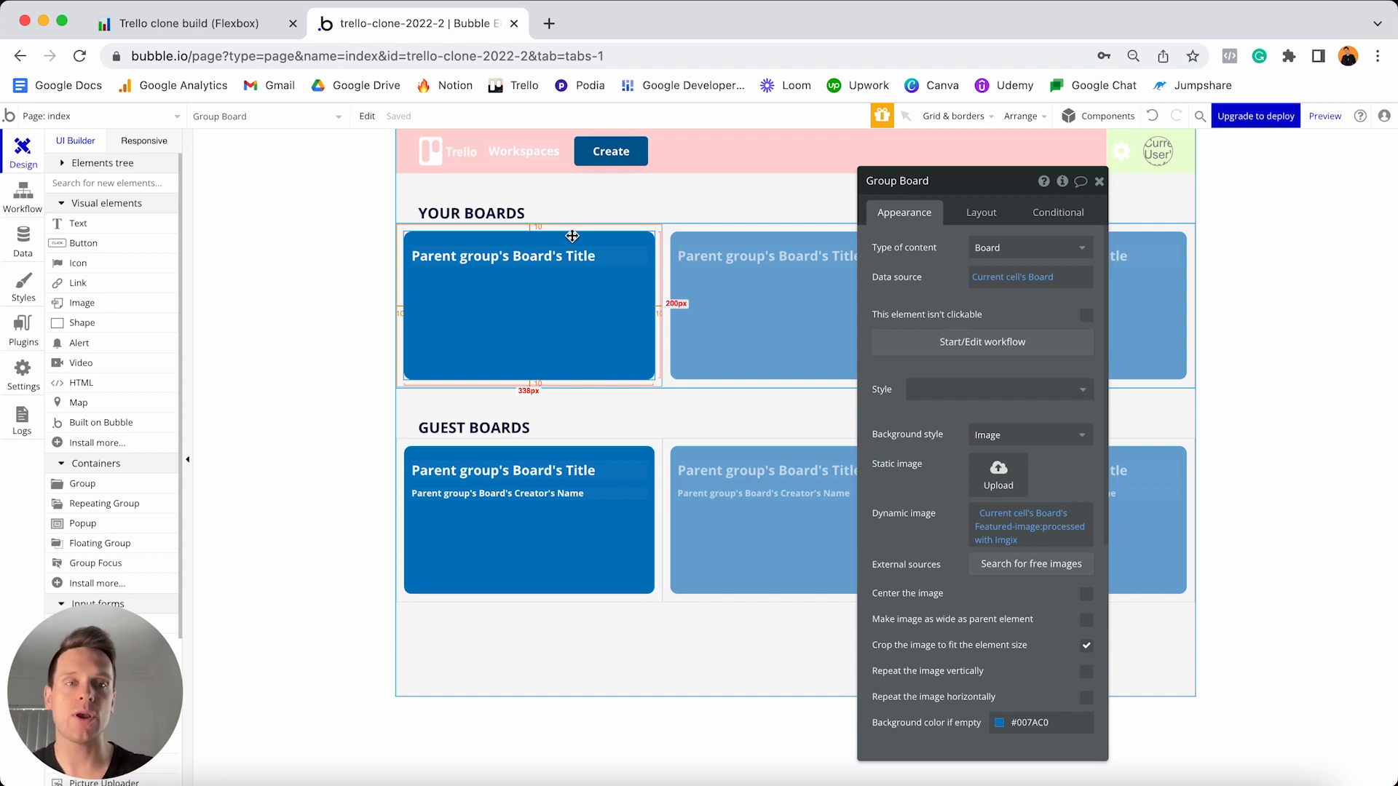
- Review All Users under App data and launch the app preview as the test user
left_click_drag(572, 236, 823, 177)
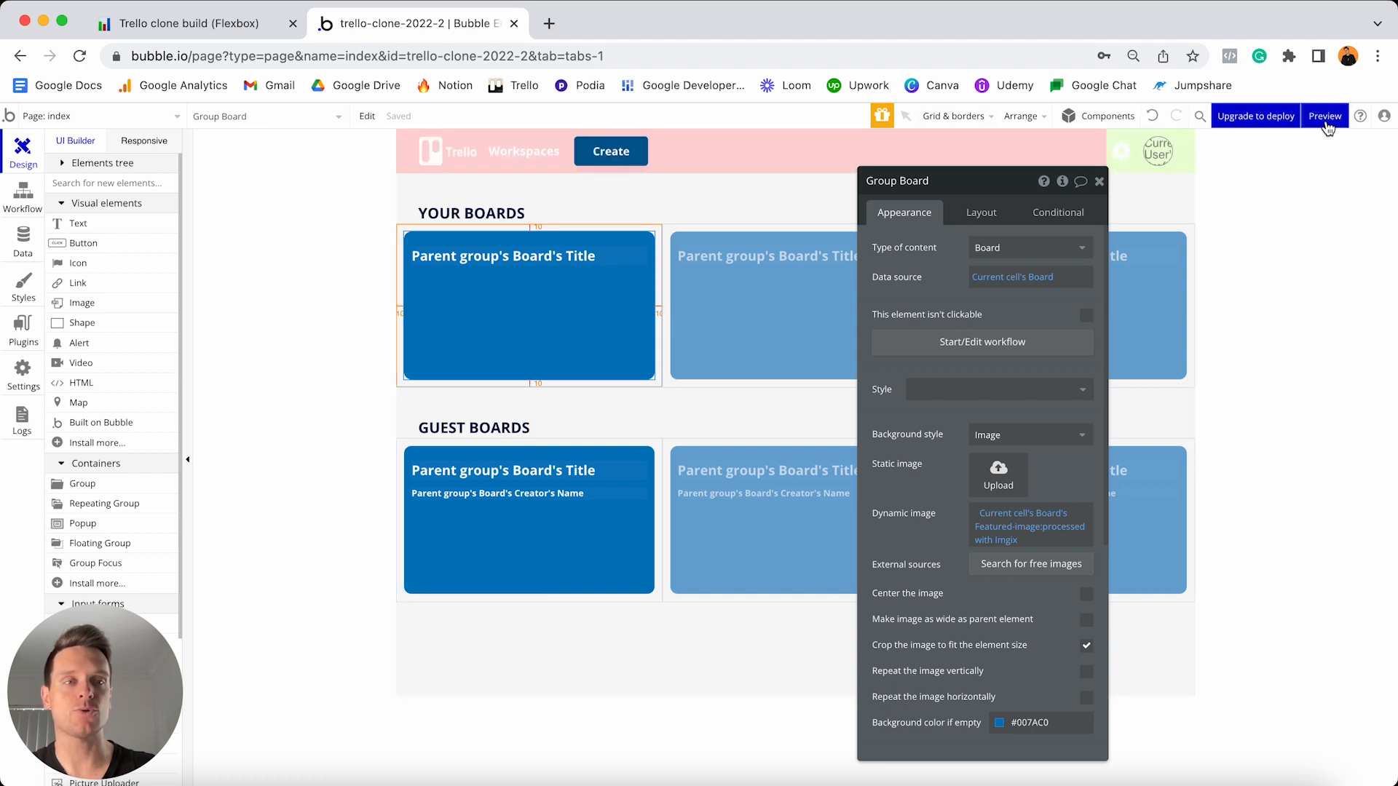
mouse_move(1327, 125)
left_click(18, 246)
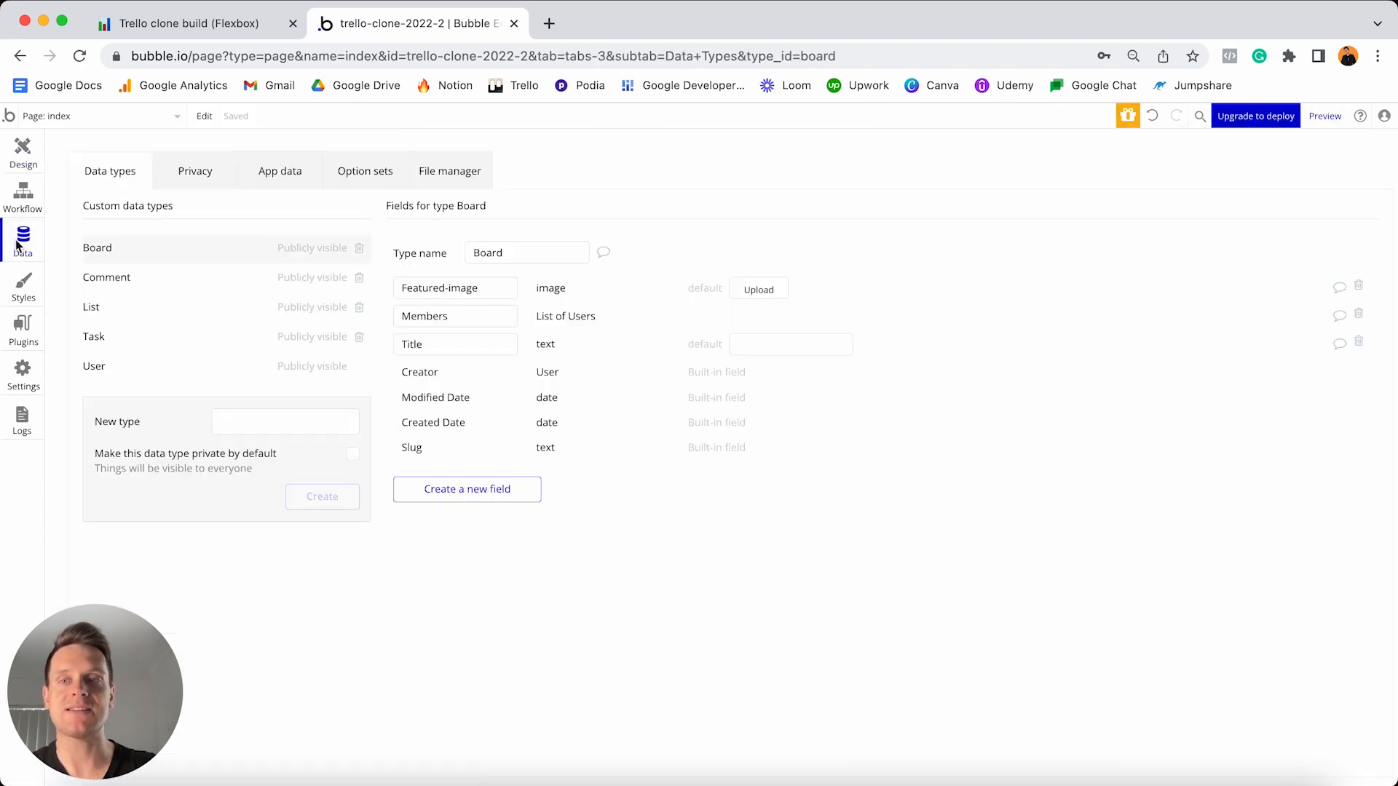
left_click(290, 175)
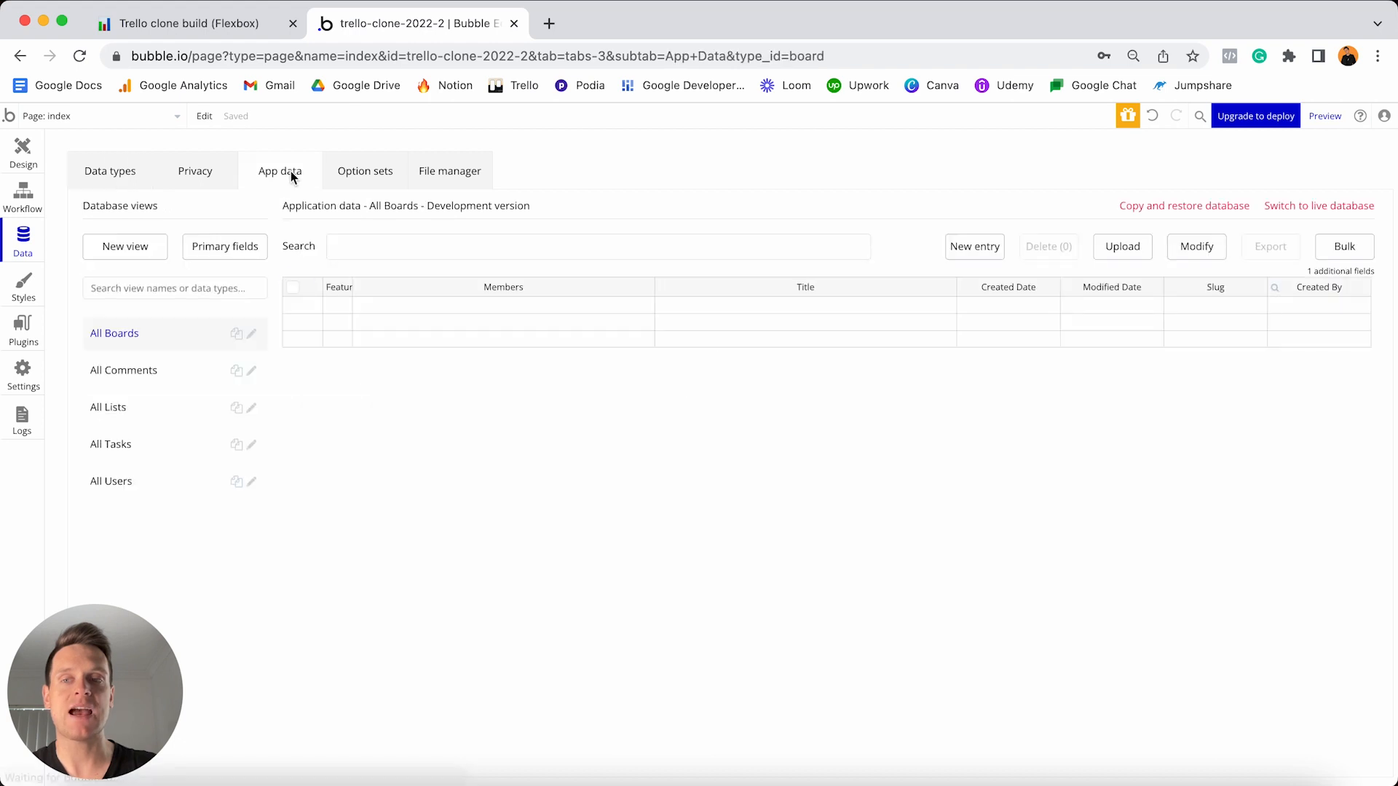
left_click(154, 484)
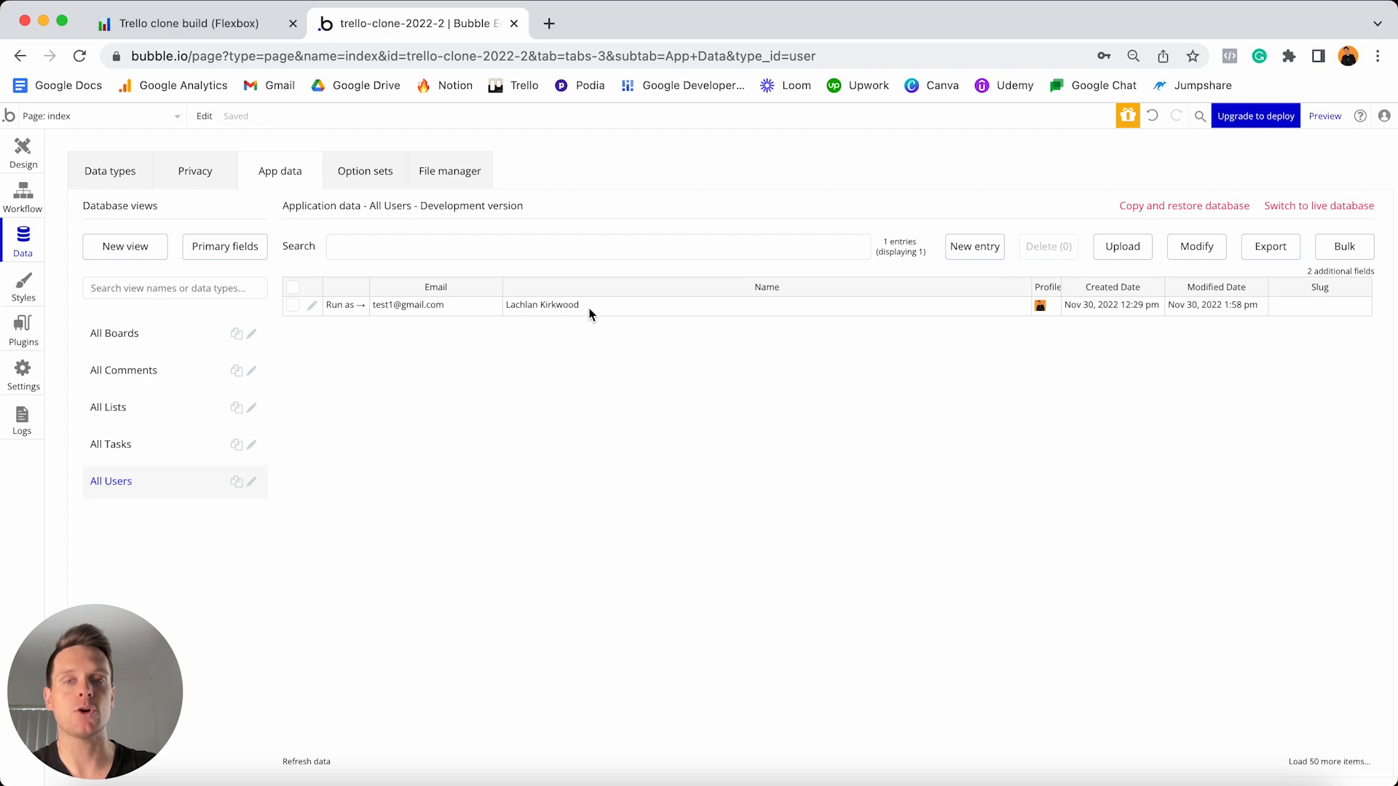
left_click(346, 306)
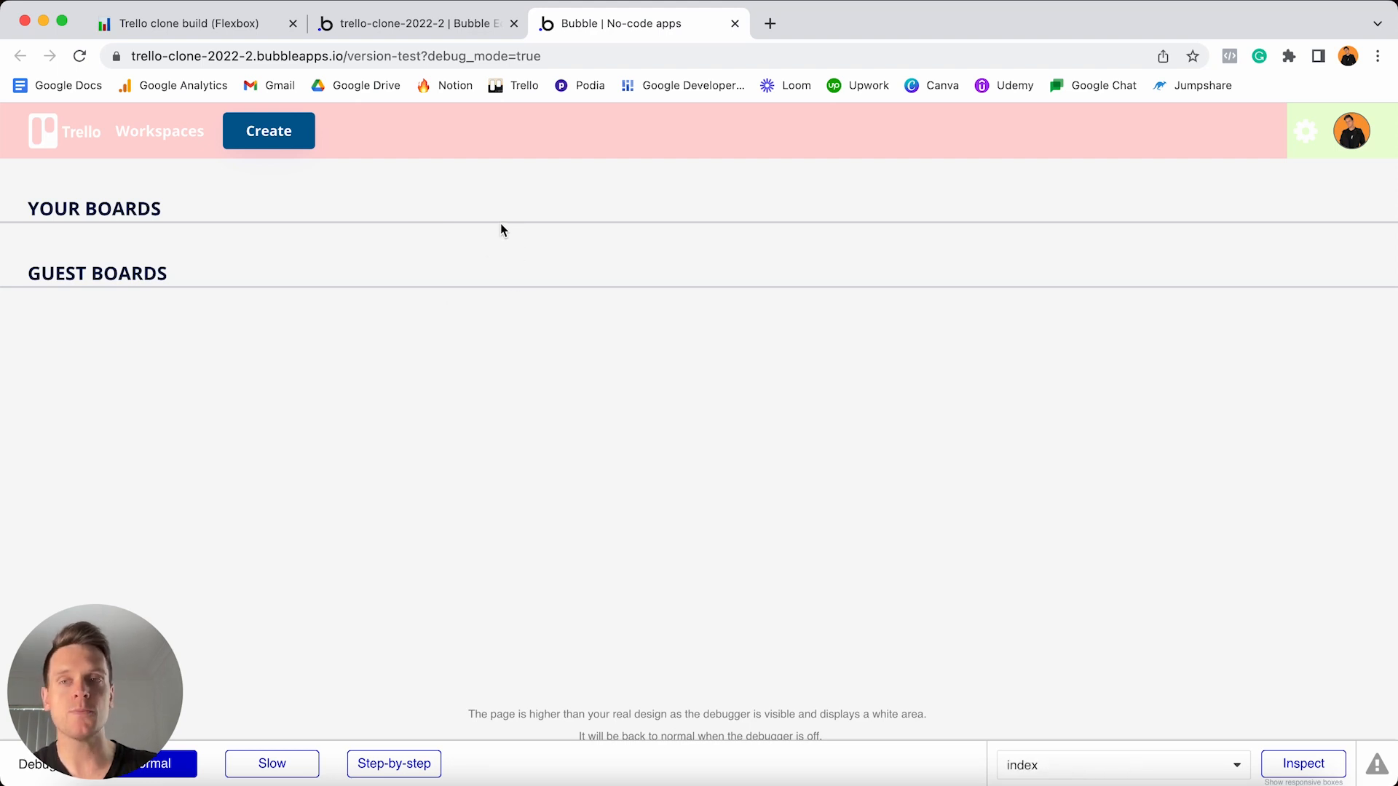
- Open the Create a board popup in the preview, then list pages back in the editor
left_click(274, 134)
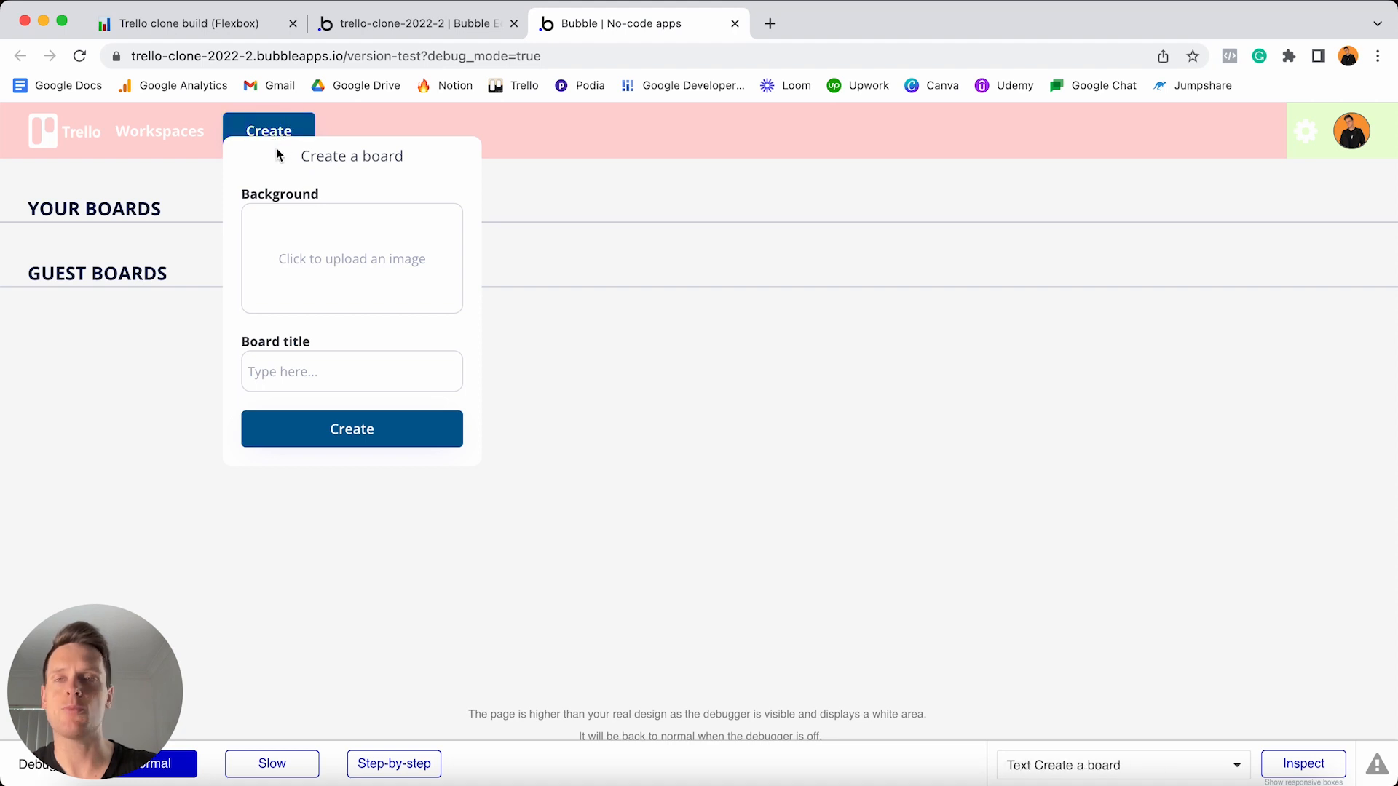
left_click(425, 24)
left_click(153, 116)
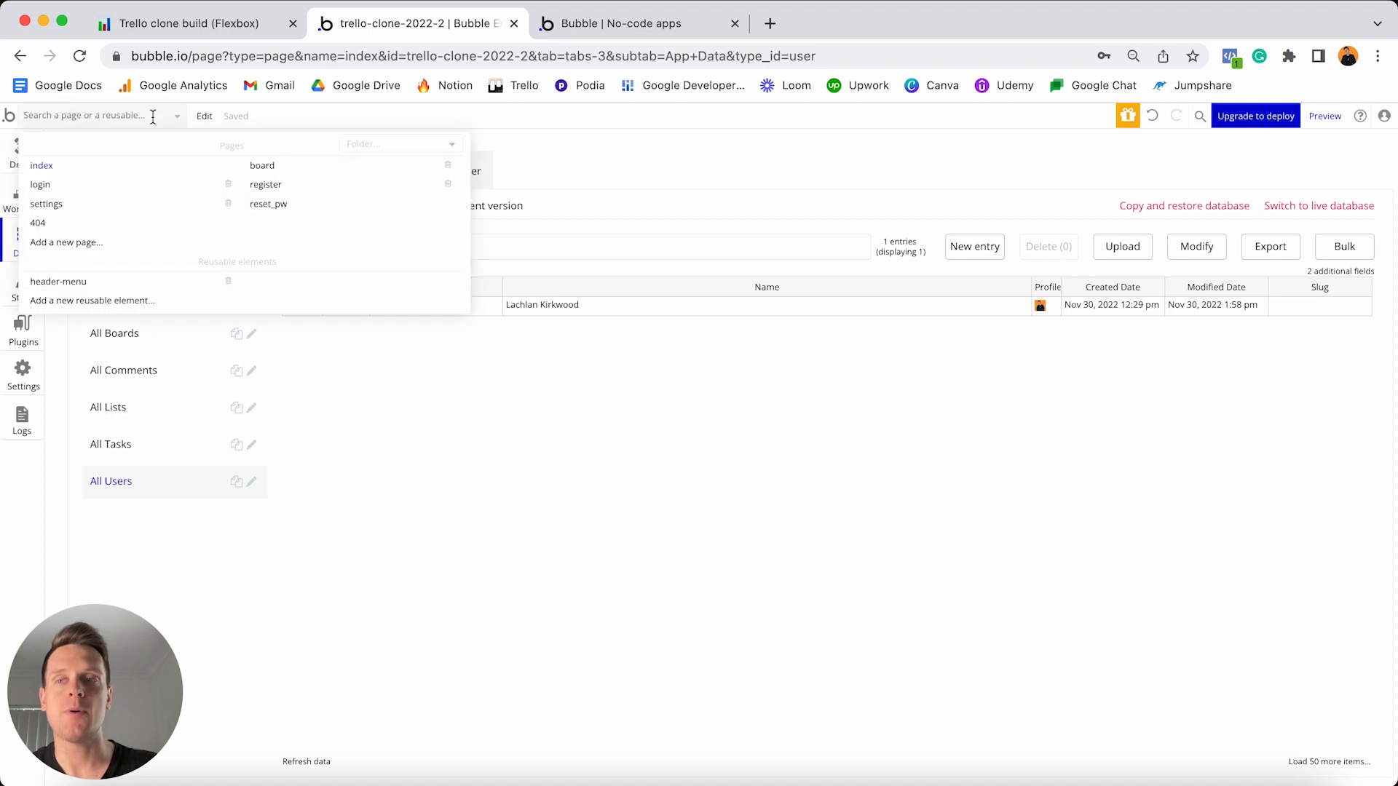
- Set the header-menu Create-board popup's top offset to 30 and reload the test preview
left_click(96, 283)
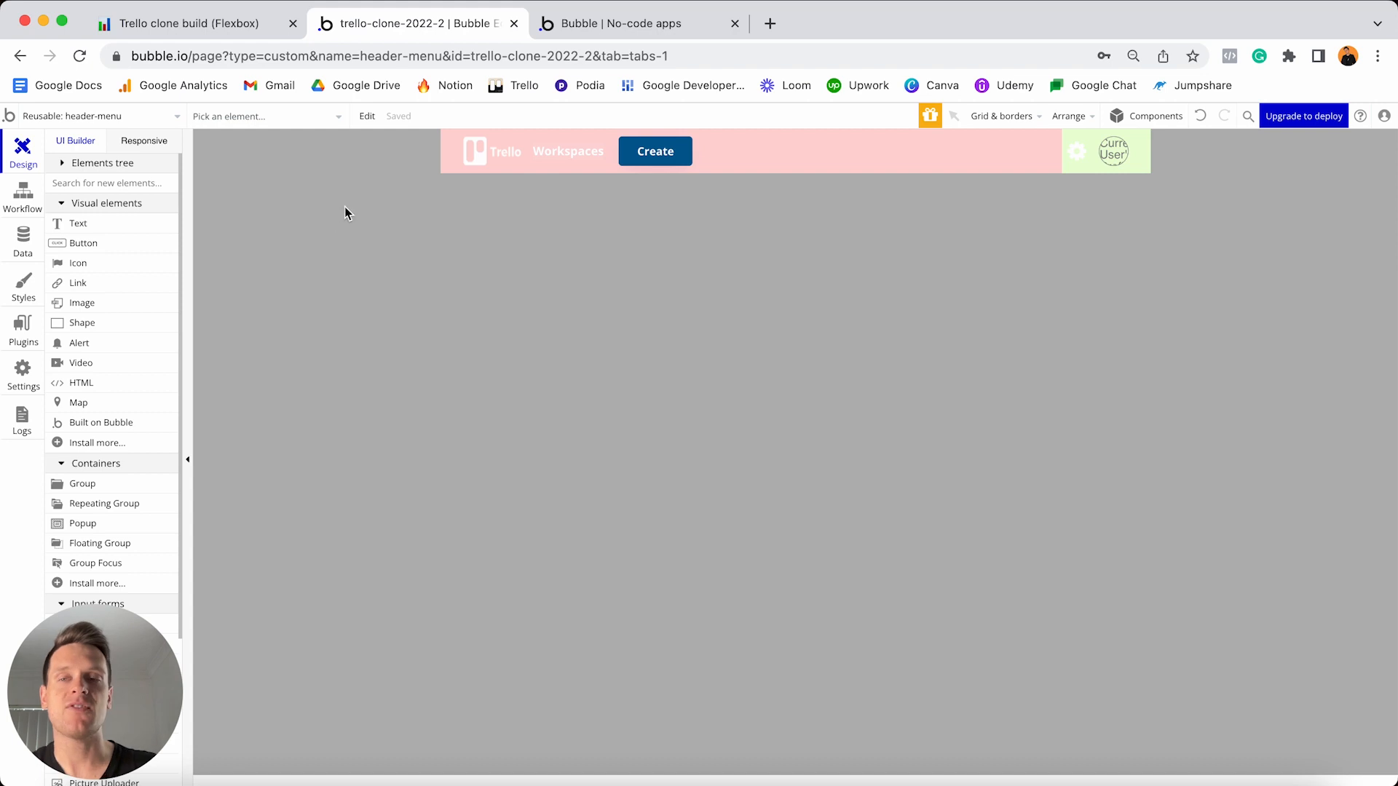
left_click(63, 169)
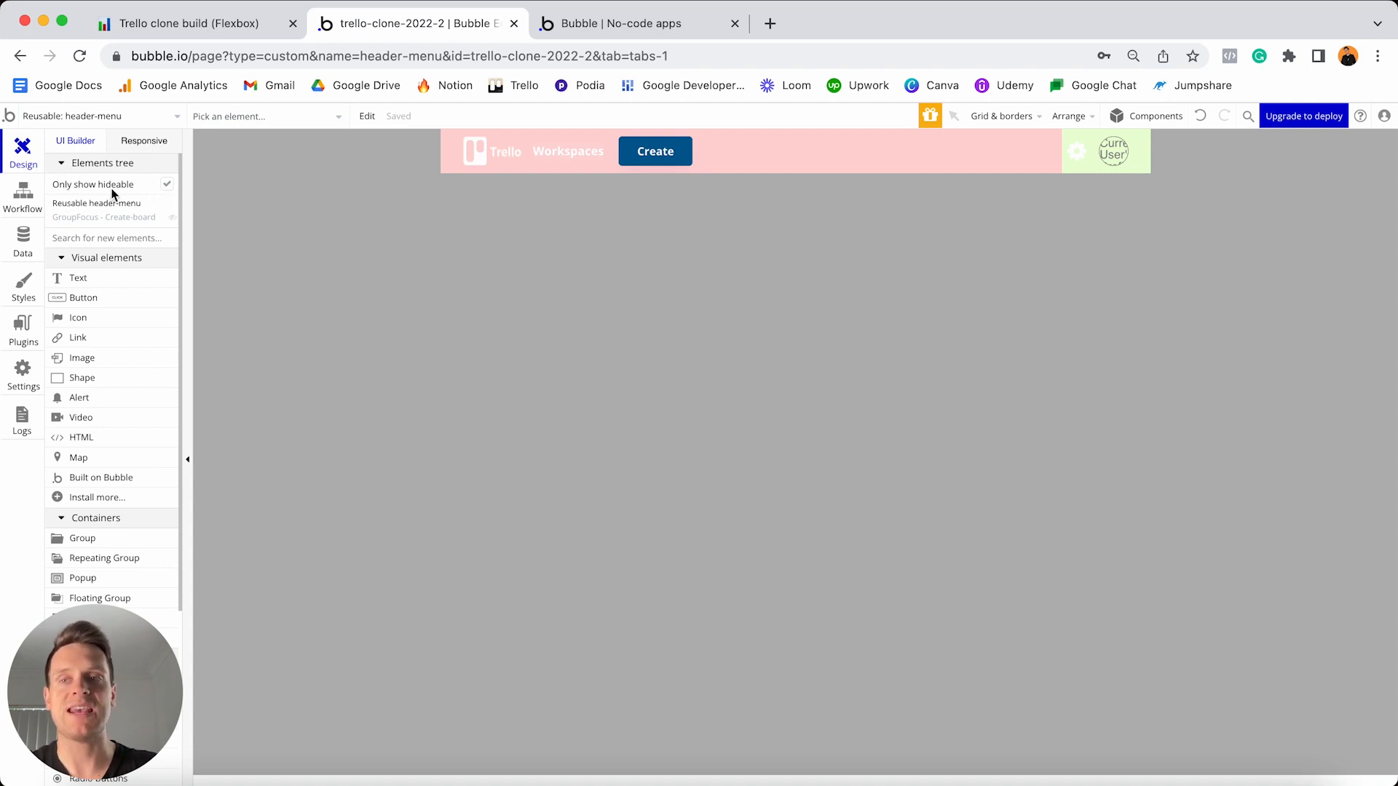
left_click(146, 219)
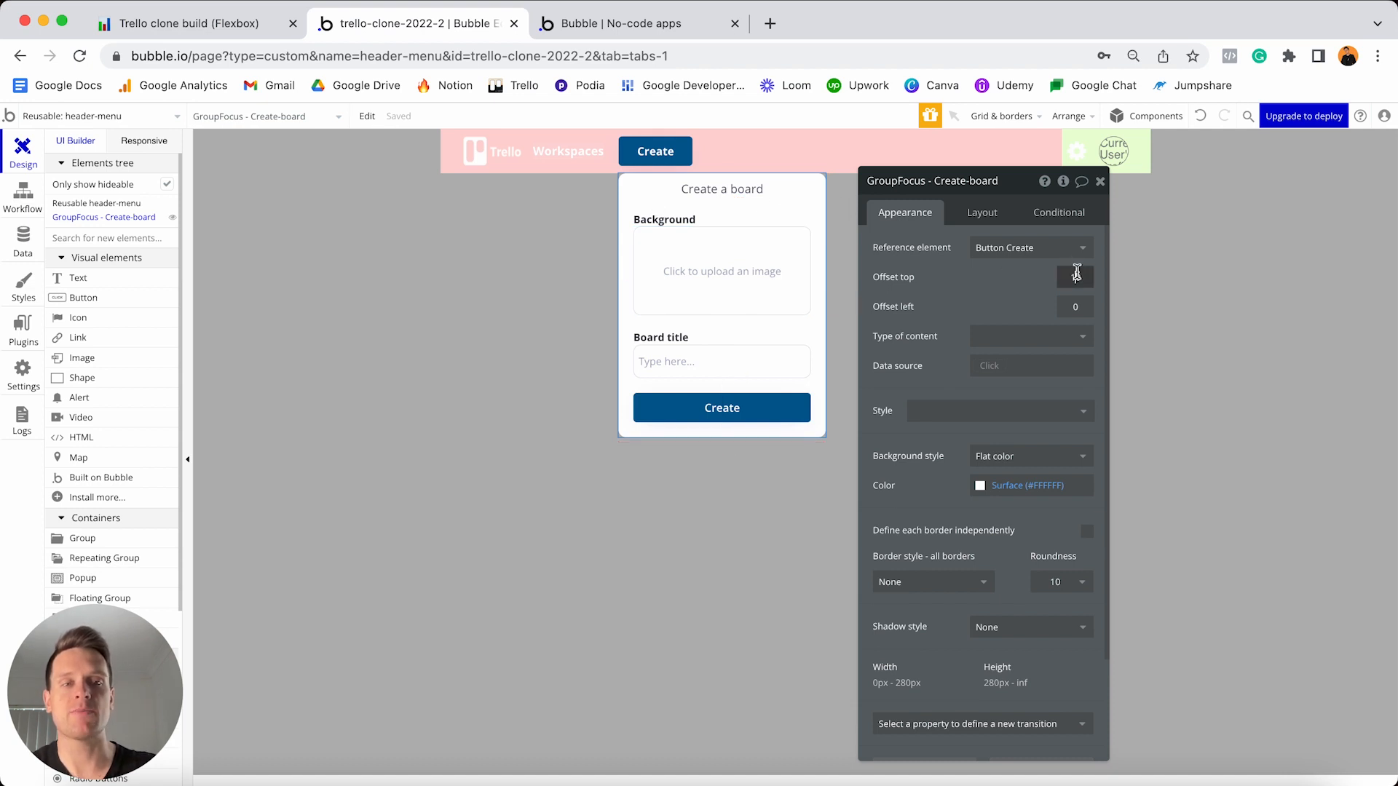
key("BackSpace")
key("BackSpace")
type("30")
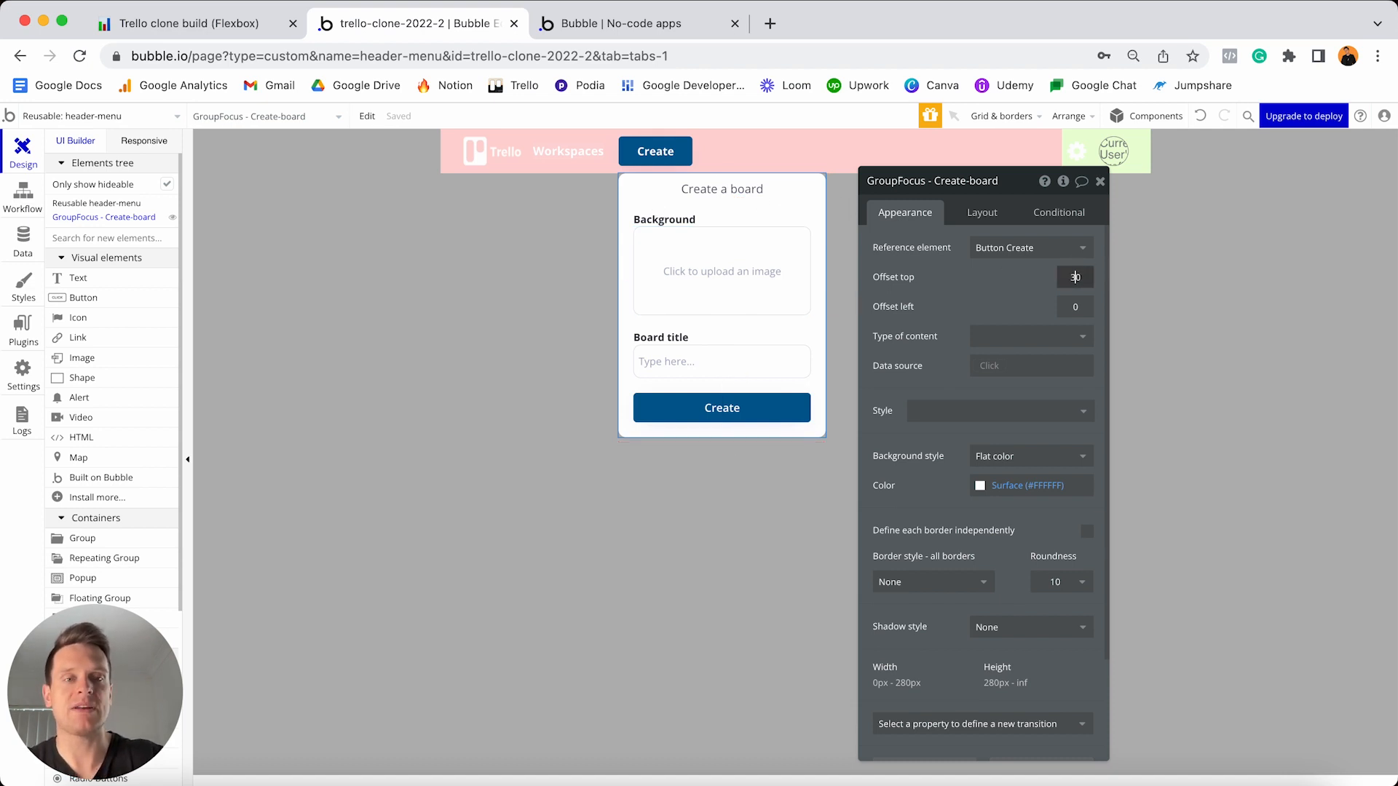
left_click(987, 294)
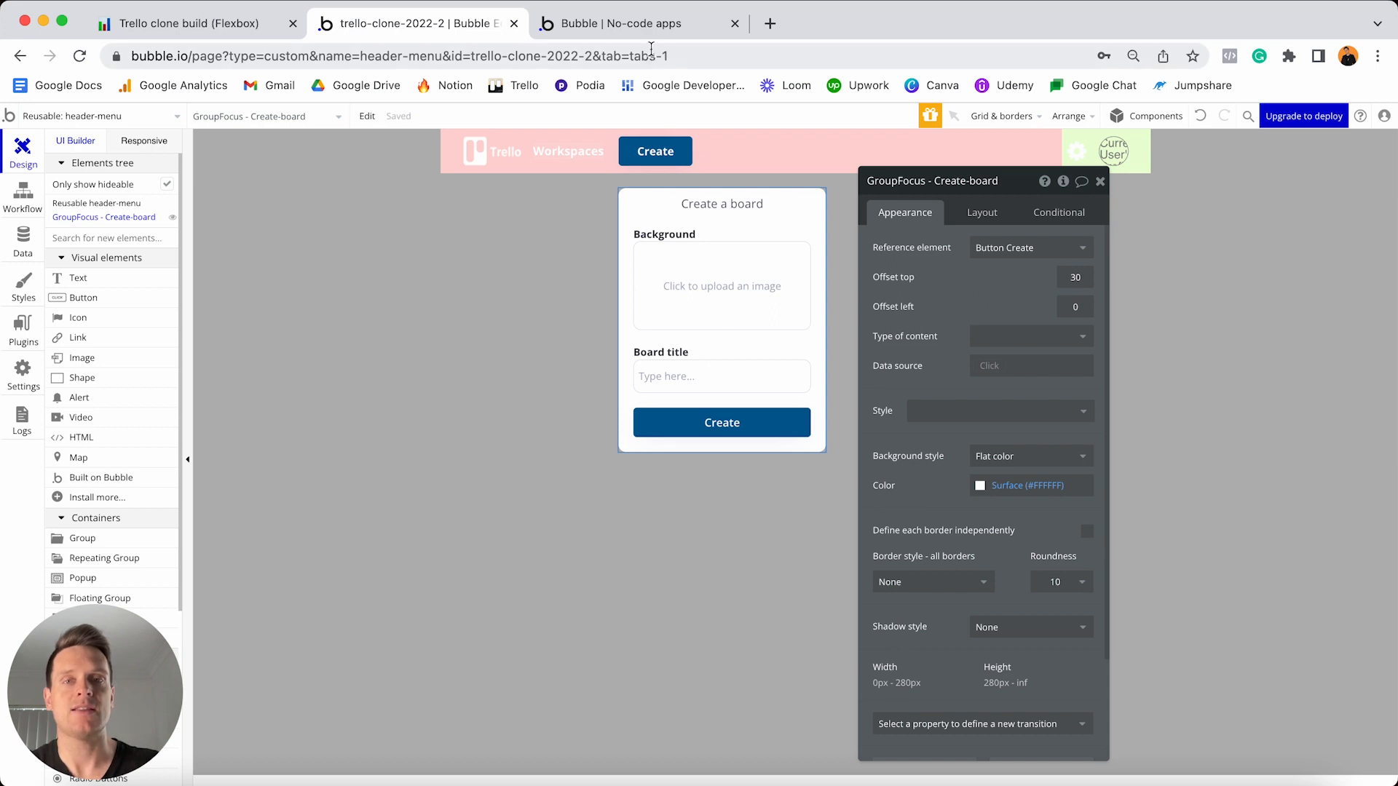
left_click(640, 32)
key("super+r")
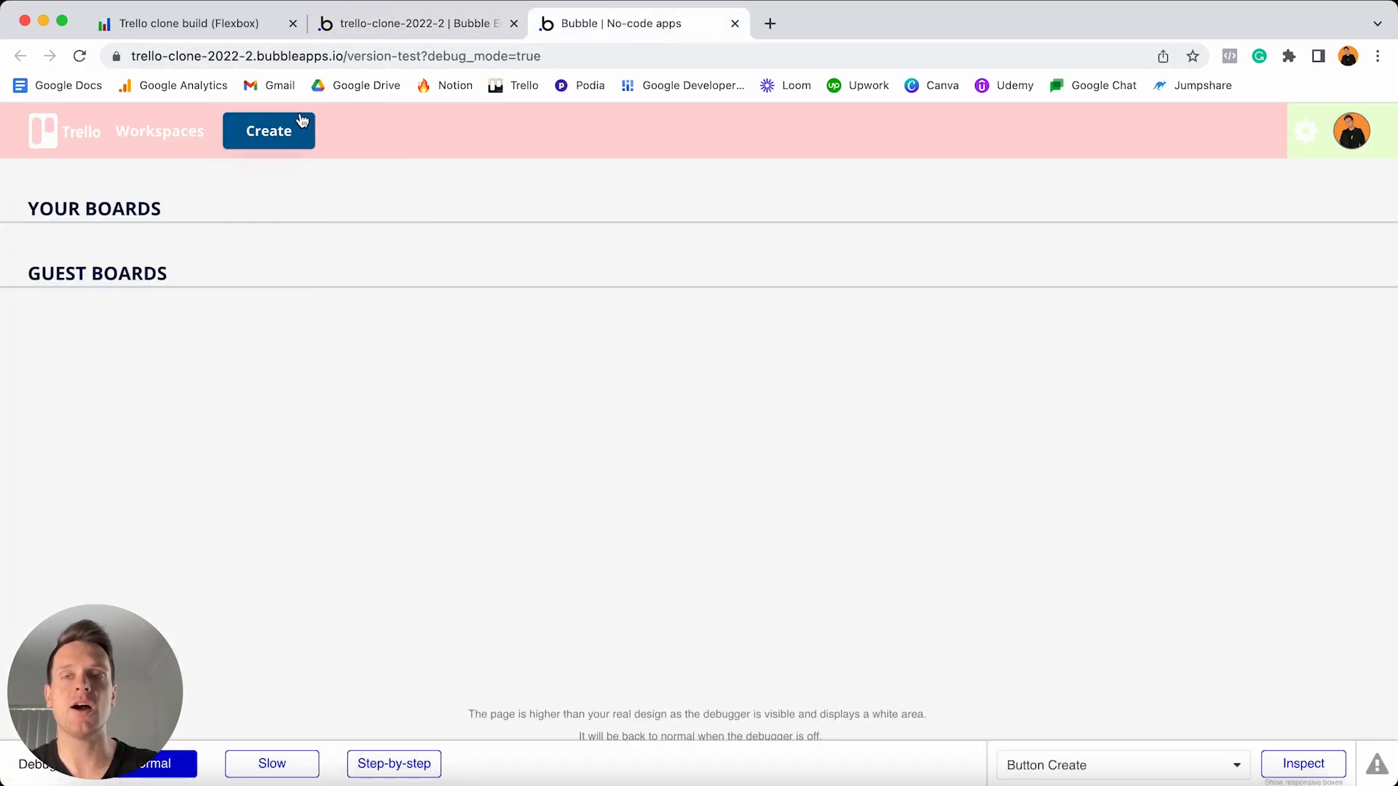
- Create a 'Product Roadmap' board with an uploaded background image in the preview
left_click(279, 132)
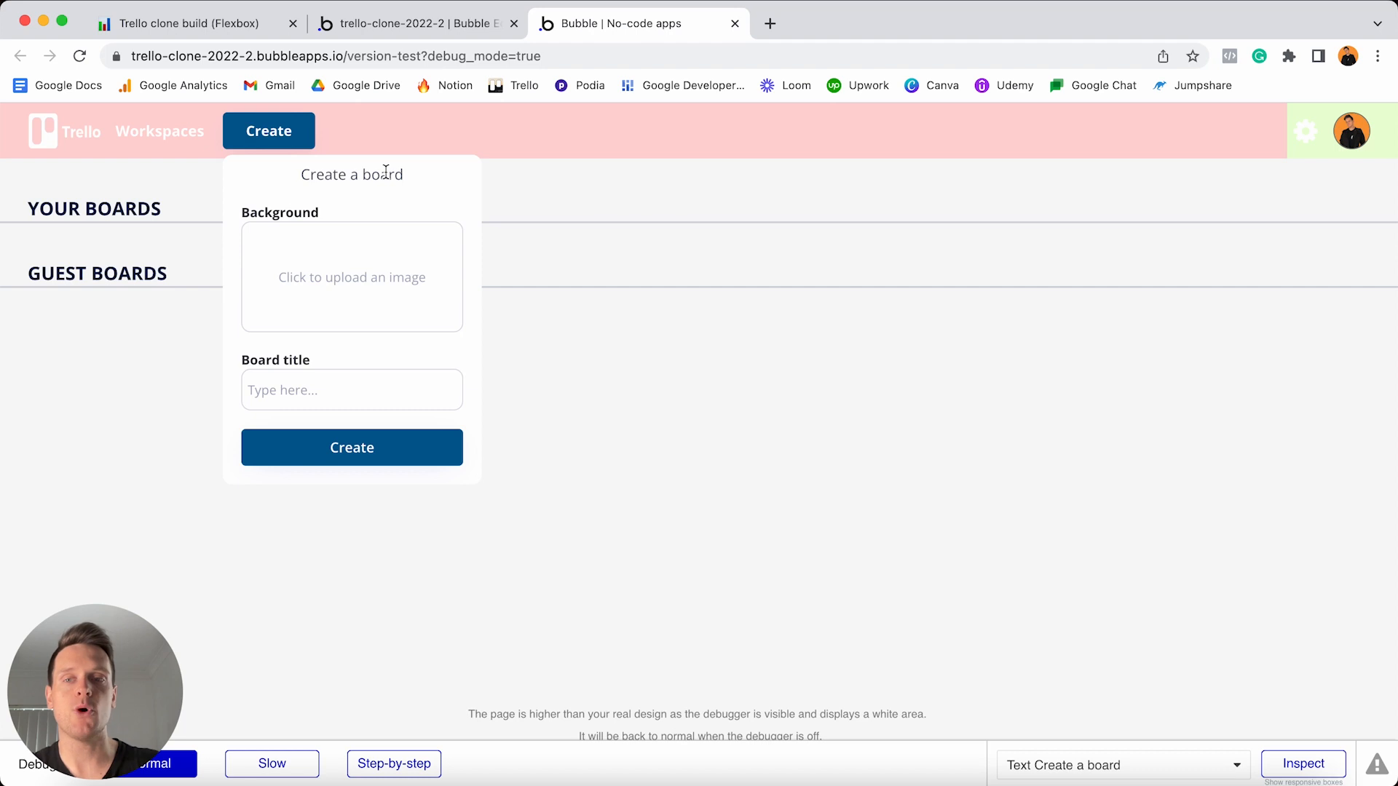
left_click(364, 276)
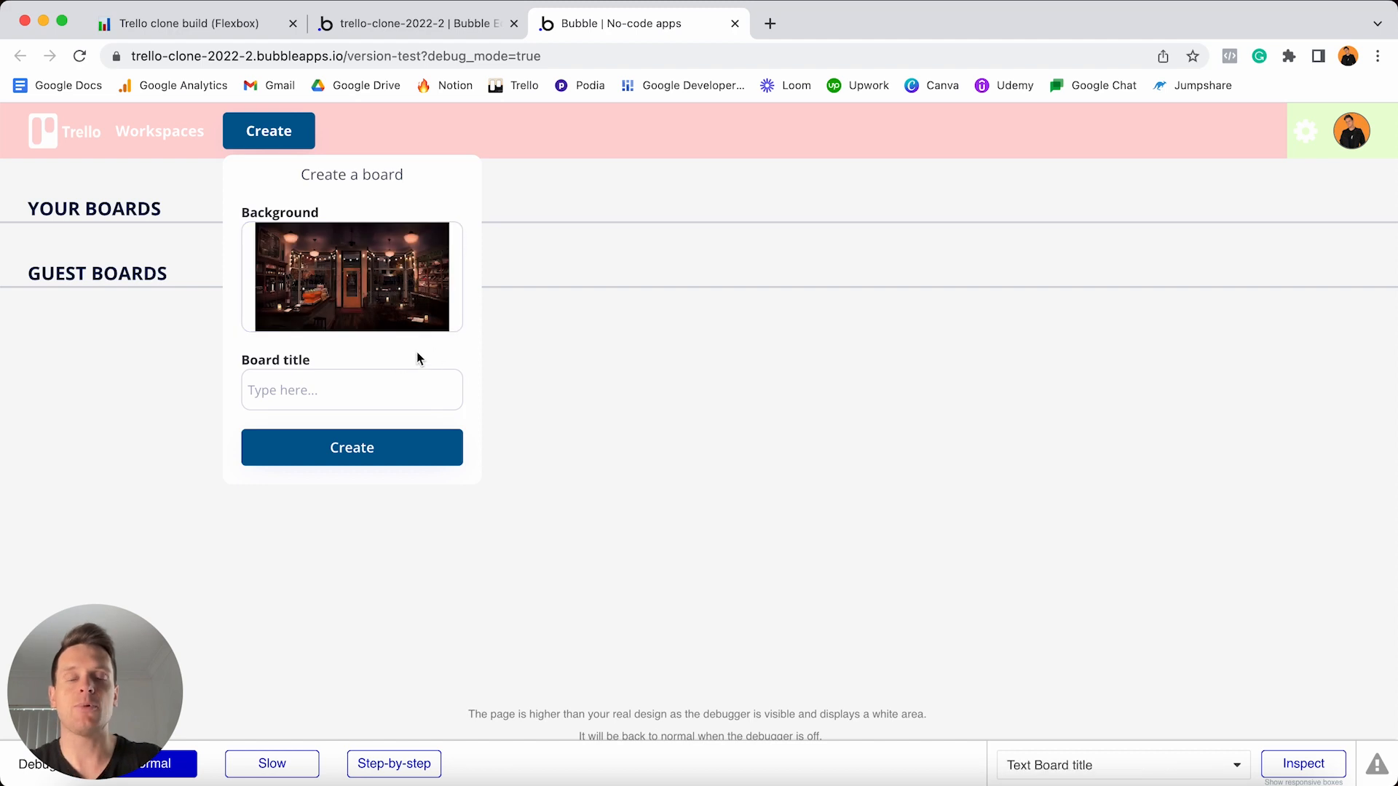
left_click(378, 381)
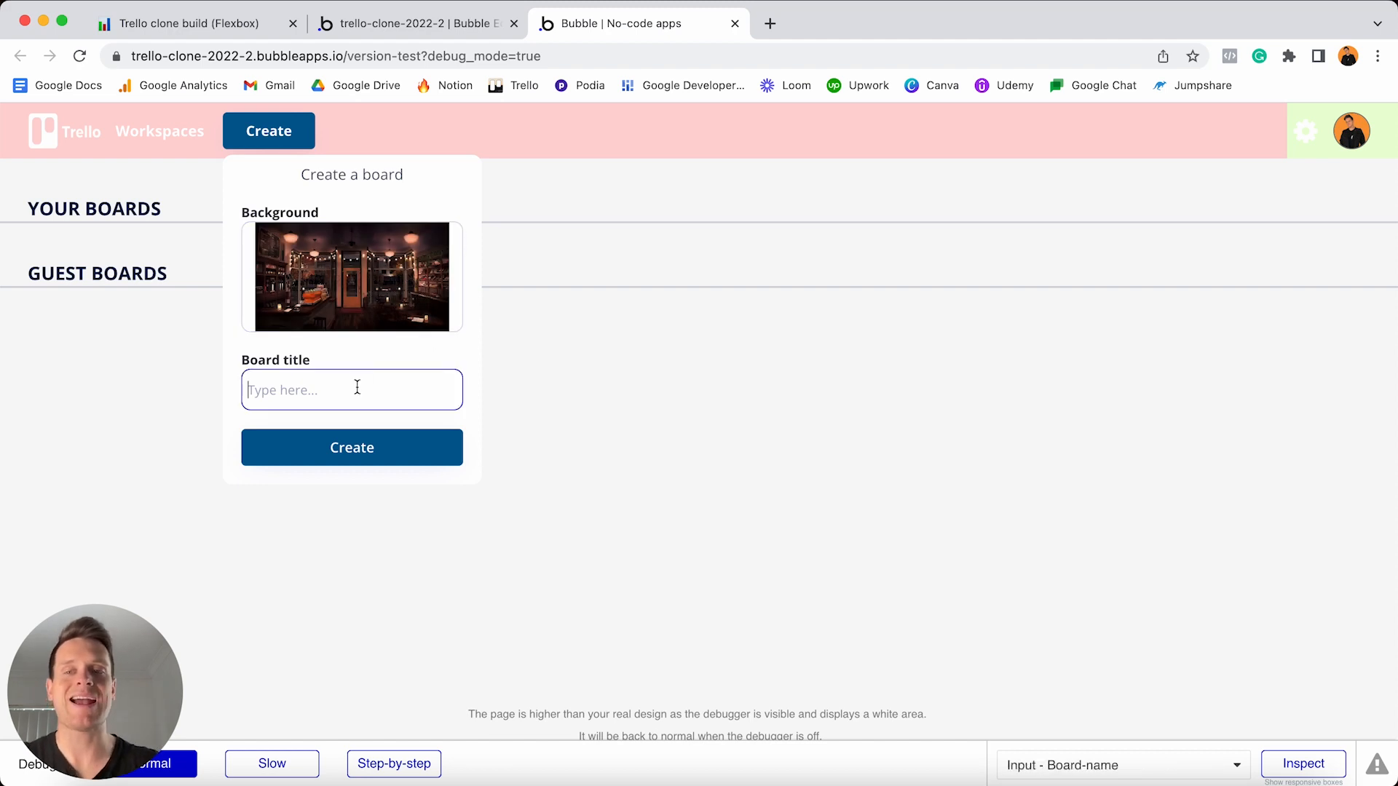
type("Prod")
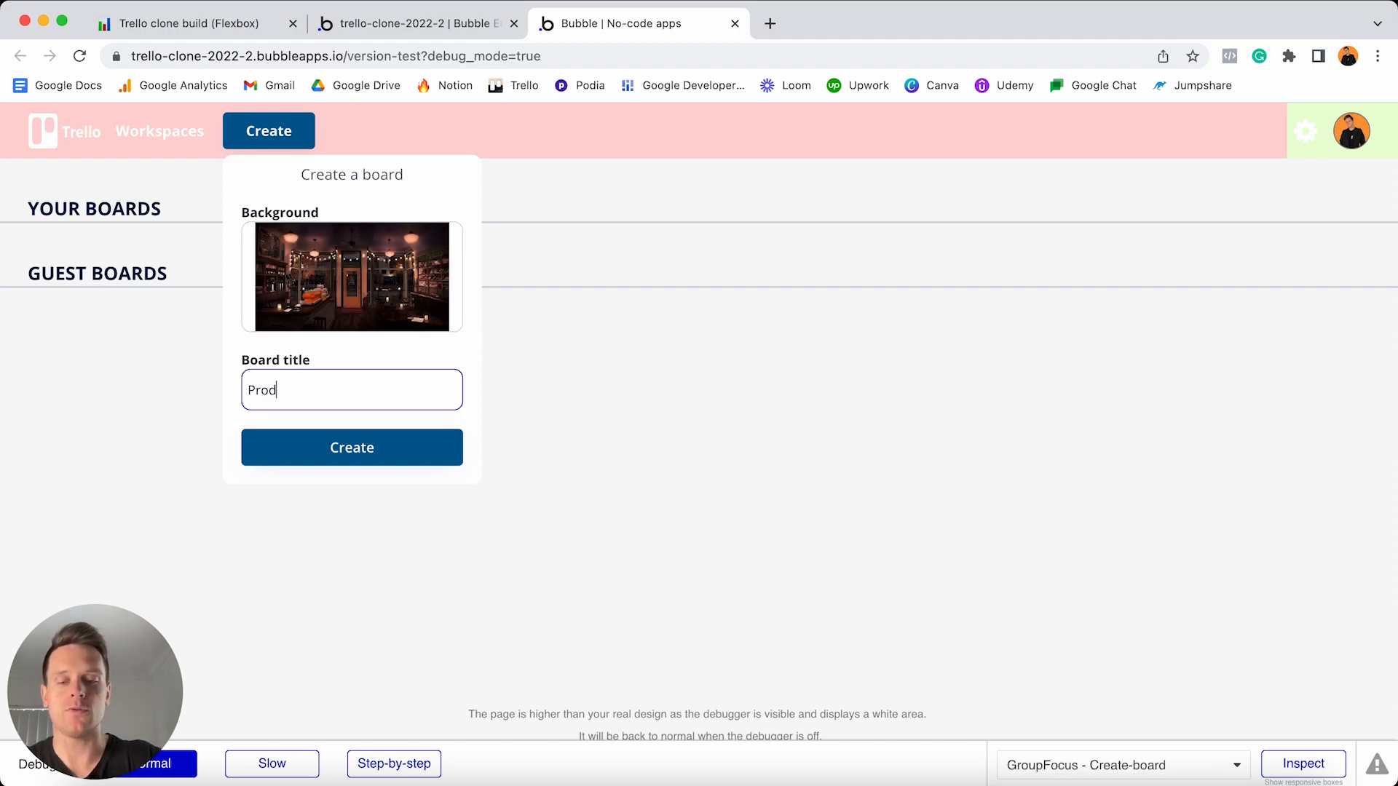
type("uct Roadmap")
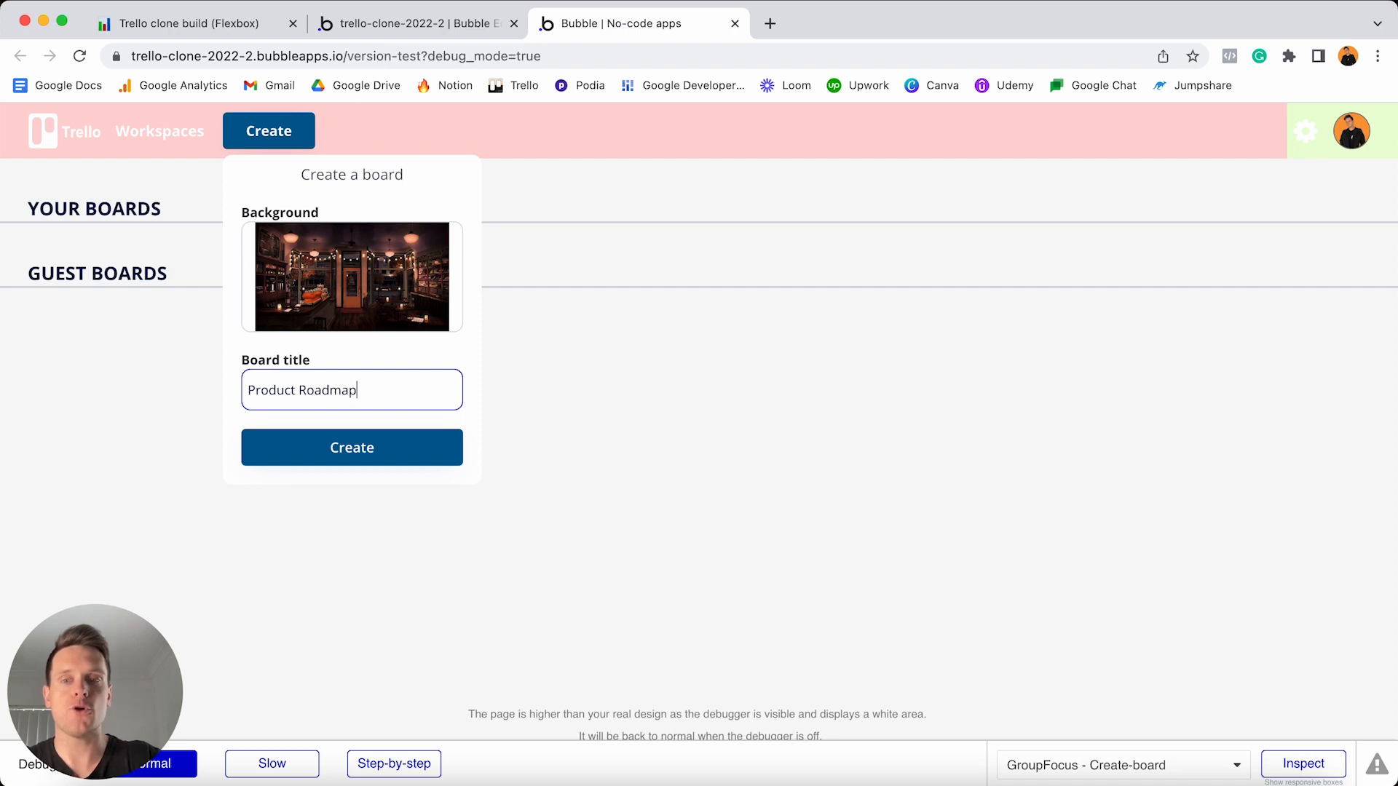
left_click(357, 452)
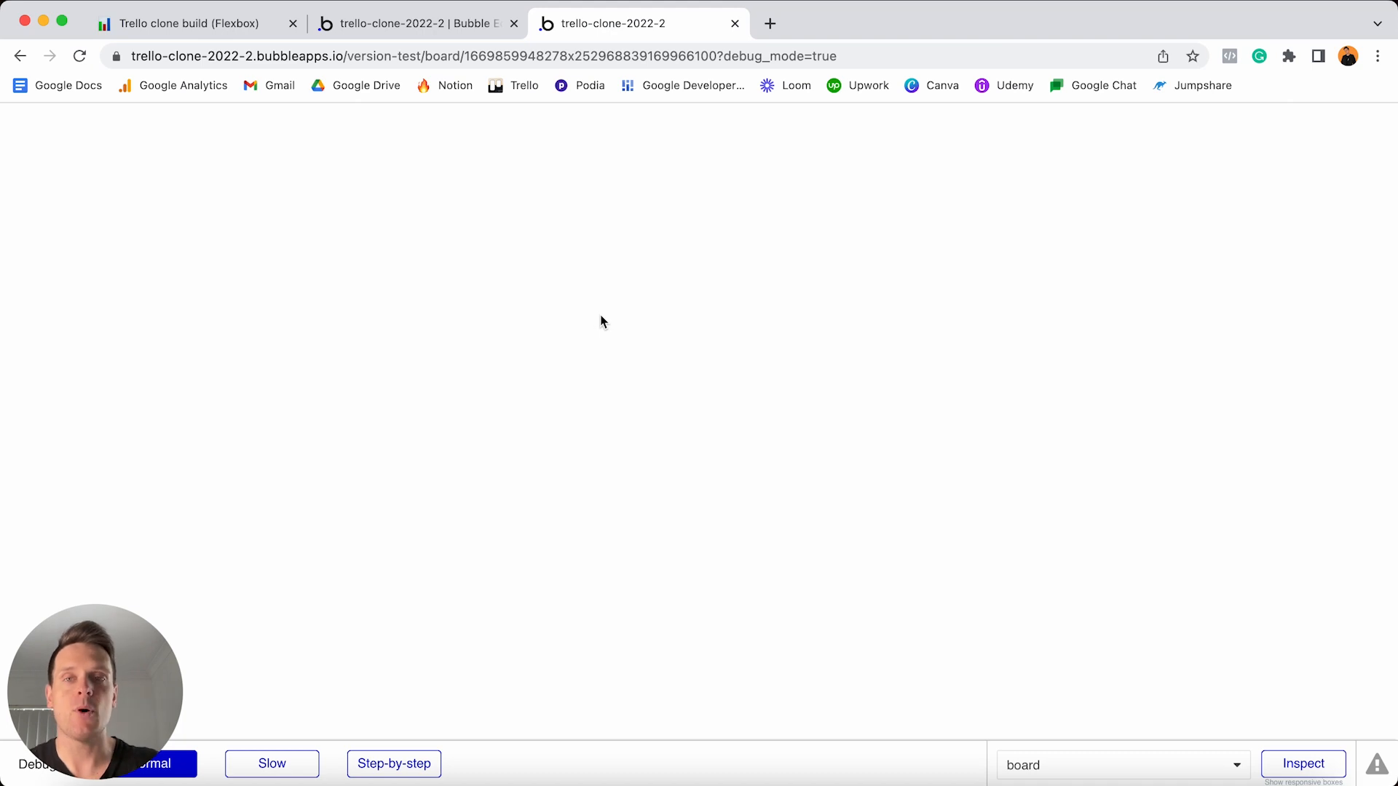
- Inspect the board page URL's unique id, then reopen Product Roadmap from its home-page card
left_click(464, 56)
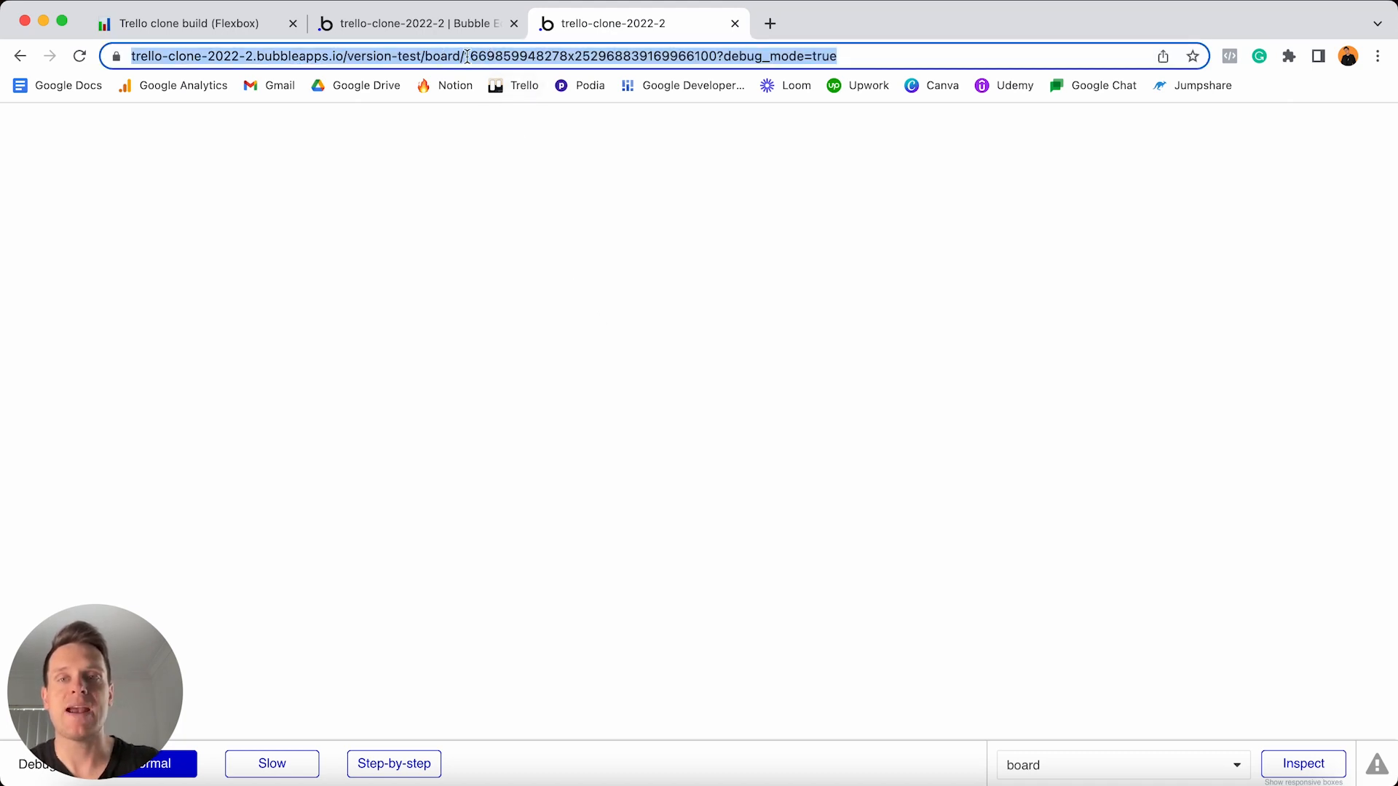
left_click(470, 56)
key("shift+super+Right")
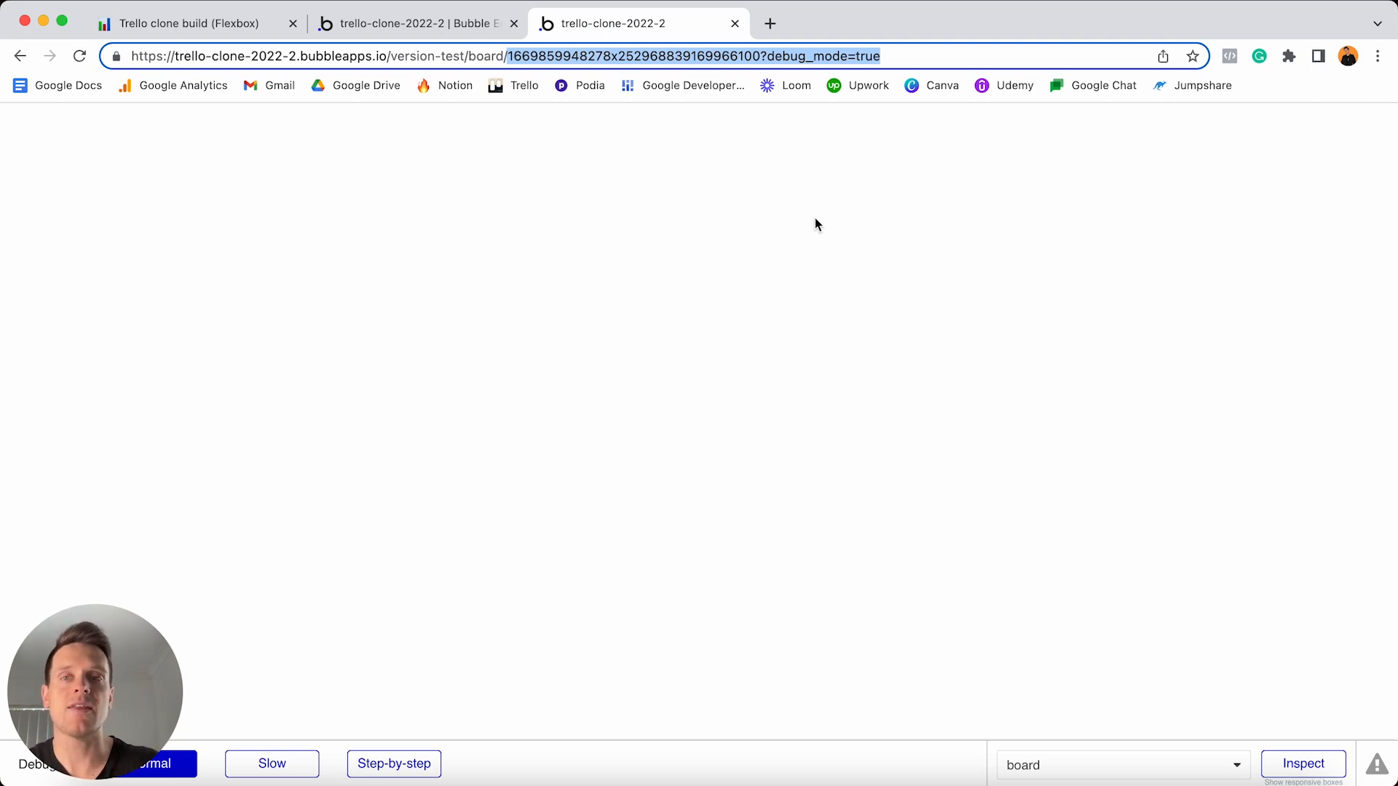
left_click(20, 56)
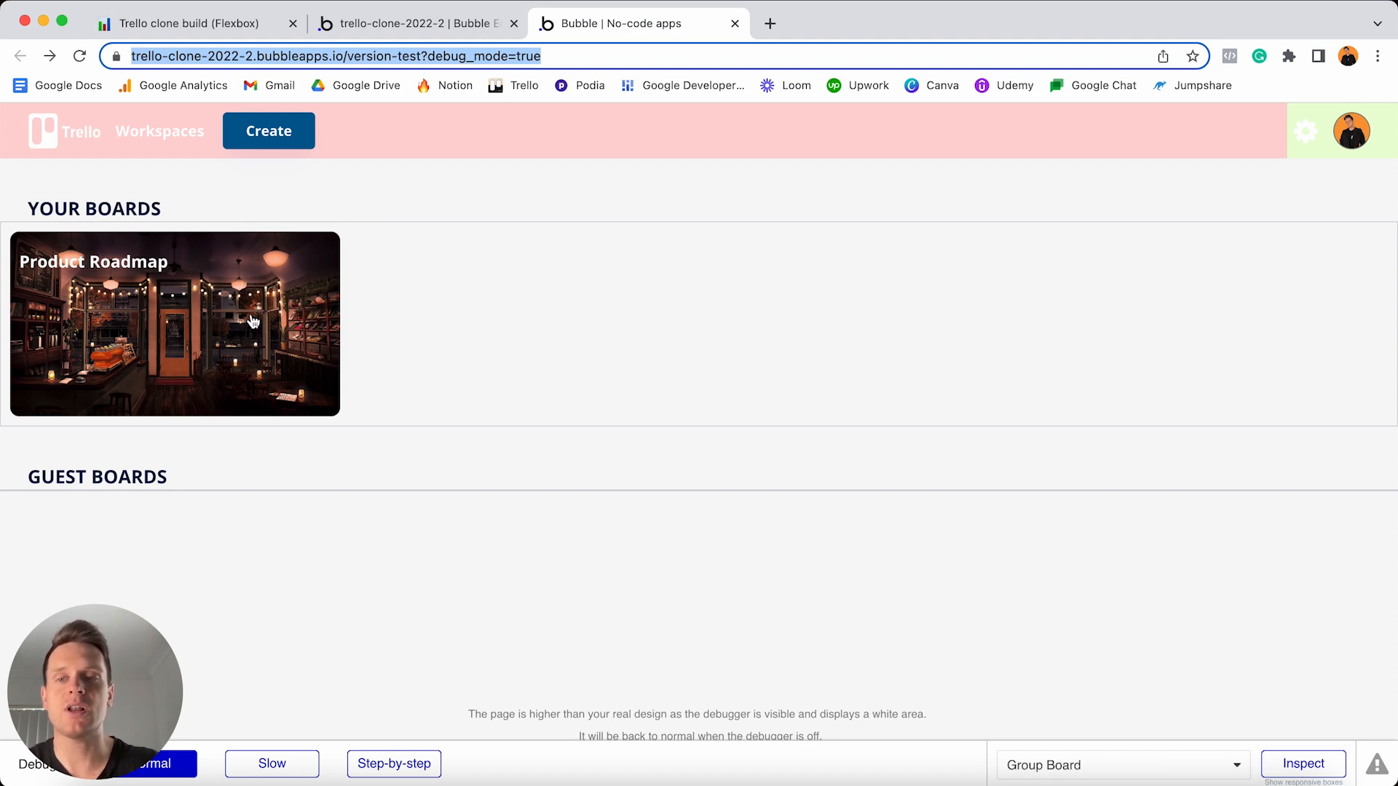
left_click(253, 321)
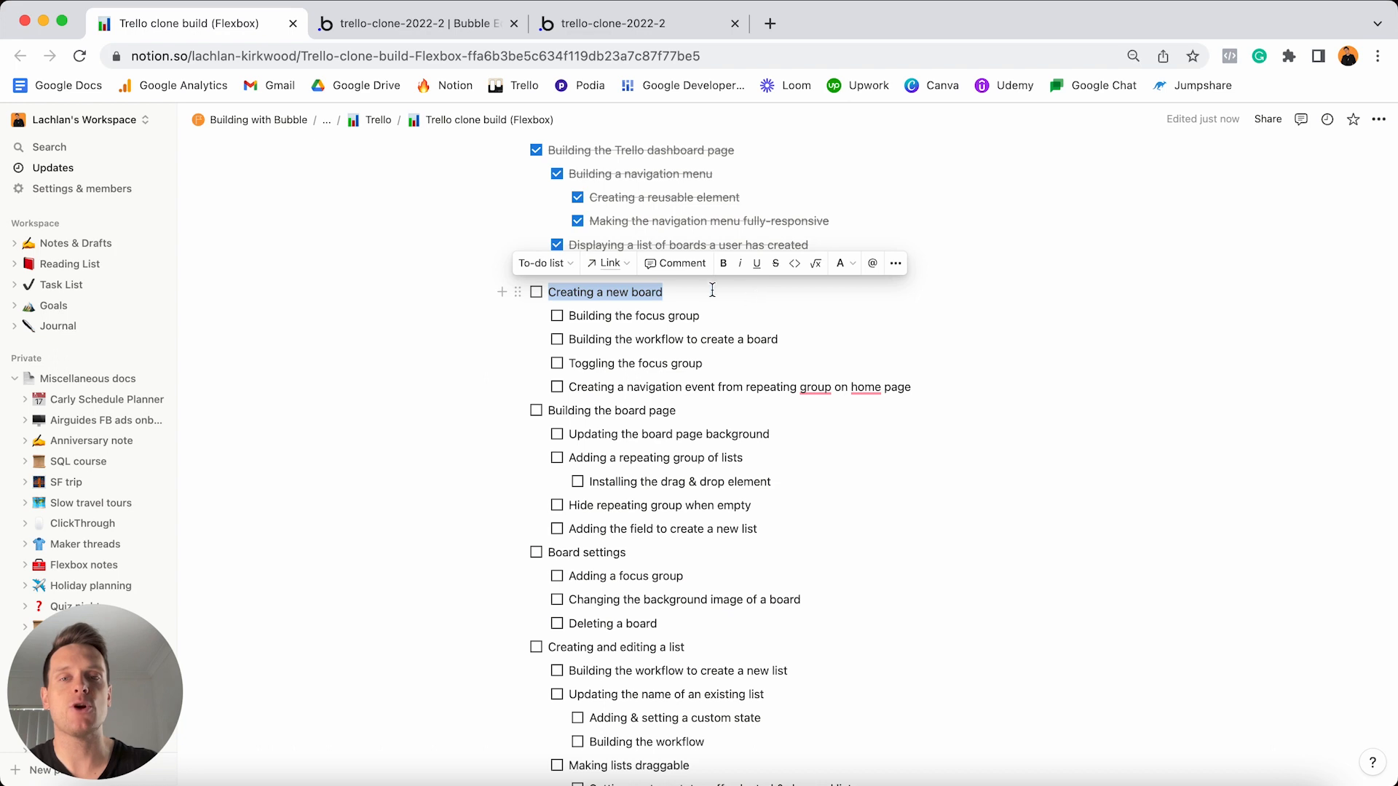
- Tick Creating a new board and its subtasks as done in the Notion checklist
left_click(536, 292)
left_click(559, 316)
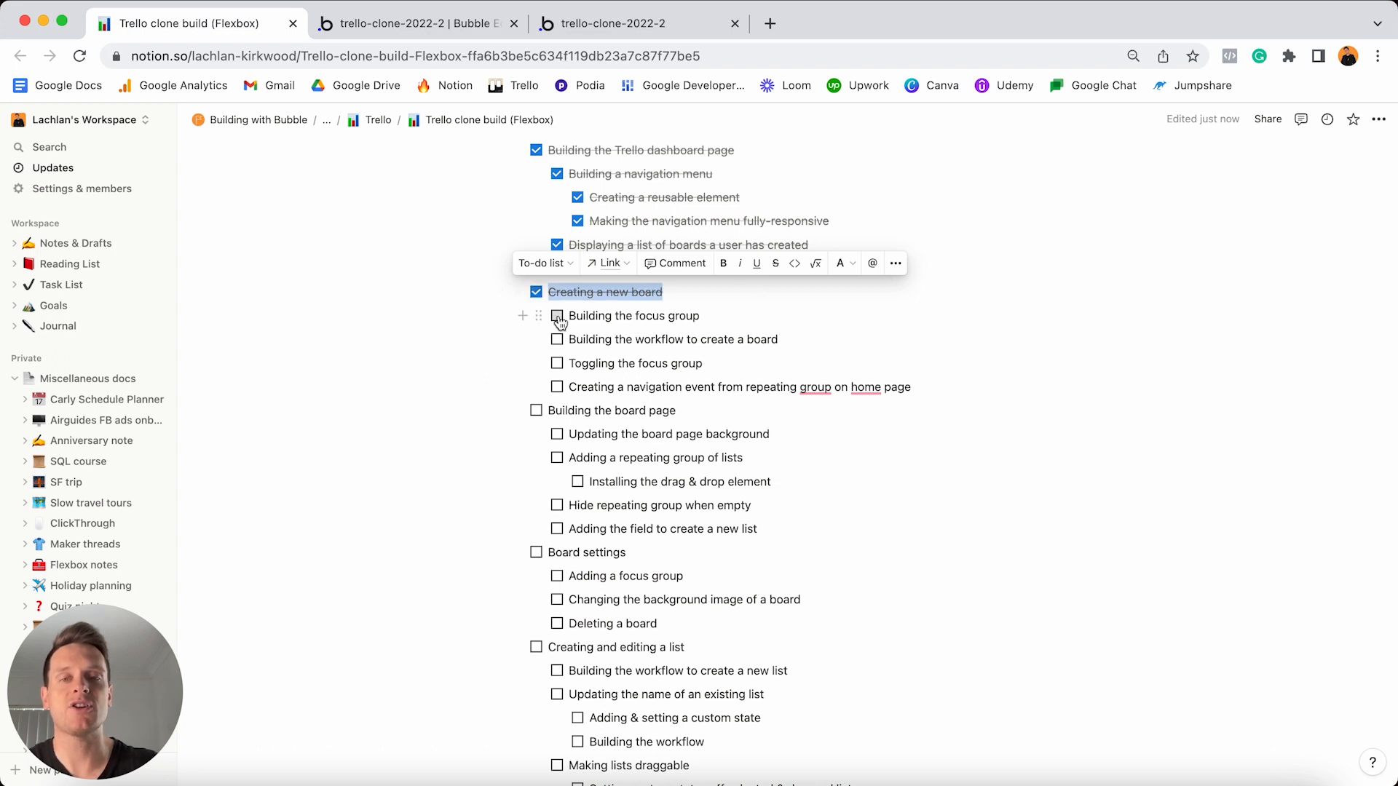
left_click(557, 340)
left_click(558, 366)
left_click(557, 366)
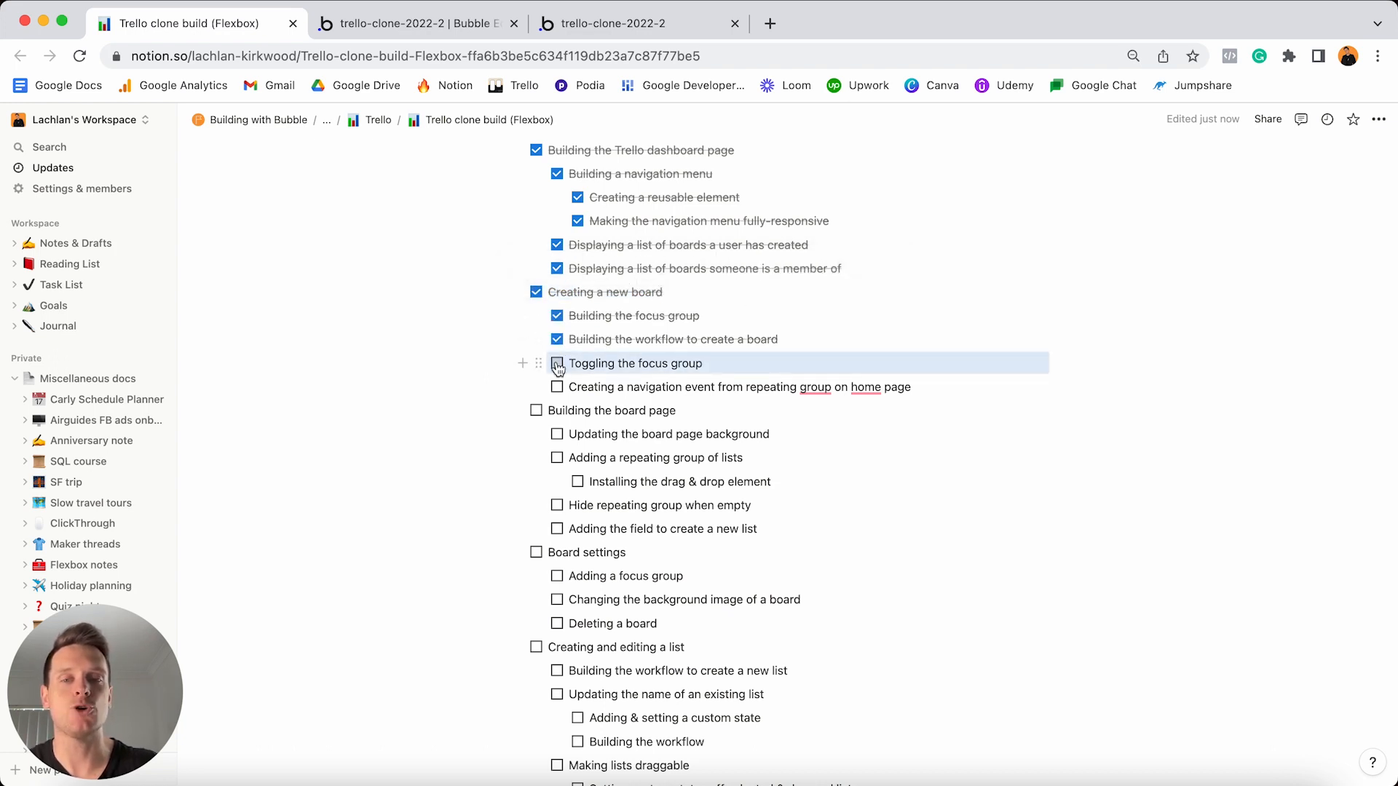
left_click(558, 388)
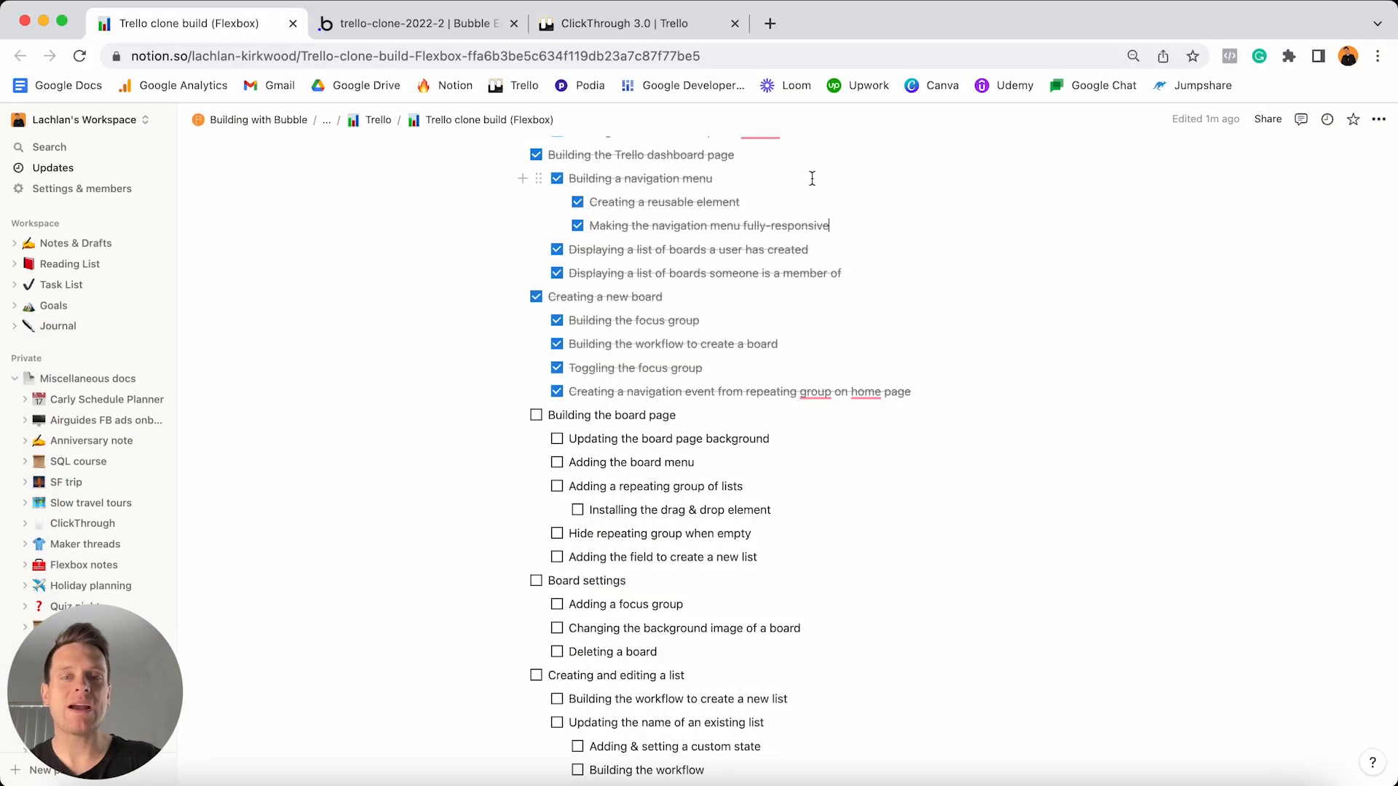
- Select the Building the board page line and switch to the ClickThrough 3.0 Trello board
scroll(812, 178, "down", 1)
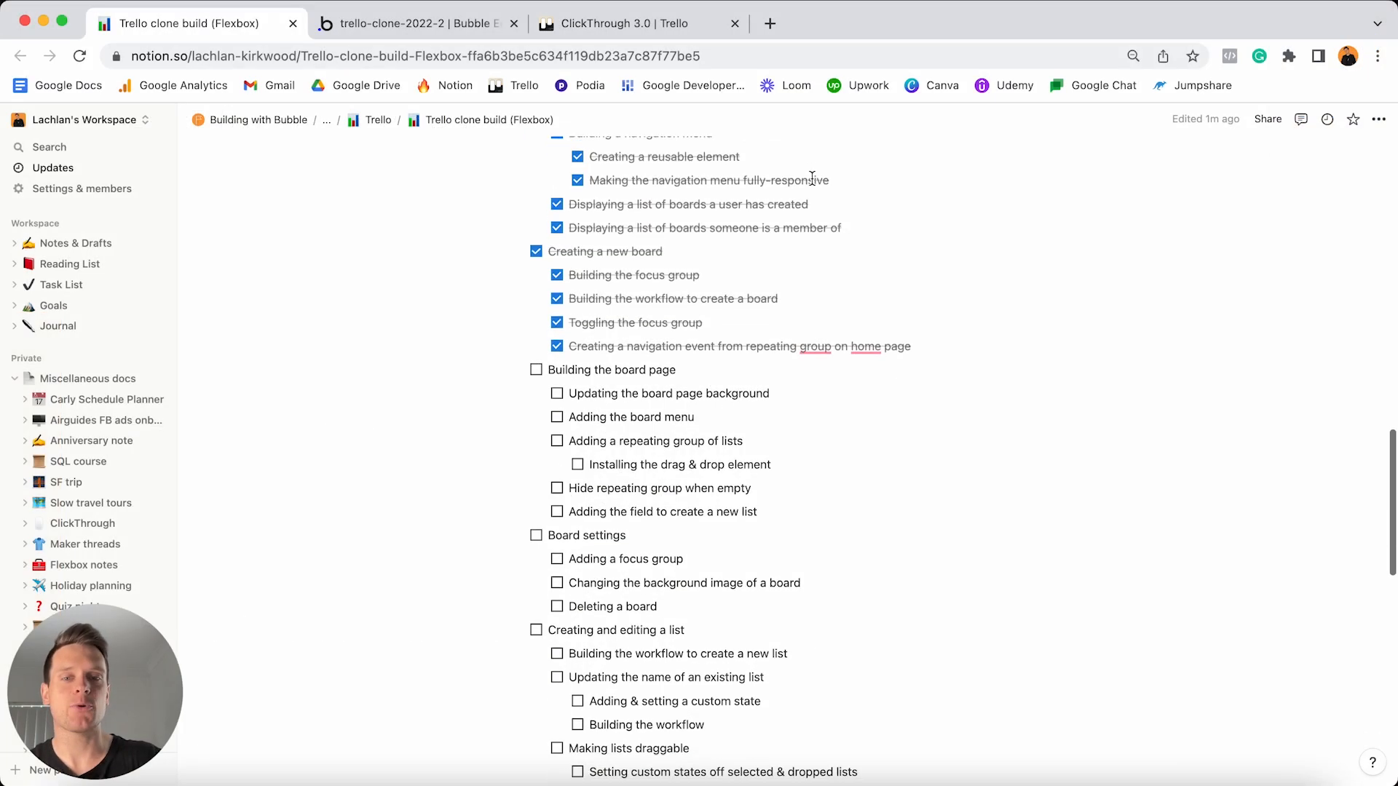
left_click(727, 371)
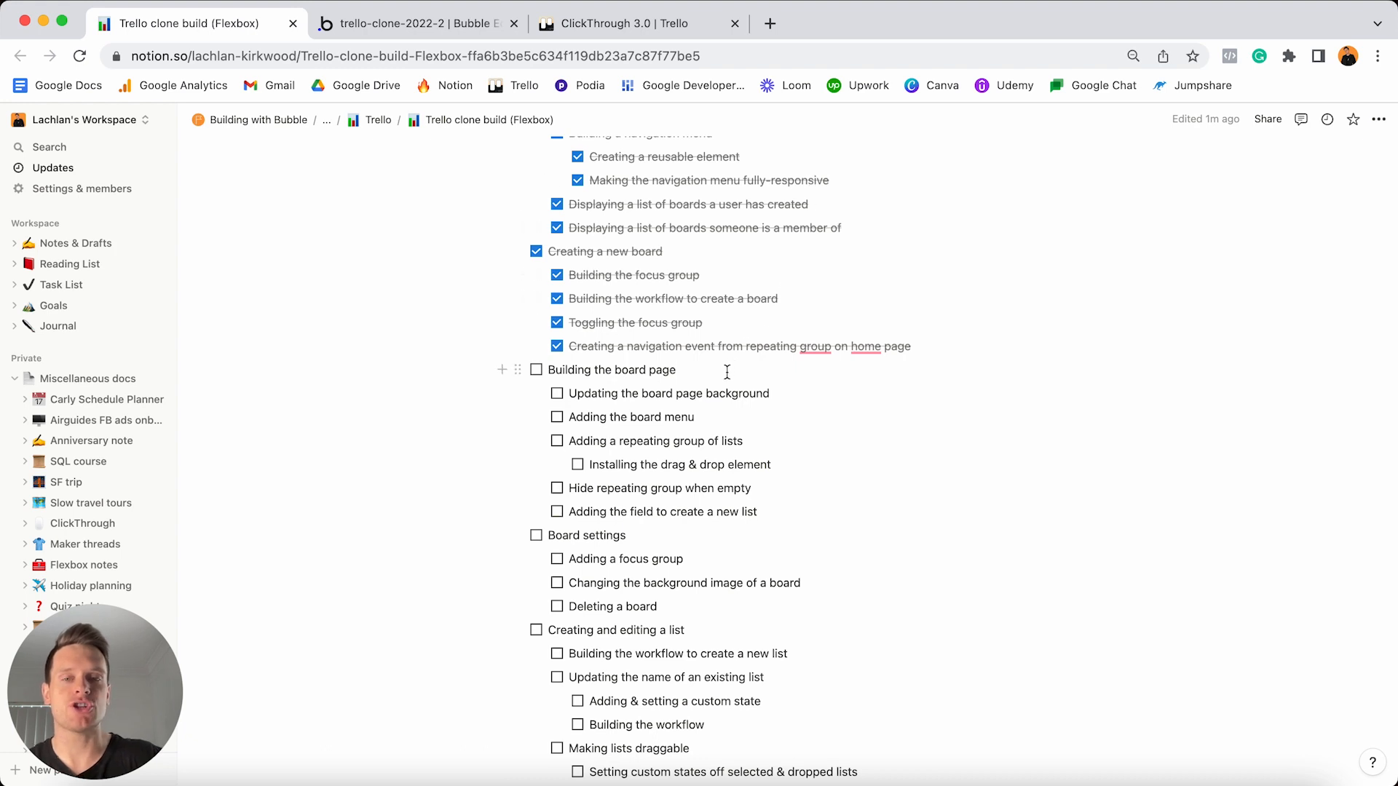
triple_click(727, 371)
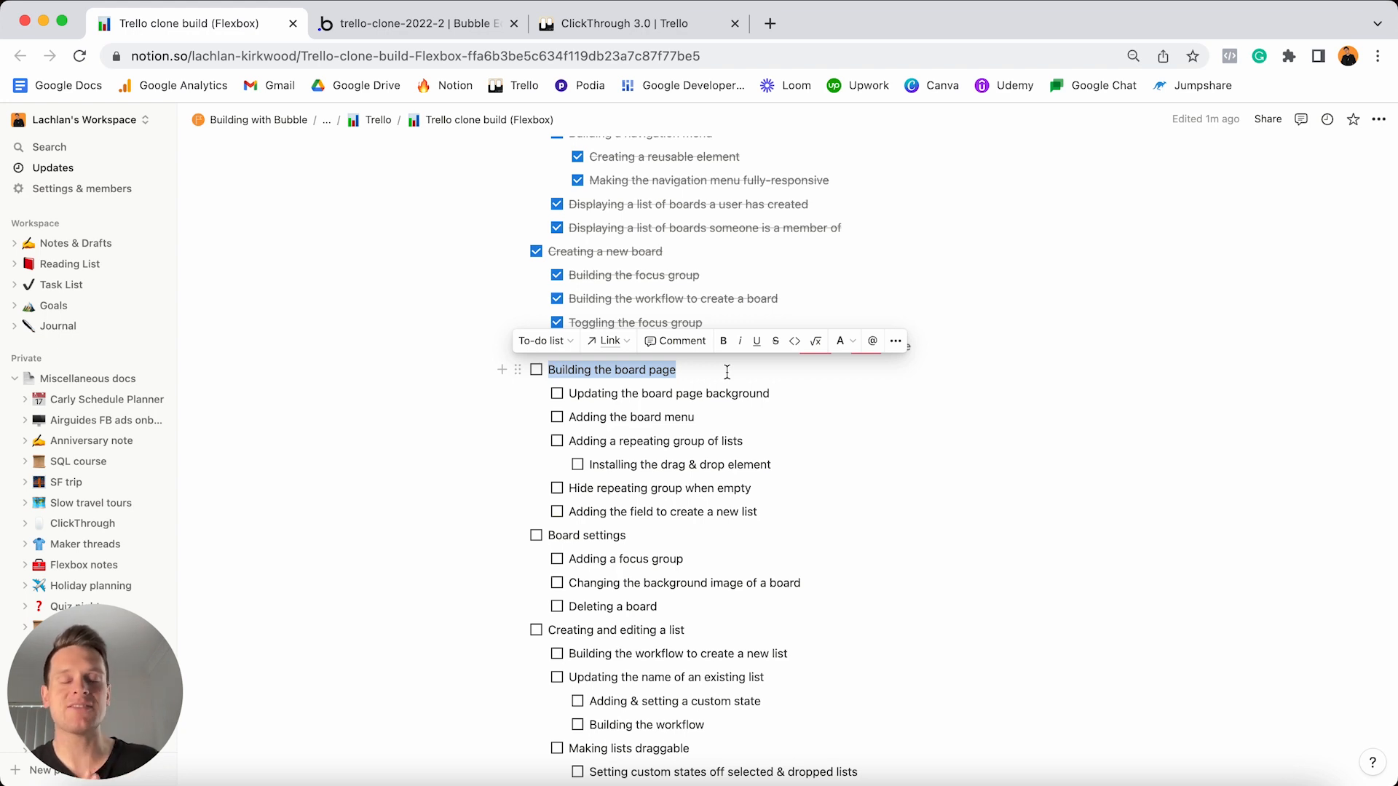
scroll(726, 372, "down", 5)
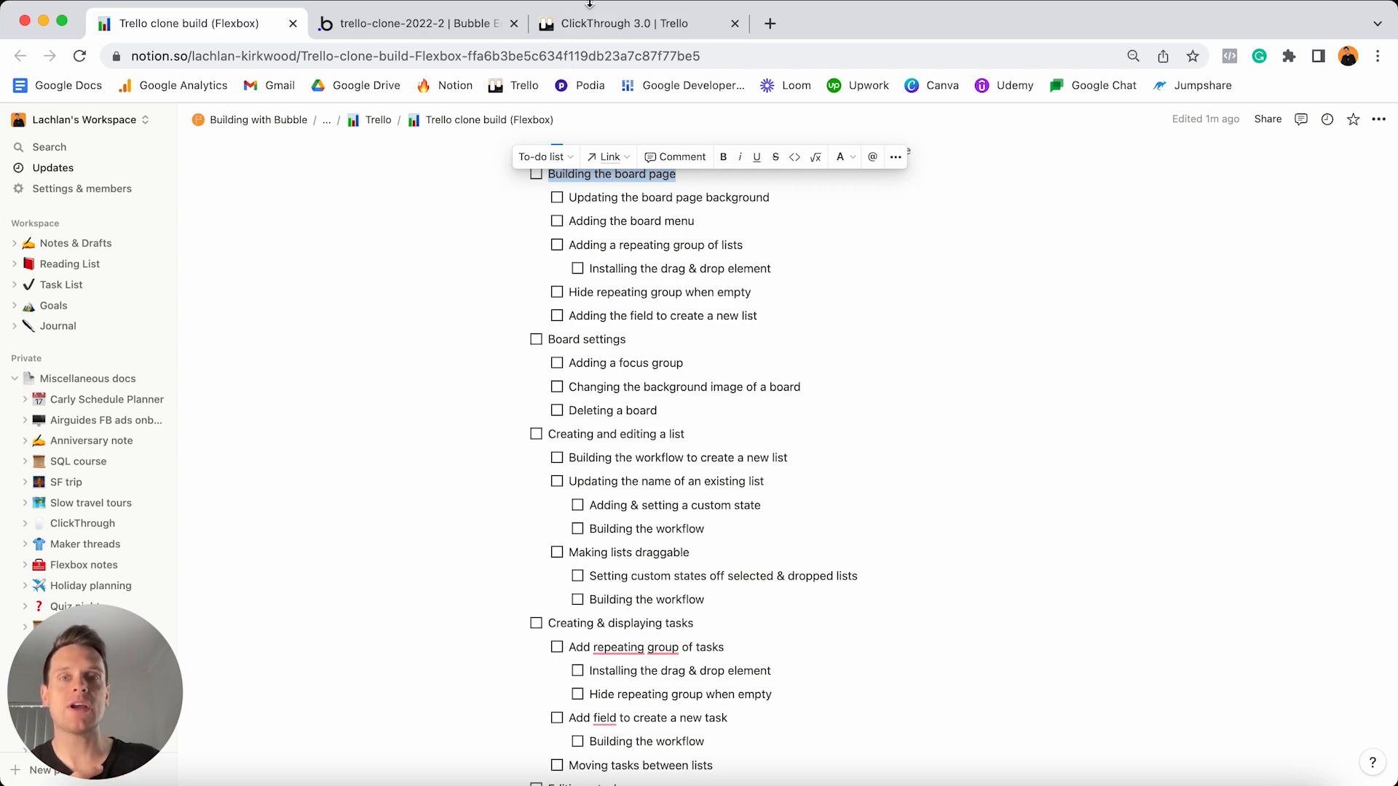
left_click(619, 24)
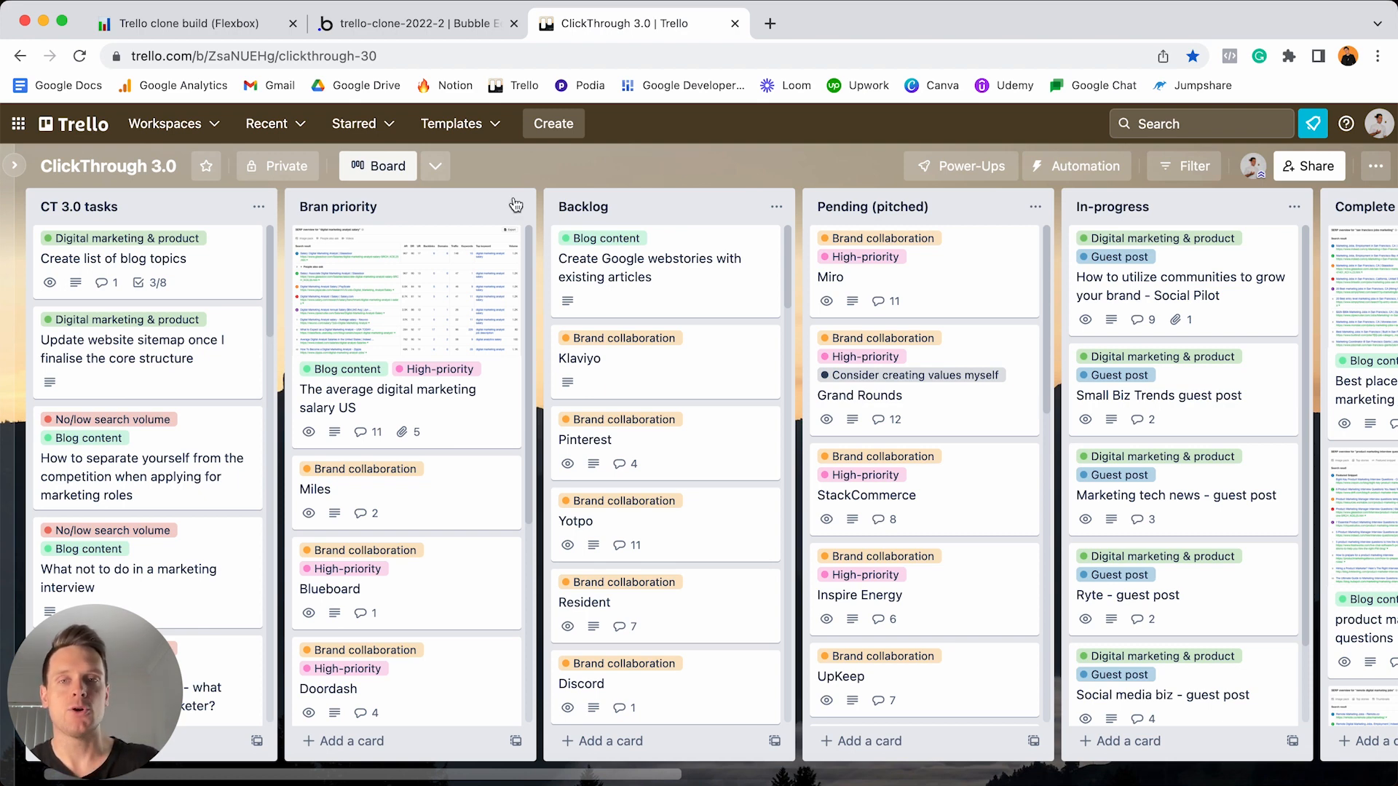
- Move the Bran priority list past Backlog and a salary card to Backlog and back, then return to Bubble
mouse_move(452, 211)
left_mouse_down()
mouse_move(644, 218)
mouse_move(466, 215)
left_mouse_up()
mouse_move(405, 292)
left_mouse_down()
mouse_move(627, 300)
mouse_move(420, 271)
left_mouse_up()
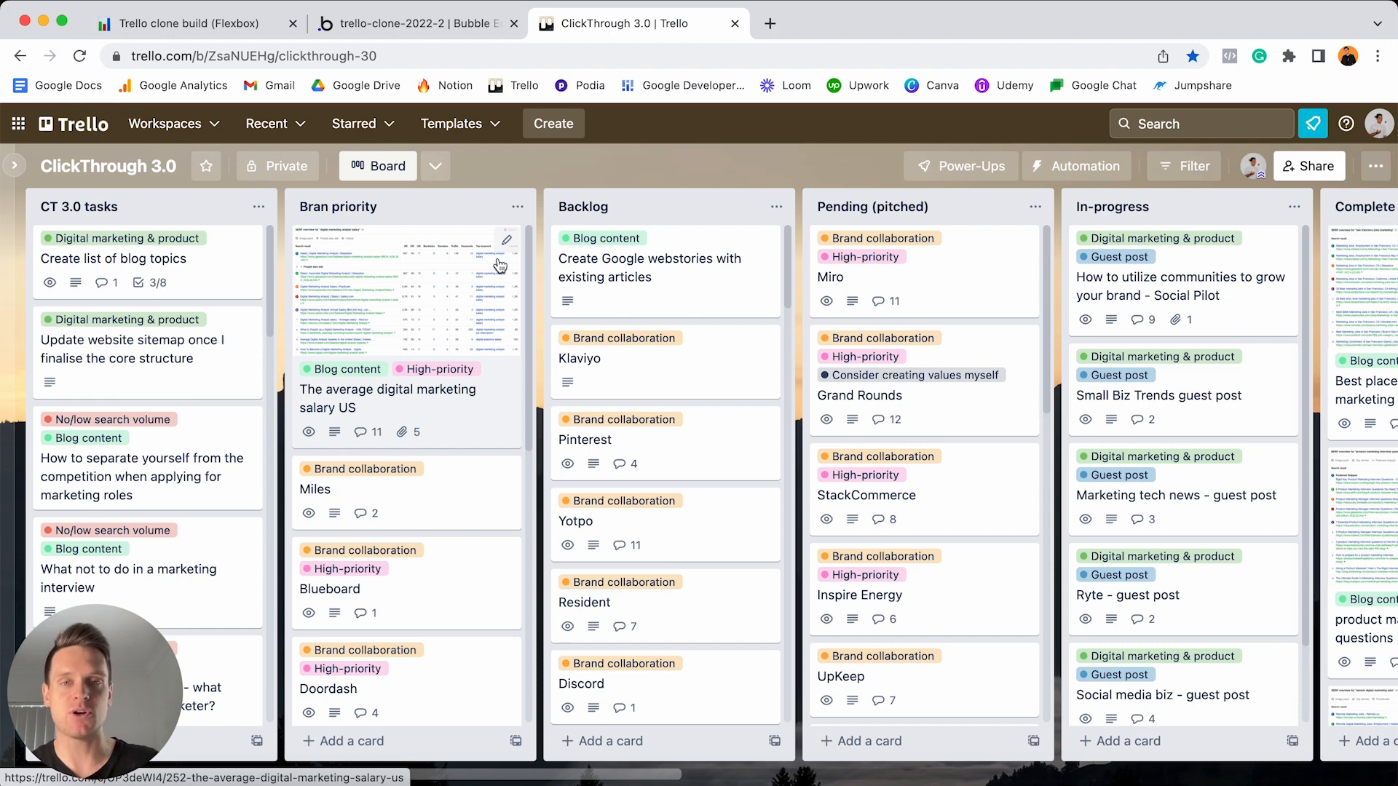
left_click(419, 23)
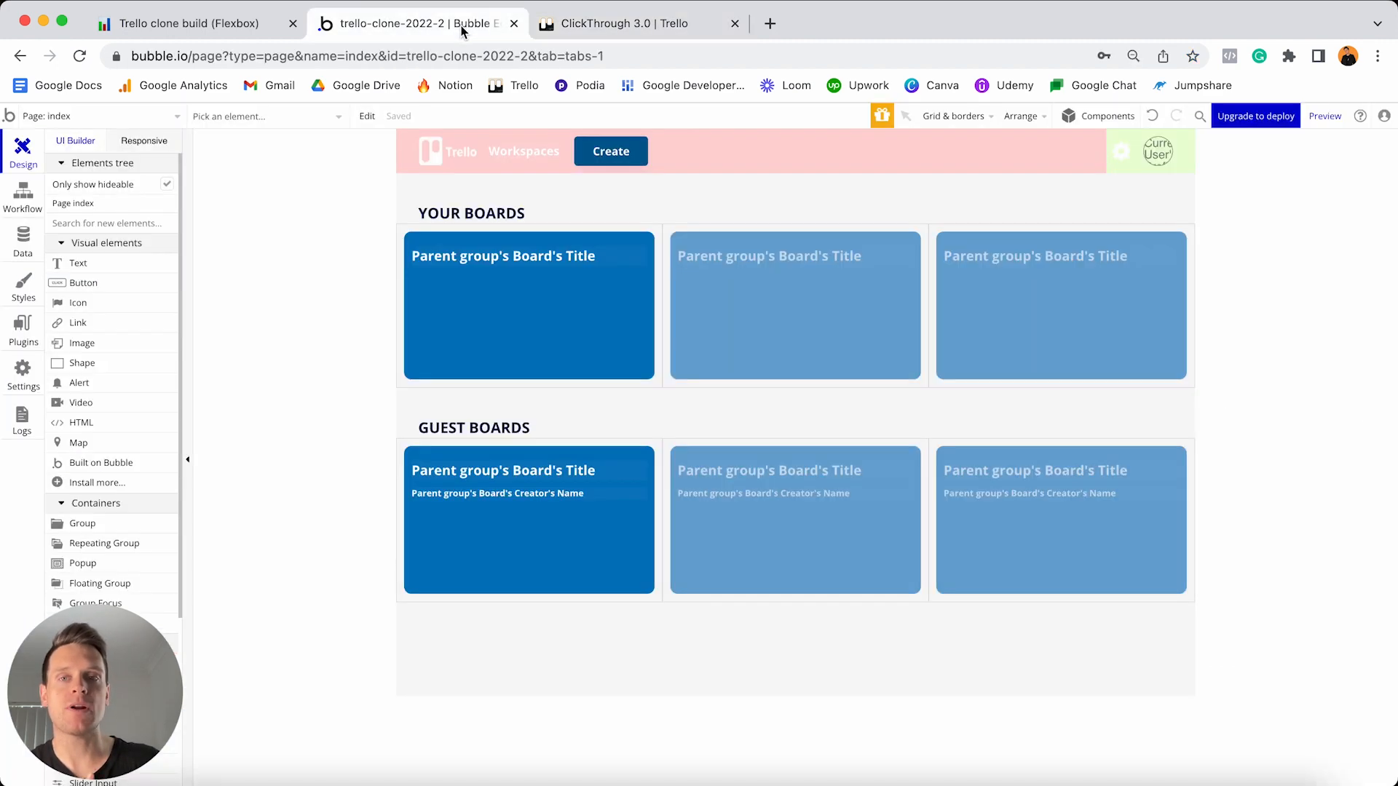
- Switch the editor to the board page and show its properties, with type of content Board
left_click(160, 118)
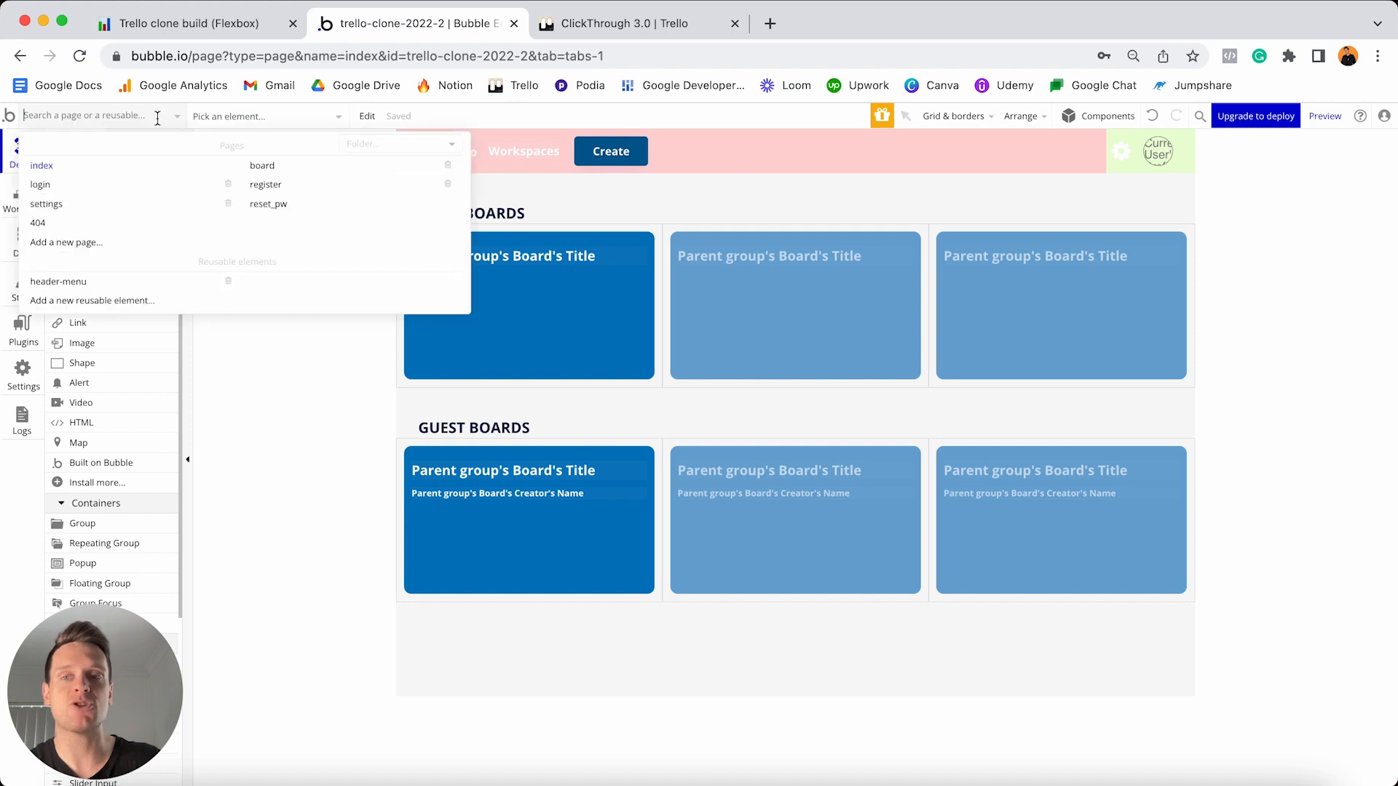
left_click(277, 170)
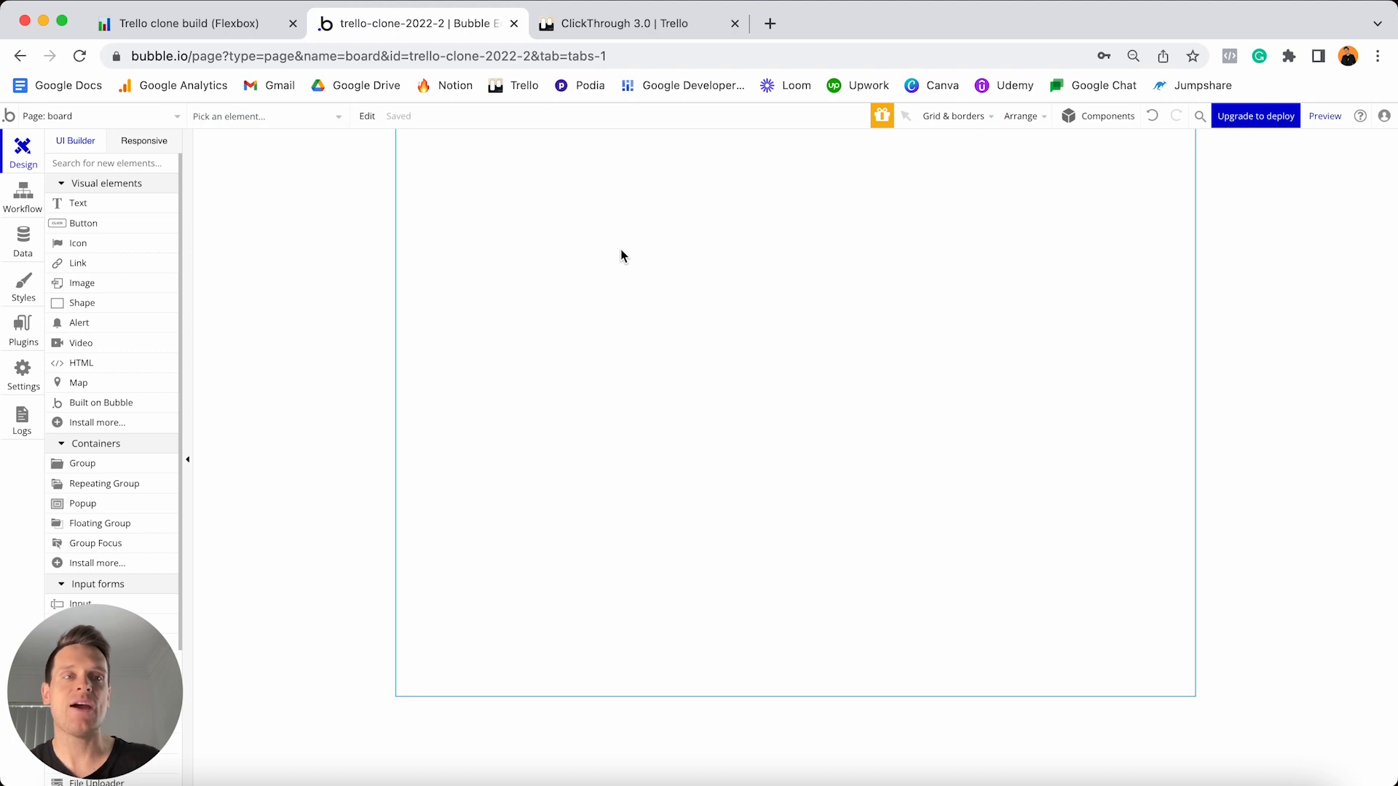
double_click(713, 303)
left_click_drag(958, 191, 1182, 170)
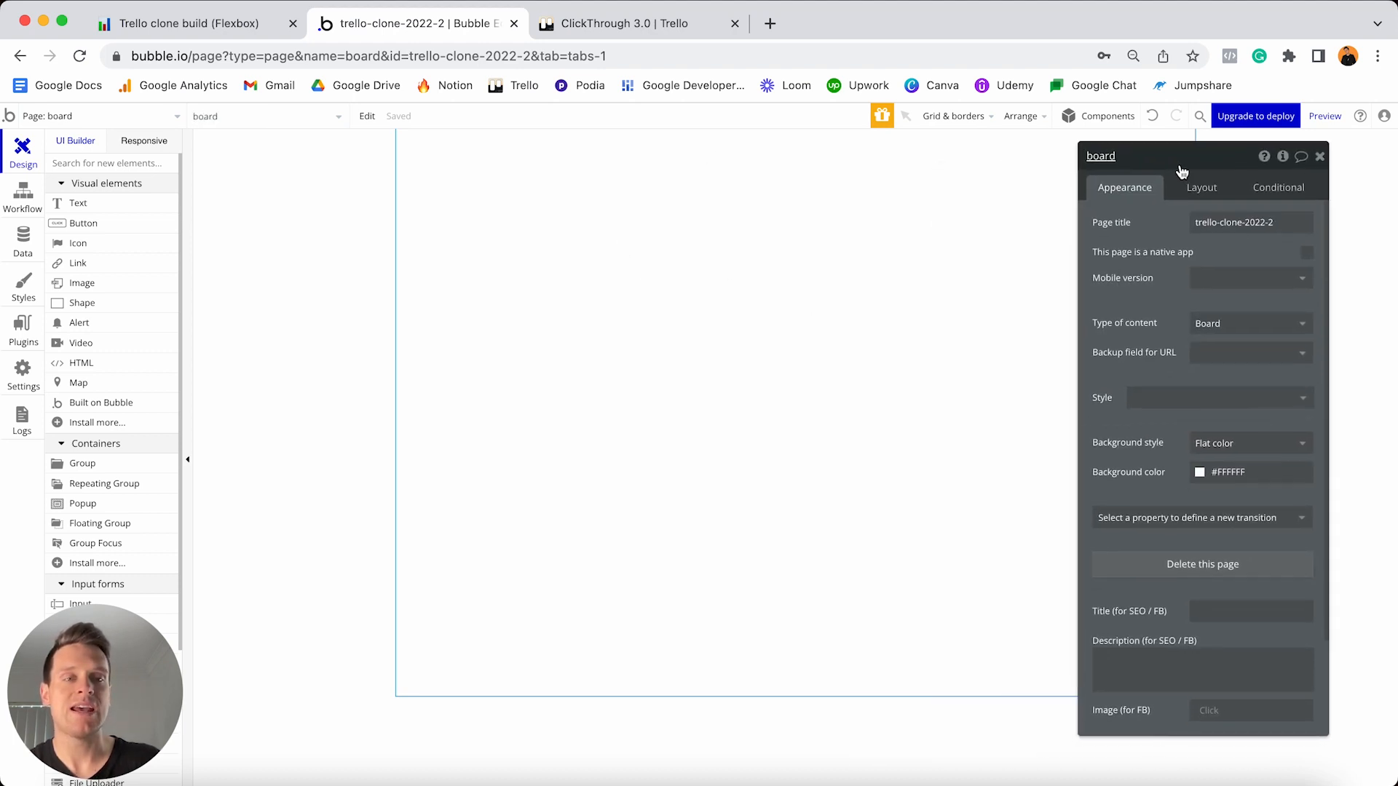
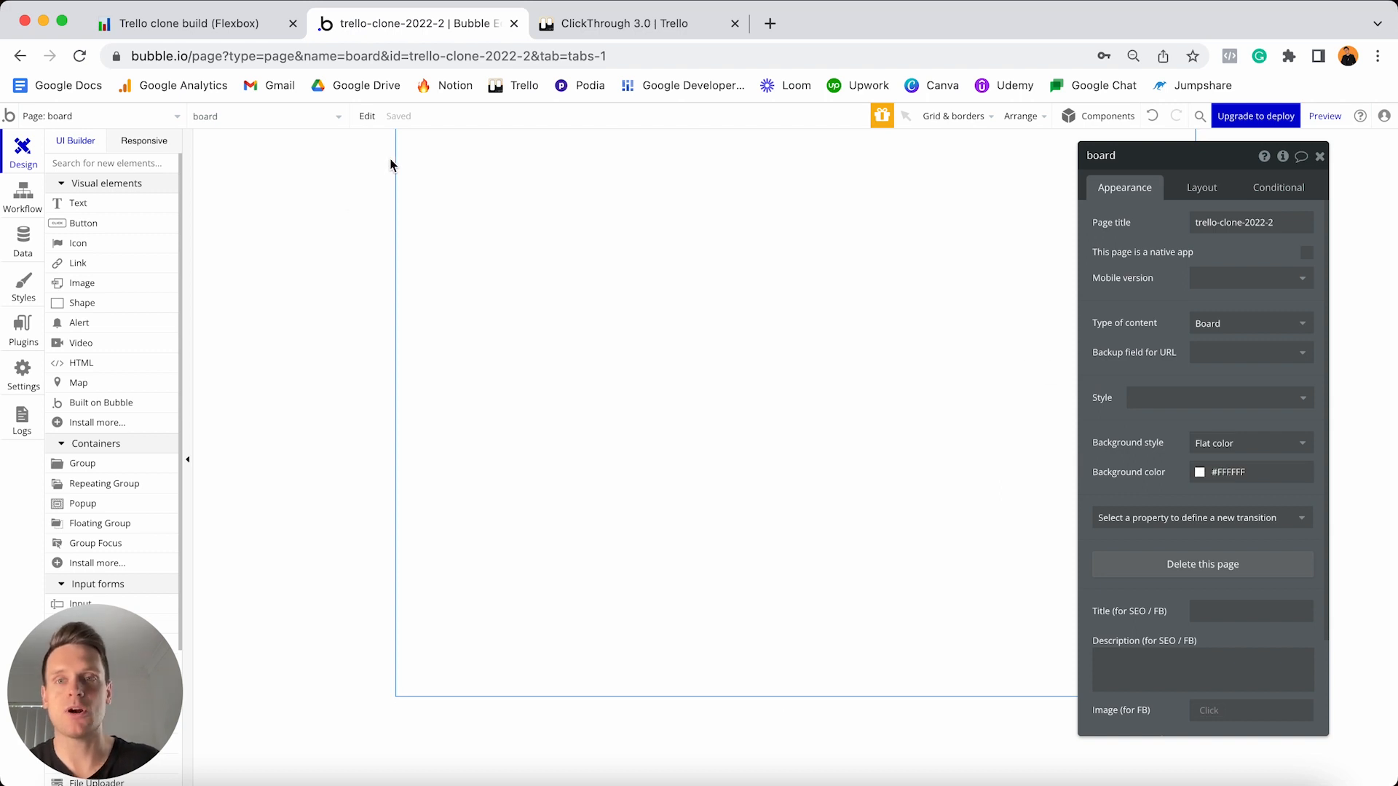
- Set the page background to Current Page Board's Featured-image, processed with Imgix and resized by cropping
left_click(1218, 441)
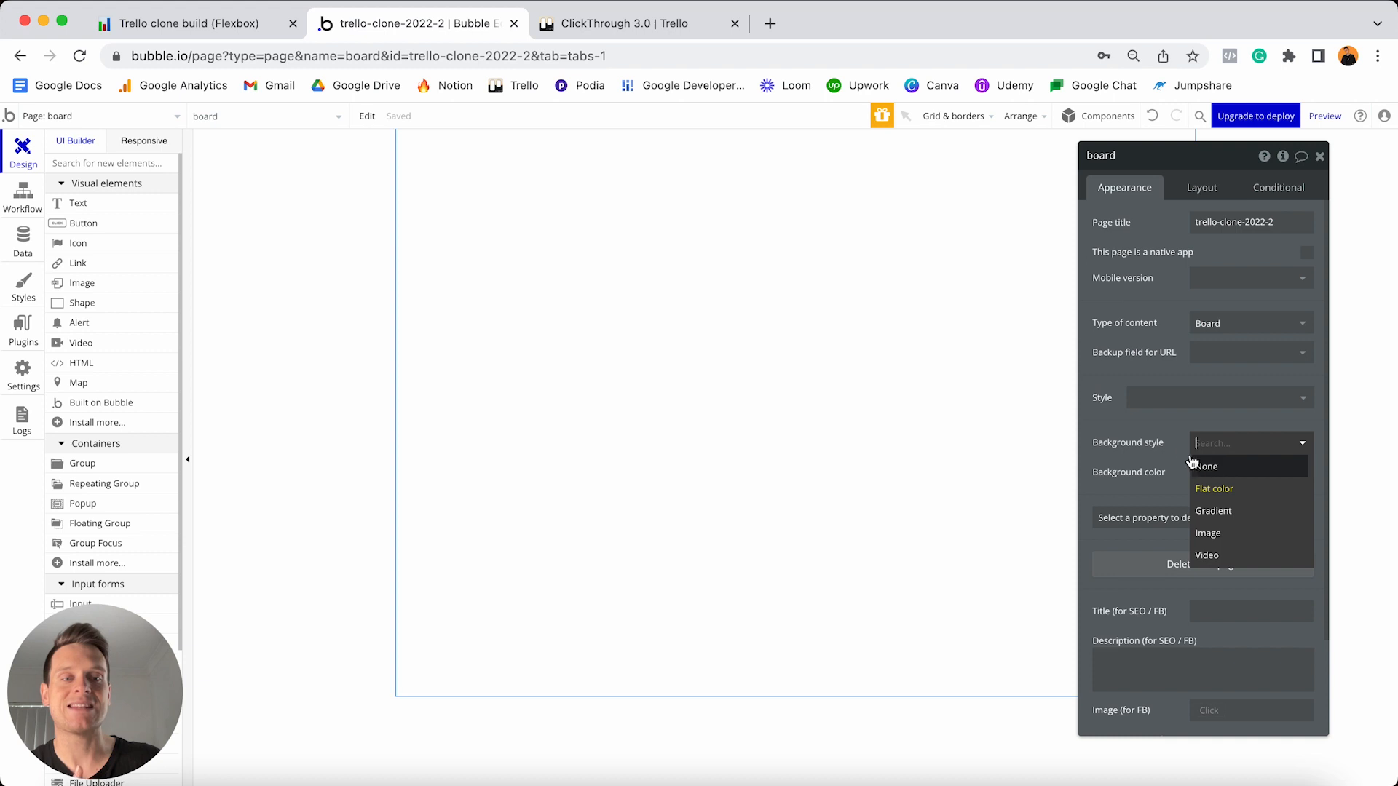
left_click(1220, 535)
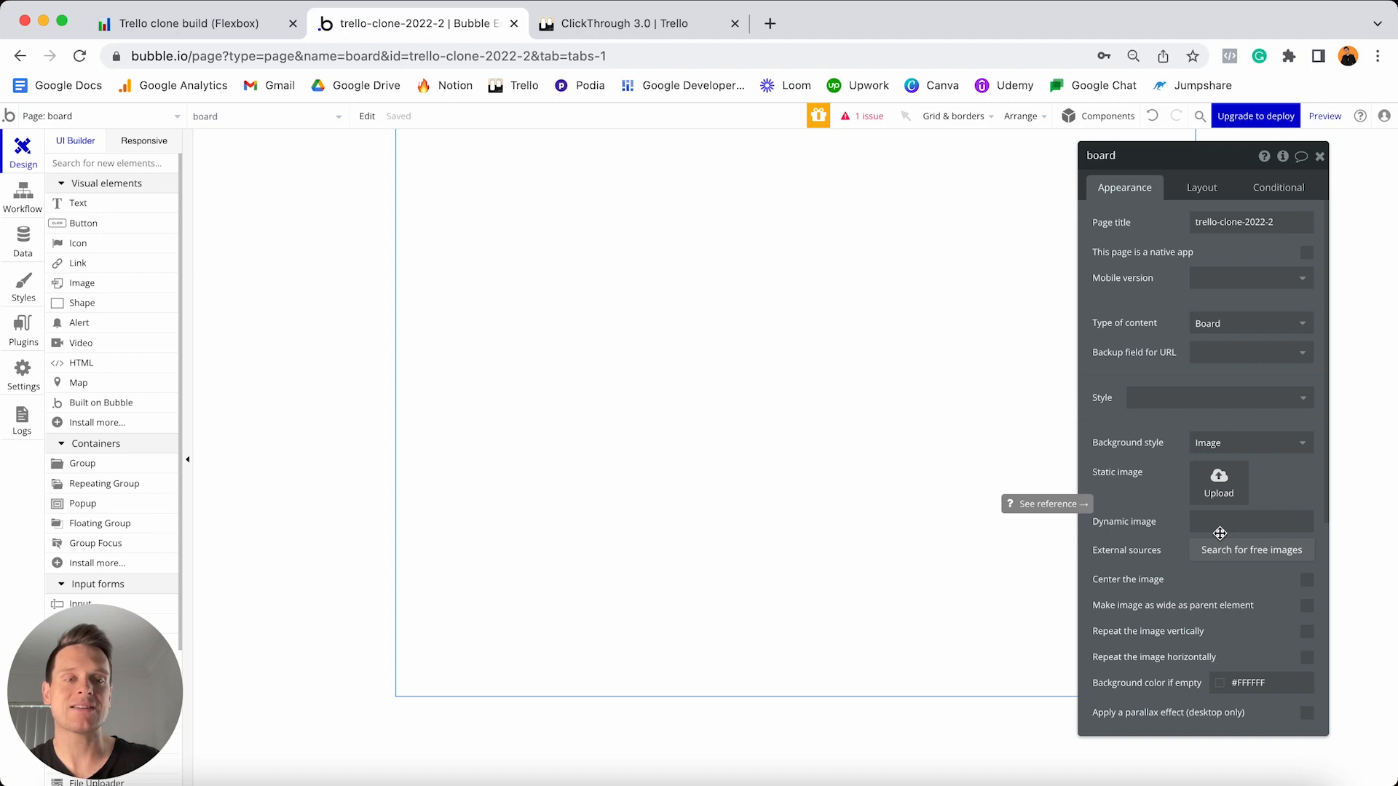
left_click(1219, 526)
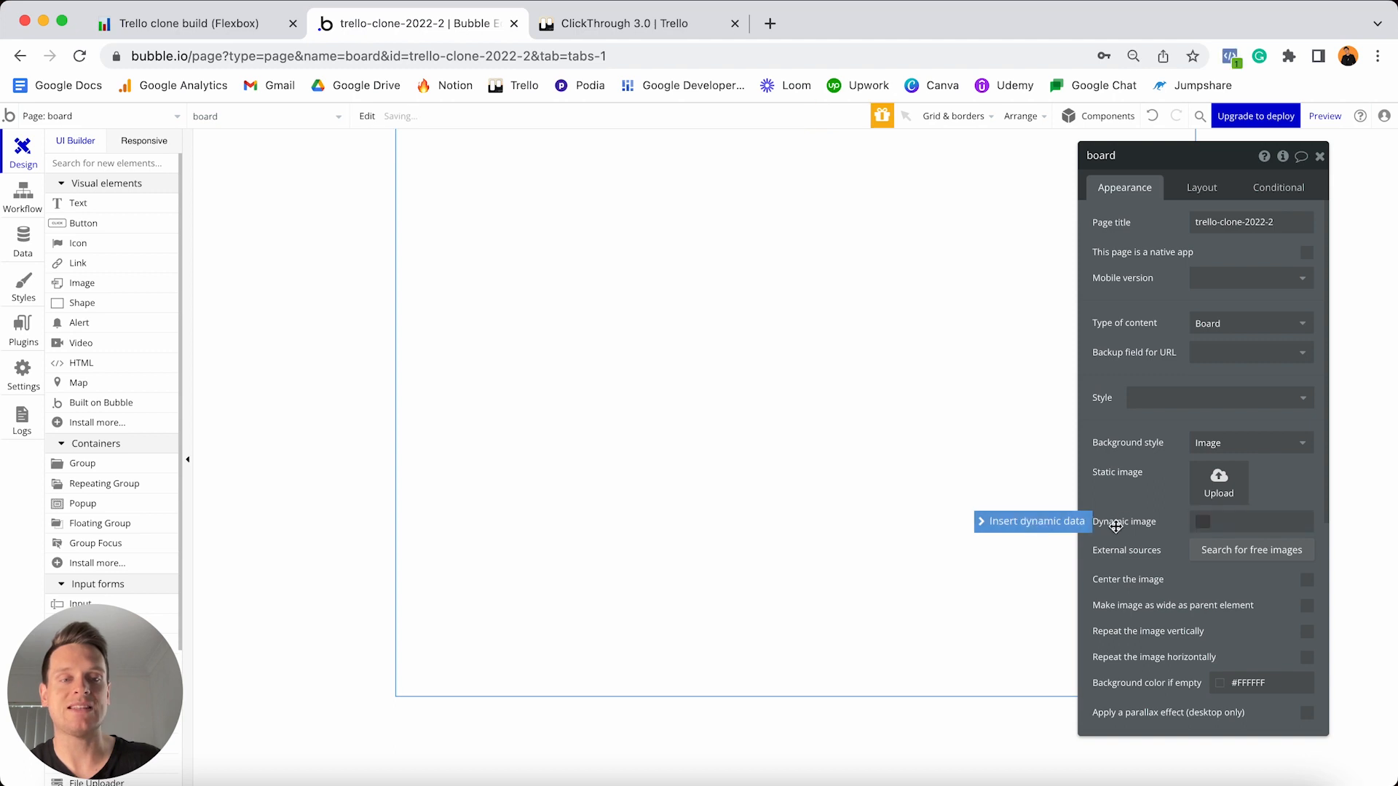
left_click(1059, 525)
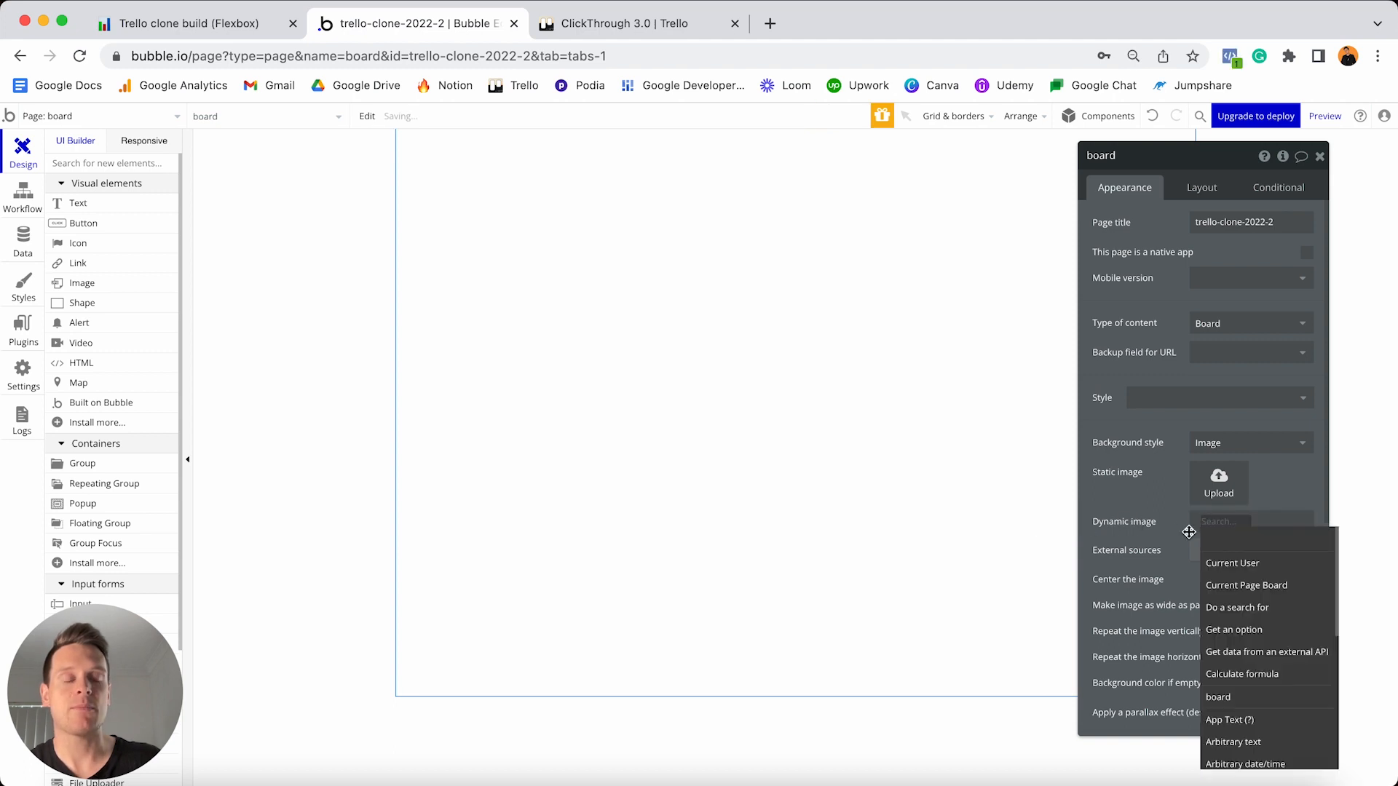
left_click(1261, 586)
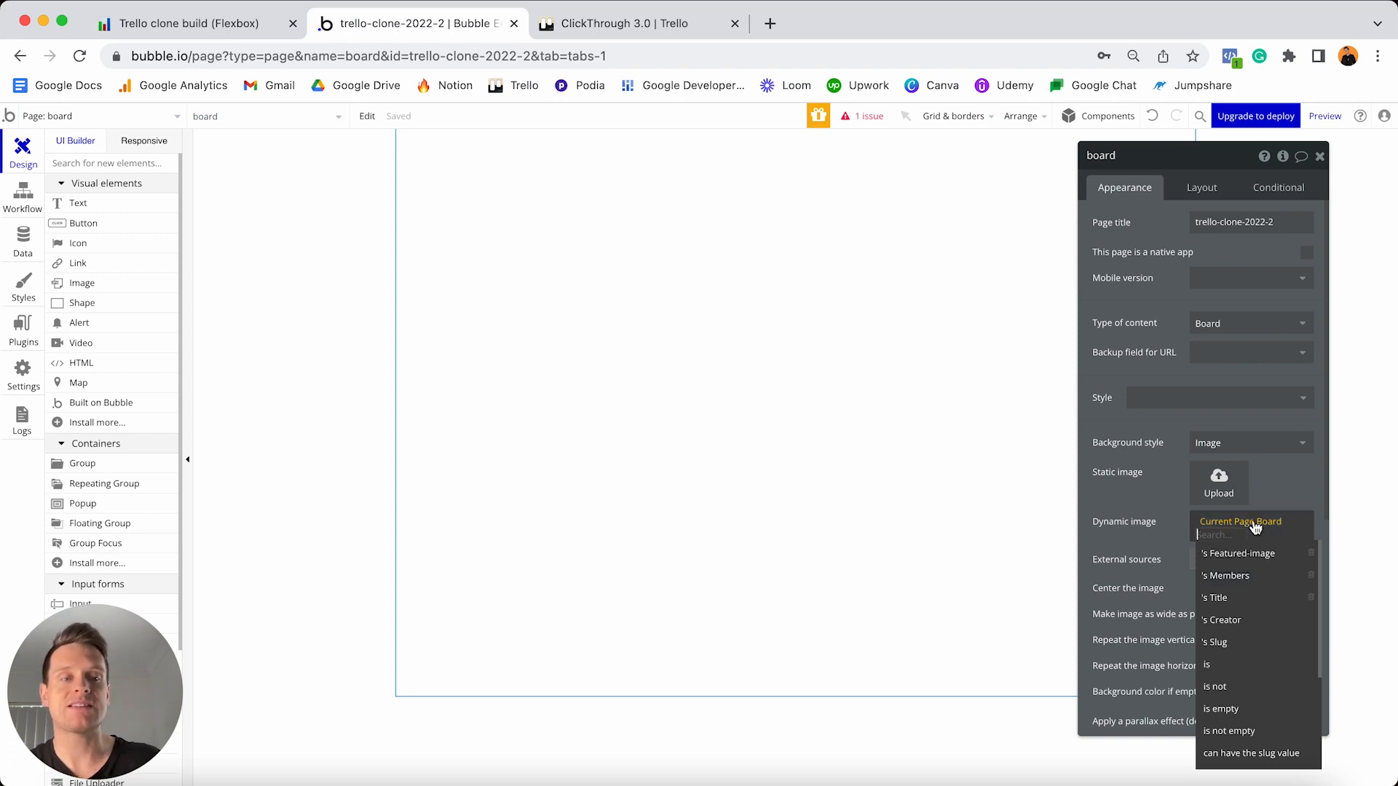
left_click(1236, 555)
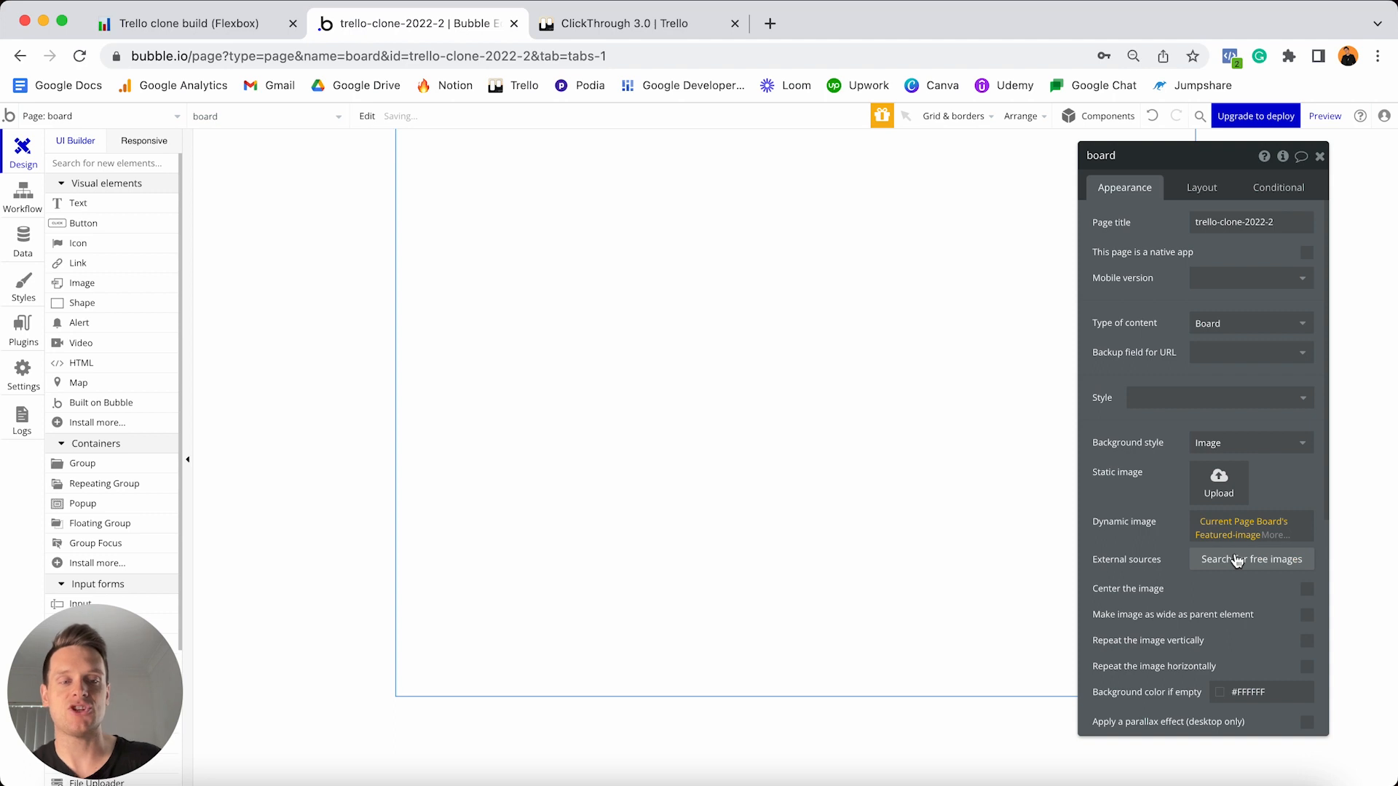
left_click(1276, 539)
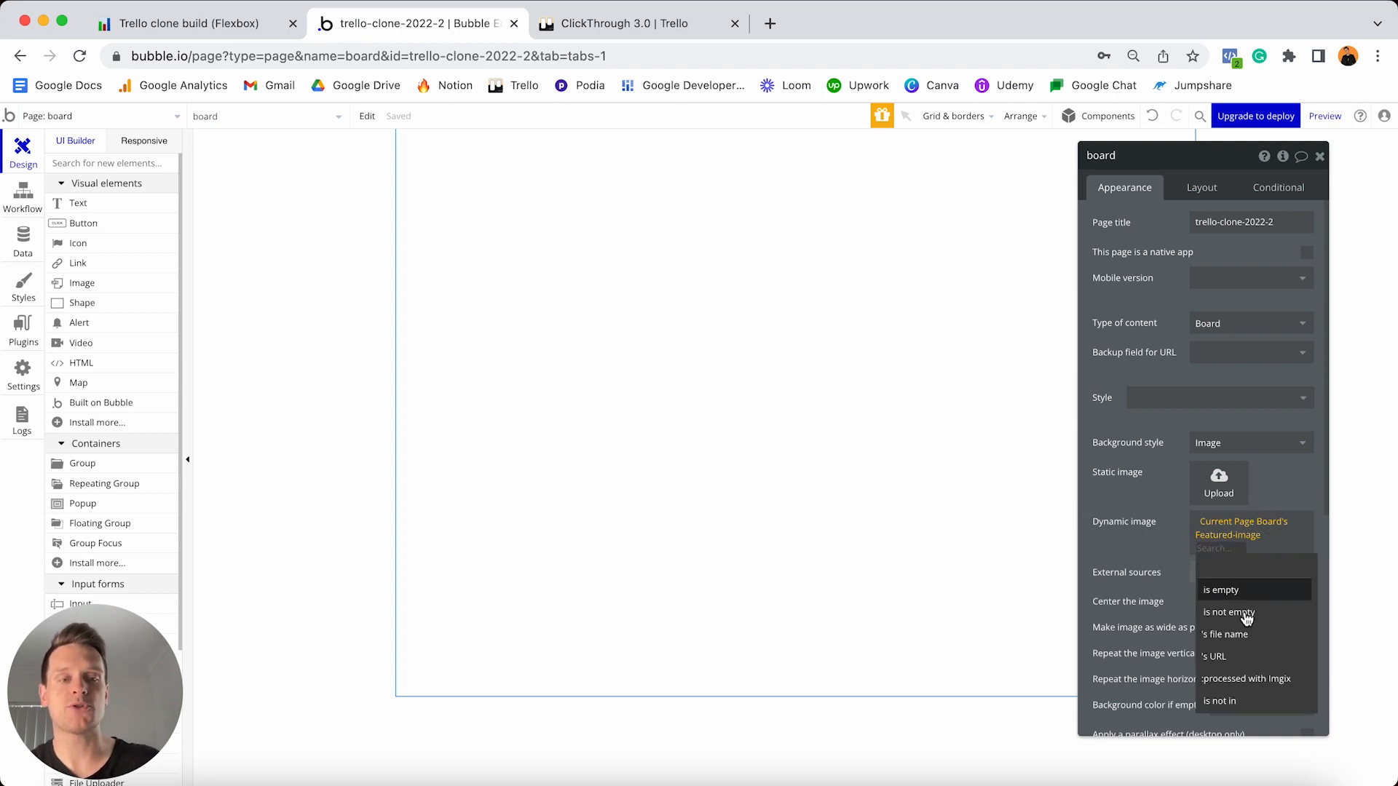
left_click(1252, 683)
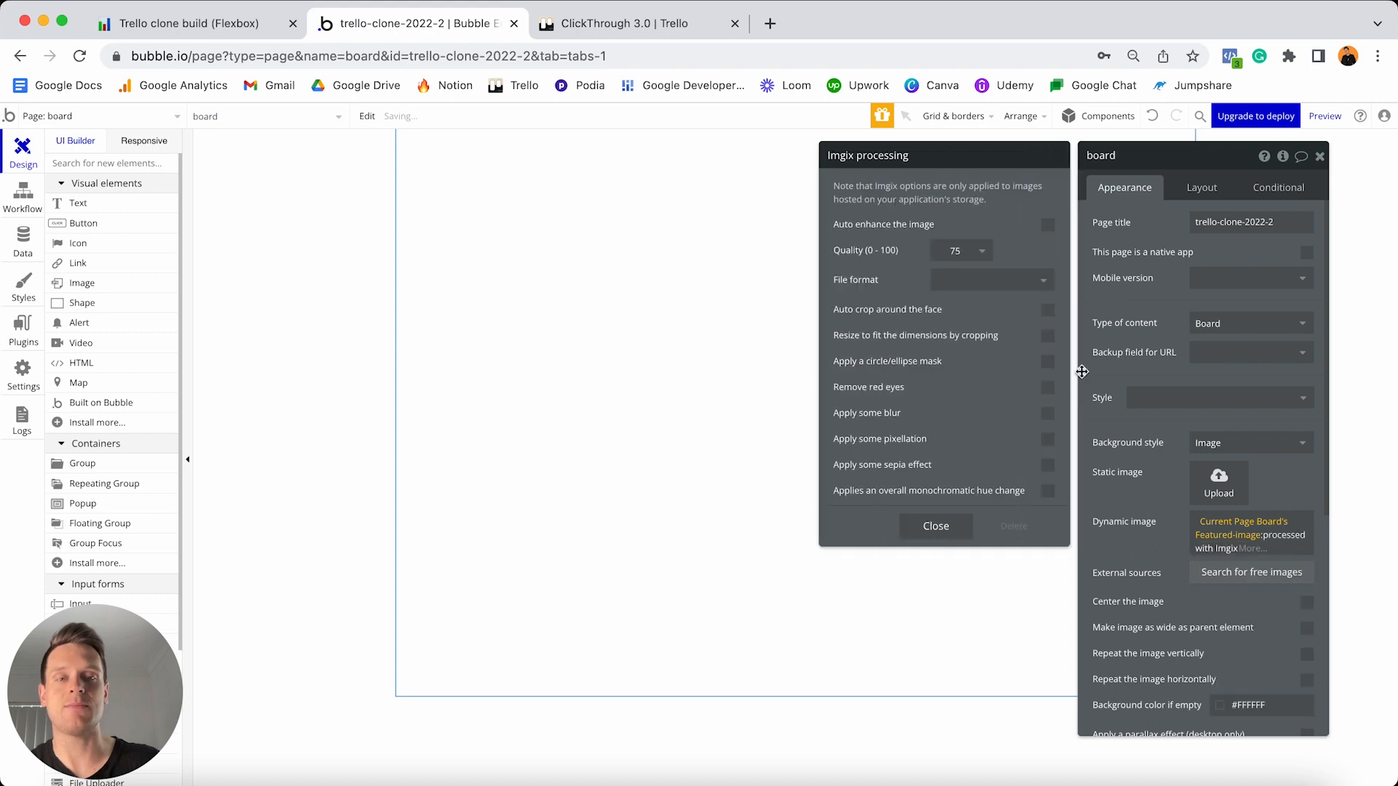
left_click(1047, 337)
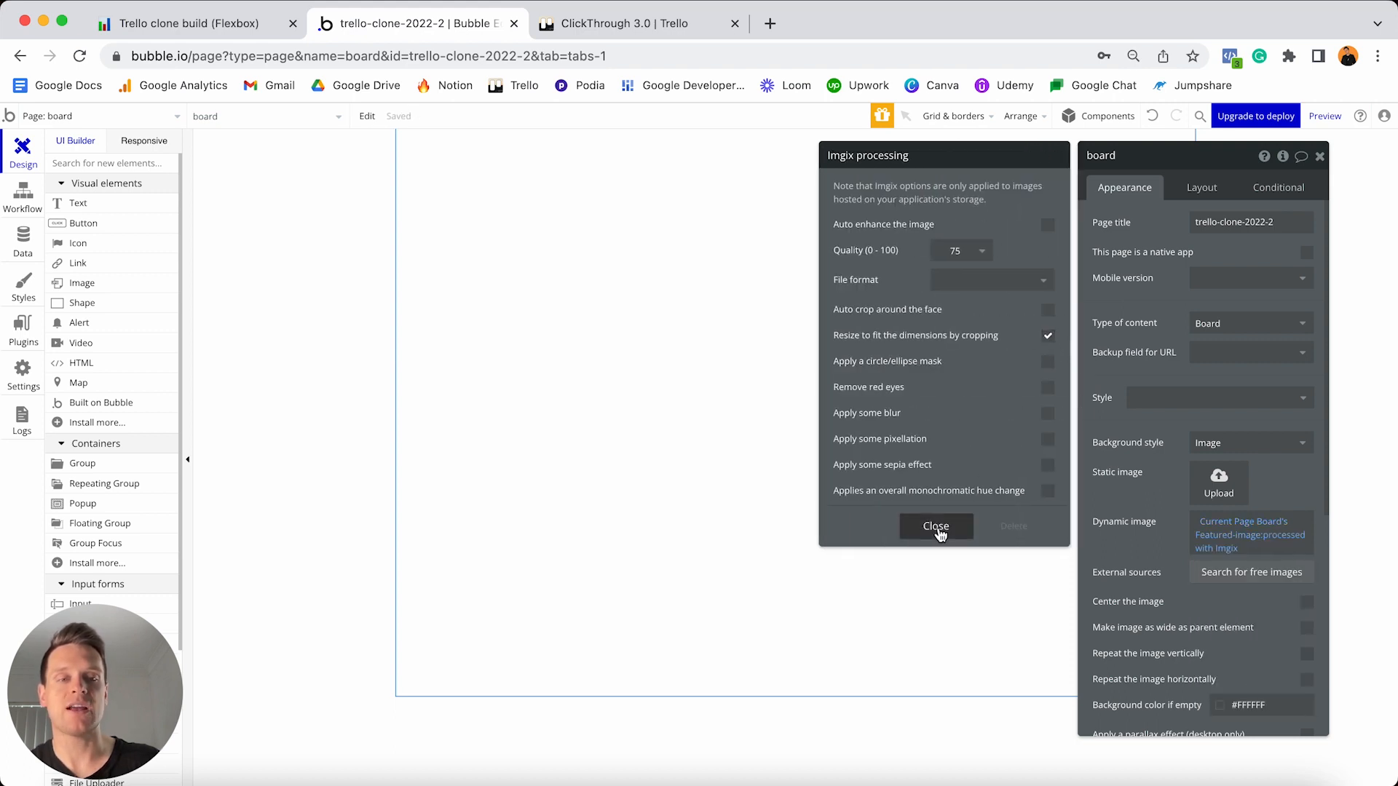
left_click(936, 525)
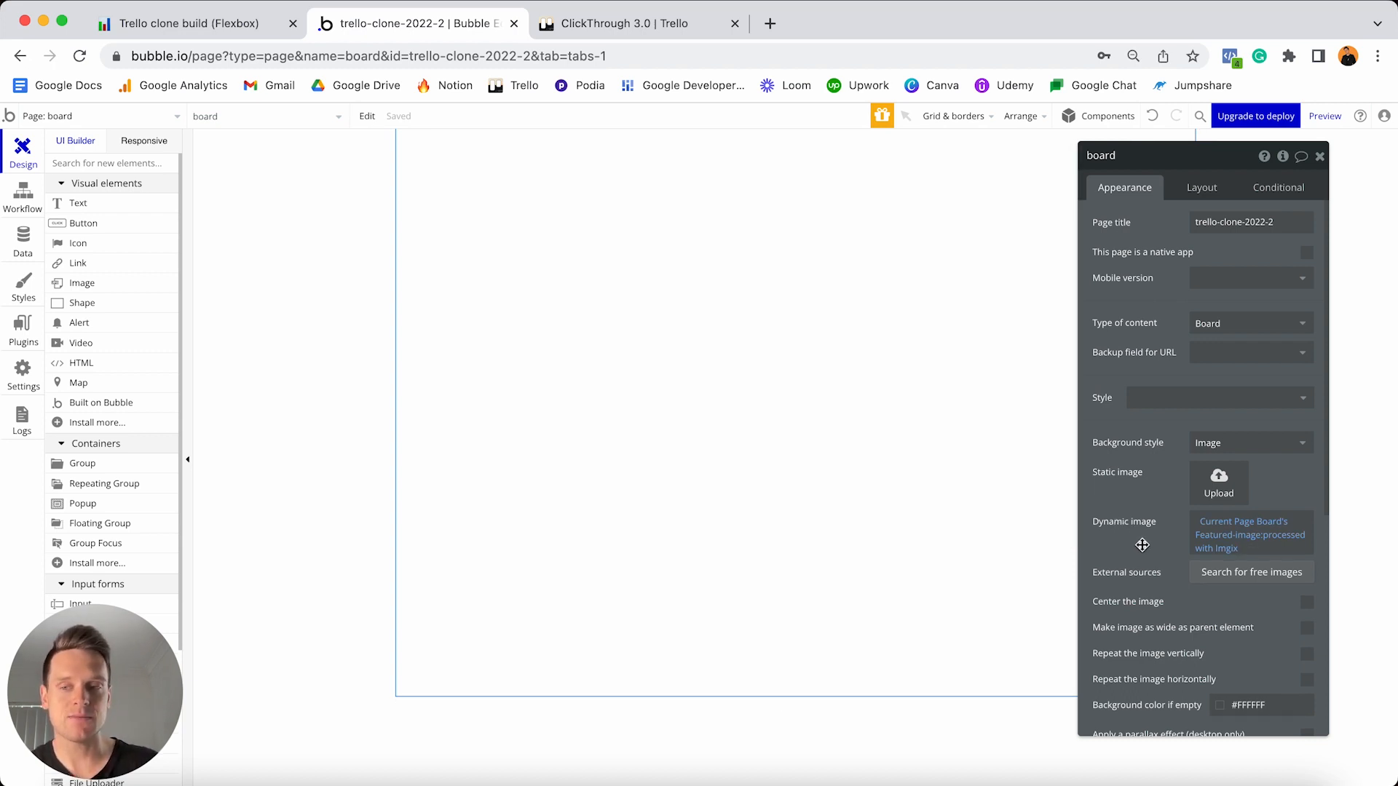
scroll(1154, 561, "down", 2)
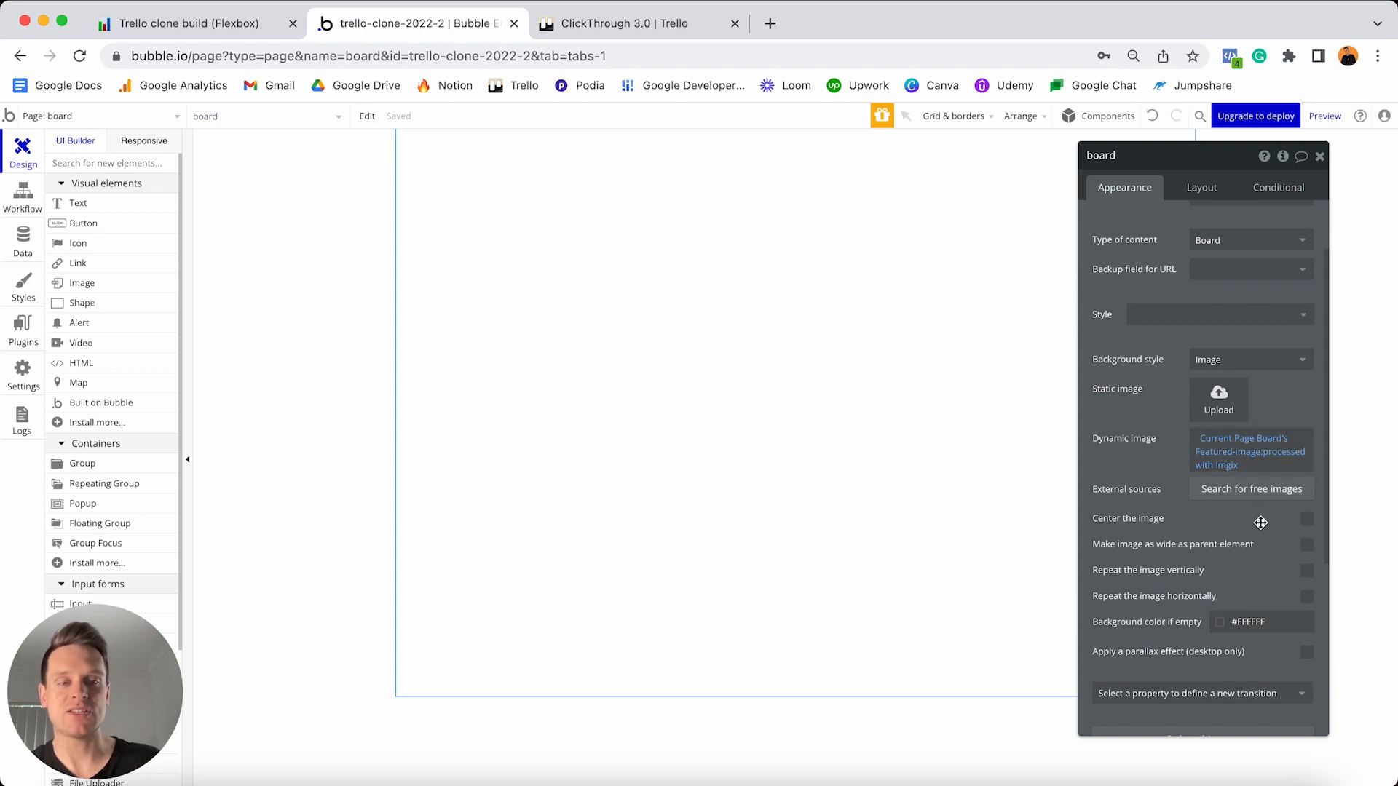
- Set the page's fallback background colour to blue #007AC0
left_click(1269, 626)
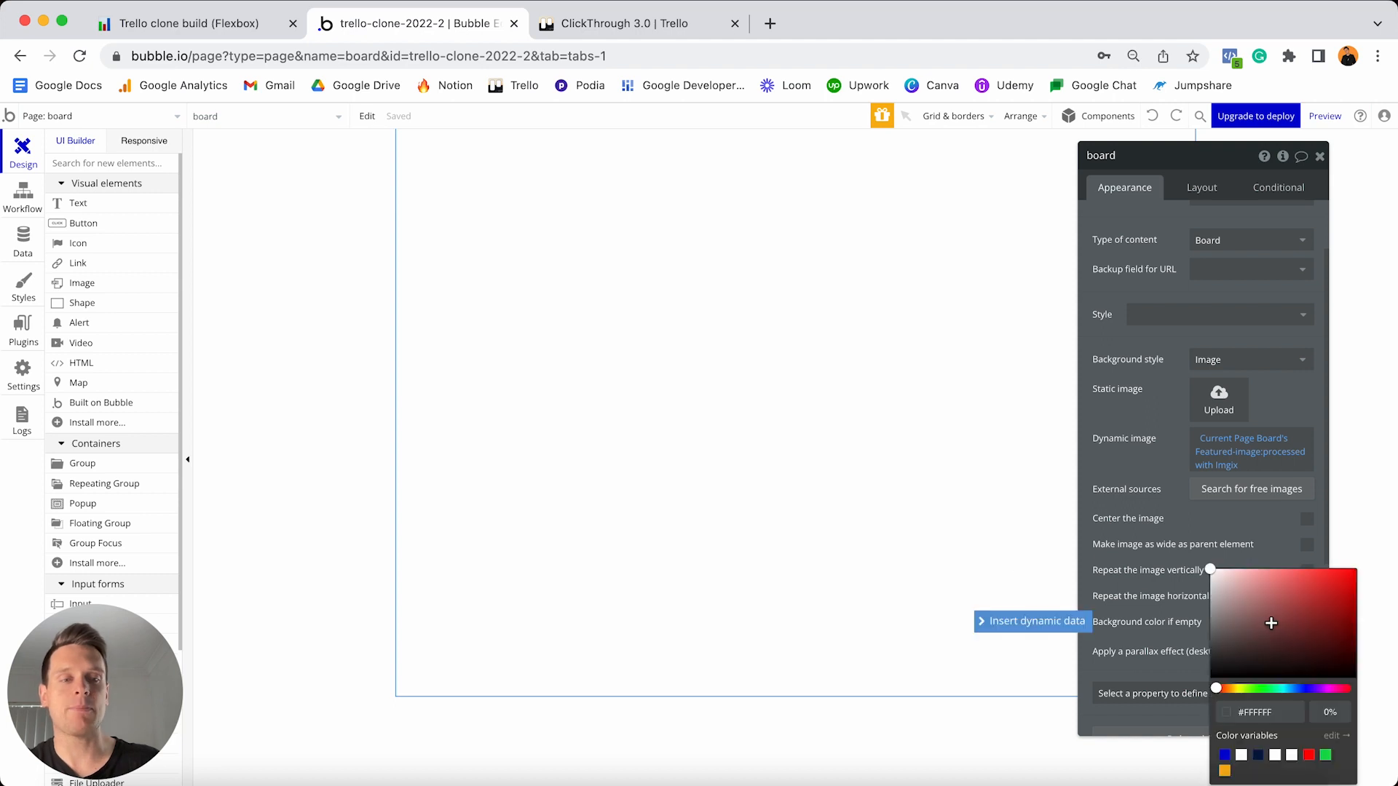
left_click(1272, 707)
type("#007AC0")
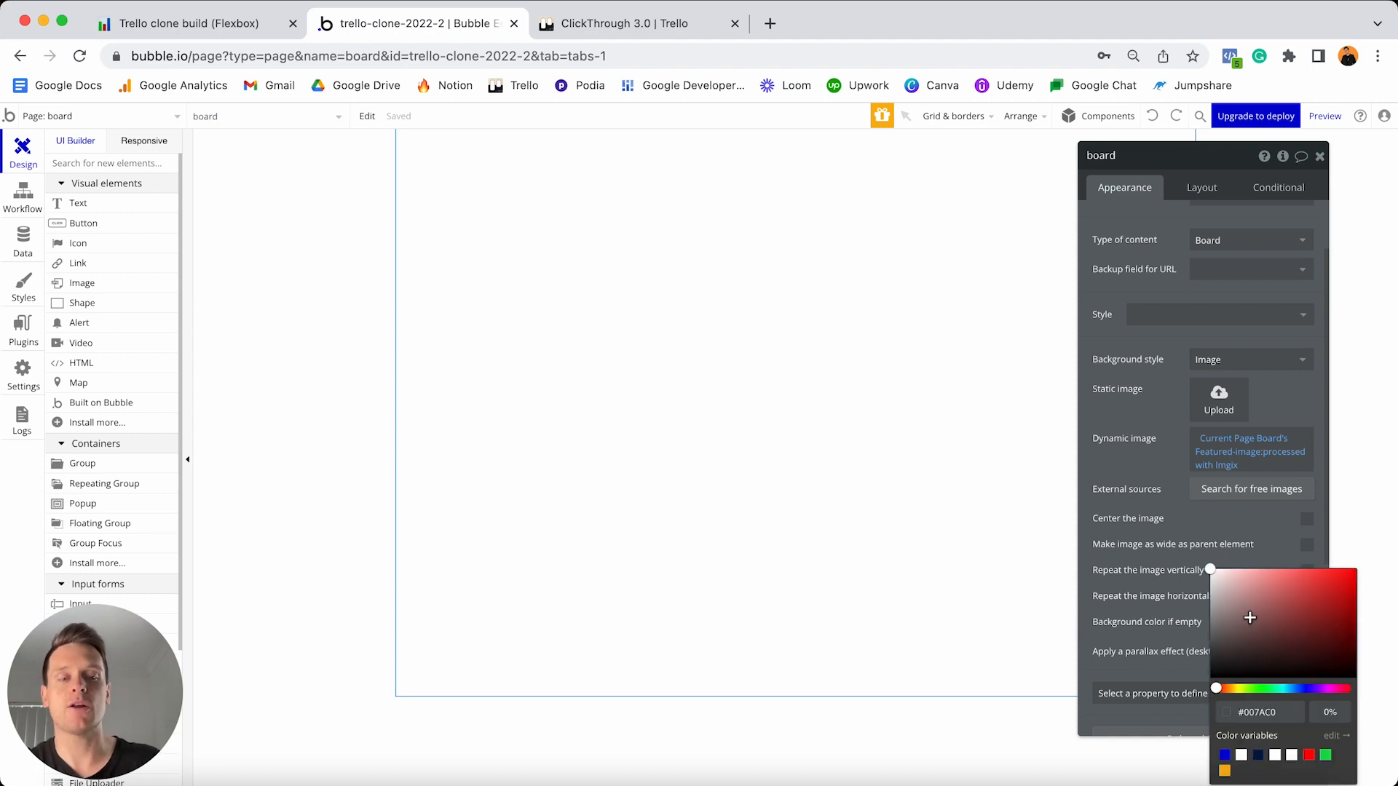
left_click(1298, 698)
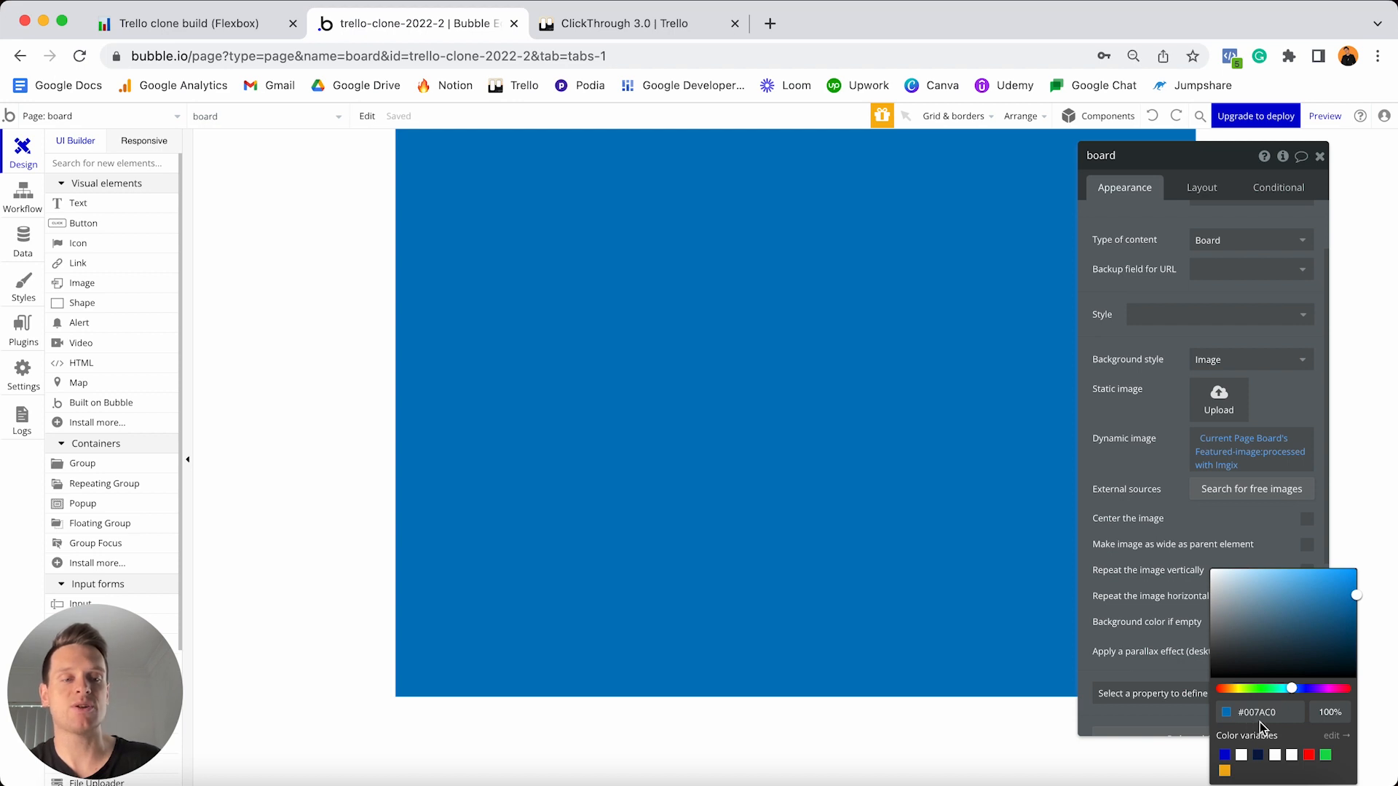
left_click(1179, 504)
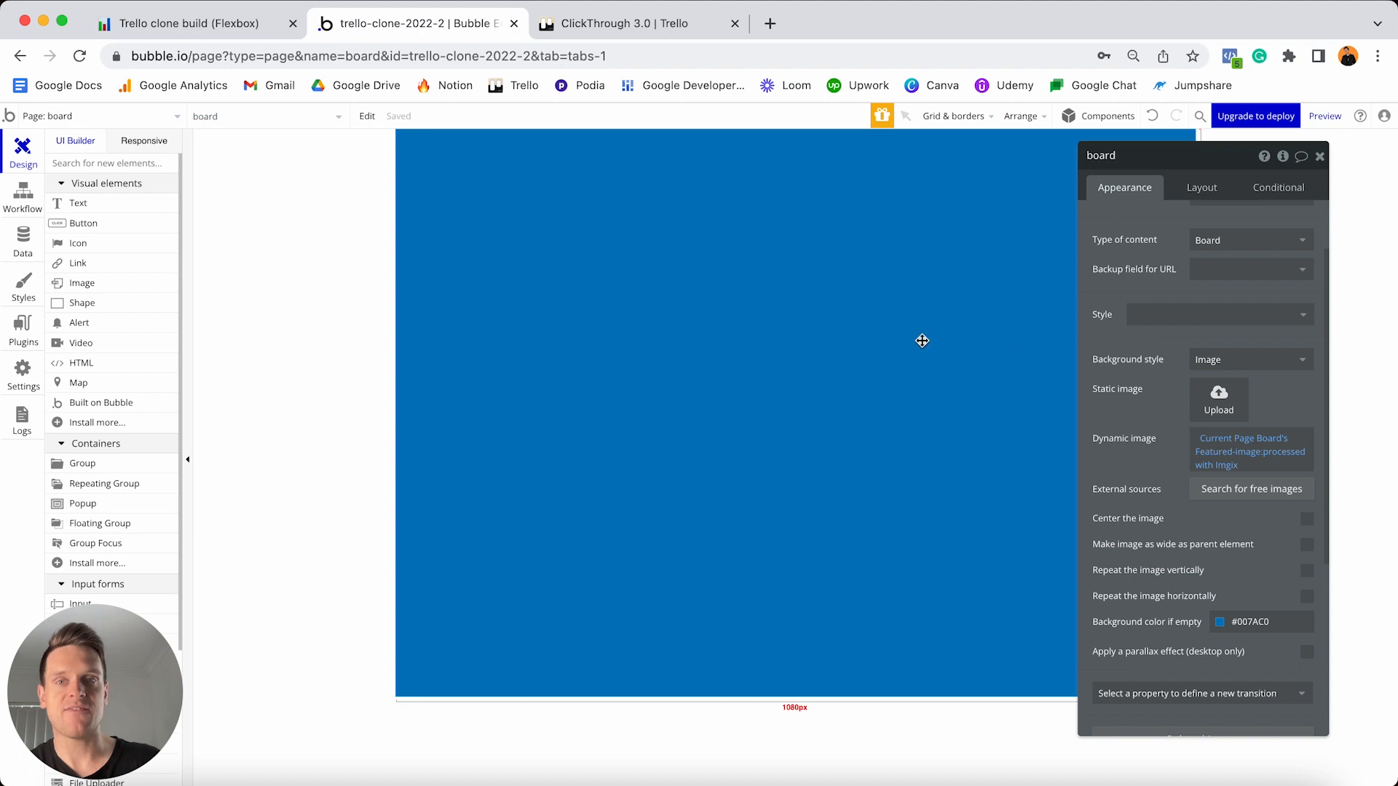
- Change the page's container layout from Fixed to Column
left_click(1197, 191)
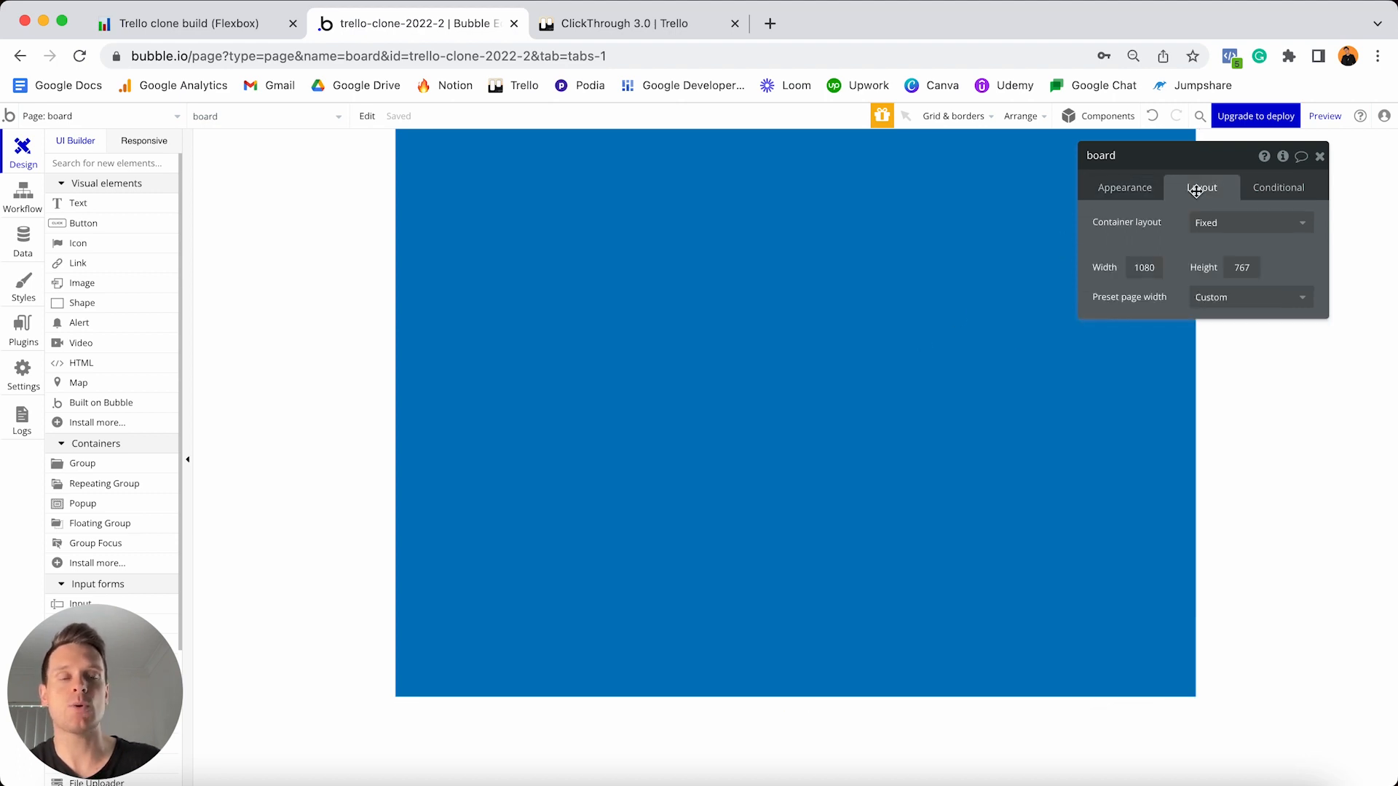
left_click(1228, 227)
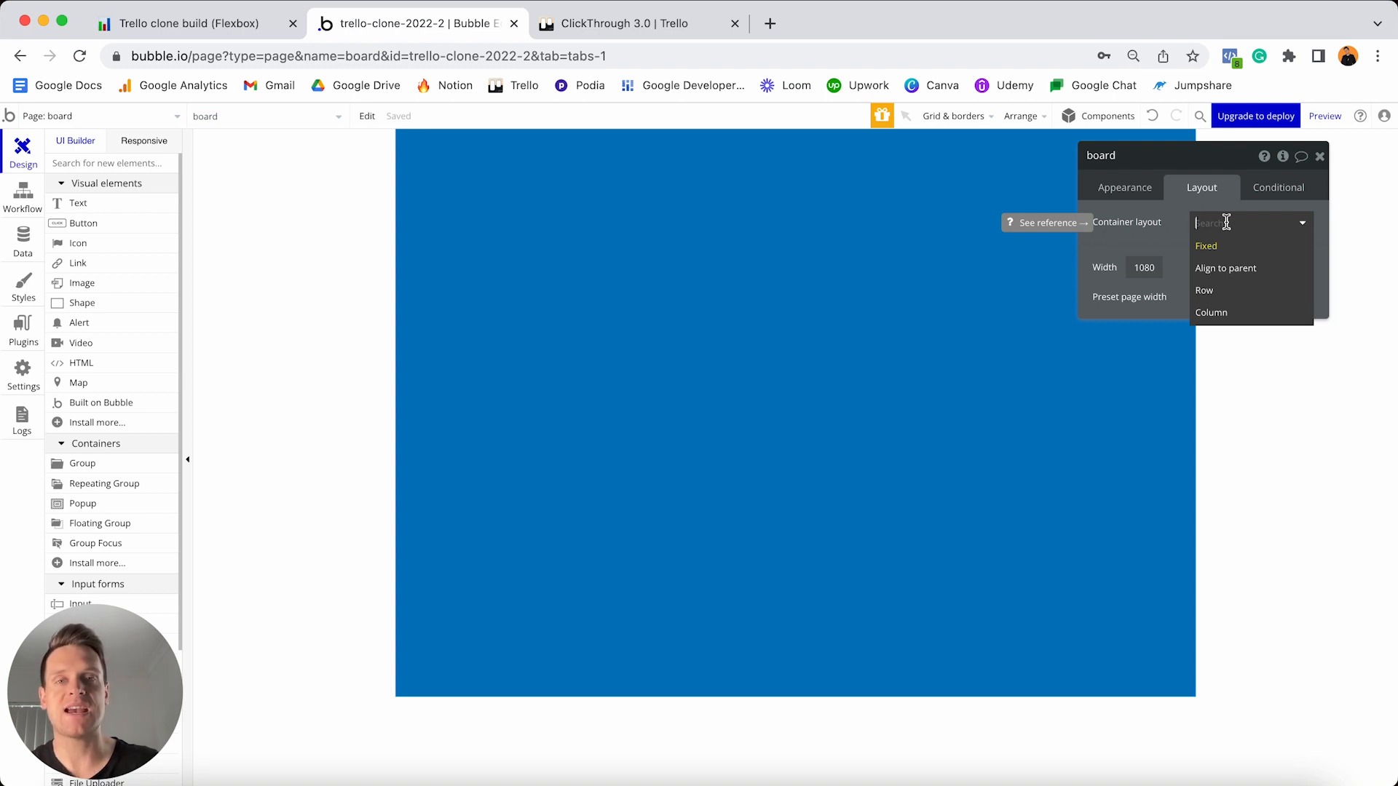
left_click(1220, 315)
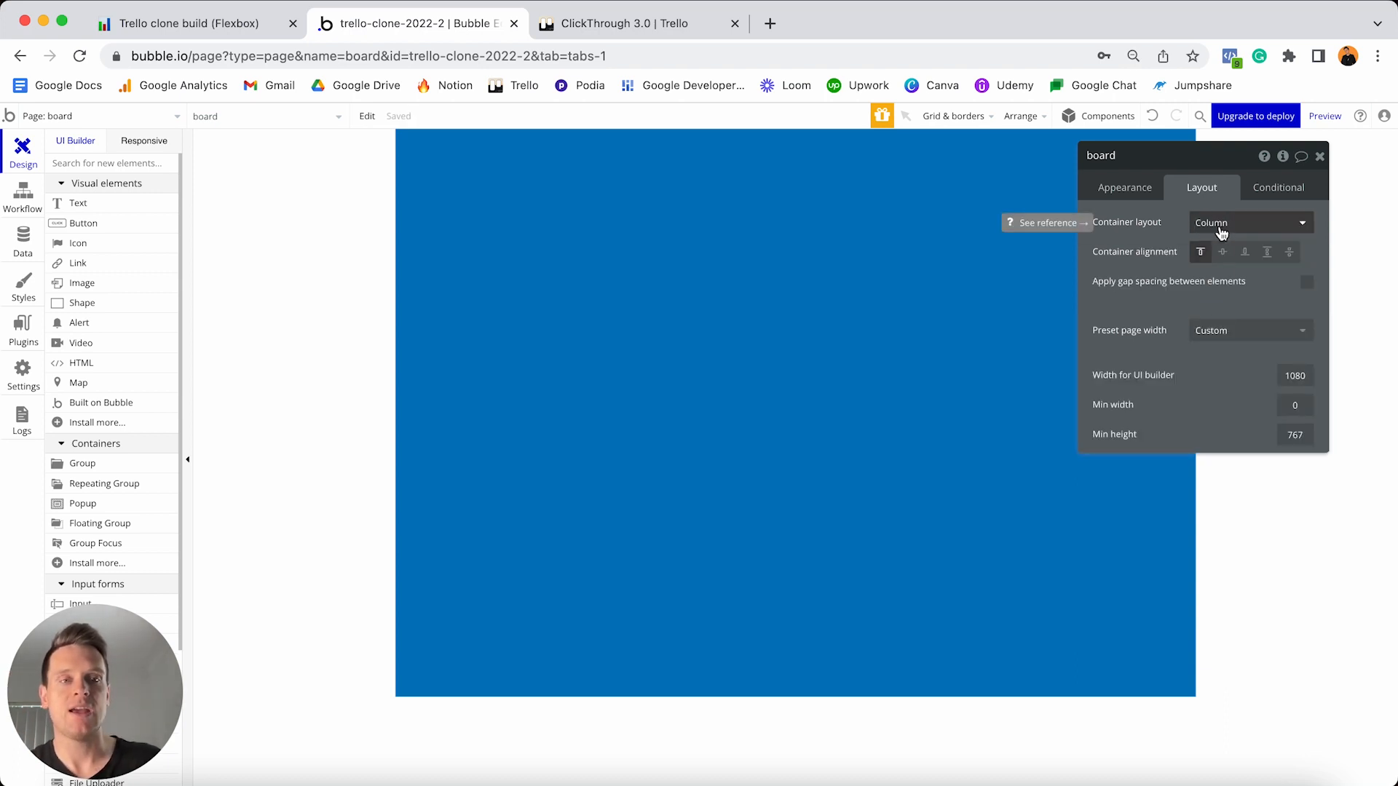
left_click_drag(1173, 164, 1252, 259)
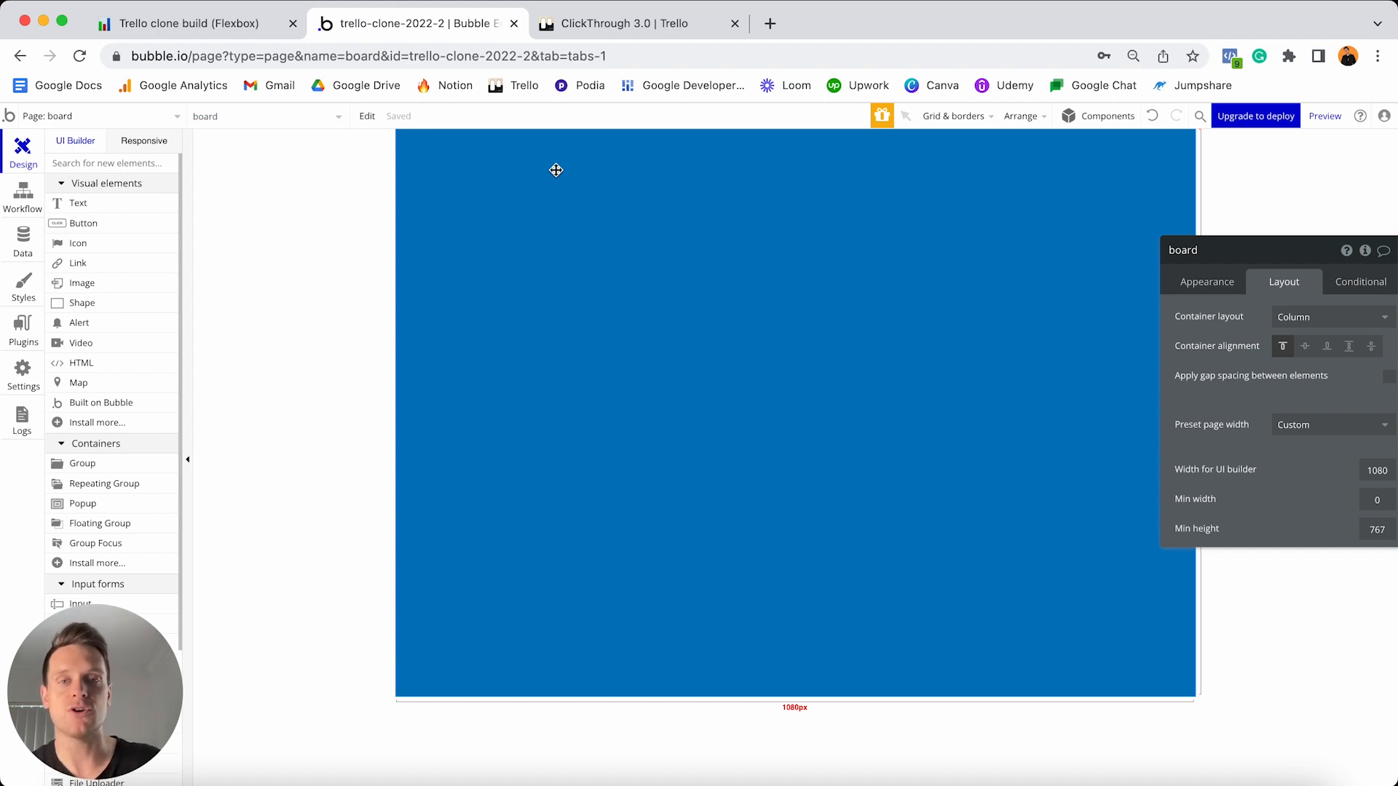
- Place the header-menu reusable element at the top of the board page
left_click_drag(96, 680, 302, 641)
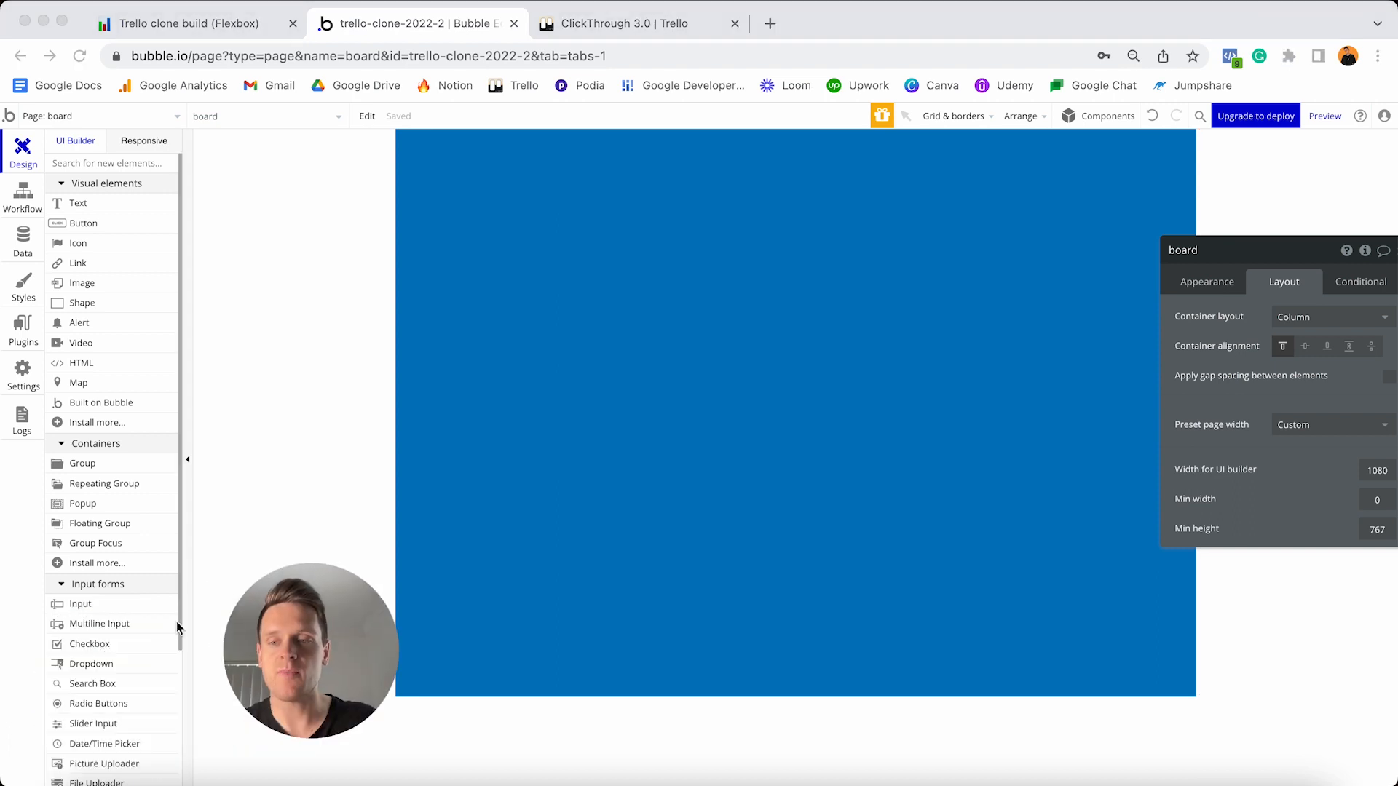
scroll(164, 618, "down", 5)
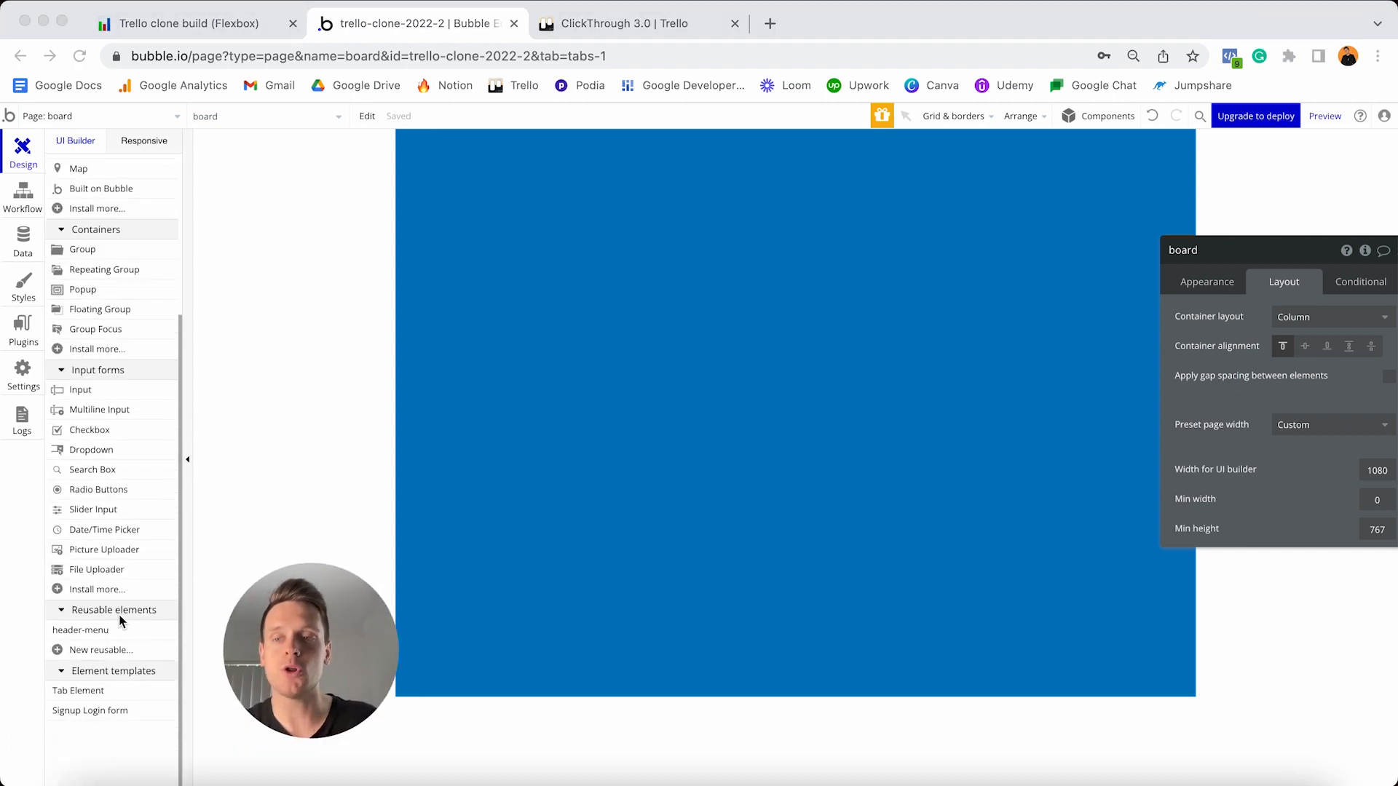
left_click(75, 638)
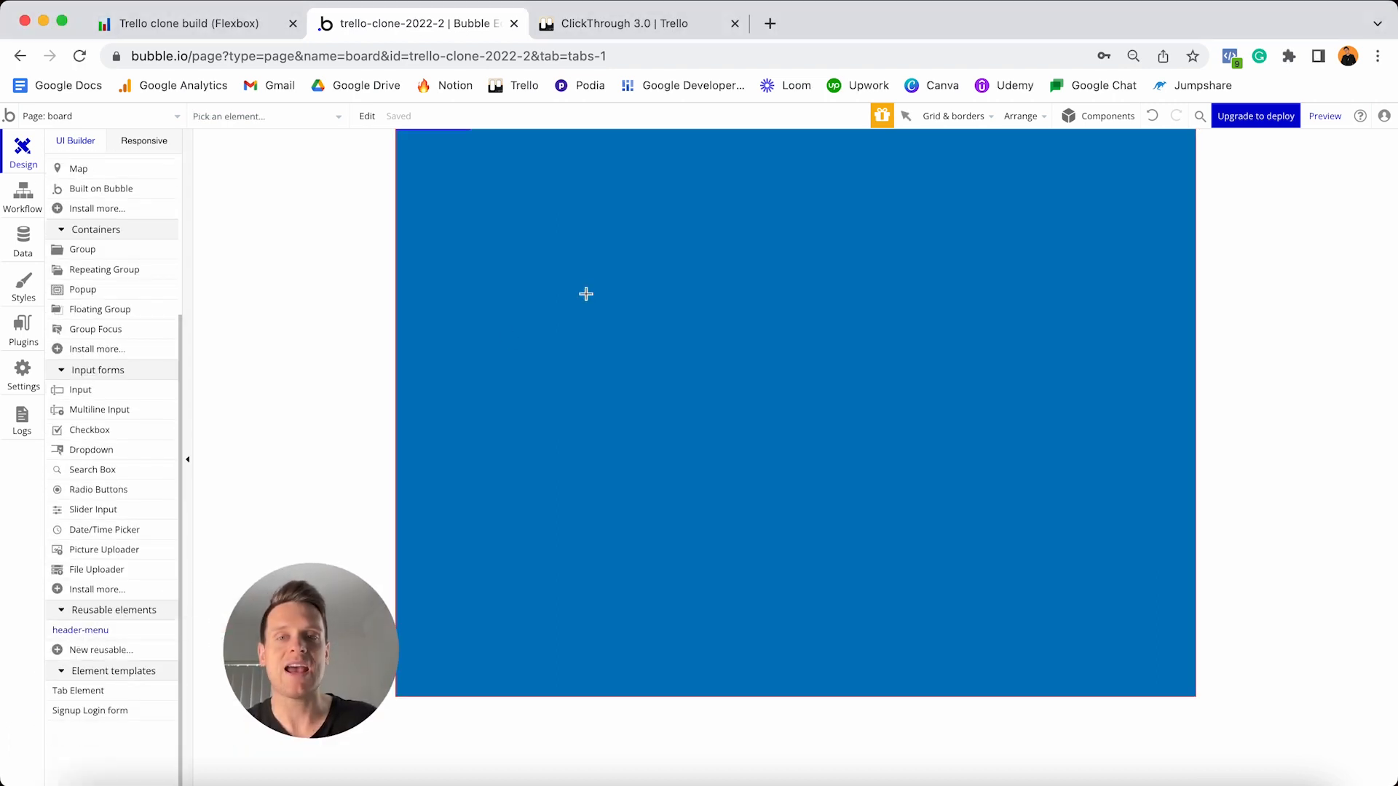
left_click(586, 293)
left_click_drag(348, 595, 150, 627)
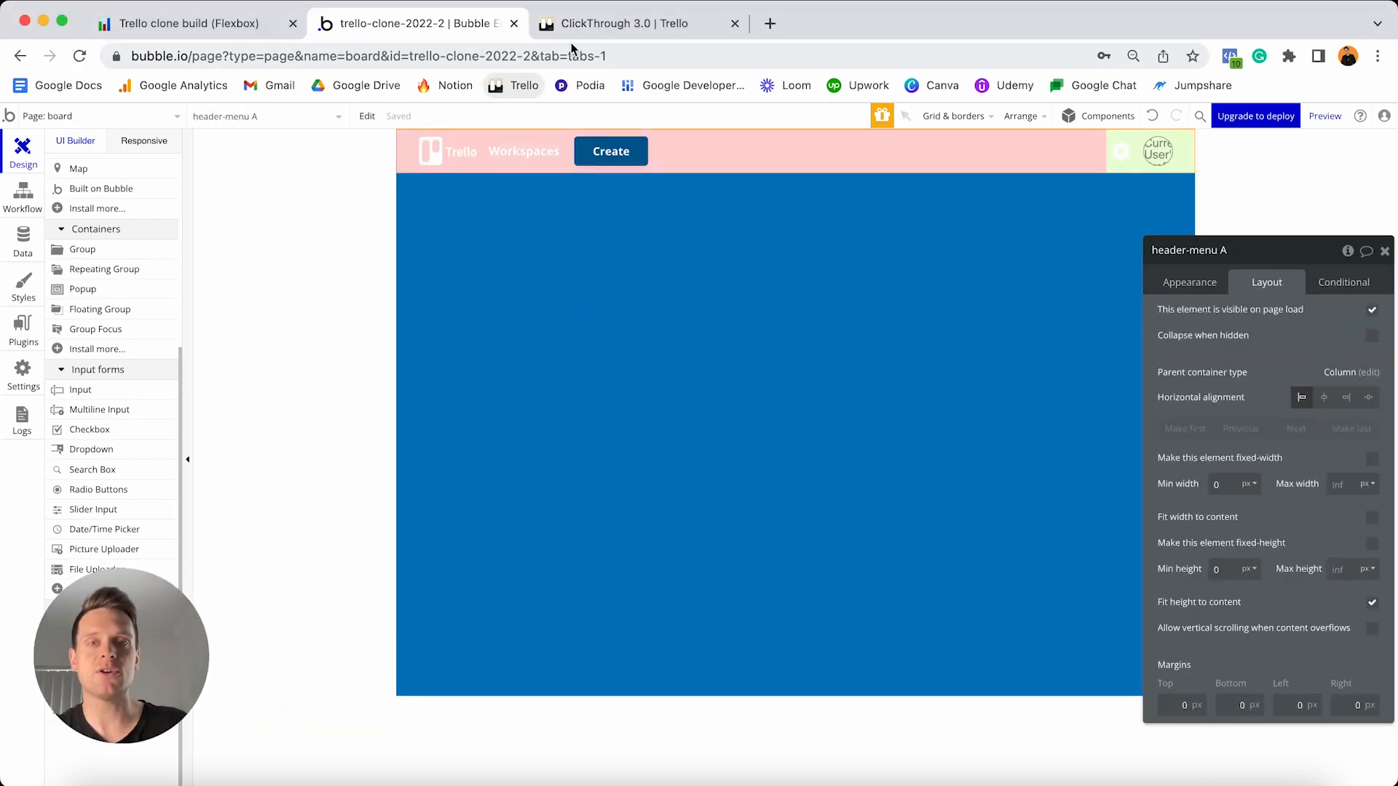
- Check the real Trello board for reference, then return to the Bubble editor
left_click(595, 30)
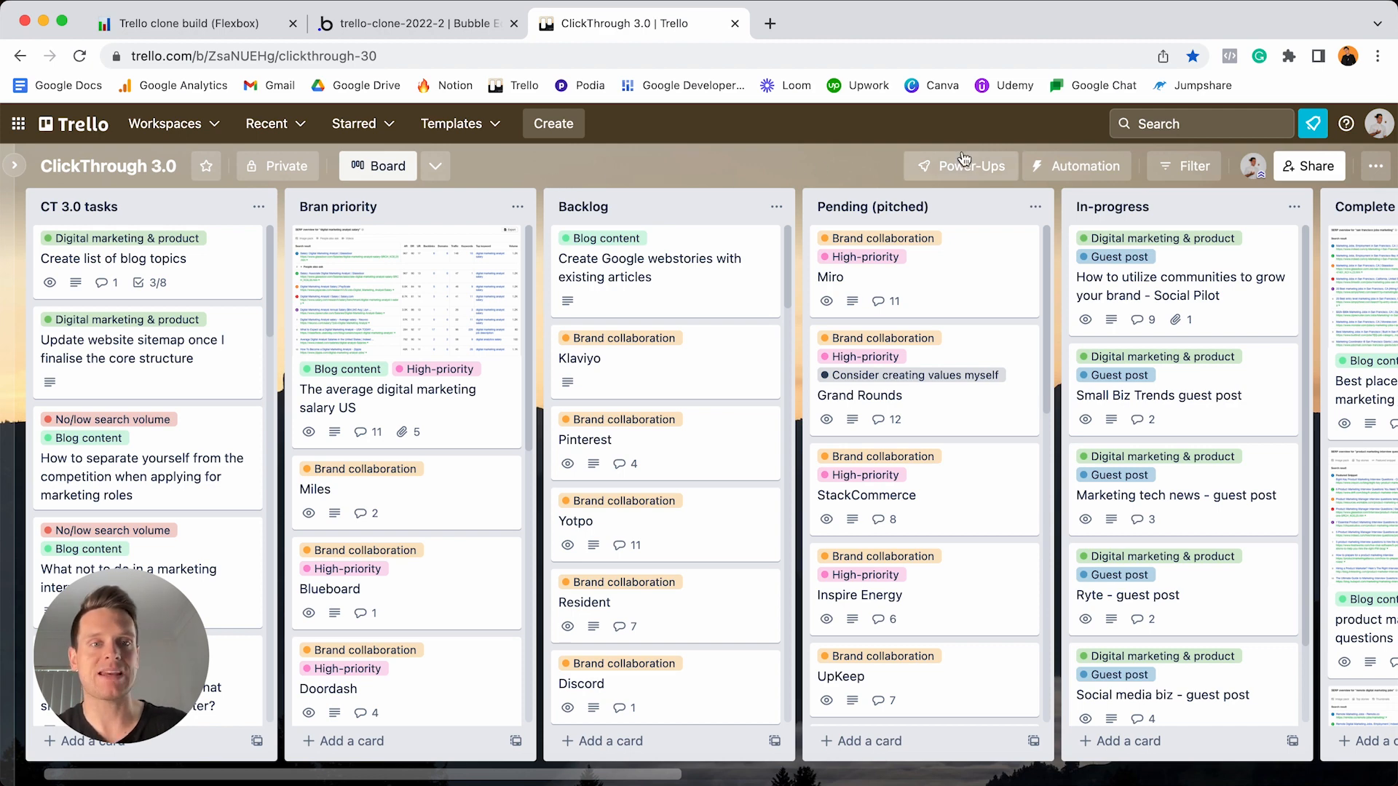
left_click(448, 27)
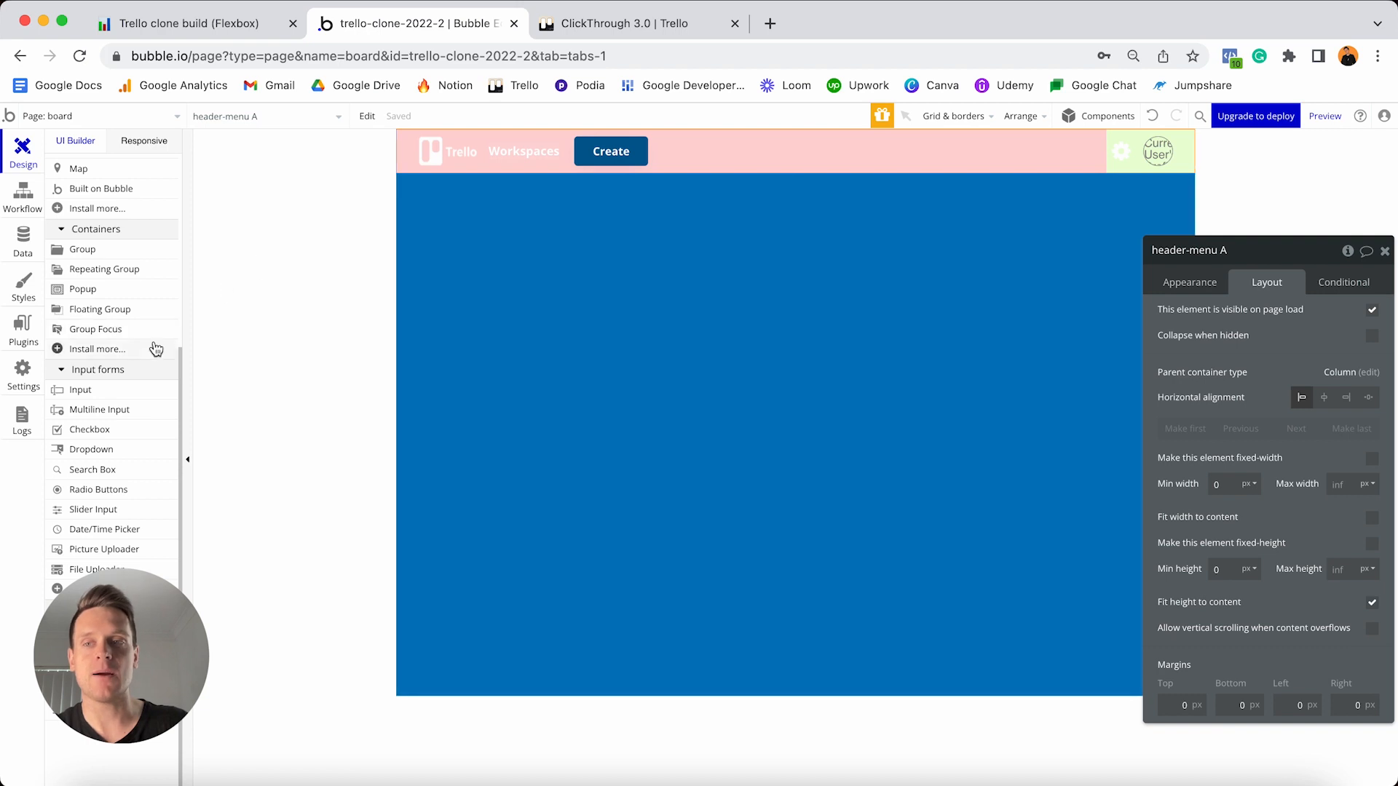
scroll(151, 343, "up", 2)
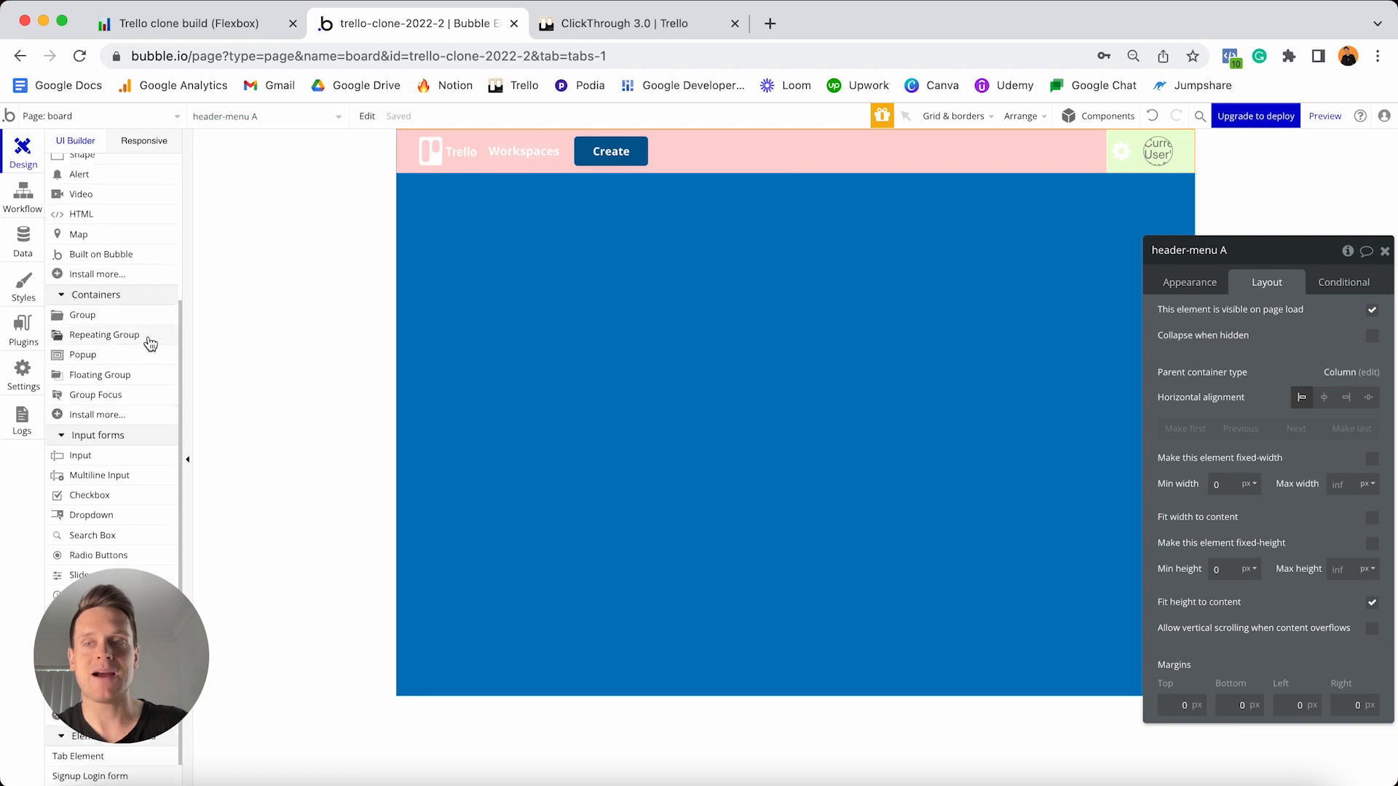
- Add a new Group A to the page, remove its style and give it a flat colour background
left_click(100, 325)
left_click(546, 199)
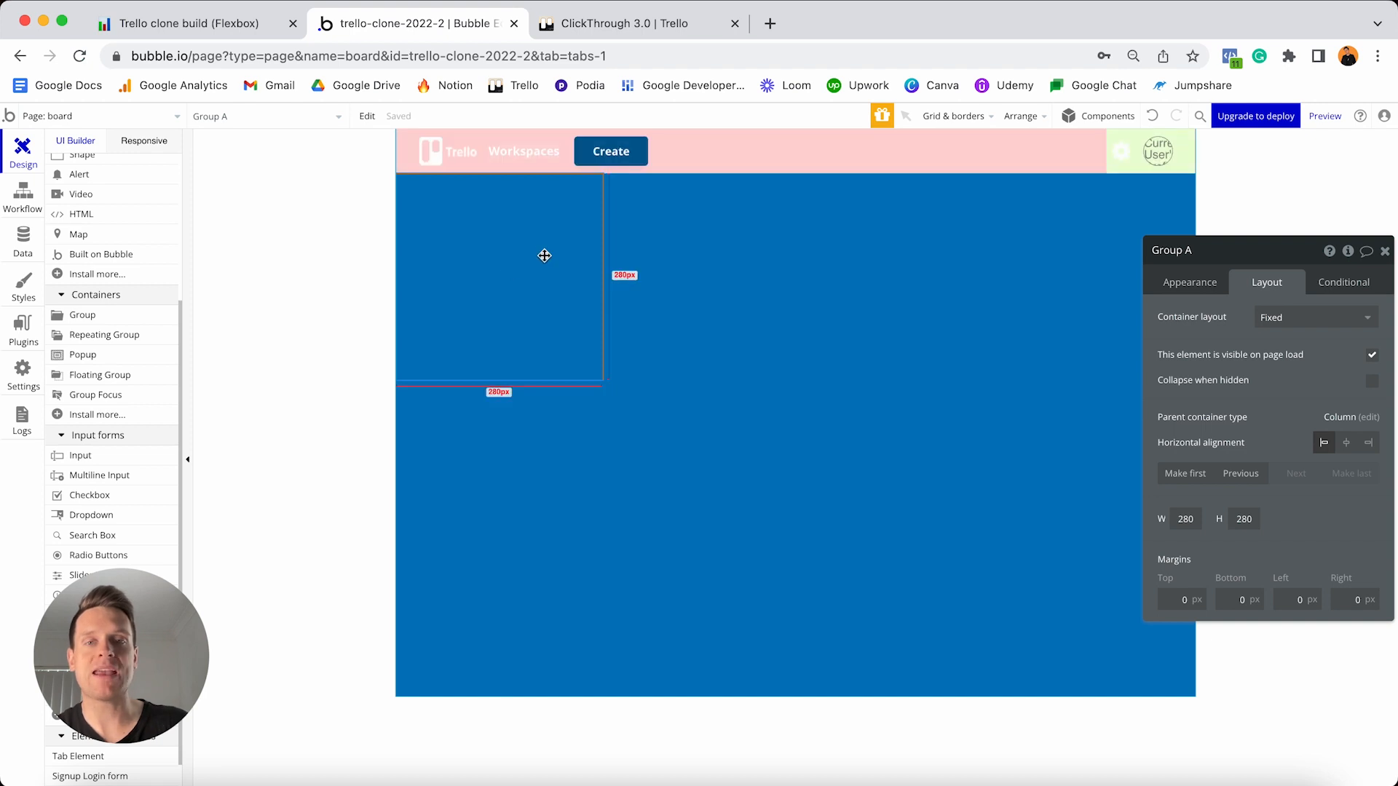
left_click(1206, 284)
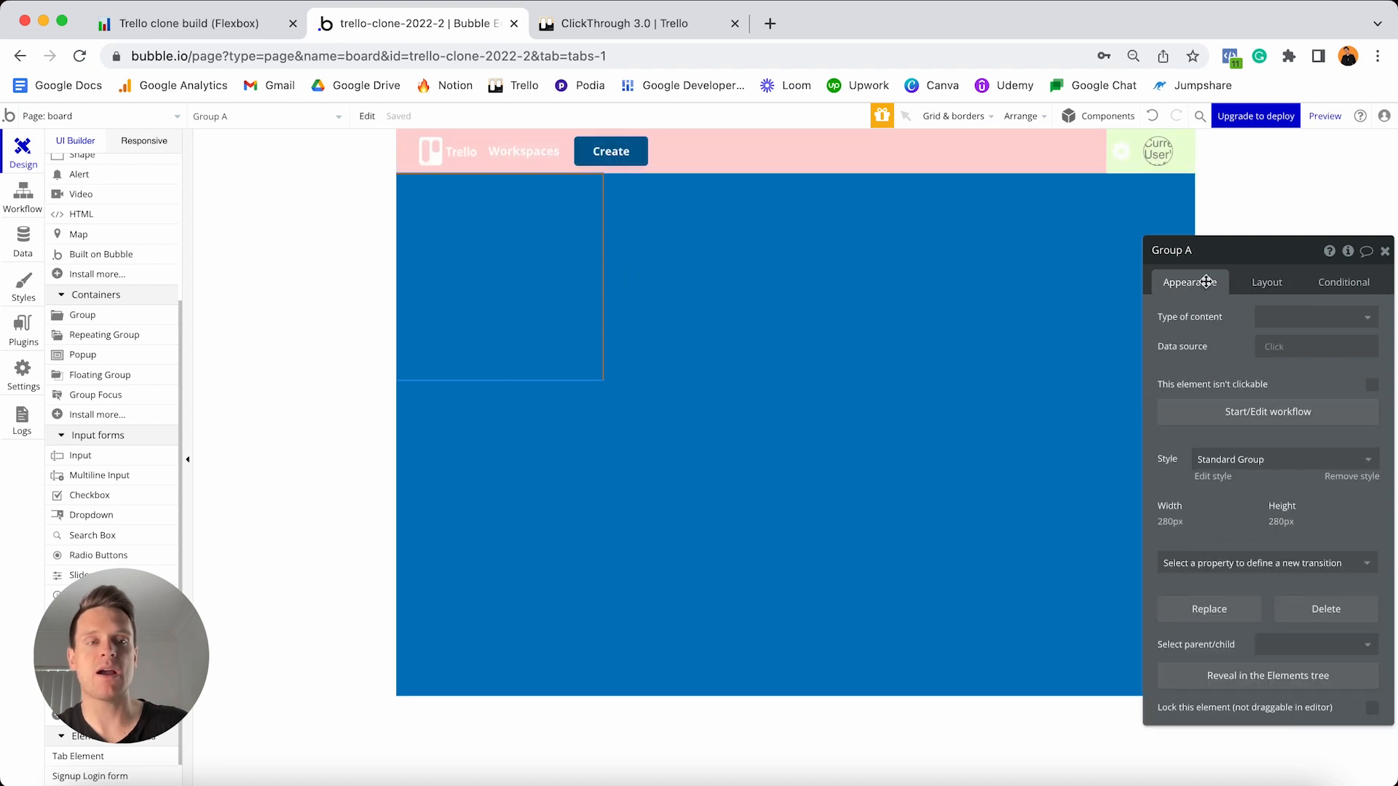
left_click(1348, 479)
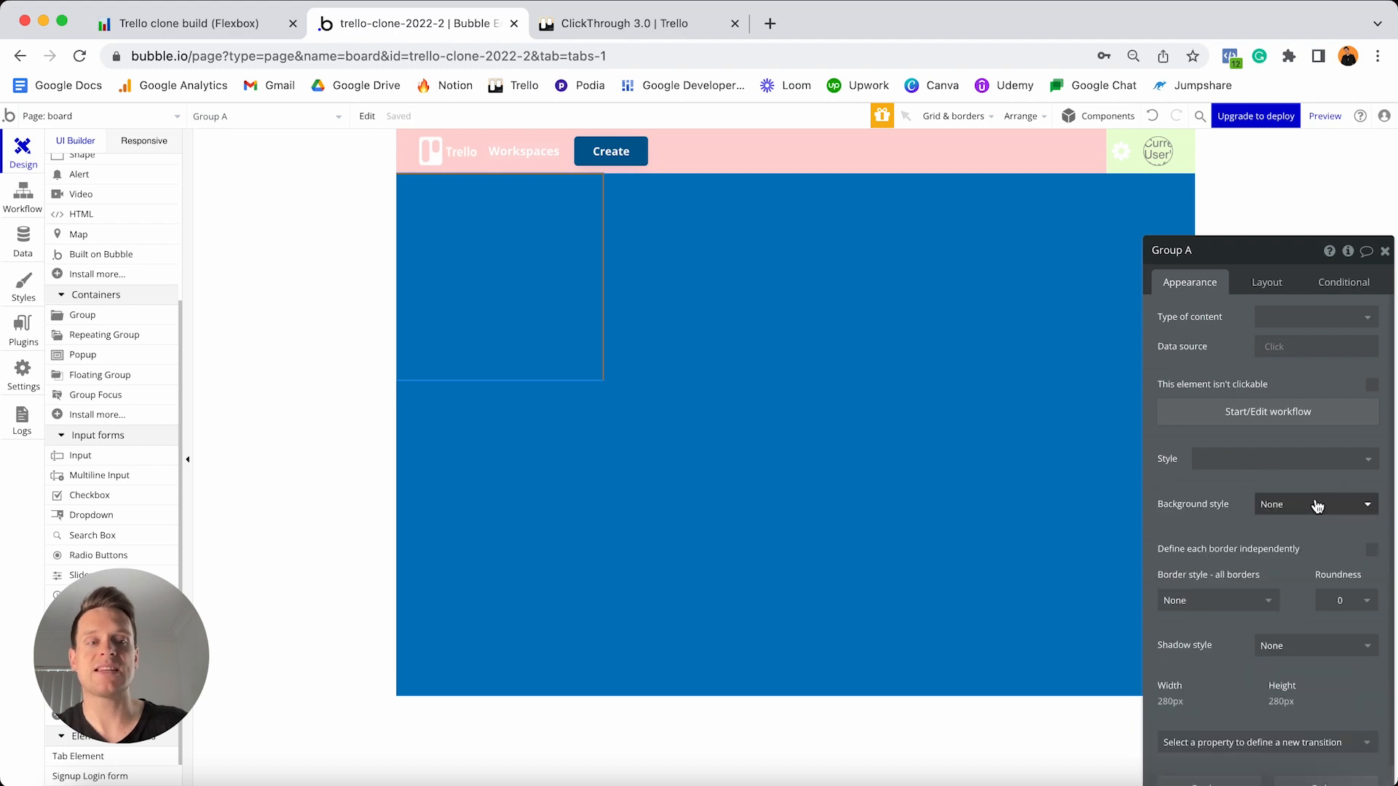
left_click(1317, 505)
left_click(1293, 552)
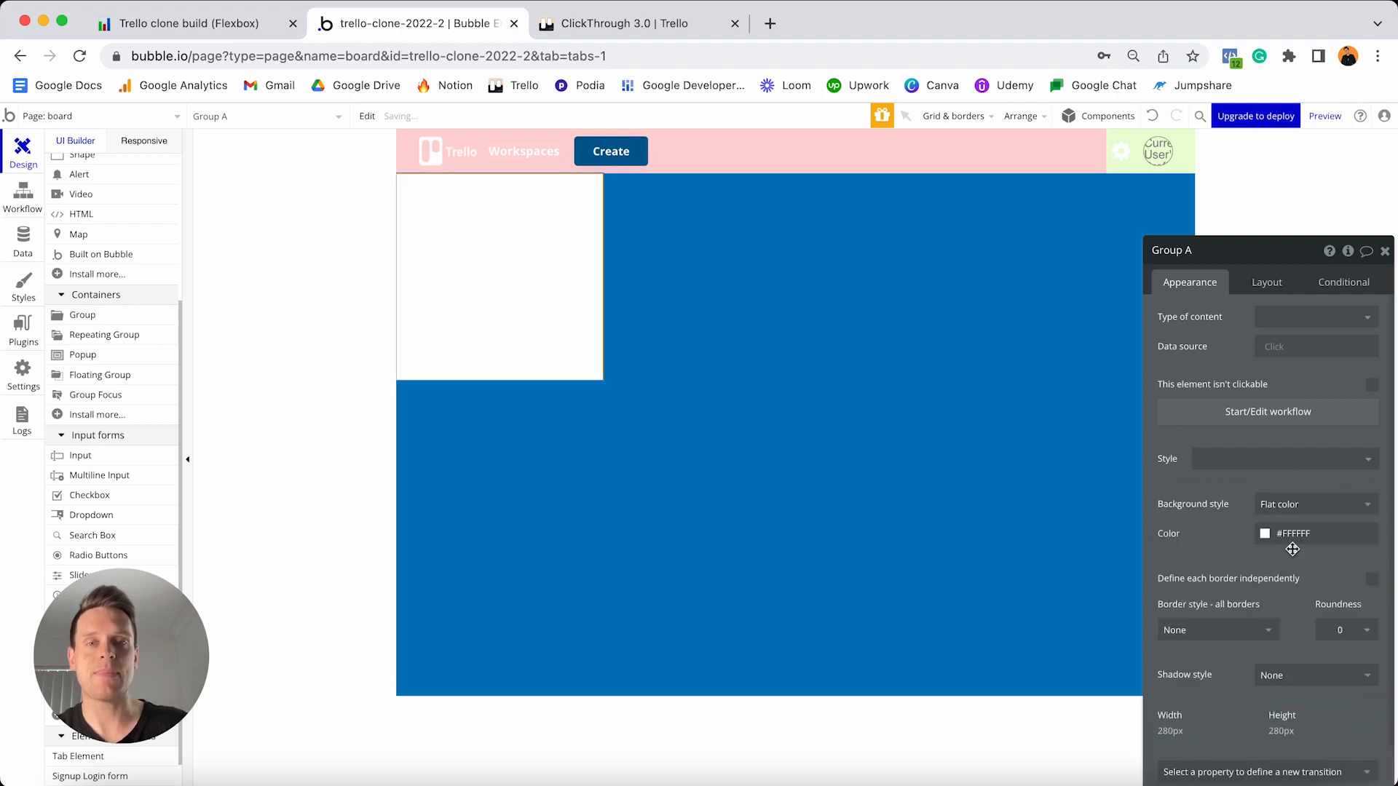
- Set Group A's background colour to lilac #F7D4FE
left_click(1294, 533)
left_click(1263, 551)
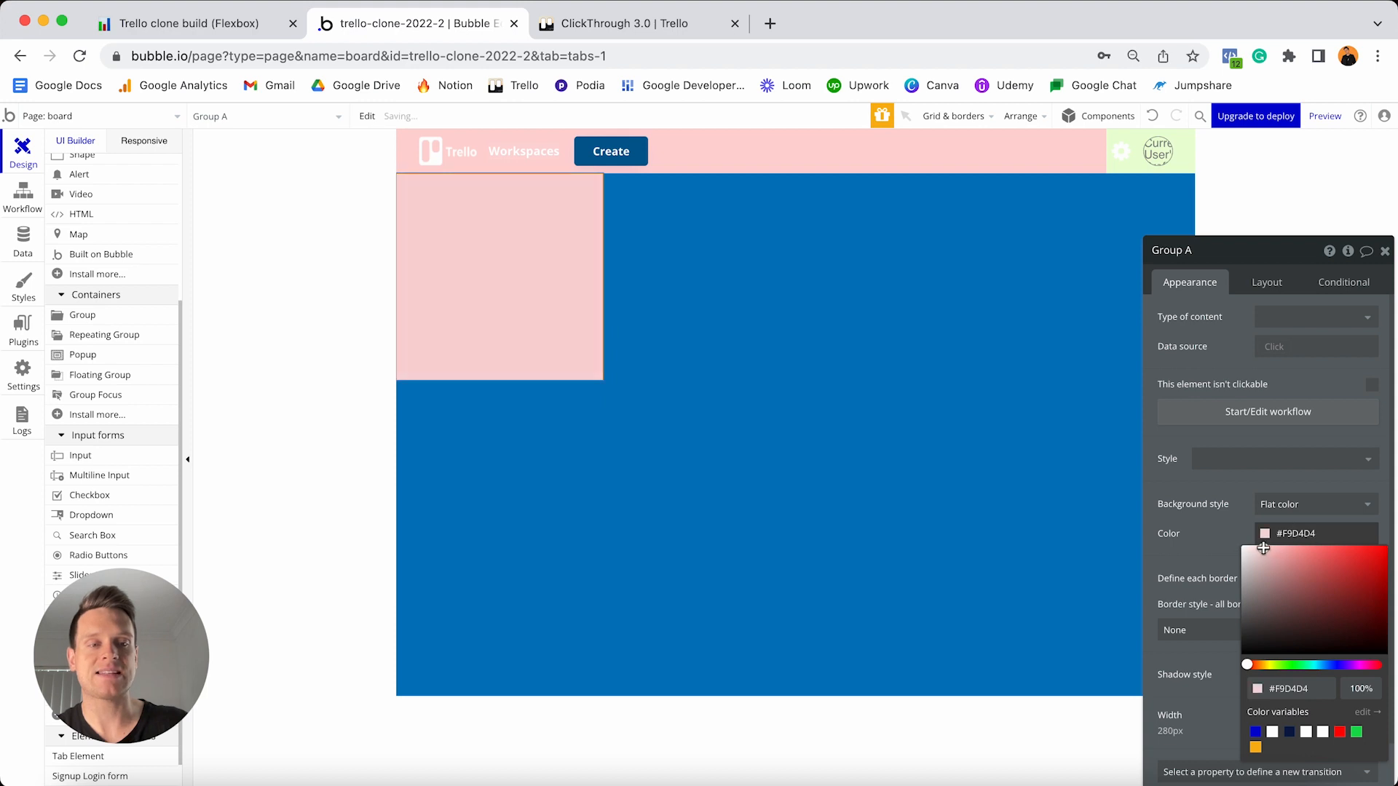
left_click_drag(1263, 551, 1255, 546)
left_click_drag(1365, 662, 1357, 665)
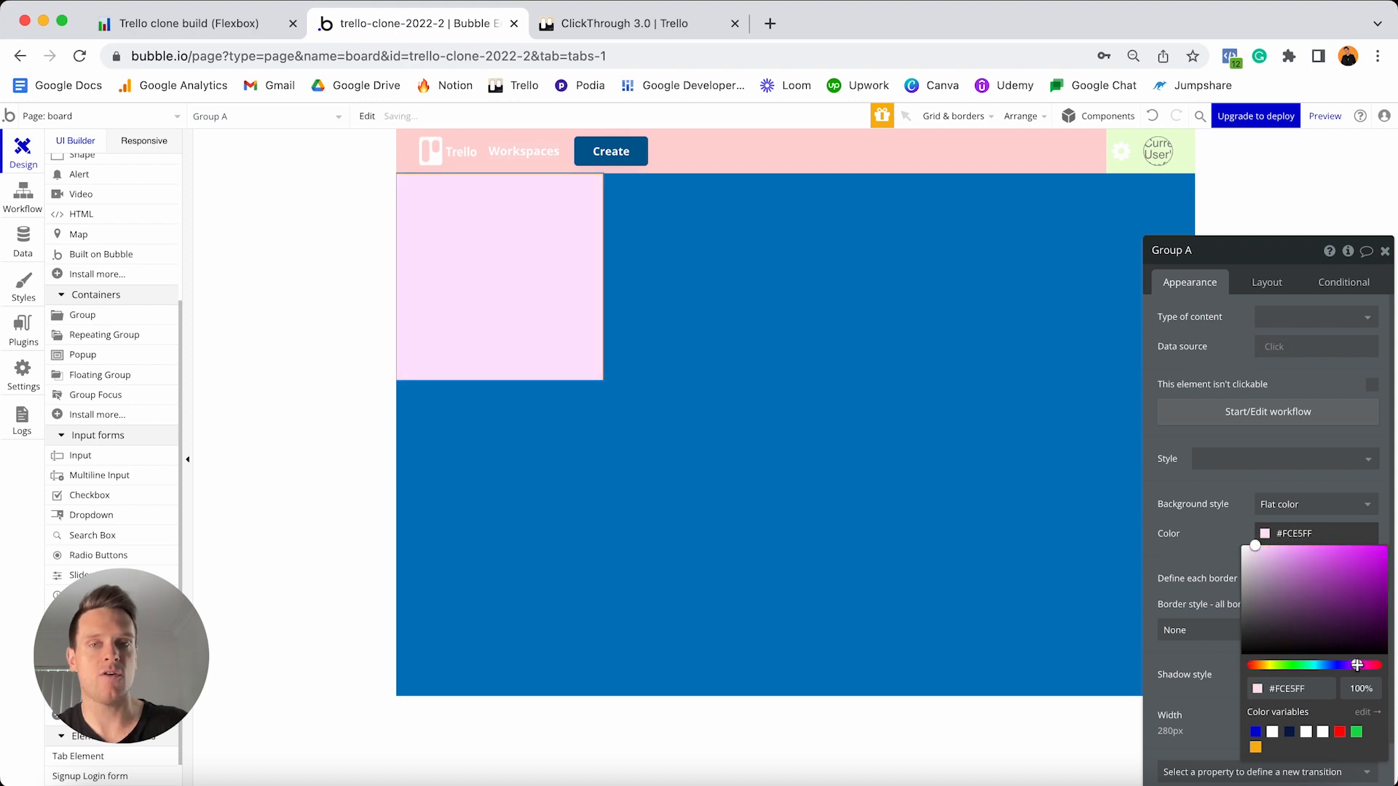
left_click_drag(1271, 556, 1265, 546)
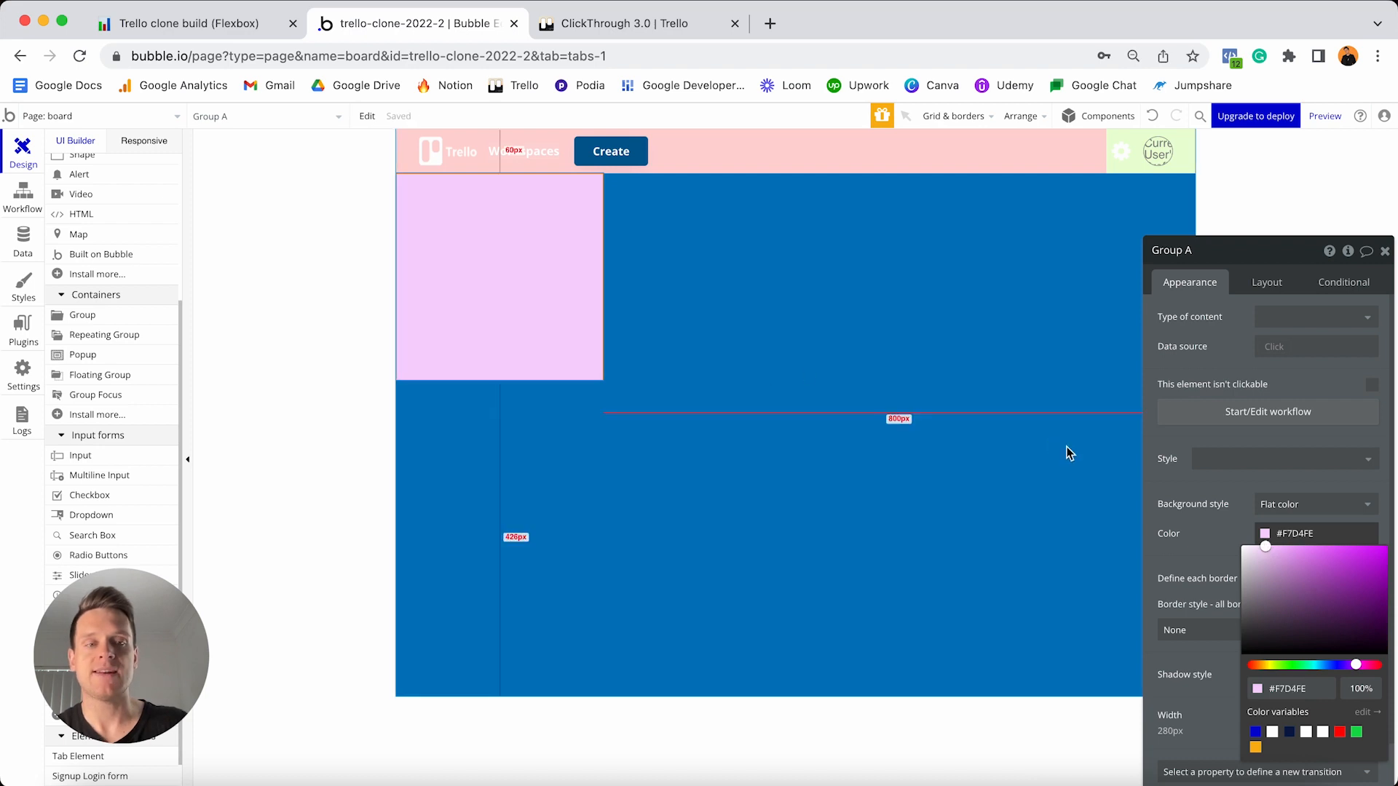
left_click(1231, 521)
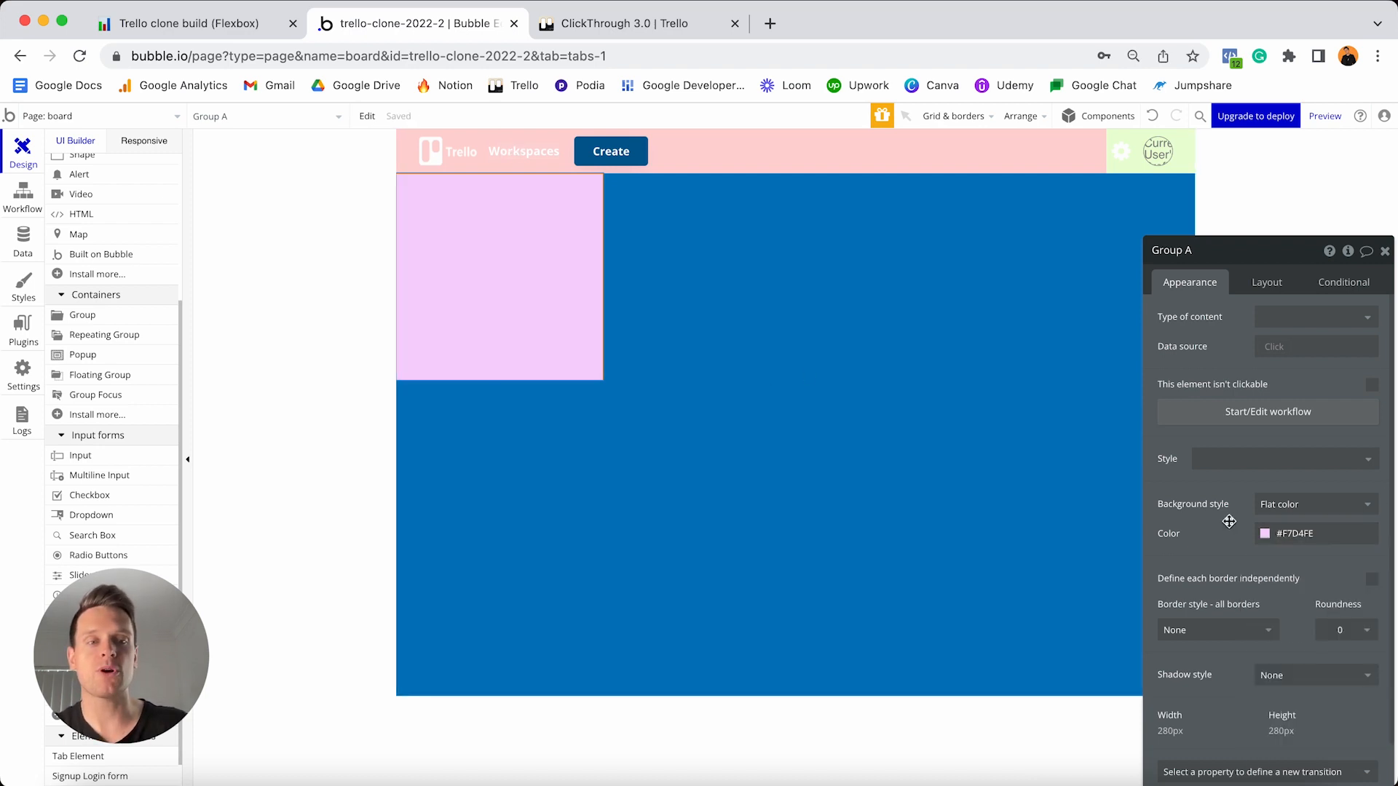
- Reapply Group A's flat lilac background, then view the Trello board for reference
left_click(1275, 508)
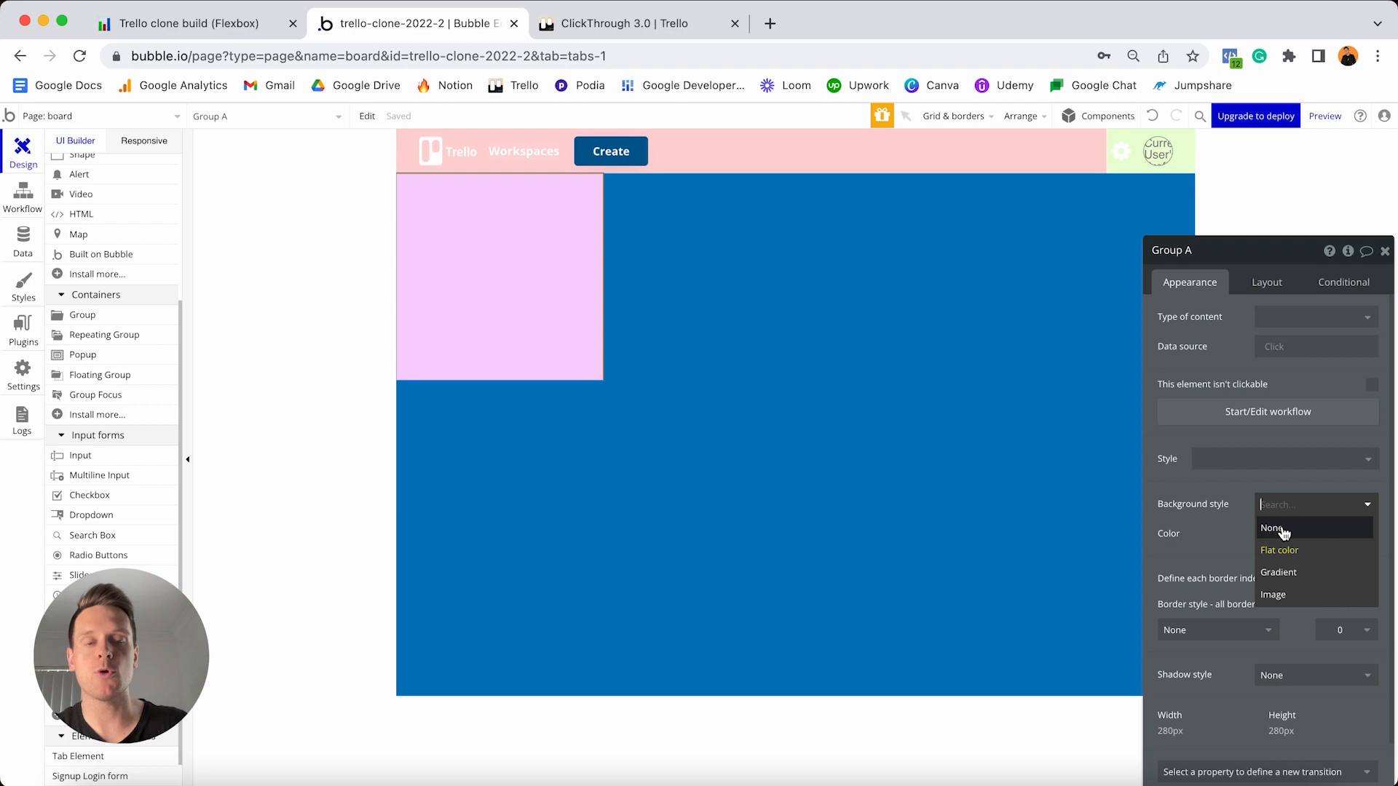
left_click(1276, 528)
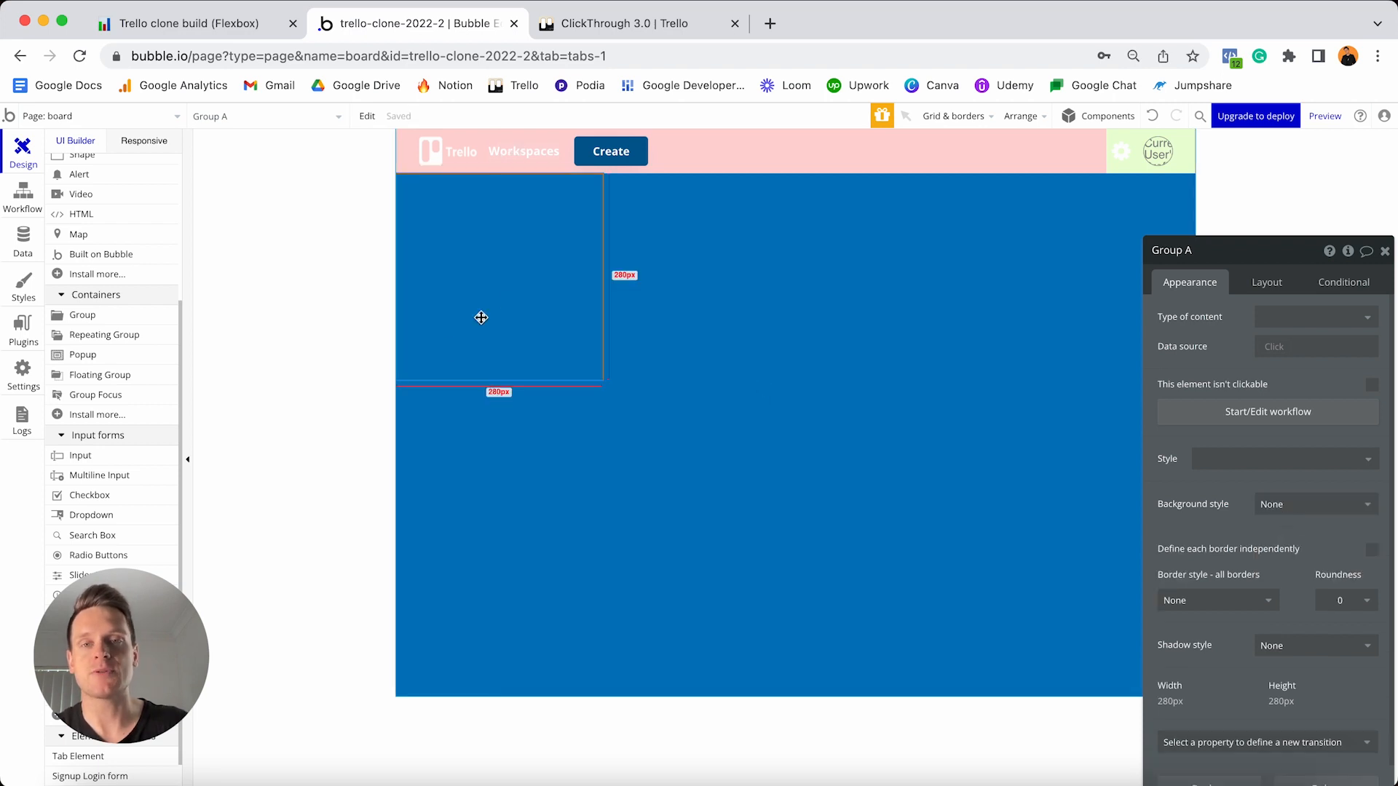
left_click(1285, 510)
left_click(1280, 546)
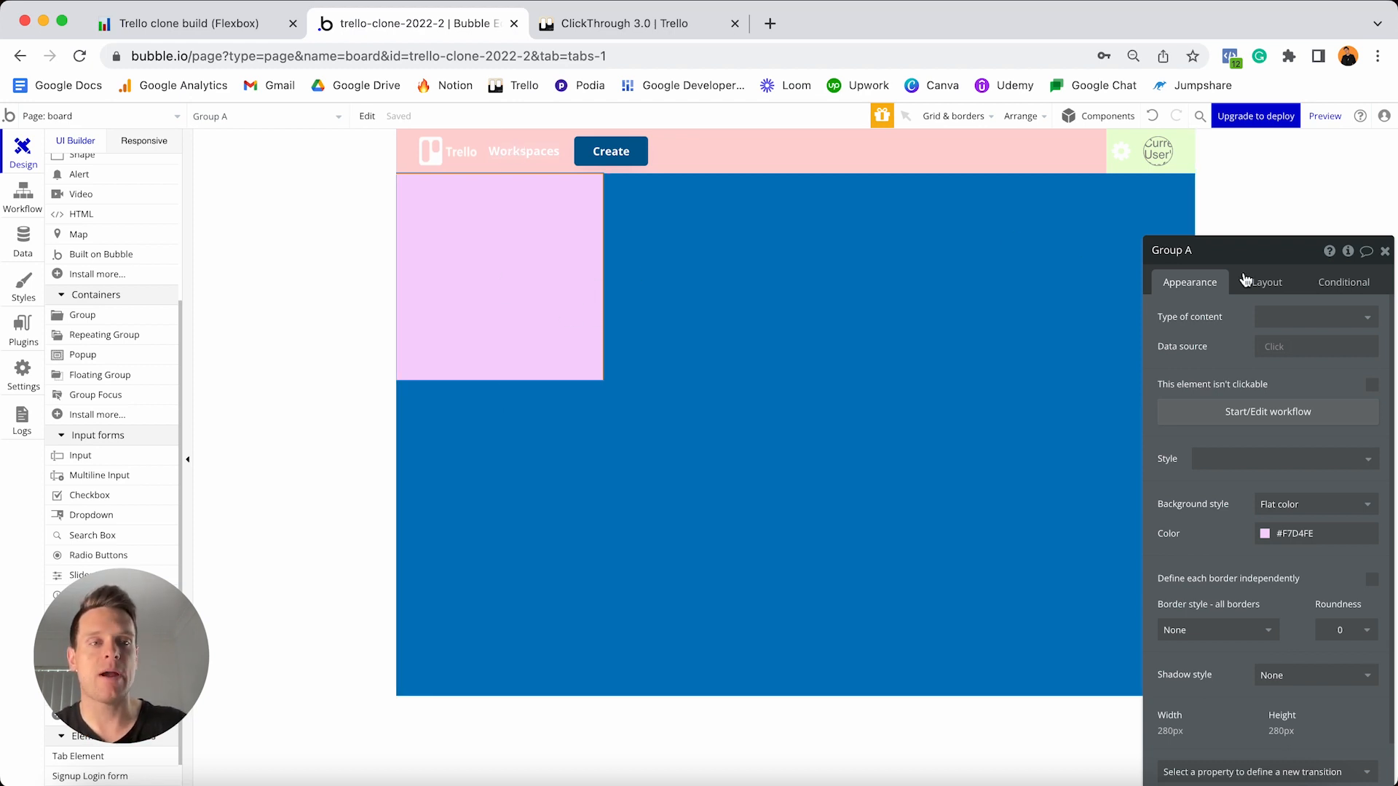
left_click(1268, 285)
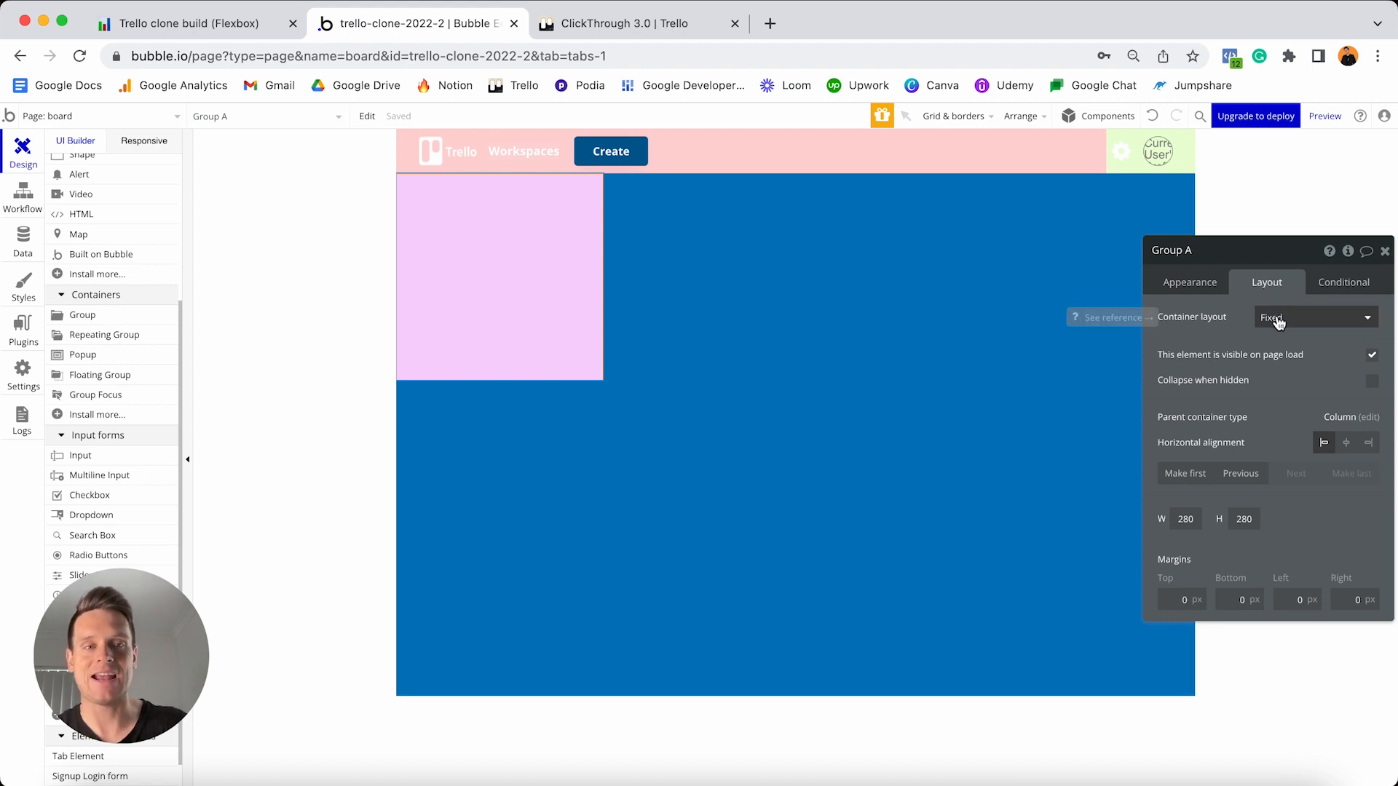
left_click(682, 30)
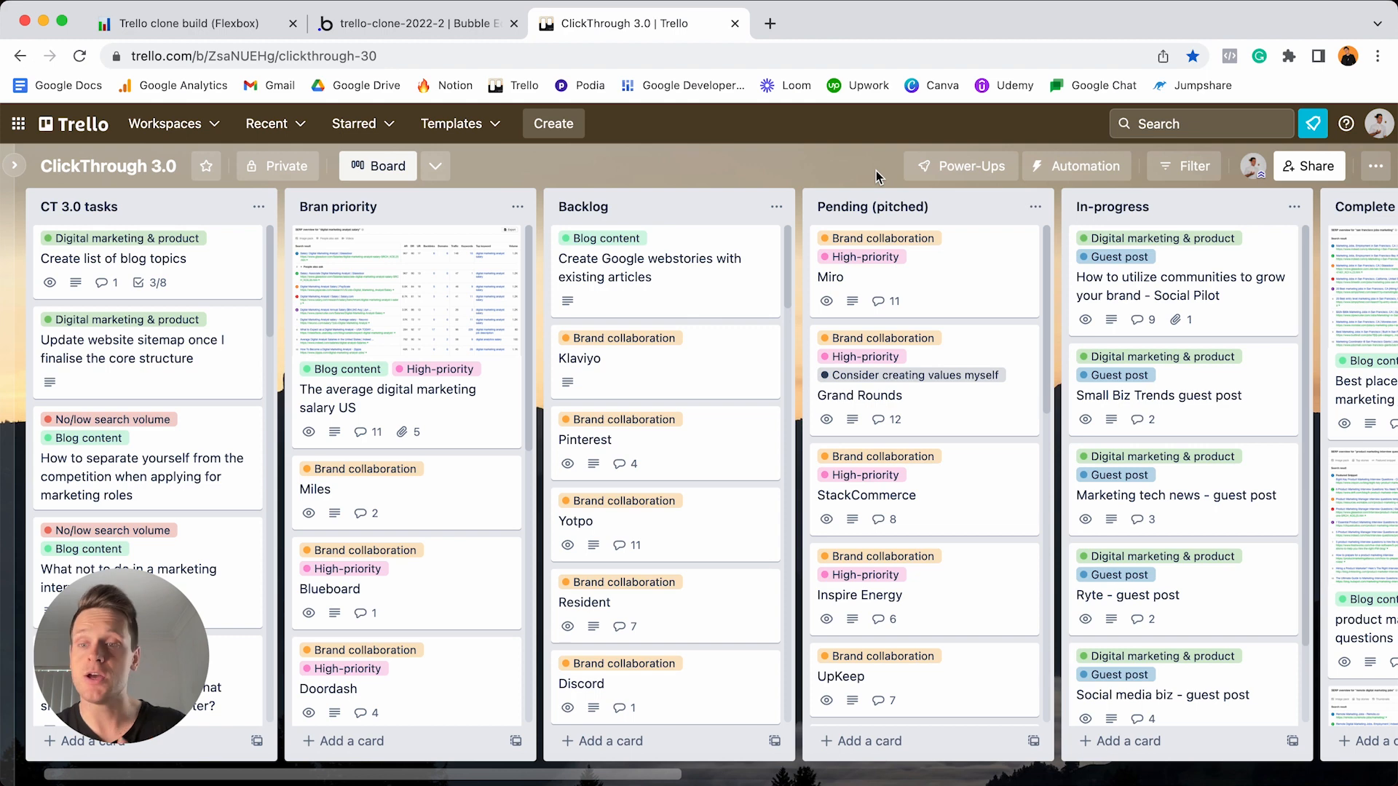
- Set Group A to a Row layout, no longer fixed-width, with minimum width 0
left_click(407, 20)
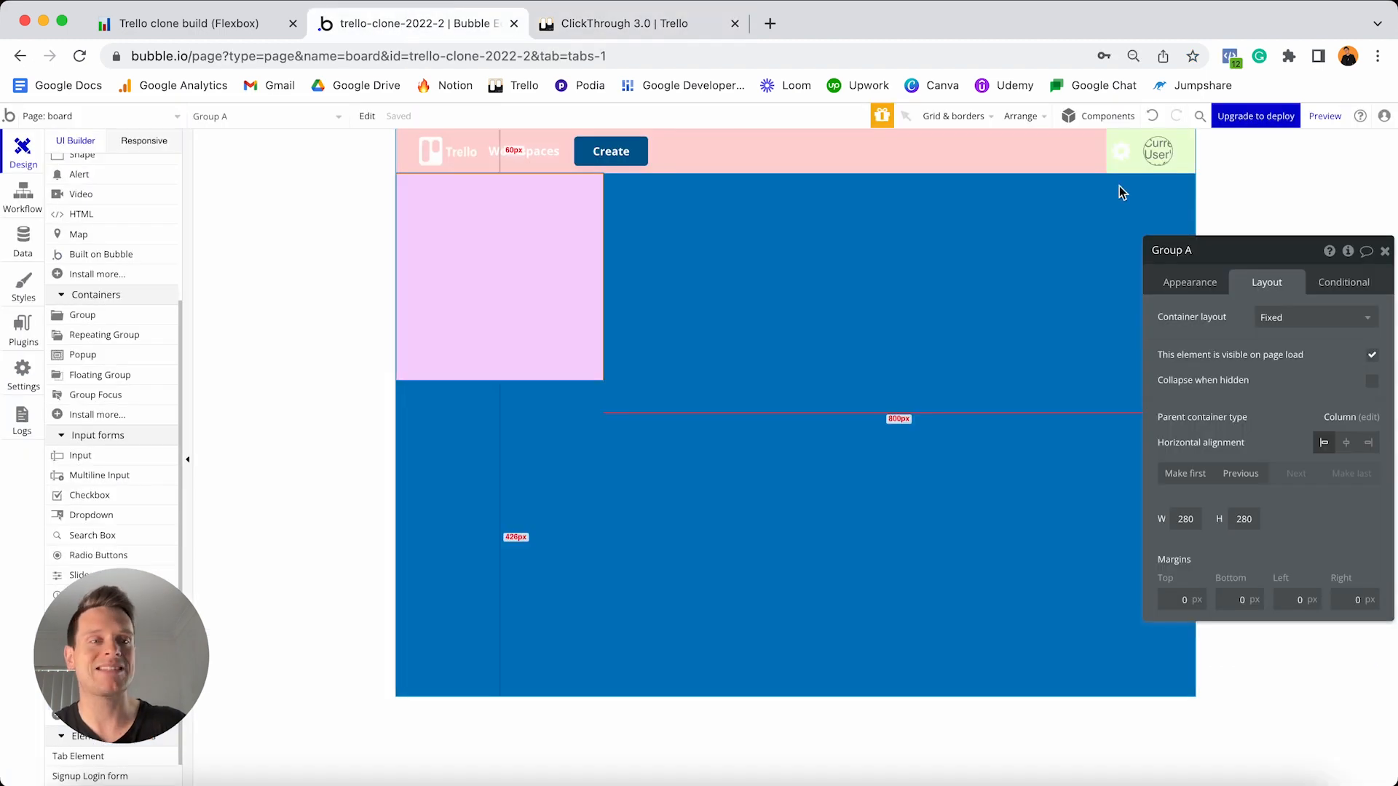
left_click(1267, 318)
left_click(1269, 385)
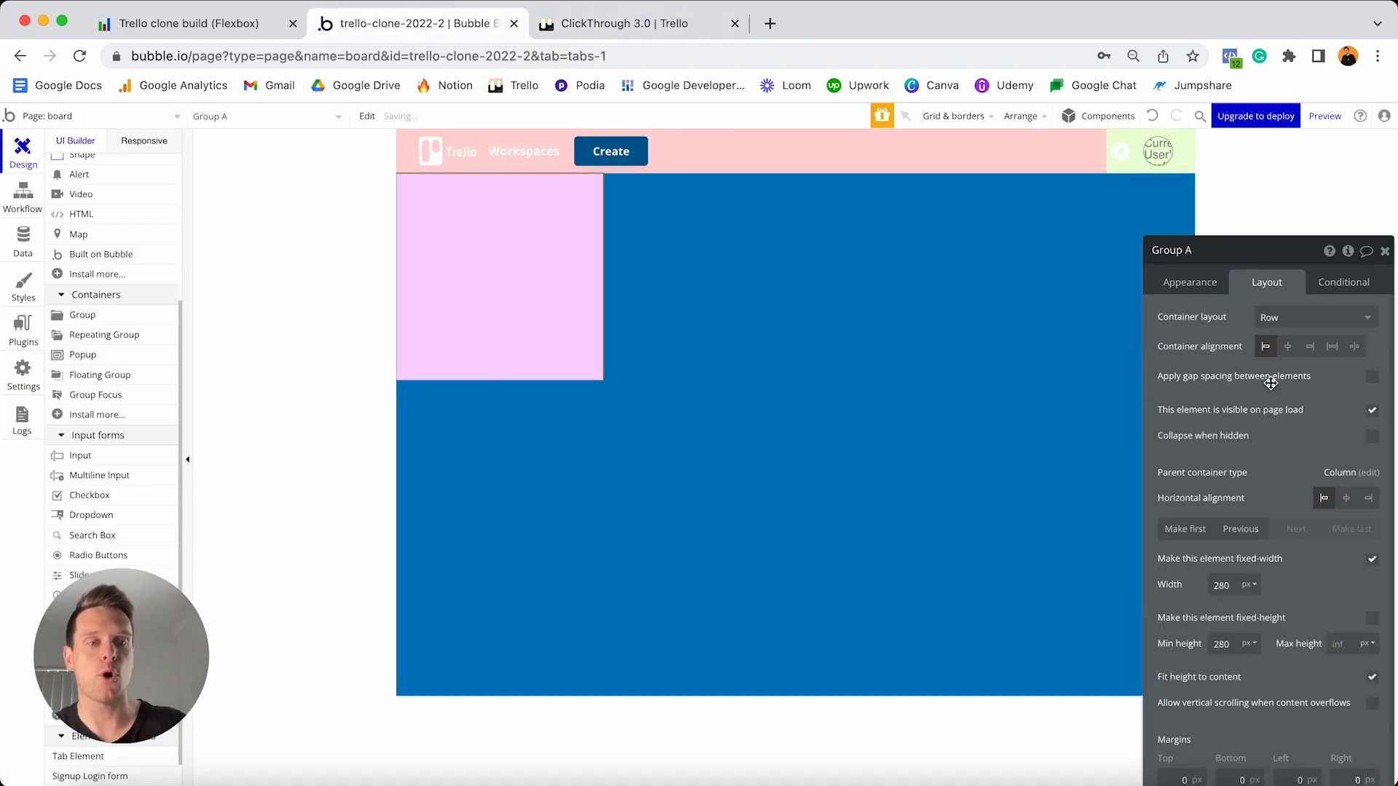
left_click_drag(1288, 257, 1208, 179)
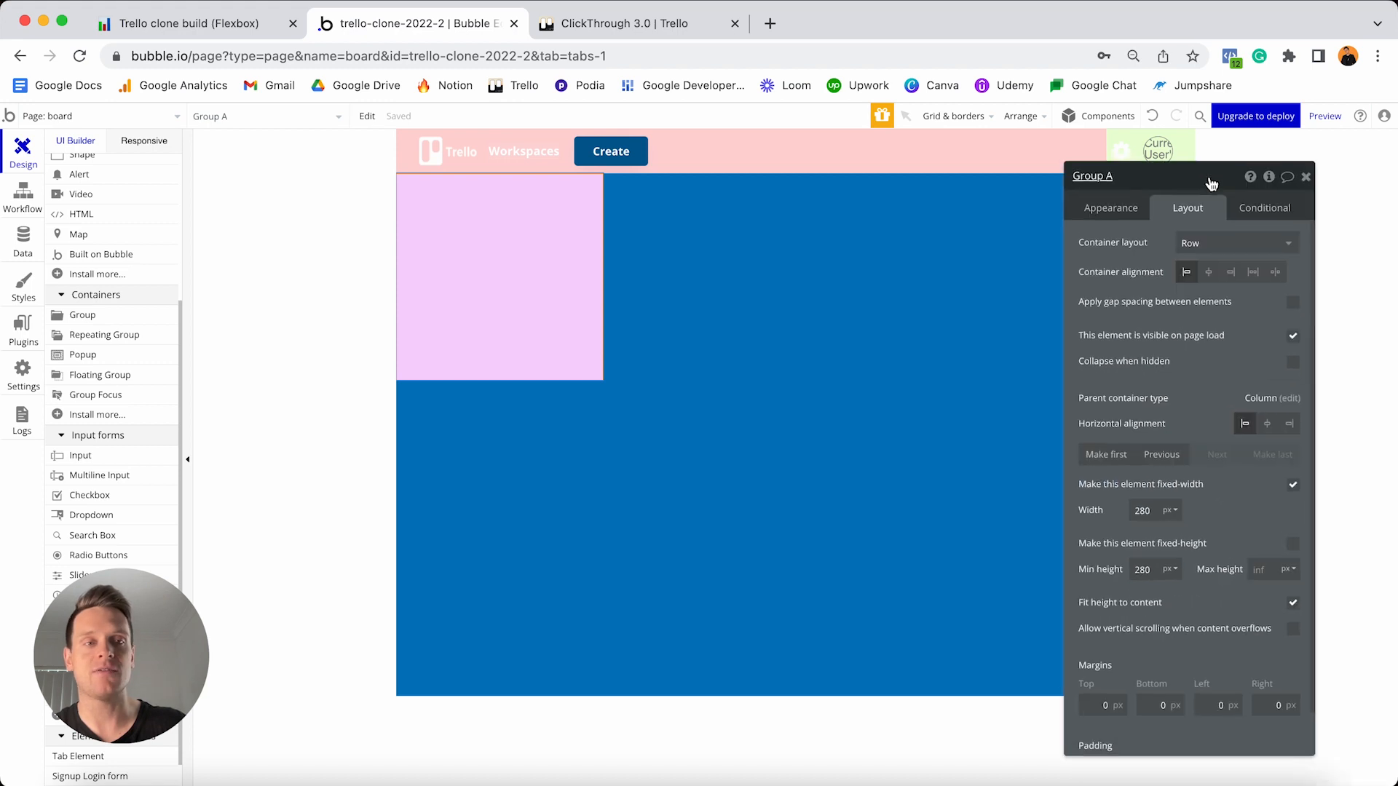
left_click(1289, 482)
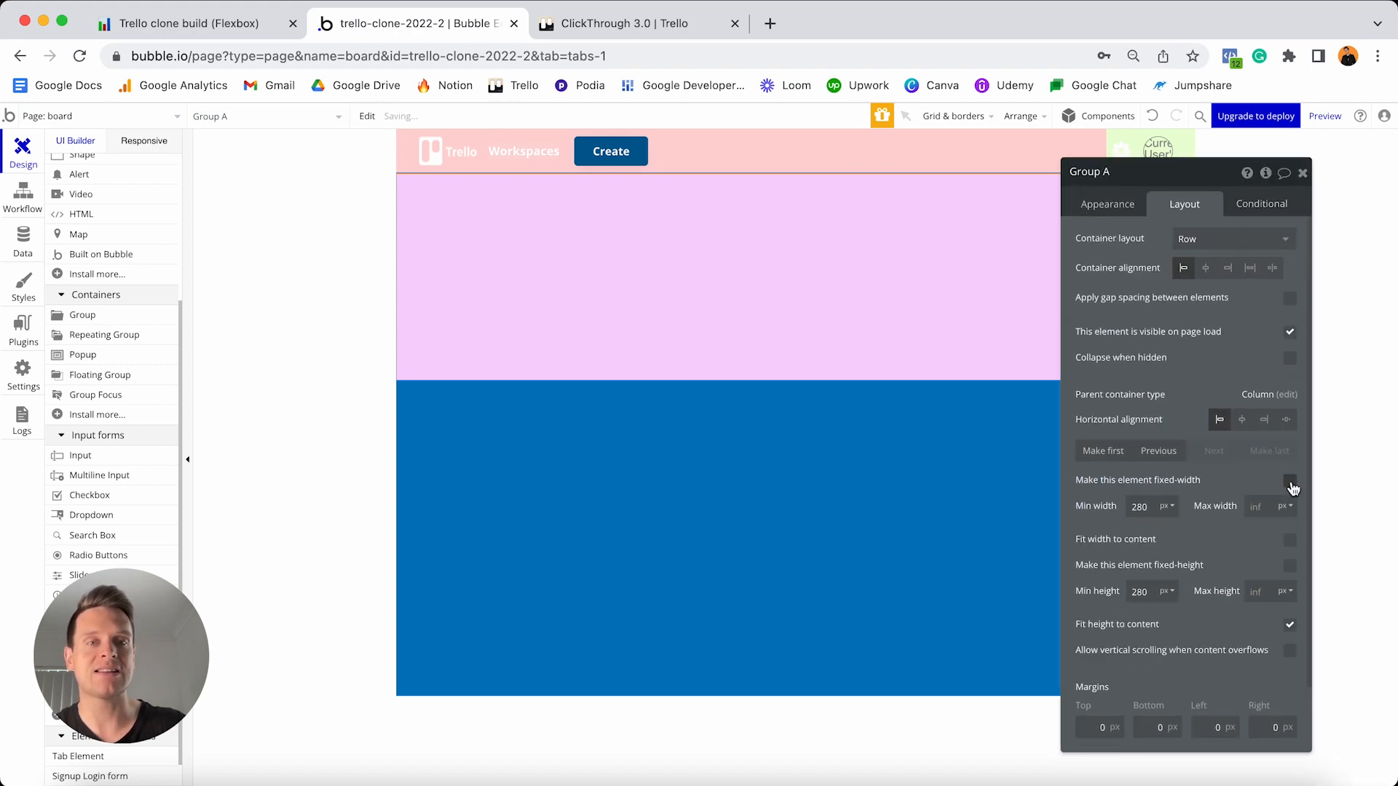
left_click(1145, 508)
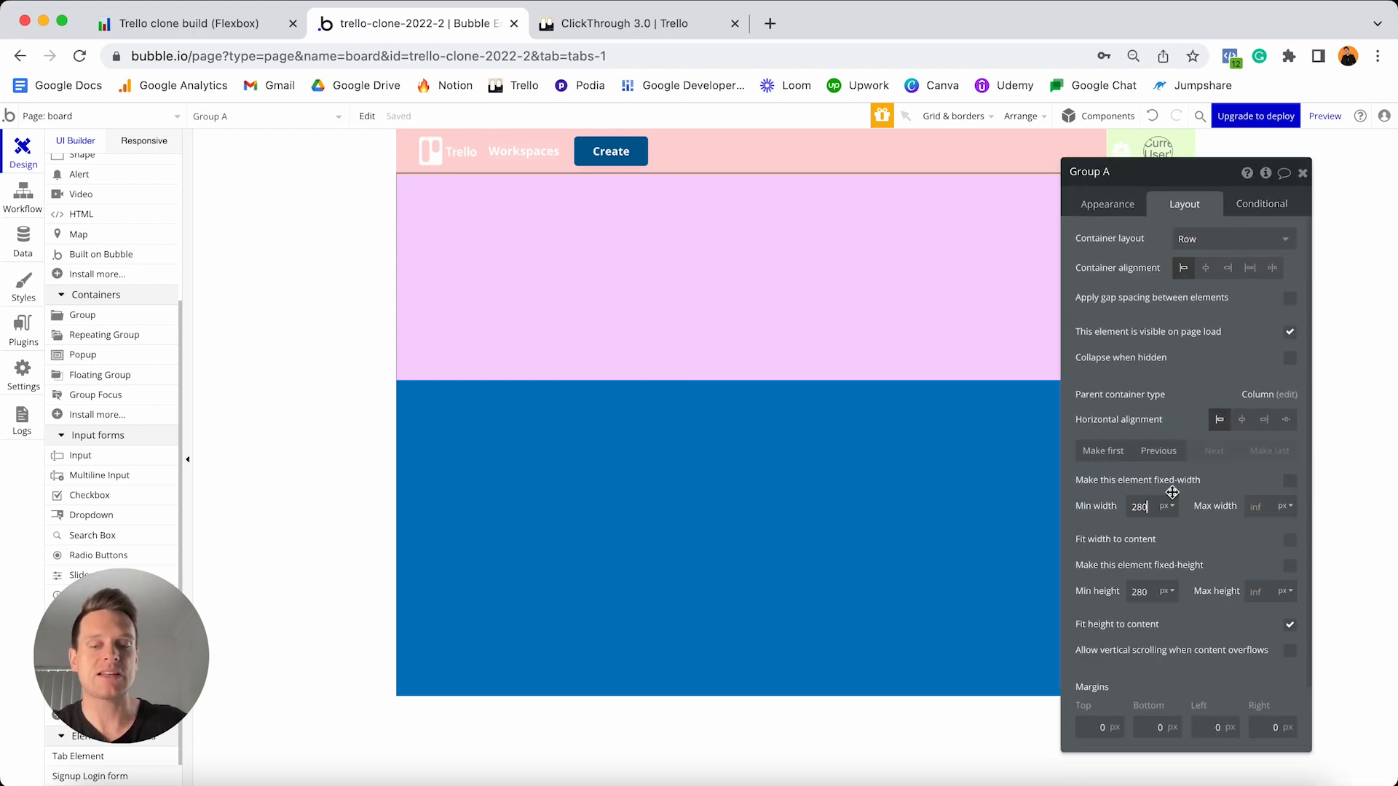
type("0")
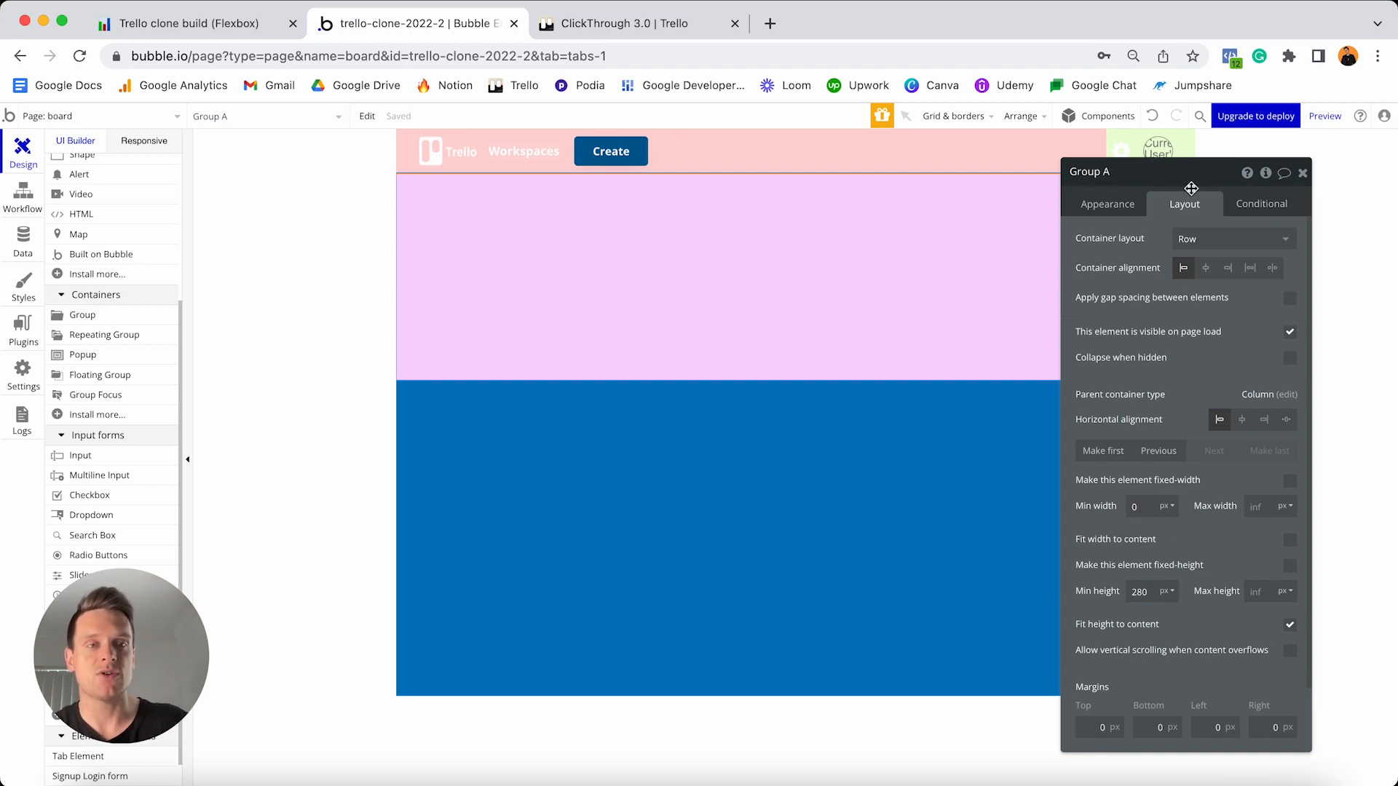
left_click_drag(1190, 183, 1124, 424)
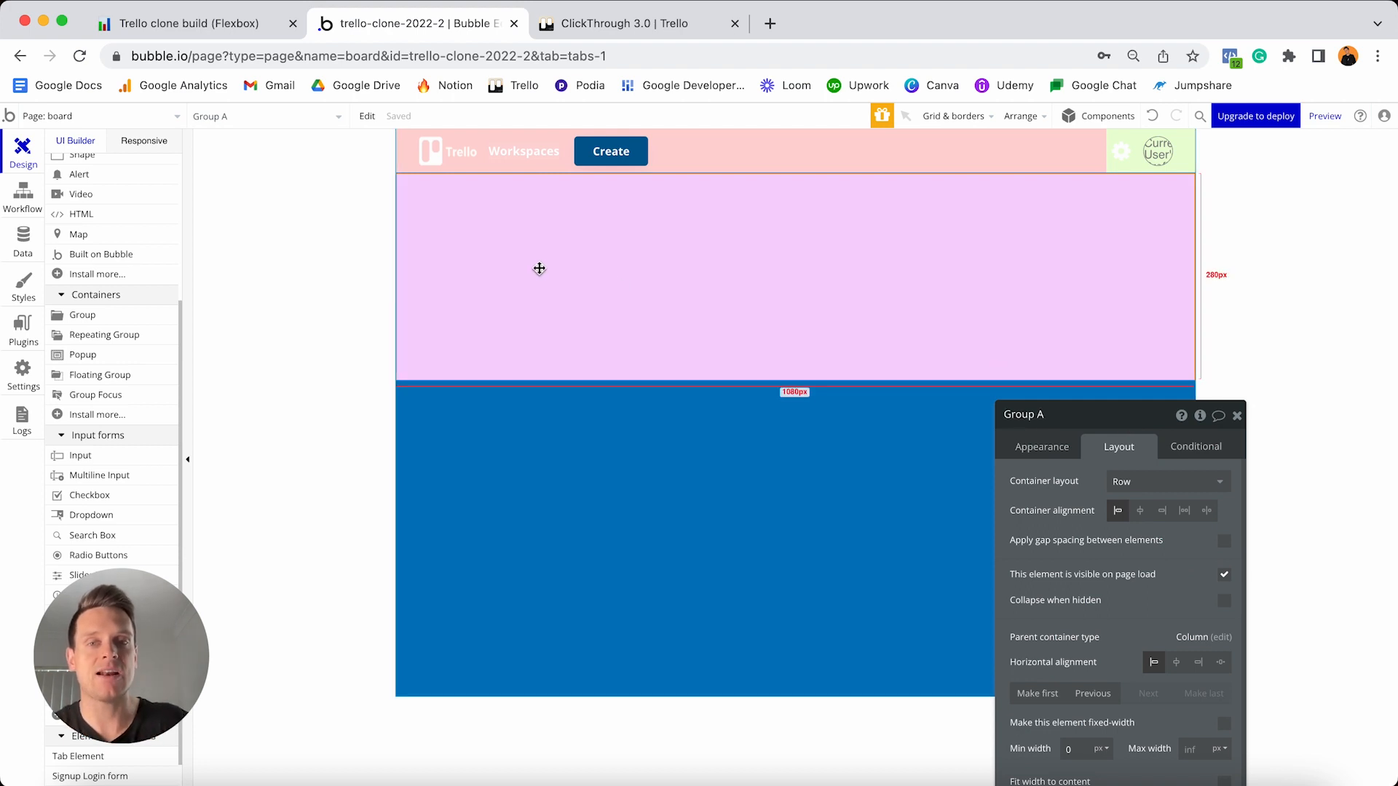
left_click_drag(1136, 425, 1205, 238)
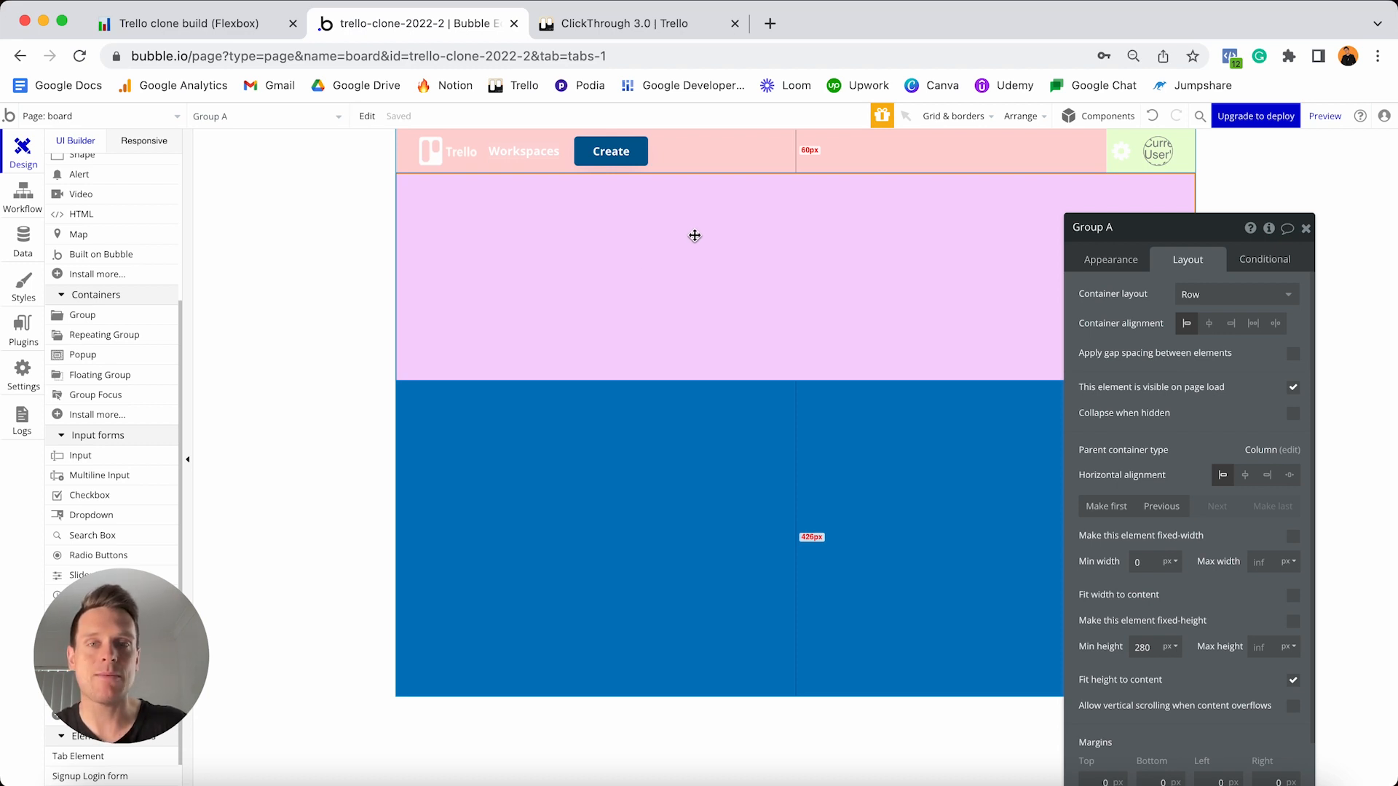
- Add a text in Group A showing Current Page Board's Title
scroll(126, 223, "up", 5)
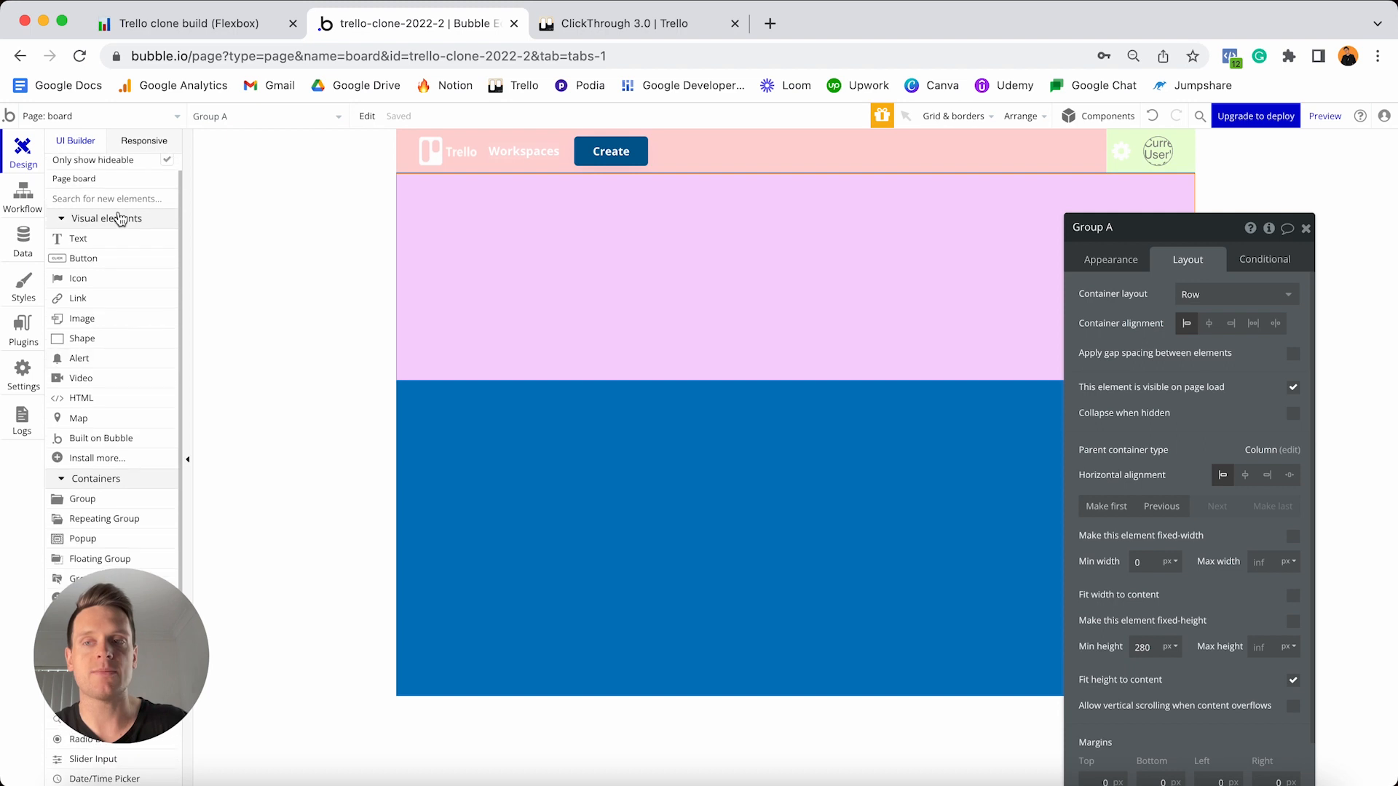
left_click(99, 239)
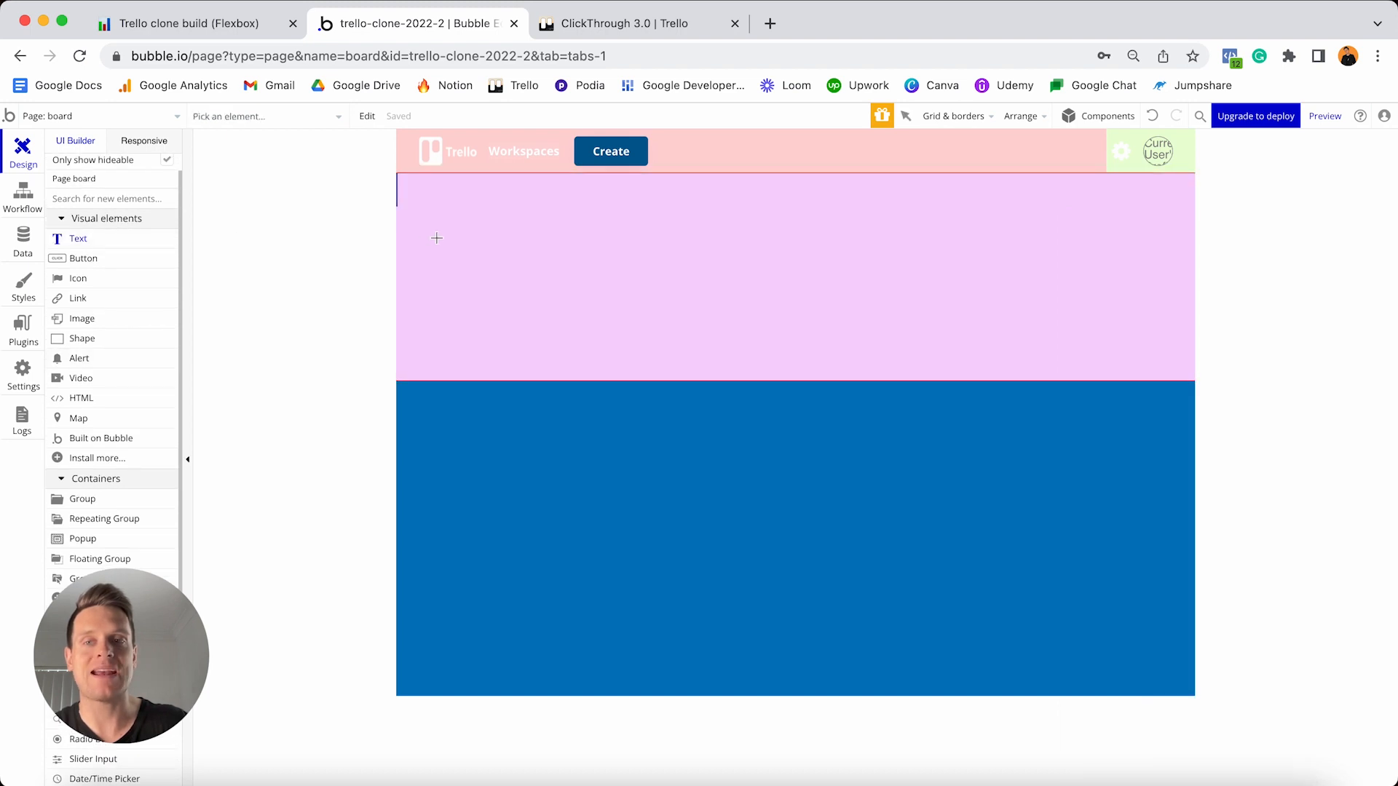
left_click(439, 243)
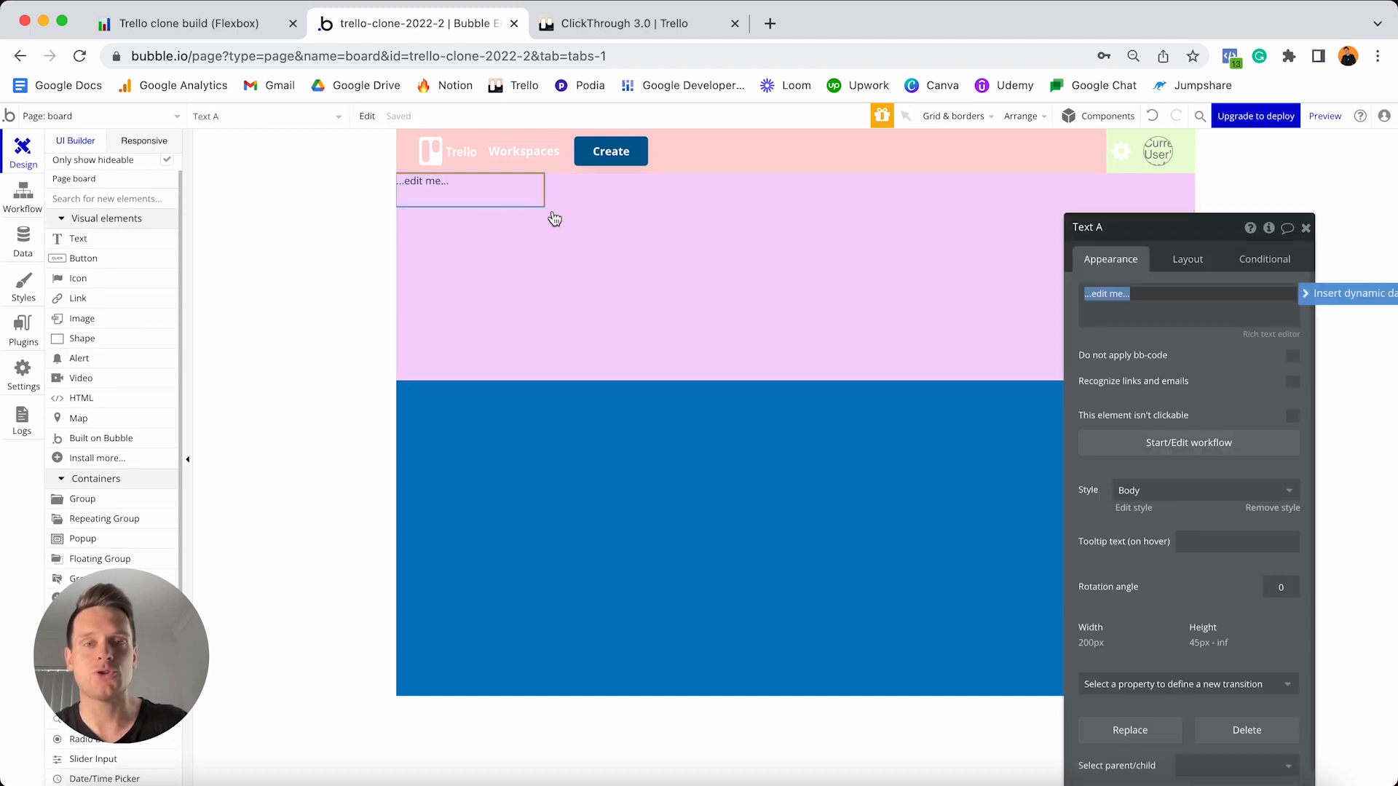
left_click(1322, 293)
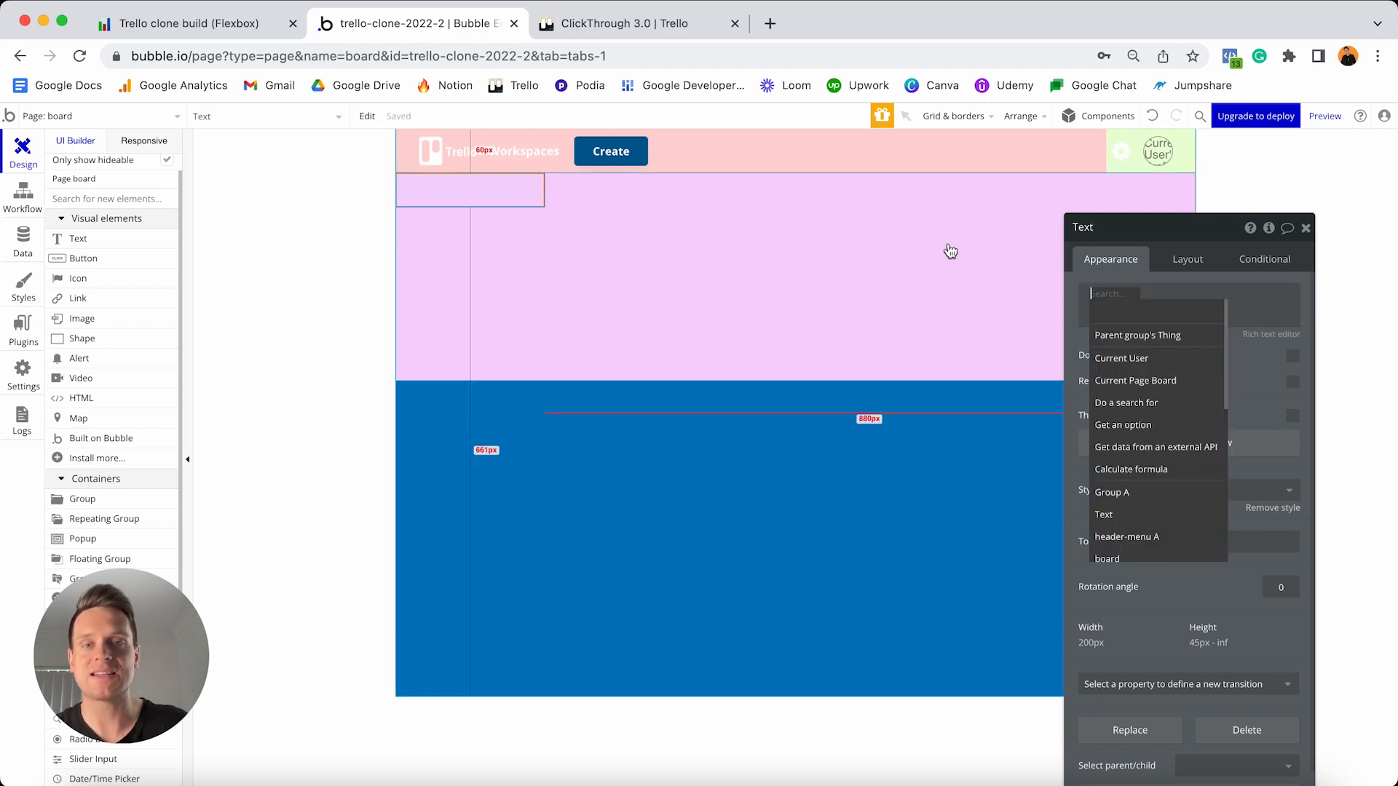
left_click(1156, 381)
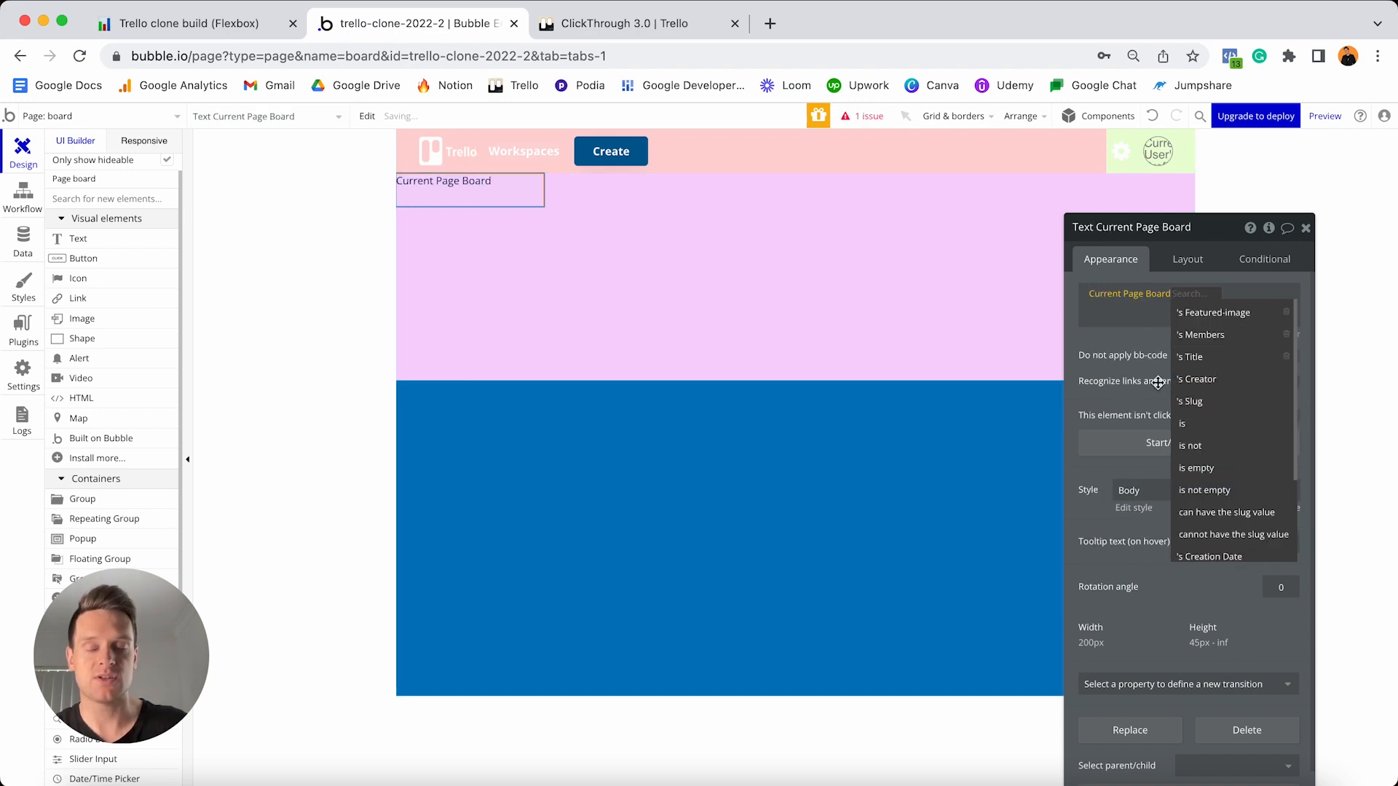
left_click(1216, 357)
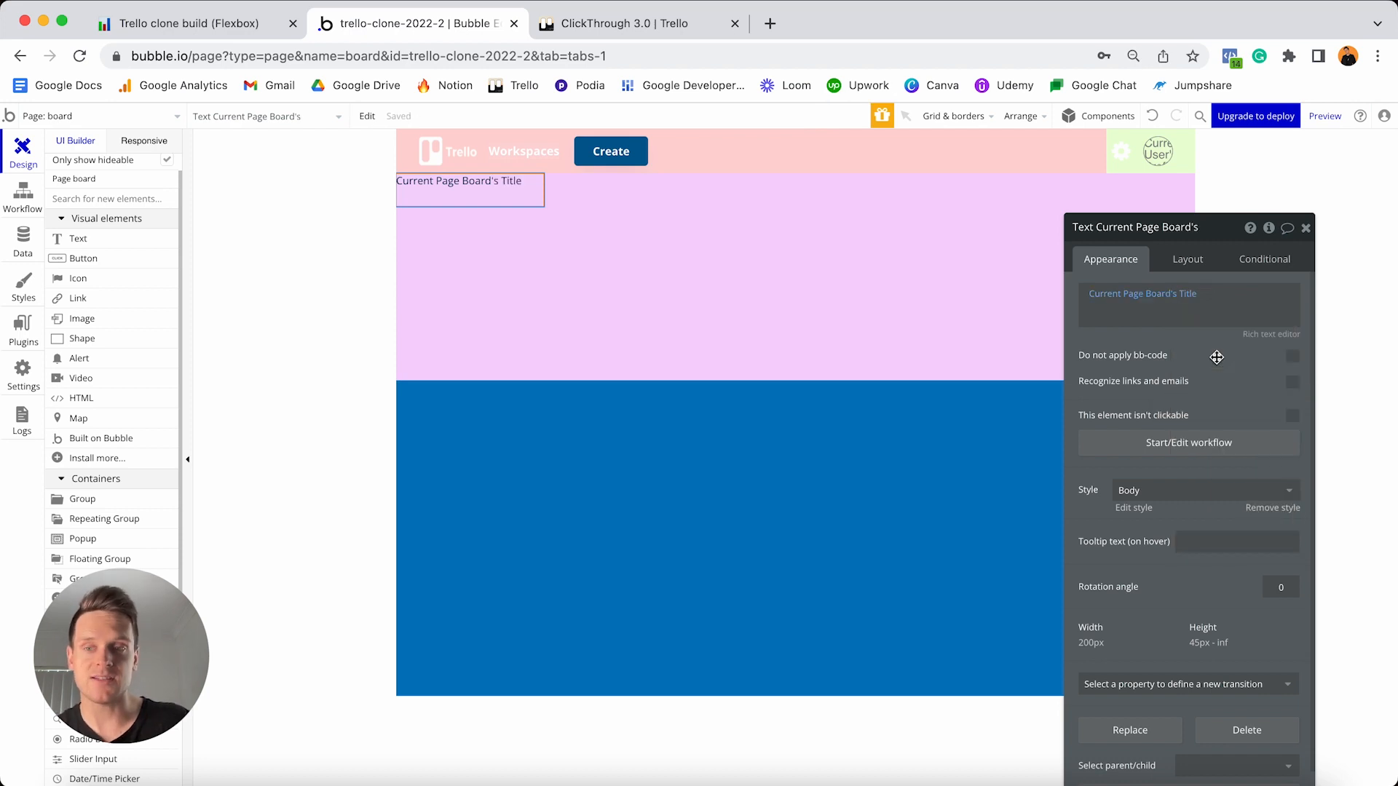
- Remove the title's style and make it 20px bold white #FFFFFF
left_click(1270, 507)
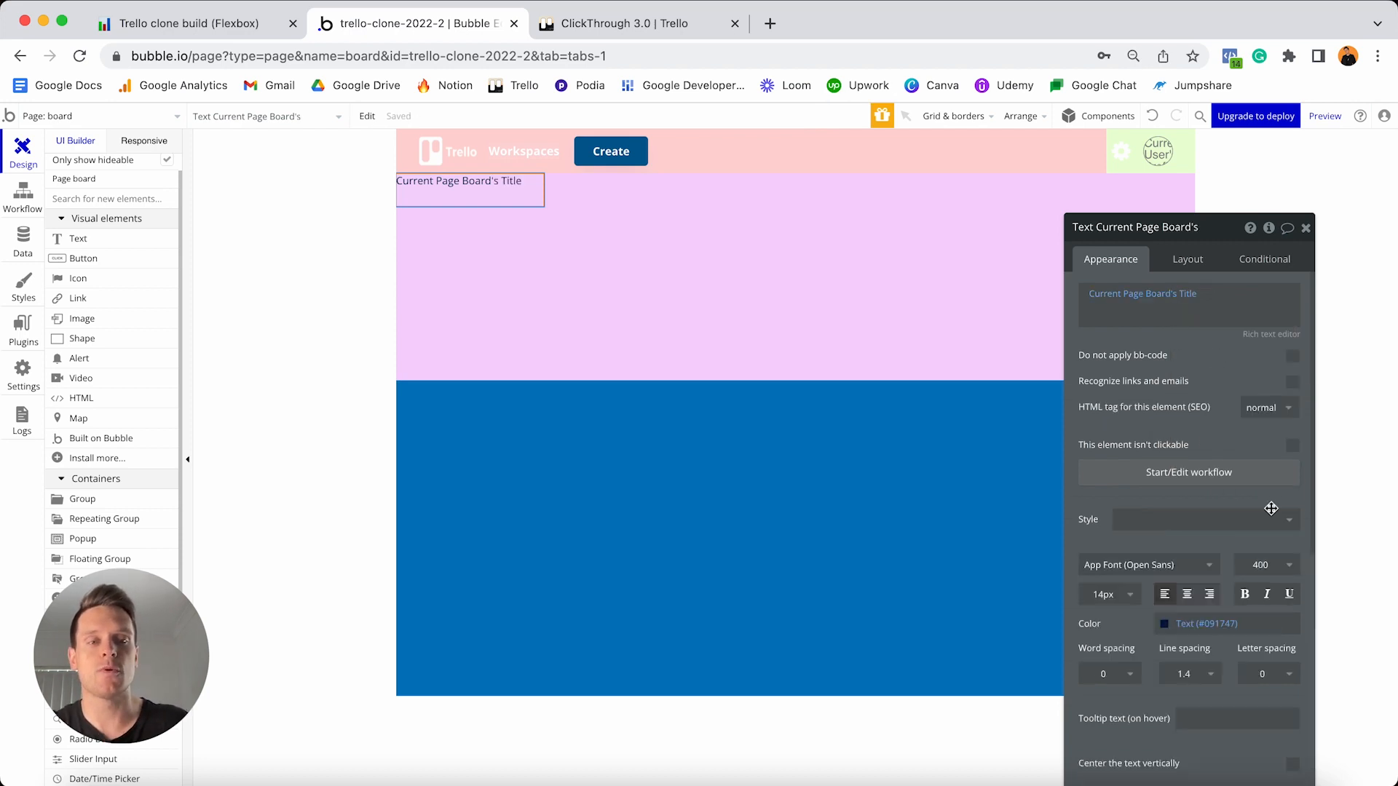
left_click(1108, 592)
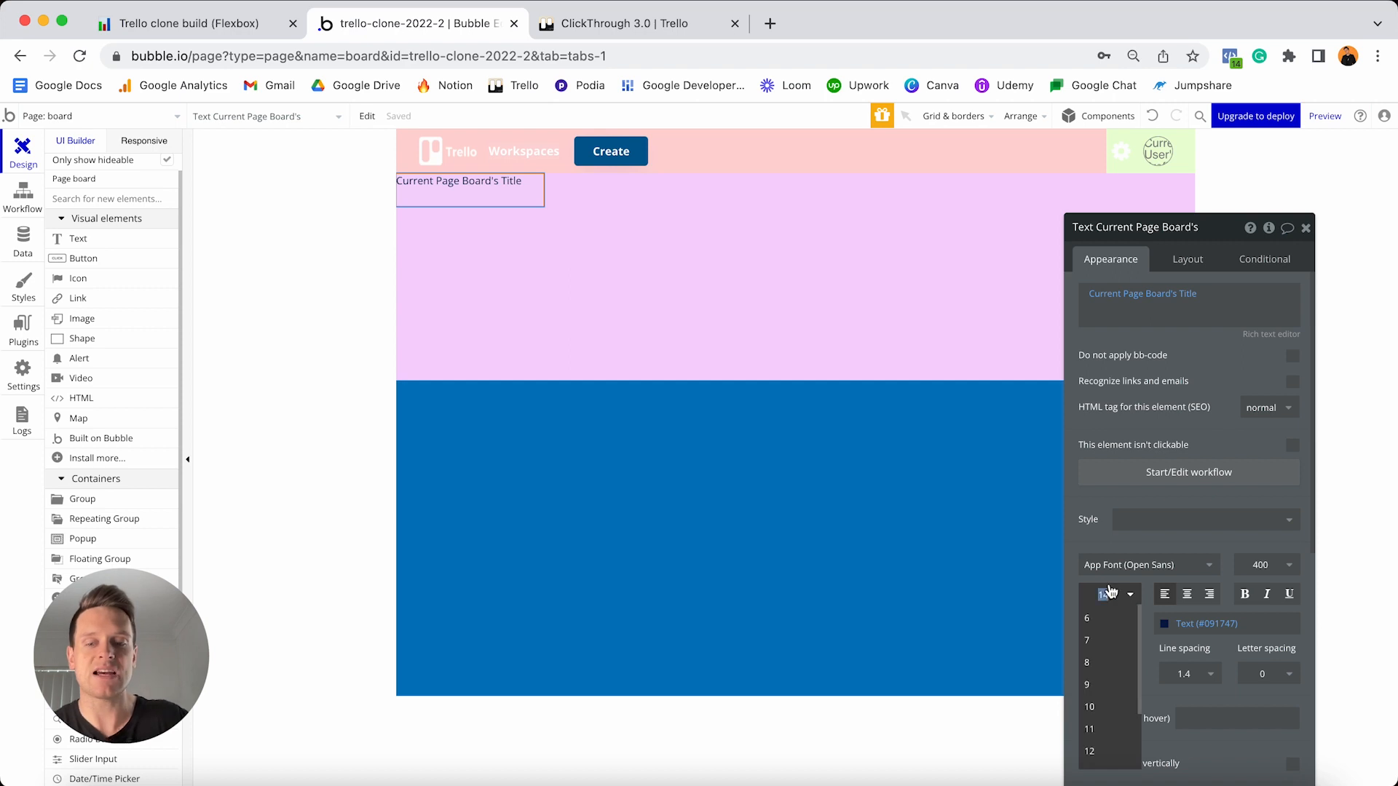
type("20")
key("Return")
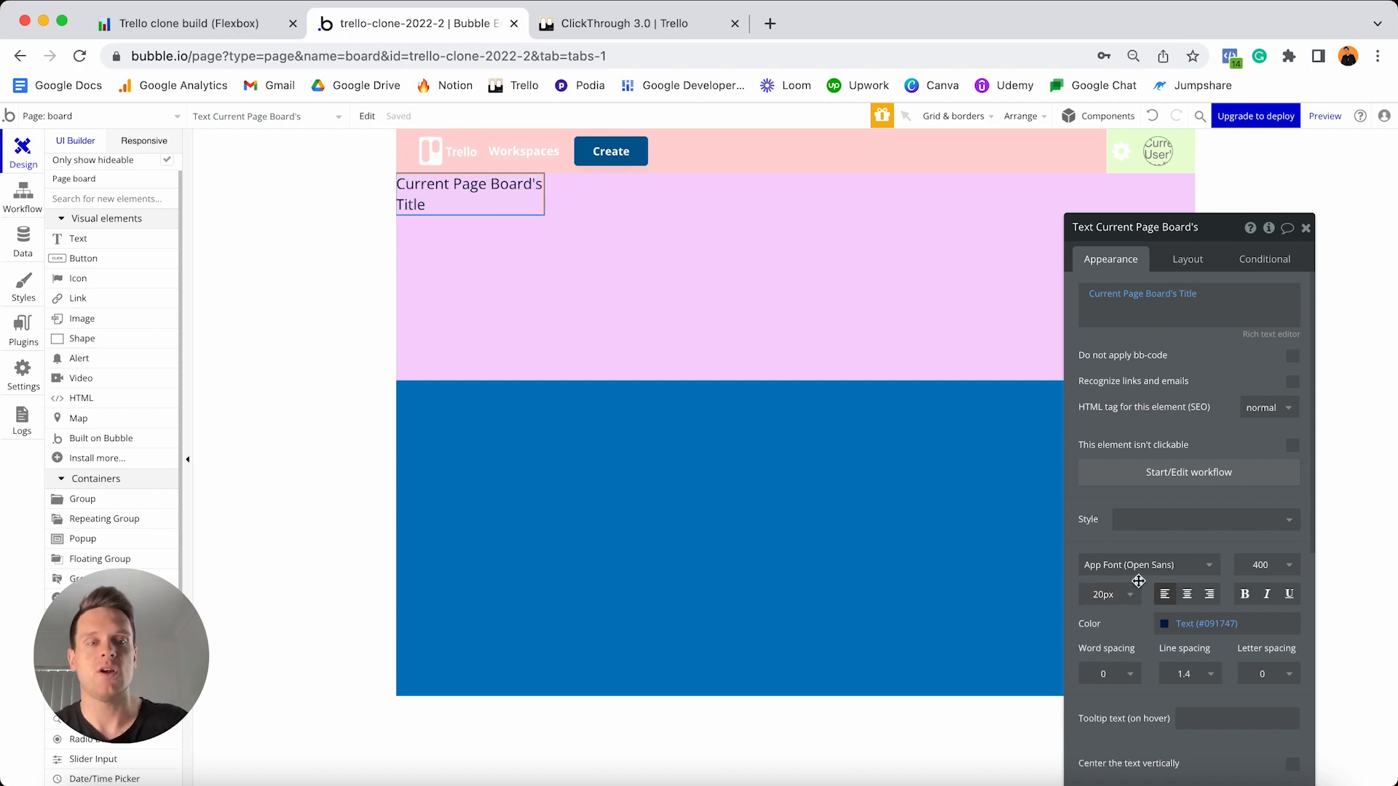
left_click(1247, 596)
left_click(1223, 624)
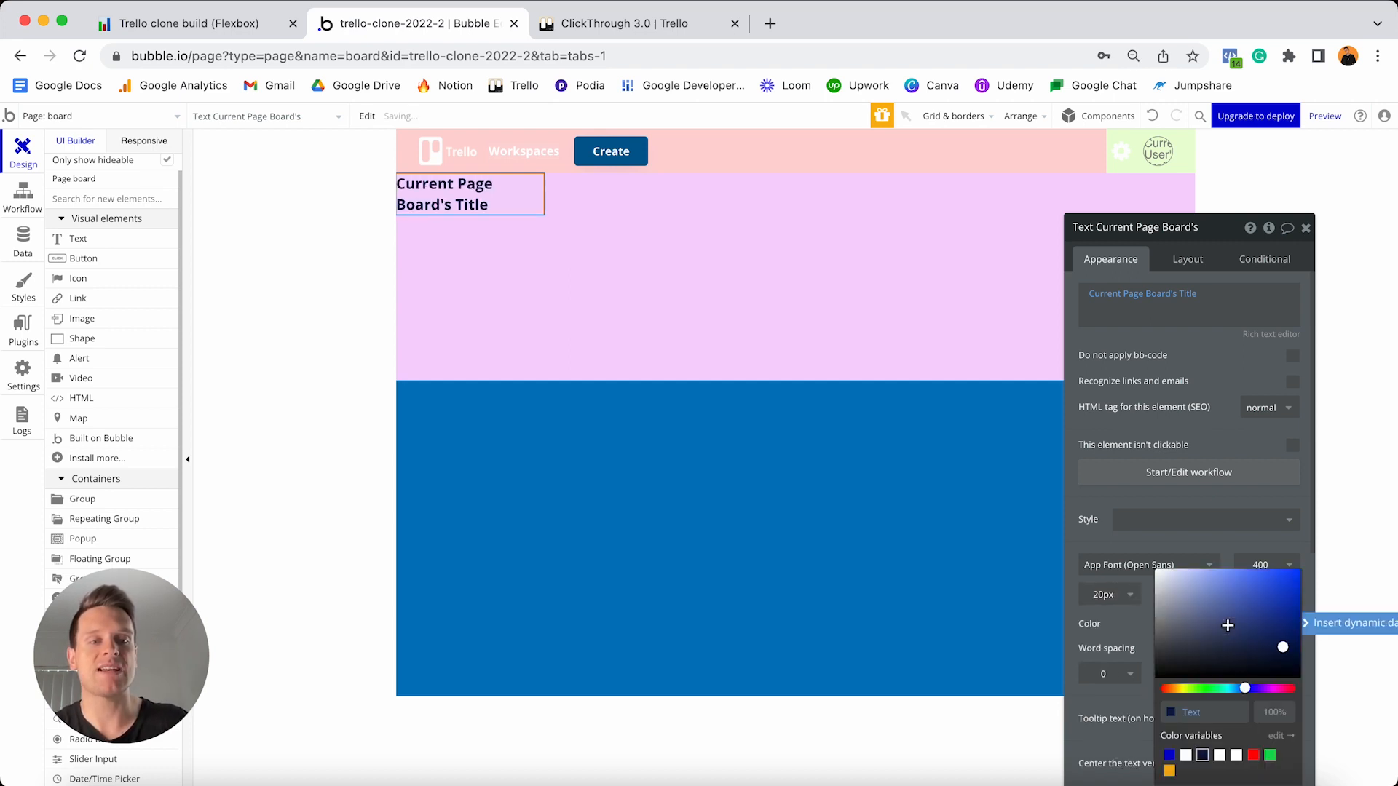
left_click_drag(1167, 606, 1149, 568)
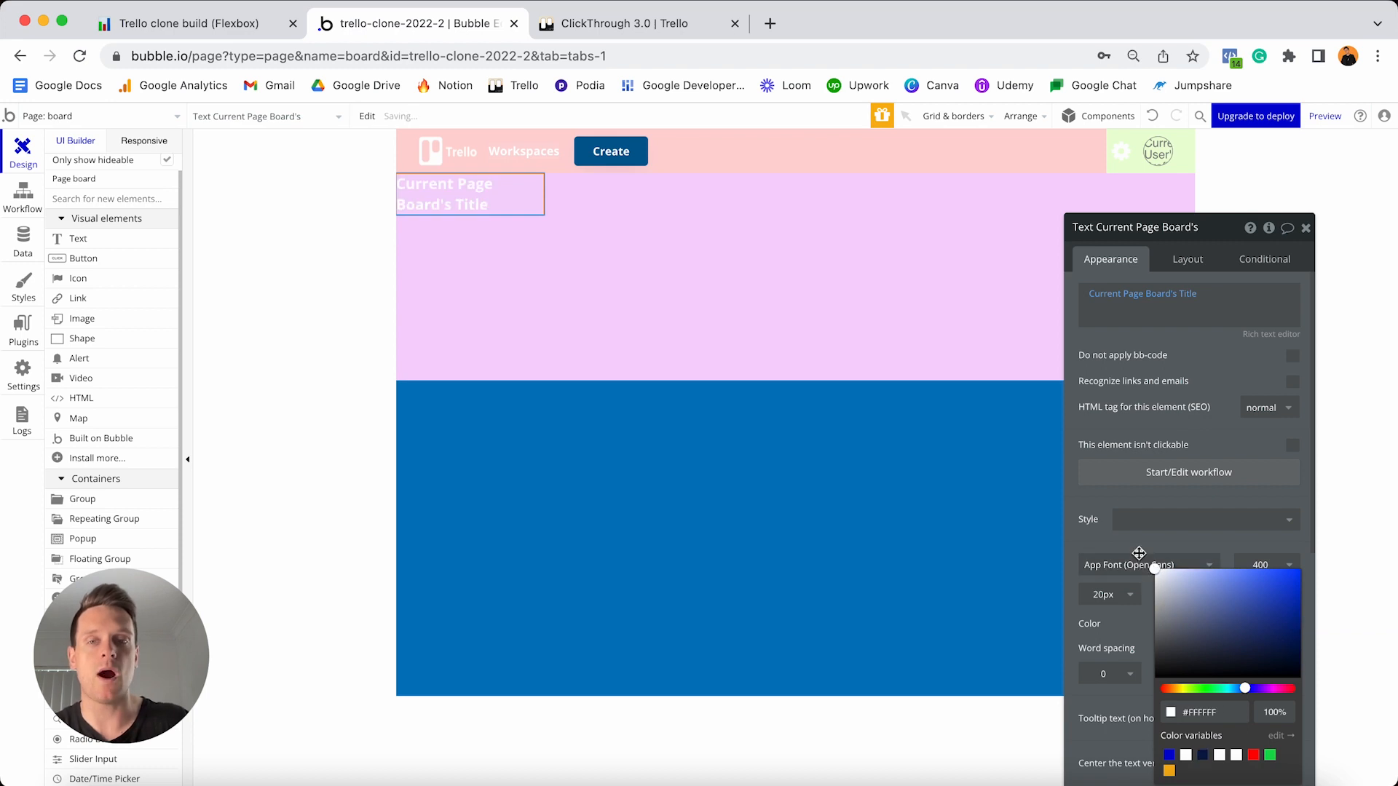
left_click(1179, 260)
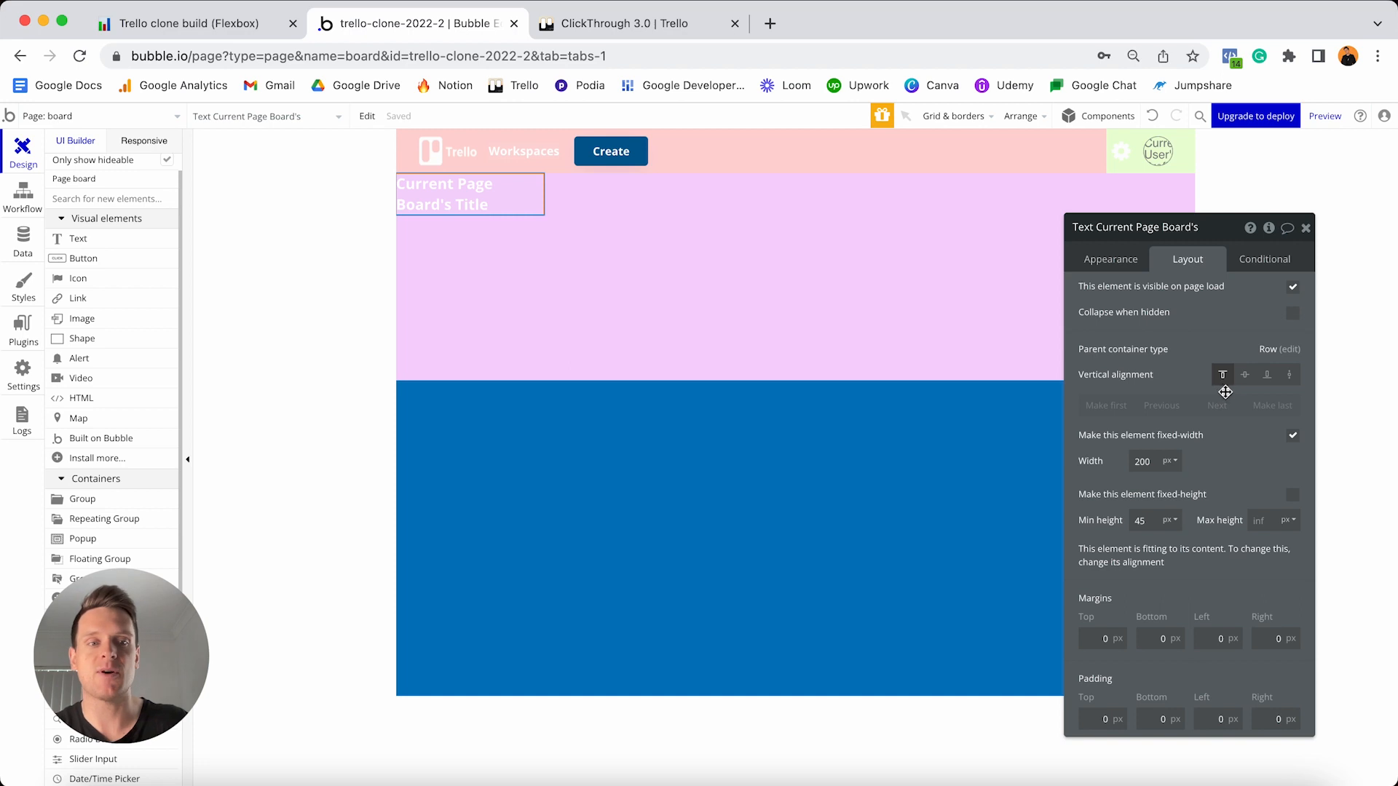
- Set the board title's minimum width and height to 0 and centre it vertically
left_click(1292, 436)
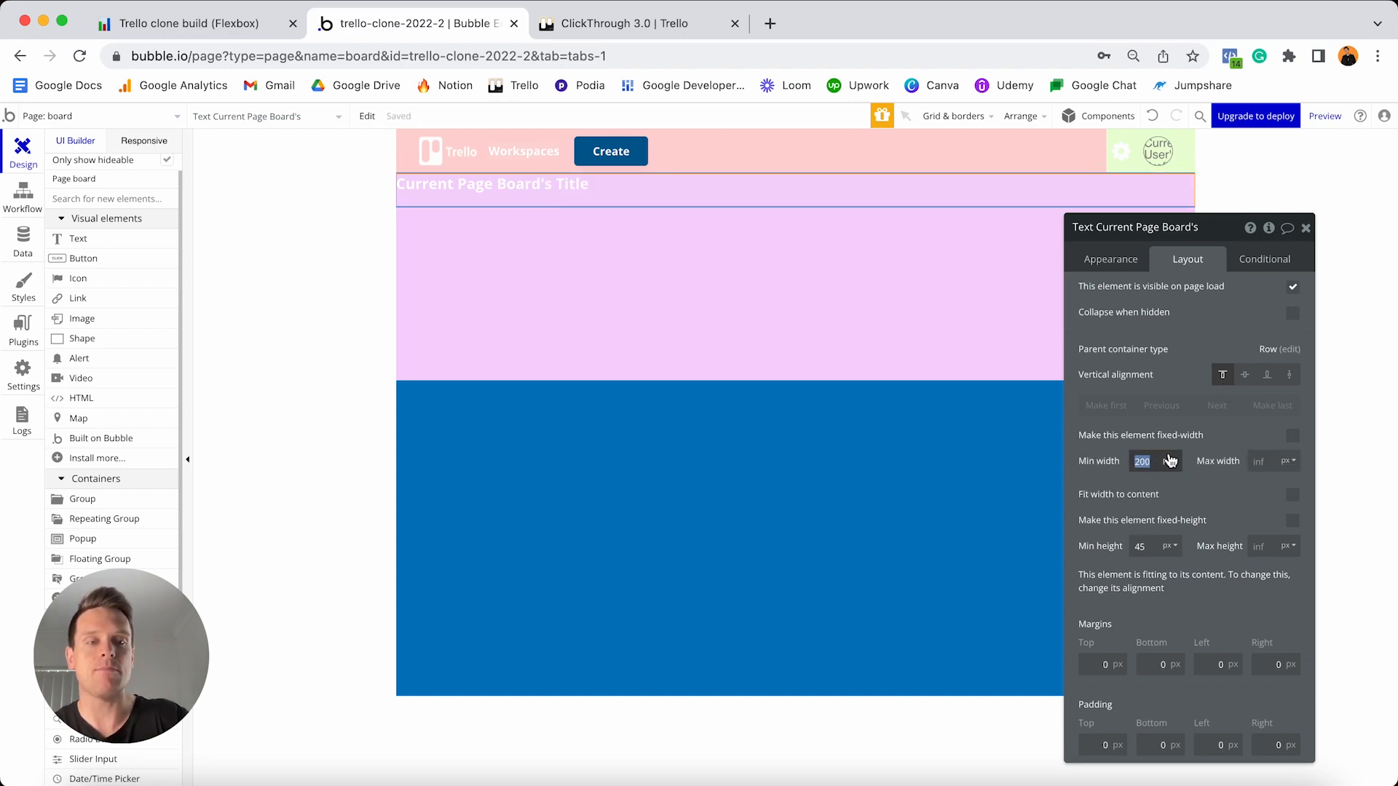
left_click(1155, 544)
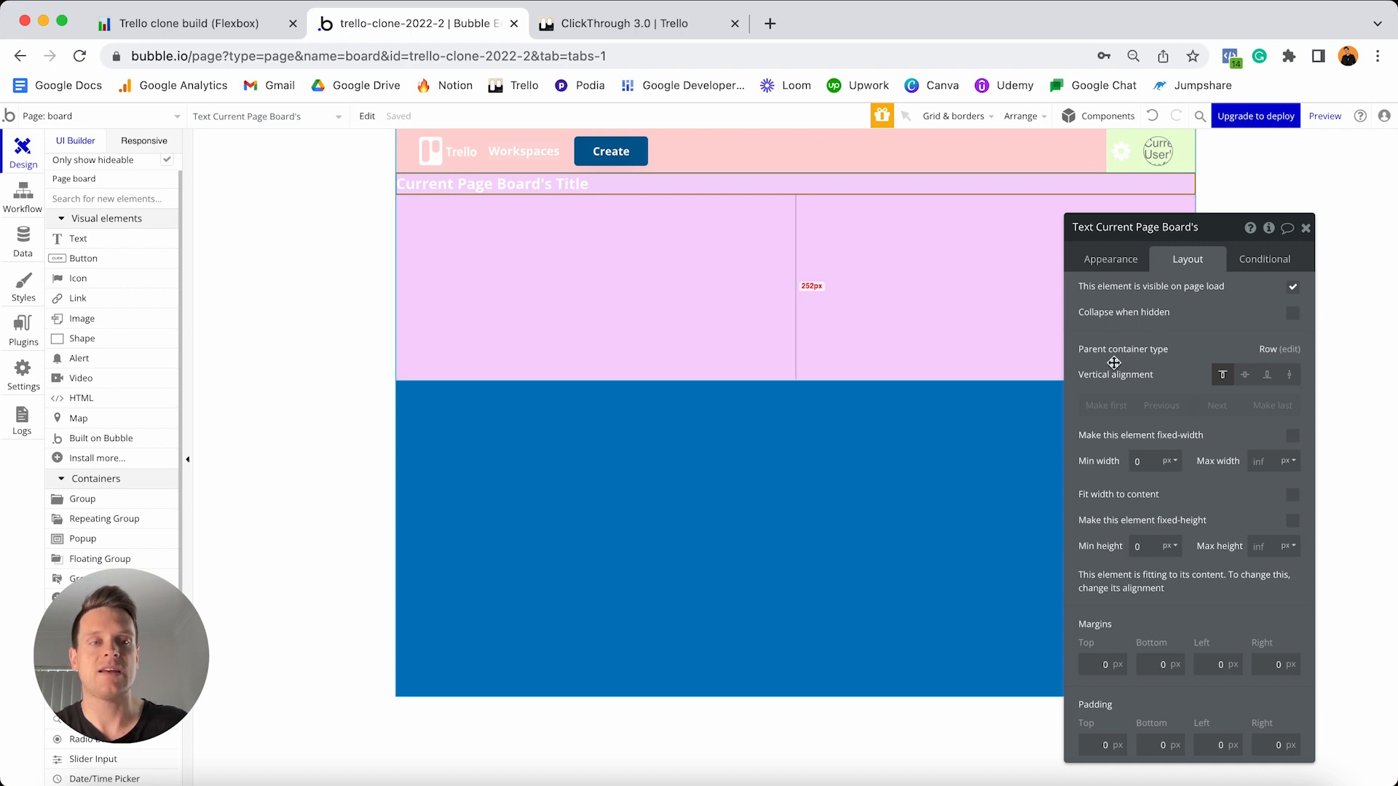
left_click(1246, 376)
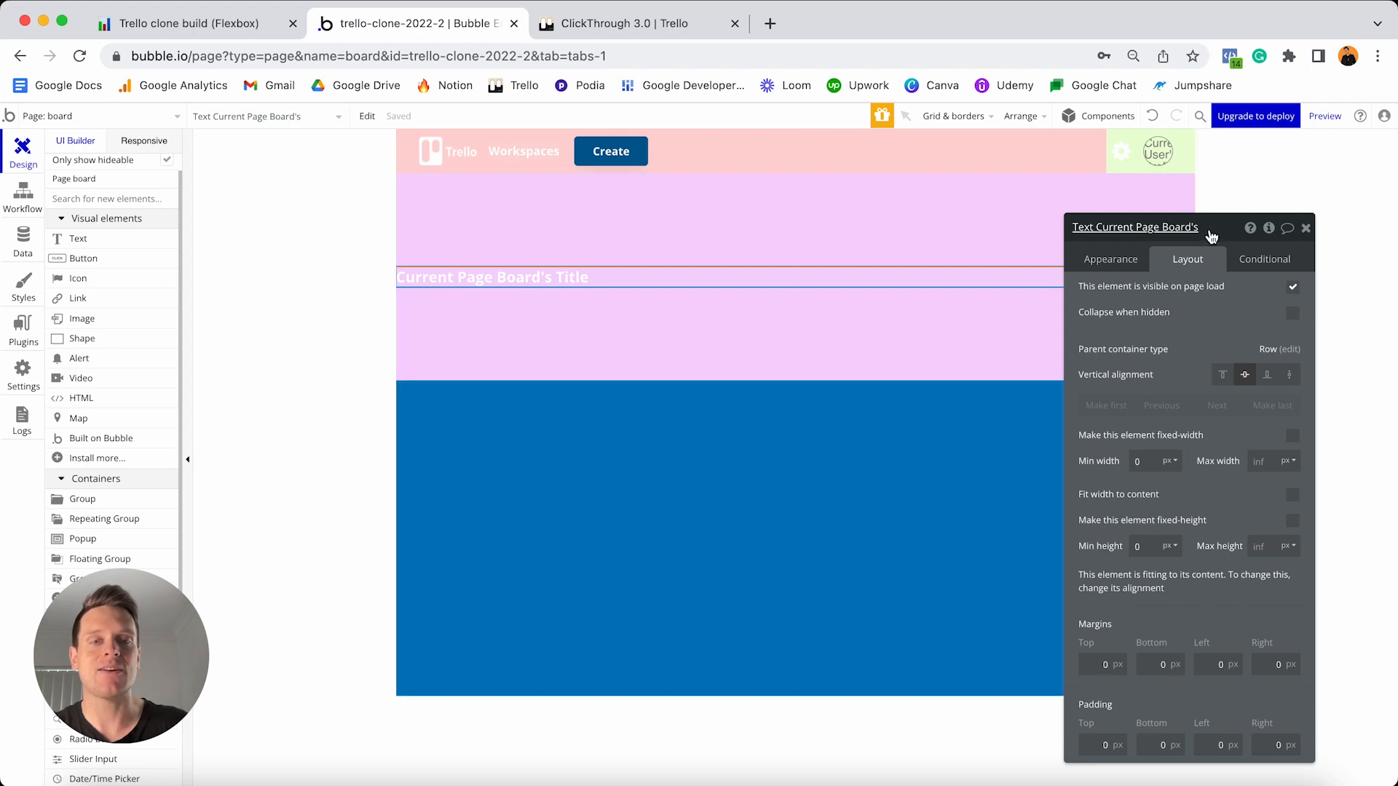
left_click_drag(1213, 234, 1148, 371)
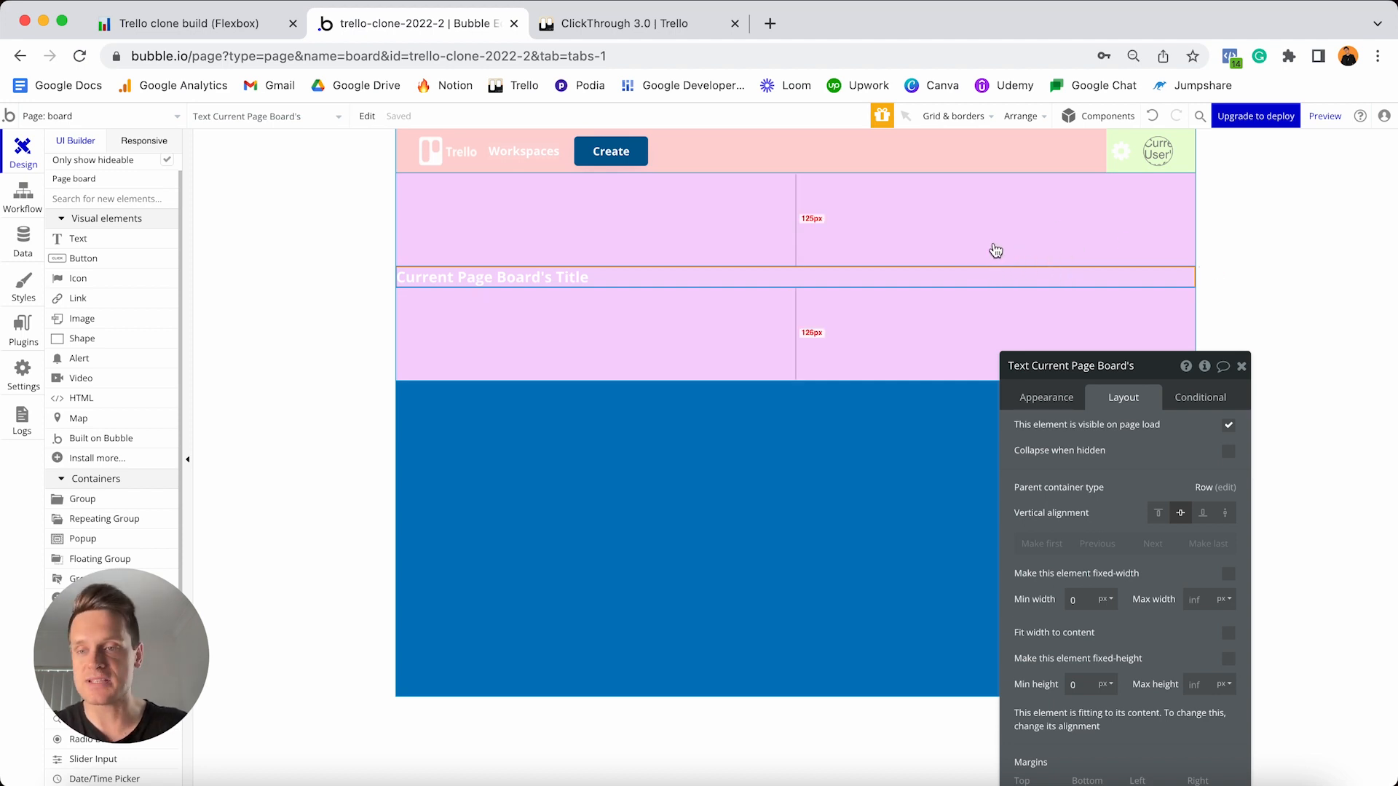
scroll(109, 408, "down", 3)
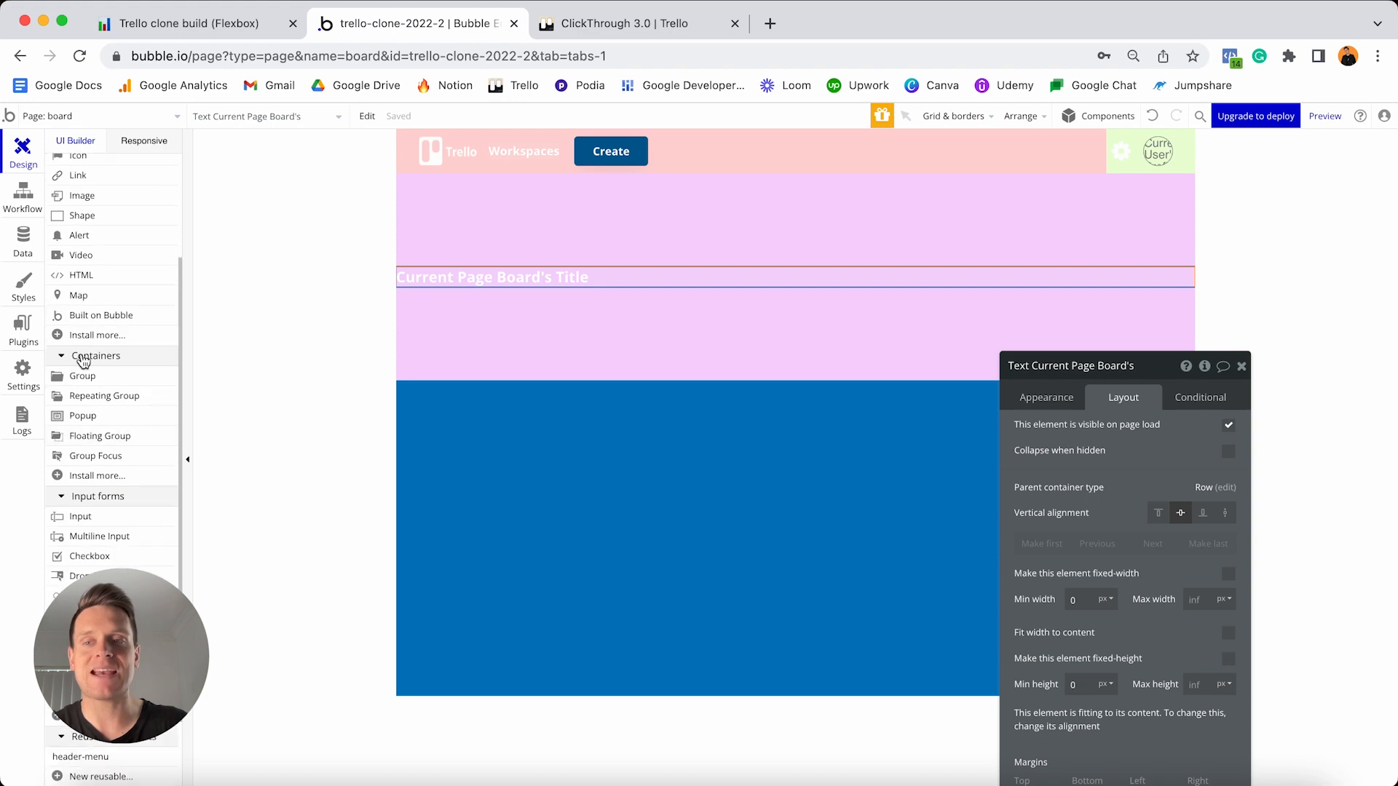
- Add Group B at the row's right end, unstyled, with flat pale green #DAFFD6 background
left_click_drag(86, 377, 818, 253)
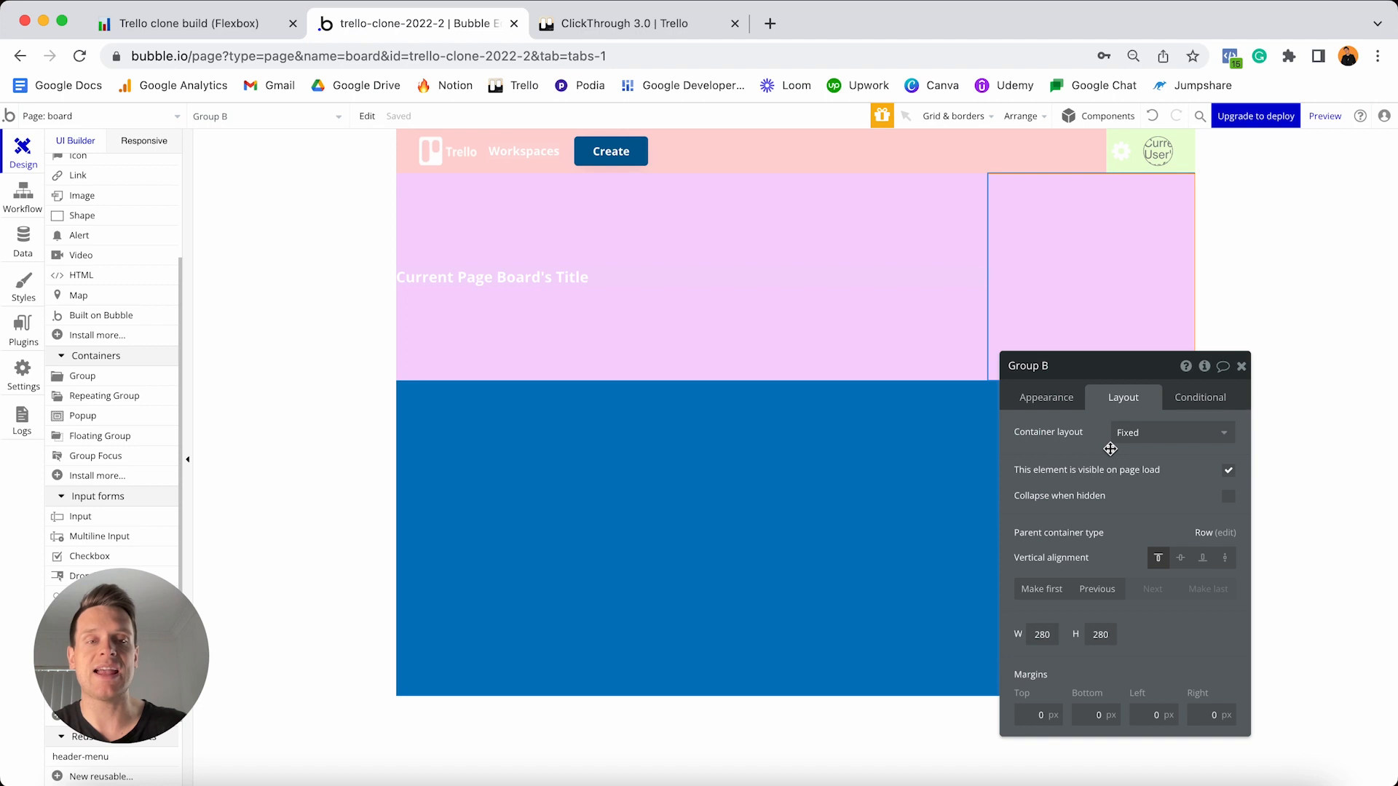
left_click(1043, 400)
left_click_drag(1145, 377, 764, 294)
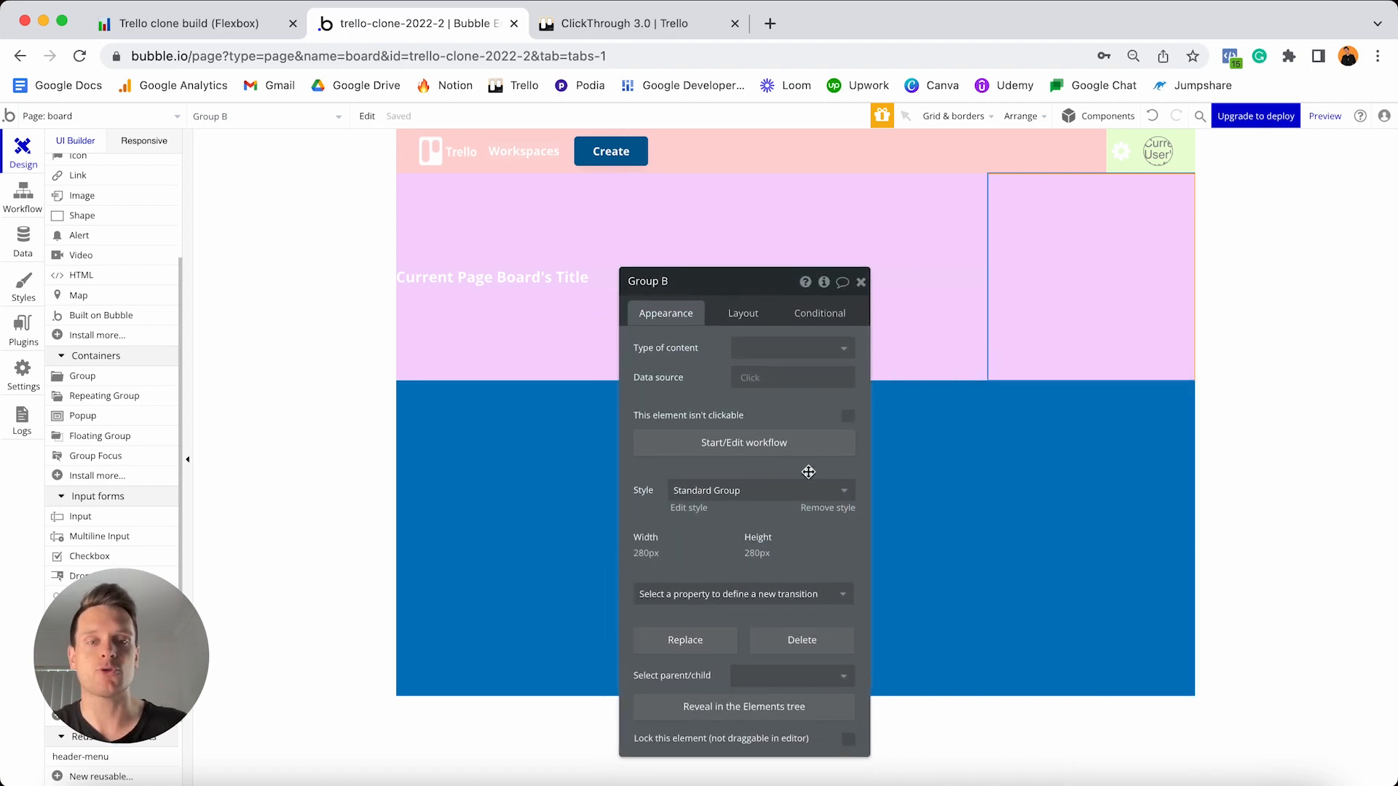
left_click(823, 509)
left_click(785, 534)
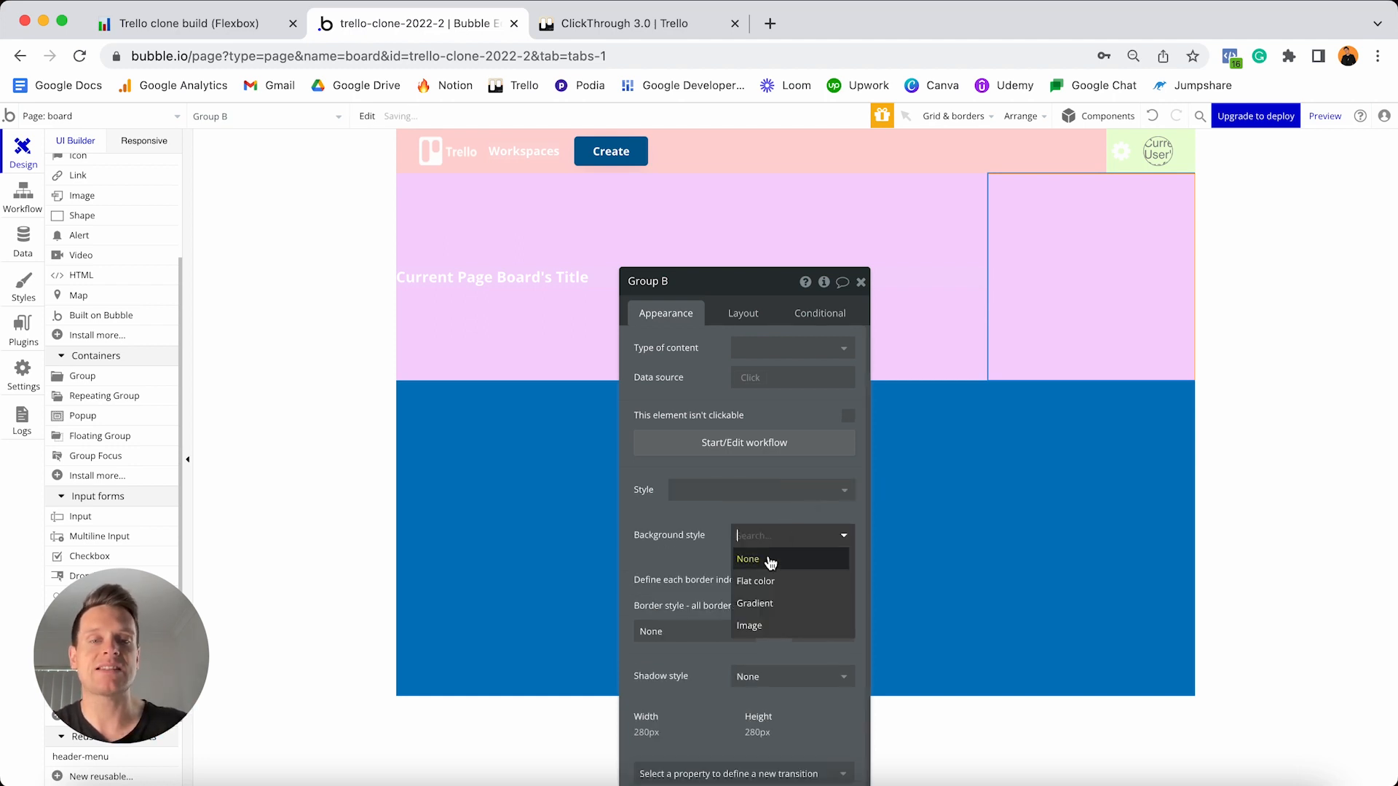
left_click(761, 581)
left_click(770, 564)
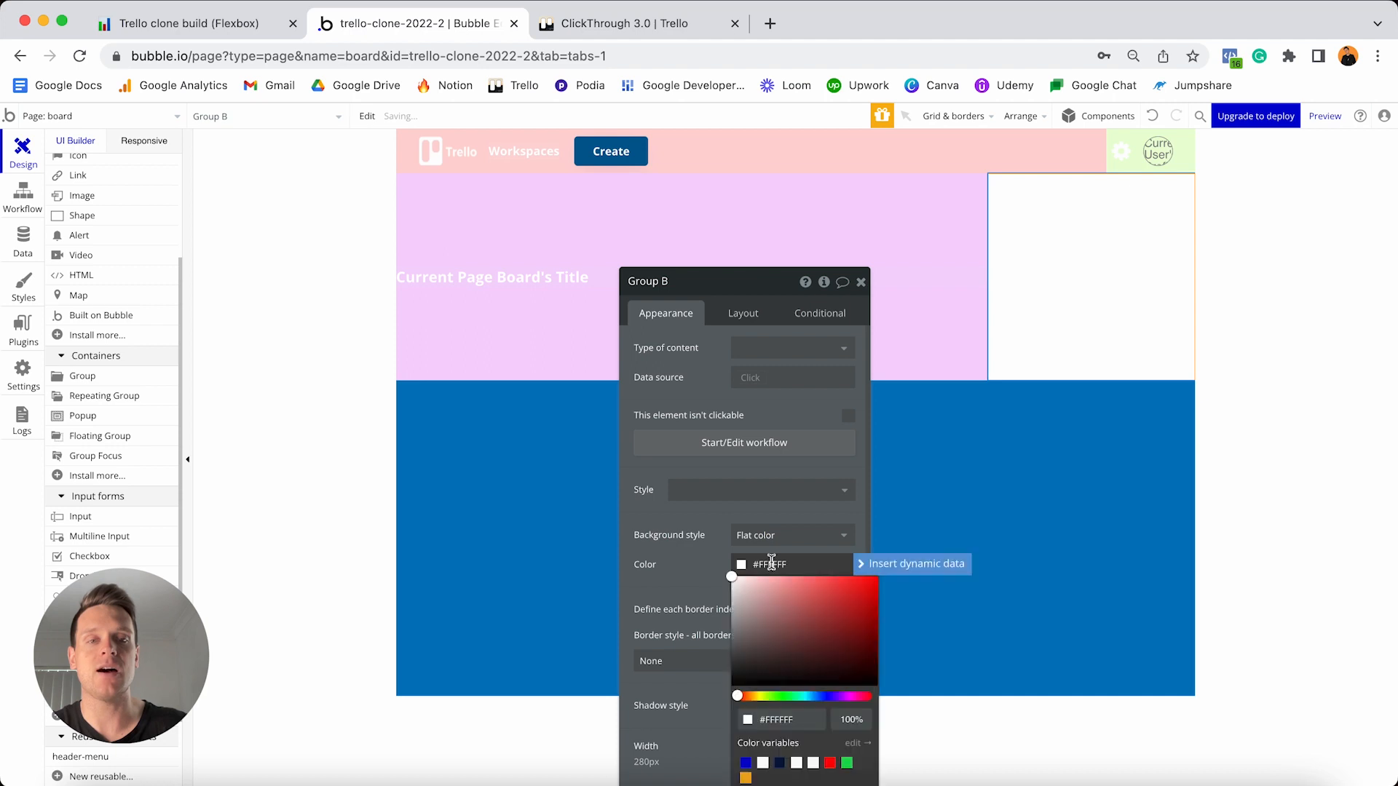
left_click(779, 695)
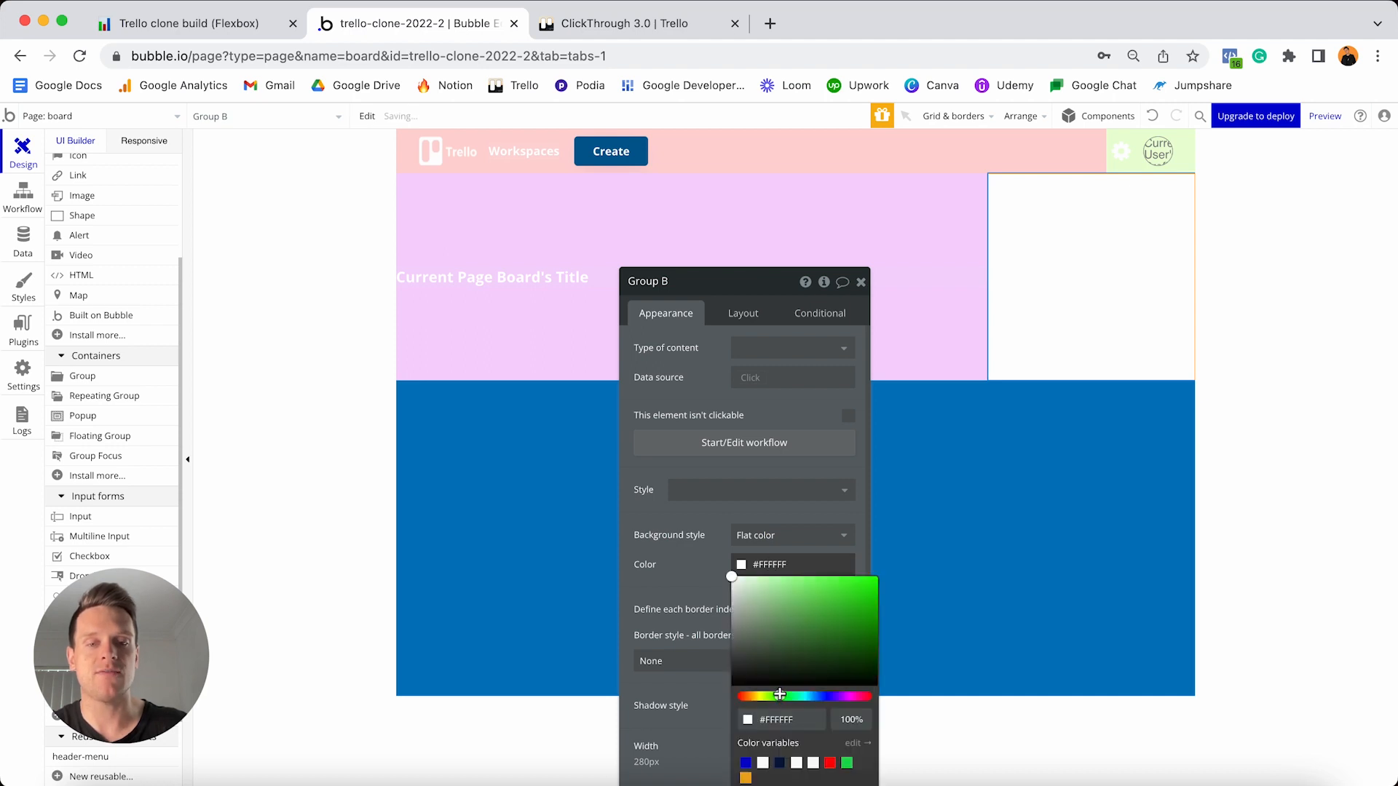
left_click(755, 575)
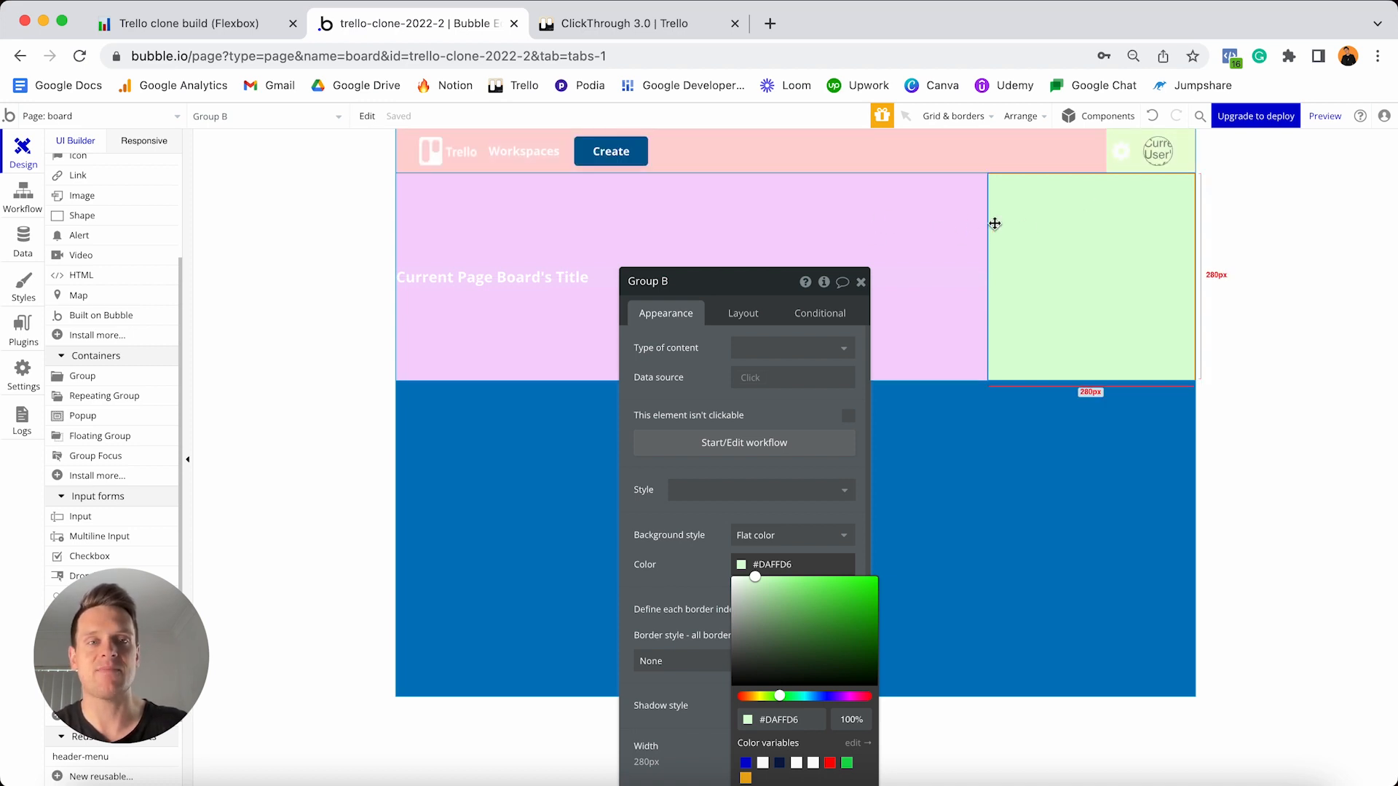
- Set Group B's container layout to Row, then switch to the Trello board
left_click(738, 312)
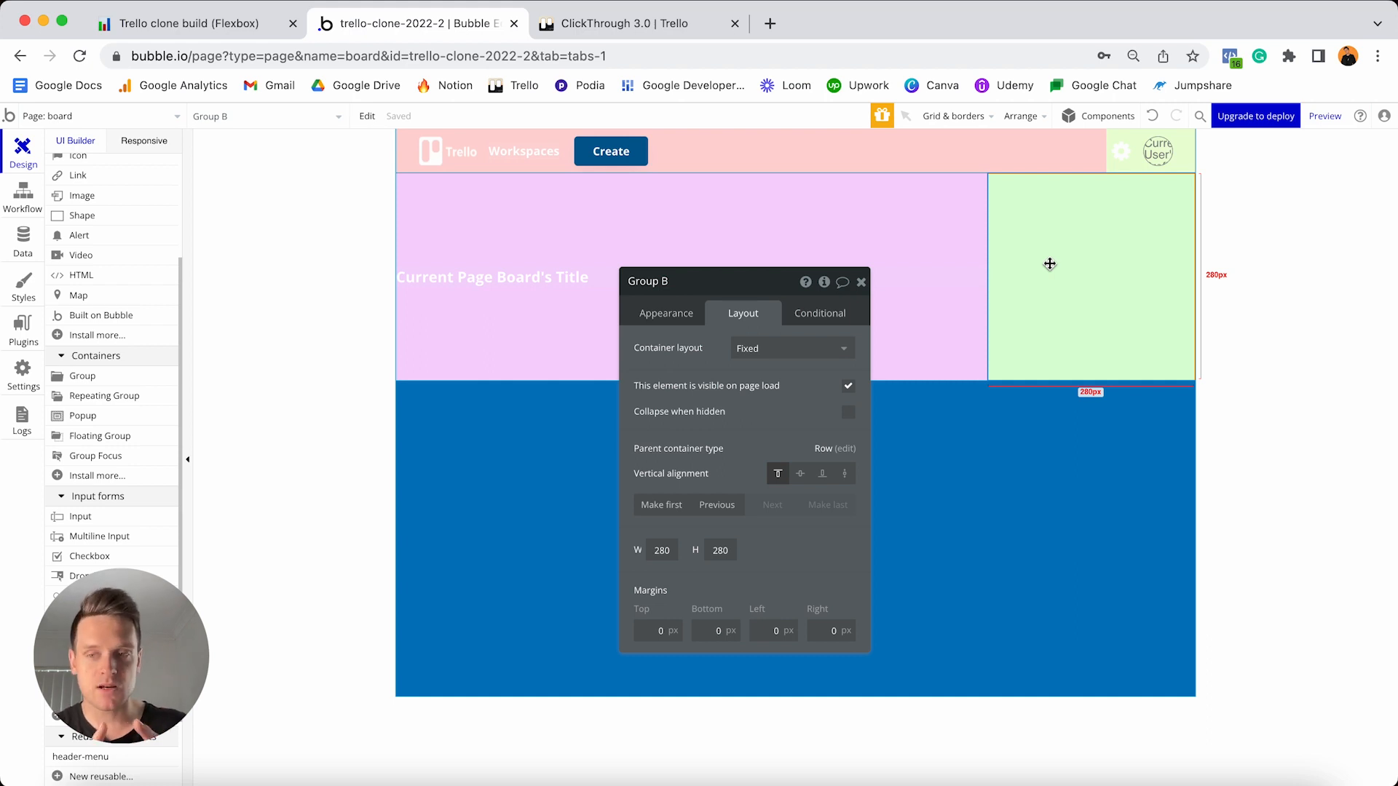
left_click(749, 350)
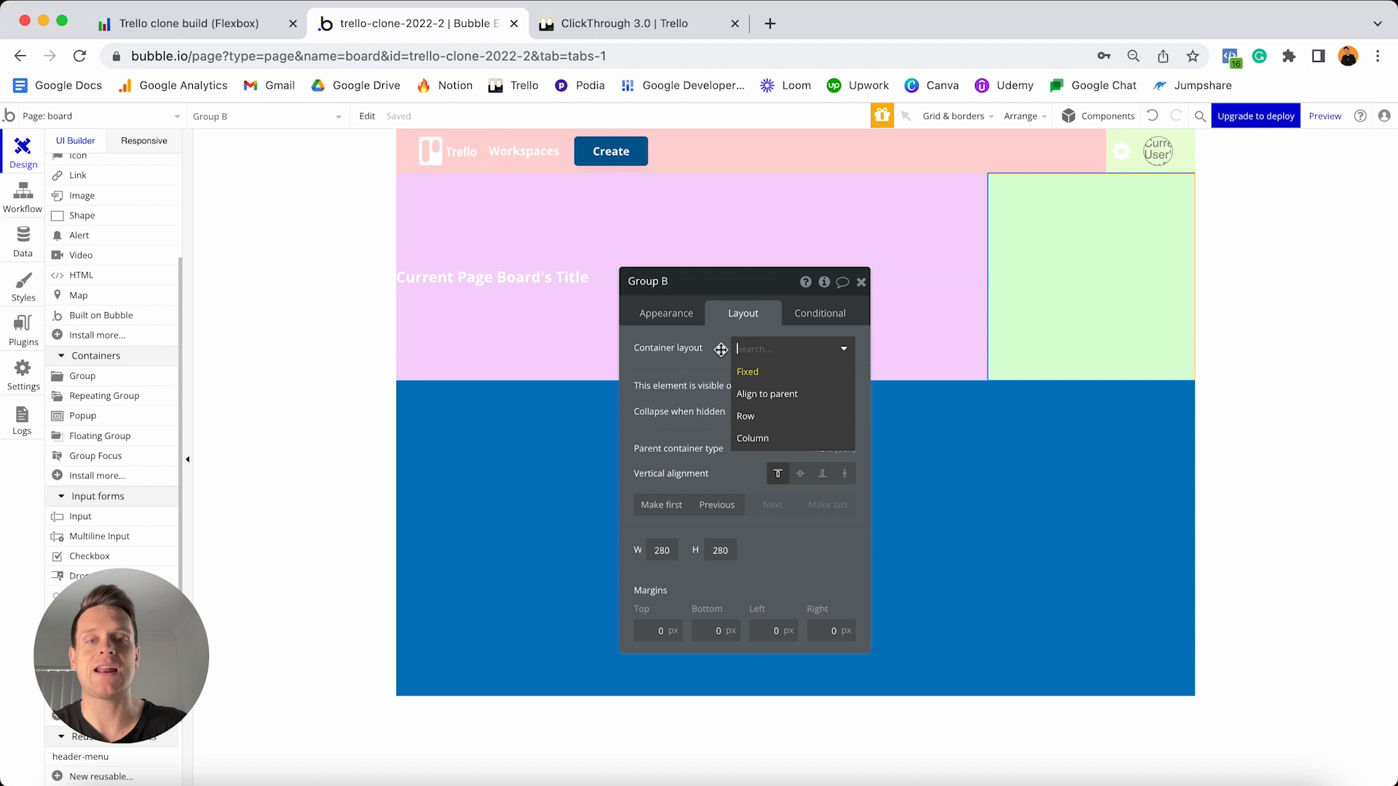
left_click(755, 418)
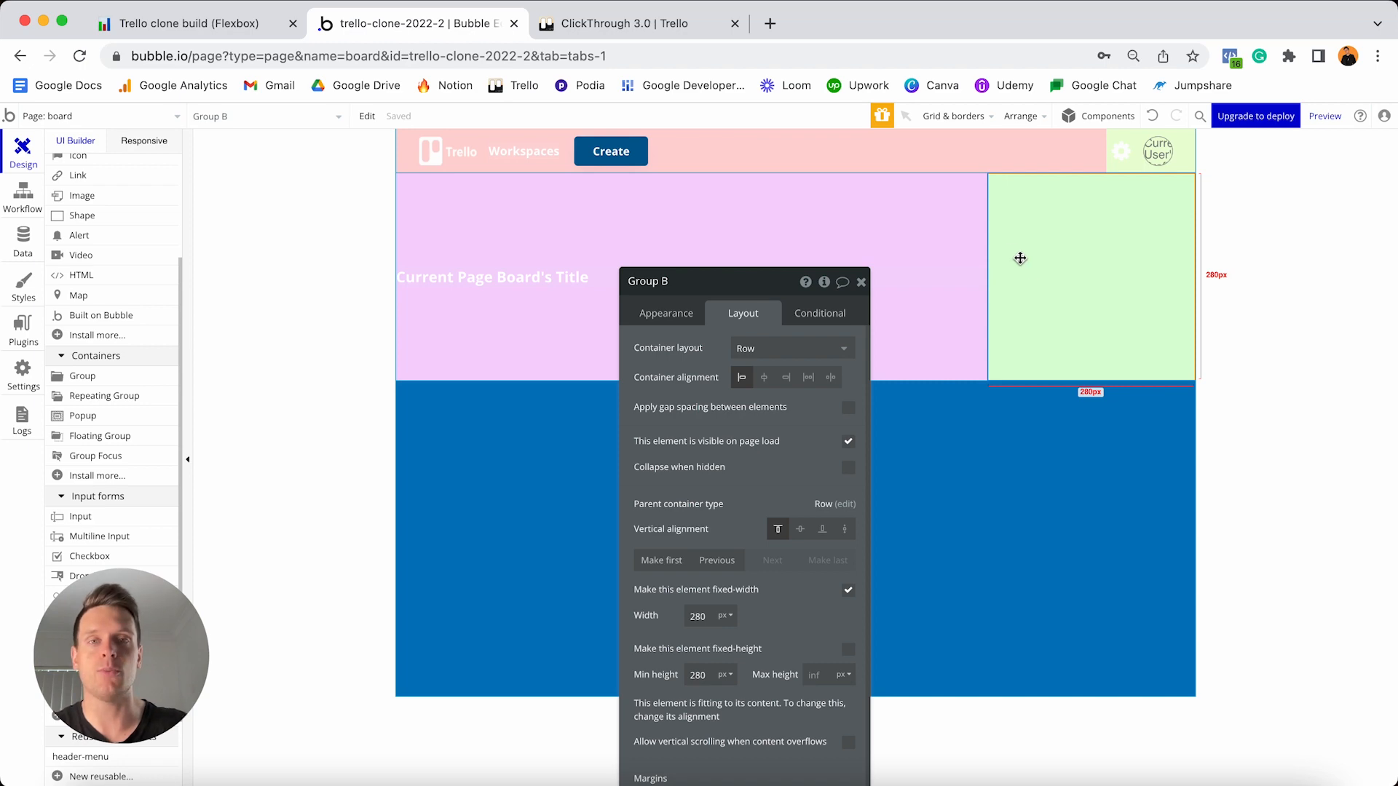
key("ctrl+Tab")
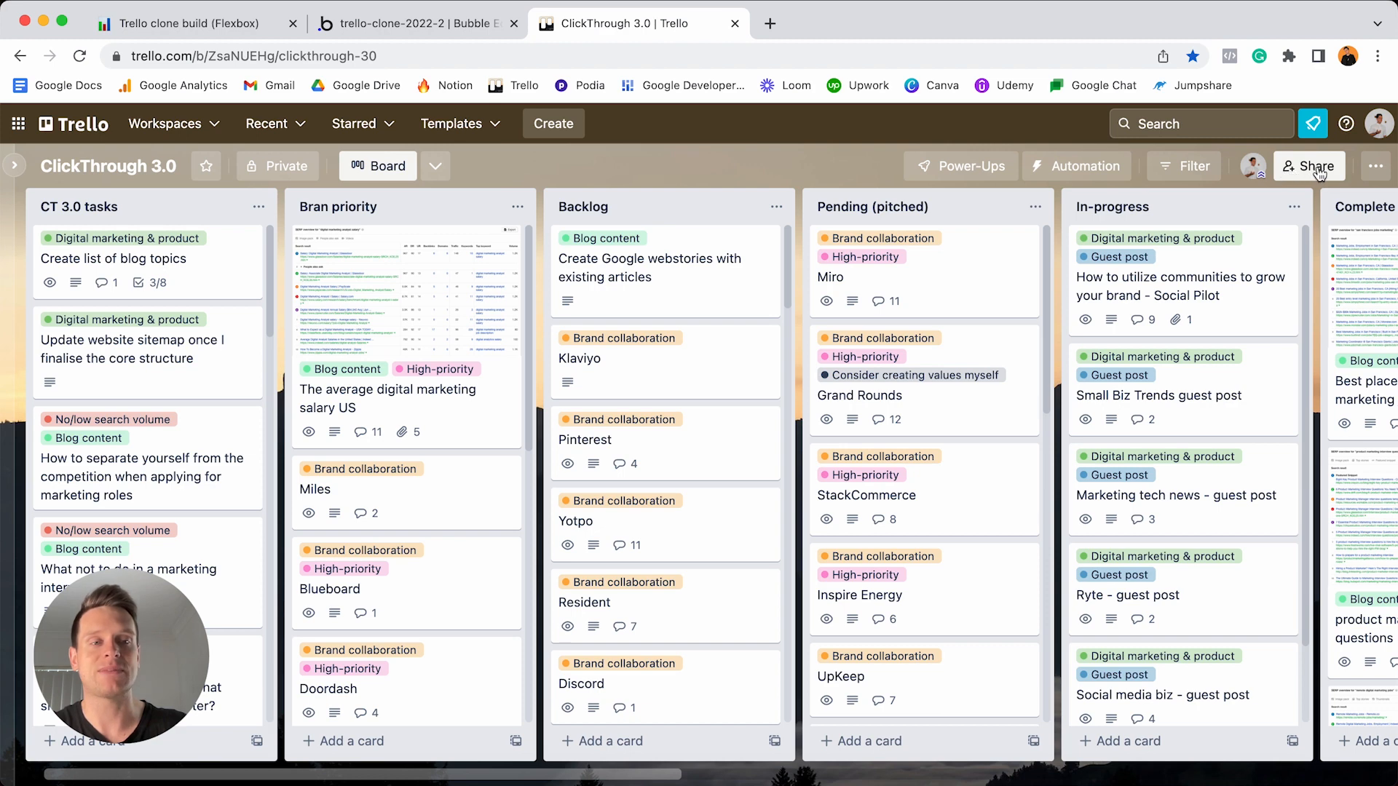
- Go back from the Trello board to the Bubble editor
left_click(432, 26)
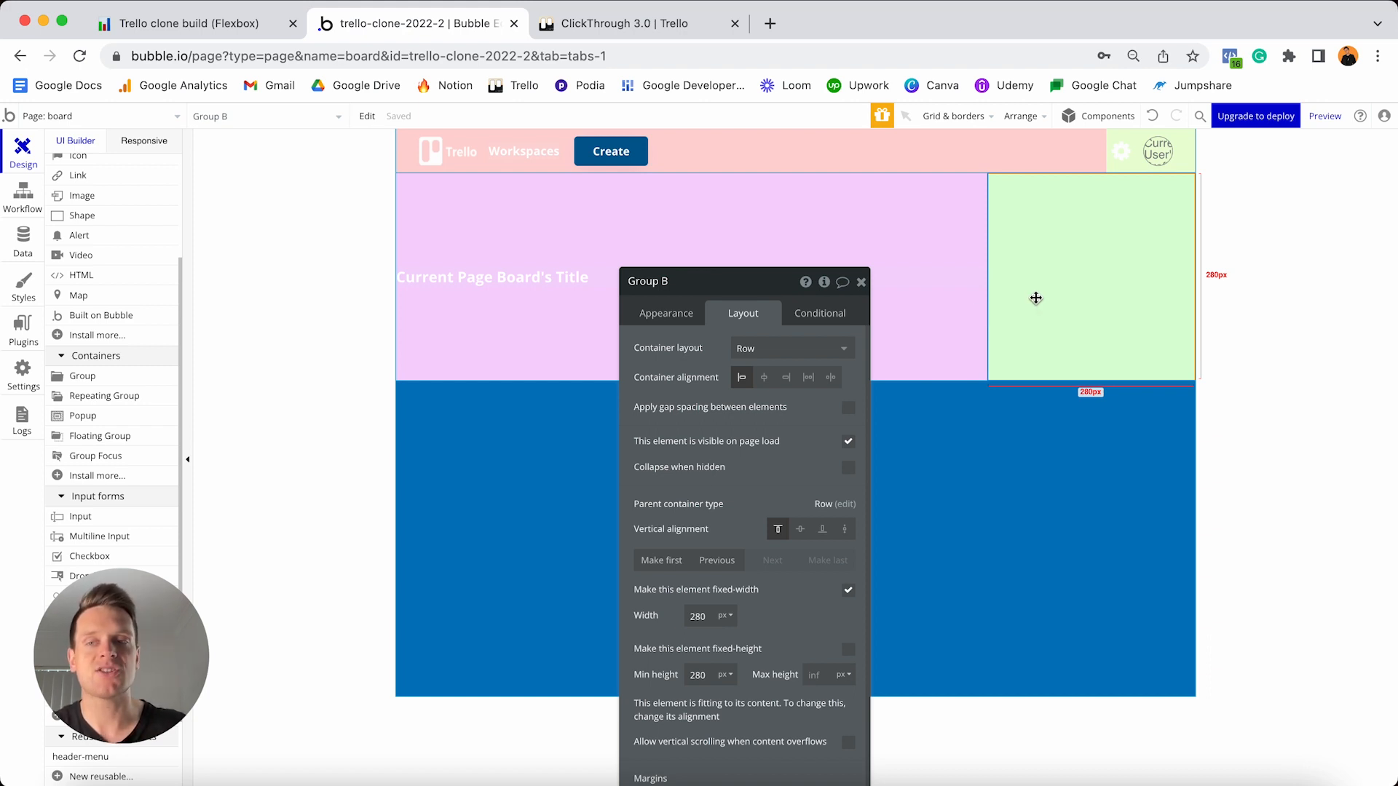
- Place Group C inside Group B, unstyled, with flat white #FFFFFF background and roundness 10
left_click(106, 382)
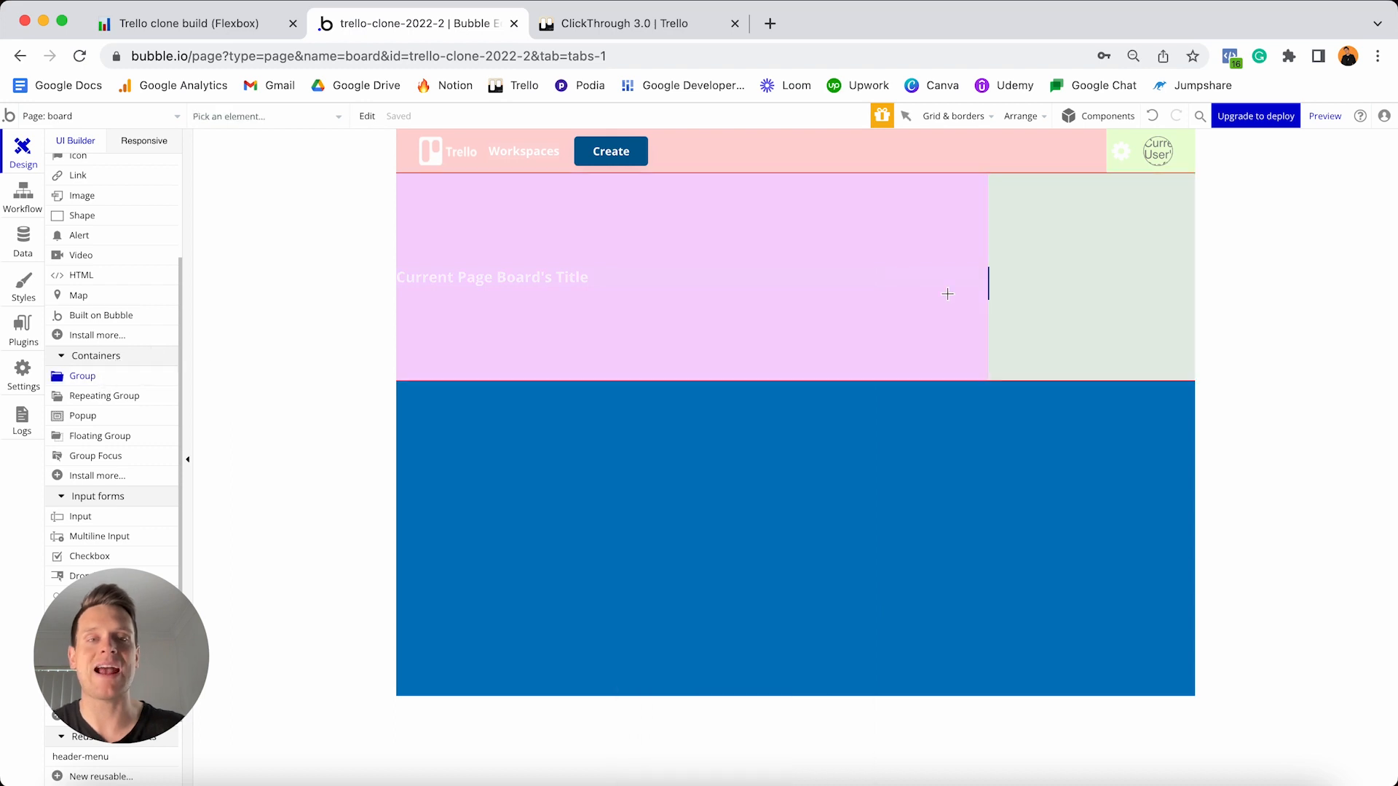
left_click(1039, 290)
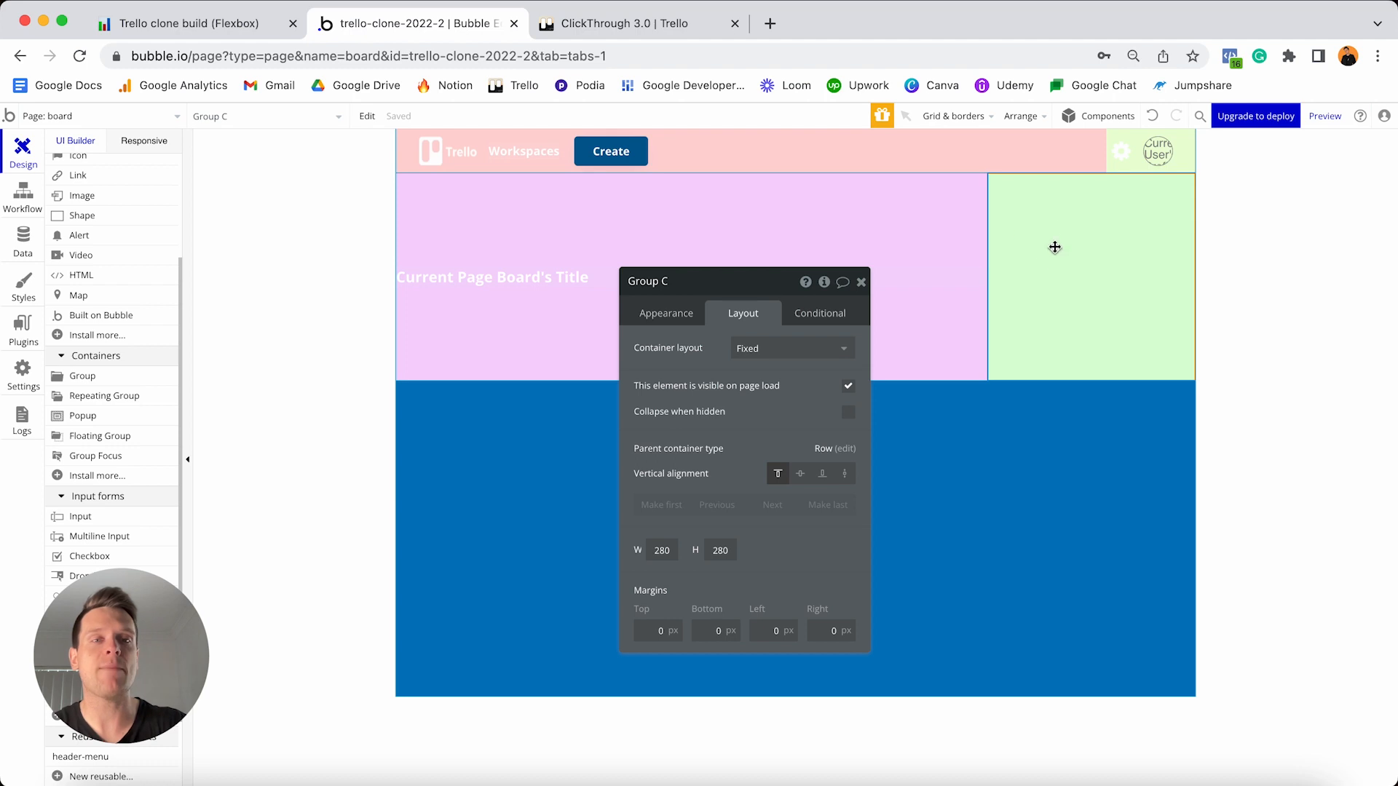
left_click(662, 311)
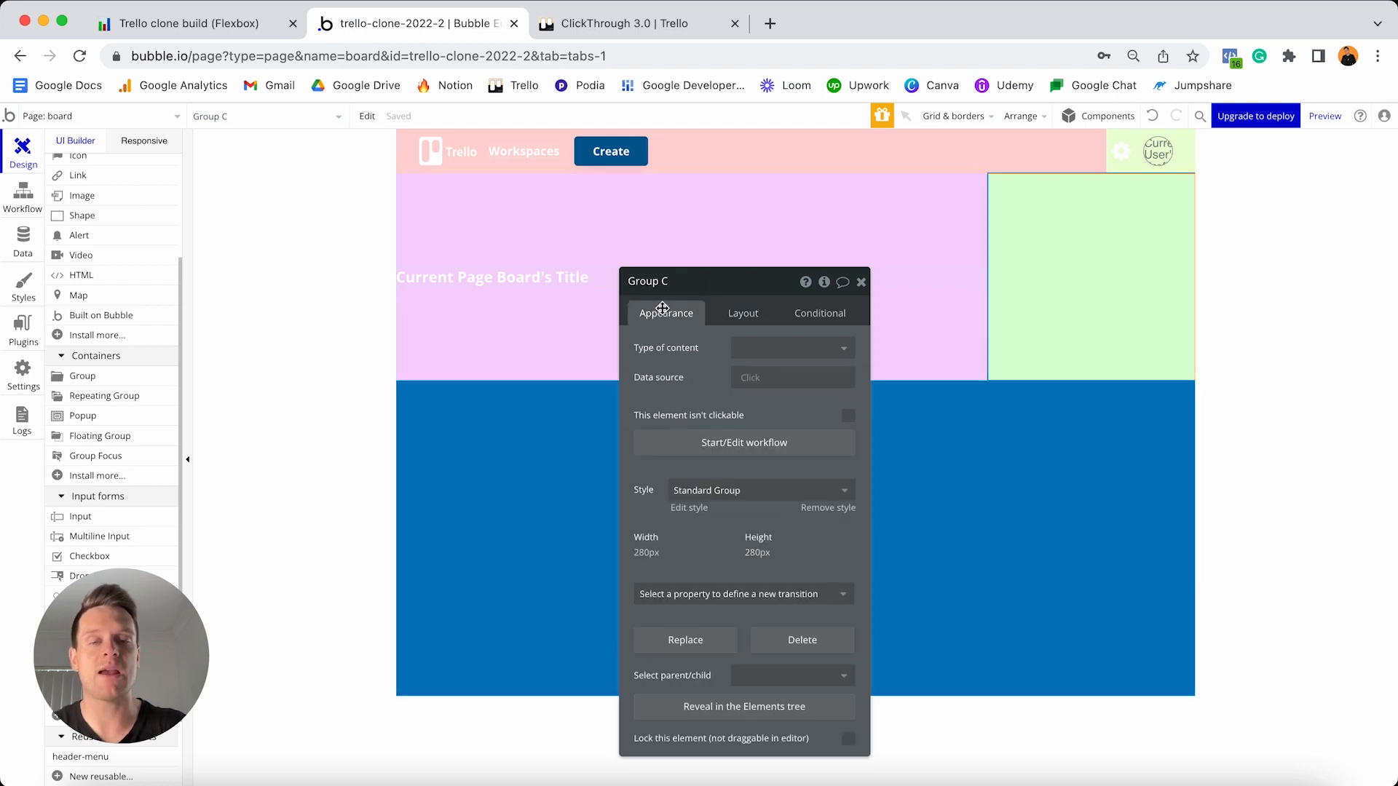
left_click(830, 507)
left_click(804, 534)
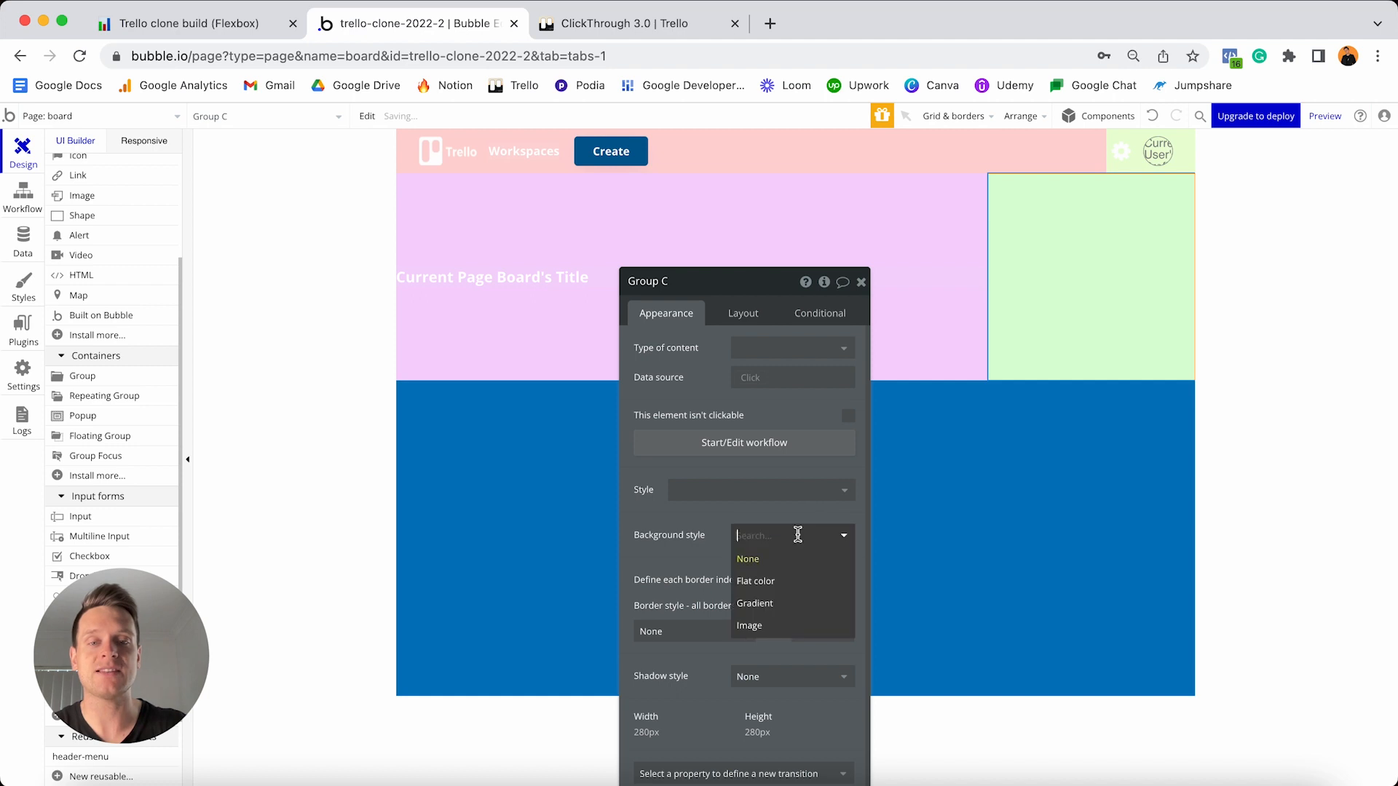
left_click(758, 579)
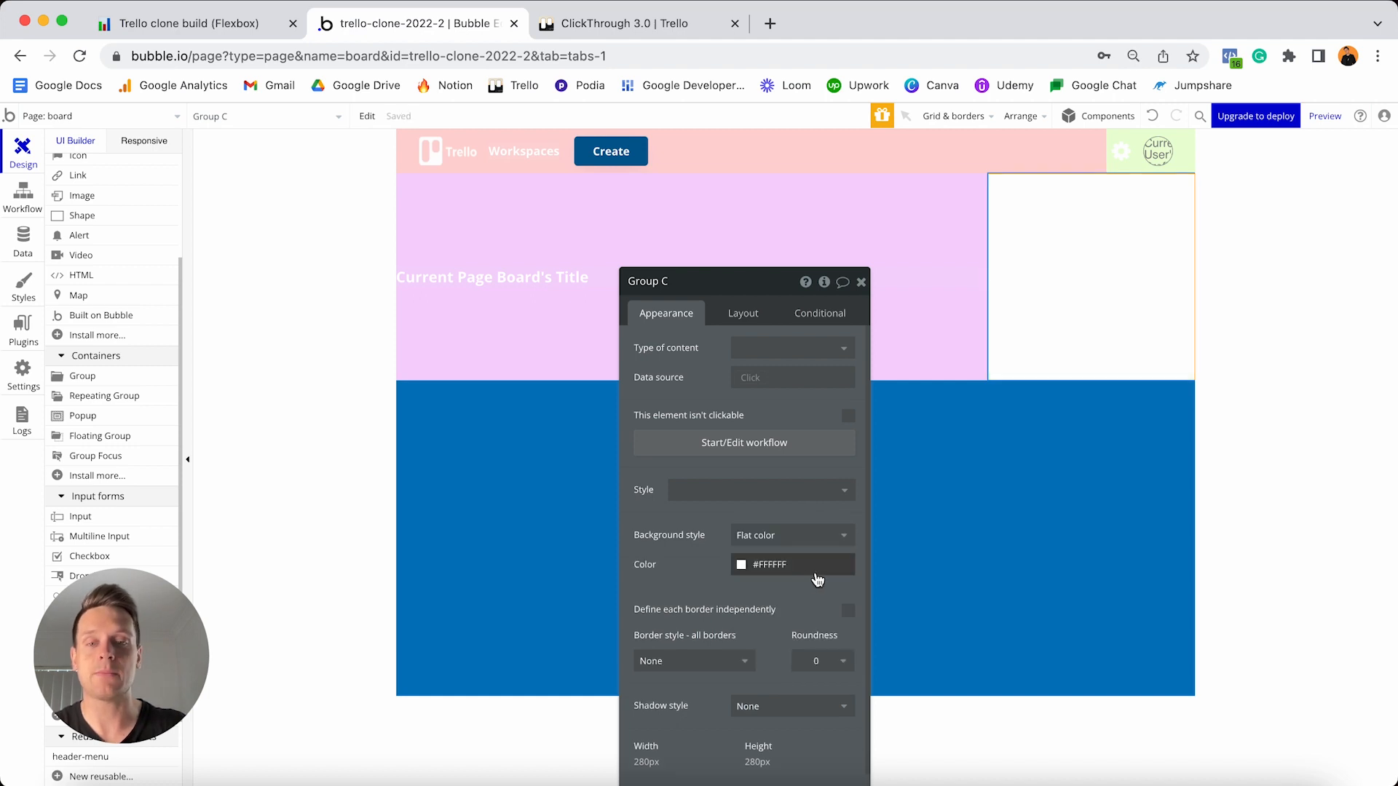
left_click(828, 660)
scroll(815, 727, "down", 1)
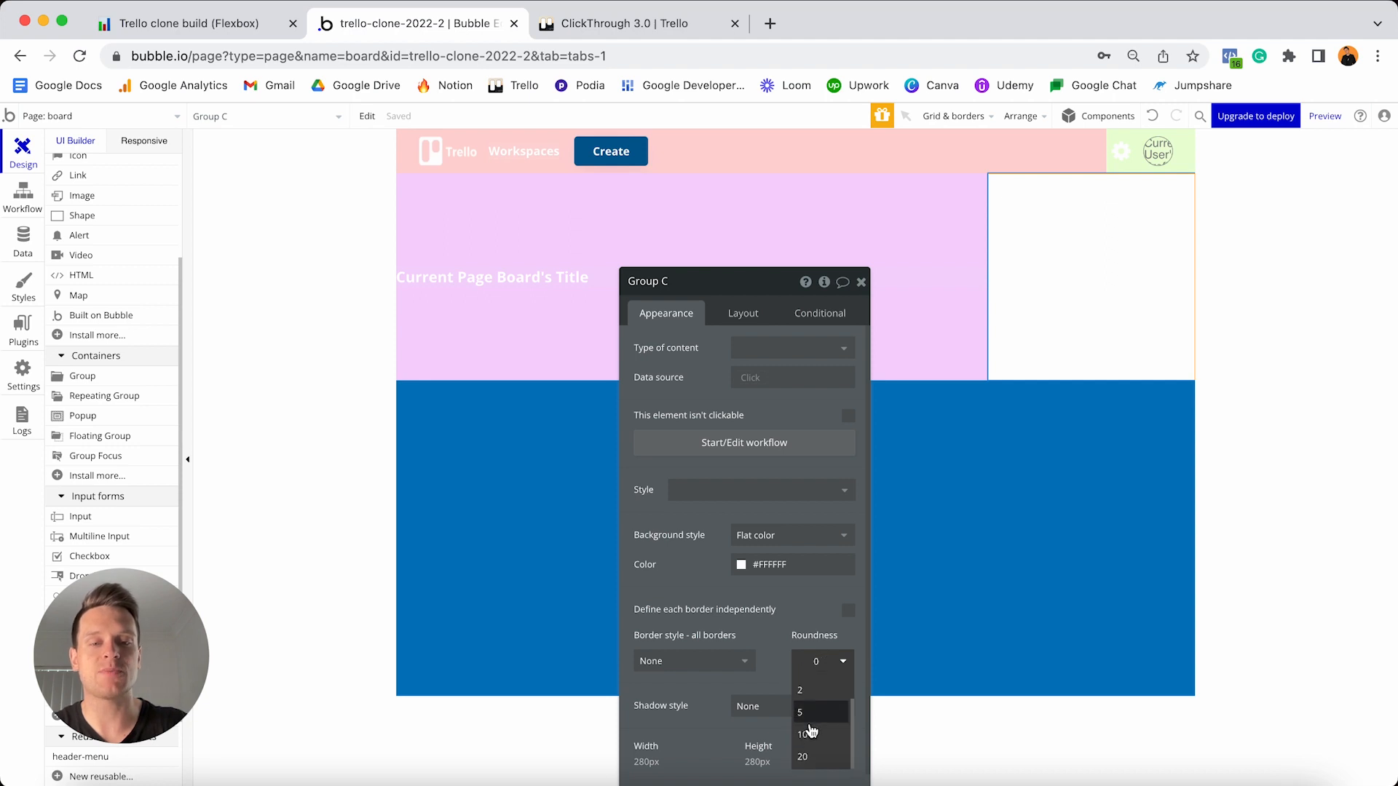
left_click(808, 731)
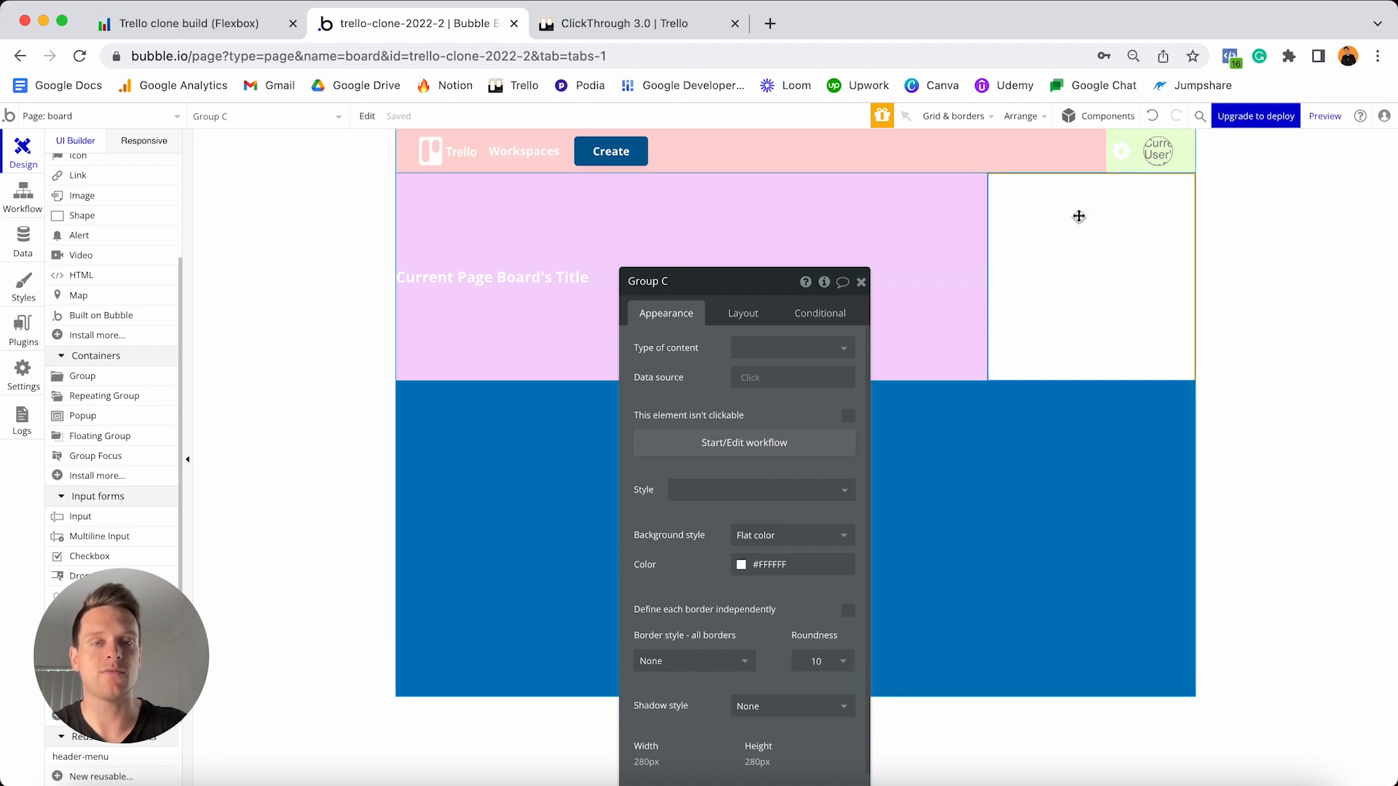
- Set Group C's container layout to Row
left_click(750, 312)
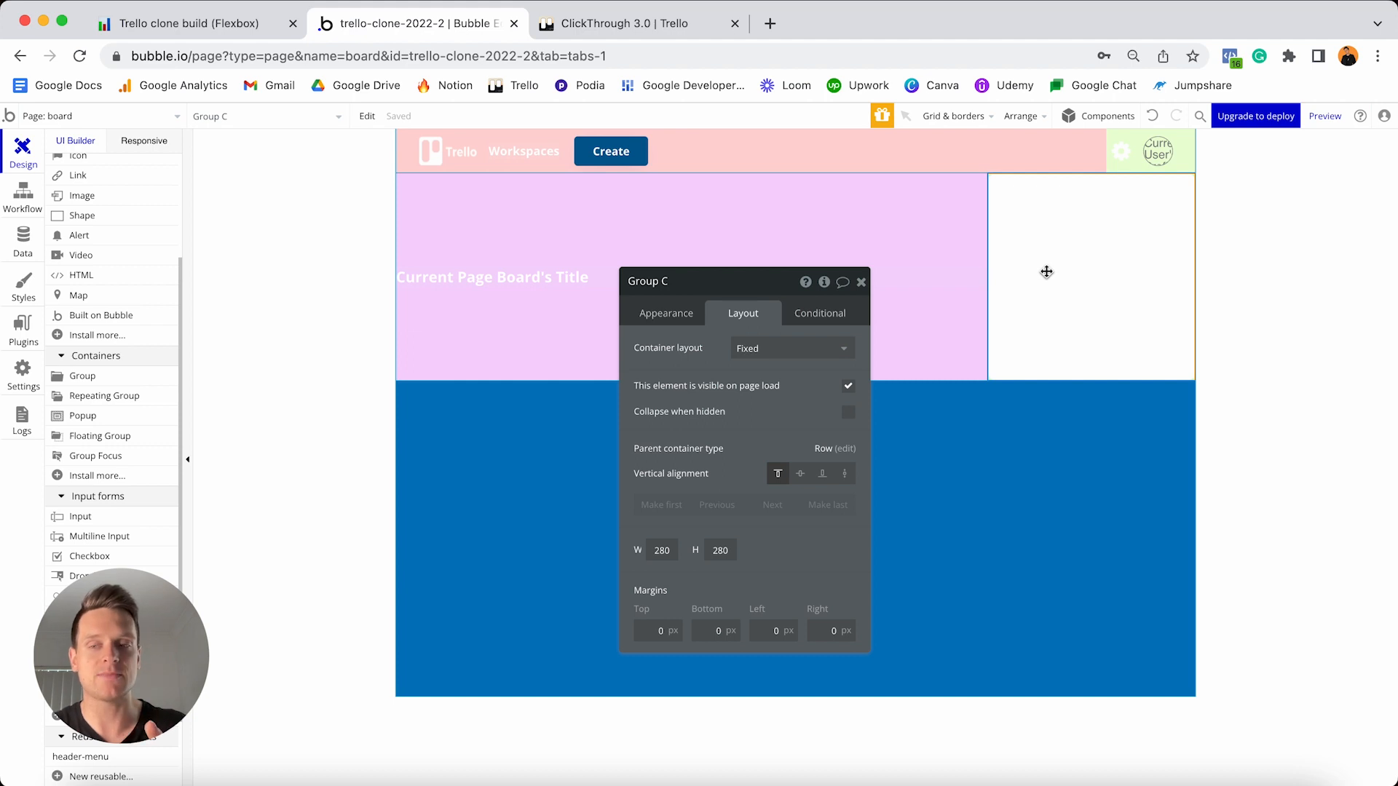
left_click(785, 348)
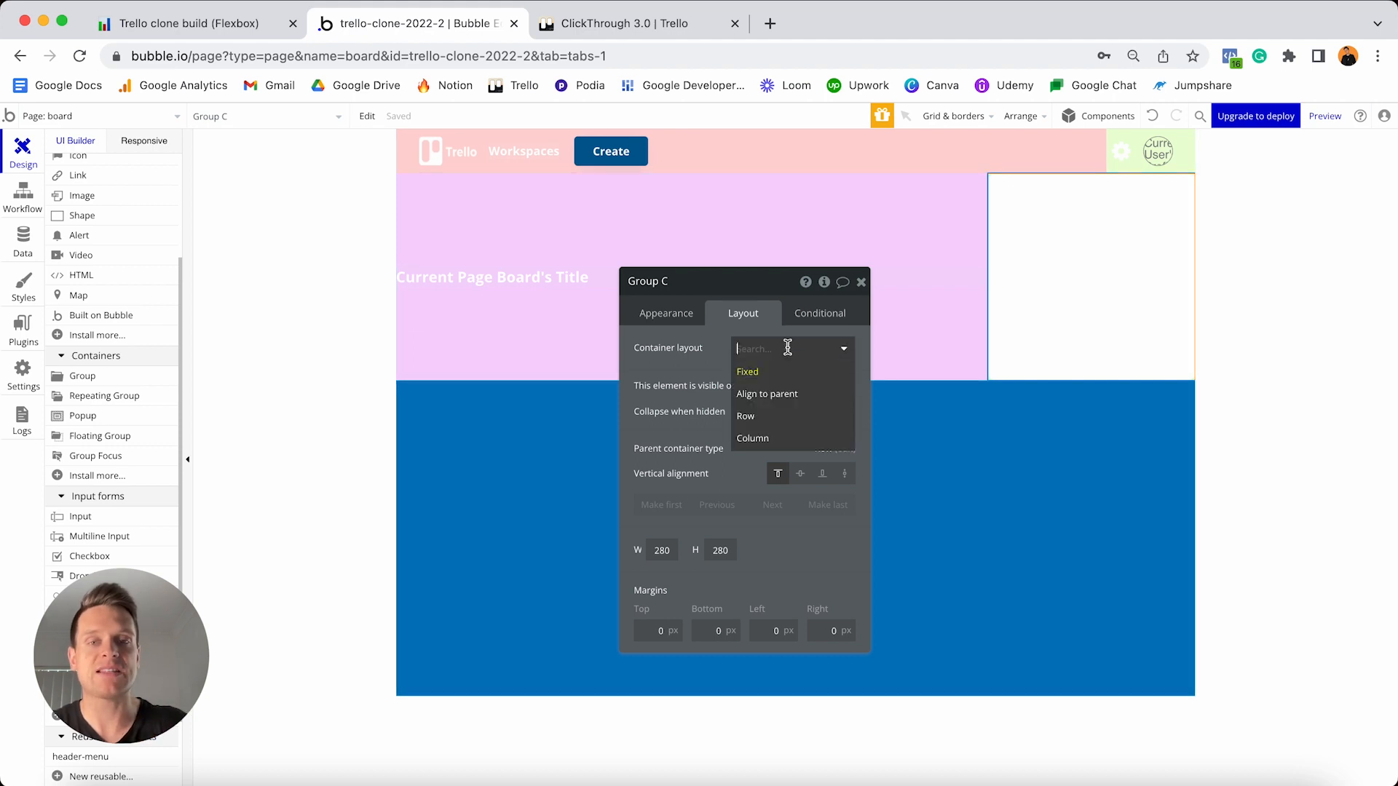
left_click(763, 417)
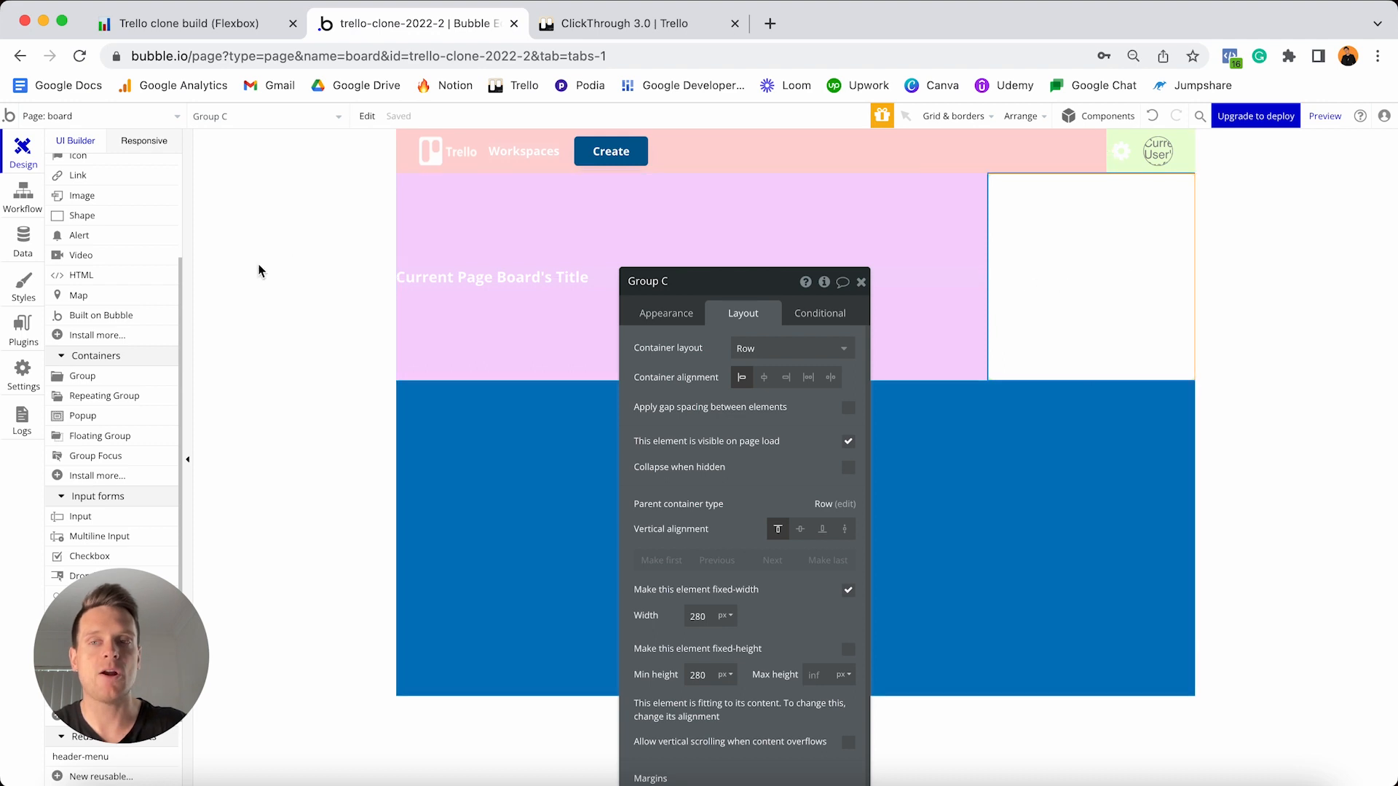
scroll(155, 265, "up", 3)
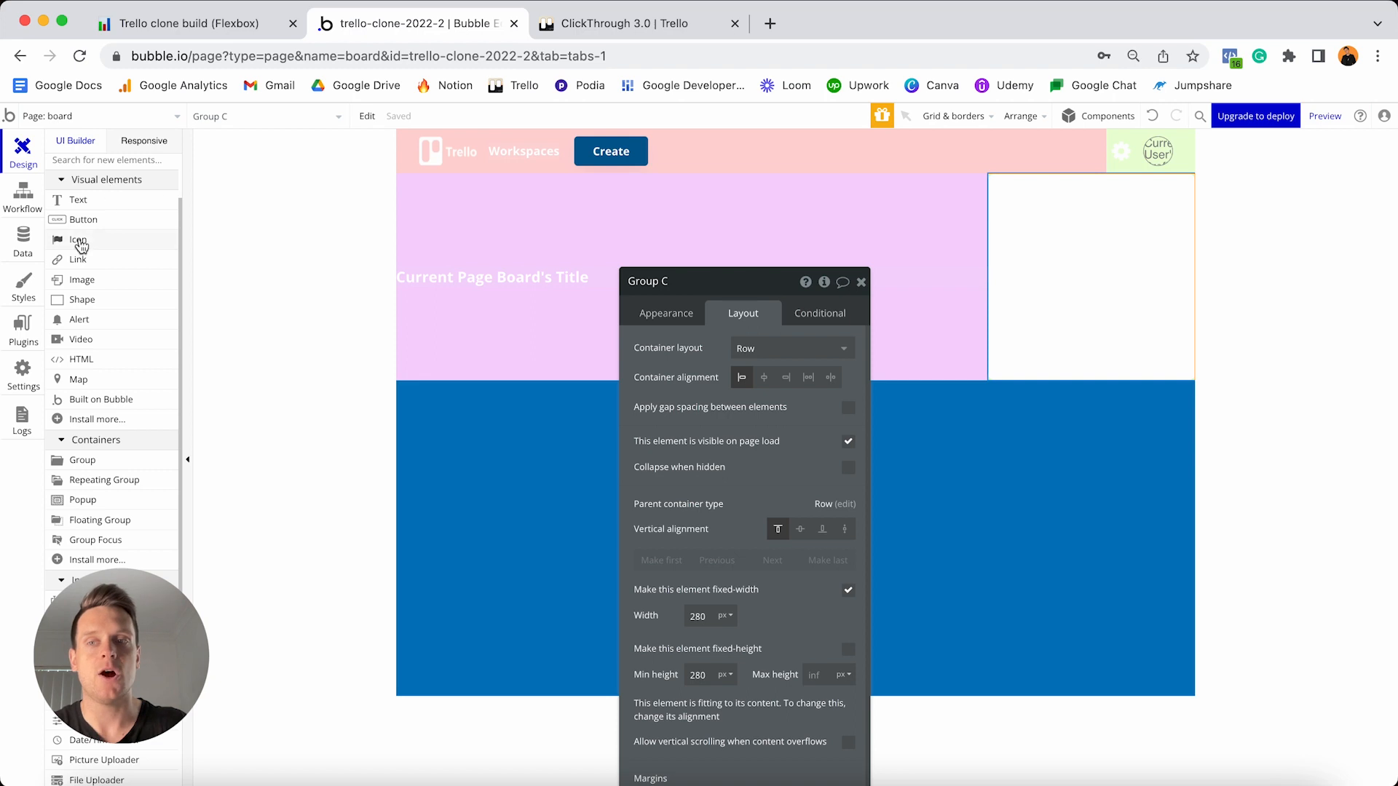
- Add a user-plus icon to the white group, strip its style, and colour it #4C4C53
left_click_drag(80, 246, 1057, 253)
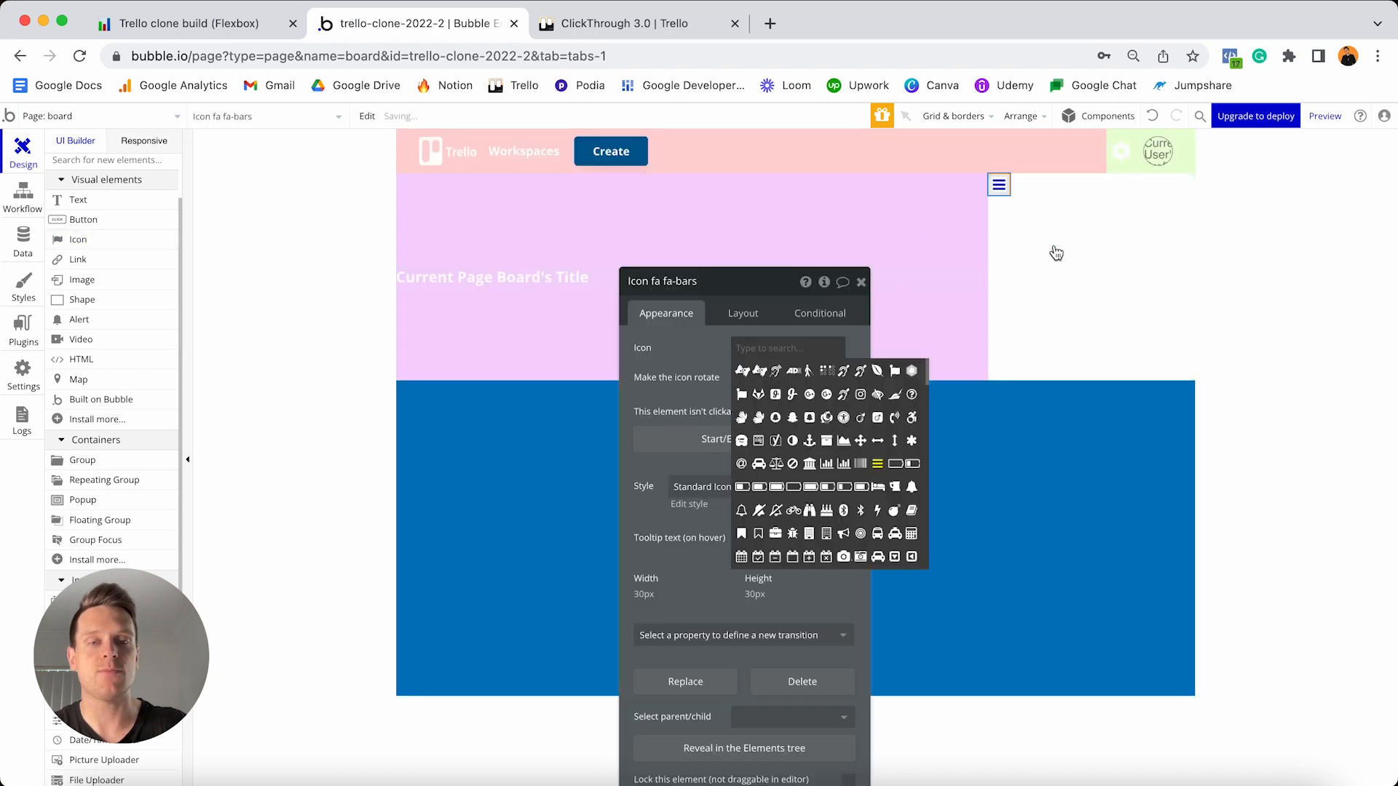
type("user")
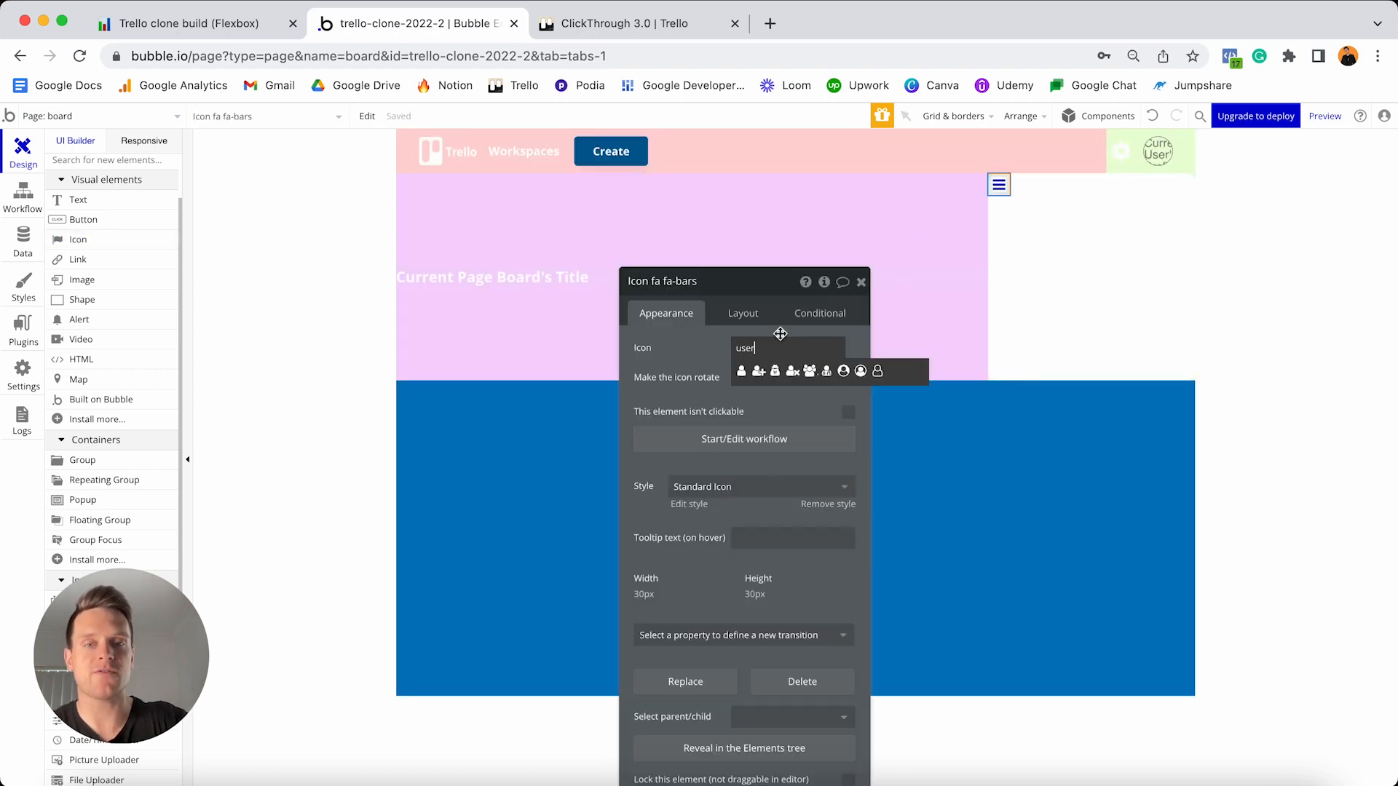
left_click(758, 373)
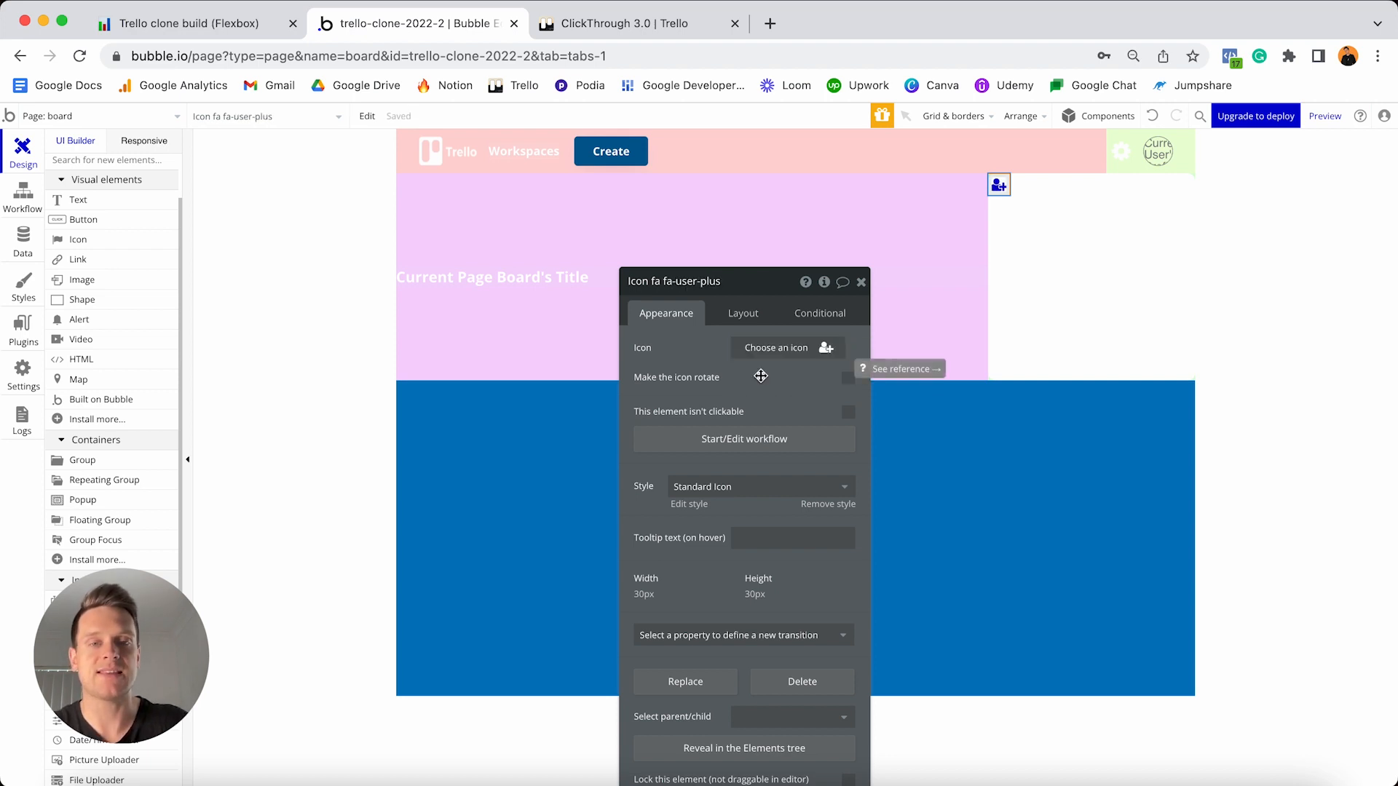
left_click(822, 505)
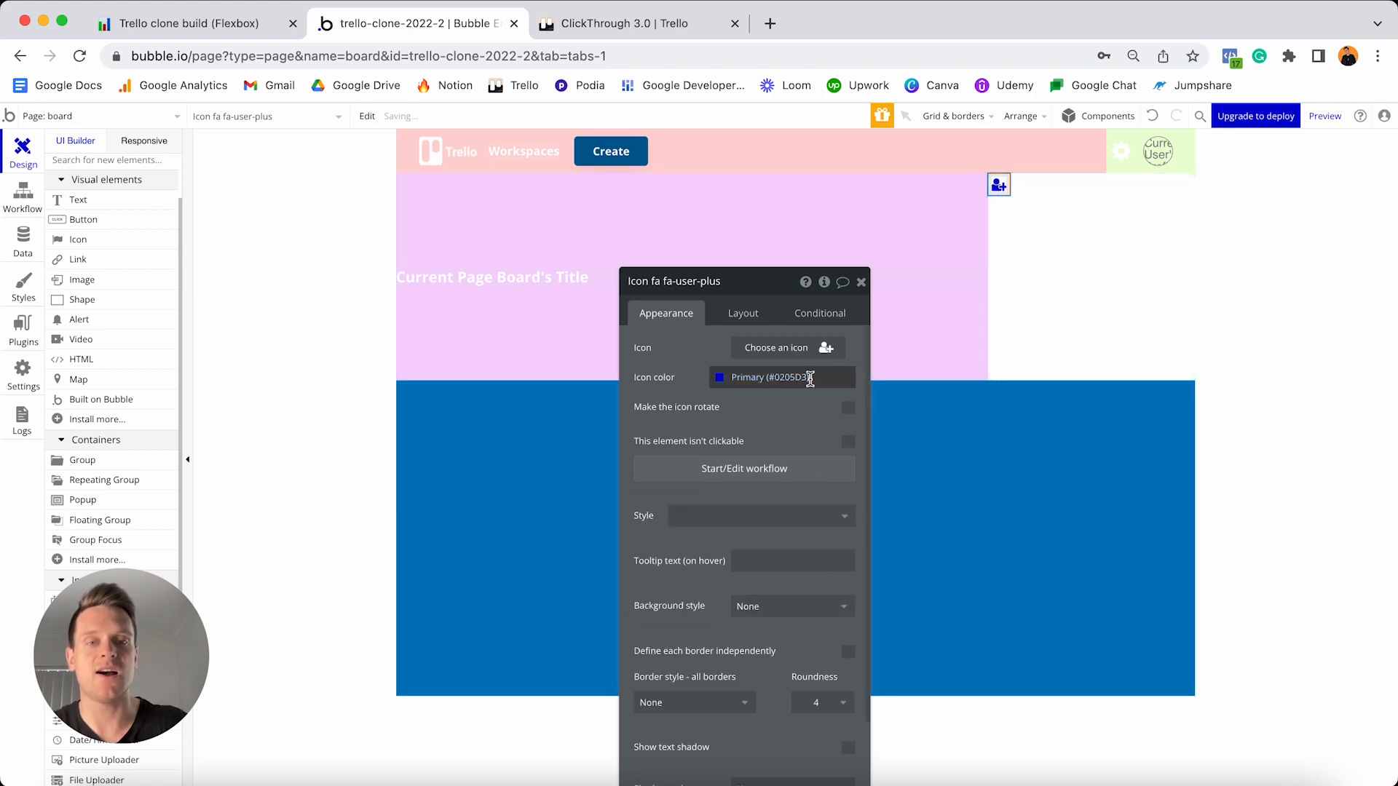
left_click(809, 378)
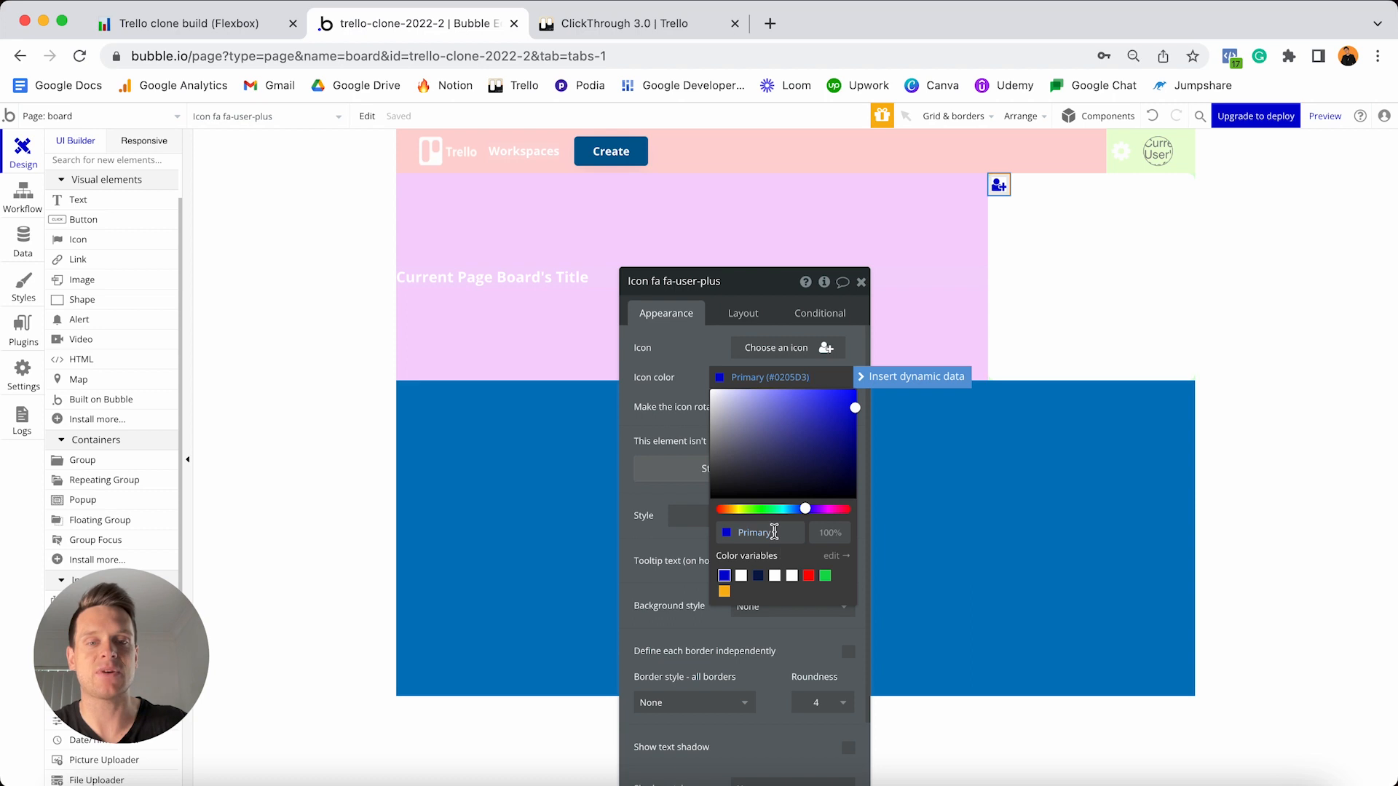
left_click(774, 532)
type("#4C4C53")
left_click(799, 556)
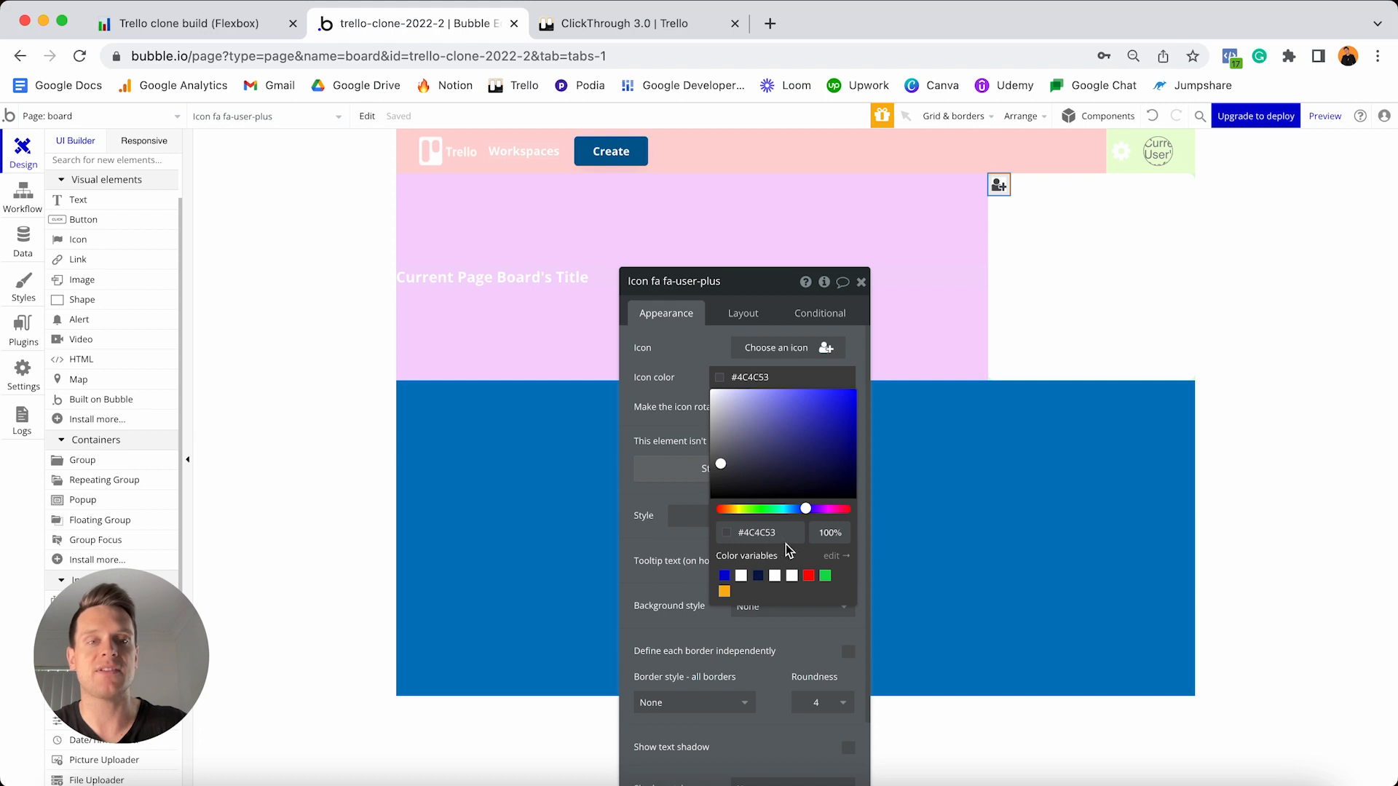
- Centre the icon vertically with 10 px top, bottom and left margins
left_click(749, 313)
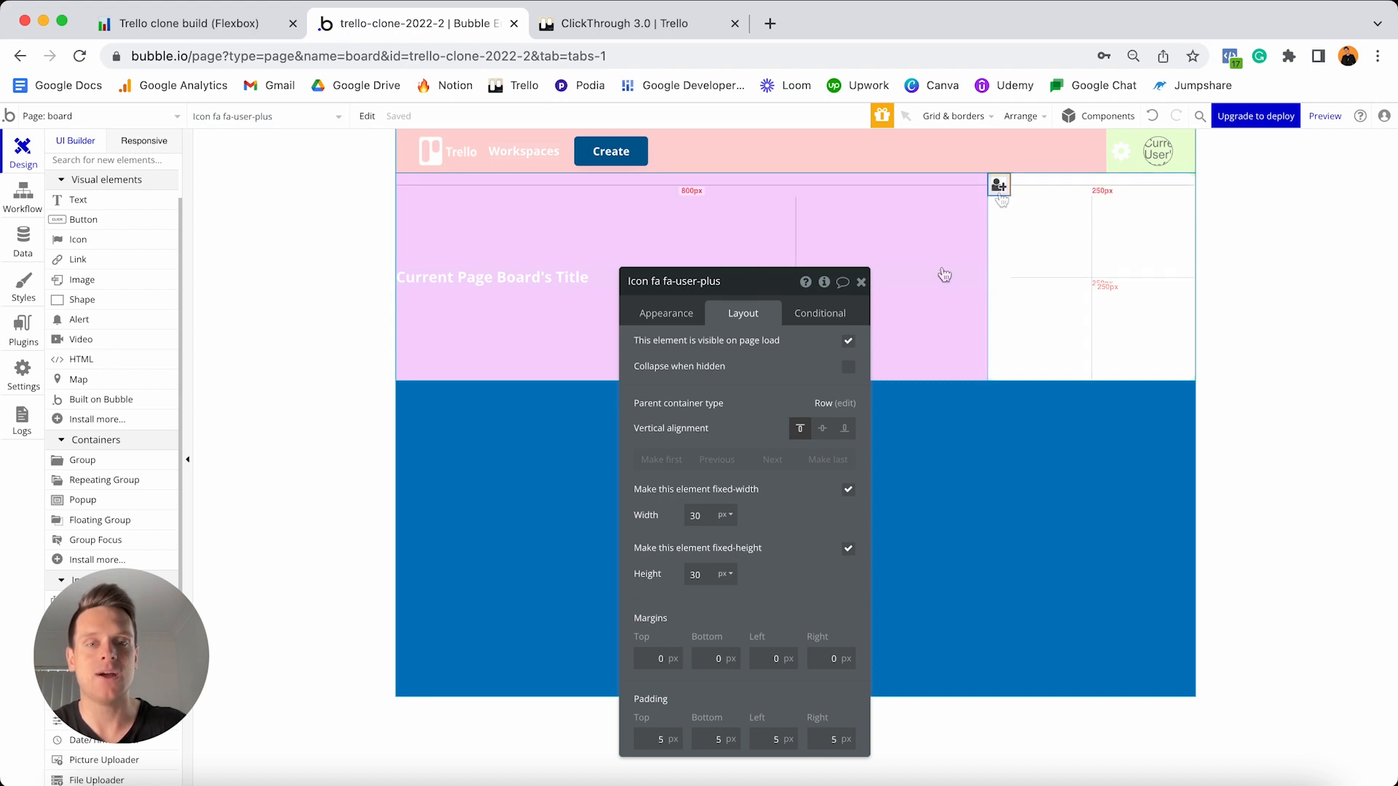
left_click(824, 429)
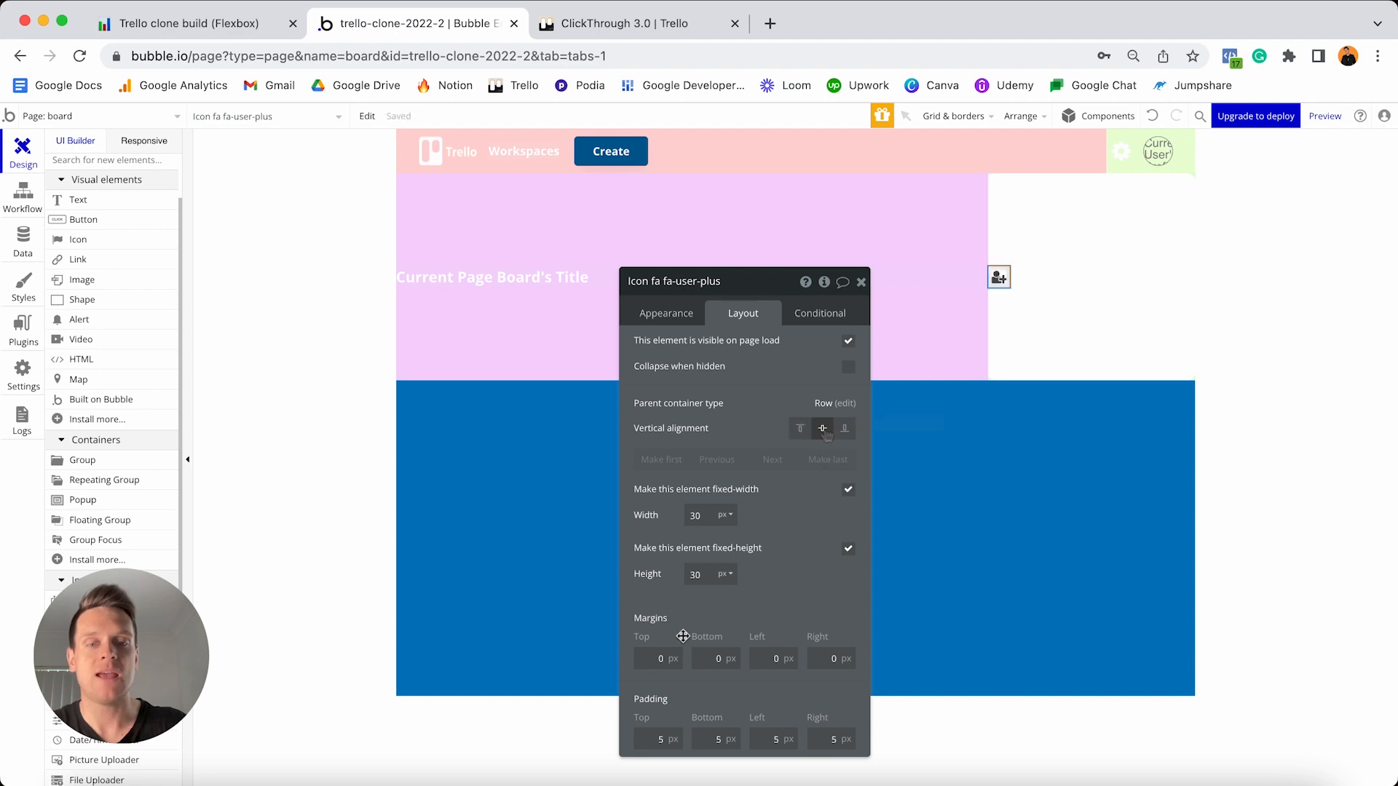
type("1")
left_click(717, 656)
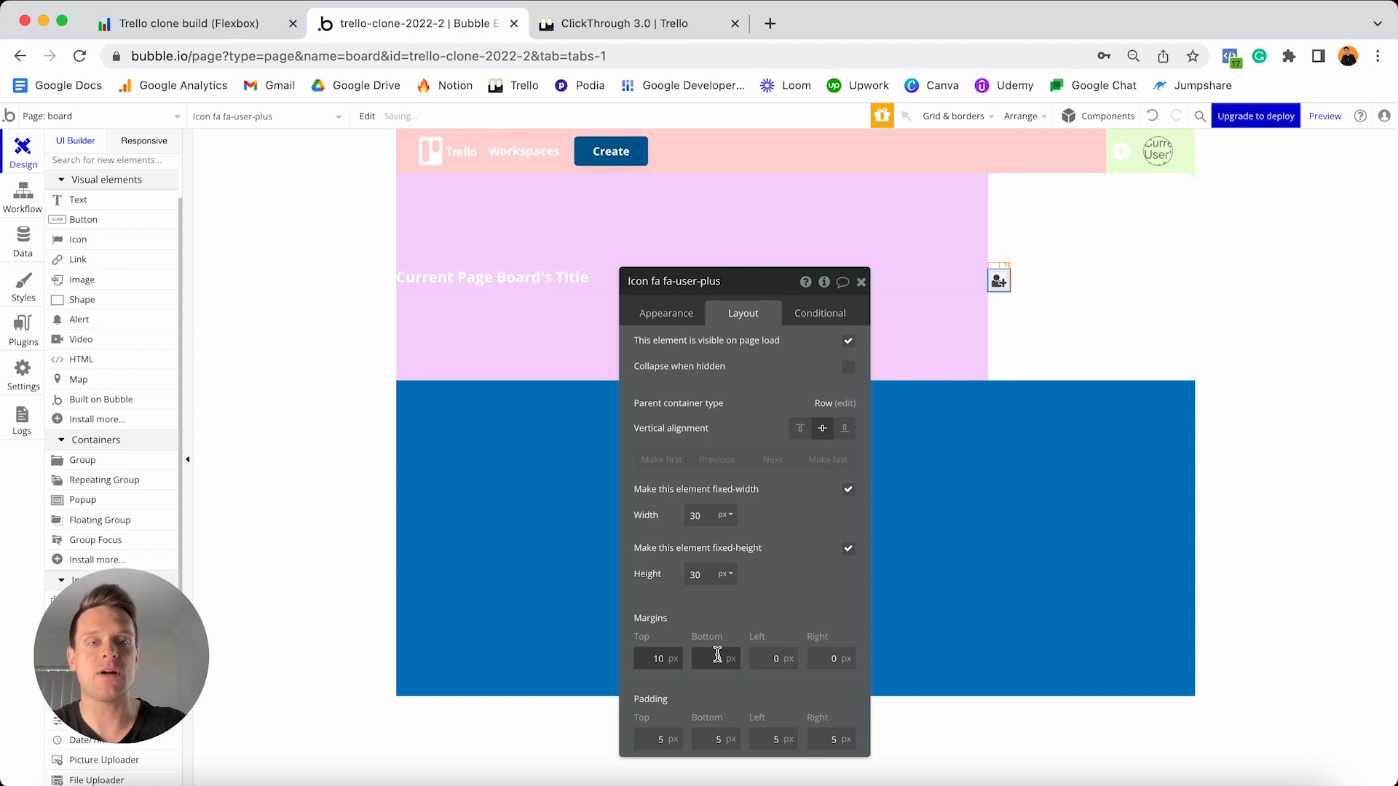
type("1")
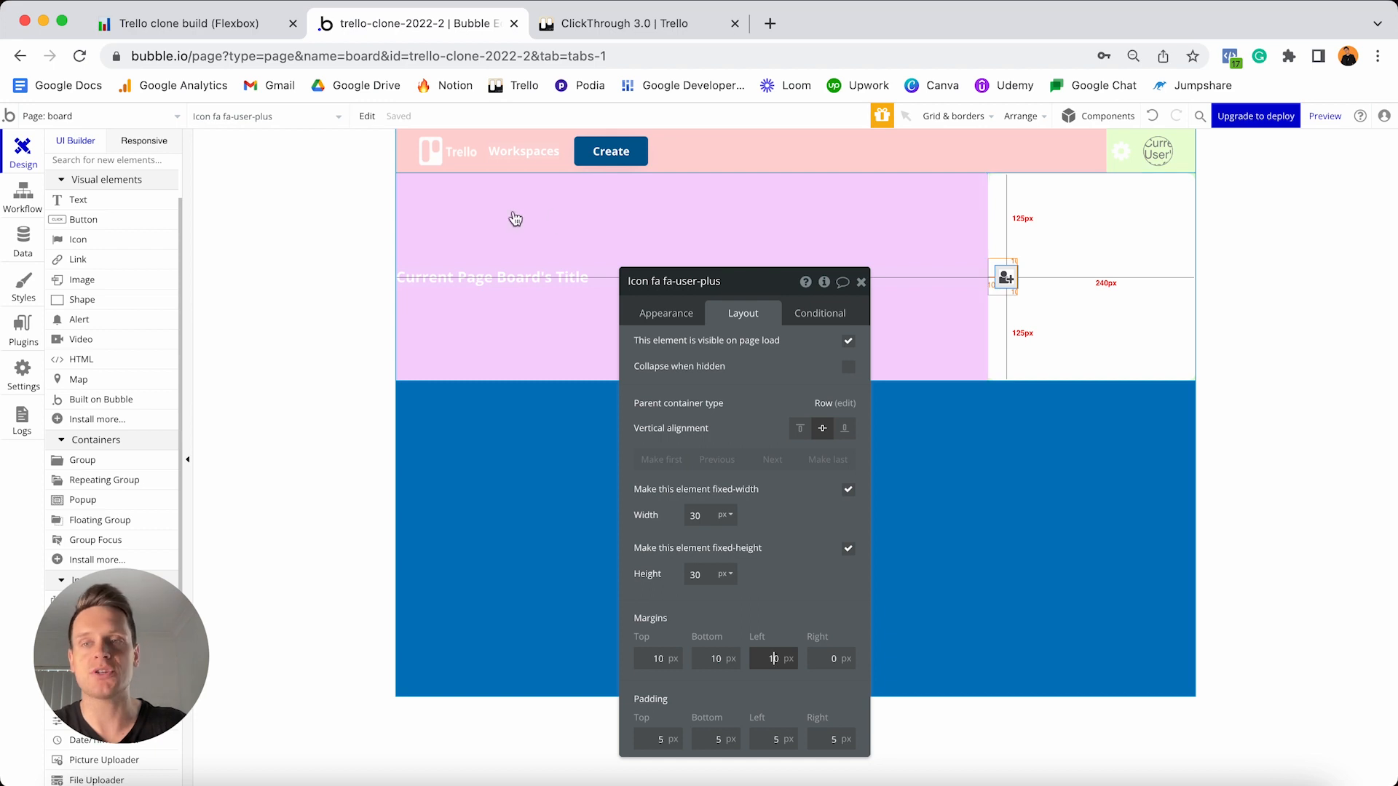
left_click(116, 202)
- Add a 'Share' text beside the icon, unstyled, bold and coloured #4C4C53
left_click(1073, 284)
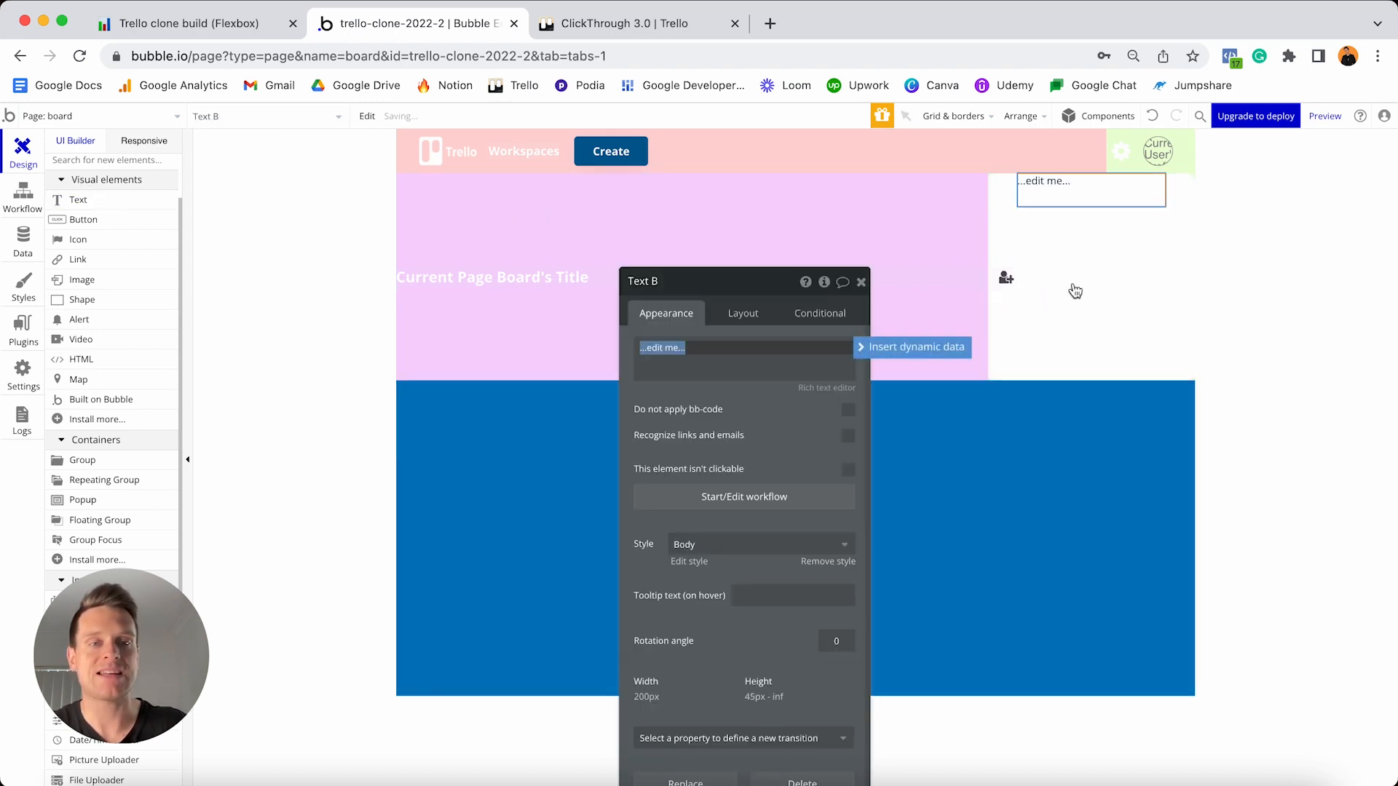
type("Share")
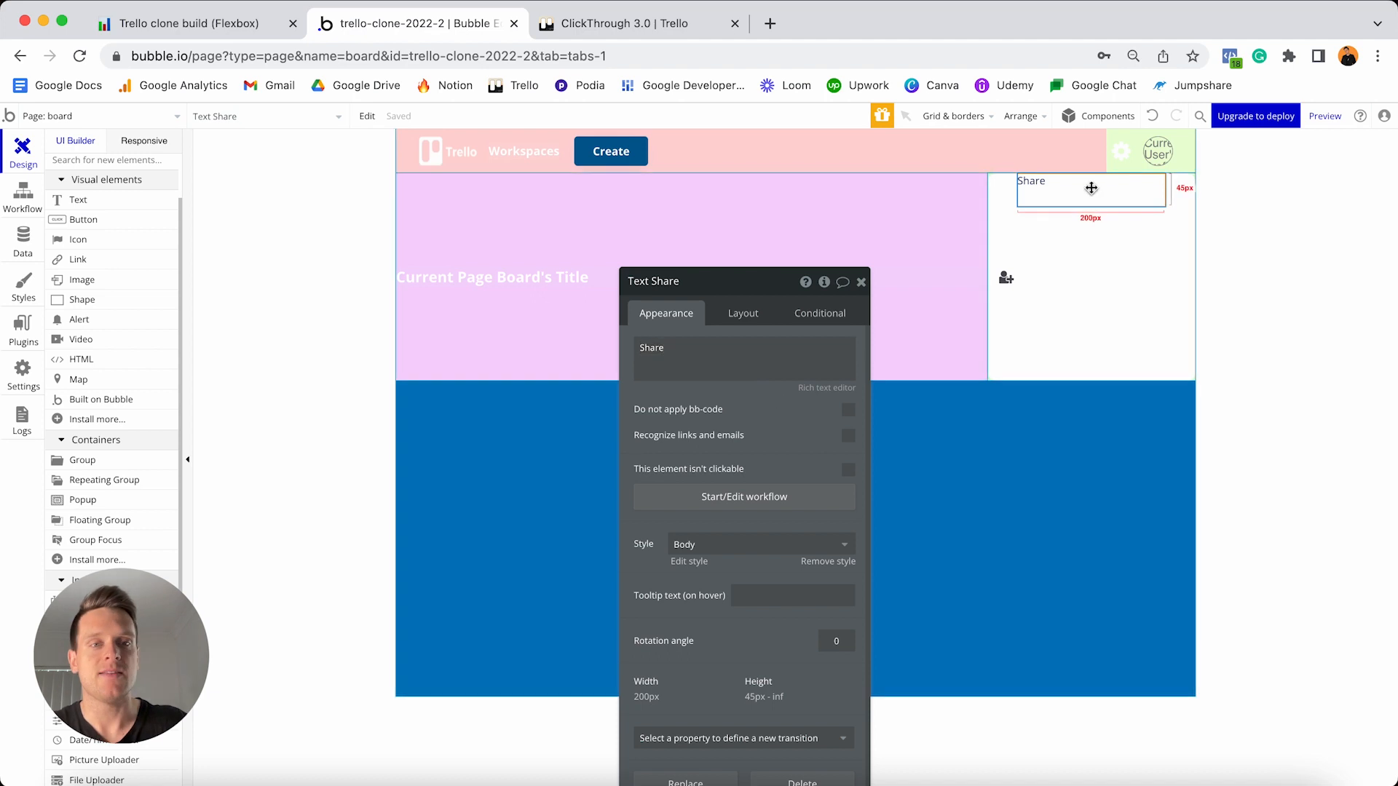
left_click(822, 558)
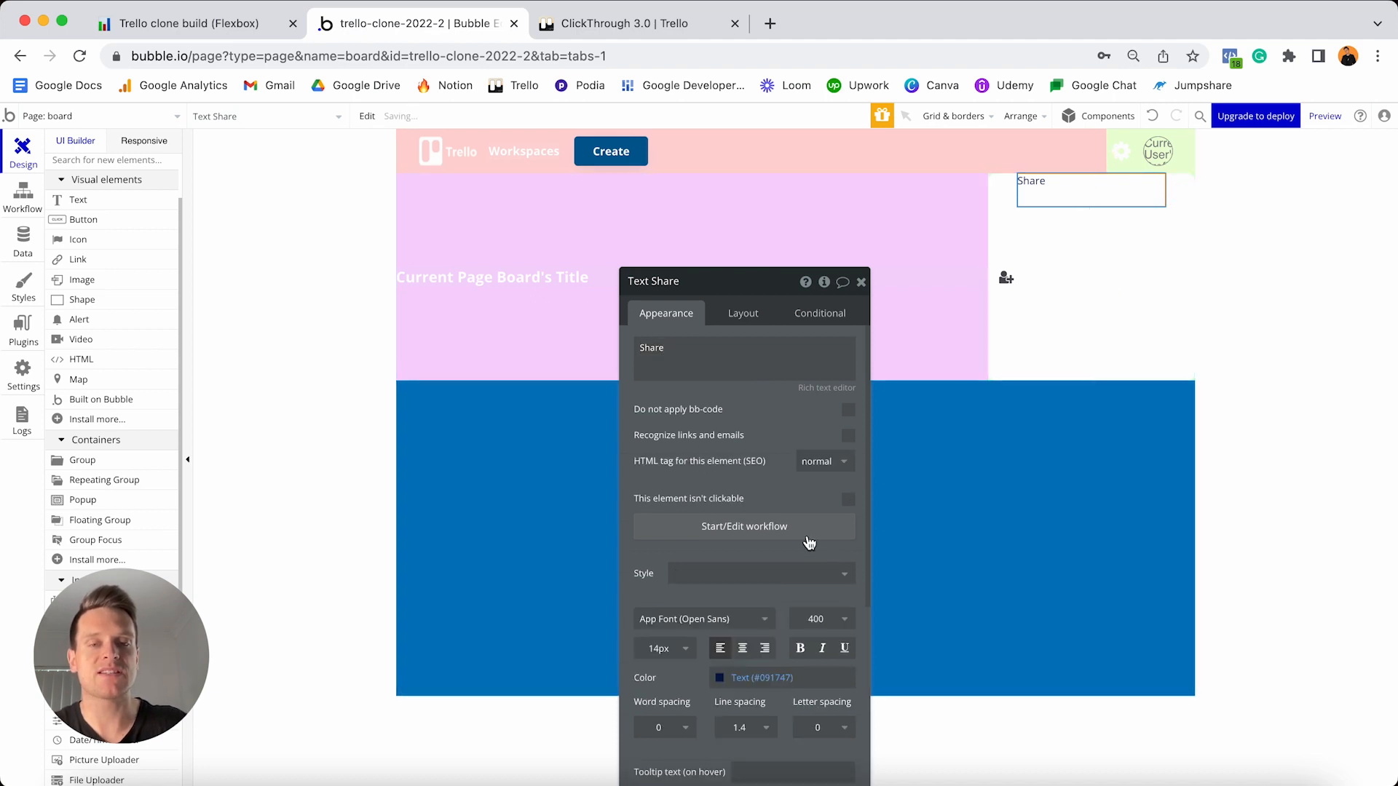
scroll(803, 531, "down", 1)
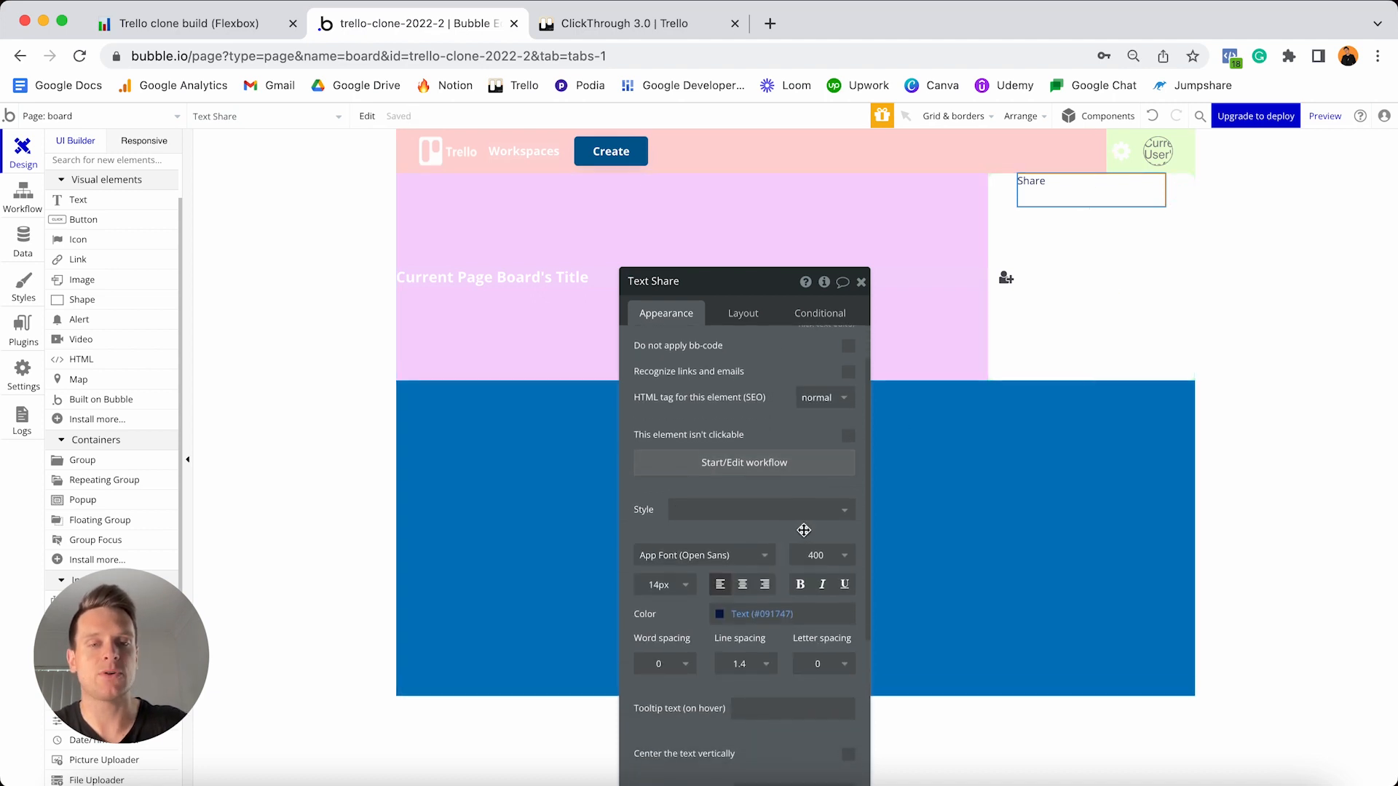
left_click(800, 584)
left_click(797, 609)
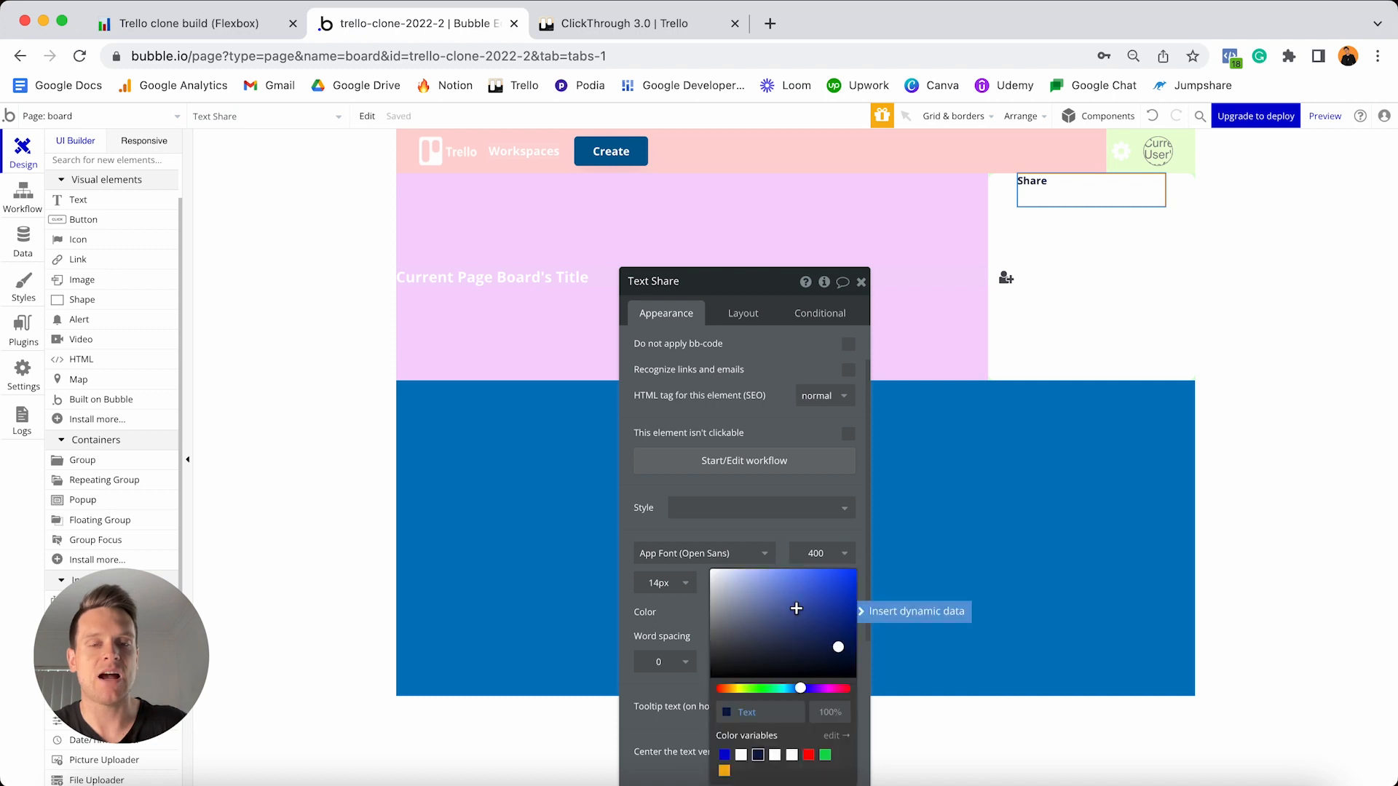
left_click(775, 709)
type("#4C4C53")
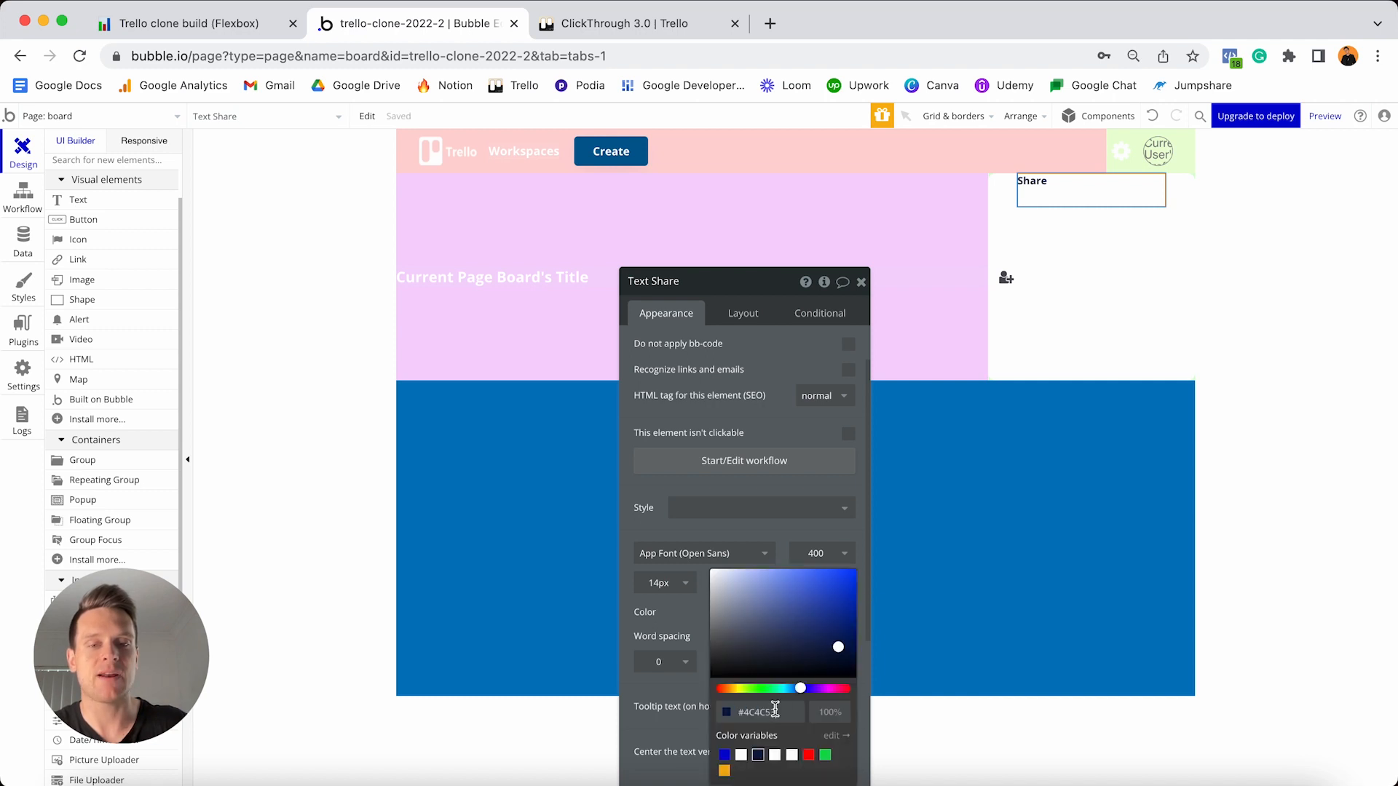
left_click(799, 735)
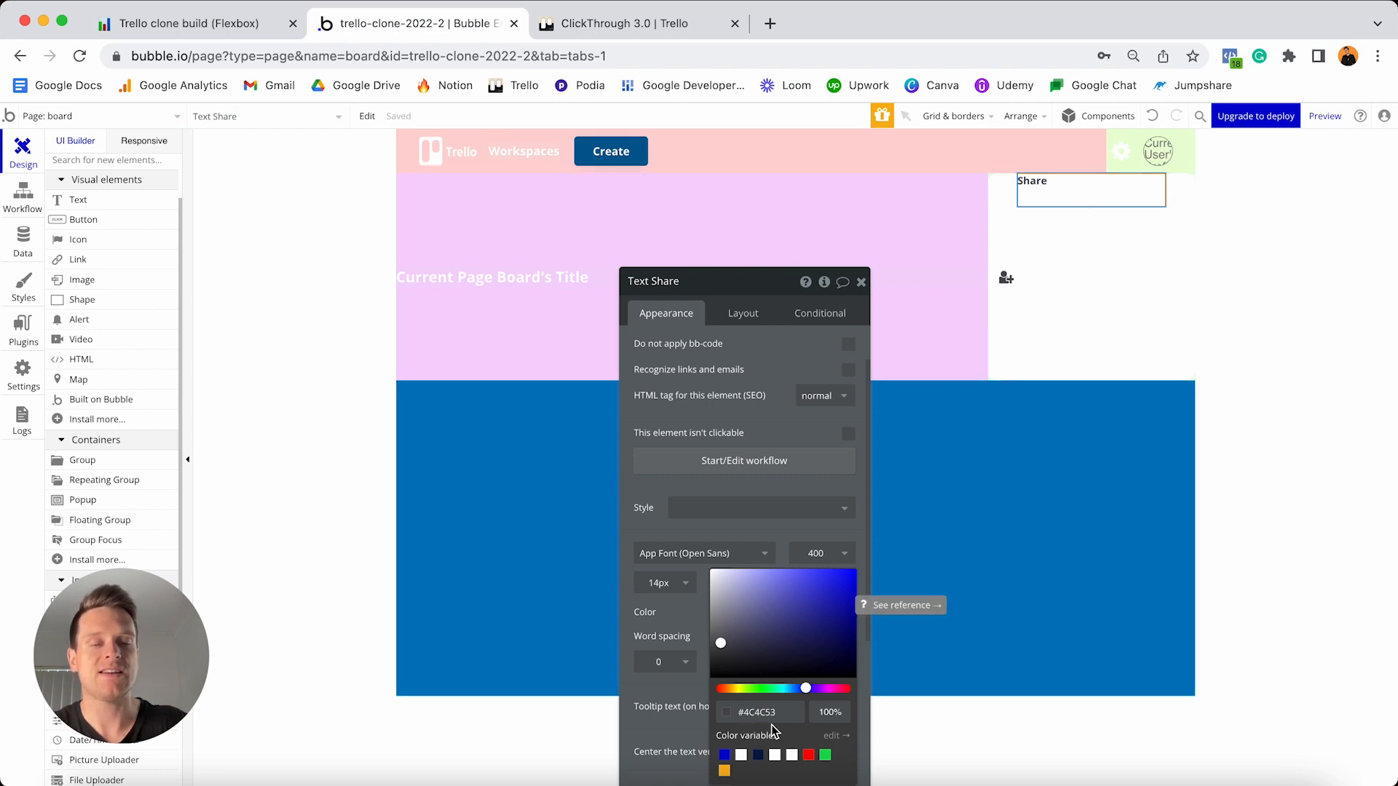
- Make the Share text non-fixed-width with minimum width and height of 0
left_click(743, 316)
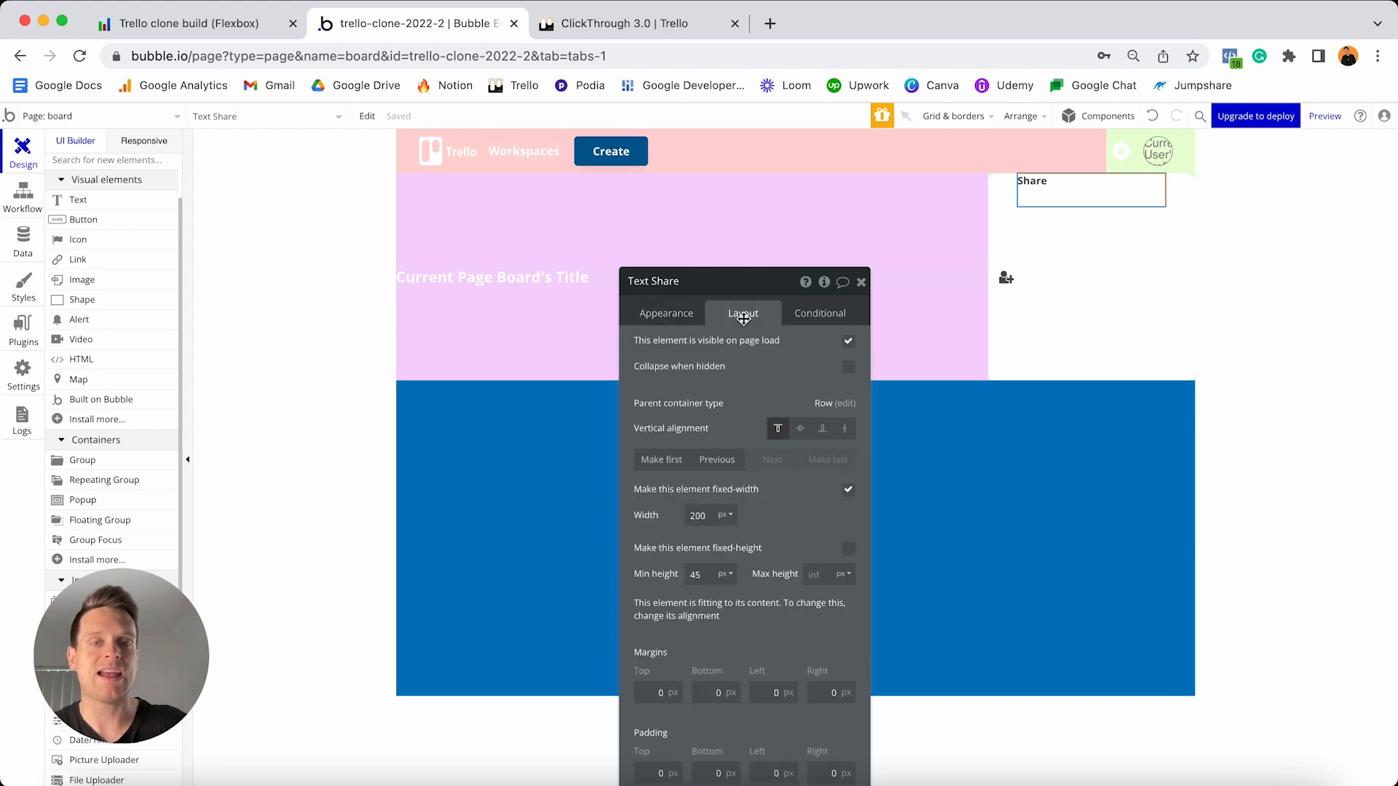
left_click(847, 495)
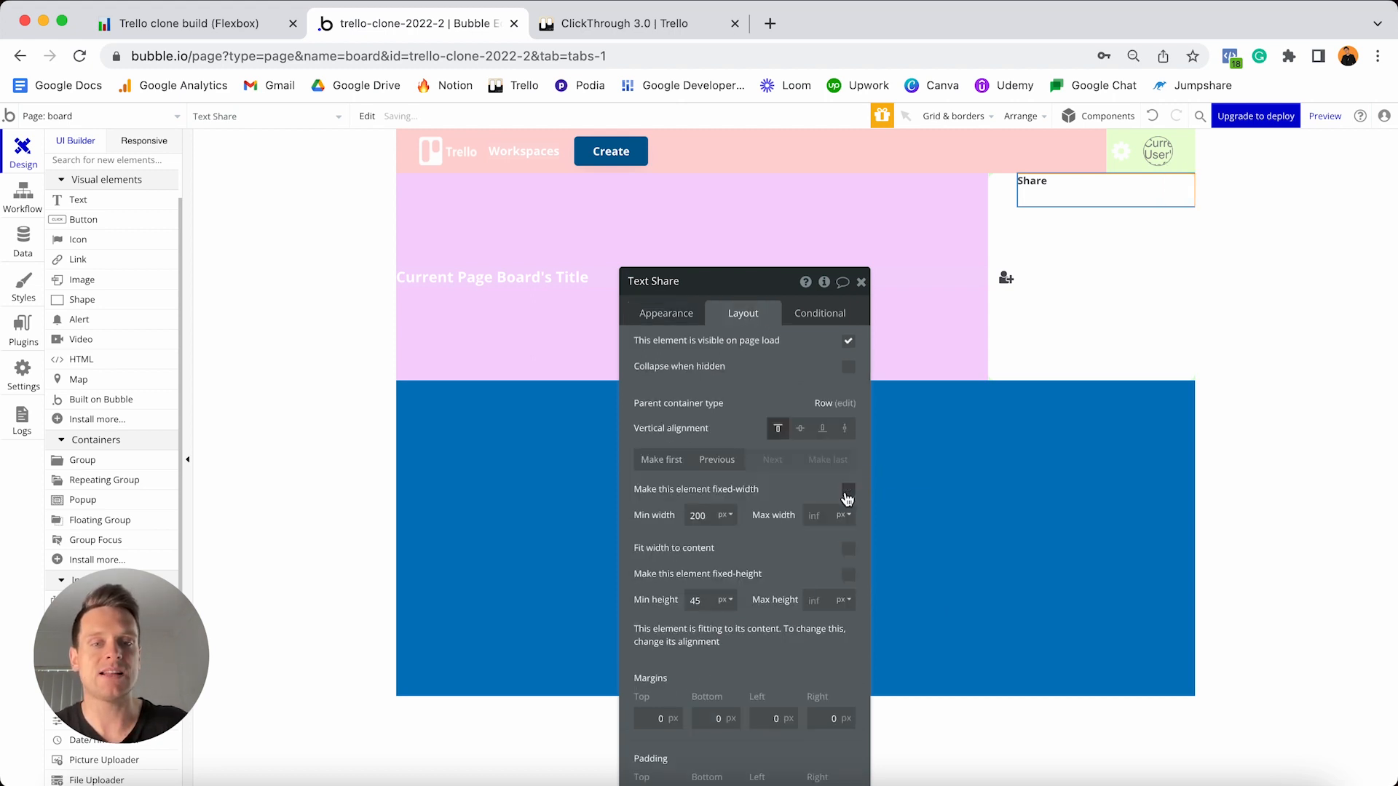
left_click_drag(700, 516, 733, 516)
type("0")
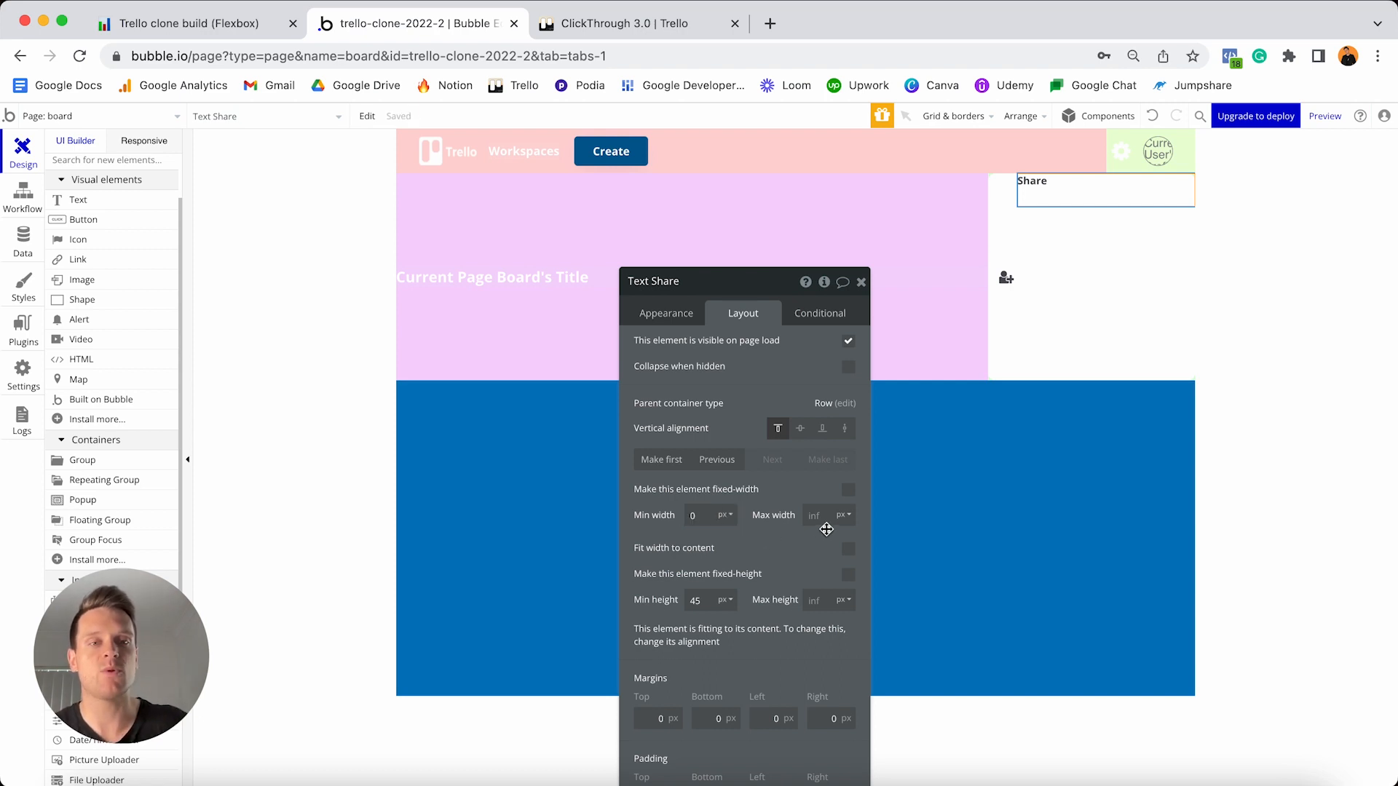
left_click(706, 602)
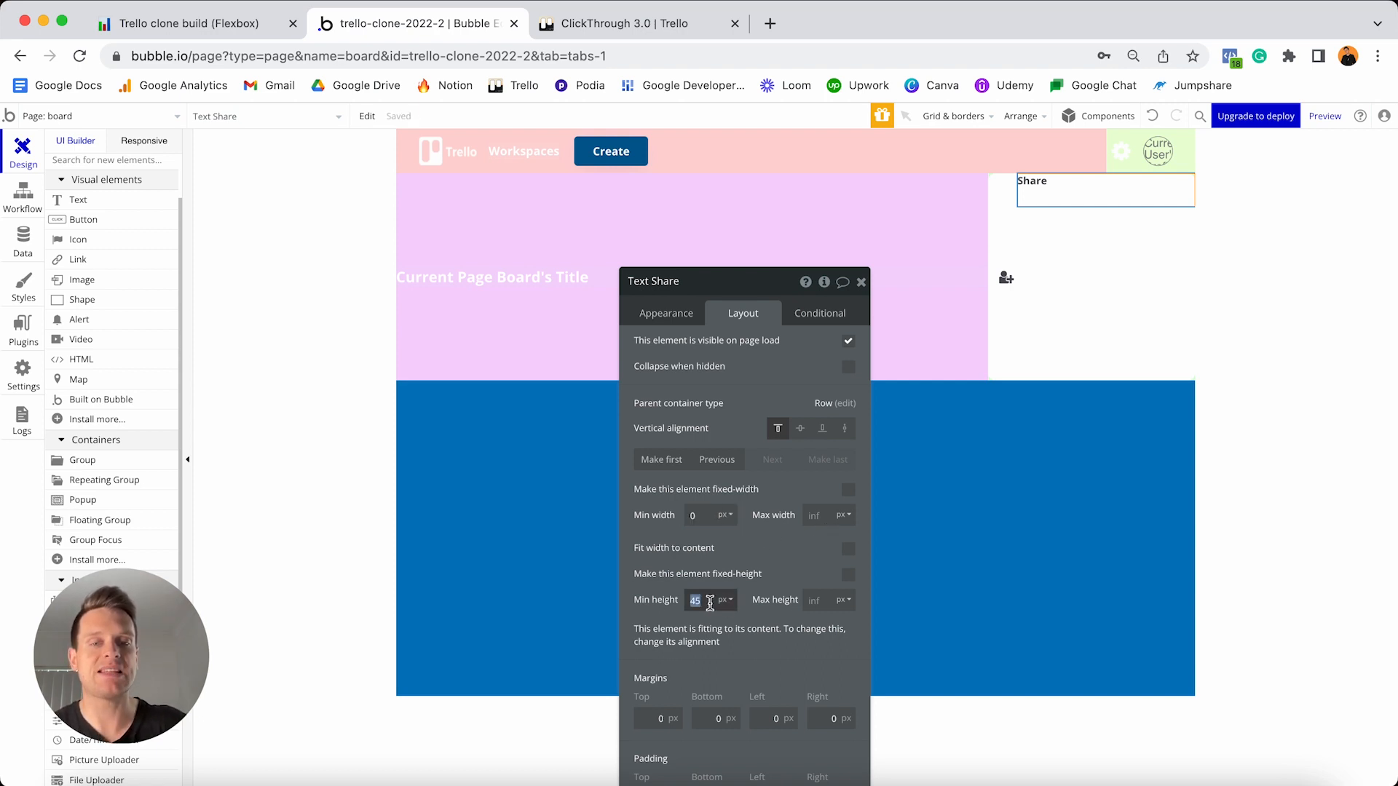
type("0")
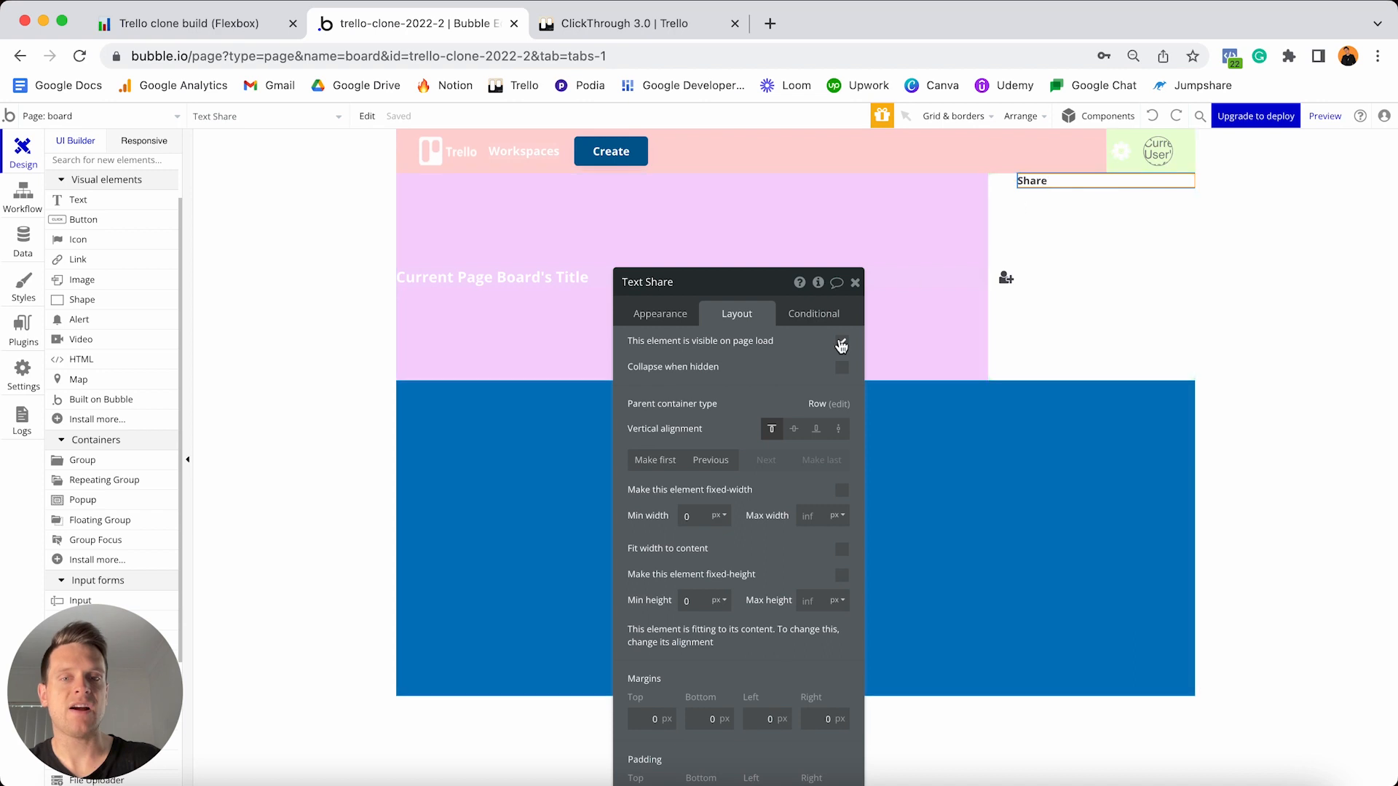
- Centre the Share text vertically with margins 10 top, 10 bottom, 5 left, 10 right
left_click(798, 430)
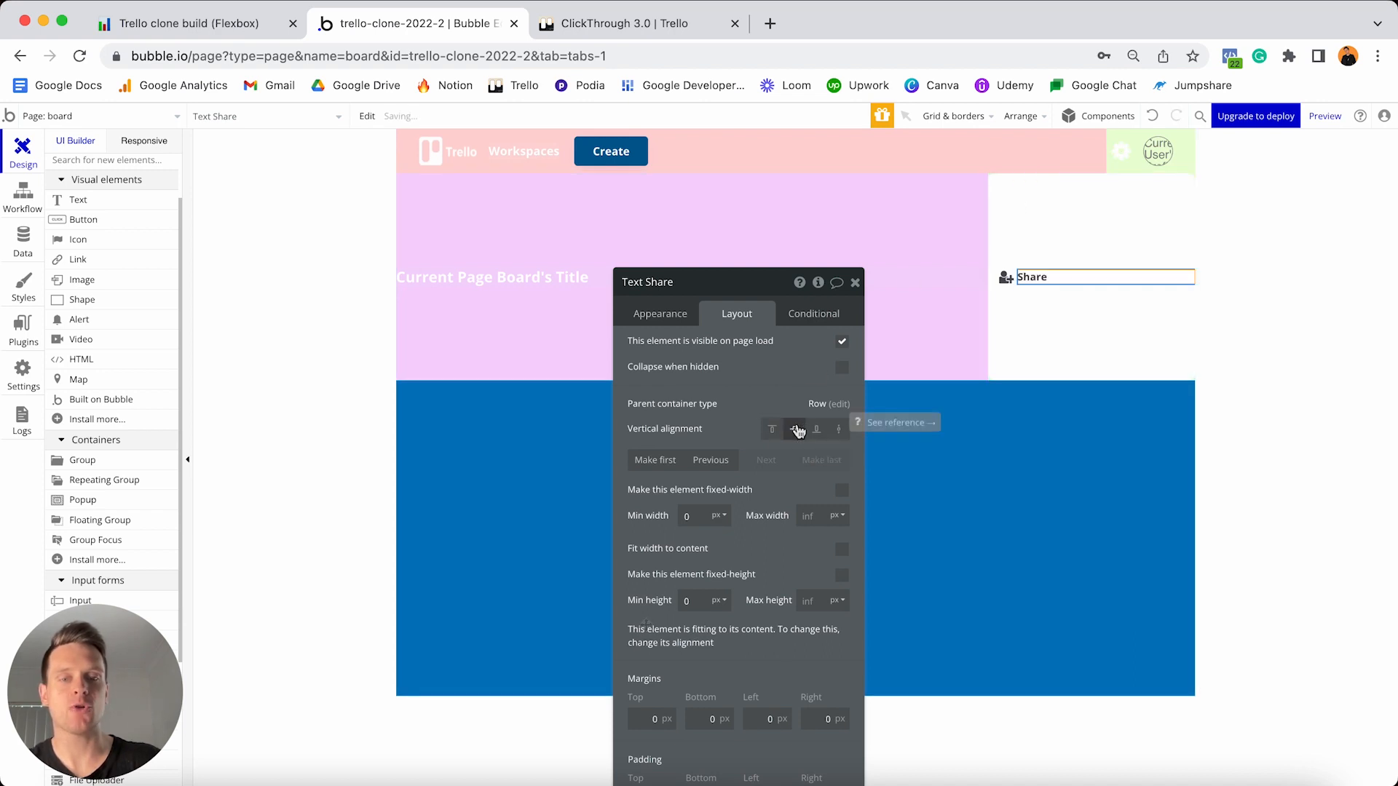
left_click(637, 717)
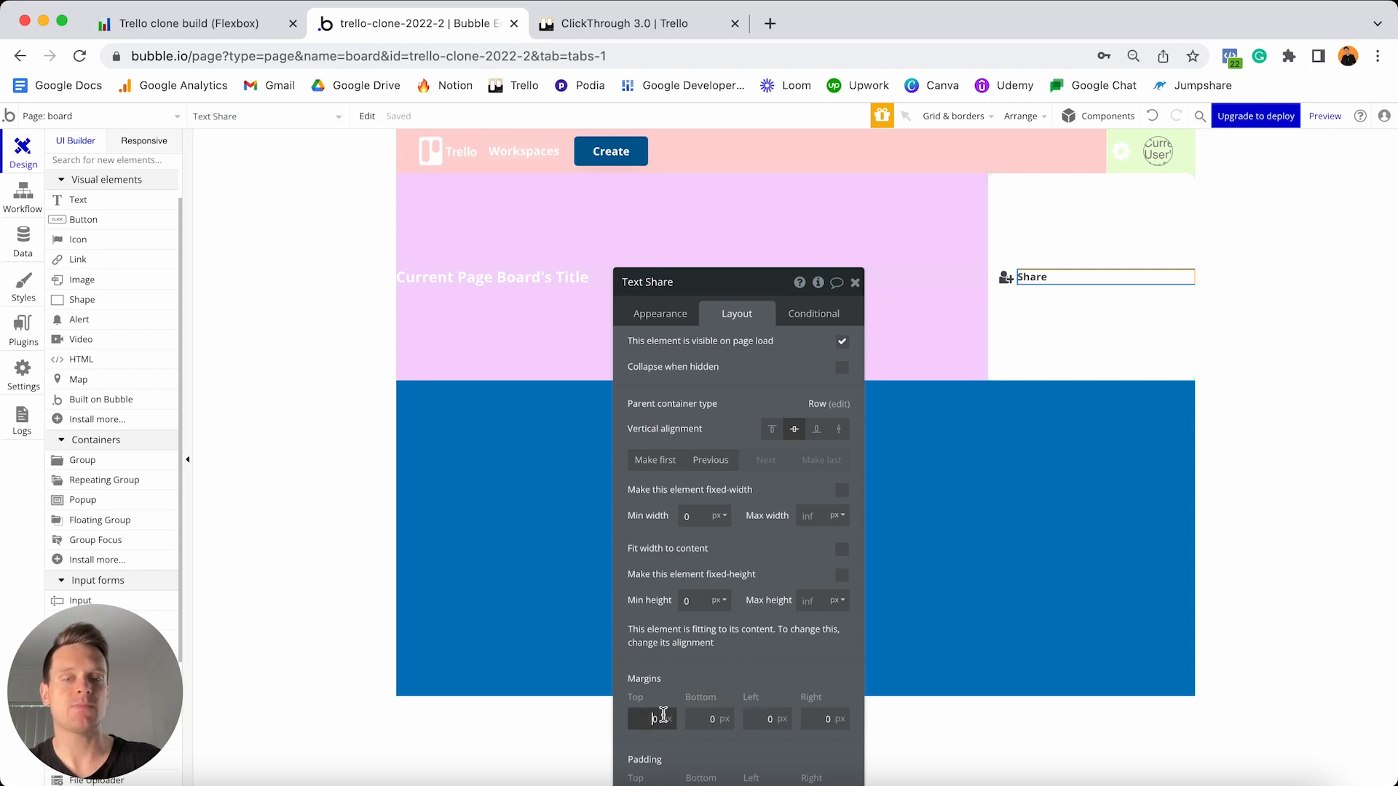
type("10")
left_click(702, 719)
type("10")
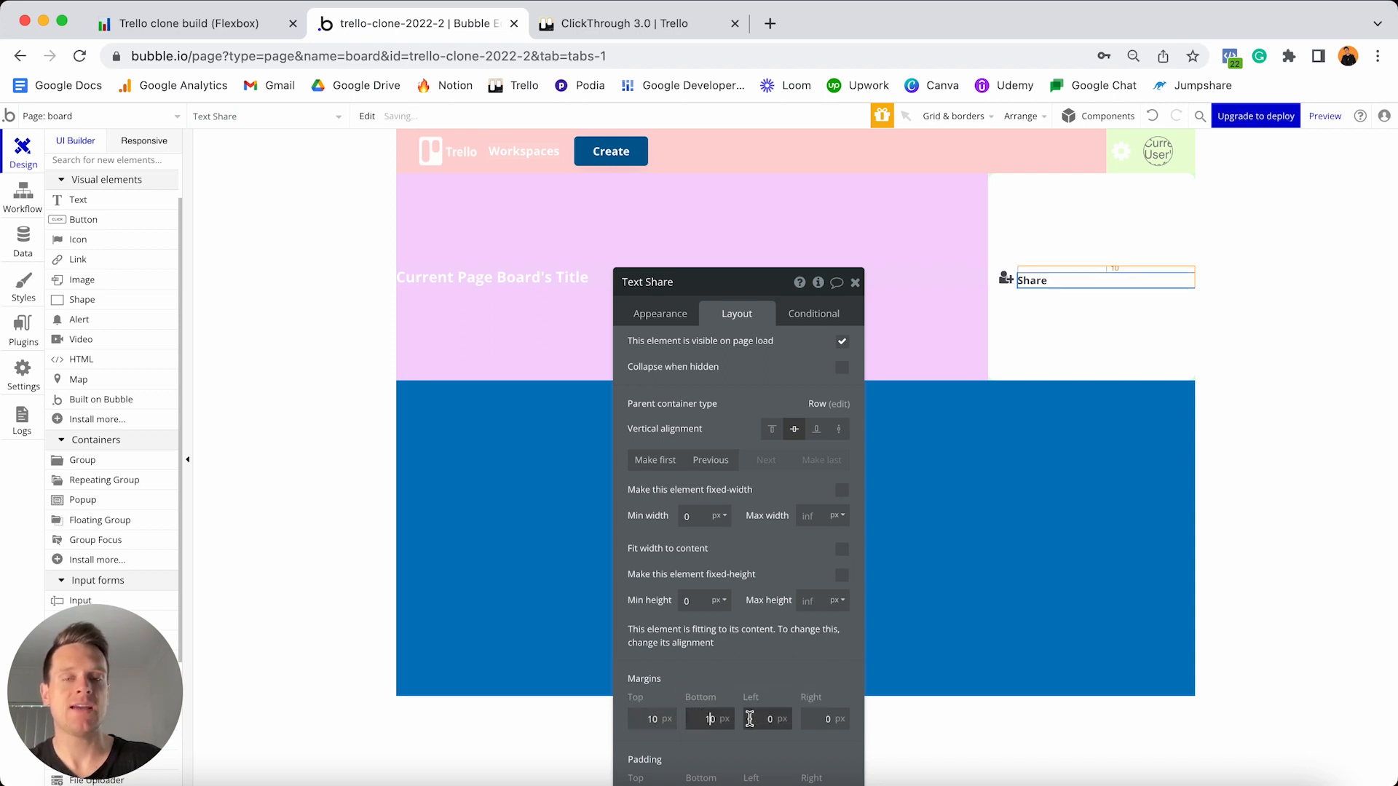
left_click(763, 719)
type("5")
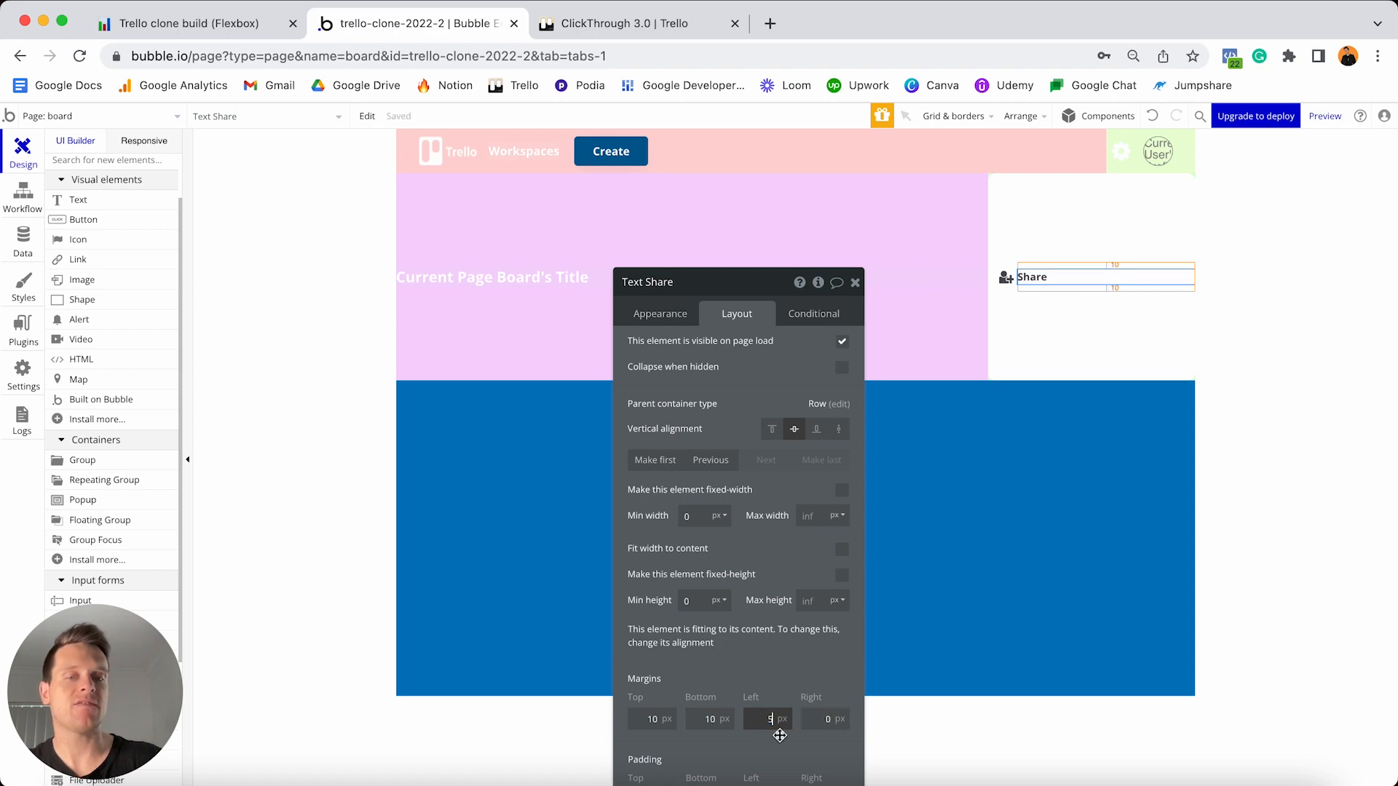
left_click(816, 718)
left_click(816, 719)
type("1")
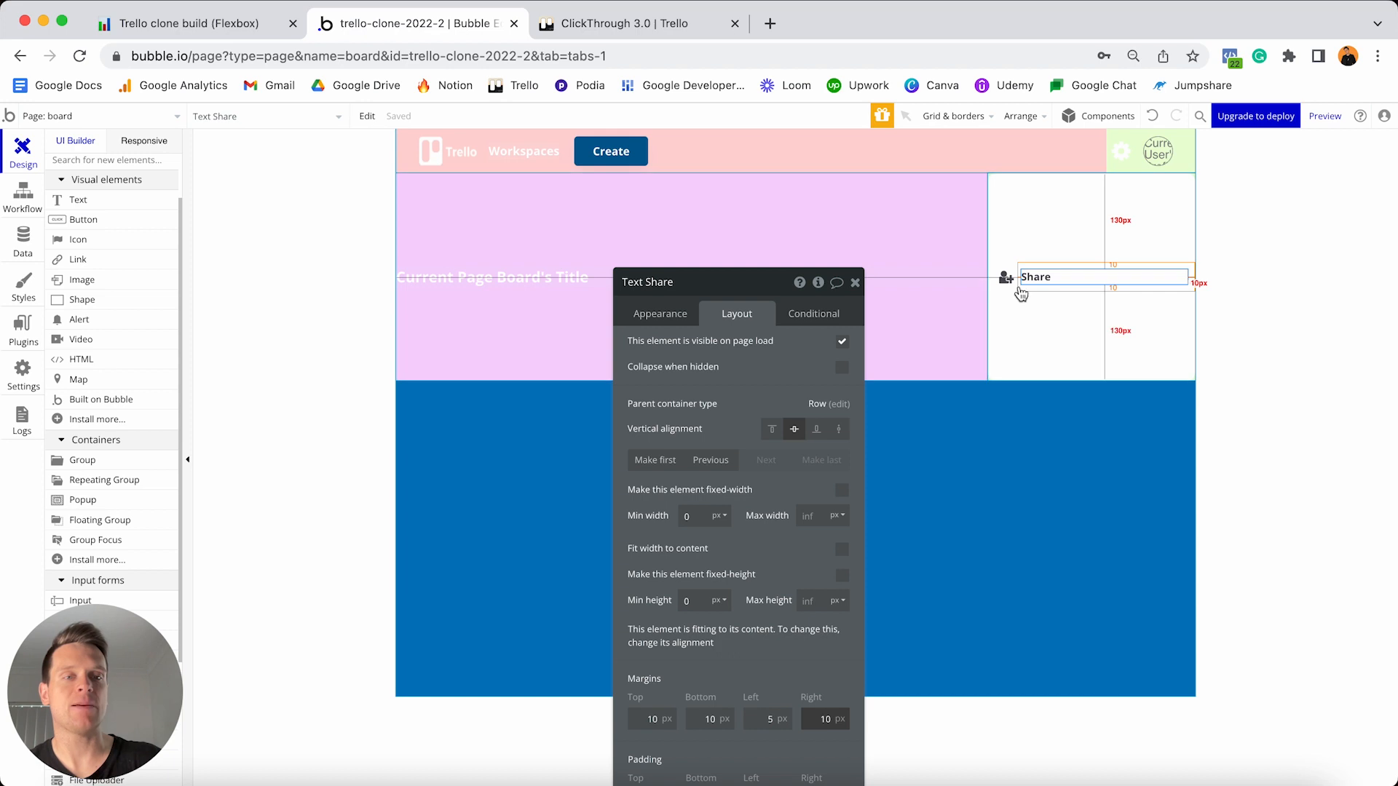
- Set Group C's width to 100 px, minimum height 0, and centre it vertically
left_click(1086, 212)
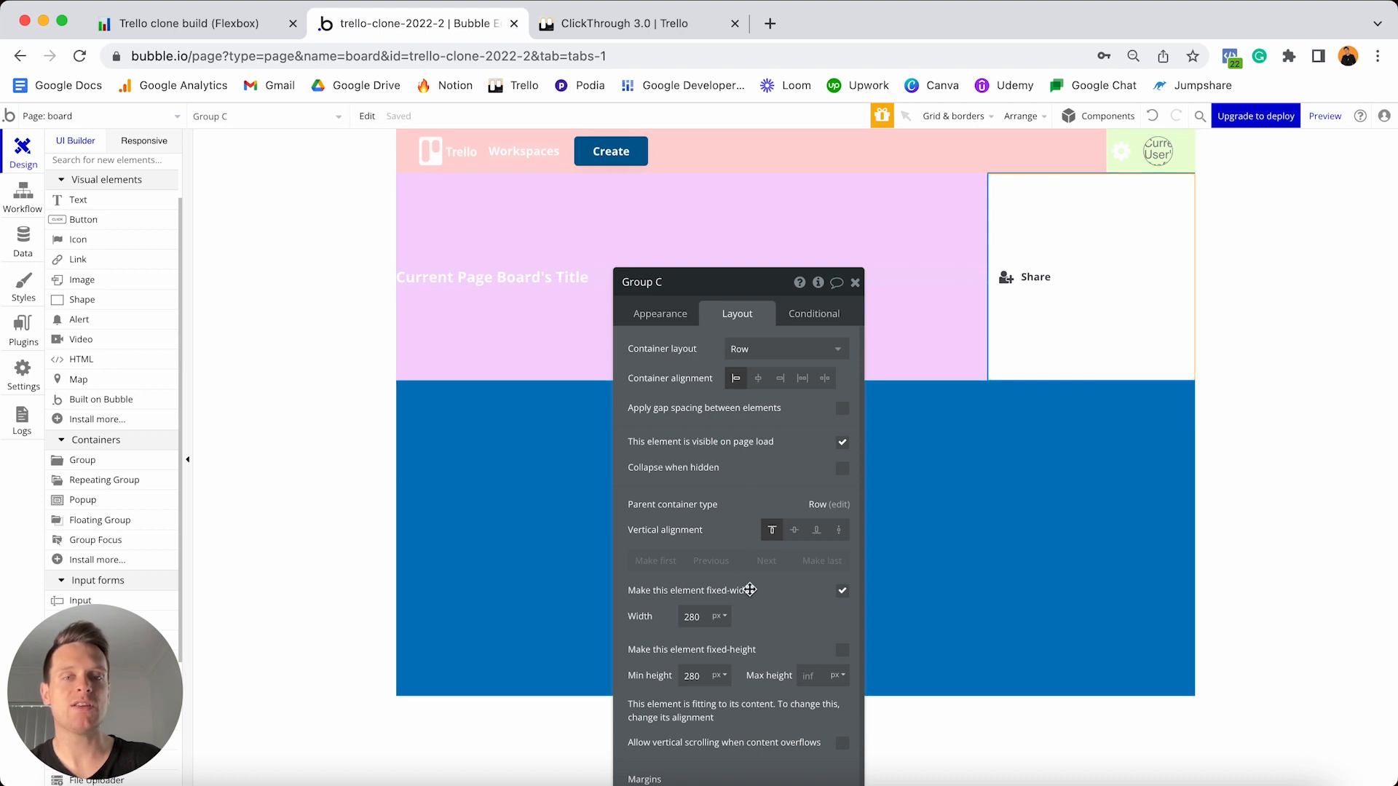
scroll(757, 297, "down", 3)
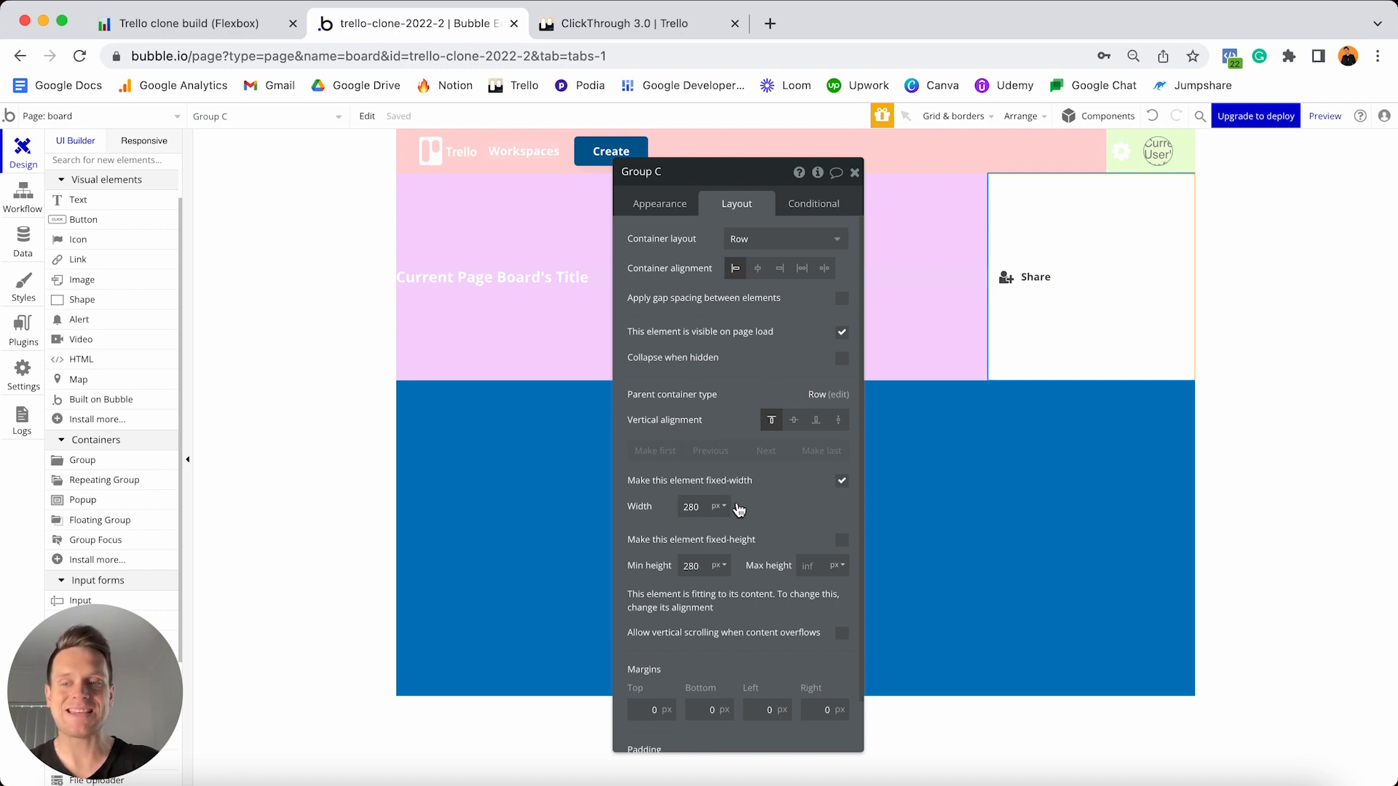
left_click(704, 507)
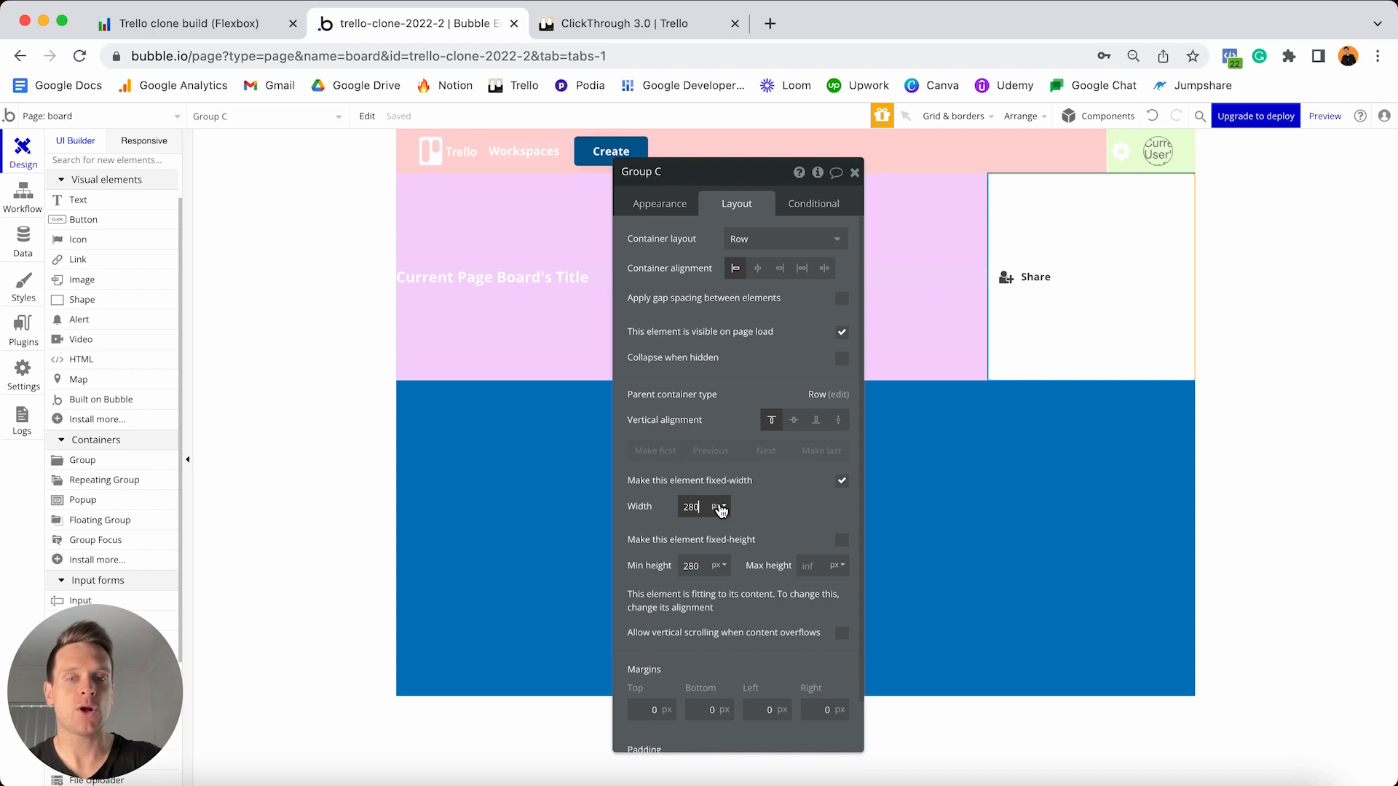
type("100")
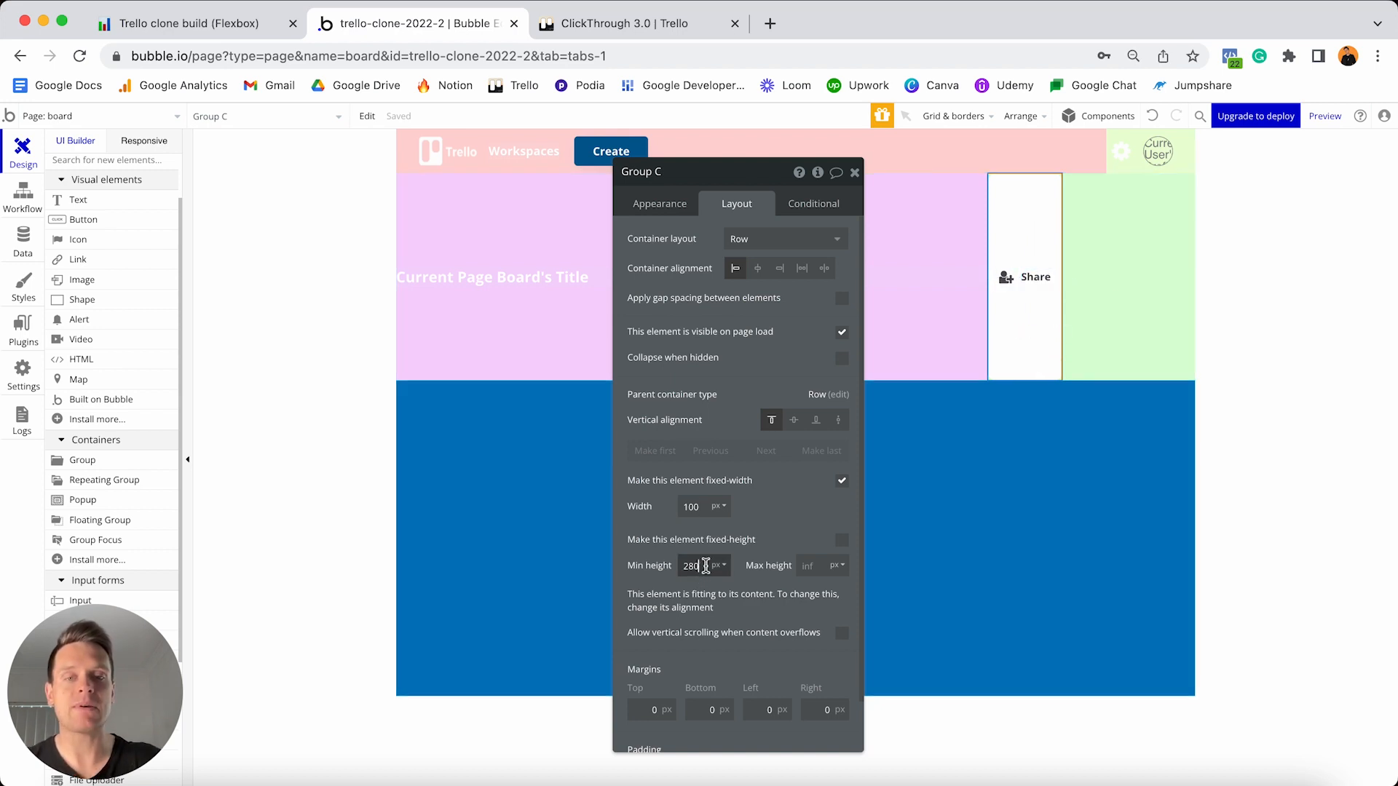
type("0")
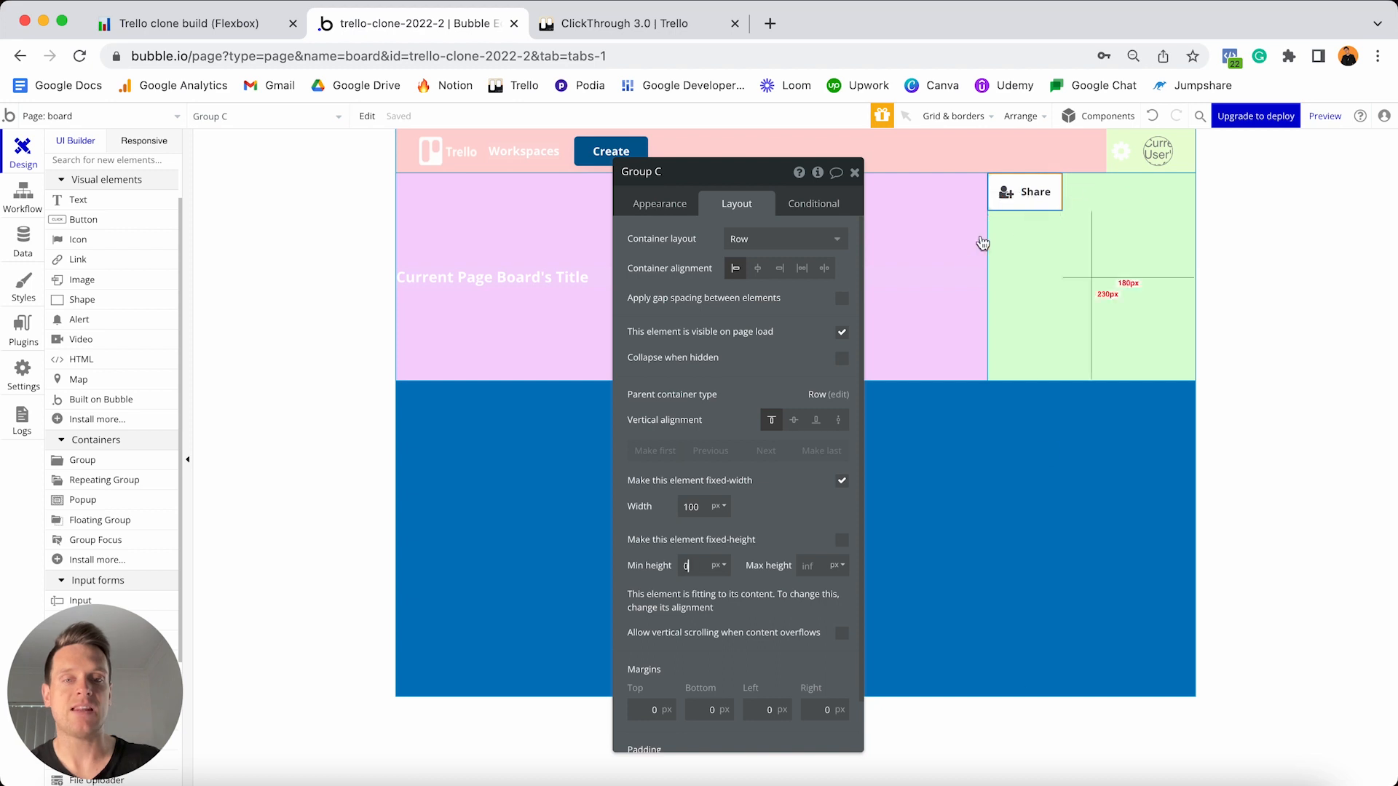
left_click(794, 421)
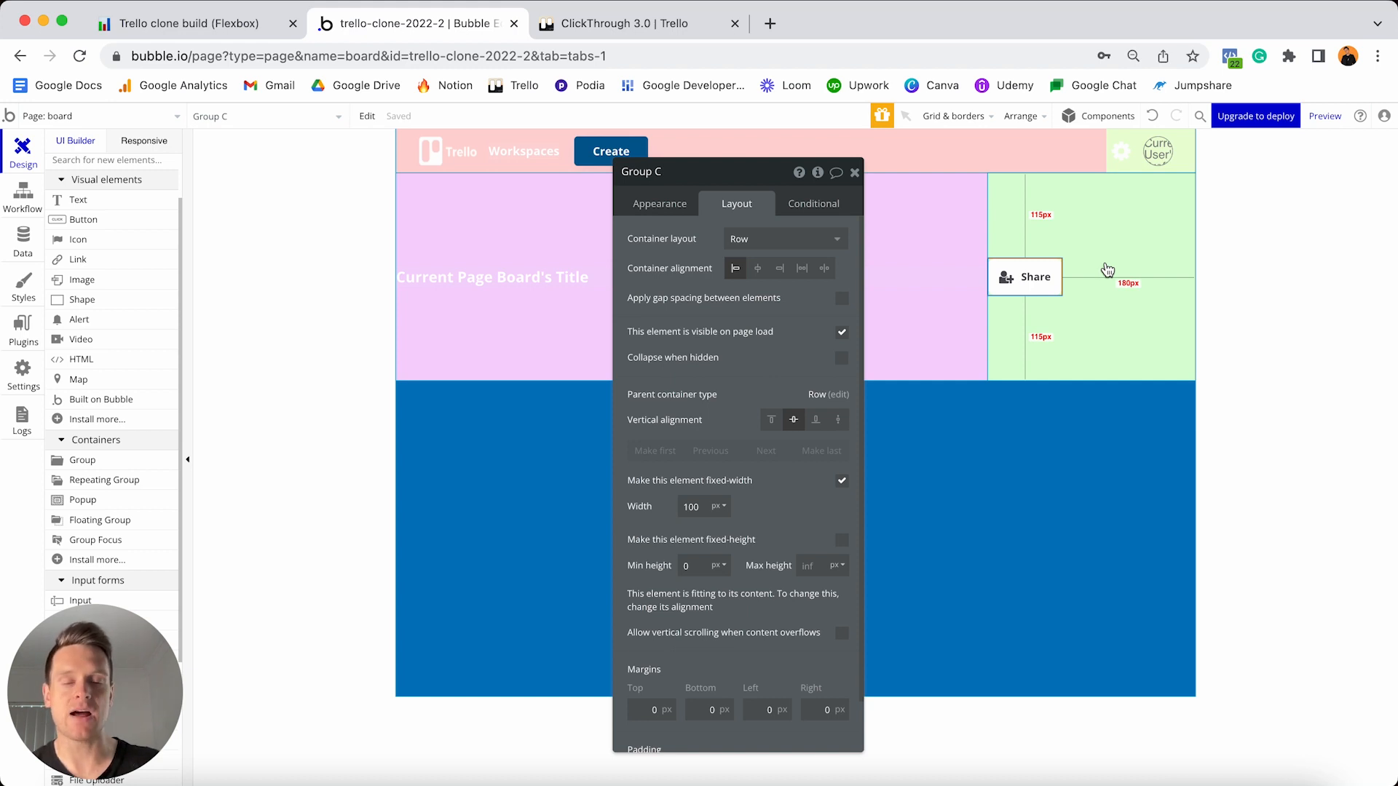
- Draw a new group in the green row with a flat white background and roundness 10
left_click(83, 460)
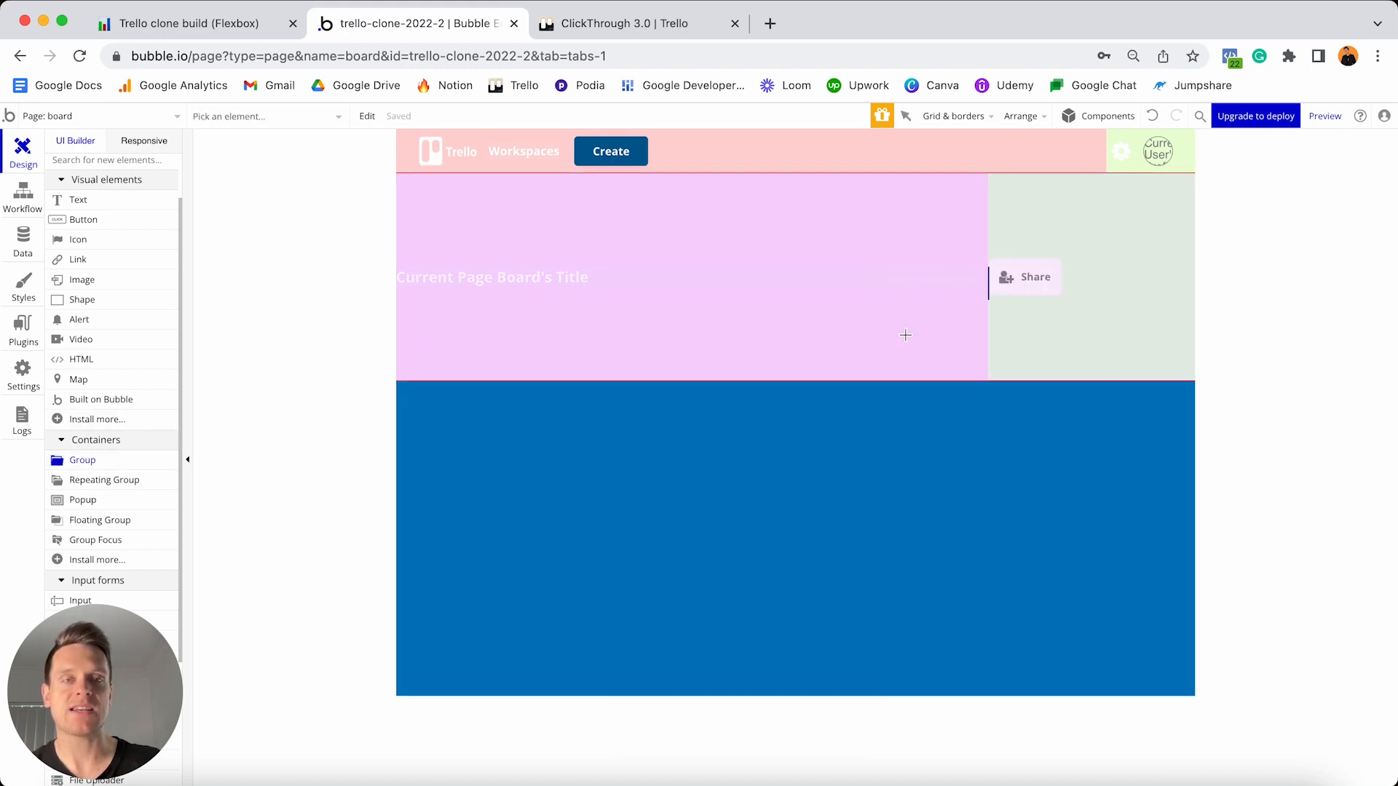
left_click(1076, 266)
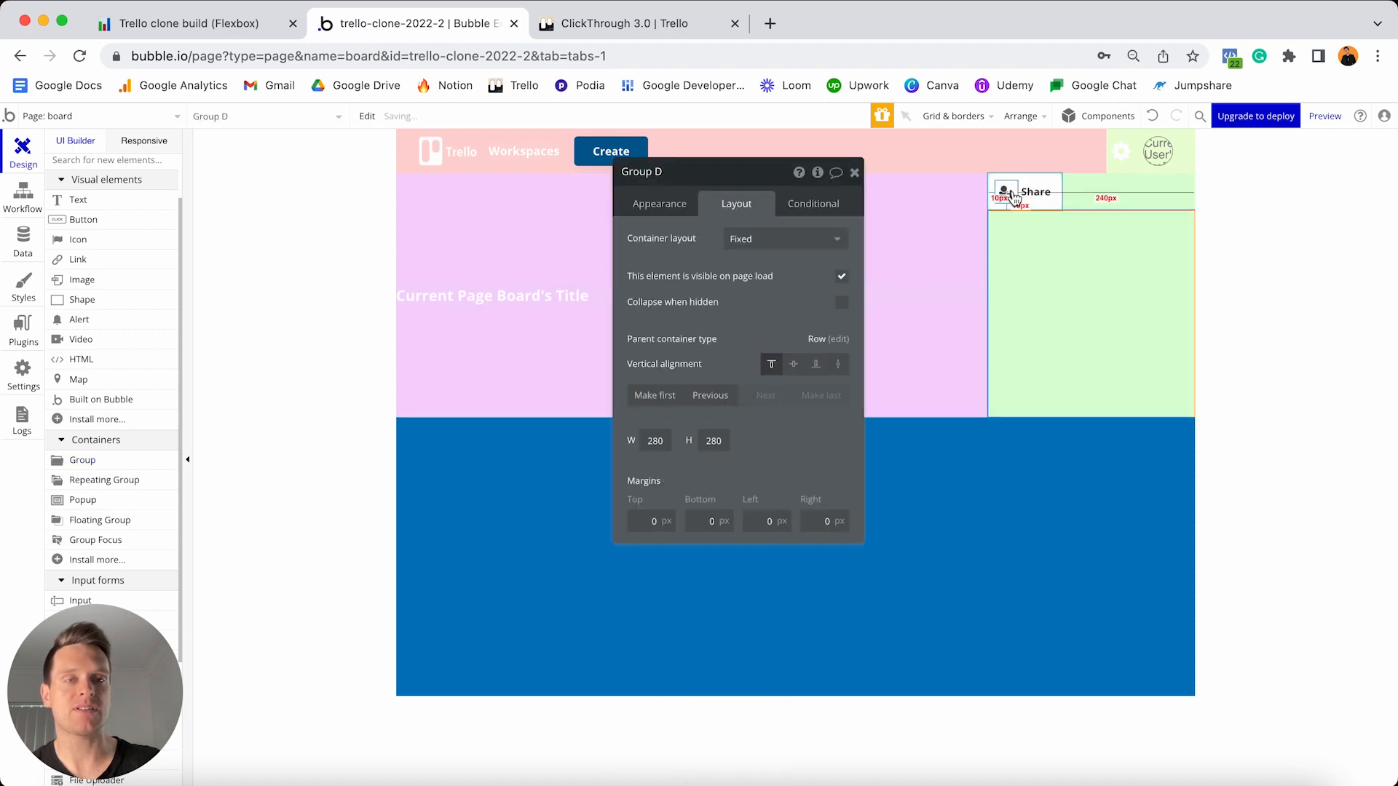
left_click(660, 205)
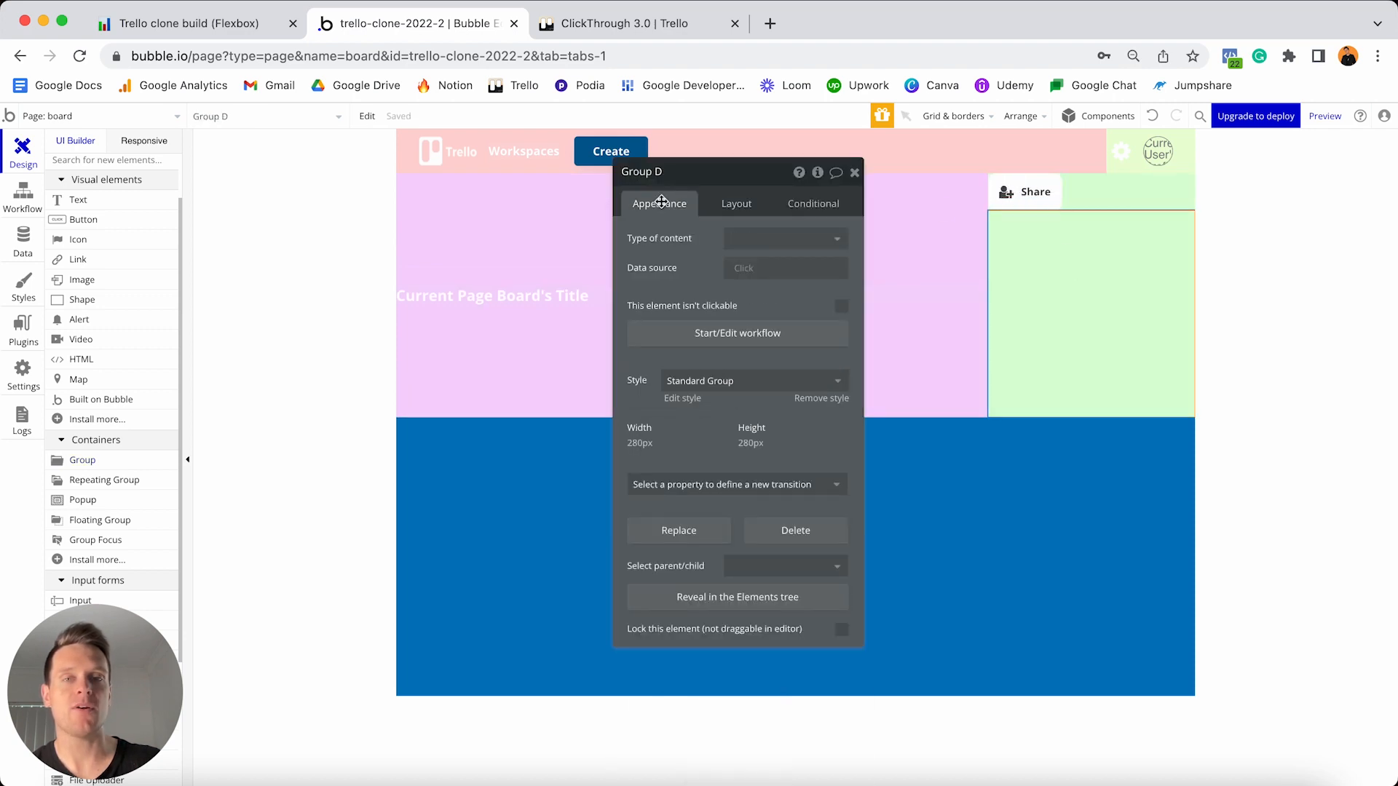
left_click(821, 400)
left_click(797, 425)
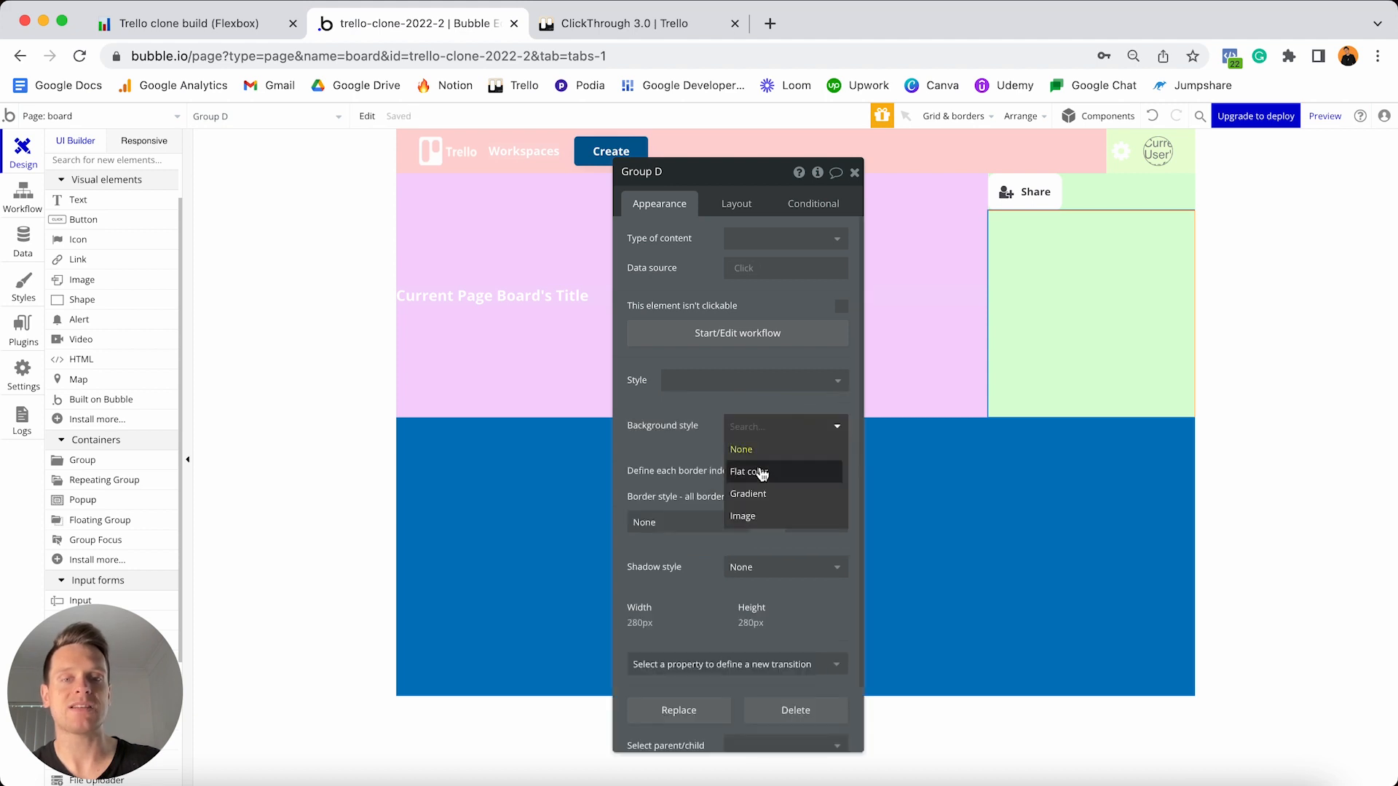
left_click(763, 473)
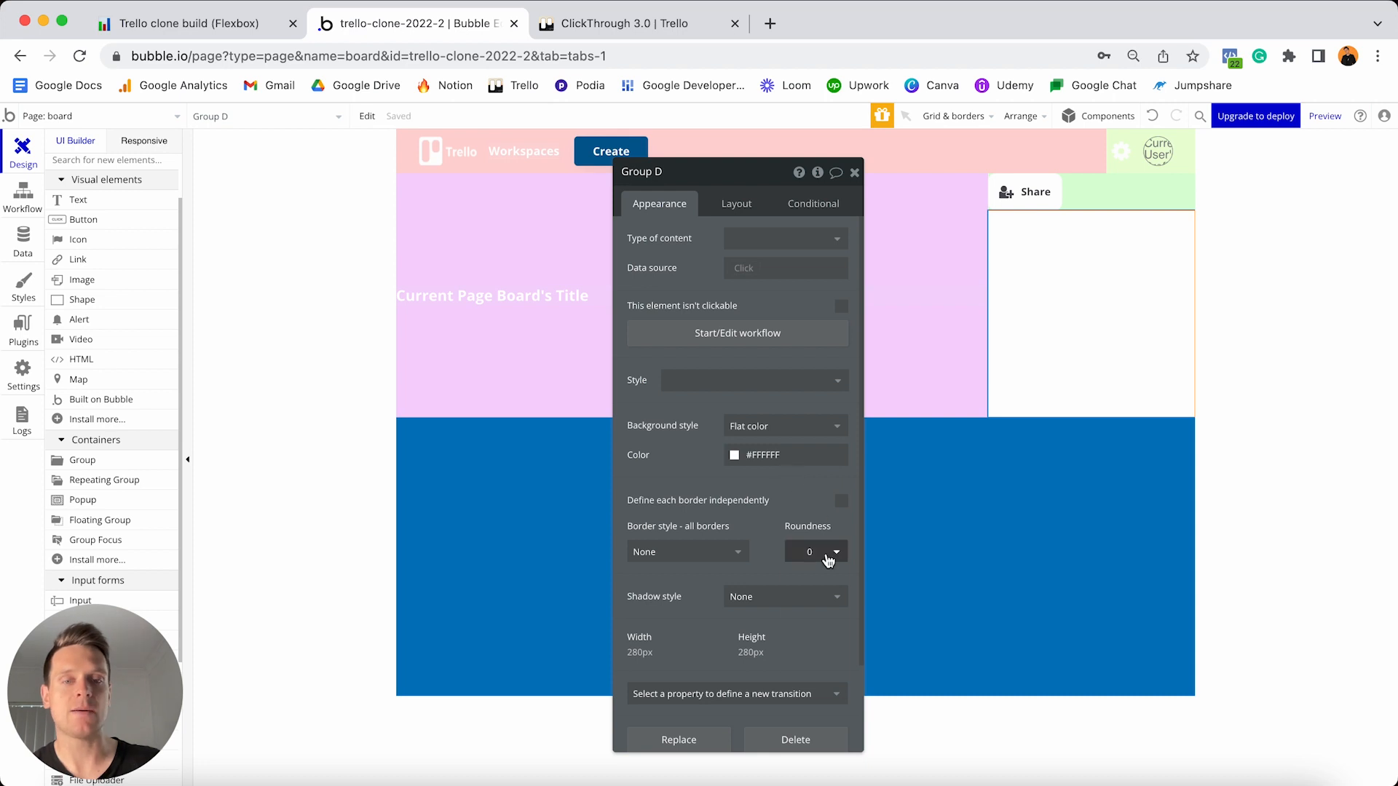
left_click(828, 552)
left_click(816, 665)
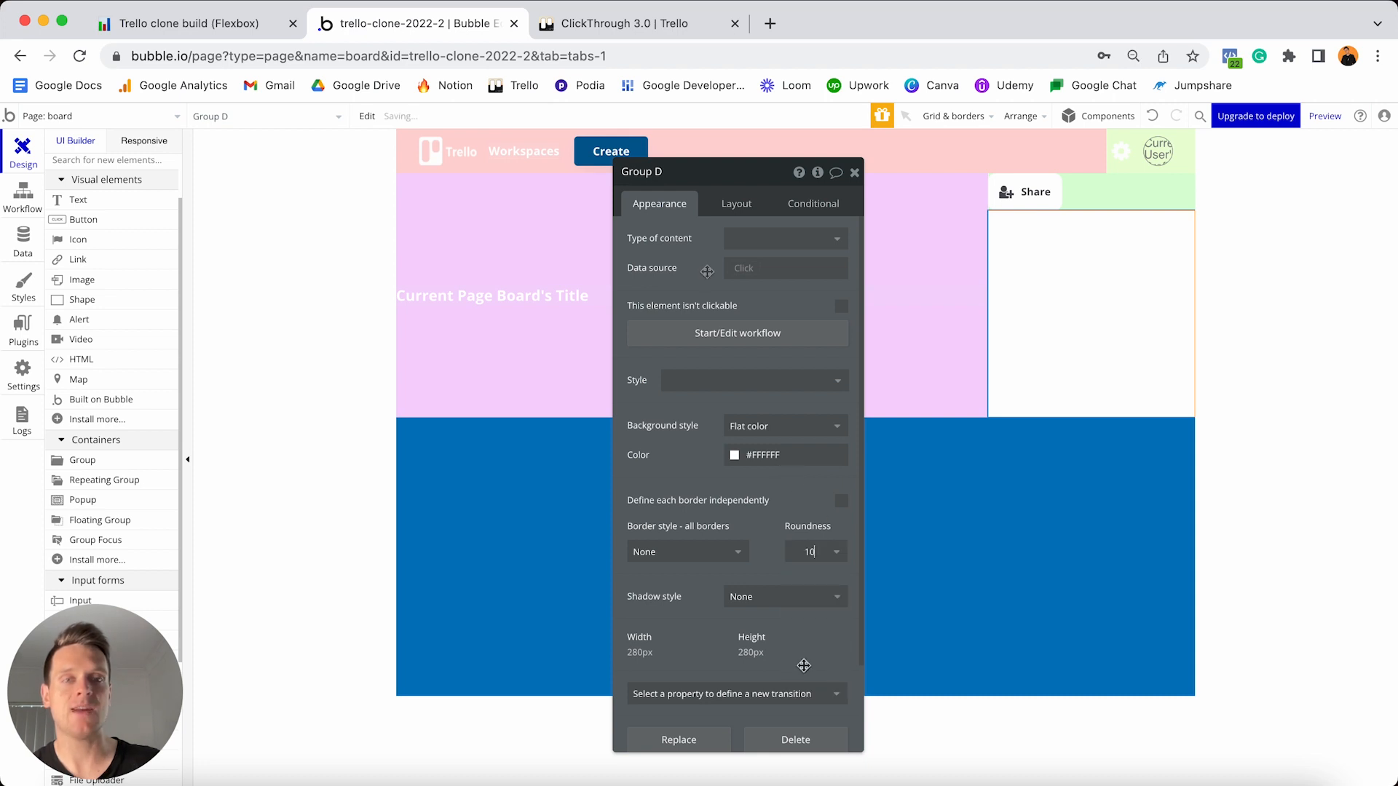
- Check the new group's layout settings against the real Trello board for reference
left_click(733, 210)
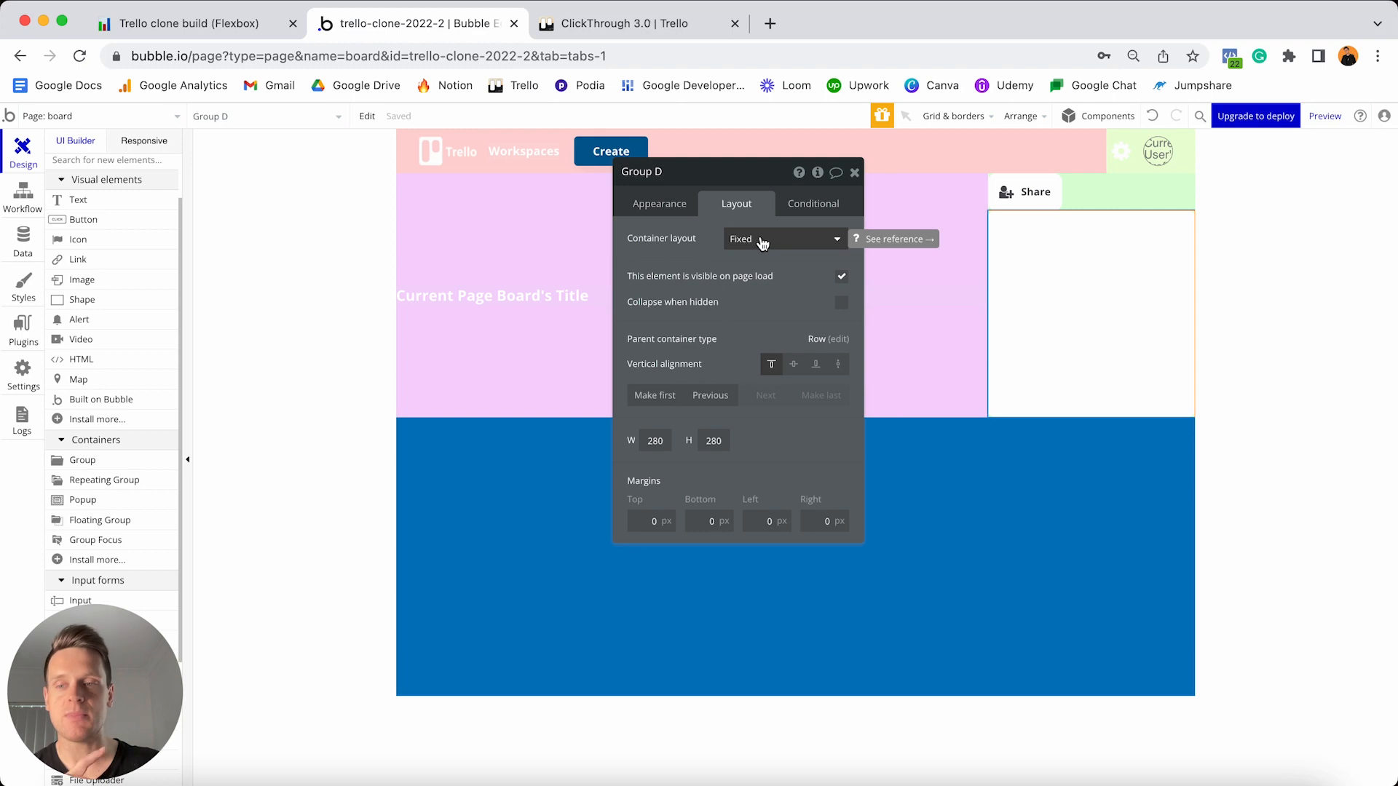
left_click(691, 27)
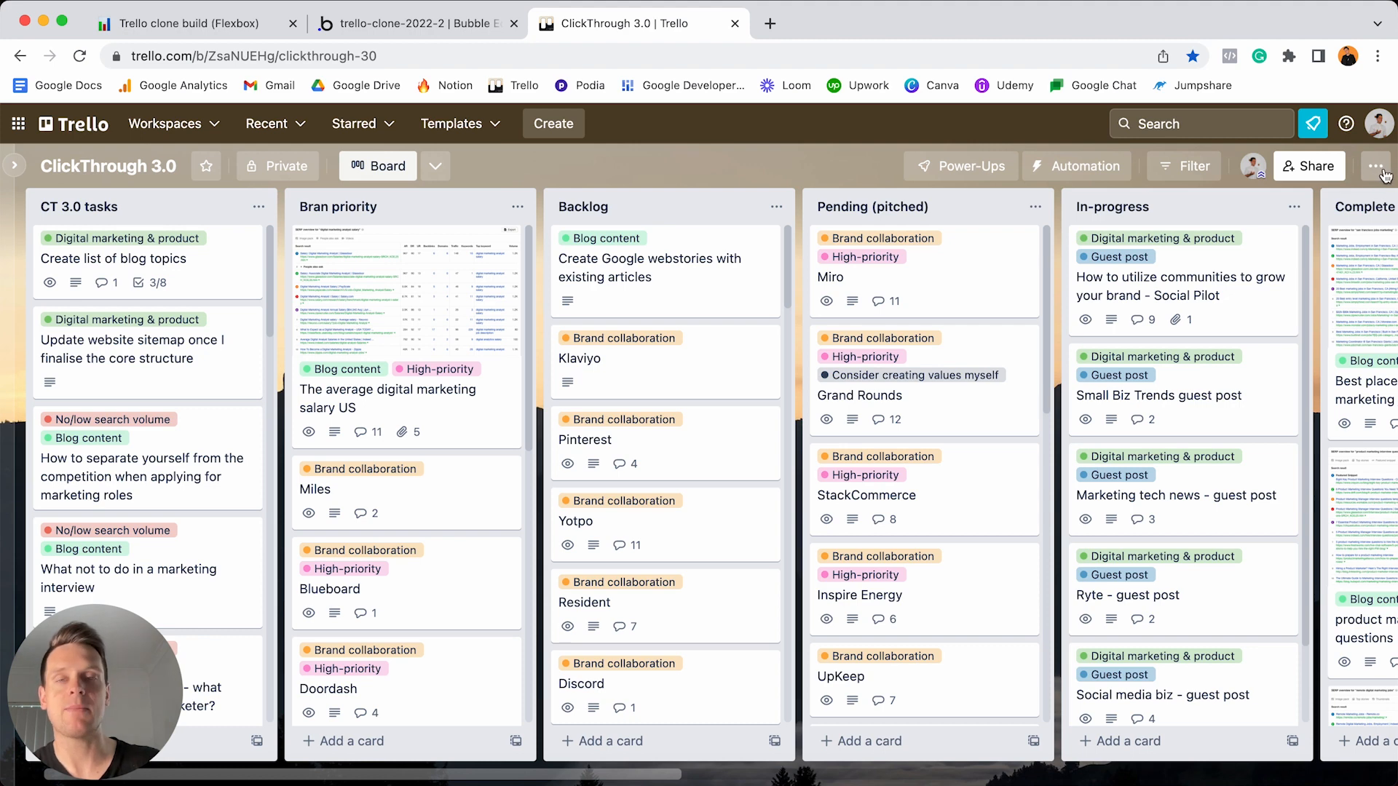
left_click(464, 30)
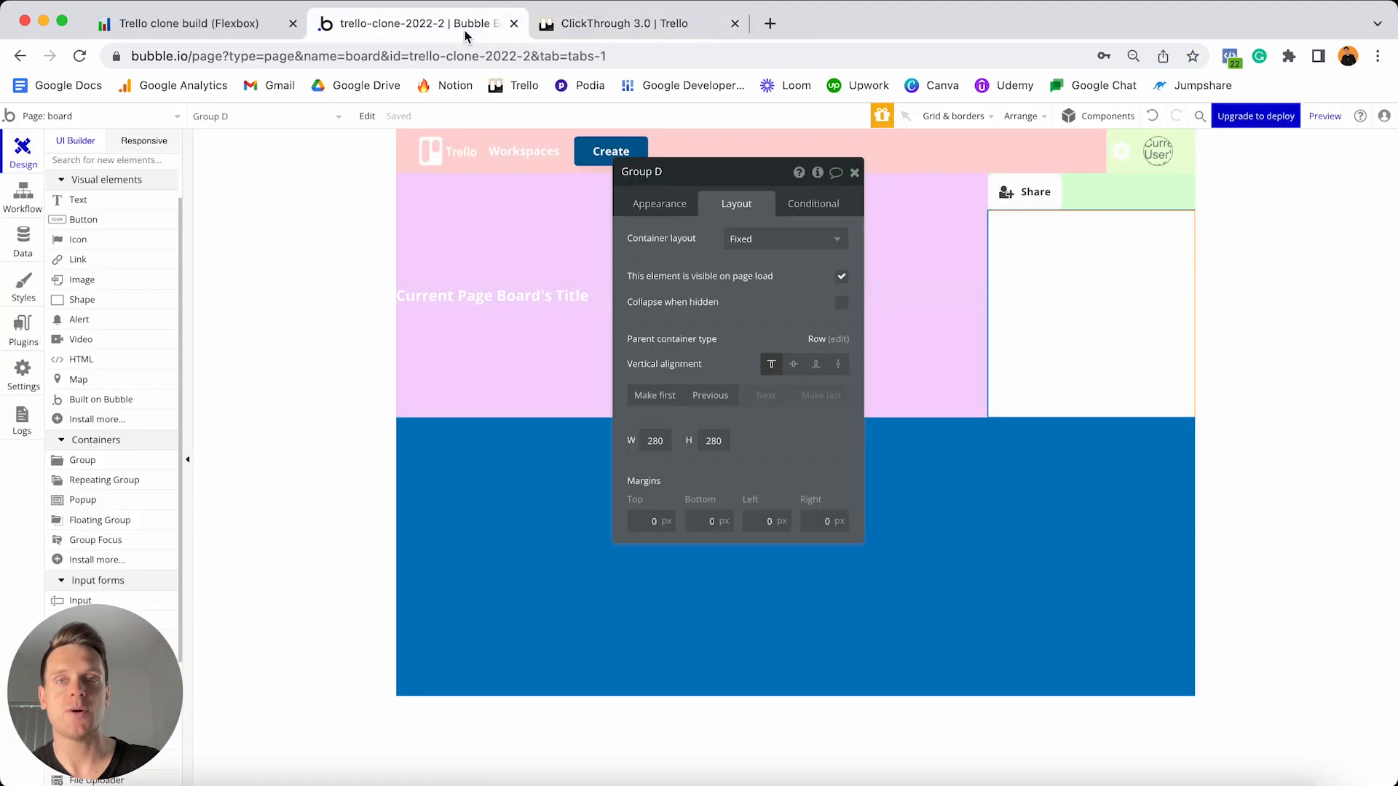
- Set Group D's container layout to Row and select the Share user-plus icon
left_click(830, 244)
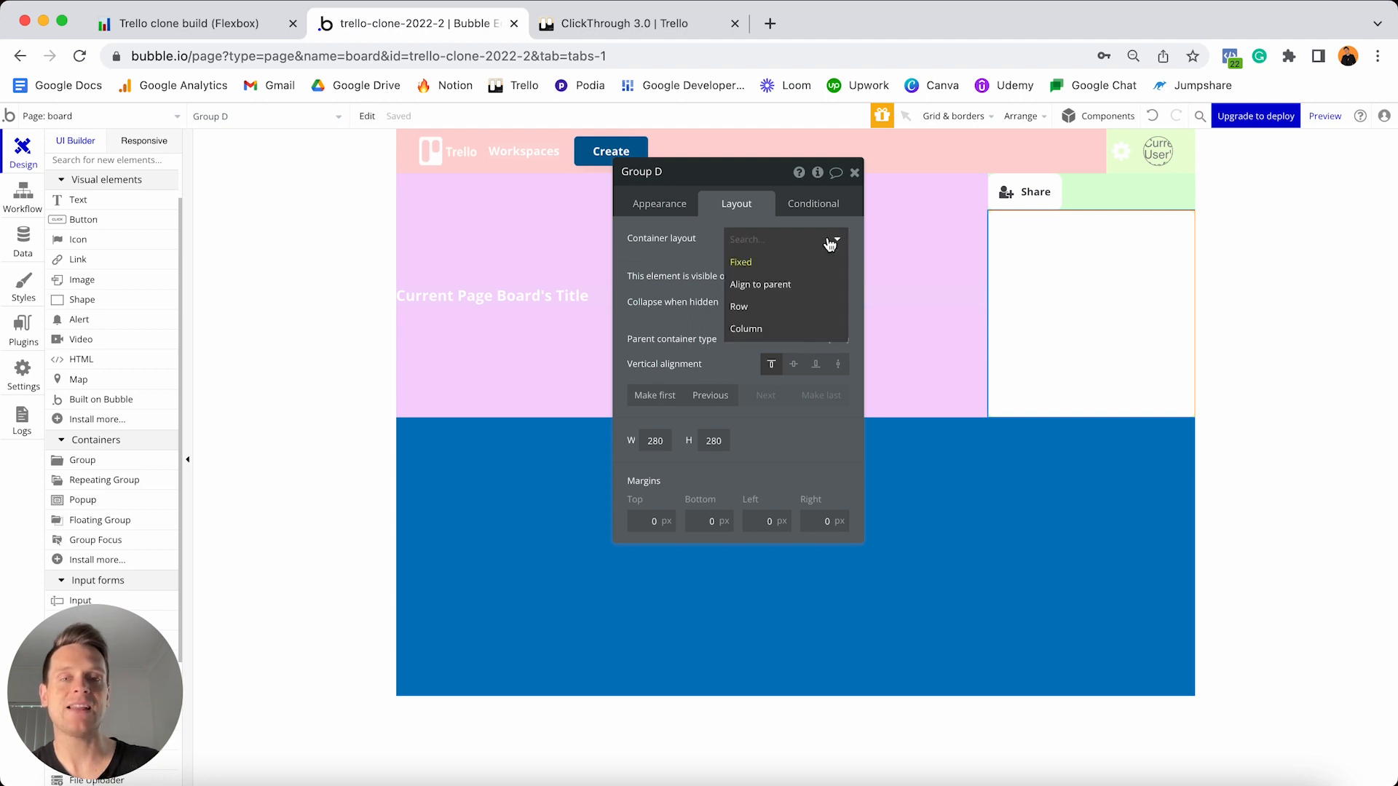
left_click(786, 313)
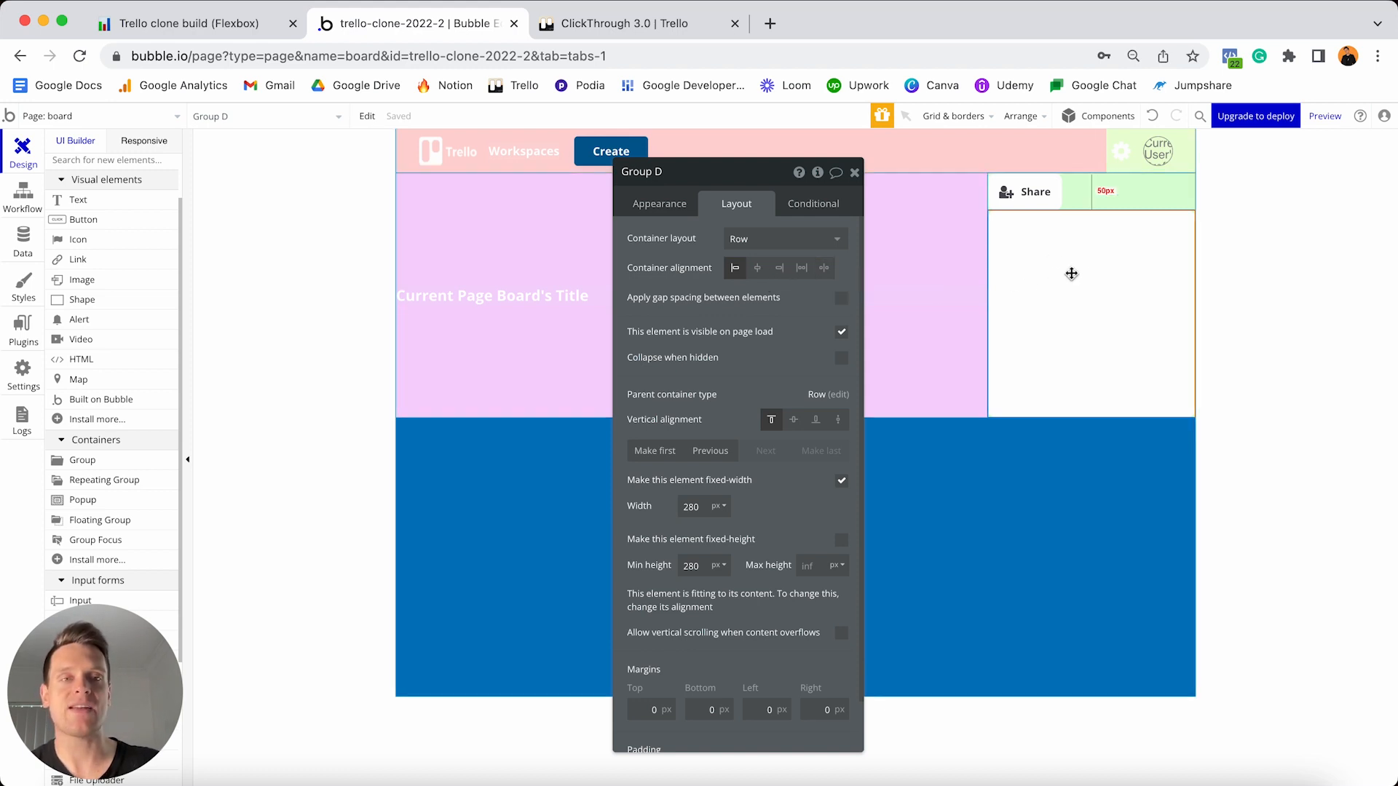
left_click(1003, 194)
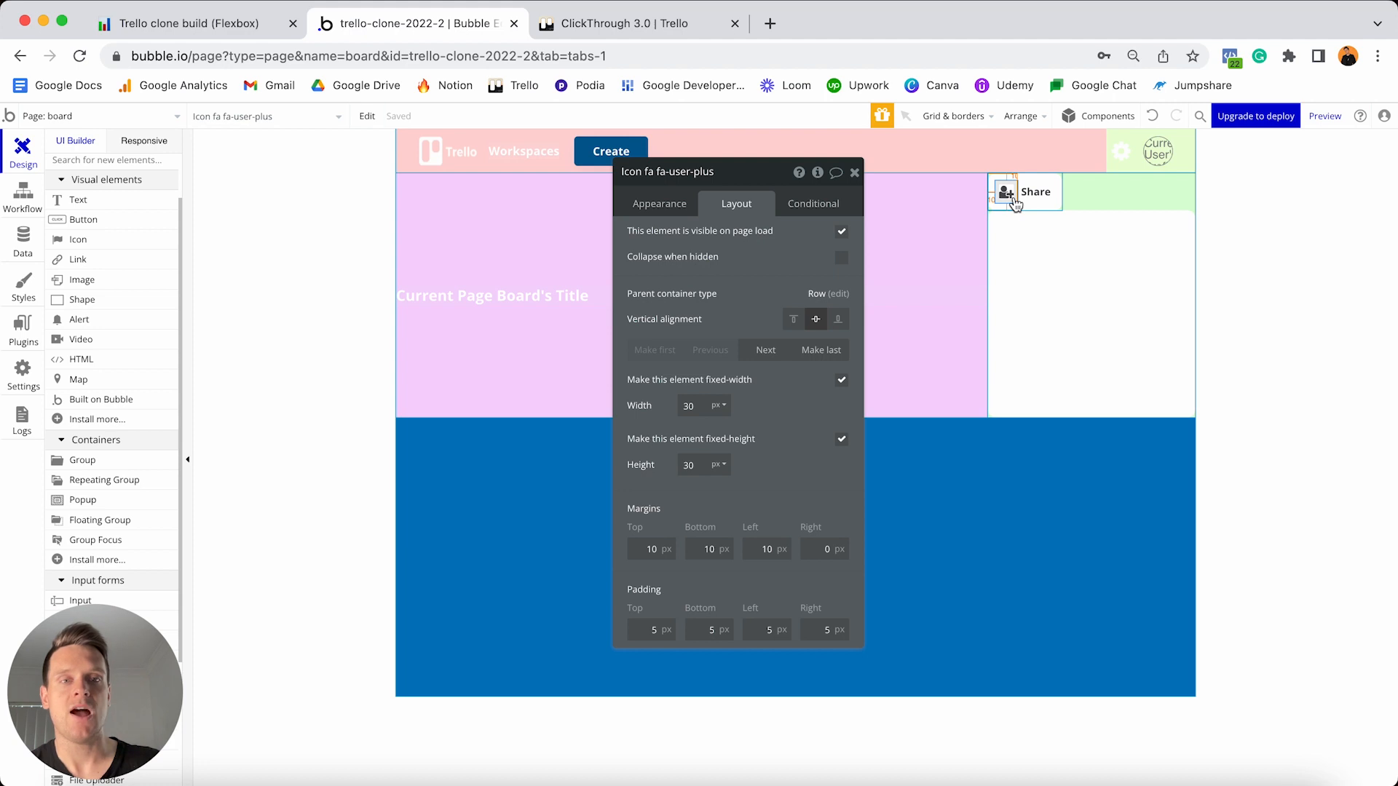
- Paste the icon copy into Group D and change it to the fa-ellipsis-h icon
left_click(1051, 287)
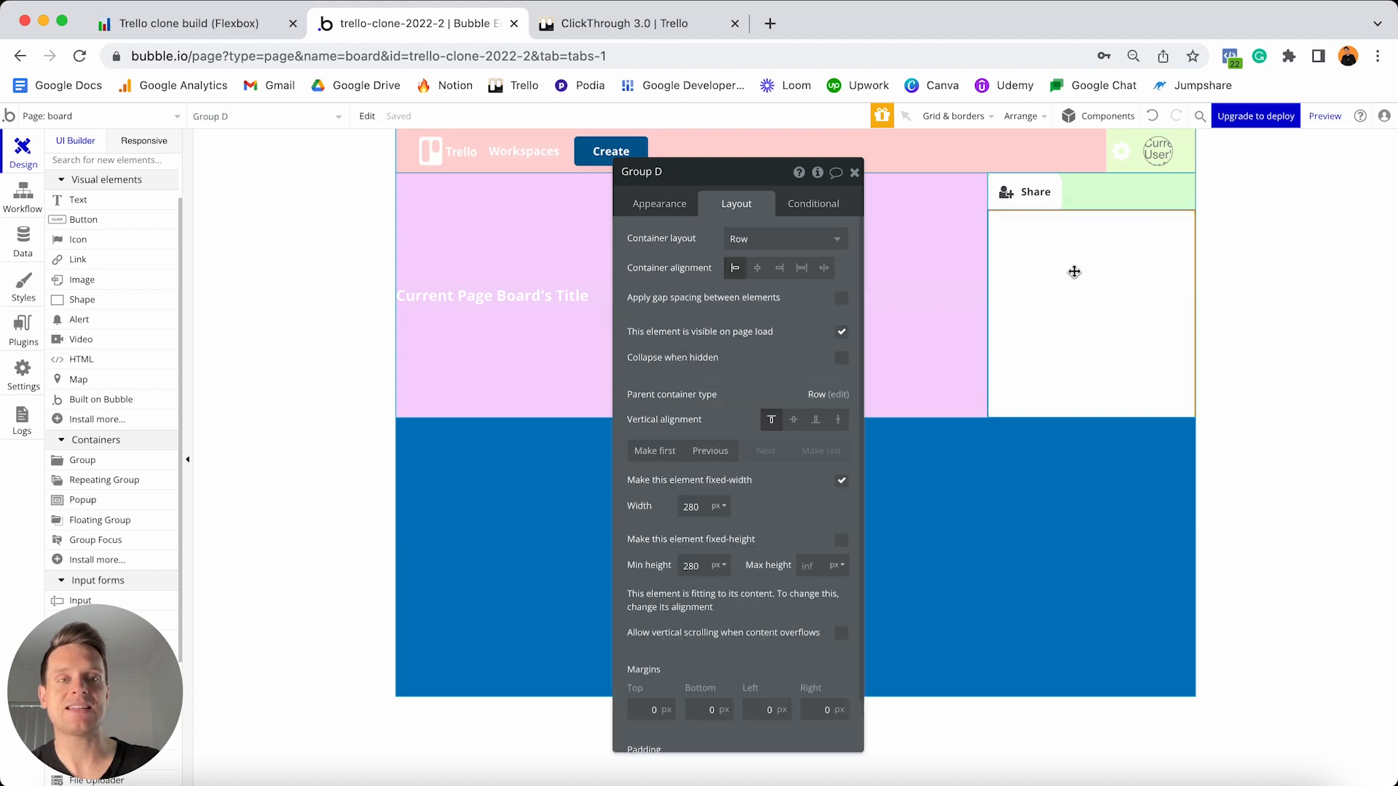
key("super+v")
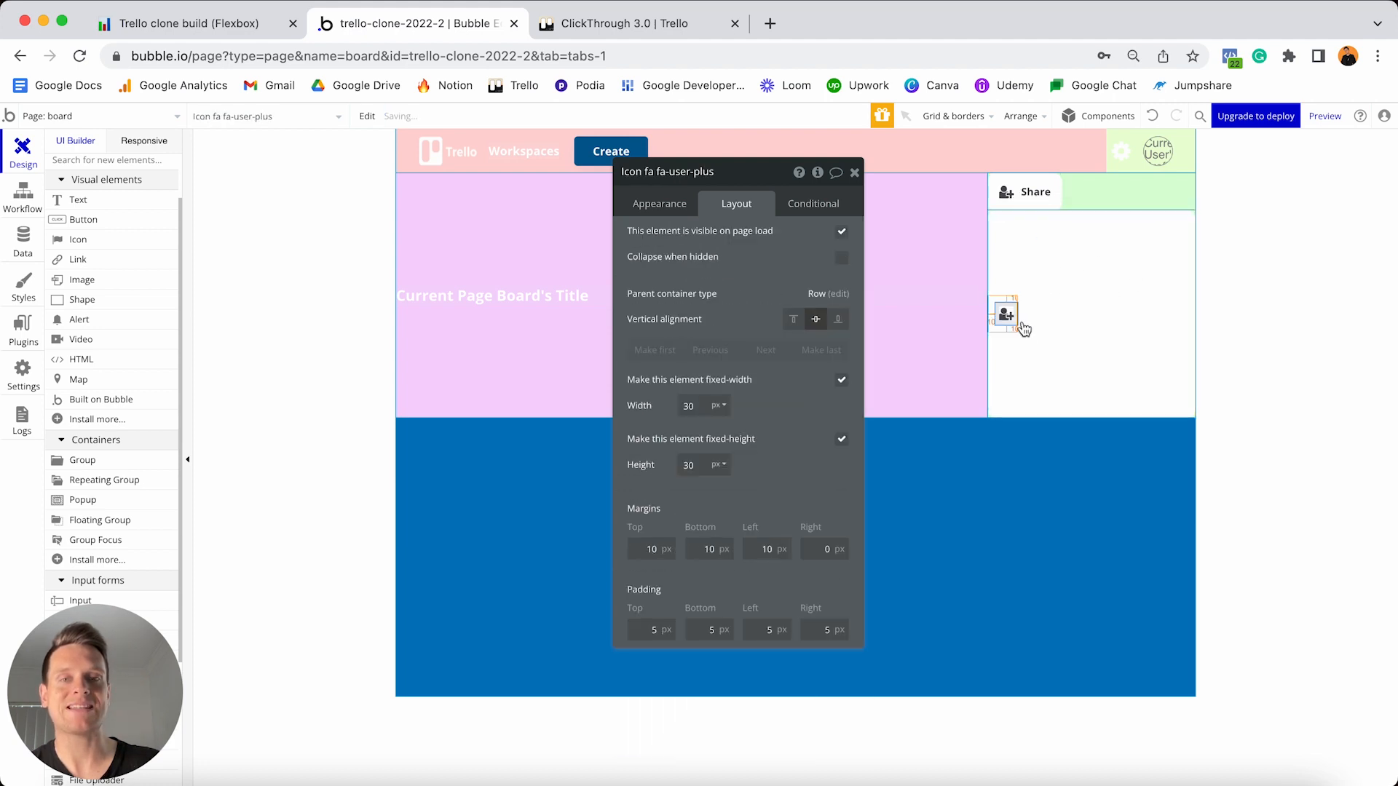
left_click(656, 206)
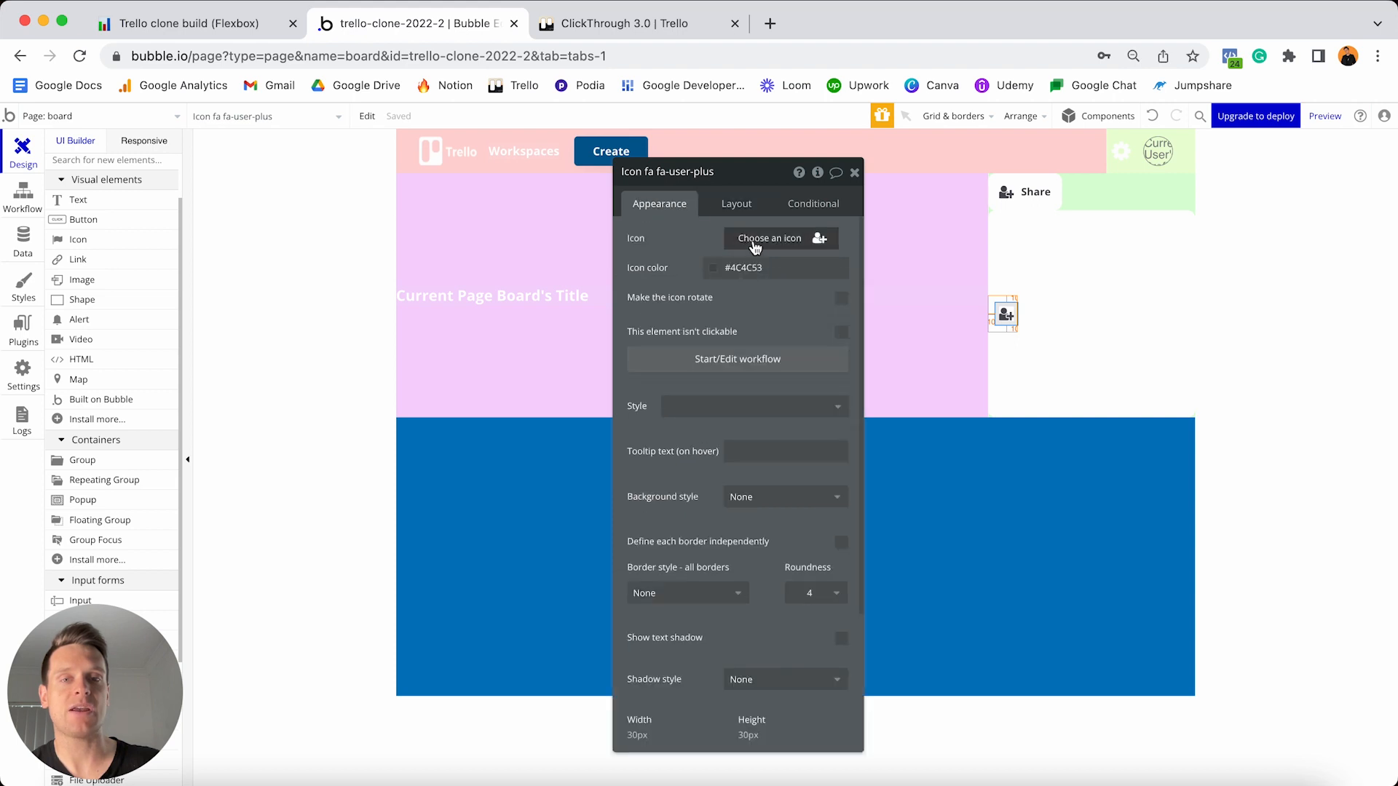
left_click(760, 243)
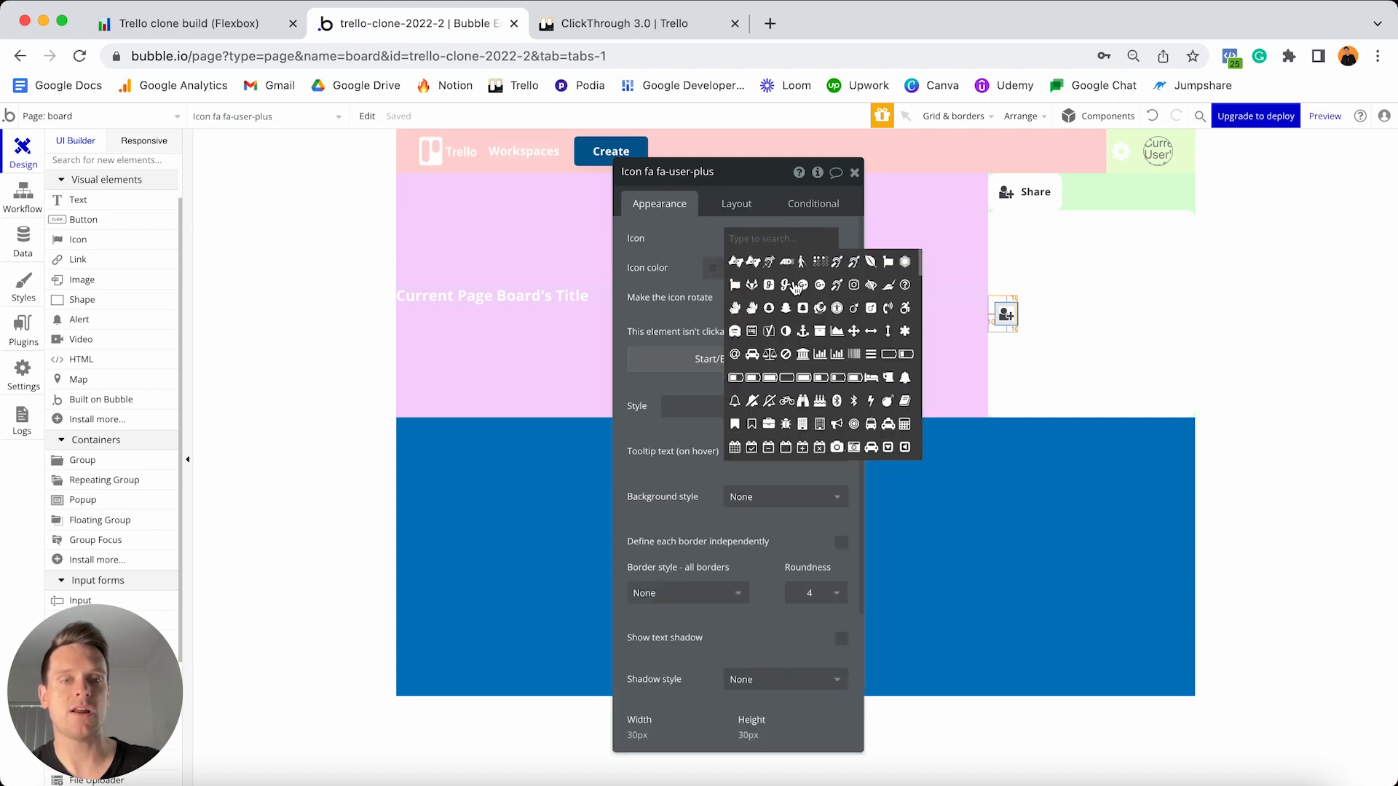
scroll(795, 287, "down", 4)
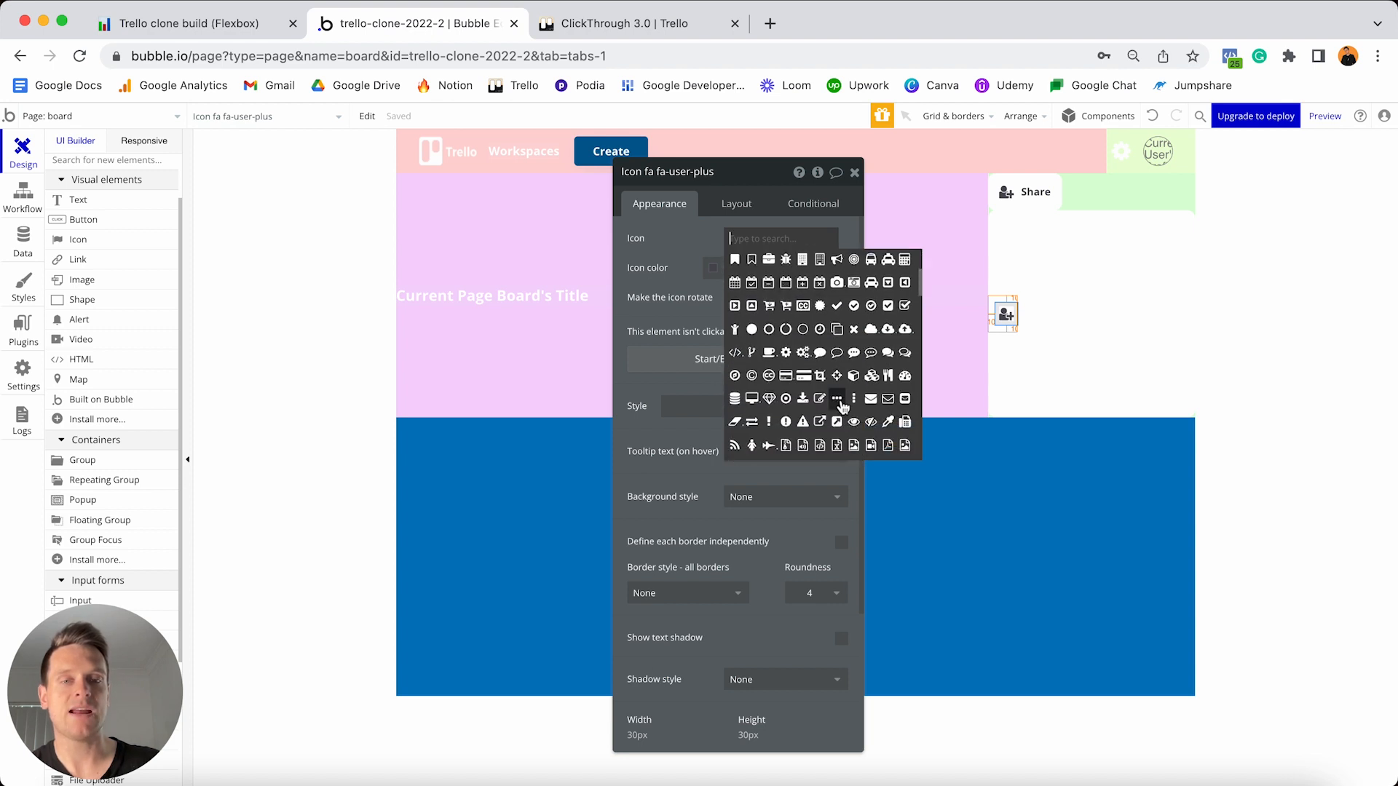
left_click(837, 400)
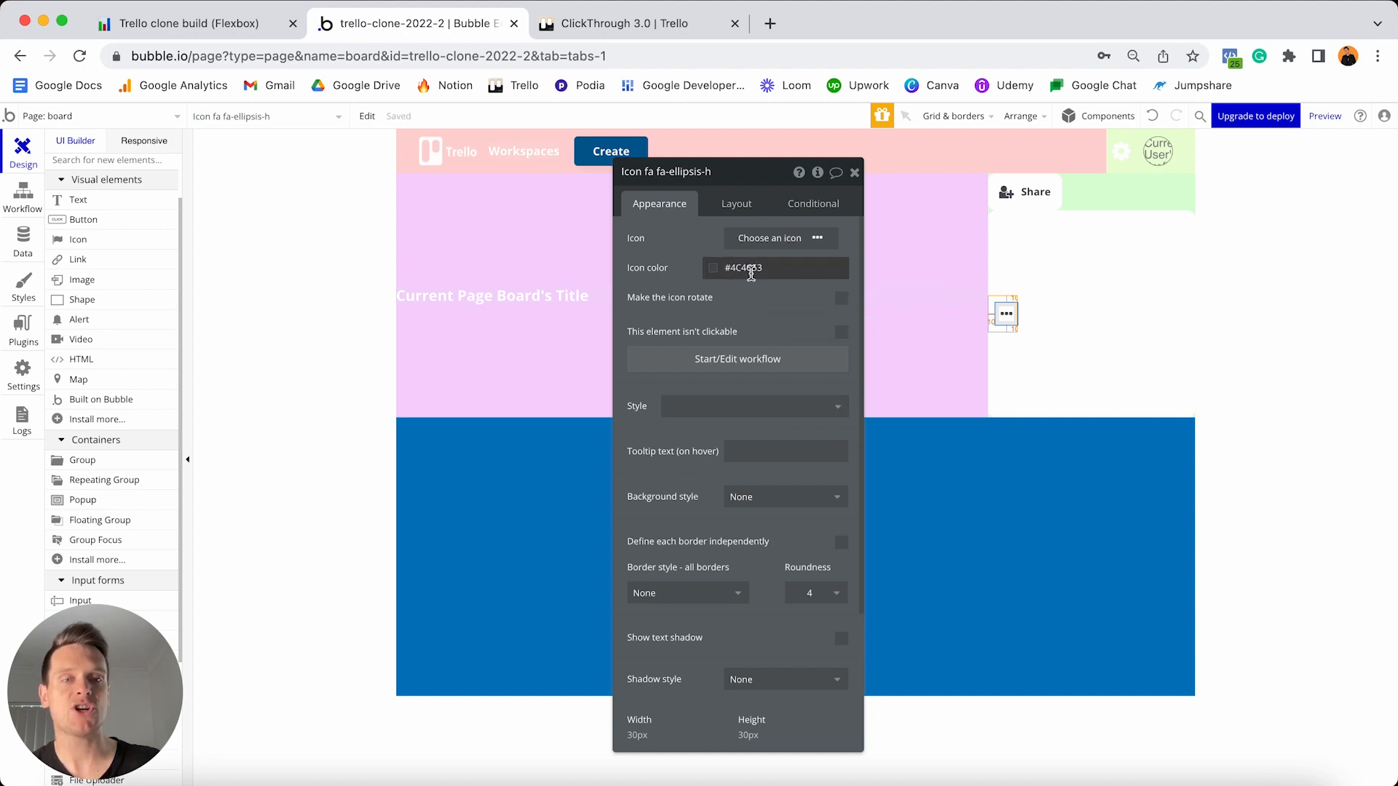
left_click(735, 205)
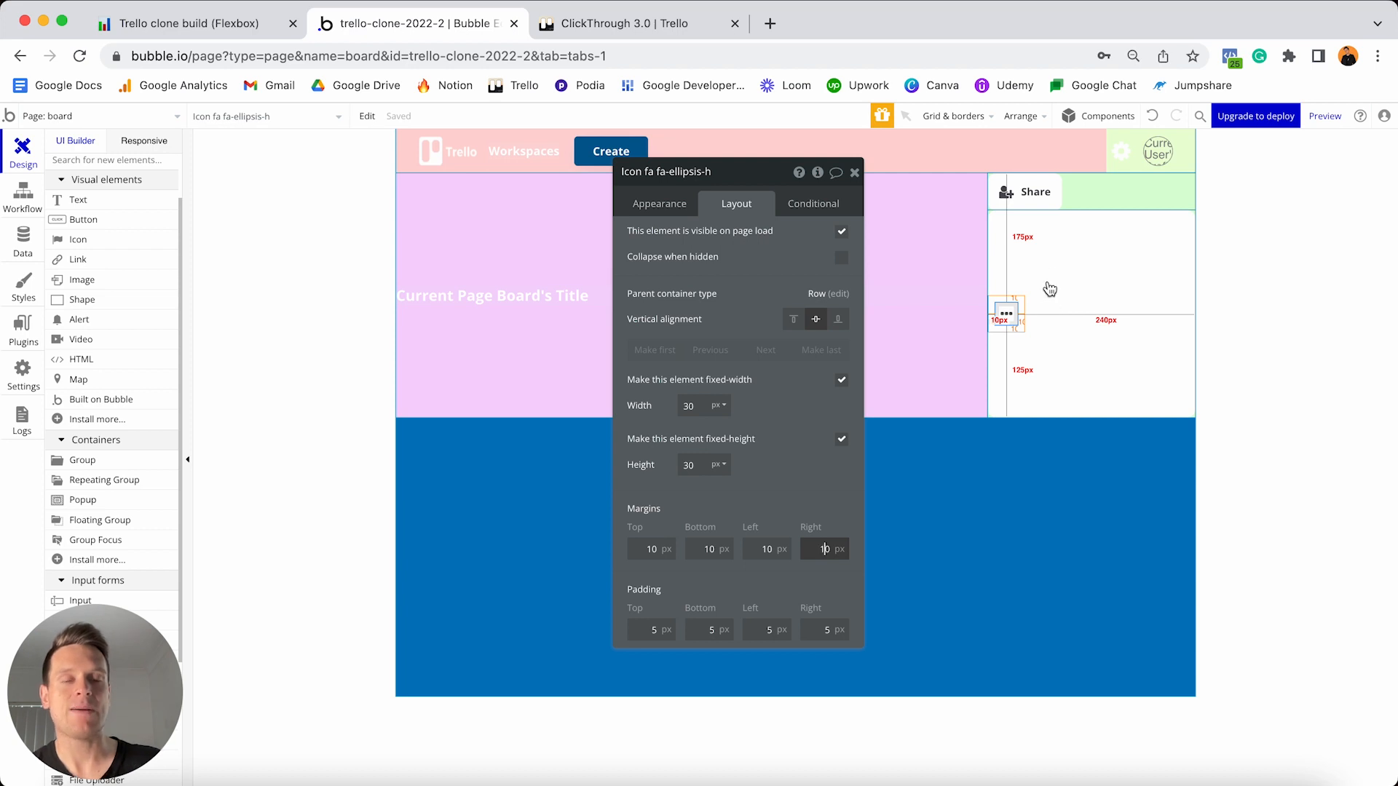
left_click(1100, 289)
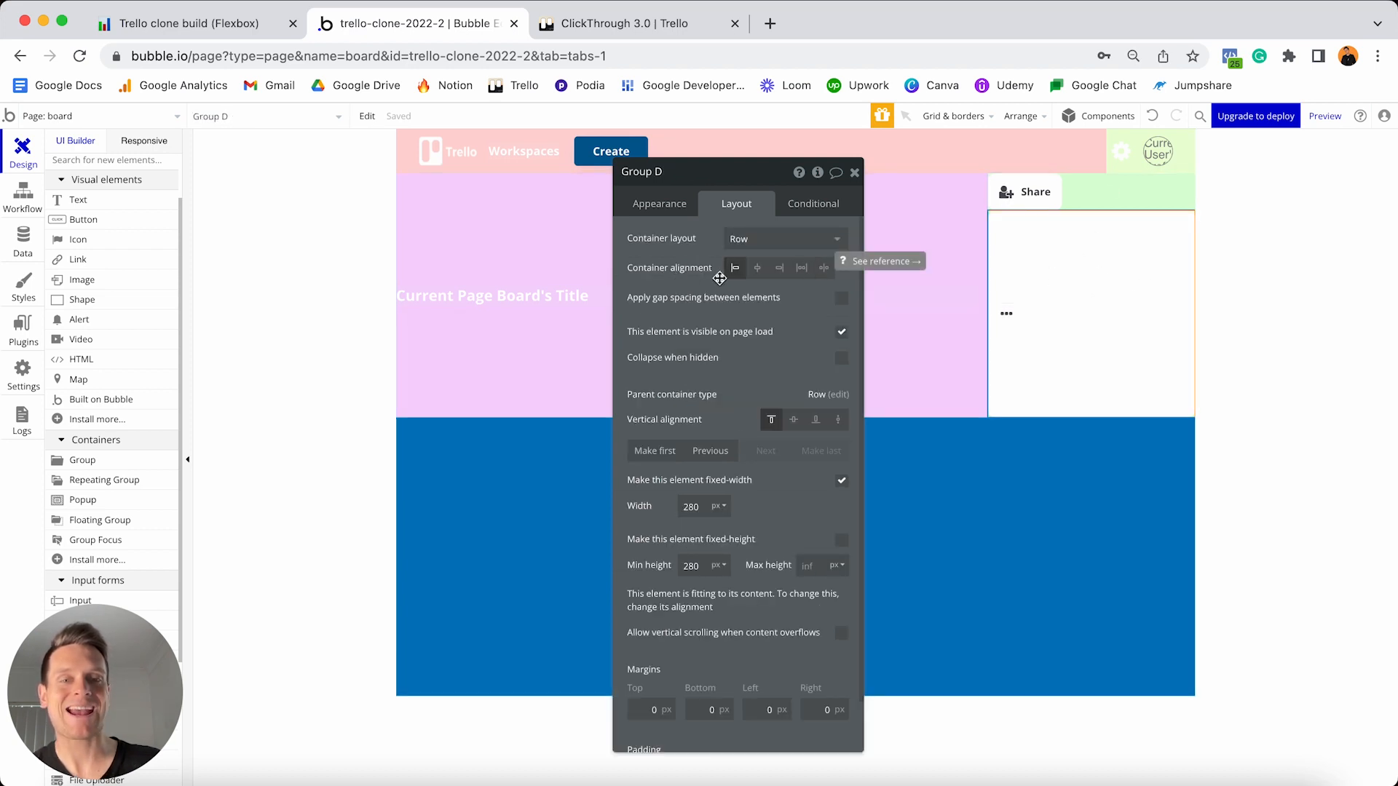
- Give Group D centred container alignment and make its width fit the ellipsis content
left_click(758, 269)
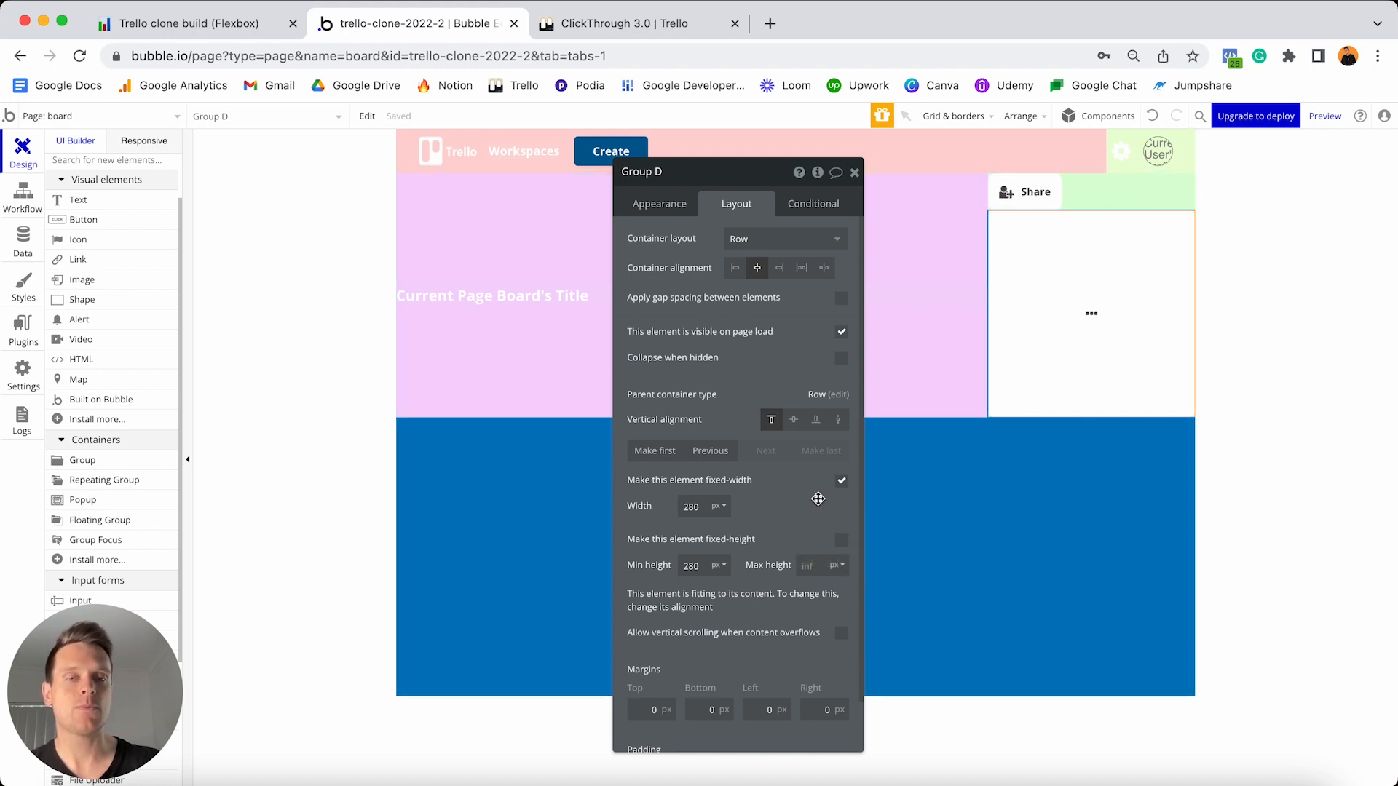
left_click(841, 481)
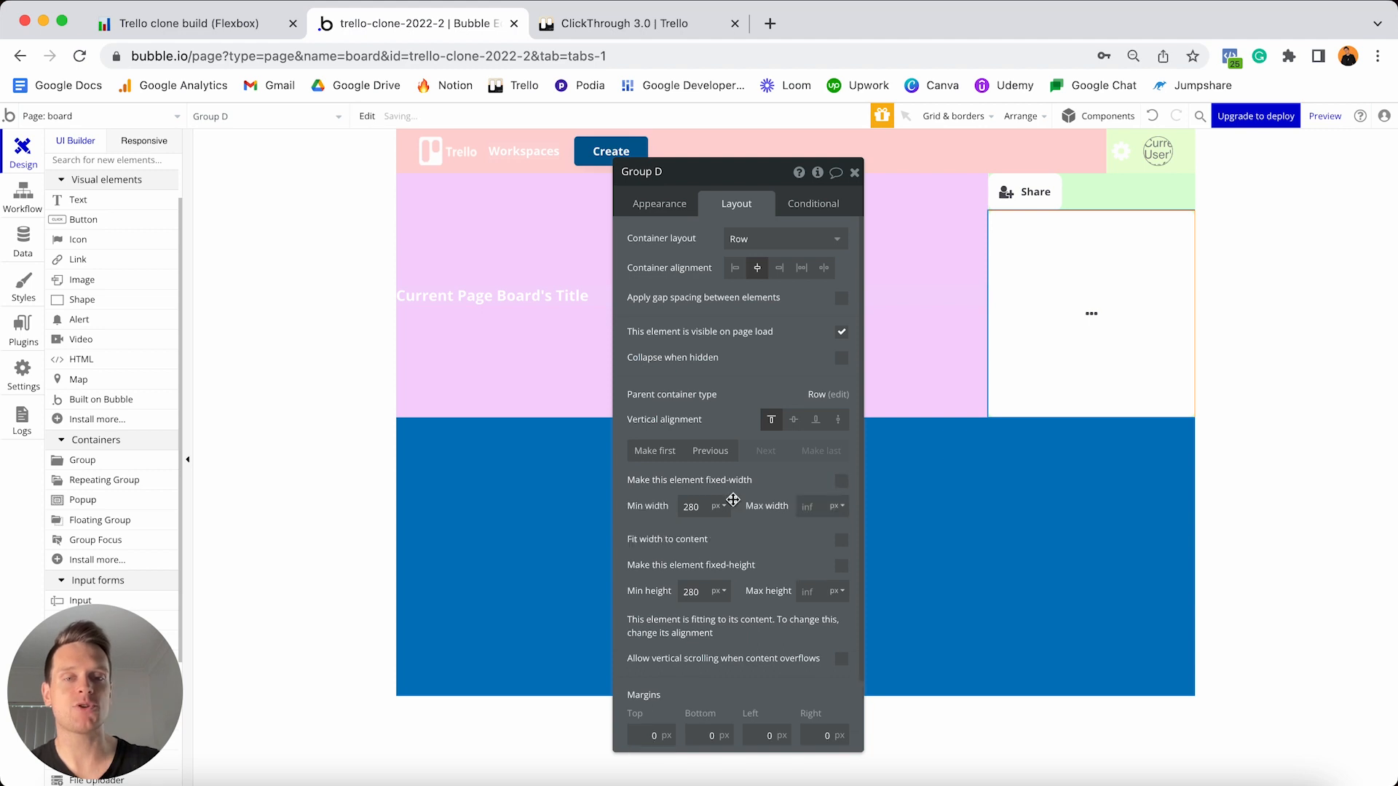
left_click(692, 507)
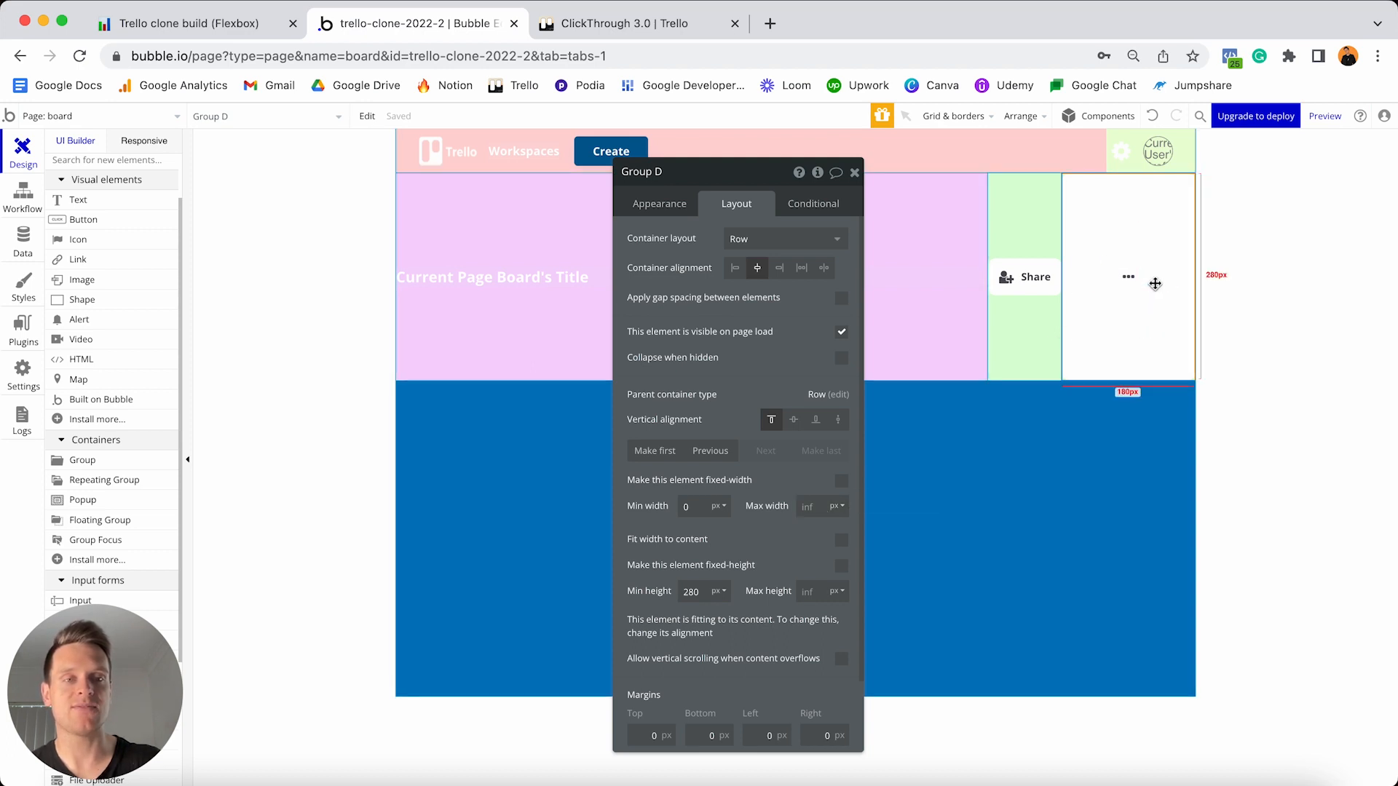
left_click(841, 541)
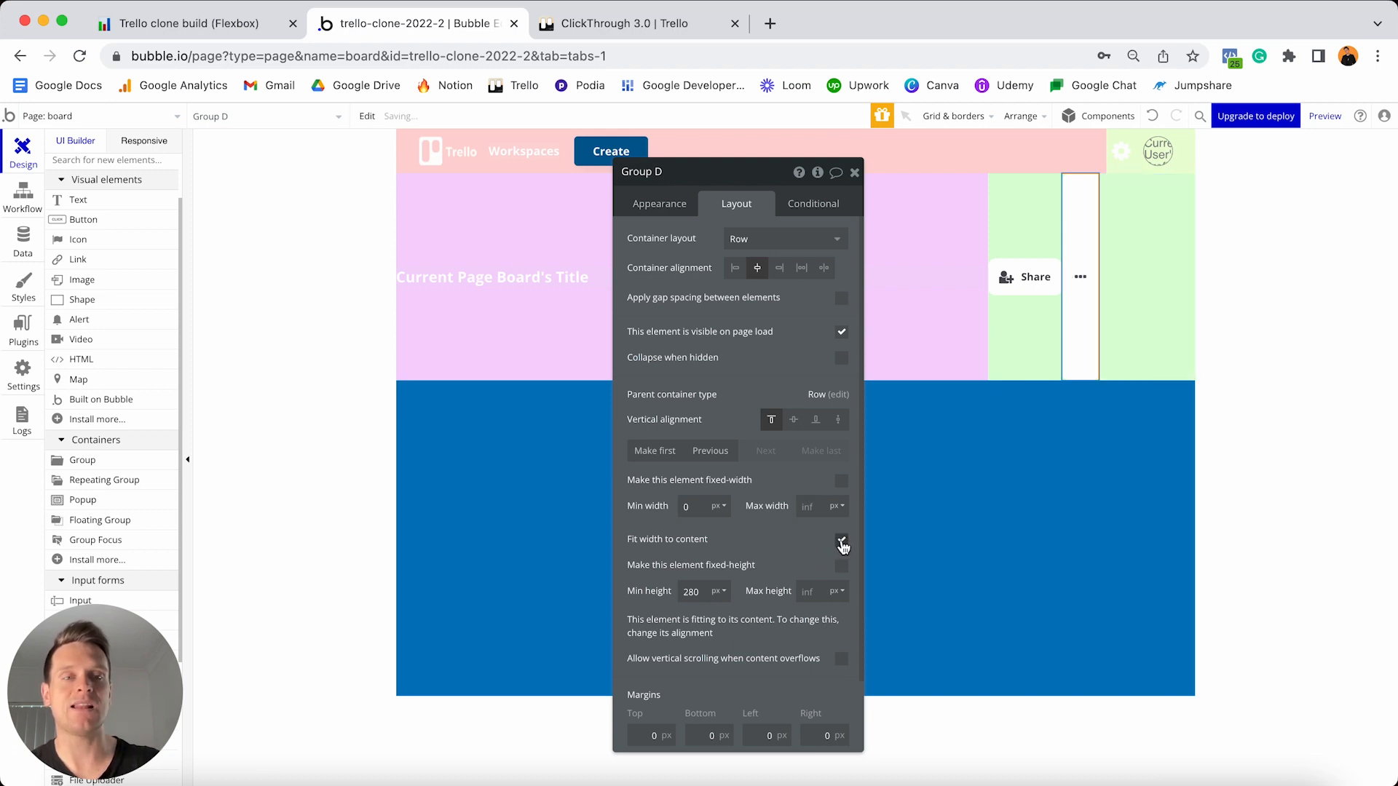
left_click(1082, 282)
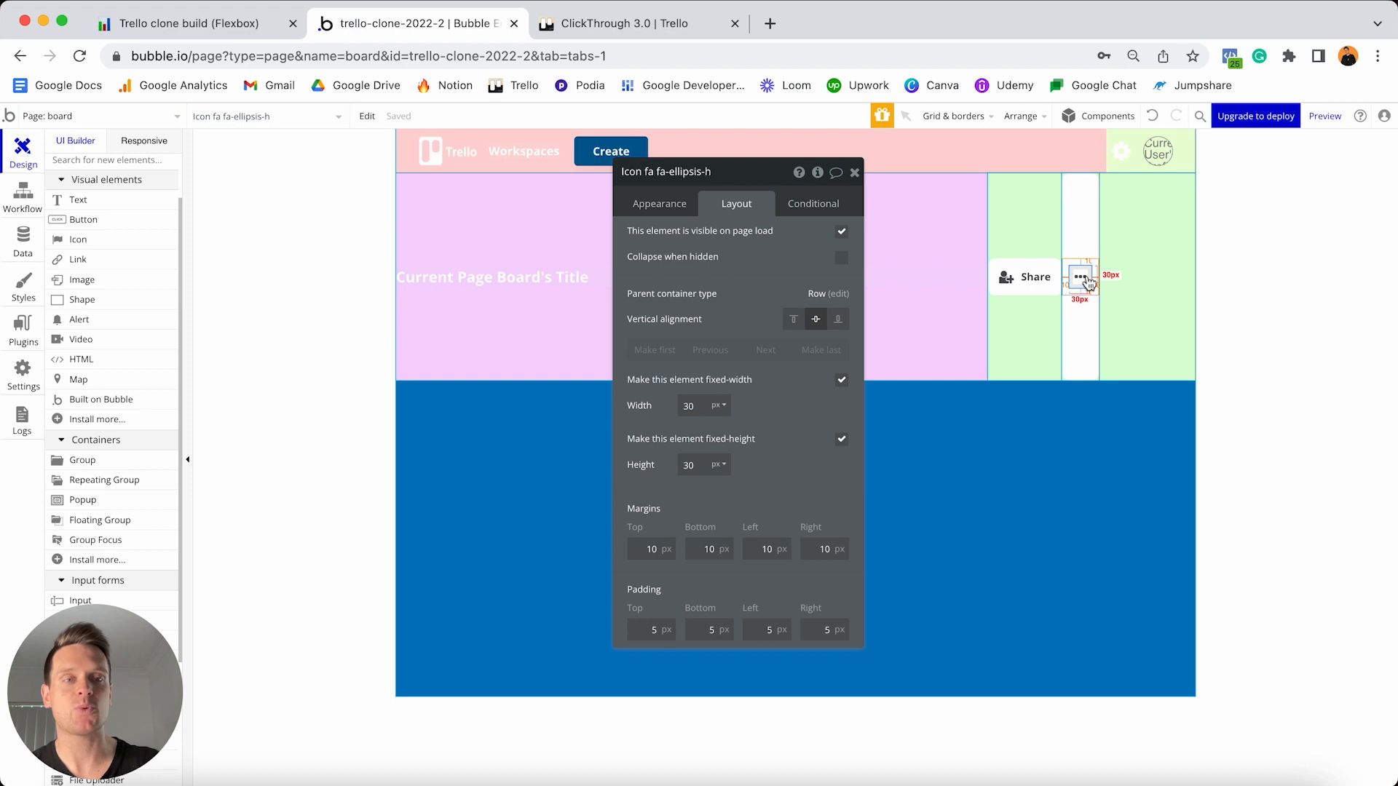
left_click(1077, 252)
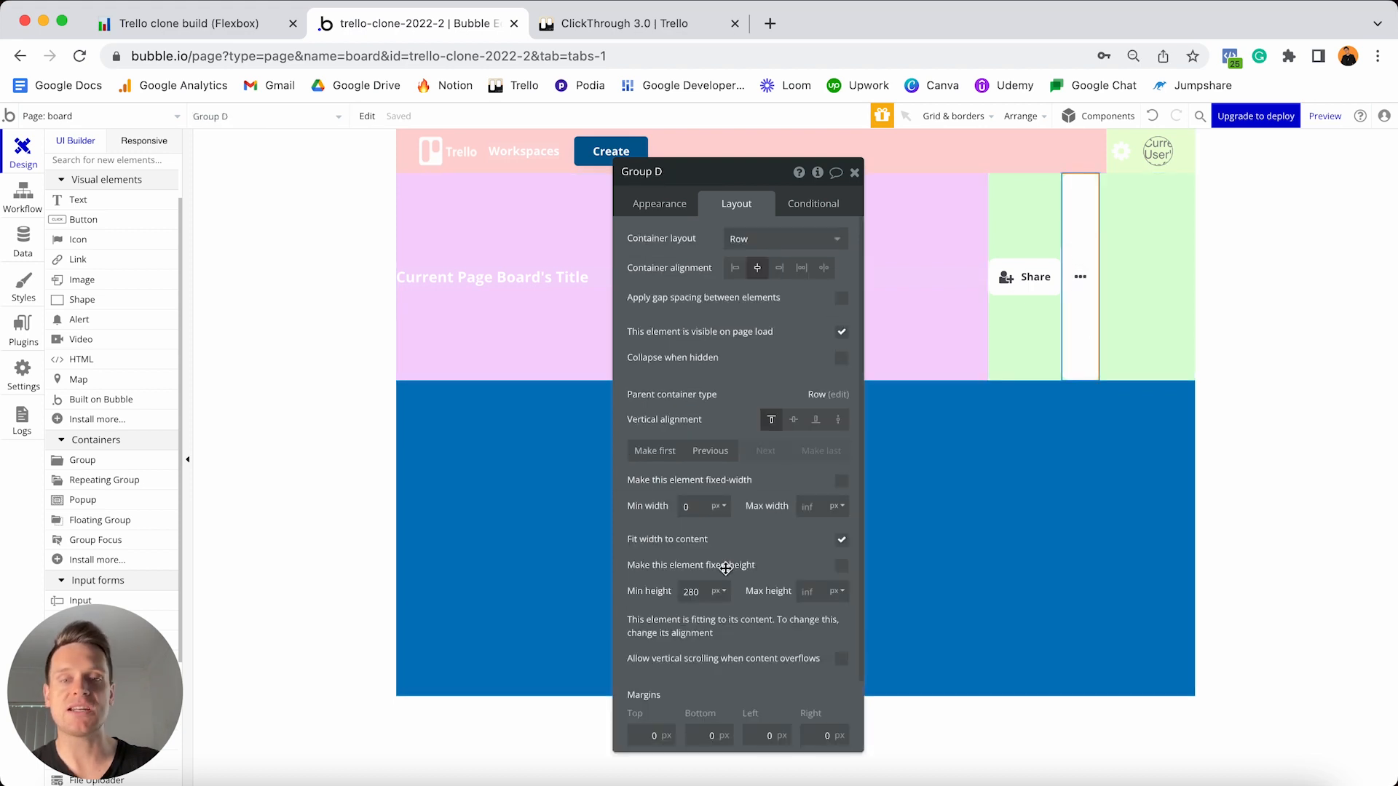
- Set Group D's minimum height to 0, centre it vertically, with 20 px left and right margins
left_click(705, 592)
type("0")
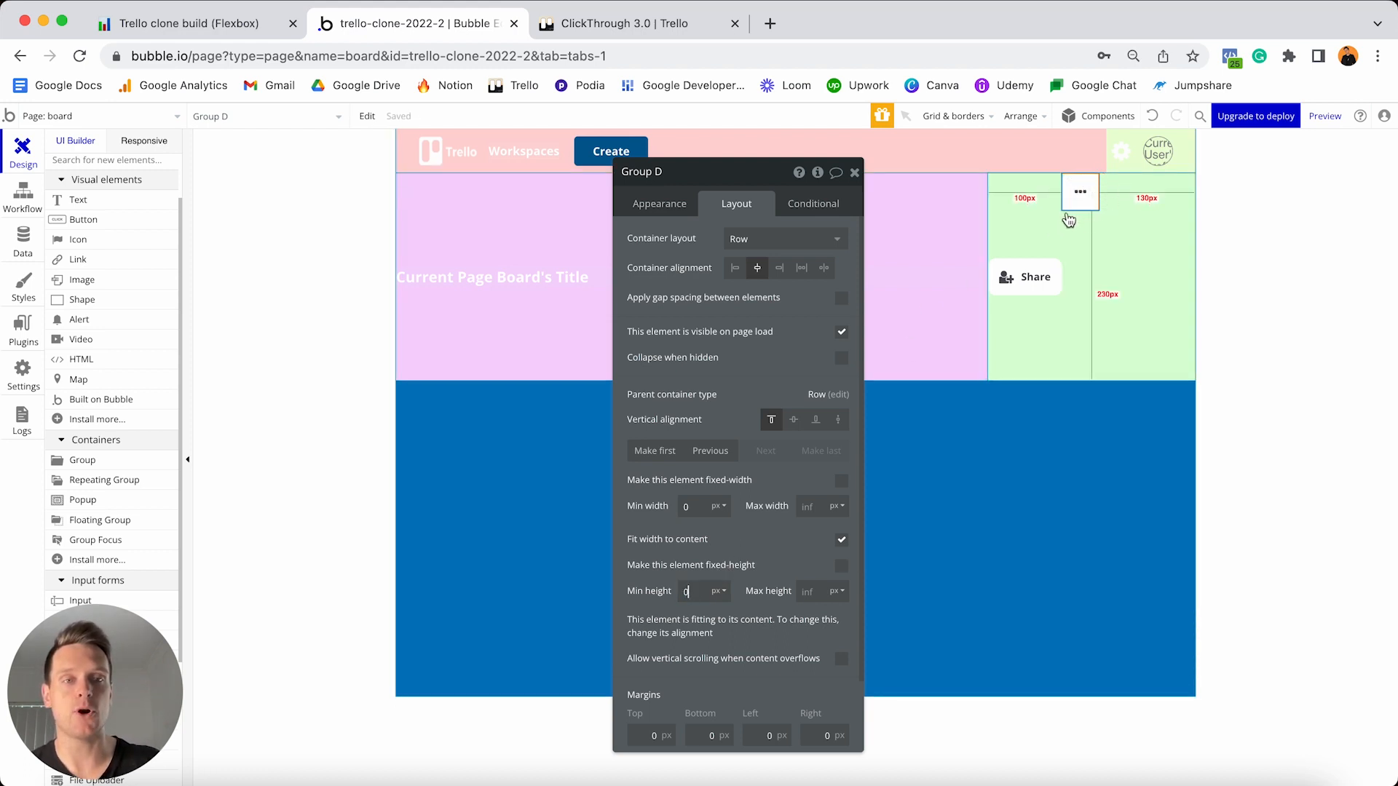
left_click(792, 423)
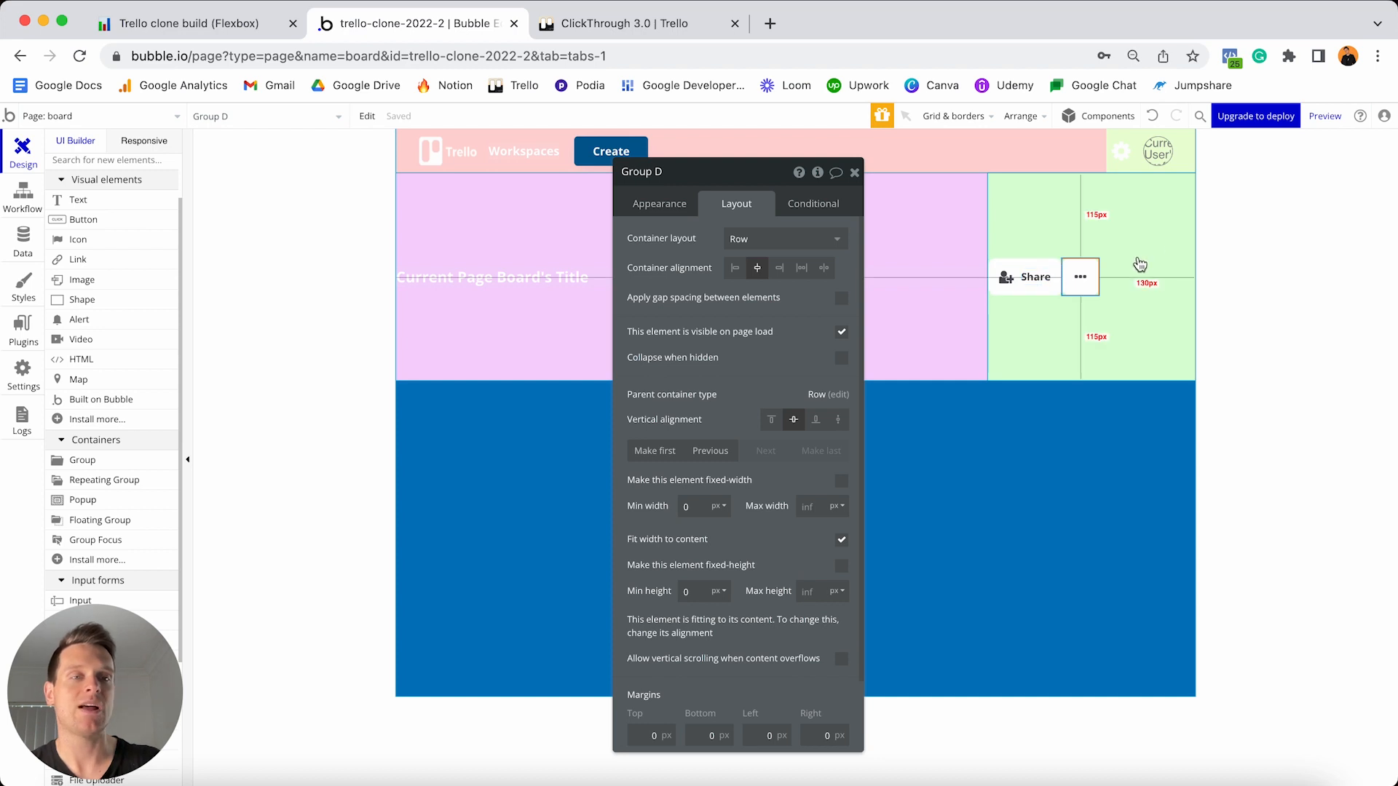
left_click(755, 736)
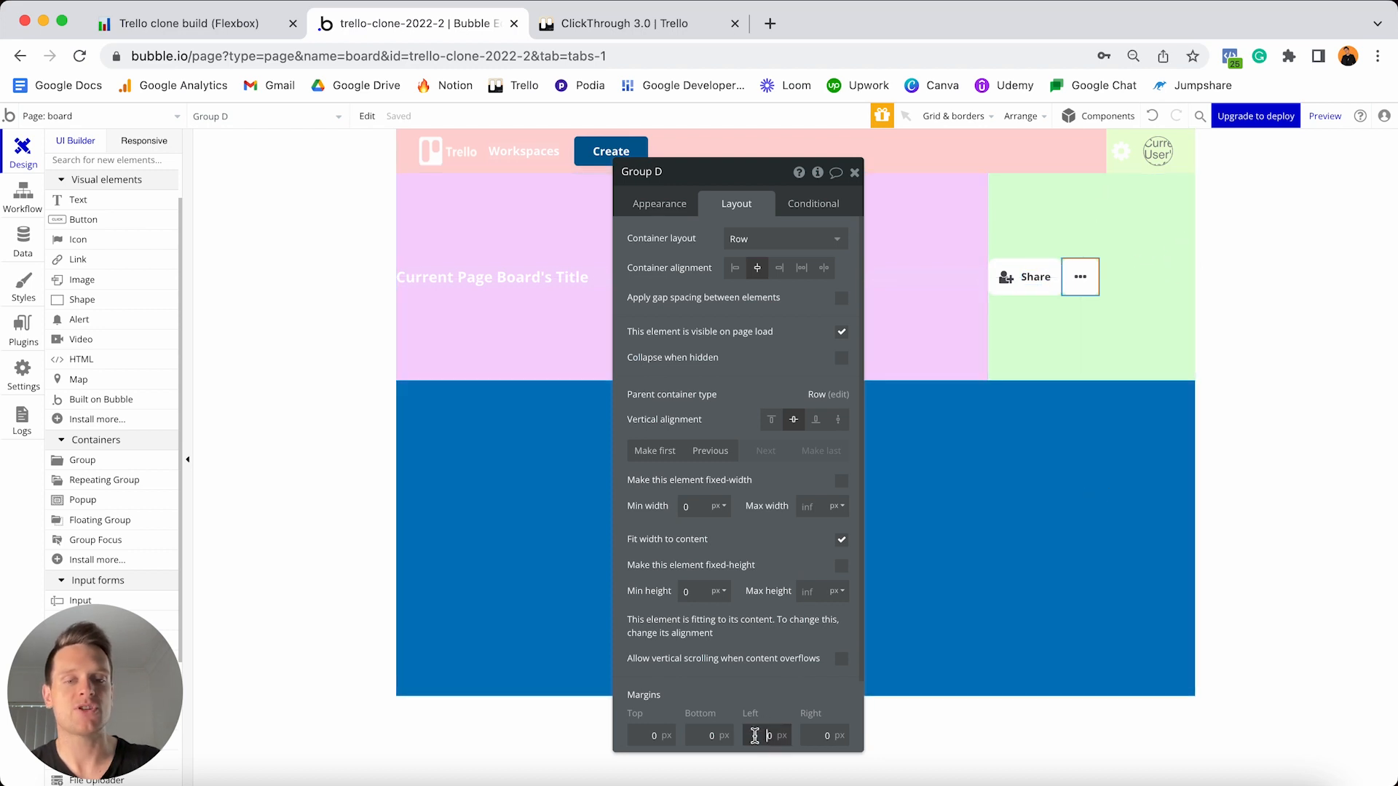
type("20")
key("Tab")
type("20")
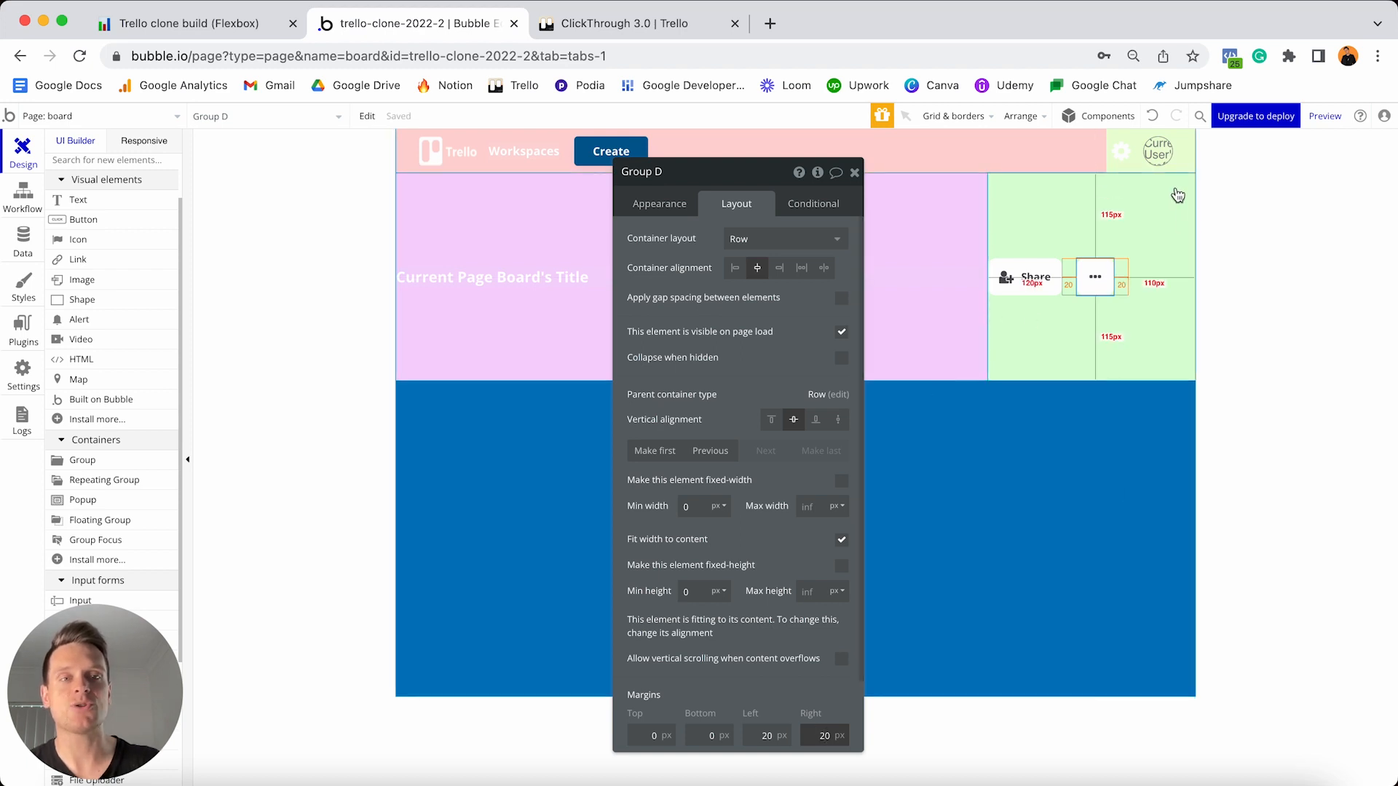
left_click(1090, 337)
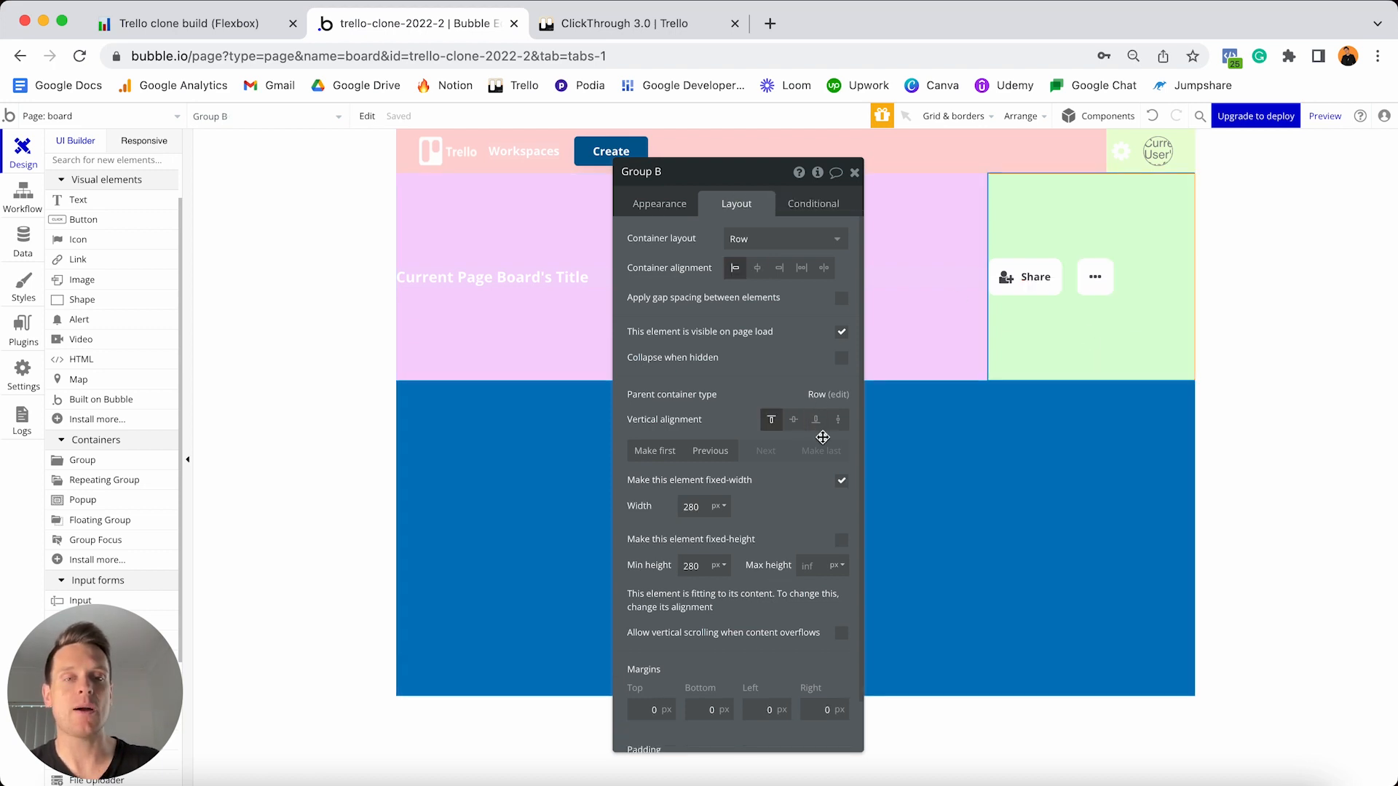
- Make Group B fit its width to content, minimum width and height 0, vertically centred
left_click(842, 482)
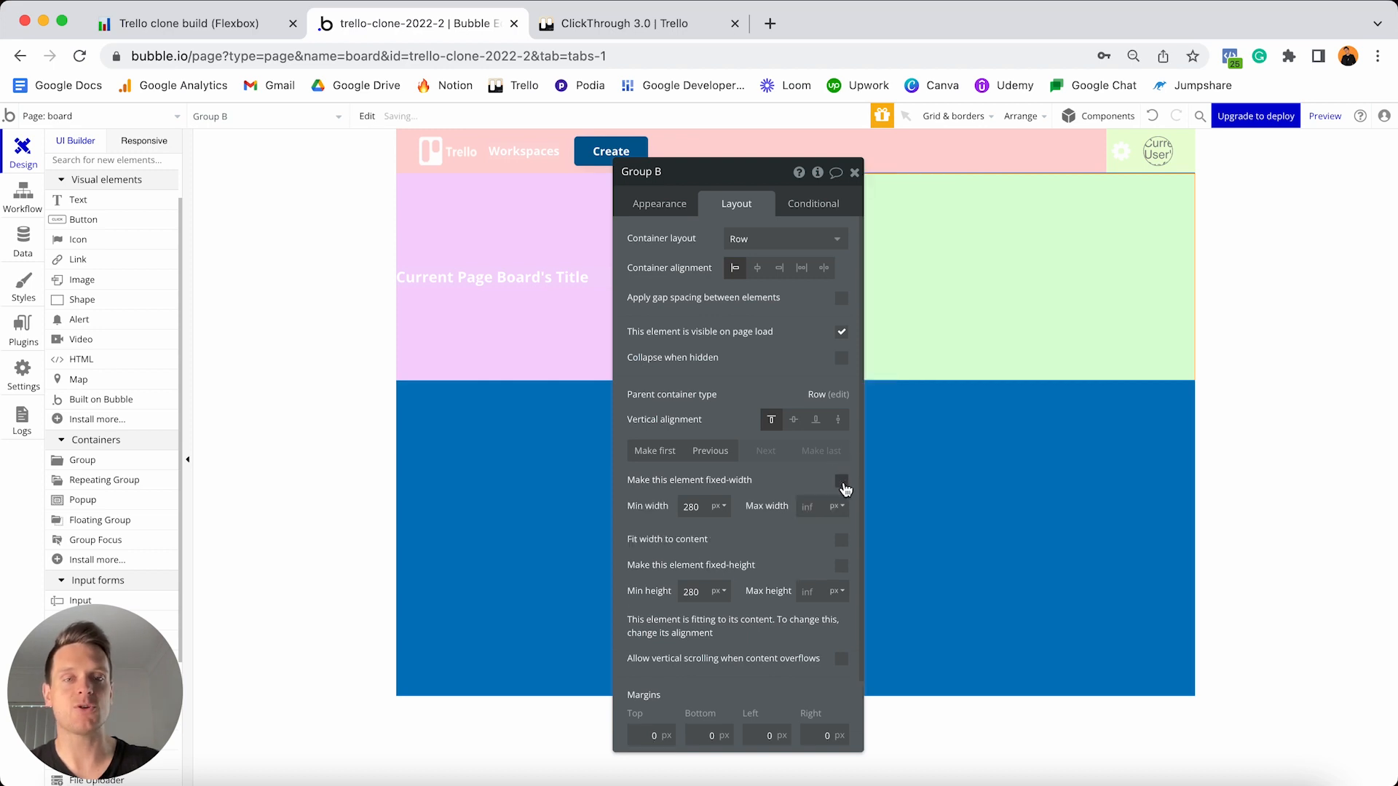
type("0")
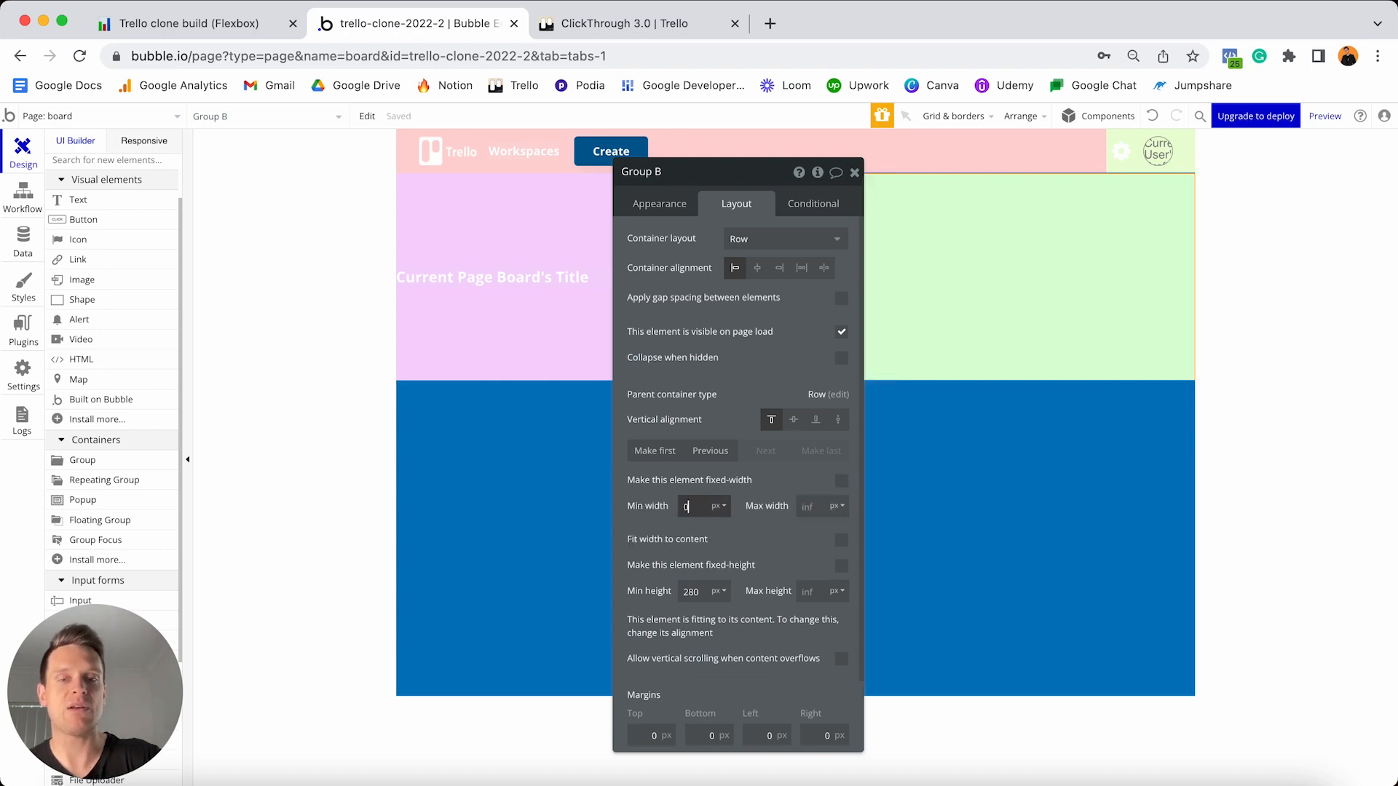
left_click_drag(777, 178, 292, 172)
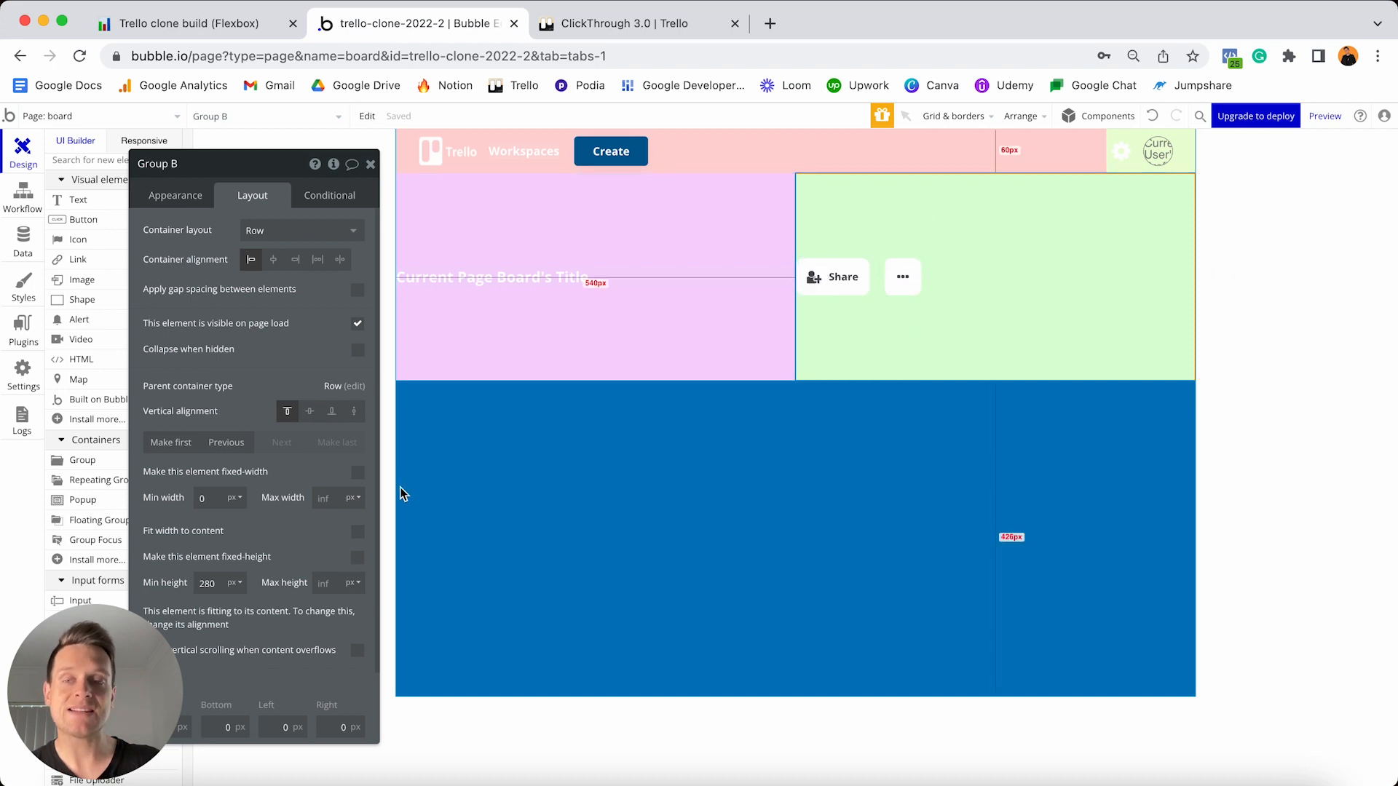
left_click(357, 537)
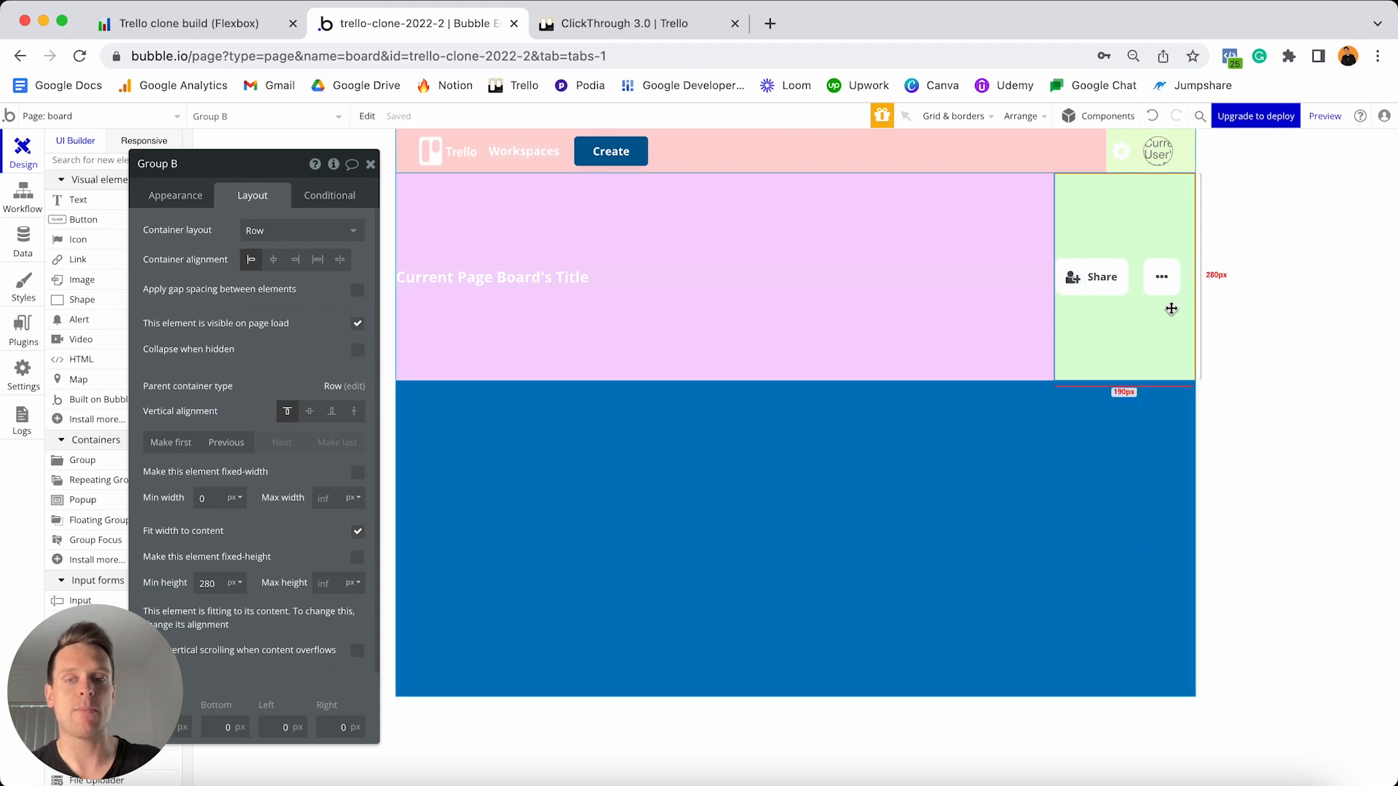
left_click_drag(265, 180, 594, 148)
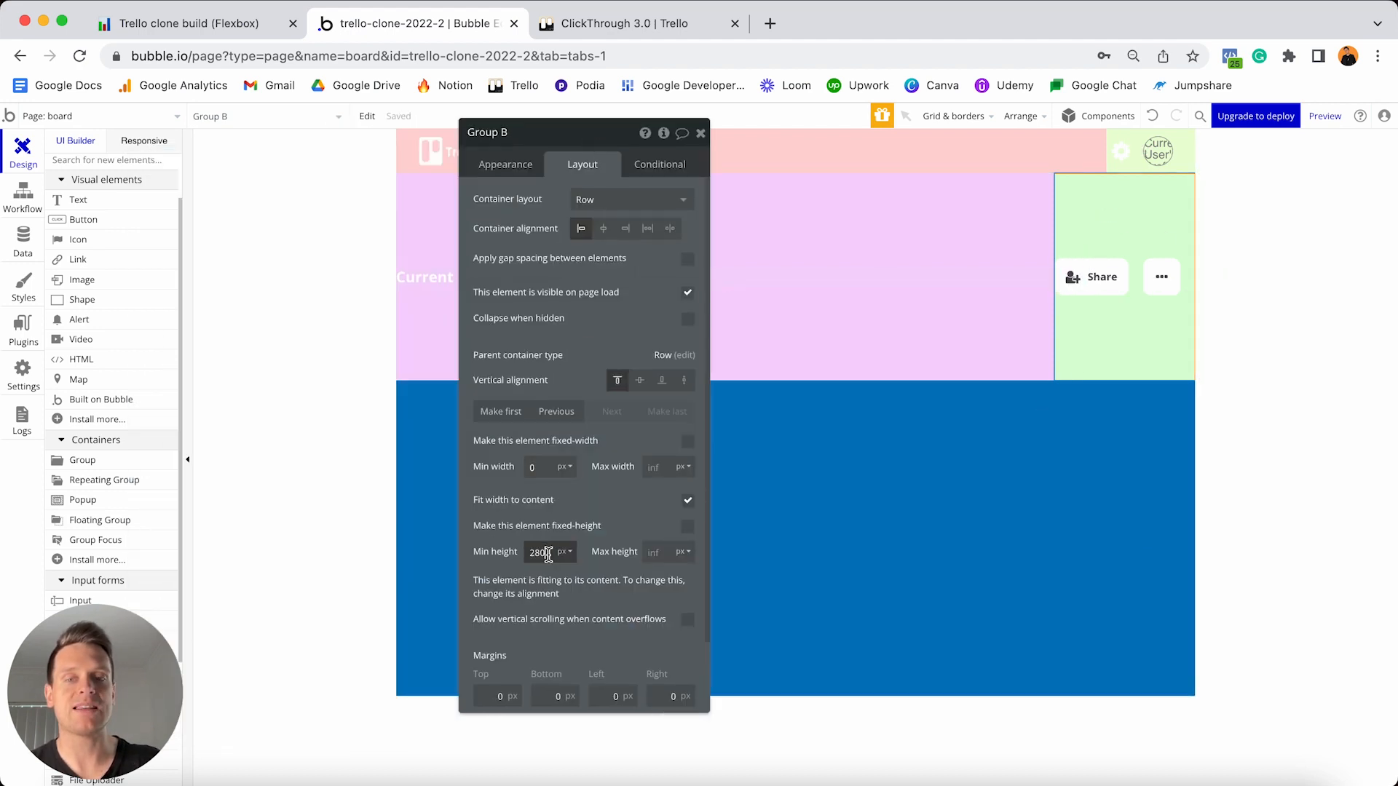
type("0")
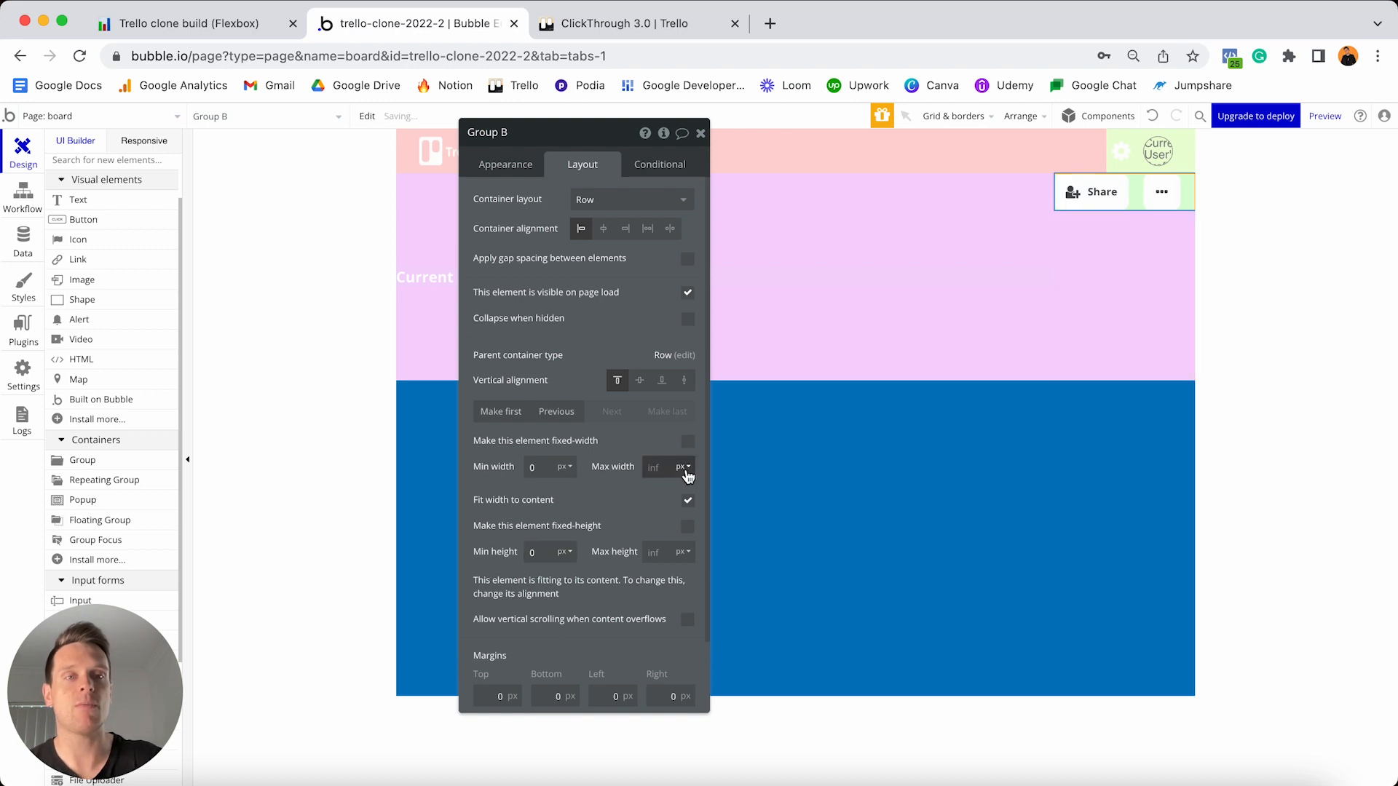
left_click(639, 381)
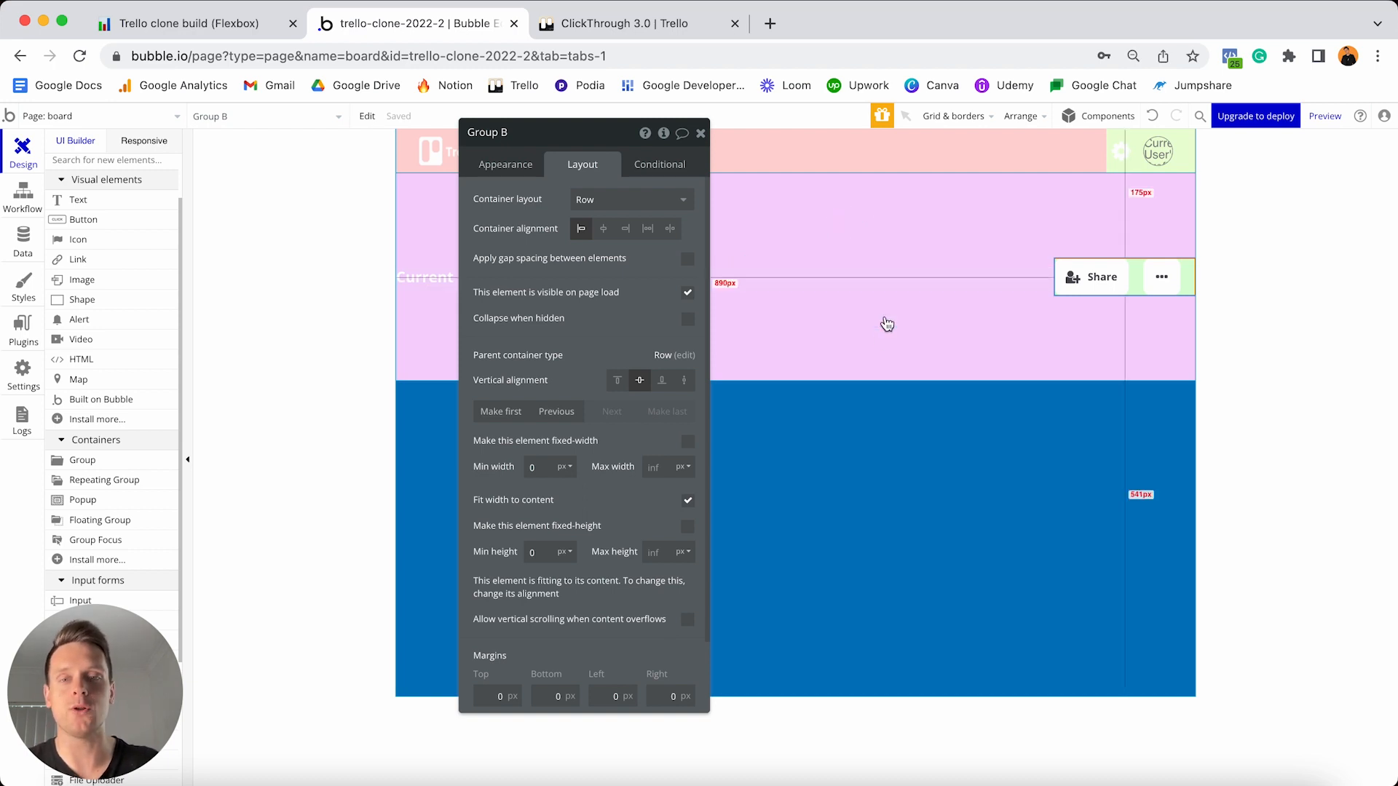
- Set Group A's minimum height to 0, then switch to the Responsive preview
left_click(878, 336)
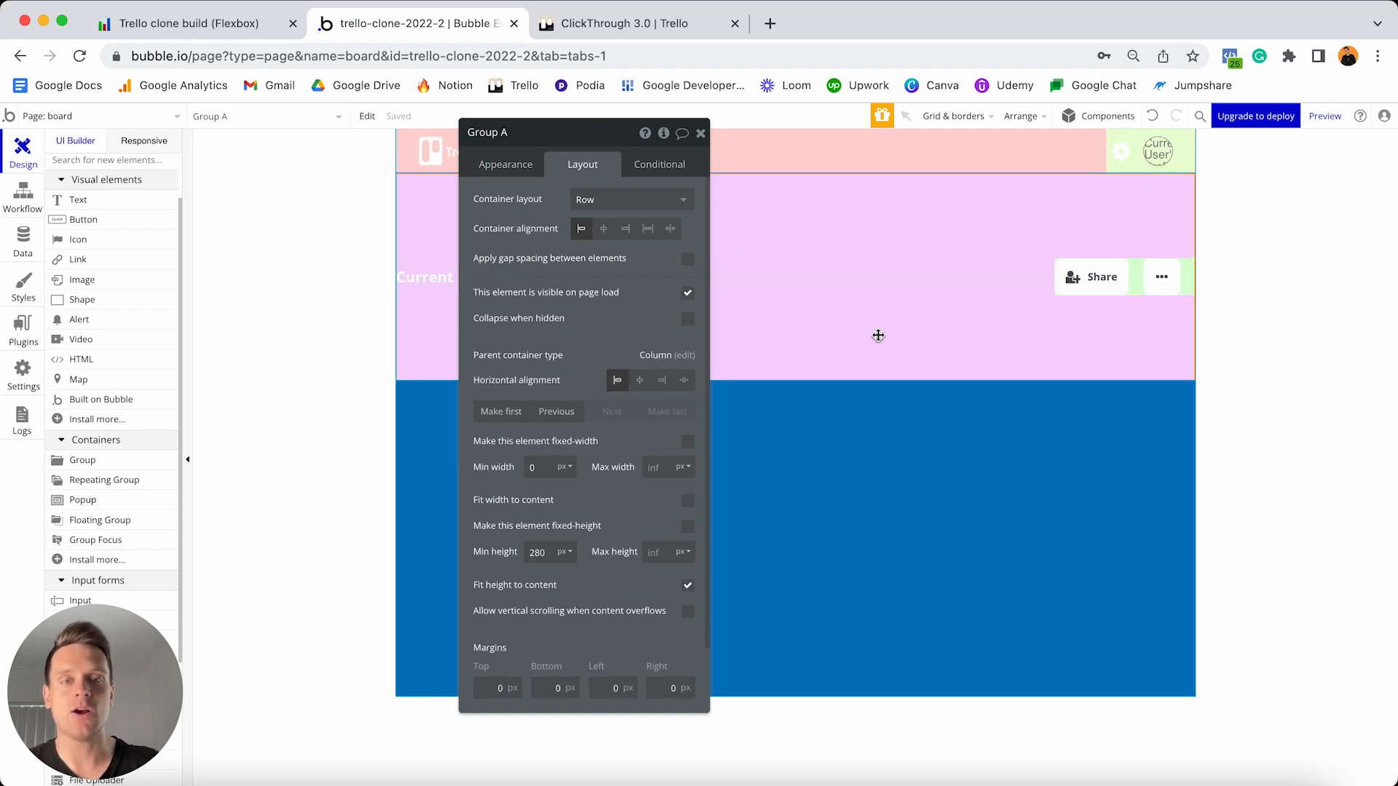
left_click_drag(607, 132, 1172, 315)
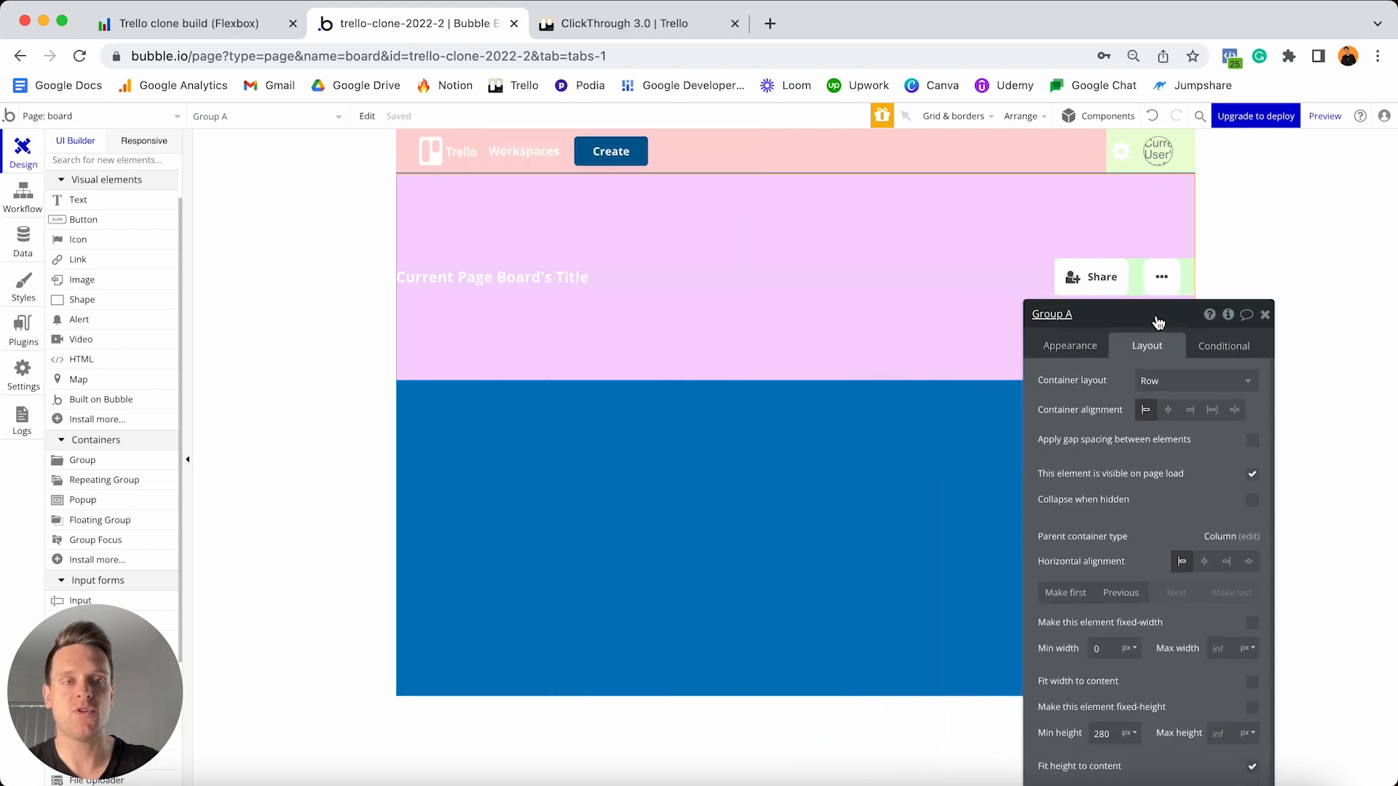
scroll(1176, 435, "down", 2)
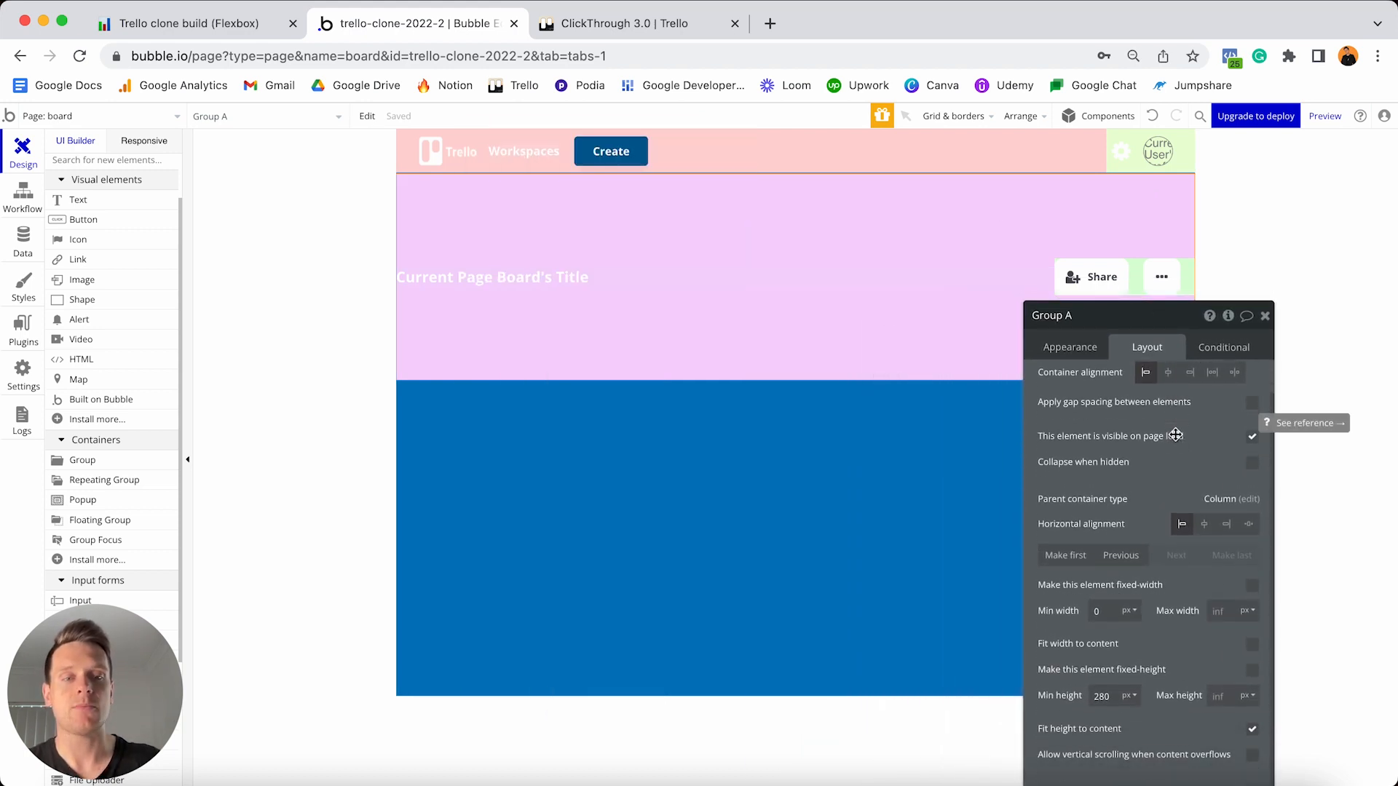
left_click(1115, 660)
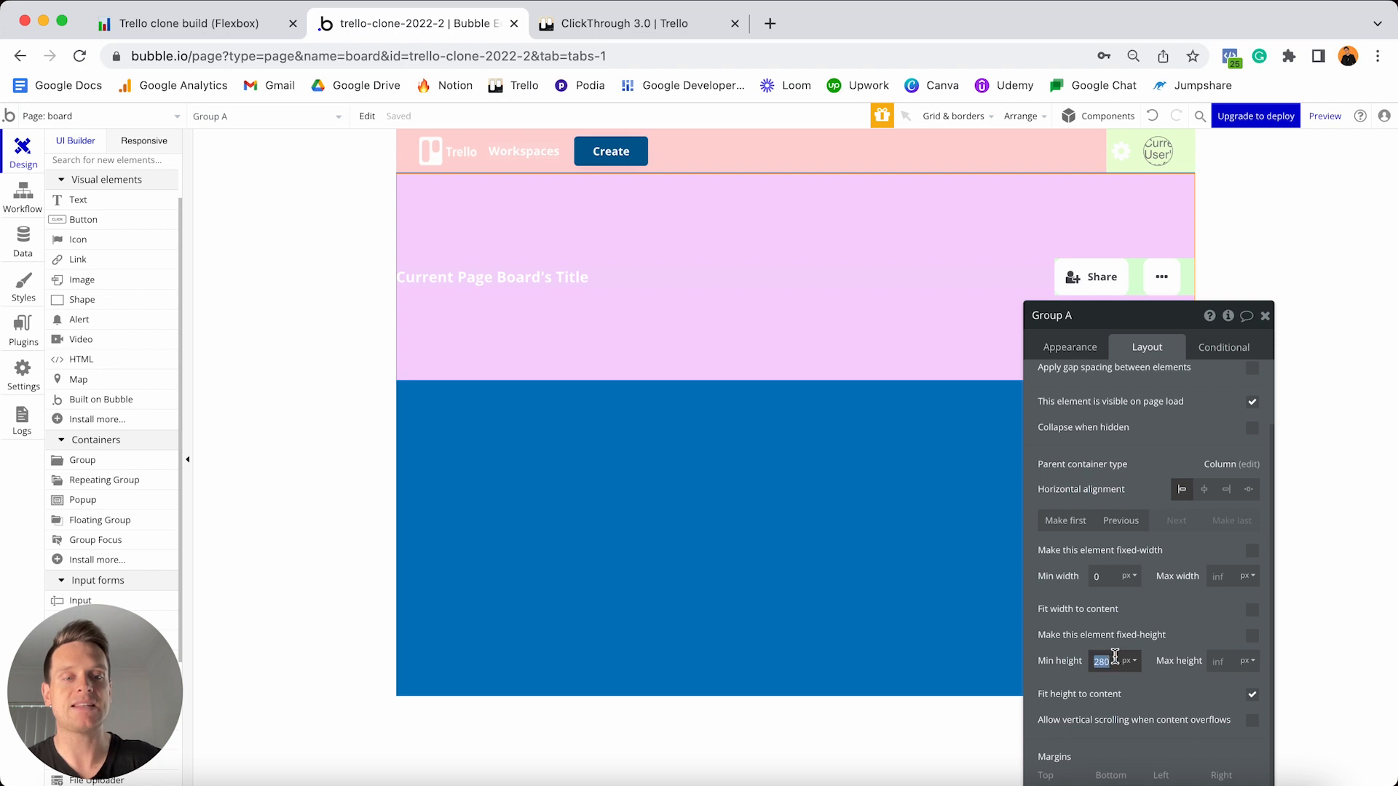
type("0")
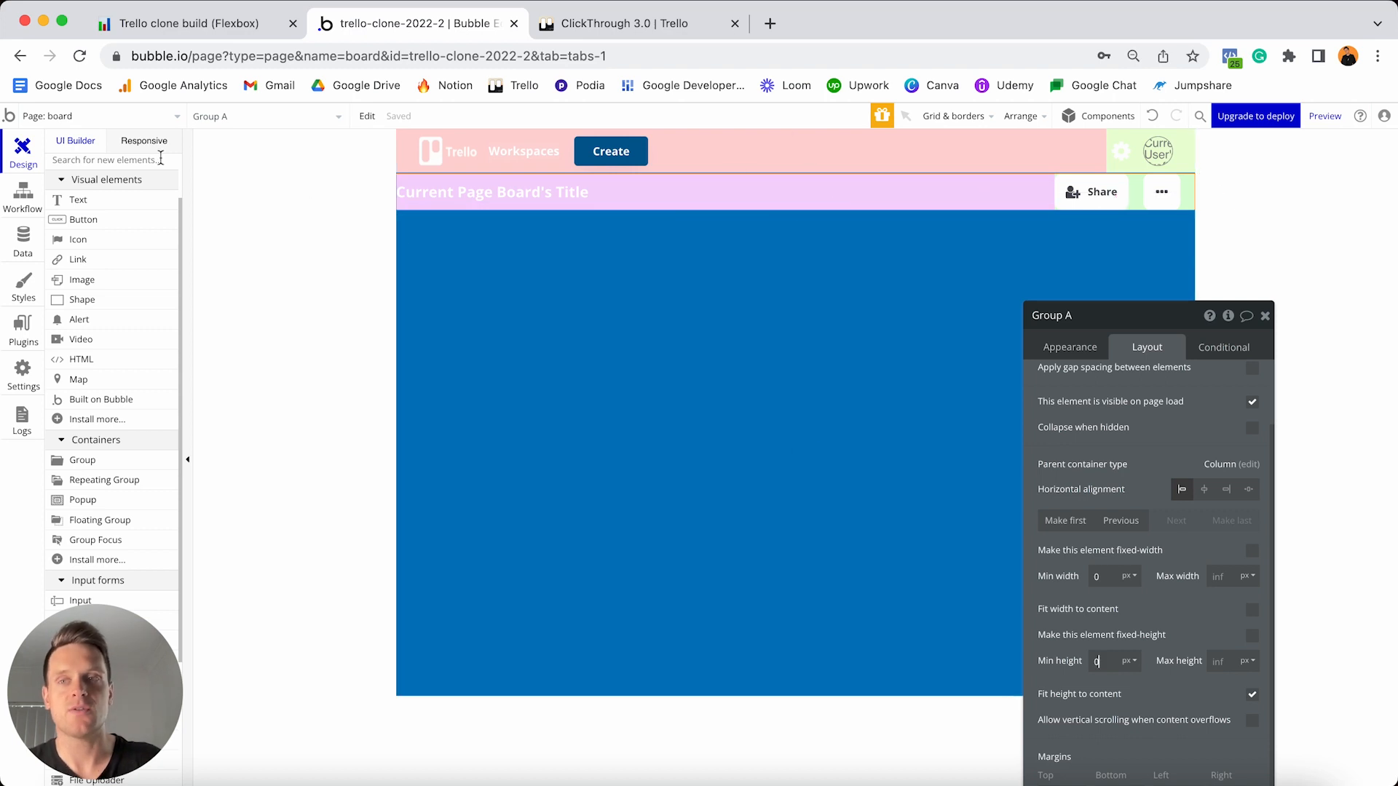
left_click(145, 141)
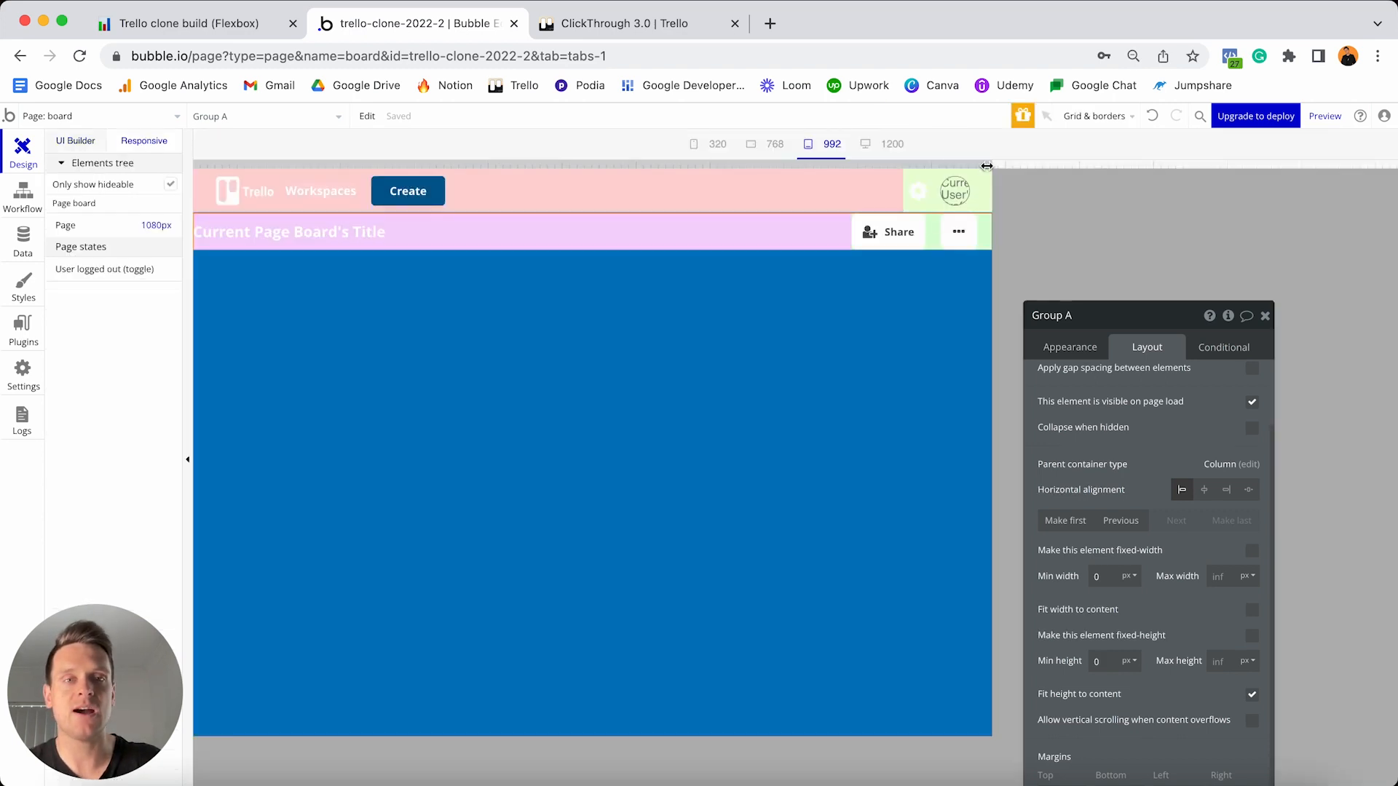
- Preview the board at phone width, then at the 768 px breakpoint, selecting the title
left_click_drag(987, 166, 430, 166)
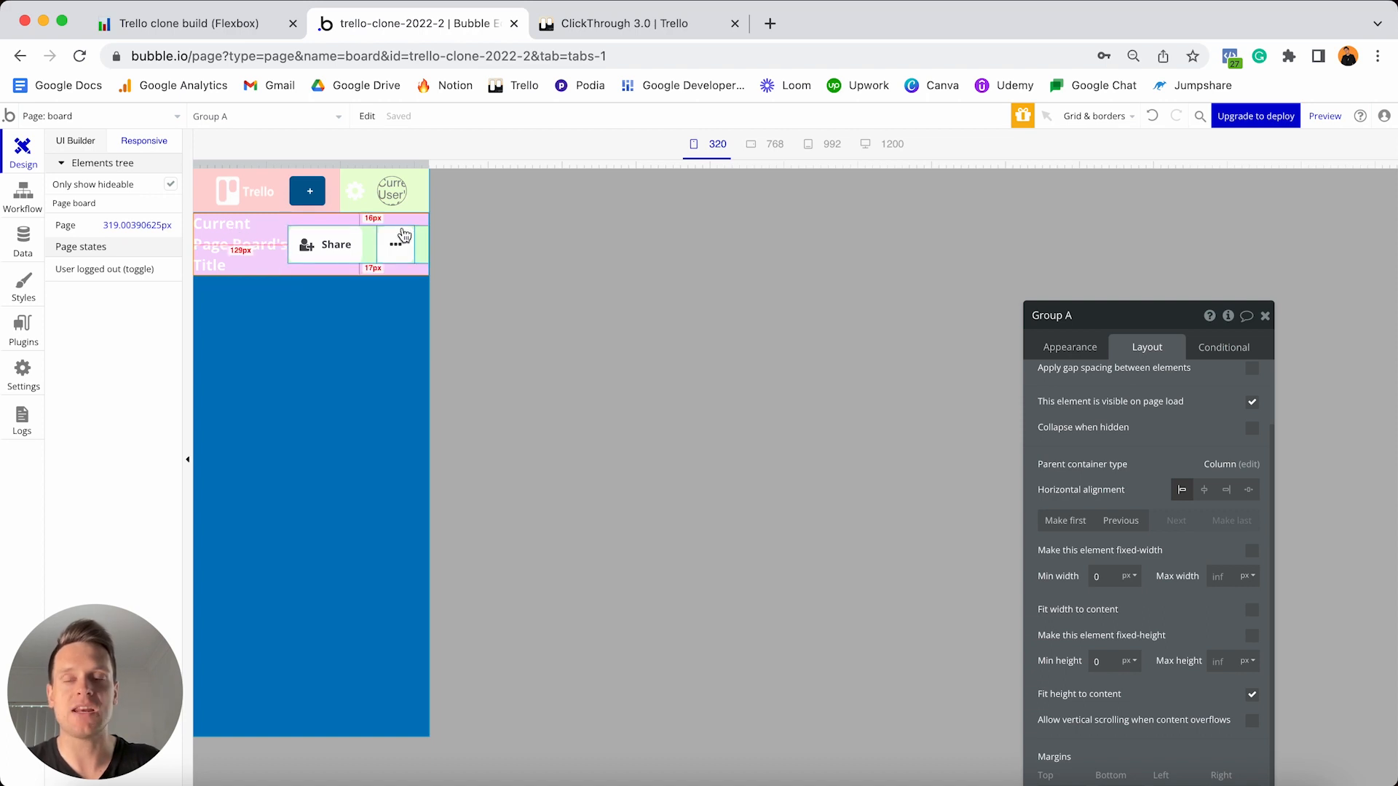
left_click(777, 144)
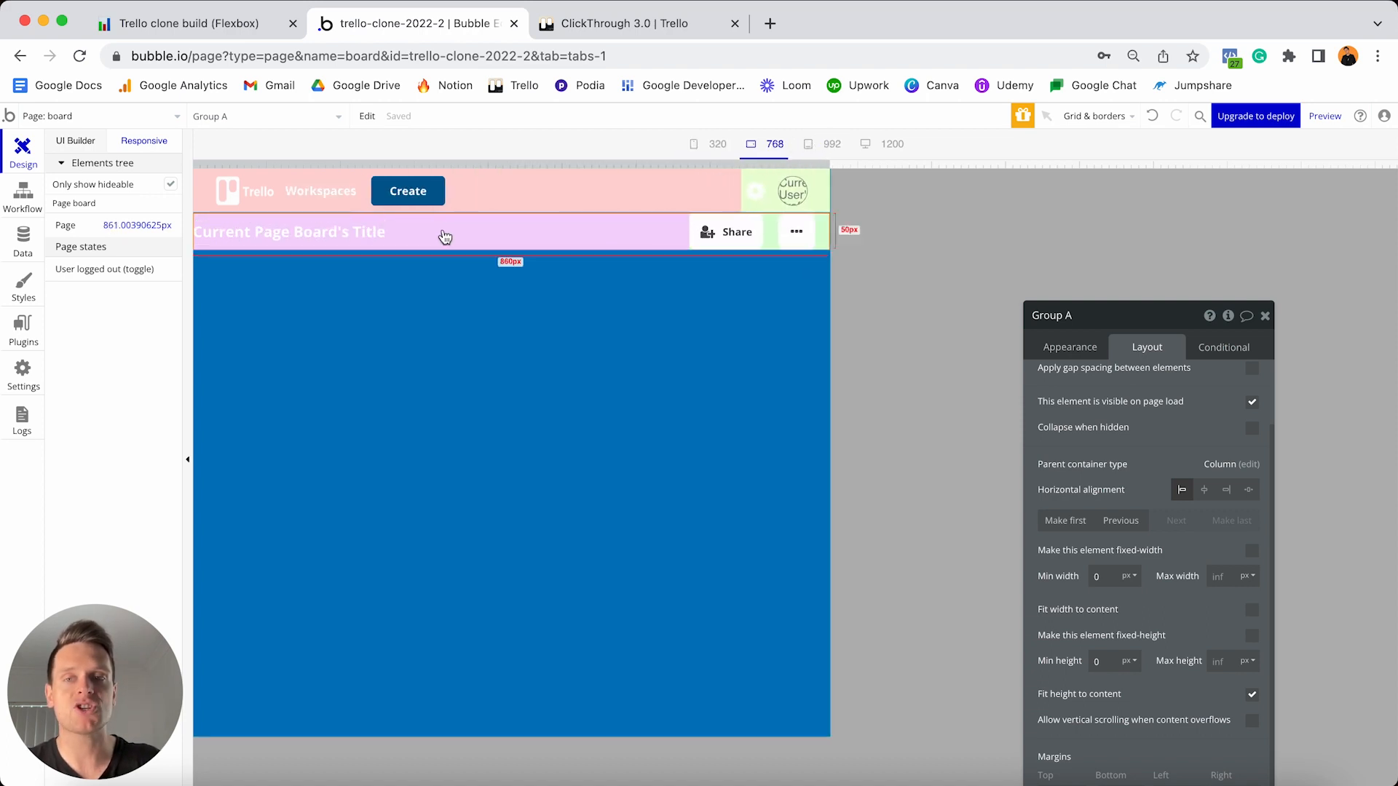
left_click(385, 242)
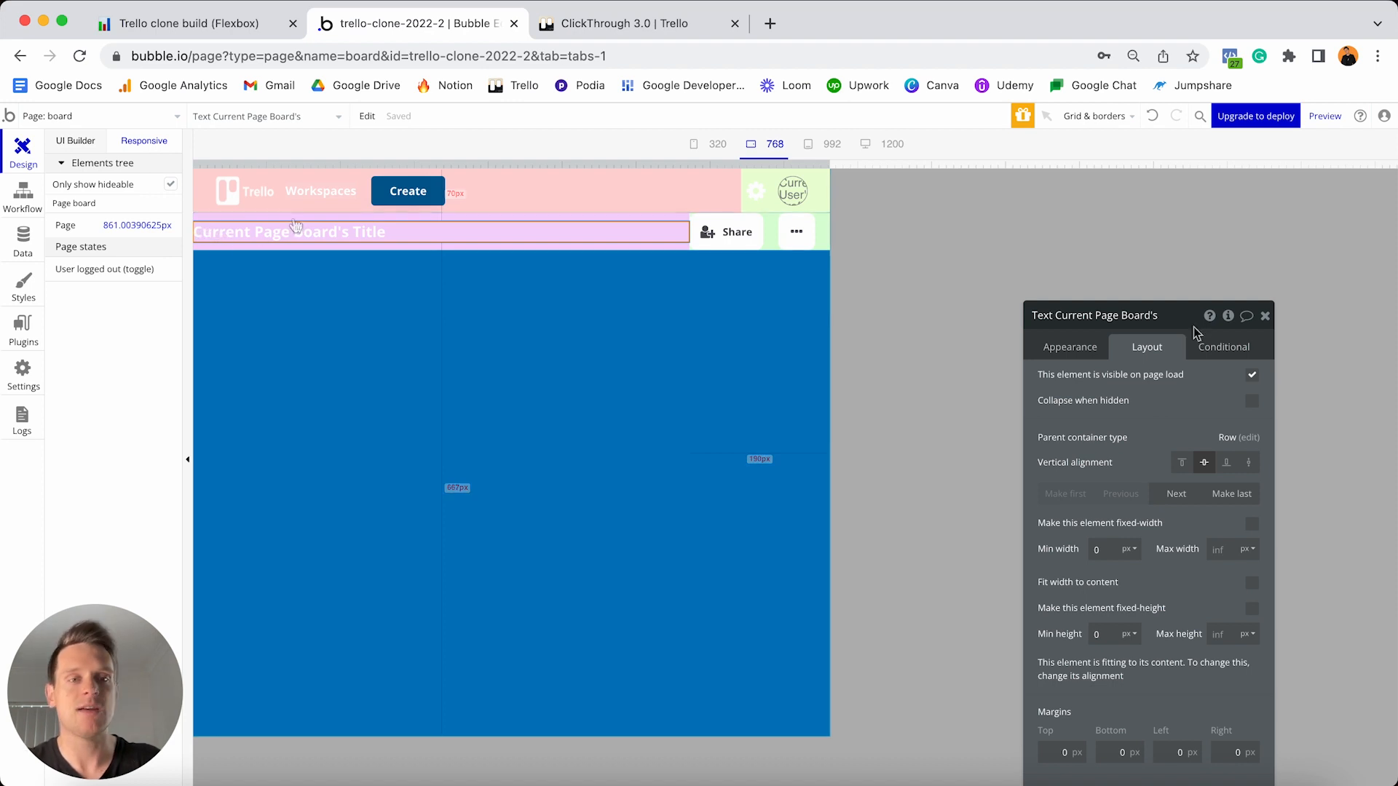
- Set the title's left and right margins to 20 and minimum width to 280, previewing at 320 px
left_click_drag(1183, 327, 1046, 170)
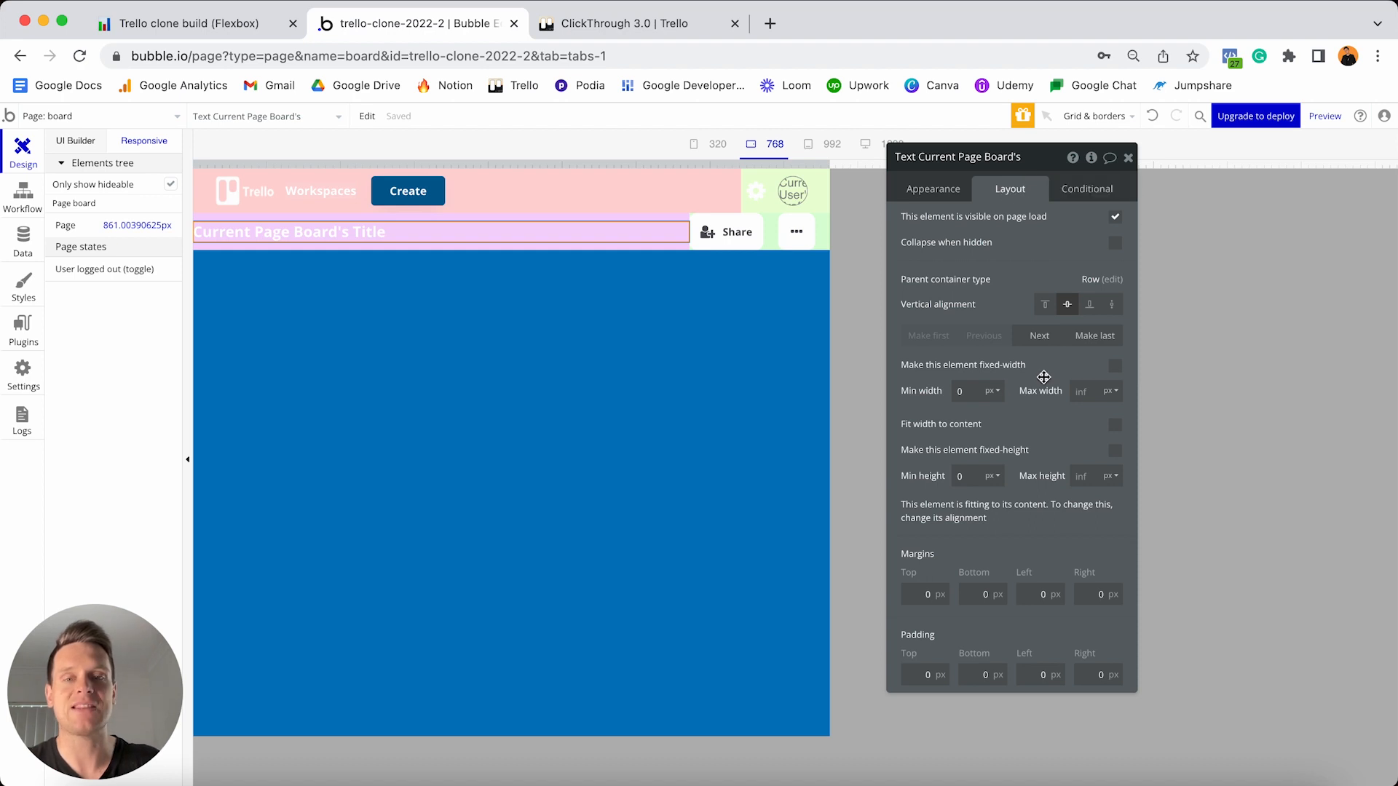
left_click(1041, 594)
type("20")
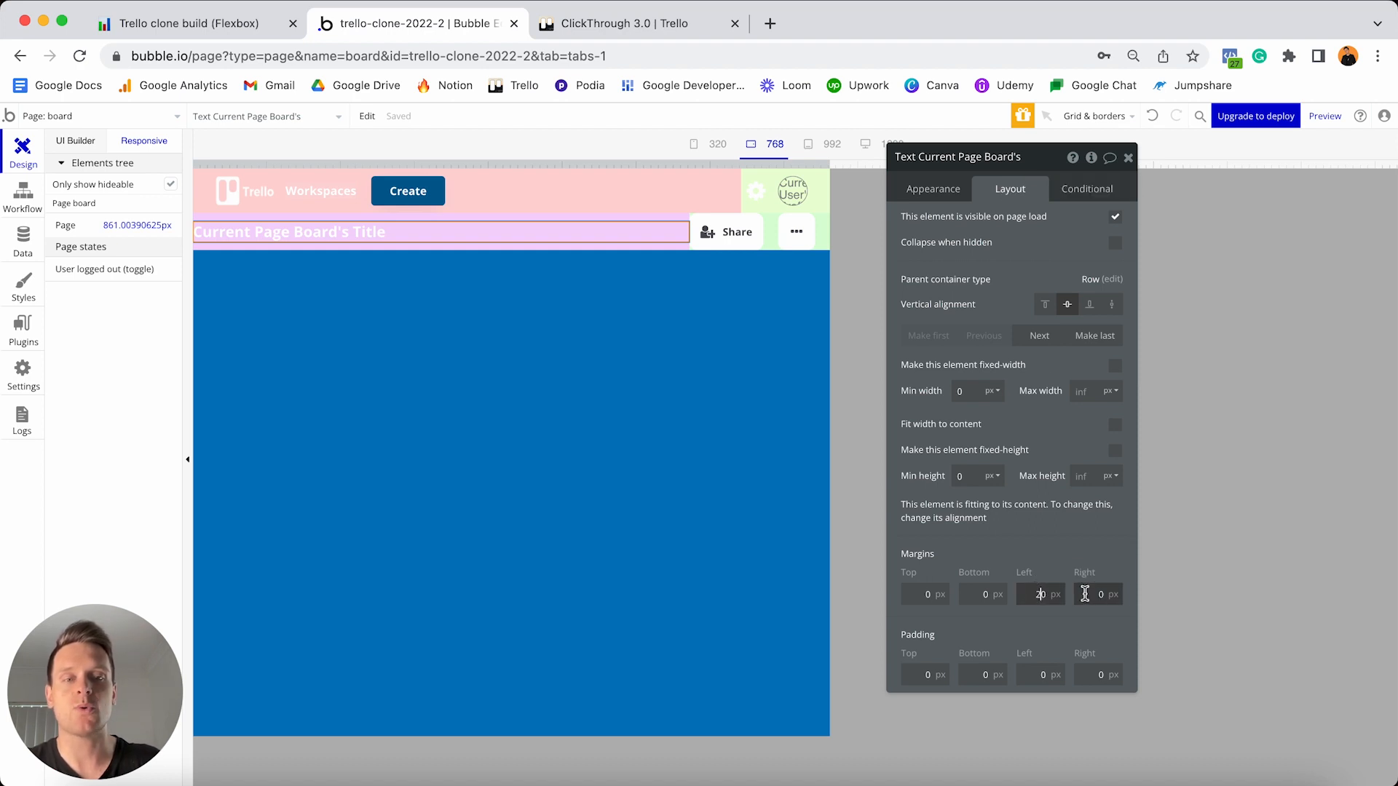
left_click(1085, 594)
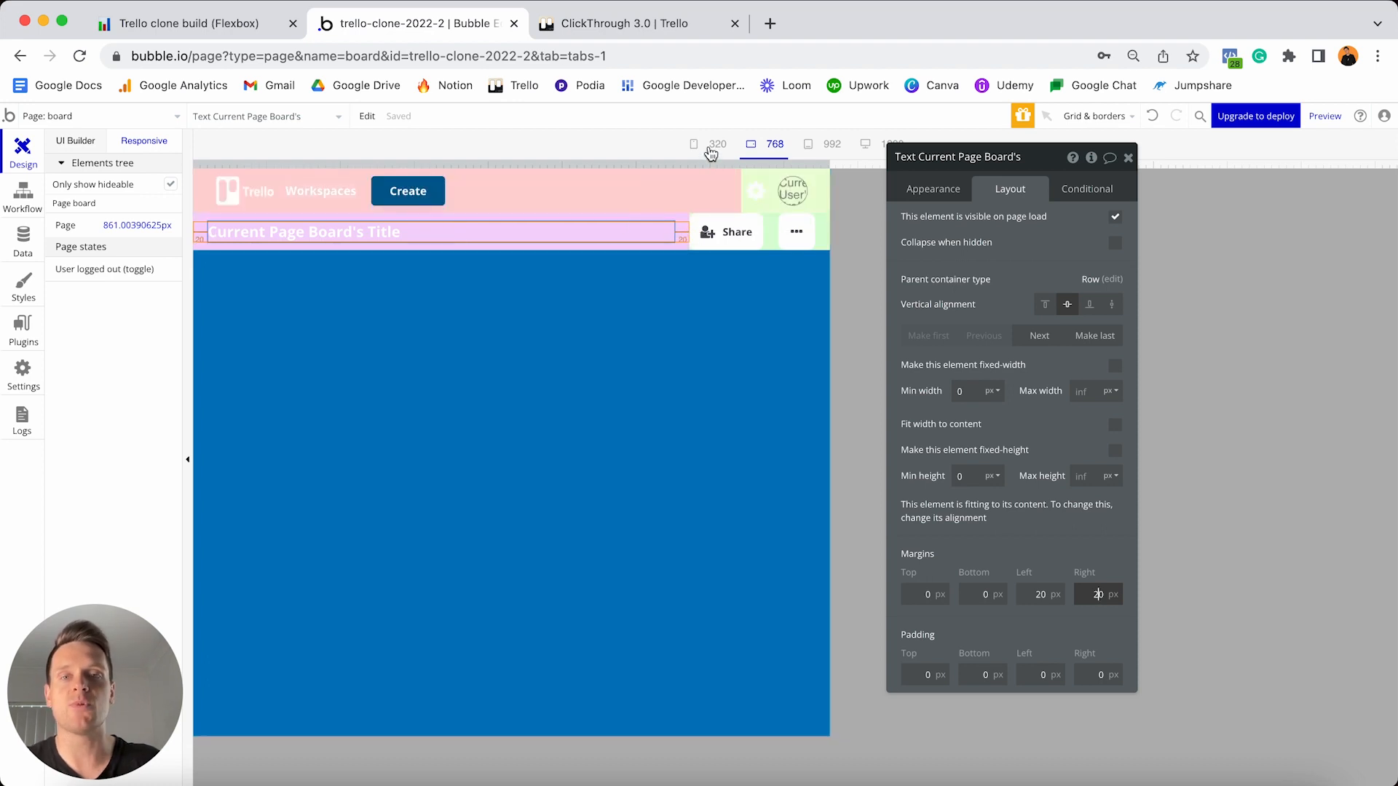
left_click(713, 145)
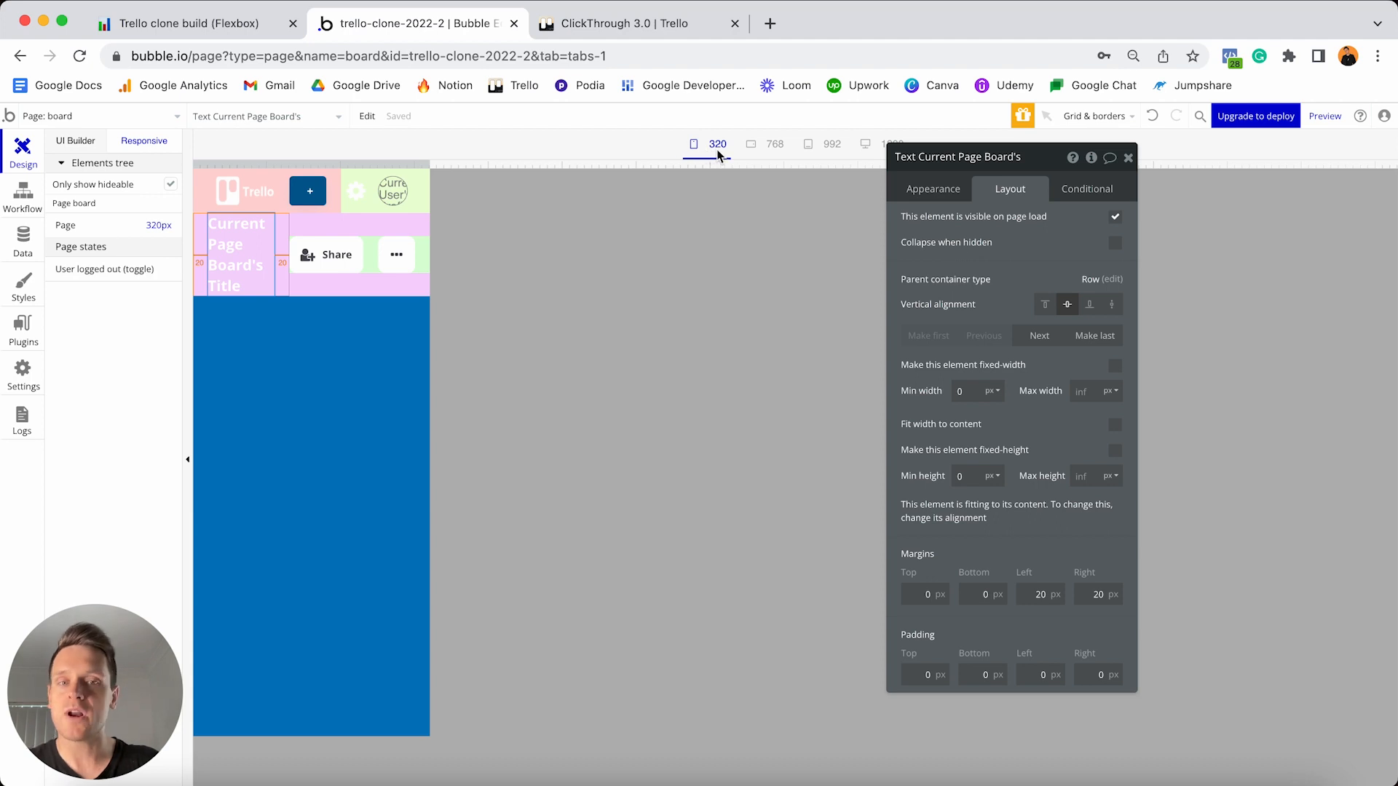
left_click(975, 392)
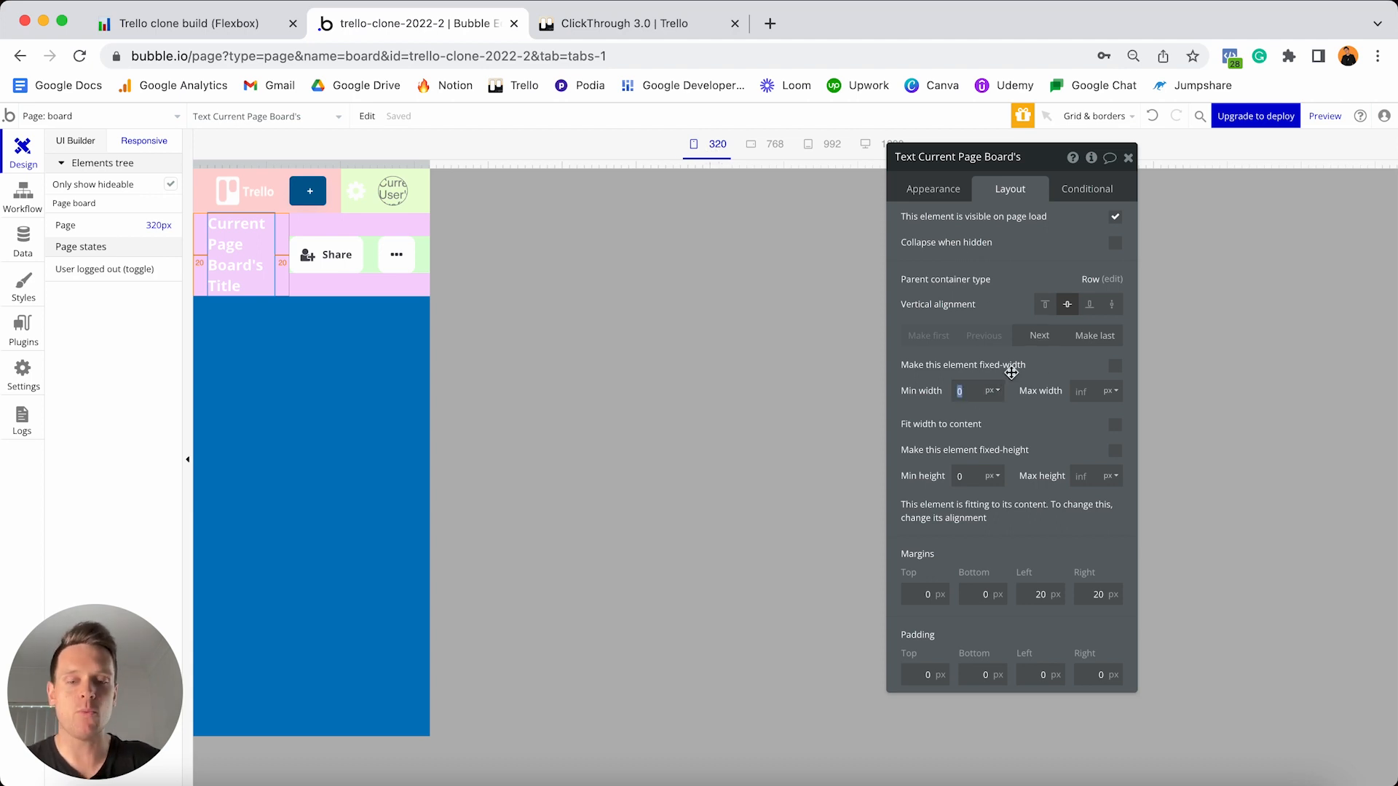
type("280")
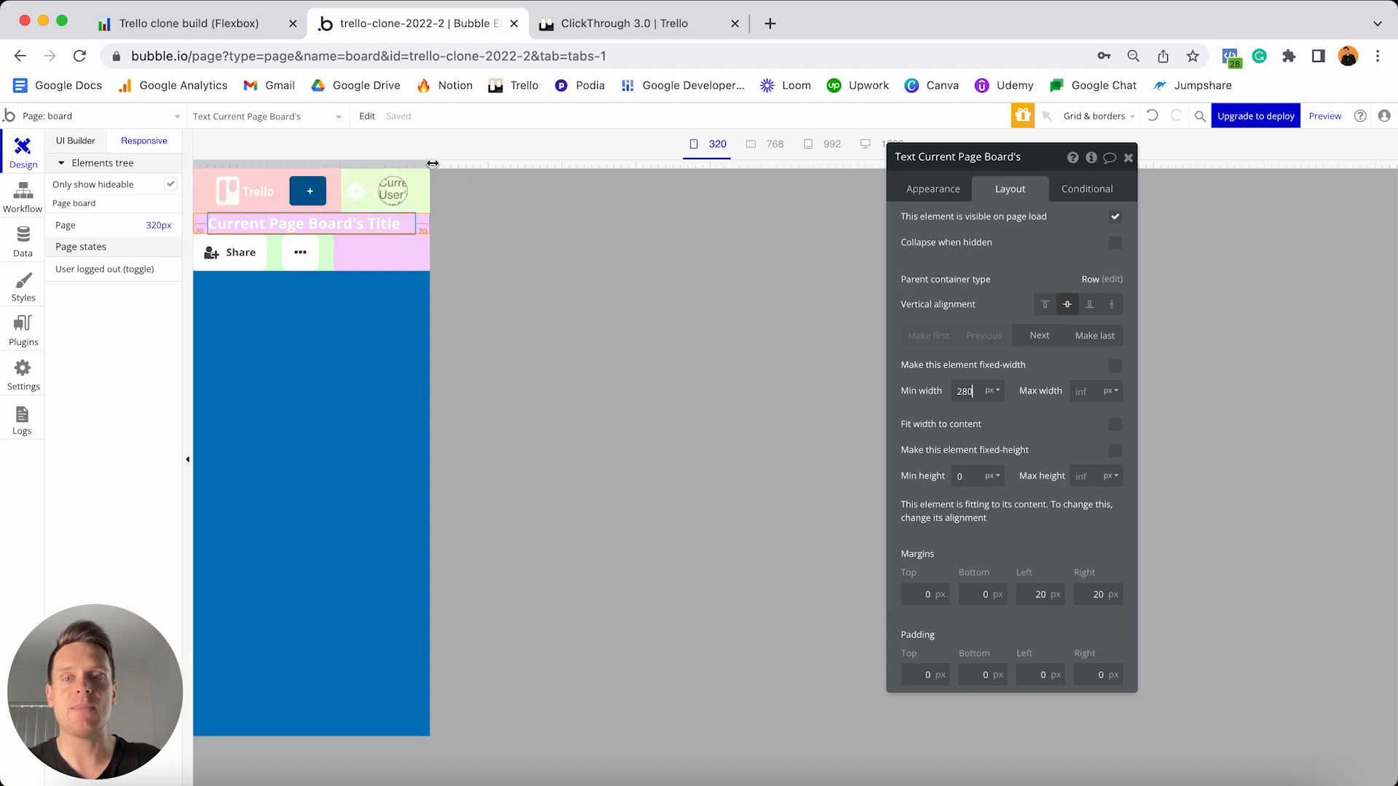
- Set the title's top and bottom margins to 20 while checking the reflow at wider preview widths
left_click_drag(430, 164, 559, 154)
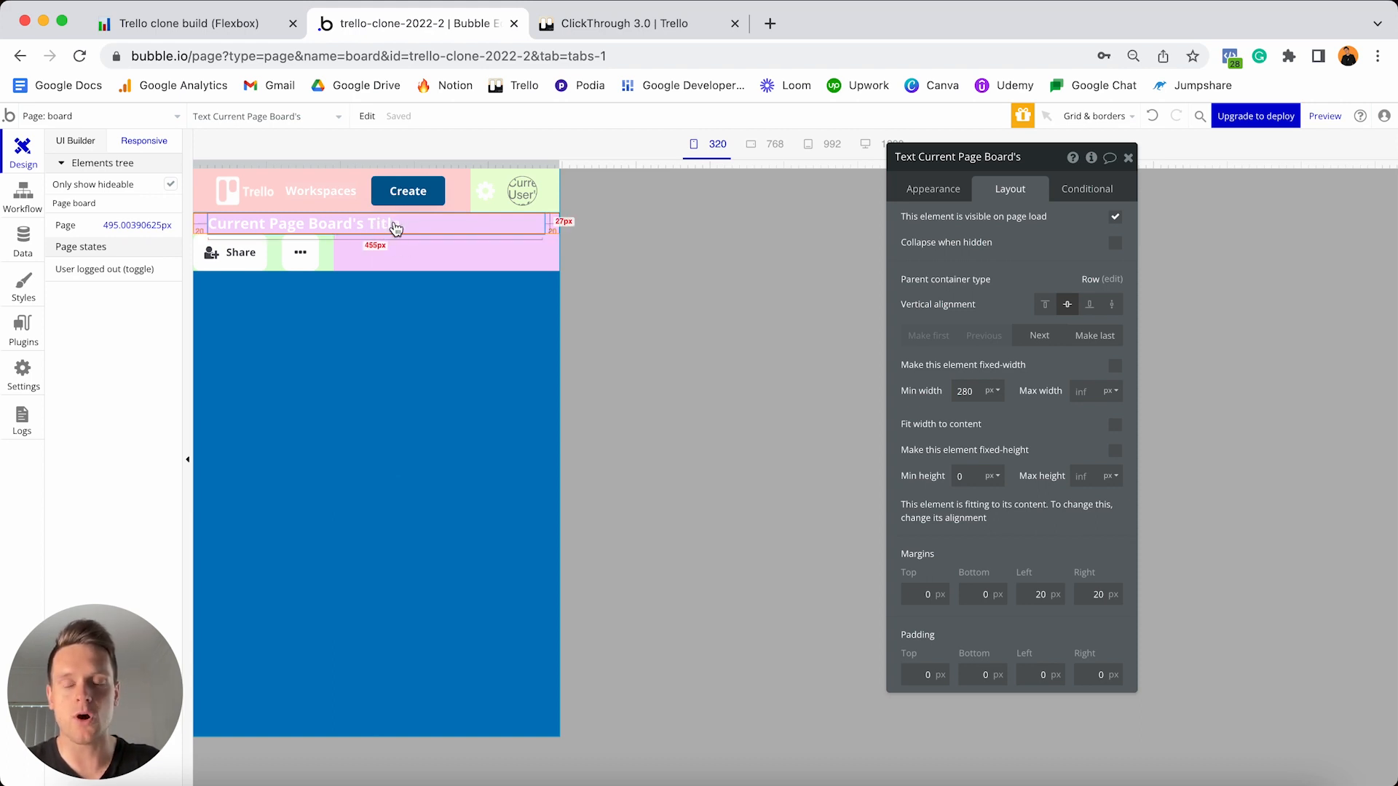
left_click_drag(393, 224, 405, 197)
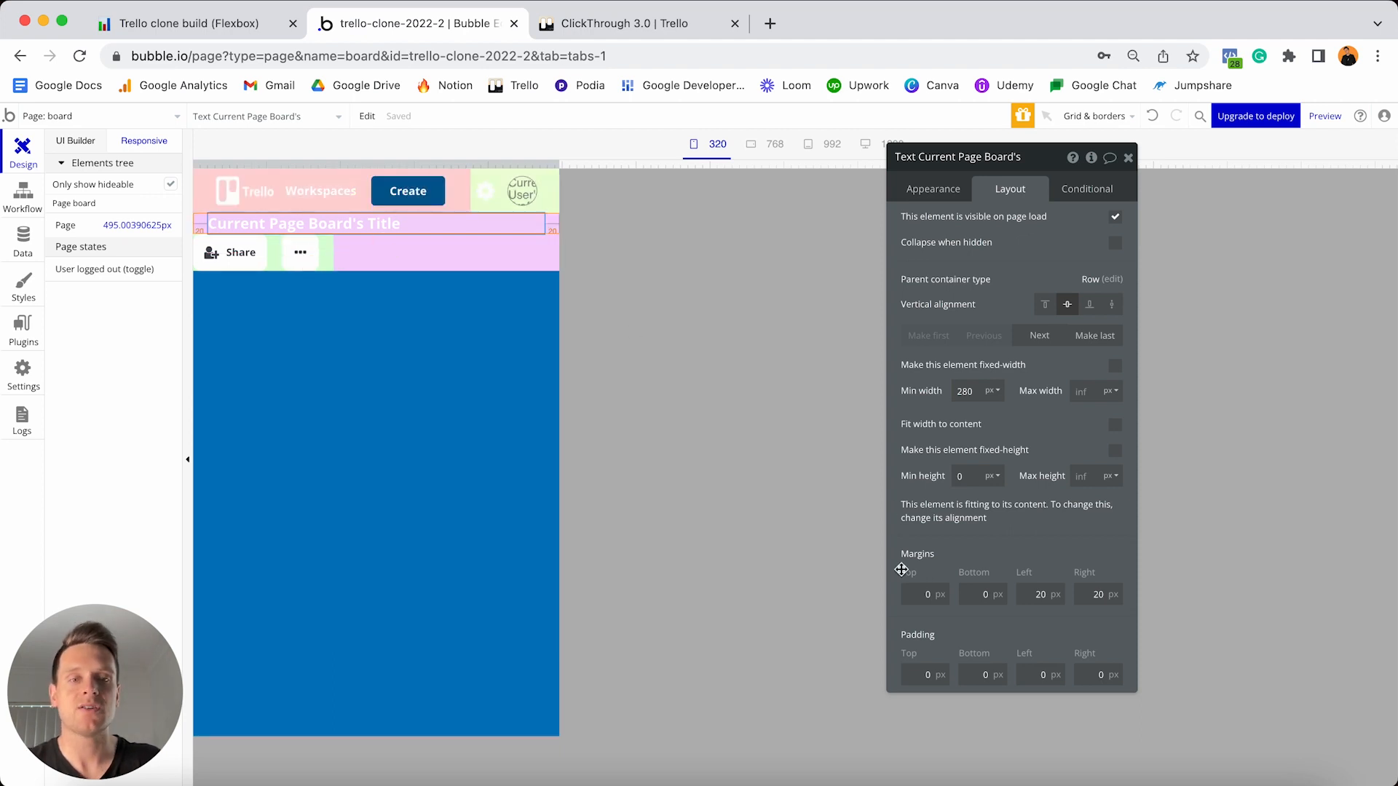
left_click(925, 594)
type("20")
left_click(982, 594)
type("20")
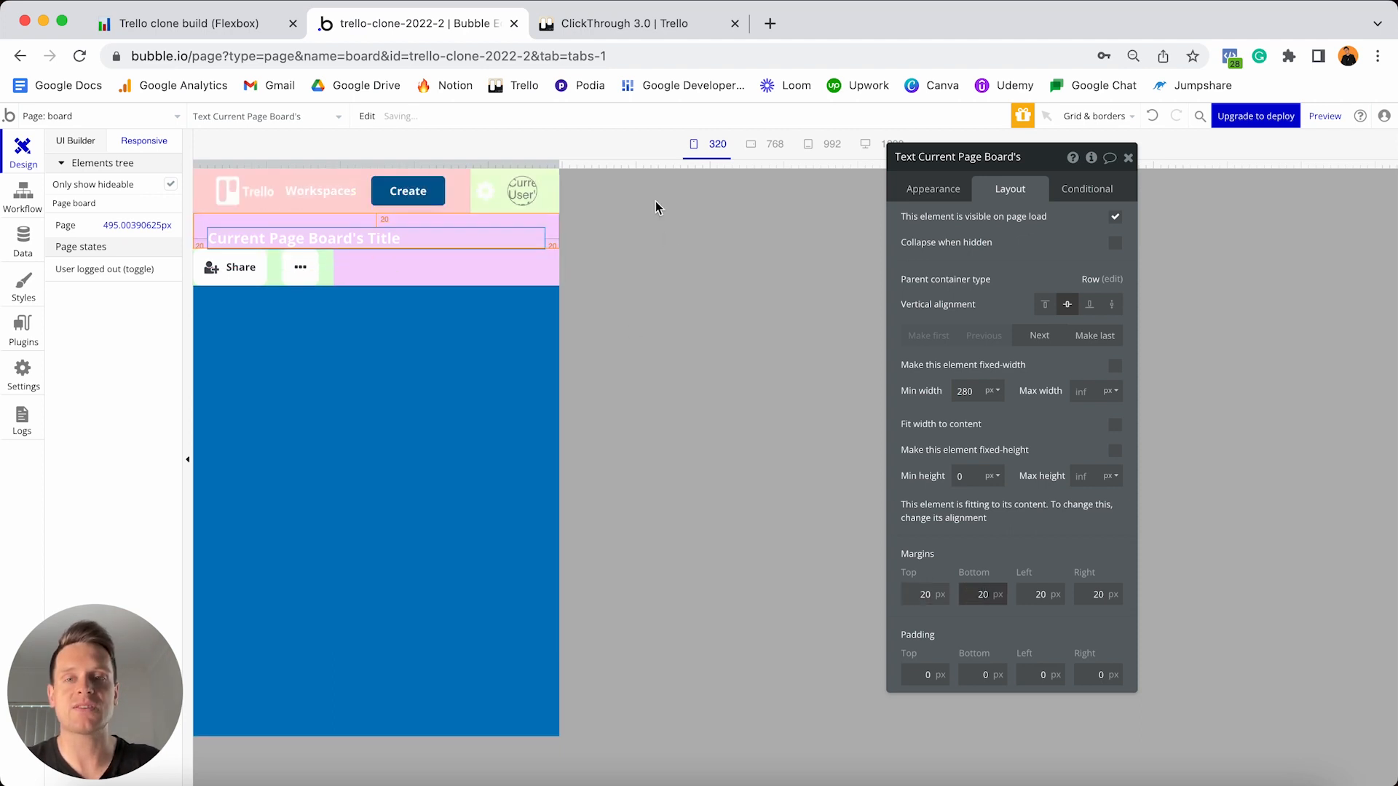
left_click_drag(558, 165, 554, 133)
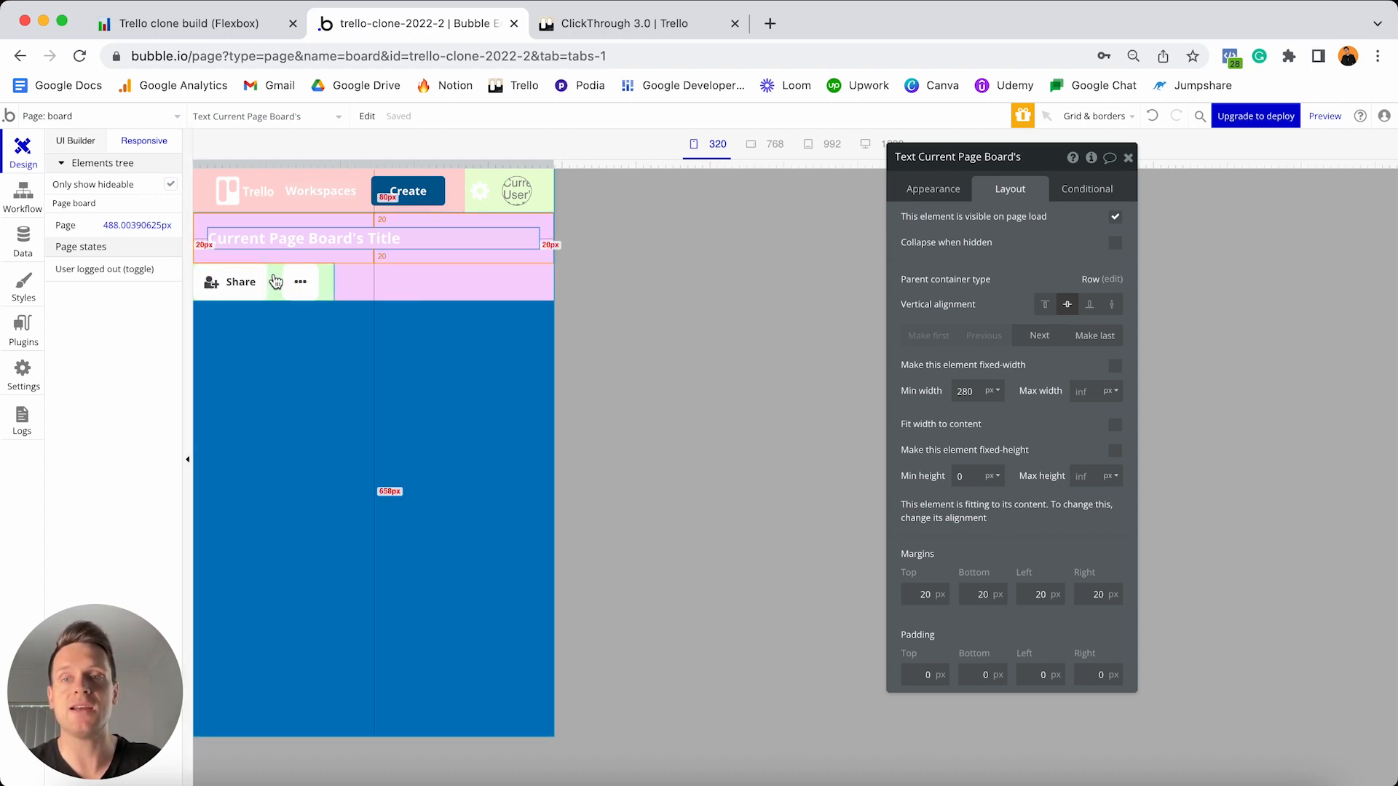
left_click(276, 286)
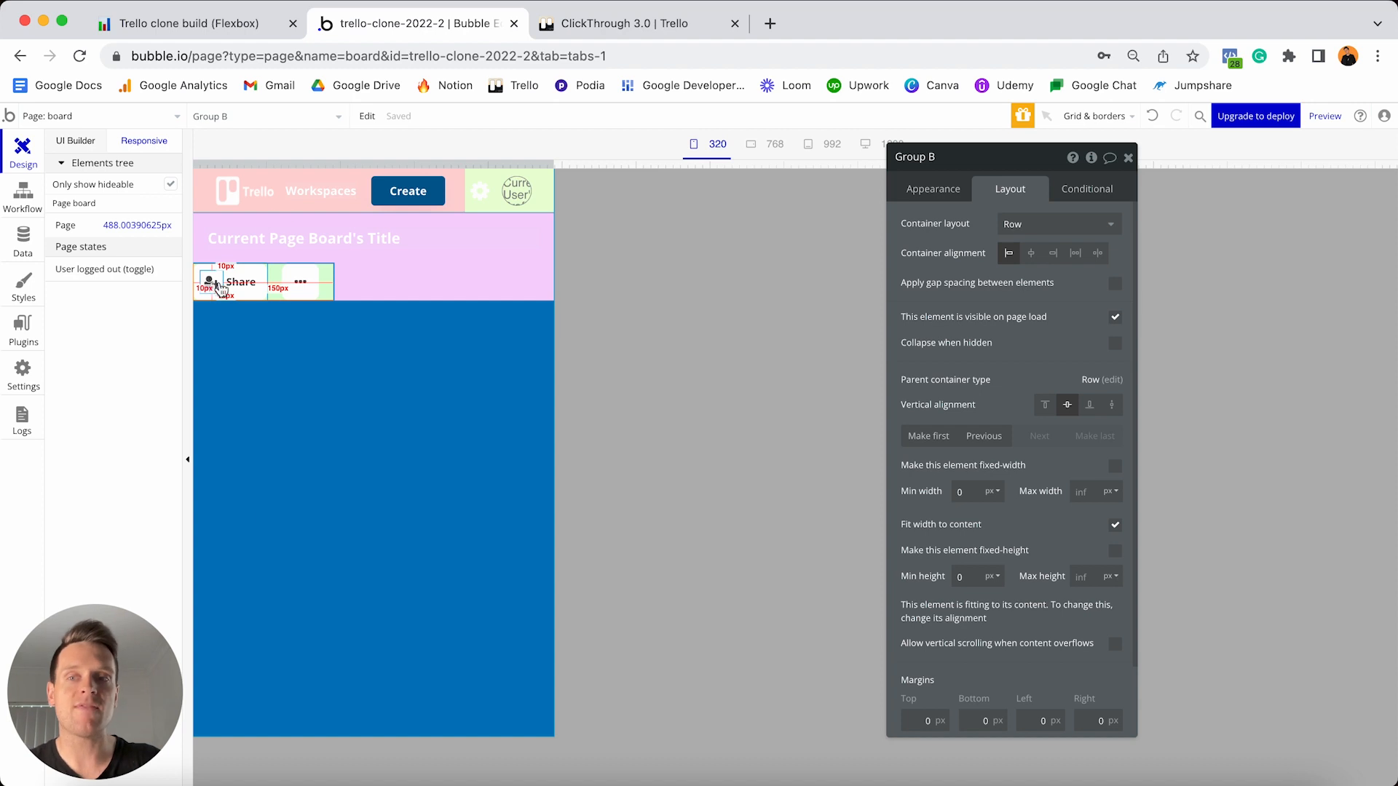
- Select the Share button, ellipsis icon and their groups to reach the Share row group
left_click(258, 299)
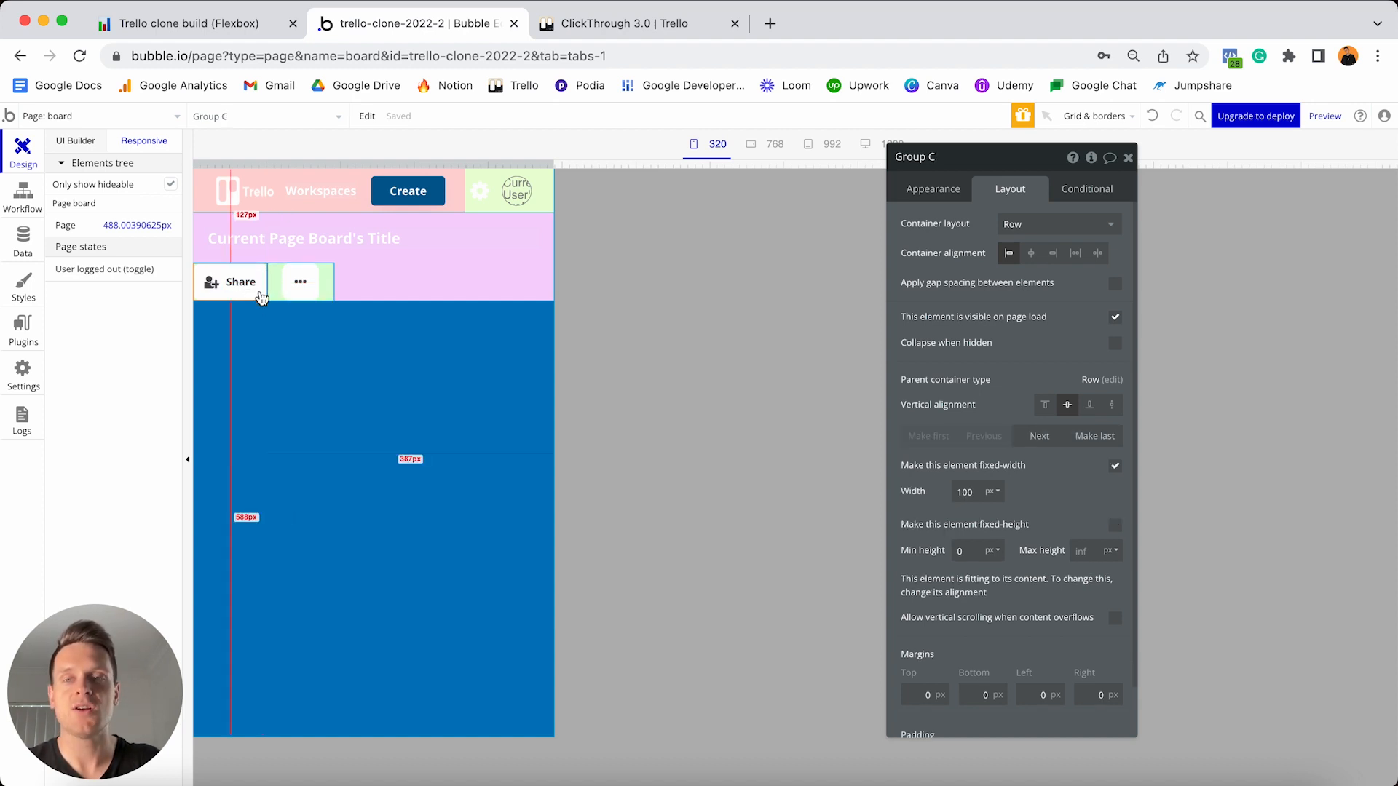
left_click(310, 279)
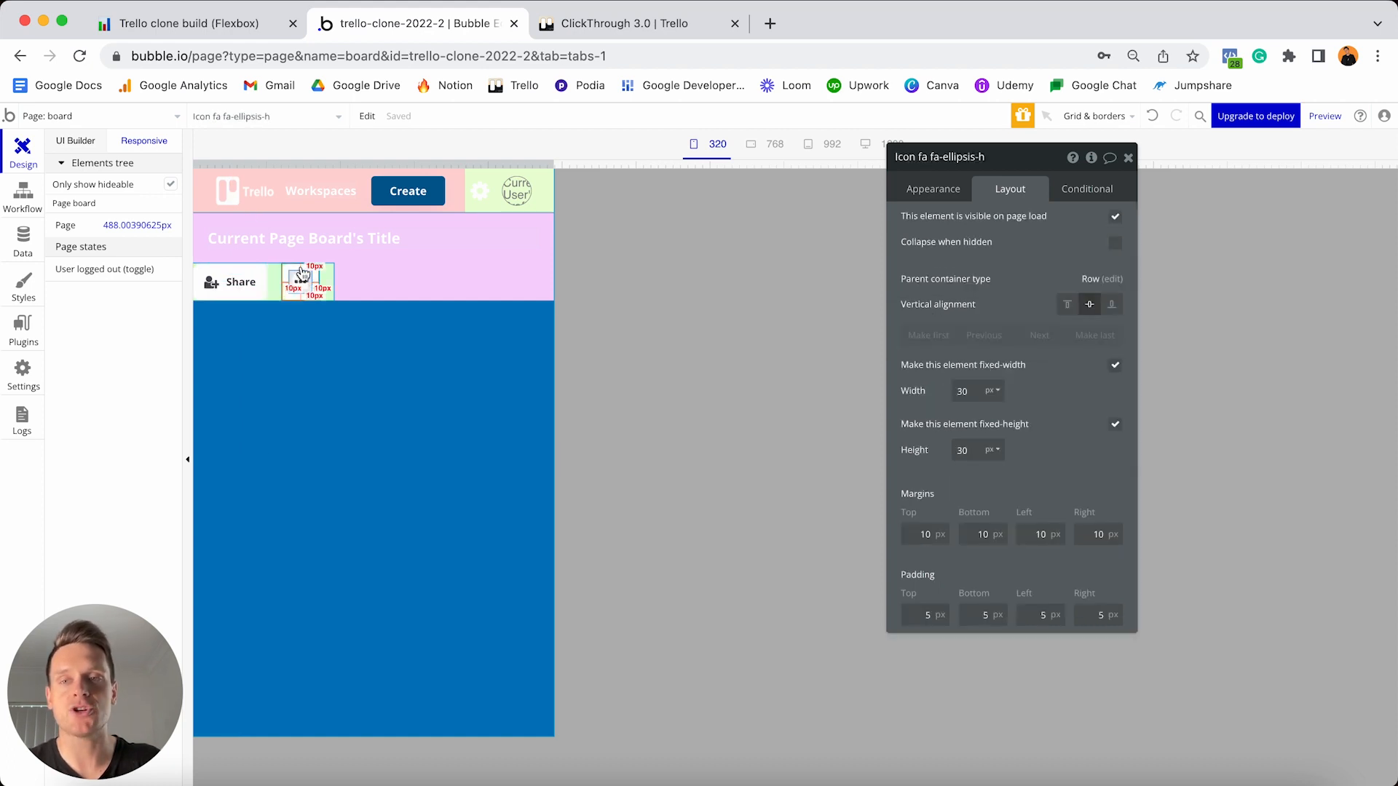
left_click(323, 281)
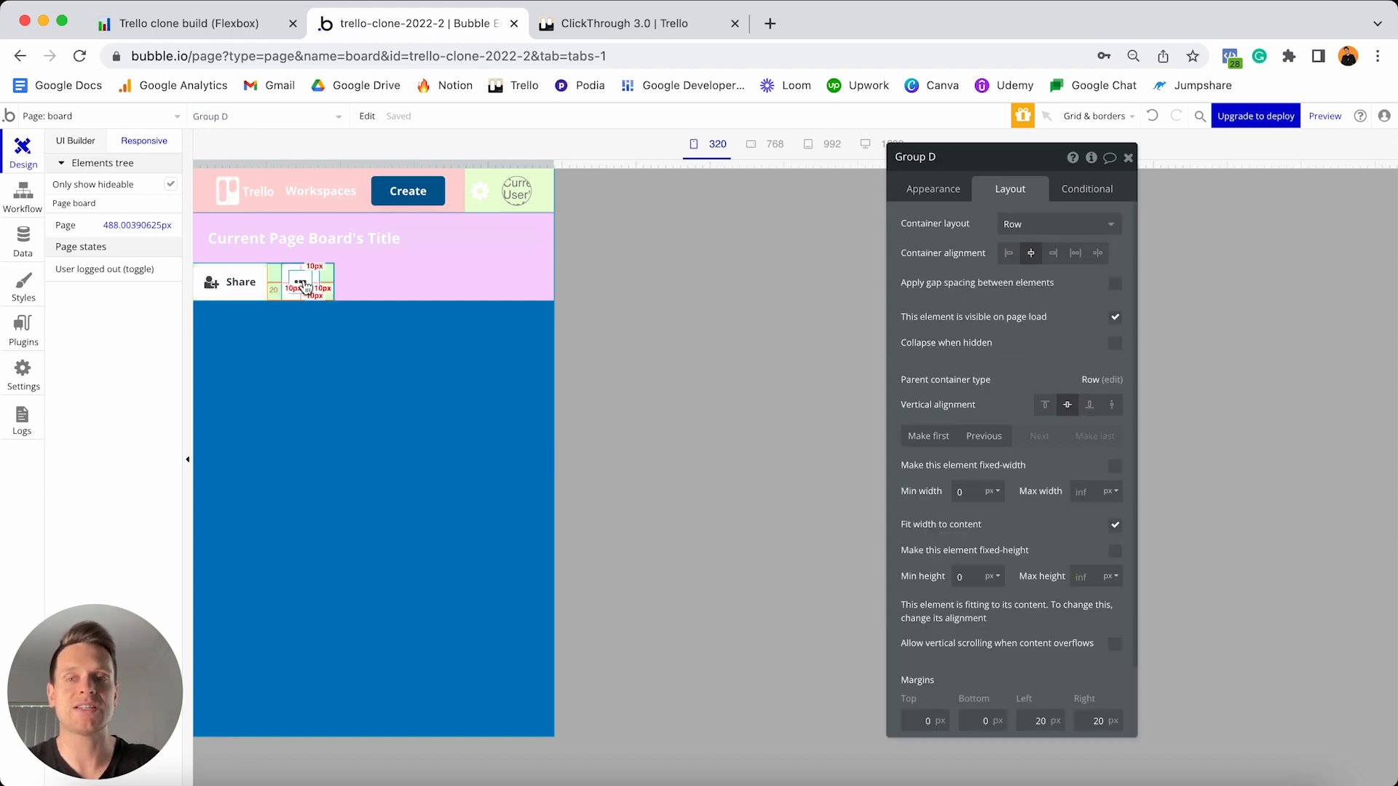
left_click(244, 278)
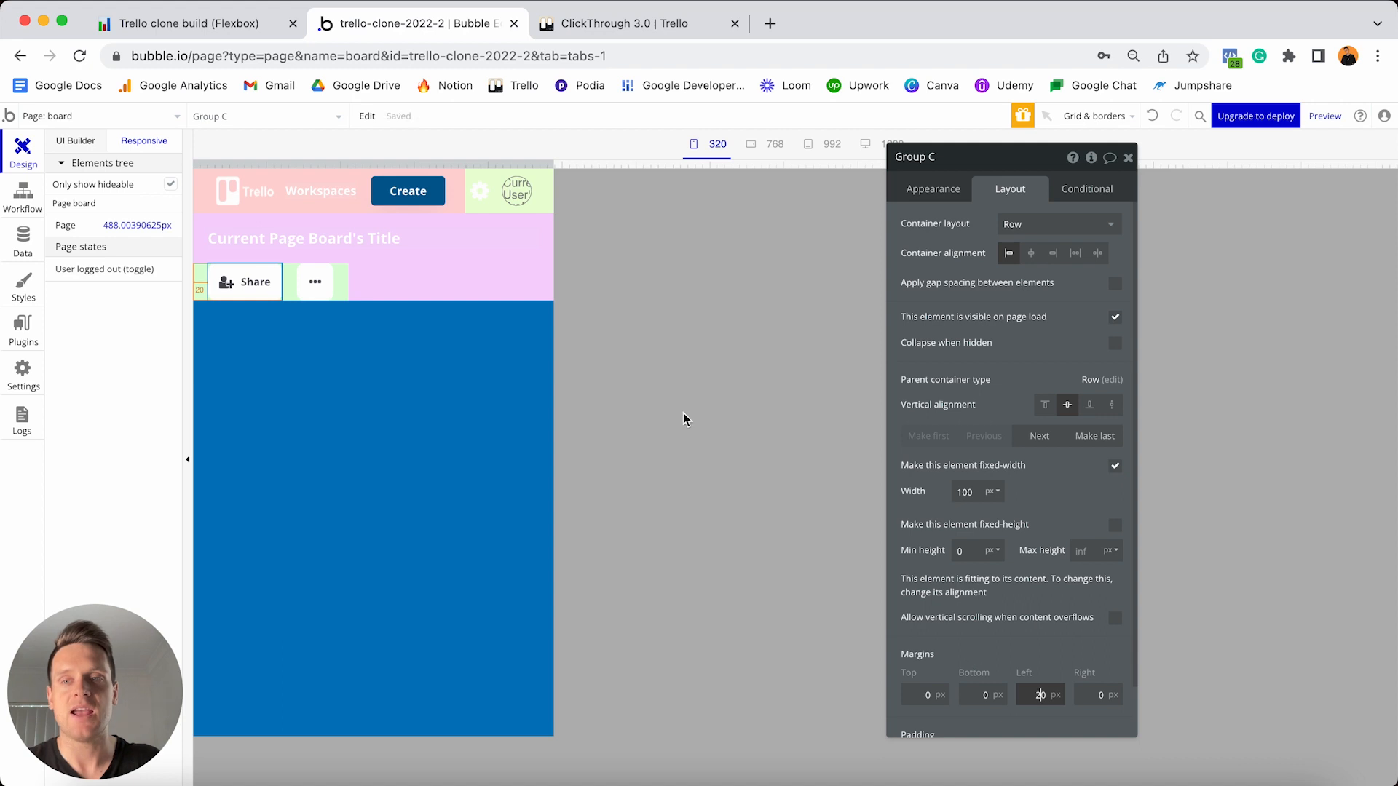
left_click(348, 293)
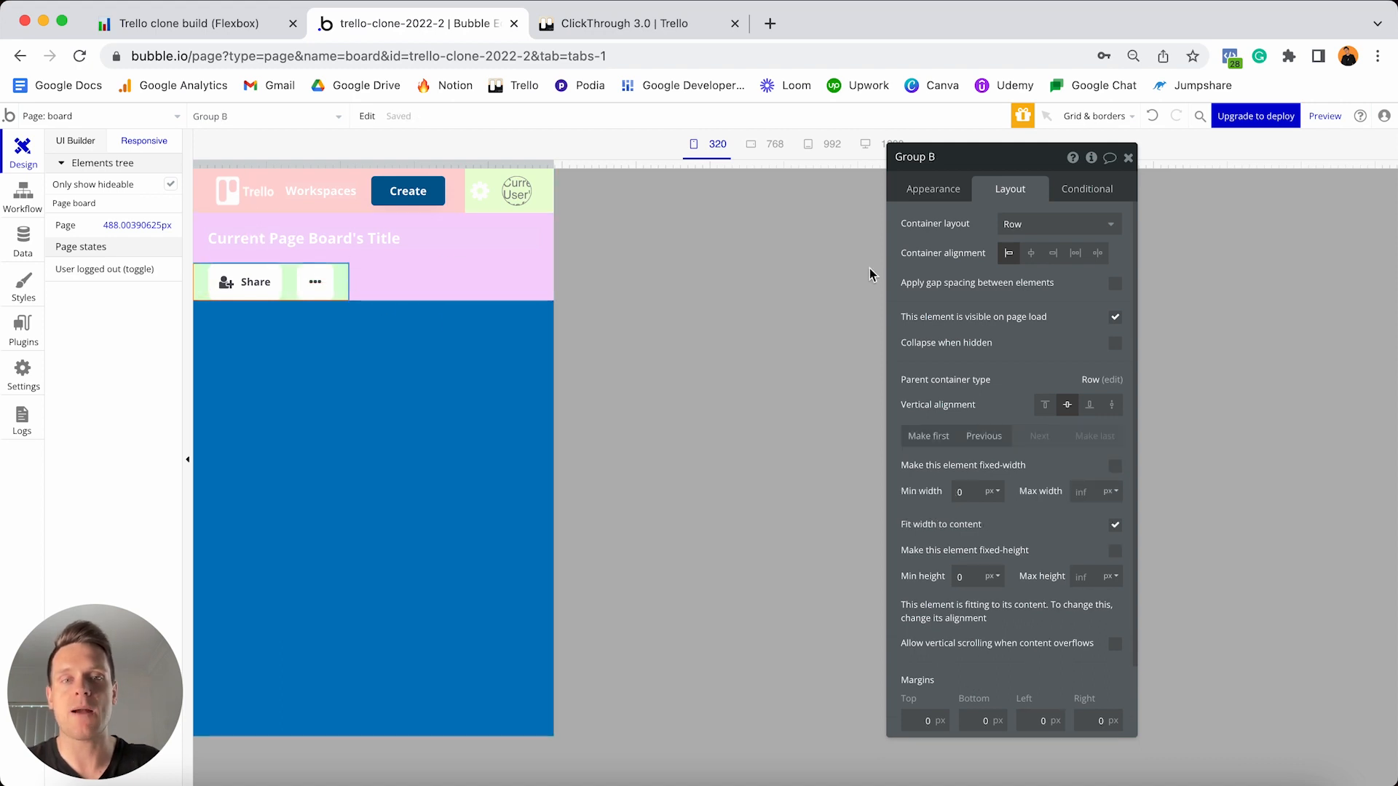
- Give the Share row group a flat light green #DAFFD6 background
left_click(933, 188)
left_click(1056, 410)
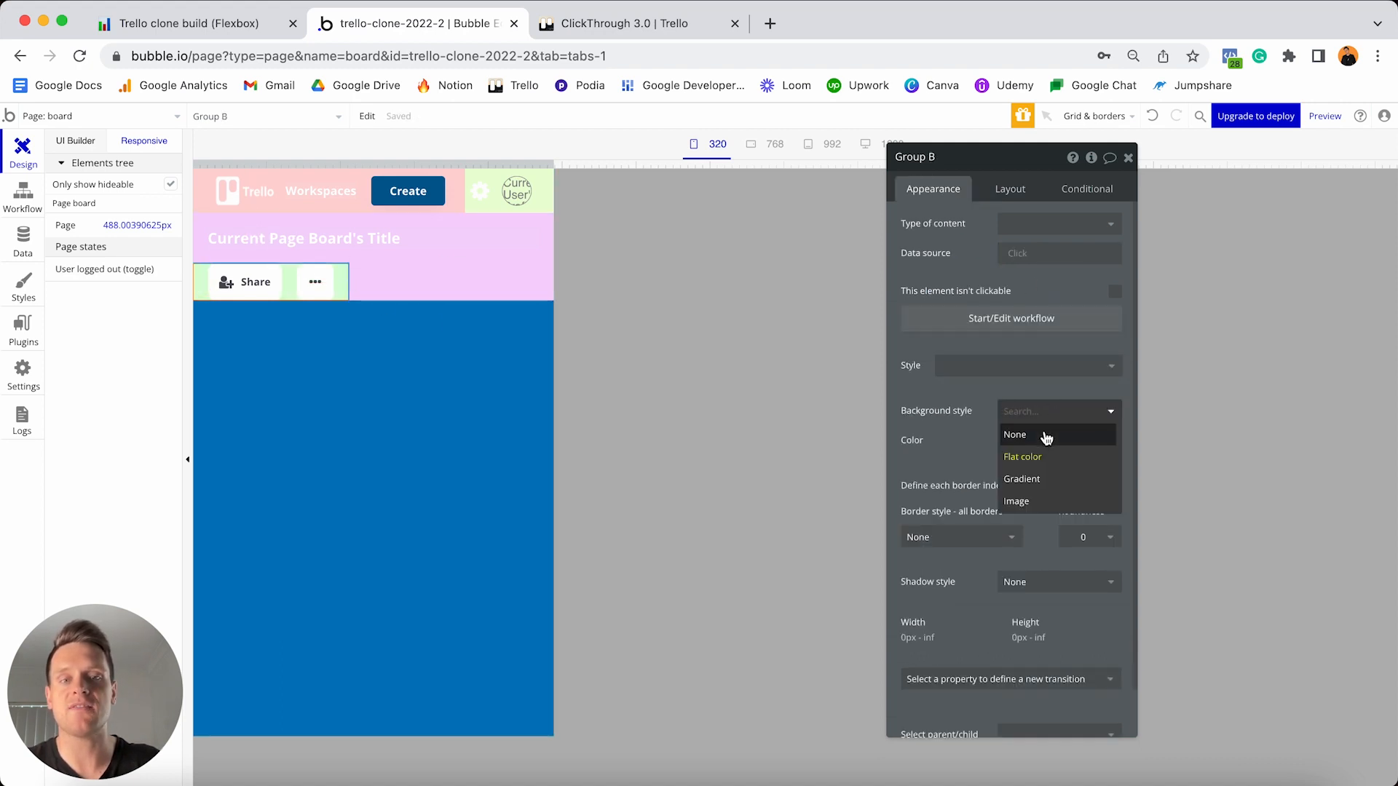
left_click(1045, 436)
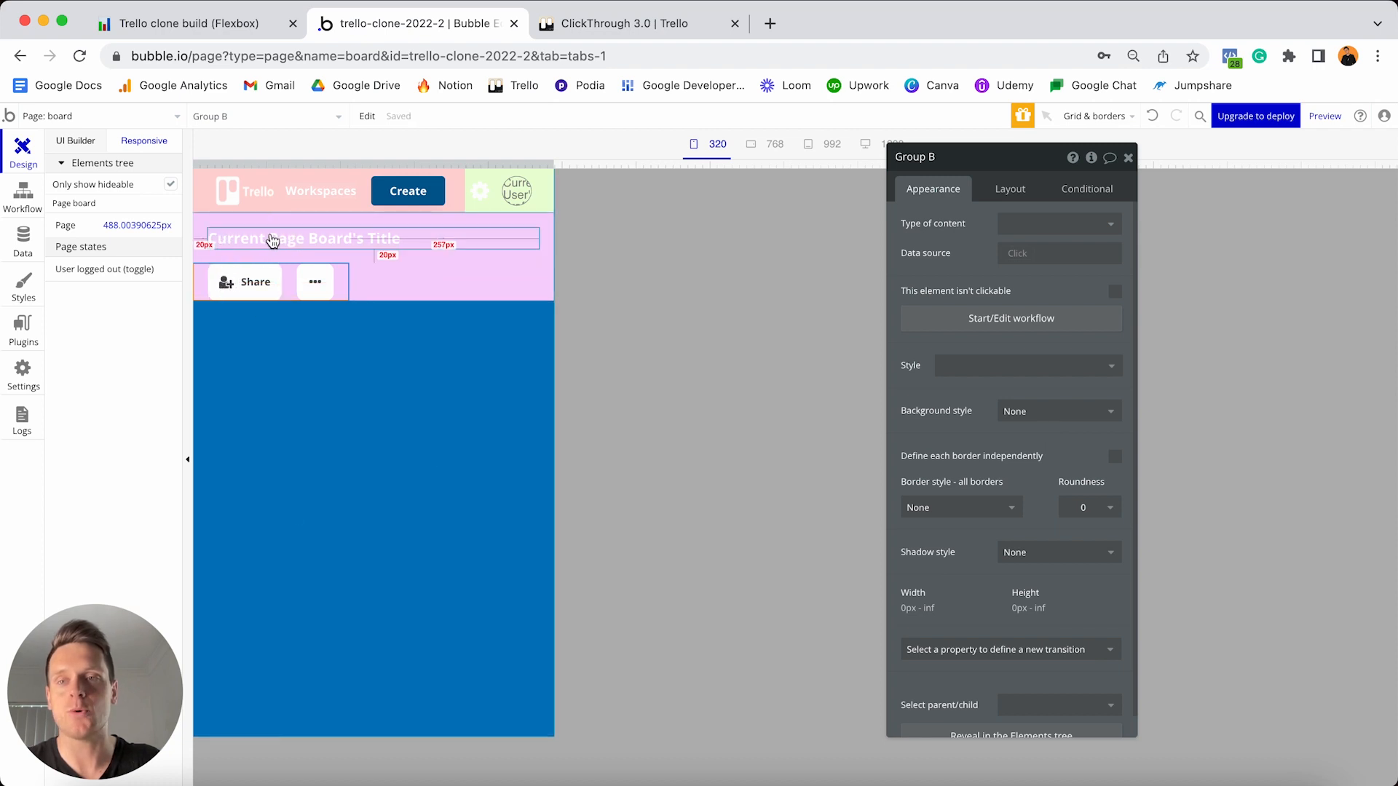
left_click(1048, 410)
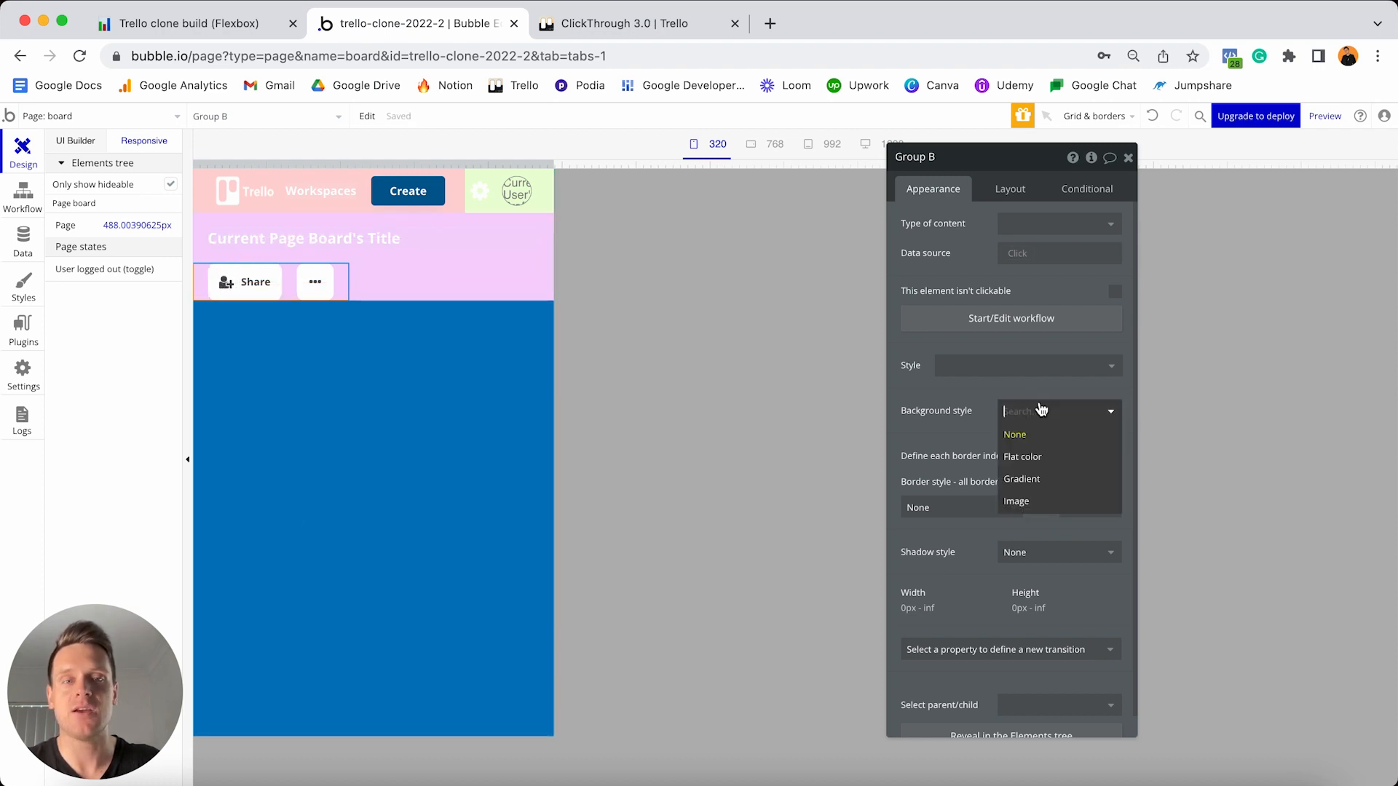
left_click(1038, 453)
- Widen the page preview and switch to the ClickThrough 3.0 Trello board
left_click_drag(554, 162, 972, 76)
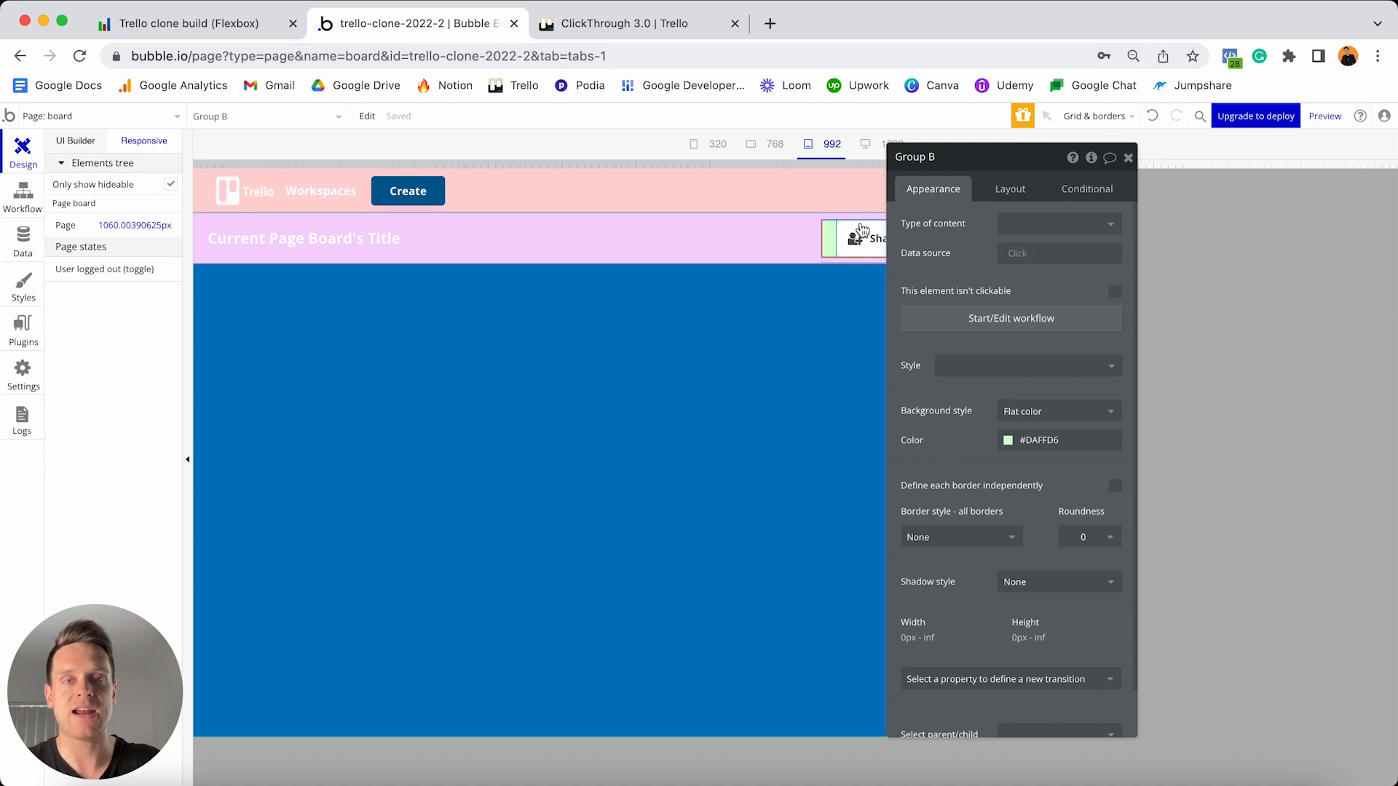
left_click(80, 142)
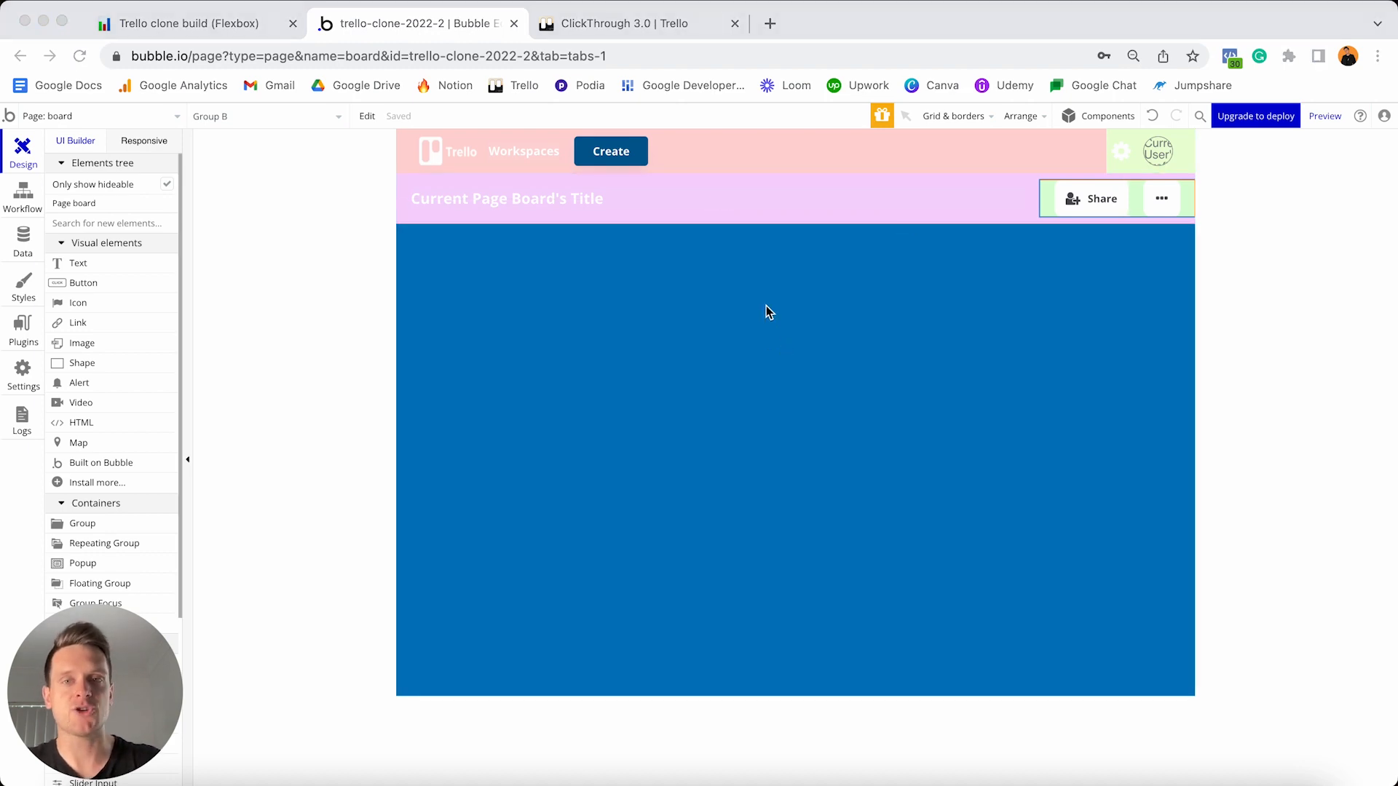
left_click(653, 23)
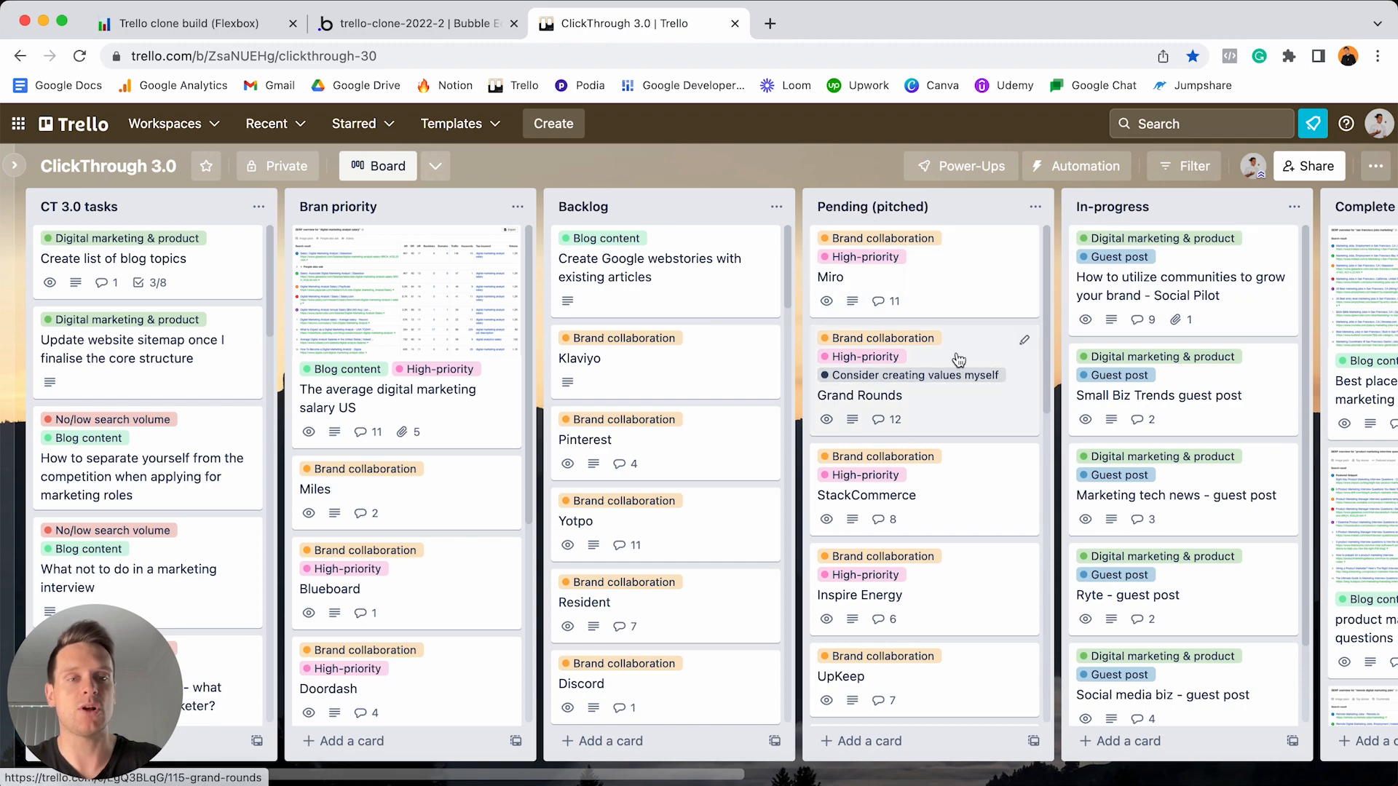
- Scroll across the Trello board and drag the Content assets and In-progress lists to see reordering
scroll(958, 359, "right", 2)
scroll(958, 359, "right", 15)
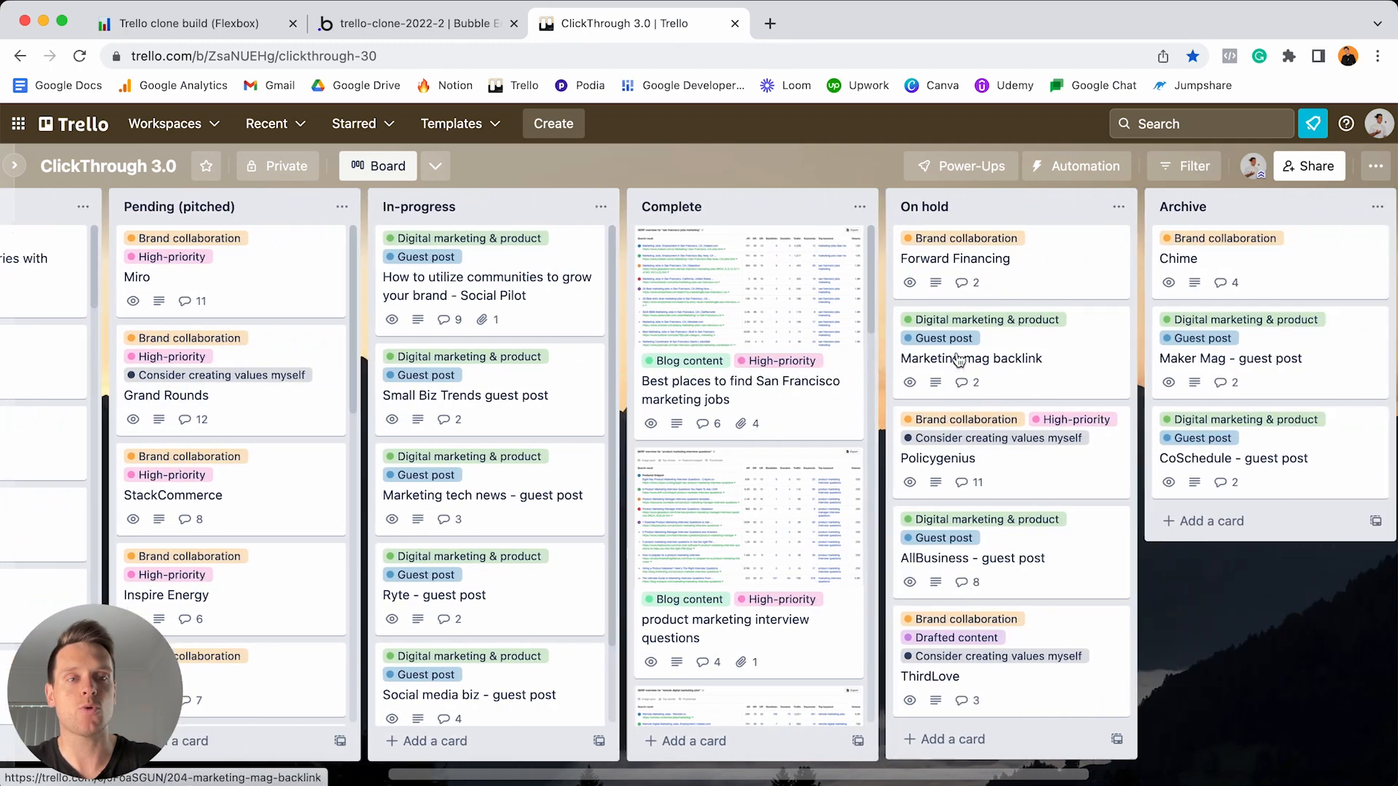
scroll(958, 359, "right", 3)
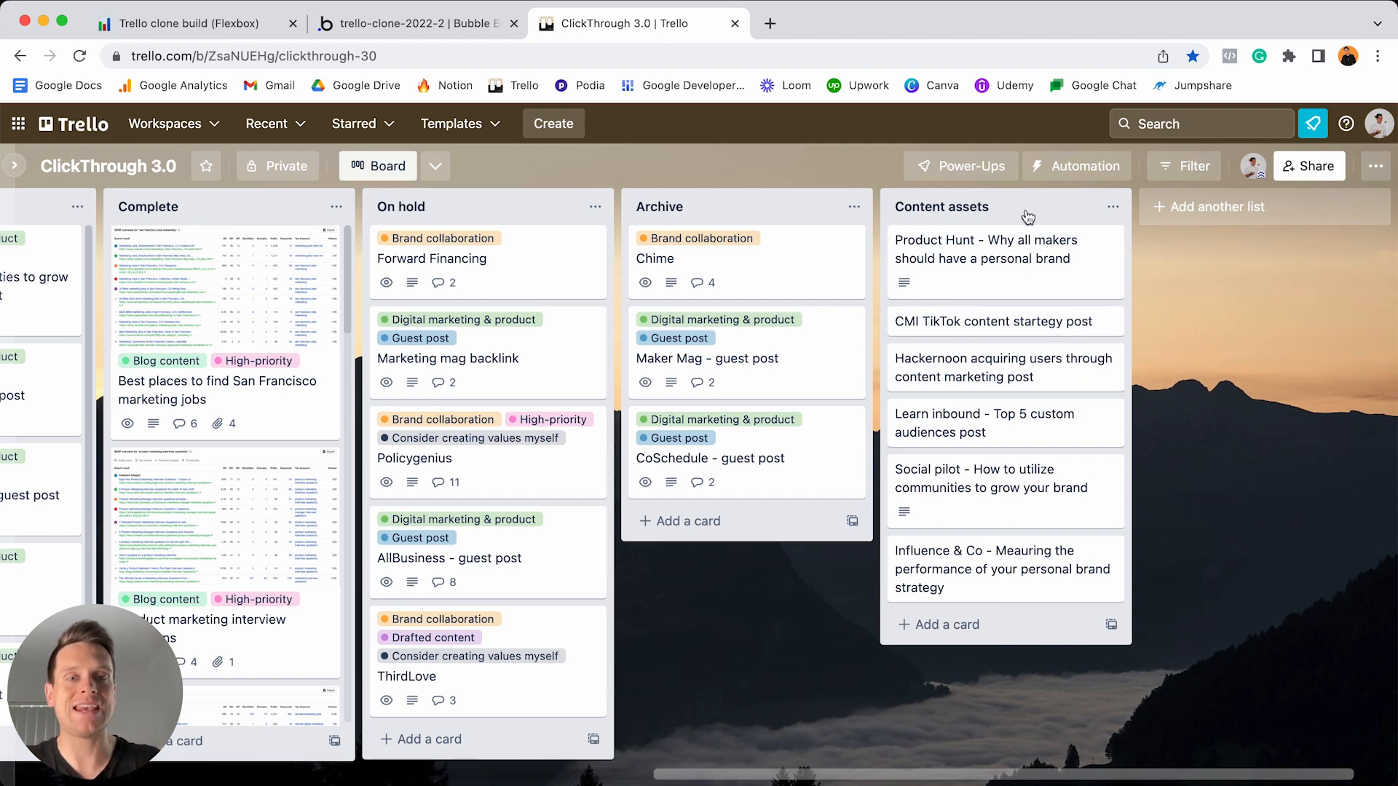
left_click_drag(1029, 217, 968, 198)
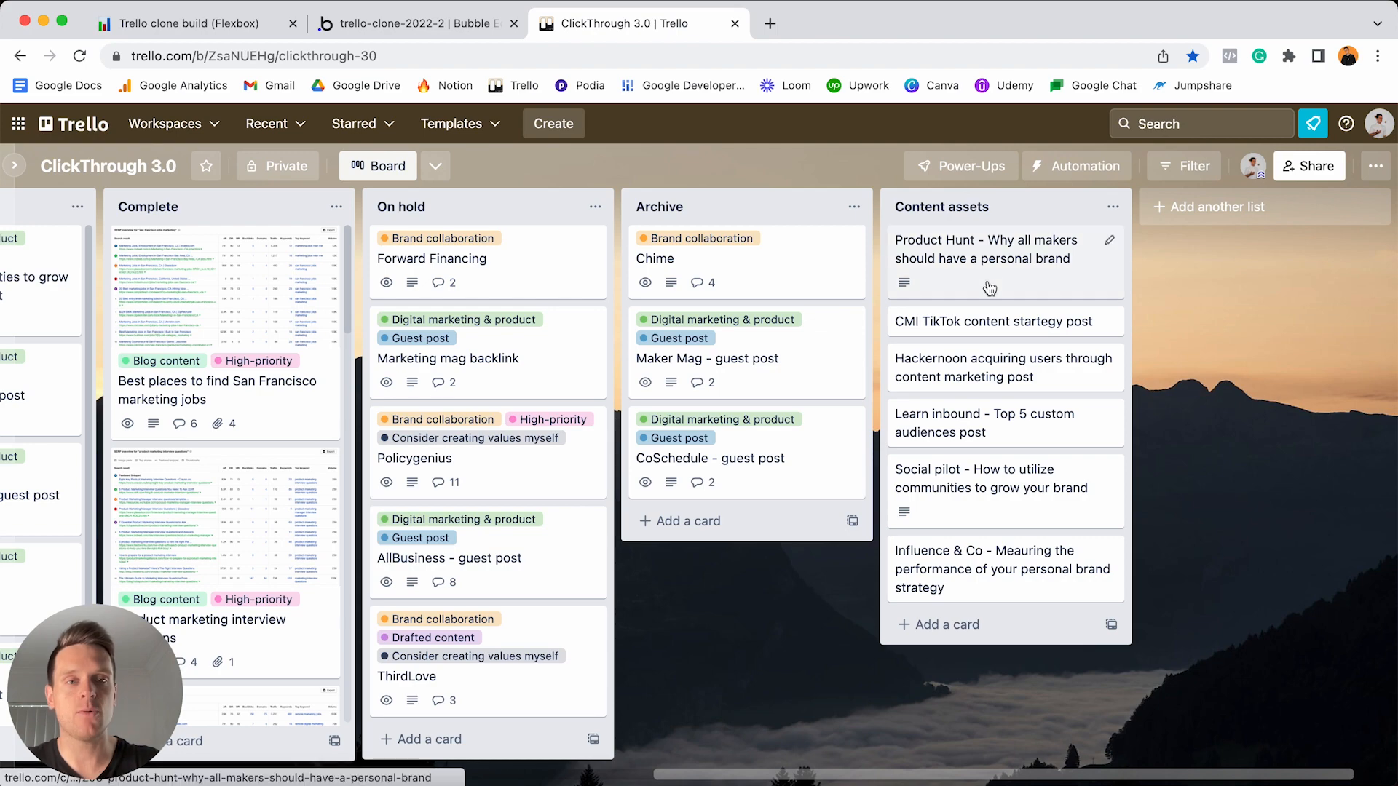
scroll(989, 289, "left", 5)
scroll(990, 288, "left", 10)
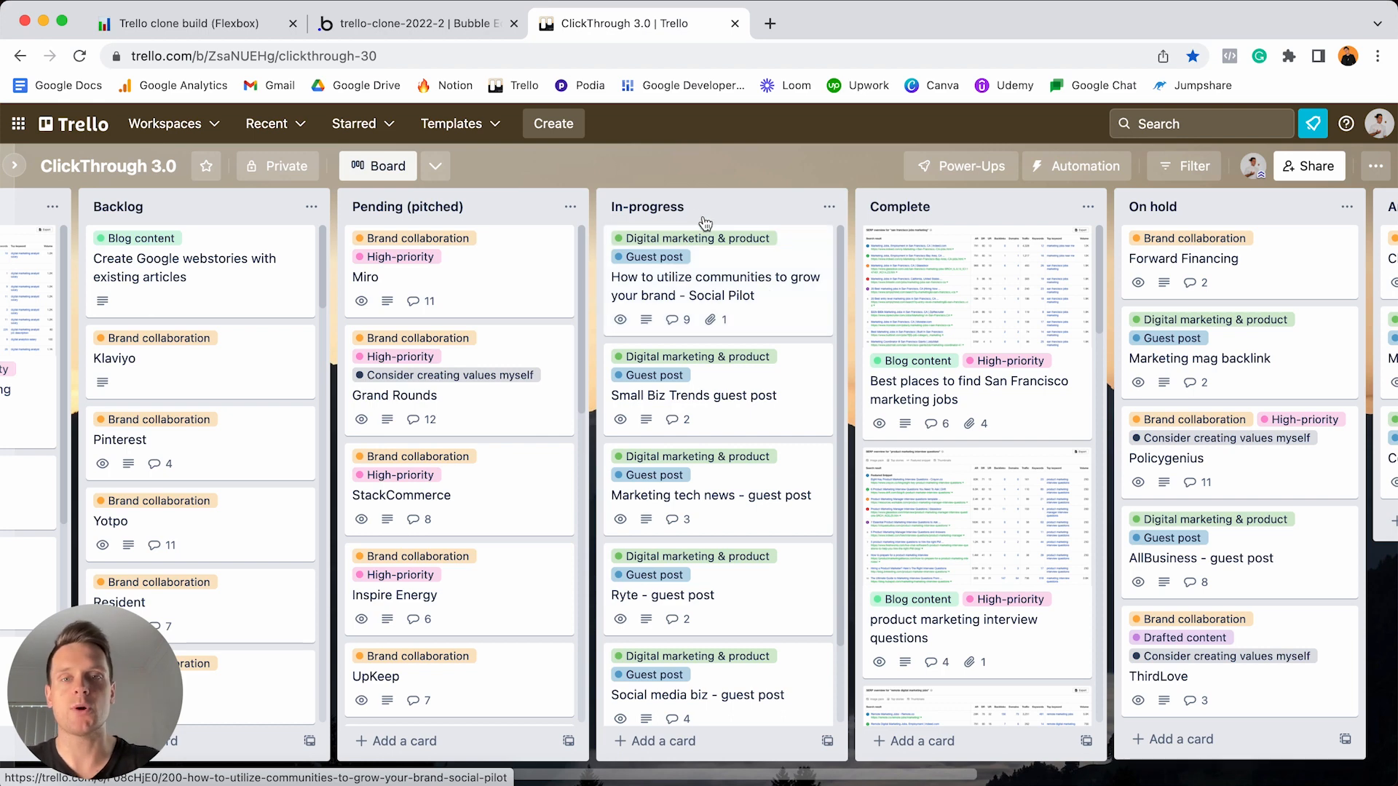
left_click_drag(681, 211, 726, 212)
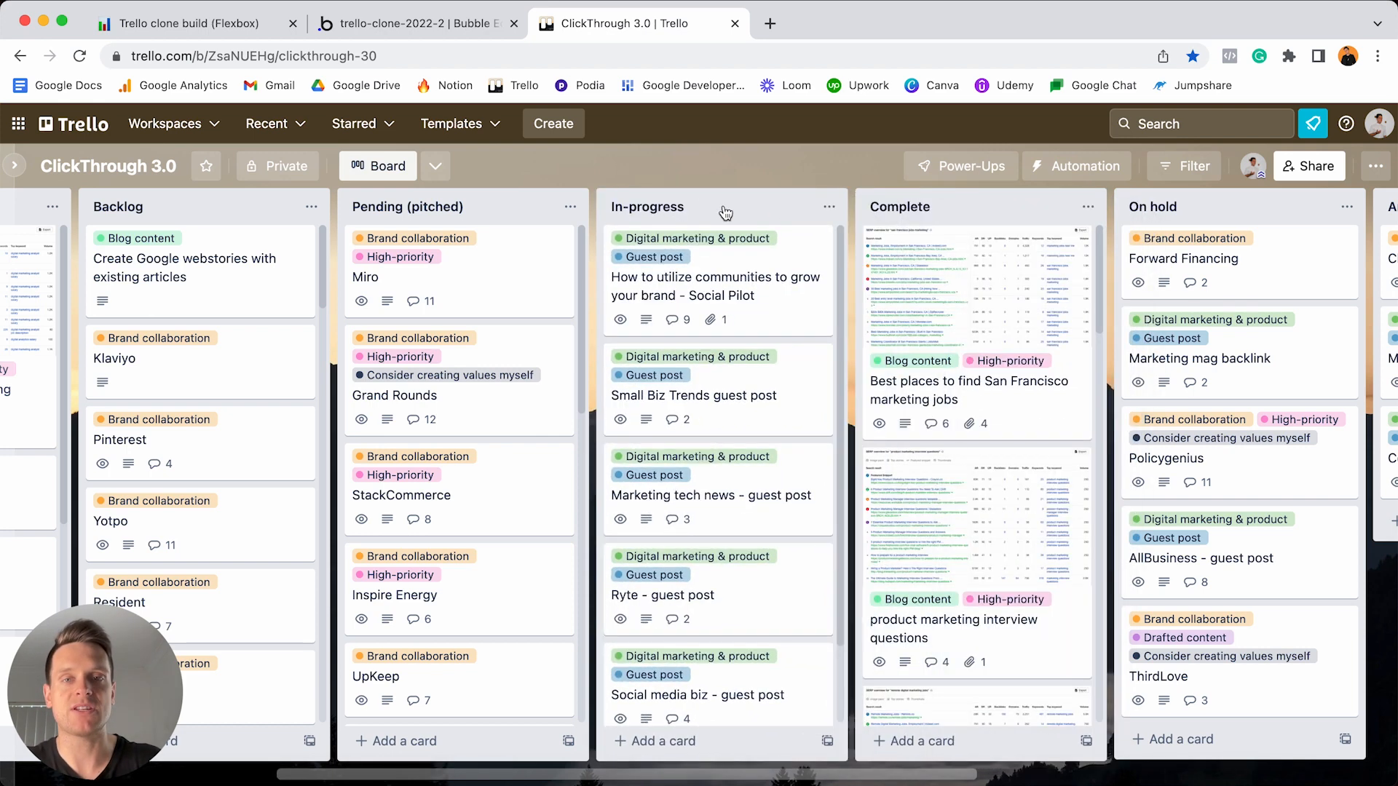
- Glance at the Bubble editor, then return to Trello and scroll through the remaining lists
left_click(472, 29)
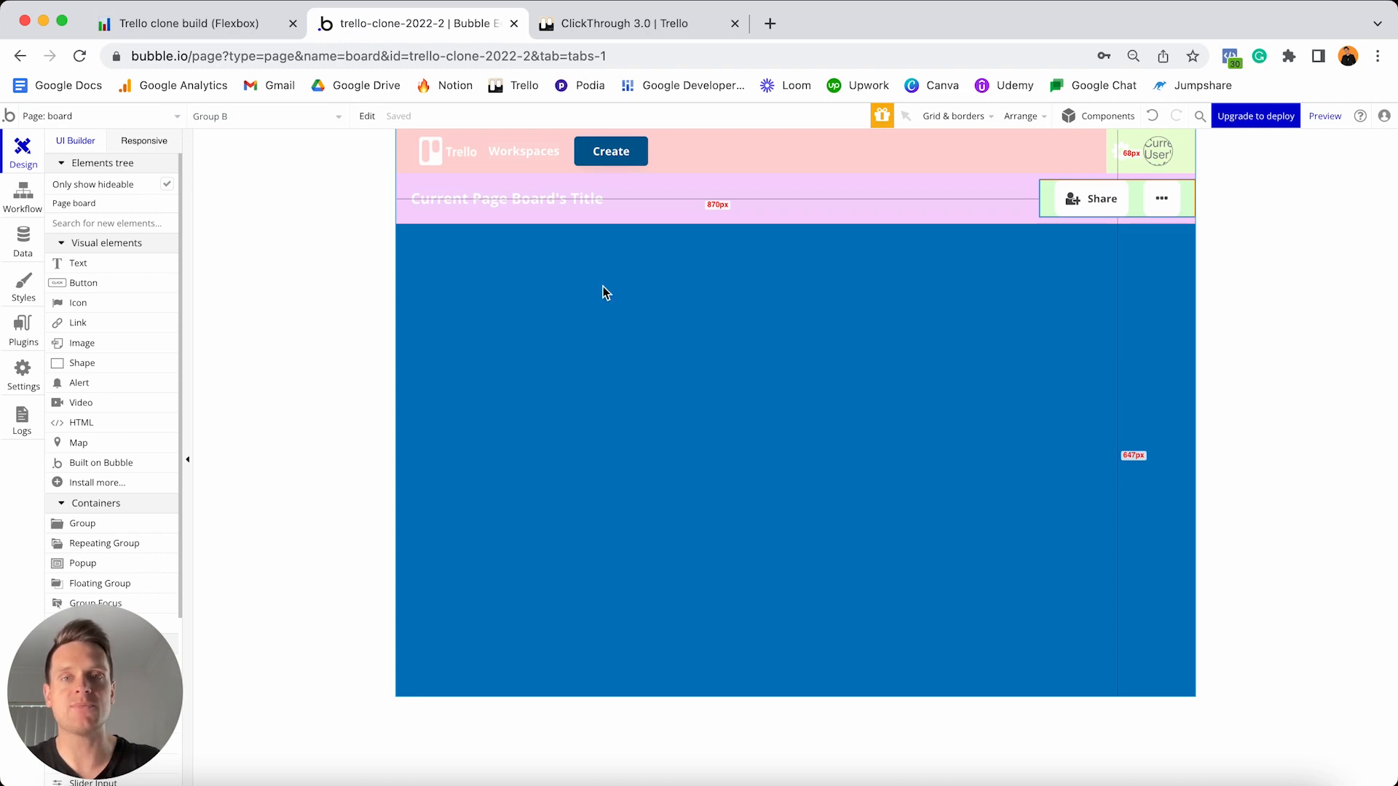
left_click(656, 27)
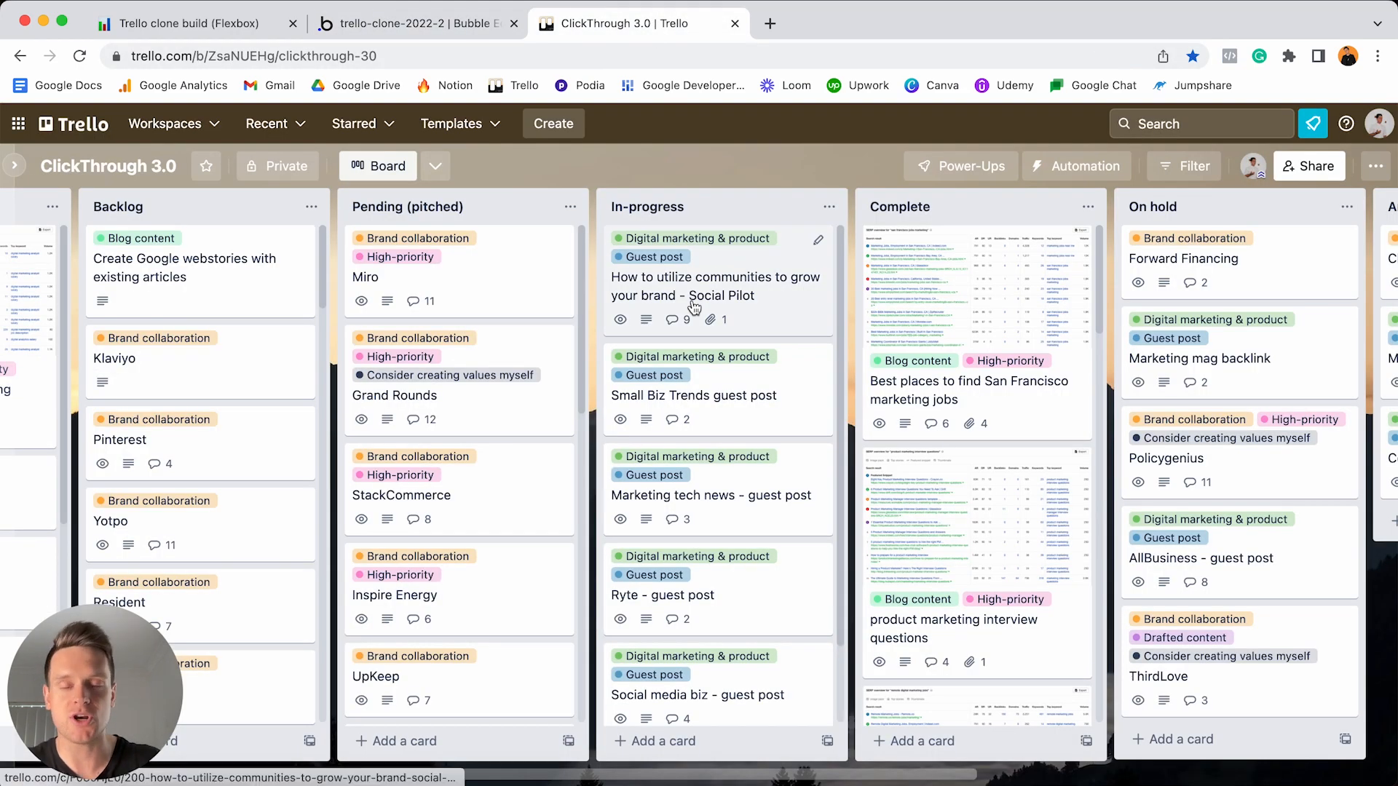
scroll(801, 328, "right", 5)
scroll(832, 315, "right", 2)
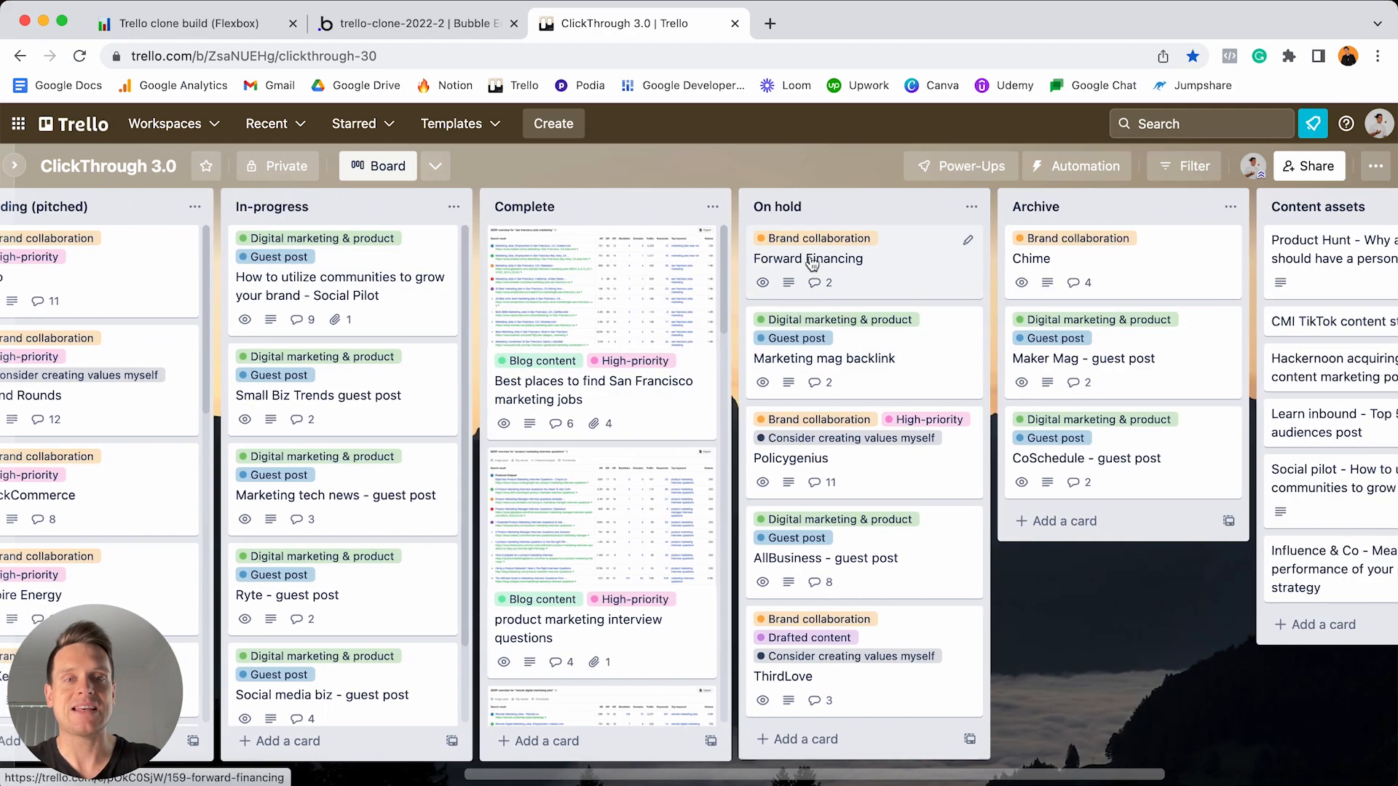
scroll(809, 273, "right", 1)
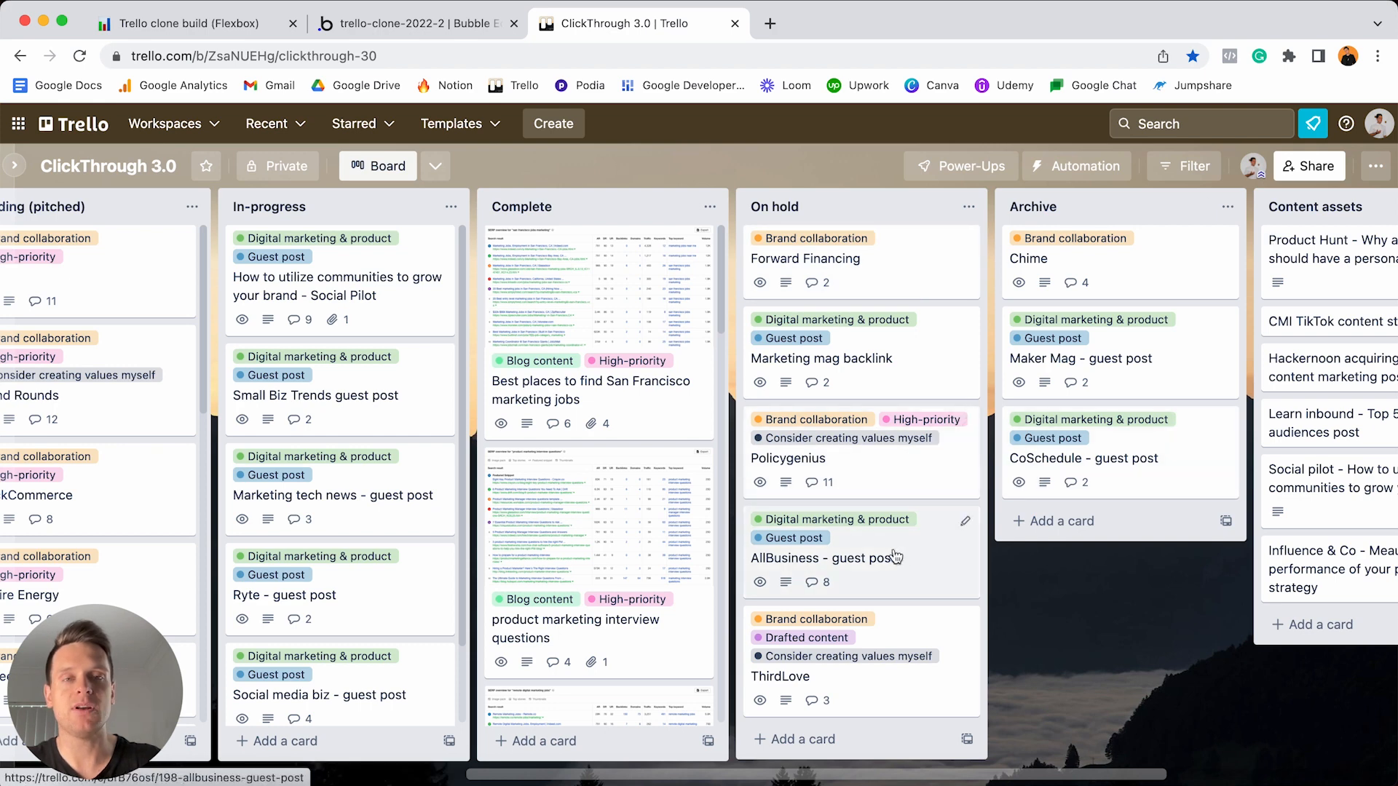
scroll(1131, 290, "right", 2)
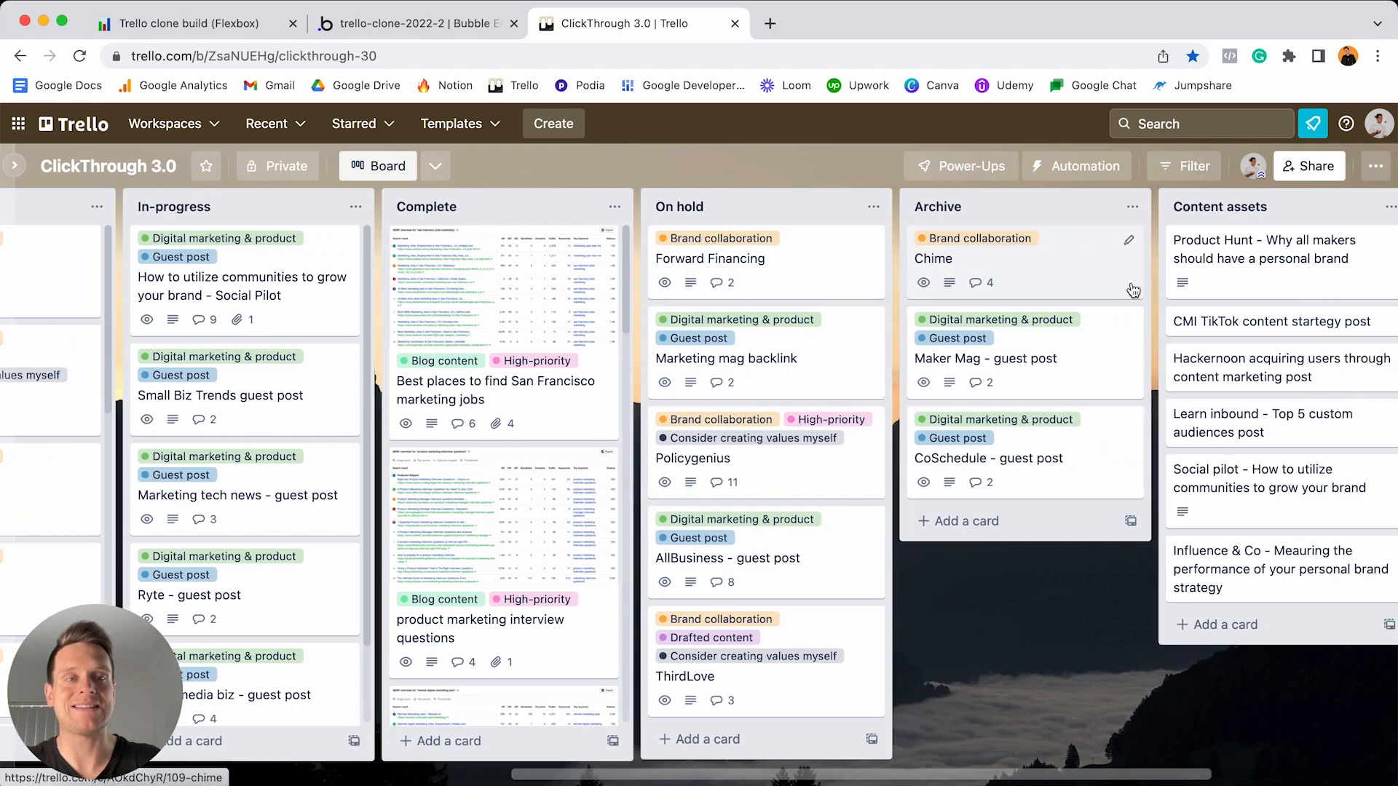
scroll(1133, 290, "right", 2)
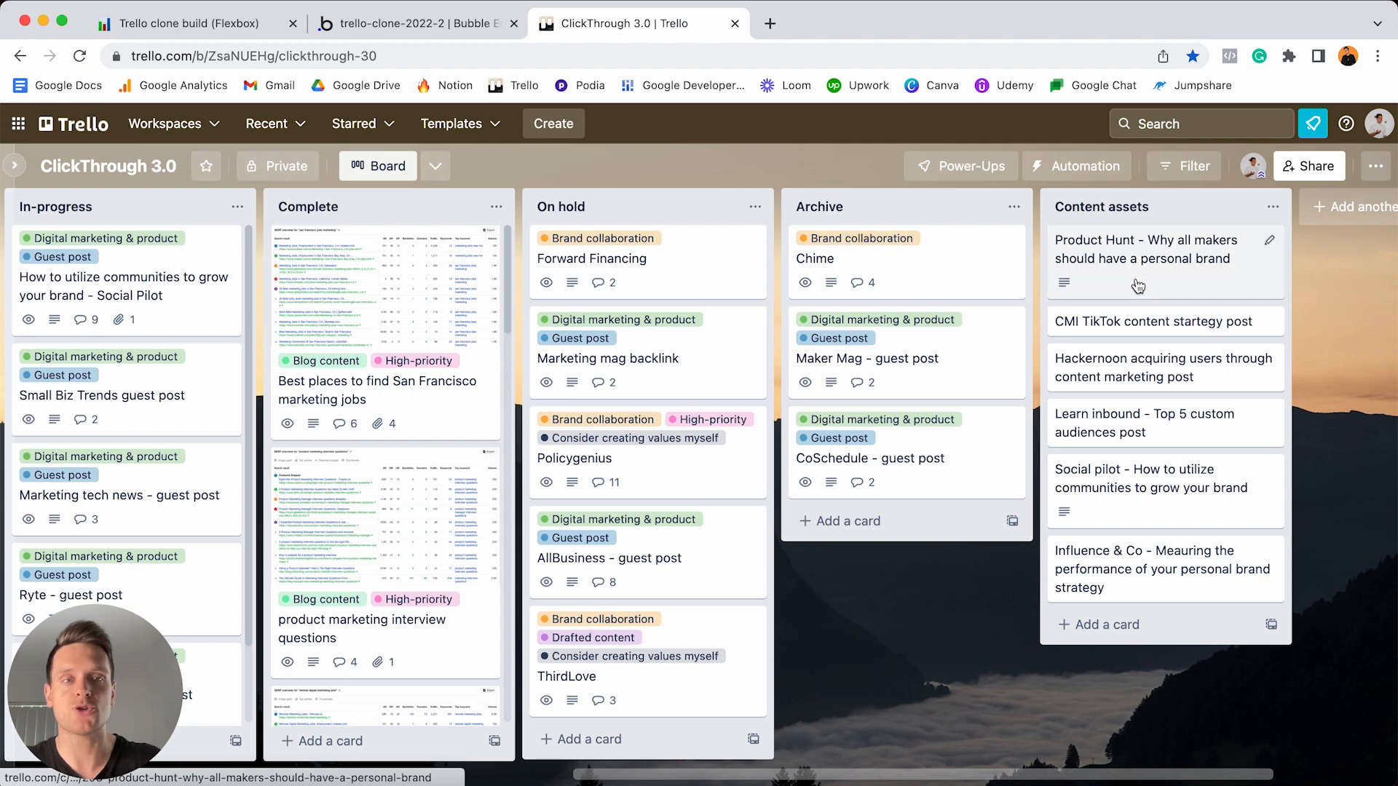
scroll(1138, 286, "right", 3)
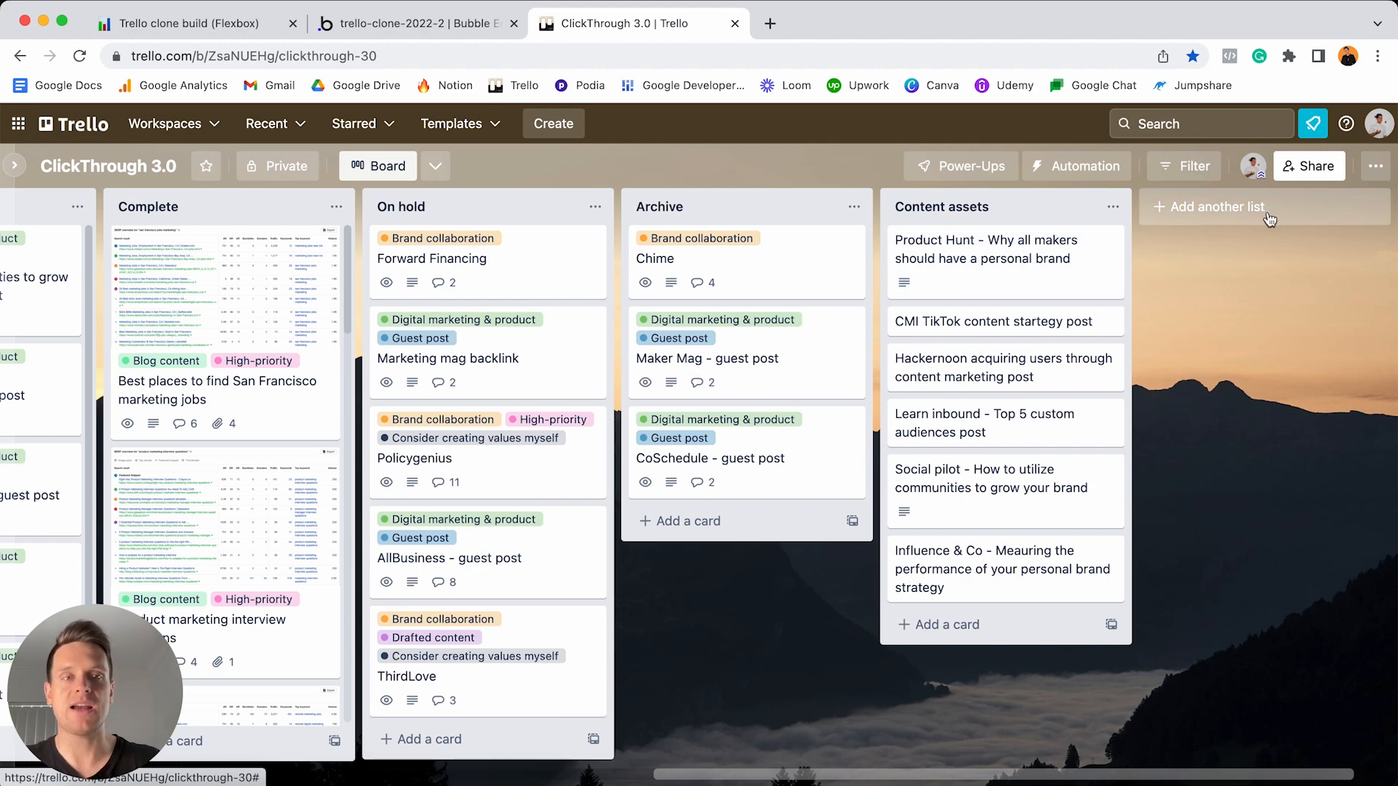
- Return to the Bubble board page editor and scroll down the page
left_click(409, 24)
scroll(87, 408, "down", 2)
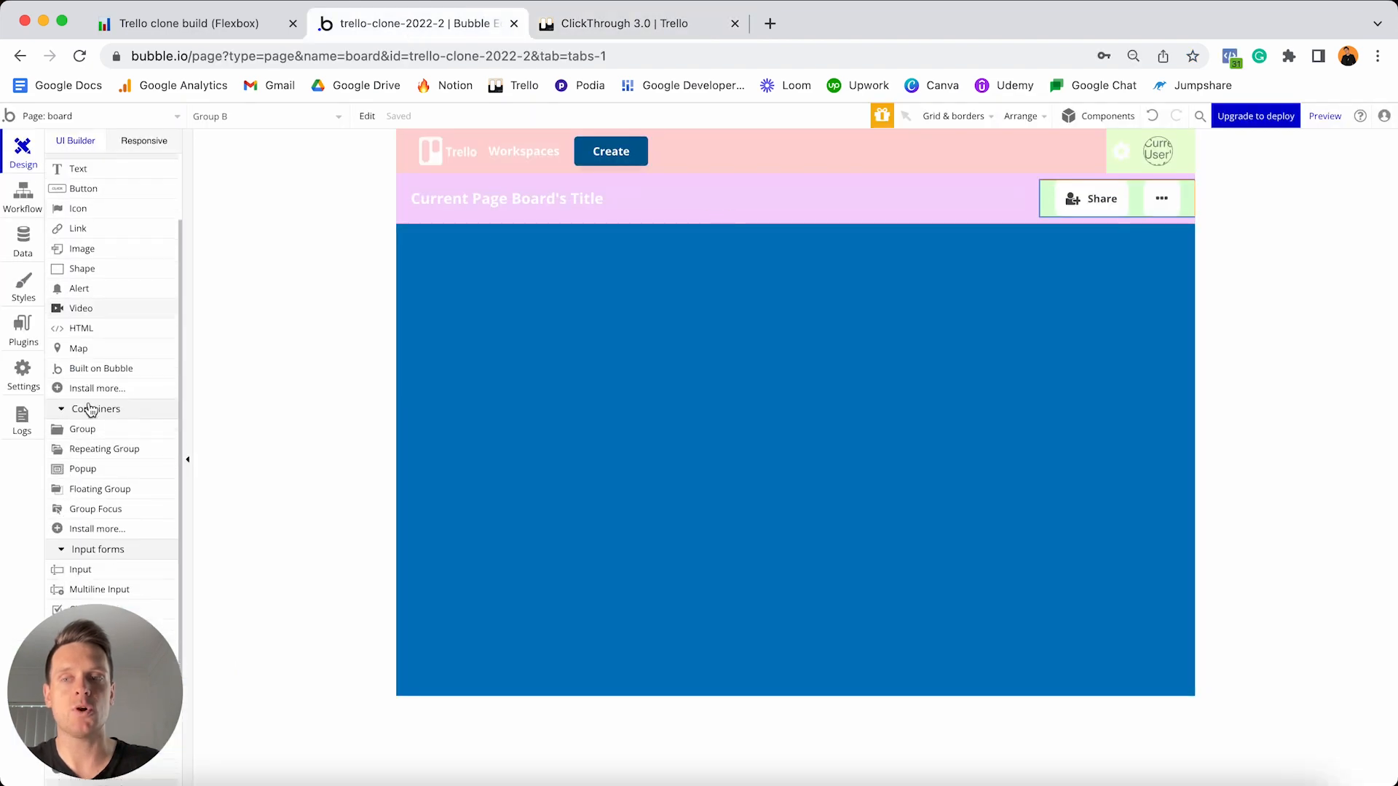
scroll(90, 409, "down", 2)
- Add a new group at the blue area's top-left with a flat light peach #FFD4A5 fill
left_click(95, 373)
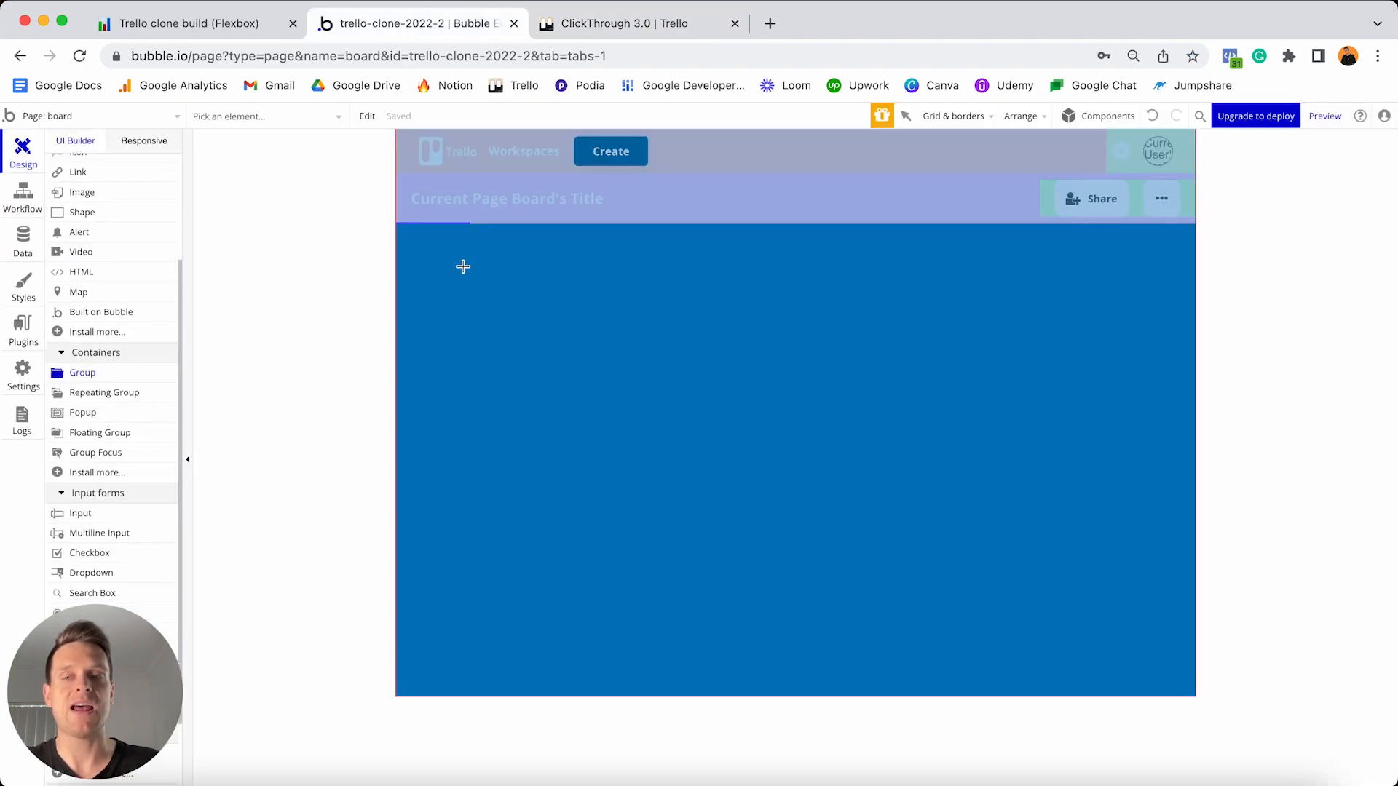
left_click(463, 266)
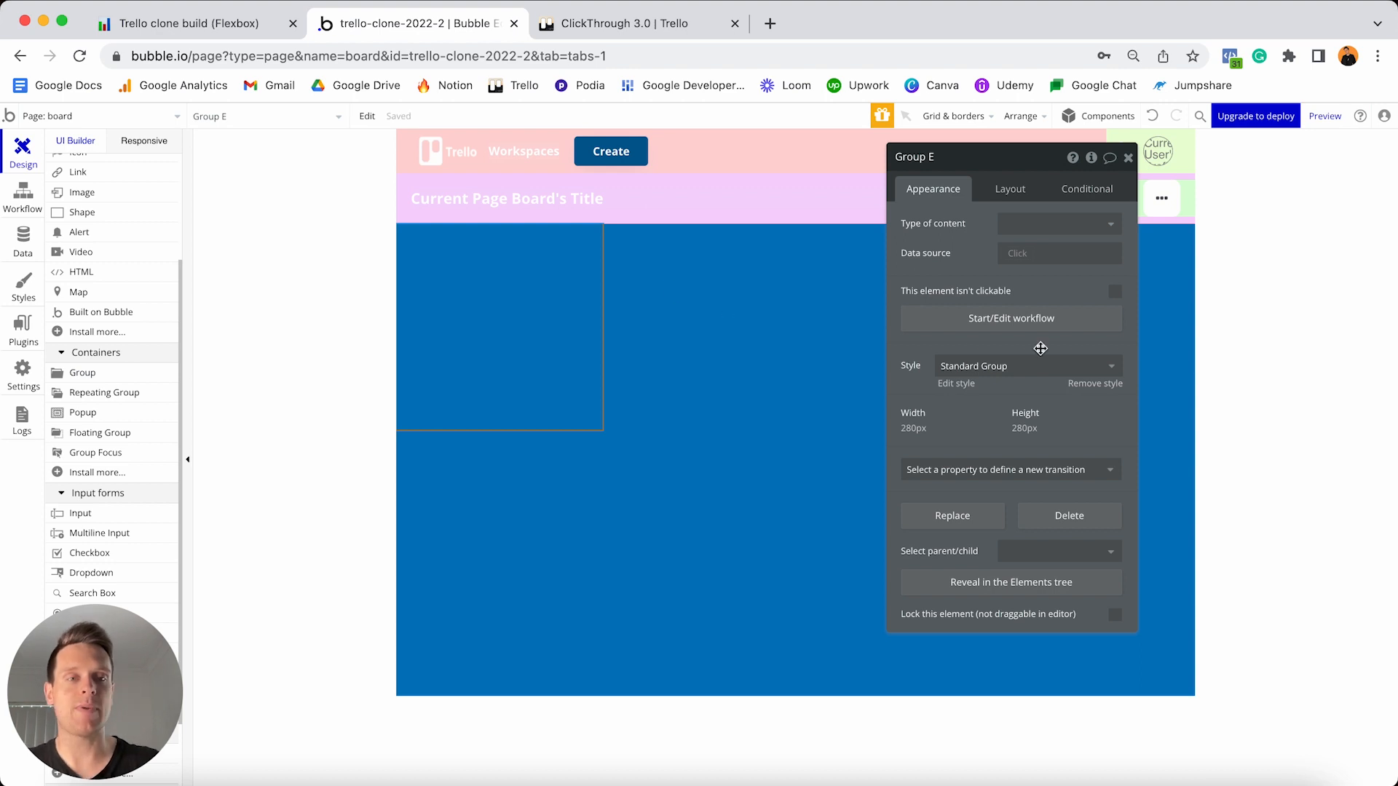
left_click(1102, 384)
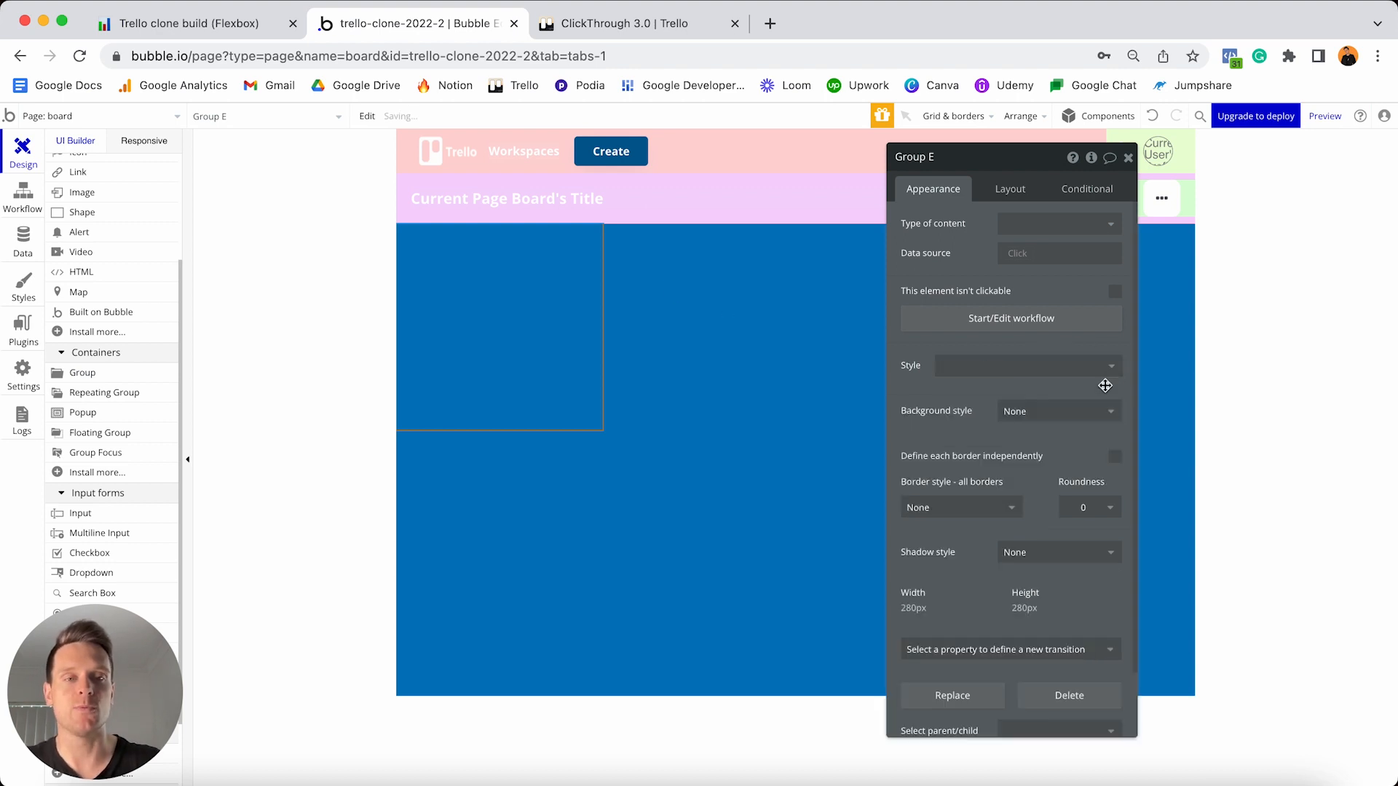
left_click(1076, 409)
left_click(1049, 456)
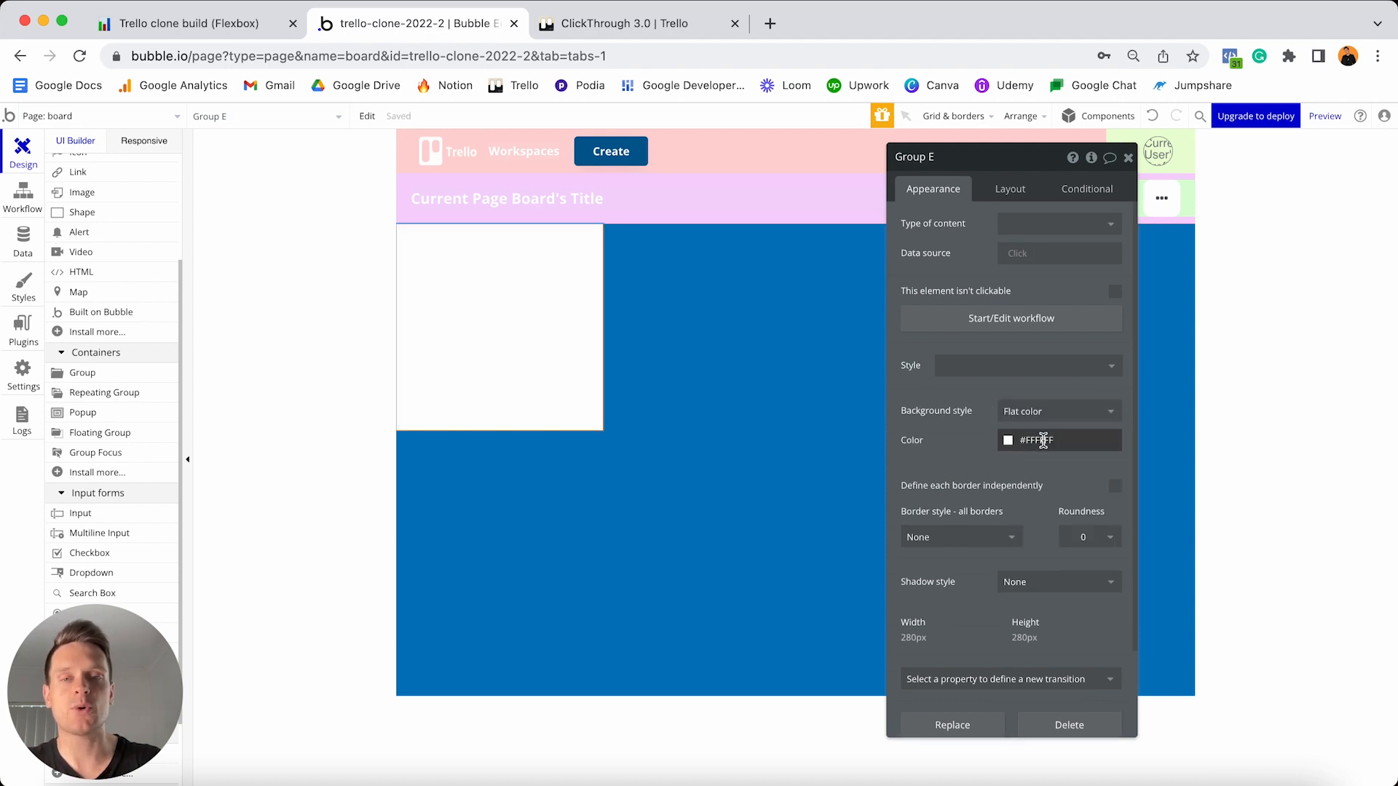
left_click(1043, 440)
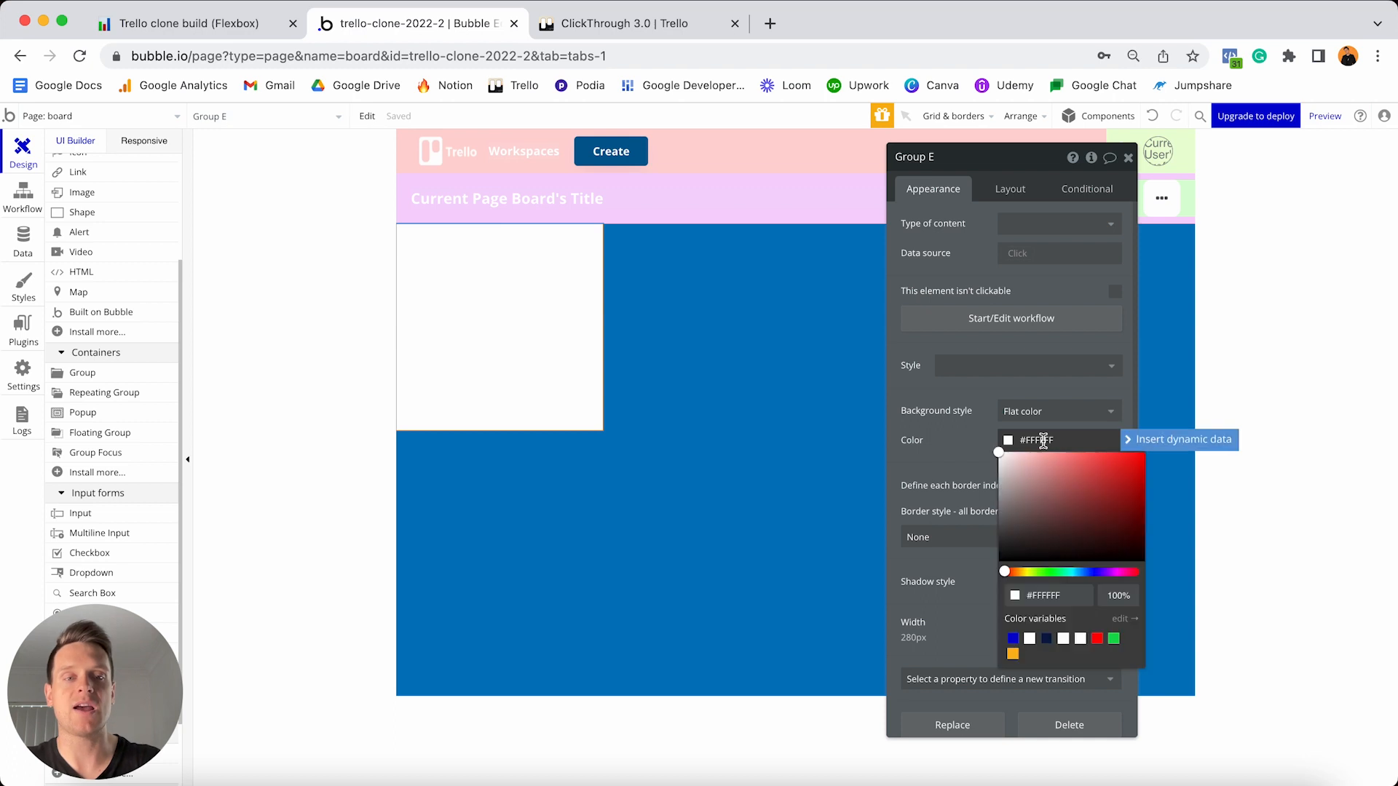
left_click(1014, 573)
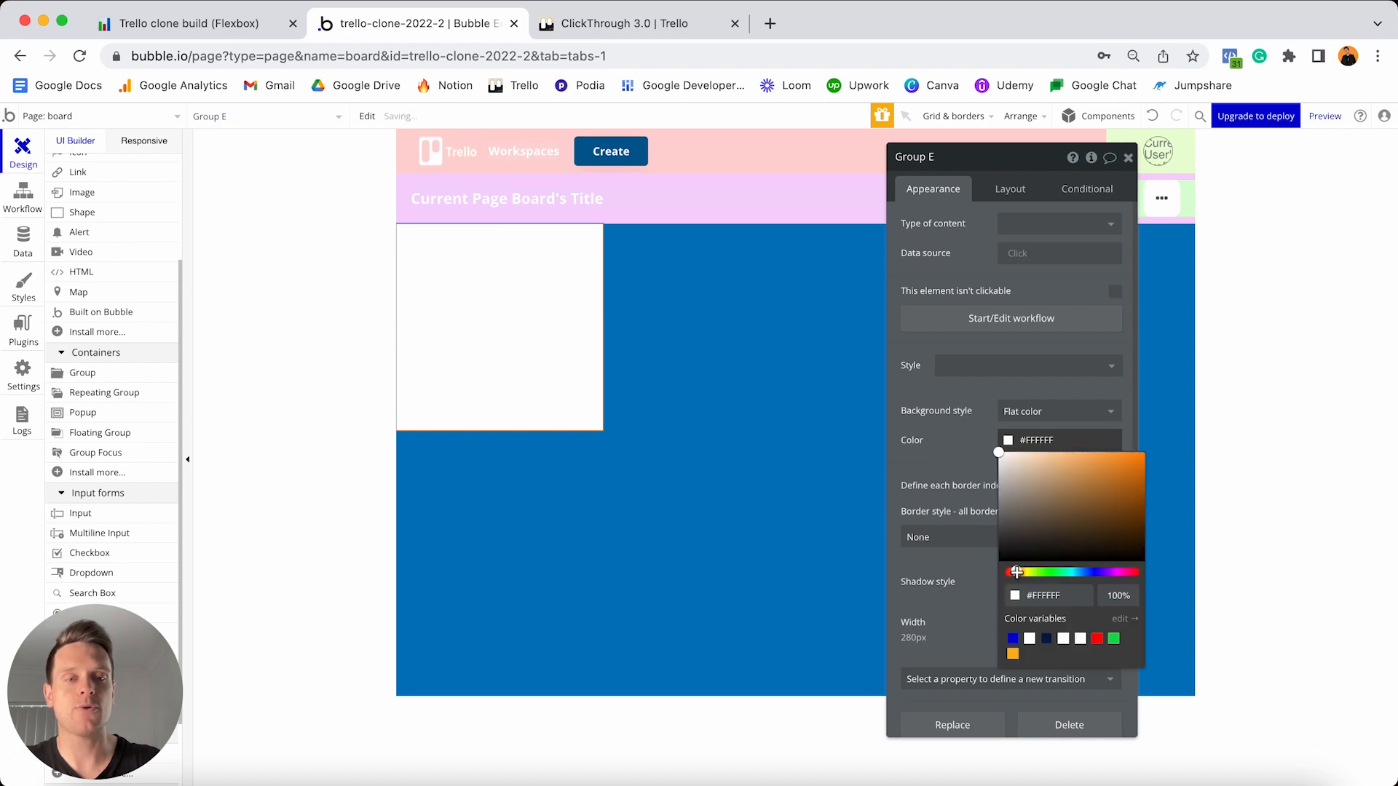
left_click_drag(1045, 458, 1050, 449)
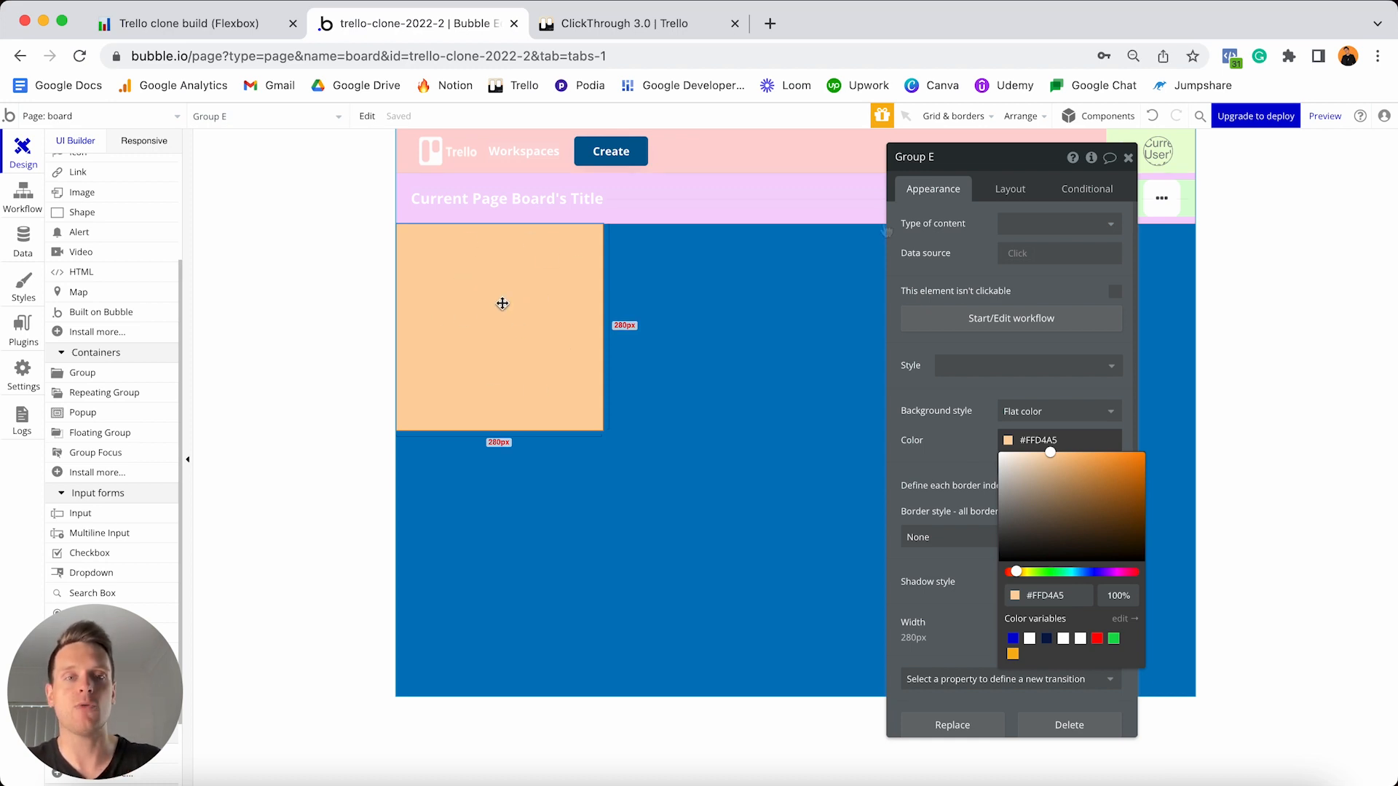
- Set the peach group to Row layout, not fixed-width, with a 0 minimum width
left_click(1006, 193)
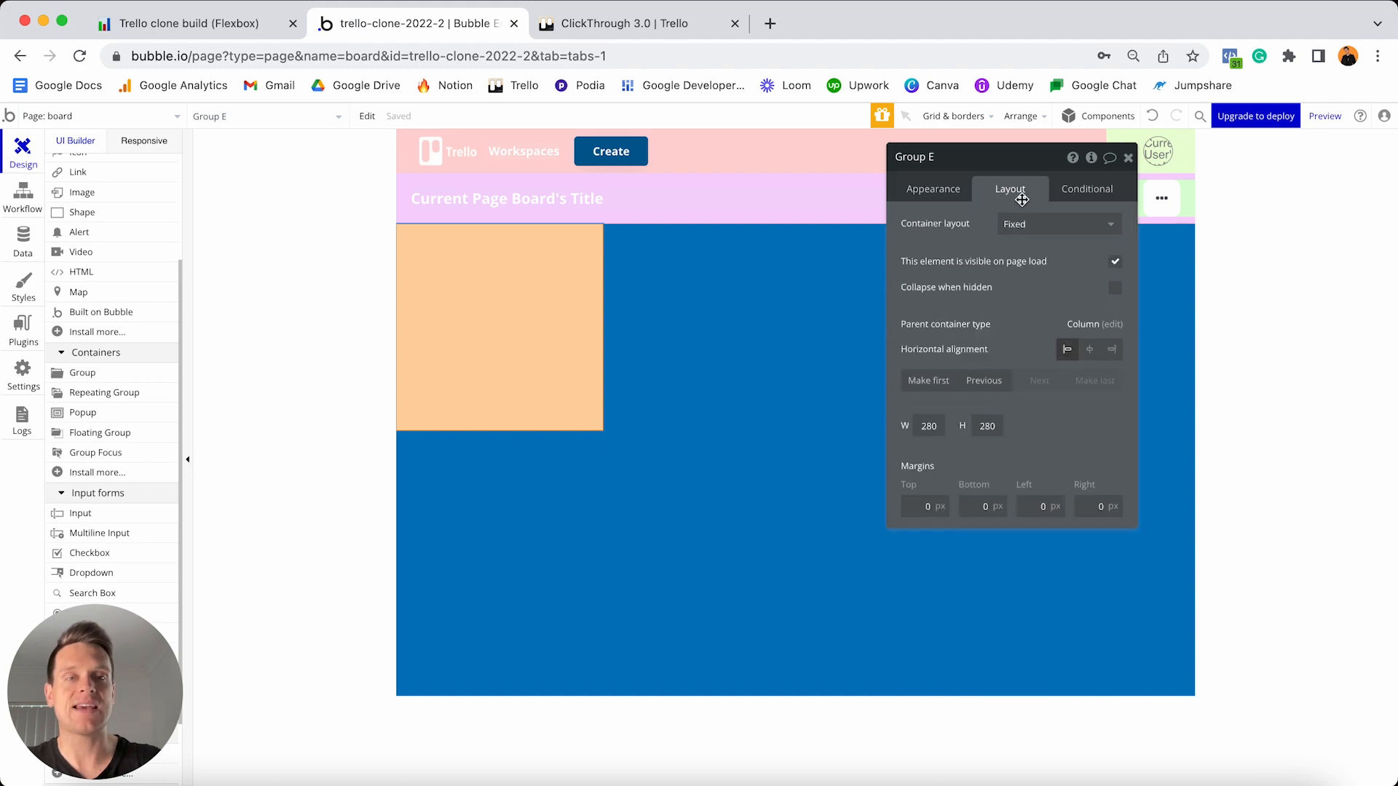
left_click(1031, 223)
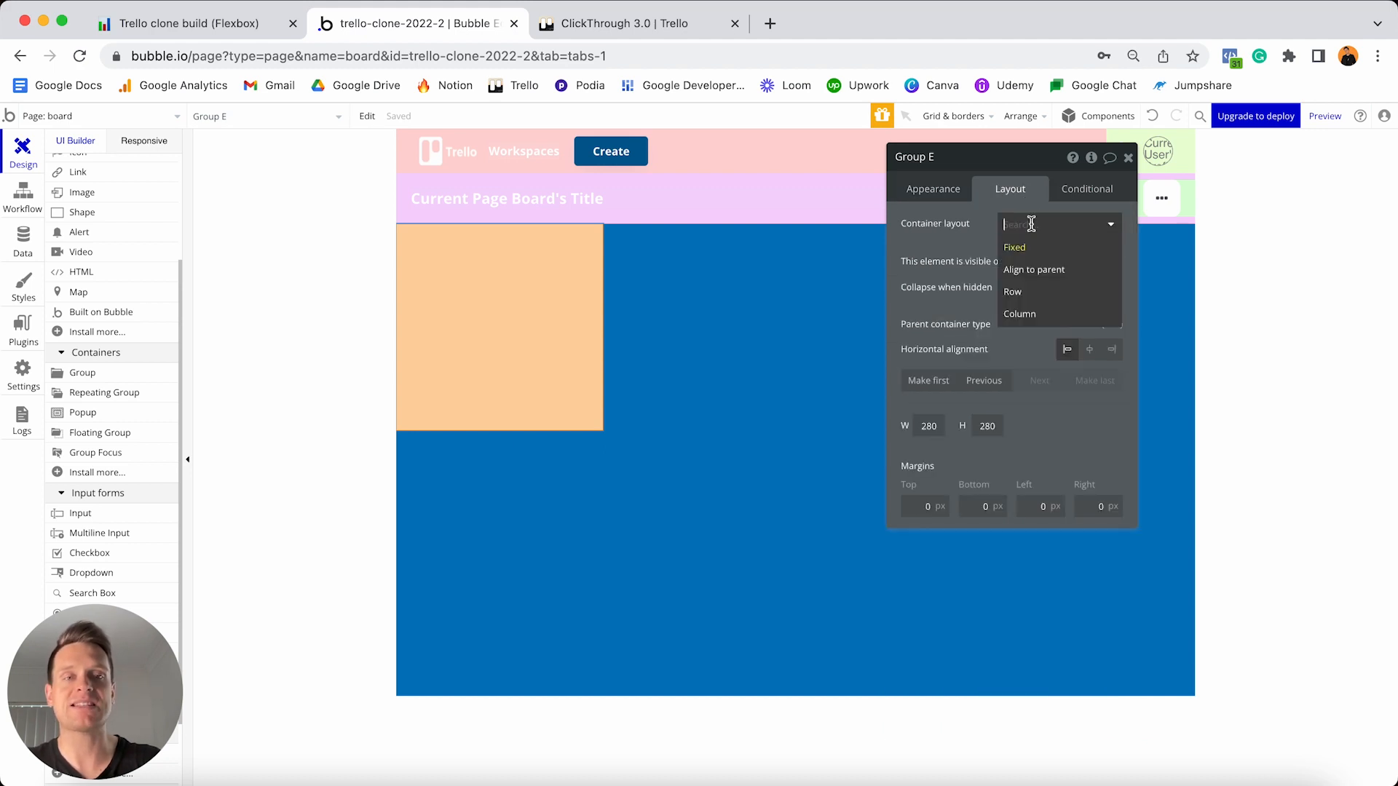
left_click(1032, 294)
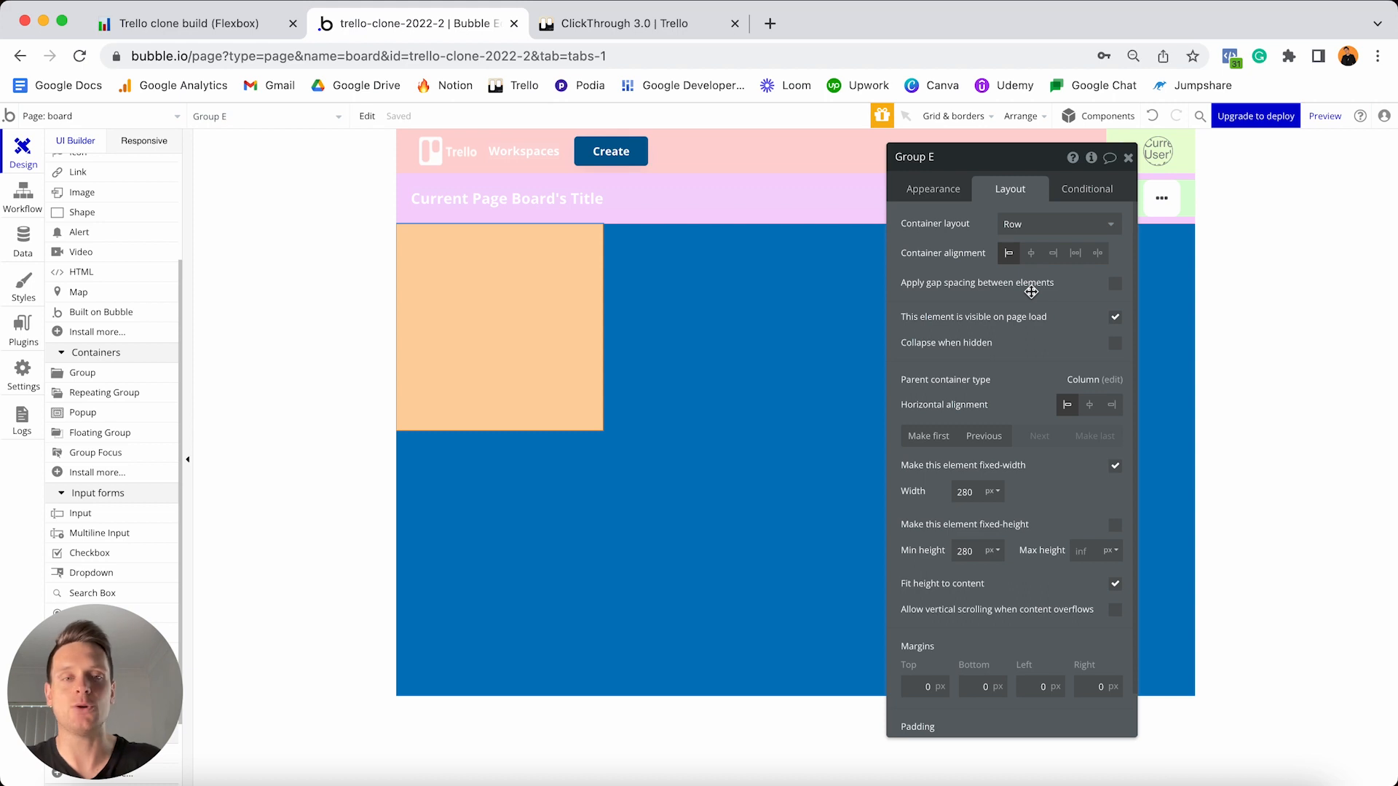
left_click(1115, 467)
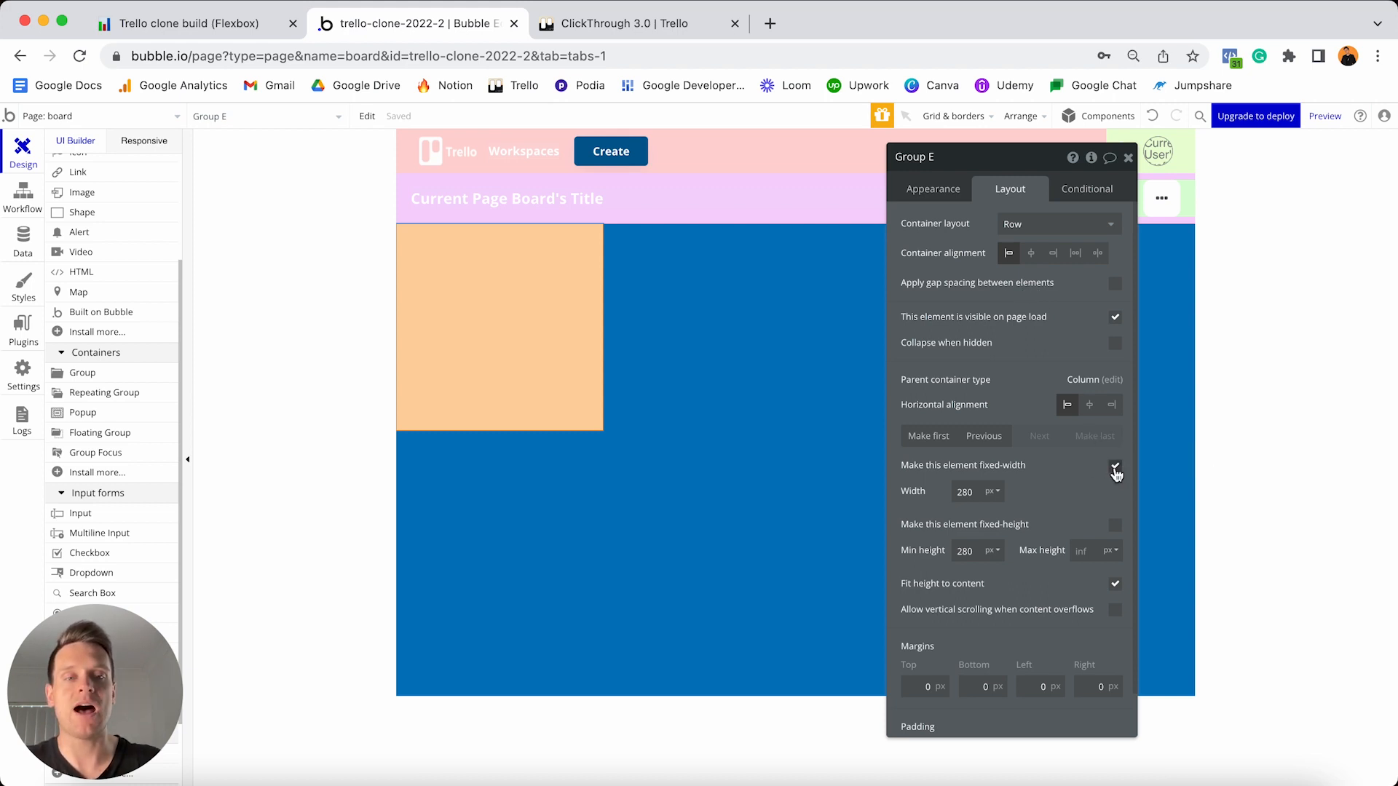
left_click(983, 493)
key("ctrl+a")
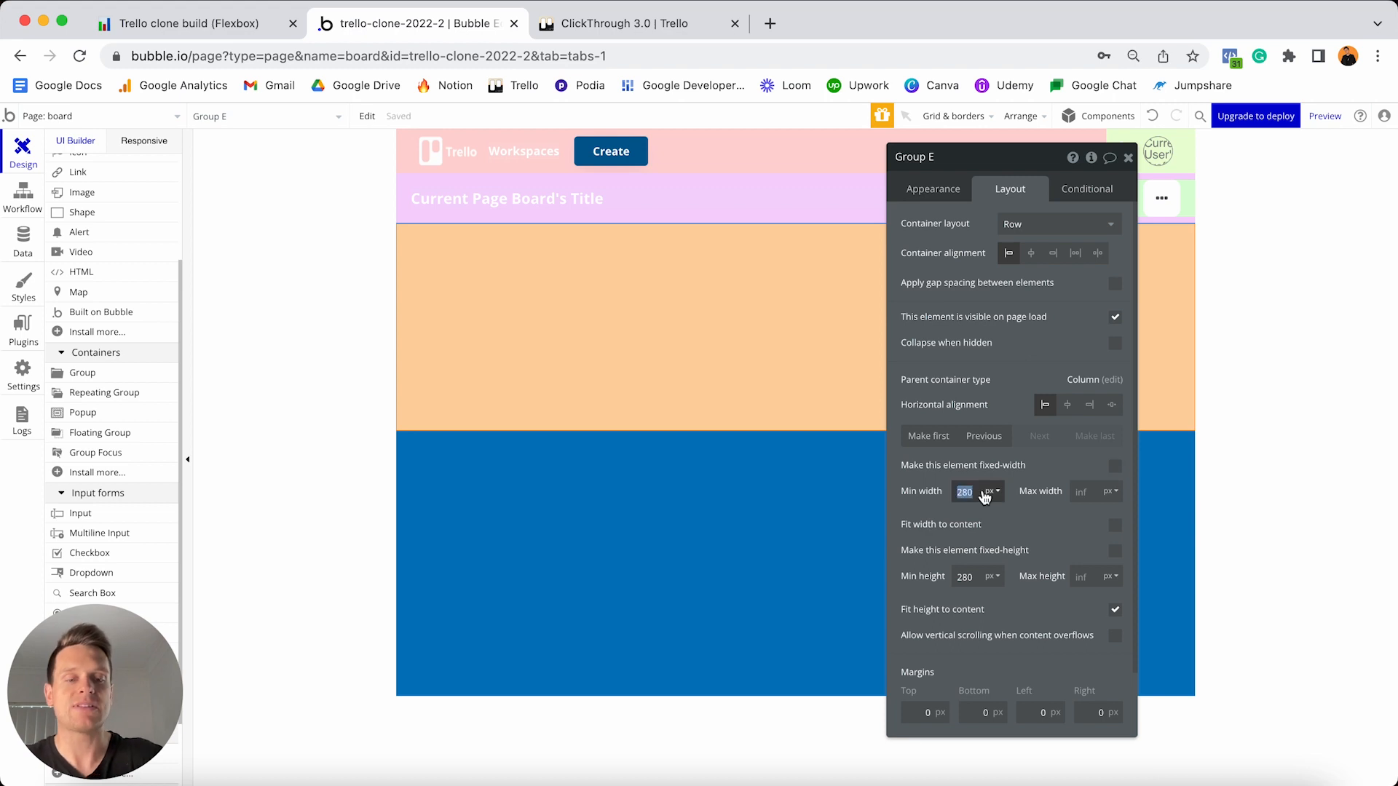
type("0")
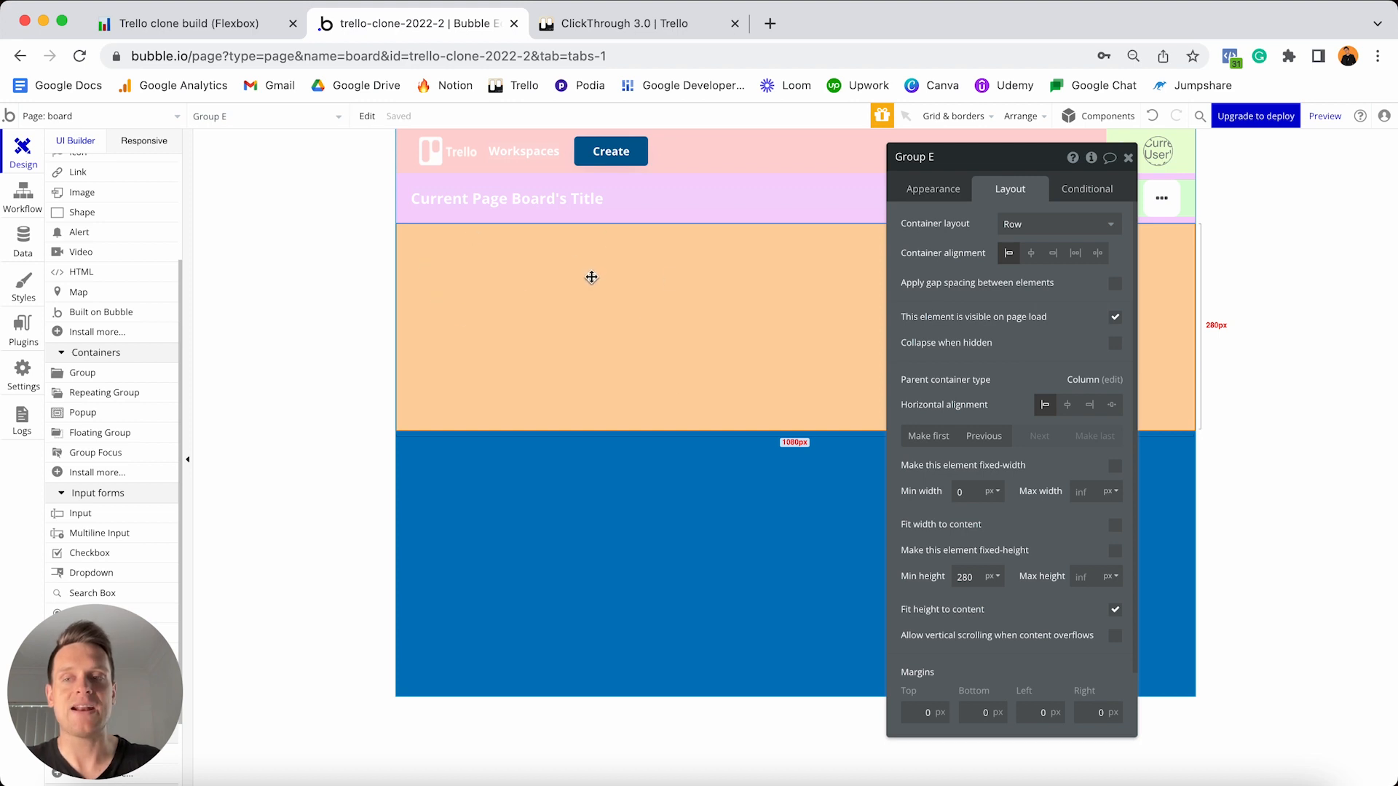
- Place a repeating group inside the peach group with content type List
left_click(110, 393)
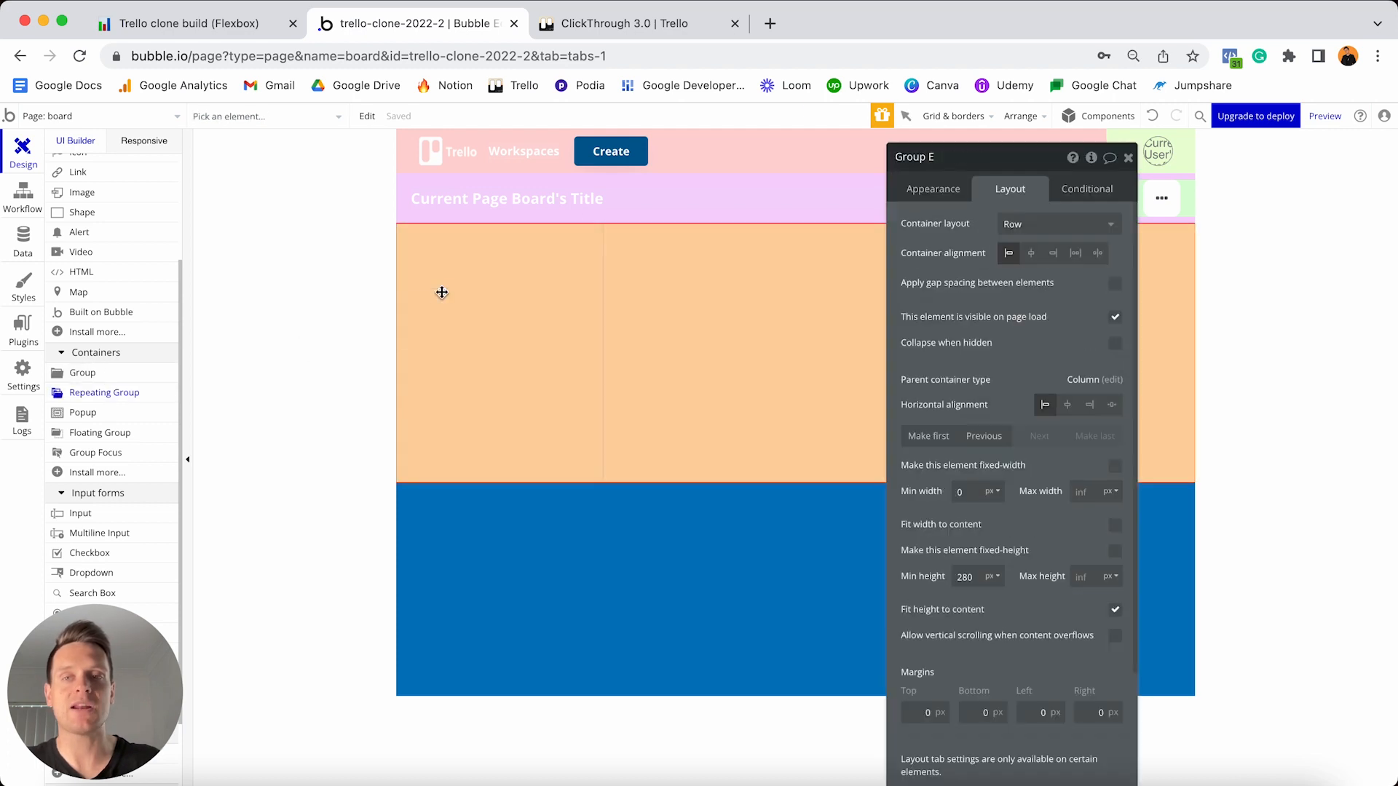
left_click(441, 292)
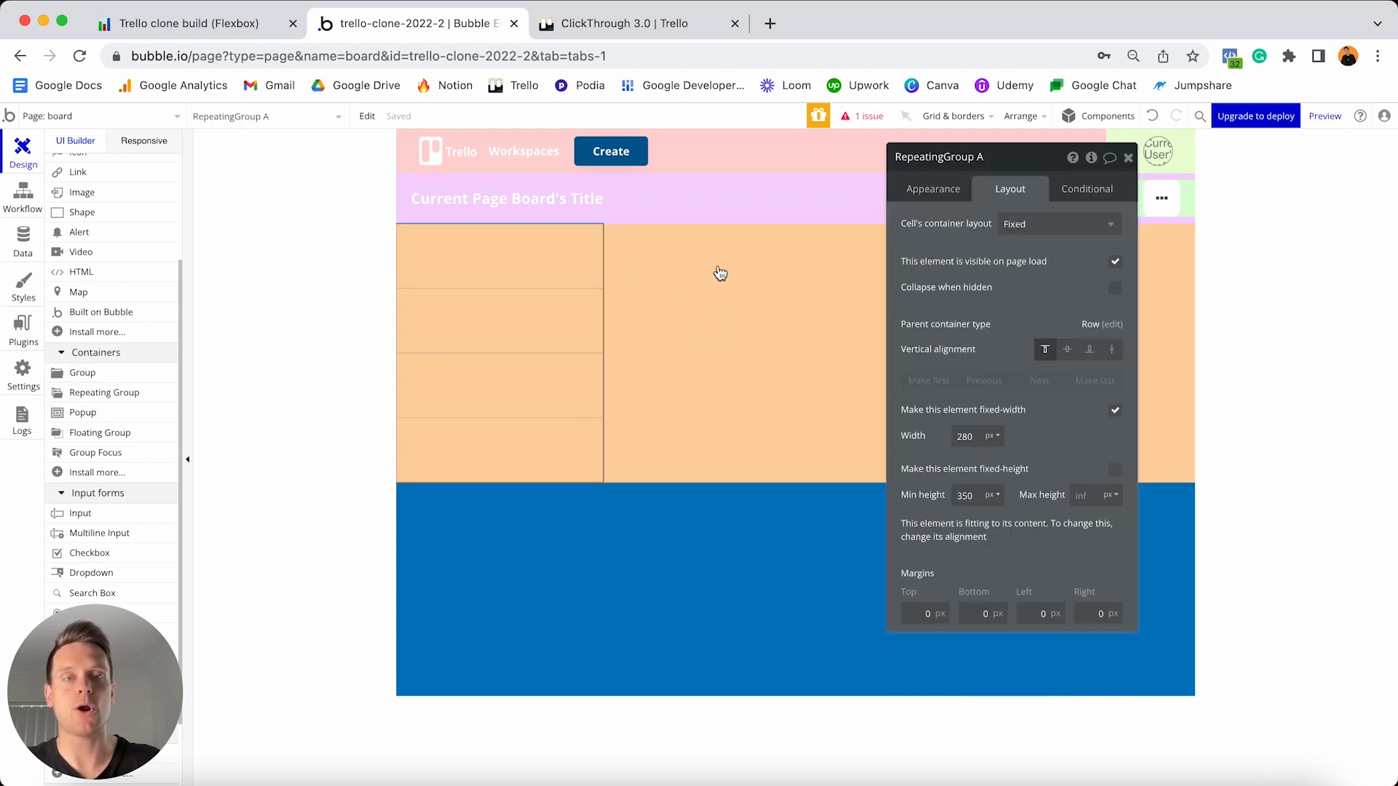
left_click(932, 195)
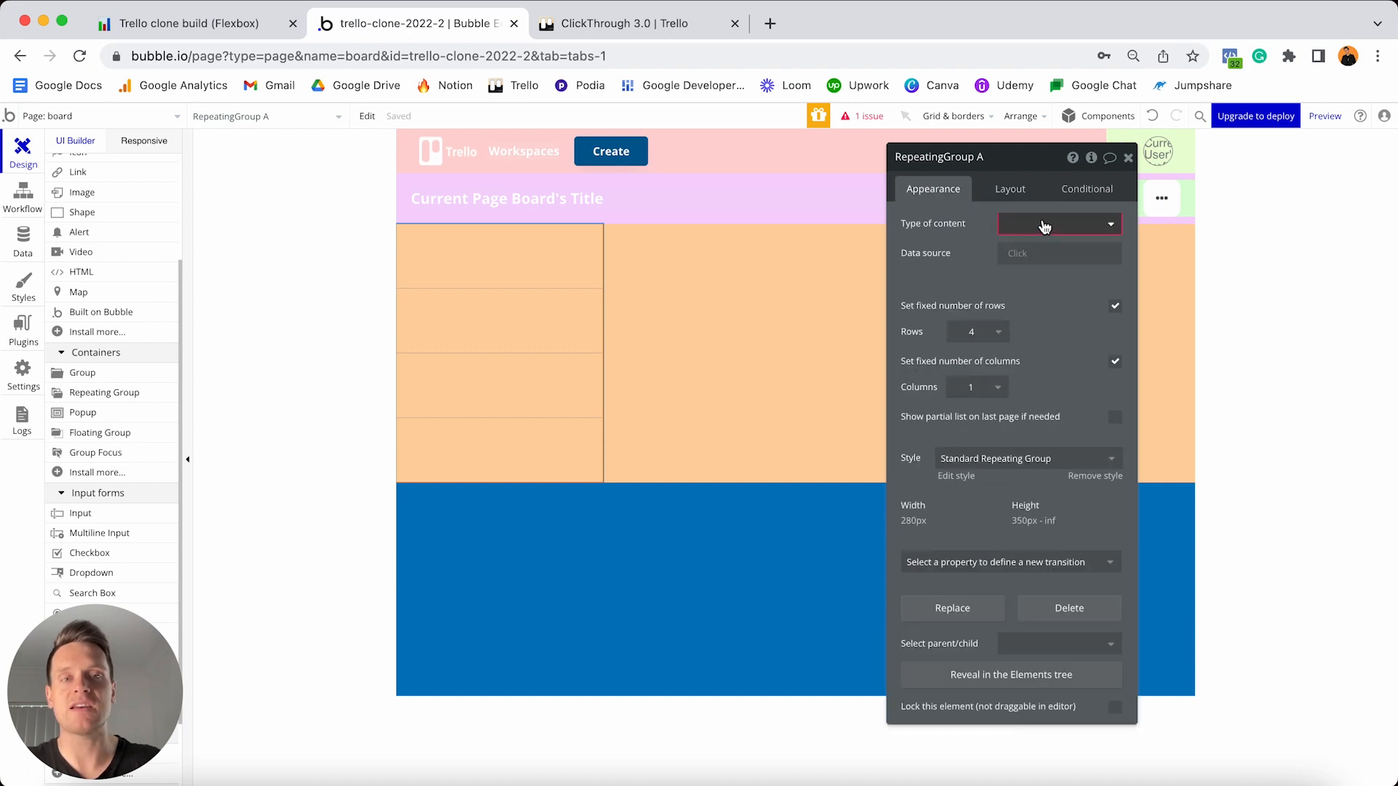
left_click(1019, 230)
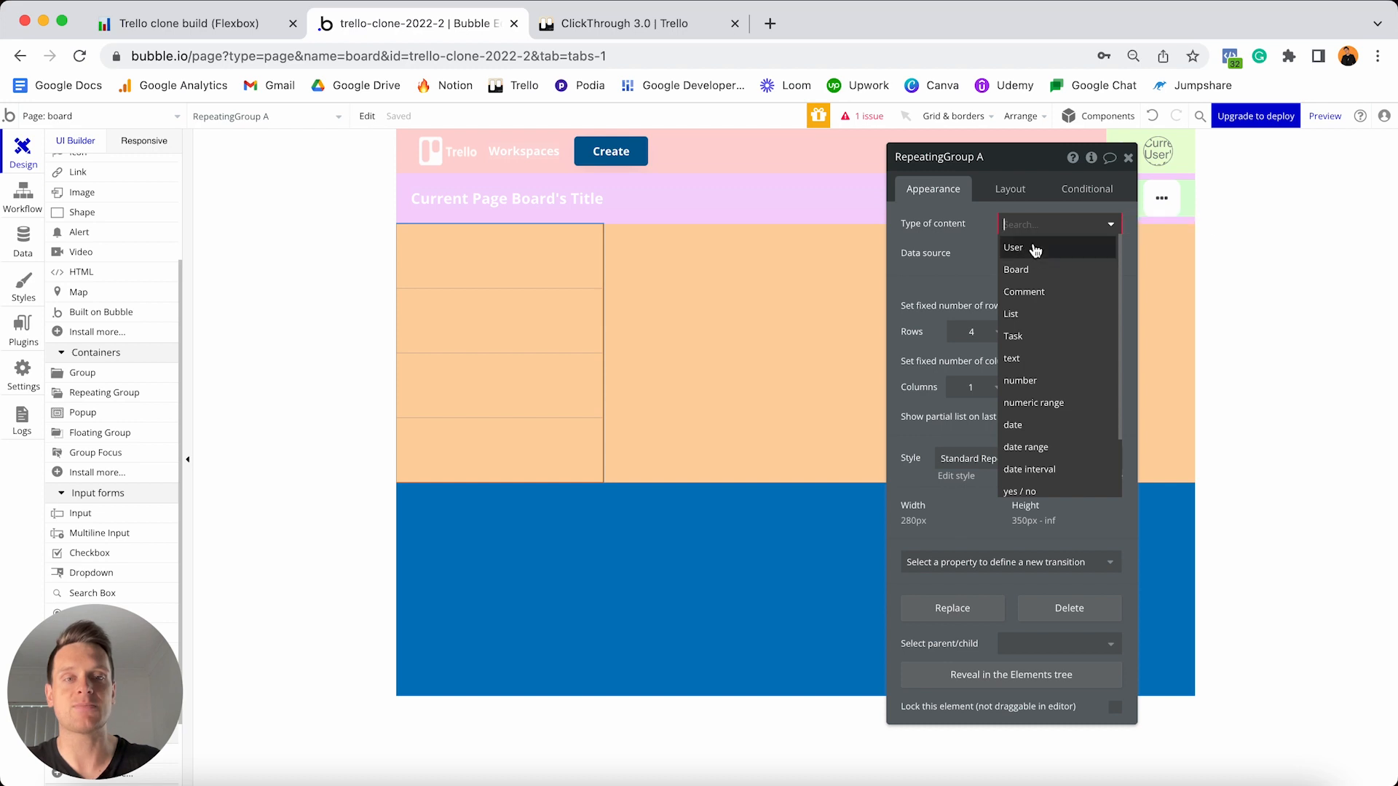
left_click(1026, 317)
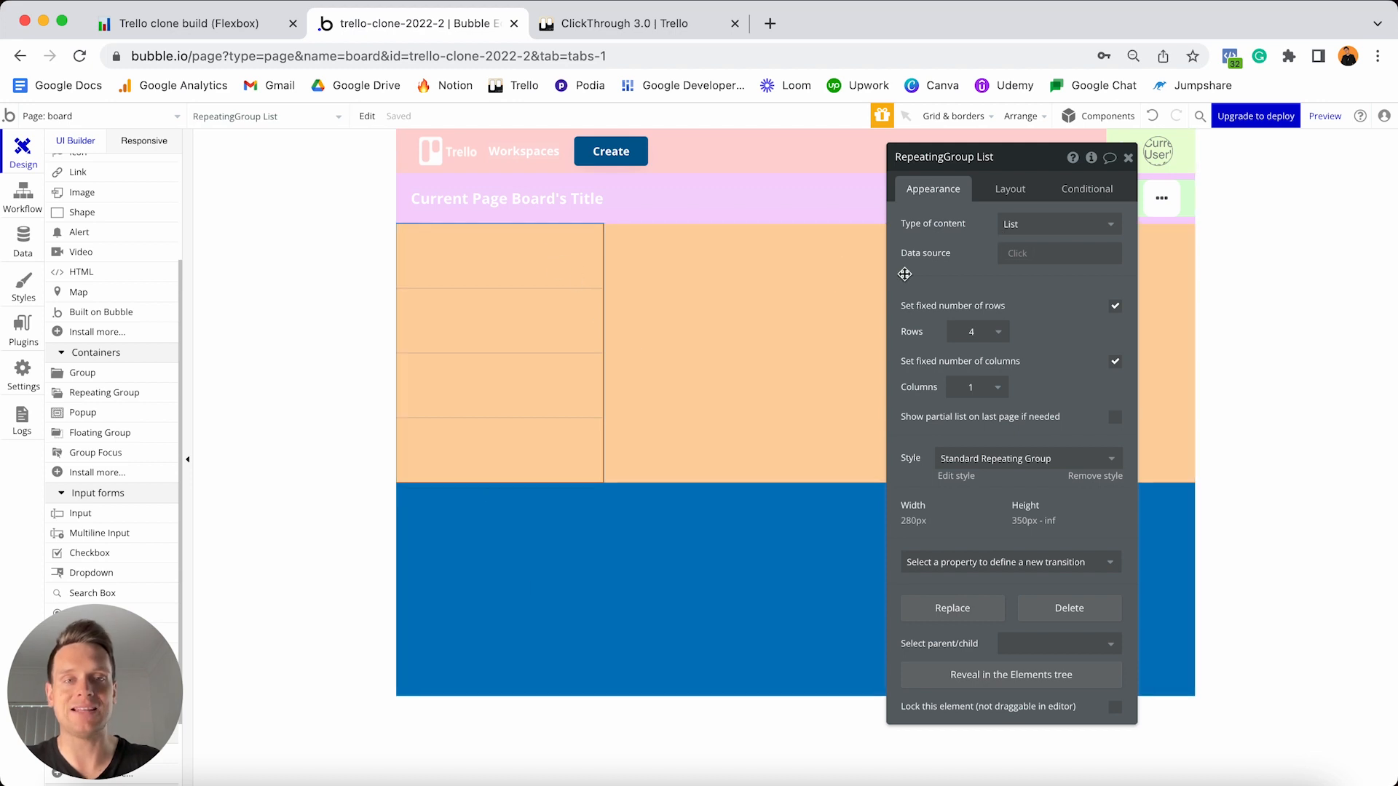
- Set its data source to a search for Lists where OG-board = Current Page Board
left_click(1016, 263)
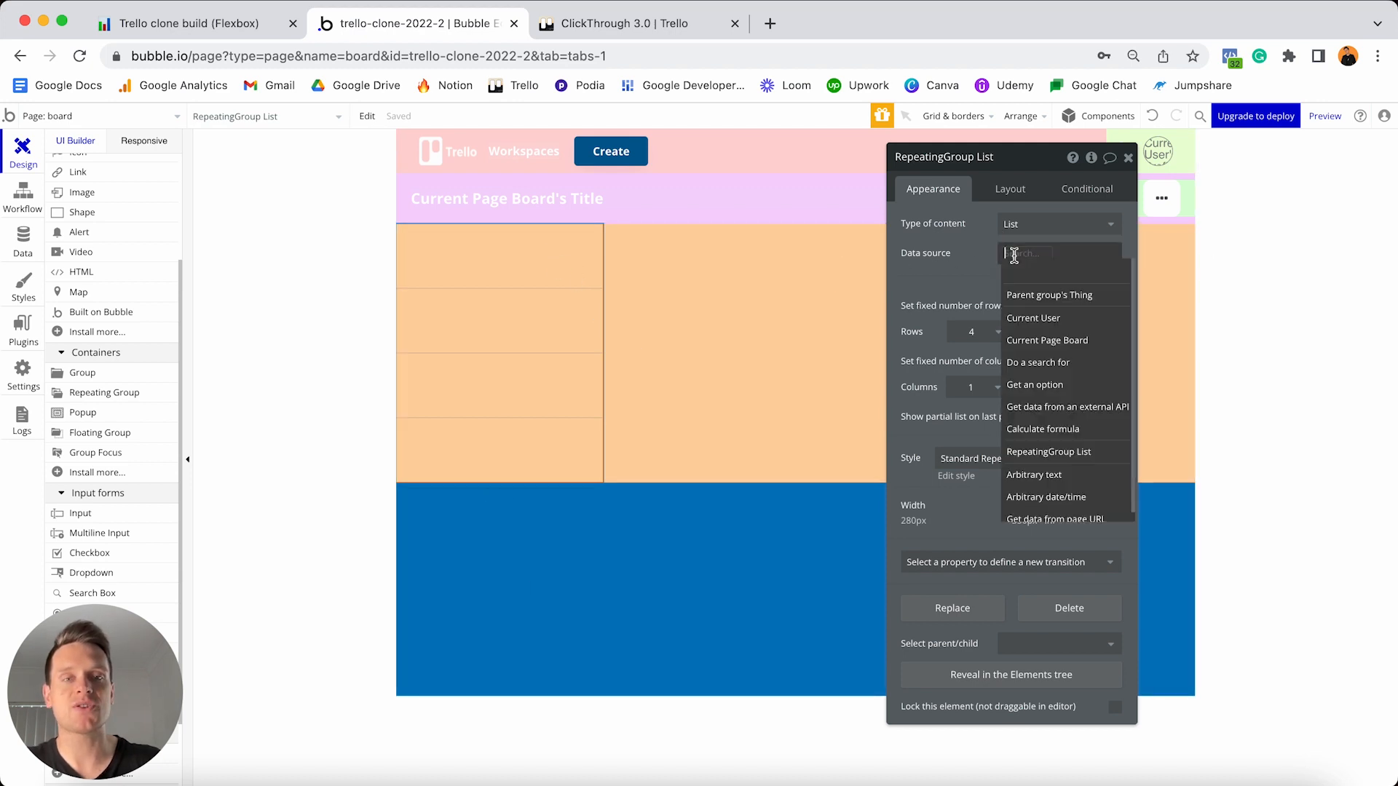
left_click(1043, 364)
left_click(810, 203)
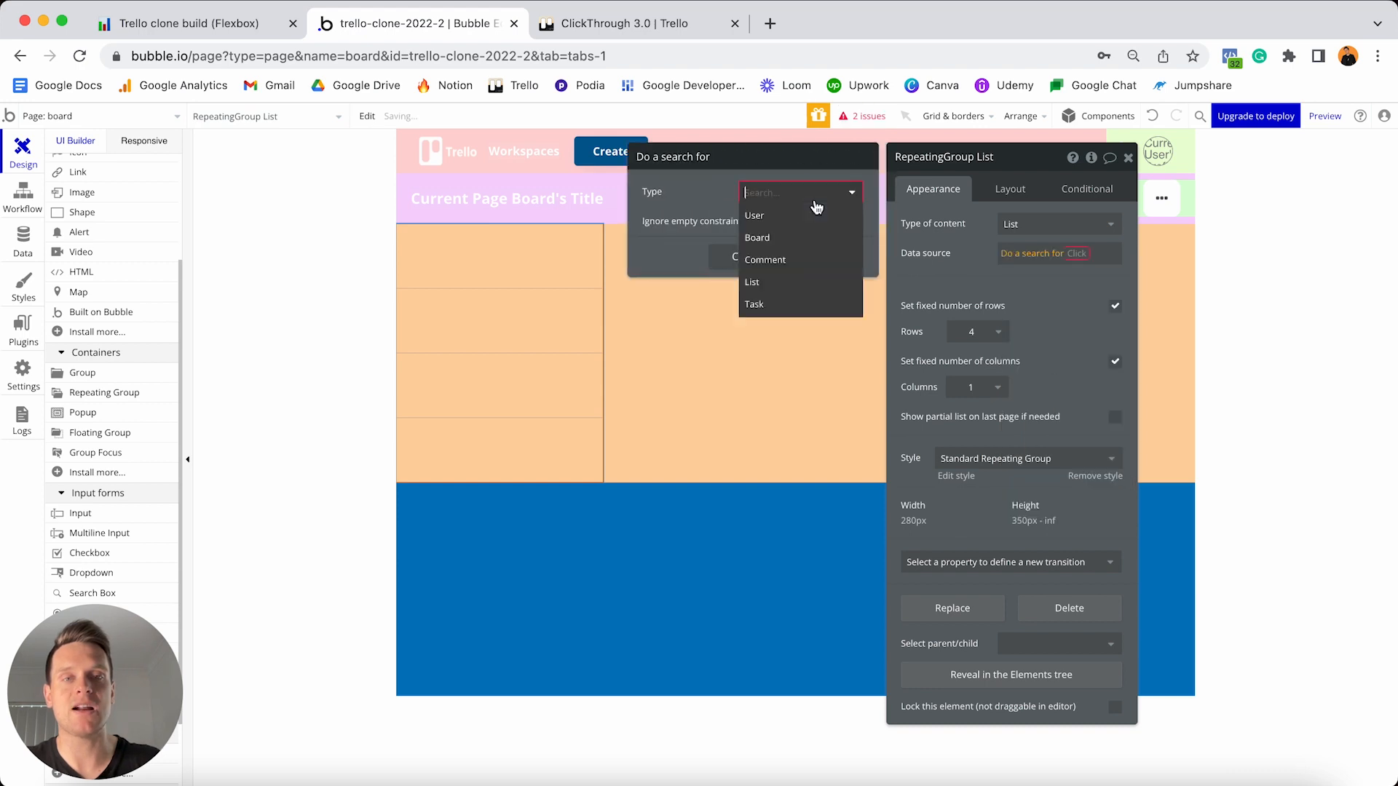
left_click(771, 284)
left_click(658, 227)
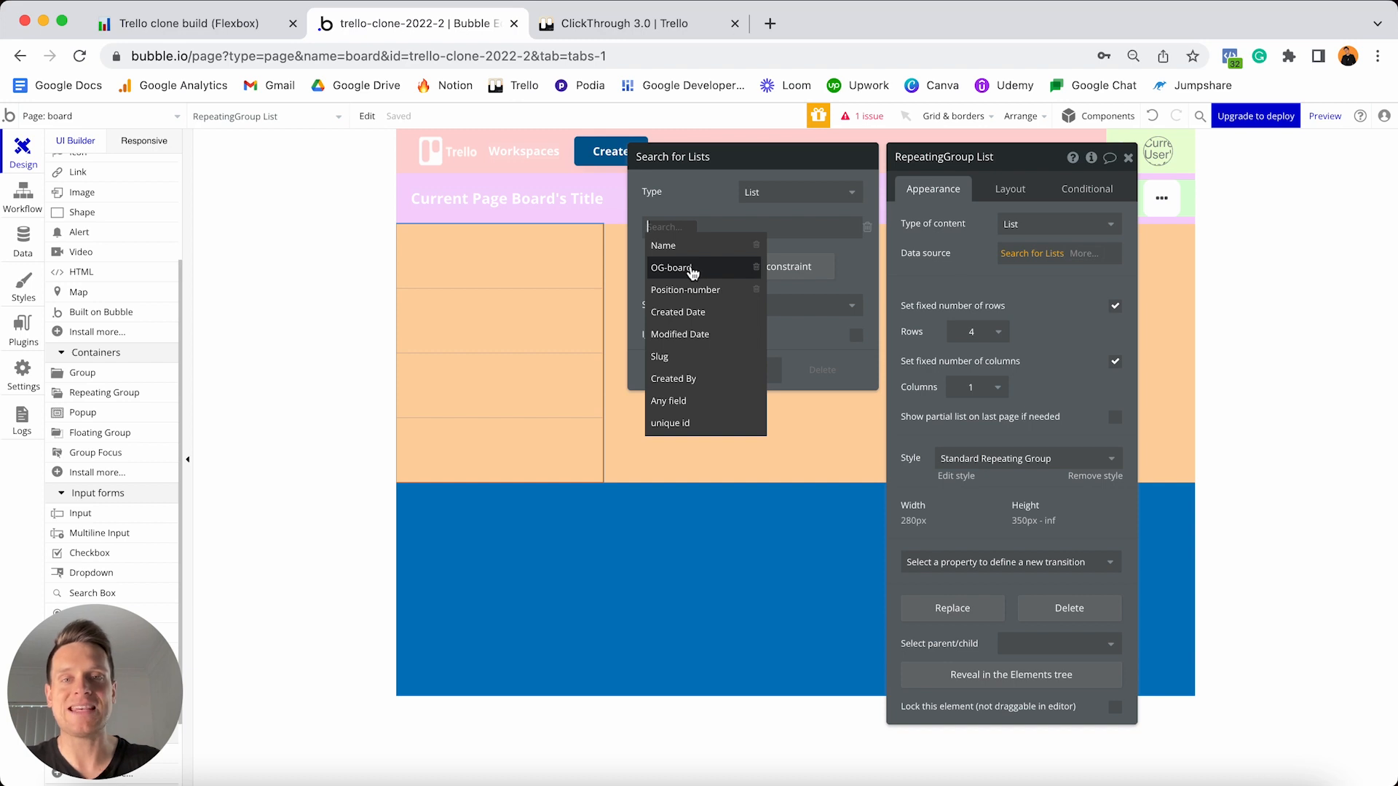
left_click(692, 272)
left_click(698, 228)
left_click(705, 251)
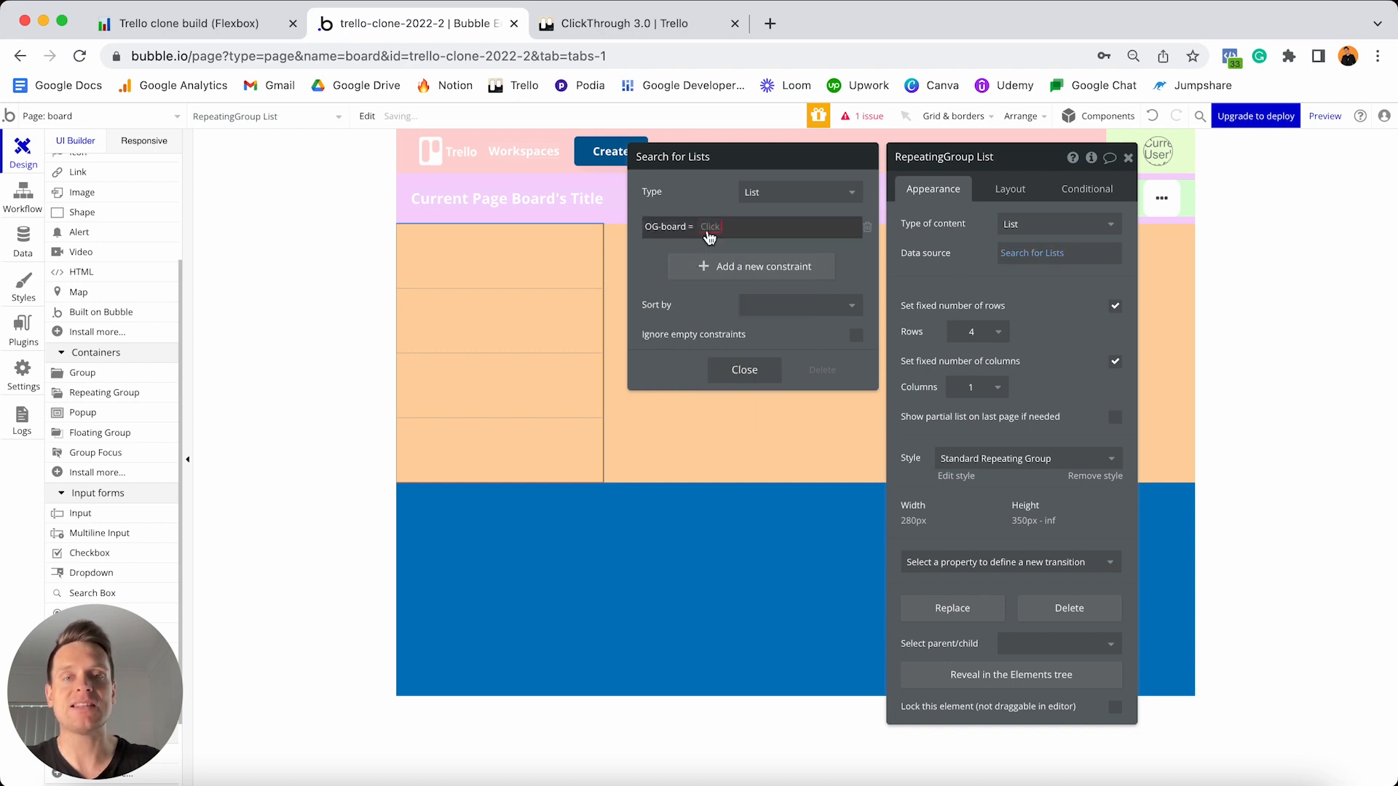
left_click(708, 231)
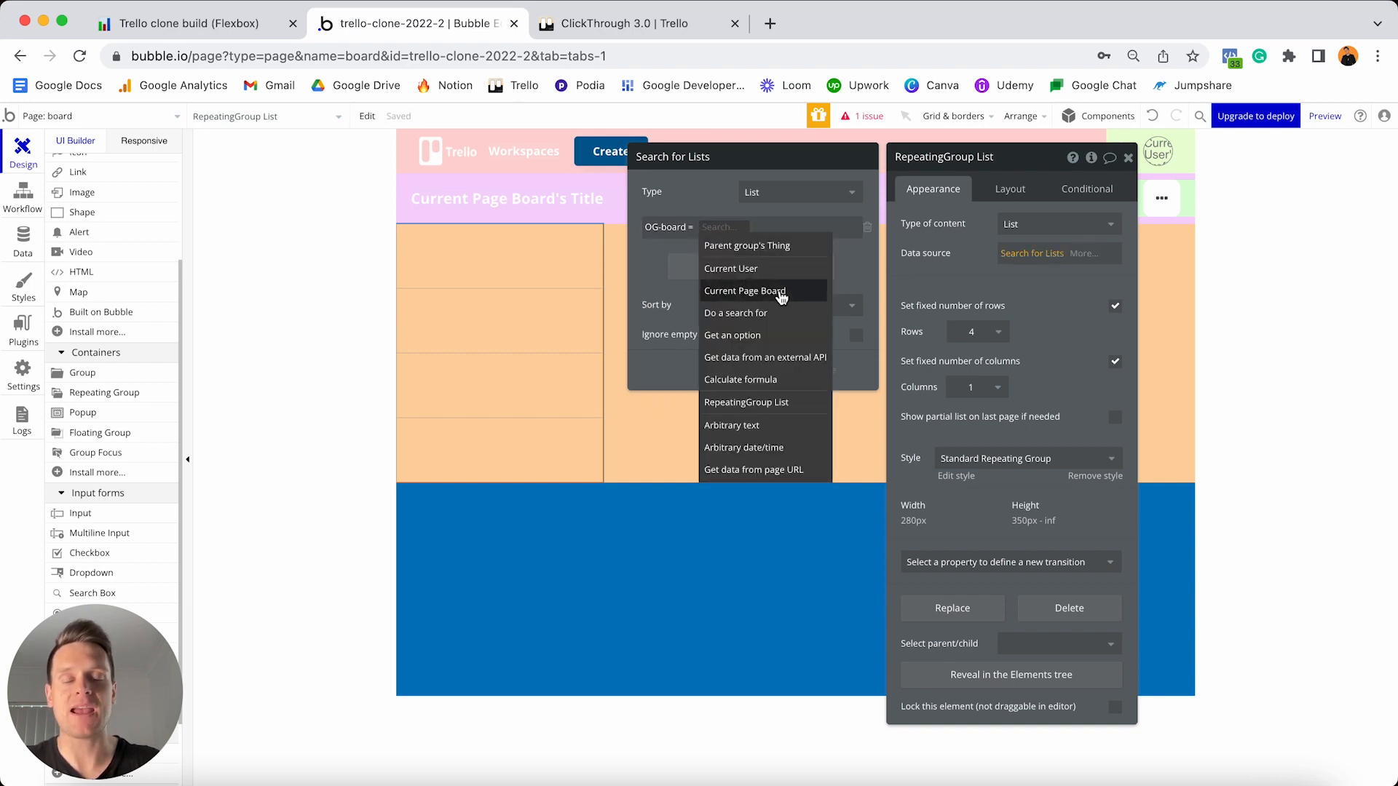
left_click(780, 292)
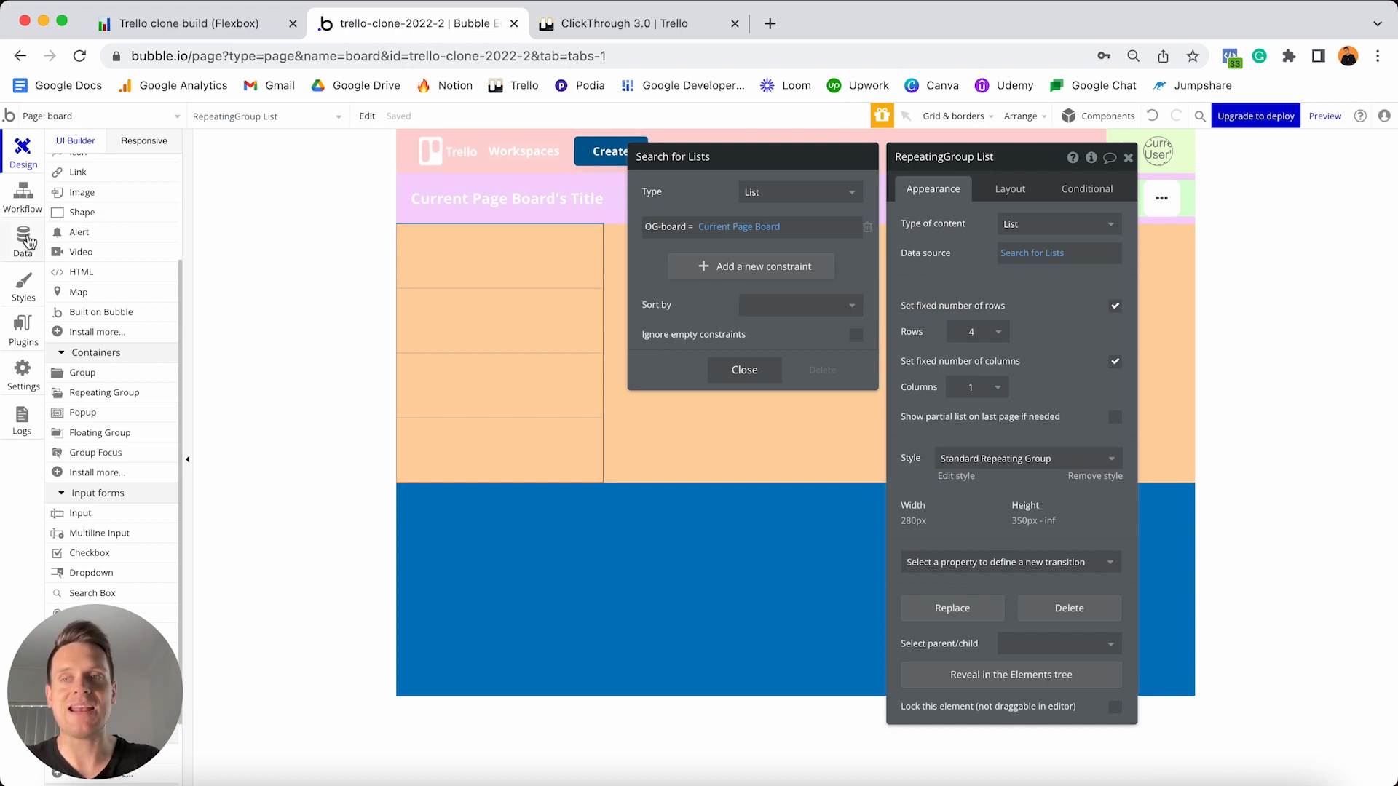
left_click(23, 241)
- Review the List data type's fields in the Data tab, then return to Design
left_click(115, 304)
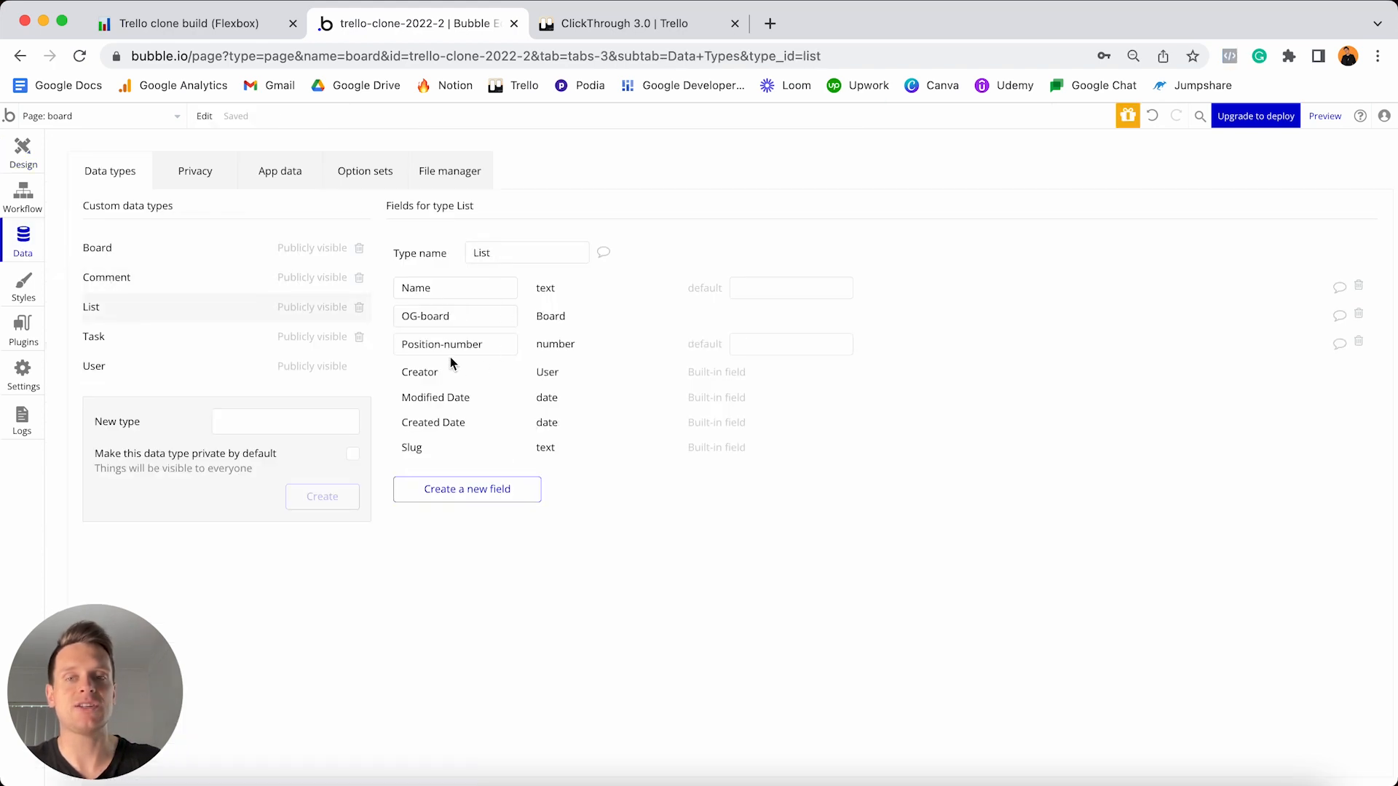
mouse_move(499, 345)
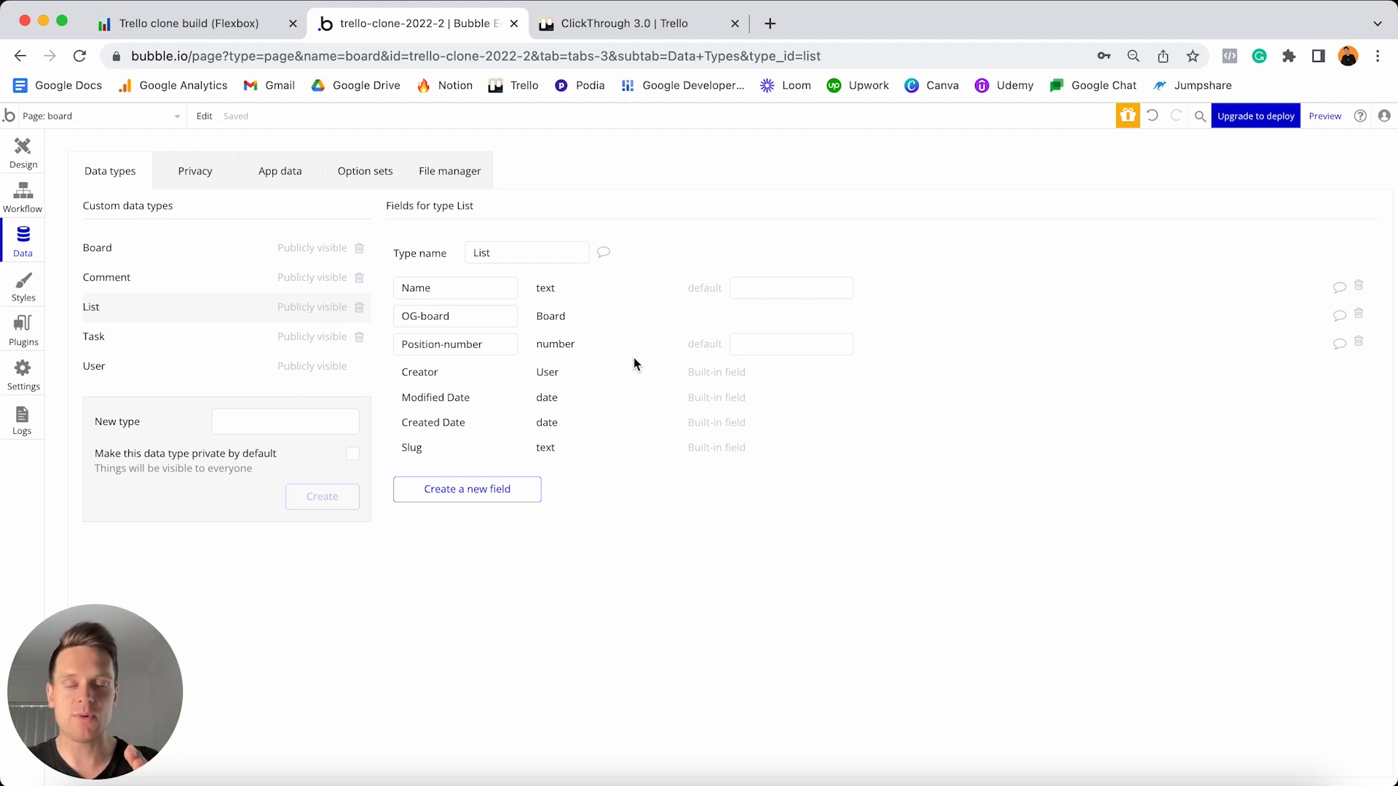
left_click(22, 153)
- Sort the Lists search by Position-number with Descending set to no, and close the search panel
left_click(1033, 255)
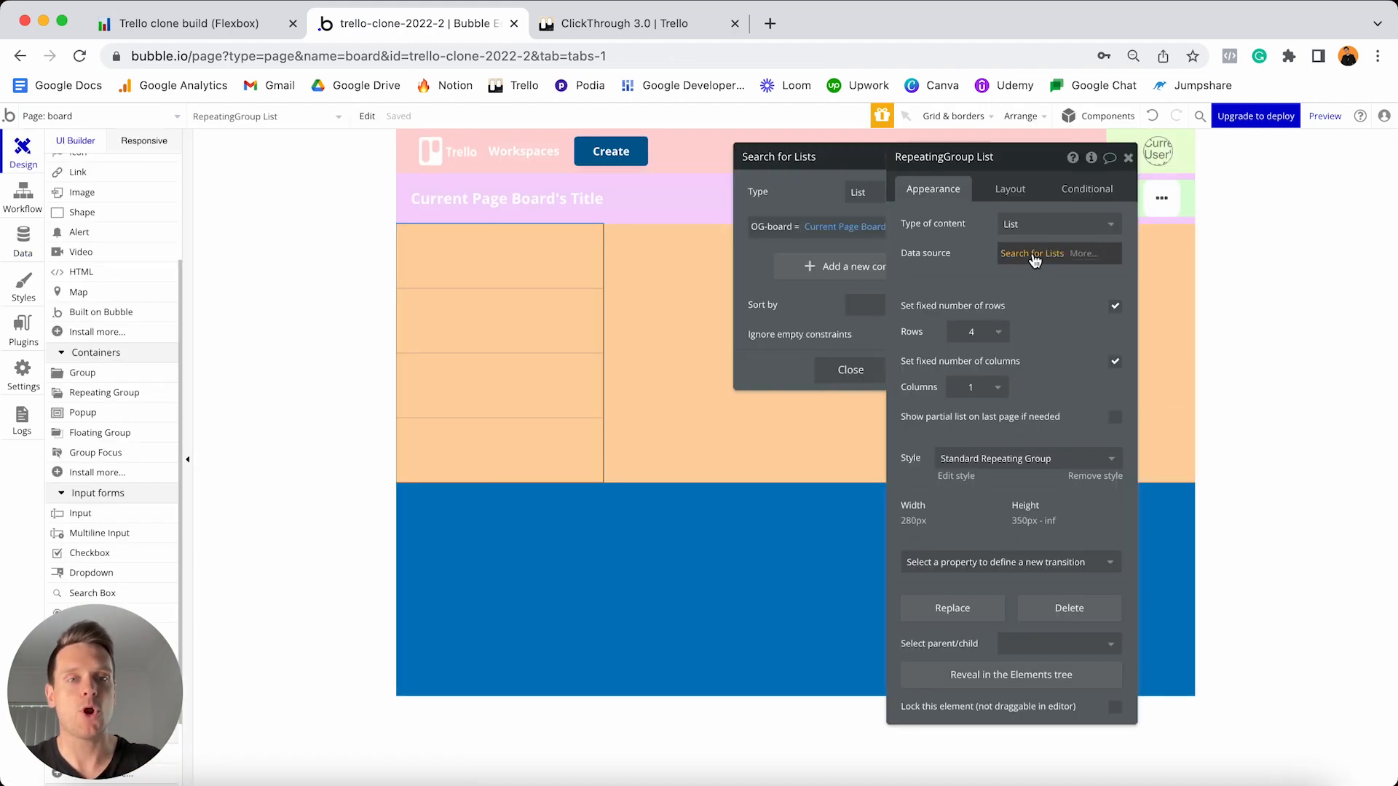
left_click(800, 305)
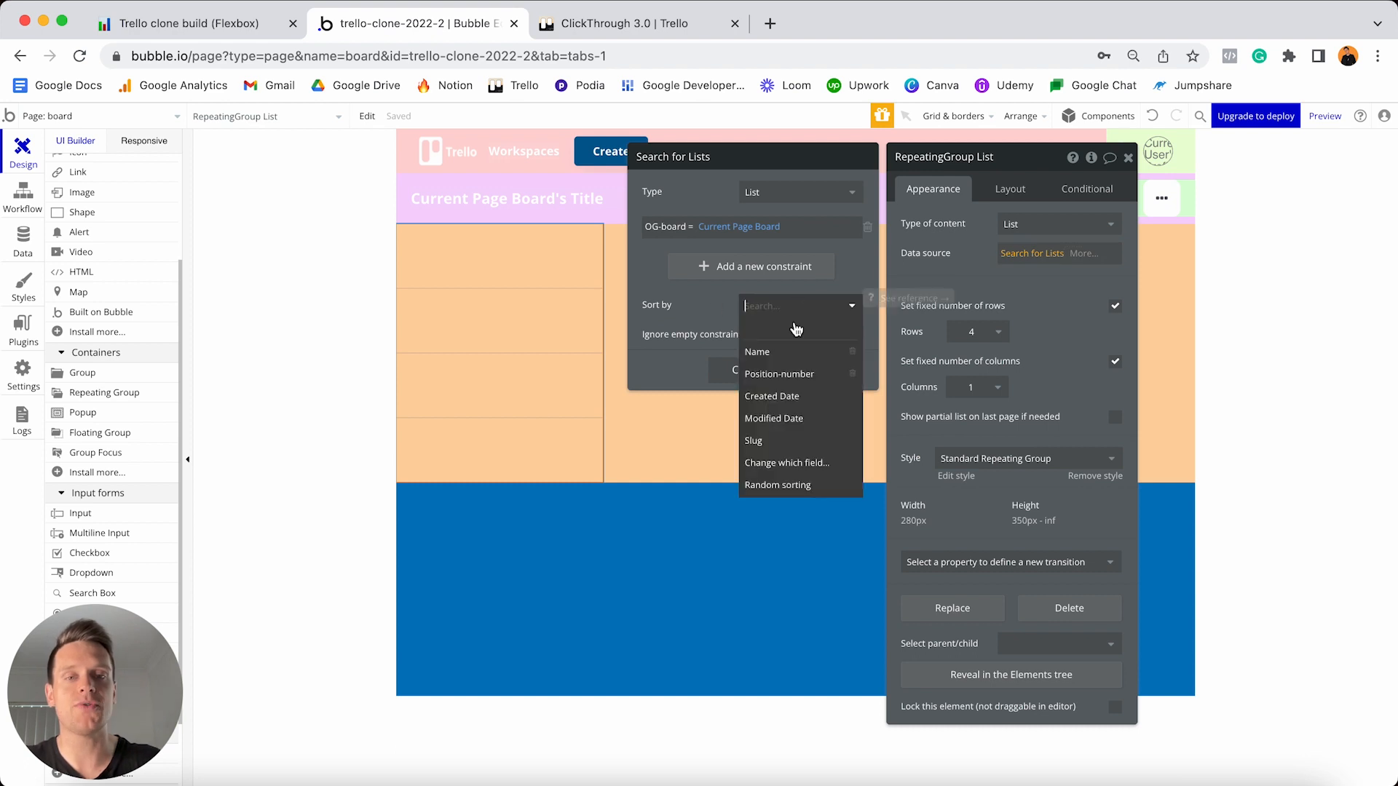
left_click(783, 374)
left_click(771, 335)
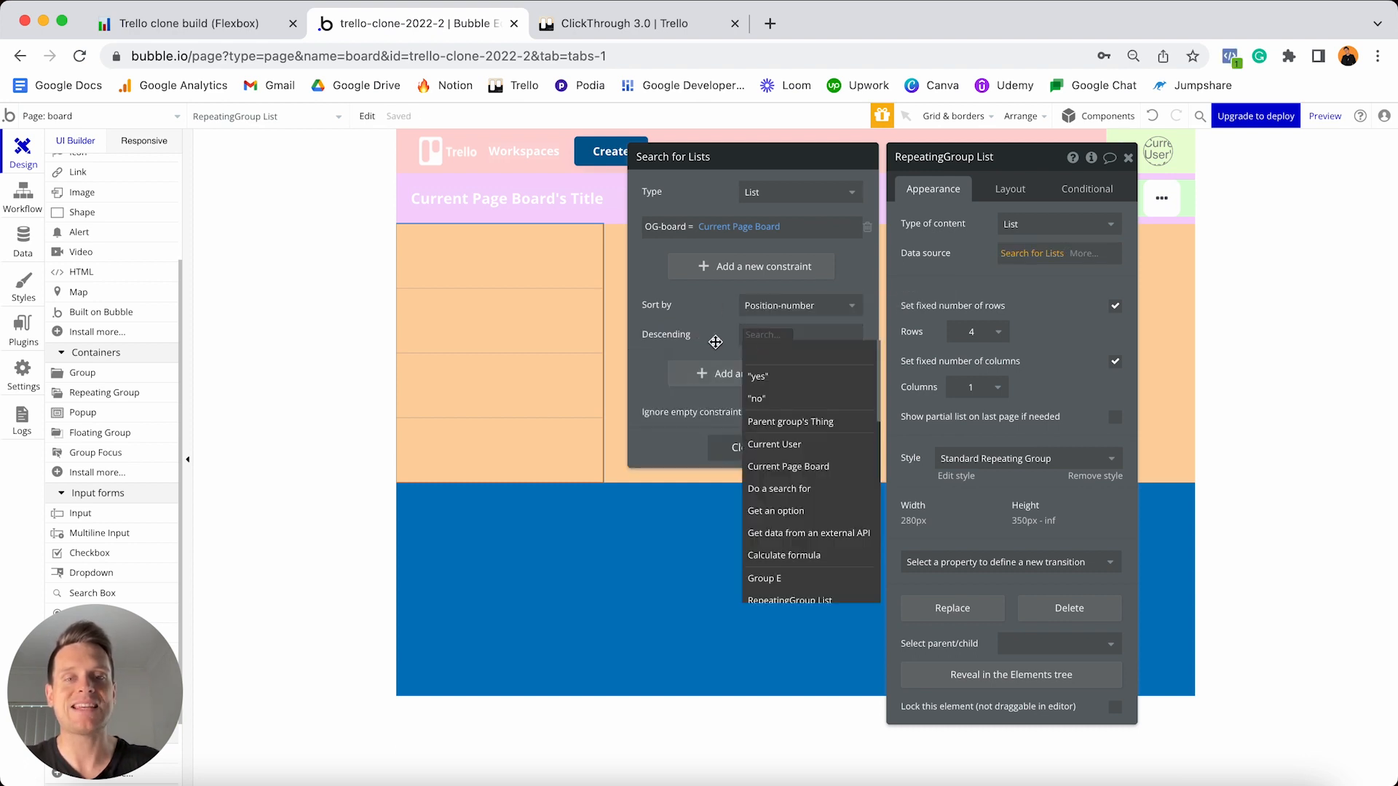
left_click(760, 399)
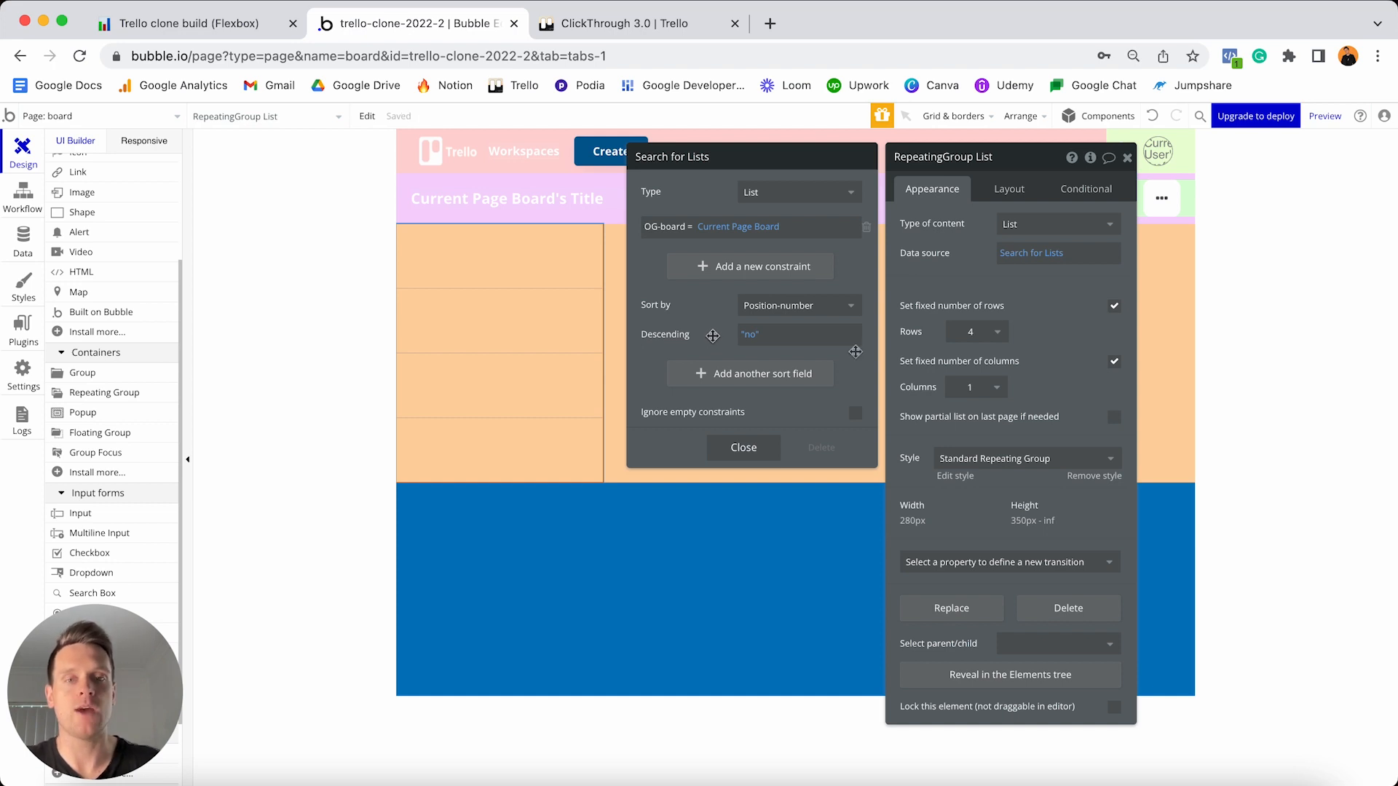
left_click(745, 448)
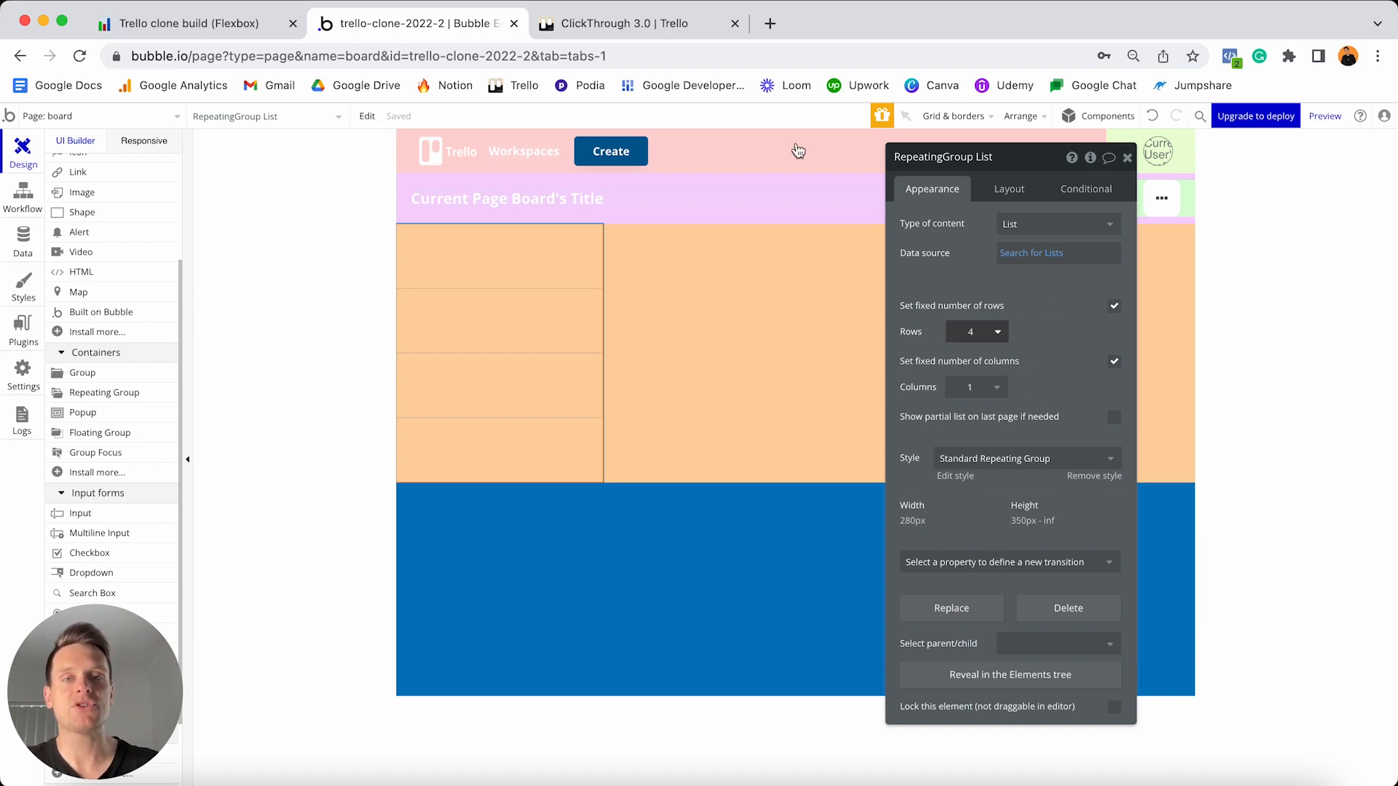
left_click(652, 30)
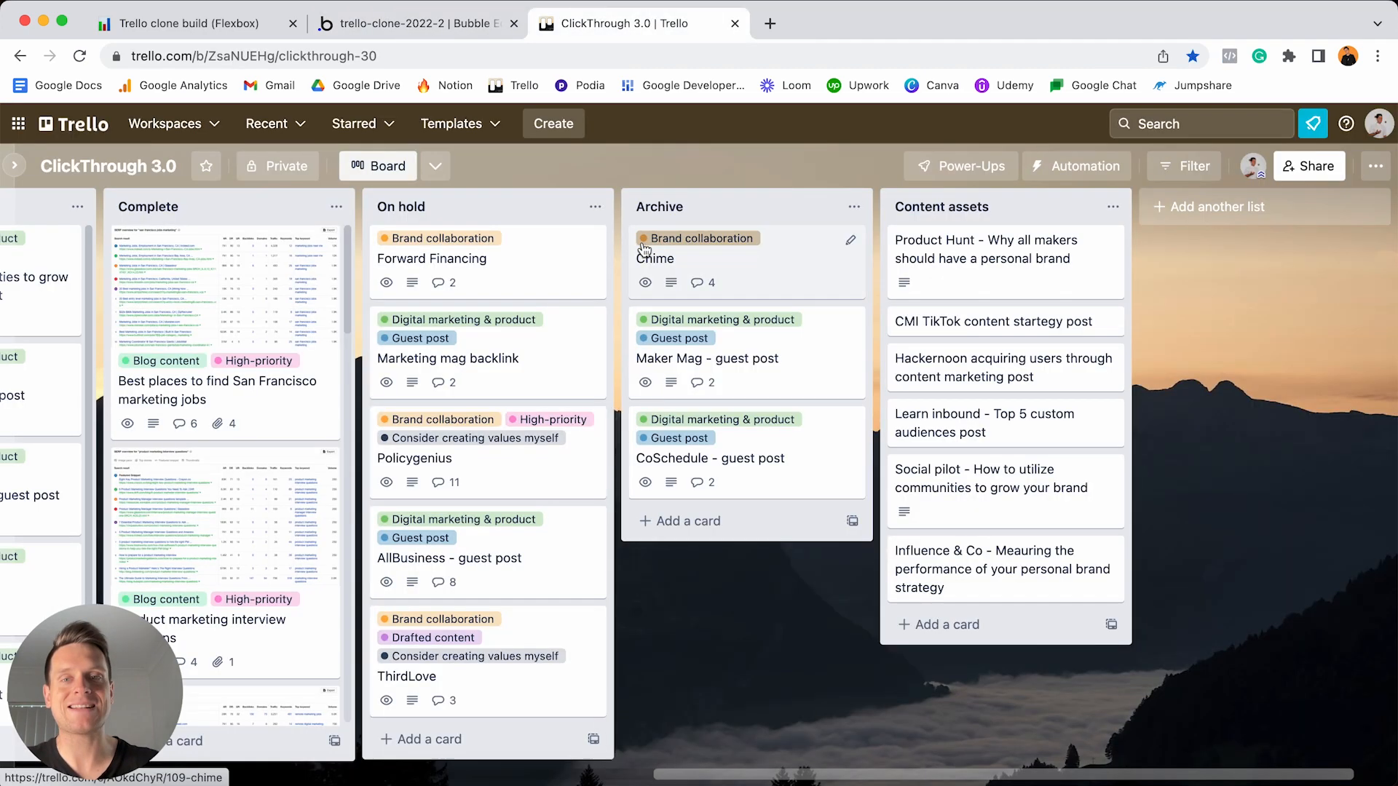
scroll(755, 303, "left", 5)
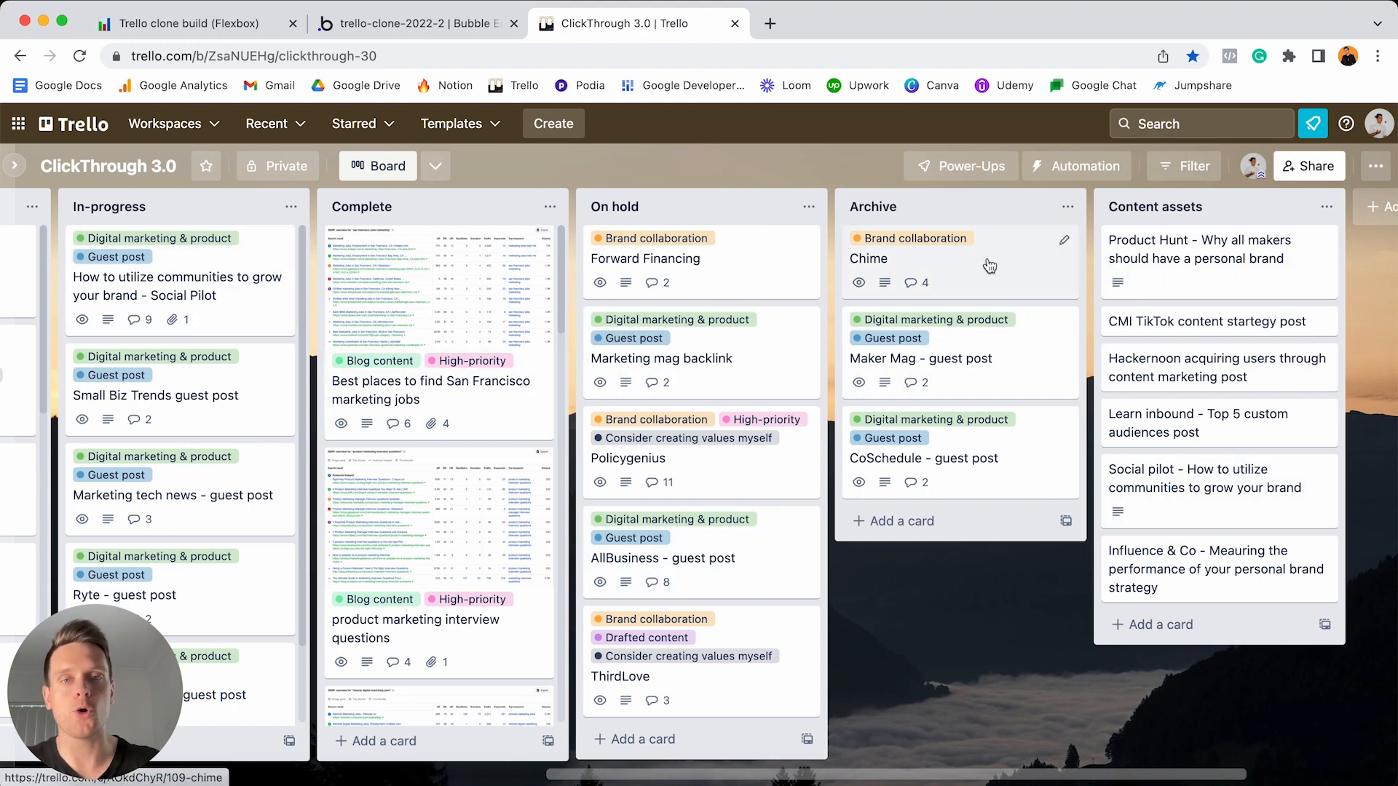
- Give the Lists repeating group 1 row, no fixed column count, and start entering 320 as minimum column width
left_click(421, 27)
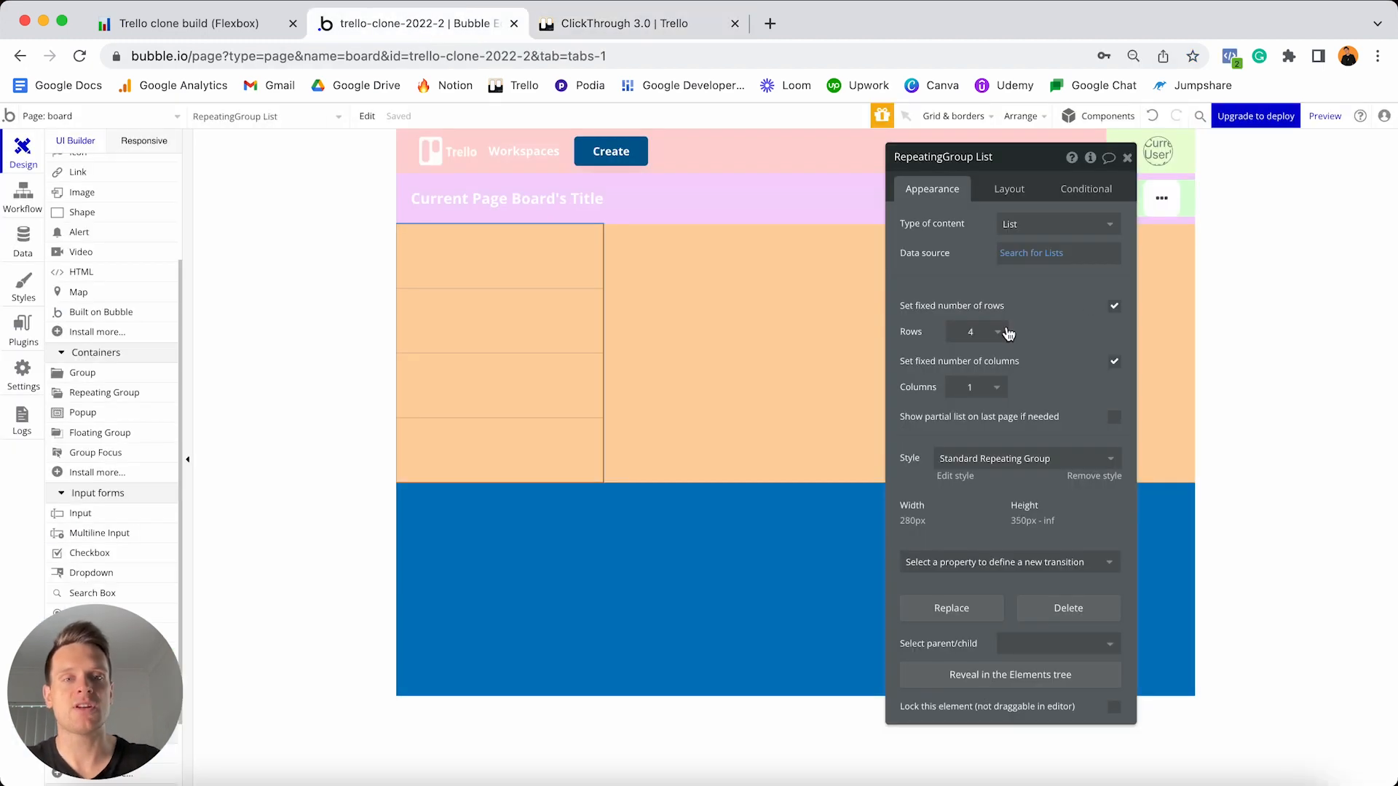
left_click(990, 332)
left_click(976, 356)
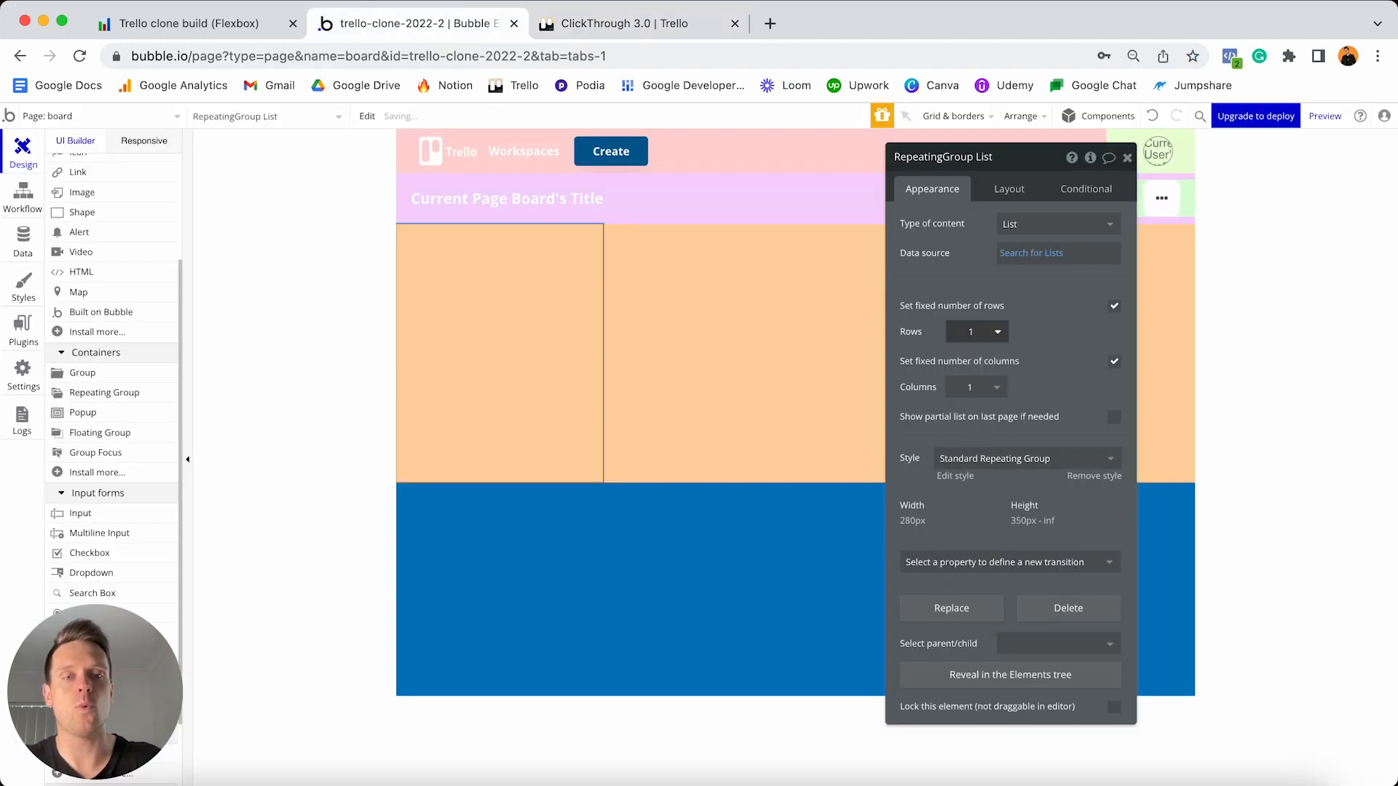
left_click(1115, 364)
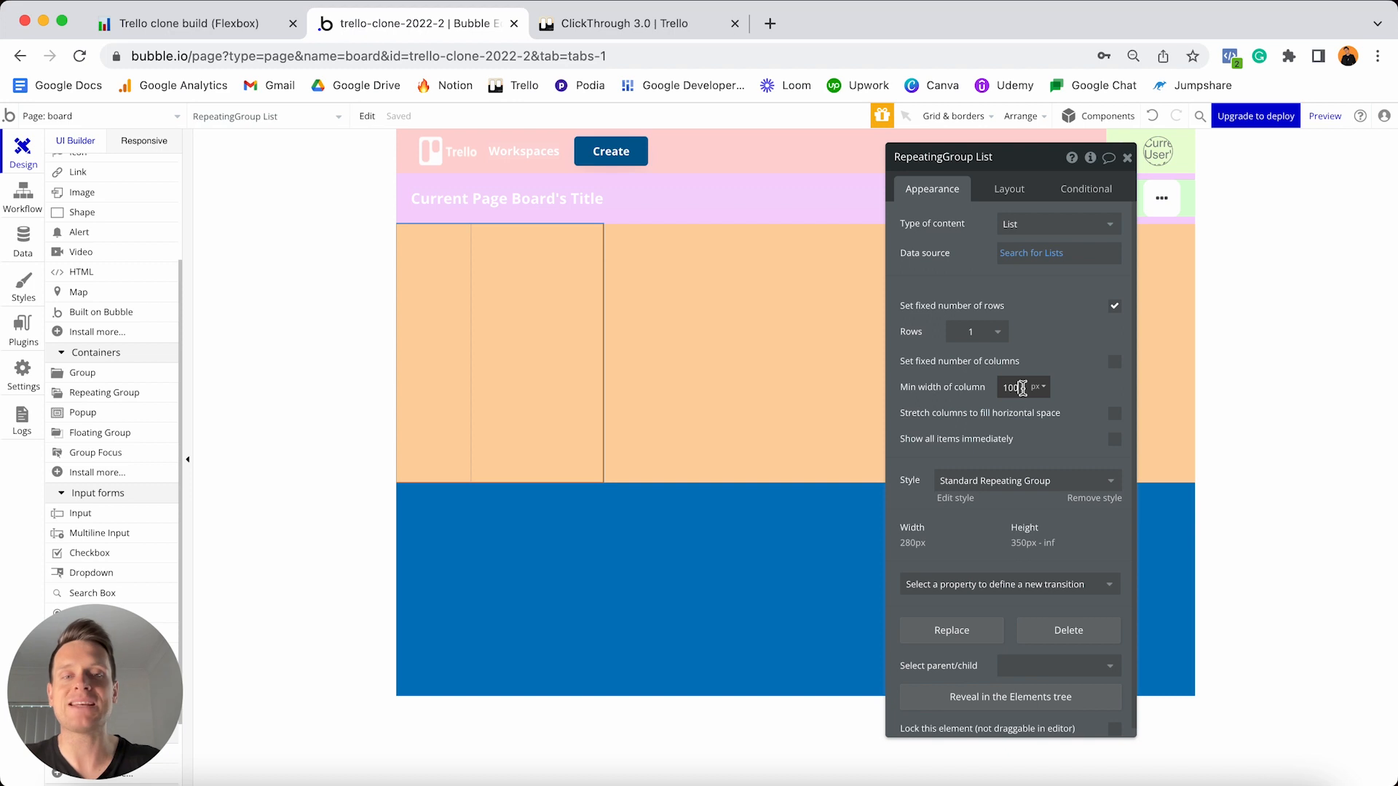
double_click(1022, 388)
type("320")
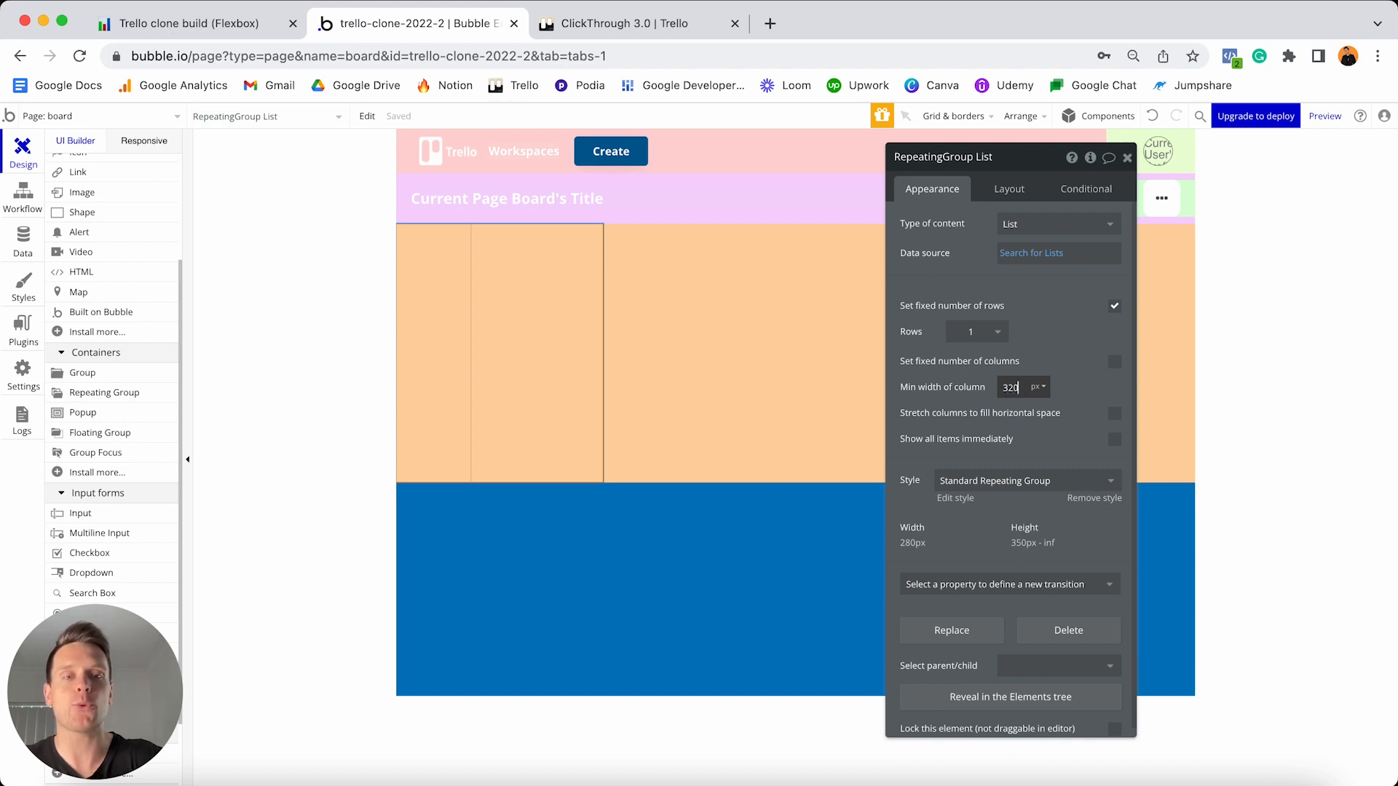
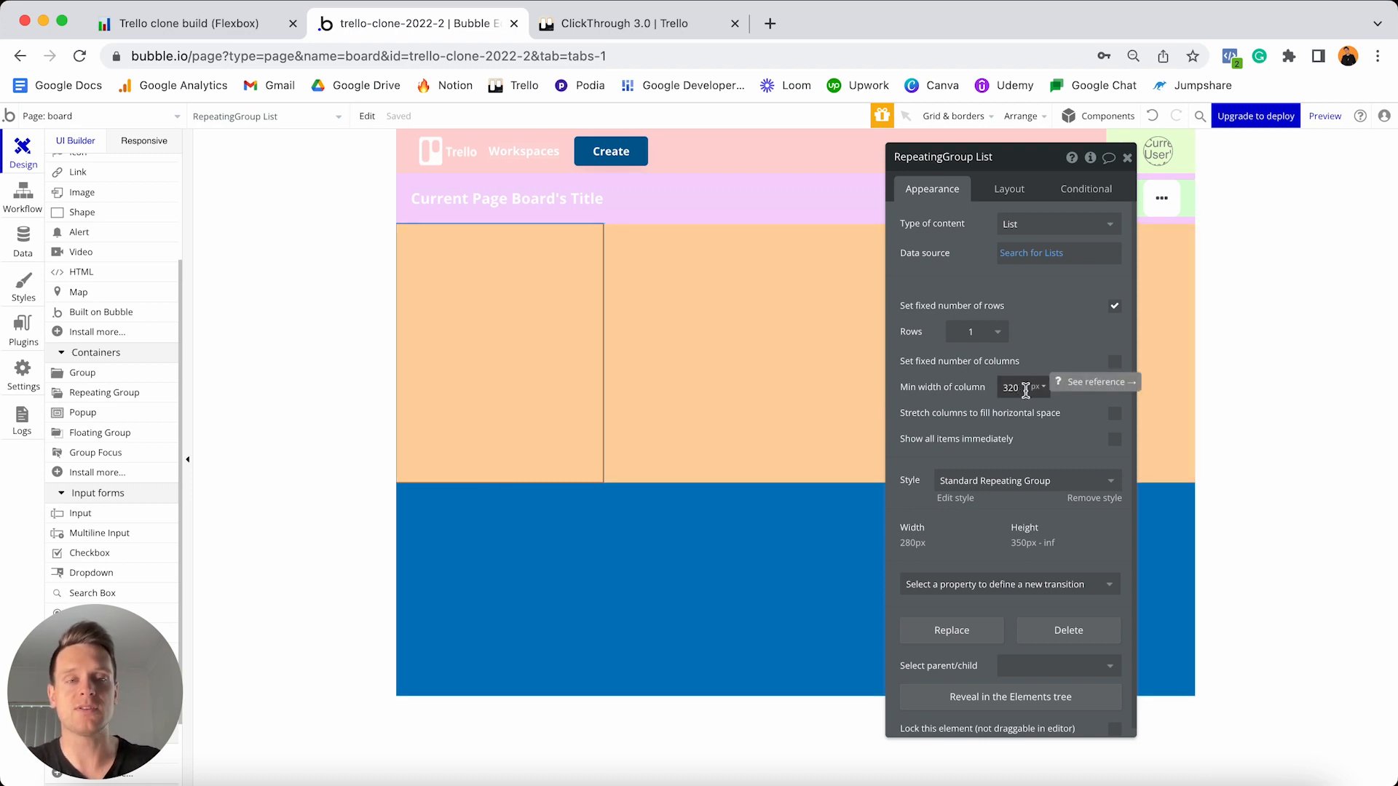
- Remove the List repeating group's preset style and give it a flat #EDFF8B background
left_click(1087, 498)
scroll(1087, 497, "down", 3)
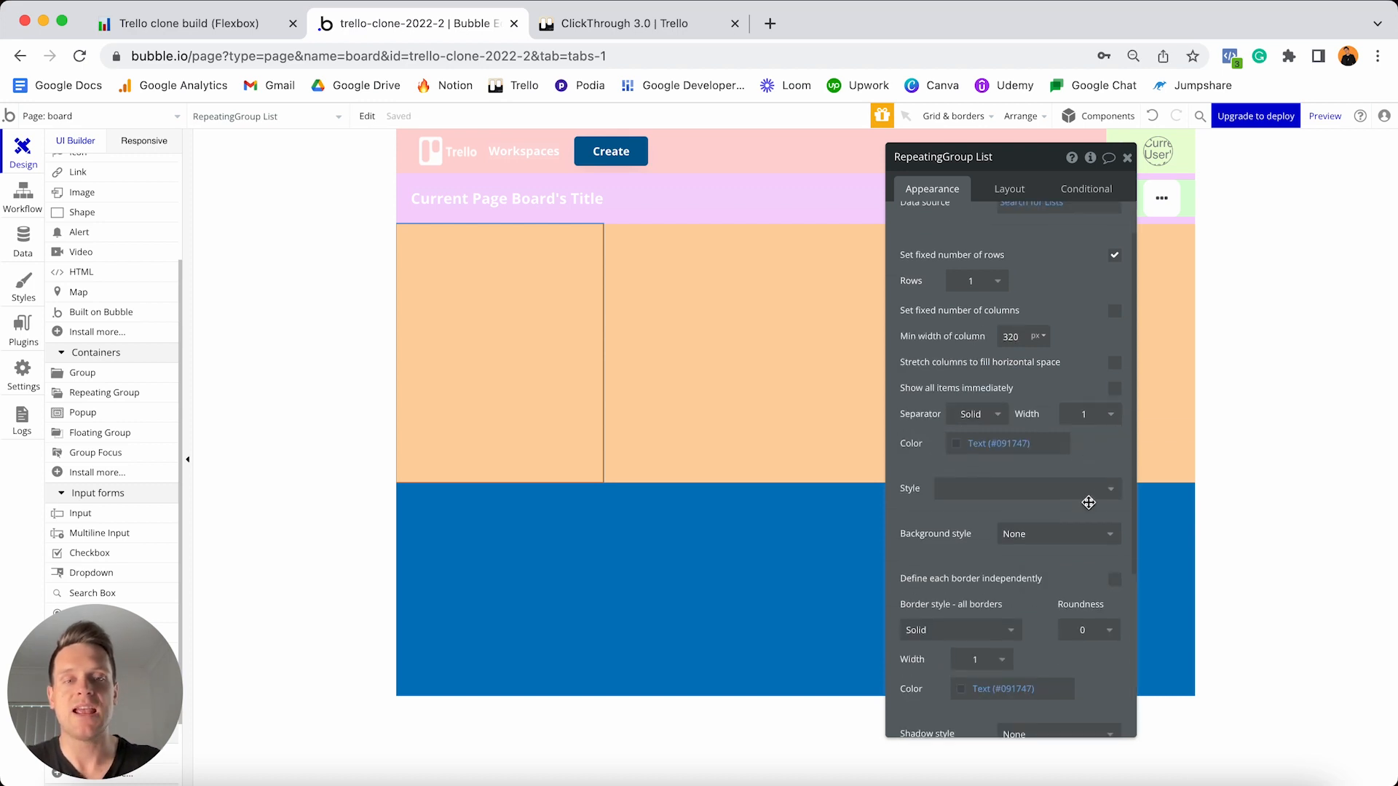
left_click(1052, 494)
left_click(1027, 546)
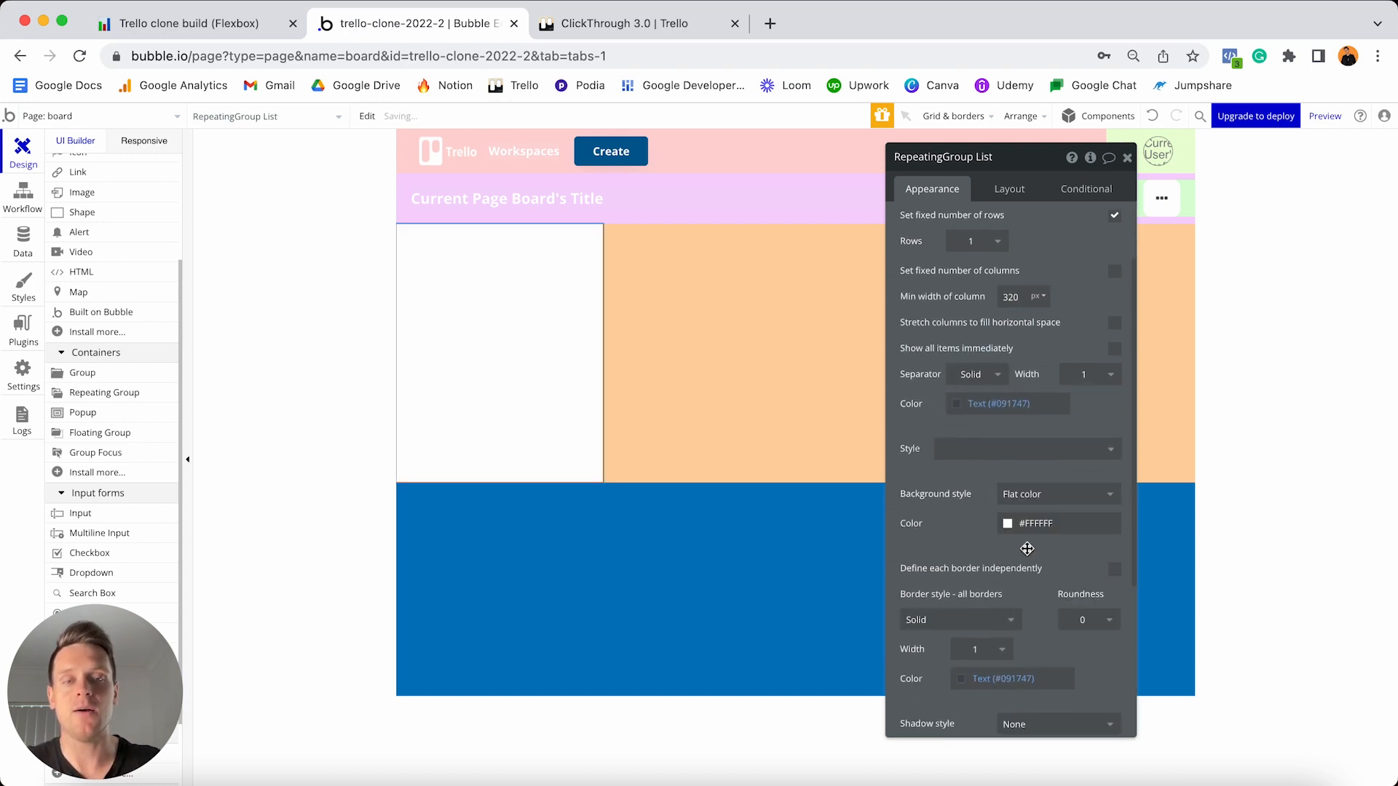
left_click(1038, 523)
left_click(1028, 653)
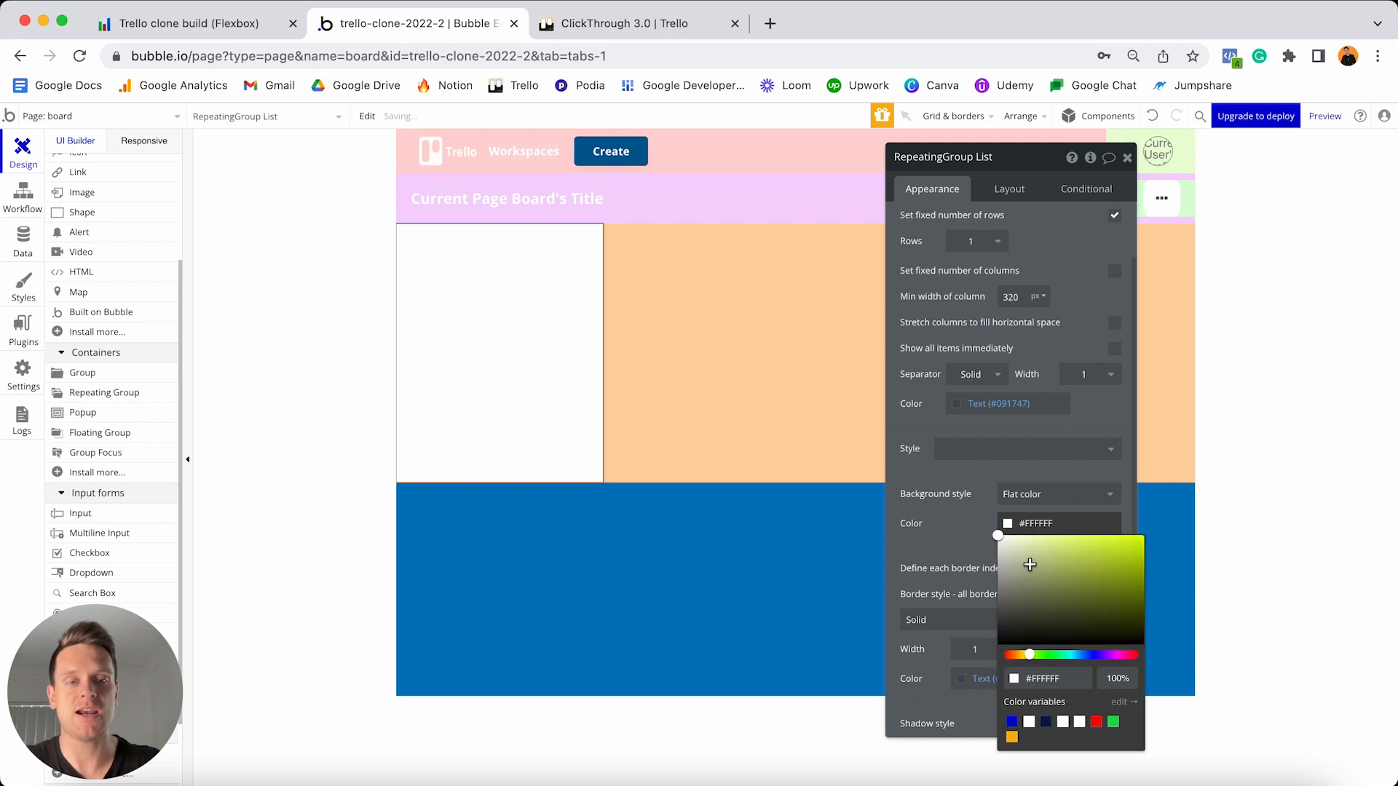
left_click_drag(1029, 565, 1064, 535)
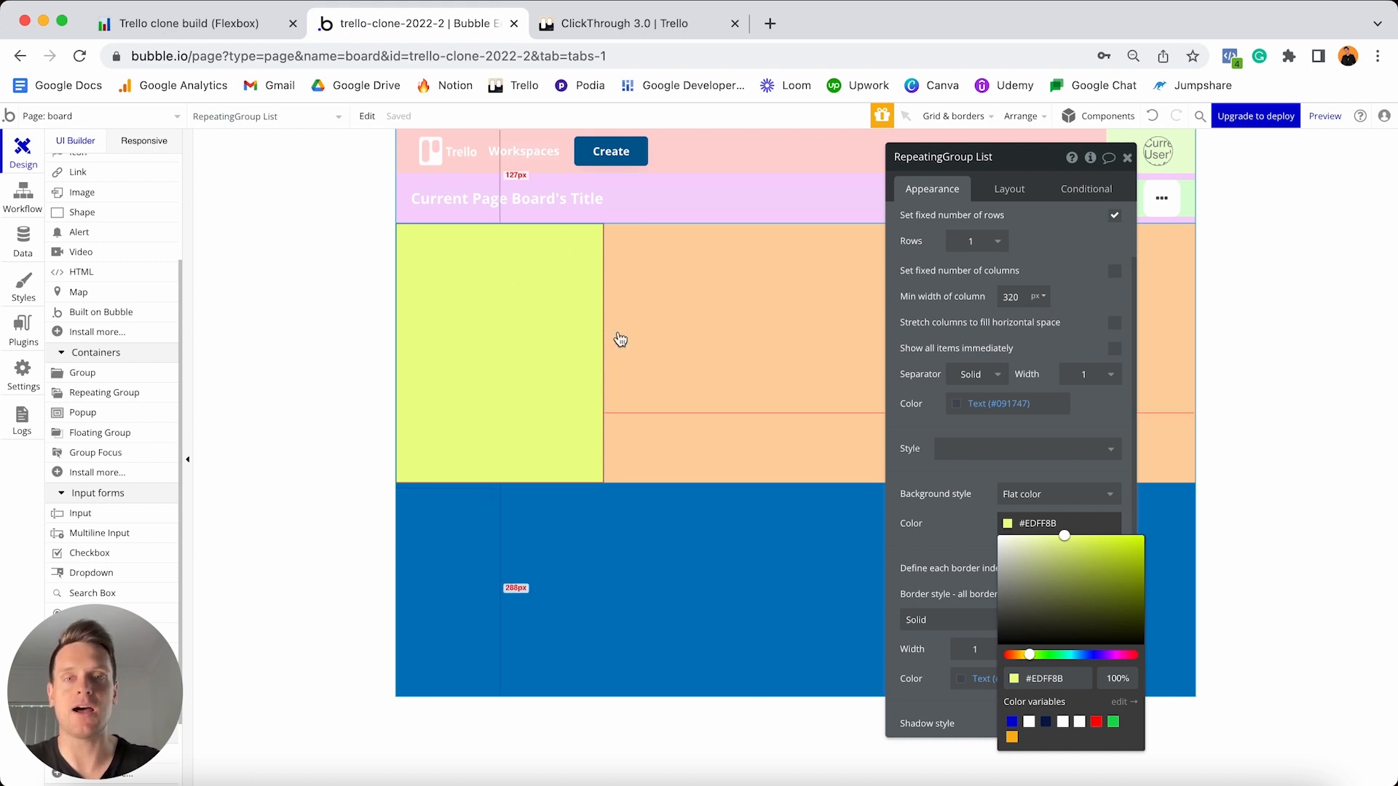
left_click(620, 339)
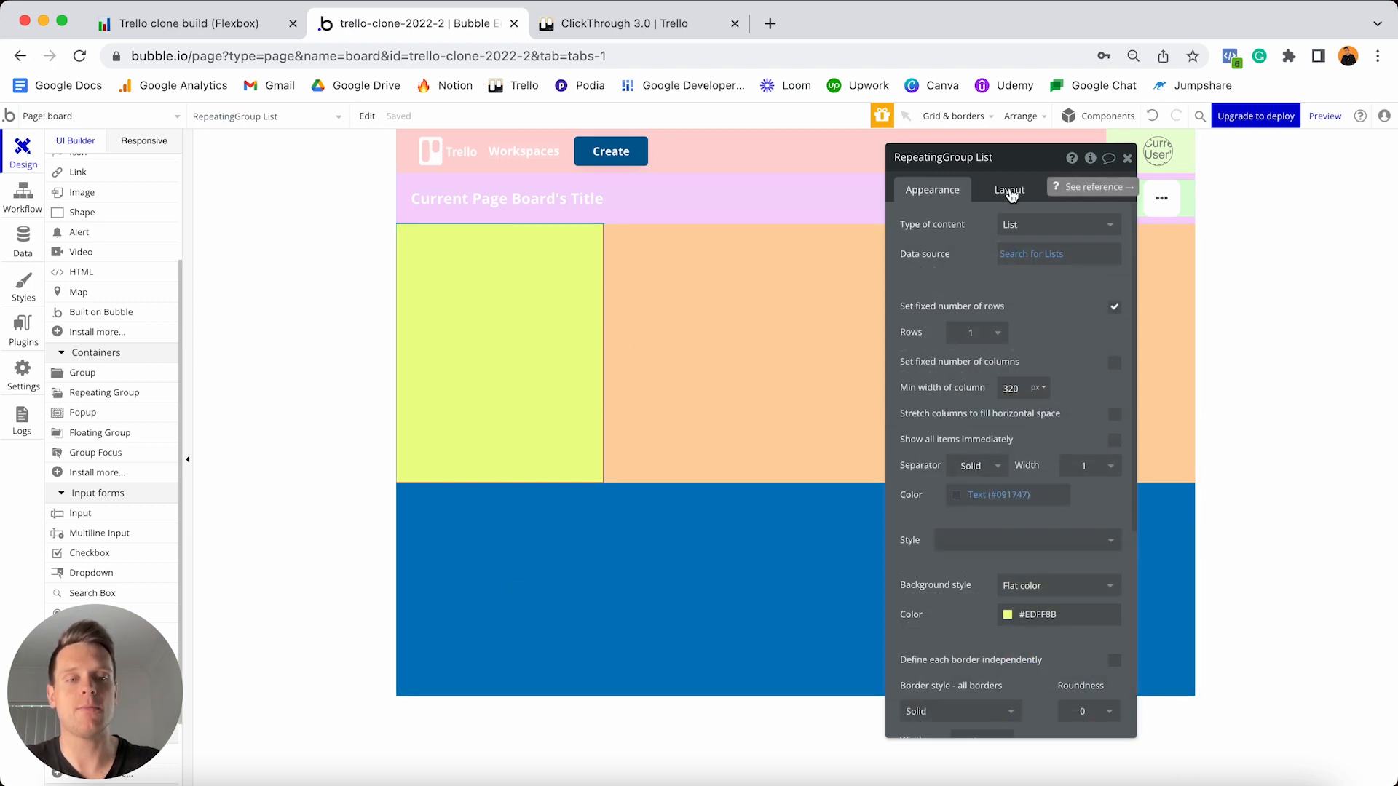
- Set the List cells to a Column layout, not fixed-width, with minimum width 320
left_click(1011, 191)
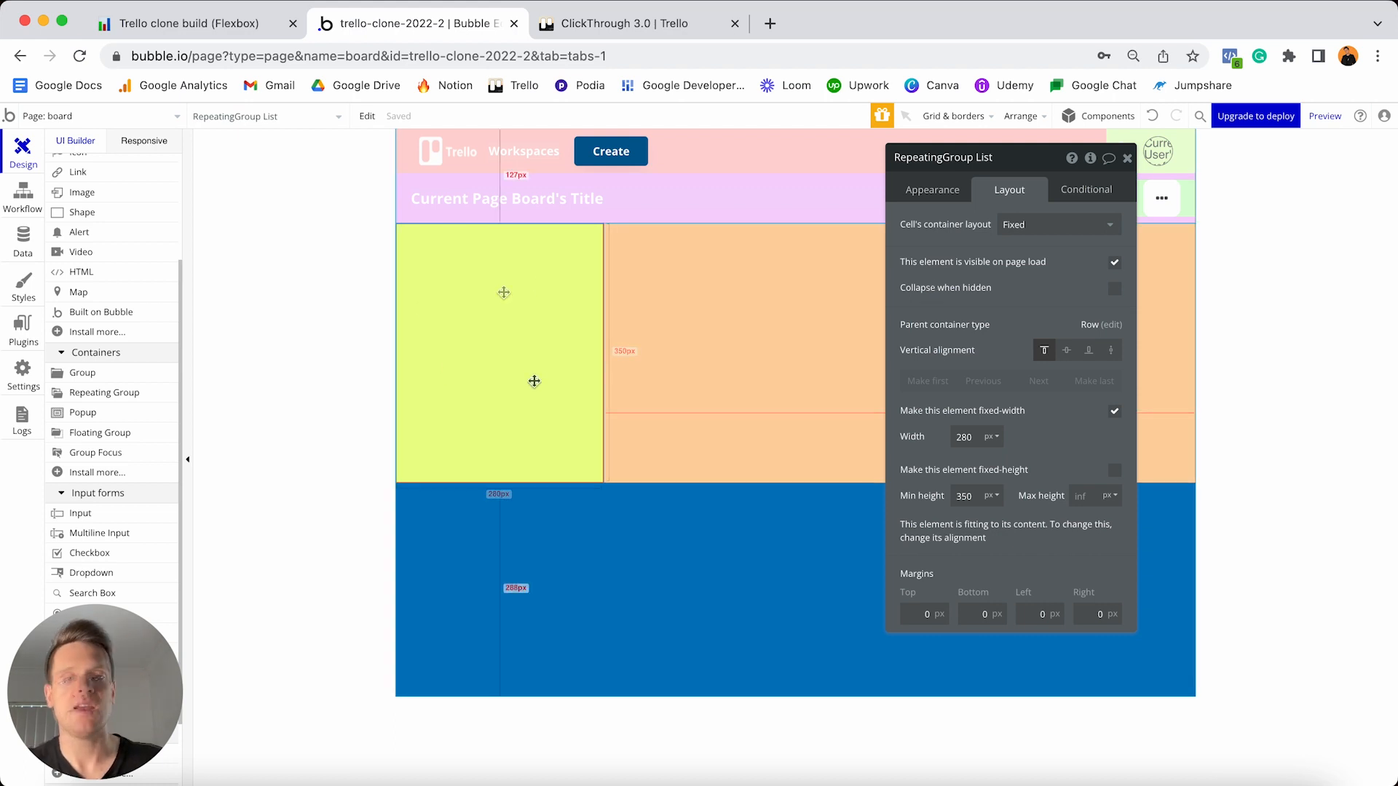
left_click(1024, 227)
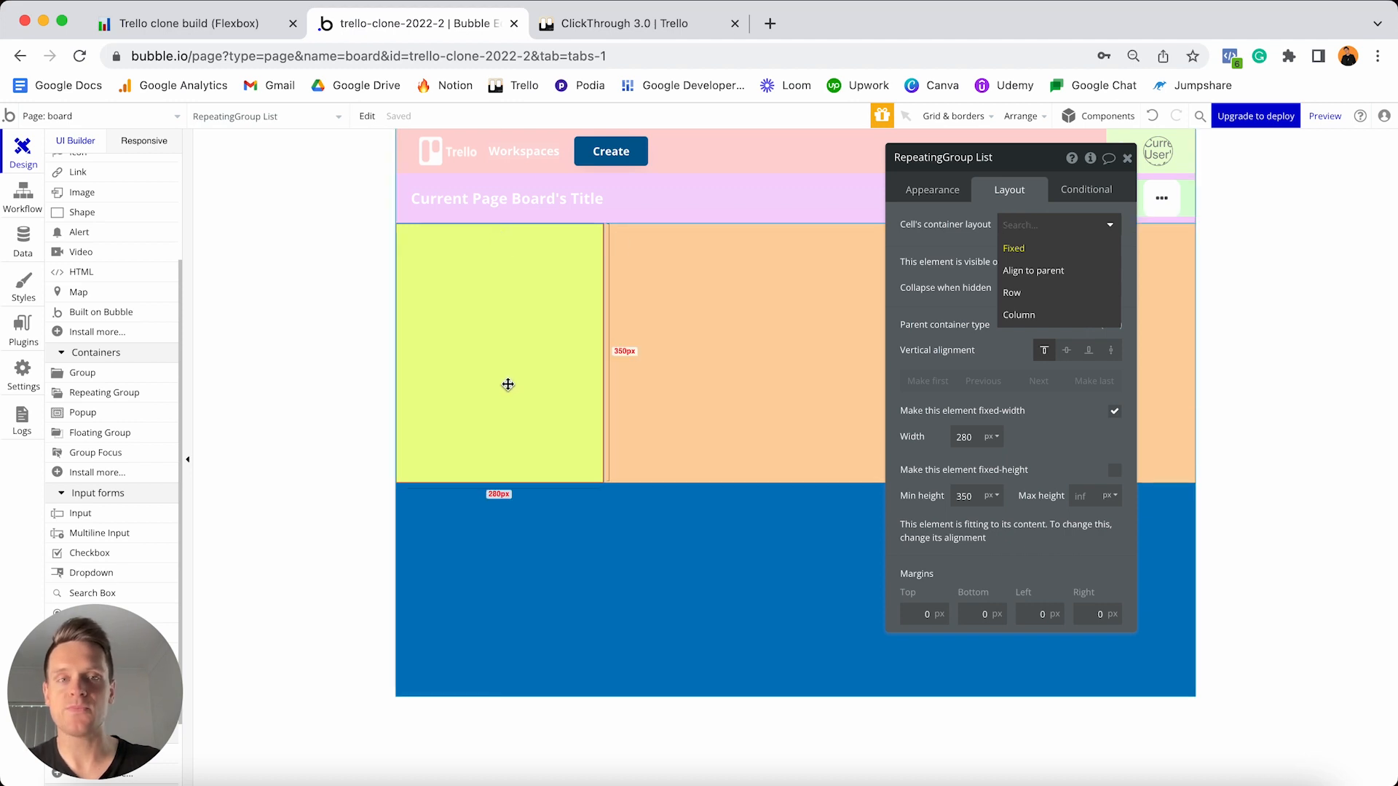
left_click(1023, 316)
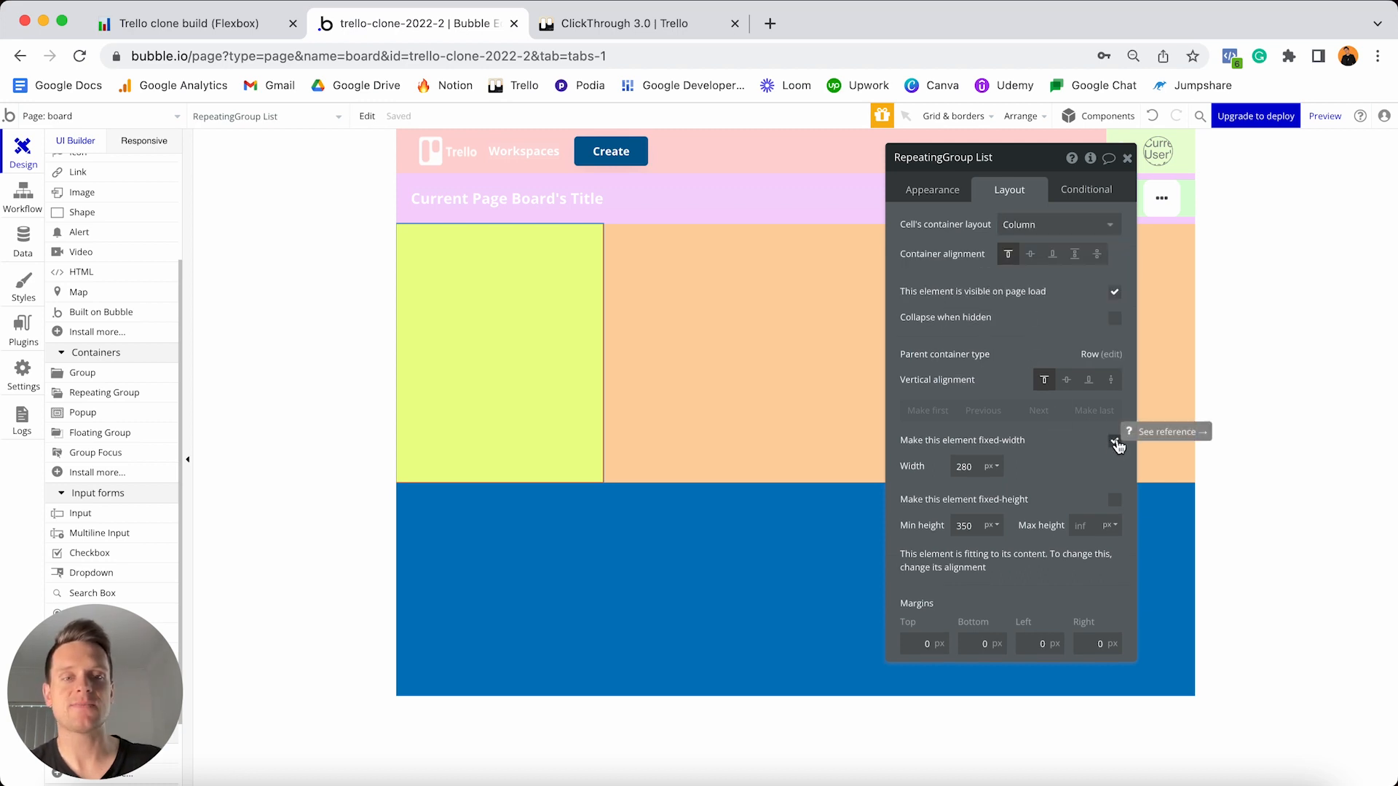
left_click(1115, 441)
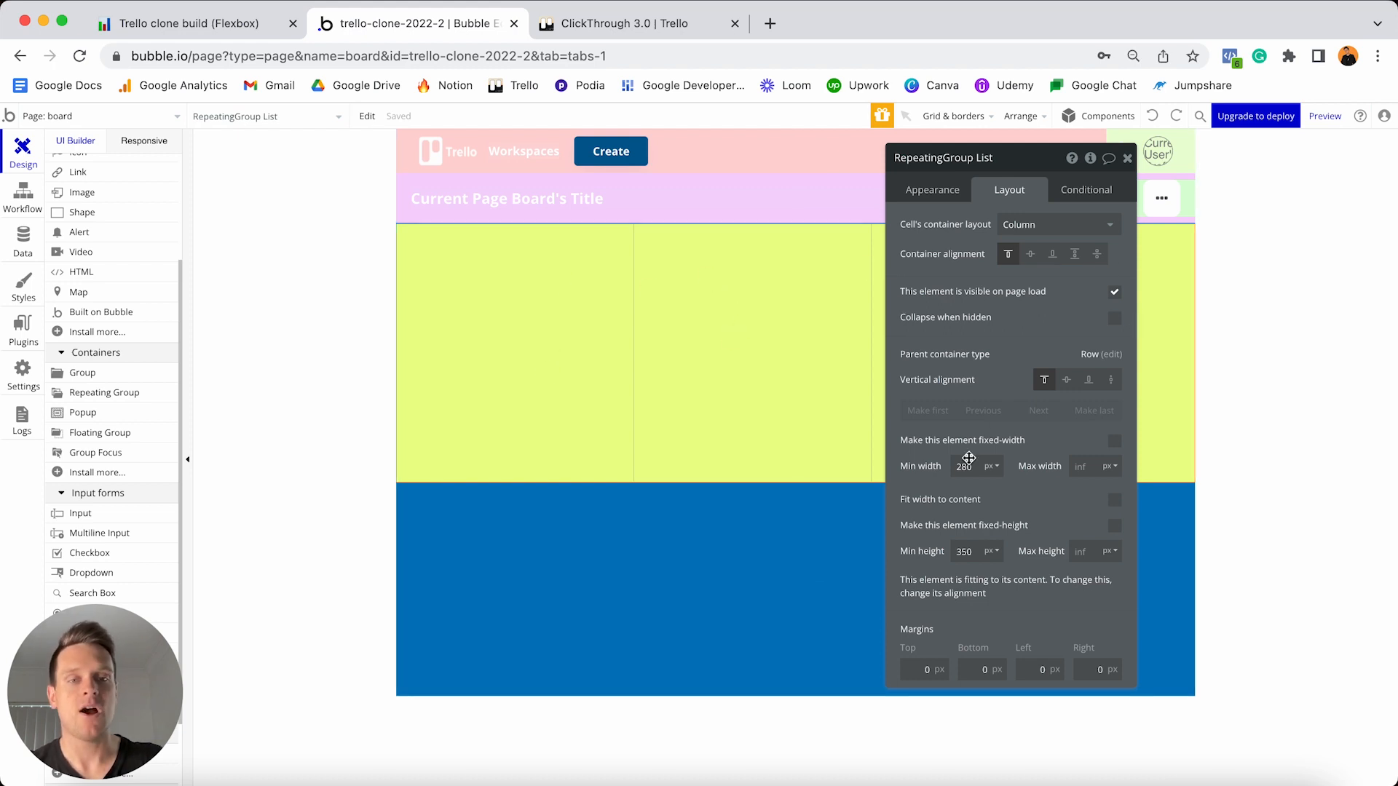
left_click(975, 465)
type("32")
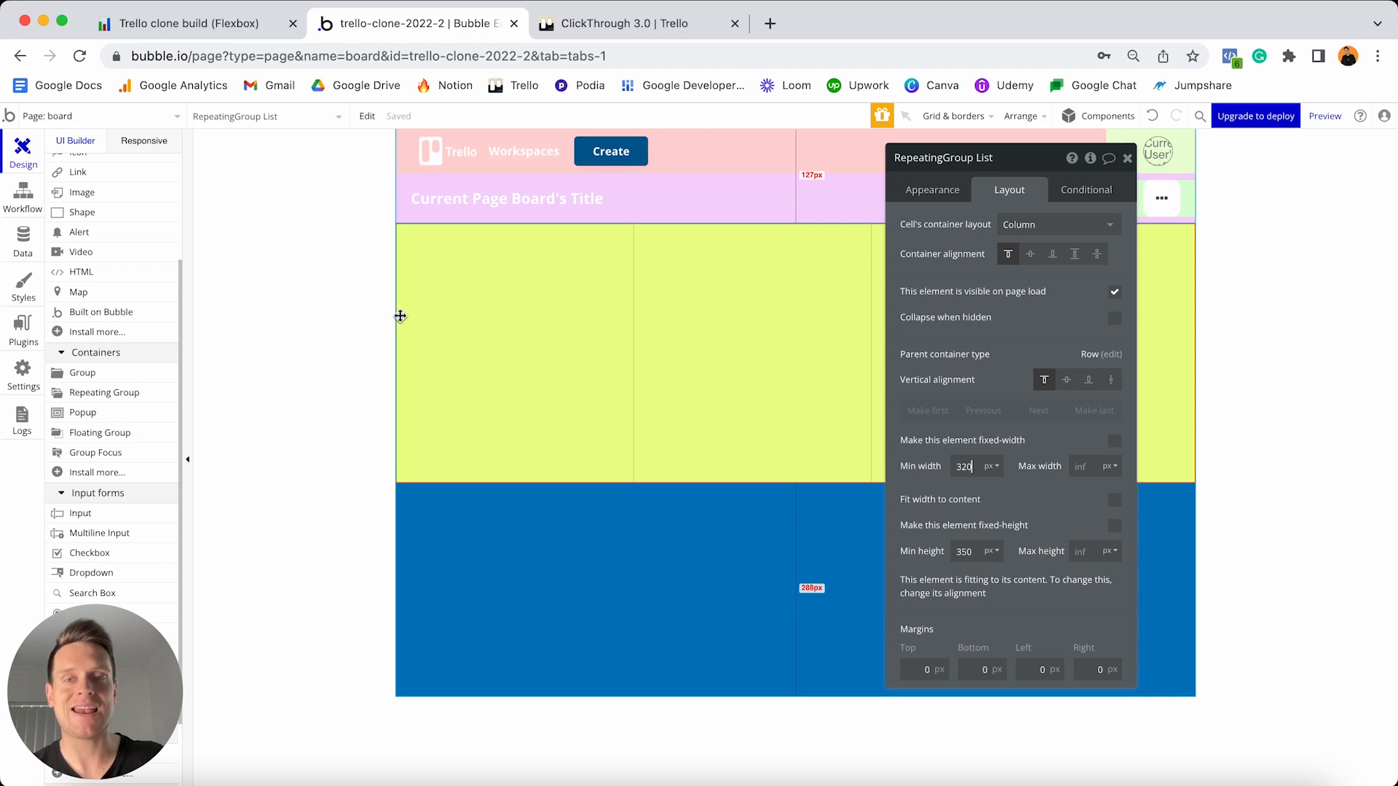
- Check the minimum column width, then drag the On hold list on the Trello board
left_click(934, 192)
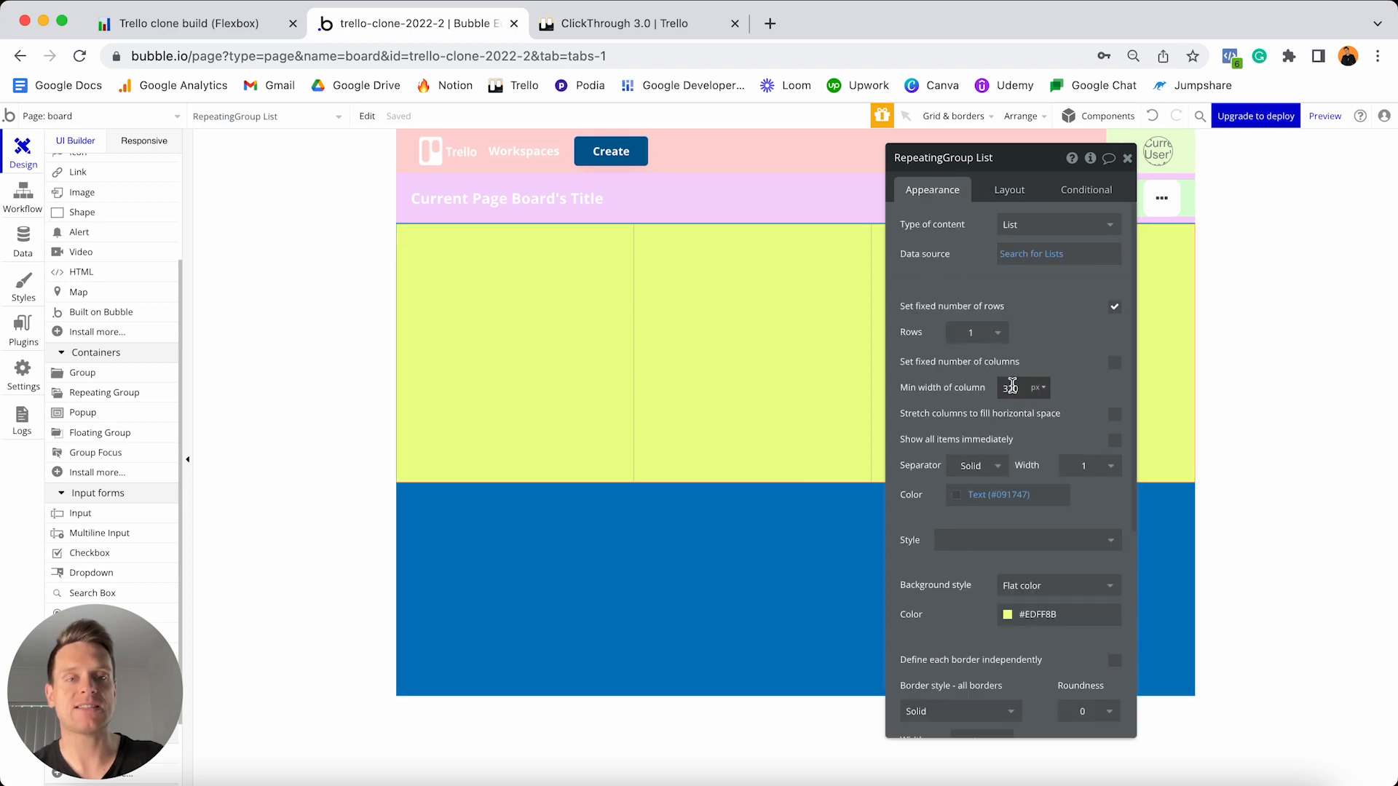
left_click(1009, 189)
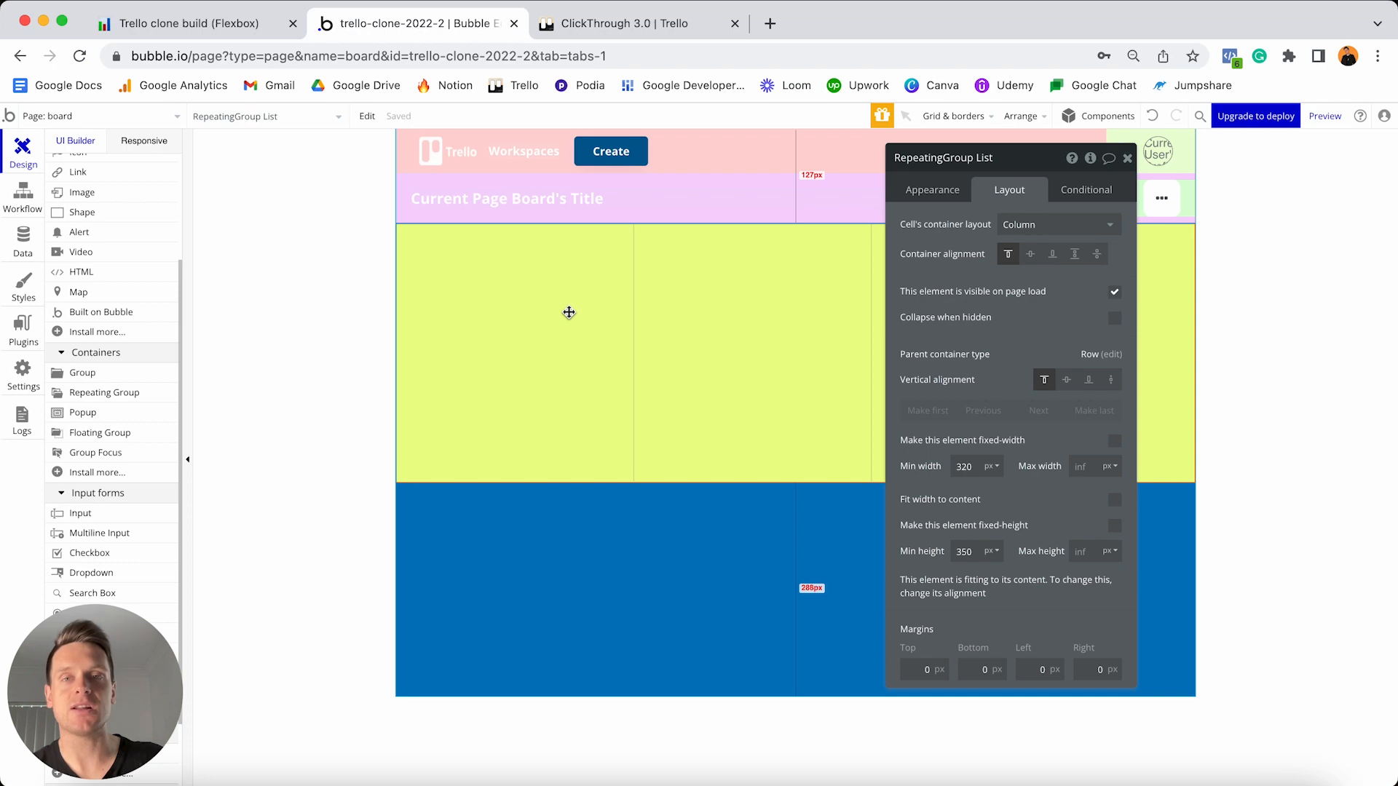
left_click(625, 24)
mouse_move(701, 220)
left_mouse_down()
mouse_move(920, 212)
mouse_move(718, 208)
left_mouse_up()
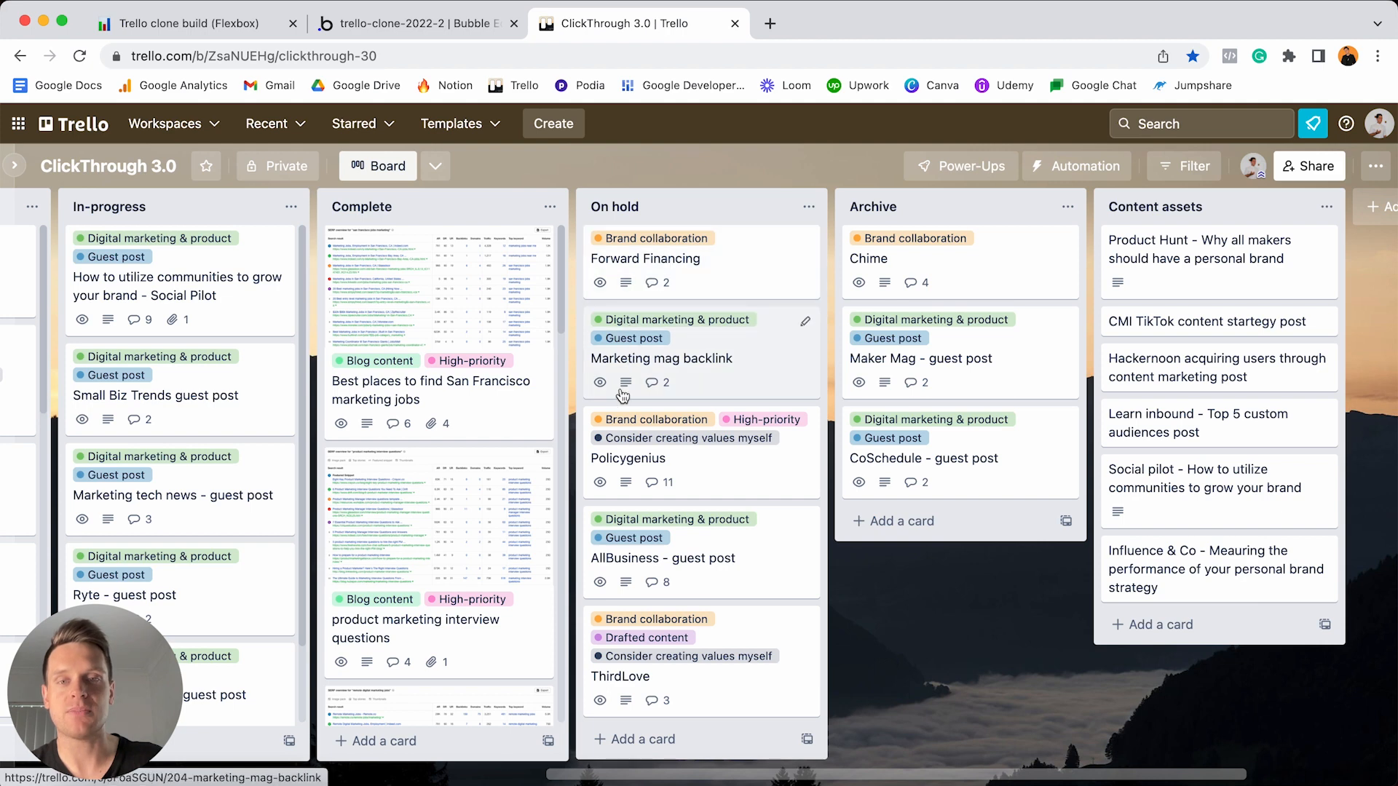
- Drag Trello's On hold list across the board again, then go to Bubble's Plugins page
left_click(427, 28)
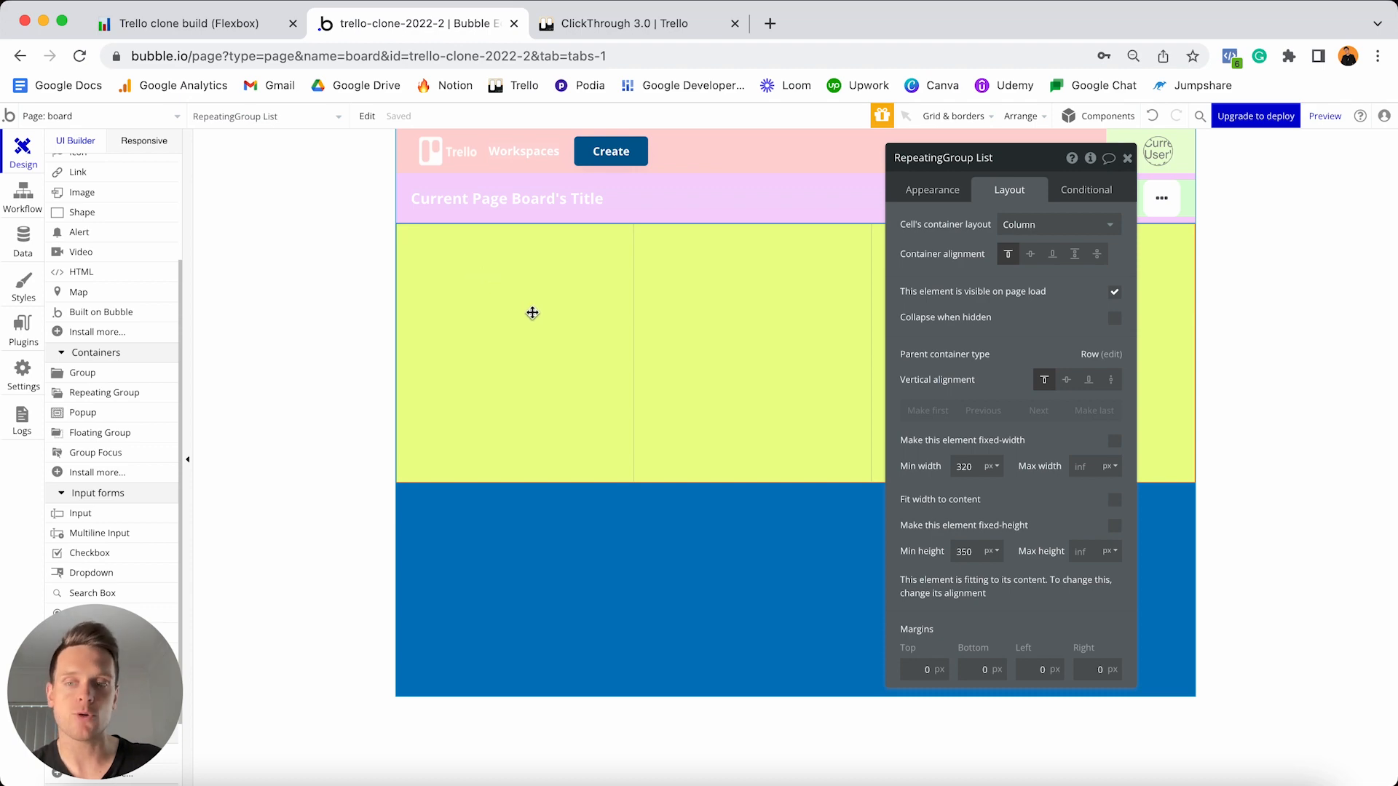
left_click(624, 23)
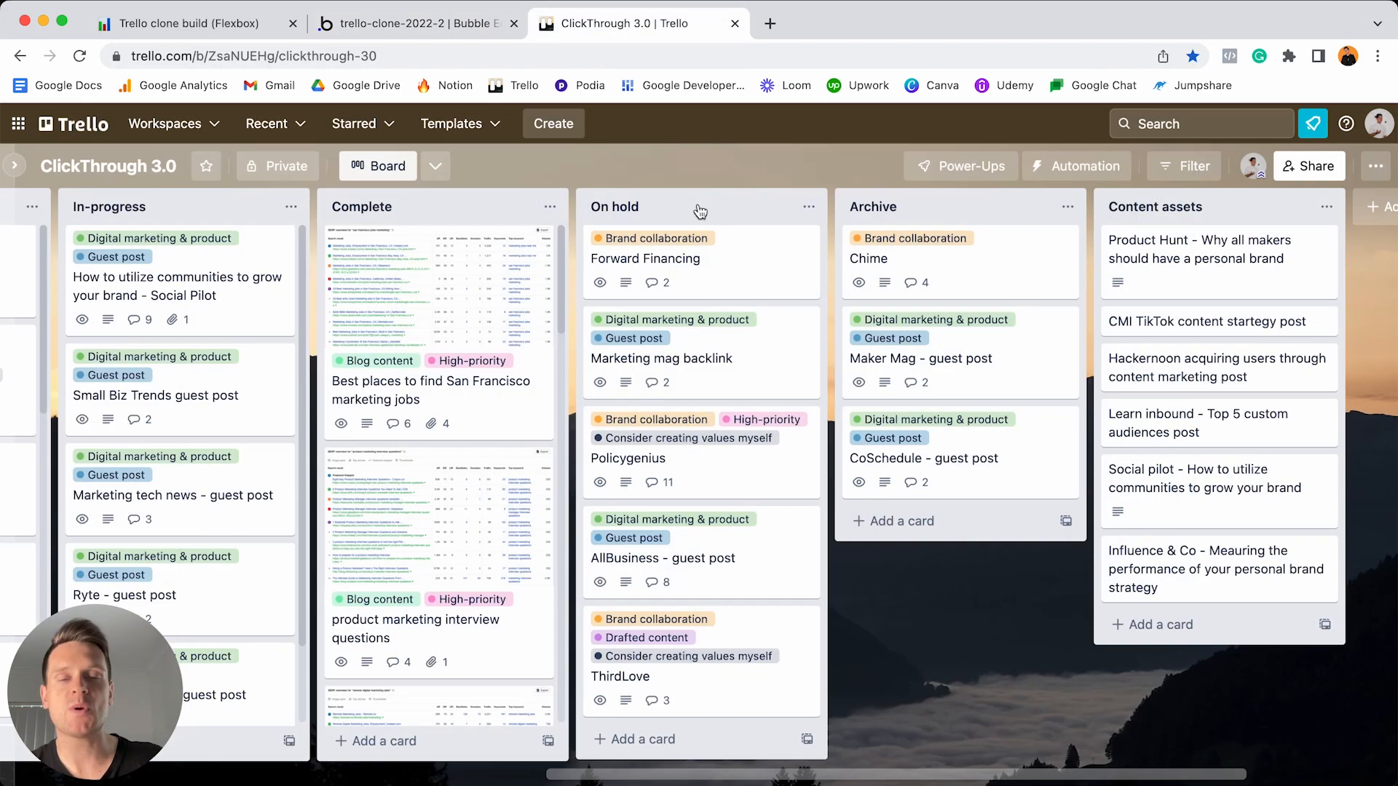
left_click_drag(700, 211, 737, 216)
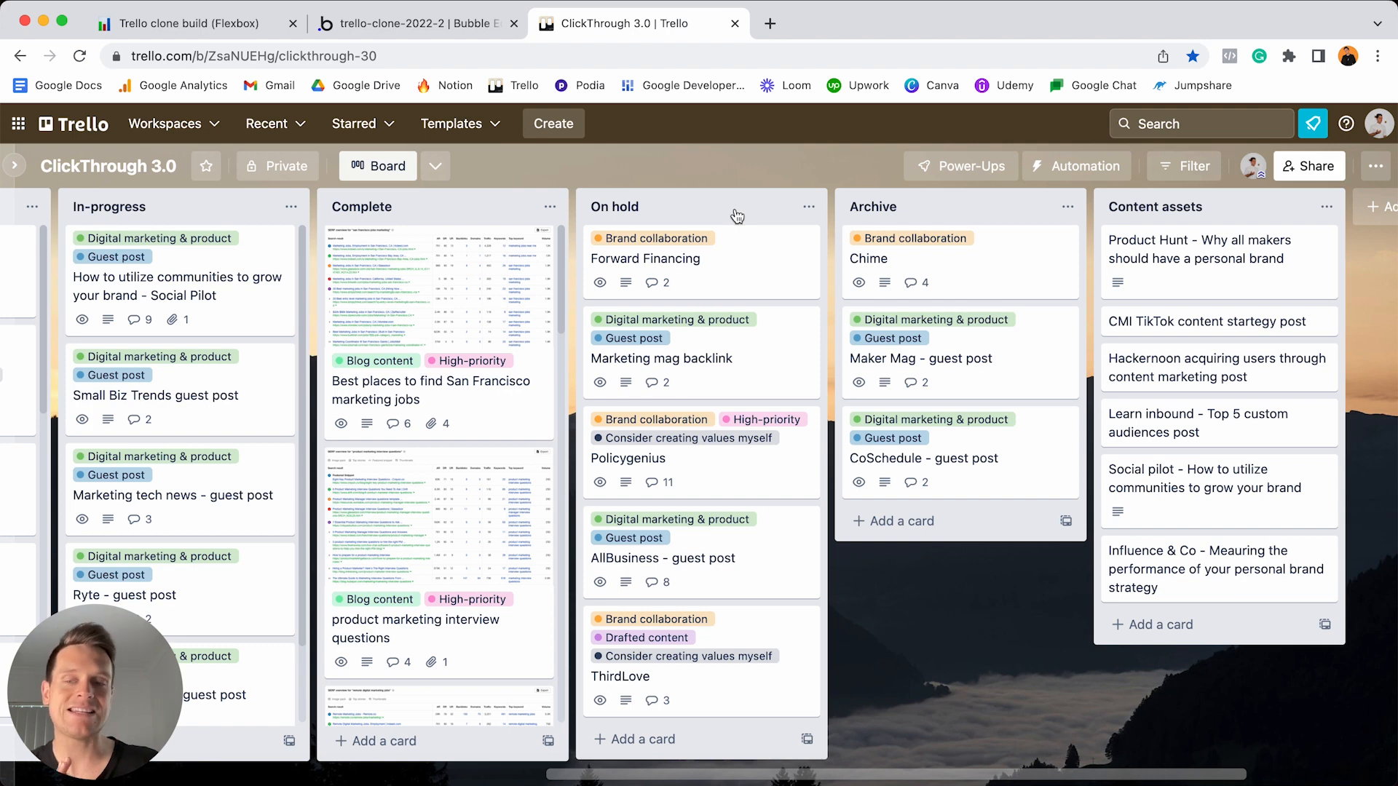
left_click(440, 28)
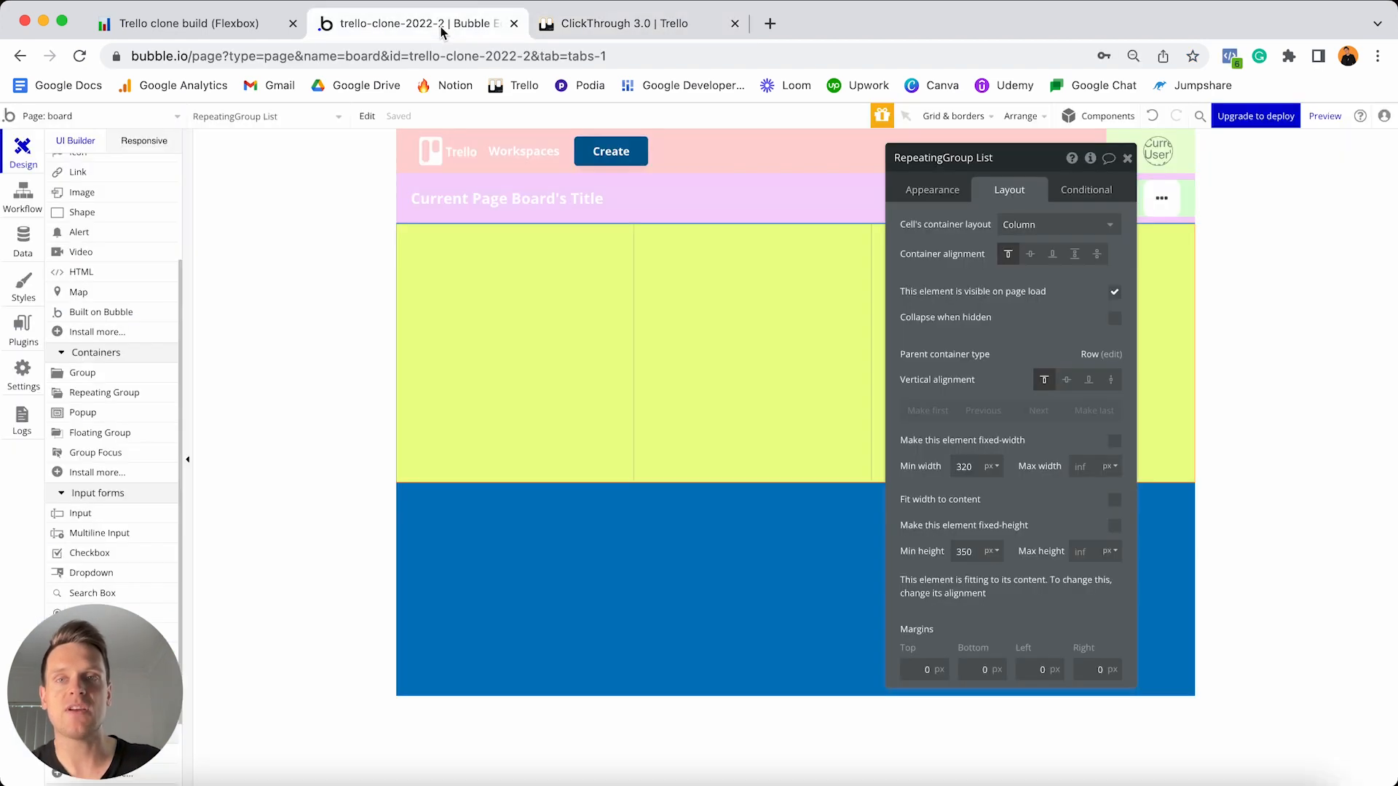
left_click(22, 329)
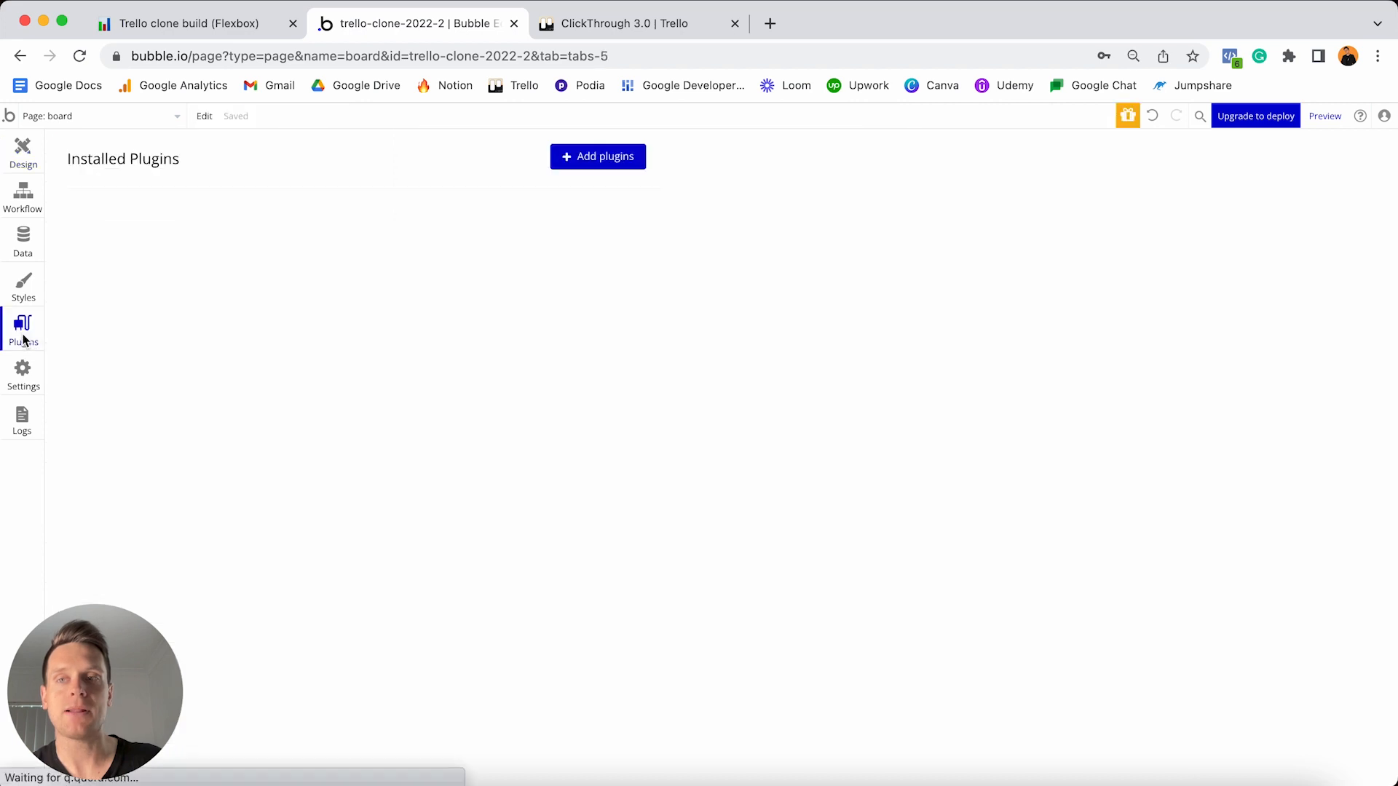
- Search plugins for 'dr', install Draggable Elements, and return to the Design tab
left_click(598, 158)
type("drag")
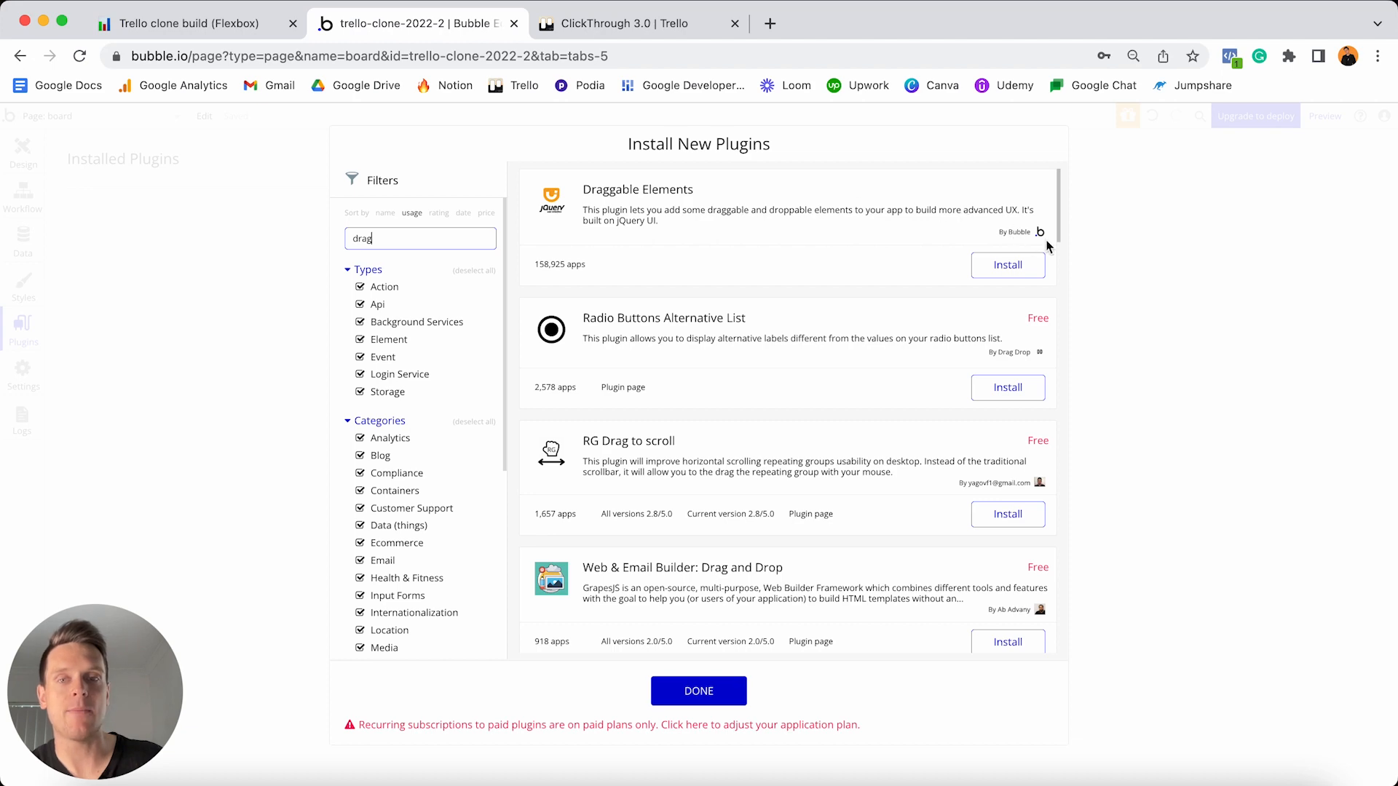
left_click(1007, 265)
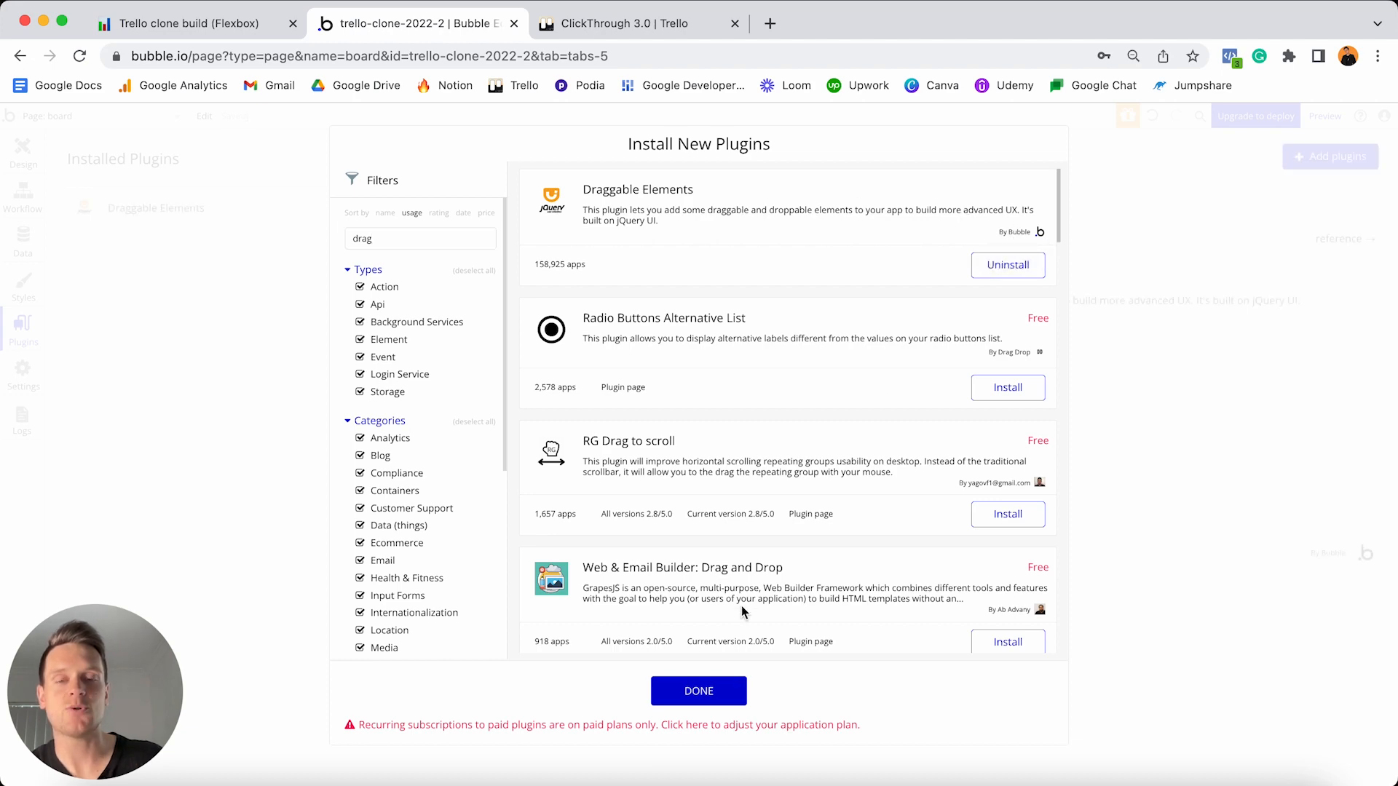
left_click(691, 697)
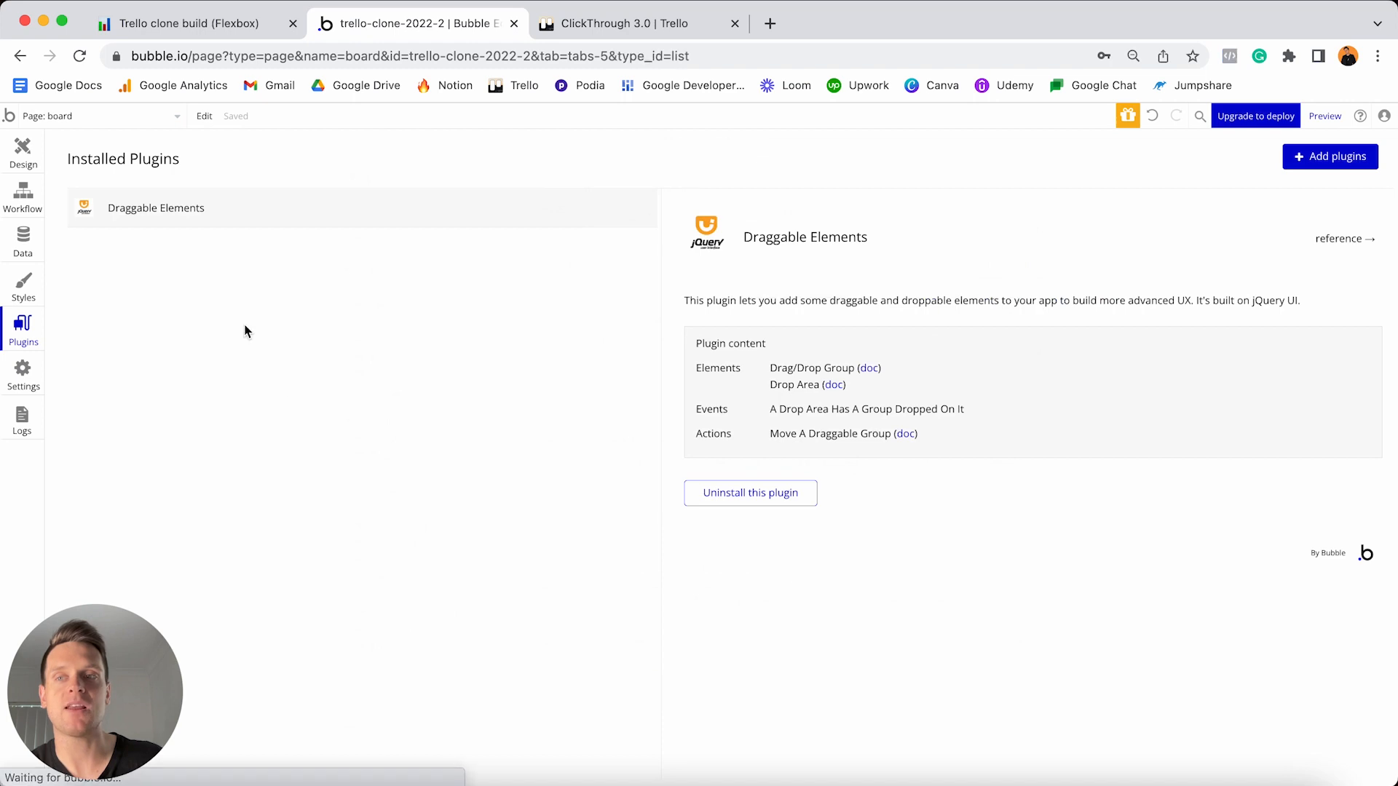
left_click(24, 150)
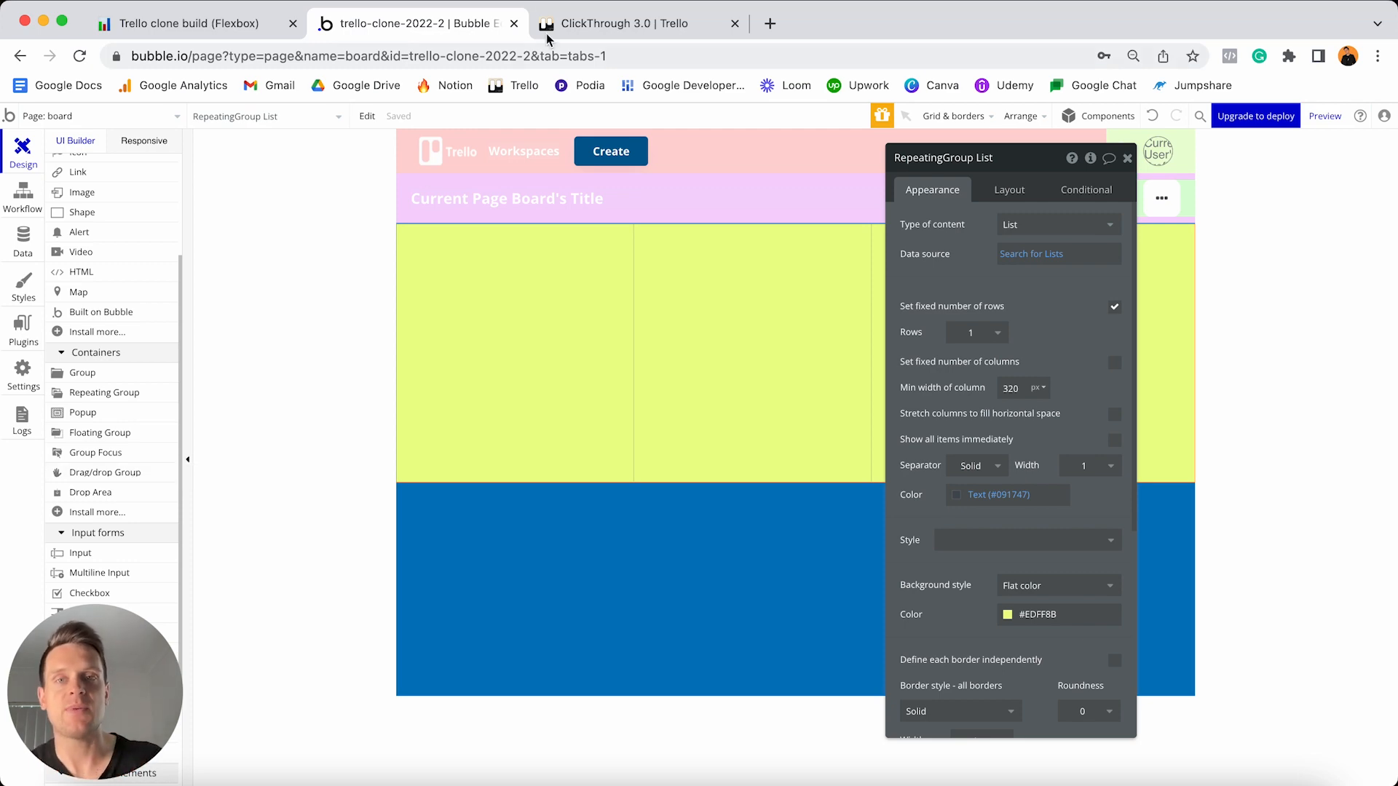
left_click(577, 20)
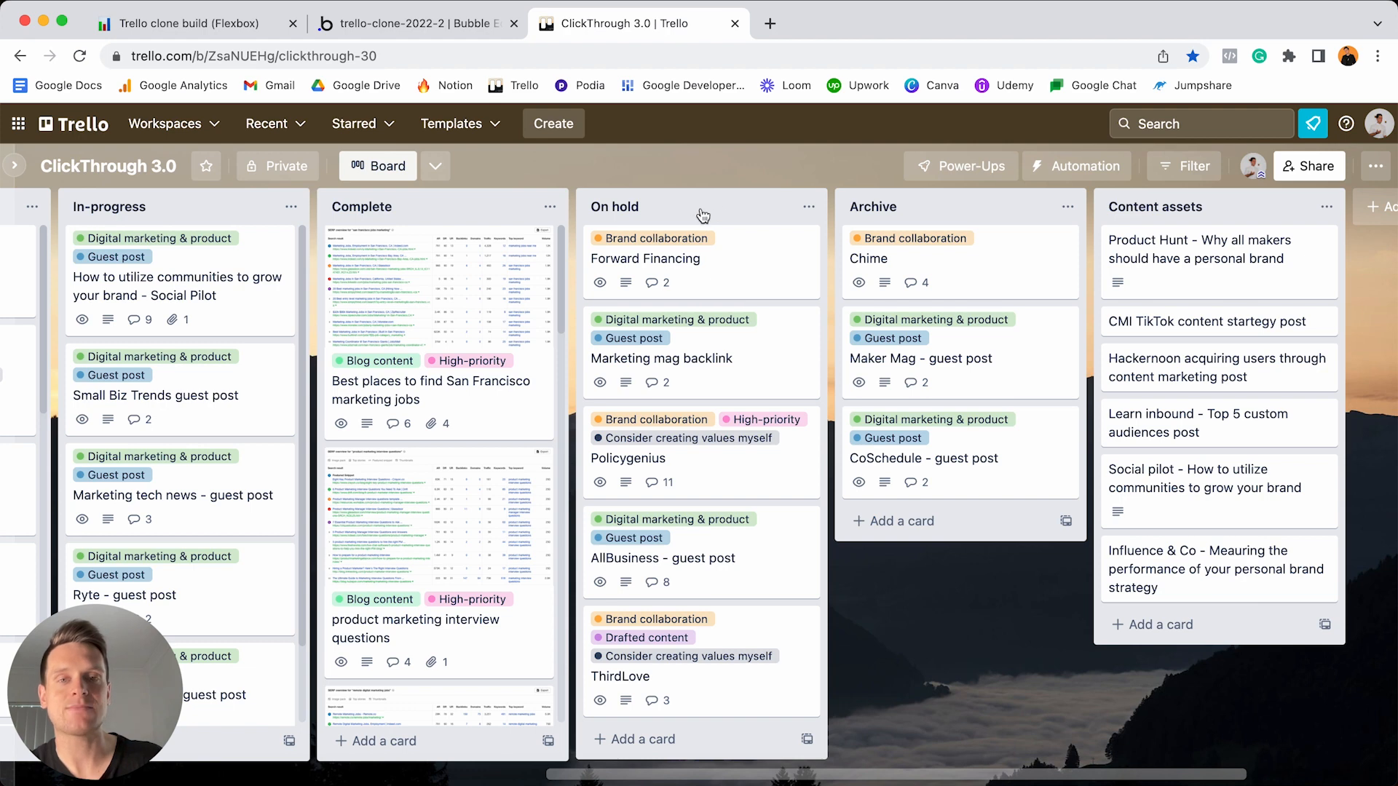
left_click_drag(702, 216, 804, 209)
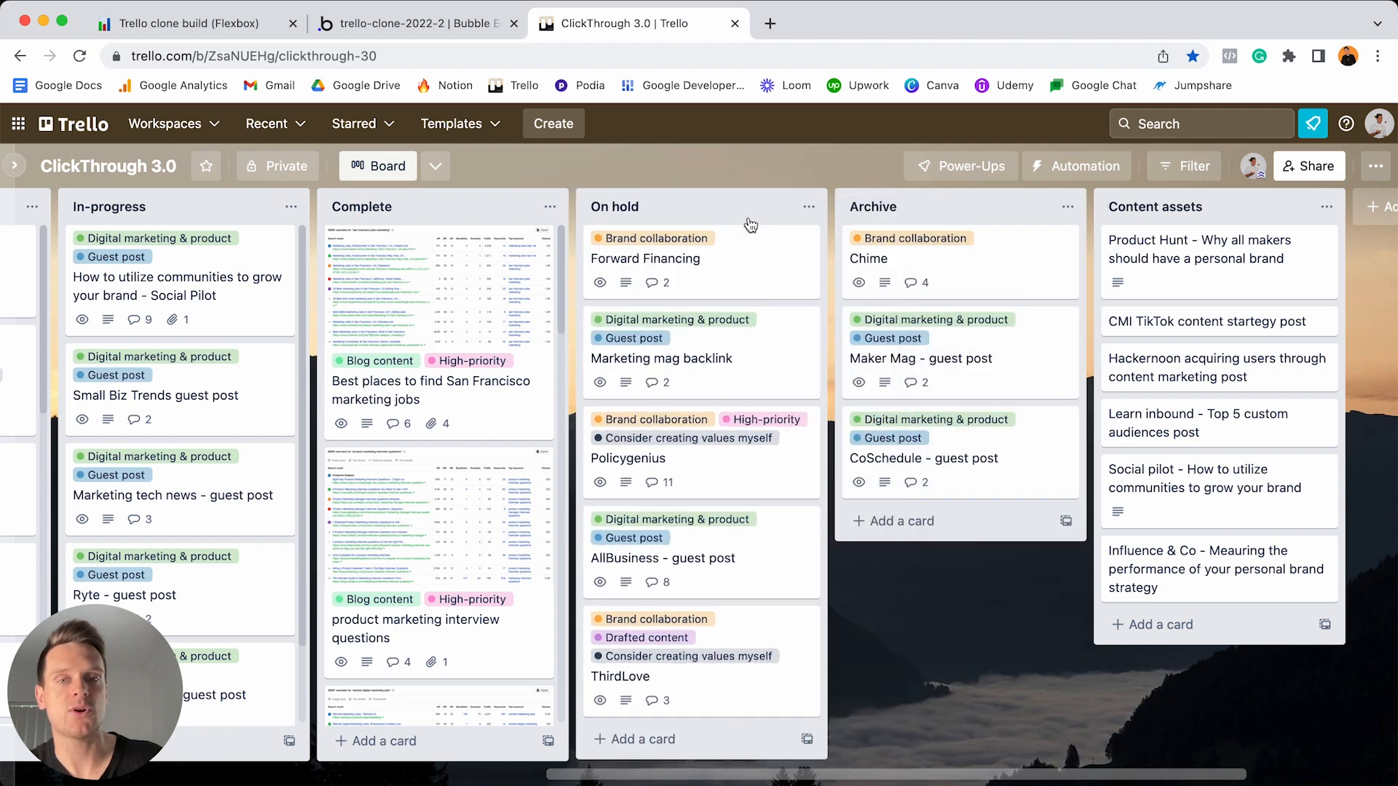
left_click(452, 28)
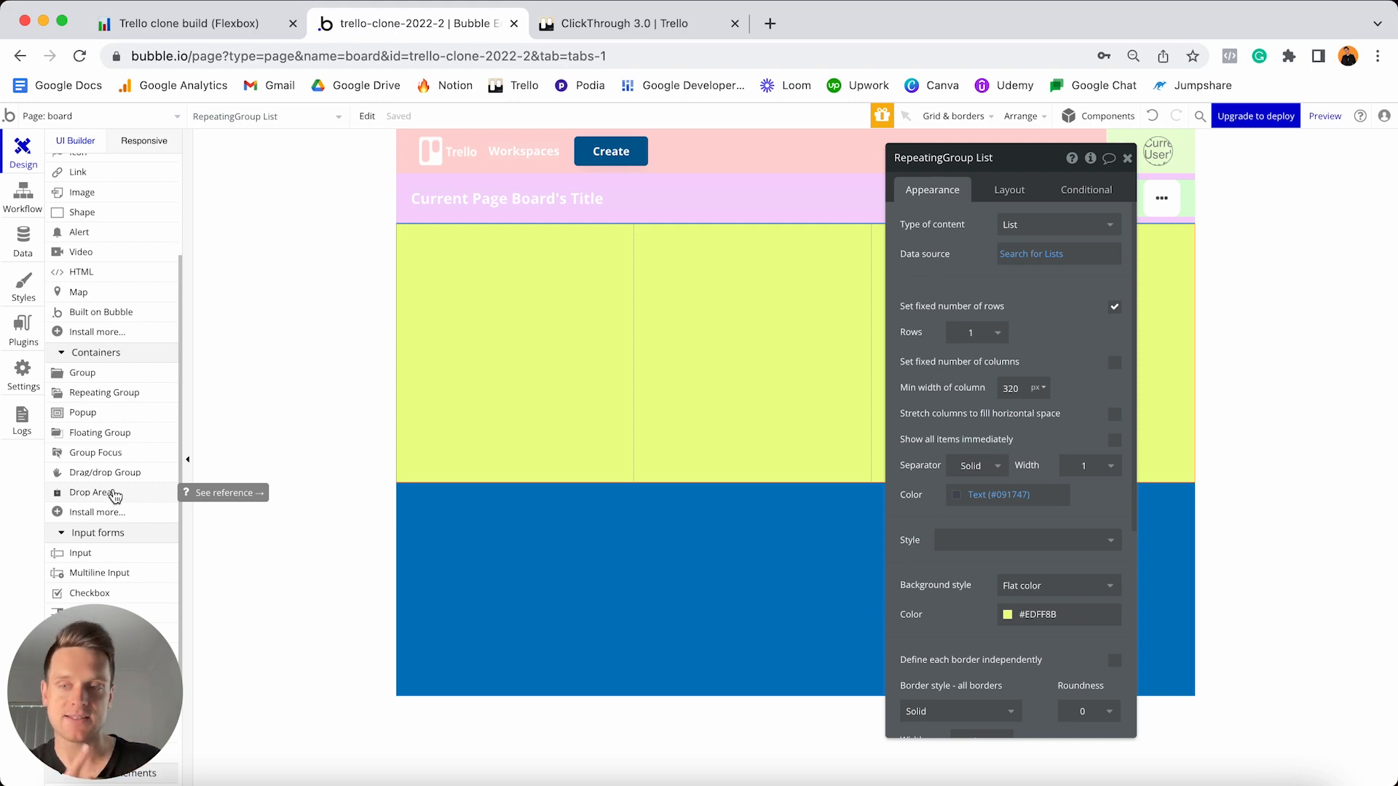
- Place a Drop Area in the first list cell and rename it 'DropArea - List'
left_click(114, 493)
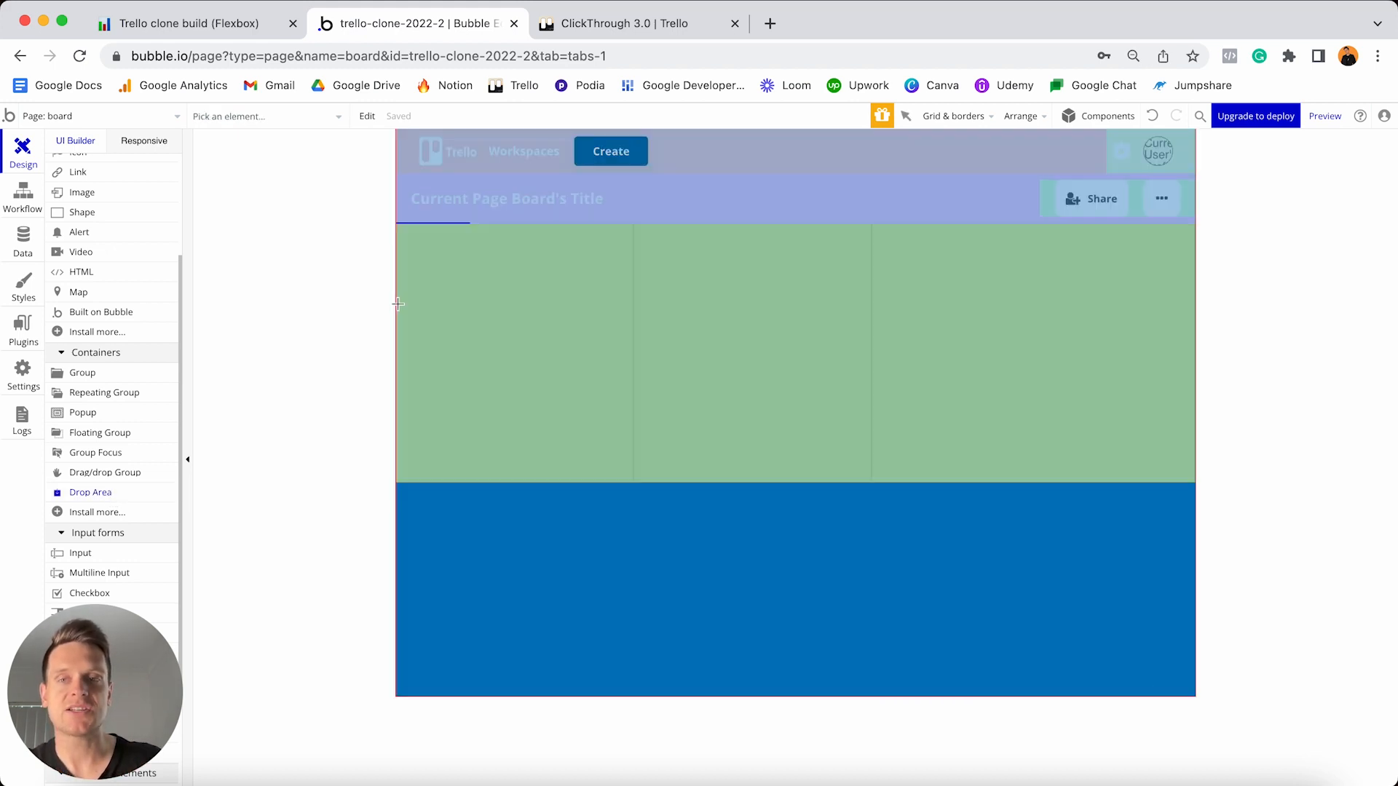
left_click(434, 272)
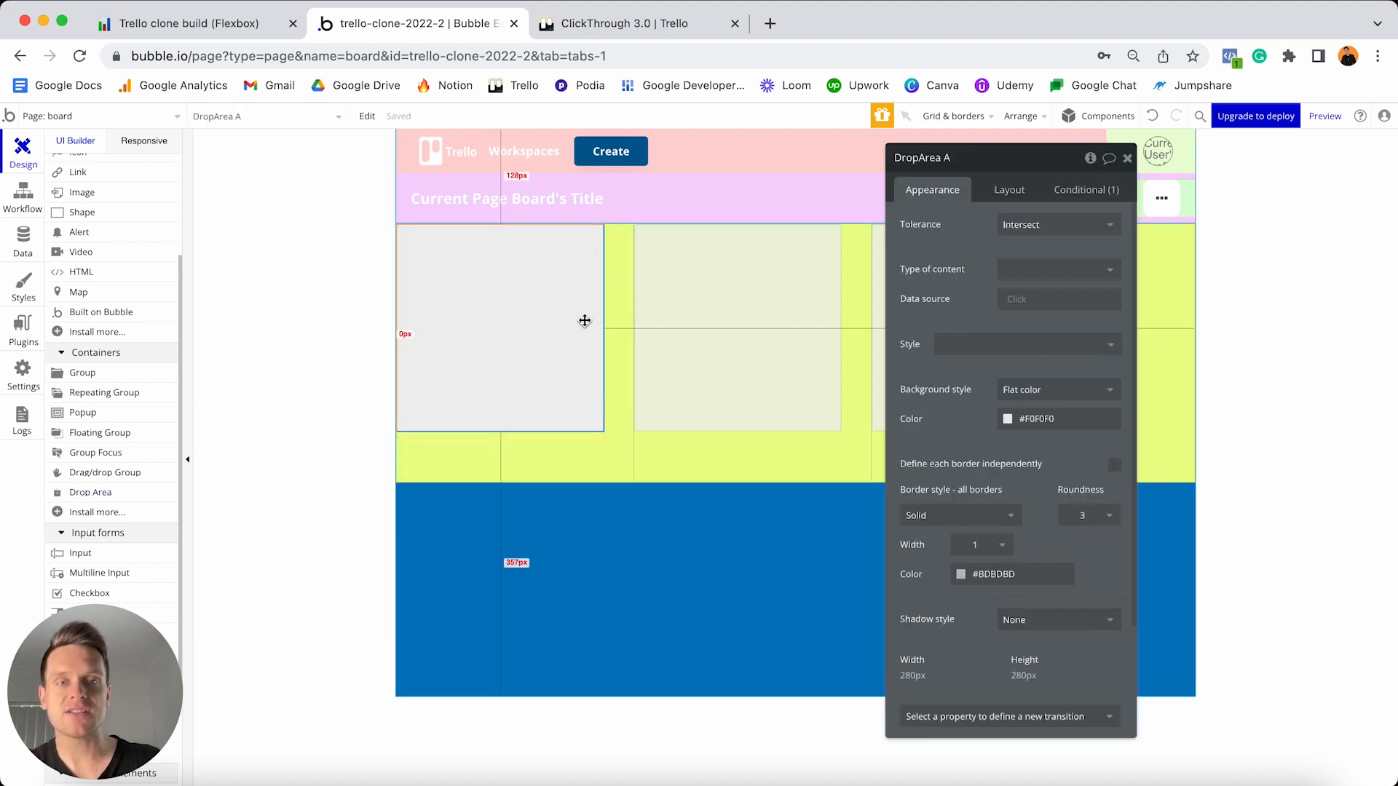
left_click(974, 162)
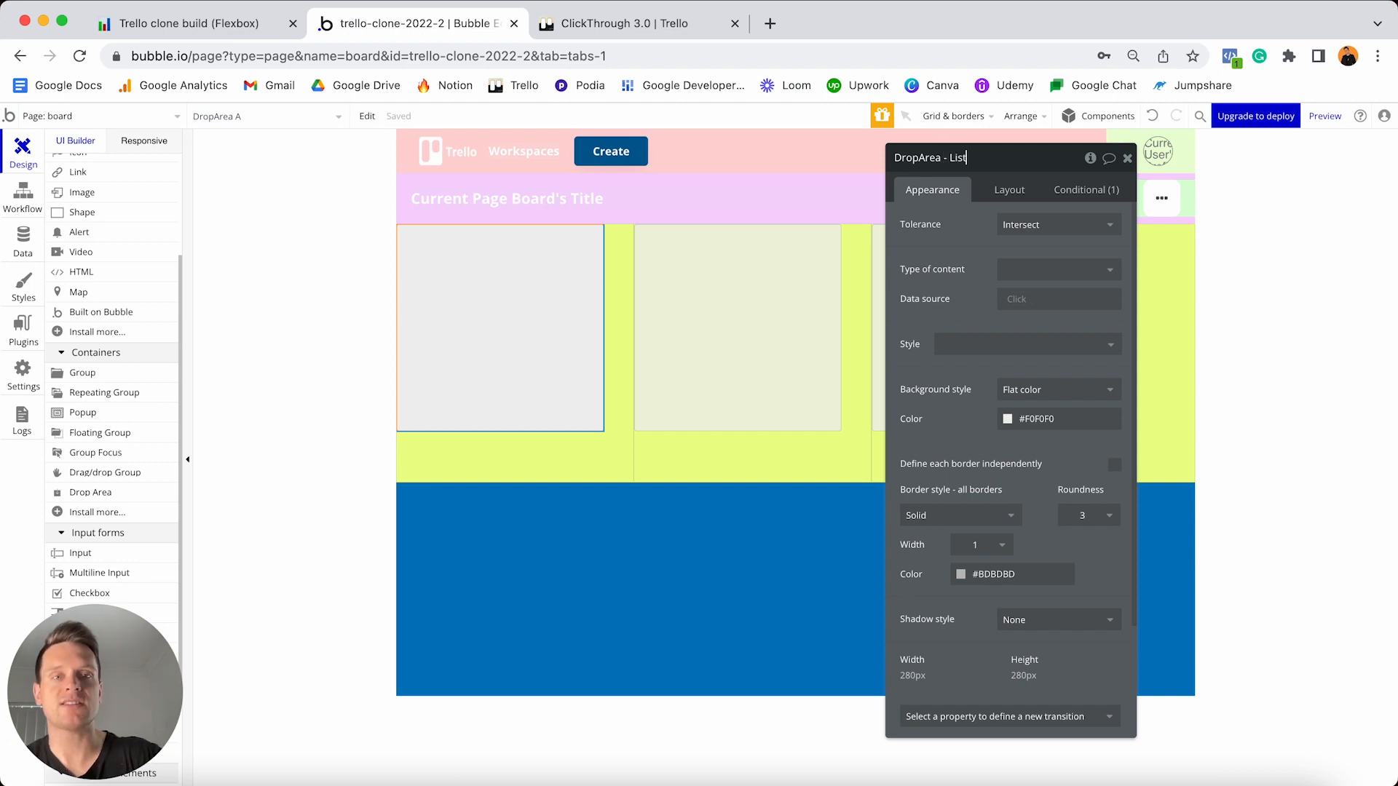
type("- List")
key("Return")
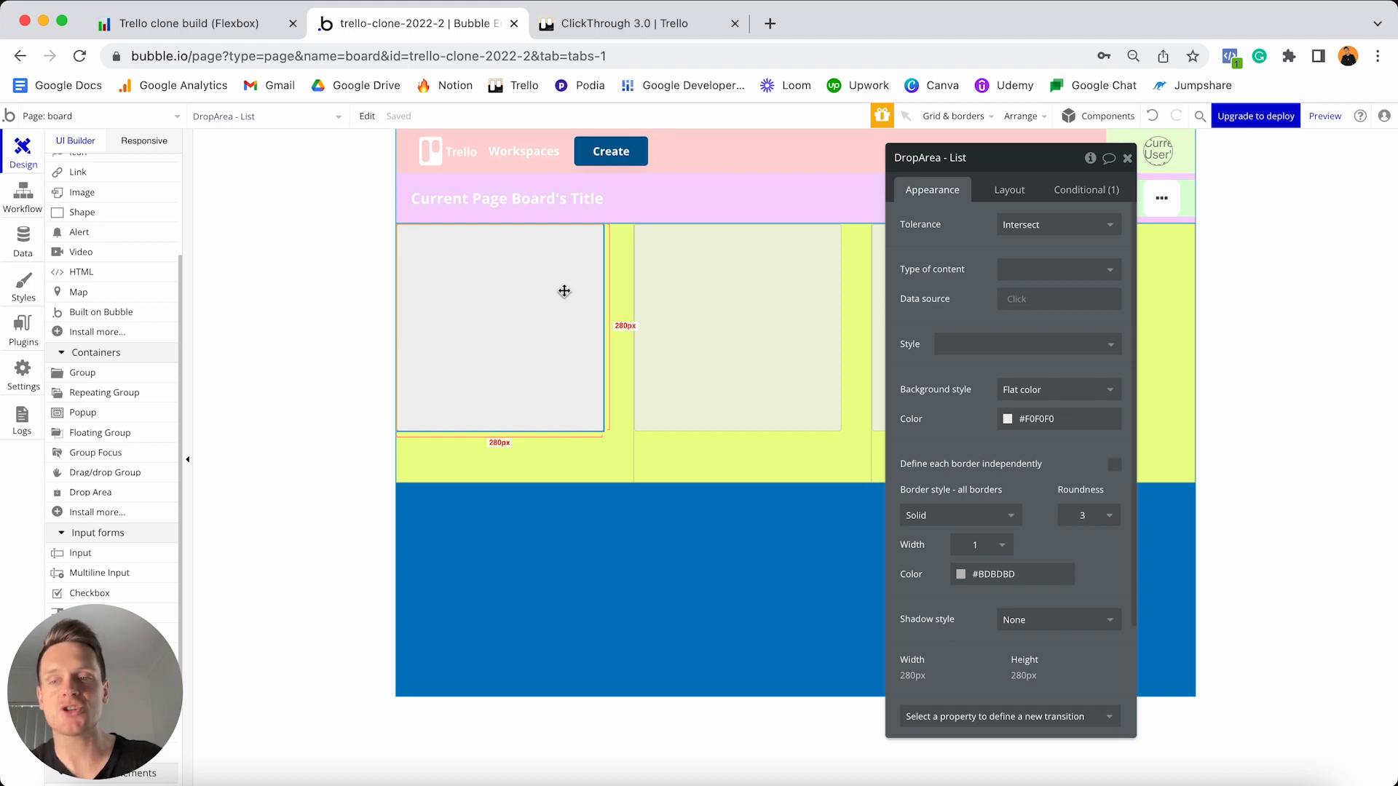
- Set the drop area's content type to List, sourced from Current cell's List
left_click(1027, 269)
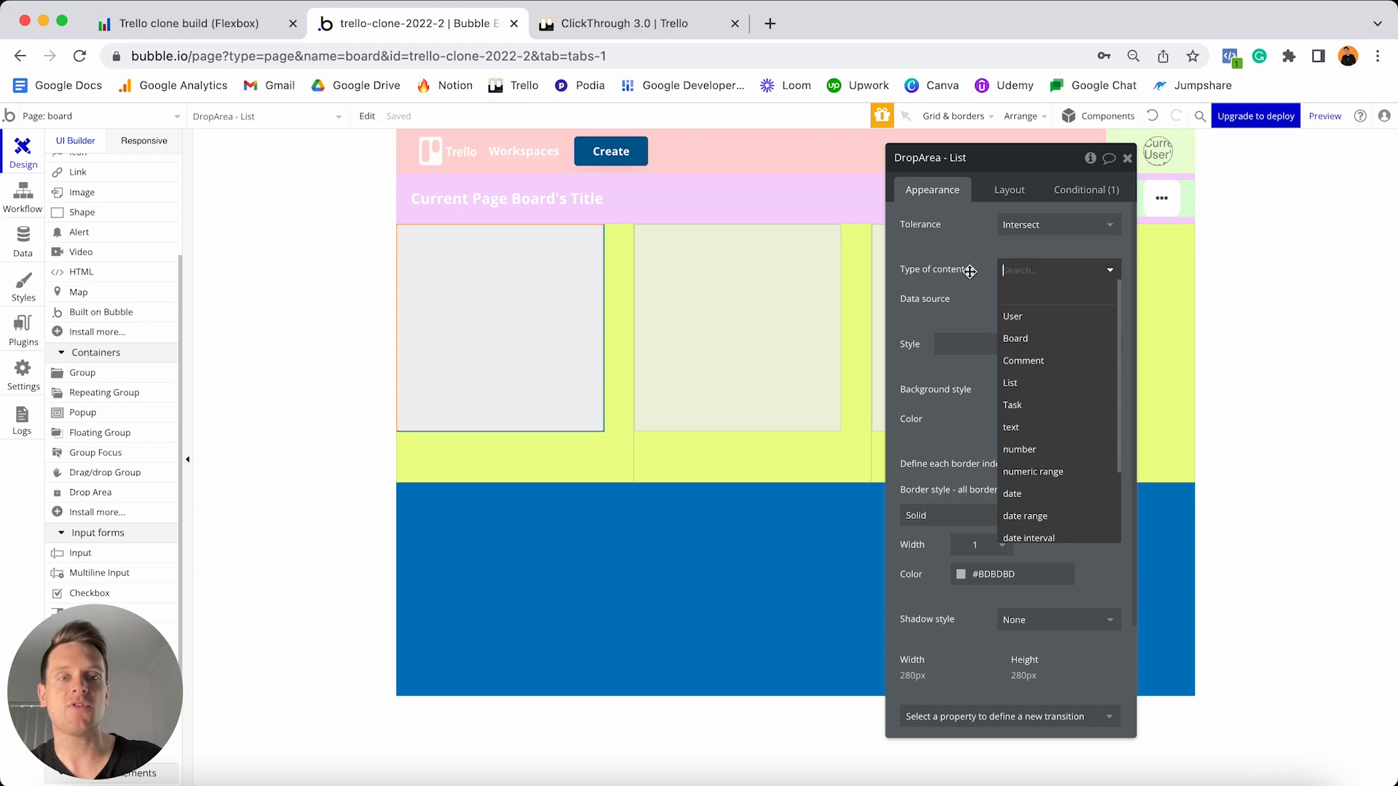
left_click(1022, 384)
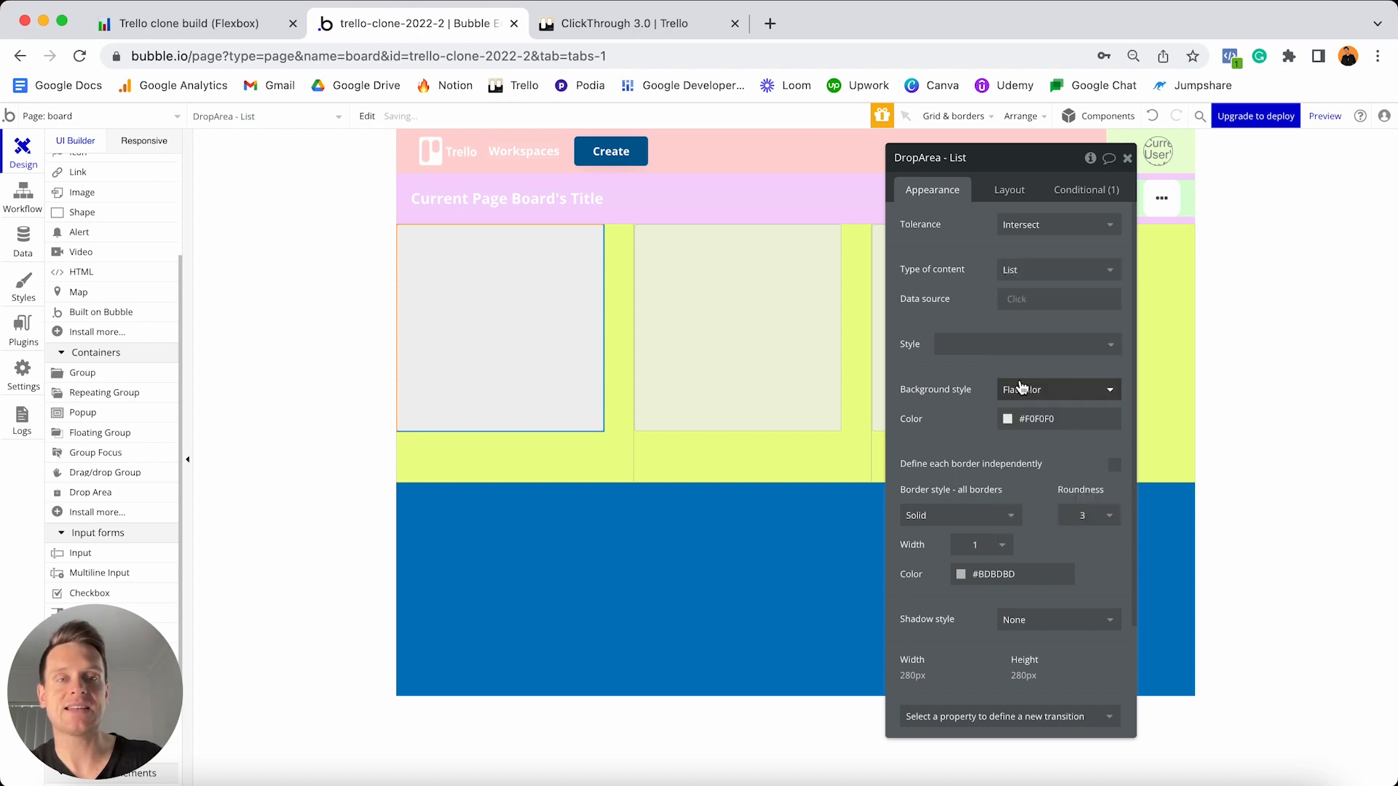
left_click(1020, 302)
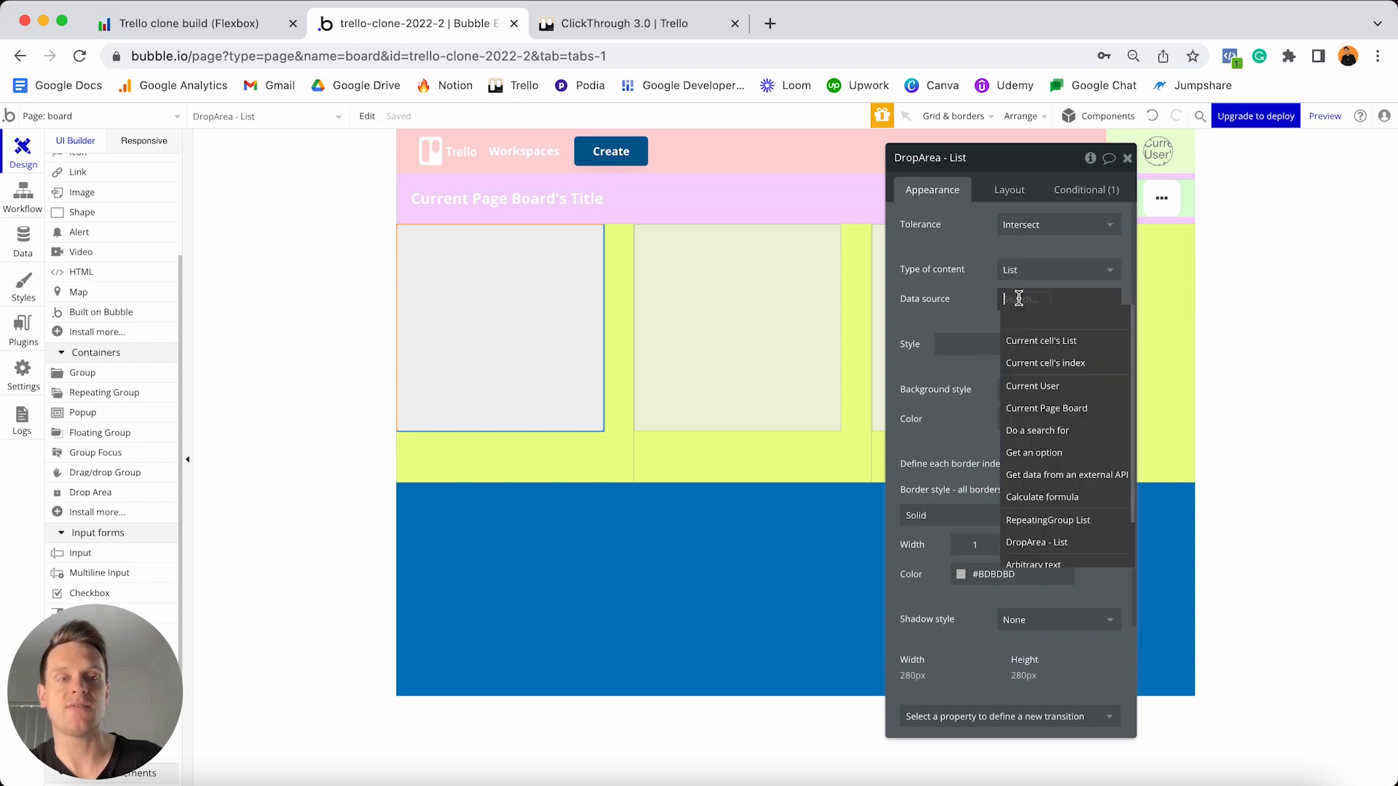
left_click(1041, 342)
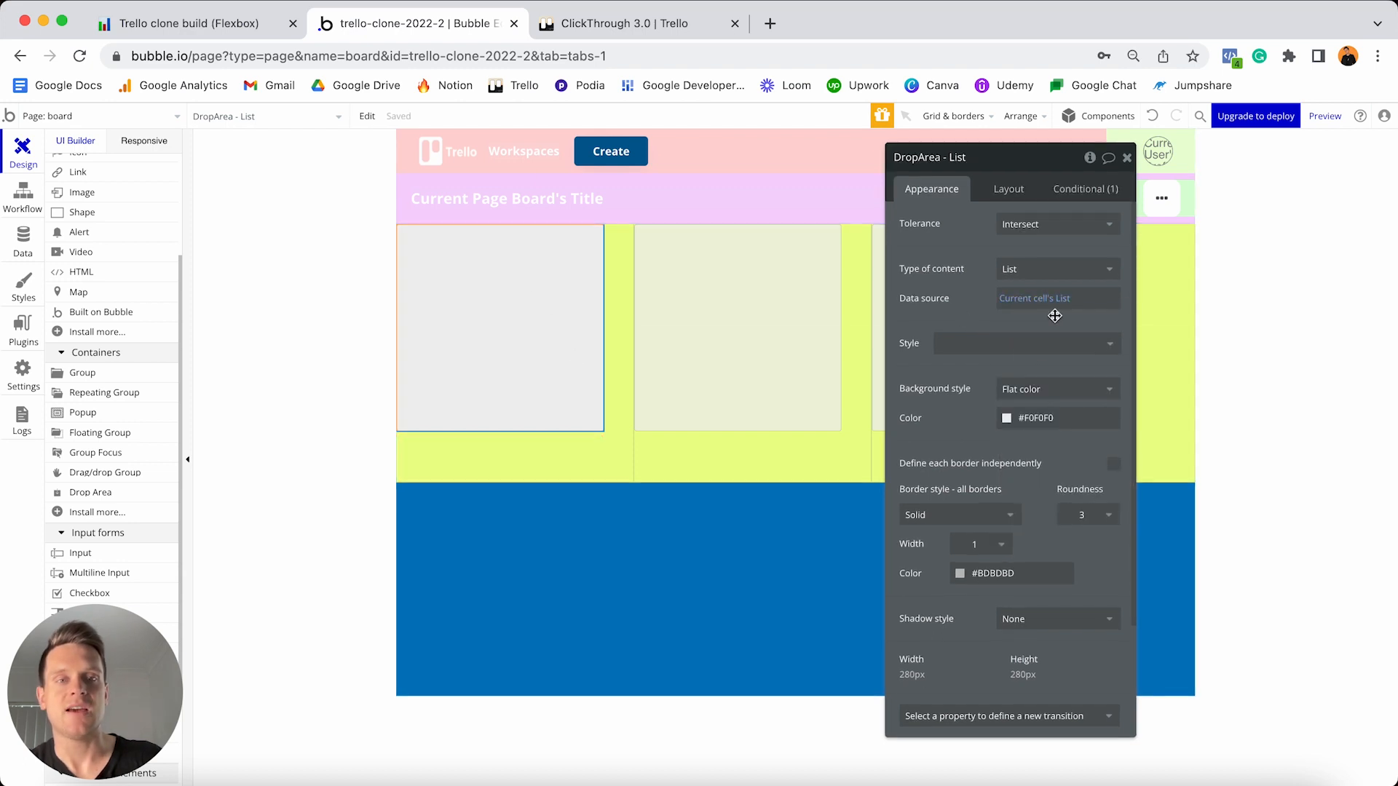
left_click(1066, 418)
key("ctrl+a")
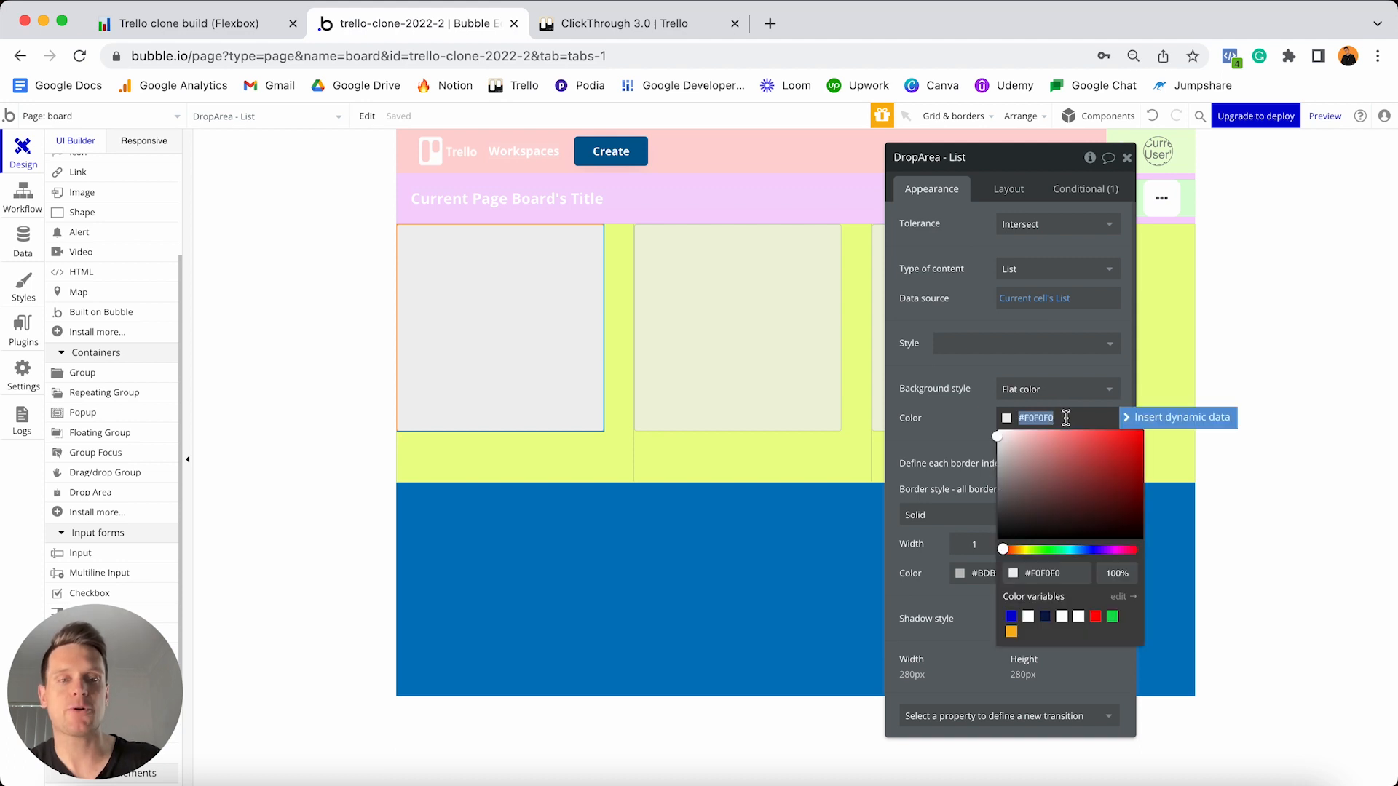
- Change the drop area's background to flat #DBDBDB grey
type("#DBDBDB")
left_click(963, 425)
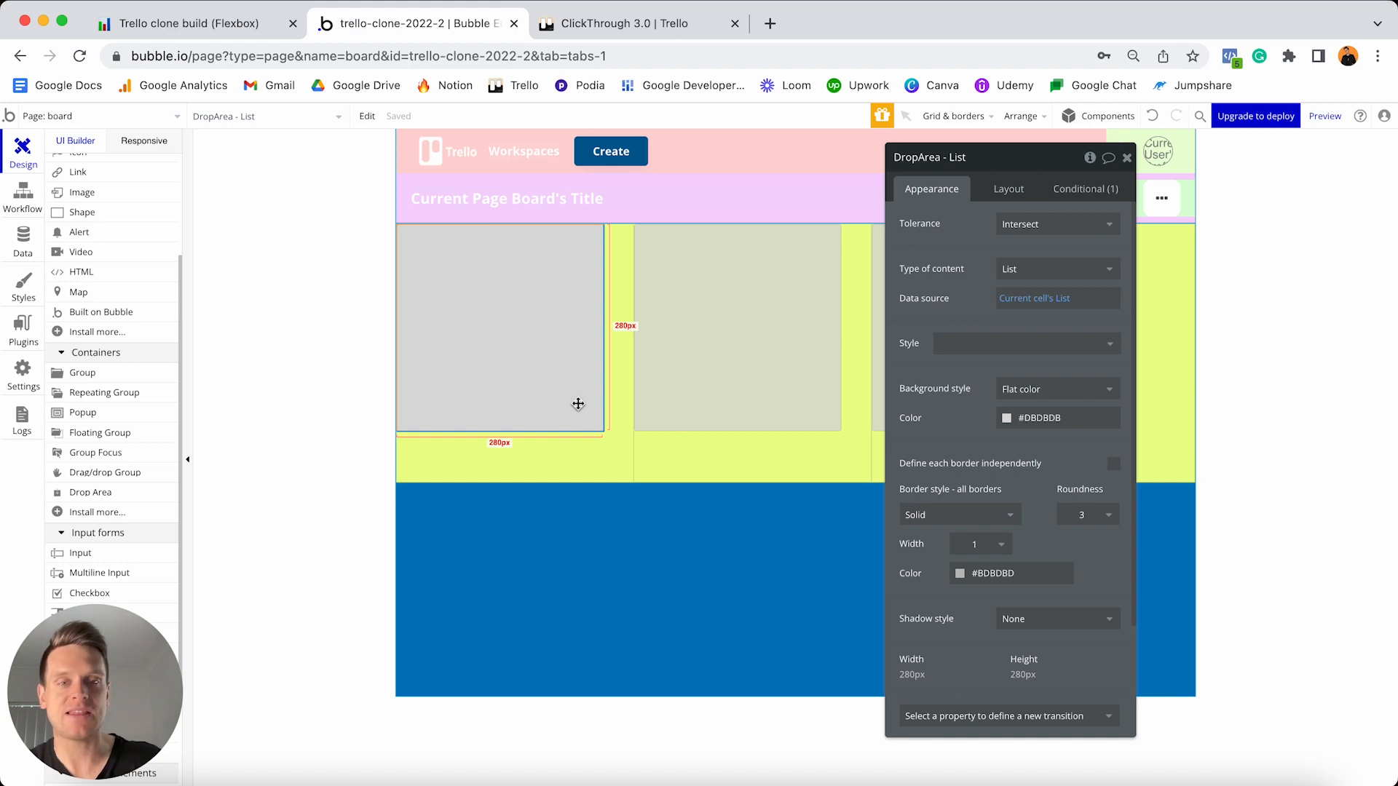
left_click(1030, 393)
left_click(1022, 408)
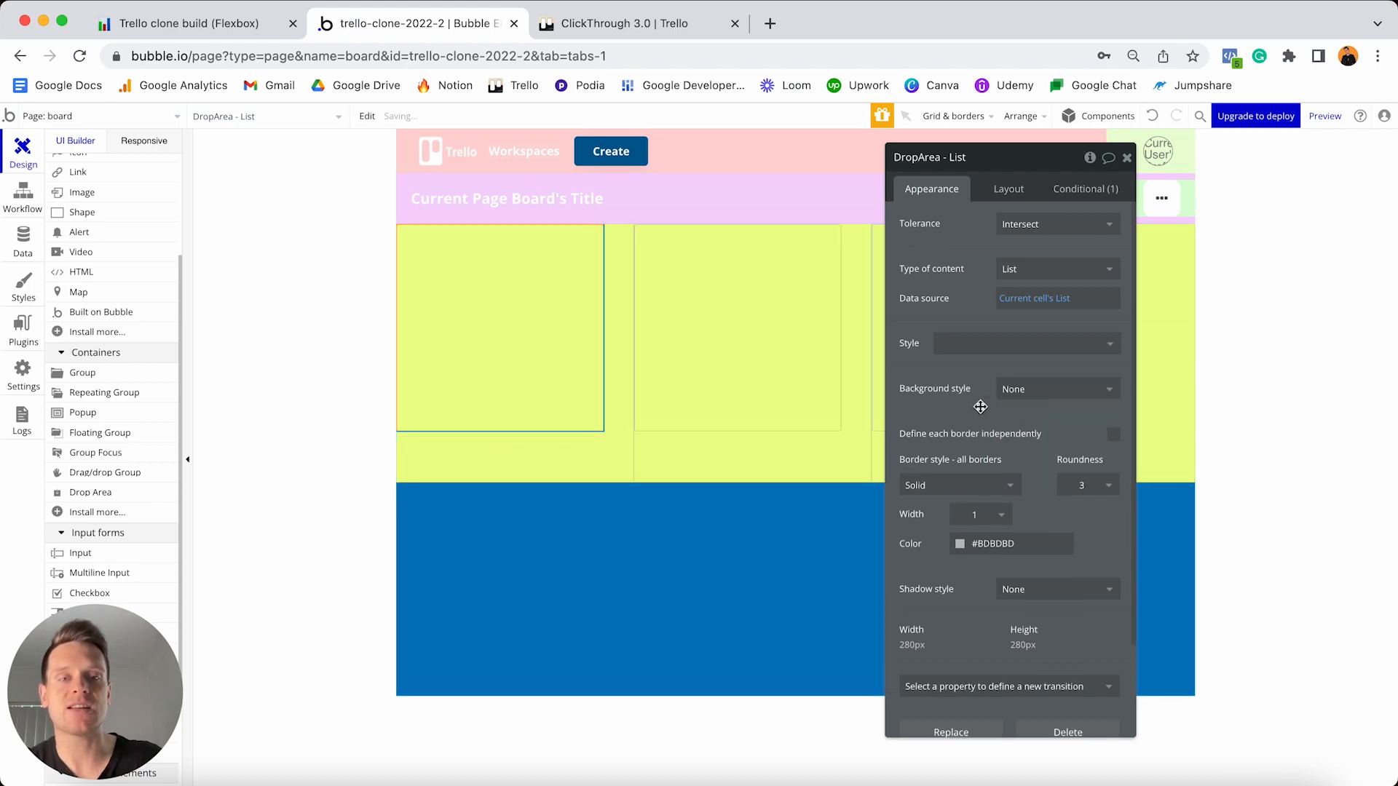
left_click(1017, 389)
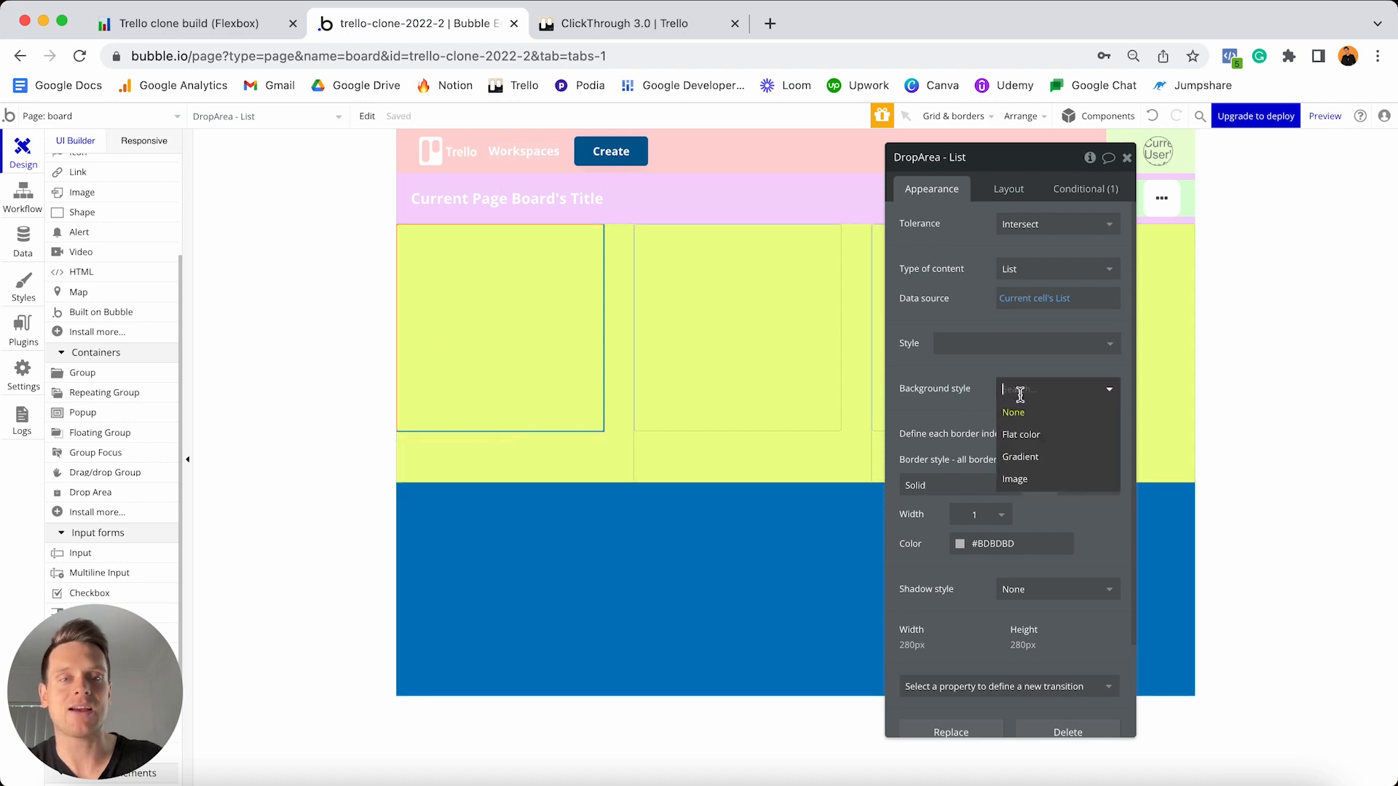
left_click(1022, 435)
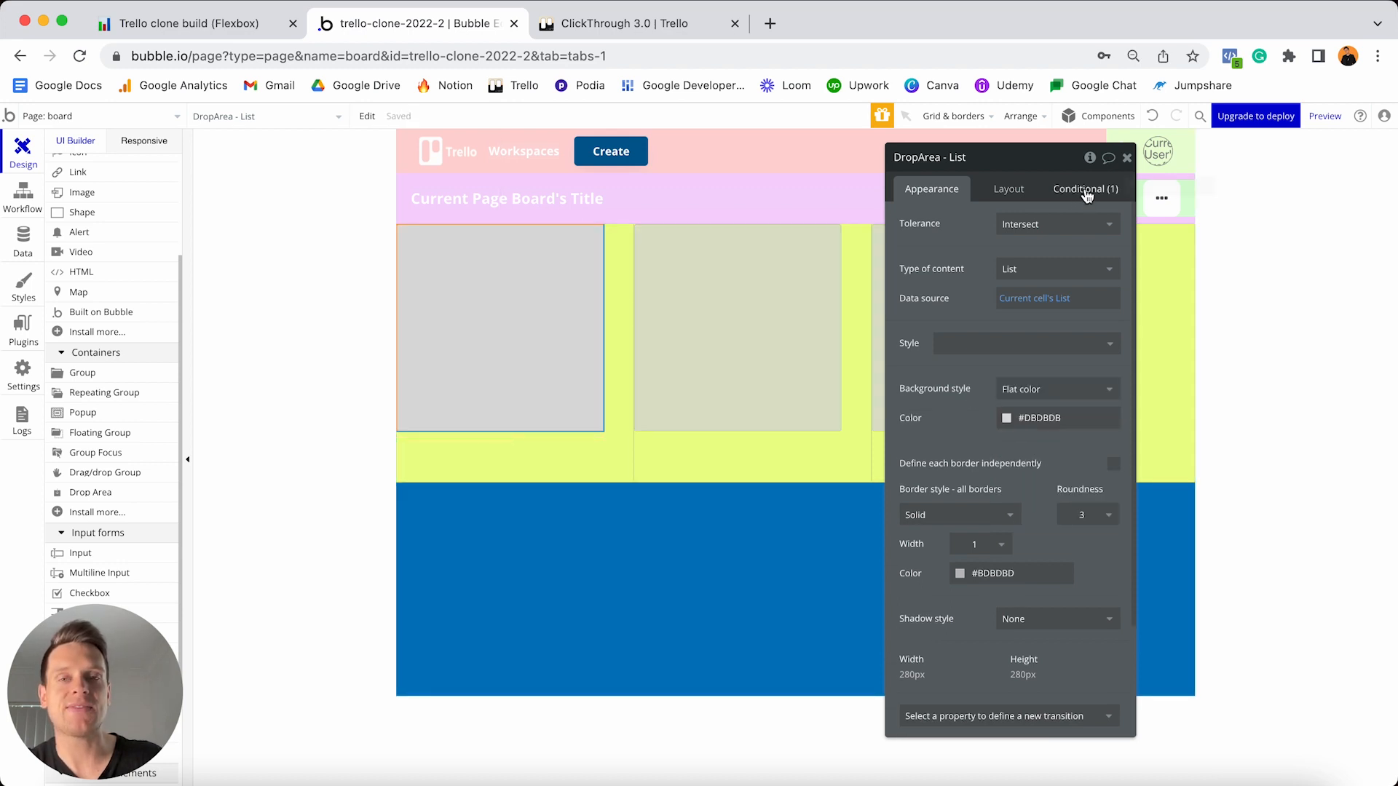
- Preview the drop area's drag-over condition on the canvas, then turn the preview off
left_click(1085, 191)
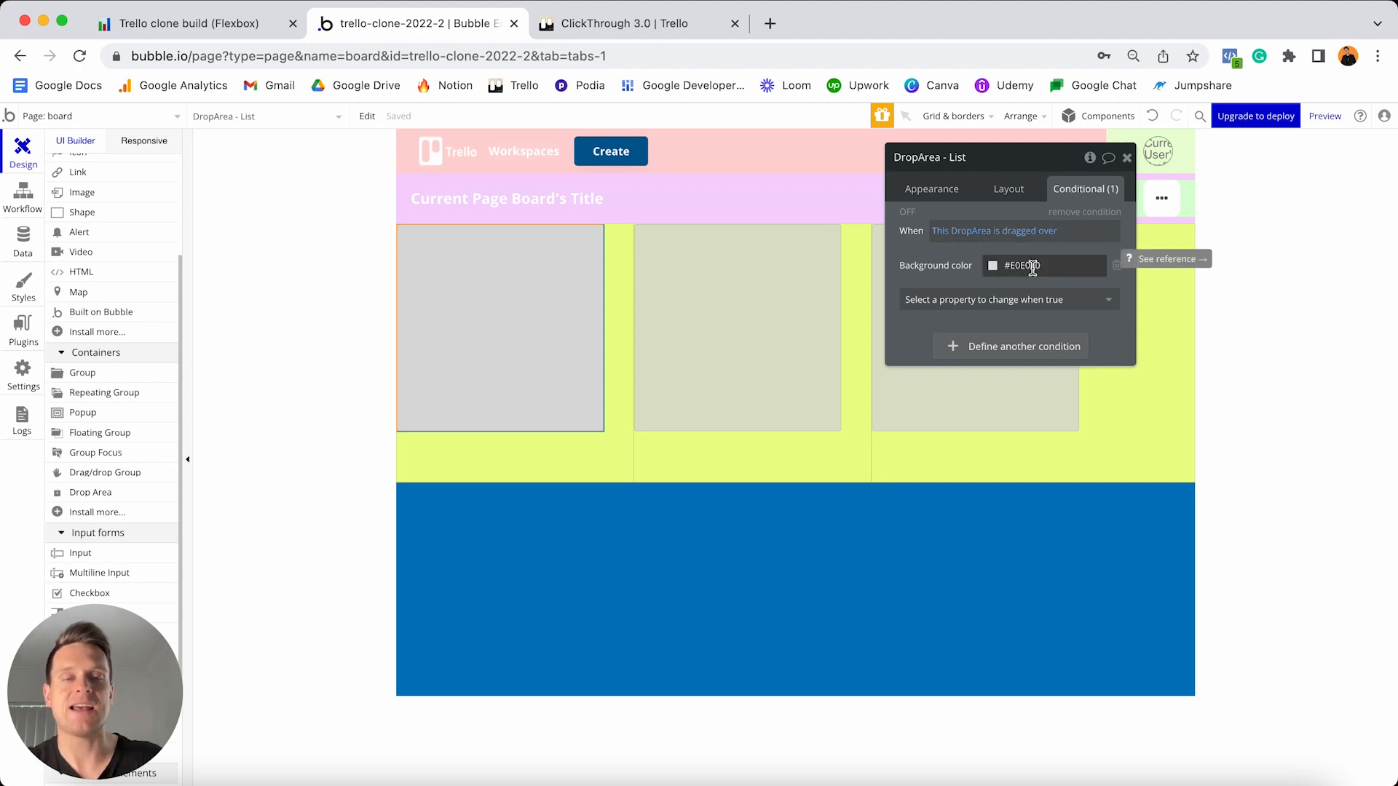
left_click(908, 218)
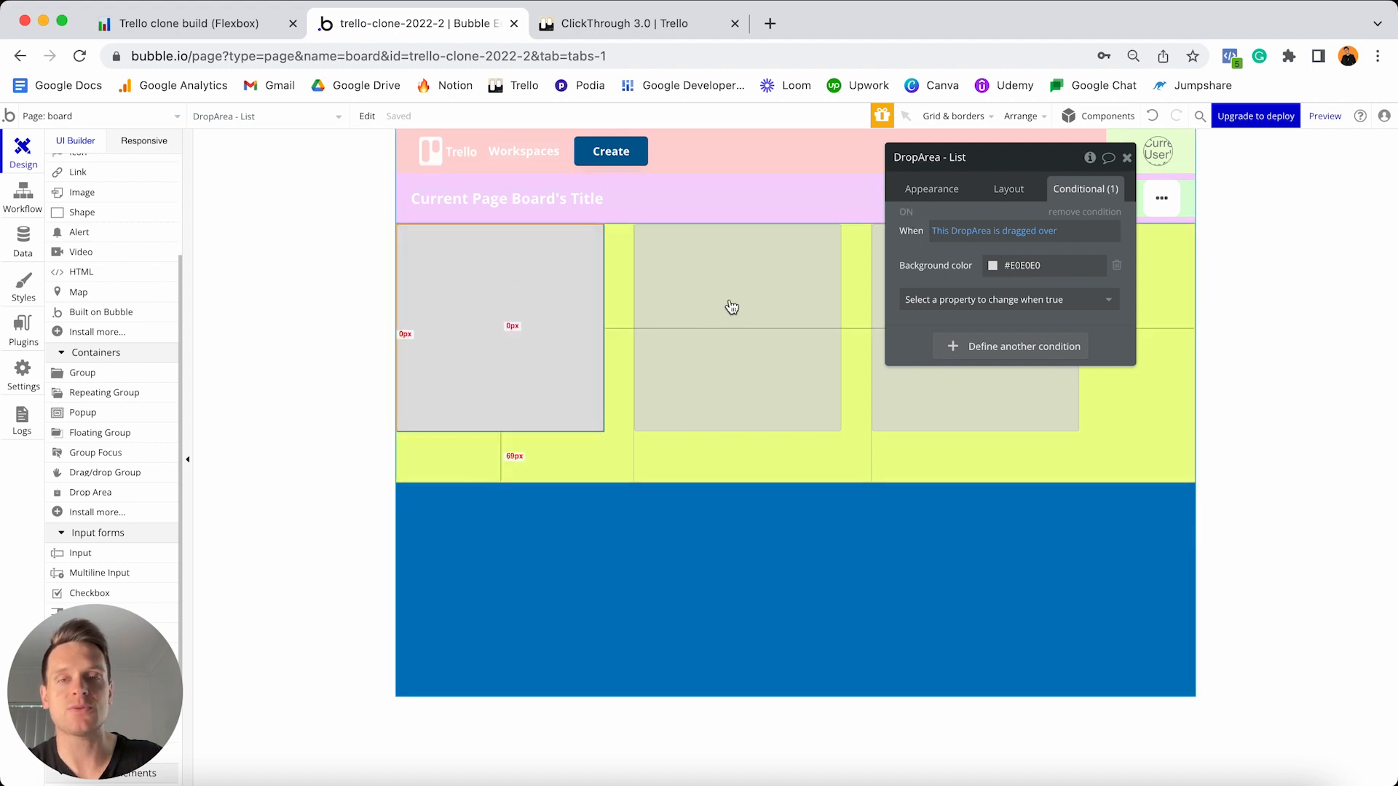
left_click(907, 212)
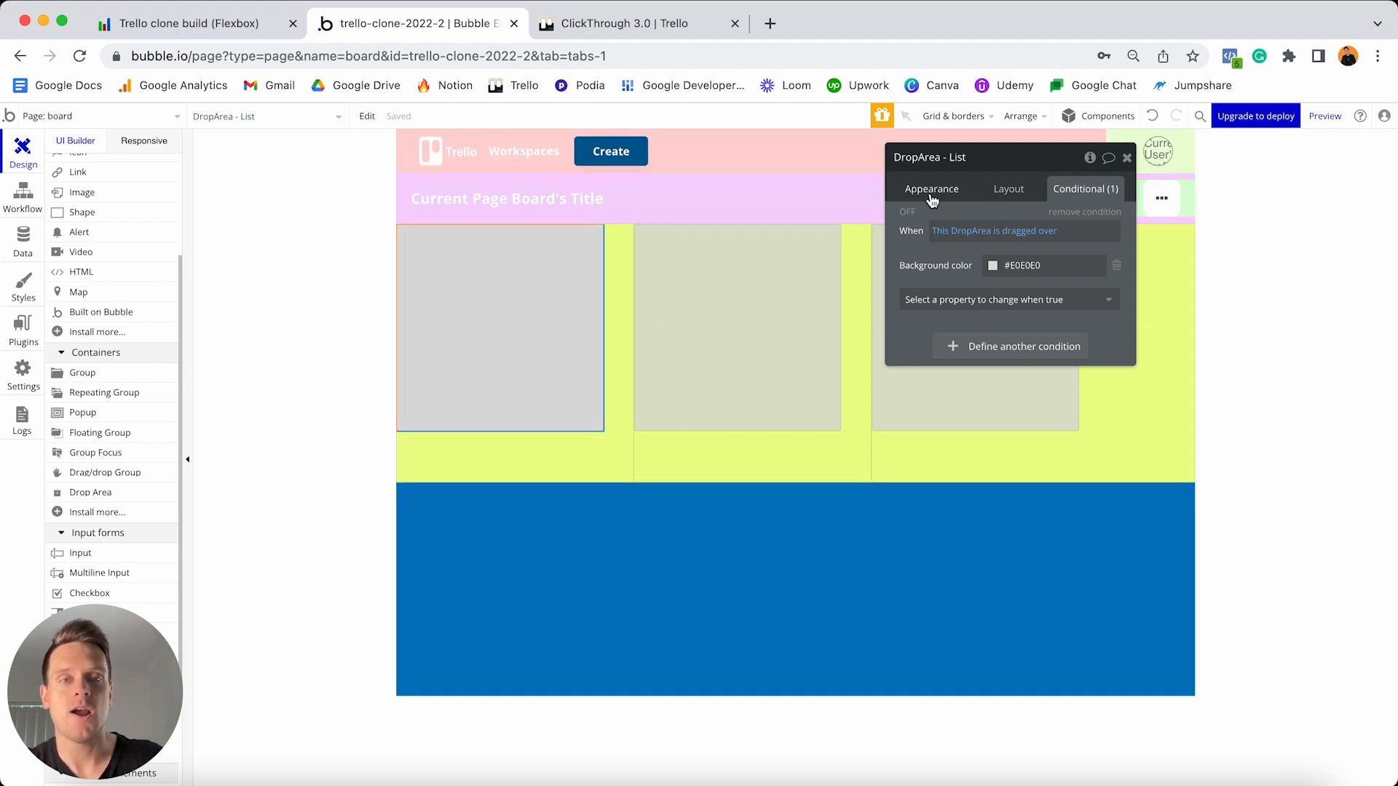
left_click(1008, 191)
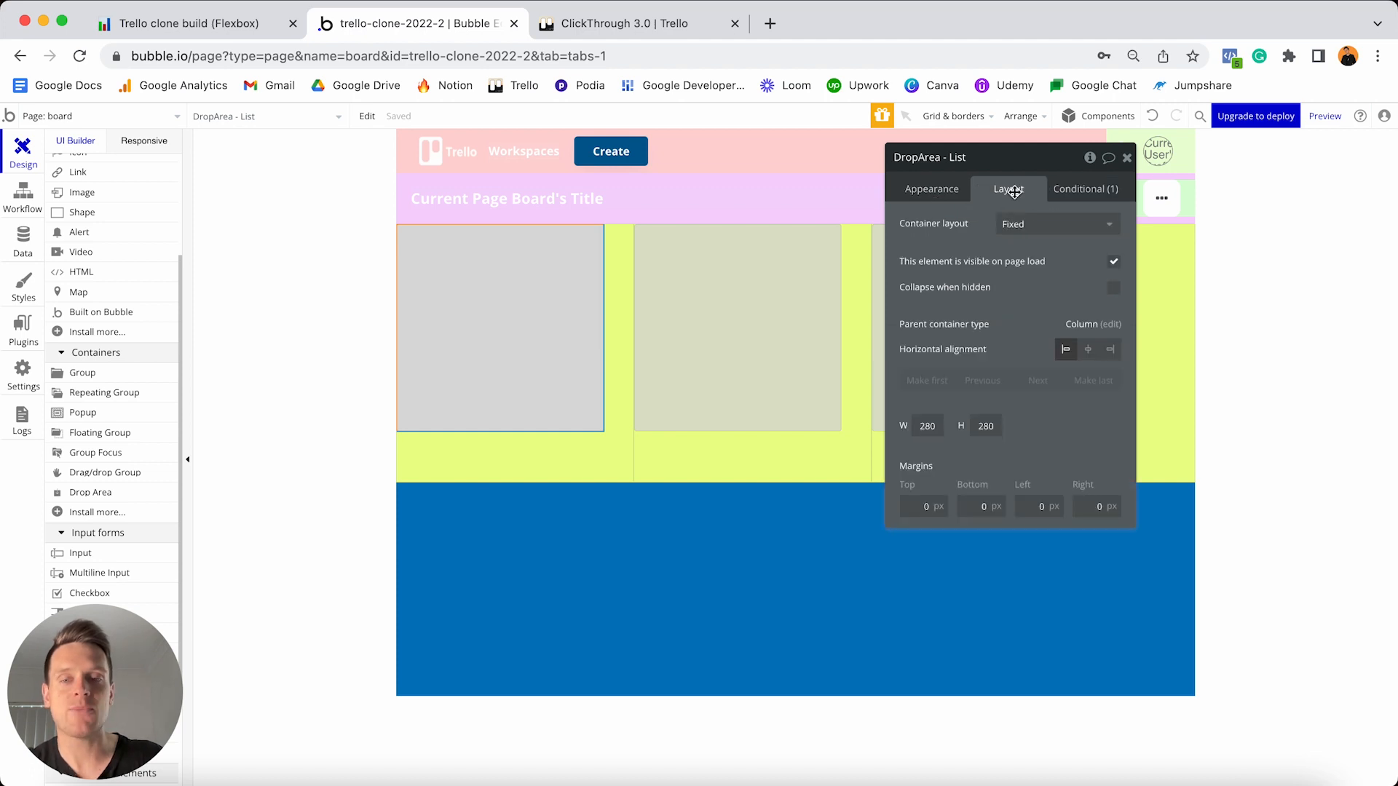
- Give the drop area a Column layout with flexible width and 0 minimum width
left_click(1028, 231)
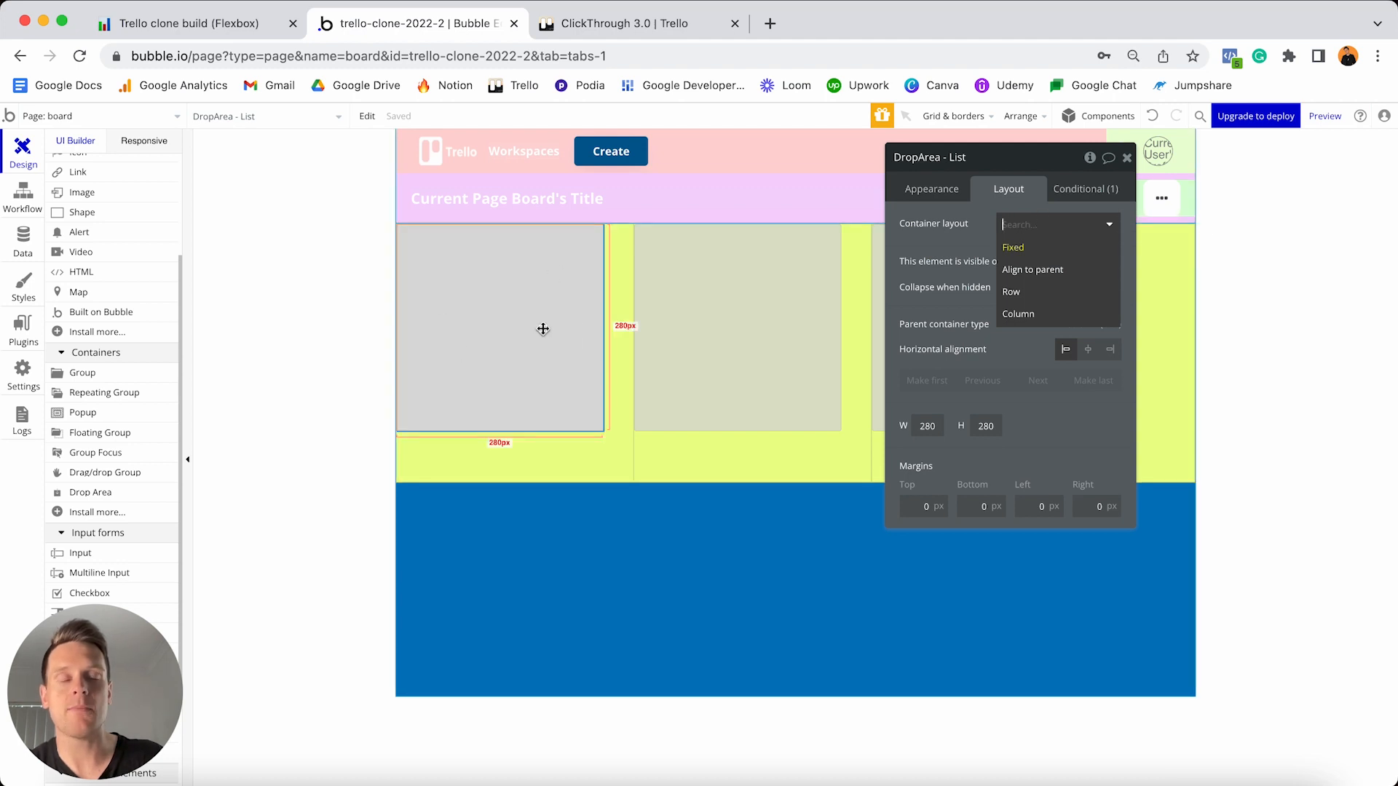
left_click(1046, 316)
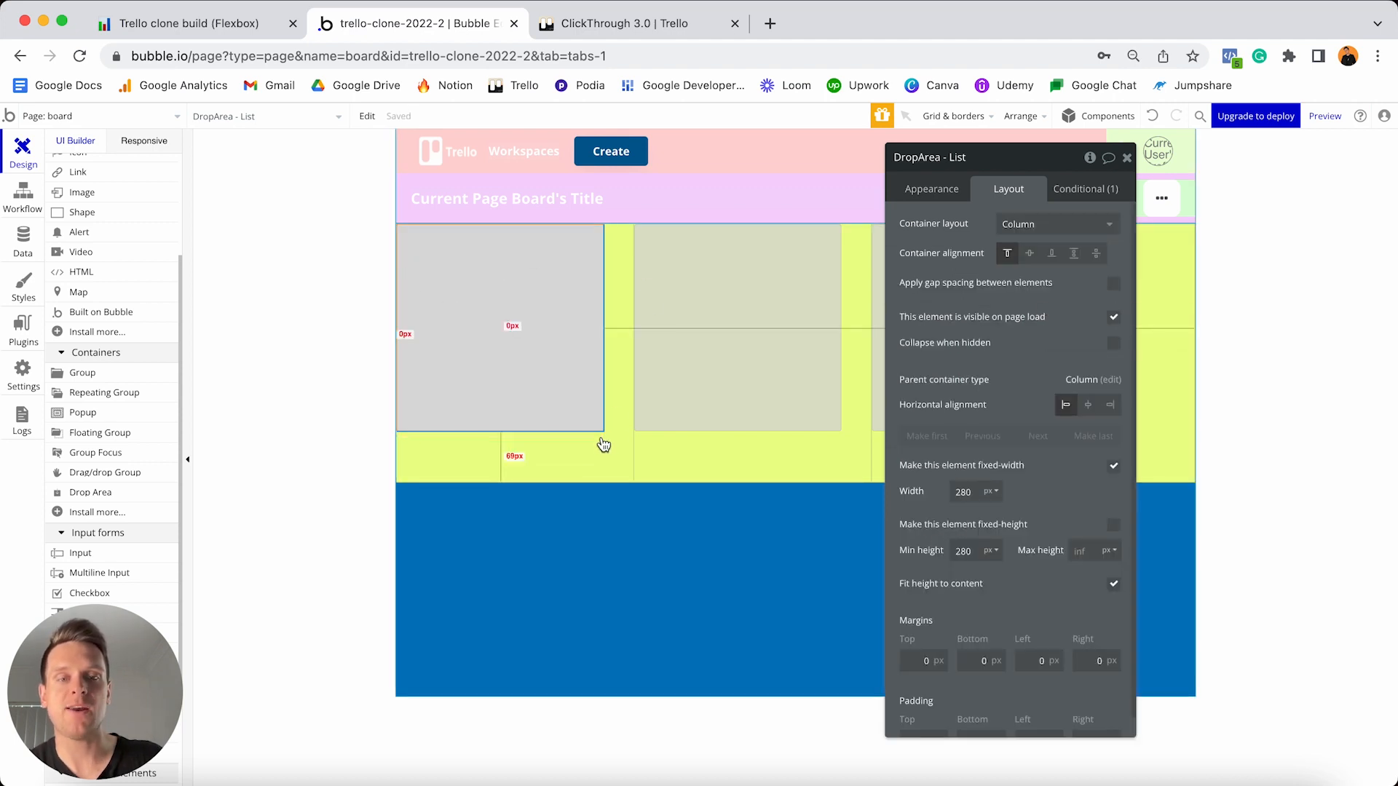
left_click(1114, 467)
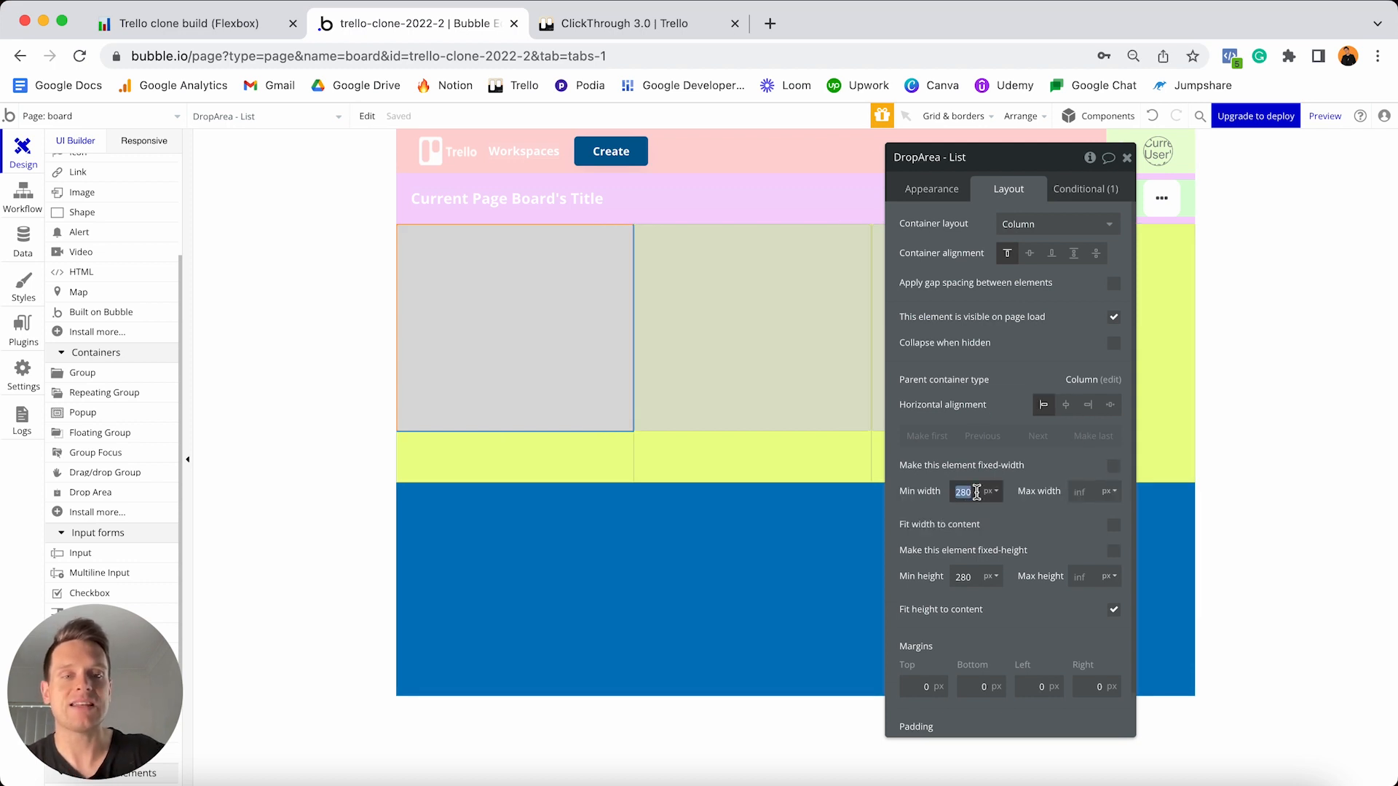
type("0")
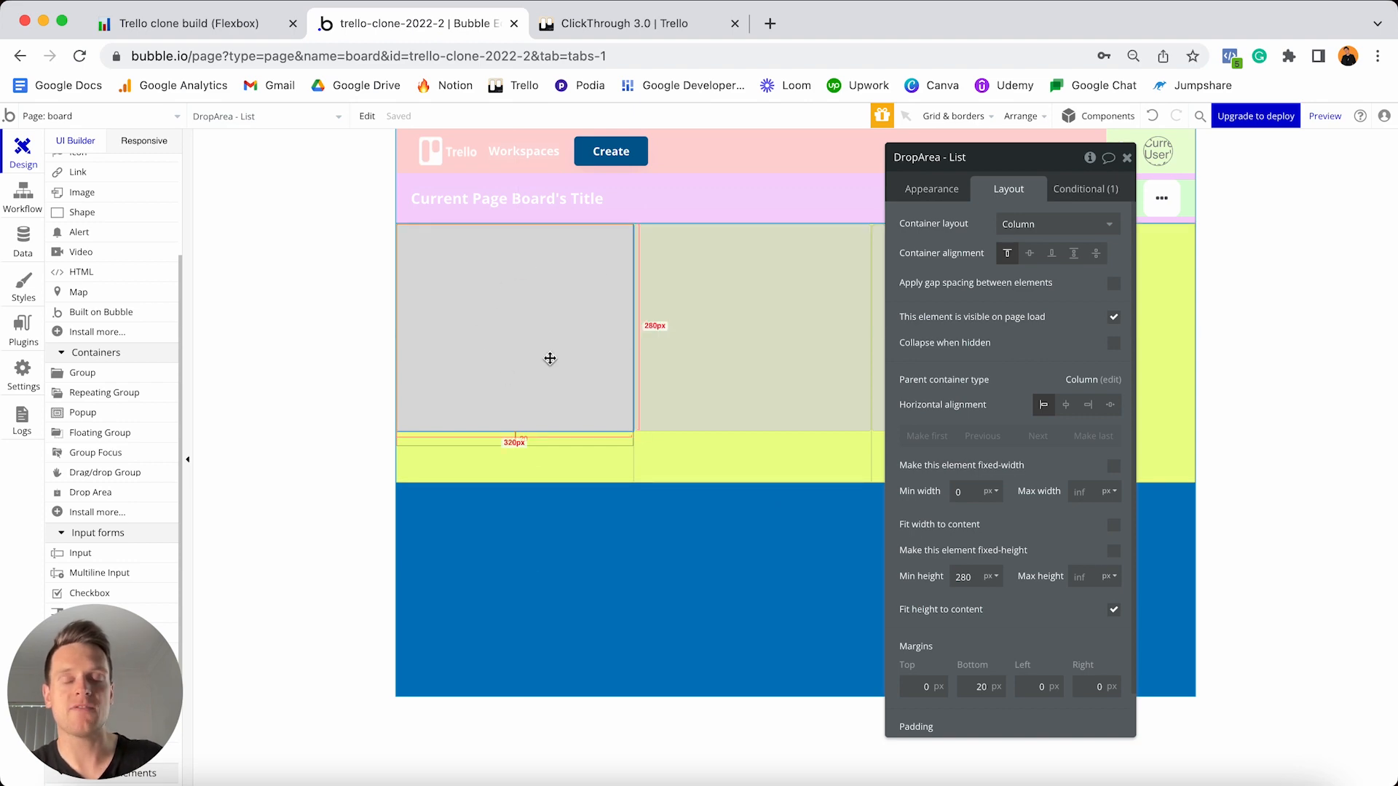
left_click(630, 24)
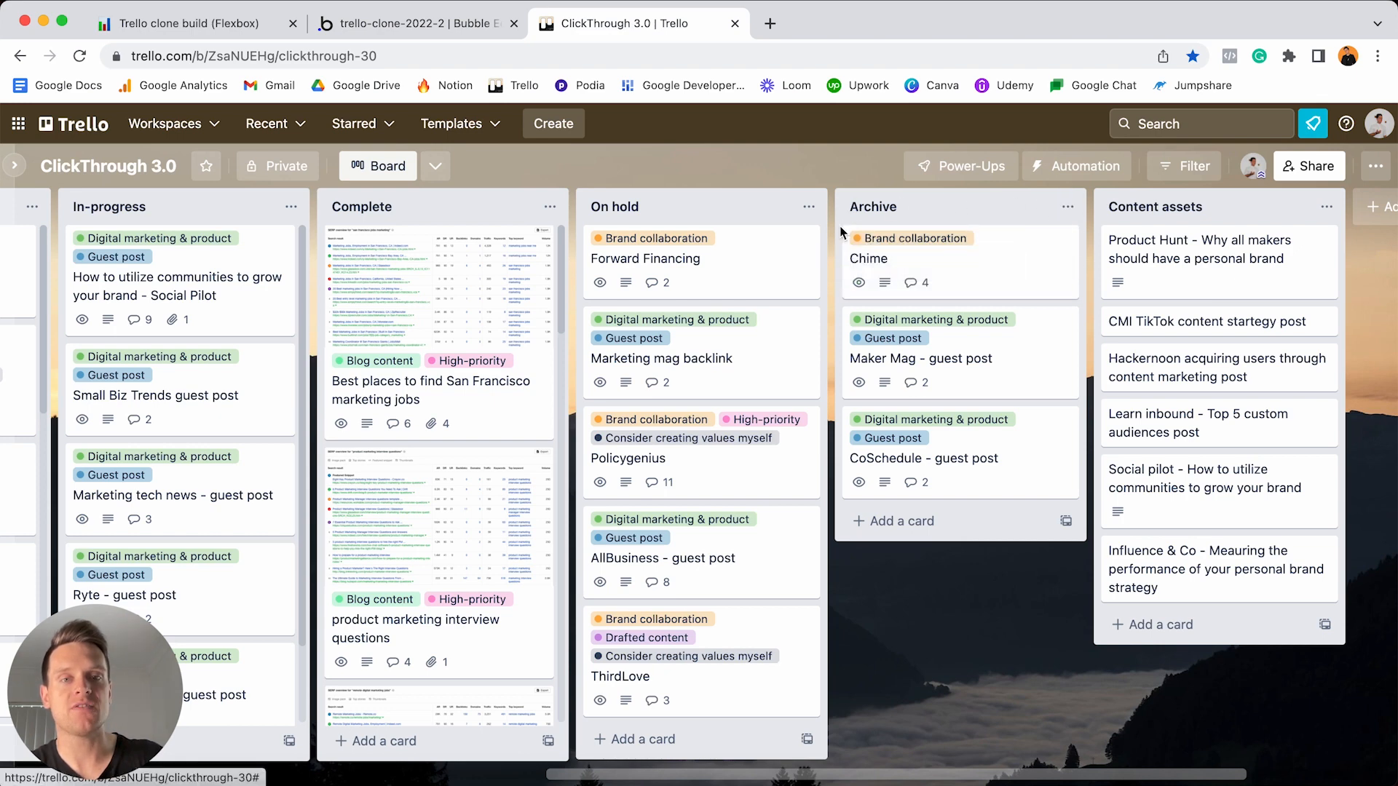
left_click(444, 33)
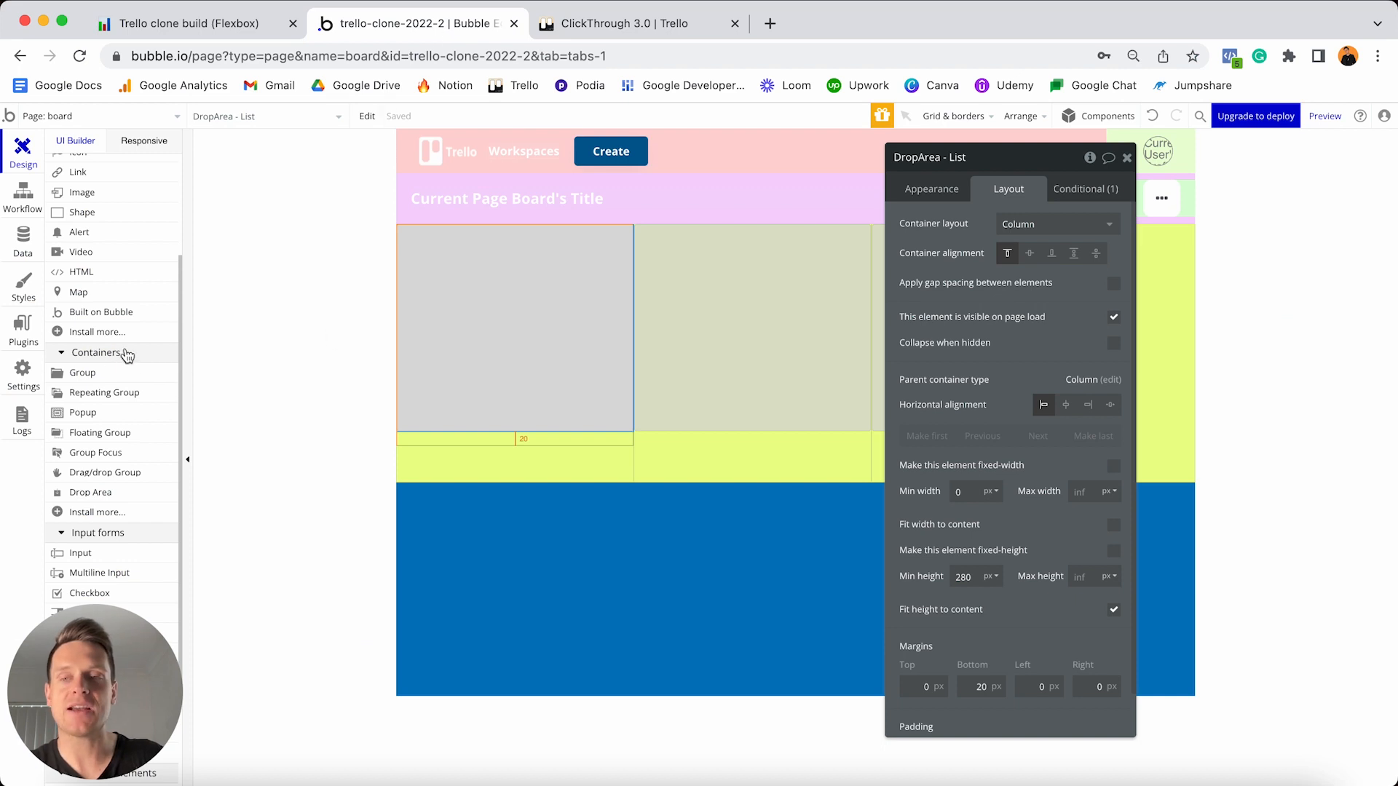
- Draw a Drag/drop Group in the first list and rename it 'Drag/dropGroup - List'
left_click(88, 475)
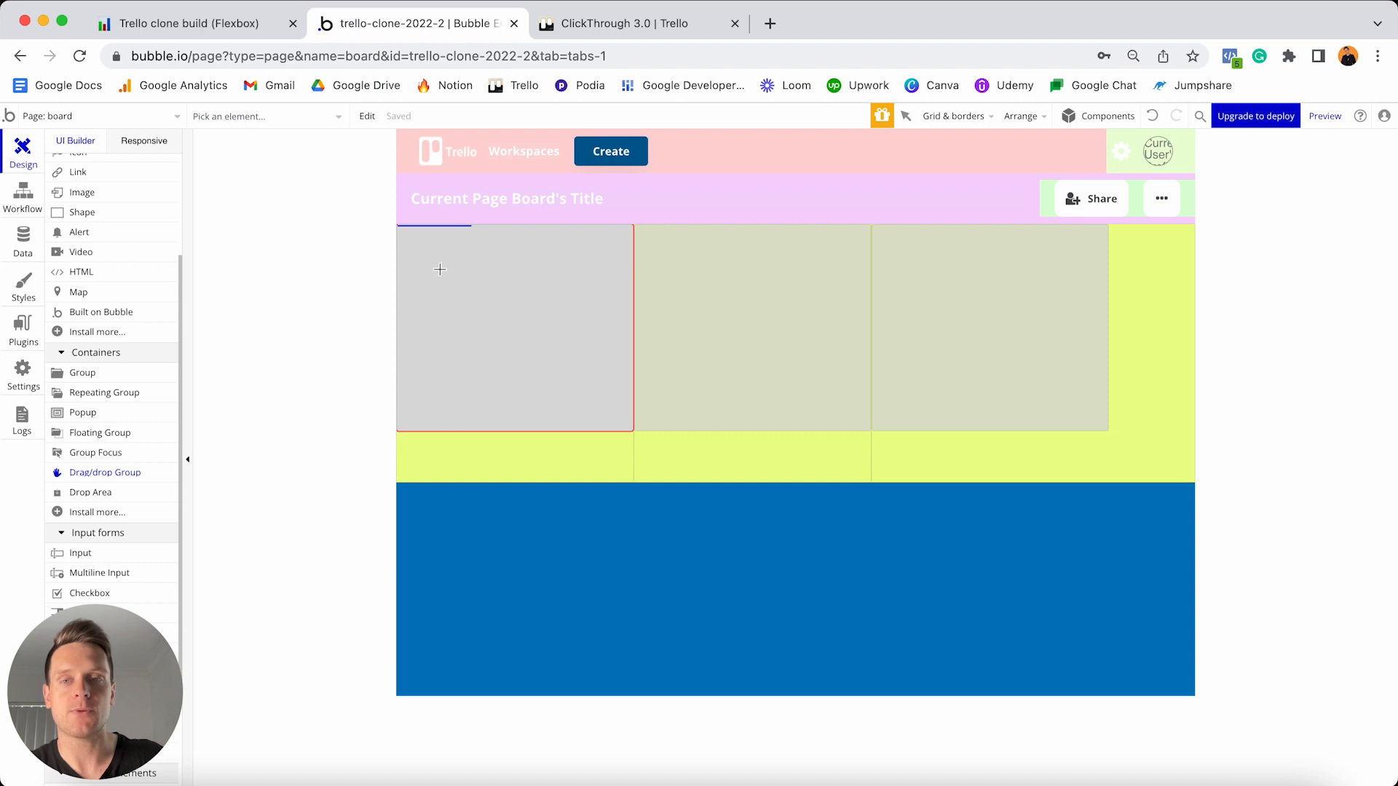
left_click(473, 274)
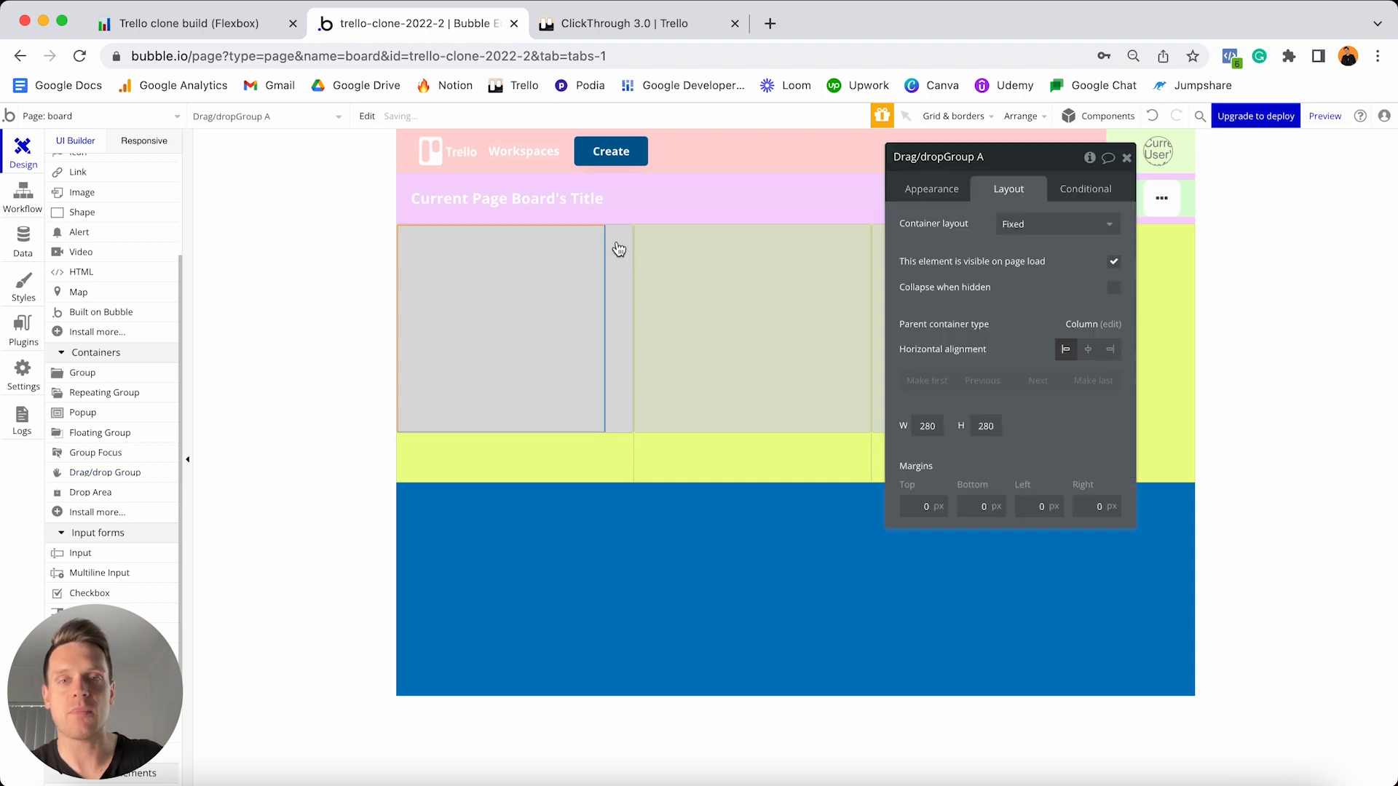
left_click(1028, 160)
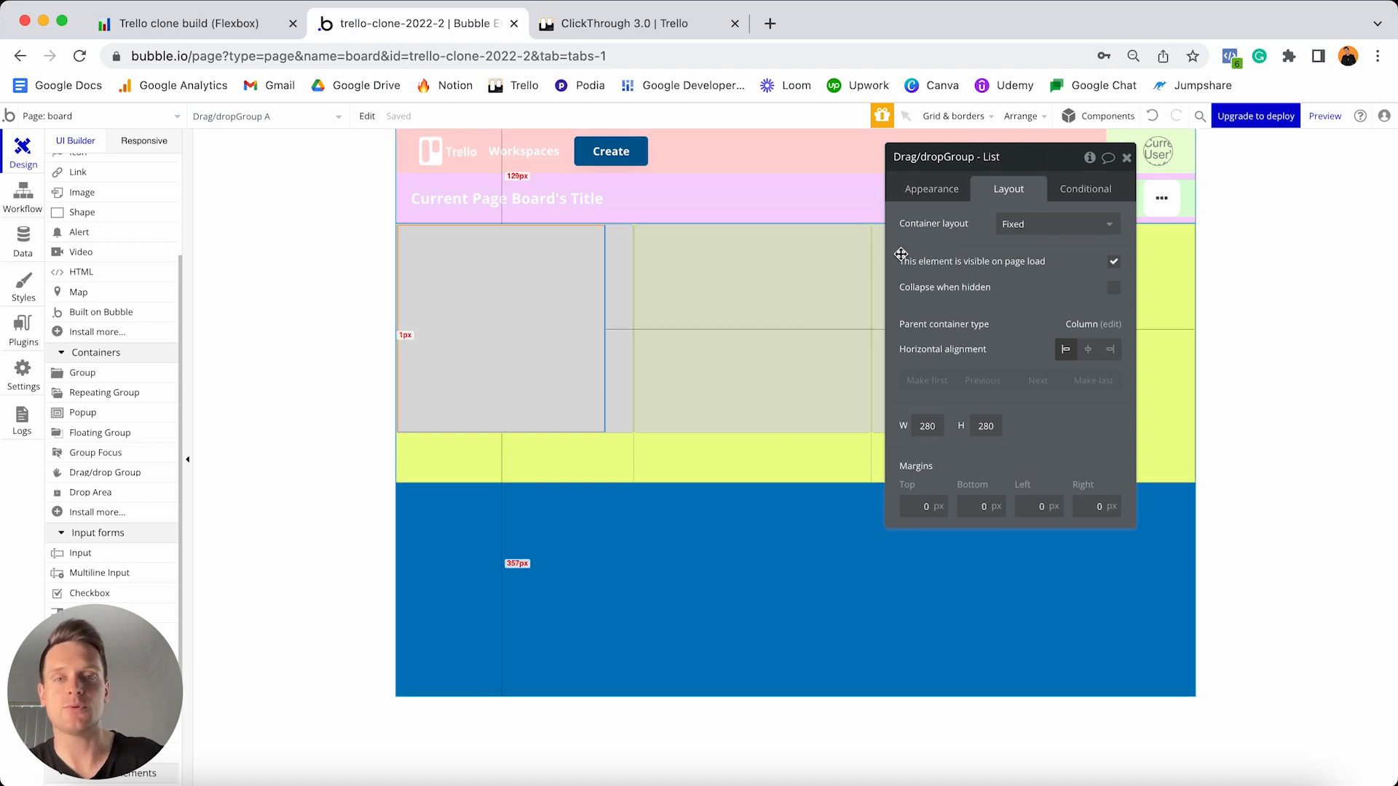
- Make the group droppable with post-drop behaviour set to Move back
left_click(936, 195)
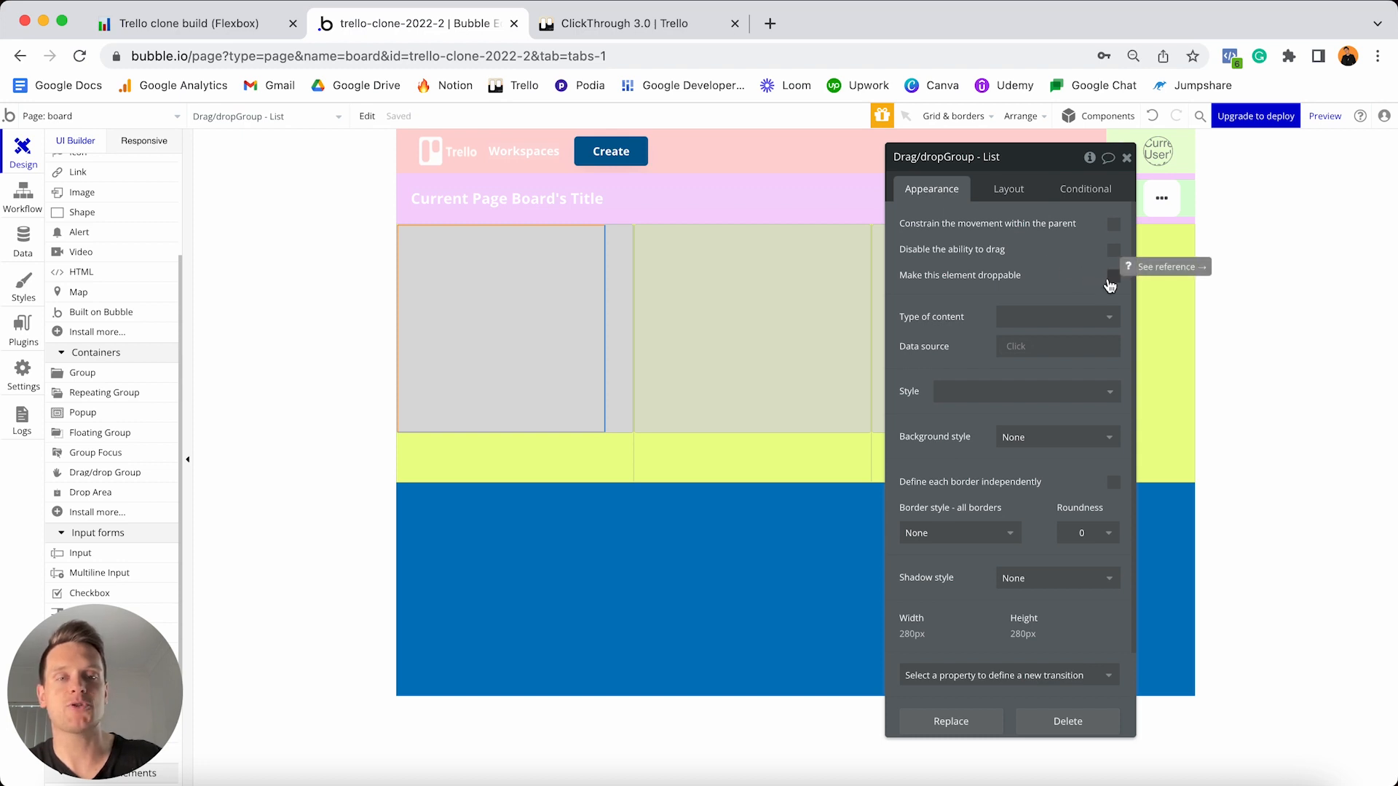
left_click(1112, 277)
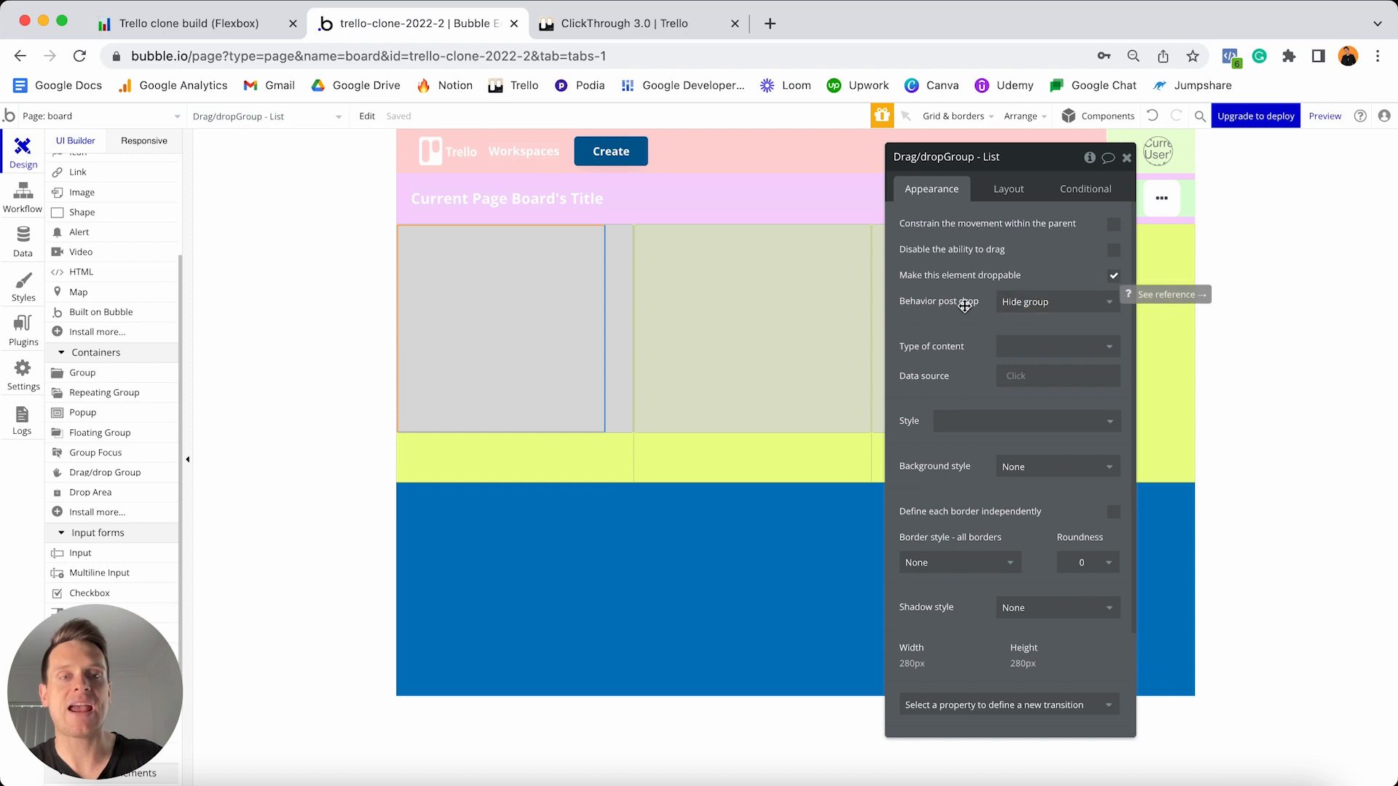
left_click(1024, 300)
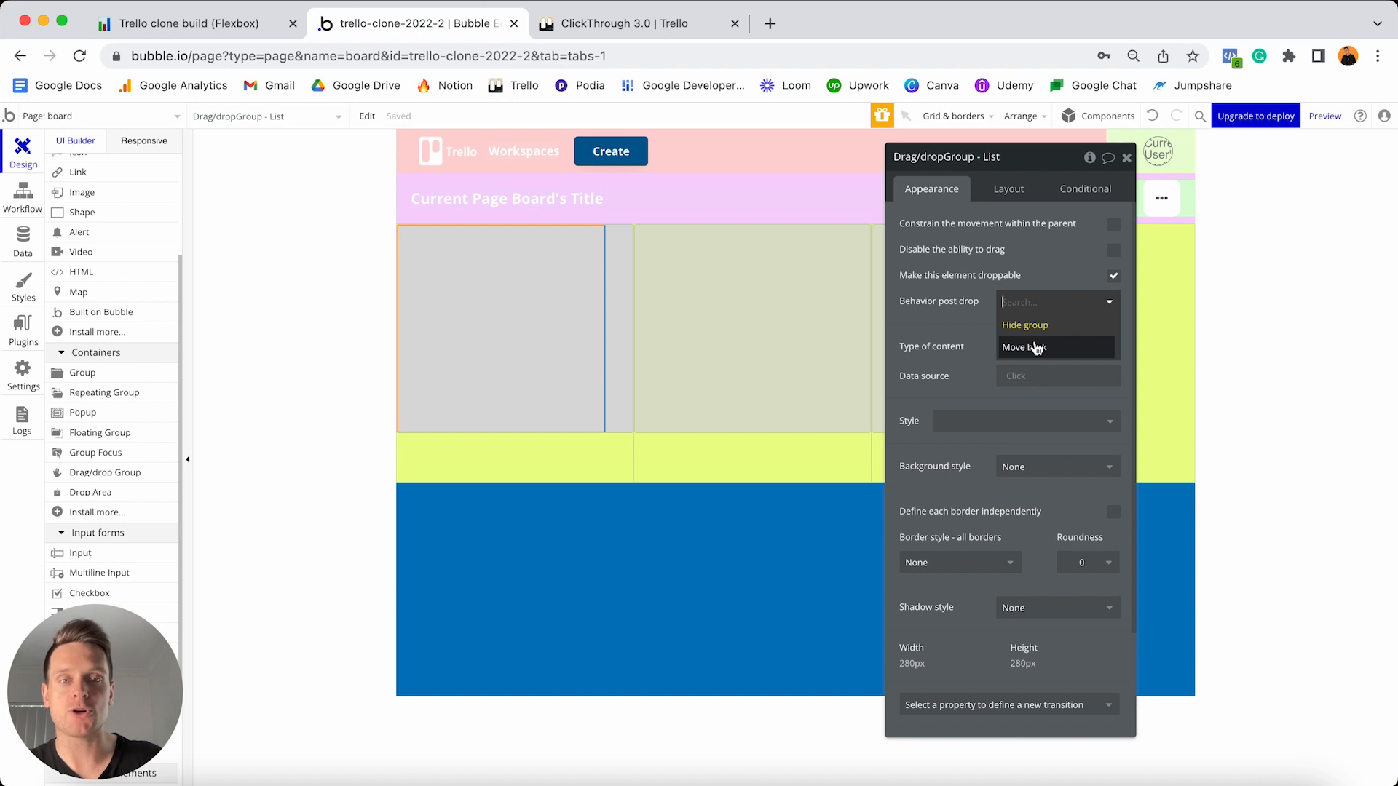
left_click(1041, 354)
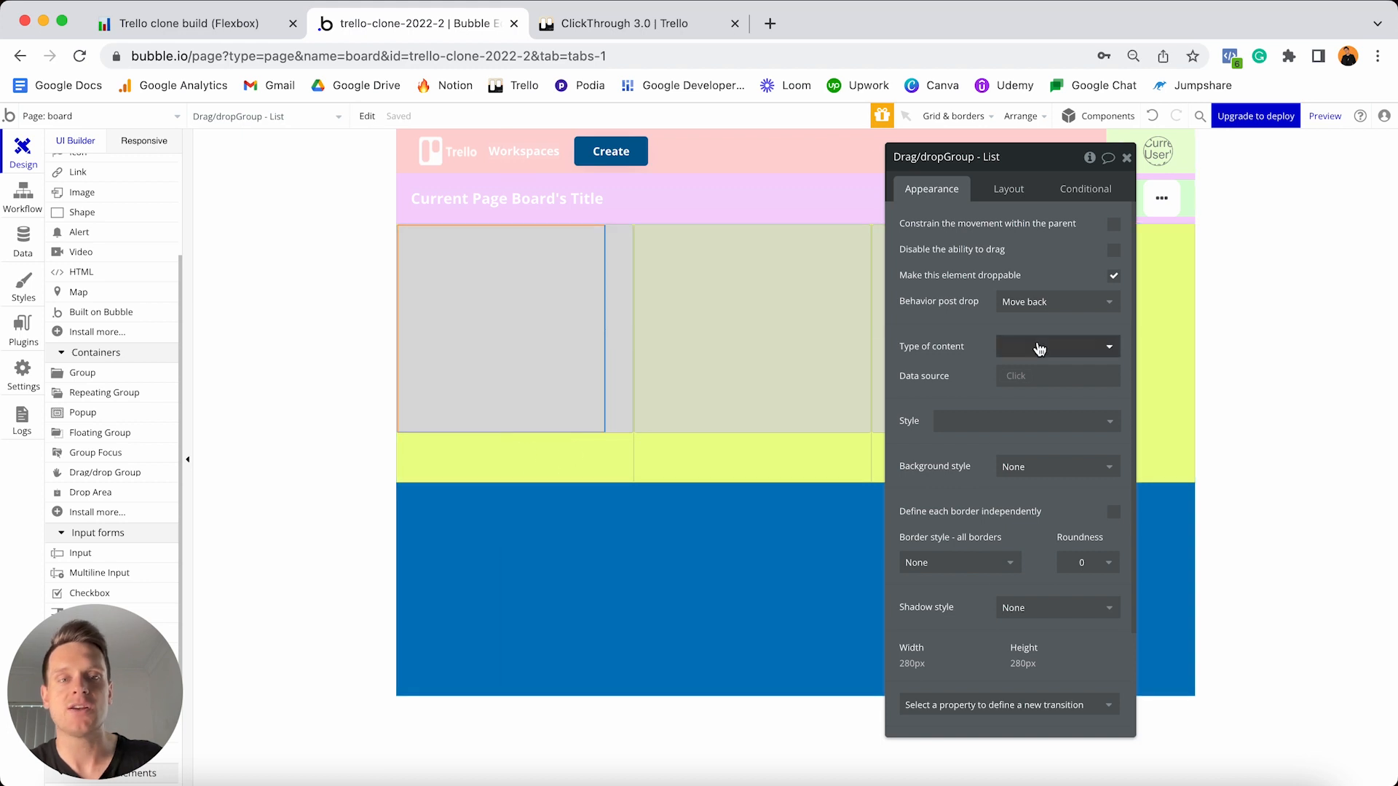
left_click(1054, 347)
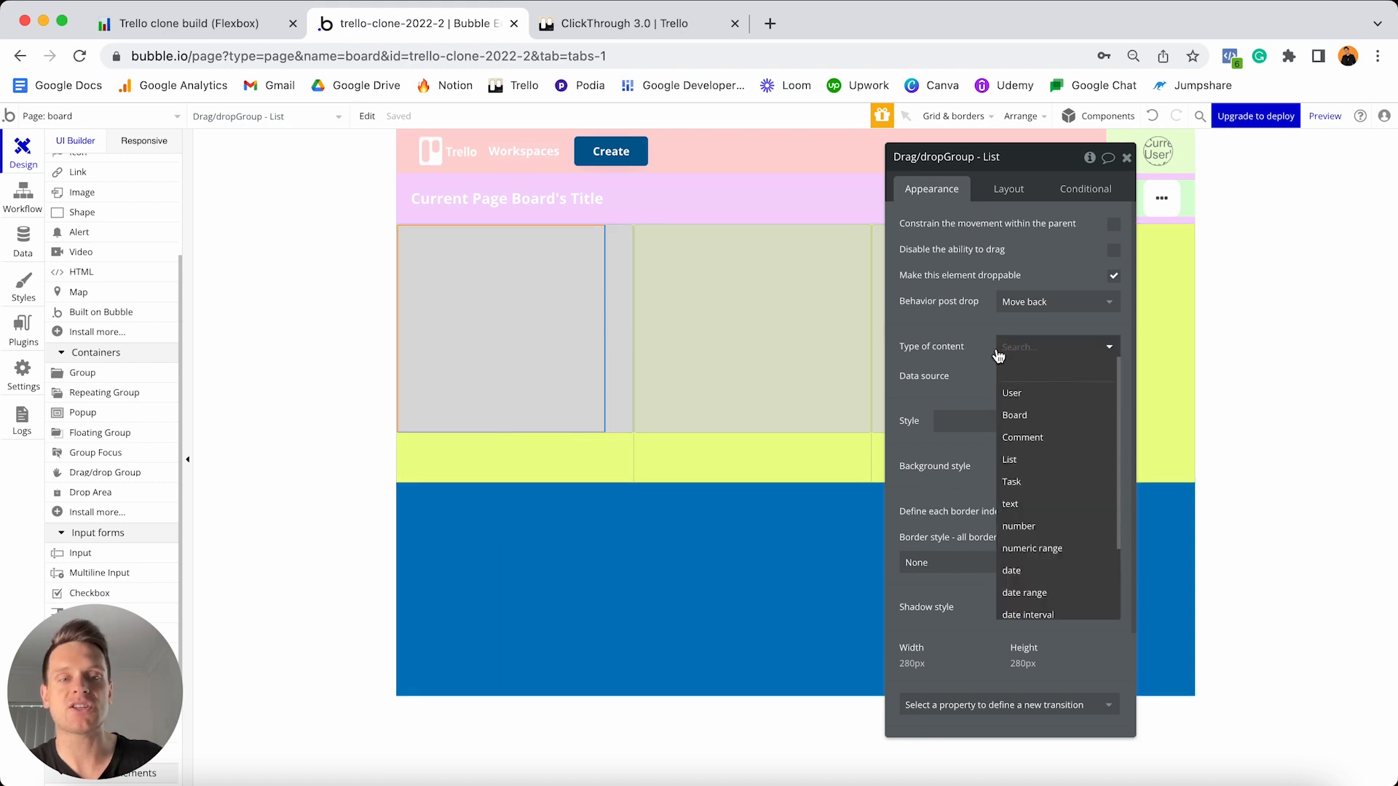
- Set the group's content type to List with data source Parent group's List
left_click(1019, 464)
left_click(1010, 375)
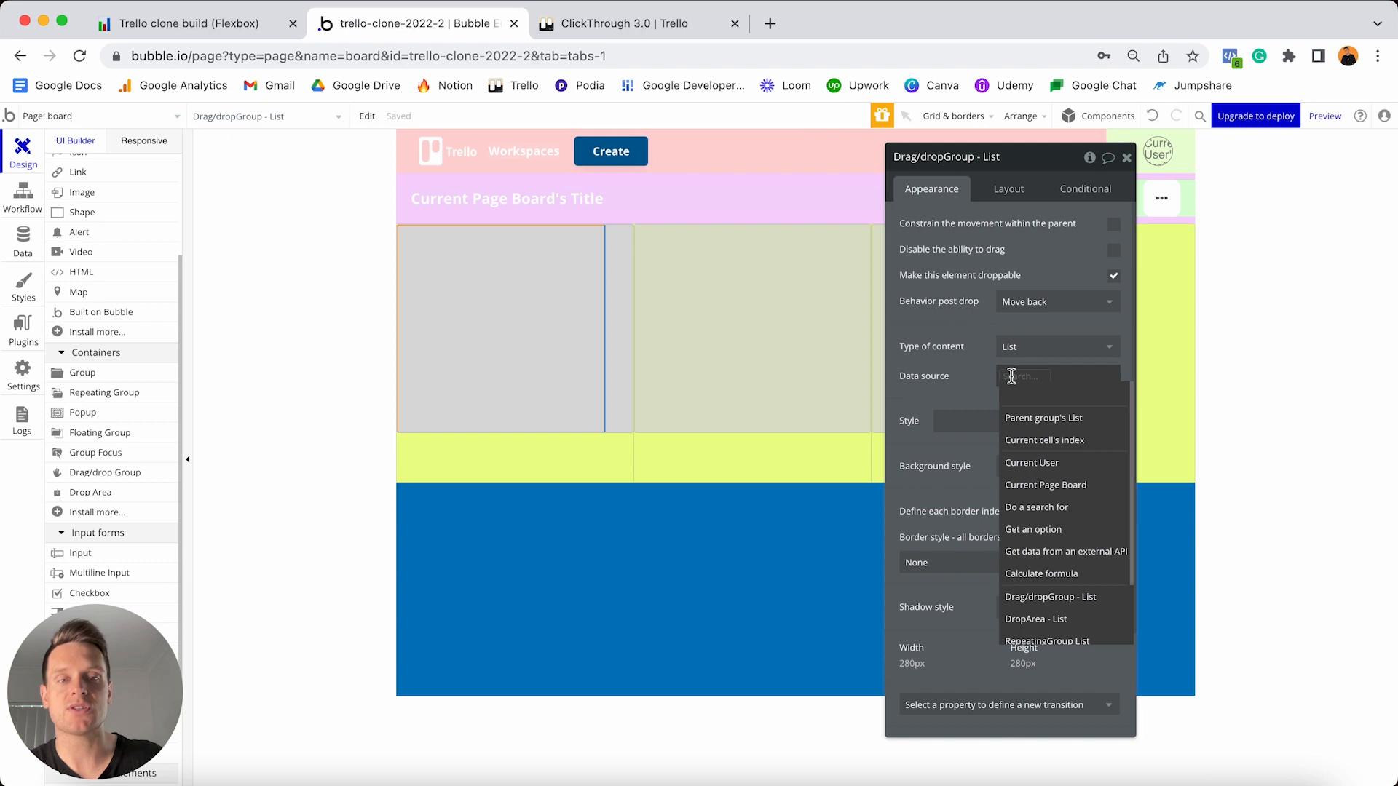
left_click(1044, 419)
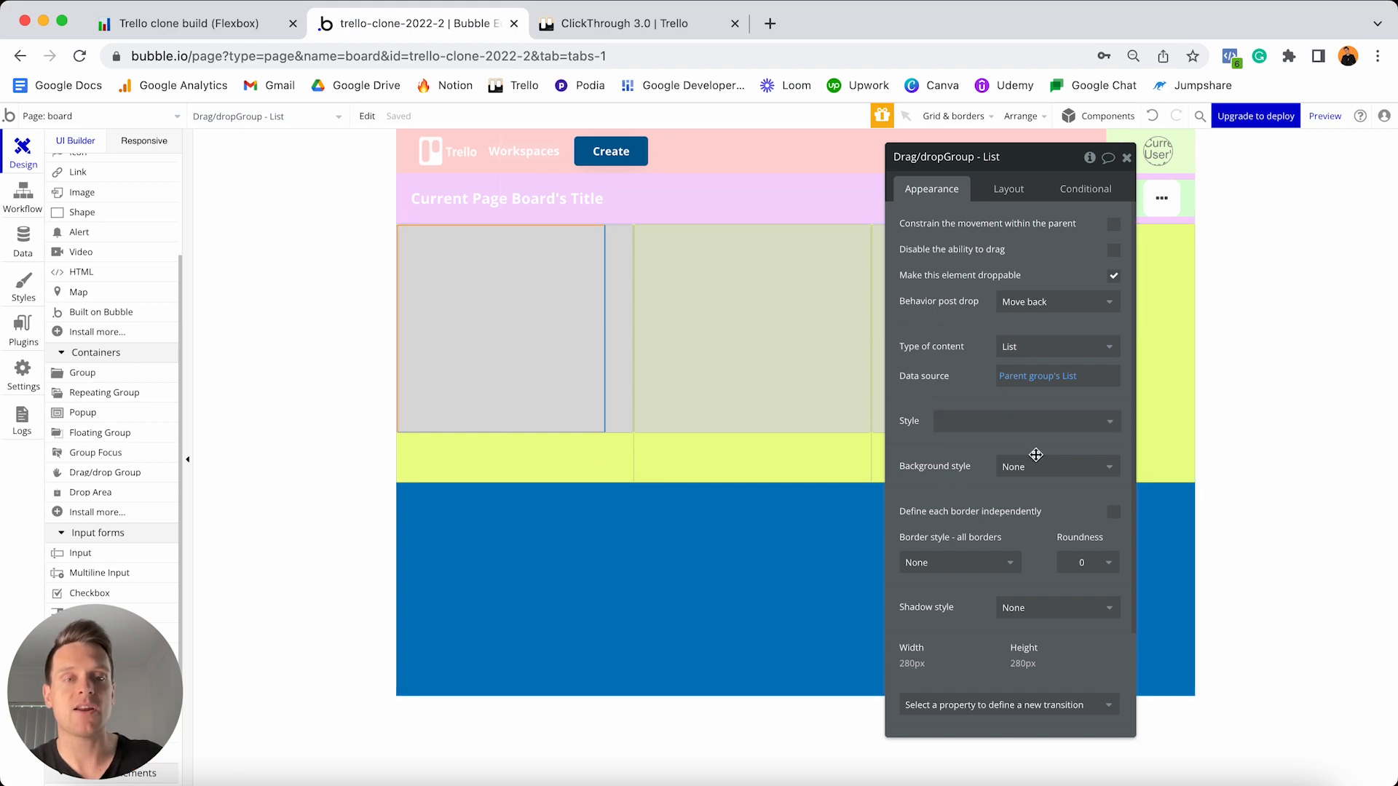
- Give the group a flat #FFFFFF background with corner roundness 10
left_click(1039, 466)
left_click(1030, 514)
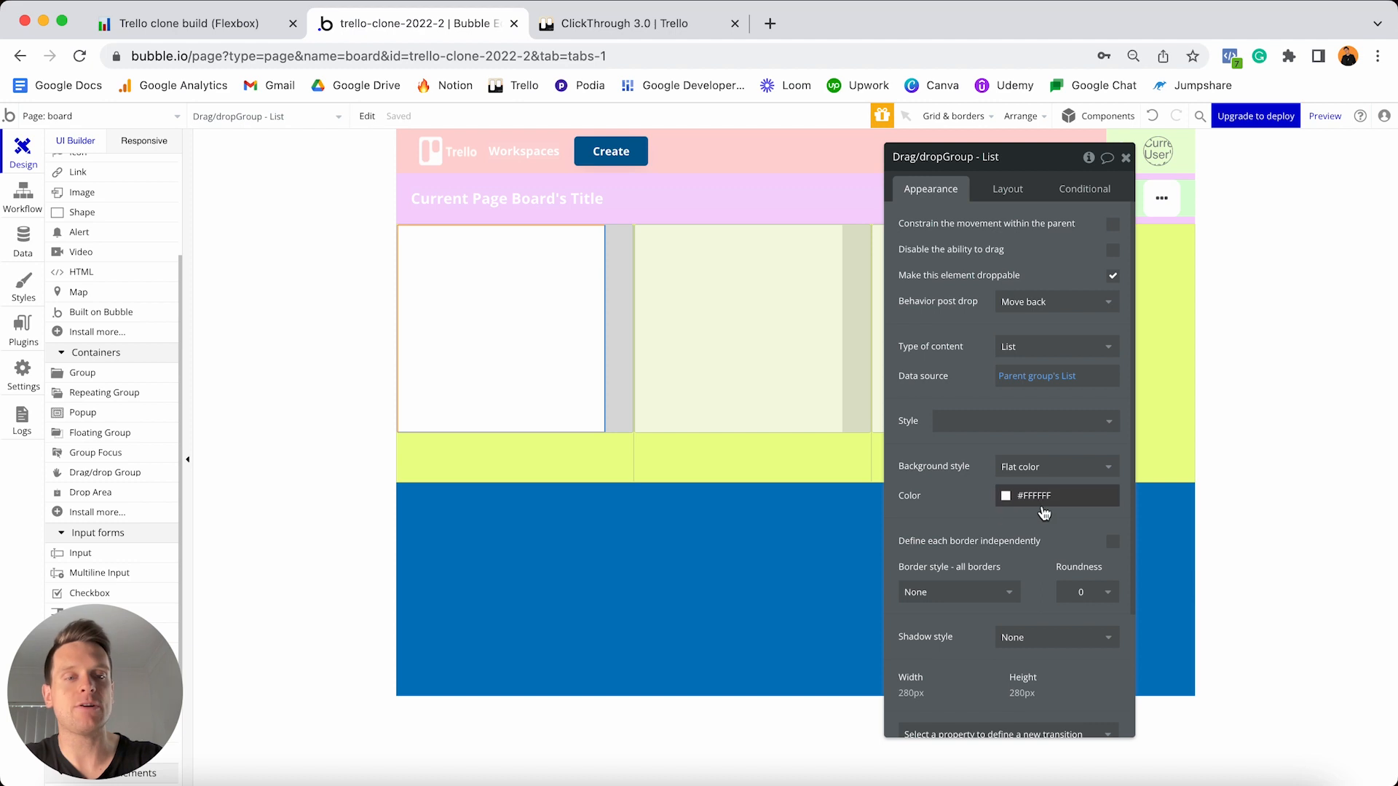
left_click(1081, 591)
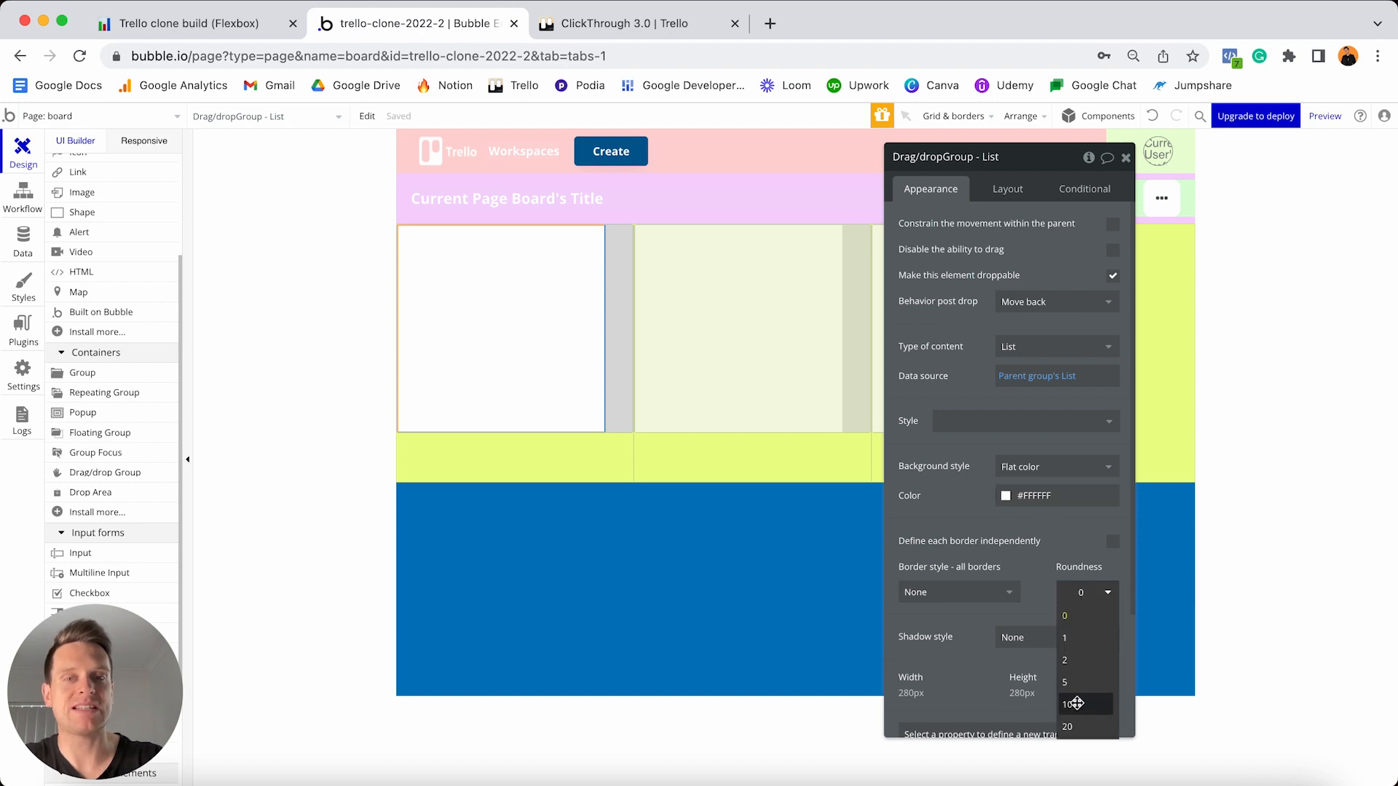
left_click(1074, 701)
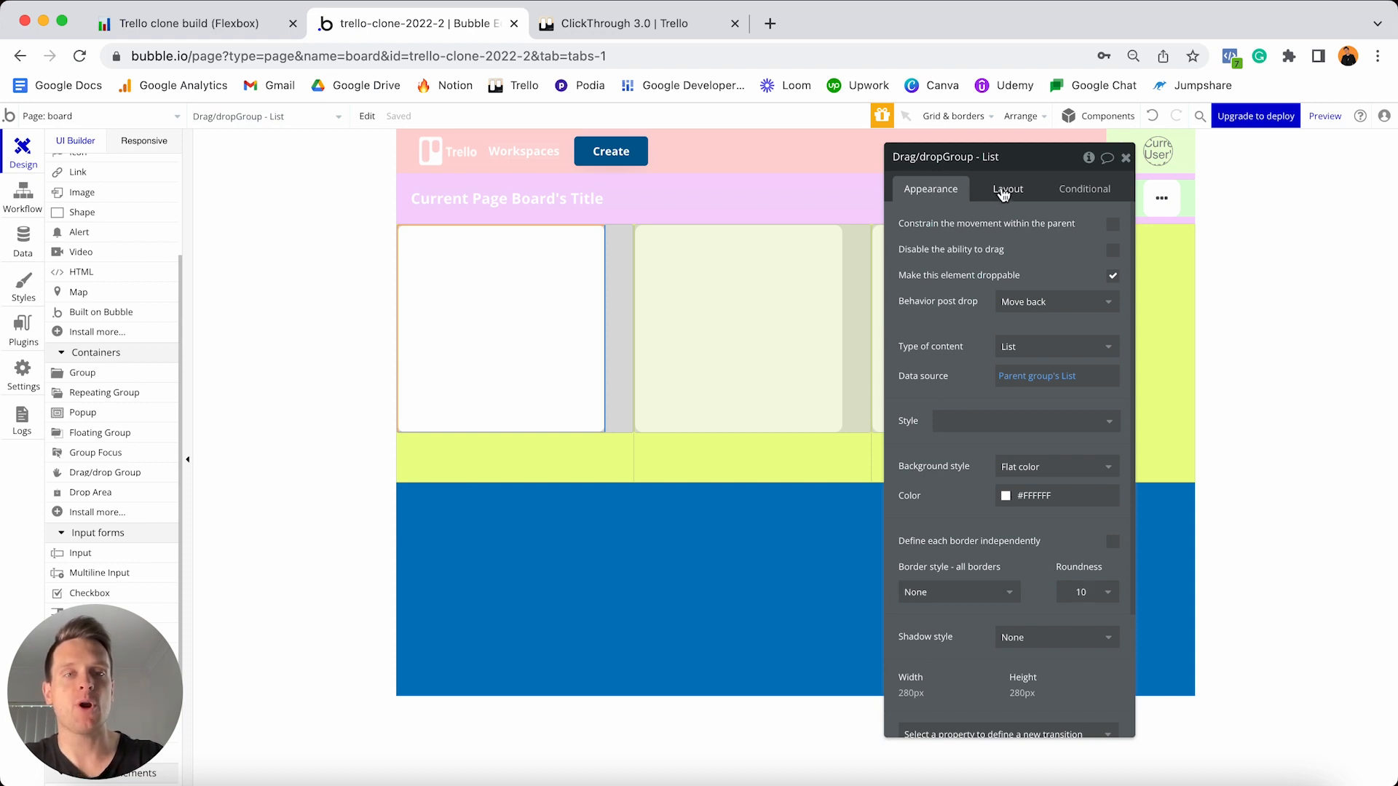
left_click(1003, 189)
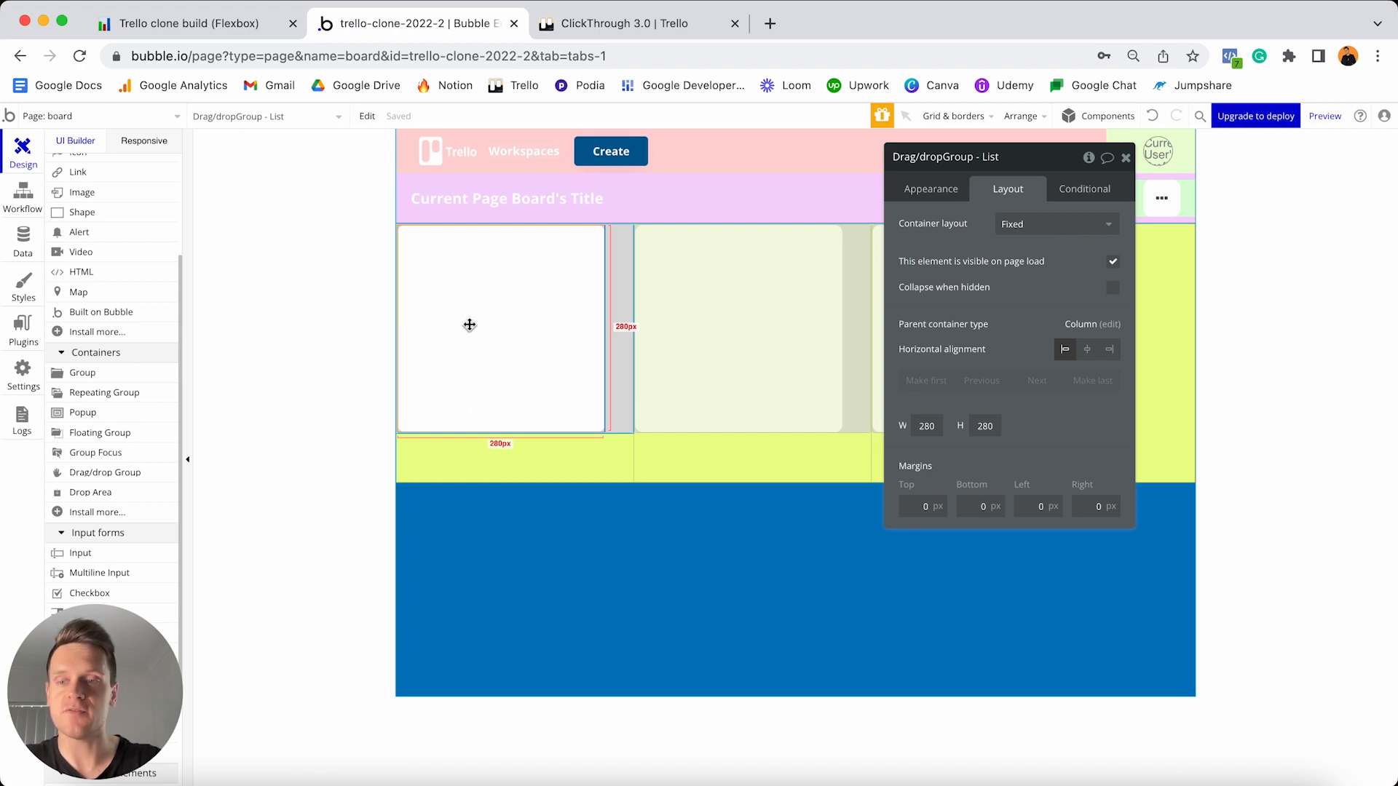
- Set the List card to a Column layout, not fixed-width, with minimum width 300
left_click(999, 230)
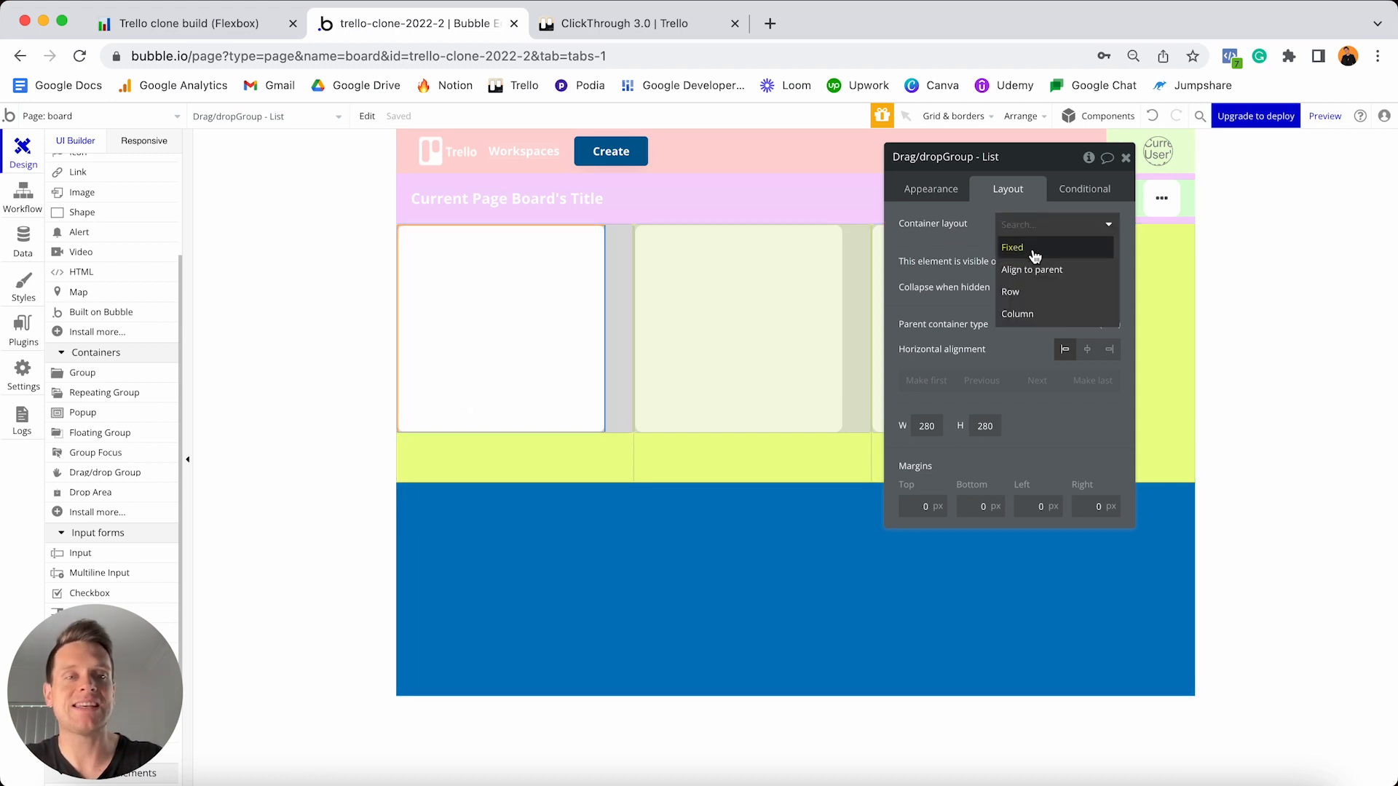
left_click(1032, 317)
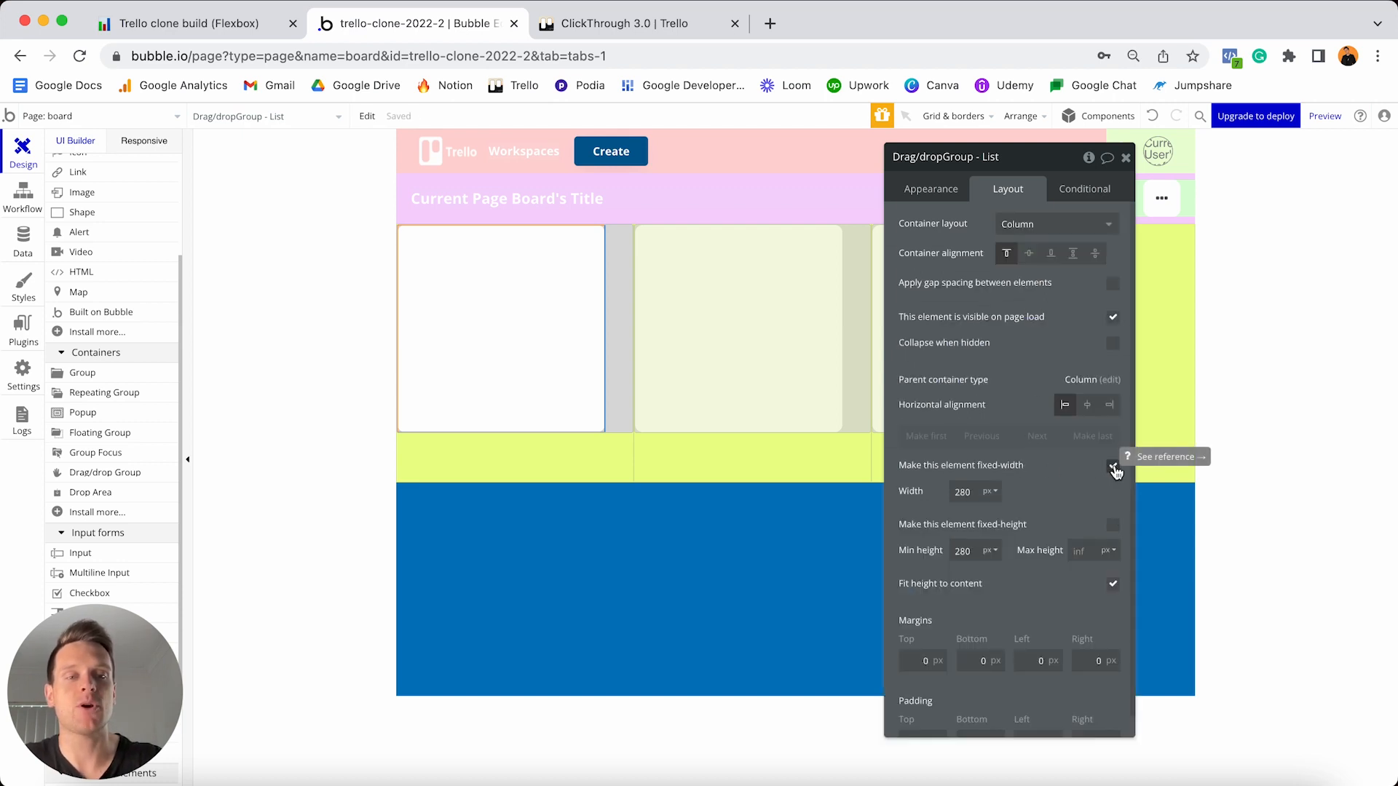
left_click(1113, 470)
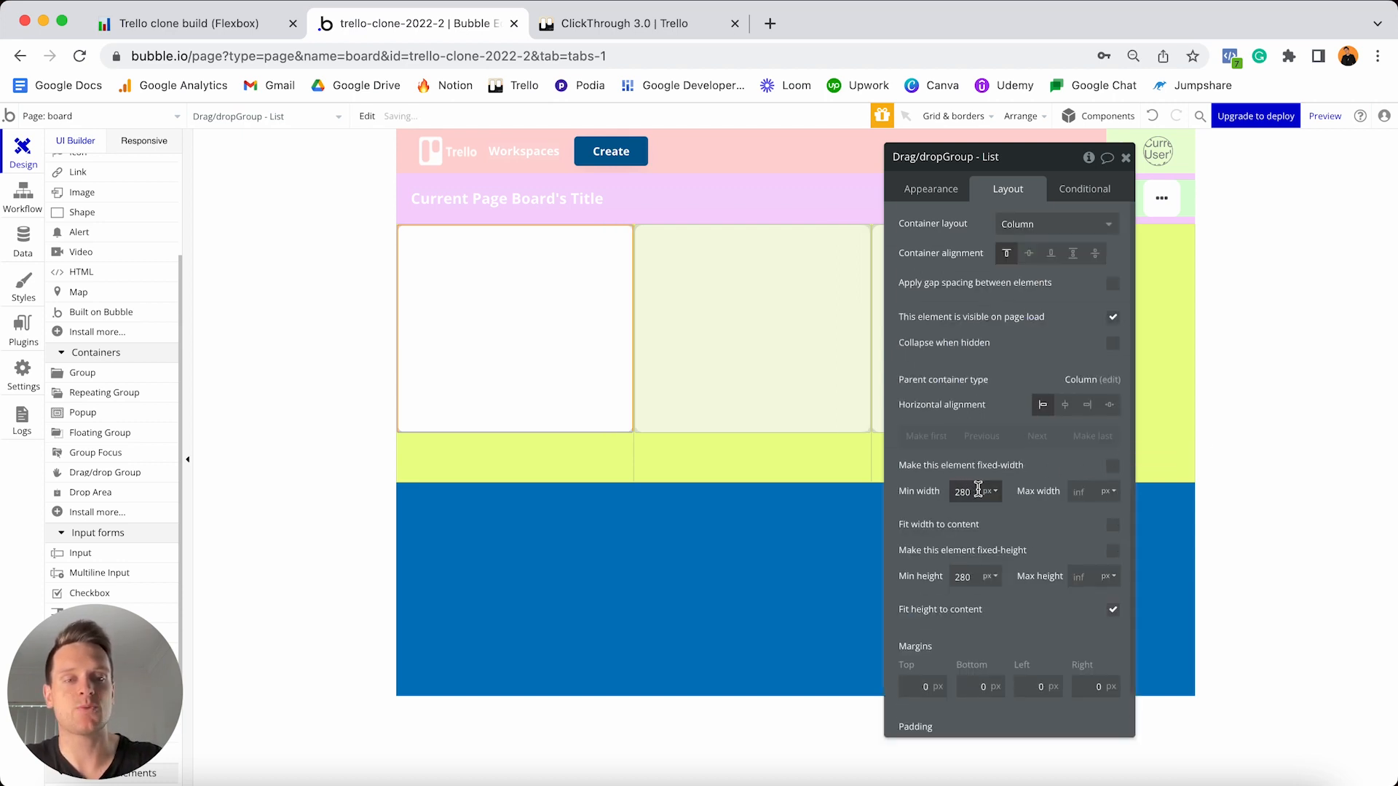
left_click(977, 489)
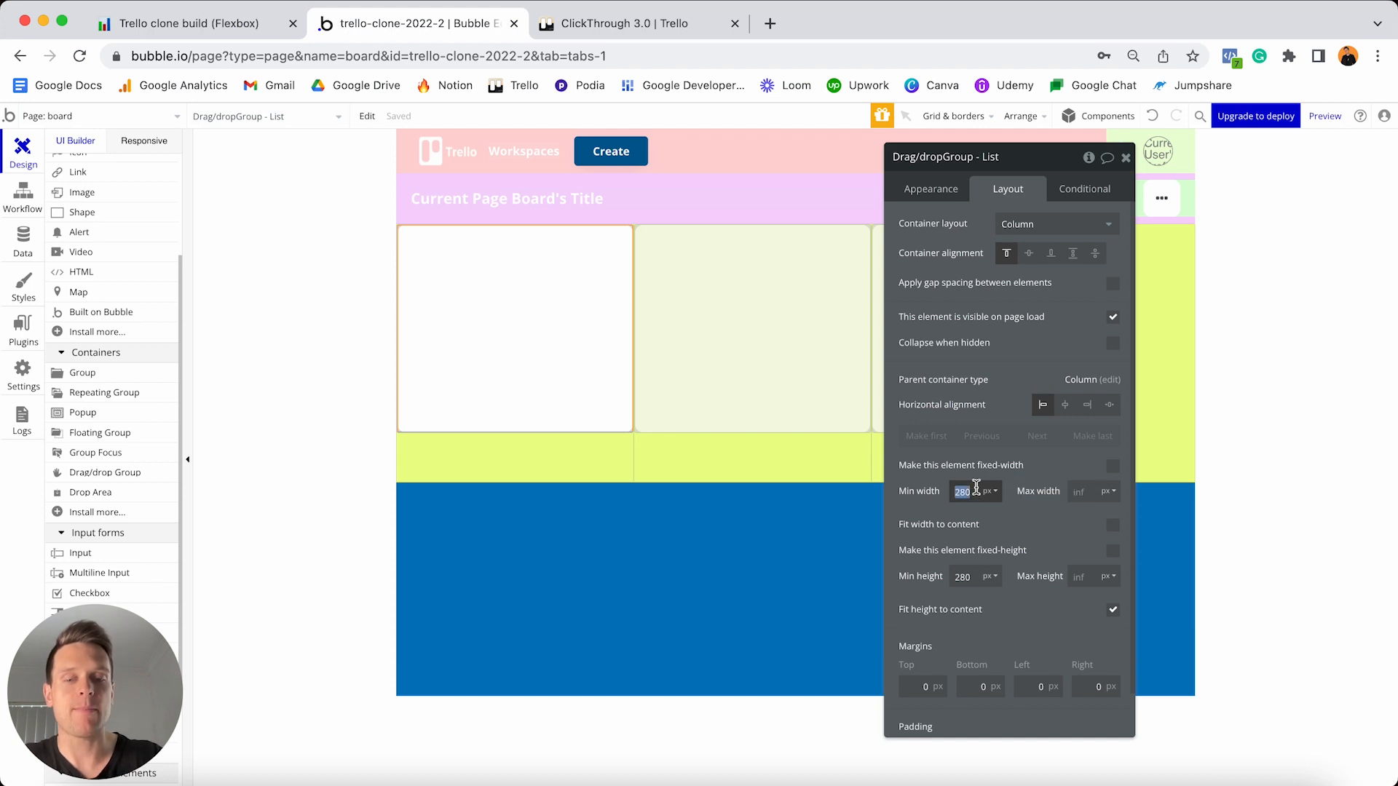
type("300")
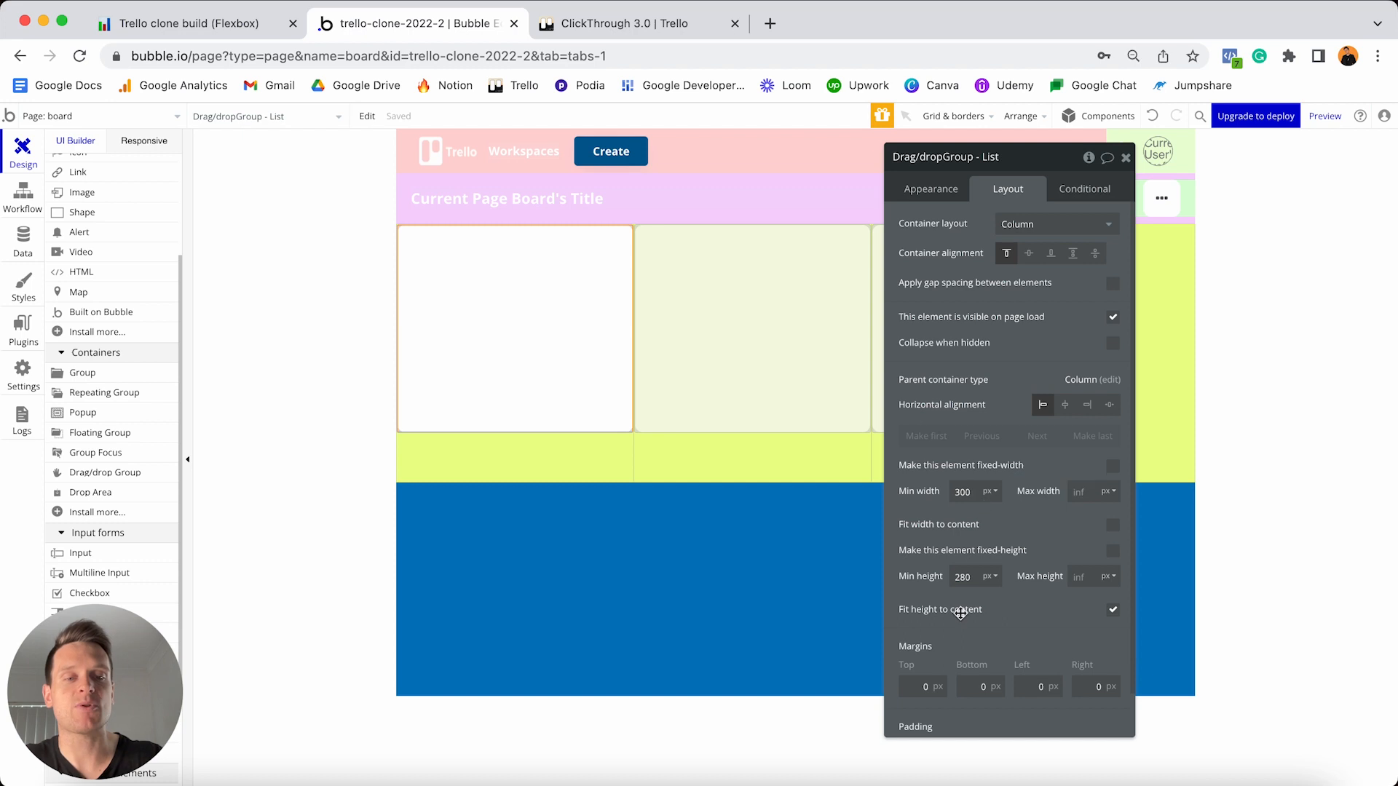
- Set the card's top, bottom, left and right margins to 10
left_click(911, 686)
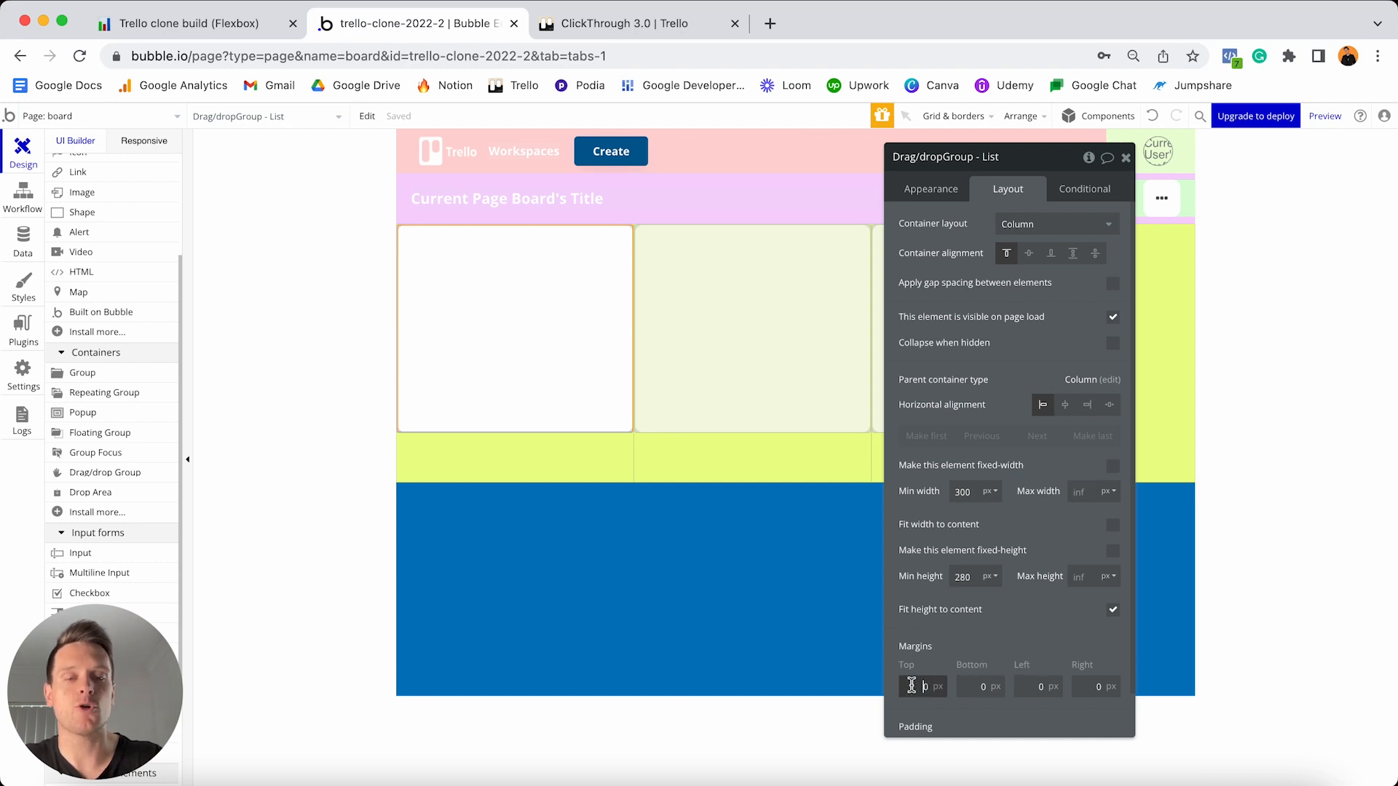
type("1")
left_click(964, 686)
type("1")
left_click(1032, 688)
type("1")
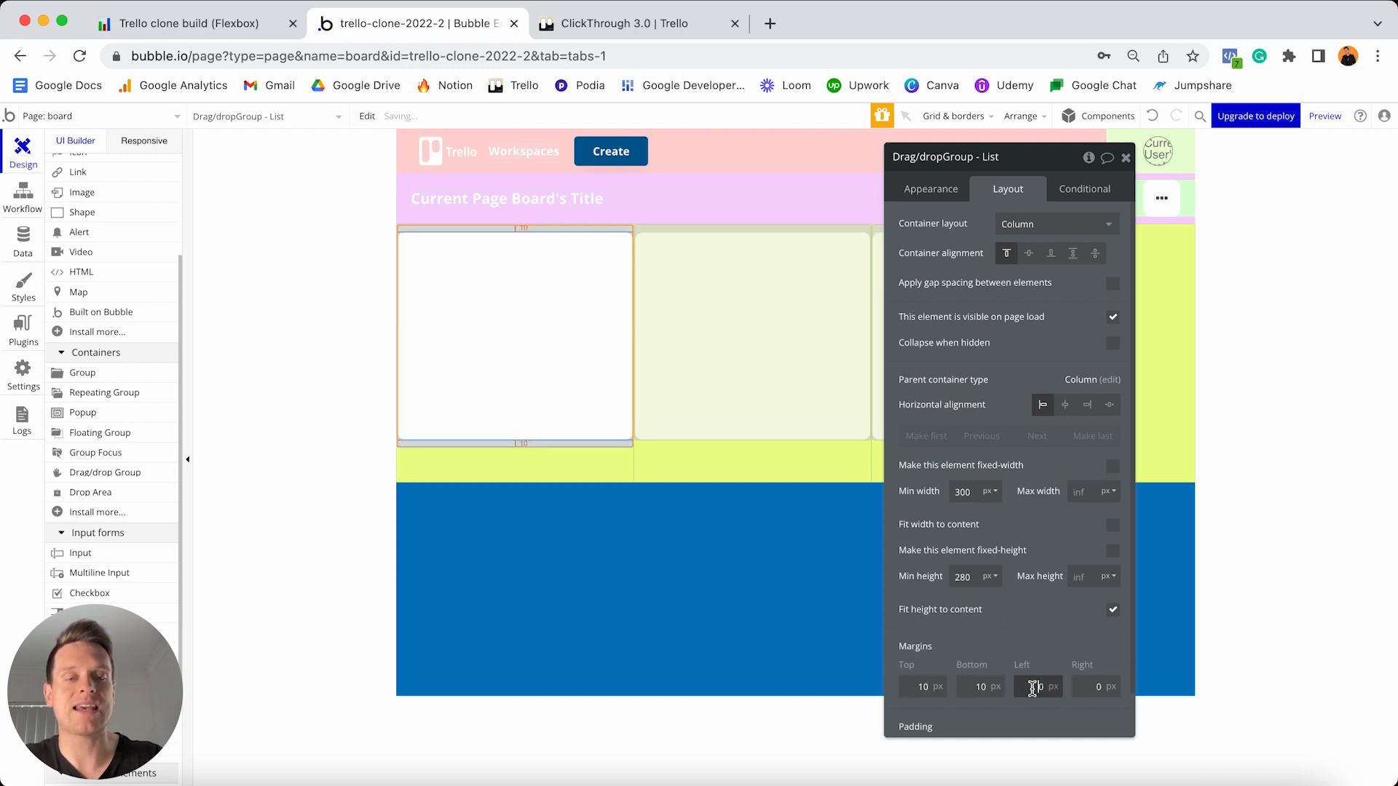
left_click(1096, 686)
type("1")
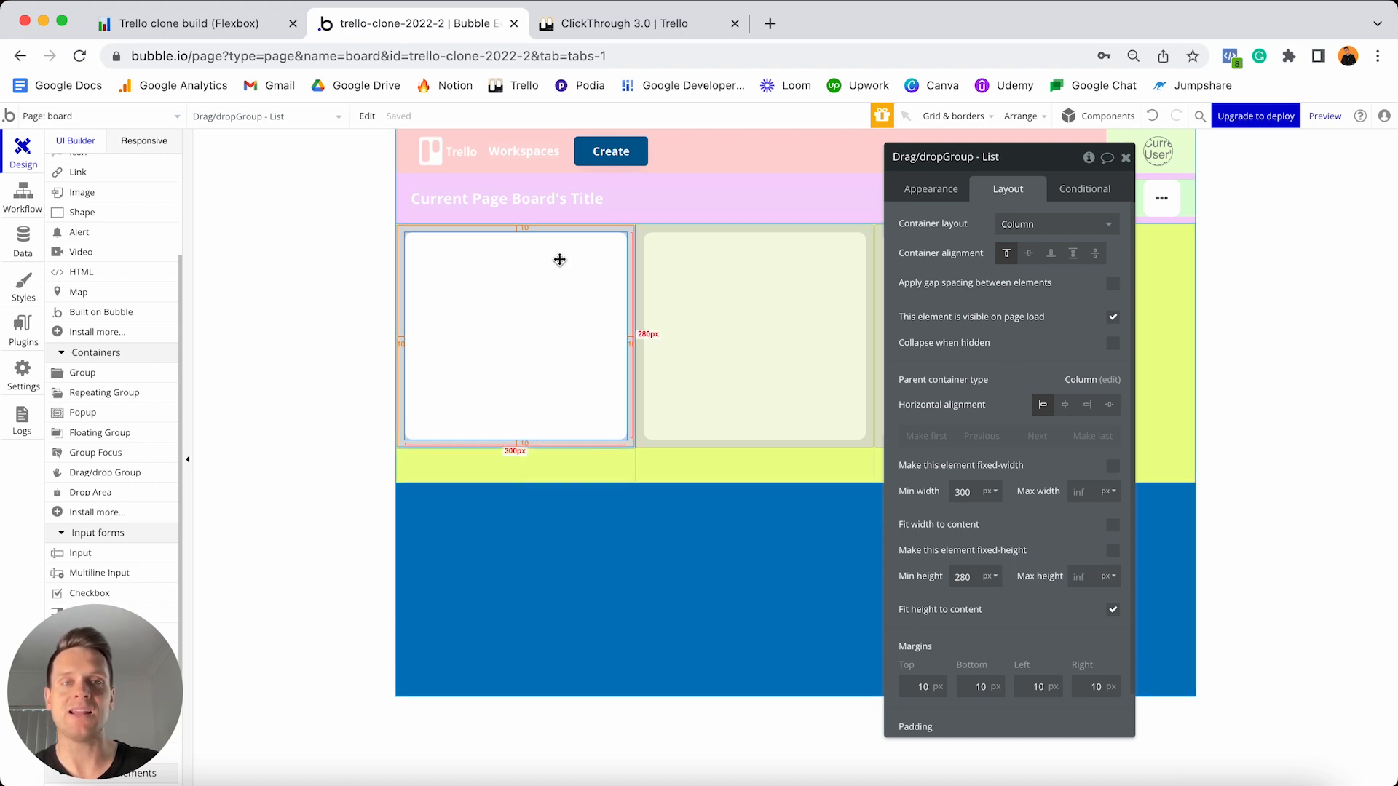
- Try a 0 minimum height on the card, then undo the change
left_click(965, 576)
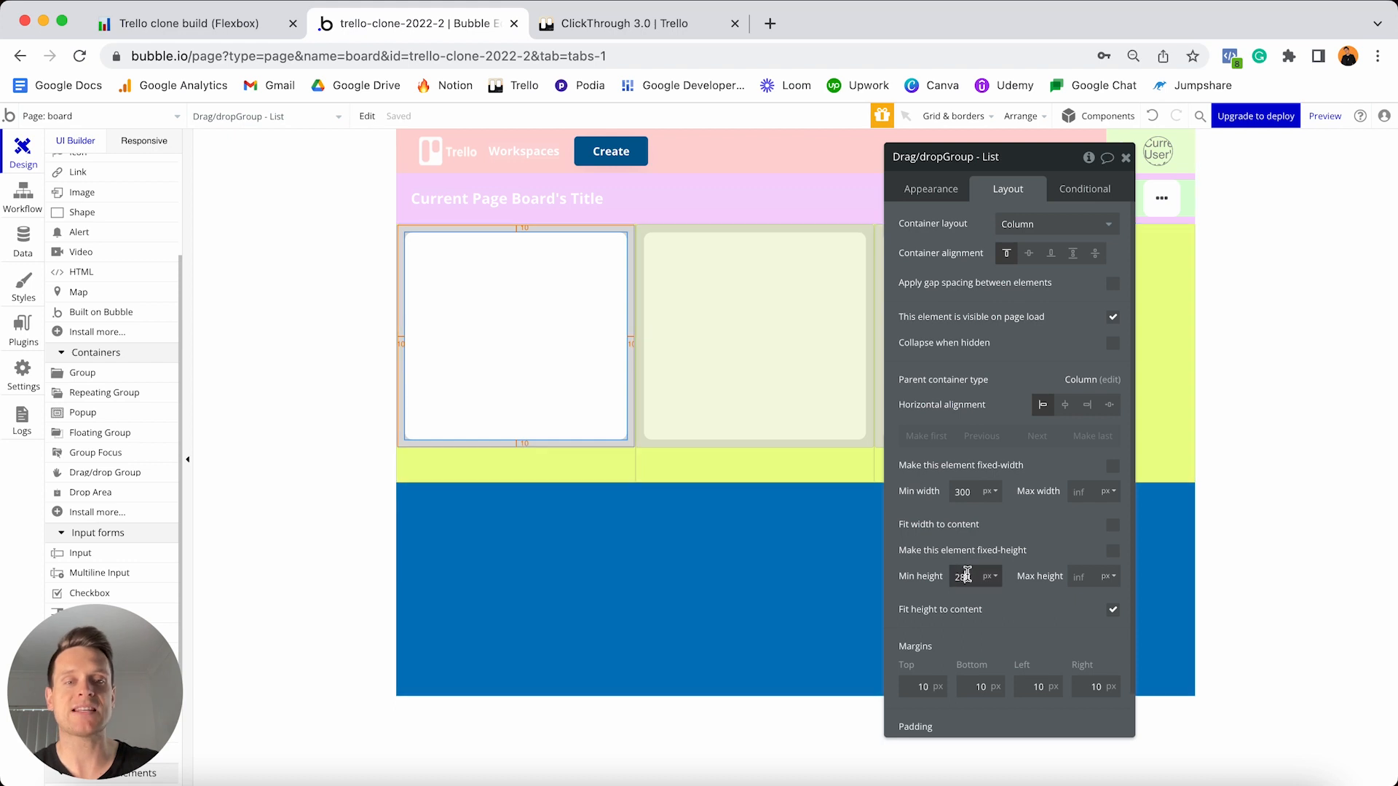
type("0")
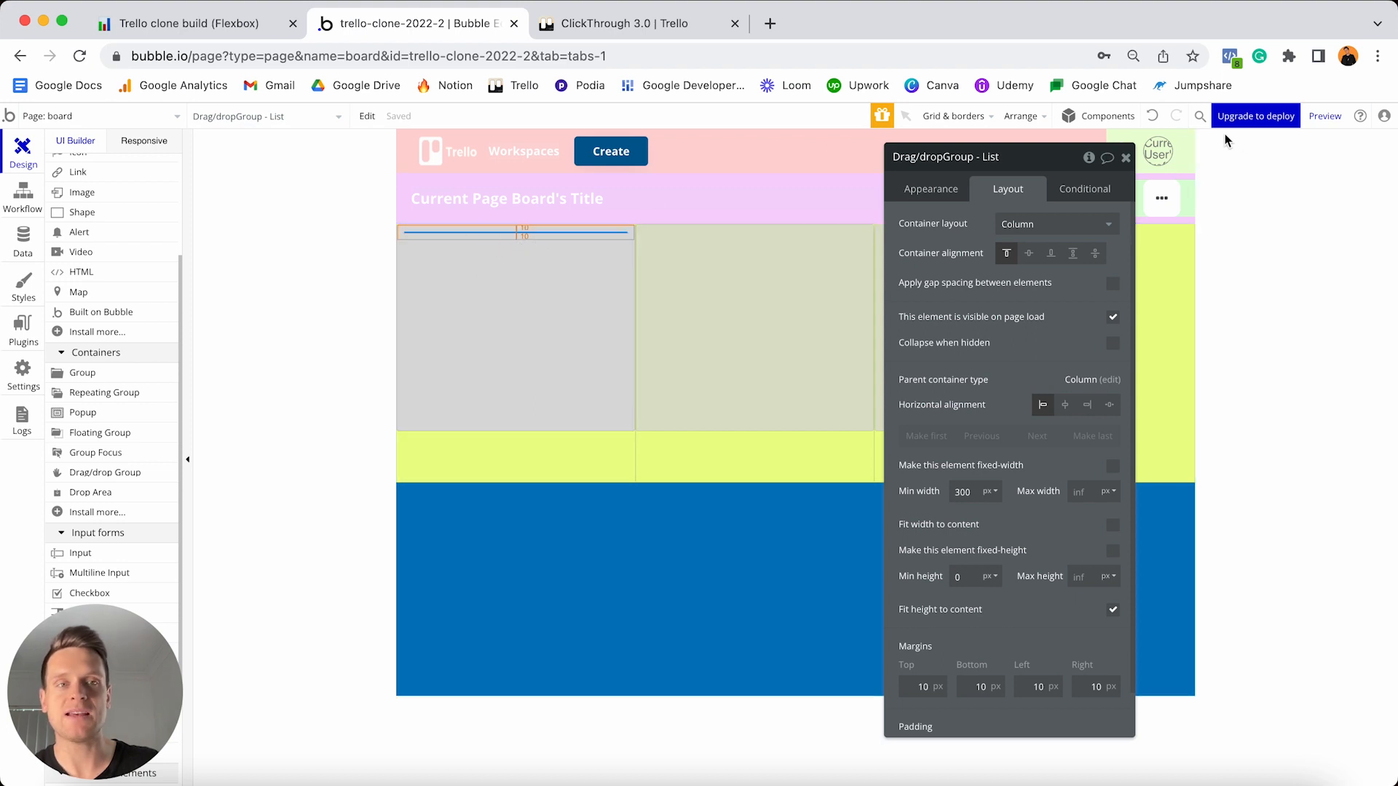
left_click(1150, 117)
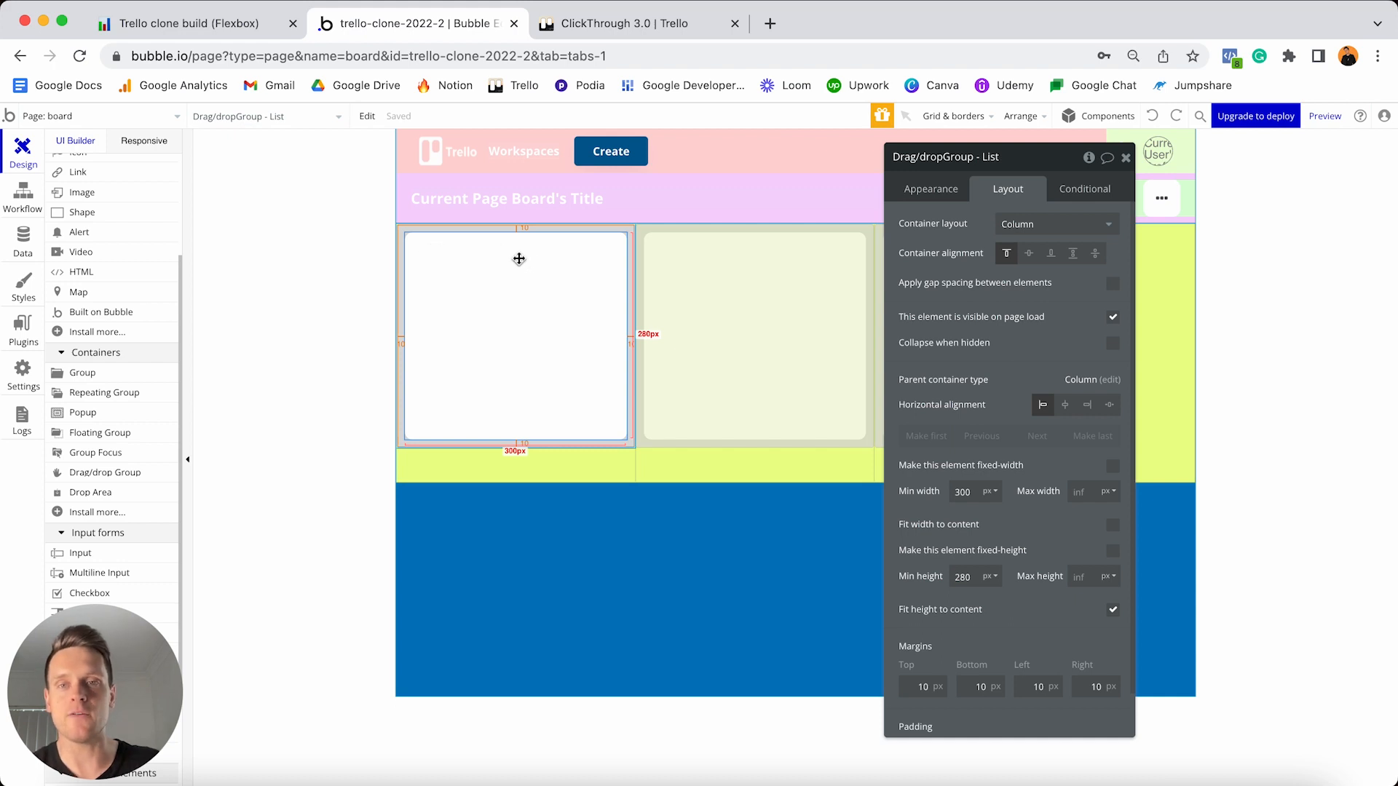
scroll(116, 315, "up", 1)
scroll(117, 314, "up", 4)
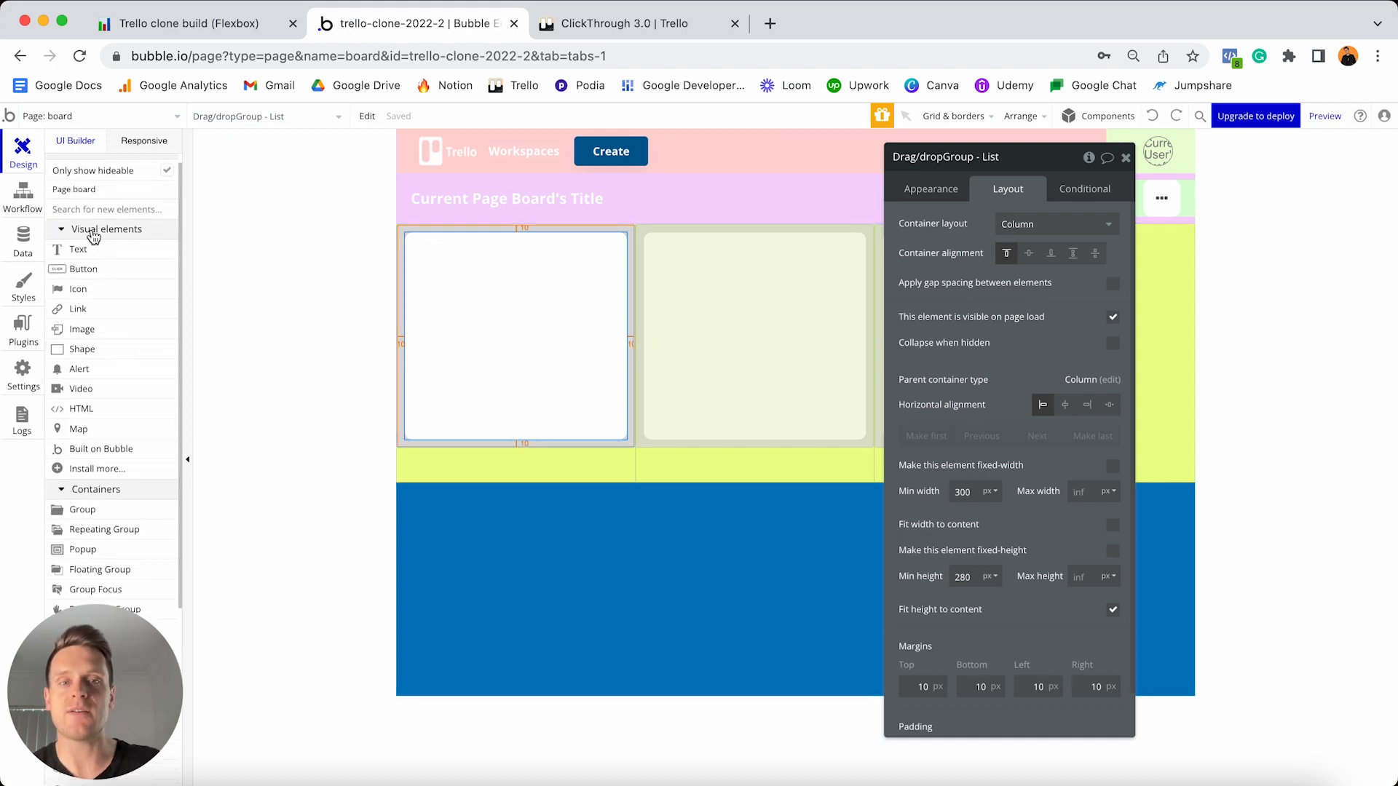
- Add a Text element to the first list card showing Parent group's List's Name
left_click(93, 259)
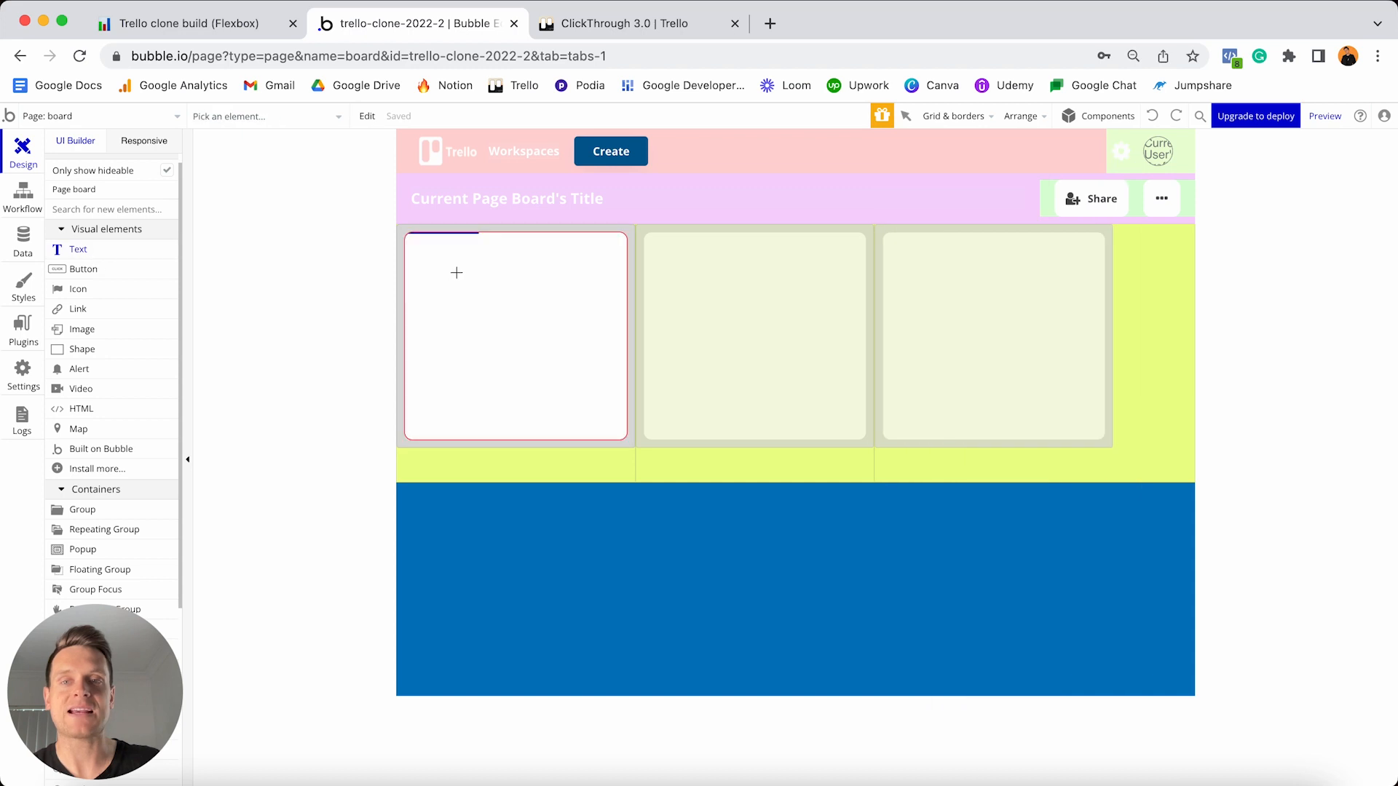
left_click(456, 272)
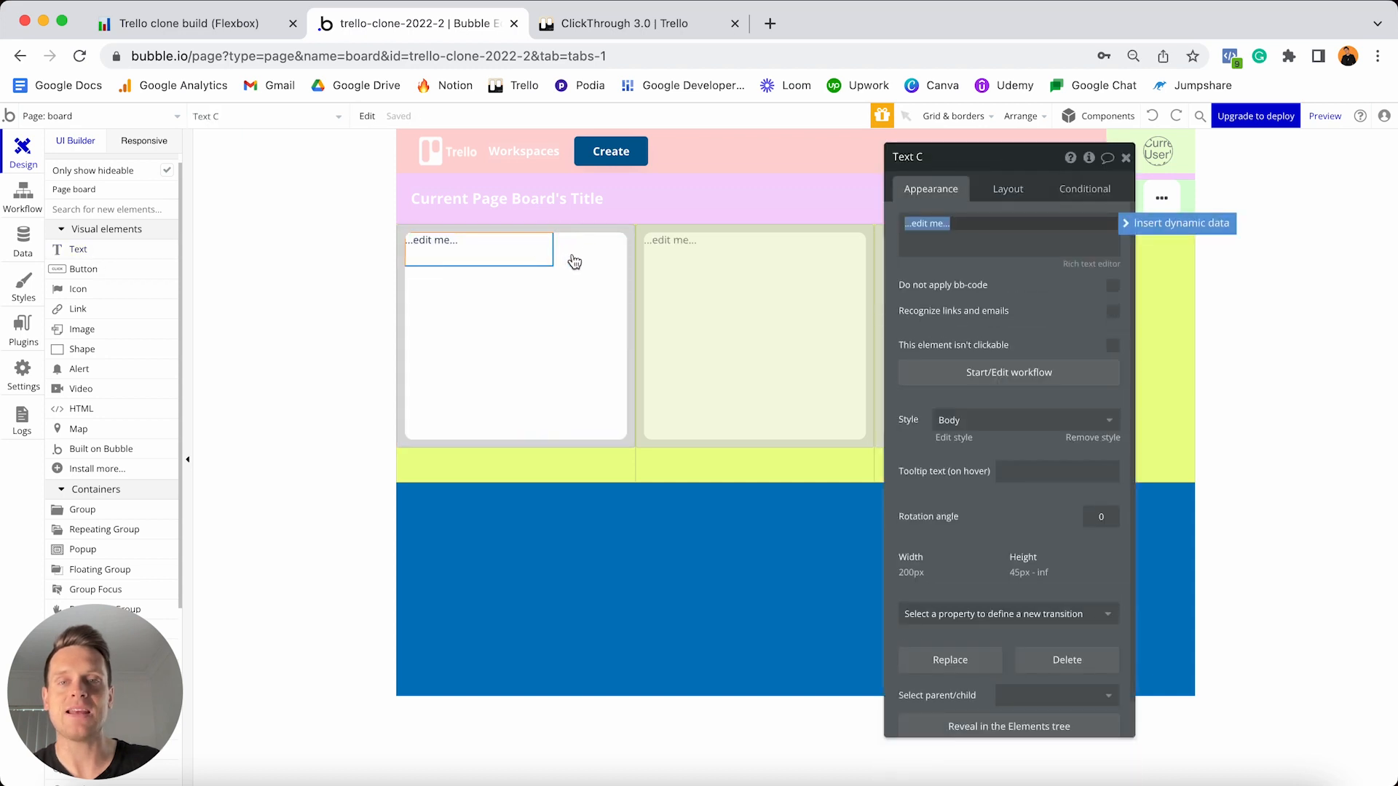
left_click(1131, 226)
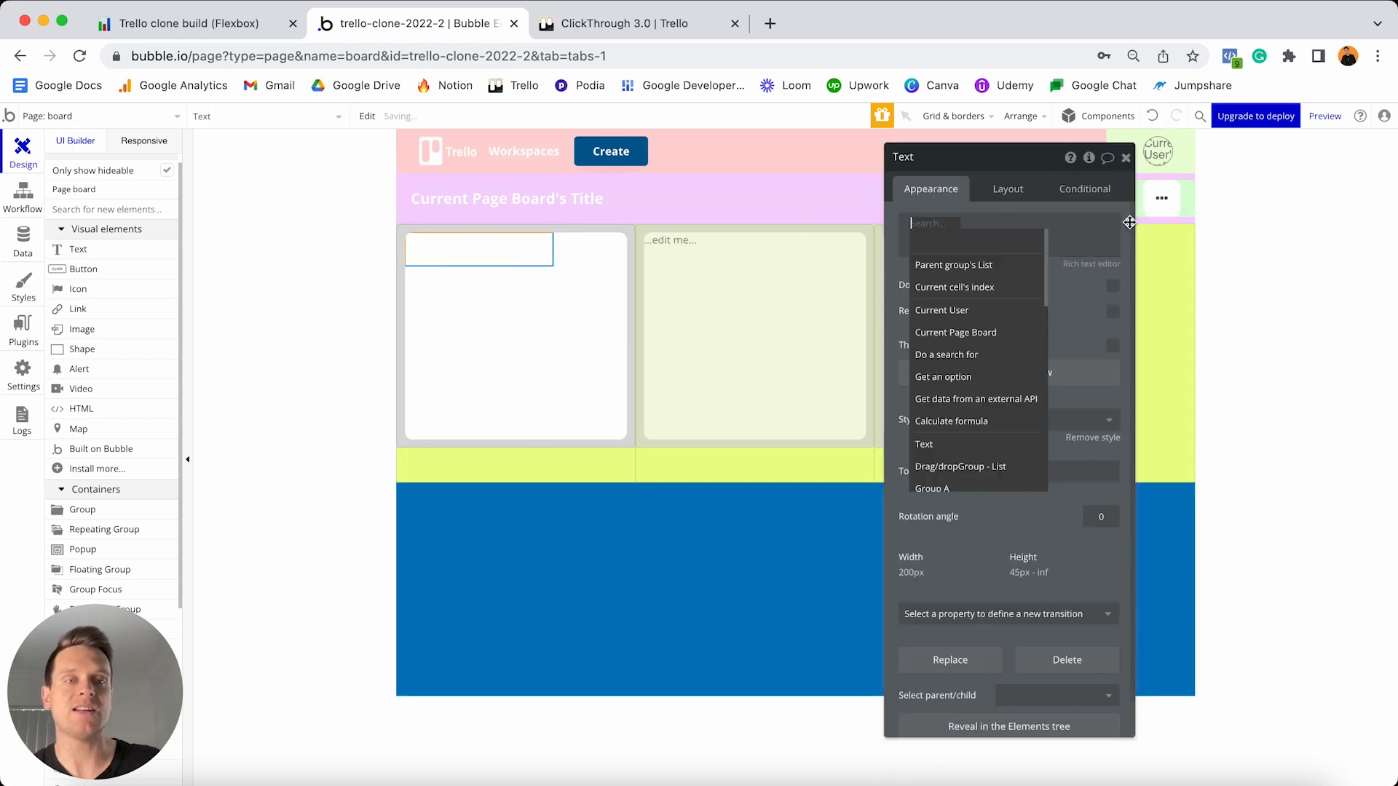
left_click(990, 269)
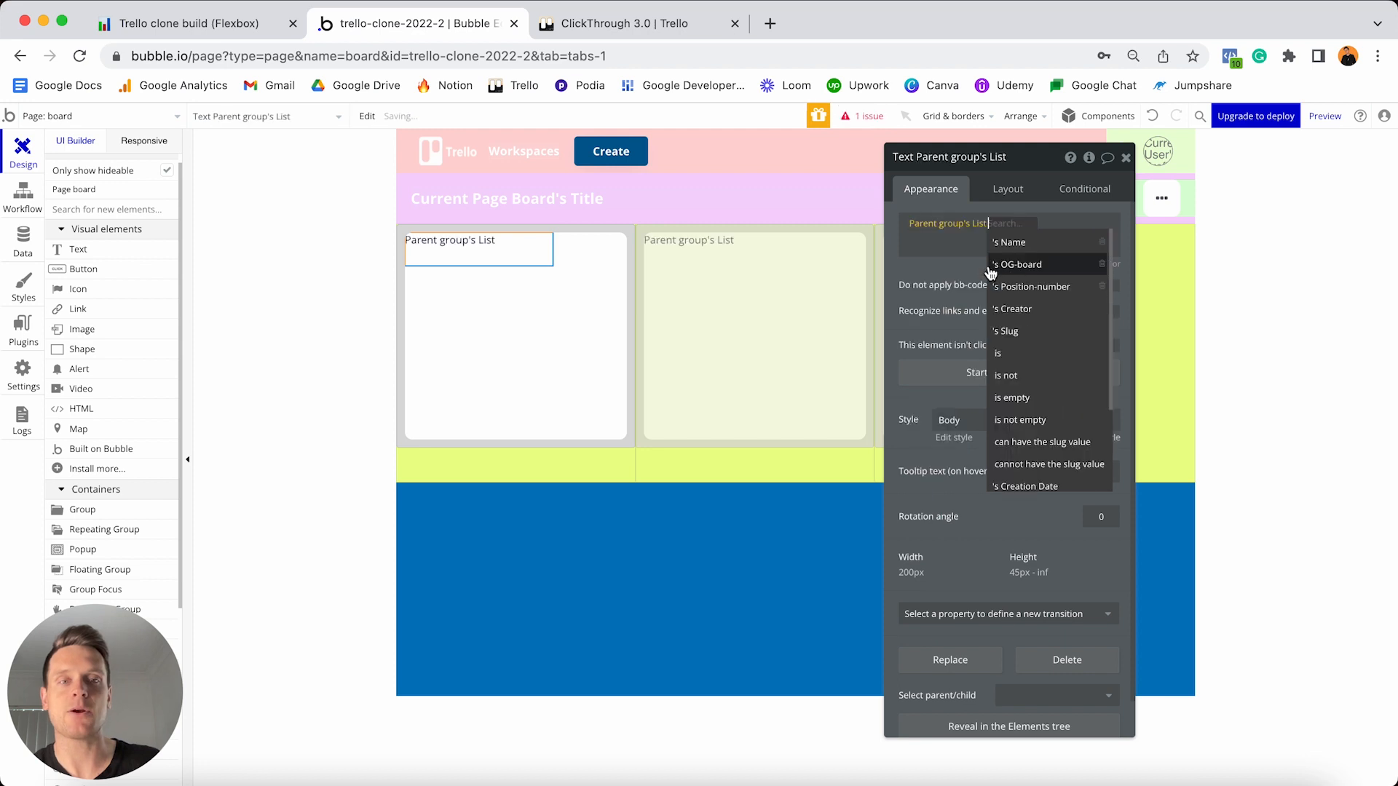
left_click(1011, 245)
left_click(1004, 278)
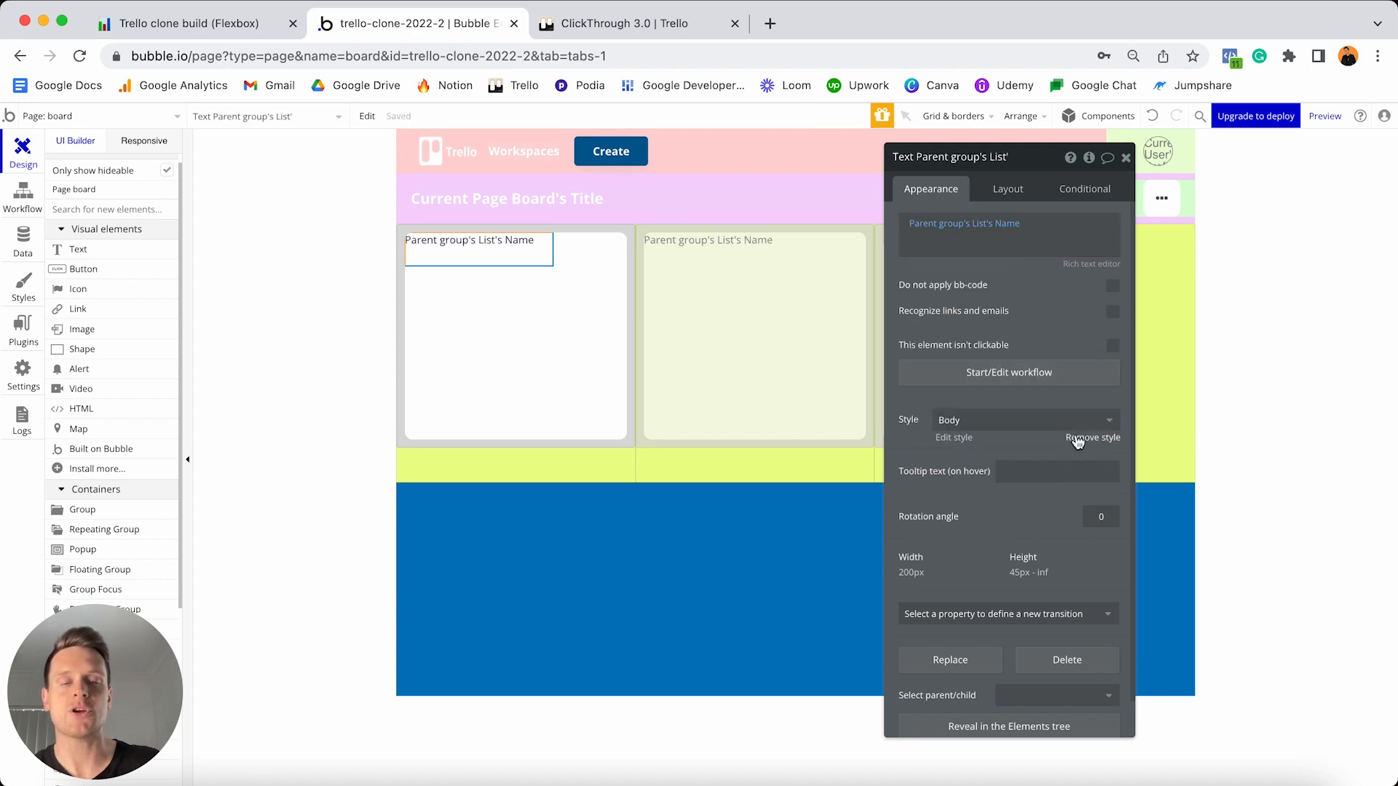
- Remove the text's Body style and make it 18 px bold
left_click(1079, 437)
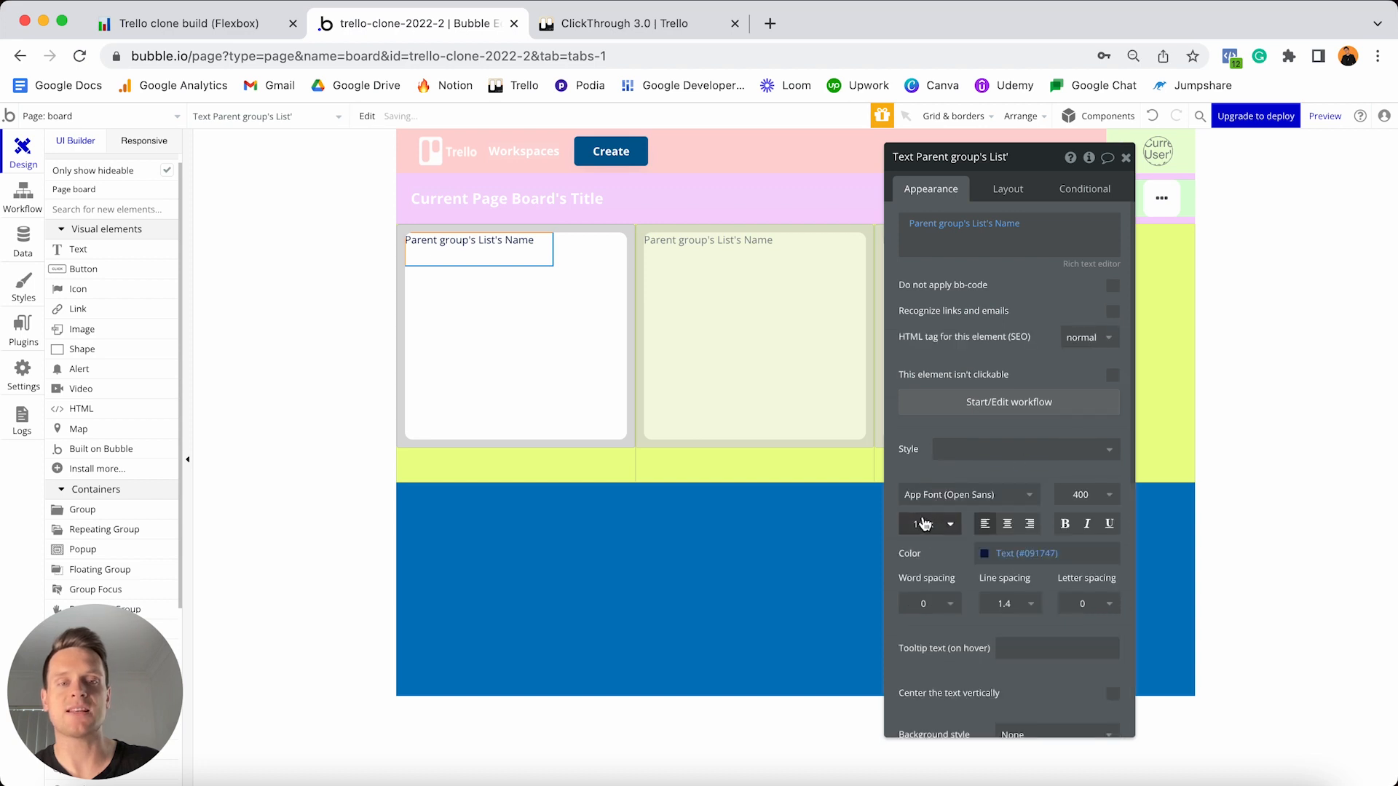
left_click(935, 524)
type("18")
key("Return")
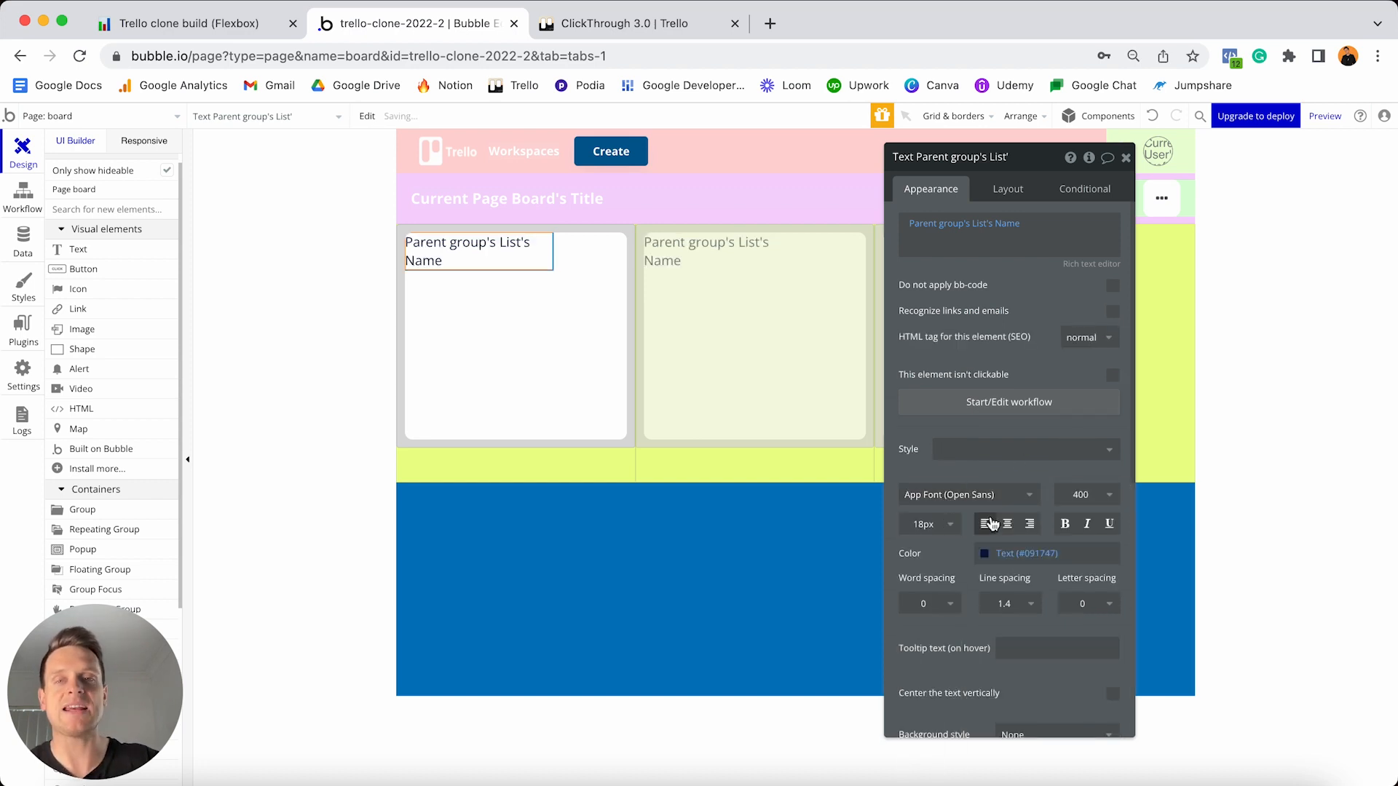
left_click(1060, 527)
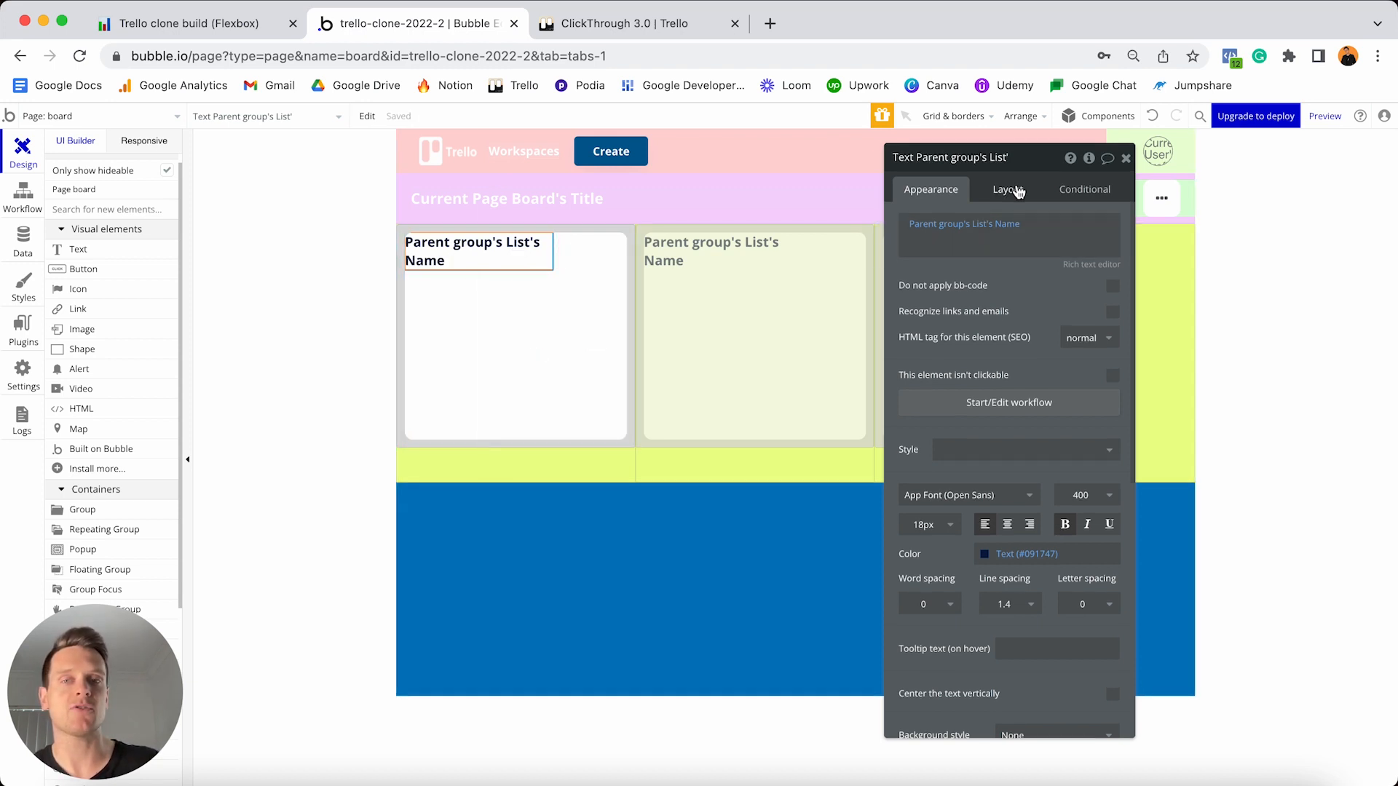
- Give the text flexible width, 0 minimum sizes and 10 px margins on every side
left_click(1018, 191)
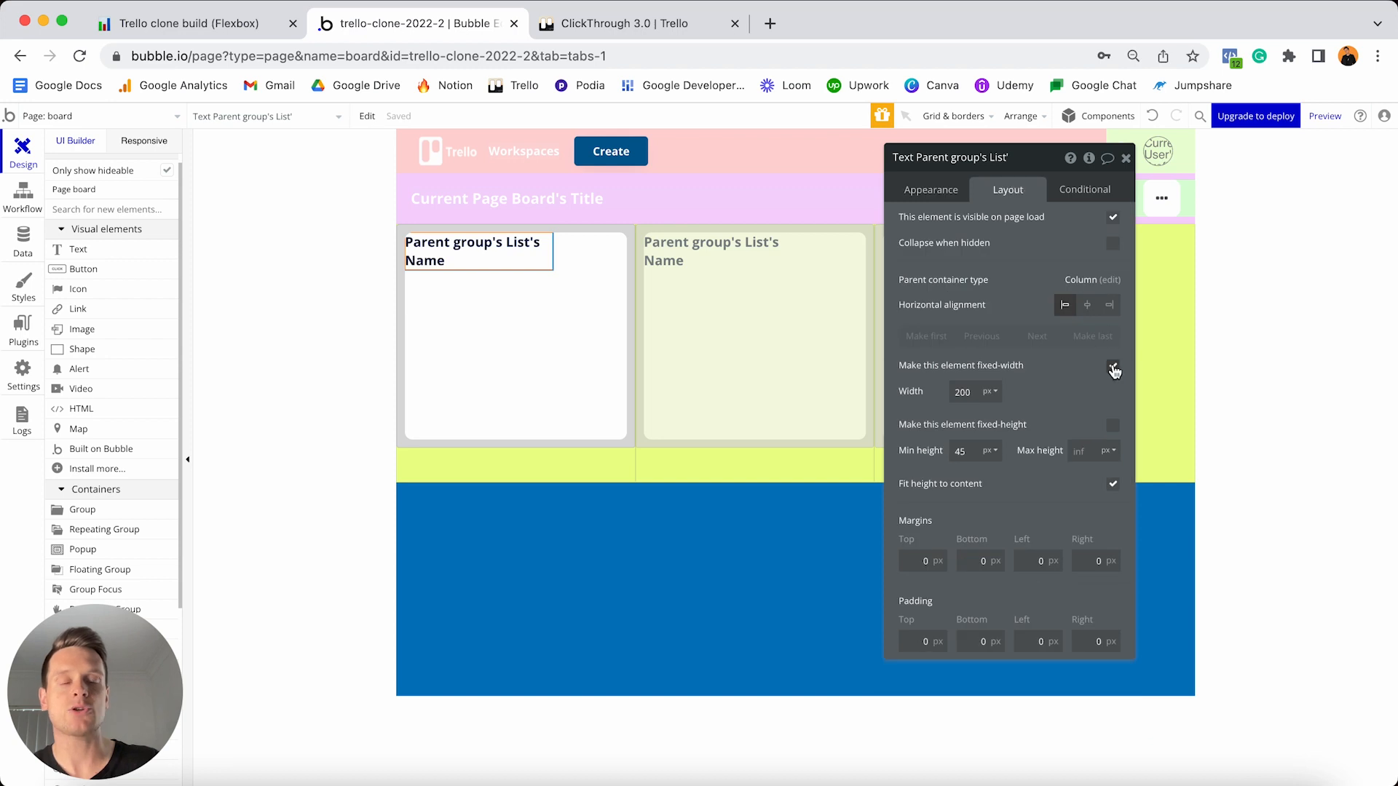
left_click(1114, 366)
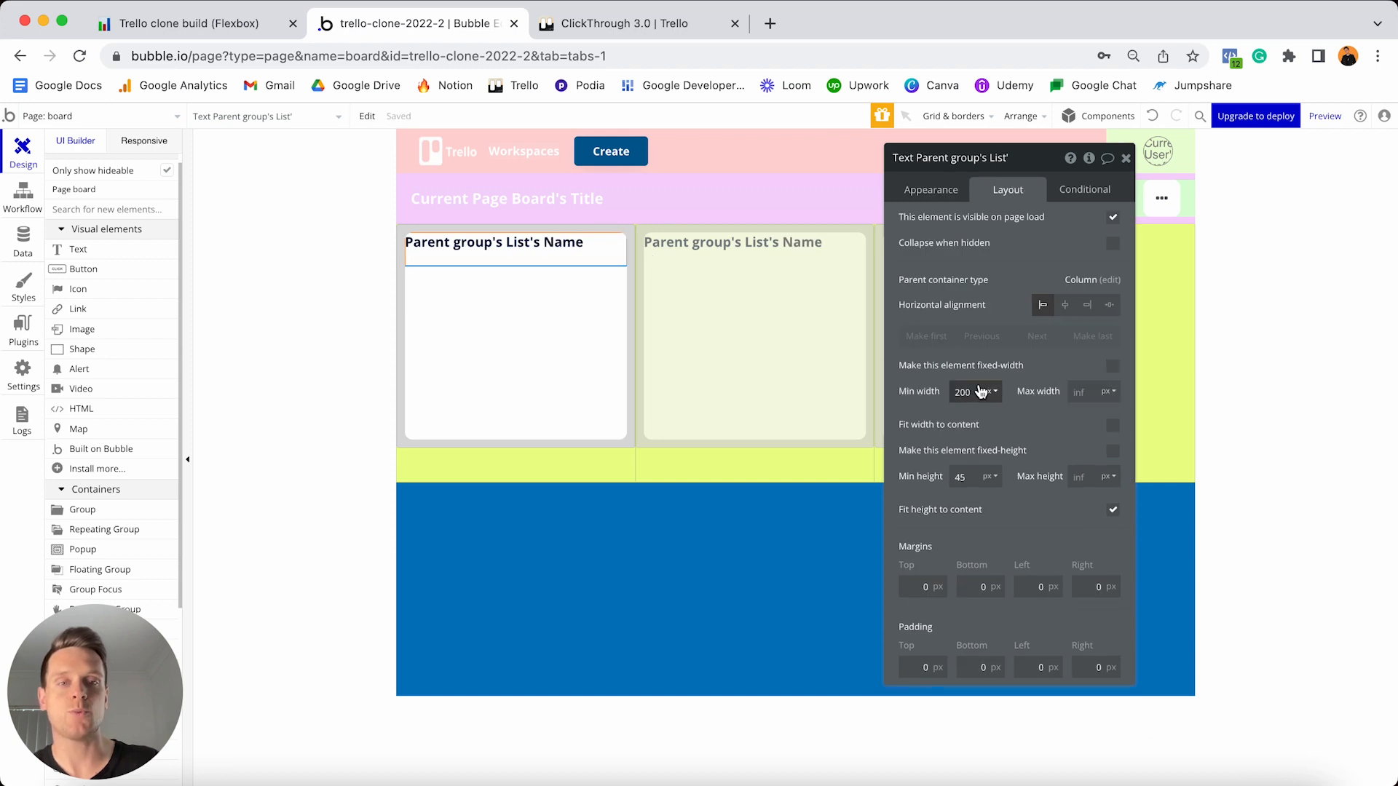
type("0")
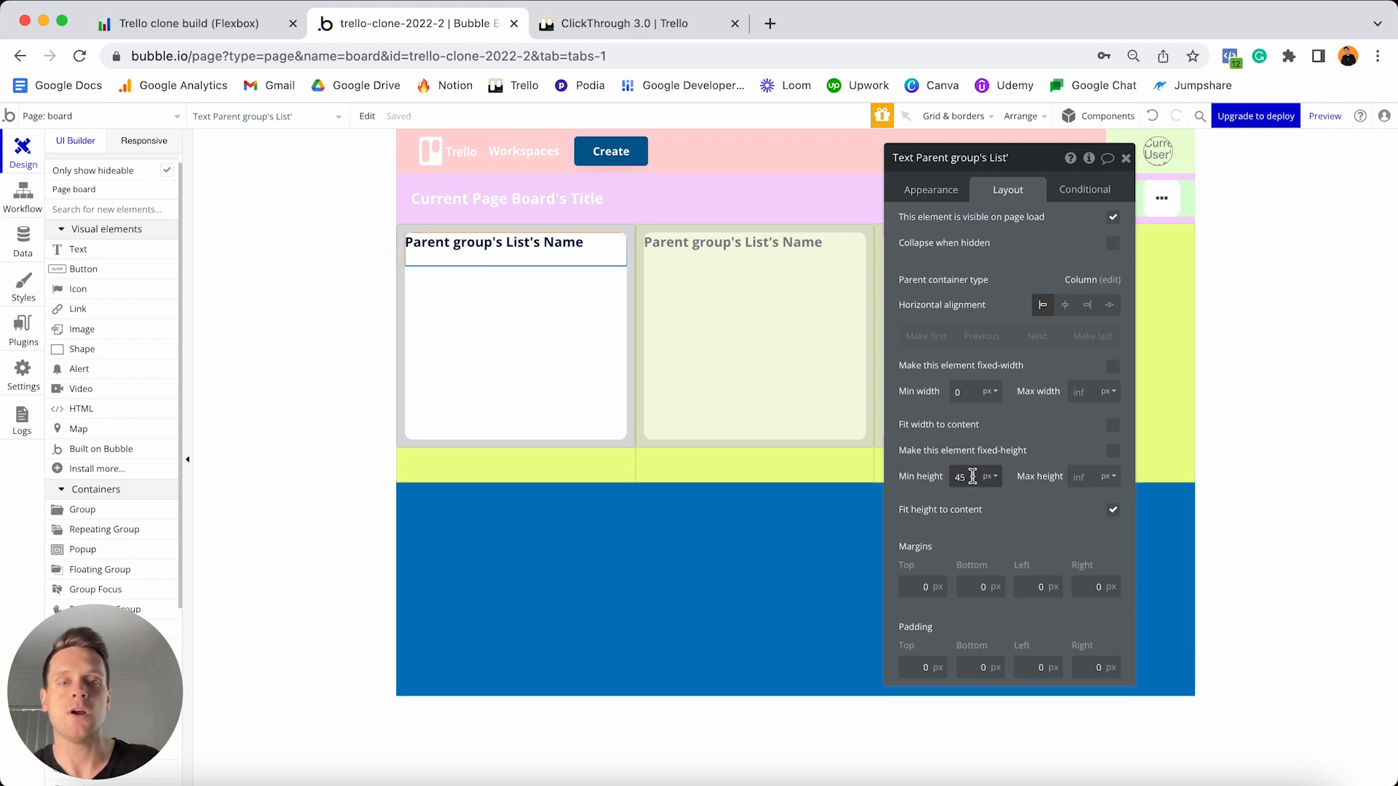
type("0")
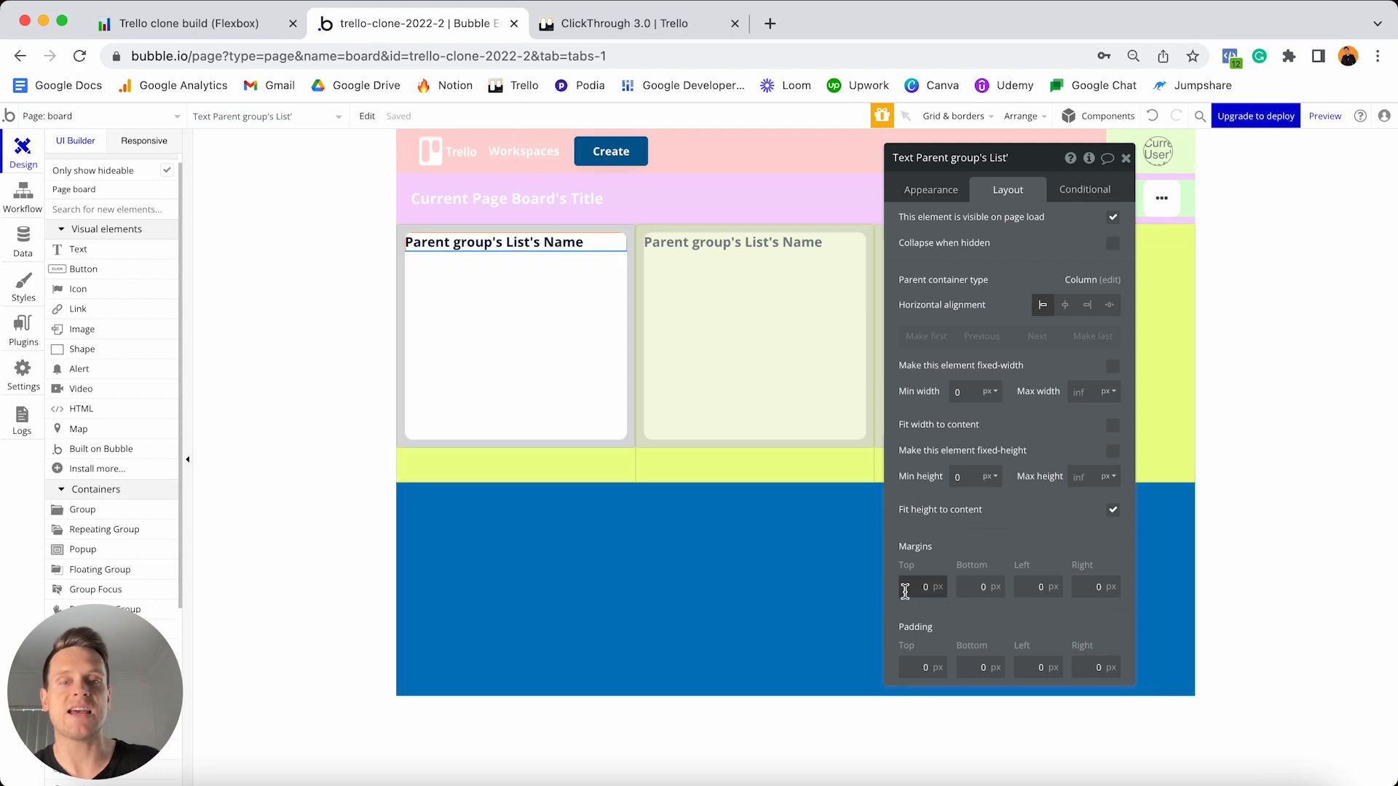
type("1")
left_click(965, 587)
type("1")
left_click(1027, 586)
type("1")
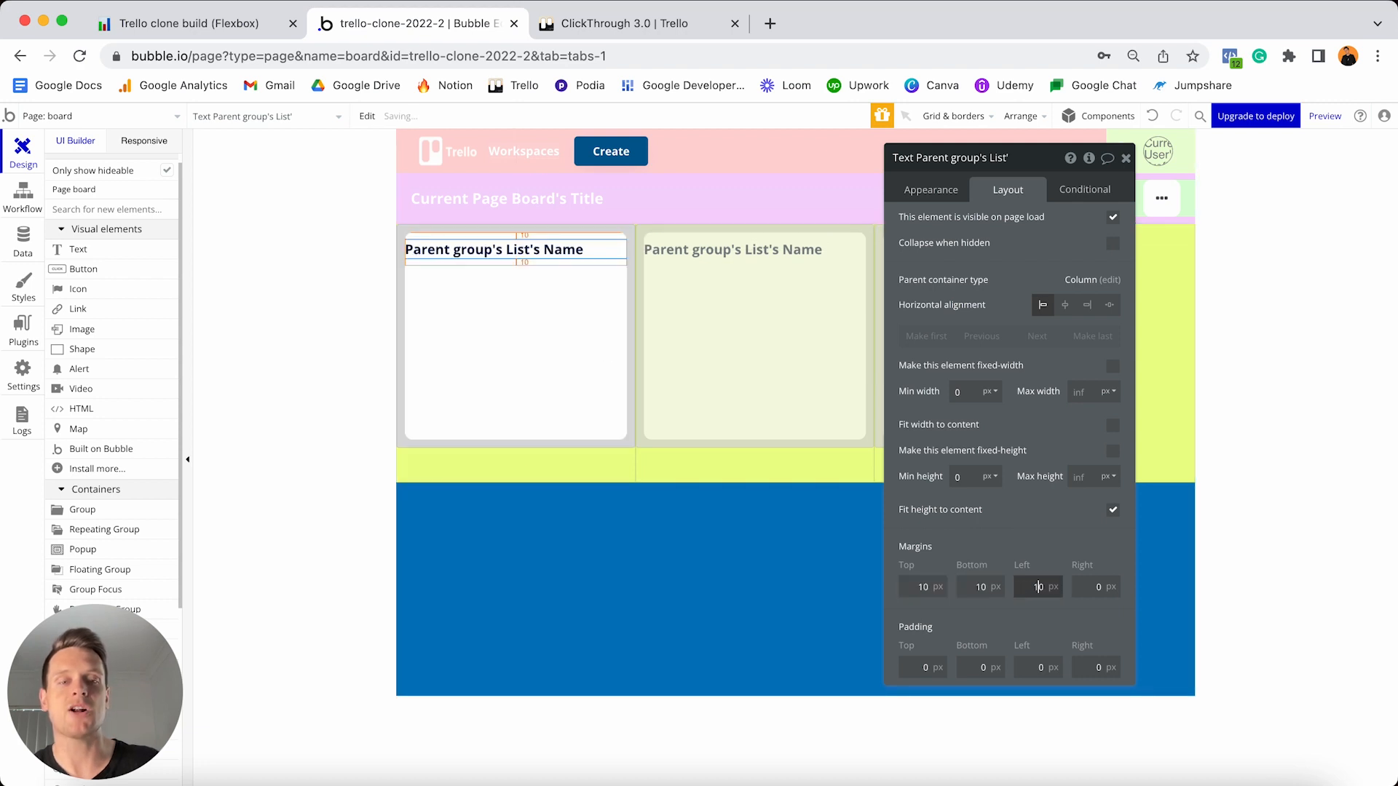
left_click(1095, 586)
type("1")
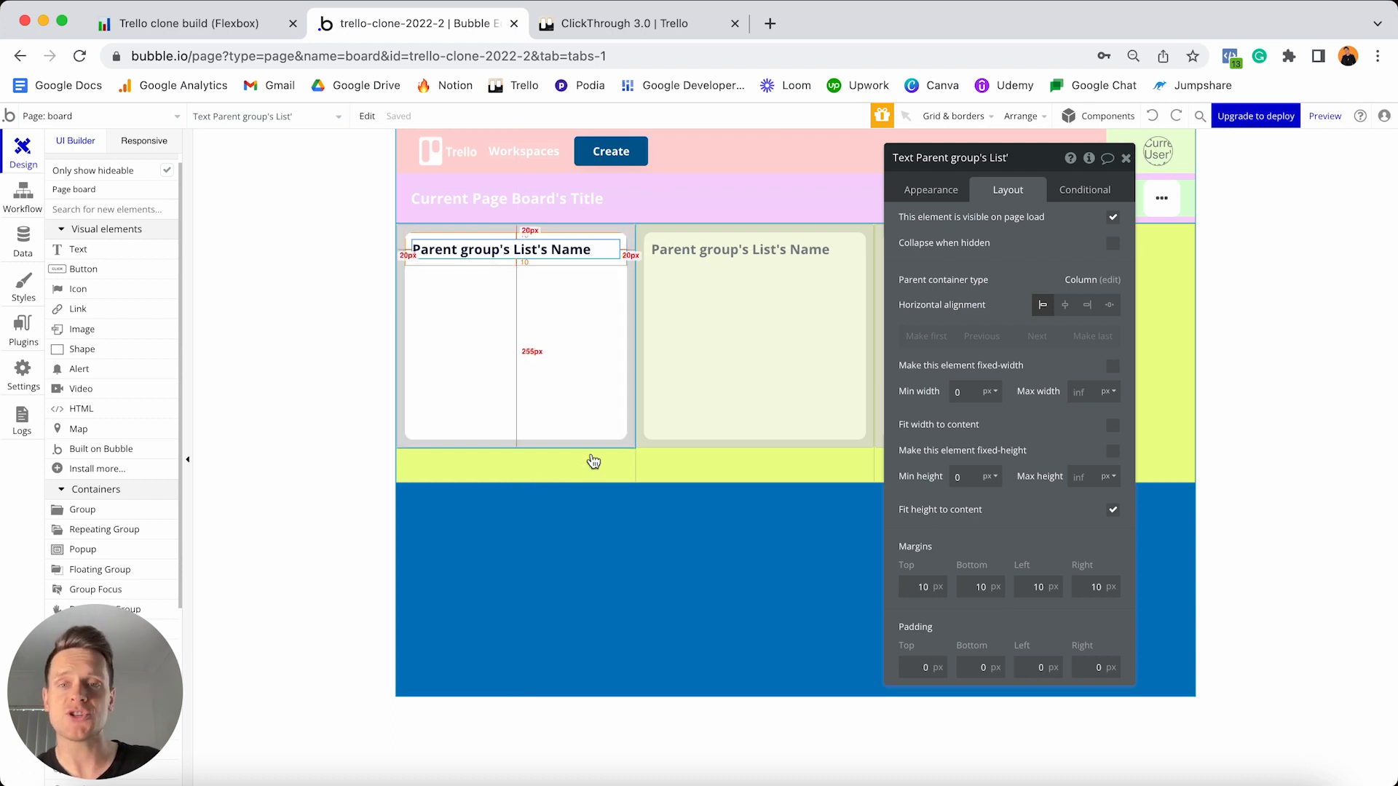
left_click(592, 471)
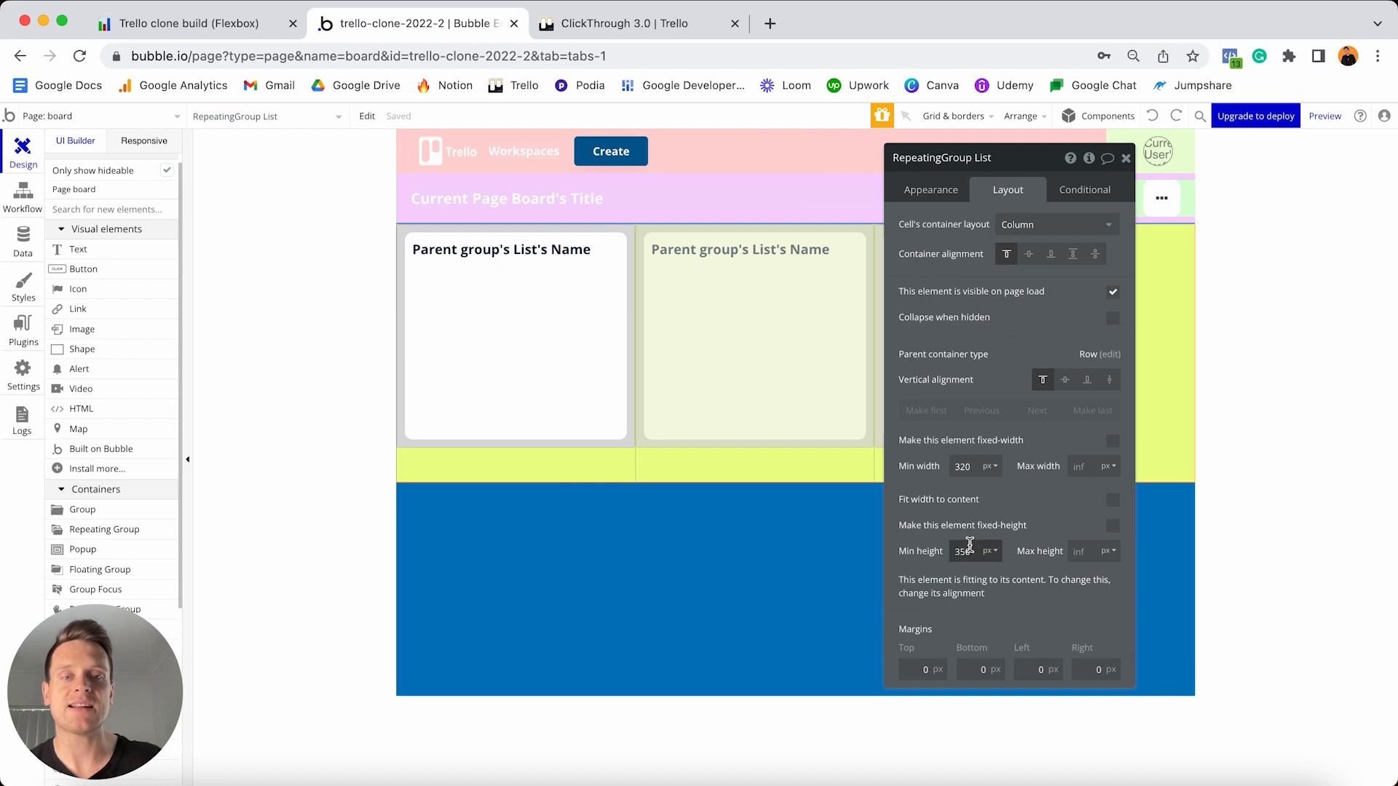
- Change the List repeating group's minimum height from 350 to 0
type("0")
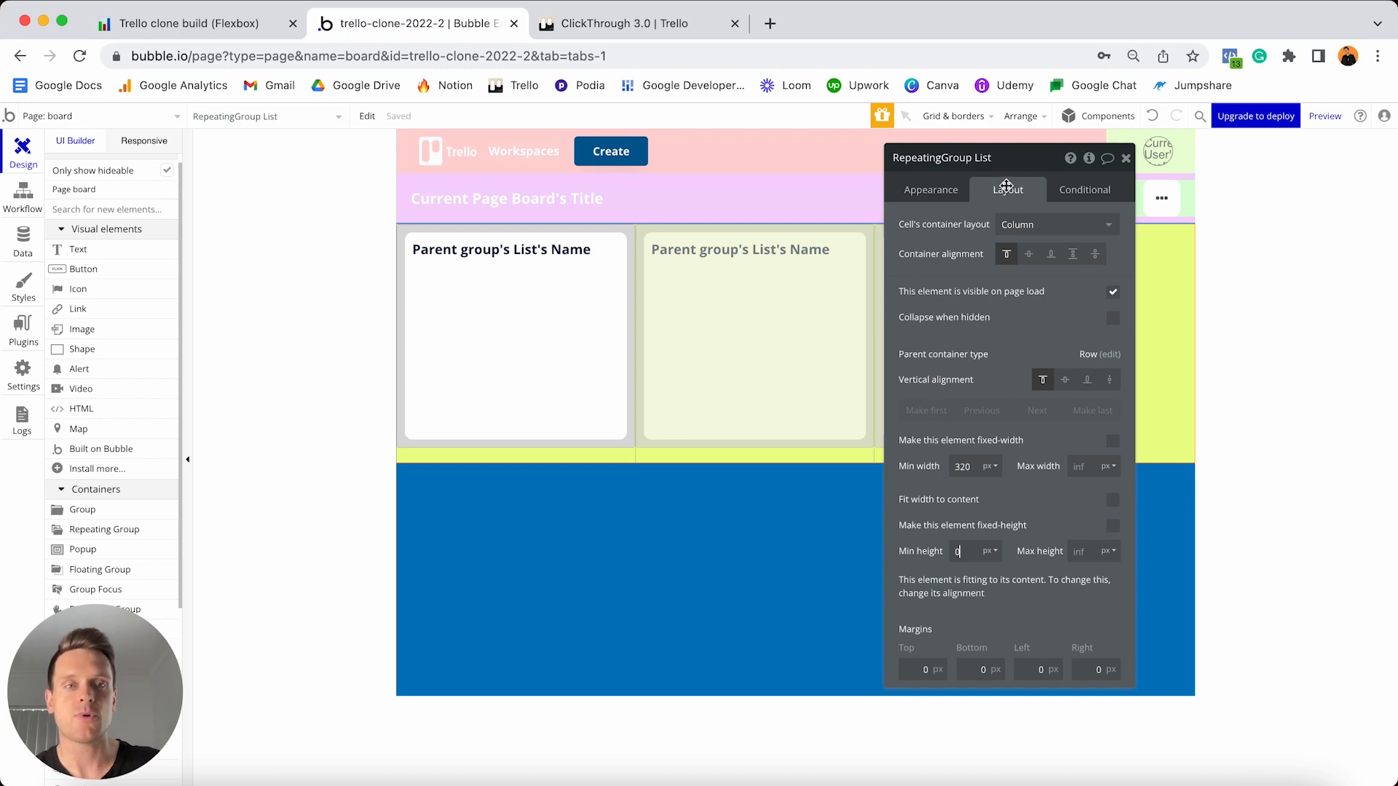
left_click_drag(1012, 161, 1115, 437)
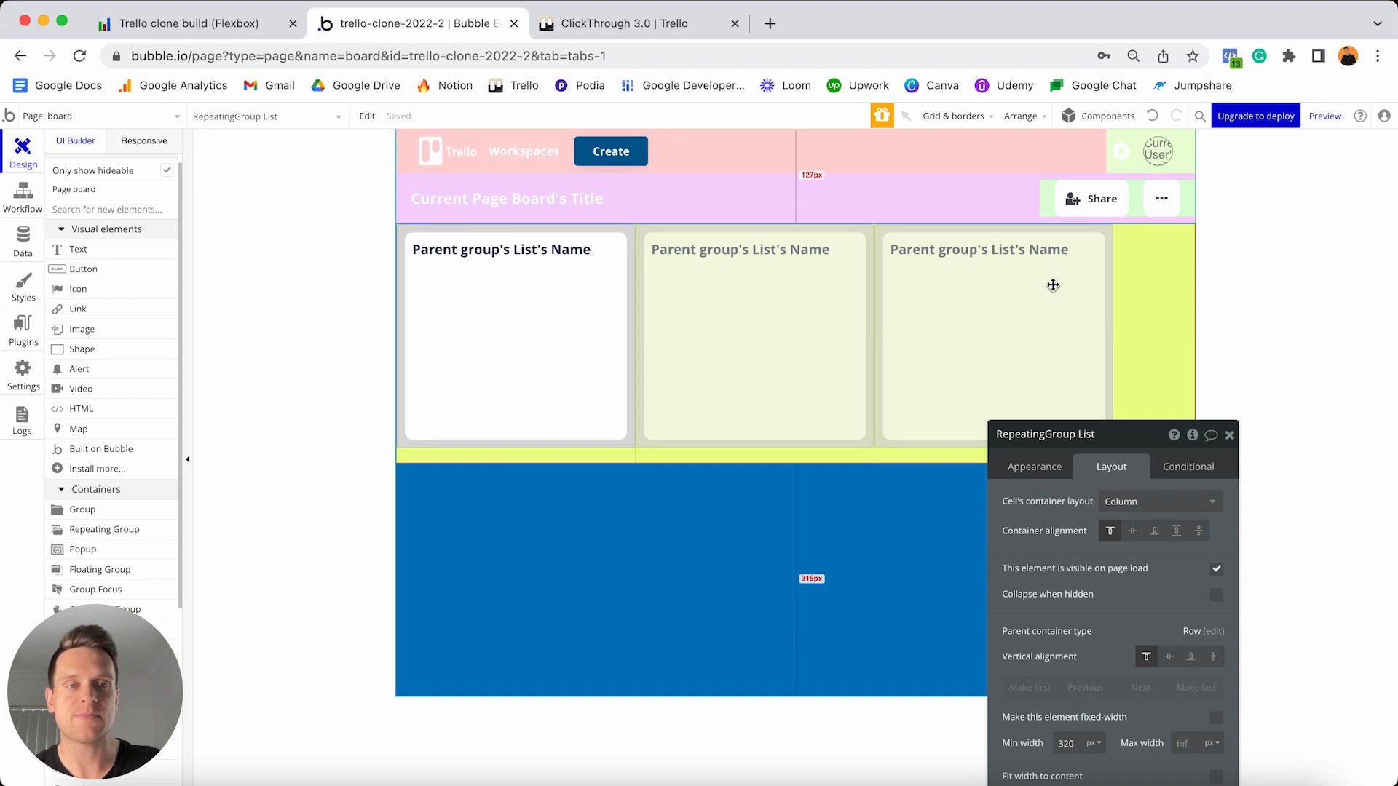
left_click_drag(1128, 434, 1095, 190)
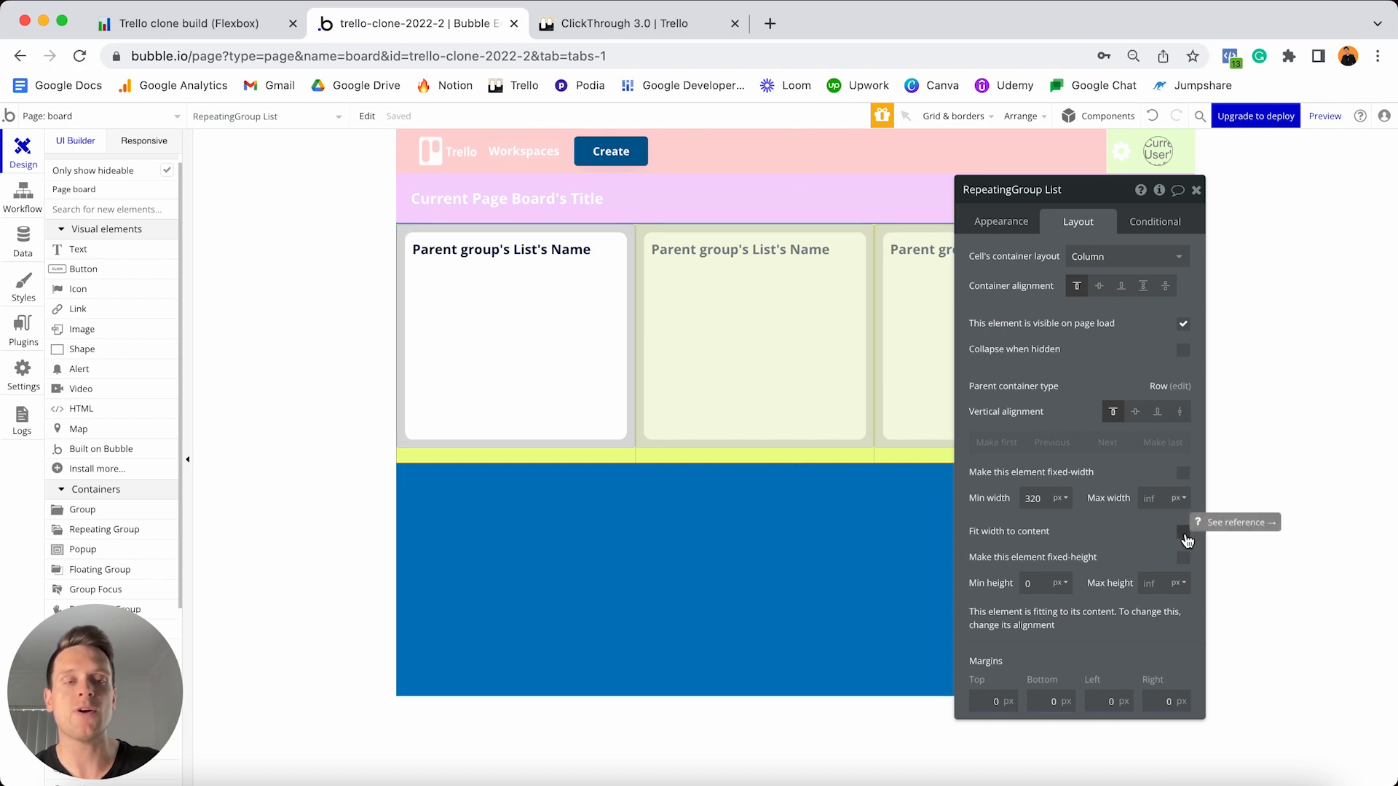
left_click(1184, 534)
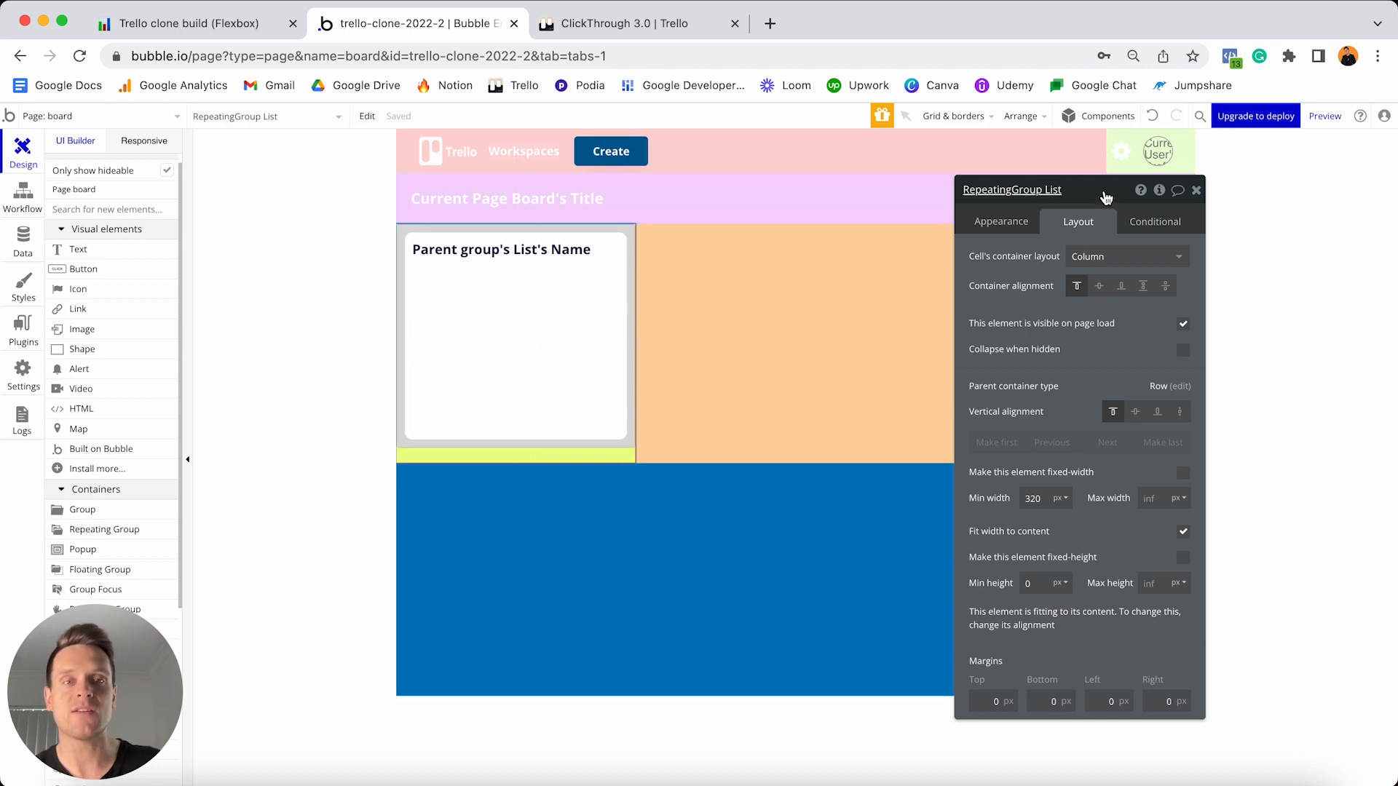
left_click_drag(1106, 198, 1268, 523)
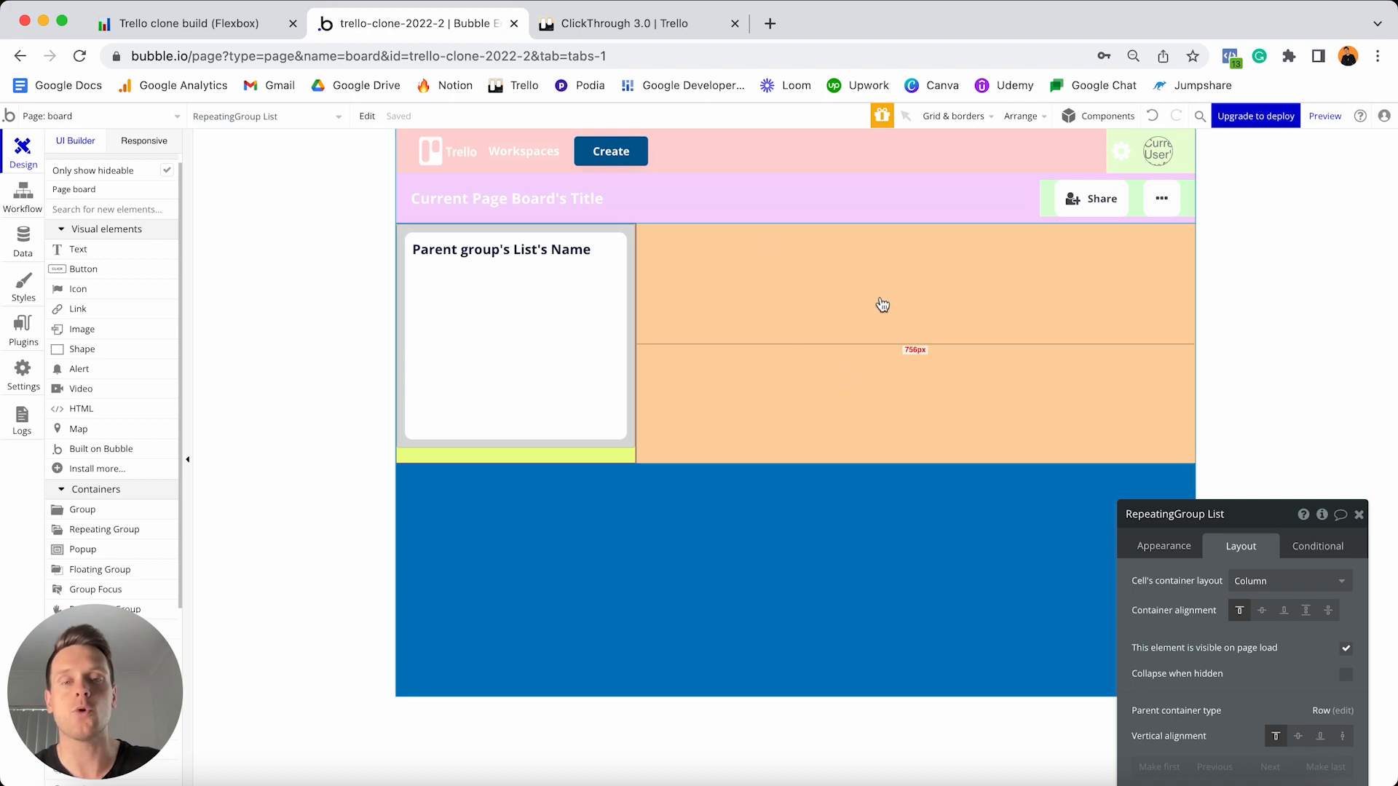
left_click(788, 316)
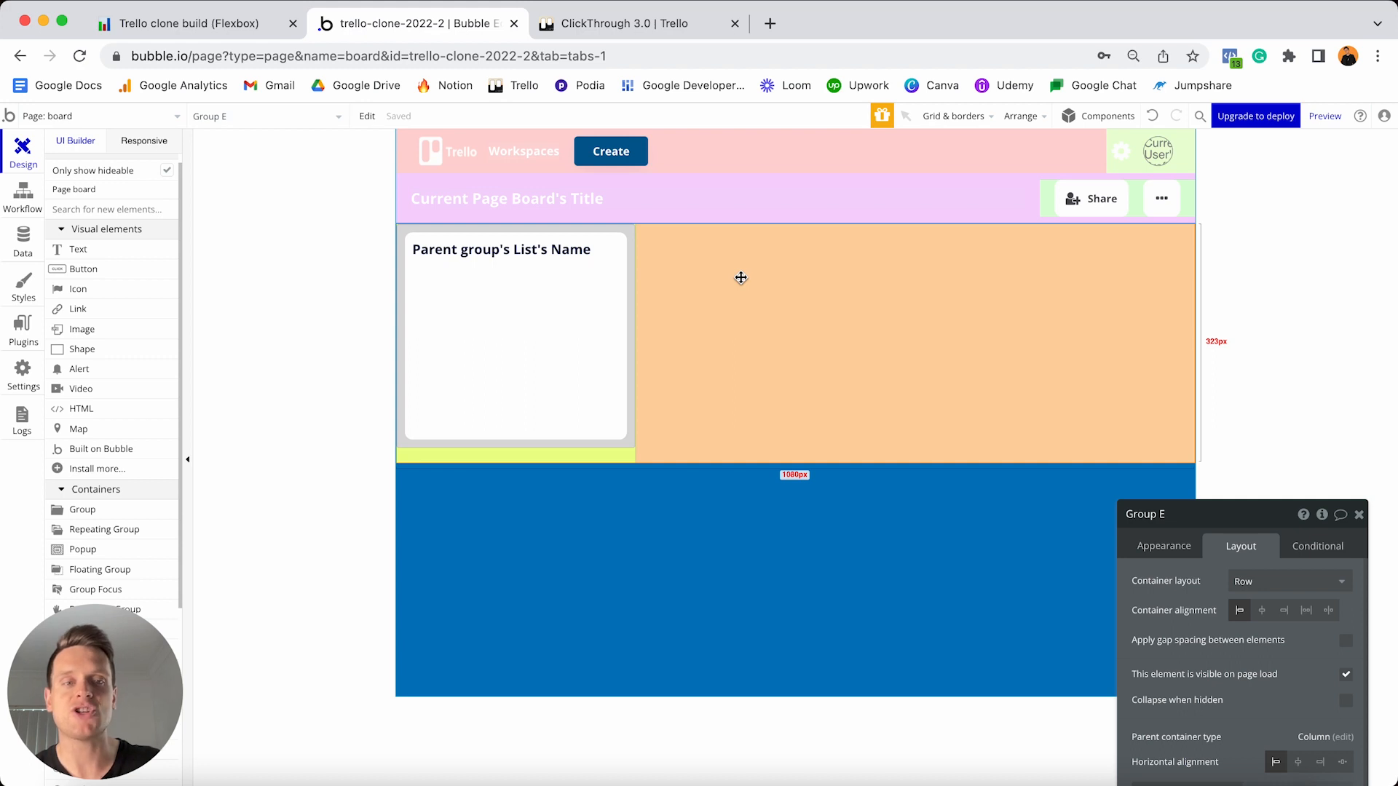
left_click(535, 458)
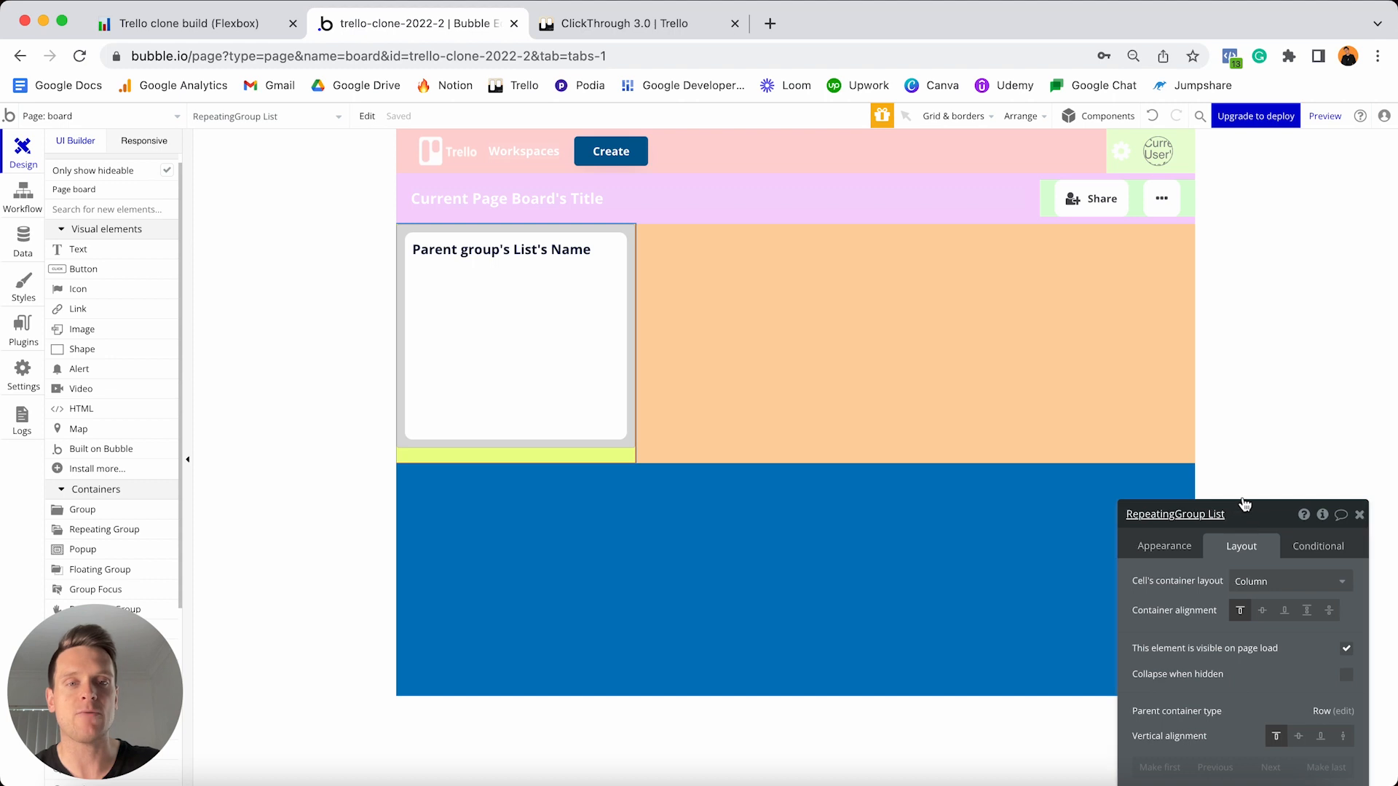
left_click_drag(1244, 502, 1056, 253)
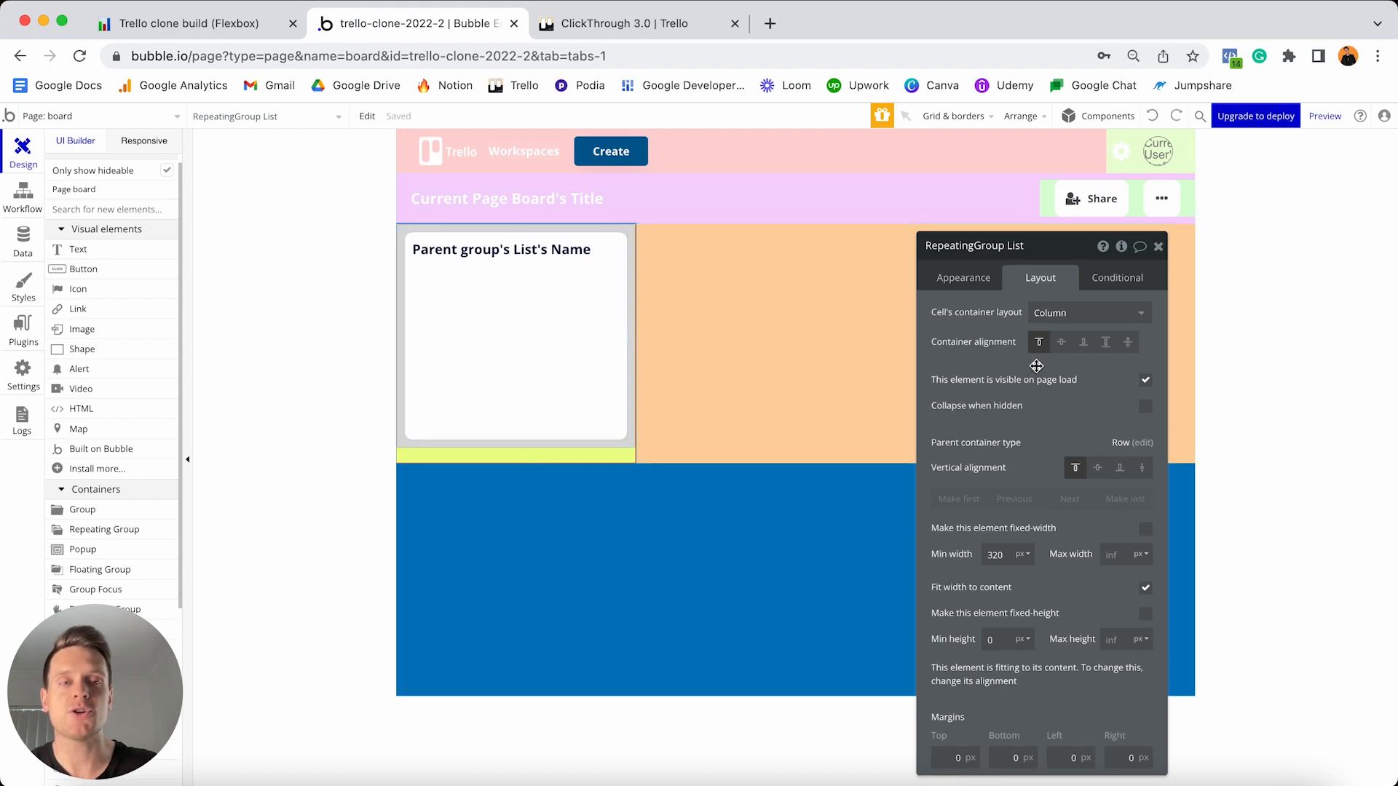
- Start a repeating group condition searching for Lists whose OG-board equals Current Page Board
left_click(1103, 279)
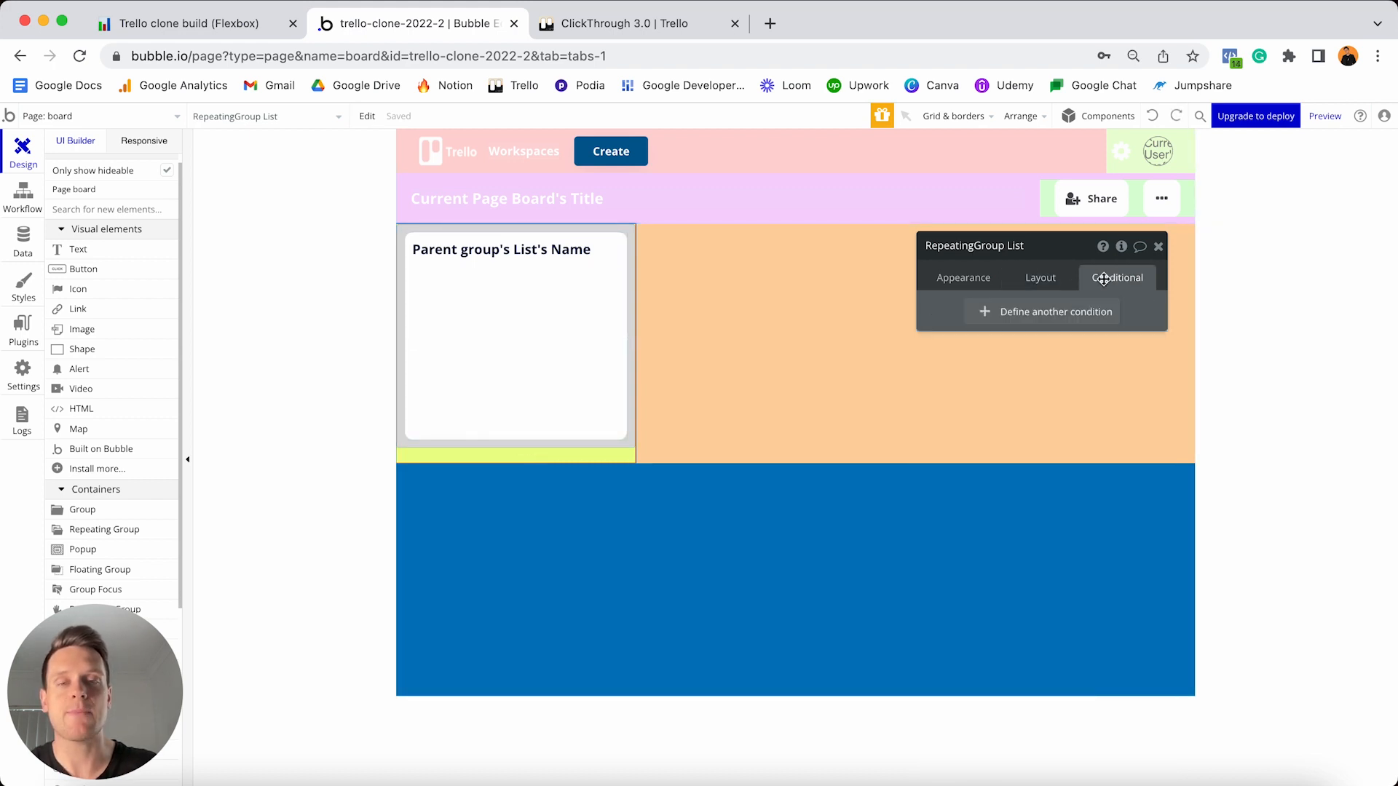
left_click(998, 312)
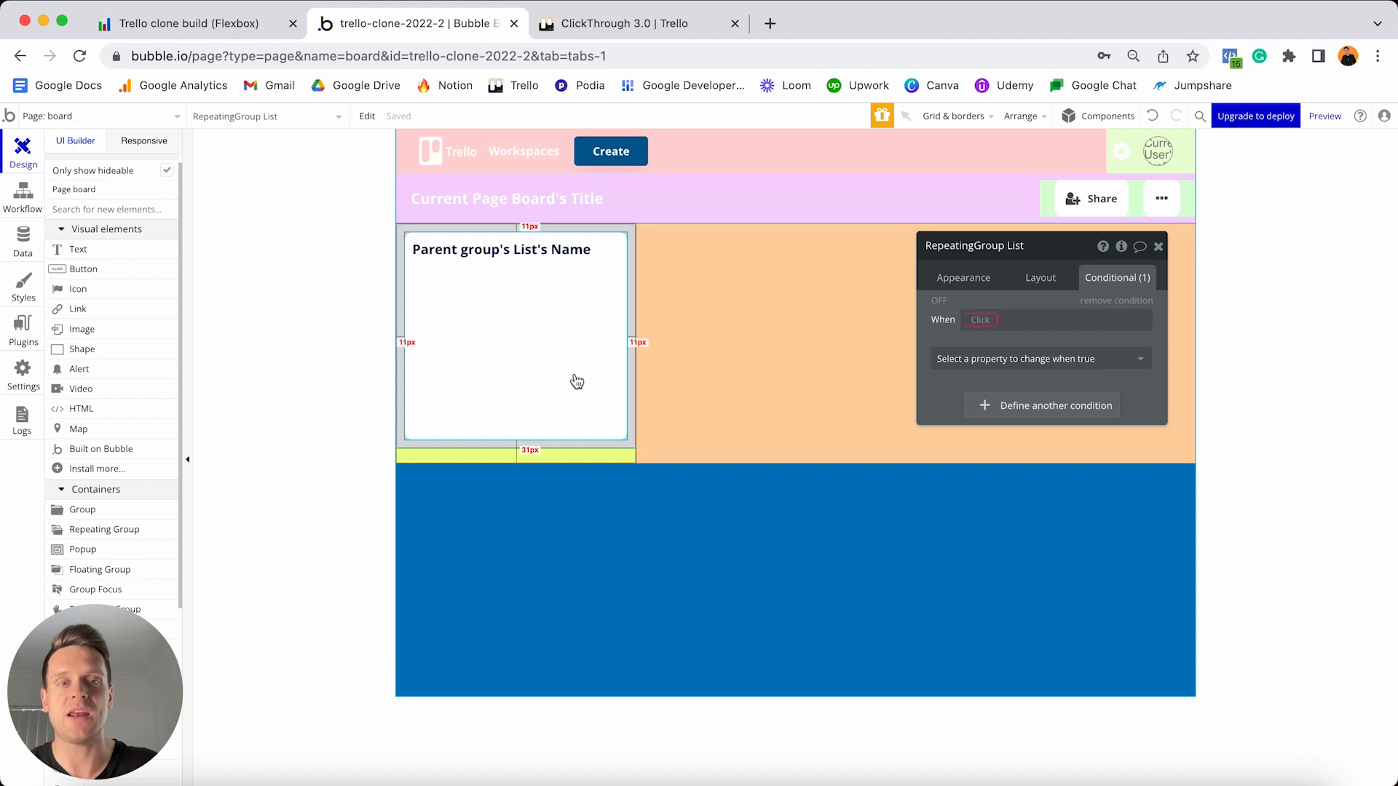
left_click(985, 323)
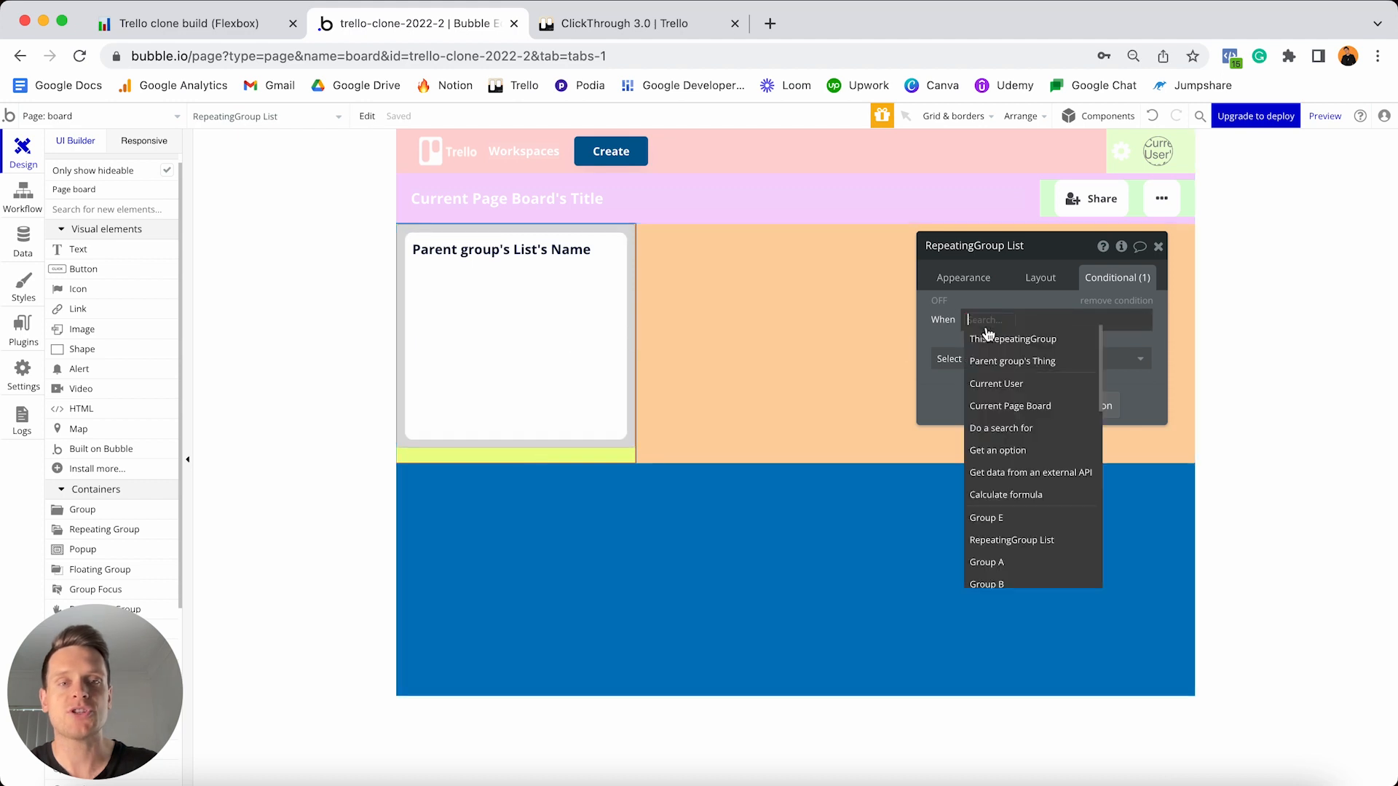
left_click(1001, 428)
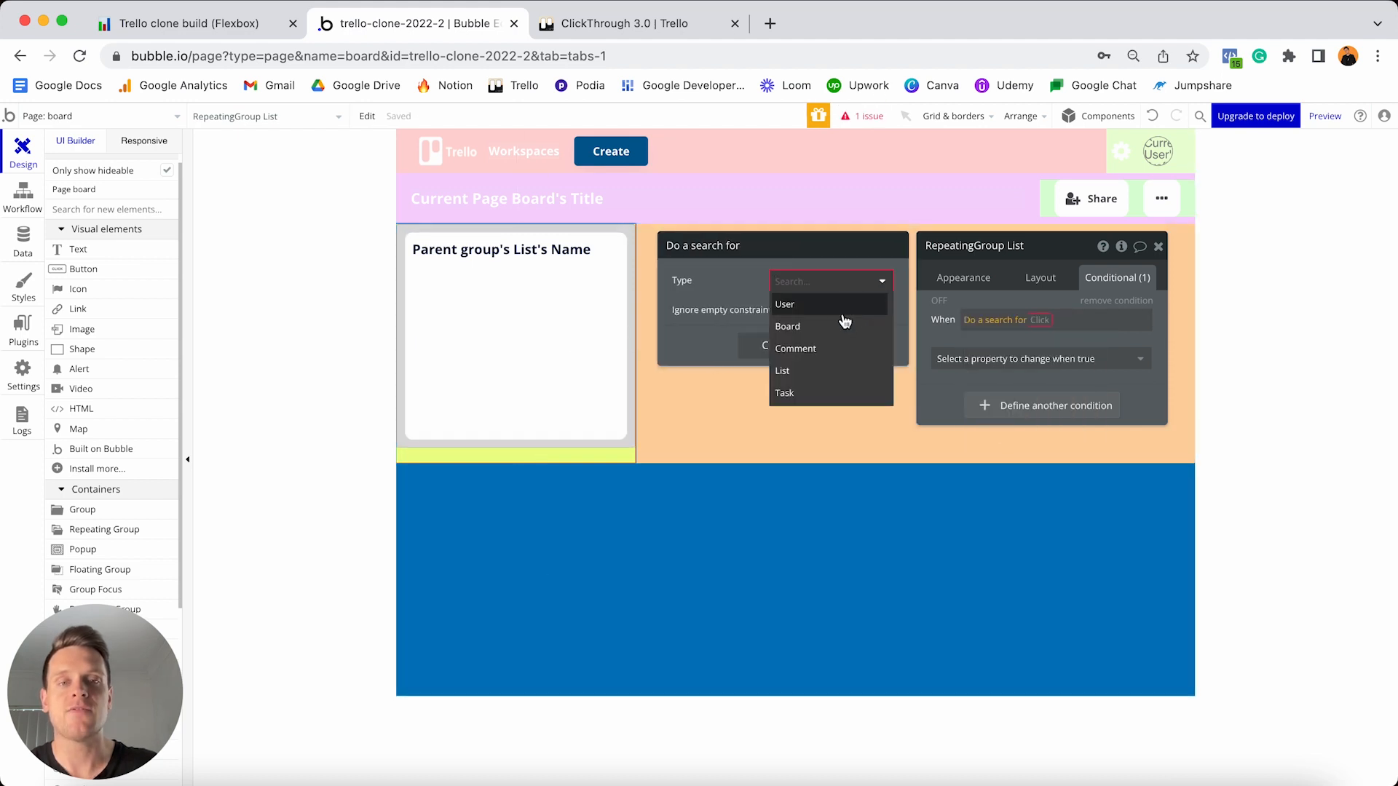
left_click(805, 373)
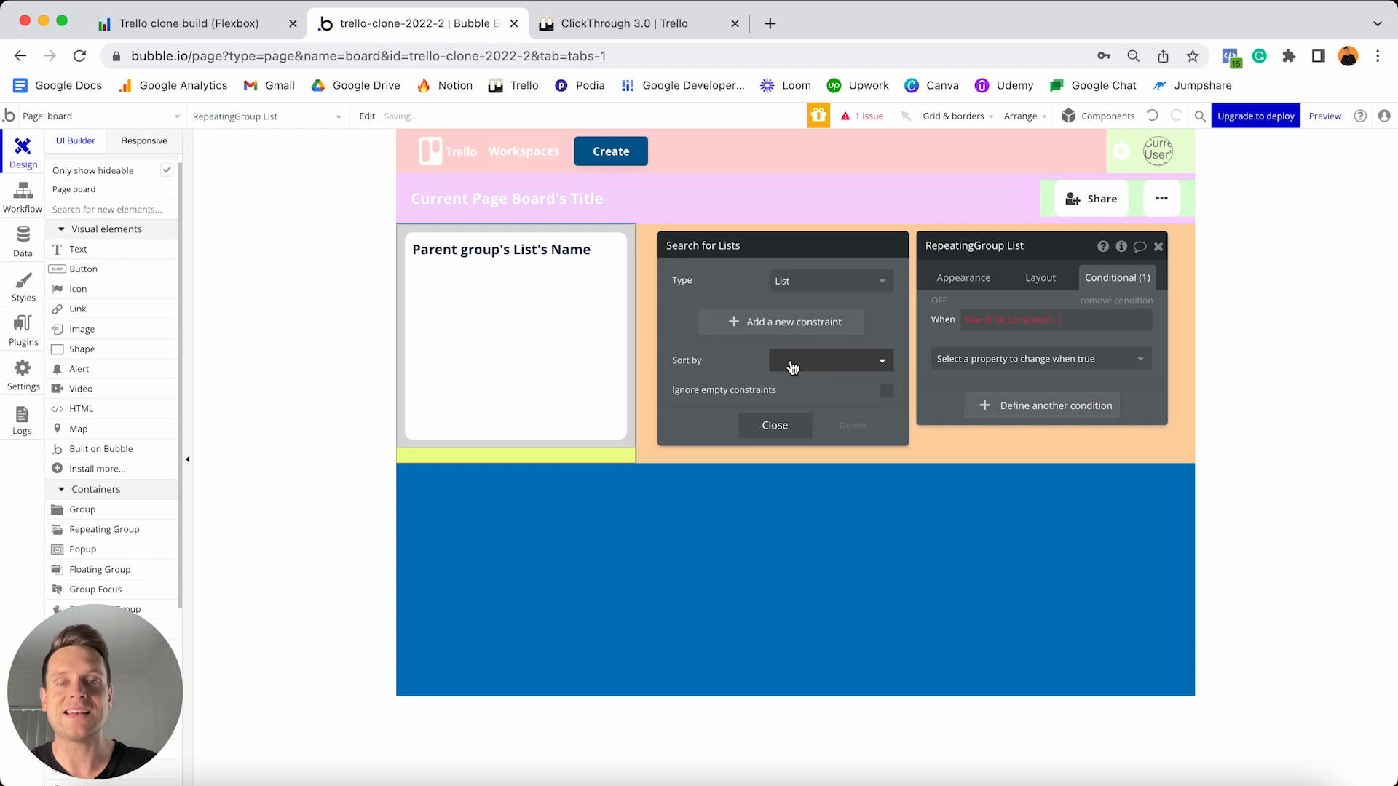
left_click(751, 338)
left_click(691, 313)
left_click(719, 361)
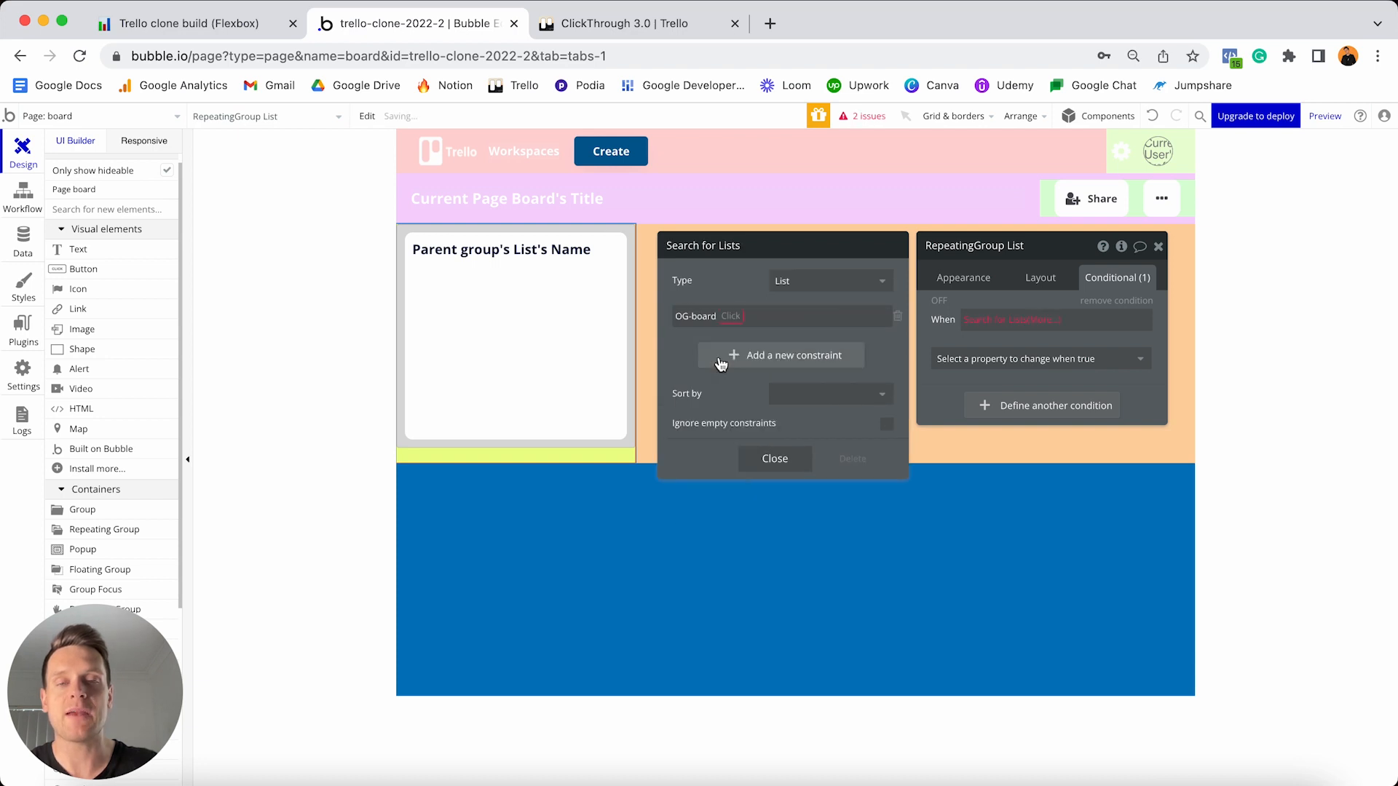
left_click(733, 324)
left_click(738, 336)
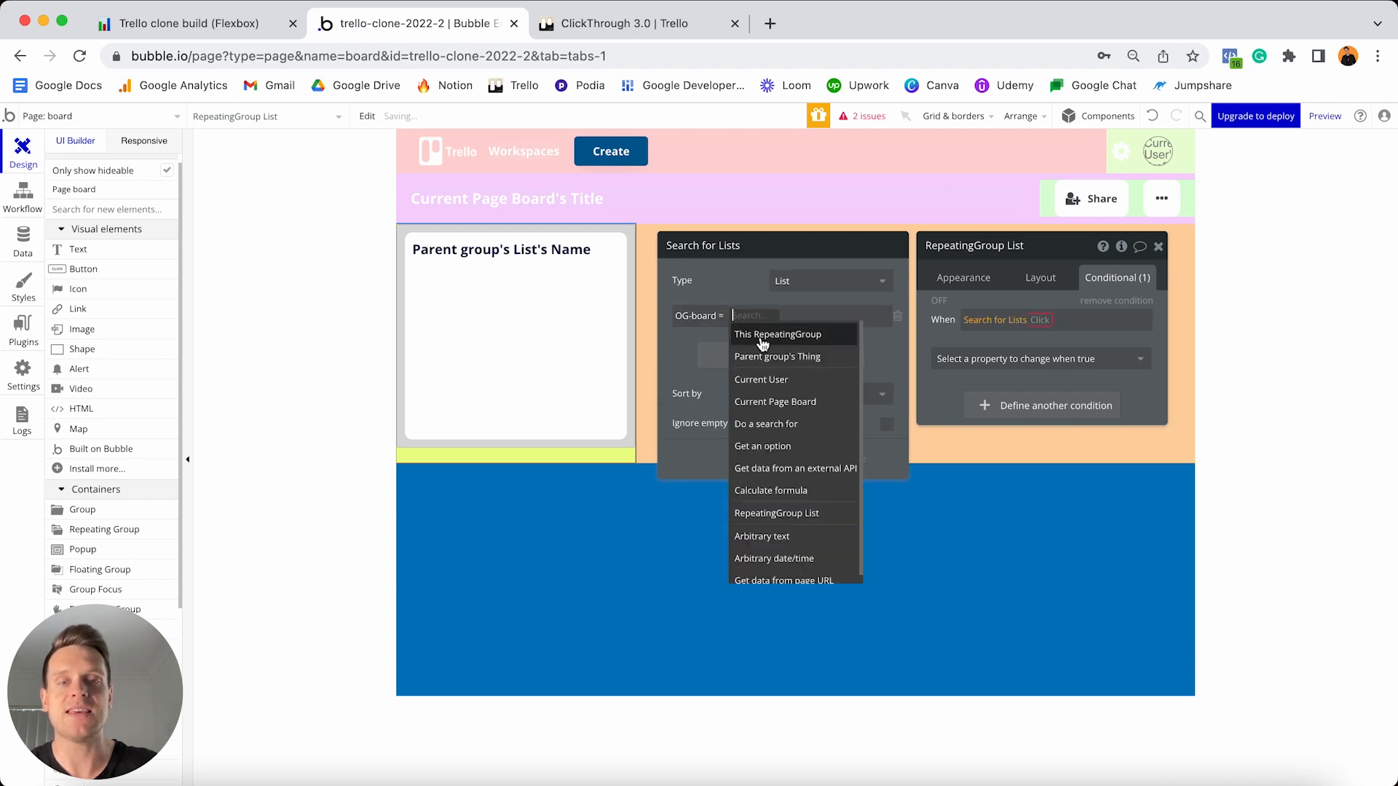
left_click(770, 401)
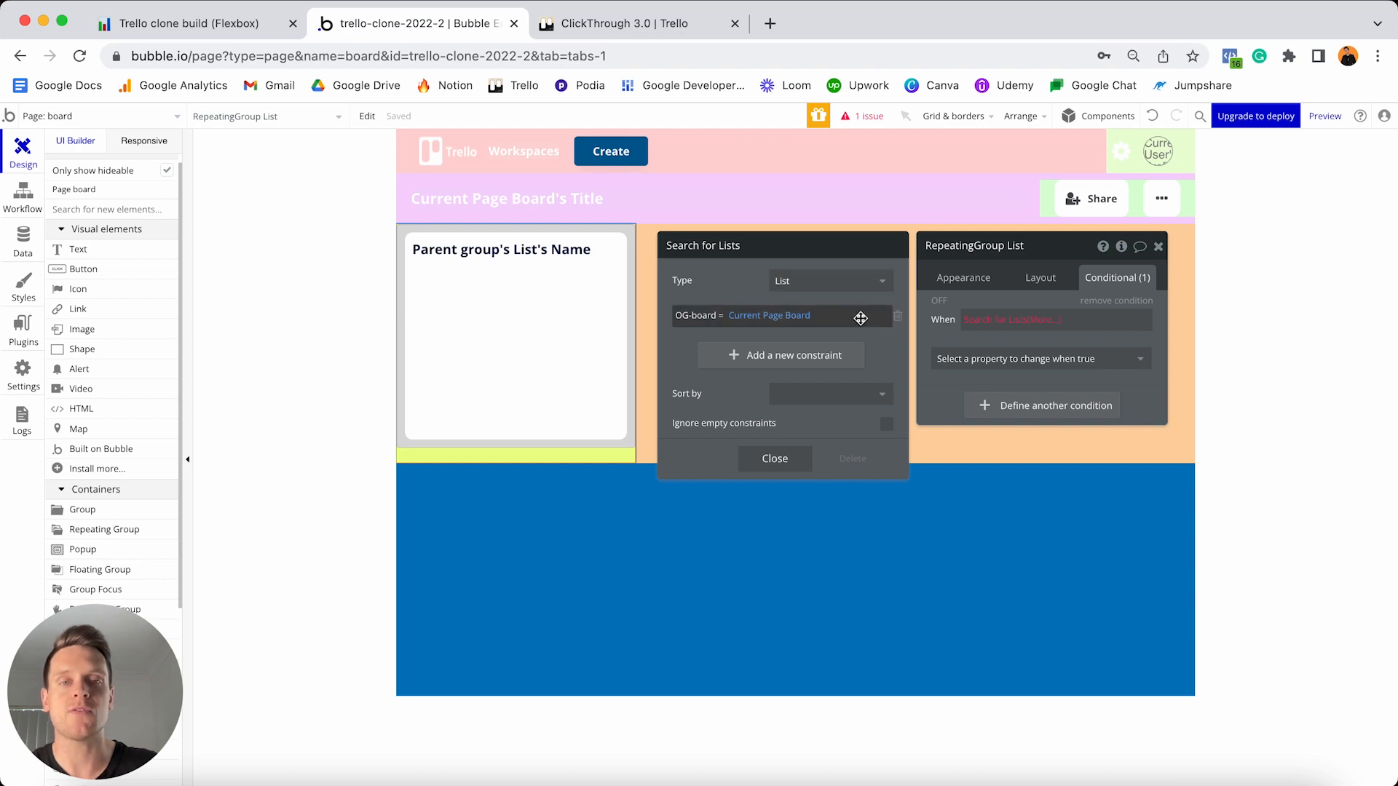
- Finish the condition as the search count is 0, making the repeating group invisible
left_click(1052, 320)
left_click(1033, 340)
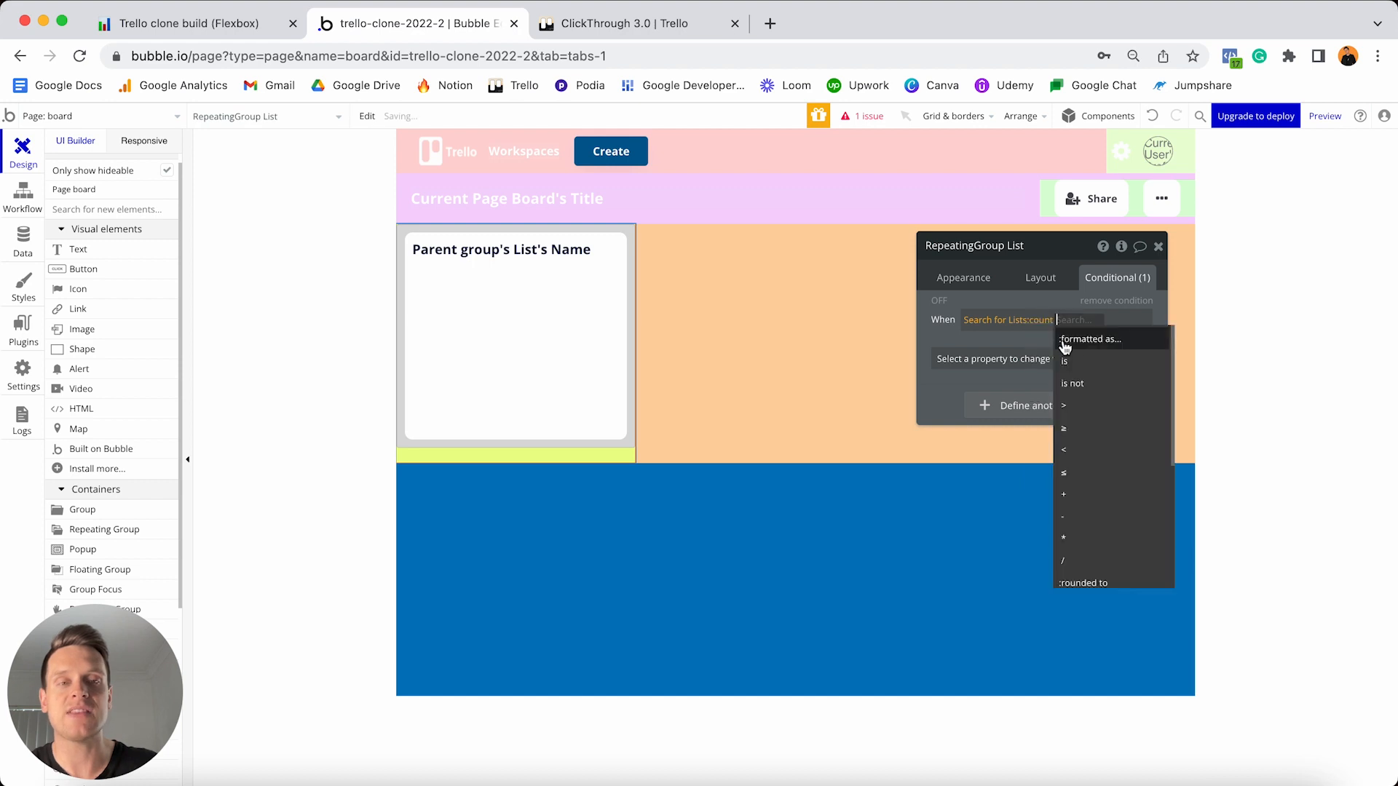
left_click(1064, 361)
type("0")
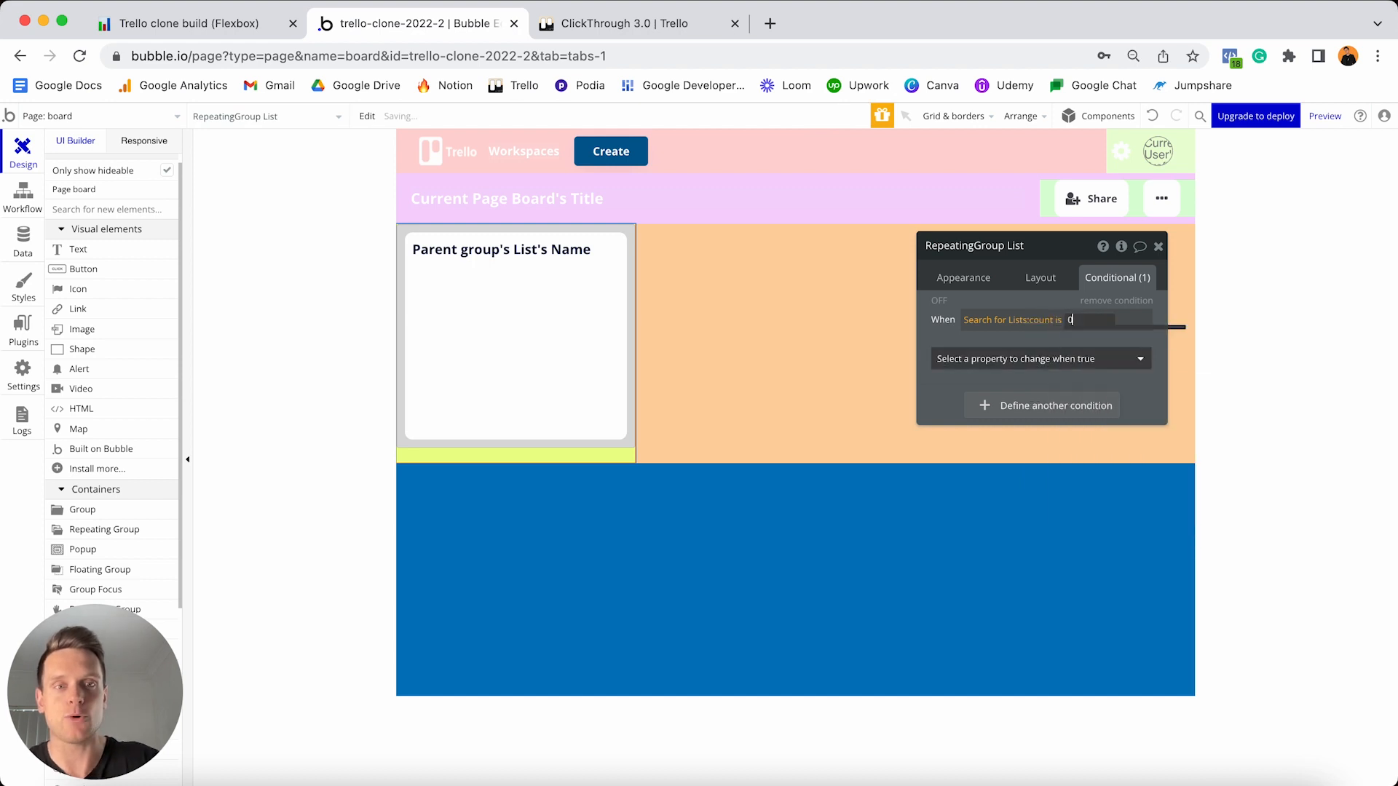
left_click(1069, 333)
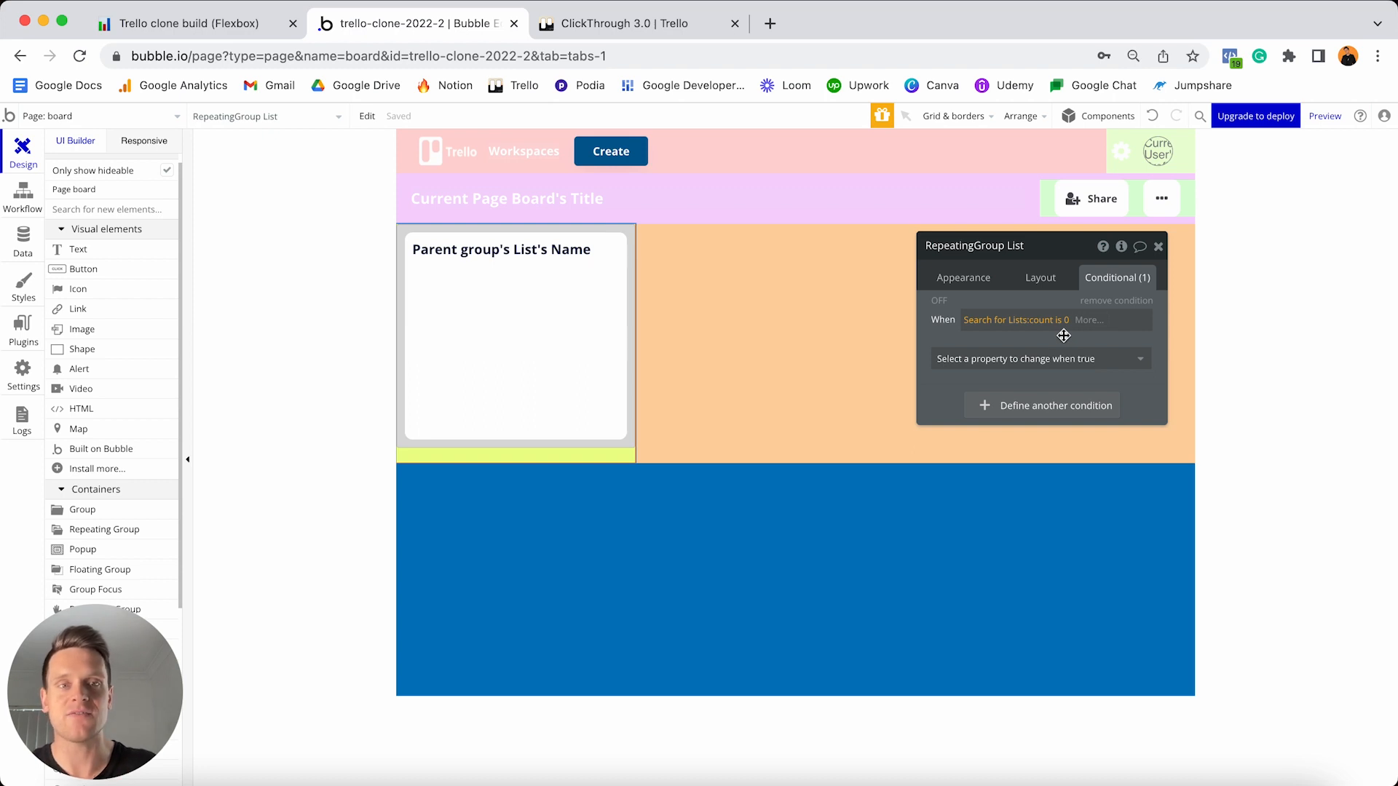
left_click(1059, 359)
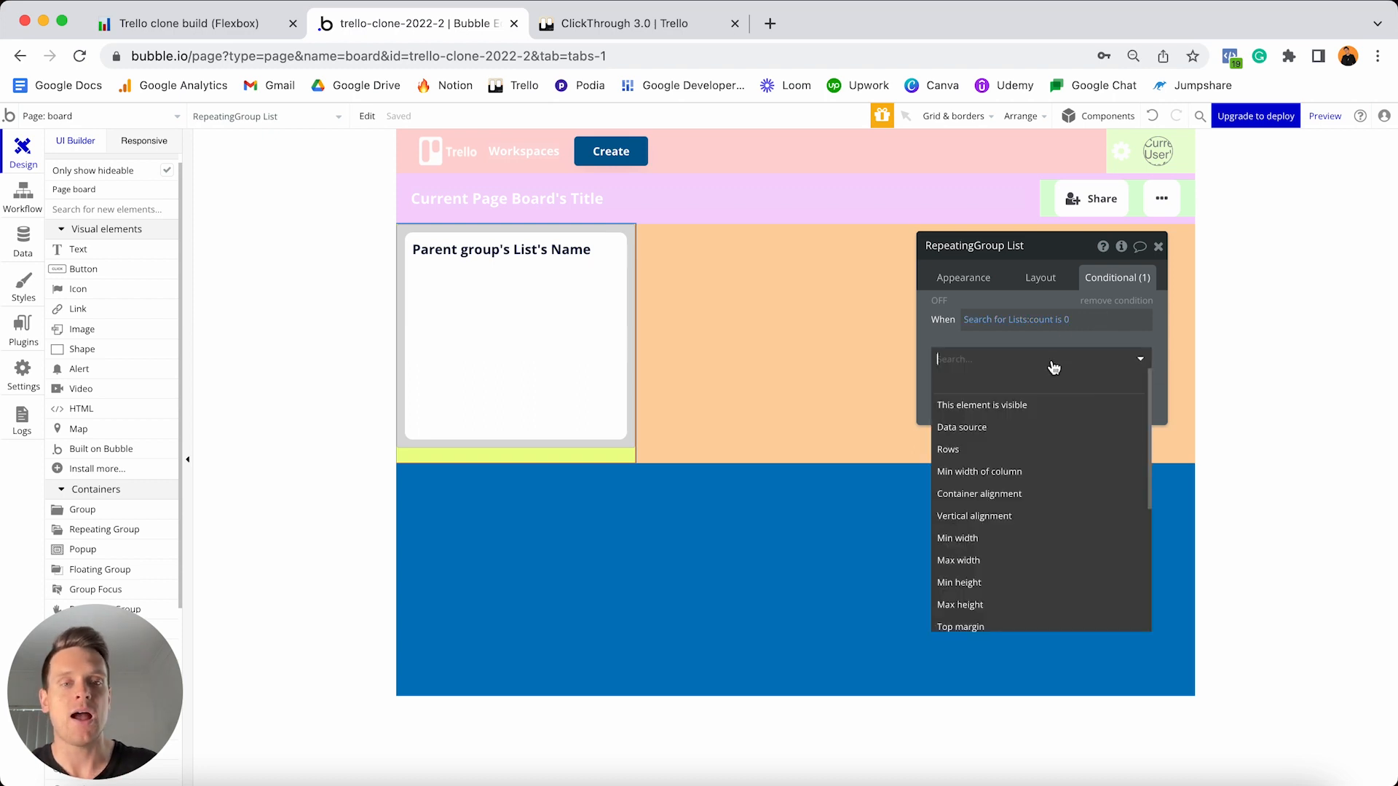
left_click(1035, 406)
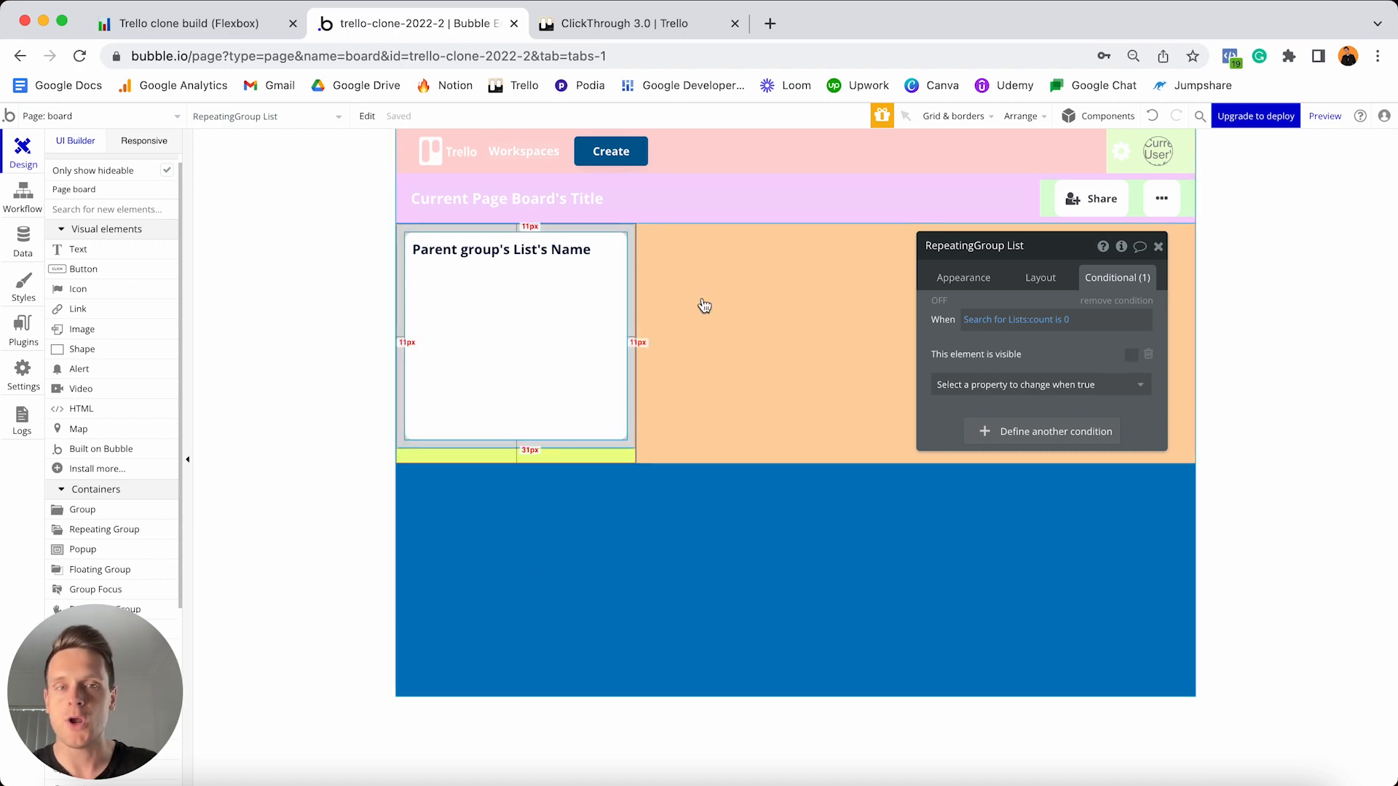
left_click(1041, 284)
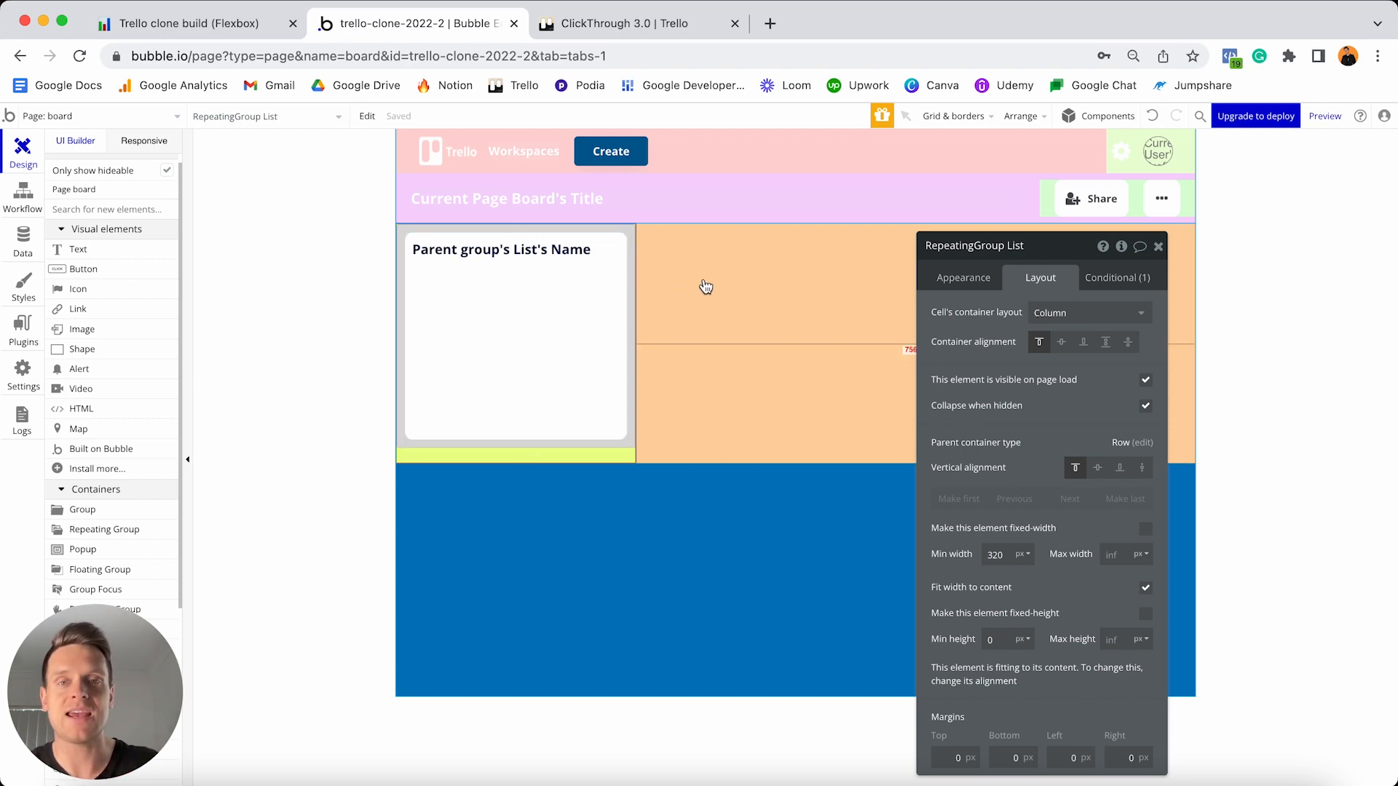
left_click(671, 30)
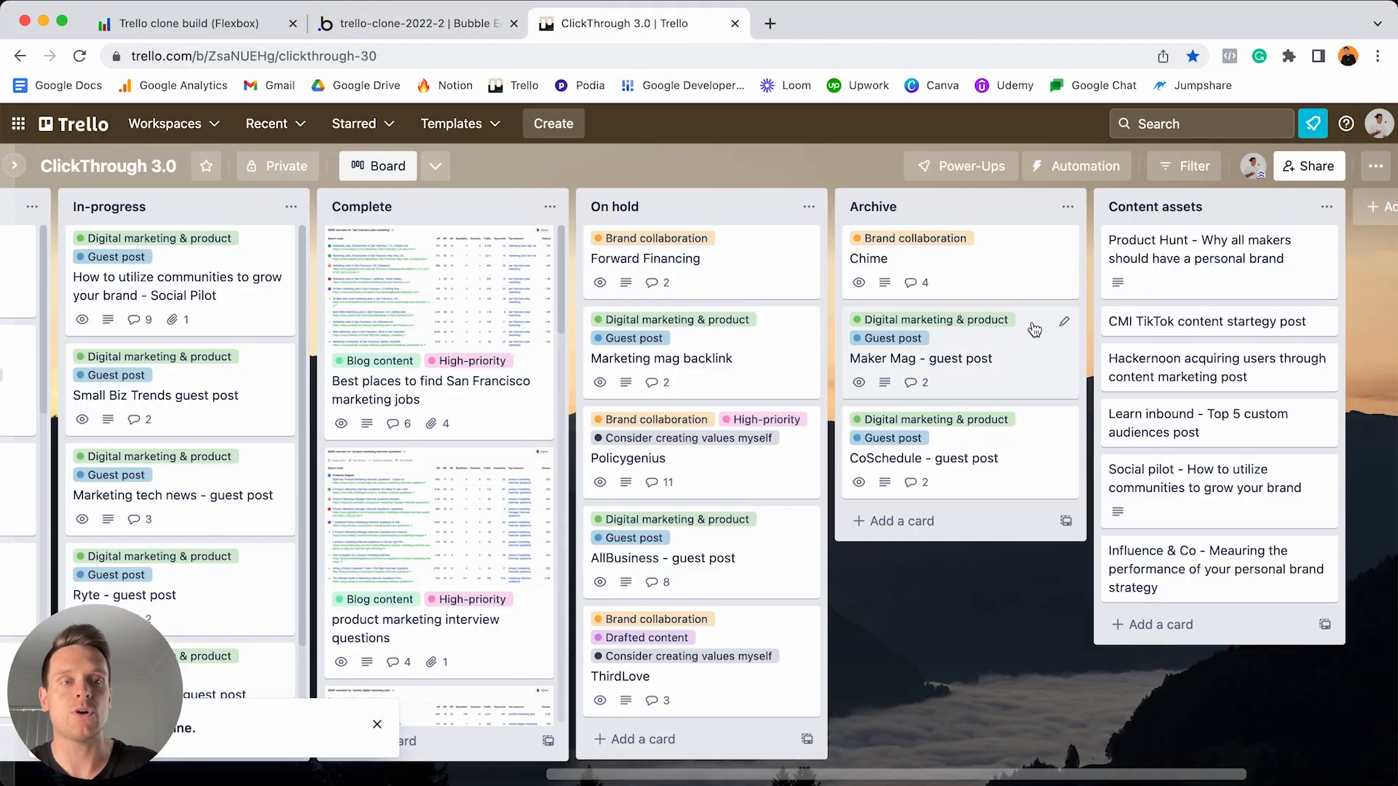
scroll(1034, 329, "right", 5)
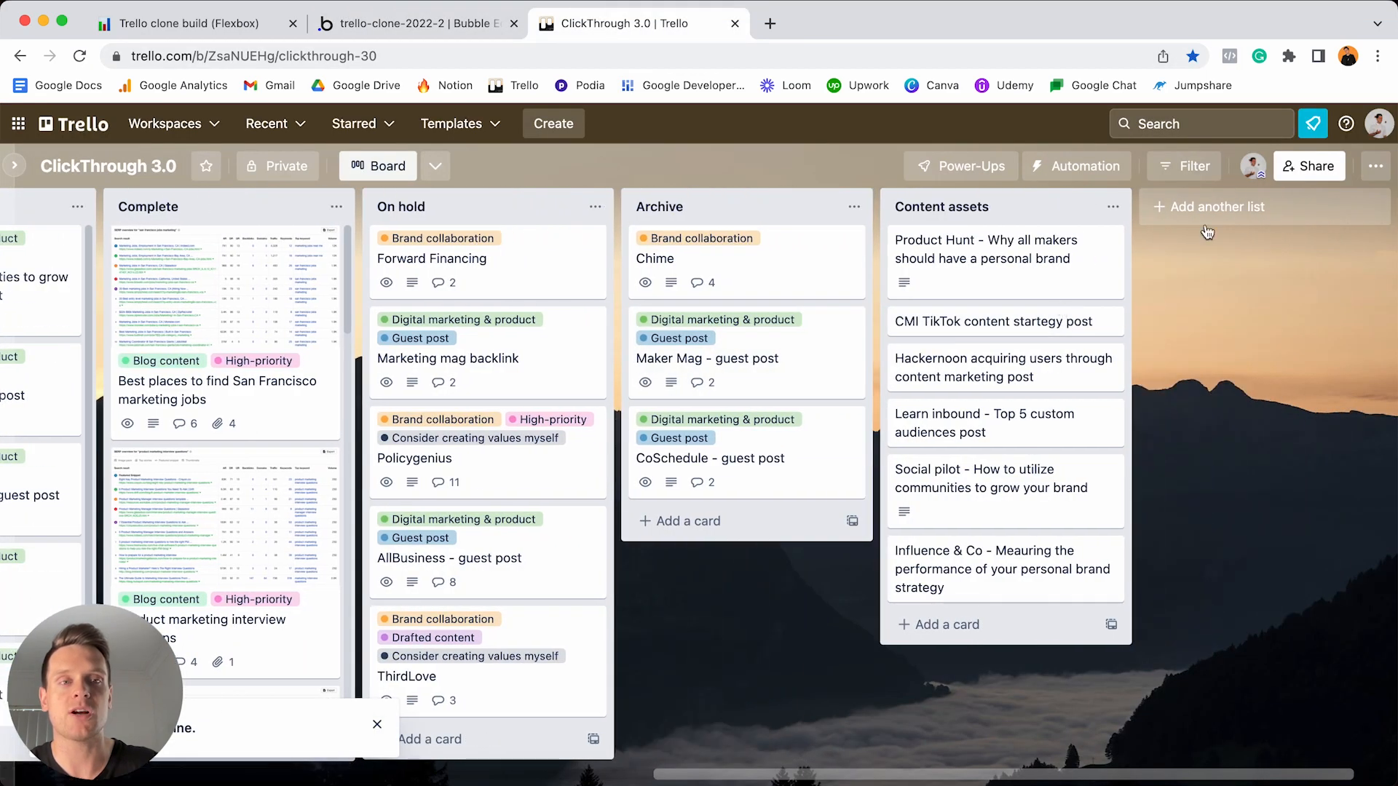
left_click(1187, 212)
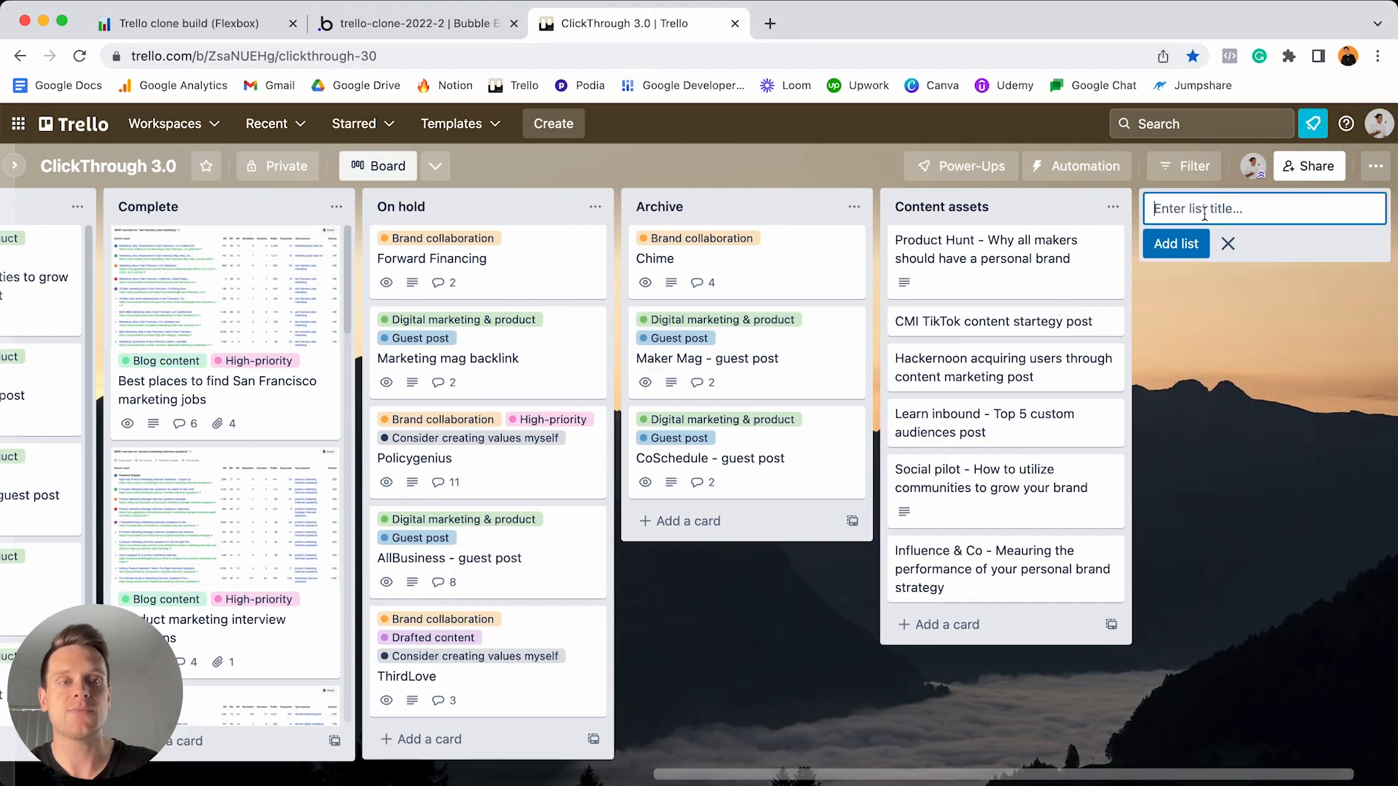
left_click(1208, 302)
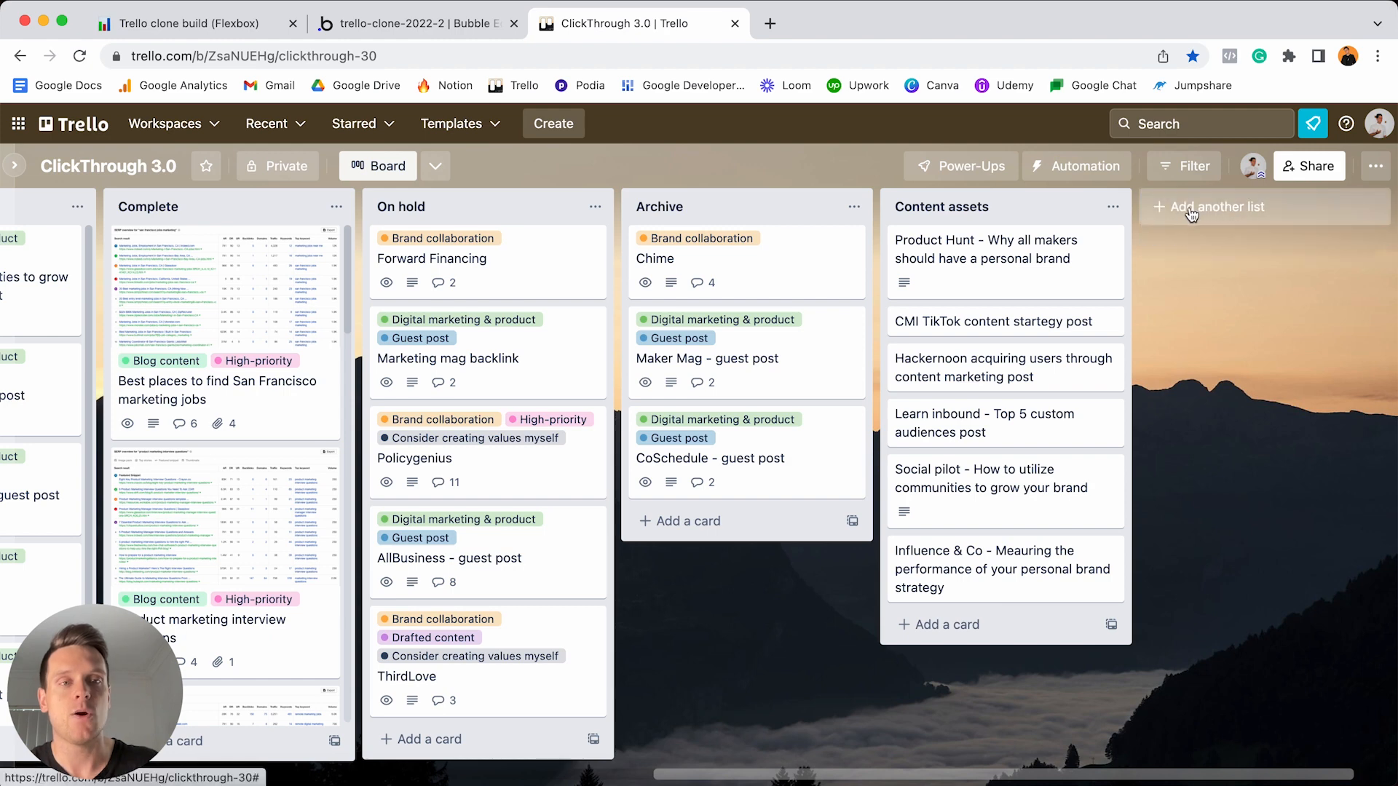
left_click(1190, 209)
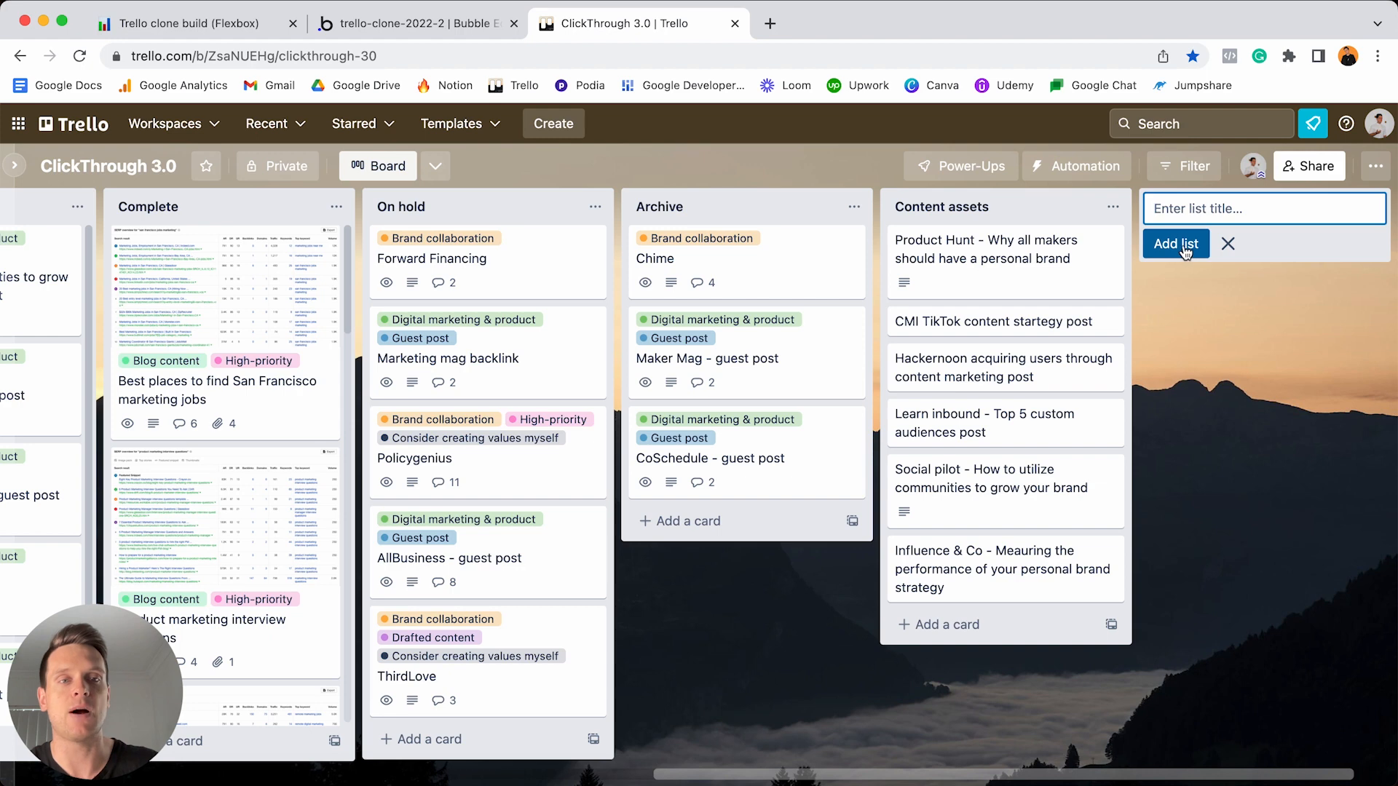
left_click(480, 29)
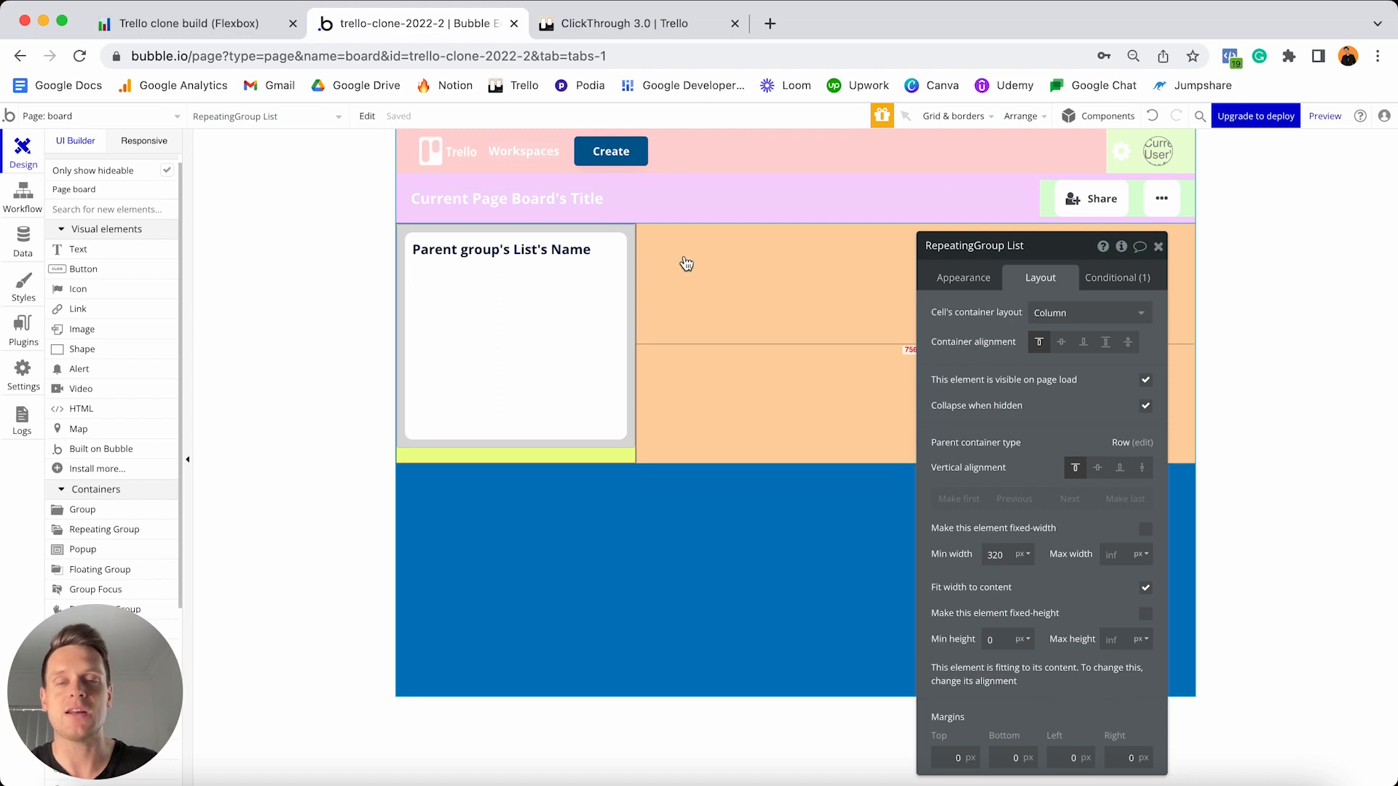
left_click(611, 24)
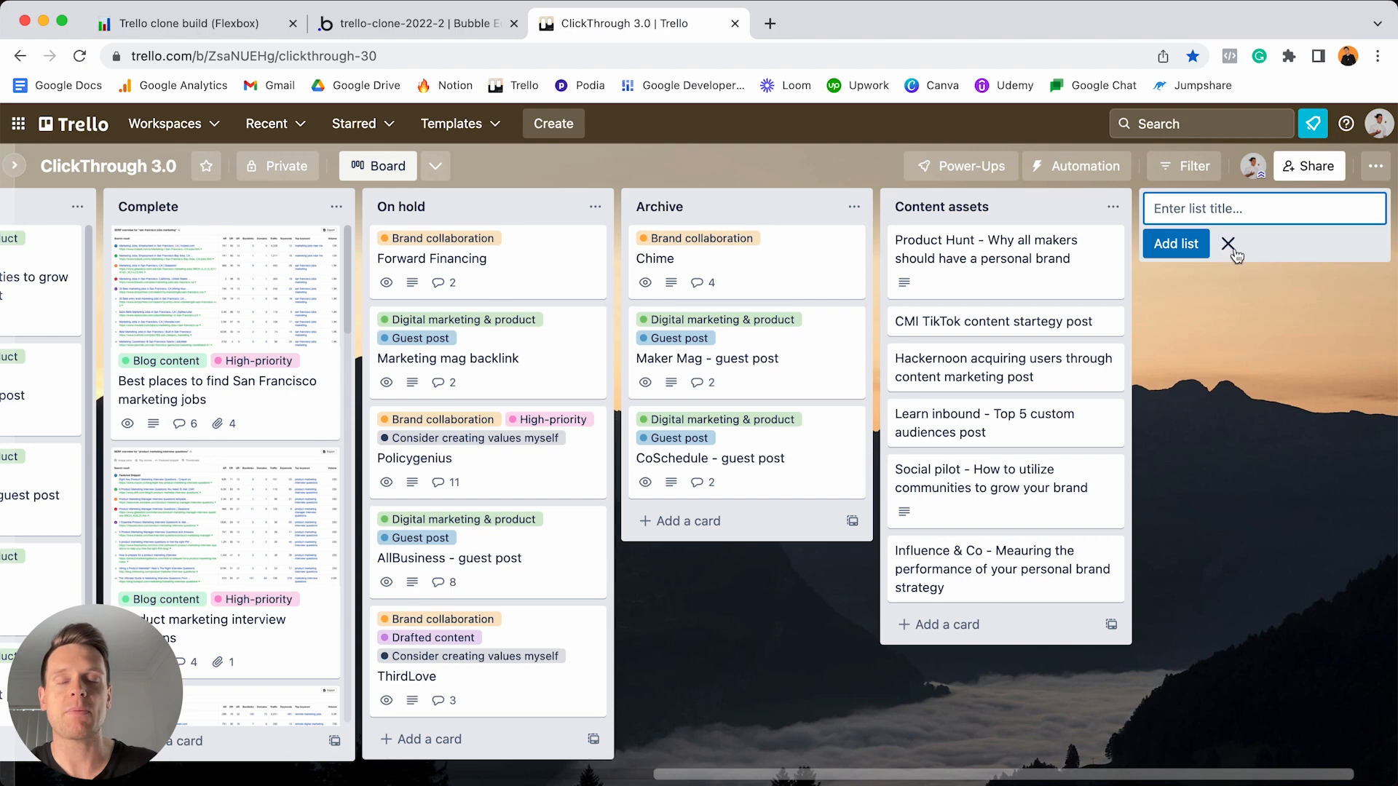
left_click(439, 32)
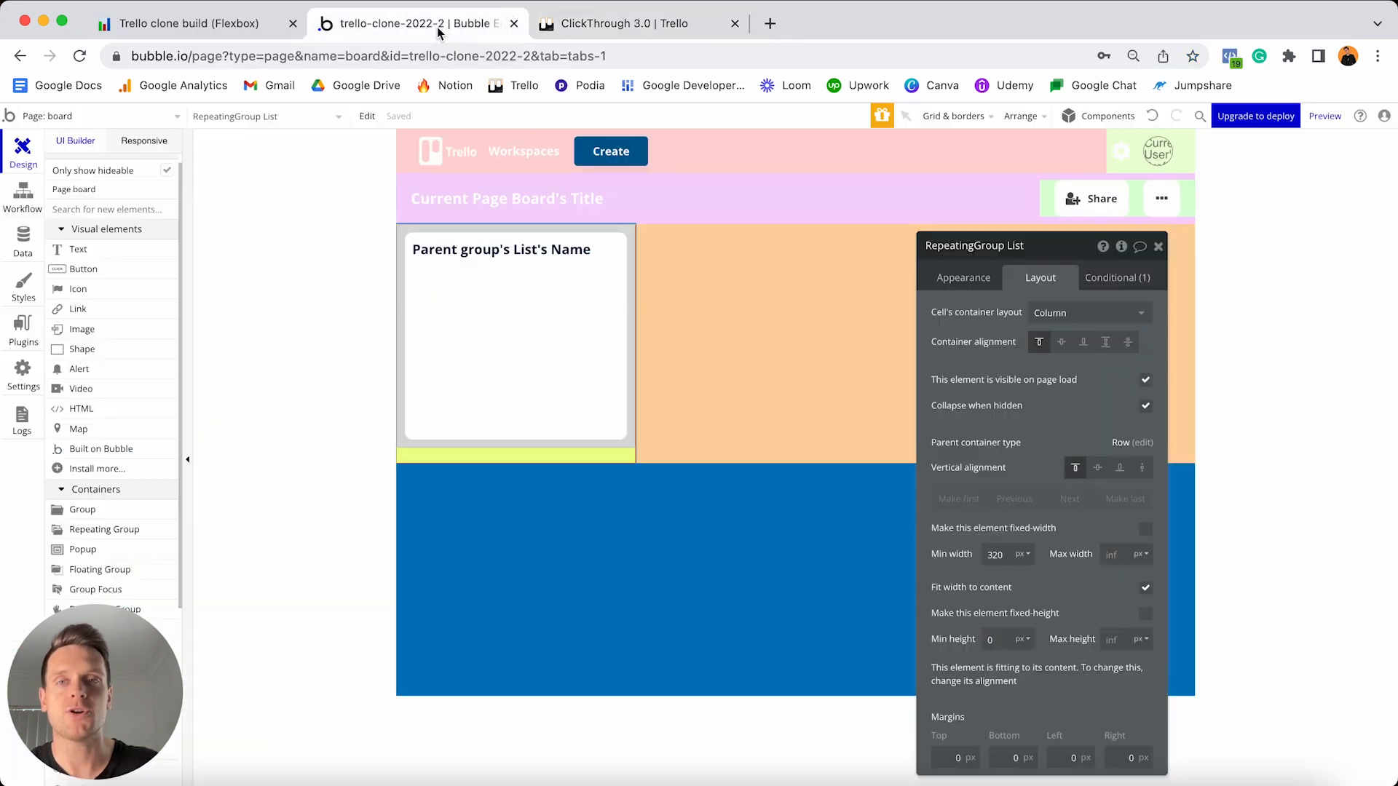
- Draw a new group in the orange row and rename it New-list
scroll(131, 346, "down", 3)
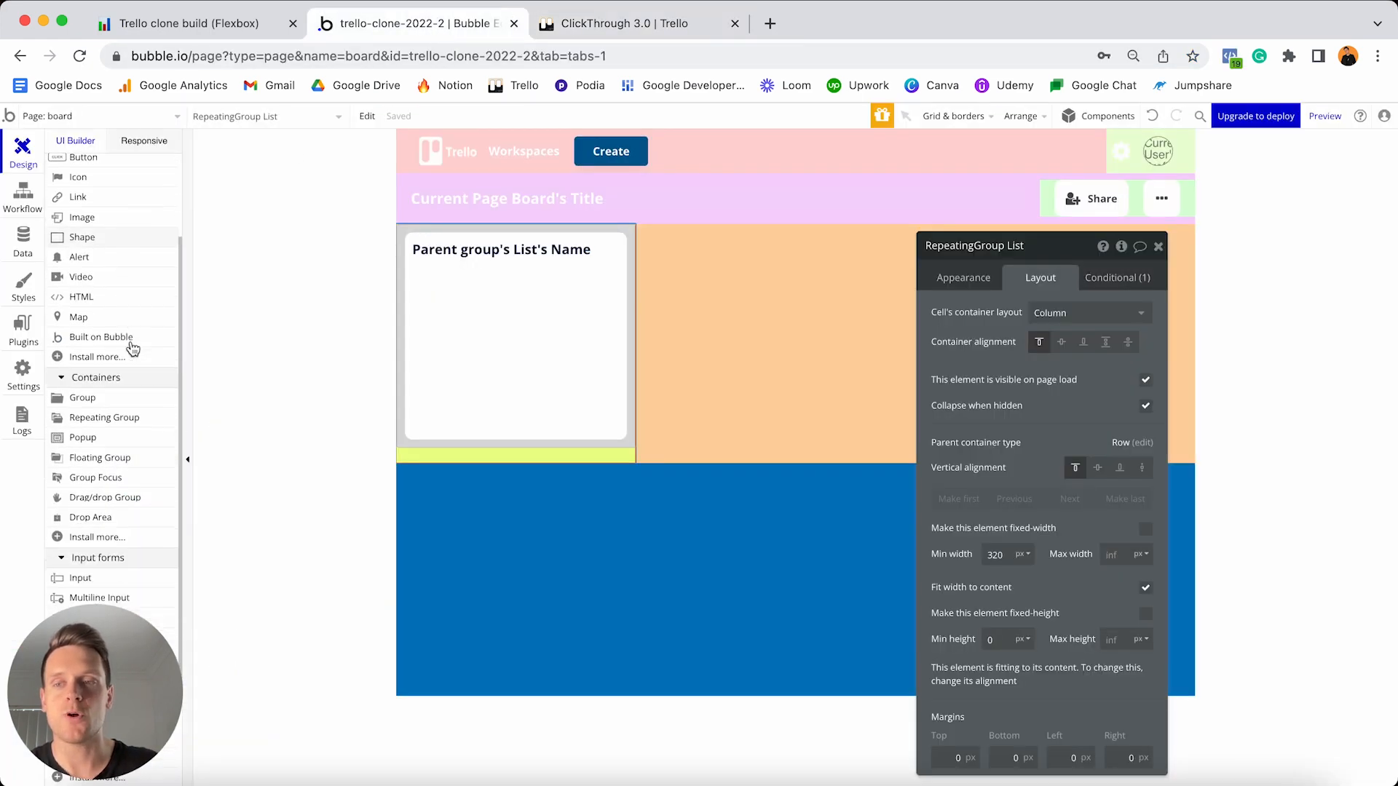
left_click(112, 382)
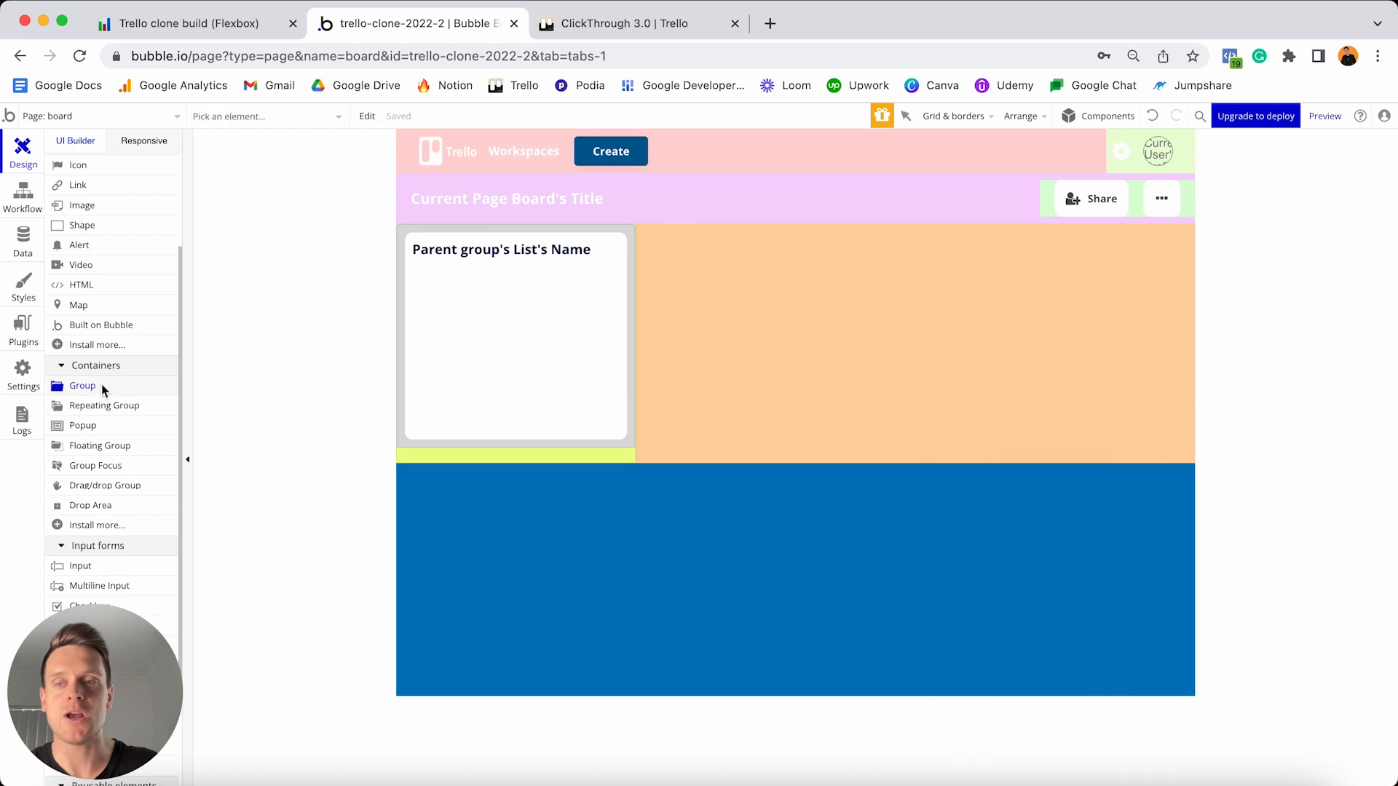
left_click(836, 308)
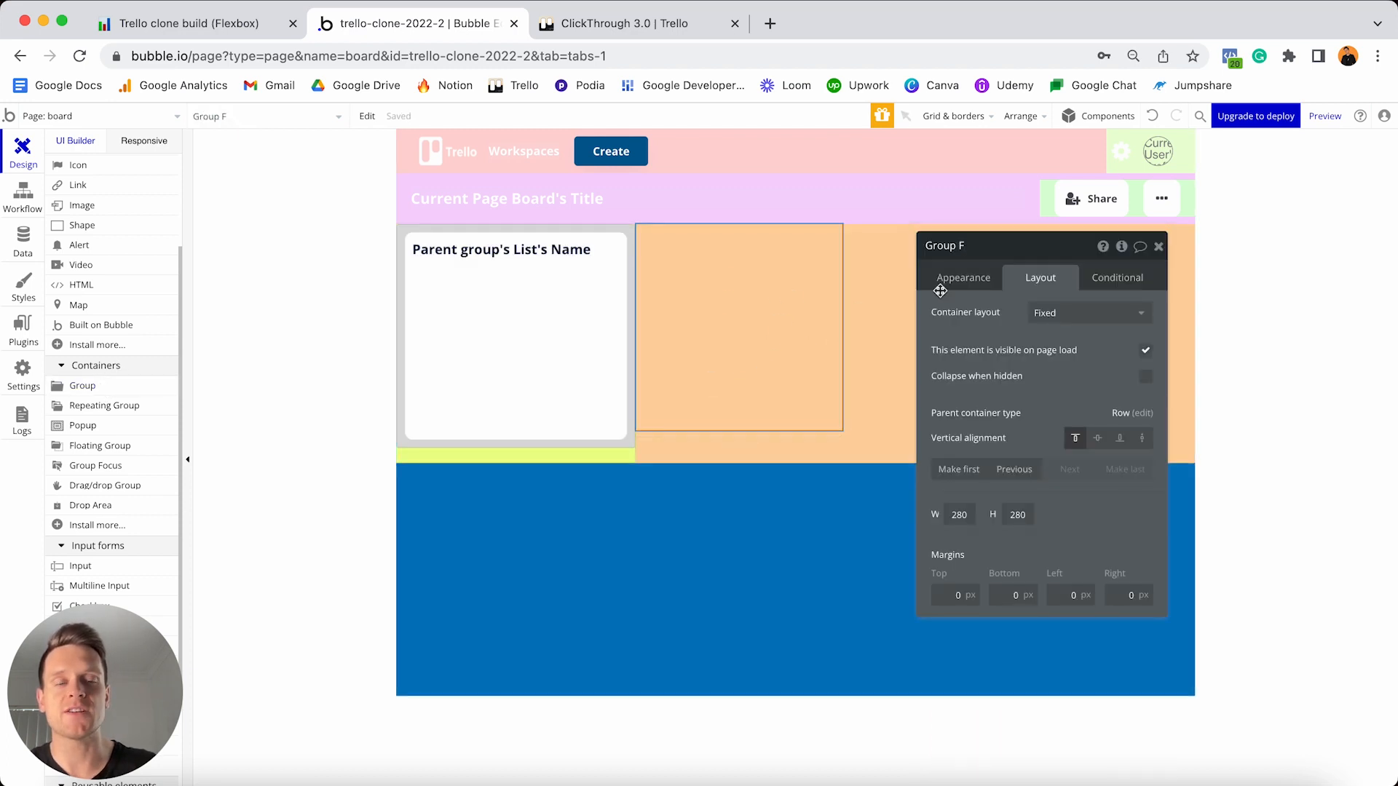
left_click(985, 245)
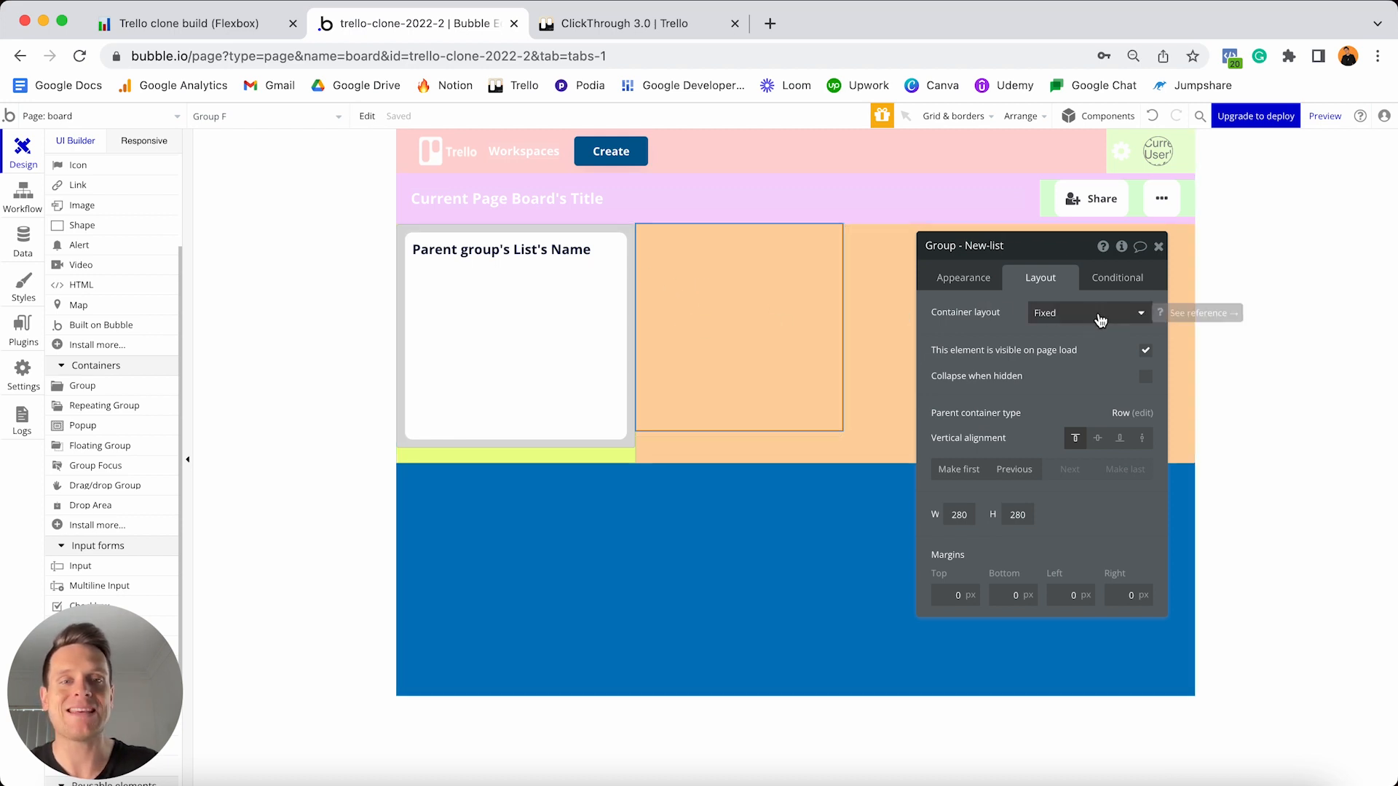
- Remove the group's preset style and give it a light pink (#FFB0B0) flat background
left_click(971, 278)
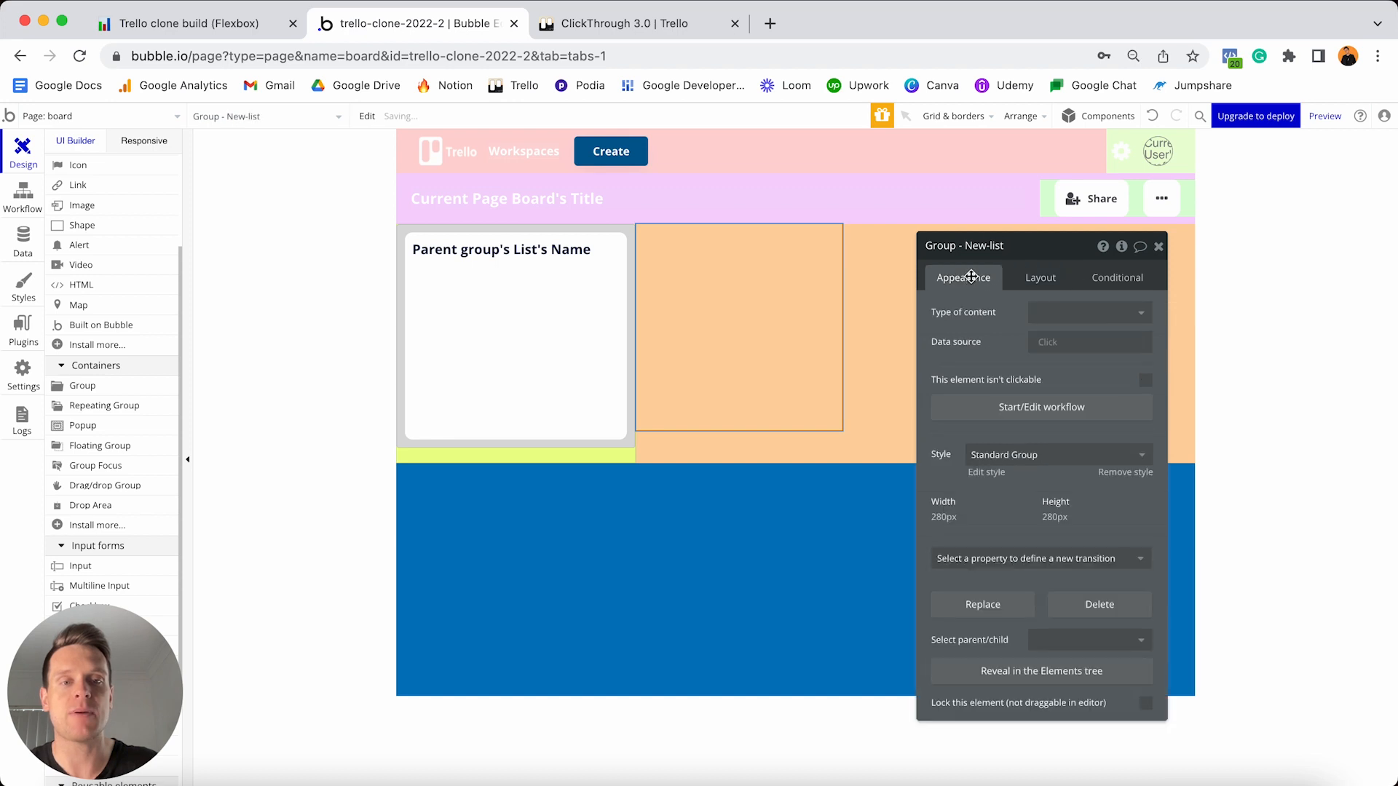
left_click(1125, 474)
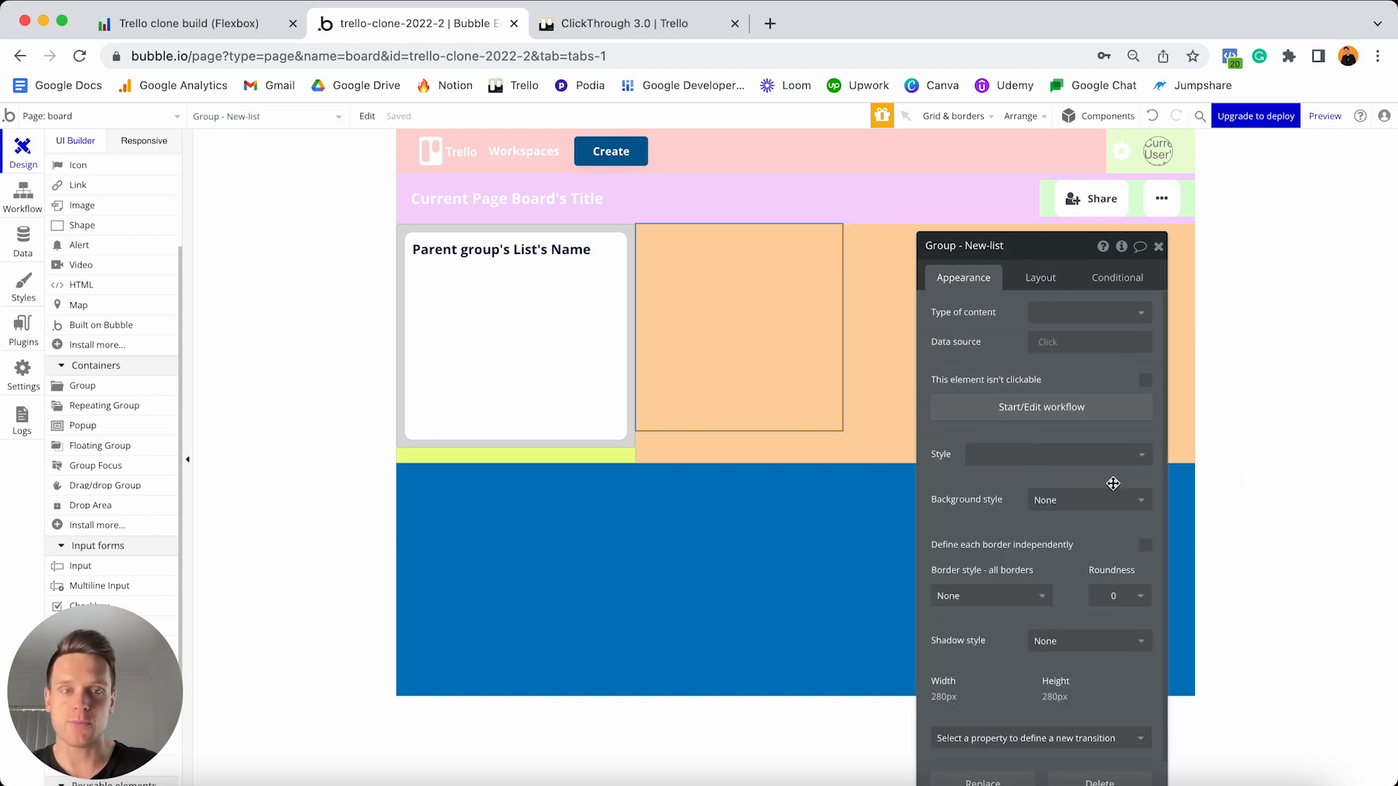
left_click(1090, 501)
left_click(1067, 547)
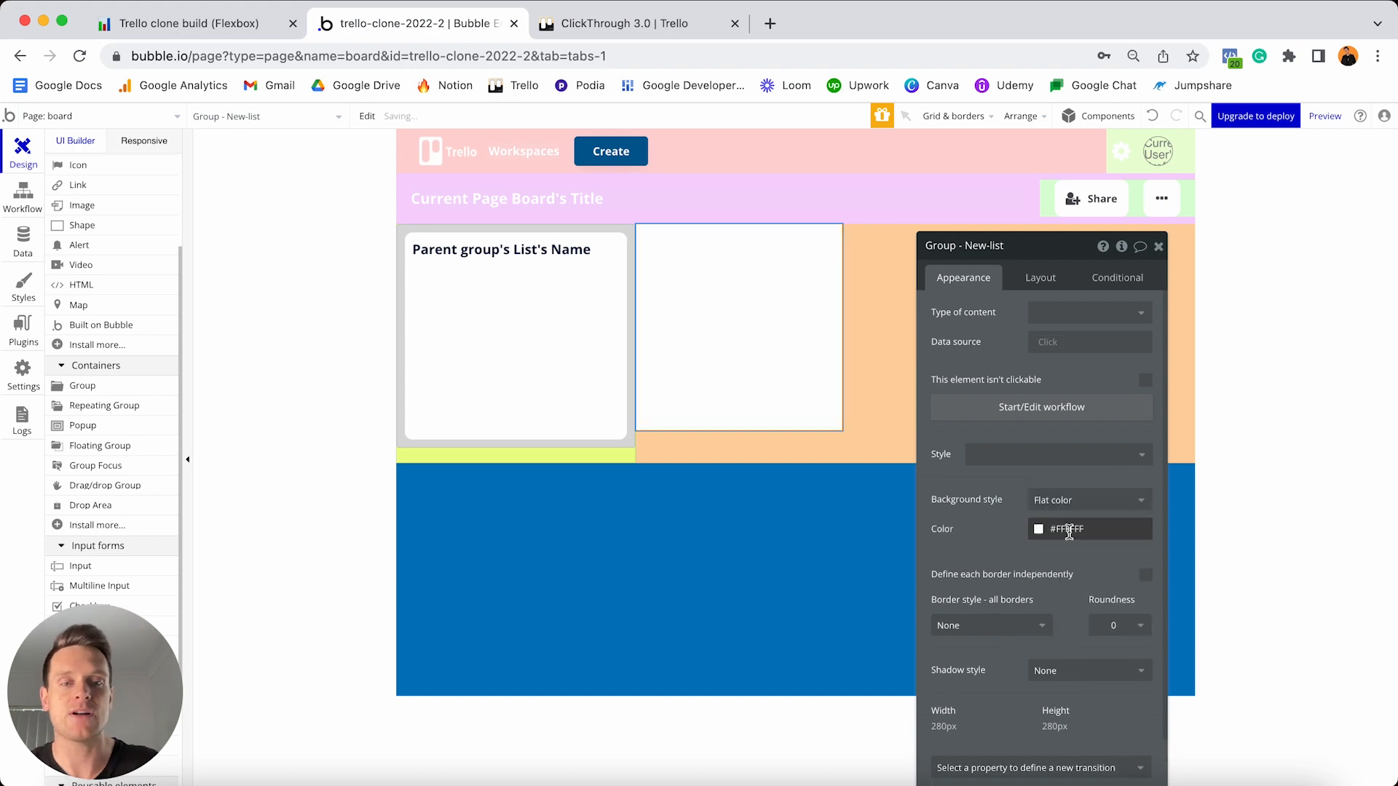
left_click(1068, 532)
left_click(1074, 541)
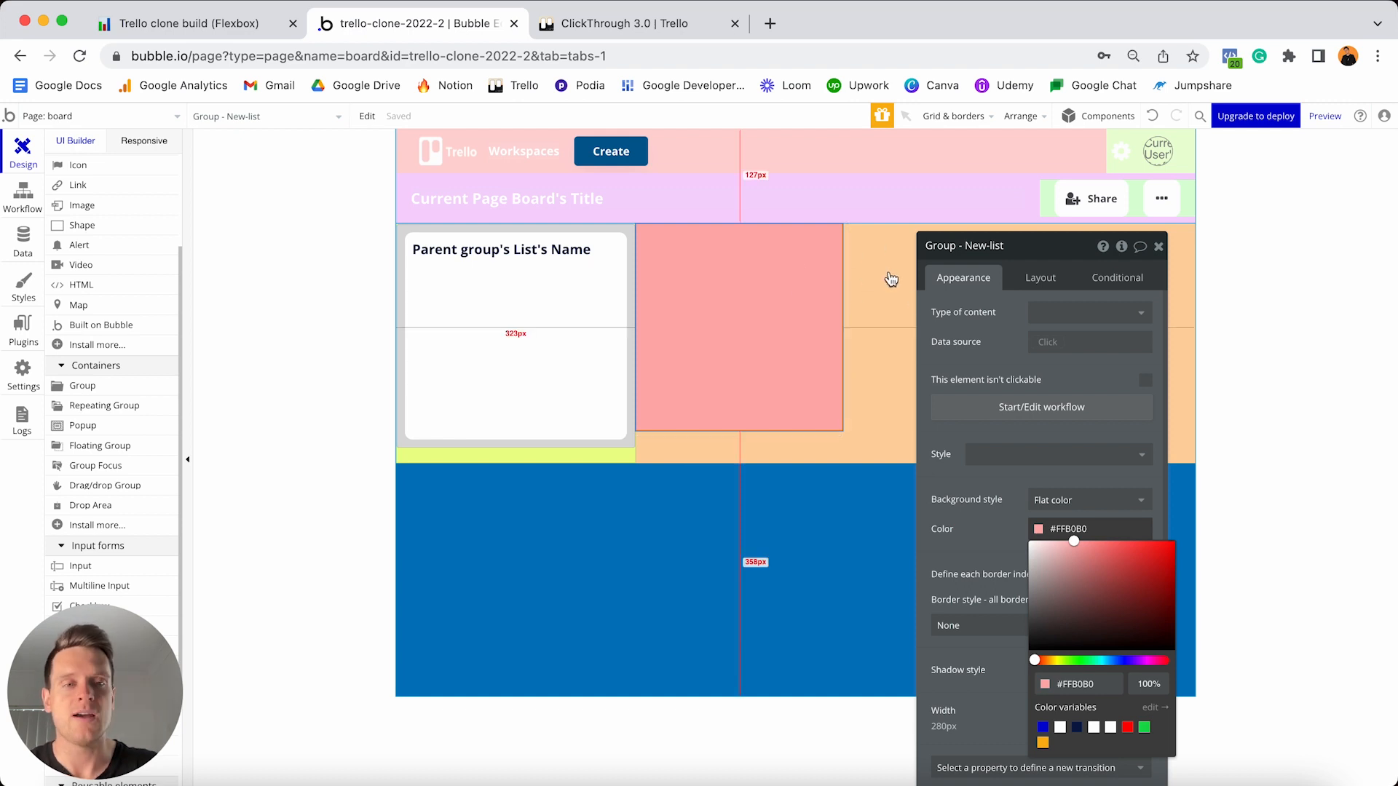
- Set the group to Column layout with flexible width, 0 px minimum and 300 px maximum
left_click(1039, 279)
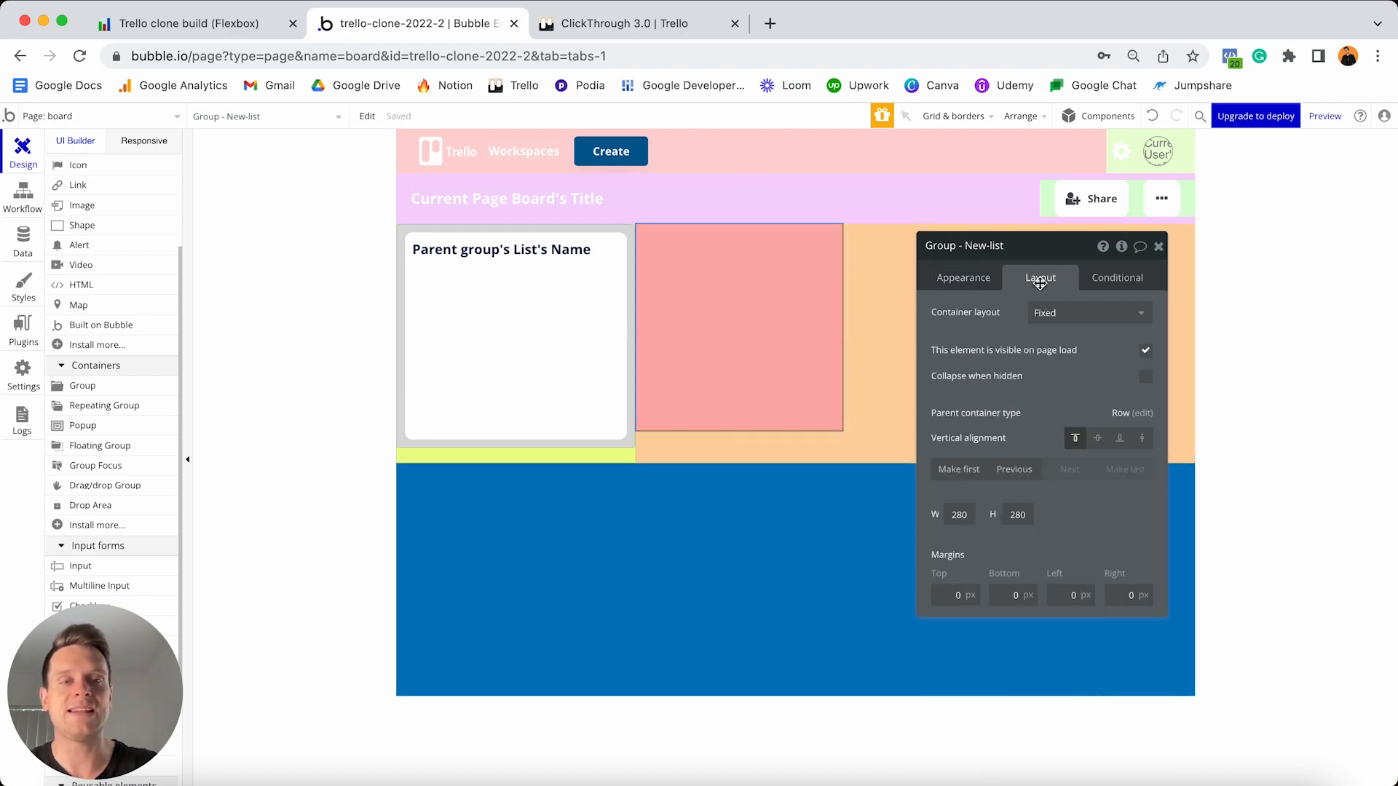
left_click(1055, 312)
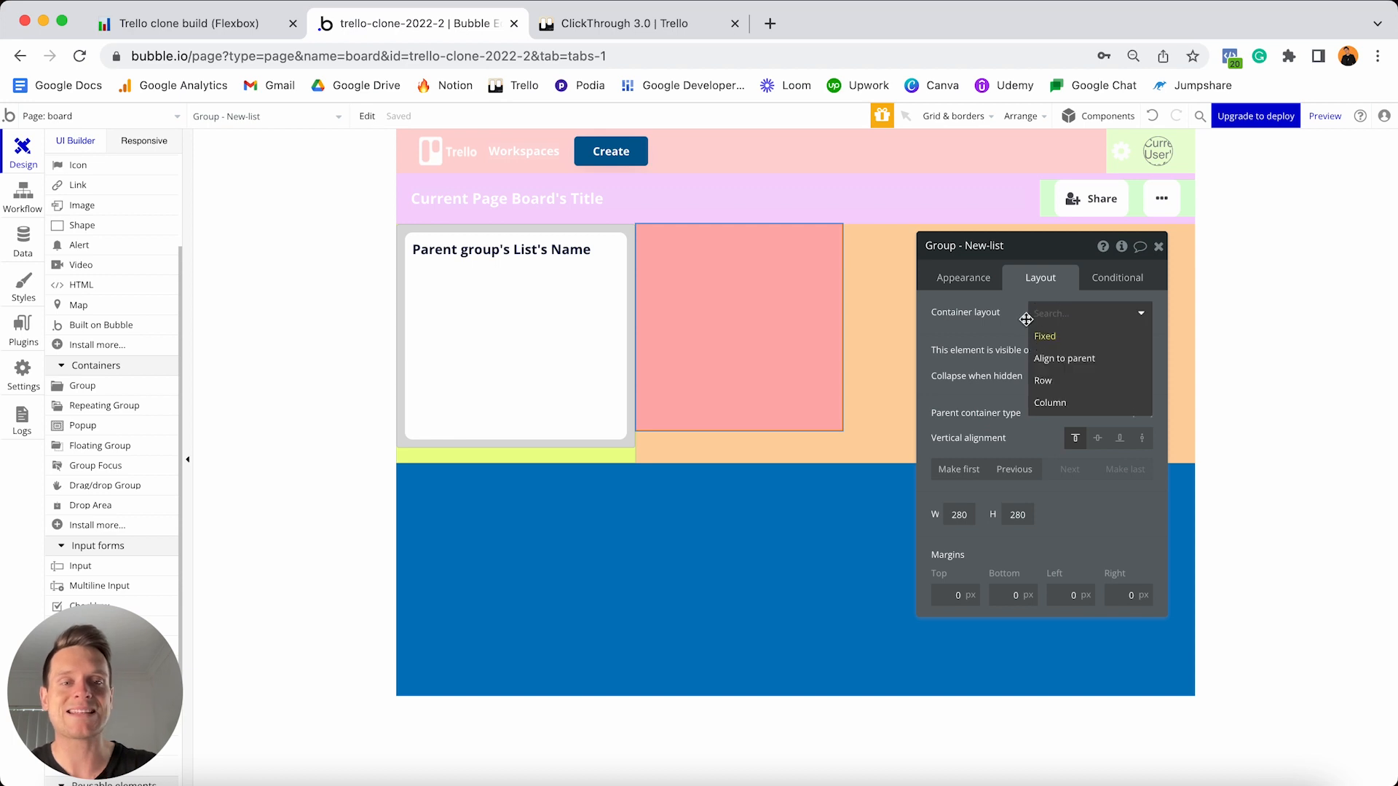
left_click(1067, 403)
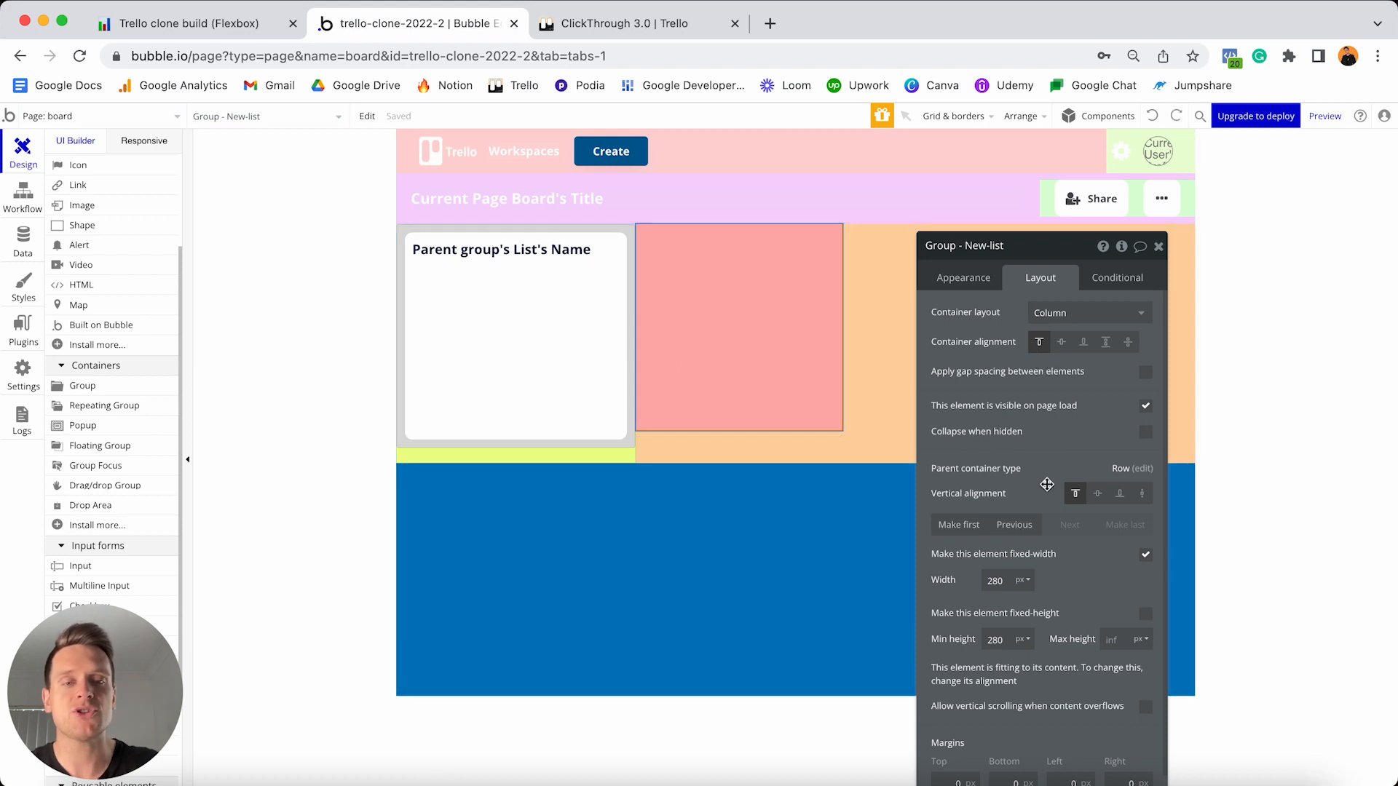
left_click(1145, 556)
double_click(1004, 580)
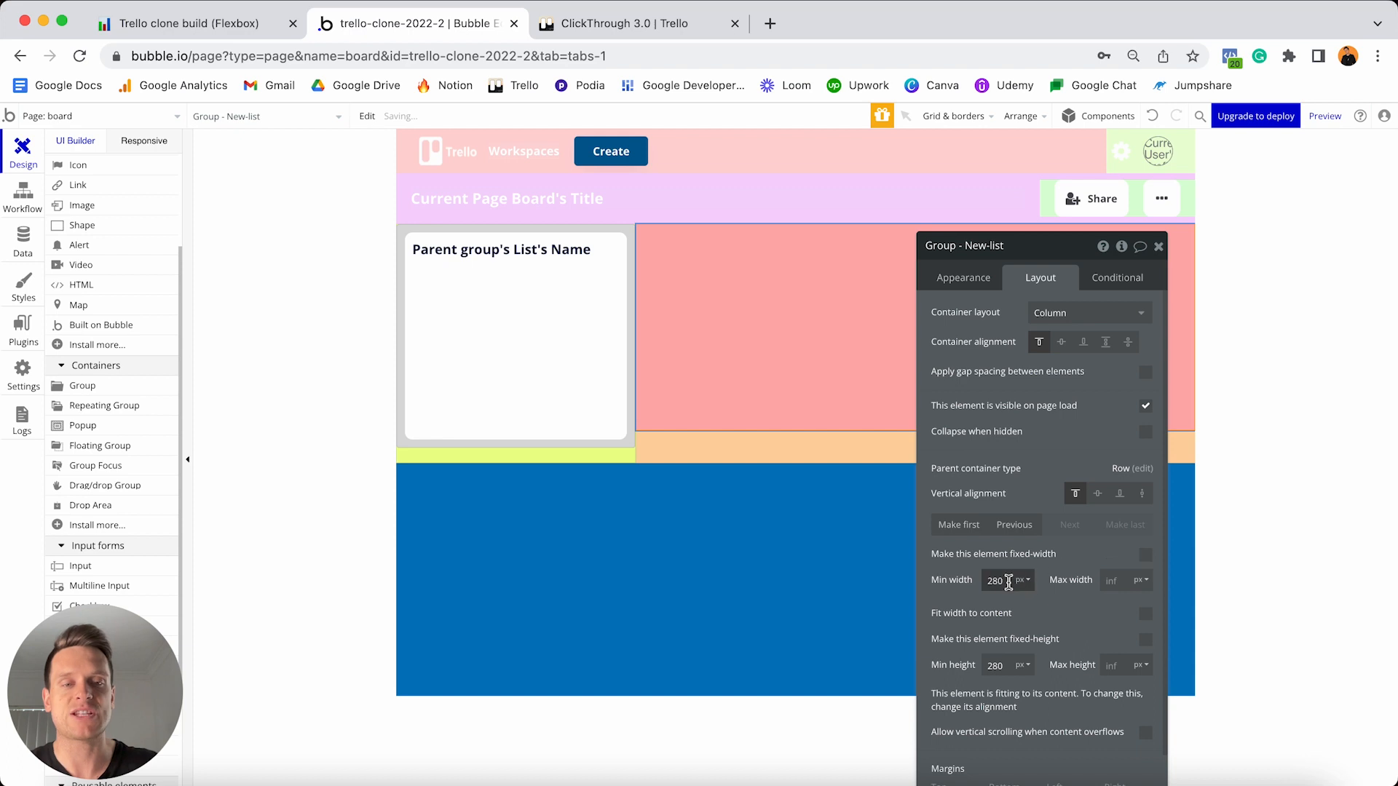
type("0")
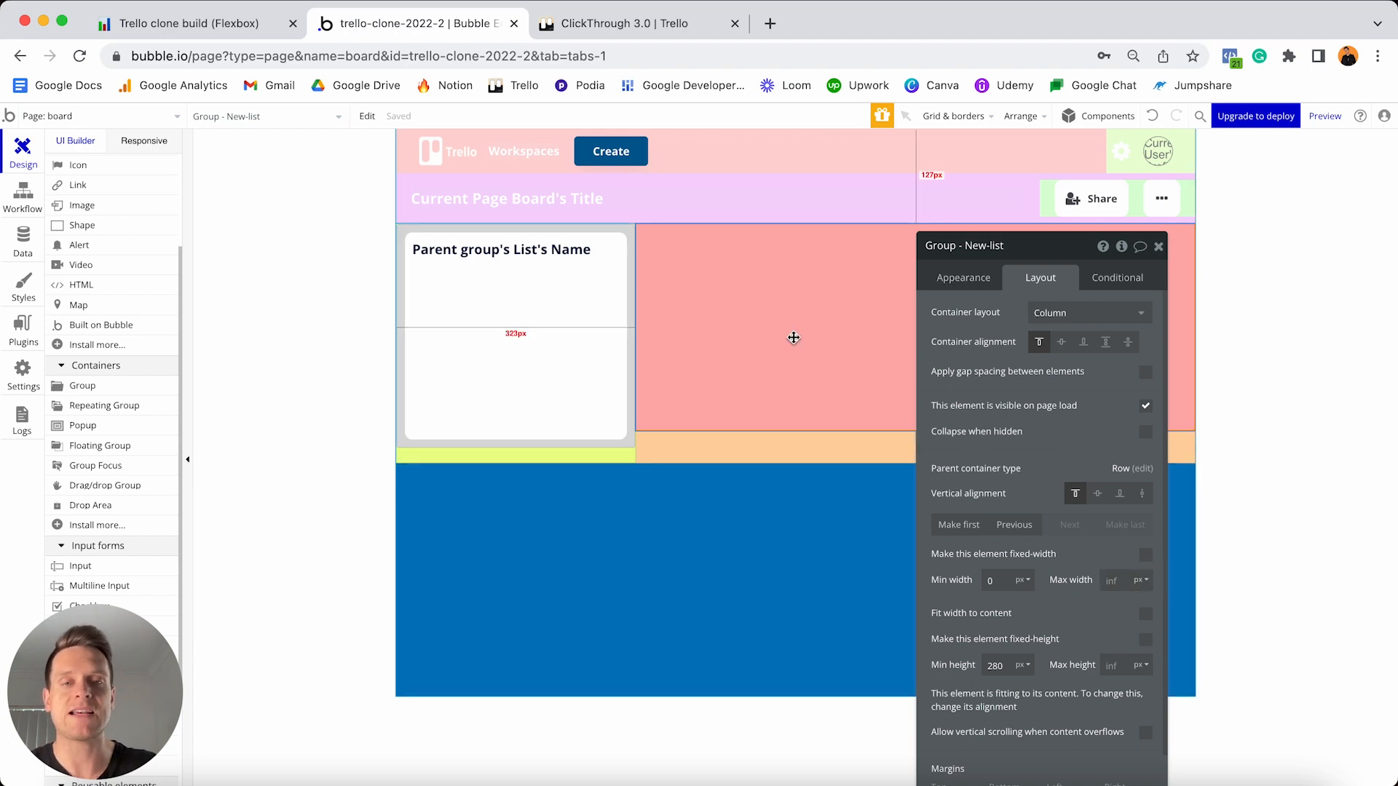
left_click(1114, 579)
type("3")
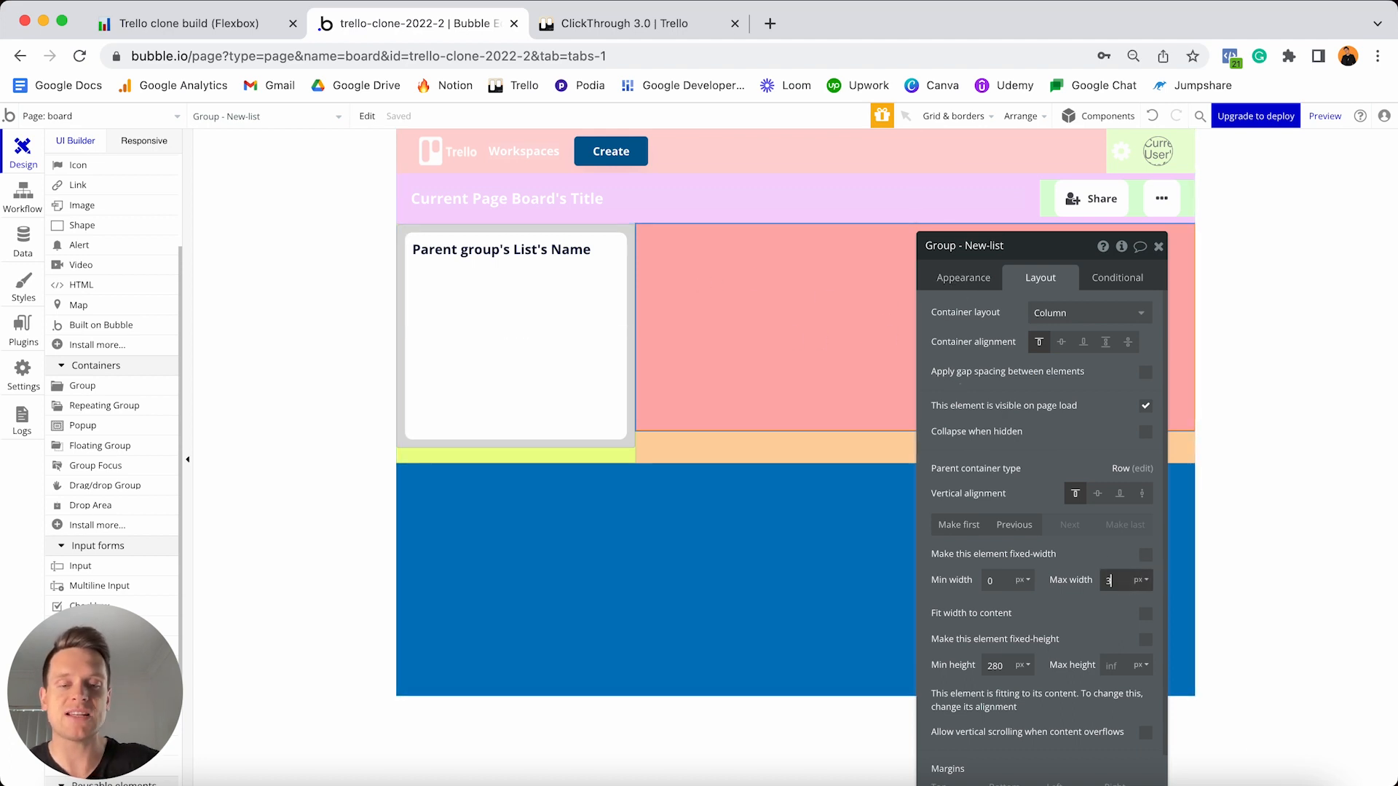
type("00")
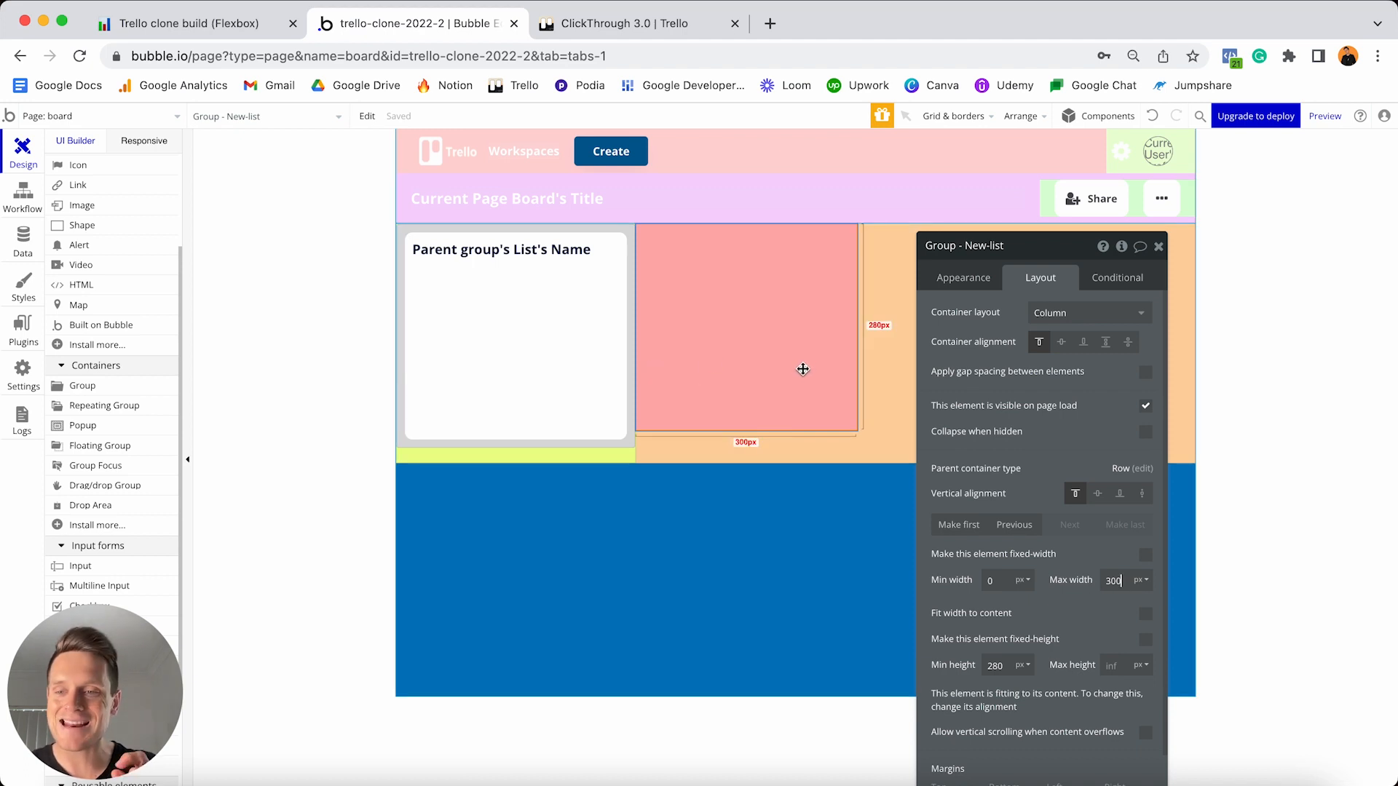
- Give the New-list group 10 px margins on every side
left_click_drag(1042, 247, 1052, 154)
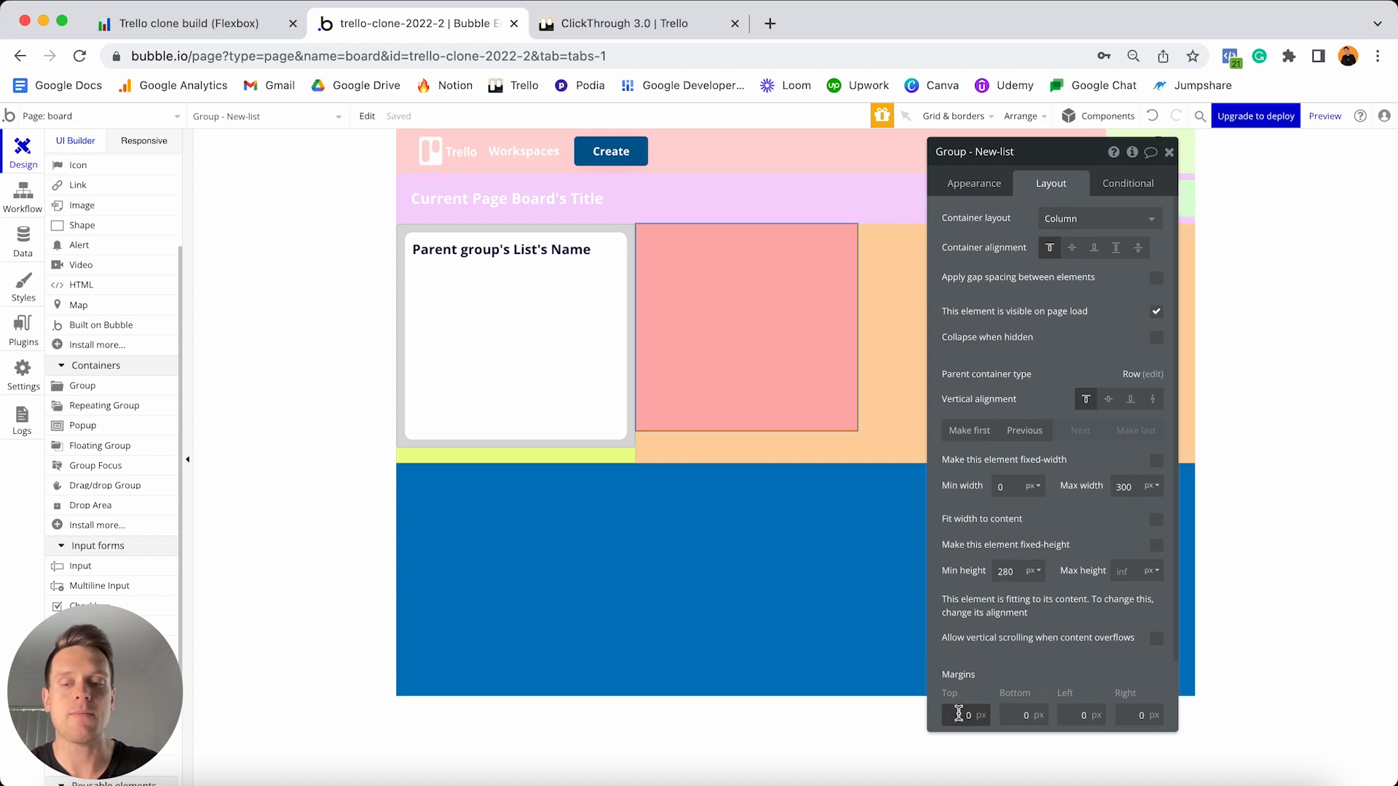
type("1")
left_click(1018, 714)
type("1")
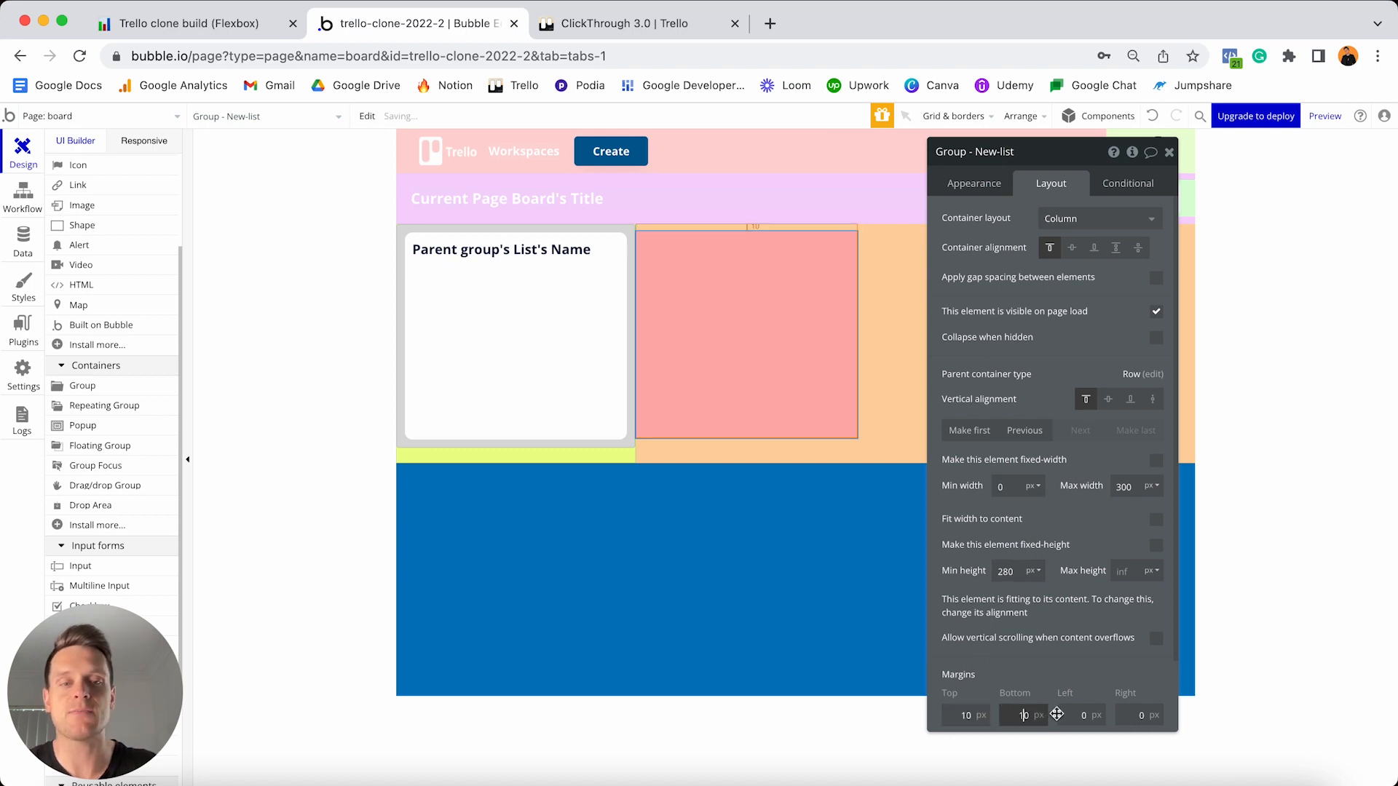
left_click(1069, 715)
type("1")
left_click(1127, 716)
type("1")
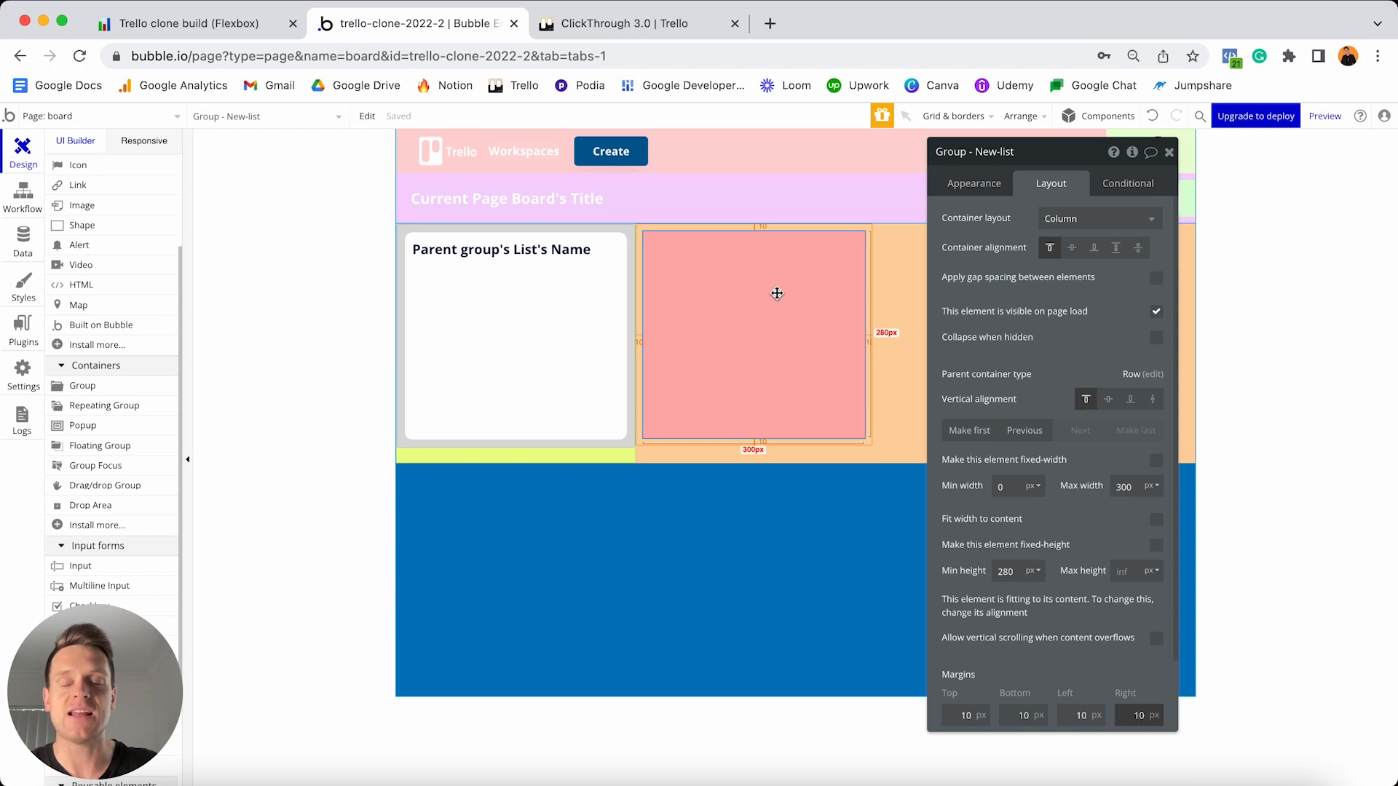
scroll(117, 444, "down", 3)
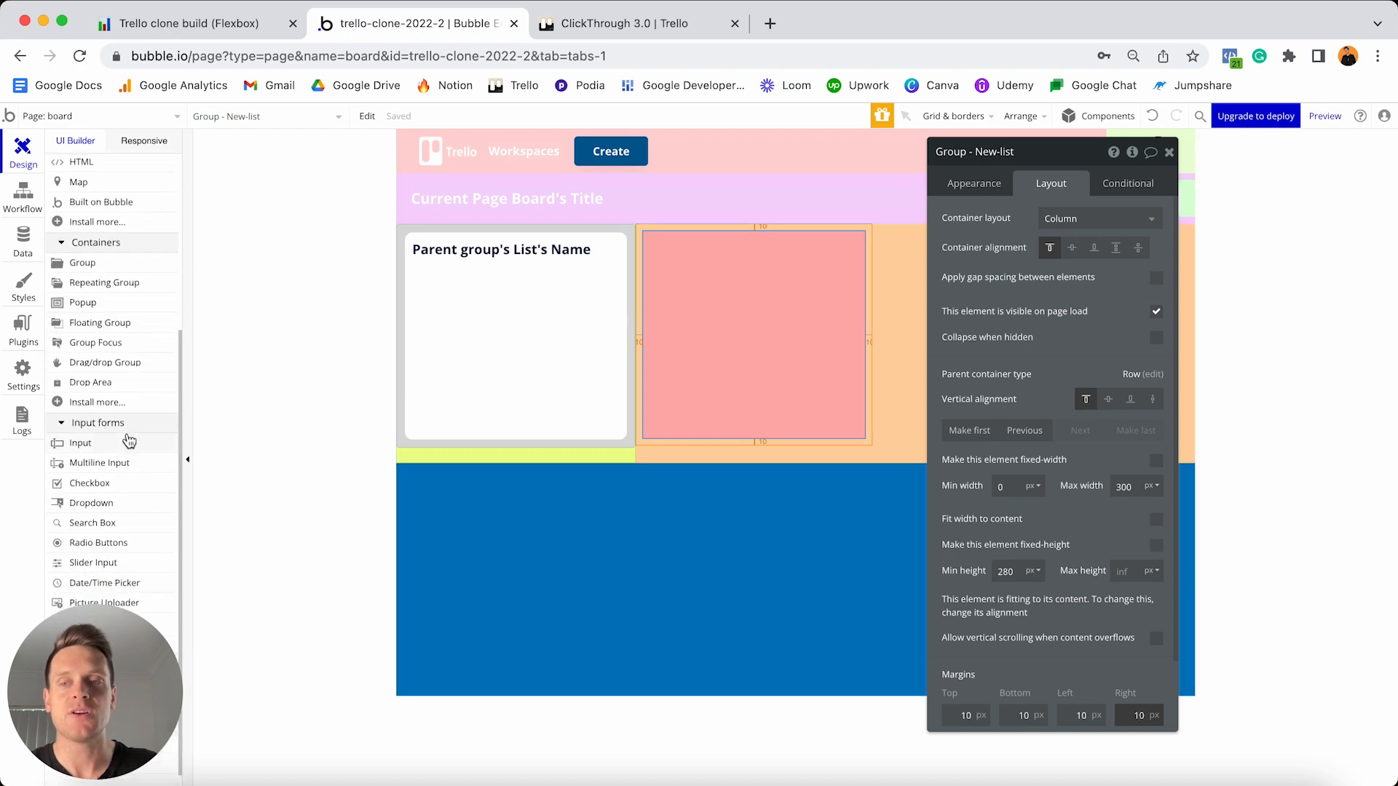
- Add Input - New-list at the top of the pink group, unstyled with a white flat background
left_click(87, 443)
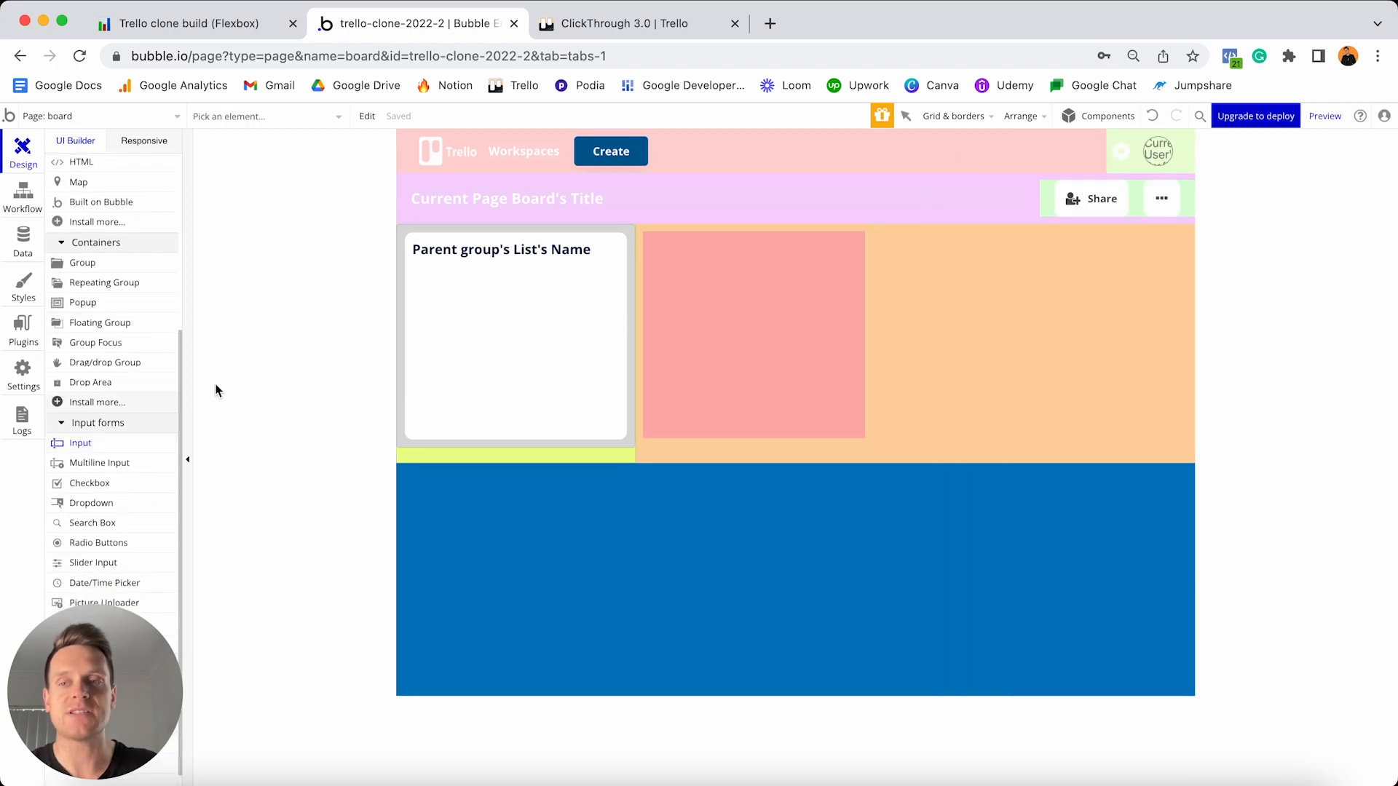
left_click(700, 297)
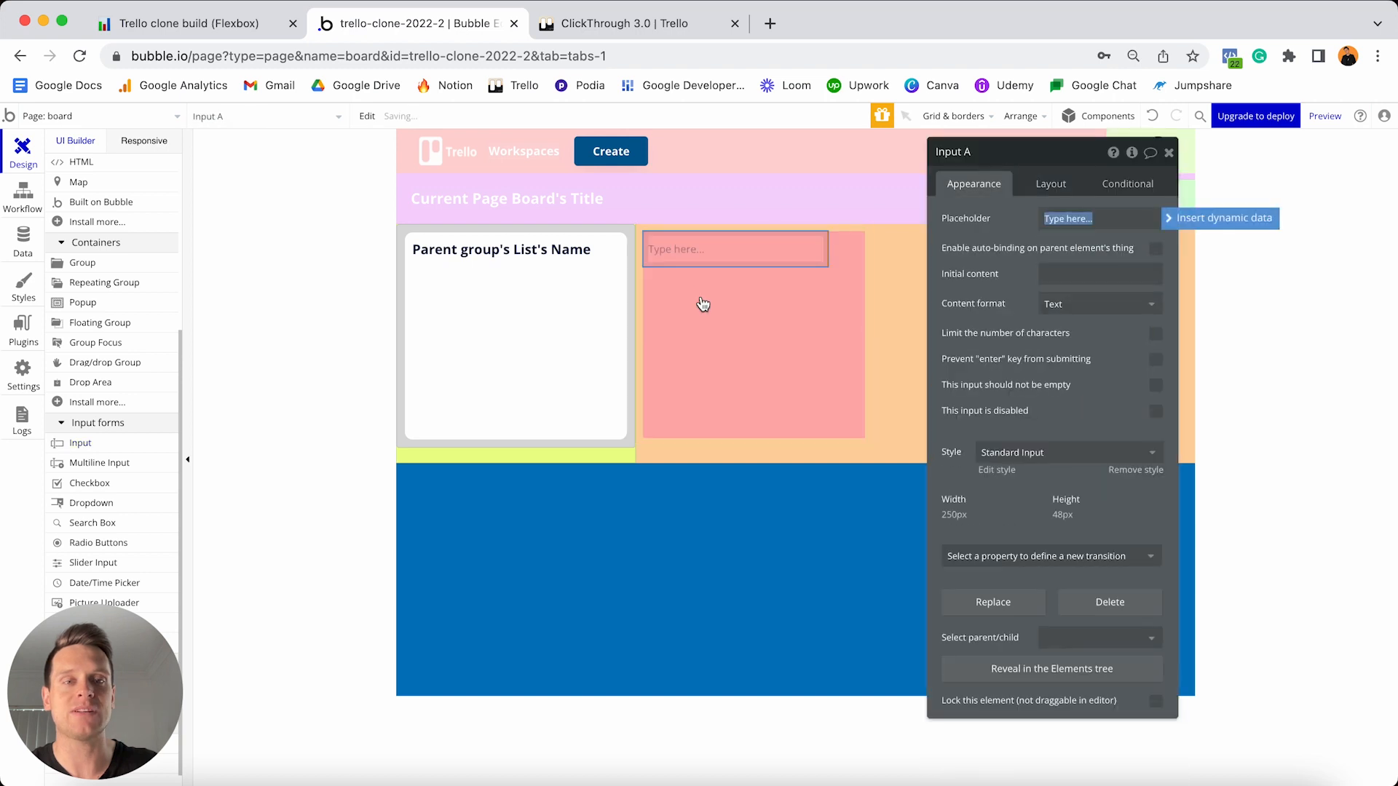
left_click(1000, 153)
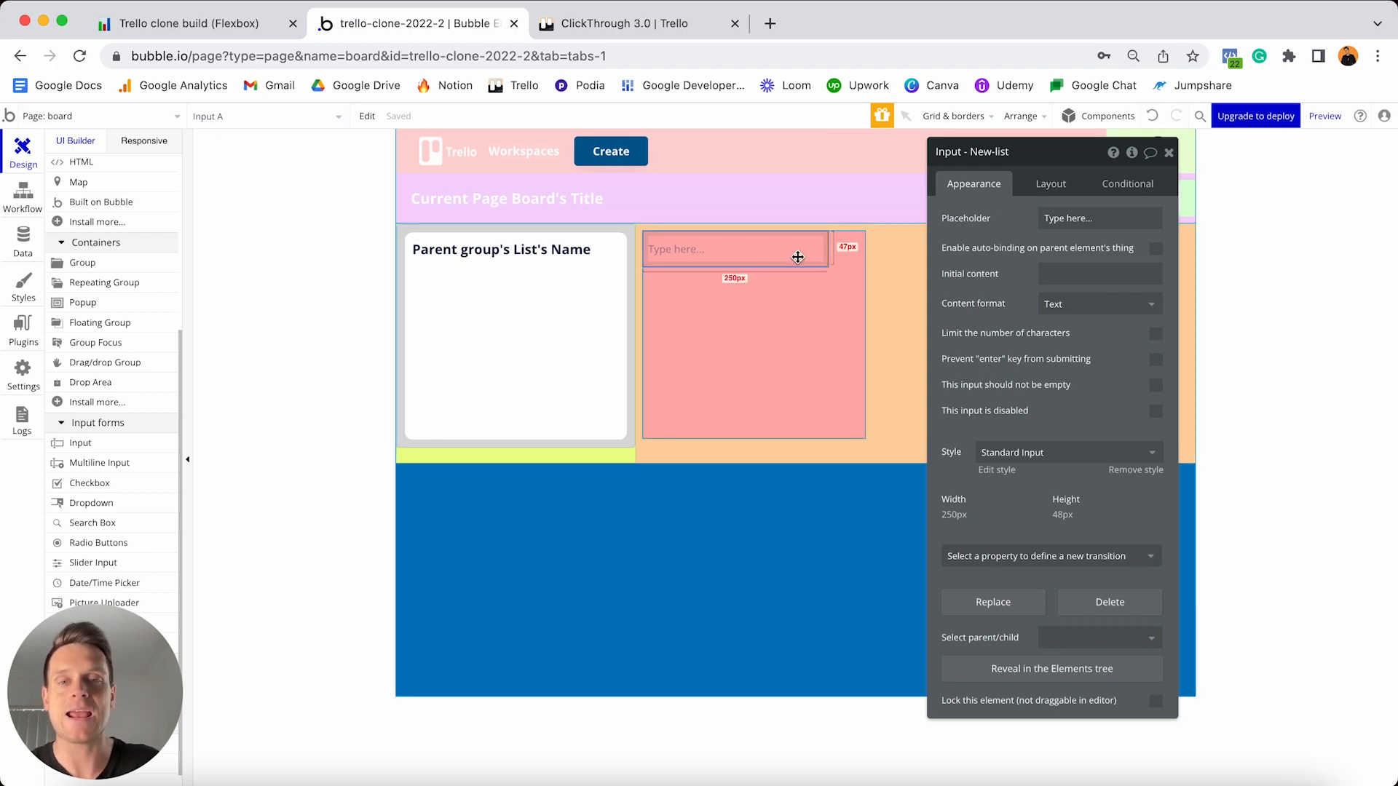
left_click(1129, 471)
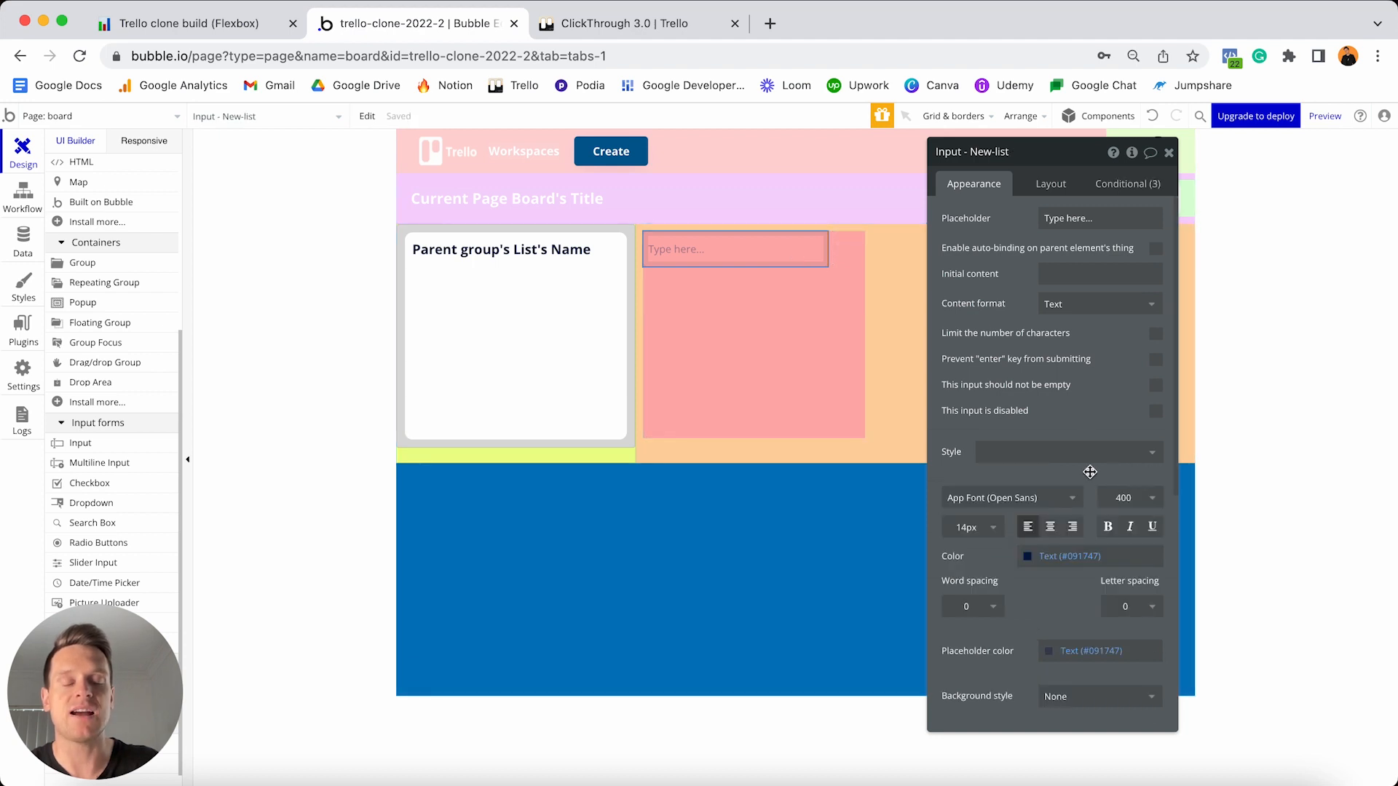
scroll(1088, 473, "down", 3)
left_click(1074, 503)
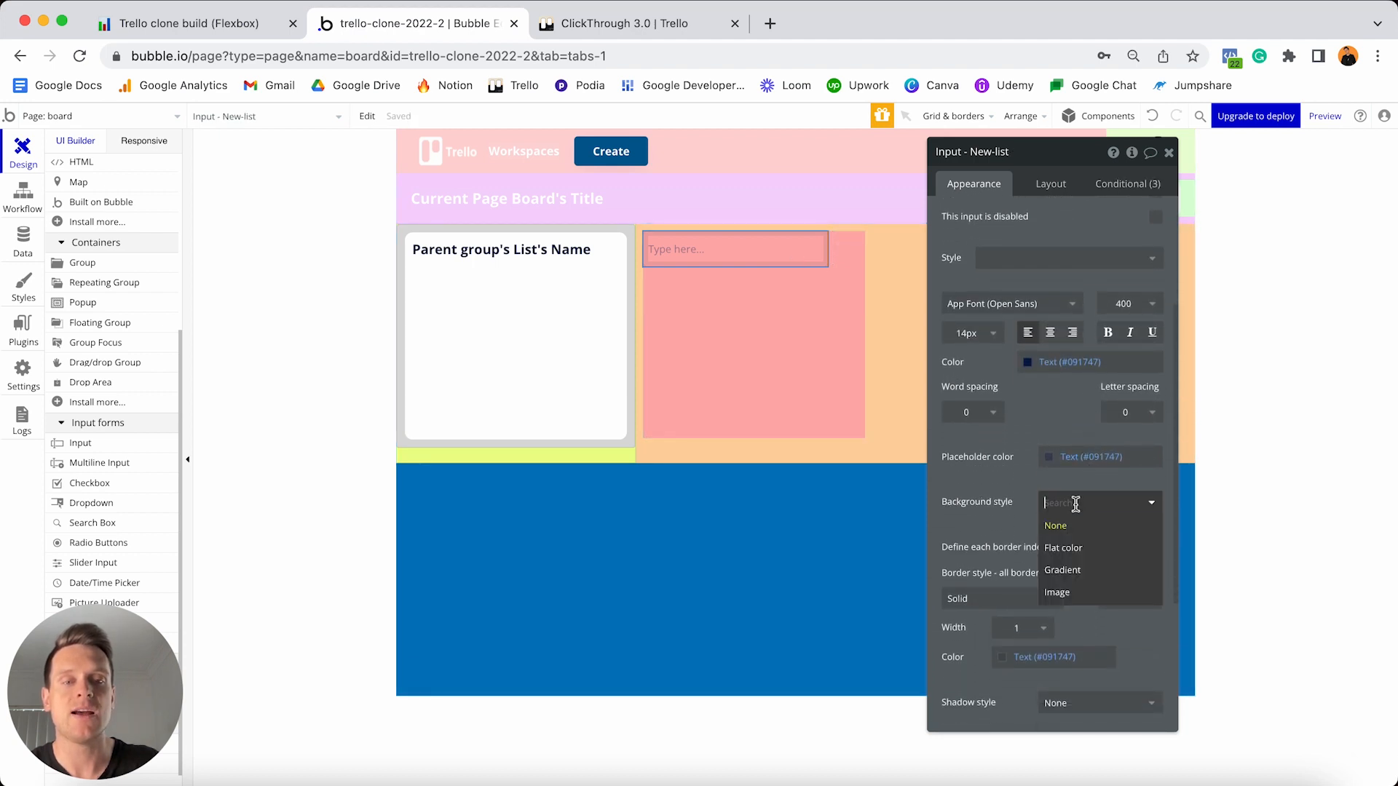
left_click(1073, 550)
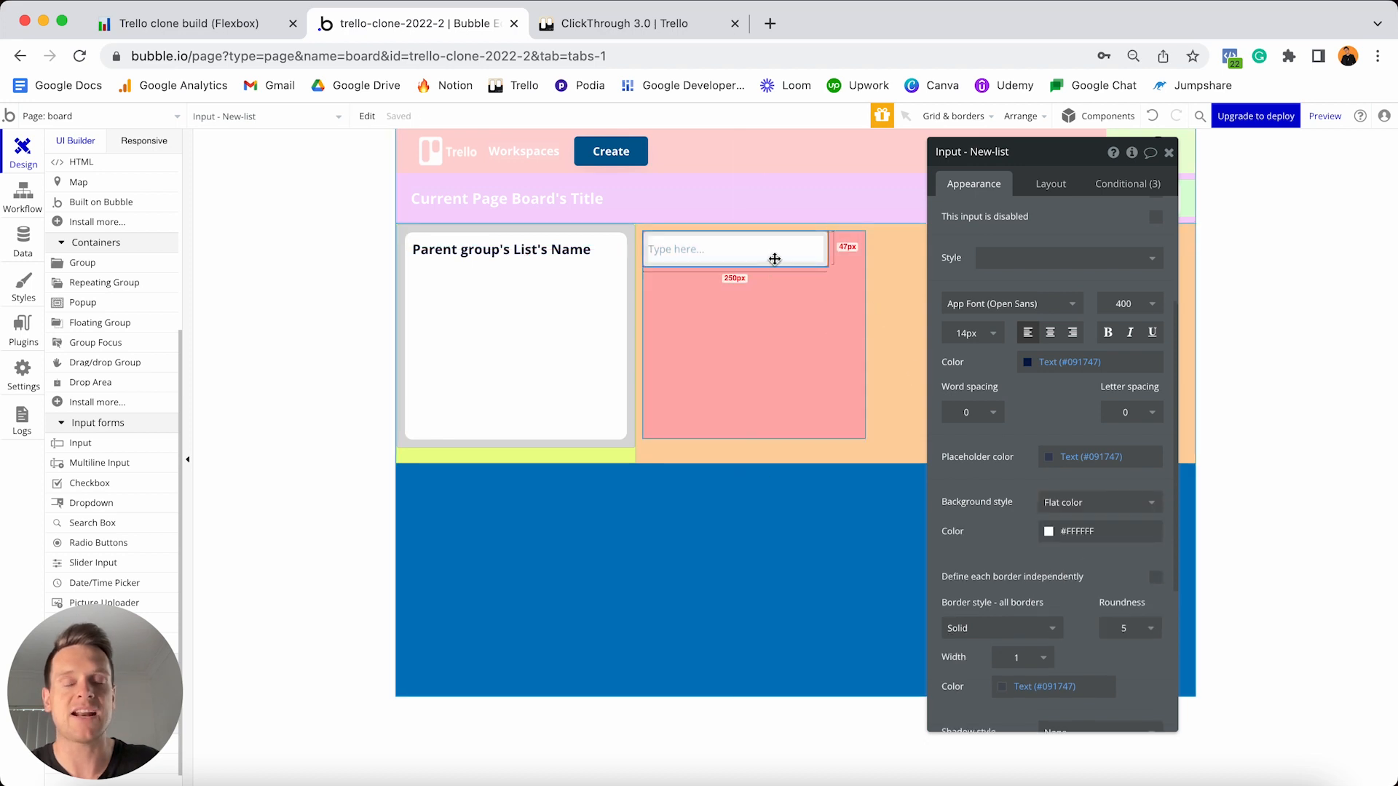
scroll(1013, 441, "up", 3)
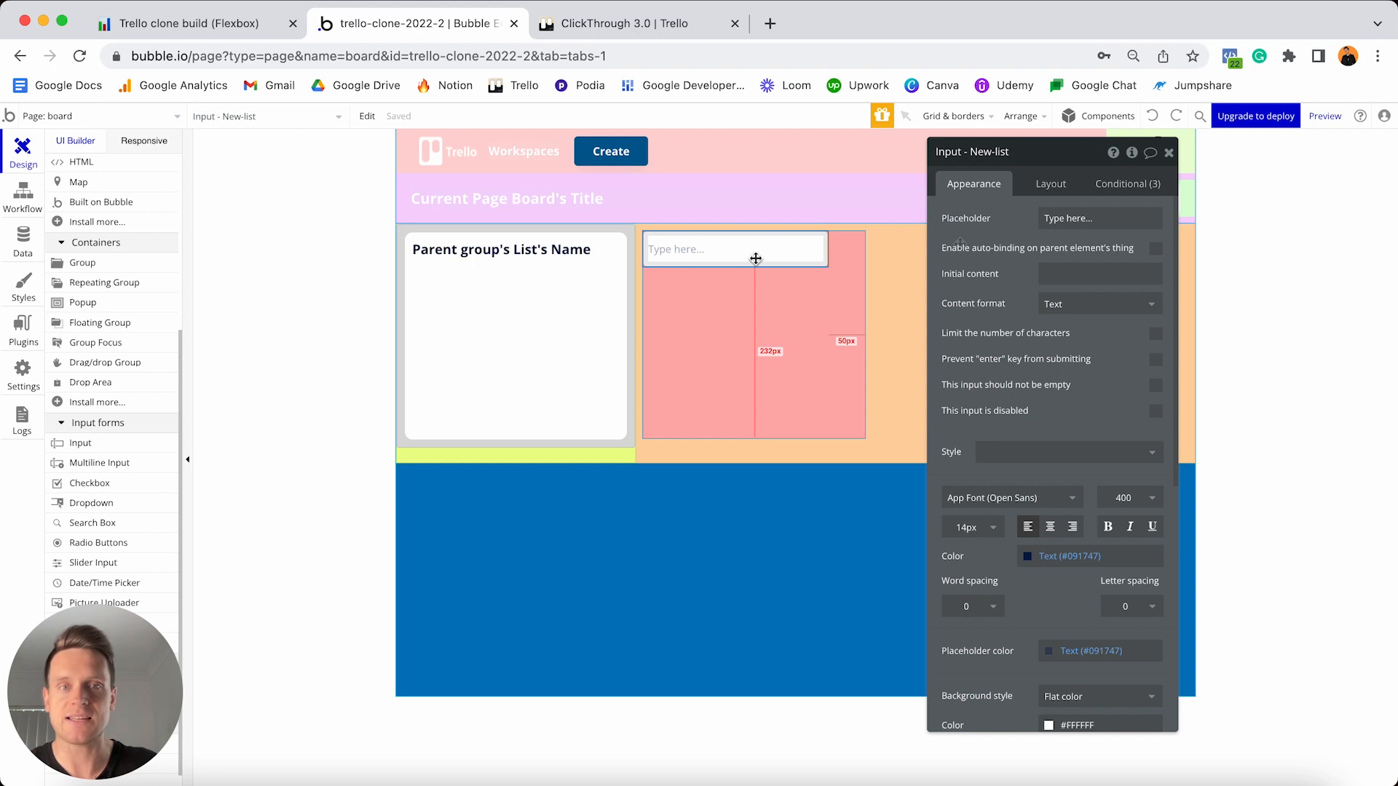
- Set the placeholder to '+ Add another list' and make the width flexible with 0 minimum
triple_click(1073, 220)
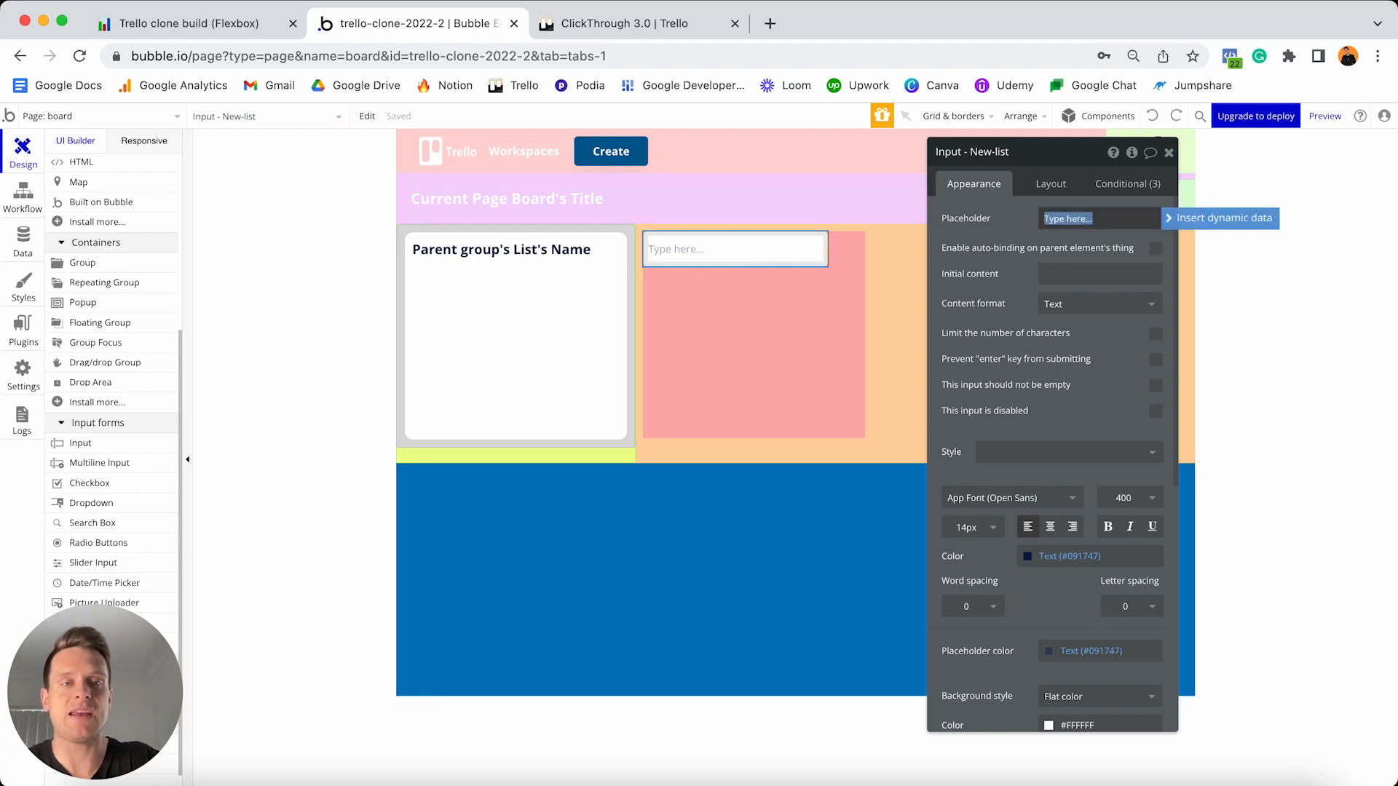
type("+ Ad")
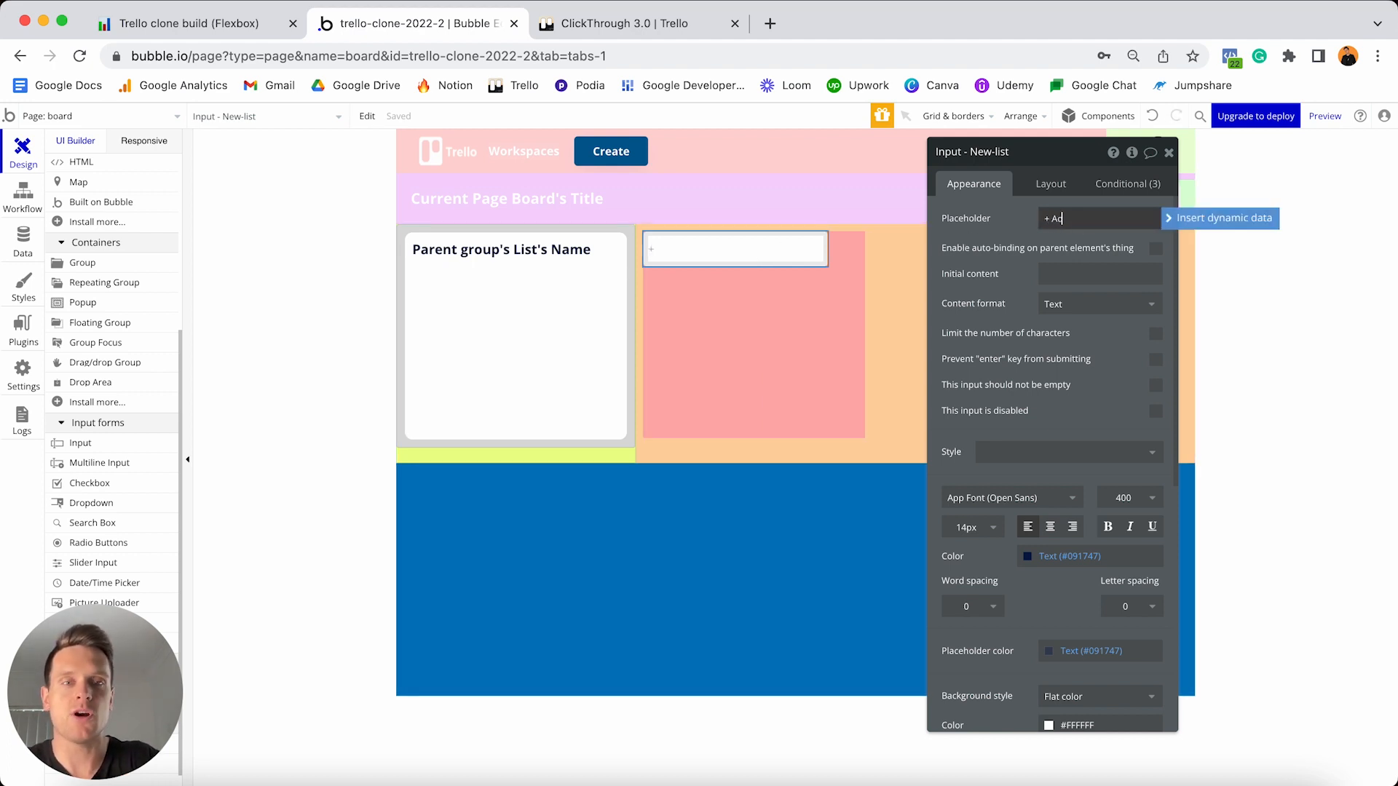
type("d another lis")
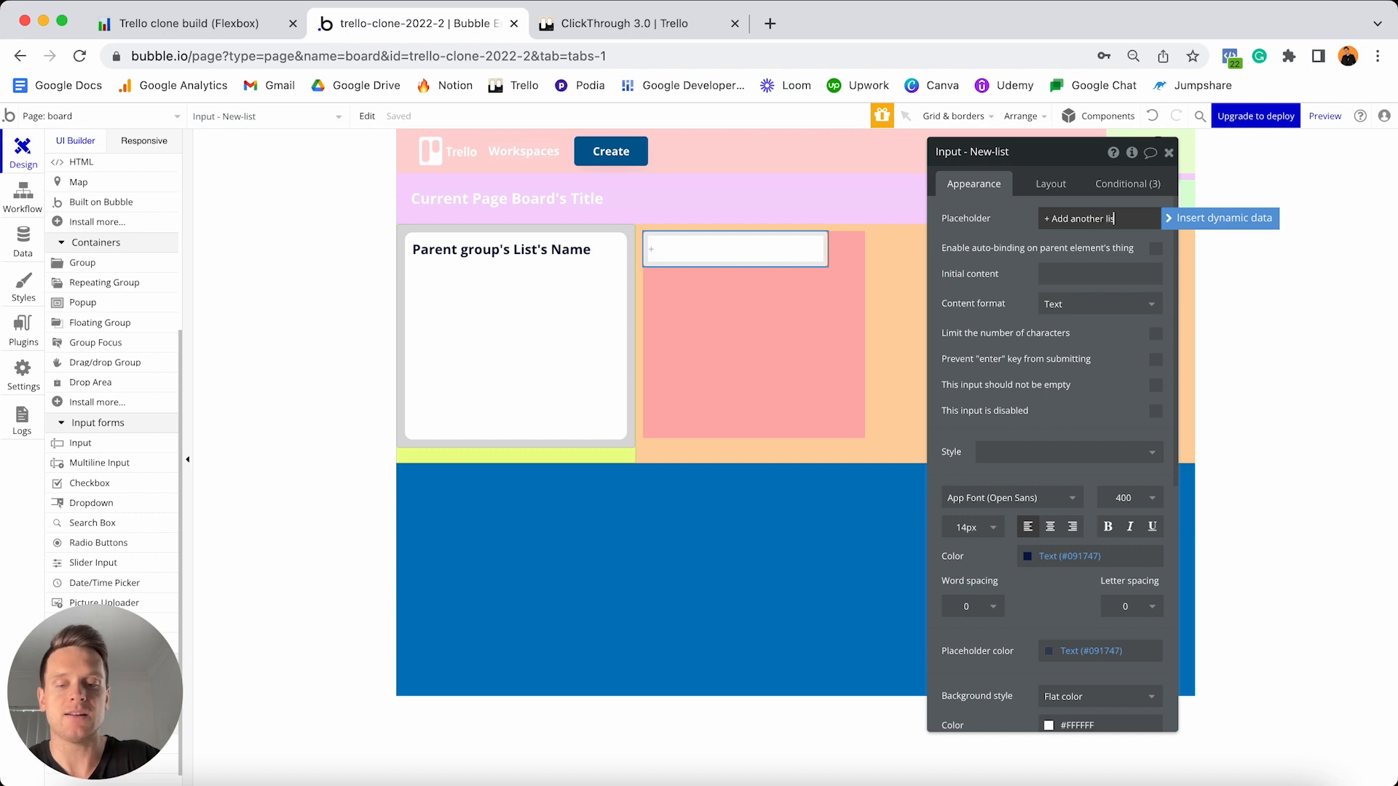
type("t")
left_click(1048, 186)
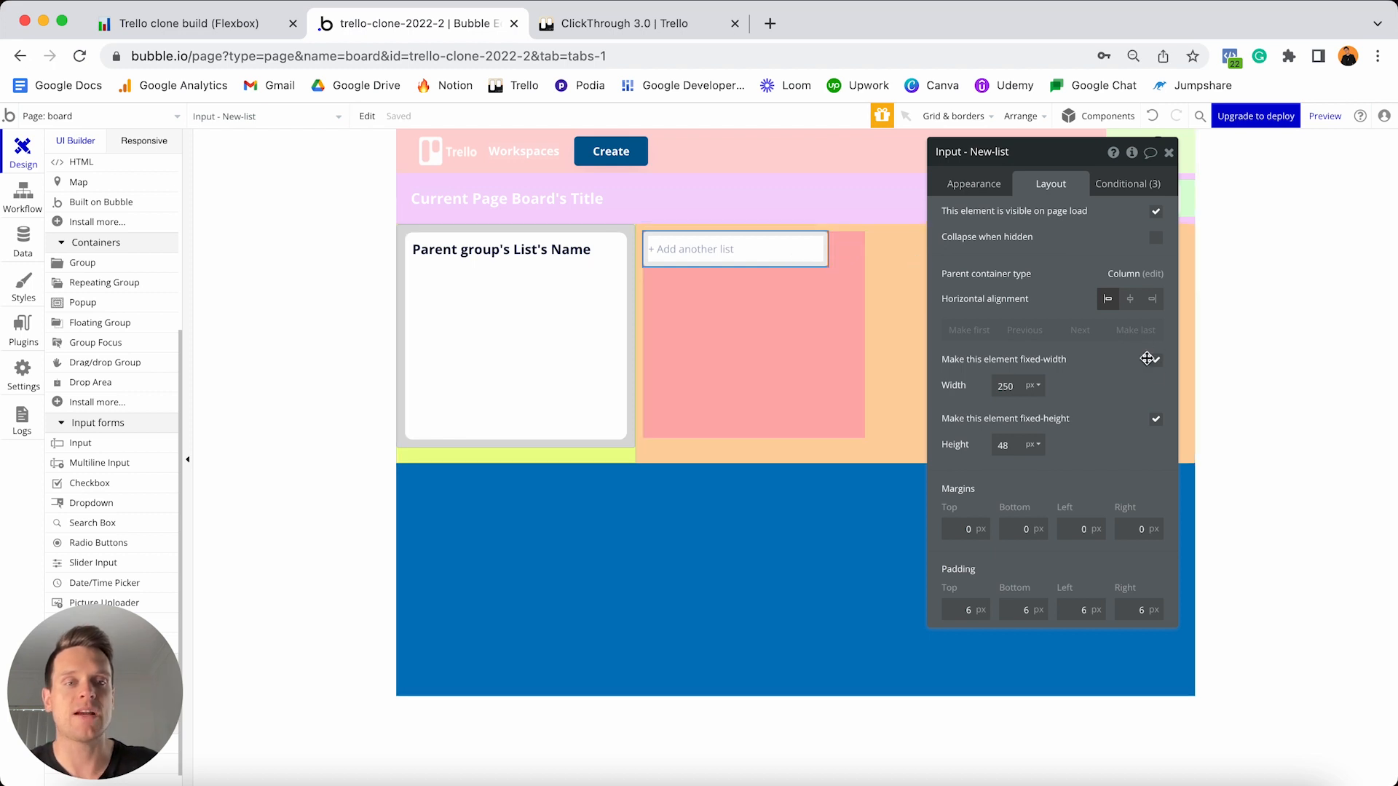
left_click(1157, 364)
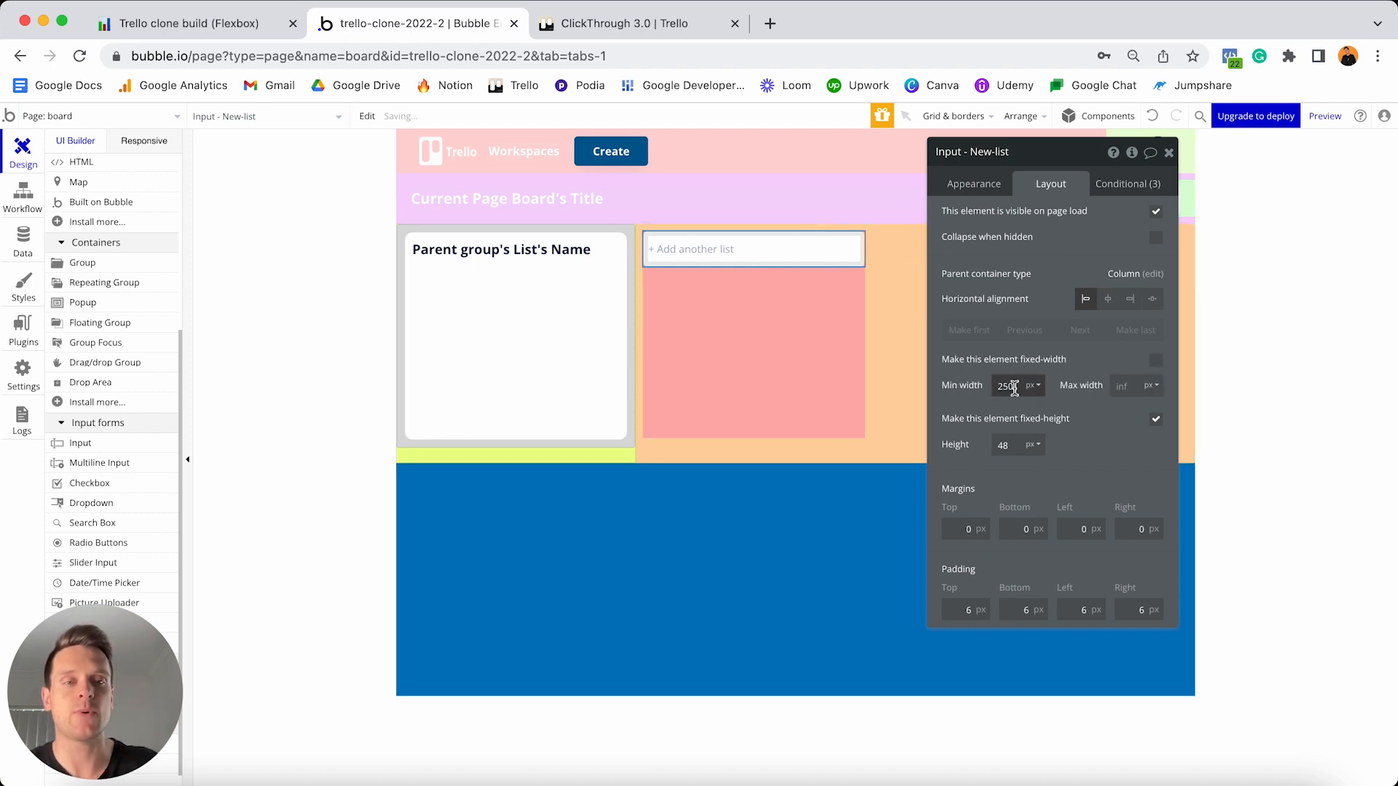
type("0")
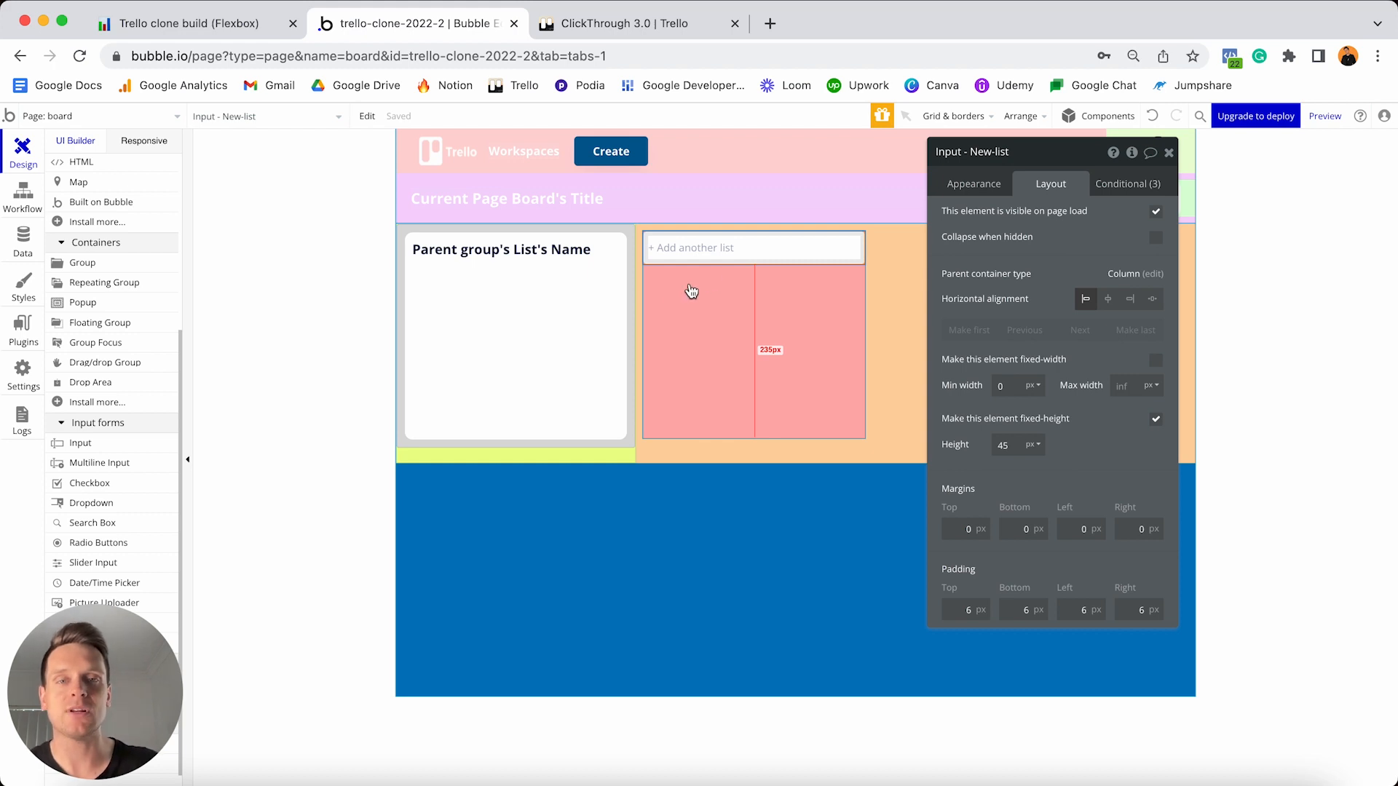
scroll(94, 291, "up", 7)
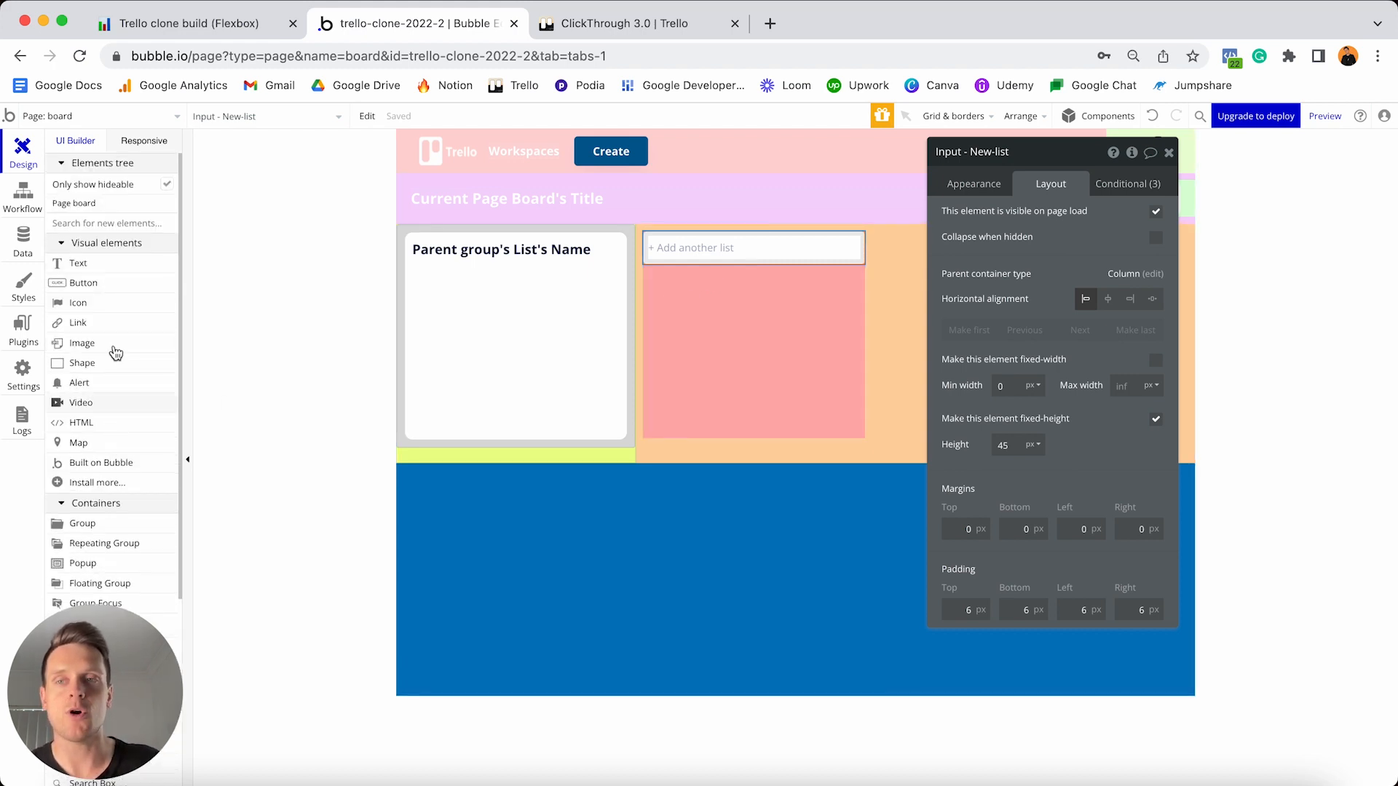
- Add a button inside the pink group labelled 'Add list'
left_click(88, 284)
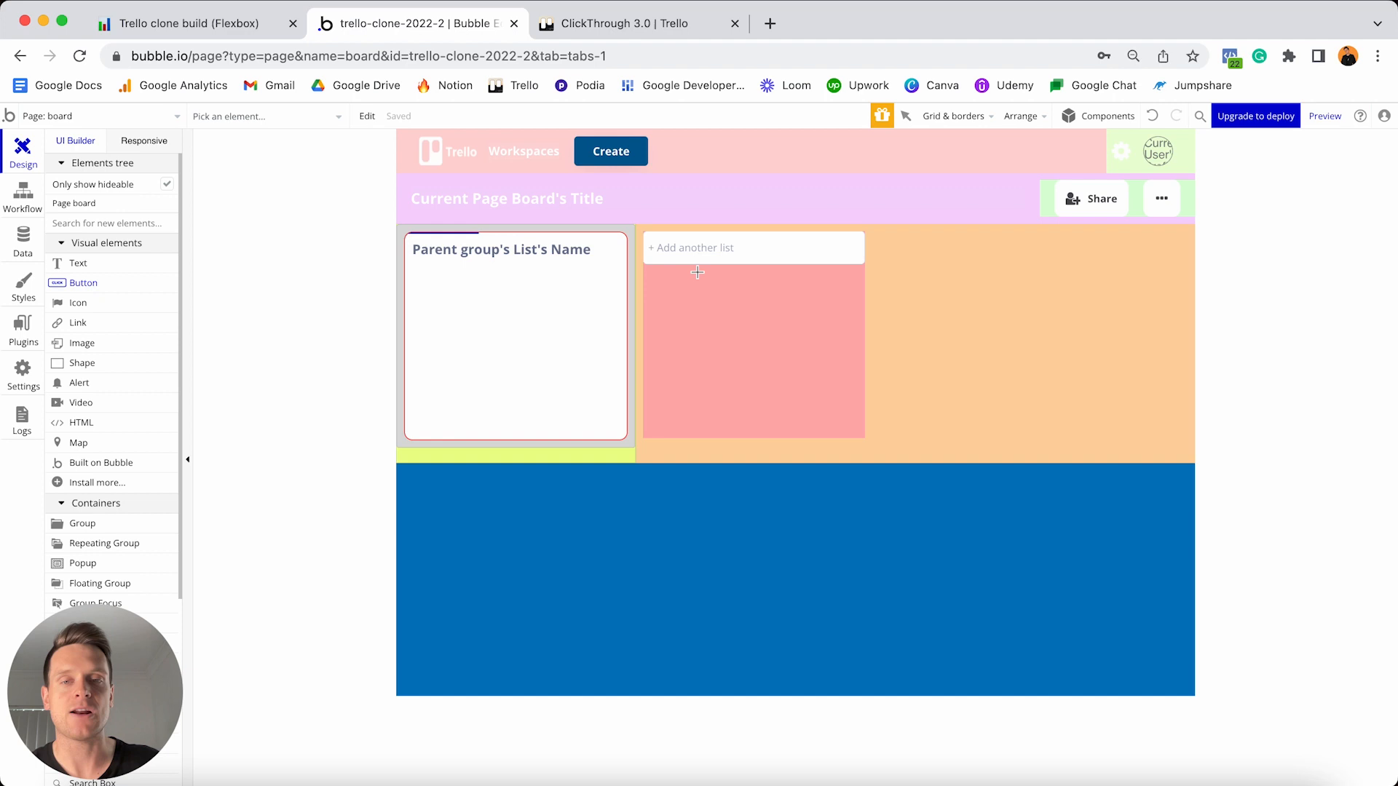
left_click(746, 312)
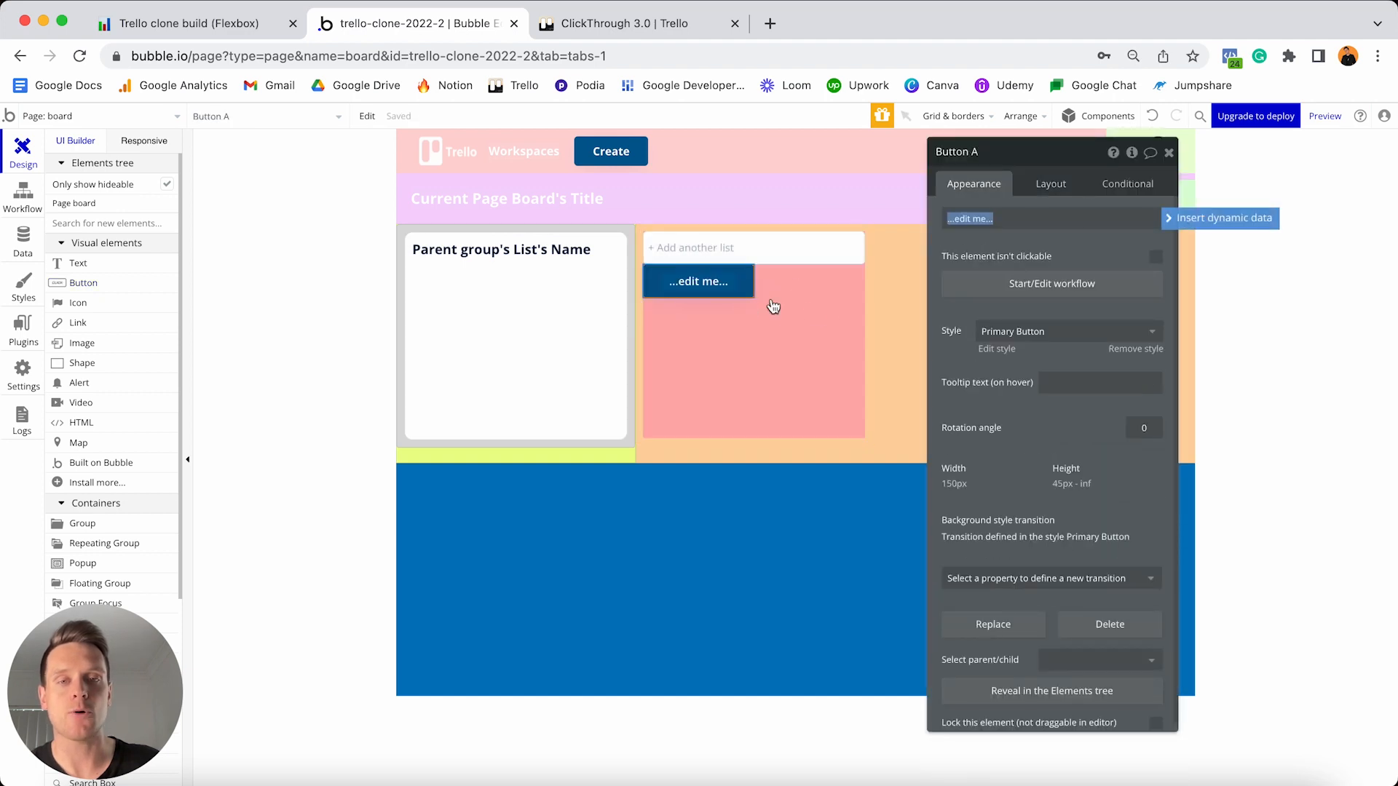
type("Add list")
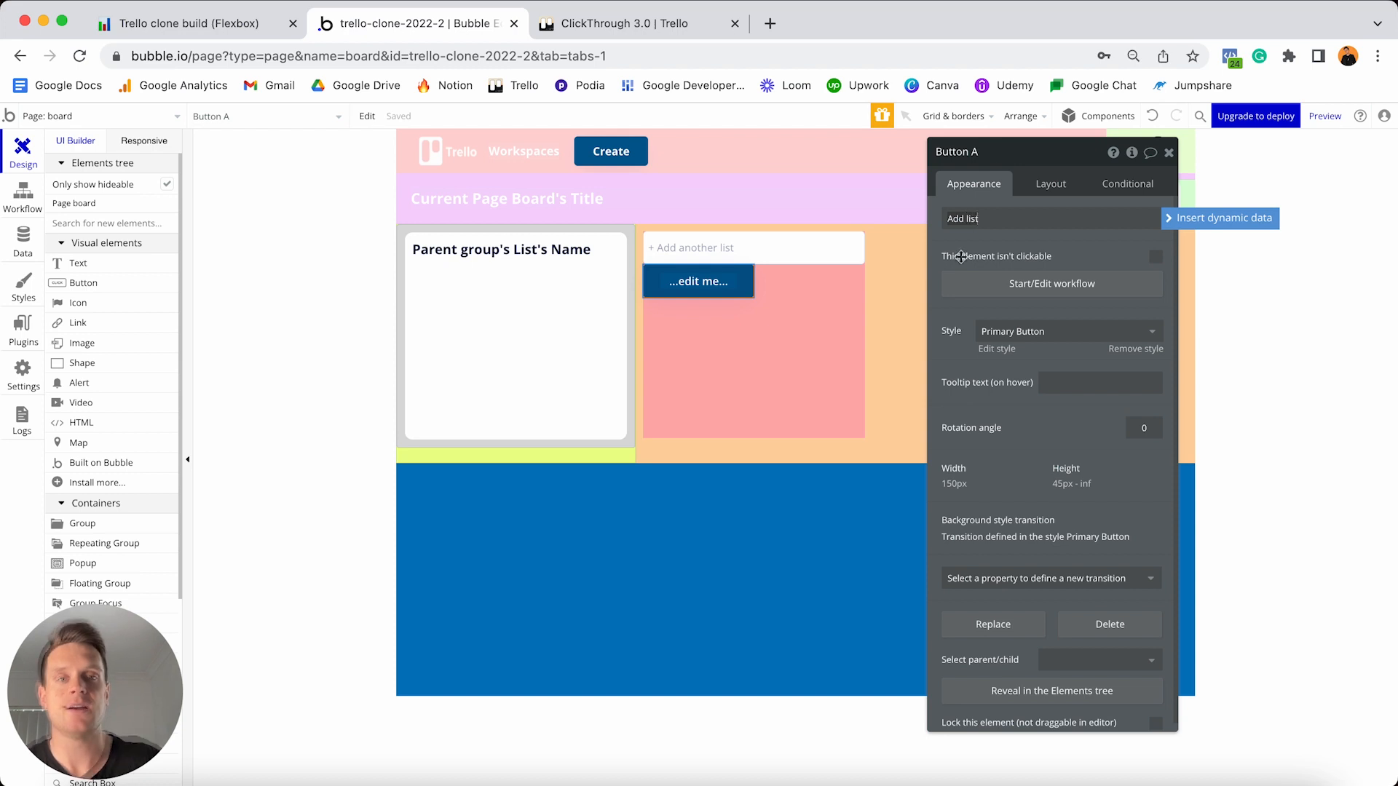
- Make the button 120 px wide with 40 px minimum height and a 10 px top margin
left_click(1048, 184)
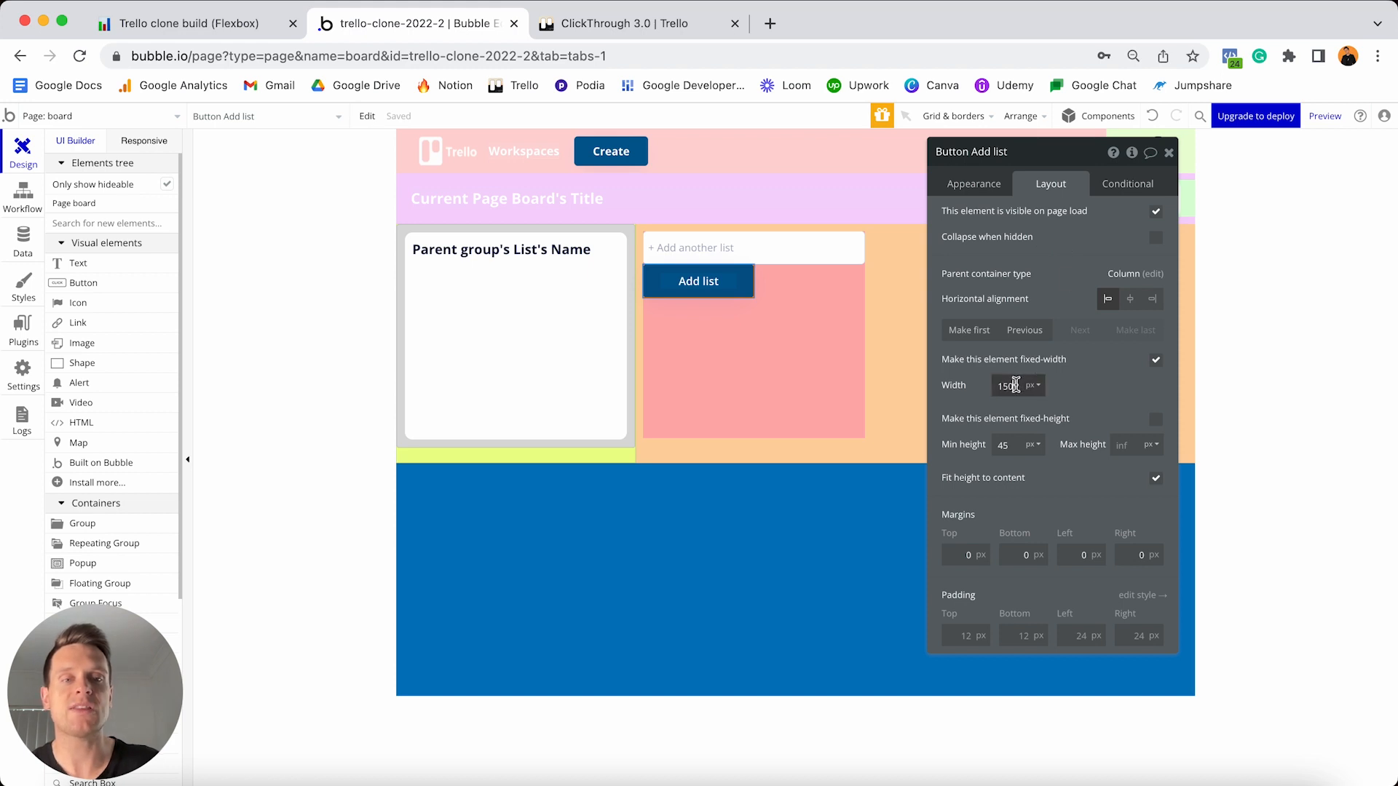
type("120")
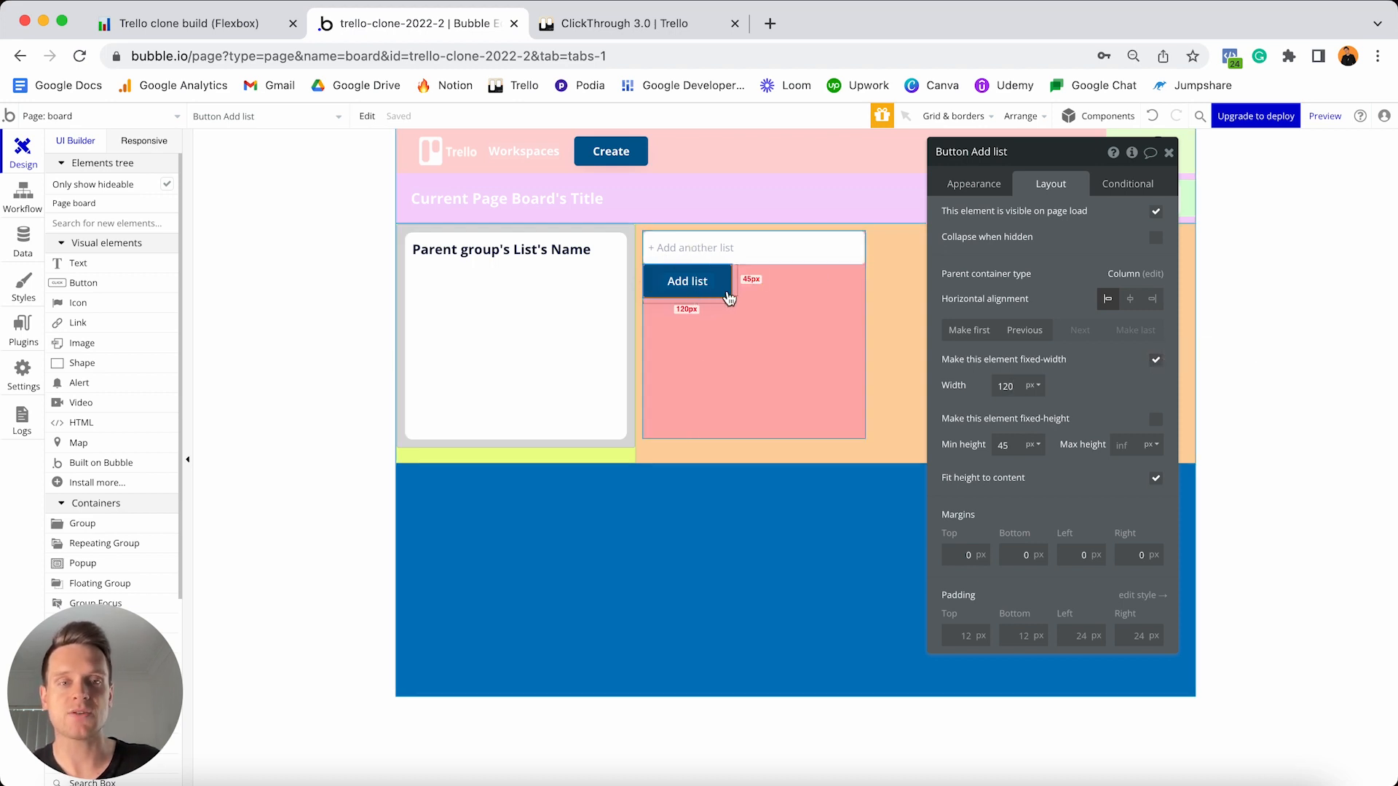
left_click(1015, 445)
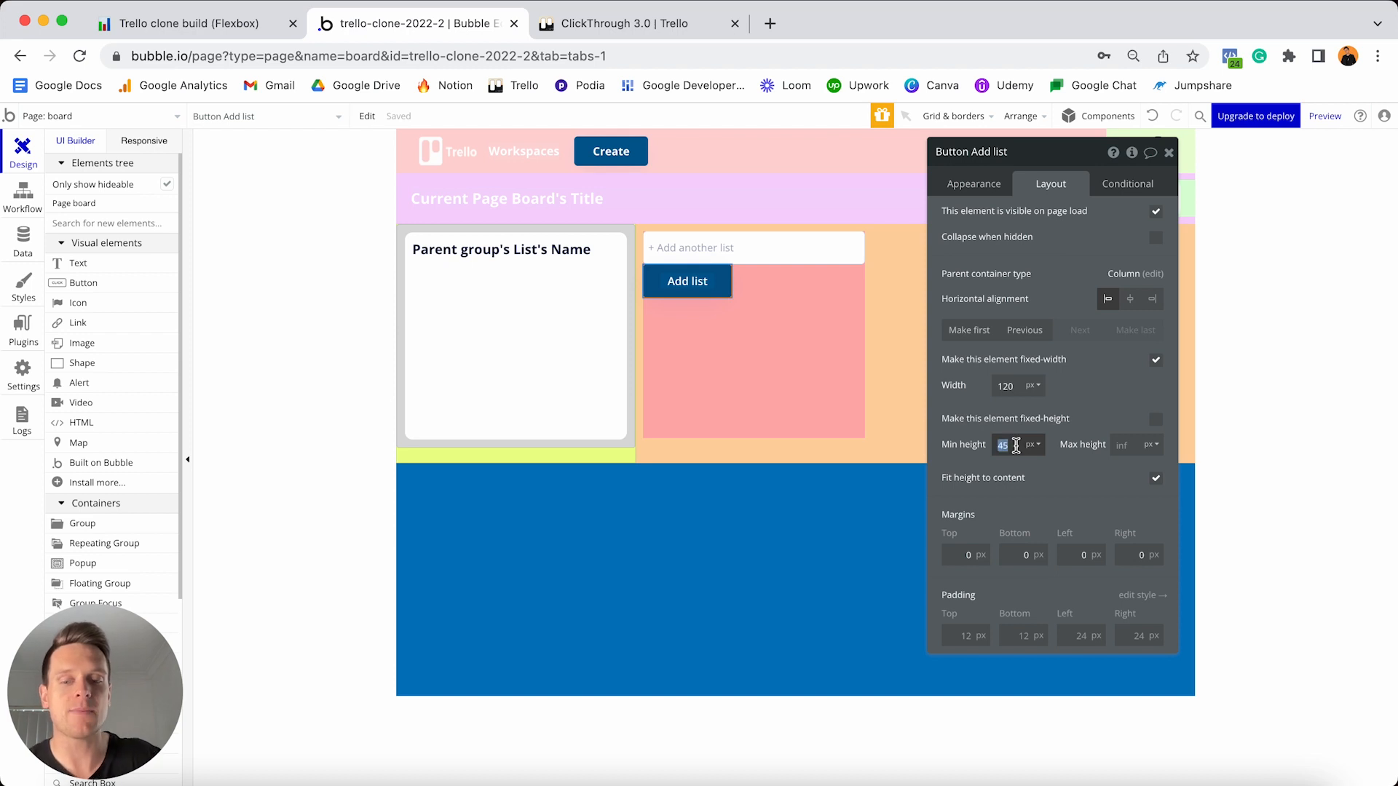
type("40")
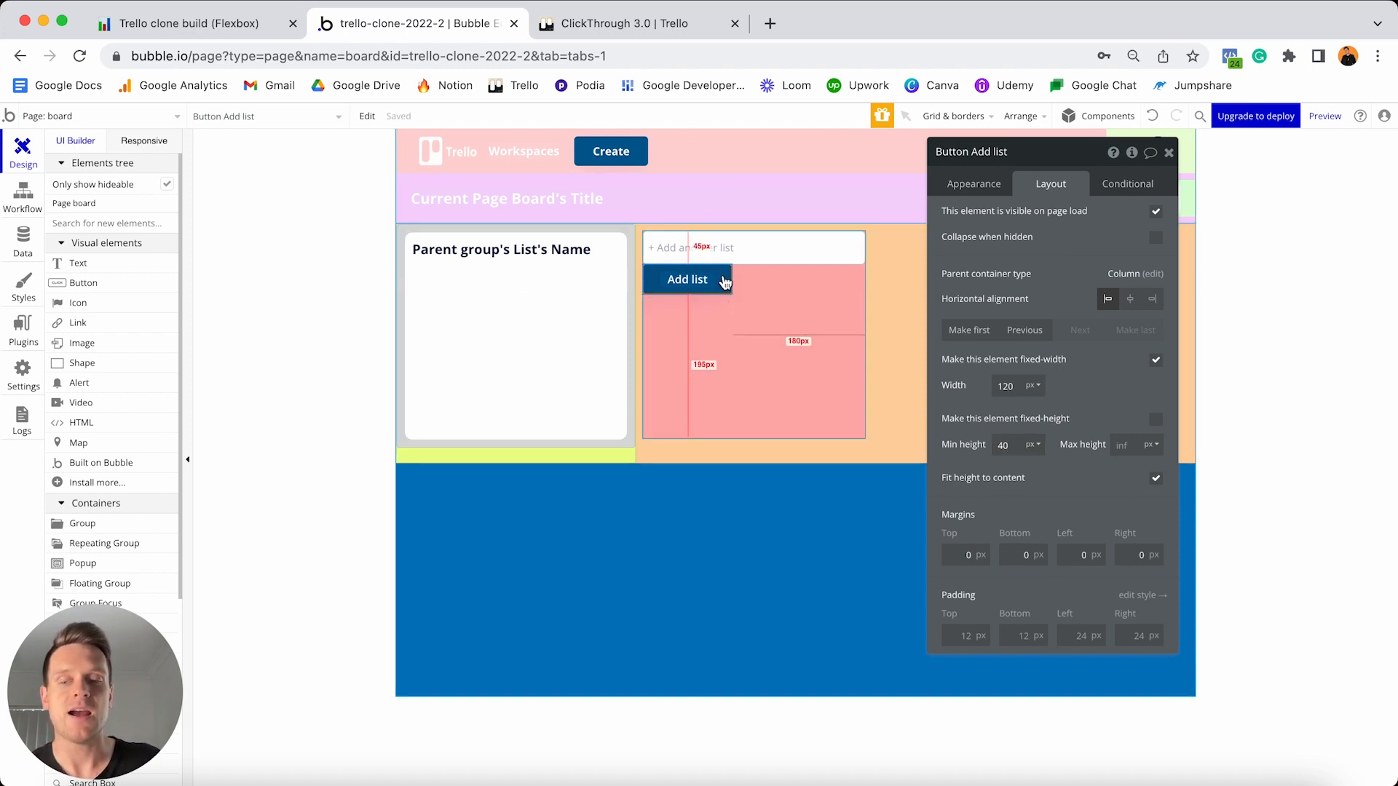
left_click(948, 551)
type("1")
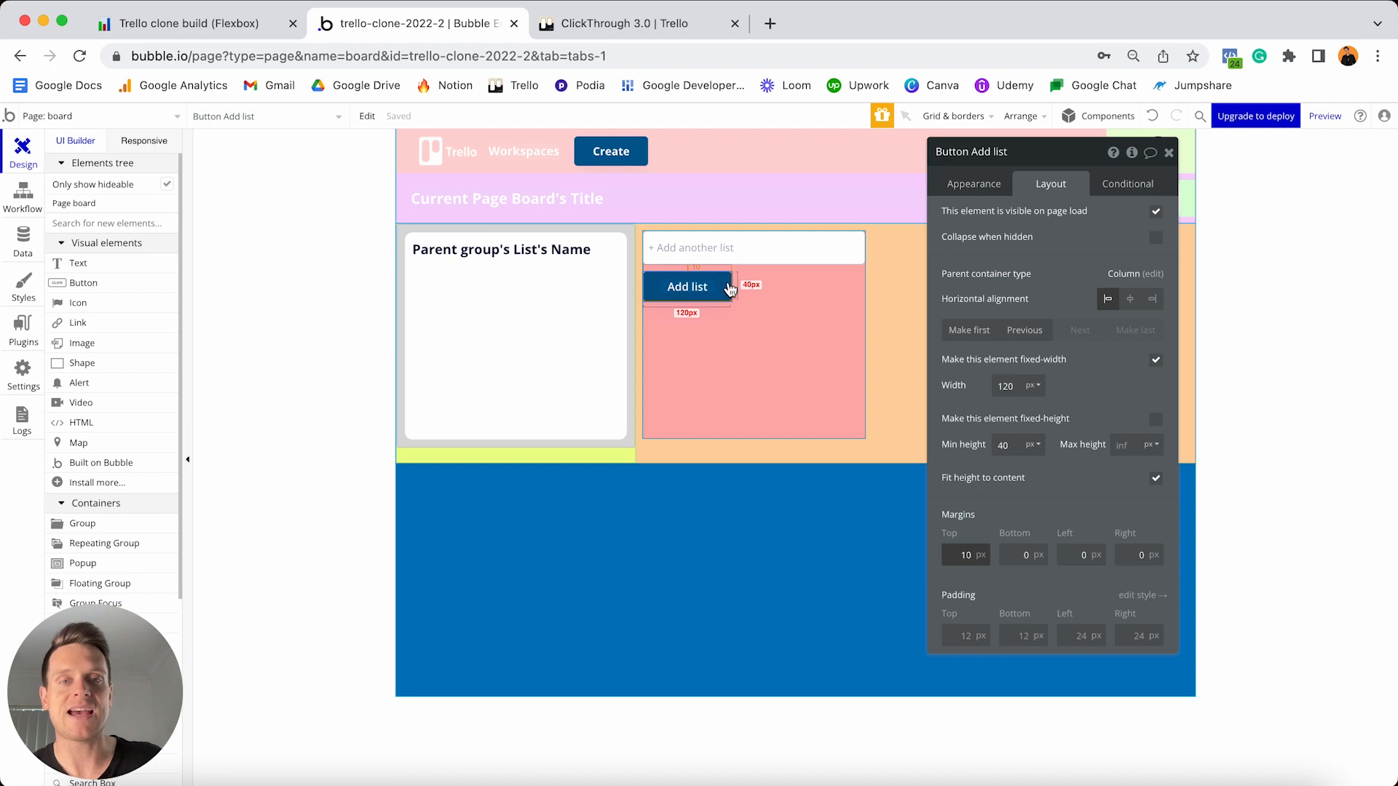
left_click(777, 330)
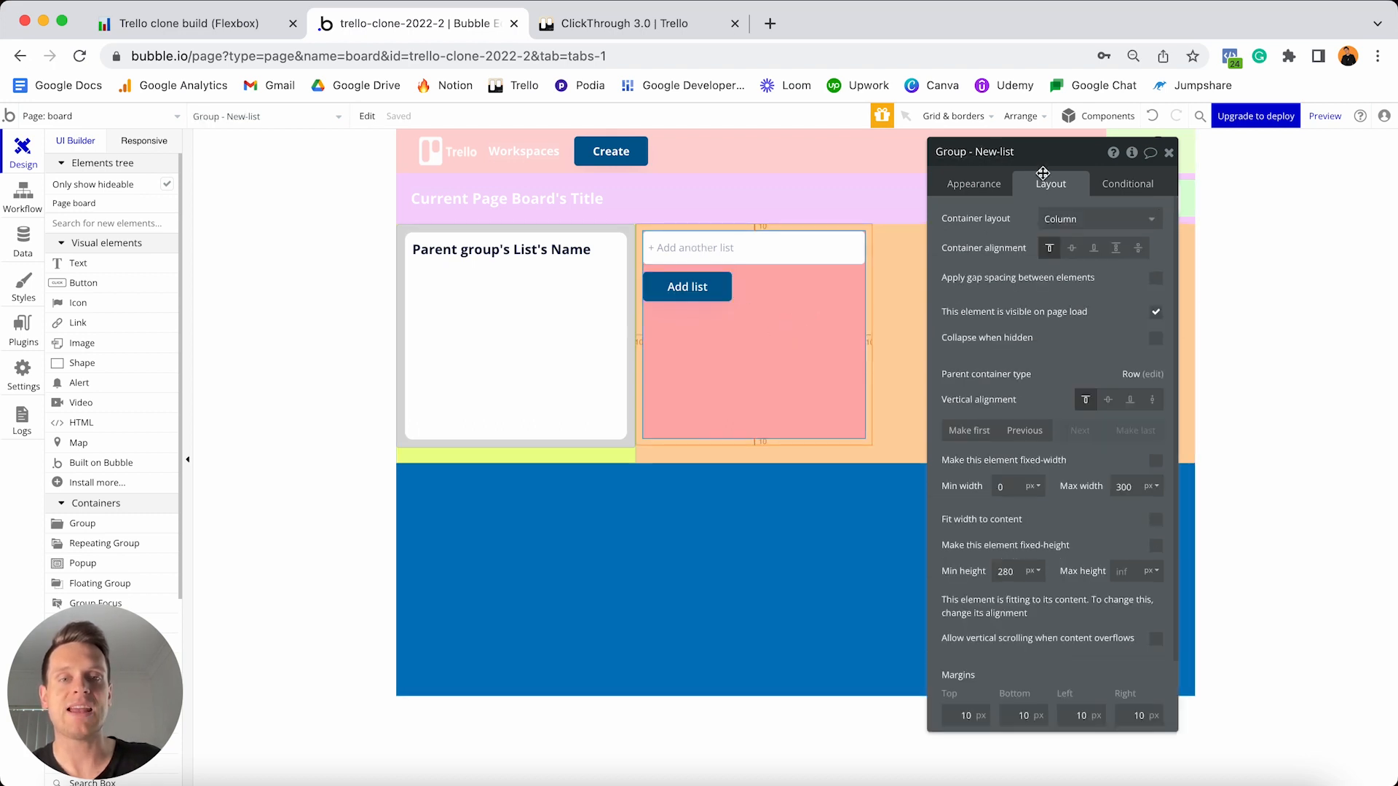
- Change the New-list group's minimum height from 280 to 0
double_click(1012, 570)
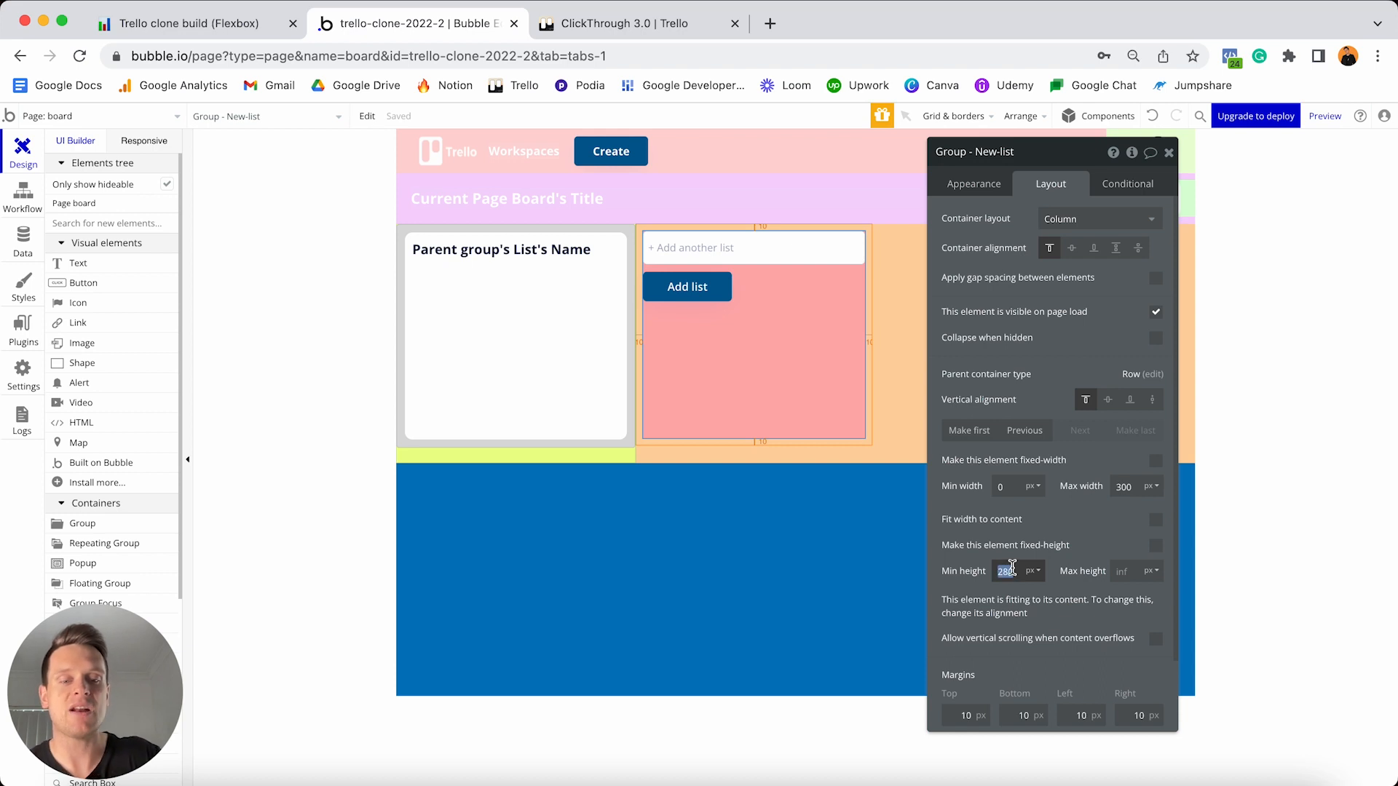
type("0")
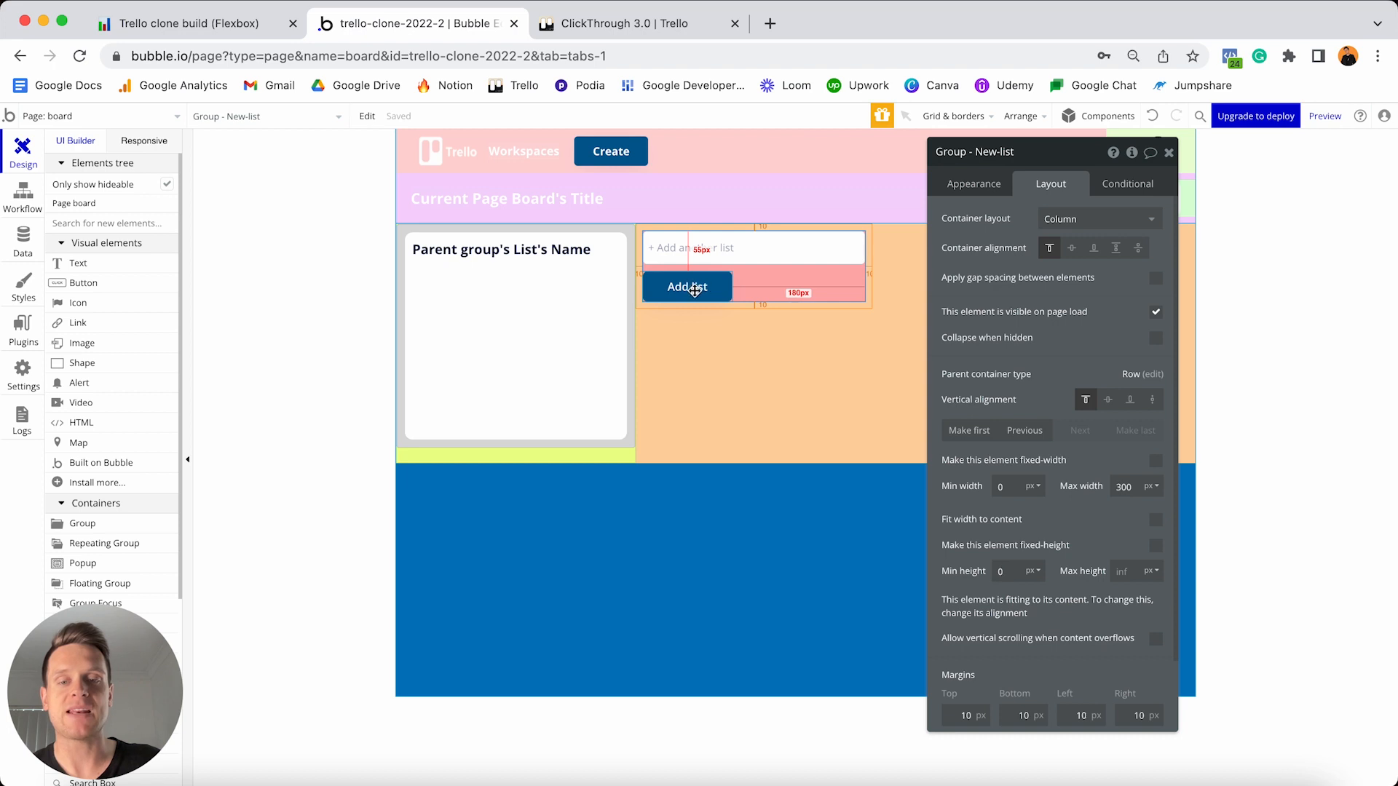
left_click(688, 252)
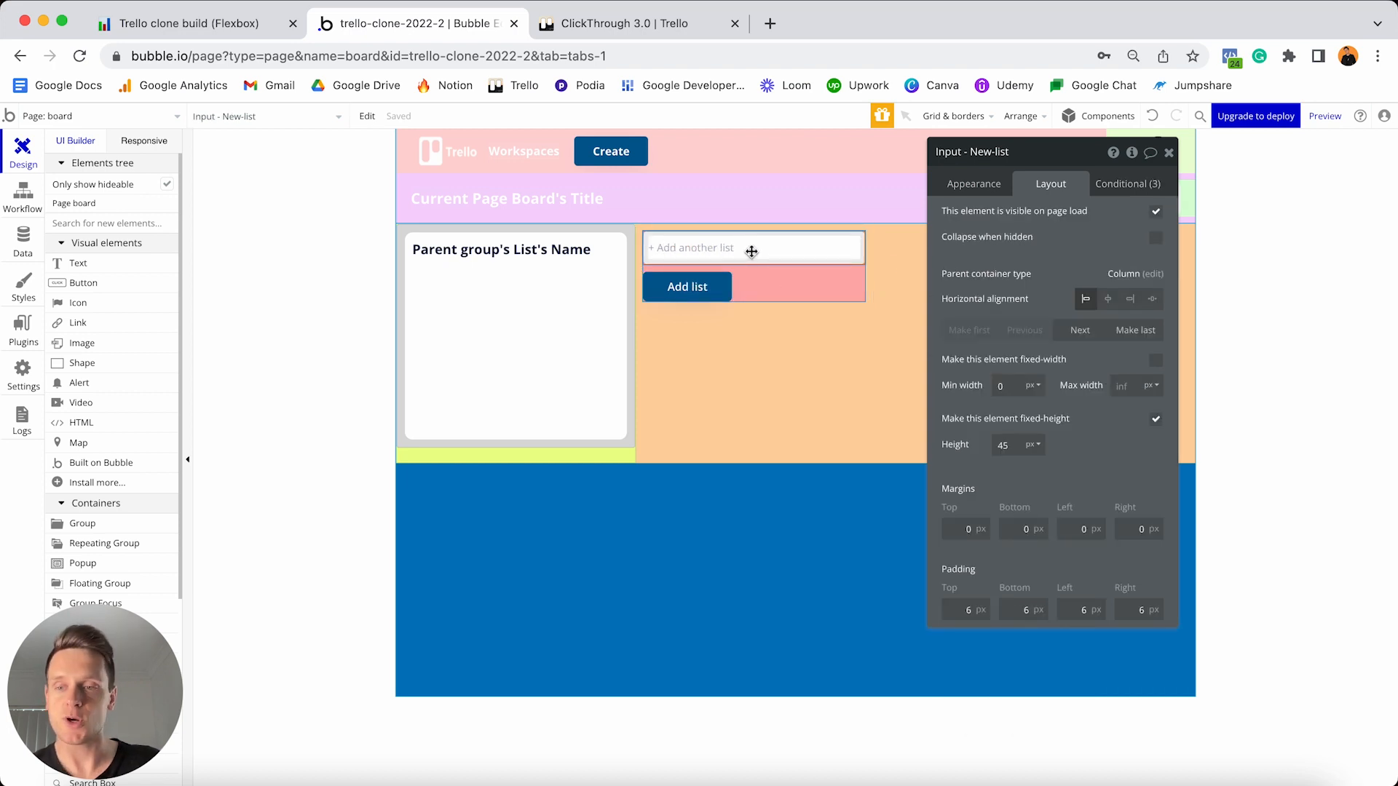
- Make the Add list button hidden on page load and collapse when hidden
left_click(694, 289)
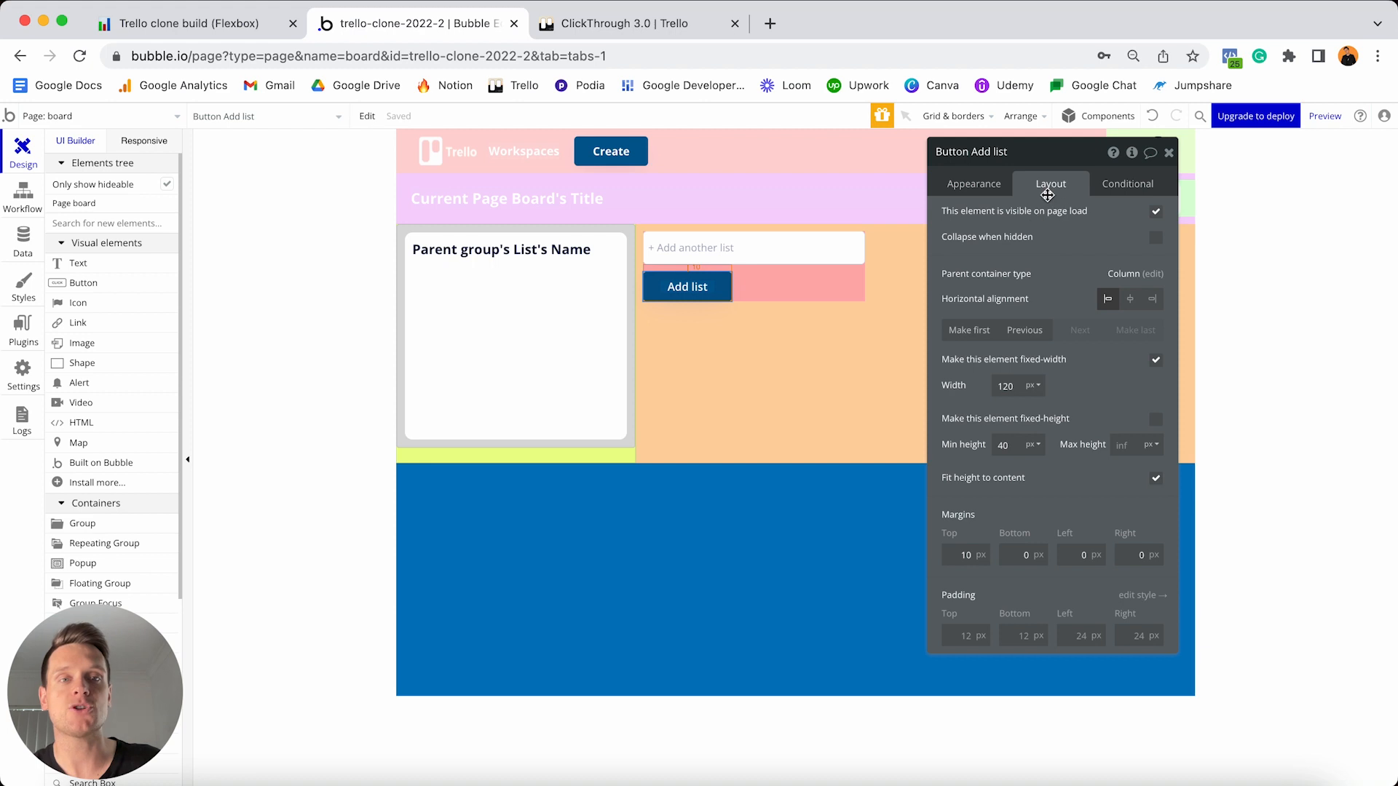
left_click(1156, 212)
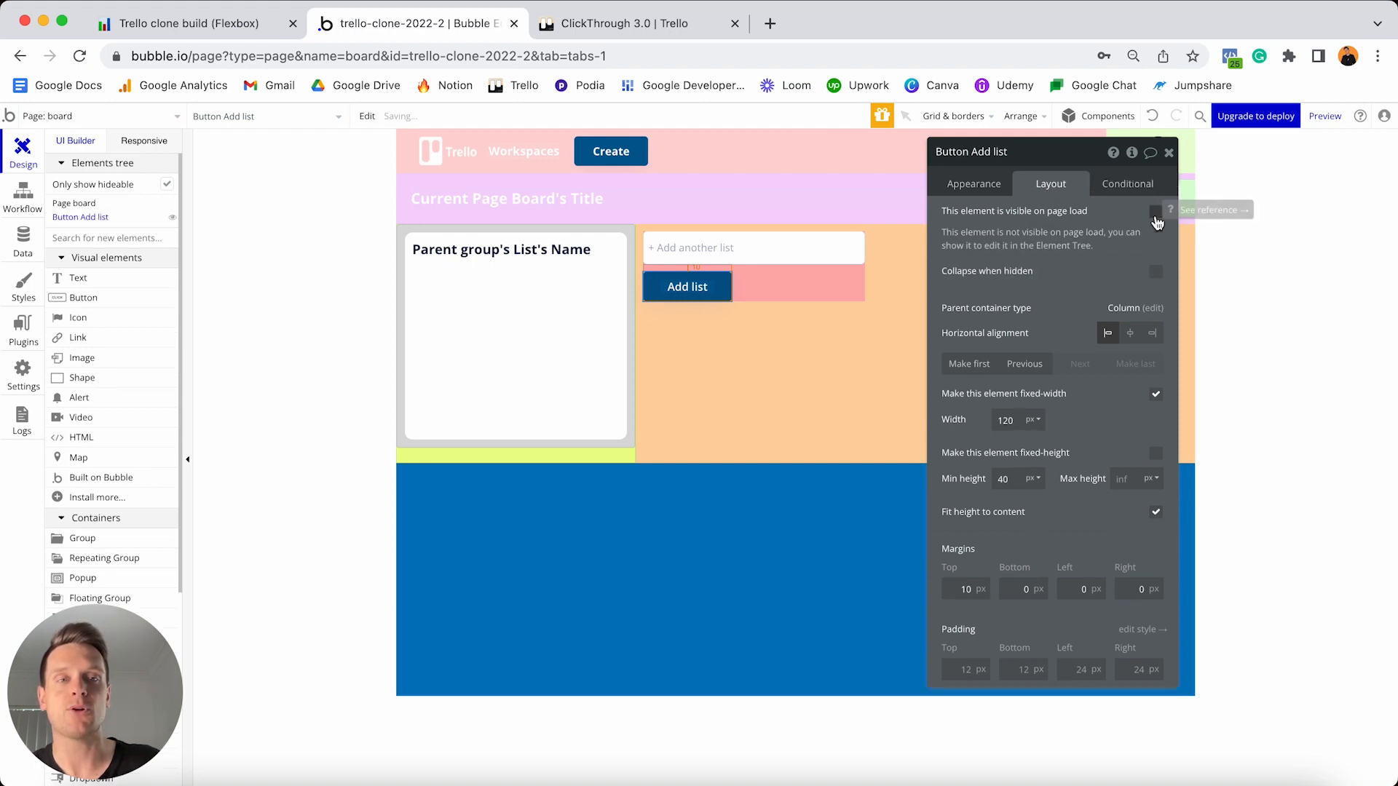
left_click(1157, 272)
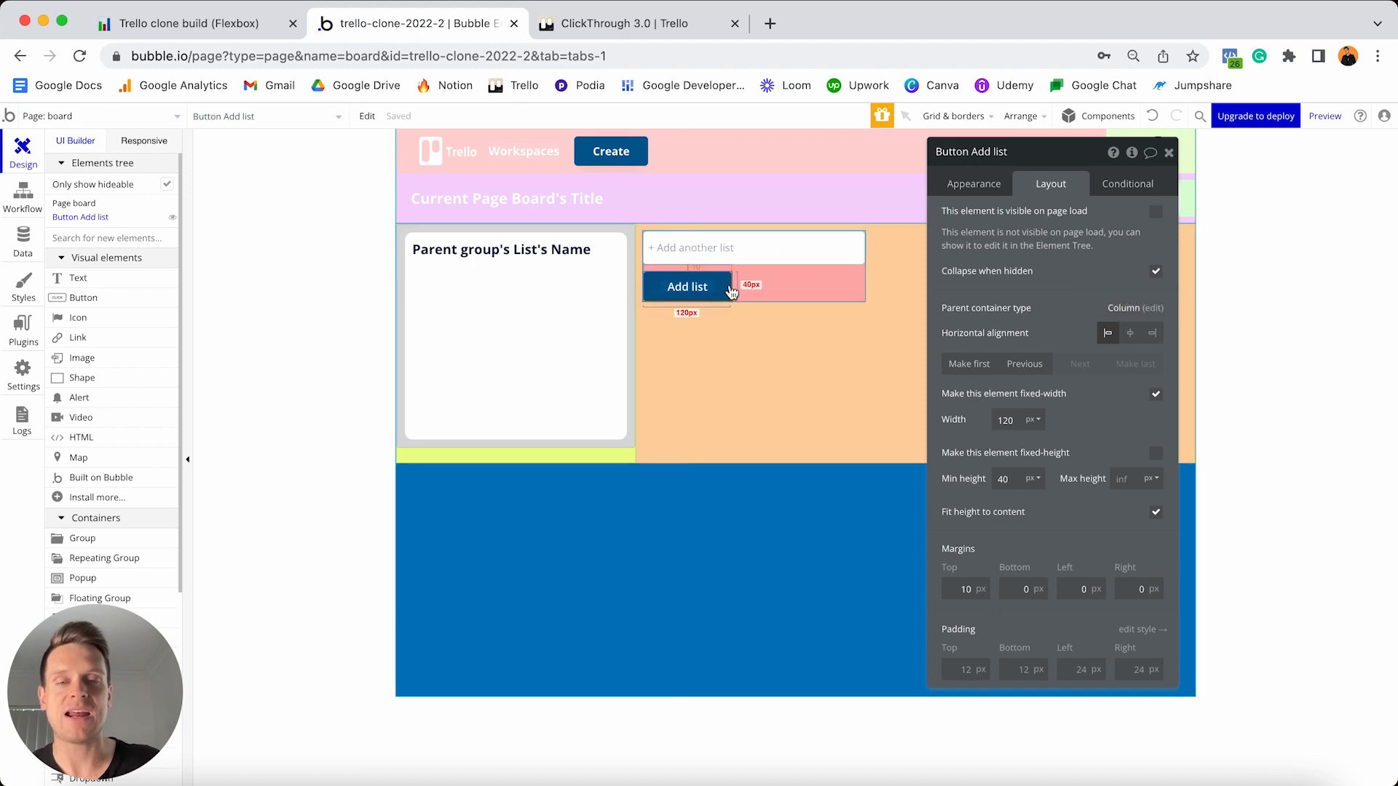
left_click(1145, 186)
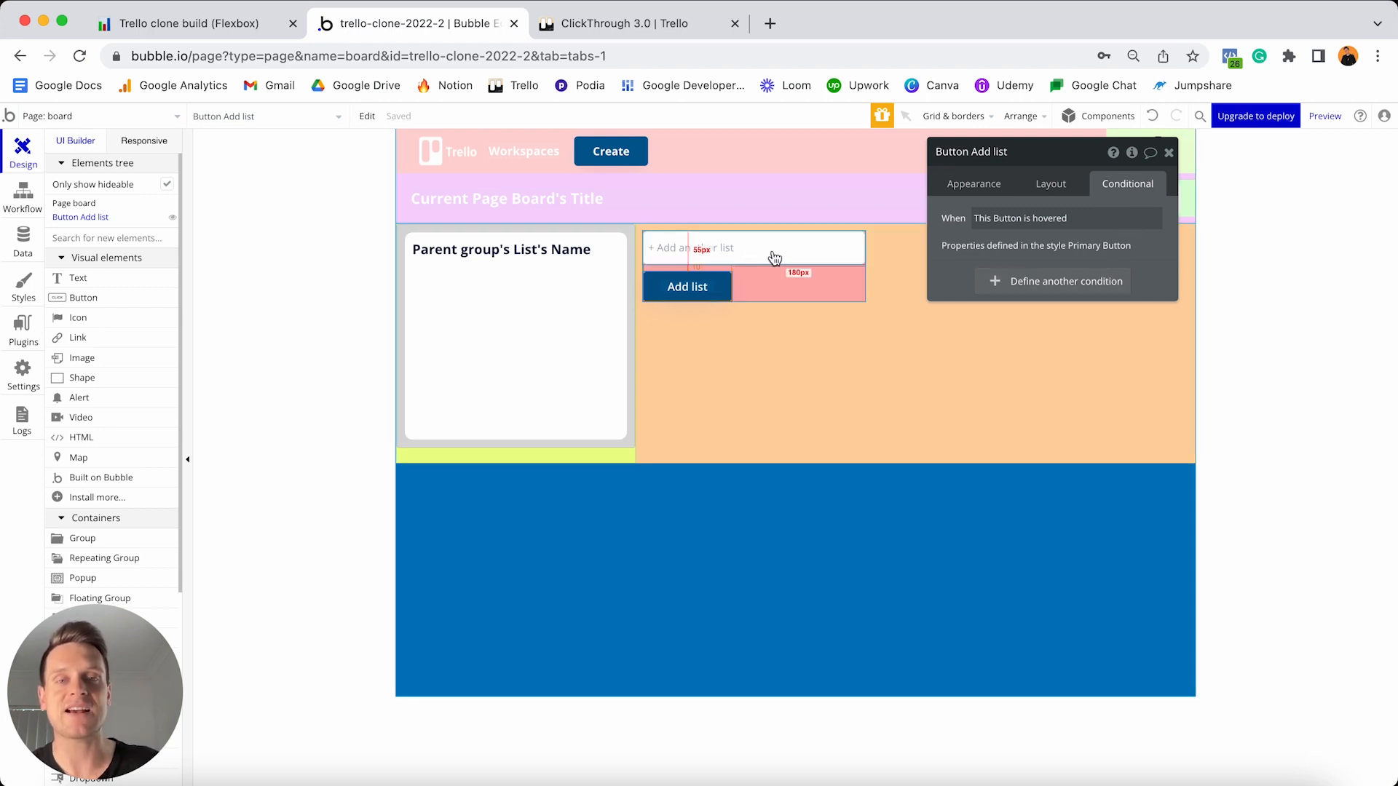
- Add a condition: when Input New-list's value is not empty, the Add list button is visible
left_click(993, 281)
left_click(996, 294)
type("input")
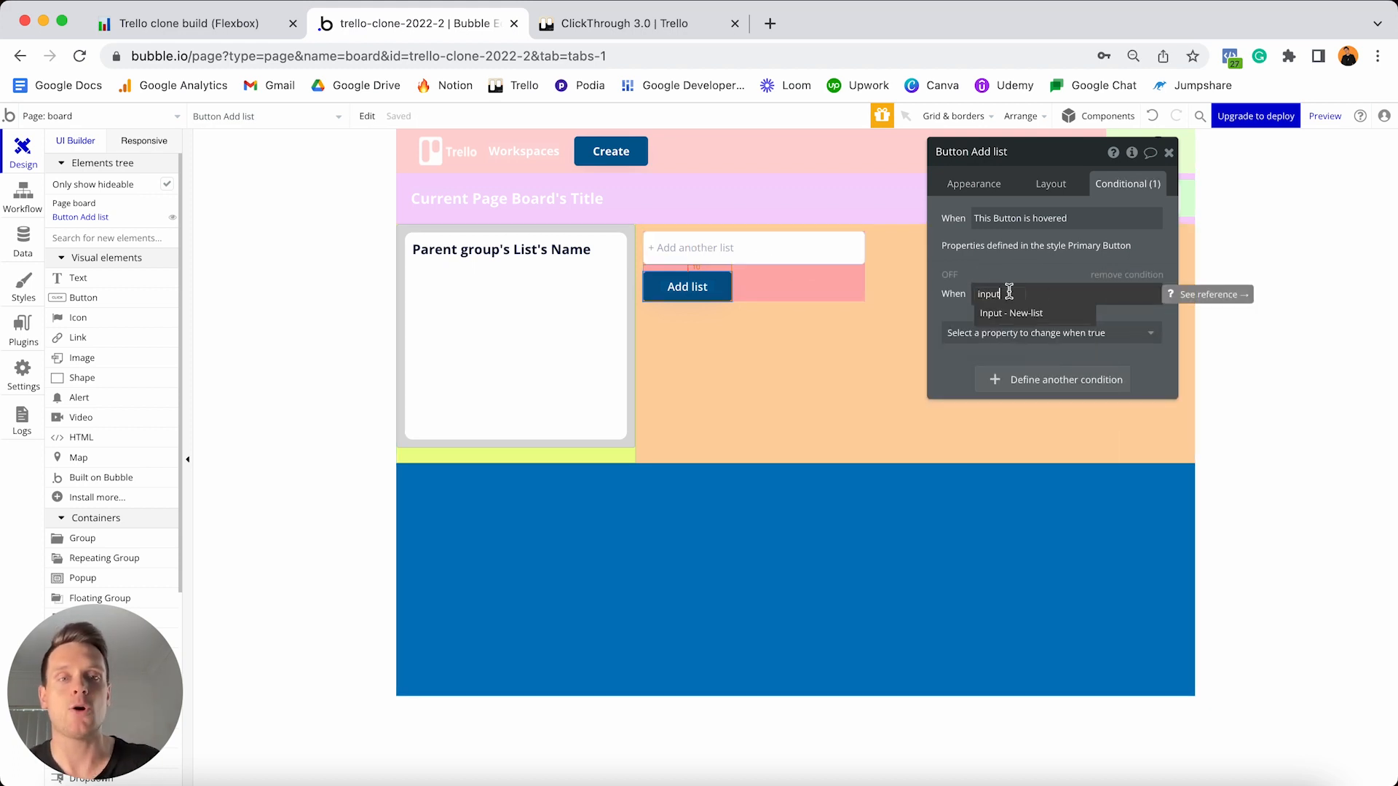
left_click(1028, 314)
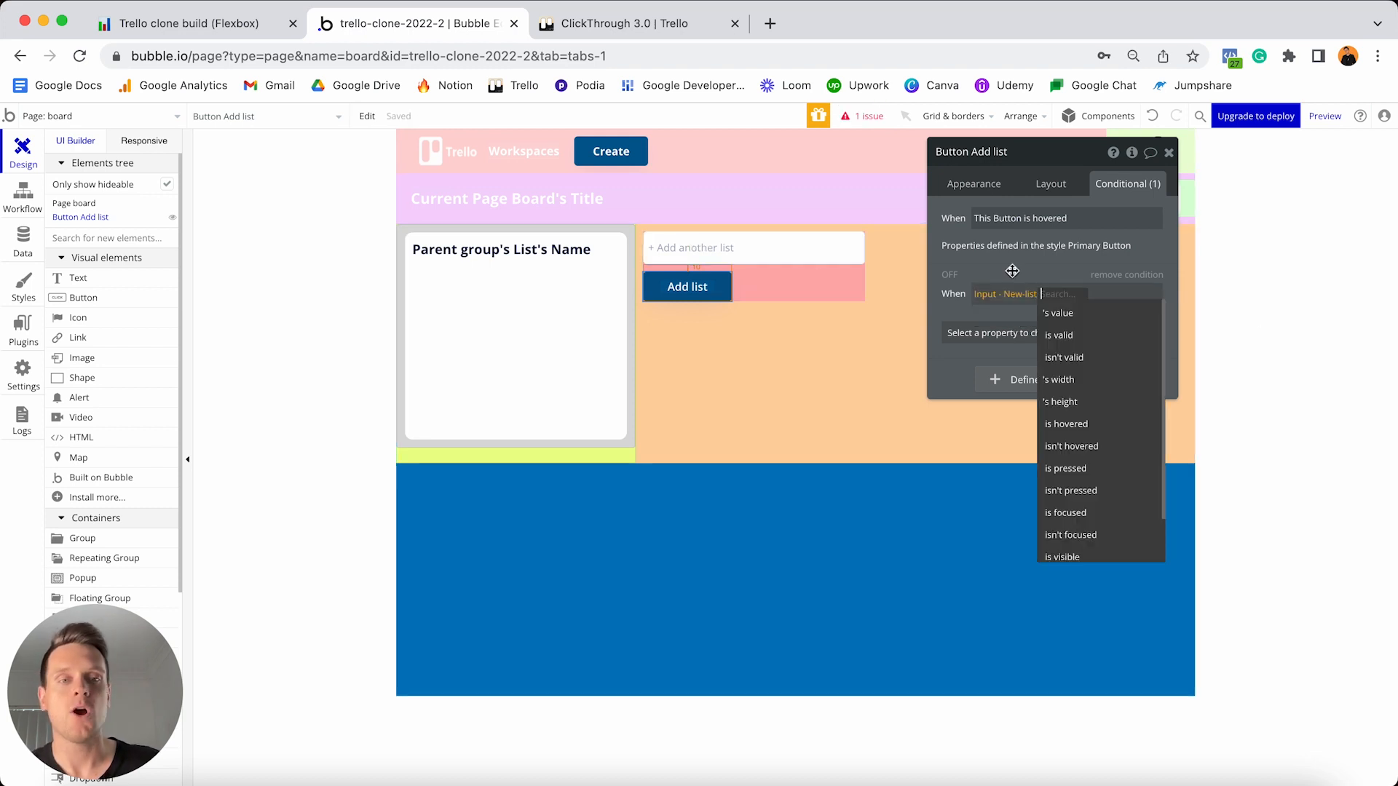
left_click(1059, 313)
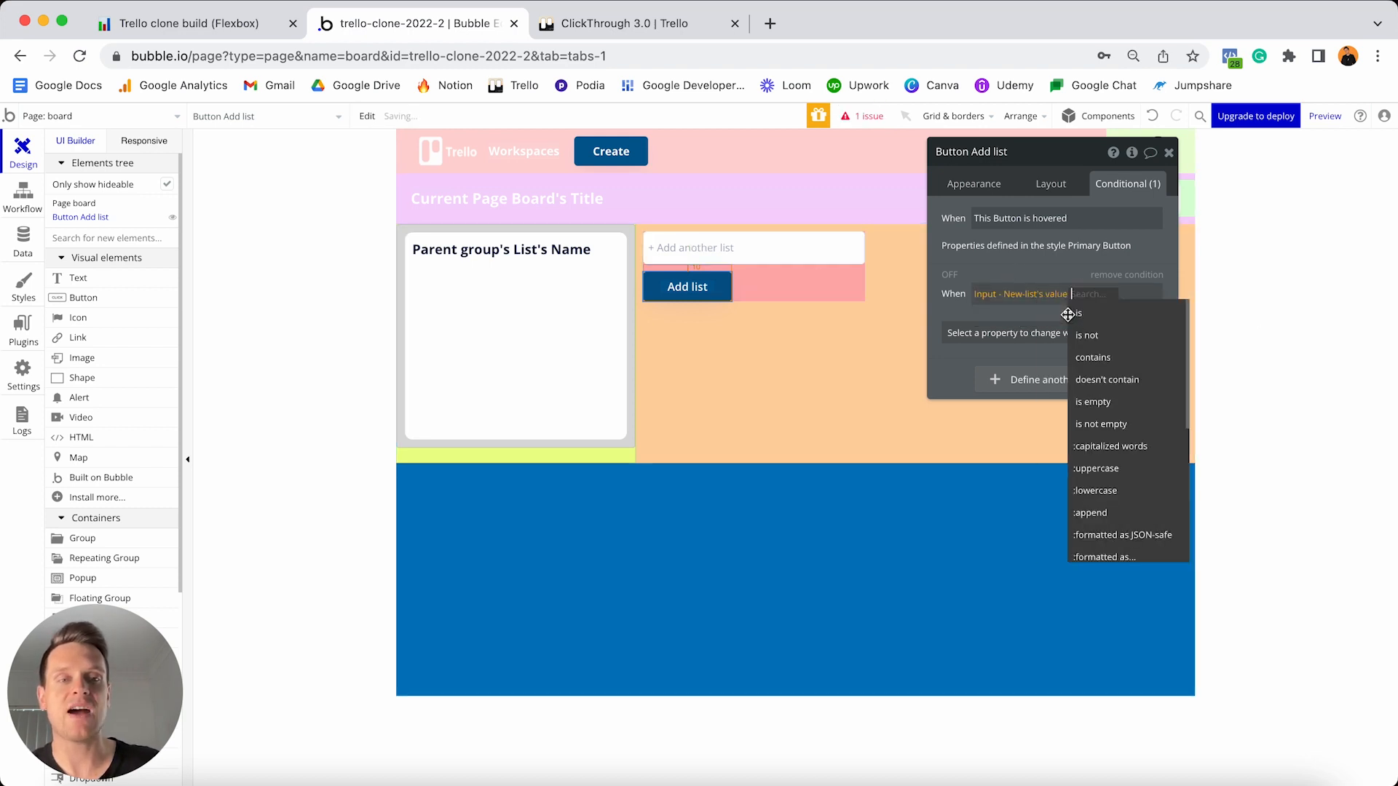
left_click(1103, 424)
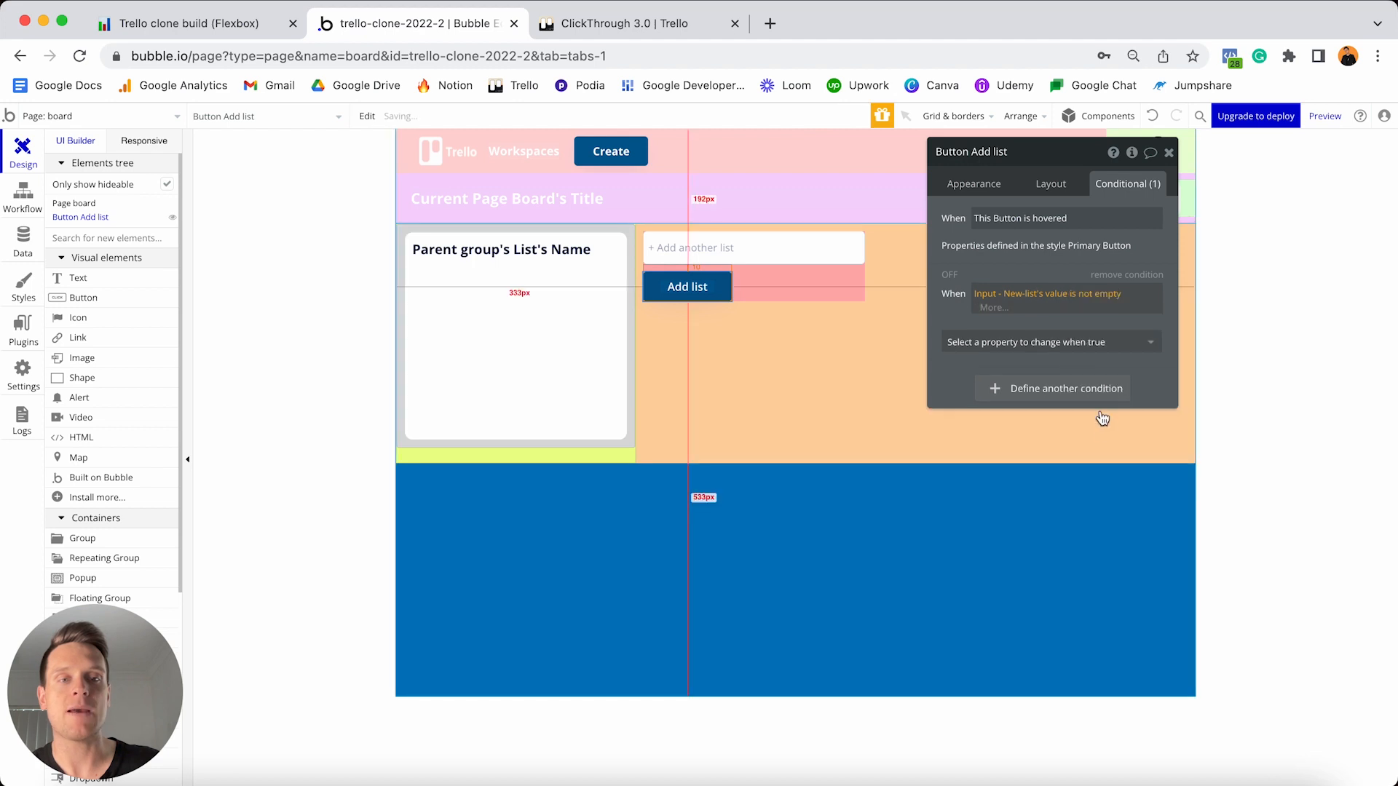
left_click(1073, 332)
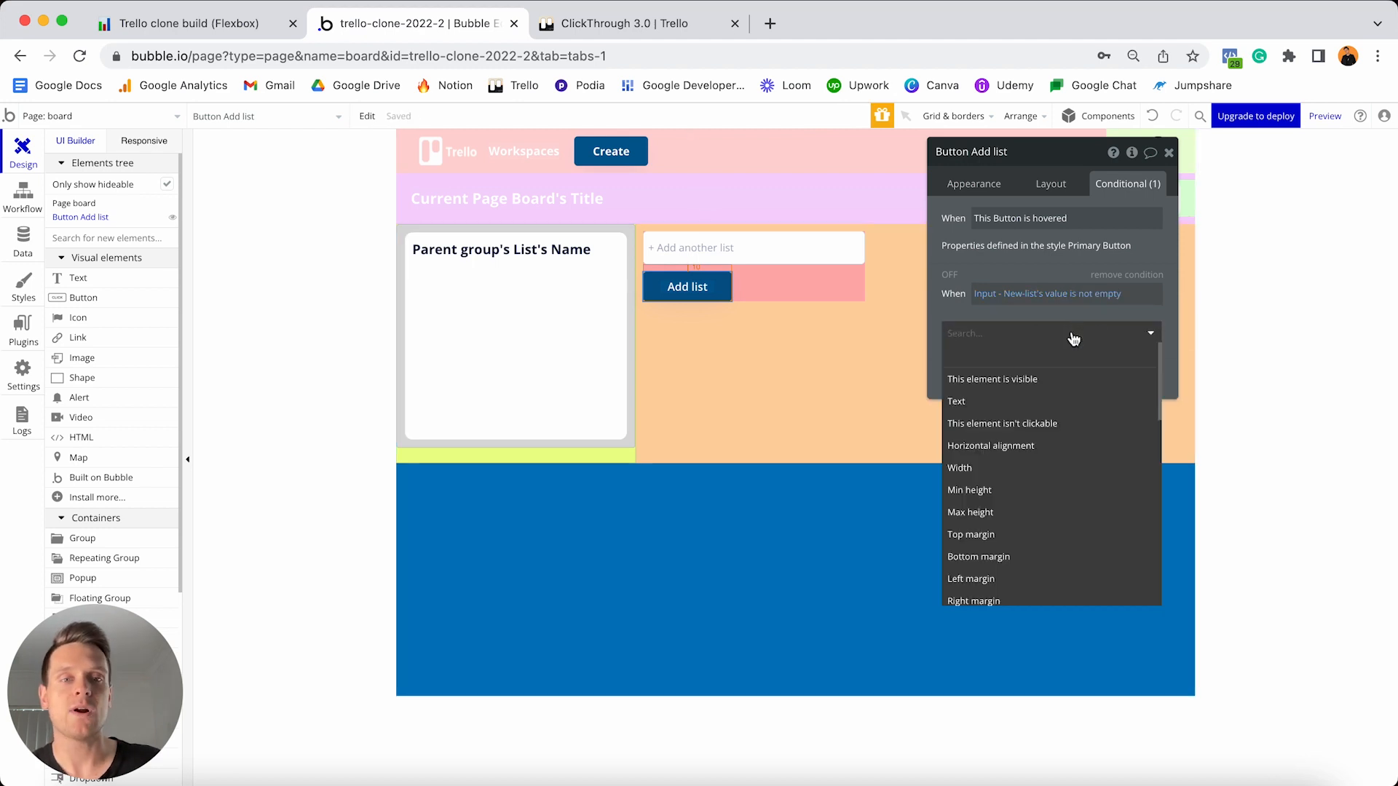
left_click(1033, 382)
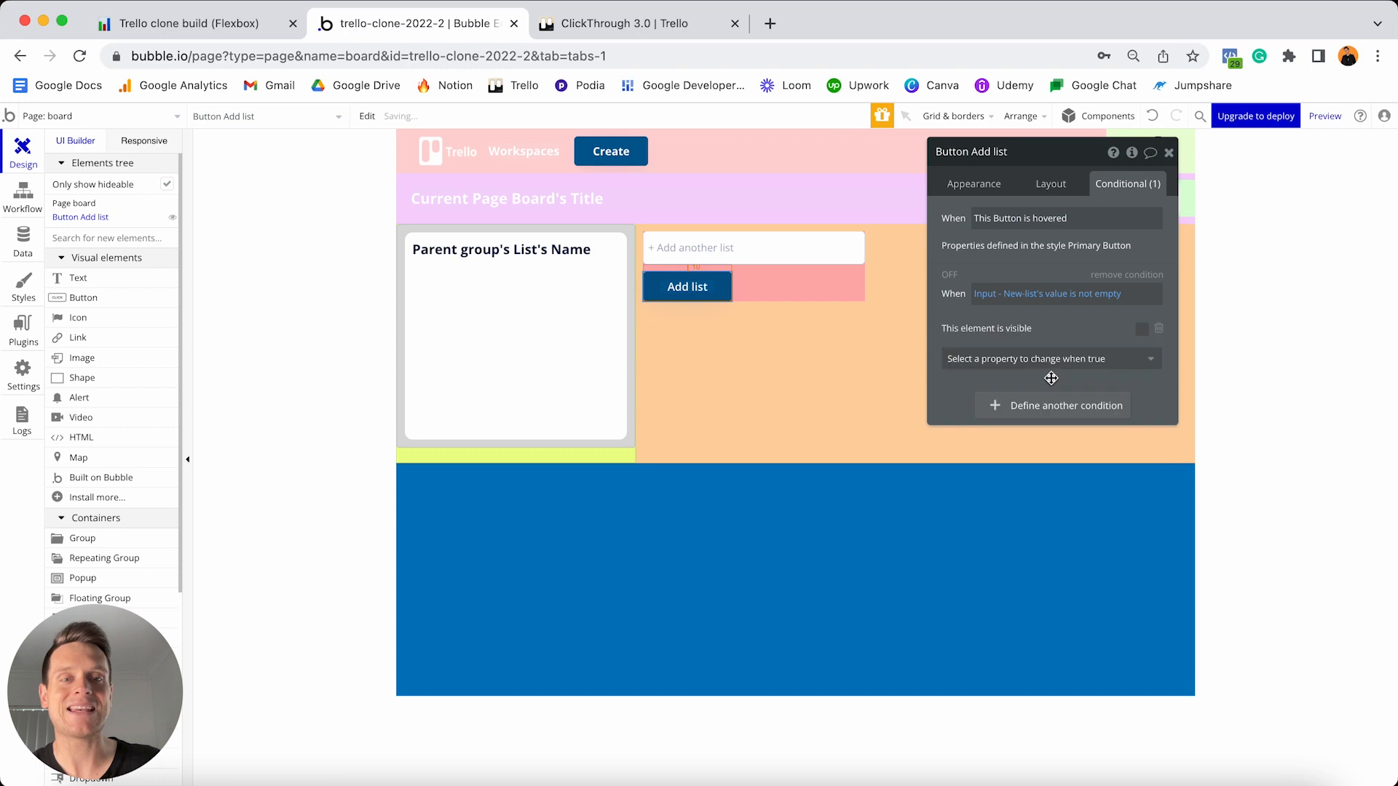
left_click(1142, 330)
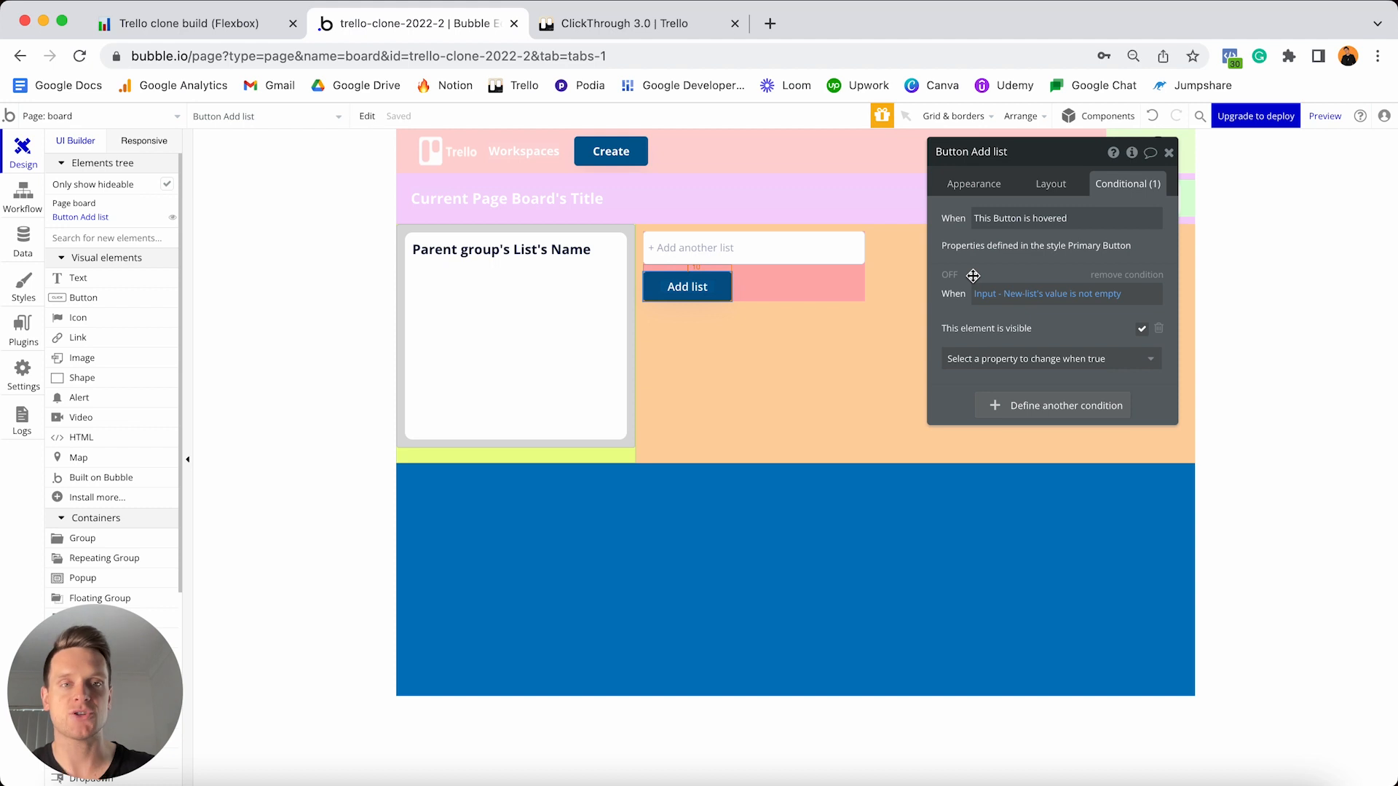
left_click(1168, 153)
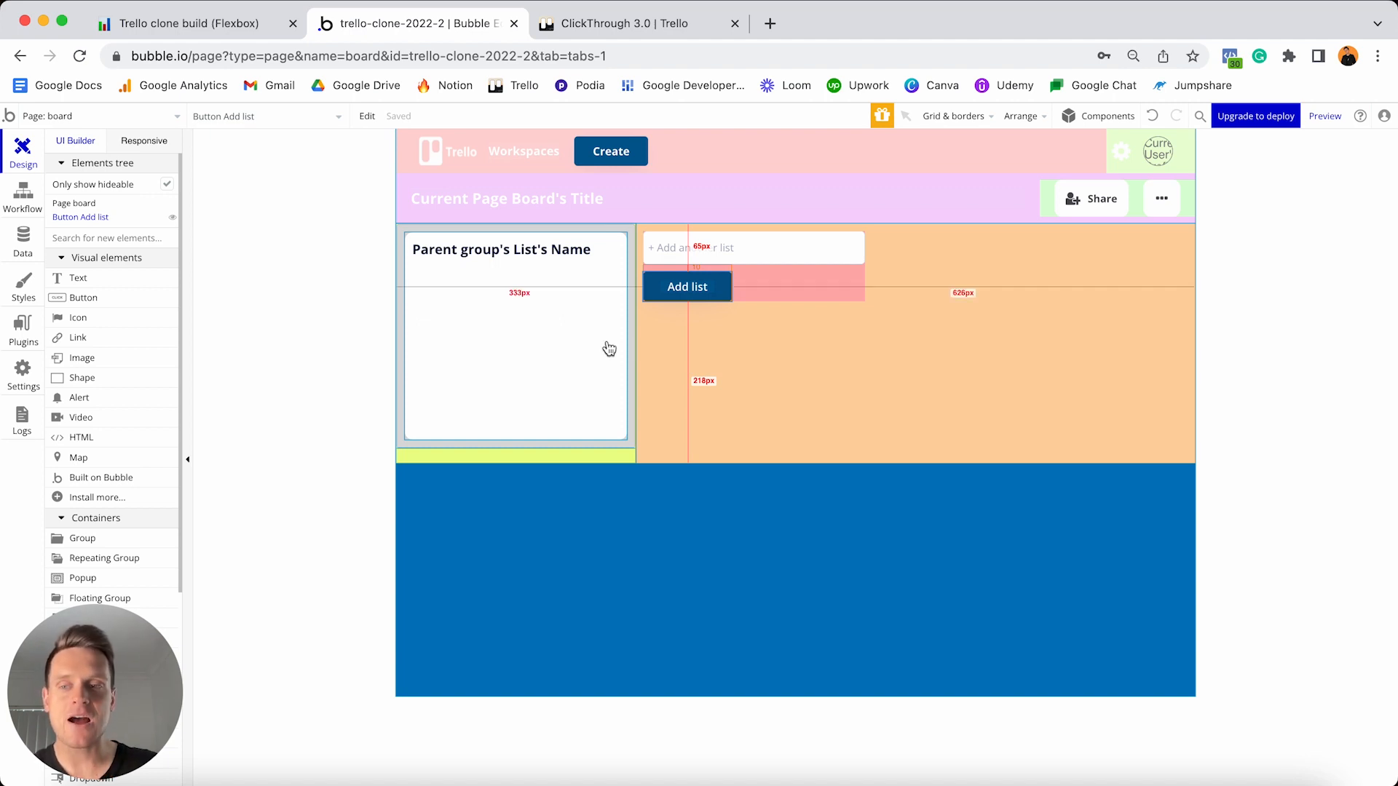
- In Notion, tick Building the board page and its subtasks through Adding the field to create a new list
left_click(264, 23)
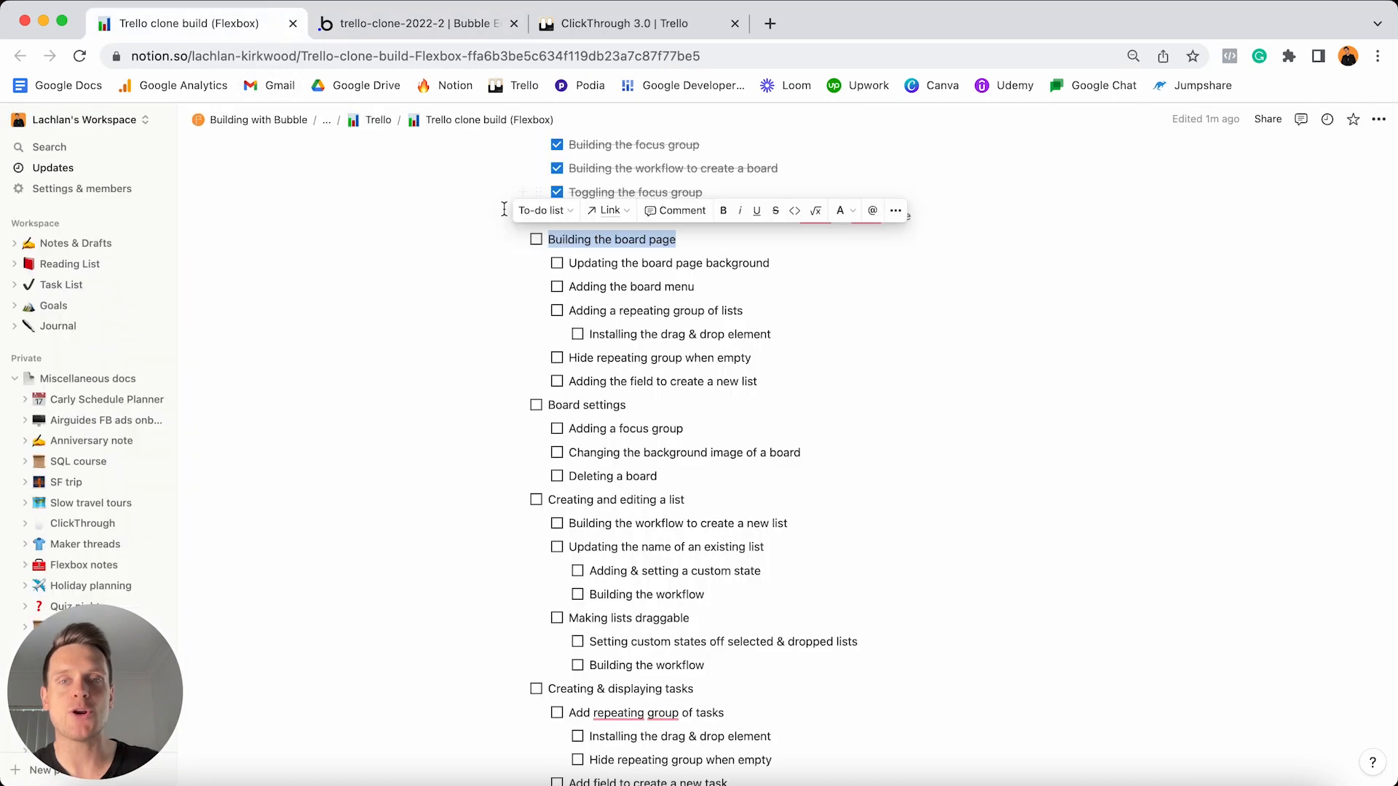
left_click(536, 240)
left_click(557, 263)
left_click(557, 287)
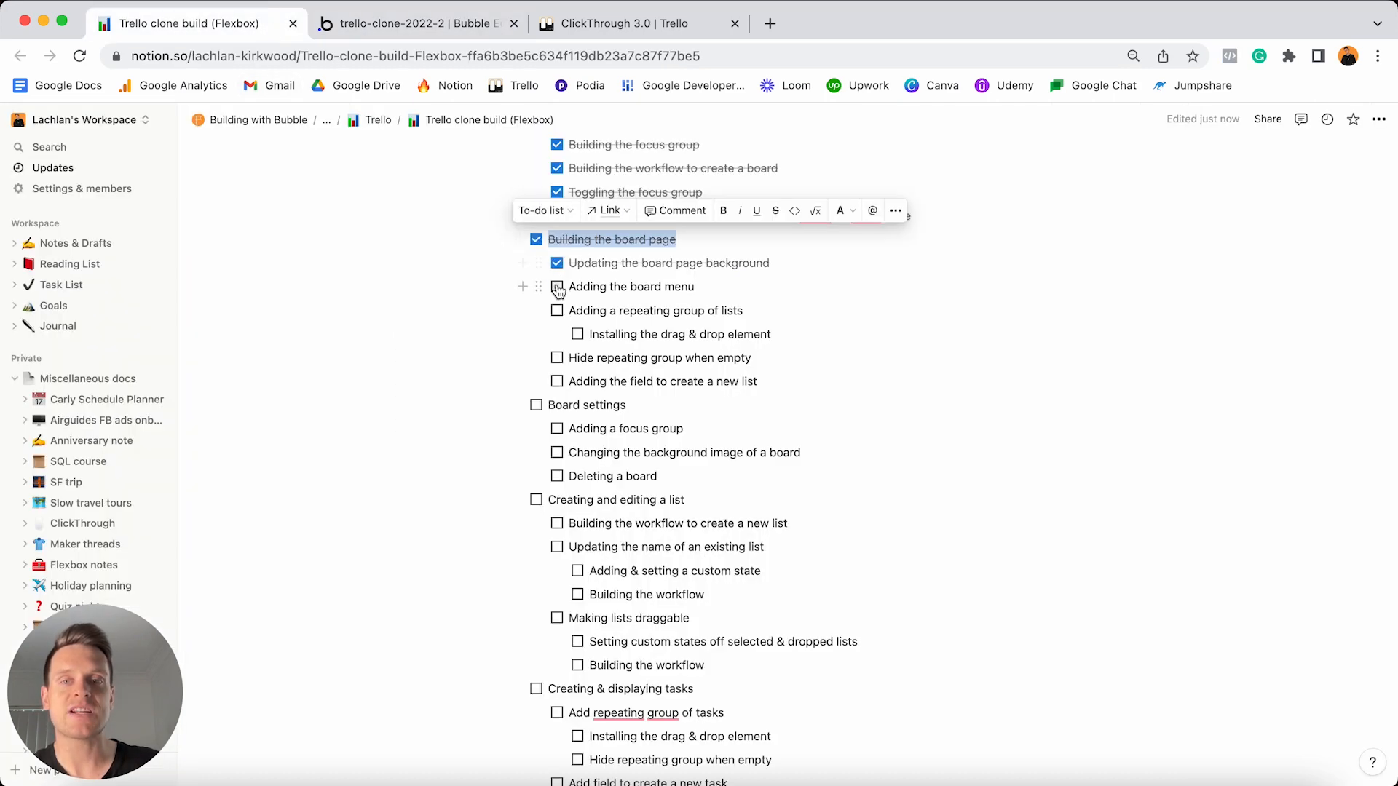
left_click(557, 310)
left_click(577, 334)
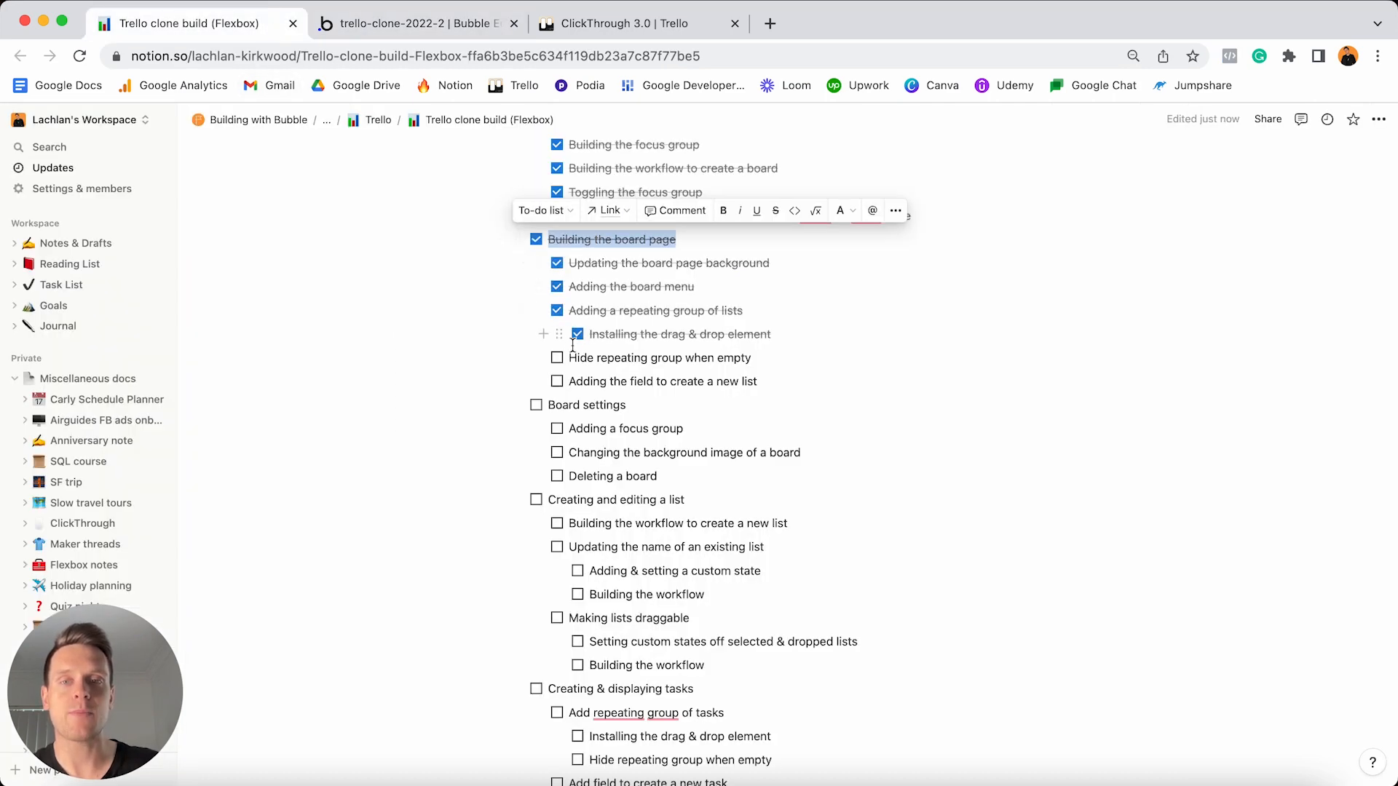
left_click(557, 358)
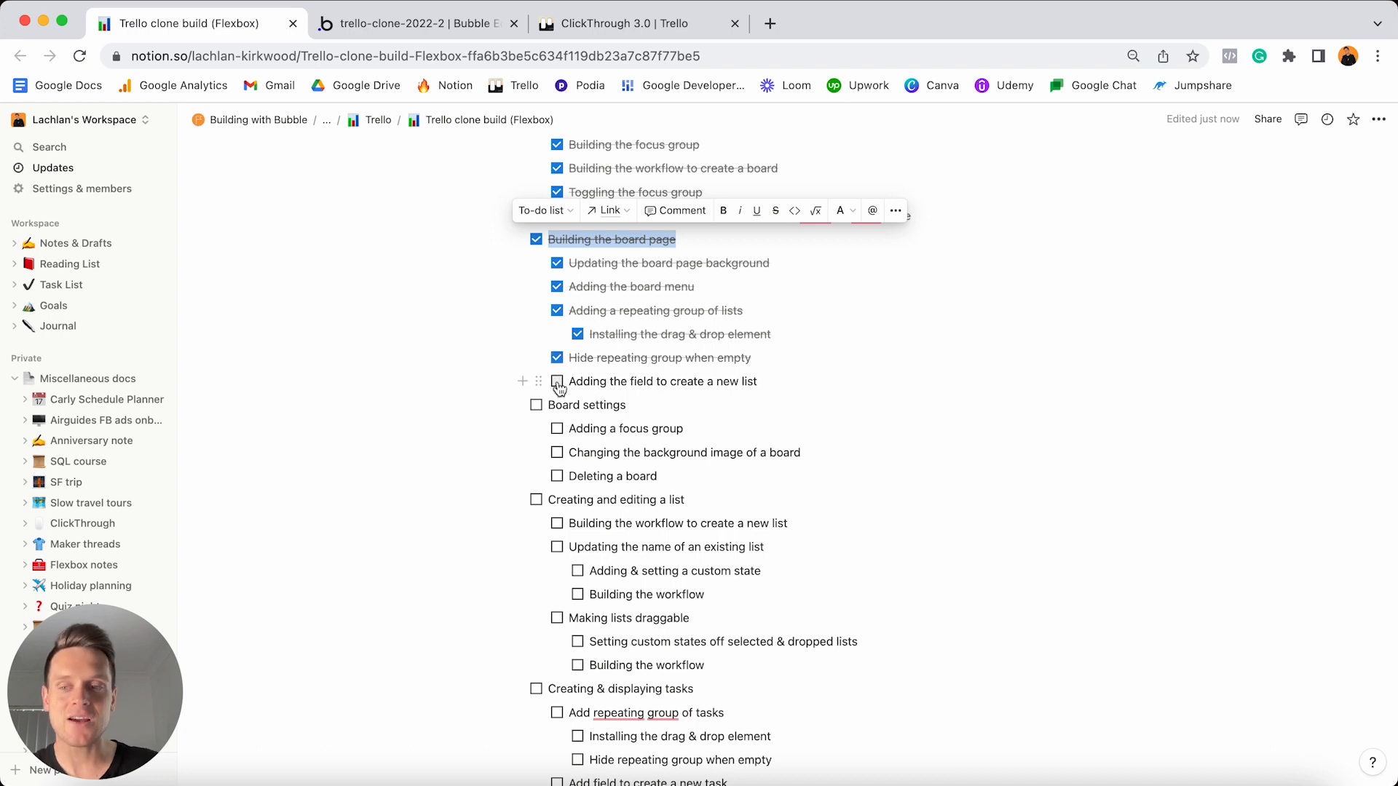
left_click(558, 383)
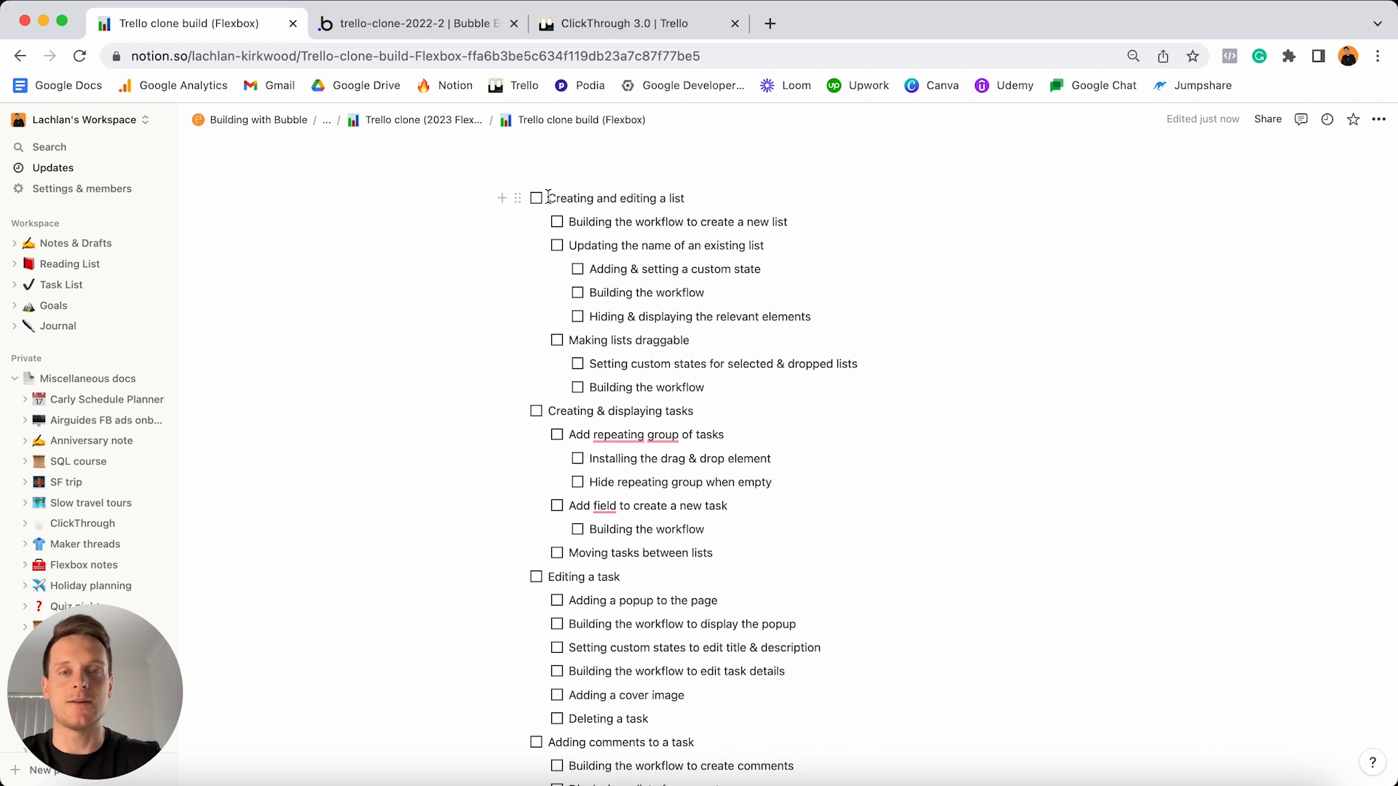
key("ctrl+Tab")
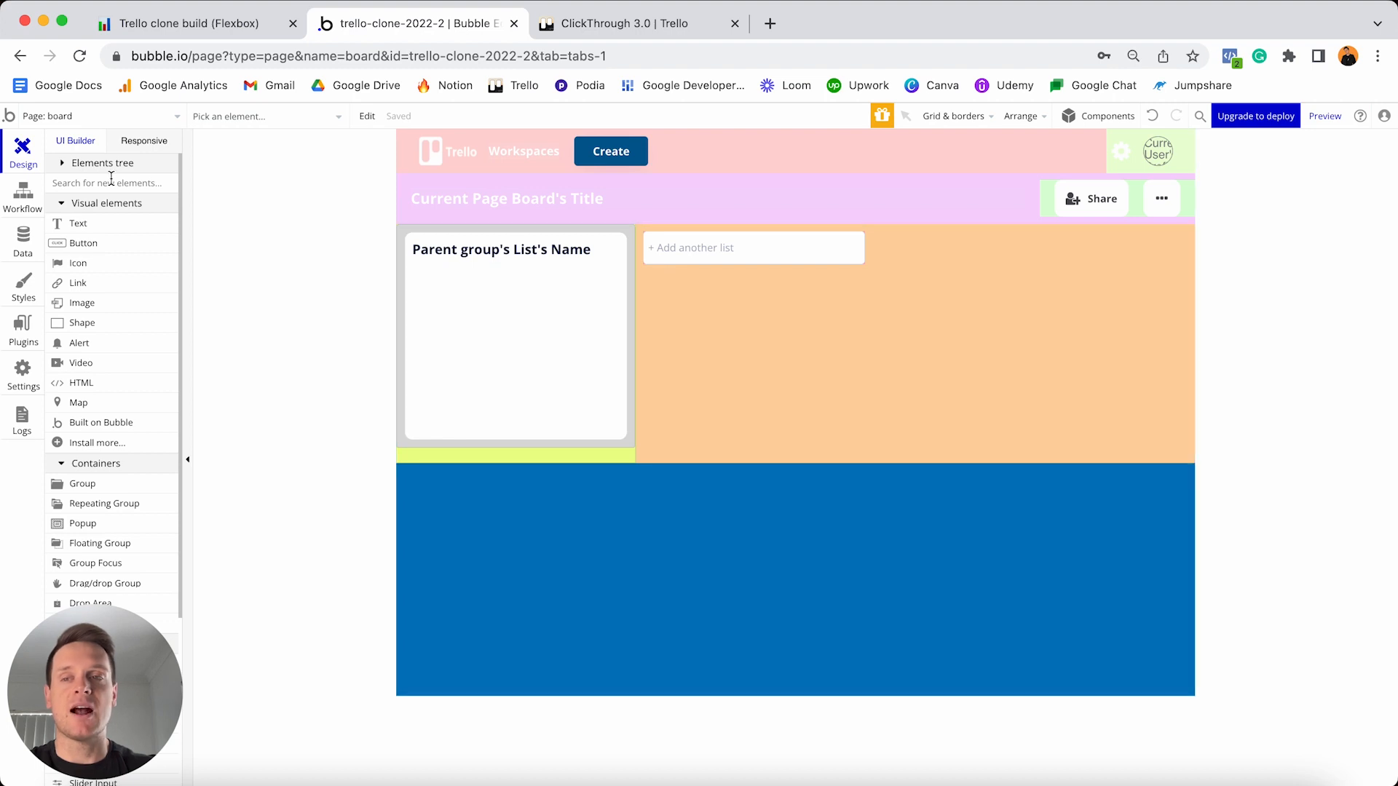
- Reveal the hidden Add list button via the elements tree and start its click workflow
left_click(69, 167)
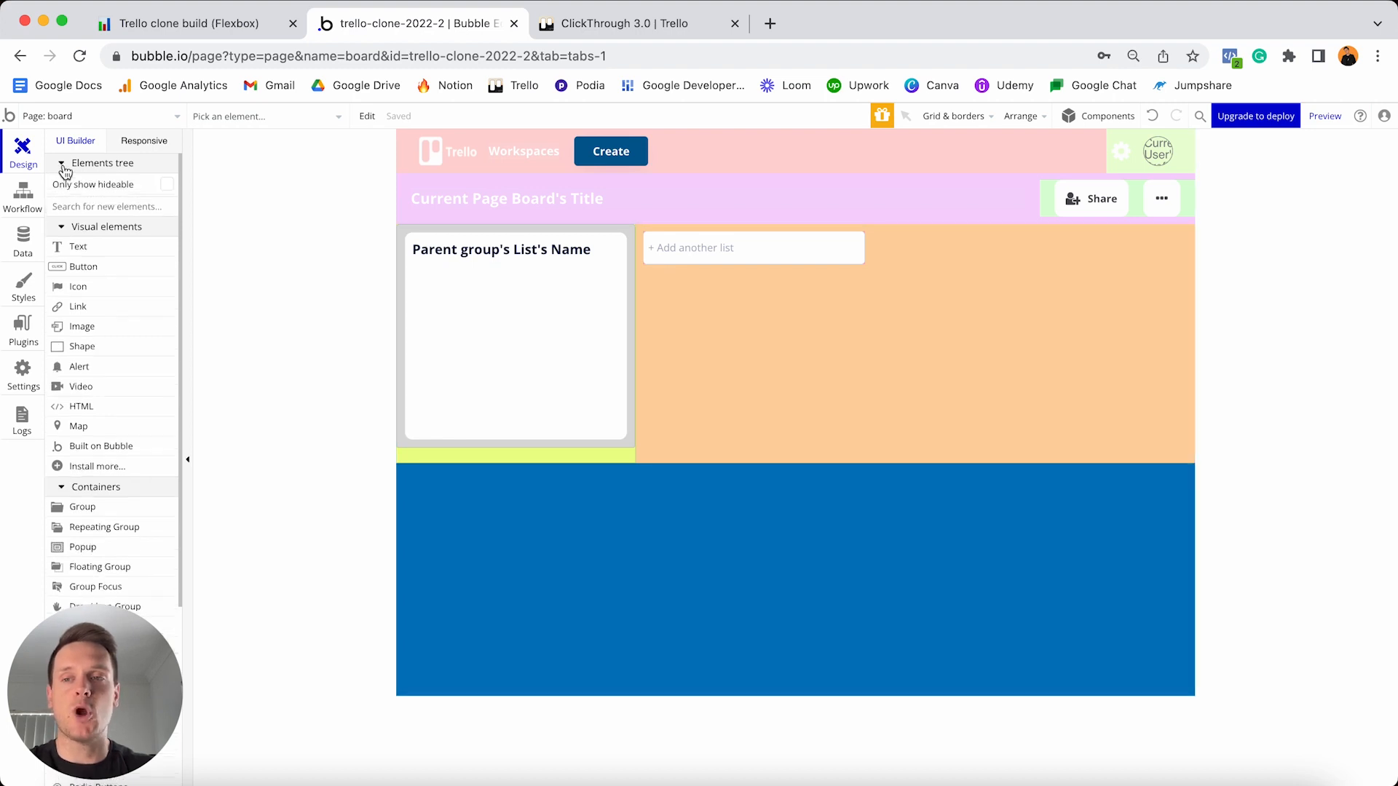
left_click(167, 186)
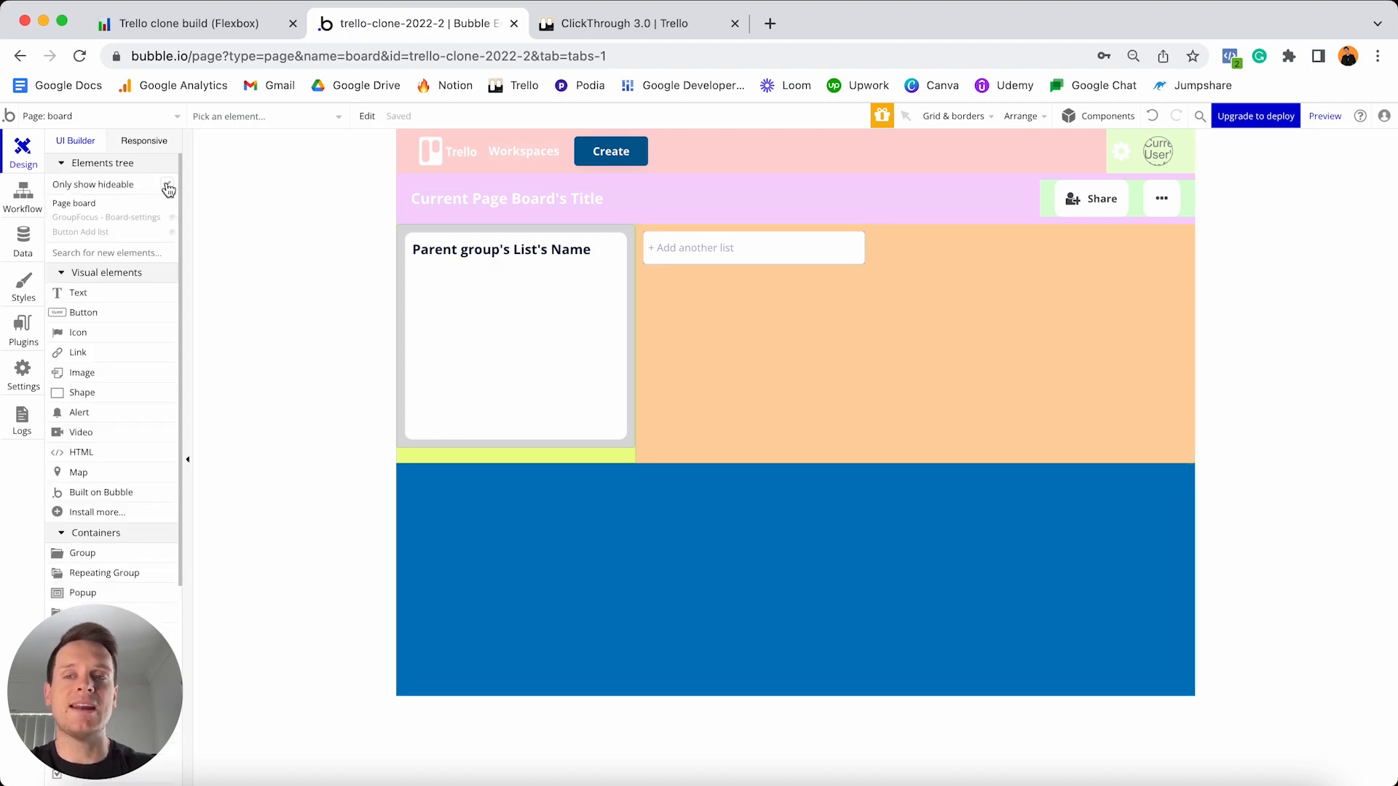
mouse_move(80, 239)
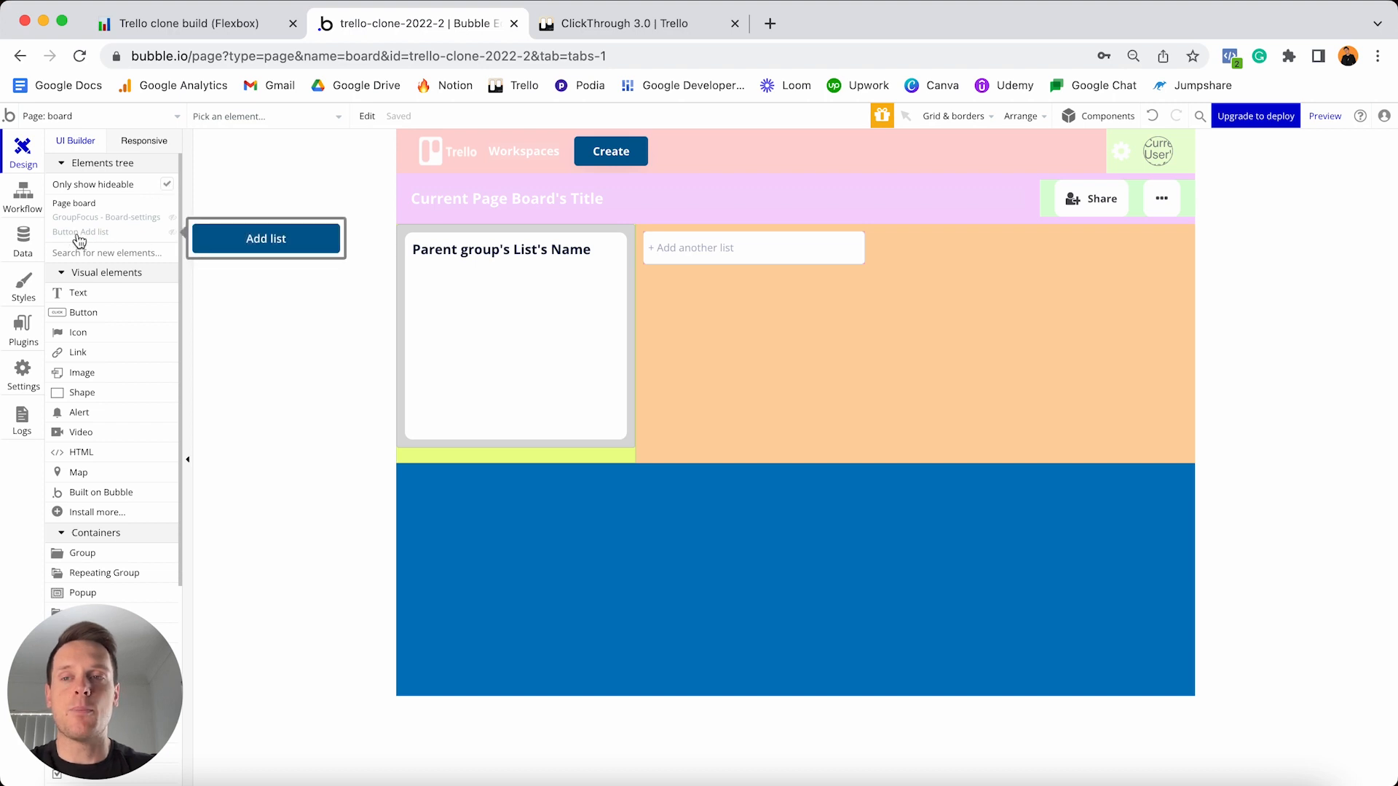
left_click(173, 233)
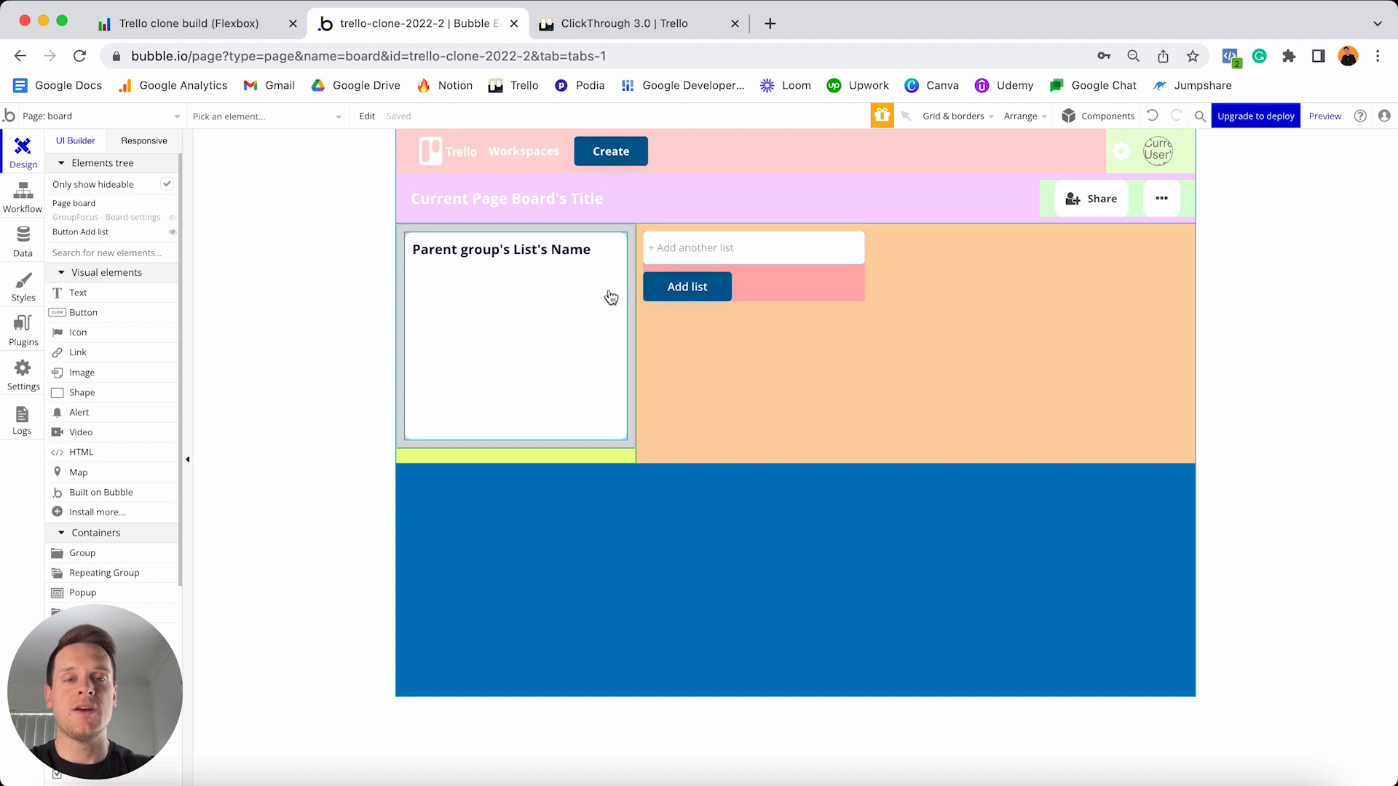
double_click(706, 288)
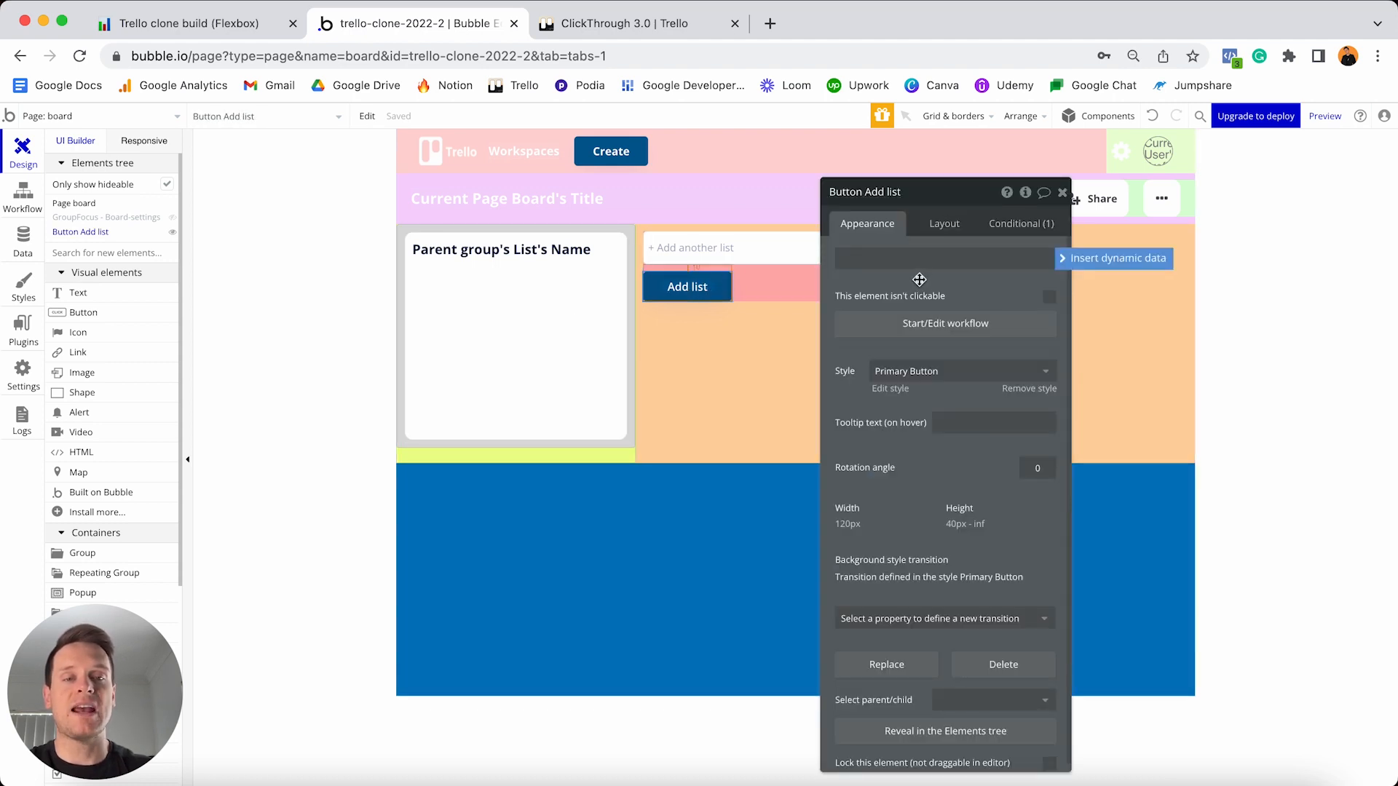
left_click(907, 330)
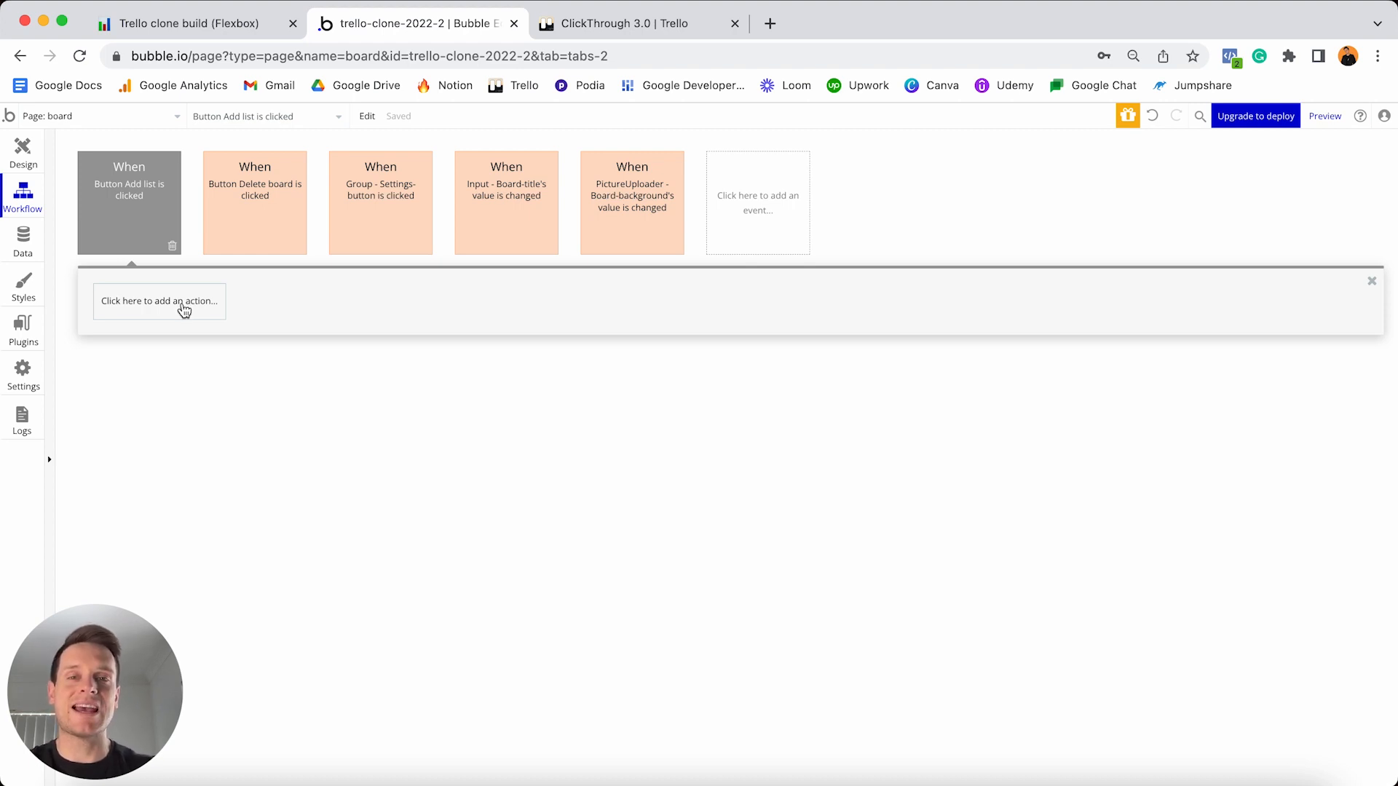
- Add a 'Create a new thing' action to the workflow that creates a List
left_click(184, 311)
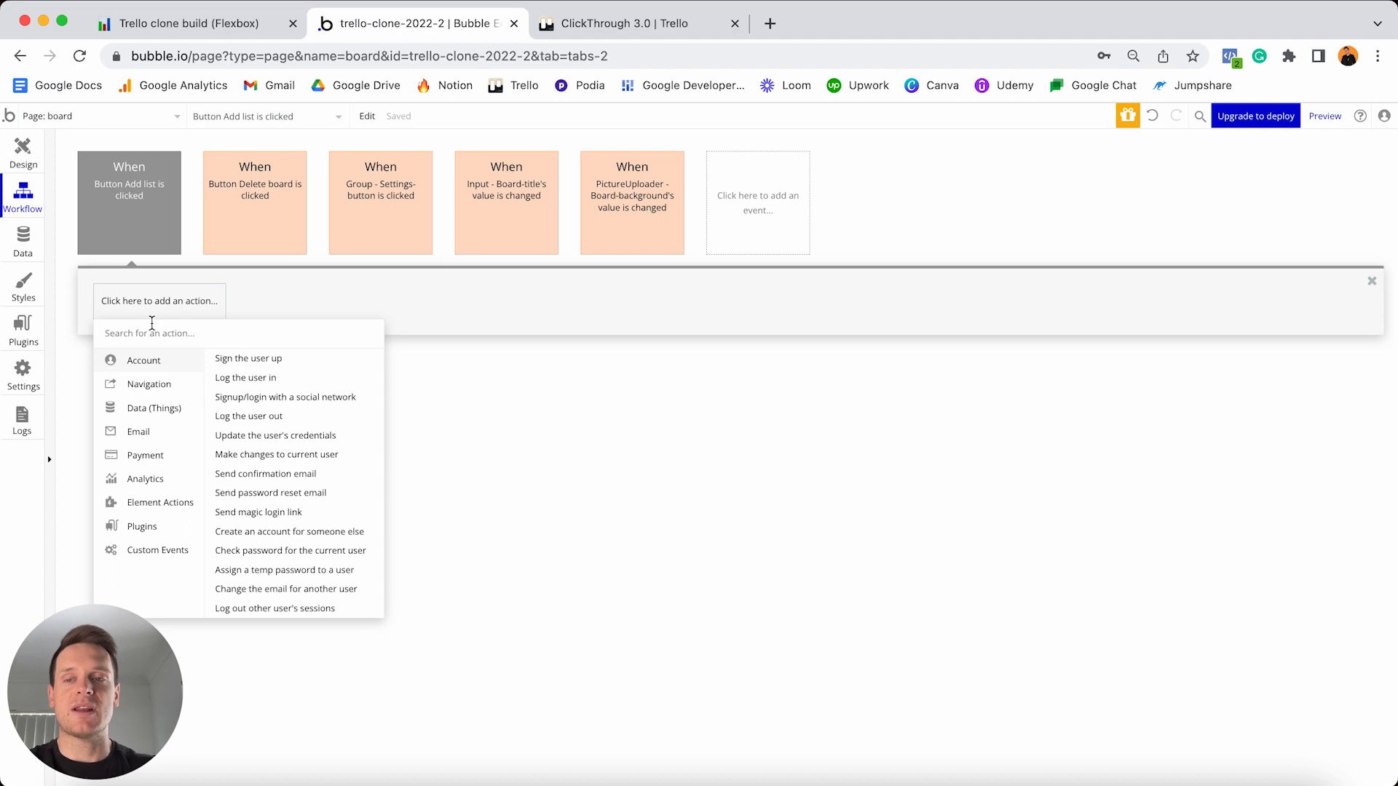
mouse_move(138, 412)
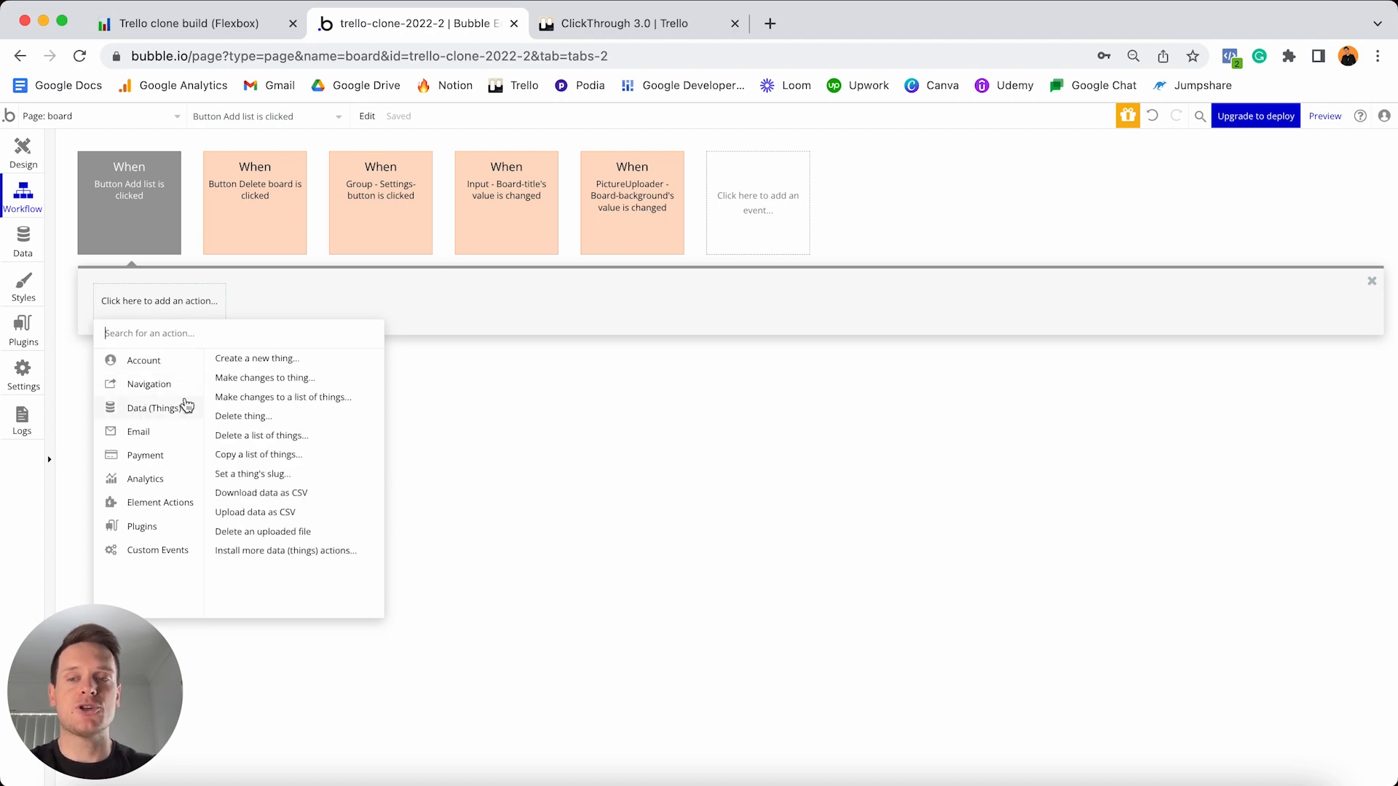
left_click(252, 367)
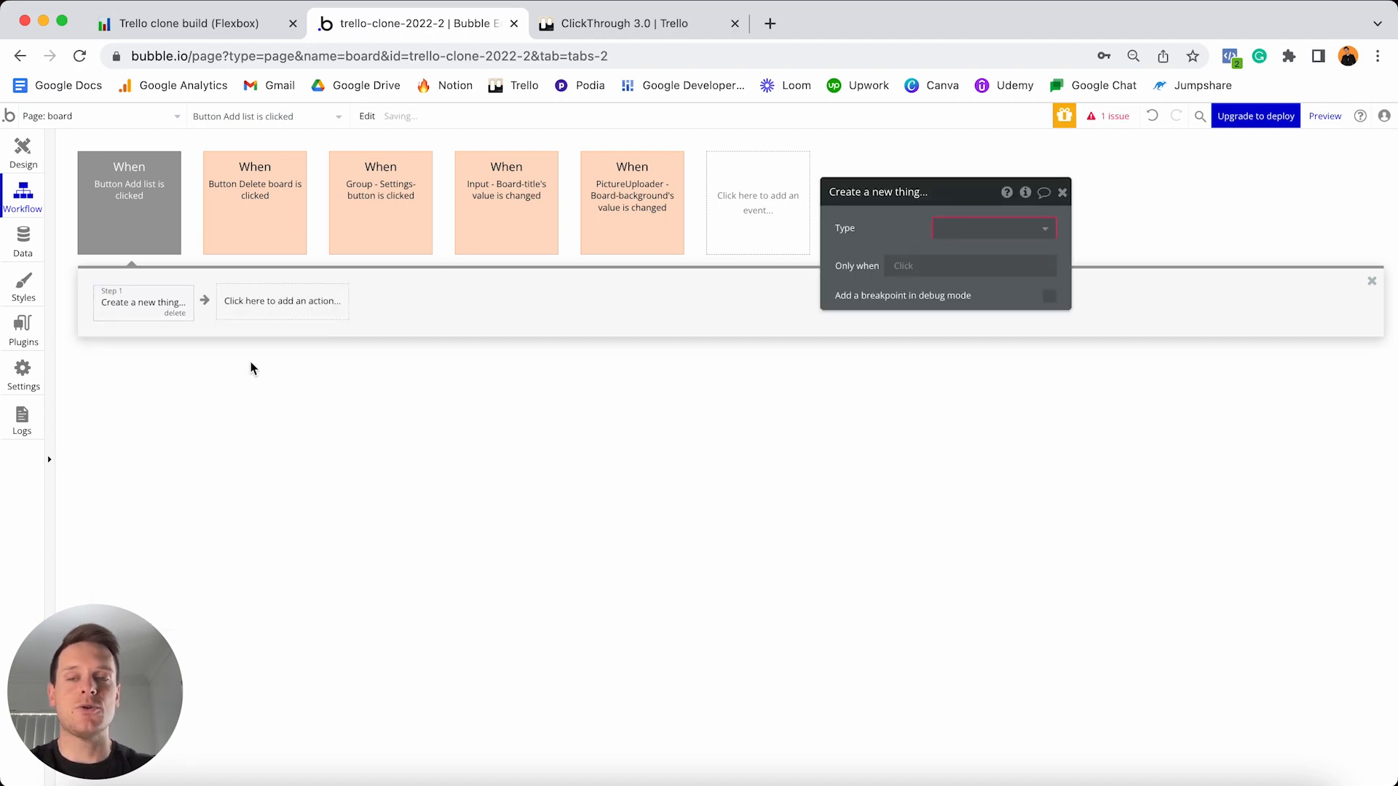
left_click(960, 232)
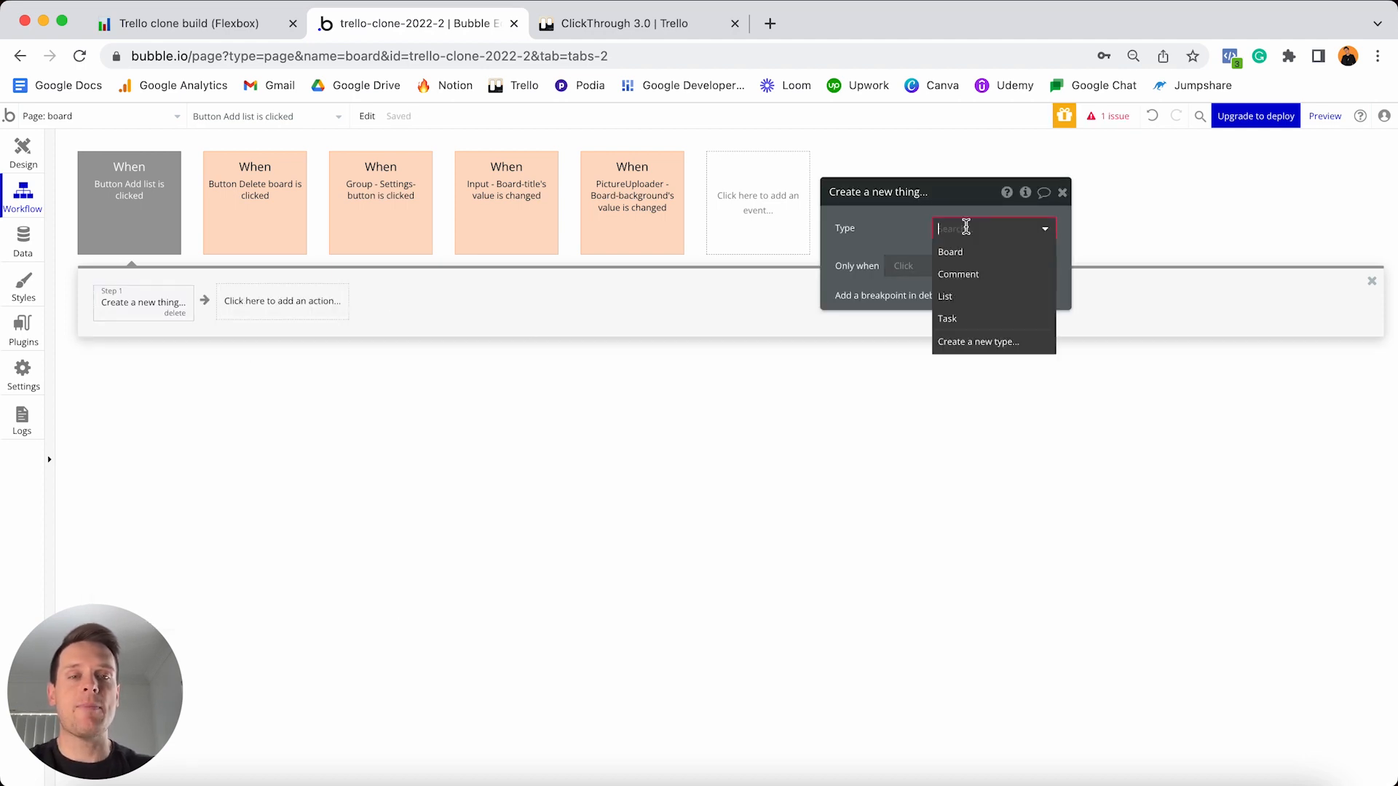
left_click(957, 296)
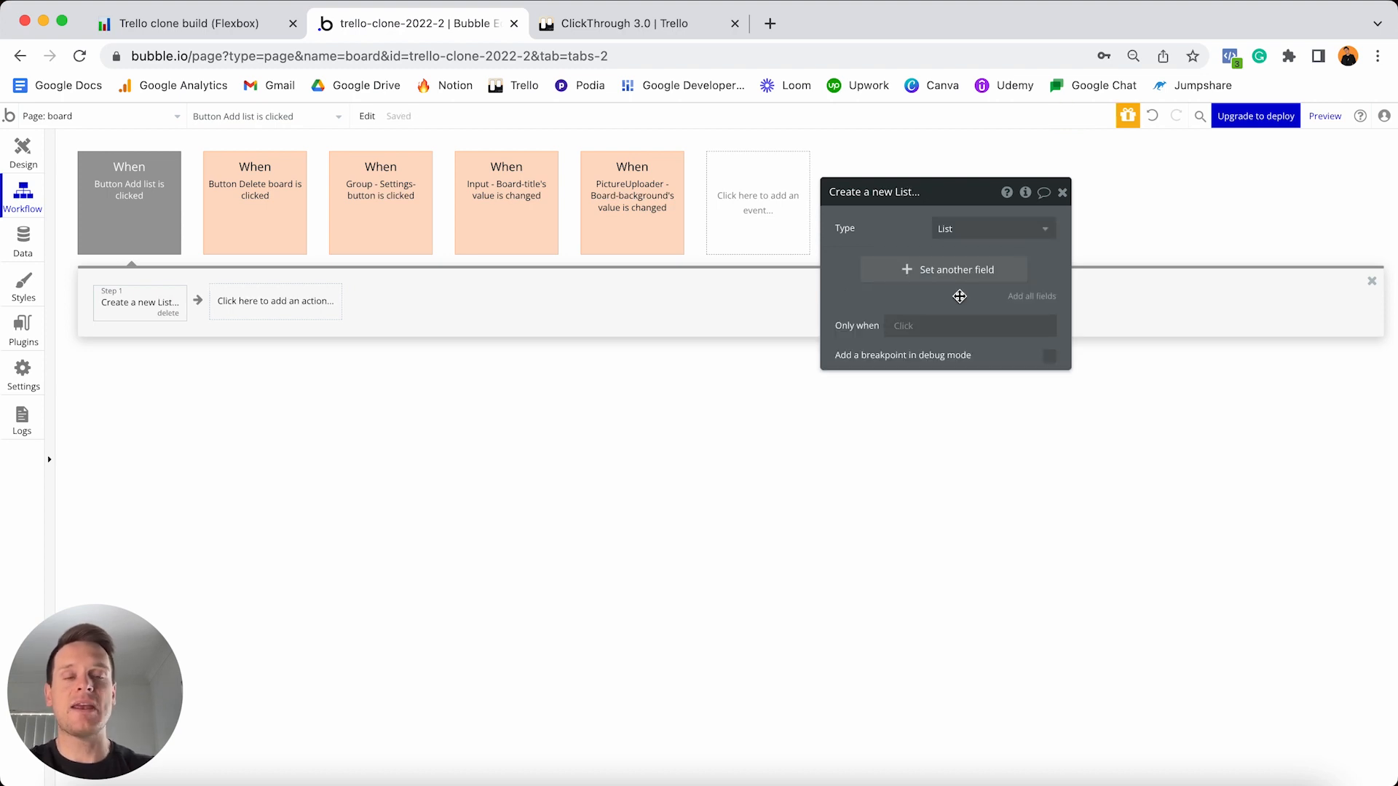
- Set the new List's Name to Input New-list's value
left_click(883, 277)
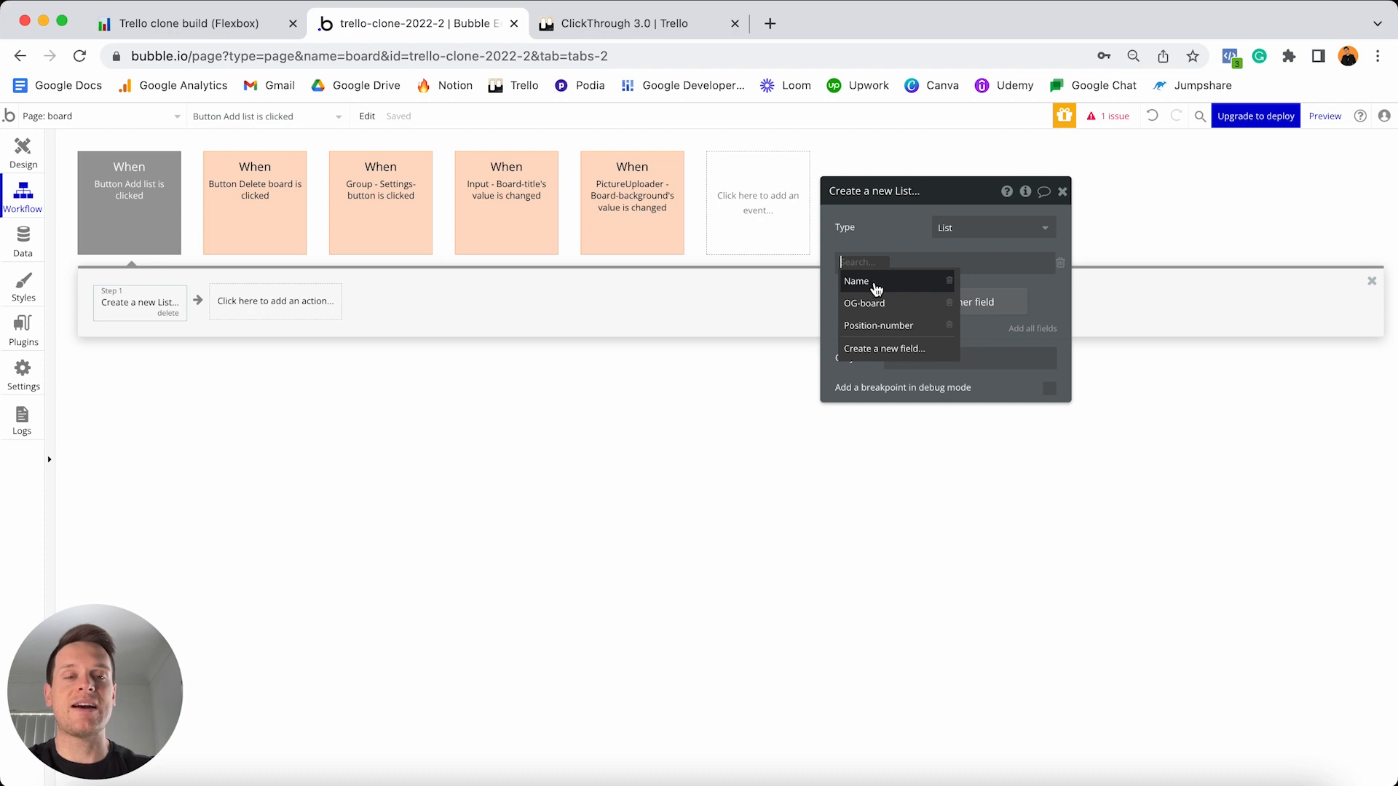
left_click(874, 288)
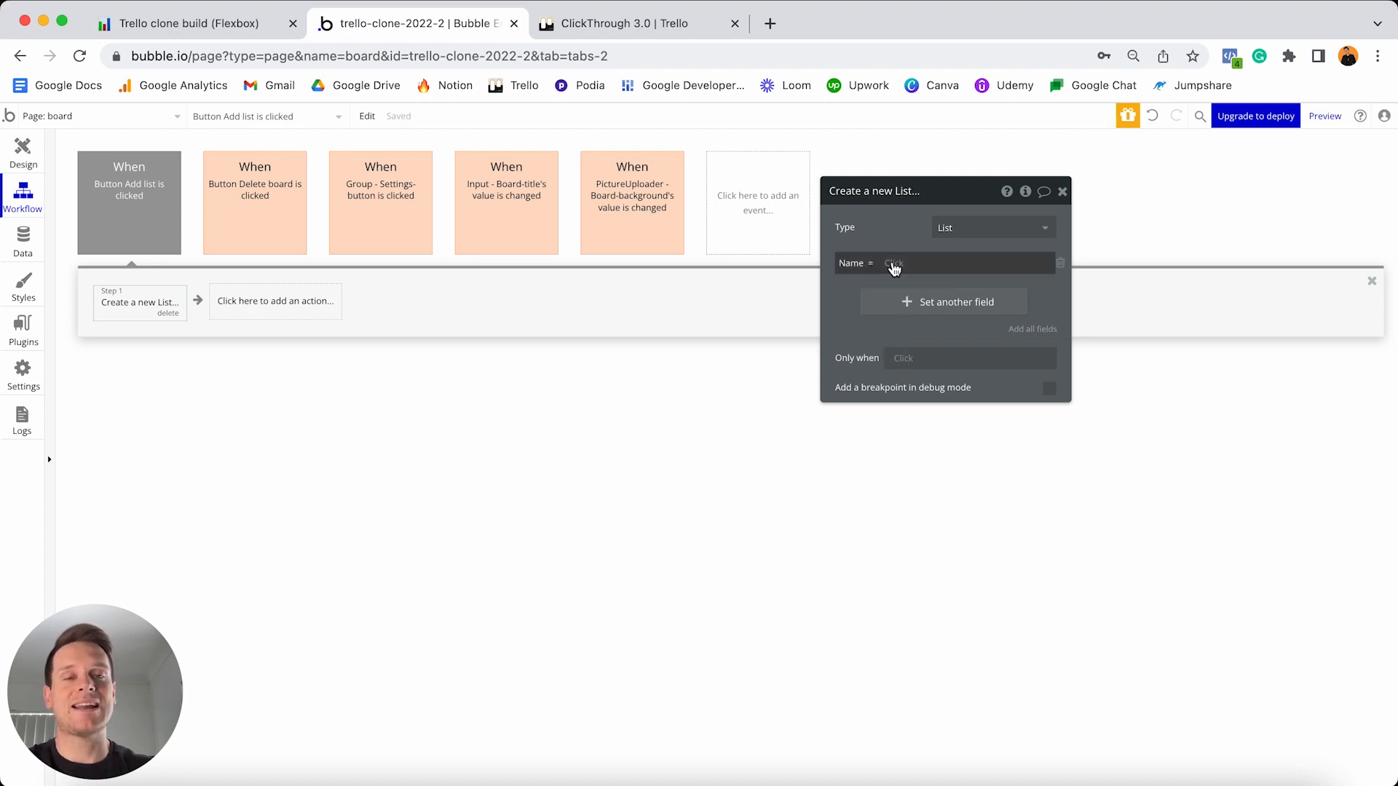
left_click(894, 265)
scroll(903, 284, "down", 3)
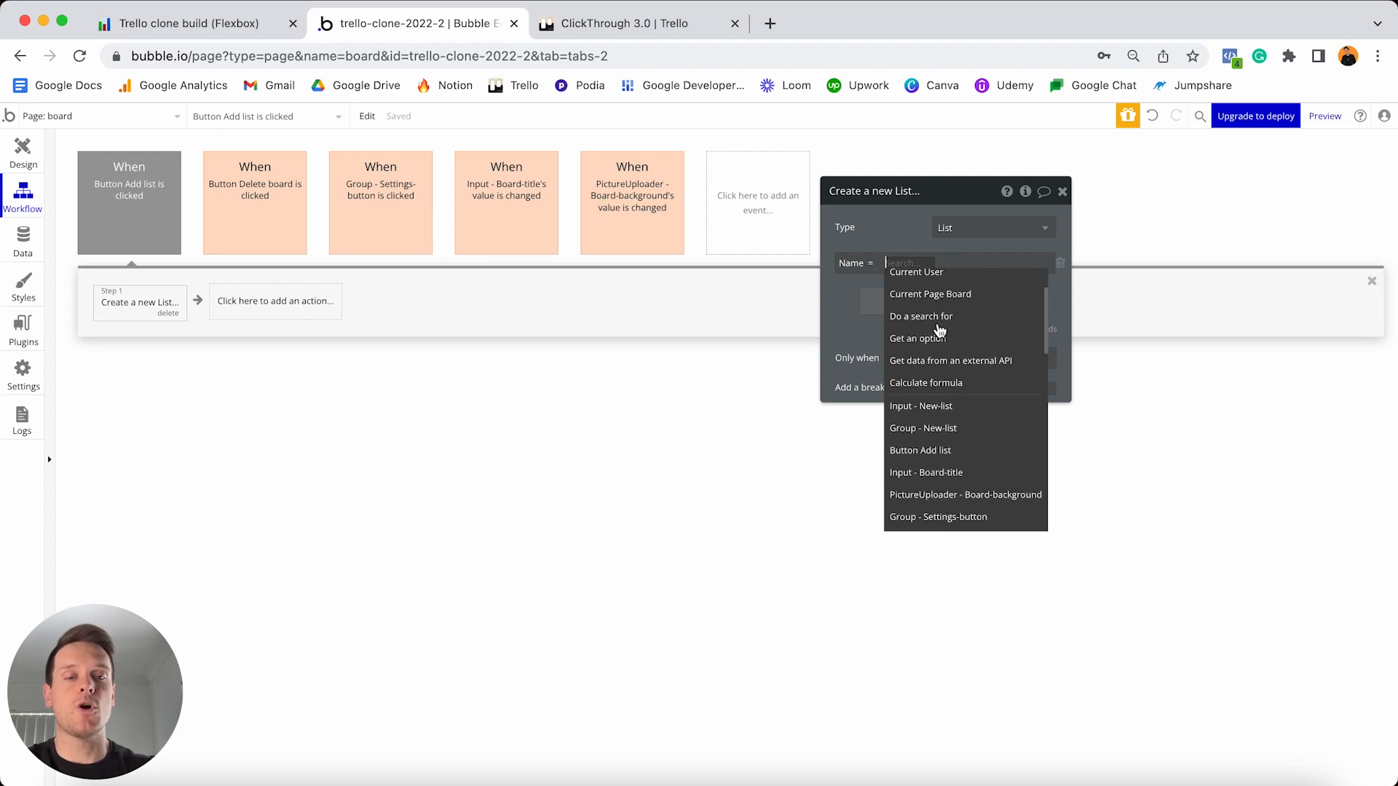
left_click(936, 397)
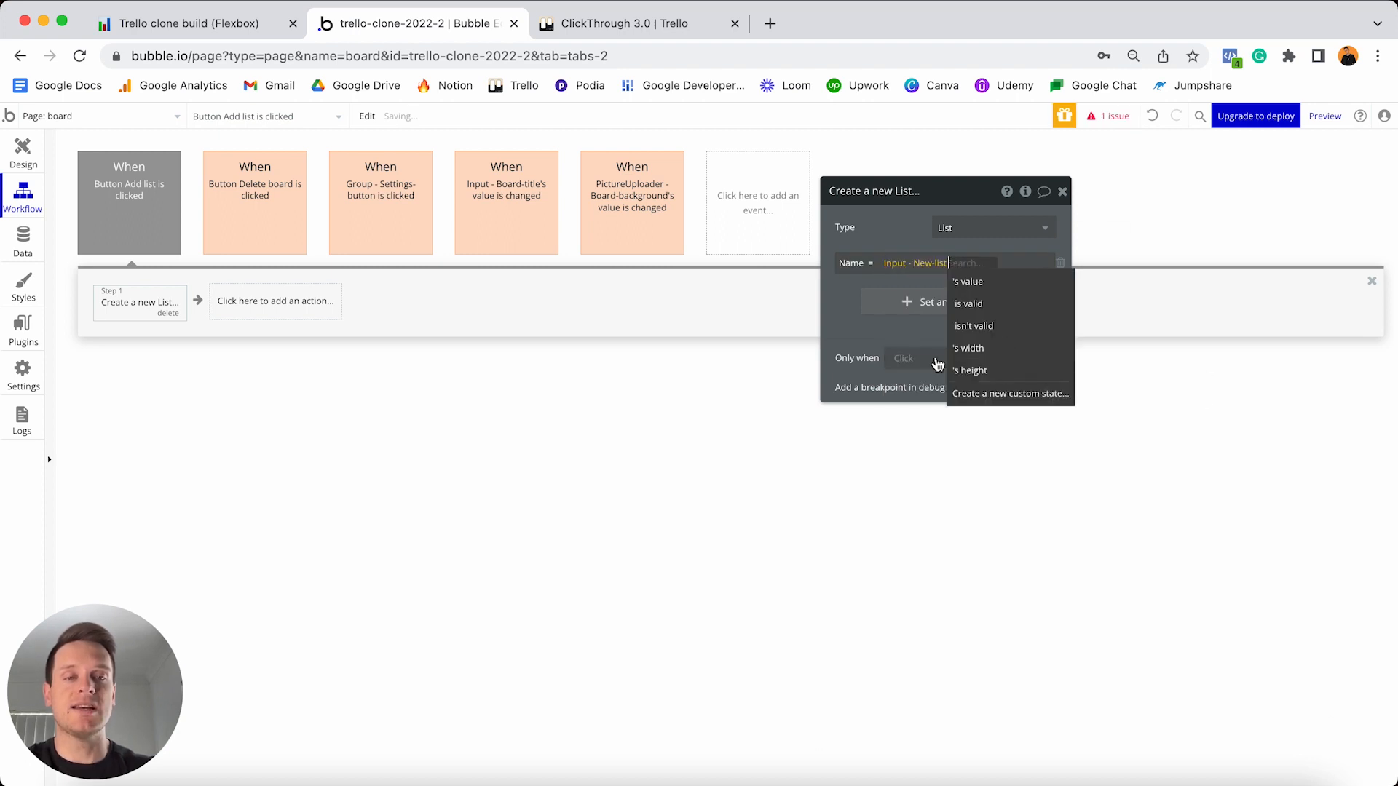
left_click(953, 281)
- Set the new List's OG-board to Current Page Board
left_click(889, 305)
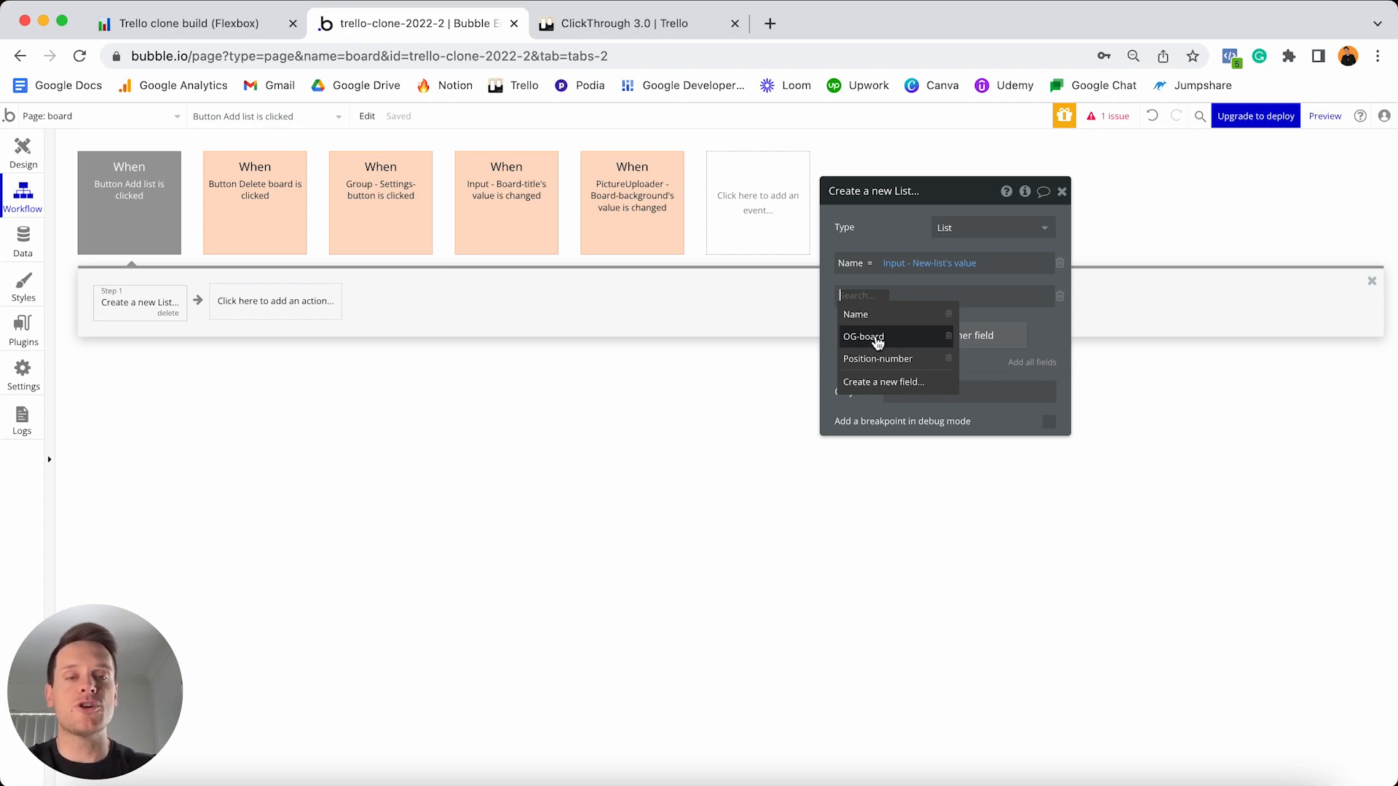
left_click(874, 339)
left_click(906, 300)
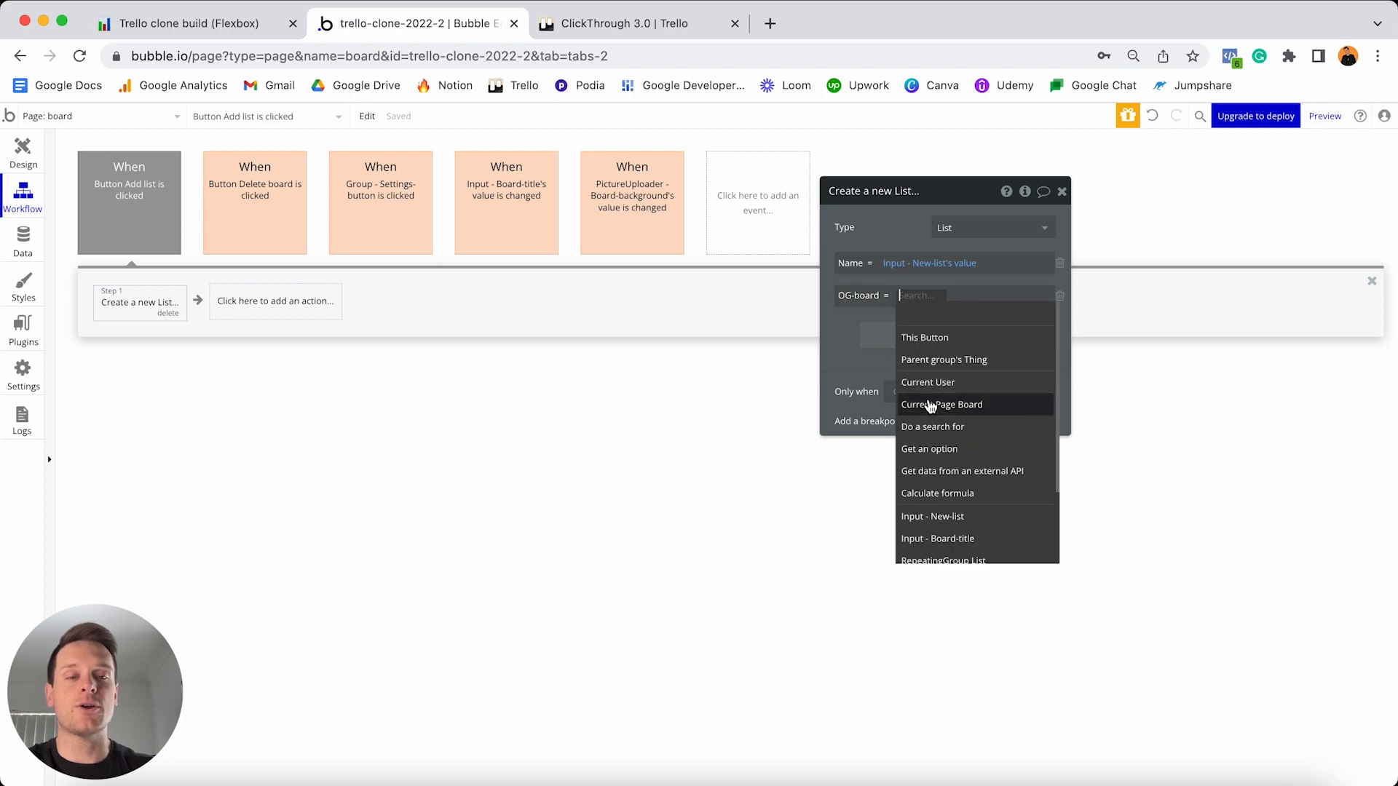
left_click(929, 406)
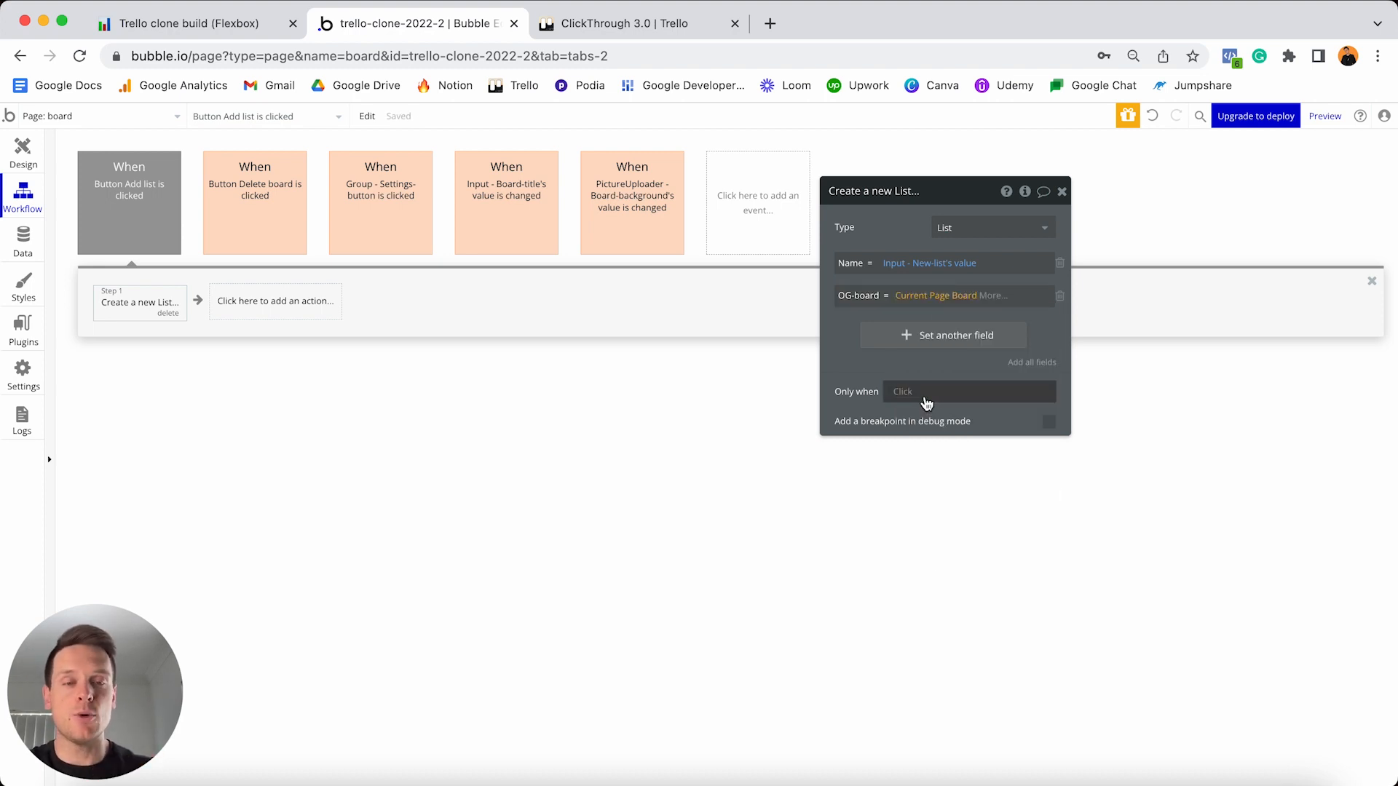
left_click(901, 335)
left_click(901, 336)
left_click(862, 332)
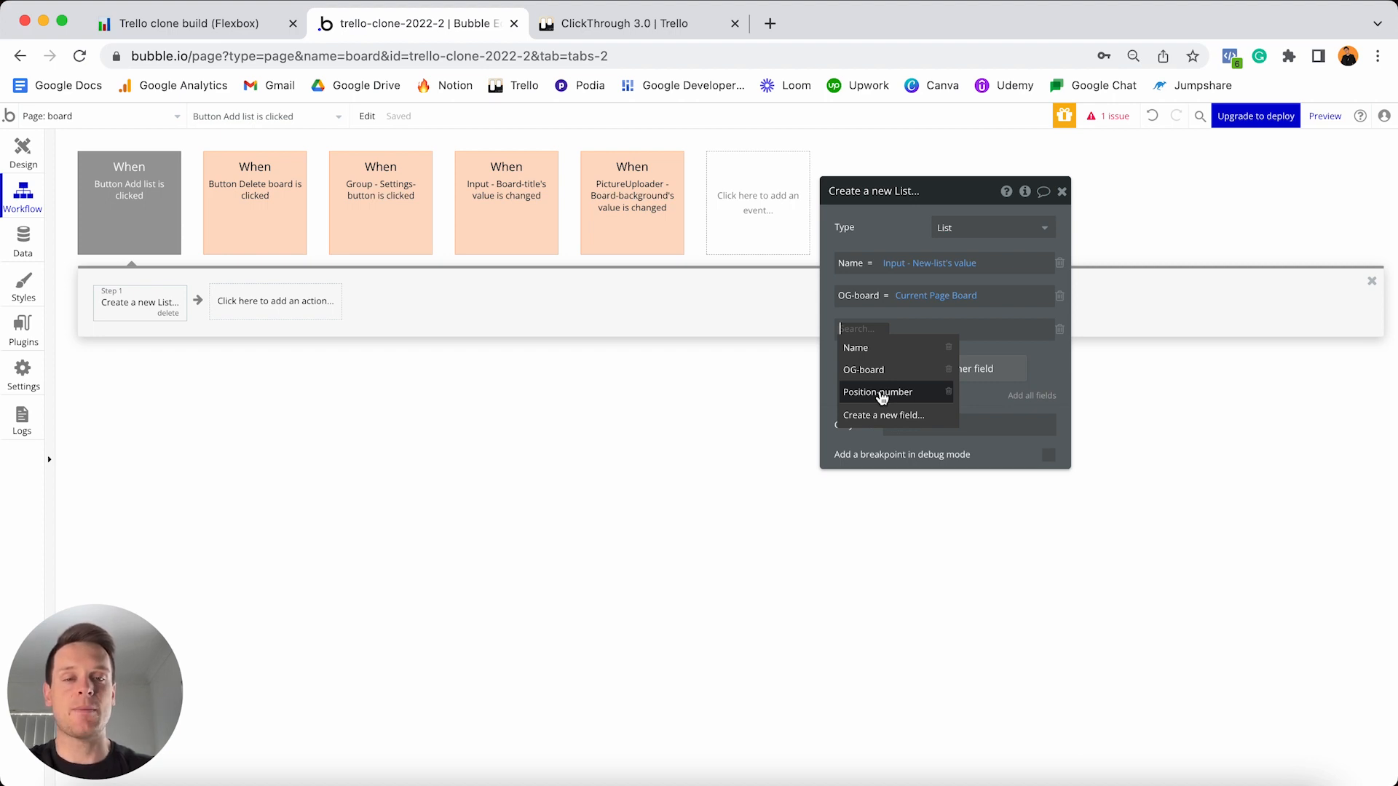
left_click(626, 24)
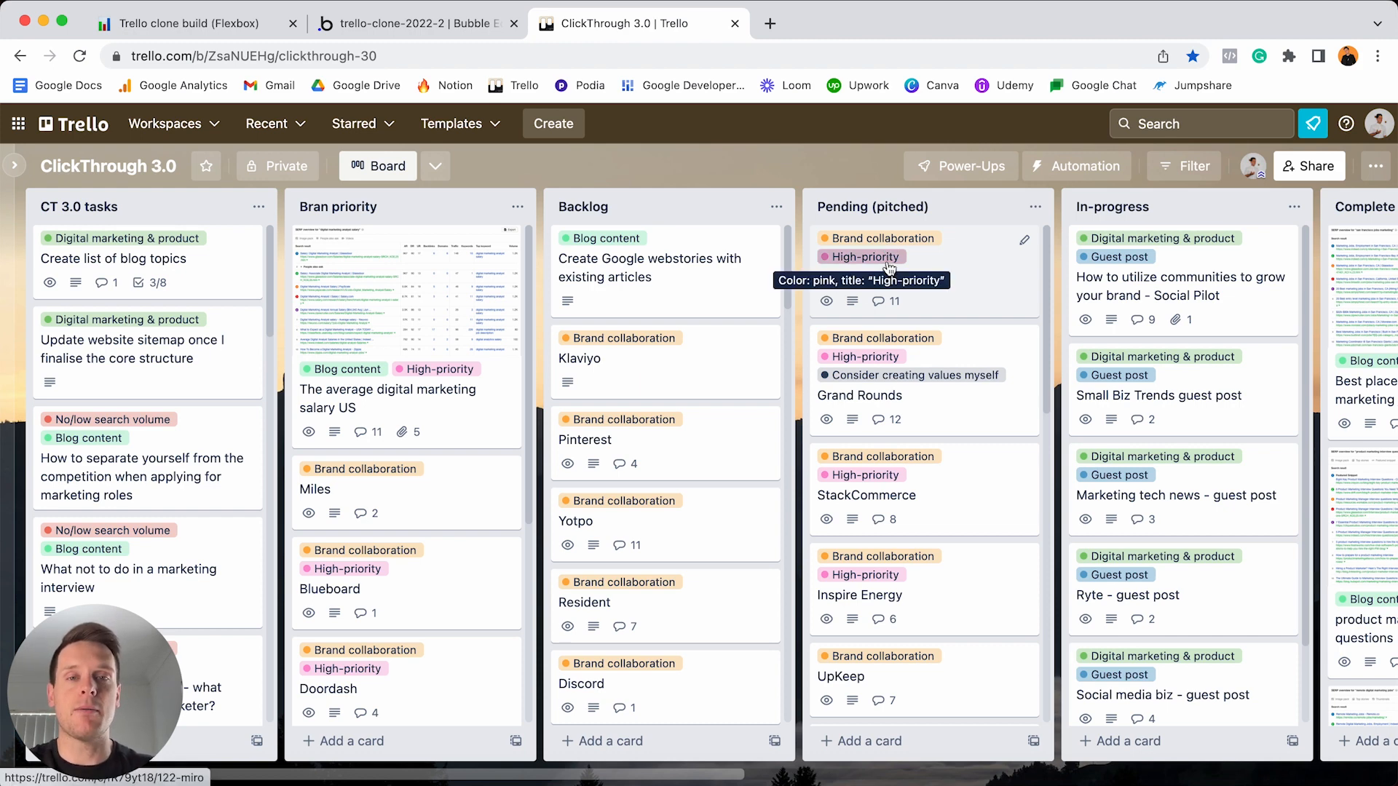
left_click(413, 25)
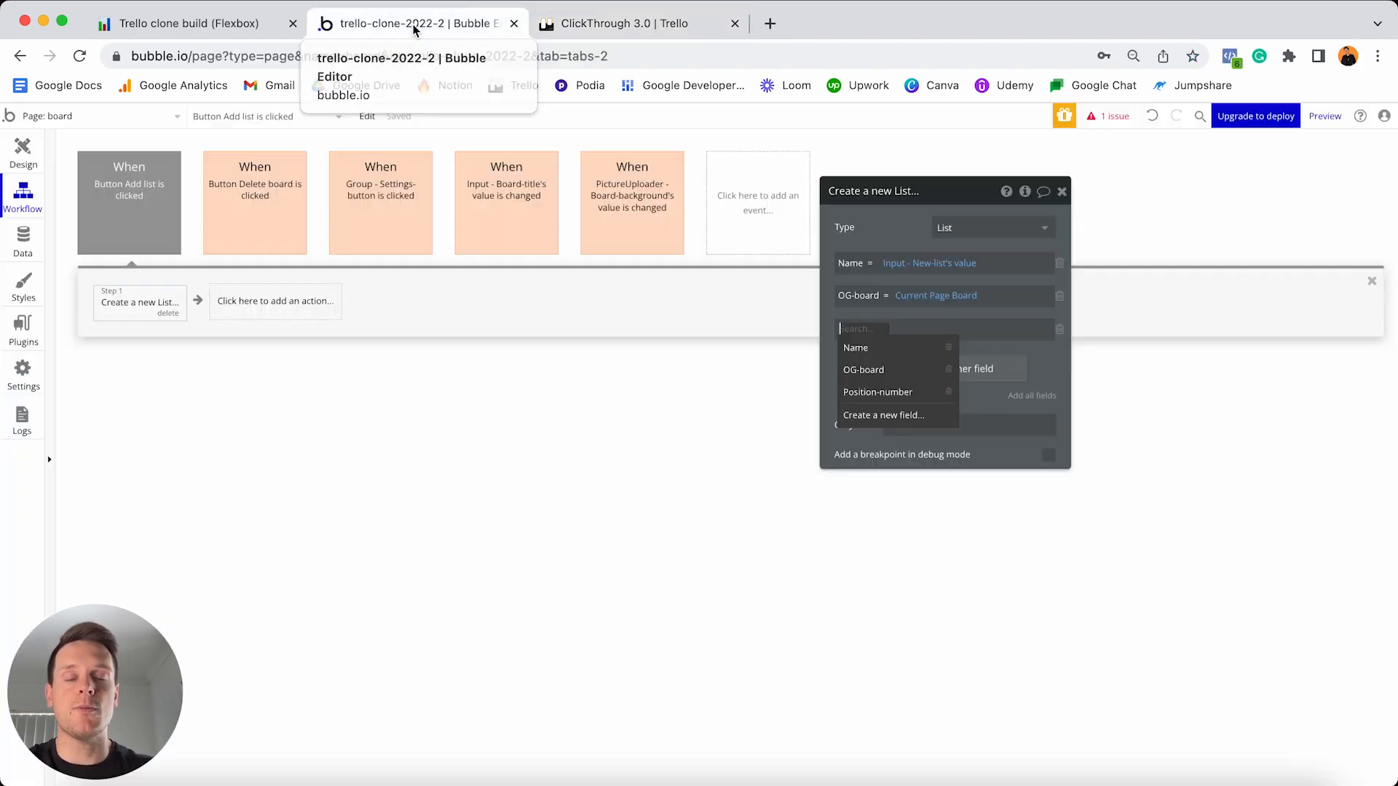
- Set Position-number to a search for Lists whose OG-board equals Current Page Board
left_click(881, 395)
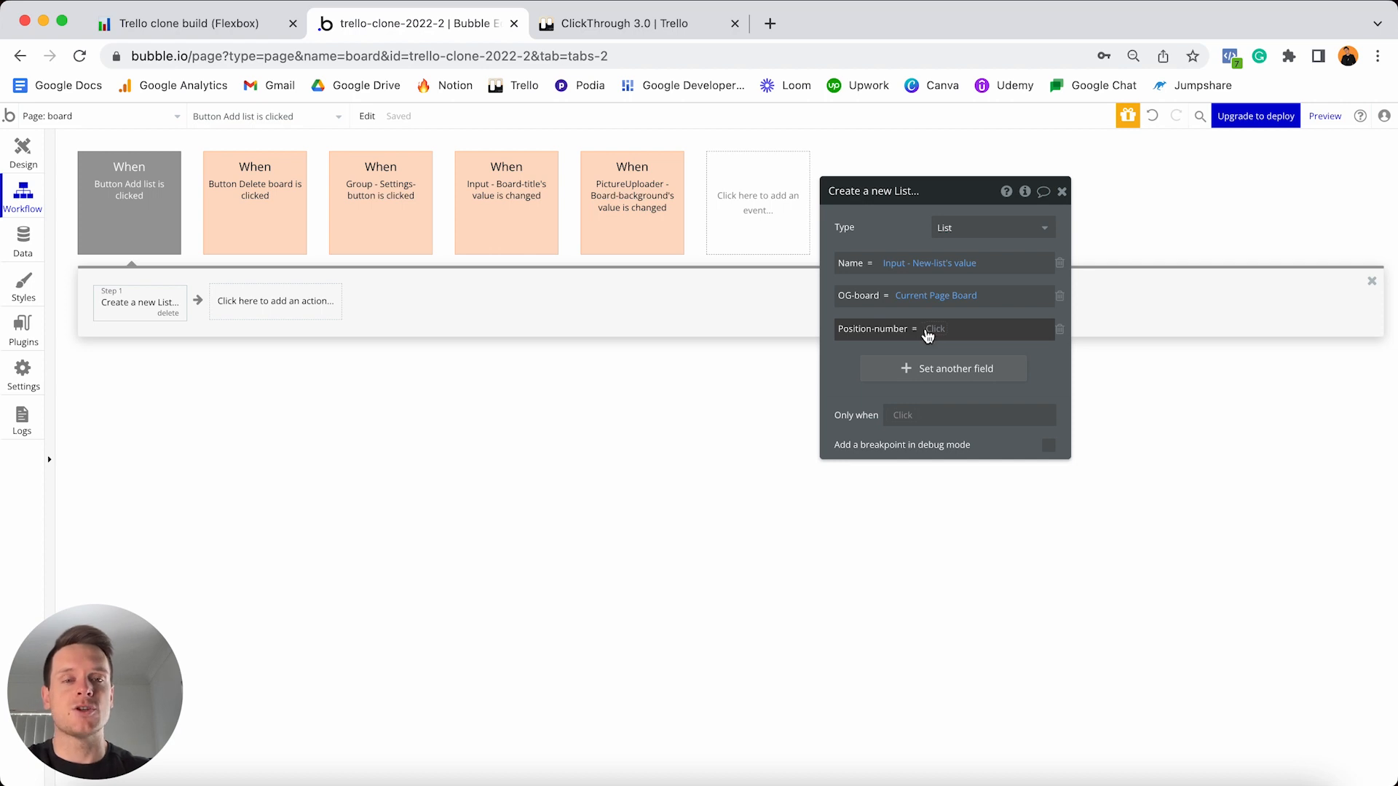
left_click(931, 331)
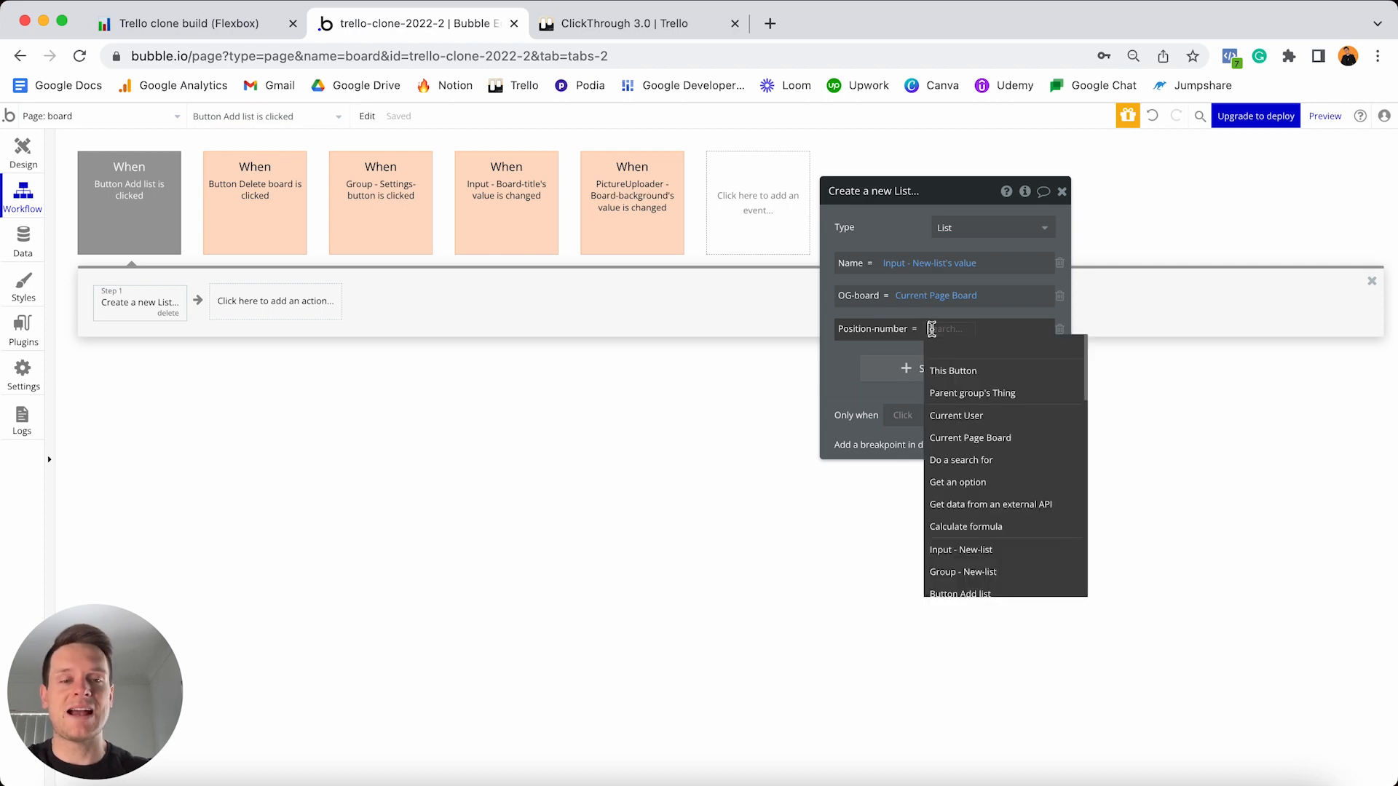
left_click(954, 460)
left_click(761, 228)
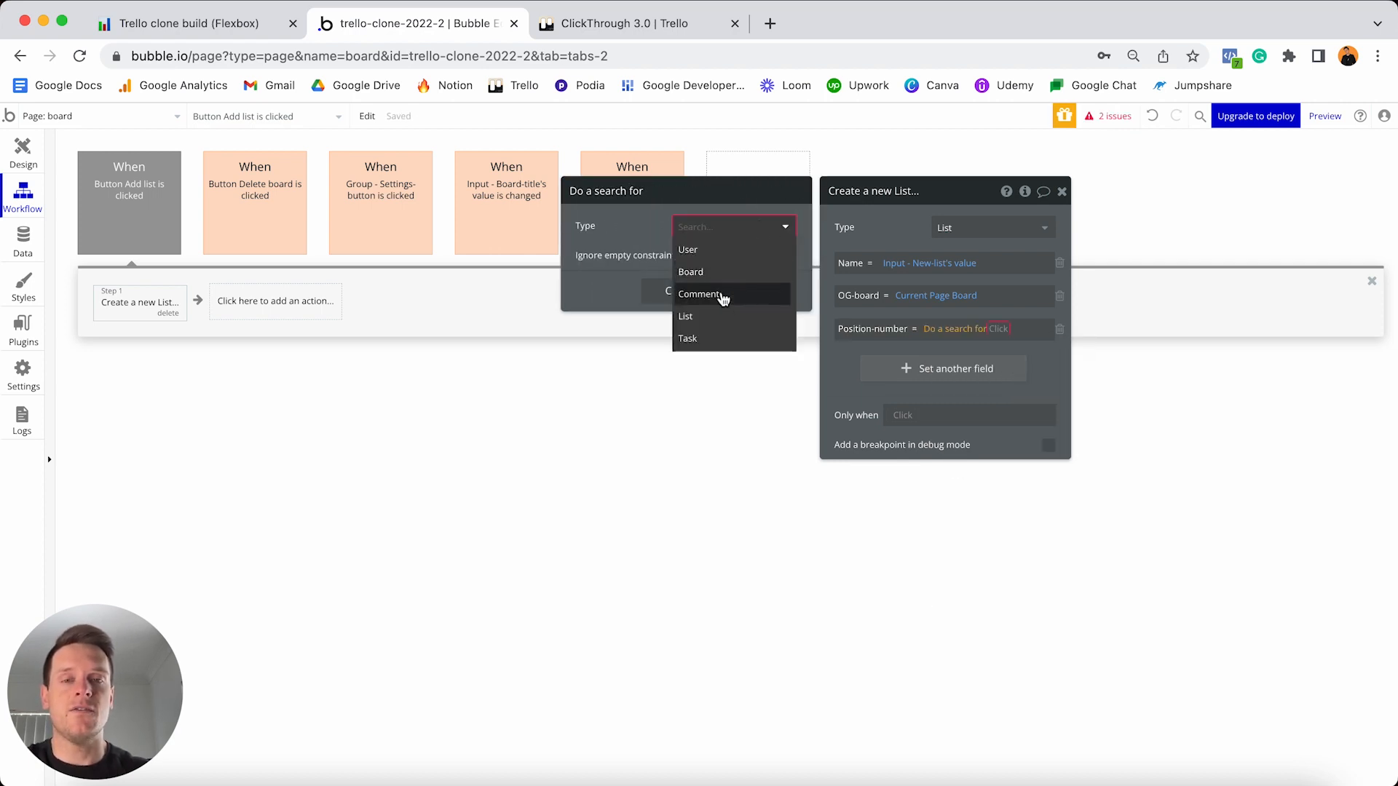
left_click(708, 318)
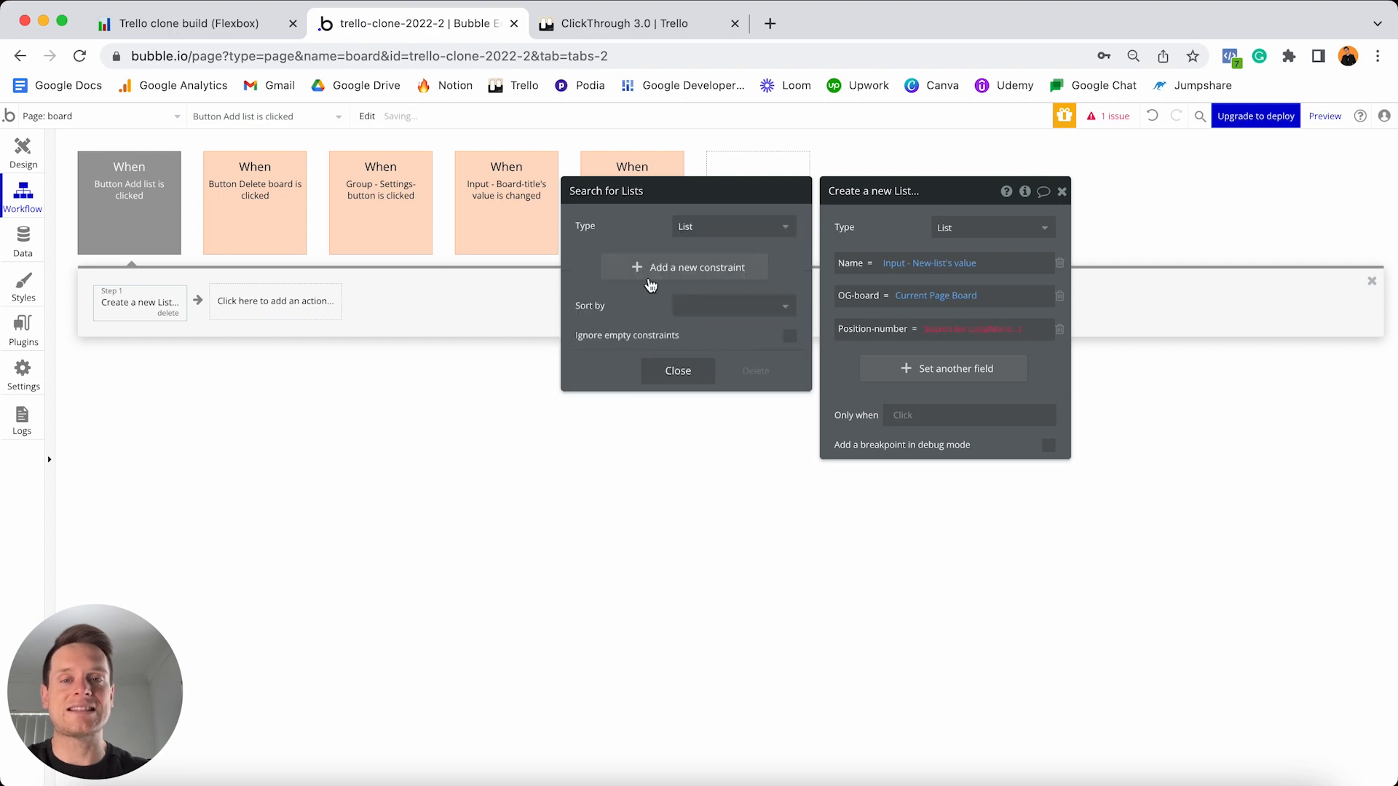
left_click(645, 284)
left_click(602, 304)
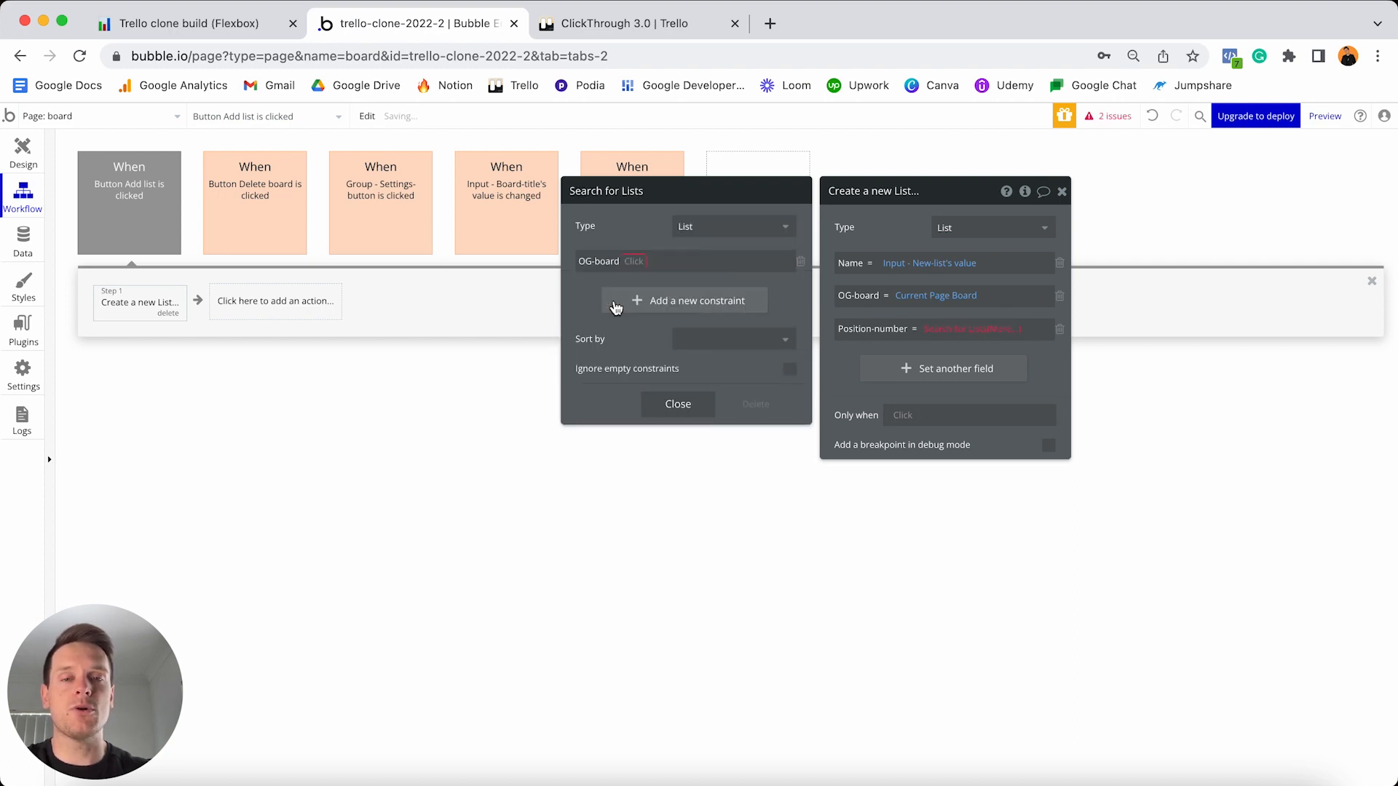
left_click(631, 261)
left_click(640, 280)
left_click(642, 261)
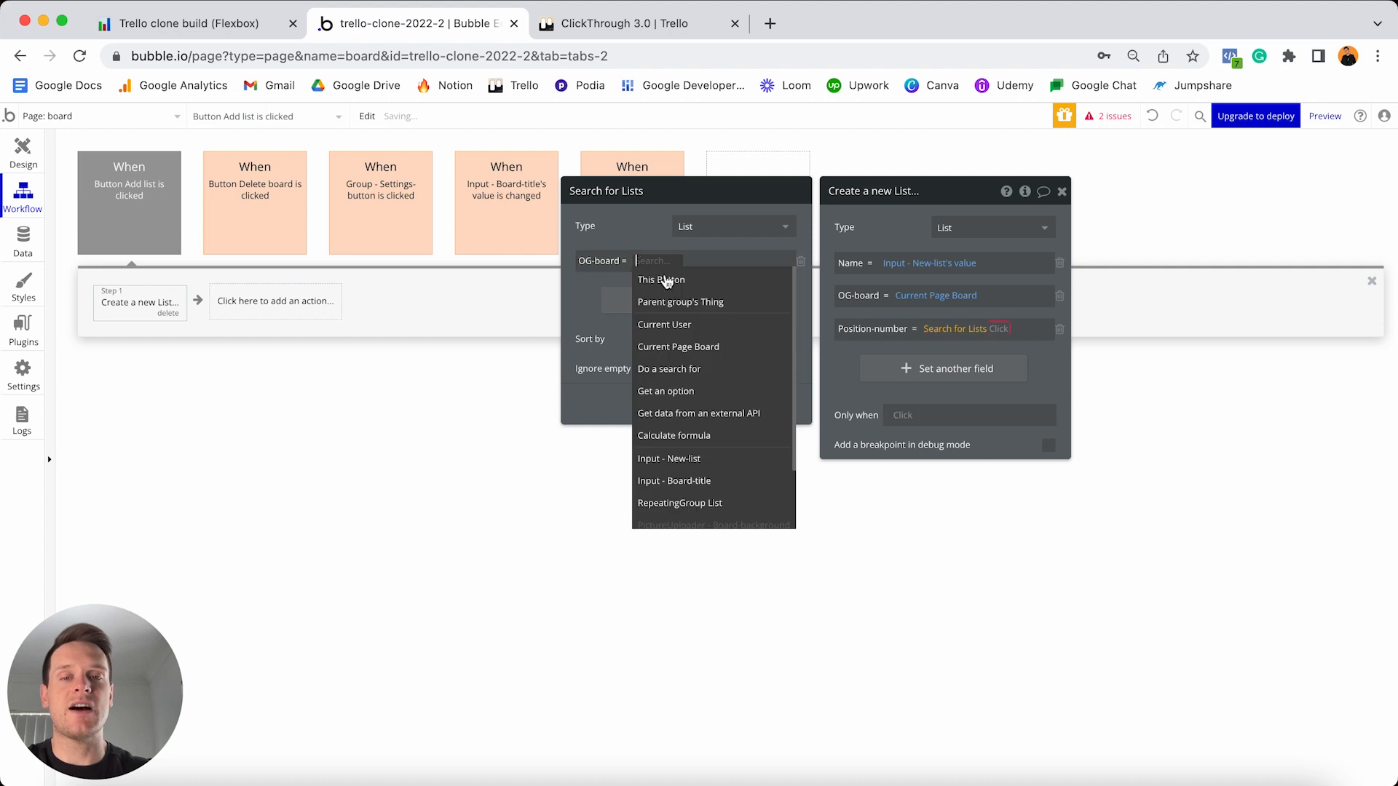
left_click(680, 347)
- Append :count + 1 to the List search to complete the Position-number value
left_click(998, 328)
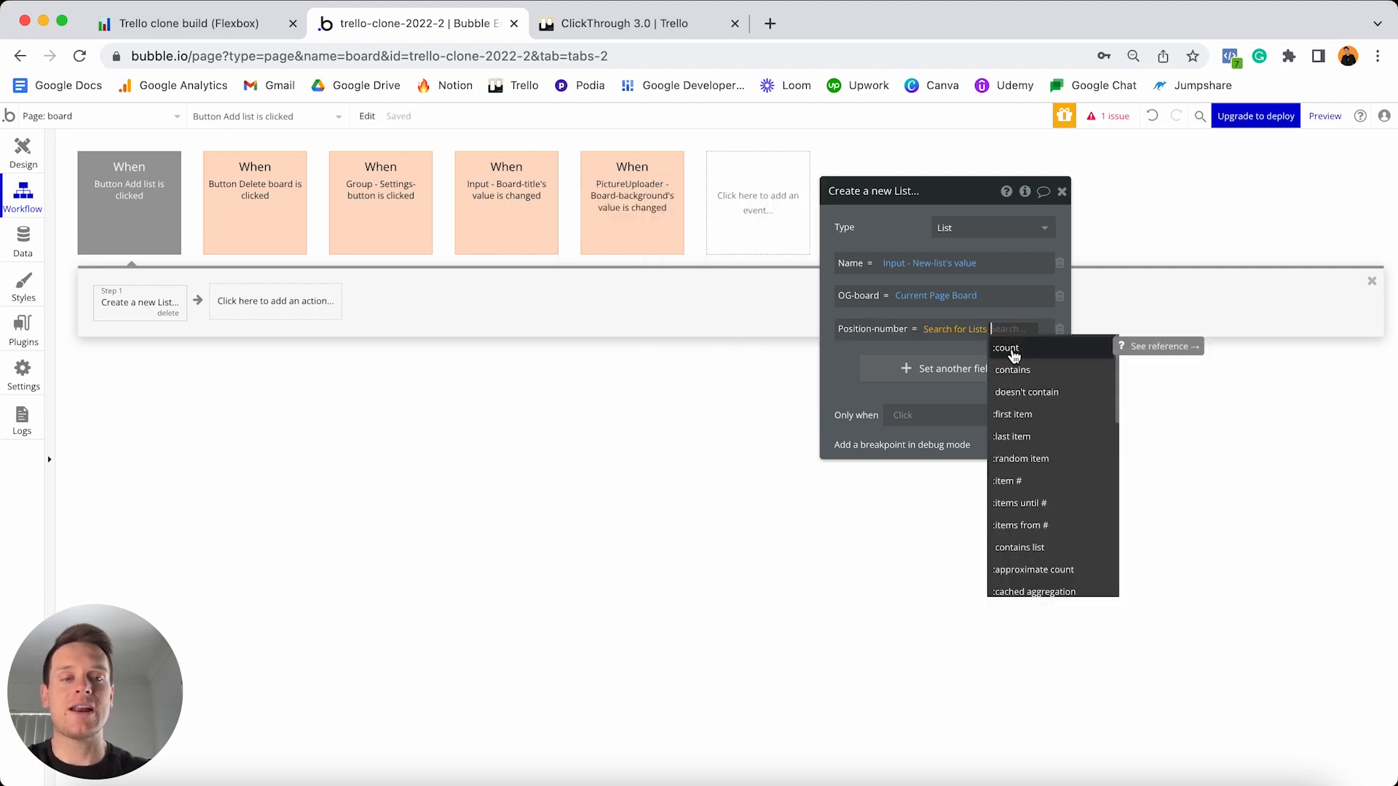
left_click(1013, 352)
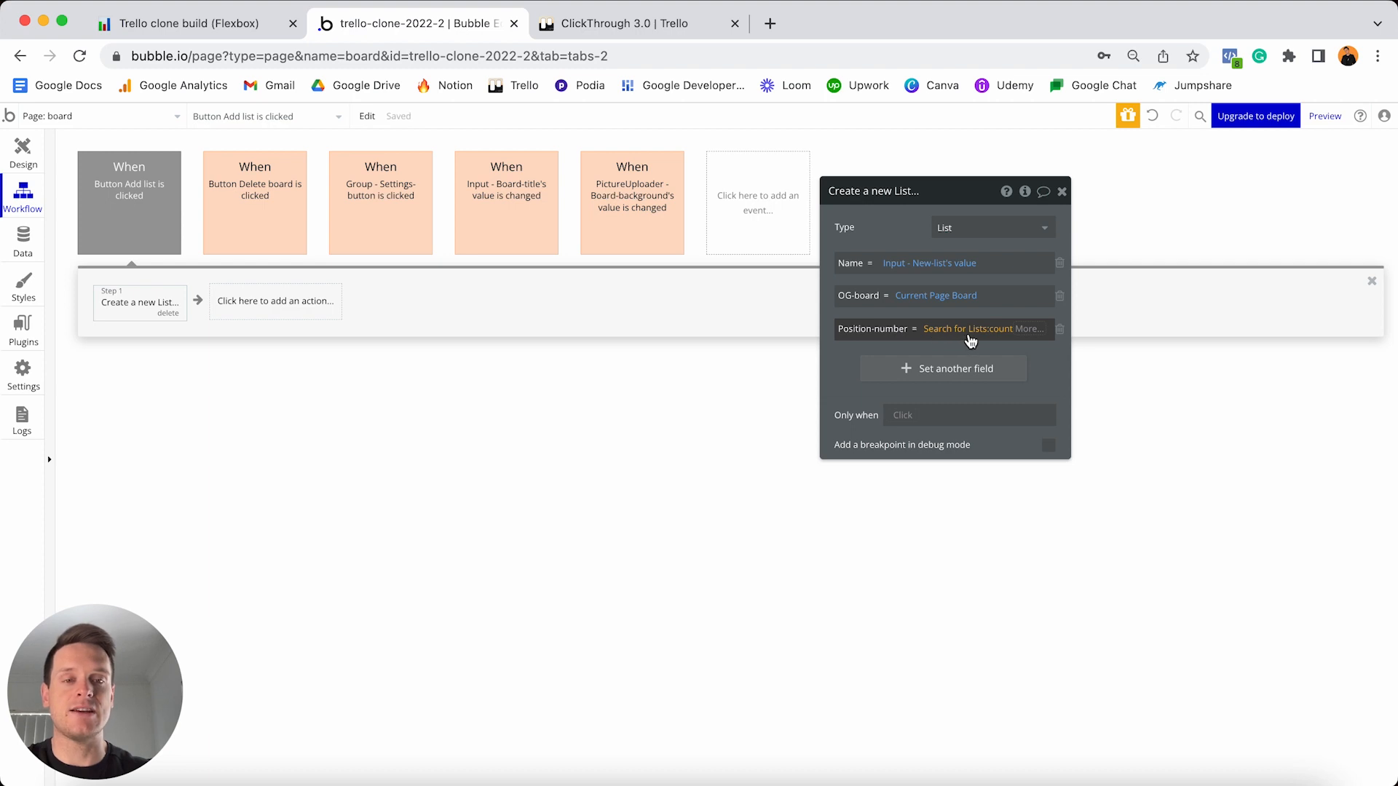
left_click(1025, 329)
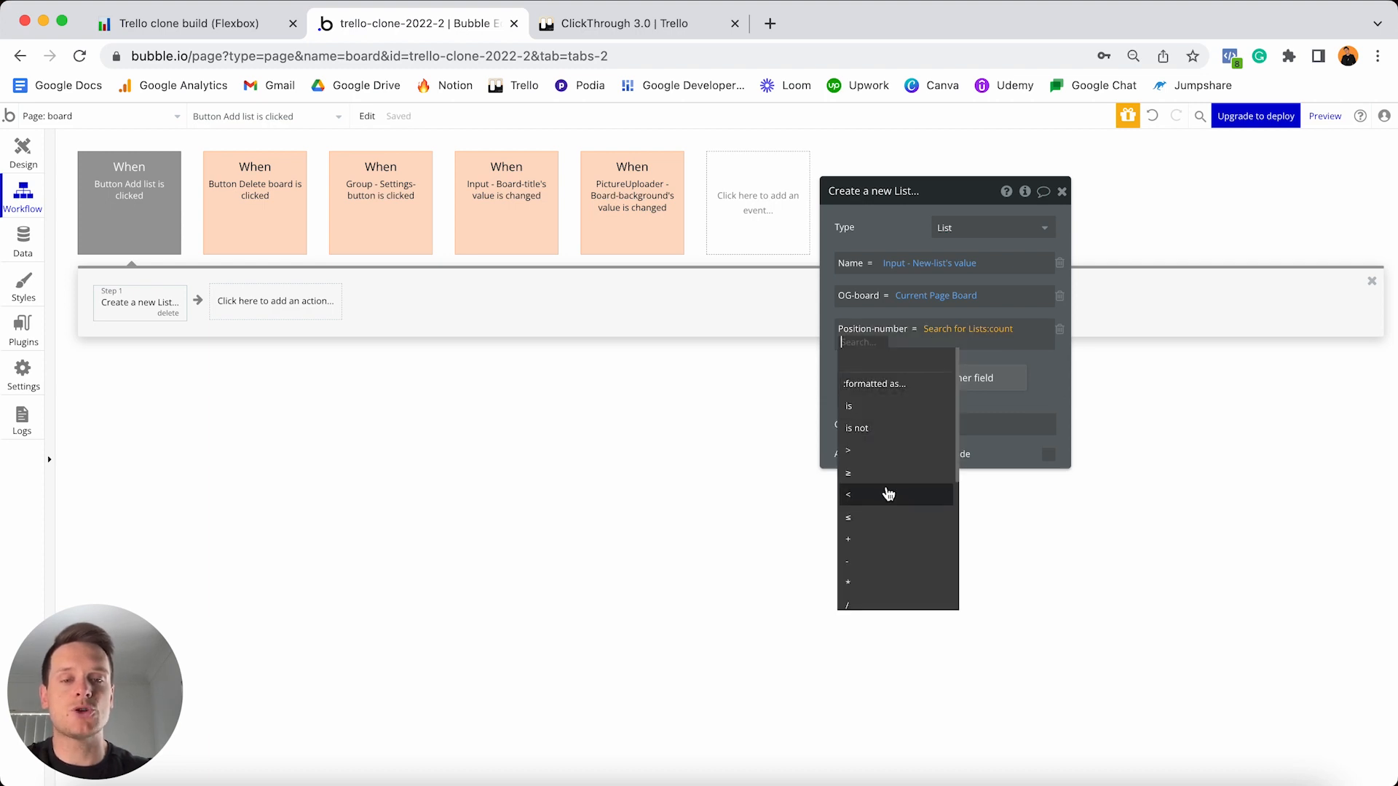
left_click(856, 542)
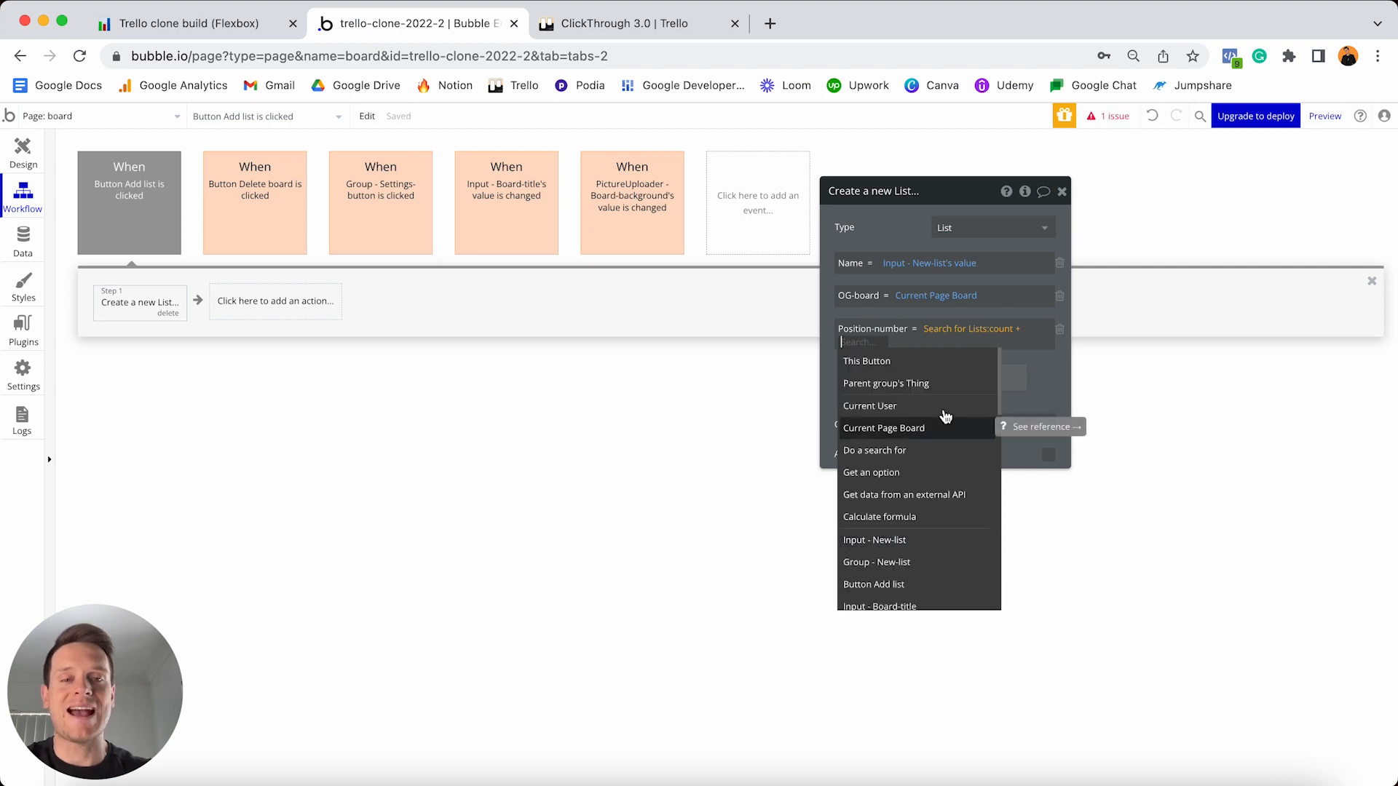
type("1")
left_click(1019, 351)
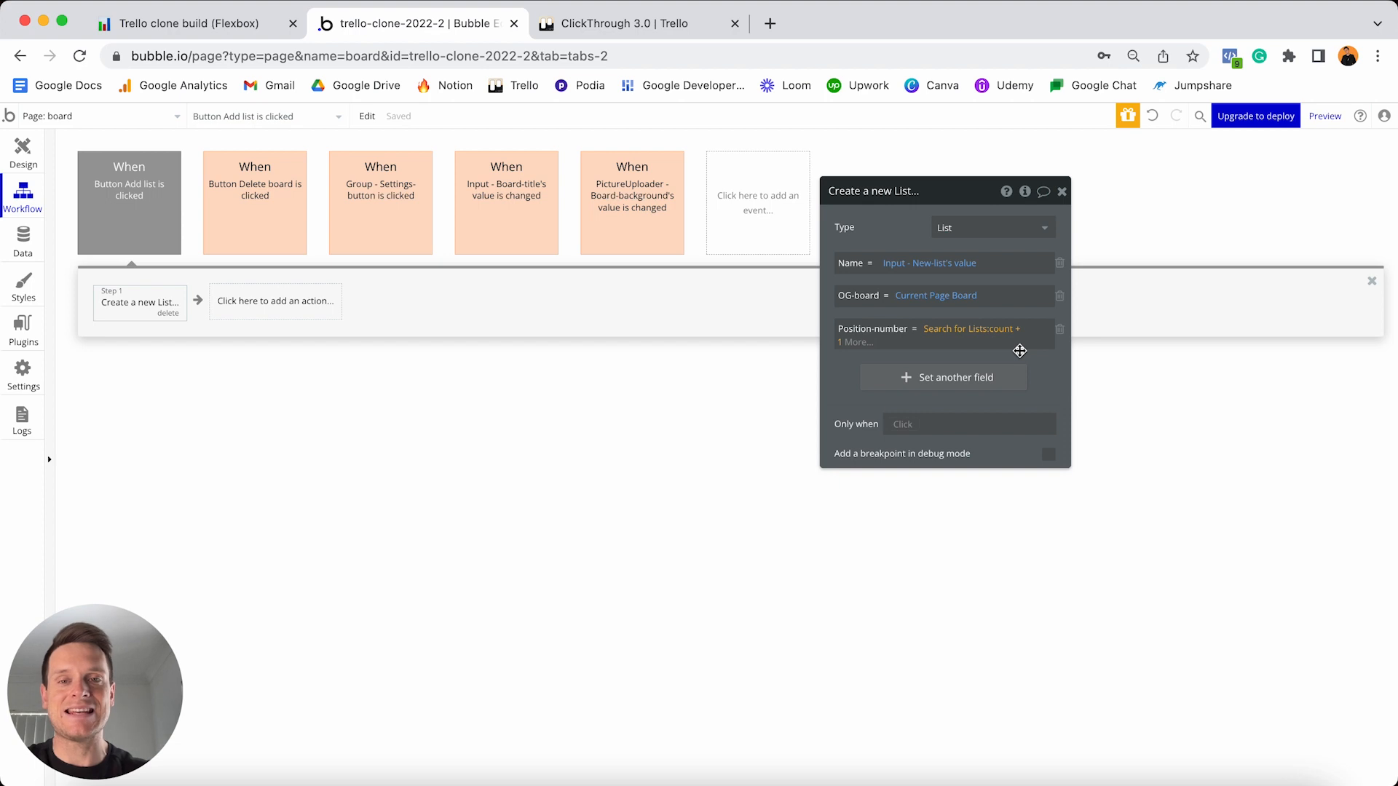
left_click(967, 356)
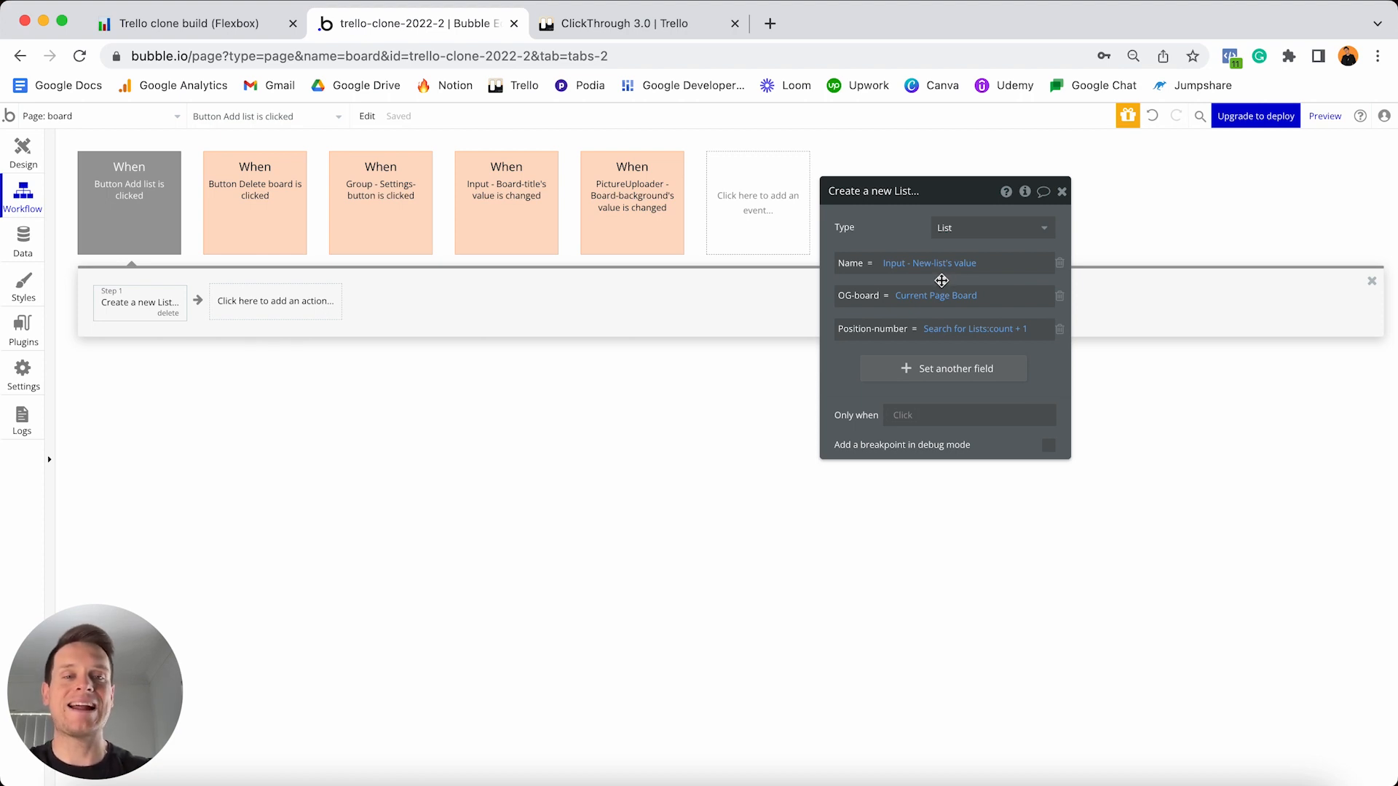
left_click(281, 311)
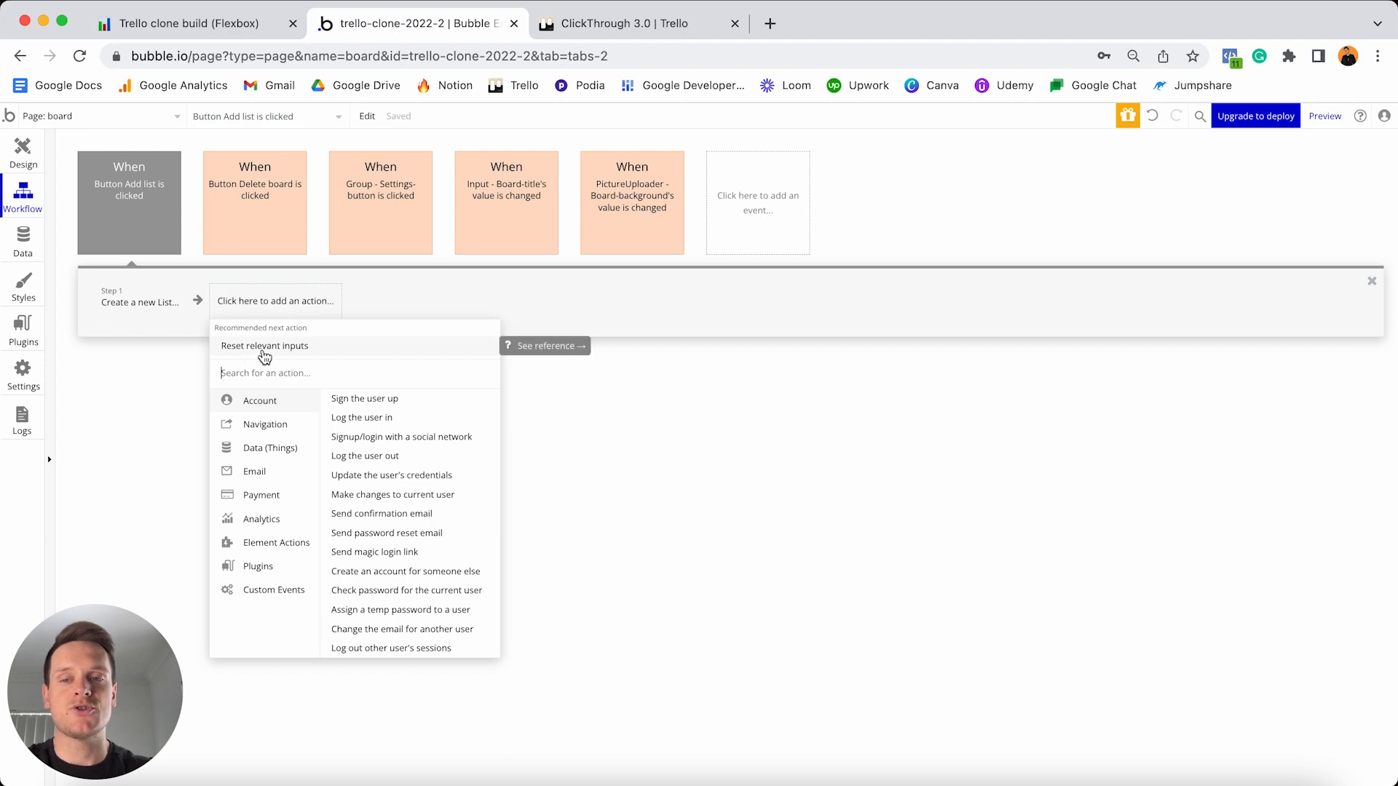
- Add a reset-inputs step, then colour the 'Button Add list is clicked' event Green
left_click(303, 347)
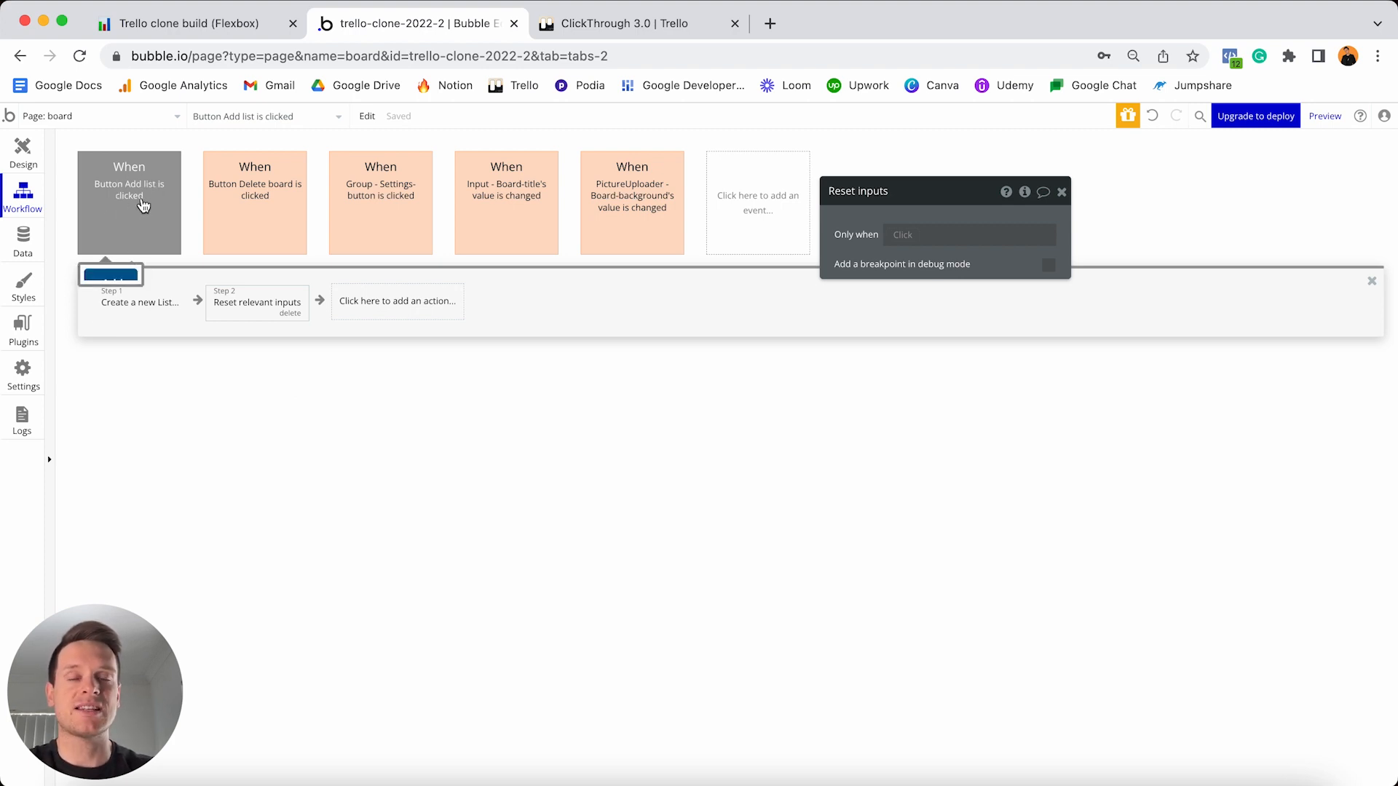
left_click(144, 206)
left_click(980, 257)
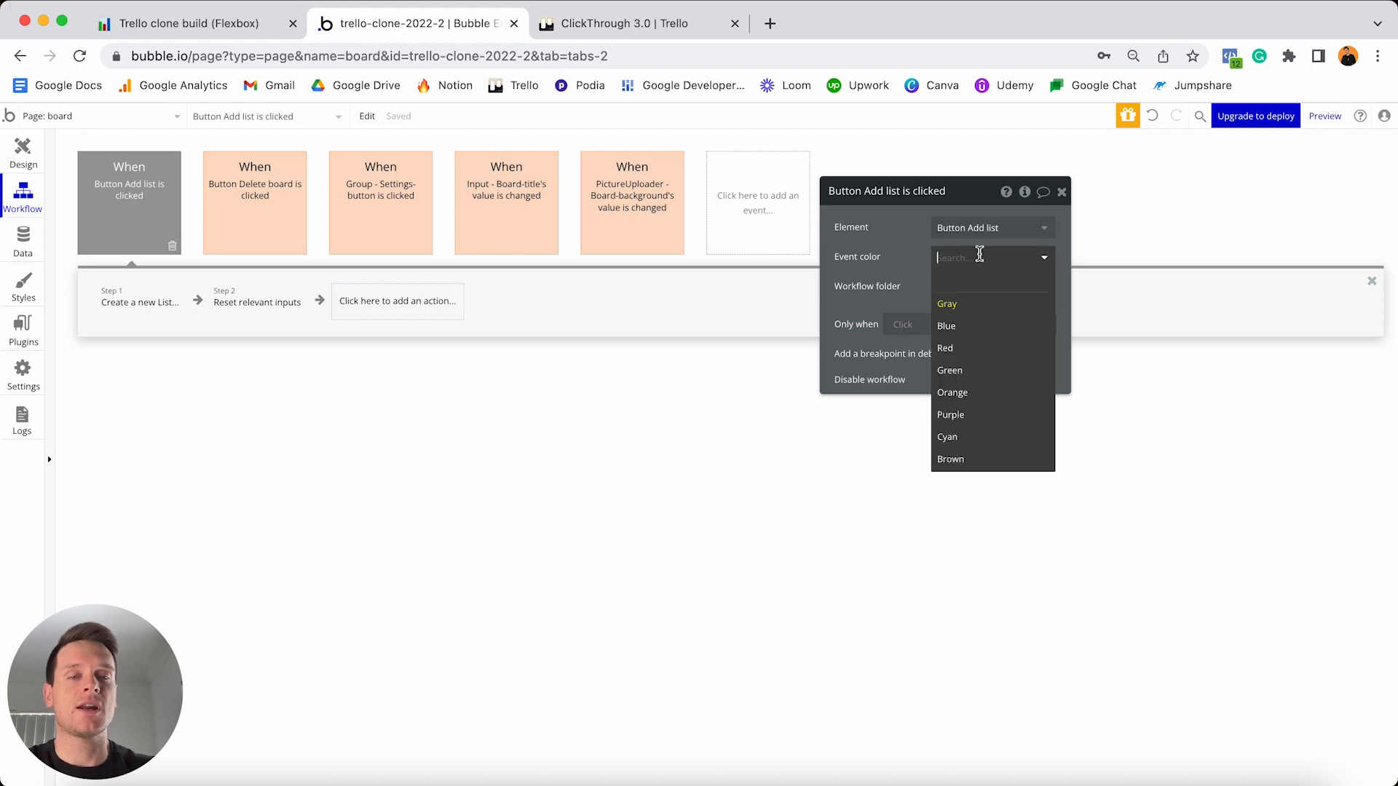
left_click(964, 371)
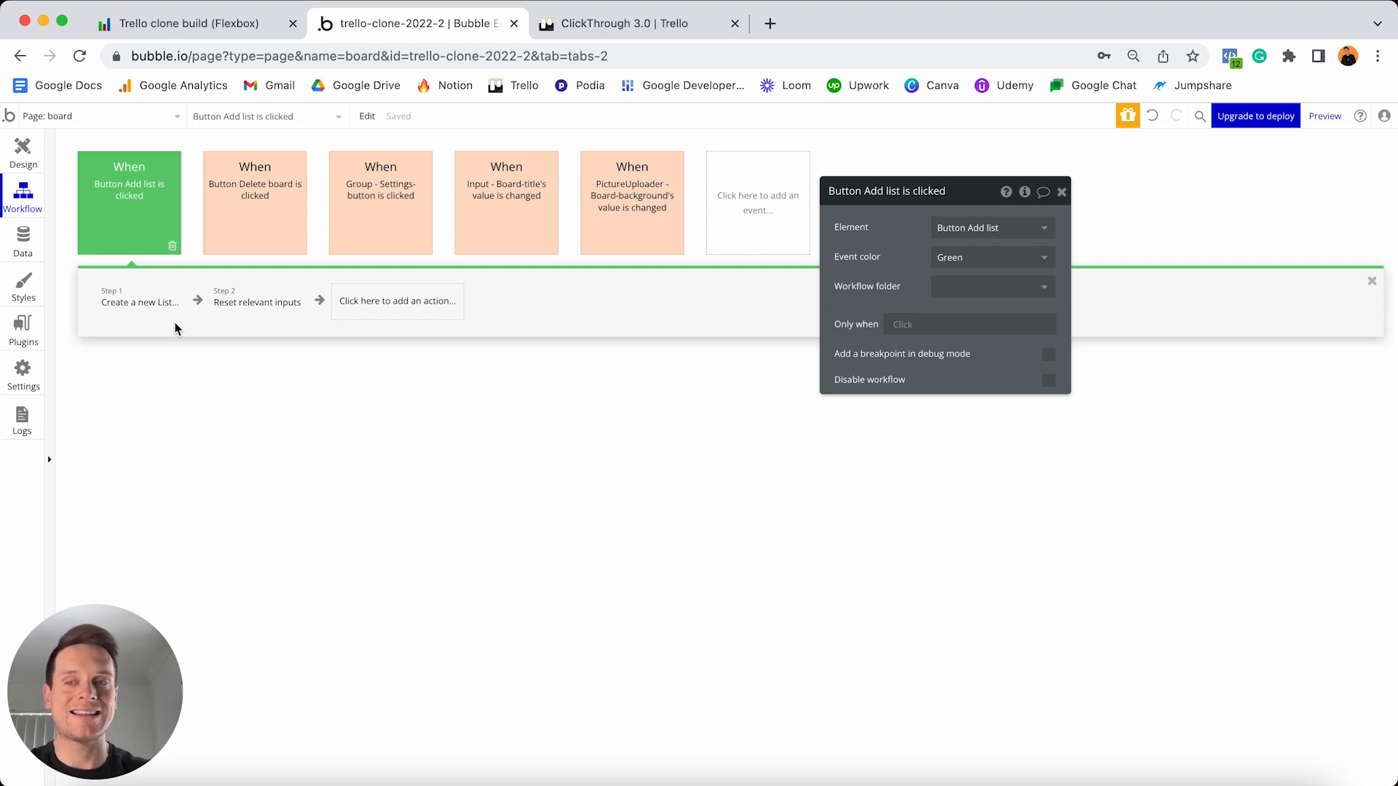
left_click(22, 160)
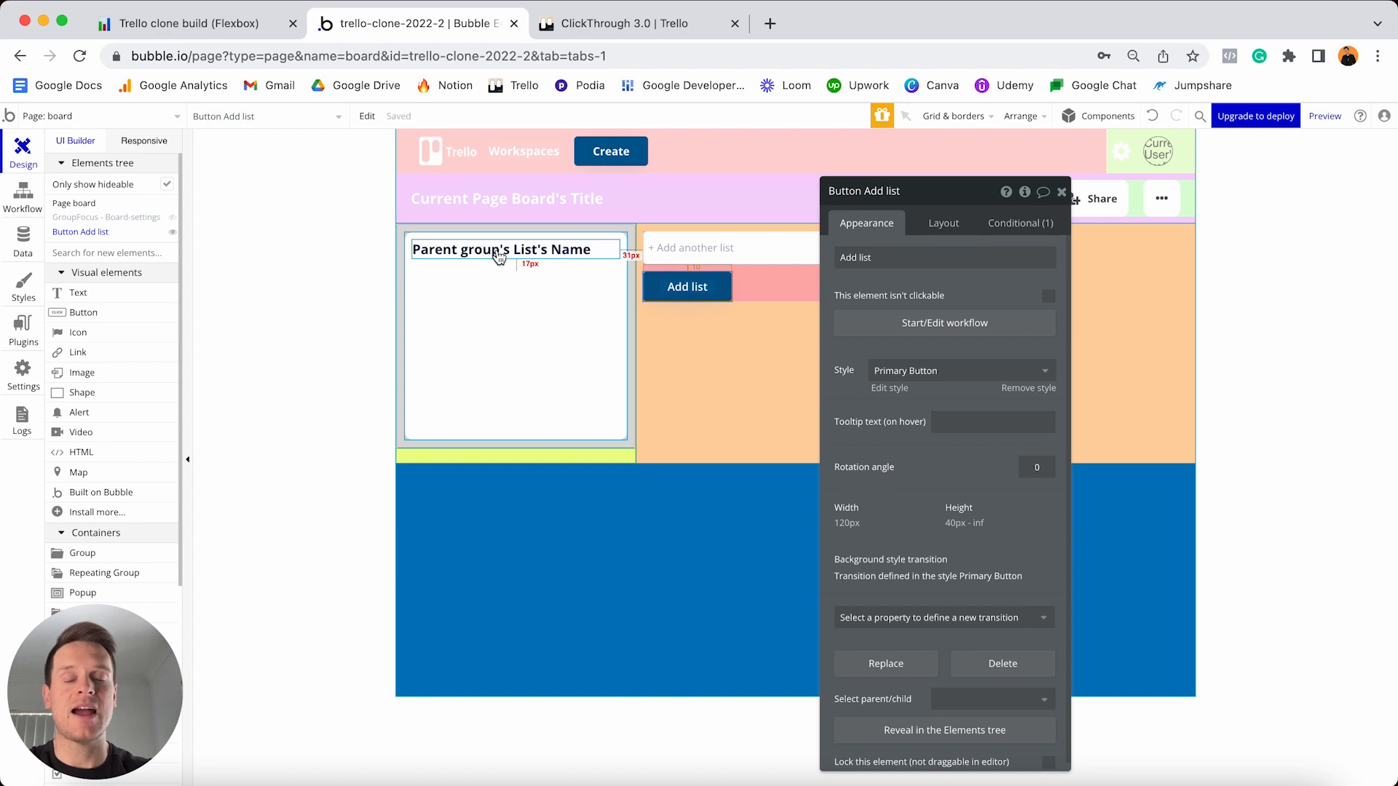
- Select the list card's 'Parent group's List's Name' text, then view the ClickThrough 3.0 Trello board
left_click(503, 253)
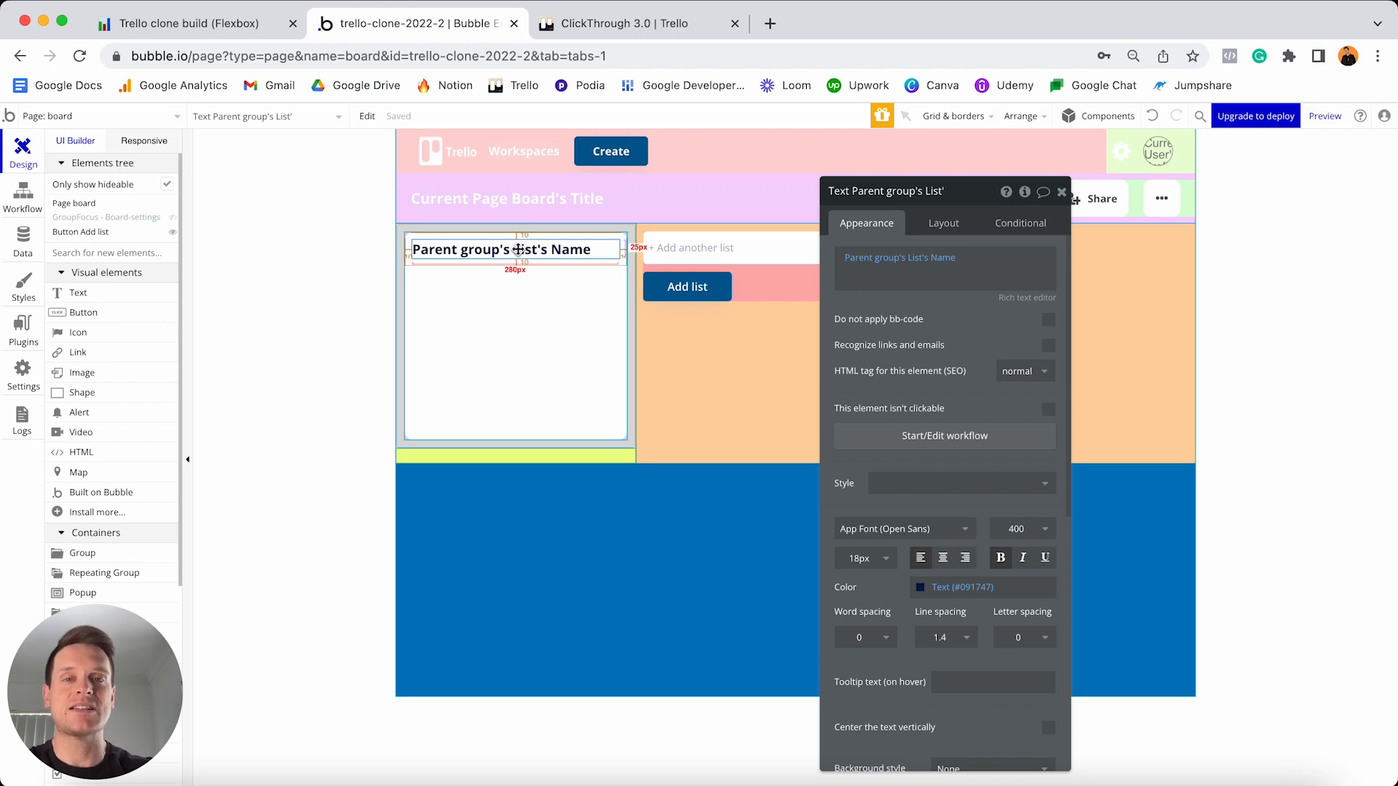
left_click(616, 25)
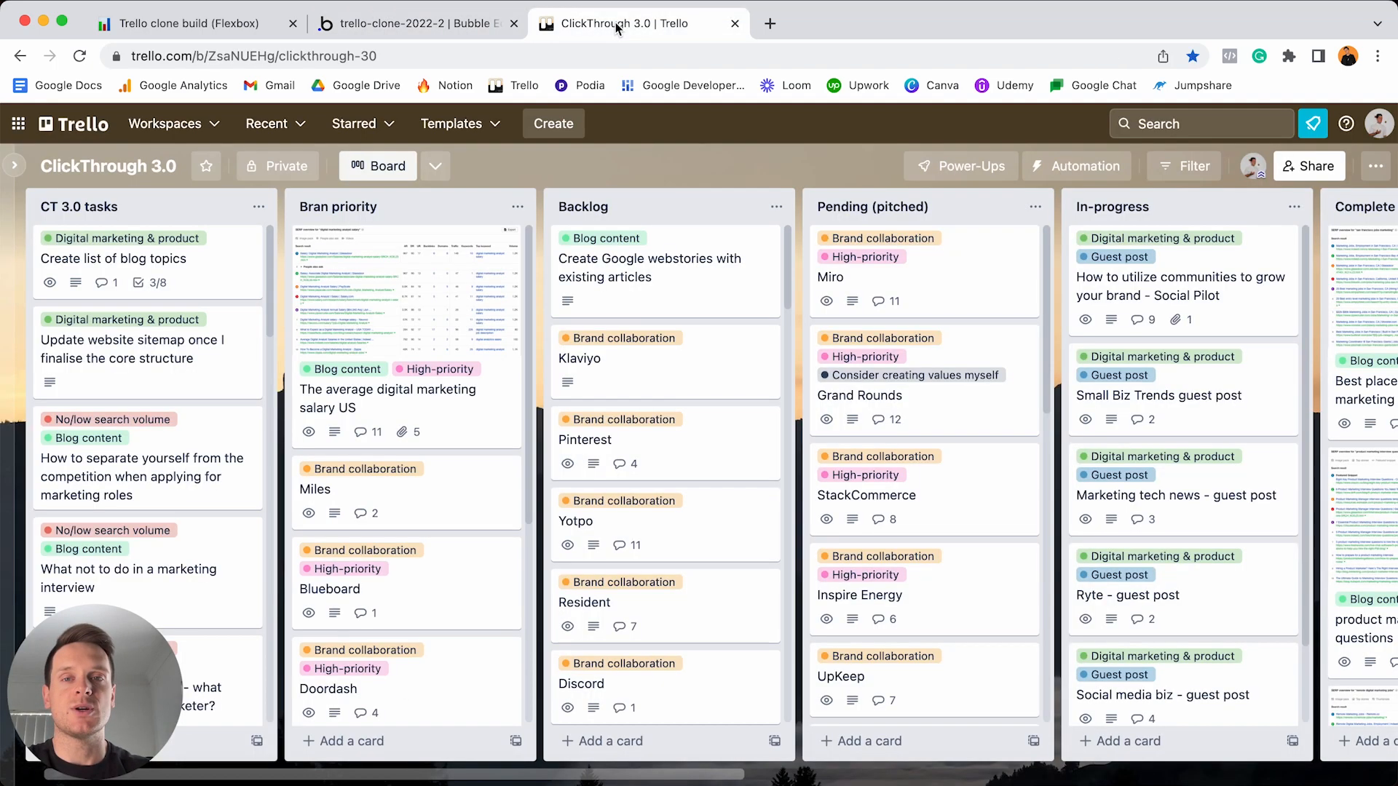
- Try editing the Backlog list title in place in Trello, then return to Bubble
left_click(587, 208)
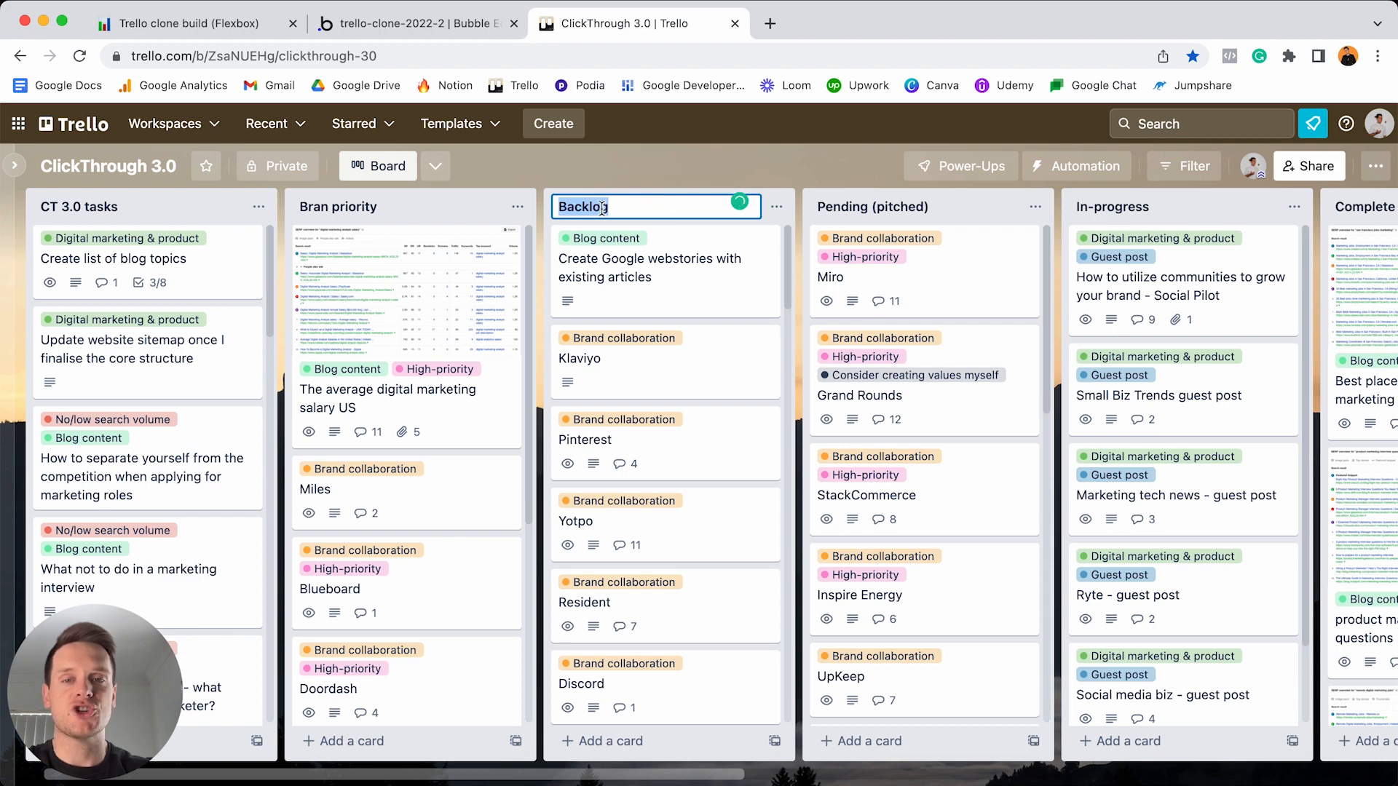
left_click(655, 167)
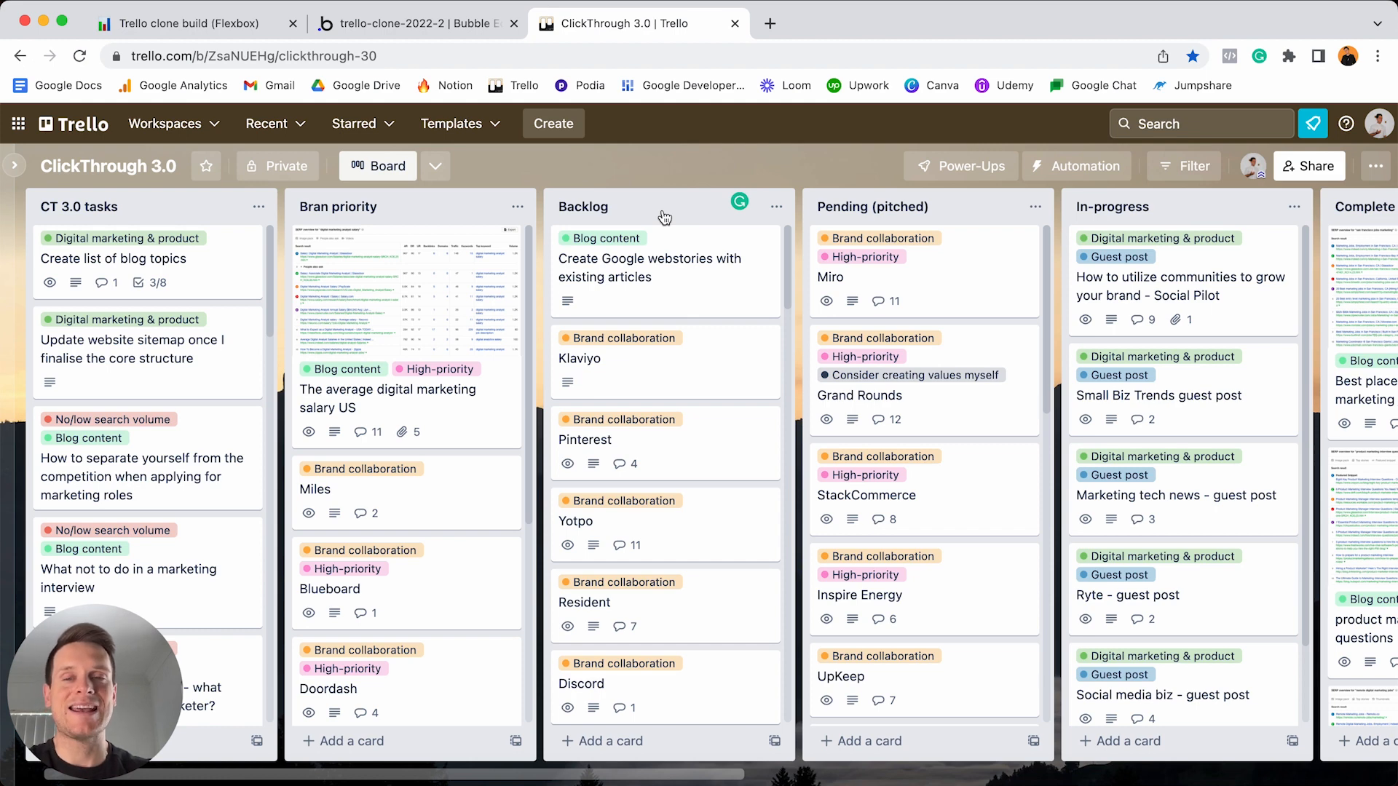
left_click(407, 23)
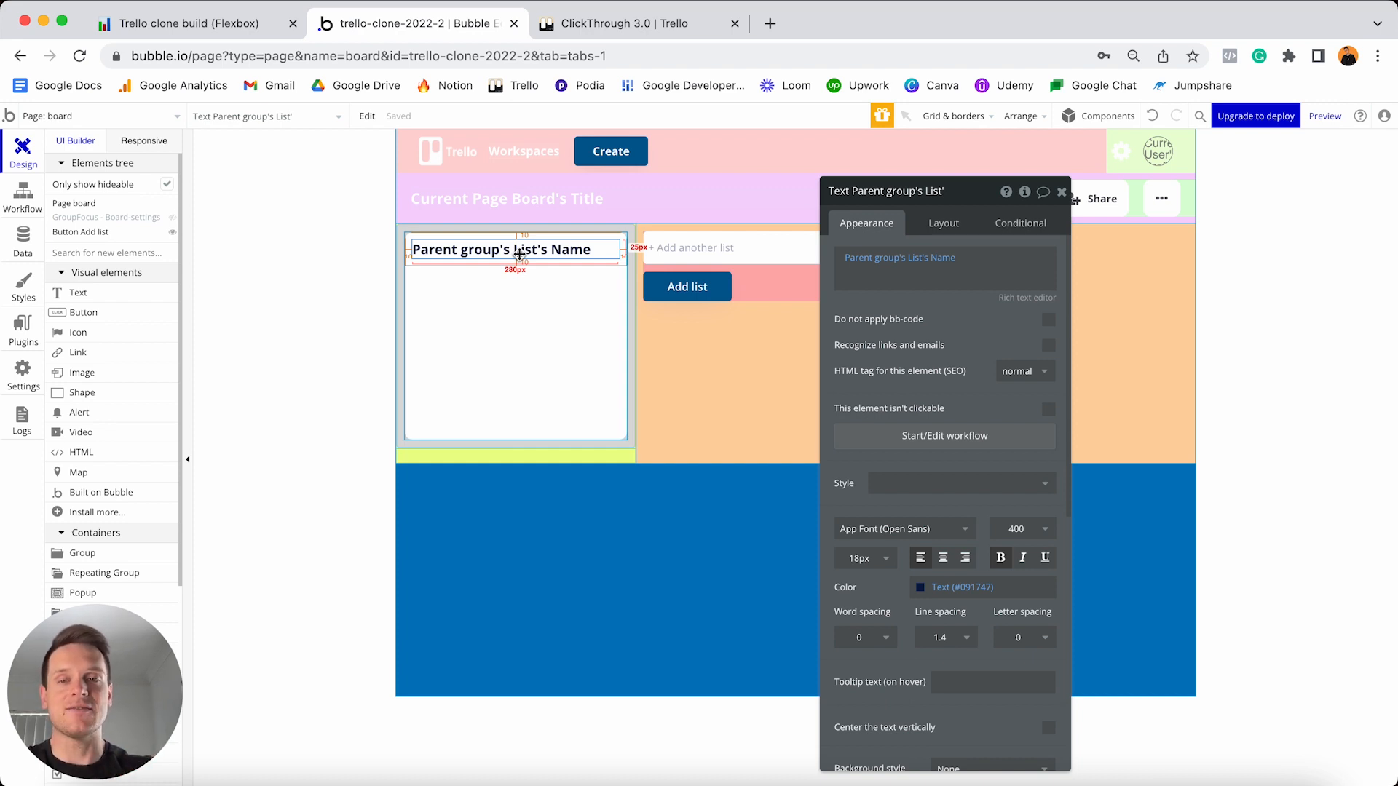
- Drop a text input below the list name in the card and name it Edit-list-name
scroll(130, 329, "down", 4)
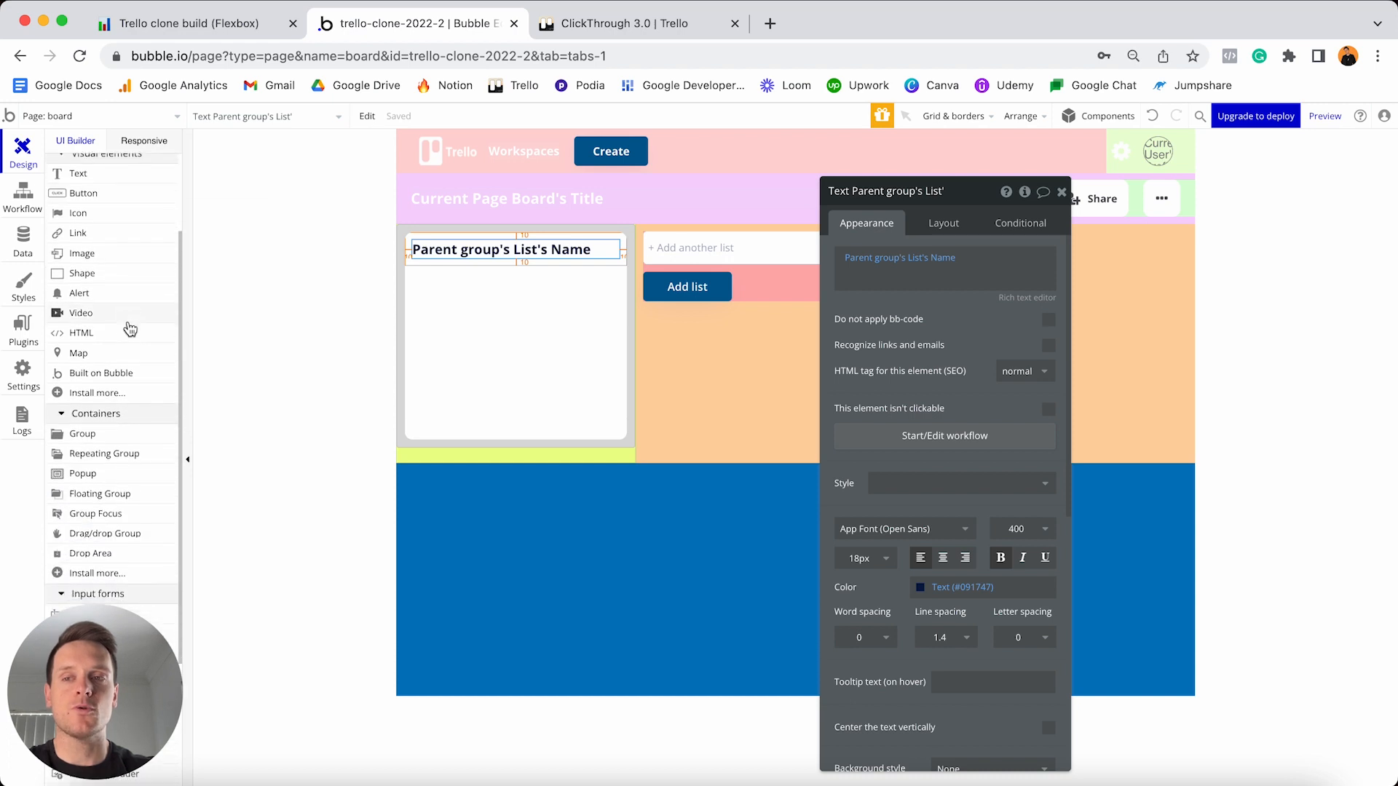
scroll(128, 328, "down", 5)
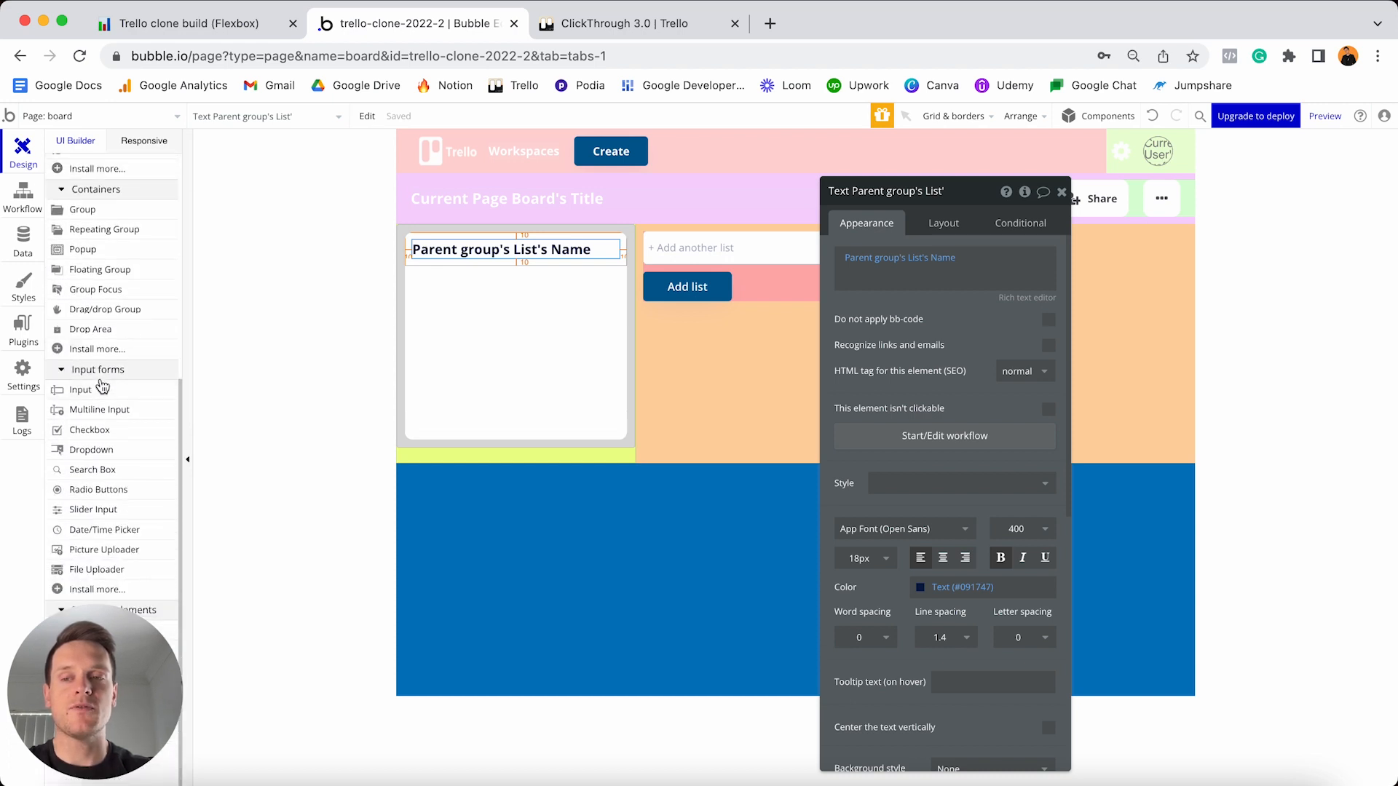
left_click(81, 391)
left_click(474, 288)
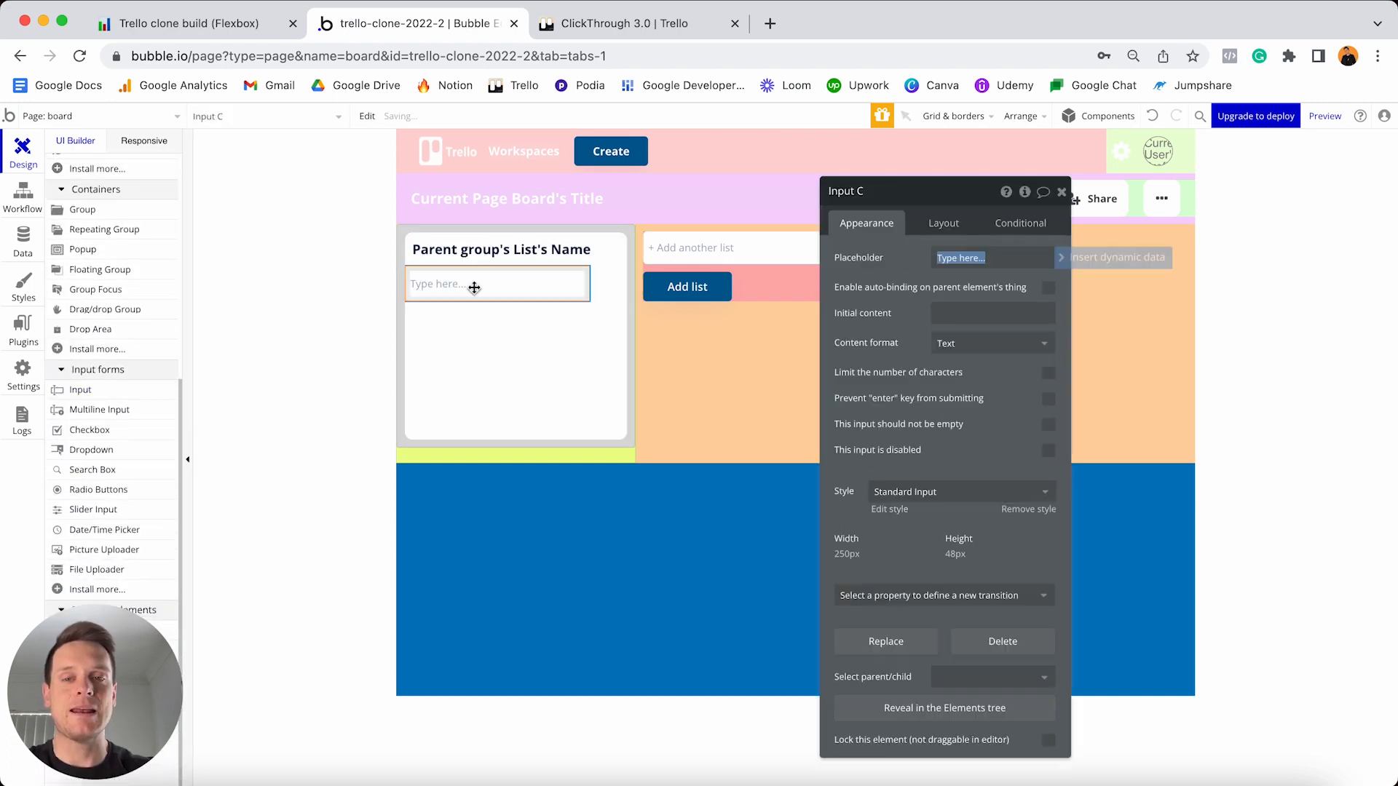
left_click_drag(474, 287, 515, 285)
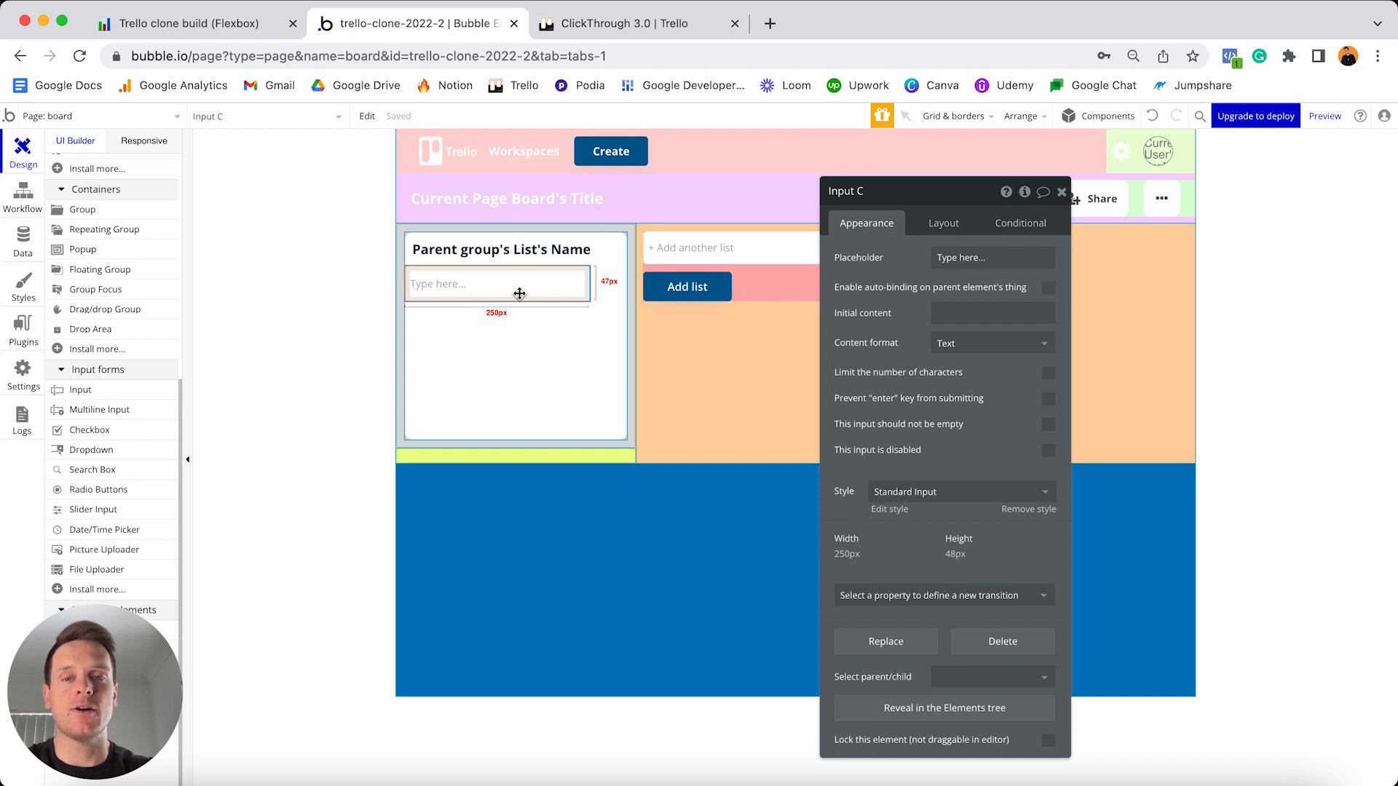
left_click(922, 191)
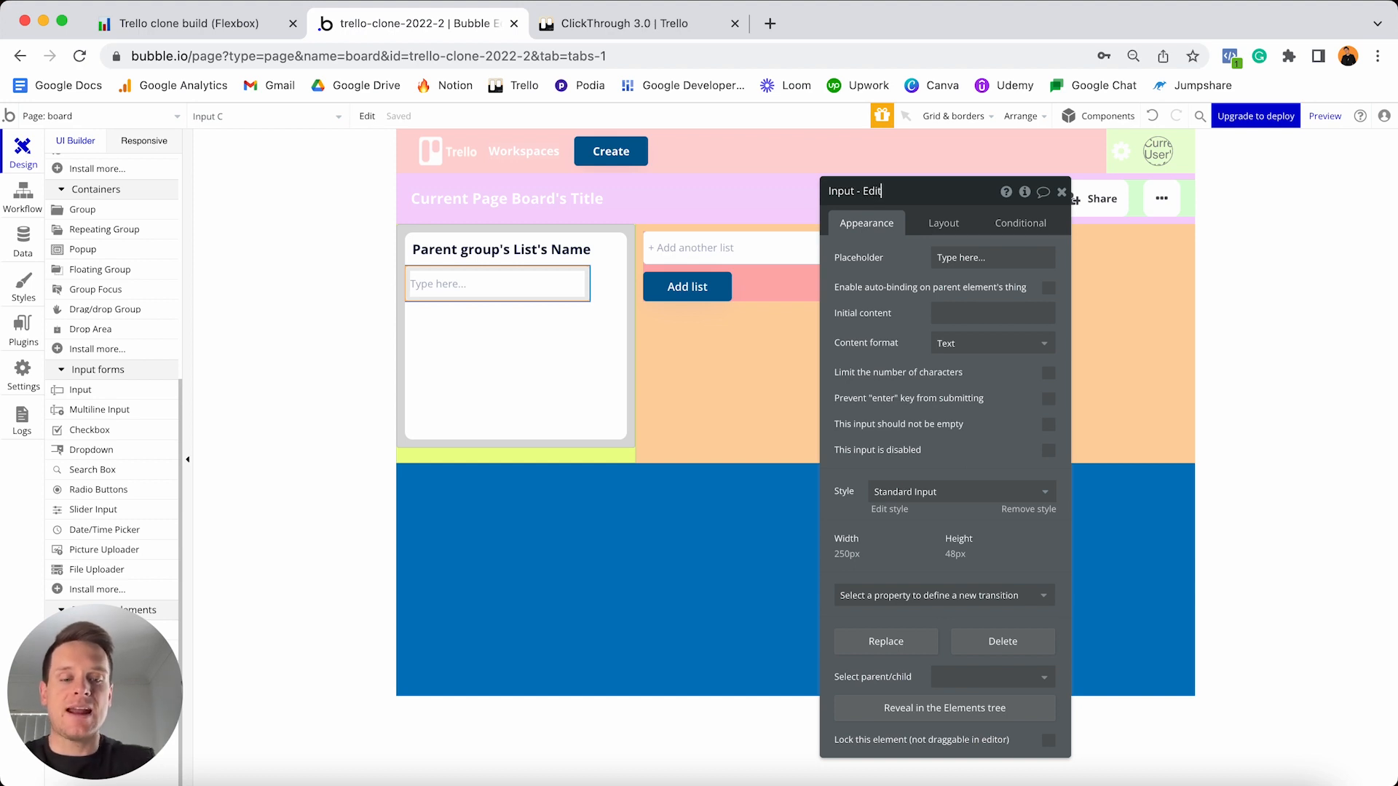
type("t-name")
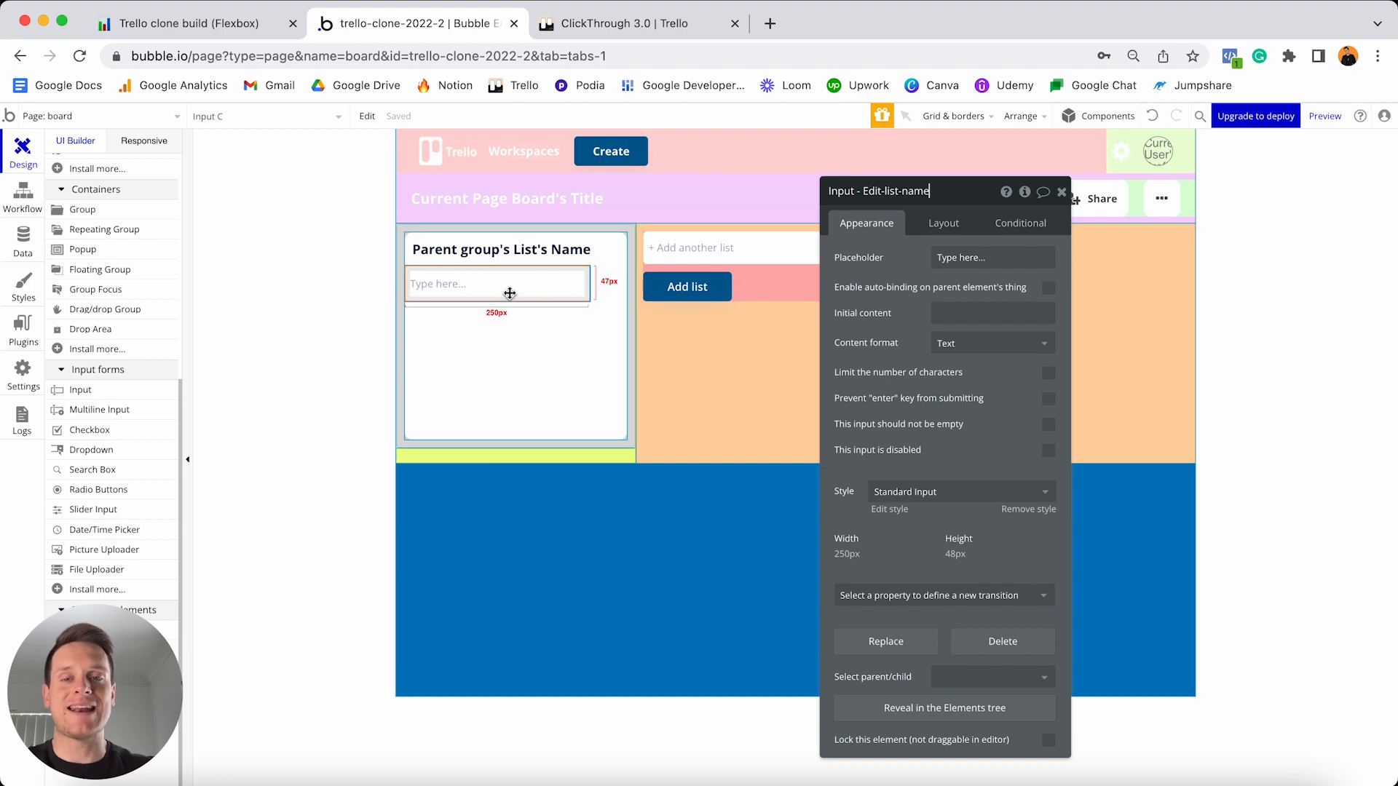
- Set the input's initial content to Parent group's List's Name
left_click(958, 311)
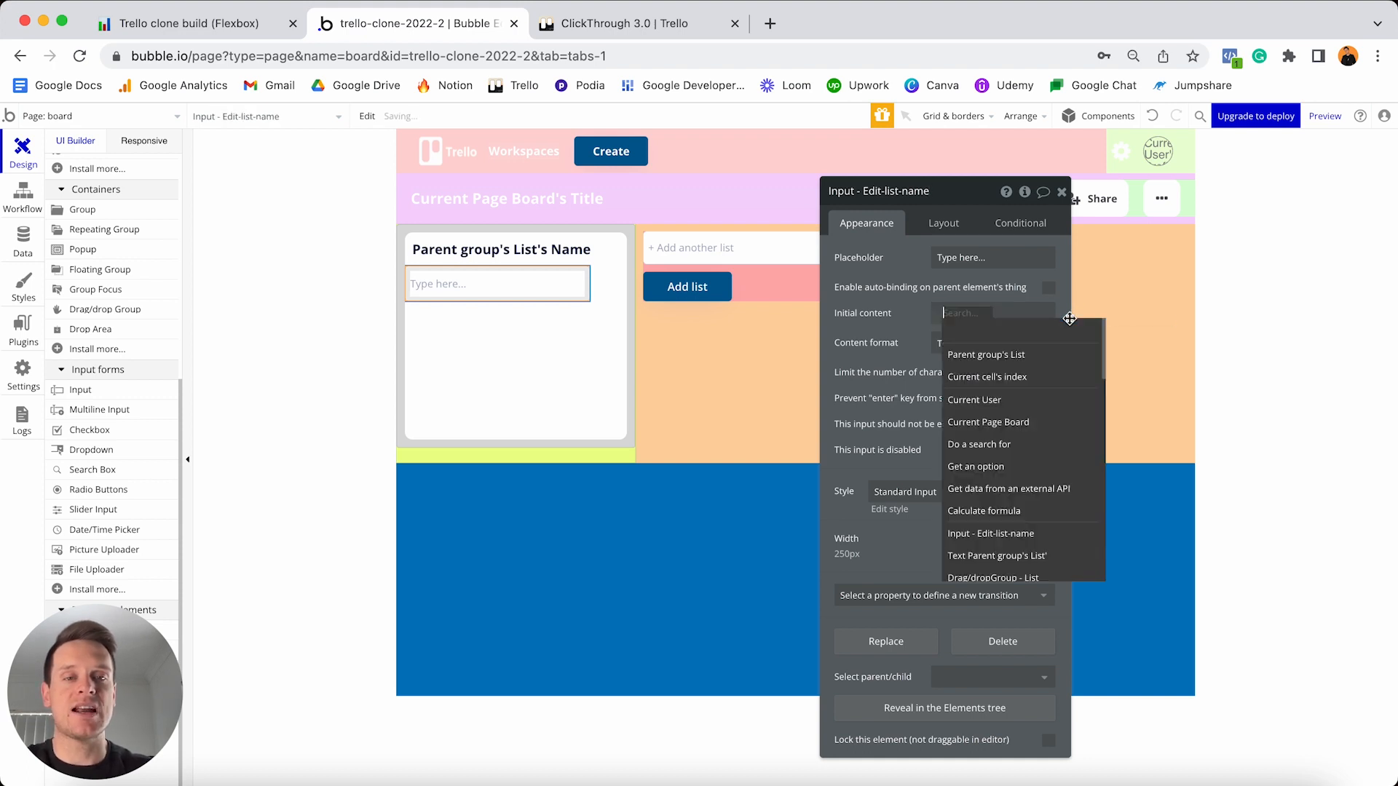
left_click(996, 357)
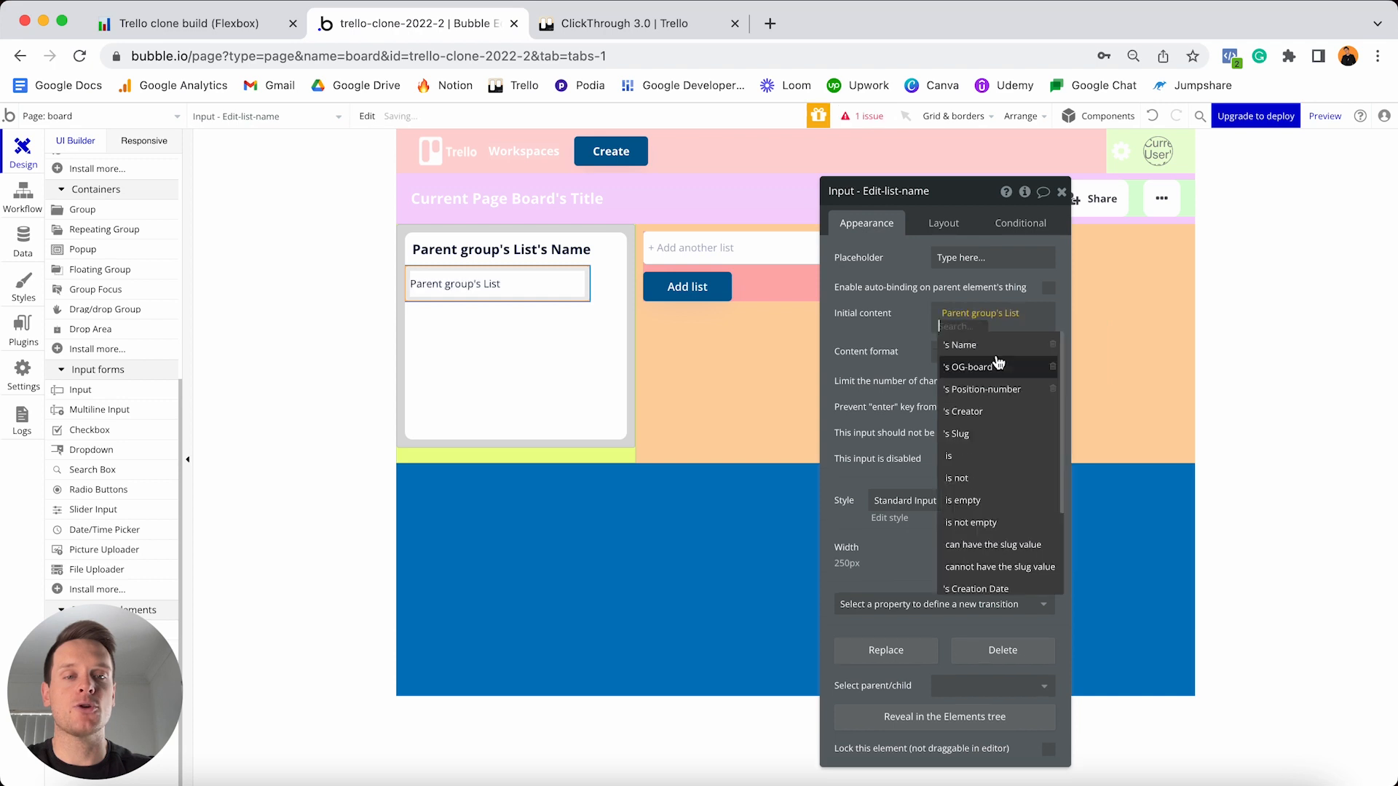
left_click(970, 345)
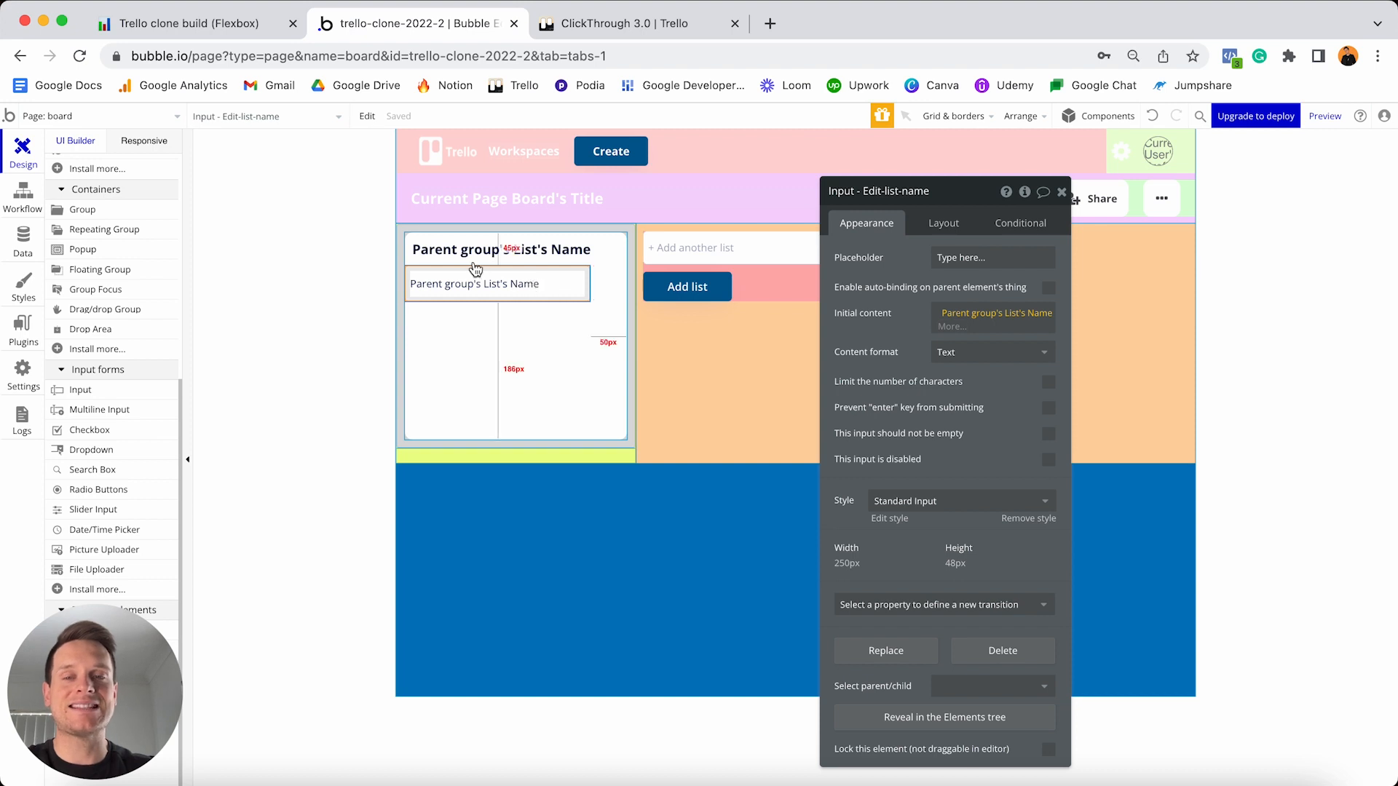
left_click(515, 251)
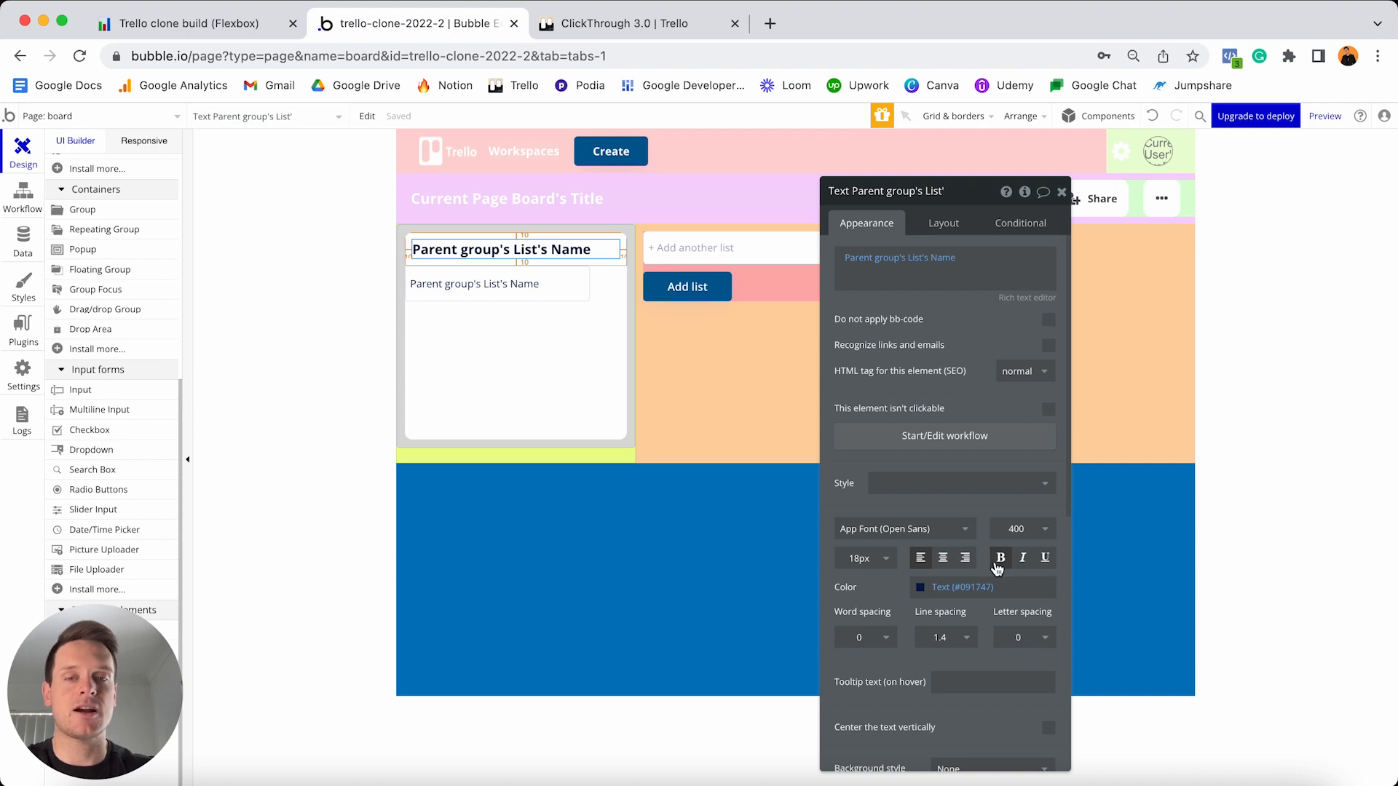
left_click(477, 289)
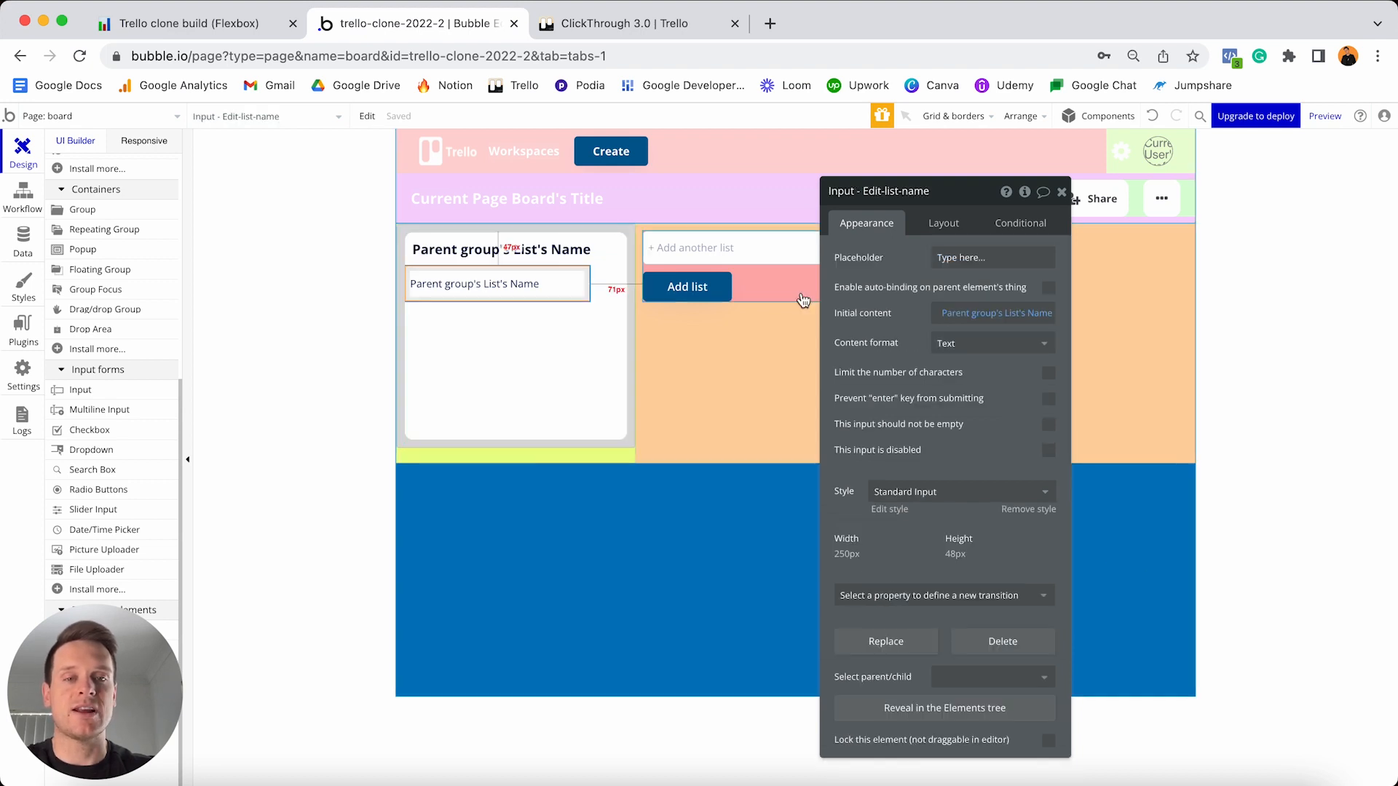
- Remove the input's preset style and give it bold 18 px text
left_click(1028, 509)
left_click(871, 570)
key("super+a")
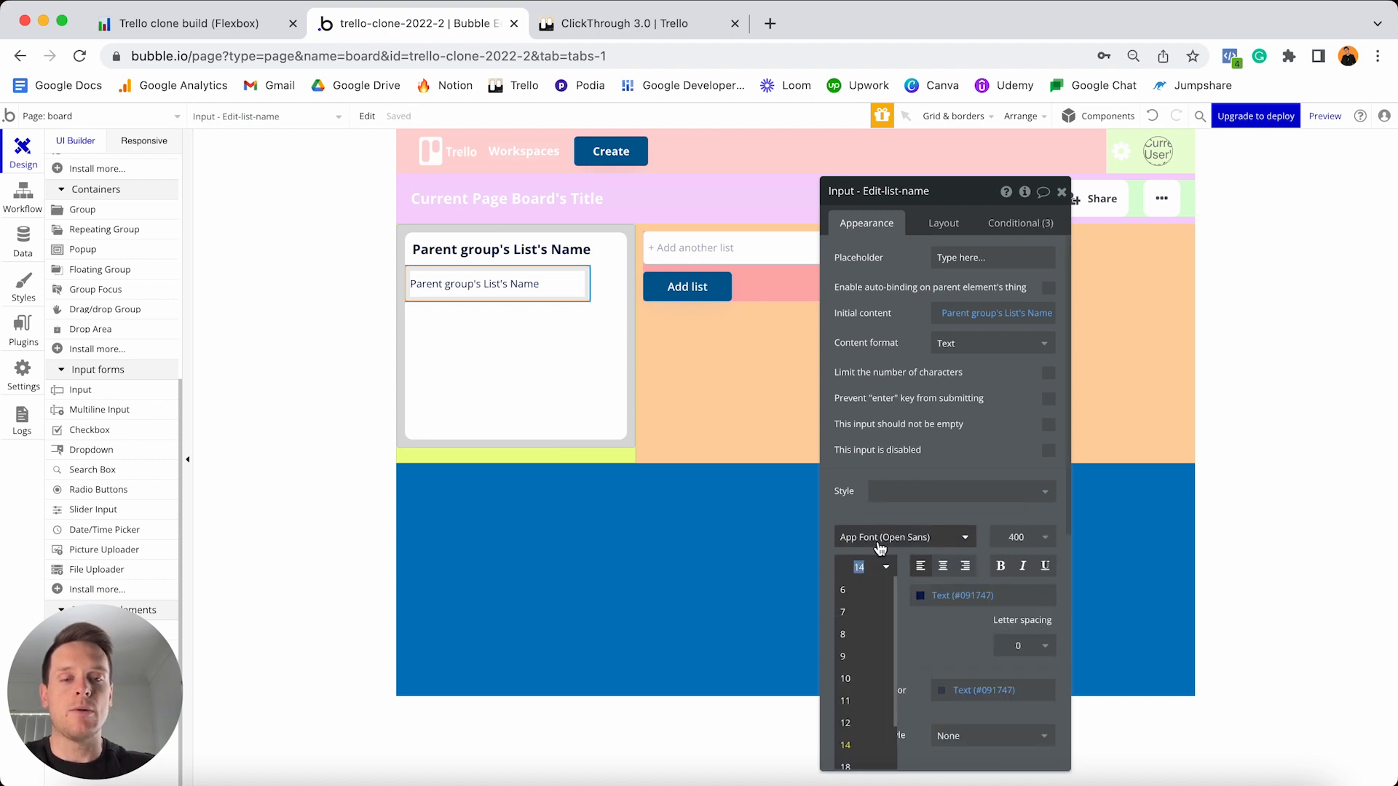
type("18")
key("Return")
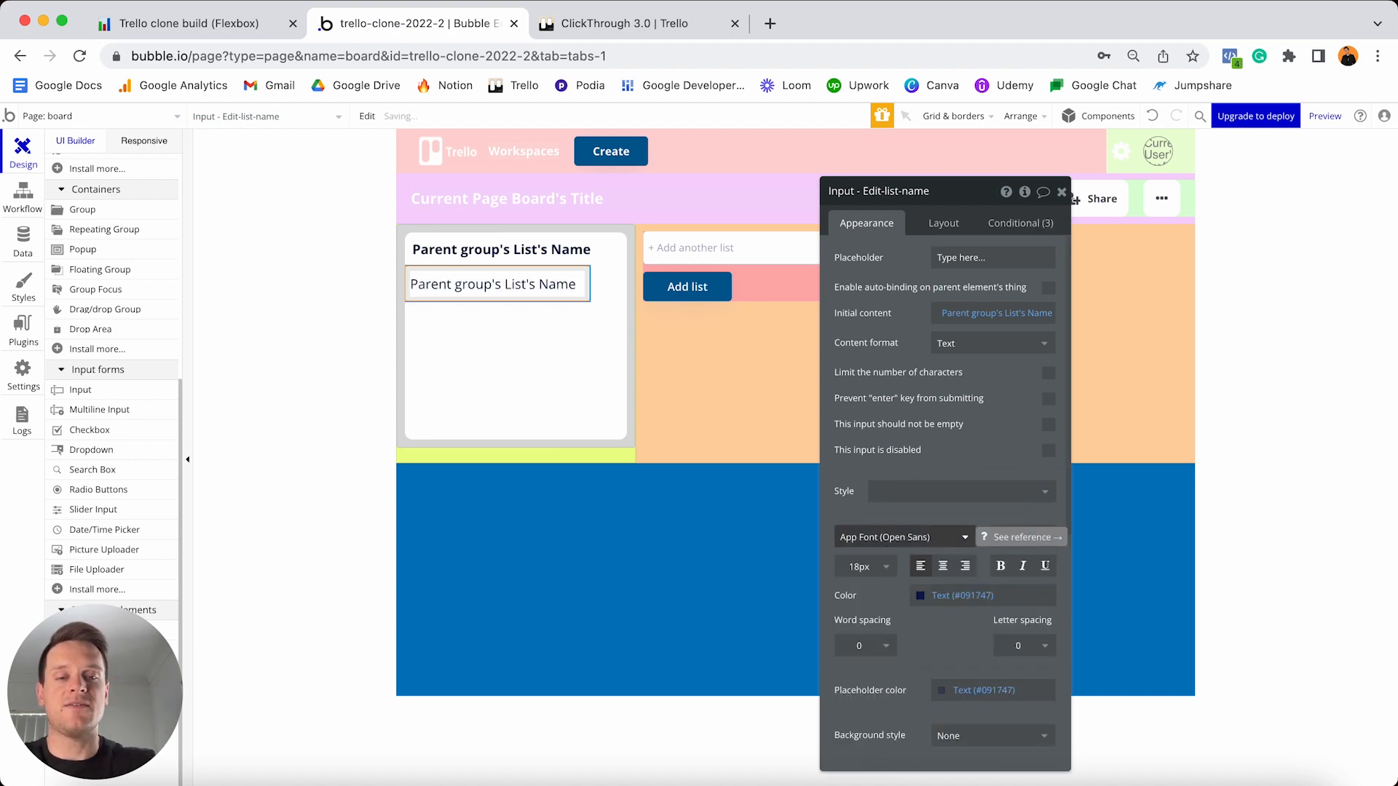
left_click(999, 570)
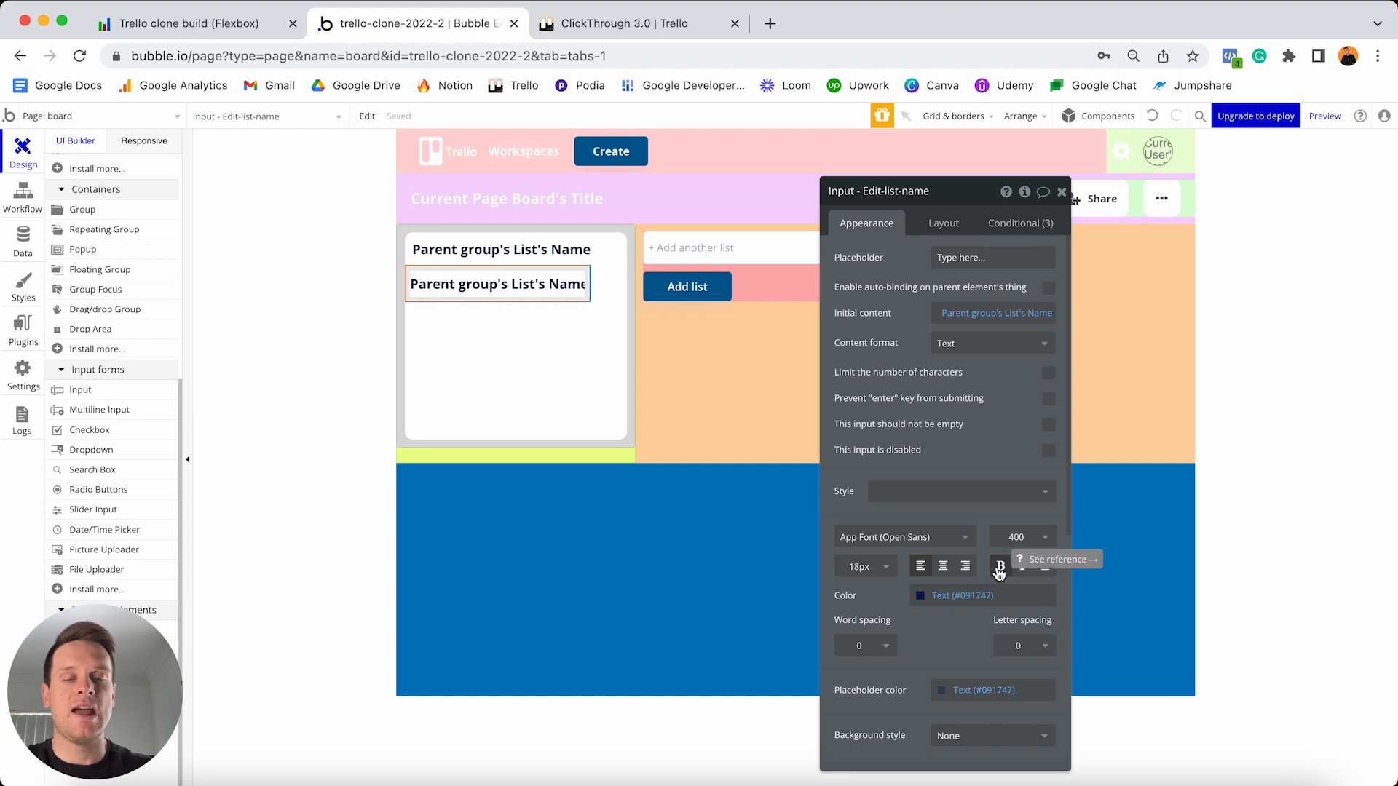
left_click(934, 229)
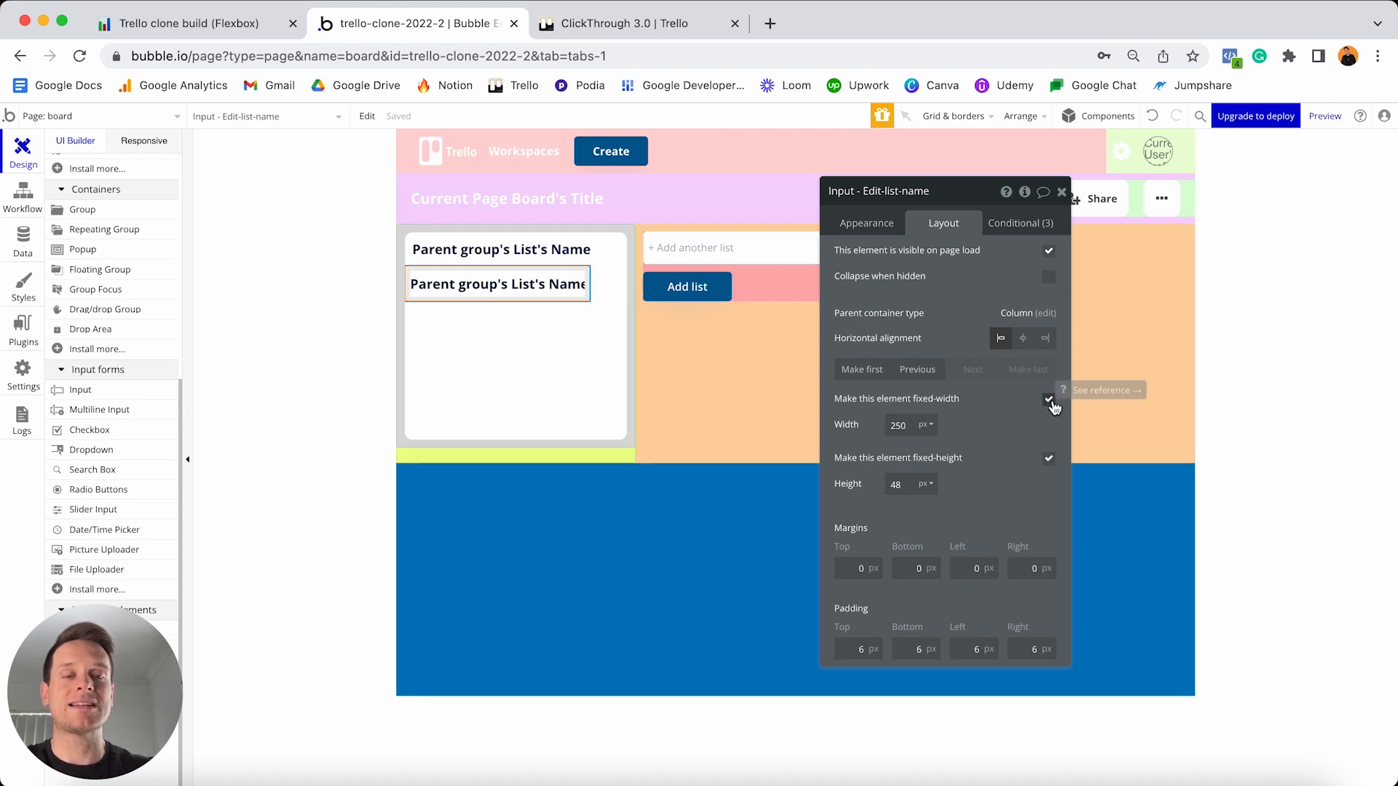
- Make the input's width flexible with minimum width 0 and height 45 px
left_click(1049, 399)
double_click(907, 424)
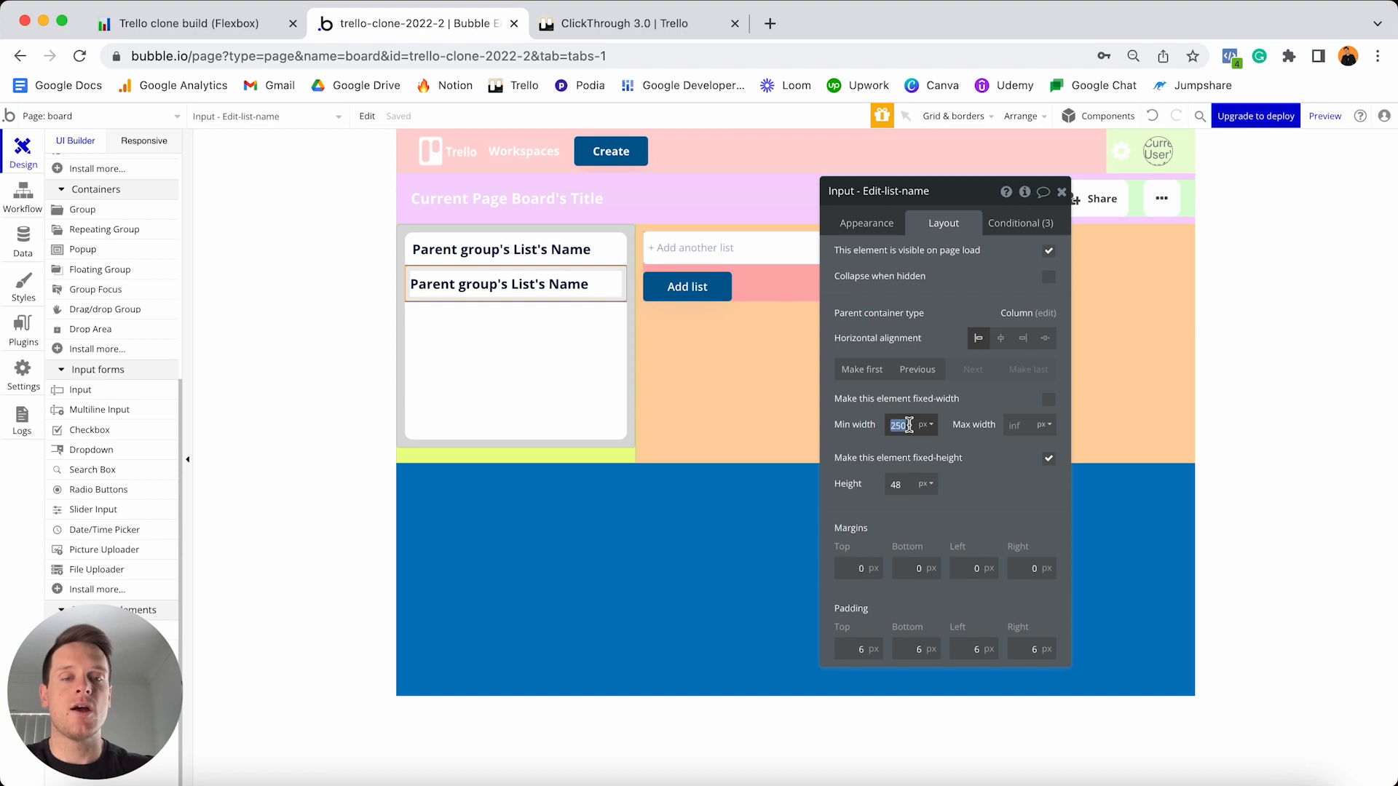
type("0")
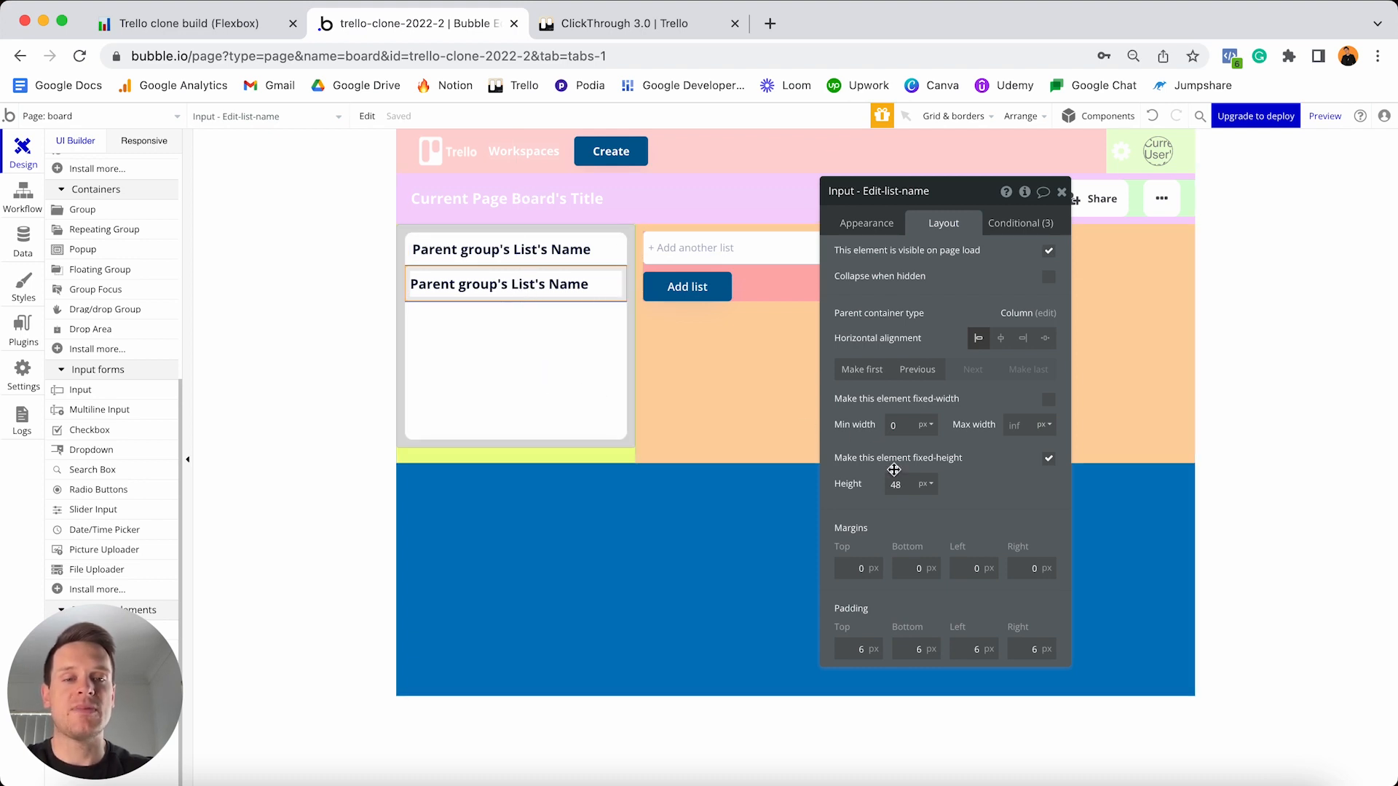
left_click(905, 483)
key("BackSpace")
type("5")
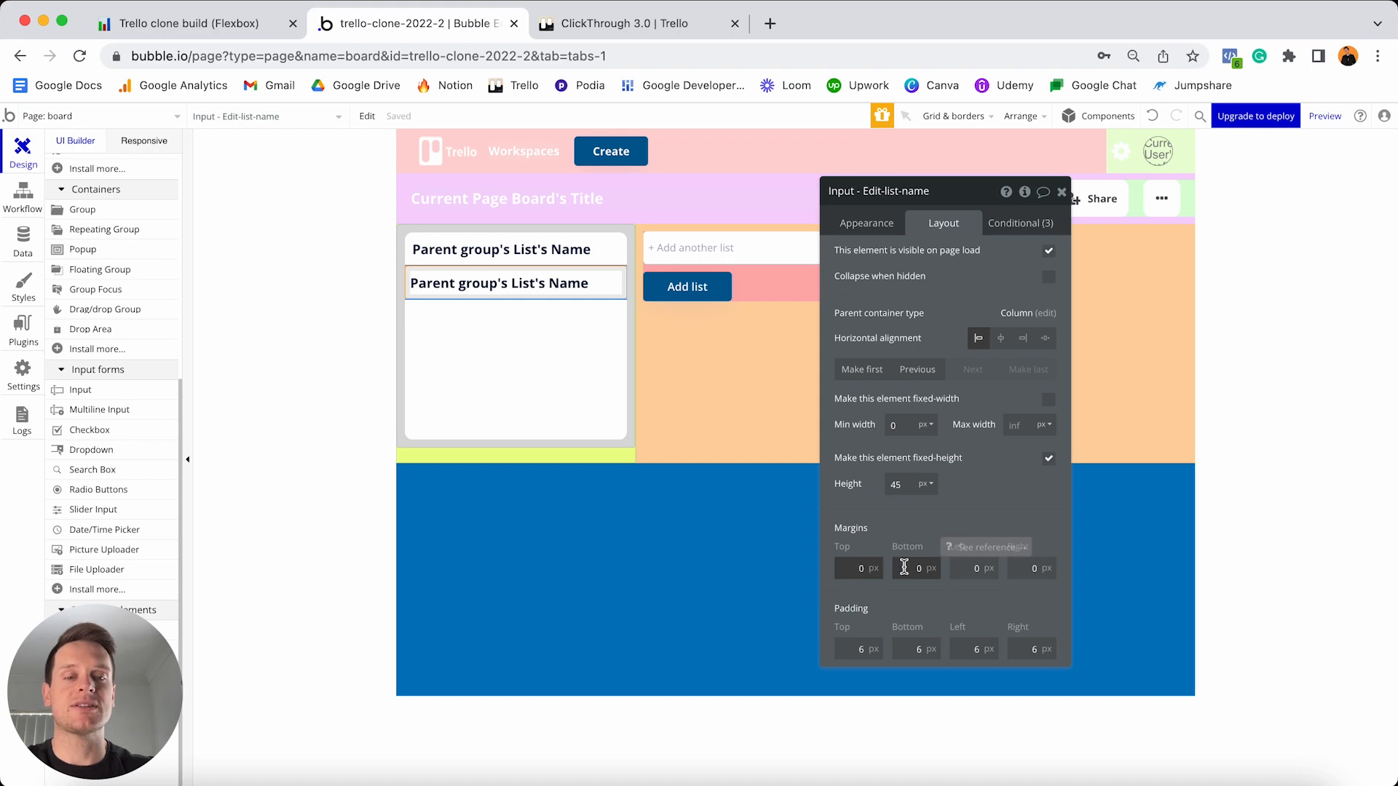
- Give the input 10 px margins on top, bottom, left and right
type("1")
left_click(905, 568)
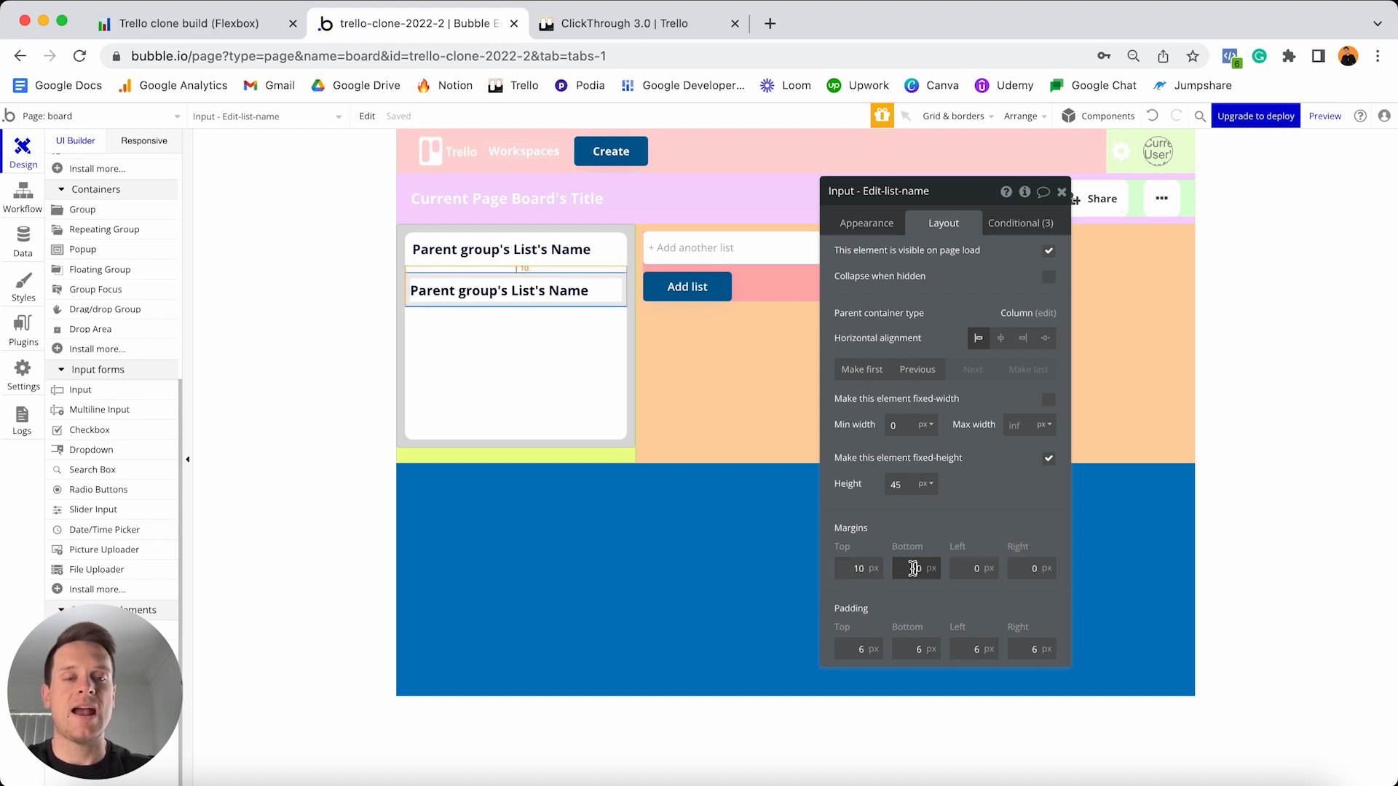
type("1")
left_click(967, 569)
type("1")
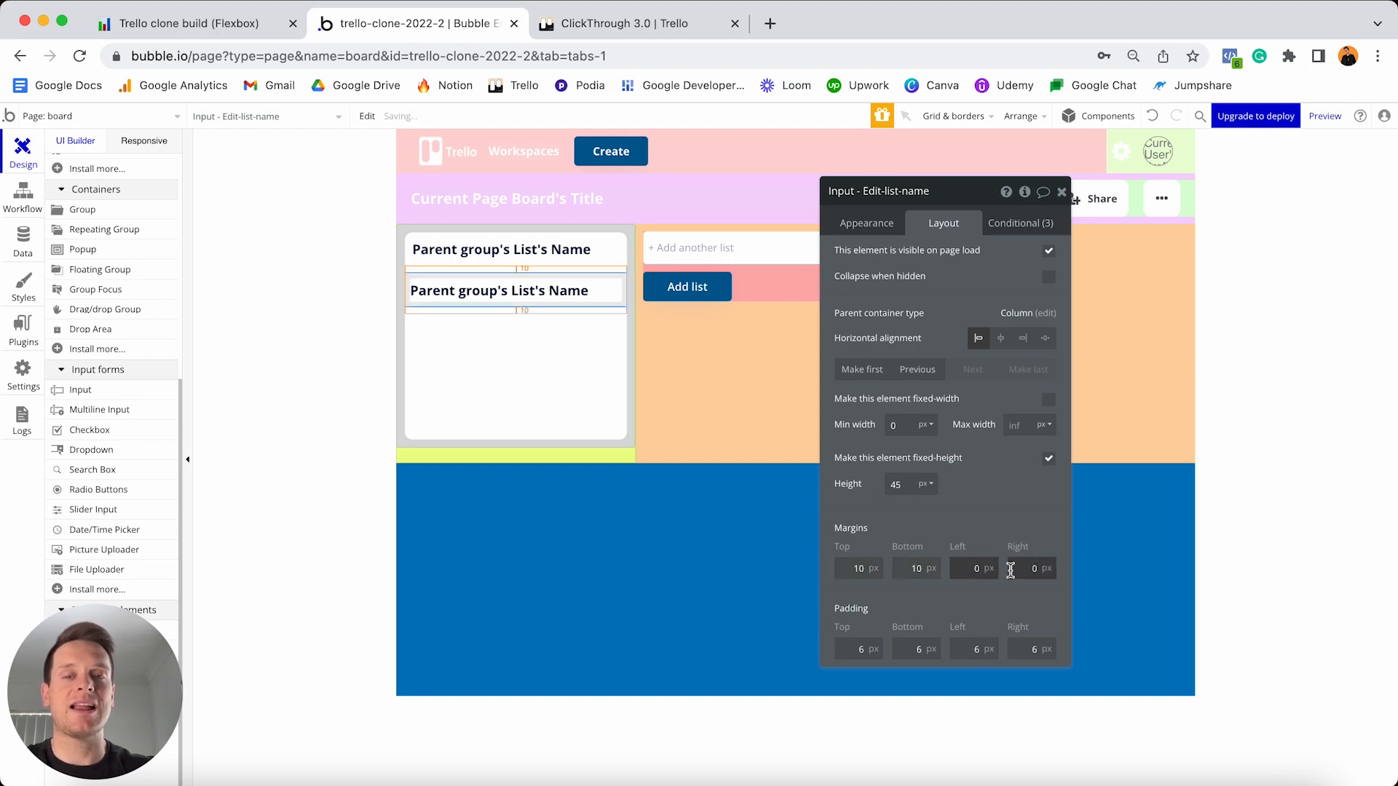
left_click(1026, 568)
type("1")
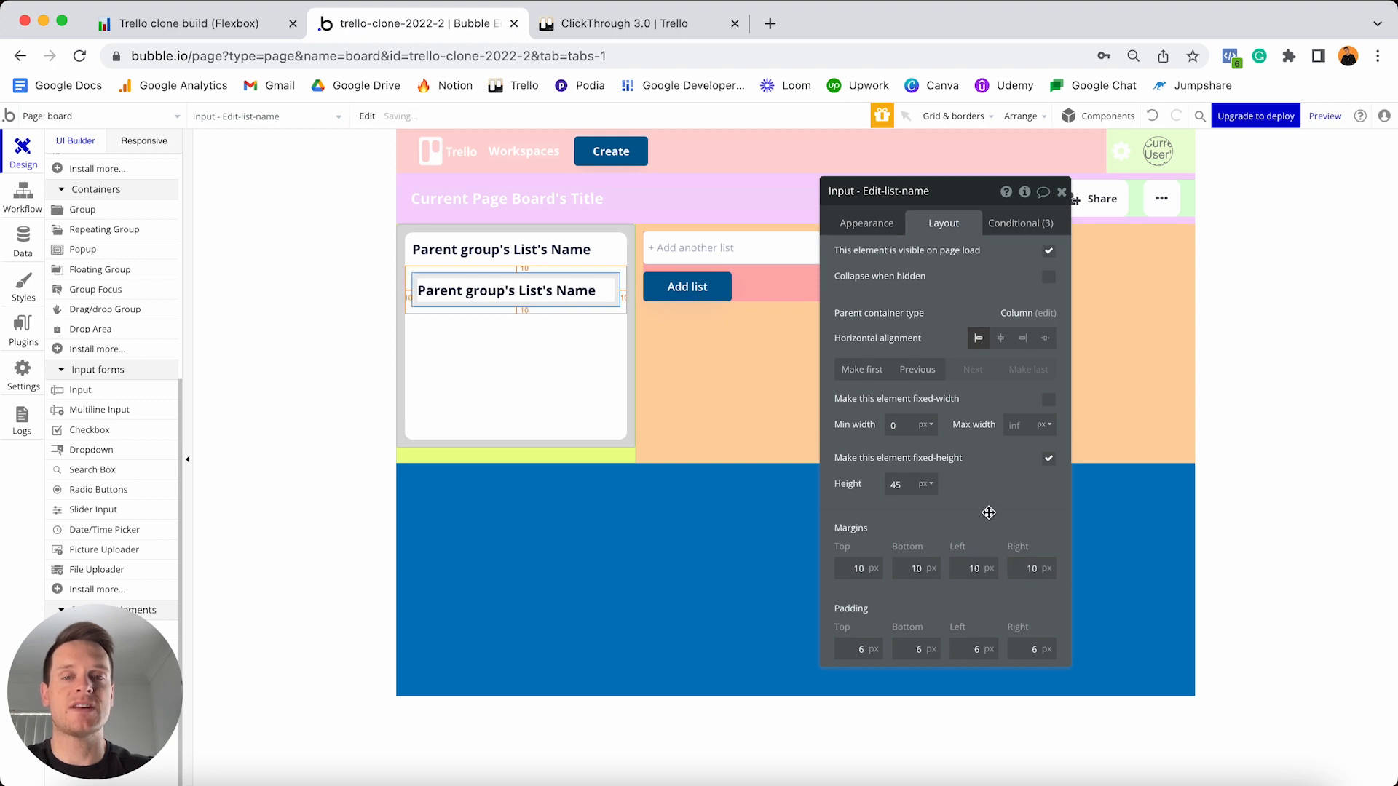
left_click(517, 251)
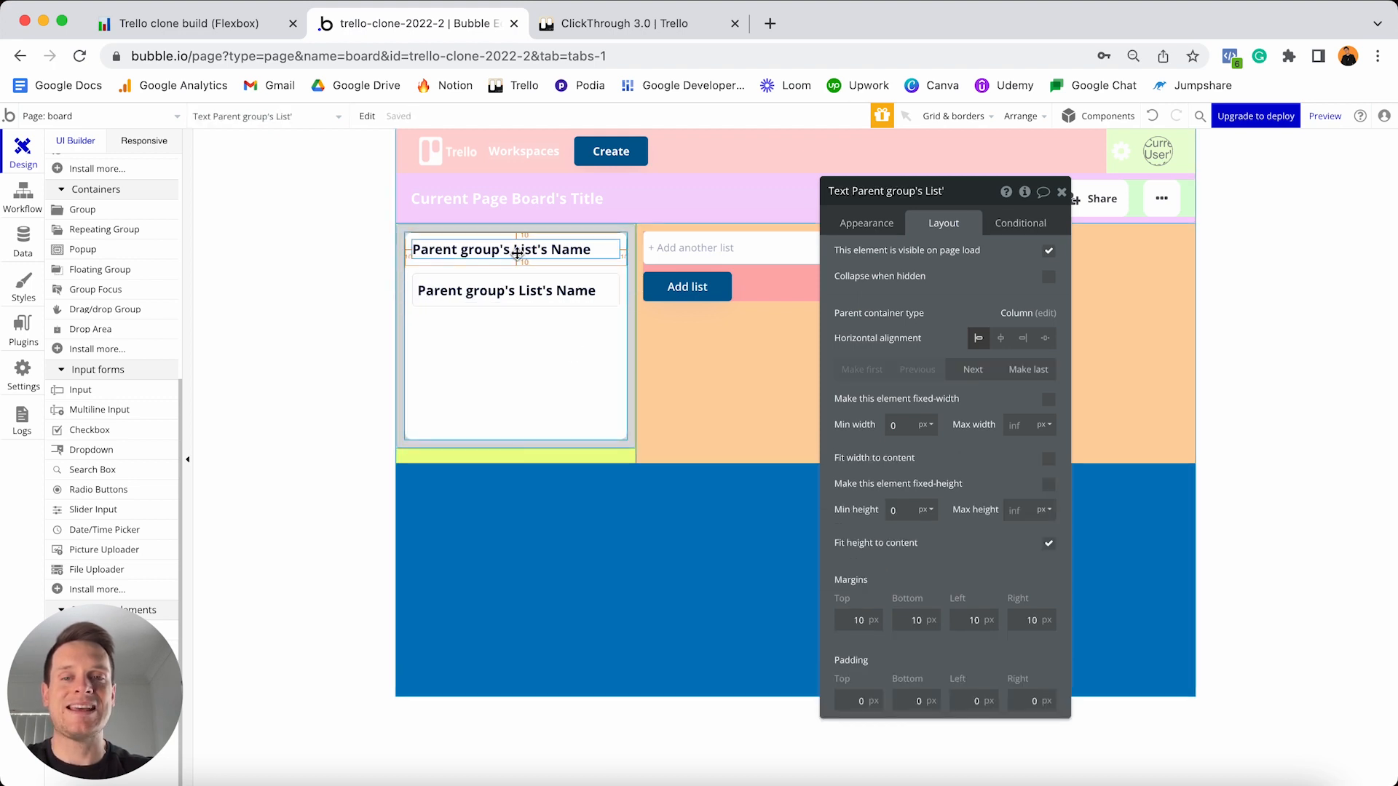
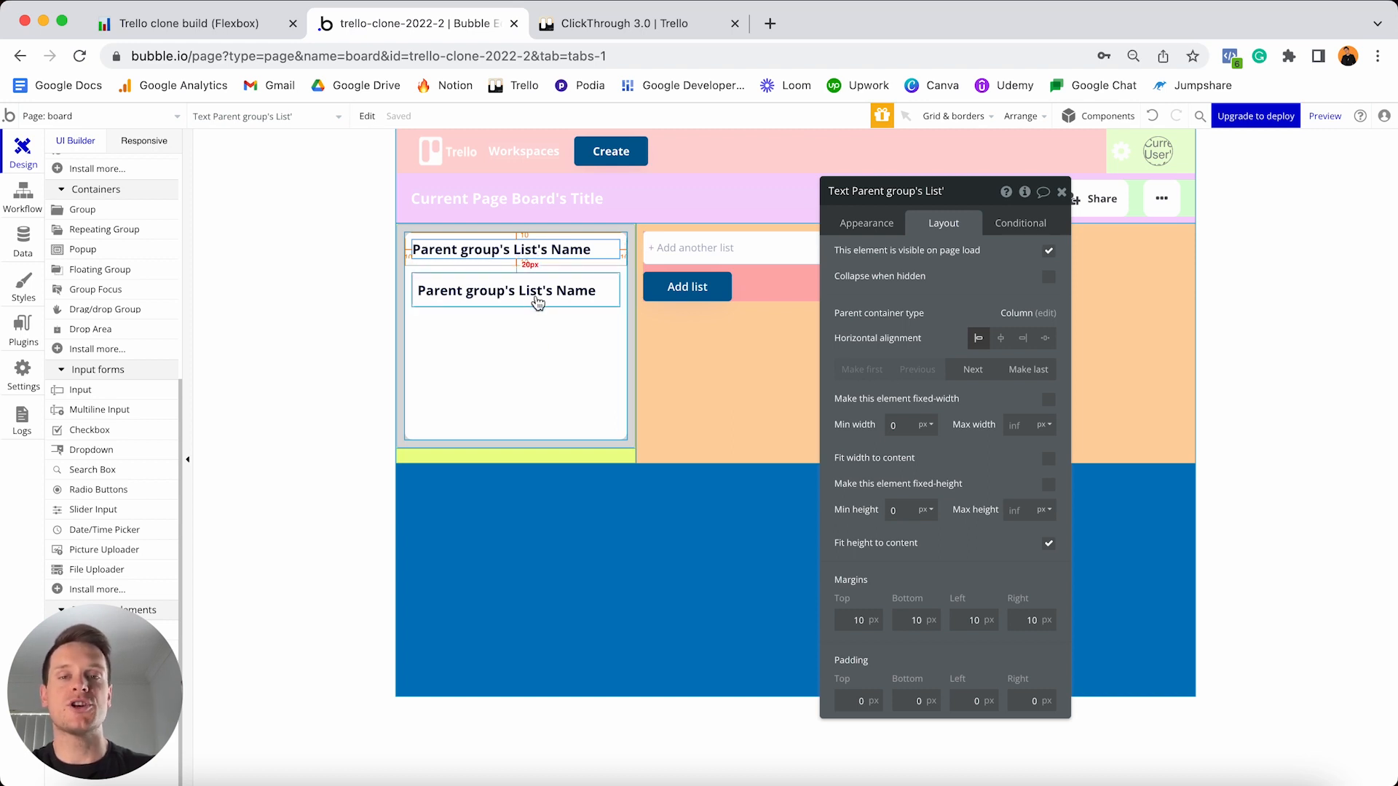
- Select the DropArea - List group and start a new custom state from its Element inspector
left_click(635, 333)
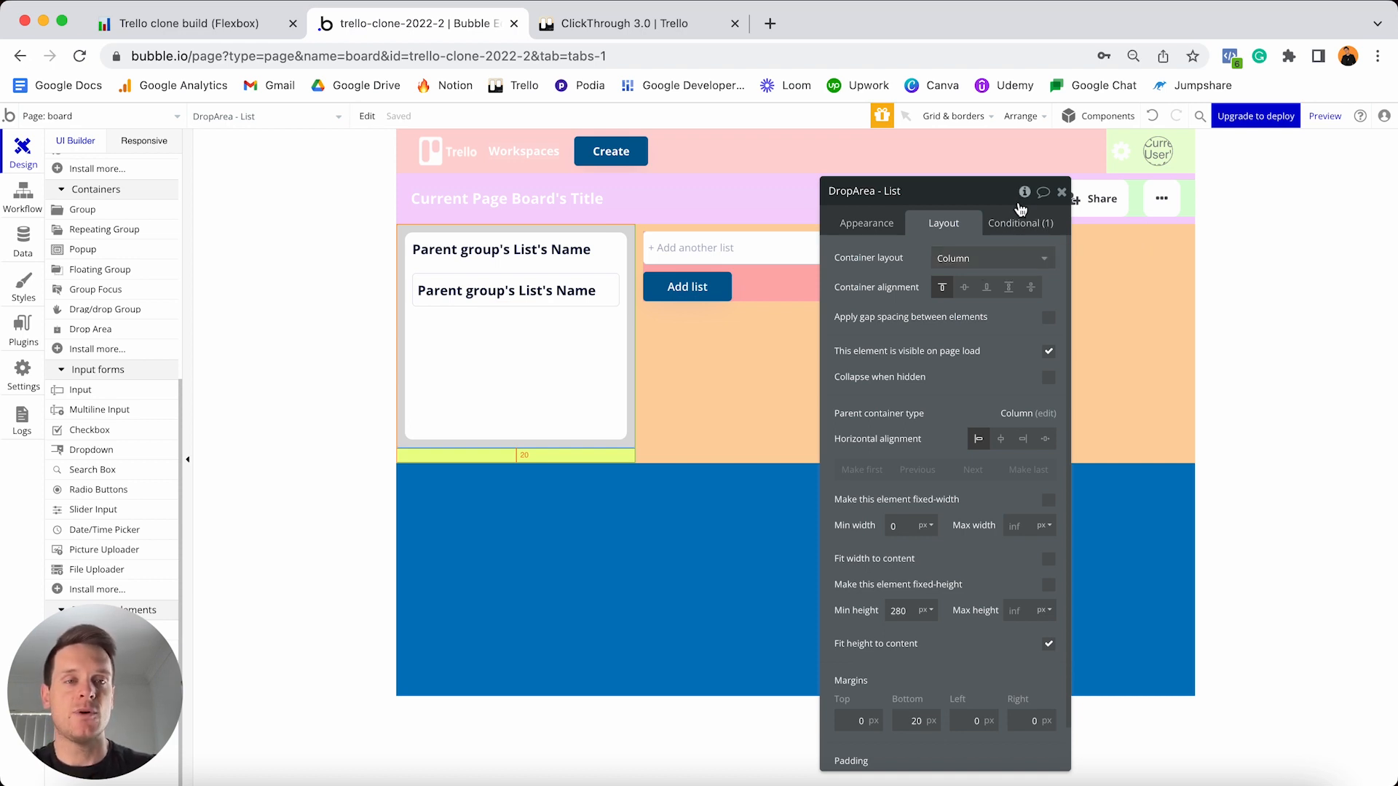
left_click(1023, 193)
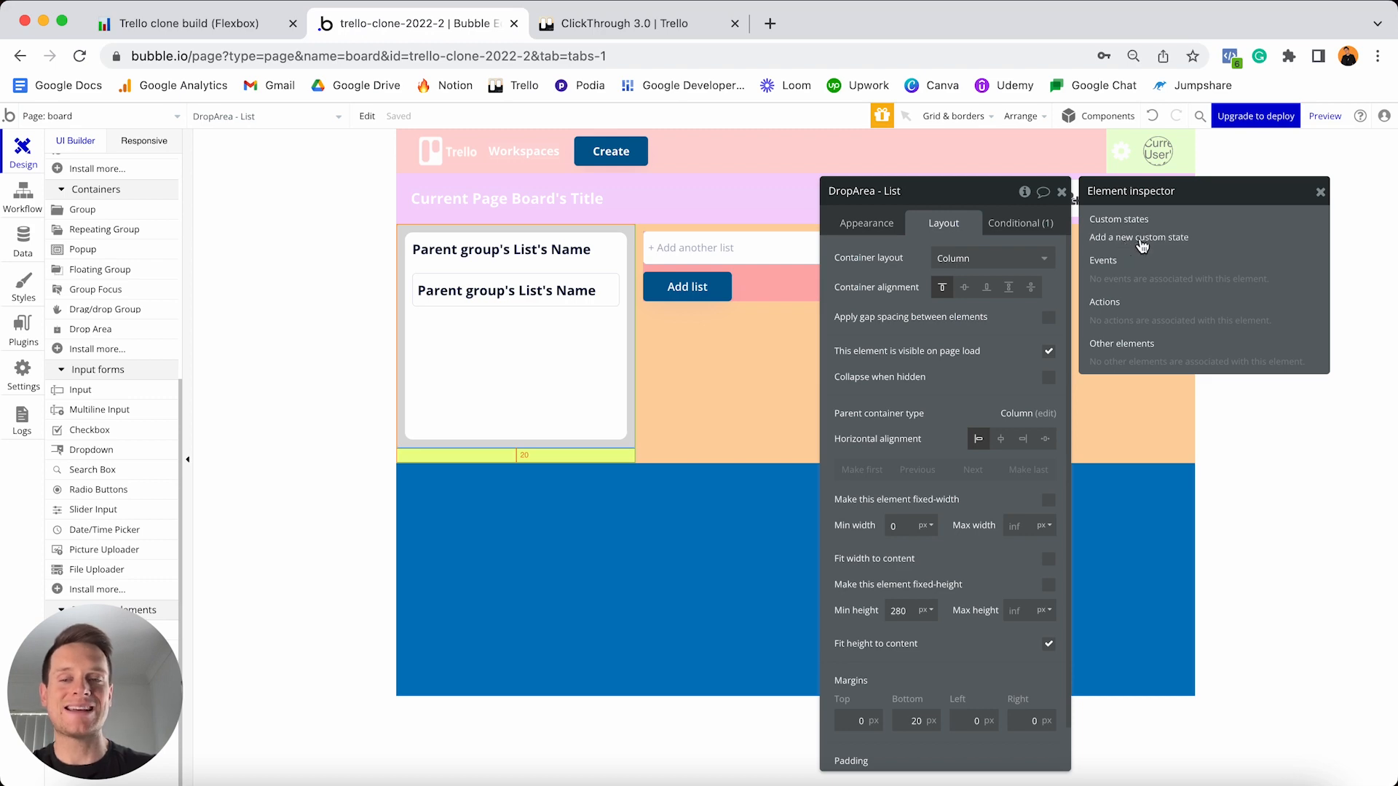
left_click(1141, 245)
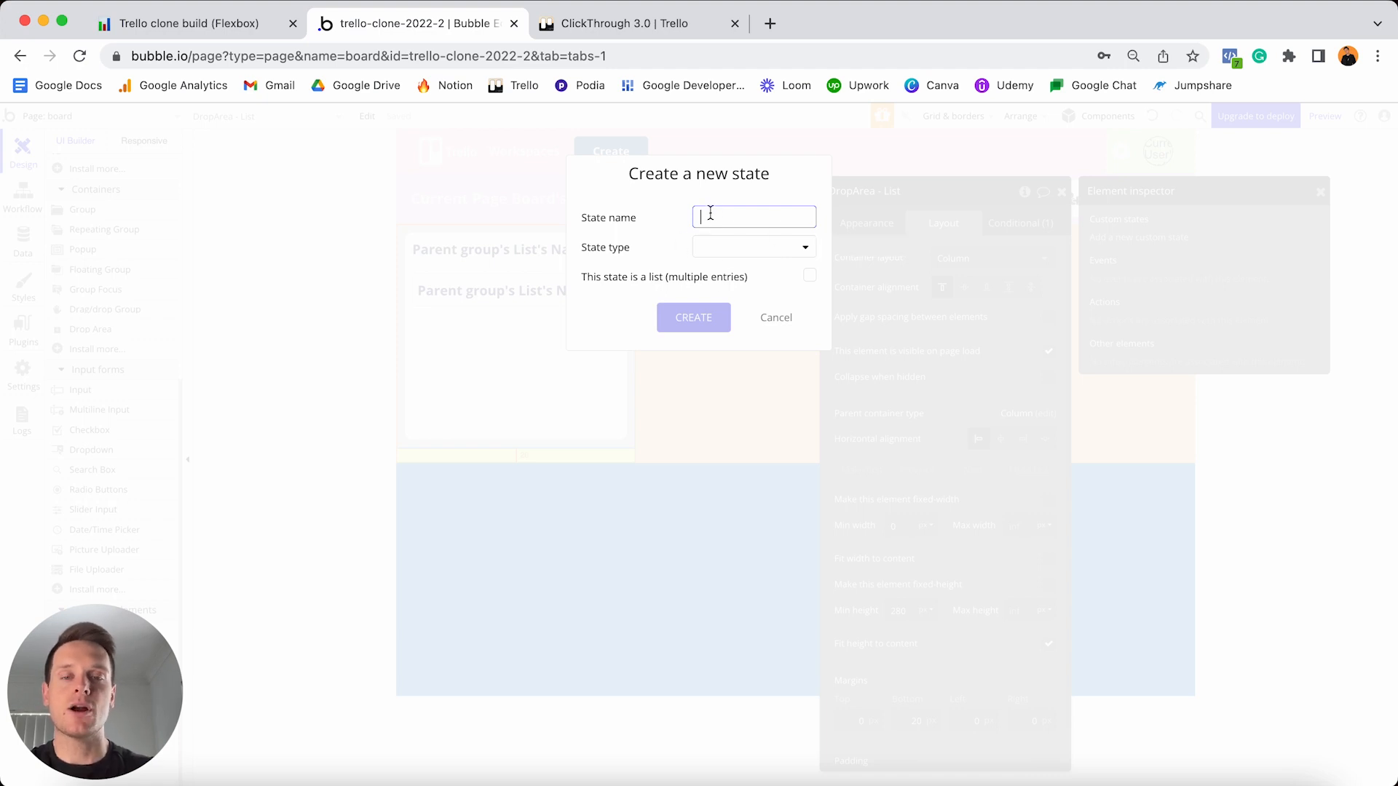
- Create a yes / no custom state named edit-list-title with default value no
left_click(622, 304)
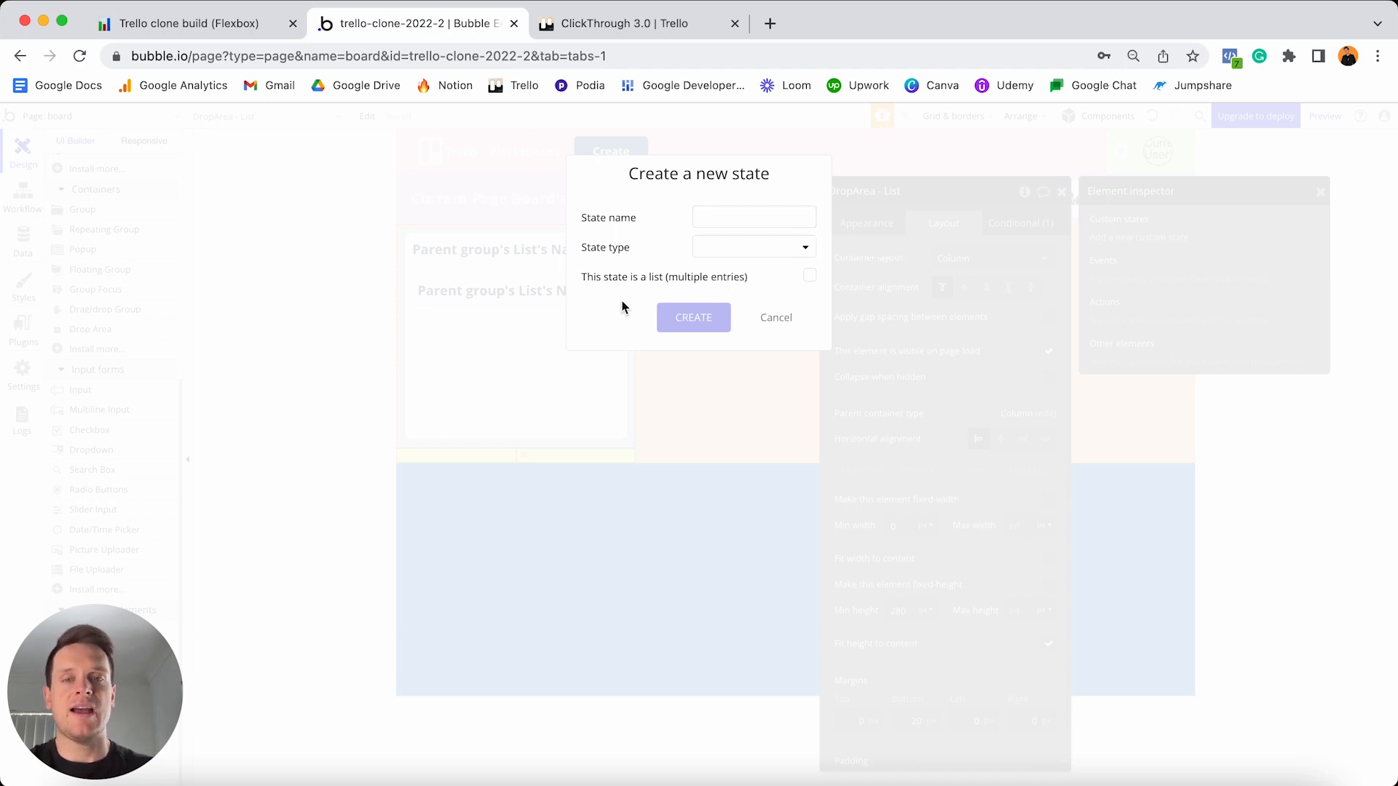
left_click(719, 216)
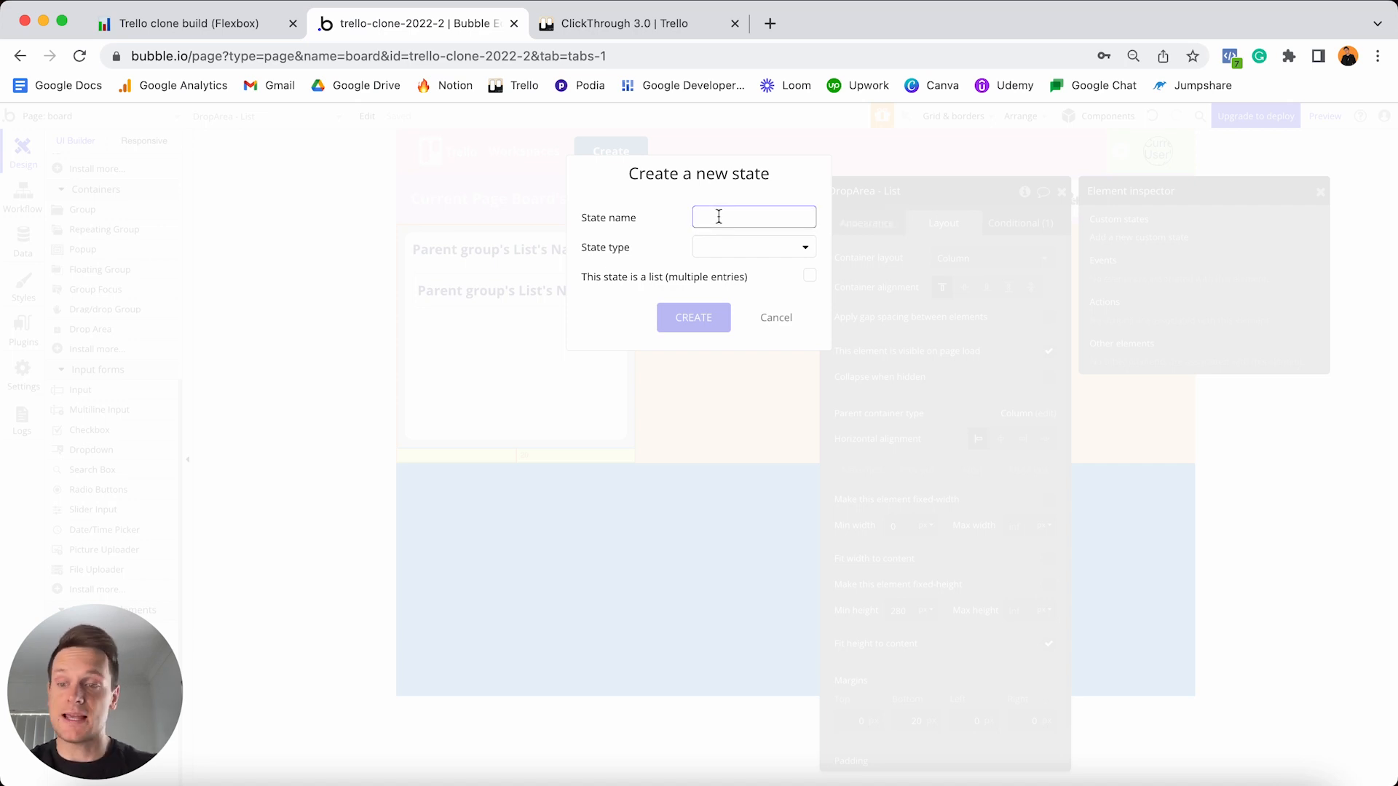
type("e")
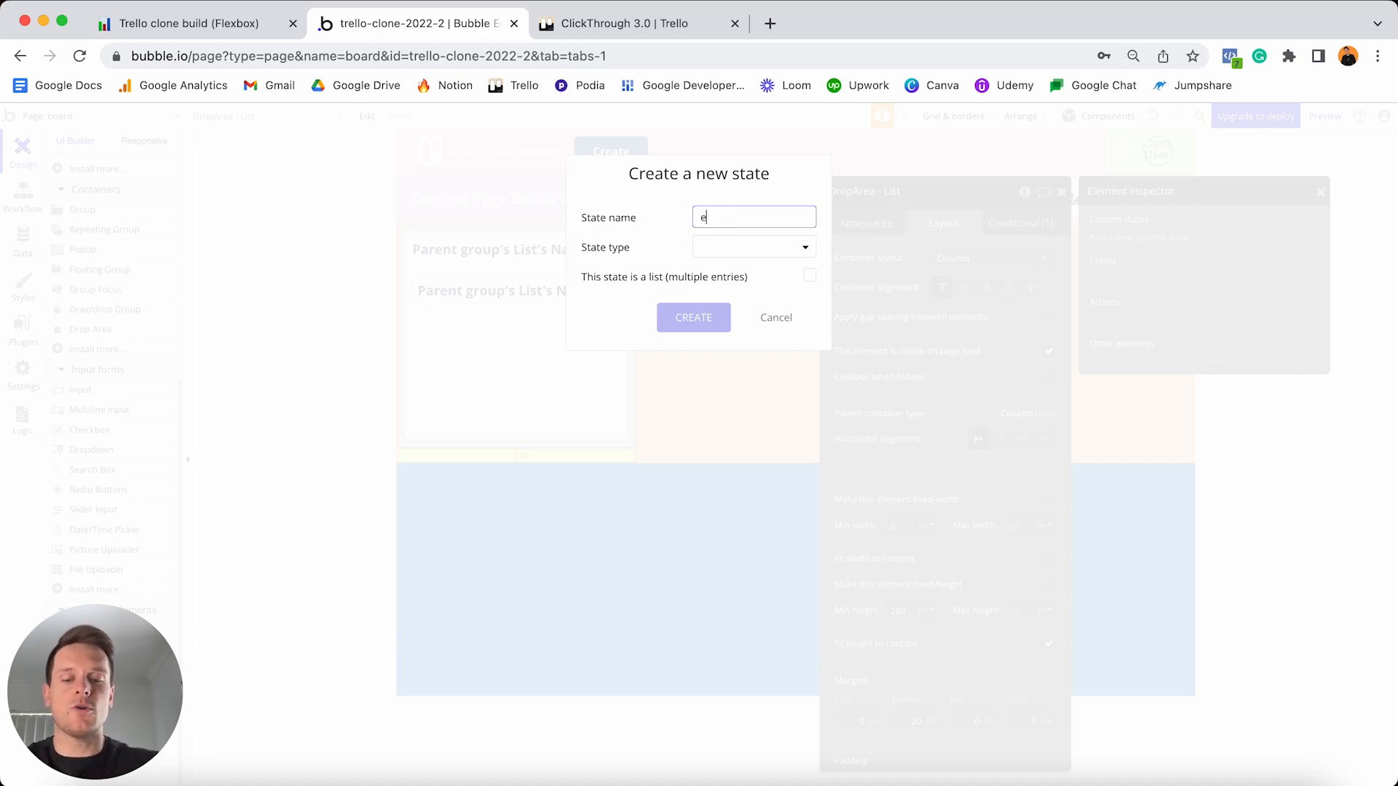
type("dit-list-title")
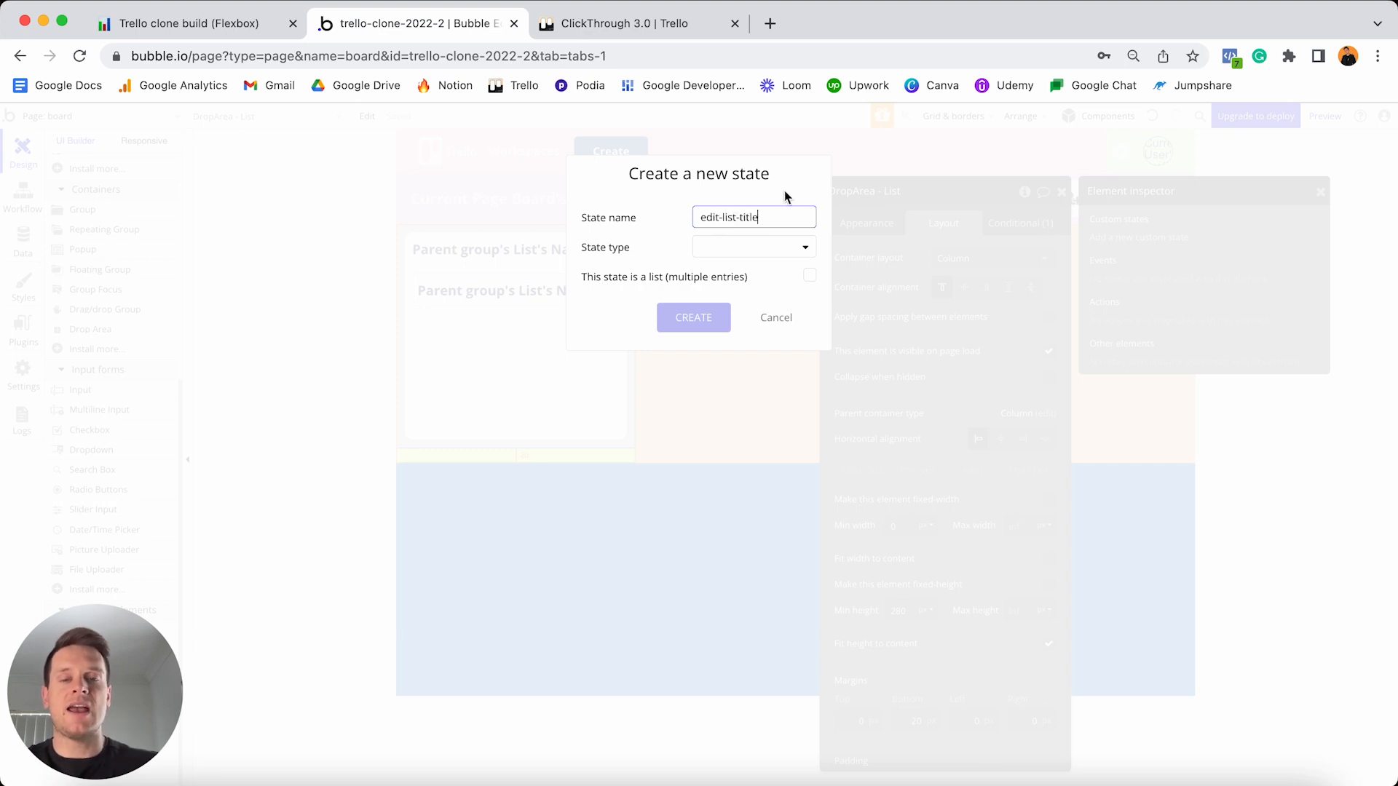
left_click(758, 246)
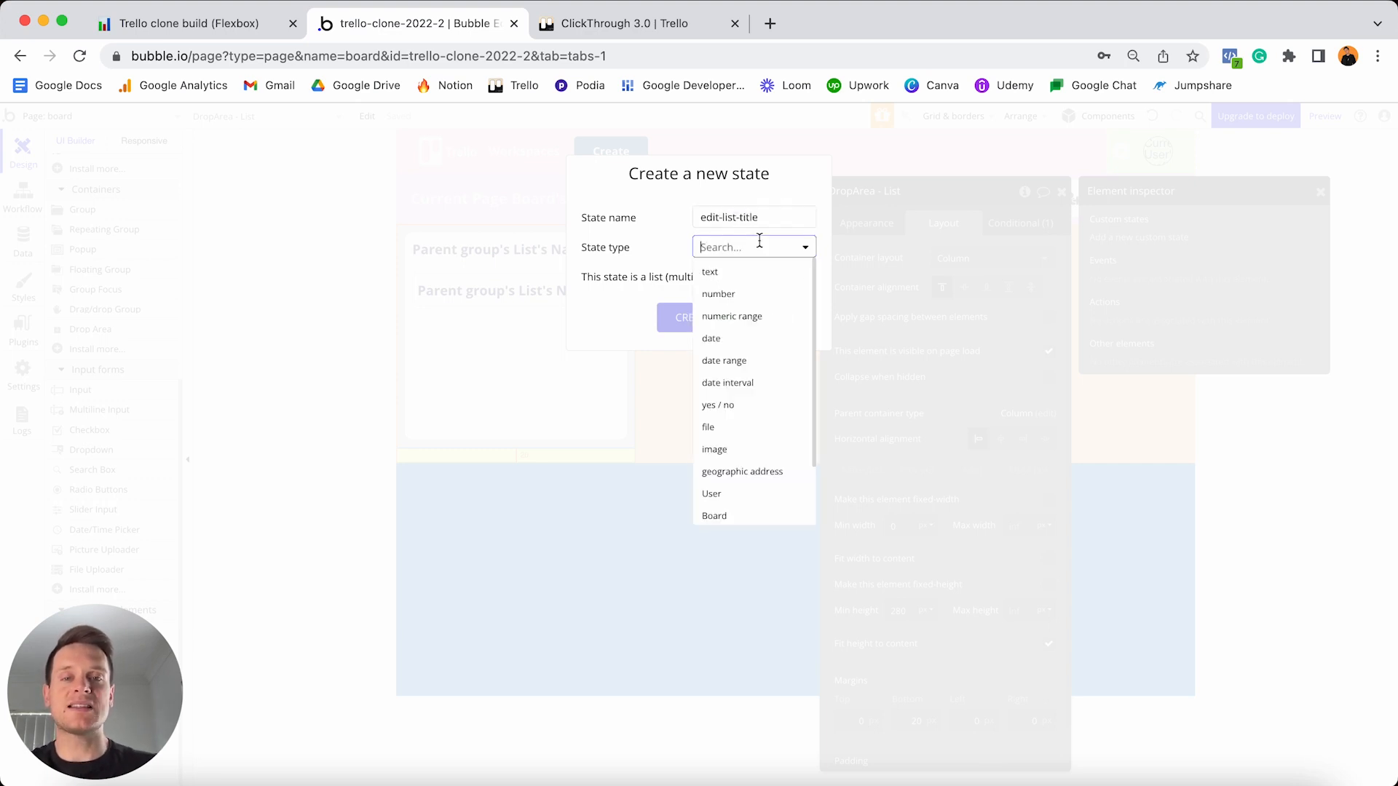
left_click(719, 406)
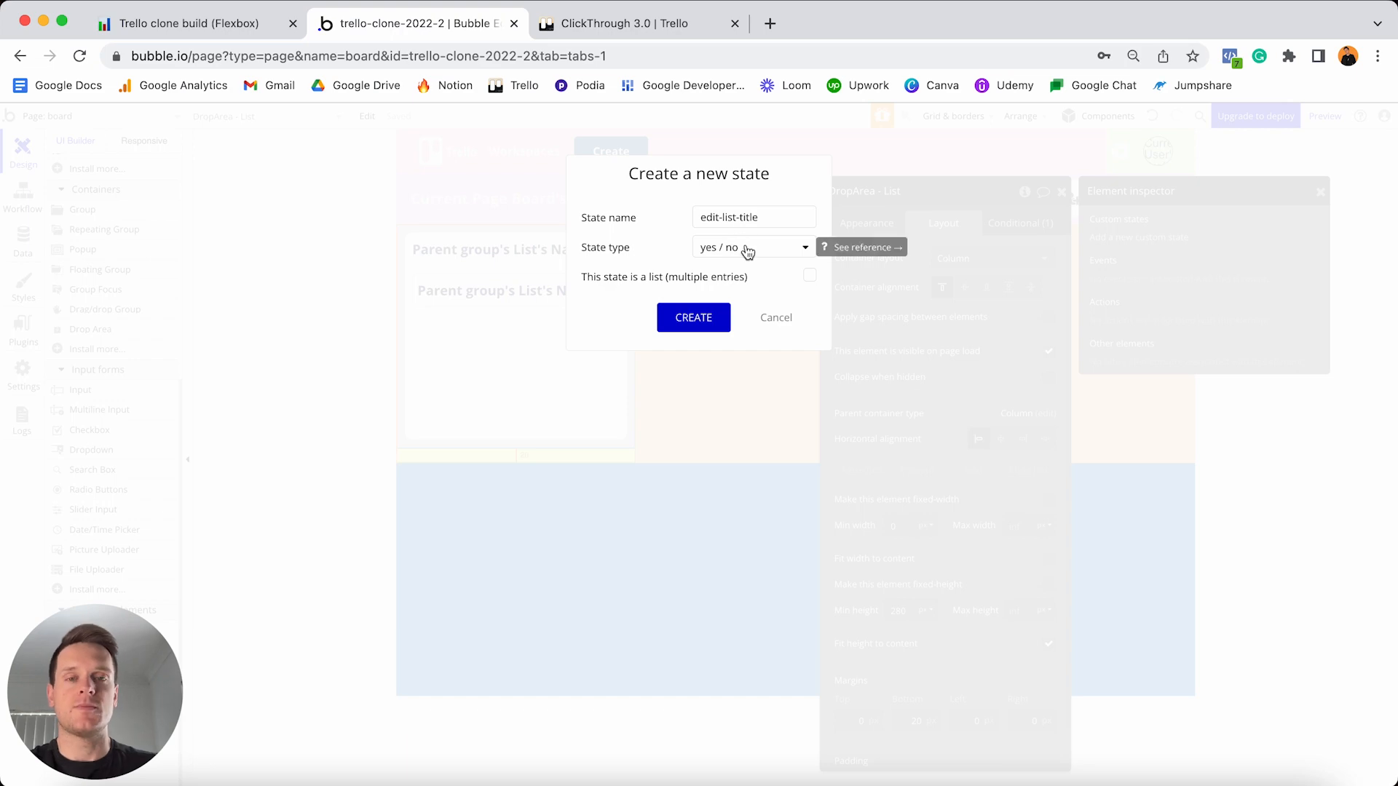
left_click(695, 321)
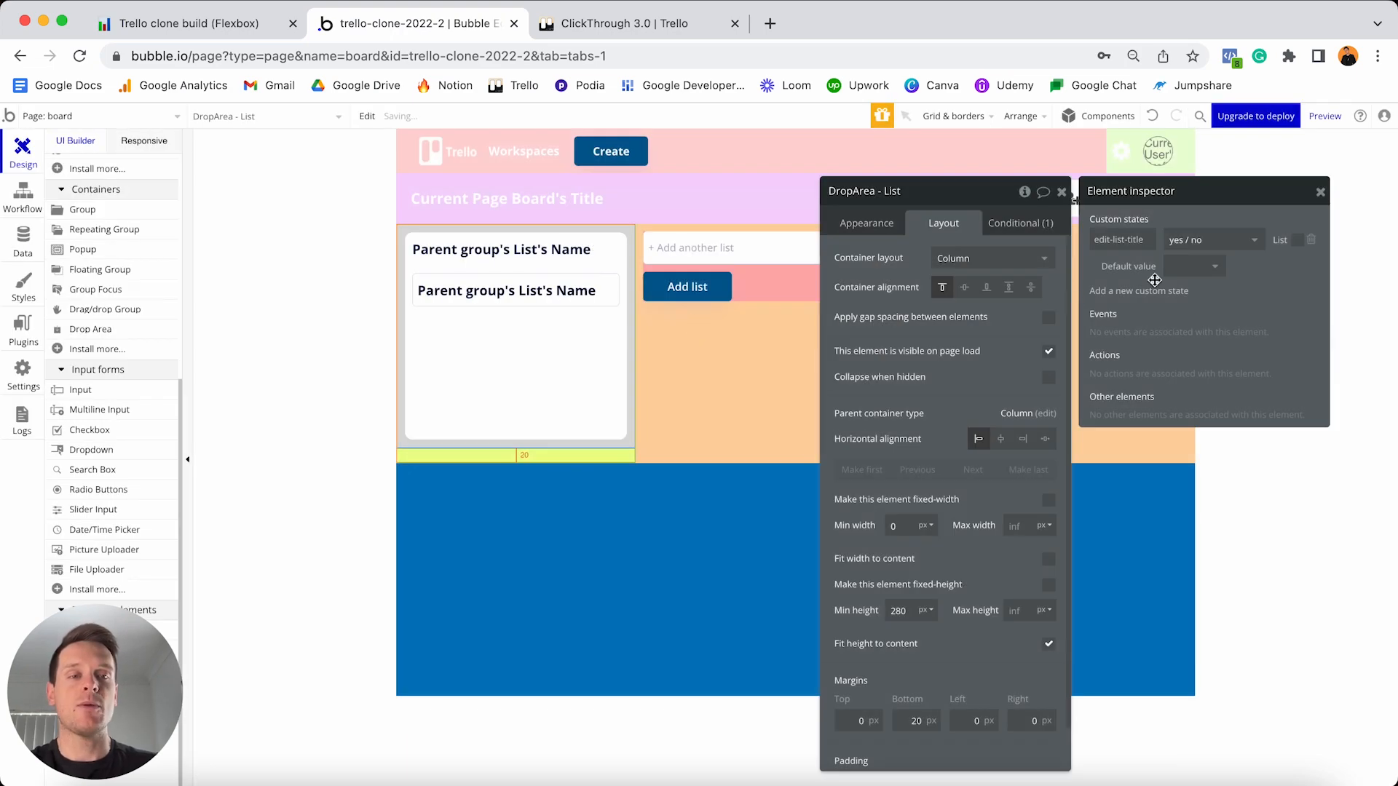
left_click(1198, 269)
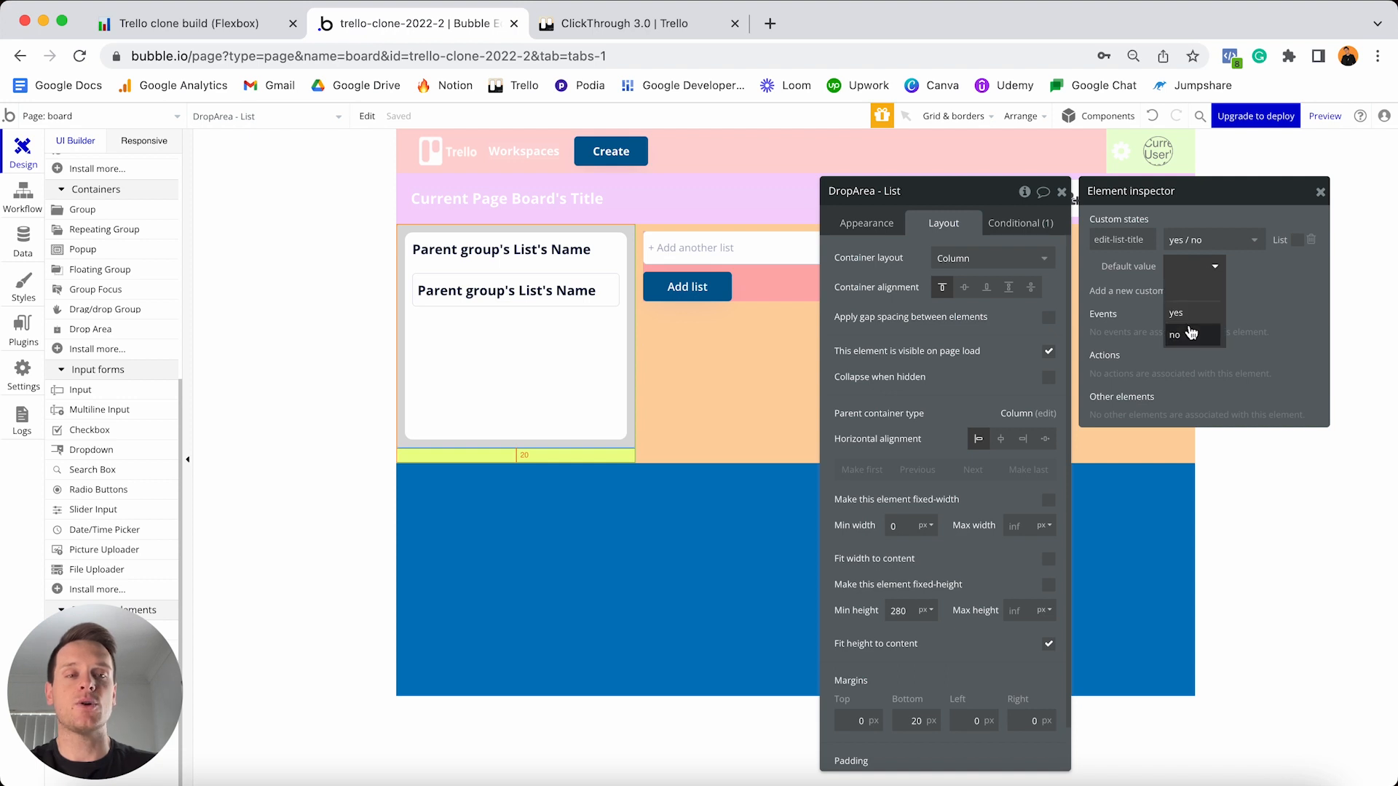
left_click(1183, 338)
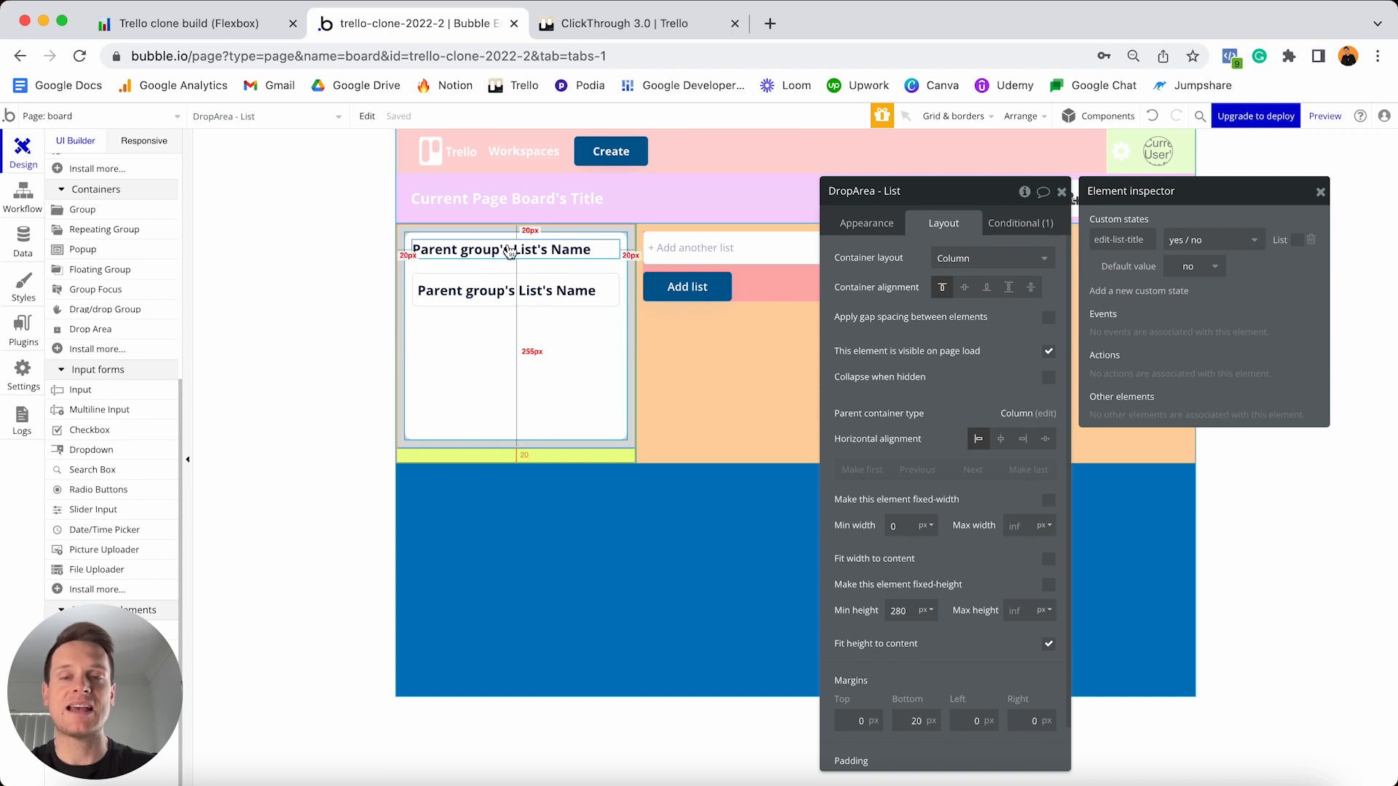
- Add a condition on the list title text: This element is visible when DropArea - List's edit-list-title is yes
left_click(508, 247)
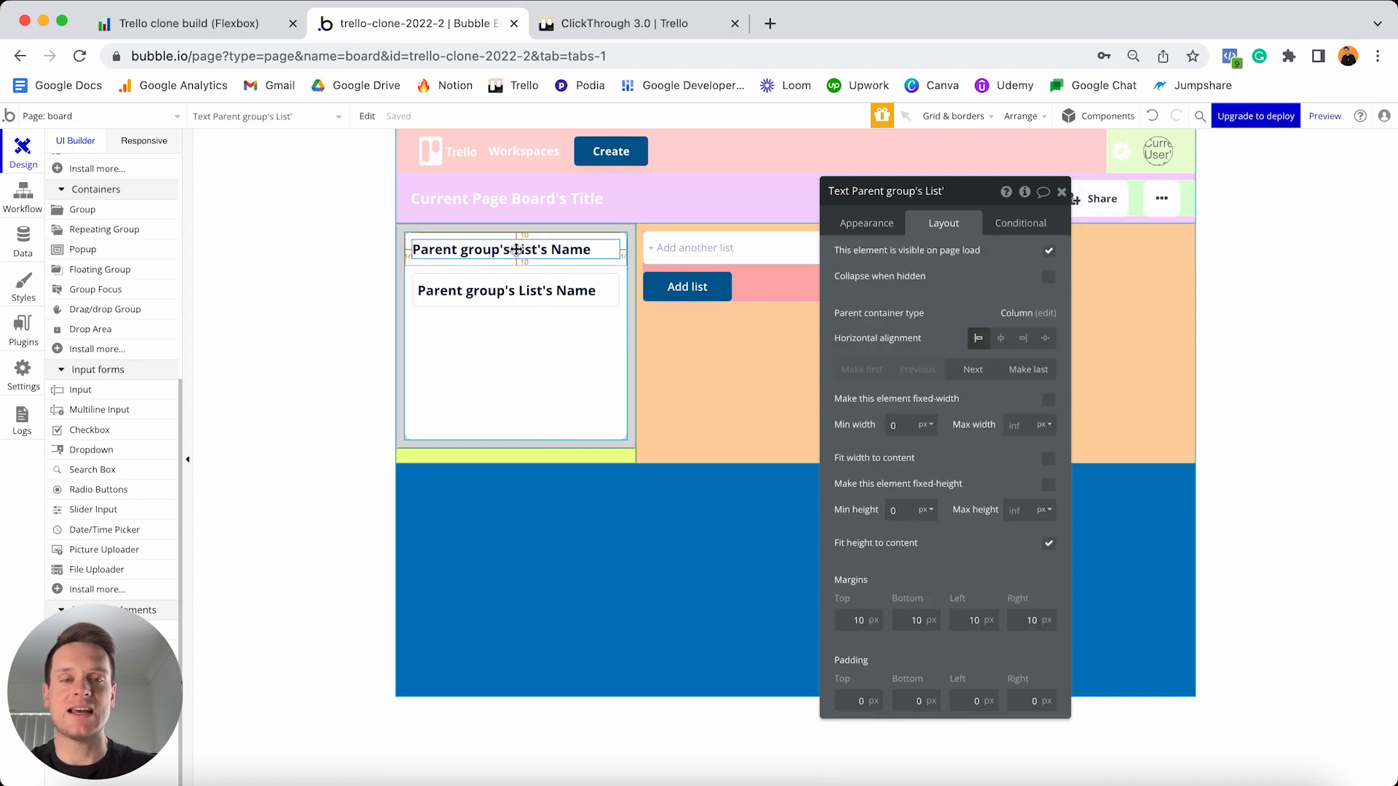
left_click(1011, 227)
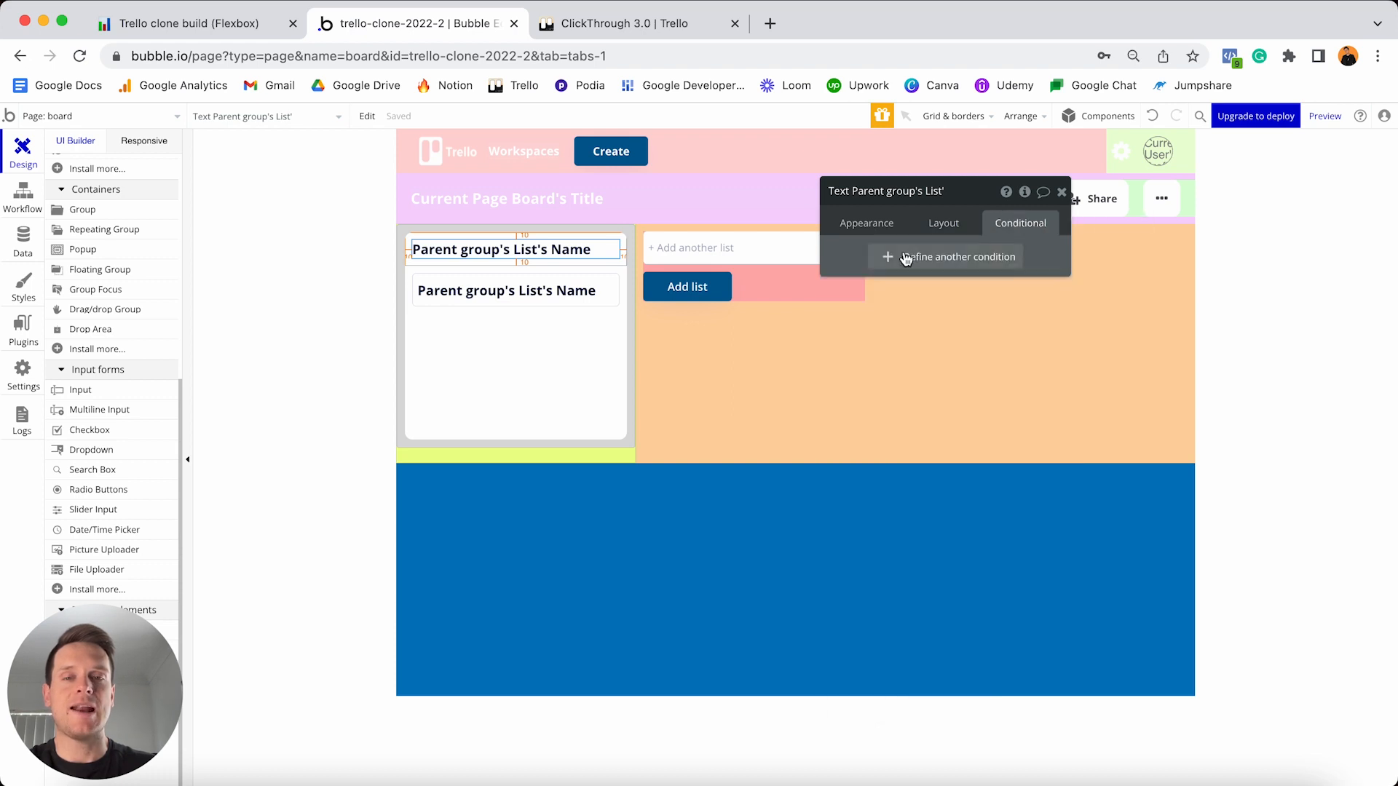
left_click(905, 259)
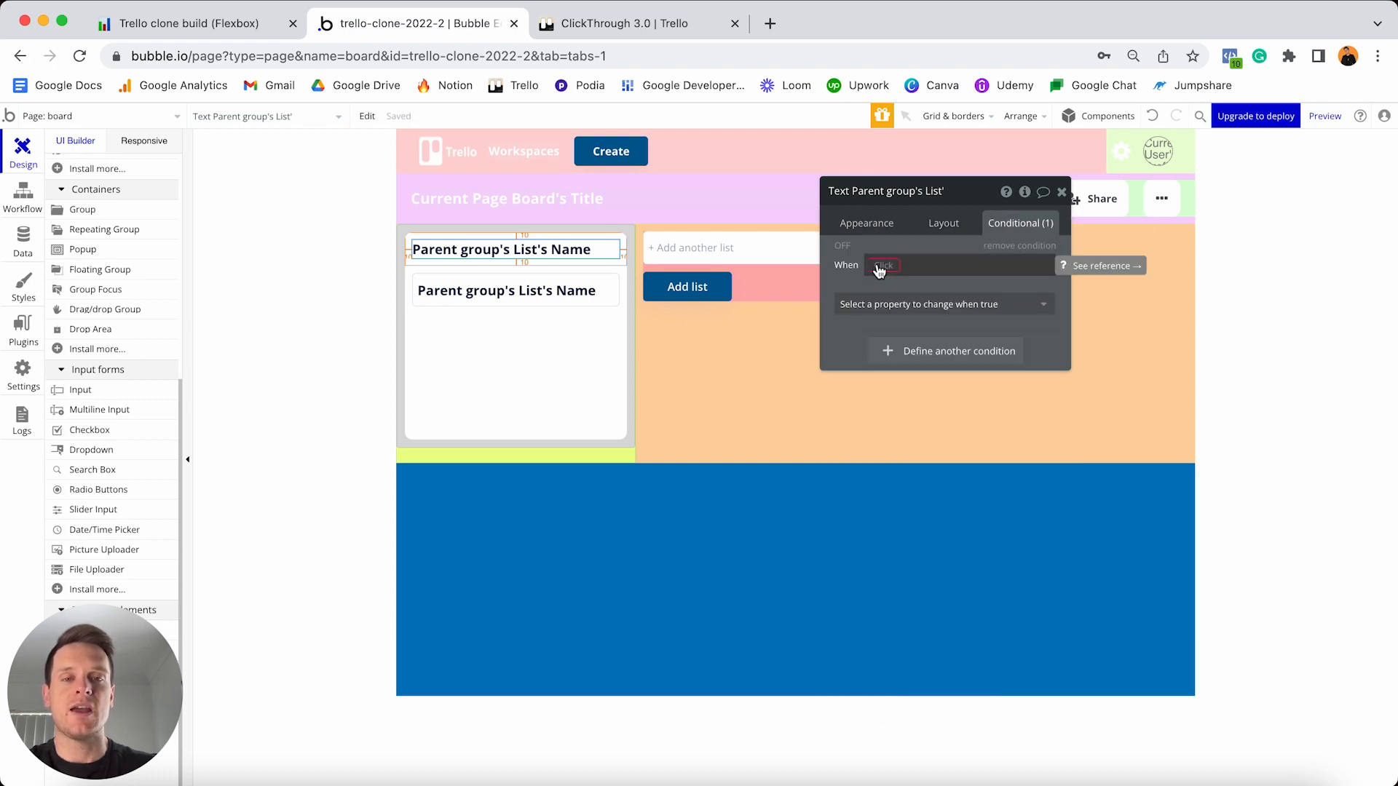
left_click(876, 265)
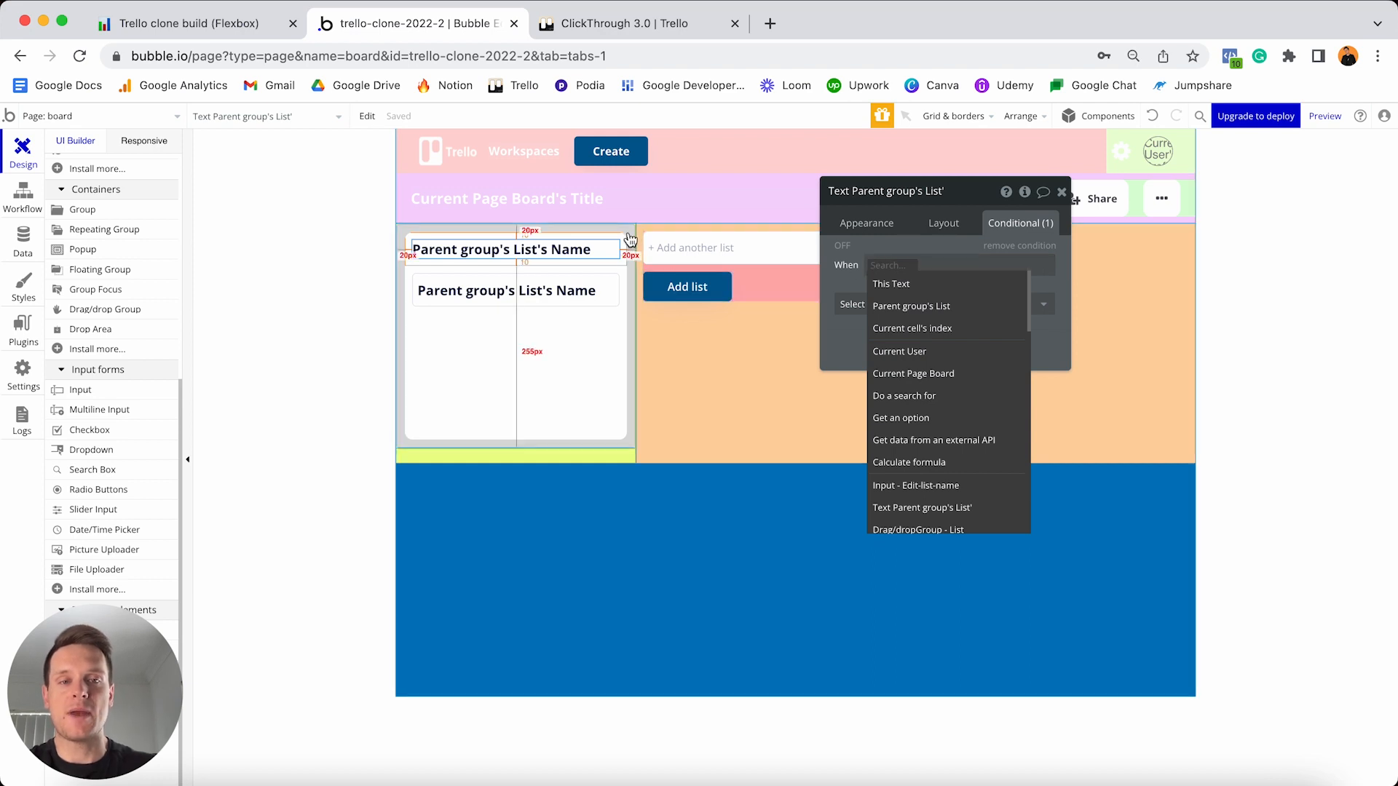
type("drop")
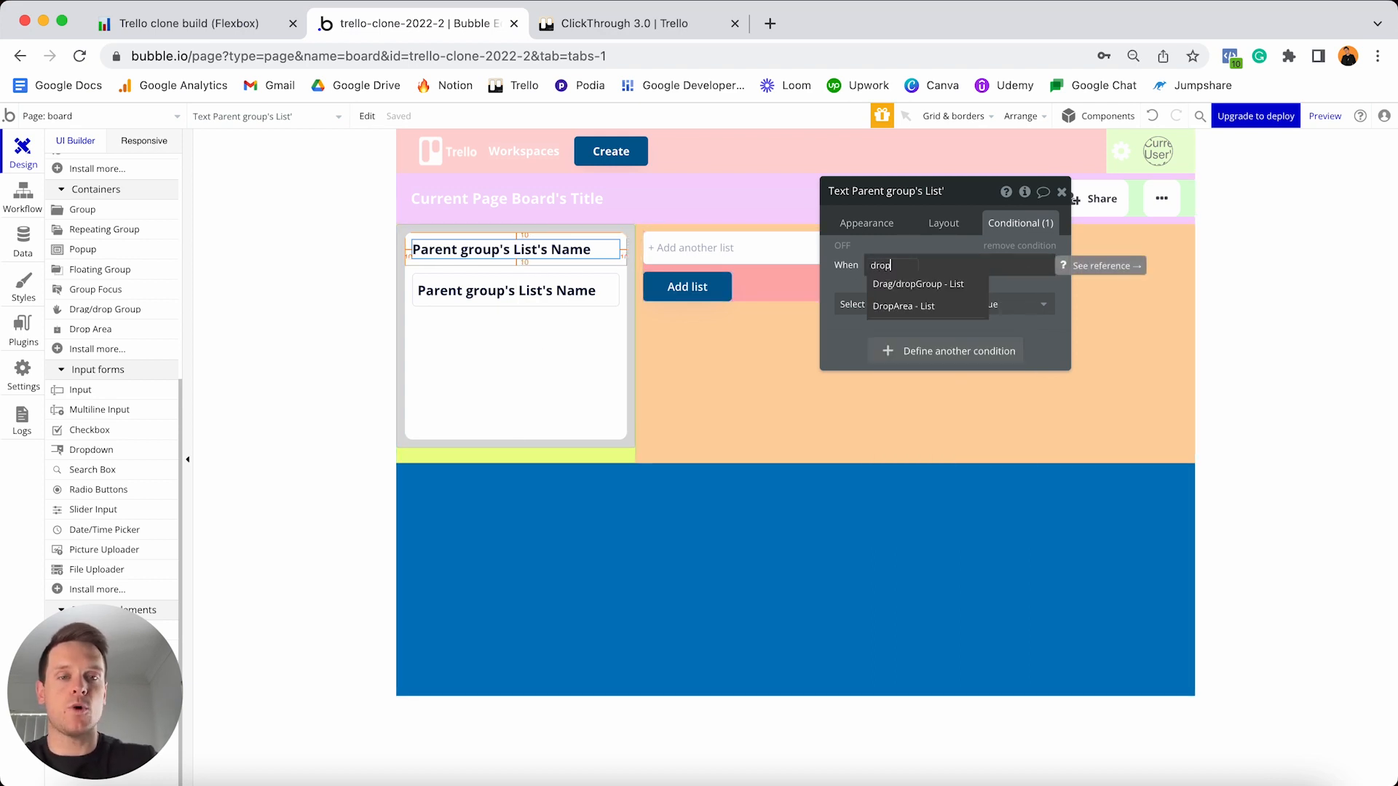
left_click(913, 306)
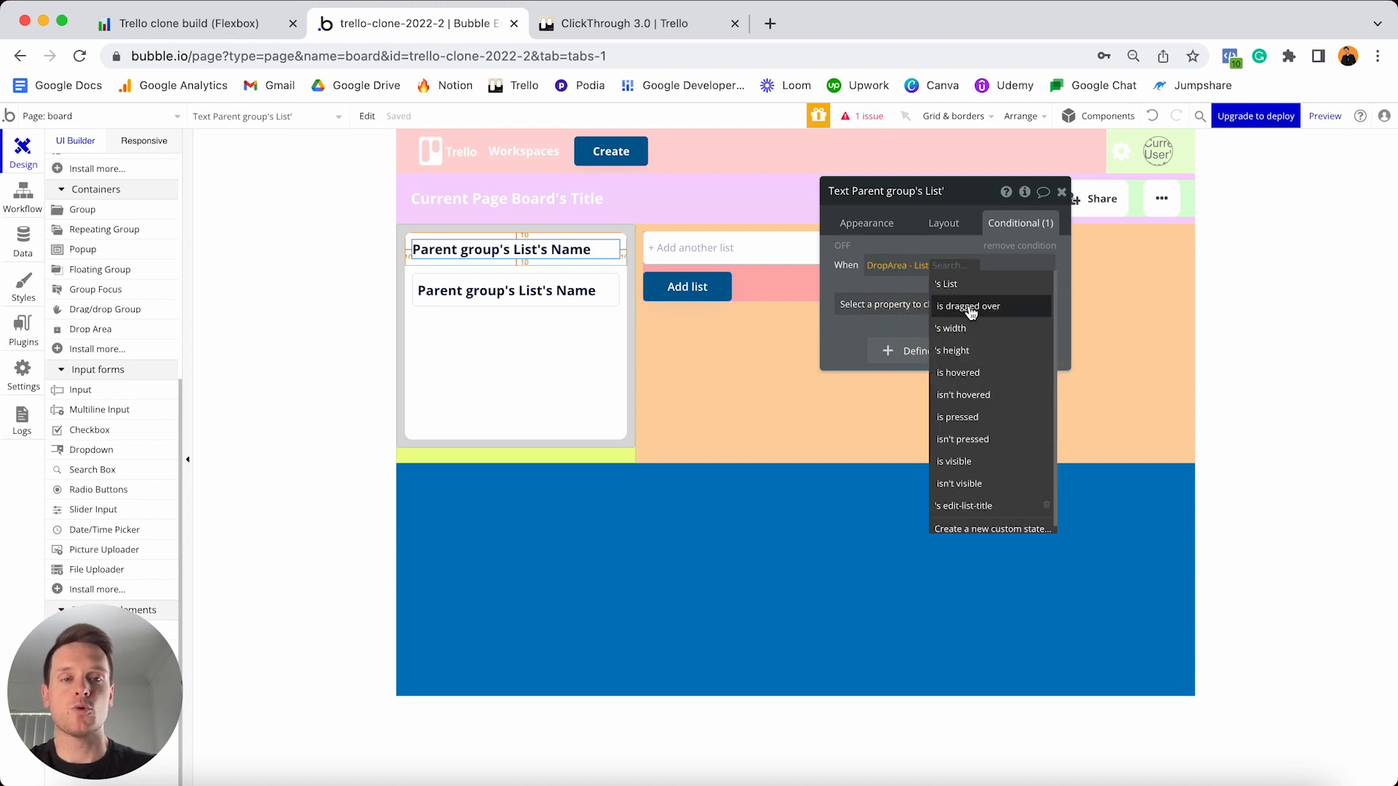
left_click(968, 507)
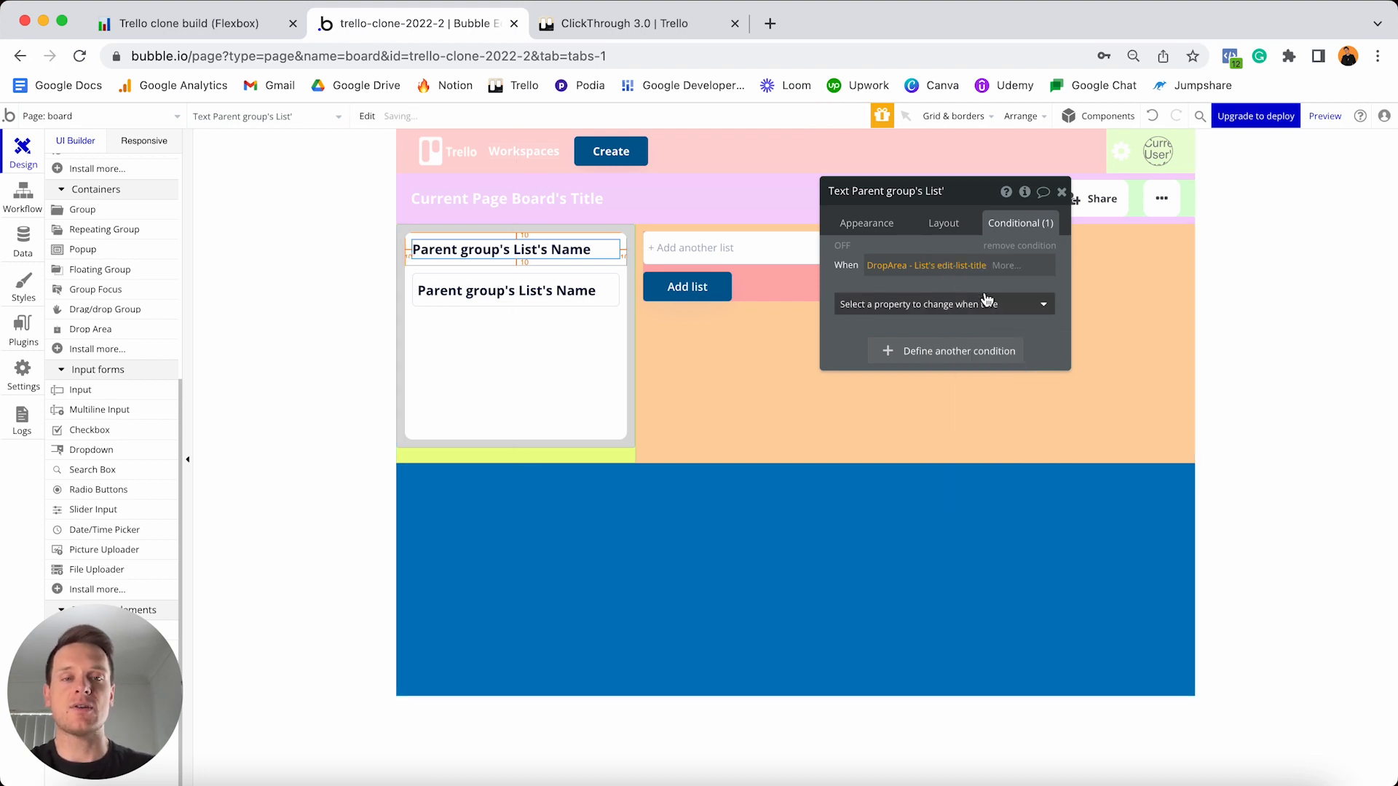
left_click(1005, 265)
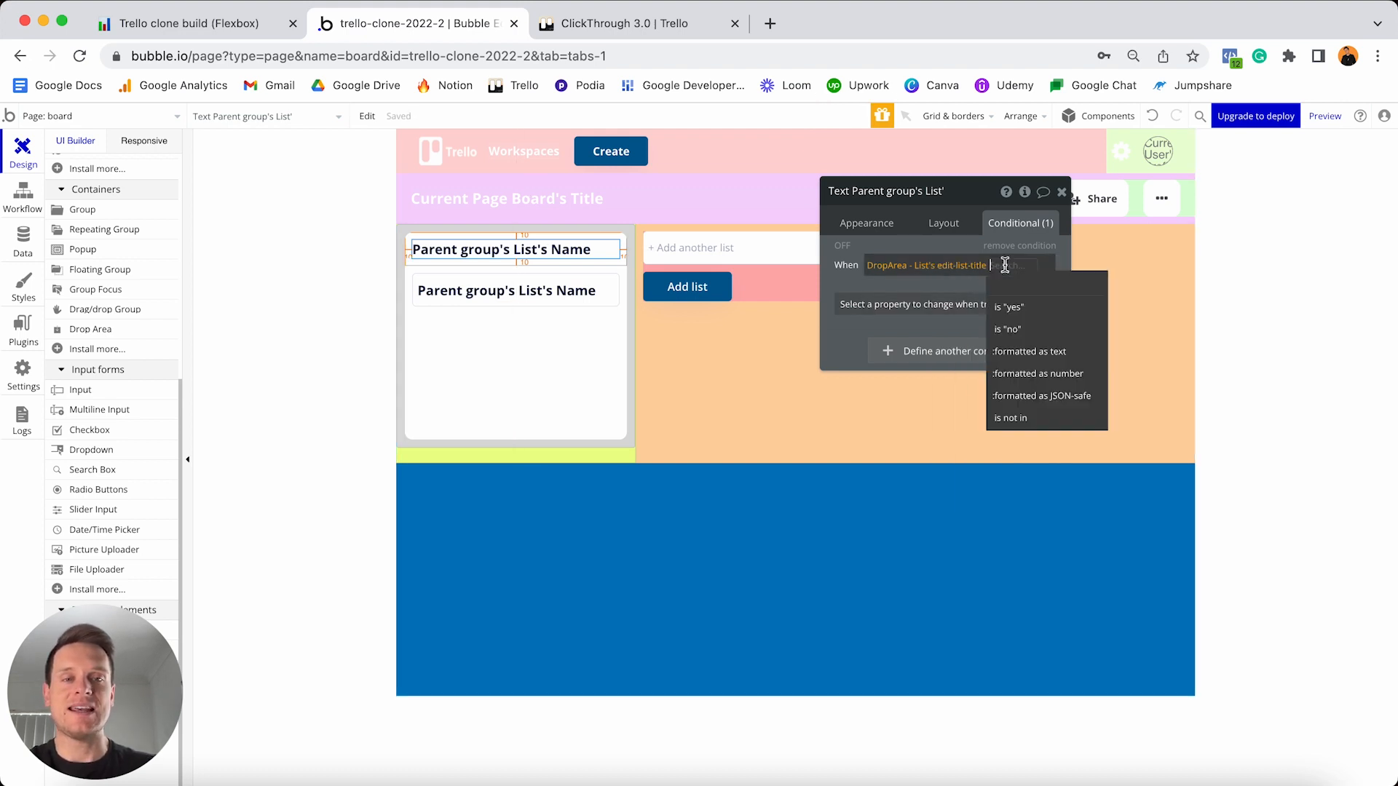
left_click(1008, 307)
left_click(1008, 310)
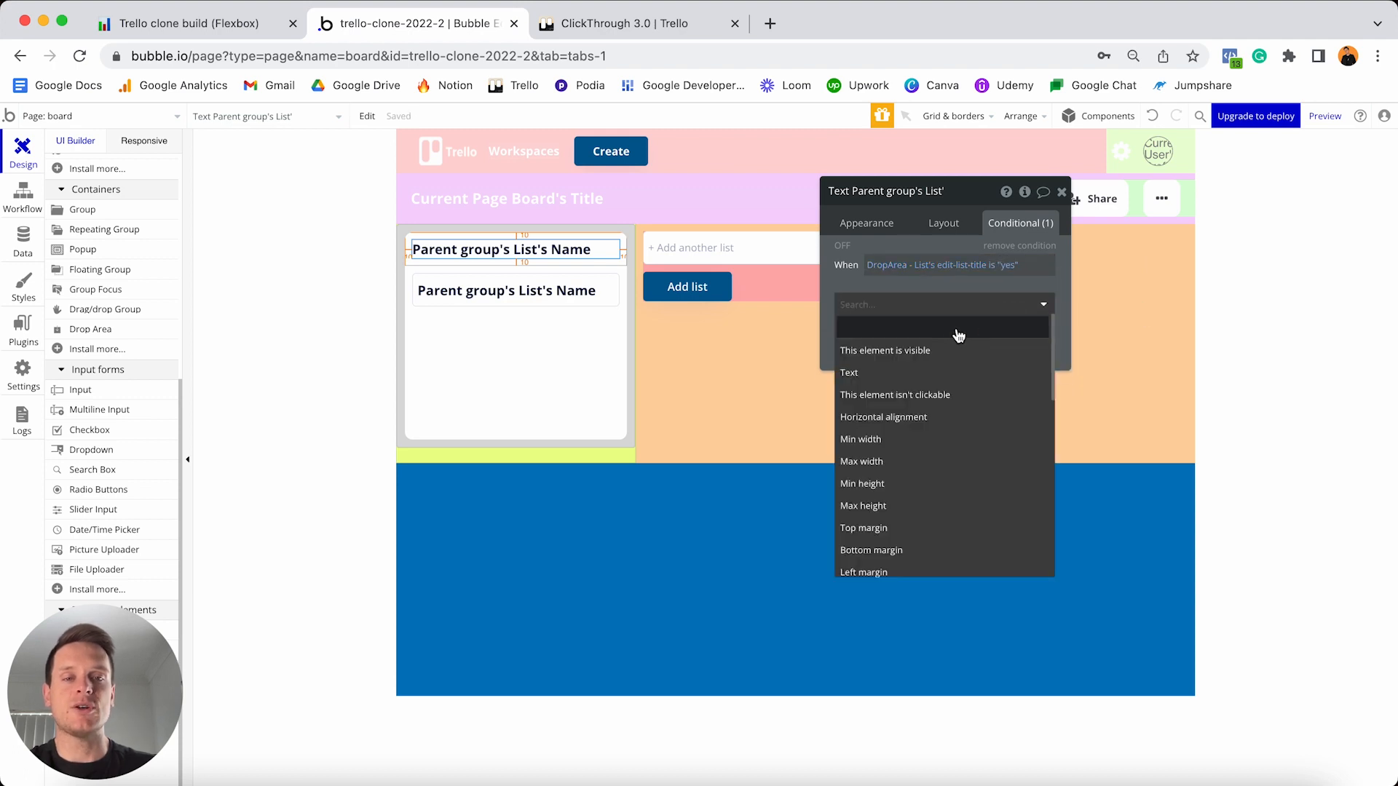
left_click(904, 352)
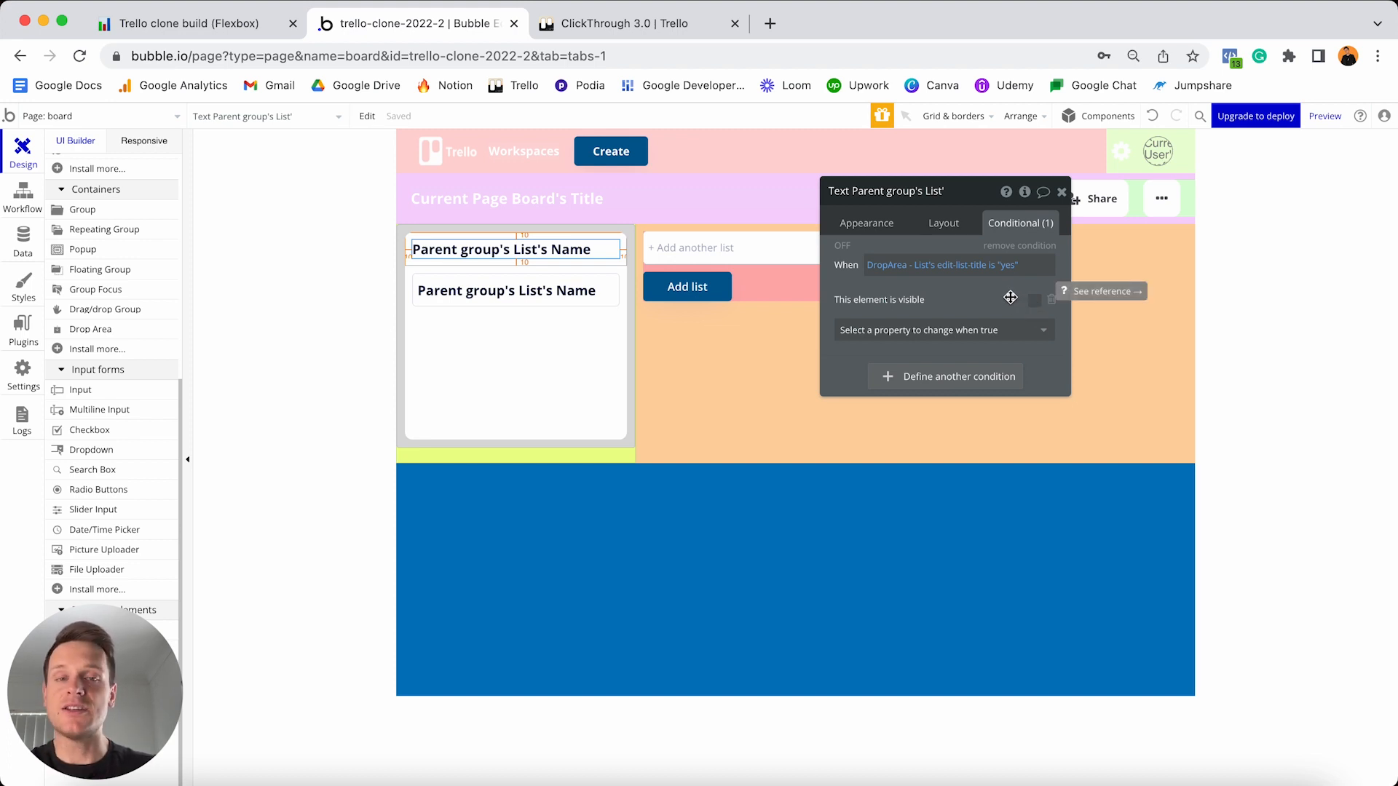
left_click(942, 225)
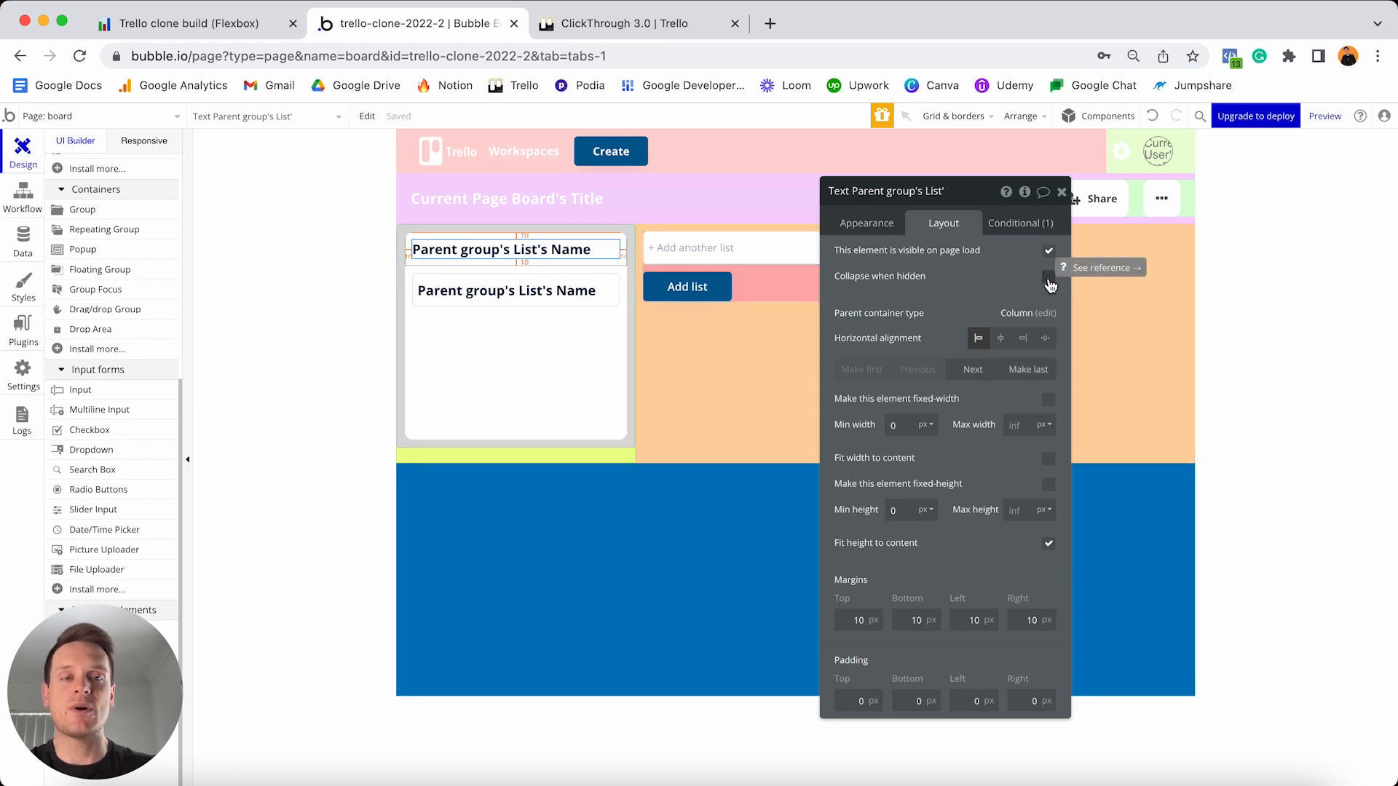
- Make the list title text collapse when hidden
left_click(1049, 279)
left_click(1018, 224)
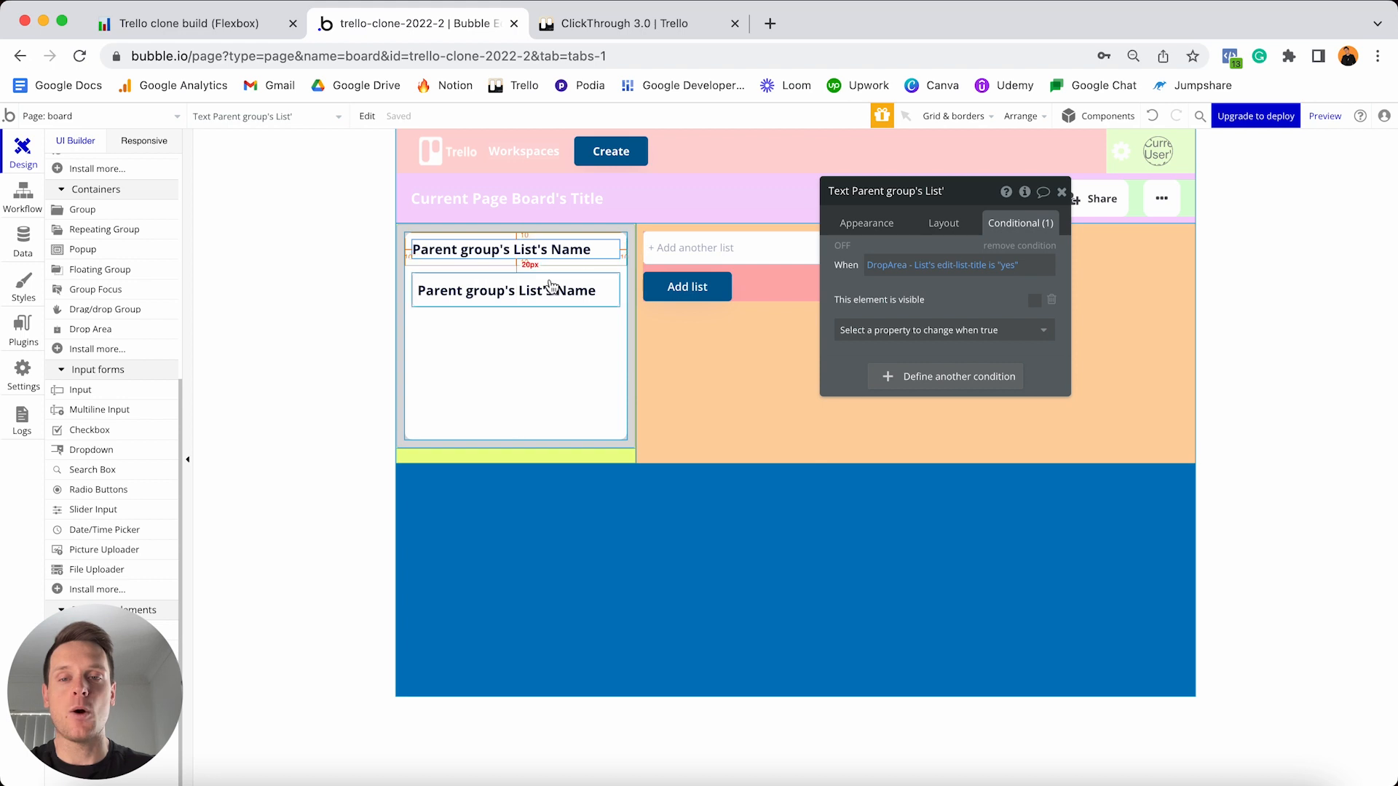
left_click(941, 222)
left_click(1049, 276)
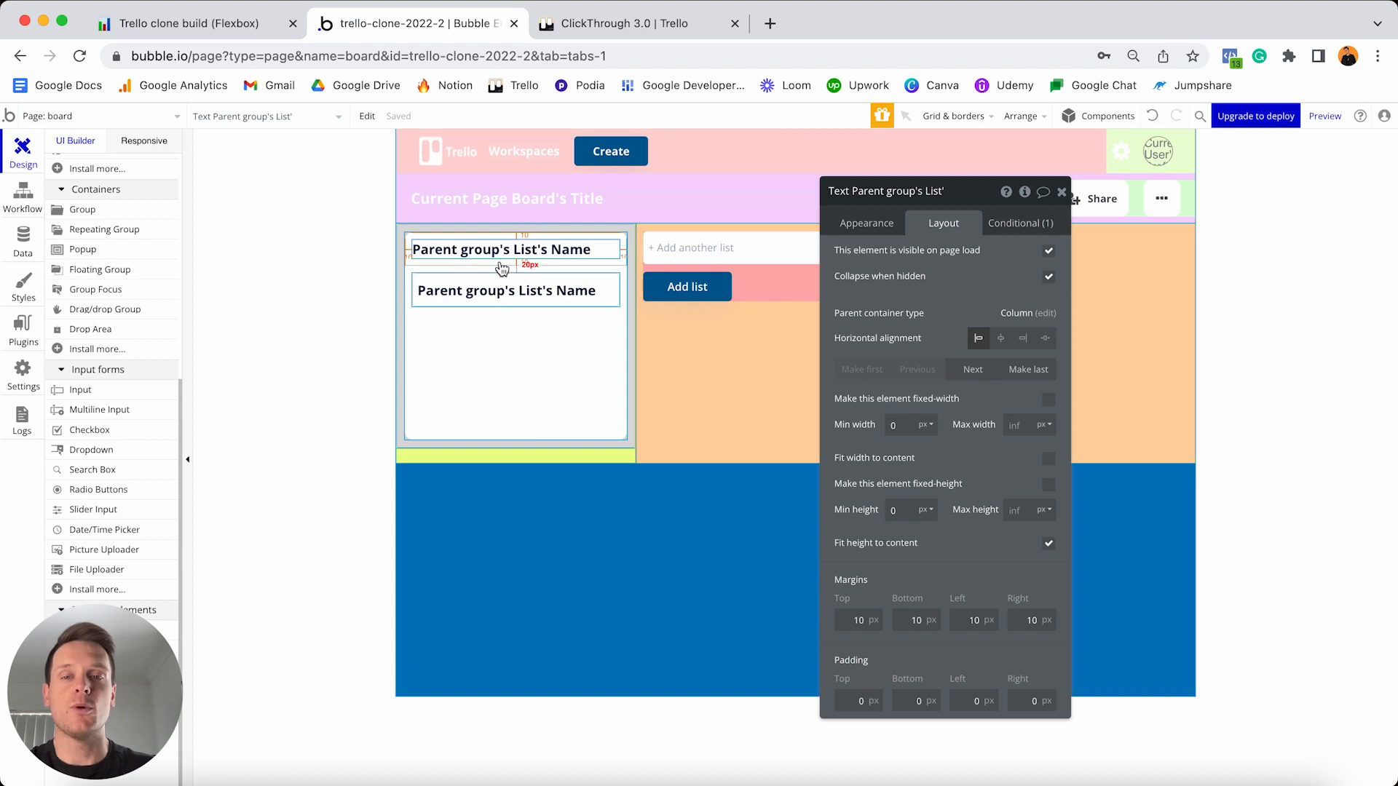
- Set the Edit-list-name input to be hidden on page load
left_click(537, 293)
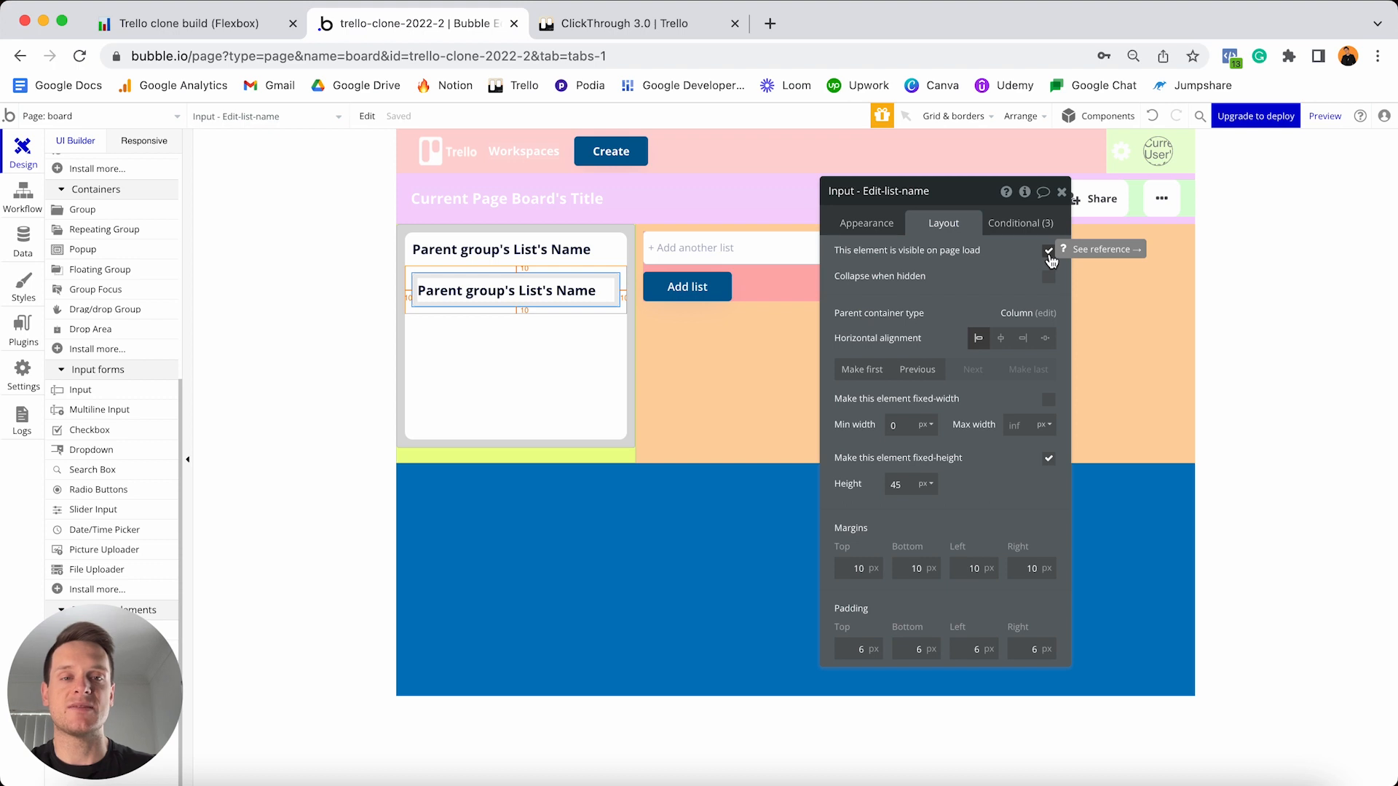
left_click(1048, 252)
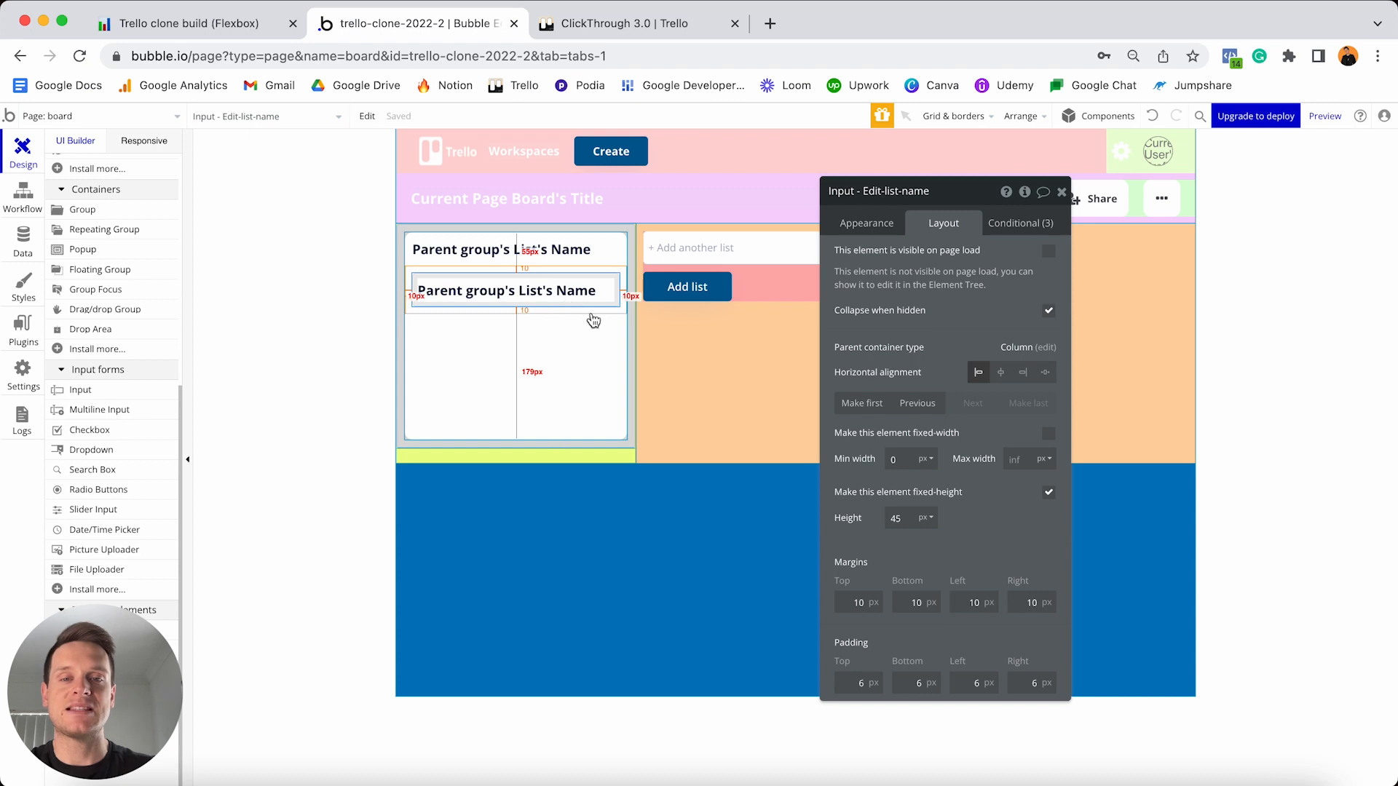
left_click(1020, 226)
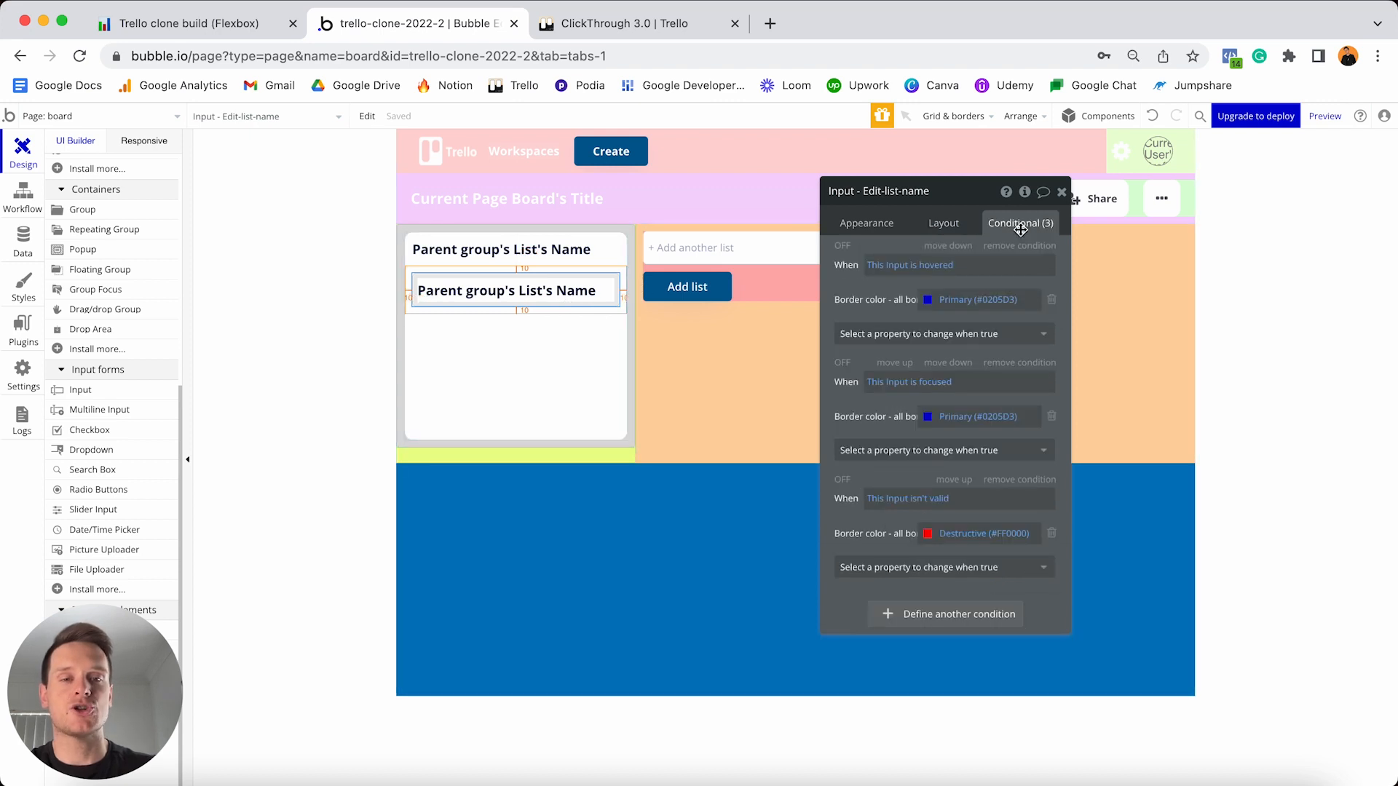
- Add a fourth condition making the Edit-list-name input visible when edit-list-title is yes
left_click_drag(1020, 230, 1023, 160)
left_click(950, 546)
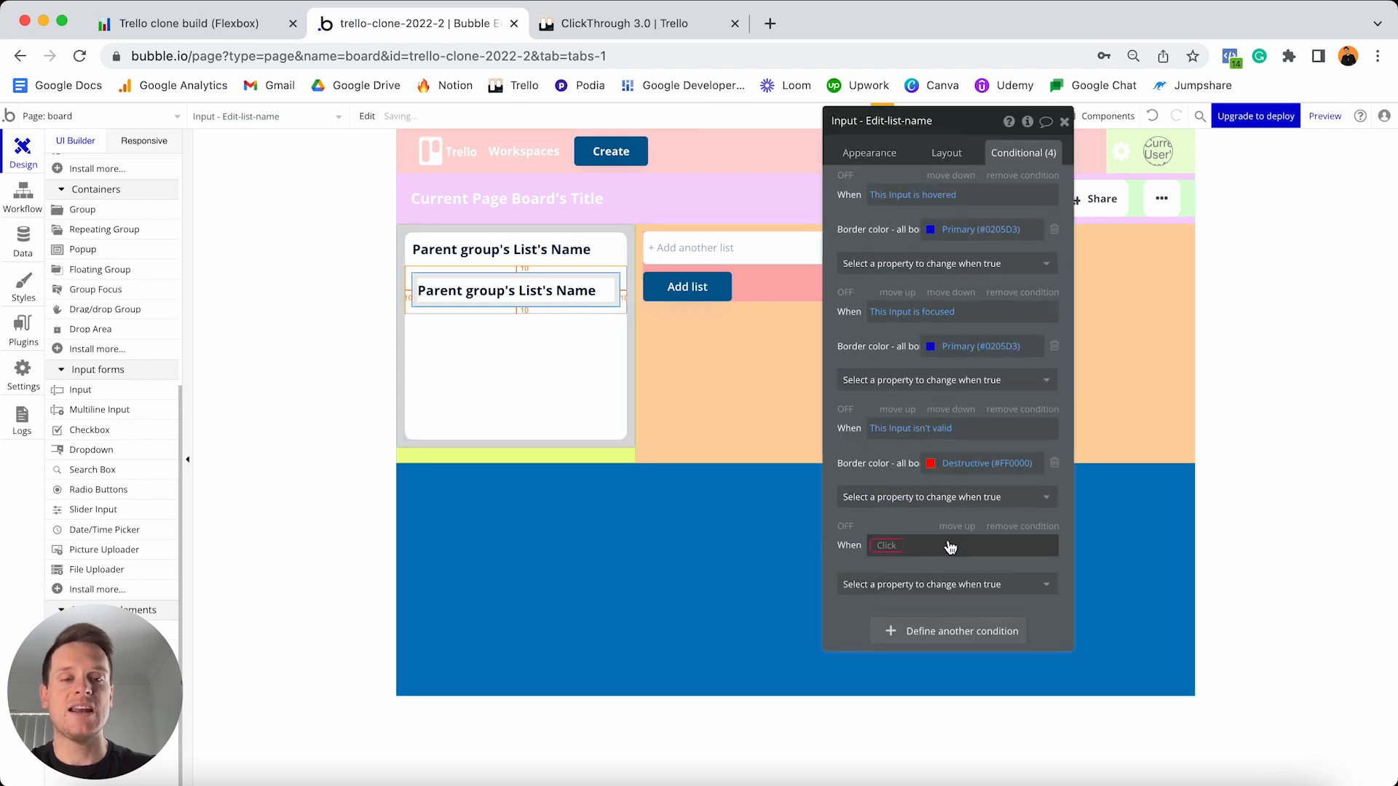
left_click(888, 547)
type("d")
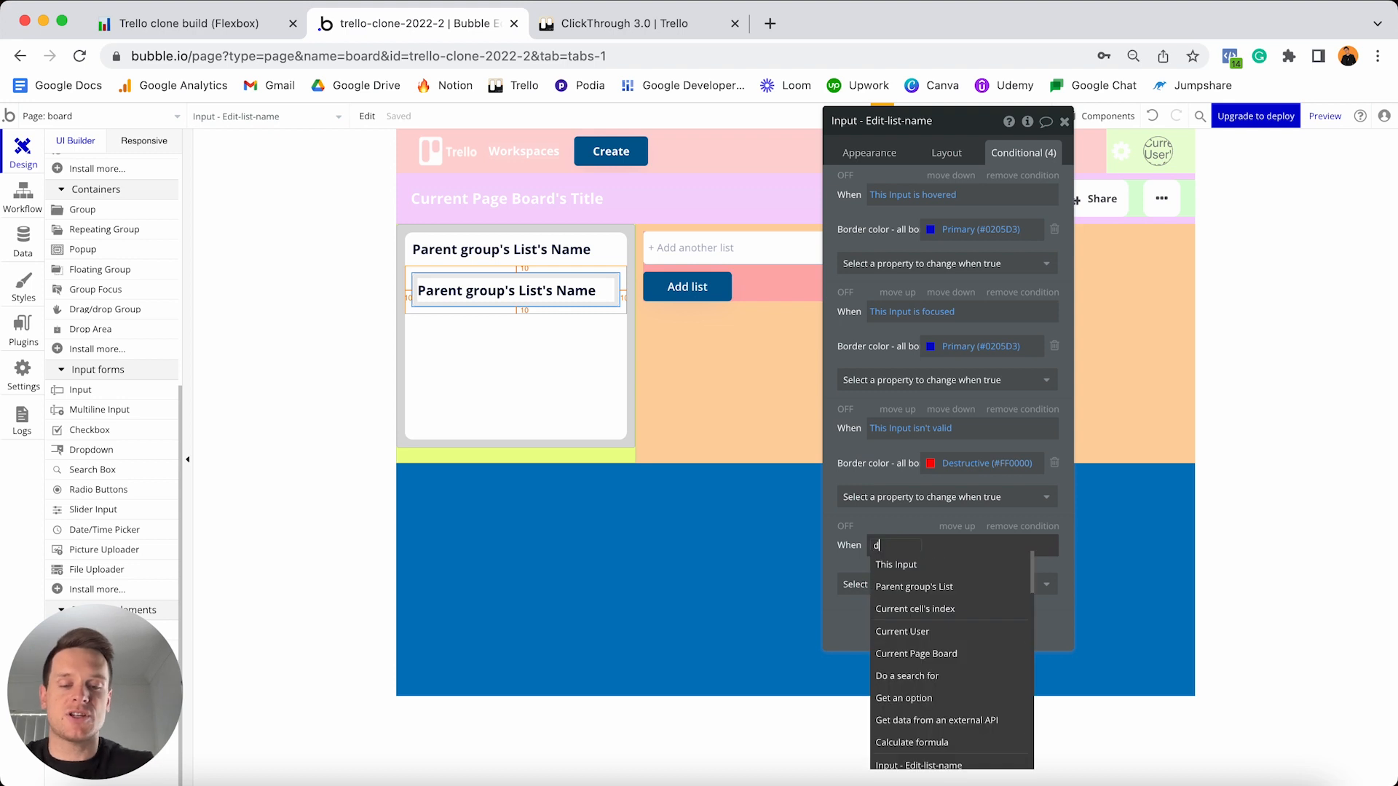
type("rop")
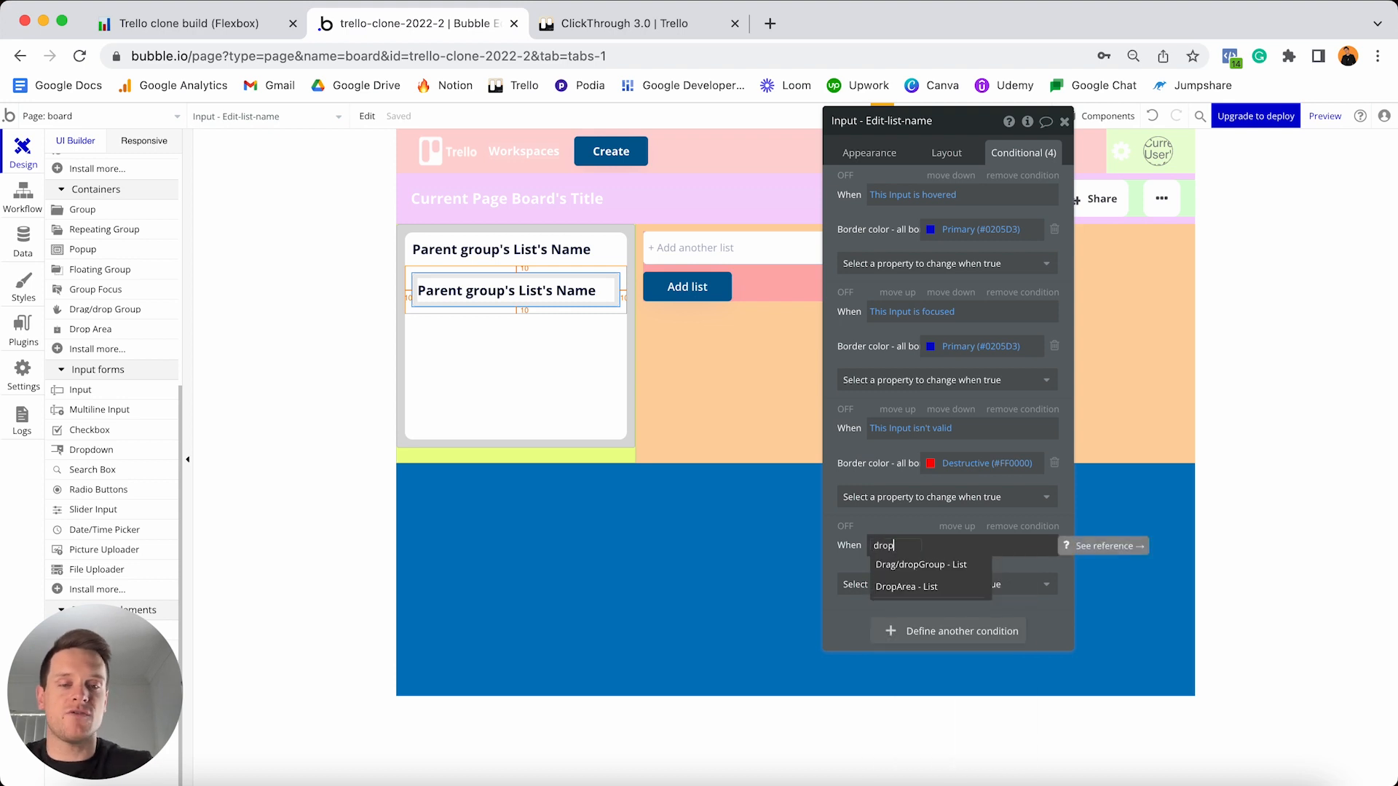
left_click(921, 587)
scroll(983, 619, "down", 2)
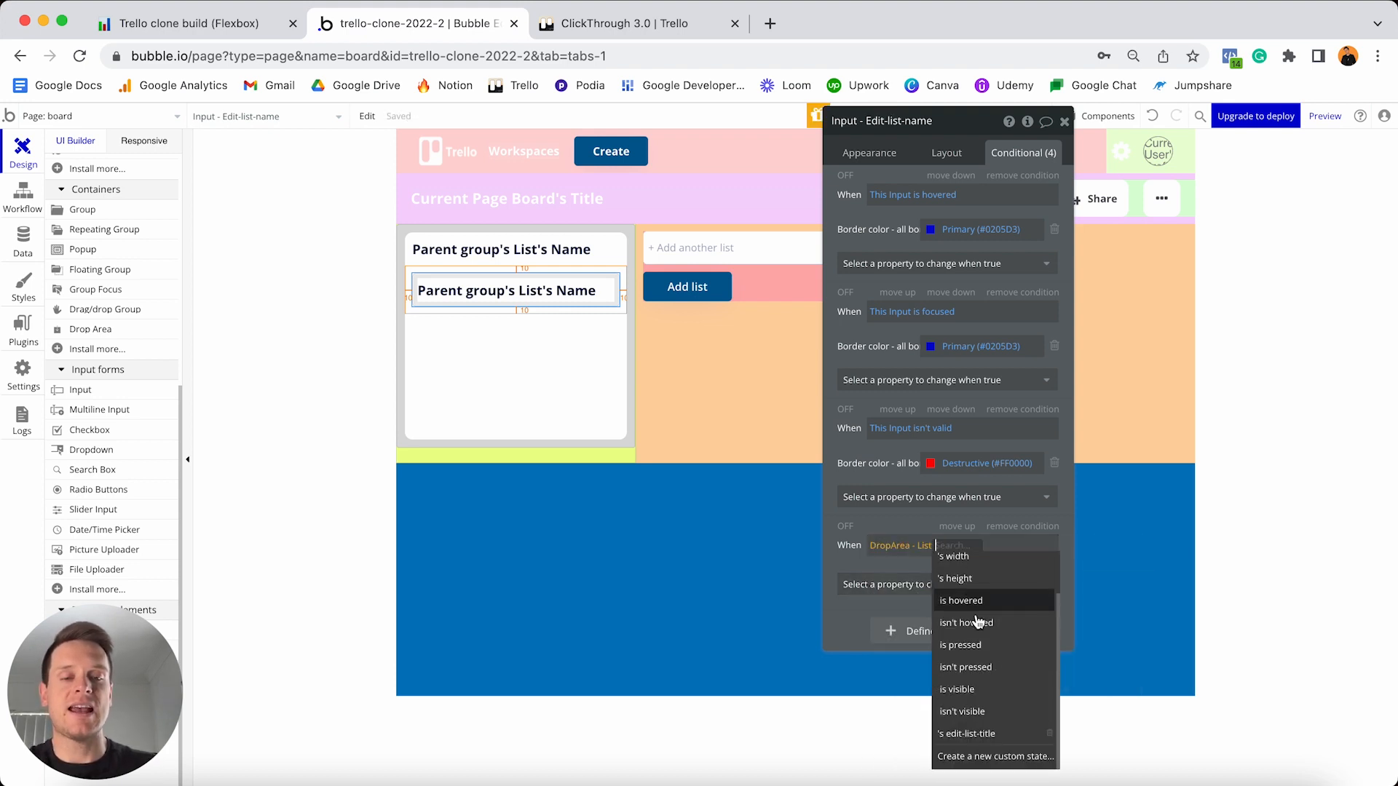
left_click(981, 735)
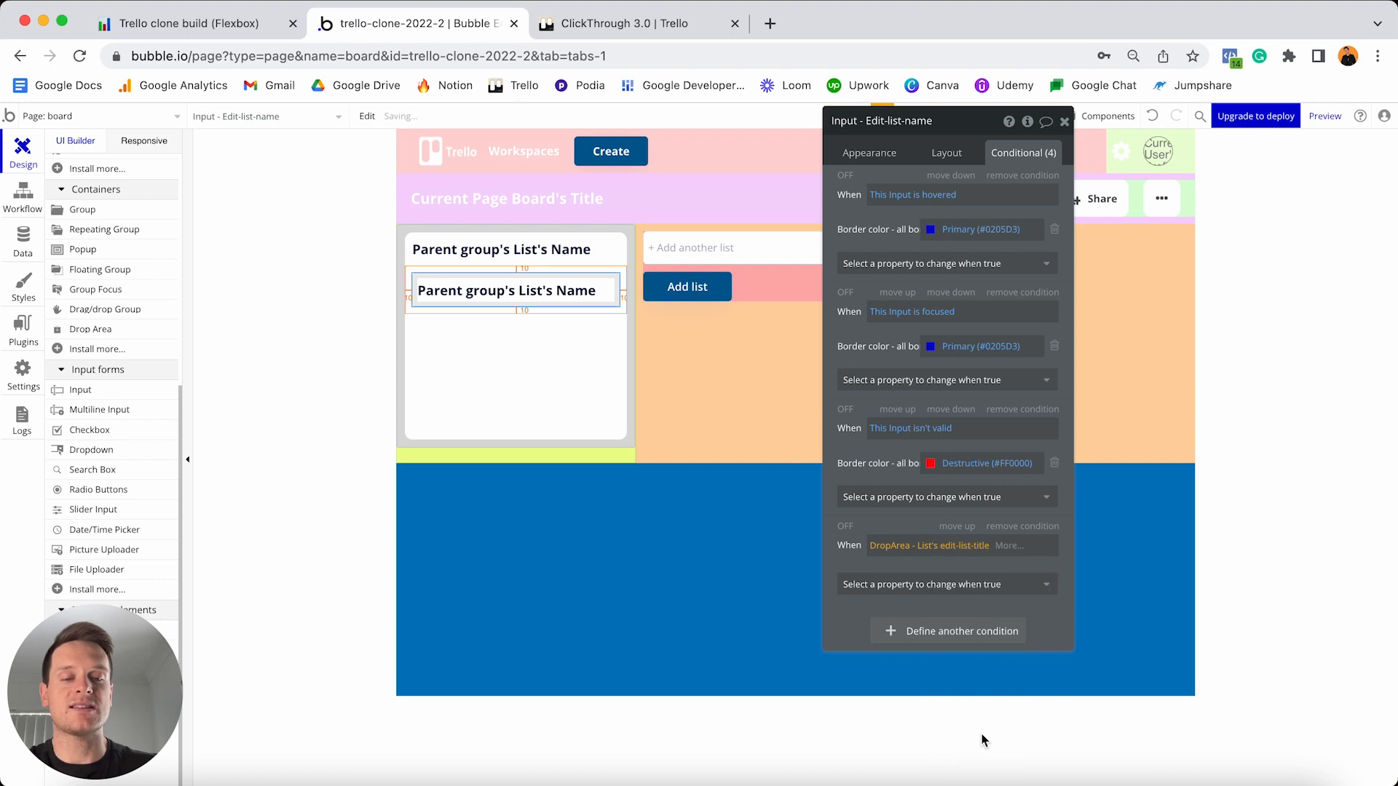
left_click(1006, 546)
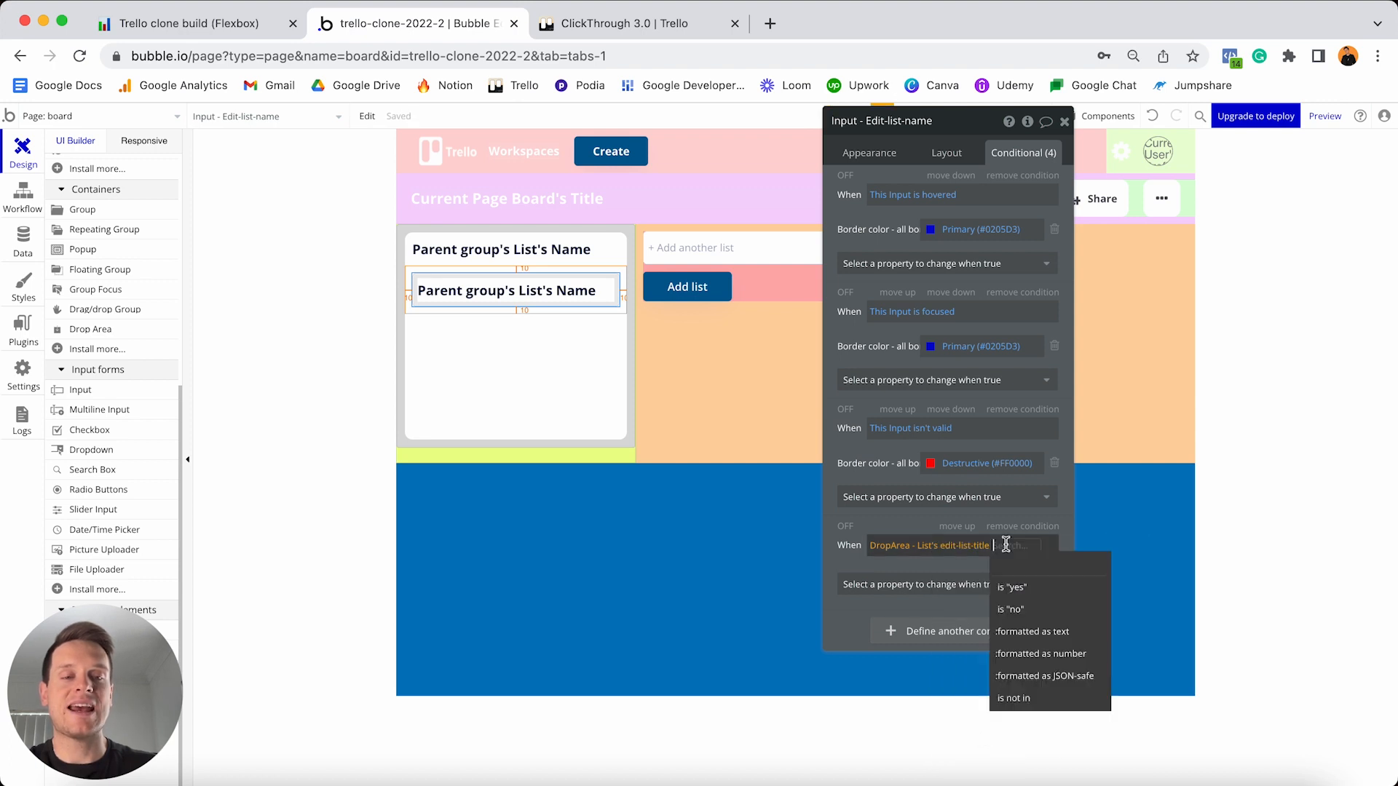
left_click(1014, 587)
left_click(990, 592)
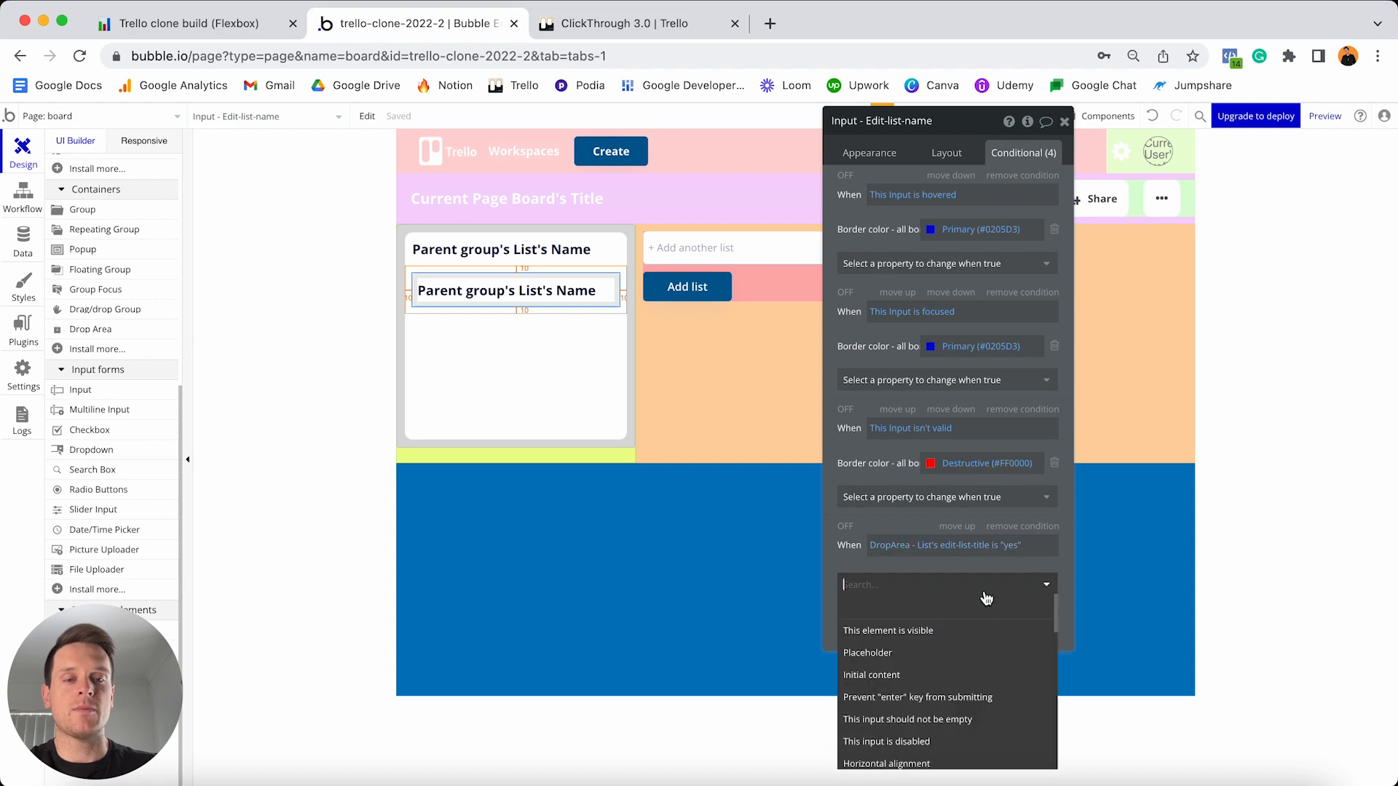
left_click(881, 632)
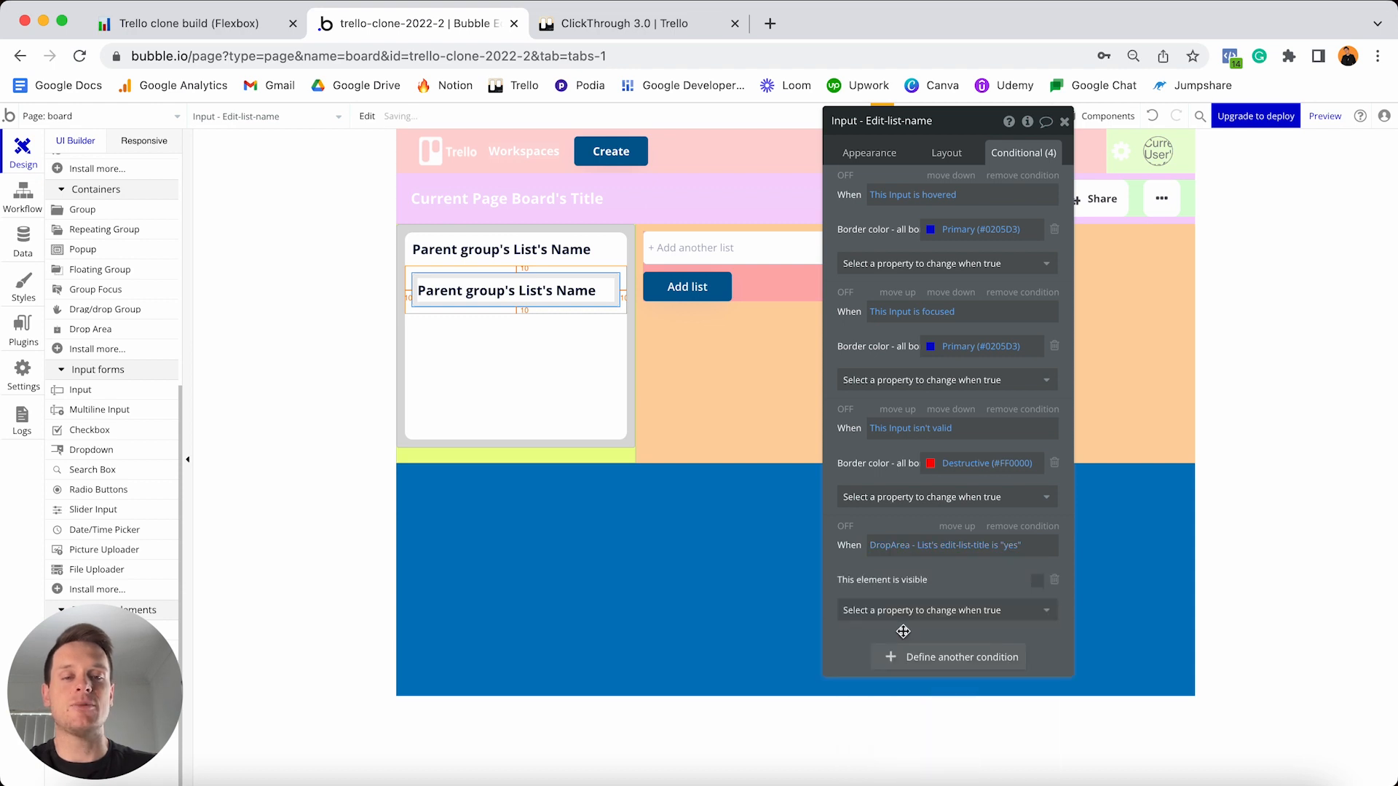
left_click(1037, 582)
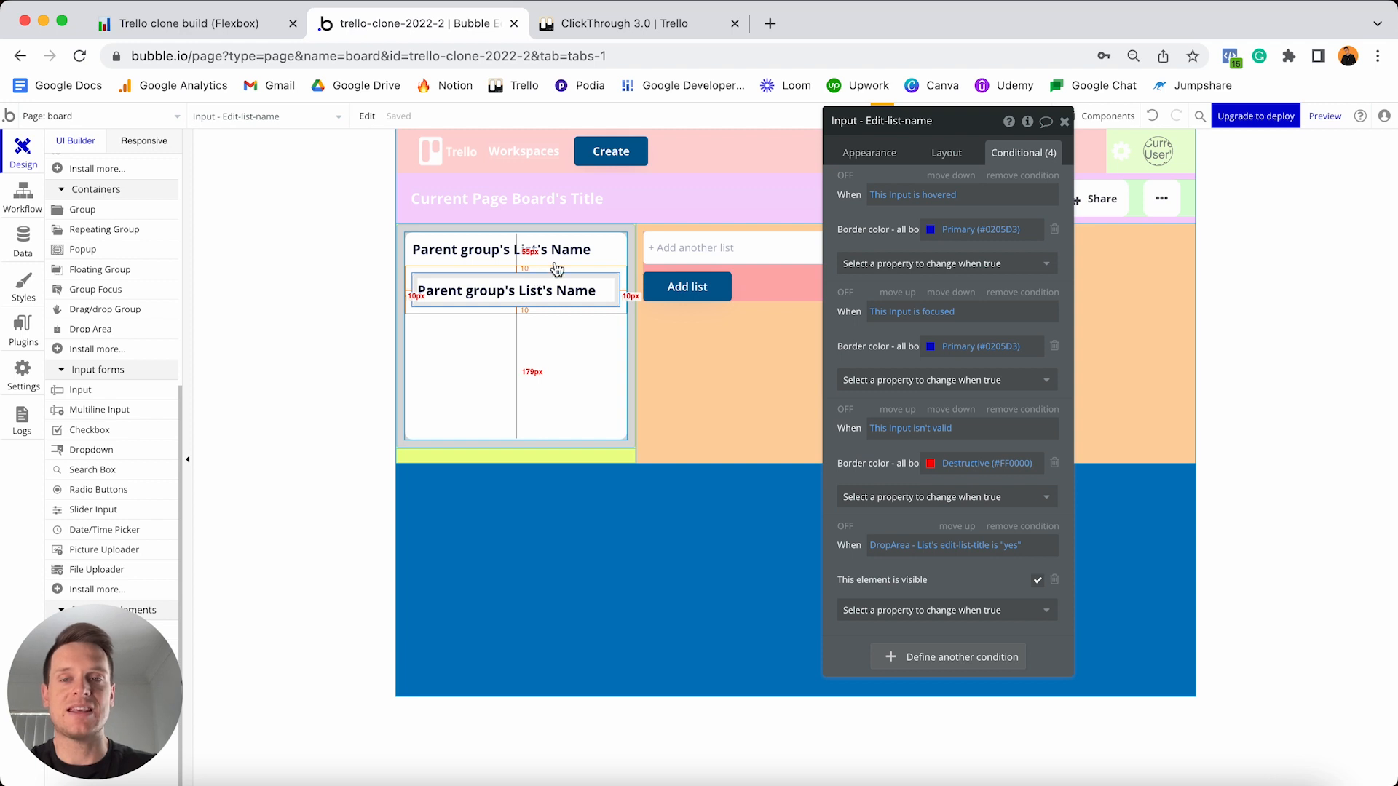
- Inspect the drop area, then select the list title text and view its Appearance settings
left_click(632, 286)
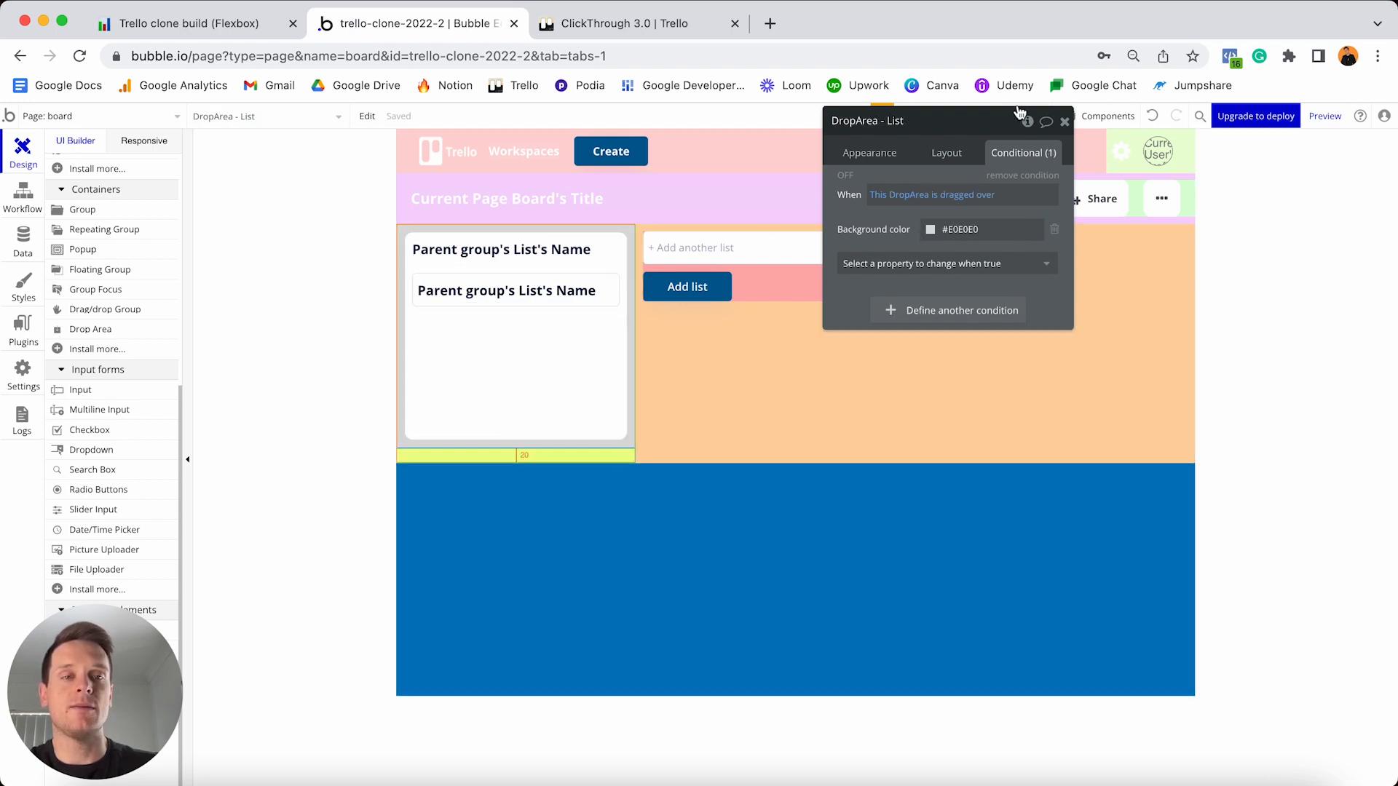
mouse_move(1027, 125)
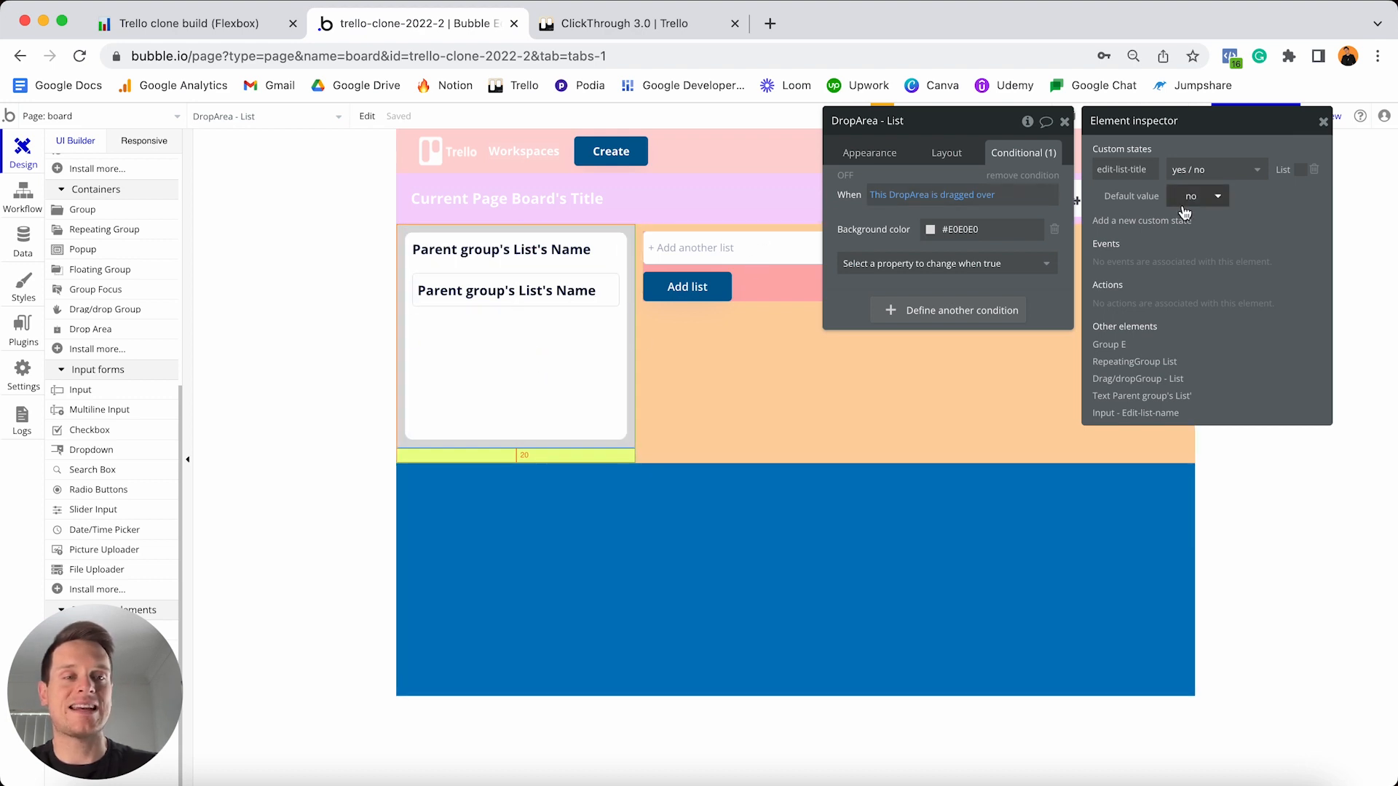
left_click(549, 254)
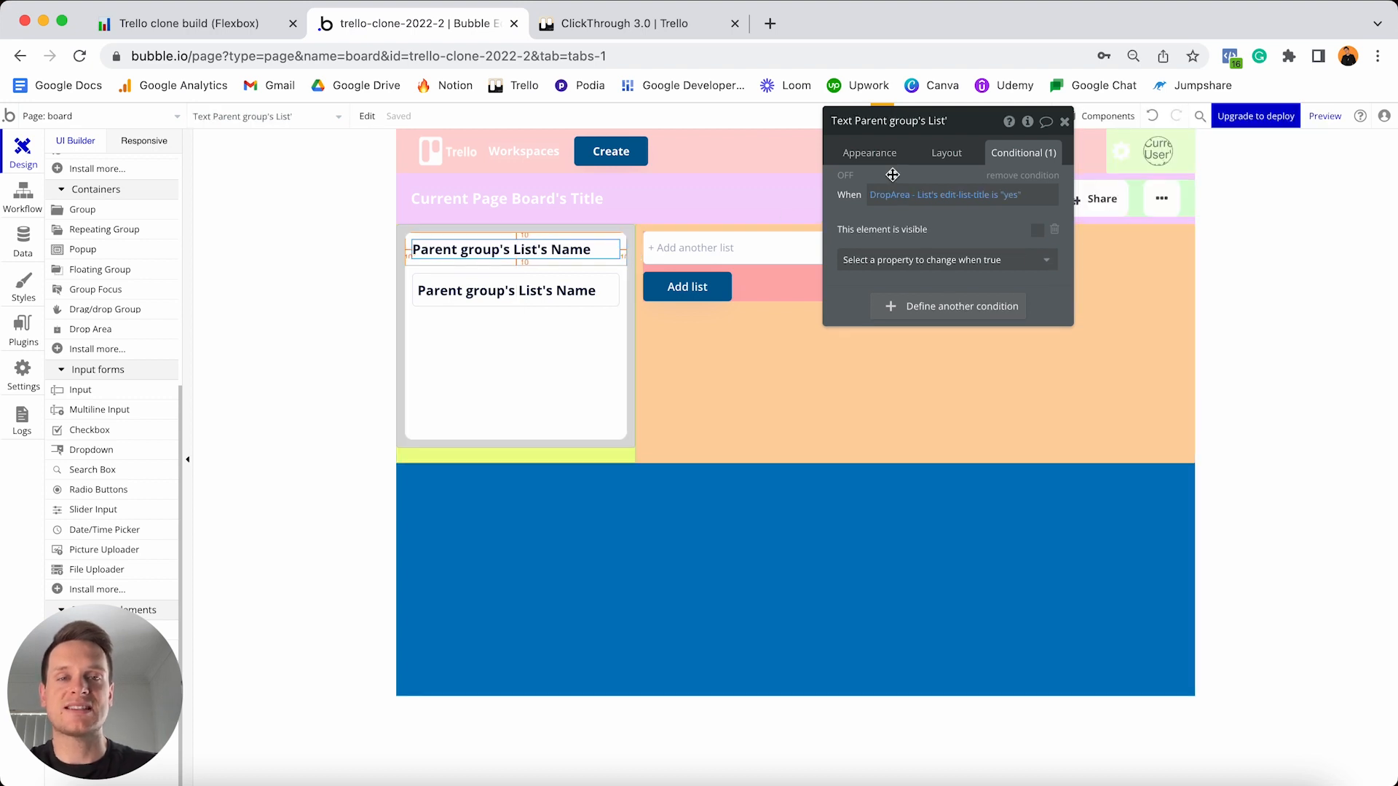
left_click(873, 162)
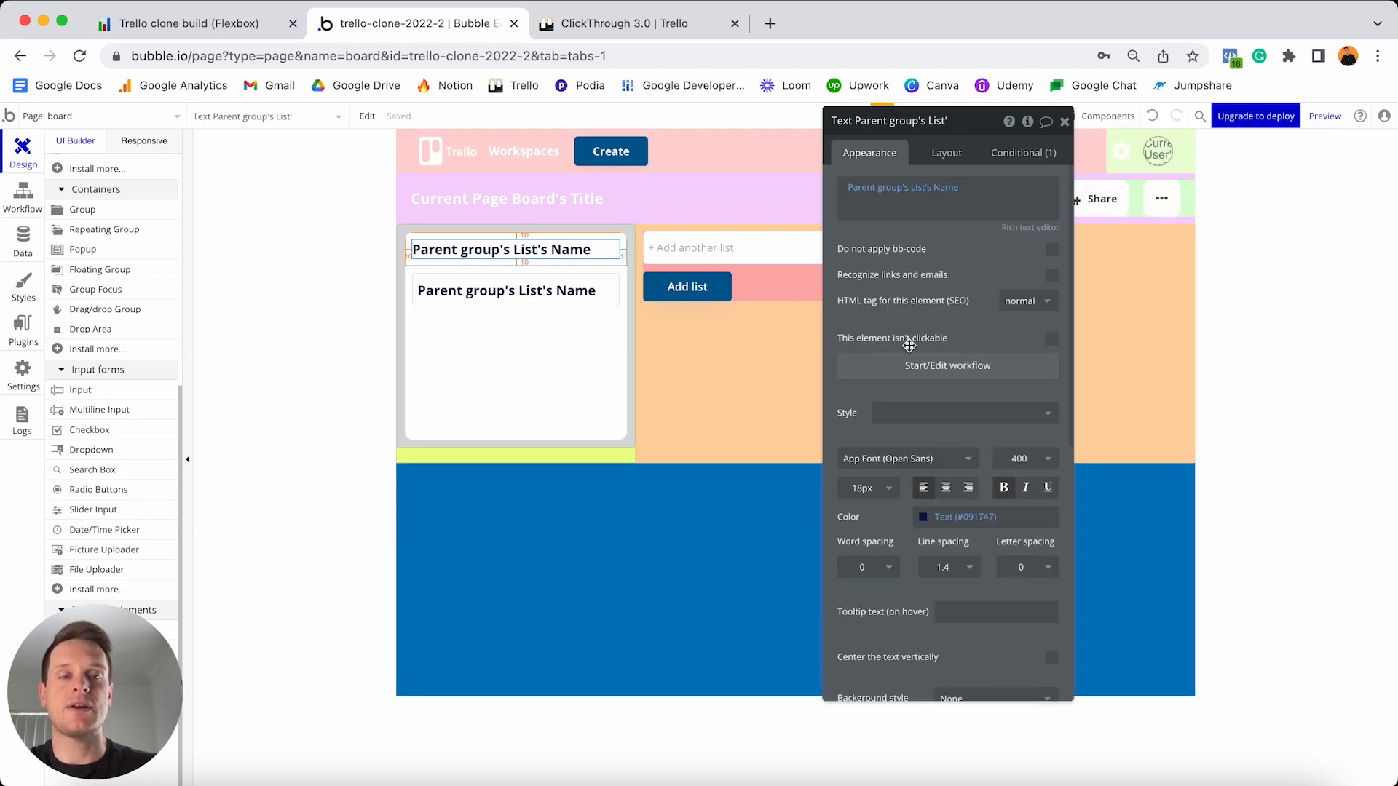
- Add a list-title click workflow that sets DropArea - List's edit-list-title state to yes
left_click(903, 375)
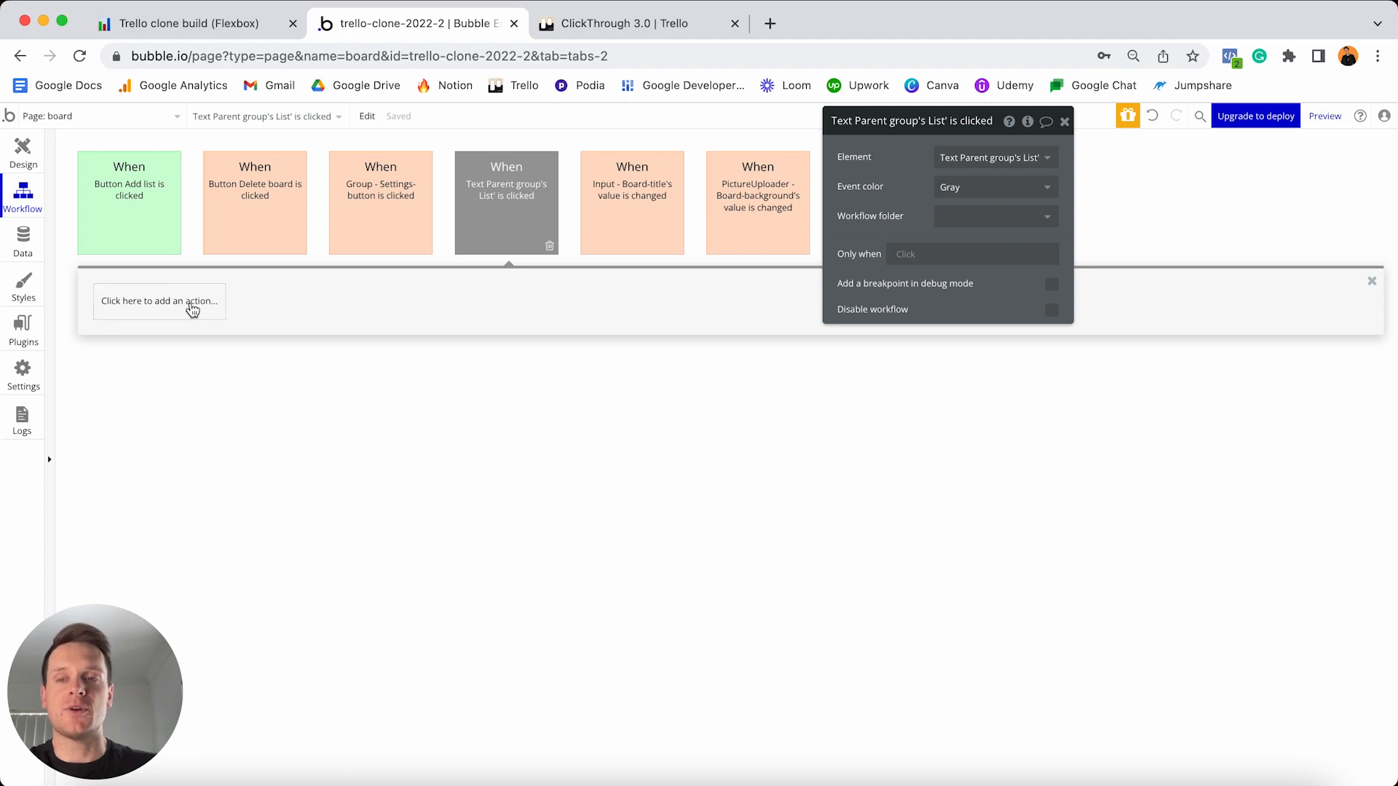
left_click(193, 305)
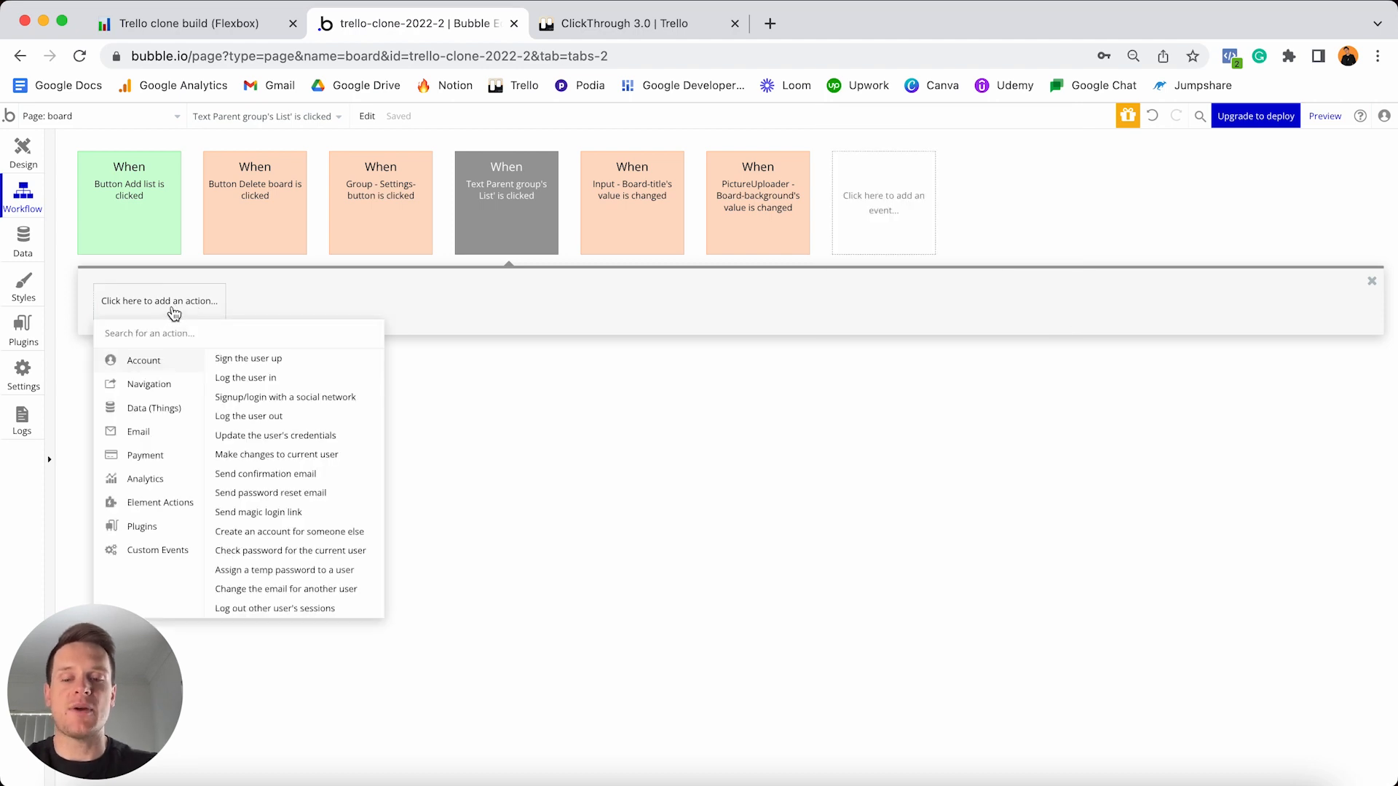
type("state")
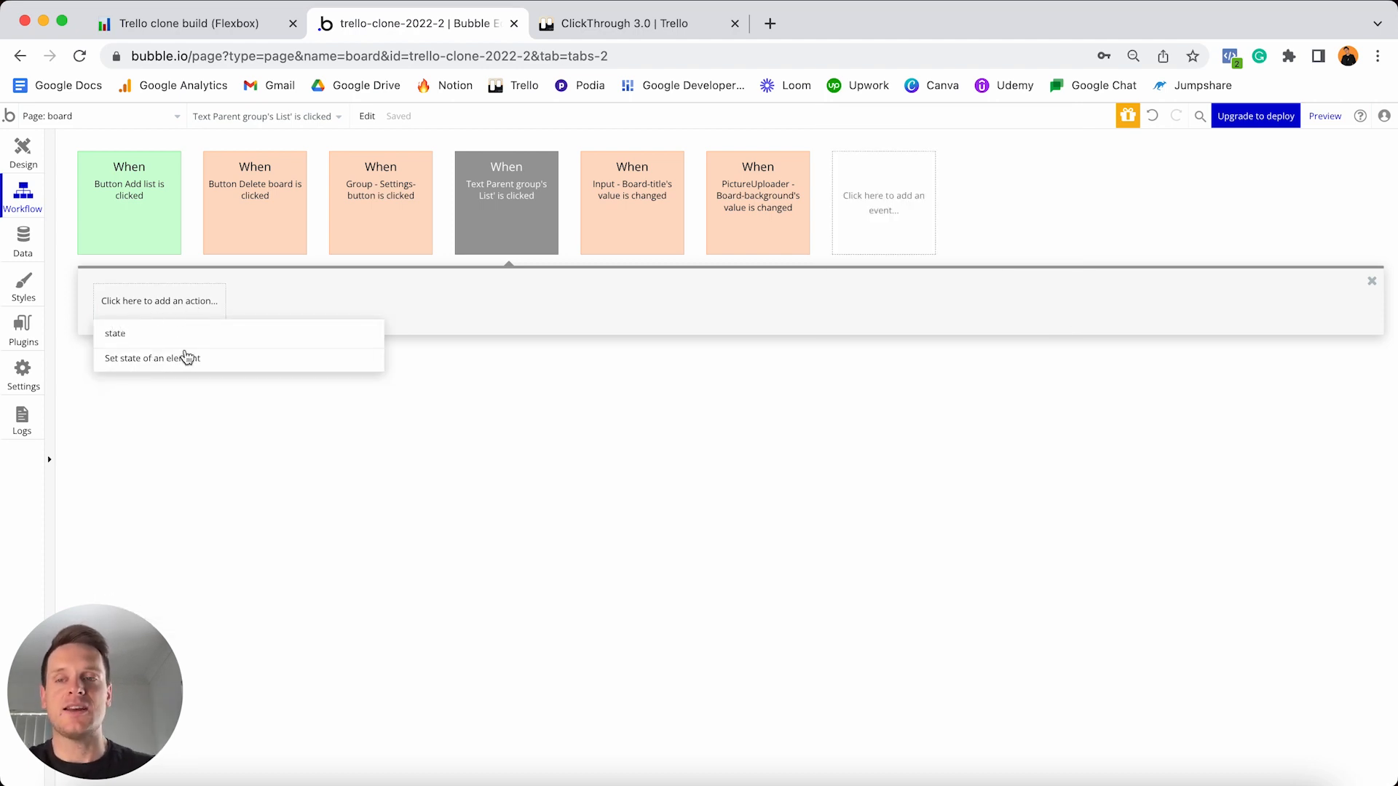
left_click(156, 360)
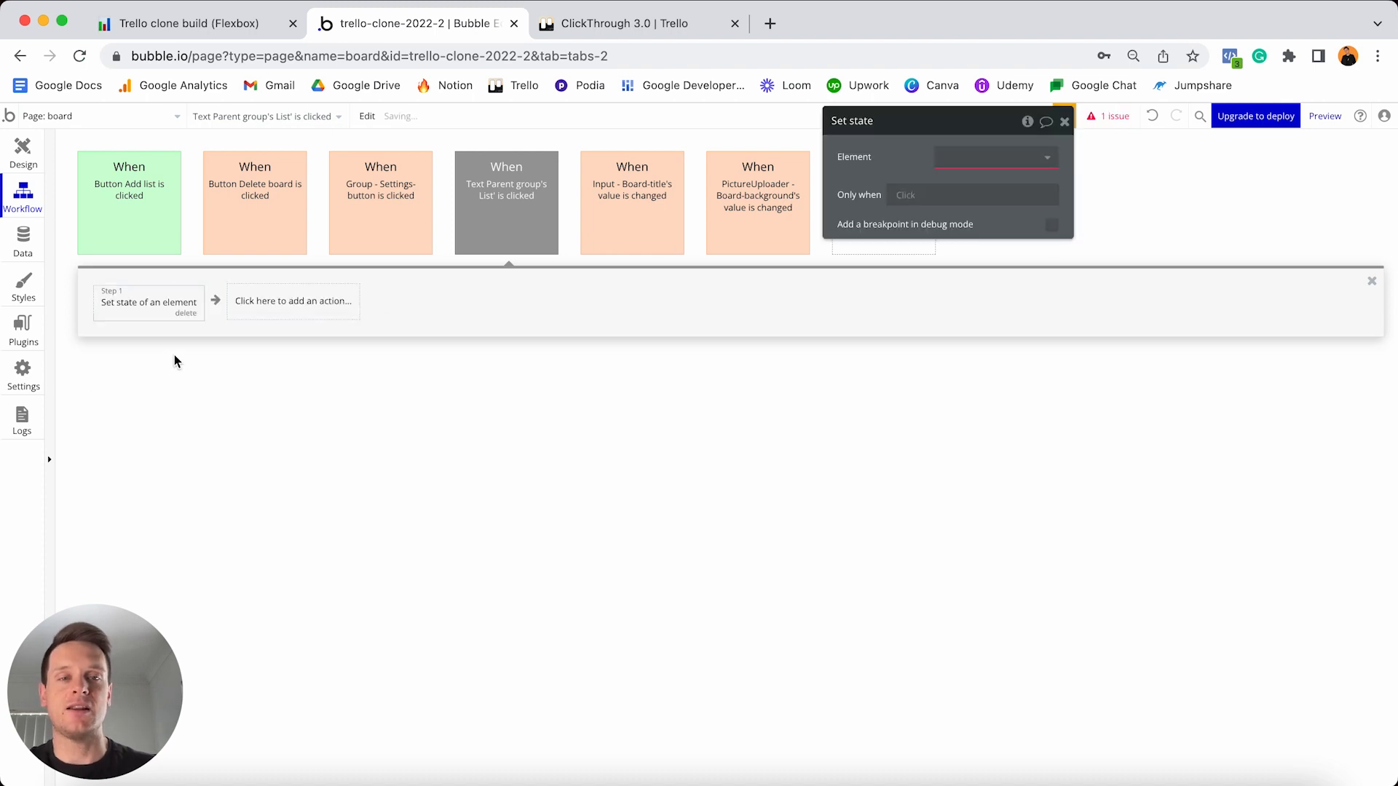
left_click(690, 347)
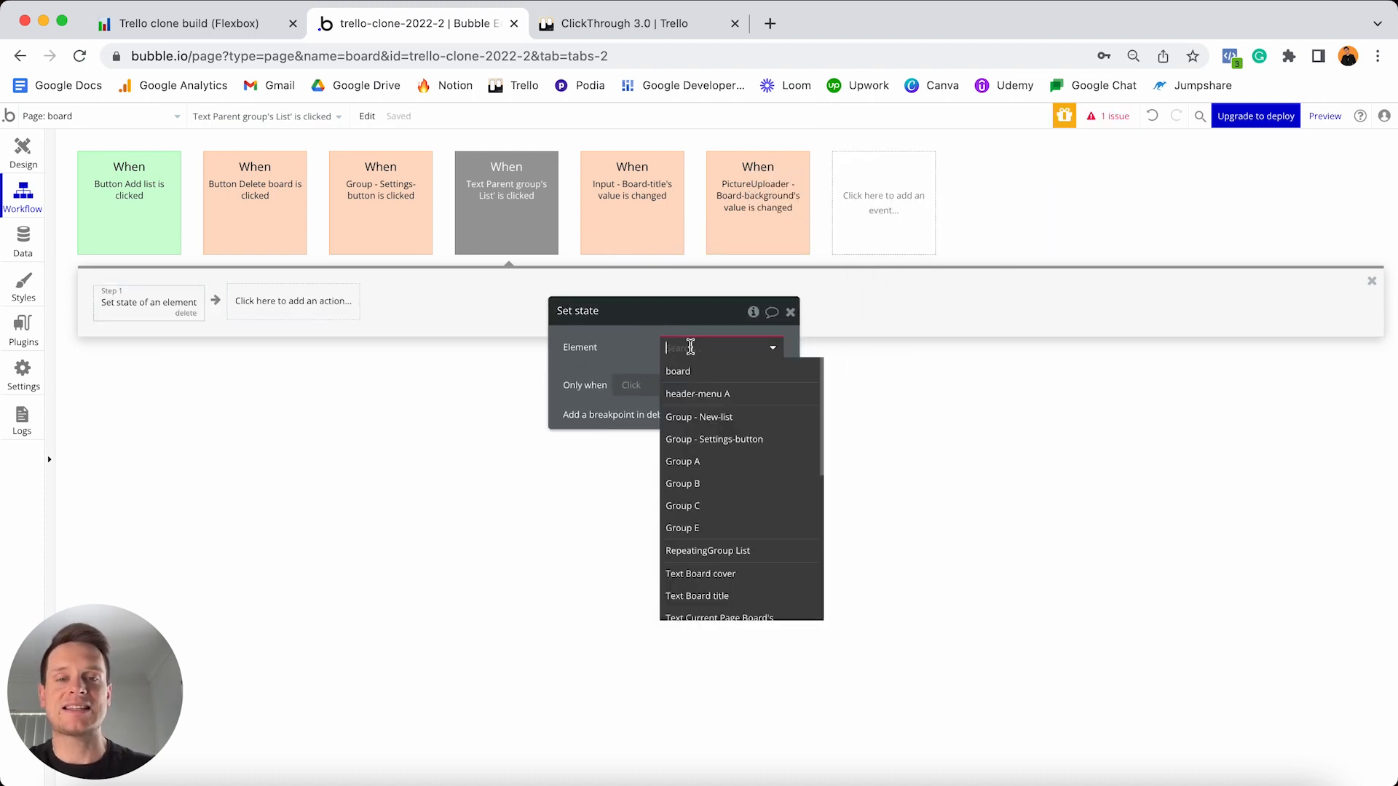
type("drop")
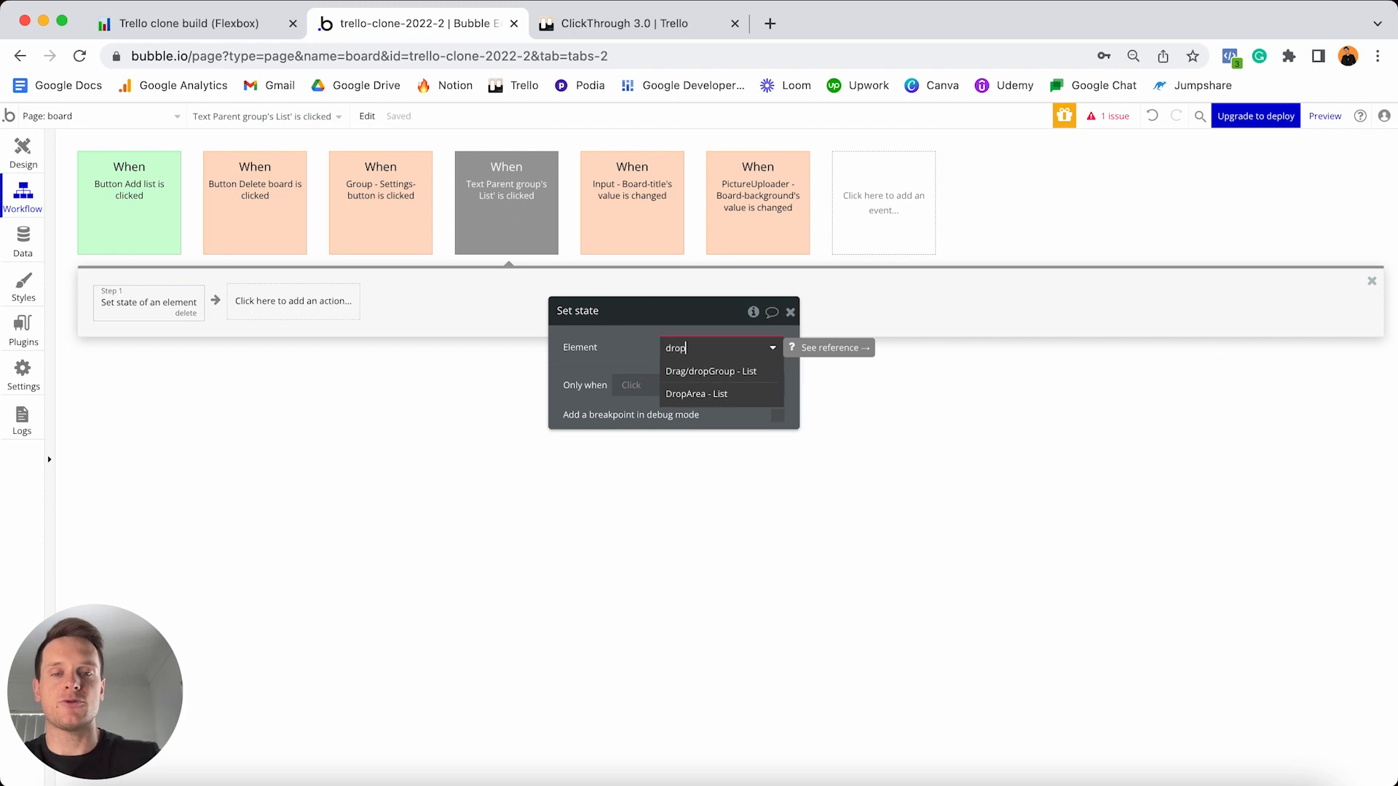
left_click(696, 396)
left_click(686, 377)
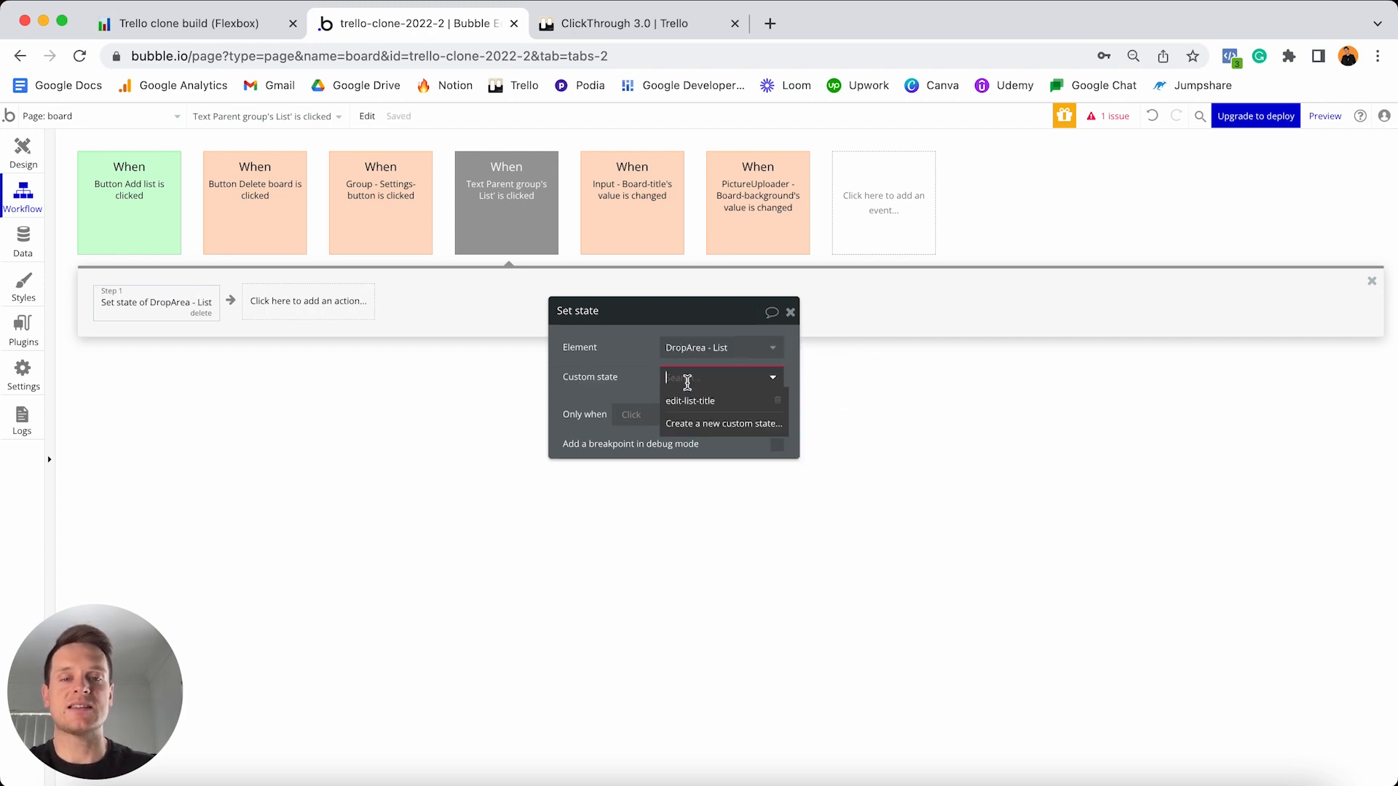
left_click(684, 403)
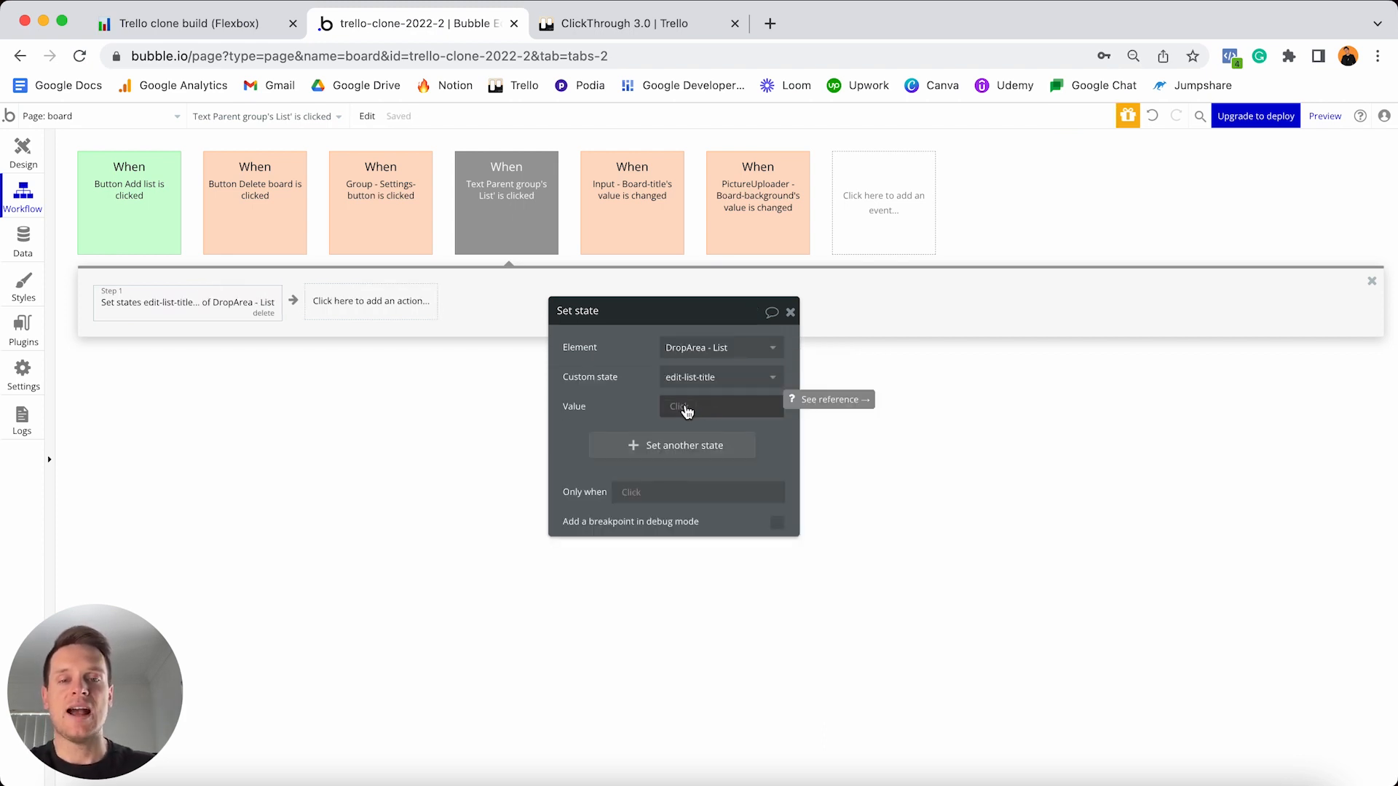
left_click(672, 407)
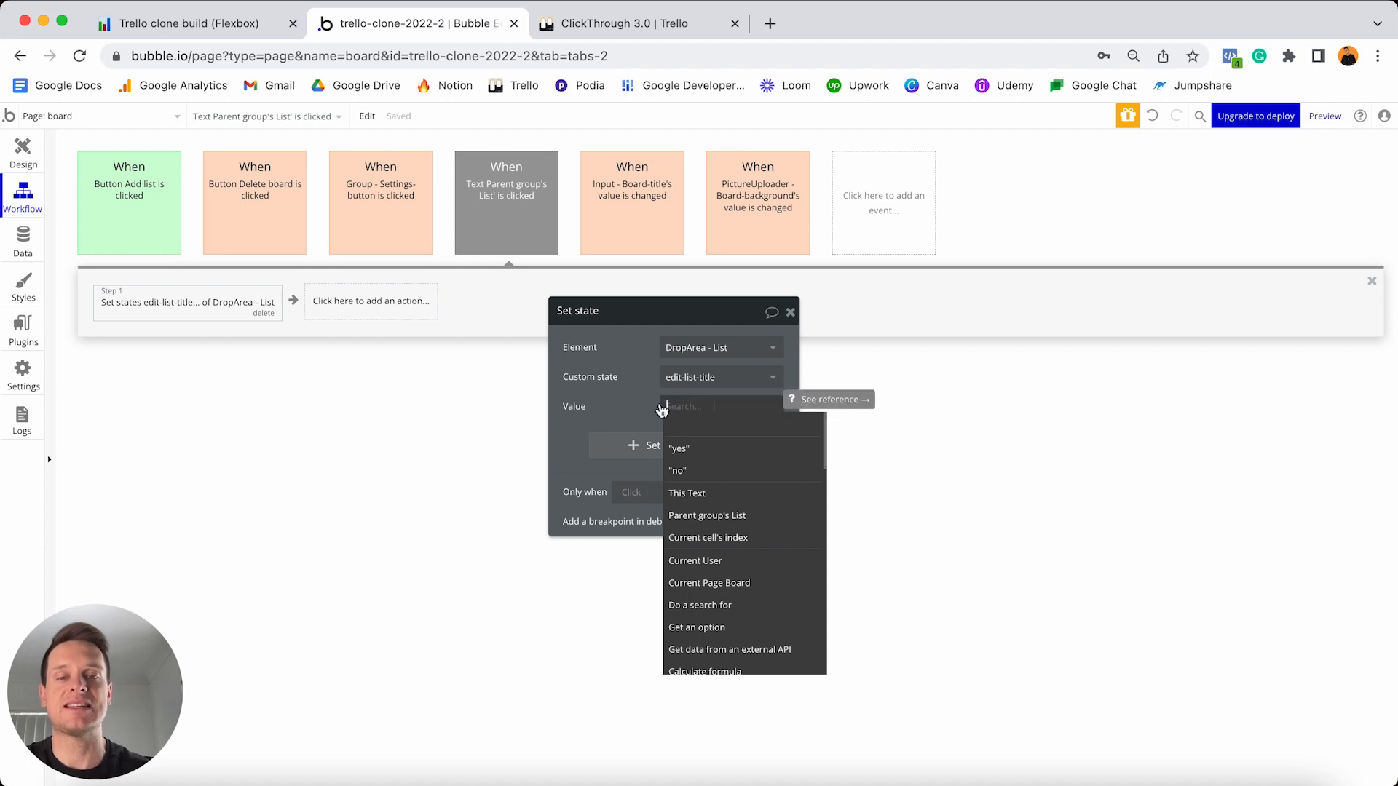
left_click(679, 450)
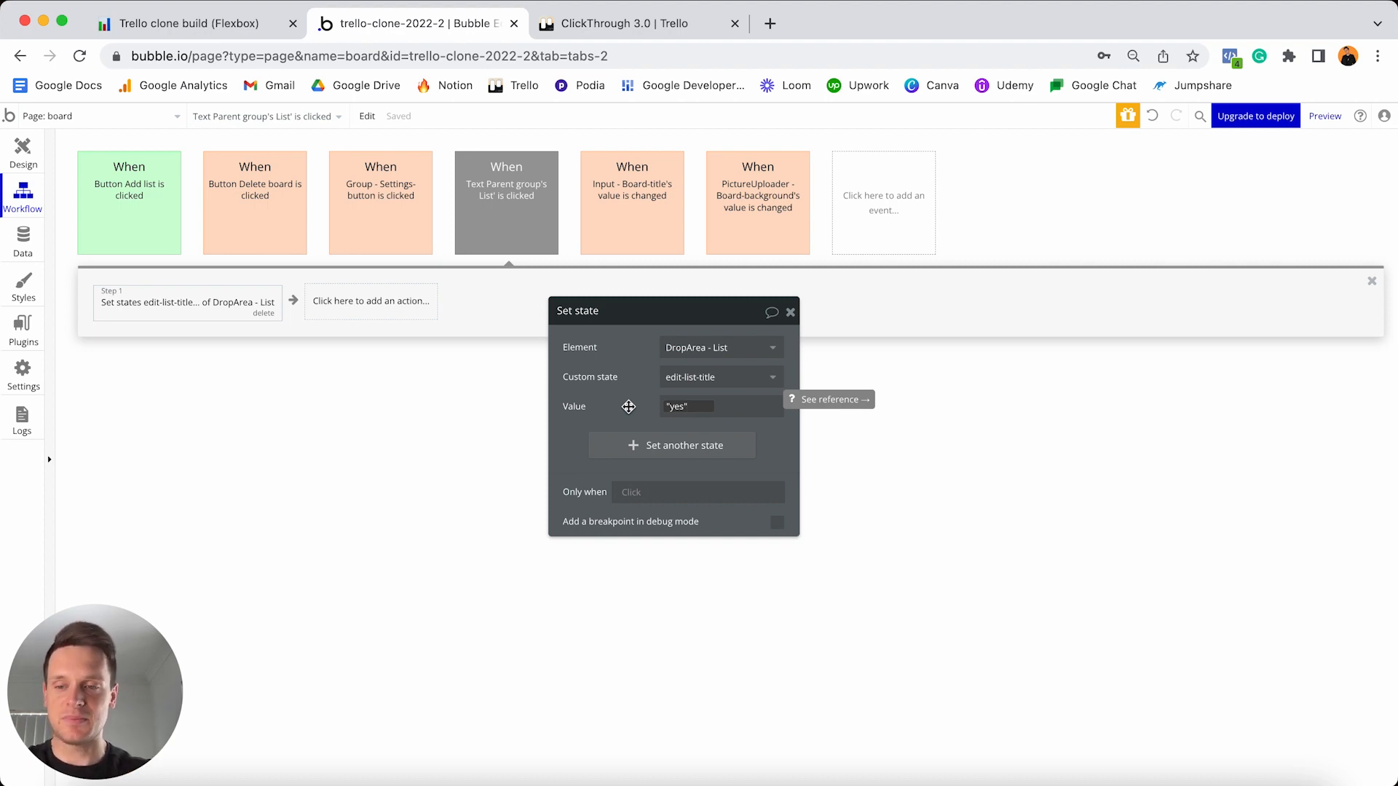
left_click(621, 407)
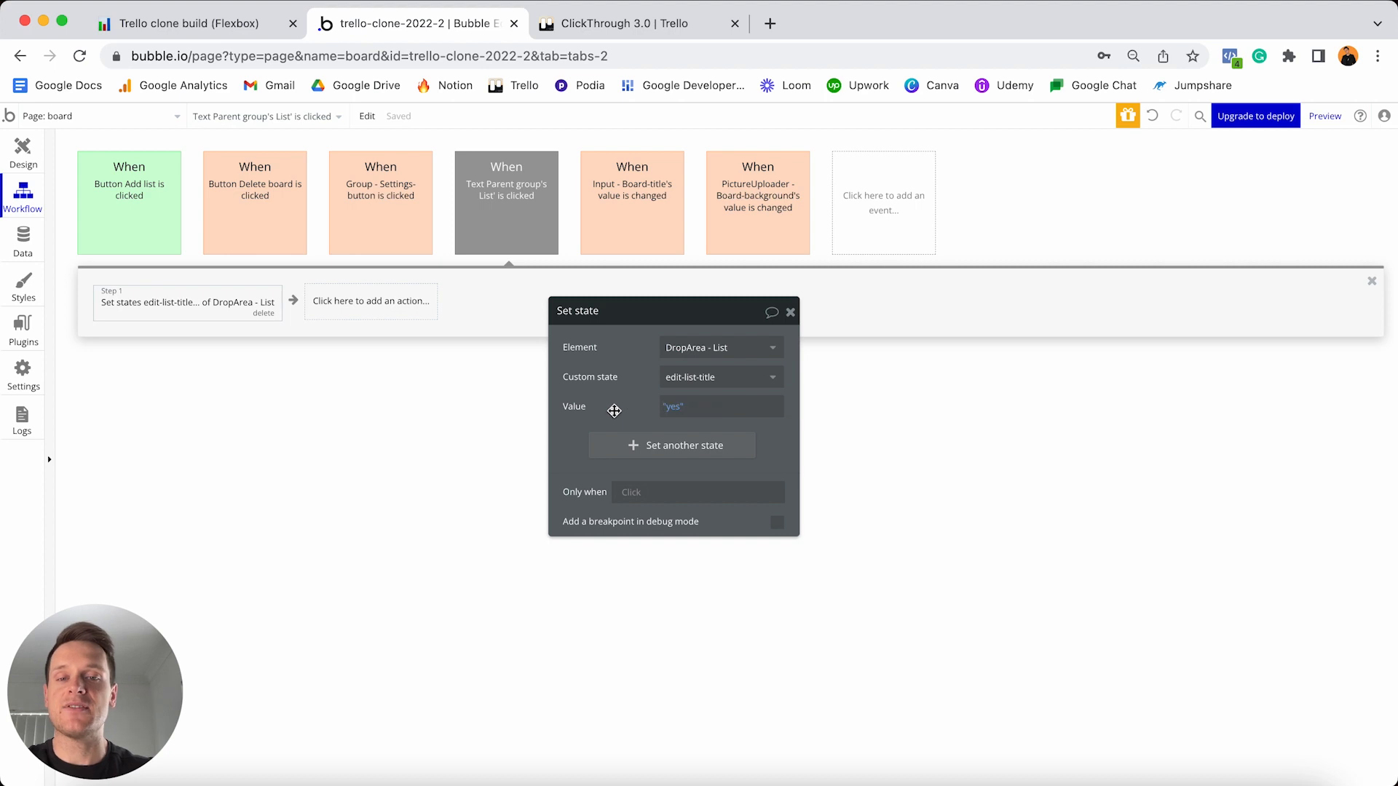
- Colour the list title click event green
mouse_move(244, 314)
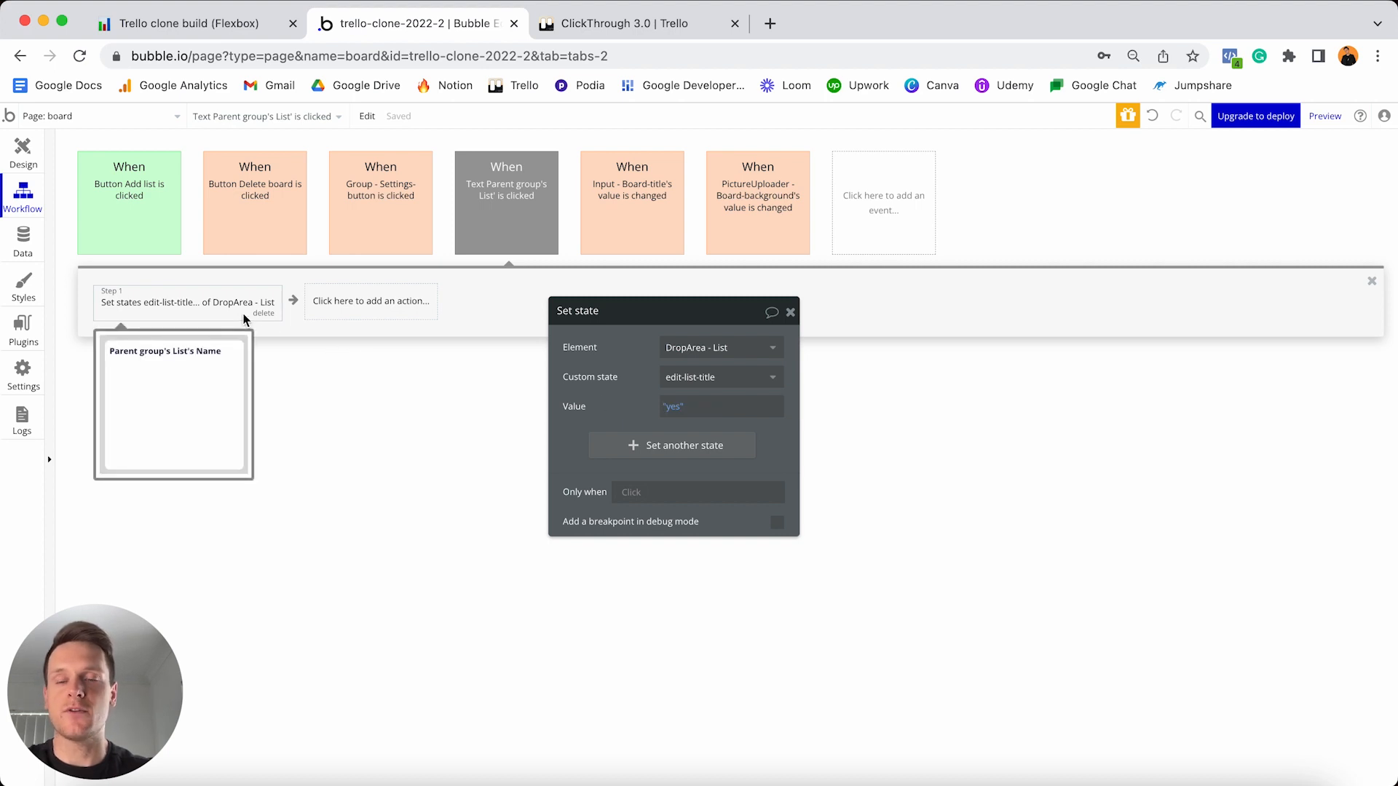
mouse_move(508, 196)
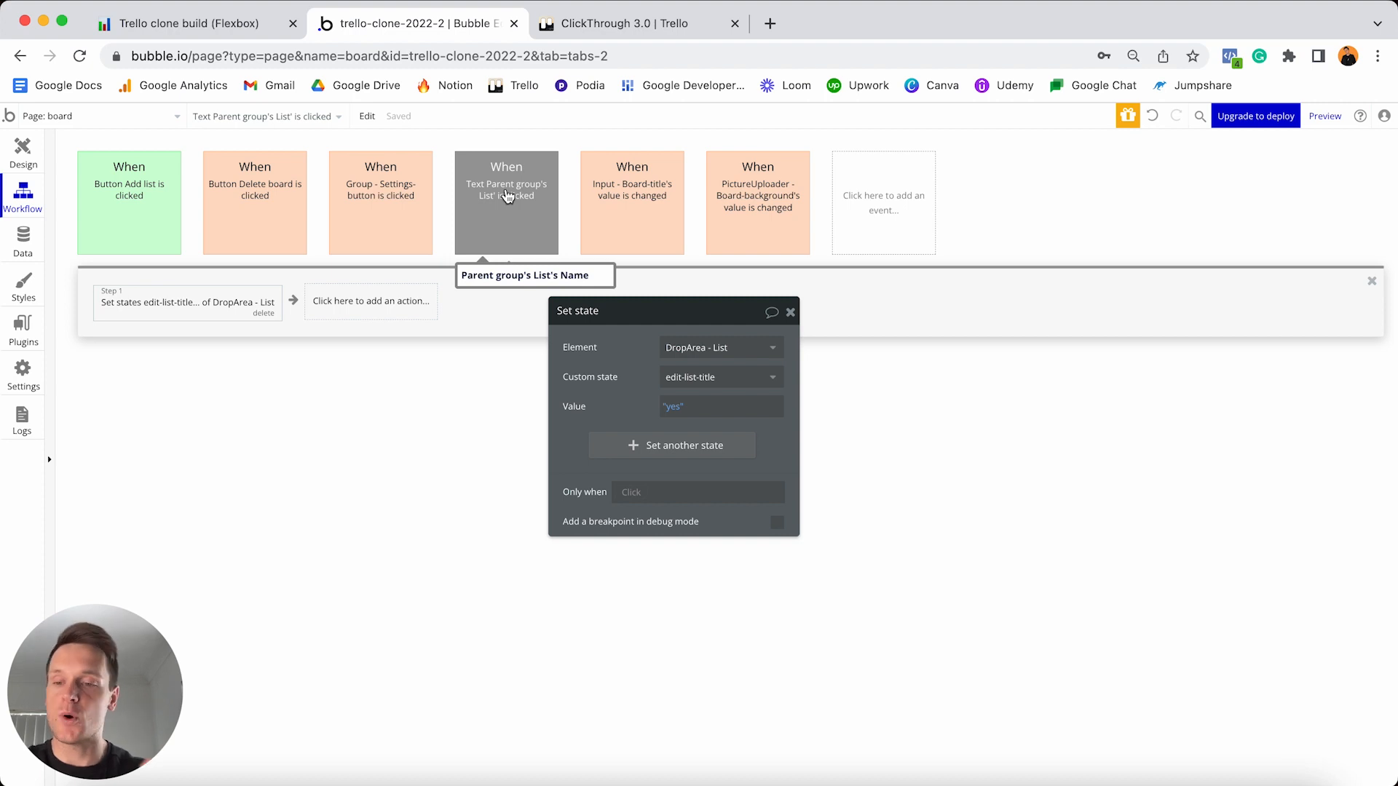
left_click(508, 195)
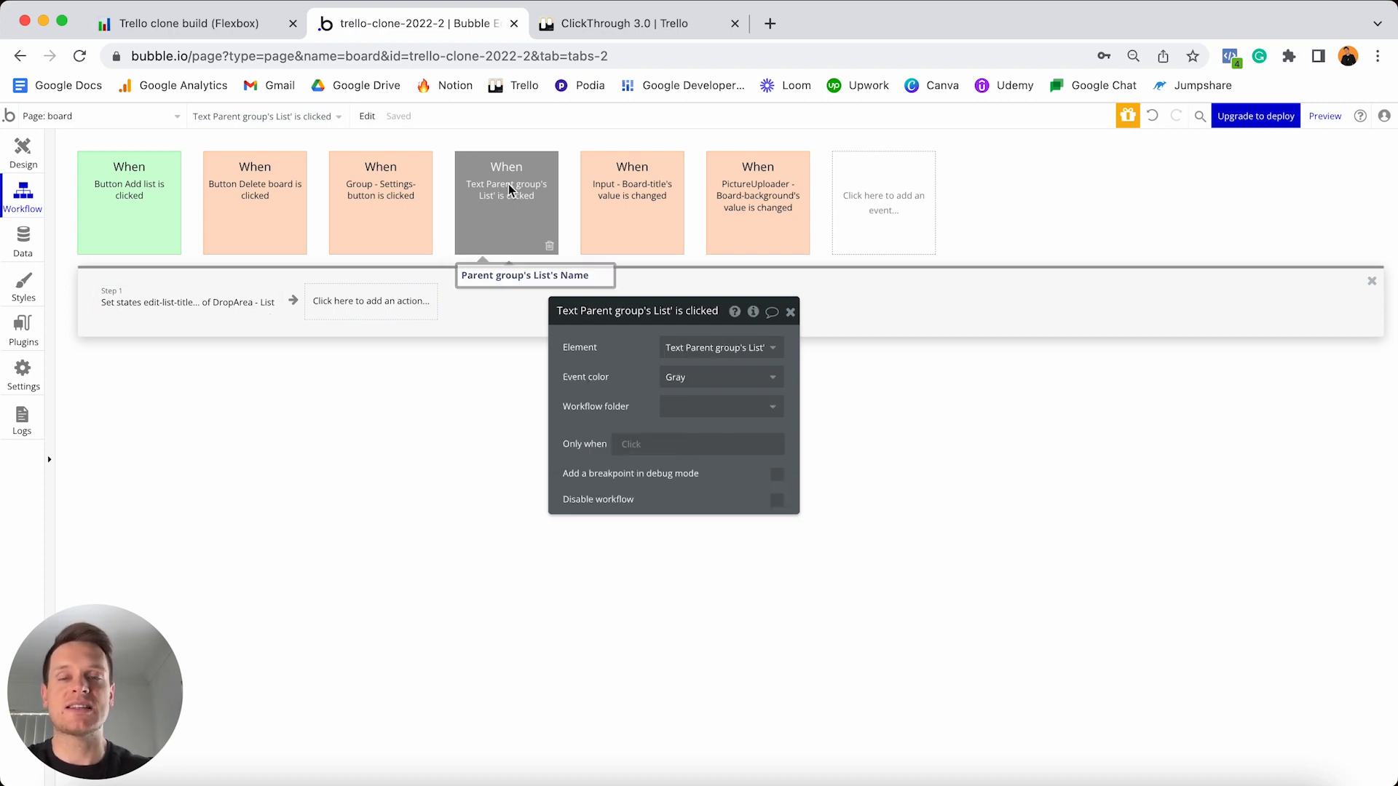
left_click(703, 377)
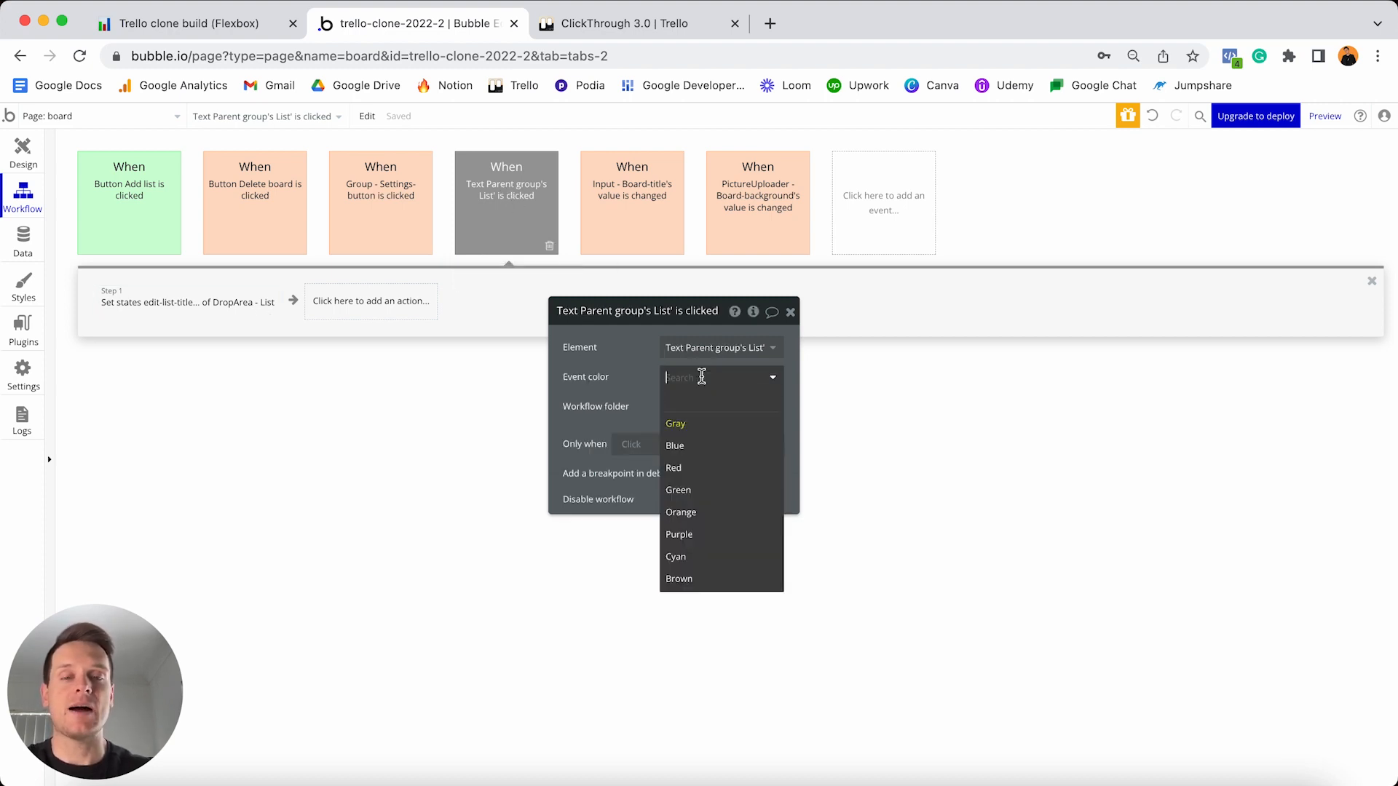
left_click(694, 489)
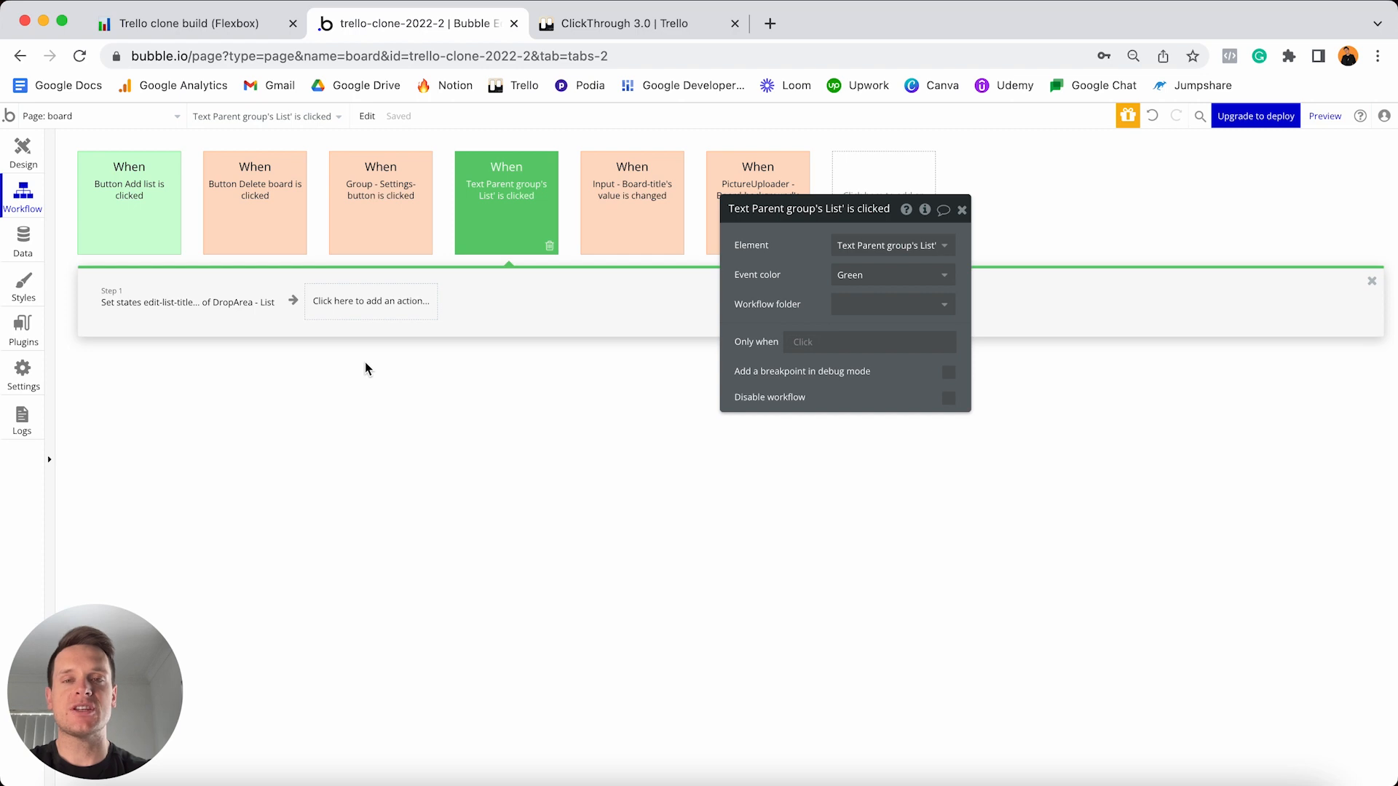
- Switch to Design and back to Workflow, then start adding a new event
left_click(23, 153)
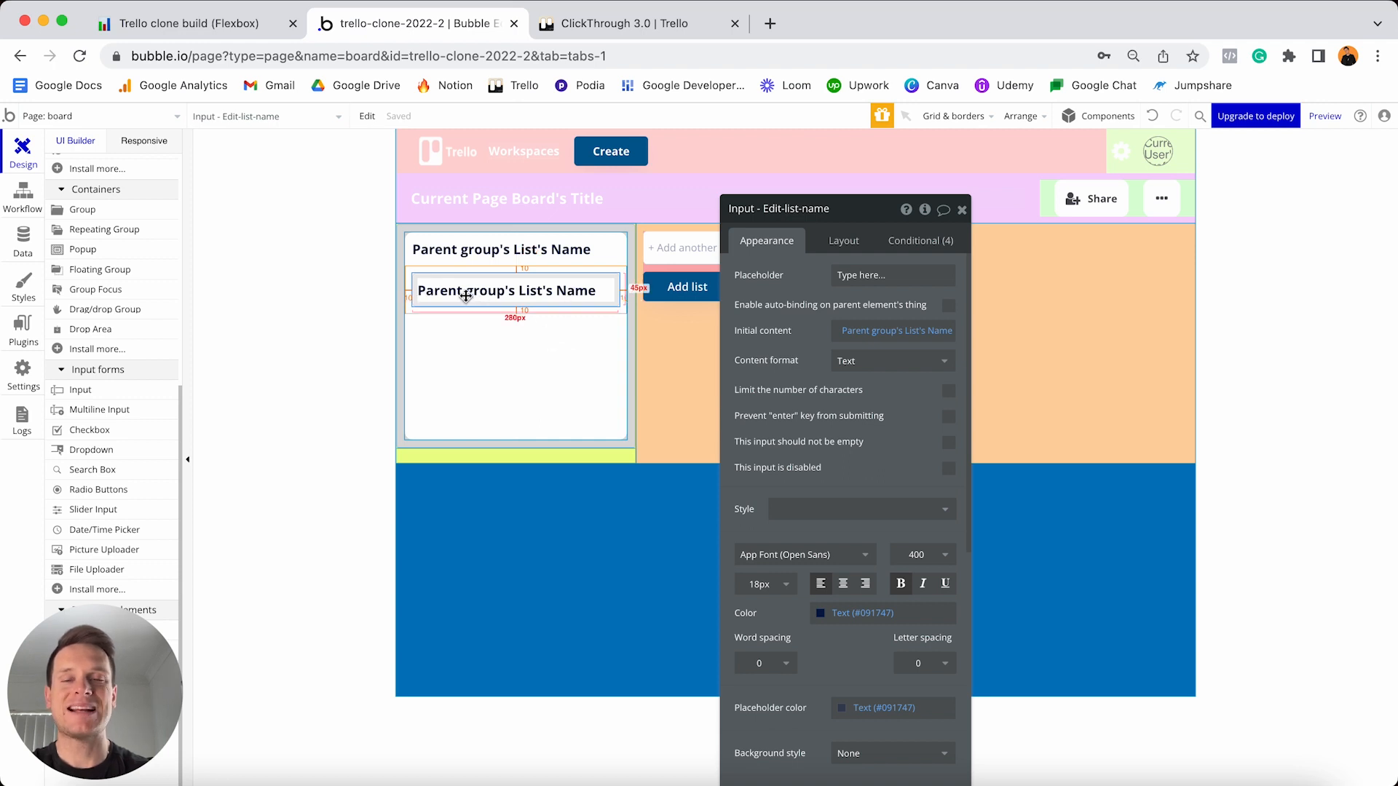
left_click(19, 203)
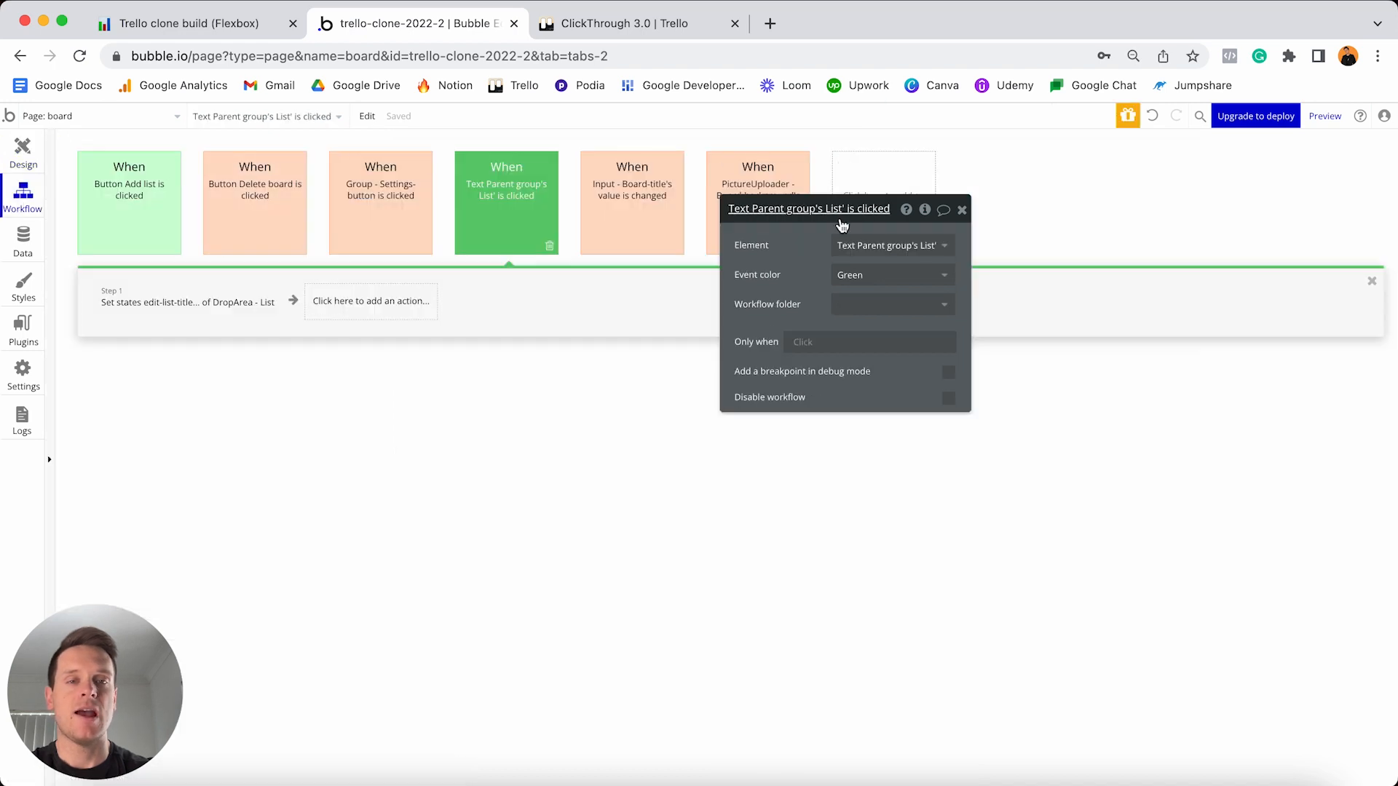
left_click_drag(841, 223, 989, 308)
left_click(879, 212)
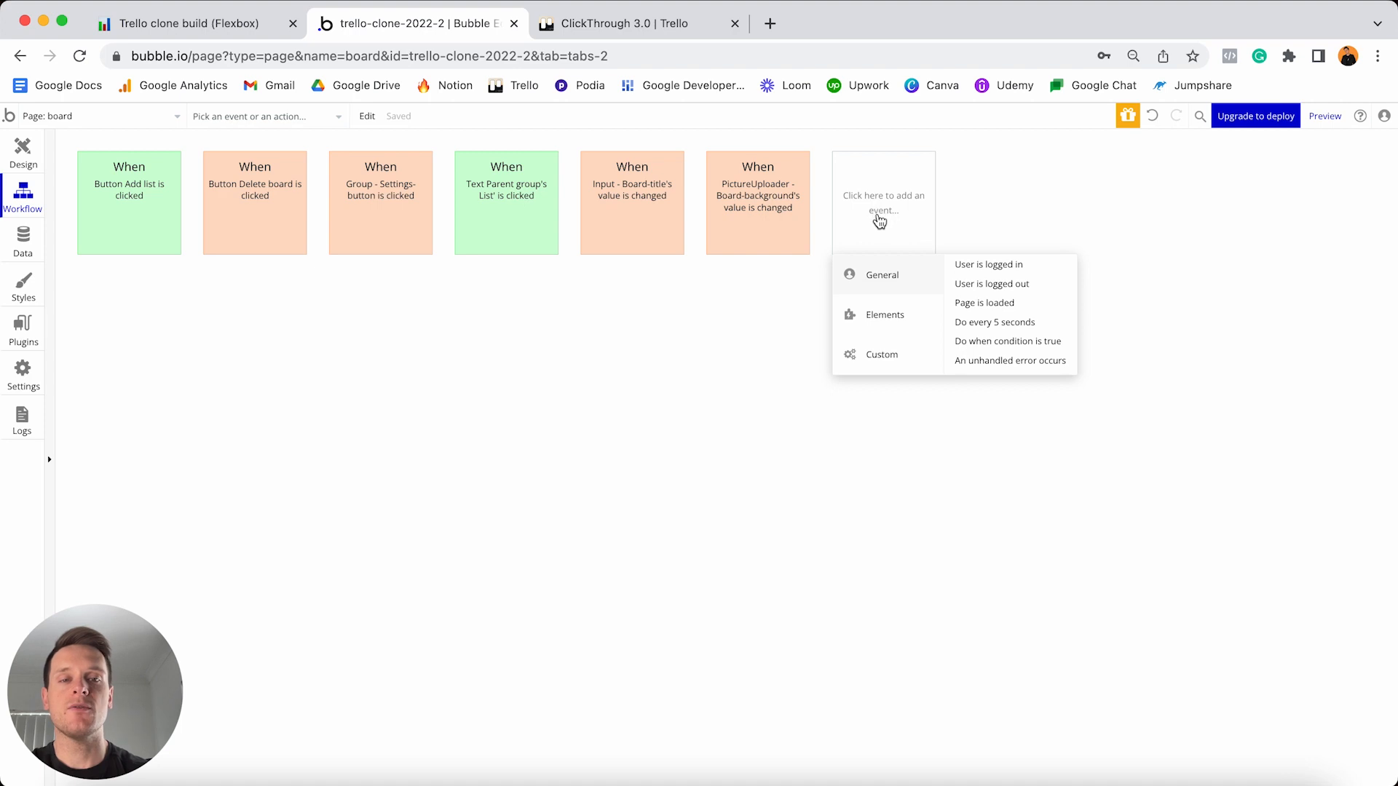
- Add an 'An input's value is changed' event for Input - Edit-list-name
mouse_move(882, 313)
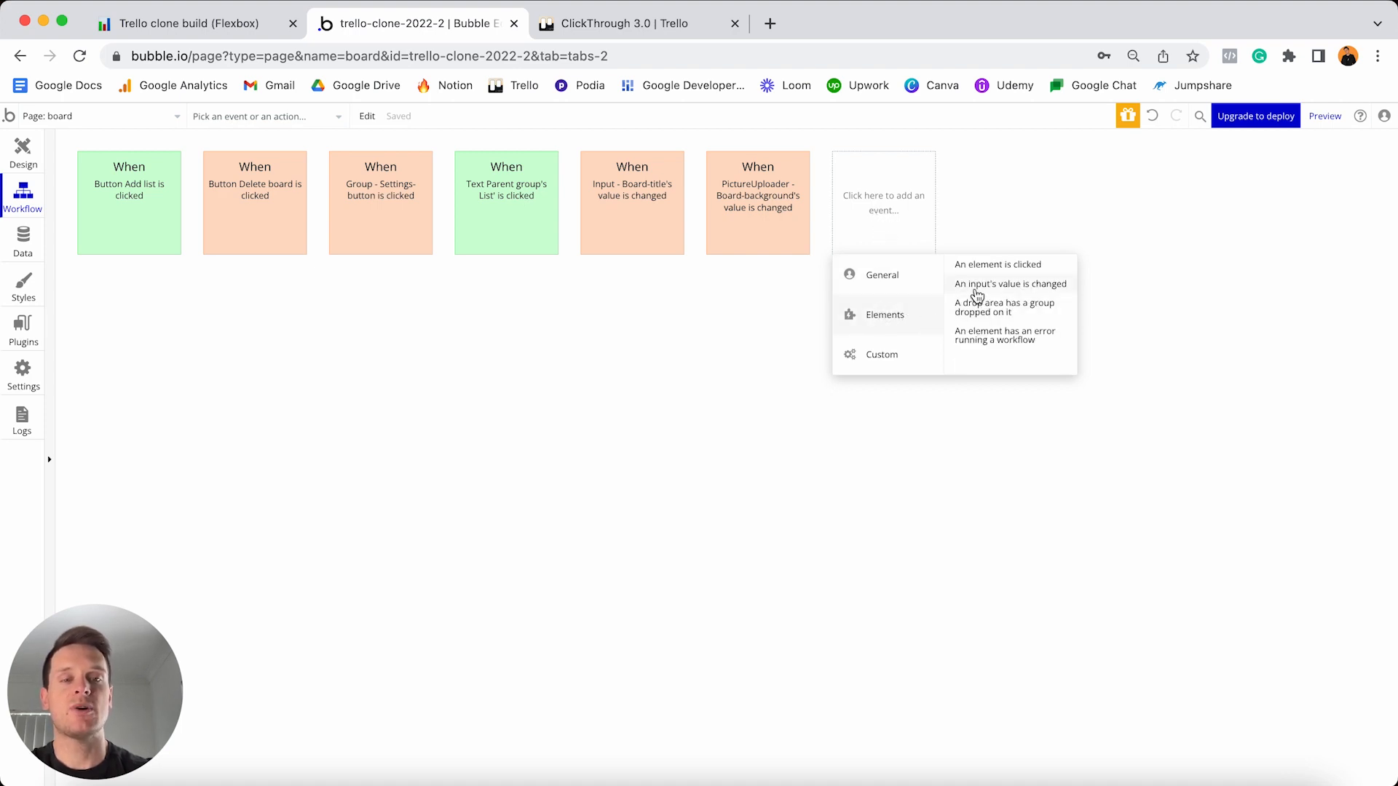
left_click(976, 293)
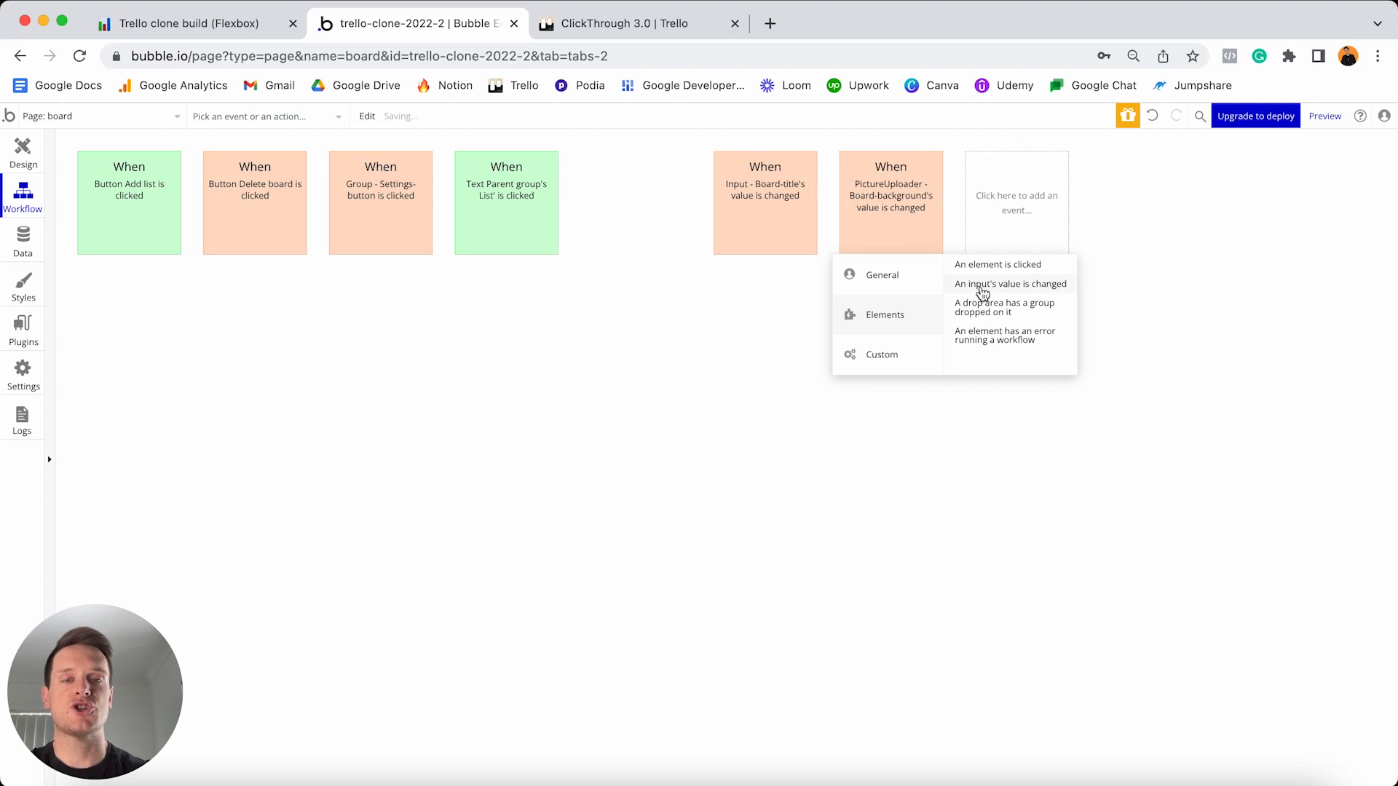
left_click(1013, 330)
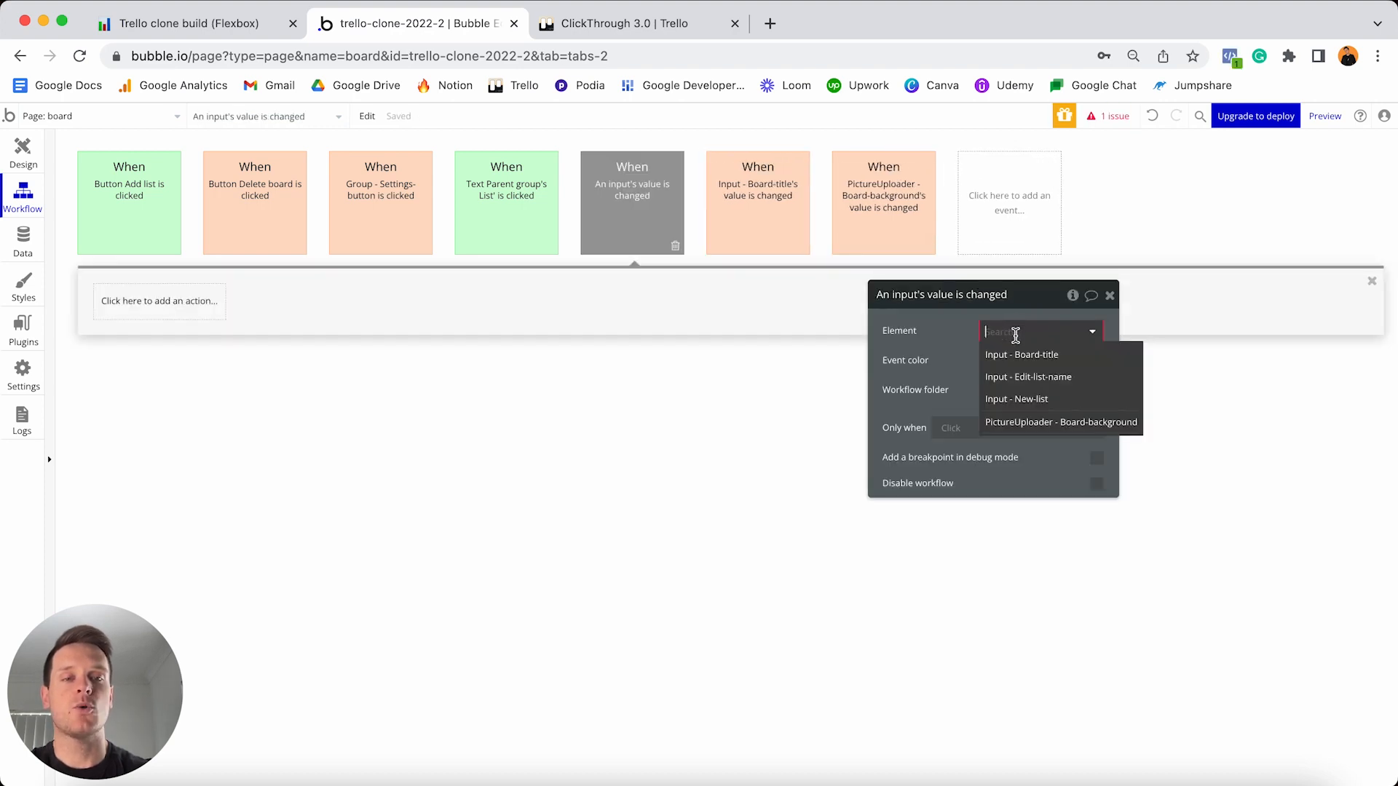
left_click(1027, 377)
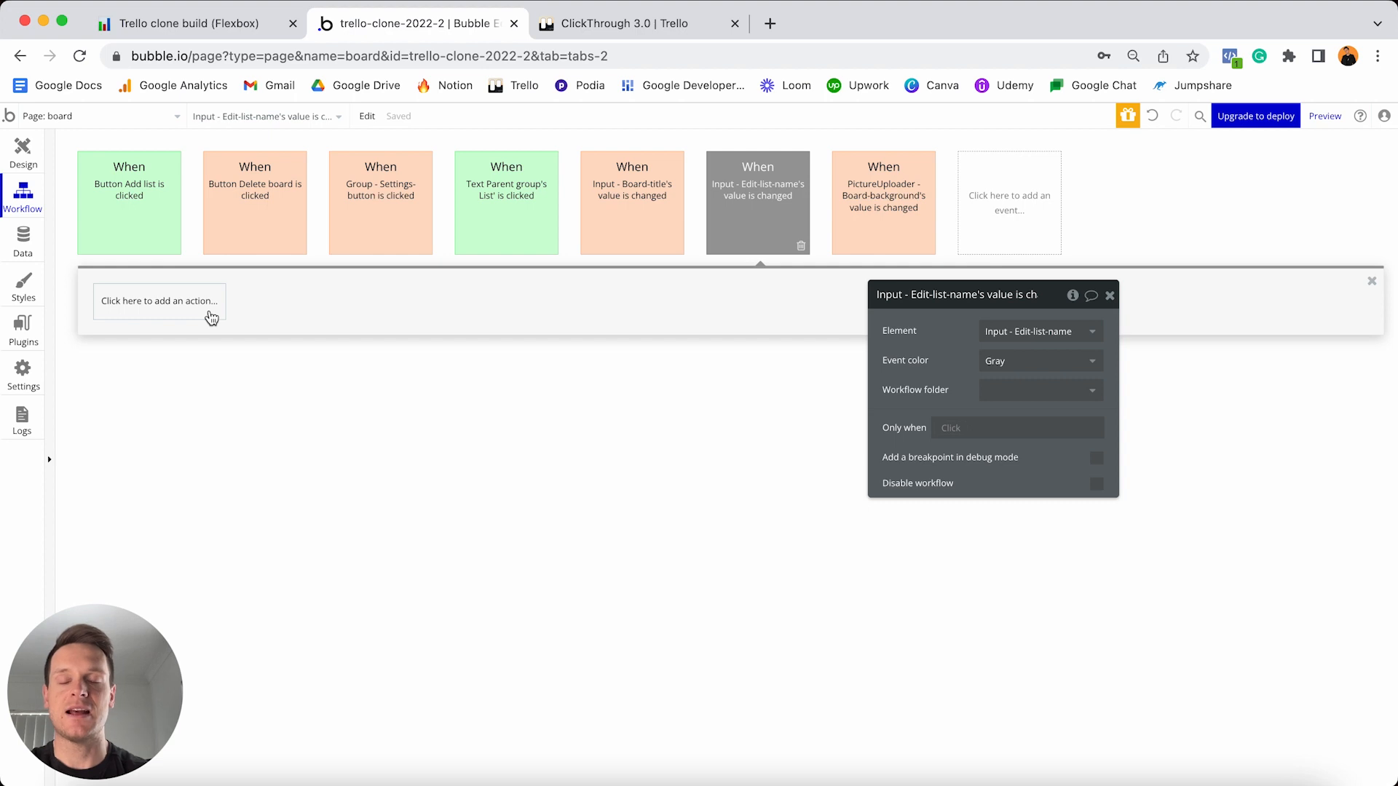
- Add a Make changes step setting the parent group's List Name to This Input's value
left_click(166, 309)
mouse_move(157, 411)
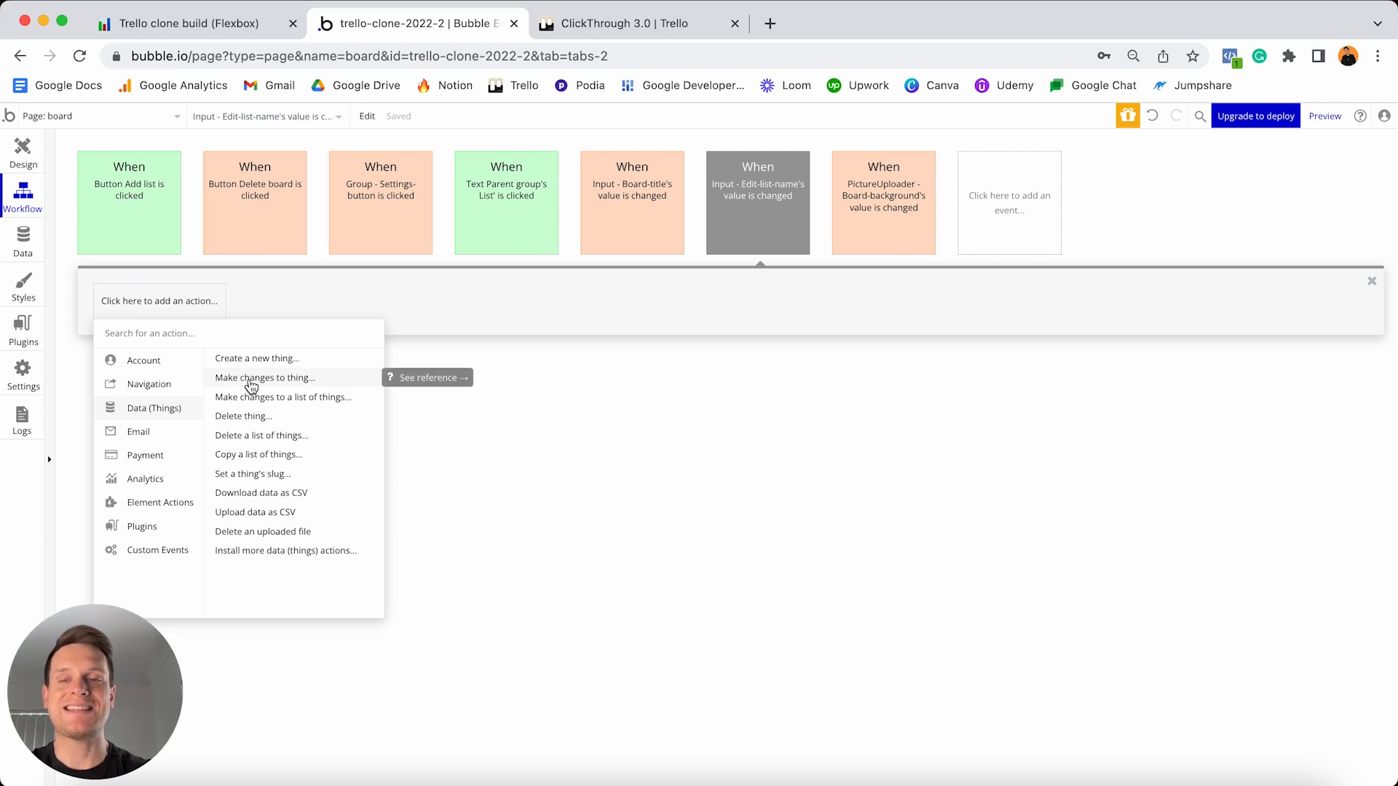
left_click(252, 379)
left_click(995, 330)
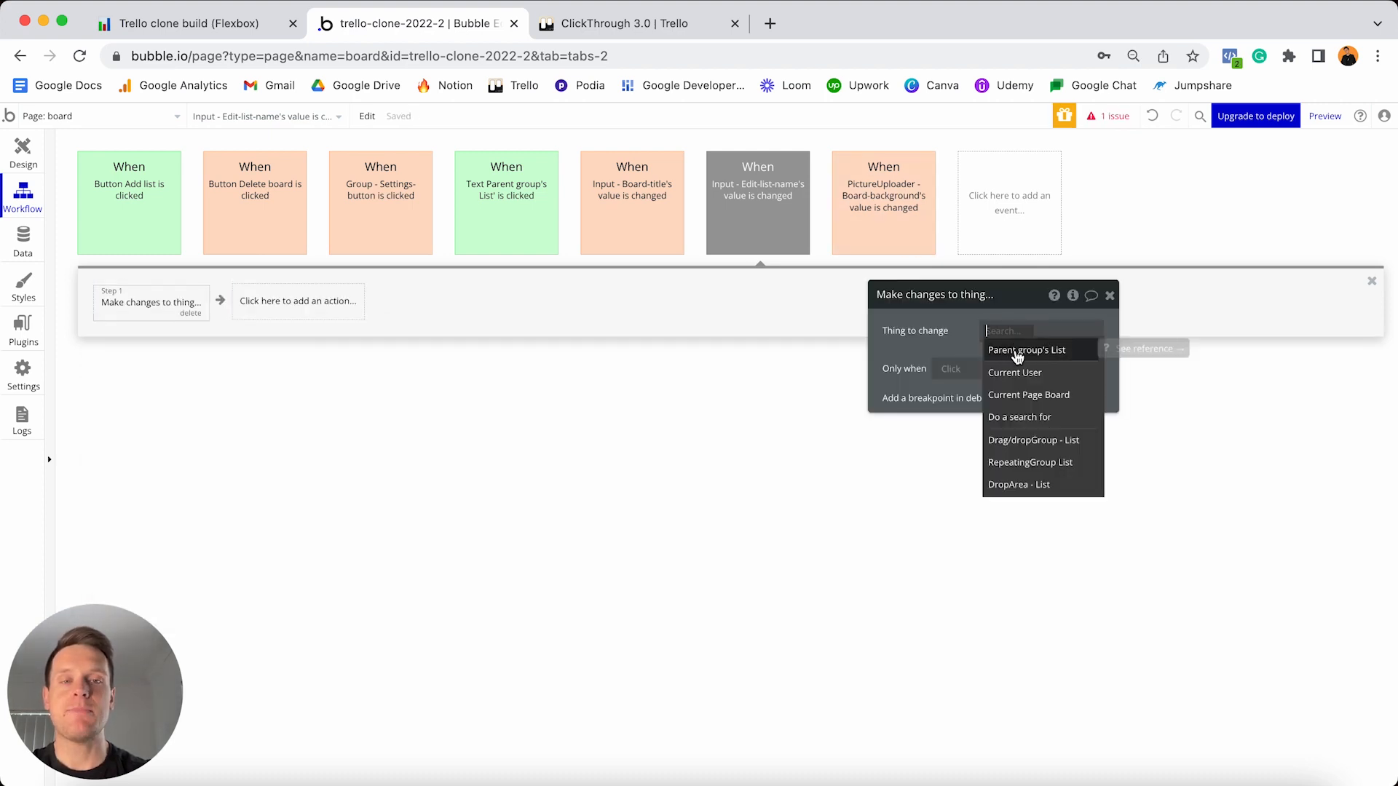
left_click(1017, 354)
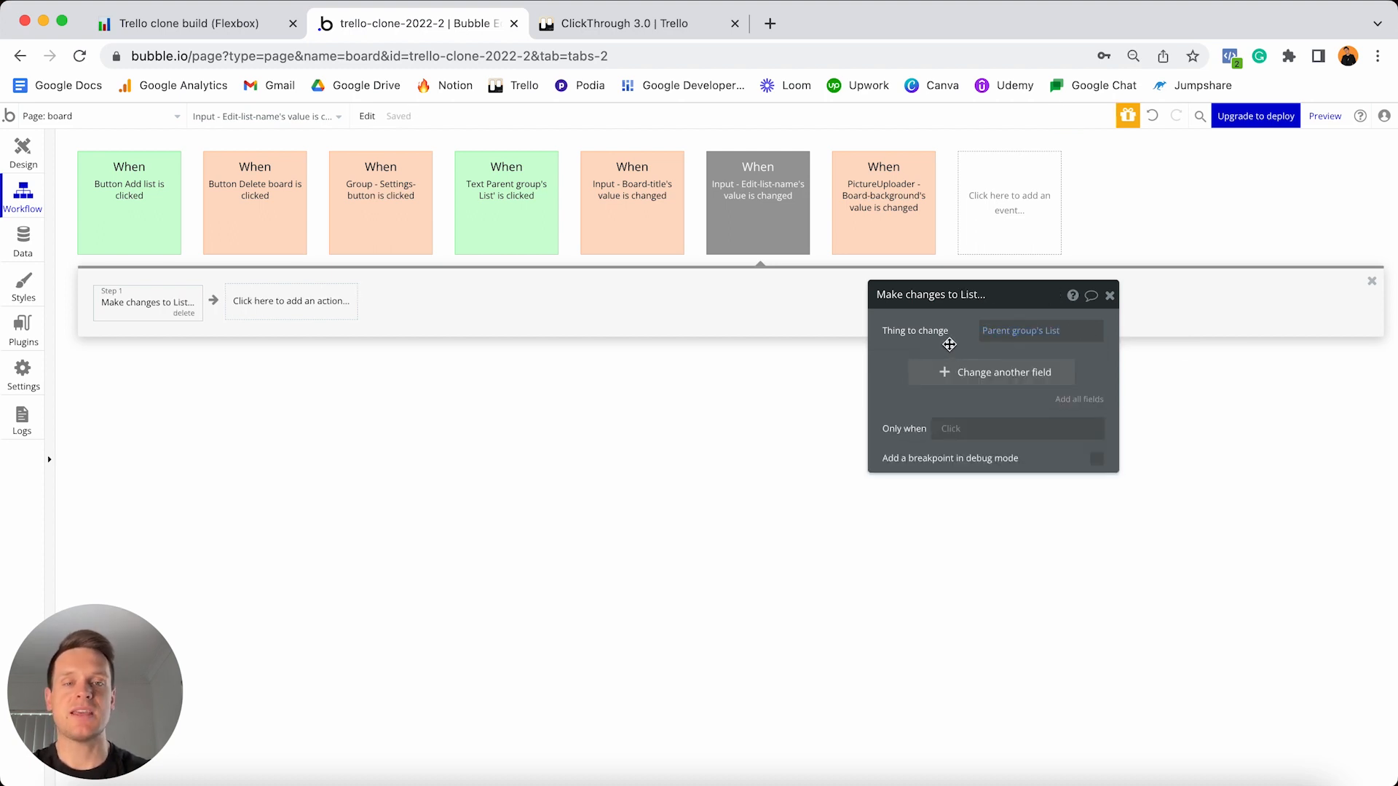
left_click(940, 372)
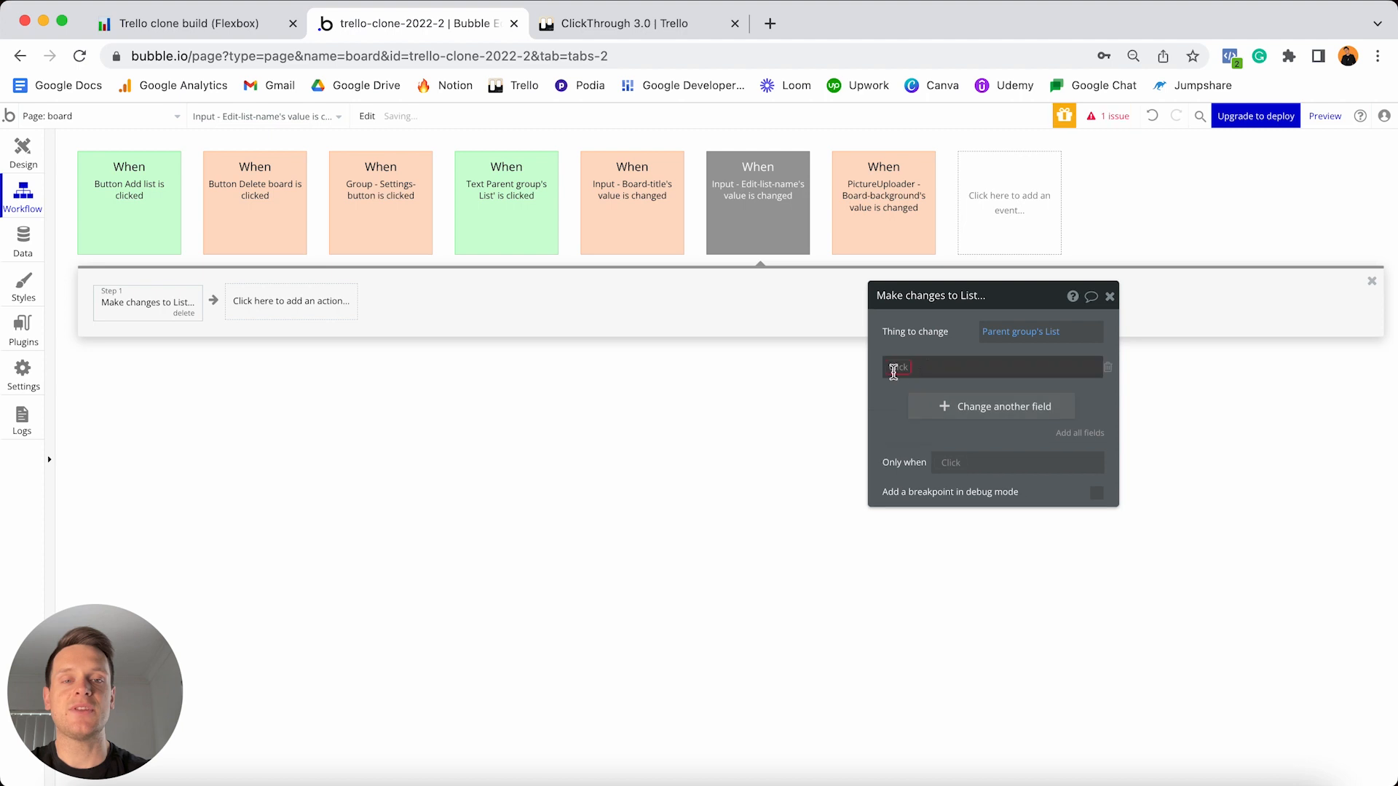
left_click(915, 386)
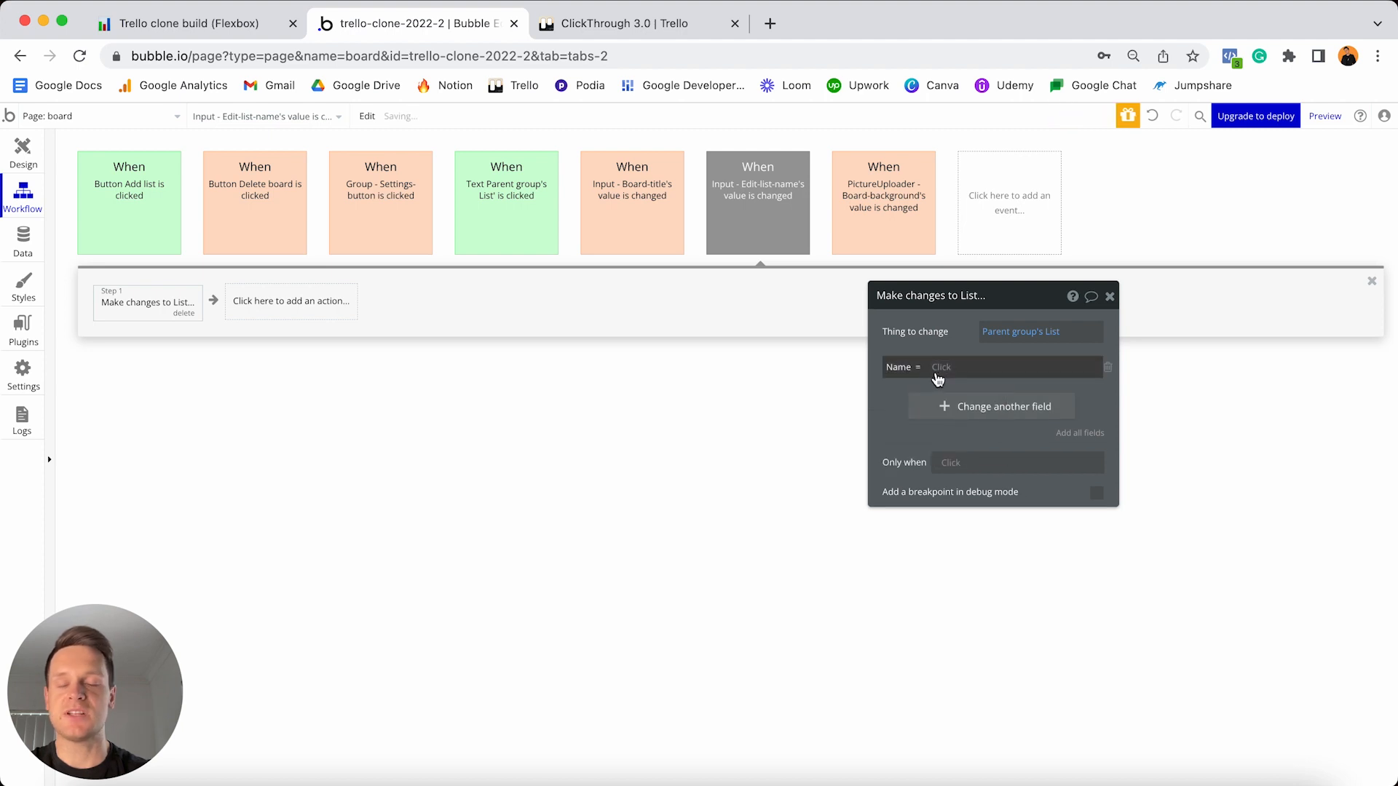
left_click(939, 375)
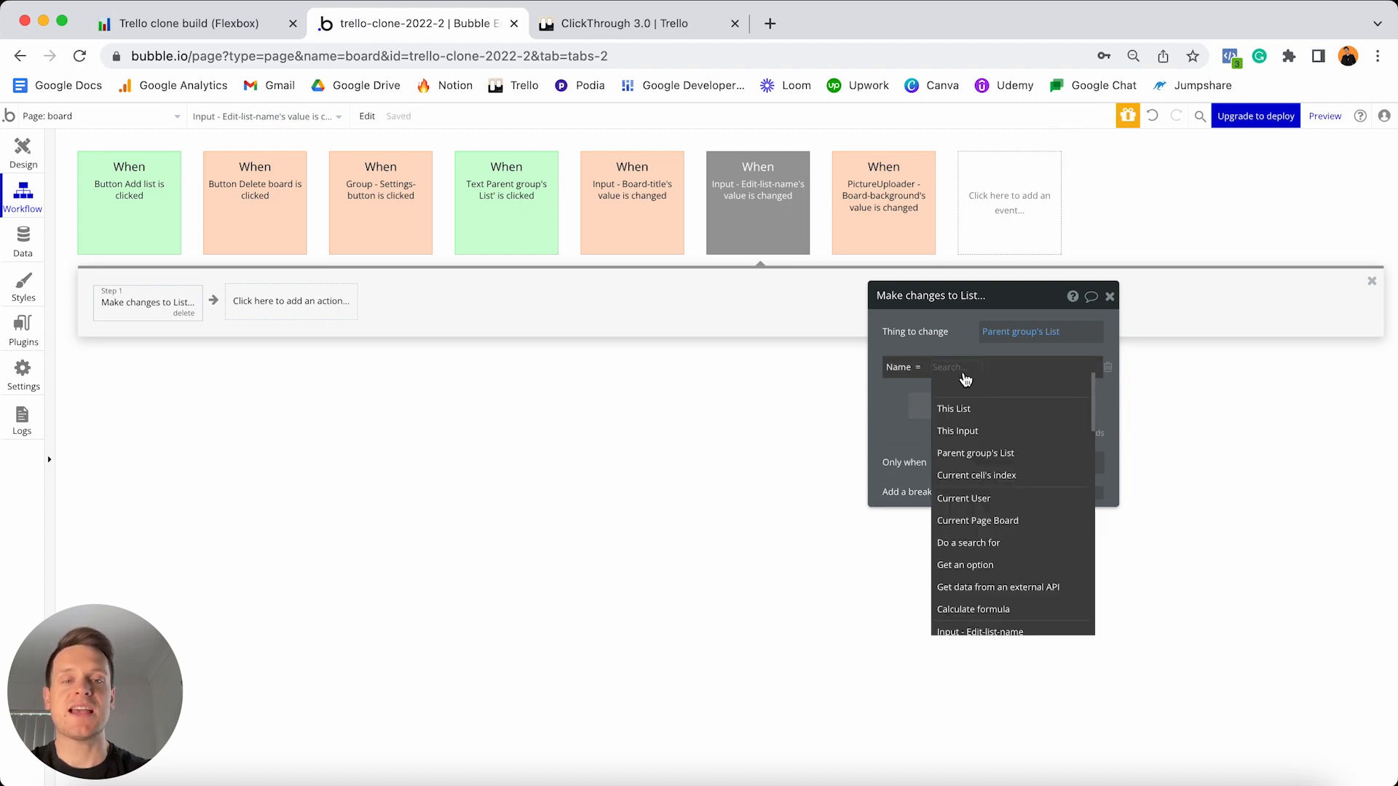
left_click(975, 431)
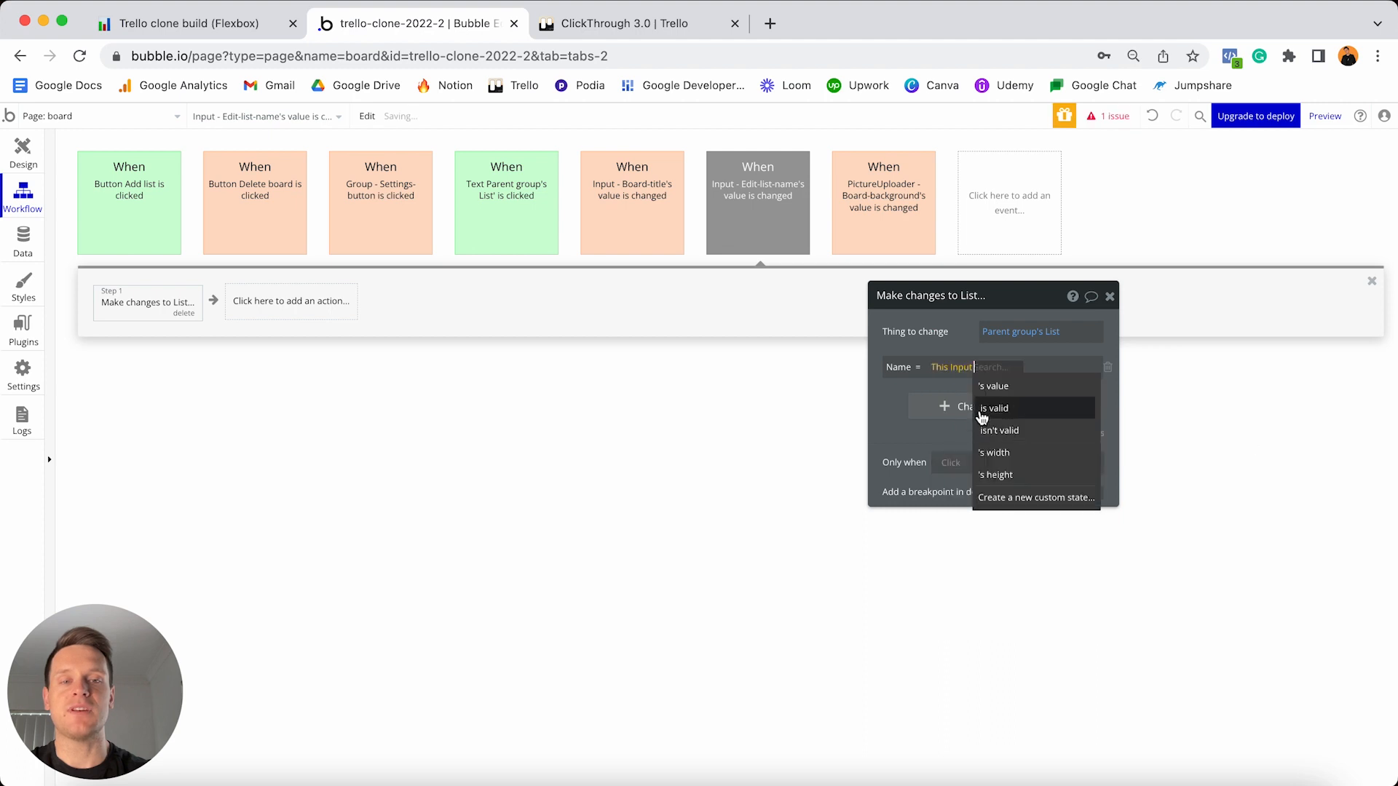
left_click(992, 386)
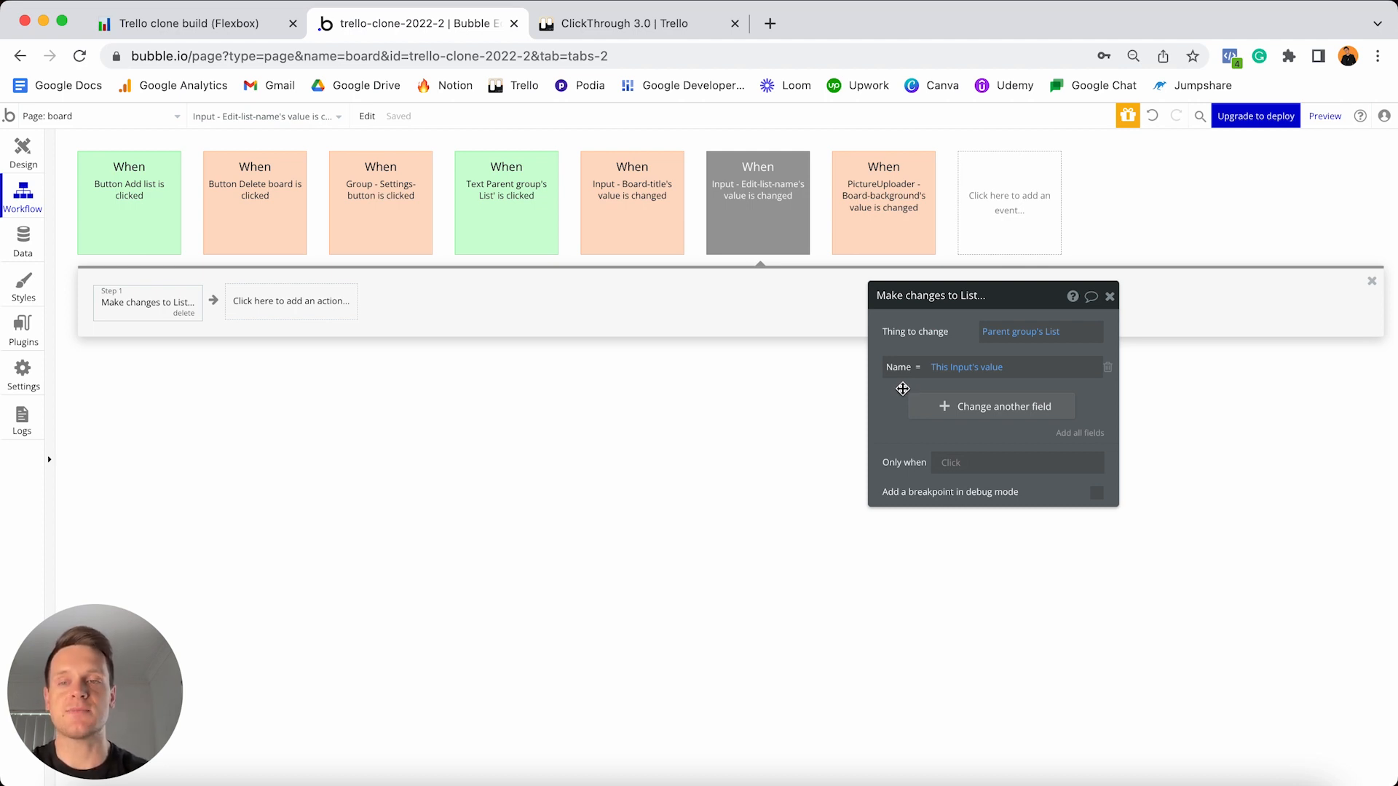
left_click(333, 306)
- Add a Set state step setting DropArea - List's edit-list-title to no
type("st")
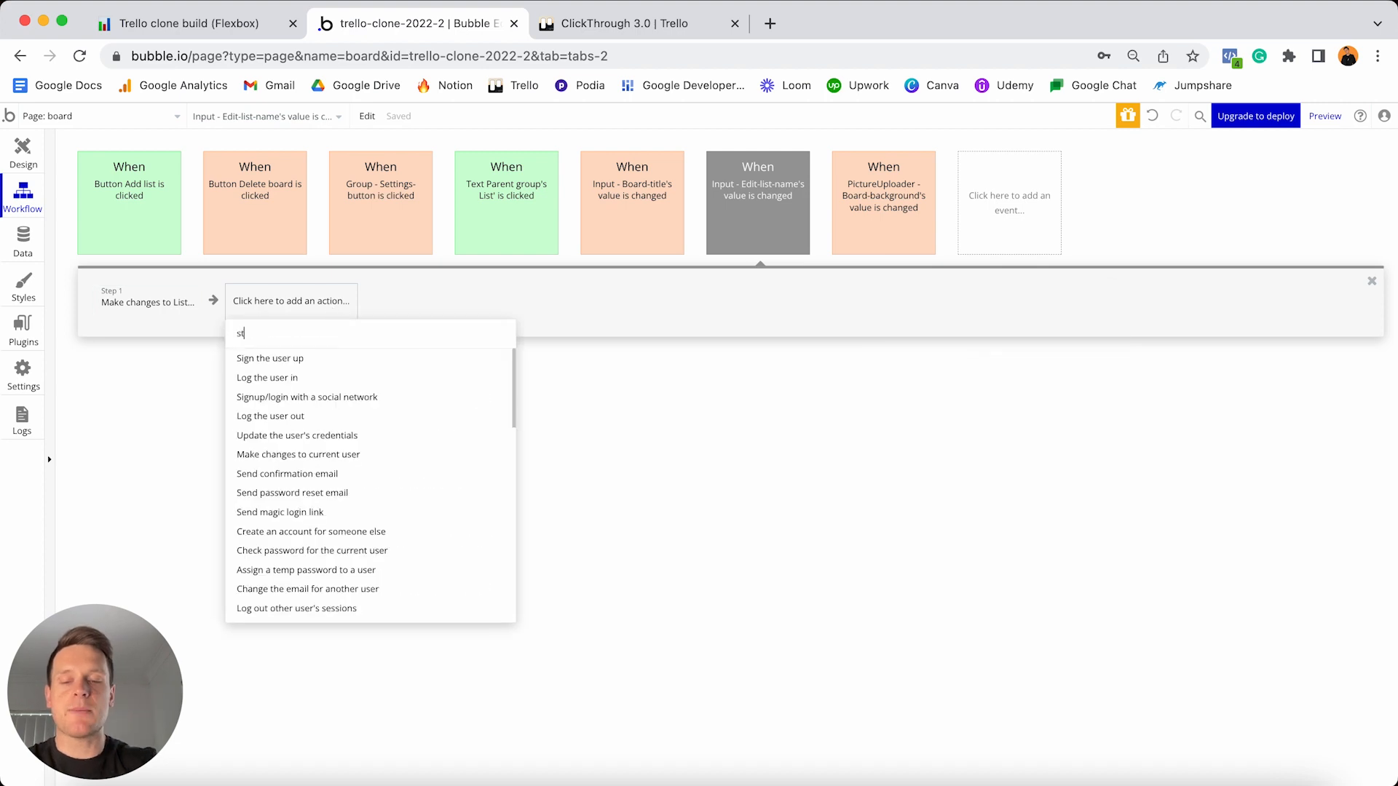
type("ate")
left_click(307, 367)
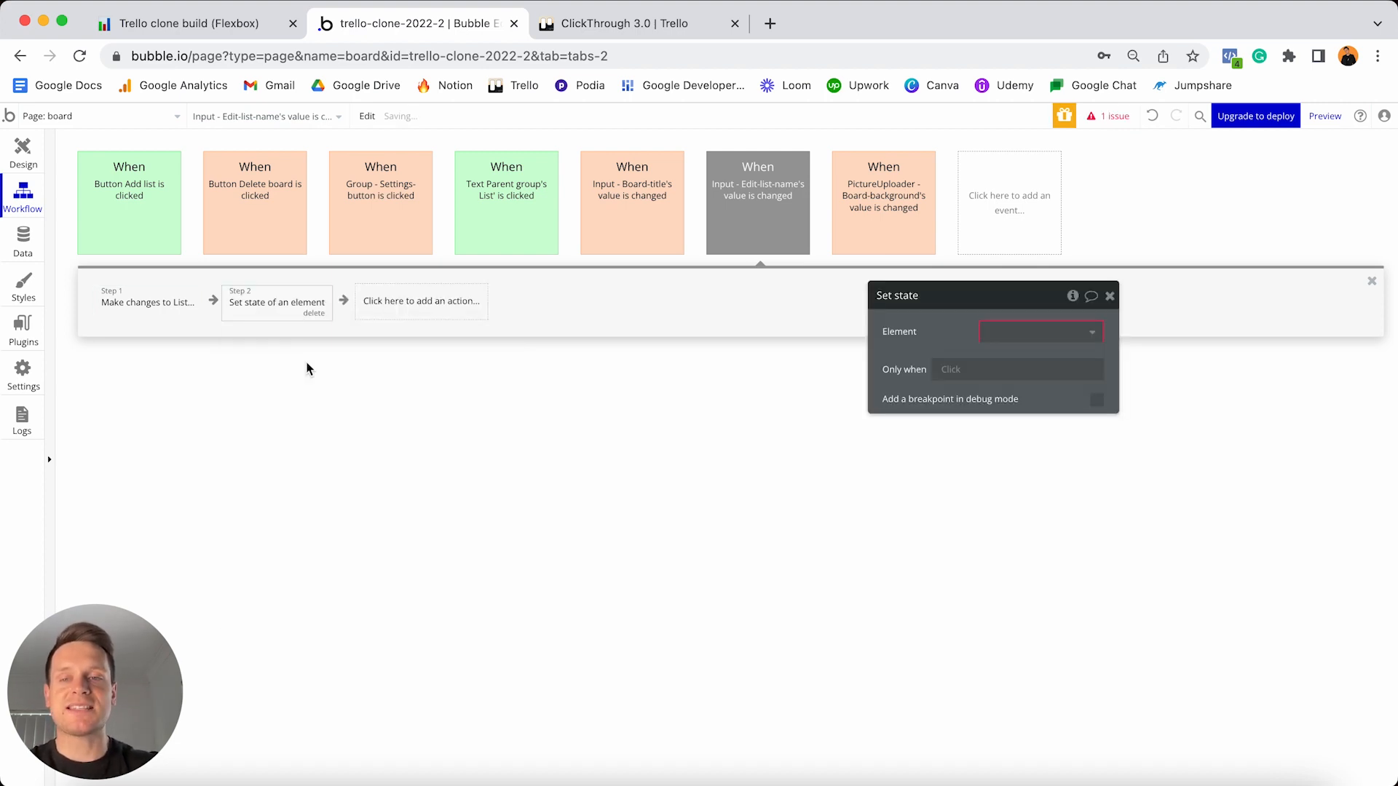
left_click(1026, 334)
type("d")
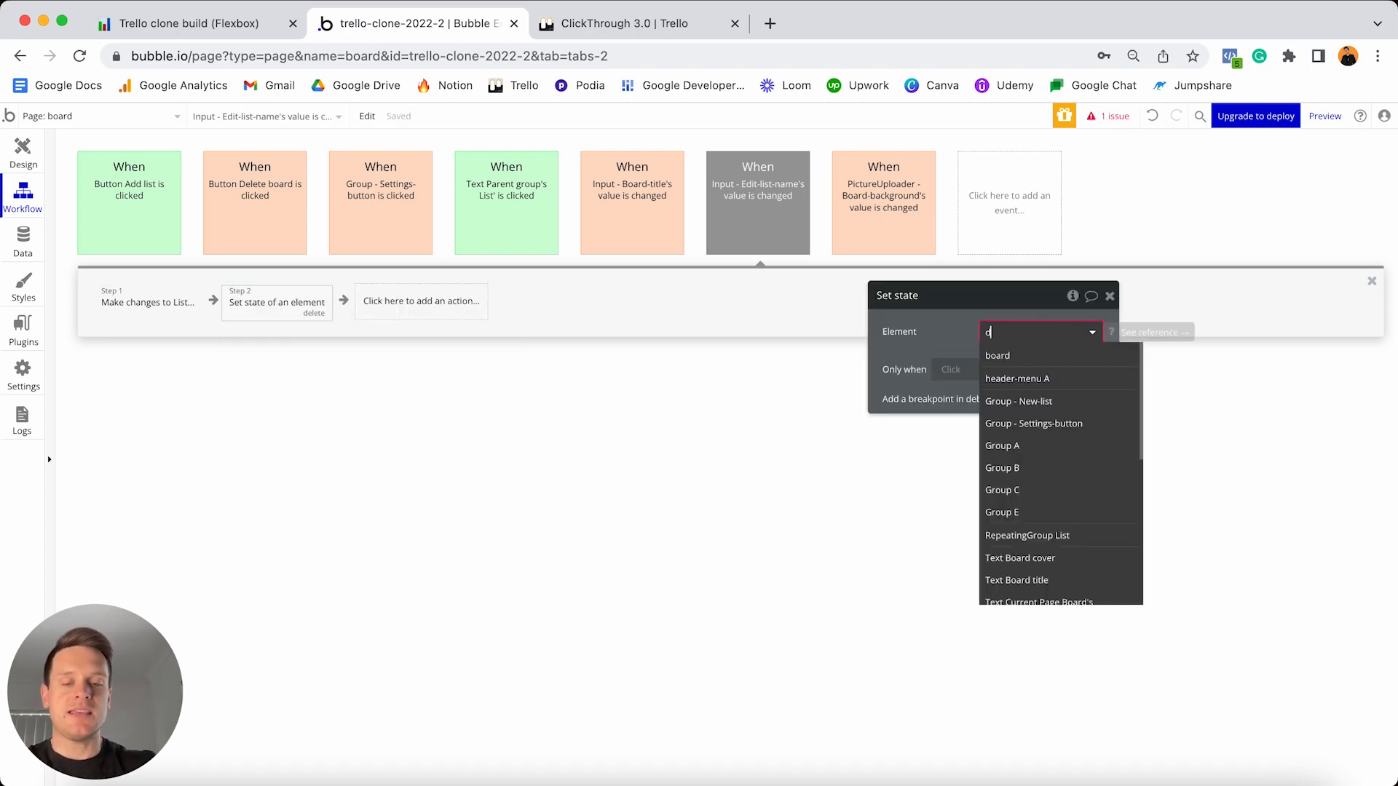
type("rop")
left_click(1027, 378)
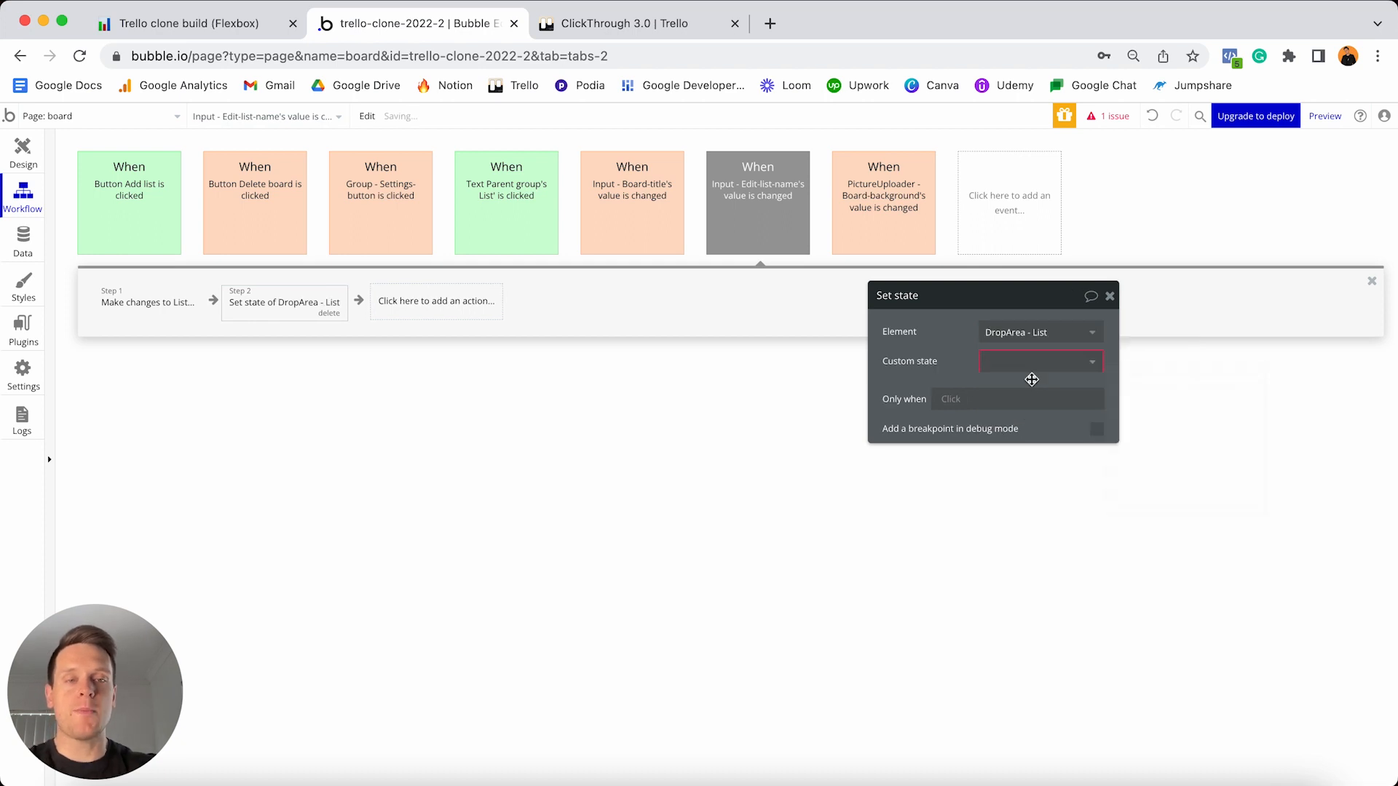
left_click(1030, 366)
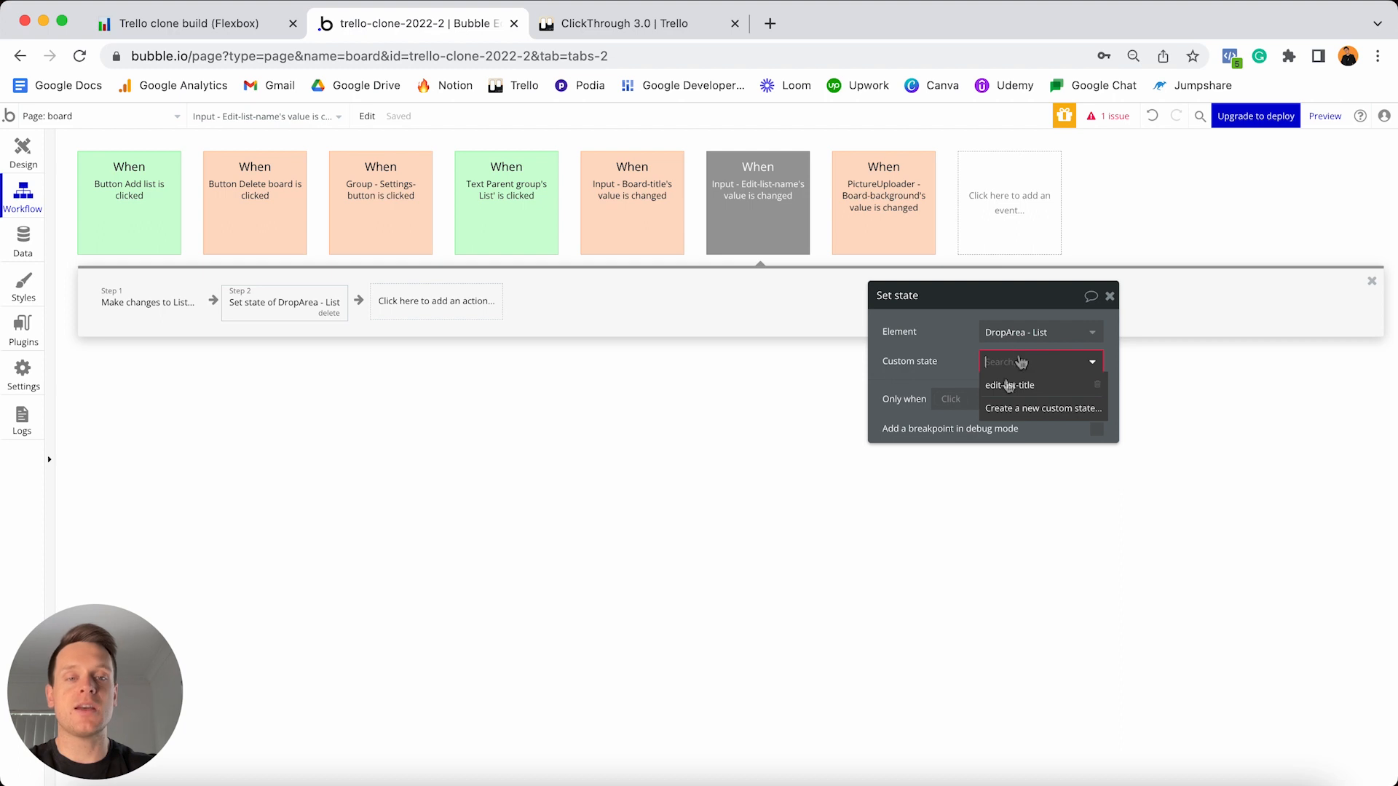
left_click(1012, 386)
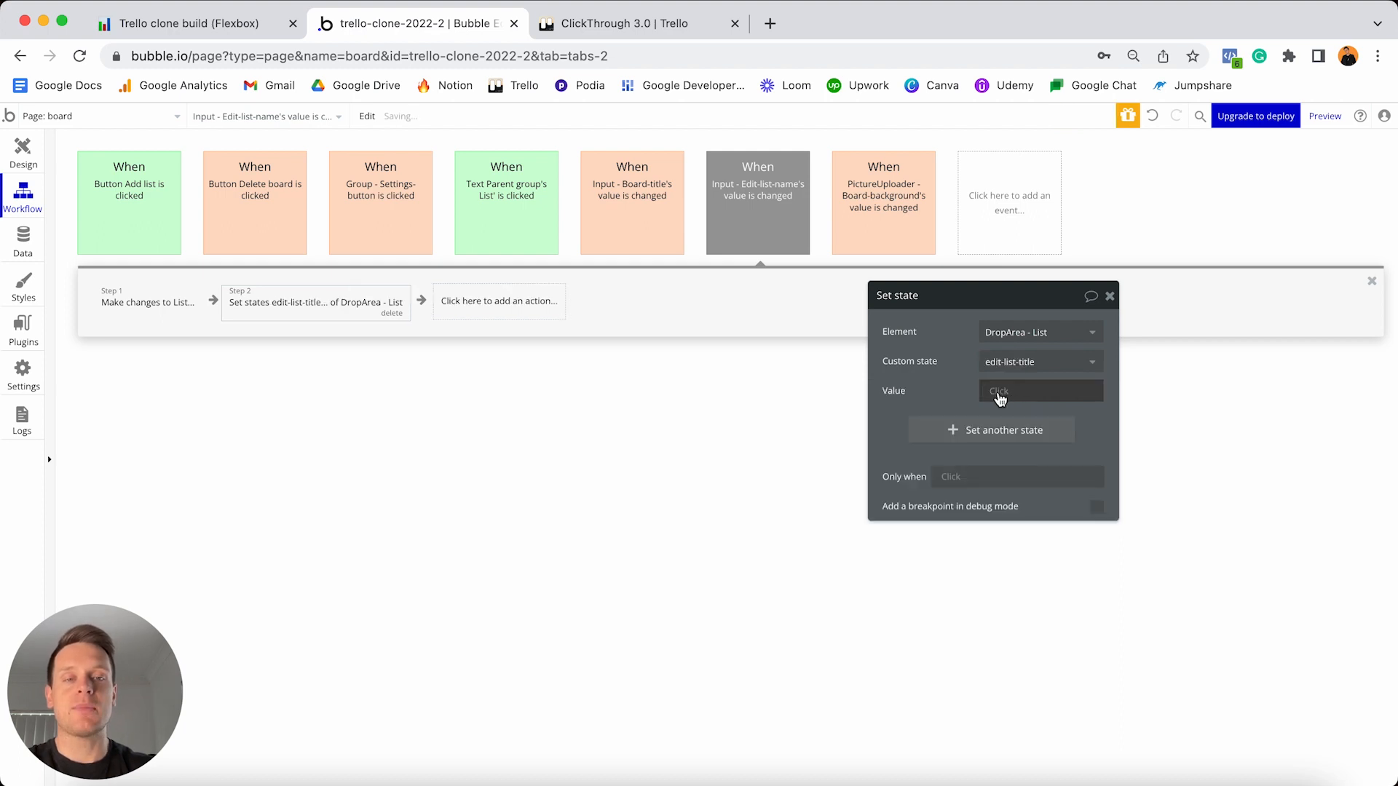
left_click(1000, 399)
left_click(1026, 455)
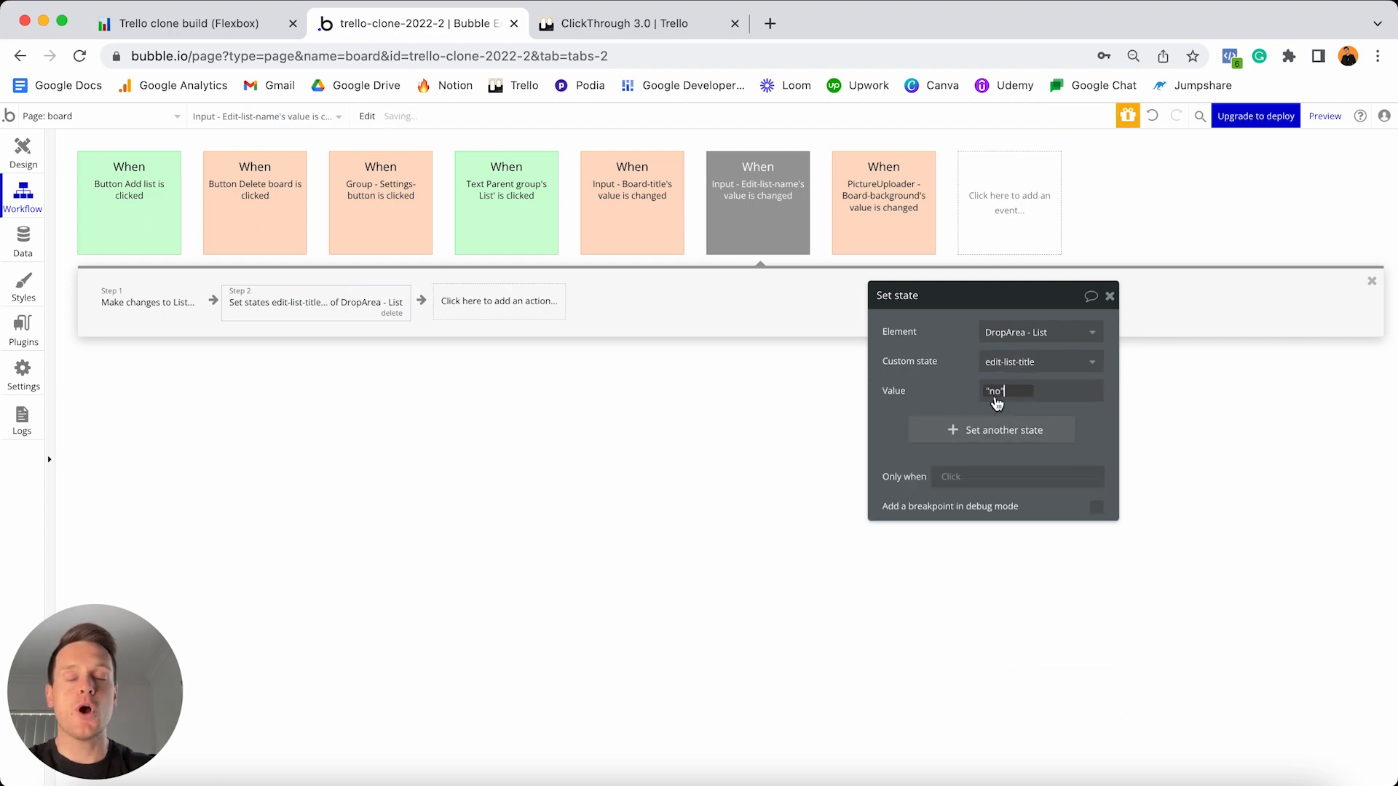
left_click(939, 372)
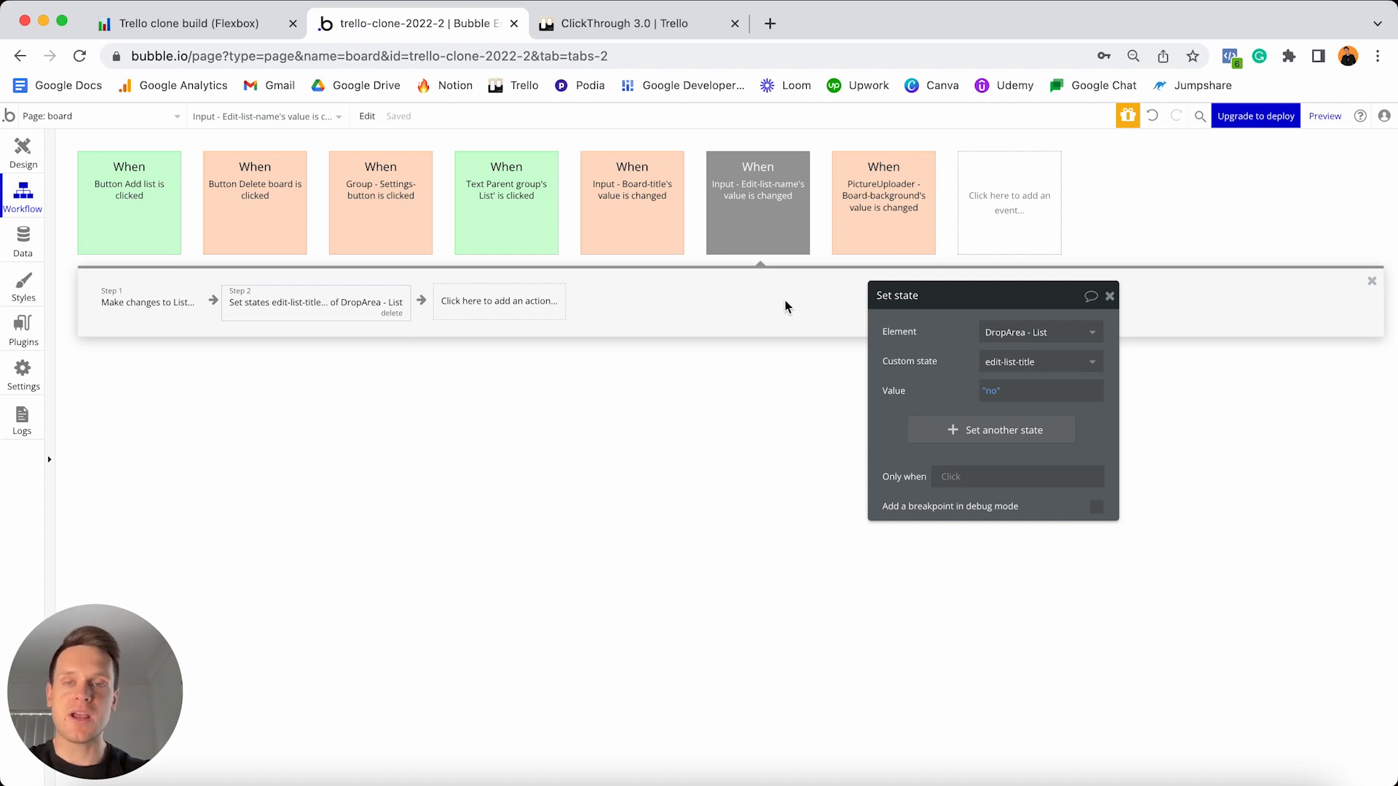
- Colour the Edit-list-name value-changed event green
left_click(755, 201)
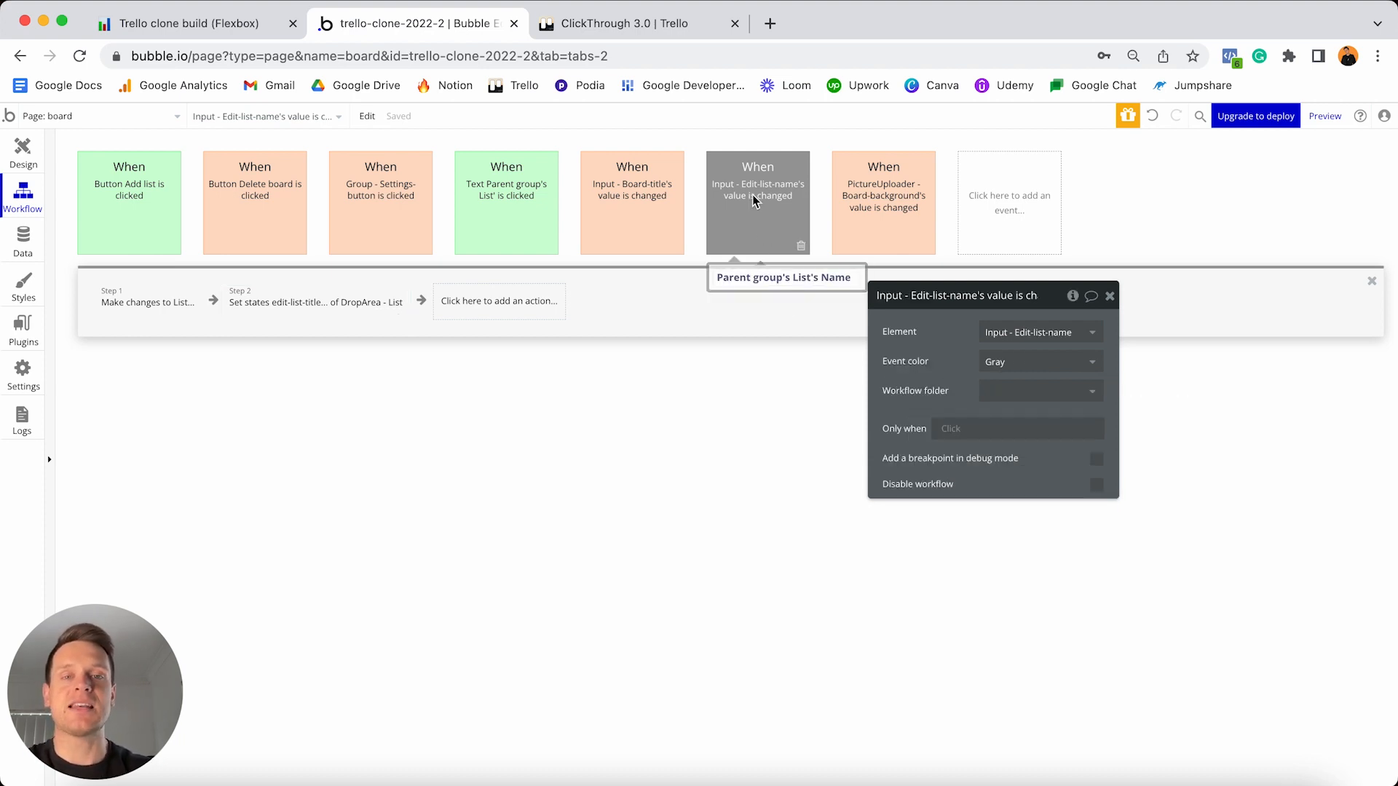
left_click(1005, 361)
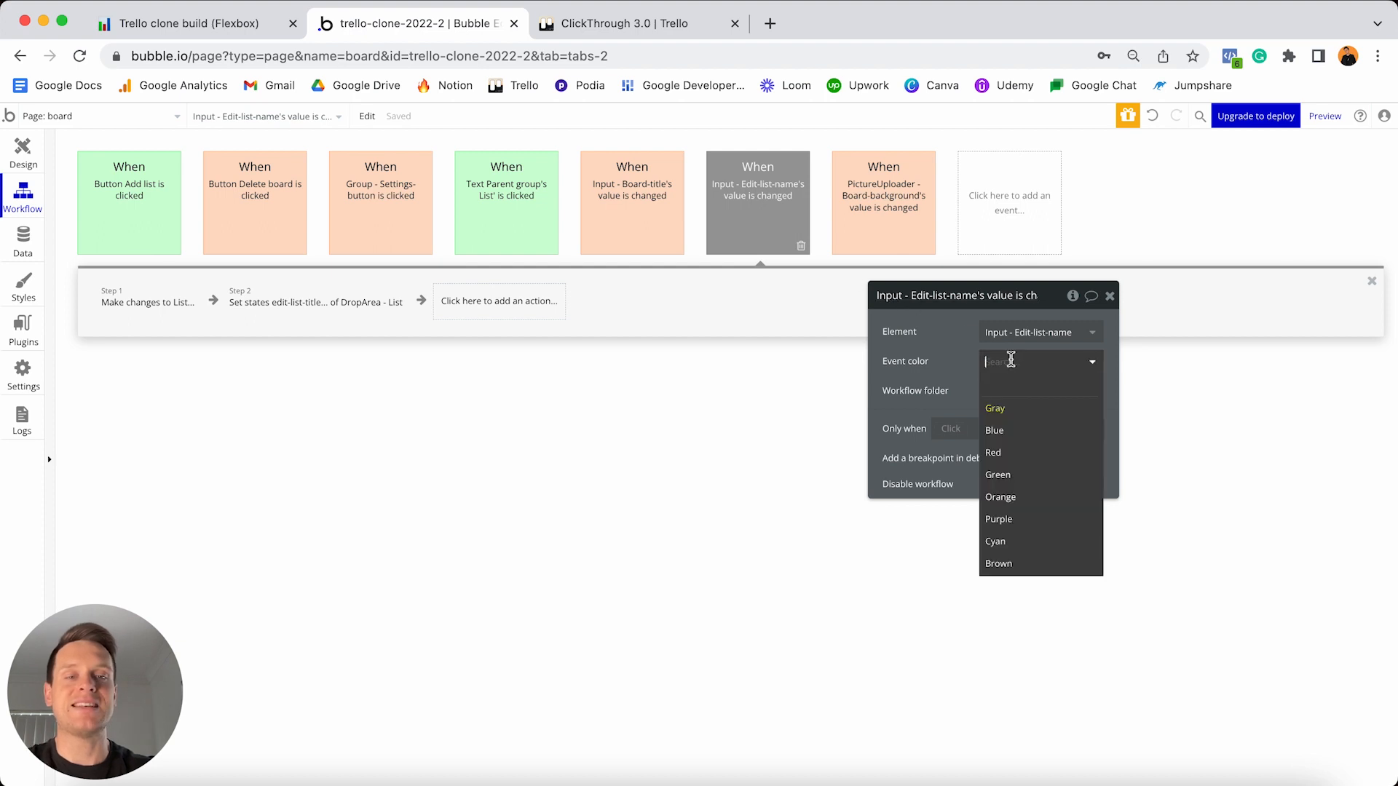
left_click(1017, 475)
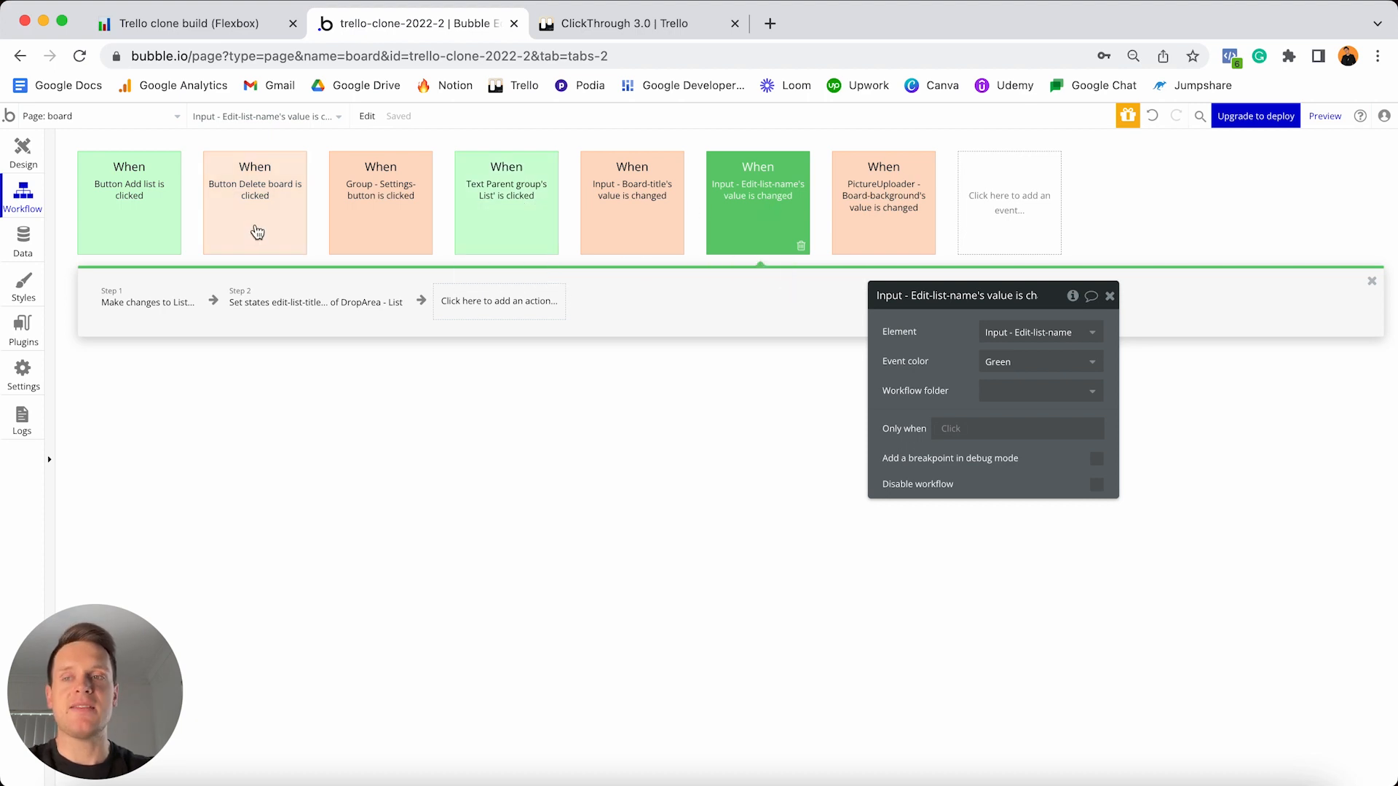
- Check the Edit-list-name input on the page design, then view the Board type's fields in Data types
left_click(33, 158)
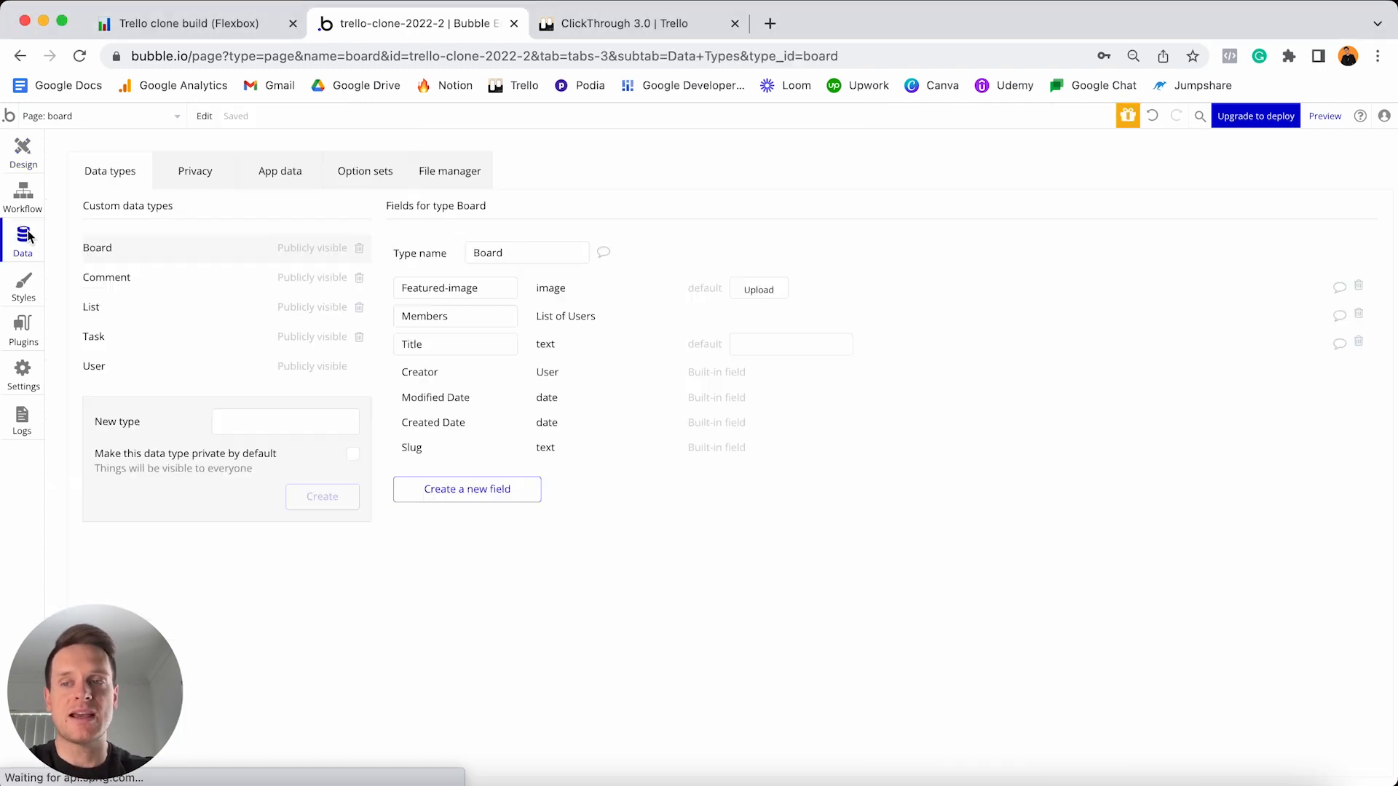
left_click(24, 238)
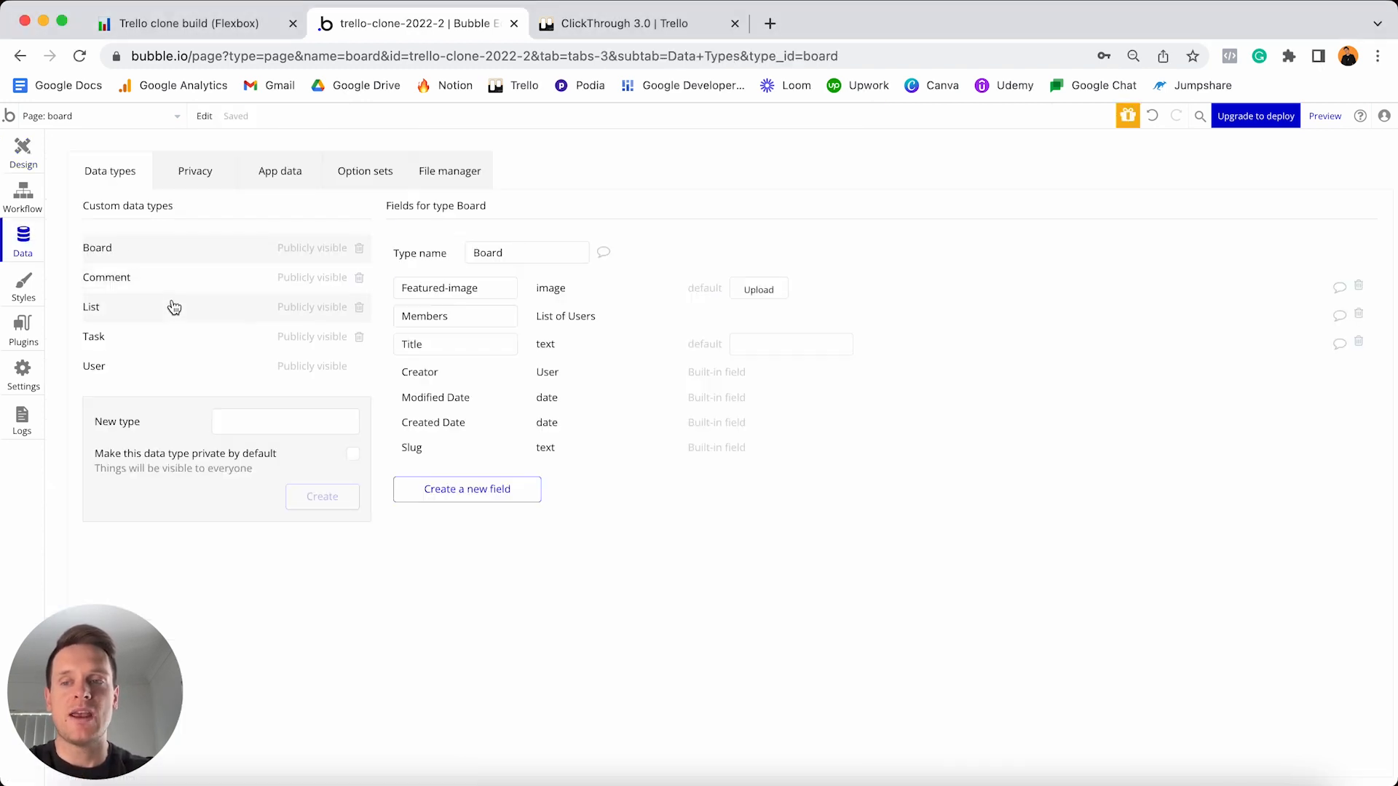
- View the List type's fields, including Position-number, then switch to the ClickThrough 3.0 Trello board
left_click(141, 310)
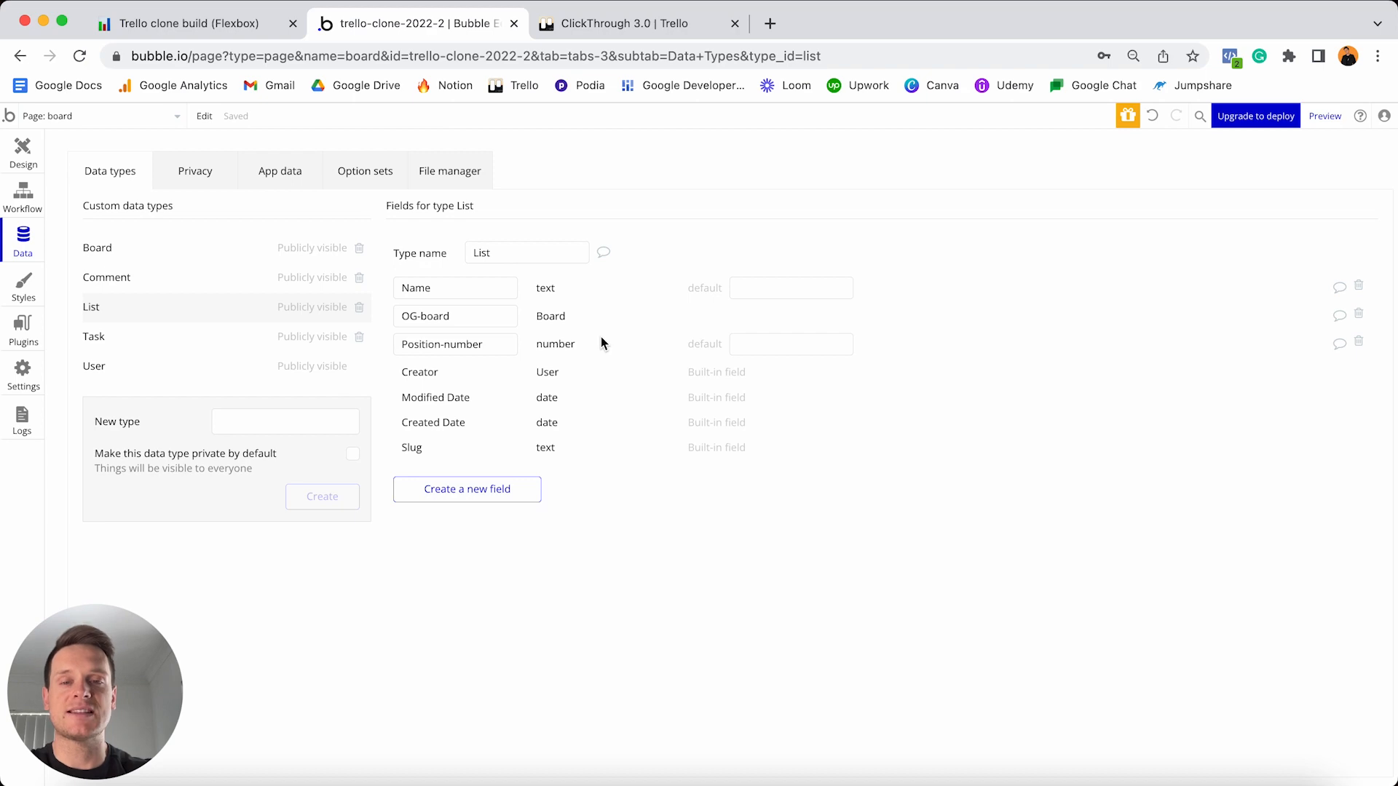
left_click(621, 24)
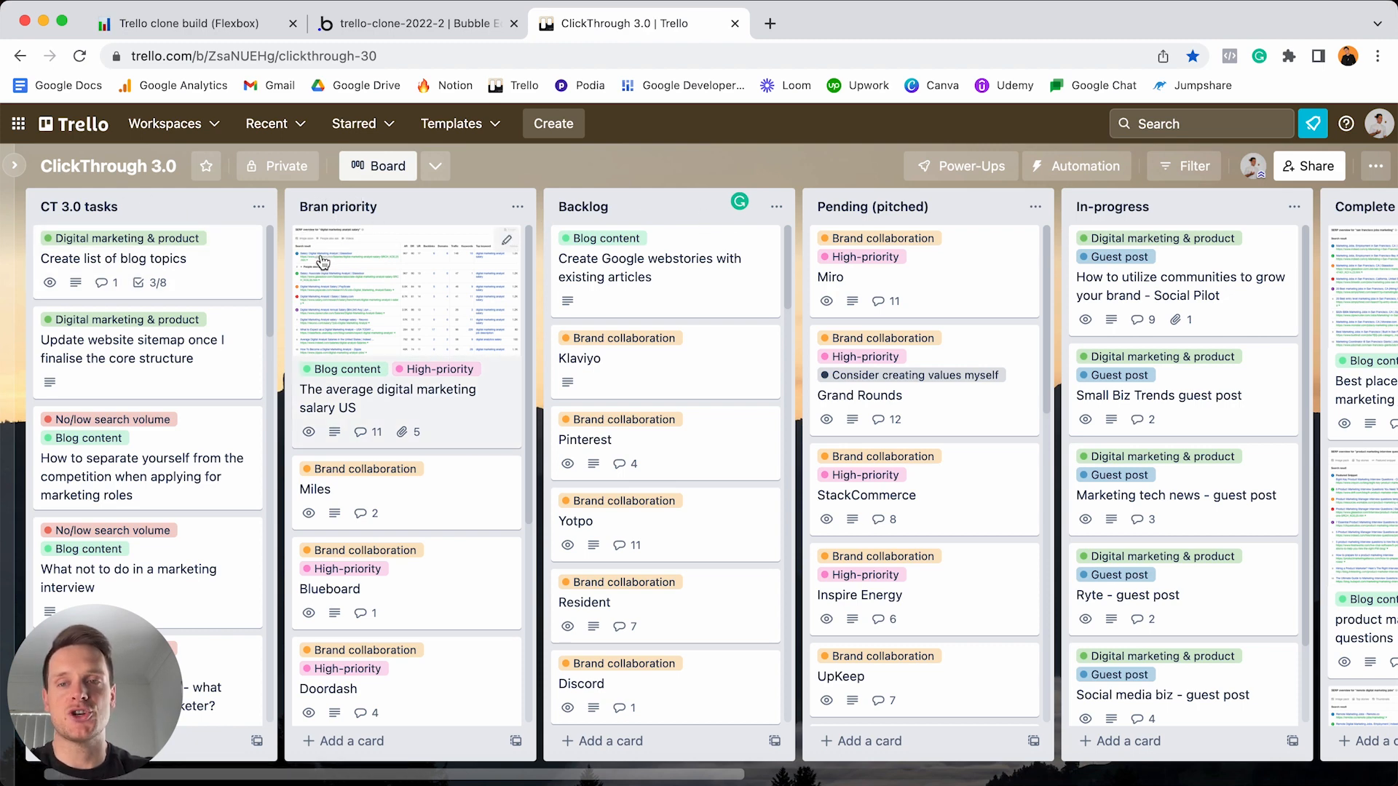
- Drag the CT 3.0 tasks list to sit after Bran priority in Trello, then return to Bubble
left_click_drag(153, 210, 350, 208)
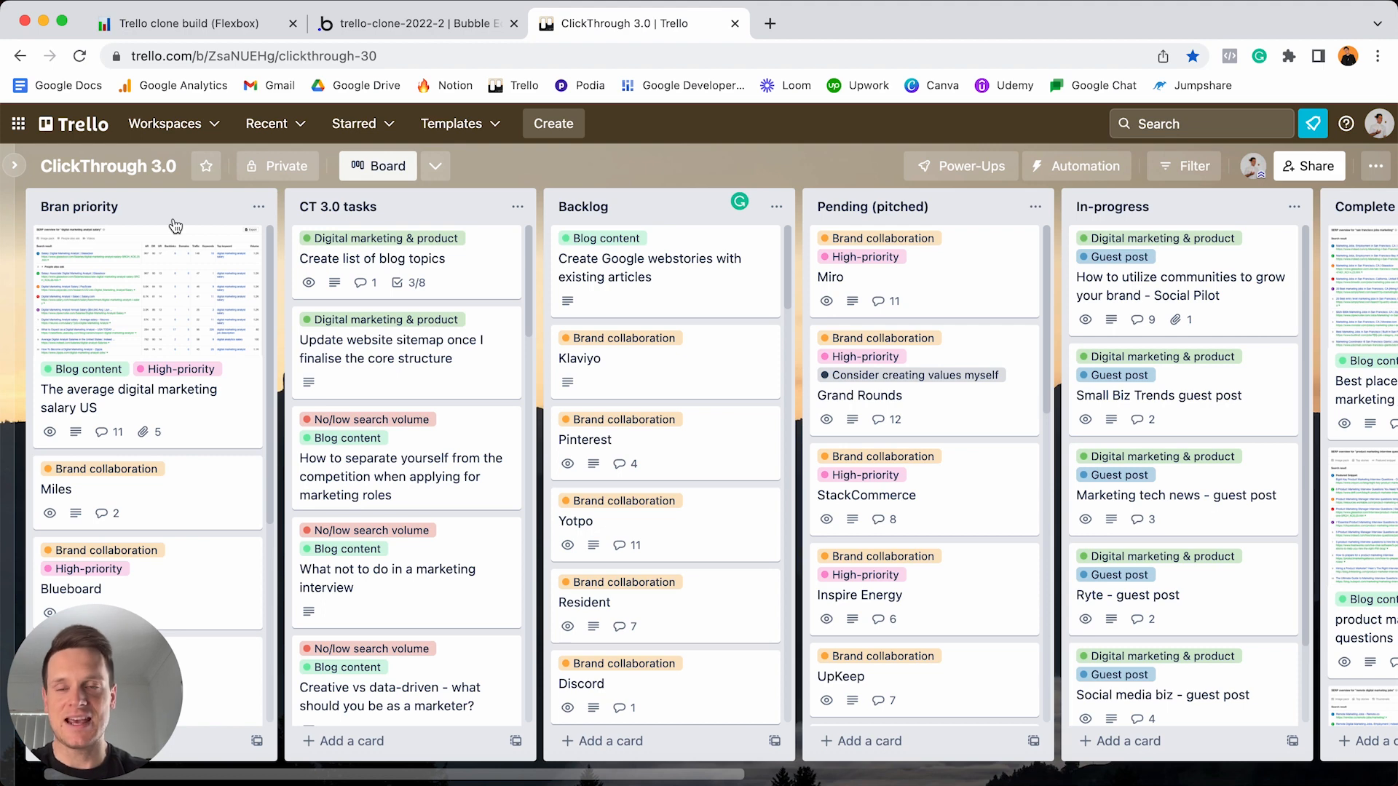
left_click(377, 24)
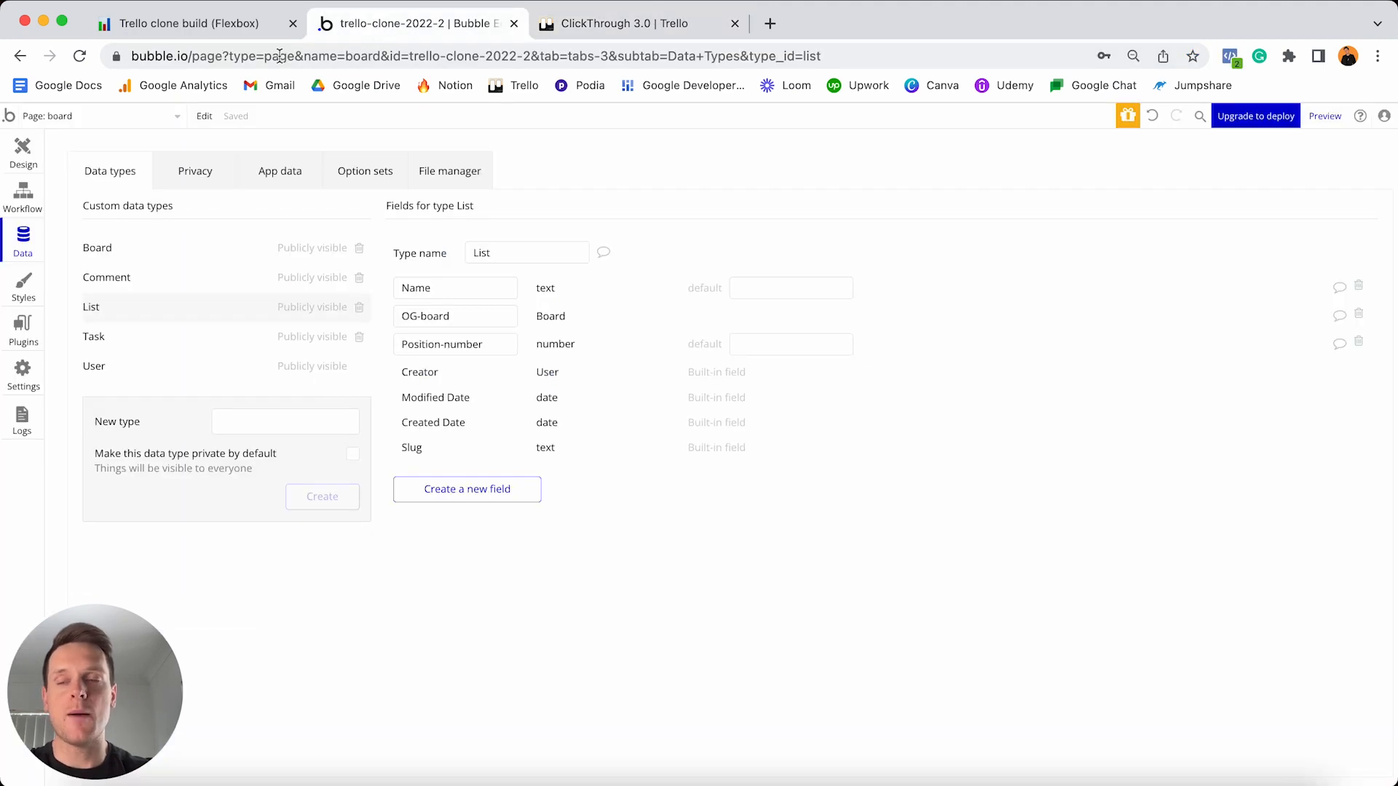
- Select RepeatingGroup List on the design canvas to show its content type and data source
left_click(22, 153)
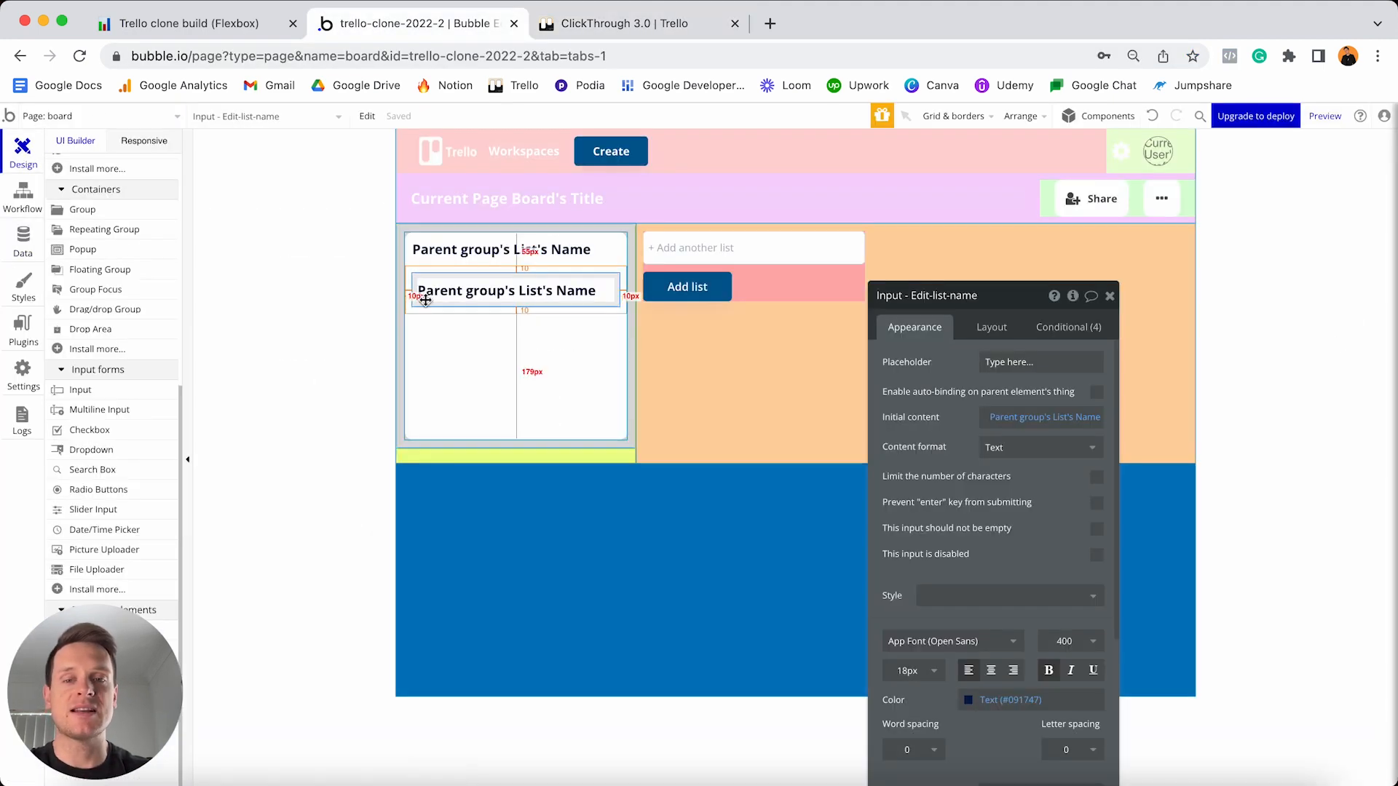
left_click(536, 459)
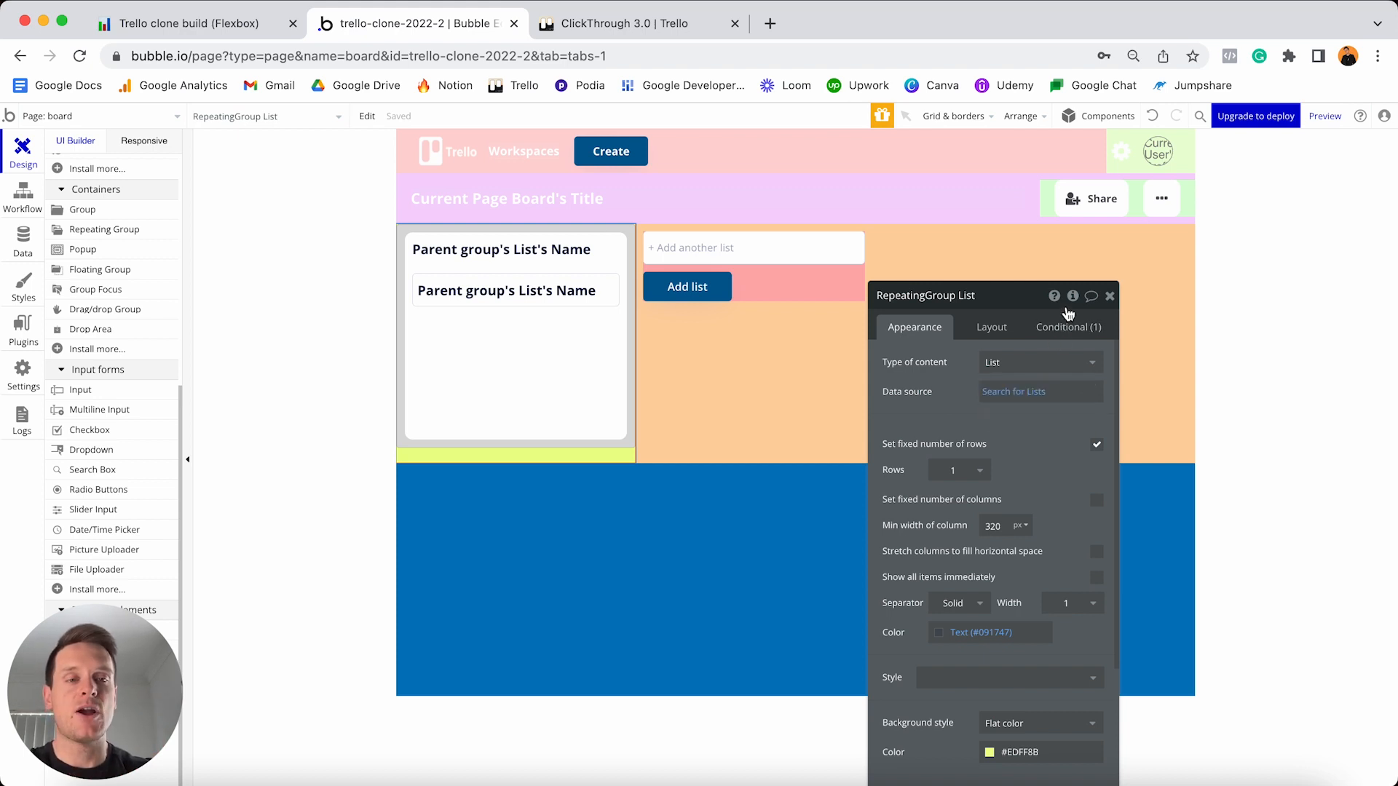
- Add a number custom state named Position-number (selected) to RepeatingGroup List
left_click(1073, 297)
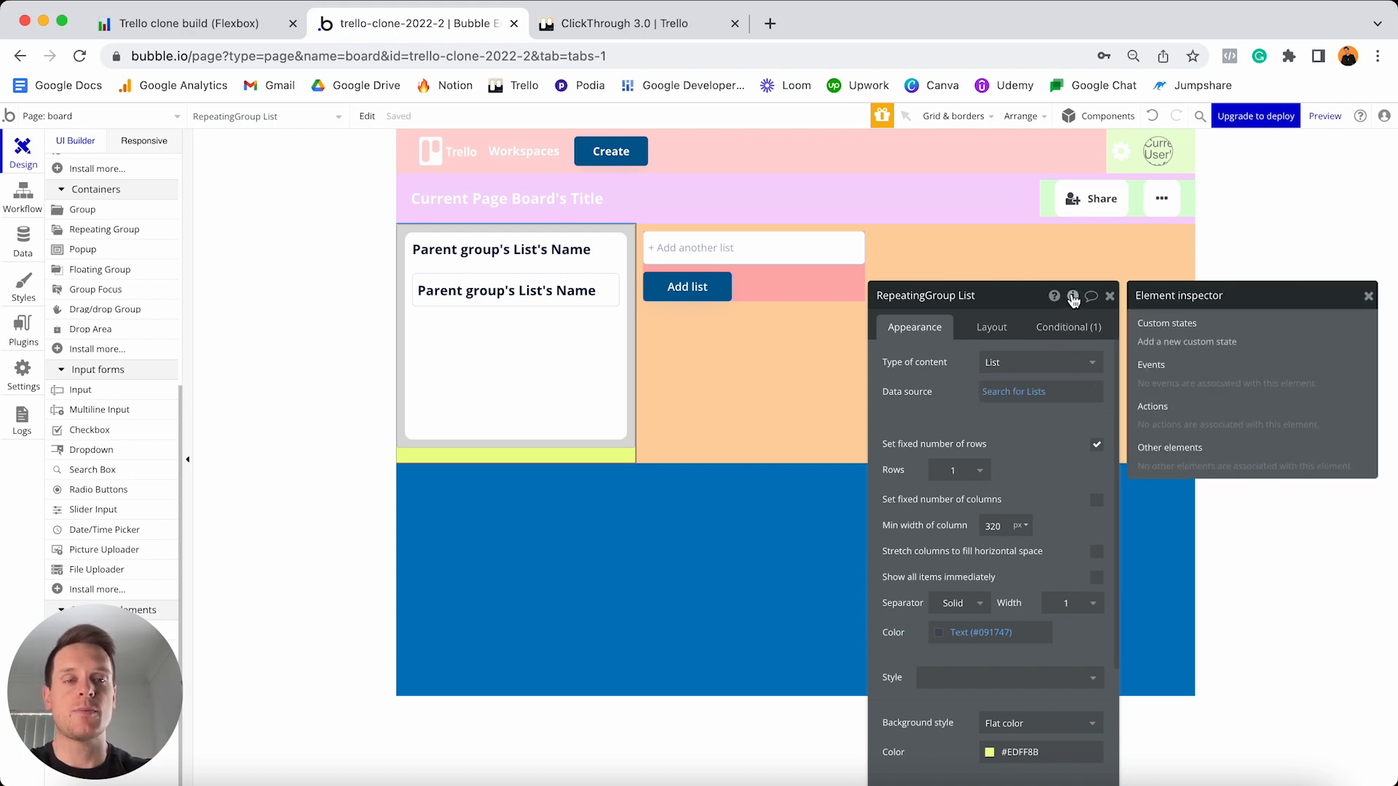
left_click(1167, 342)
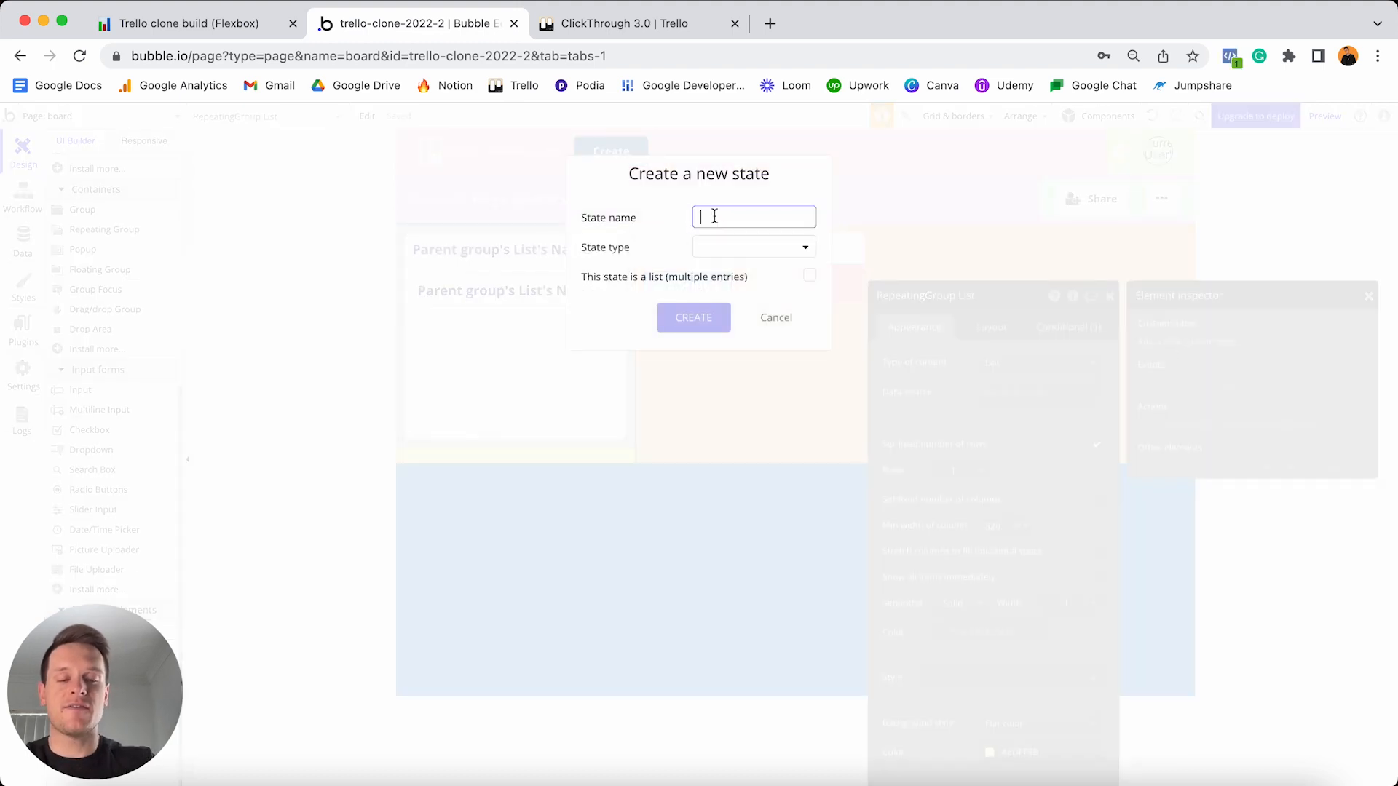
type("Pos")
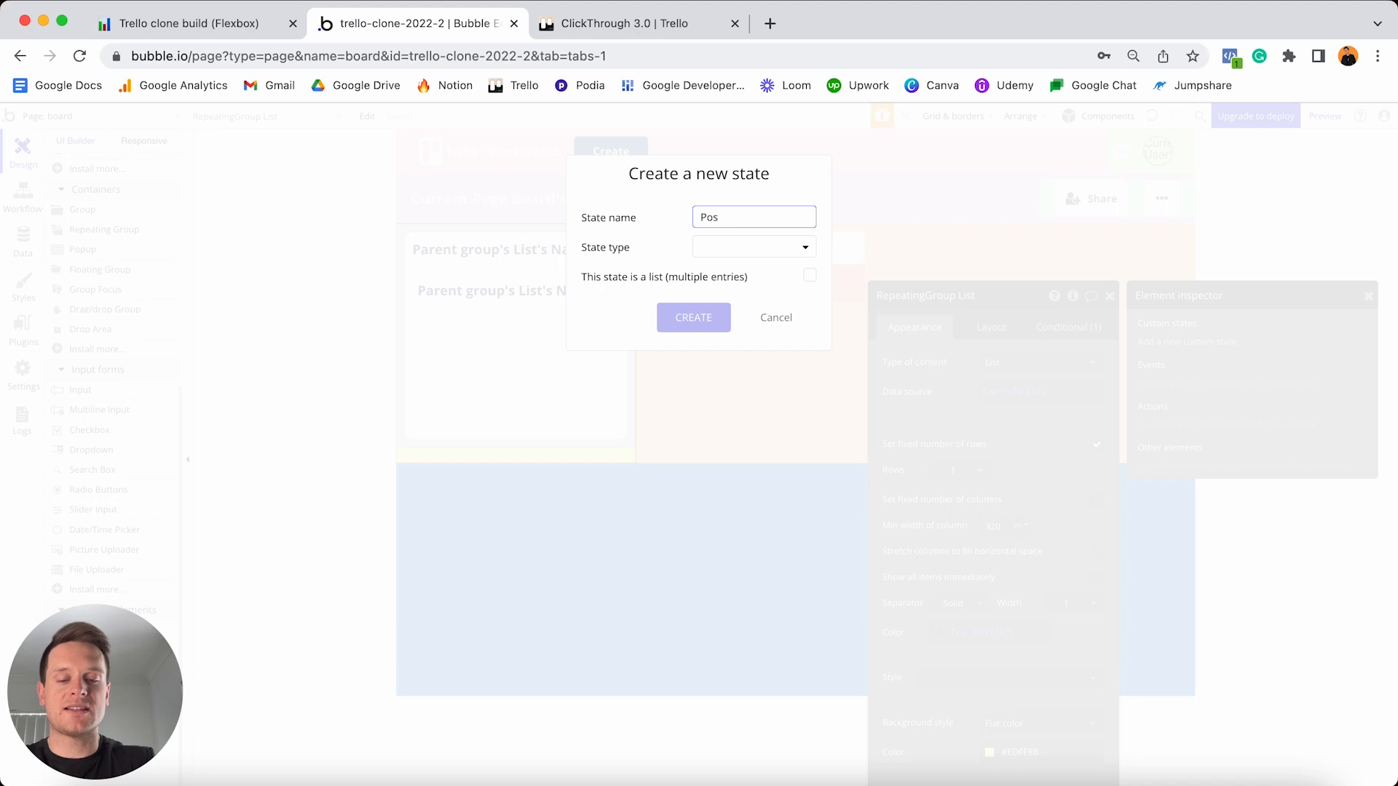
type("ition-numbe")
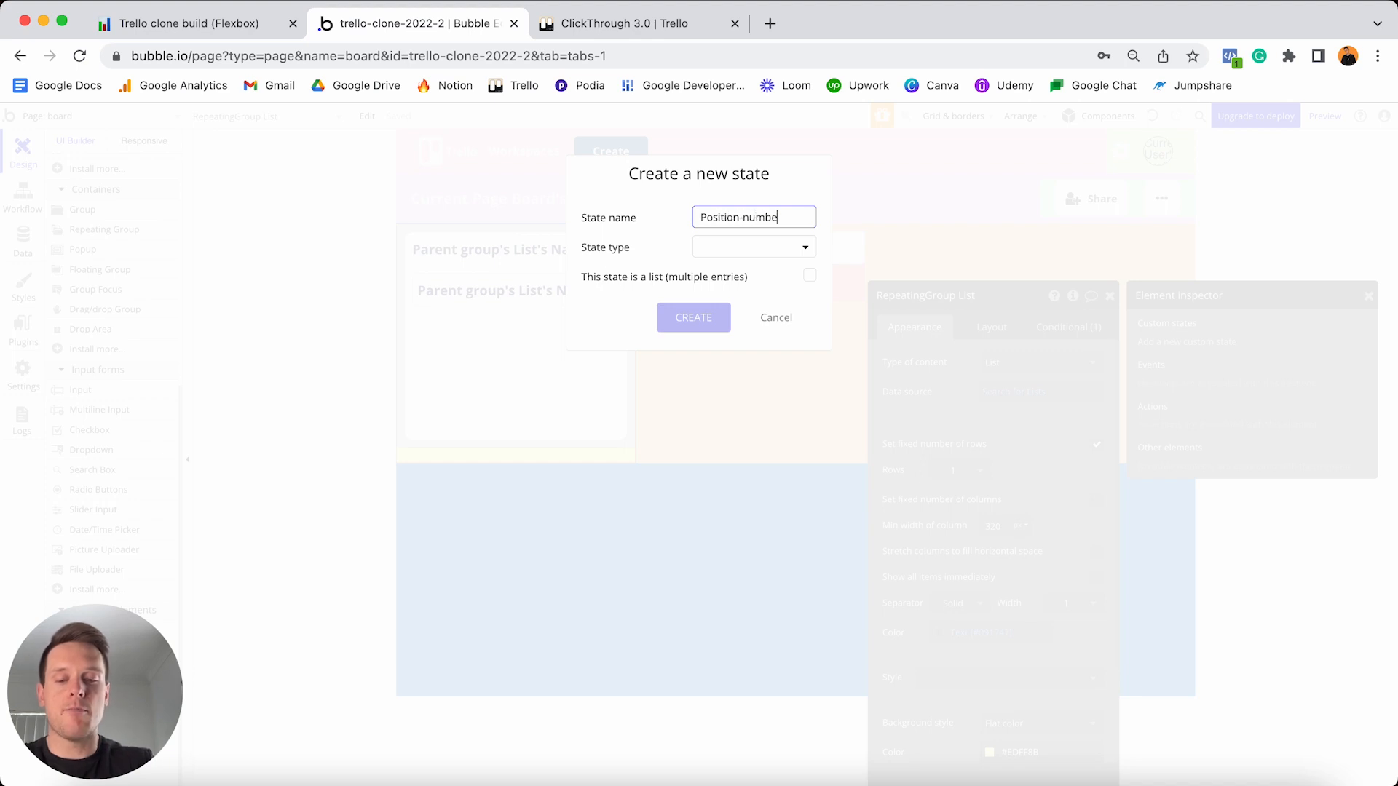
type("r (selected)")
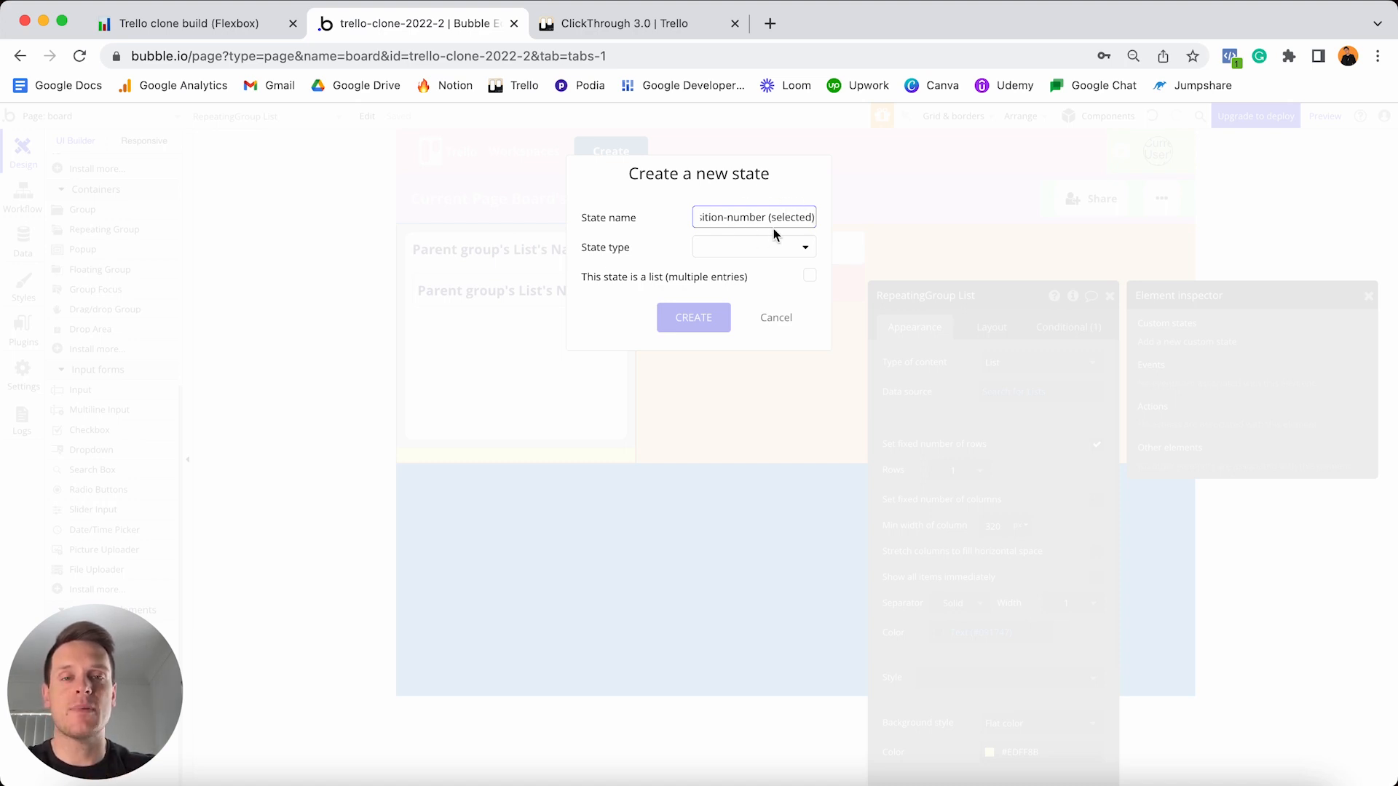
left_click(736, 245)
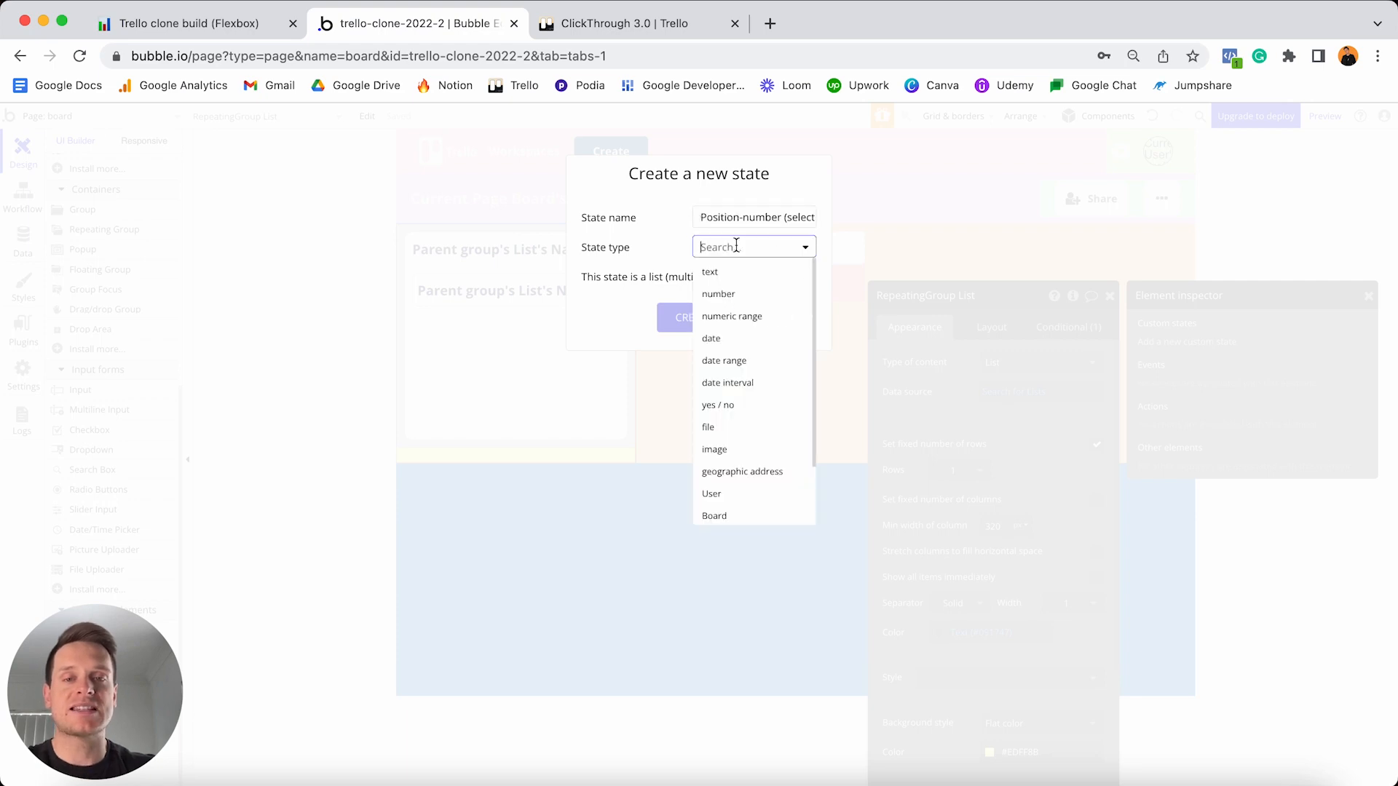
left_click(719, 295)
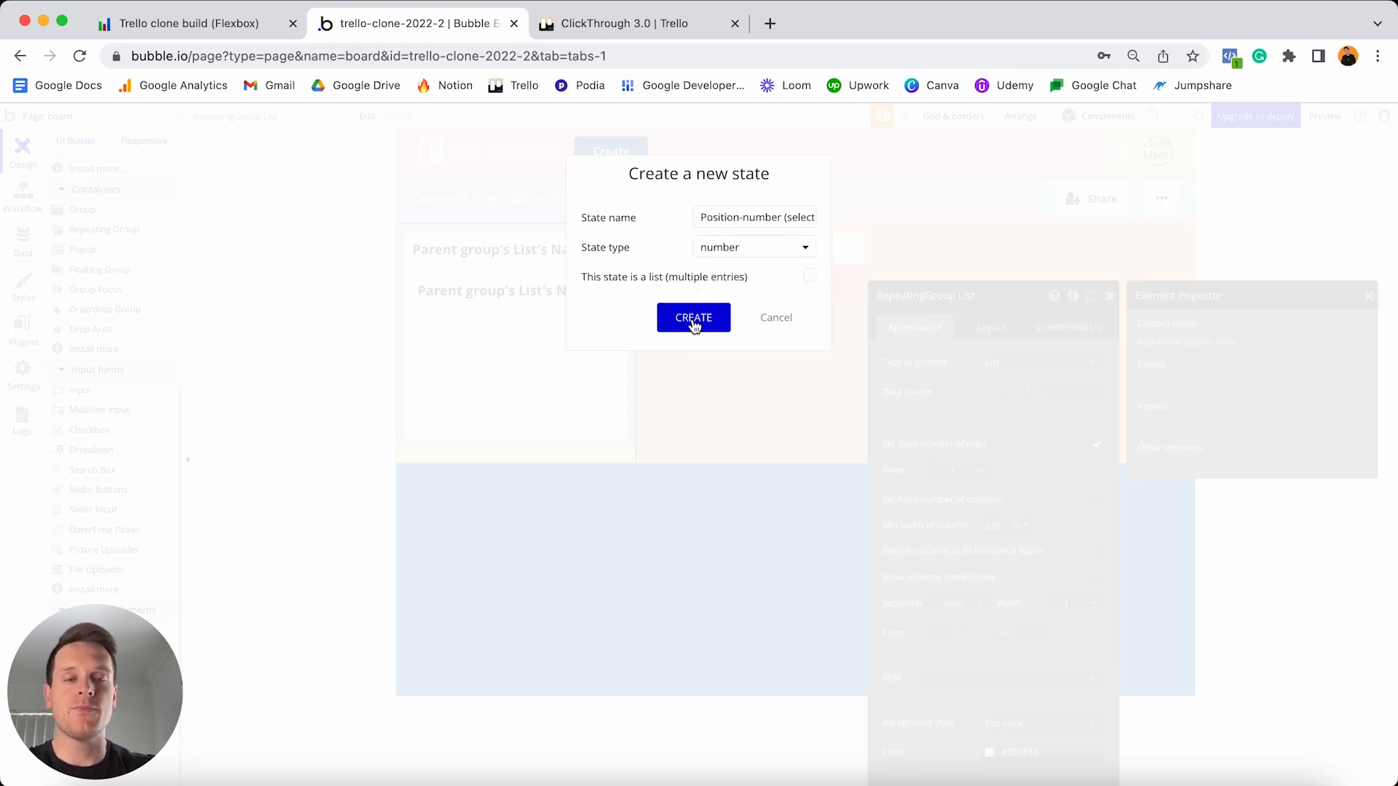
left_click(692, 323)
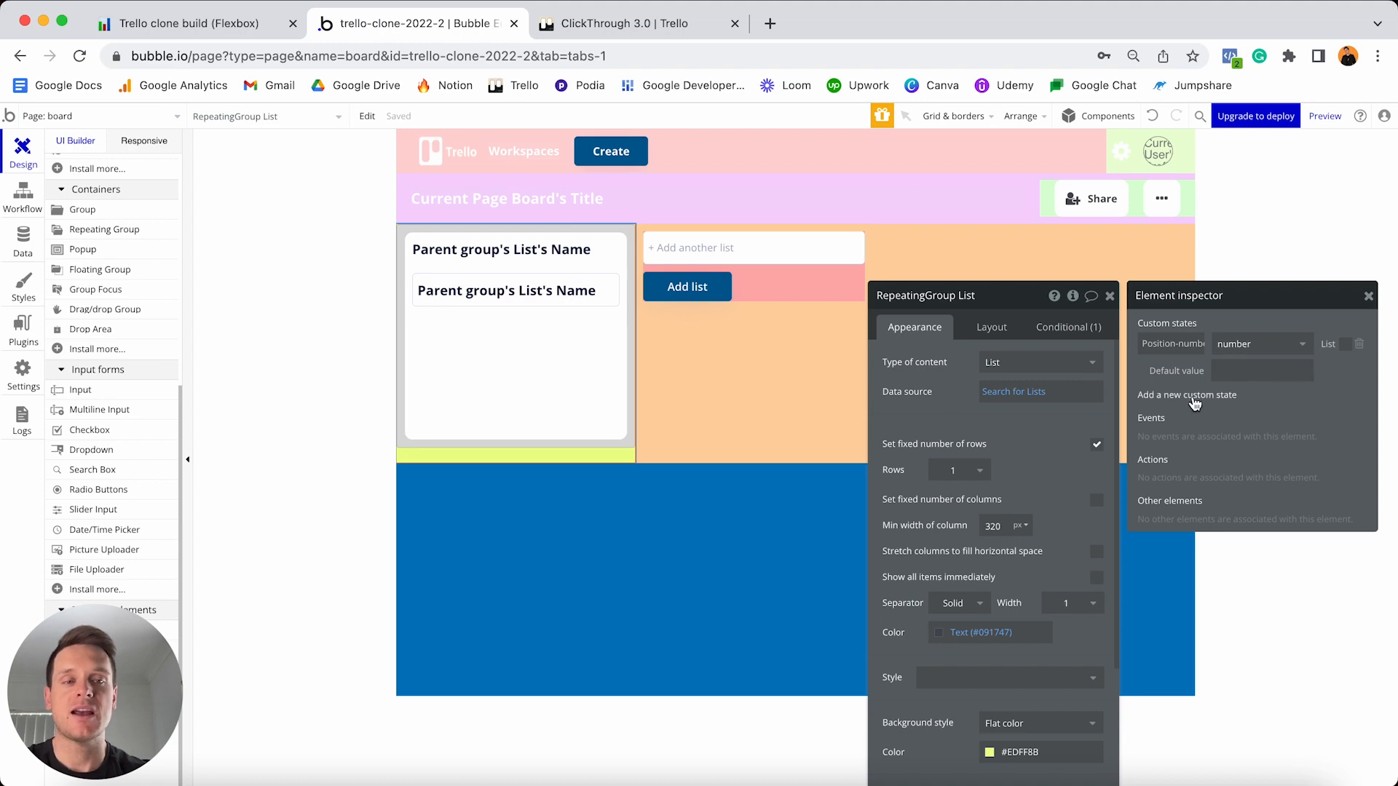
- Add a second number custom state named Position-number (dropped)
left_click(1192, 396)
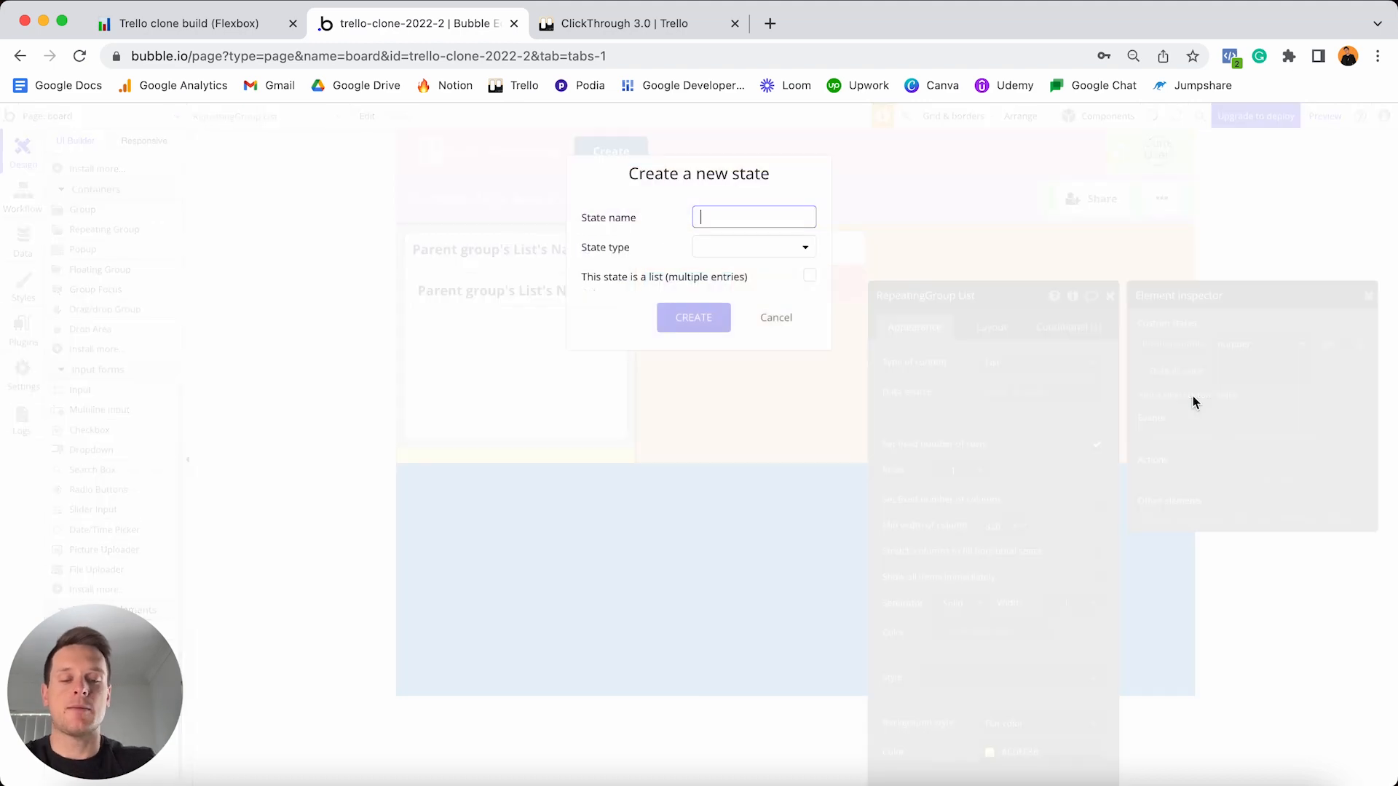
type("Position-nu")
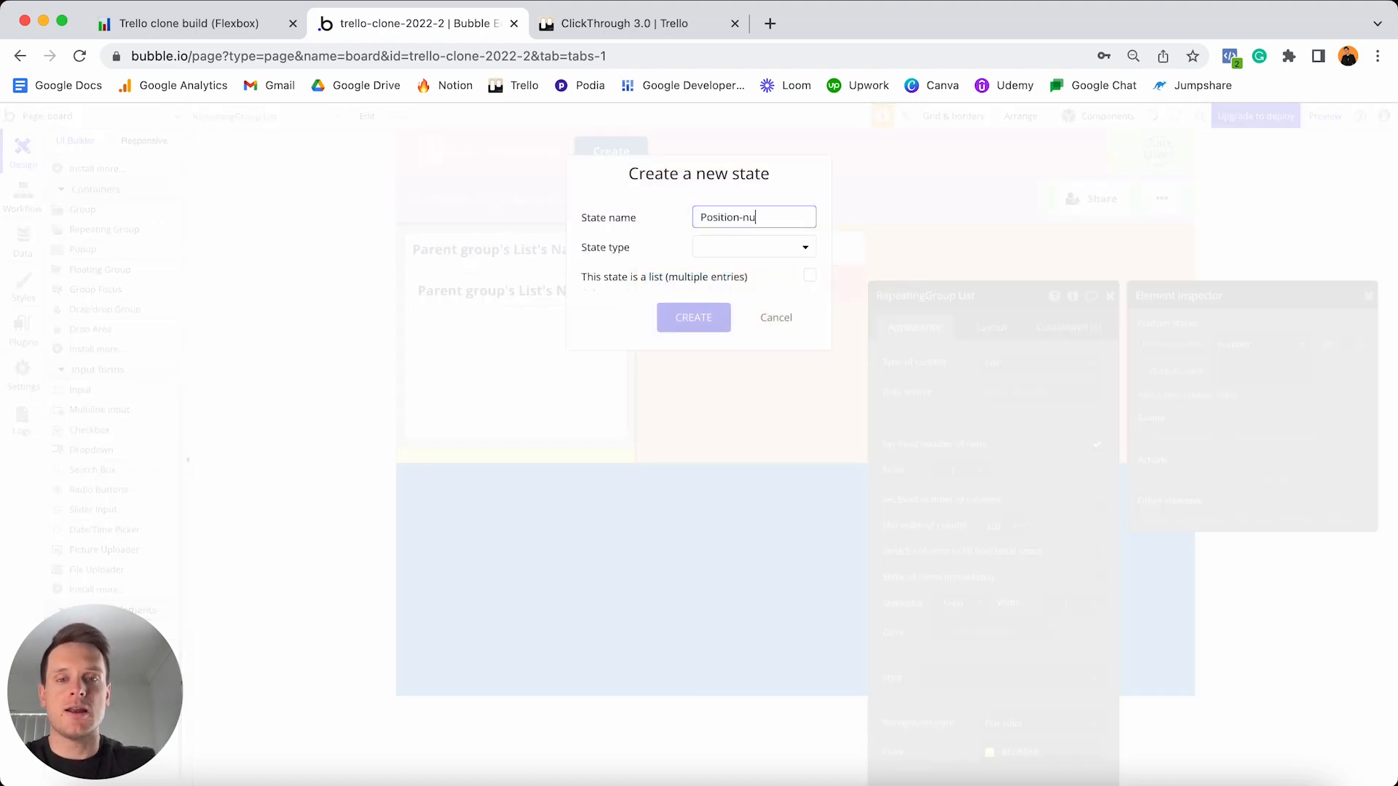
type("mber (drop")
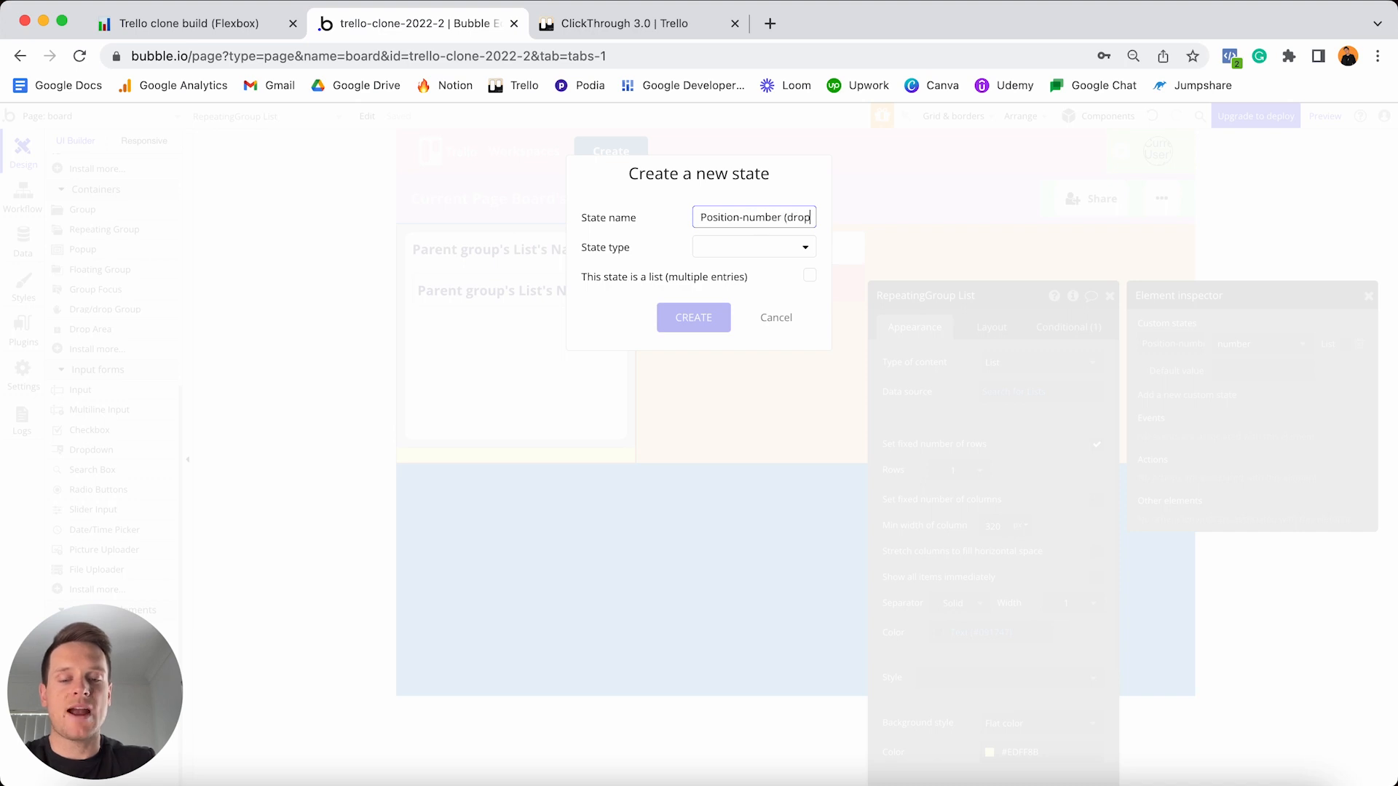
type("ped)")
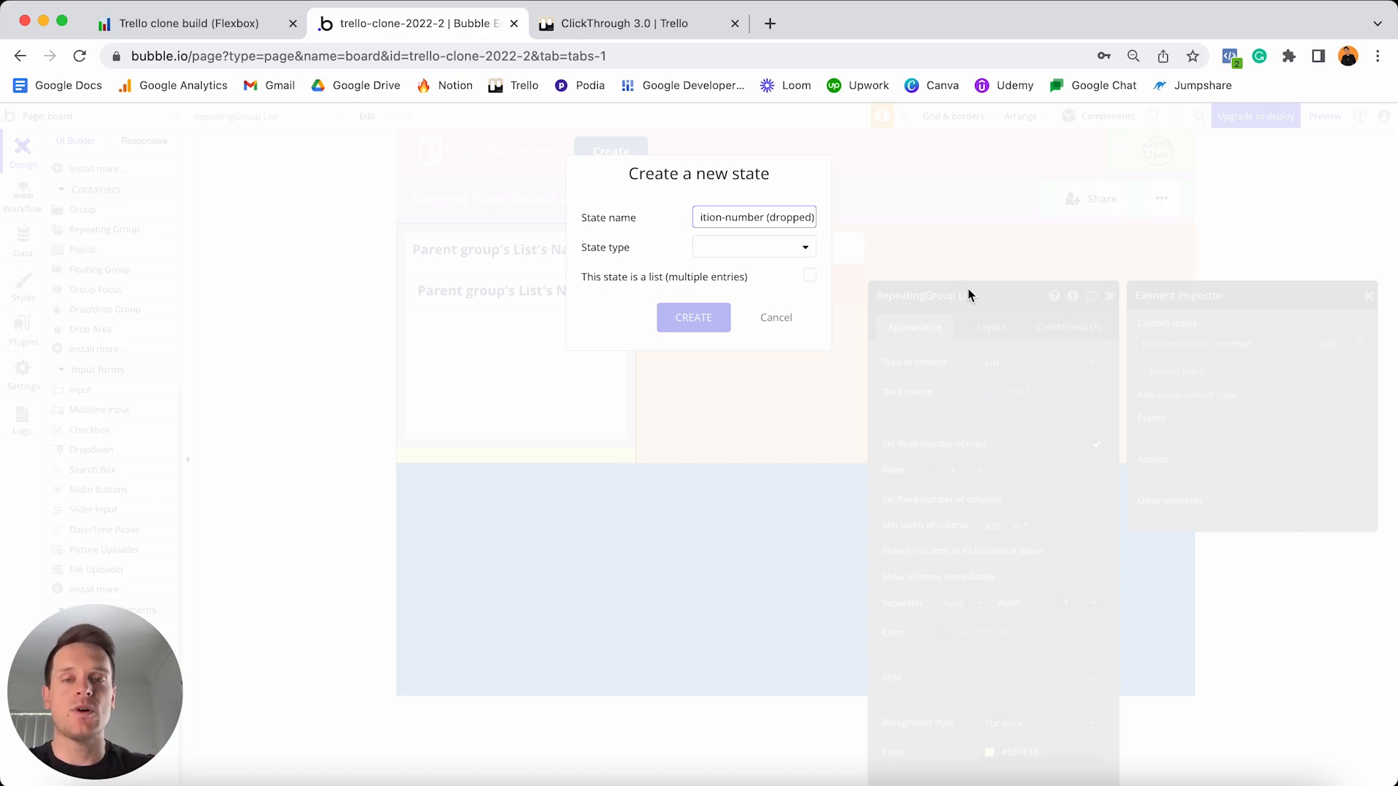
left_click(758, 251)
left_click(755, 295)
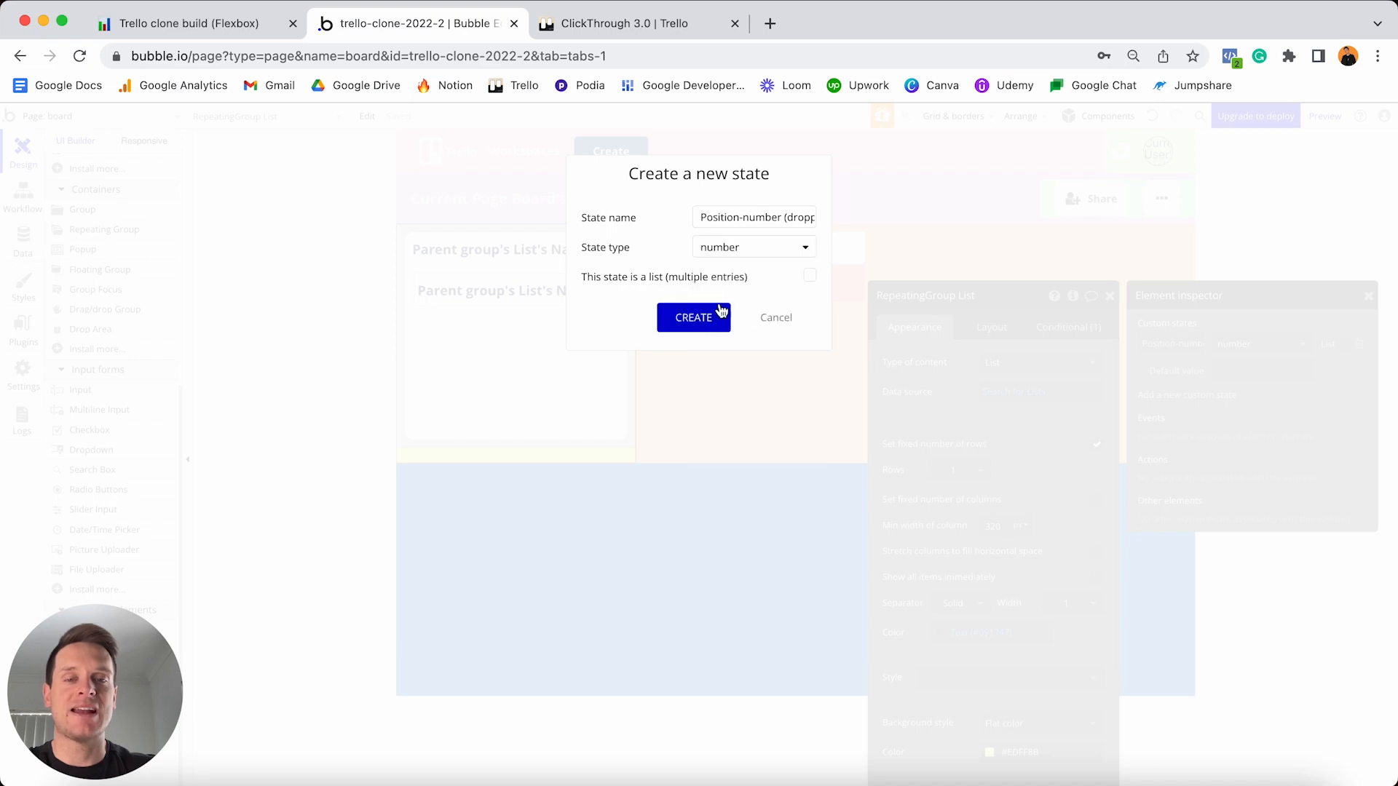
left_click(693, 319)
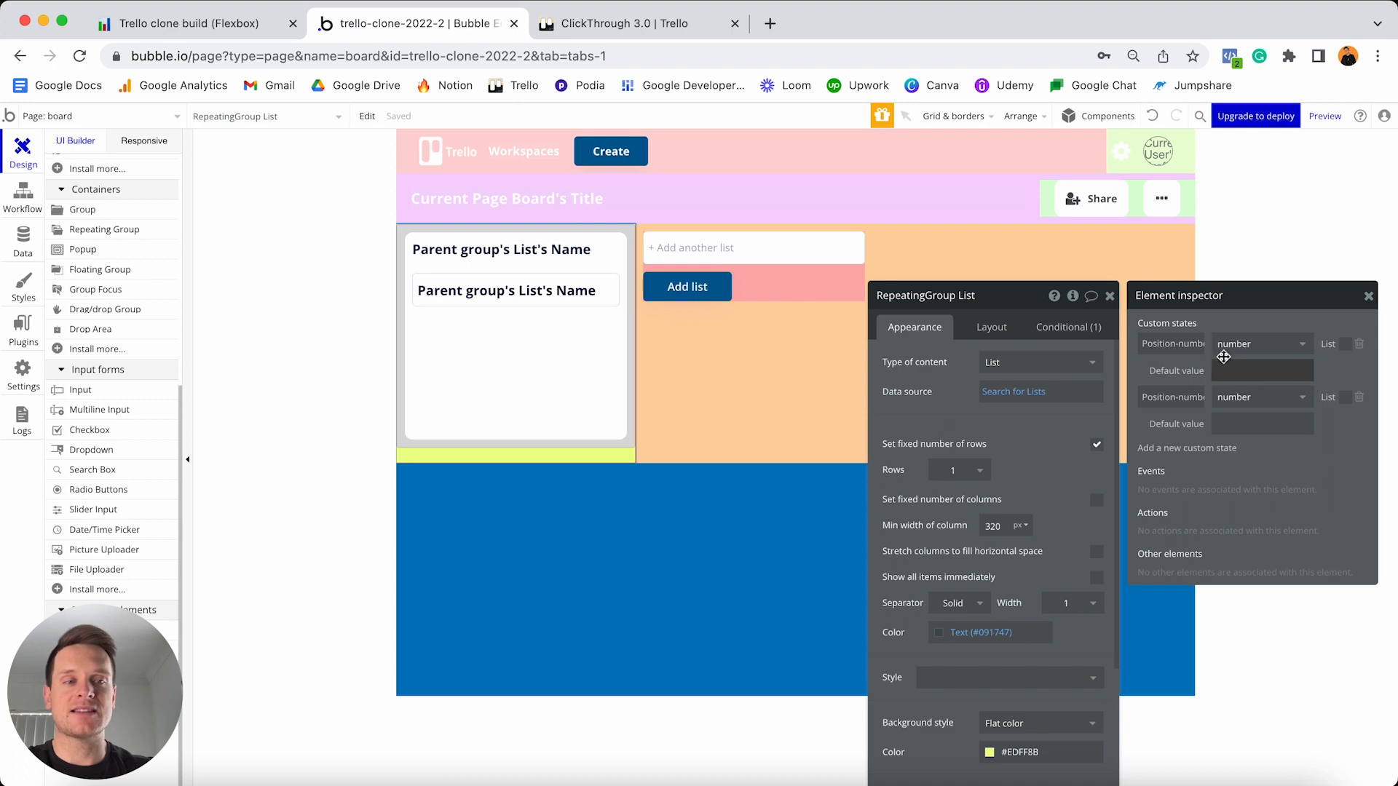
left_click(1369, 295)
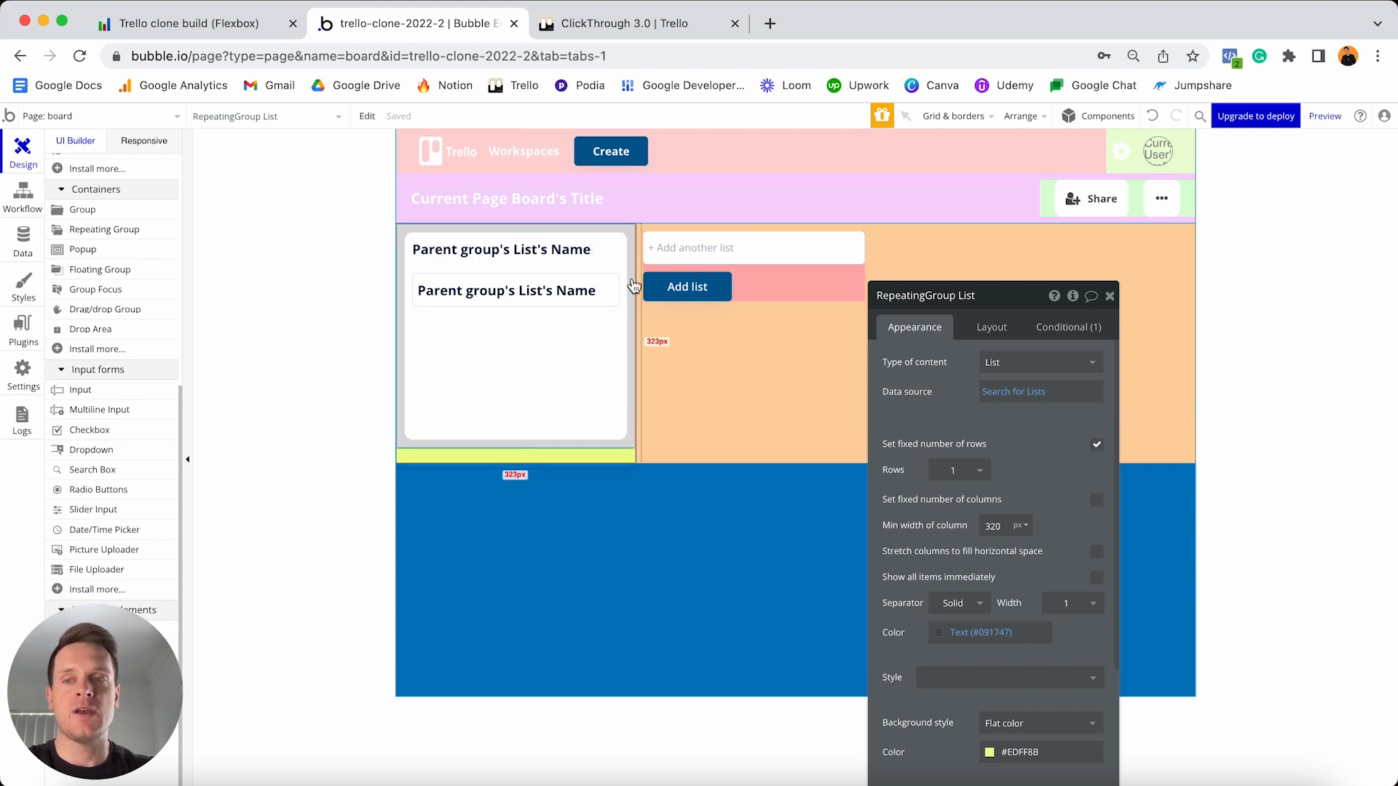
- Add a workflow event 'DropArea - List has a group dropped on it' from the Elements events
left_click(21, 200)
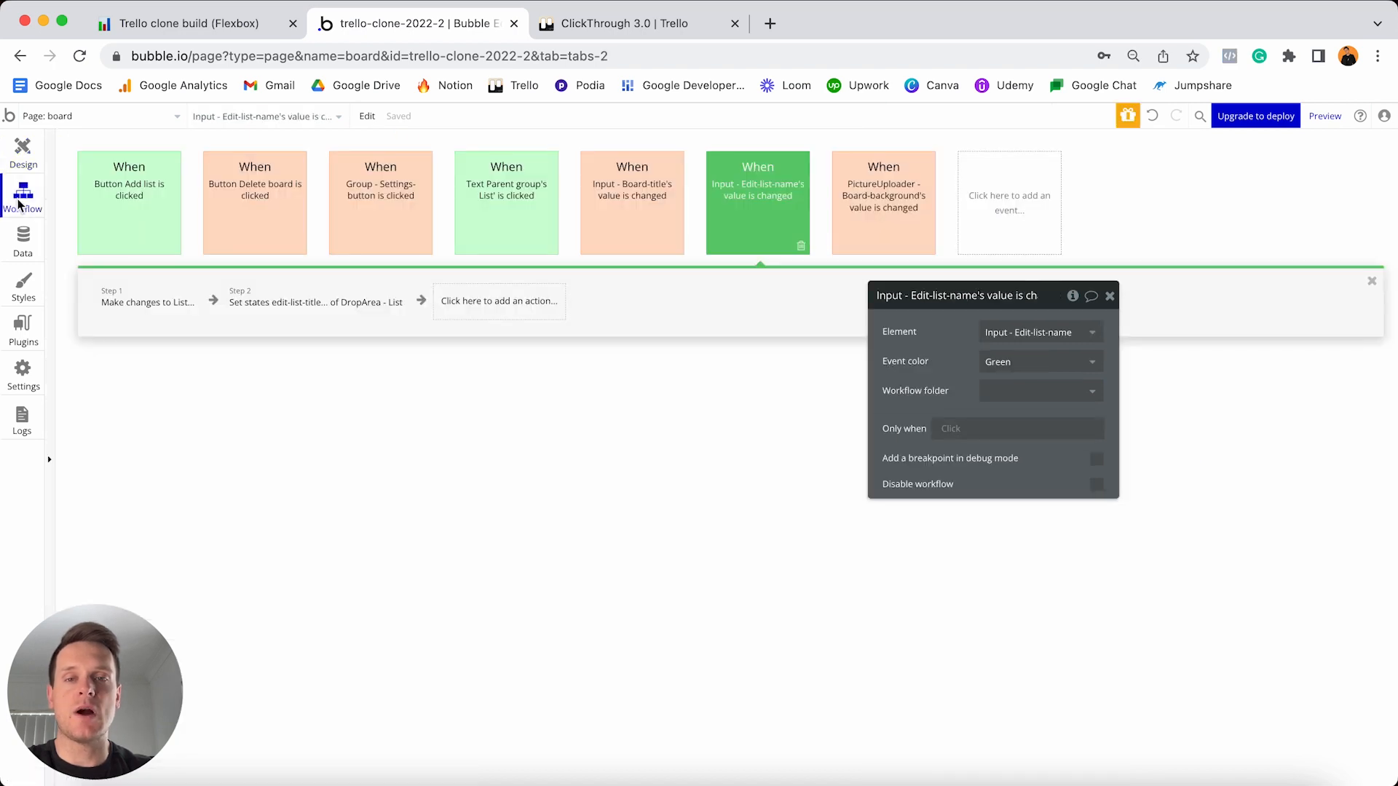
left_click(1002, 212)
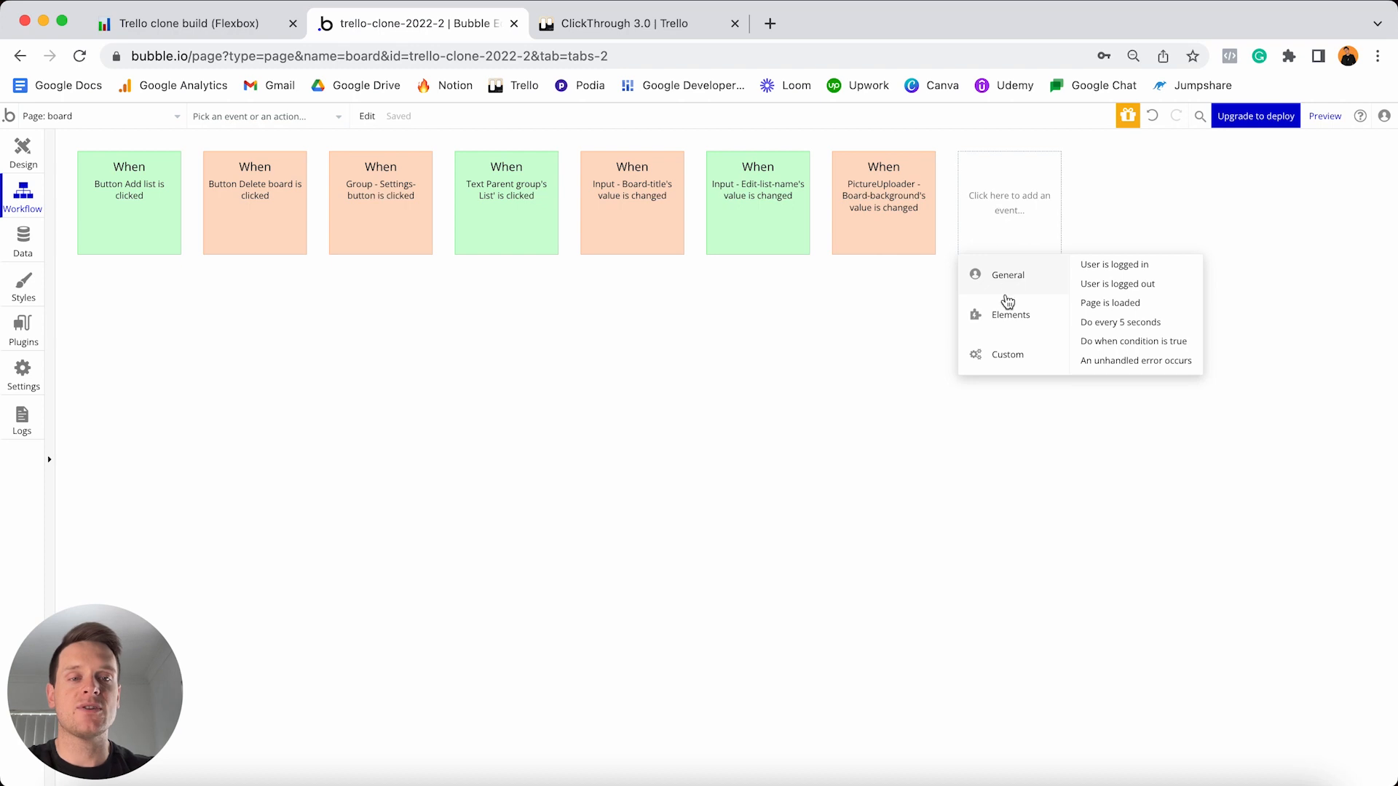
mouse_move(1005, 315)
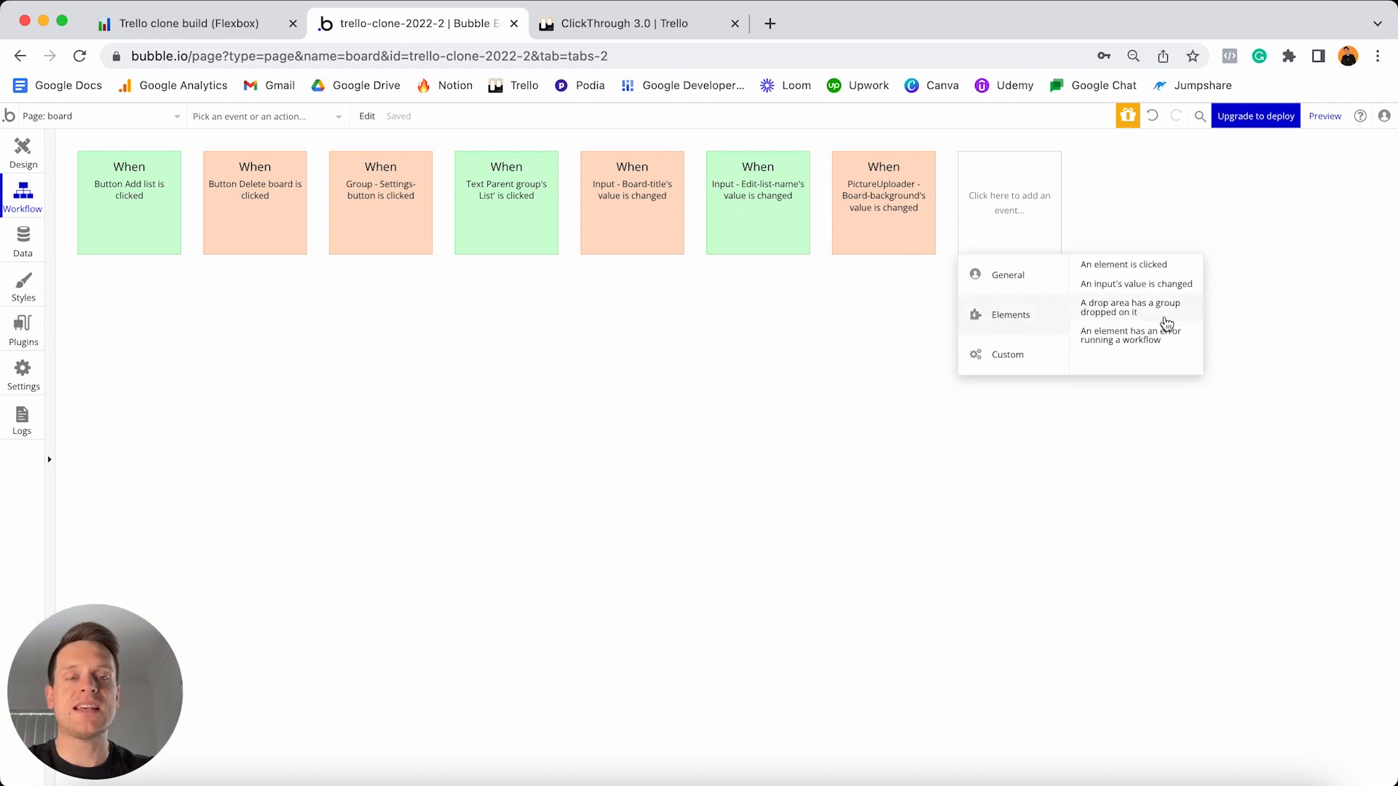
mouse_move(1152, 321)
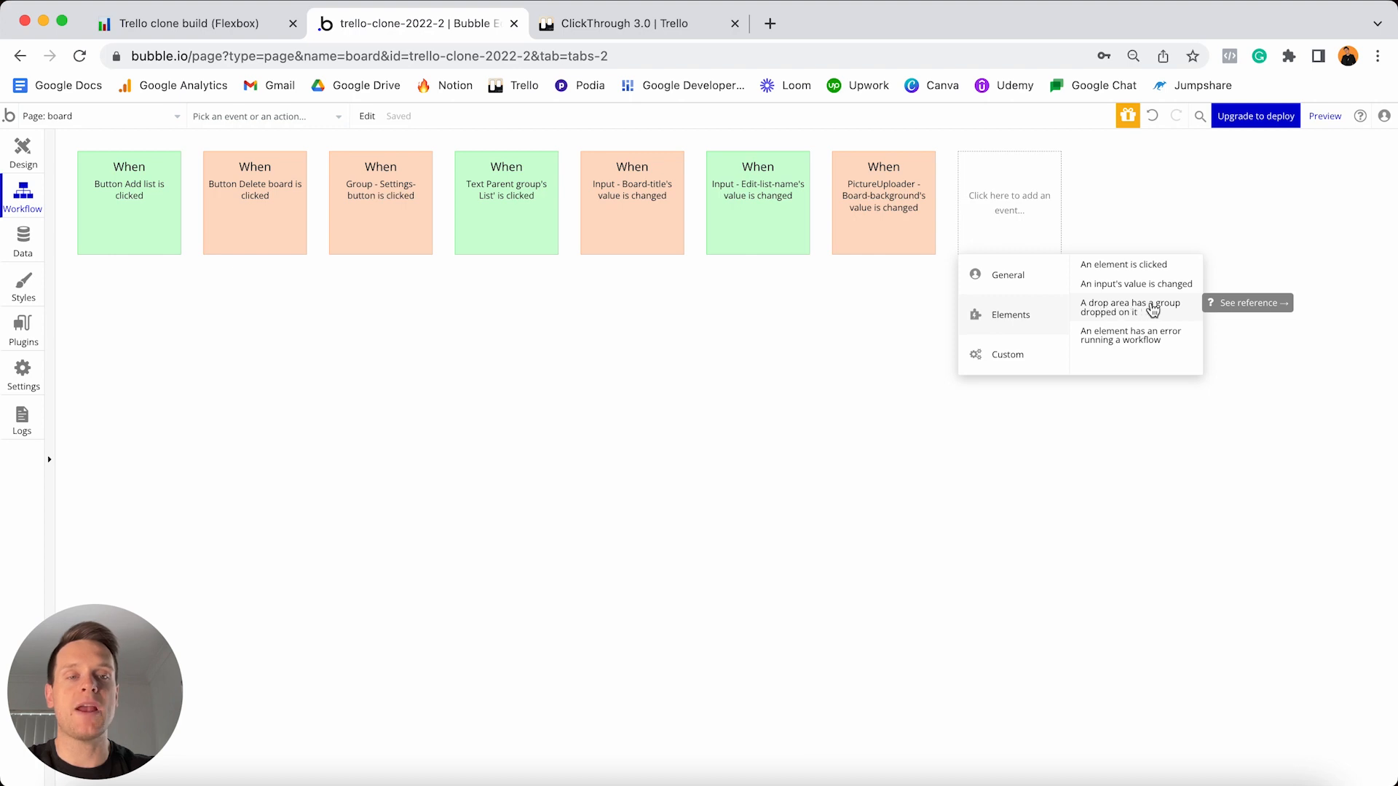
left_click(1159, 313)
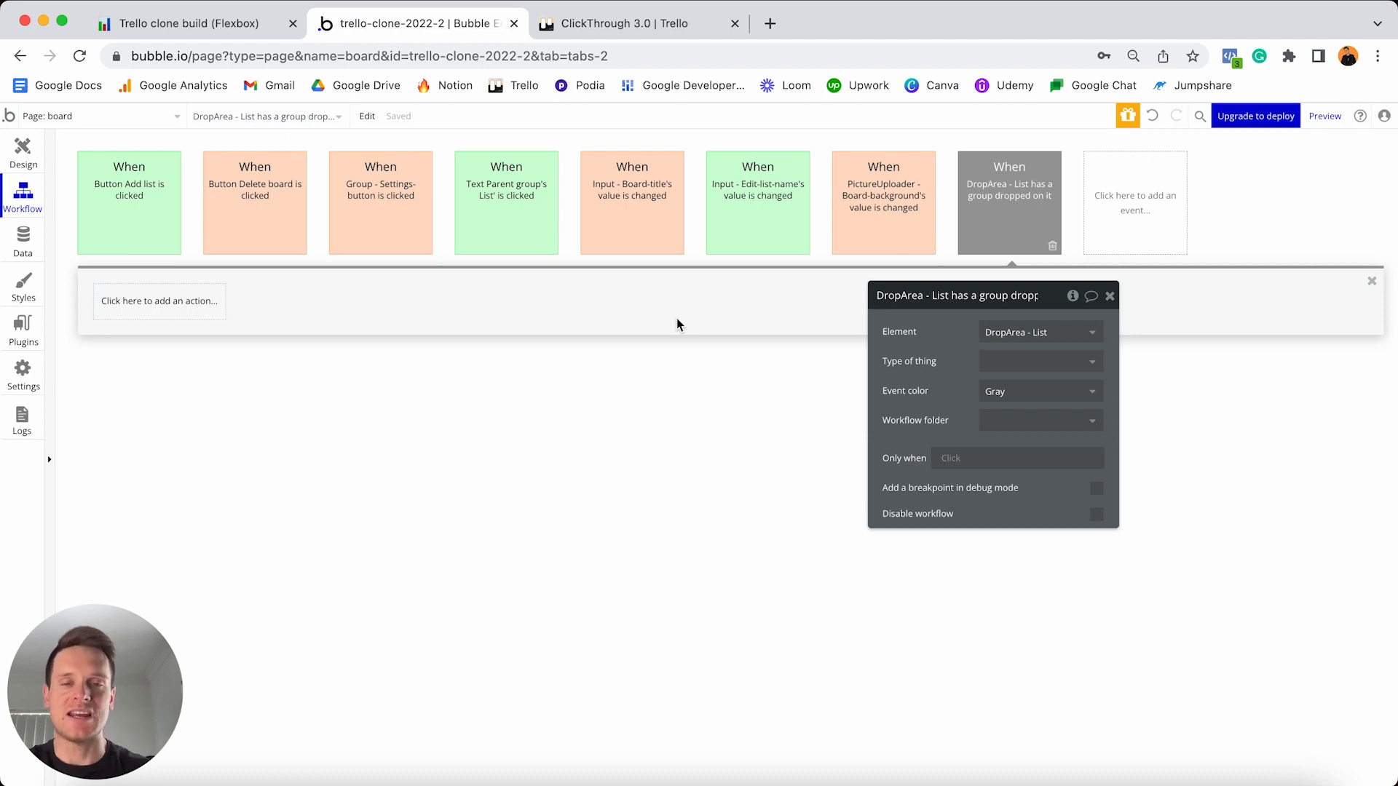
- Add a Set state action to the drop workflow targeting RepeatingGroup List
left_click(170, 318)
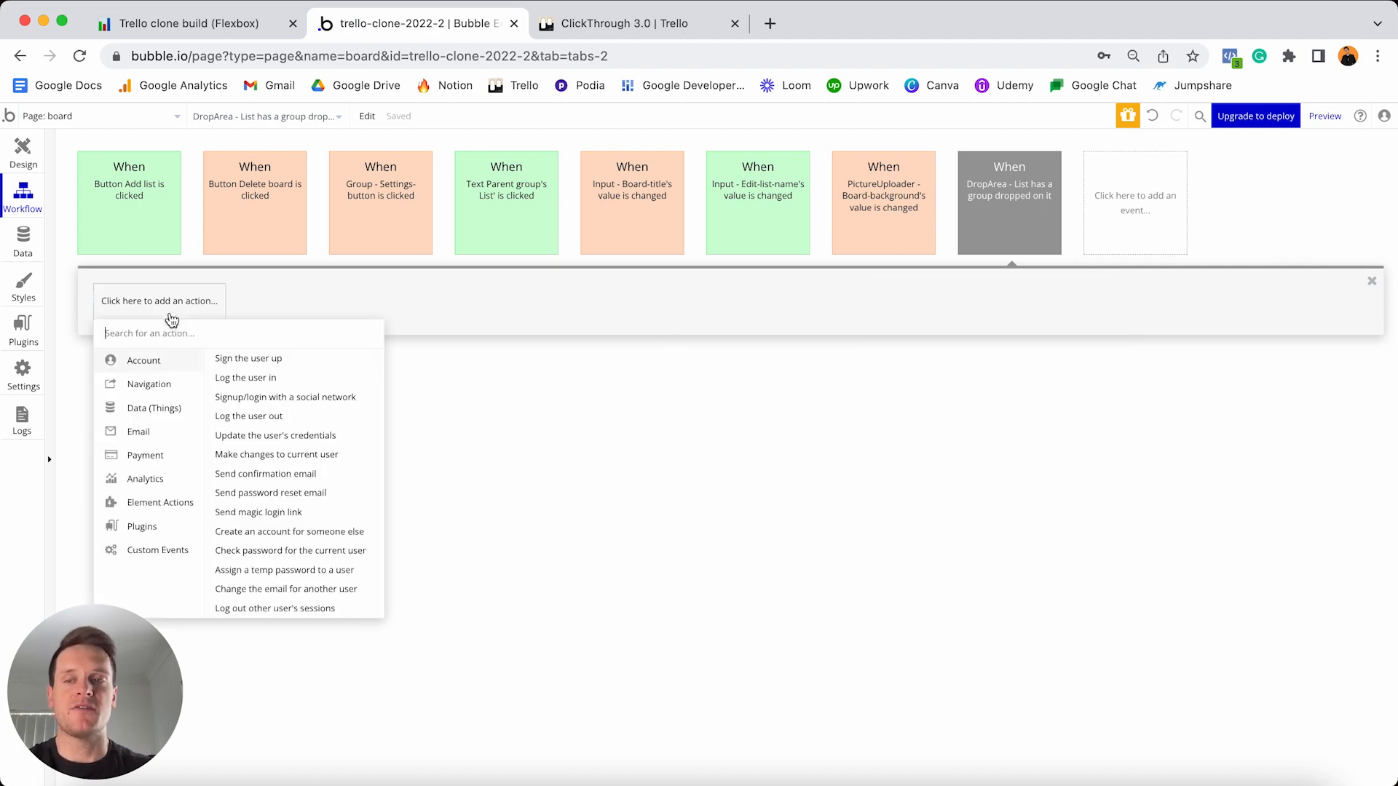
type("state")
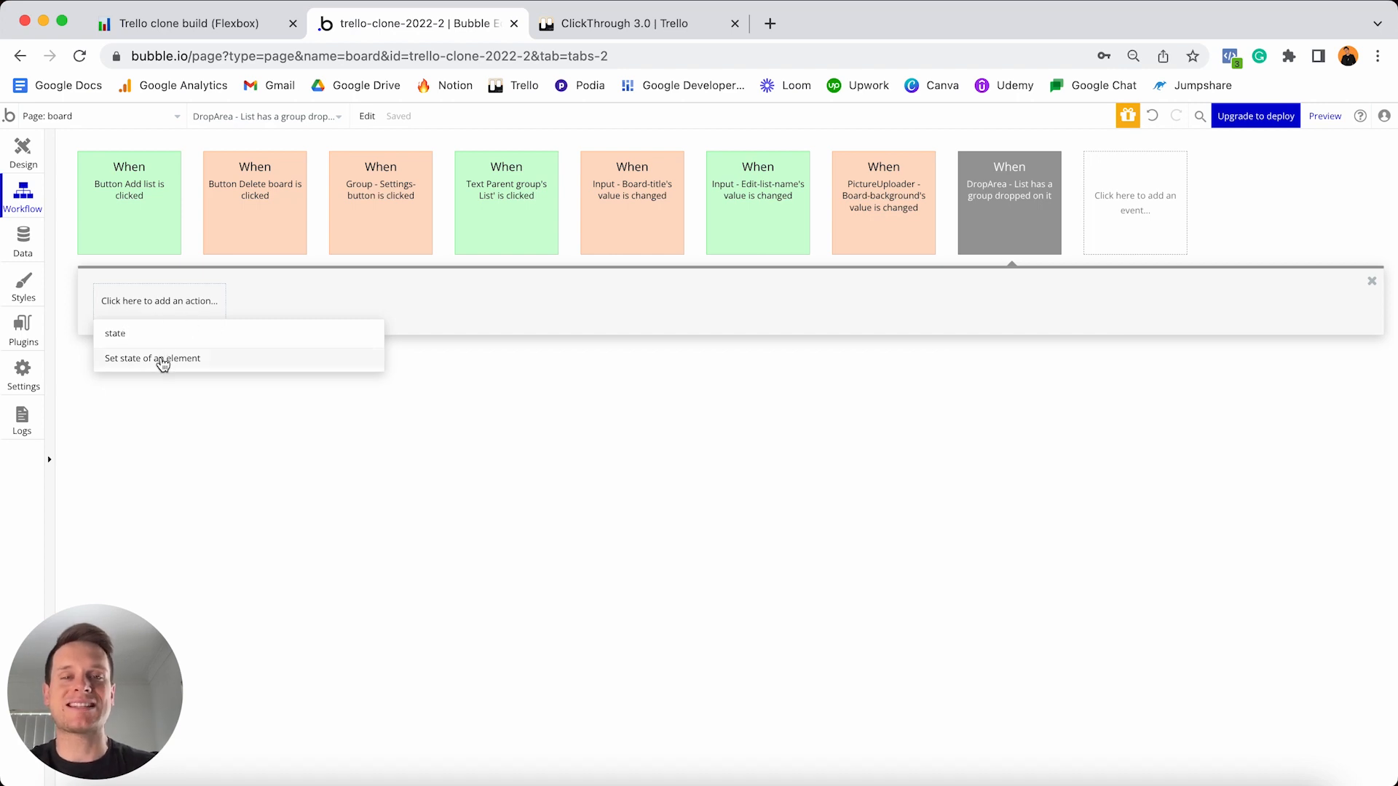
left_click(162, 361)
left_click(999, 332)
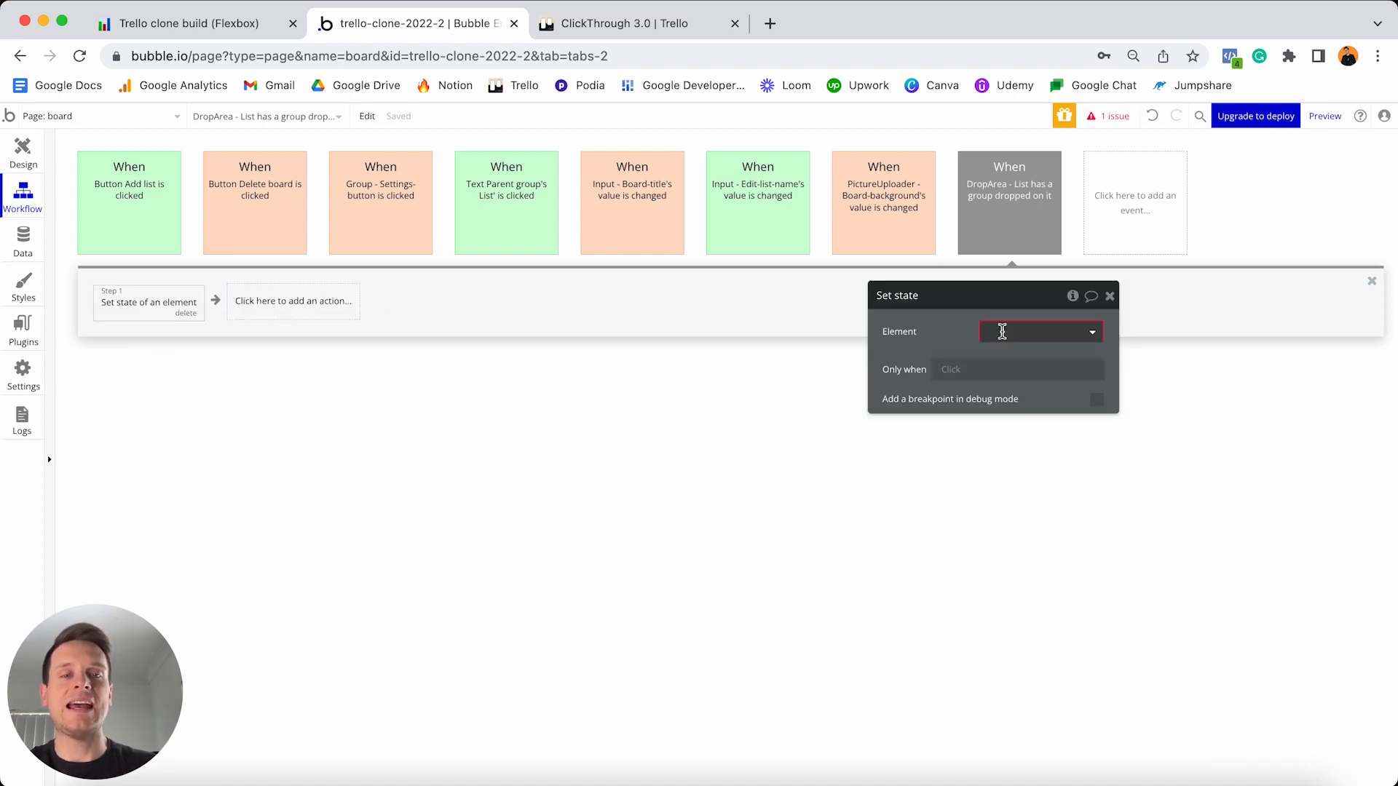
type("rep")
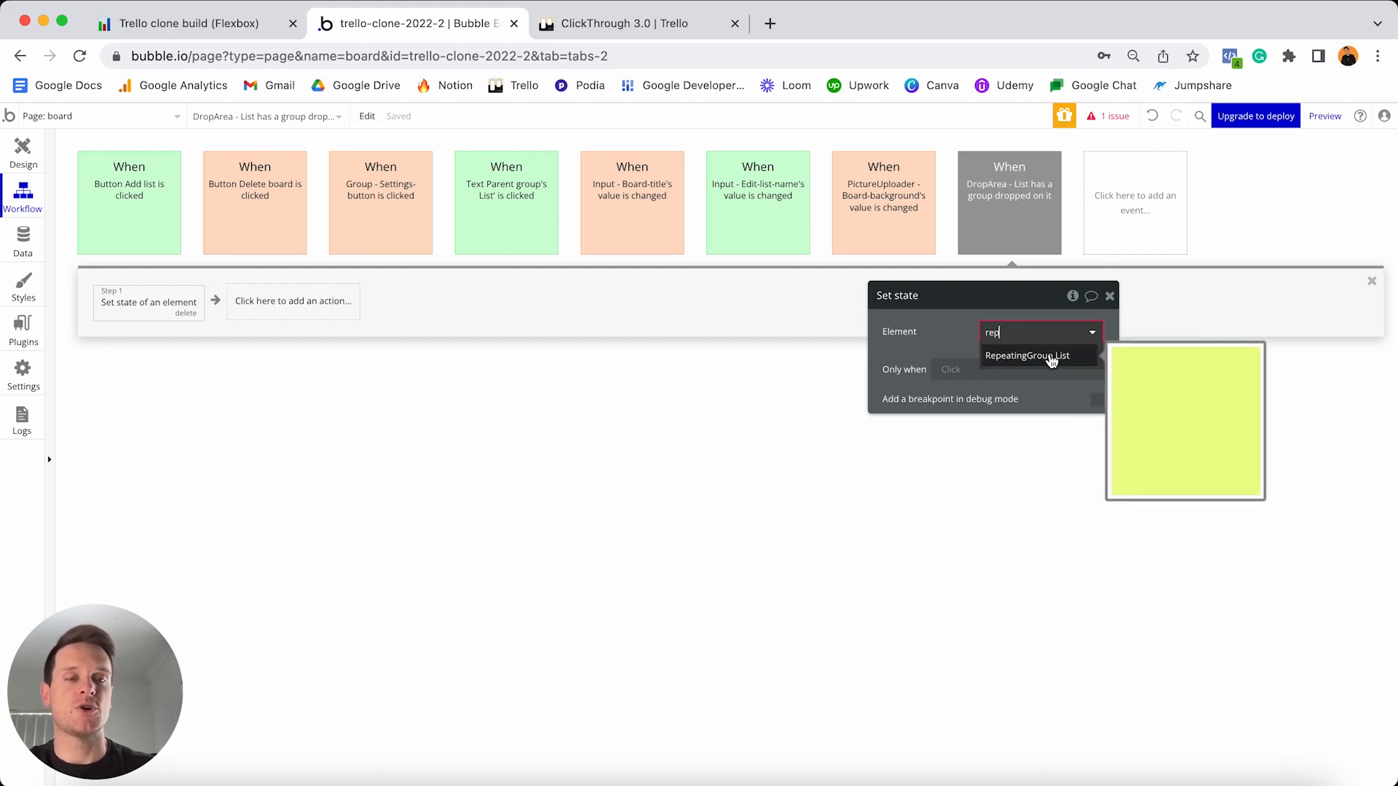
left_click(1052, 356)
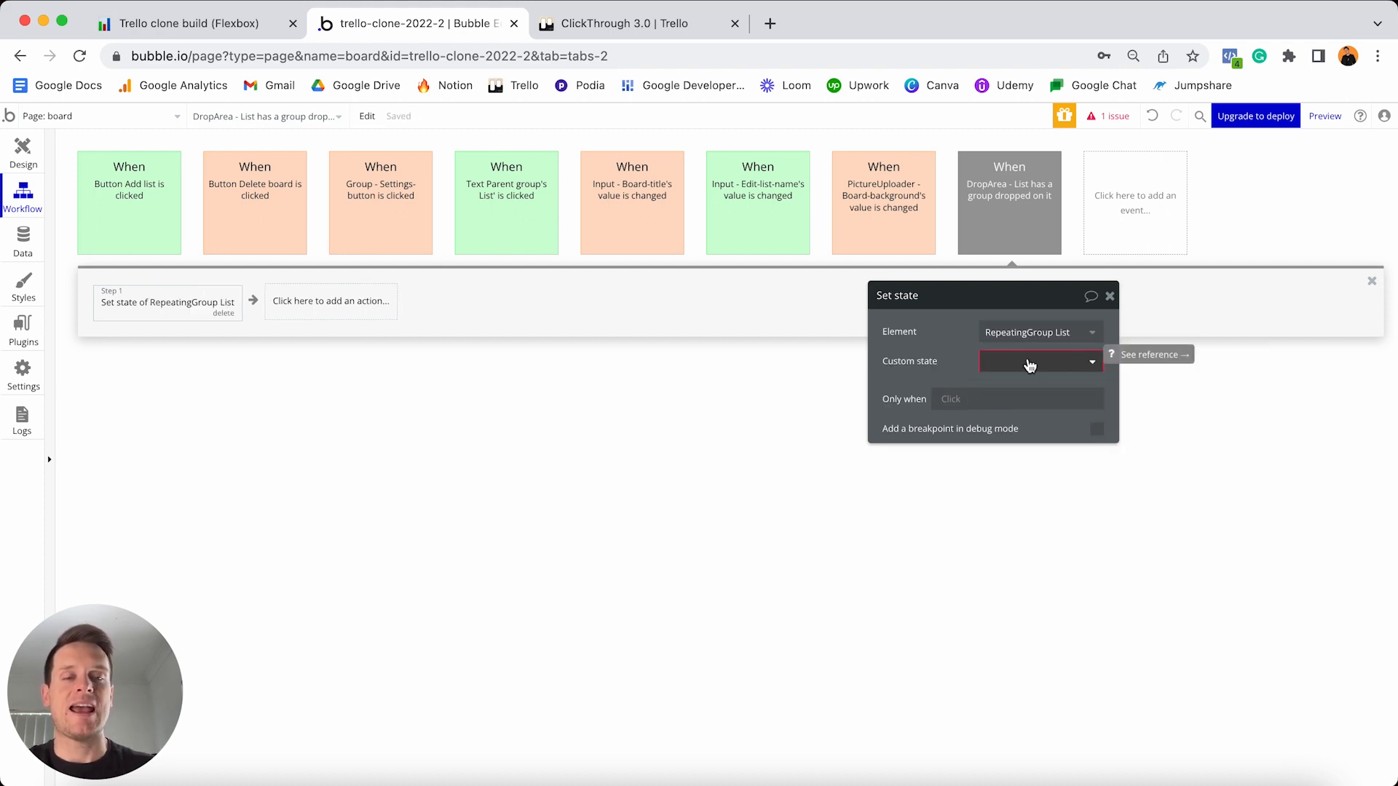
- Set Position-number (selected) to the current cell's List's Position-number
left_click(1029, 363)
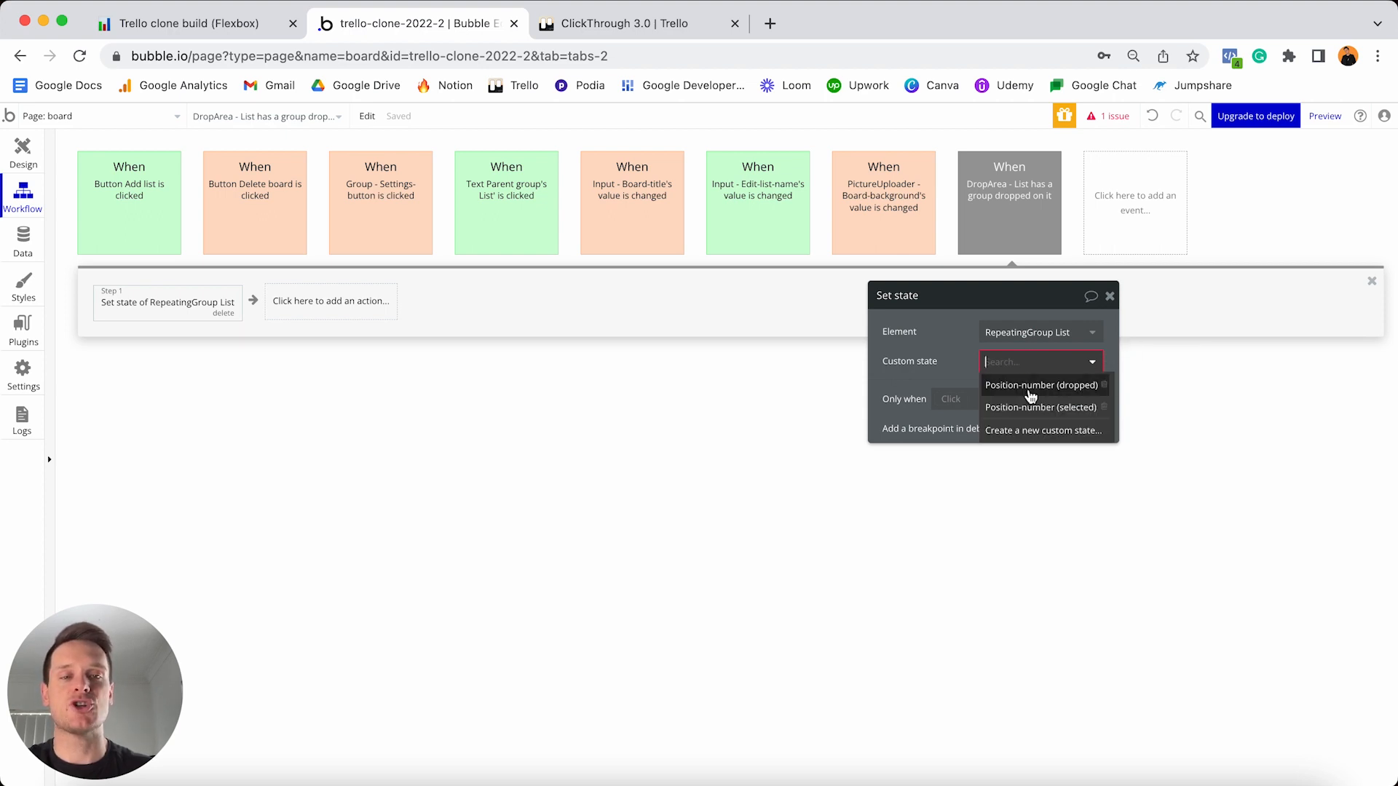
left_click(1024, 408)
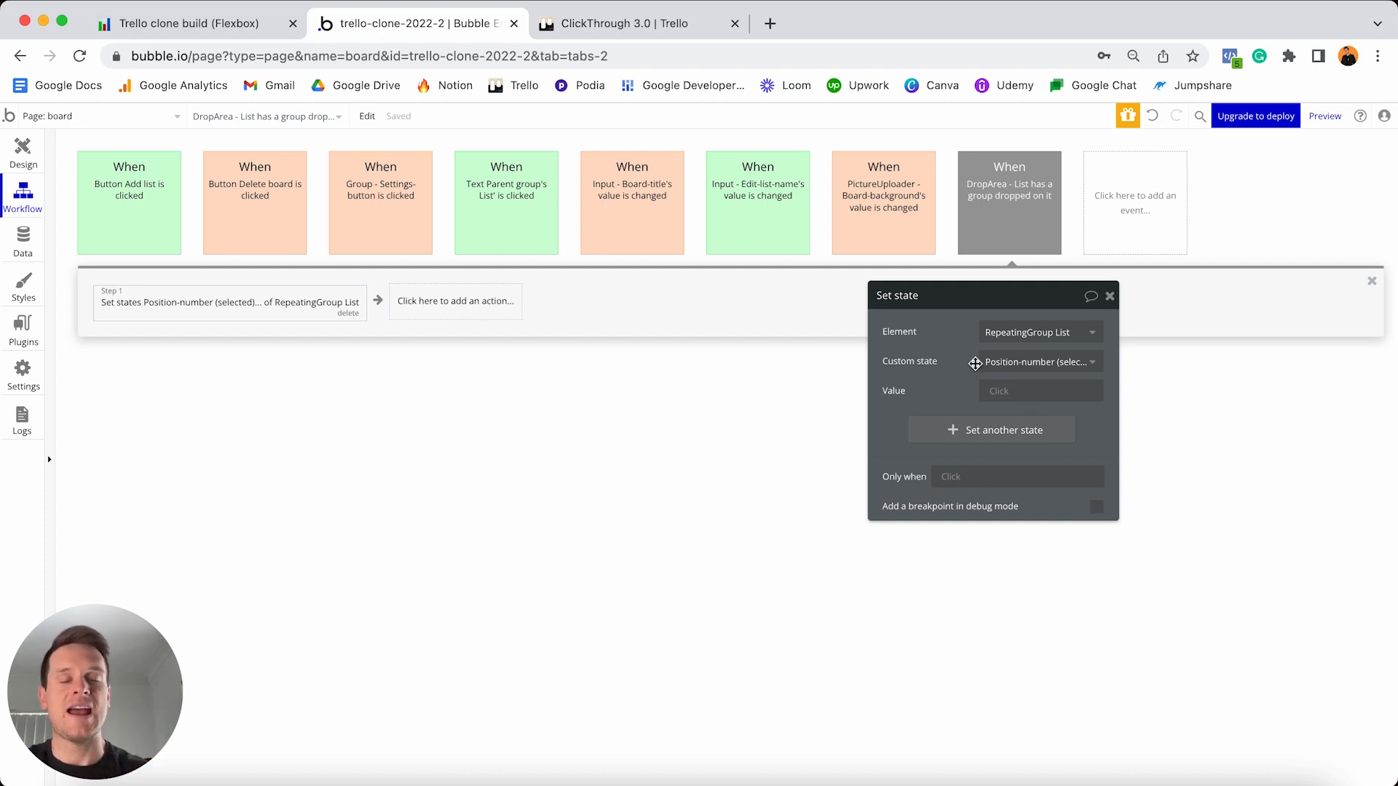
left_click(999, 393)
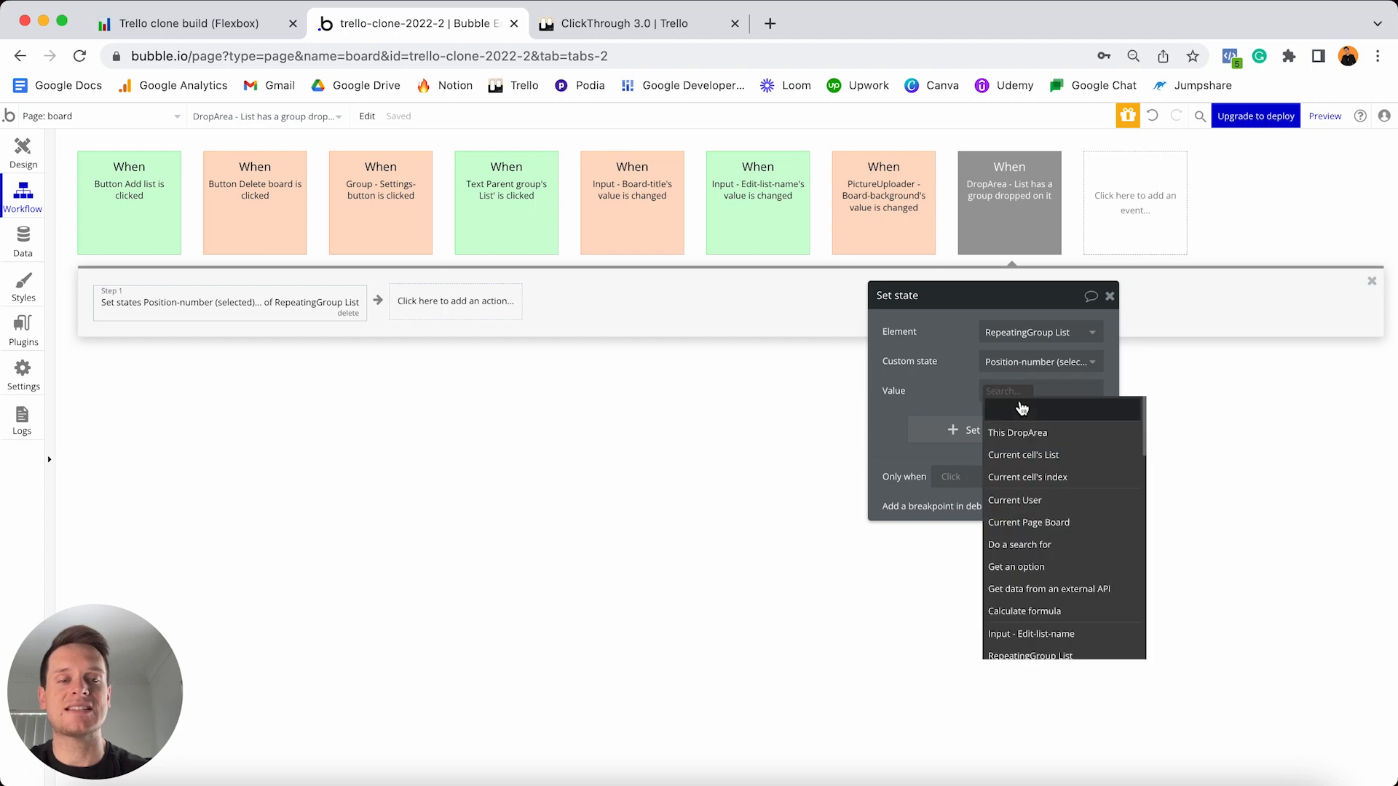
left_click(1046, 461)
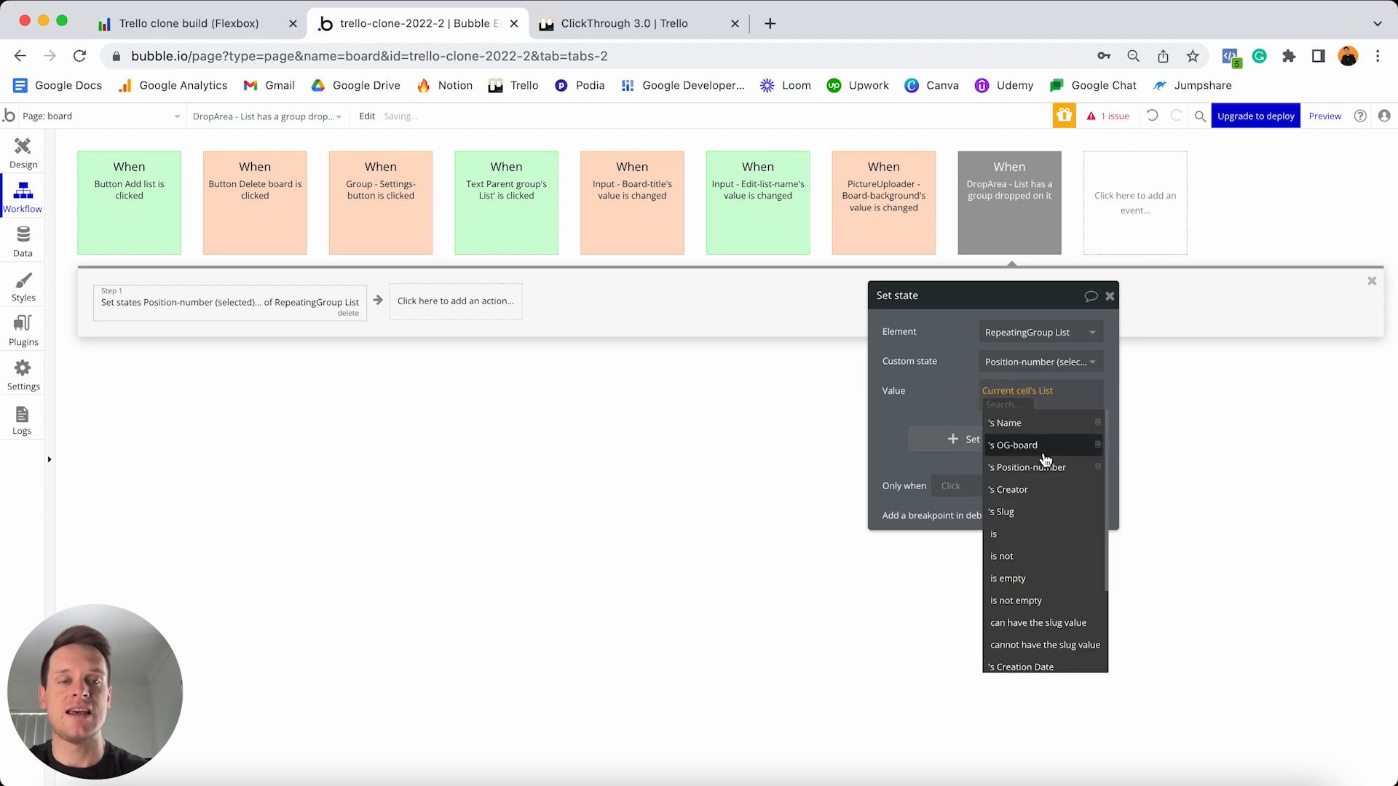
left_click(1032, 470)
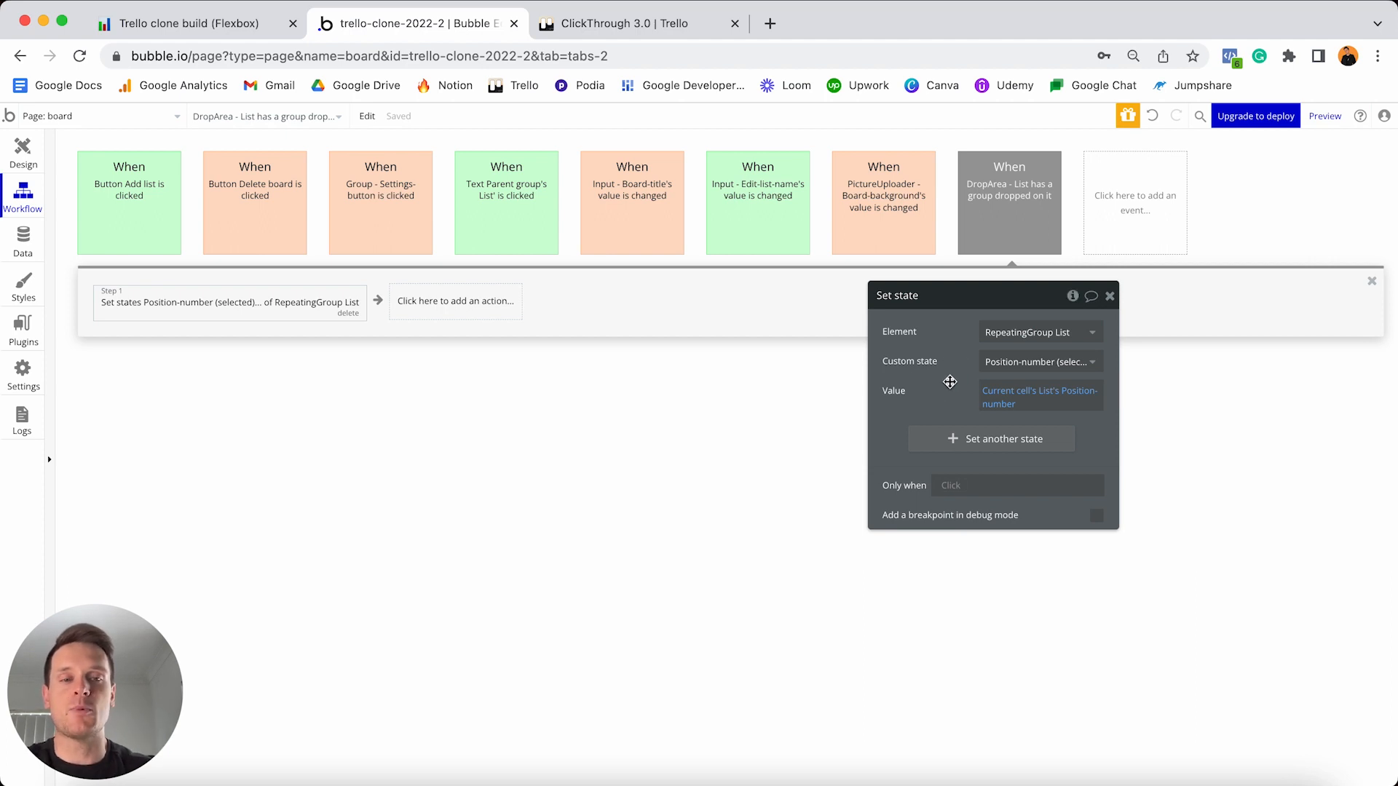
left_click(469, 313)
type("state")
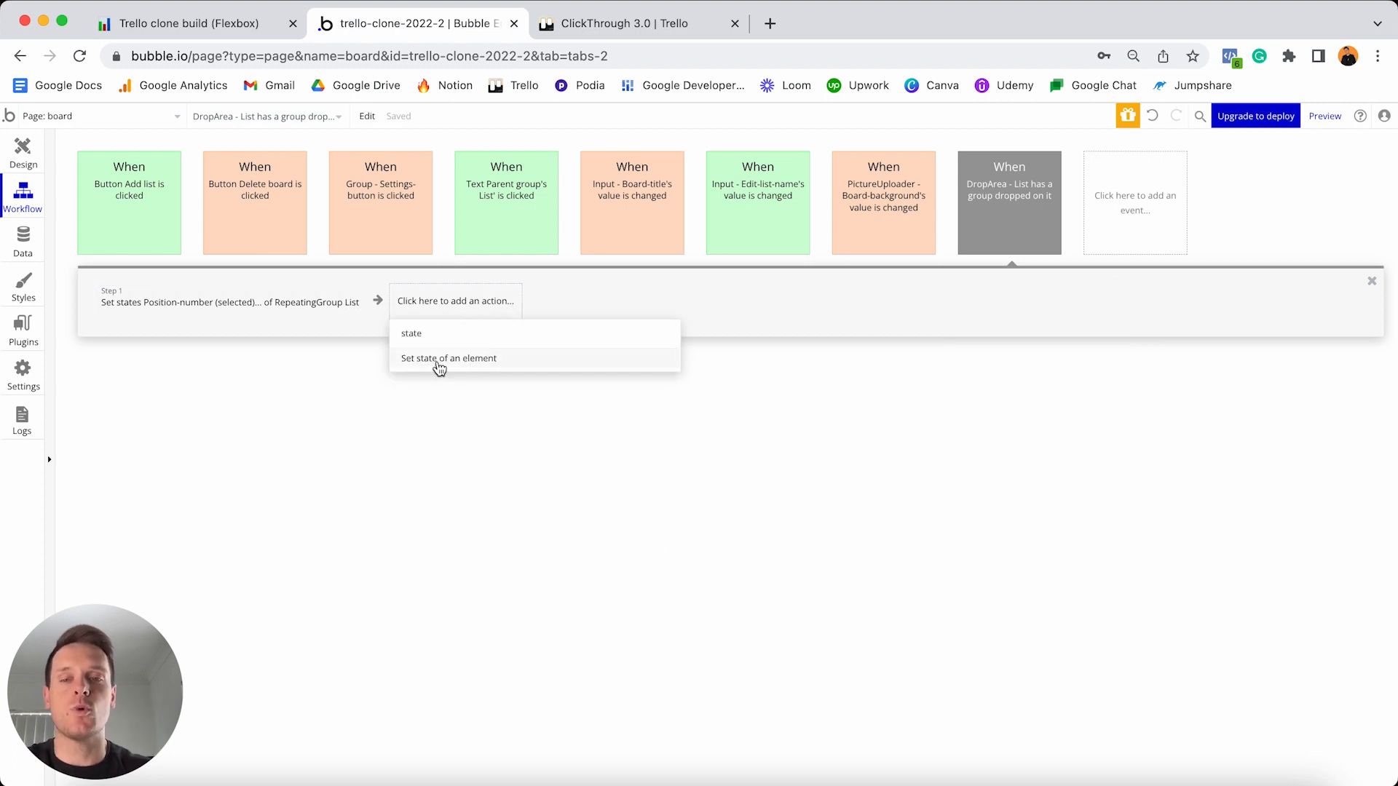
- Add step 2 setting RepeatingGroup List's Position-number (dropped) state
left_click(461, 360)
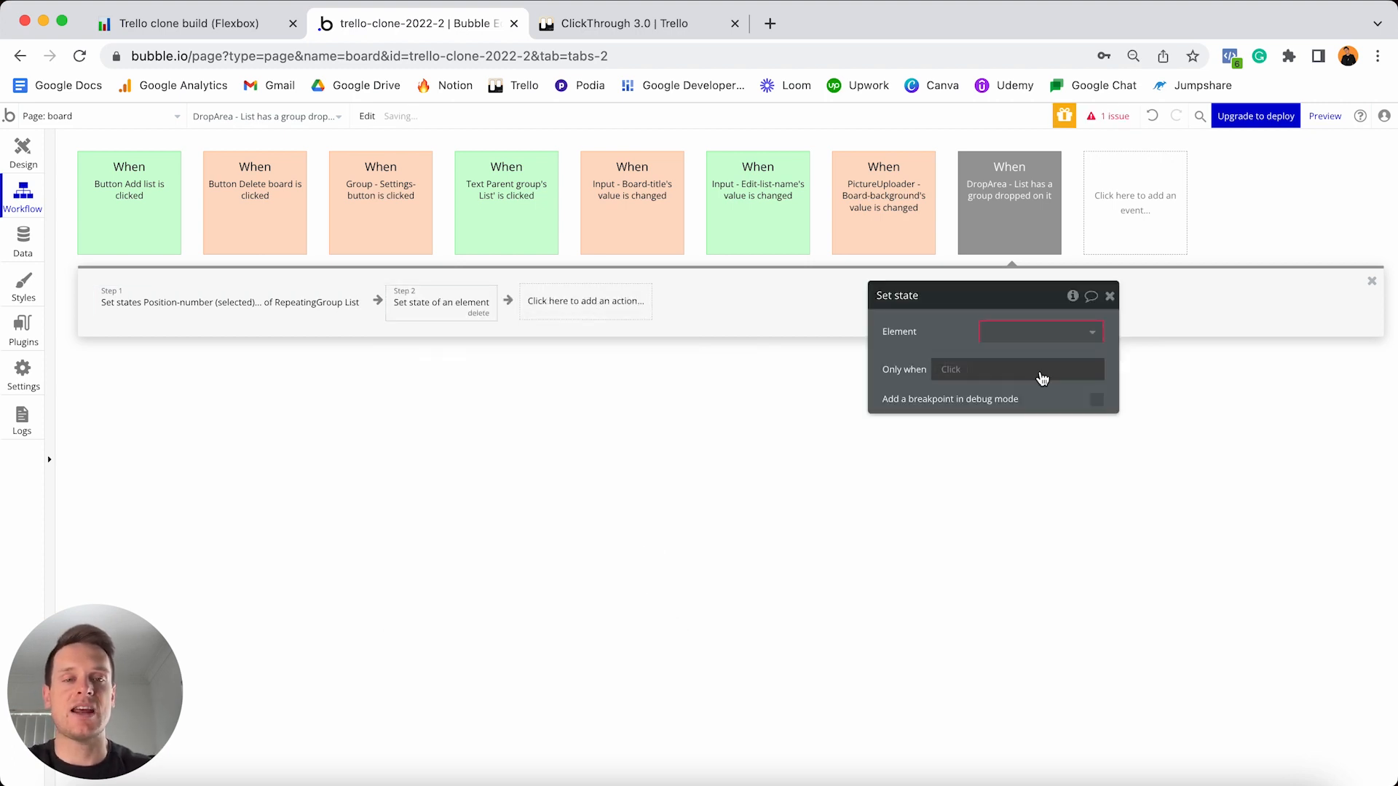
left_click(1049, 332)
type("repe")
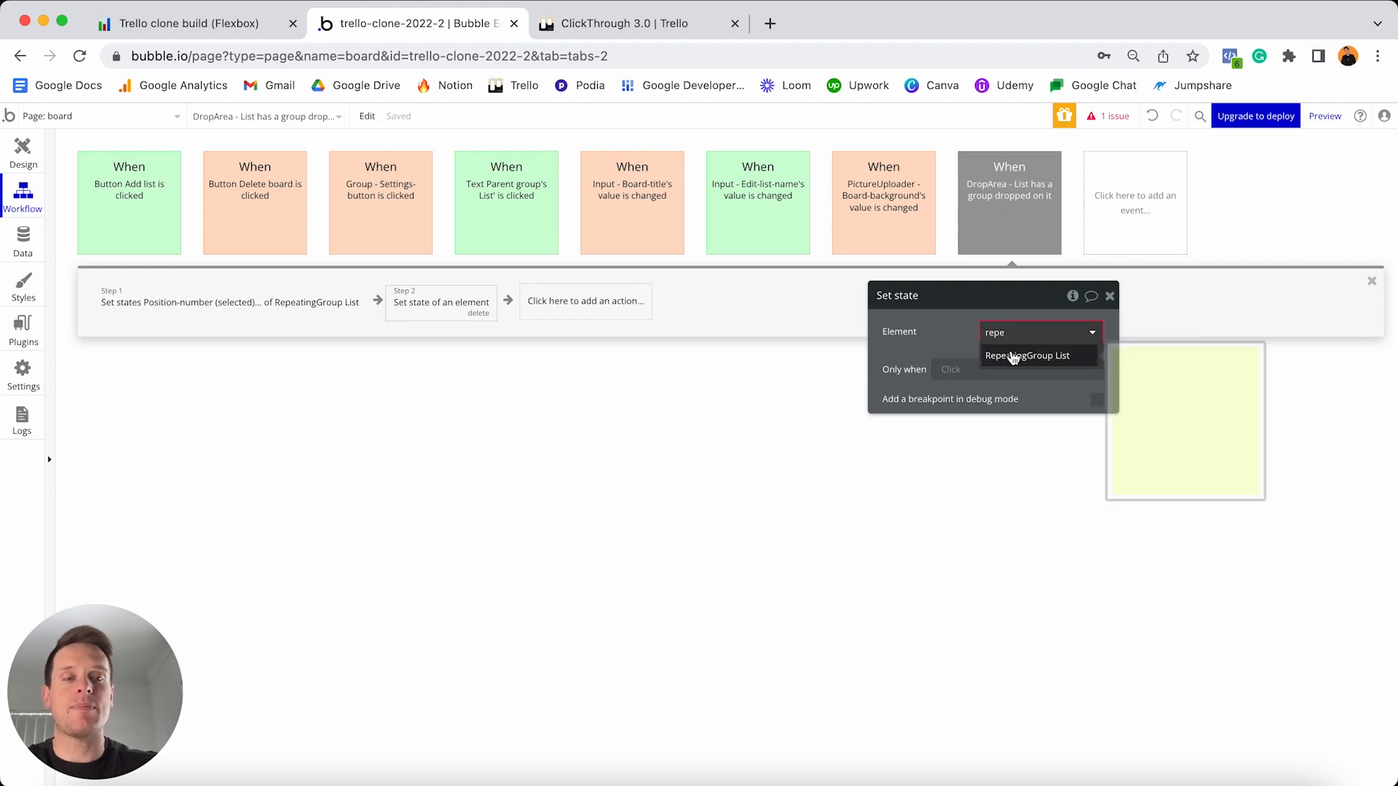
left_click(1030, 355)
left_click(1026, 359)
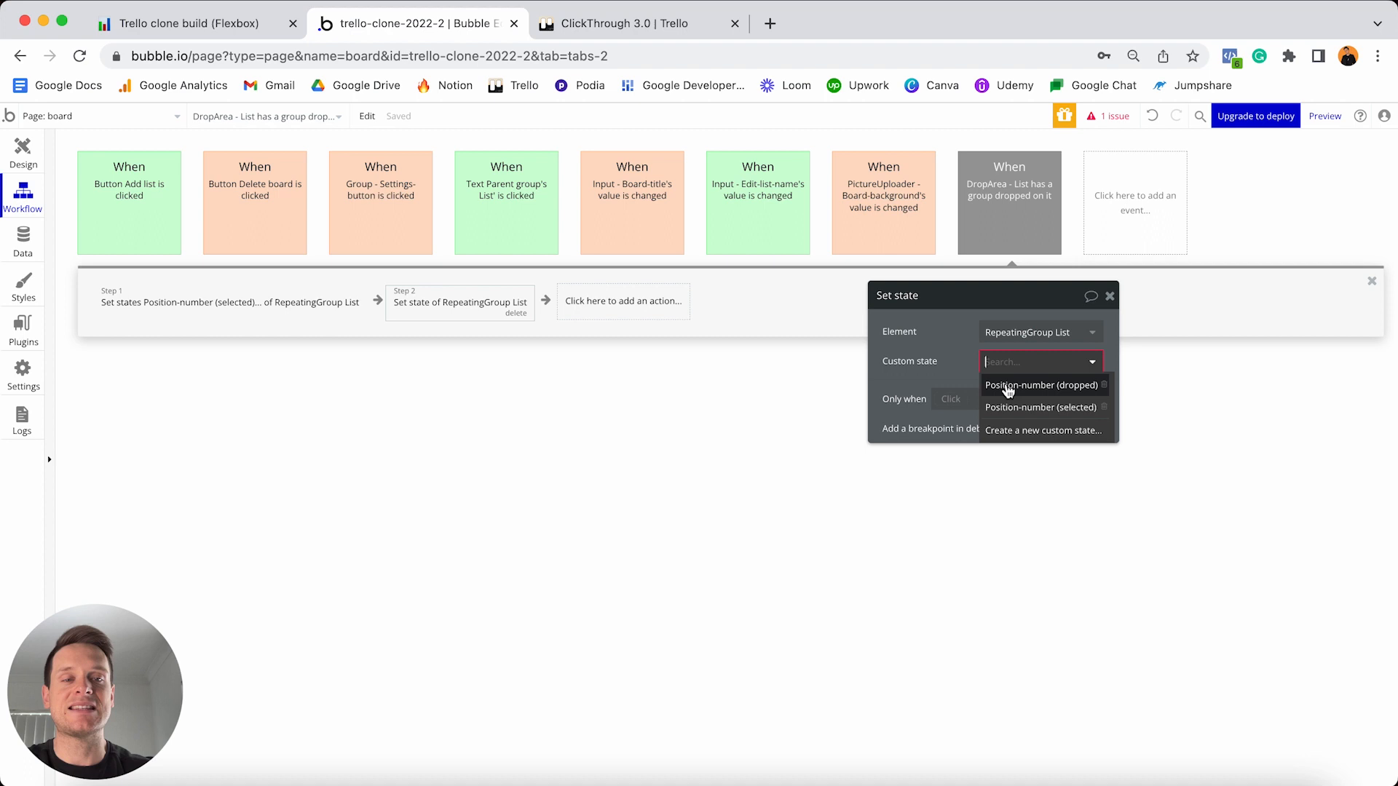
left_click(1061, 391)
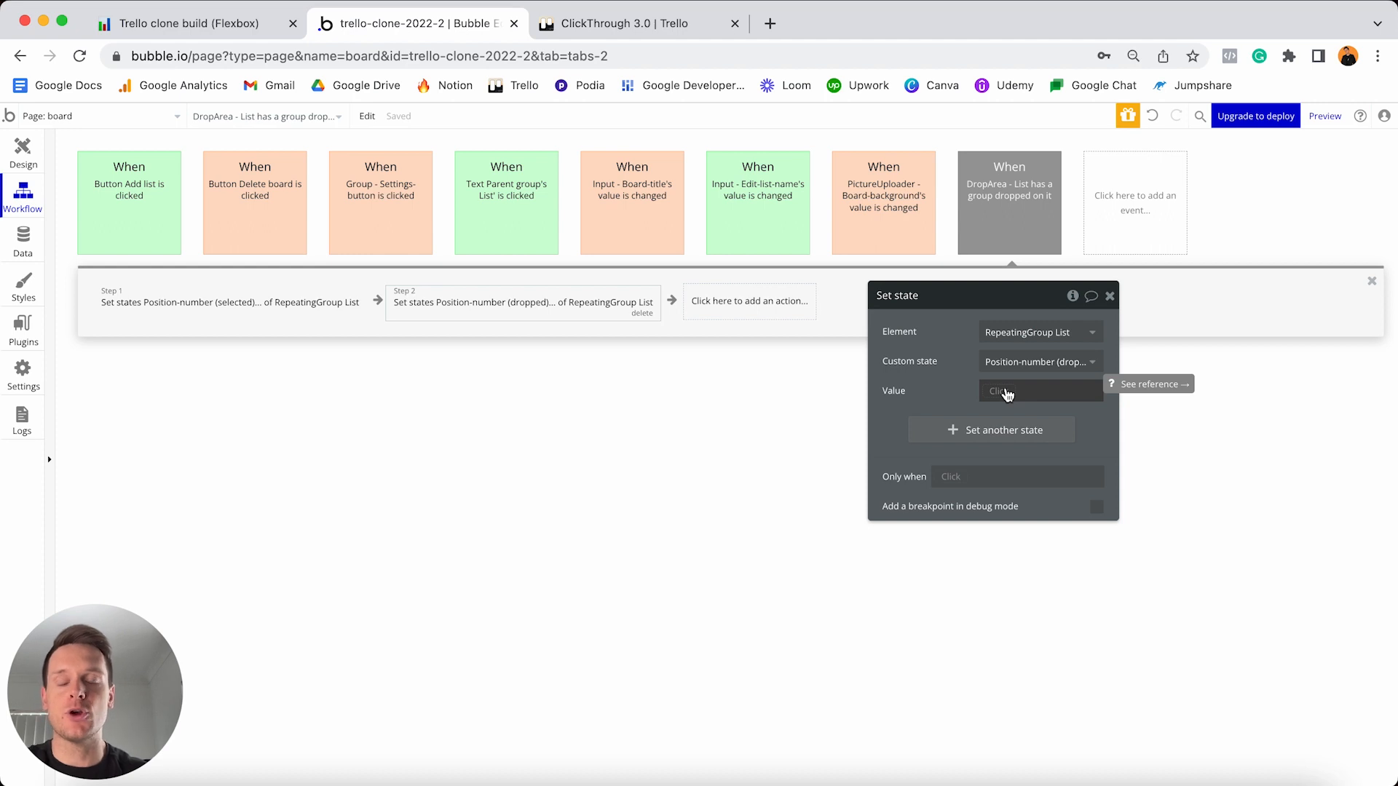
- Set the drop event's type of thing to List
left_click(1005, 391)
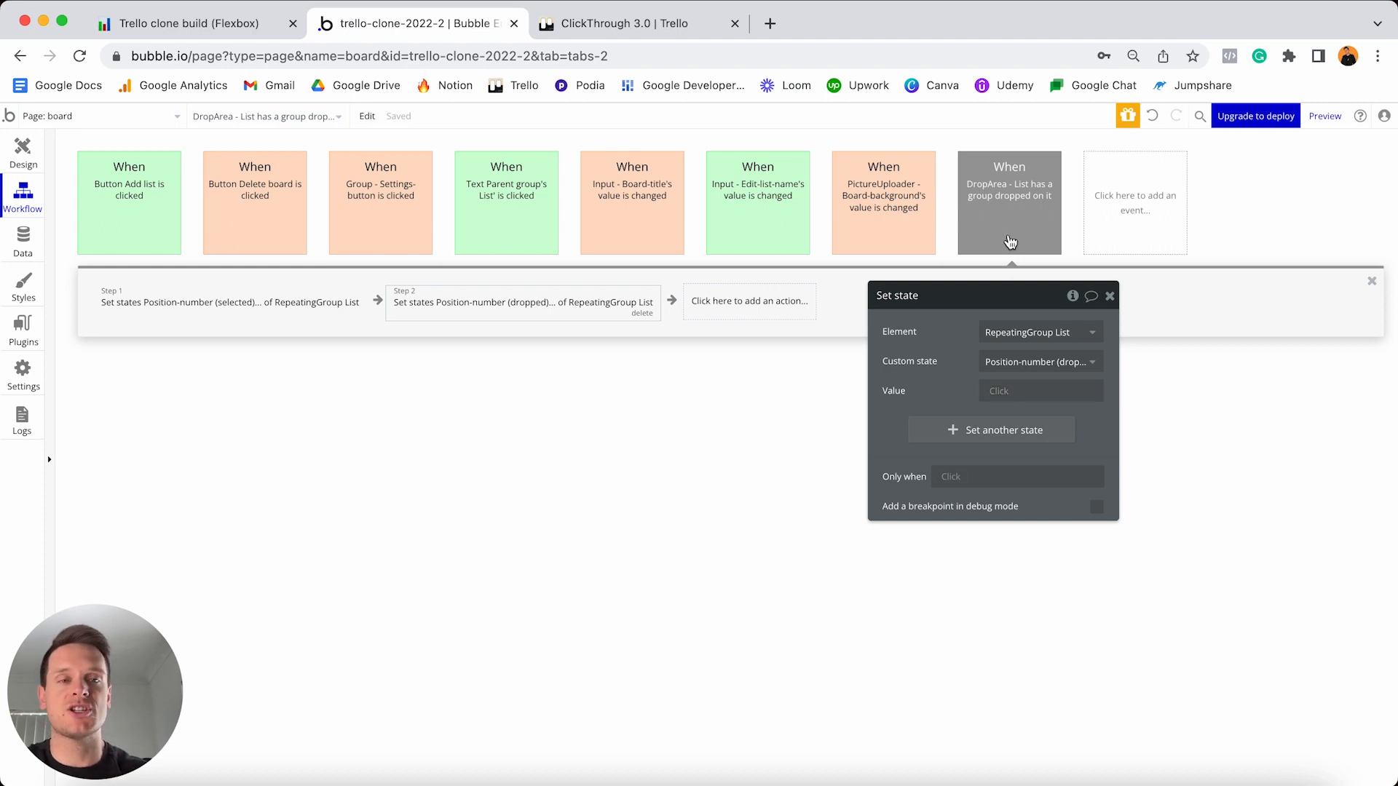
left_click(994, 217)
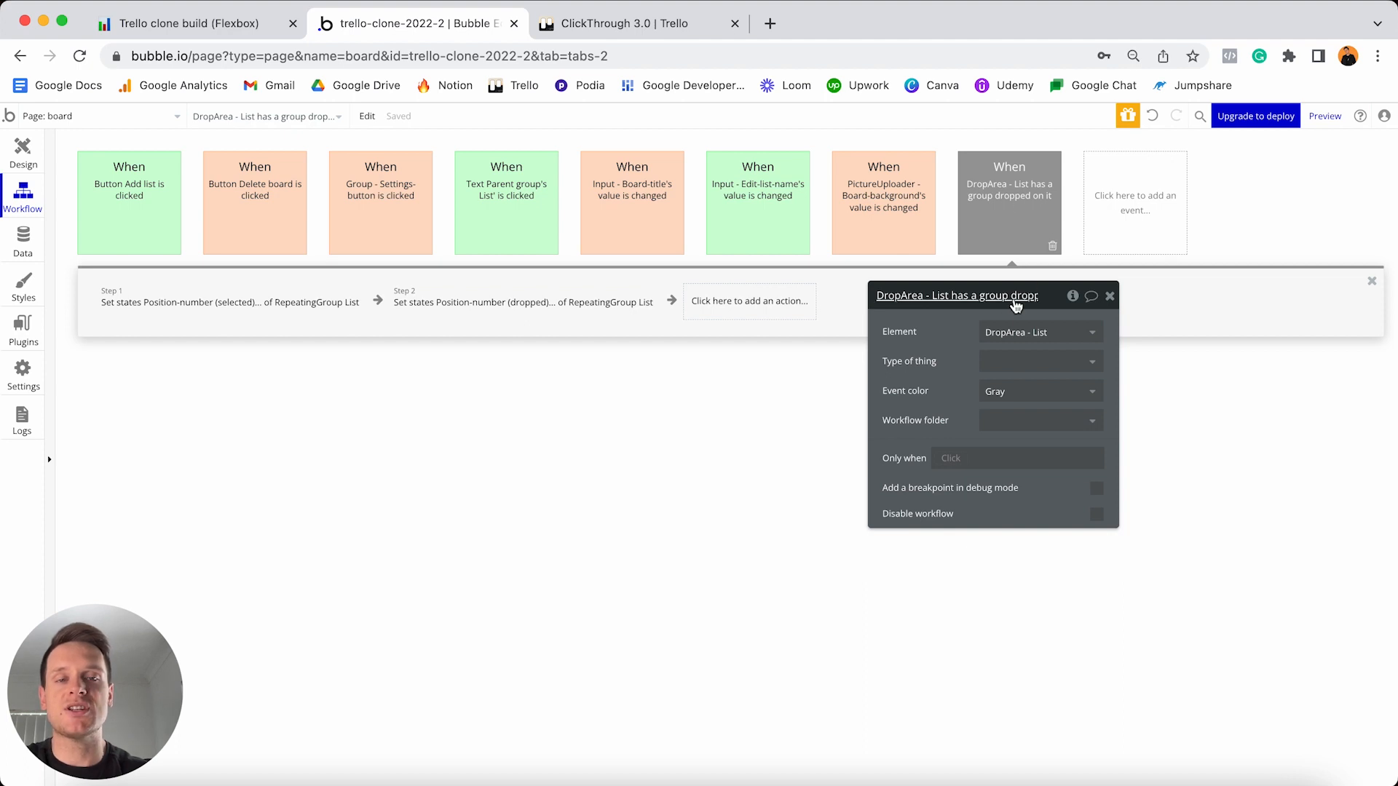
left_click(1011, 366)
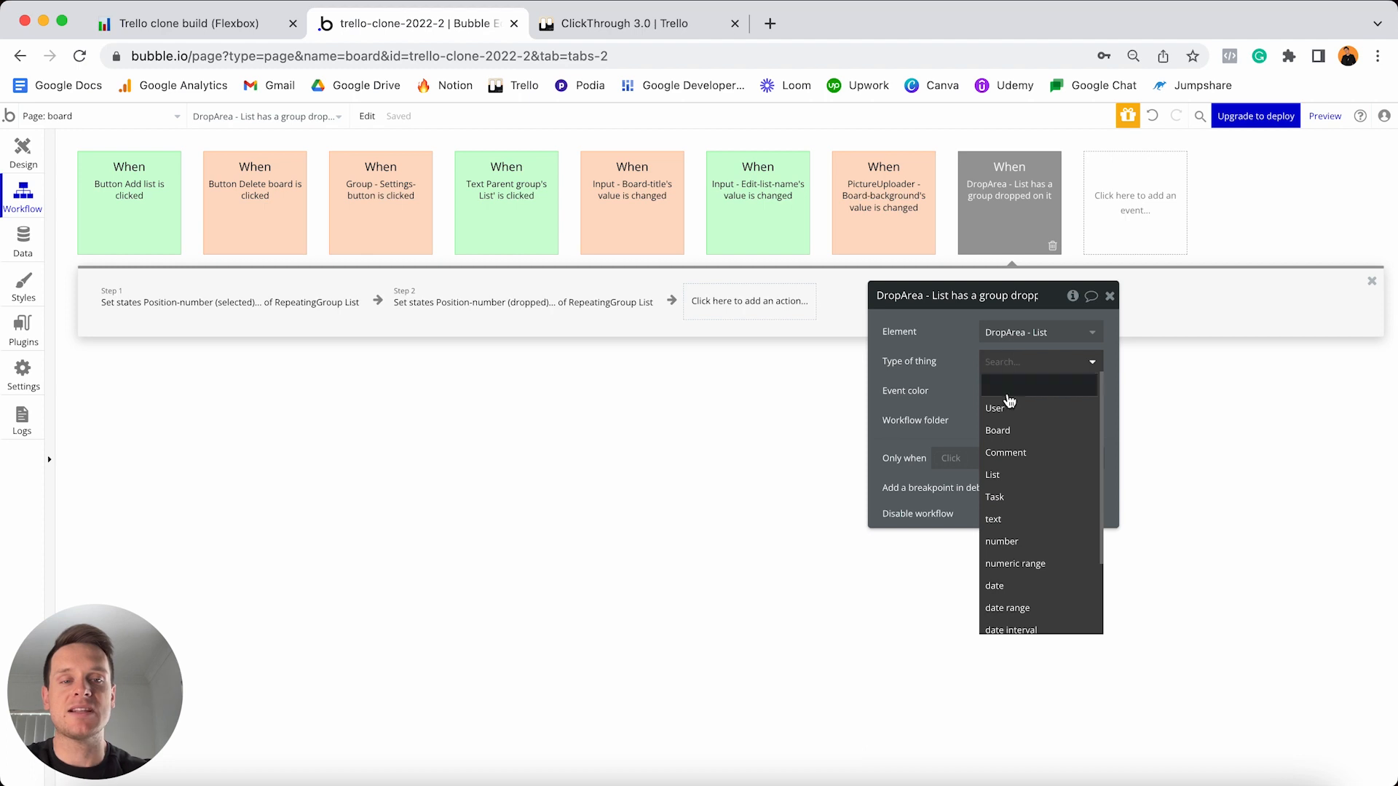
left_click(1002, 476)
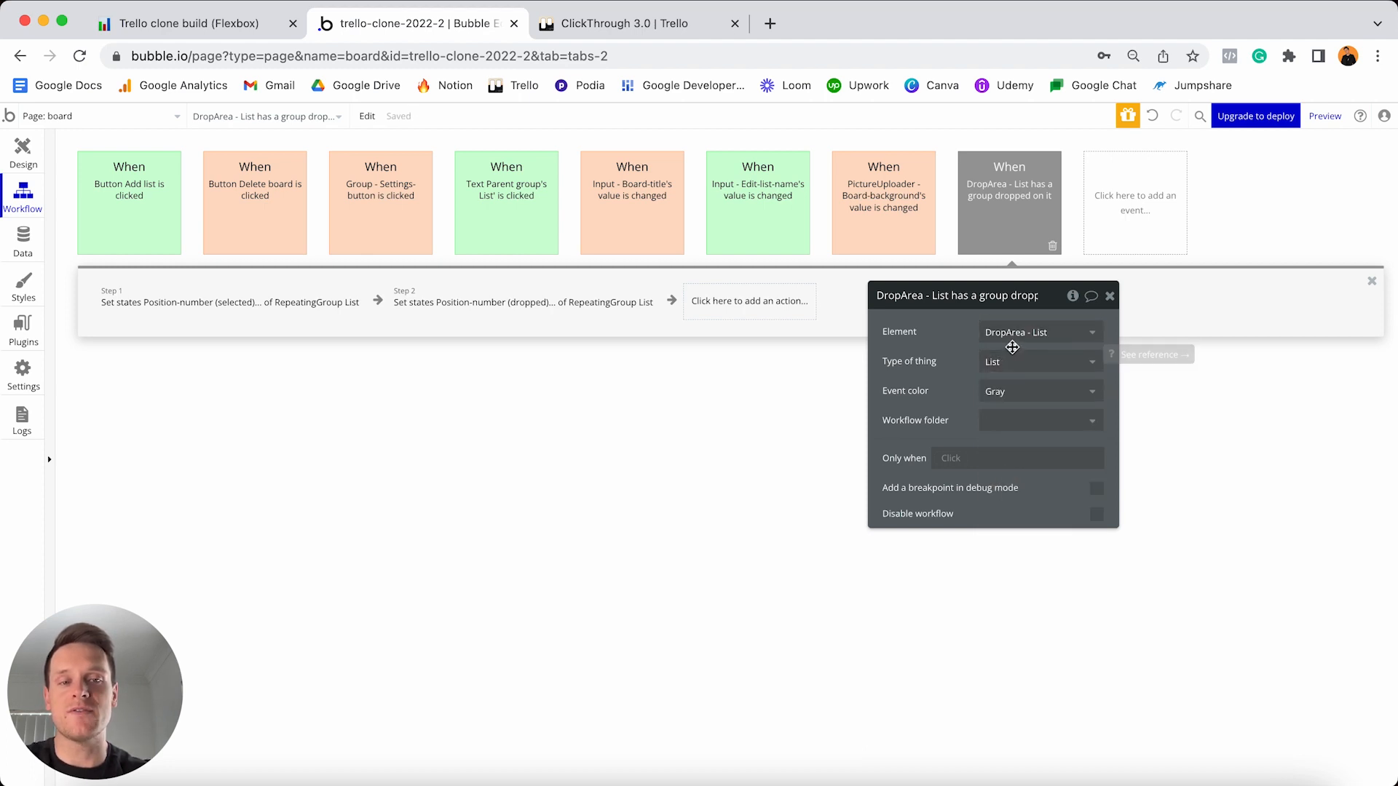
left_click(621, 312)
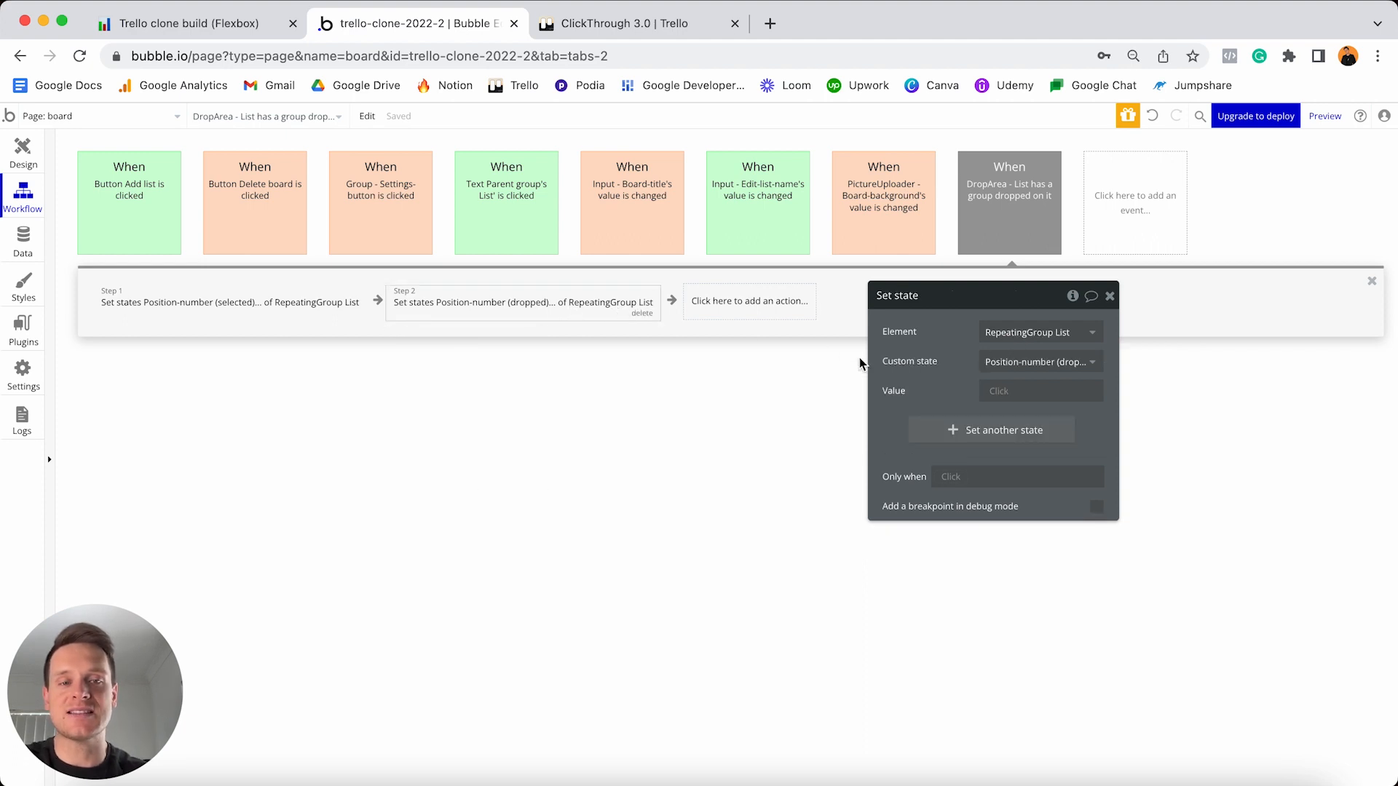
- Make step 2's value the Current Workflow's List's Position-number
left_click(1003, 393)
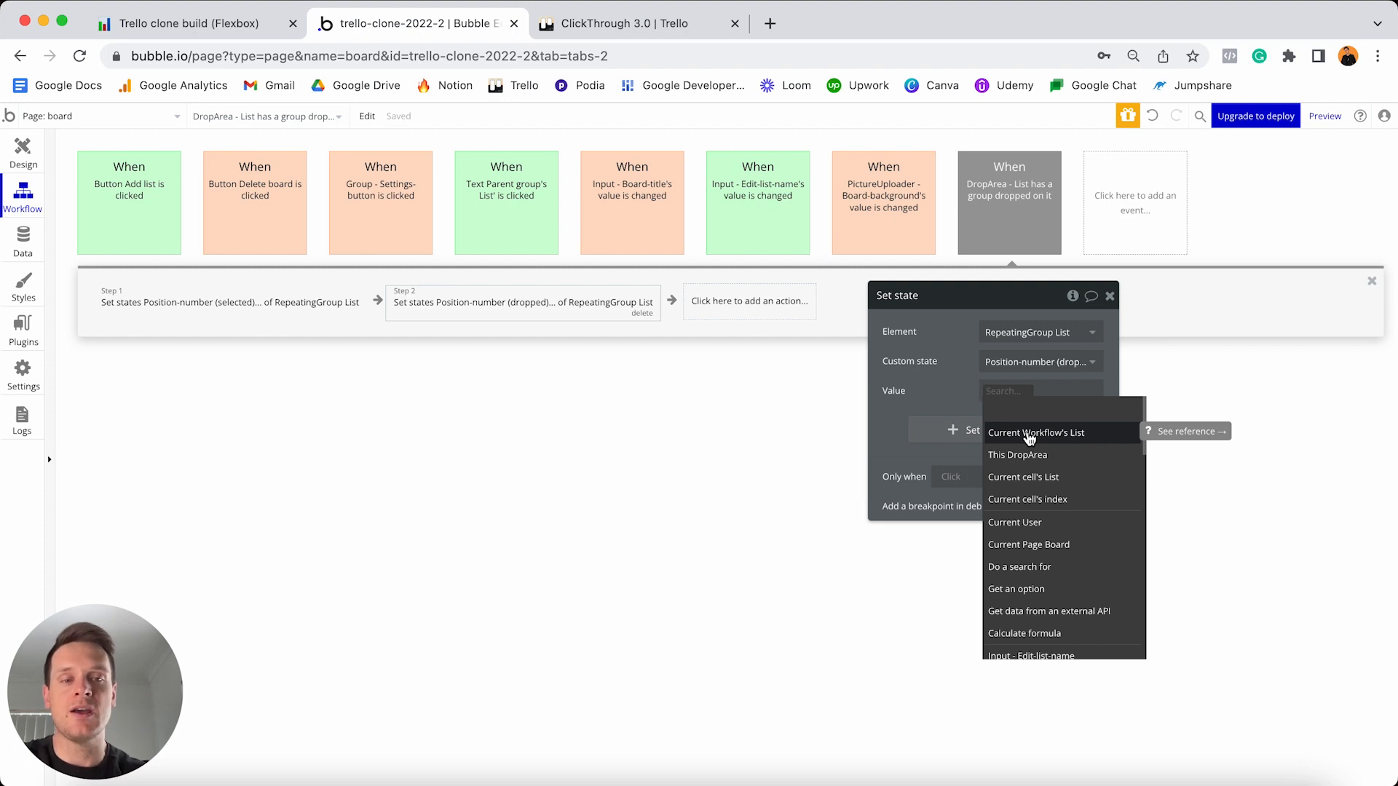
left_click(1045, 434)
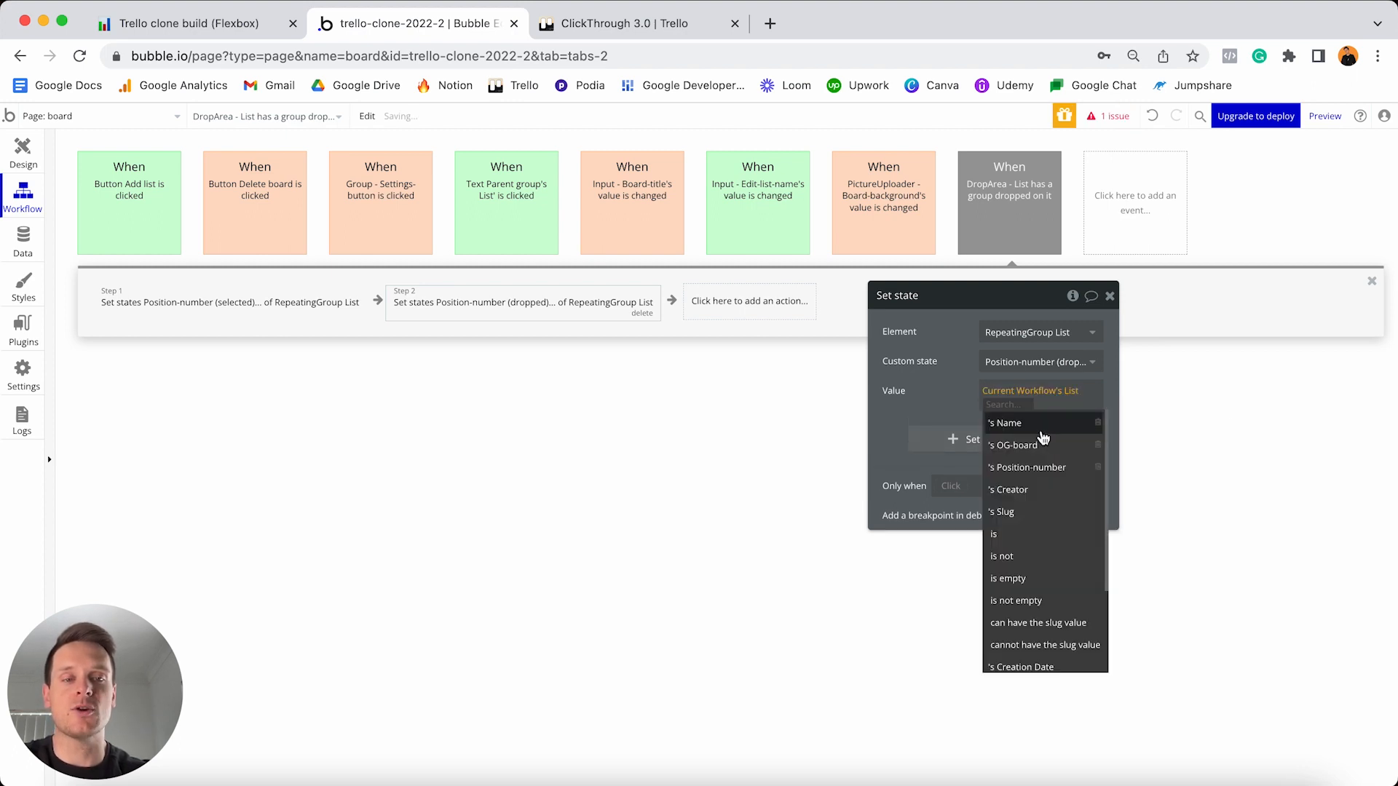
left_click(1031, 469)
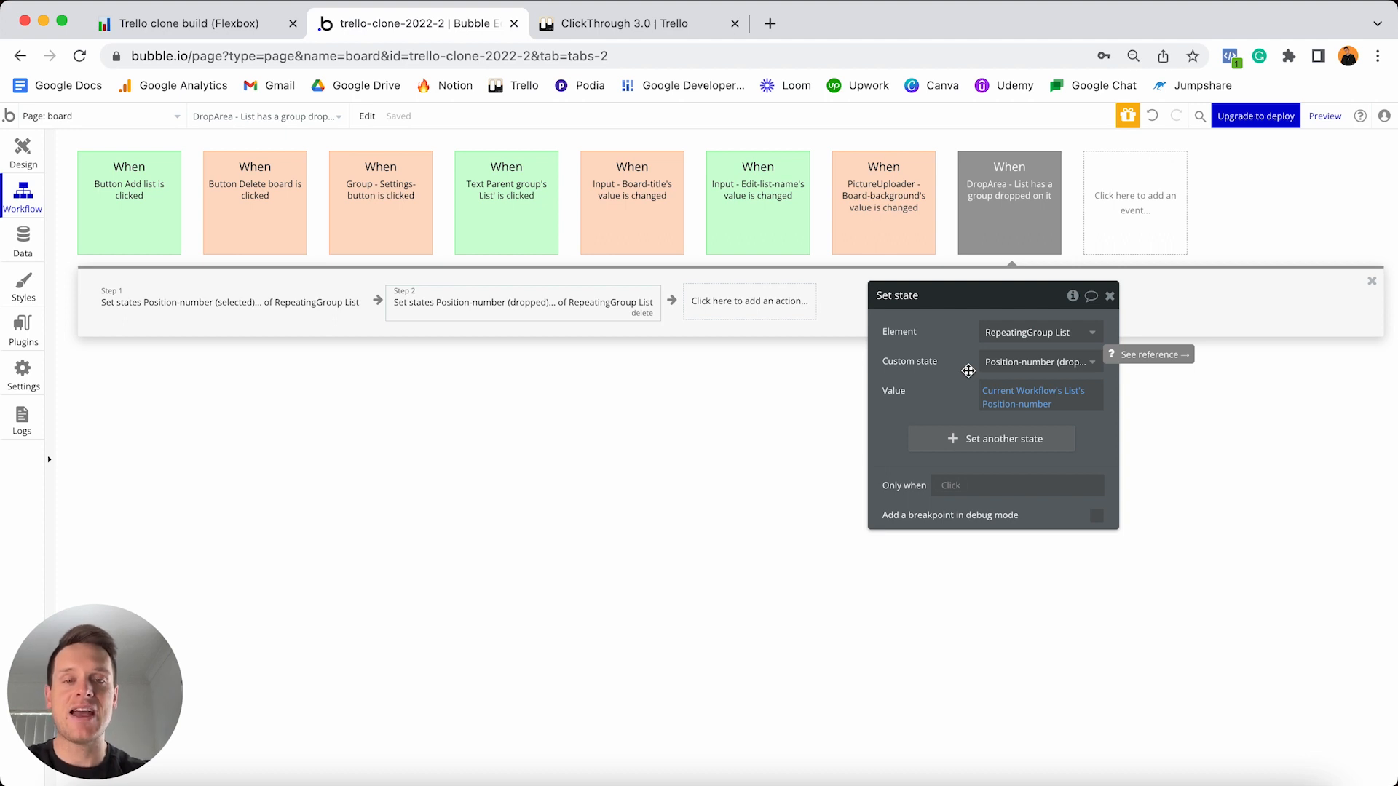
left_click(769, 317)
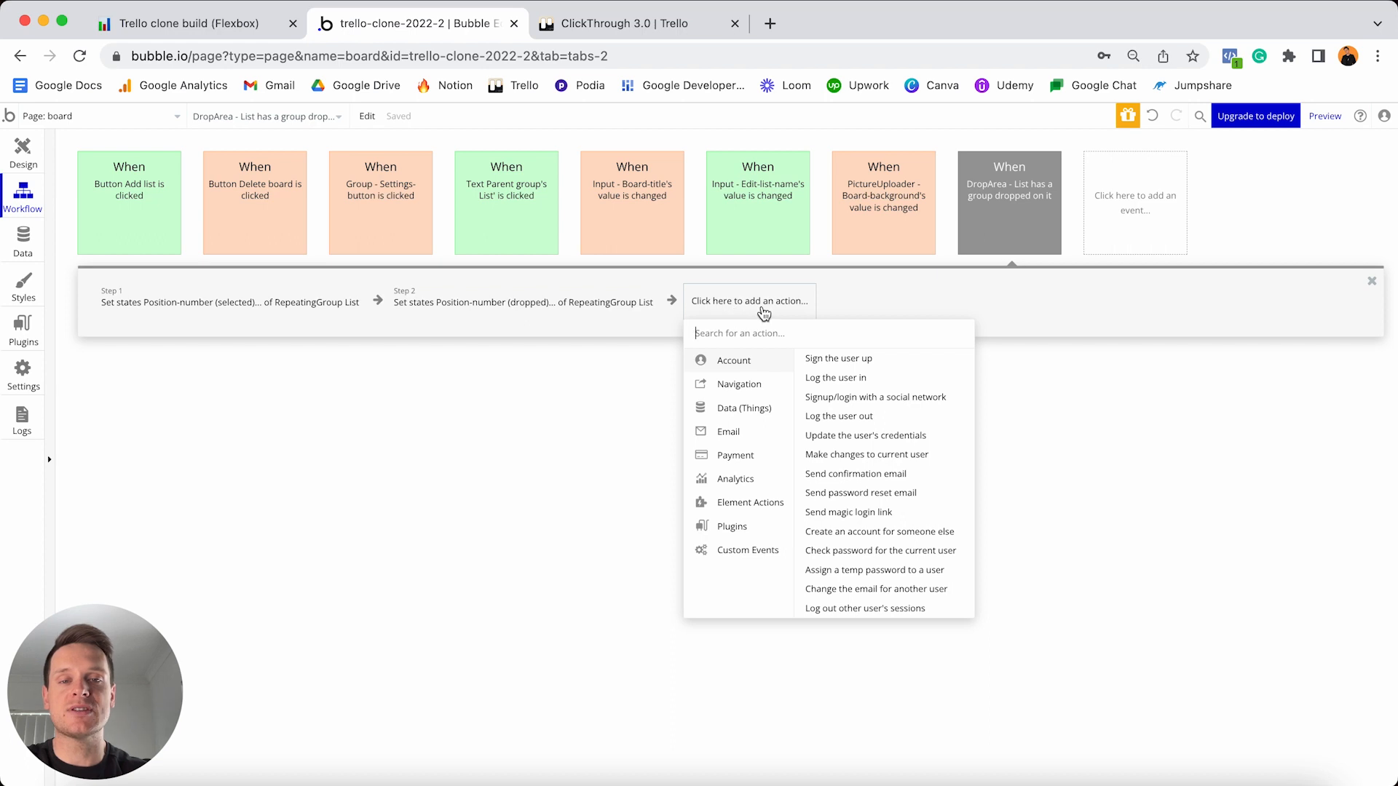
- Add step 3 making changes to the current cell's List's Position-number field
mouse_move(745, 397)
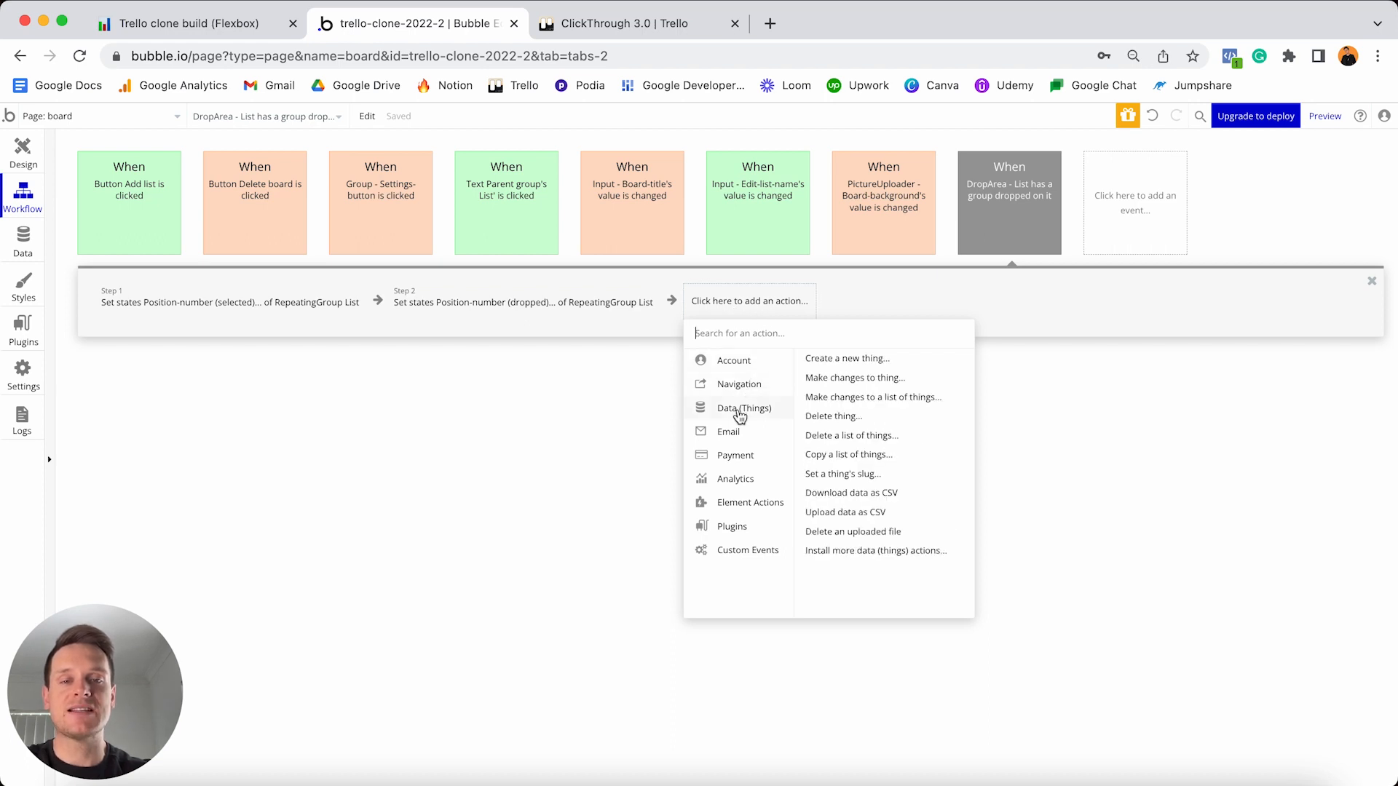
left_click(845, 378)
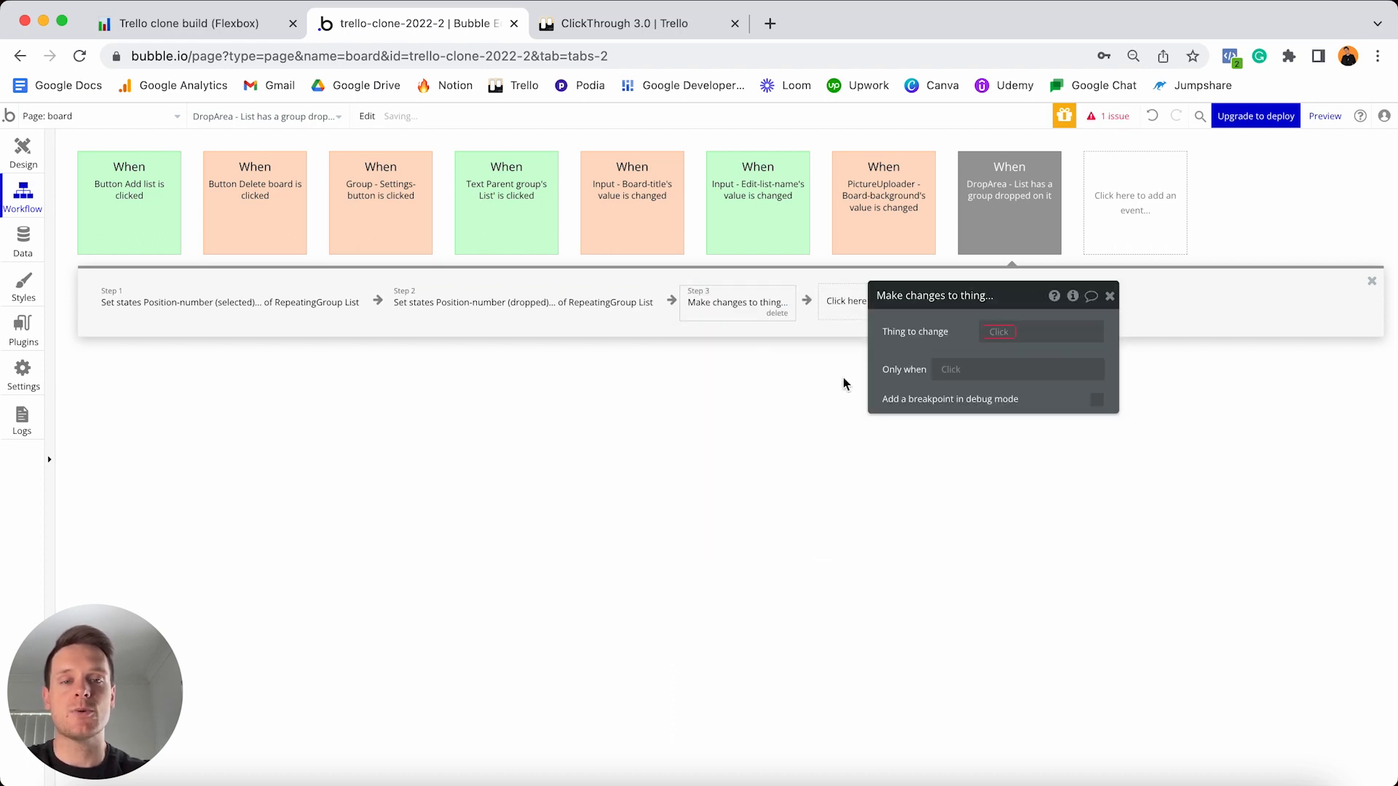
left_click(998, 332)
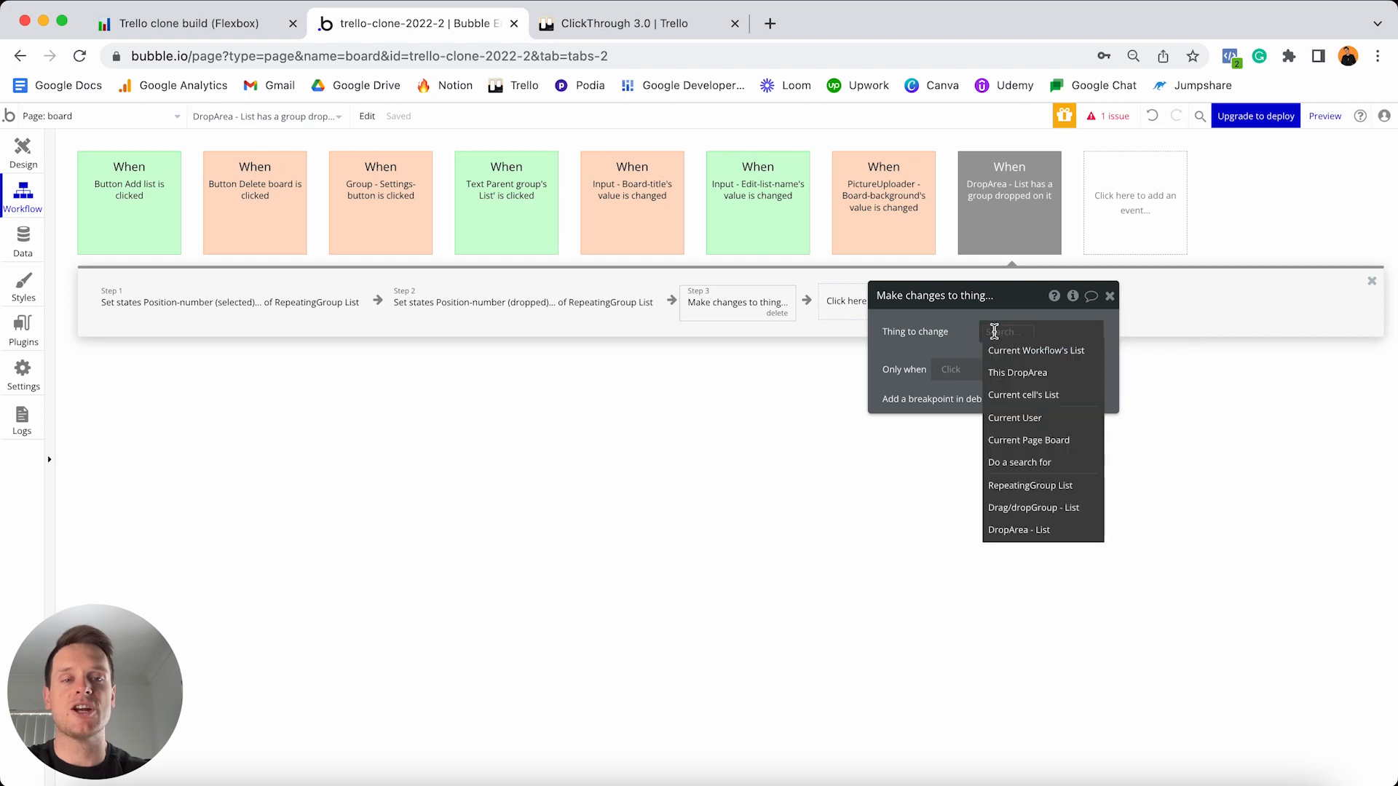
left_click(1026, 396)
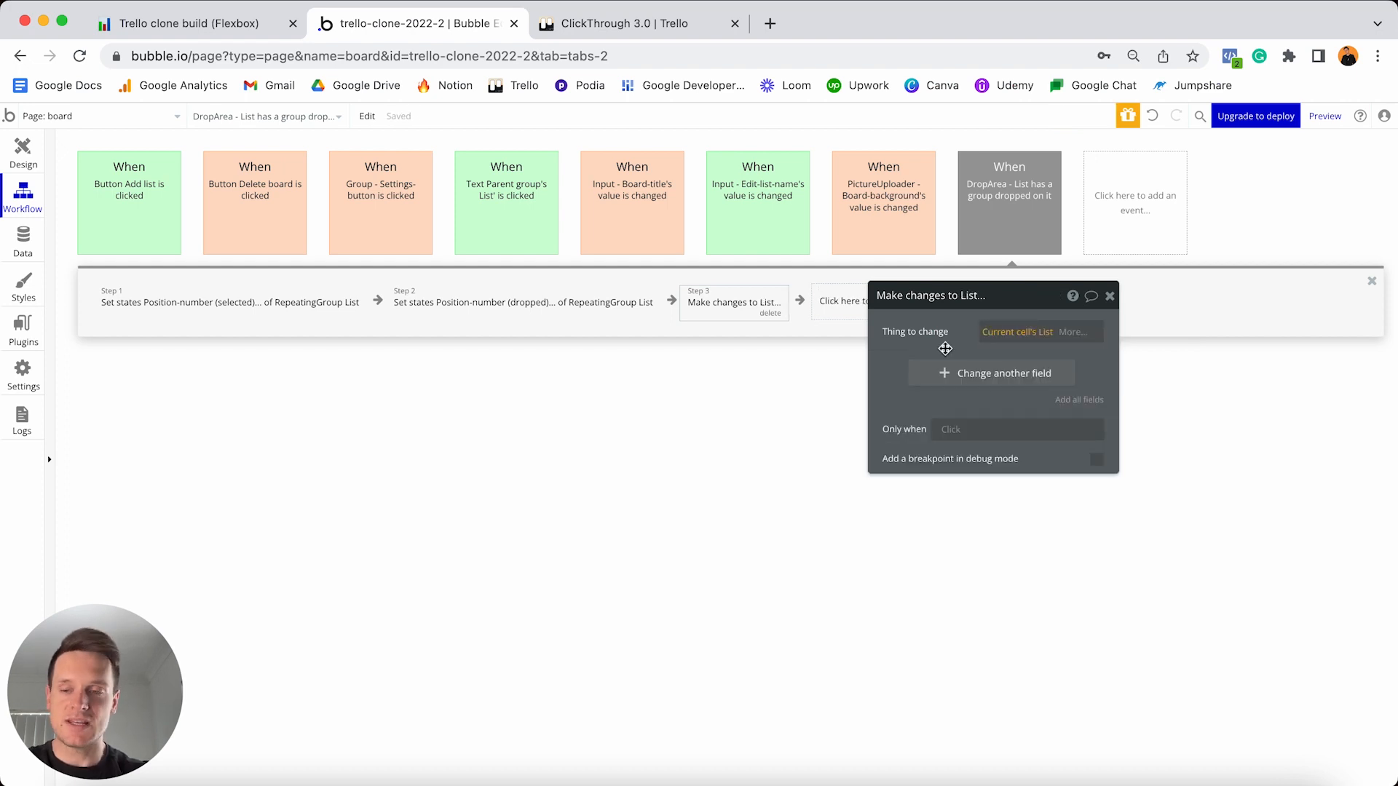
mouse_move(209, 302)
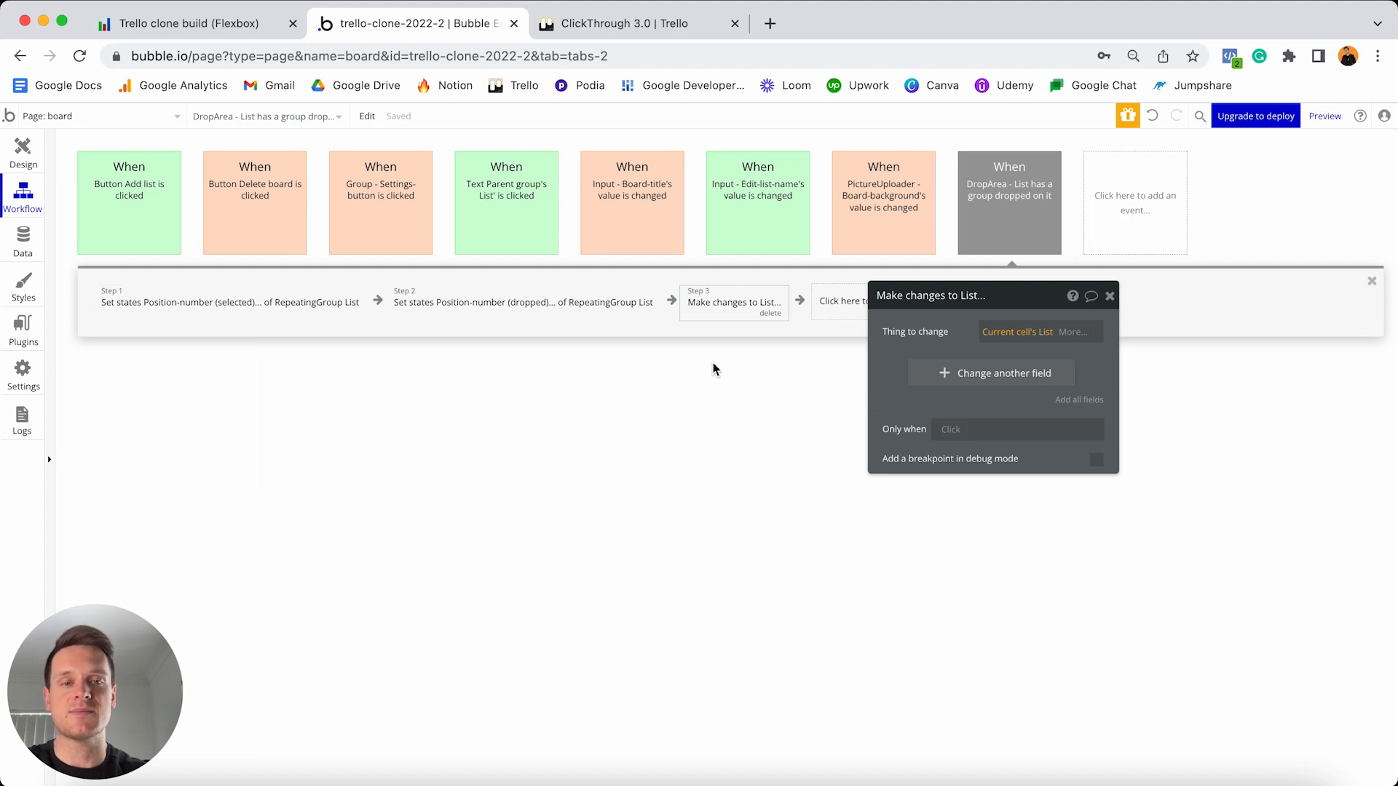
left_click(965, 371)
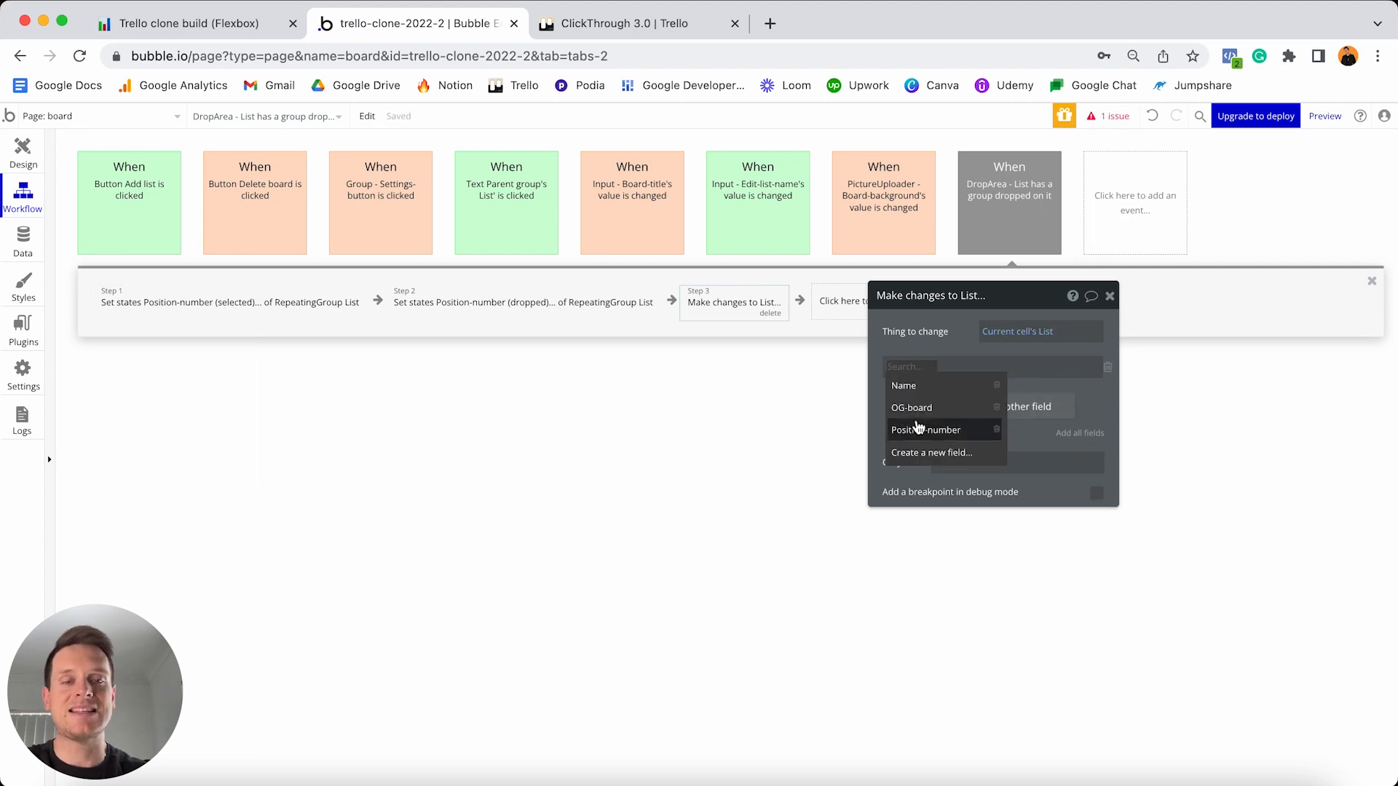
left_click(916, 426)
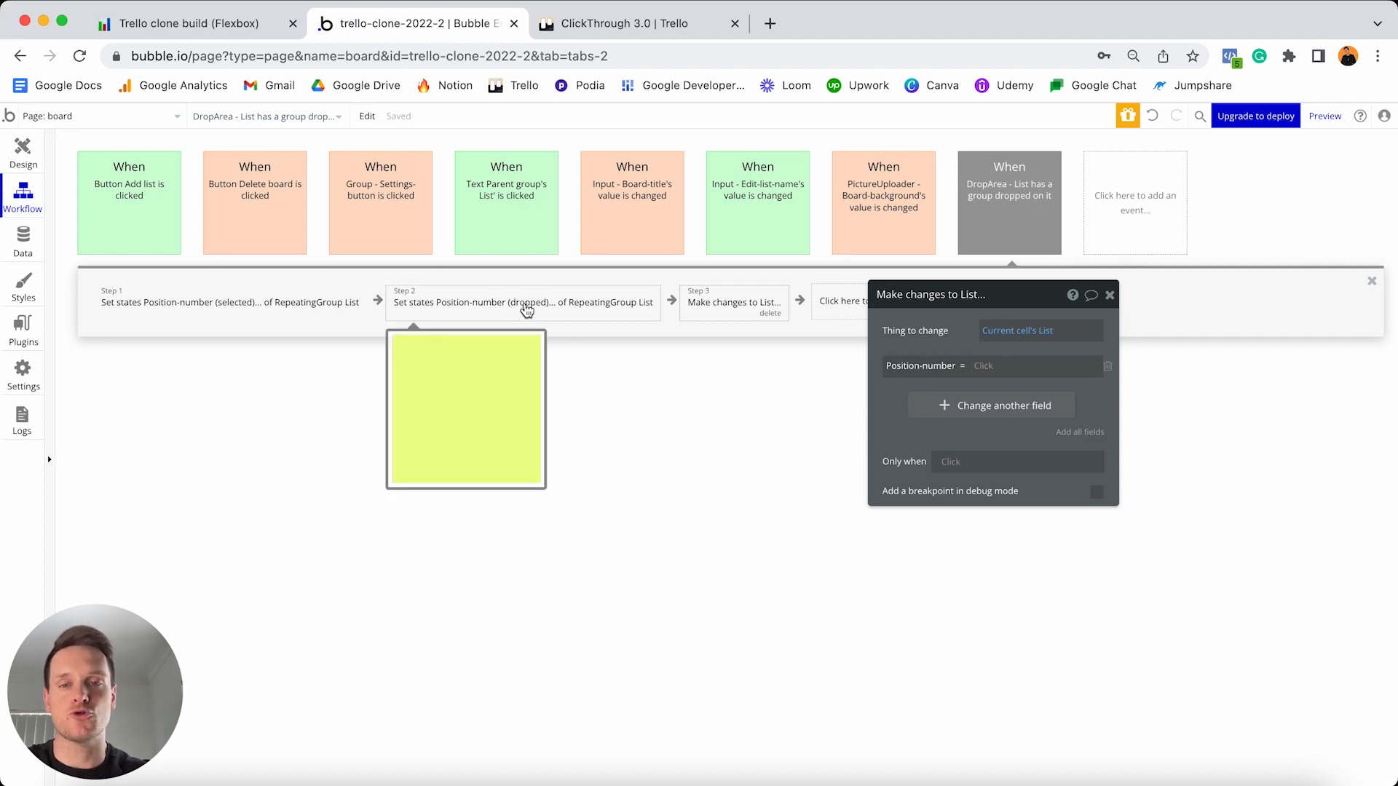
- Set that Position-number to RepeatingGroup List's Position-number (dropped)
left_click(1048, 367)
type("rep")
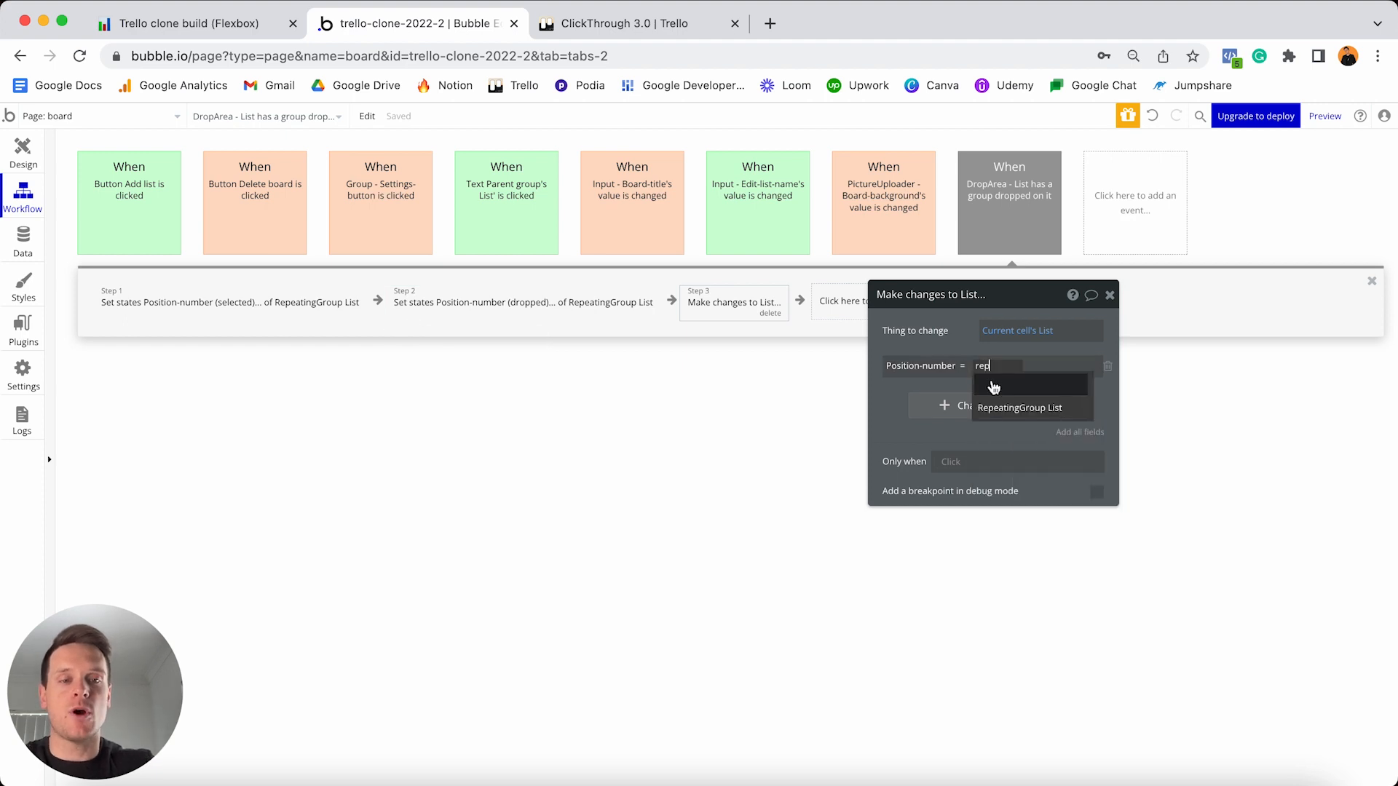
left_click(1023, 409)
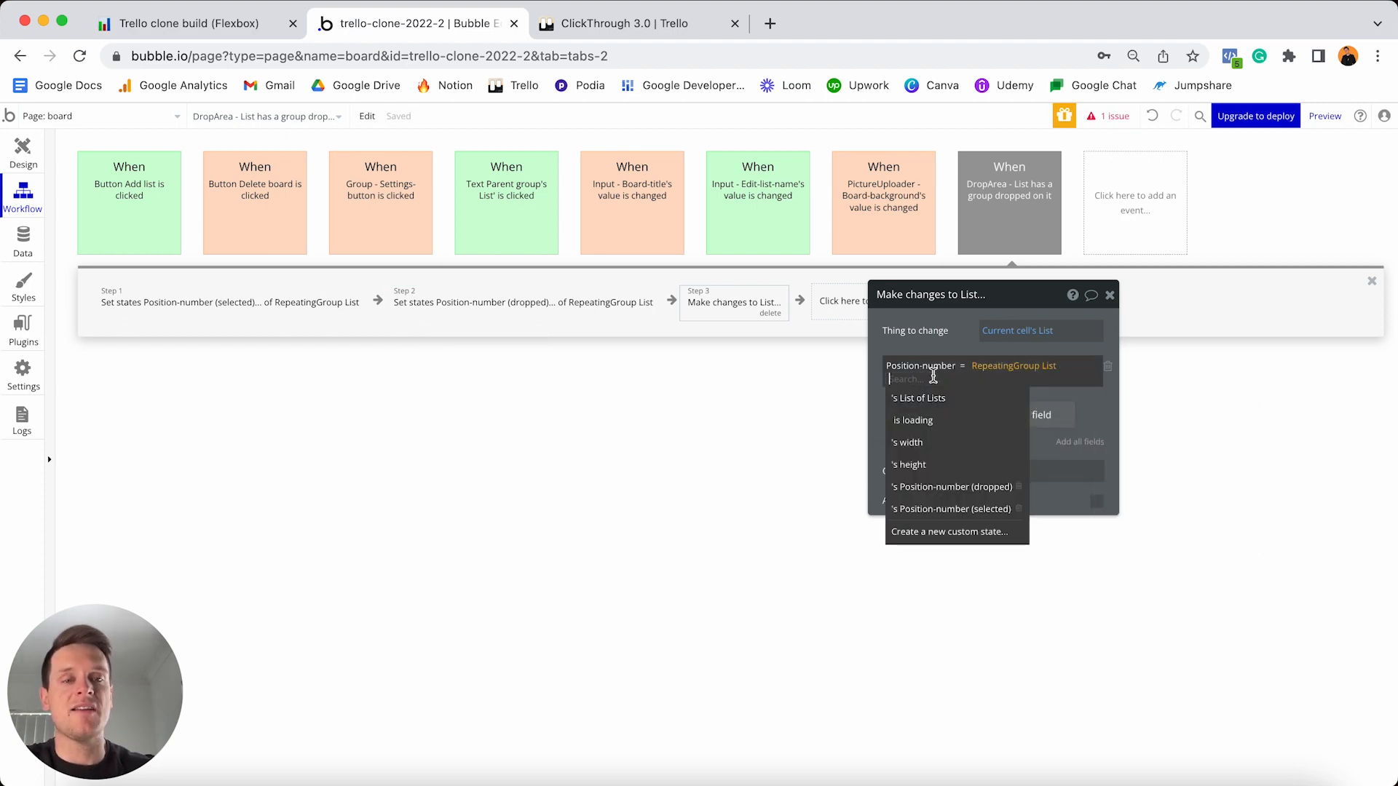
left_click(959, 488)
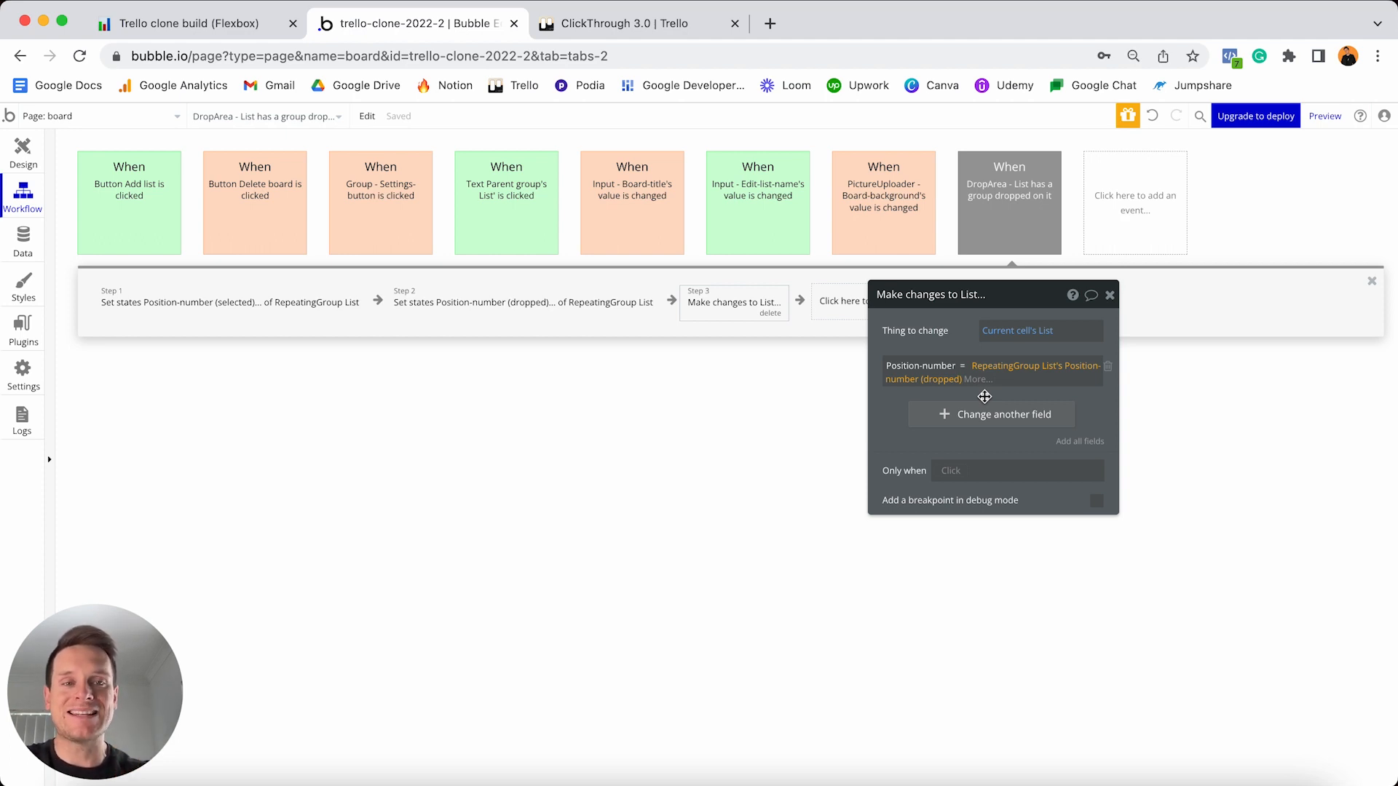
left_click(984, 397)
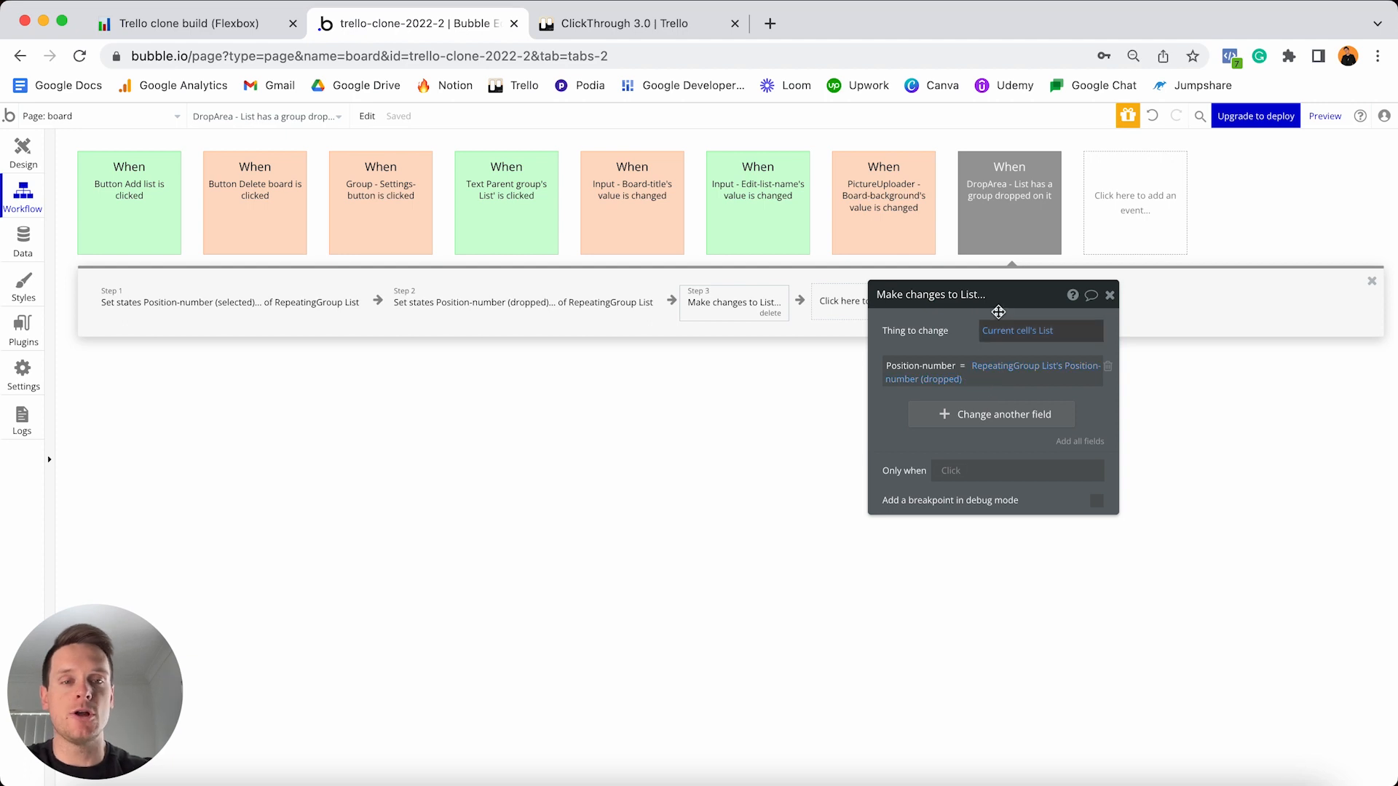
left_click_drag(1007, 298, 1159, 286)
left_click(860, 310)
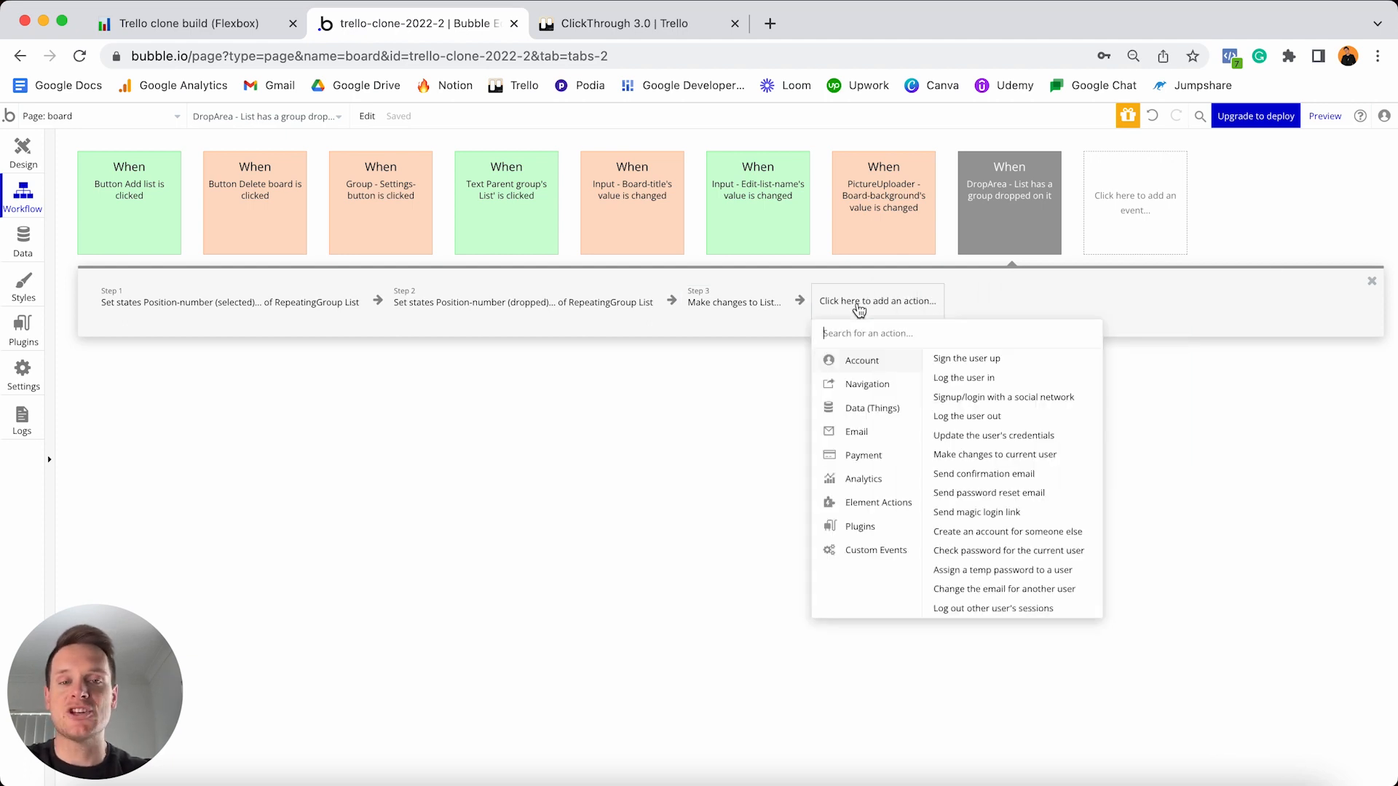
- Add step 4 making changes to the Current Workflow's List's Position-number field
mouse_move(866, 407)
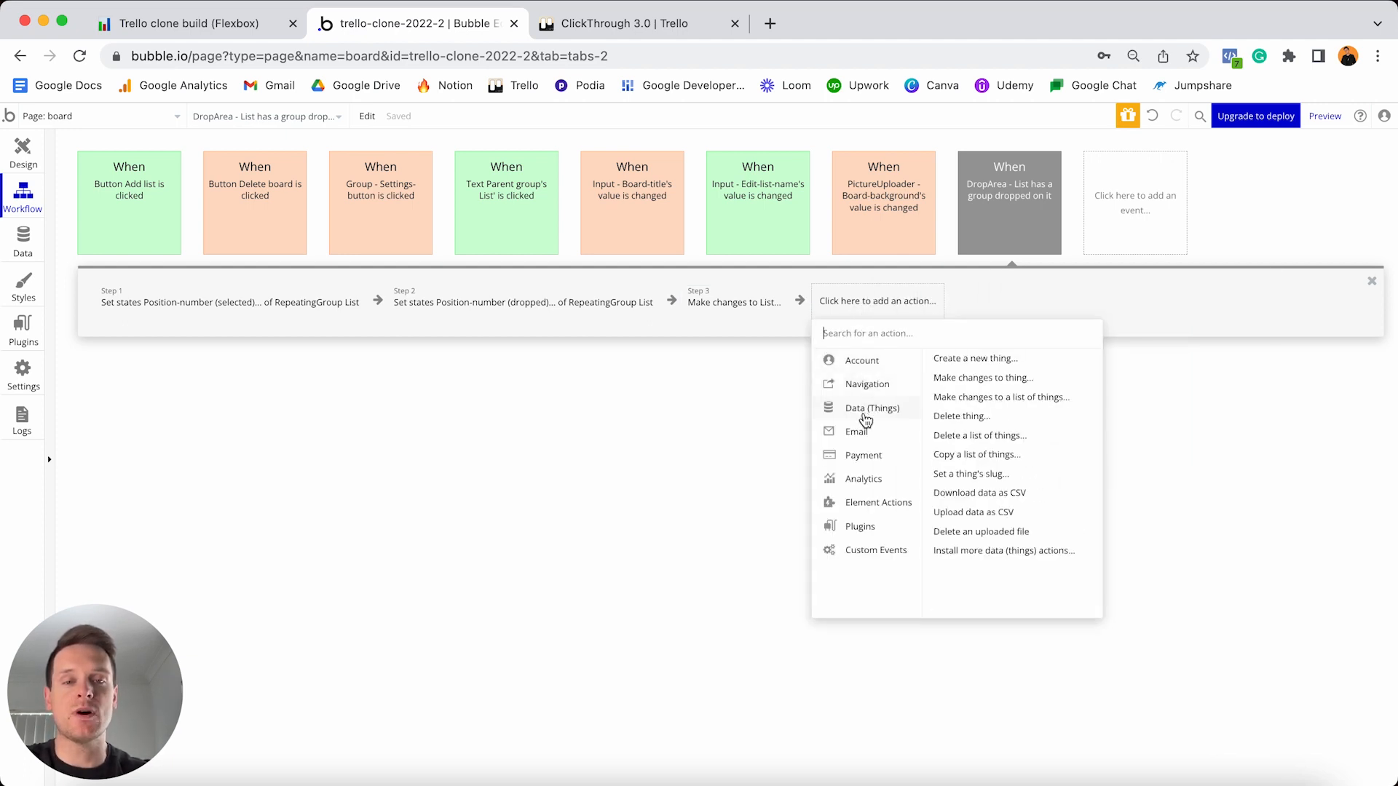
left_click(963, 378)
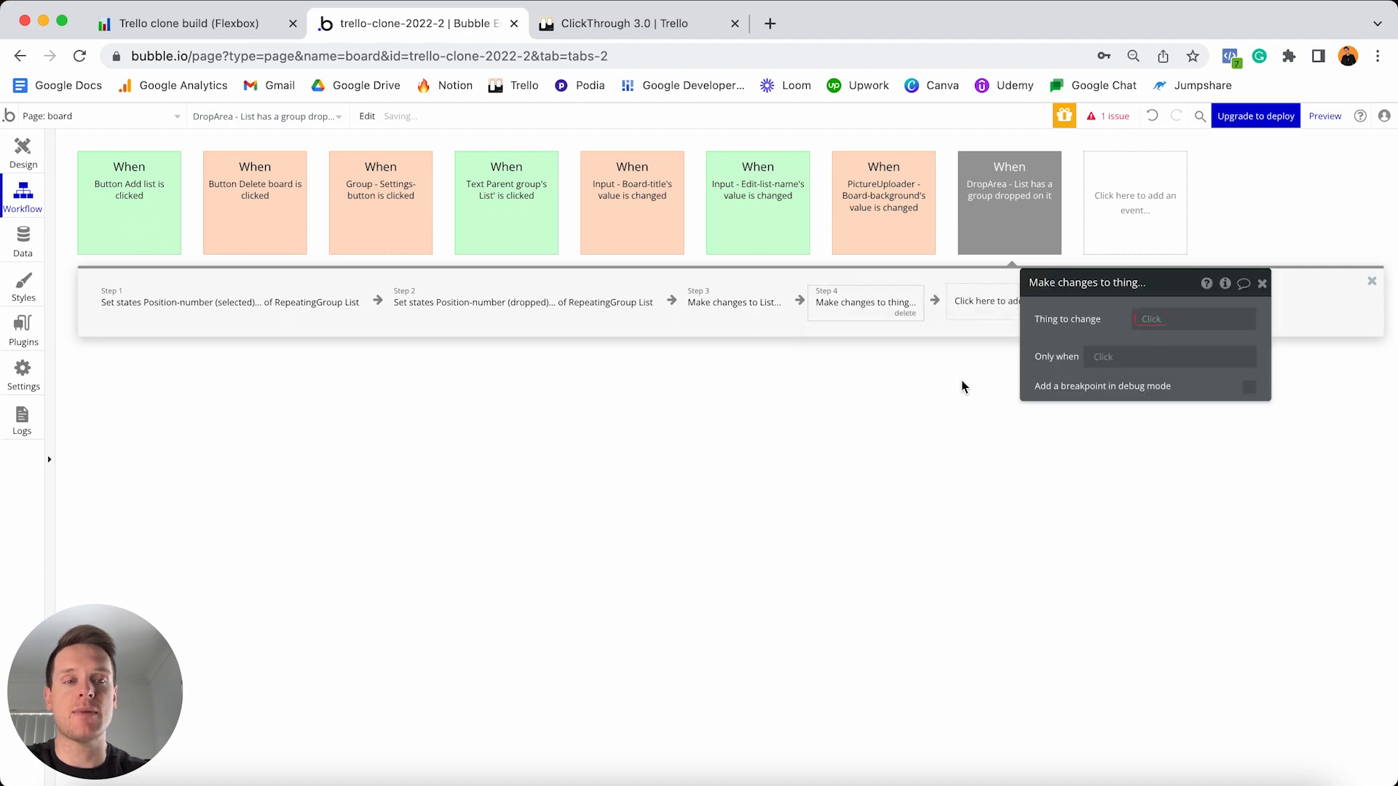
left_click(1150, 320)
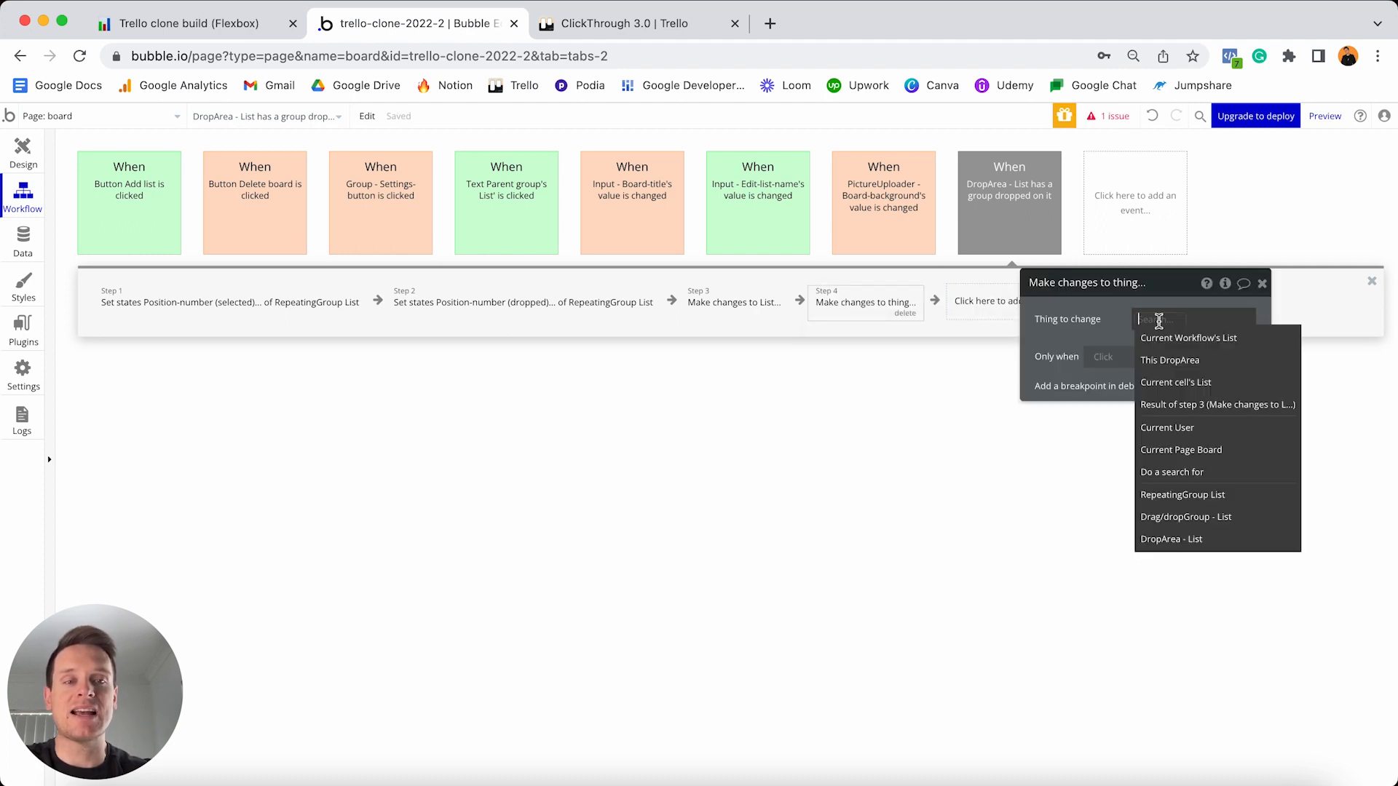
left_click(1200, 339)
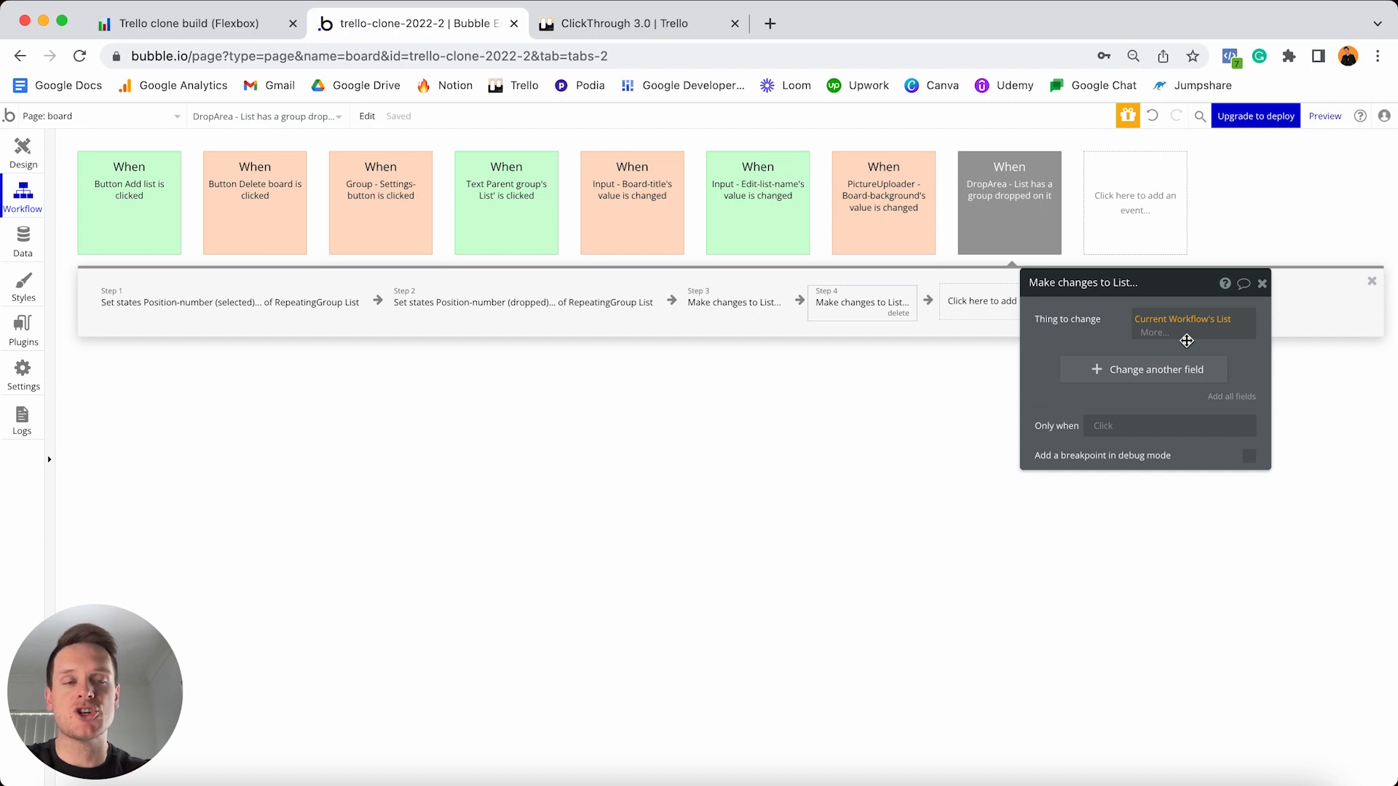
left_click(1110, 370)
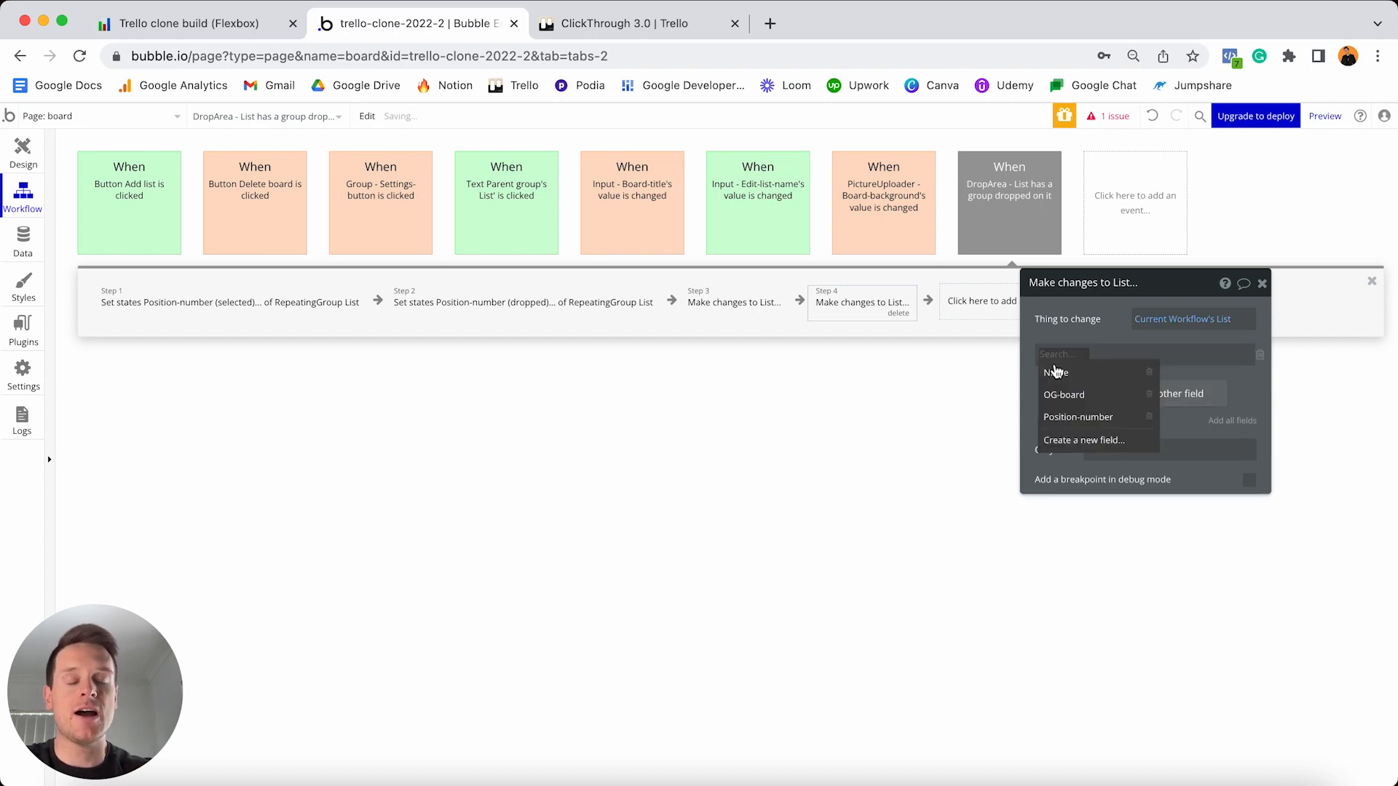
left_click(1082, 417)
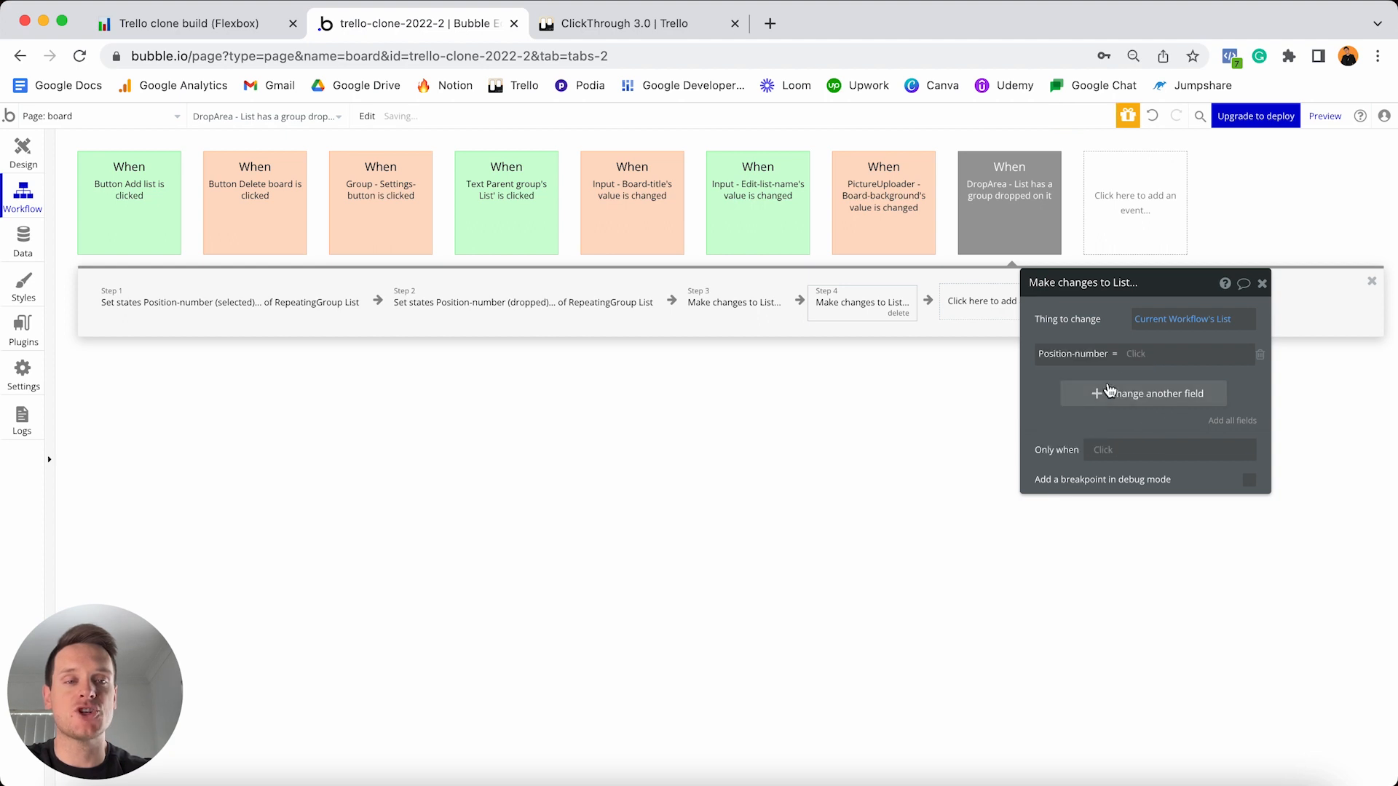
- Set that Position-number to RepeatingGroup List's Position-number (selected)
left_click(1132, 353)
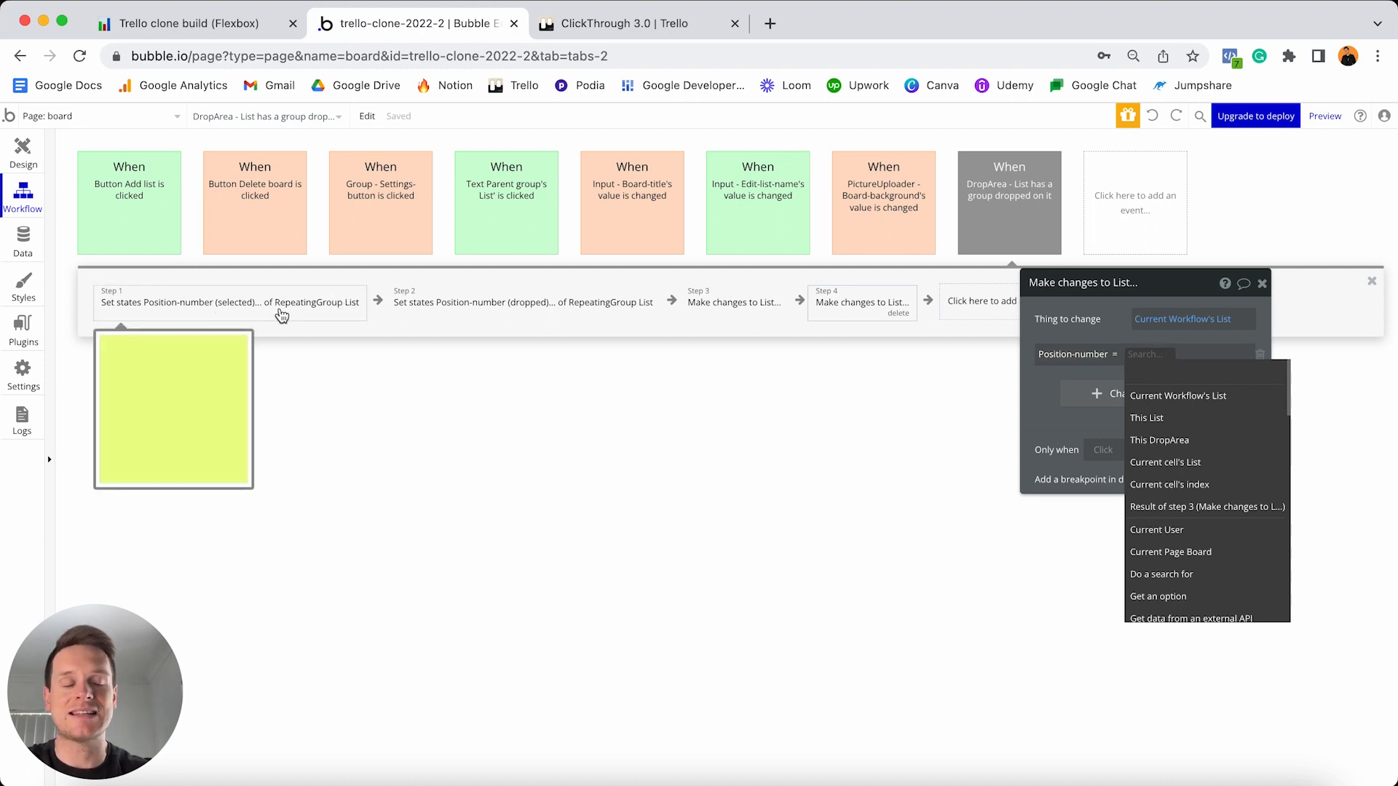
type("rep")
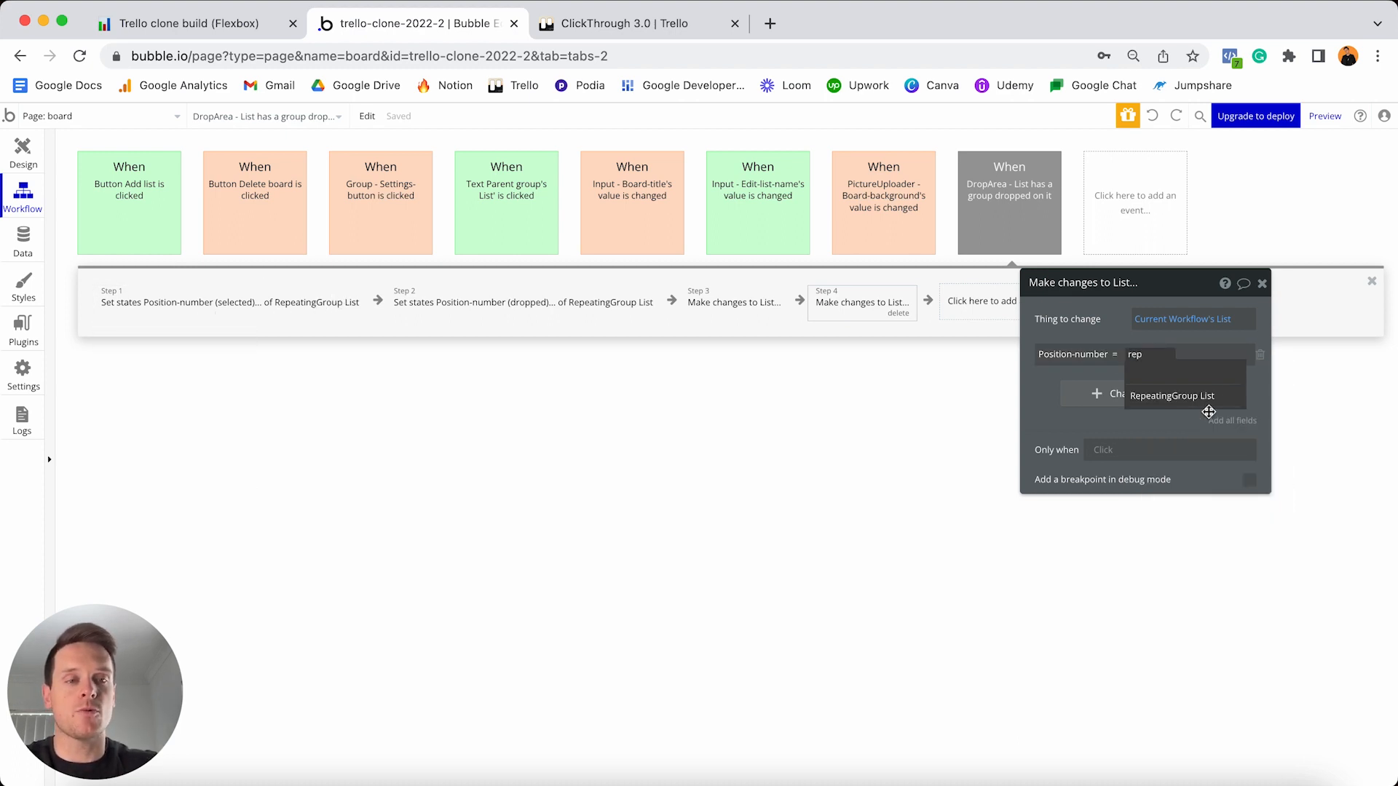
left_click(1174, 396)
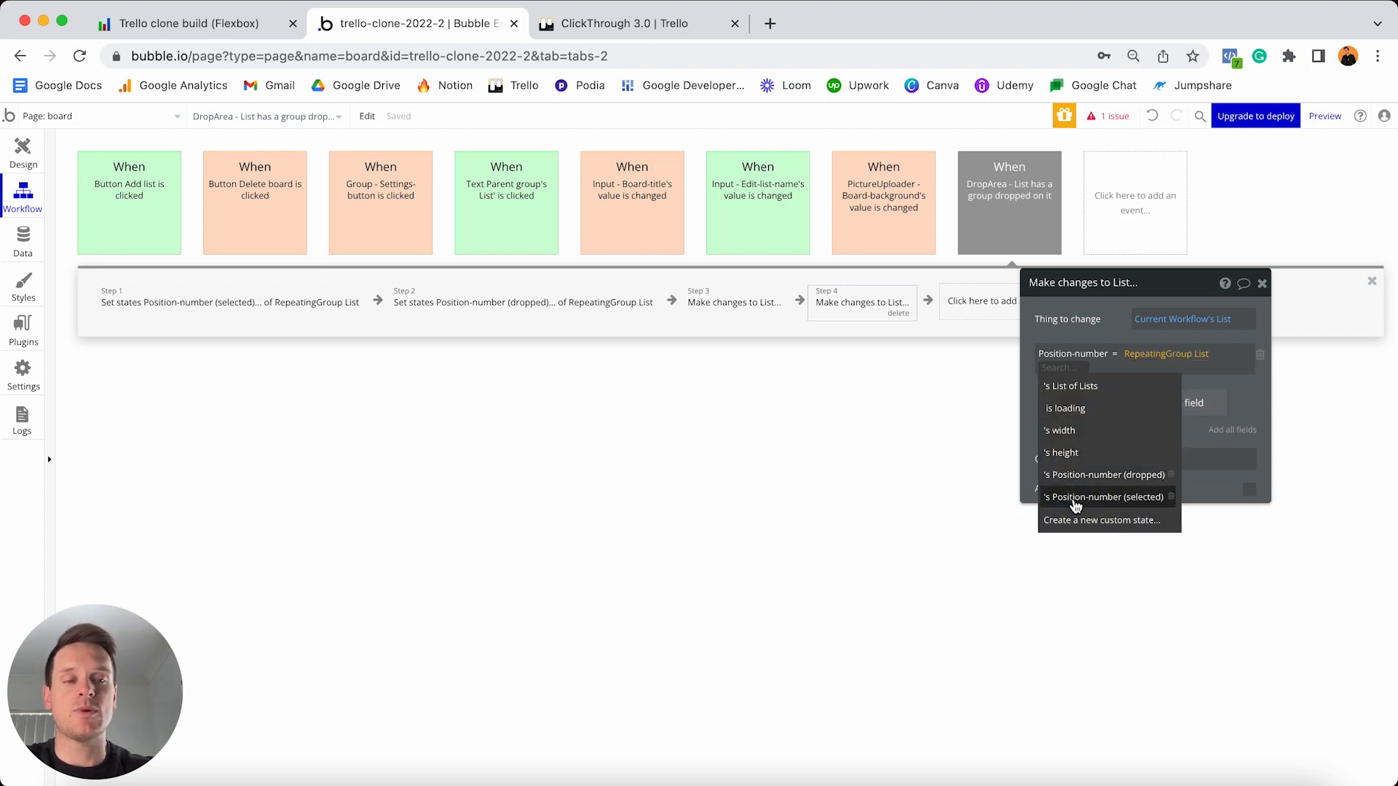
left_click(1125, 498)
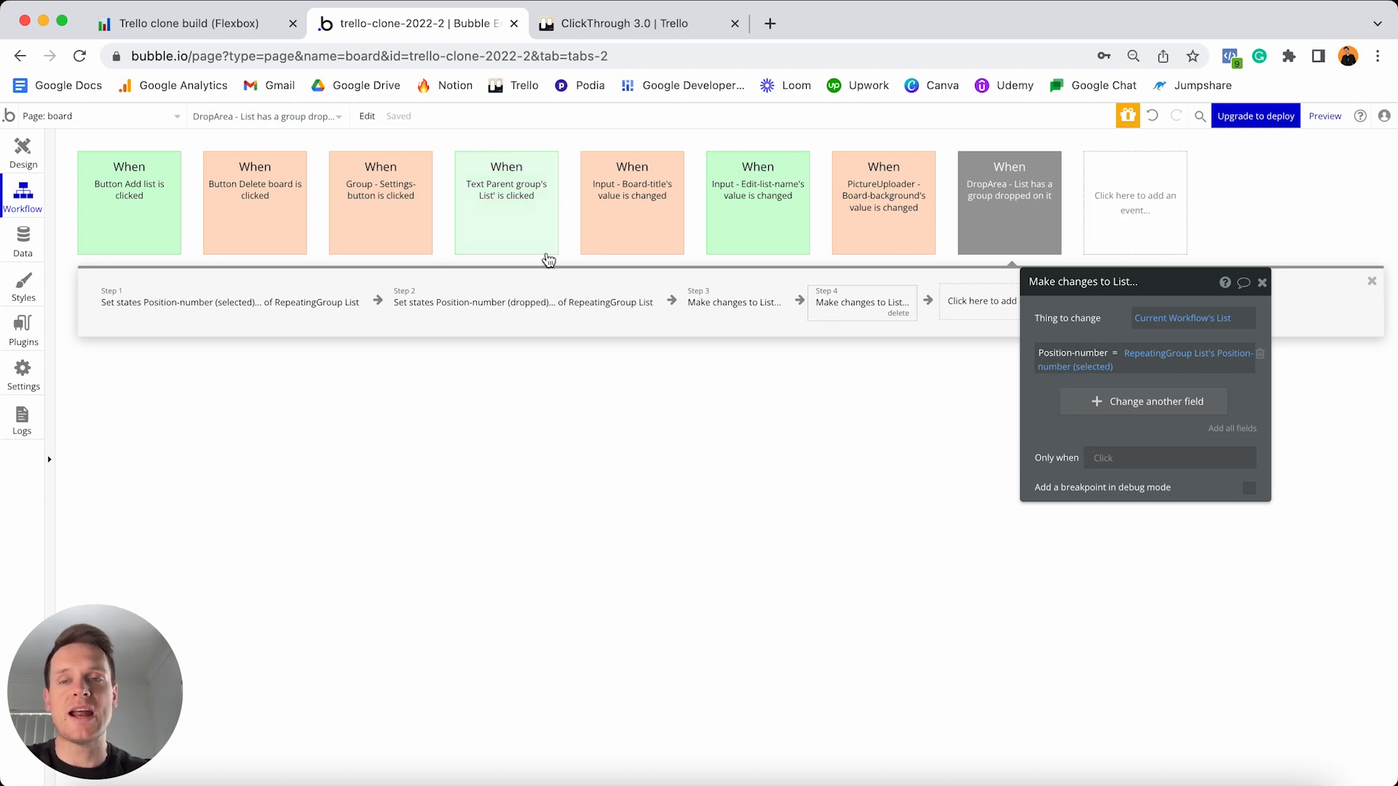
left_click(1005, 185)
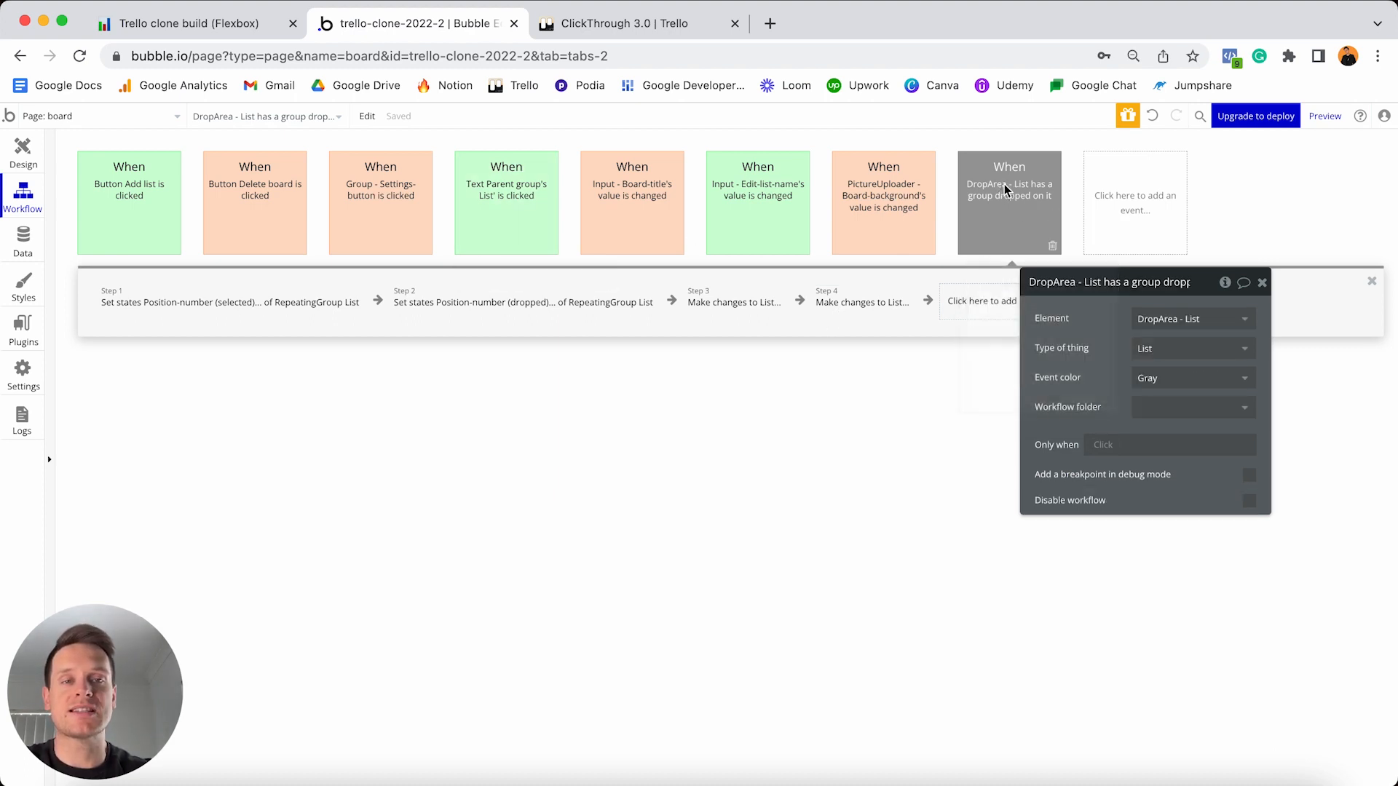
- Set the DropArea list-drop event's colour to green
left_click(1163, 377)
left_click(1152, 490)
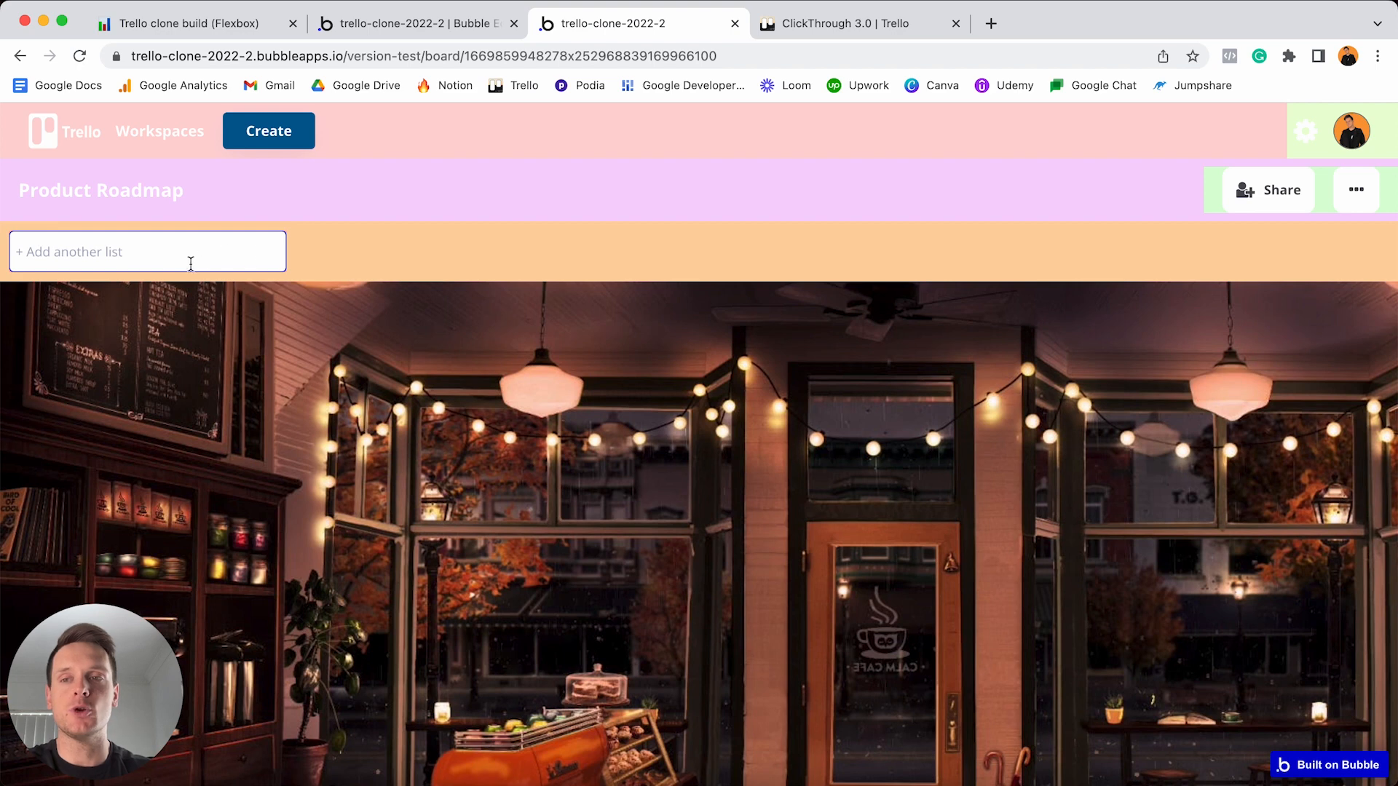
- Create the Backlog, In-progress and Completed lists in the preview board
left_click(165, 257)
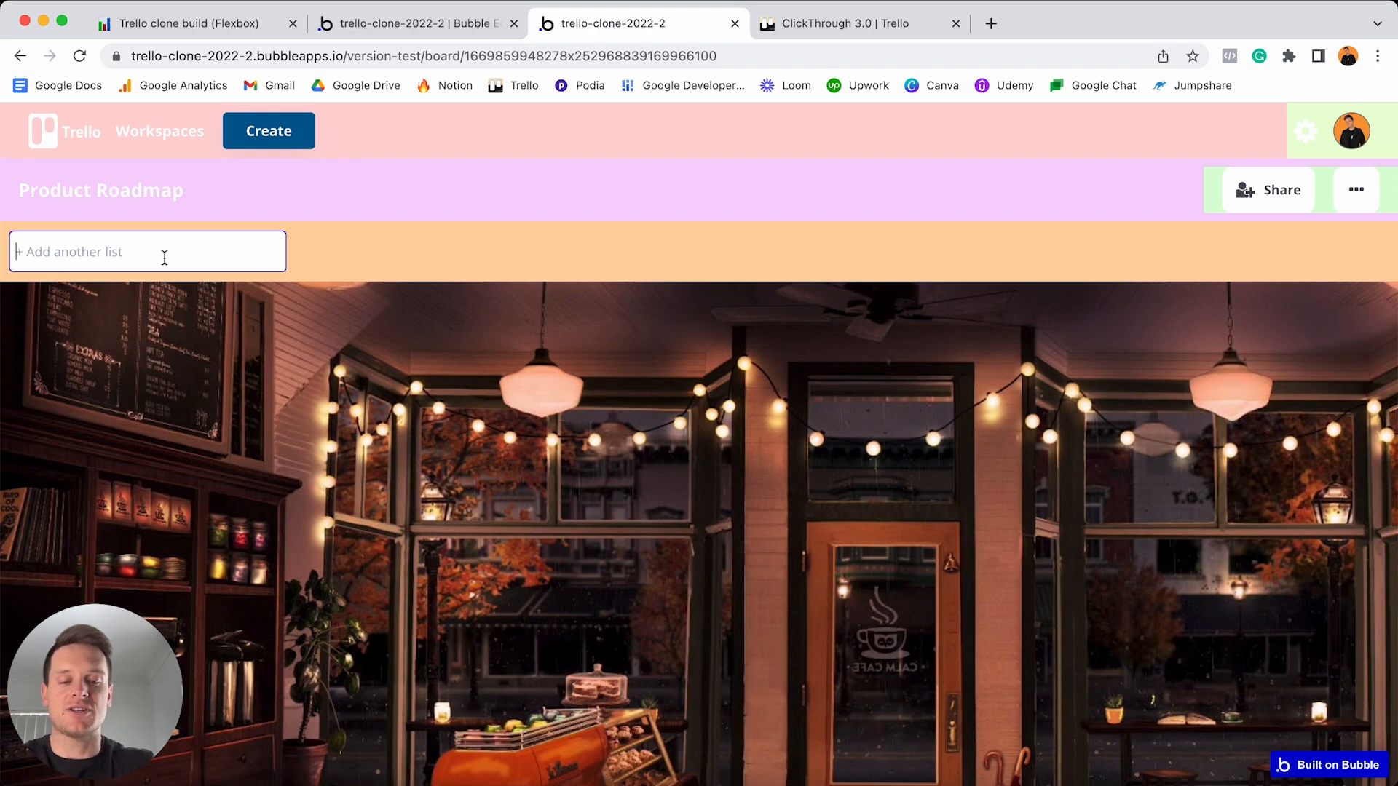
type("Backlog")
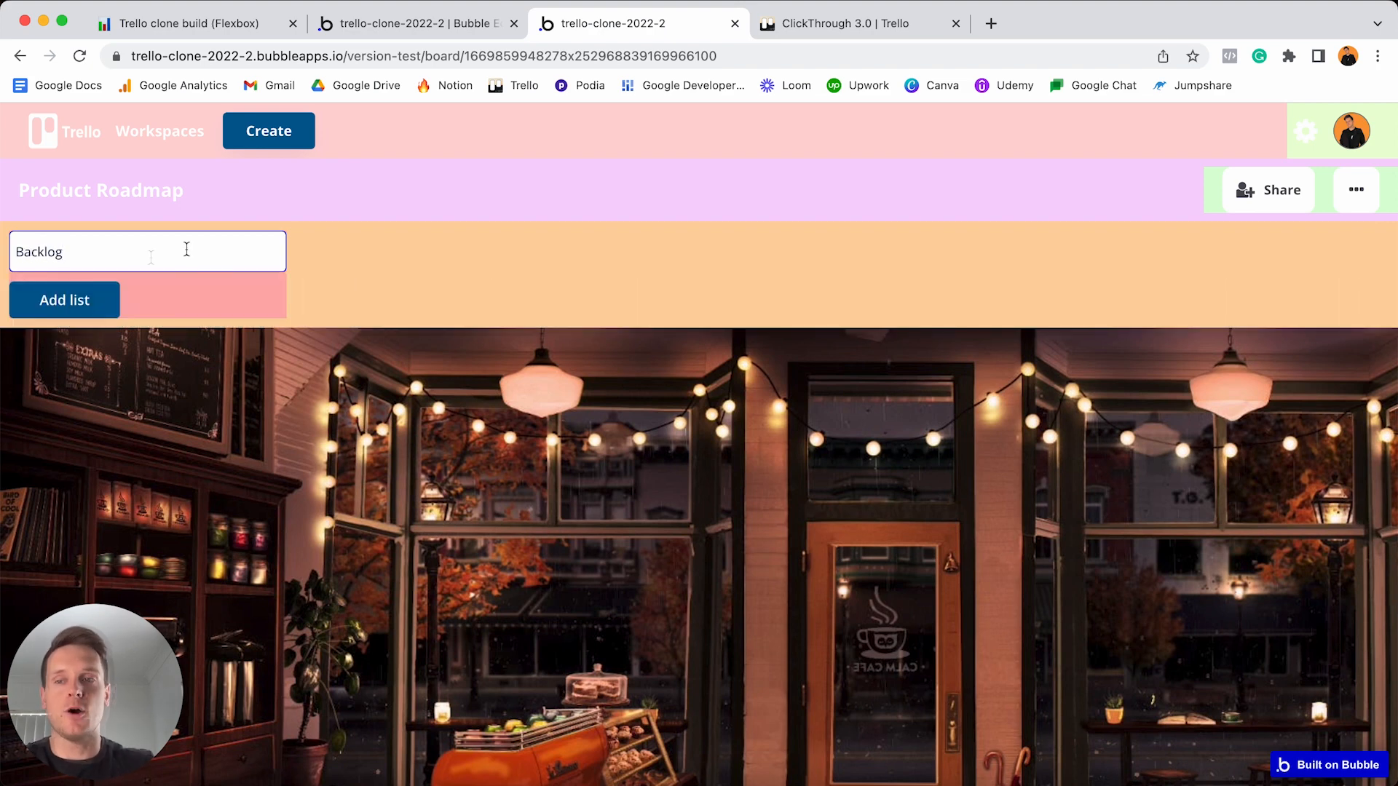
left_click(68, 310)
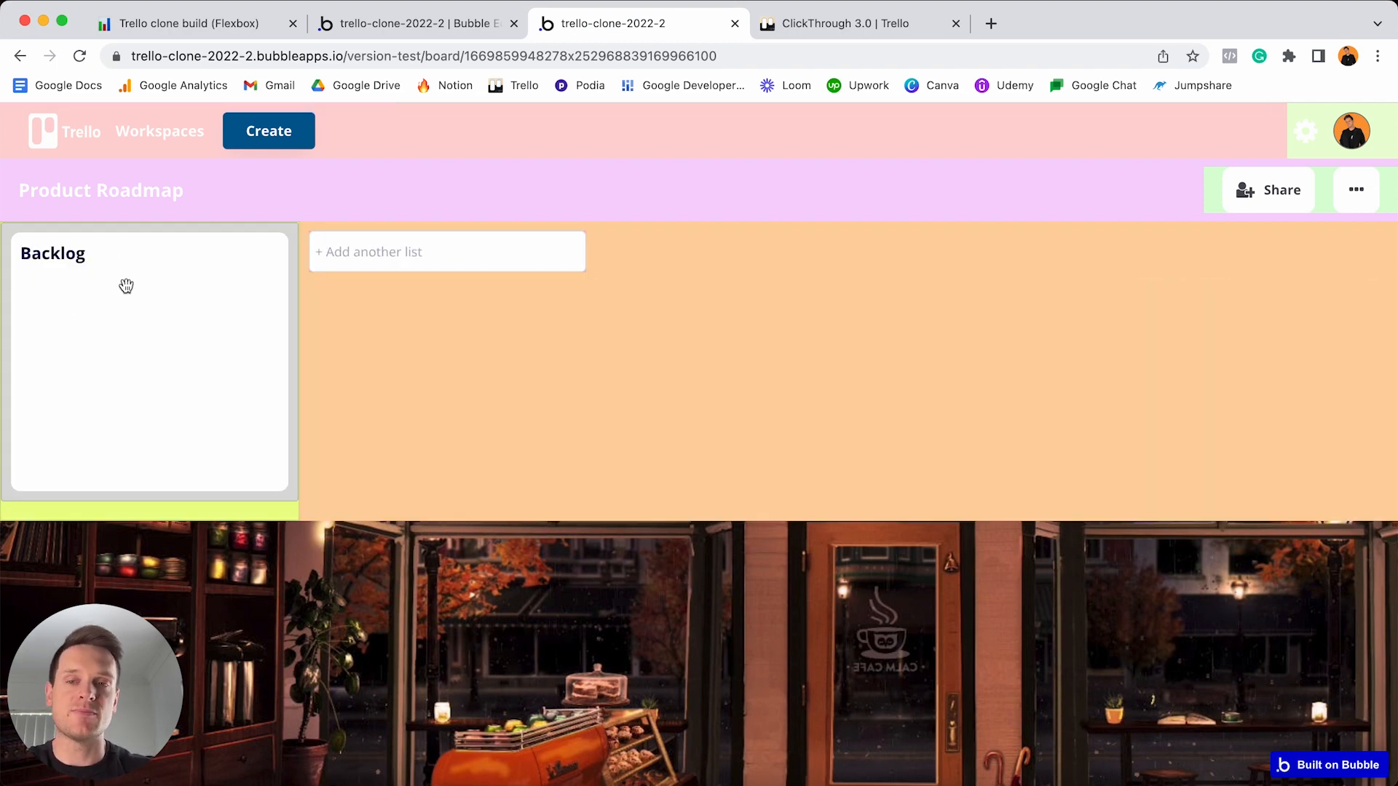
left_click(365, 261)
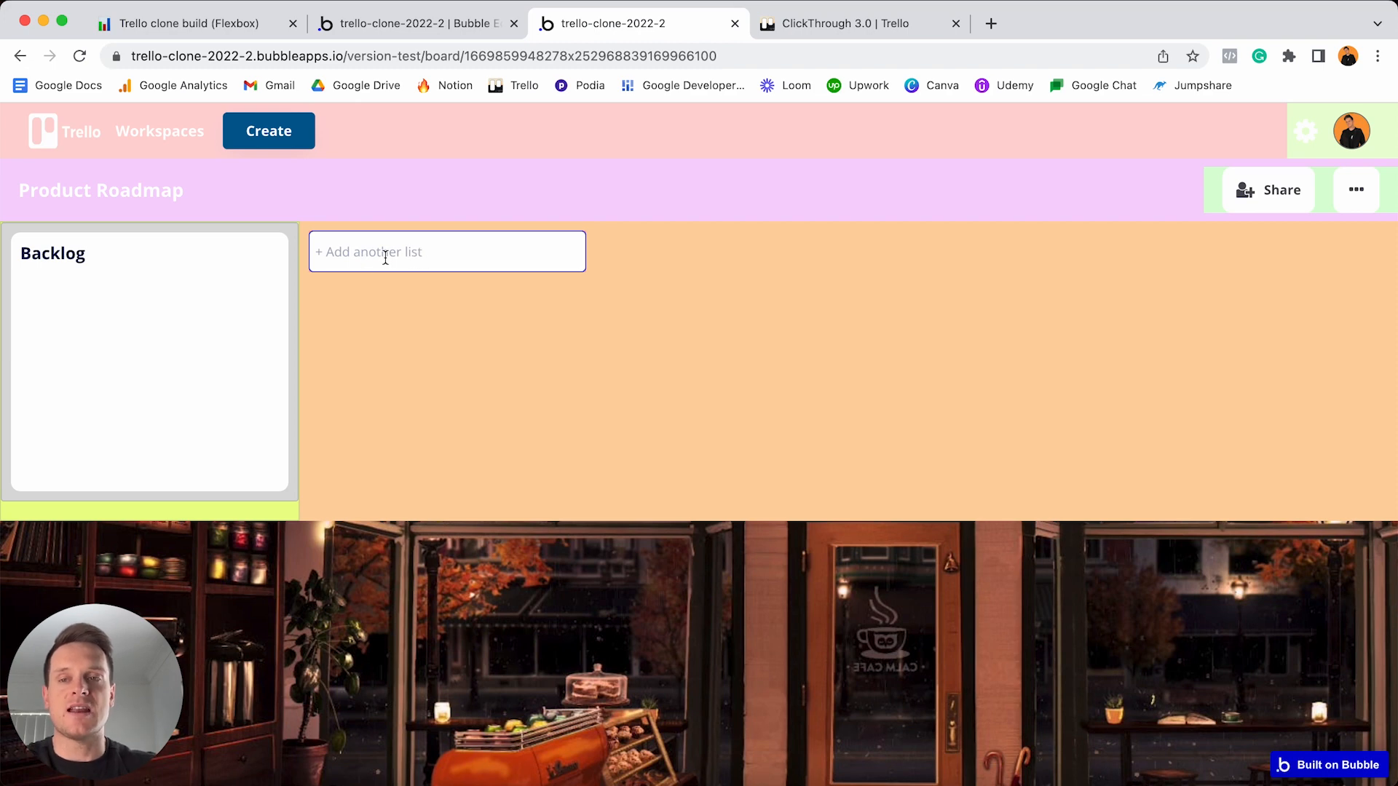
type("In-pr")
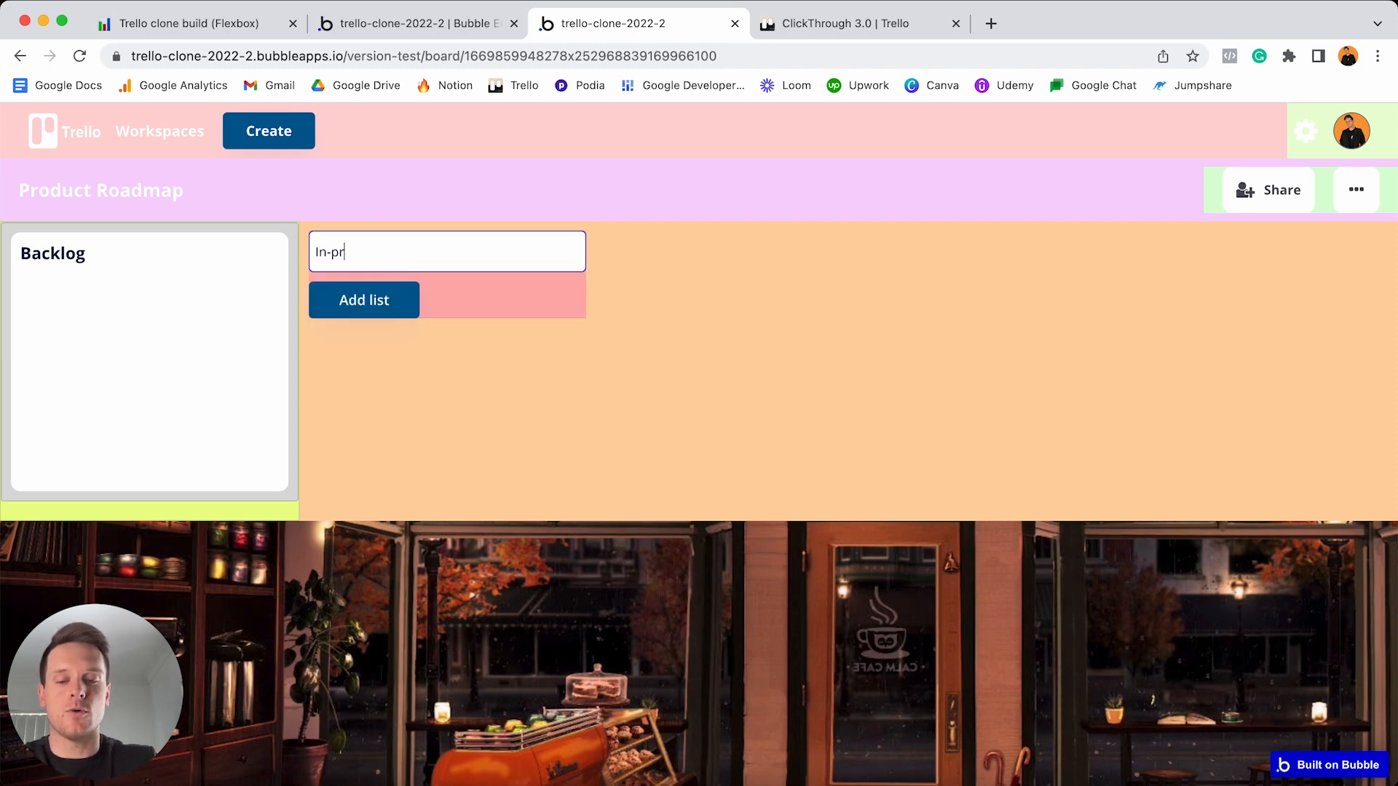
type("ogress")
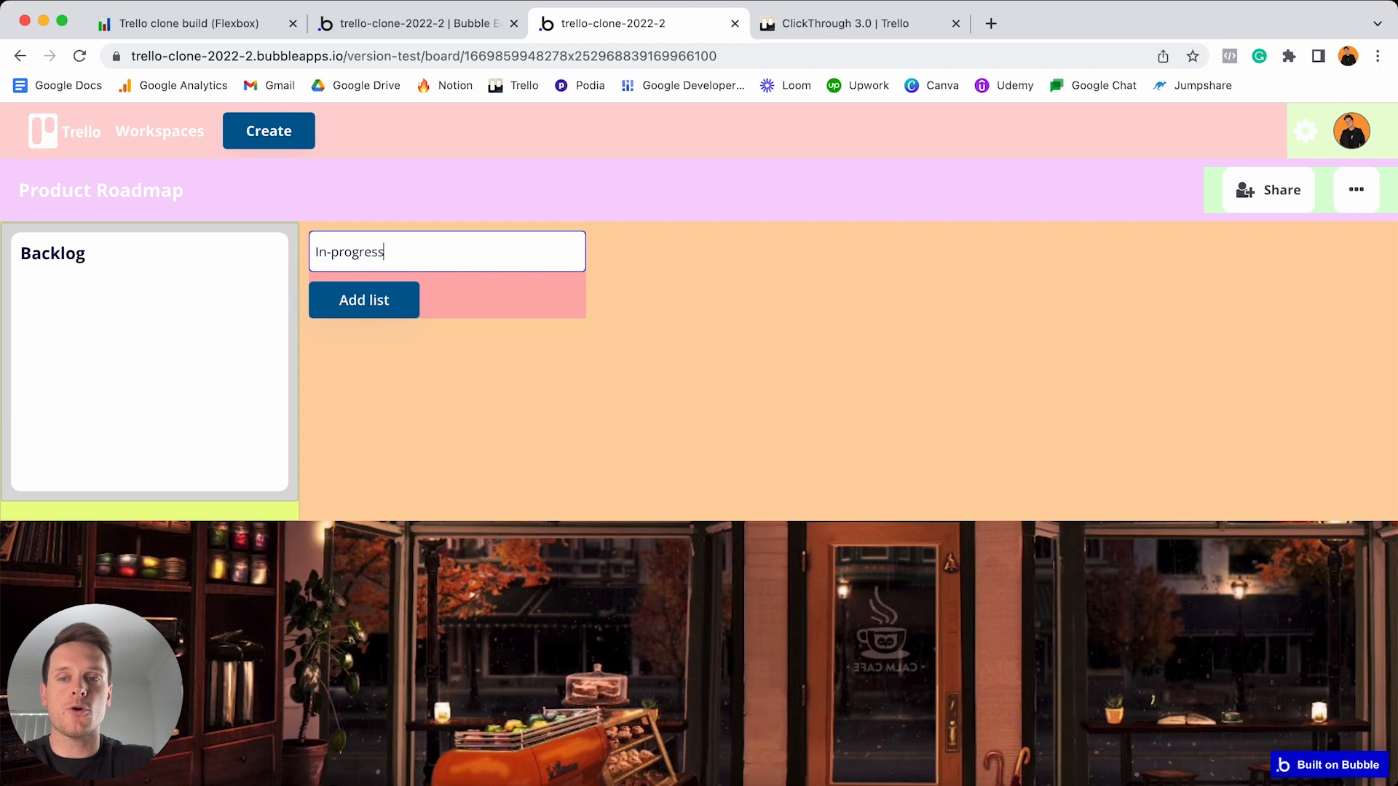
left_click(374, 303)
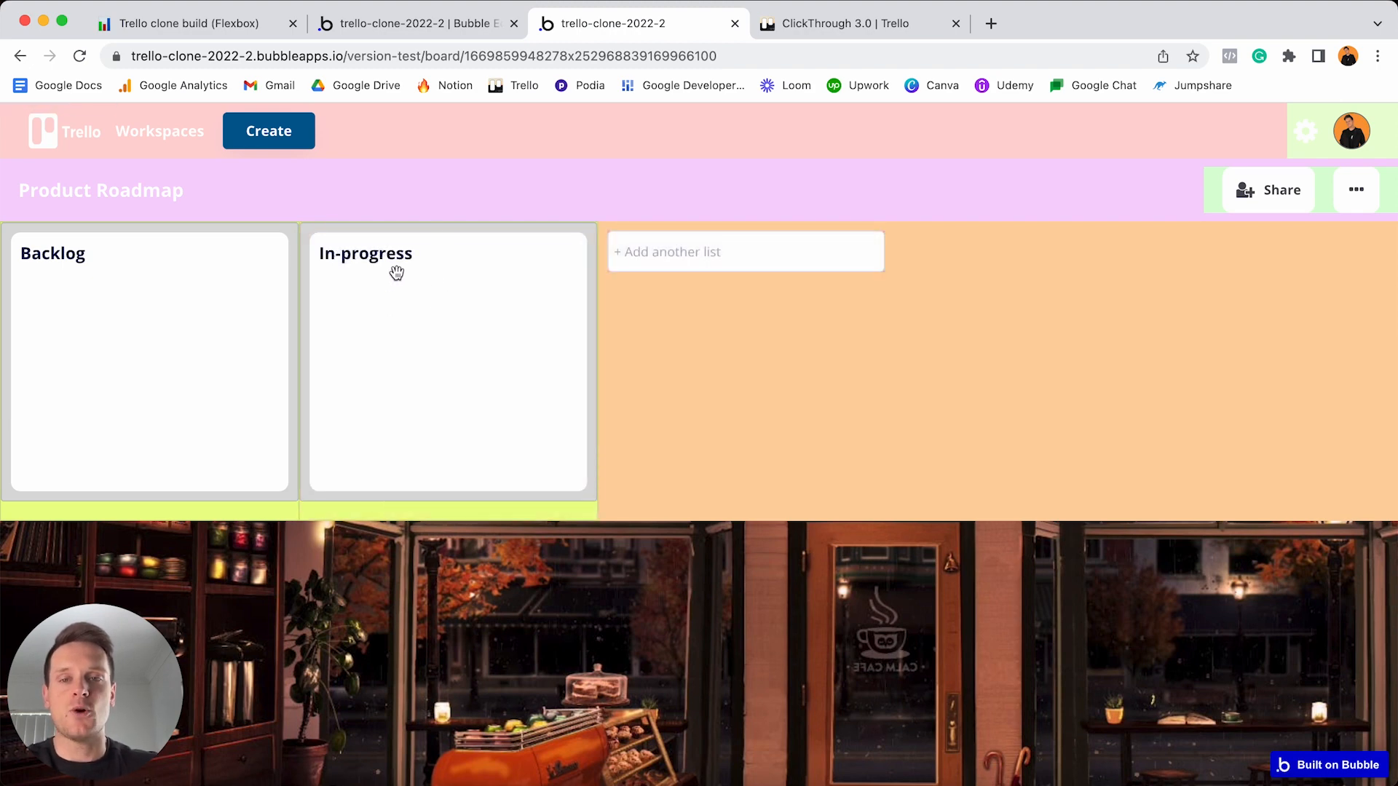
left_click(662, 249)
type("Completed")
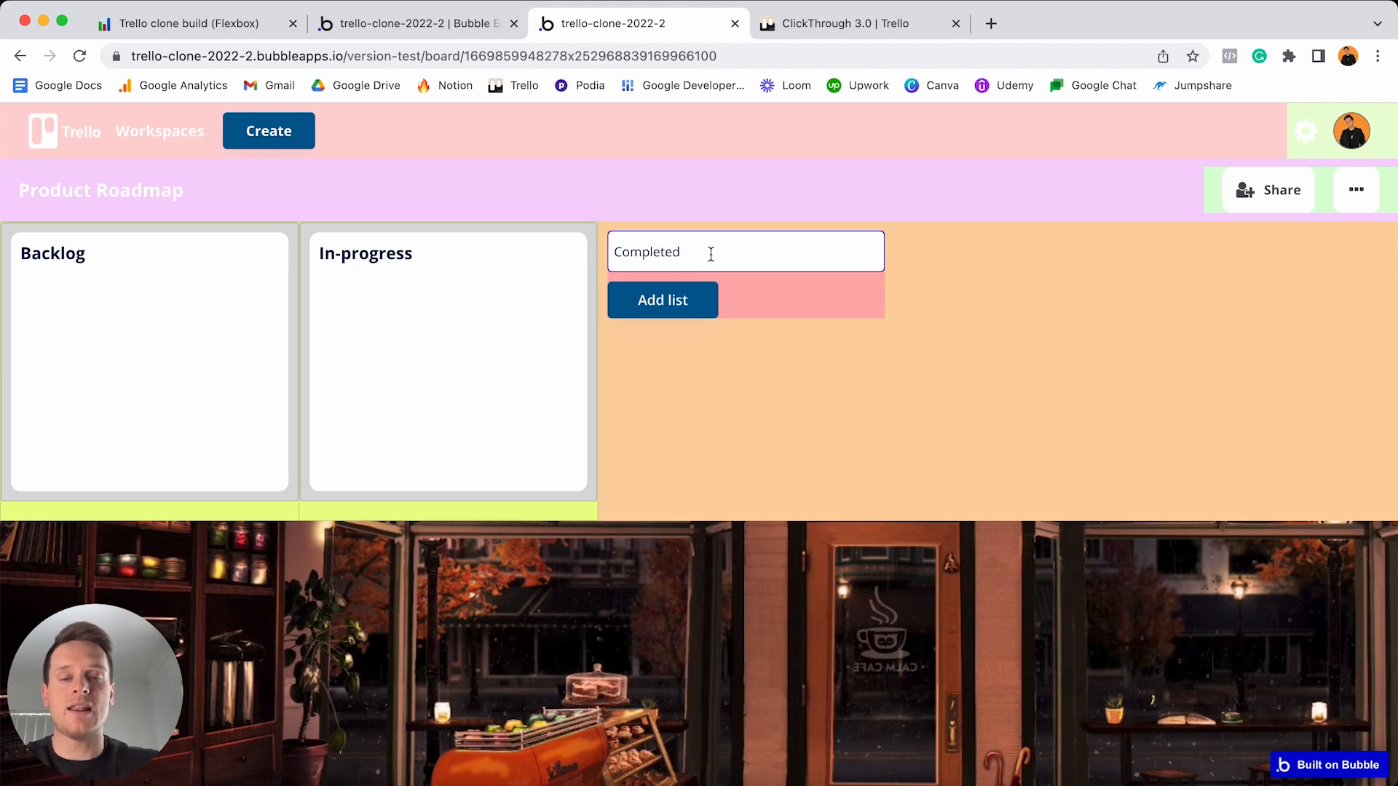
left_click(670, 307)
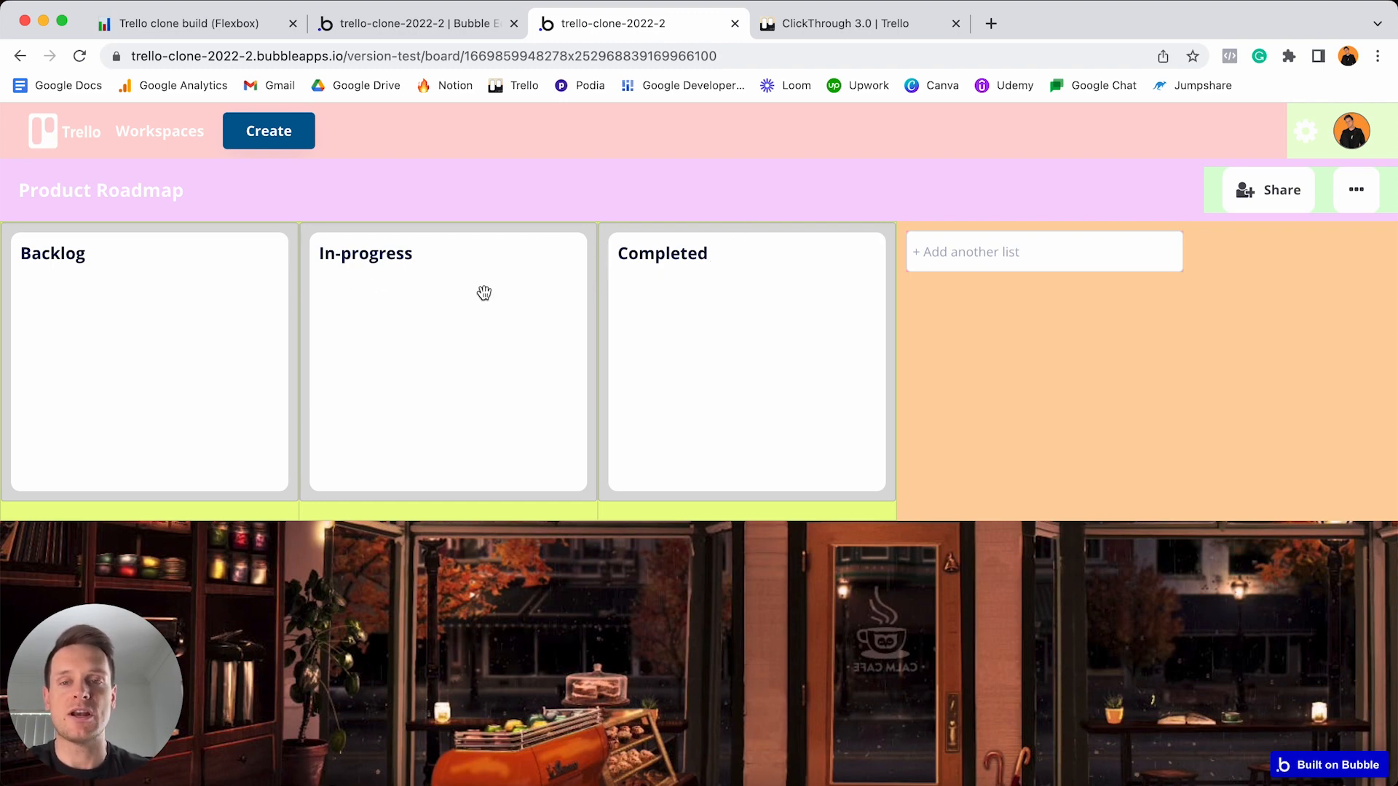
- Drag the lists into the order Completed, Backlog, In-progress, then return to Notion
left_click_drag(771, 275, 546, 249)
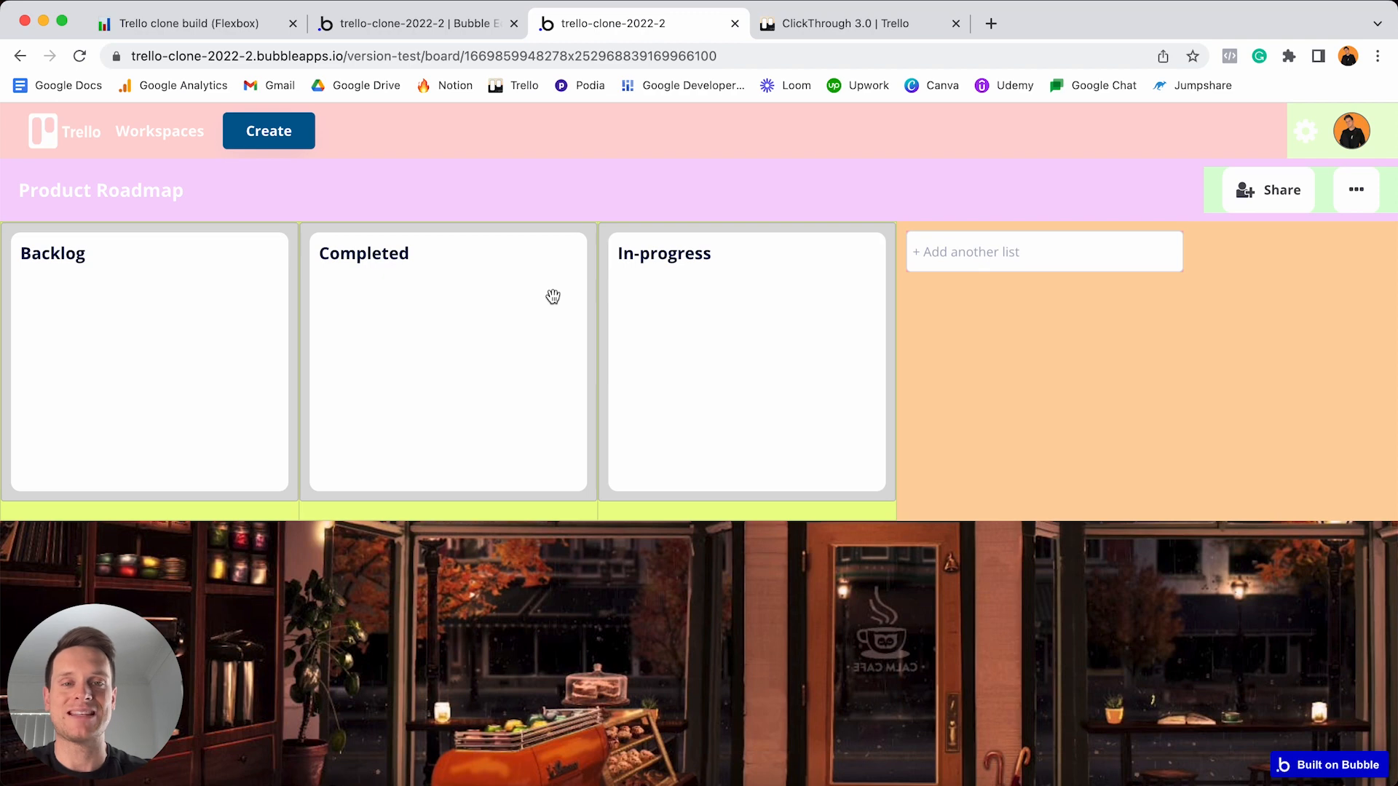
left_click_drag(170, 306, 469, 284)
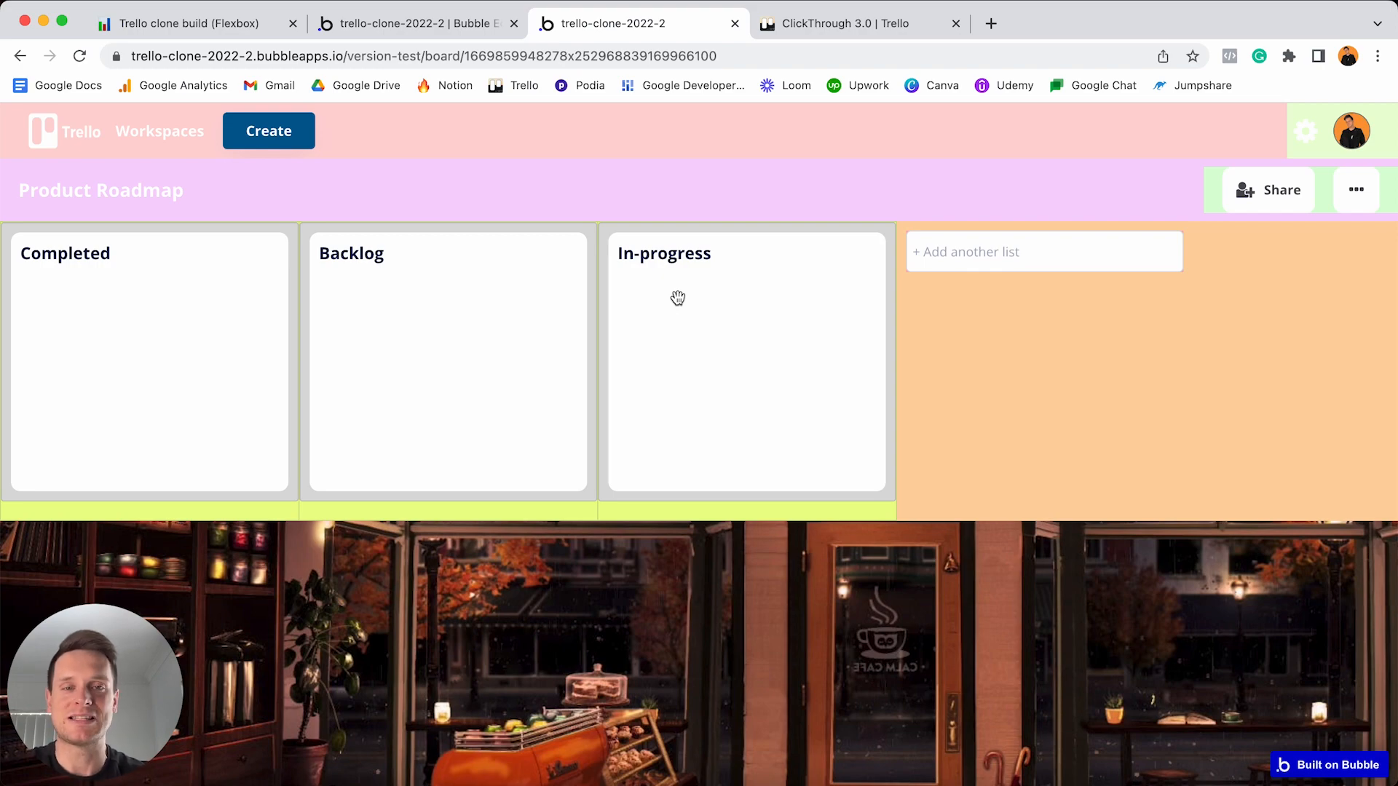
key("super+1")
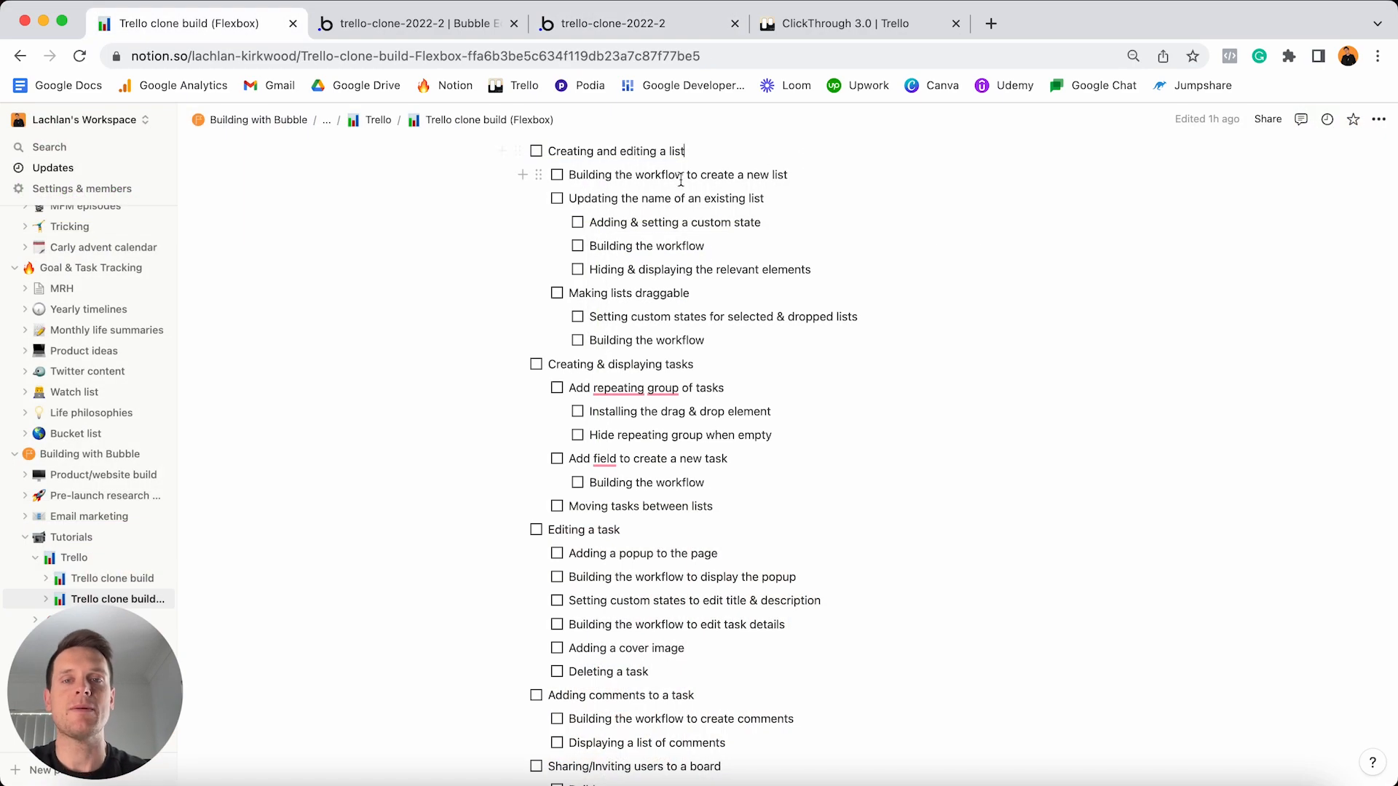
- Tick all nine items from 'Creating and editing a list' through 'Building the workflow for draggable lists'
left_click(537, 152)
left_click(557, 175)
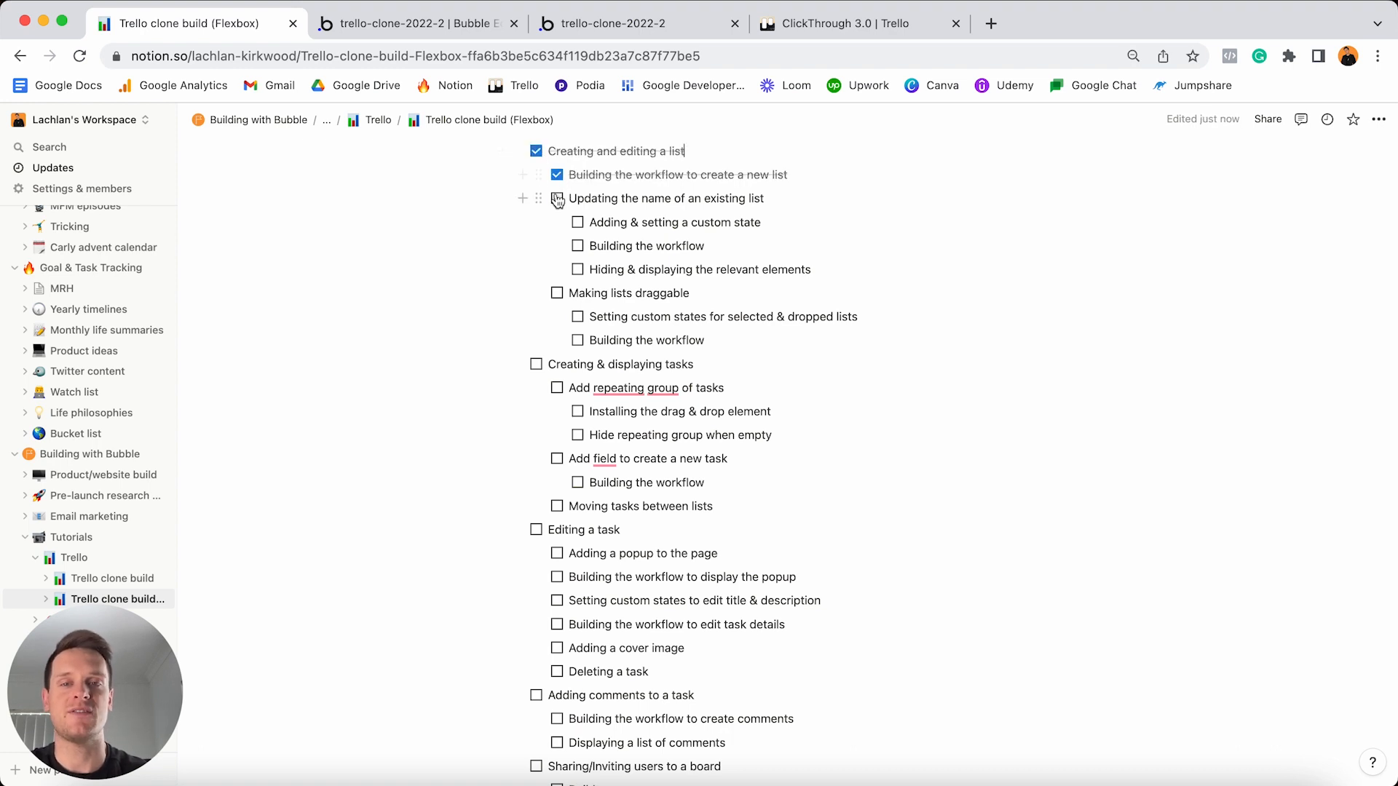
left_click(557, 199)
left_click(577, 222)
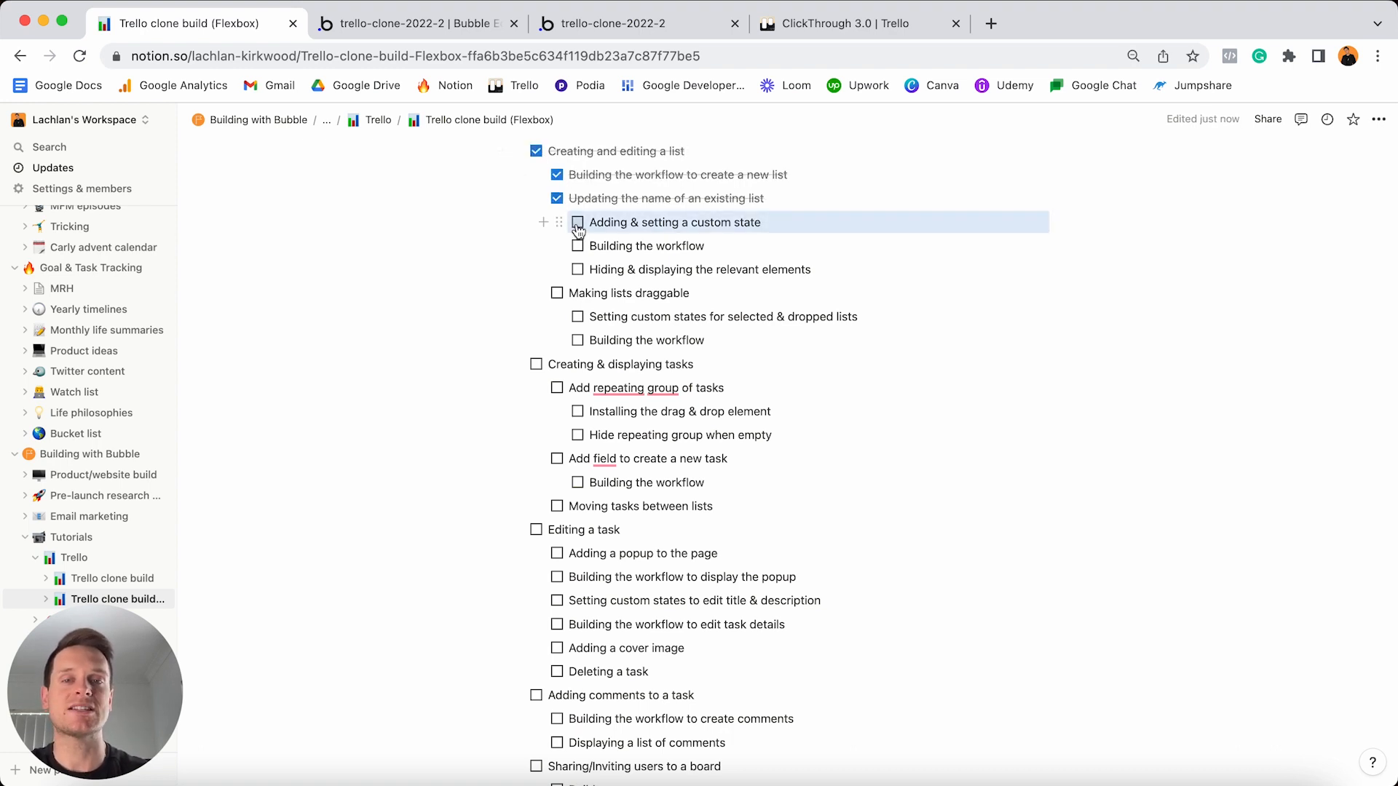
left_click(577, 246)
left_click(578, 269)
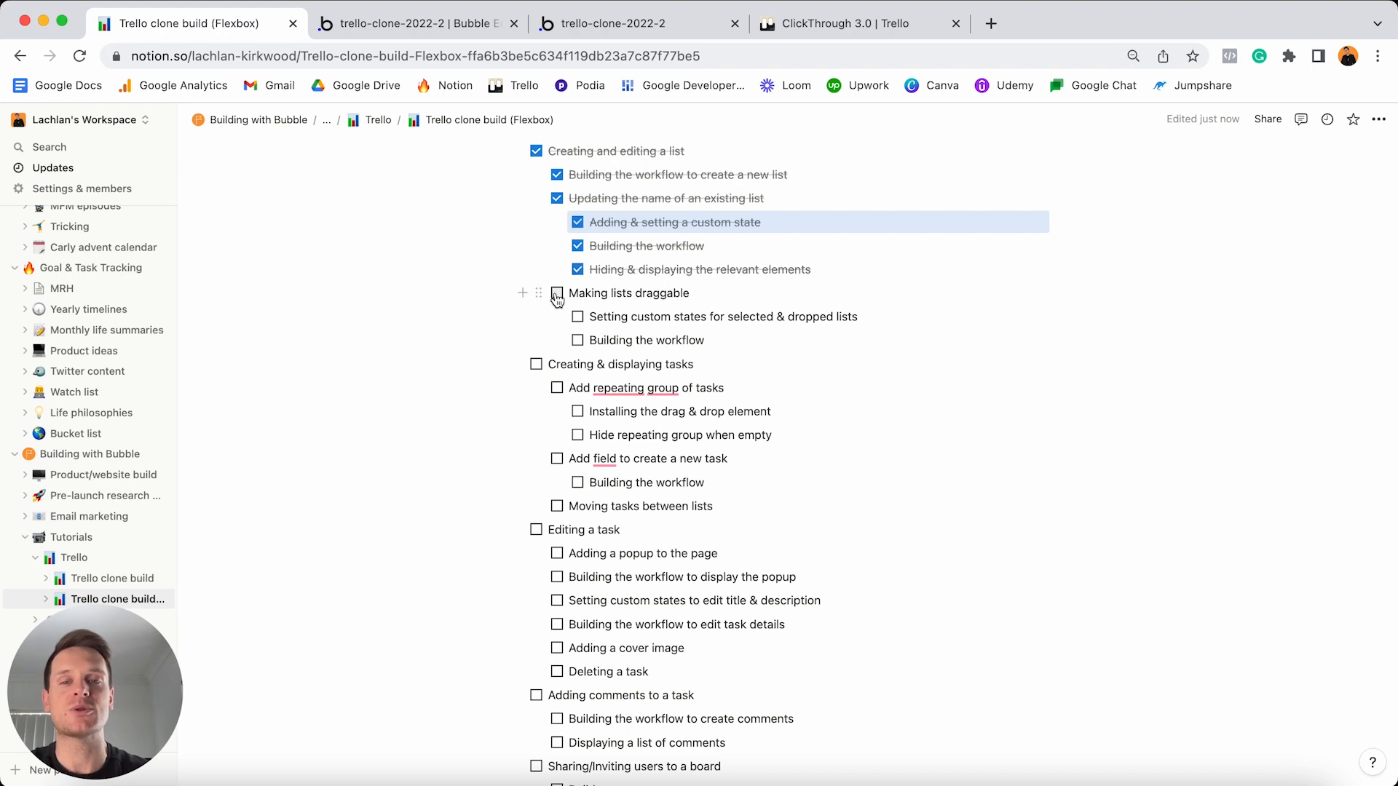
left_click(557, 293)
left_click(578, 316)
left_click(577, 340)
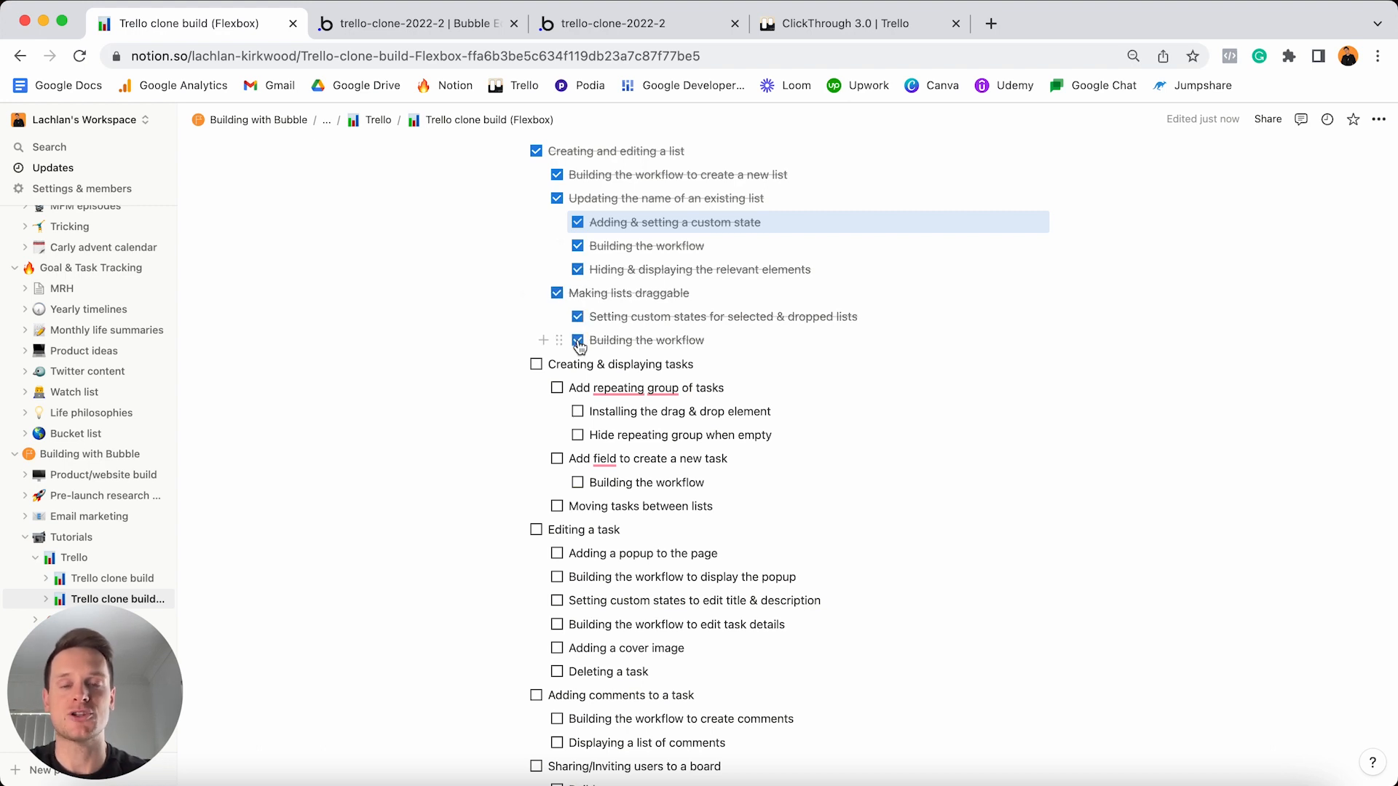